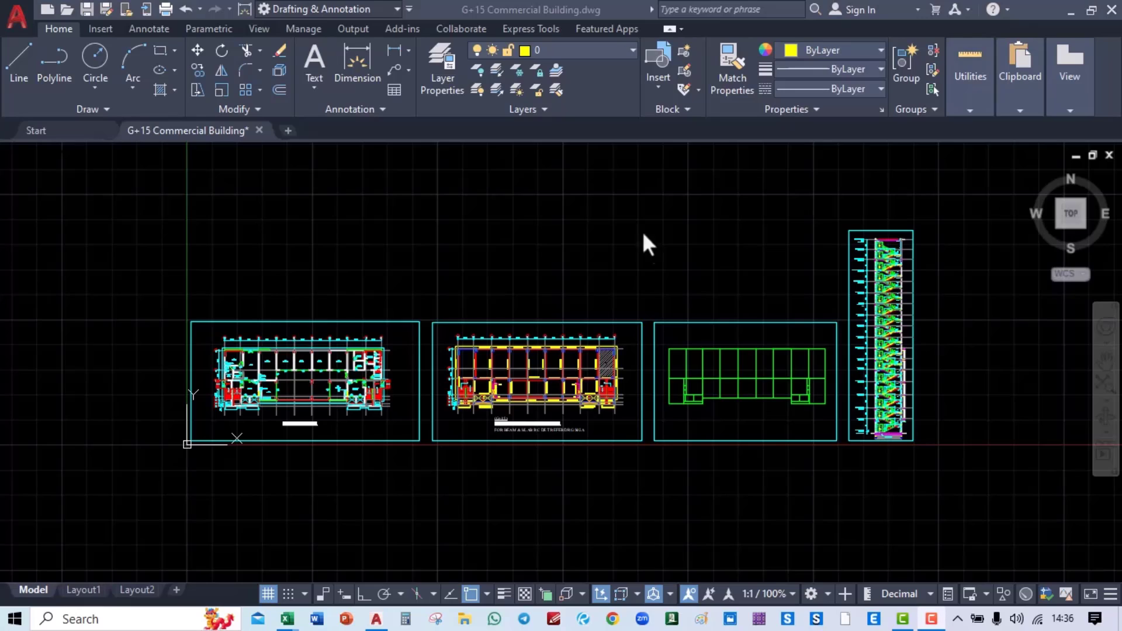
# Step: Look over the G+15 drawing's floor plan, staircase section and framing plan
pyautogui.click(701, 302)
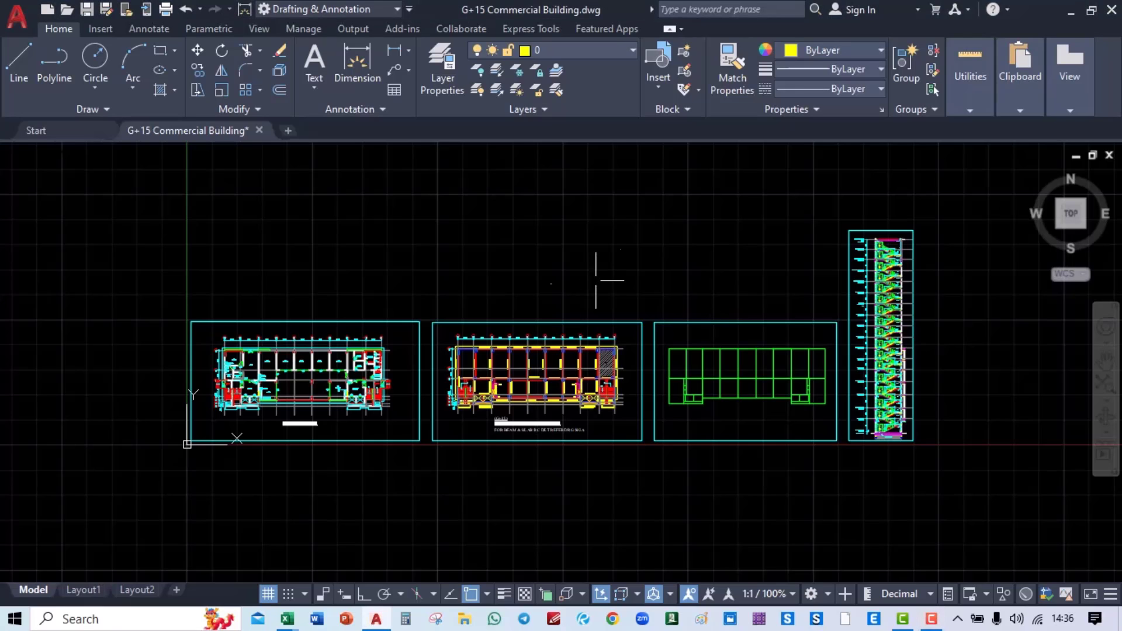
pyautogui.moveTo(713, 283)
pyautogui.mouseDown(button='middle')
pyautogui.moveTo(431, 257)
pyautogui.moveTo(813, 215)
pyautogui.mouseUp(button='middle')
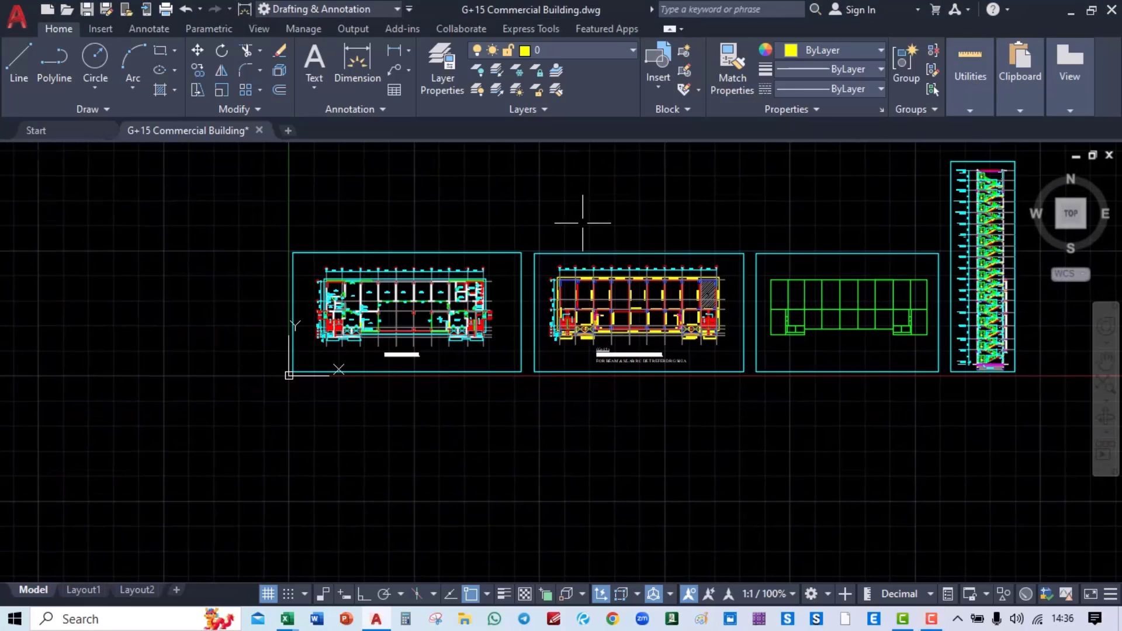
pyautogui.moveTo(583, 223)
pyautogui.mouseDown(button='middle')
pyautogui.moveTo(487, 276)
pyautogui.moveTo(501, 220)
pyautogui.mouseUp(button='middle')
pyautogui.scroll(6, 232, 331)
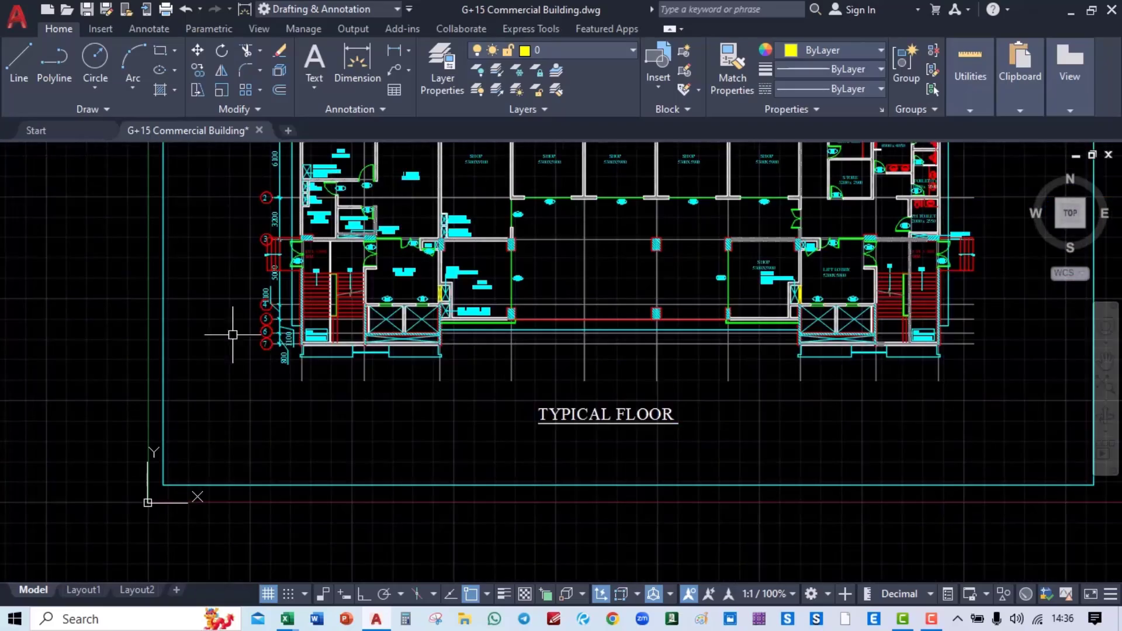
pyautogui.moveTo(499, 314); pyautogui.dragTo(466, 446, button='middle')
pyautogui.scroll(2, 290, 374)
pyautogui.moveTo(379, 277); pyautogui.dragTo(386, 441, button='middle')
pyautogui.moveTo(812, 348); pyautogui.dragTo(298, 309, button='middle')
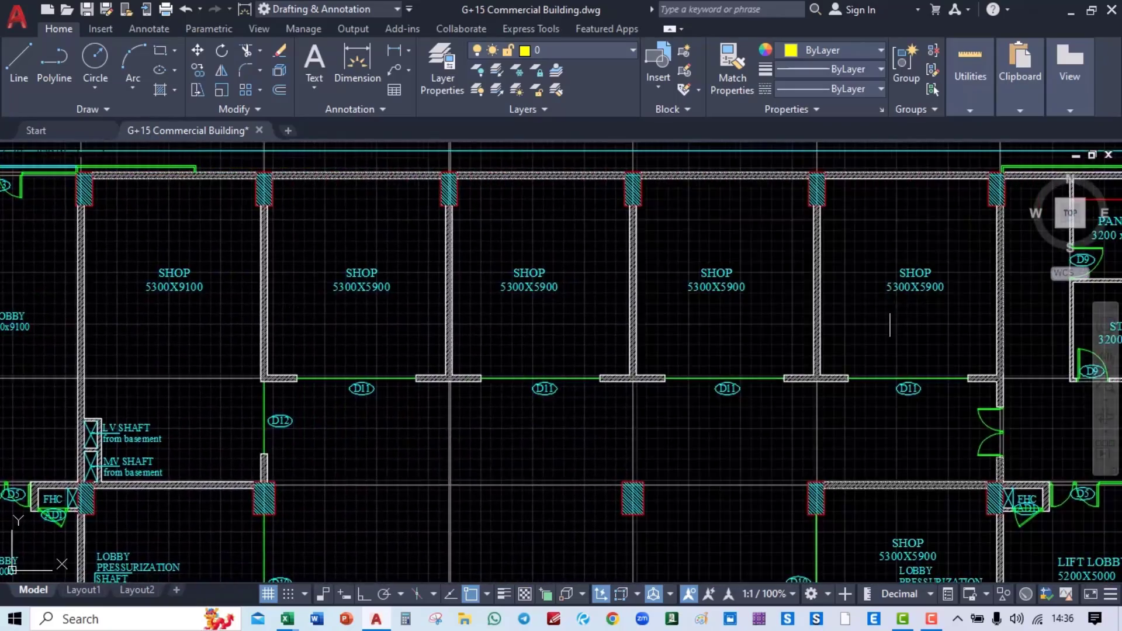
pyautogui.moveTo(889, 326); pyautogui.dragTo(300, 324, button='middle')
pyautogui.moveTo(618, 364); pyautogui.dragTo(889, 198, button='middle')
pyautogui.moveTo(536, 411); pyautogui.dragTo(851, 336, button='middle')
pyautogui.scroll(1, 593, 351)
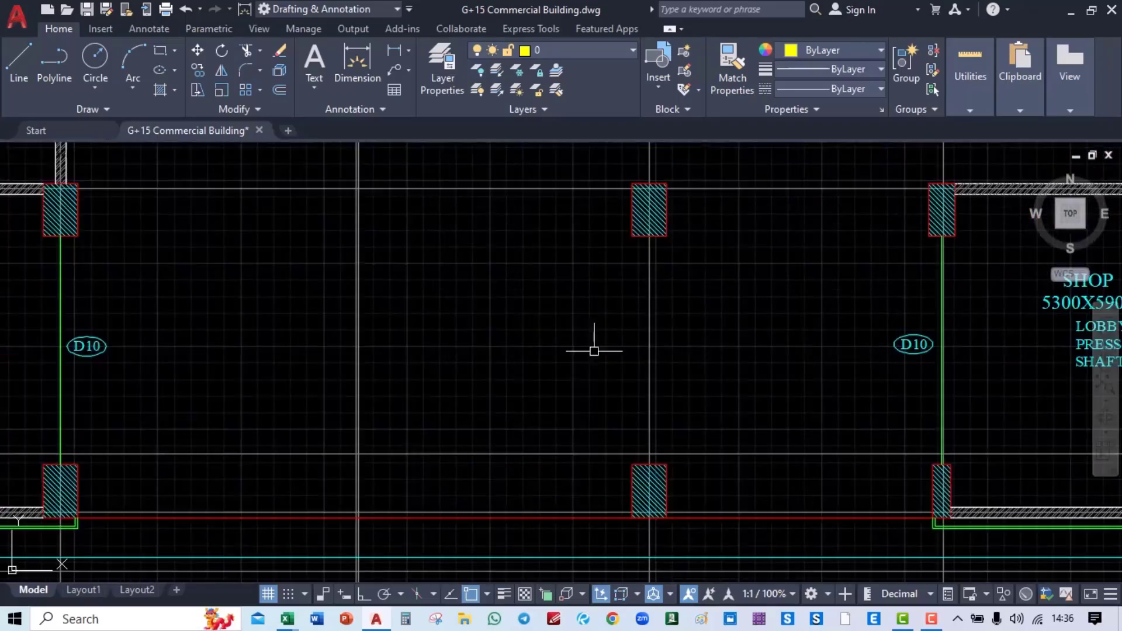
pyautogui.moveTo(512, 314); pyautogui.dragTo(786, 410, button='middle')
pyautogui.scroll(-2, 420, 377)
pyautogui.moveTo(587, 332); pyautogui.dragTo(751, 368, button='middle')
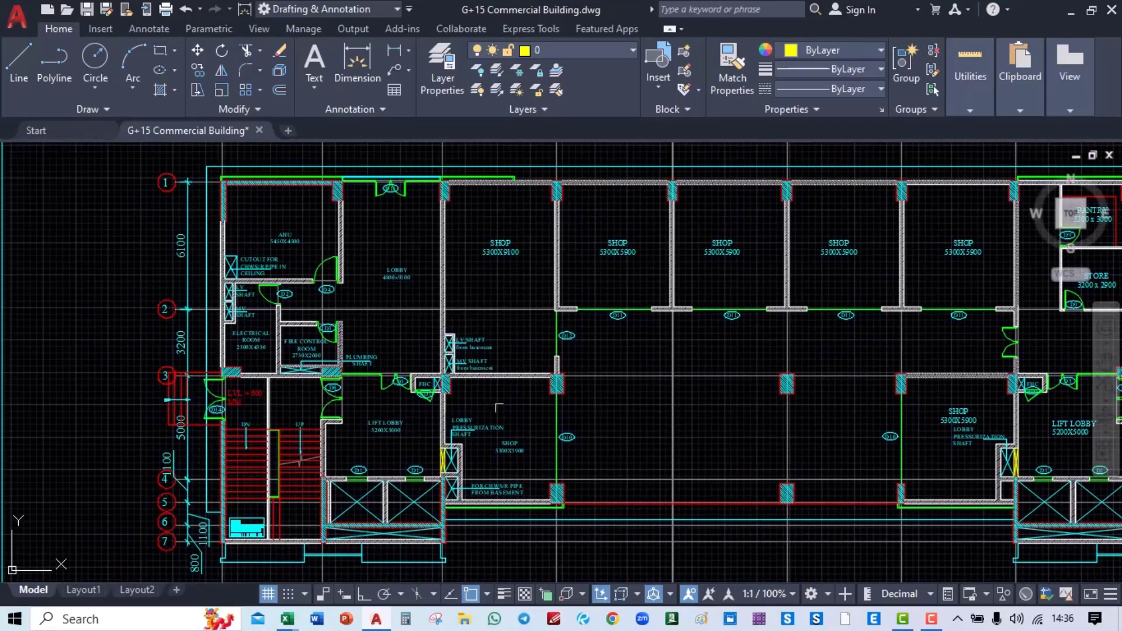
pyautogui.moveTo(803, 298); pyautogui.dragTo(92, 319, button='middle')
pyautogui.moveTo(59, 409); pyautogui.dragTo(606, 326, button='middle')
pyautogui.scroll(2, 100, 413)
pyautogui.moveTo(100, 413); pyautogui.dragTo(329, 391, button='middle')
pyautogui.scroll(-2, 329, 391)
pyautogui.scroll(-1, 526, 359)
pyautogui.moveTo(813, 337); pyautogui.dragTo(465, 239, button='middle')
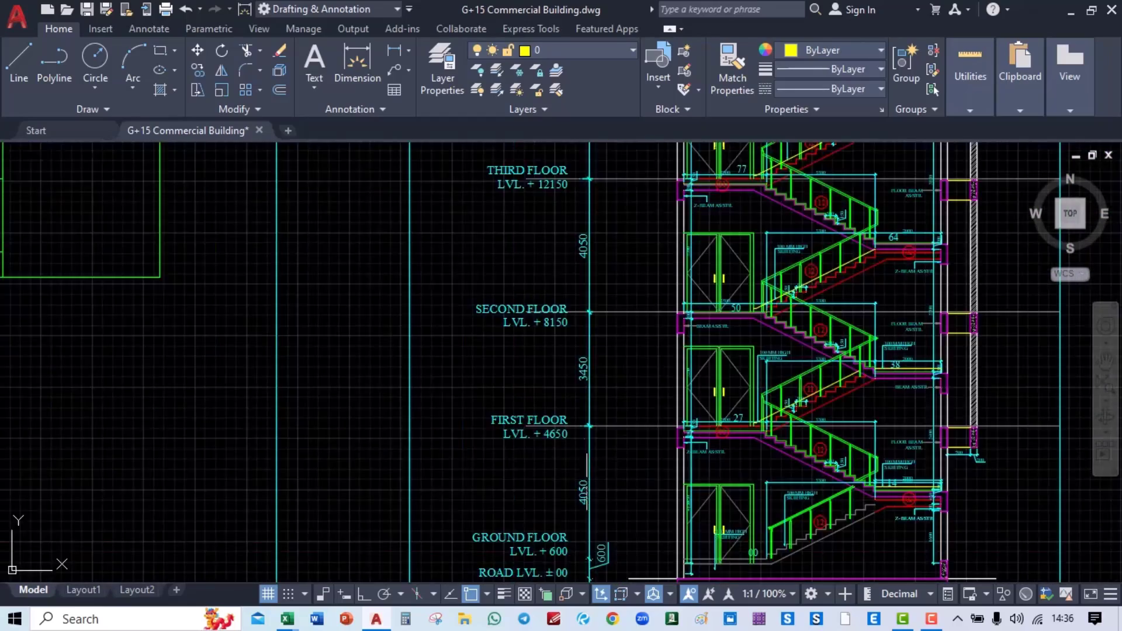
pyautogui.moveTo(588, 320); pyautogui.dragTo(375, 356, button='middle')
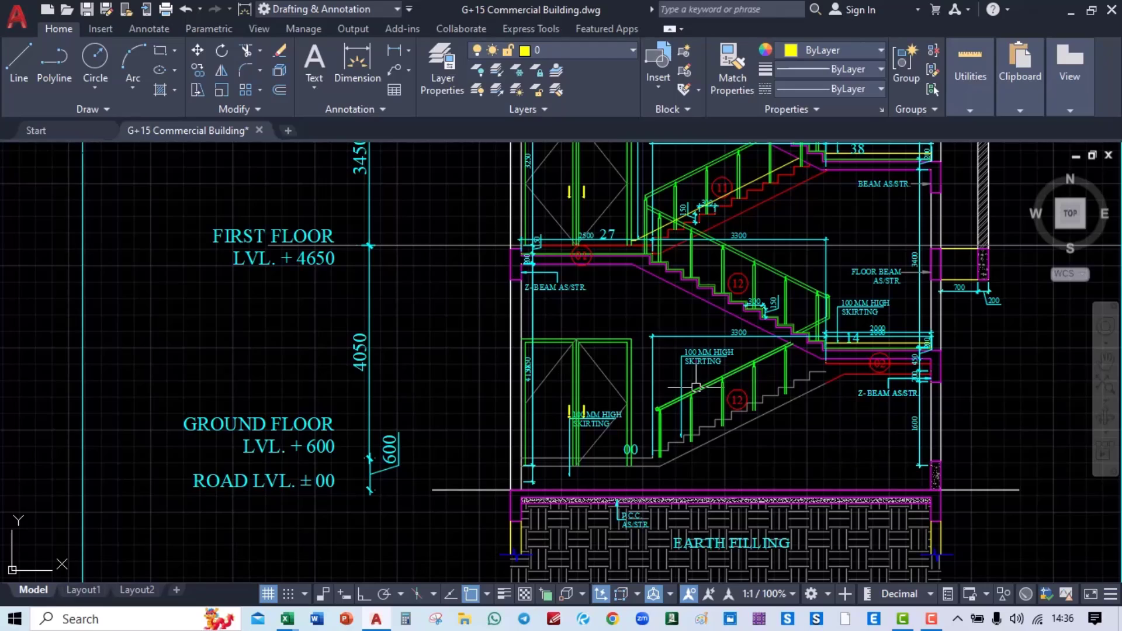
pyautogui.scroll(-4, 697, 397)
pyautogui.moveTo(730, 228); pyautogui.dragTo(752, 599, button='middle')
pyautogui.scroll(4, 671, 267)
pyautogui.moveTo(676, 550); pyautogui.dragTo(626, 321, button='middle')
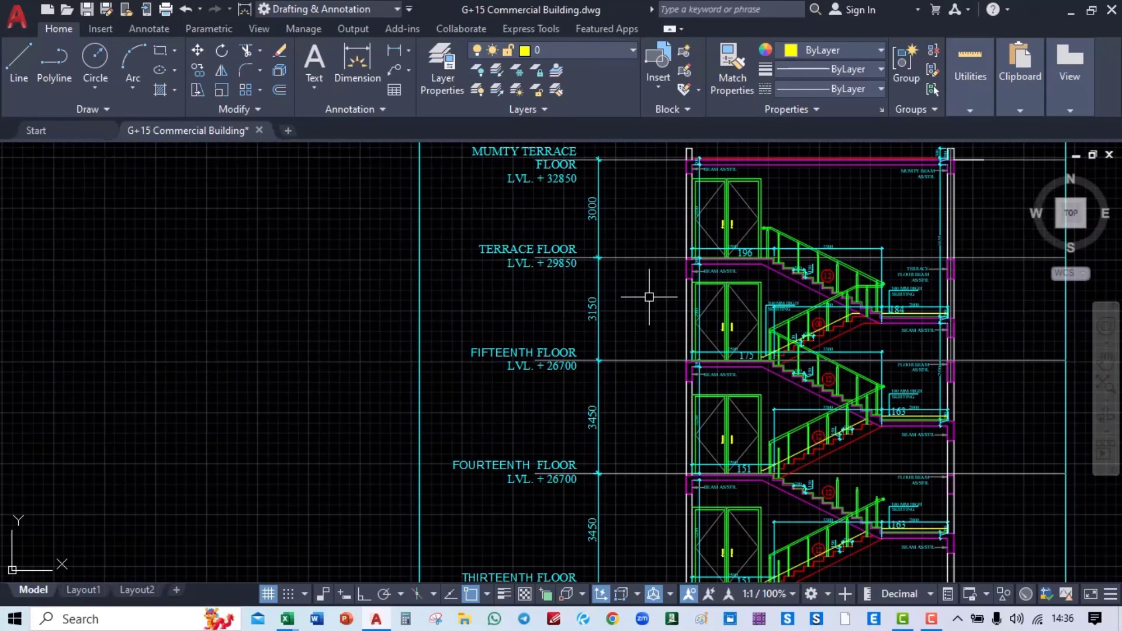
pyautogui.moveTo(649, 273)
pyautogui.mouseDown(button='middle')
pyautogui.moveTo(654, 380)
pyautogui.moveTo(1026, 287)
pyautogui.mouseUp(button='middle')
pyautogui.scroll(-4, 906, 308)
pyautogui.moveTo(643, 360)
pyautogui.mouseDown(button='middle')
pyautogui.moveTo(602, 319)
pyautogui.moveTo(886, 177)
pyautogui.mouseUp(button='middle')
pyautogui.moveTo(692, 398); pyautogui.dragTo(400, 265, button='middle')
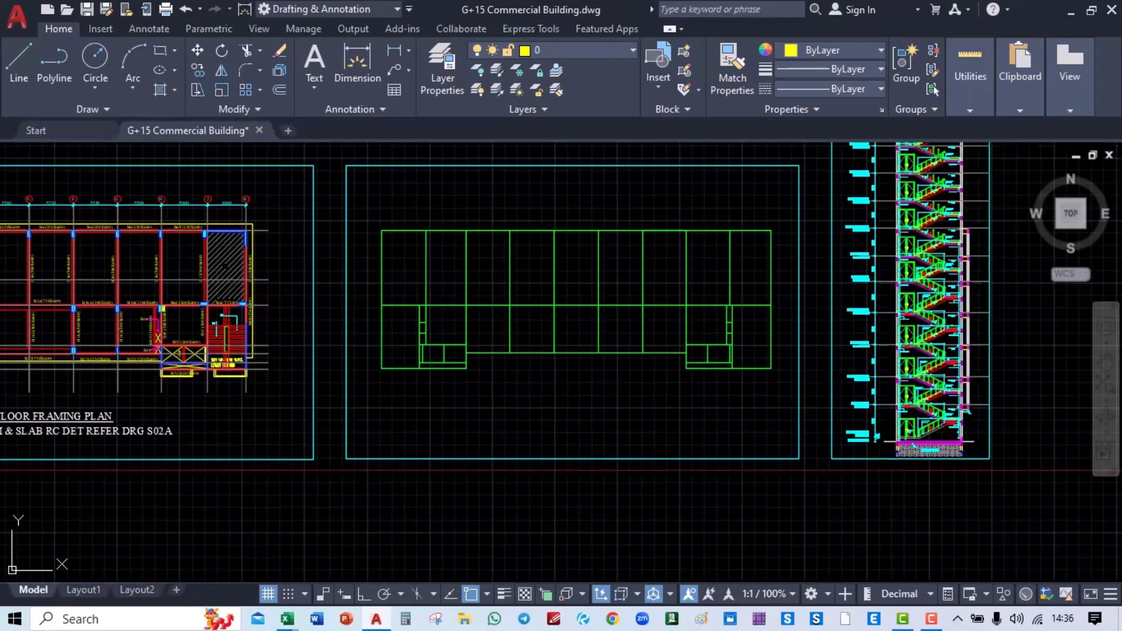
pyautogui.moveTo(381, 330)
pyautogui.mouseDown(button='middle')
pyautogui.moveTo(938, 322)
pyautogui.moveTo(683, 333)
pyautogui.mouseUp(button='middle')
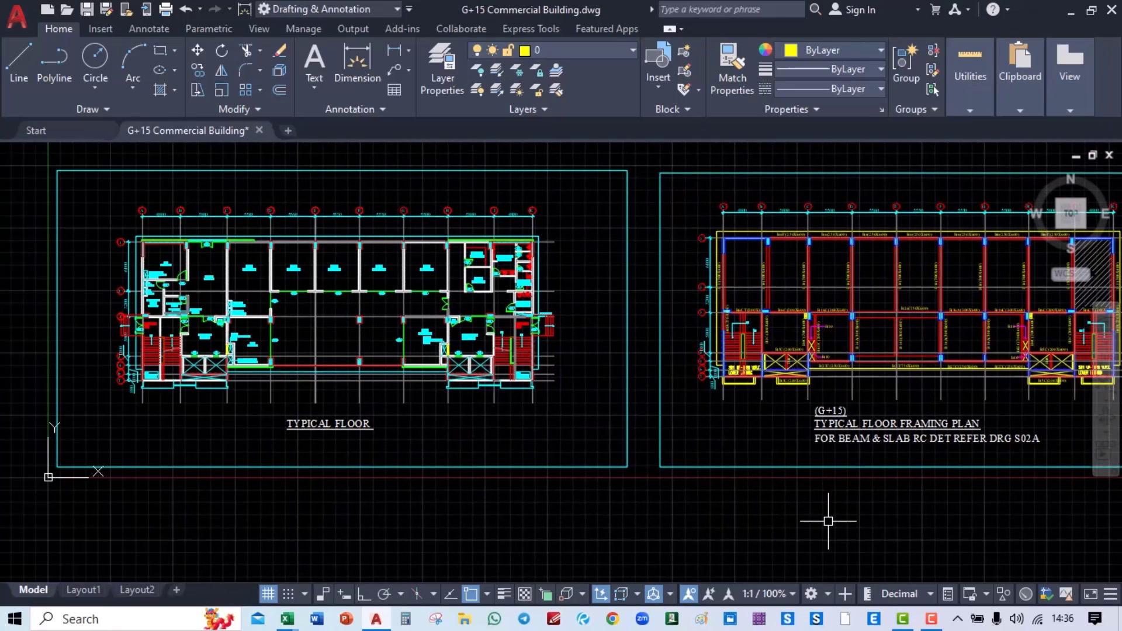
# Step: Switch to ETABS and start a new model from the File menu
pyautogui.click(874, 619)
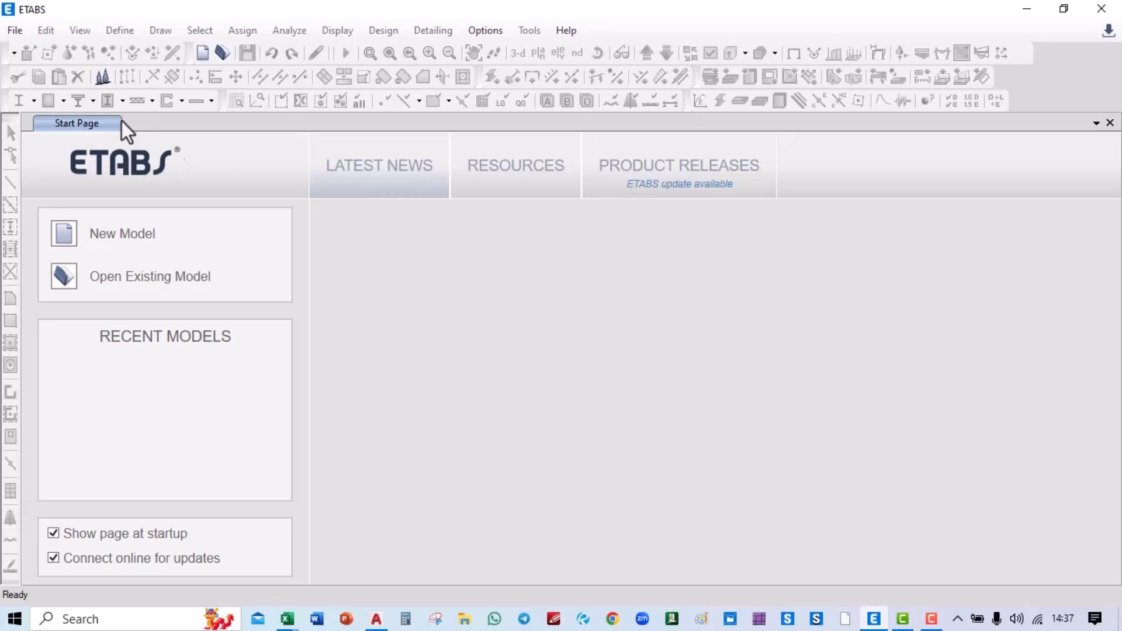
pyautogui.click(18, 32)
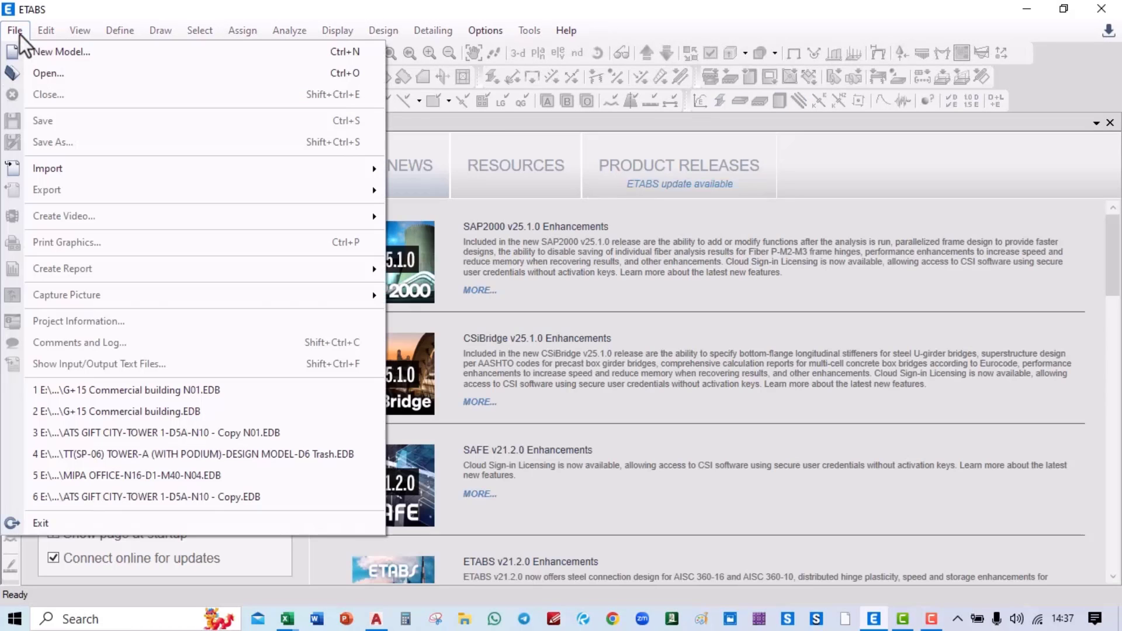
pyautogui.click(50, 52)
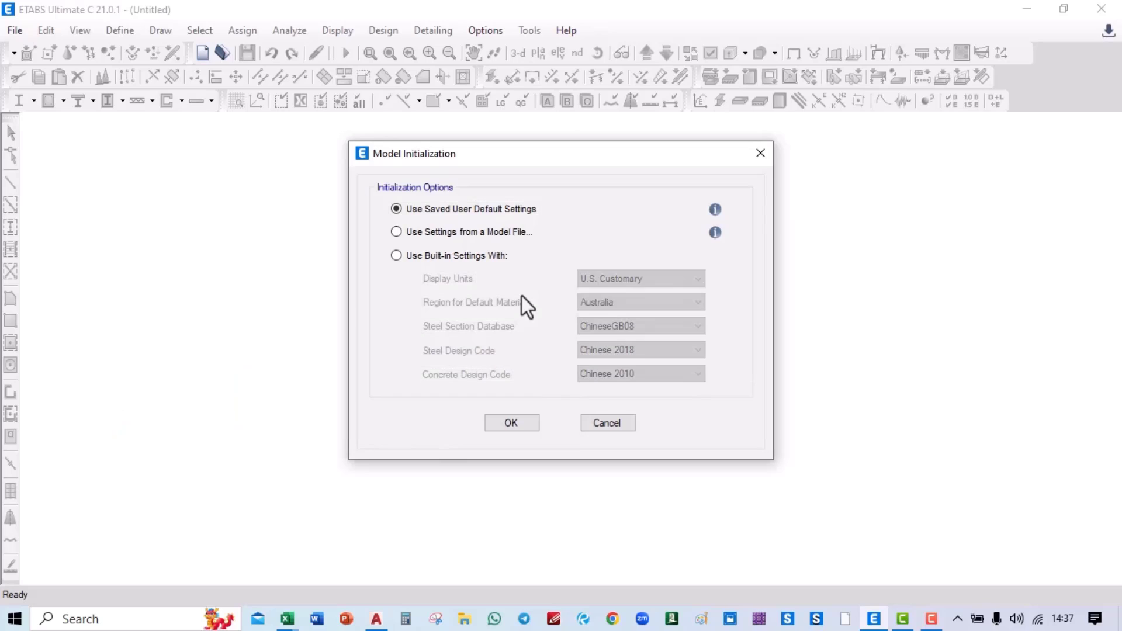
# Step: Use built-in settings: Metric SI, India materials, Indian sections, IS 800:2007 steel, IS 456:2000 concrete
pyautogui.click(485, 257)
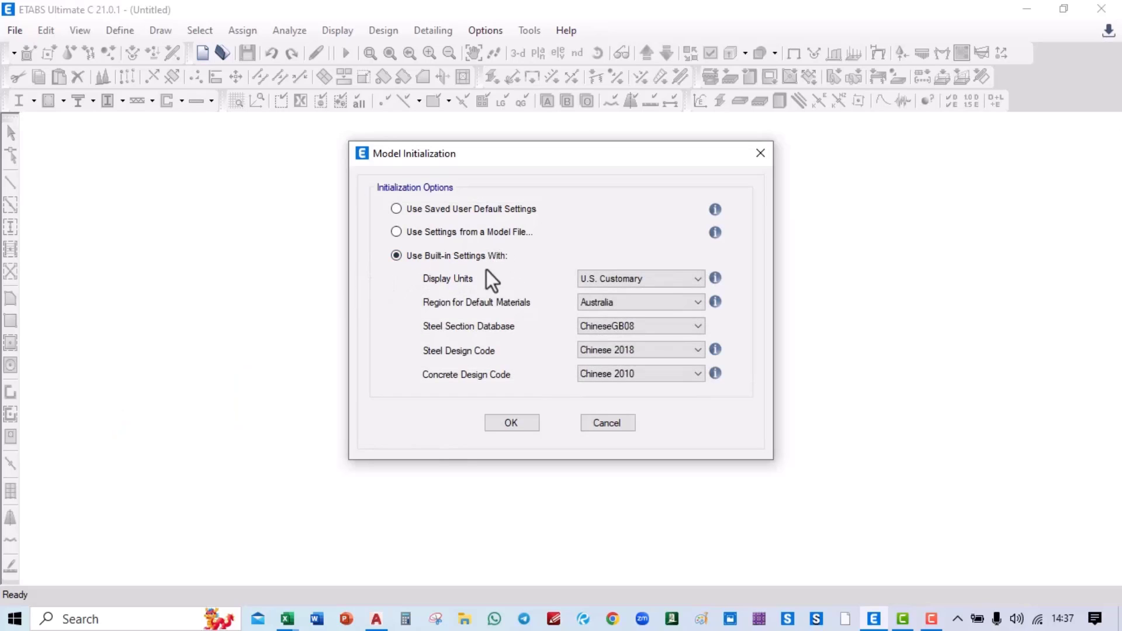
pyautogui.click(613, 278)
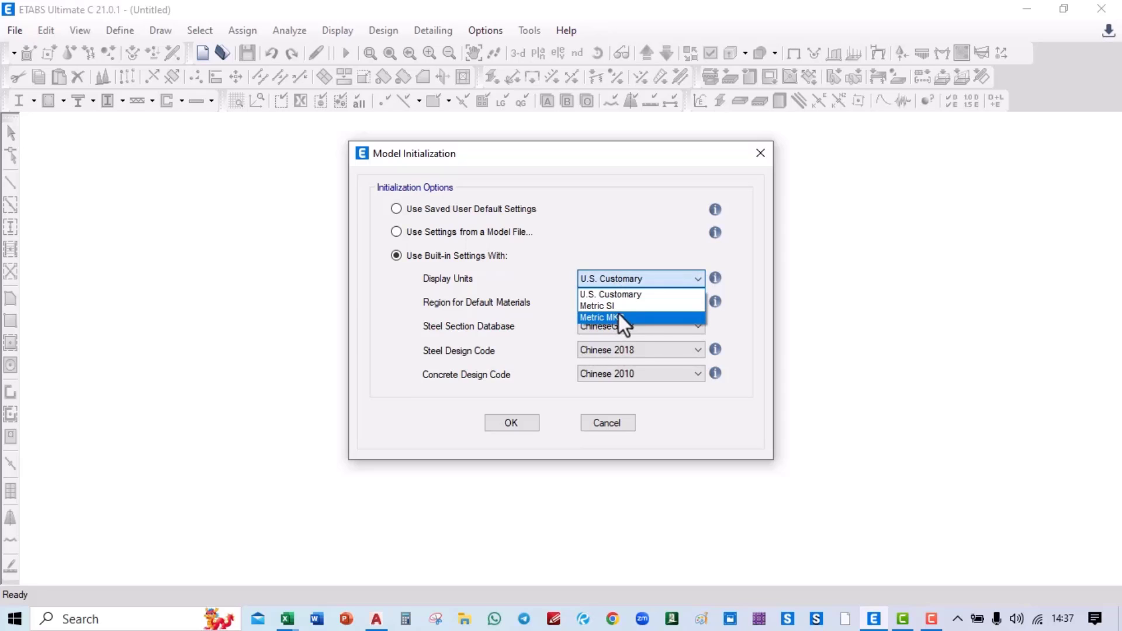
pyautogui.click(616, 311)
pyautogui.click(616, 301)
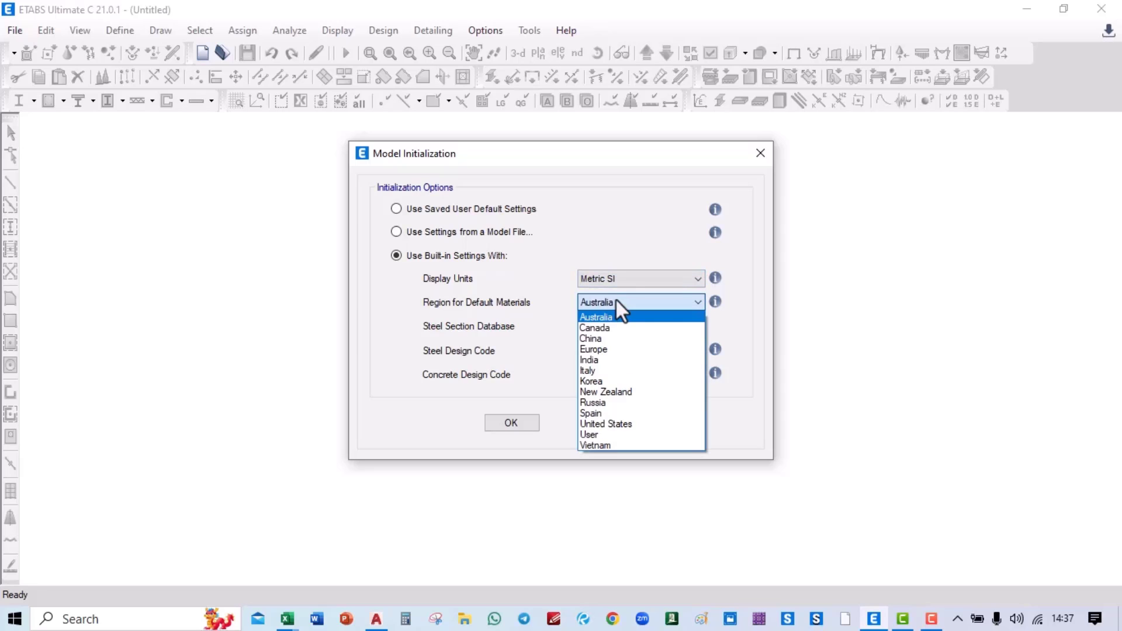
pyautogui.click(616, 360)
pyautogui.click(619, 328)
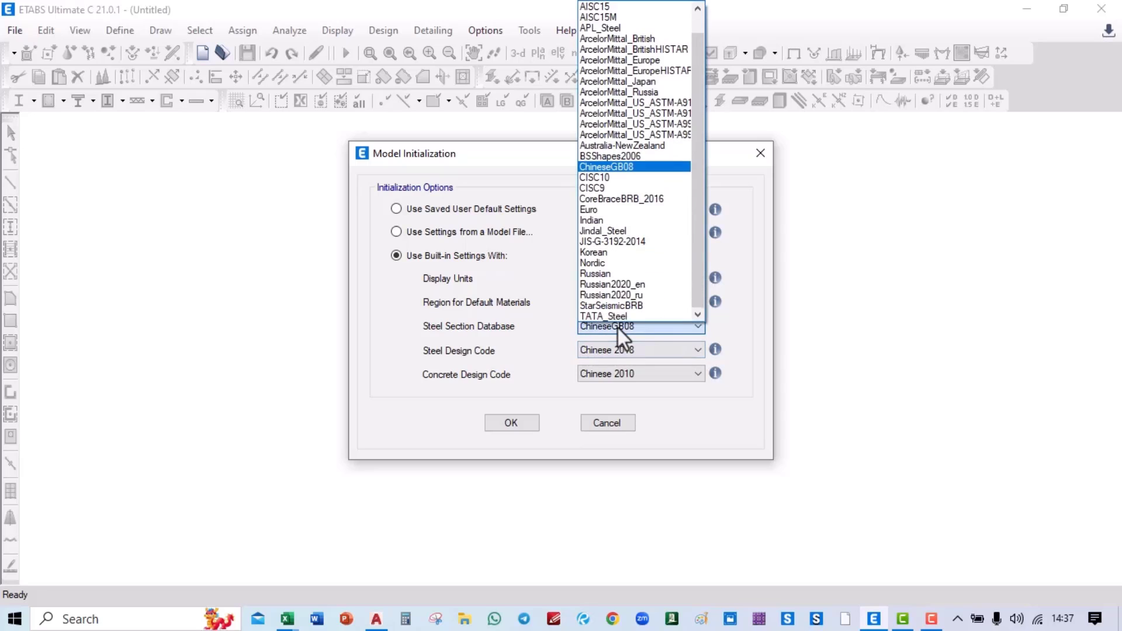
pyautogui.click(647, 220)
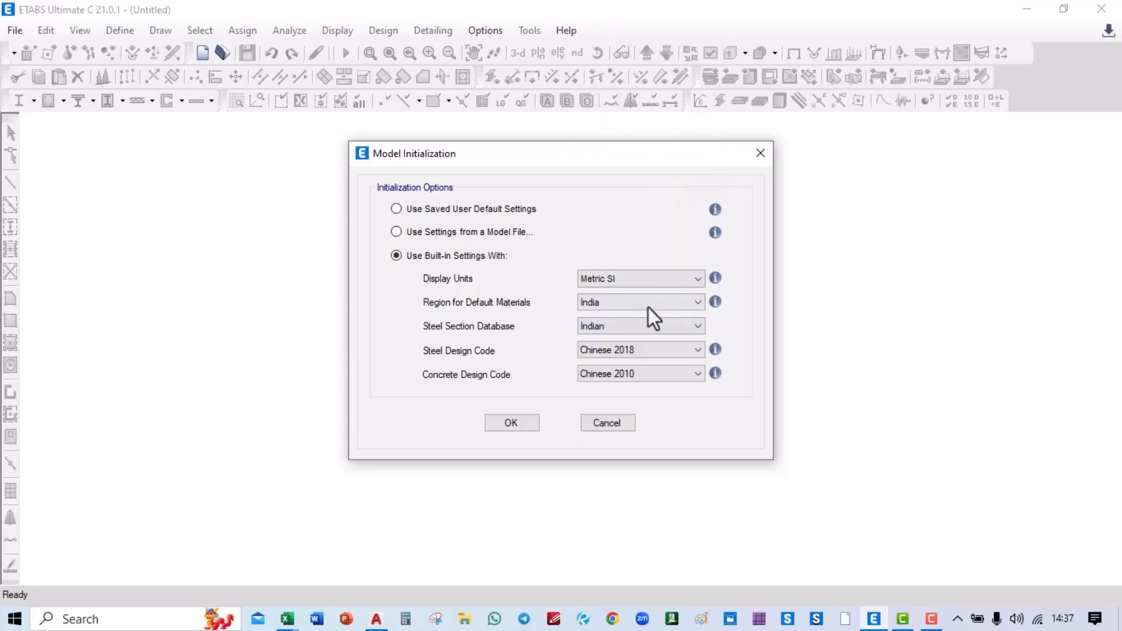
pyautogui.click(631, 349)
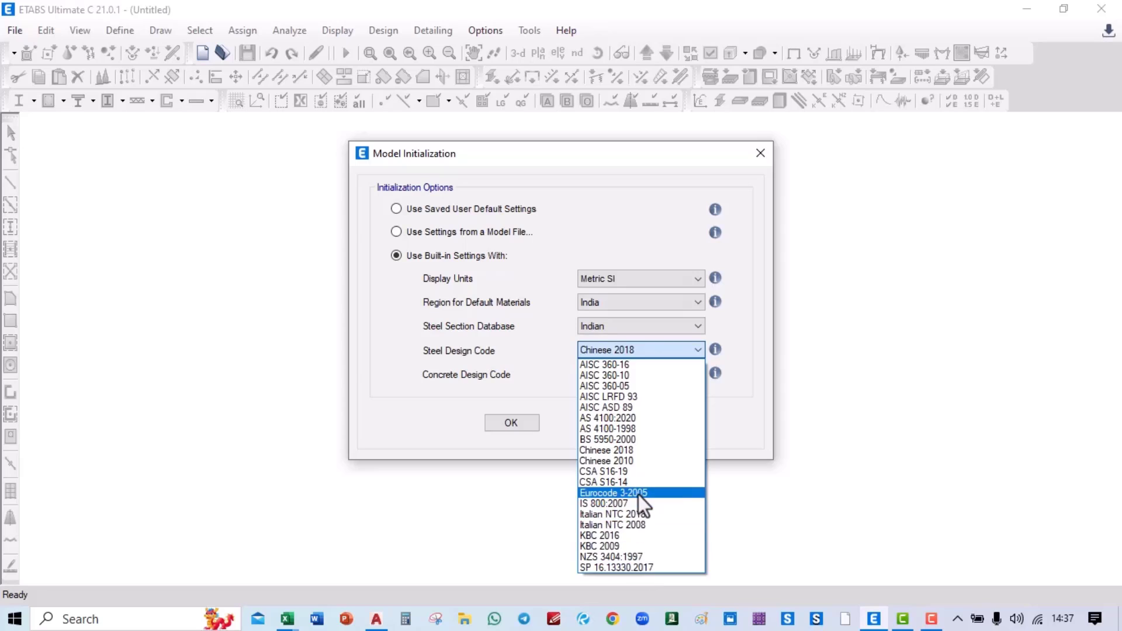
pyautogui.click(620, 504)
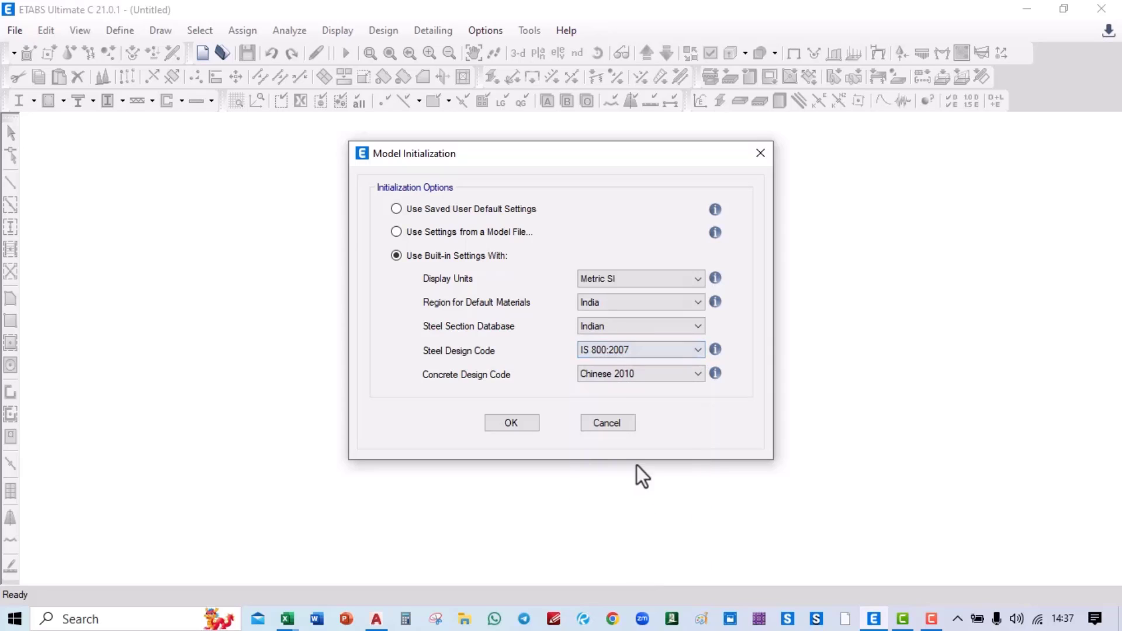
pyautogui.click(626, 379)
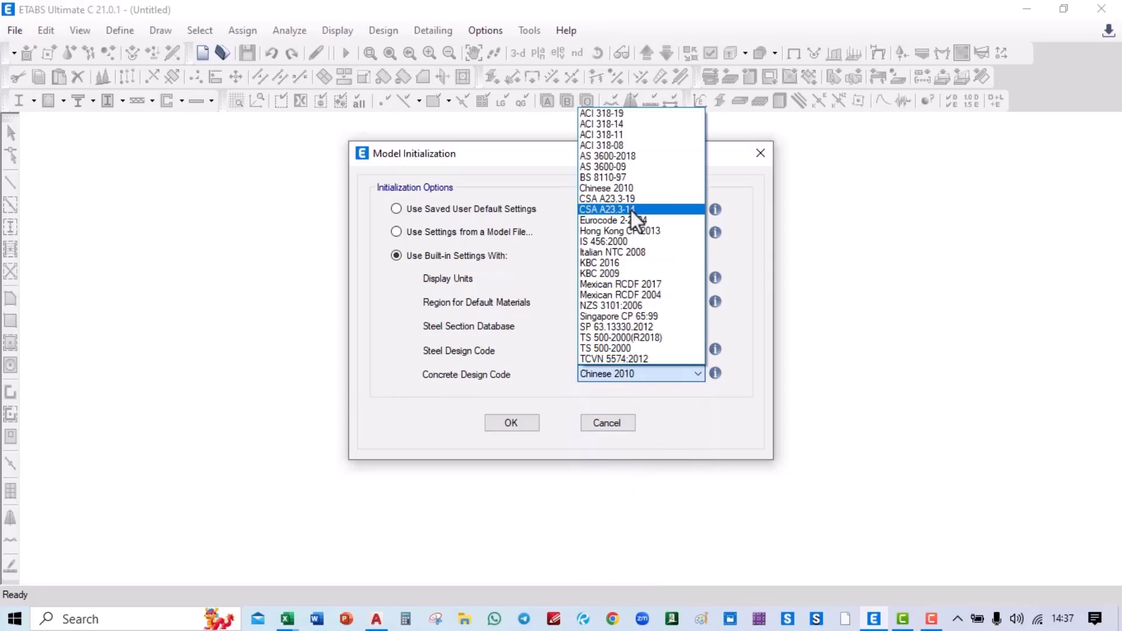
pyautogui.click(638, 245)
pyautogui.click(532, 422)
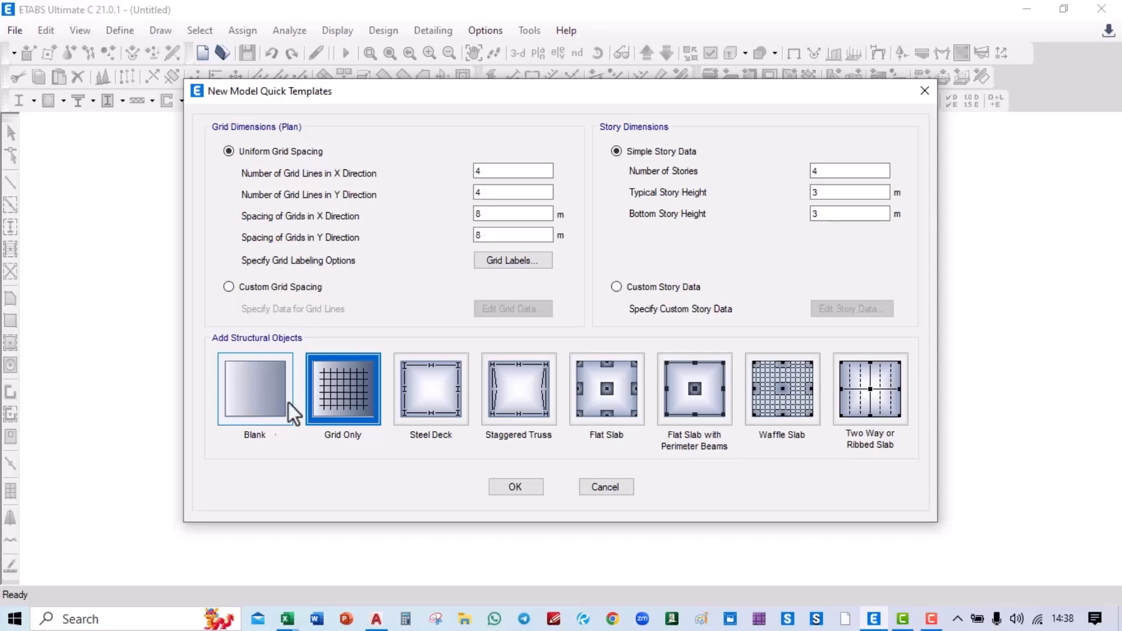
# Step: Create the model from the Blank template and close the Plan View, keeping the 3-D view
pyautogui.click(287, 412)
pyautogui.click(504, 493)
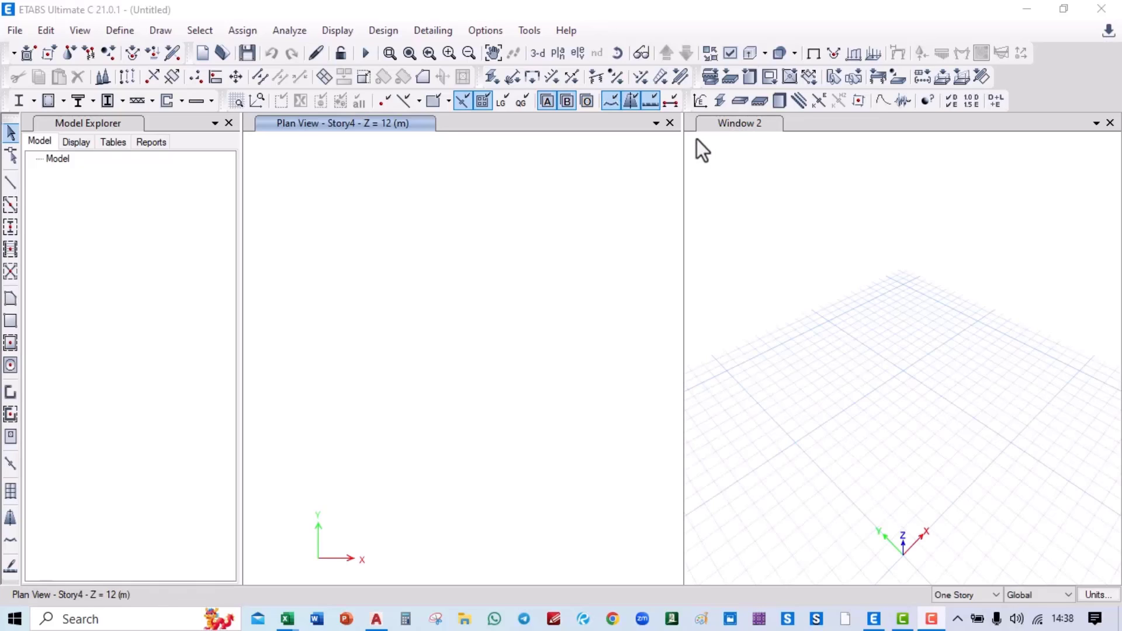
pyautogui.click(671, 123)
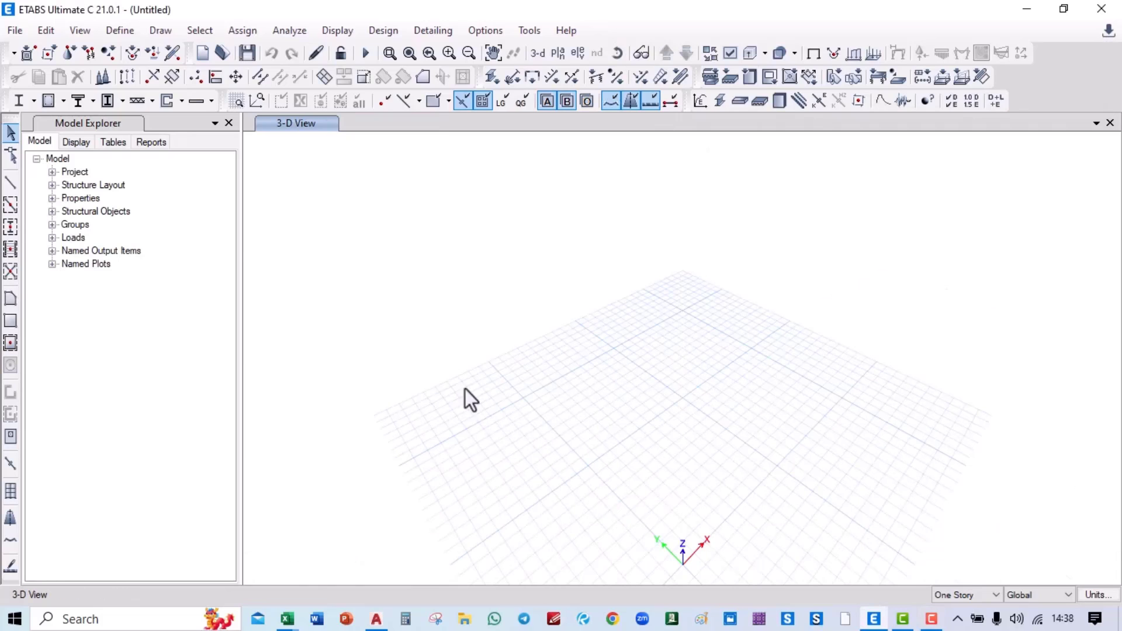
pyautogui.click(25, 28)
# Step: Begin a DXF floor-plan import of the G+15 Commercial building drawing, then cancel it
pyautogui.moveTo(85, 169)
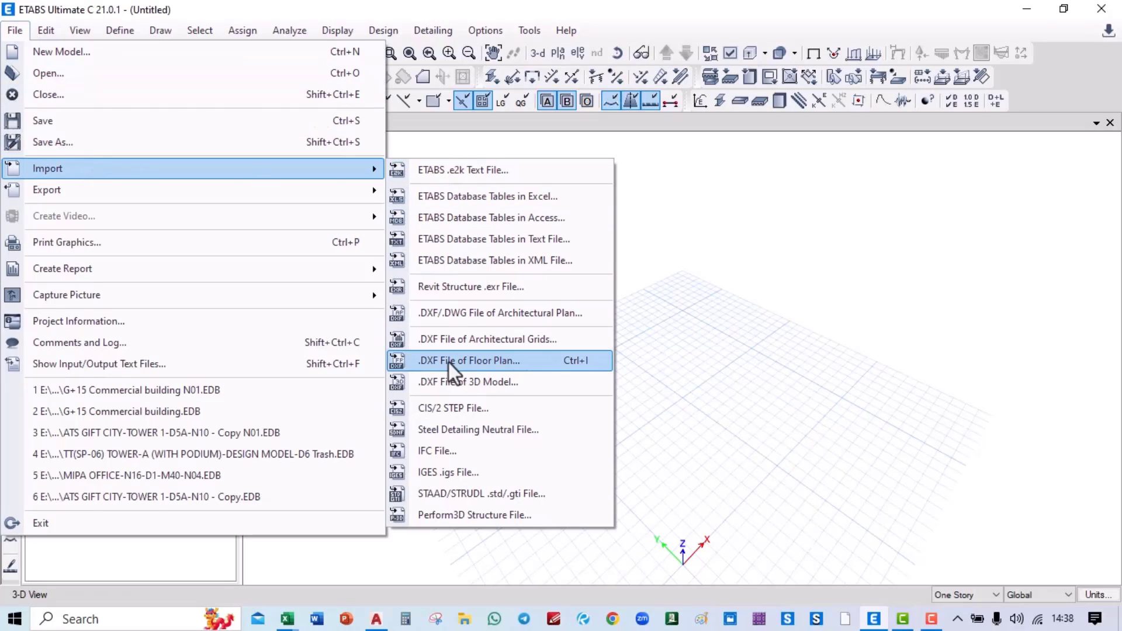
pyautogui.click(528, 366)
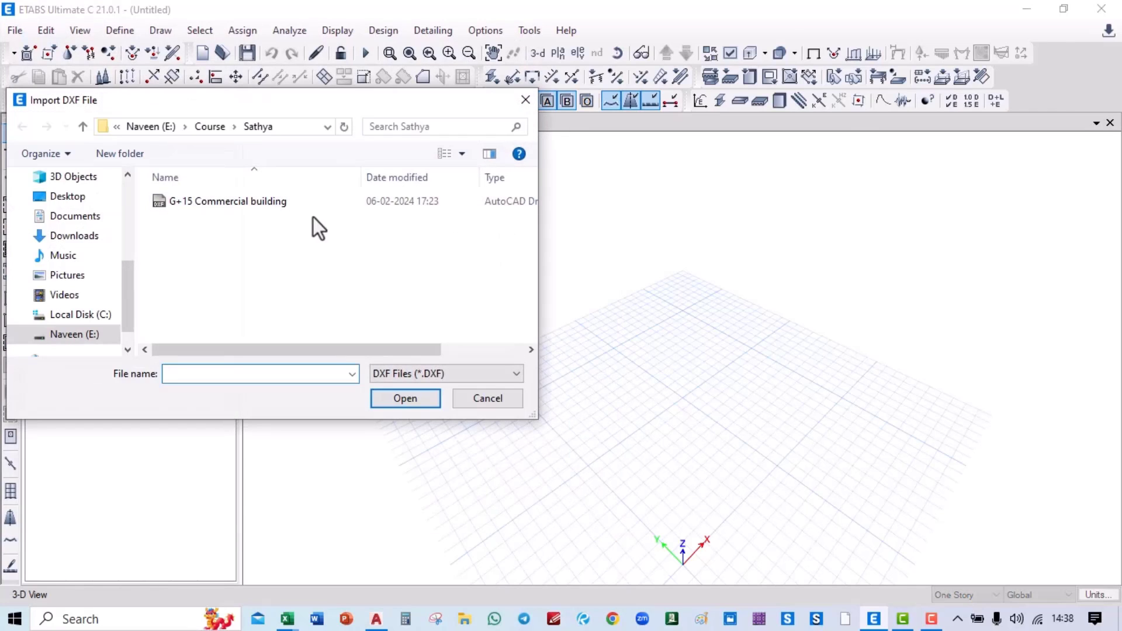
pyautogui.moveTo(219, 100); pyautogui.dragTo(339, 90)
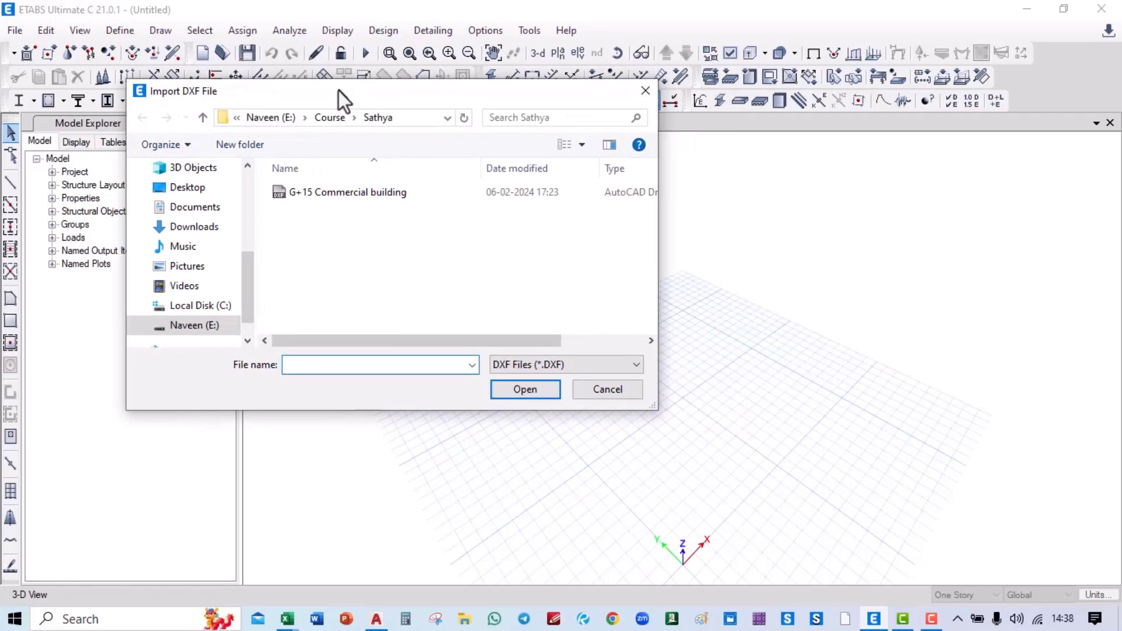
pyautogui.click(339, 193)
pyautogui.click(526, 389)
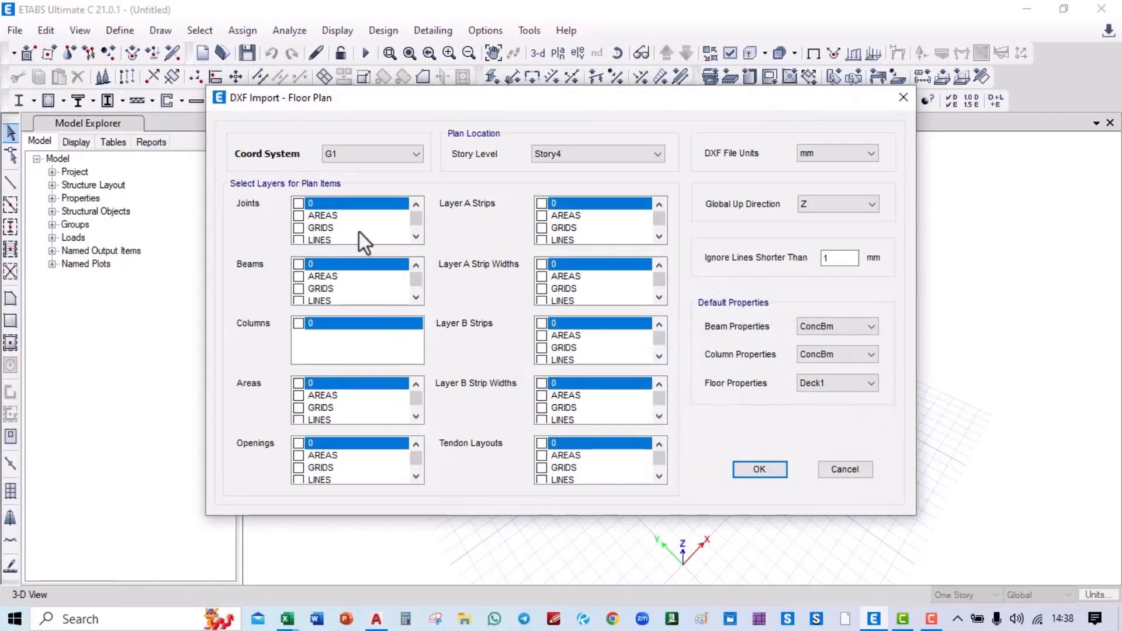
pyautogui.scroll(-3, 352, 278)
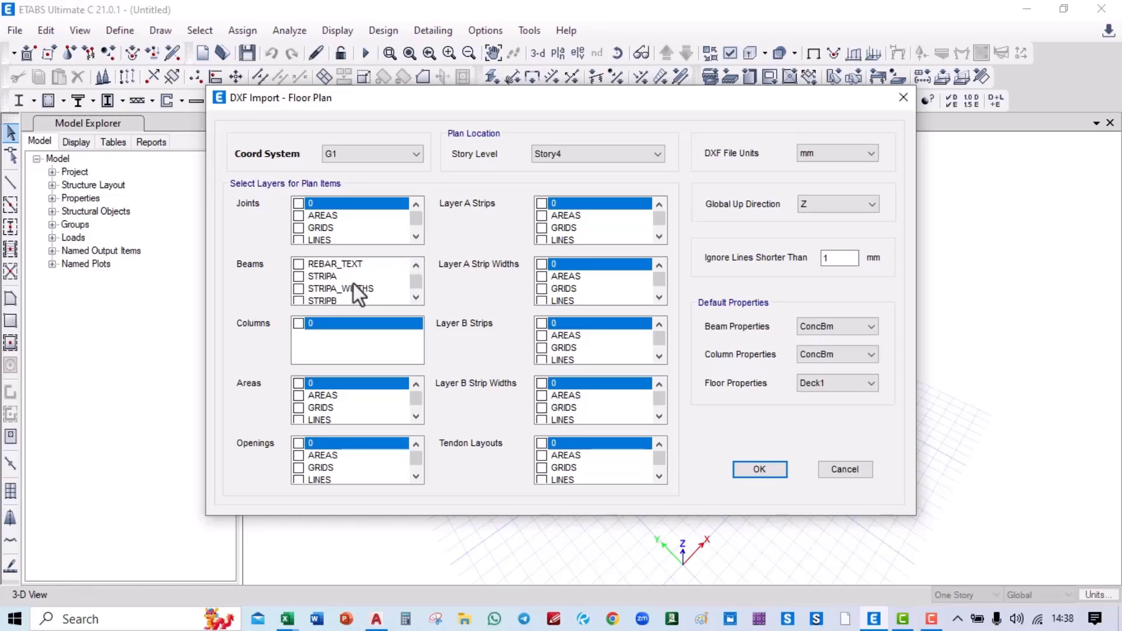
pyautogui.scroll(-2, 353, 283)
pyautogui.scroll(5, 353, 283)
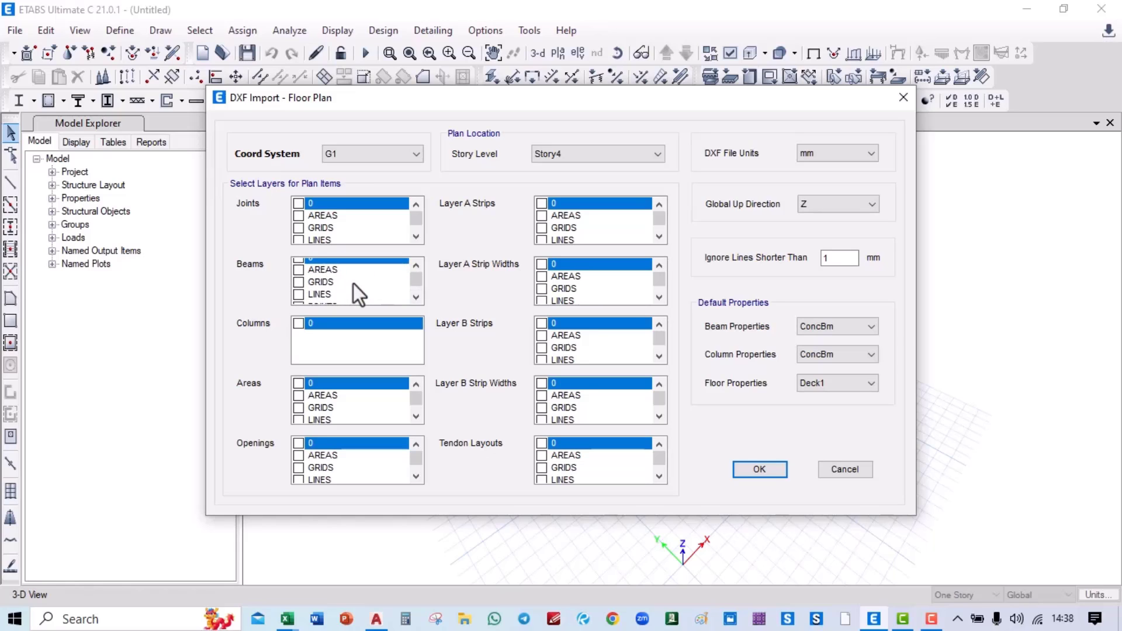
pyautogui.click(845, 469)
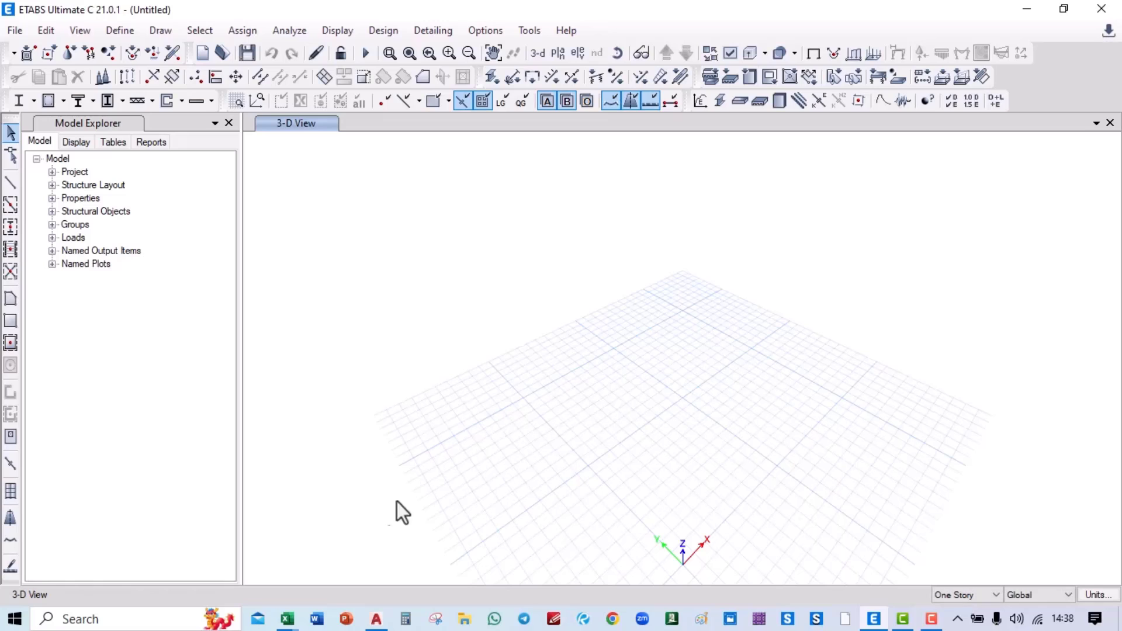
# Step: In AutoCAD, bring the grid sheet into view and create a new blank drawing
pyautogui.moveTo(376, 619)
pyautogui.click(367, 560)
pyautogui.moveTo(845, 294); pyautogui.dragTo(197, 295, button='middle')
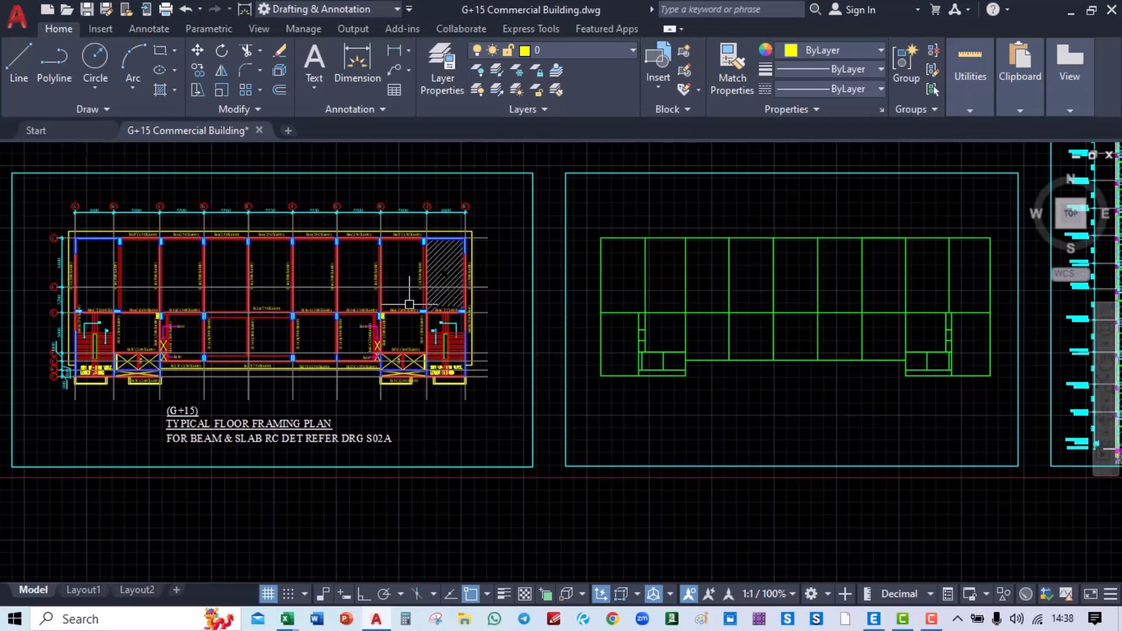
pyautogui.scroll(-6, 408, 304)
pyautogui.moveTo(543, 286); pyautogui.dragTo(486, 286, button='middle')
pyautogui.scroll(2, 429, 286)
pyautogui.scroll(4, 429, 286)
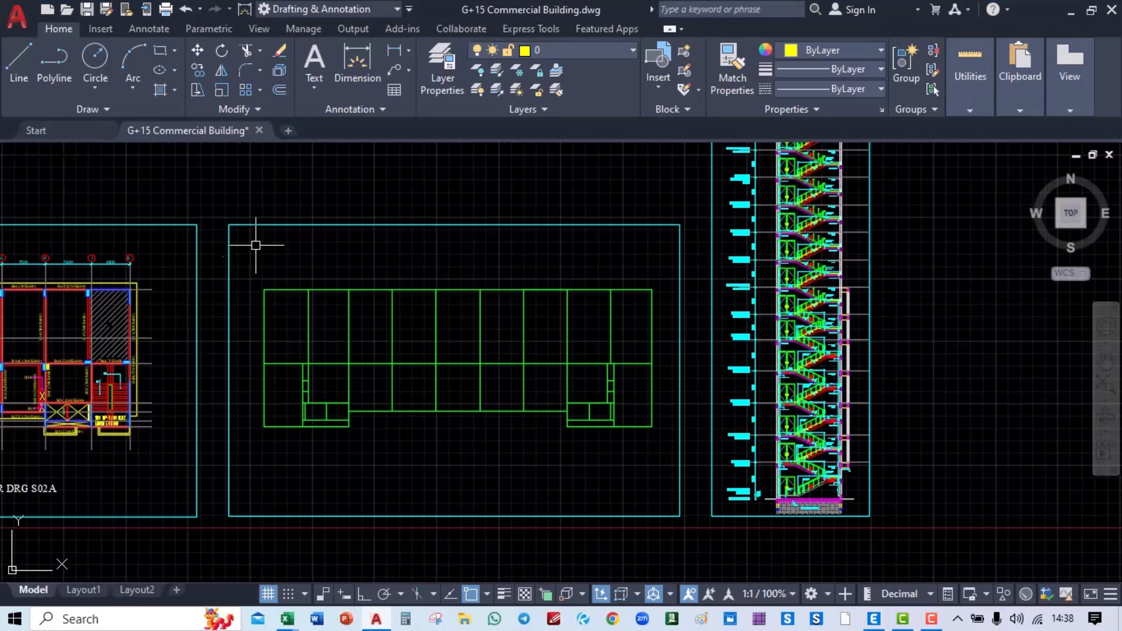
pyautogui.click(289, 130)
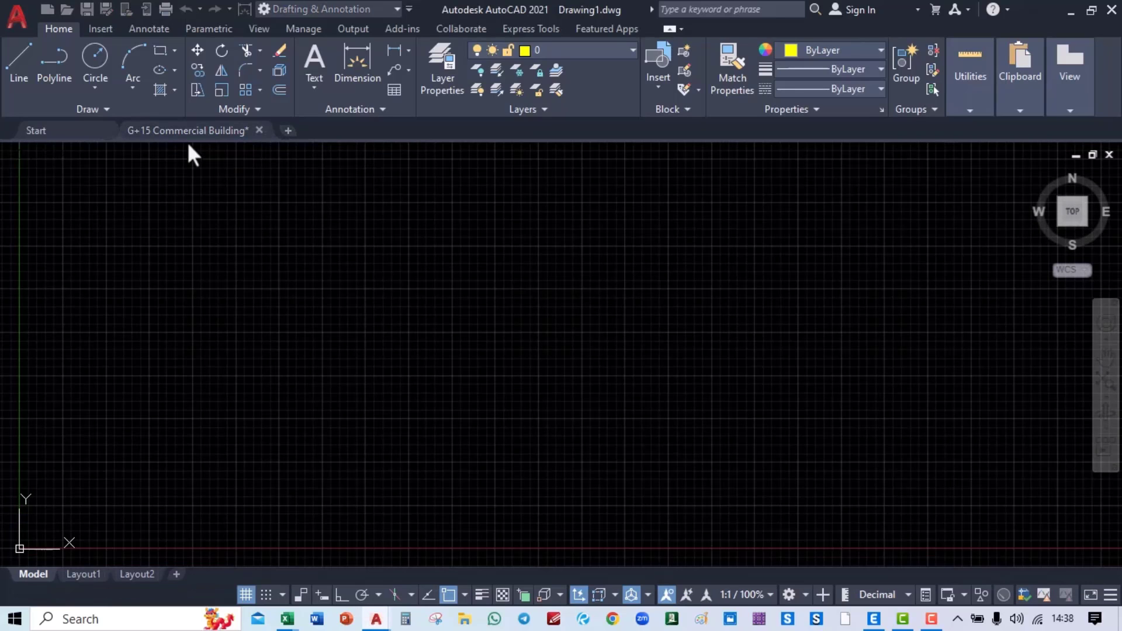
# Step: Copy the G+15 grid and column plan and paste it into Drawing1 at the origin
pyautogui.click(223, 138)
pyautogui.click(249, 267)
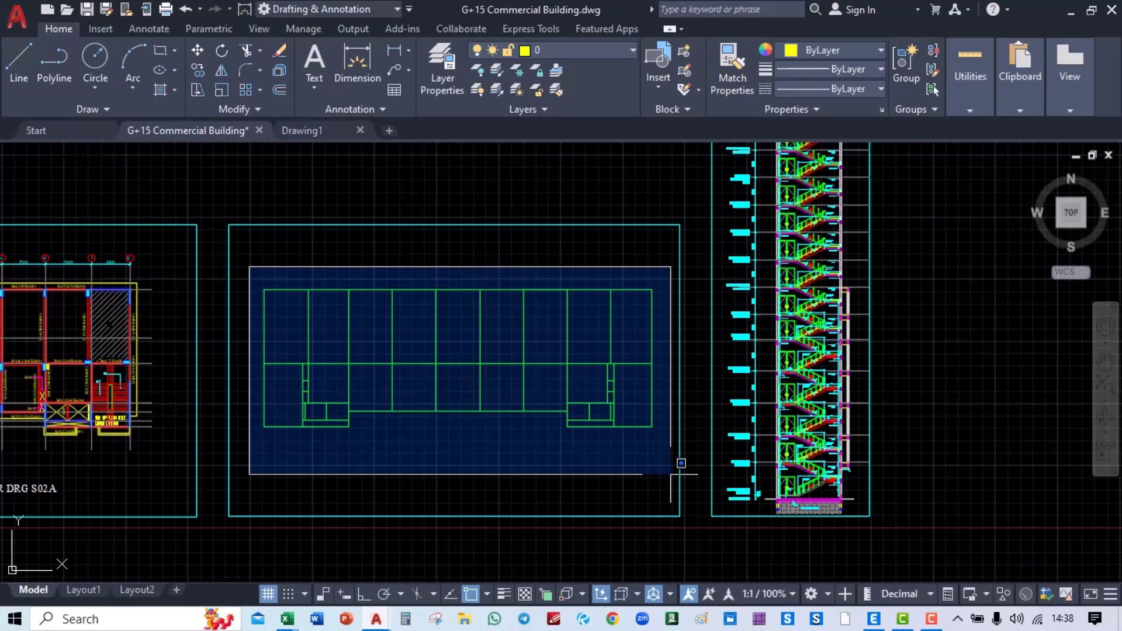
pyautogui.click(671, 475)
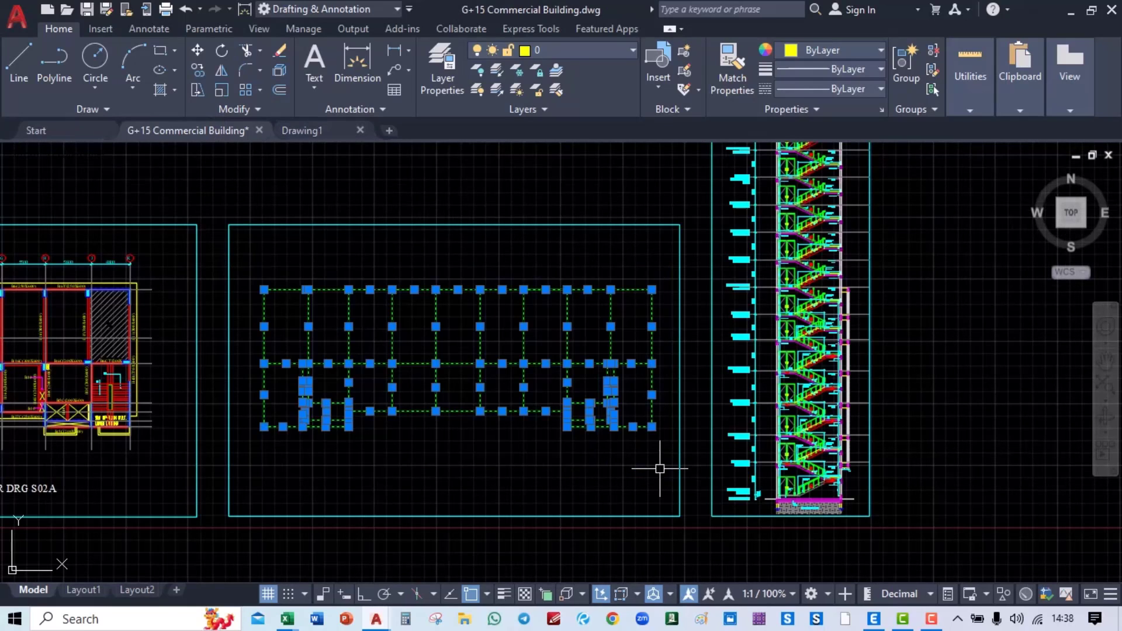
pyautogui.hotkey('ctrl', 'c')
pyautogui.click(338, 136)
pyautogui.hotkey('ctrl', 'v')
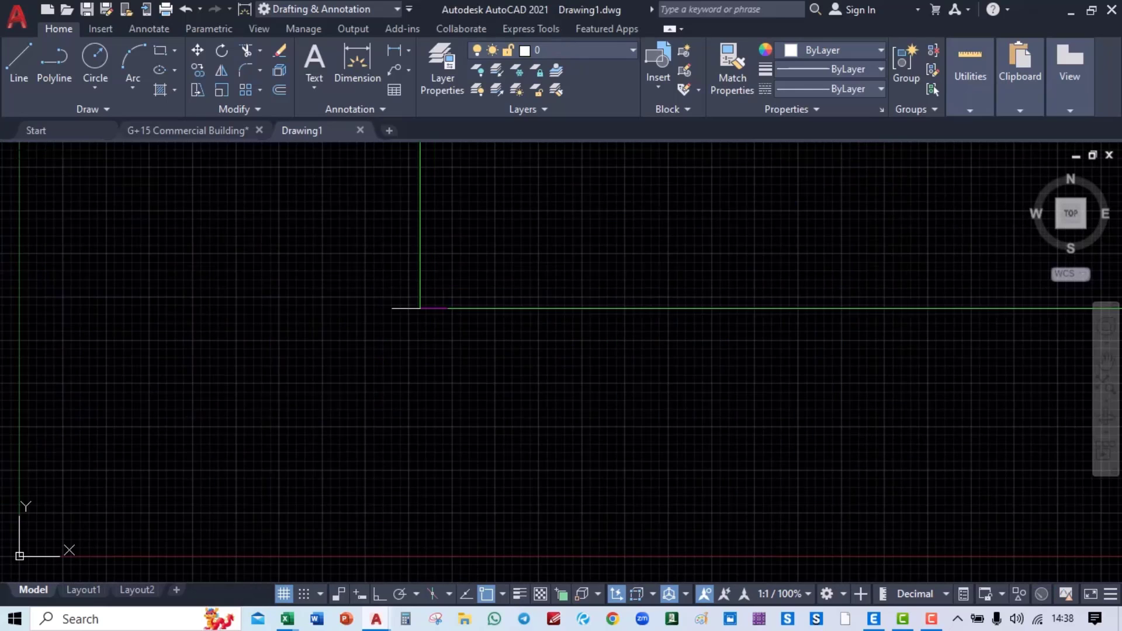
pyautogui.scroll(-2, 349, 396)
pyautogui.click(260, 416)
pyautogui.scroll(-4, 287, 446)
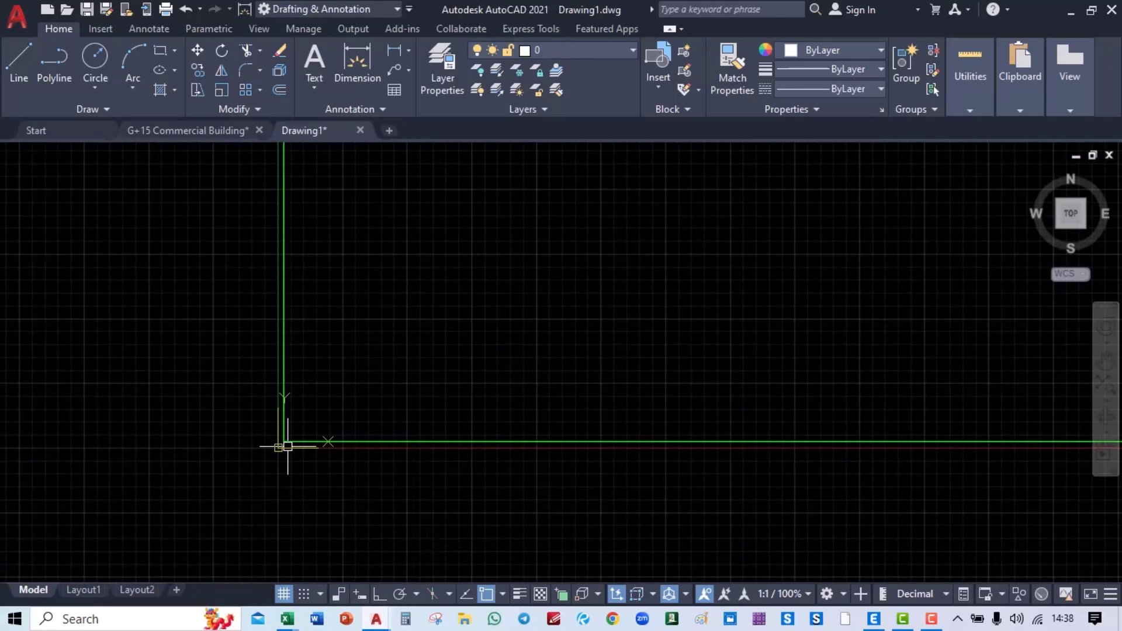
pyautogui.scroll(-6, 288, 446)
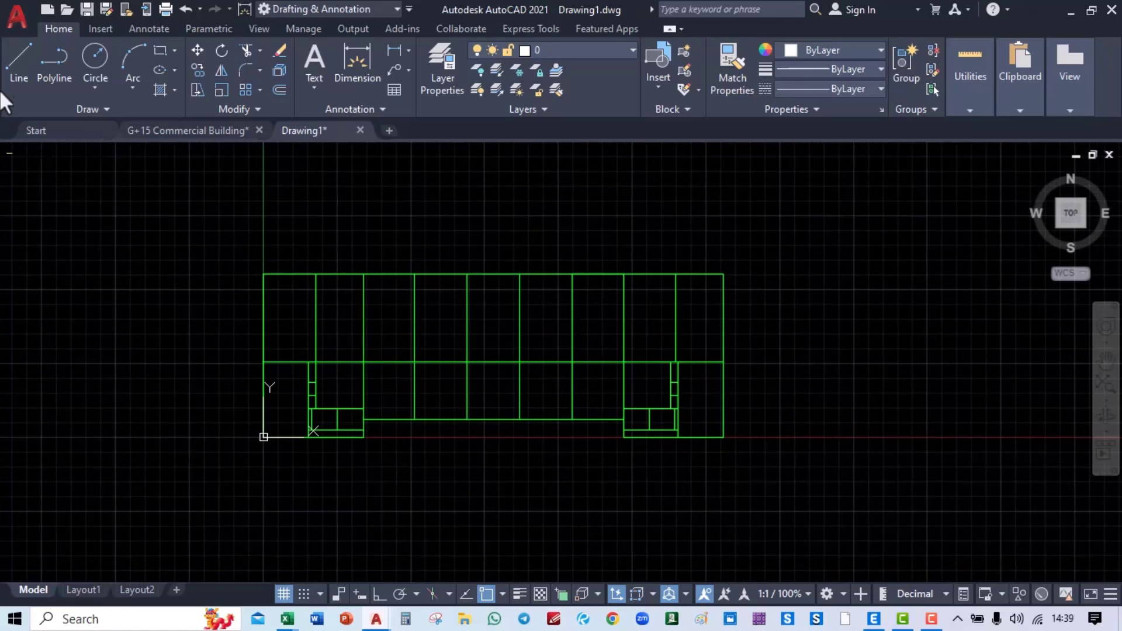
pyautogui.click(17, 18)
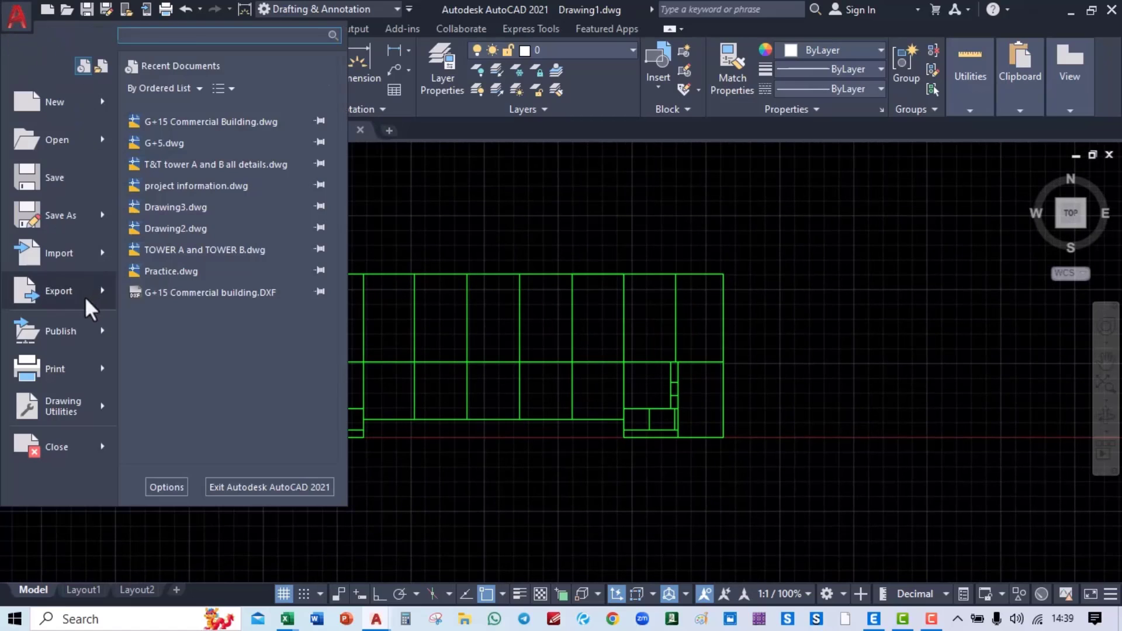
# Step: Save Drawing1.dxf as AutoCAD 2013/LT2013 DXF in the personal Course folder, then close it
pyautogui.press('Escape')
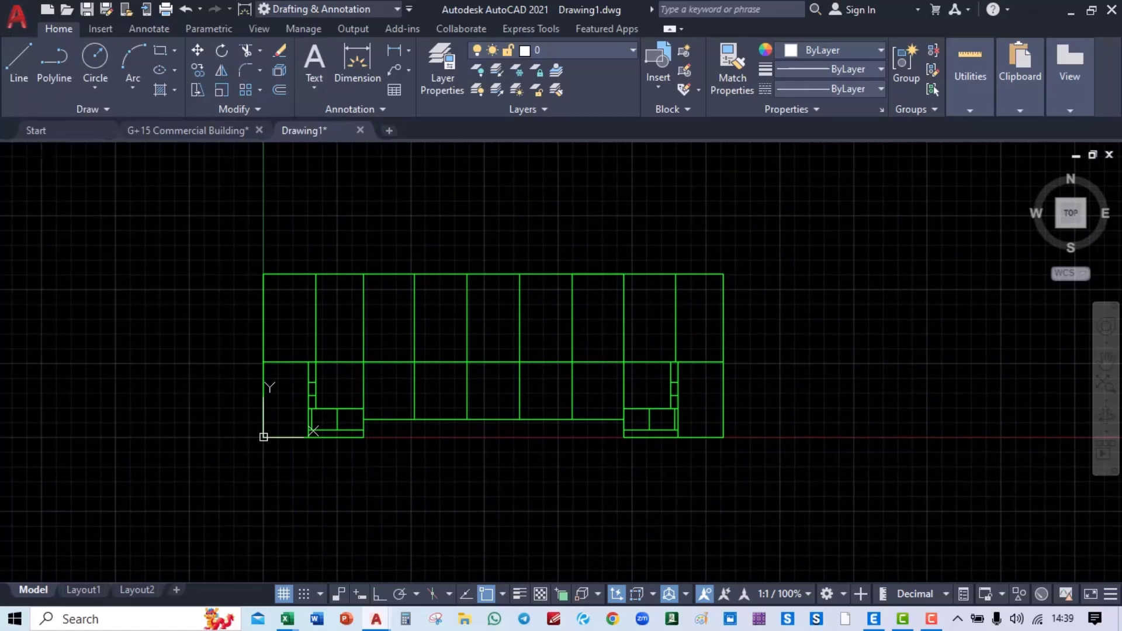
pyautogui.hotkey('ctrl', 'shift', 's')
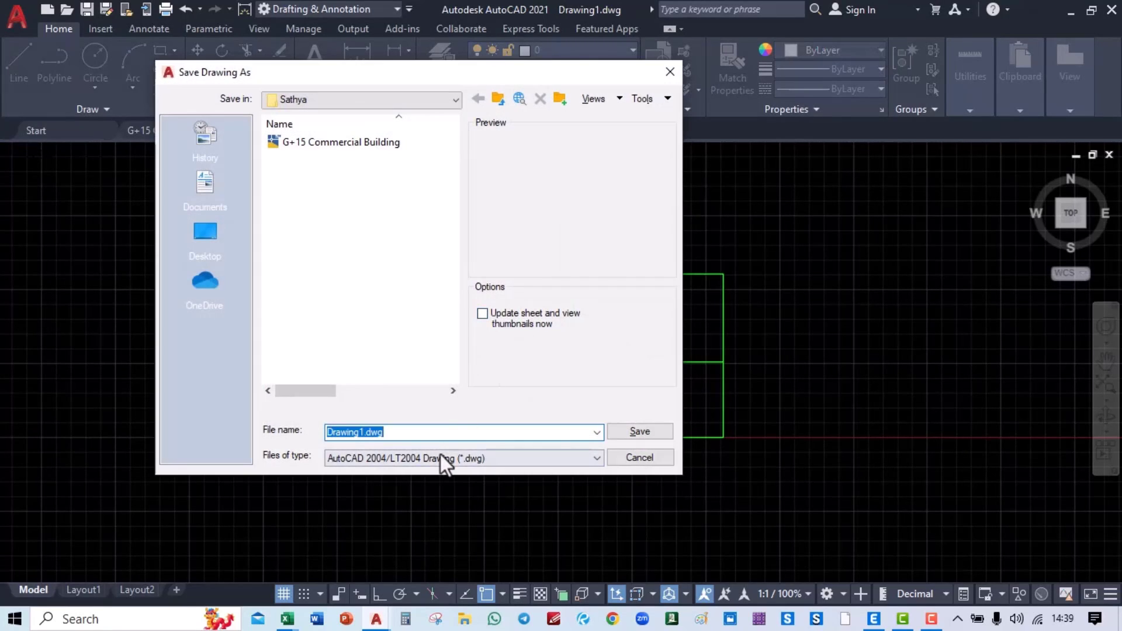
pyautogui.click(442, 459)
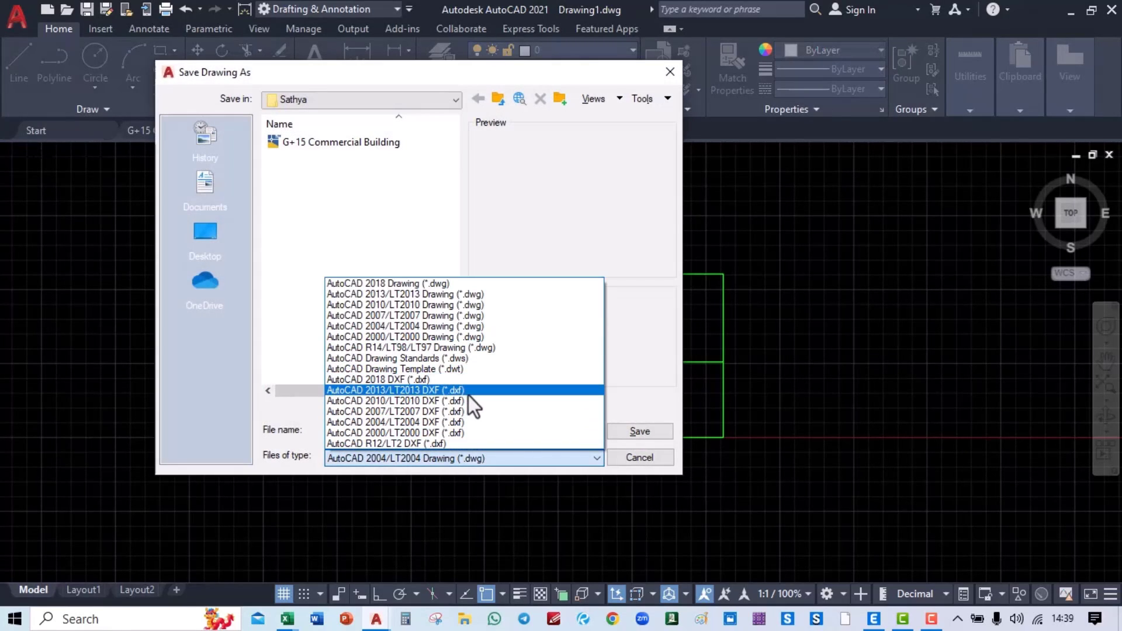
pyautogui.click(450, 390)
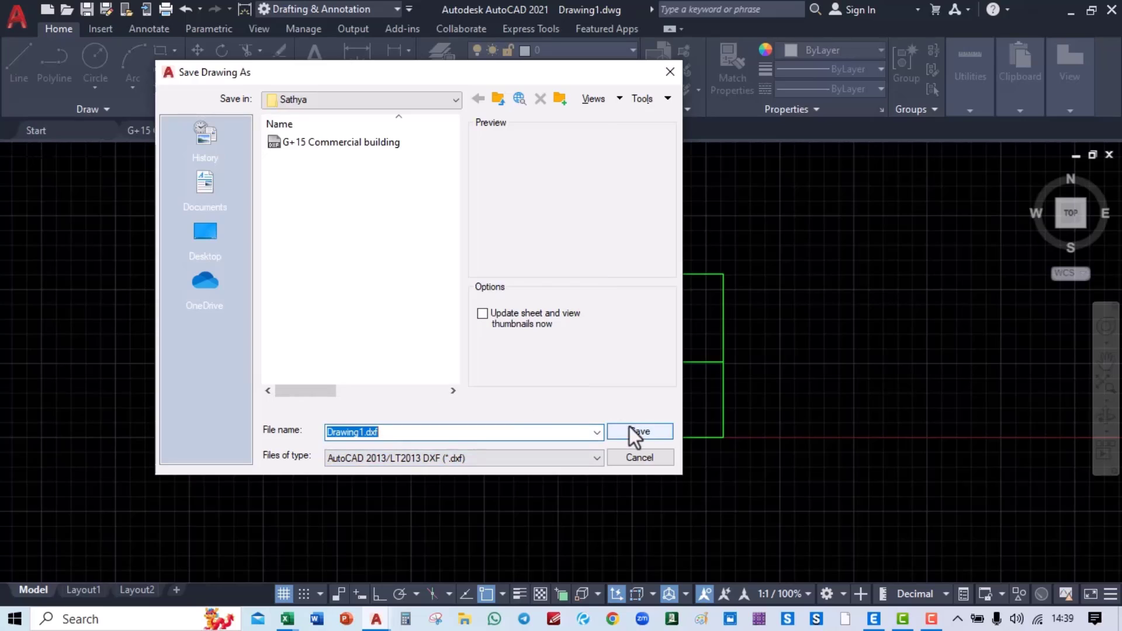
pyautogui.click(332, 99)
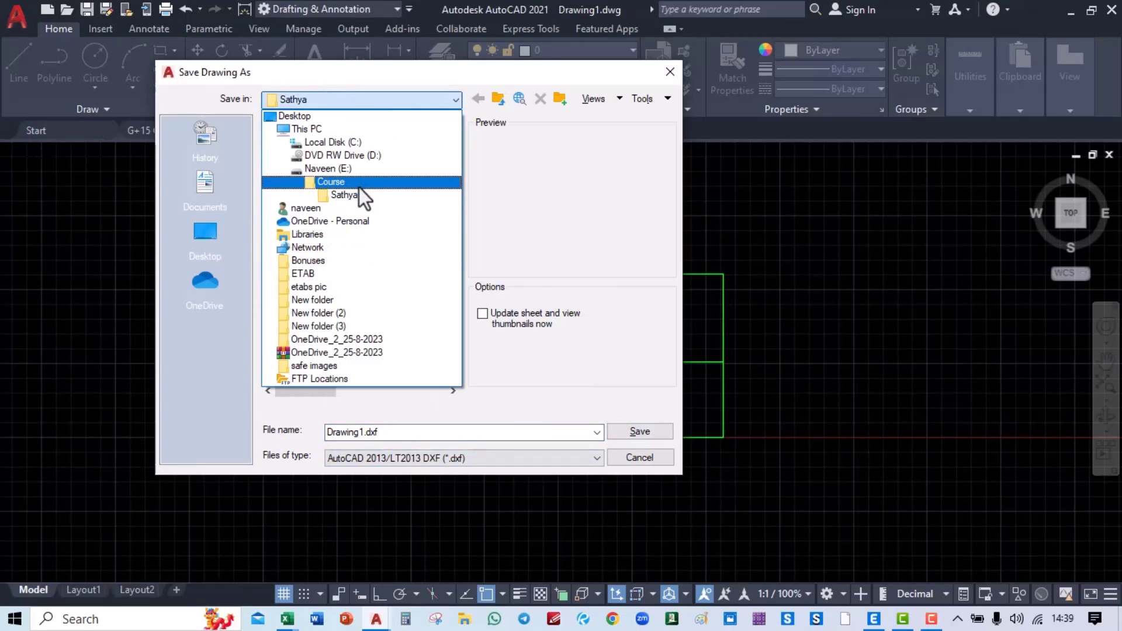
pyautogui.click(359, 186)
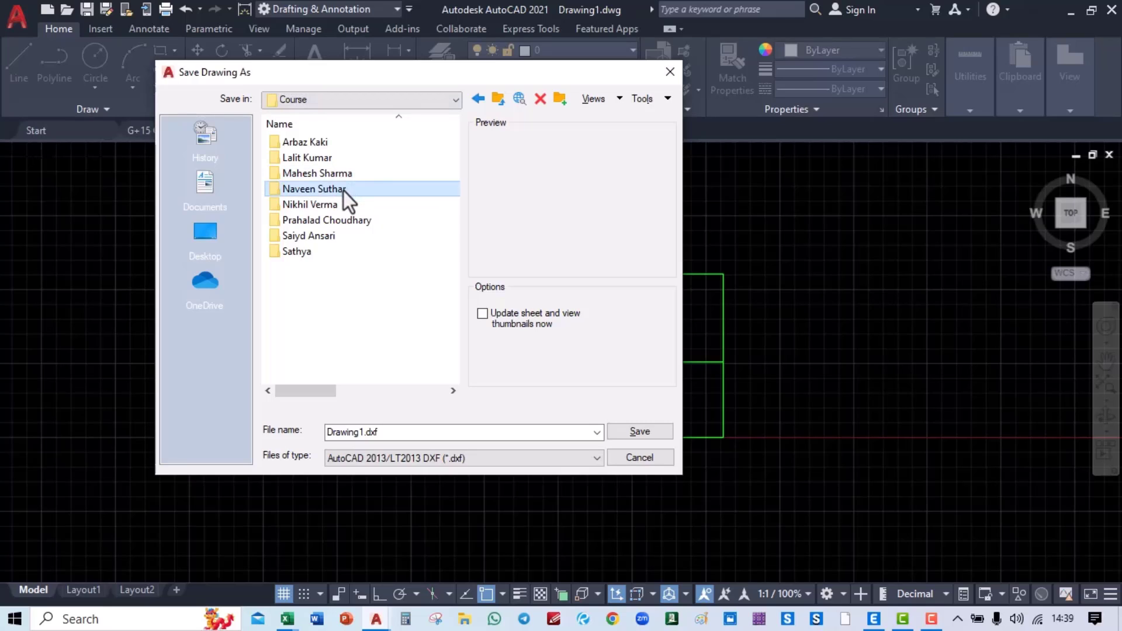
pyautogui.doubleClick(343, 190)
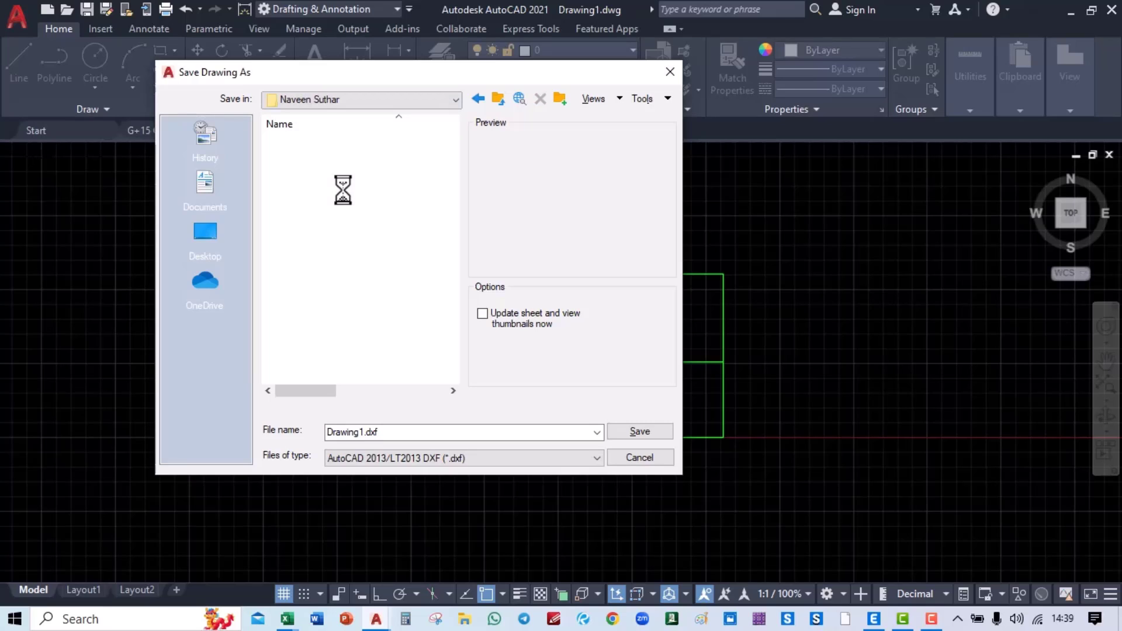
pyautogui.click(458, 436)
pyautogui.click(475, 431)
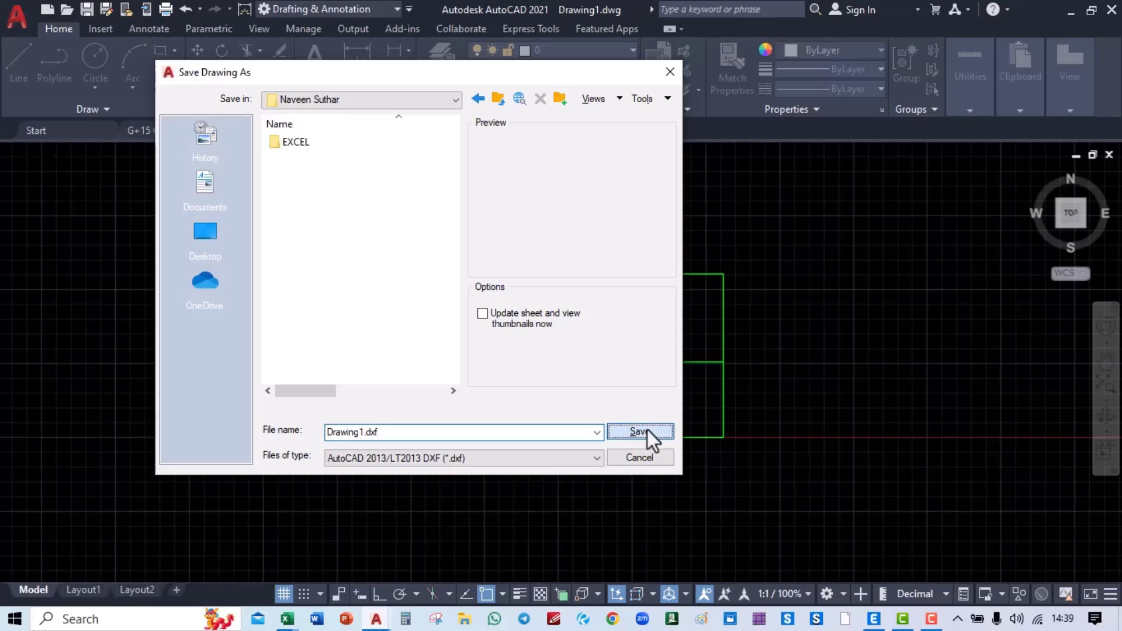
pyautogui.click(646, 432)
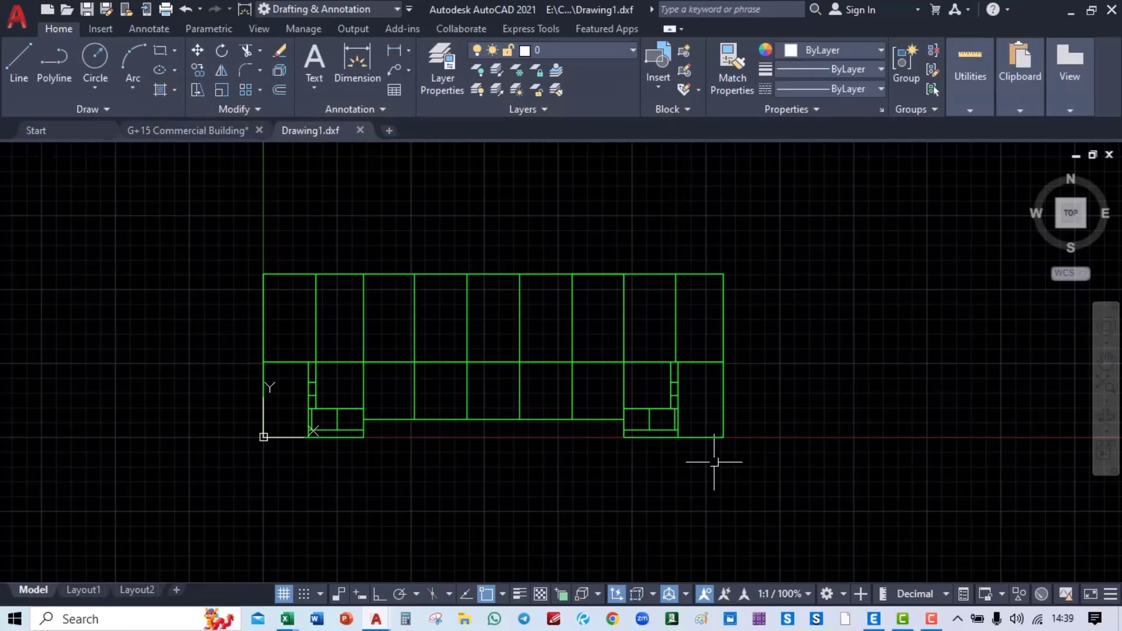
pyautogui.click(360, 130)
pyautogui.click(614, 347)
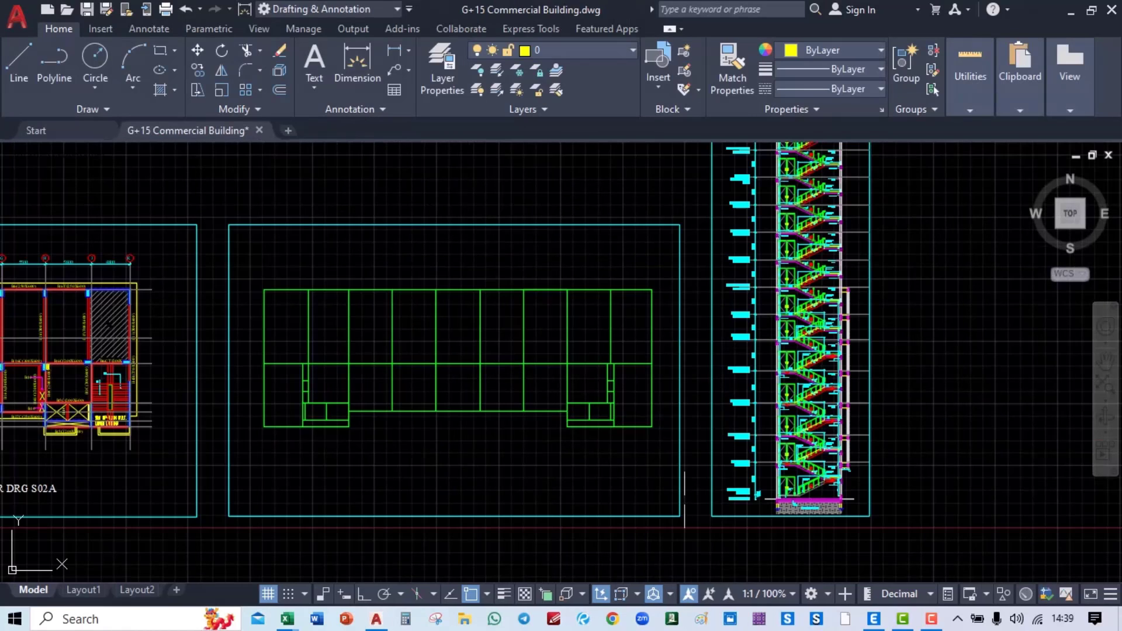
# Step: In ETABS, import Drawing1 as a DXF floor plan with center line beams on Story1
pyautogui.click(857, 548)
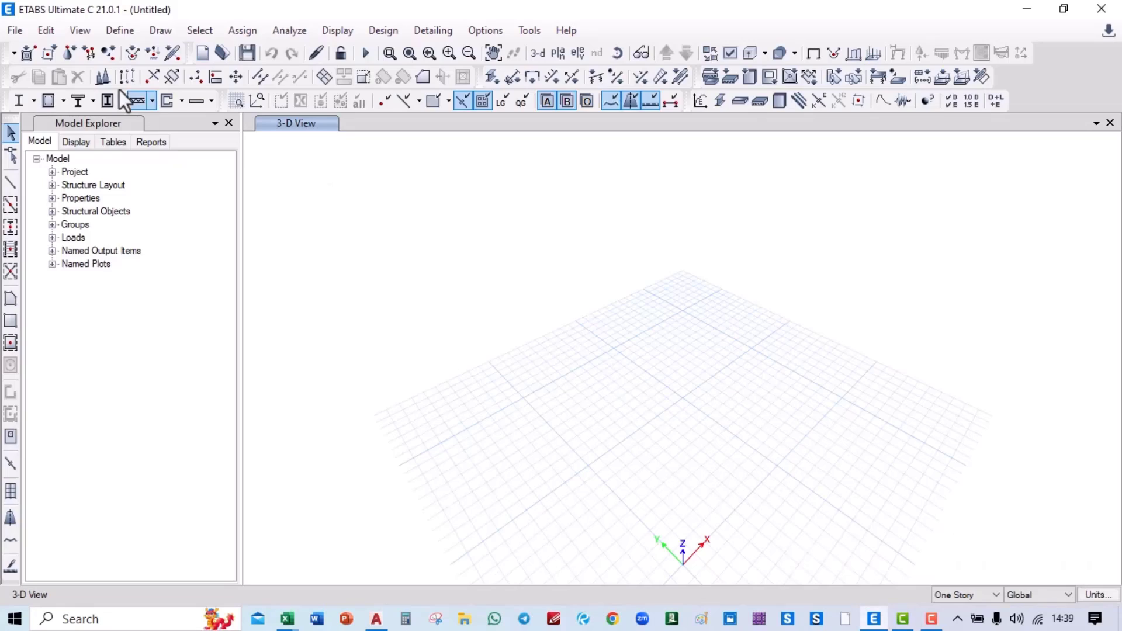
pyautogui.click(14, 32)
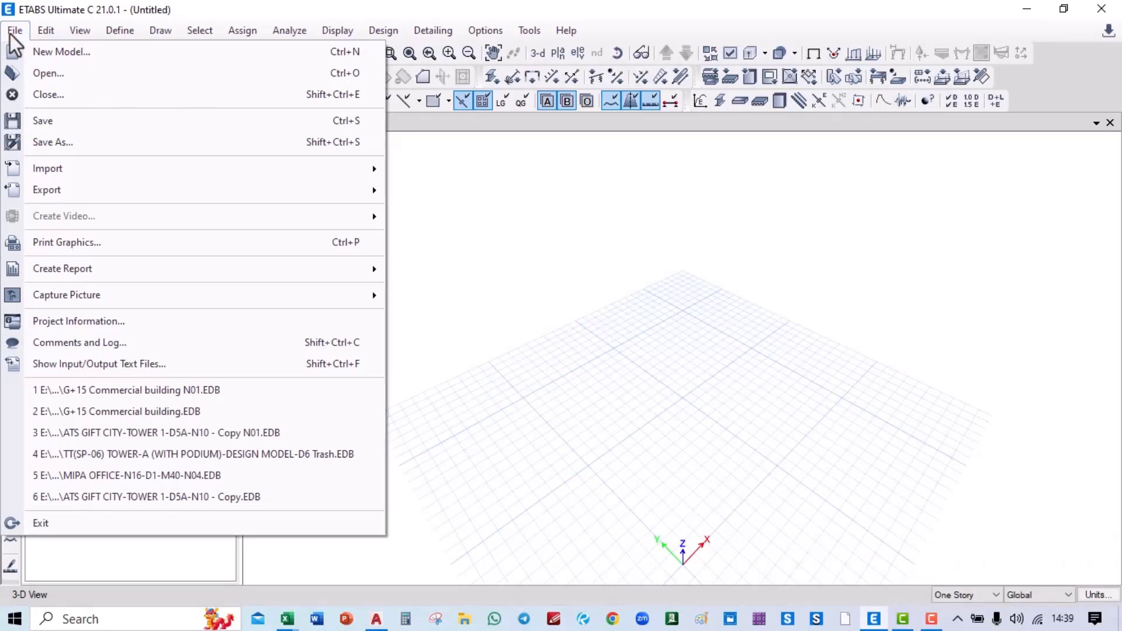
pyautogui.moveTo(195, 176)
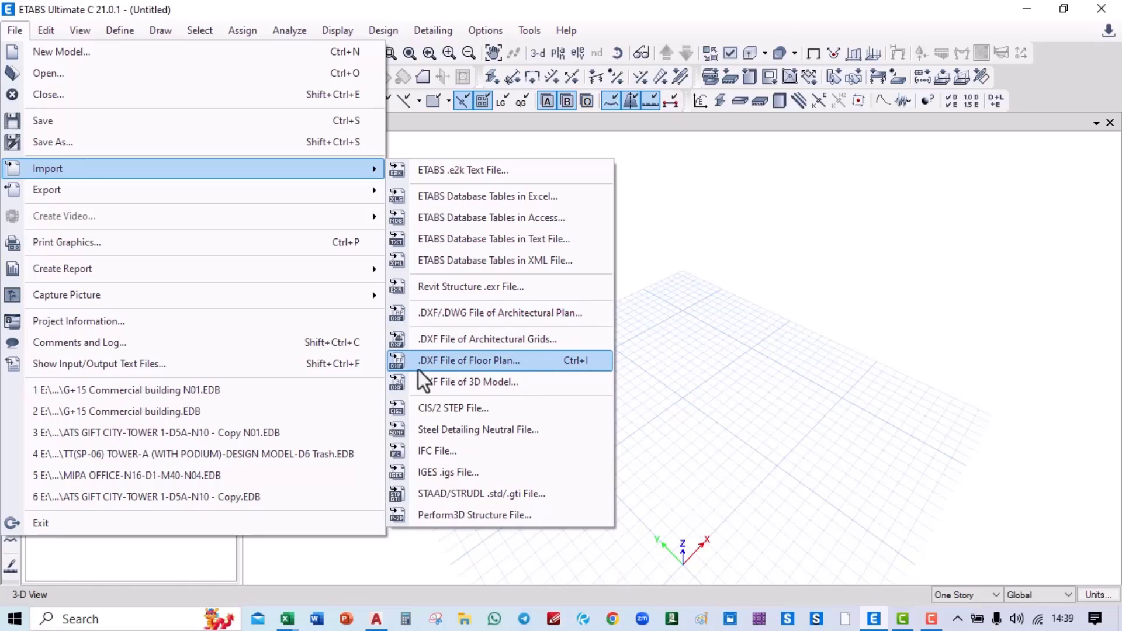
pyautogui.click(465, 366)
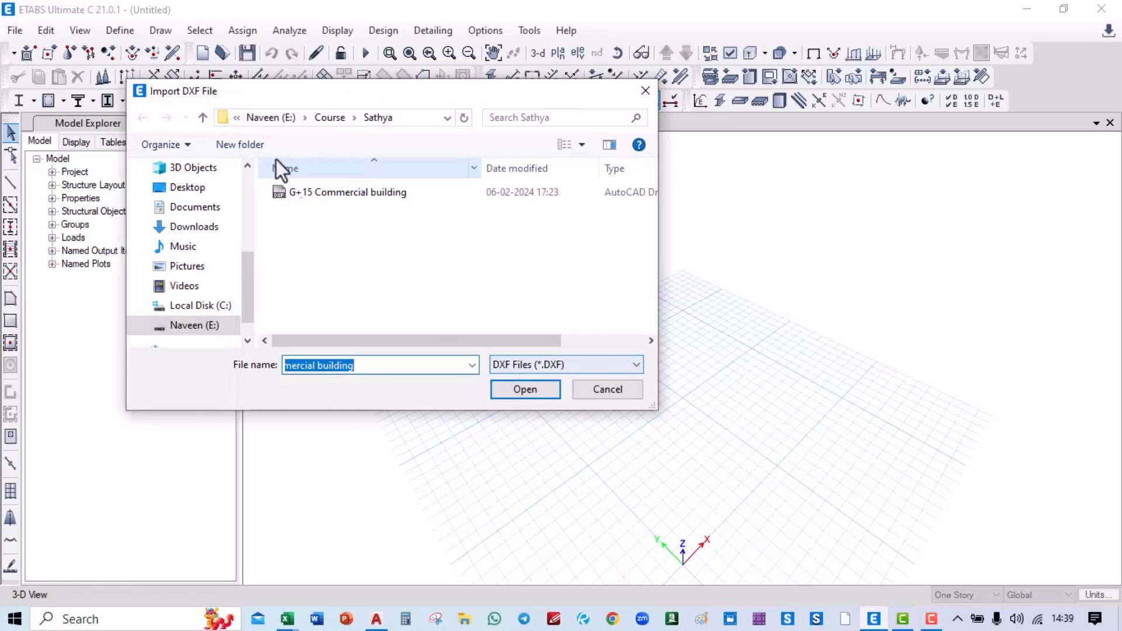
pyautogui.click(202, 118)
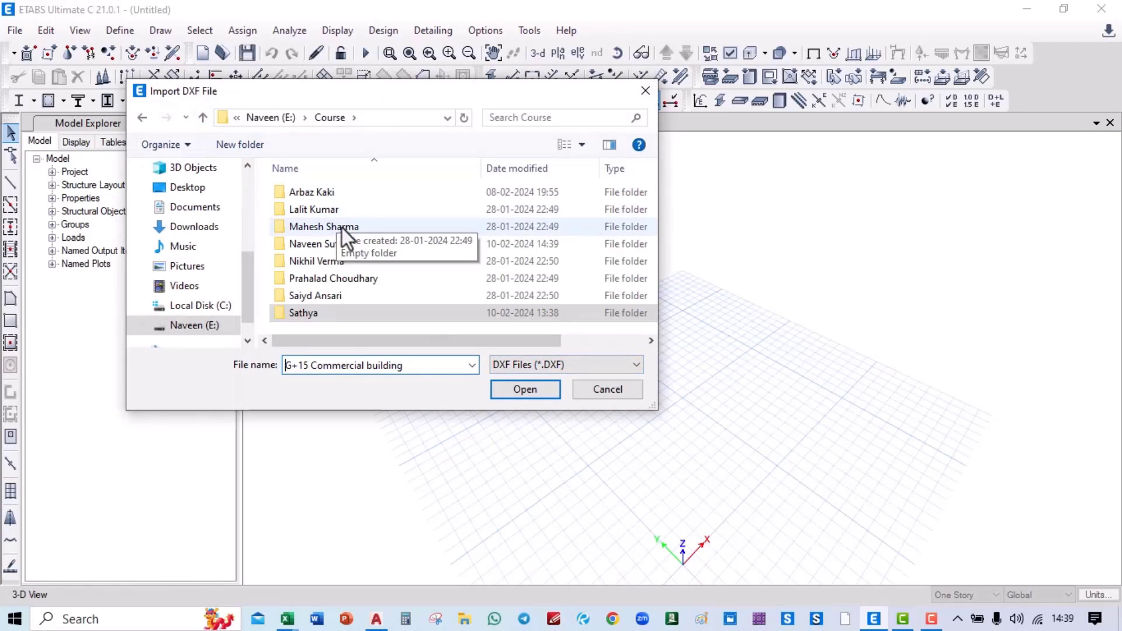
pyautogui.doubleClick(350, 243)
pyautogui.click(345, 210)
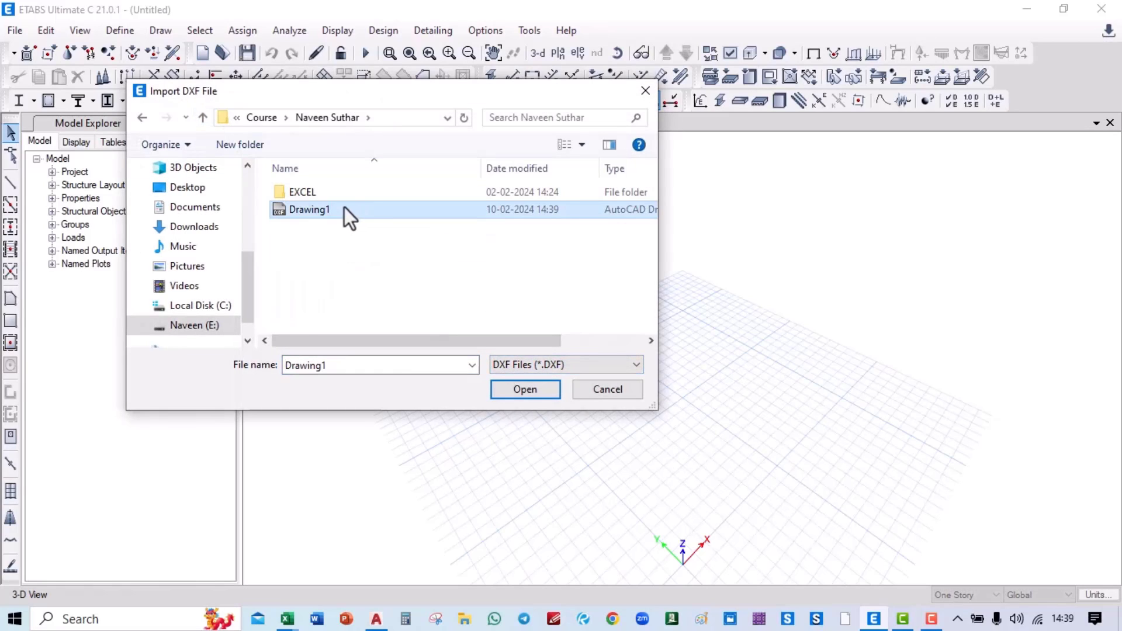
pyautogui.click(518, 390)
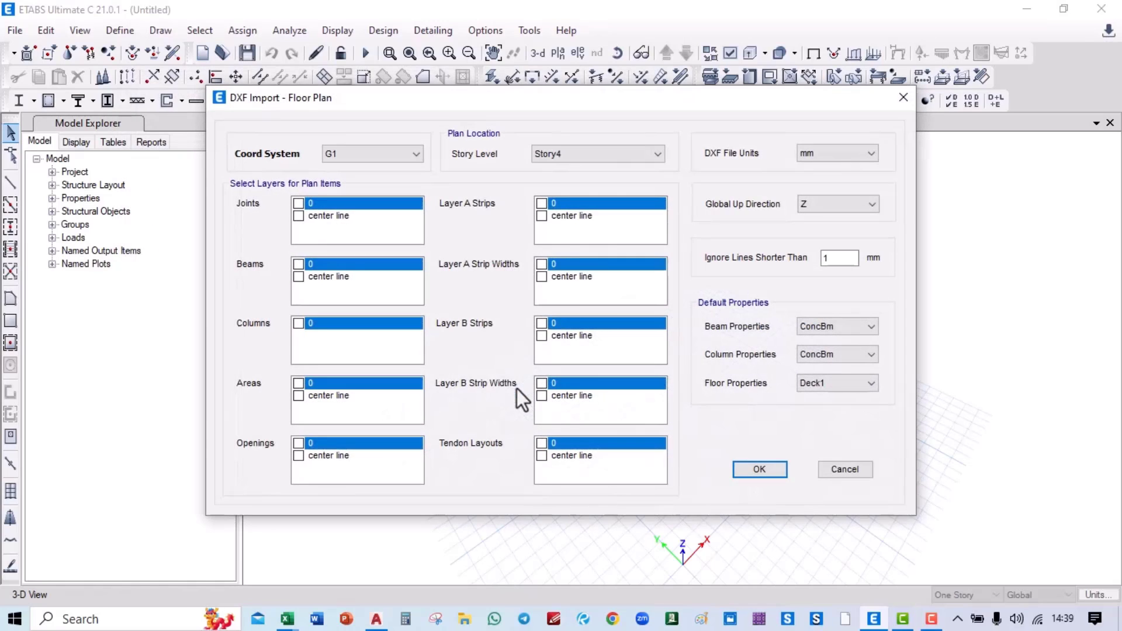
pyautogui.click(299, 276)
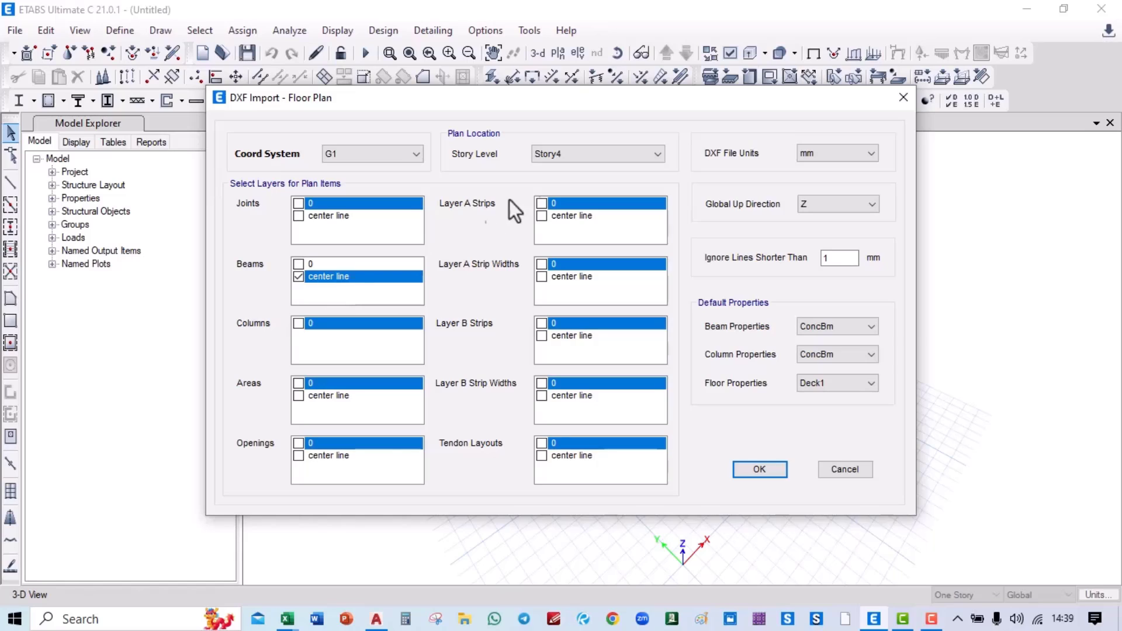
pyautogui.click(577, 161)
pyautogui.click(574, 203)
# Step: Zoom to the plan's top edge in AutoCAD to read the 5550 dimension, then return to ETABS
pyautogui.moveTo(376, 616)
pyautogui.click(367, 555)
pyautogui.scroll(4, 294, 286)
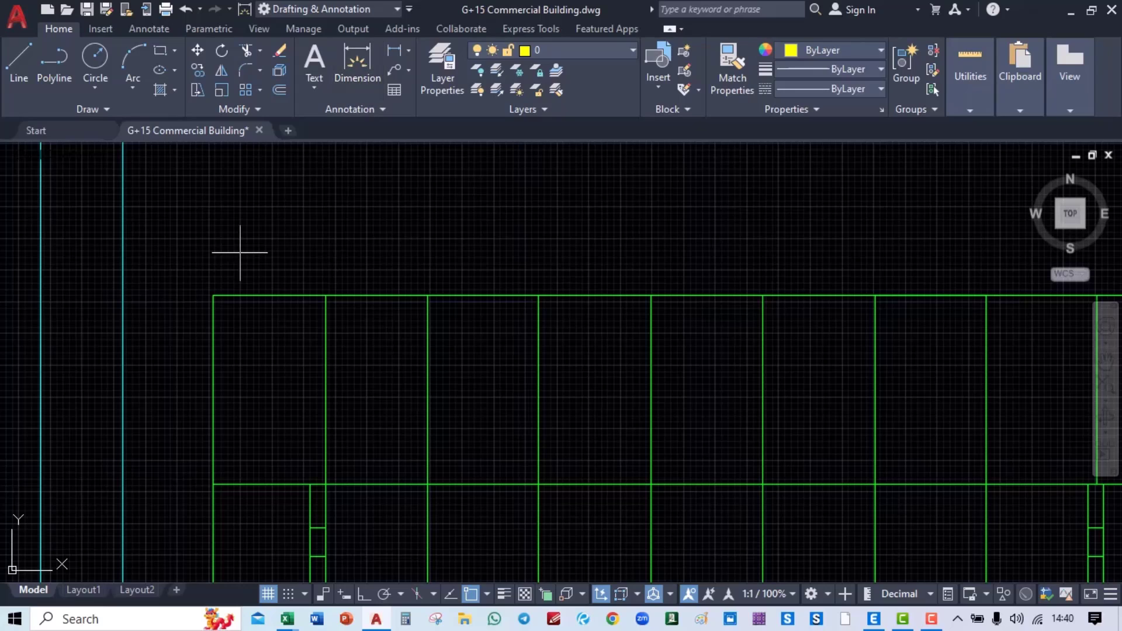
pyautogui.click(214, 295)
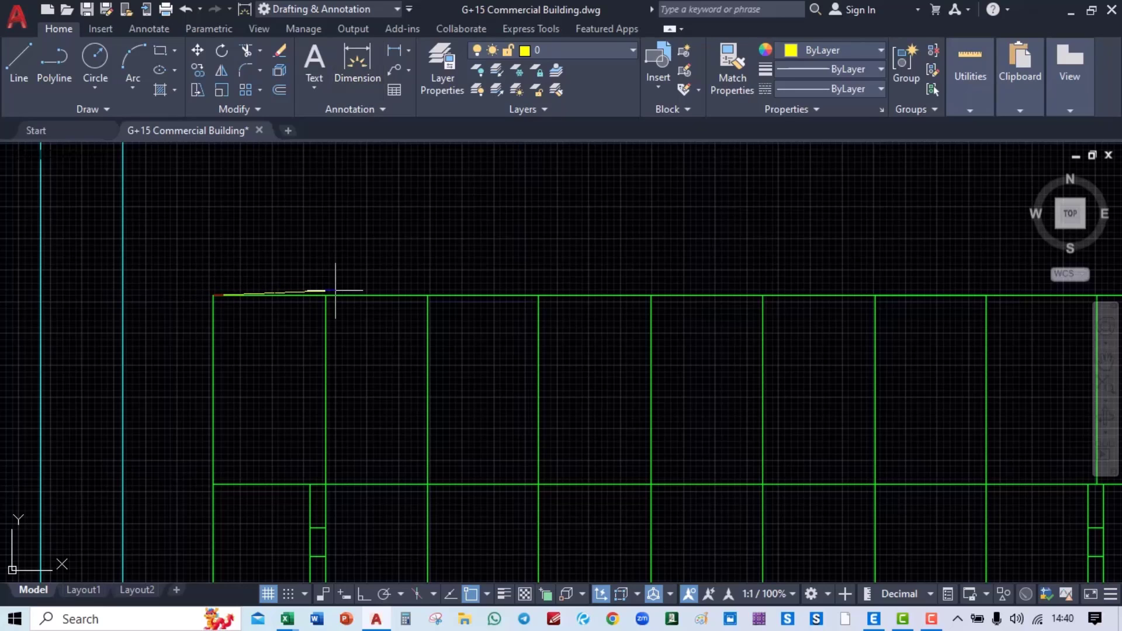
pyautogui.click(326, 273)
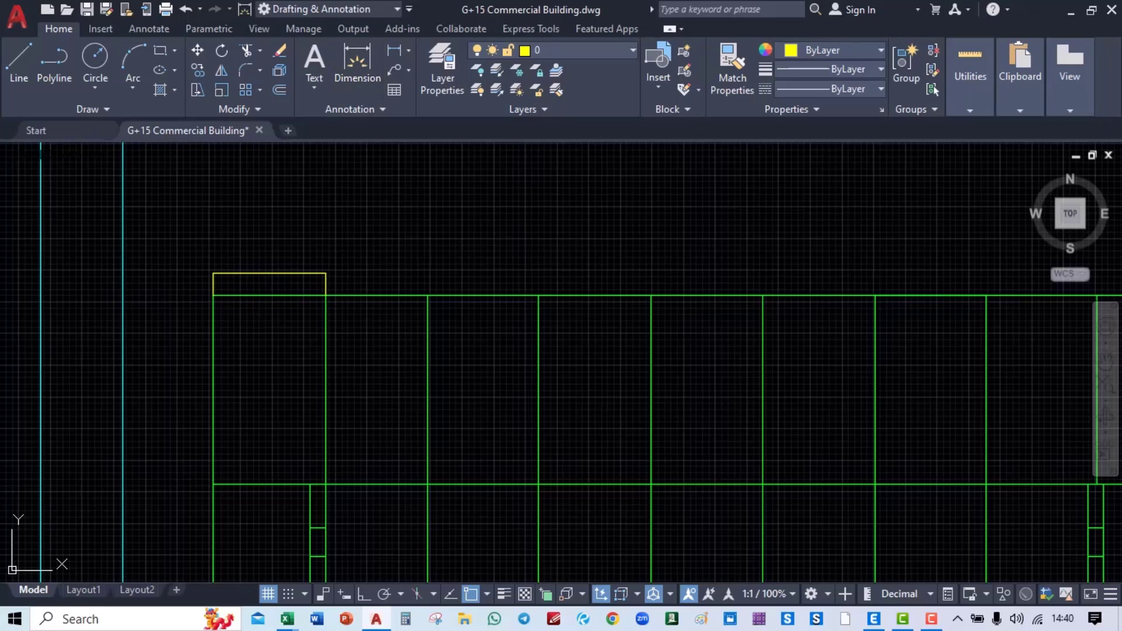
pyautogui.scroll(6, 257, 277)
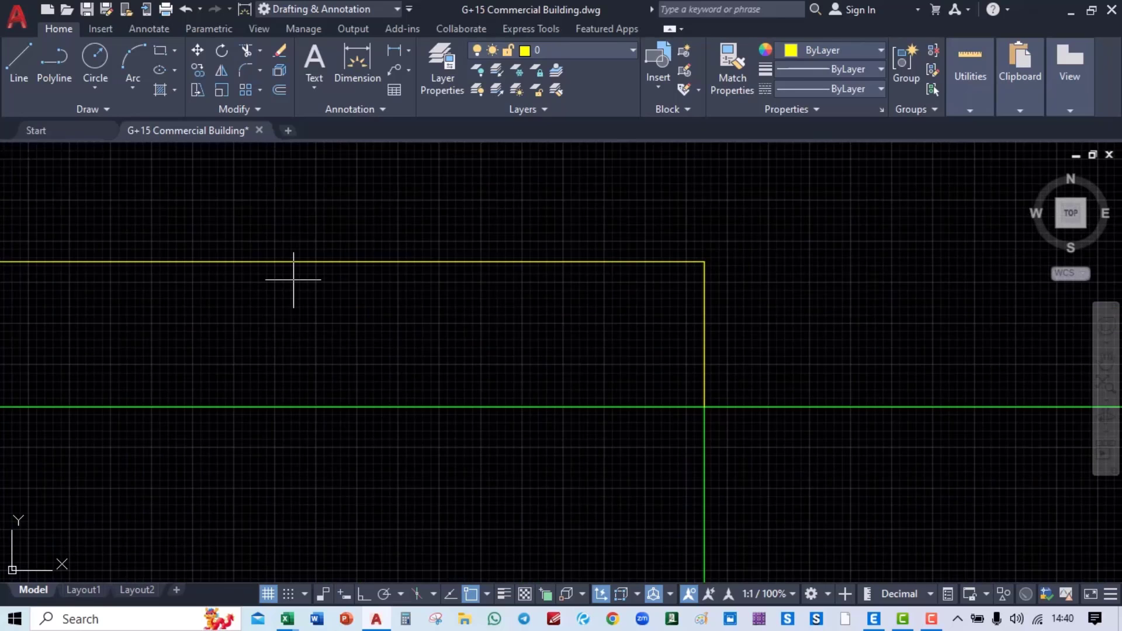
pyautogui.scroll(3, 293, 279)
pyautogui.scroll(-5, 518, 298)
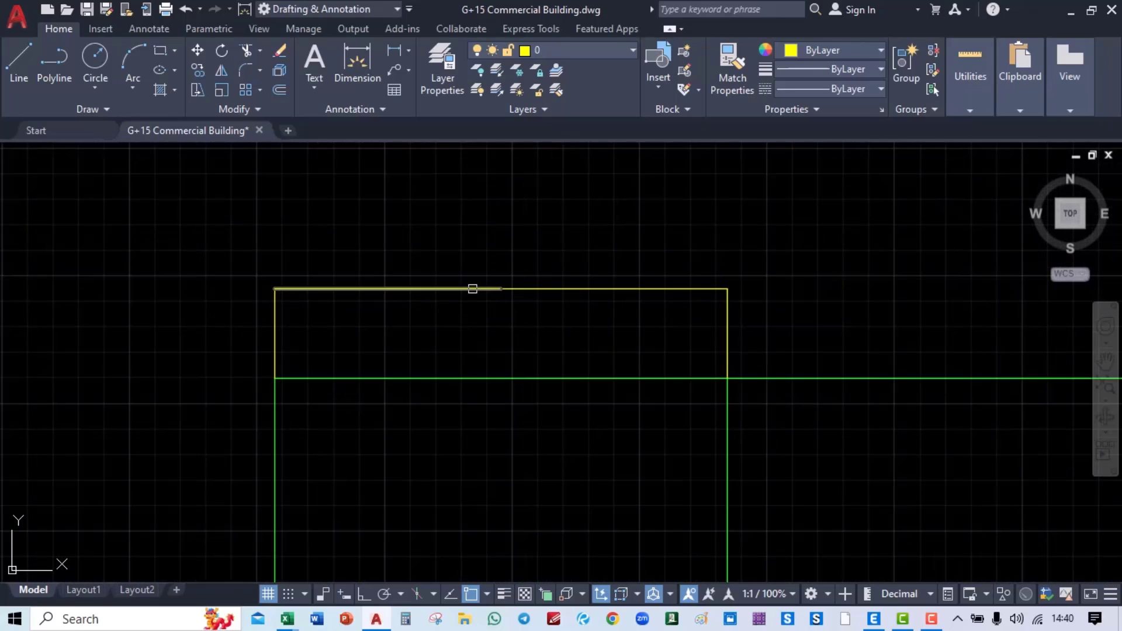
pyautogui.scroll(4, 504, 293)
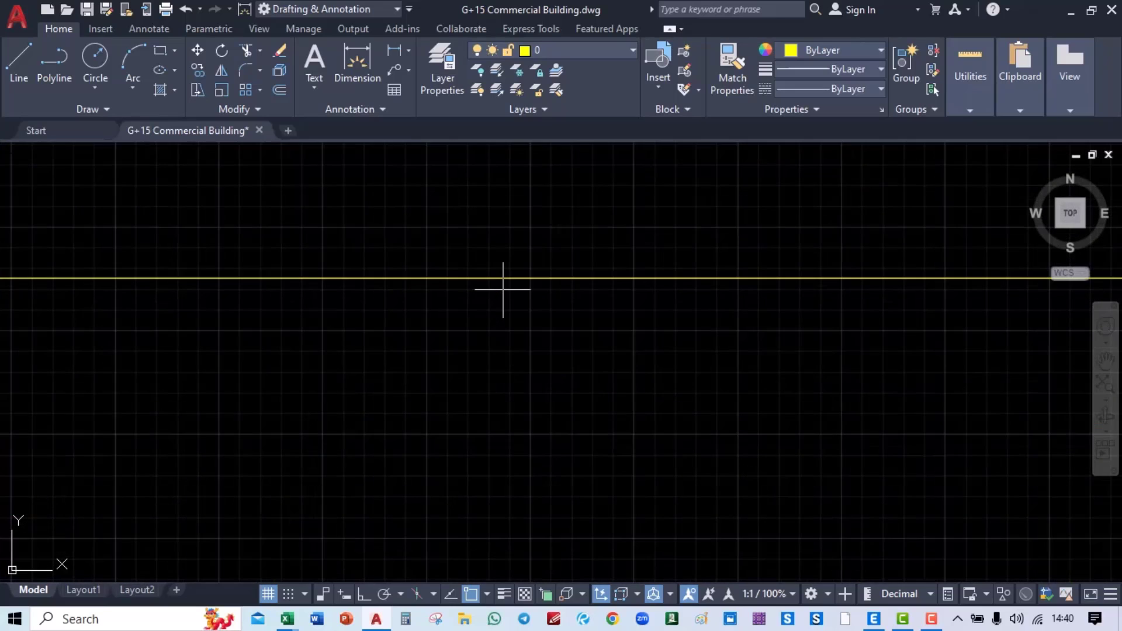
pyautogui.scroll(2, 373, 271)
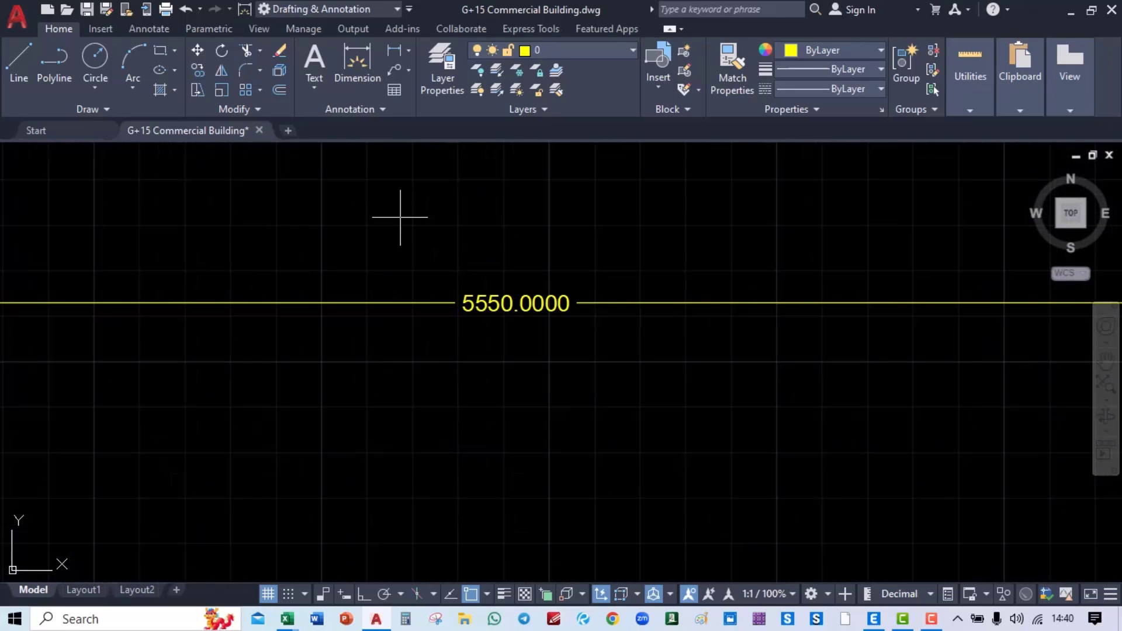
pyautogui.hotkey('alt', 'Tab')
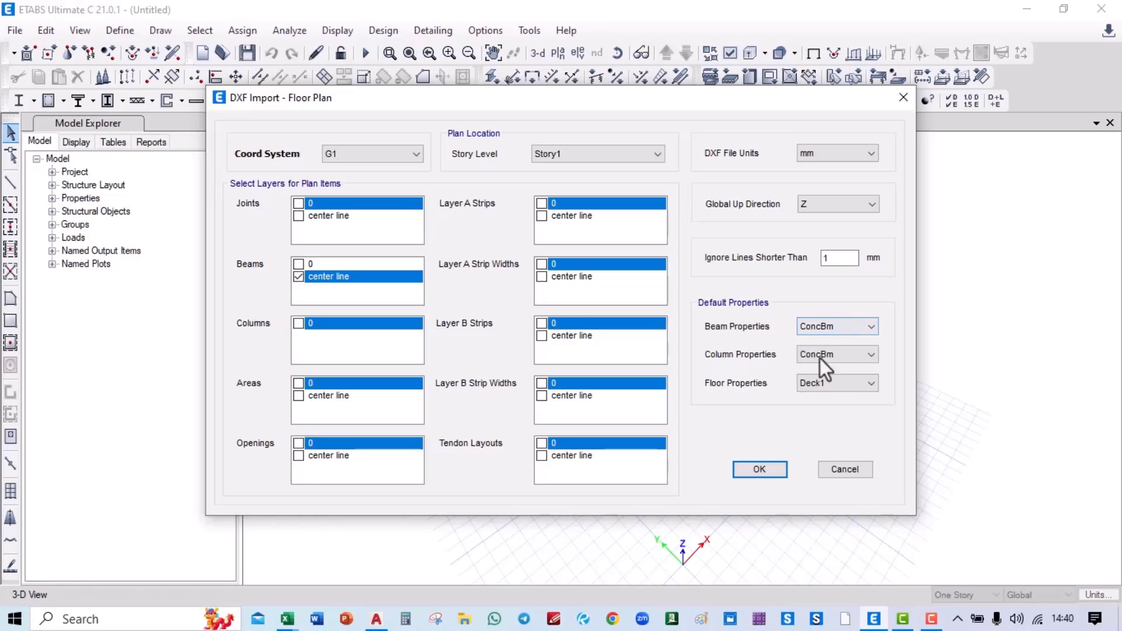
# Step: Set ConcCol as the default column section and complete the floor-plan import
pyautogui.click(839, 355)
pyautogui.click(840, 381)
pyautogui.click(767, 471)
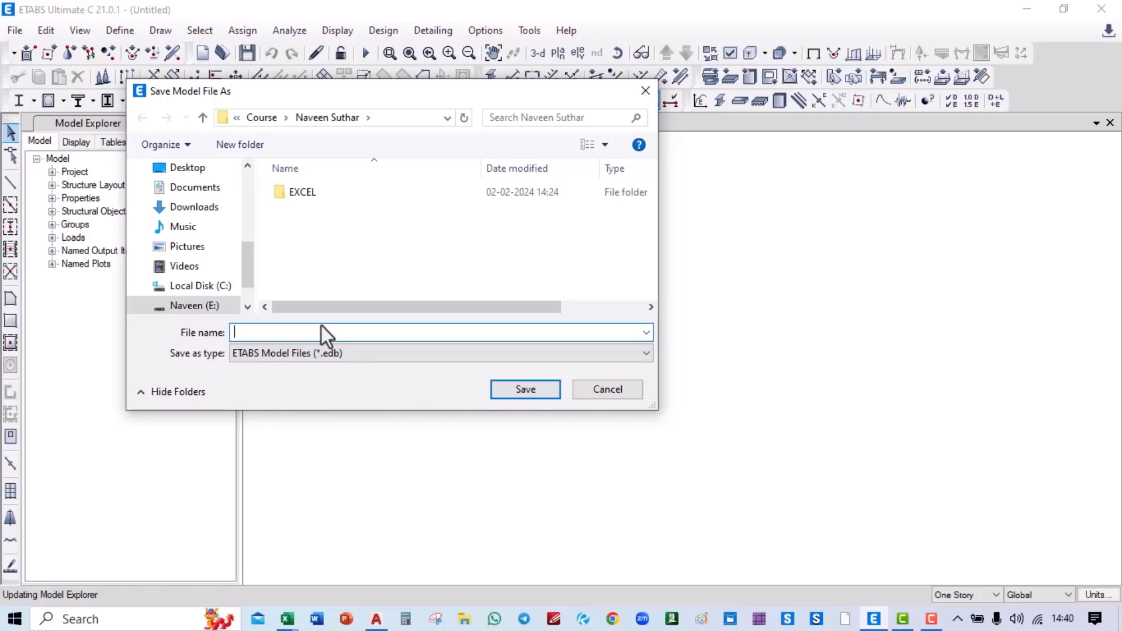
# Step: Save the model as 'G+15 Commercial Building N01', dropping the .dwg extension
pyautogui.write('G')
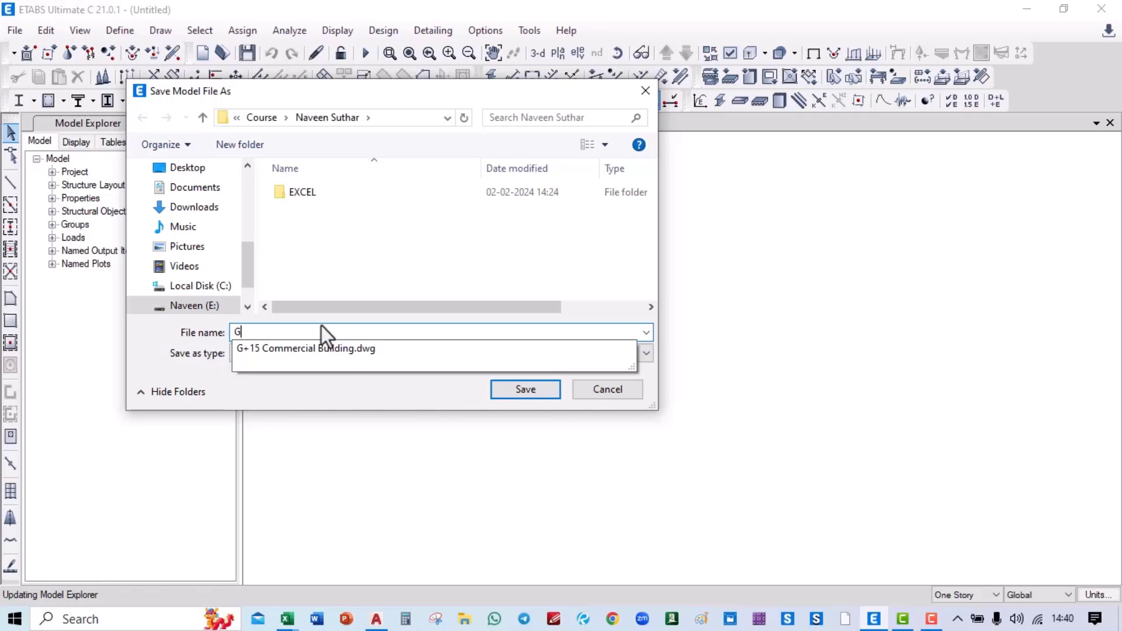
pyautogui.click(353, 350)
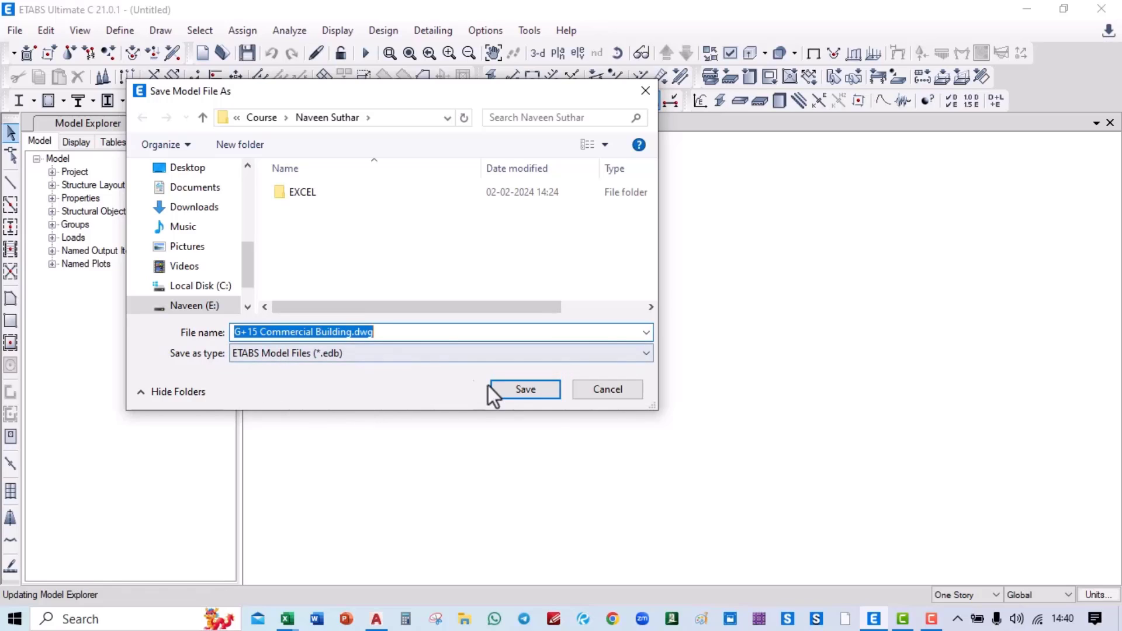
pyautogui.click(535, 389)
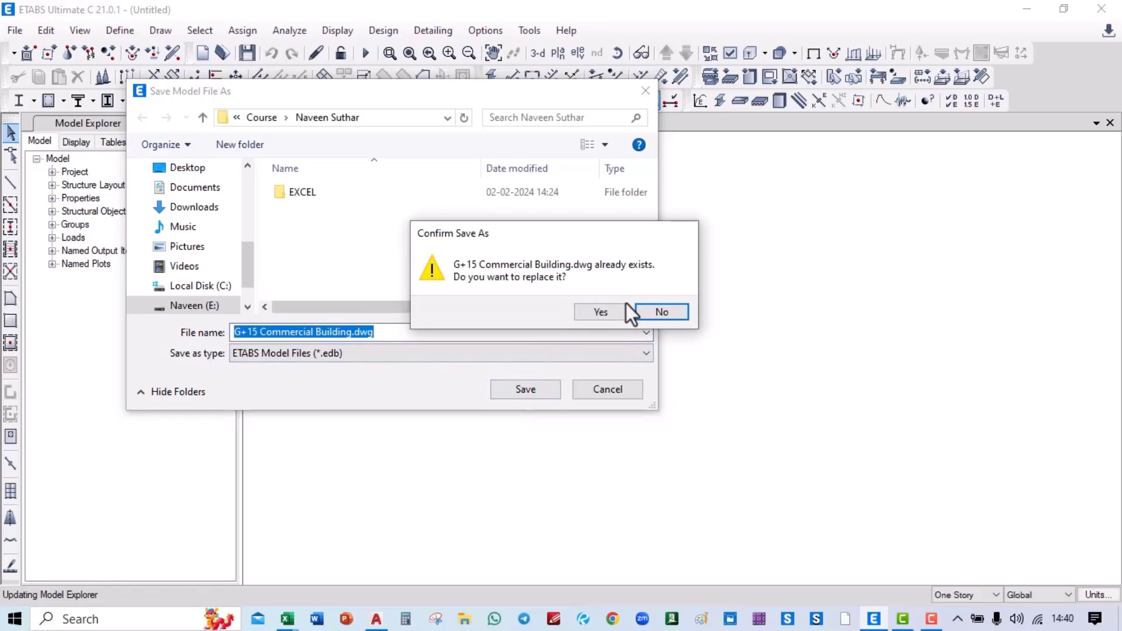
pyautogui.click(672, 311)
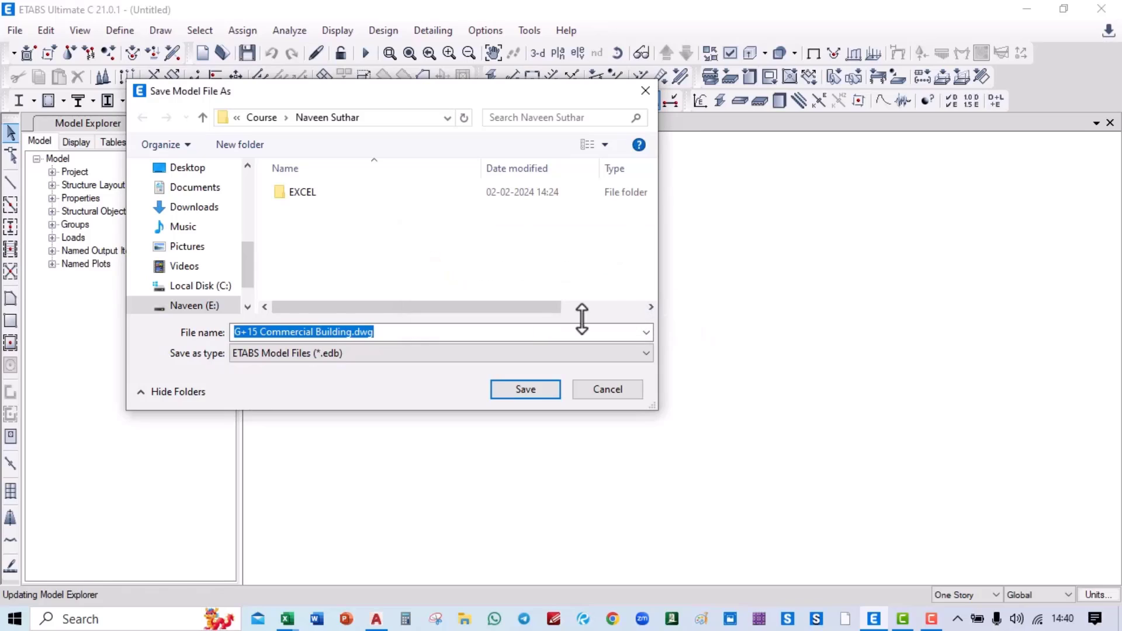
pyautogui.click(401, 335)
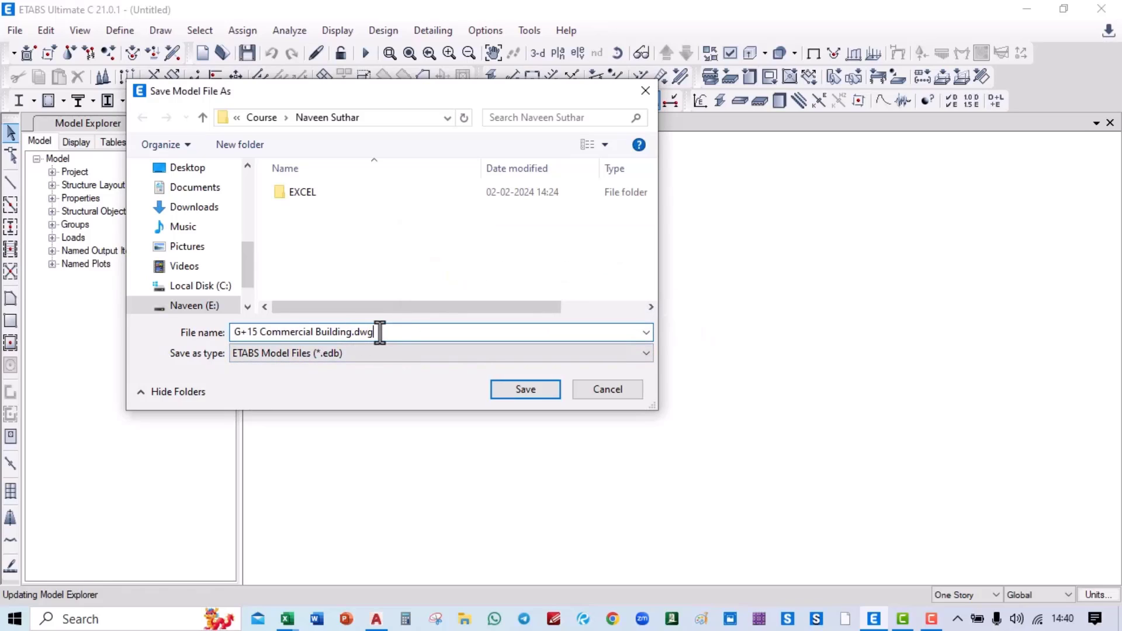
pyautogui.press('BackSpace')
pyautogui.press('BackSpace')
pyautogui.press('BackSpace')
pyautogui.press('BackSpace')
pyautogui.click(524, 388)
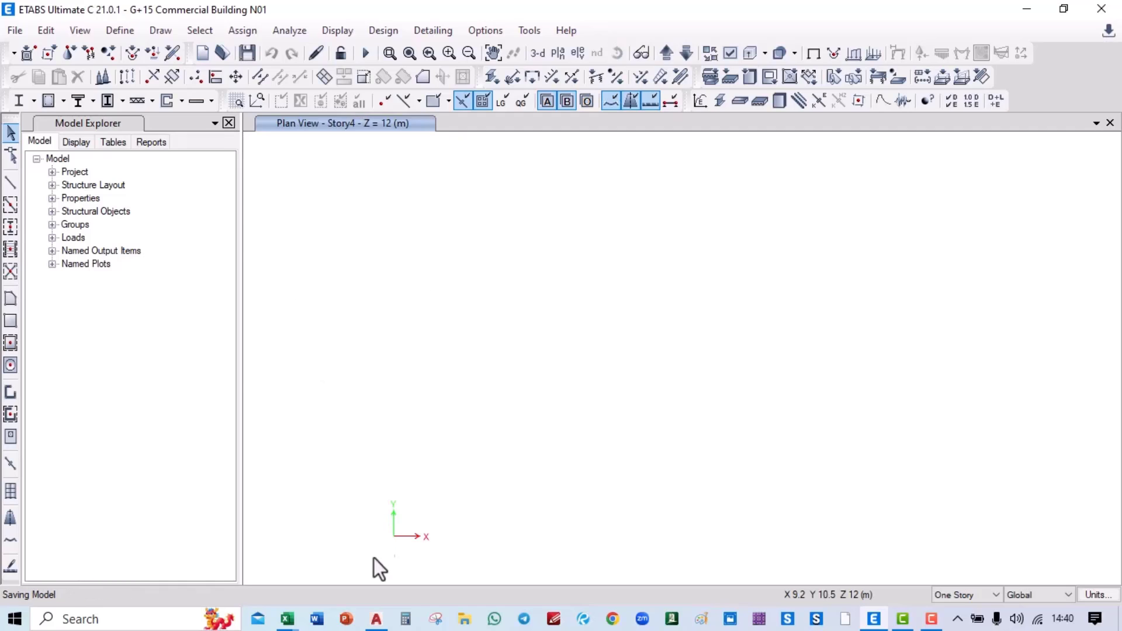
# Step: Open the recent company profile deck and present it from the ETABS ANALYSIS slide
pyautogui.rightClick(346, 620)
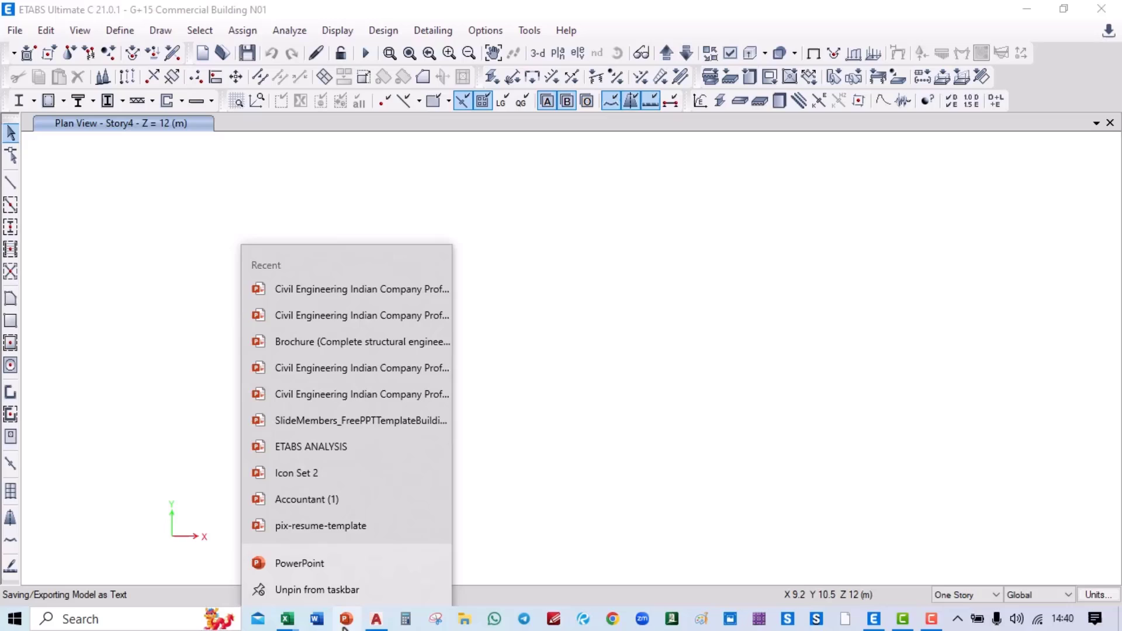
pyautogui.click(318, 293)
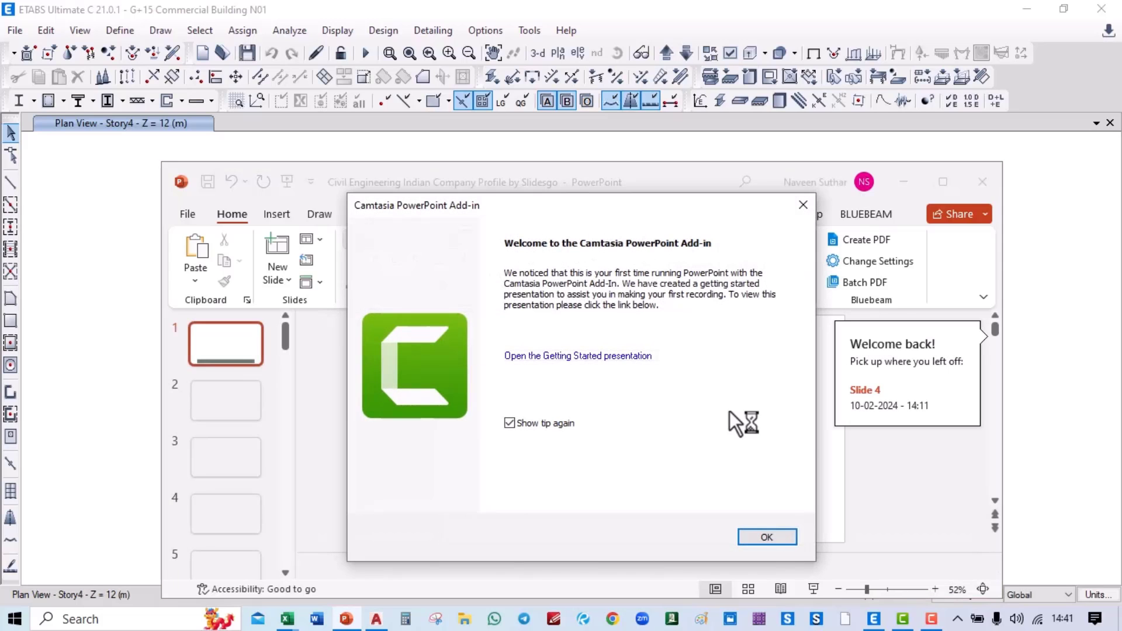
pyautogui.click(767, 537)
pyautogui.click(945, 183)
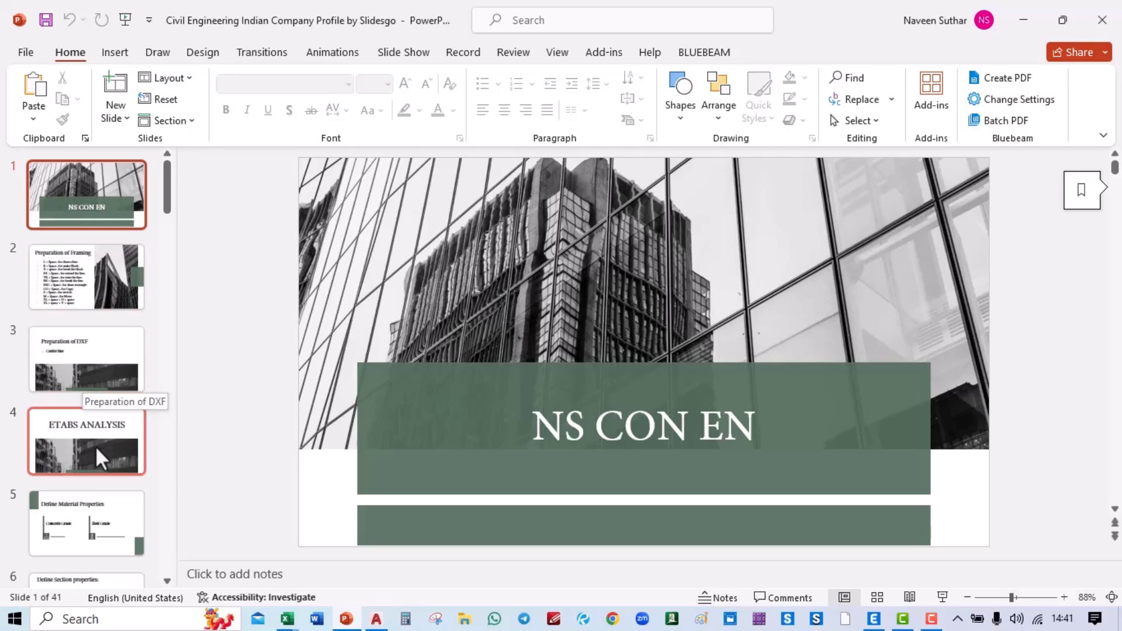
pyautogui.scroll(-1, 96, 445)
pyautogui.click(104, 368)
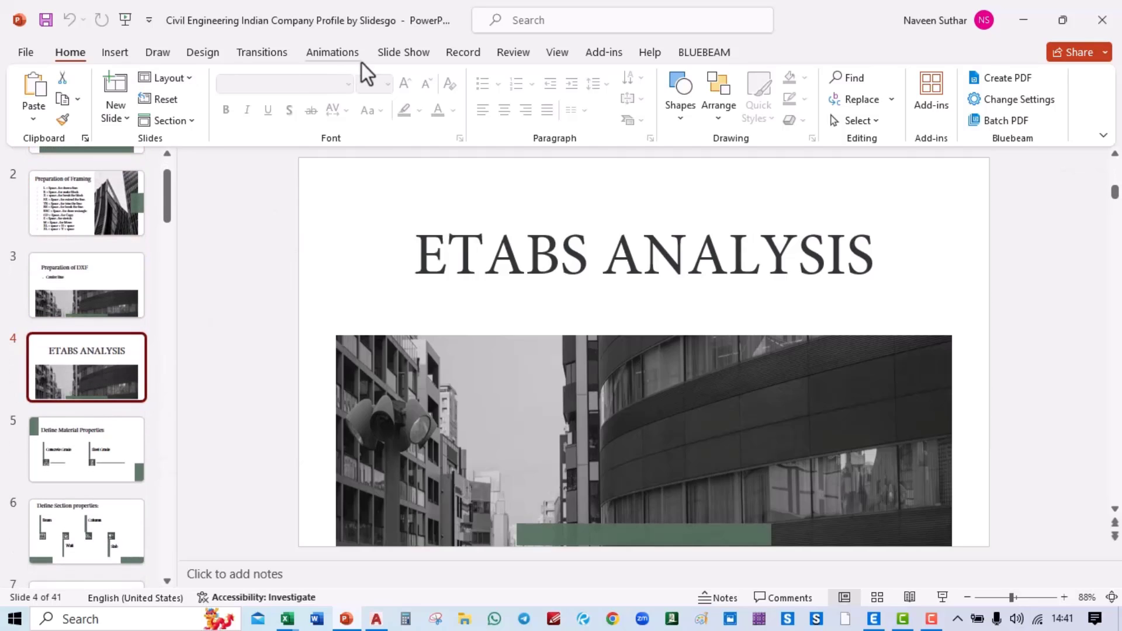
pyautogui.click(422, 54)
pyautogui.click(92, 104)
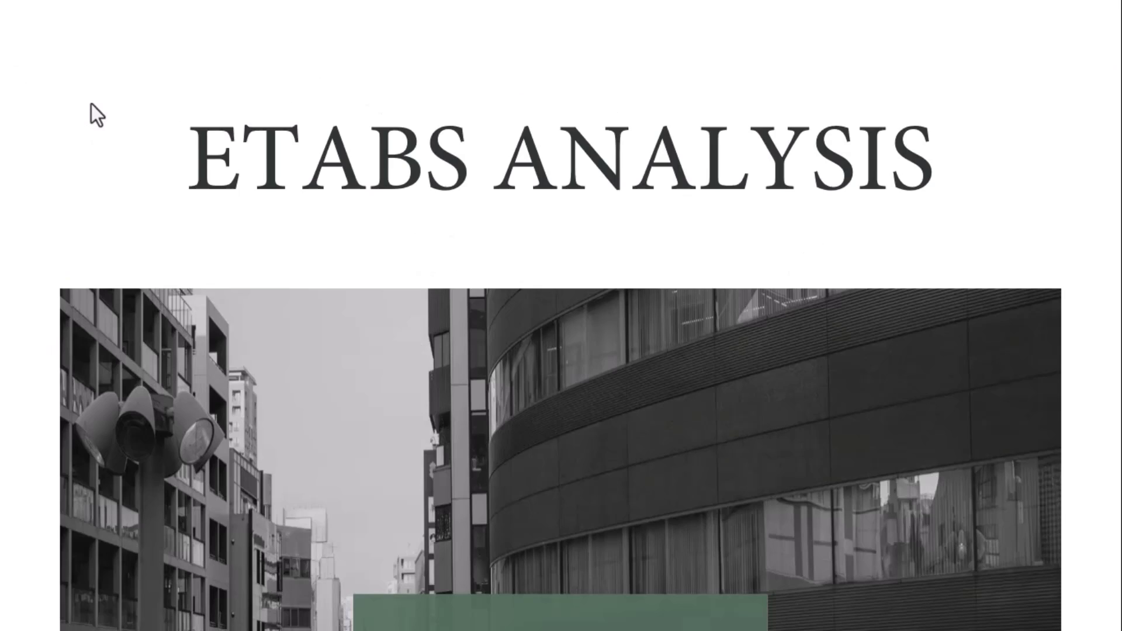
# Step: Back in ETABS, set the plan view to Story1 at Z = 3 m
pyautogui.hotkey('alt', 'Tab')
pyautogui.press('Tab')
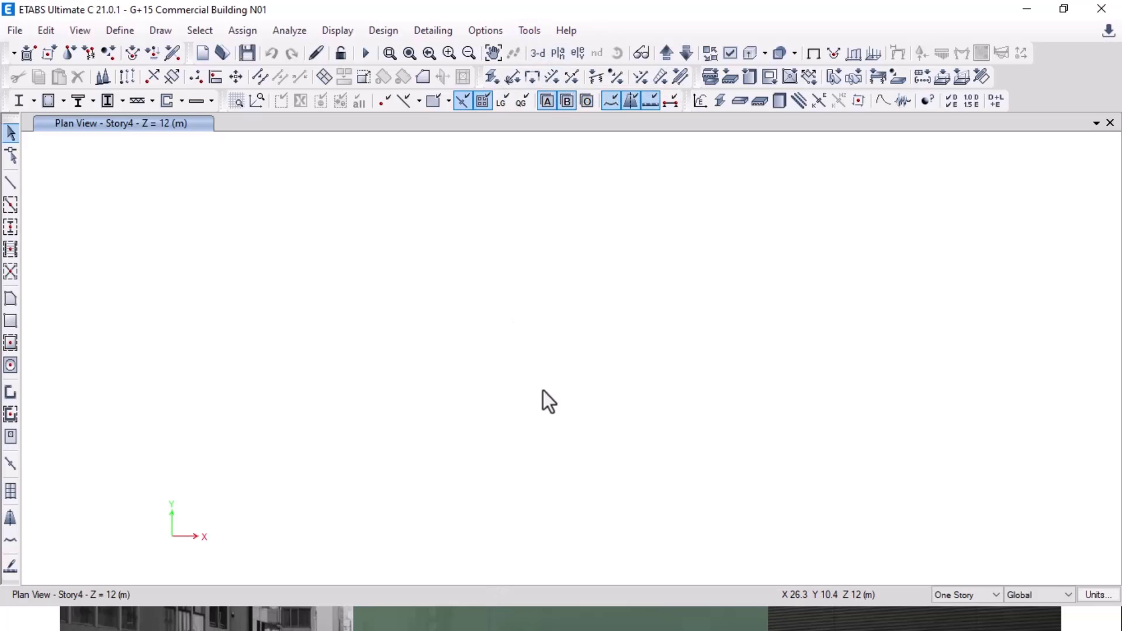
pyautogui.hotkey('alt', 'Tab')
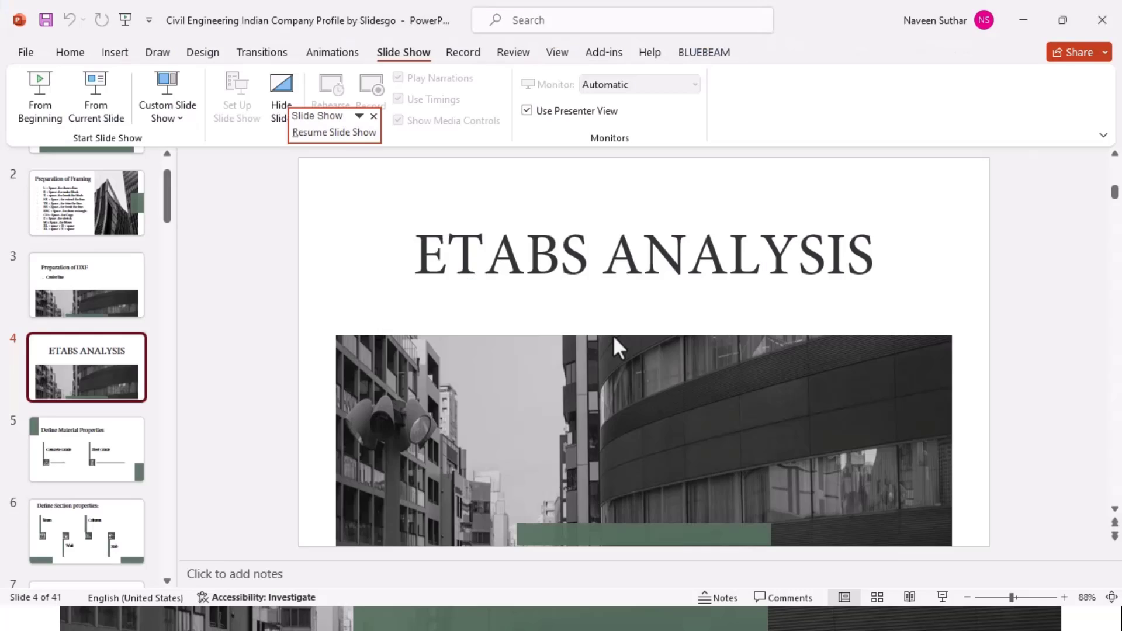
pyautogui.hotkey('alt', 'Tab')
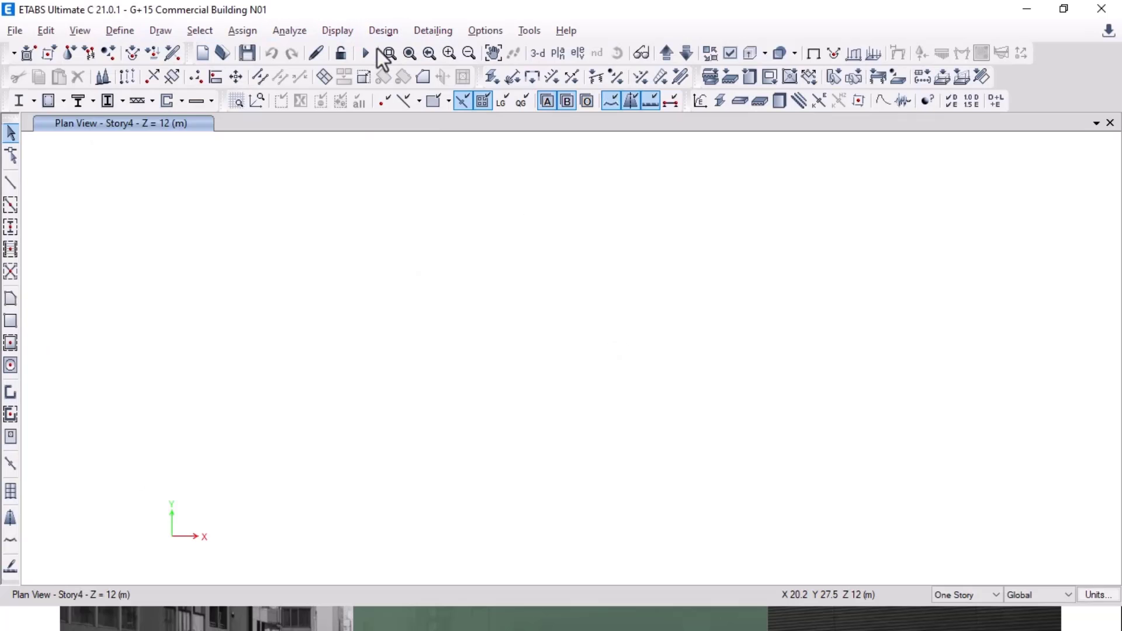
pyautogui.click(560, 58)
pyautogui.click(491, 286)
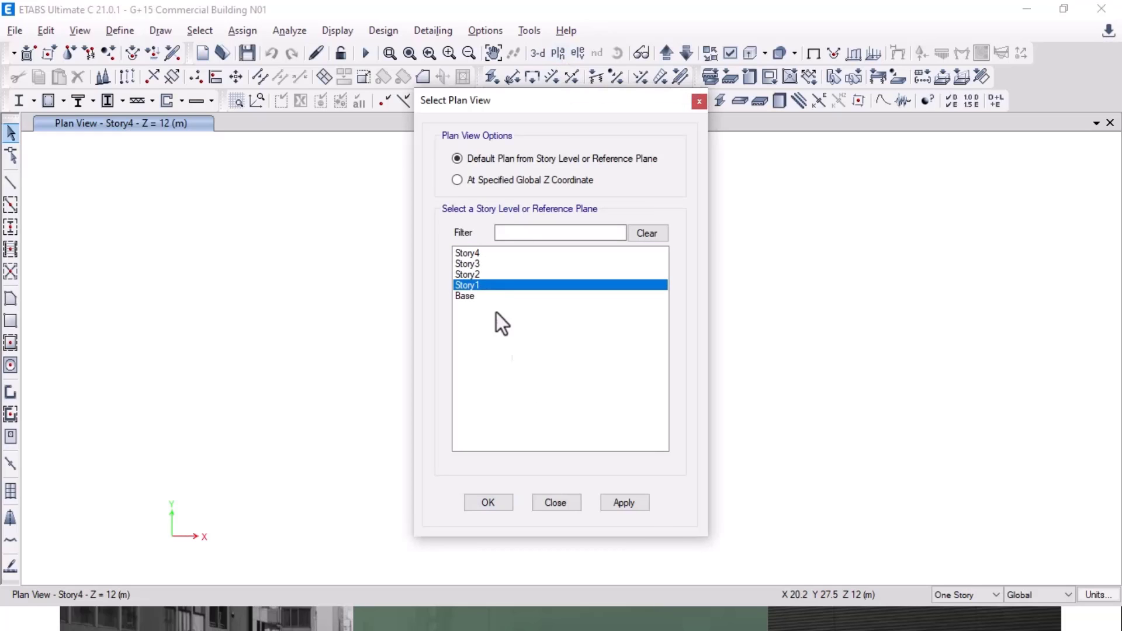
pyautogui.click(625, 502)
pyautogui.click(488, 504)
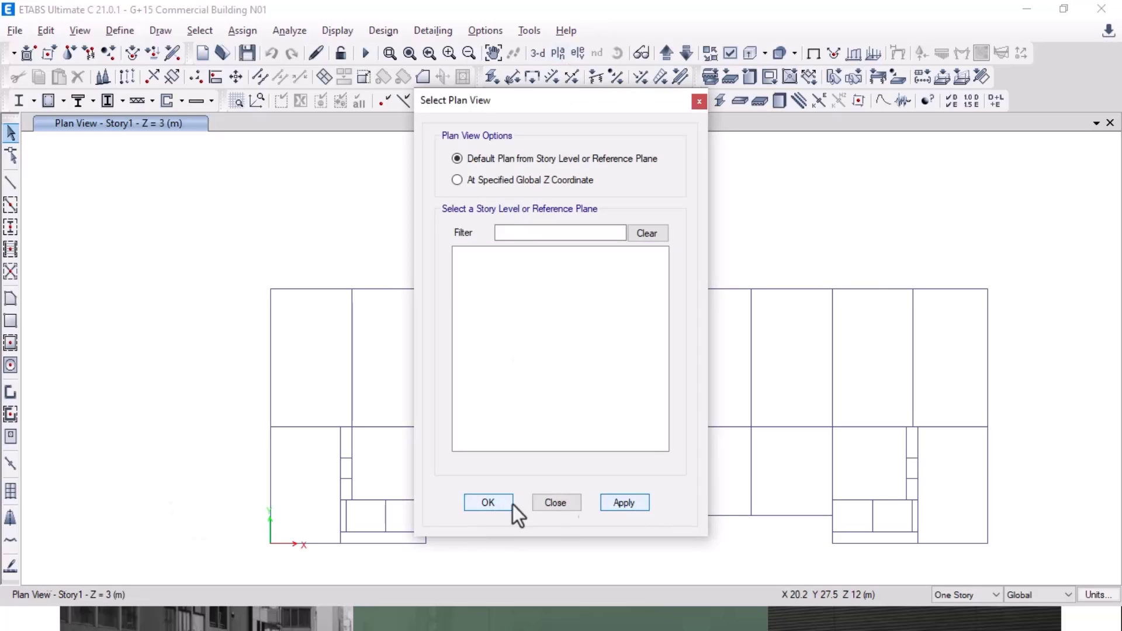
# Step: Draw a dimension line across the top-left bay of the Story1 plan, measuring 5.55 m
pyautogui.moveTo(781, 298); pyautogui.dragTo(756, 238, button='middle')
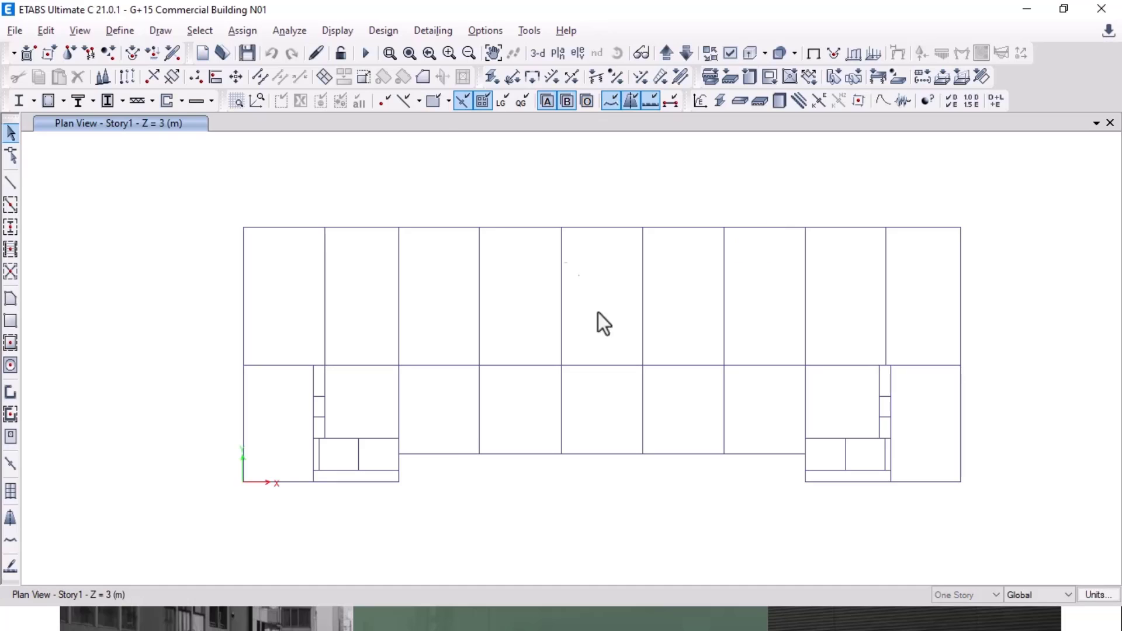
pyautogui.click(159, 31)
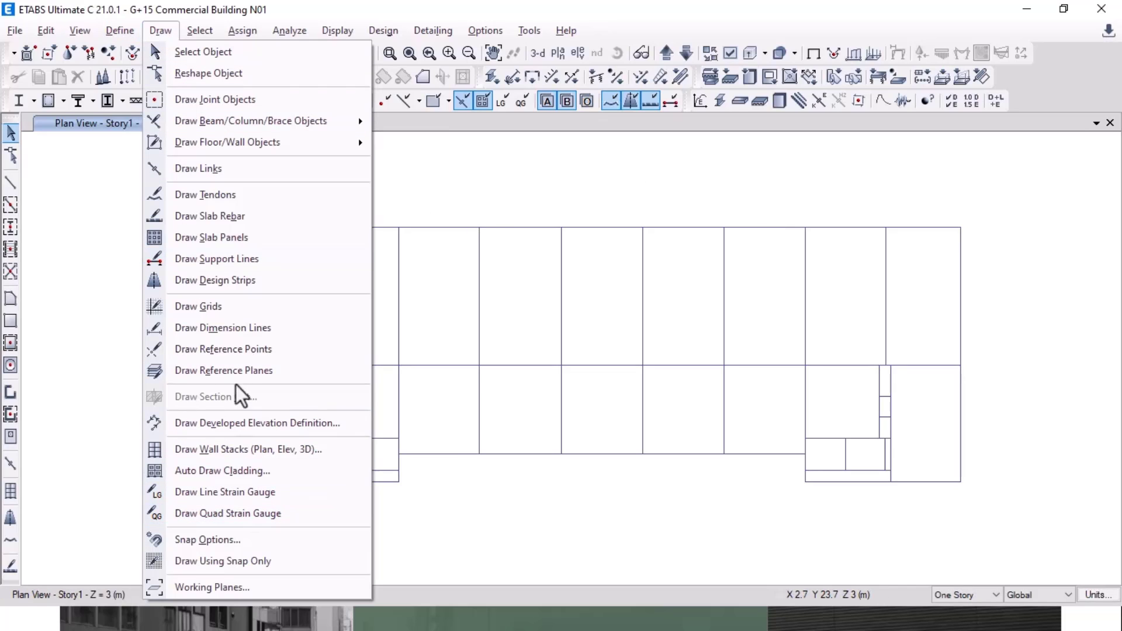
pyautogui.click(229, 327)
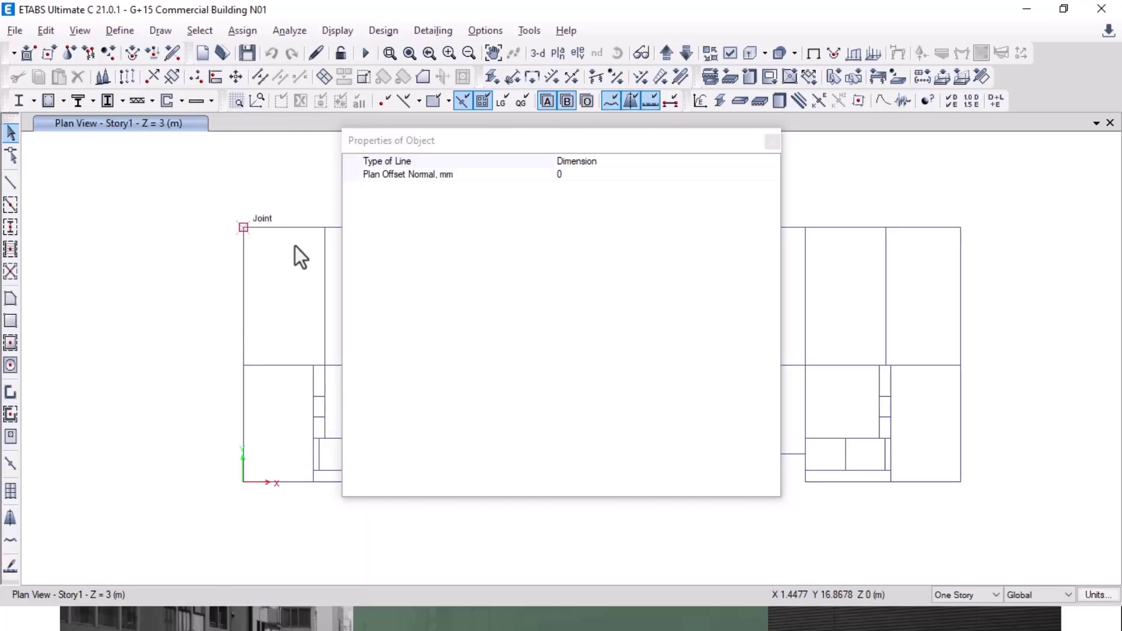
pyautogui.click(325, 227)
pyautogui.click(322, 214)
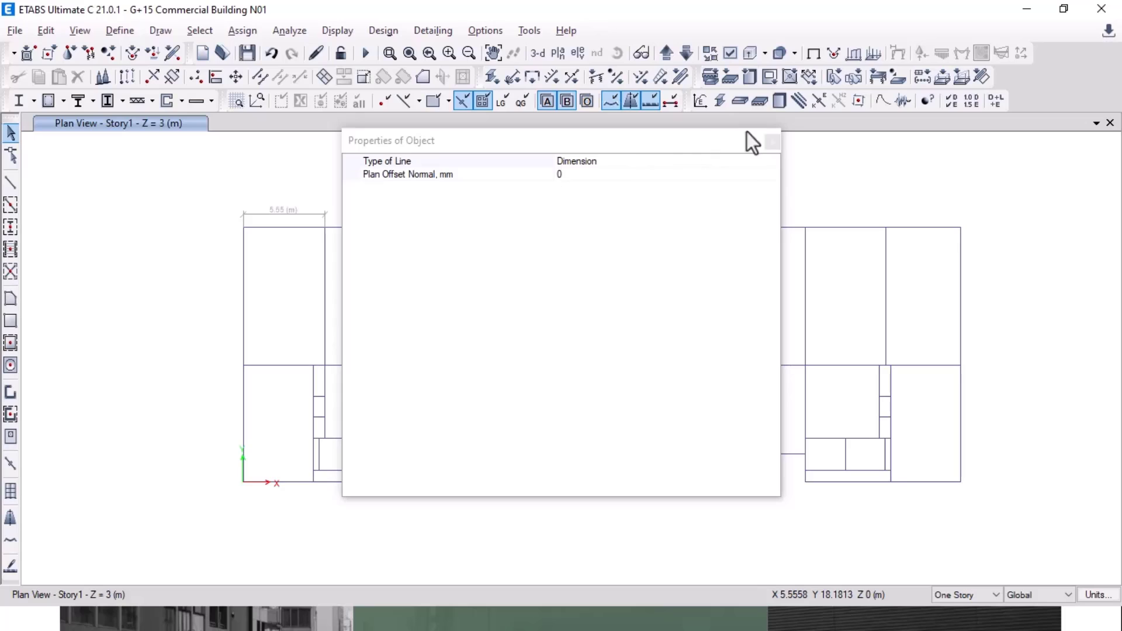
pyautogui.click(771, 142)
pyautogui.scroll(3, 292, 210)
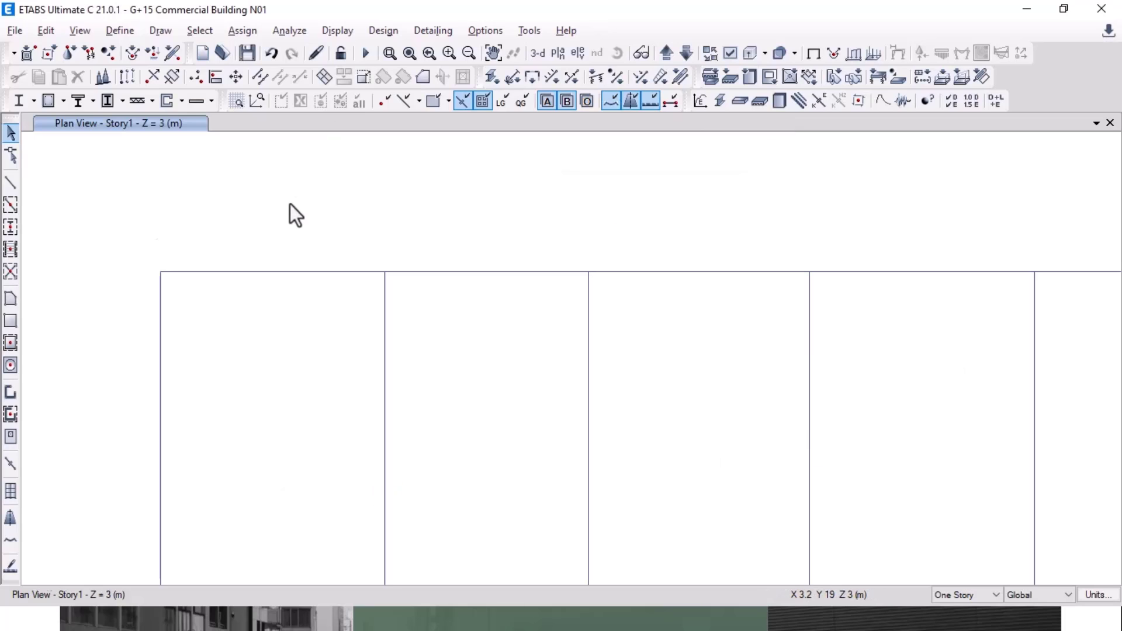
pyautogui.scroll(-3, 298, 222)
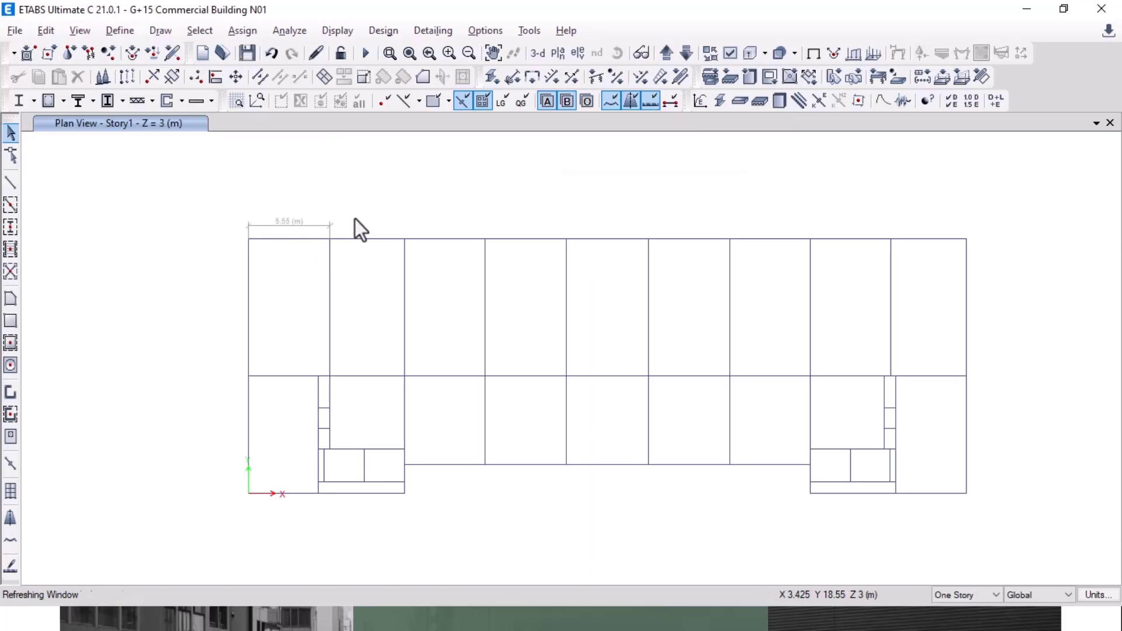
# Step: Turn off Dimension Lines in the plan's Set View Options
pyautogui.click(729, 52)
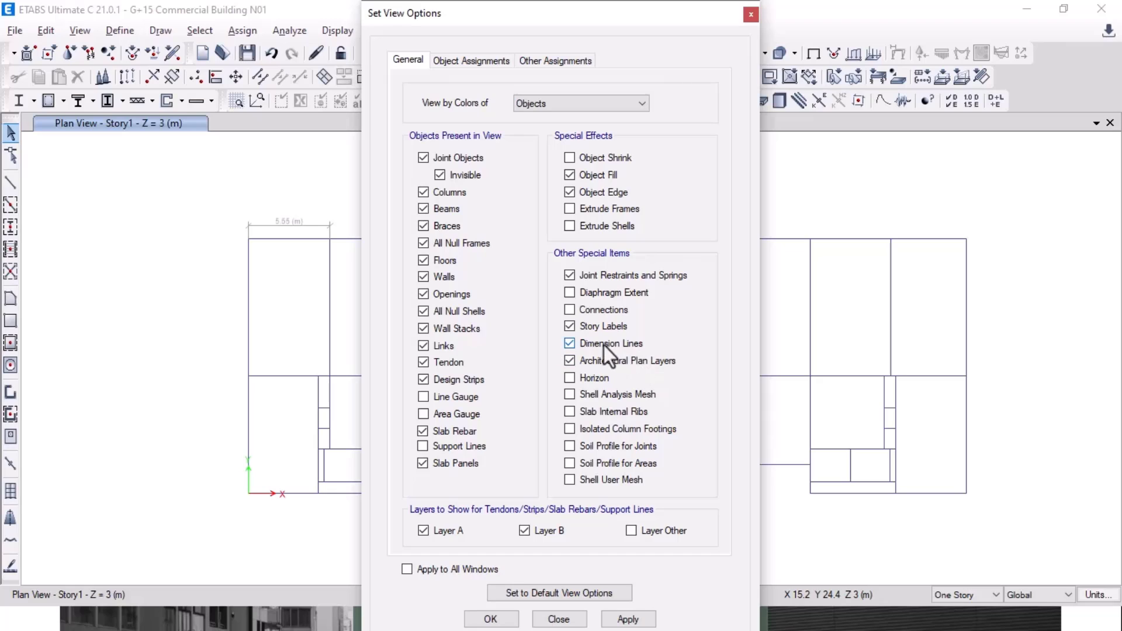
pyautogui.click(628, 619)
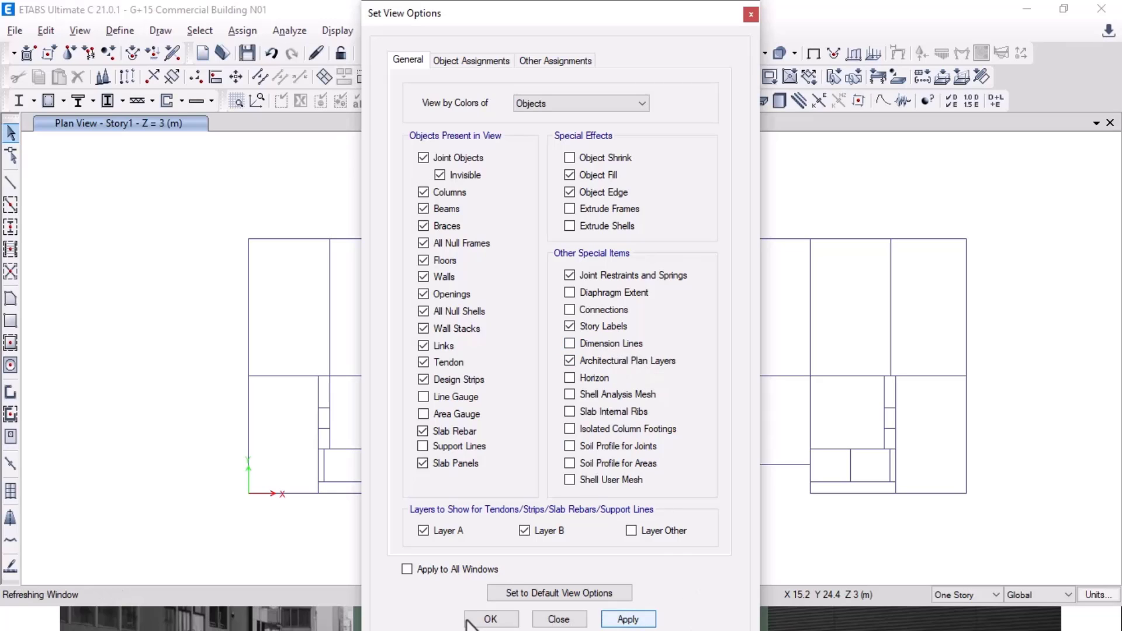
pyautogui.click(491, 619)
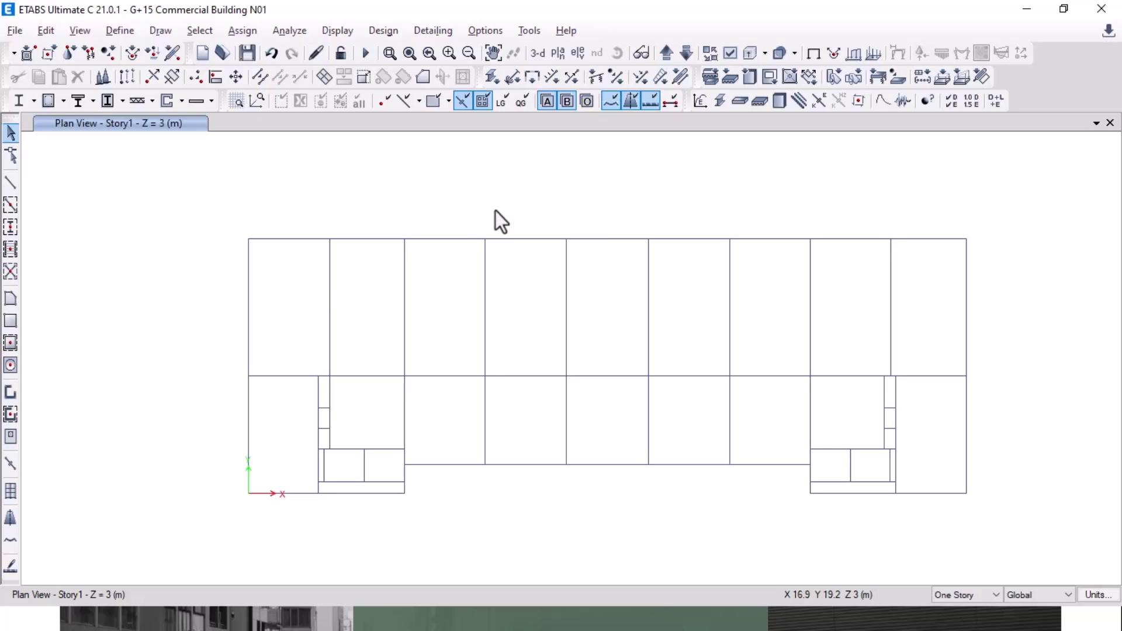
# Step: Move the PowerPoint slide show to the Concrete and Steel Grade slide, then return to ETABS
pyautogui.hotkey('alt', 'Tab')
pyautogui.hotkey('alt', 'Tab')
pyautogui.press('Tab')
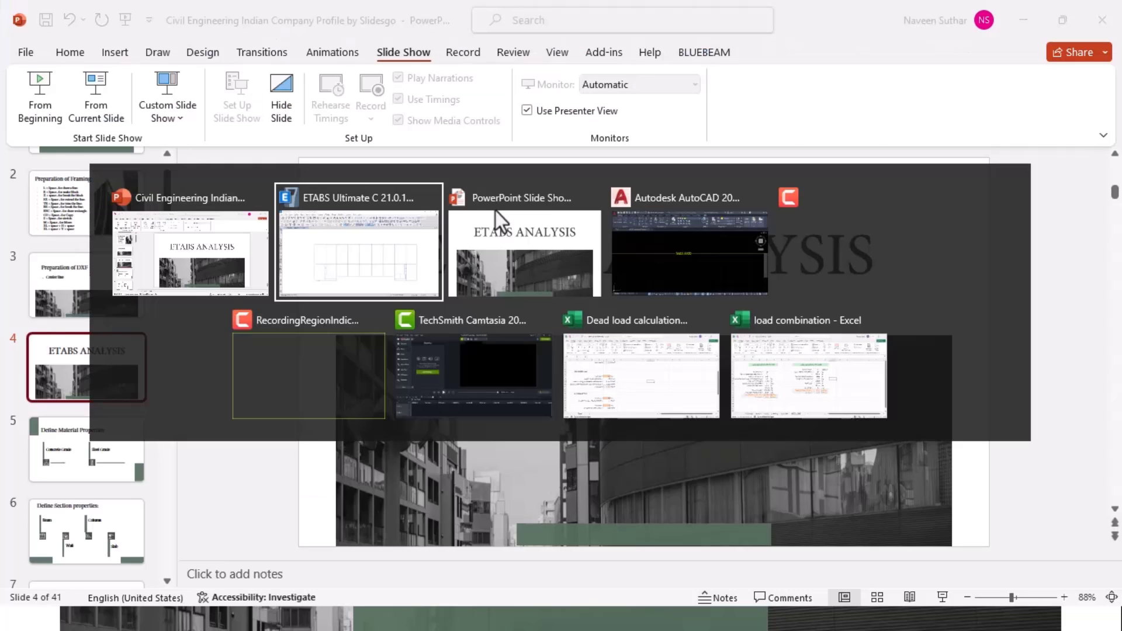
pyautogui.press('Right')
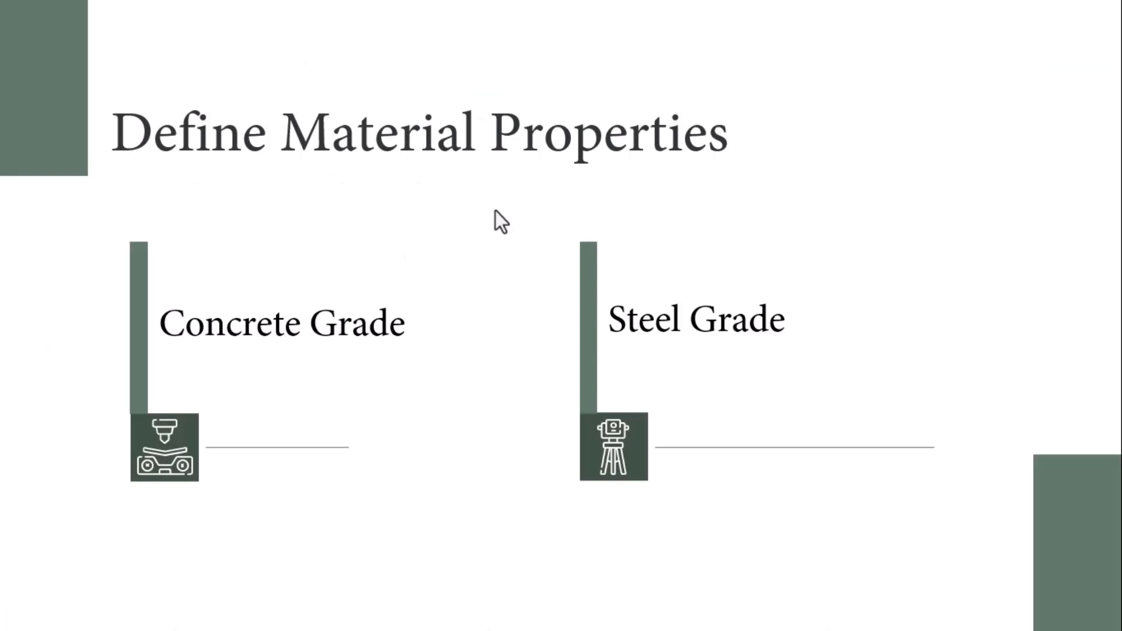
pyautogui.hotkey('alt', 'Tab')
pyautogui.press('Tab')
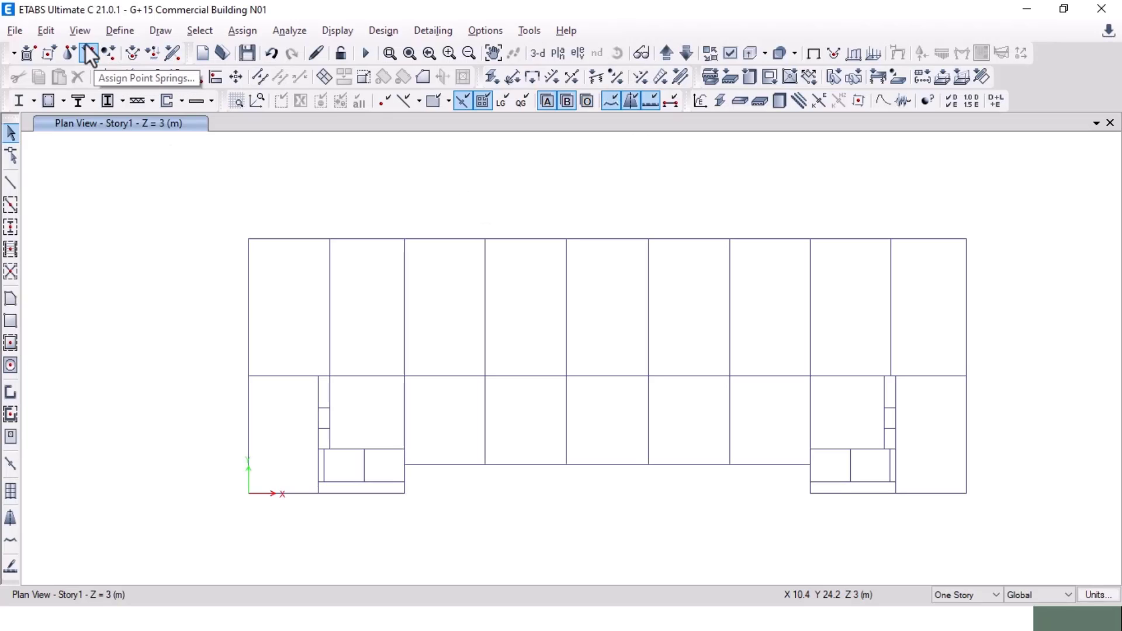
# Step: Add a new M30 concrete material, M30-1, in Material Properties
pyautogui.click(118, 33)
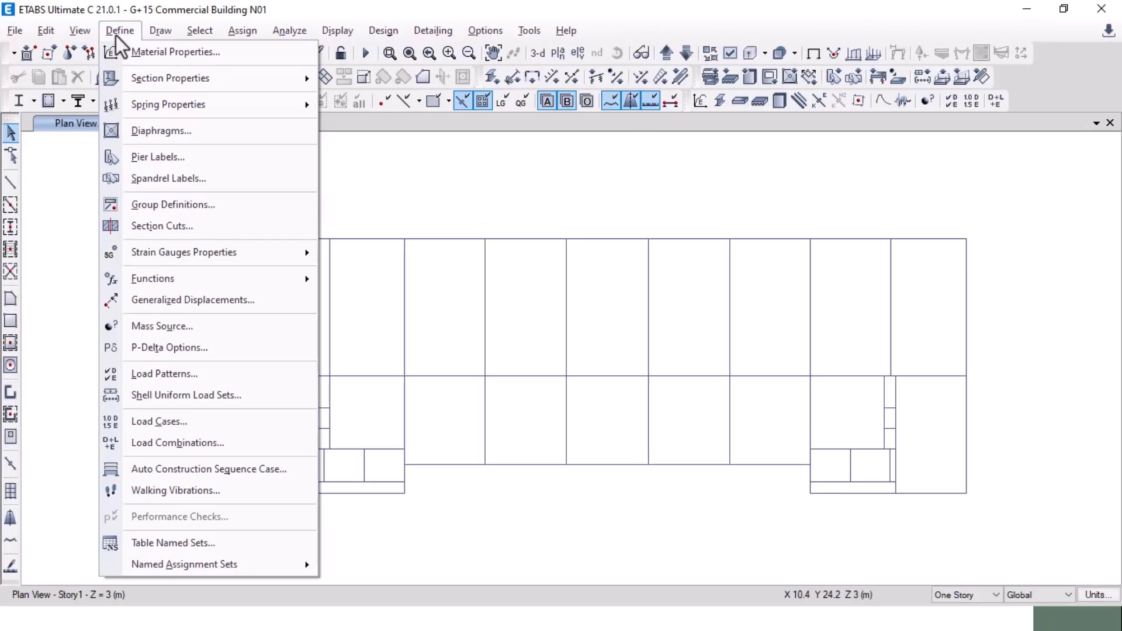
pyautogui.click(150, 59)
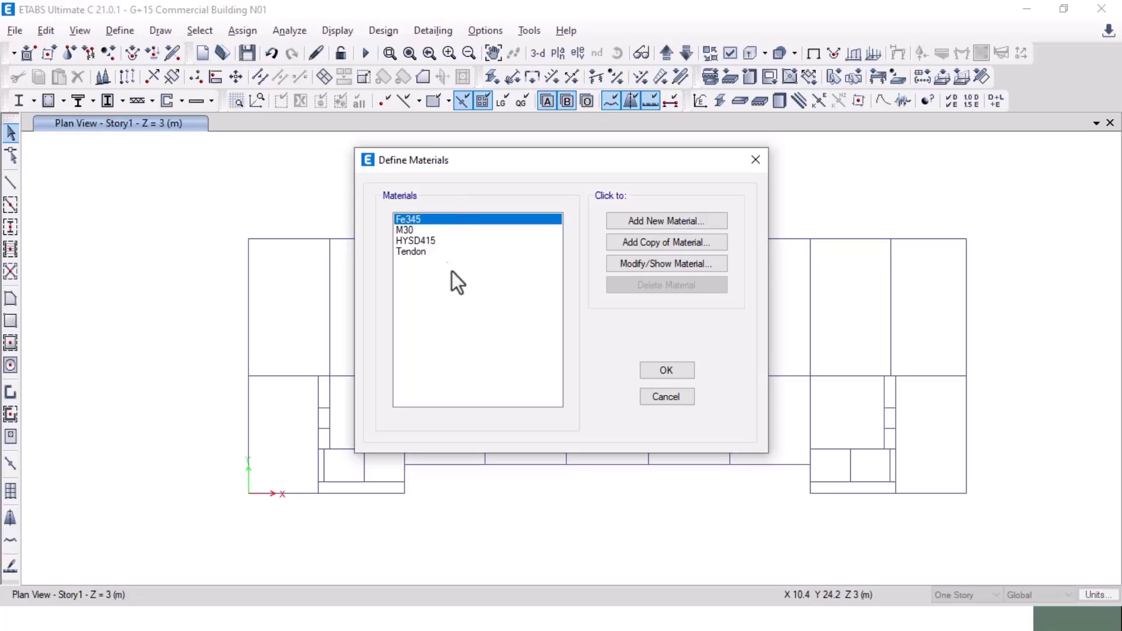
pyautogui.click(671, 222)
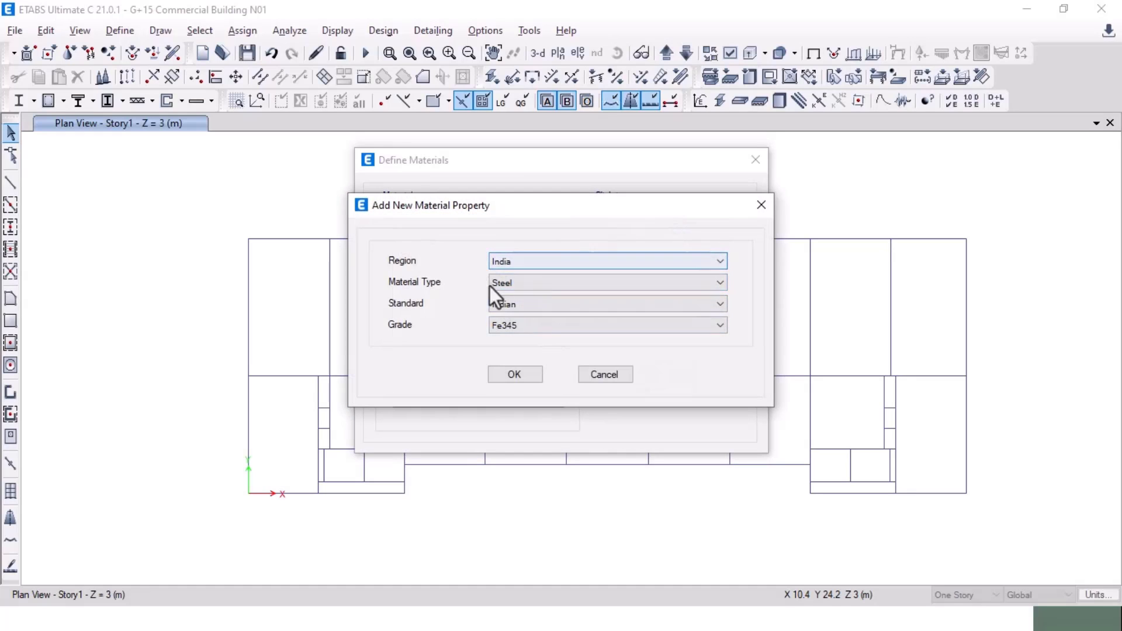
pyautogui.click(525, 284)
pyautogui.click(527, 312)
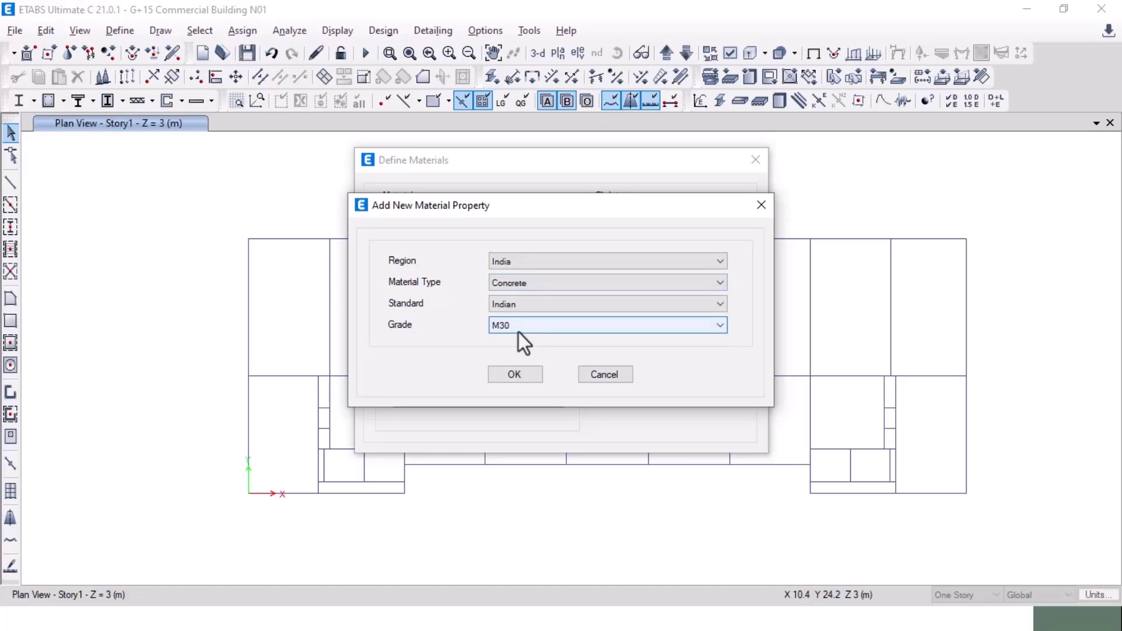
pyautogui.click(516, 375)
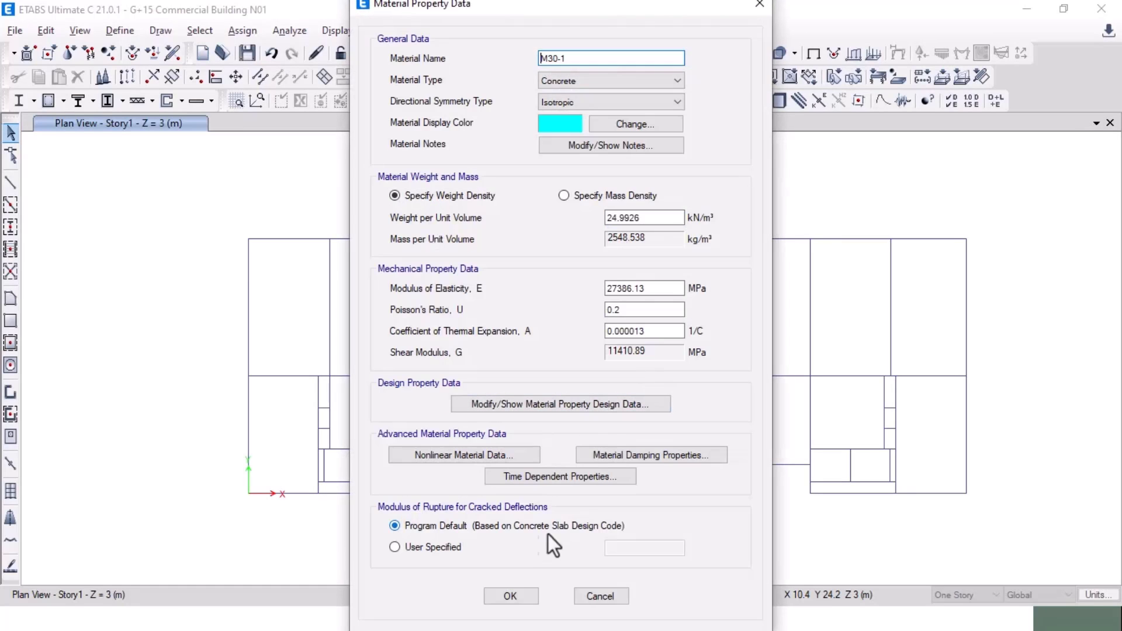
pyautogui.click(514, 597)
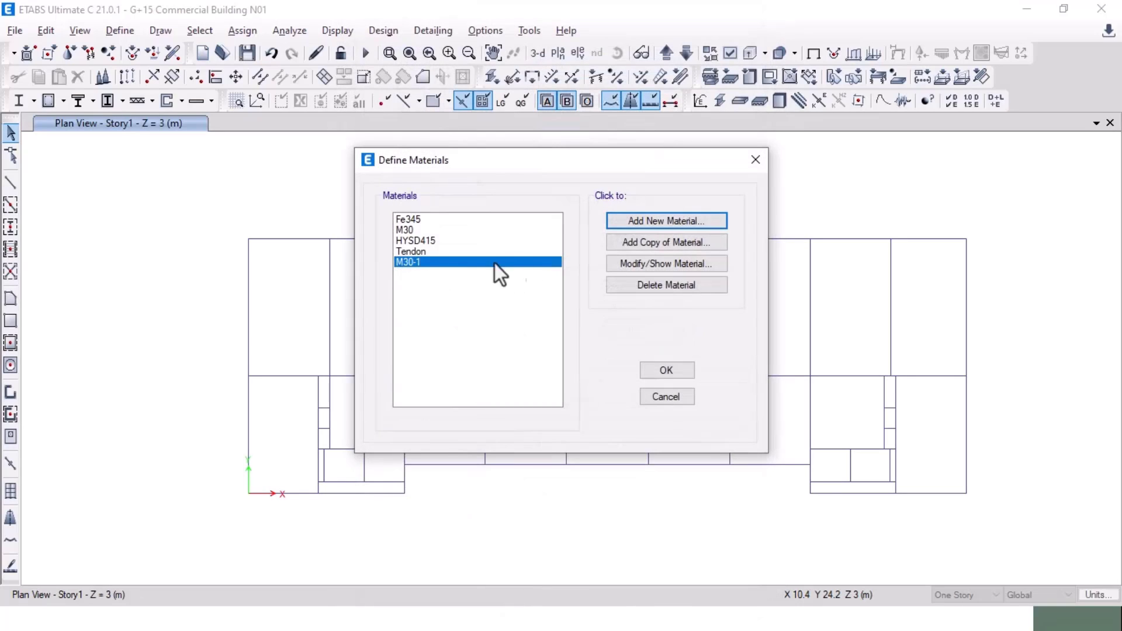
# Step: Add a new HYSD Grade 415 rebar material, HYSD415-1
pyautogui.click(650, 222)
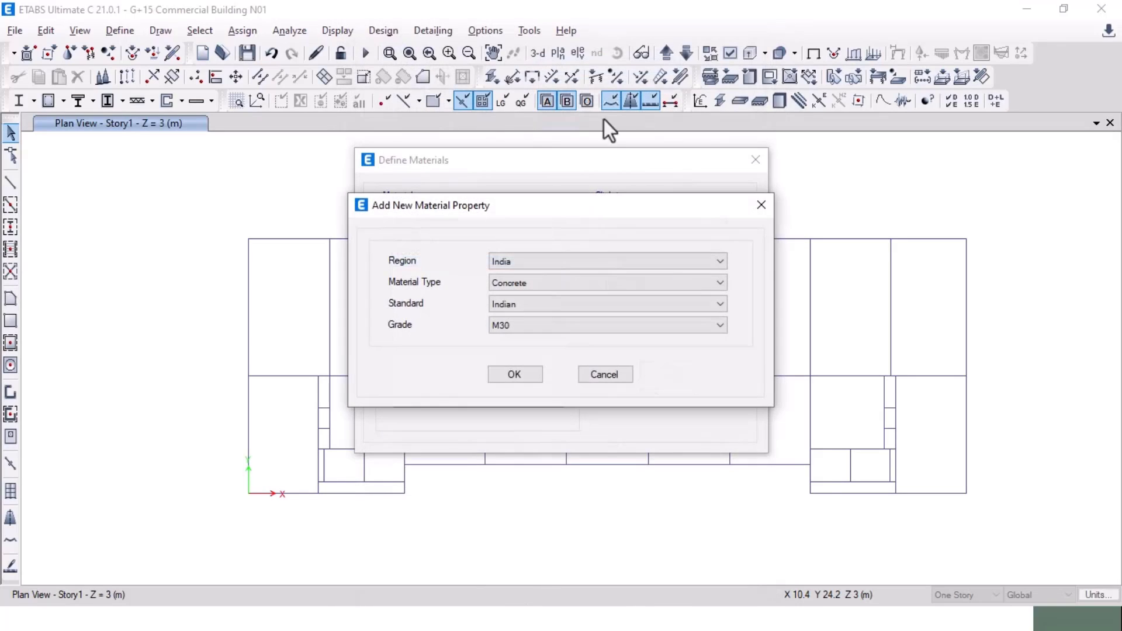
pyautogui.click(529, 282)
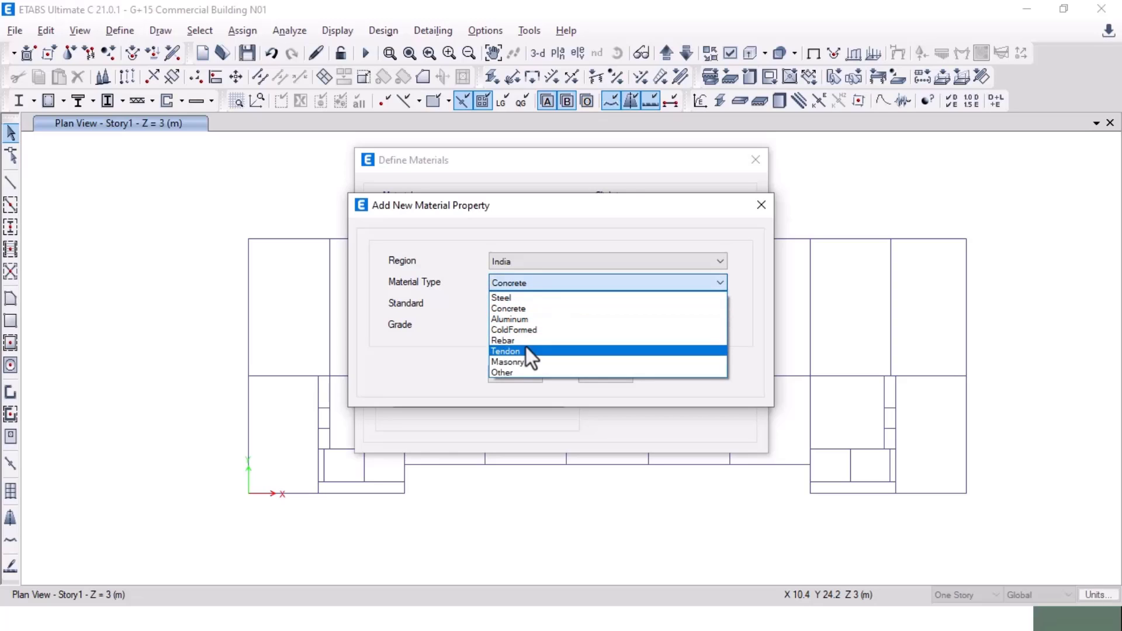
pyautogui.click(524, 344)
pyautogui.click(537, 327)
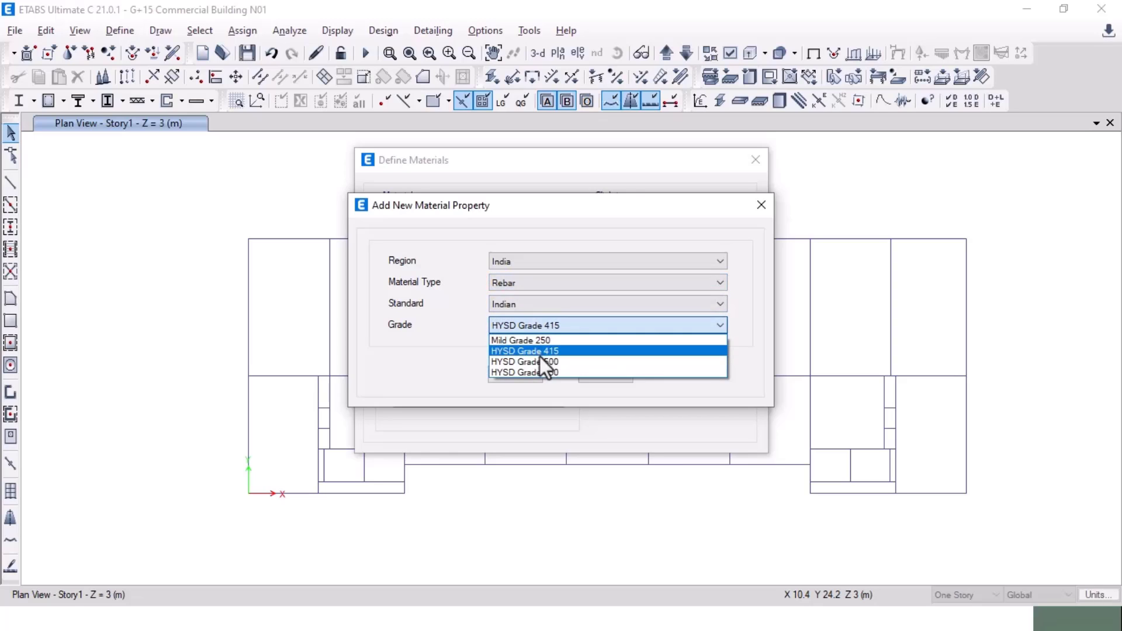
pyautogui.click(537, 353)
pyautogui.click(523, 374)
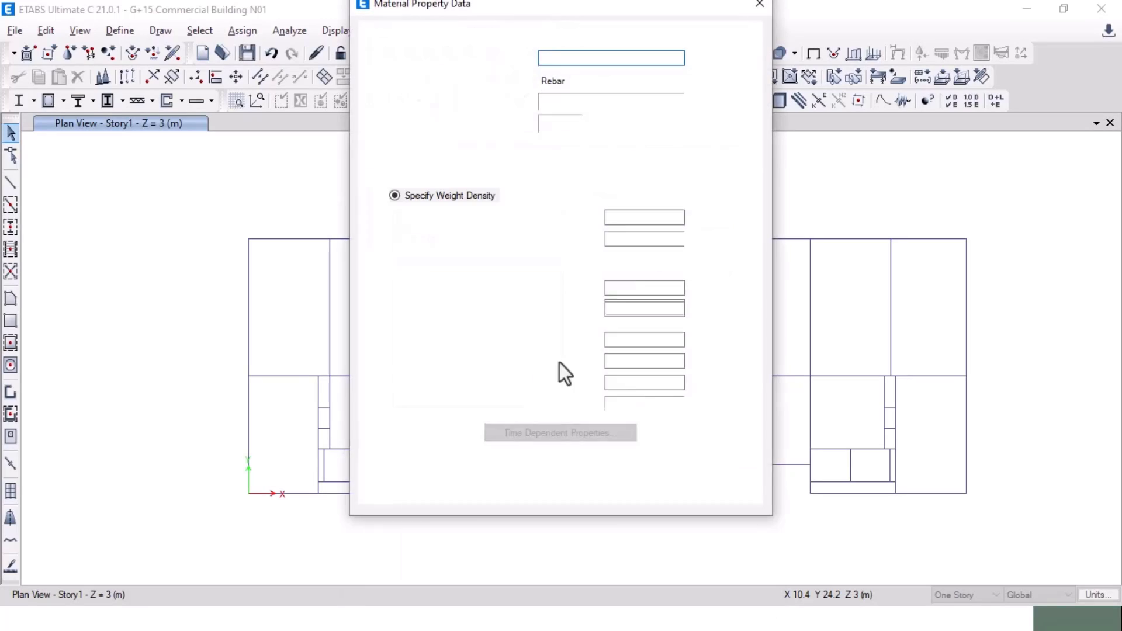
pyautogui.click(513, 480)
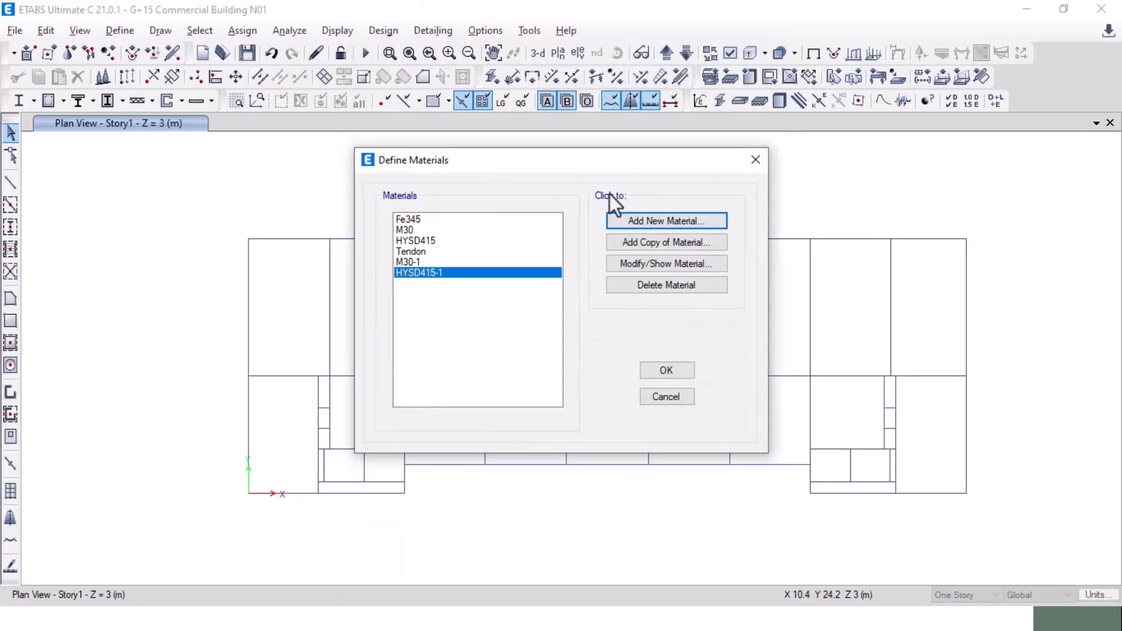
# Step: Add a new HYSD Grade 500 rebar material, HYSD500, and close the material definitions
pyautogui.click(688, 219)
pyautogui.click(547, 327)
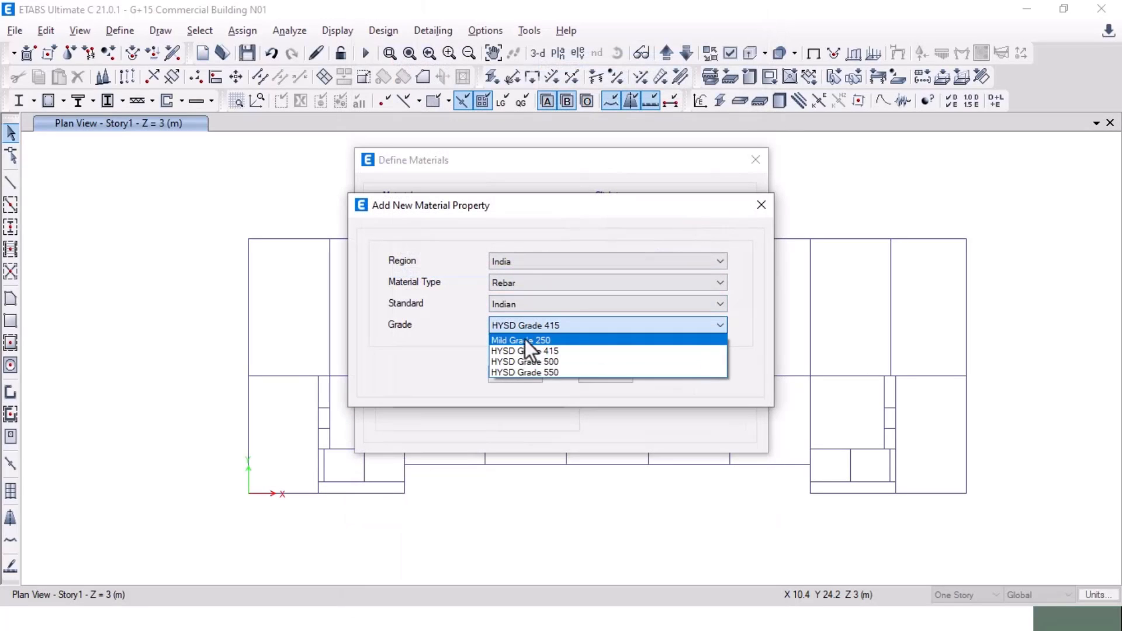
pyautogui.click(521, 363)
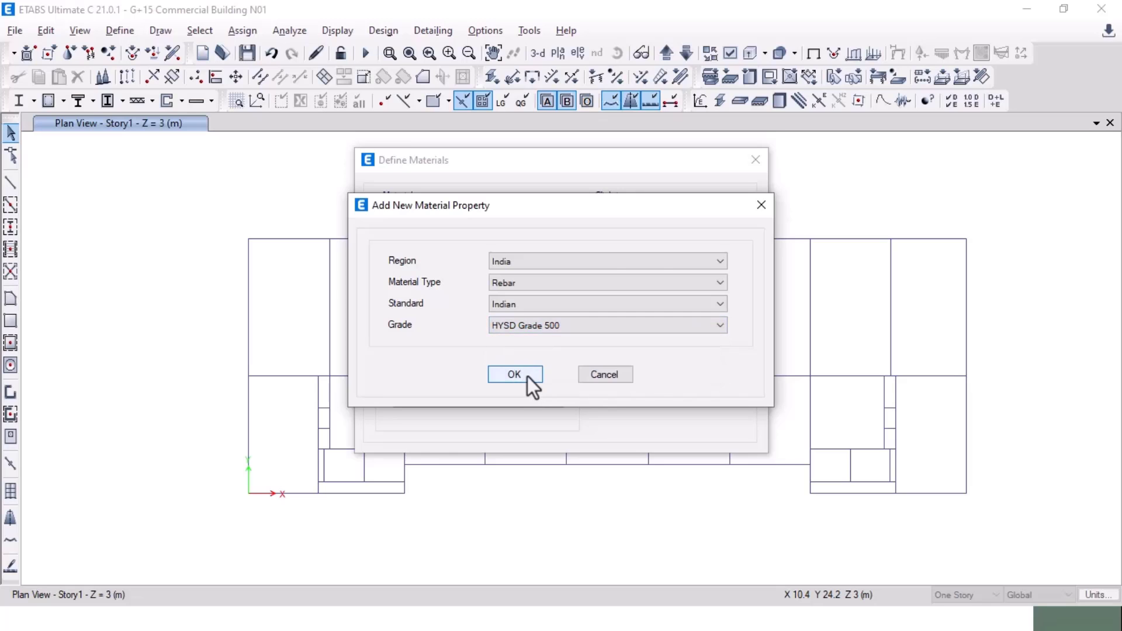
pyautogui.click(527, 376)
pyautogui.click(518, 480)
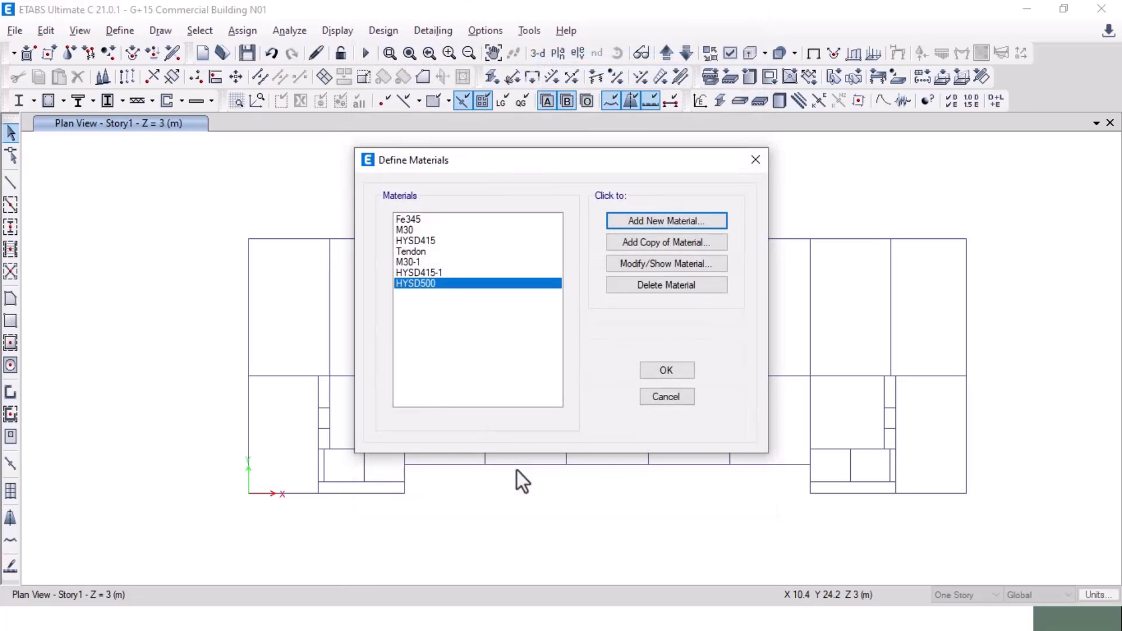
pyautogui.click(654, 373)
# Step: Advance the slide show to the Define Section properties slide (Beam, Wall, Column, Slab), then return to ETABS
pyautogui.moveTo(656, 374); pyautogui.dragTo(609, 328, button='middle')
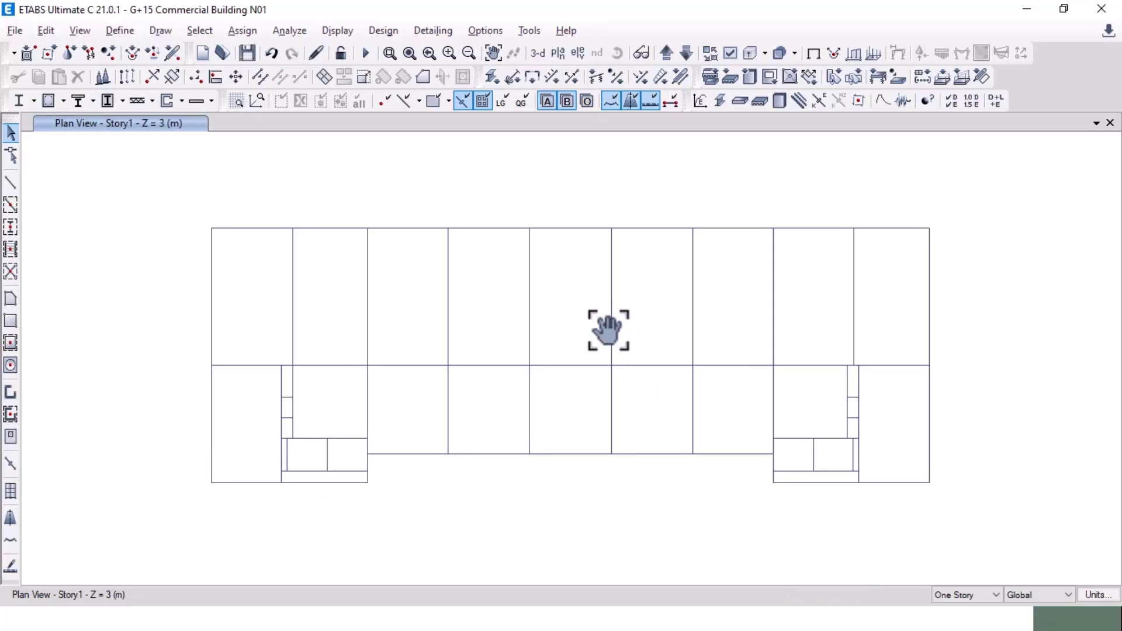
pyautogui.hotkey('alt', 'Tab')
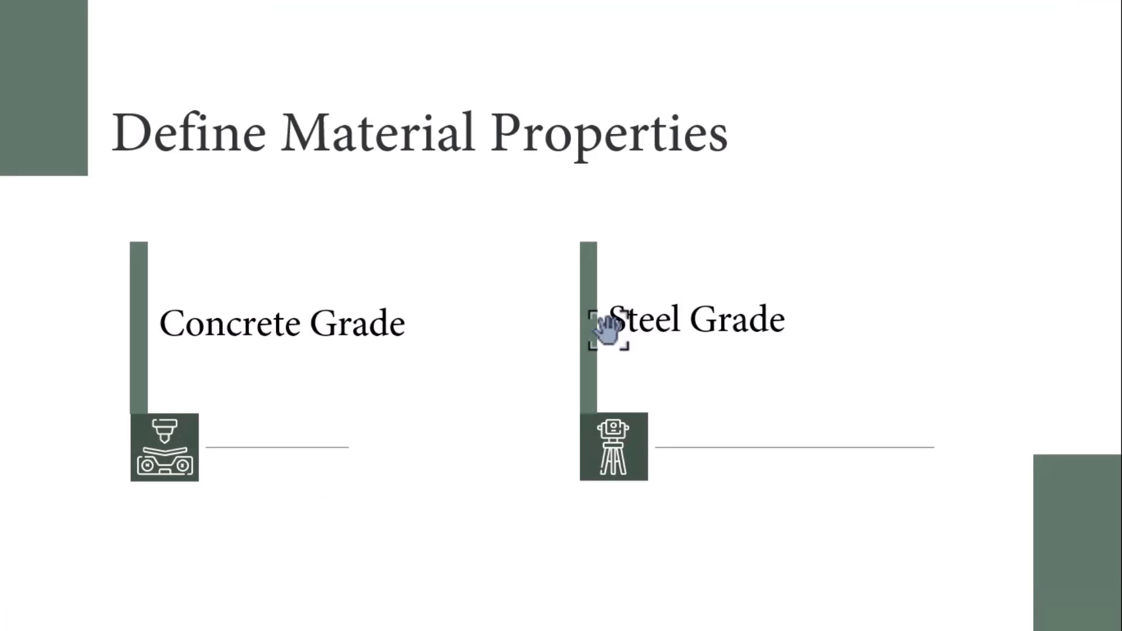
pyautogui.press('Right')
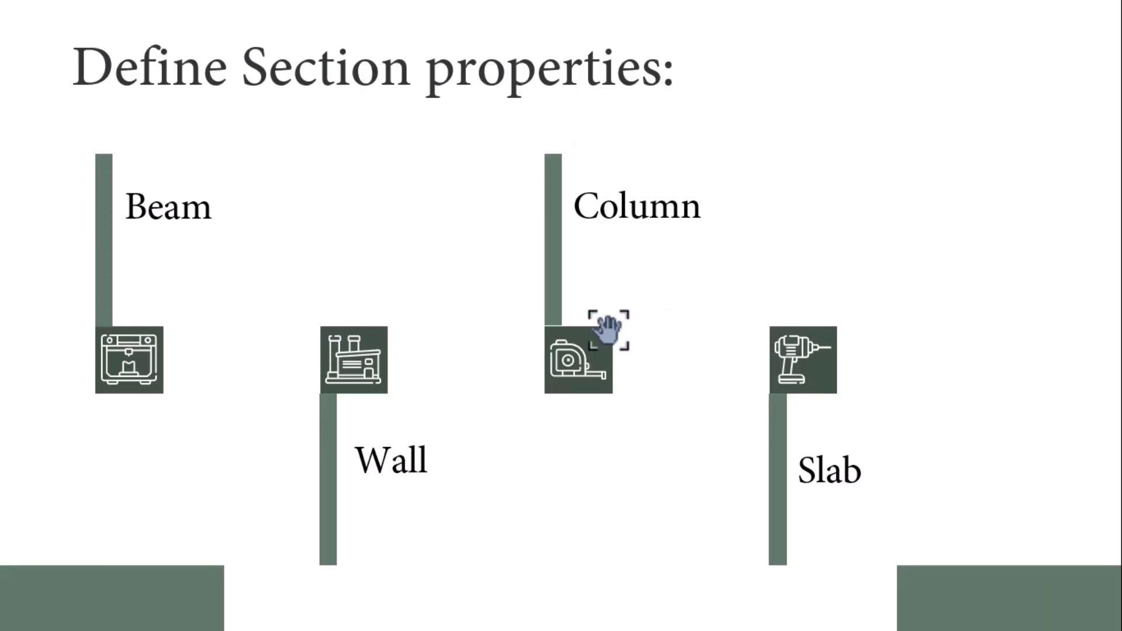
pyautogui.hotkey('alt', 'Tab')
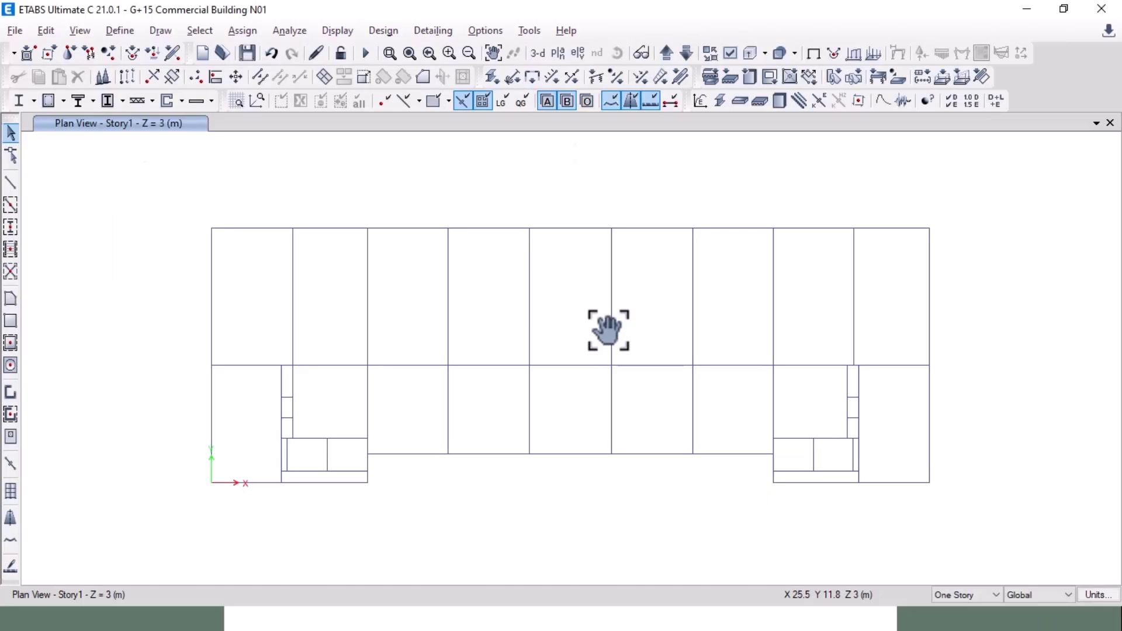
# Step: Start a new M30 concrete rectangular frame section, then switch to the AutoCAD drawing
pyautogui.click(116, 31)
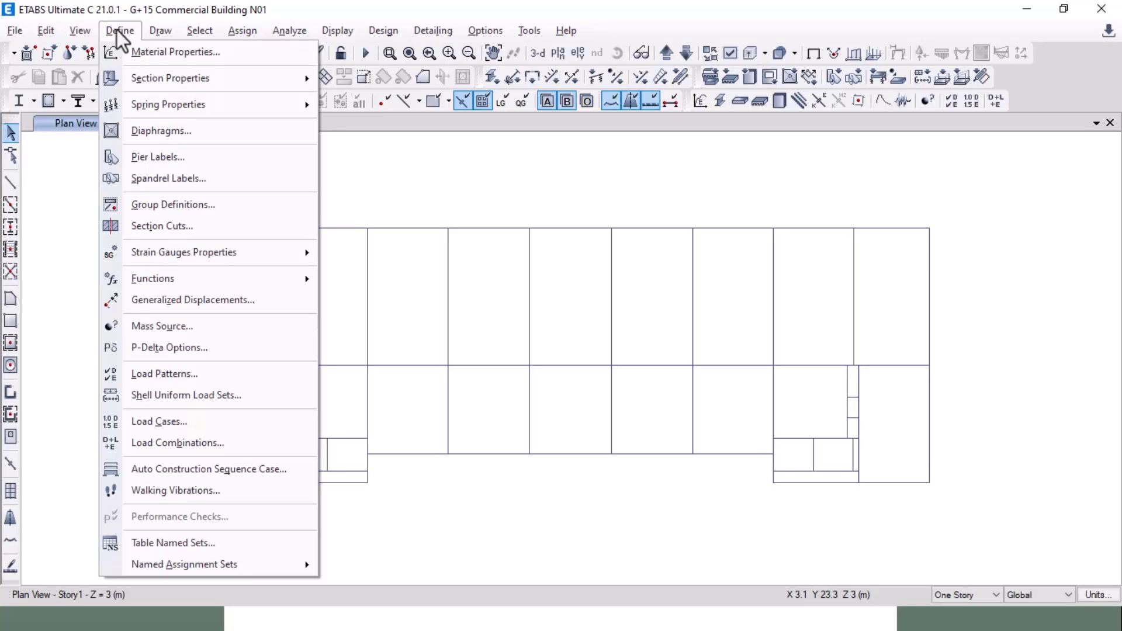
pyautogui.moveTo(169, 78)
pyautogui.click(402, 87)
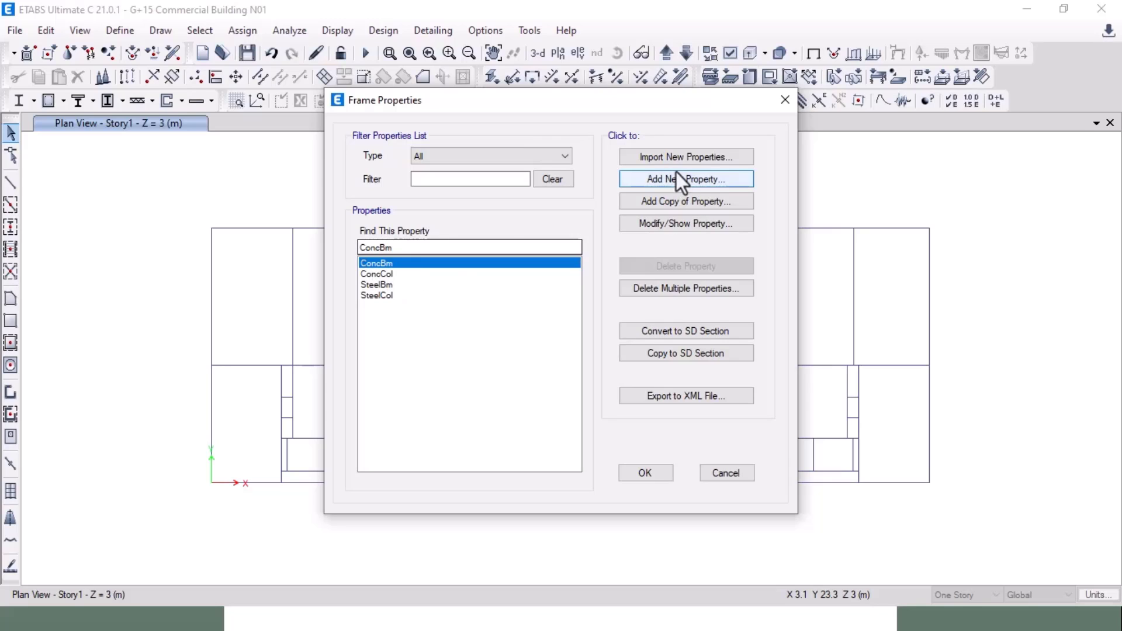
pyautogui.click(686, 205)
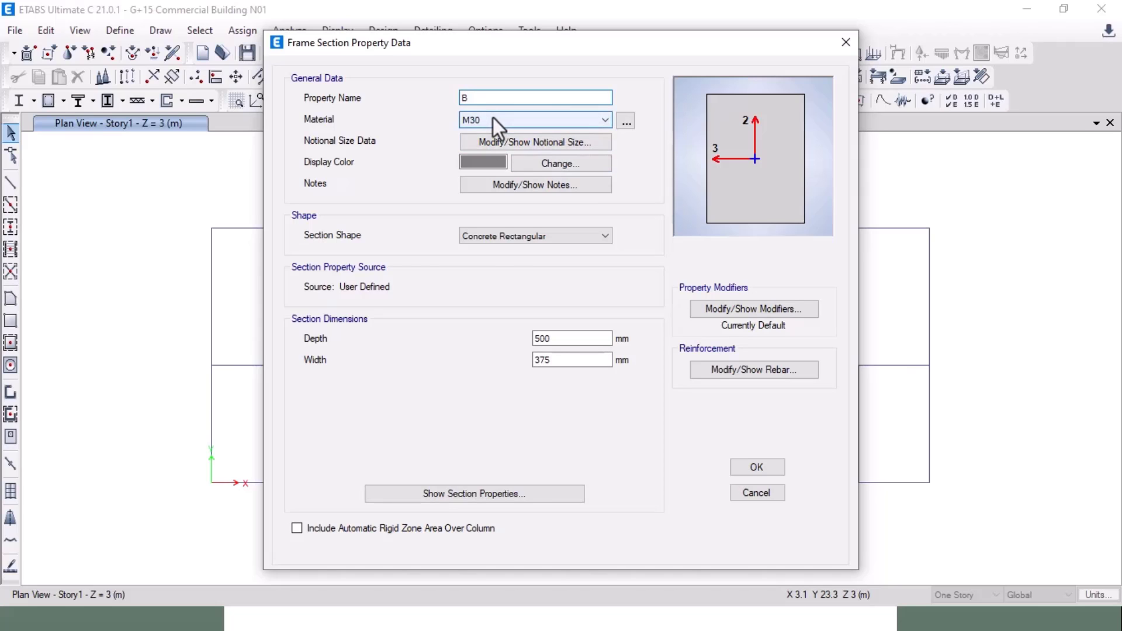
pyautogui.hotkey('alt', 'Tab')
pyautogui.hotkey('alt', 'Tab')
pyautogui.hotkey('alt', 'Tab')
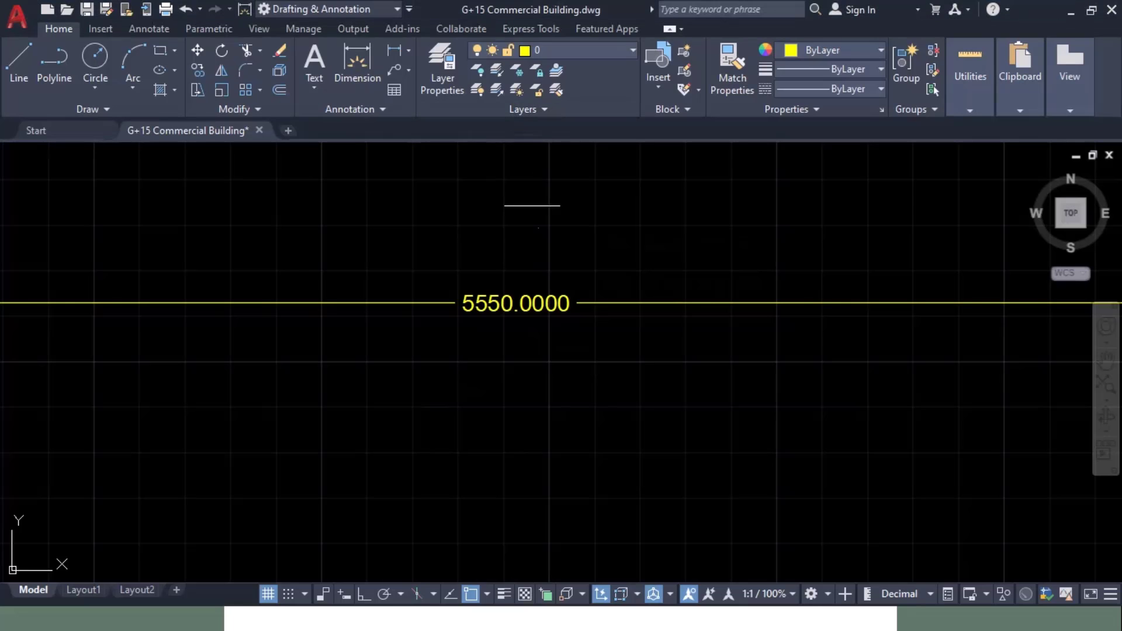
# Step: Pan and zoom across the framing plan to read beam sizes like B6(250X600), B16(300X600), B27(750X600)
pyautogui.scroll(-6, 579, 240)
pyautogui.moveTo(243, 376)
pyautogui.mouseDown(button='middle')
pyautogui.moveTo(712, 351)
pyautogui.moveTo(413, 264)
pyautogui.moveTo(413, 254)
pyautogui.mouseUp(button='middle')
pyautogui.scroll(6, 306, 239)
pyautogui.scroll(-3, 290, 240)
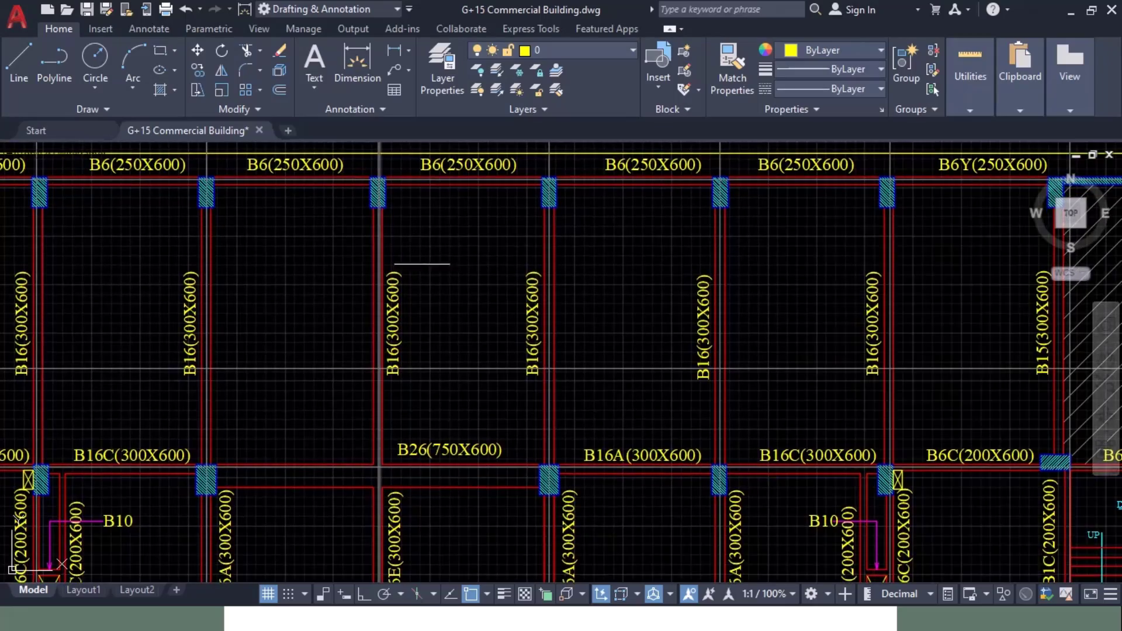
pyautogui.moveTo(849, 259); pyautogui.dragTo(410, 181, button='middle')
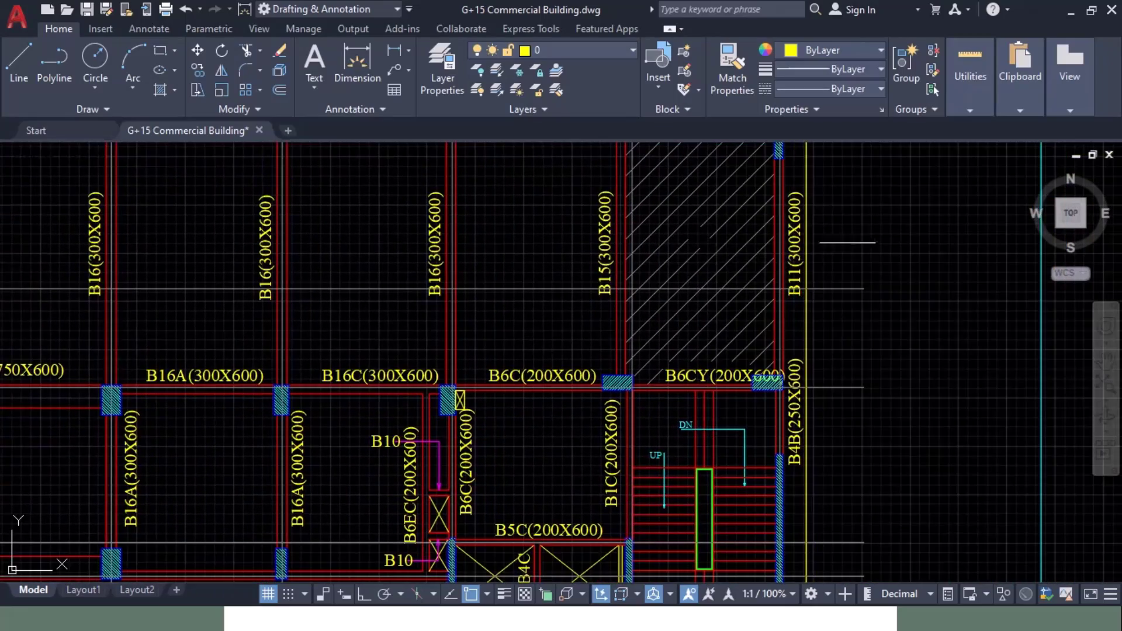
pyautogui.moveTo(854, 415); pyautogui.dragTo(862, 193, button='middle')
pyautogui.moveTo(344, 357); pyautogui.dragTo(706, 331, button='middle')
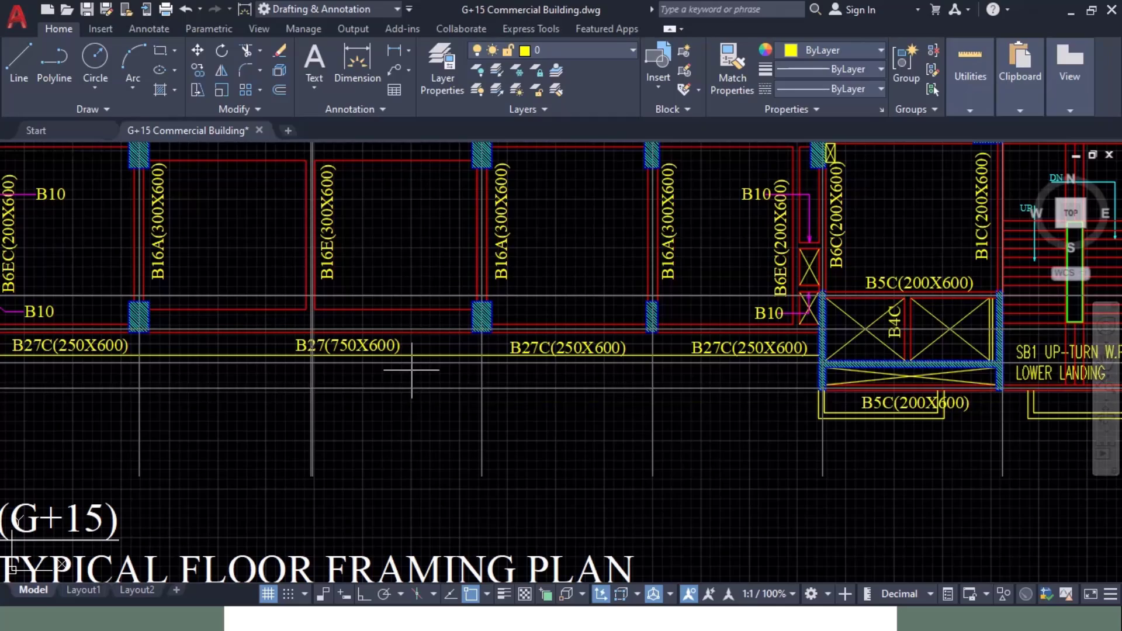
pyautogui.moveTo(409, 366); pyautogui.dragTo(942, 392, button='middle')
pyautogui.scroll(-2, 881, 393)
pyautogui.moveTo(726, 373); pyautogui.dragTo(621, 394, button='middle')
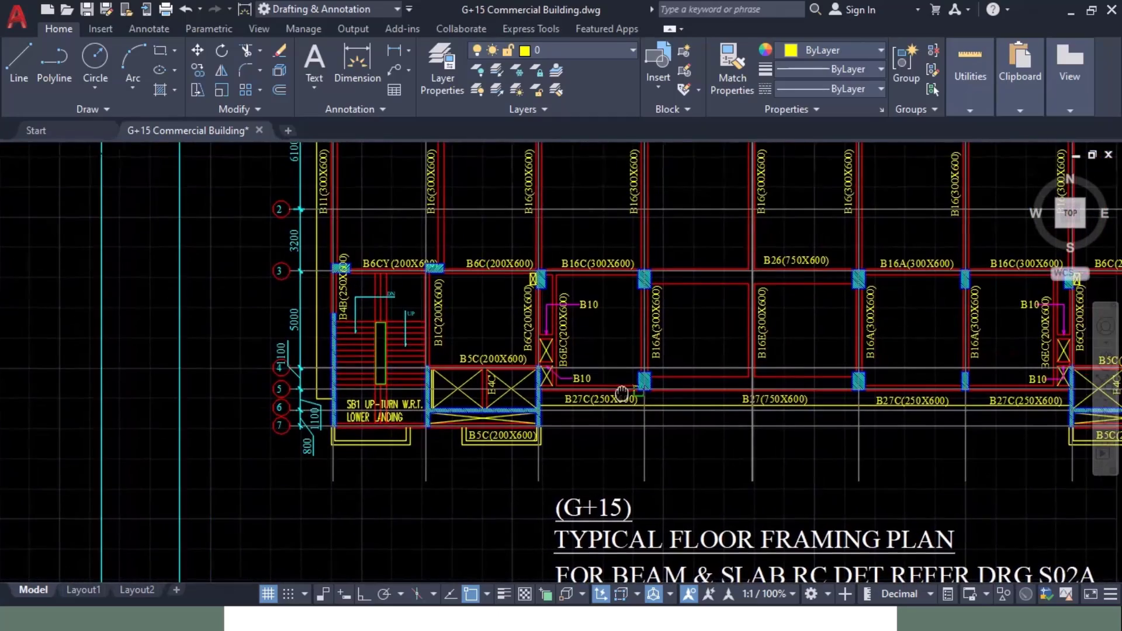
pyautogui.scroll(2, 618, 399)
pyautogui.moveTo(870, 420); pyautogui.dragTo(525, 459, button='middle')
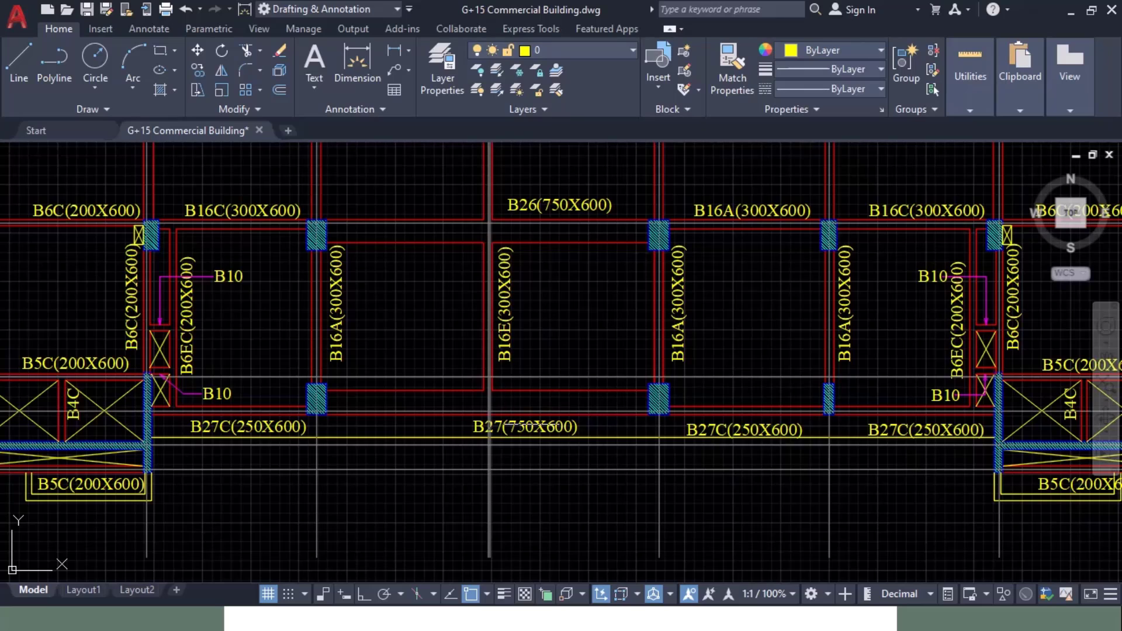
# Step: Give section B250X600 a 250 mm width, 600 mm depth, and HYSD500 longitudinal bars
pyautogui.hotkey('alt', 'Tab')
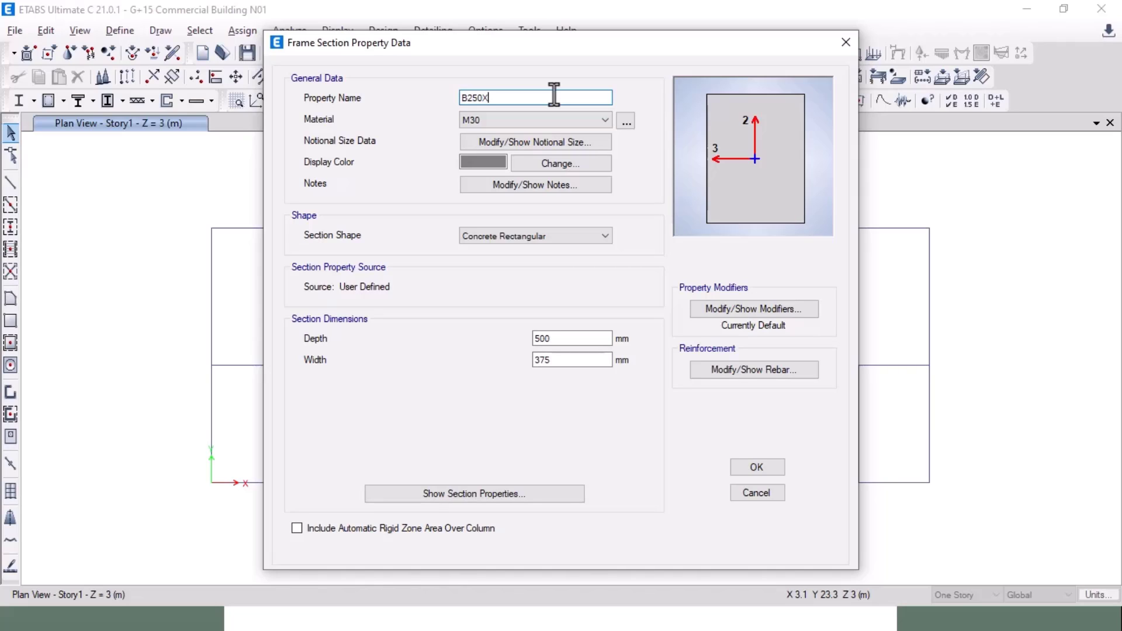
pyautogui.write('600')
pyautogui.doubleClick(547, 359)
pyautogui.write('250')
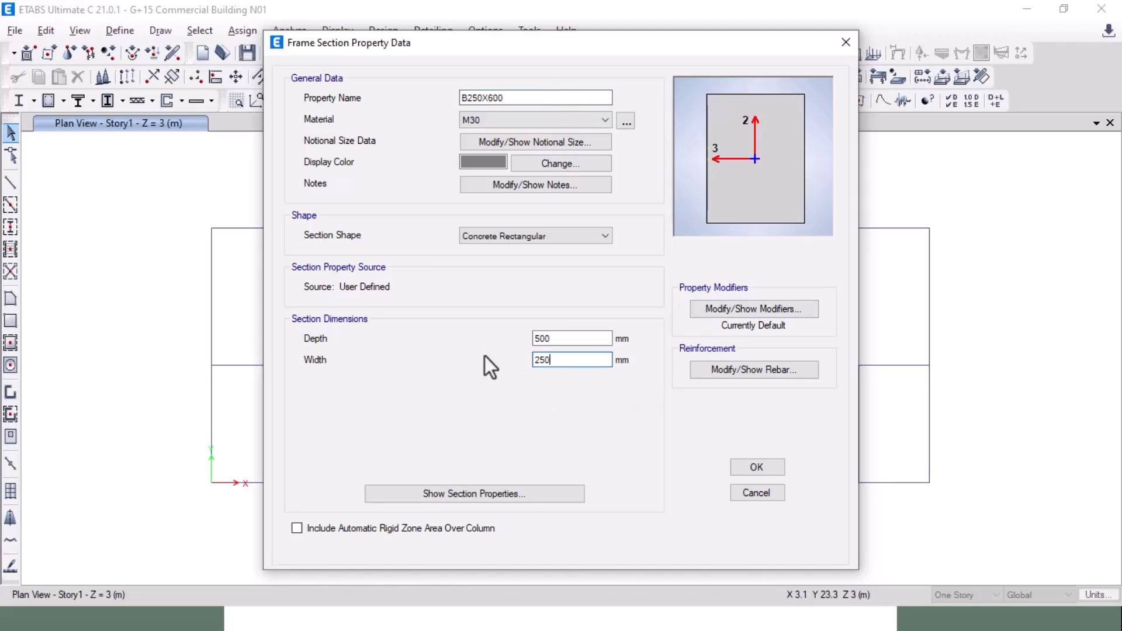
pyautogui.doubleClick(543, 338)
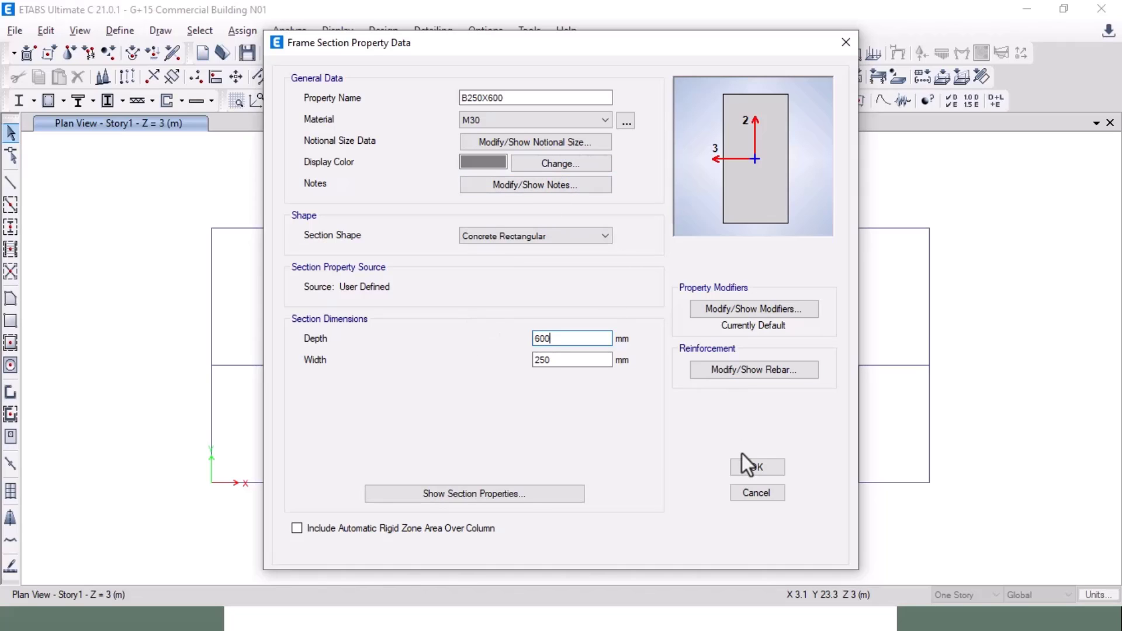
pyautogui.click(736, 368)
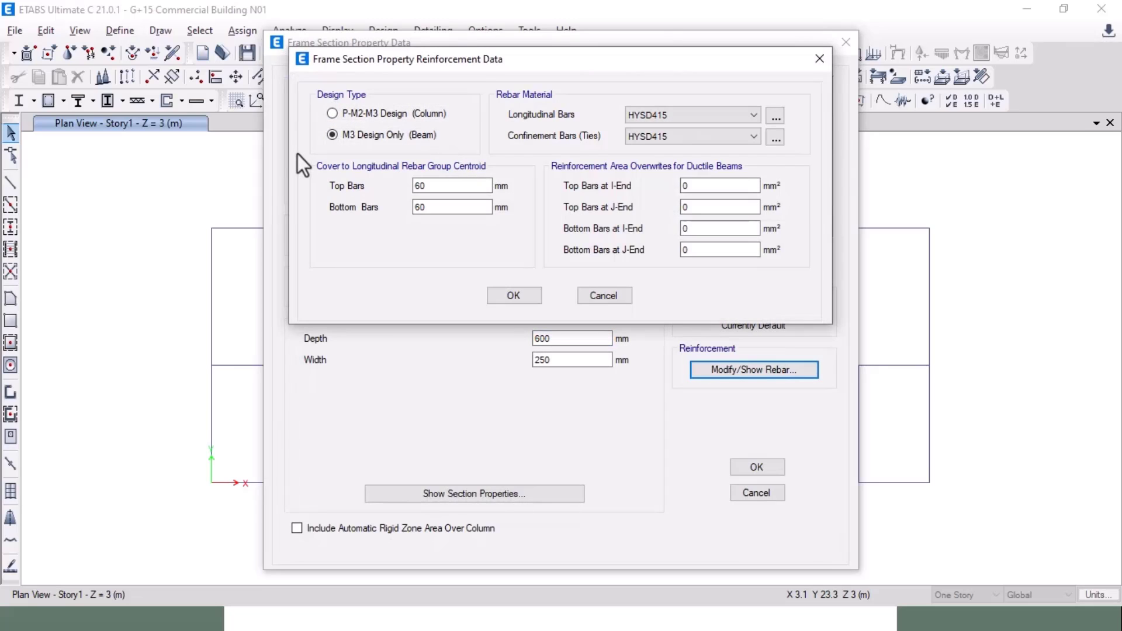
pyautogui.click(667, 118)
pyautogui.click(665, 154)
pyautogui.click(506, 294)
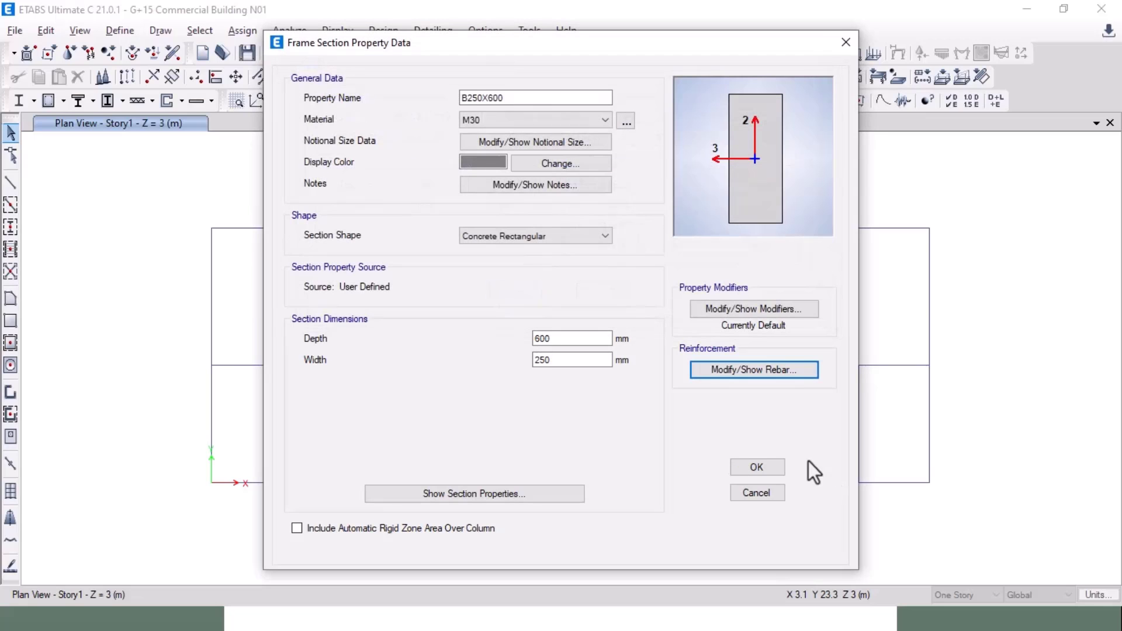
# Step: Save B250X600, then add beam section B200X600, 200 mm wide and 600 mm deep
pyautogui.click(753, 466)
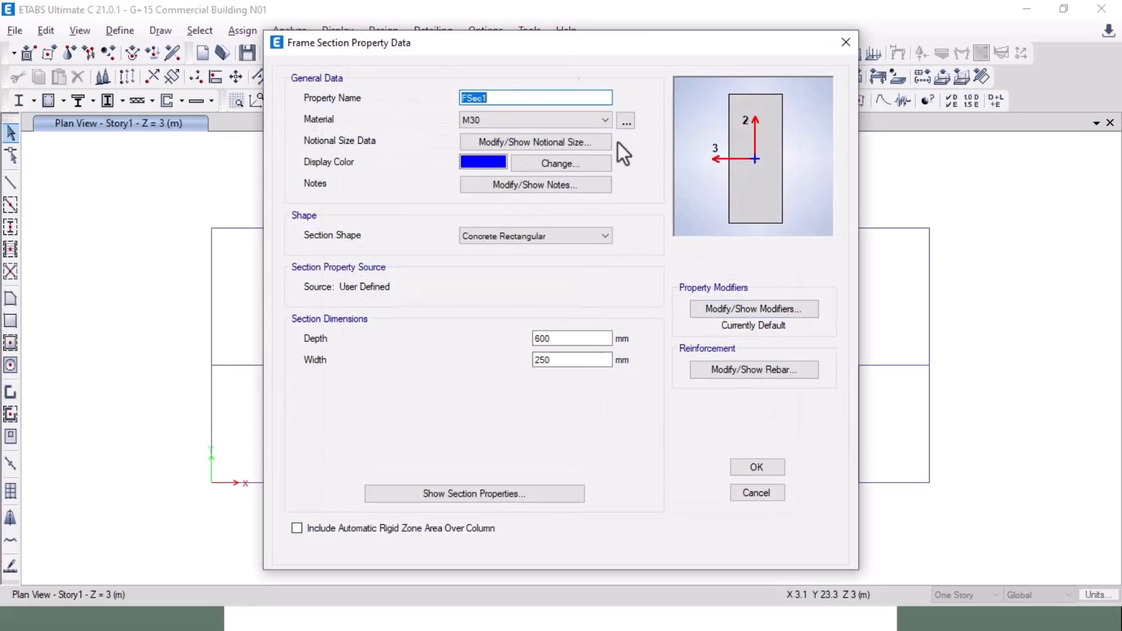
pyautogui.write('B')
pyautogui.hotkey('alt', 'Tab')
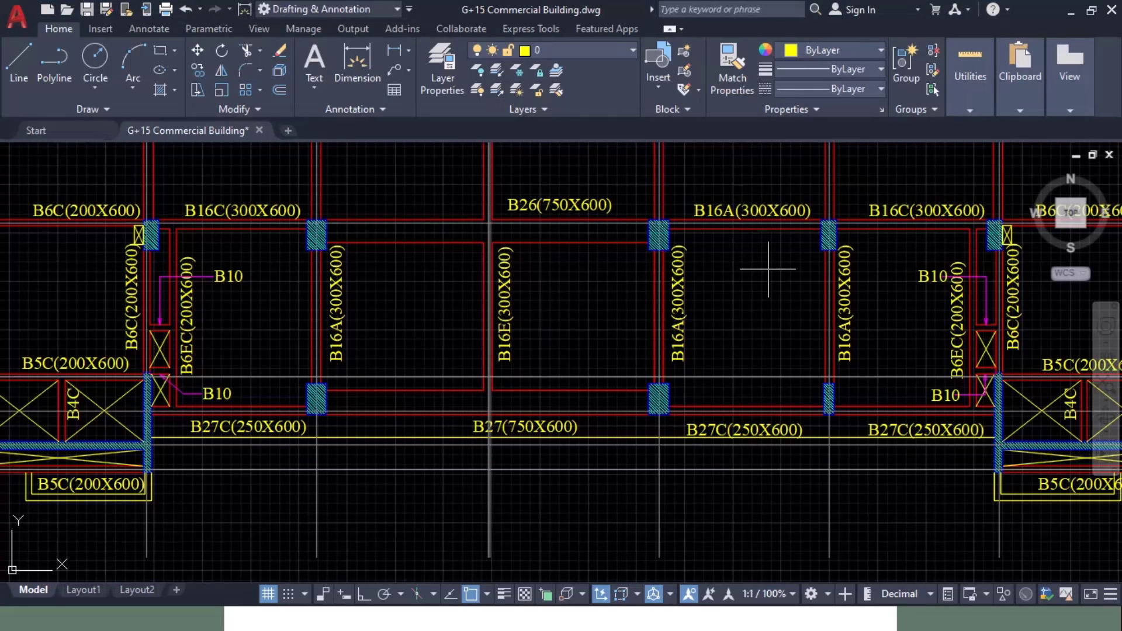
pyautogui.moveTo(204, 328); pyautogui.dragTo(475, 350, button='middle')
pyautogui.hotkey('alt', 'Tab')
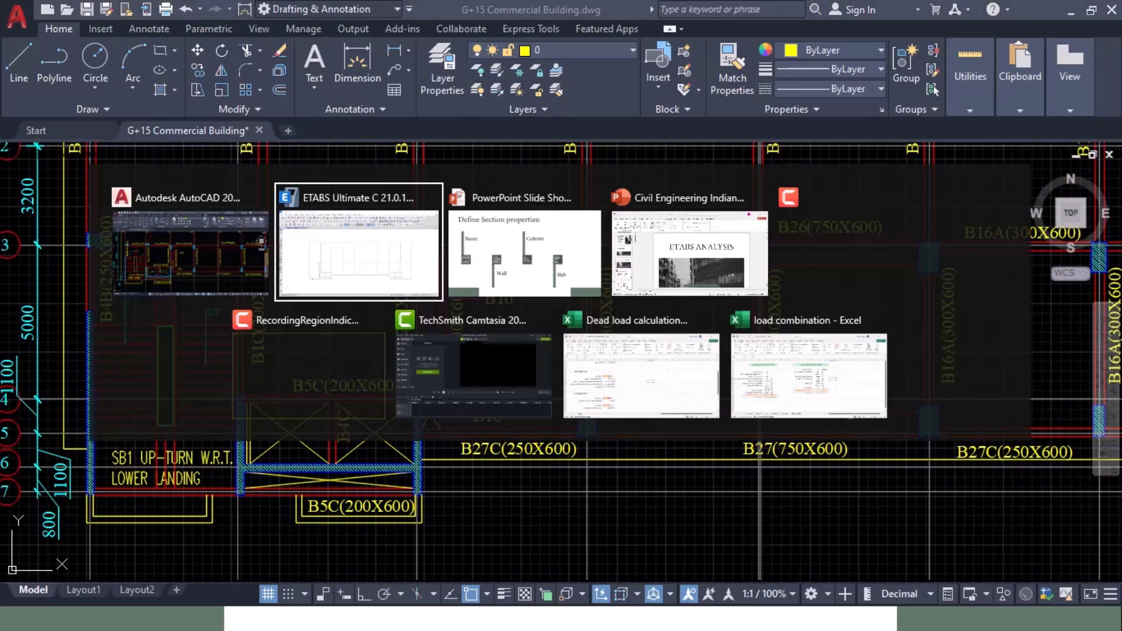
pyautogui.write('200')
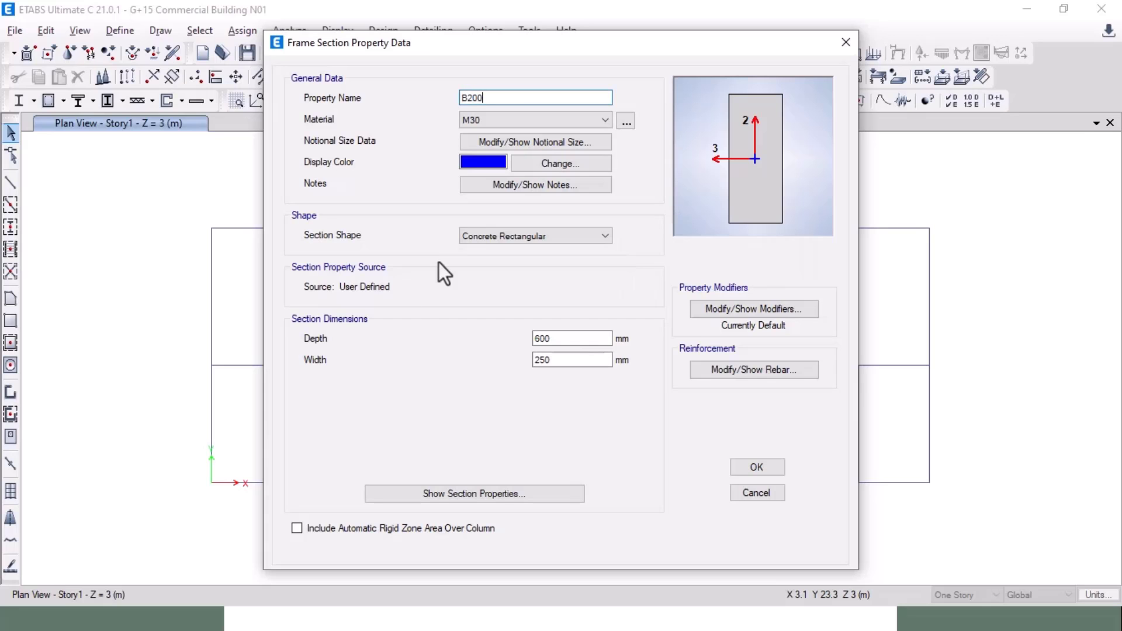
pyautogui.write('X600')
pyautogui.doubleClick(542, 359)
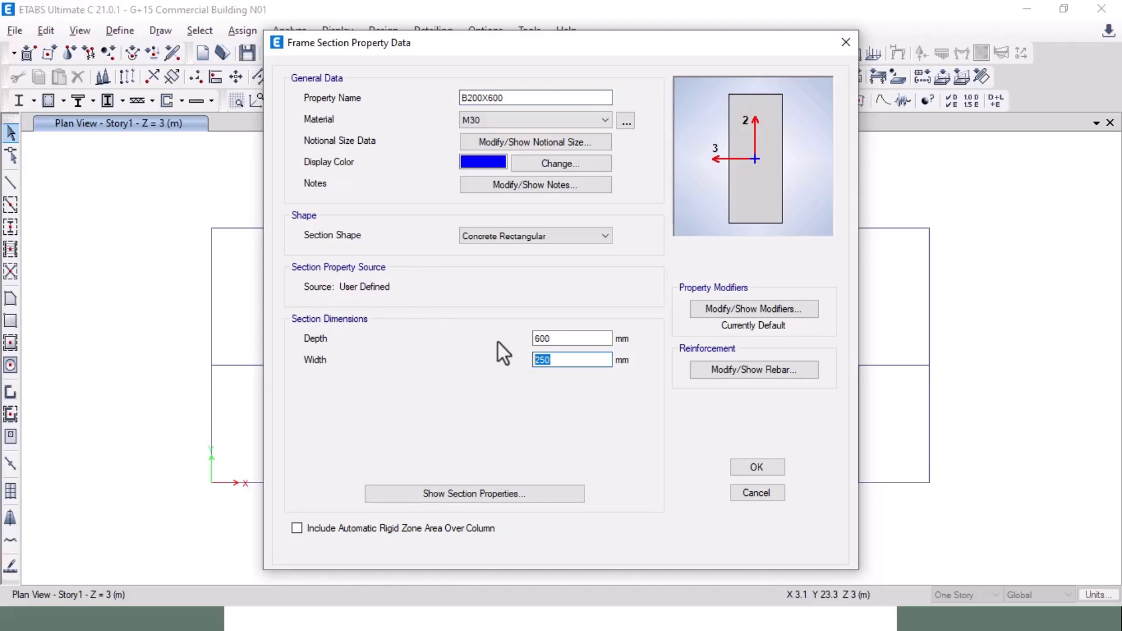
pyautogui.write('200')
pyautogui.click(757, 467)
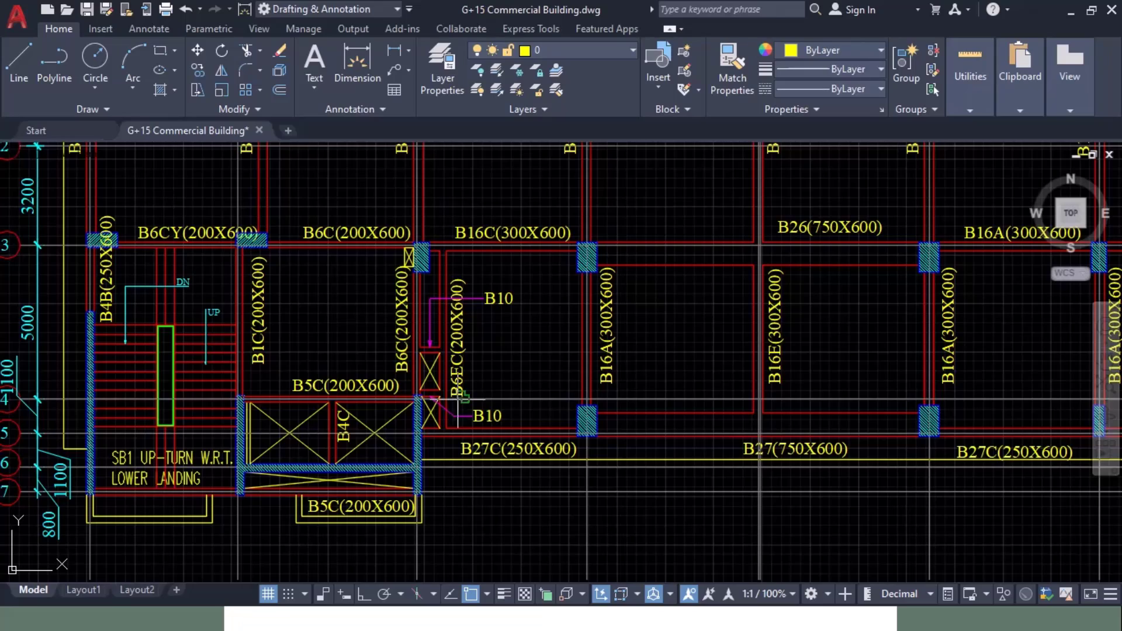
# Step: Add beam section B300X600 with a 300 mm width, matching the drawing's labels
pyautogui.scroll(-1, 459, 398)
pyautogui.moveTo(502, 354)
pyautogui.mouseDown(button='middle')
pyautogui.moveTo(287, 304)
pyautogui.moveTo(283, 327)
pyautogui.moveTo(342, 406)
pyautogui.mouseUp(button='middle')
pyautogui.scroll(1, 314, 333)
pyautogui.hotkey('alt', 'Tab')
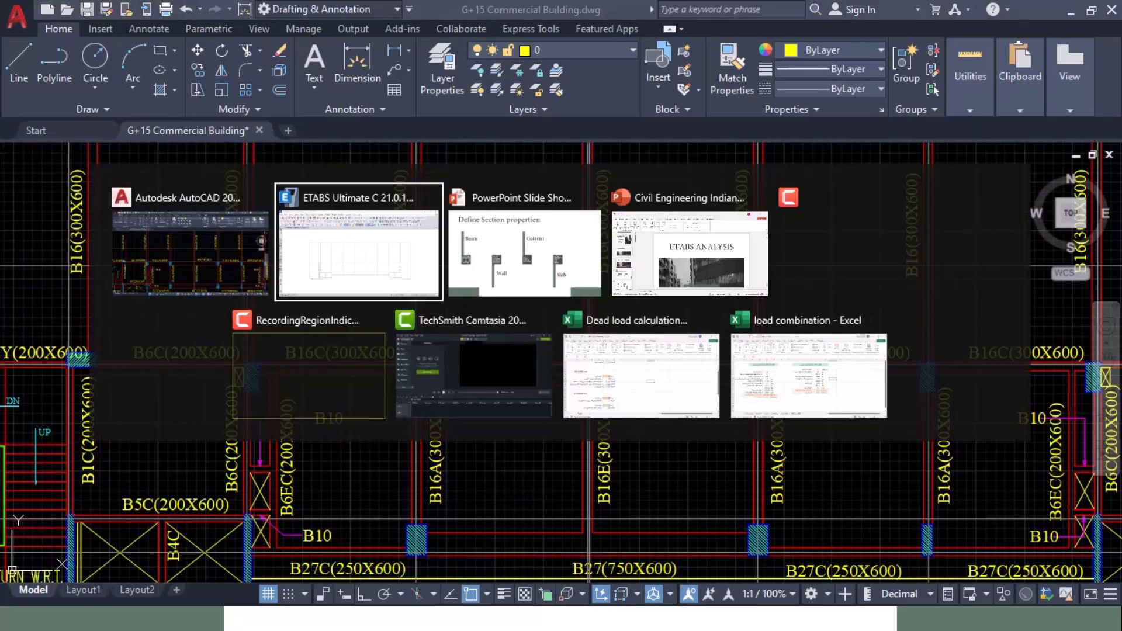
pyautogui.write('B300X600')
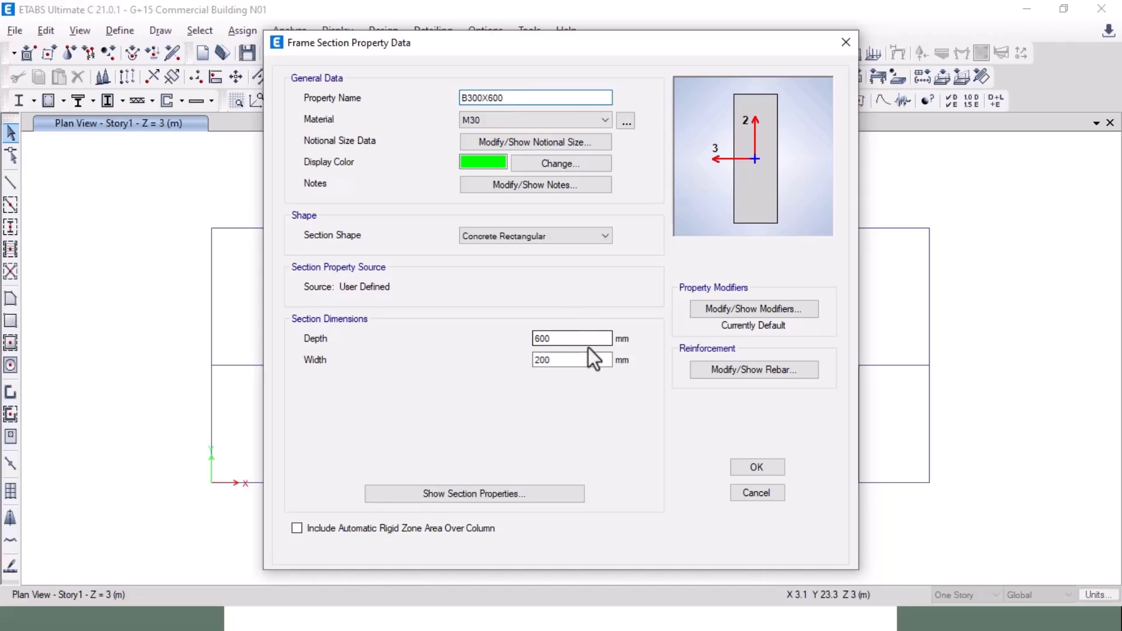
pyautogui.doubleClick(541, 357)
pyautogui.write('300')
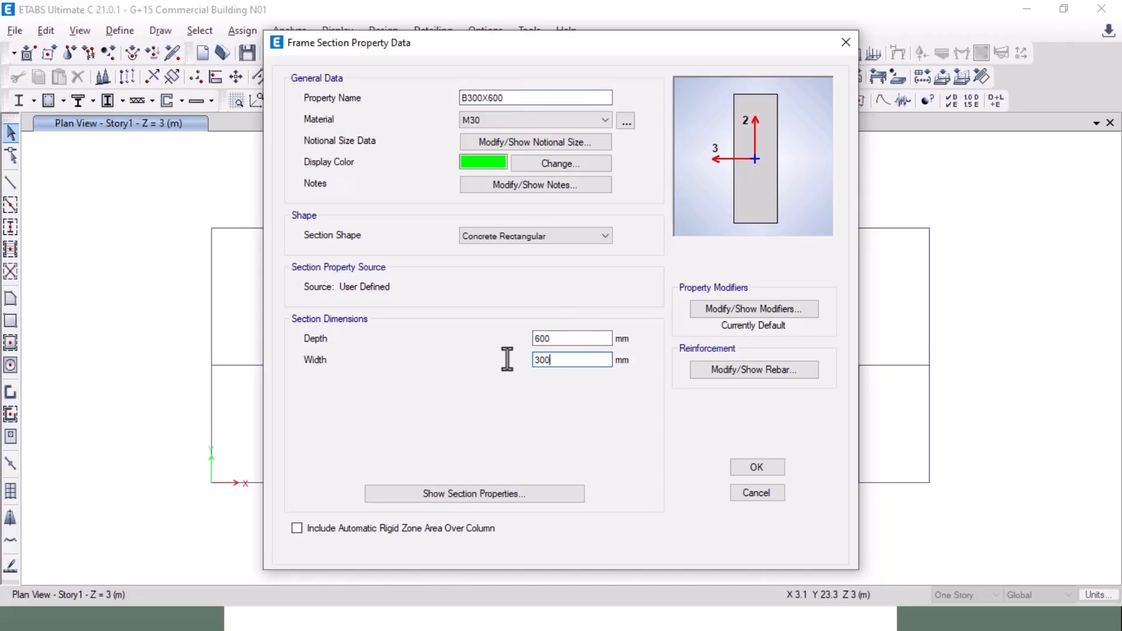
pyautogui.click(757, 467)
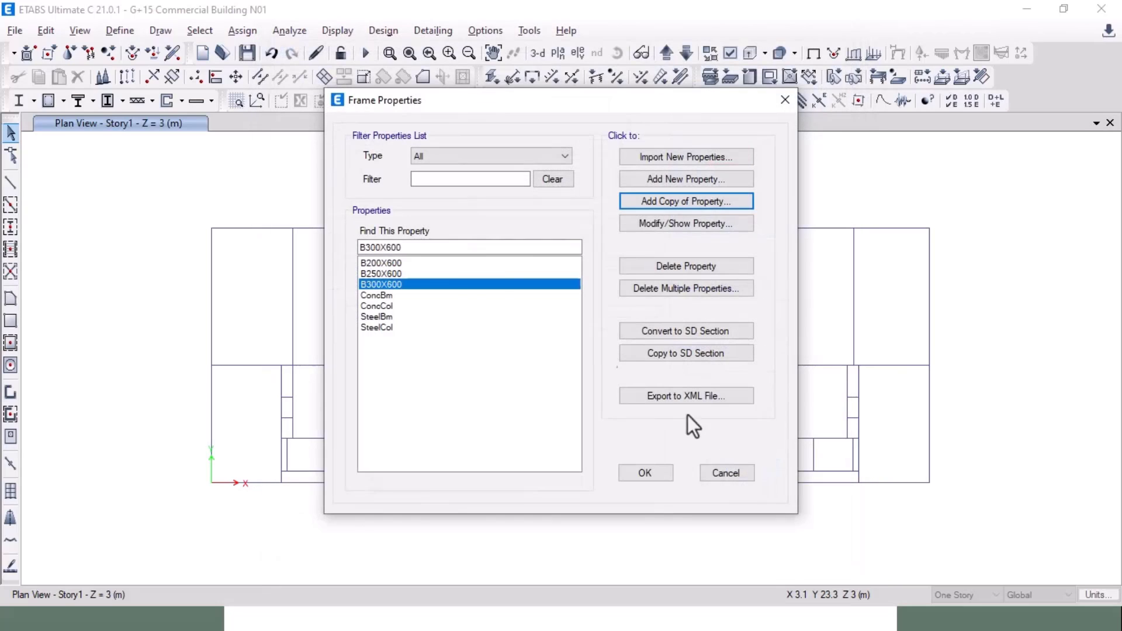
# Step: Add beam section B750X600 with a 750 mm width and 600 mm depth
pyautogui.hotkey('alt', 'Tab')
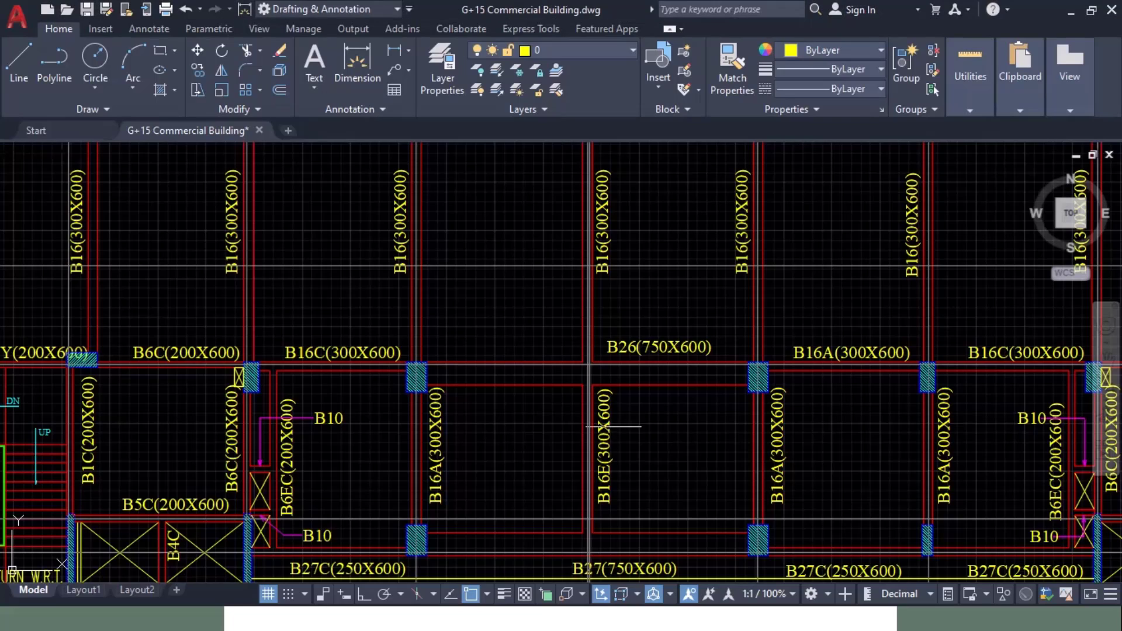
pyautogui.moveTo(614, 427)
pyautogui.mouseDown(button='middle')
pyautogui.moveTo(256, 333)
pyautogui.moveTo(274, 373)
pyautogui.mouseUp(button='middle')
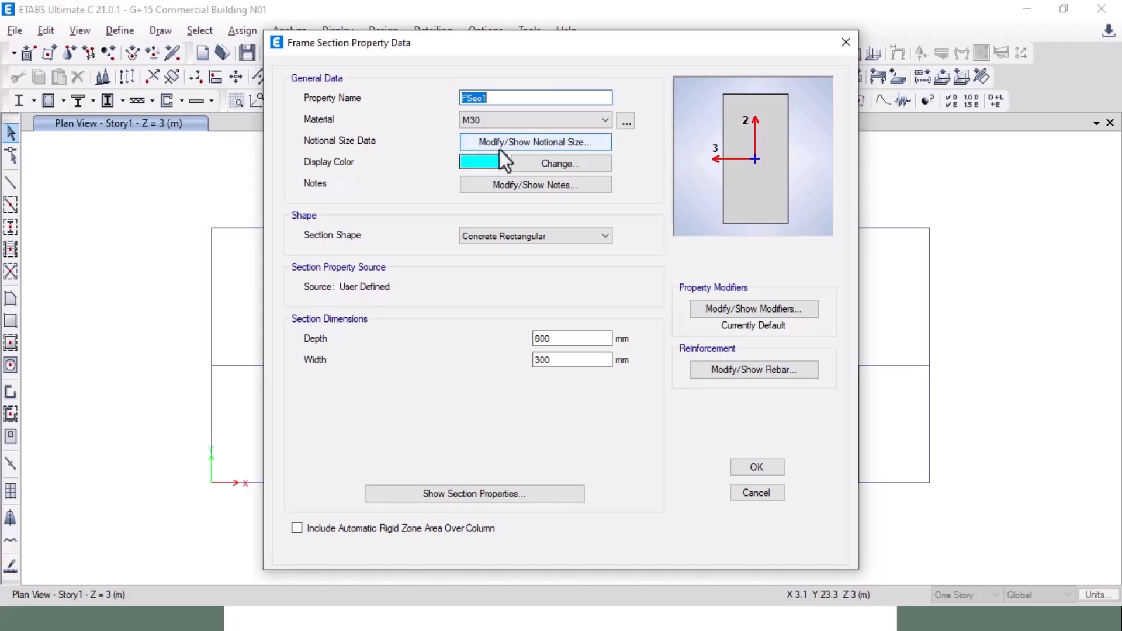
pyautogui.write('B75')
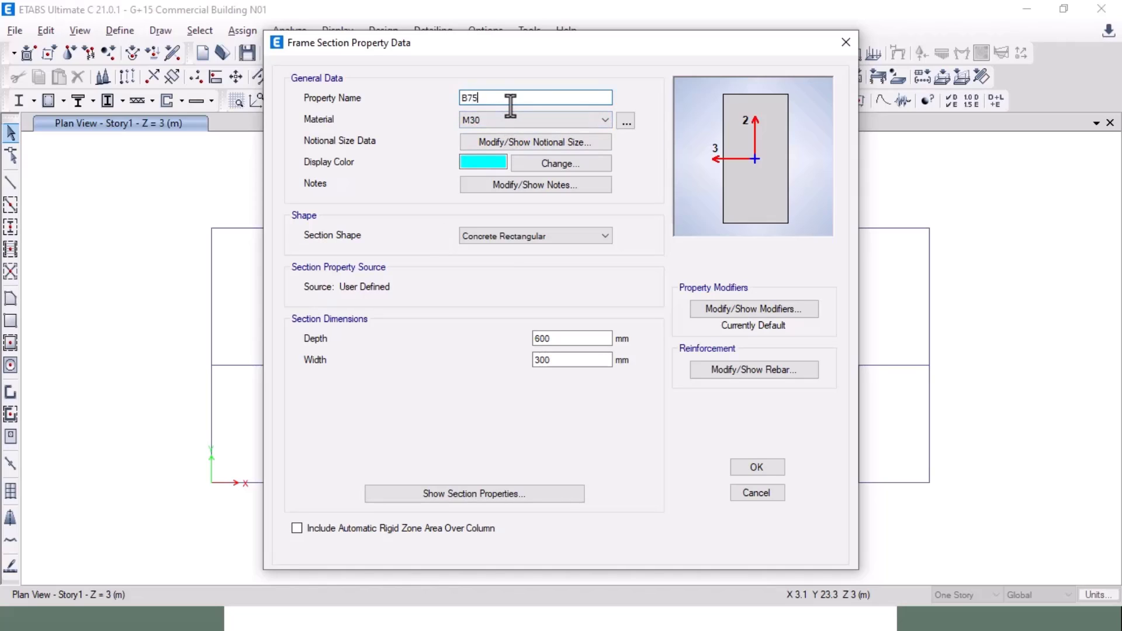
pyautogui.write('0X600')
pyautogui.moveTo(567, 362); pyautogui.dragTo(492, 363)
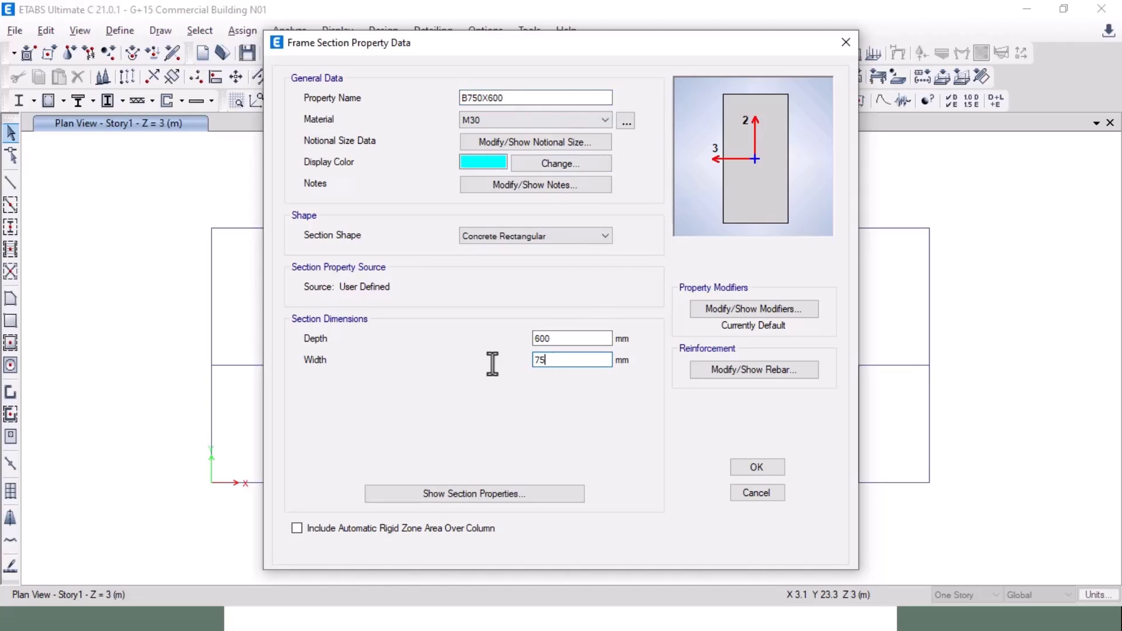
pyautogui.click(751, 469)
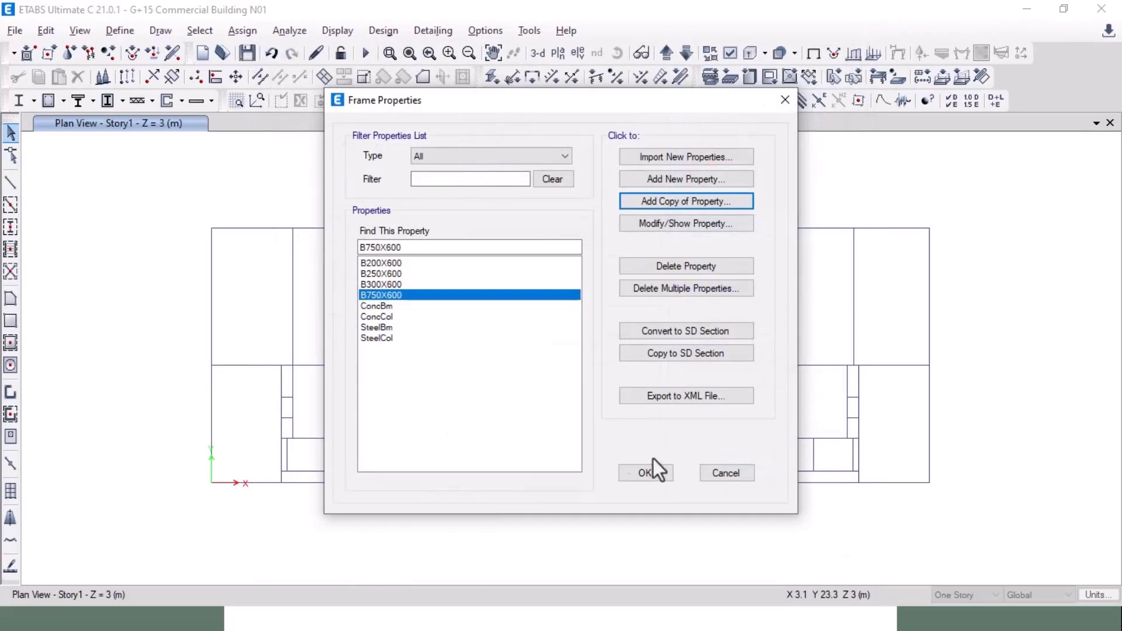
# Step: Close the frame sections list and pan the AutoCAD framing plan to the column at grid B-1
pyautogui.click(659, 471)
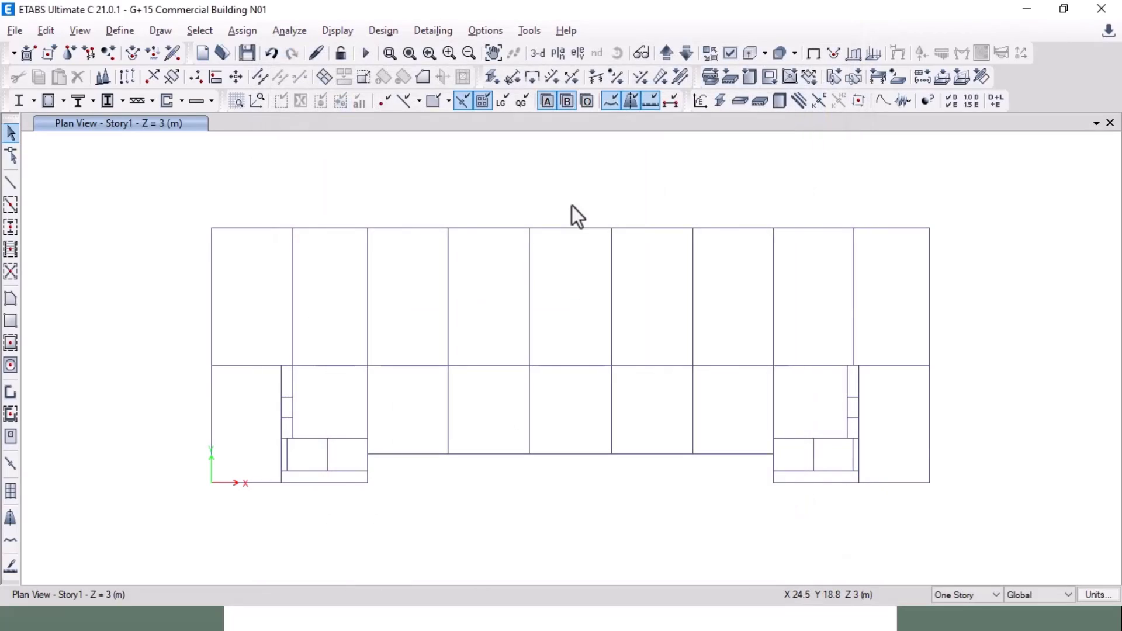
pyautogui.hotkey('alt', 'Tab')
pyautogui.moveTo(326, 327)
pyautogui.mouseDown(button='middle')
pyautogui.moveTo(834, 268)
pyautogui.moveTo(939, 290)
pyautogui.mouseUp(button='middle')
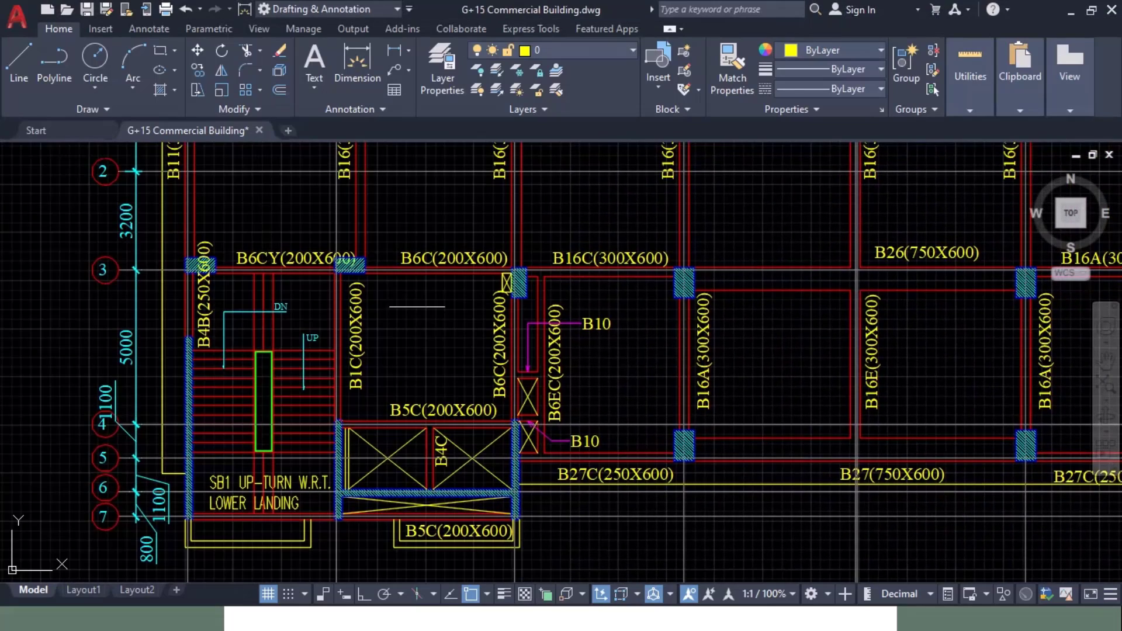
pyautogui.moveTo(418, 306); pyautogui.dragTo(463, 489, button='middle')
pyautogui.scroll(-3, 338, 325)
pyautogui.scroll(8, 337, 325)
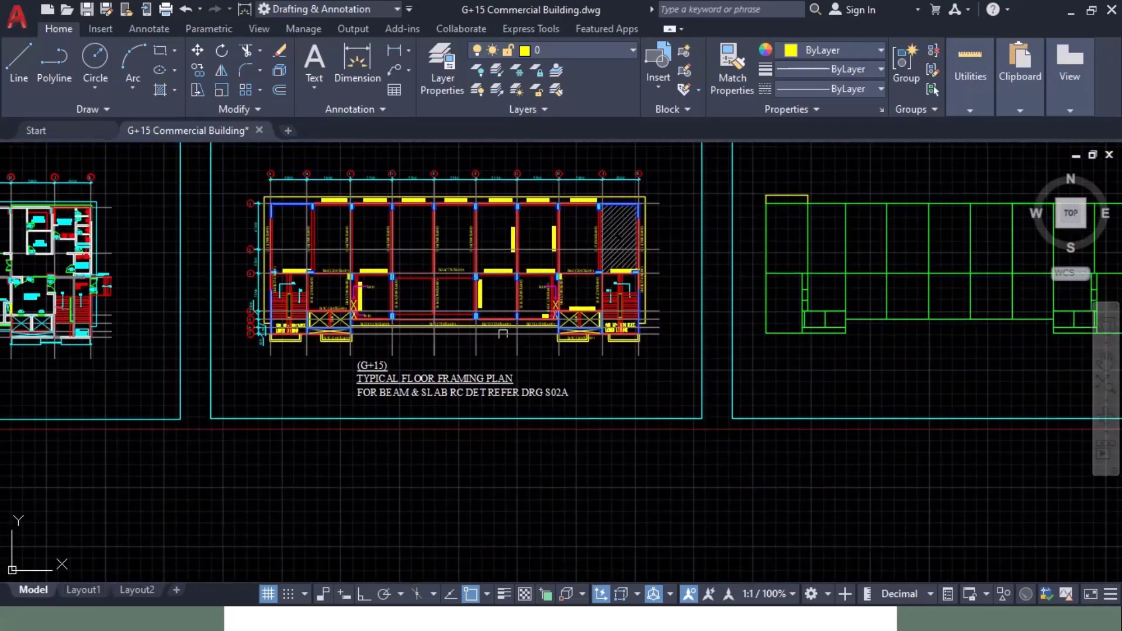
pyautogui.moveTo(353, 295)
pyautogui.mouseDown(button='middle')
pyautogui.moveTo(426, 439)
pyautogui.moveTo(643, 444)
pyautogui.moveTo(743, 509)
pyautogui.moveTo(719, 625)
pyautogui.mouseUp(button='middle')
pyautogui.moveTo(626, 486)
pyautogui.mouseDown(button='middle')
pyautogui.moveTo(436, 484)
pyautogui.moveTo(288, 451)
pyautogui.mouseUp(button='middle')
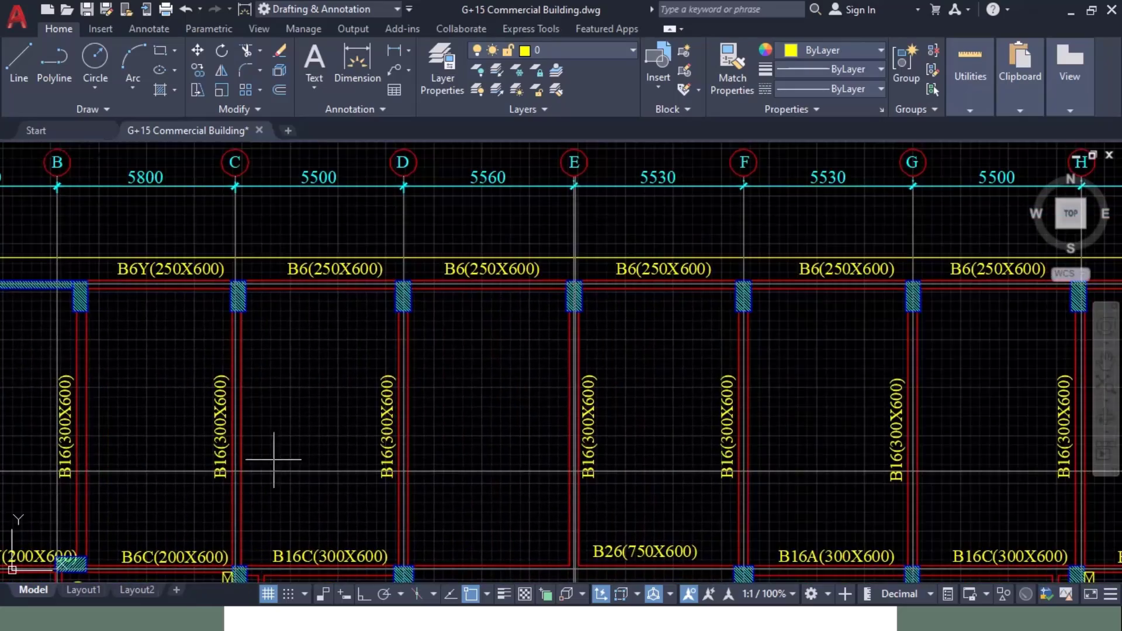
pyautogui.moveTo(608, 447); pyautogui.dragTo(284, 447, button='middle')
pyautogui.moveTo(448, 388)
pyautogui.mouseDown(button='middle')
pyautogui.moveTo(157, 394)
pyautogui.moveTo(984, 403)
pyautogui.mouseUp(button='middle')
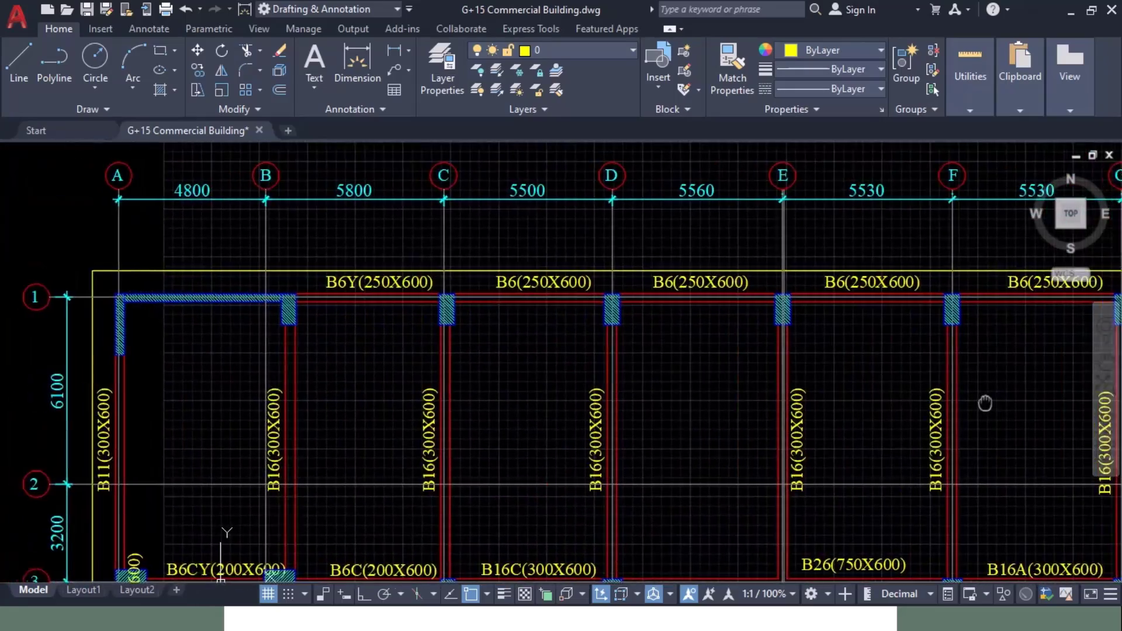
pyautogui.moveTo(376, 343)
pyautogui.mouseDown(button='middle')
pyautogui.moveTo(393, 348)
pyautogui.moveTo(225, 335)
pyautogui.mouseUp(button='middle')
pyautogui.scroll(4, 268, 316)
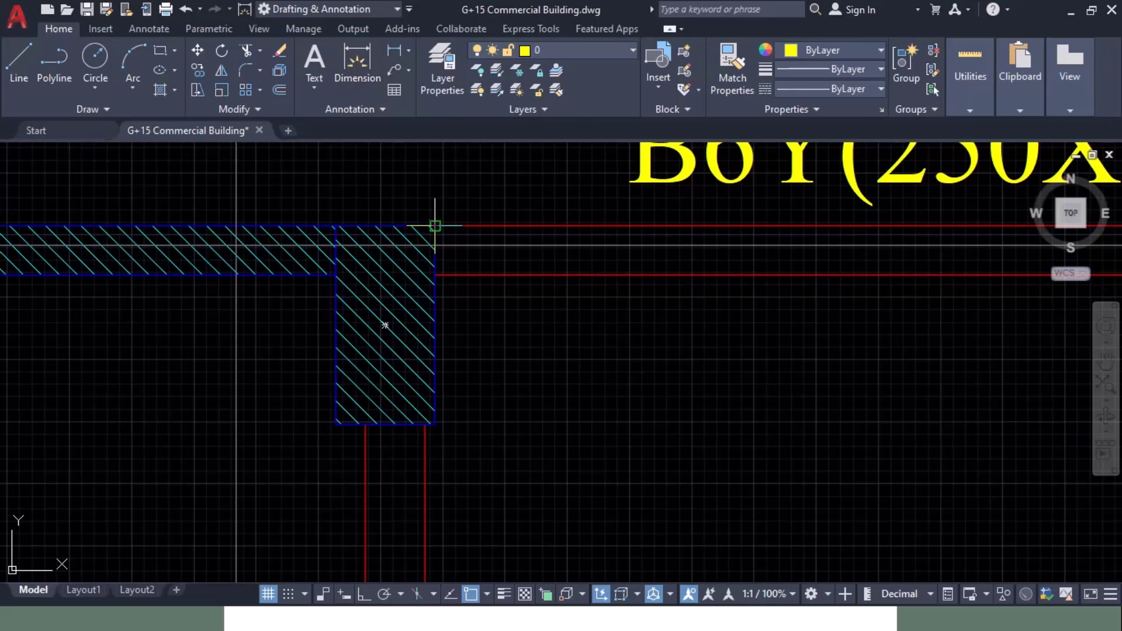
# Step: Put a linear dimension on the hatched B-1 column to read its size, then return to ETABS
pyautogui.click(435, 226)
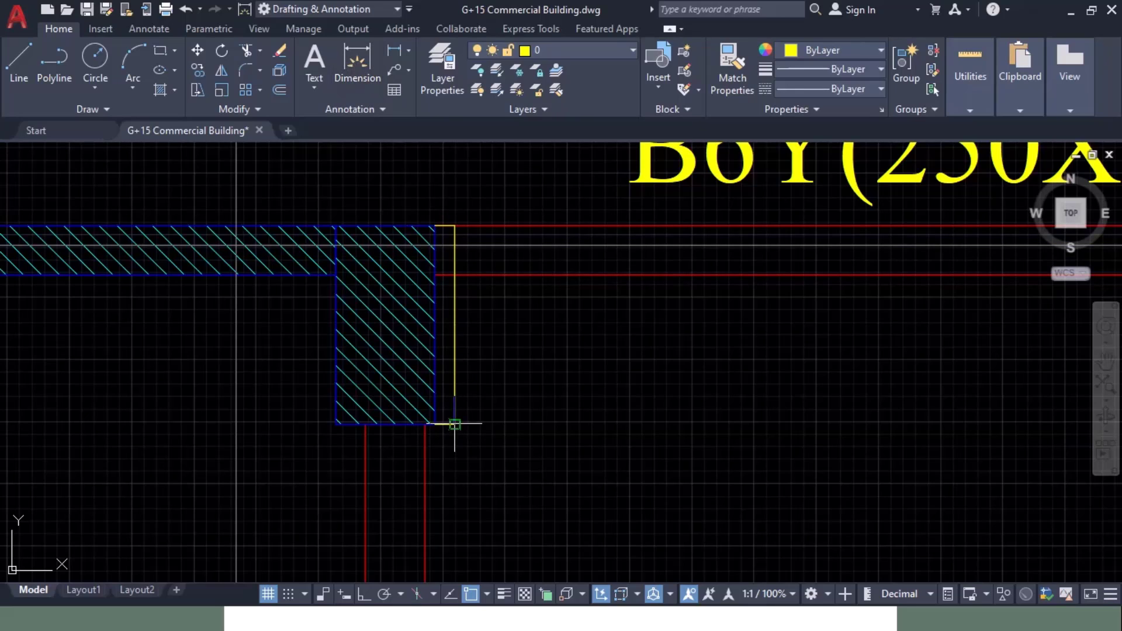
pyautogui.click(352, 78)
pyautogui.click(435, 425)
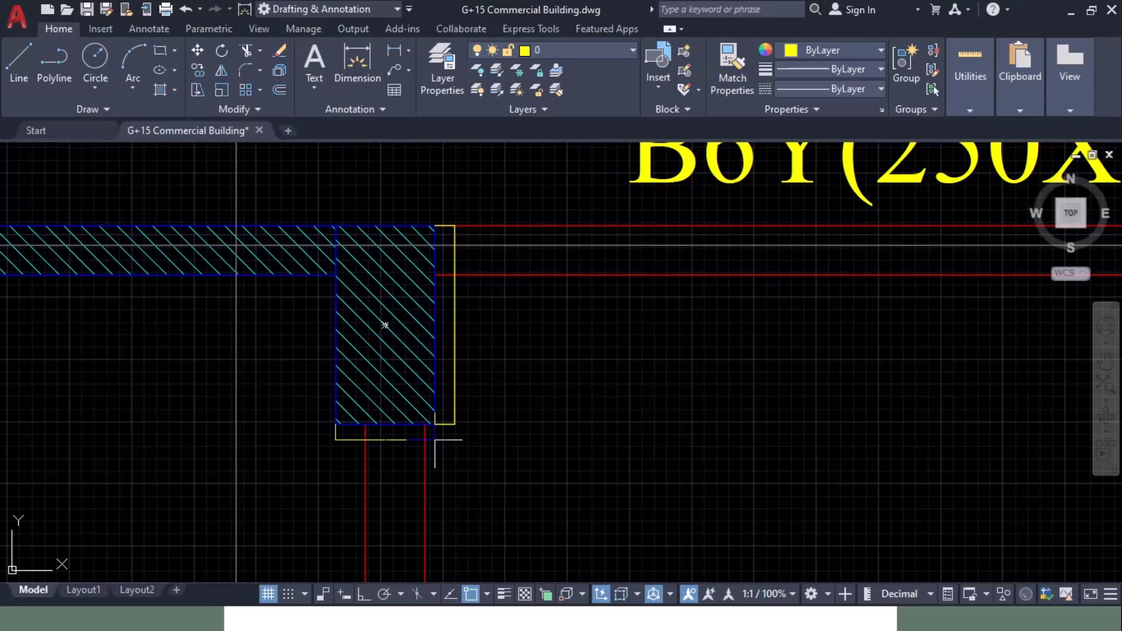
pyautogui.click(434, 439)
pyautogui.scroll(4, 488, 336)
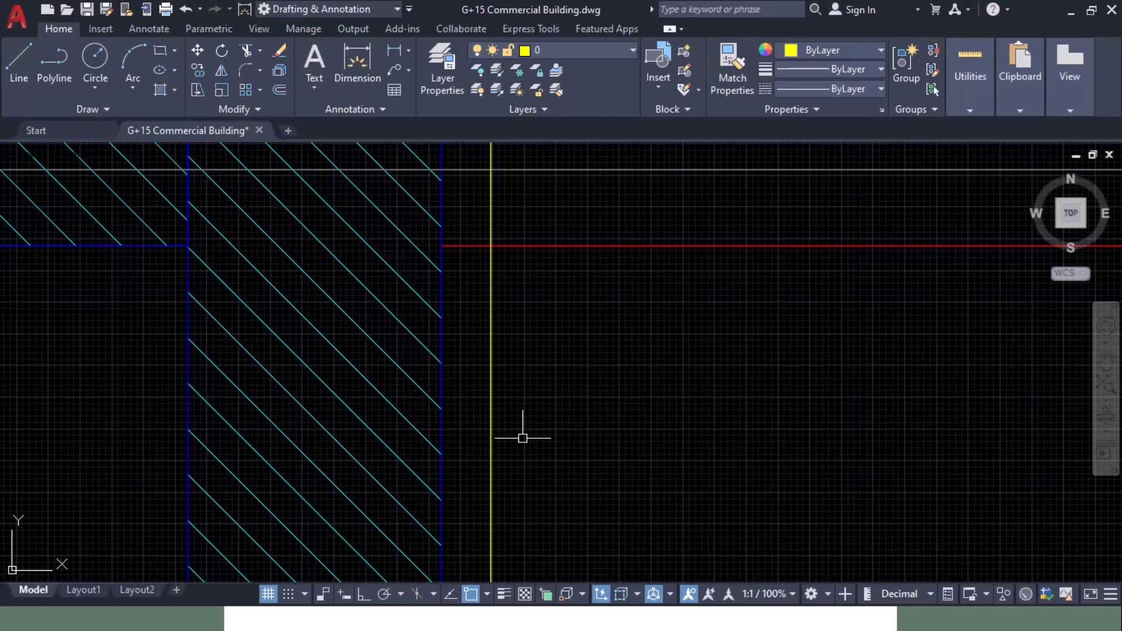
pyautogui.scroll(-3, 493, 333)
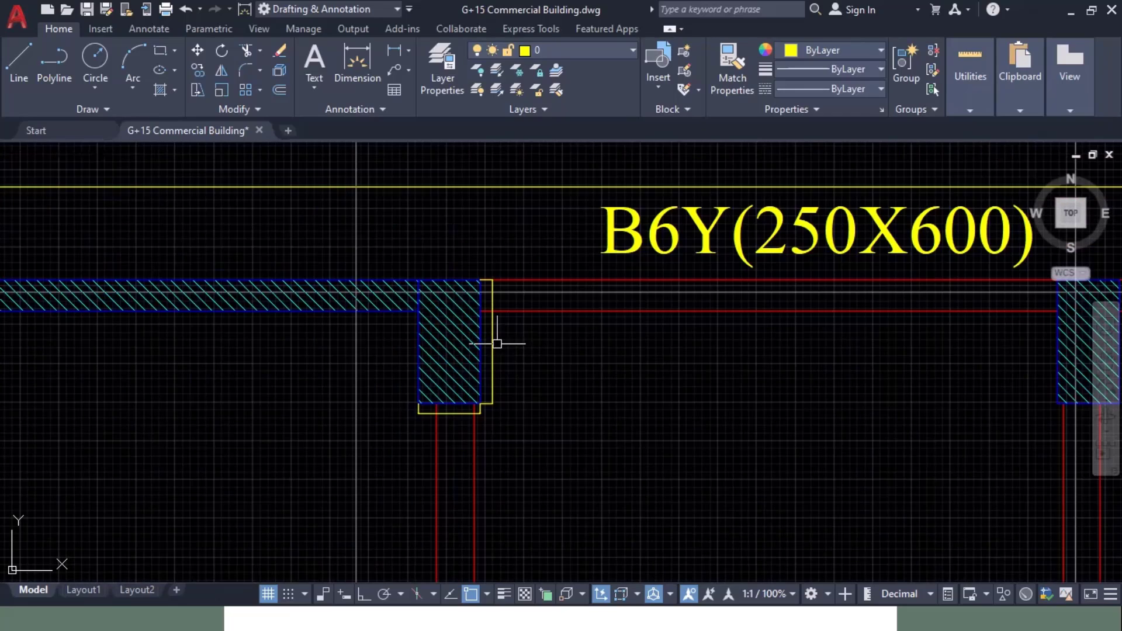
pyautogui.scroll(6, 494, 327)
pyautogui.scroll(4, 499, 313)
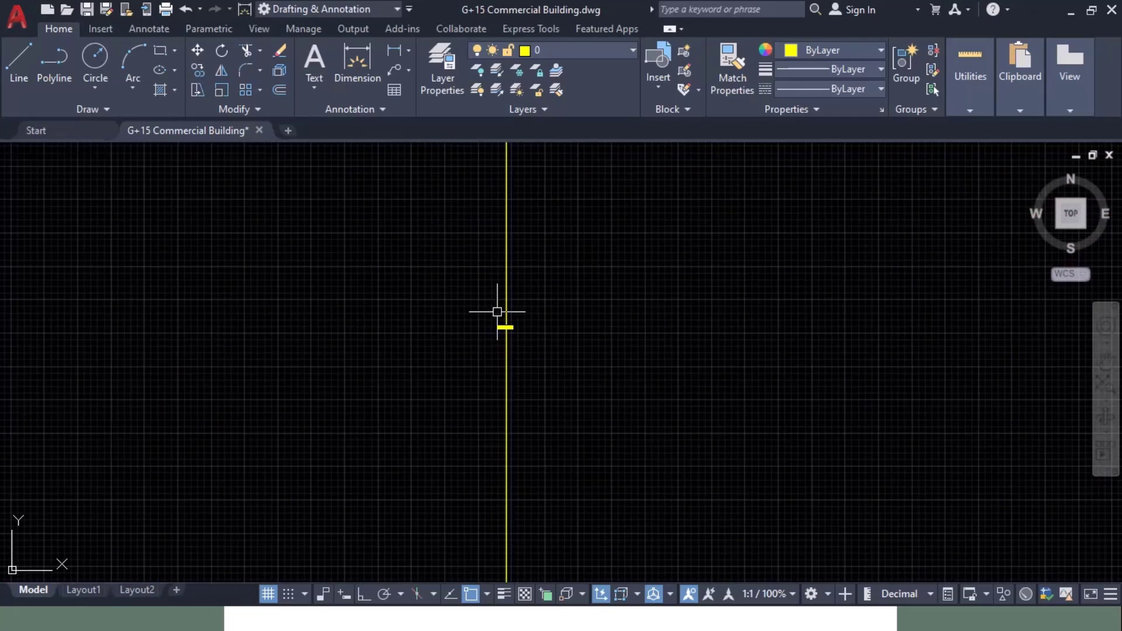
pyautogui.scroll(-2, 496, 313)
pyautogui.scroll(-4, 468, 276)
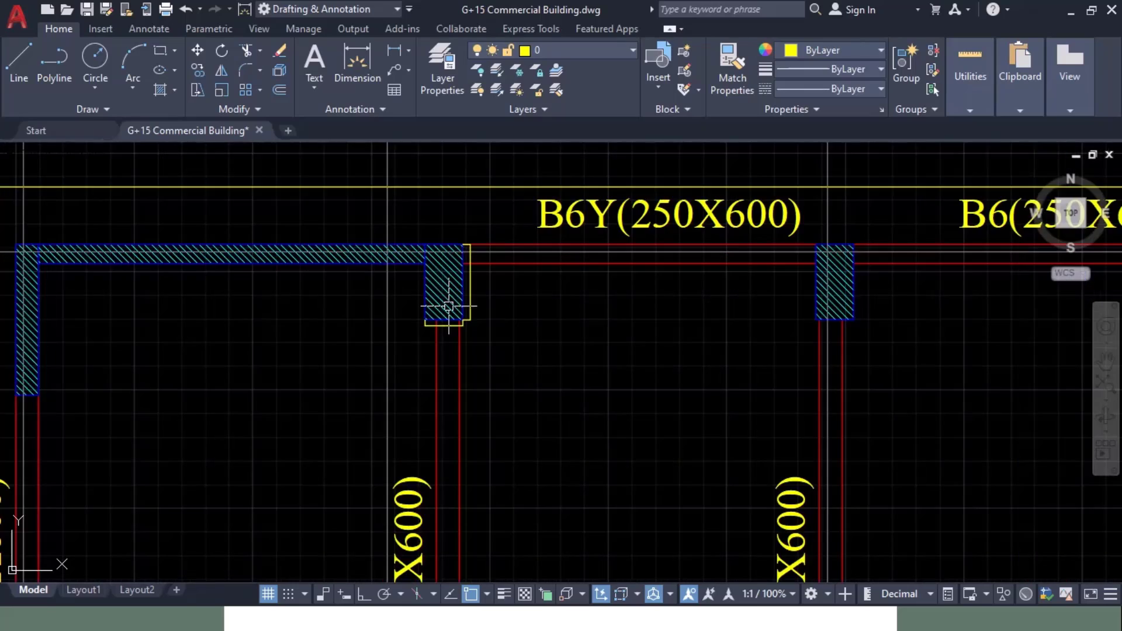
pyautogui.scroll(3, 446, 305)
pyautogui.scroll(5, 409, 295)
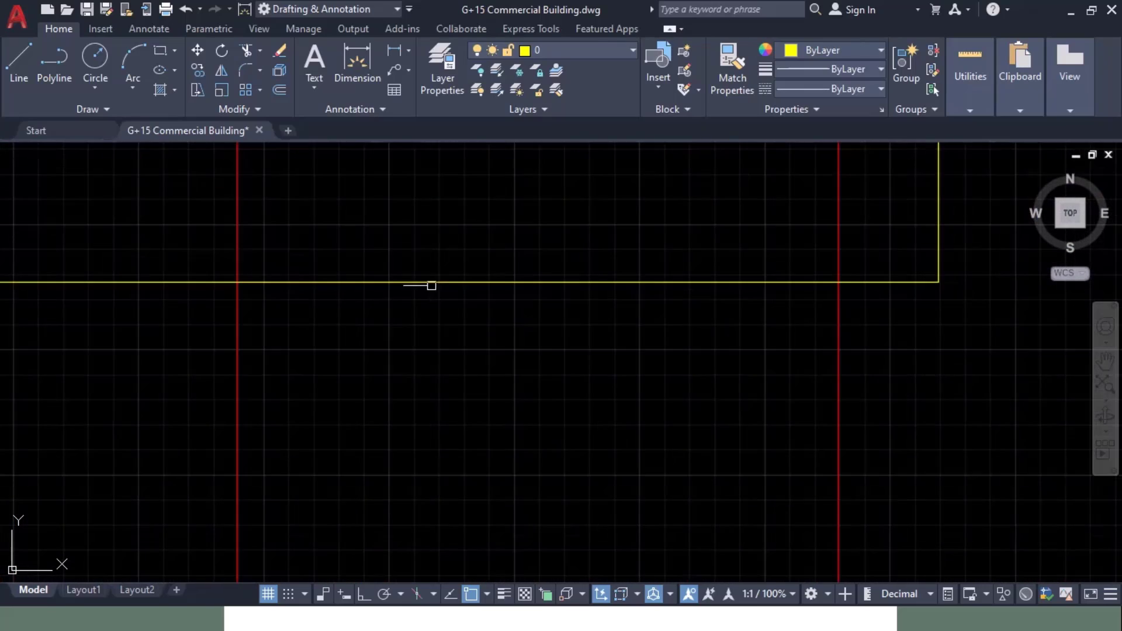
pyautogui.scroll(2, 415, 253)
pyautogui.scroll(-6, 519, 383)
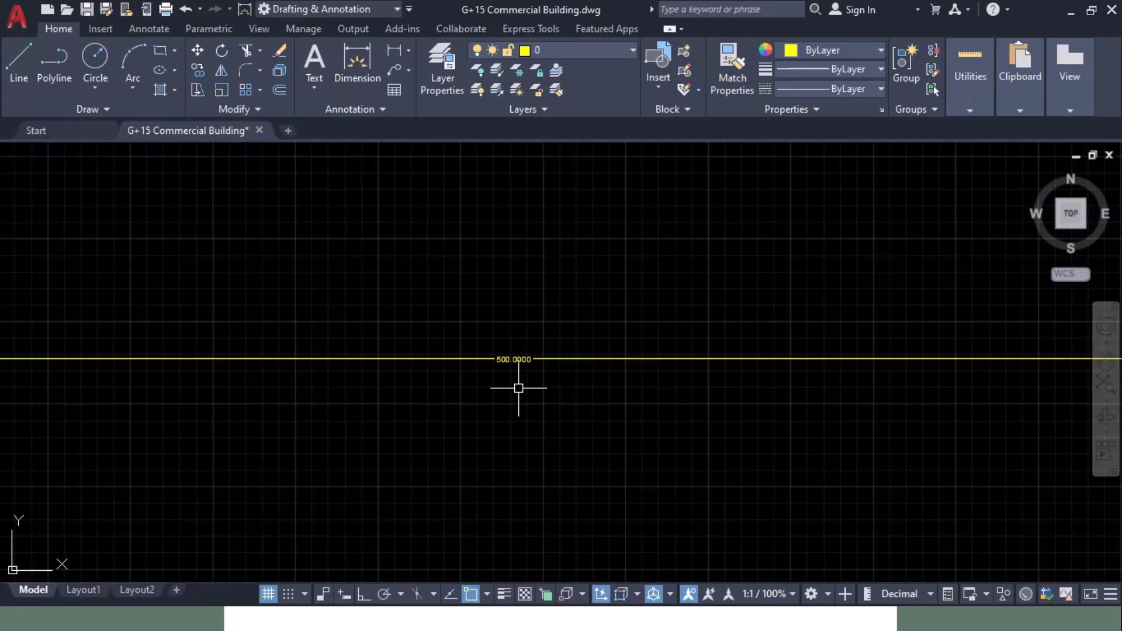
pyautogui.hotkey('alt', 'Tab')
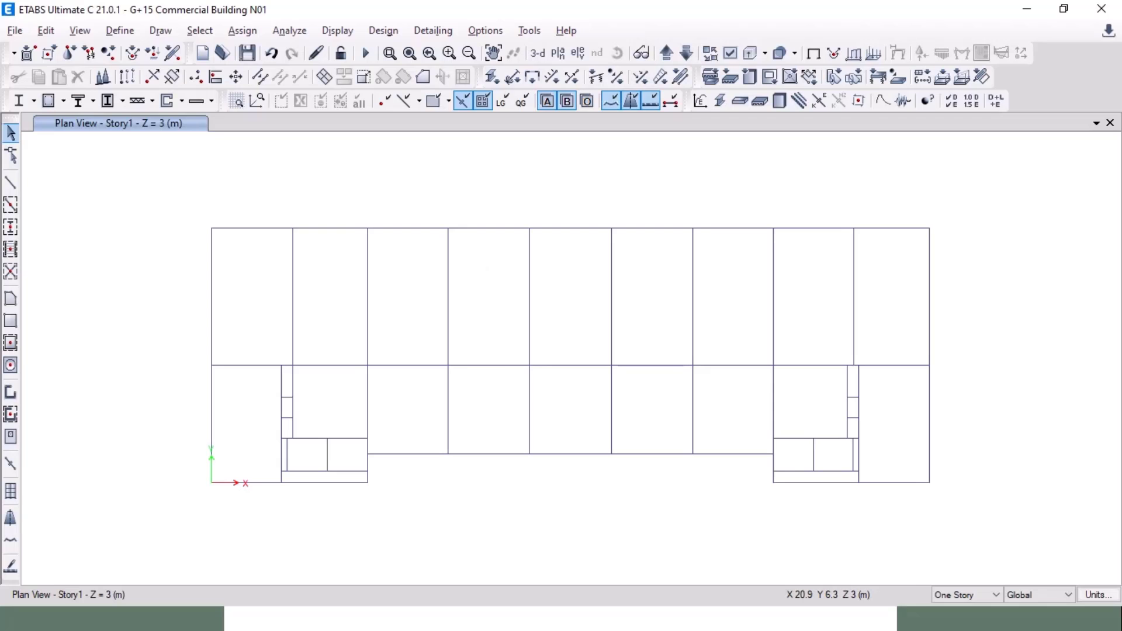
# Step: Copy ConcCol into a new column section C500X1000, 500 mm wide and 1000 mm deep
pyautogui.click(119, 30)
pyautogui.moveTo(129, 76)
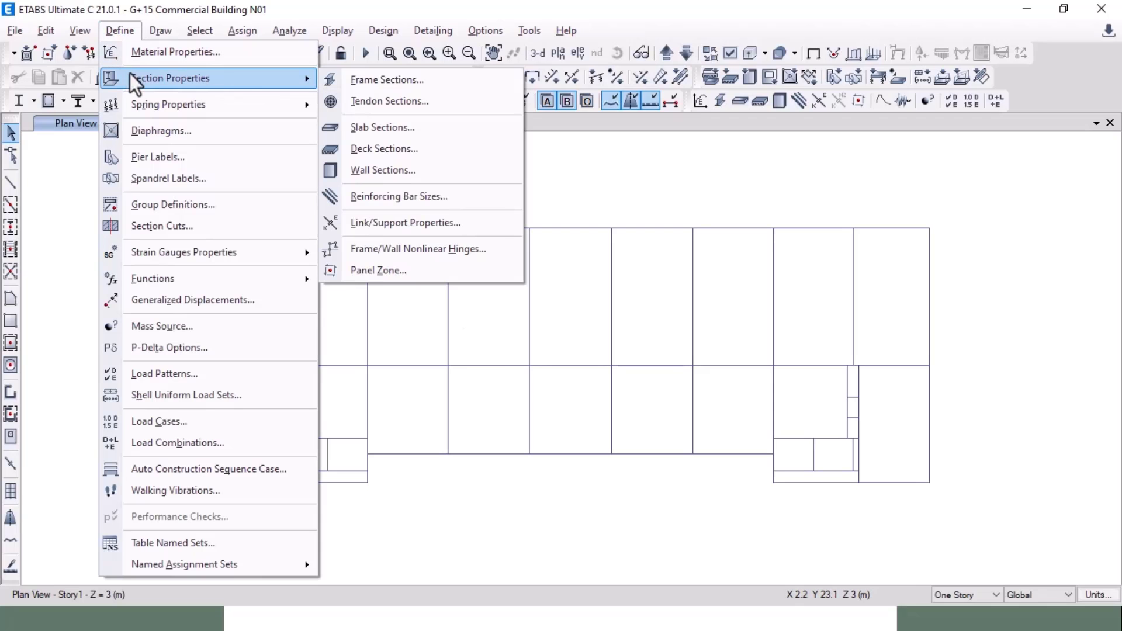
pyautogui.click(416, 77)
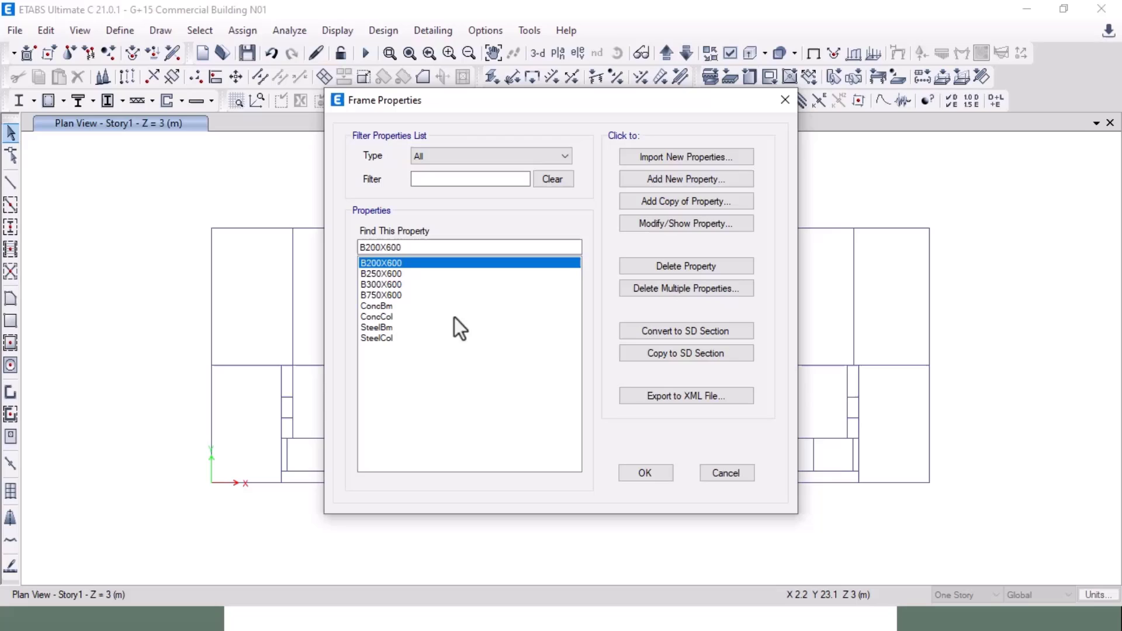
pyautogui.click(405, 316)
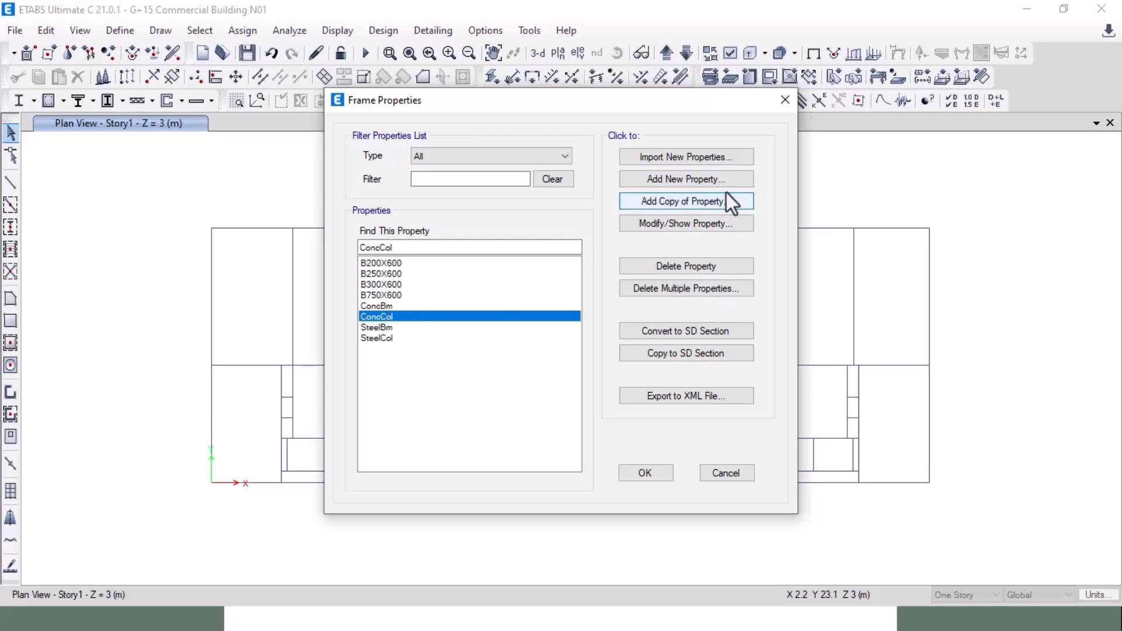
pyautogui.click(692, 200)
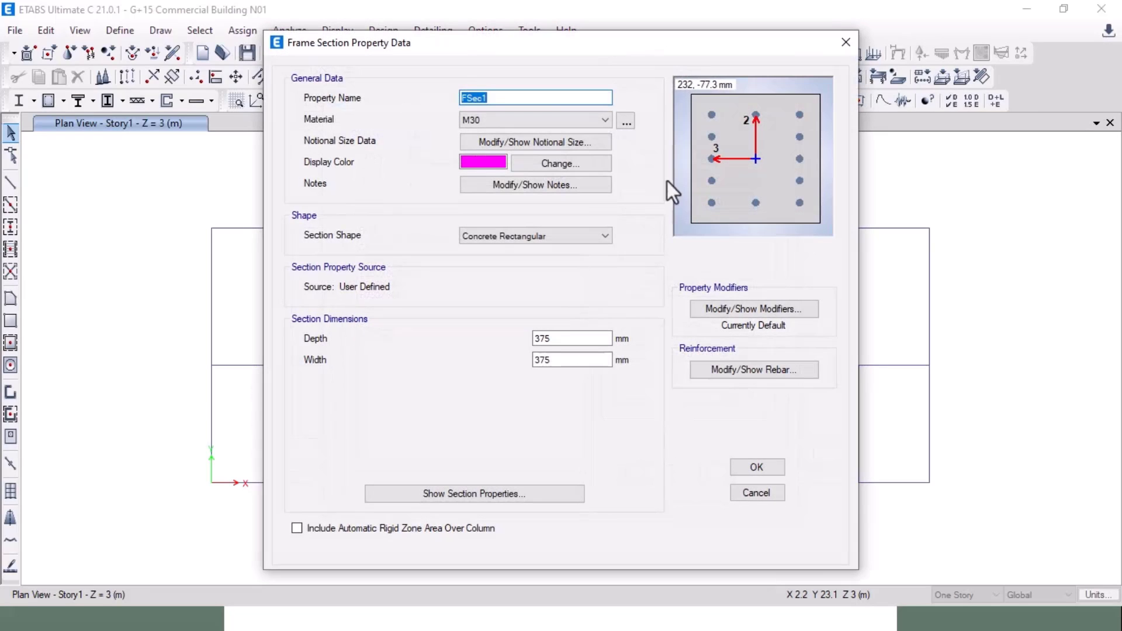
pyautogui.write('C')
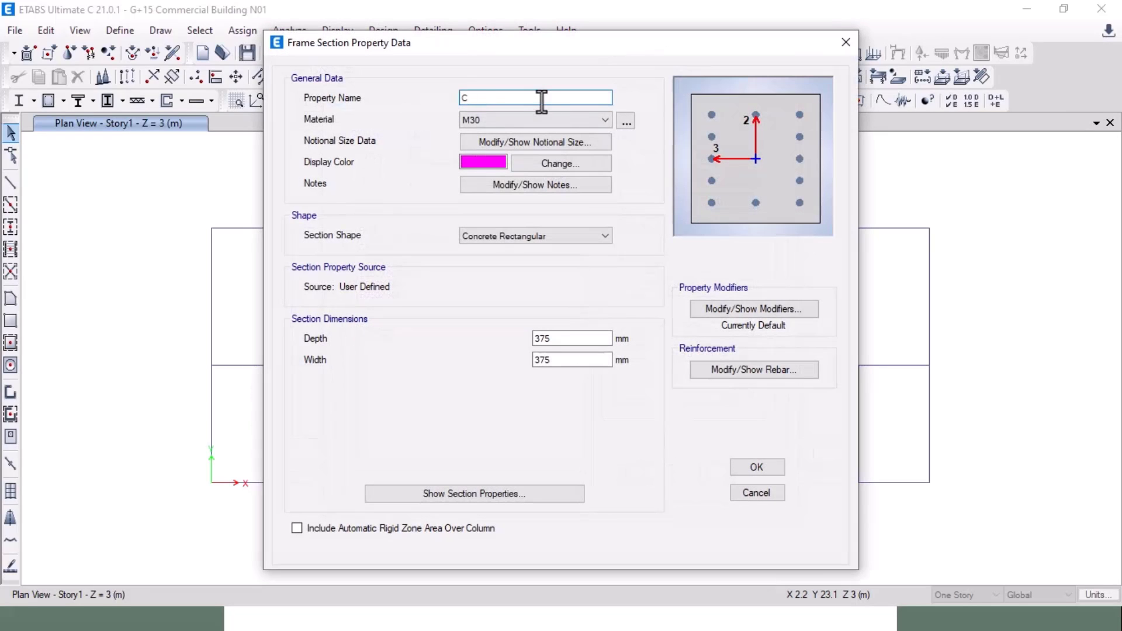
pyautogui.write('500X1000')
pyautogui.moveTo(573, 360); pyautogui.dragTo(513, 363)
pyautogui.write('500')
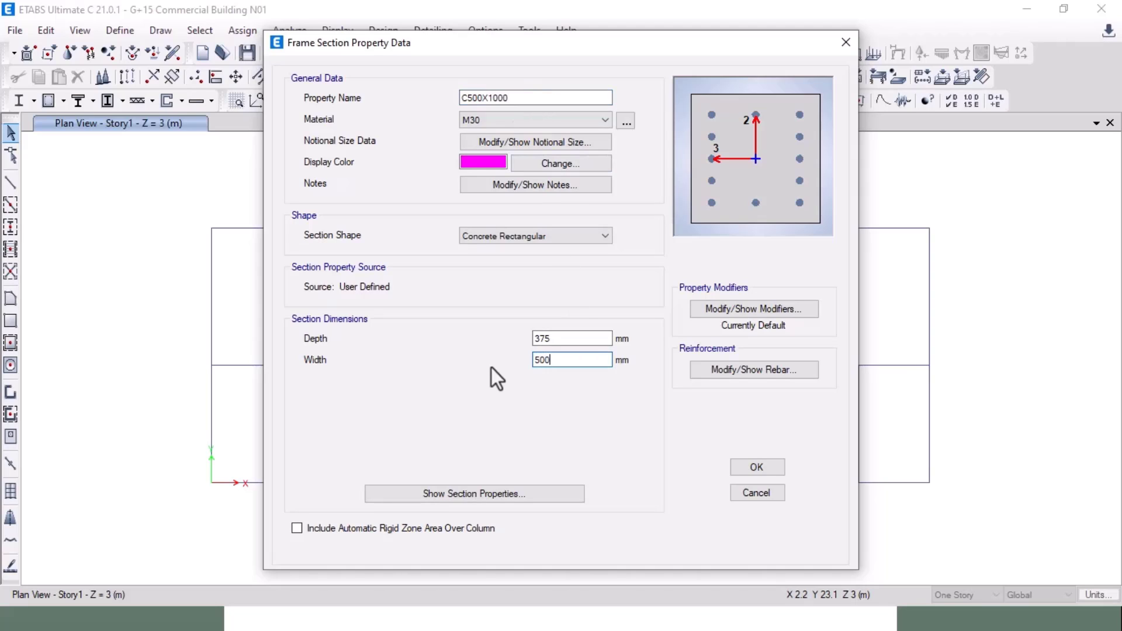
pyautogui.moveTo(608, 339); pyautogui.dragTo(495, 340)
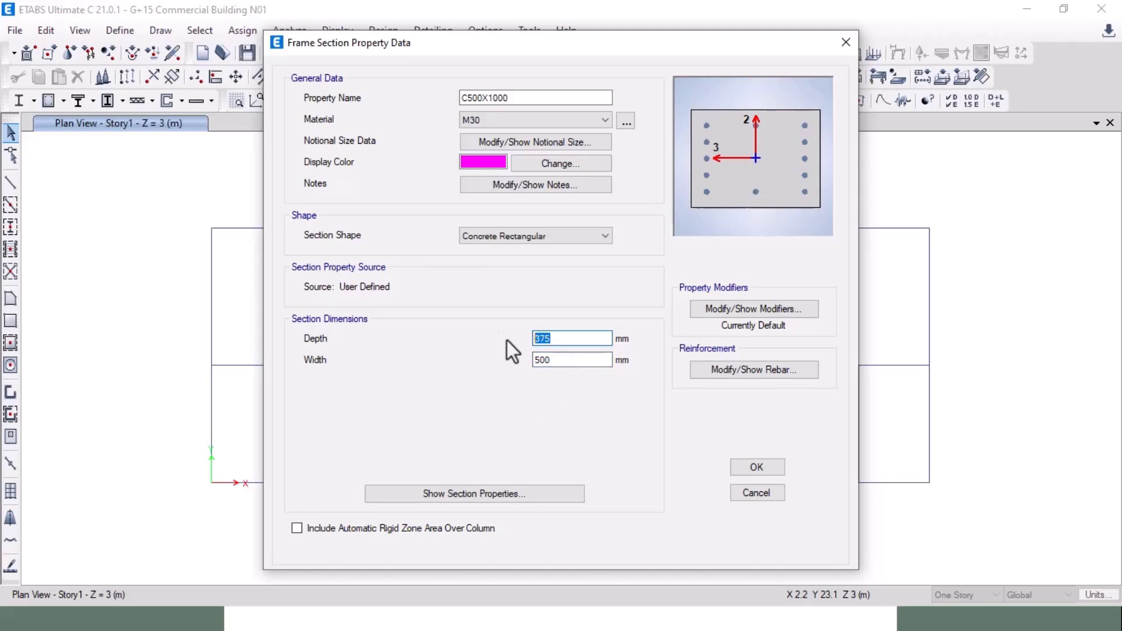
pyautogui.write('1000')
# Step: Give the column HYSD500 longitudinal bars, 5 along the 3-dir face and 10 along the 2-dir, and save
pyautogui.click(752, 375)
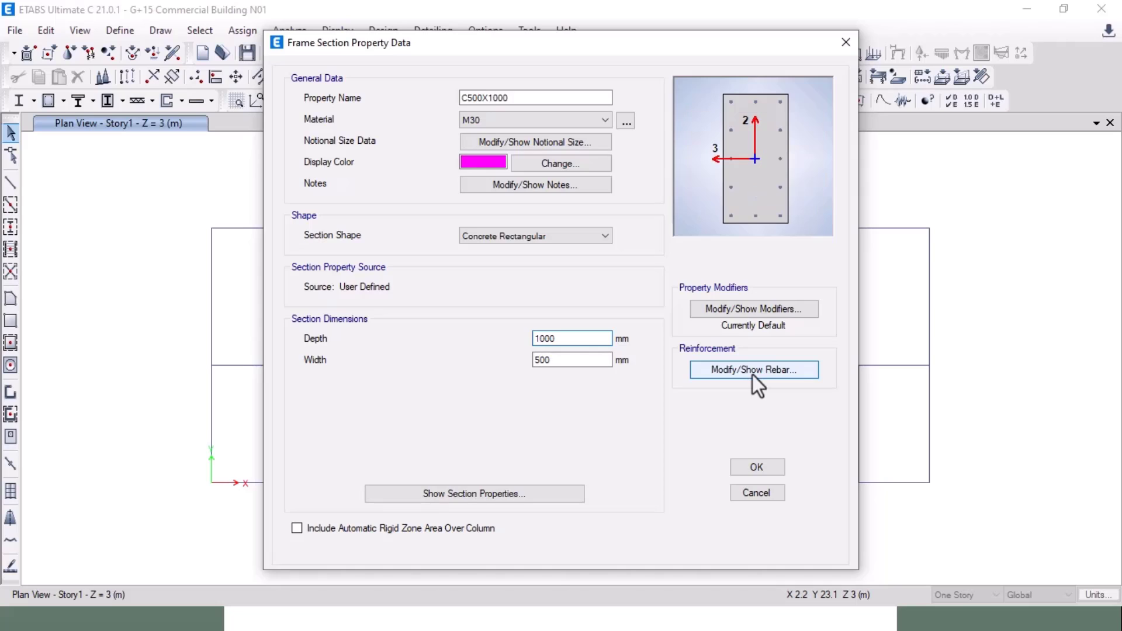
pyautogui.moveTo(560, 66); pyautogui.dragTo(399, 54)
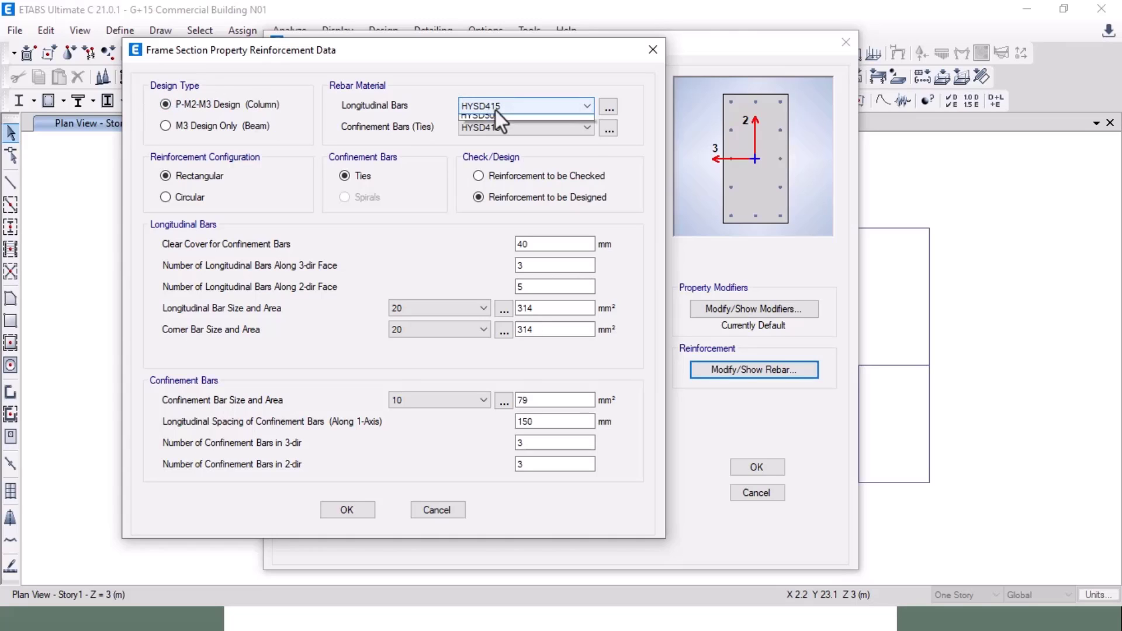
pyautogui.click(496, 109)
pyautogui.click(493, 142)
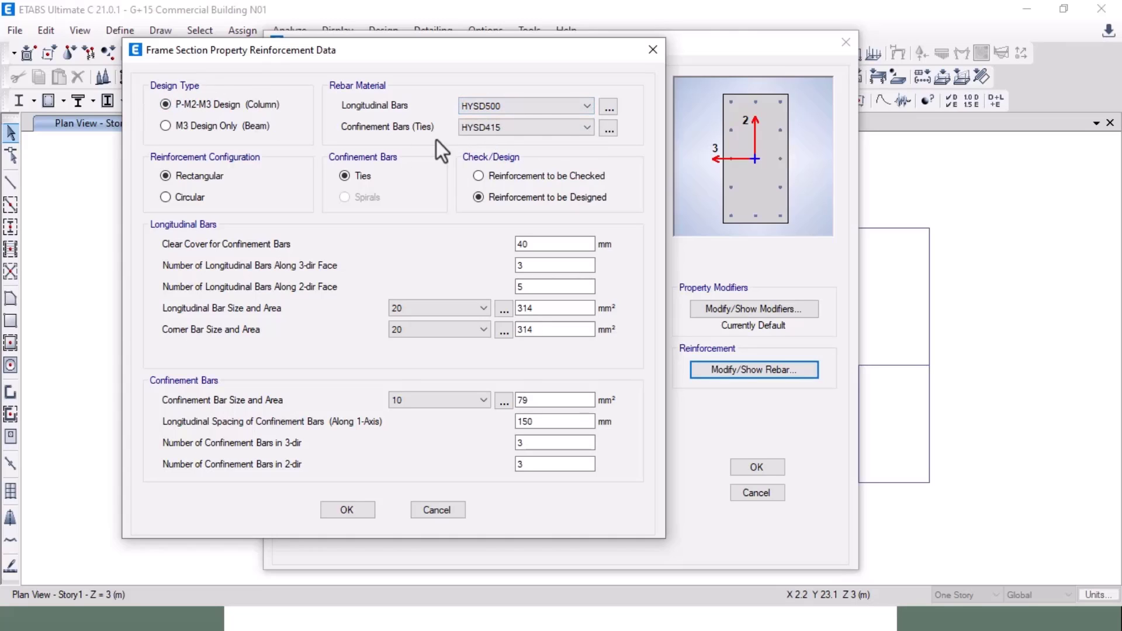
pyautogui.moveTo(451, 46); pyautogui.dragTo(479, 51)
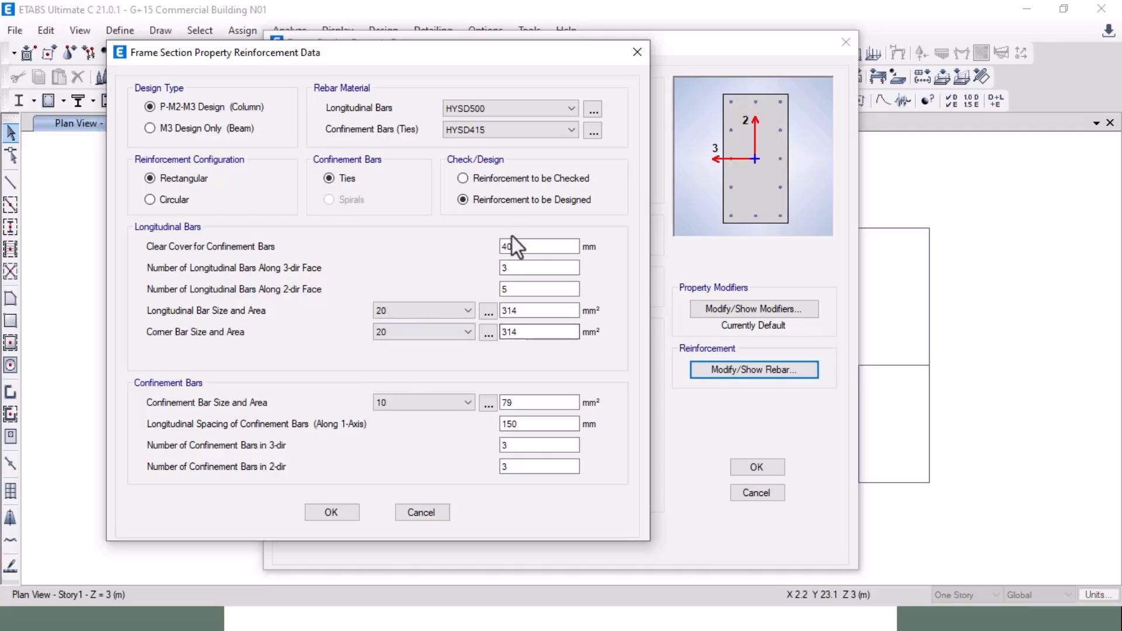
pyautogui.doubleClick(510, 267)
pyautogui.write('5')
pyautogui.doubleClick(512, 289)
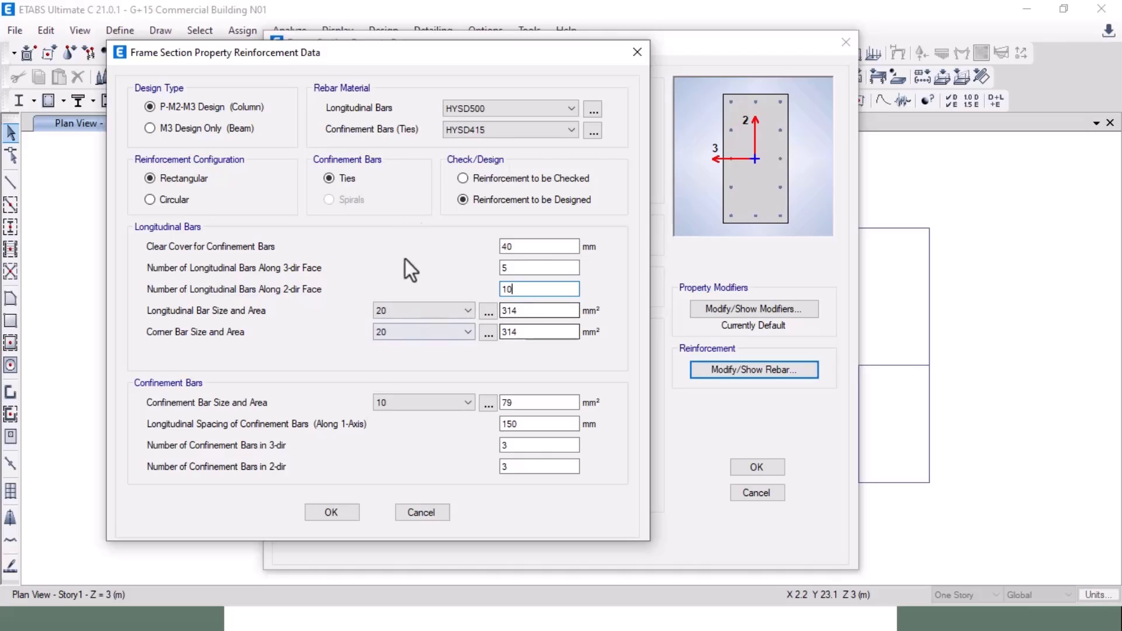
pyautogui.click(341, 511)
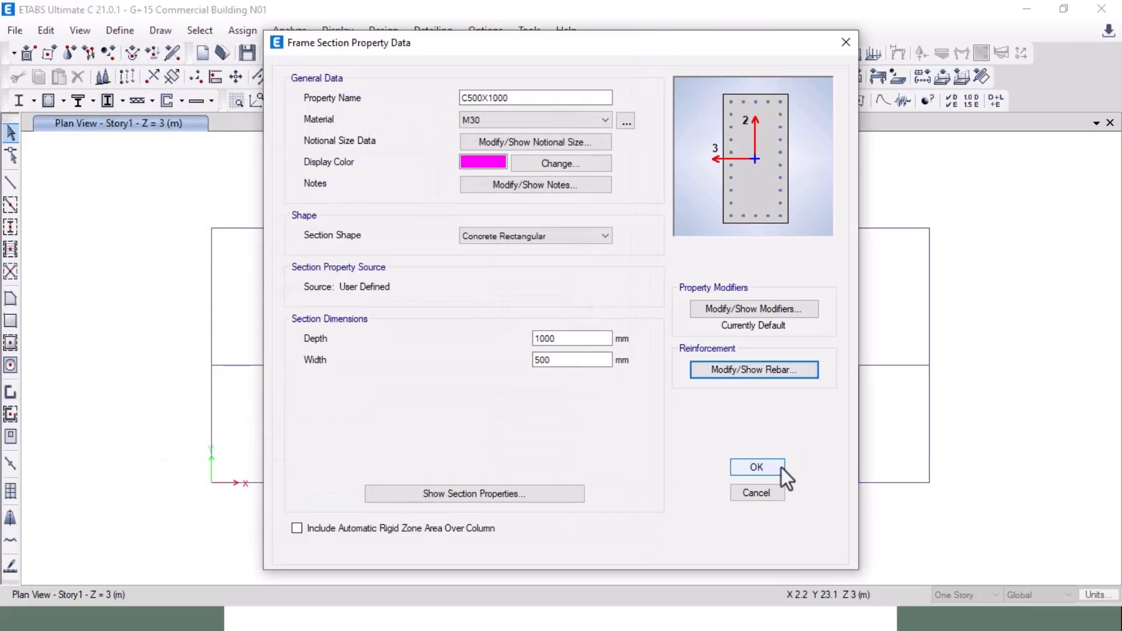
pyautogui.click(773, 465)
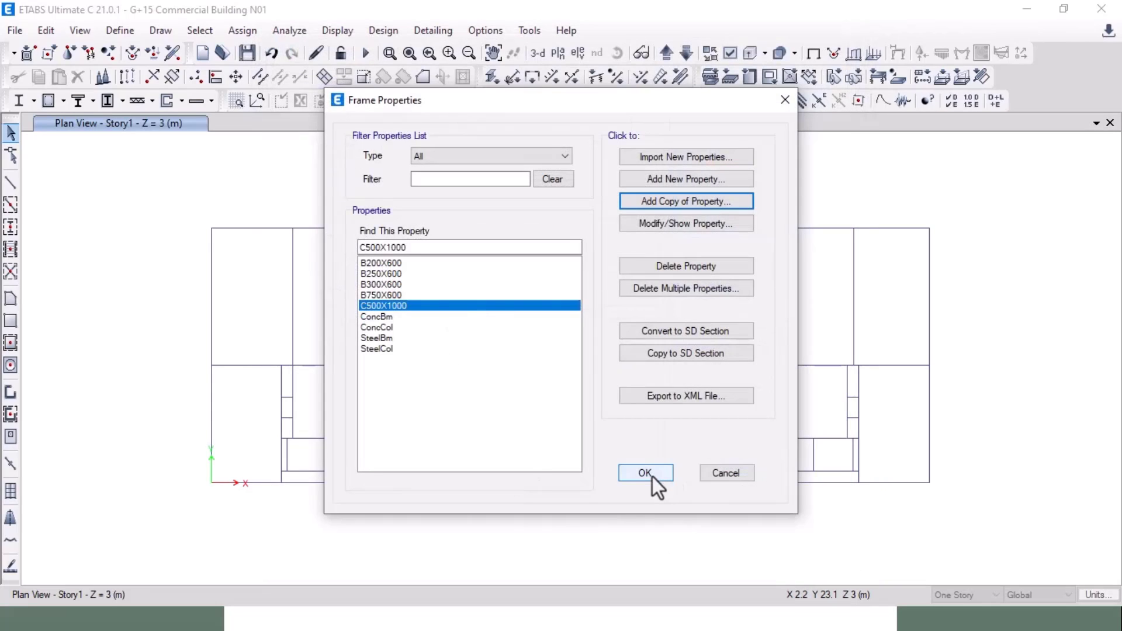
# Step: In AutoCAD, pan the framing plan to a hatched column along the B27C beams
pyautogui.hotkey('alt', 'Tab')
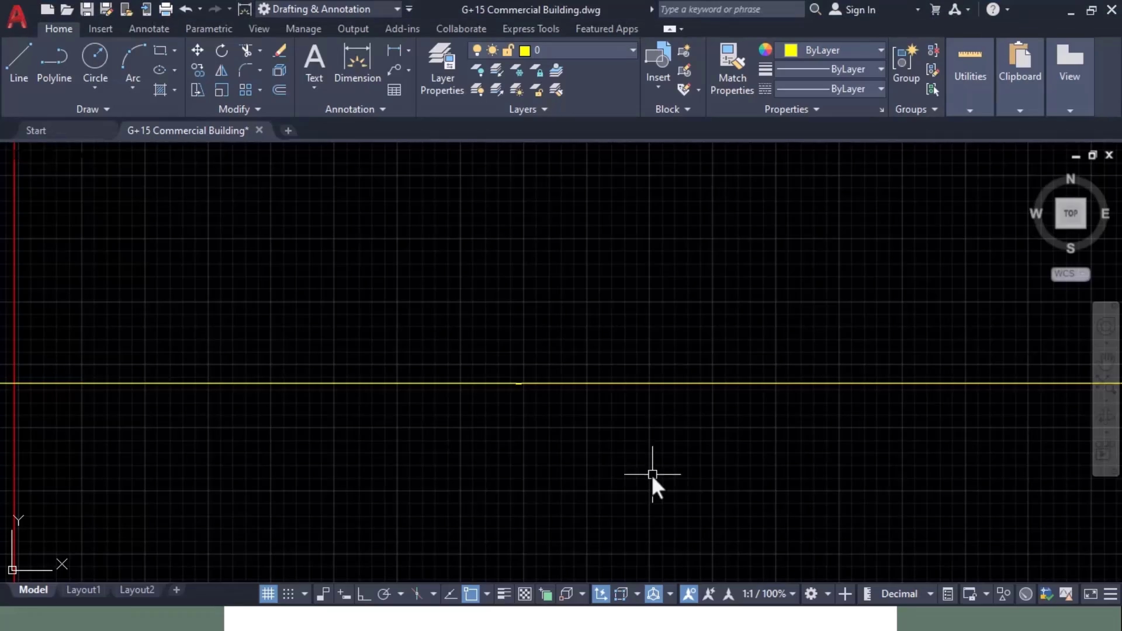
pyautogui.scroll(-8, 522, 358)
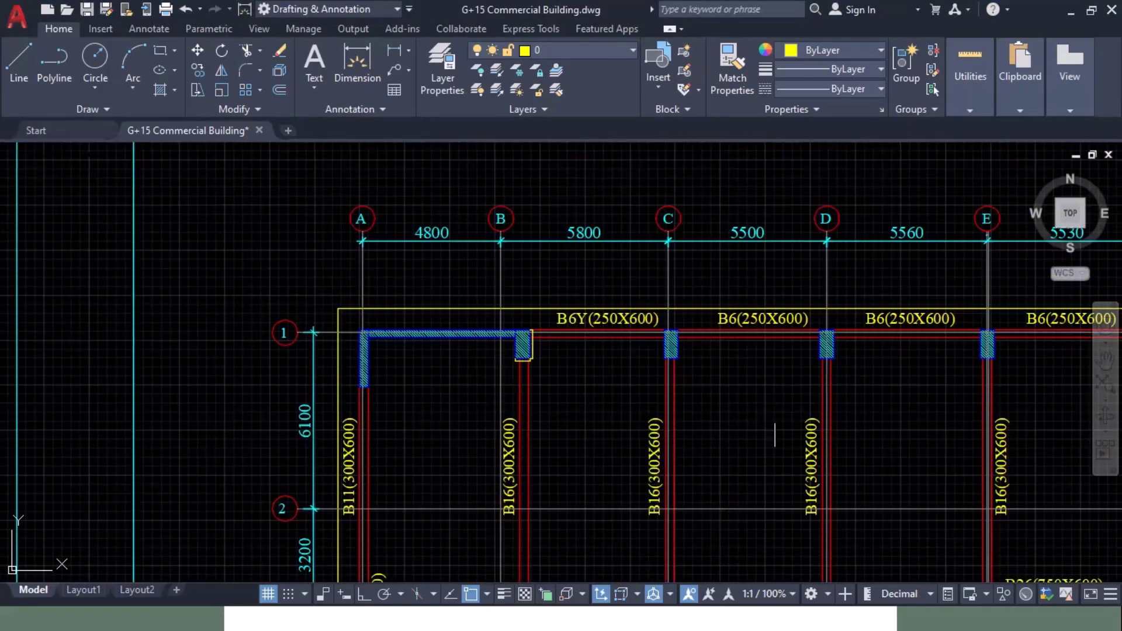
pyautogui.moveTo(772, 432)
pyautogui.mouseDown(button='middle')
pyautogui.moveTo(201, 383)
pyautogui.moveTo(3, 387)
pyautogui.moveTo(3, 255)
pyautogui.moveTo(374, 205)
pyautogui.moveTo(744, 181)
pyautogui.mouseUp(button='middle')
pyautogui.moveTo(402, 255)
pyautogui.mouseDown(button='middle')
pyautogui.moveTo(230, 468)
pyautogui.moveTo(310, 342)
pyautogui.moveTo(333, 270)
pyautogui.mouseUp(button='middle')
pyautogui.moveTo(876, 343)
pyautogui.mouseDown(button='middle')
pyautogui.moveTo(495, 144)
pyautogui.moveTo(364, 215)
pyautogui.moveTo(544, 340)
pyautogui.moveTo(532, 401)
pyautogui.moveTo(440, 258)
pyautogui.moveTo(519, 270)
pyautogui.mouseUp(button='middle')
pyautogui.scroll(4, 763, 345)
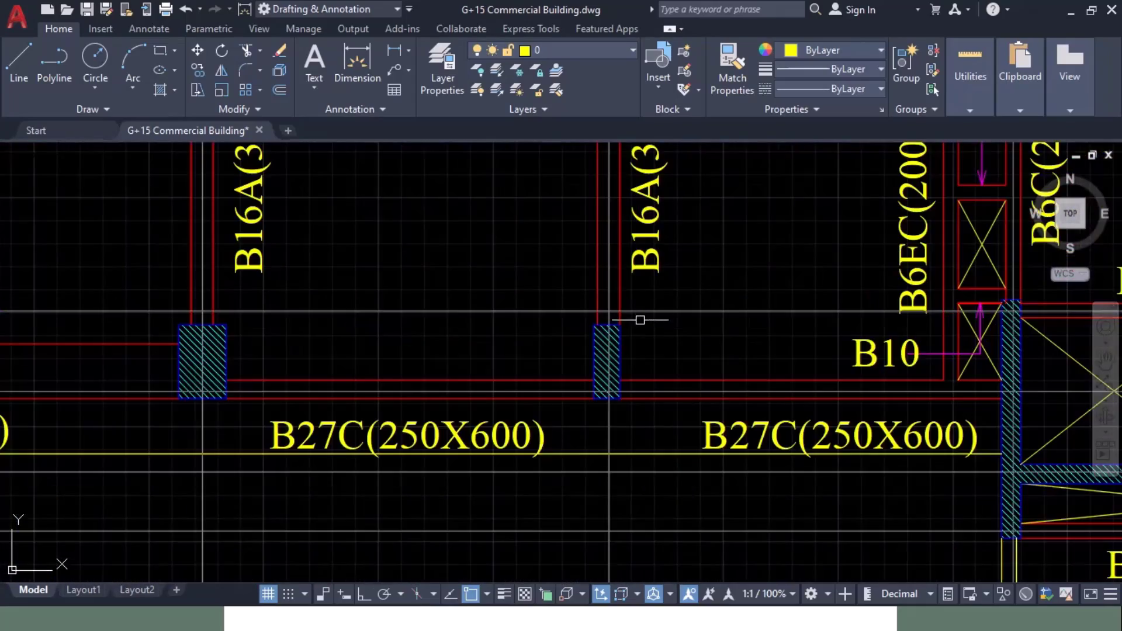
pyautogui.scroll(-4, 640, 322)
pyautogui.moveTo(661, 316); pyautogui.dragTo(686, 376, button='middle')
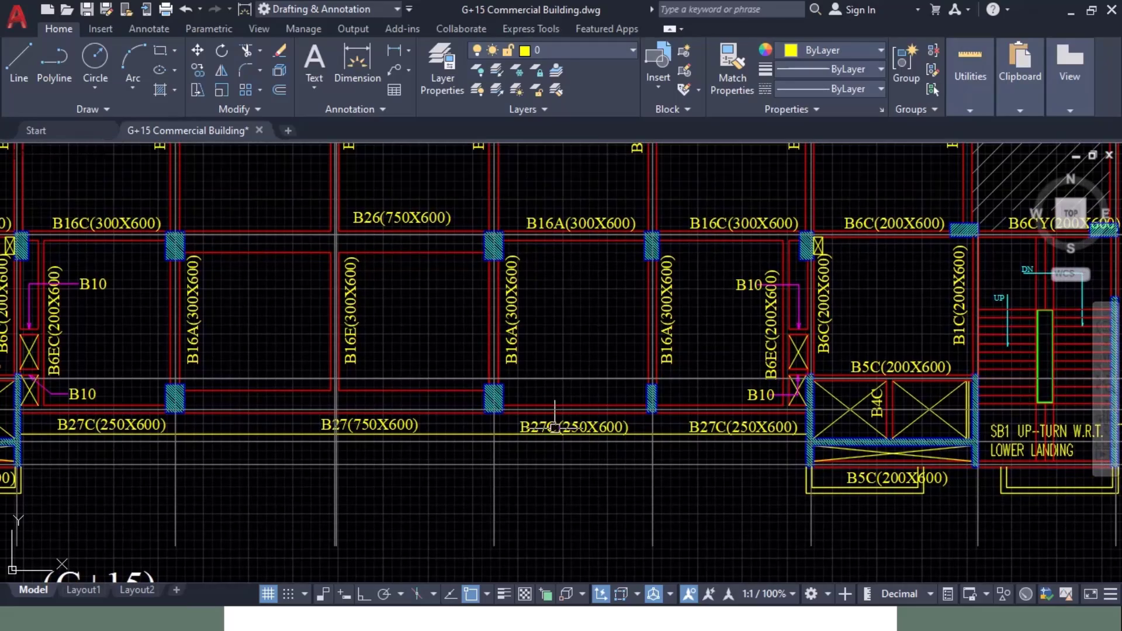
pyautogui.moveTo(512, 293)
pyautogui.mouseDown(button='middle')
pyautogui.moveTo(967, 321)
pyautogui.moveTo(804, 422)
pyautogui.moveTo(351, 342)
pyautogui.moveTo(644, 351)
pyautogui.mouseUp(button='middle')
pyautogui.scroll(6, 339, 316)
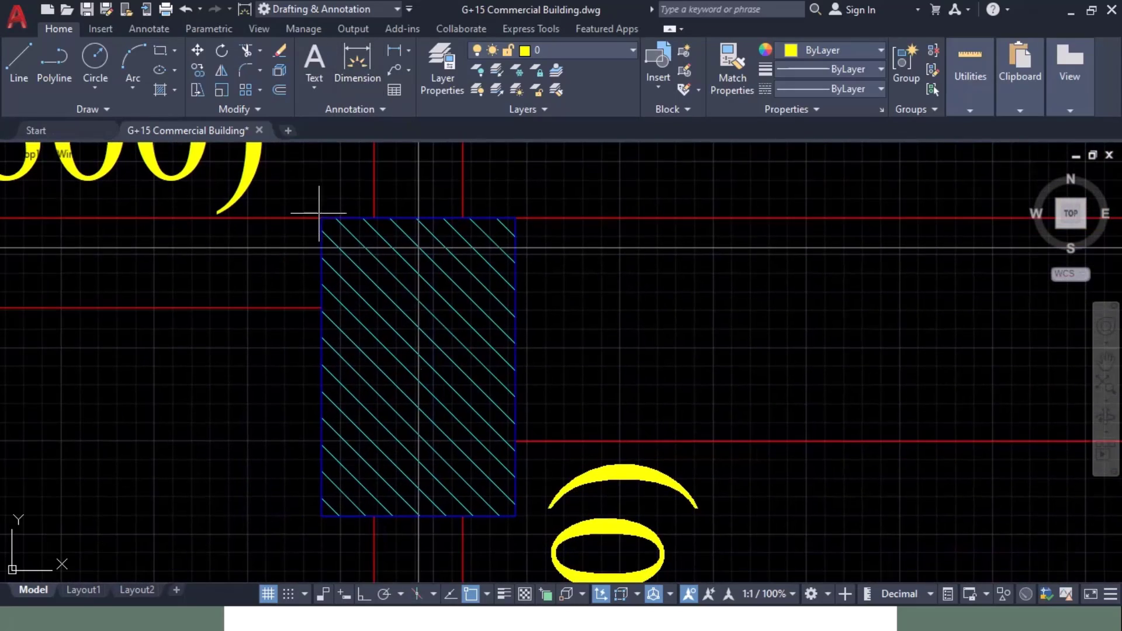
# Step: Dimension the column's sides as 650 and 1000, then return to ETABS
pyautogui.click(321, 218)
pyautogui.click(516, 218)
pyautogui.click(512, 208)
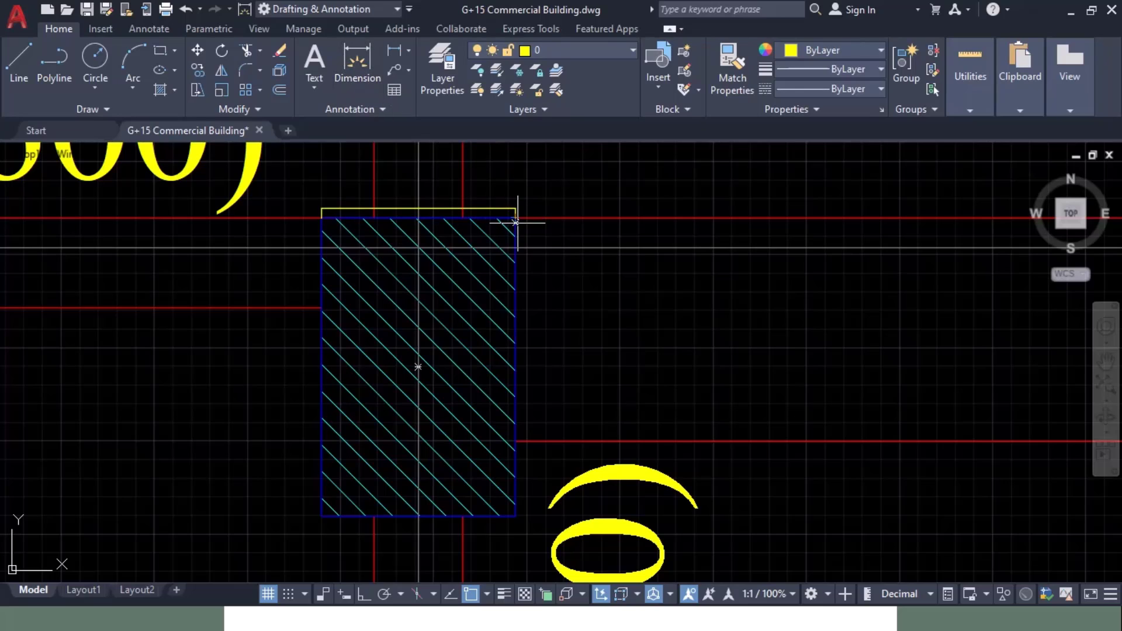
pyautogui.click(516, 219)
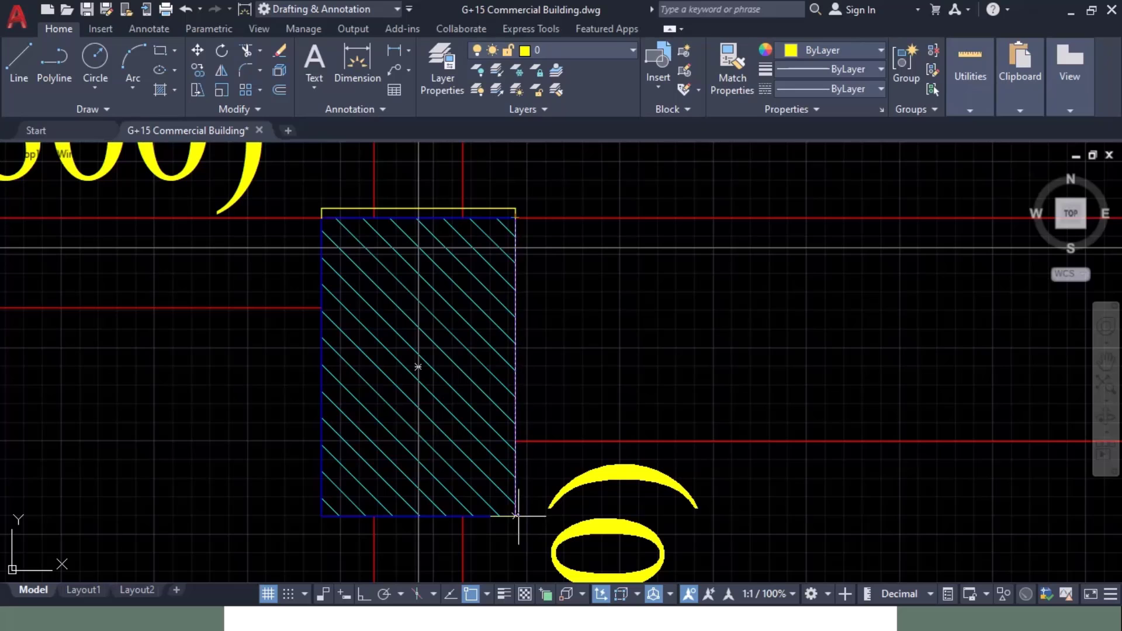
pyautogui.click(516, 517)
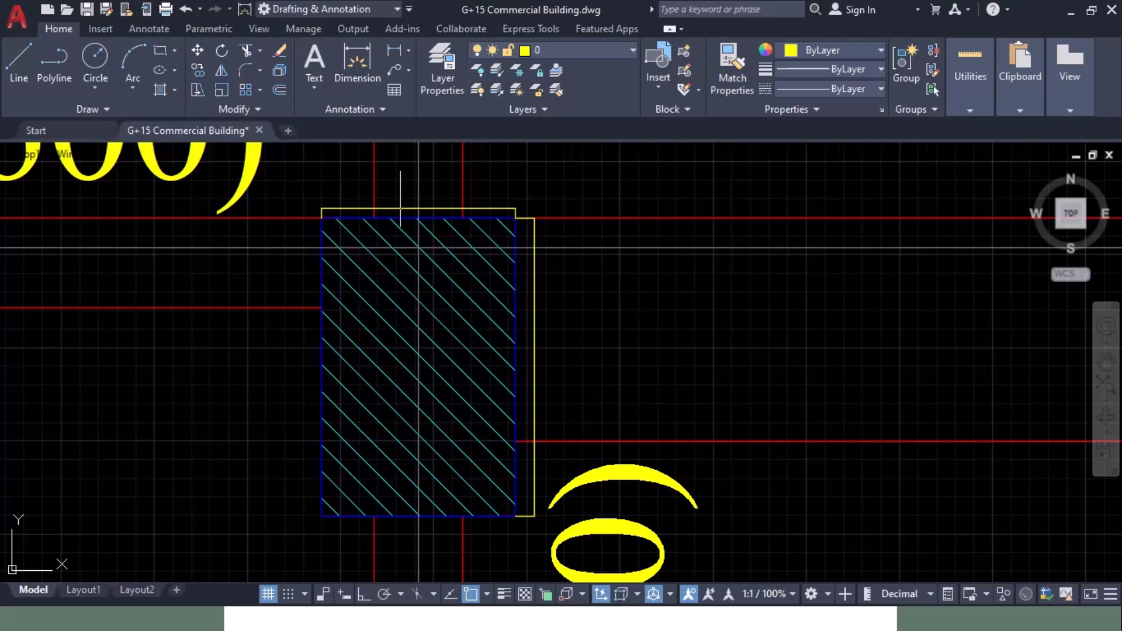
pyautogui.scroll(10, 403, 214)
pyautogui.scroll(-10, 401, 205)
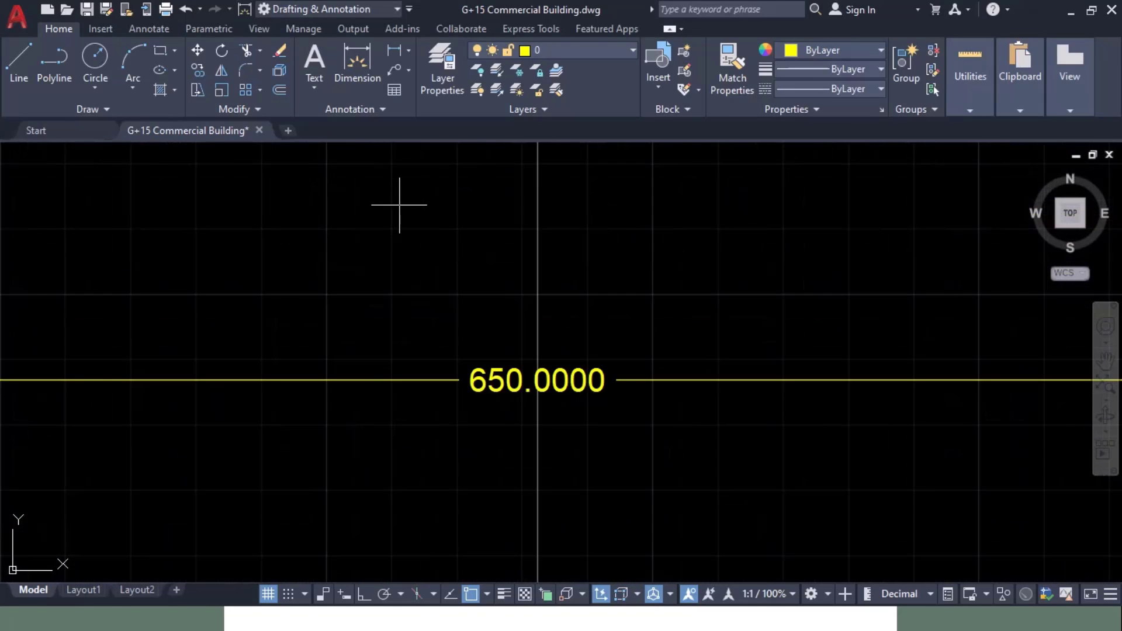
pyautogui.scroll(6, 554, 343)
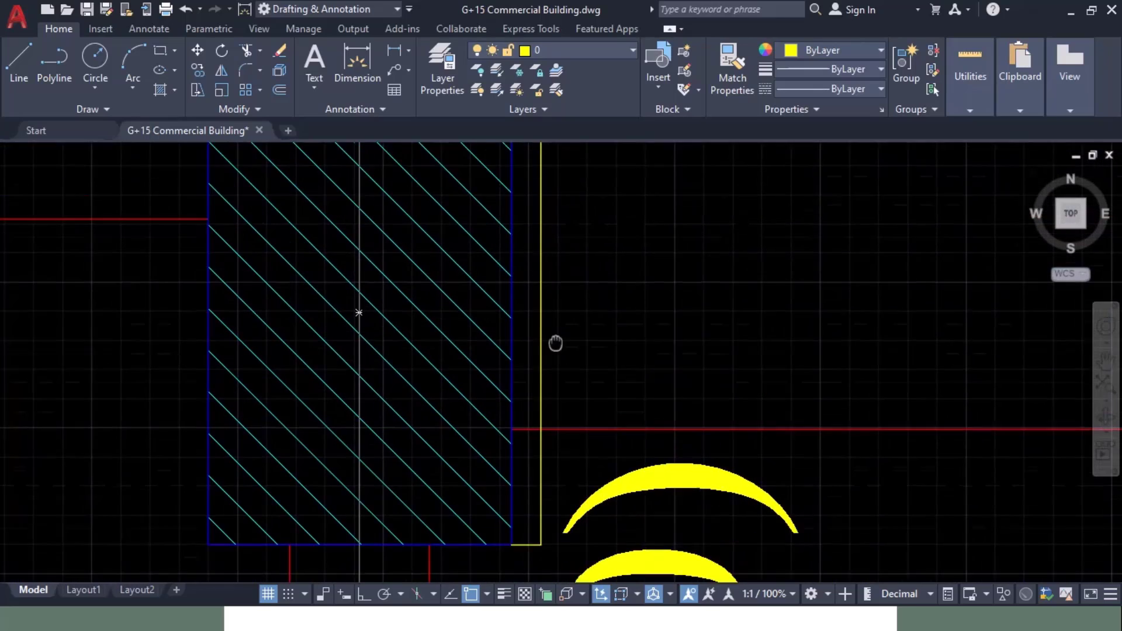
pyautogui.scroll(6, 500, 410)
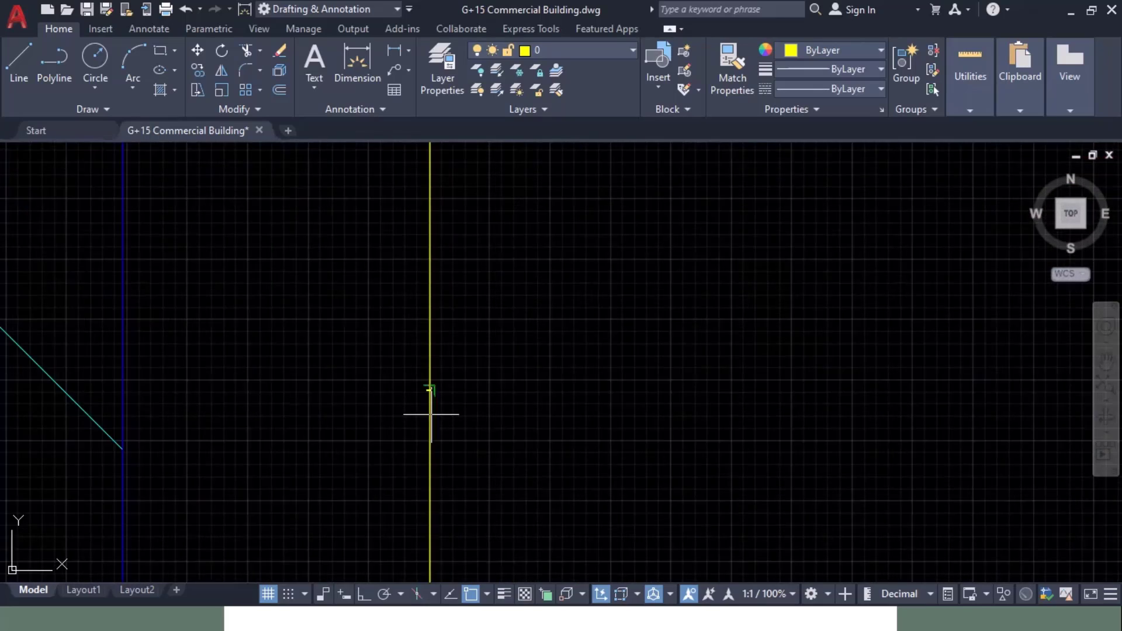
pyautogui.hotkey('alt', 'Tab')
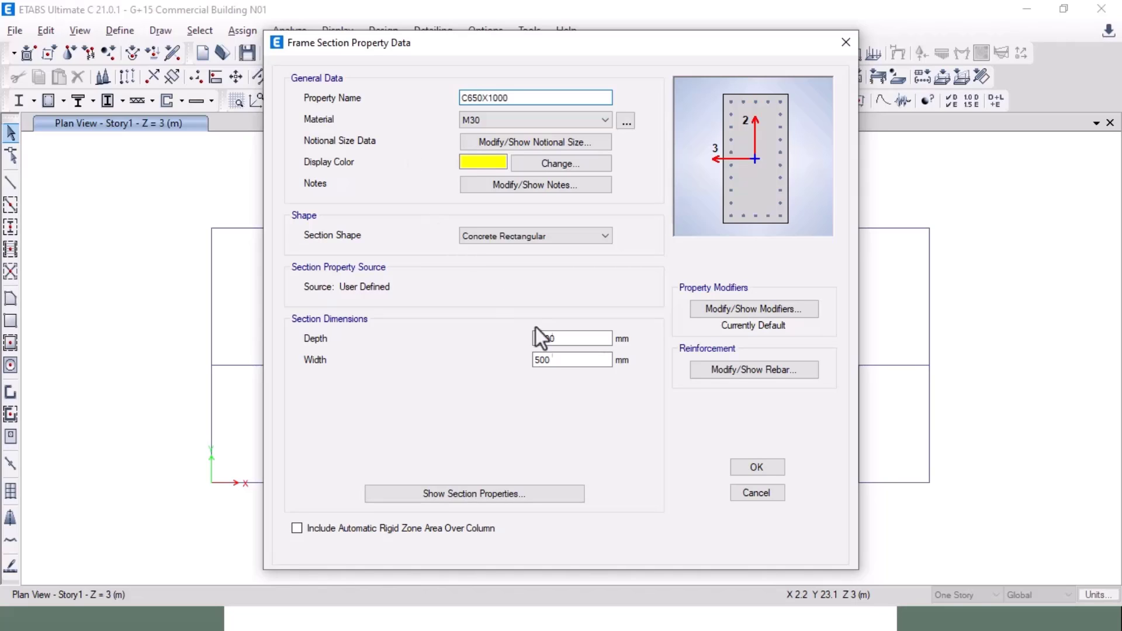
# Step: Set C650X1000's width to 650 with 6 bars on the 3-dir face, and save it
pyautogui.click(552, 360)
pyautogui.moveTo(552, 360); pyautogui.dragTo(513, 364)
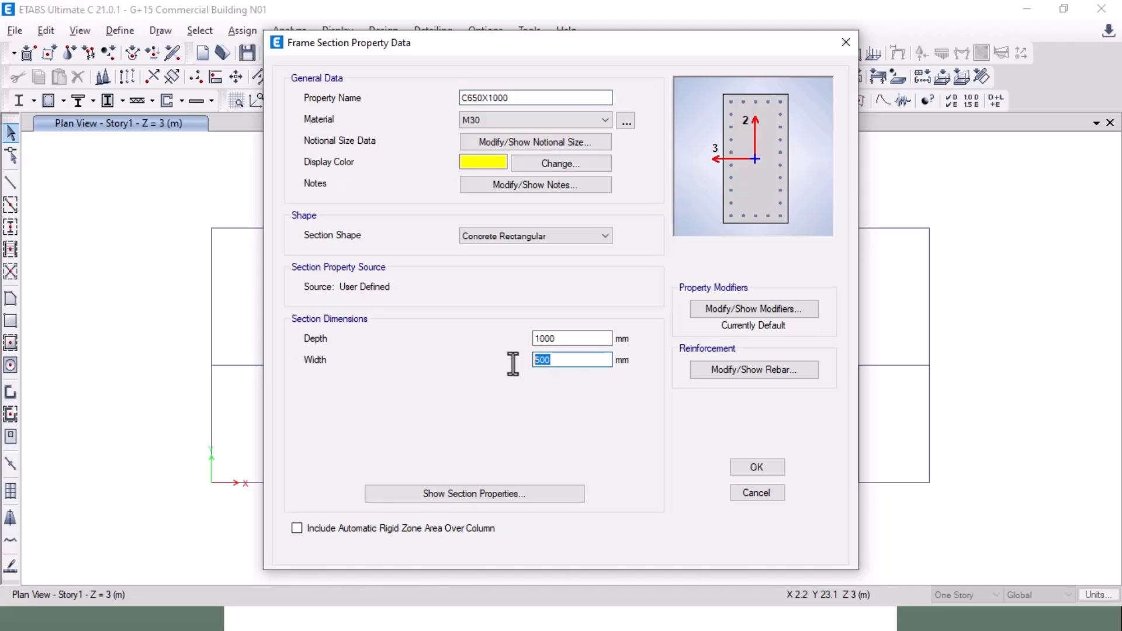
pyautogui.click(754, 369)
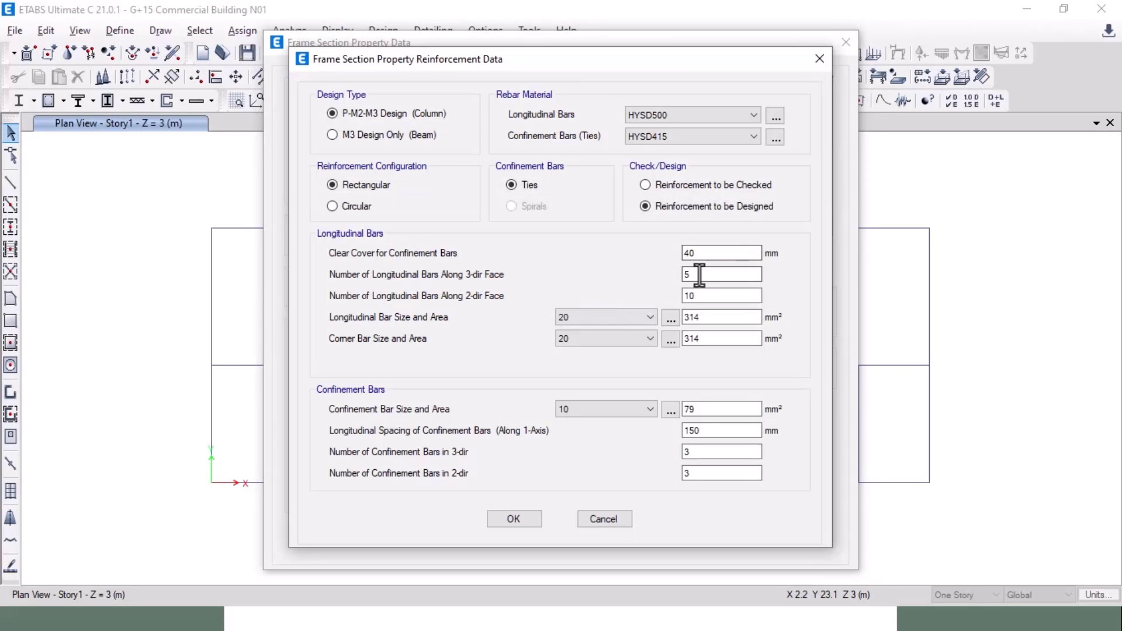
pyautogui.moveTo(691, 274); pyautogui.dragTo(648, 274)
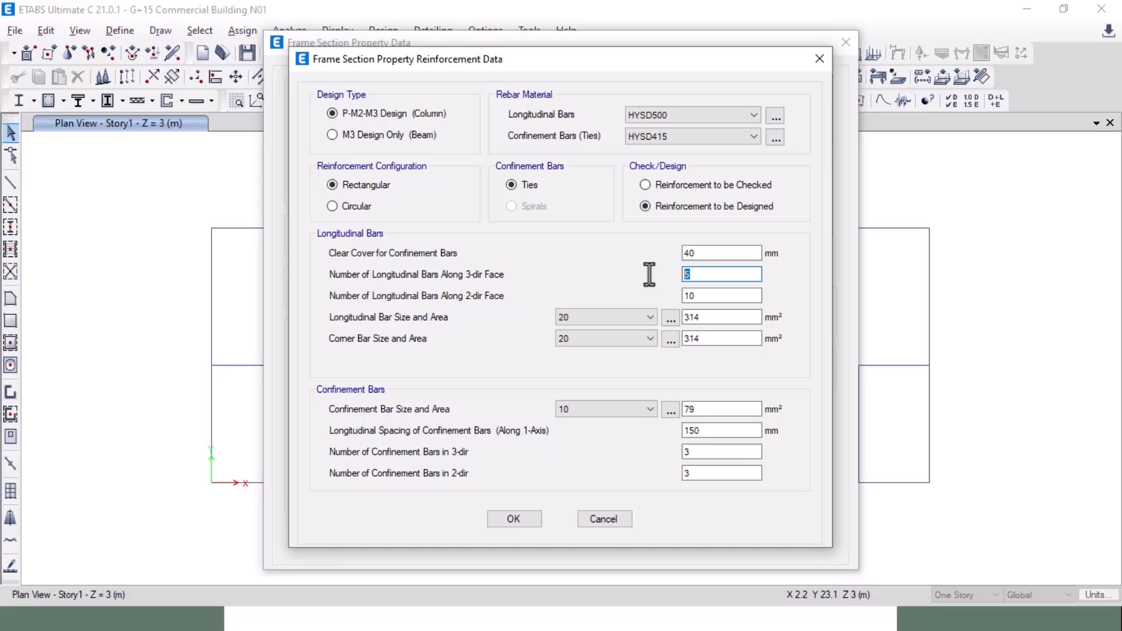
pyautogui.click(514, 520)
pyautogui.click(754, 469)
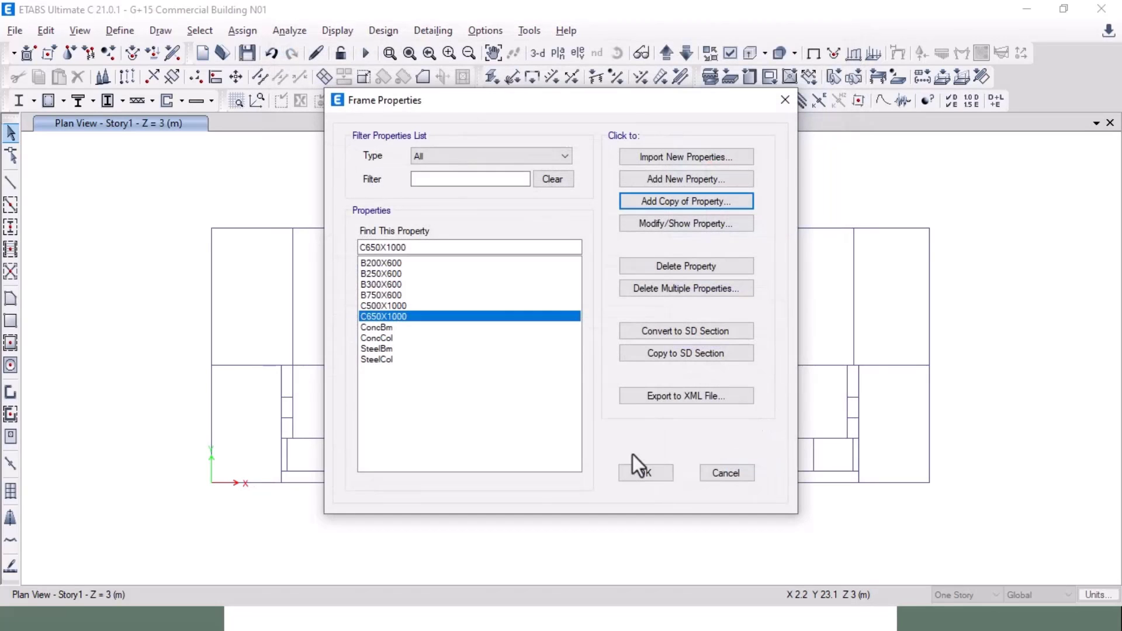
pyautogui.click(638, 469)
# Step: In AutoCAD, bring another hatched column near the stair into view
pyautogui.hotkey('alt', 'Tab')
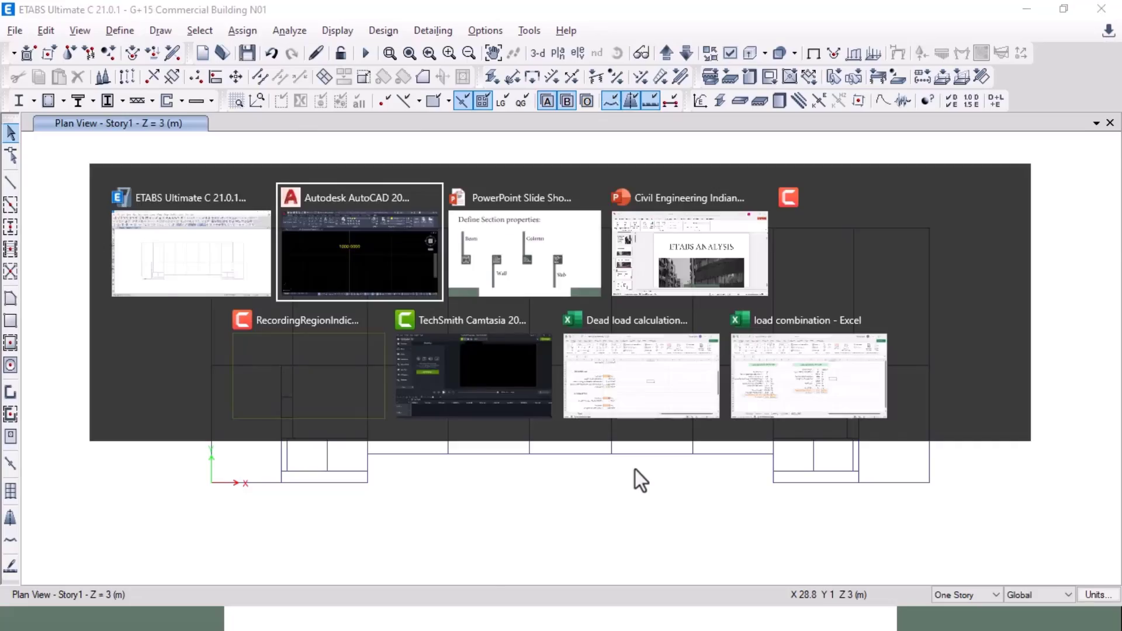
pyautogui.scroll(-8, 581, 366)
pyautogui.scroll(-10, 581, 369)
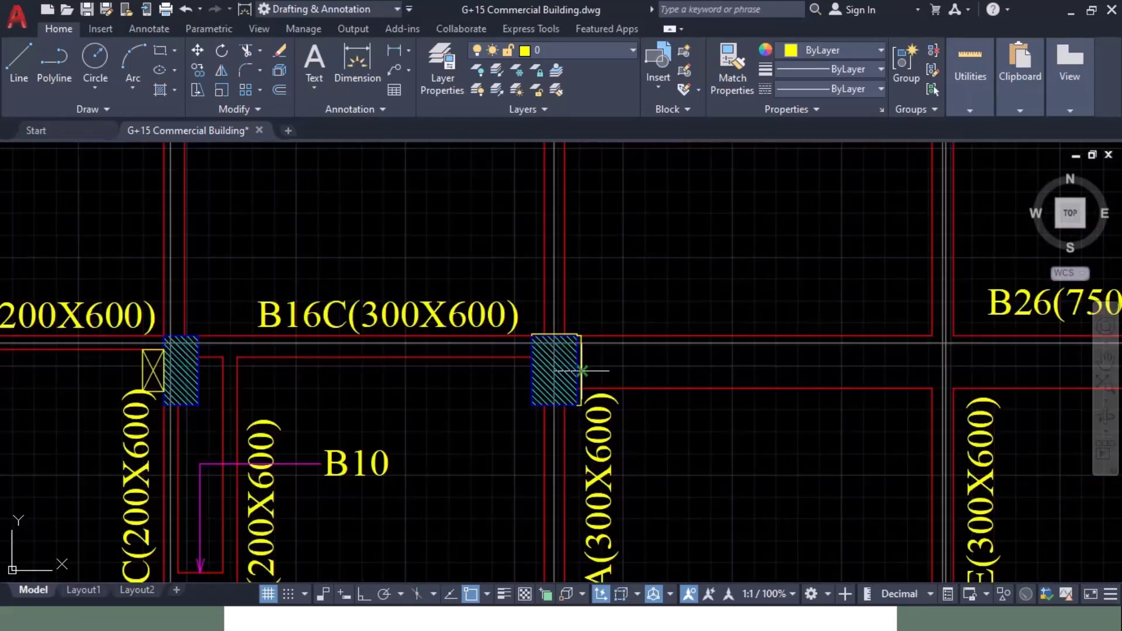
pyautogui.moveTo(699, 413); pyautogui.dragTo(71, 335, button='middle')
pyautogui.moveTo(214, 332)
pyautogui.mouseDown(button='middle')
pyautogui.moveTo(240, 444)
pyautogui.moveTo(332, 318)
pyautogui.mouseUp(button='middle')
pyautogui.scroll(9, 518, 416)
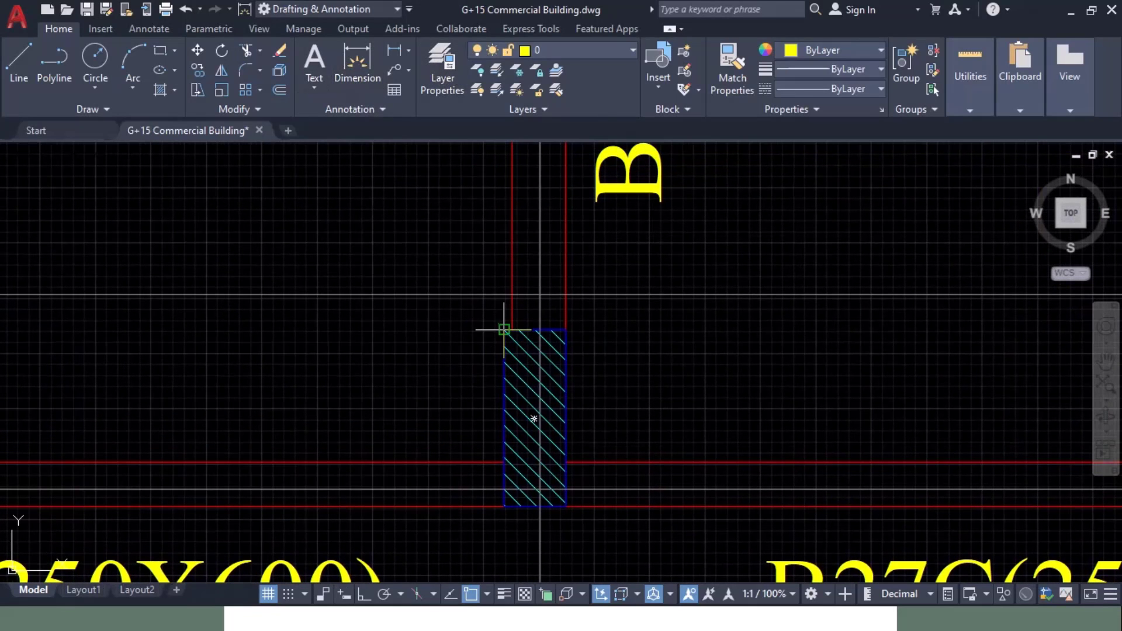
# Step: Dimension the column's long side as 1000, then switch to ETABS
pyautogui.click(504, 329)
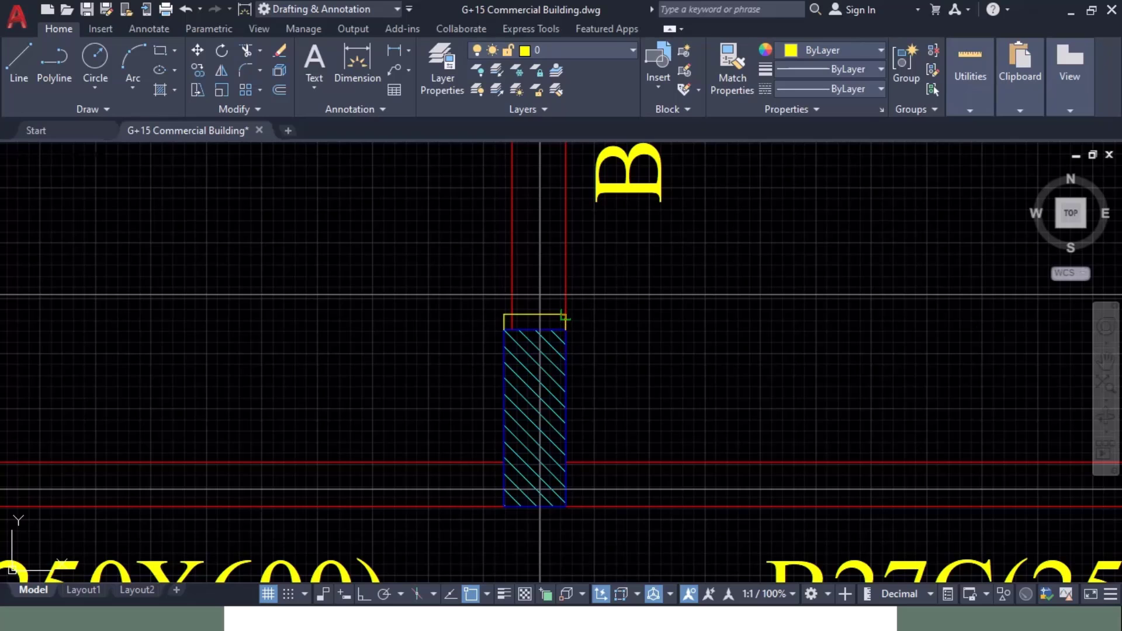
pyautogui.scroll(10, 564, 317)
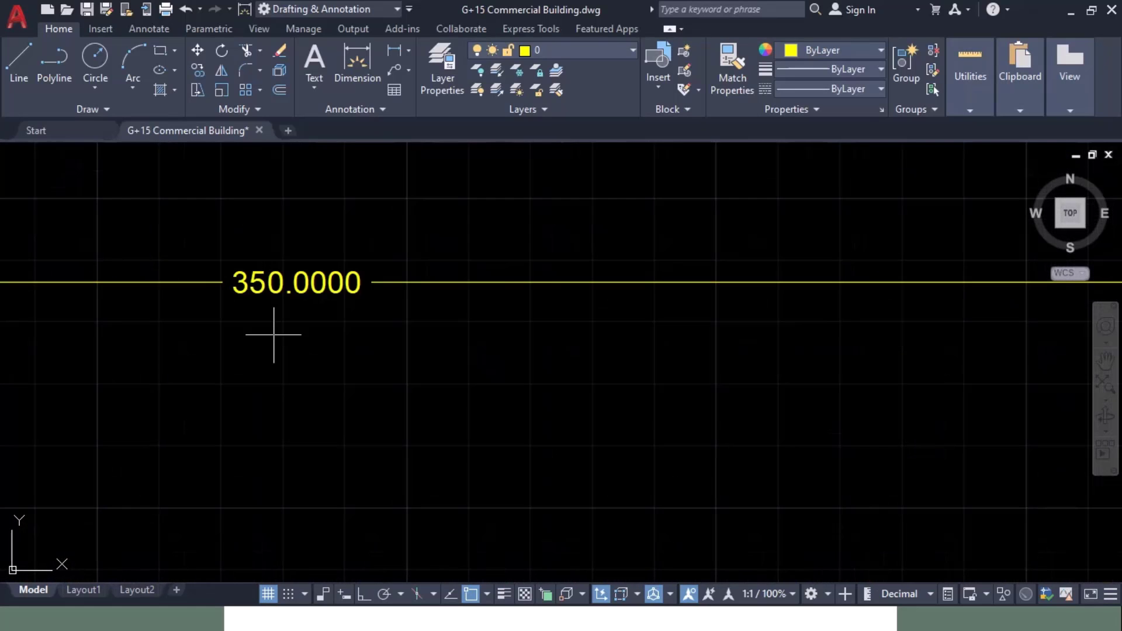
pyautogui.scroll(-10, 273, 335)
pyautogui.scroll(5, 501, 321)
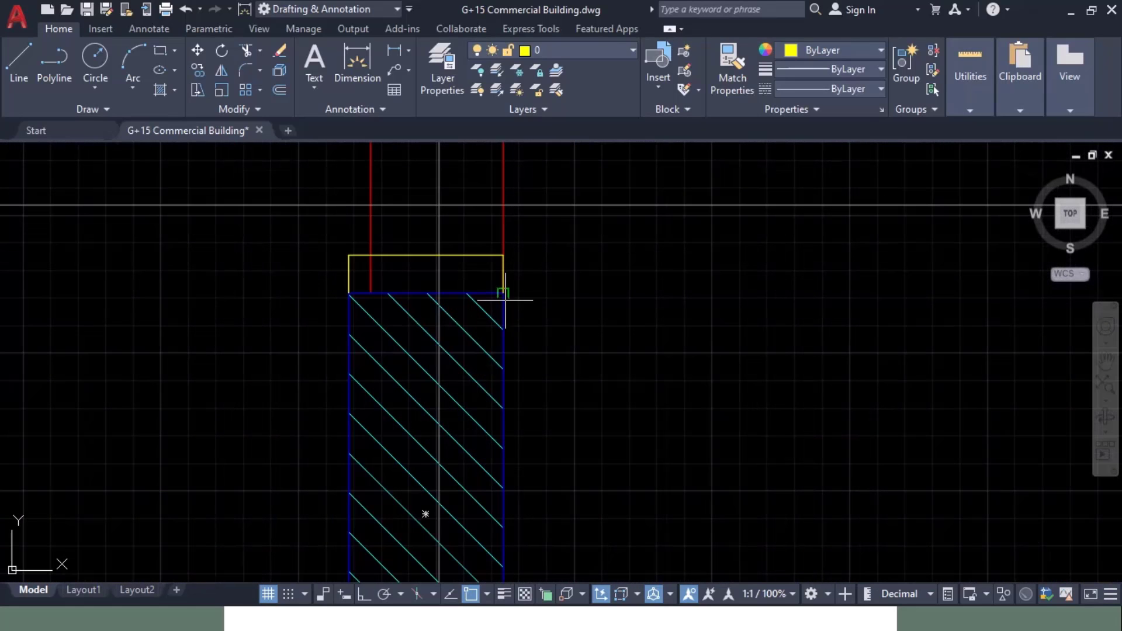
pyautogui.click(503, 293)
pyautogui.moveTo(602, 472); pyautogui.dragTo(632, 243, button='middle')
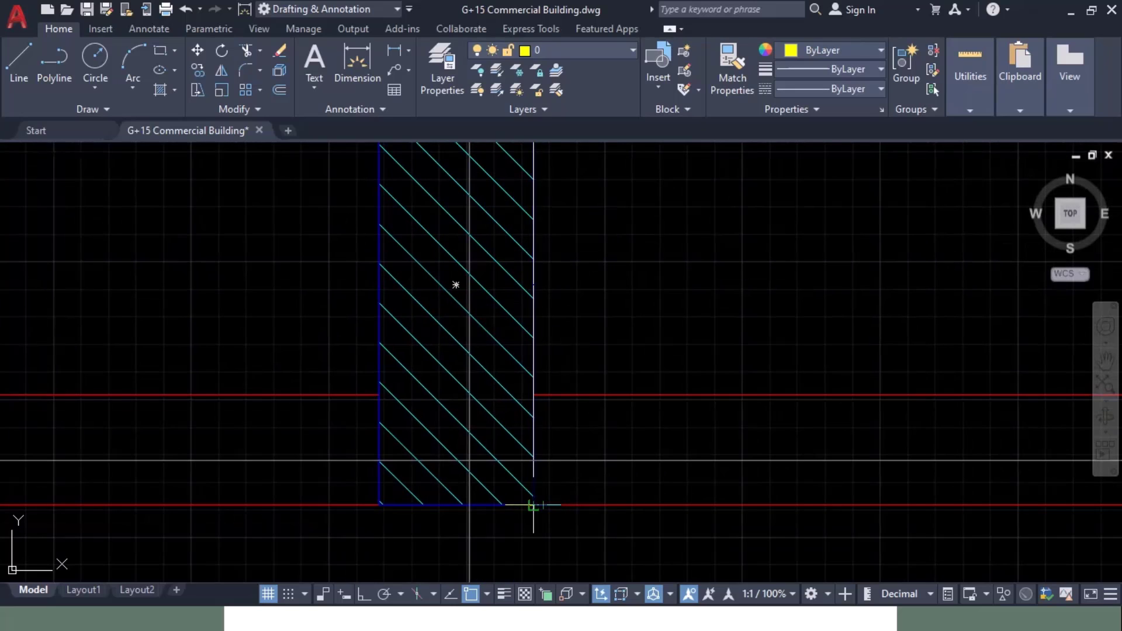
pyautogui.click(534, 505)
pyautogui.click(577, 496)
pyautogui.scroll(11, 580, 298)
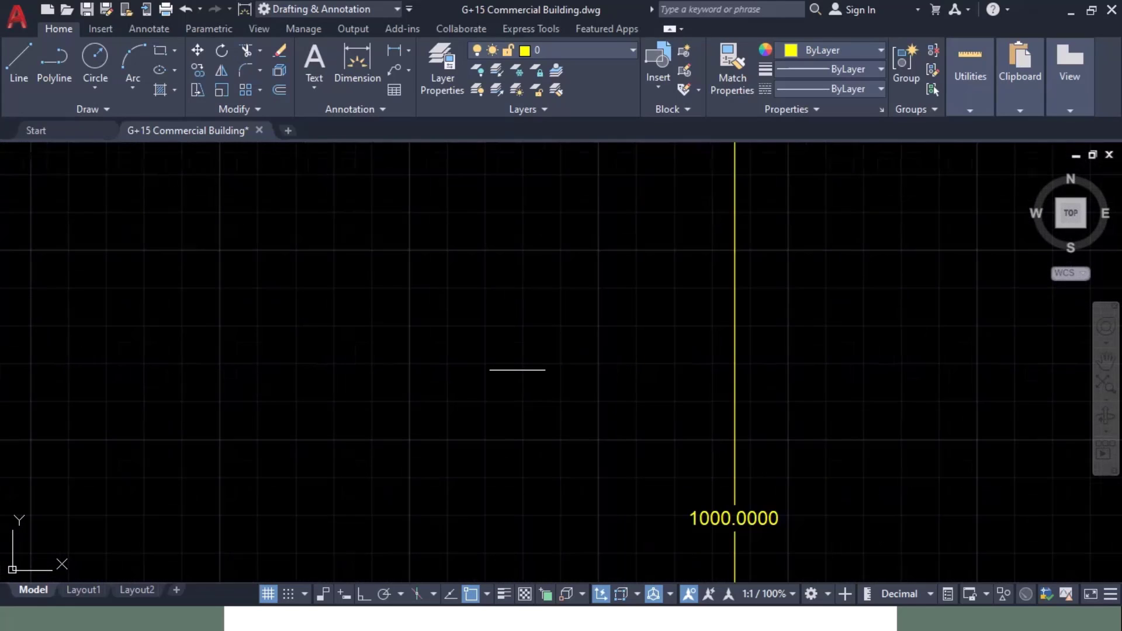
pyautogui.hotkey('alt', 'Tab')
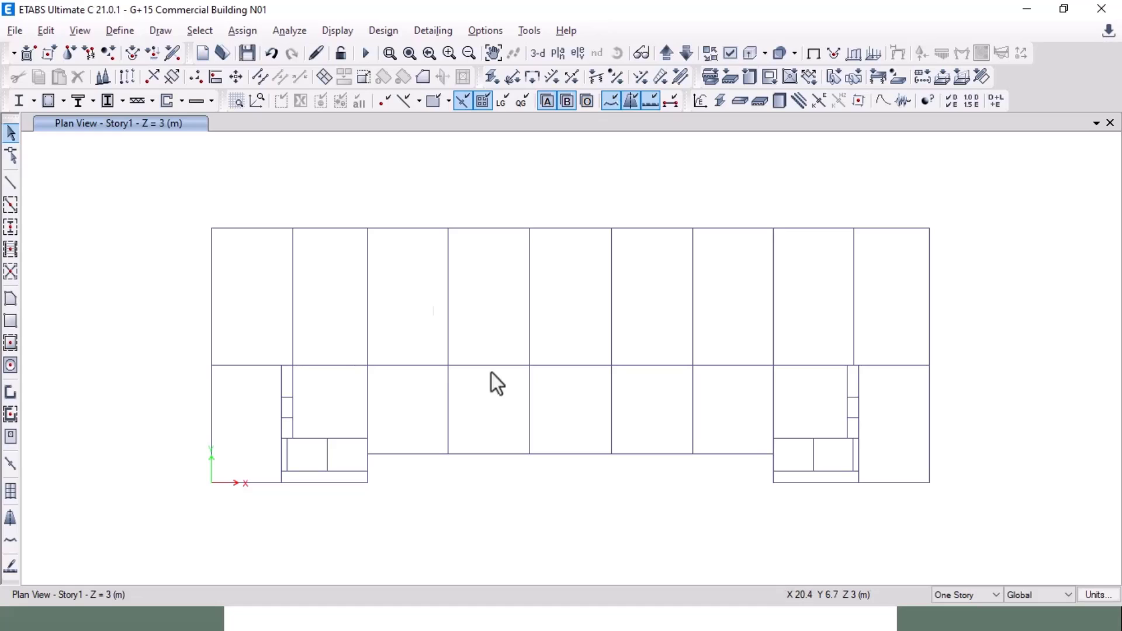
# Step: Copy the C650X1000 frame section as C350X1000 with width 350
pyautogui.click(120, 31)
pyautogui.moveTo(213, 76)
pyautogui.click(370, 80)
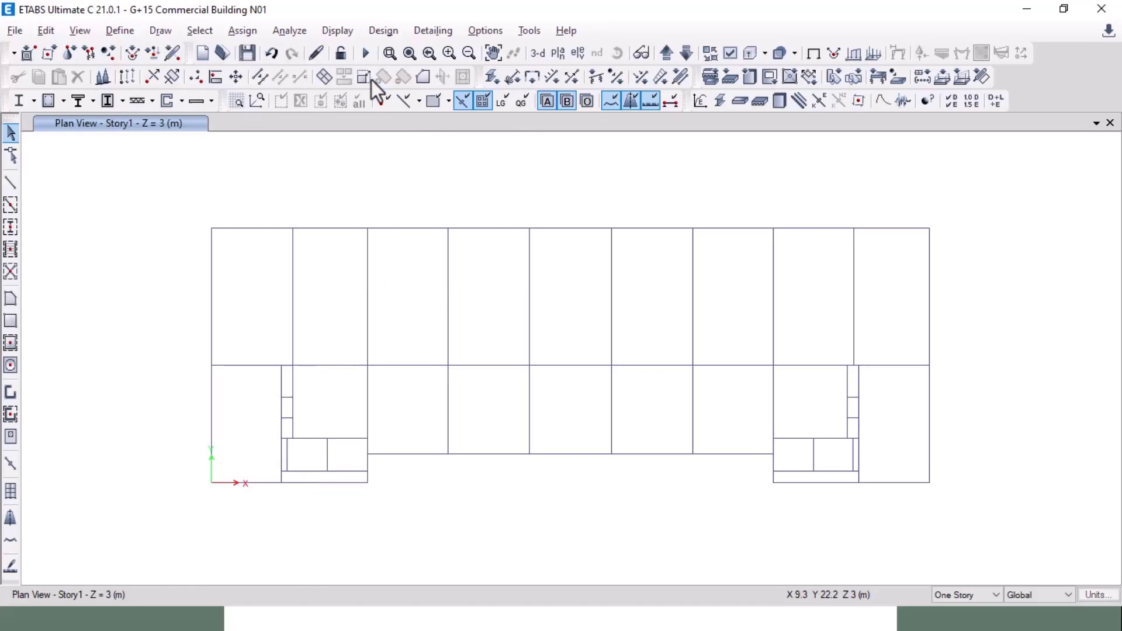
pyautogui.click(408, 317)
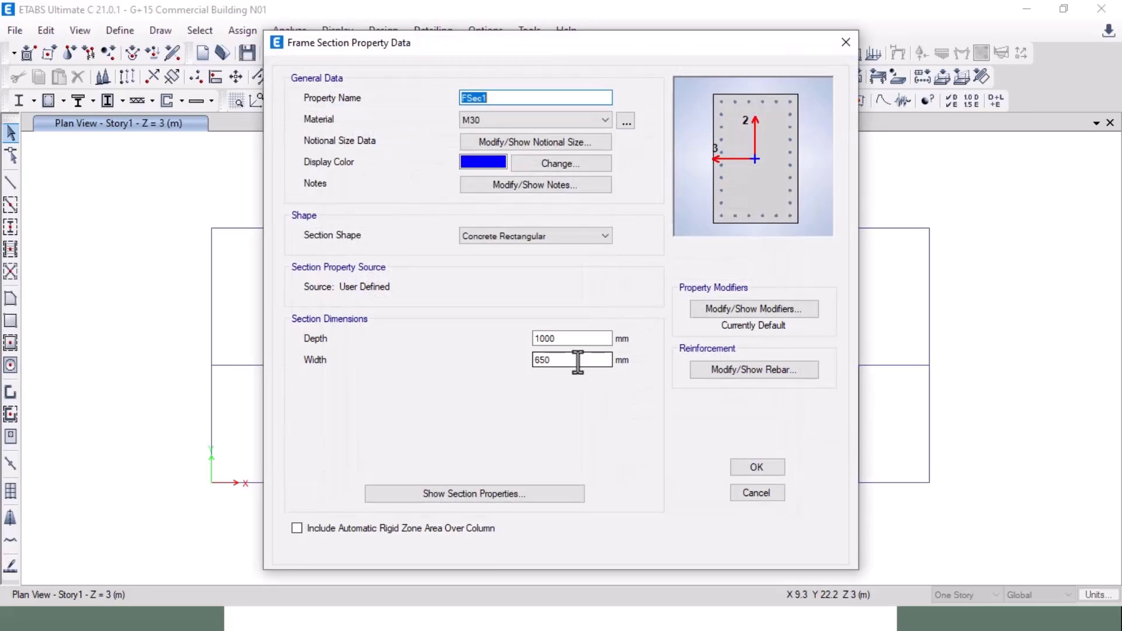
pyautogui.doubleClick(576, 359)
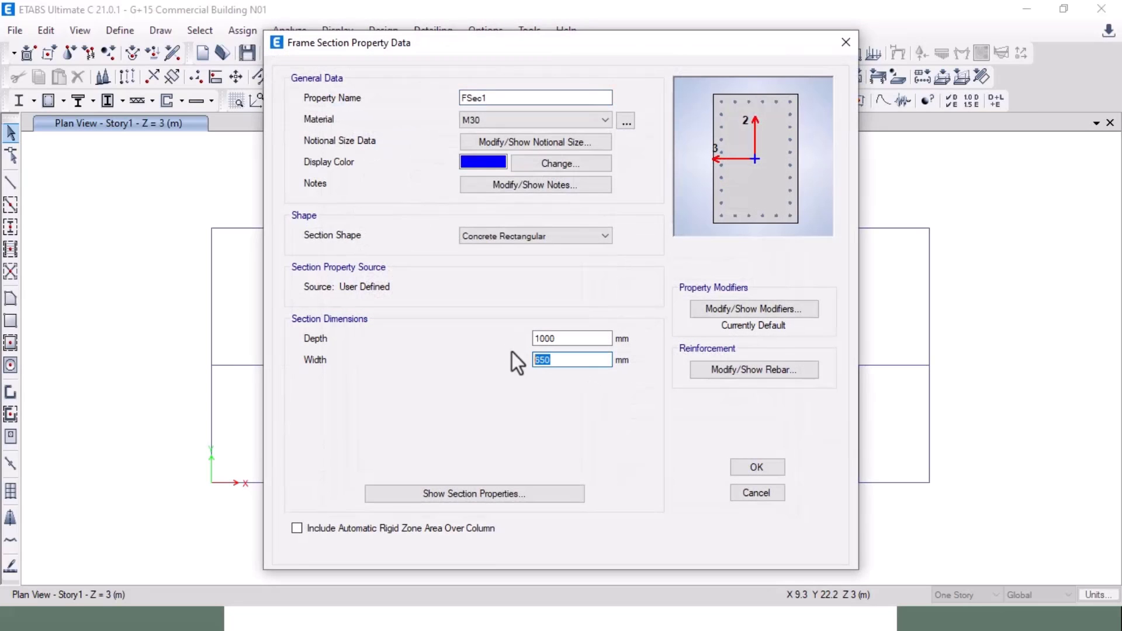
pyautogui.write('350')
pyautogui.doubleClick(471, 98)
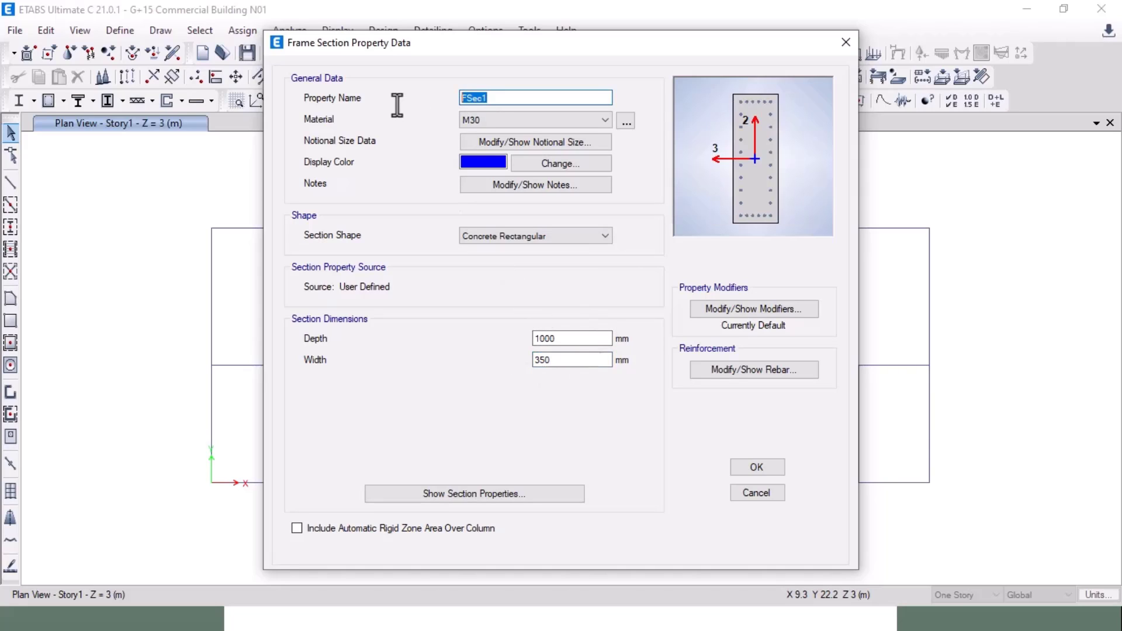
pyautogui.write('C350X1000')
# Step: Give C350X1000 3 bars on the 3-dir face and save the section
pyautogui.click(742, 372)
pyautogui.doubleClick(722, 275)
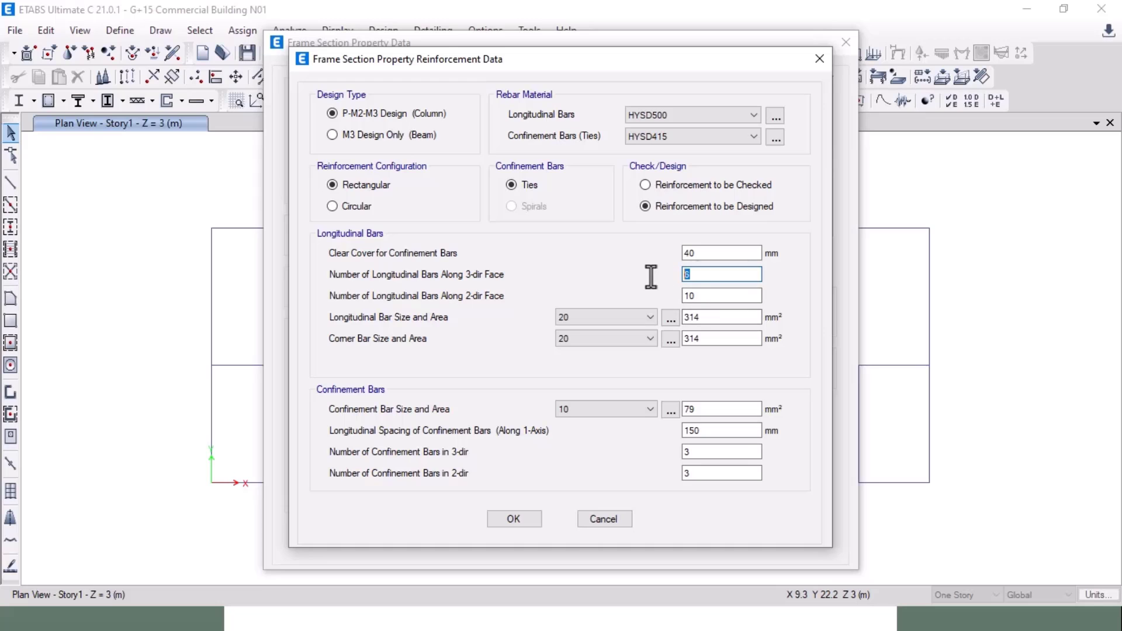
pyautogui.write('3')
pyautogui.click(503, 520)
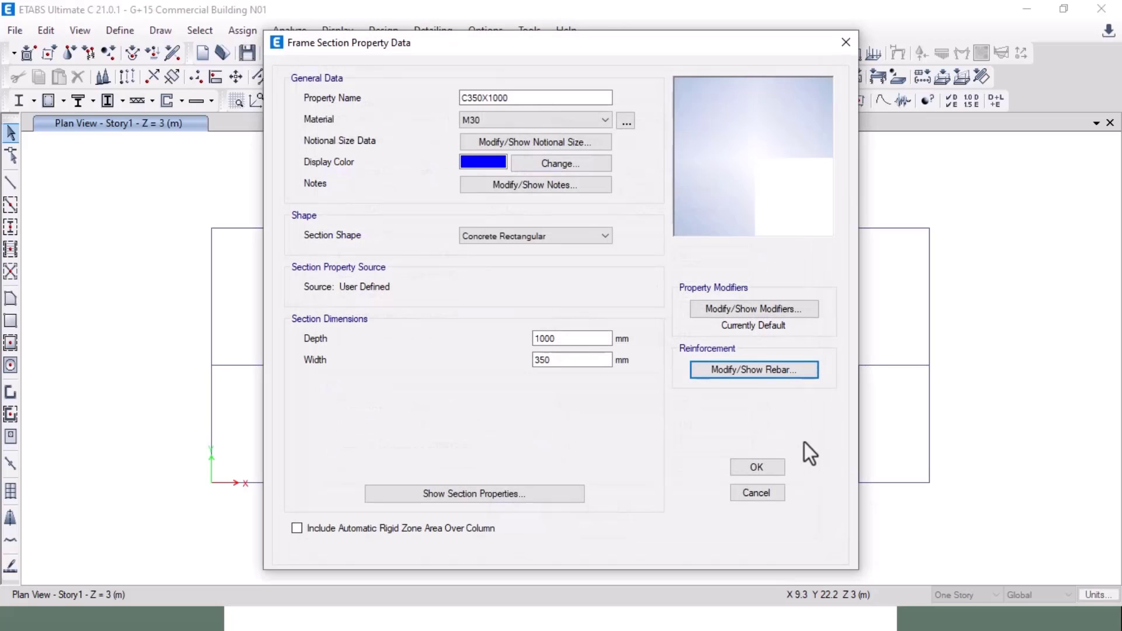
pyautogui.click(770, 472)
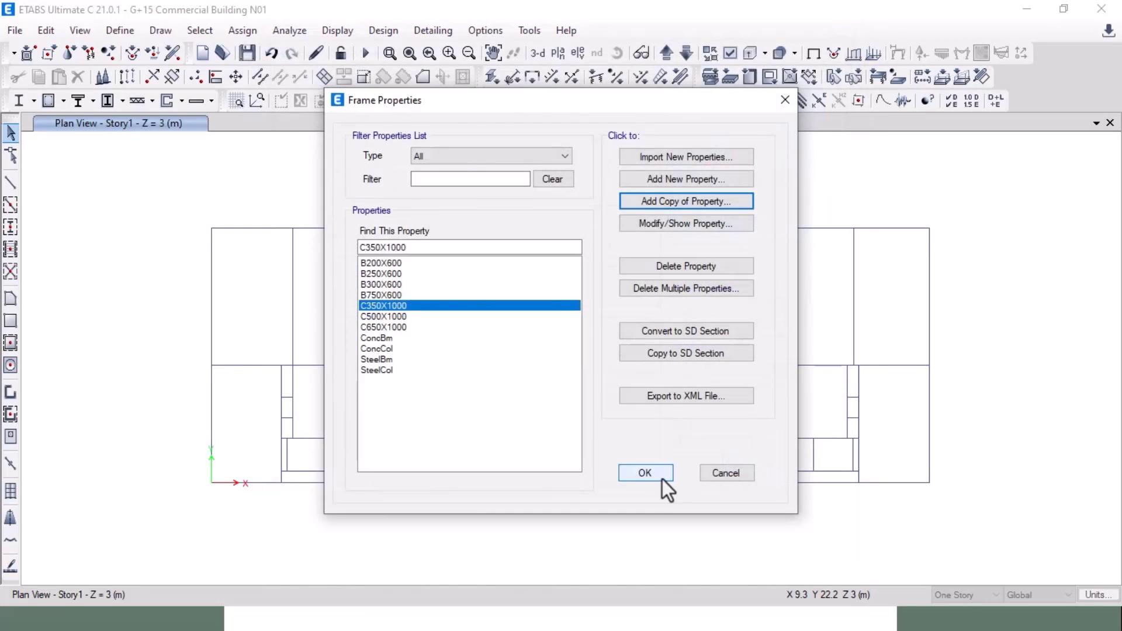
pyautogui.click(655, 477)
# Step: Glance at PowerPoint's Define Section properties slide, then return to ETABS
pyautogui.hotkey('alt', 'Tab')
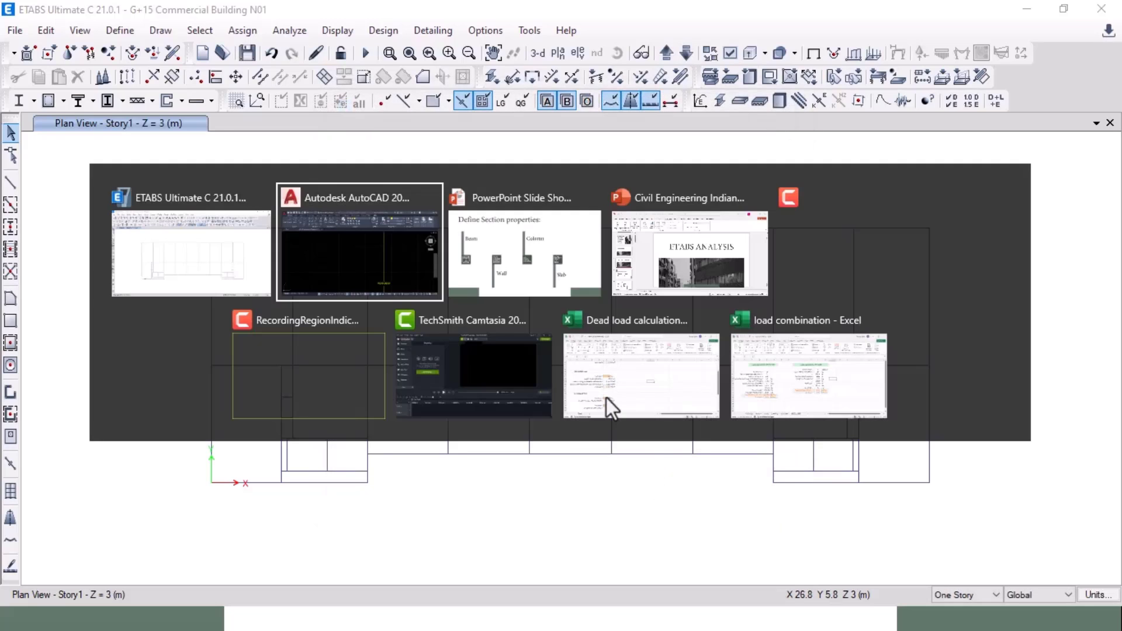
pyautogui.hotkey('alt', 'Tab')
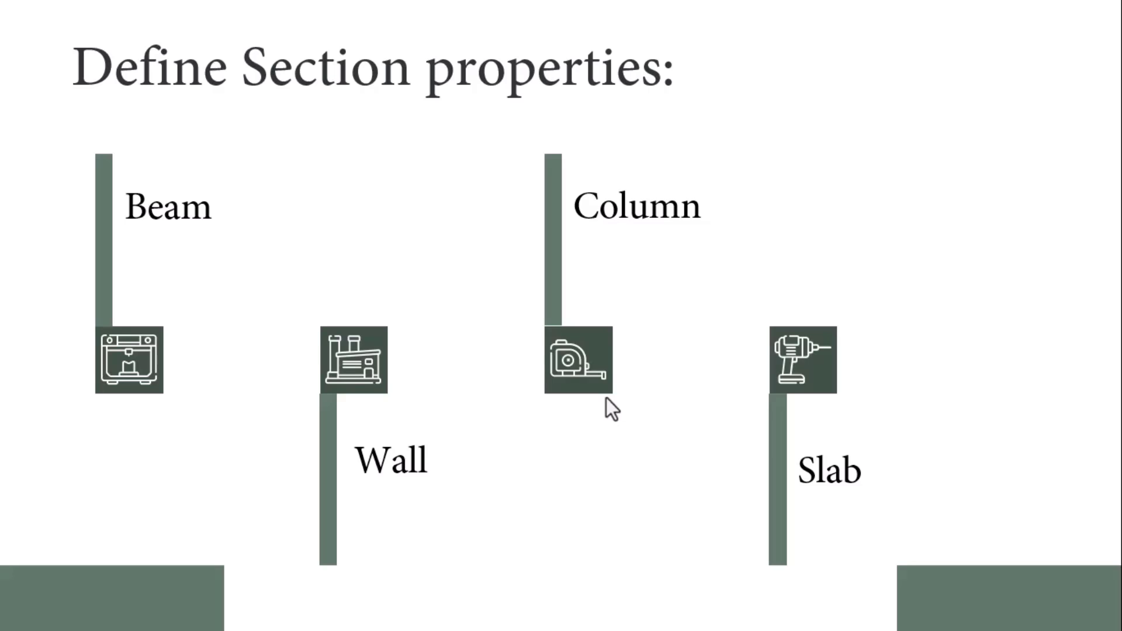
pyautogui.hotkey('alt', 'Tab')
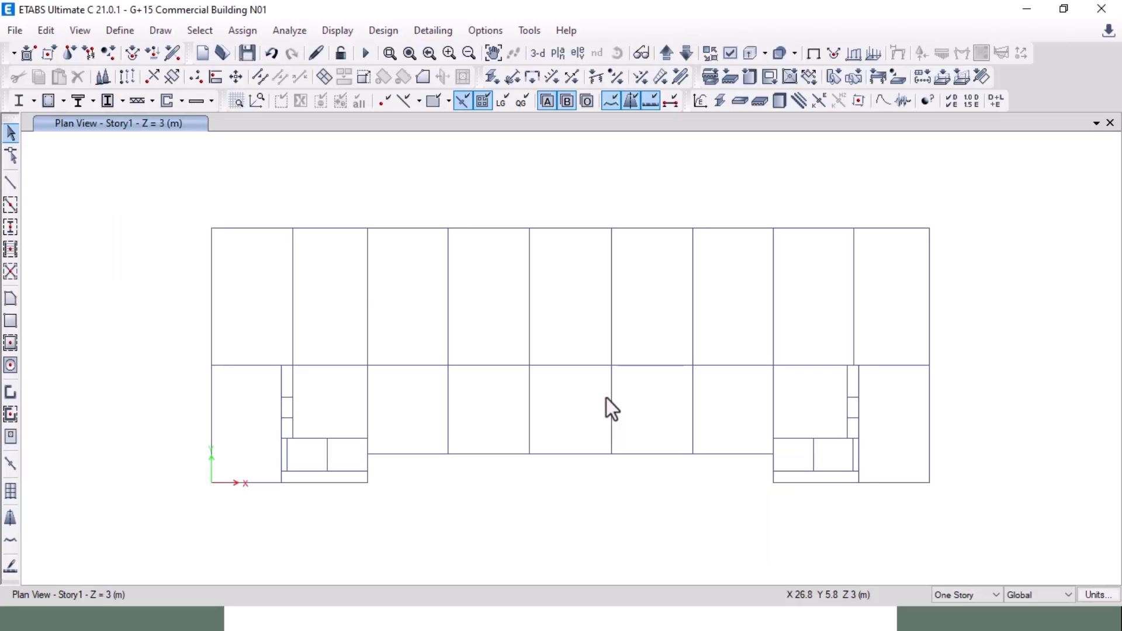
# Step: Copy Wall1 into a new W200 wall section with 200 mm thickness
pyautogui.click(134, 36)
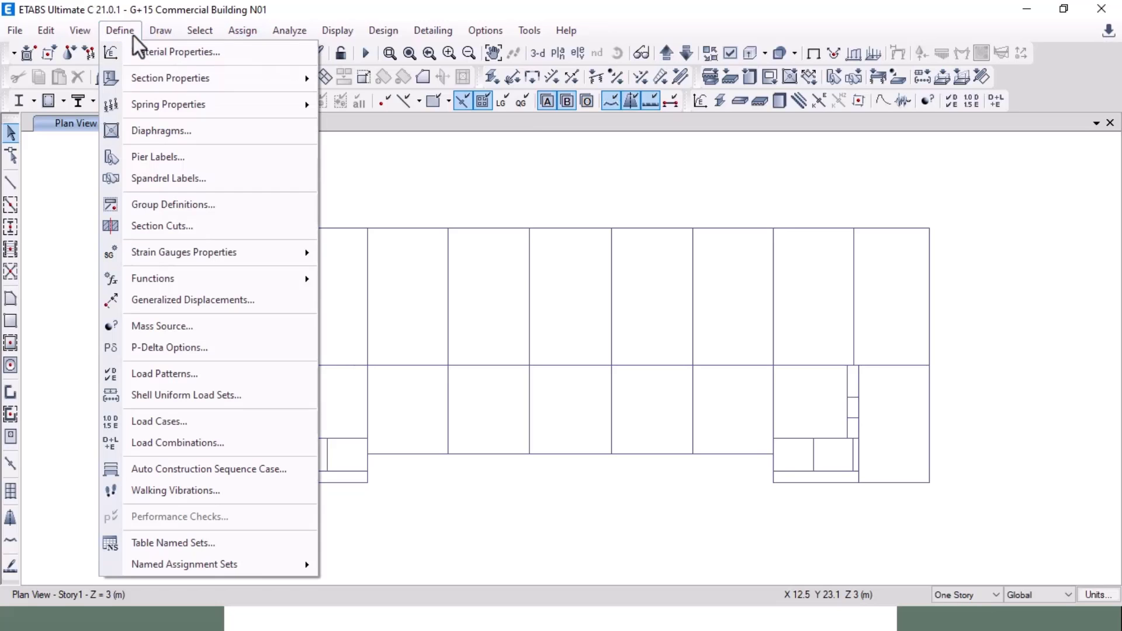
pyautogui.moveTo(314, 81)
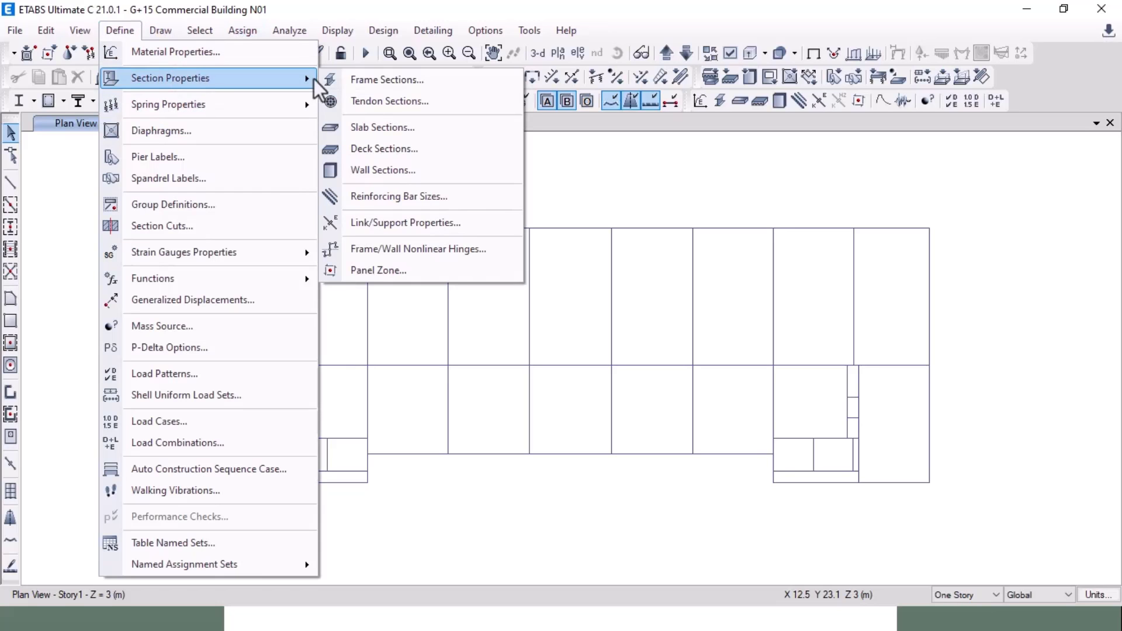
pyautogui.click(393, 169)
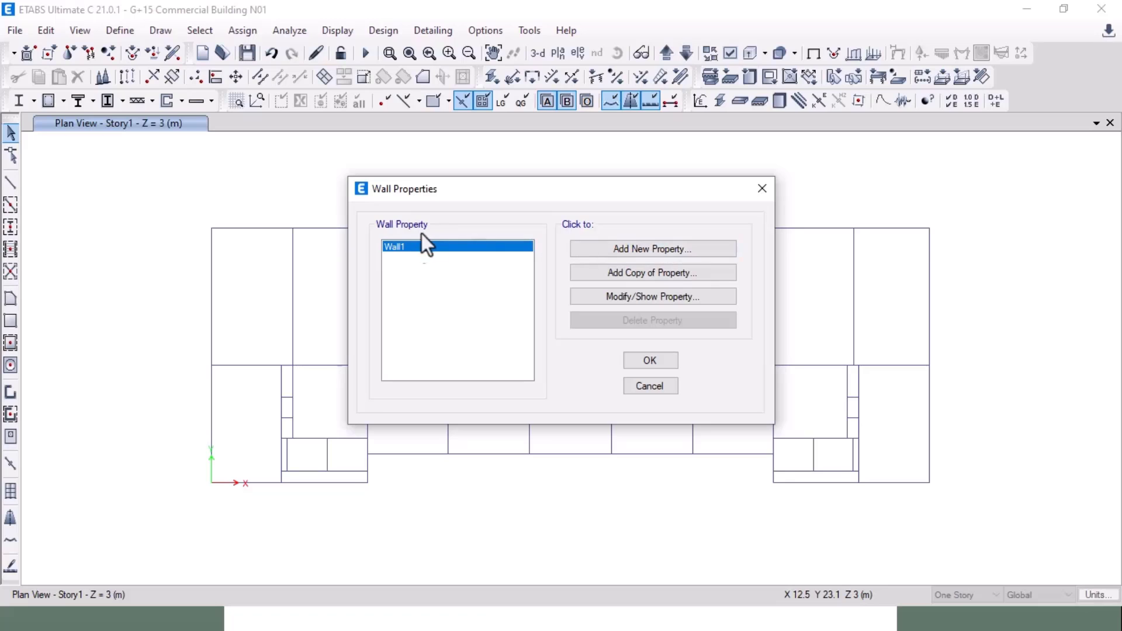
pyautogui.click(655, 275)
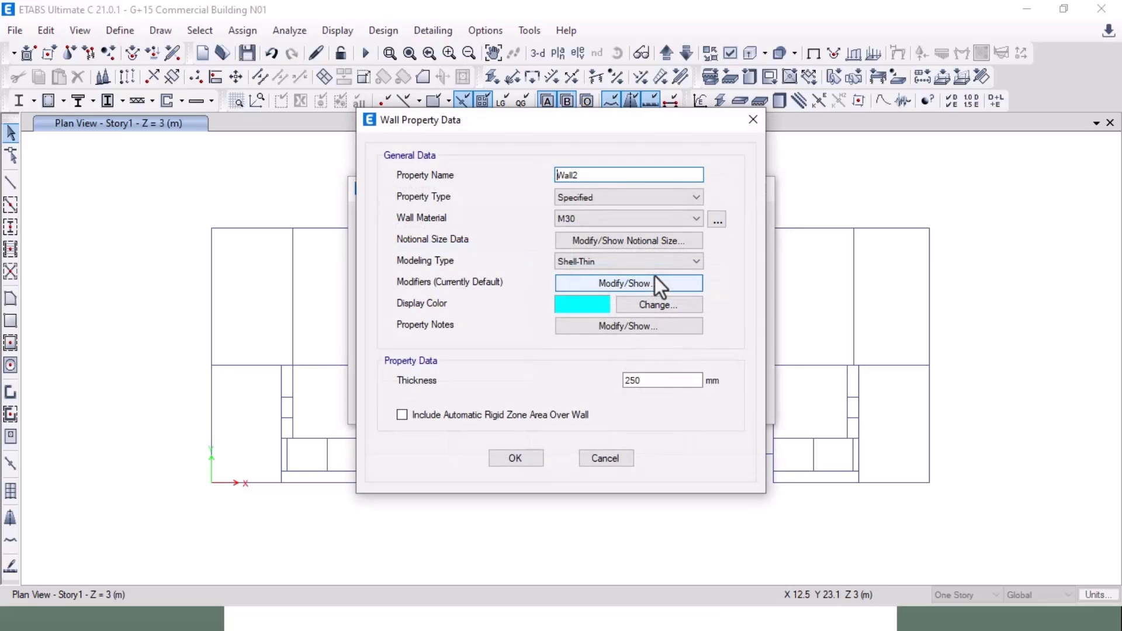
pyautogui.doubleClick(593, 175)
pyautogui.write('W')
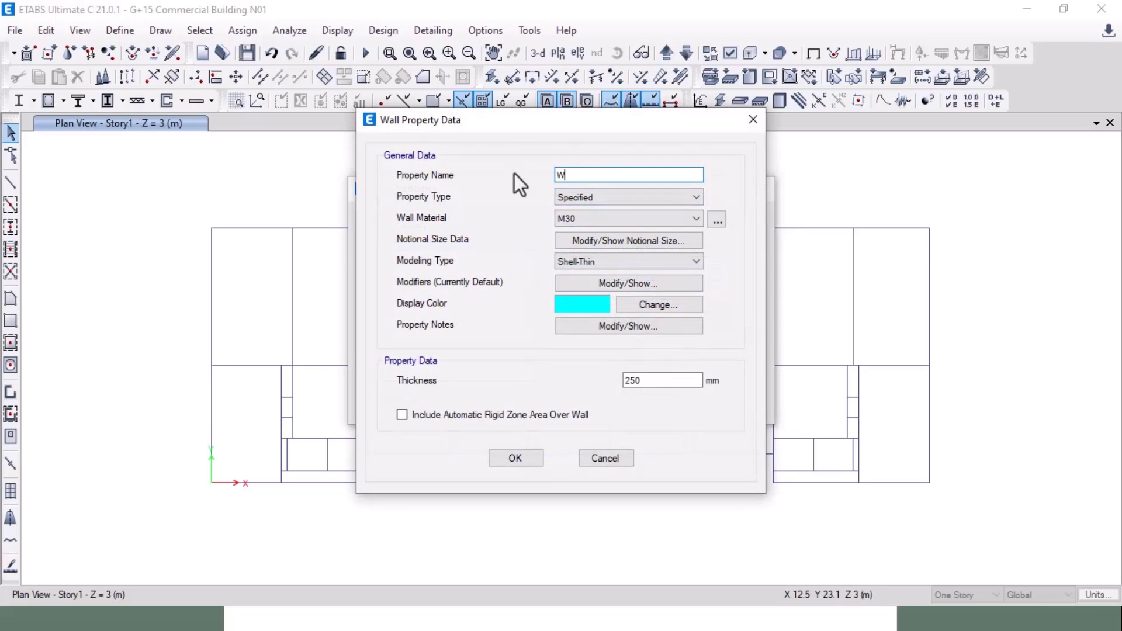
pyautogui.write('200')
pyautogui.moveTo(650, 380); pyautogui.dragTo(587, 377)
pyautogui.write('200')
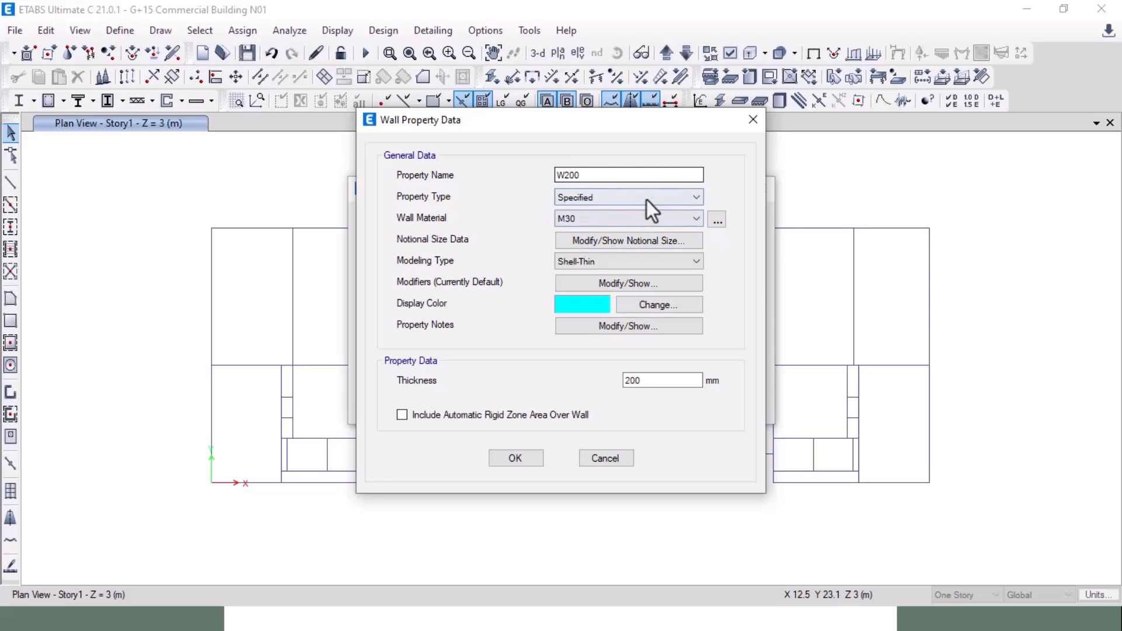
pyautogui.click(530, 456)
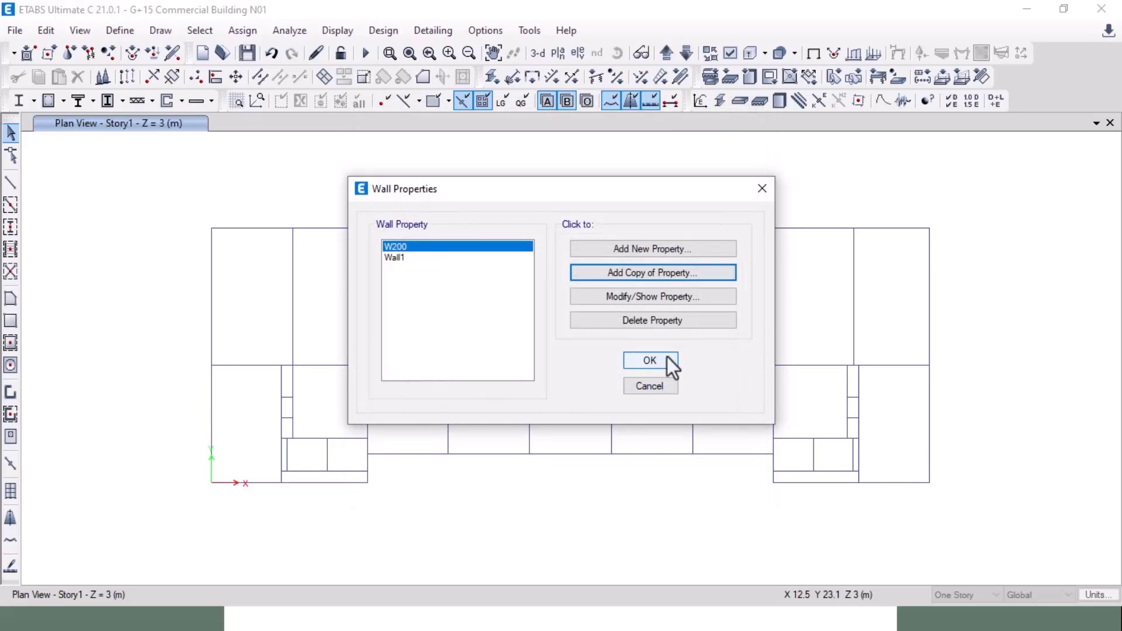
pyautogui.click(663, 367)
pyautogui.hotkey('alt', 'Tab')
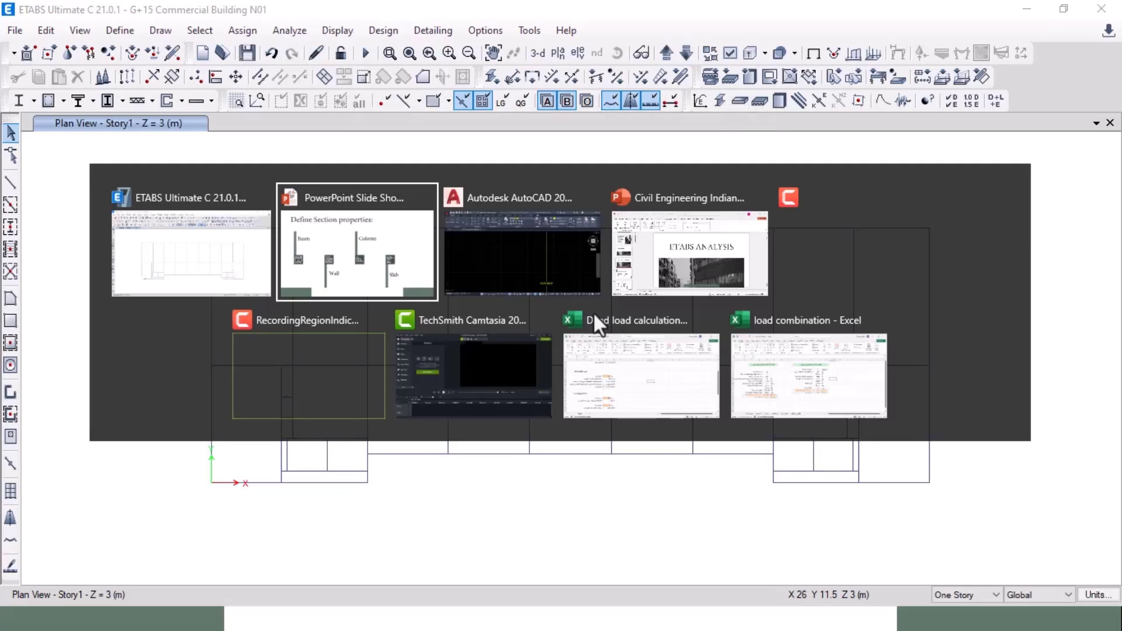
# Step: In AutoCAD, dimension the hatched wall near the staircase, reading 249.9999 (about 250)
pyautogui.hotkey('alt', 'Tab')
pyautogui.scroll(-7, 550, 353)
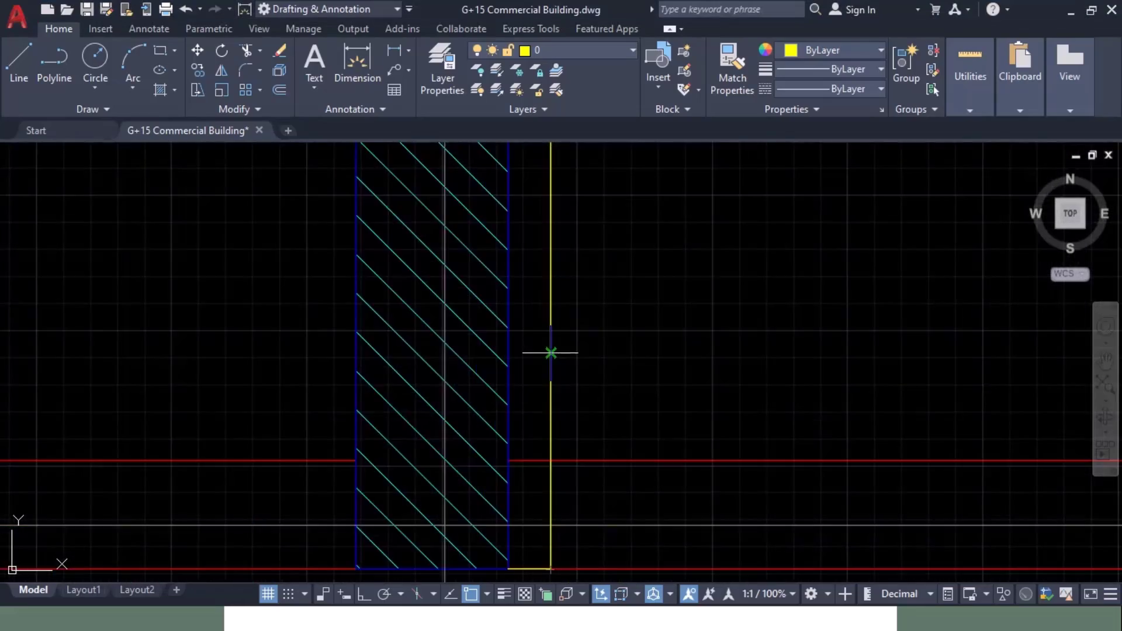
pyautogui.scroll(-7, 550, 353)
pyautogui.moveTo(759, 345); pyautogui.dragTo(855, 316, button='middle')
pyautogui.moveTo(341, 362); pyautogui.dragTo(861, 401, button='middle')
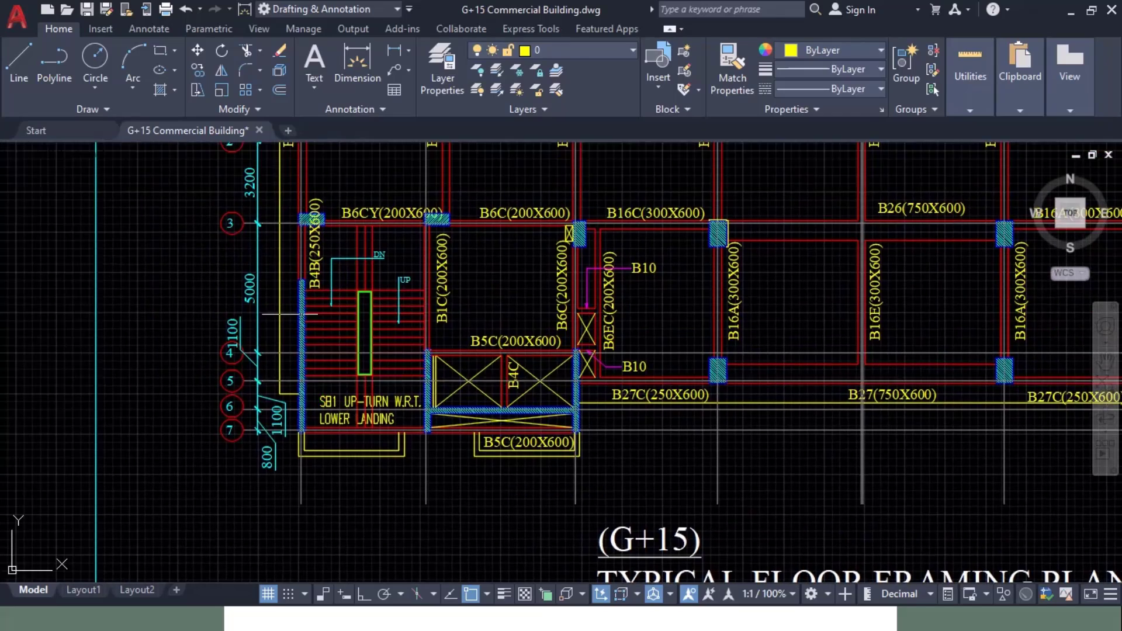
pyautogui.scroll(4, 287, 305)
pyautogui.moveTo(386, 147); pyautogui.dragTo(370, 354, button='middle')
pyautogui.scroll(1, 370, 355)
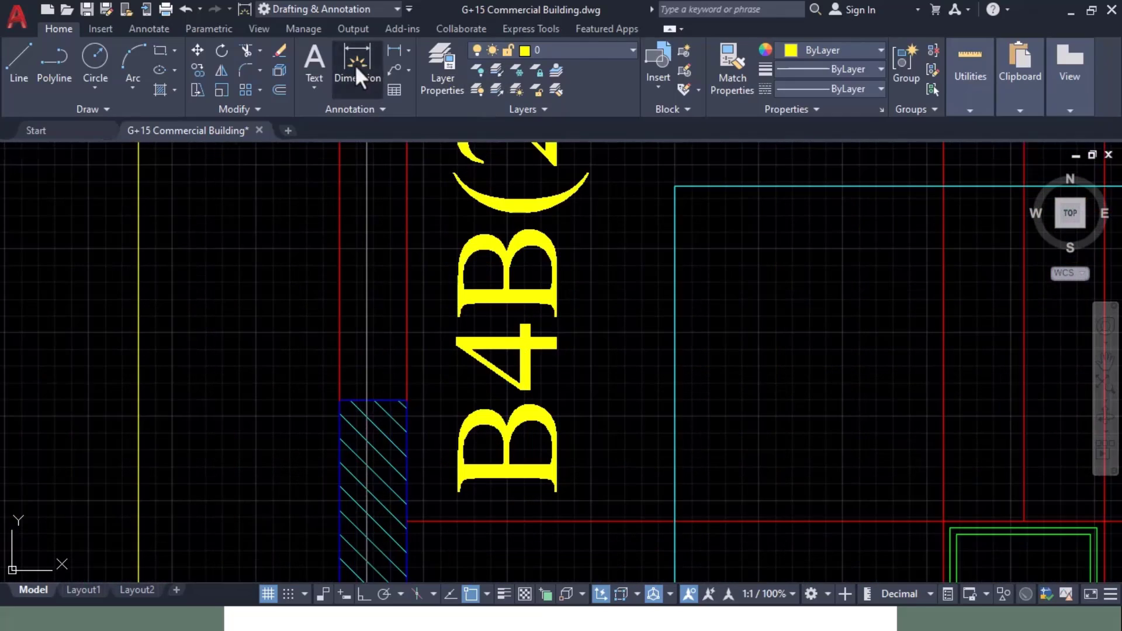
pyautogui.scroll(6, 377, 425)
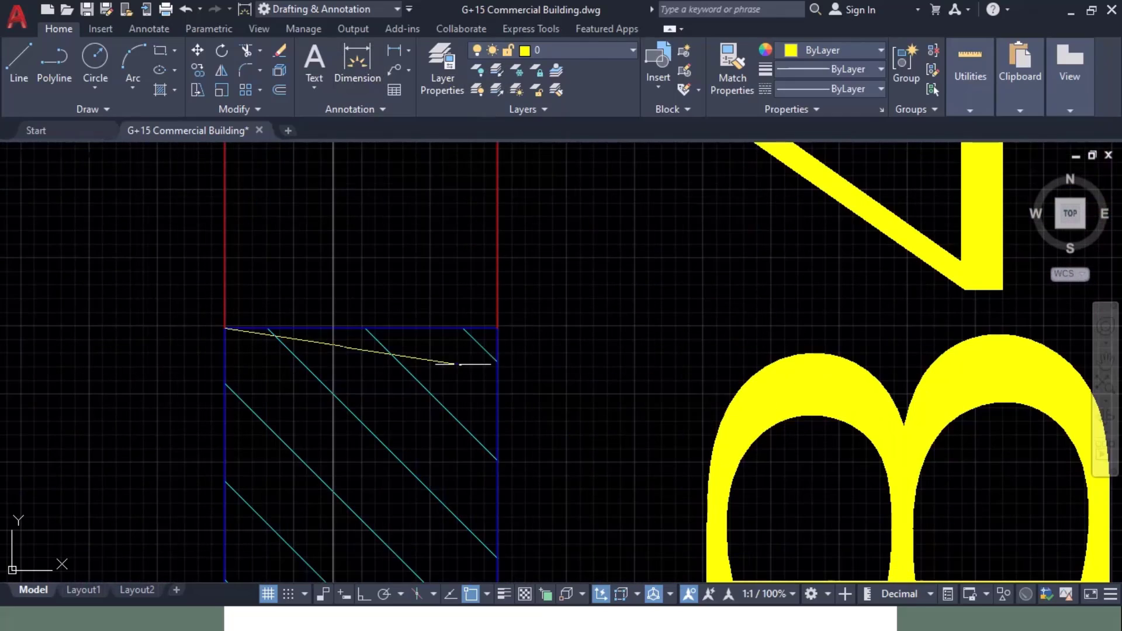
pyautogui.click(497, 329)
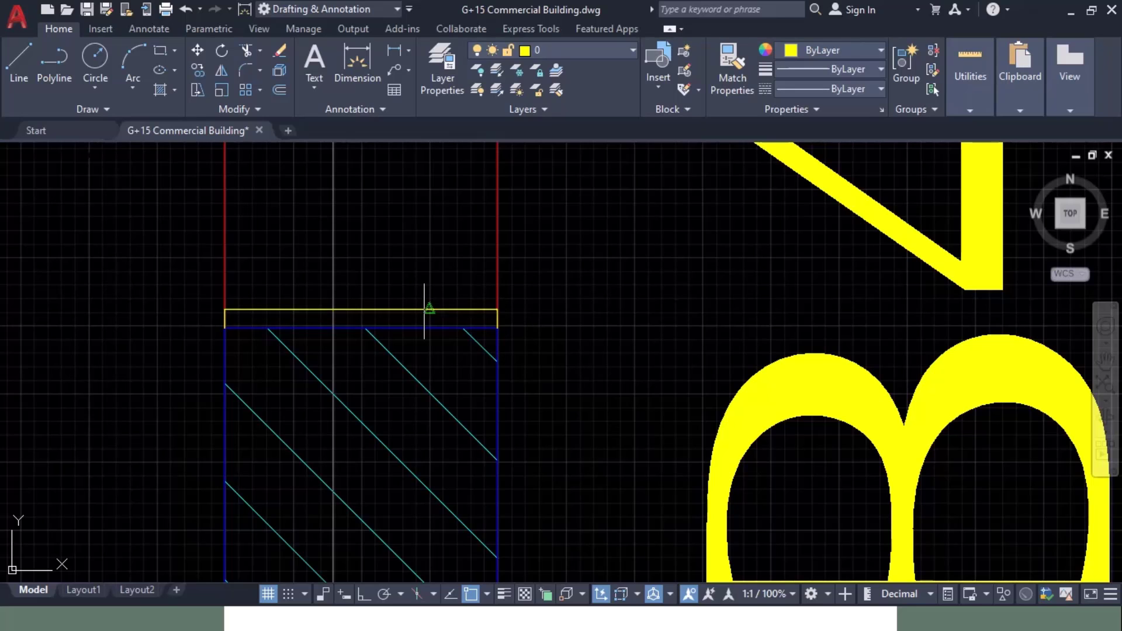
# Step: Zoom out over the whole typical floor framing plan, then switch to ETABS
pyautogui.scroll(8, 376, 306)
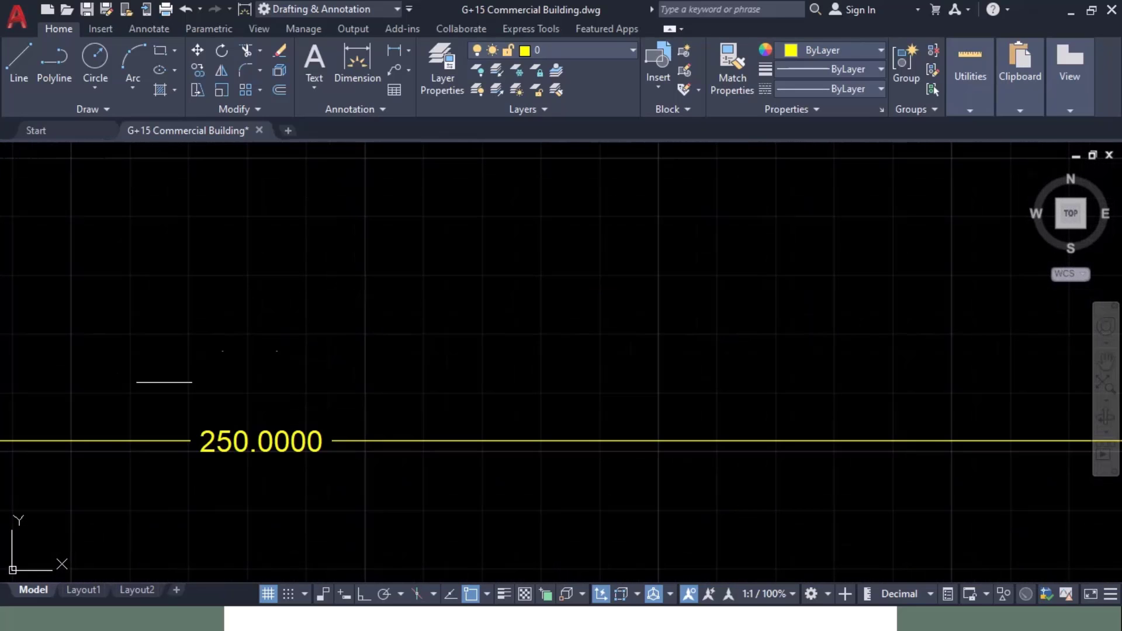
pyautogui.scroll(-8, 323, 291)
pyautogui.scroll(-6, 340, 308)
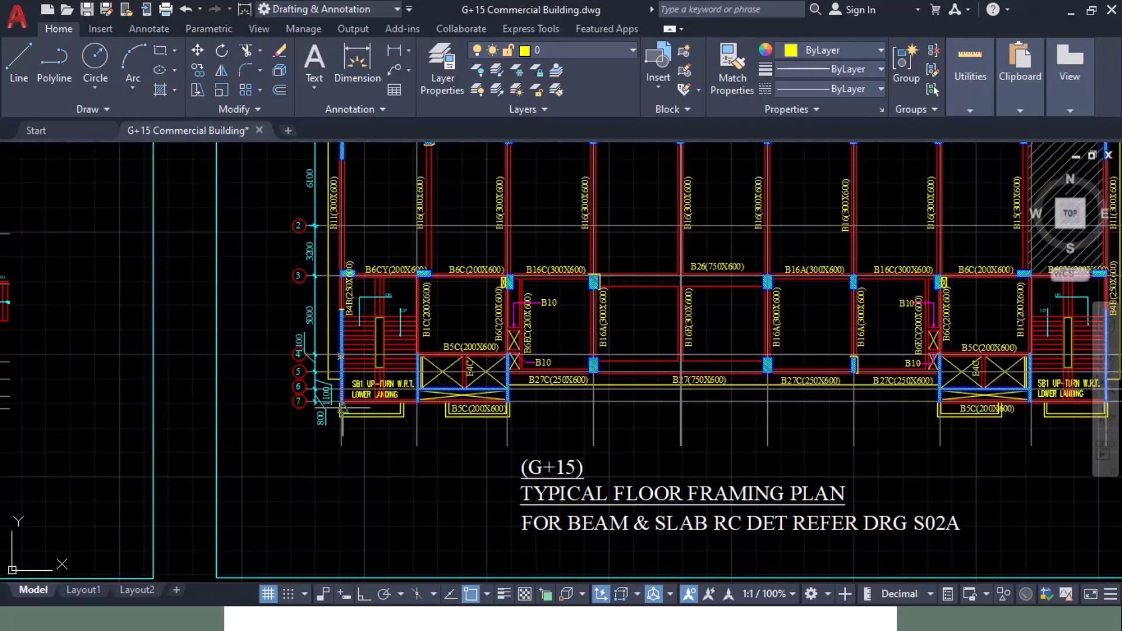
pyautogui.scroll(8, 304, 374)
pyautogui.scroll(-4, 311, 420)
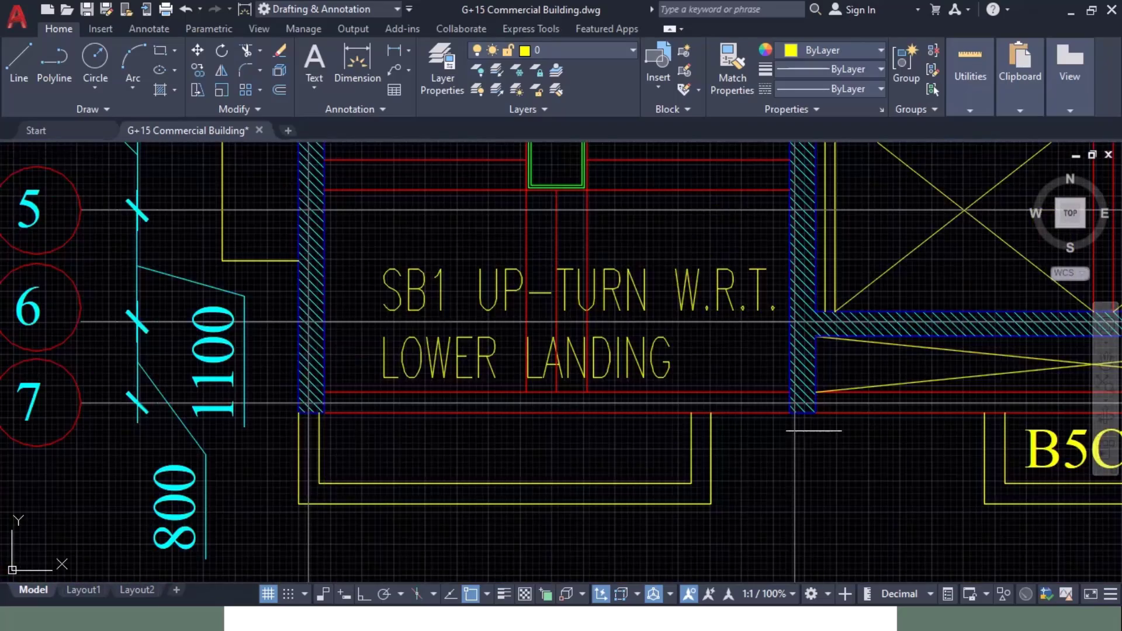
pyautogui.moveTo(827, 431)
pyautogui.mouseDown(button='middle')
pyautogui.moveTo(310, 544)
pyautogui.moveTo(294, 568)
pyautogui.mouseUp(button='middle')
pyautogui.moveTo(277, 328); pyautogui.dragTo(314, 439, button='middle')
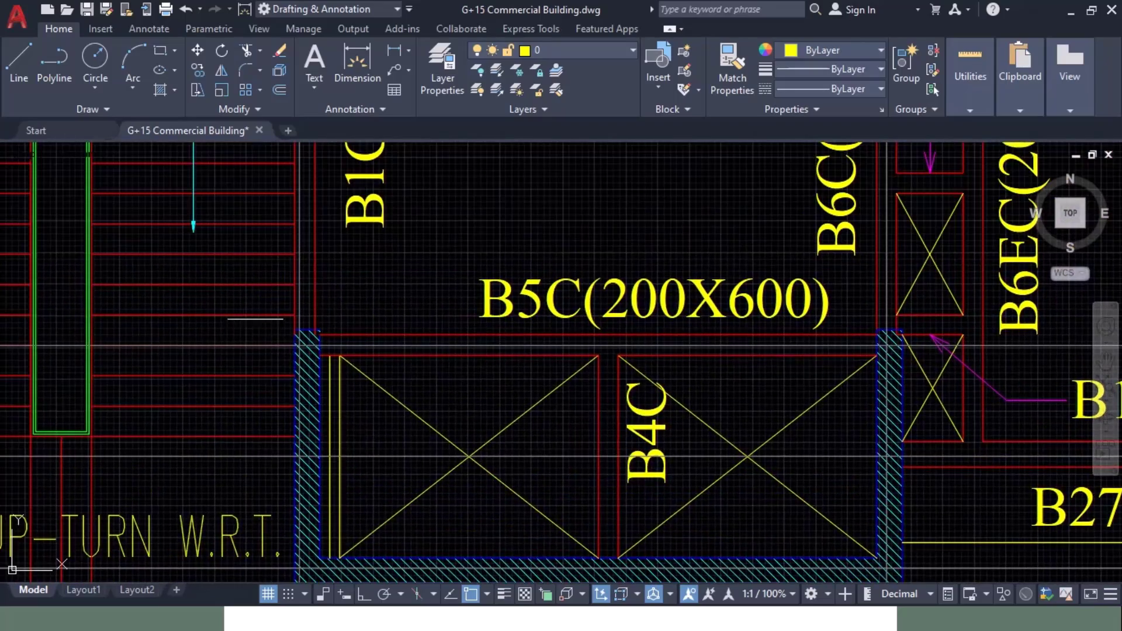
pyautogui.scroll(10, 281, 310)
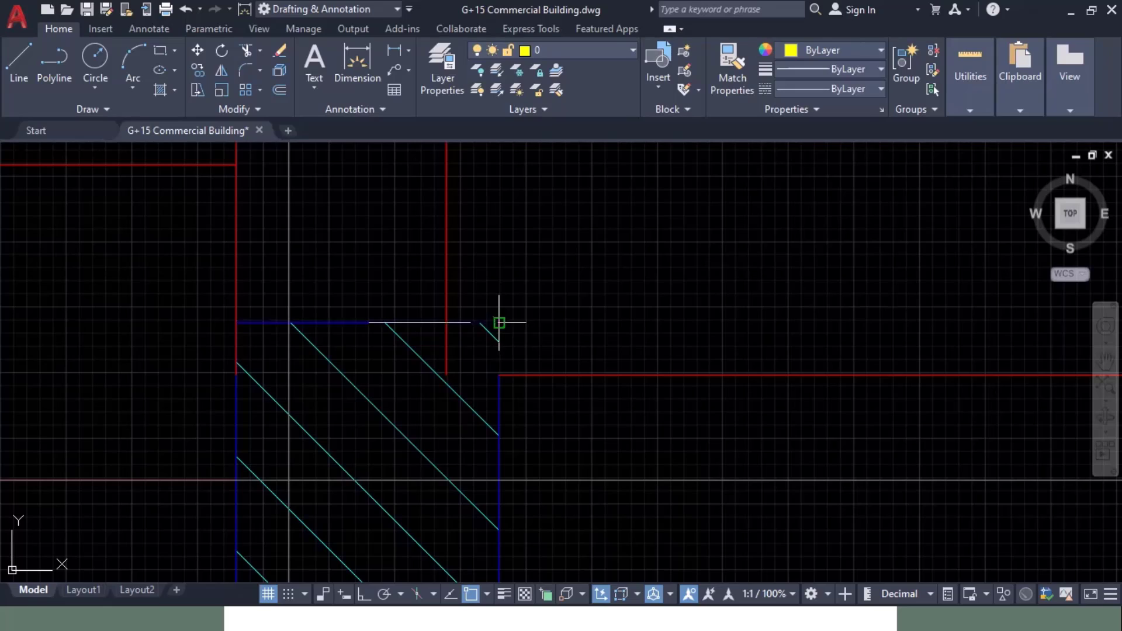
pyautogui.scroll(12, 368, 309)
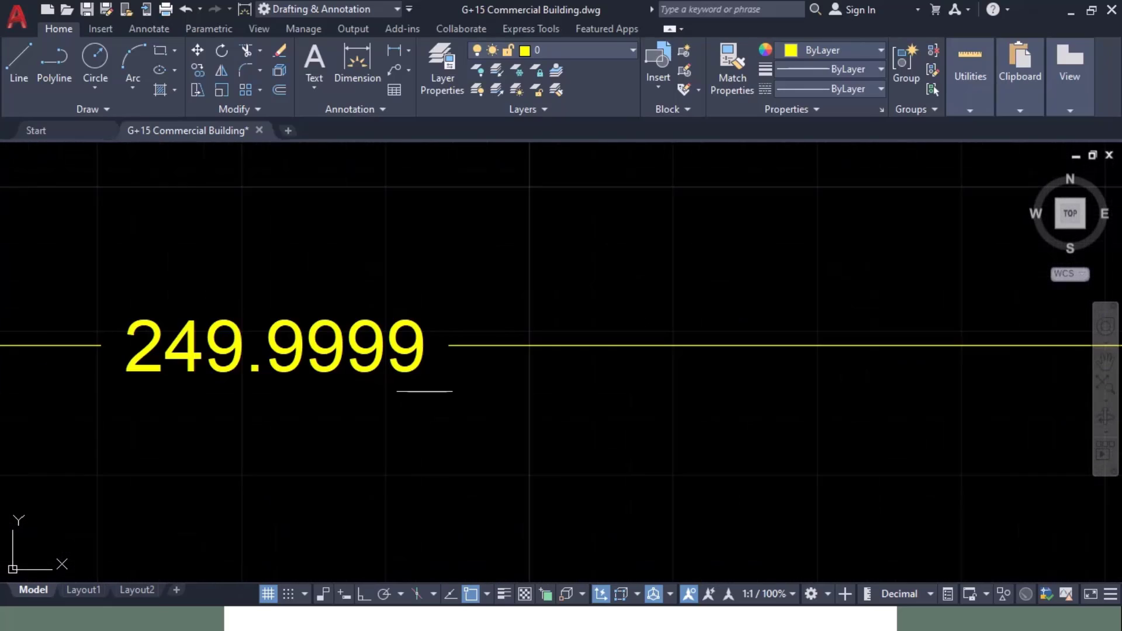
pyautogui.scroll(-15, 354, 255)
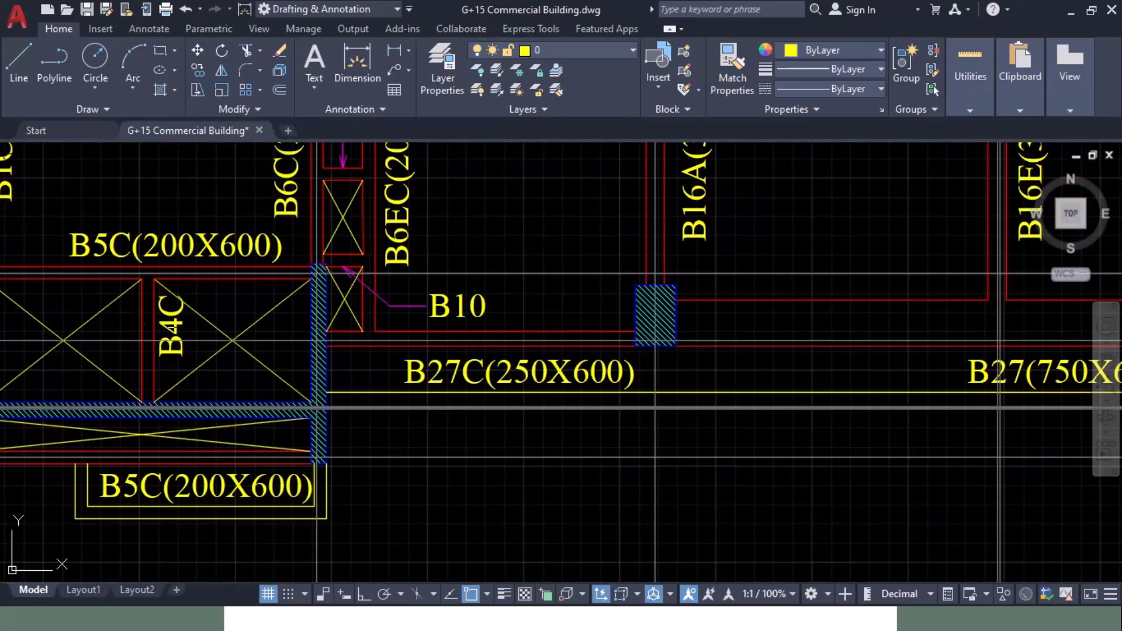
pyautogui.scroll(-4, 354, 255)
pyautogui.hotkey('alt', 'Tab')
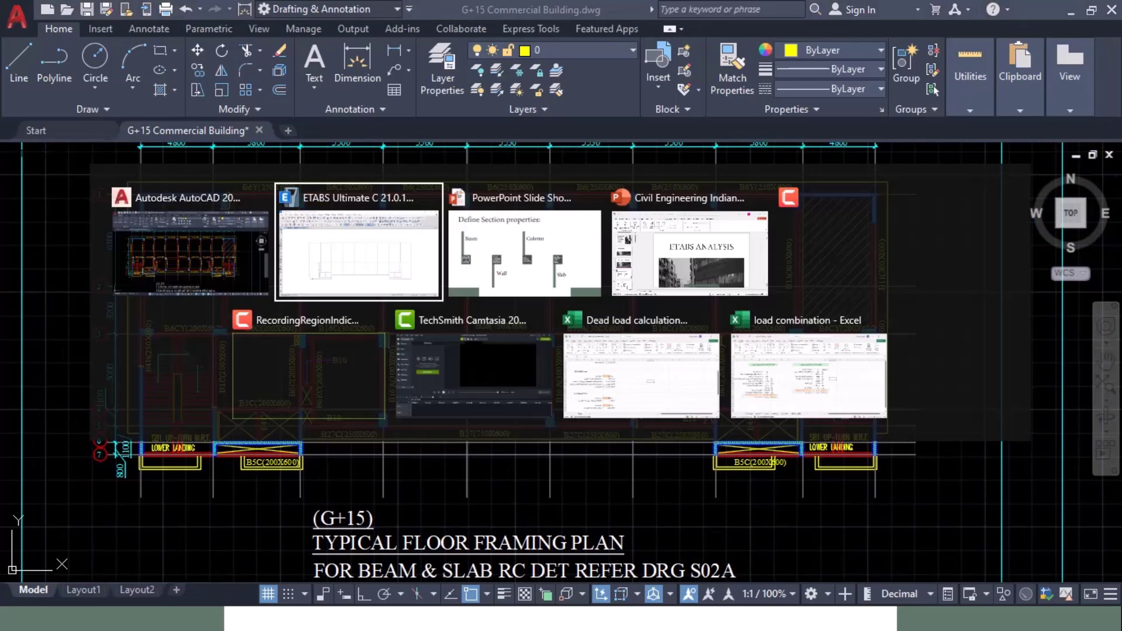
# Step: Rename the W200 wall section to W250 and change its thickness to 250 mm
pyautogui.click(131, 31)
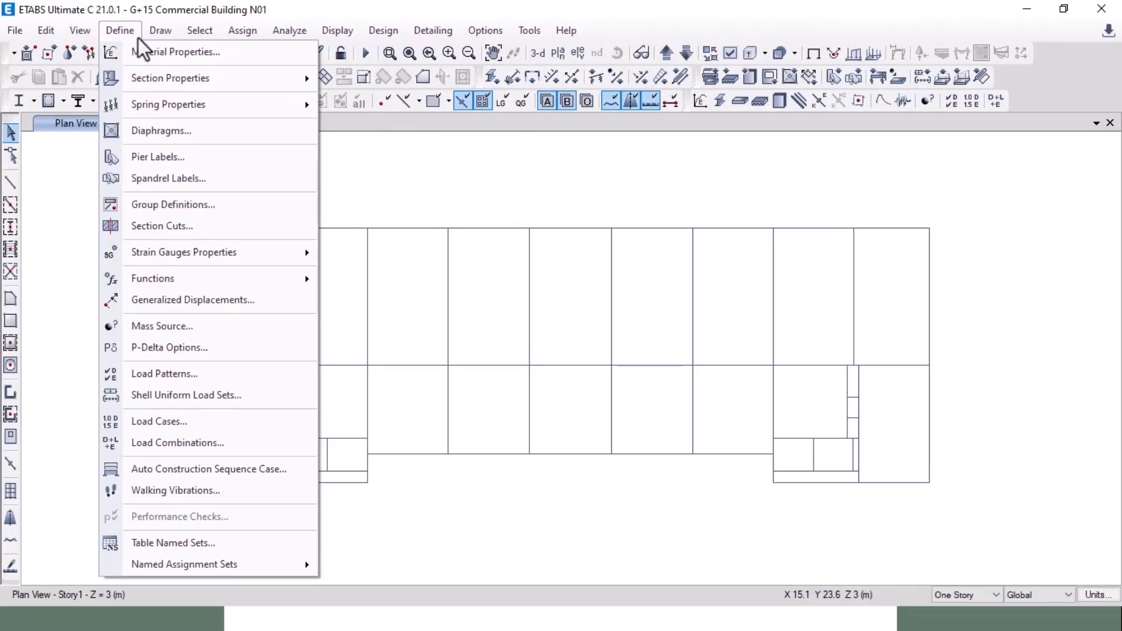
pyautogui.moveTo(152, 83)
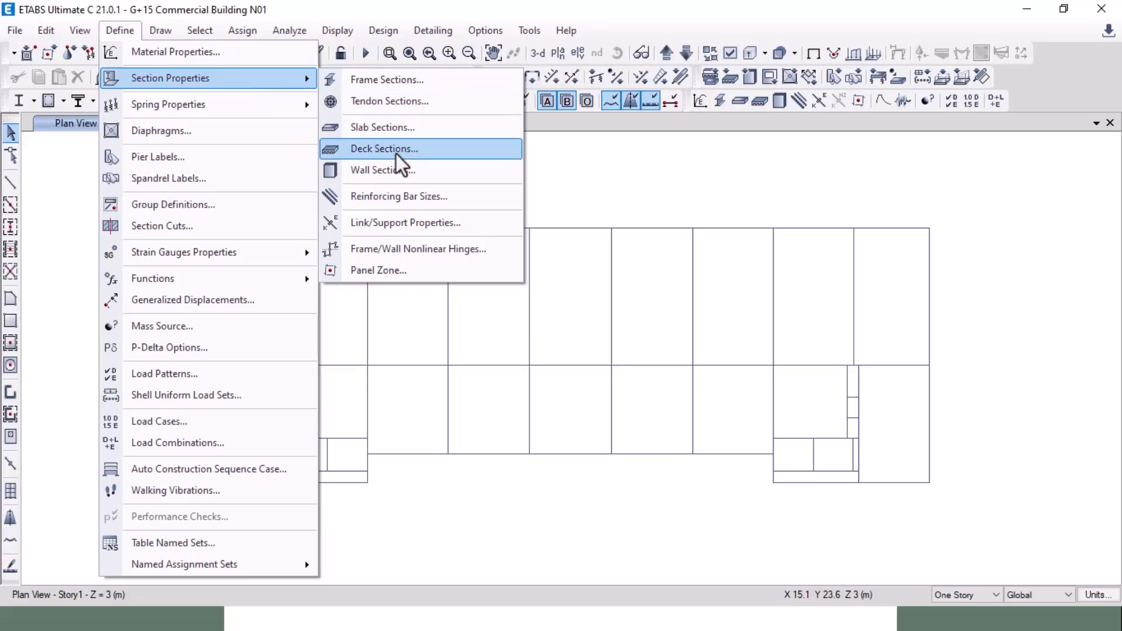
pyautogui.click(398, 170)
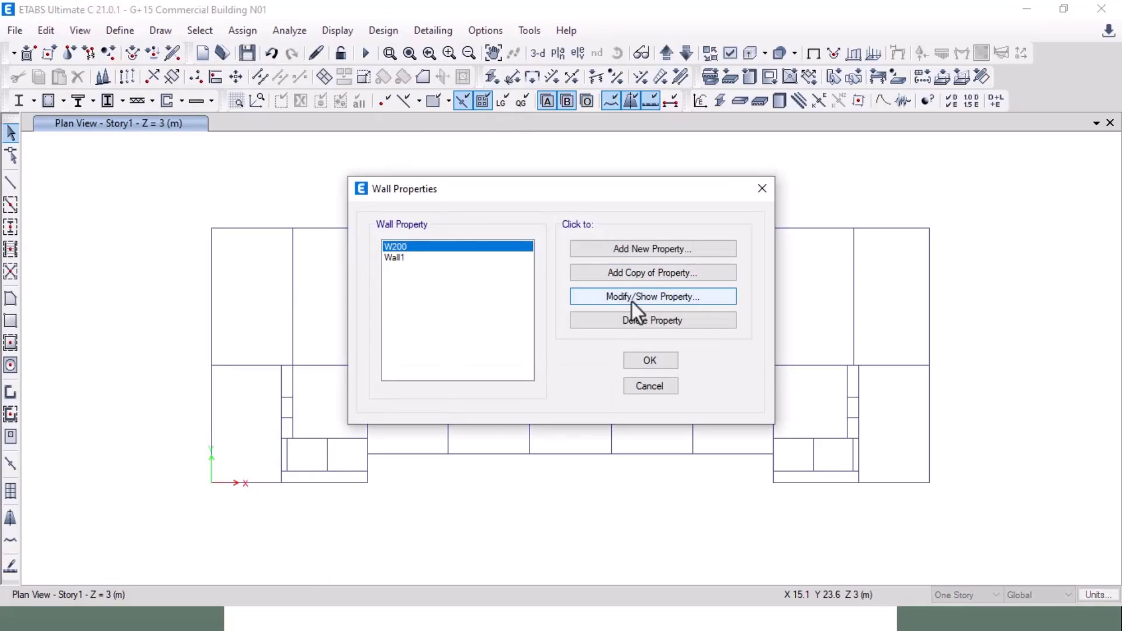
pyautogui.click(653, 299)
pyautogui.doubleClick(625, 381)
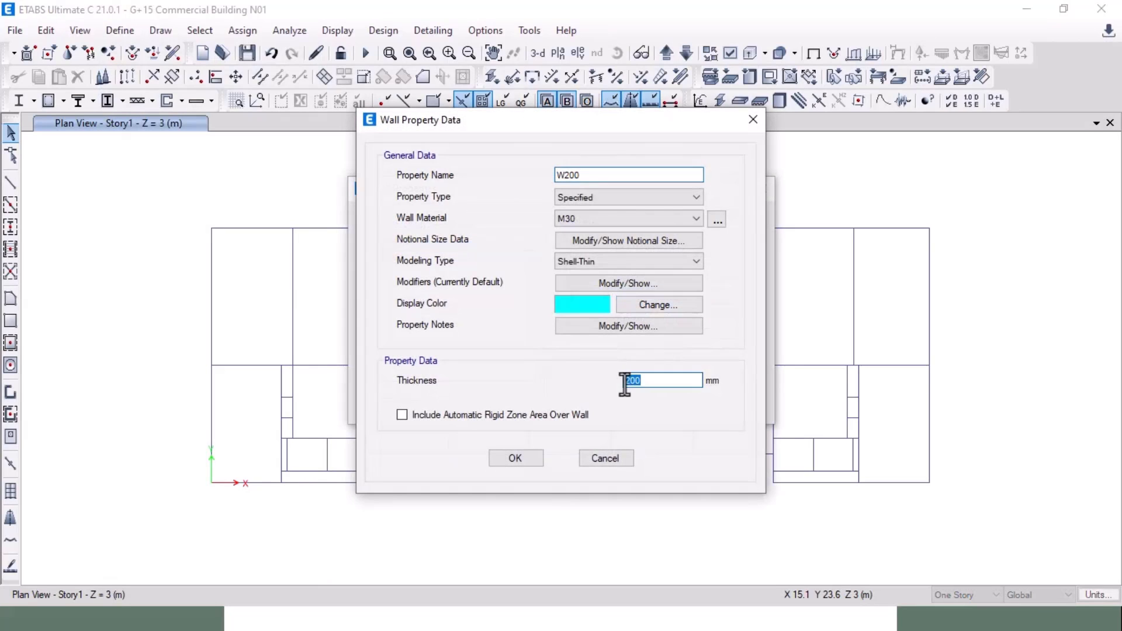
pyautogui.write('250')
pyautogui.click(588, 174)
pyautogui.click(516, 458)
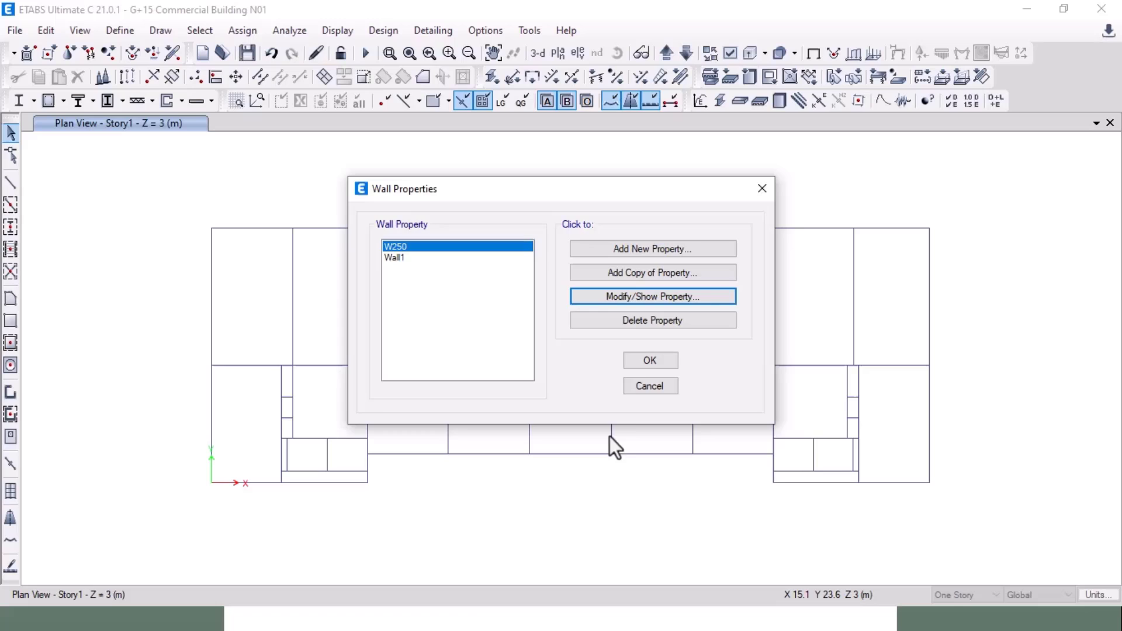
pyautogui.click(649, 362)
pyautogui.hotkey('alt', 'Tab')
pyautogui.hotkey('alt', 'Tab')
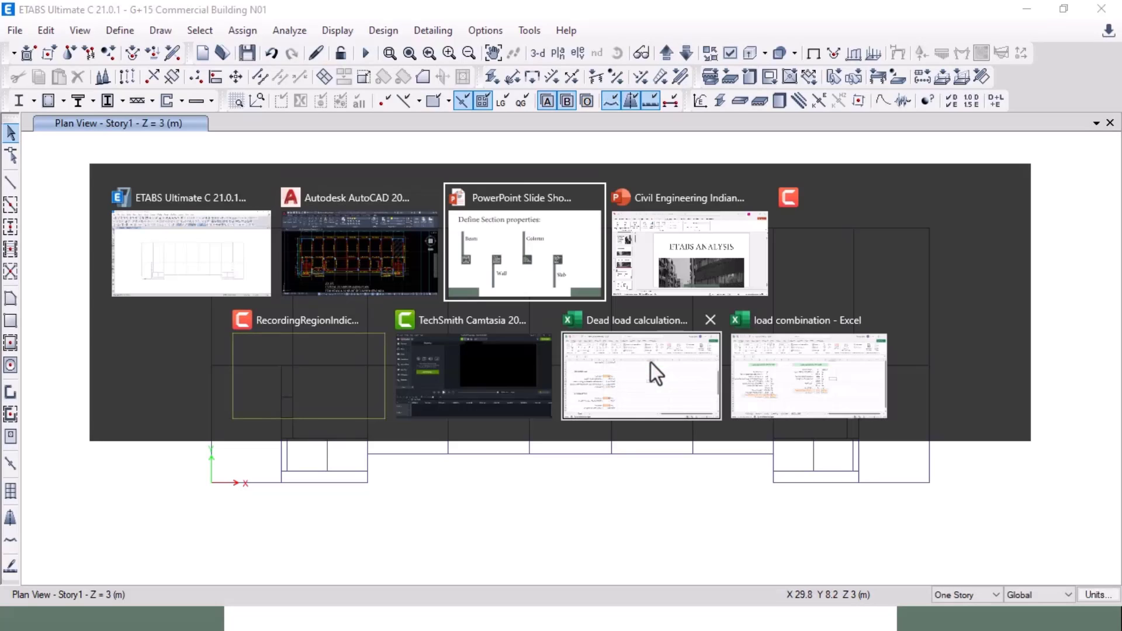
pyautogui.click(561, 286)
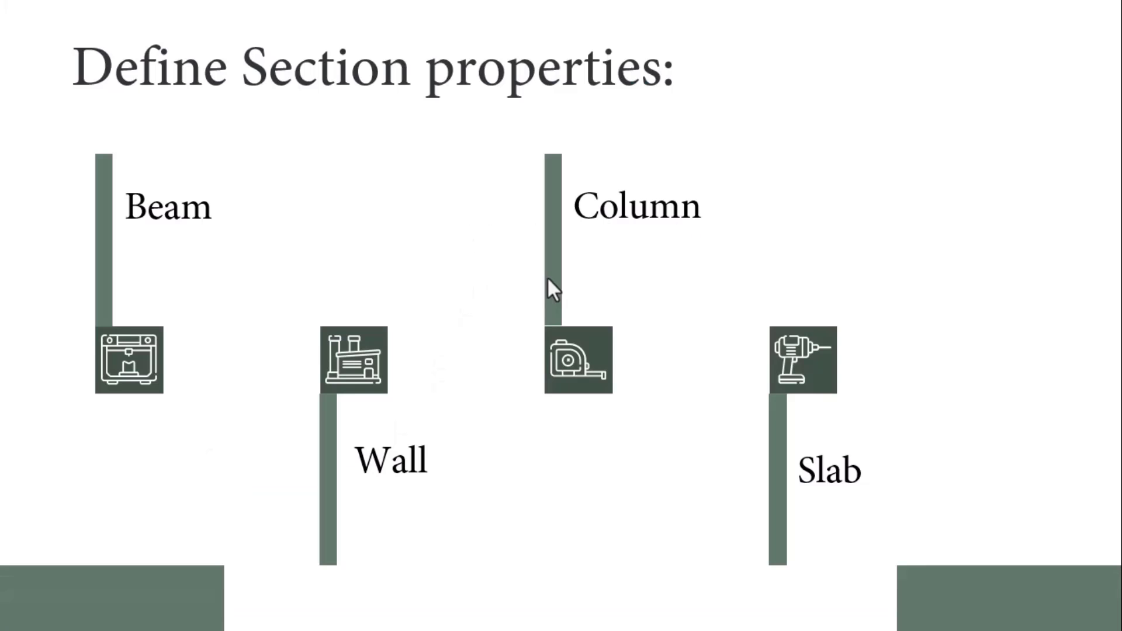
pyautogui.hotkey('alt', 'Tab')
pyautogui.click(514, 251)
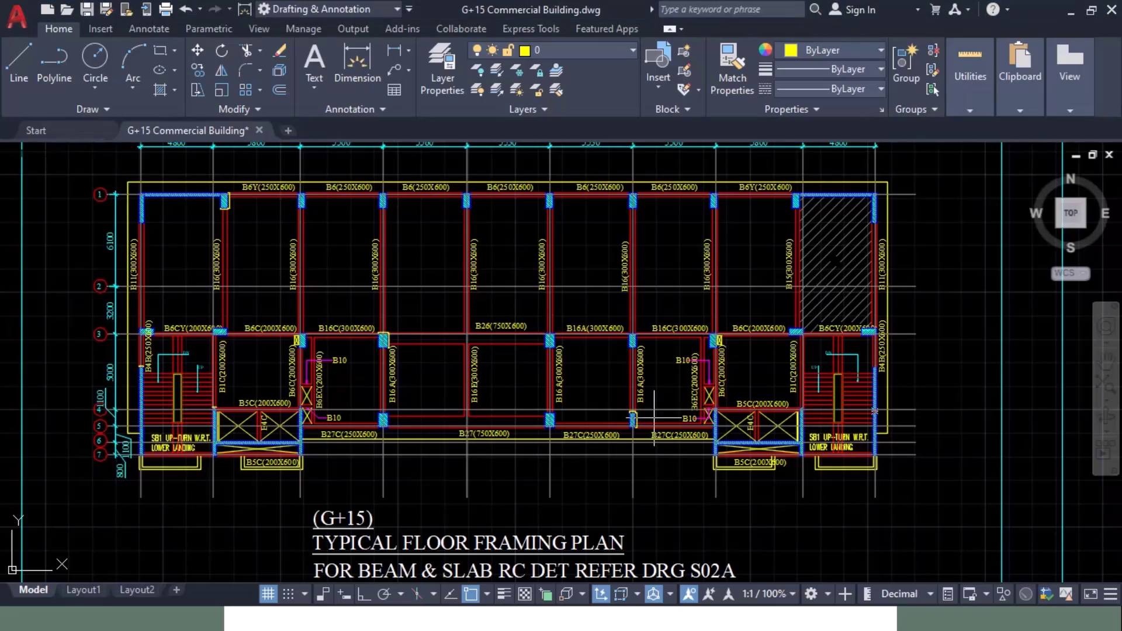
pyautogui.moveTo(646, 329); pyautogui.dragTo(692, 528, button='middle')
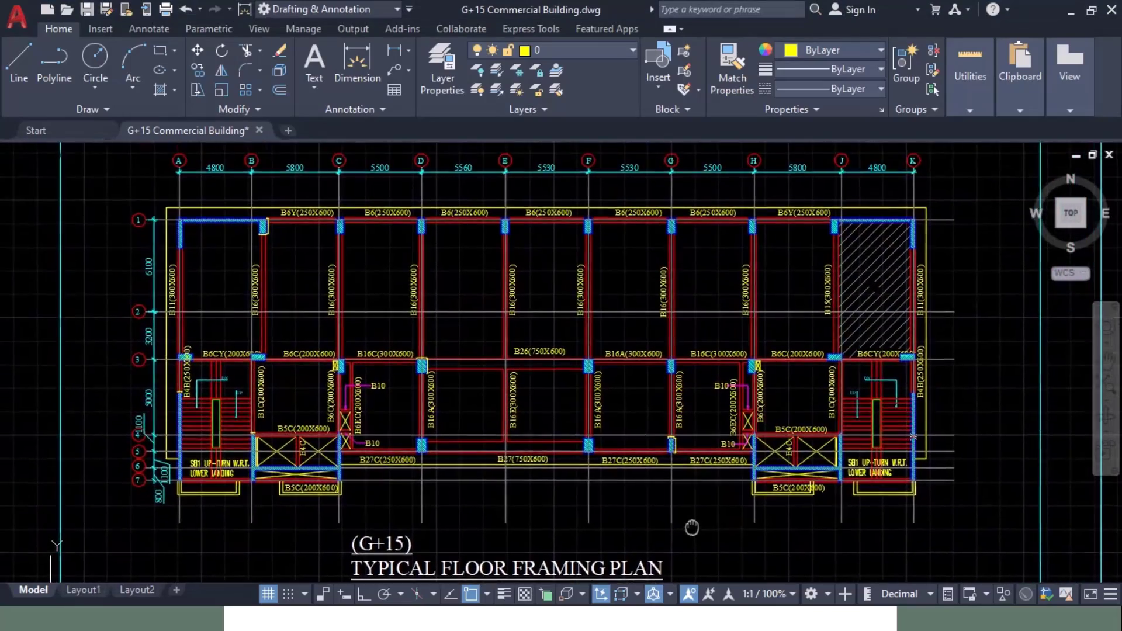
pyautogui.scroll(5, 308, 251)
pyautogui.scroll(-8, 308, 250)
pyautogui.scroll(6, 320, 350)
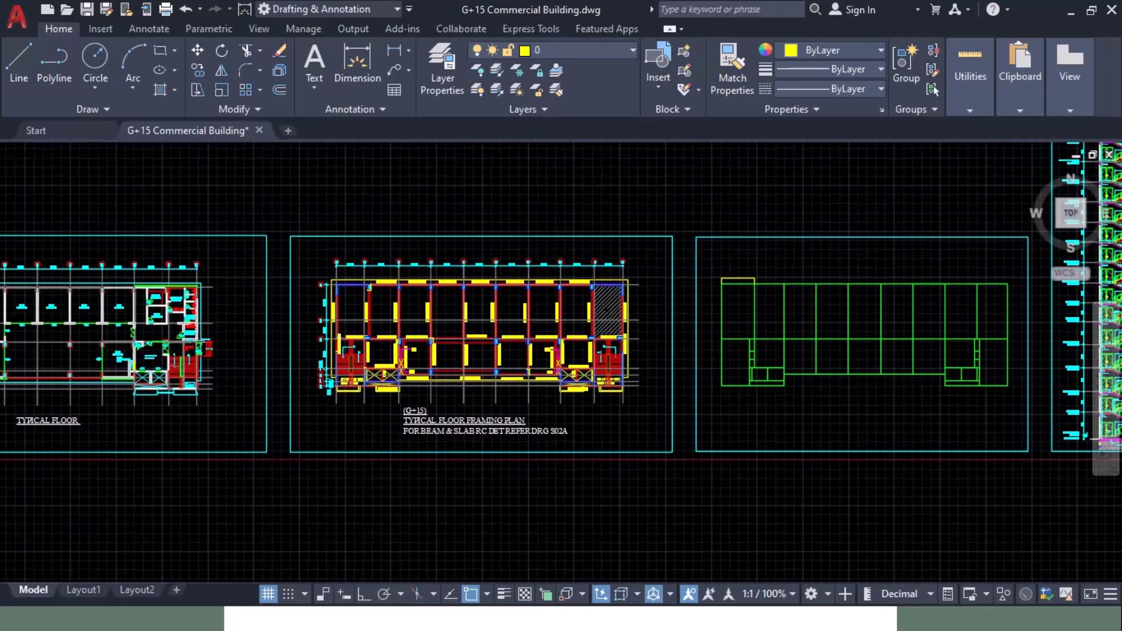
pyautogui.moveTo(316, 351); pyautogui.dragTo(318, 248, button='middle')
pyautogui.hotkey('alt', 'Tab')
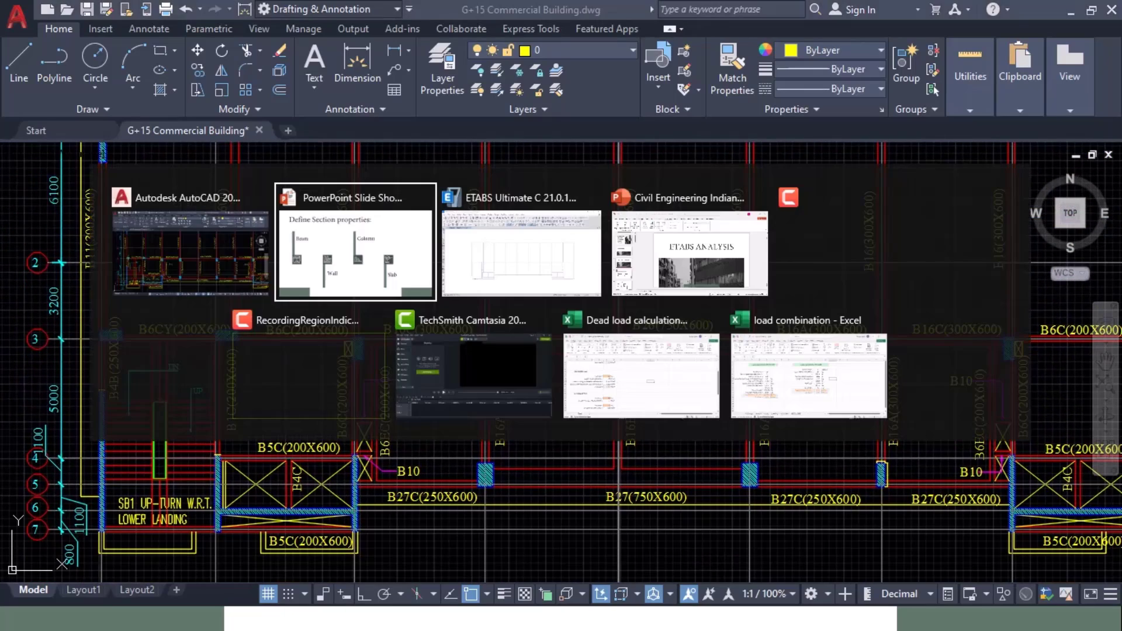
pyautogui.hotkey('alt', 'Tab')
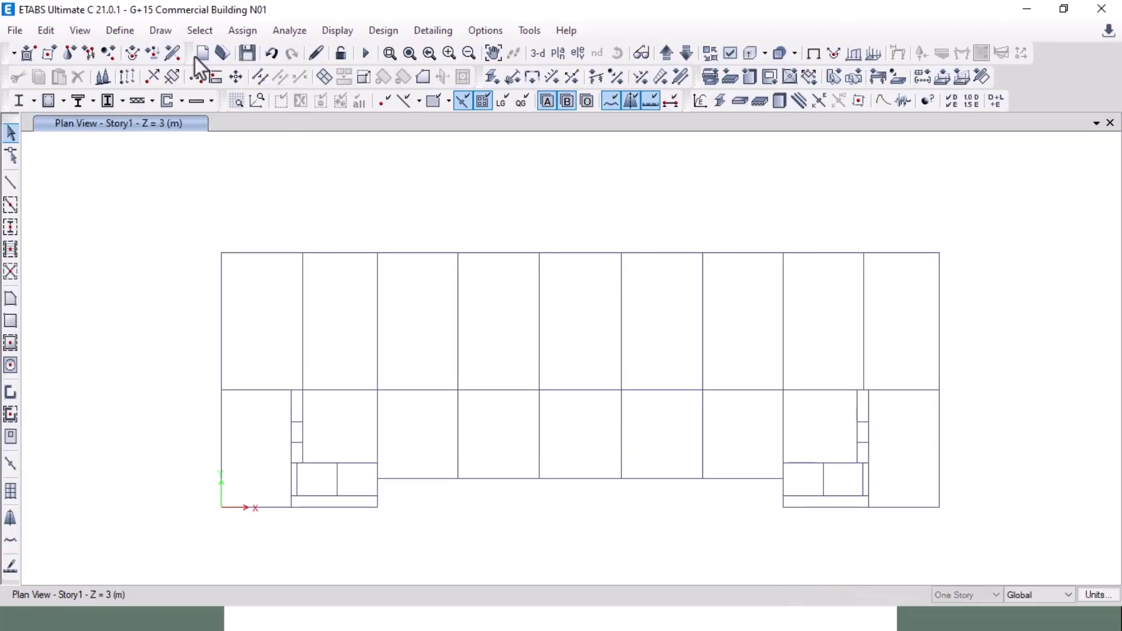
# Step: Copy Slab1 as a 150 mm thick S150 slab, then start a STAIR150 copy
pyautogui.click(121, 32)
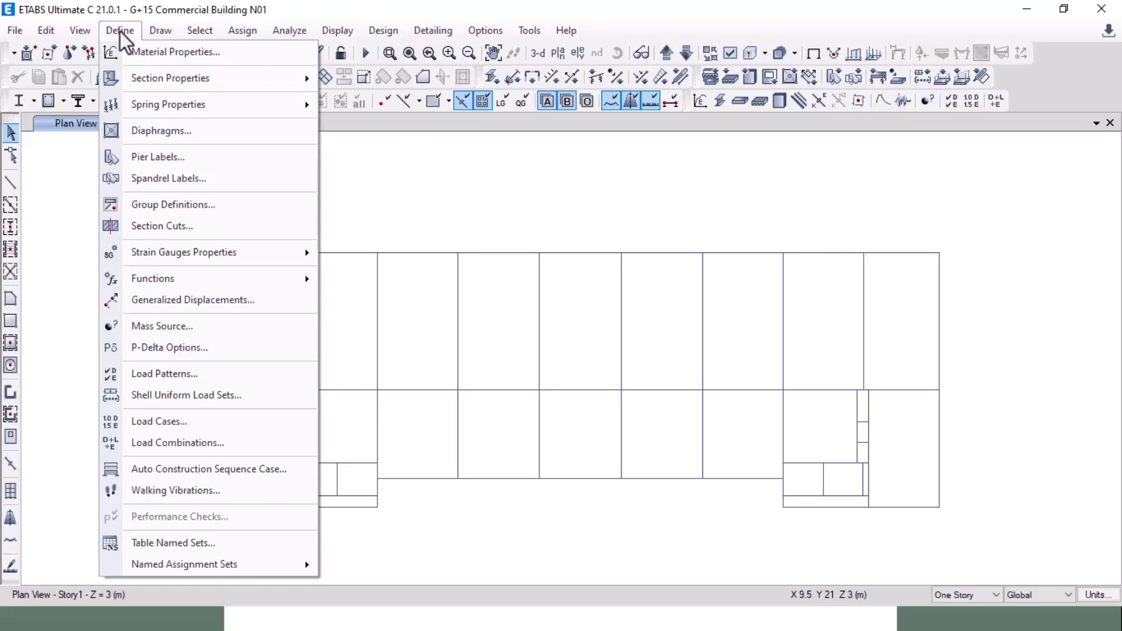
pyautogui.moveTo(140, 75)
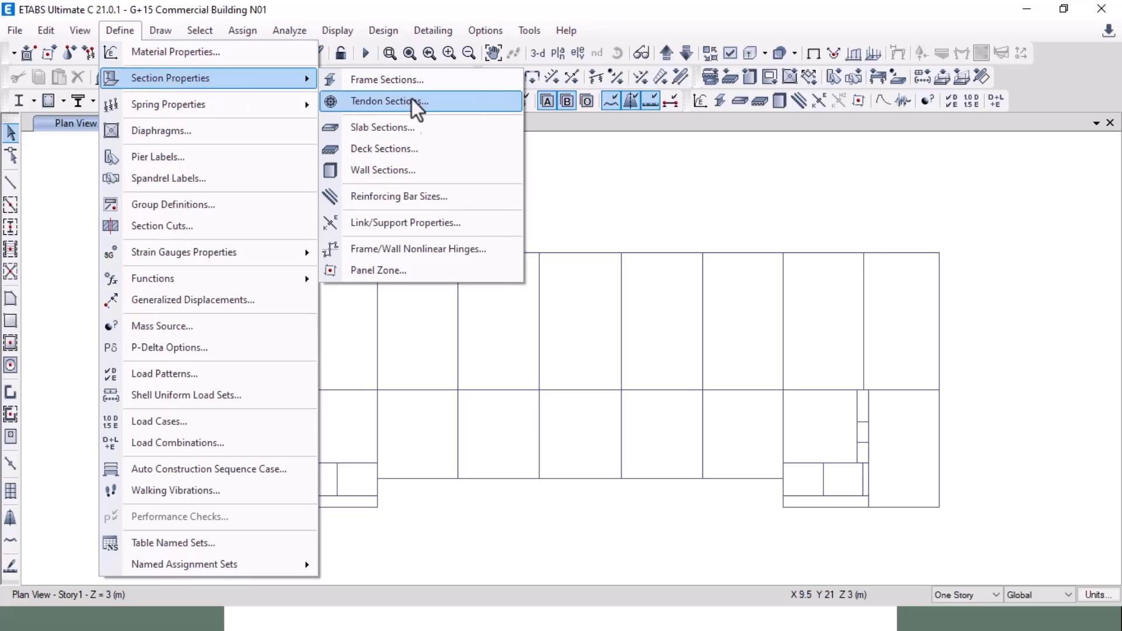
pyautogui.click(419, 132)
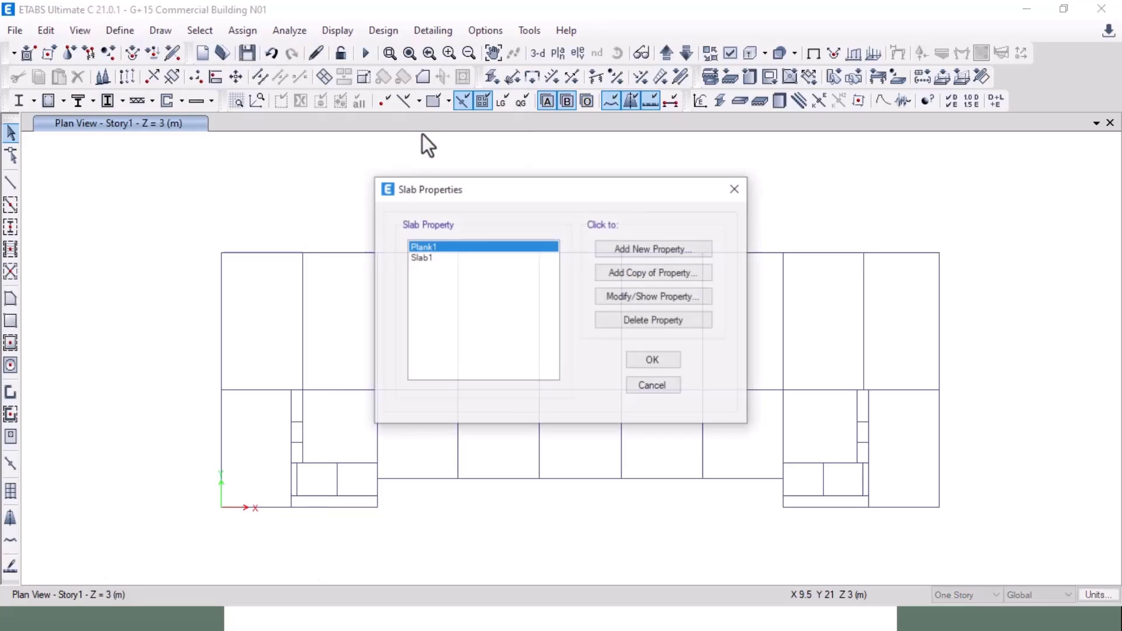
pyautogui.click(481, 259)
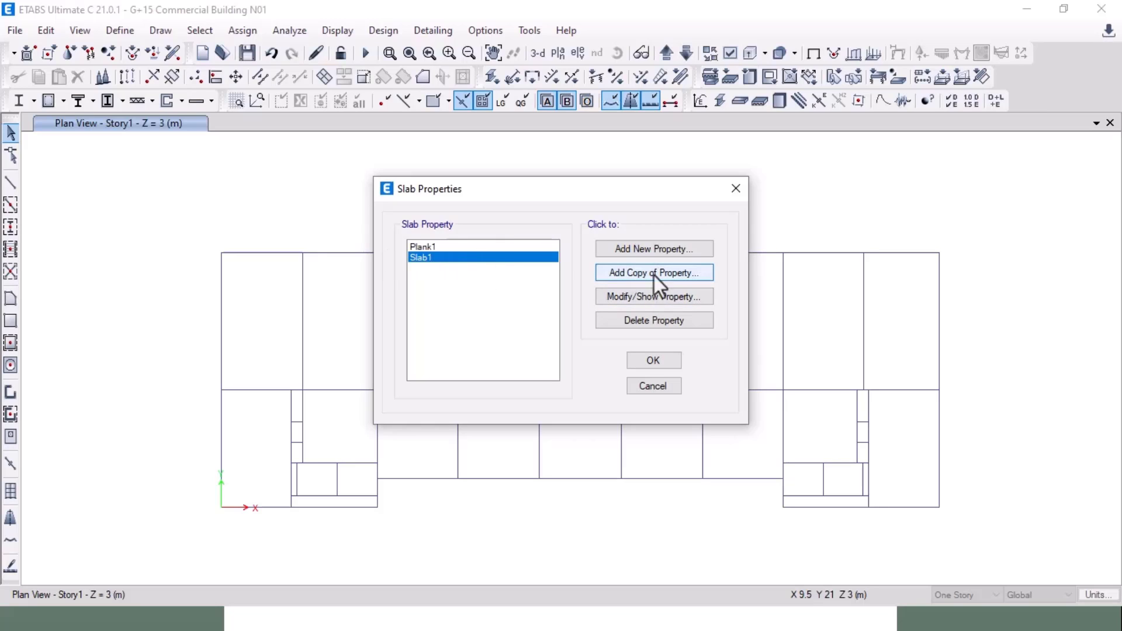
pyautogui.click(661, 276)
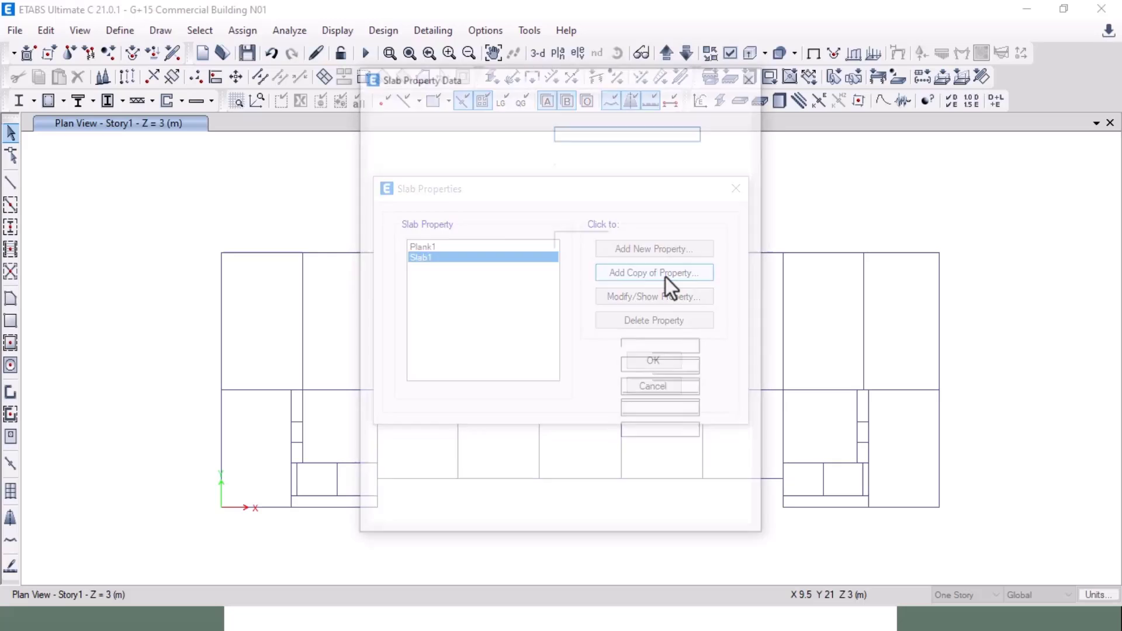
pyautogui.moveTo(594, 131); pyautogui.dragTo(553, 134)
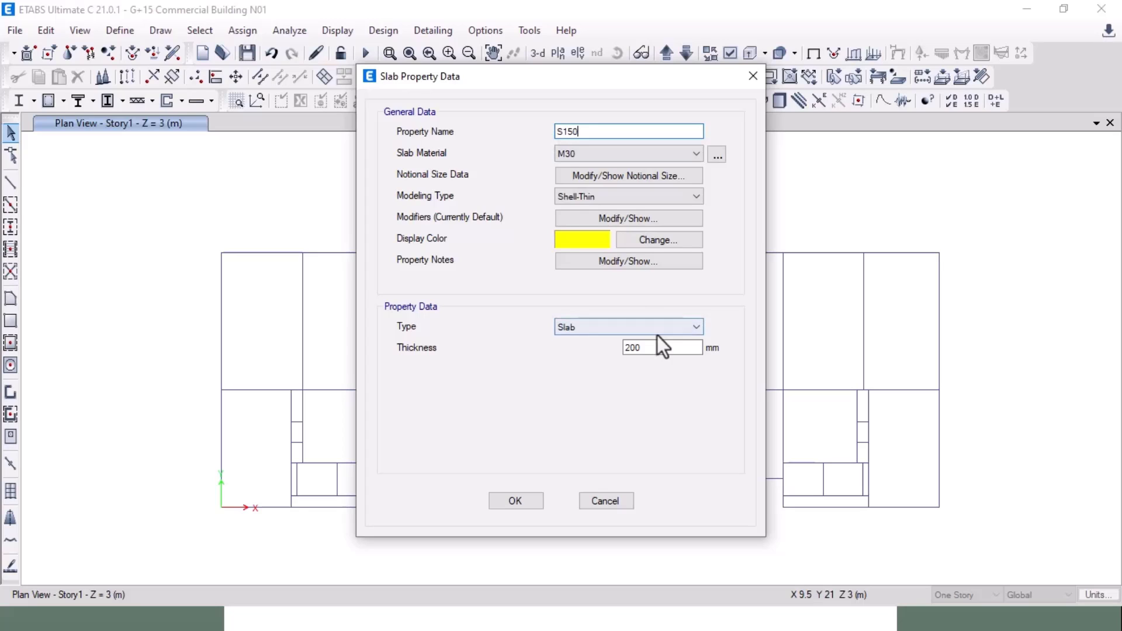
pyautogui.moveTo(654, 347); pyautogui.dragTo(594, 346)
pyautogui.write('150')
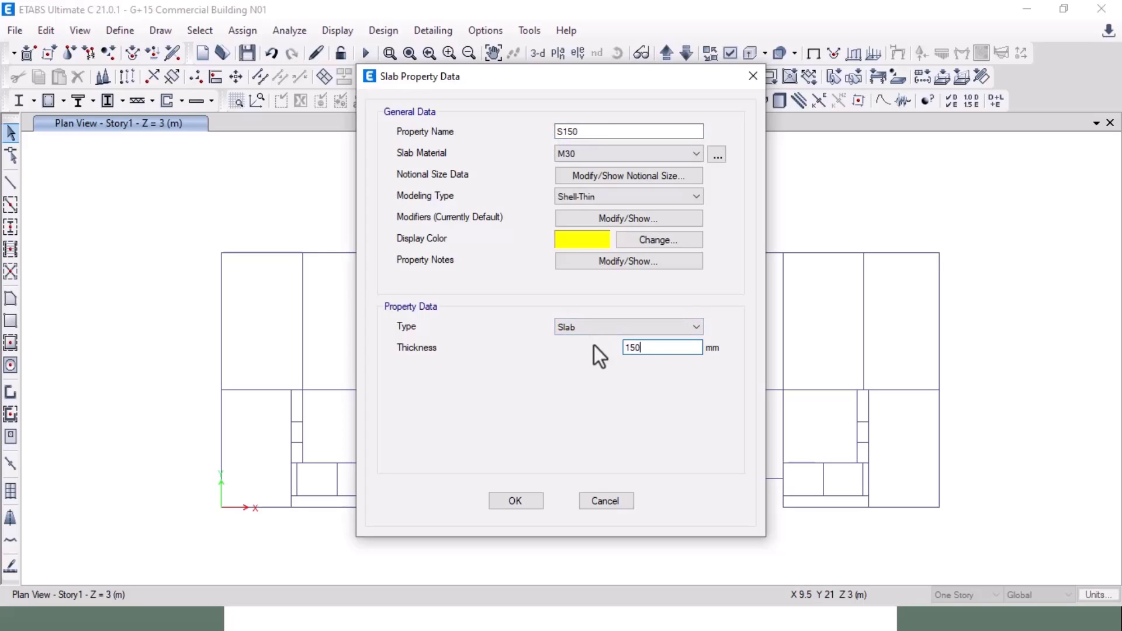
pyautogui.click(515, 500)
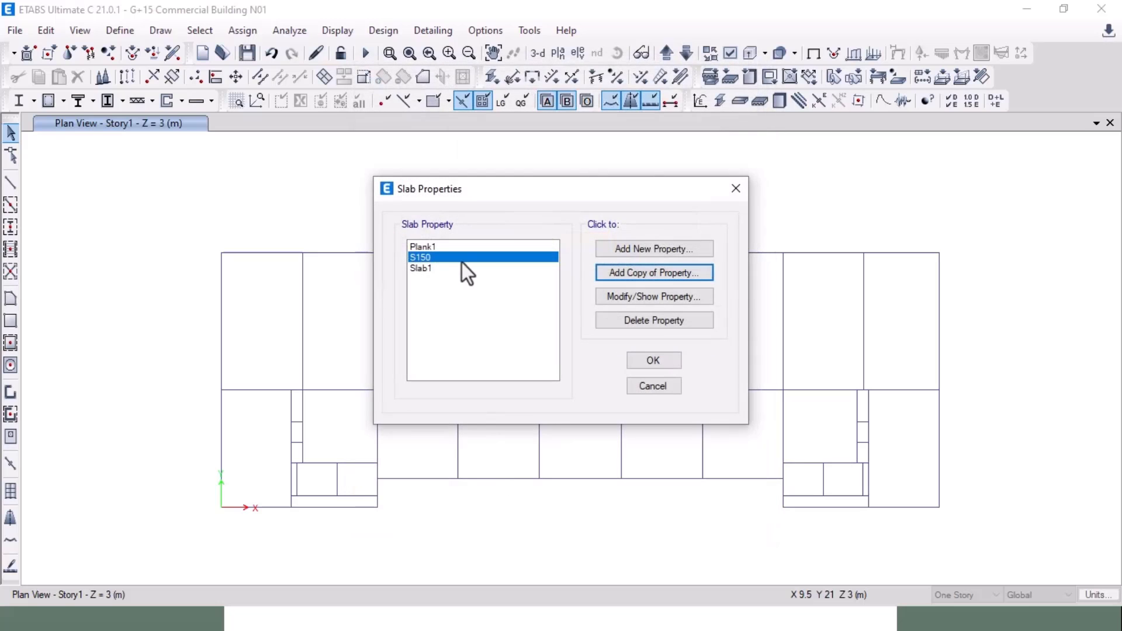
pyautogui.click(647, 275)
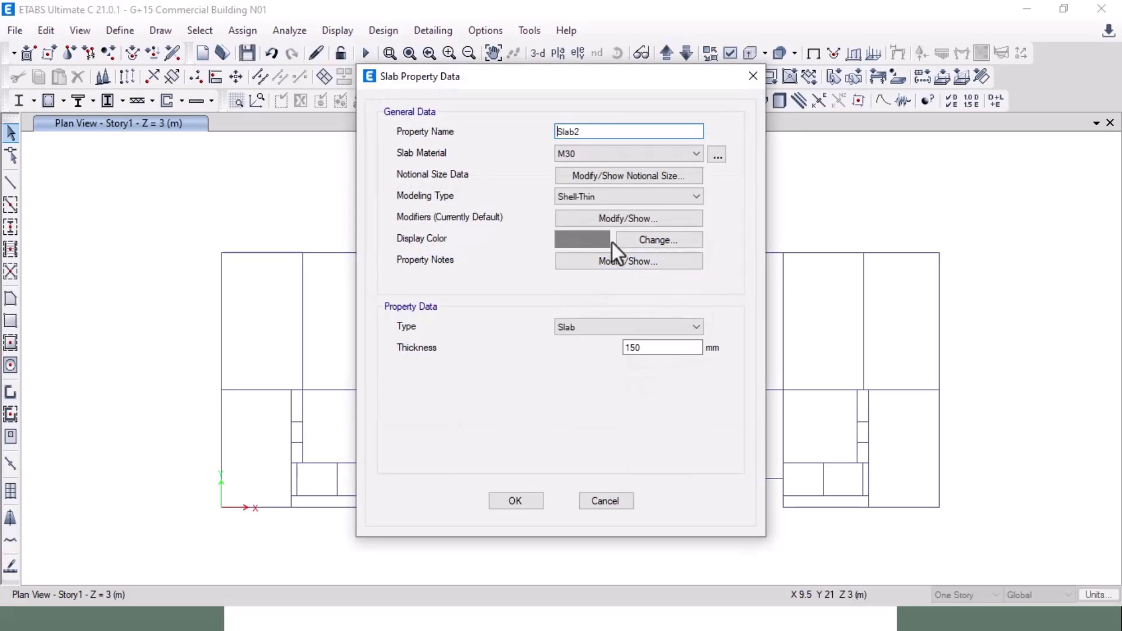
pyautogui.moveTo(593, 135); pyautogui.dragTo(552, 132)
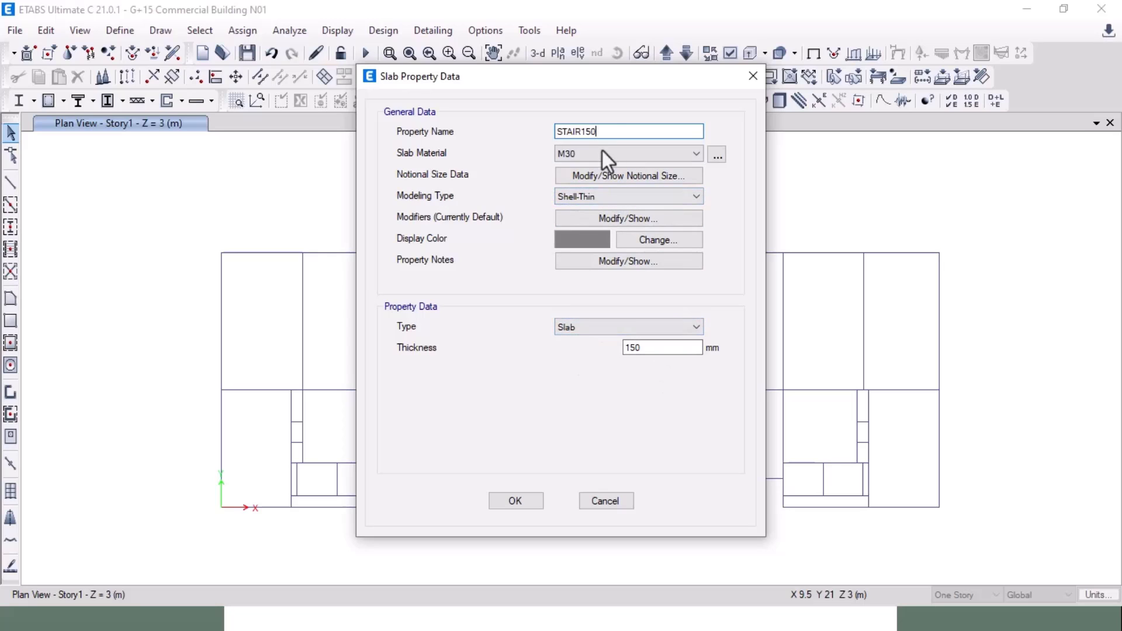
# Step: Set the STAIR150 slab's modeling type to Membrane, recheck it, and close Slab Properties
pyautogui.click(636, 199)
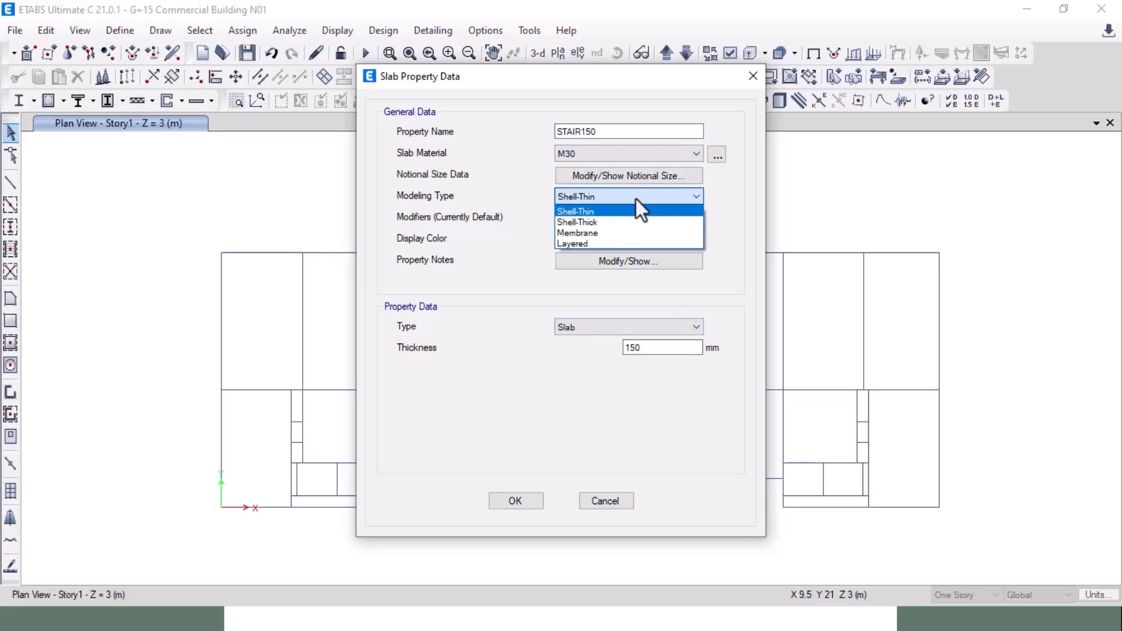
pyautogui.click(626, 232)
pyautogui.click(516, 501)
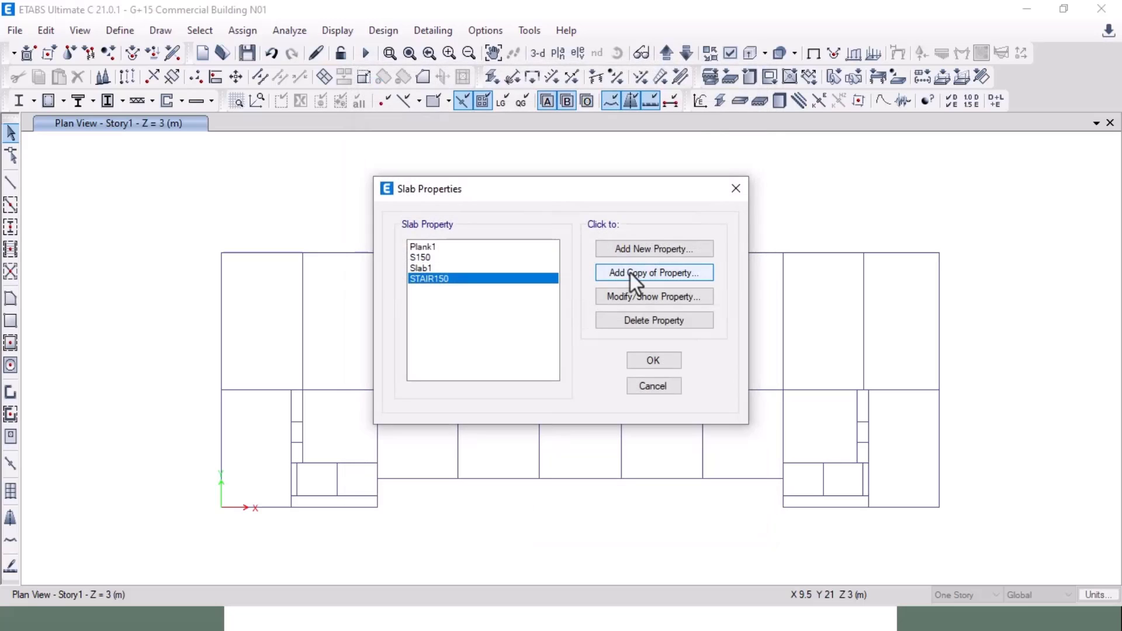
pyautogui.click(648, 296)
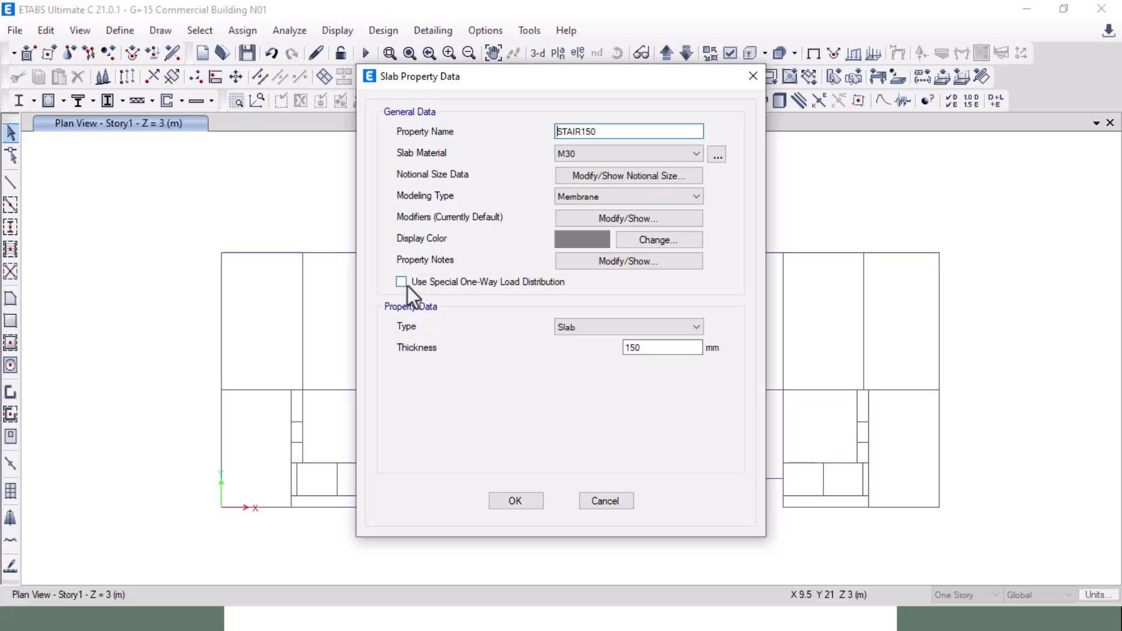
pyautogui.click(535, 500)
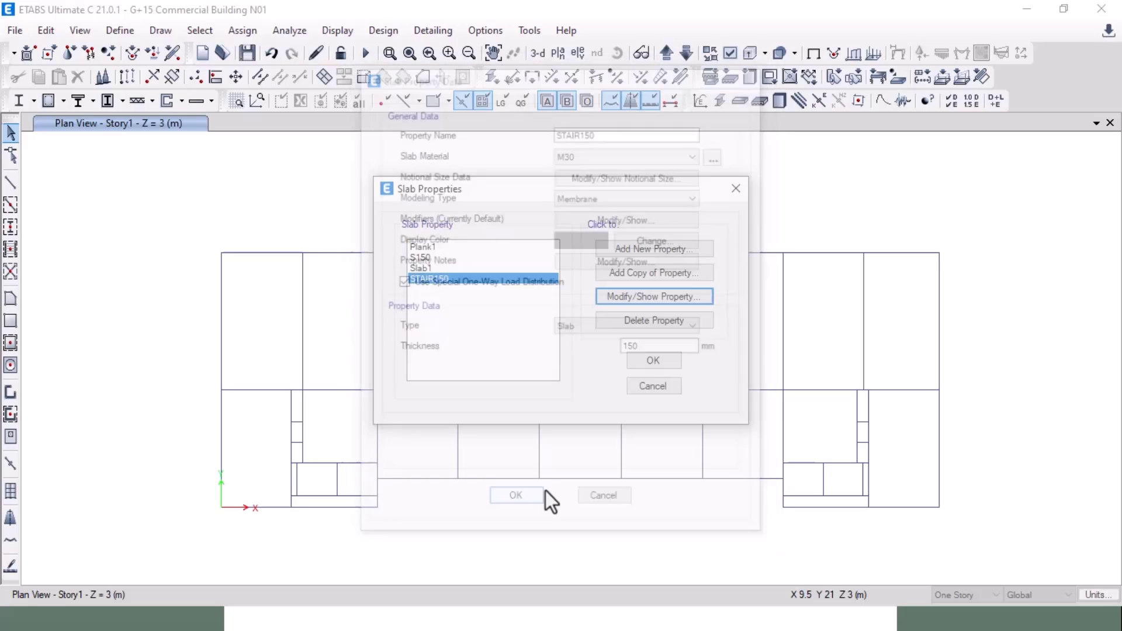
pyautogui.click(653, 360)
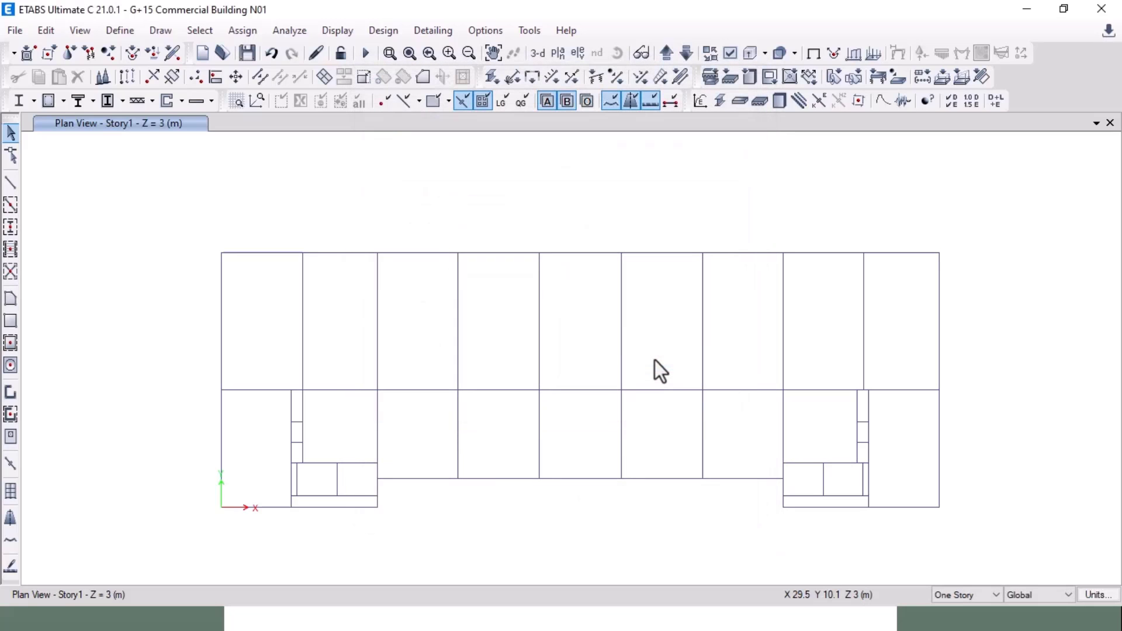
# Step: Advance the slide show to the Assign Beam property, Draw Floors and Quick Draw Column slide
pyautogui.hotkey('alt', 'Tab')
pyautogui.hotkey('alt', 'Tab')
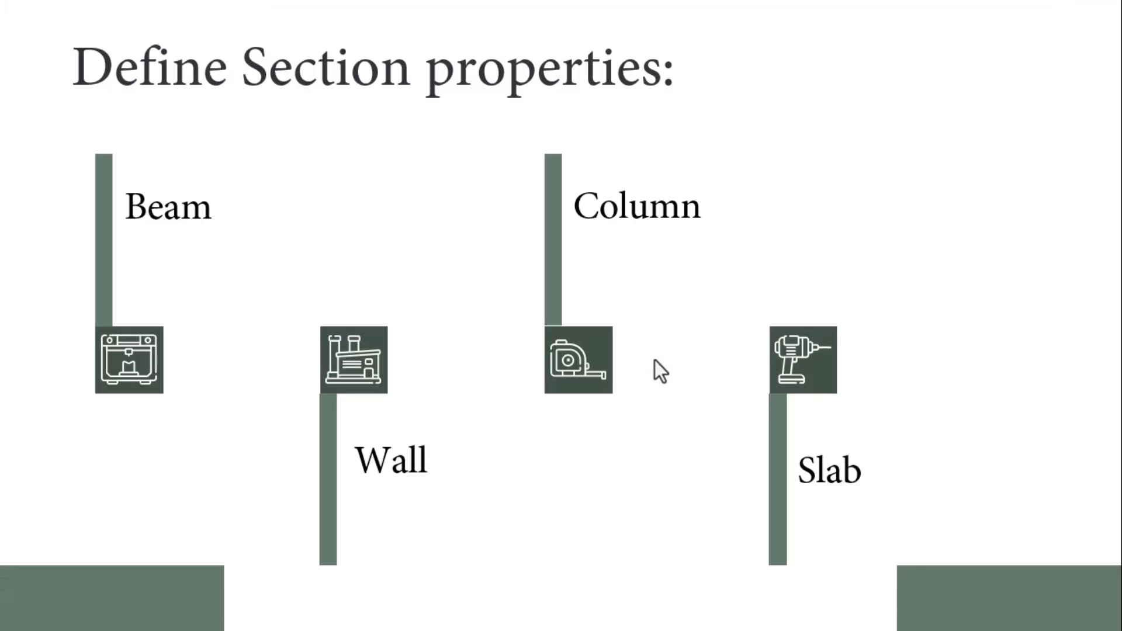
pyautogui.click(654, 360)
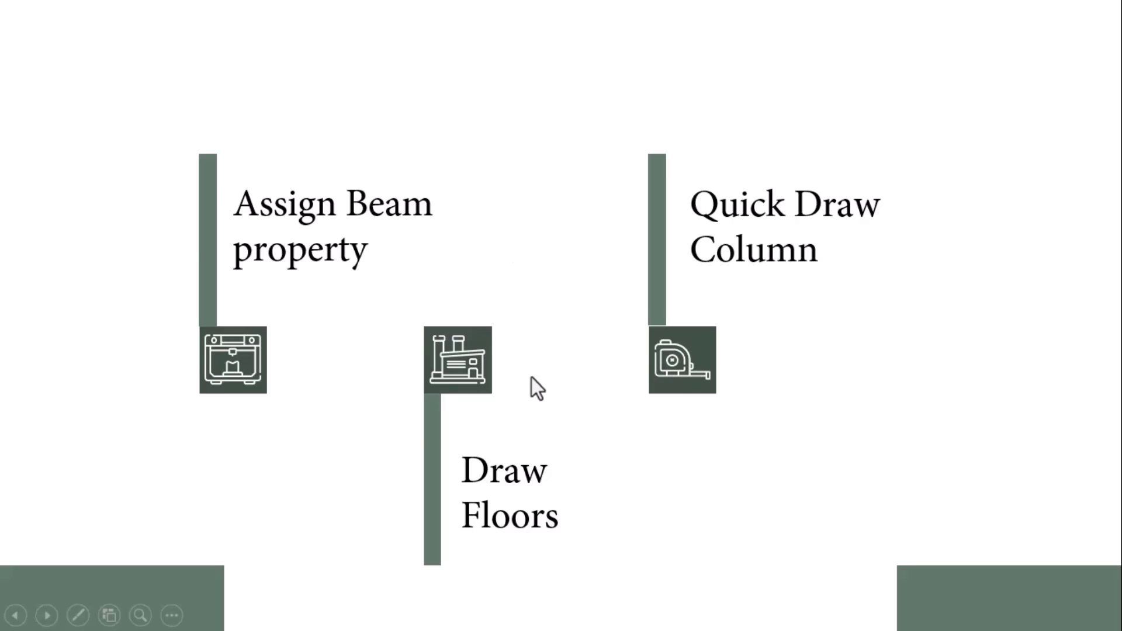
pyautogui.hotkey('alt', 'Tab')
pyautogui.hotkey('alt', 'Tab')
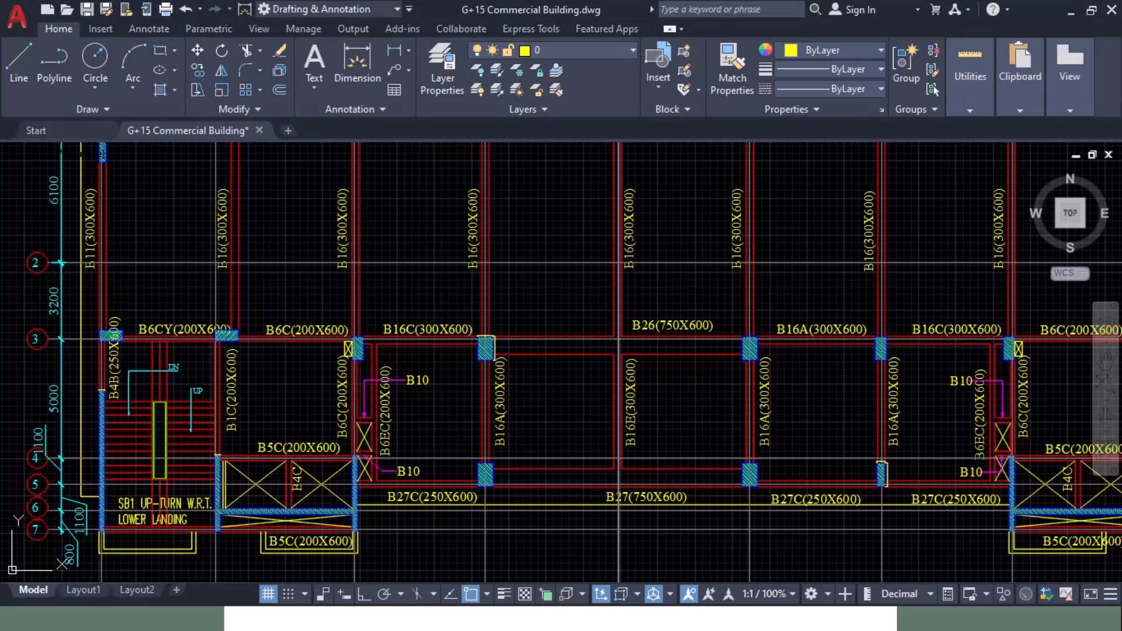
# Step: Pan the AutoCAD plan along grid line 1 to read its beam sizes
pyautogui.moveTo(532, 240)
pyautogui.mouseDown(button='middle')
pyautogui.moveTo(514, 421)
pyautogui.moveTo(501, 363)
pyautogui.mouseUp(button='middle')
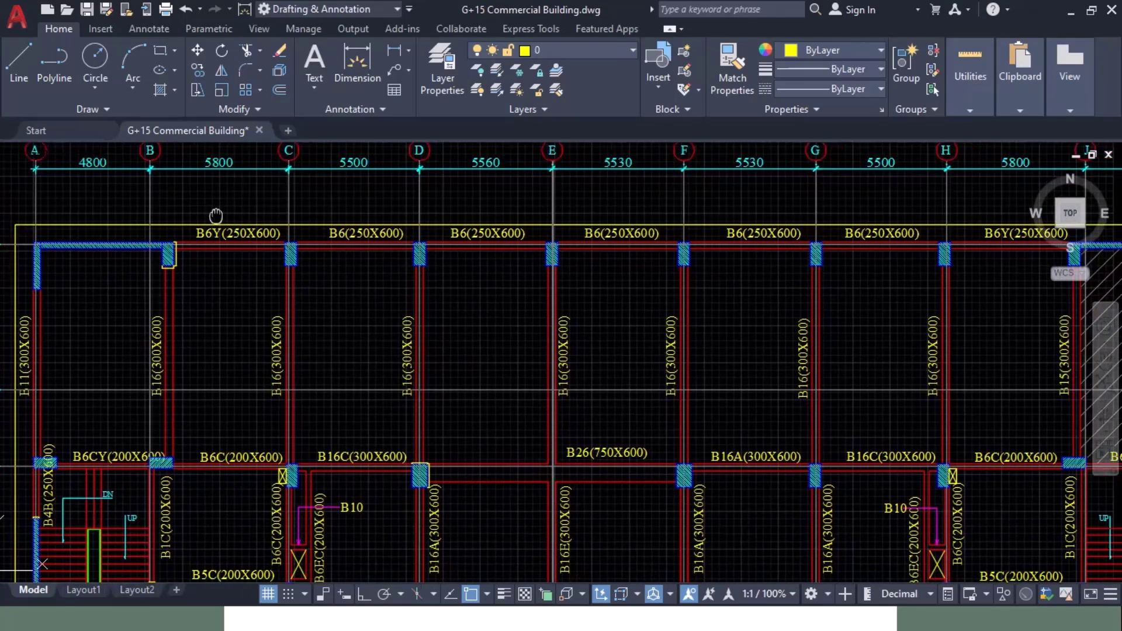
pyautogui.moveTo(216, 215); pyautogui.dragTo(132, 224, button='middle')
pyautogui.moveTo(893, 260); pyautogui.dragTo(733, 261, button='middle')
# Step: Window-select the seven frames along the top edge of the ETABS Story1 plan
pyautogui.hotkey('alt', 'Tab')
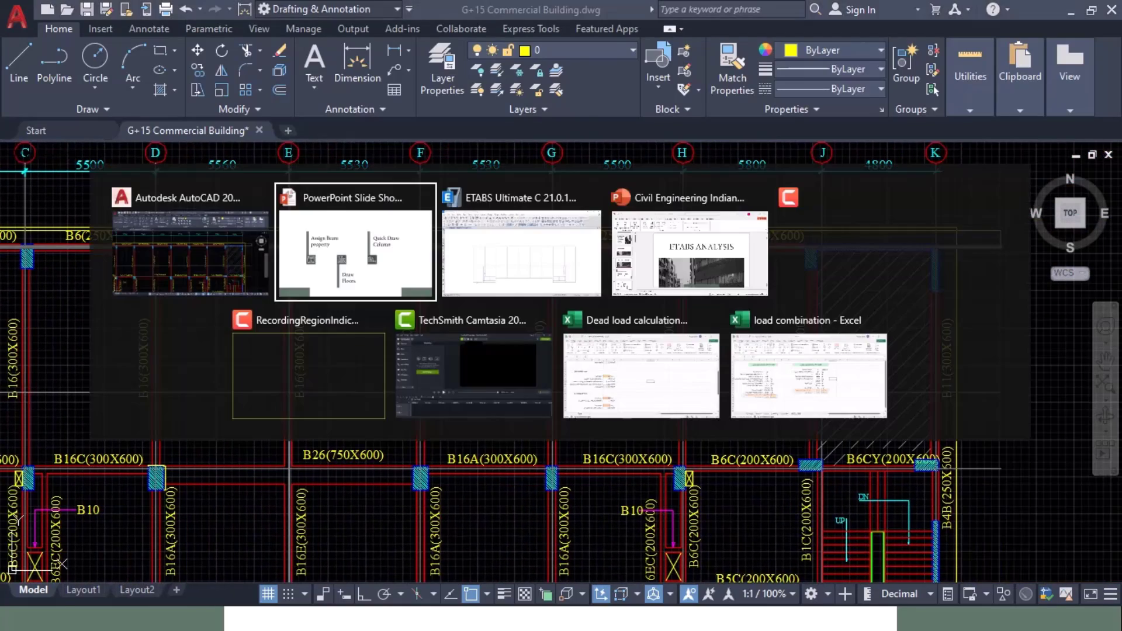
pyautogui.hotkey('alt', 'Tab')
pyautogui.moveTo(163, 217); pyautogui.dragTo(983, 289)
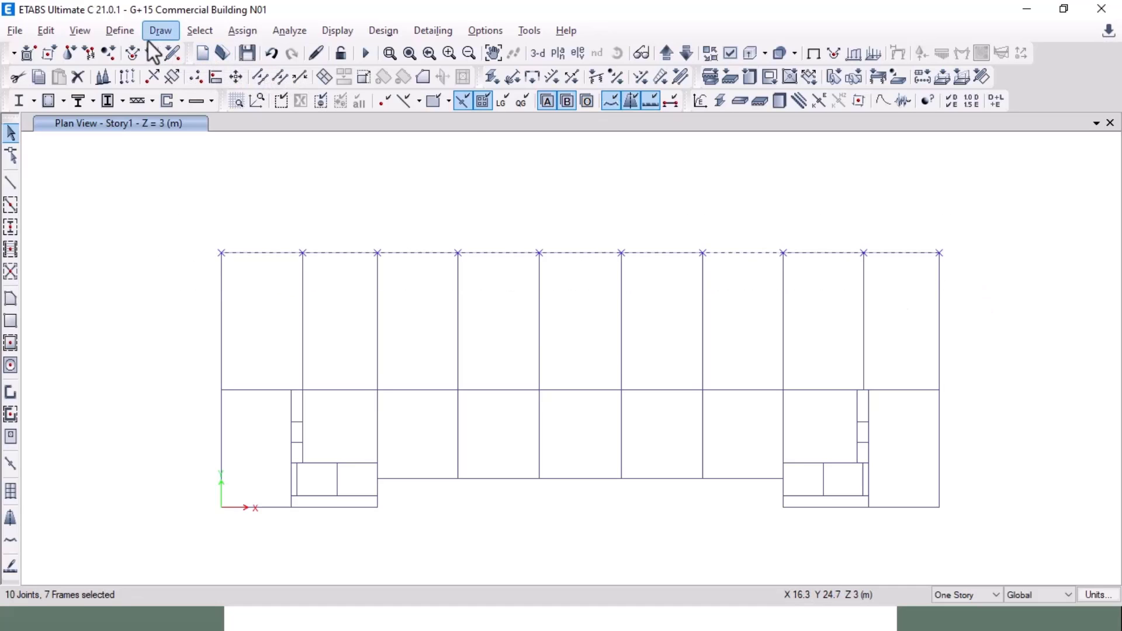
# Step: Open the frame section property assignment panel and position it beside the plan
pyautogui.click(242, 30)
pyautogui.moveTo(423, 81)
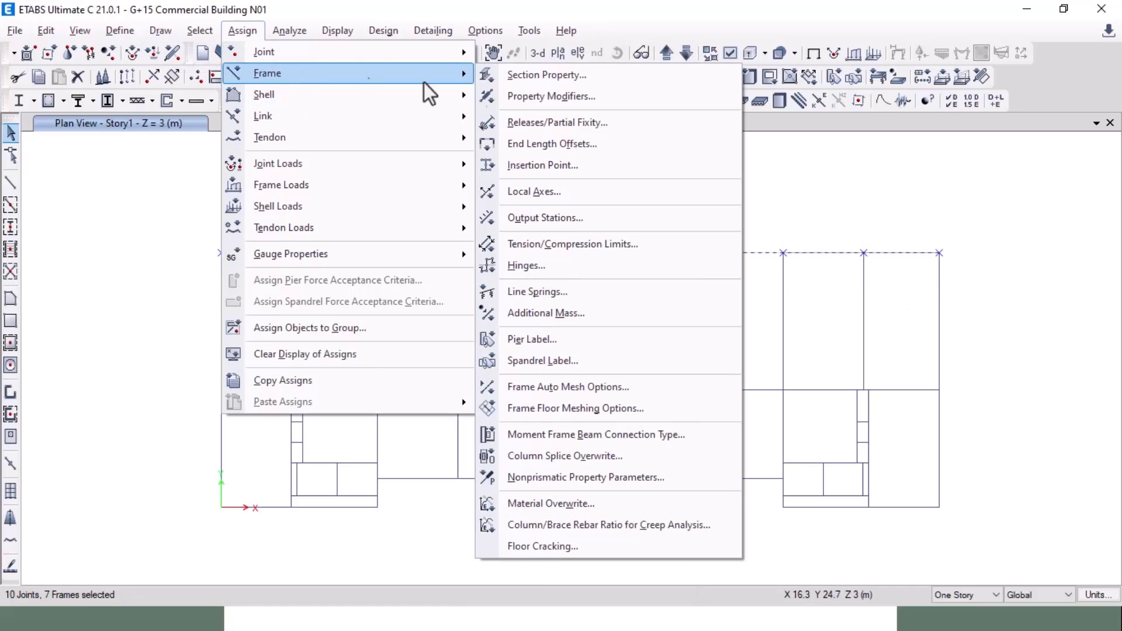
pyautogui.click(579, 84)
pyautogui.moveTo(595, 99); pyautogui.dragTo(144, 98)
pyautogui.moveTo(465, 201); pyautogui.dragTo(573, 197, button='middle')
pyautogui.moveTo(114, 114); pyautogui.dragTo(165, 117)
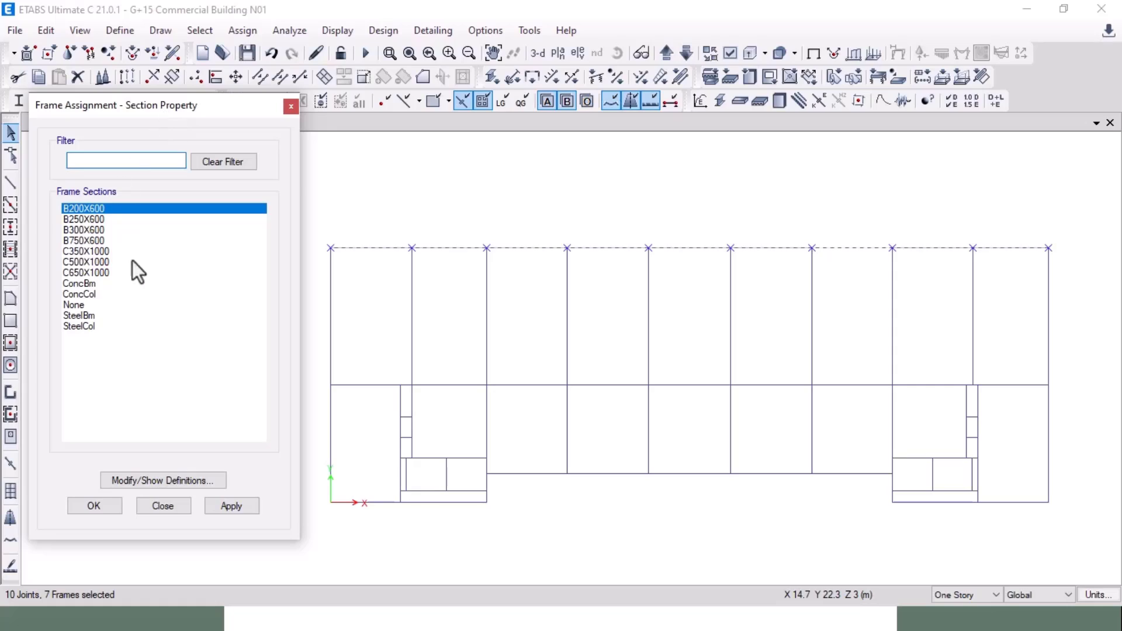
# Step: Confirm the beam size in AutoCAD and apply B250X600 to the selected top-edge beams
pyautogui.hotkey('alt', 'Tab')
pyautogui.moveTo(158, 286)
pyautogui.mouseDown(button='middle')
pyautogui.moveTo(338, 328)
pyautogui.moveTo(466, 308)
pyautogui.moveTo(421, 302)
pyautogui.mouseUp(button='middle')
pyautogui.hotkey('alt', 'Tab')
pyautogui.click(76, 221)
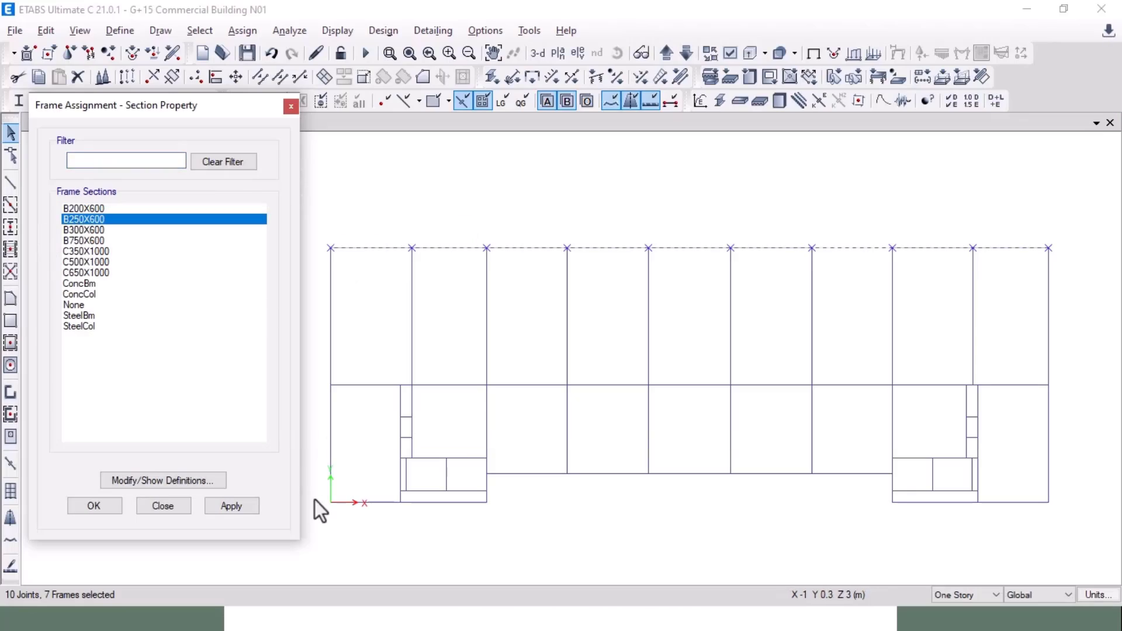
pyautogui.click(237, 507)
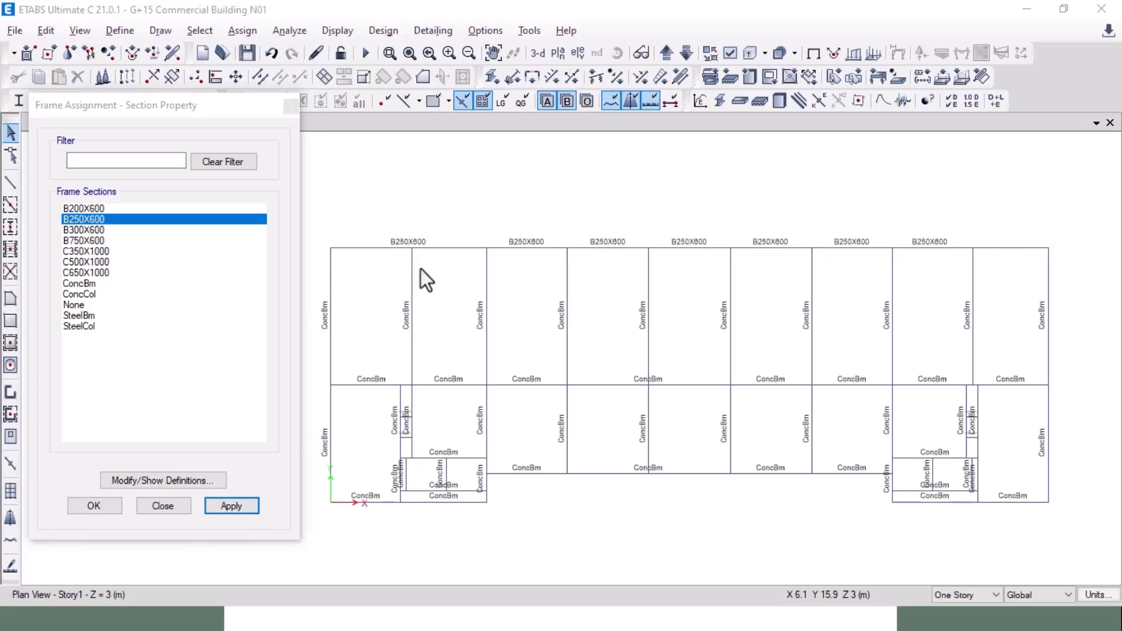
pyautogui.hotkey('alt', 'Tab')
# Step: Find the 300X600 labels on beams B11 and B16 between grids 1 and 2 in AutoCAD
pyautogui.moveTo(252, 348); pyautogui.dragTo(391, 325, button='middle')
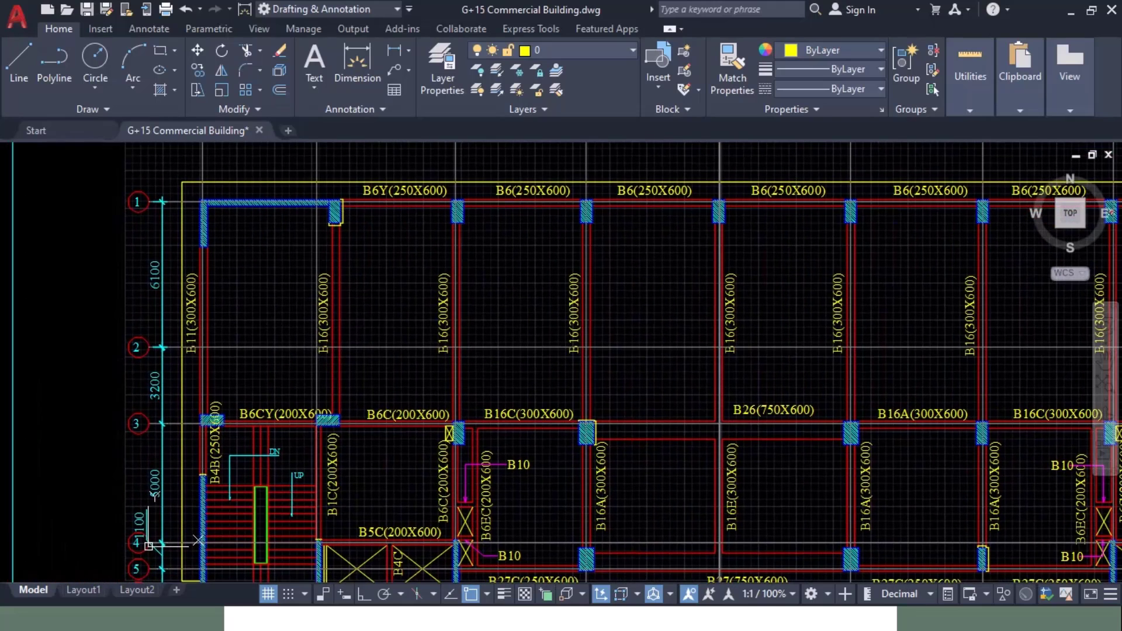
pyautogui.moveTo(791, 326); pyautogui.dragTo(114, 319, button='middle')
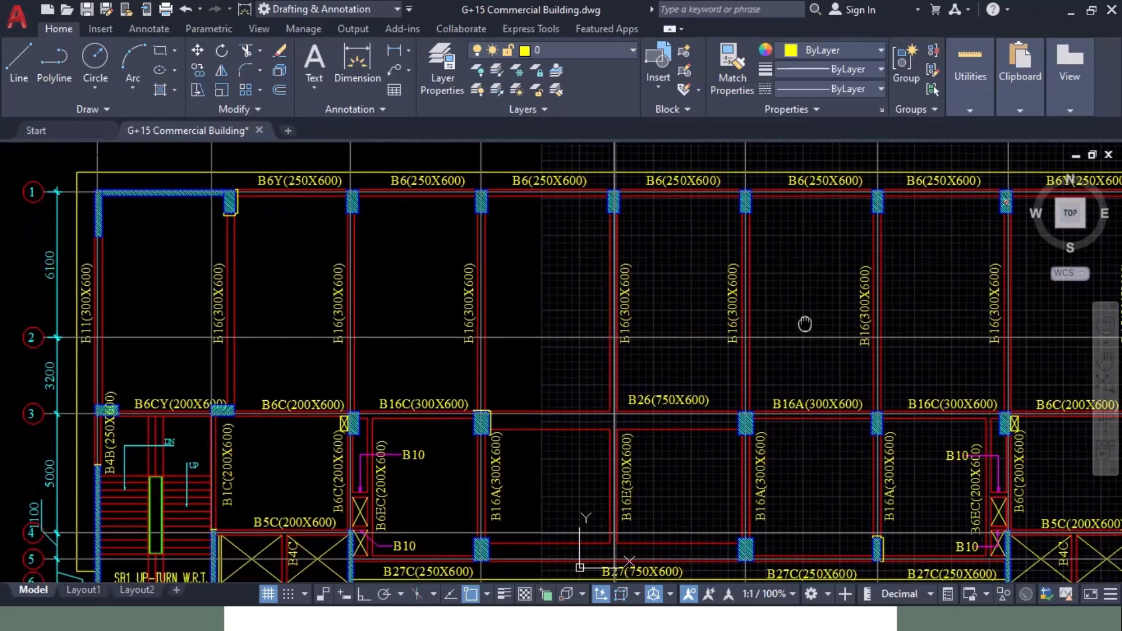
pyautogui.scroll(-2, 805, 321)
pyautogui.scroll(6, 335, 359)
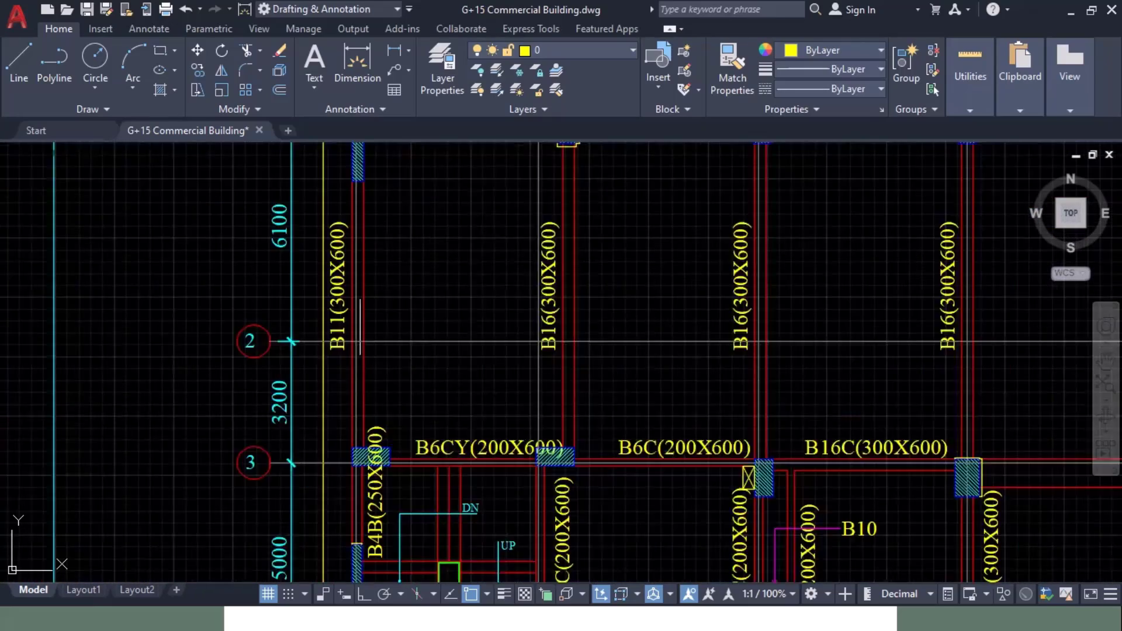
pyautogui.moveTo(426, 250); pyautogui.dragTo(191, 306, button='middle')
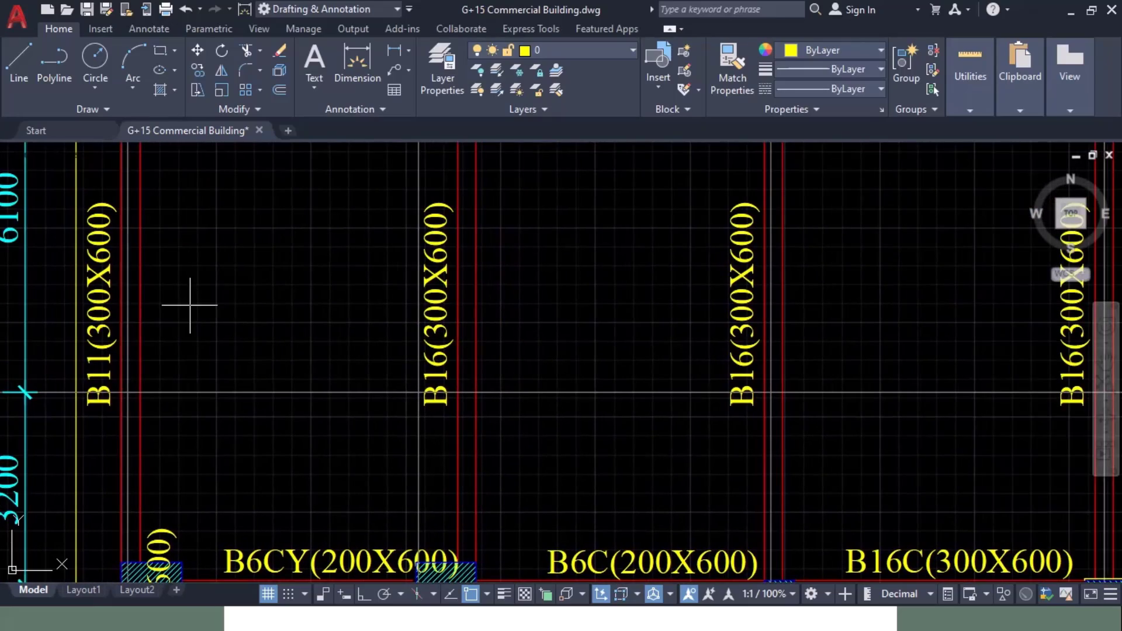
# Step: Apply B300X600 to the ten vertical top-bay frames in ETABS
pyautogui.hotkey('alt', 'Tab')
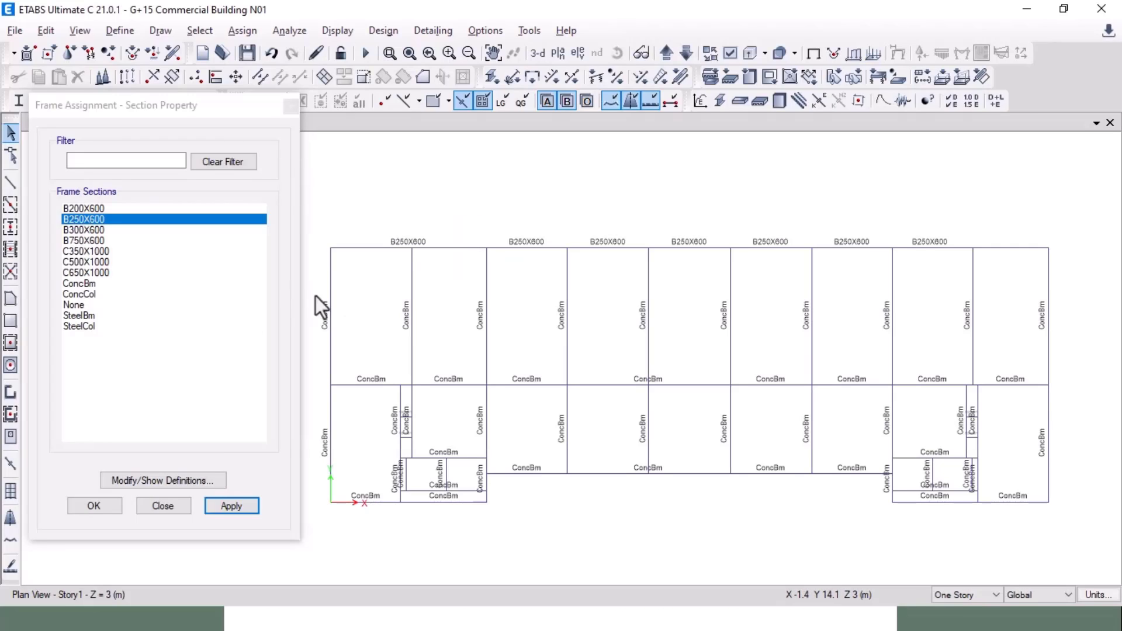
pyautogui.moveTo(1066, 294); pyautogui.dragTo(325, 329)
pyautogui.click(104, 231)
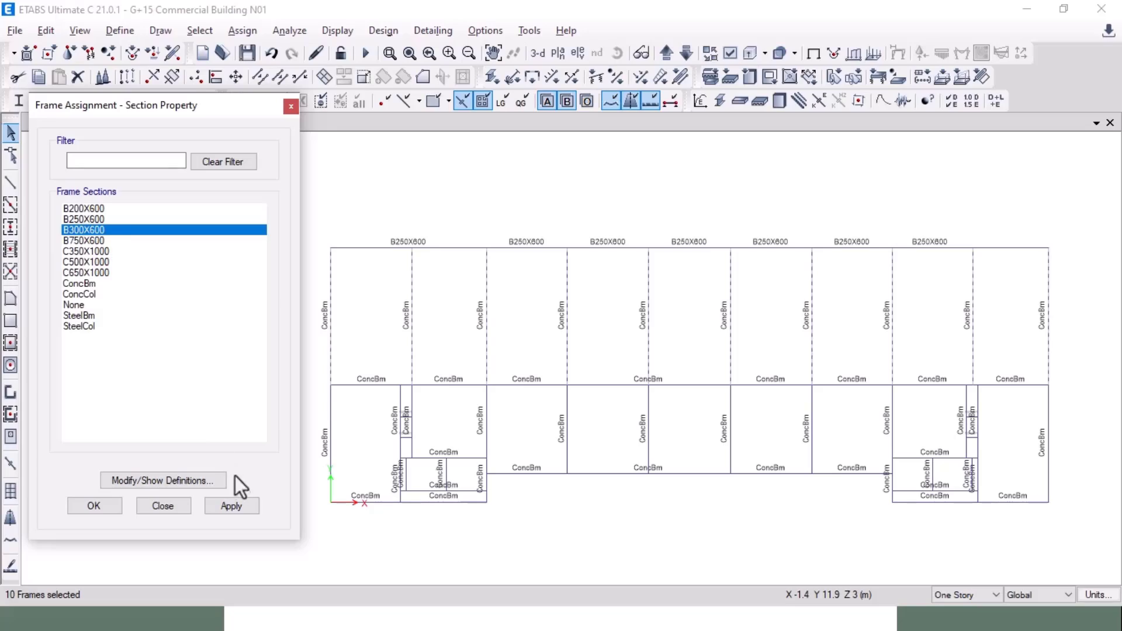
pyautogui.click(232, 506)
pyautogui.hotkey('alt', 'Tab')
# Step: Pan the AutoCAD framing plan over to the left staircase to read its beam sizes
pyautogui.scroll(-3, 434, 396)
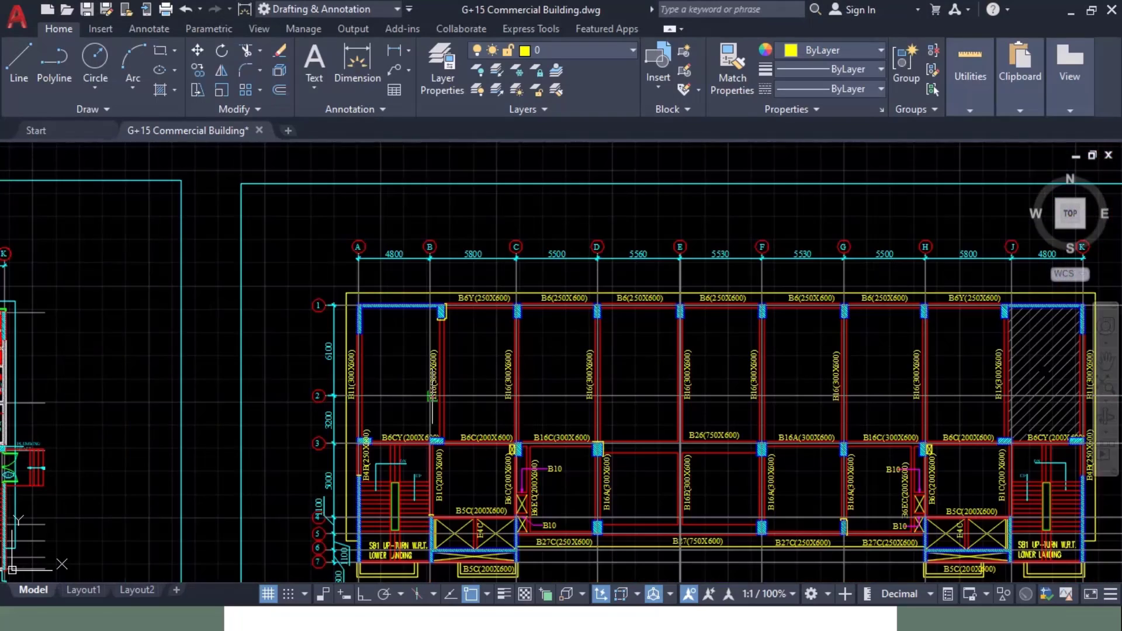
pyautogui.moveTo(731, 364)
pyautogui.mouseDown(button='middle')
pyautogui.moveTo(631, 330)
pyautogui.moveTo(496, 224)
pyautogui.moveTo(535, 315)
pyautogui.moveTo(553, 259)
pyautogui.mouseUp(button='middle')
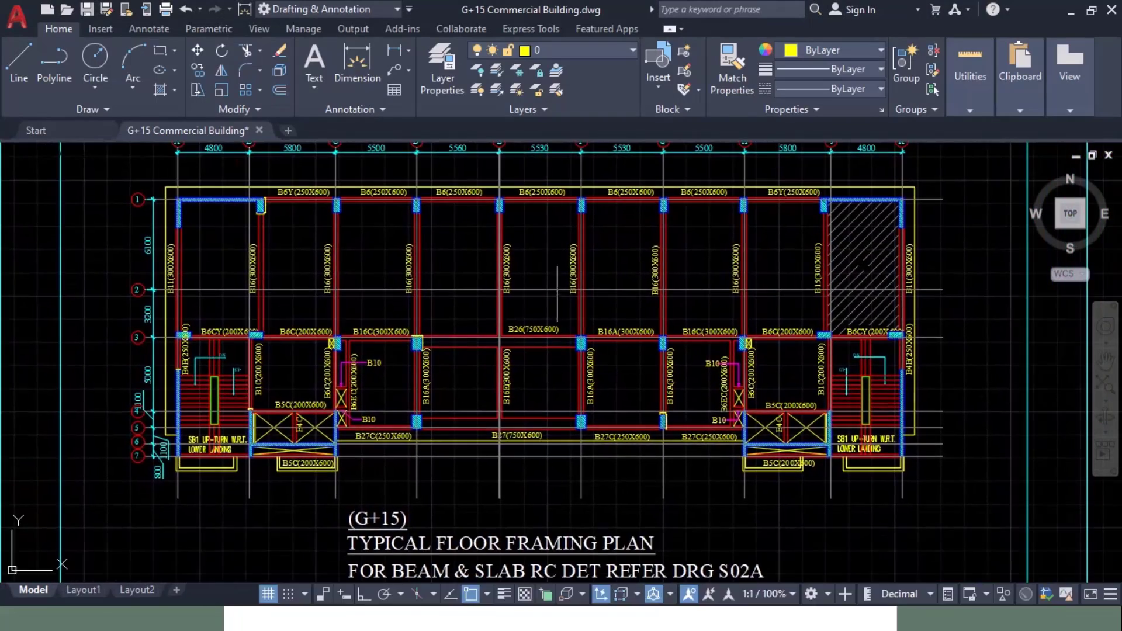
pyautogui.scroll(4, 409, 374)
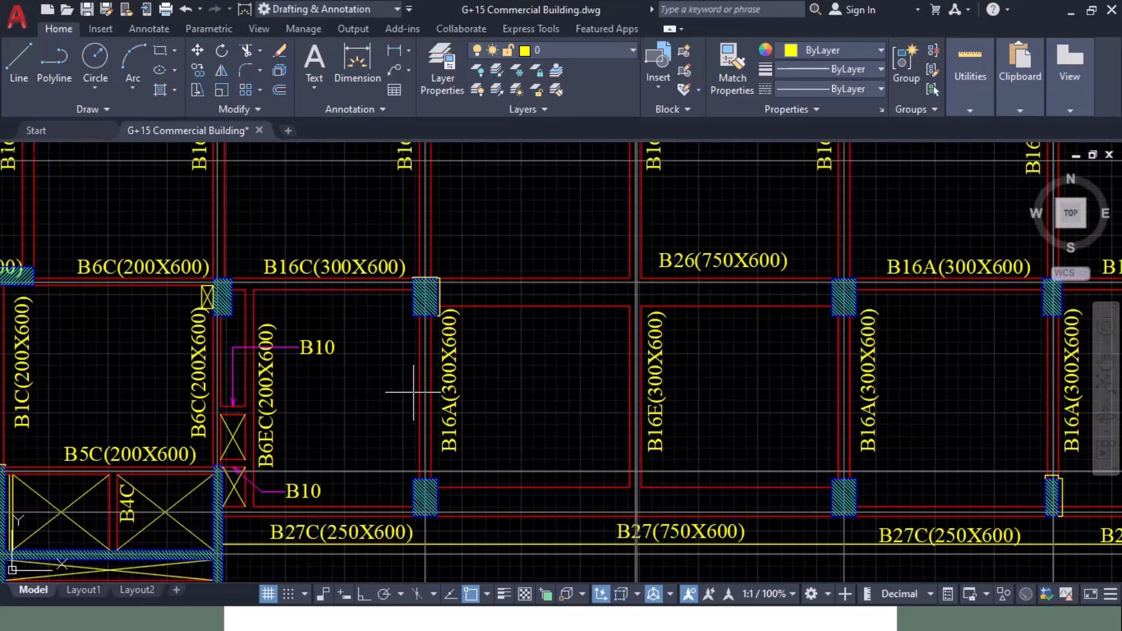
pyautogui.moveTo(967, 395); pyautogui.dragTo(245, 378, button='middle')
pyautogui.moveTo(937, 378)
pyautogui.mouseDown(button='middle')
pyautogui.moveTo(694, 391)
pyautogui.moveTo(695, 423)
pyautogui.mouseUp(button='middle')
pyautogui.scroll(-2, 800, 402)
pyautogui.moveTo(822, 291)
pyautogui.mouseDown(button='middle')
pyautogui.moveTo(817, 402)
pyautogui.moveTo(842, 418)
pyautogui.moveTo(1110, 394)
pyautogui.mouseUp(button='middle')
pyautogui.moveTo(17, 389)
pyautogui.mouseDown(button='middle')
pyautogui.moveTo(384, 361)
pyautogui.moveTo(374, 225)
pyautogui.mouseUp(button='middle')
pyautogui.scroll(2, 208, 358)
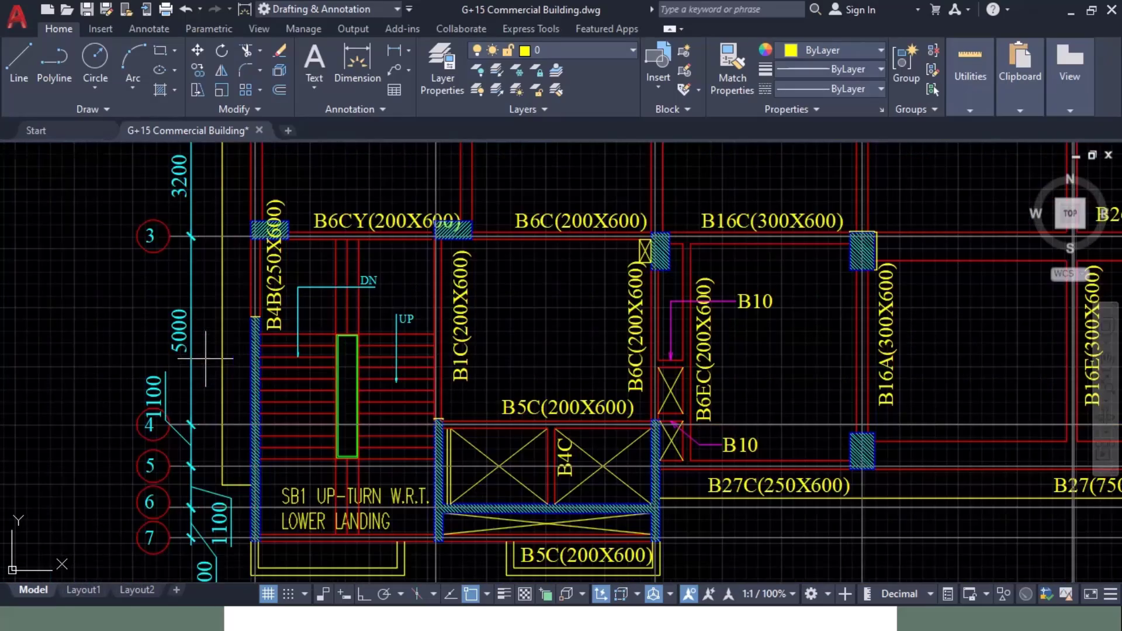
pyautogui.moveTo(318, 347)
pyautogui.mouseDown(button='middle')
pyautogui.moveTo(263, 340)
pyautogui.moveTo(284, 427)
pyautogui.moveTo(277, 565)
pyautogui.mouseUp(button='middle')
pyautogui.moveTo(275, 308)
pyautogui.mouseDown(button='middle')
pyautogui.moveTo(268, 504)
pyautogui.moveTo(218, 408)
pyautogui.mouseUp(button='middle')
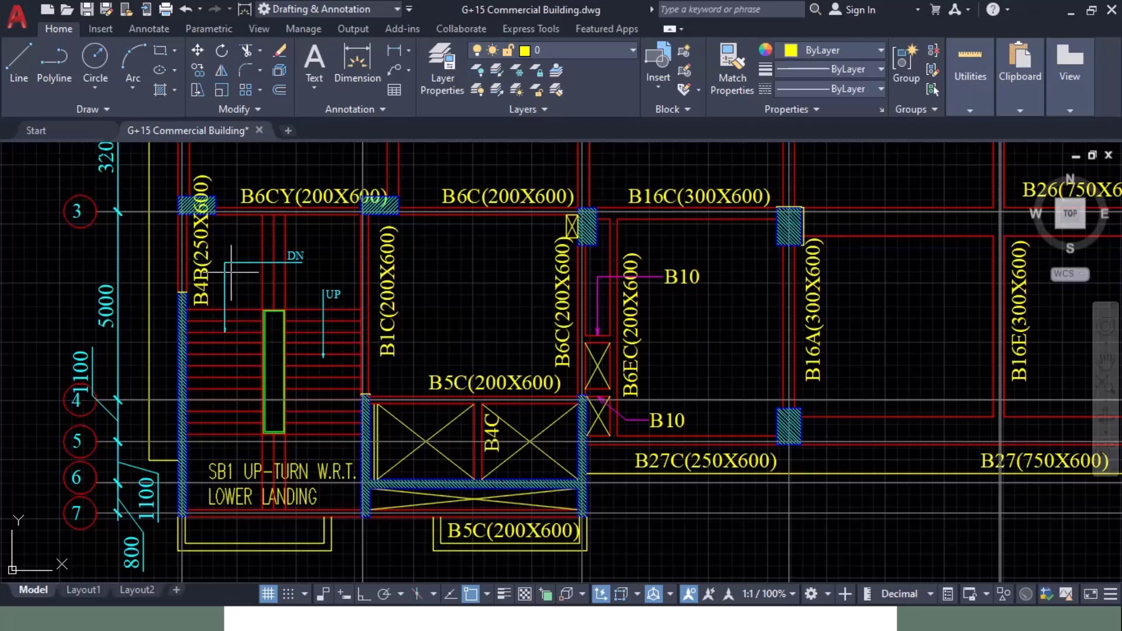
pyautogui.moveTo(232, 358); pyautogui.dragTo(199, 328, button='middle')
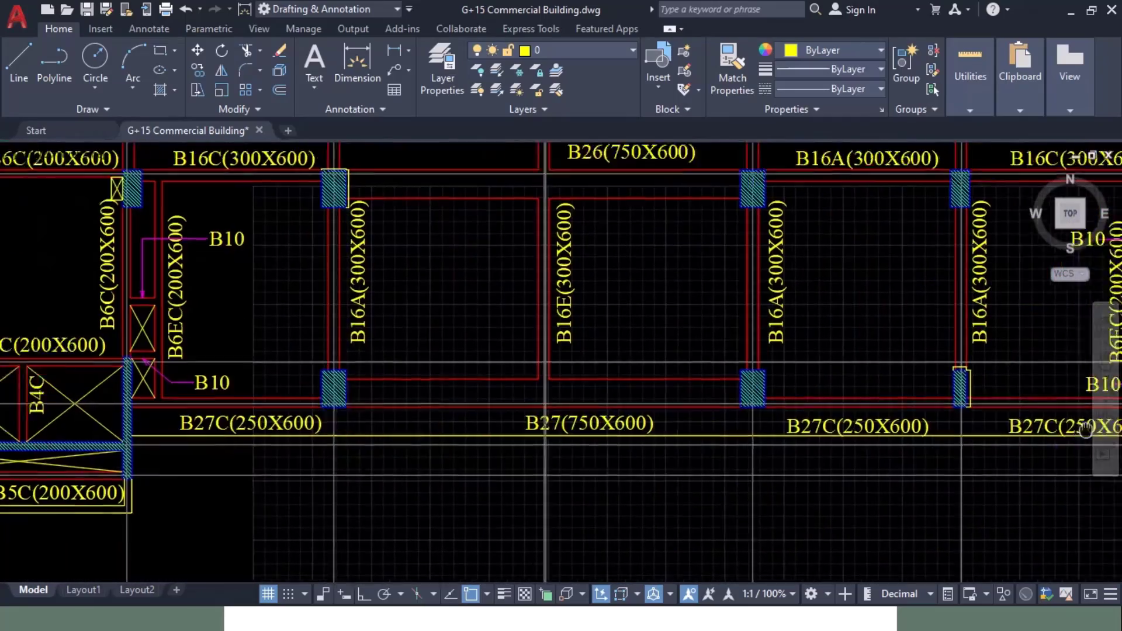
# Step: Review the beams around the stair and lift core and the right-hand stair block
pyautogui.moveTo(404, 335); pyautogui.dragTo(526, 401, button='middle')
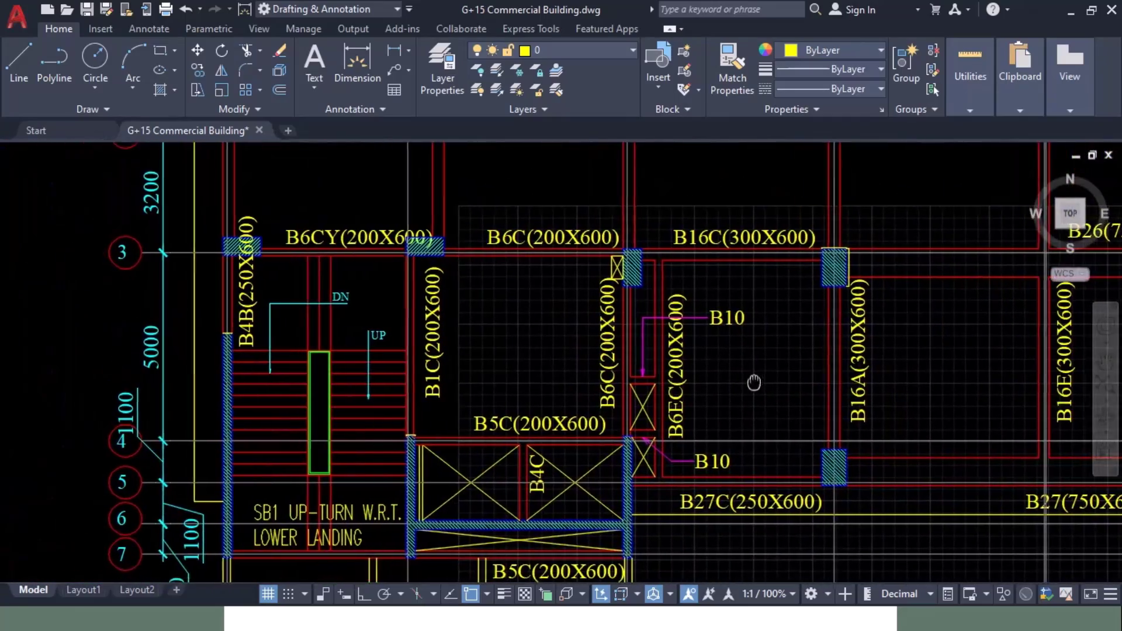
pyautogui.moveTo(721, 394)
pyautogui.mouseDown(button='middle')
pyautogui.moveTo(682, 394)
pyautogui.moveTo(725, 361)
pyautogui.mouseUp(button='middle')
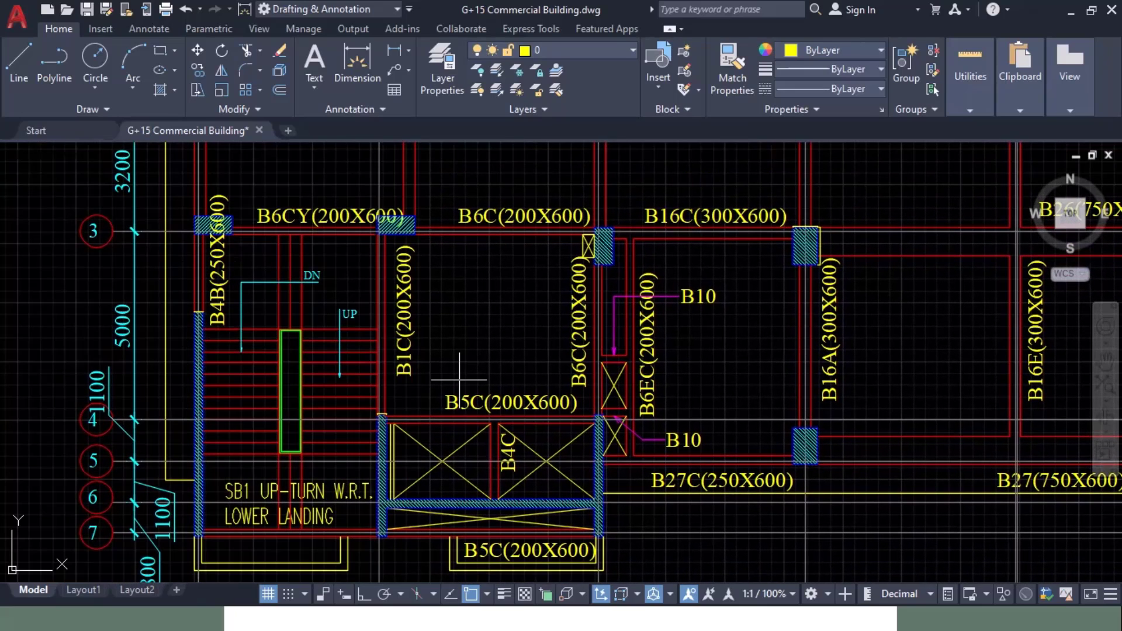
pyautogui.moveTo(459, 379); pyautogui.dragTo(359, 315, button='middle')
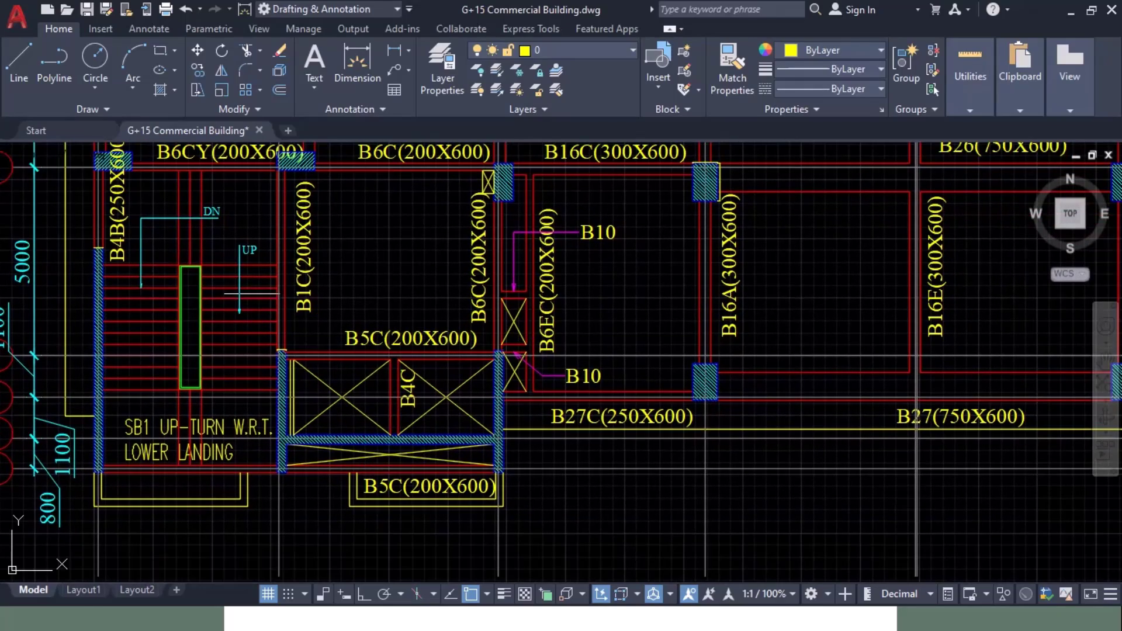
pyautogui.moveTo(432, 281); pyautogui.dragTo(261, 341, button='middle')
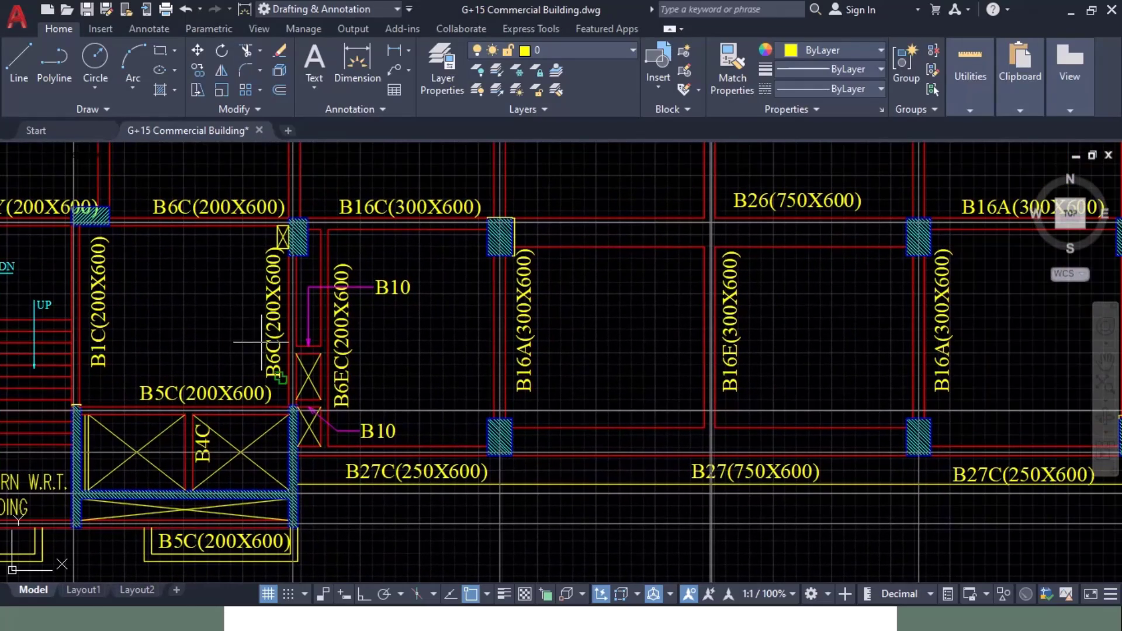
pyautogui.scroll(-1, 262, 341)
pyautogui.moveTo(757, 372)
pyautogui.mouseDown(button='middle')
pyautogui.moveTo(404, 363)
pyautogui.moveTo(487, 369)
pyautogui.mouseUp(button='middle')
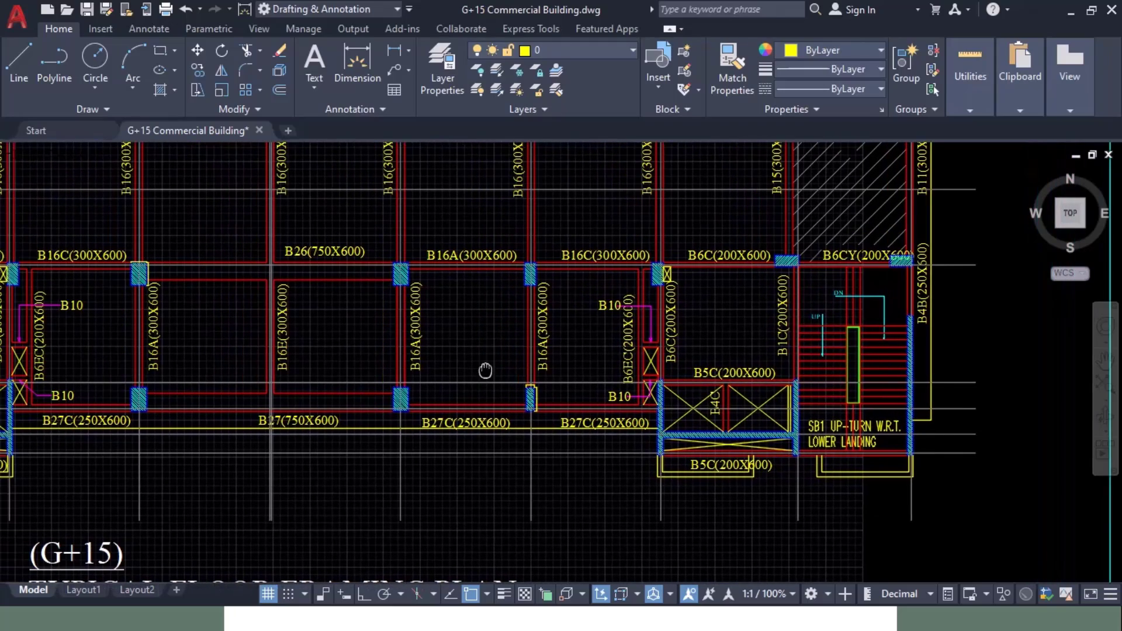
pyautogui.moveTo(304, 405)
pyautogui.mouseDown(button='middle')
pyautogui.moveTo(403, 406)
pyautogui.moveTo(594, 381)
pyautogui.moveTo(694, 393)
pyautogui.mouseUp(button='middle')
pyautogui.hotkey('alt', 'Tab')
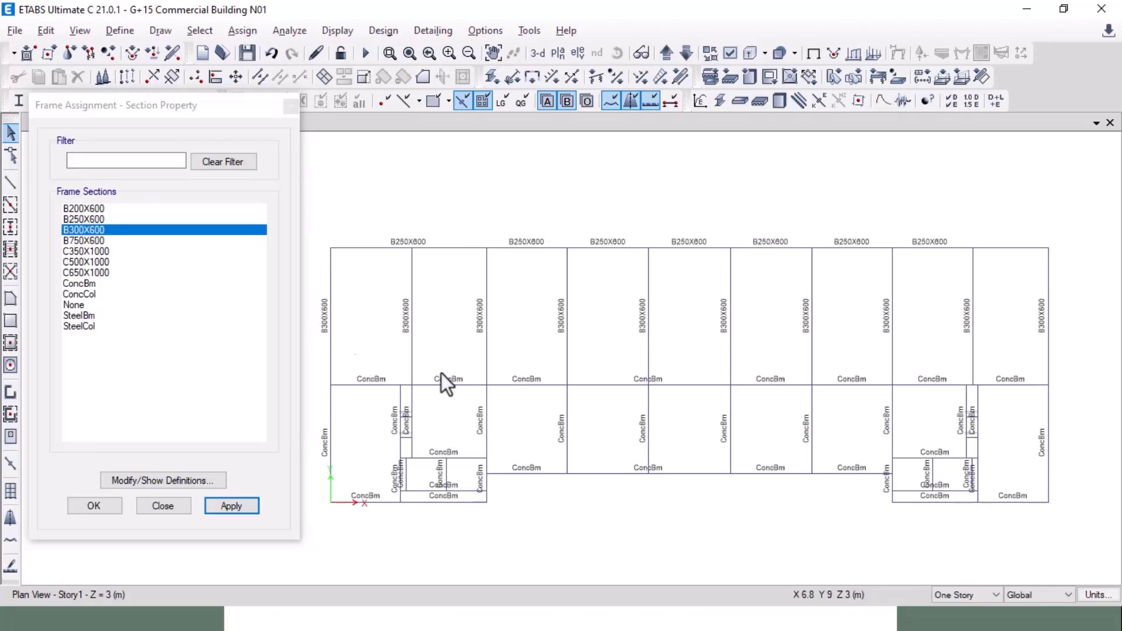
# Step: Assign B200X600 to the beams of the lower bays and cores
pyautogui.moveTo(1069, 371); pyautogui.dragTo(304, 531)
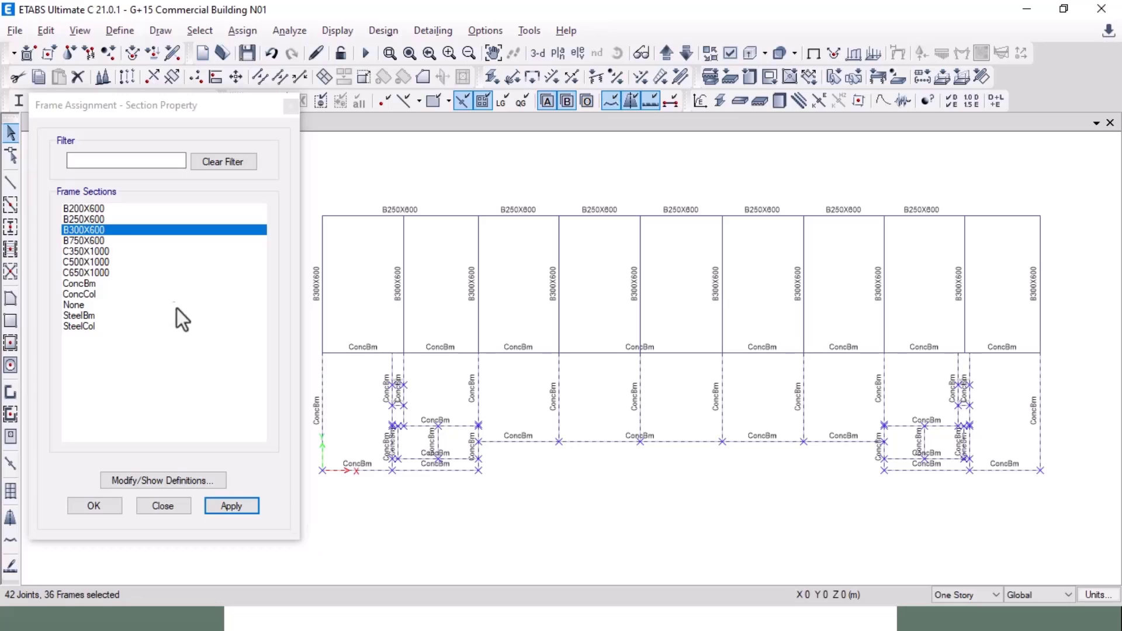
pyautogui.click(83, 209)
pyautogui.click(233, 508)
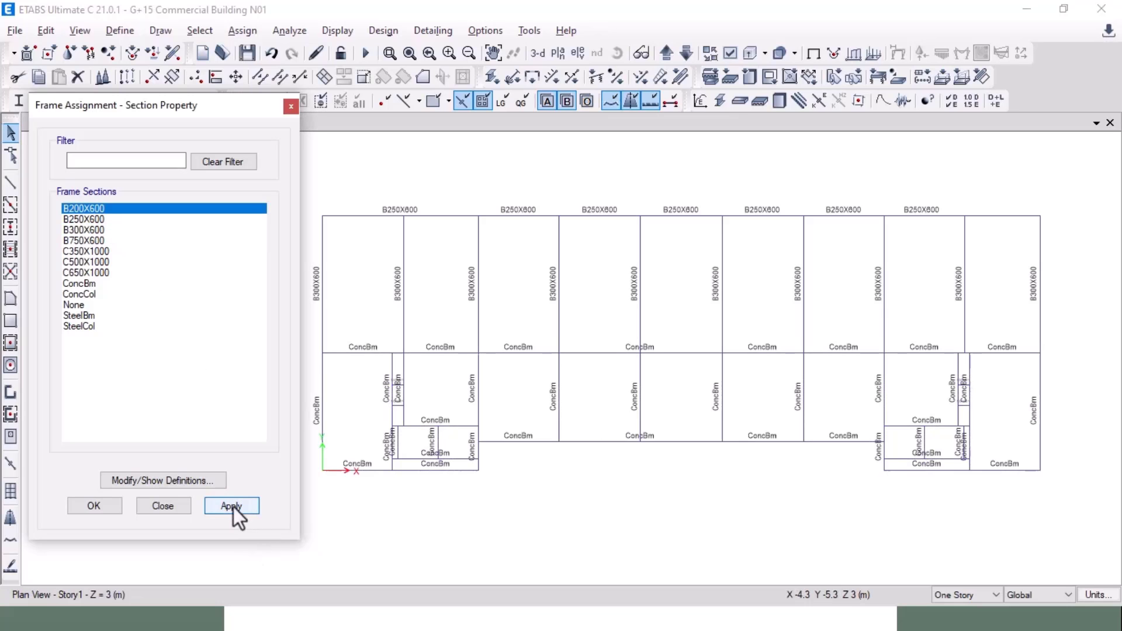
# Step: Give the left edge beam of the stair bay the B250X600 section
pyautogui.scroll(3, 327, 432)
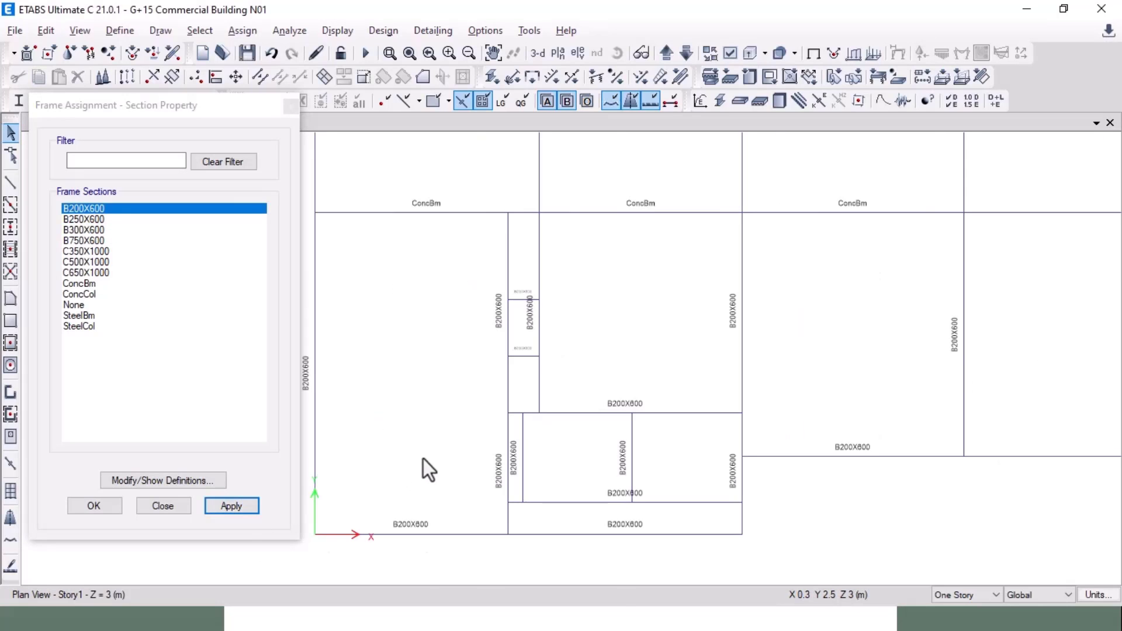
pyautogui.hotkey('alt', 'Tab')
pyautogui.scroll(5, 422, 457)
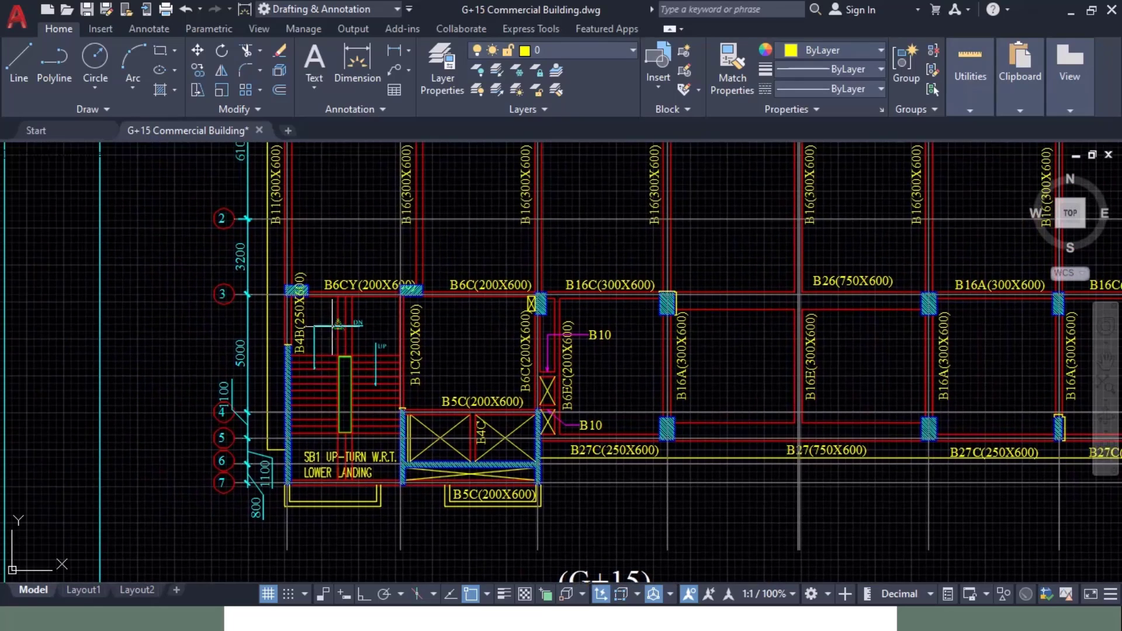
pyautogui.hotkey('alt', 'Tab')
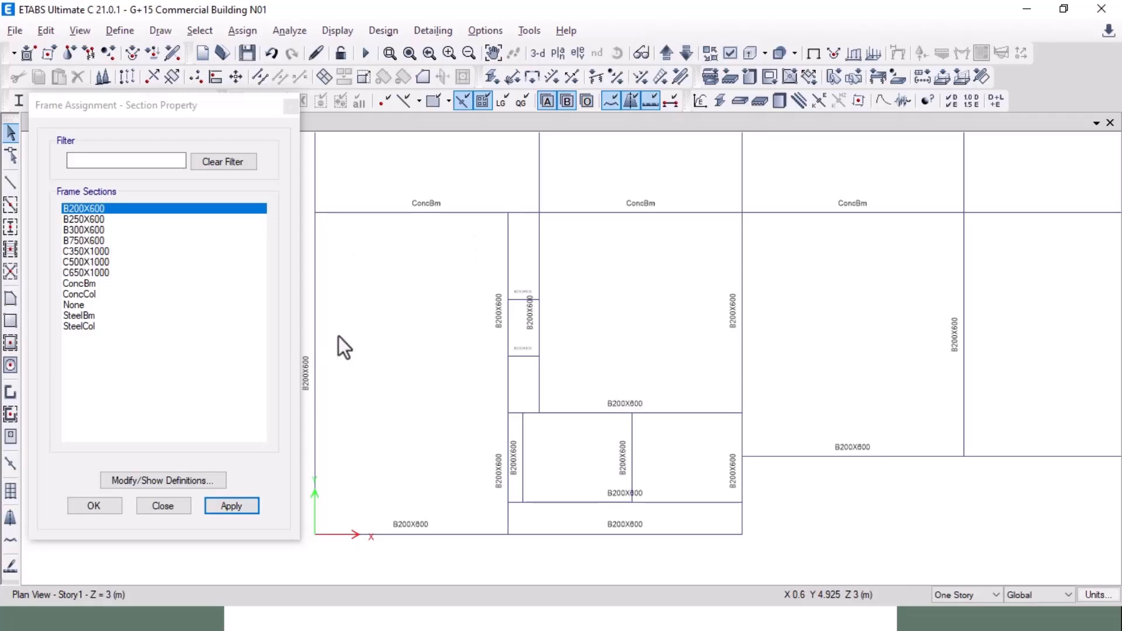
pyautogui.scroll(3, 373, 361)
pyautogui.click(338, 342)
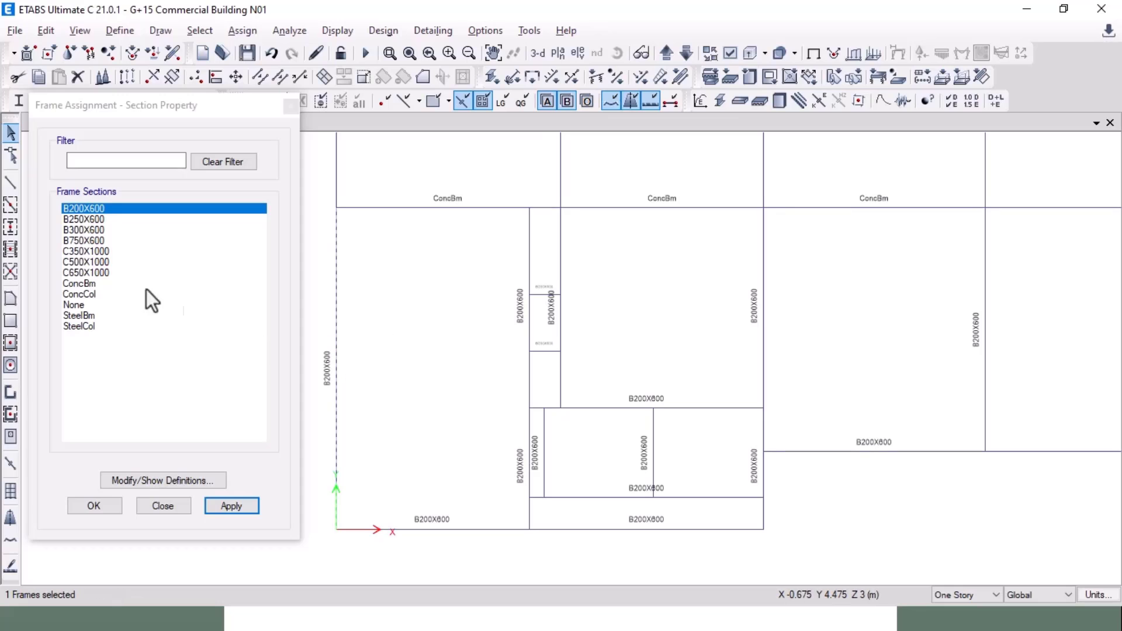
pyautogui.click(237, 507)
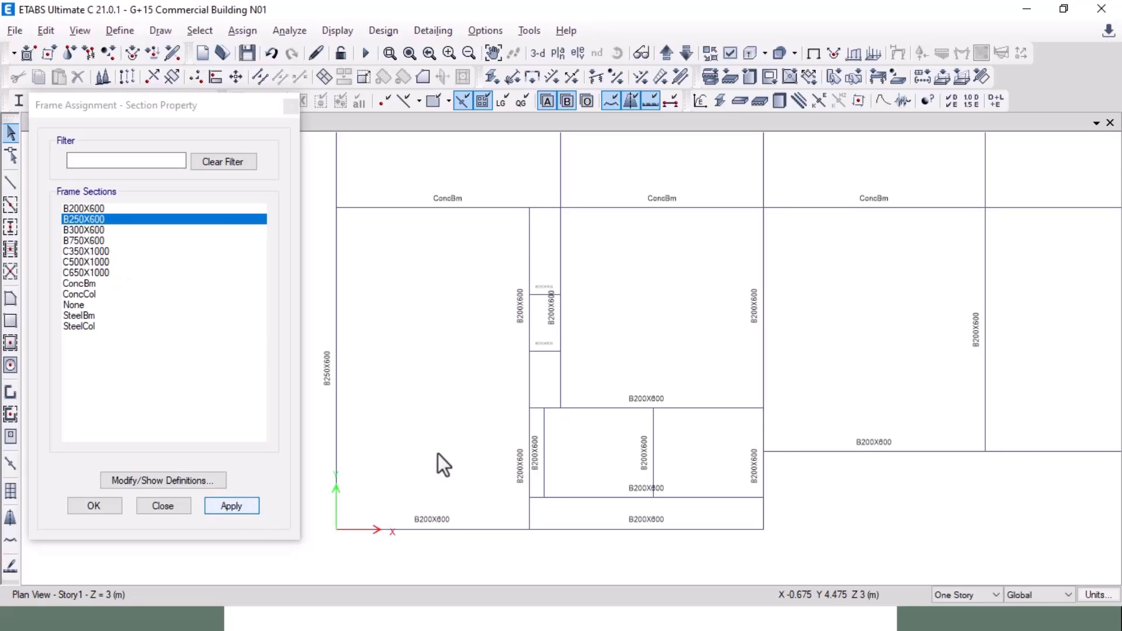
# Step: Check the bays right of the core in AutoCAD and assign a lower horizontal beam its section
pyautogui.hotkey('alt', 'Tab')
pyautogui.moveTo(438, 452); pyautogui.dragTo(300, 357, button='middle')
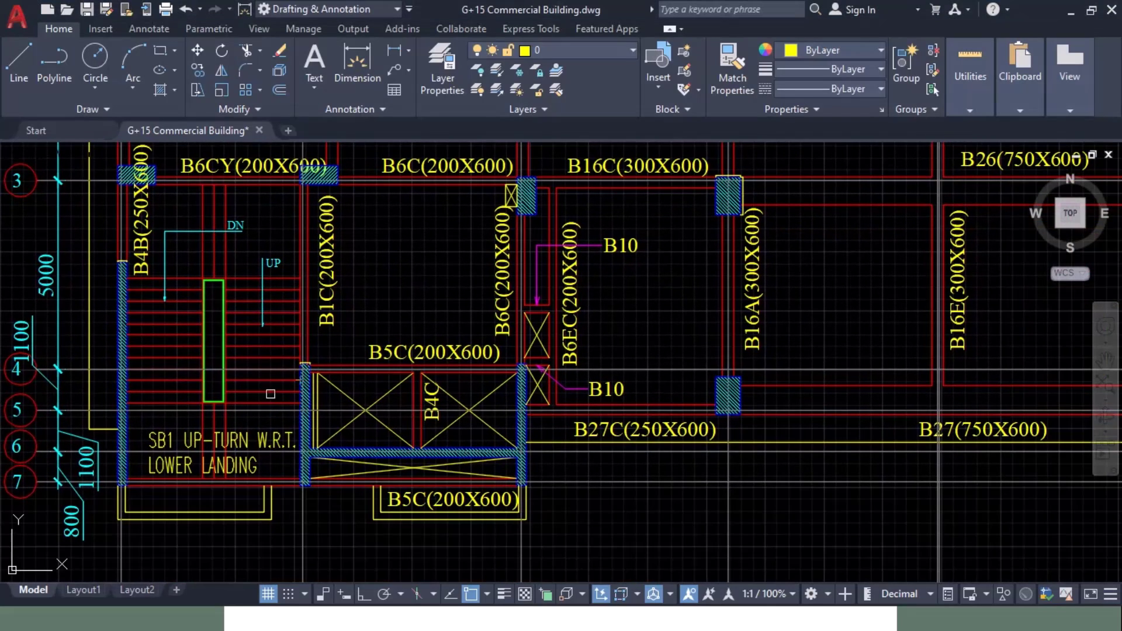
pyautogui.moveTo(453, 381); pyautogui.dragTo(260, 432, button='middle')
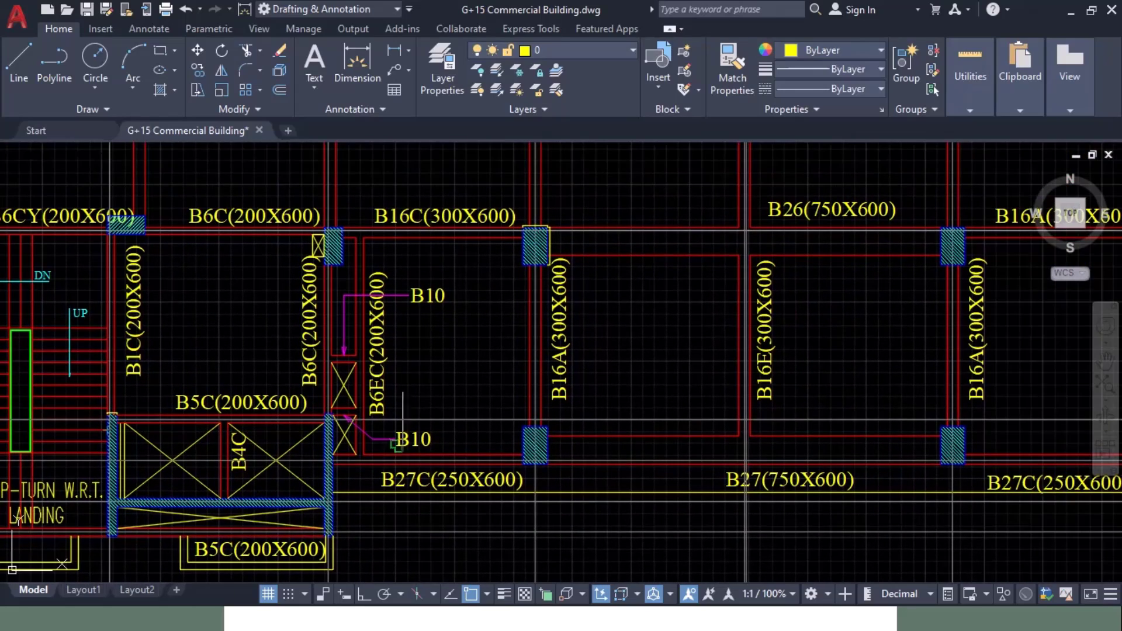
pyautogui.moveTo(424, 362)
pyautogui.mouseDown(button='middle')
pyautogui.moveTo(368, 381)
pyautogui.moveTo(301, 376)
pyautogui.mouseUp(button='middle')
pyautogui.moveTo(322, 433); pyautogui.dragTo(313, 398, button='middle')
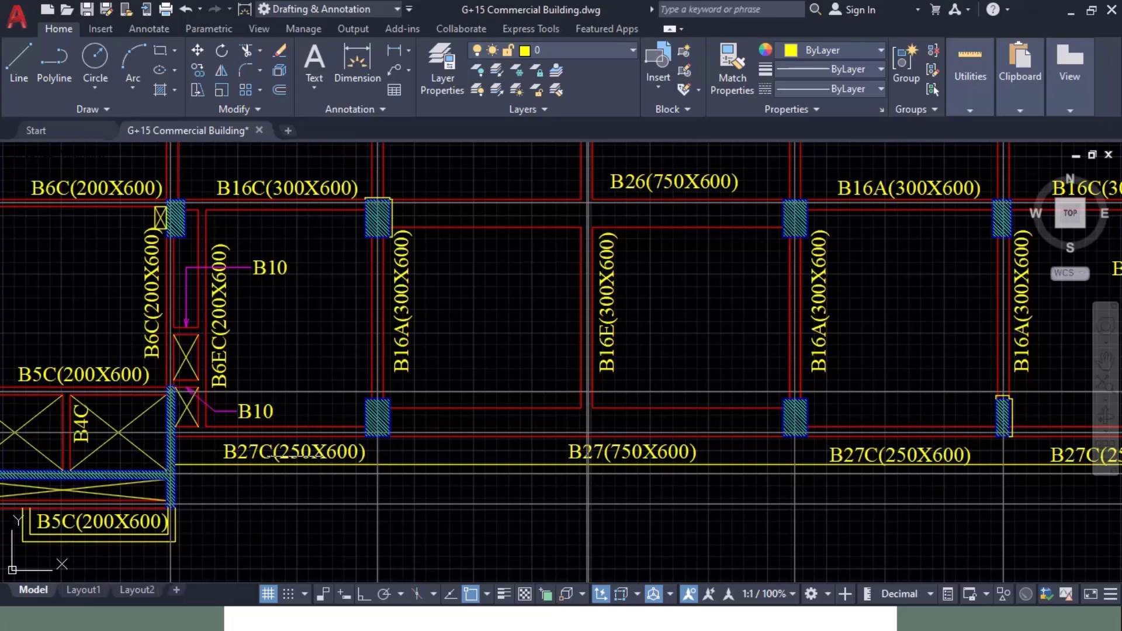
pyautogui.hotkey('alt', 'Tab')
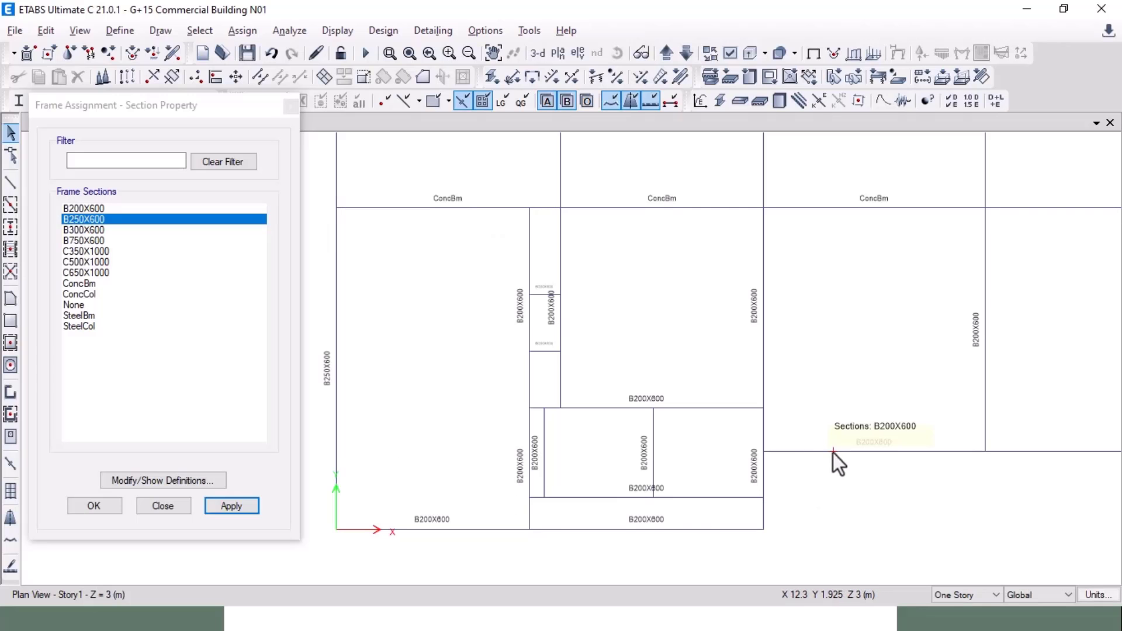
pyautogui.click(833, 453)
pyautogui.click(247, 498)
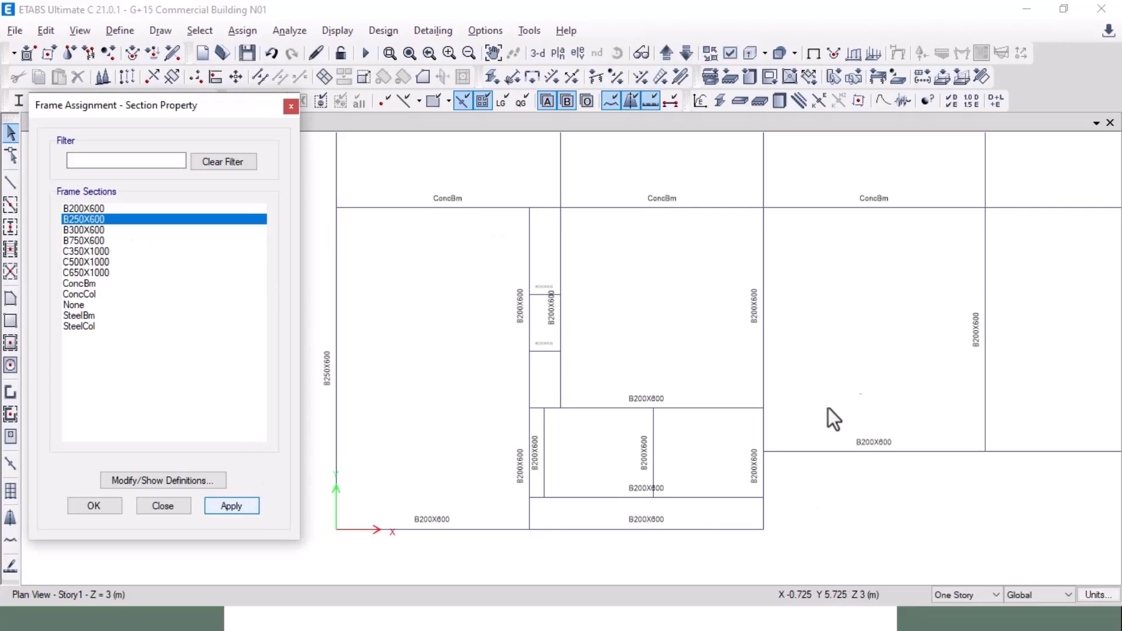
# Step: Read the middle bays' beam labels and assign the section to four vertical lower-bay beams
pyautogui.hotkey('alt', 'Tab')
pyautogui.moveTo(492, 372); pyautogui.dragTo(534, 427, button='middle')
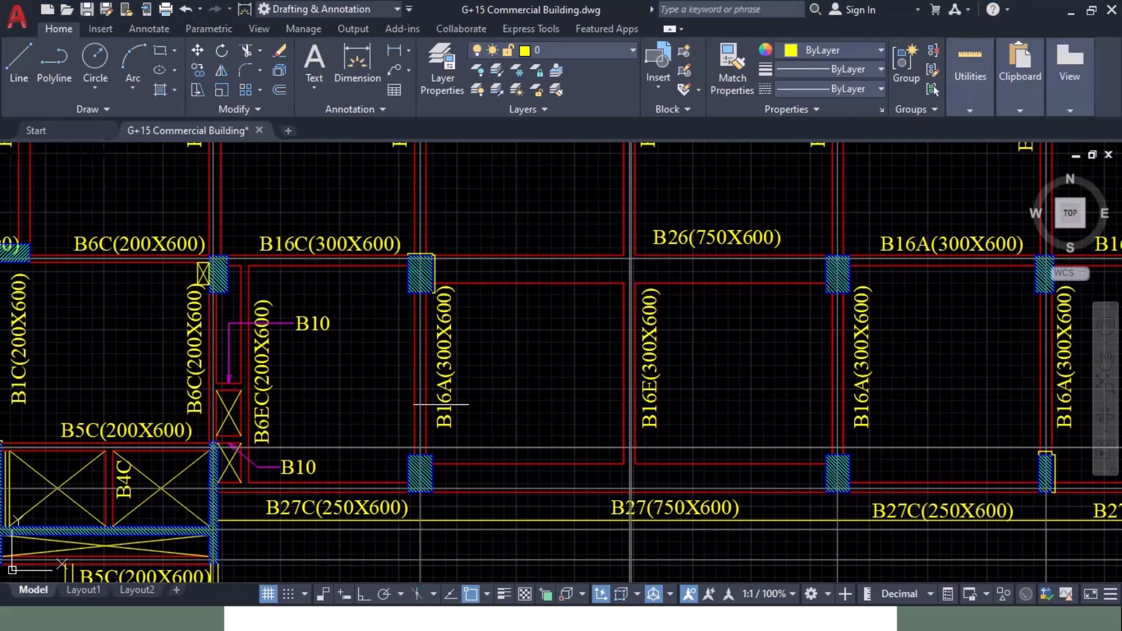
pyautogui.moveTo(433, 403); pyautogui.dragTo(105, 423, button='middle')
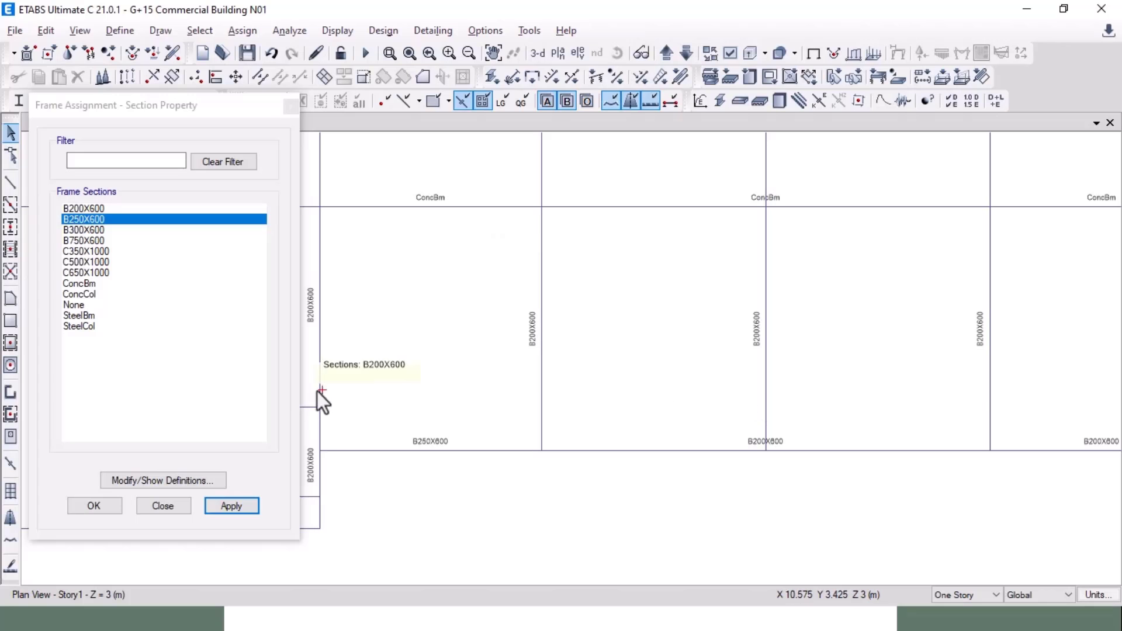
pyautogui.scroll(-5, 361, 393)
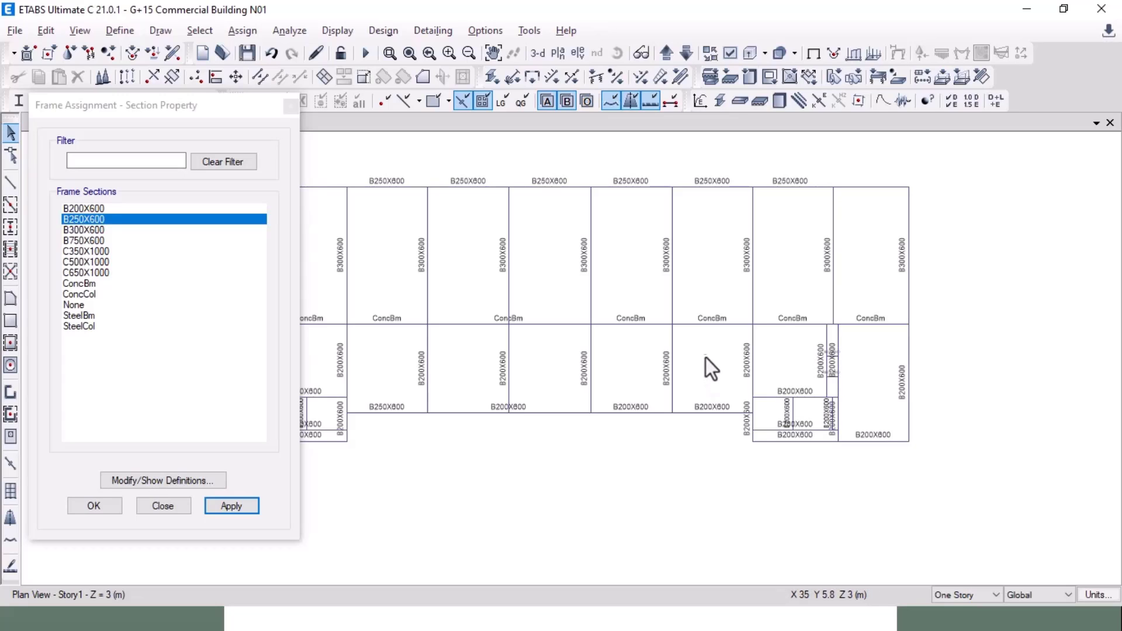
pyautogui.moveTo(689, 350); pyautogui.dragTo(408, 381)
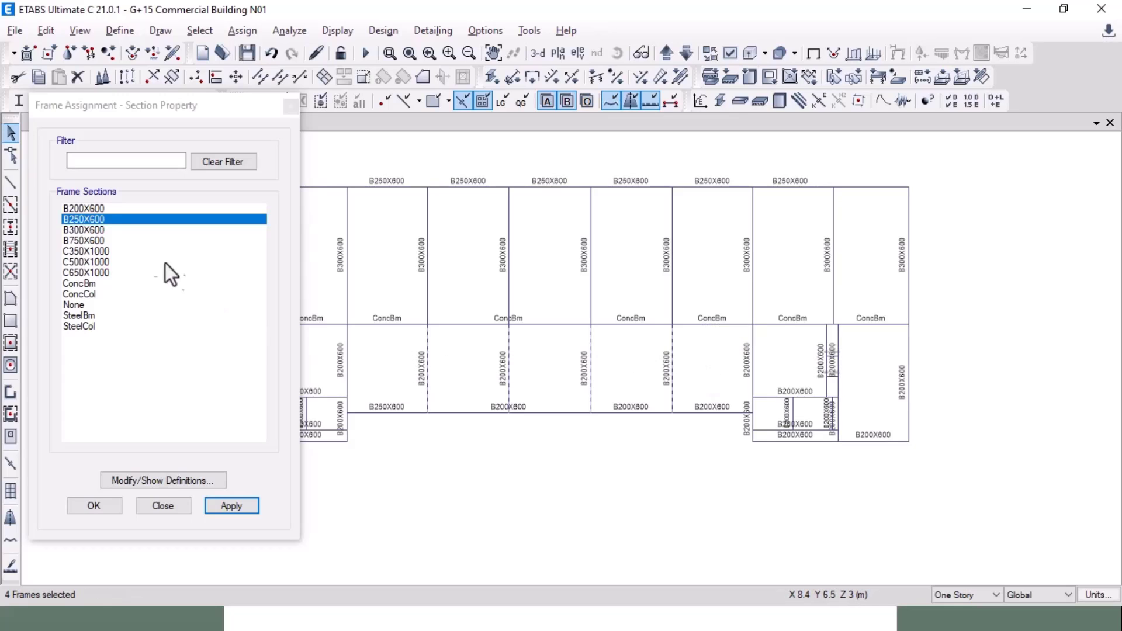
pyautogui.click(232, 506)
# Step: Give the right-hand edge beam B250X600 and bring the whole floor plan into view
pyautogui.hotkey('alt', 'Tab')
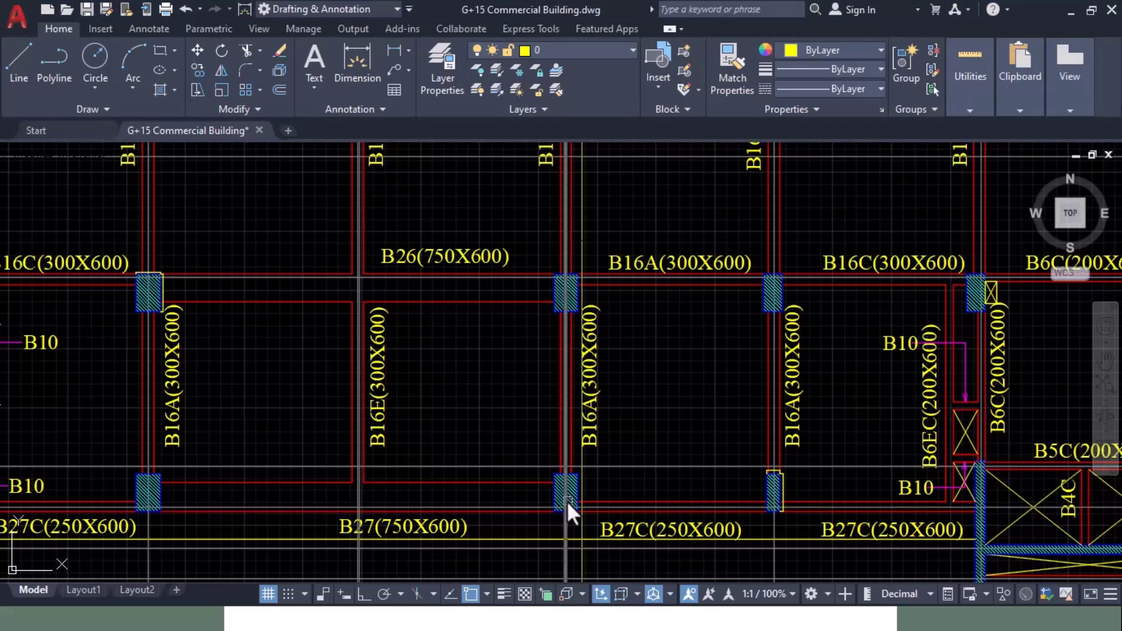
pyautogui.scroll(-4, 619, 466)
pyautogui.scroll(3, 350, 445)
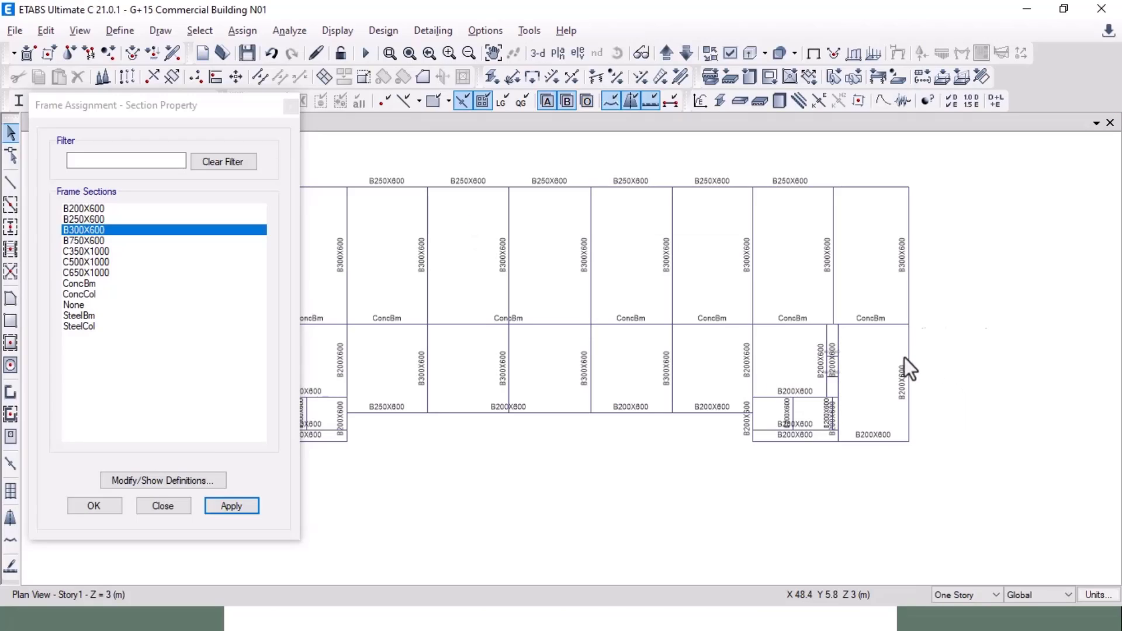
pyautogui.click(909, 359)
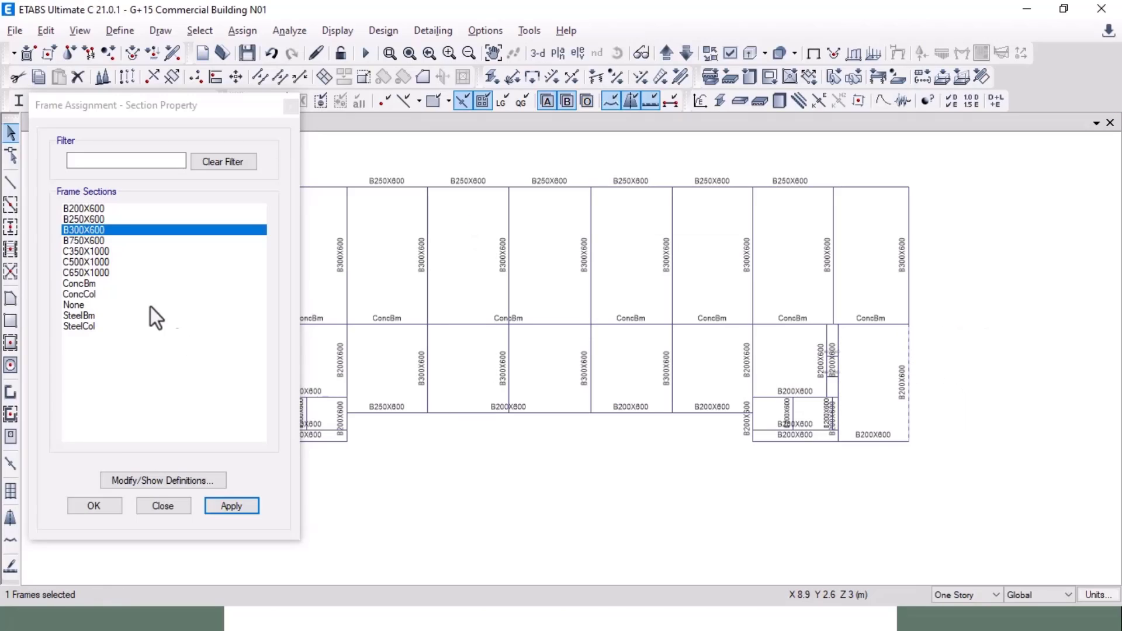
pyautogui.click(97, 219)
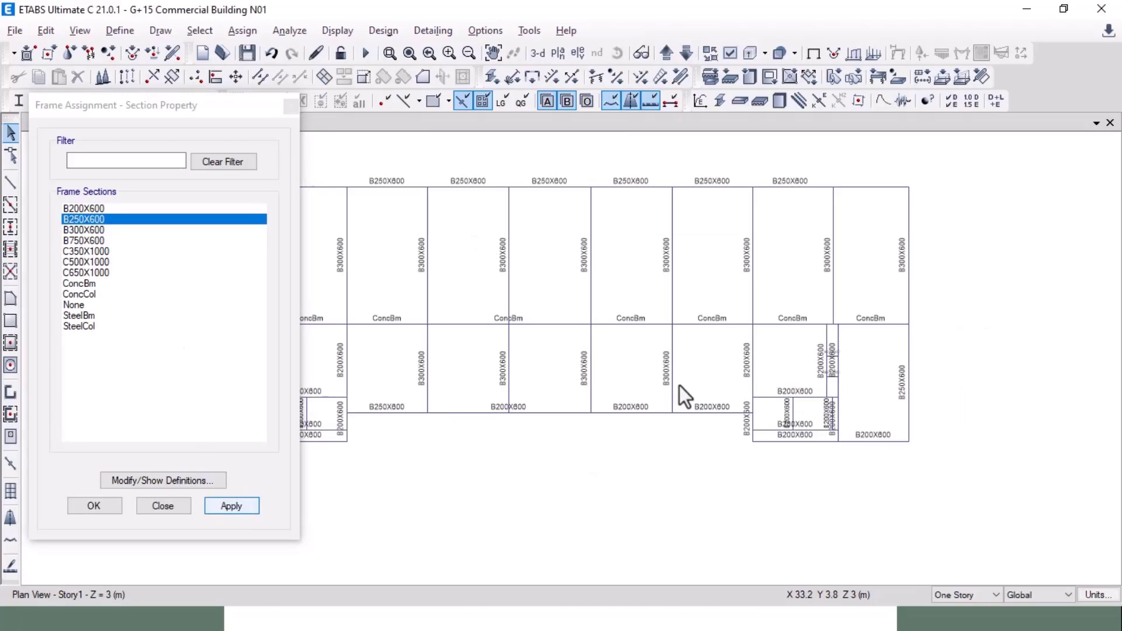
pyautogui.hotkey('alt', 'Tab')
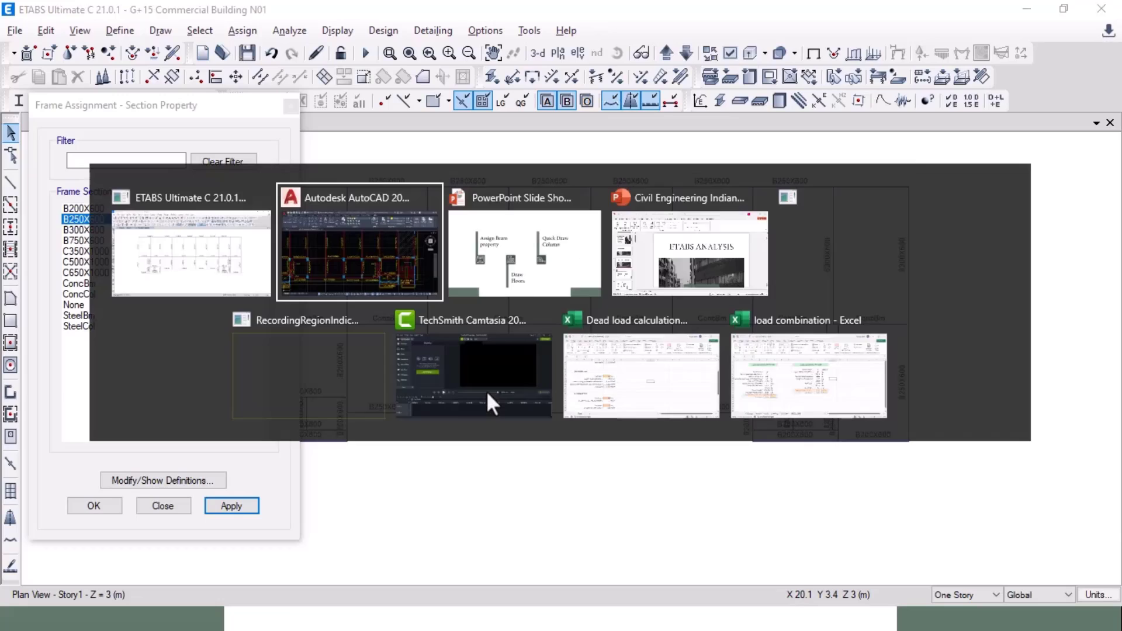
pyautogui.moveTo(416, 396); pyautogui.dragTo(718, 401, button='middle')
pyautogui.hotkey('alt', 'Tab')
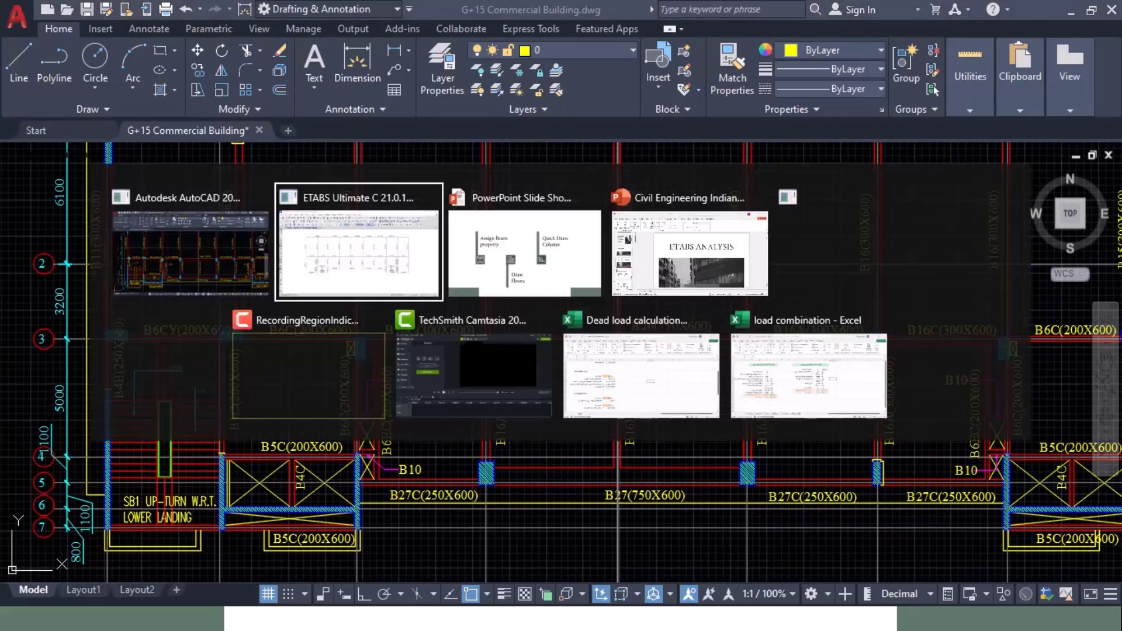
pyautogui.moveTo(621, 436); pyautogui.dragTo(680, 402, button='middle')
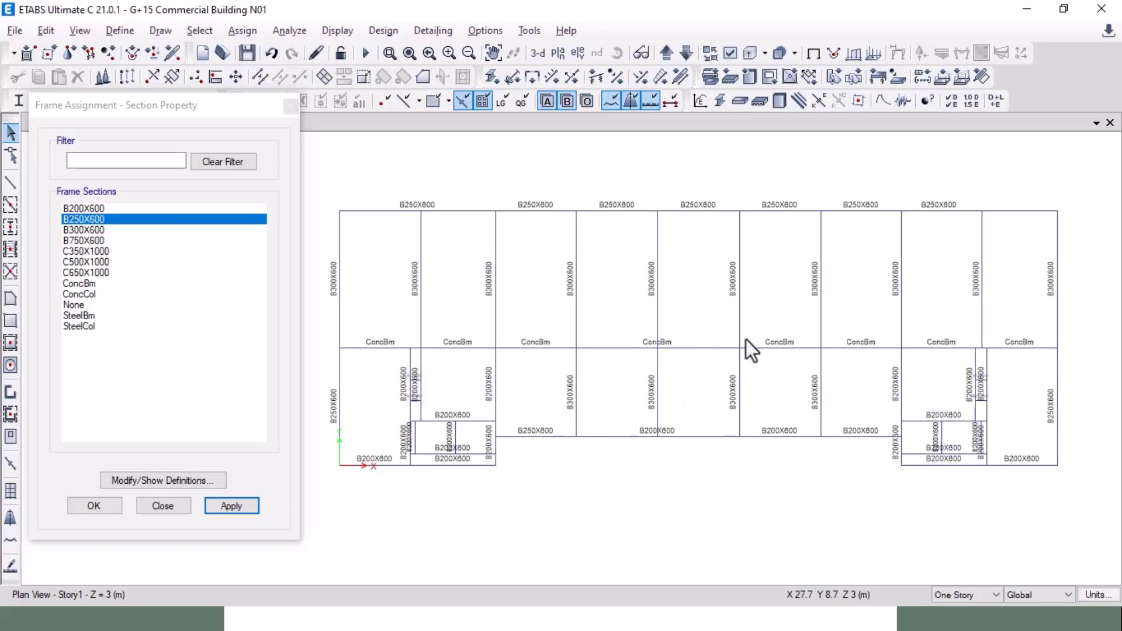
pyautogui.moveTo(745, 339); pyautogui.dragTo(743, 355, button='middle')
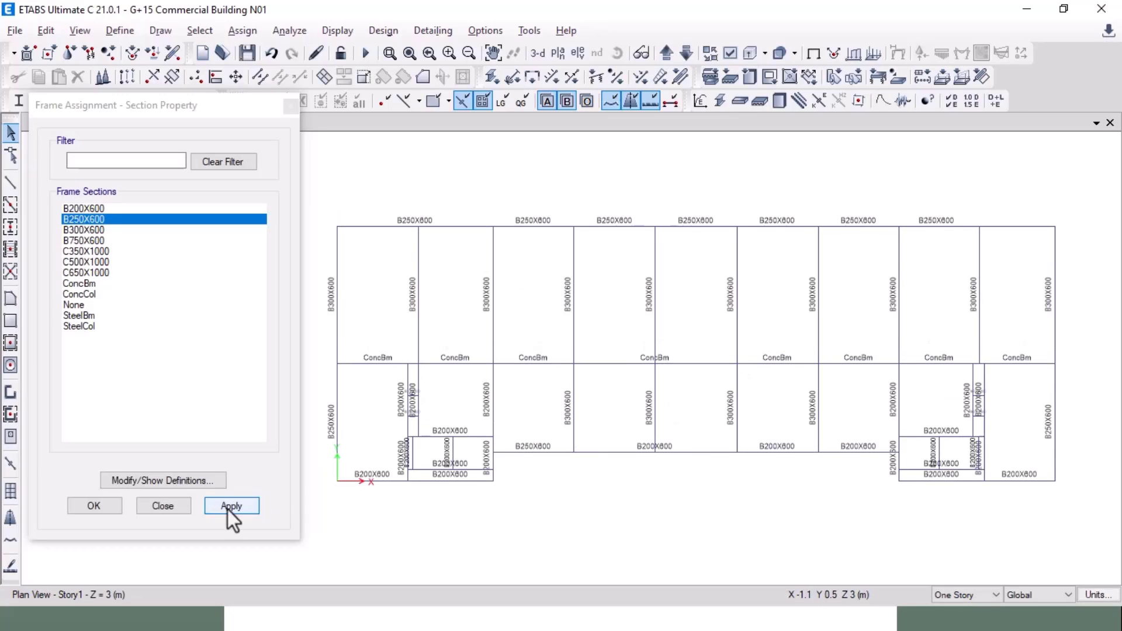
# Step: Close the section assignment panel, refresh the display options and review the labelled Story1 beams
pyautogui.click(175, 506)
pyautogui.moveTo(673, 289); pyautogui.dragTo(617, 288, button='middle')
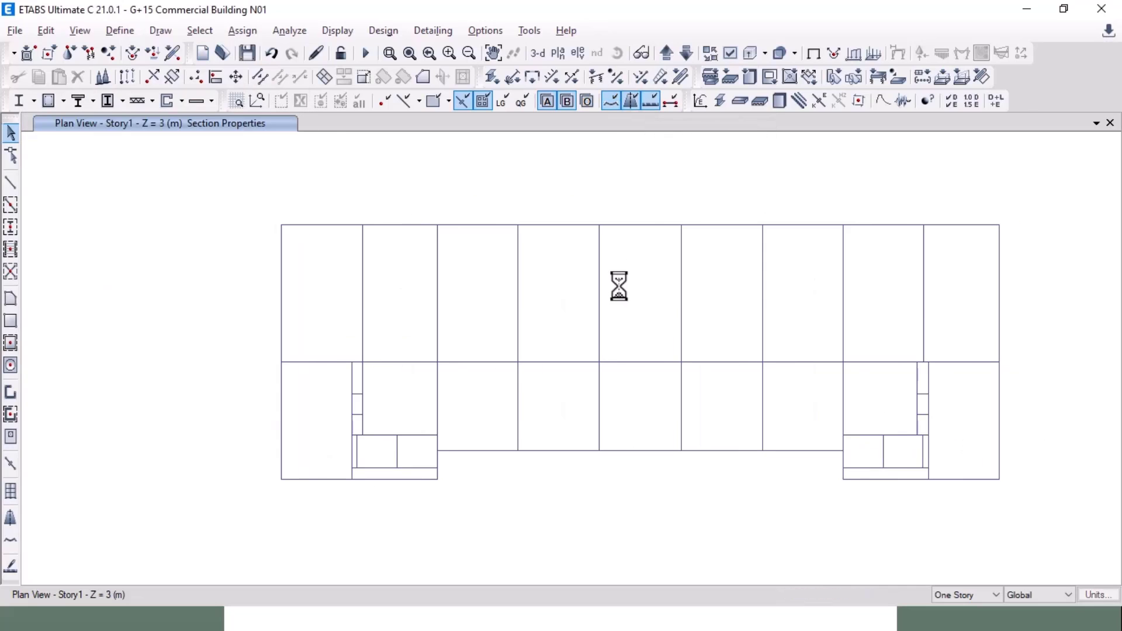
pyautogui.click(731, 56)
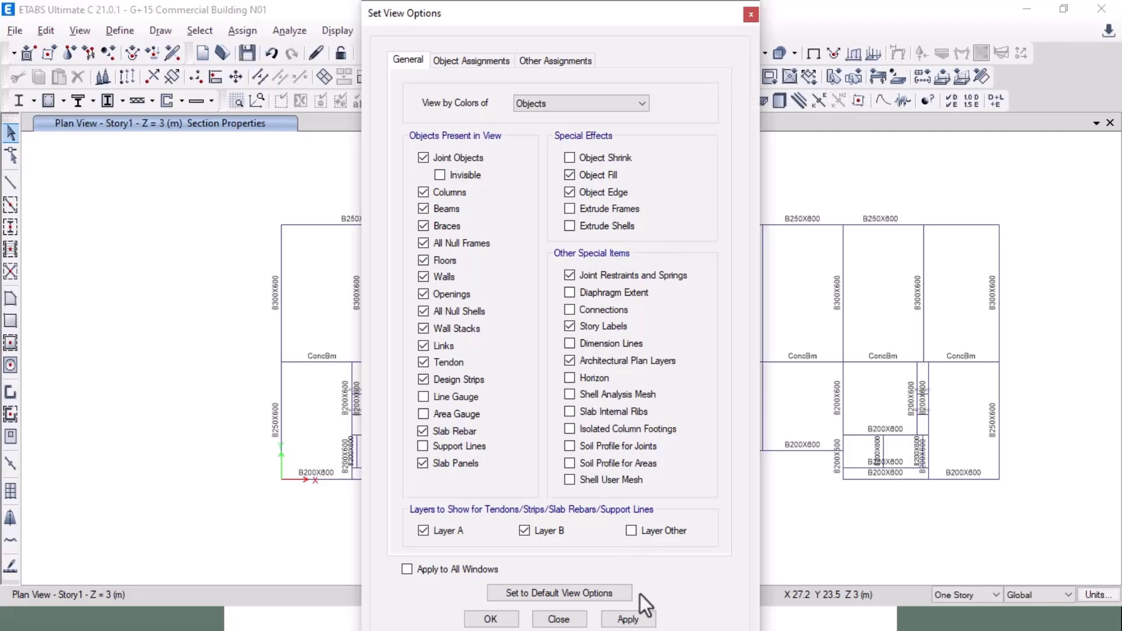
pyautogui.click(491, 618)
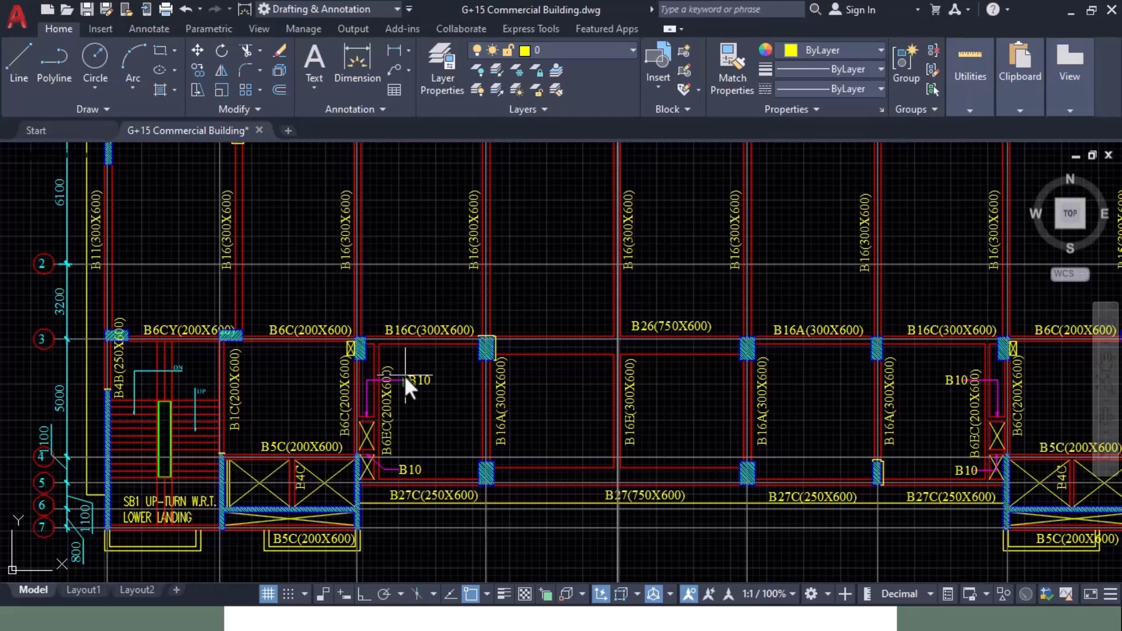
pyautogui.moveTo(726, 393)
pyautogui.mouseDown(button='middle')
pyautogui.moveTo(381, 321)
pyautogui.moveTo(255, 345)
pyautogui.moveTo(403, 304)
pyautogui.moveTo(625, 307)
pyautogui.moveTo(739, 349)
pyautogui.moveTo(876, 474)
pyautogui.mouseUp(button='middle')
# Step: Bring up the slide show listing the next steps
pyautogui.hotkey('alt', 'Tab')
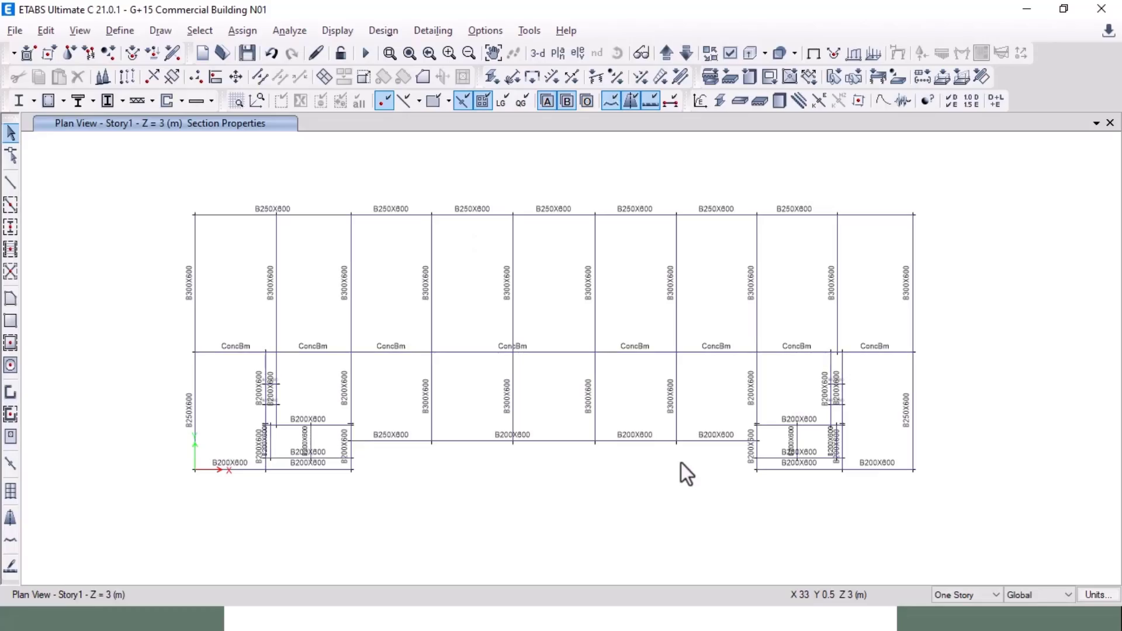
pyautogui.hotkey('alt', 'Tab')
pyautogui.press('Tab')
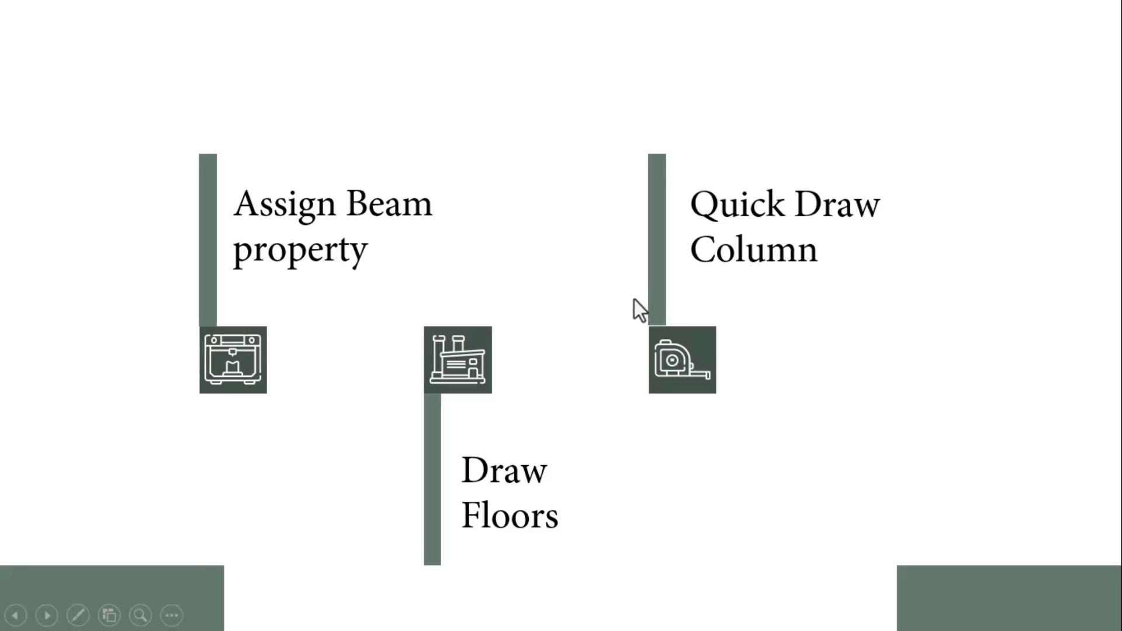
# Step: Start Quick Draw Columns and change the column property from SteelCol to C350X1000
pyautogui.hotkey('alt', 'Tab')
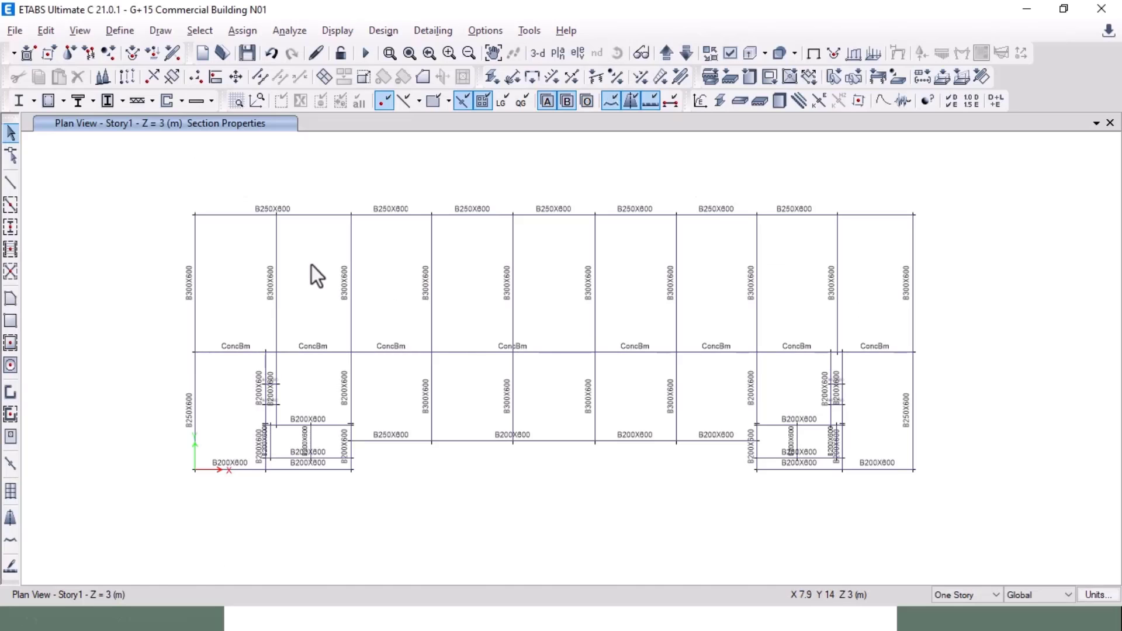
pyautogui.click(10, 230)
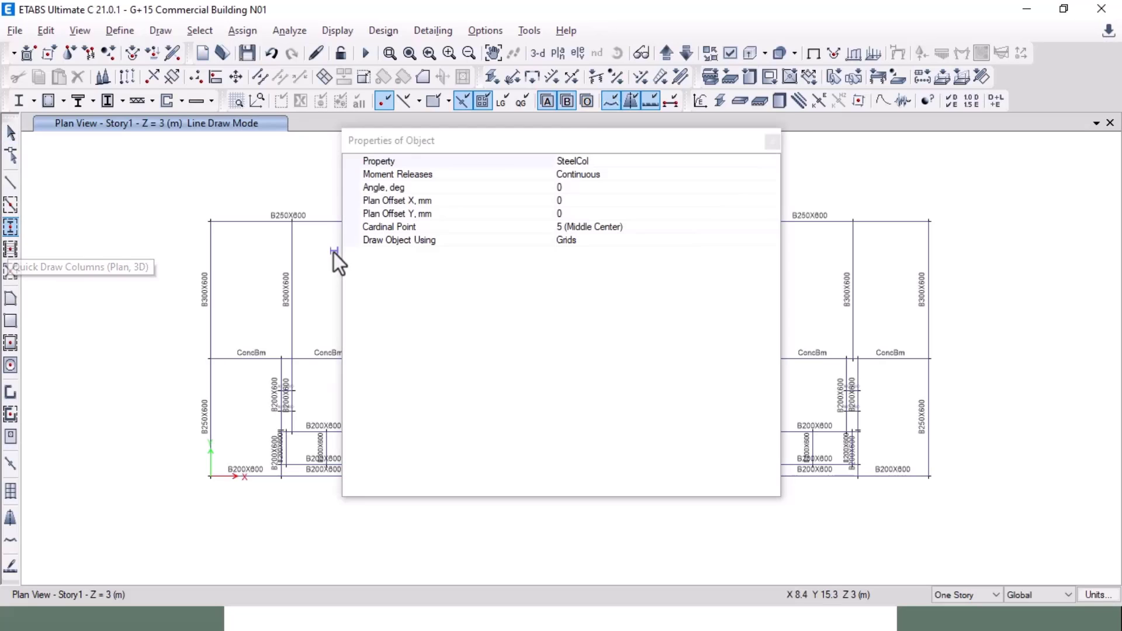
pyautogui.moveTo(579, 144); pyautogui.dragTo(170, 150)
pyautogui.moveTo(616, 221); pyautogui.dragTo(767, 200, button='middle')
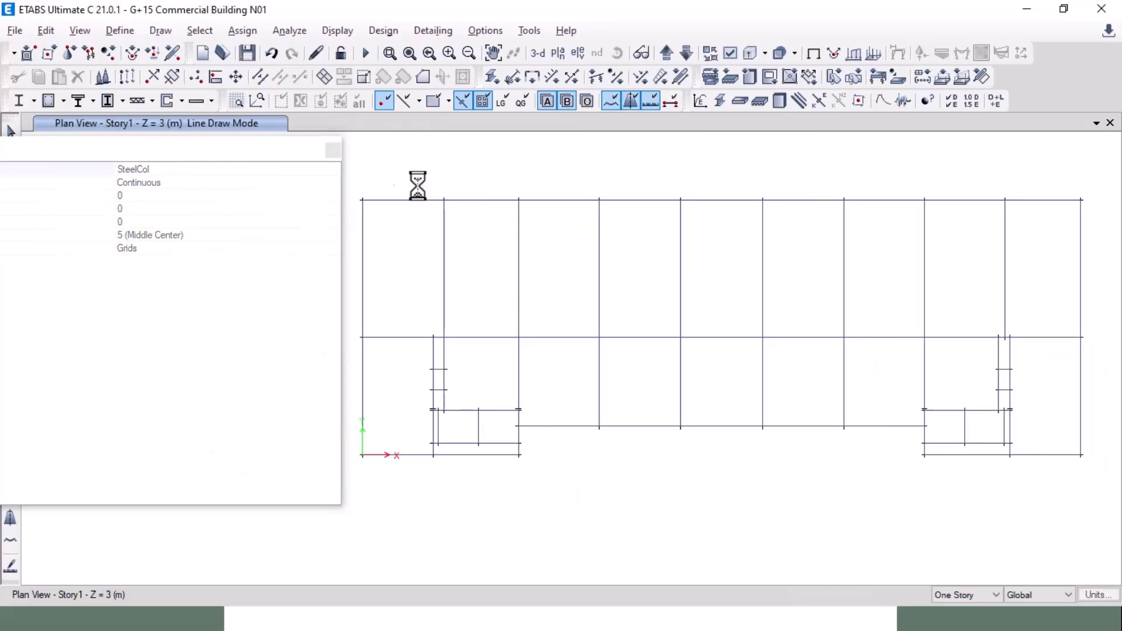
pyautogui.click(277, 171)
pyautogui.click(333, 170)
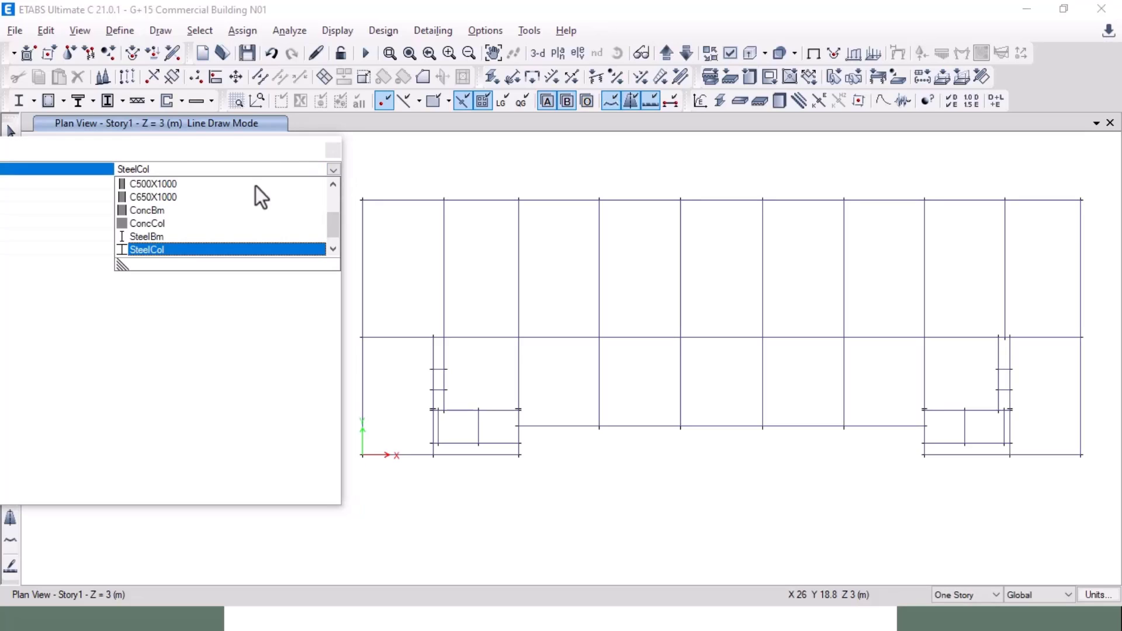
pyautogui.scroll(1, 199, 211)
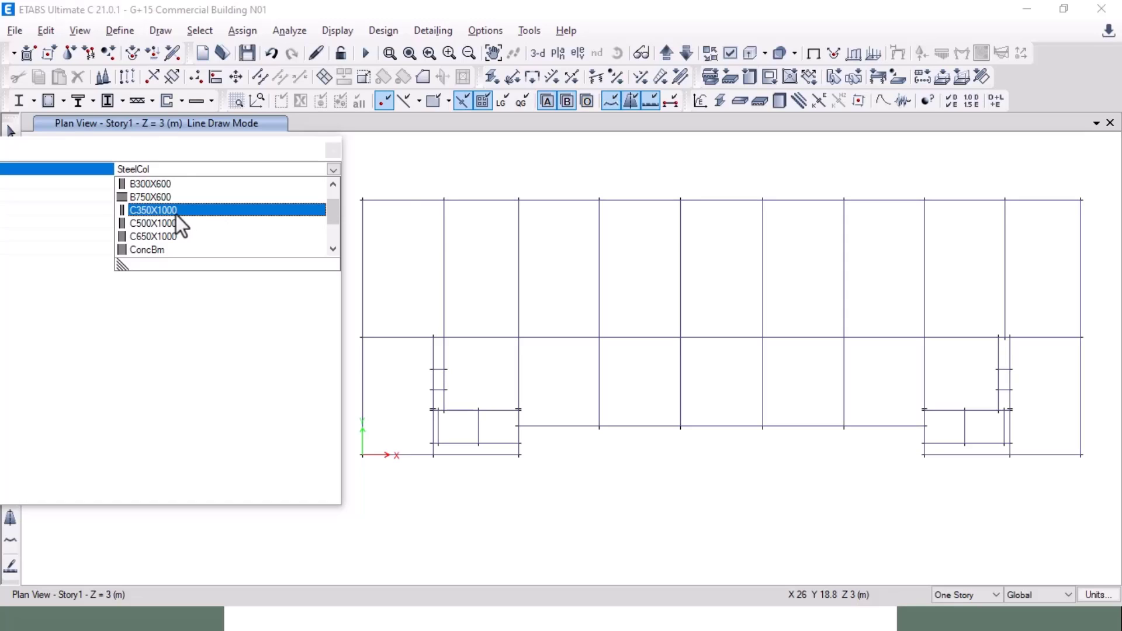
pyautogui.click(177, 213)
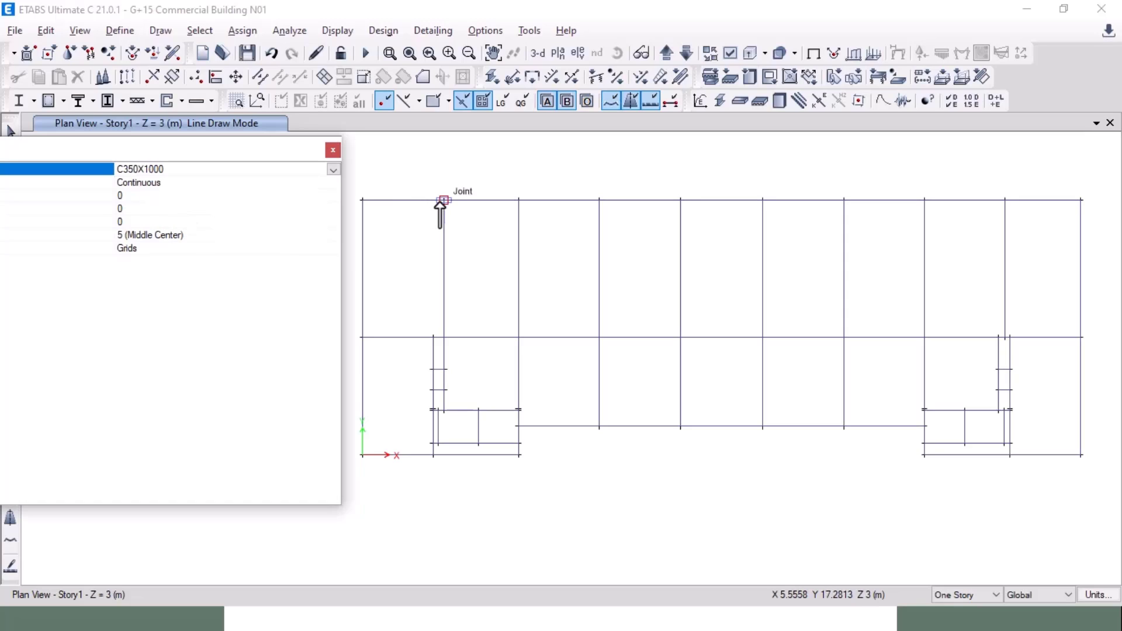
# Step: Place the first C350X1000 column at the top-left grid joint, comparing with the AutoCAD plan
pyautogui.click(442, 200)
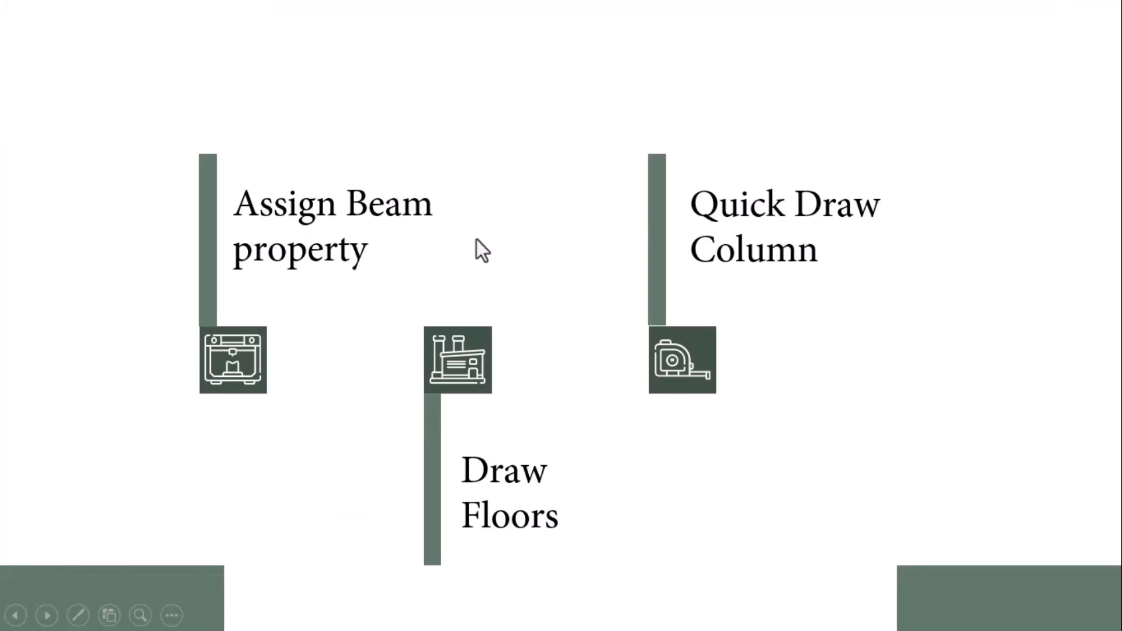
pyautogui.hotkey('alt', 'Tab')
pyautogui.click(478, 245)
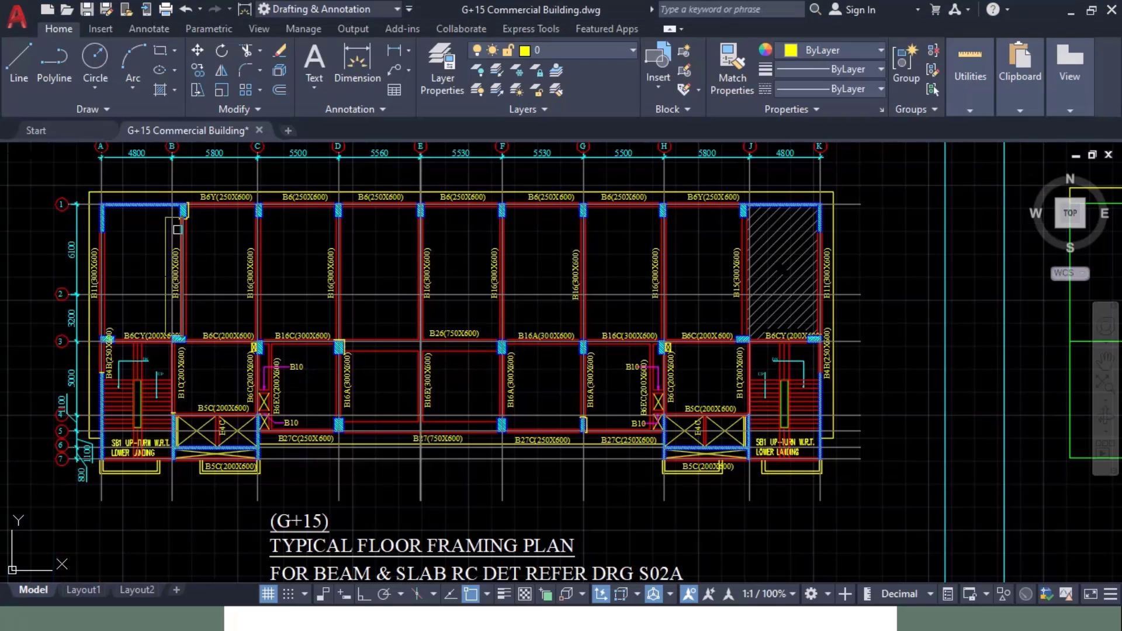
pyautogui.hotkey('alt', 'Tab')
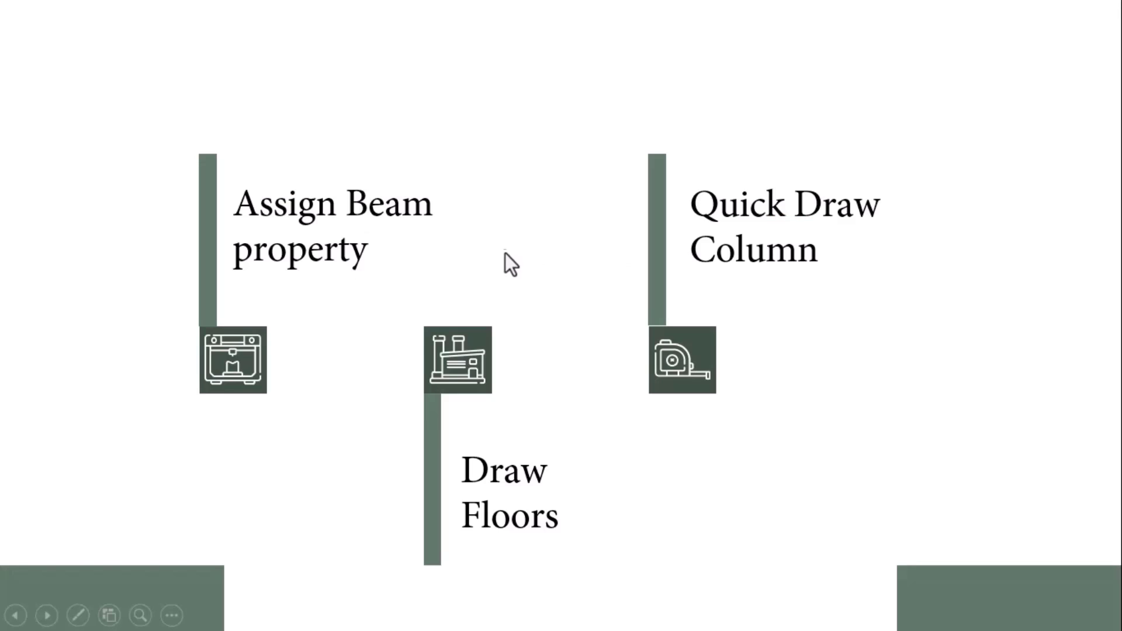
pyautogui.hotkey('alt', 'Tab')
pyautogui.click(510, 255)
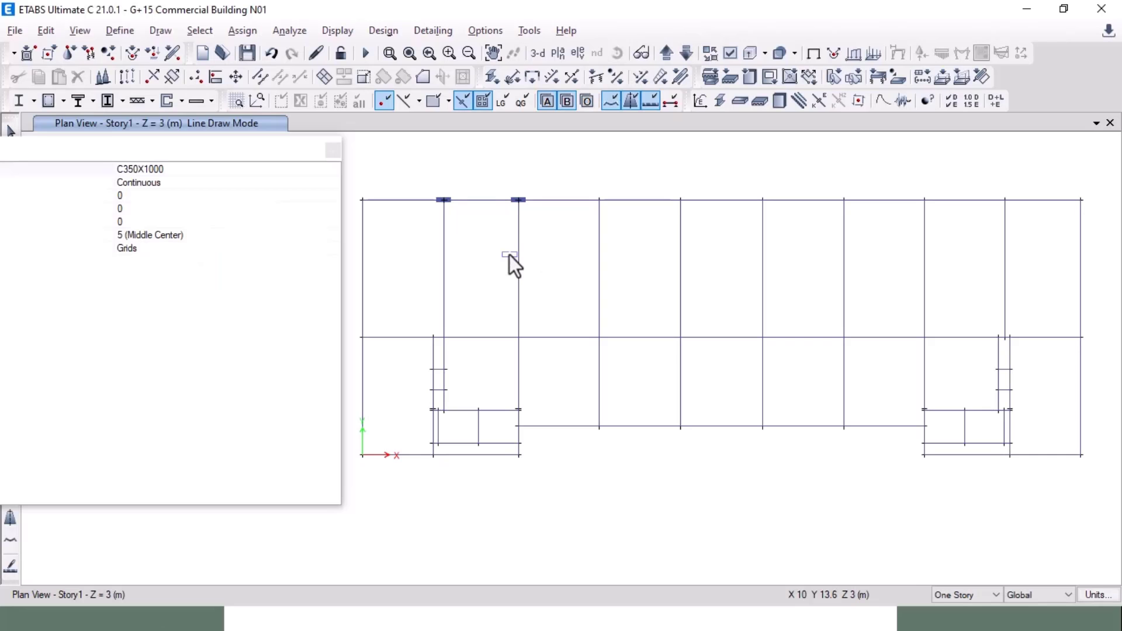
# Step: Place the remaining C350X1000 columns at the joints along the top grid line
pyautogui.click(599, 200)
pyautogui.click(681, 200)
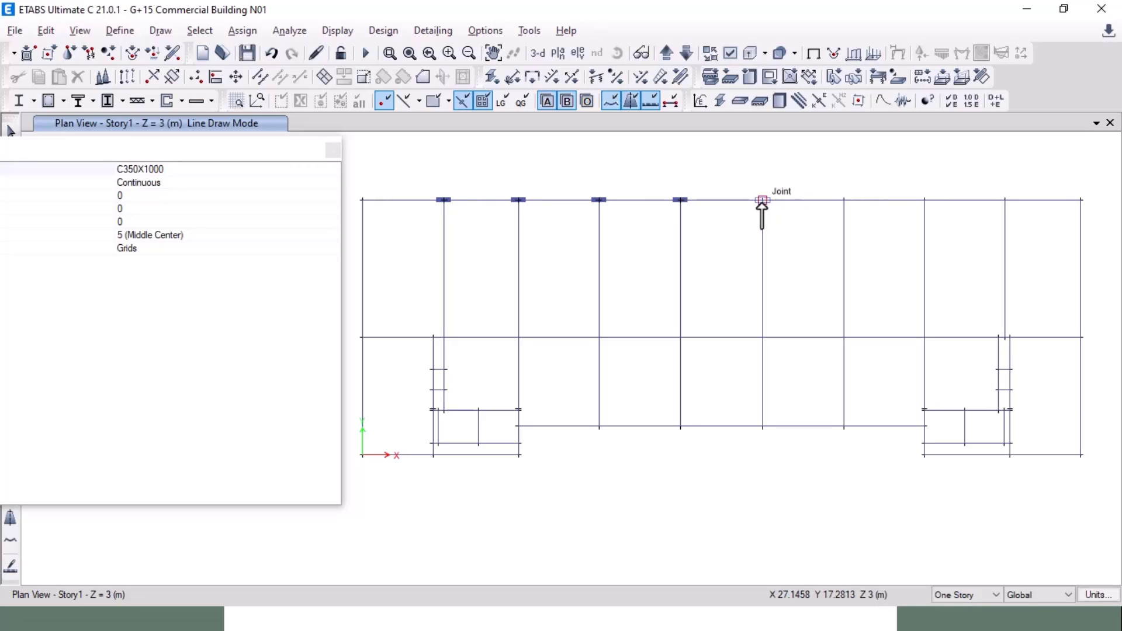
pyautogui.moveTo(839, 214); pyautogui.dragTo(702, 229, button='middle')
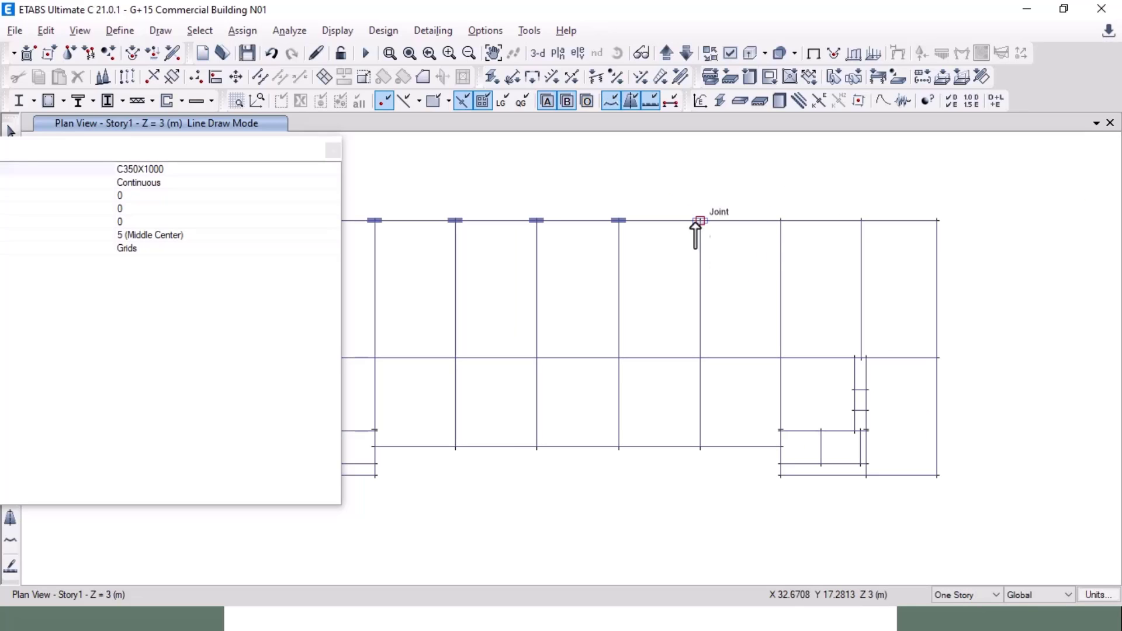
pyautogui.click(699, 221)
pyautogui.click(781, 221)
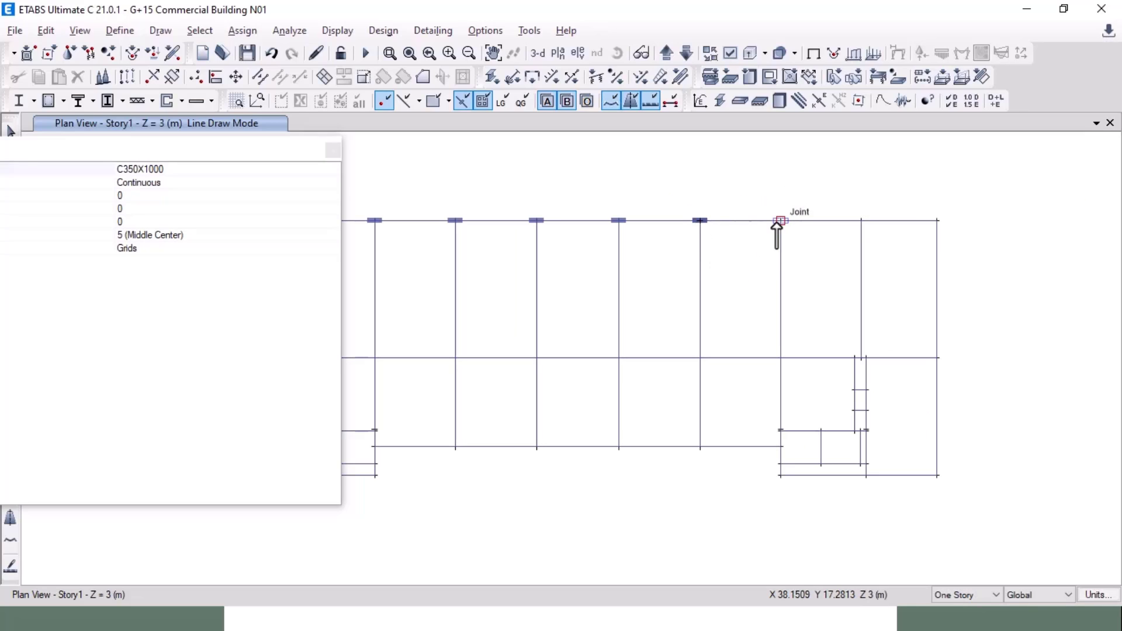
pyautogui.click(861, 221)
pyautogui.hotkey('alt', 'Tab')
pyautogui.hotkey('alt', 'Tab')
pyautogui.hotkey('alt', 'Tab')
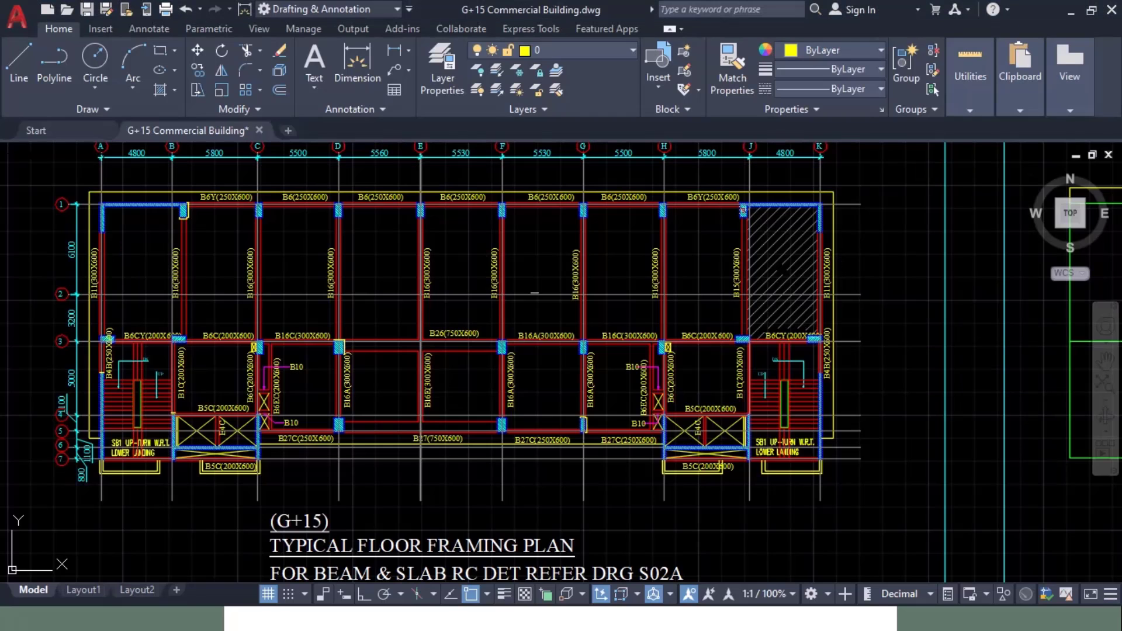
pyautogui.moveTo(445, 294); pyautogui.dragTo(594, 303, button='middle')
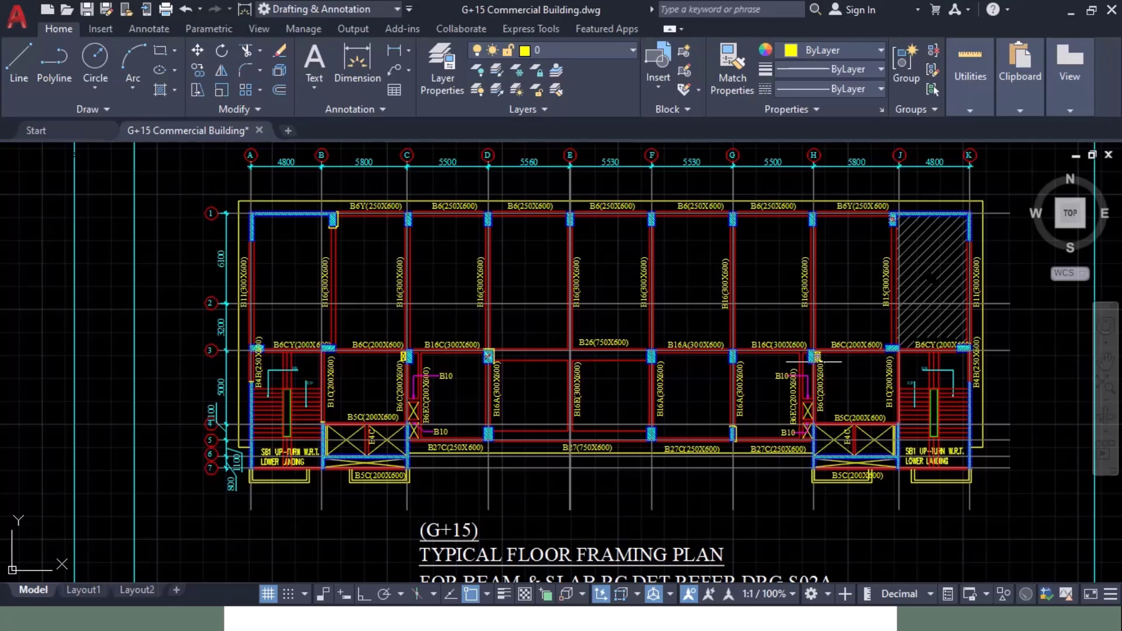
pyautogui.hotkey('alt', 'Tab')
pyautogui.hotkey('alt', 'Tab')
pyautogui.hotkey('alt', 'Tab')
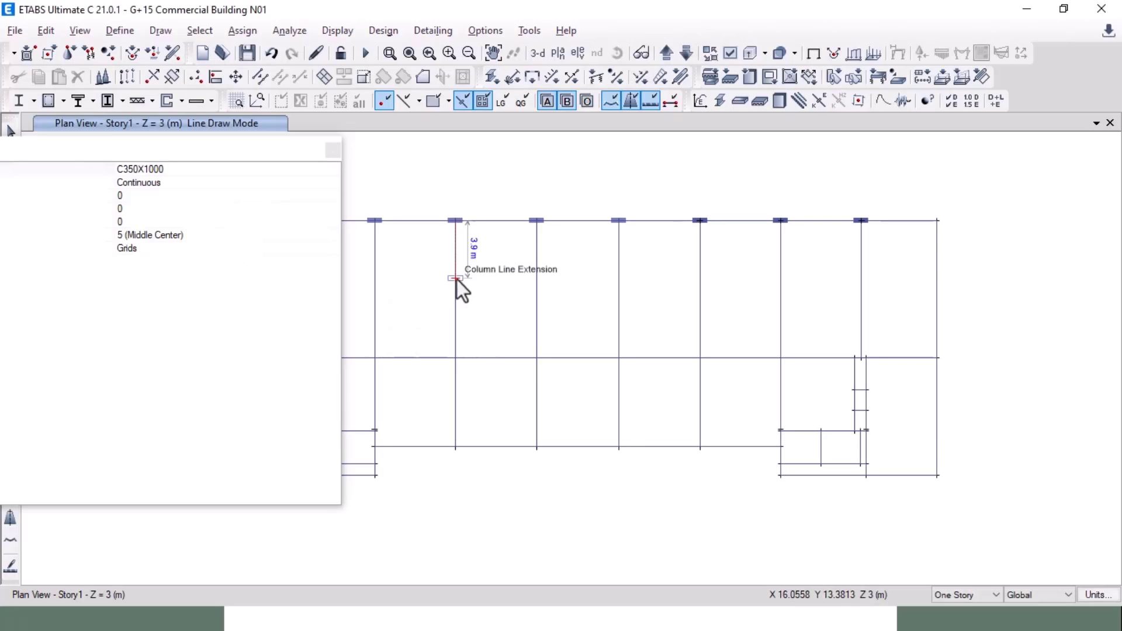
pyautogui.moveTo(282, 201)
pyautogui.mouseDown()
pyautogui.moveTo(391, 232)
pyautogui.moveTo(892, 240)
pyautogui.moveTo(675, 170)
pyautogui.mouseUp()
# Step: Select all columns in the plan by object type Columns
pyautogui.click(198, 31)
pyautogui.moveTo(275, 54)
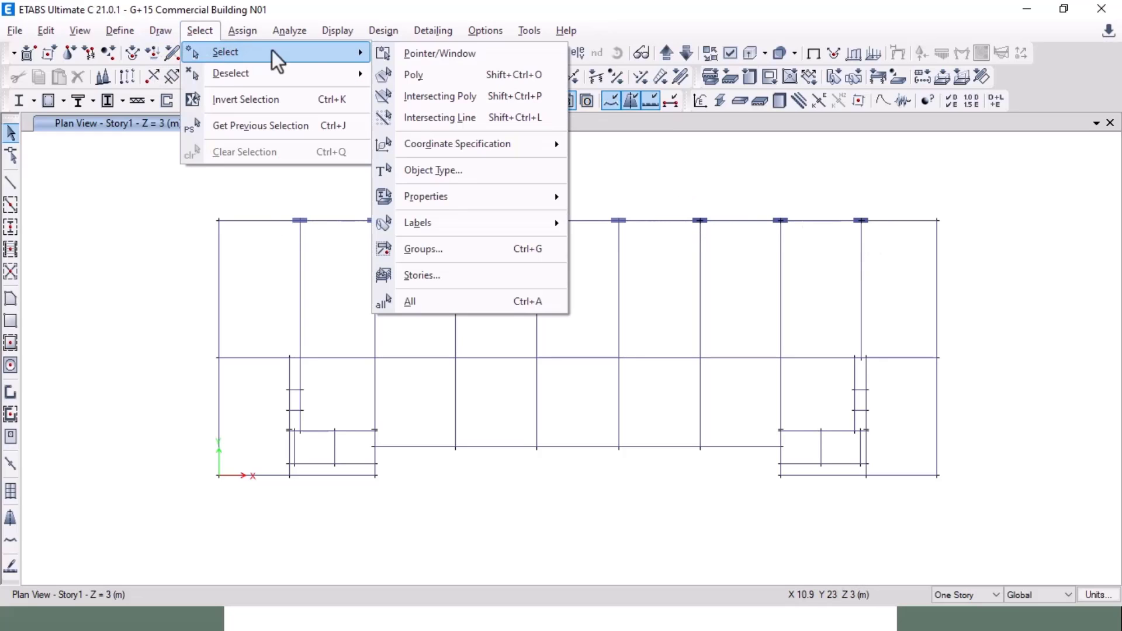
pyautogui.click(444, 168)
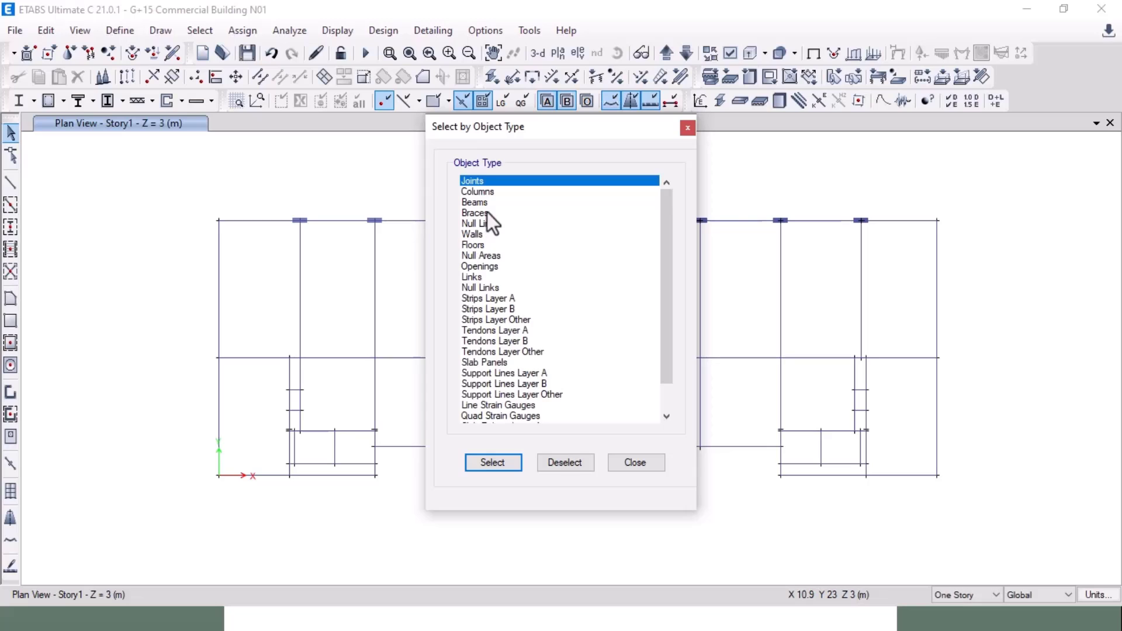
pyautogui.click(484, 191)
pyautogui.click(494, 459)
pyautogui.click(635, 463)
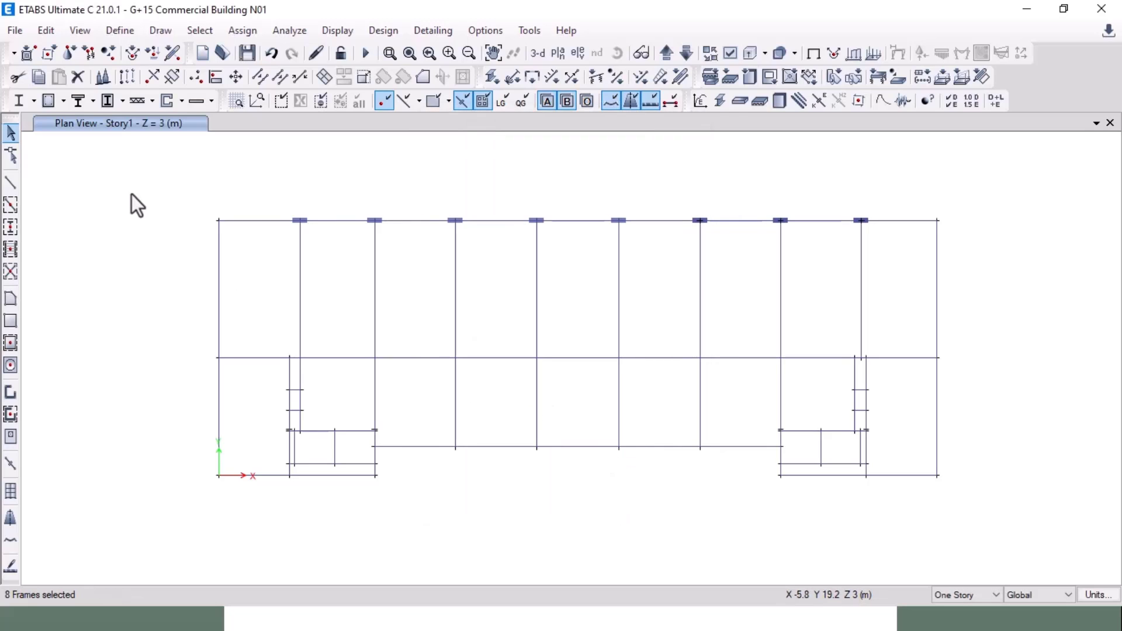
# Step: Isolate the selected columns, window-select their joints too, restore all objects, and open Replicate
pyautogui.rightClick(132, 194)
pyautogui.click(195, 290)
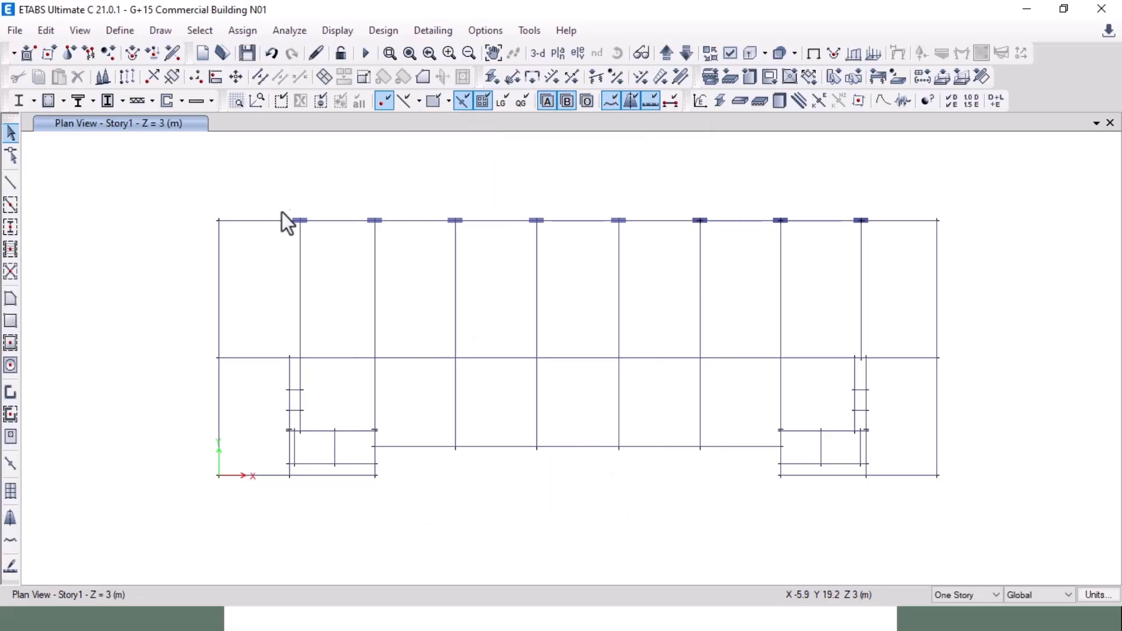
pyautogui.moveTo(272, 187); pyautogui.dragTo(897, 272)
pyautogui.rightClick(216, 218)
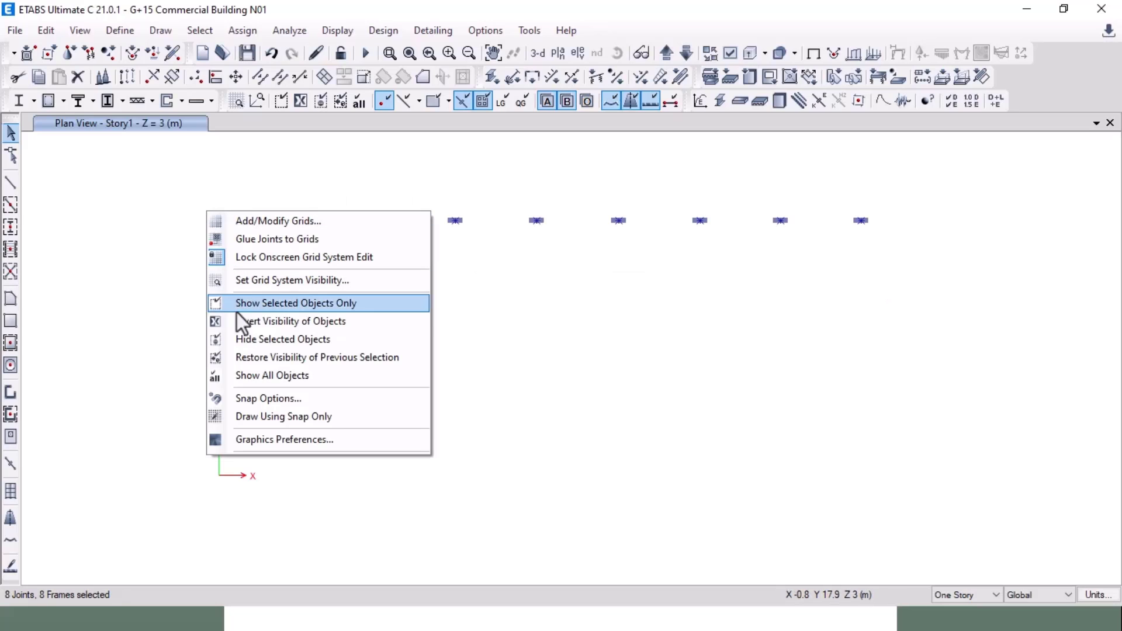
pyautogui.click(276, 377)
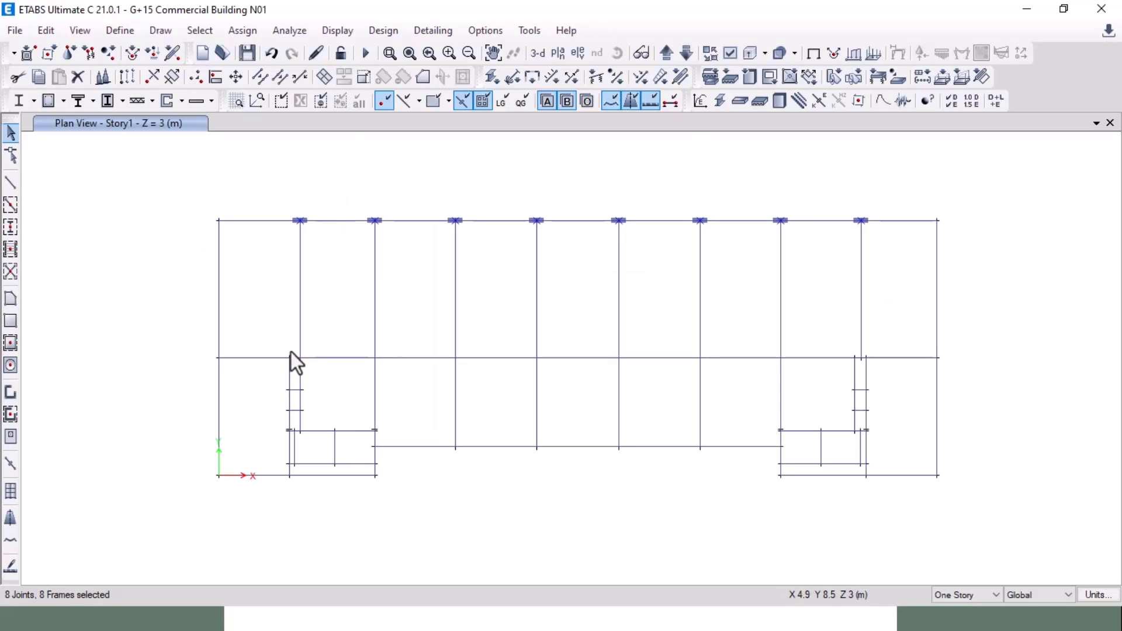
pyautogui.hotkey('ctrl', 'r')
pyautogui.moveTo(511, 125); pyautogui.dragTo(2, 119)
# Step: Replicate the eight top-edge columns down 9.325 m onto the middle grid line
pyautogui.click(52, 317)
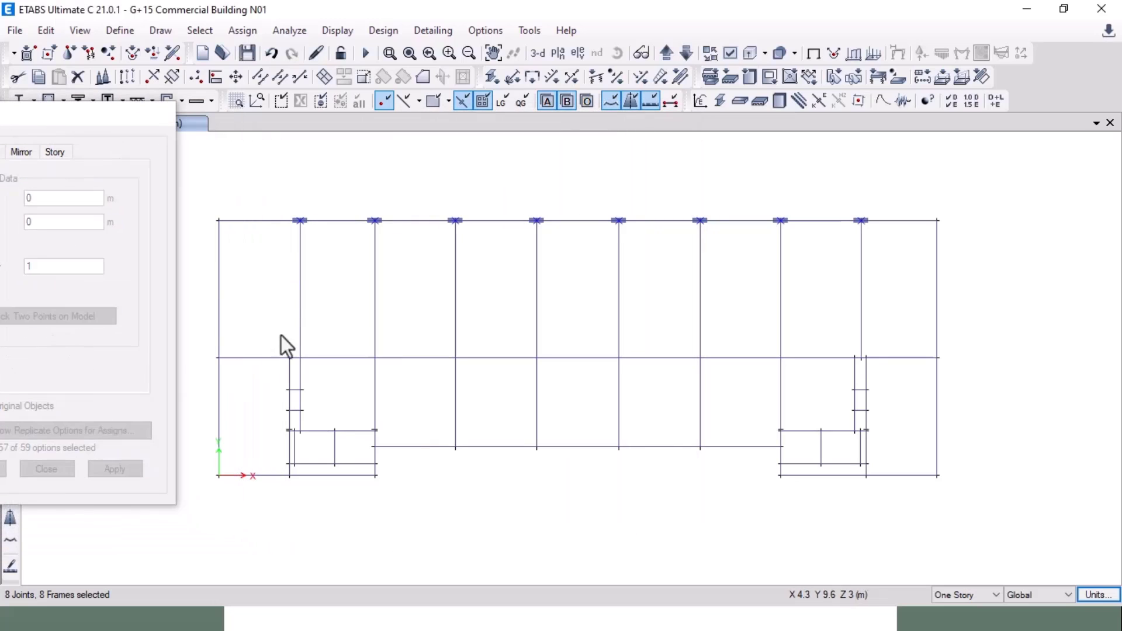
pyautogui.click(299, 220)
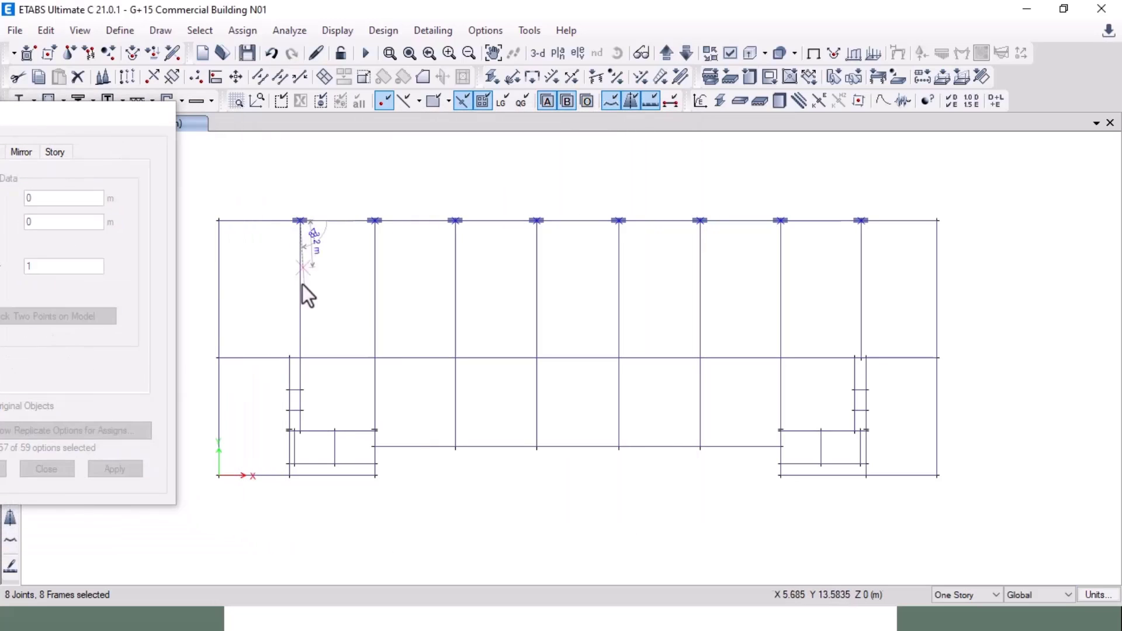
pyautogui.click(300, 357)
pyautogui.click(117, 471)
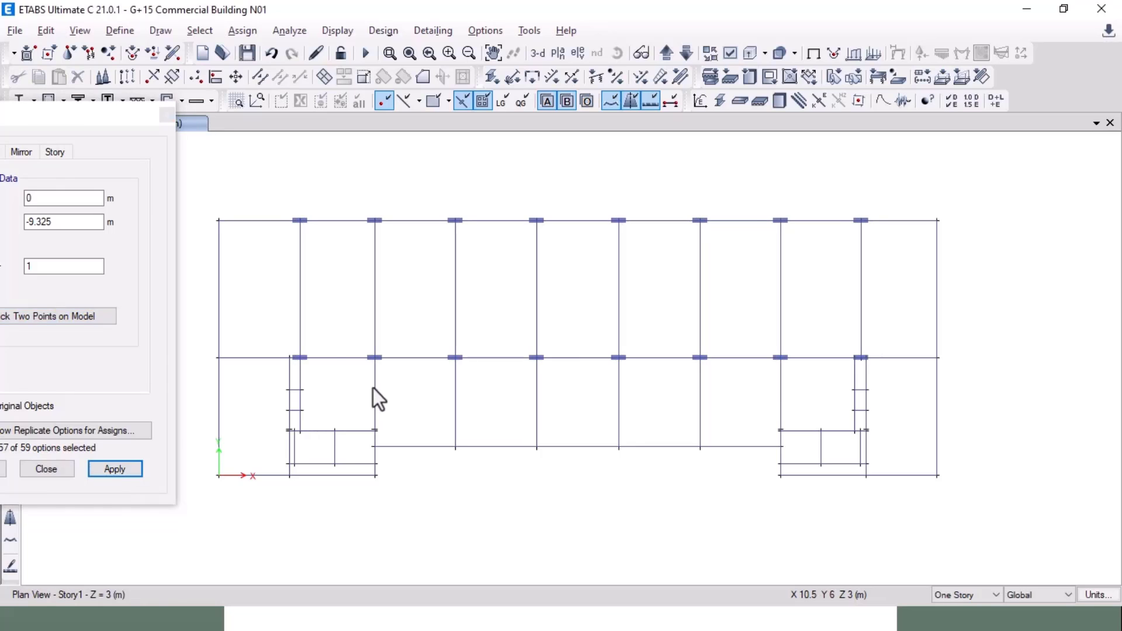
# Step: Compare with the AutoCAD framing plan and select the middle-row column needing a lower copy
pyautogui.hotkey('alt', 'Tab')
pyautogui.hotkey('alt', 'Tab')
pyautogui.press('Tab')
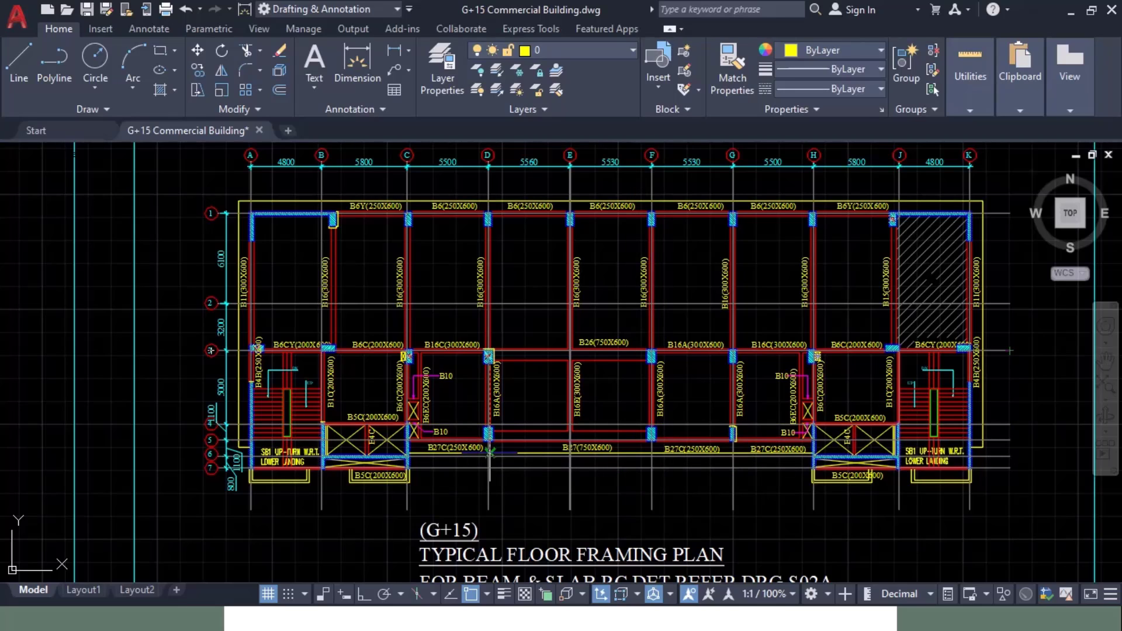
pyautogui.hotkey('alt', 'Tab')
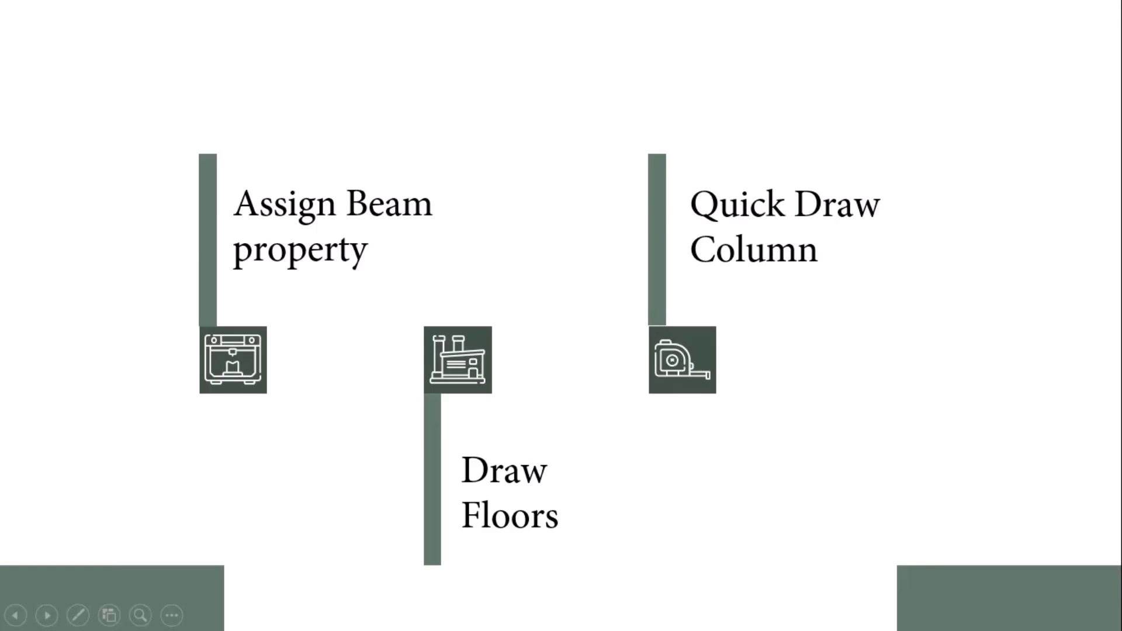
pyautogui.hotkey('alt', 'Tab')
pyautogui.hotkey('alt', 'Tab')
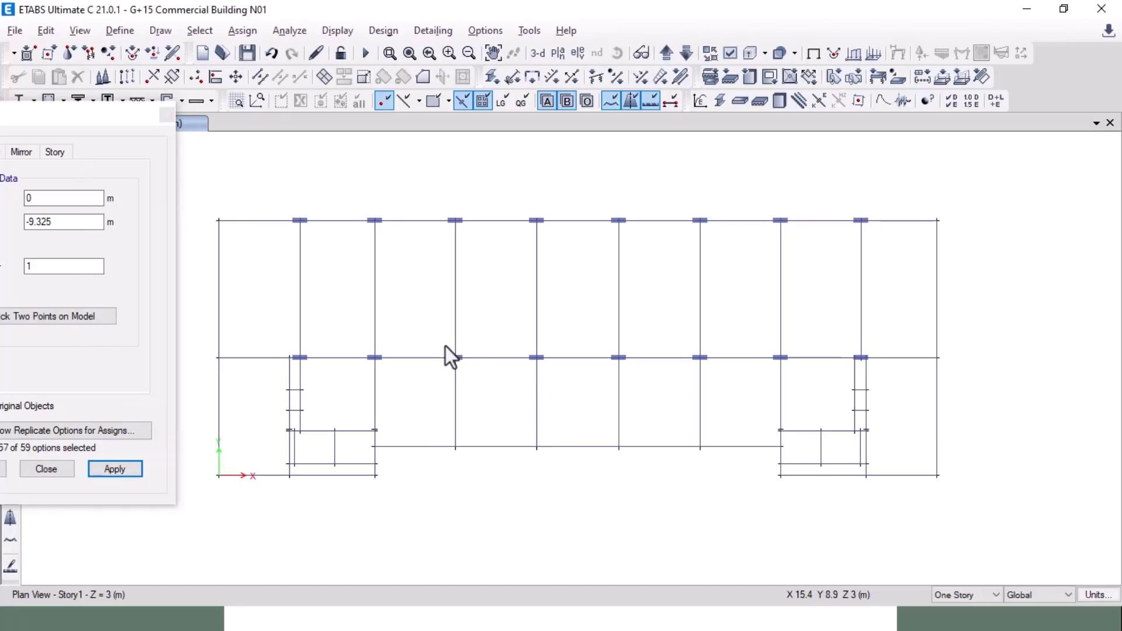
pyautogui.moveTo(440, 345); pyautogui.dragTo(471, 380)
pyautogui.hotkey('alt', 'Tab')
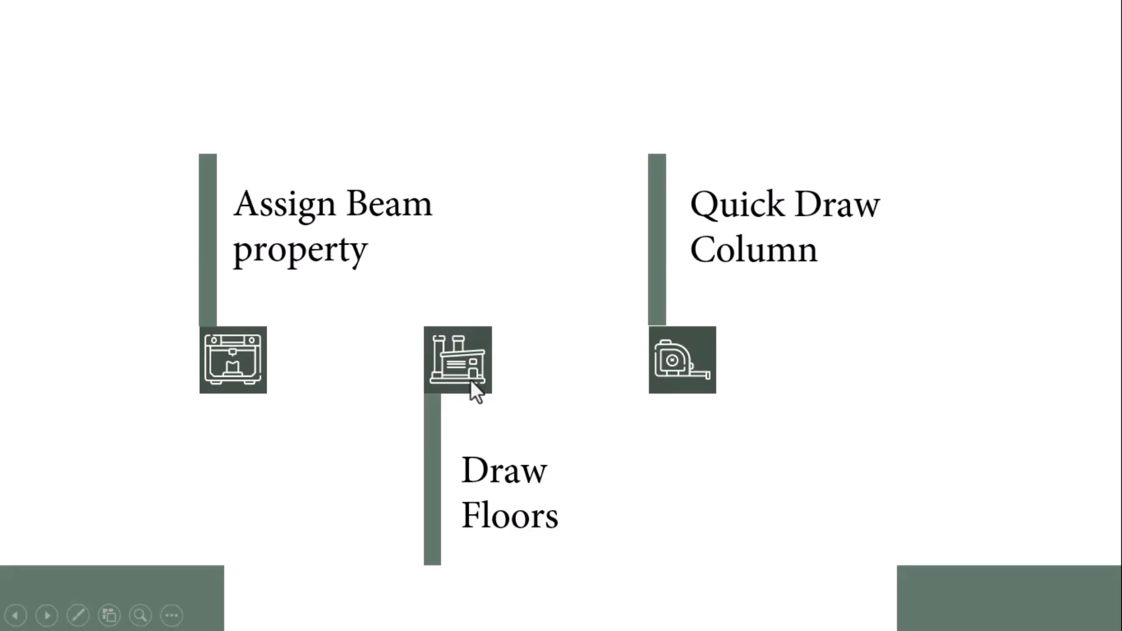
pyautogui.hotkey('alt', 'Tab')
pyautogui.hotkey('alt', 'Tab')
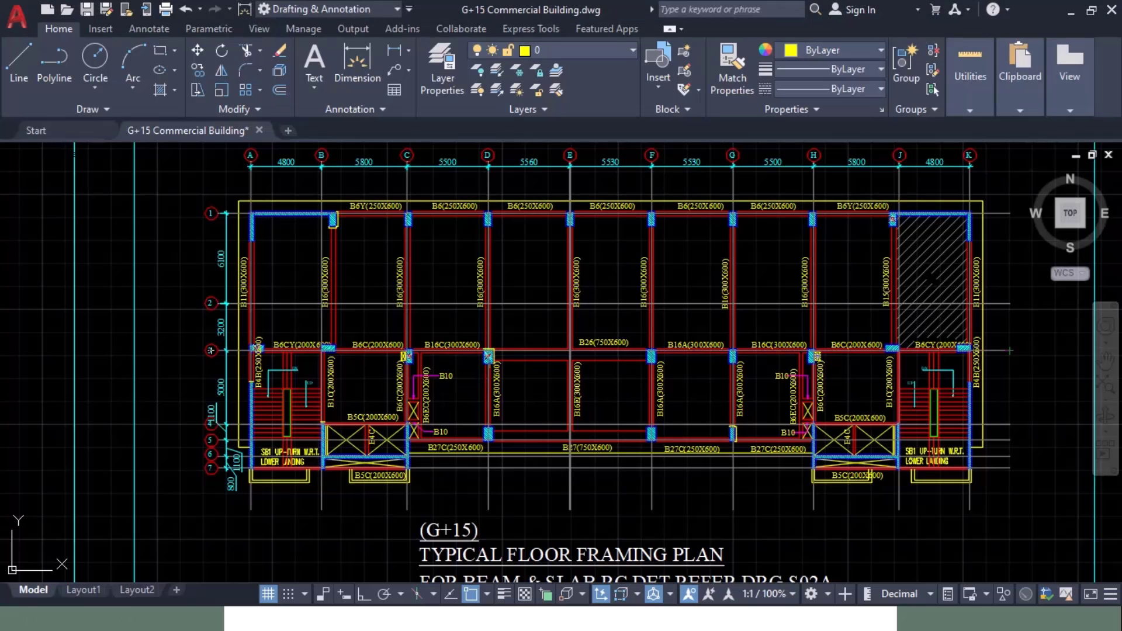
pyautogui.hotkey('alt', 'Tab')
pyautogui.hotkey('alt', 'Tab')
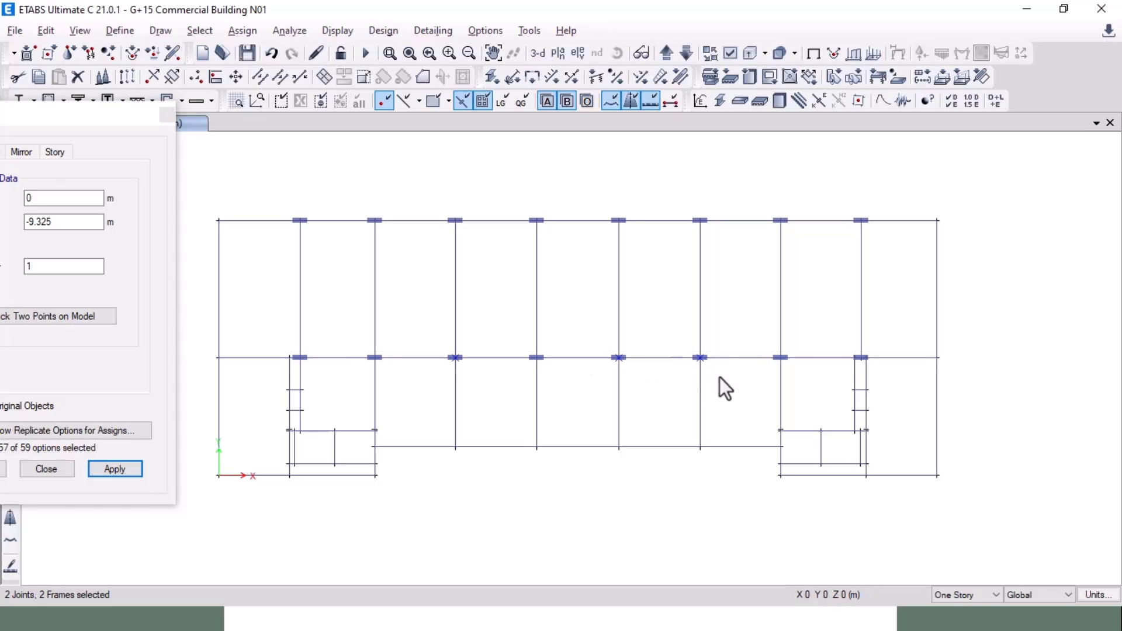
# Step: Replicate the selected middle-row columns down onto the lower grid line
pyautogui.click(48, 320)
pyautogui.click(455, 357)
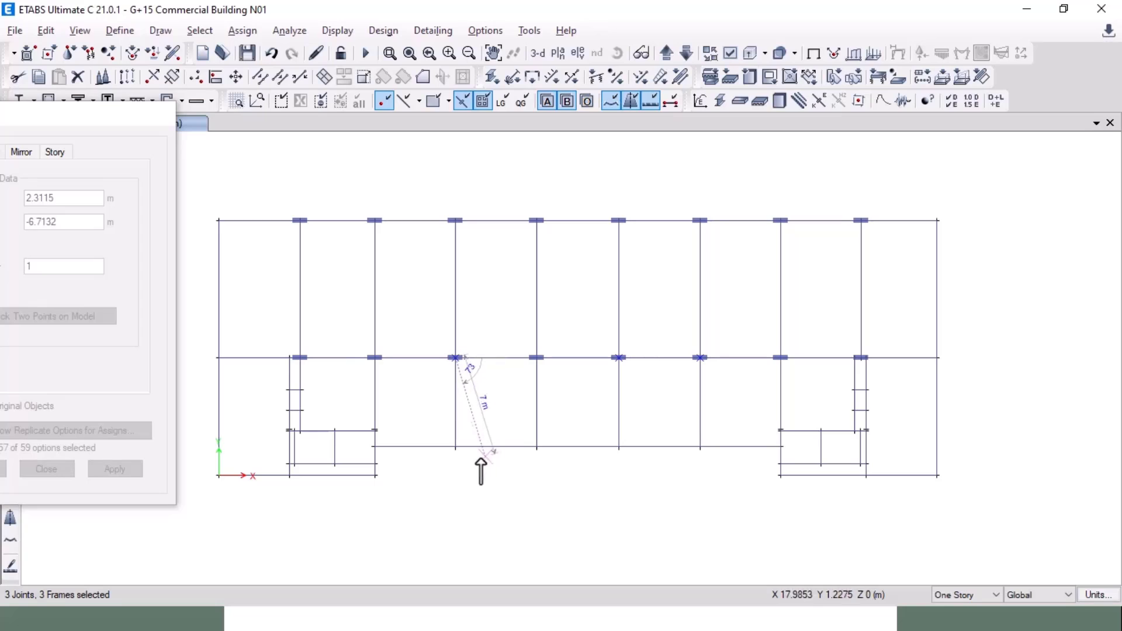
pyautogui.click(456, 446)
pyautogui.click(110, 470)
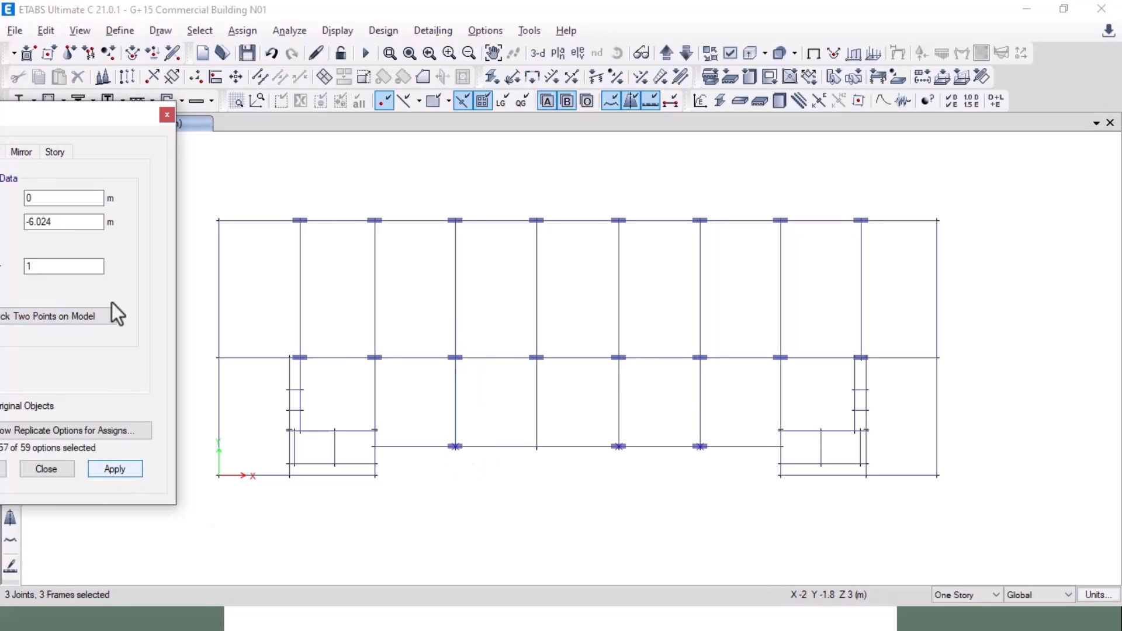
pyautogui.click(212, 145)
pyautogui.click(162, 120)
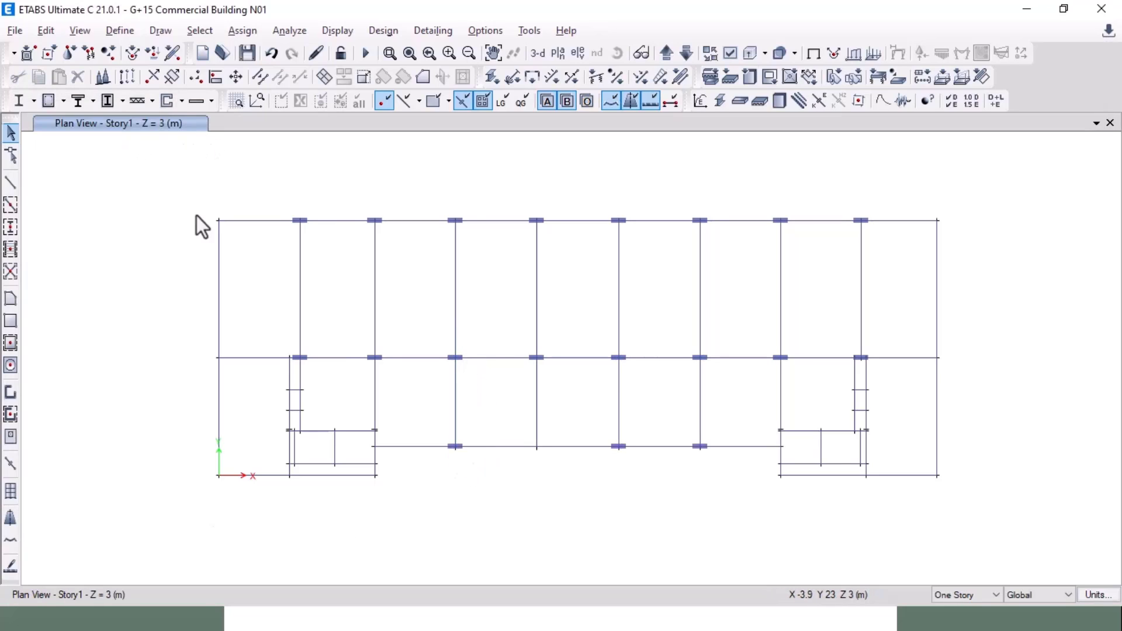
# Step: Copy a middle-row column out to the left end of the middle grid line
pyautogui.scroll(3, 291, 345)
pyautogui.moveTo(286, 333); pyautogui.dragTo(338, 388)
pyautogui.hotkey('ctrl', 'r')
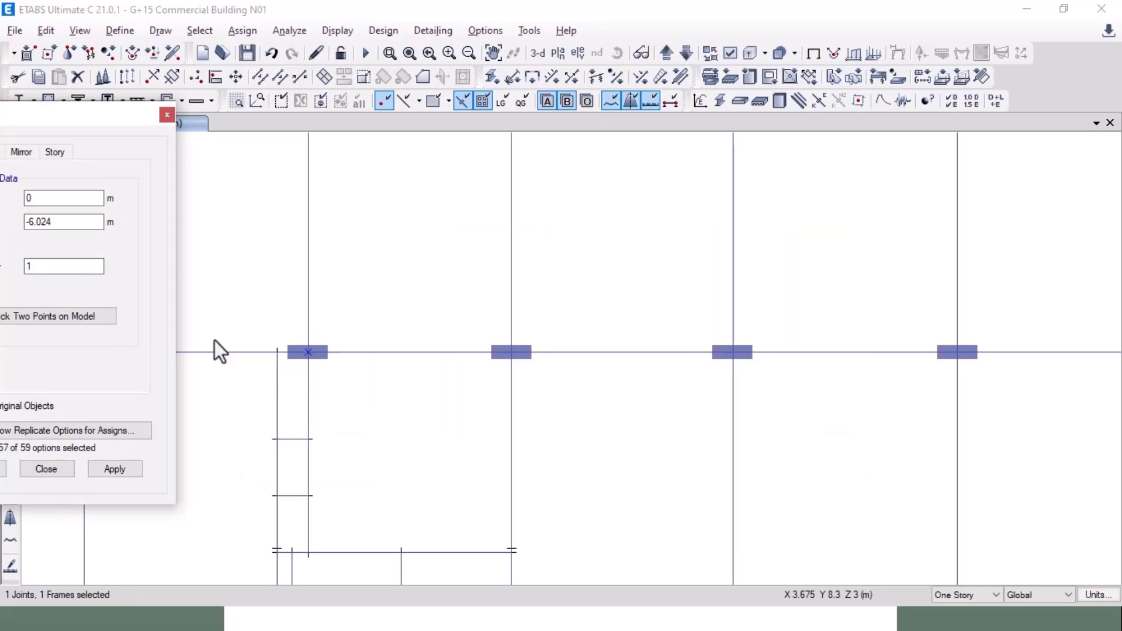
pyautogui.click(75, 315)
pyautogui.moveTo(391, 458); pyautogui.dragTo(557, 451, button='middle')
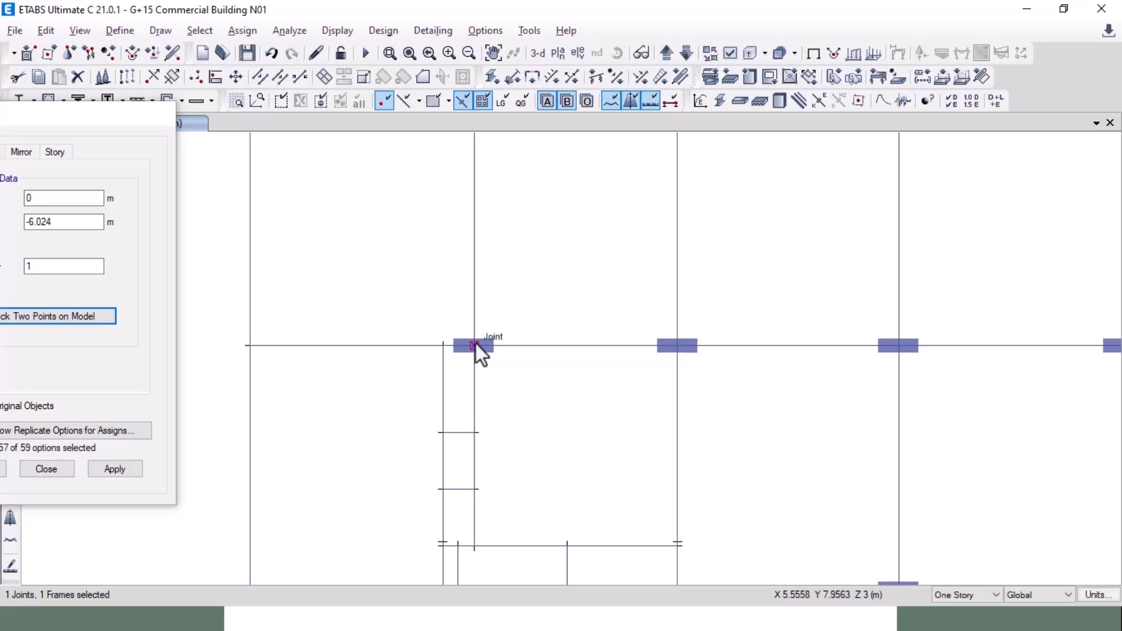
pyautogui.click(476, 344)
pyautogui.click(251, 347)
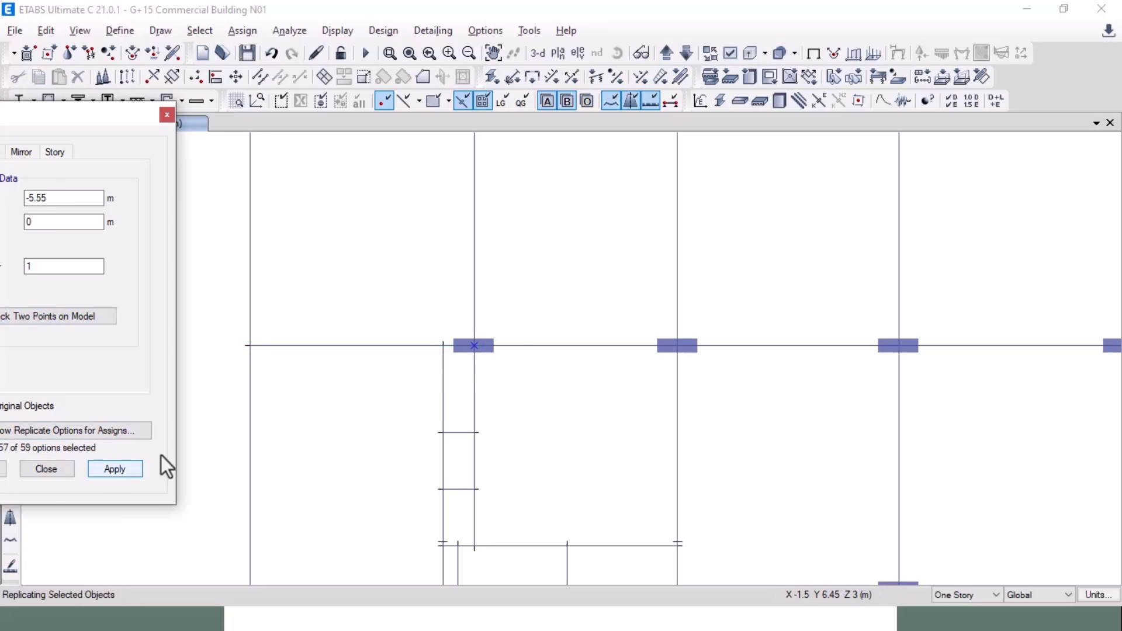
pyautogui.scroll(-5, 308, 405)
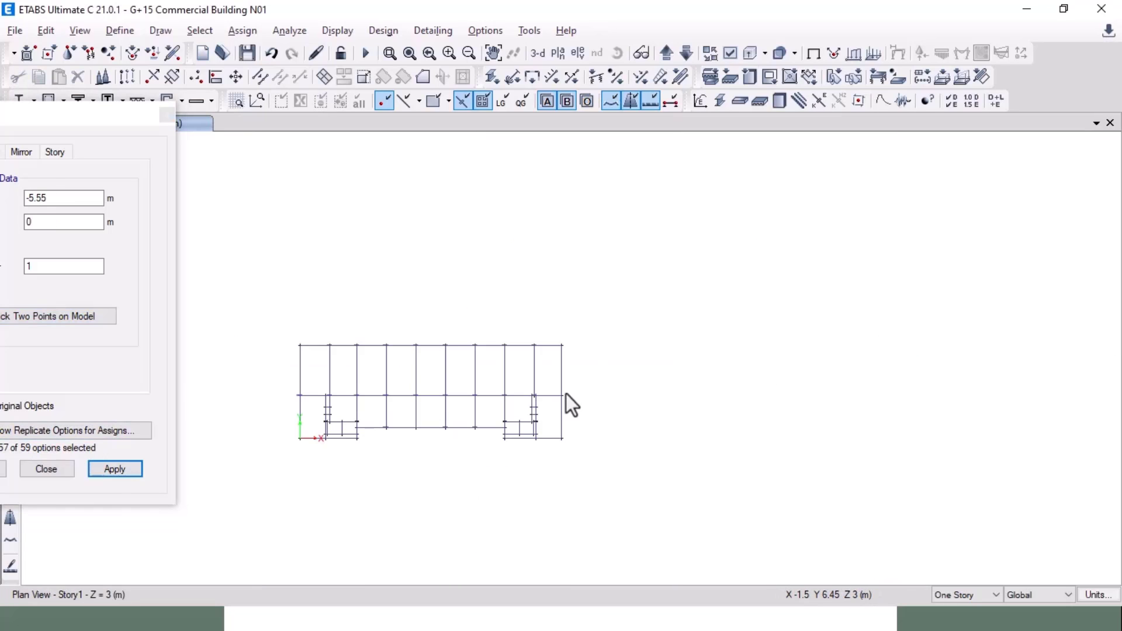
pyautogui.scroll(5, 565, 393)
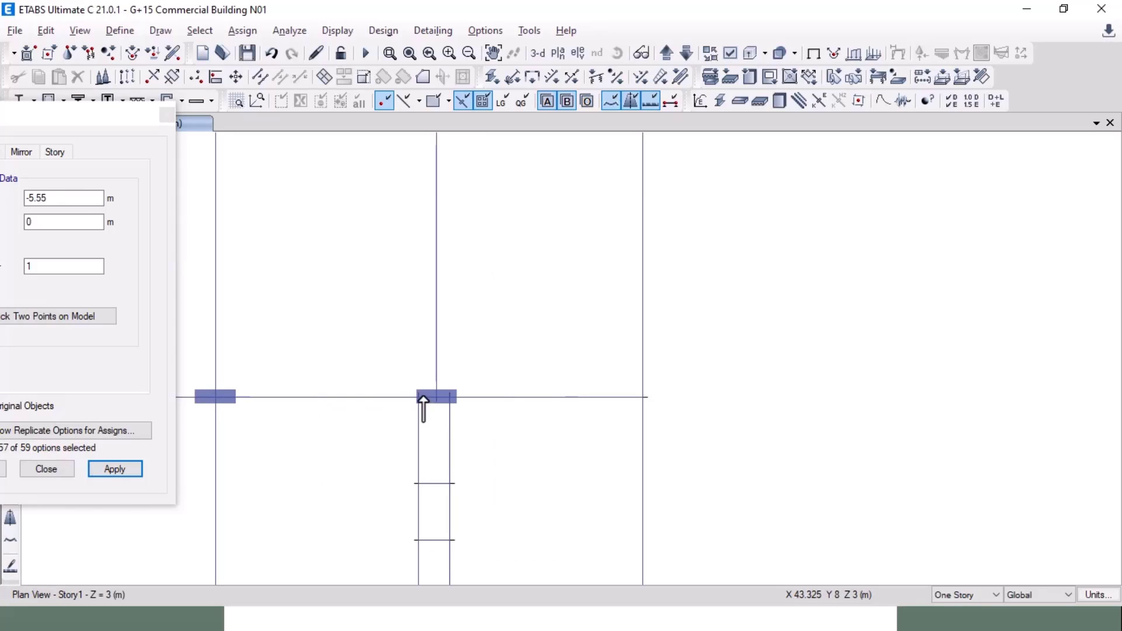
# Step: Copy the new left-end column to the far right joint of the middle grid line
pyautogui.click(212, 397)
pyautogui.click(63, 320)
pyautogui.click(216, 398)
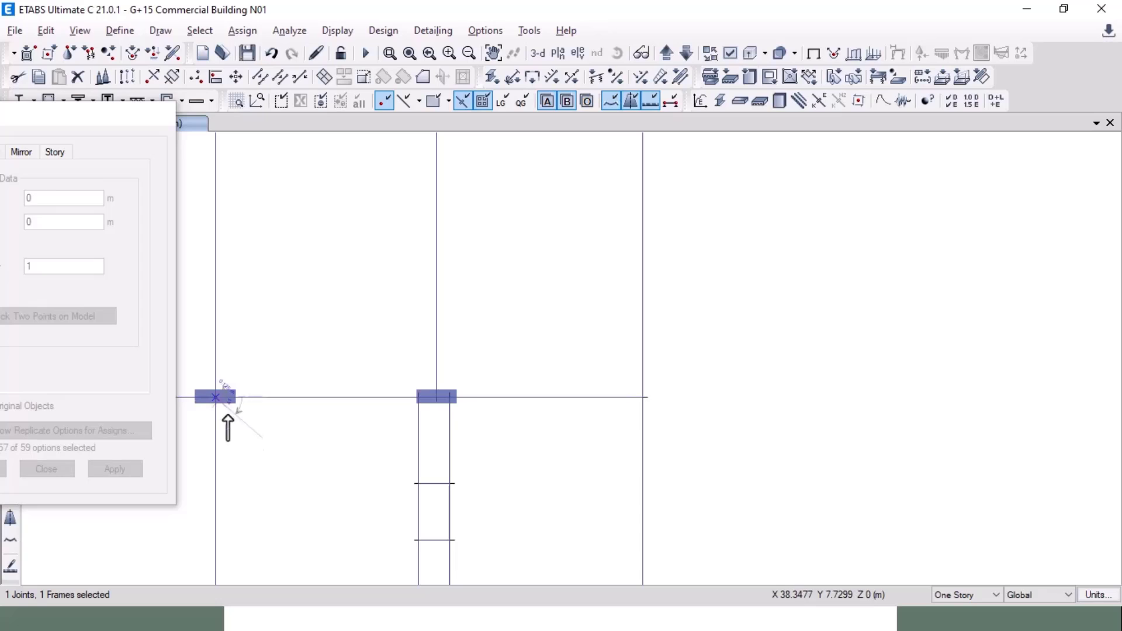
pyautogui.click(644, 398)
pyautogui.click(114, 469)
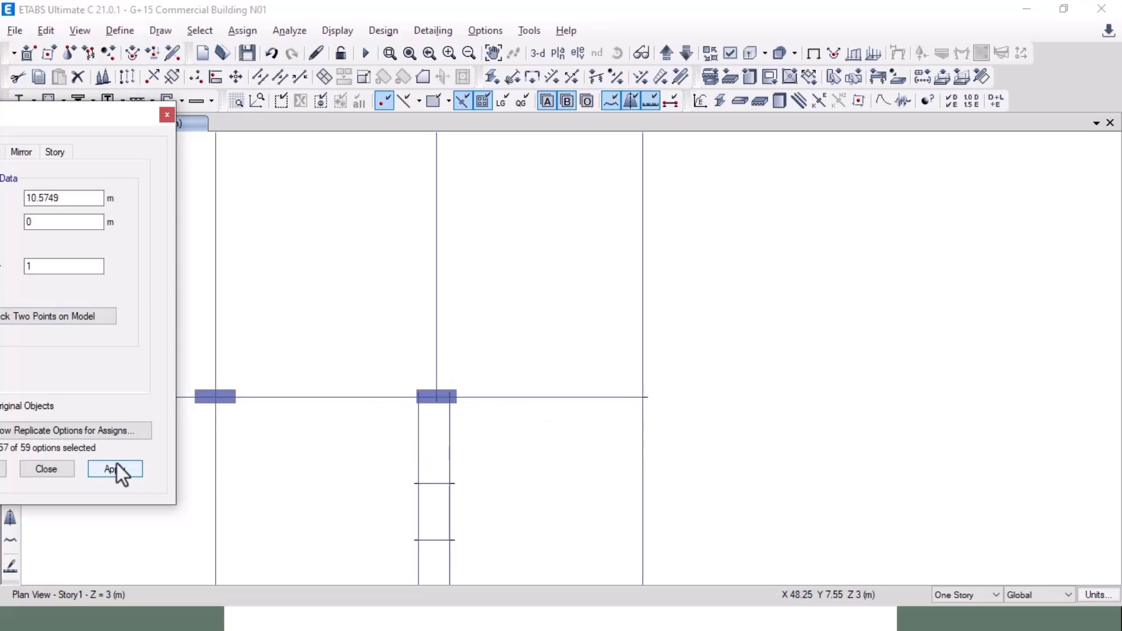
pyautogui.click(46, 469)
pyautogui.scroll(-3, 627, 377)
pyautogui.moveTo(315, 400); pyautogui.dragTo(622, 399, button='middle')
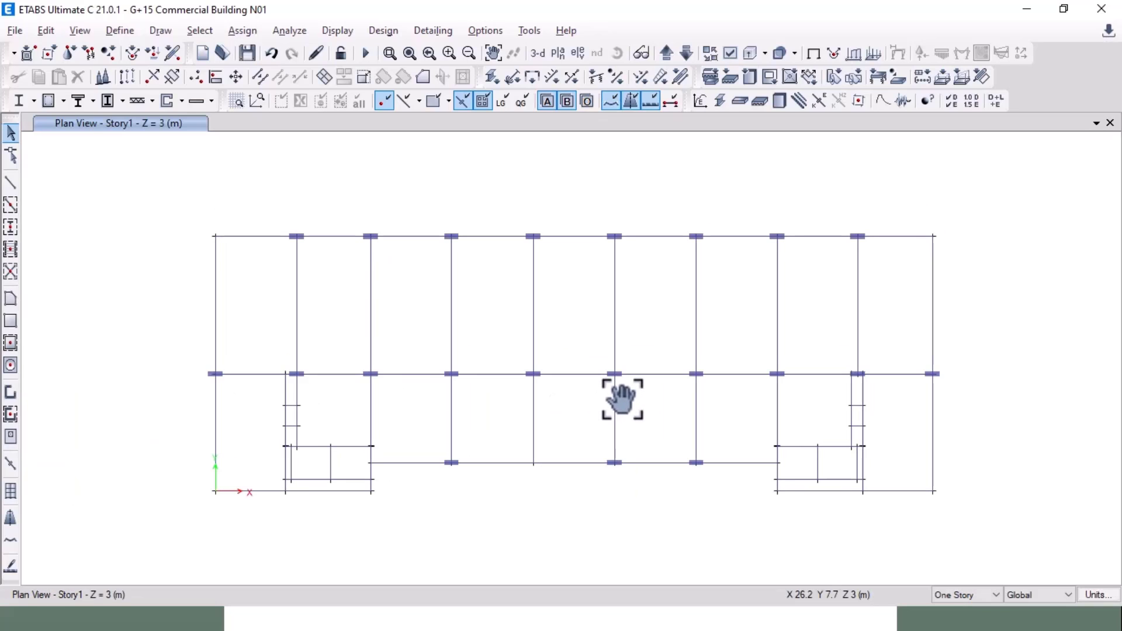
# Step: After checking the AutoCAD plan, select every column by object type Columns
pyautogui.hotkey('alt', 'Tab')
pyautogui.moveTo(536, 291); pyautogui.dragTo(486, 310, button='middle')
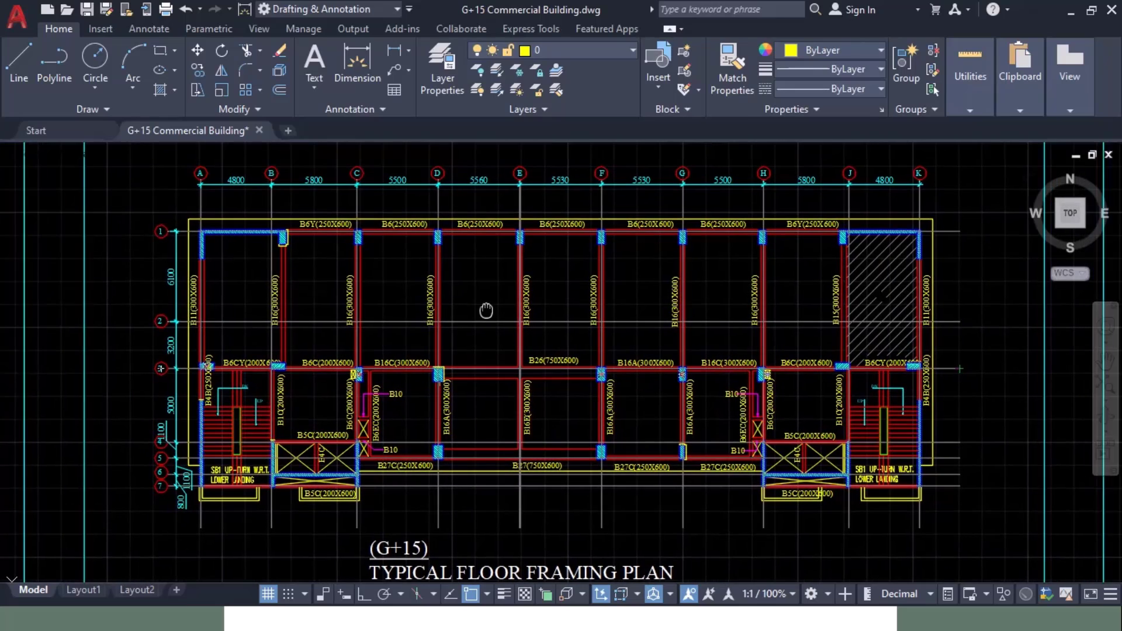
pyautogui.hotkey('alt', 'Tab')
pyautogui.click(205, 30)
pyautogui.moveTo(216, 51)
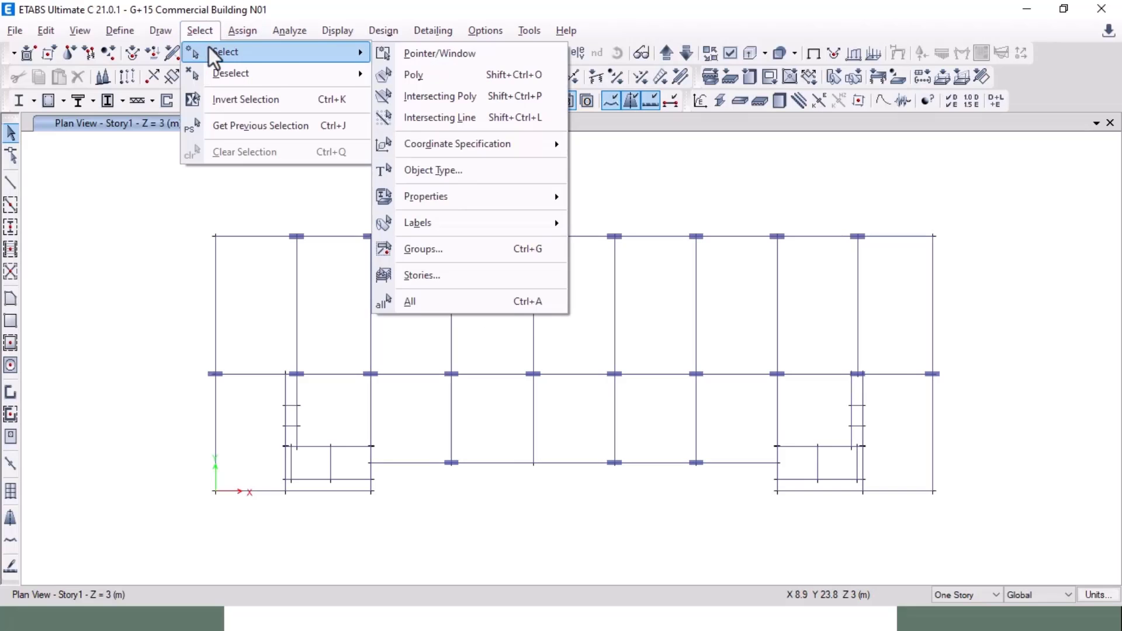
pyautogui.click(444, 167)
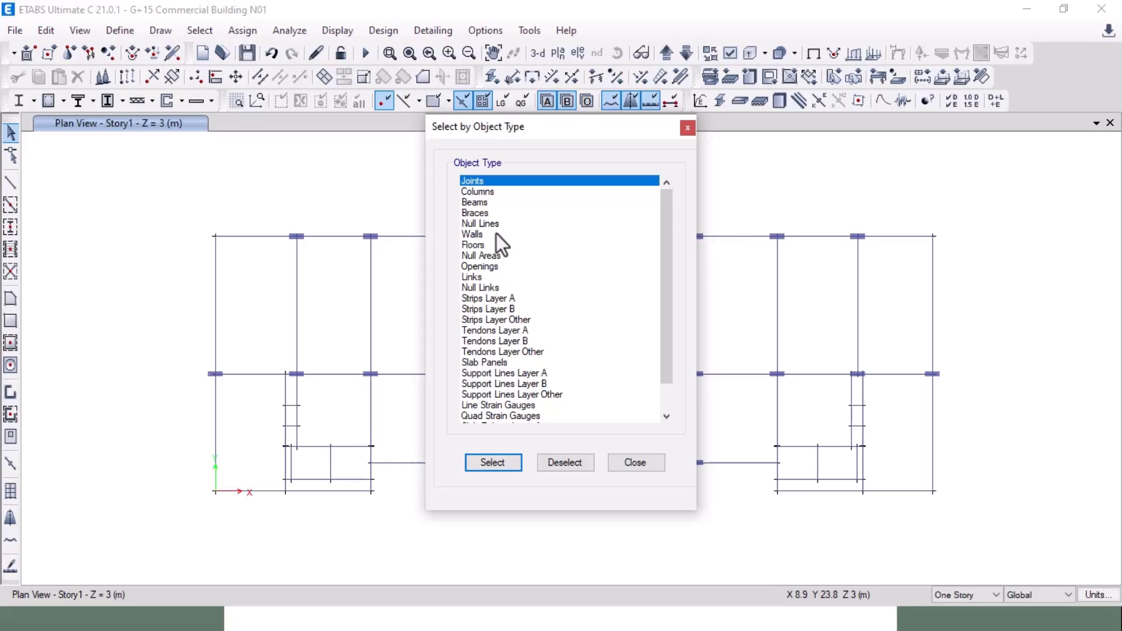
pyautogui.click(488, 192)
pyautogui.click(493, 457)
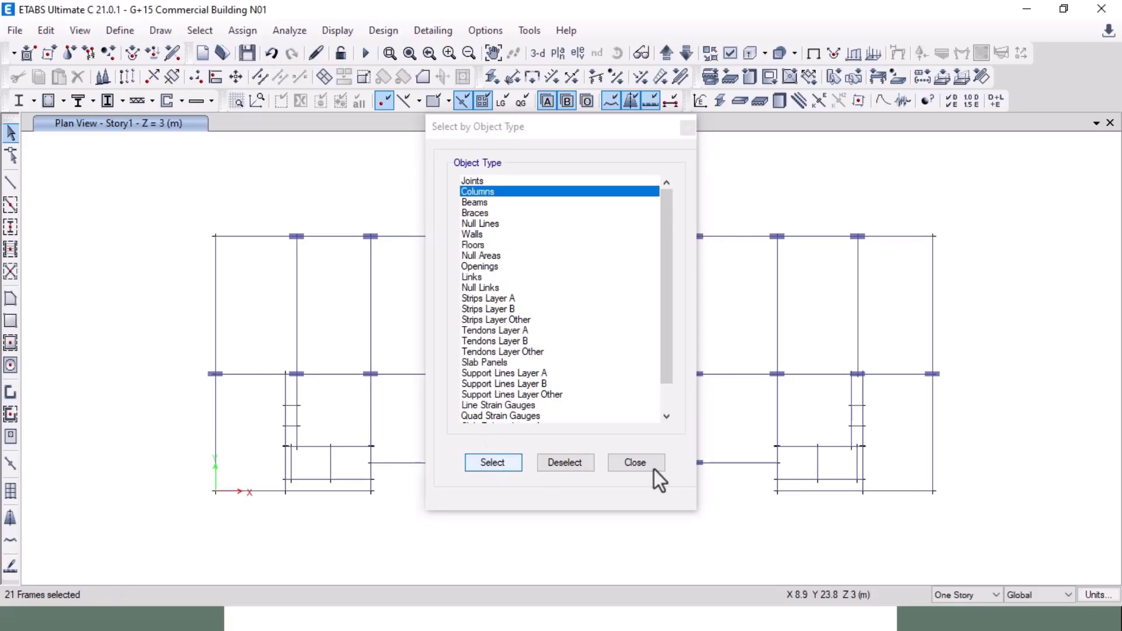
pyautogui.click(641, 463)
# Step: Show only the 21 selected columns in the Story1 plan and compare with AutoCAD
pyautogui.rightClick(148, 186)
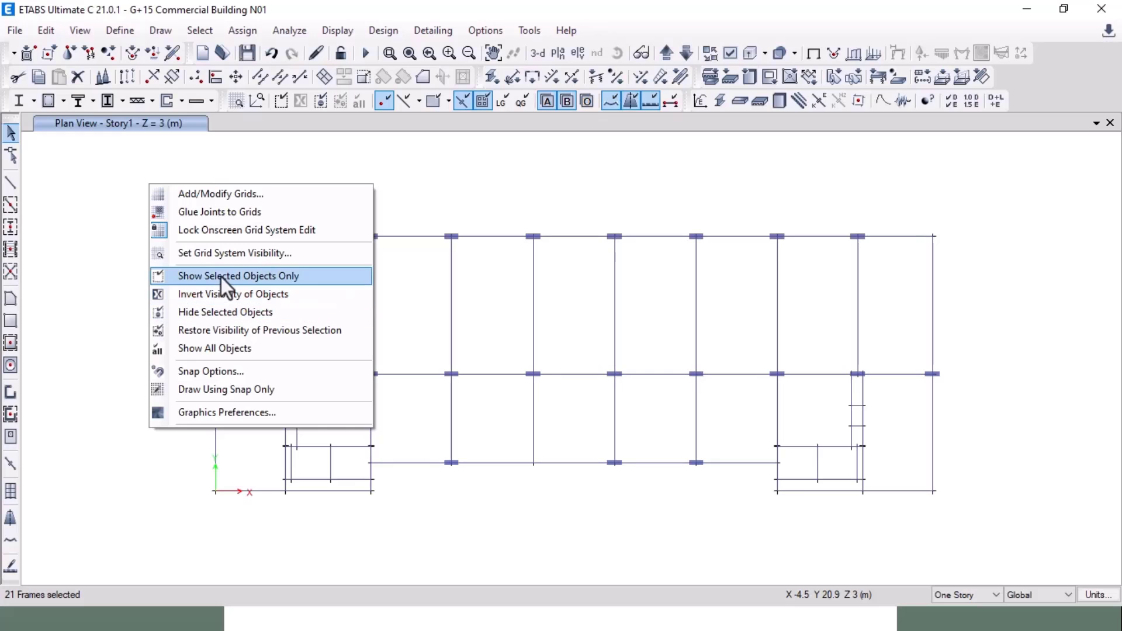
pyautogui.click(221, 277)
pyautogui.hotkey('alt', 'Tab')
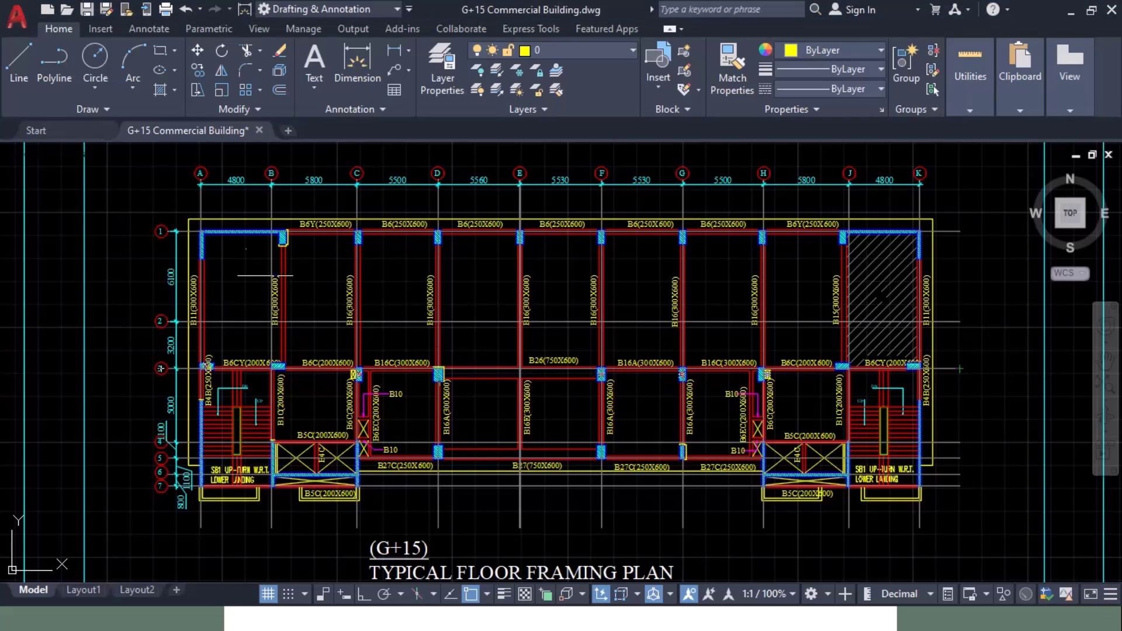
pyautogui.scroll(6, 274, 270)
pyautogui.scroll(3, 268, 269)
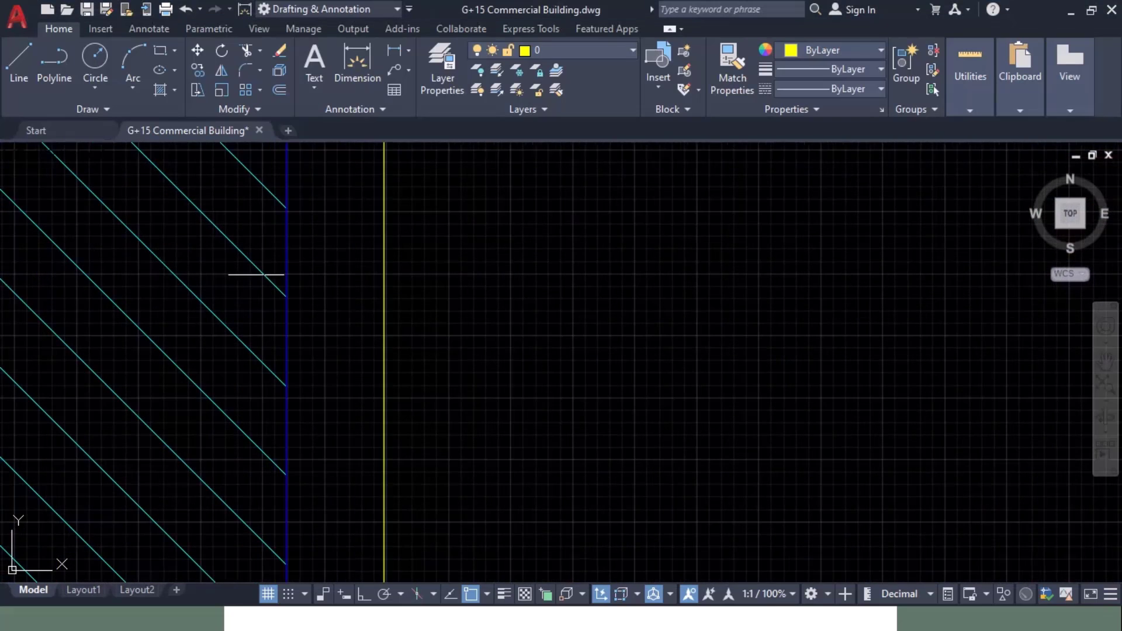
pyautogui.scroll(-2, 434, 275)
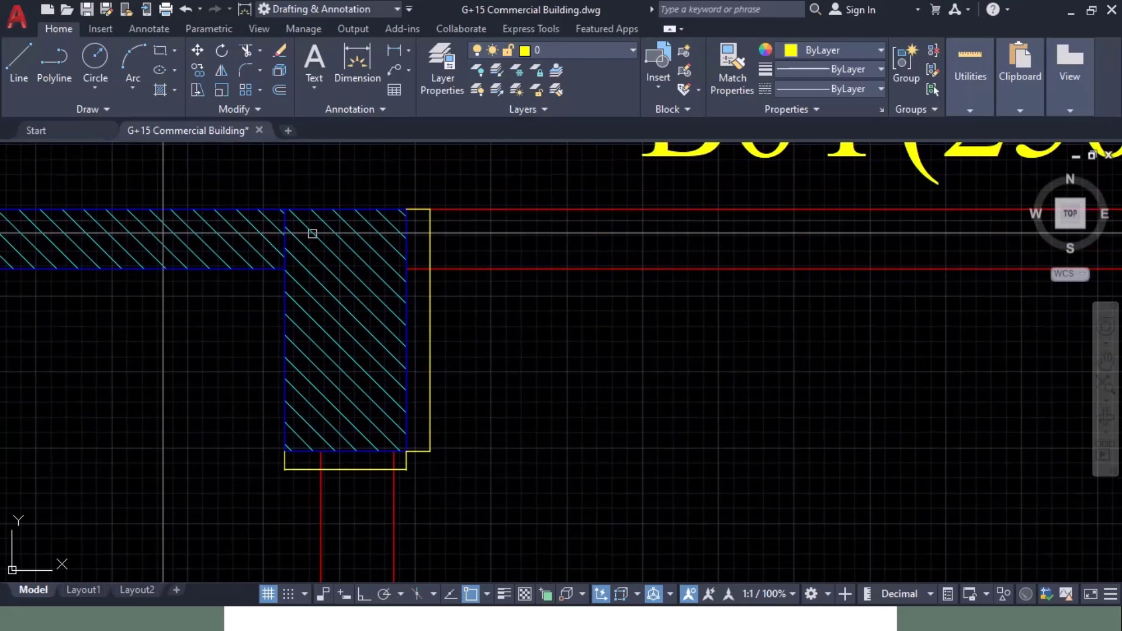
pyautogui.hotkey('alt', 'Tab')
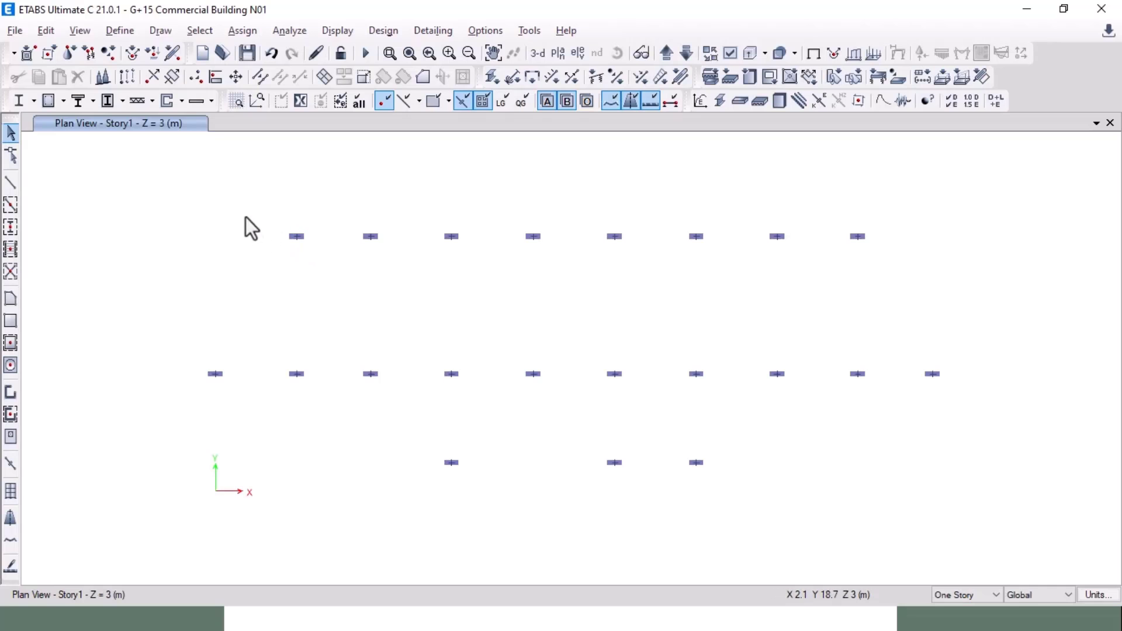
# Step: Assign the C500X1000 frame section to the top row of columns
pyautogui.moveTo(245, 216); pyautogui.dragTo(861, 261)
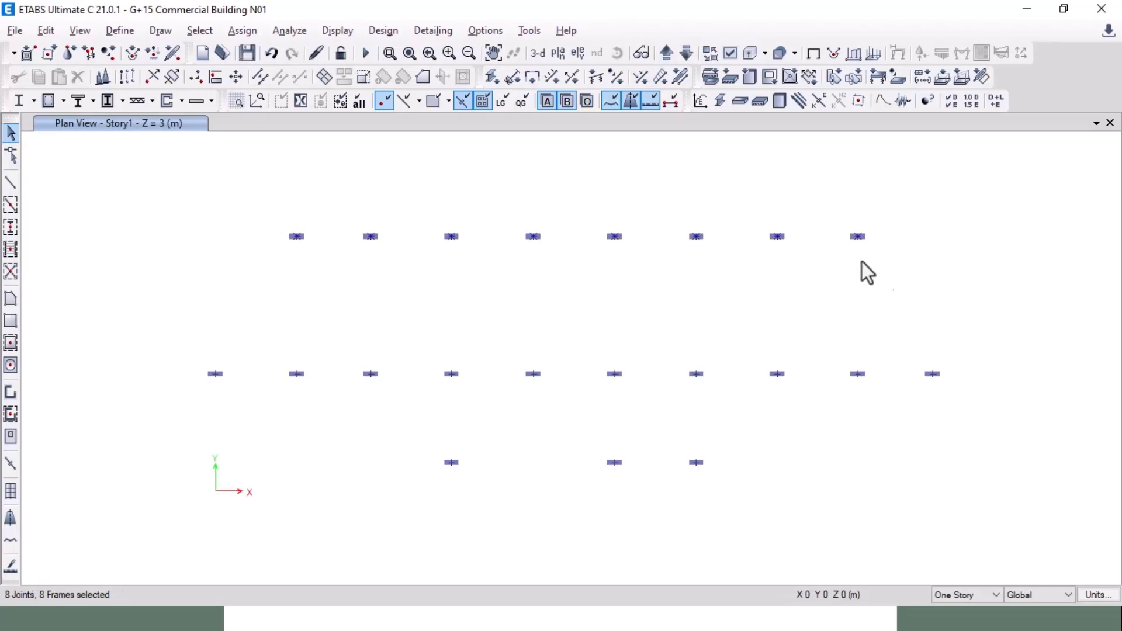
pyautogui.click(241, 29)
pyautogui.moveTo(294, 74)
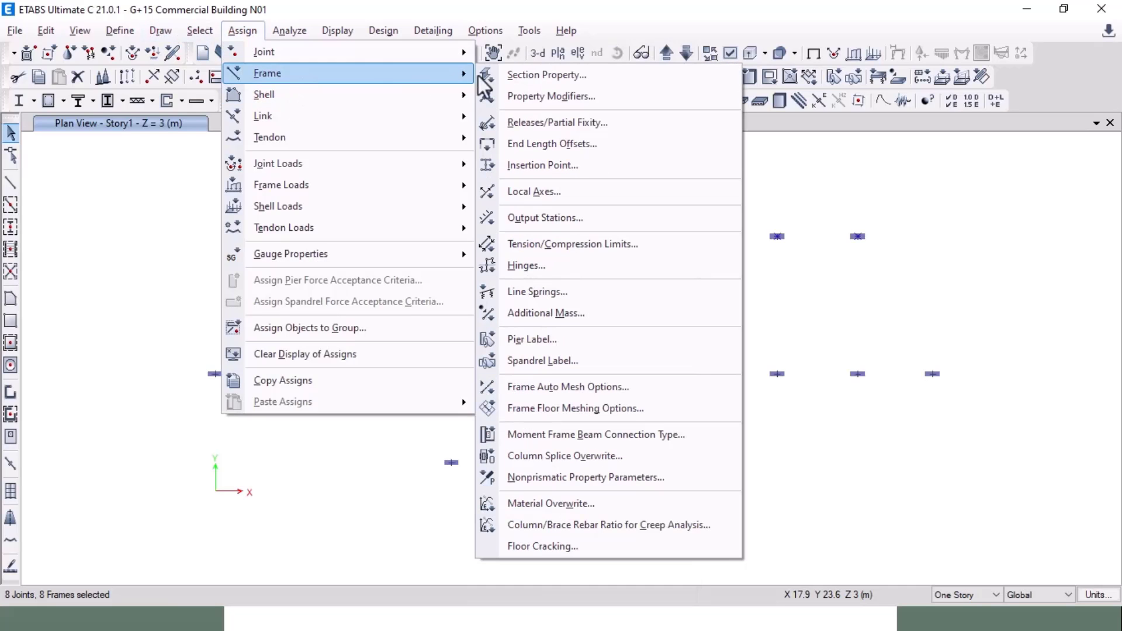
pyautogui.click(531, 76)
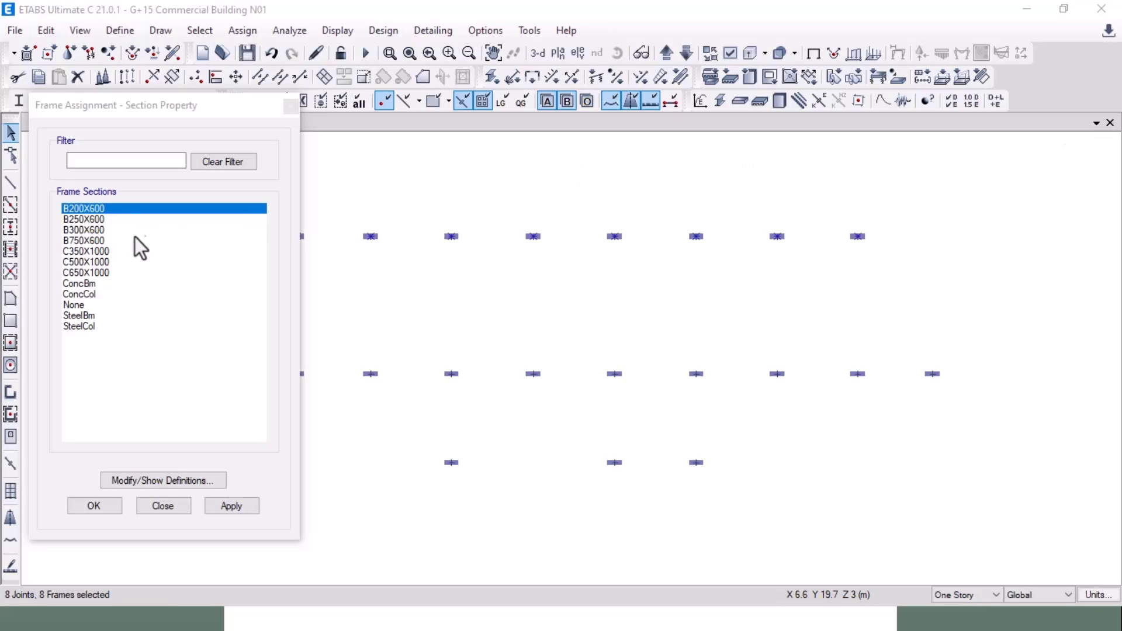
pyautogui.click(115, 261)
pyautogui.click(245, 505)
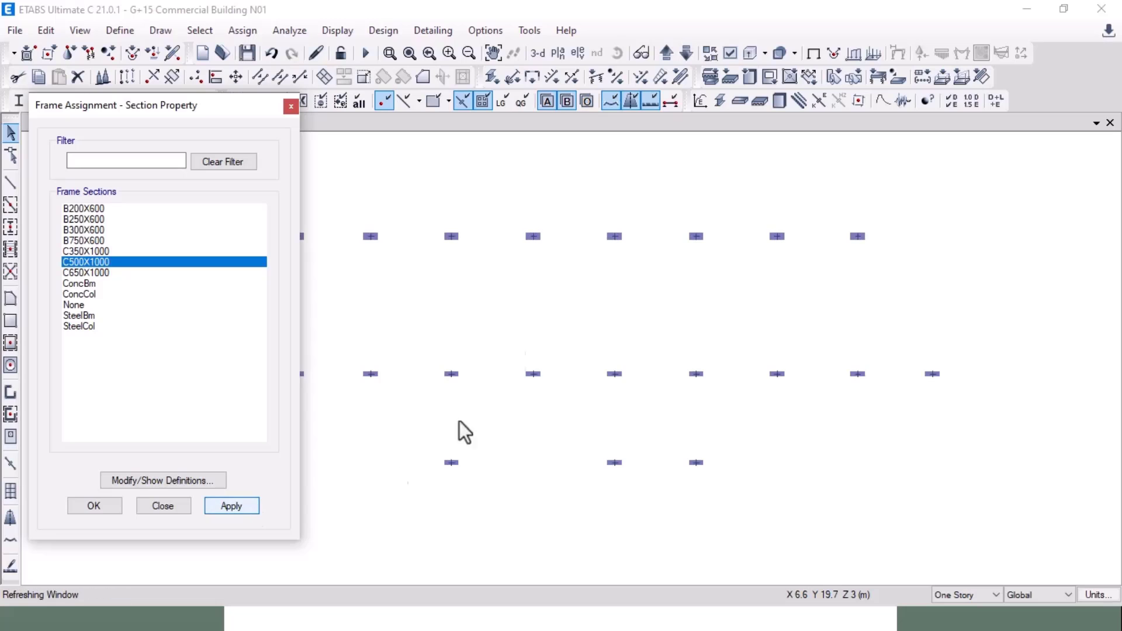
# Step: Check the AutoCAD plan, then reselect the eight top-row columns
pyautogui.scroll(3, 526, 267)
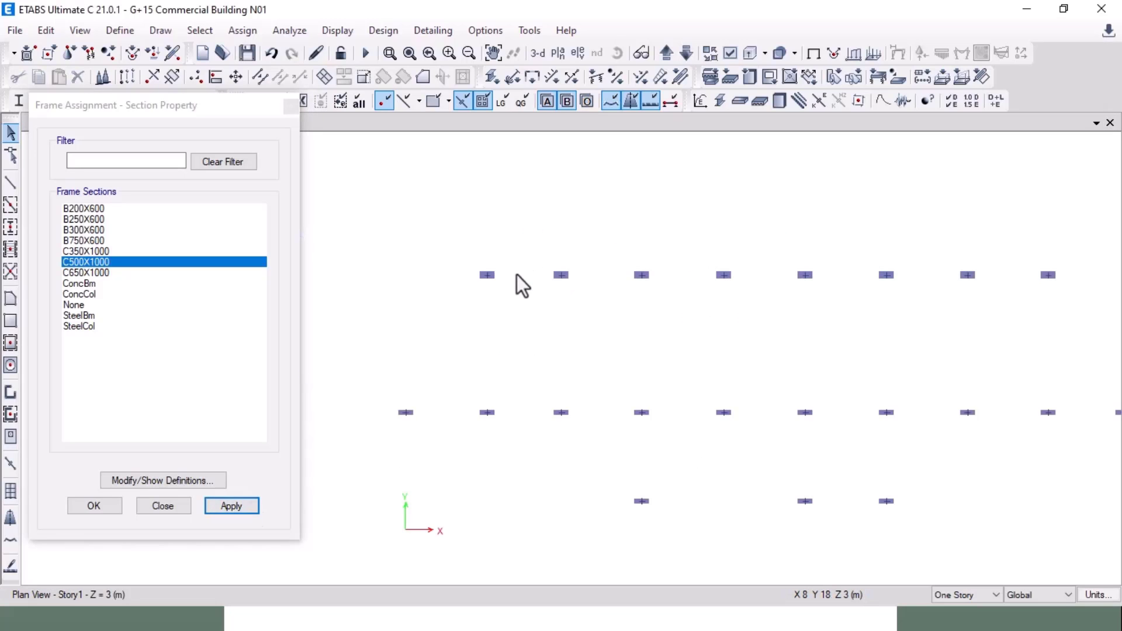
pyautogui.hotkey('alt', 'Tab')
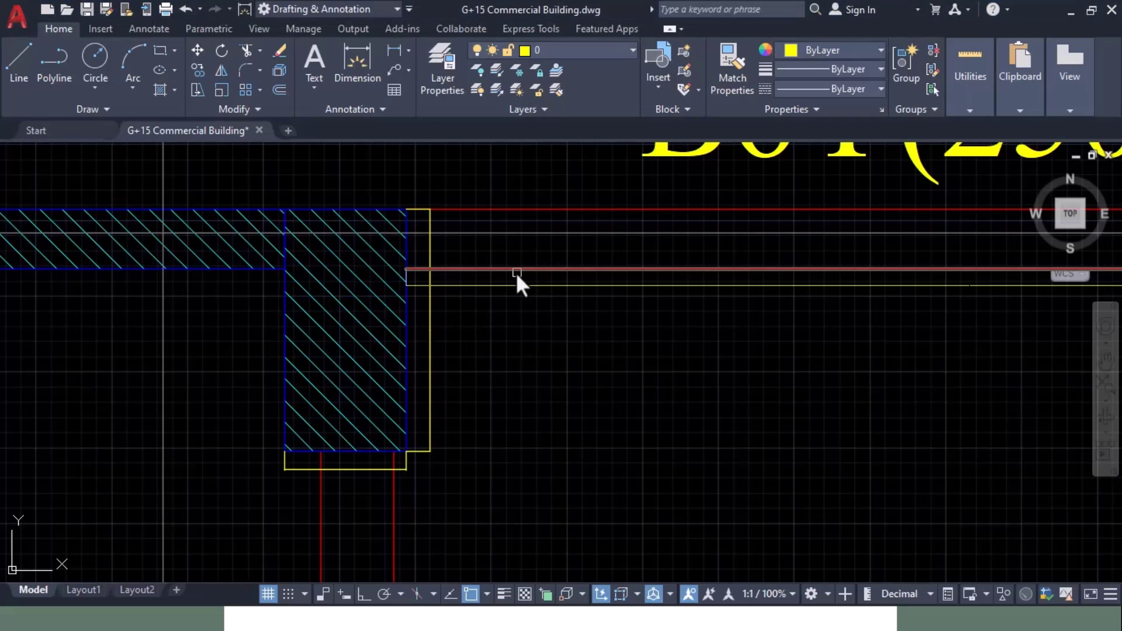
pyautogui.hotkey('alt', 'Tab')
pyautogui.press('Tab')
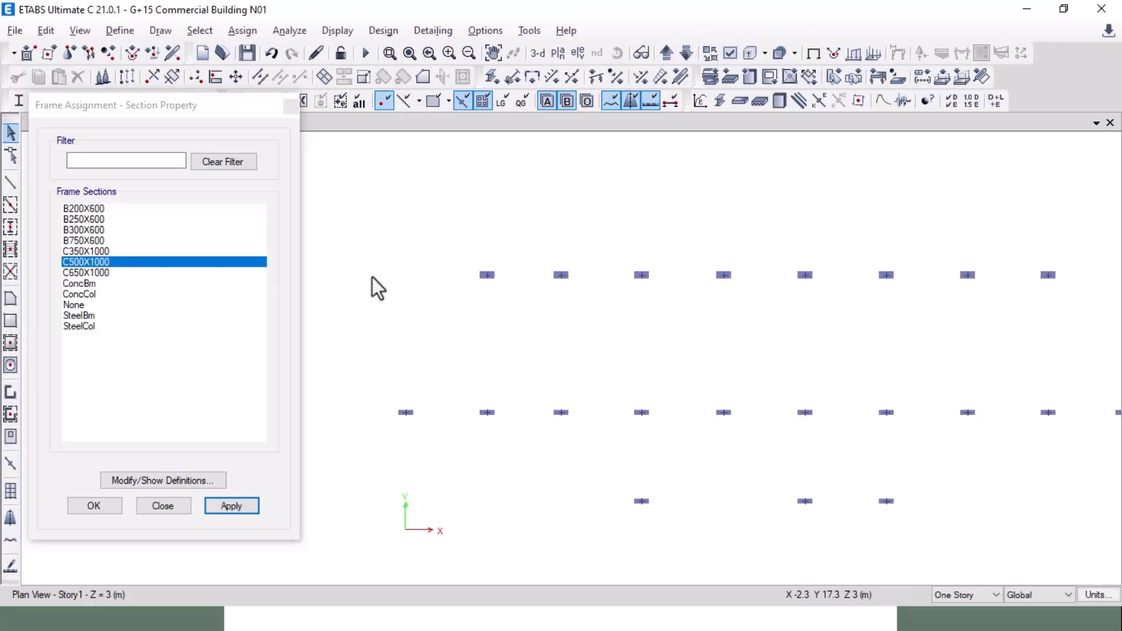
pyautogui.scroll(-3, 388, 299)
pyautogui.moveTo(384, 272); pyautogui.dragTo(658, 308)
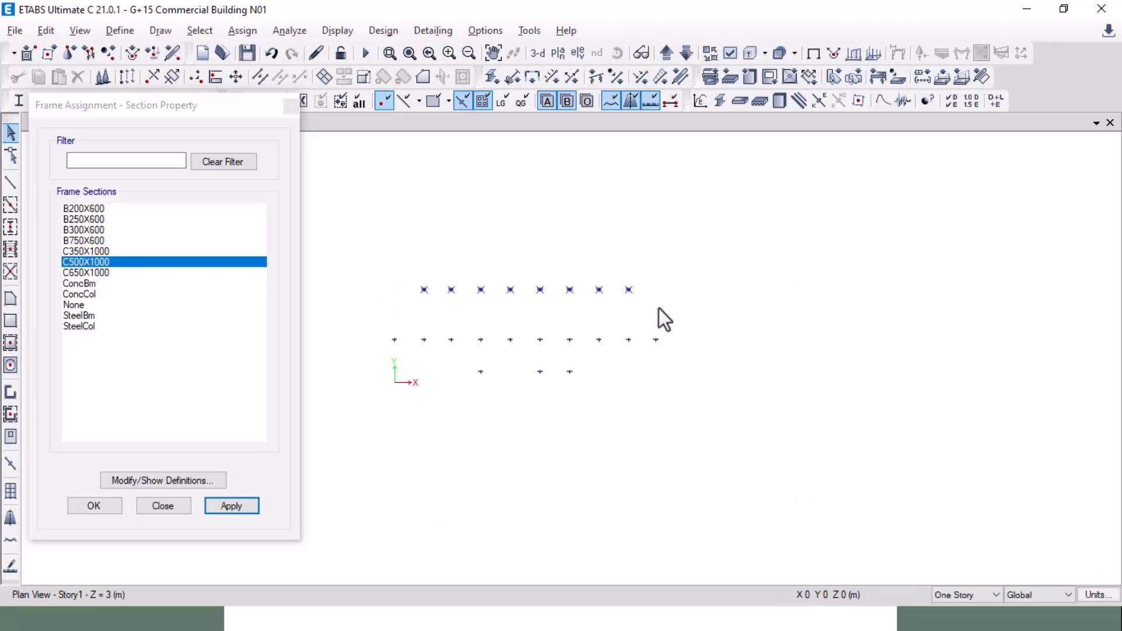
# Step: Rotate the eight top-row columns' local axes by an angle of 90 degrees
pyautogui.click(247, 30)
pyautogui.click(270, 74)
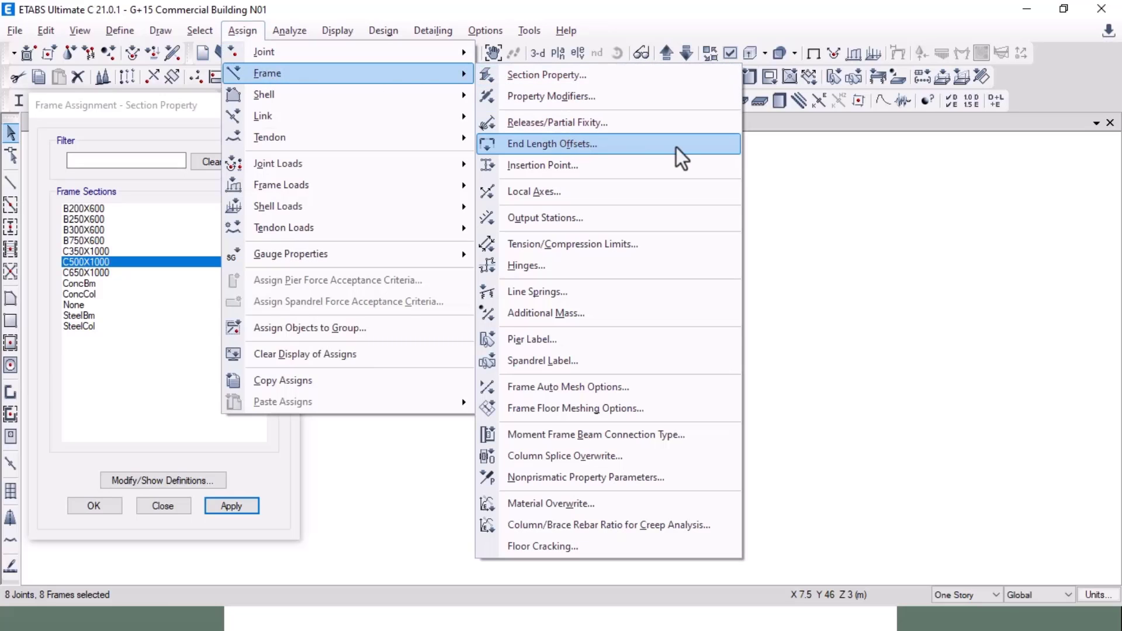
pyautogui.click(658, 192)
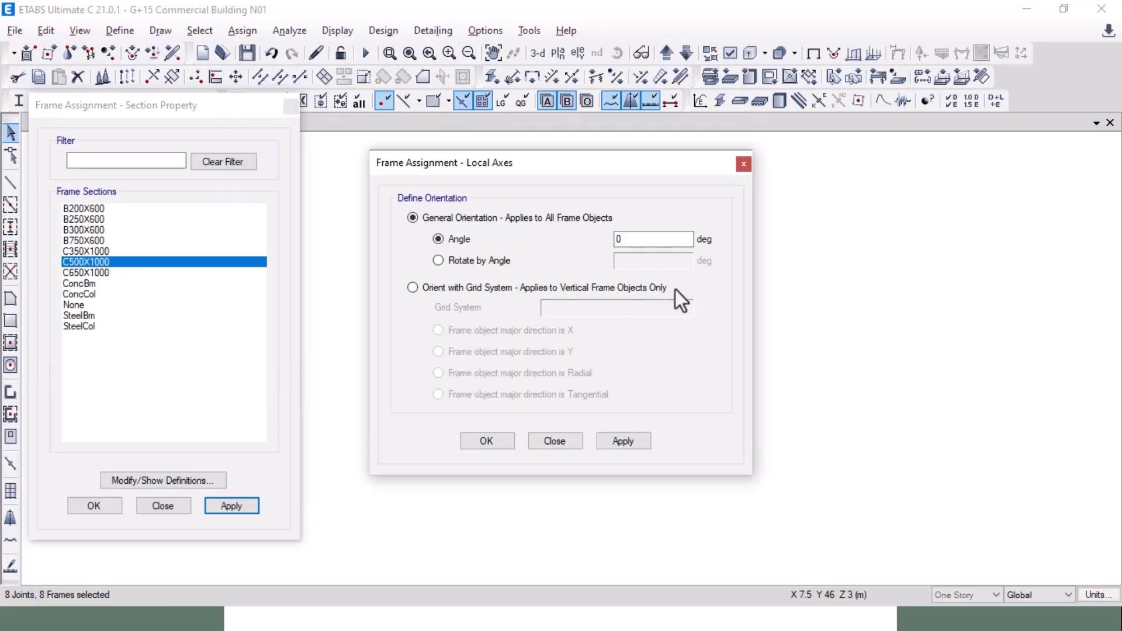
pyautogui.click(438, 260)
pyautogui.doubleClick(664, 260)
pyautogui.write('90')
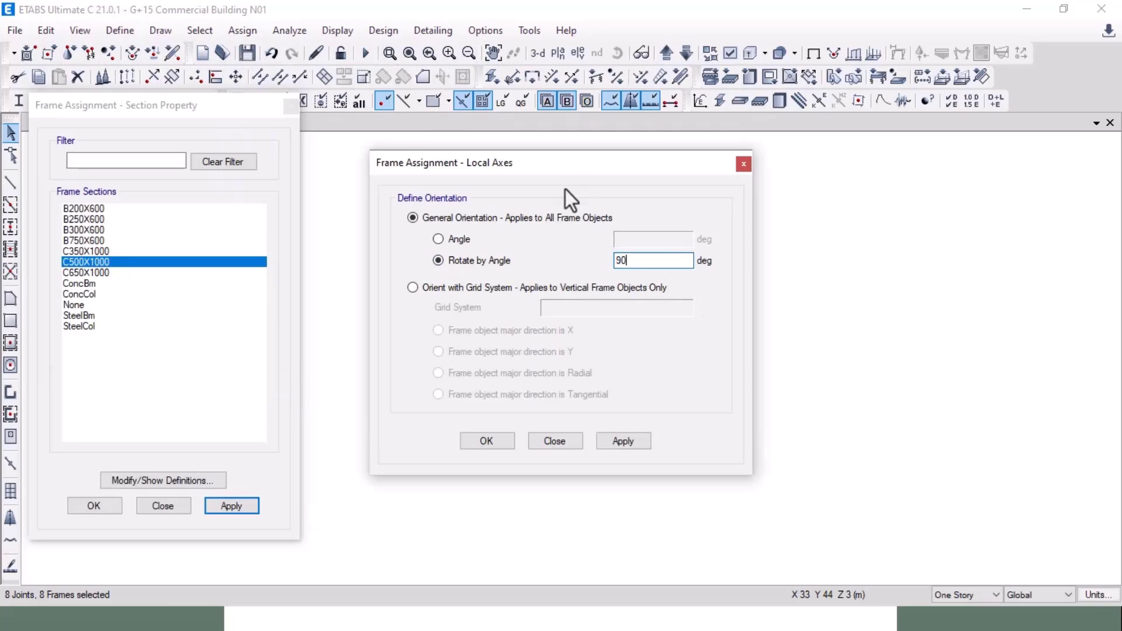
pyautogui.click(626, 446)
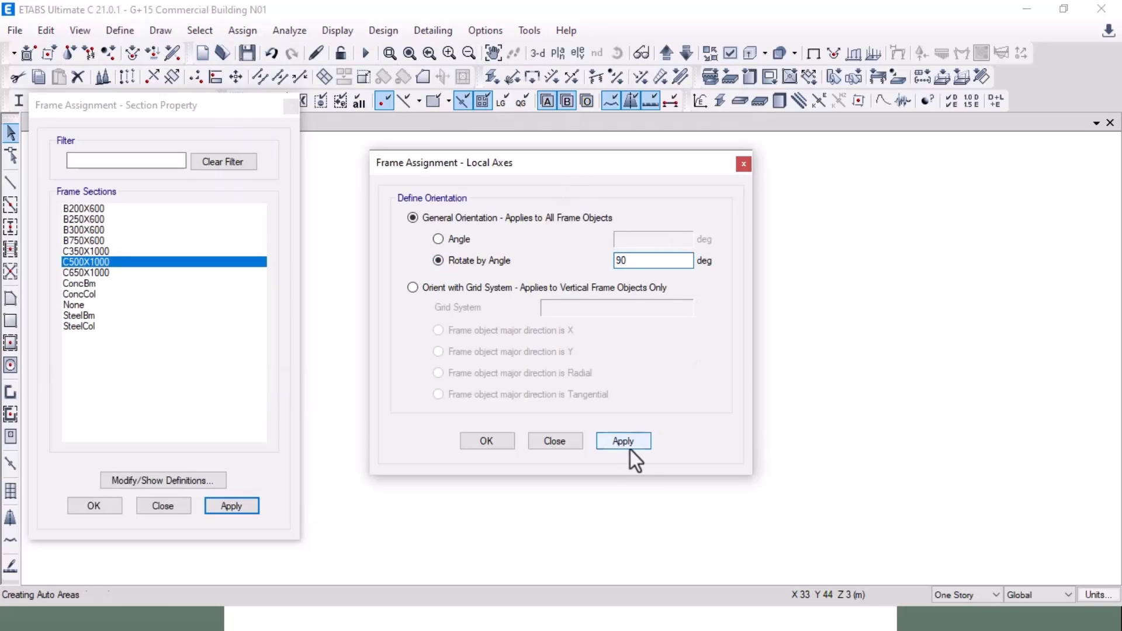
pyautogui.click(487, 443)
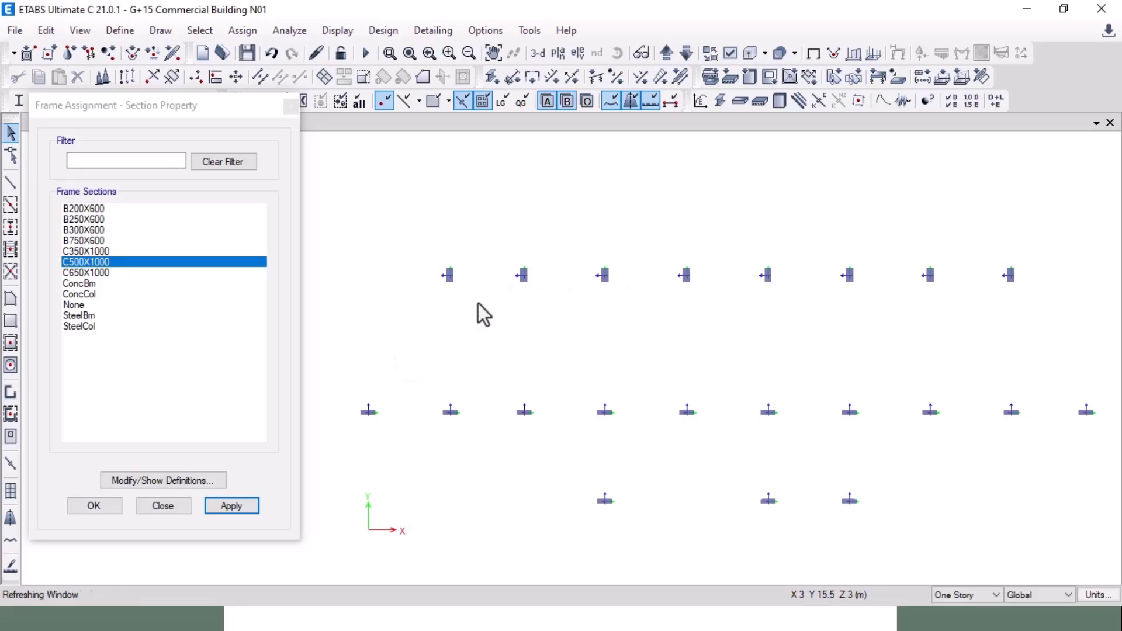
pyautogui.scroll(3, 437, 277)
pyautogui.scroll(-3, 371, 293)
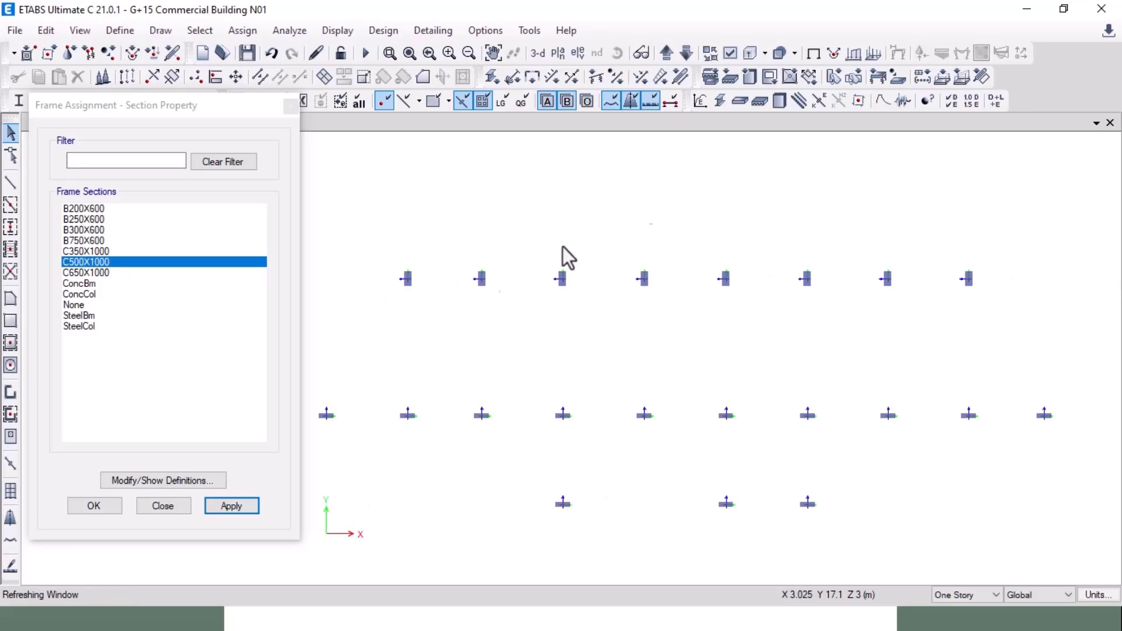
pyautogui.click(815, 55)
pyautogui.moveTo(602, 364); pyautogui.dragTo(594, 309, button='middle')
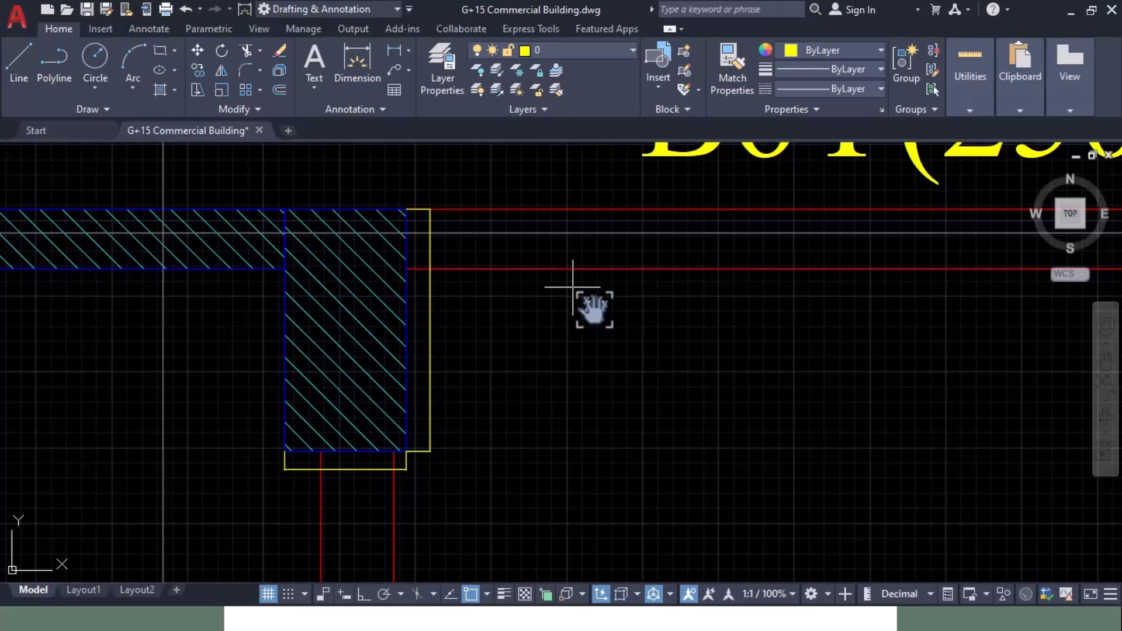
pyautogui.scroll(-7, 595, 321)
pyautogui.moveTo(595, 321); pyautogui.dragTo(455, 260, button='middle')
pyautogui.scroll(3, 428, 352)
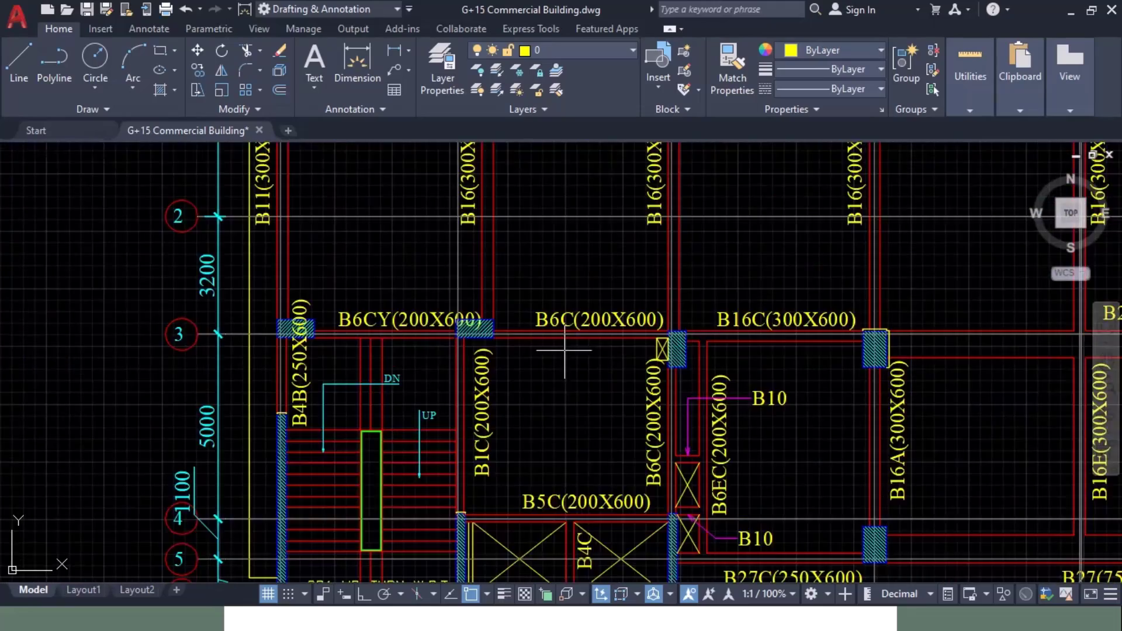
pyautogui.moveTo(564, 350); pyautogui.dragTo(355, 327, button='middle')
pyautogui.scroll(-2, 355, 332)
pyautogui.moveTo(810, 351); pyautogui.dragTo(661, 363, button='middle')
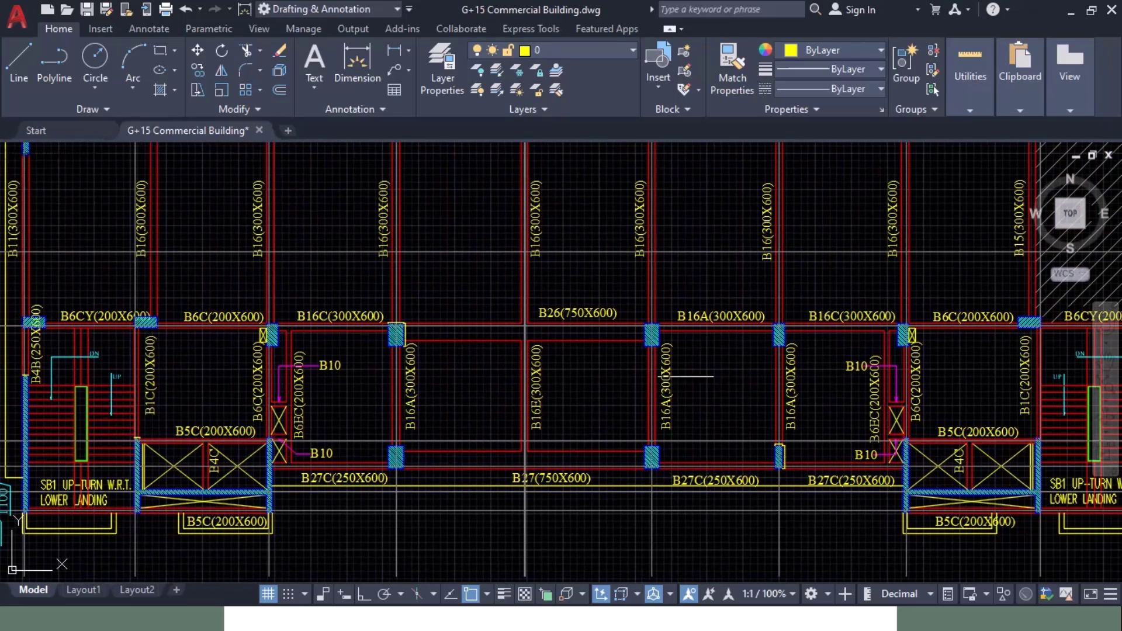
pyautogui.hotkey('alt', 'Tab')
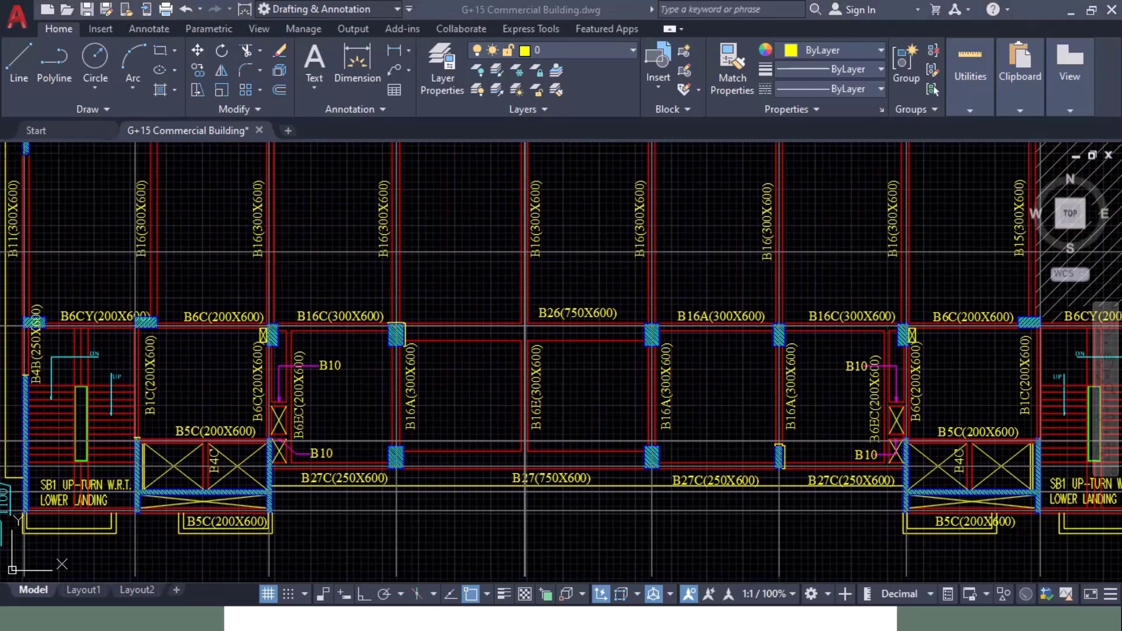
pyautogui.hotkey('alt', 'Tab')
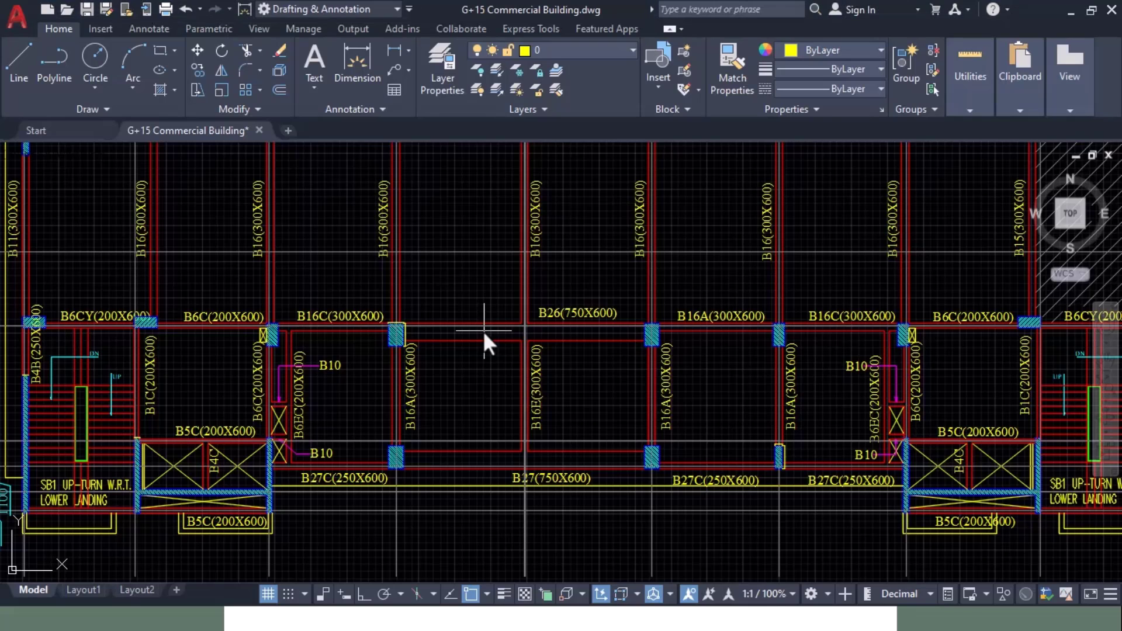
pyautogui.scroll(-2, 526, 388)
pyautogui.hotkey('alt', 'Tab')
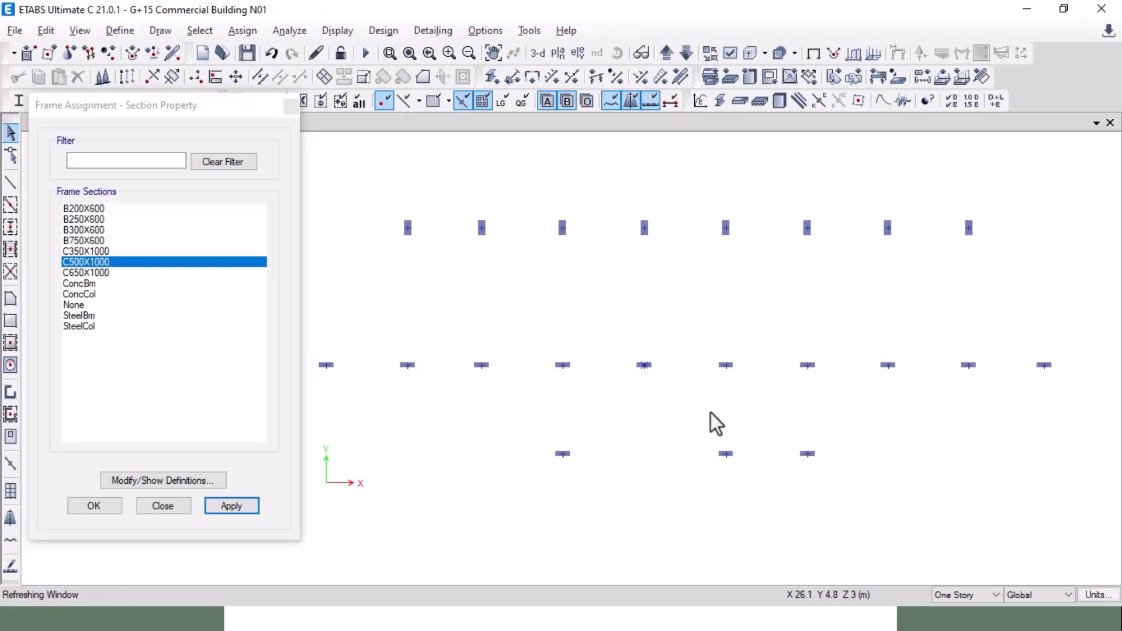
# Step: Select five middle-row columns and rotate their local axes by 90 degrees
pyautogui.moveTo(461, 339); pyautogui.dragTo(931, 384)
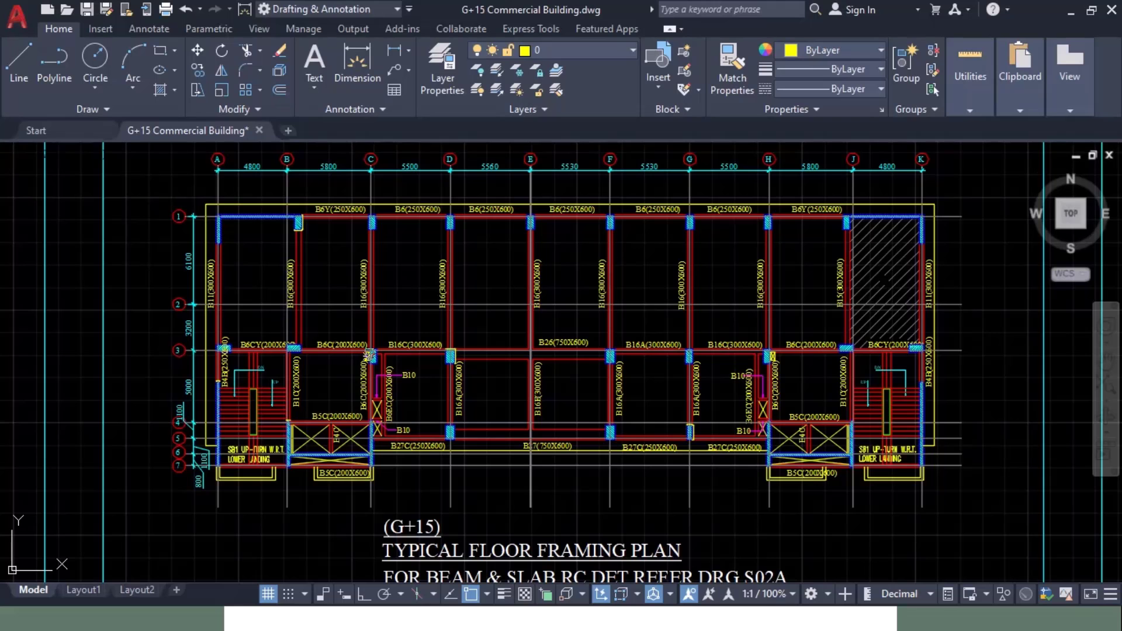
pyautogui.scroll(5, 328, 246)
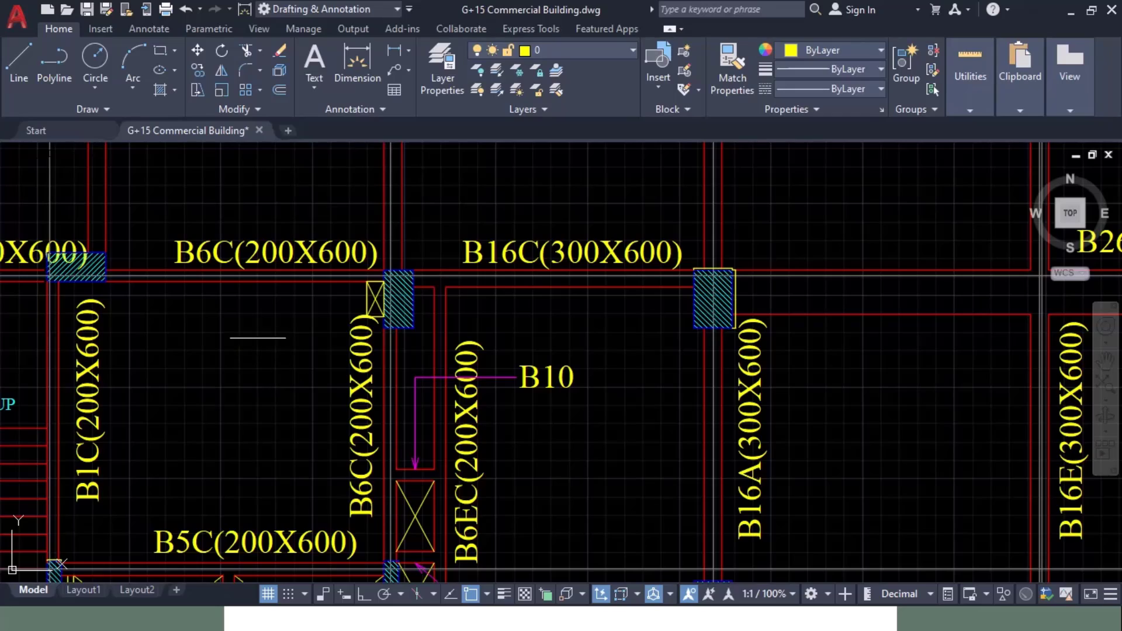
pyautogui.scroll(-2, 898, 315)
pyautogui.moveTo(889, 311)
pyautogui.mouseDown(button='middle')
pyautogui.moveTo(392, 327)
pyautogui.moveTo(413, 326)
pyautogui.mouseUp(button='middle')
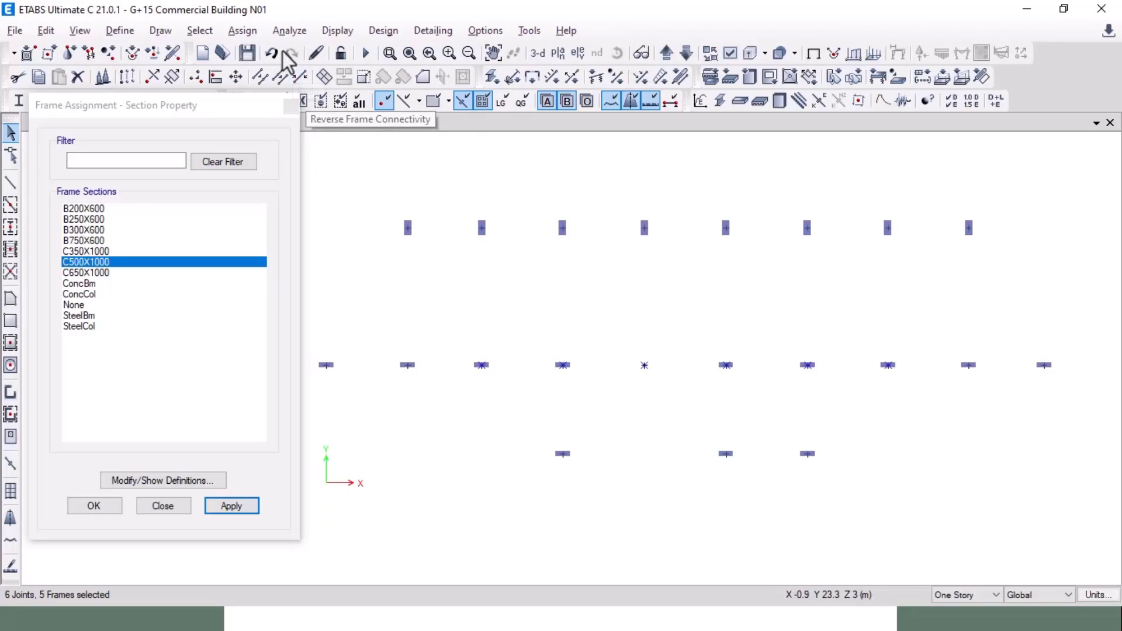
pyautogui.click(242, 31)
pyautogui.moveTo(268, 75)
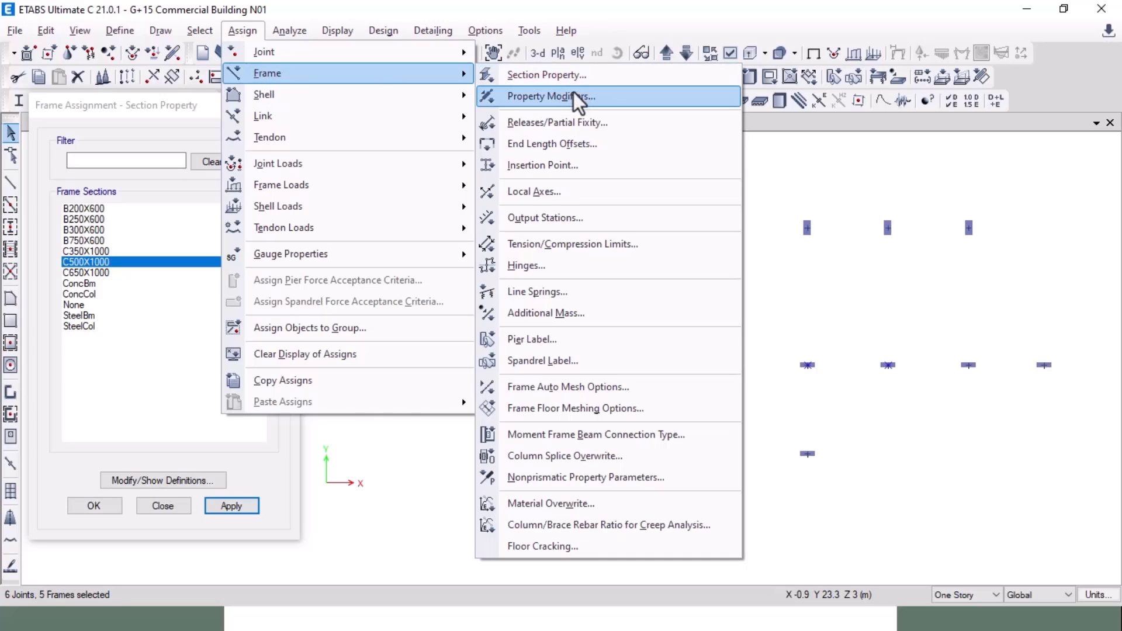
pyautogui.click(589, 193)
pyautogui.click(623, 441)
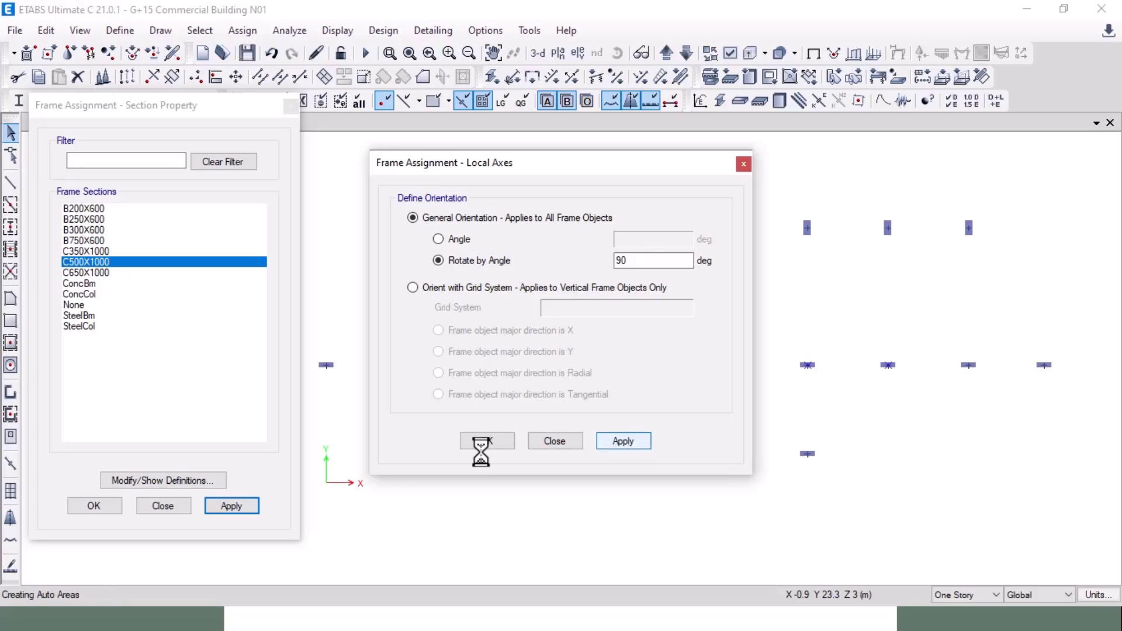
pyautogui.click(490, 441)
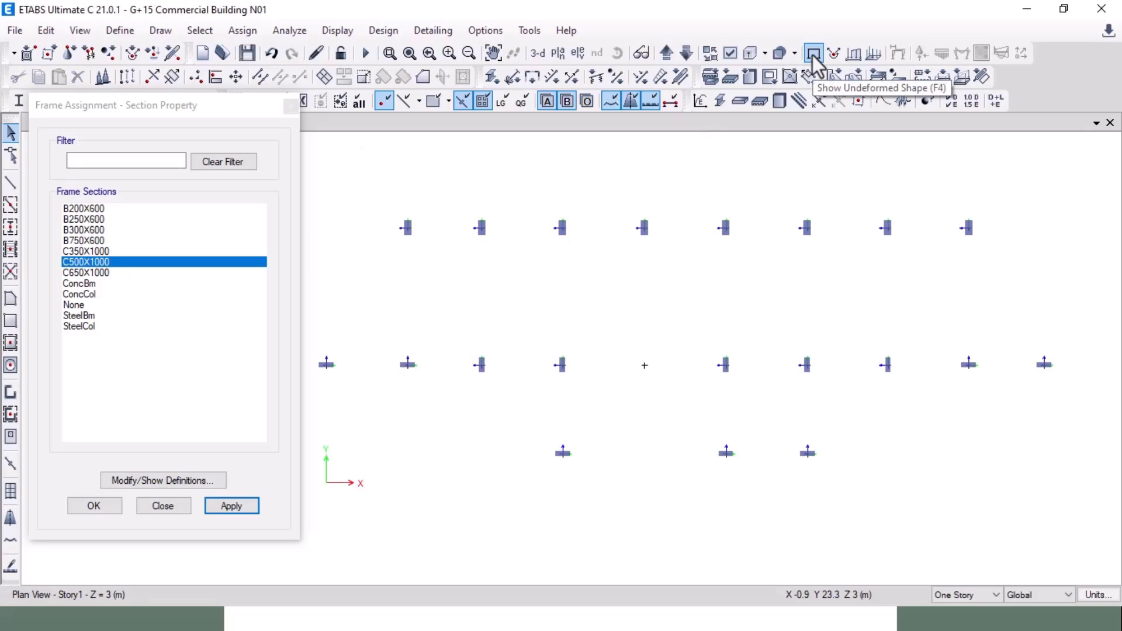
pyautogui.hotkey('alt', 'Tab')
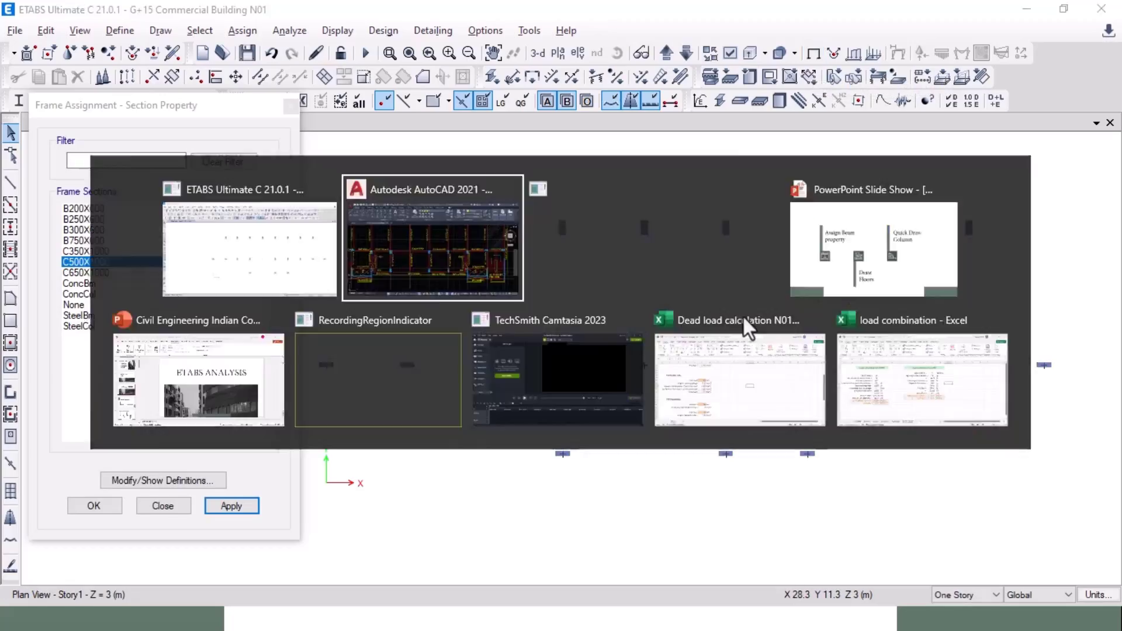
pyautogui.moveTo(313, 345)
pyautogui.mouseDown(button='middle')
pyautogui.moveTo(609, 365)
pyautogui.moveTo(493, 333)
pyautogui.mouseUp(button='middle')
pyautogui.scroll(2, 459, 358)
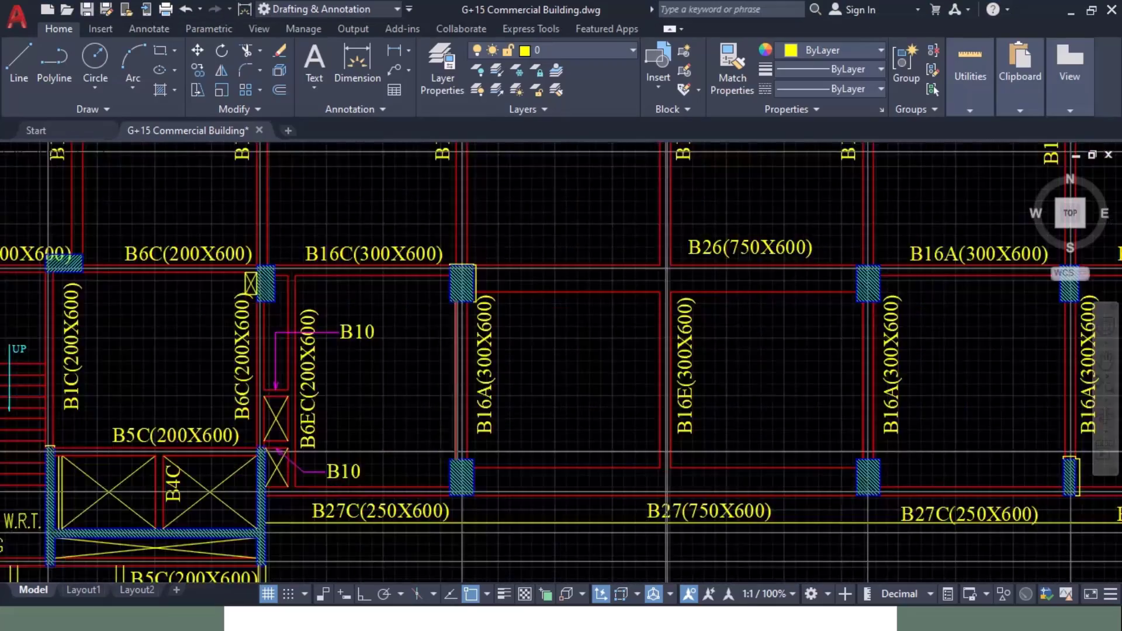
pyautogui.scroll(12, 484, 205)
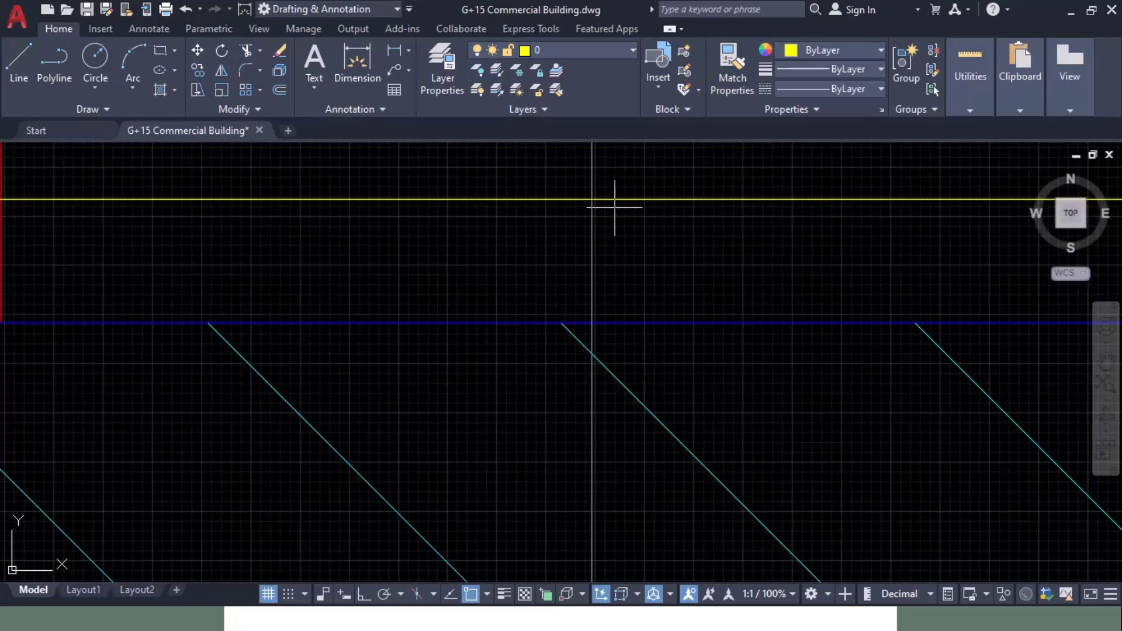
pyautogui.scroll(-10, 532, 213)
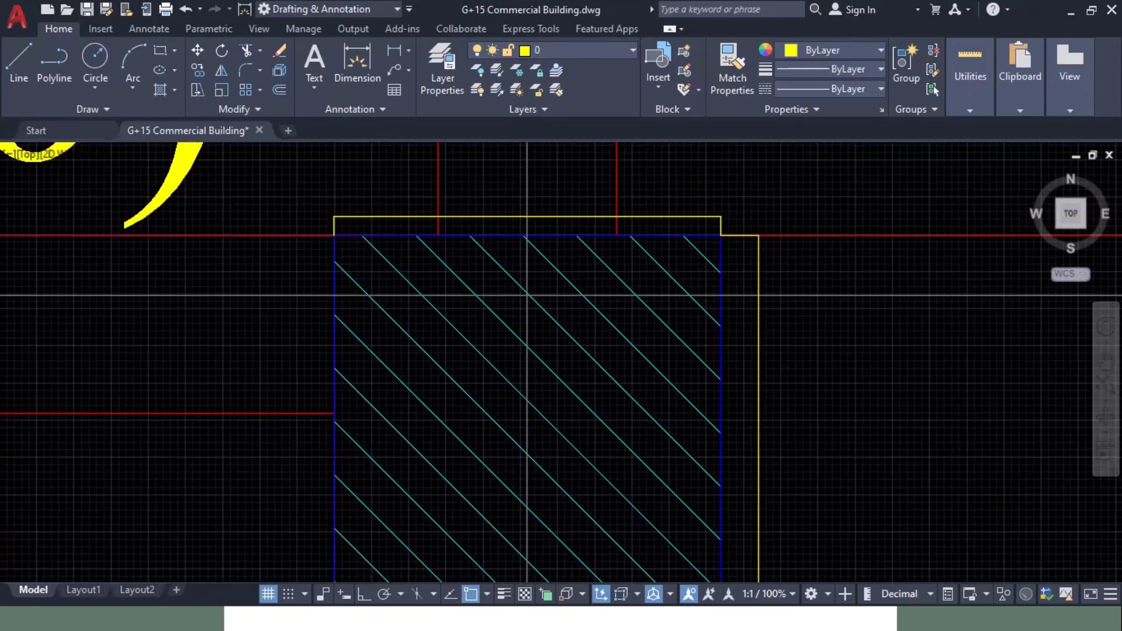
pyautogui.hotkey('alt', 'Tab')
pyautogui.hotkey('alt', 'Tab')
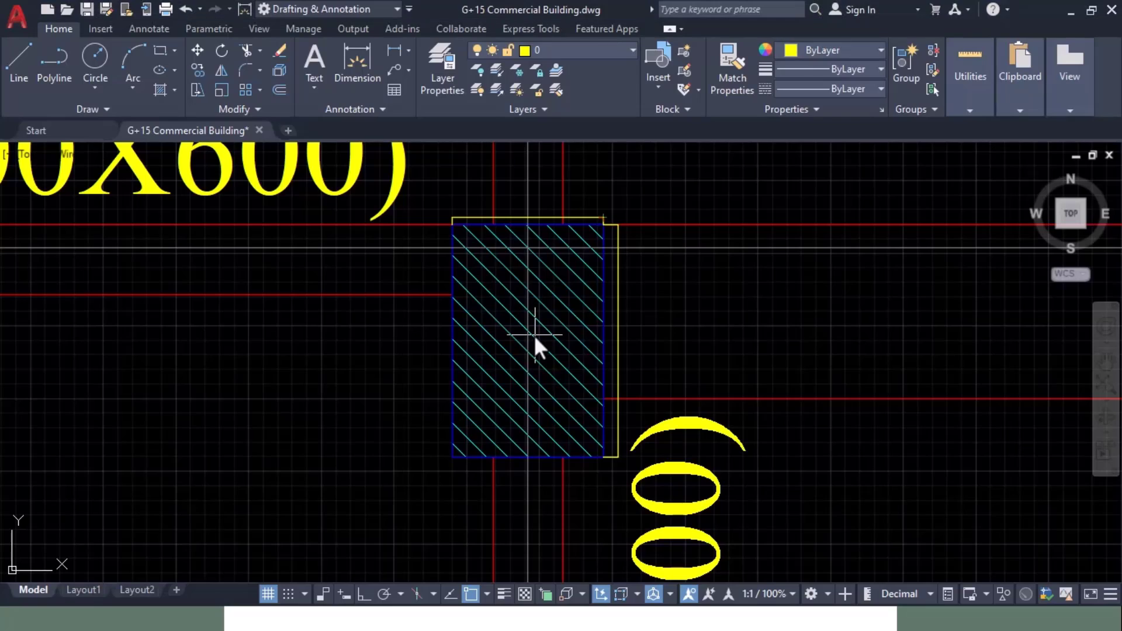
pyautogui.hotkey('alt', 'Tab')
pyautogui.hotkey('alt', 'Tab')
pyautogui.scroll(-10, 533, 332)
pyautogui.moveTo(611, 356)
pyautogui.mouseDown(button='middle')
pyautogui.moveTo(587, 338)
pyautogui.moveTo(550, 338)
pyautogui.mouseUp(button='middle')
pyautogui.scroll(8, 535, 334)
# Step: Rotate the three bottom-row columns 90 degrees, then redraw and select the middle columns
pyautogui.hotkey('alt', 'Tab')
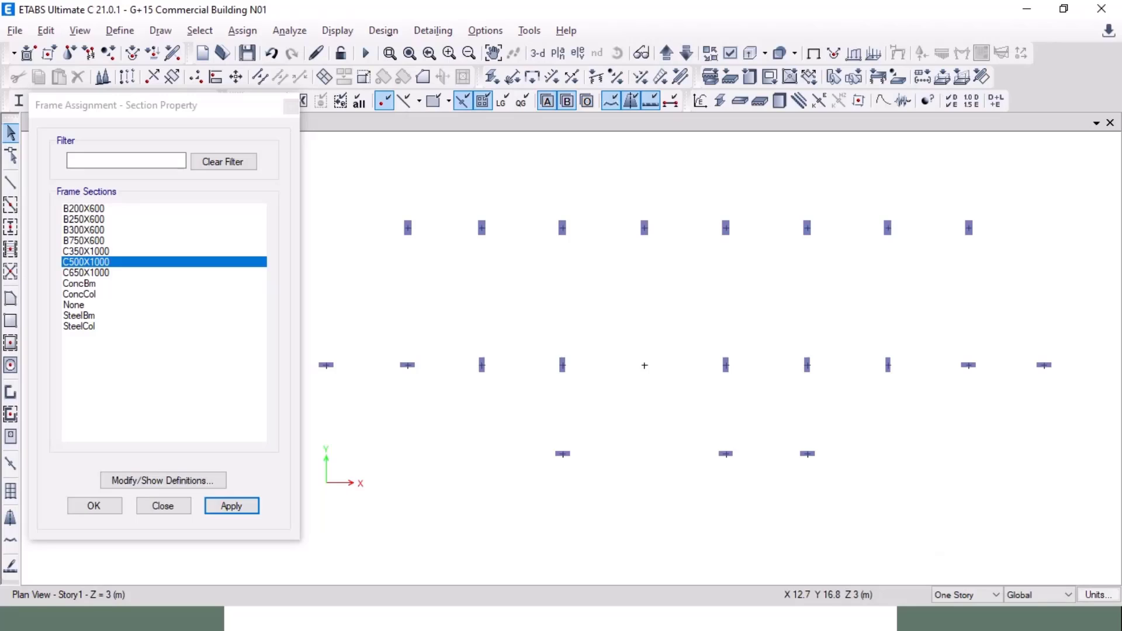
pyautogui.moveTo(545, 419); pyautogui.dragTo(746, 486)
pyautogui.hotkey('alt', 'Tab')
pyautogui.hotkey('alt', 'Tab')
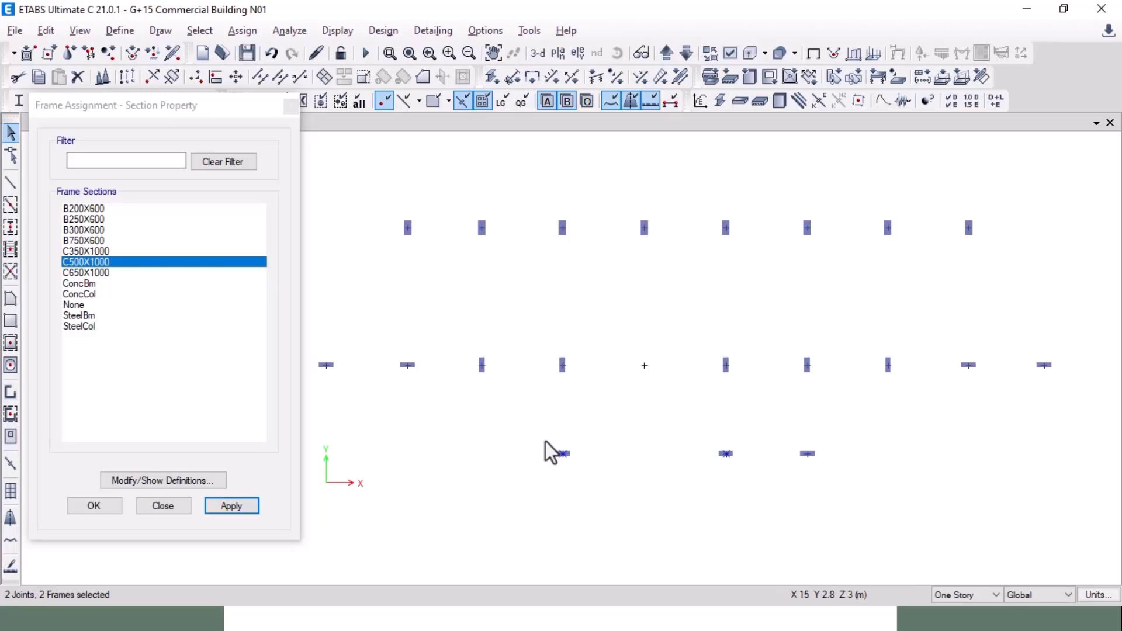
pyautogui.moveTo(543, 434); pyautogui.dragTo(878, 487)
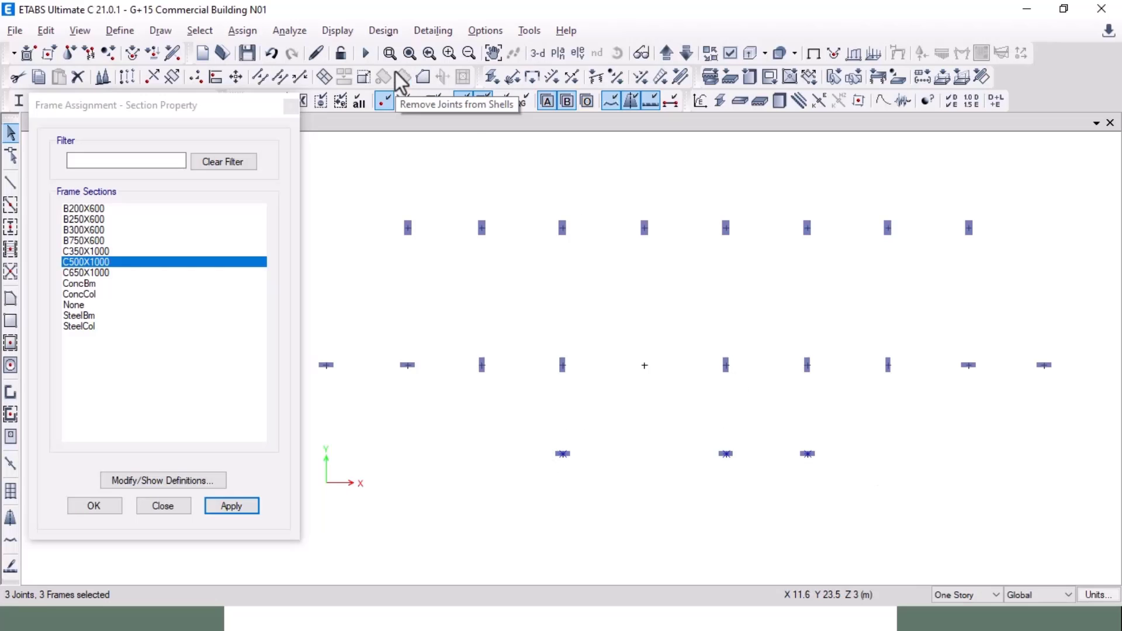
pyautogui.click(243, 30)
pyautogui.moveTo(298, 87)
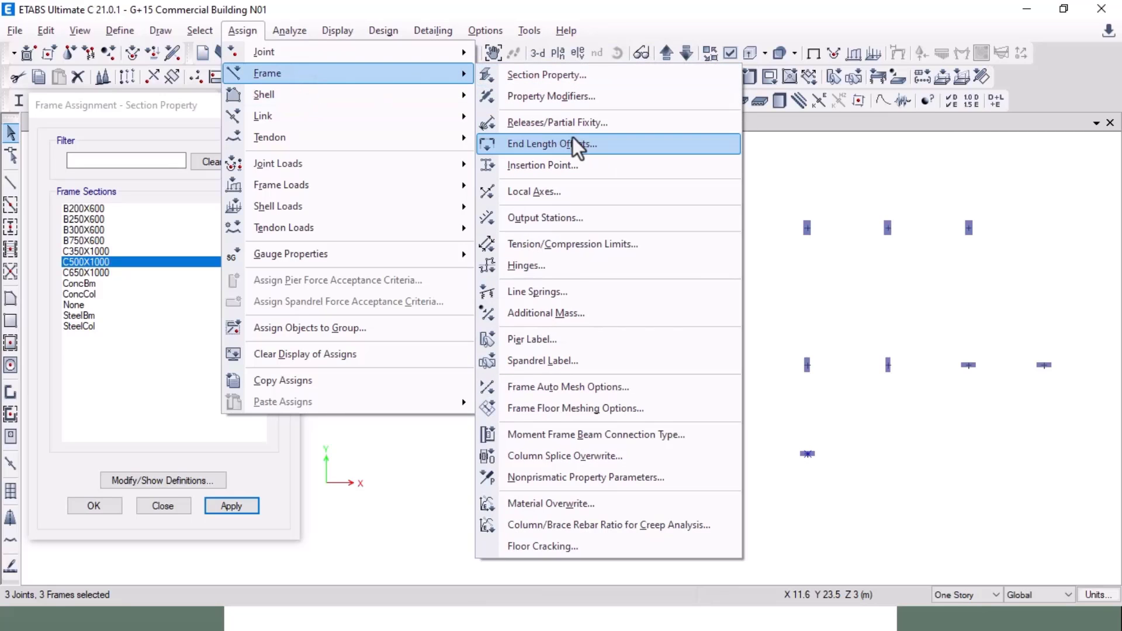
pyautogui.click(577, 192)
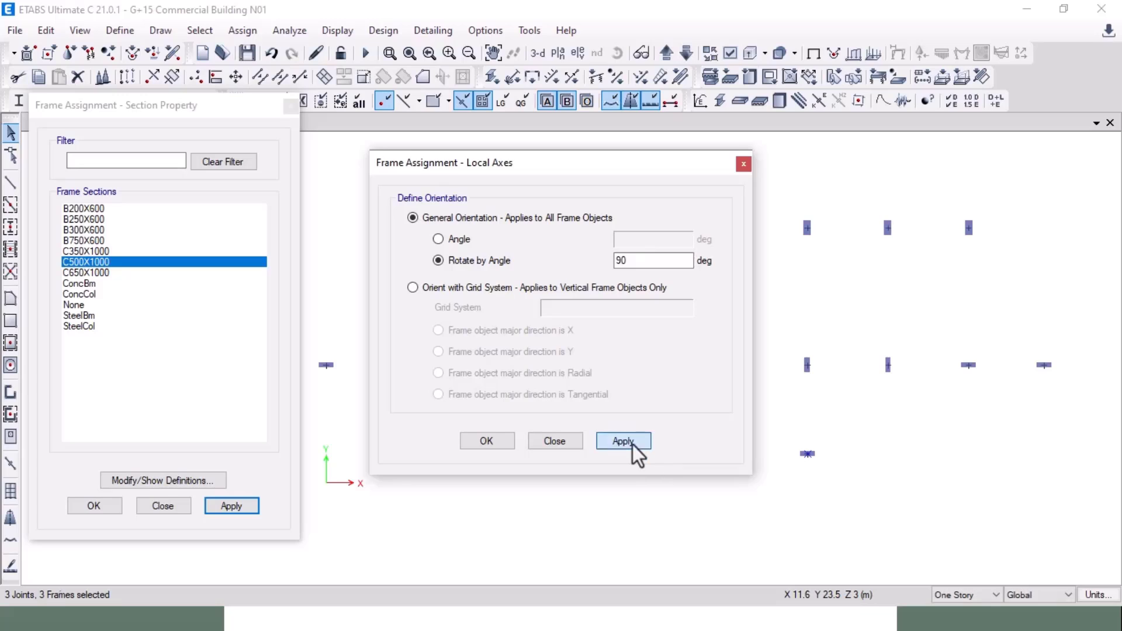
pyautogui.click(632, 443)
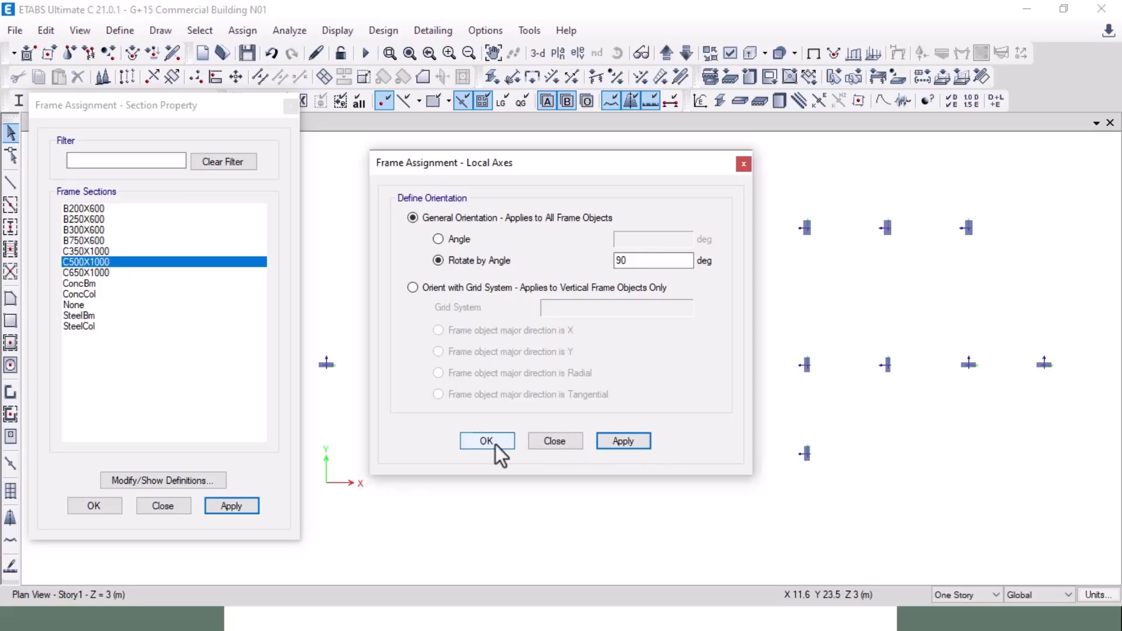
pyautogui.click(494, 444)
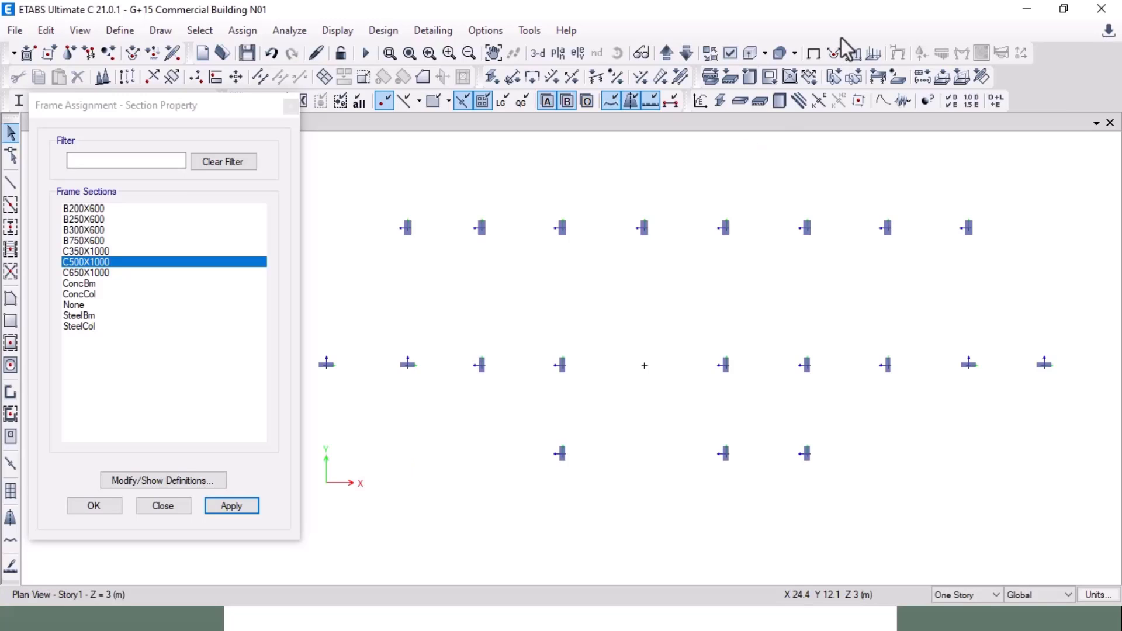
pyautogui.click(812, 53)
pyautogui.moveTo(526, 339); pyautogui.dragTo(752, 497)
# Step: Assign C650X1000 to the middle columns and C350X1000 to the right bottom column
pyautogui.click(112, 273)
pyautogui.click(232, 507)
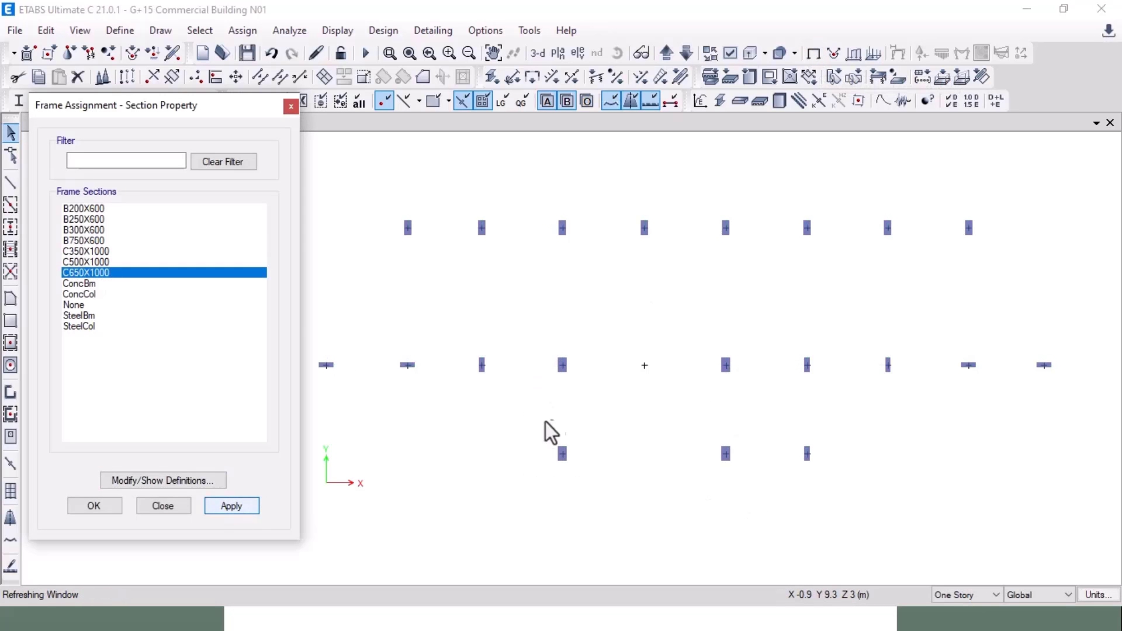
pyautogui.hotkey('alt', 'Tab')
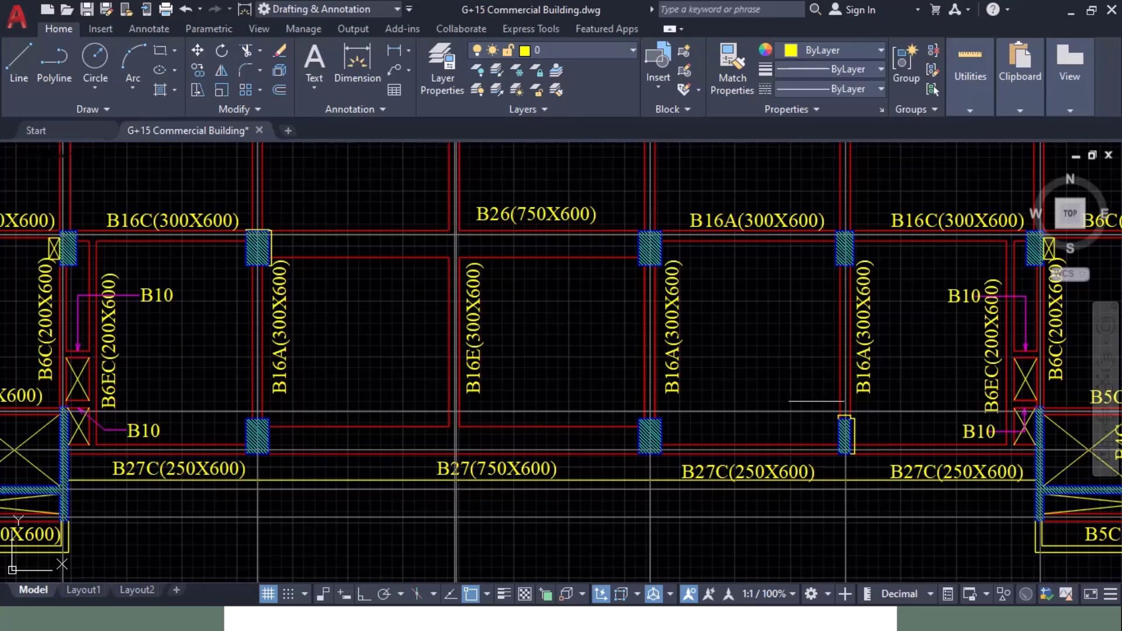
pyautogui.hotkey('alt', 'Tab')
pyautogui.click(808, 454)
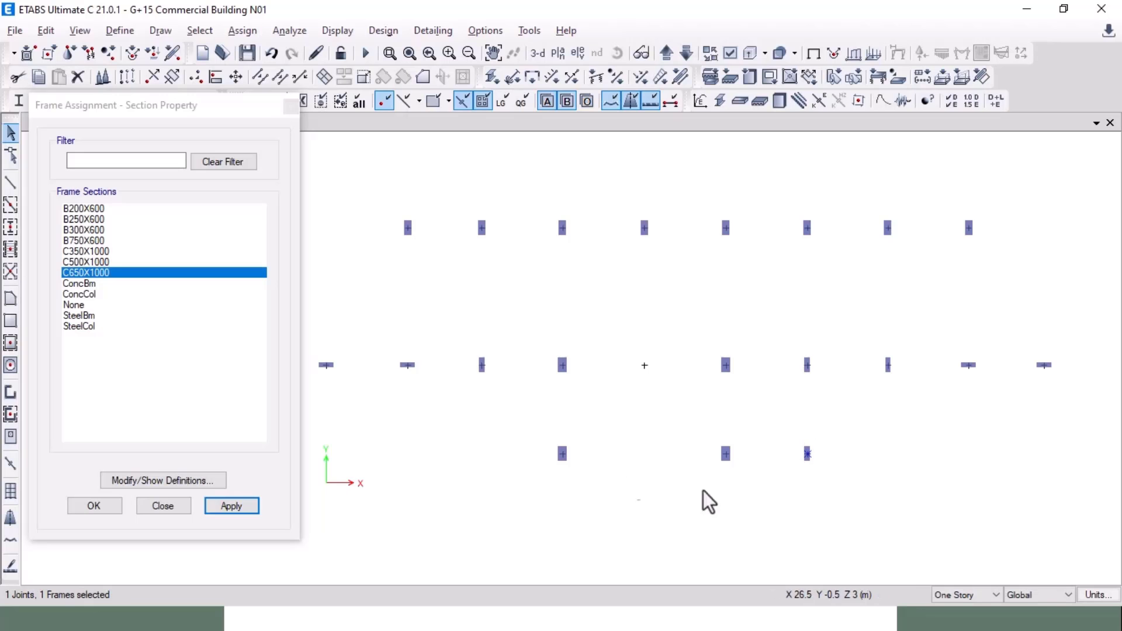
pyautogui.click(93, 251)
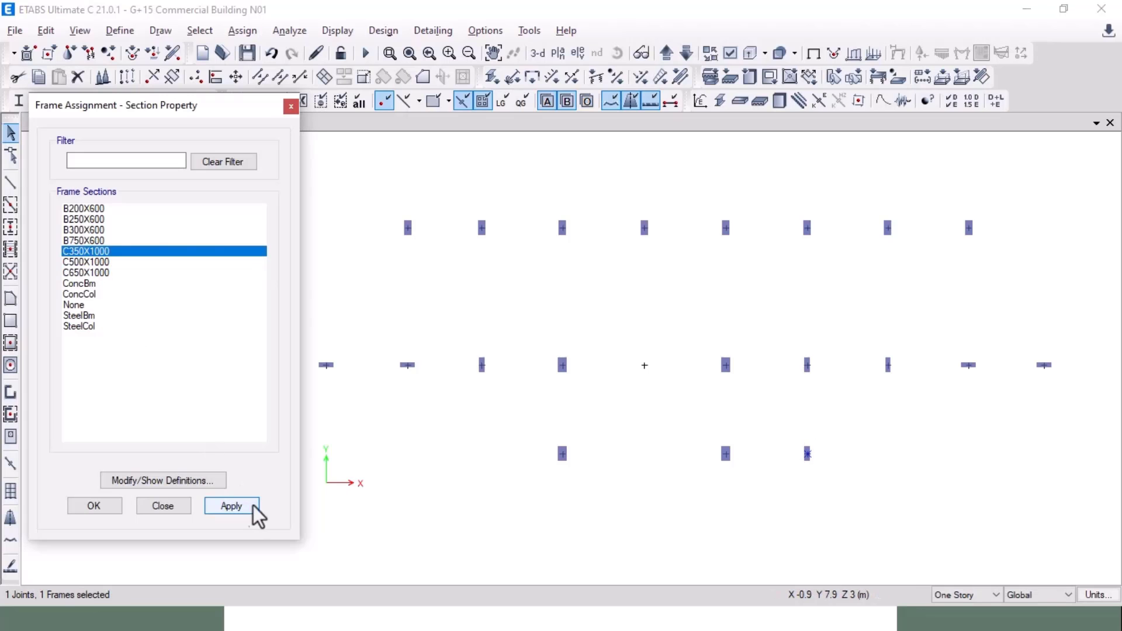
pyautogui.click(248, 510)
# Step: After checking the AutoCAD staircase columns, assign C500X1000 to the four middle-row end columns
pyautogui.hotkey('alt', 'Tab')
pyautogui.moveTo(504, 412); pyautogui.dragTo(1031, 472, button='middle')
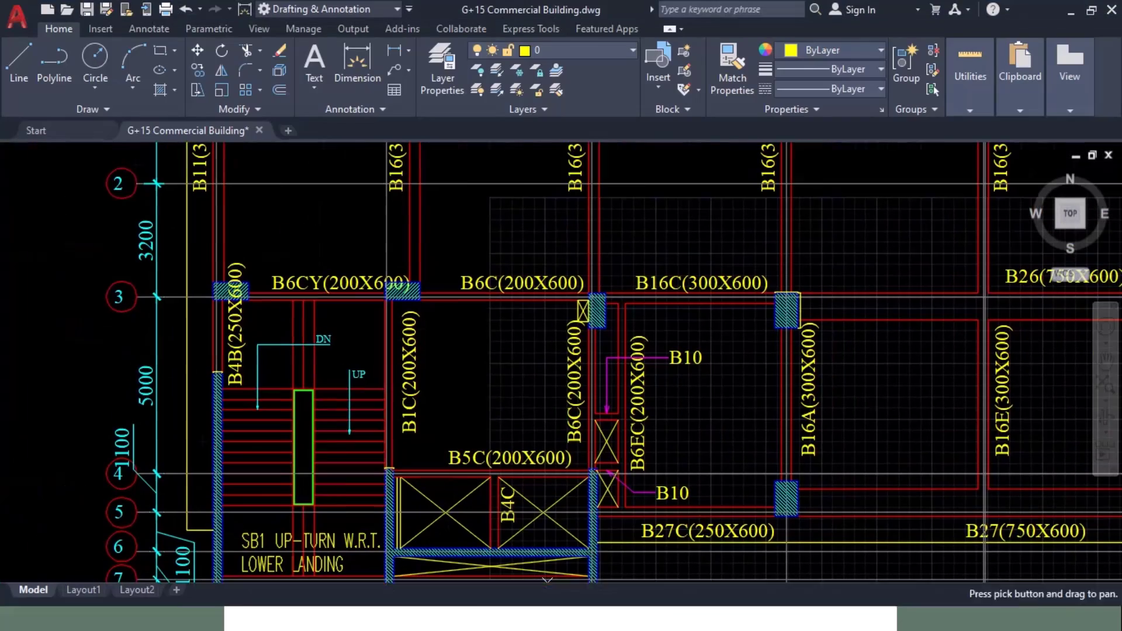
pyautogui.scroll(-1, 363, 314)
pyautogui.moveTo(977, 357)
pyautogui.mouseDown(button='middle')
pyautogui.moveTo(455, 364)
pyautogui.moveTo(449, 374)
pyautogui.mouseUp(button='middle')
pyautogui.scroll(2, 722, 317)
pyautogui.scroll(5, 711, 315)
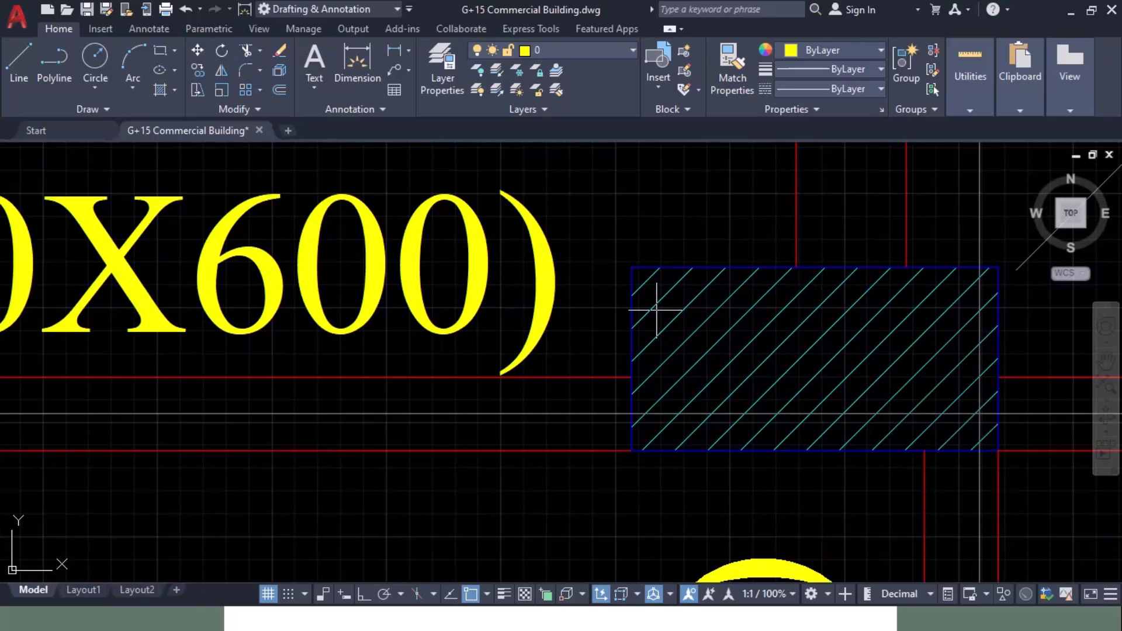
pyautogui.scroll(-2, 648, 301)
pyautogui.hotkey('alt', 'Tab')
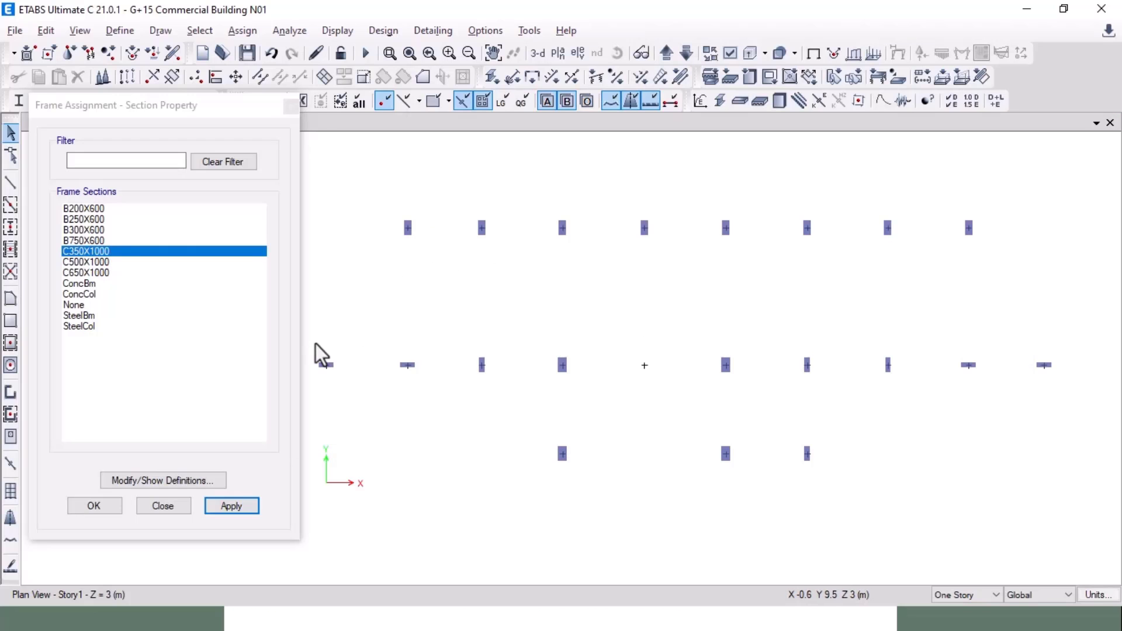
pyautogui.moveTo(316, 345); pyautogui.dragTo(421, 405)
pyautogui.moveTo(951, 335); pyautogui.dragTo(1083, 399)
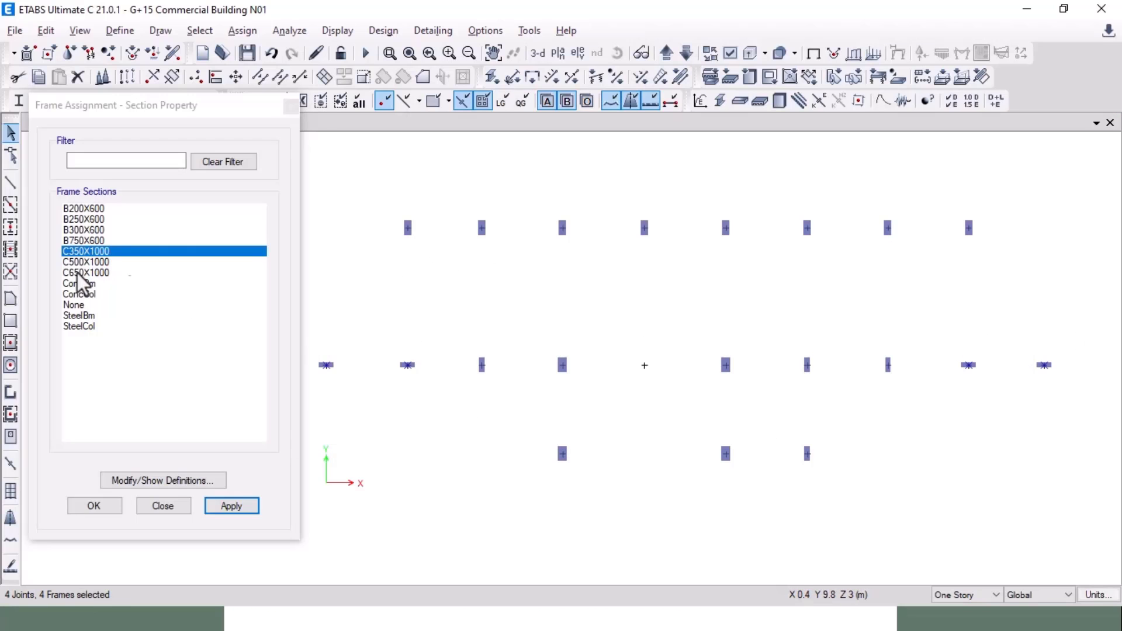
pyautogui.click(111, 271)
pyautogui.click(111, 262)
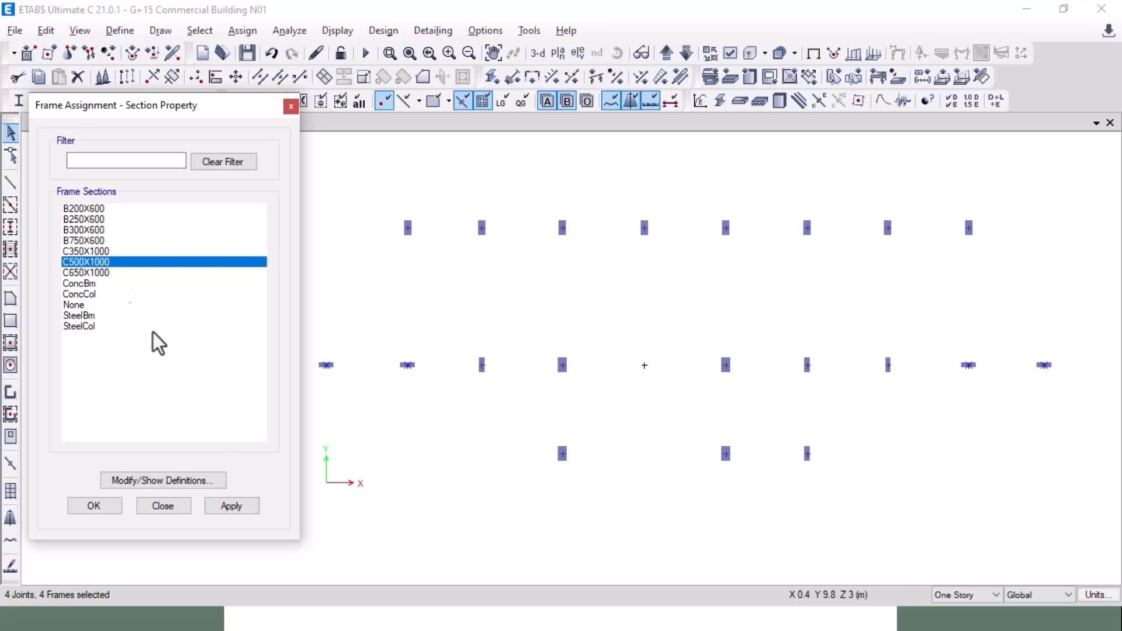
pyautogui.click(232, 506)
# Step: Close the section assignment form and show all objects again
pyautogui.click(489, 388)
pyautogui.click(162, 506)
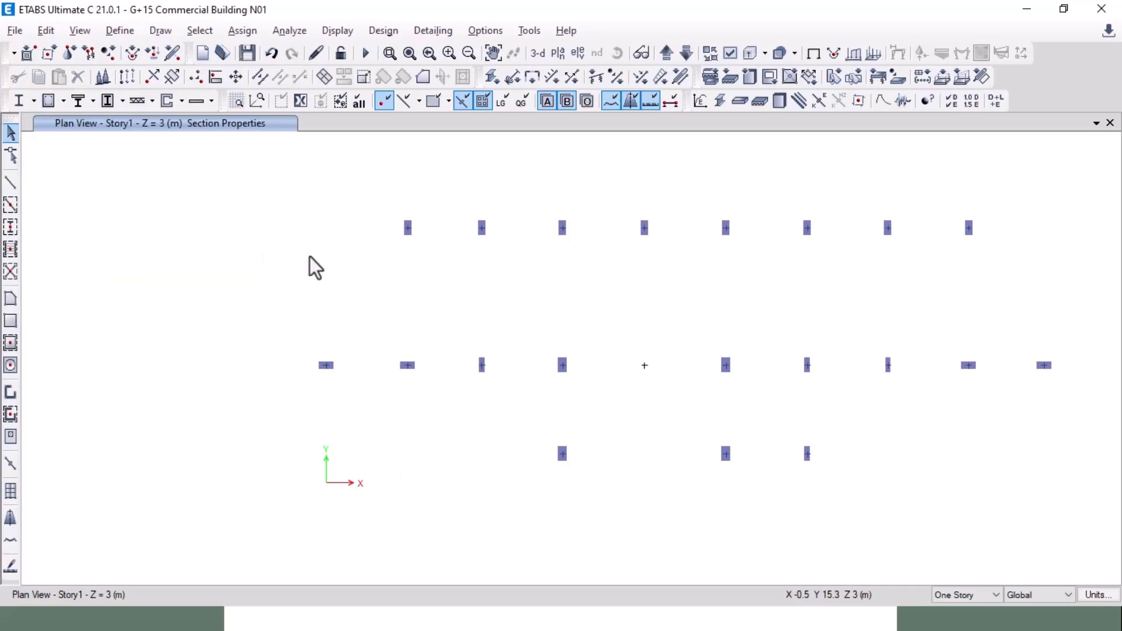
pyautogui.rightClick(222, 223)
pyautogui.click(296, 388)
pyautogui.moveTo(841, 285); pyautogui.dragTo(744, 258, button='middle')
pyautogui.hotkey('alt', 'Tab')
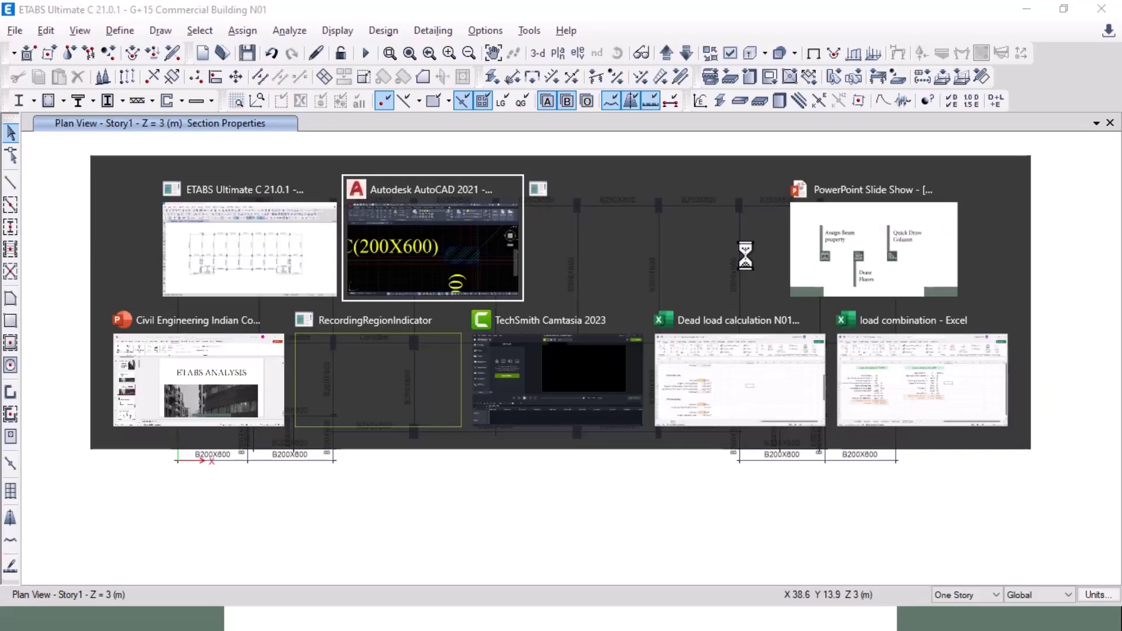
pyautogui.scroll(-5, 341, 310)
pyautogui.moveTo(327, 308); pyautogui.dragTo(340, 310, button='middle')
pyautogui.hotkey('alt', 'Tab')
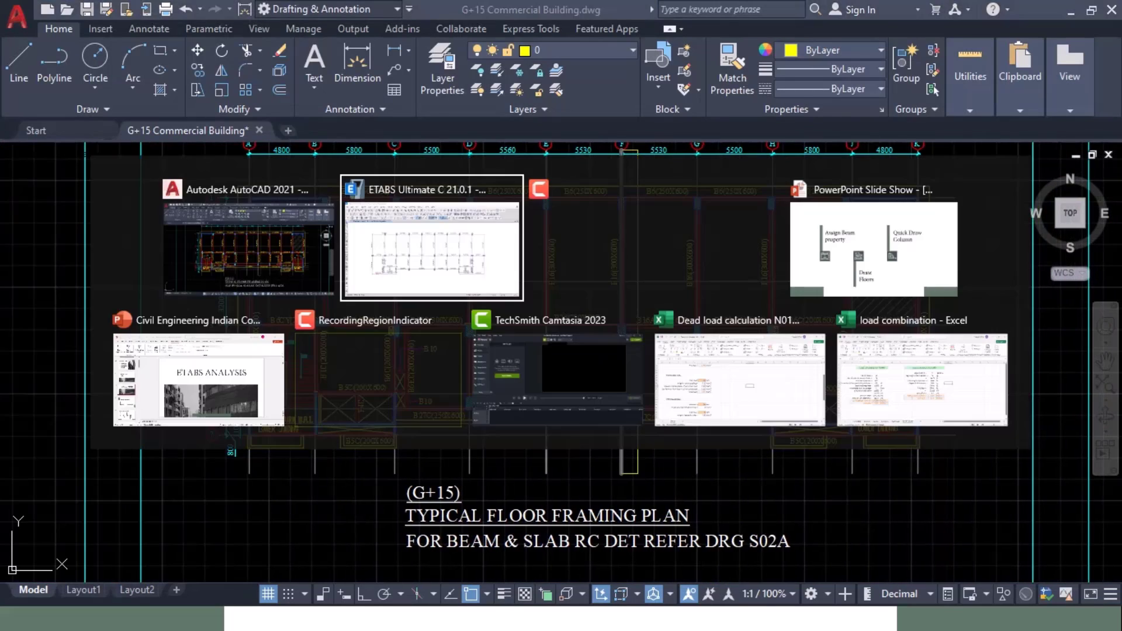
pyautogui.hotkey('alt', 'Tab')
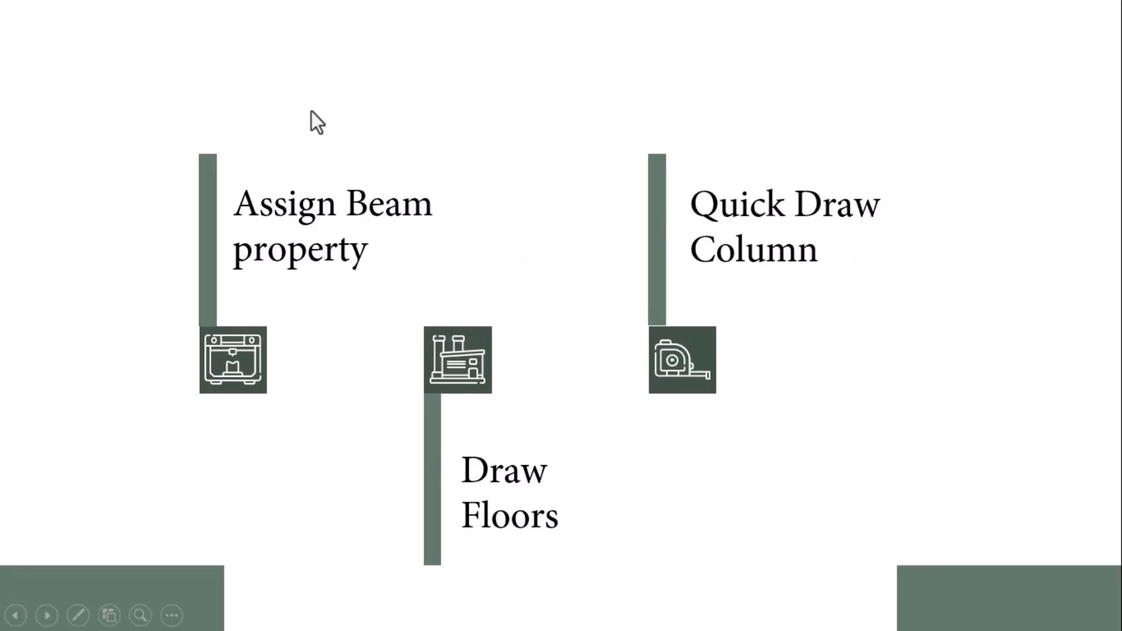
pyautogui.click(572, 398)
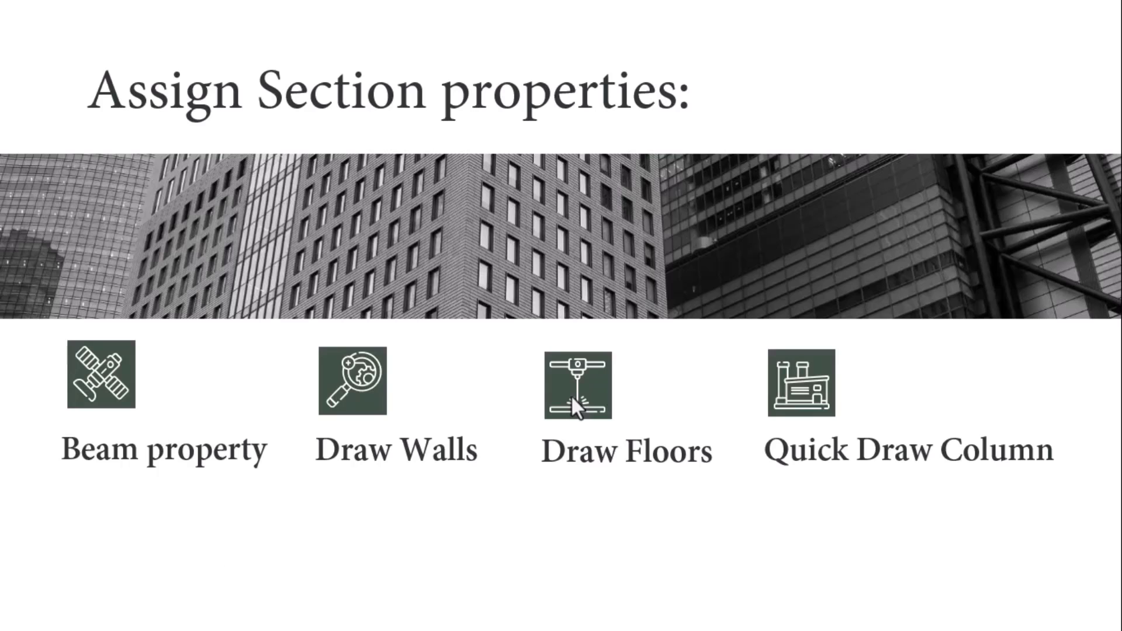
pyautogui.click(571, 395)
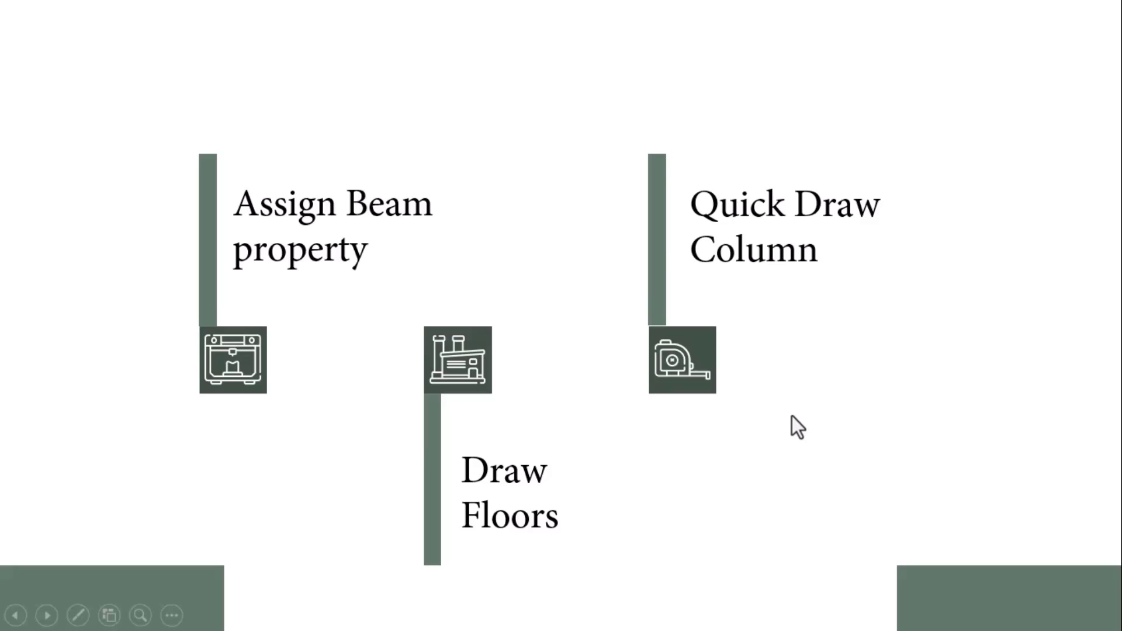
pyautogui.hotkey('alt', 'Tab')
pyautogui.moveTo(294, 282); pyautogui.dragTo(330, 298, button='middle')
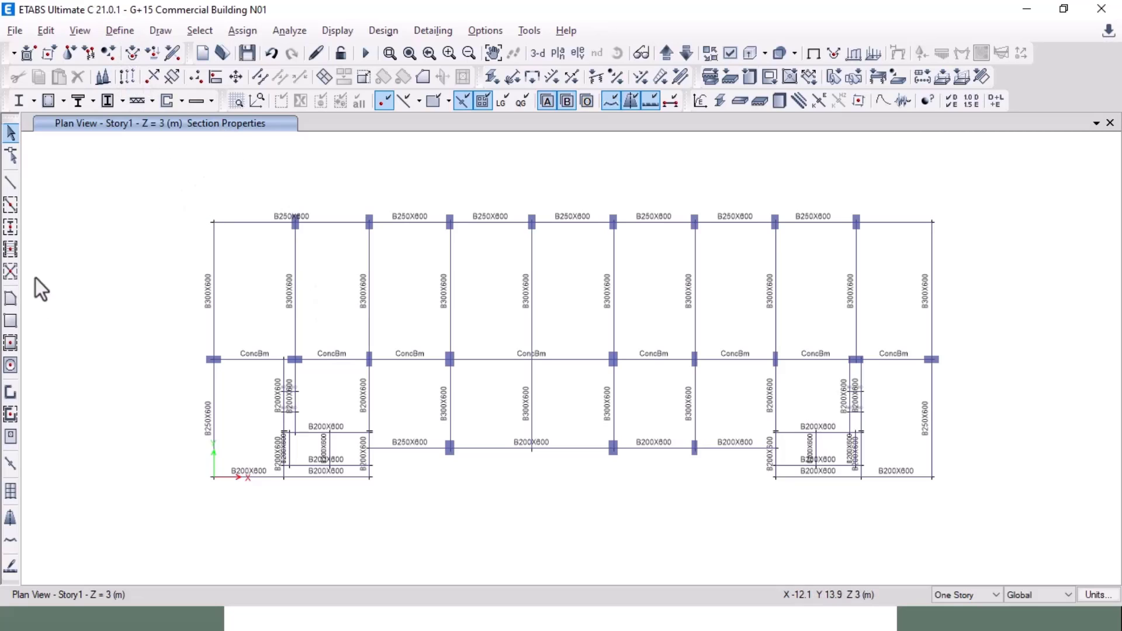
# Step: Draw a Deck1 rectangular floor covering the full 51.9 m × 21.1 m Story1 plan
pyautogui.click(10, 323)
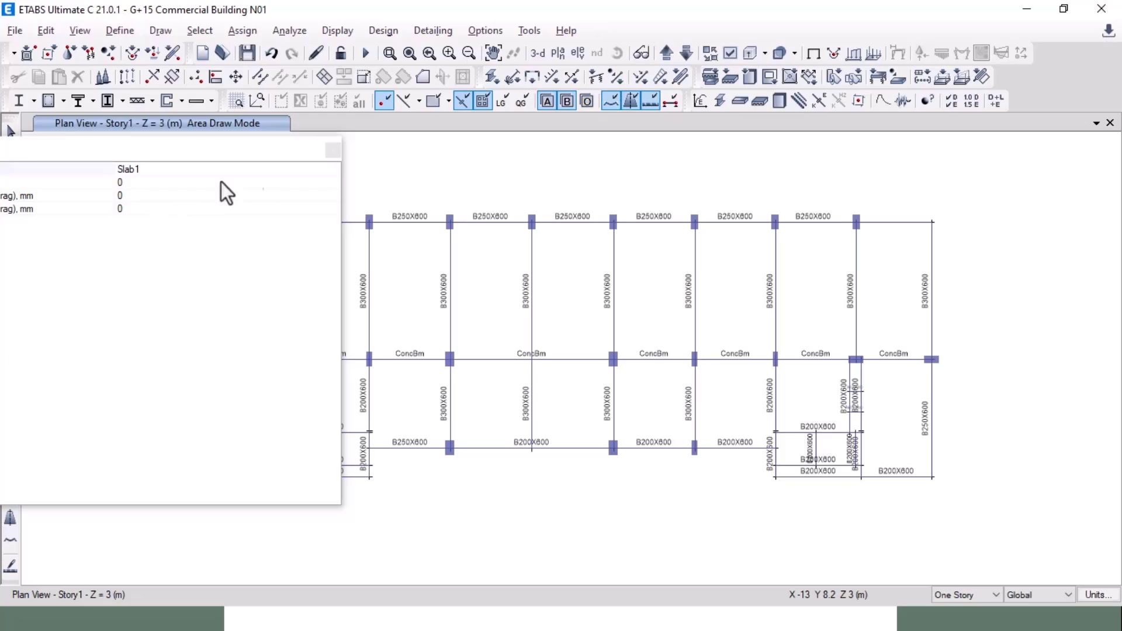
pyautogui.click(95, 173)
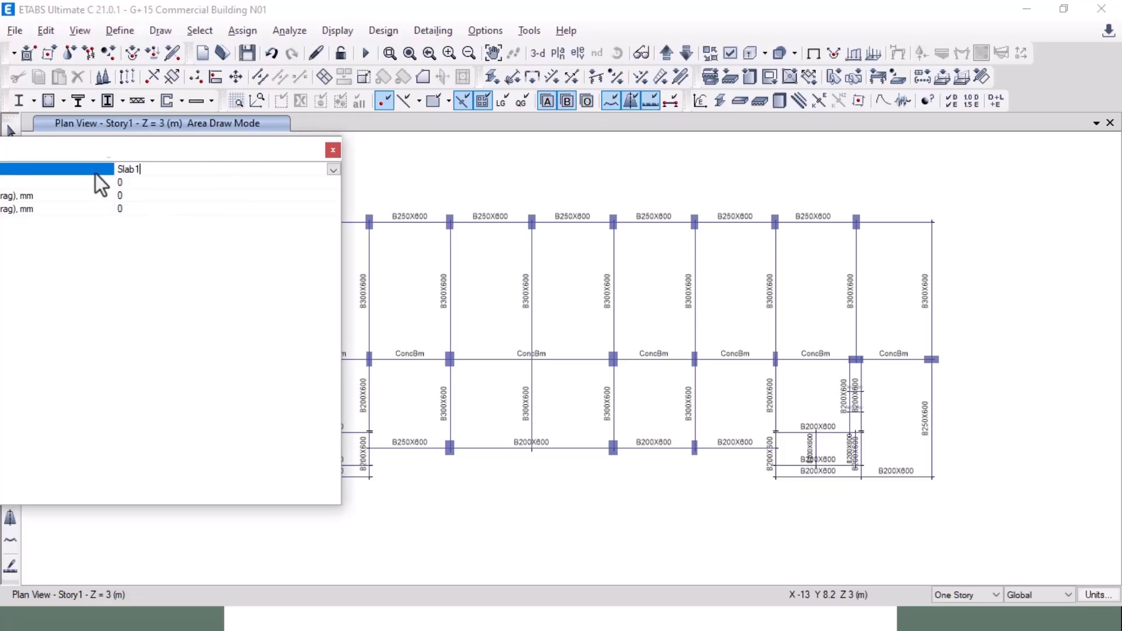
pyautogui.click(333, 168)
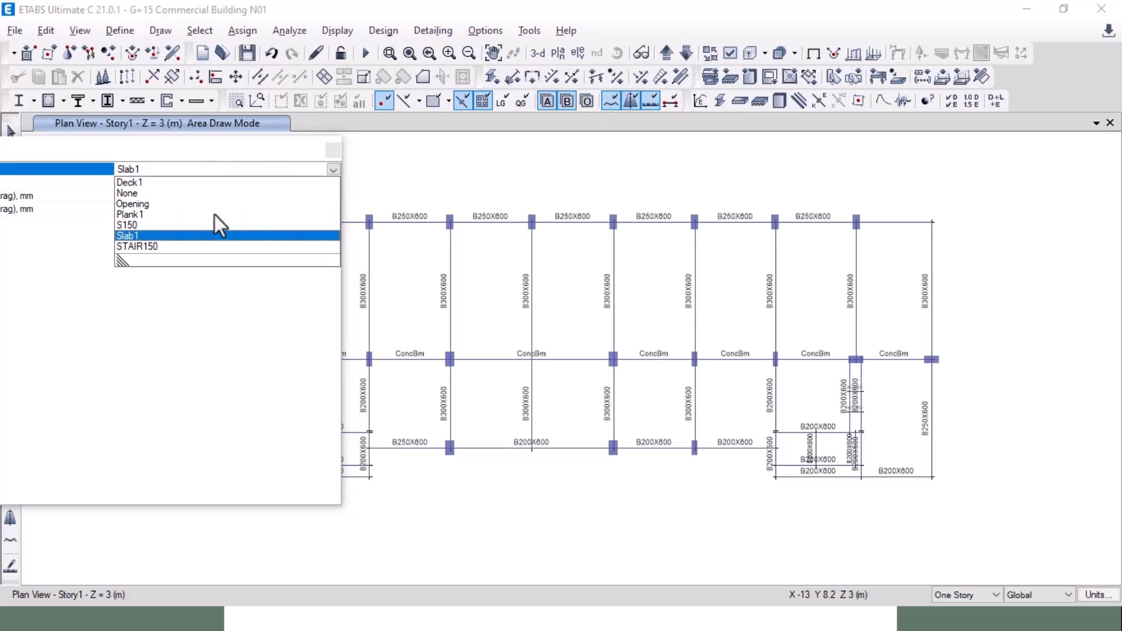
pyautogui.click(140, 227)
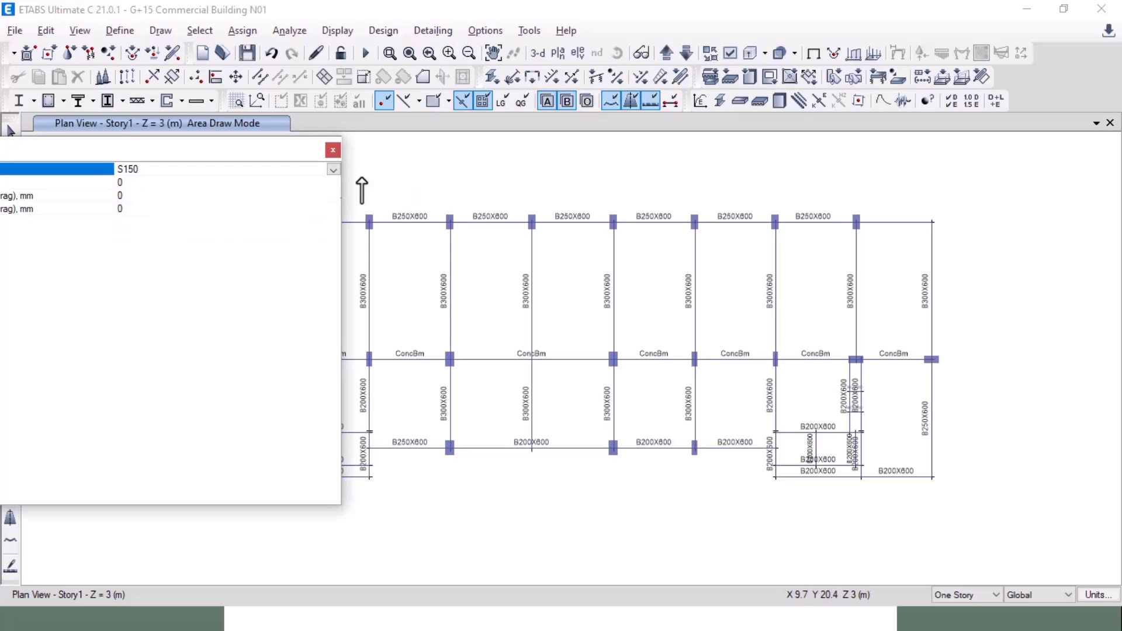
pyautogui.click(333, 170)
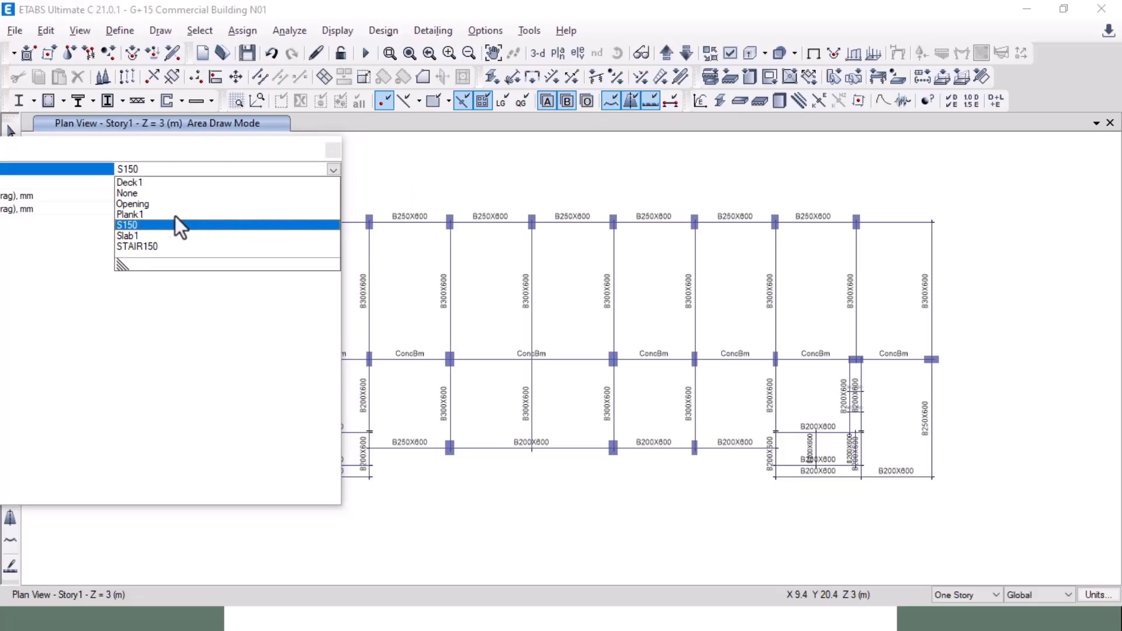
pyautogui.click(145, 184)
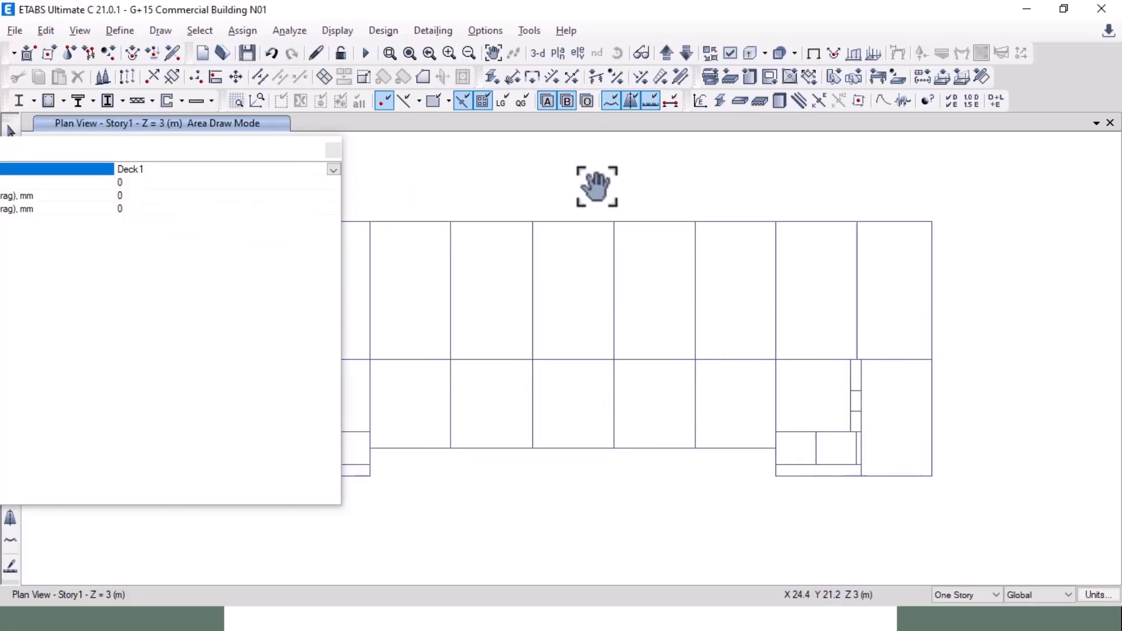
pyautogui.click(336, 151)
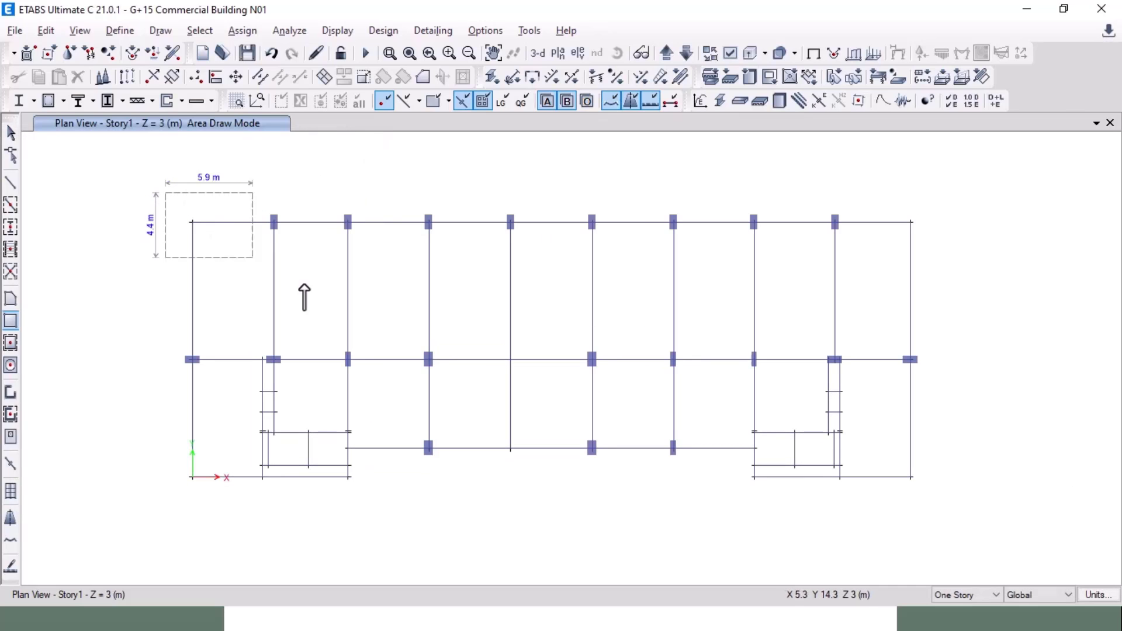
pyautogui.moveTo(304, 284)
pyautogui.mouseDown()
pyautogui.moveTo(807, 491)
pyautogui.moveTo(929, 503)
pyautogui.mouseUp()
pyautogui.press('Escape')
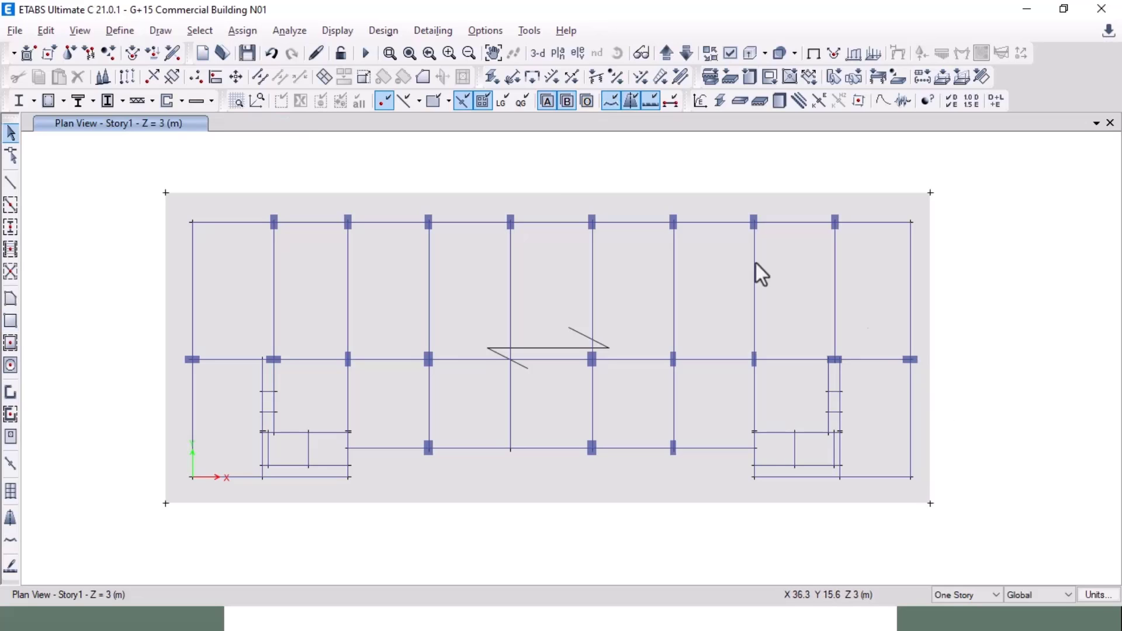
# Step: Cookie-cut the whole floor slab at the selected beams, with Extend Frames turned off
pyautogui.moveTo(135, 166); pyautogui.dragTo(976, 547)
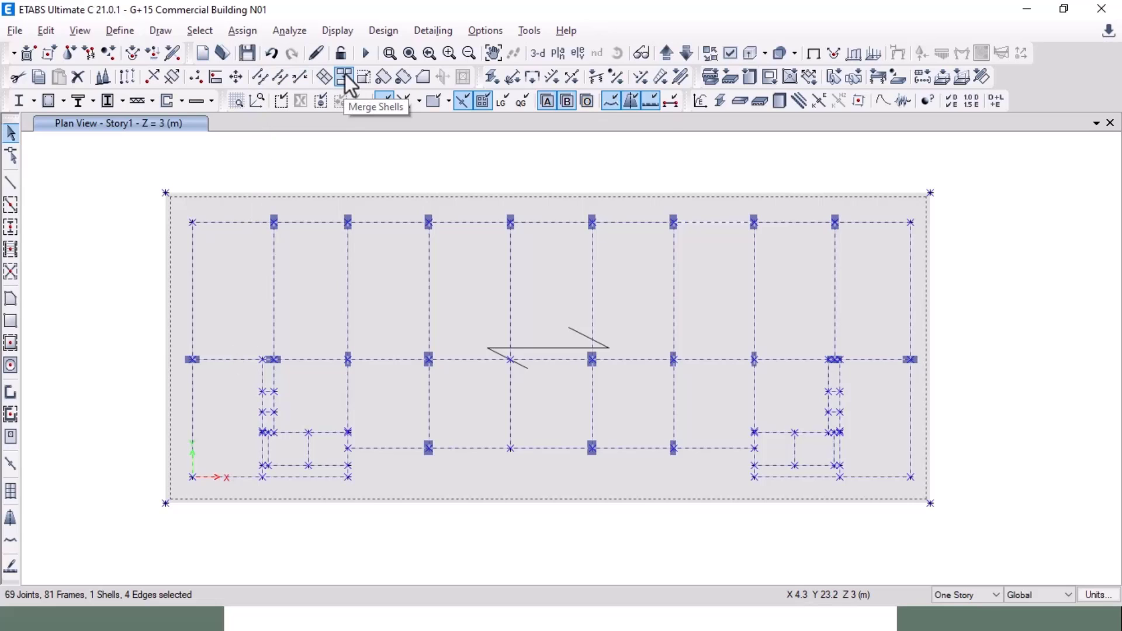
pyautogui.click(325, 76)
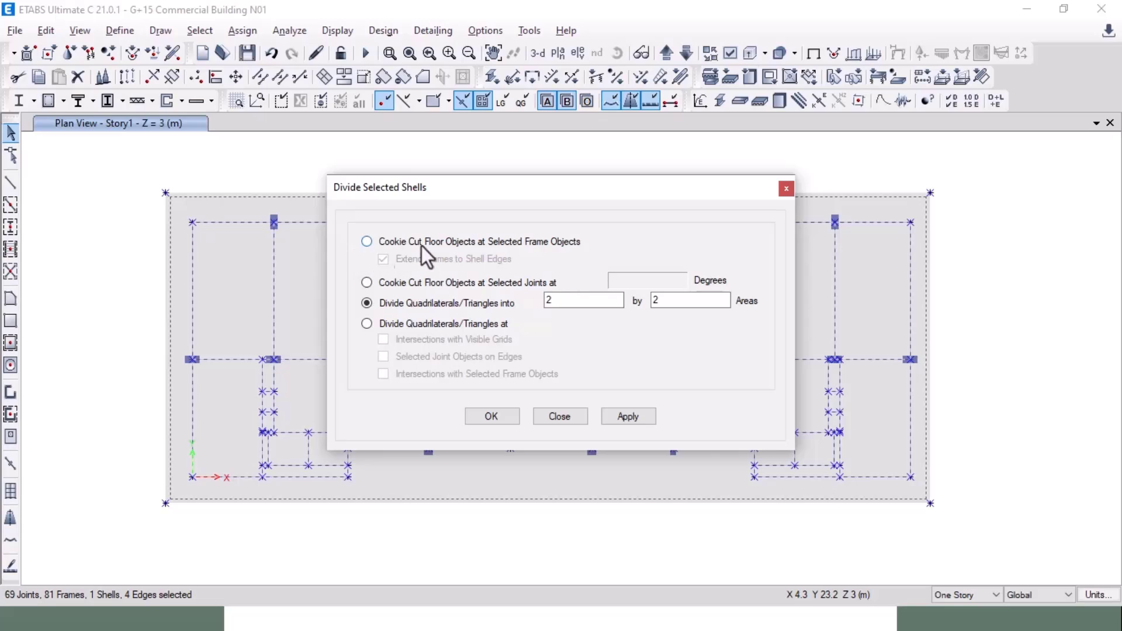
pyautogui.click(387, 248)
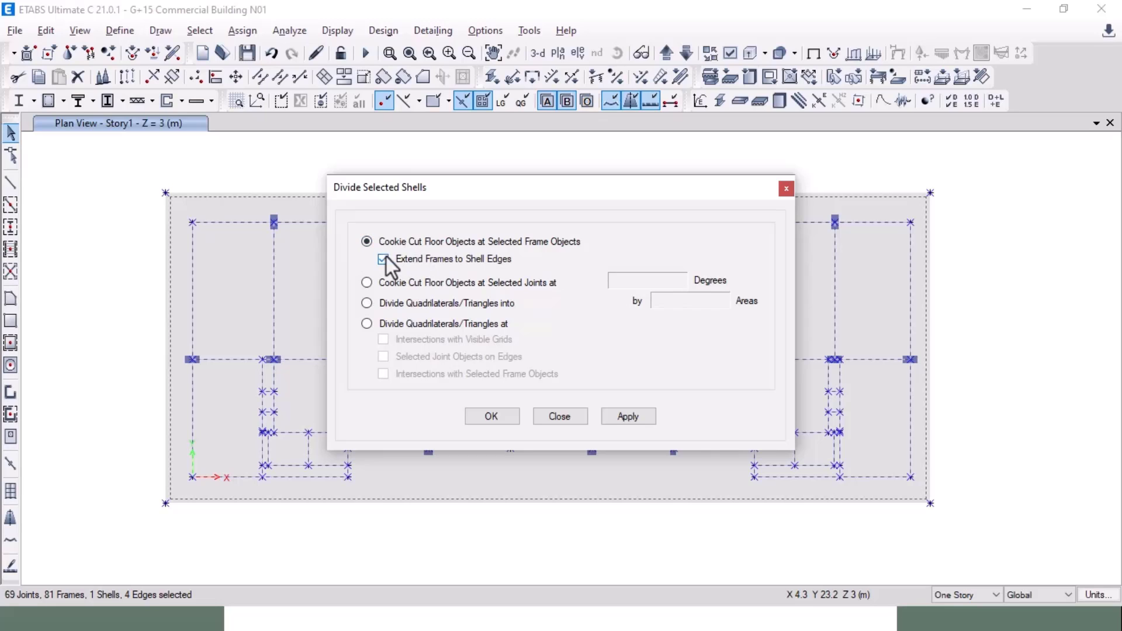
pyautogui.click(384, 259)
pyautogui.click(627, 416)
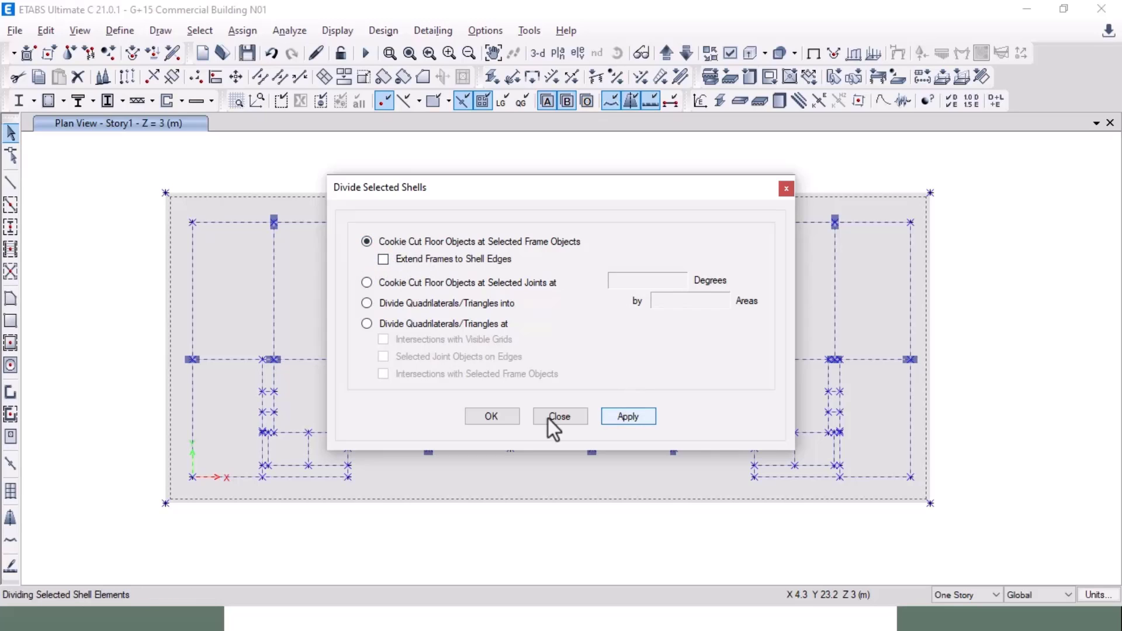
pyautogui.click(492, 416)
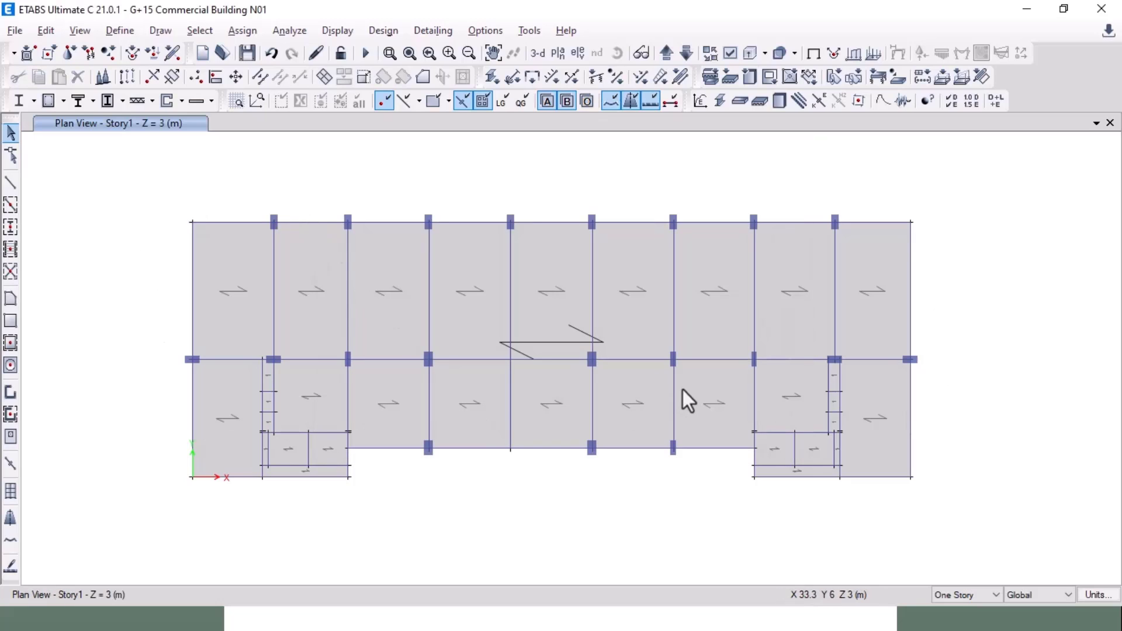
# Step: Select the top-row slab panels to confirm the division, then clear the selection
pyautogui.click(257, 296)
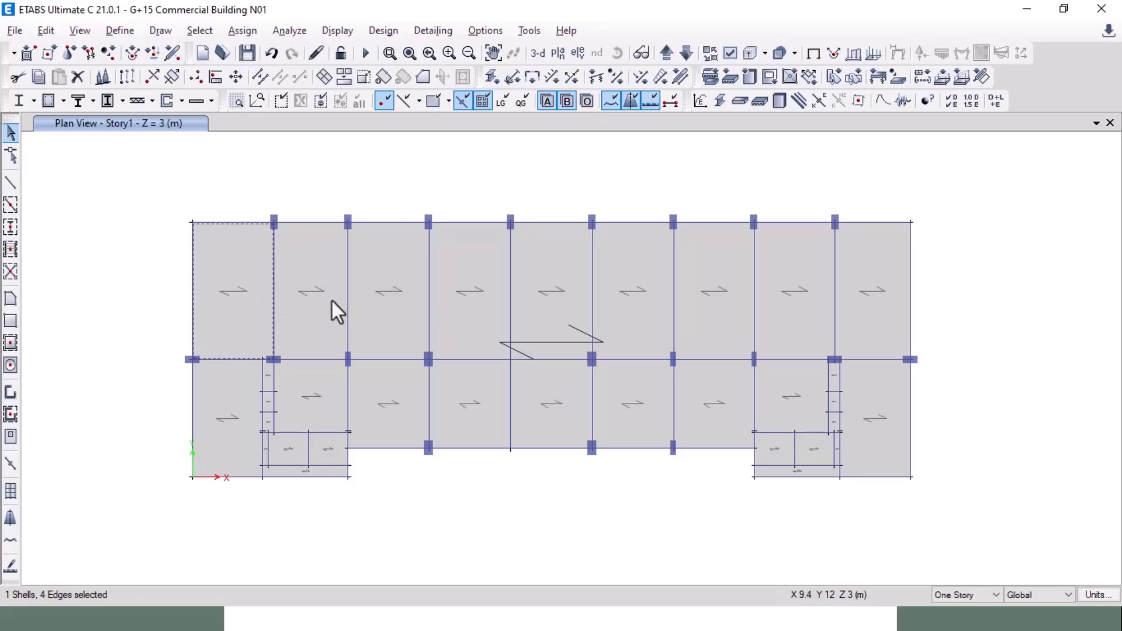
pyautogui.click(674, 289)
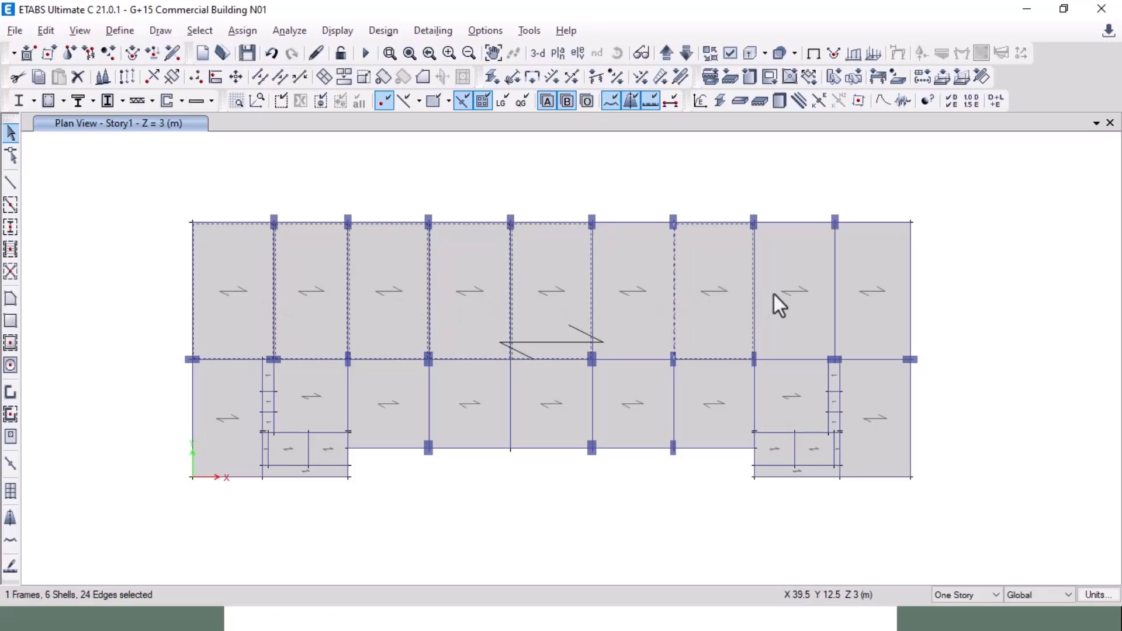
pyautogui.press('Escape')
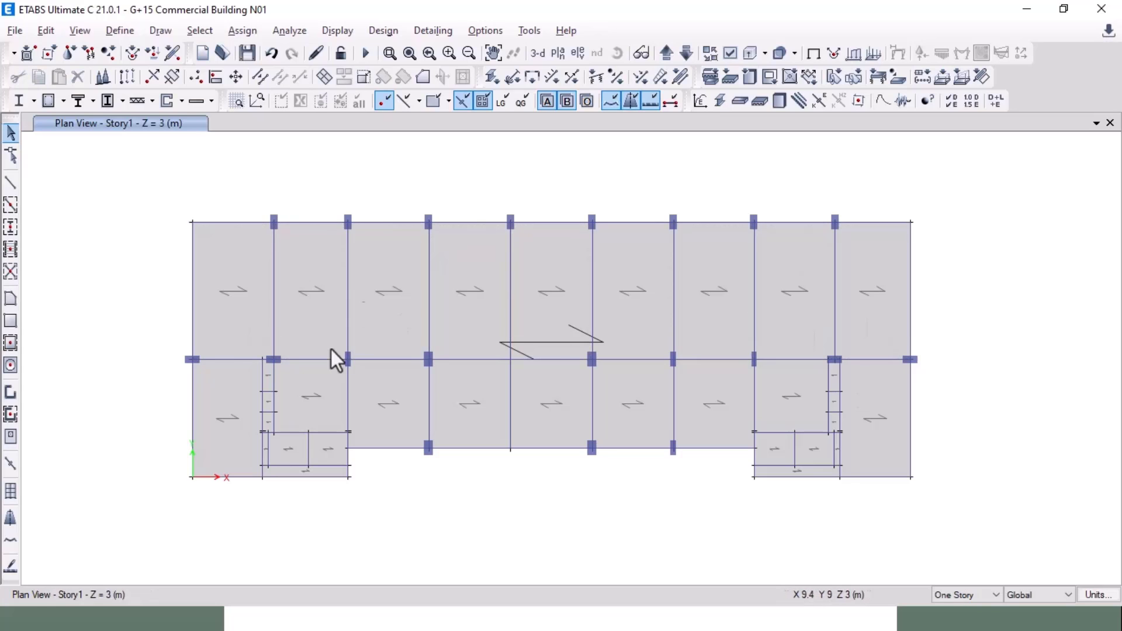
pyautogui.hotkey('alt', 'Tab')
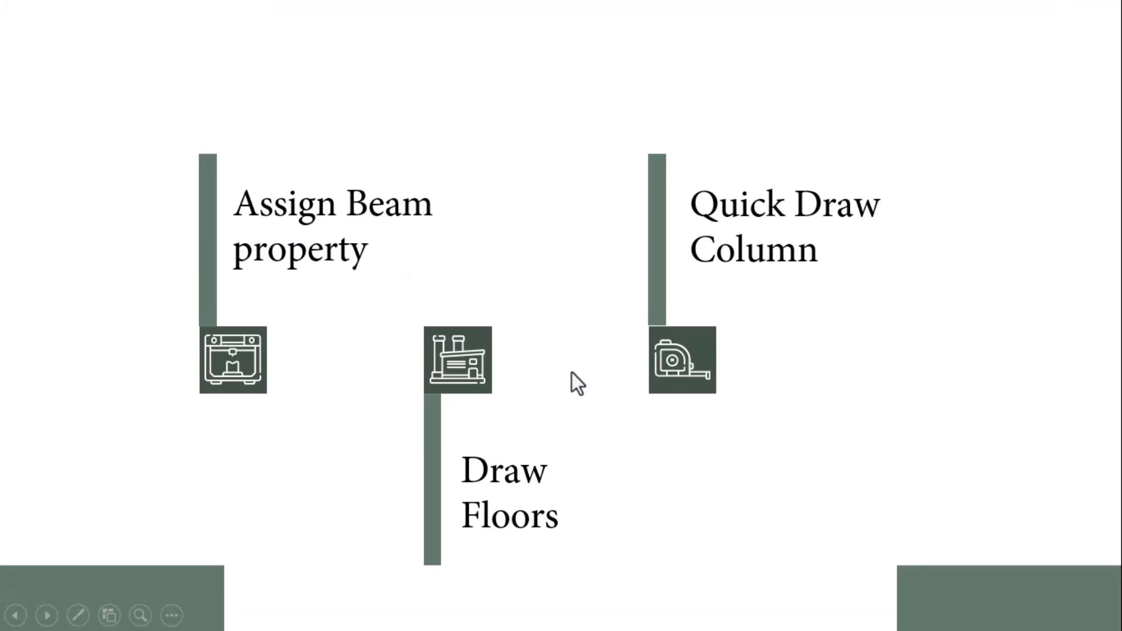
pyautogui.click(571, 373)
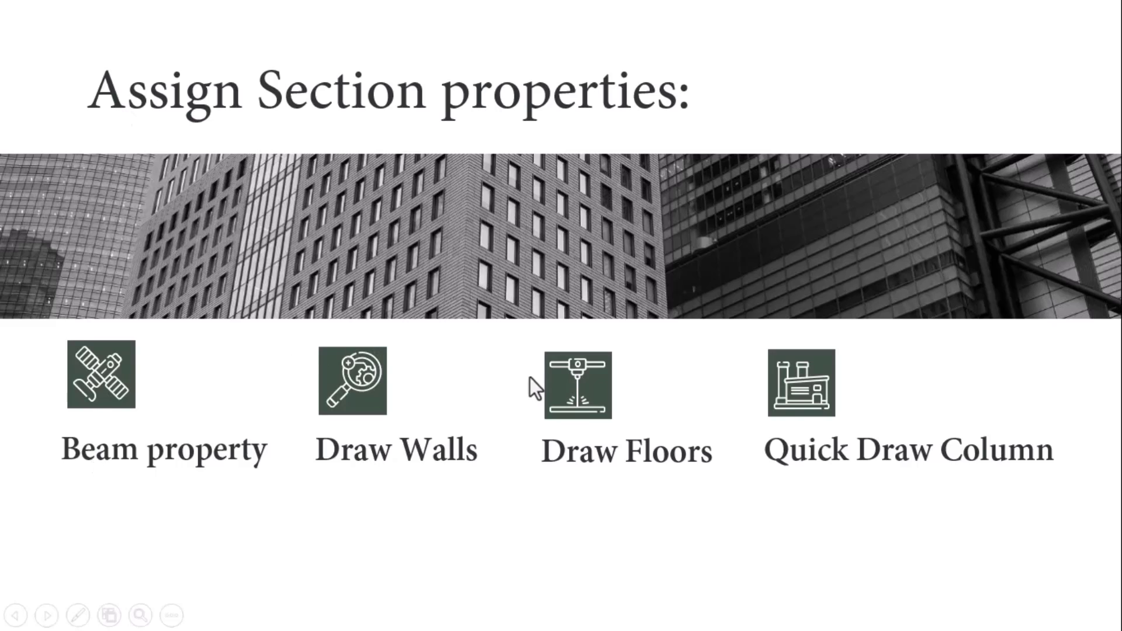
pyautogui.hotkey('alt', 'Tab')
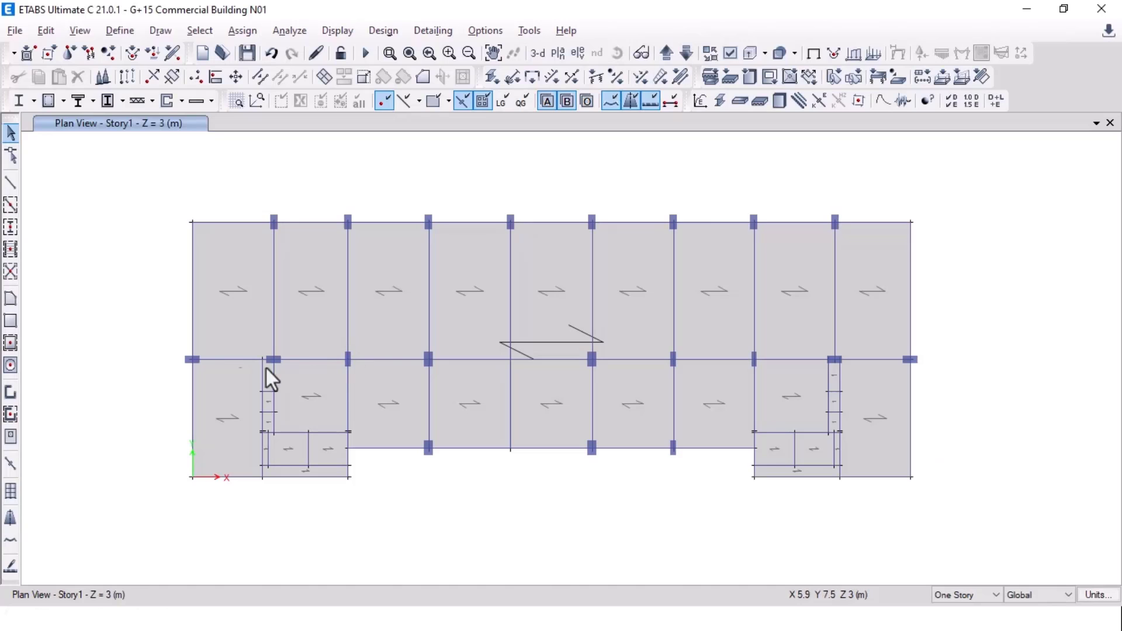
pyautogui.hotkey('alt', 'Tab')
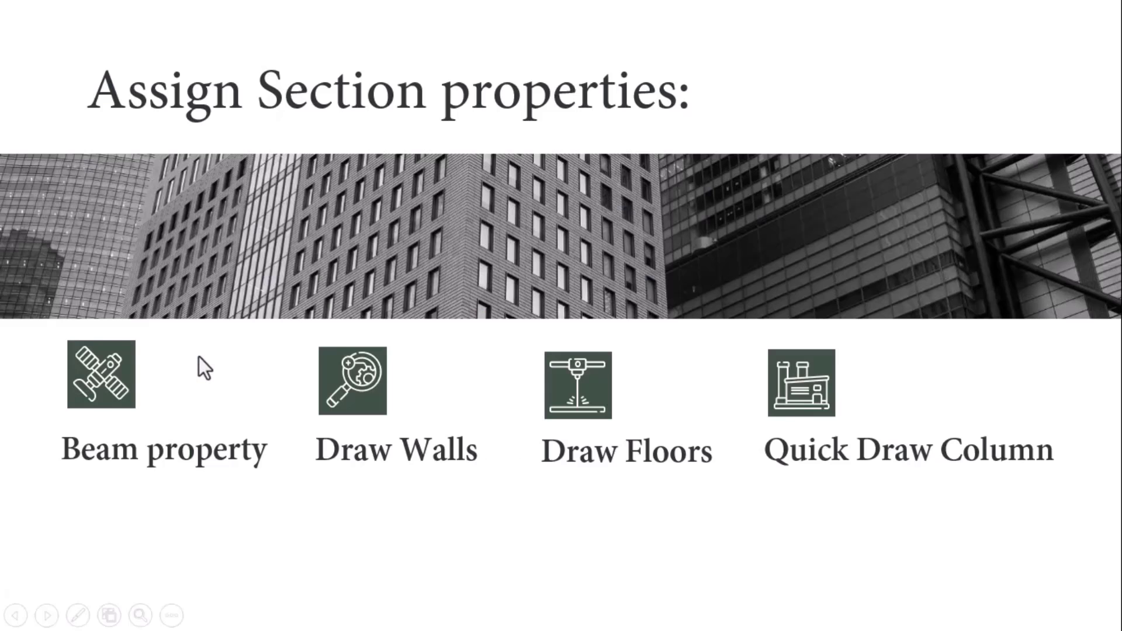
pyautogui.press('Right')
pyautogui.press('Right')
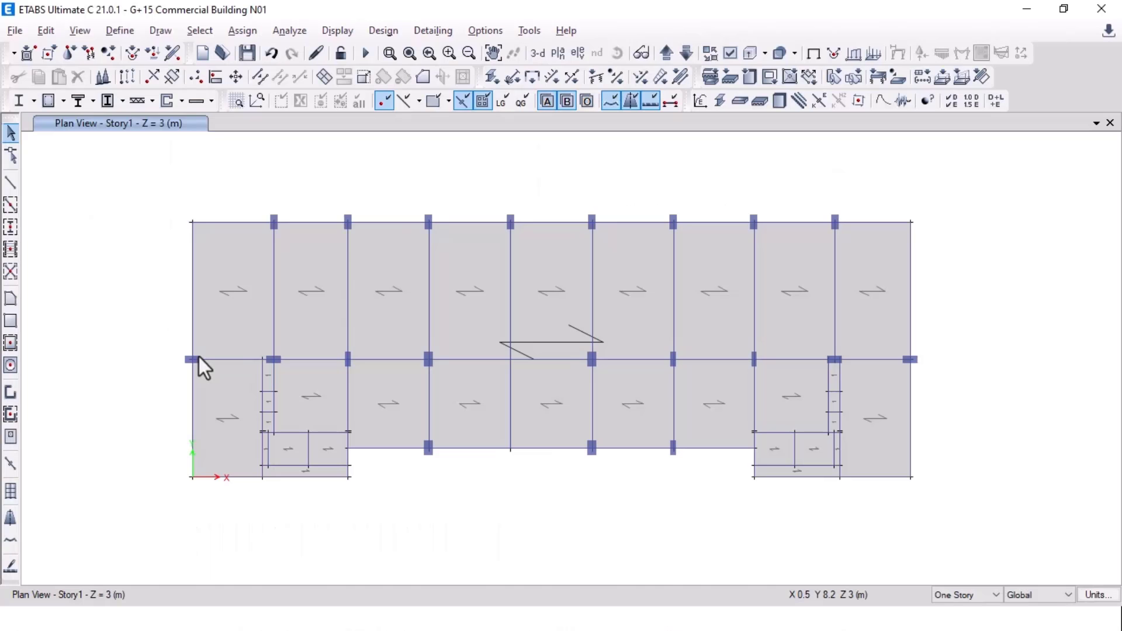
# Step: Zoom the AutoCAD framing plan into the lower-left stair and lift walls, grid rows 1-3
pyautogui.hotkey('alt', 'Tab')
pyautogui.press('Tab')
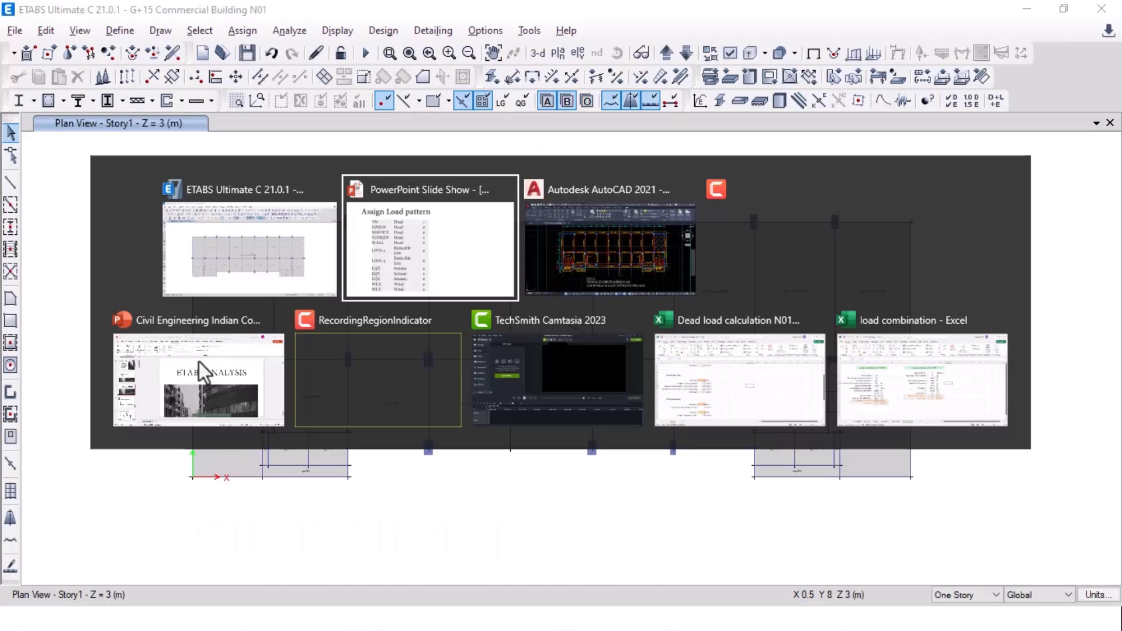
pyautogui.moveTo(310, 432); pyautogui.dragTo(343, 393, button='middle')
pyautogui.scroll(3, 343, 393)
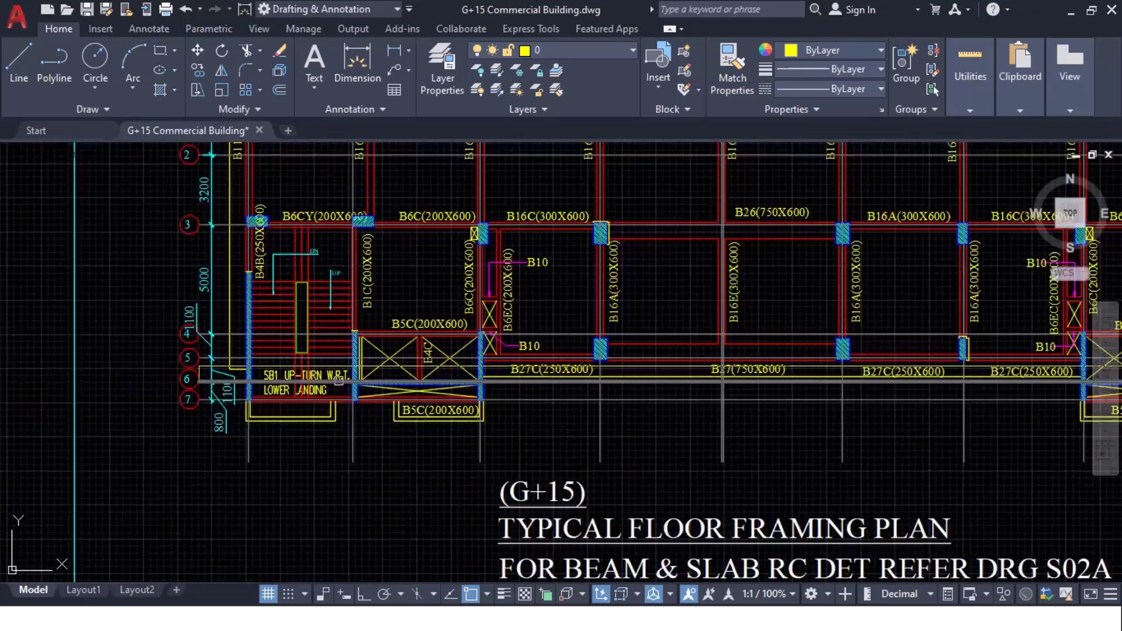
pyautogui.moveTo(418, 356); pyautogui.dragTo(337, 354, button='middle')
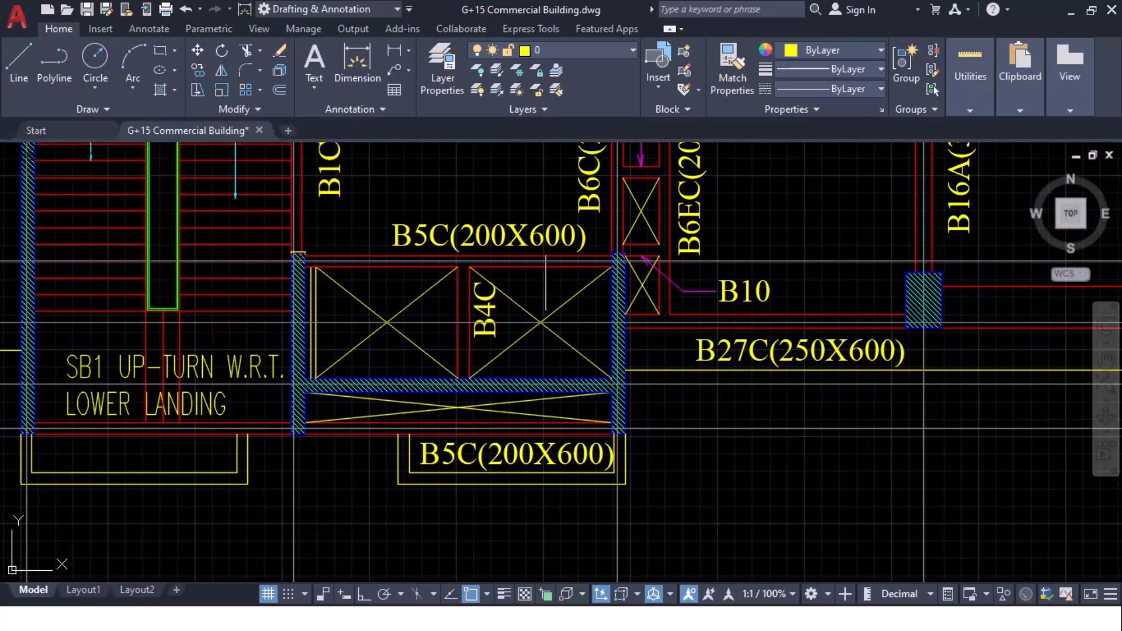
pyautogui.moveTo(356, 284); pyautogui.dragTo(480, 452, button='middle')
pyautogui.scroll(-2, 75, 343)
pyautogui.moveTo(141, 263); pyautogui.dragTo(250, 504, button='middle')
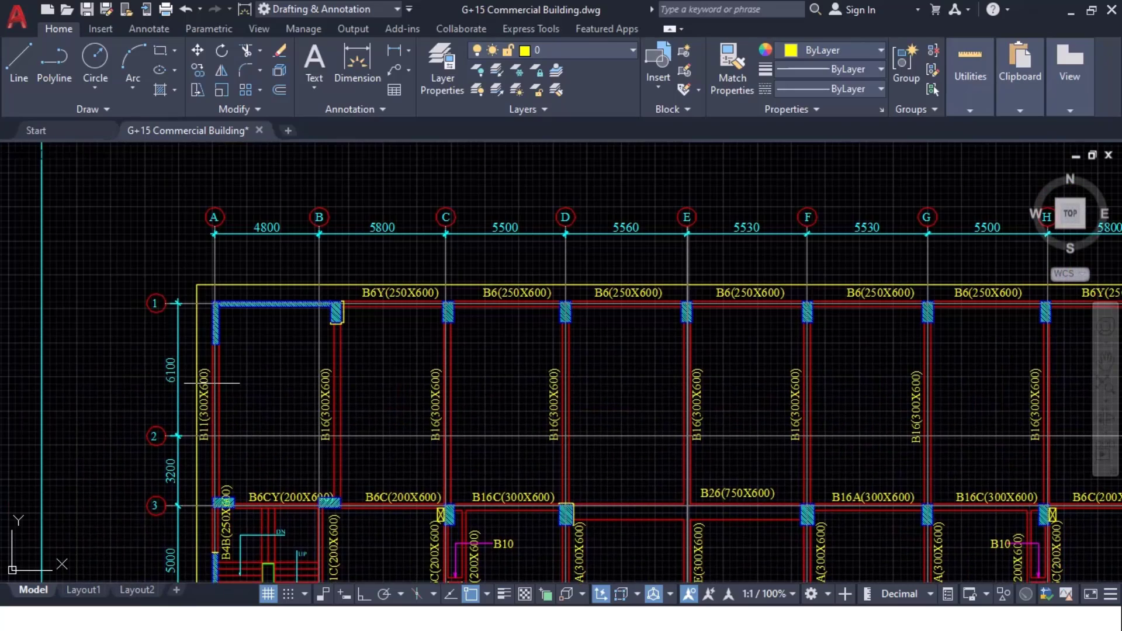
pyautogui.moveTo(256, 321); pyautogui.dragTo(284, 150, button='middle')
pyautogui.scroll(2, 389, 489)
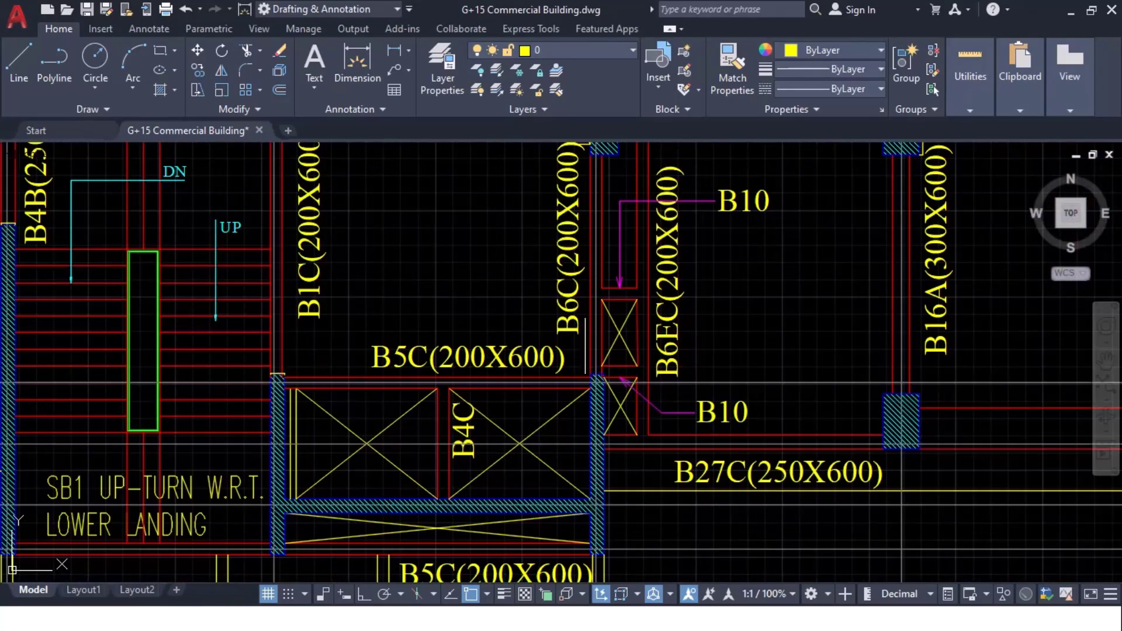
# Step: Compare the lift core walls between AutoCAD and the zoomed ETABS plan
pyautogui.hotkey('alt', 'Tab')
pyautogui.scroll(3, 228, 478)
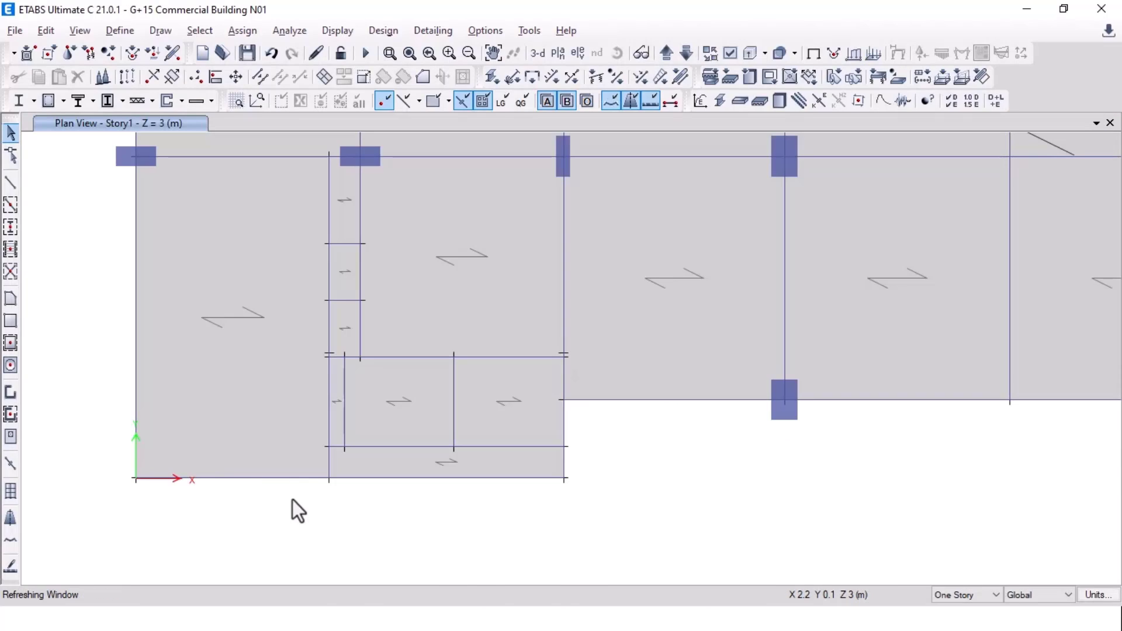
pyautogui.hotkey('alt', 'Tab')
pyautogui.scroll(3, 316, 458)
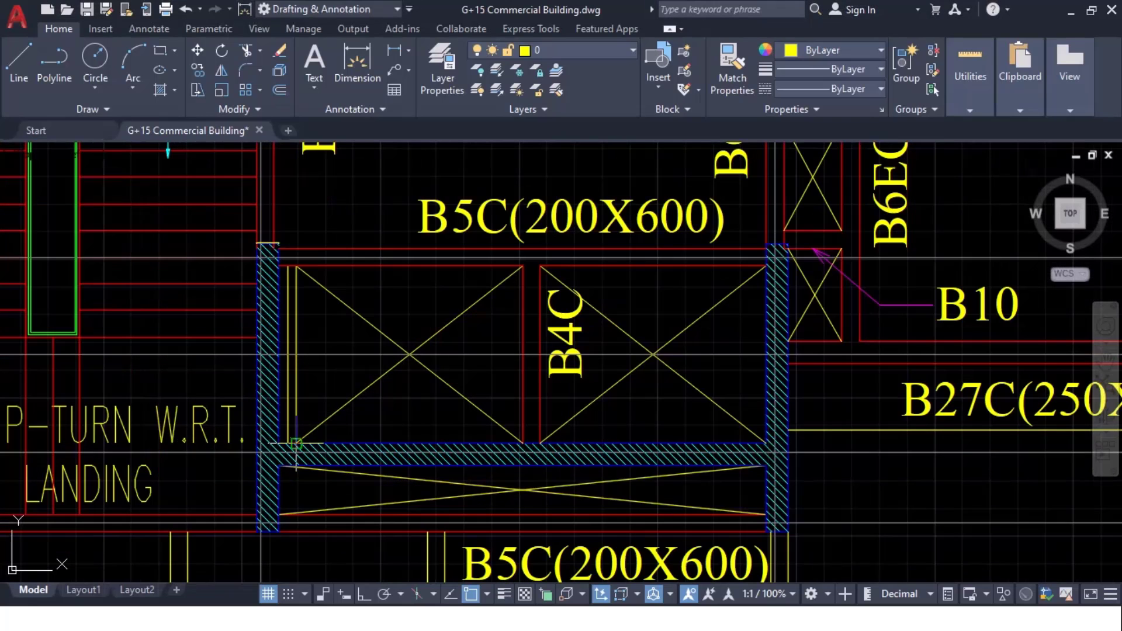
pyautogui.scroll(-3, 297, 444)
pyautogui.hotkey('alt', 'Tab')
pyautogui.scroll(3, 345, 468)
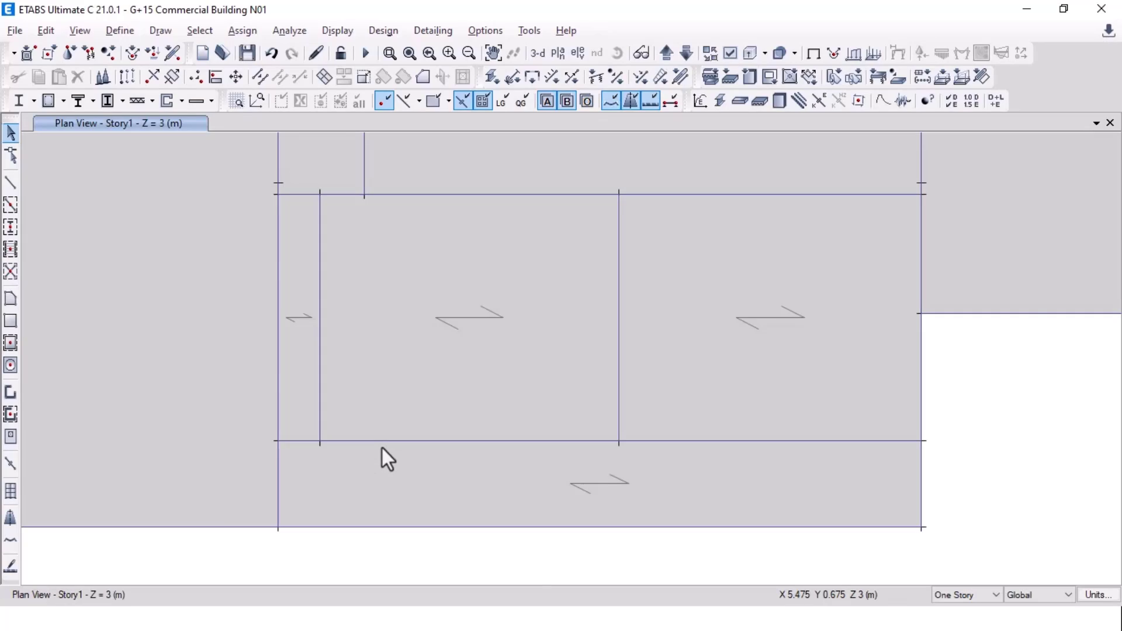
pyautogui.hotkey('alt', 'Tab')
pyautogui.hotkey('alt', 'Tab')
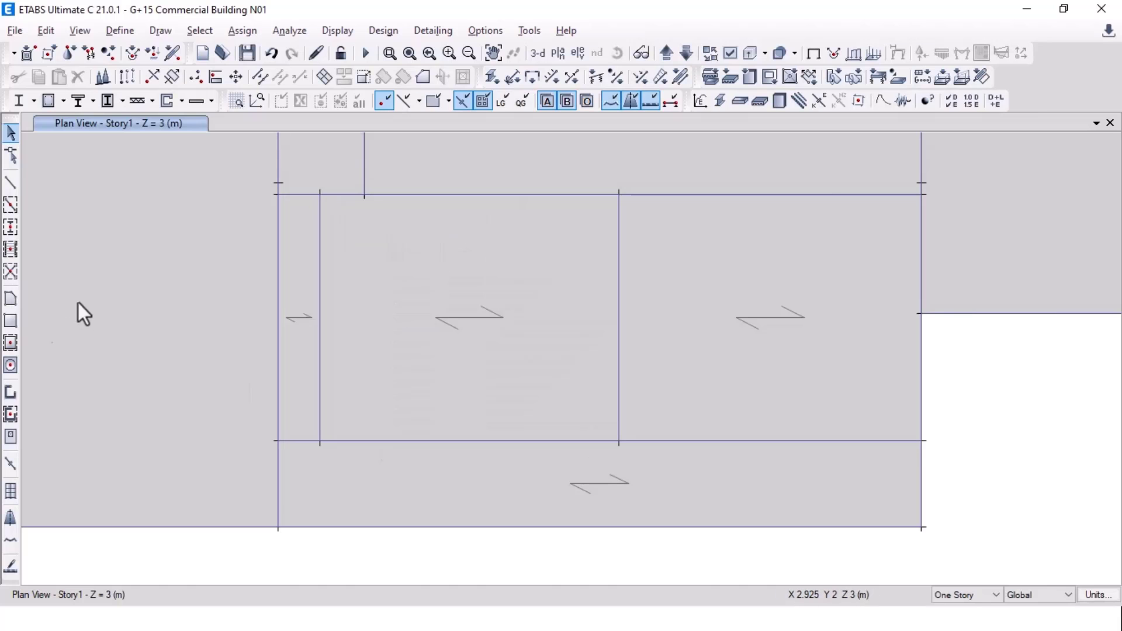
# Step: Draw a W250 wall down the lift core's left grid line
pyautogui.click(10, 393)
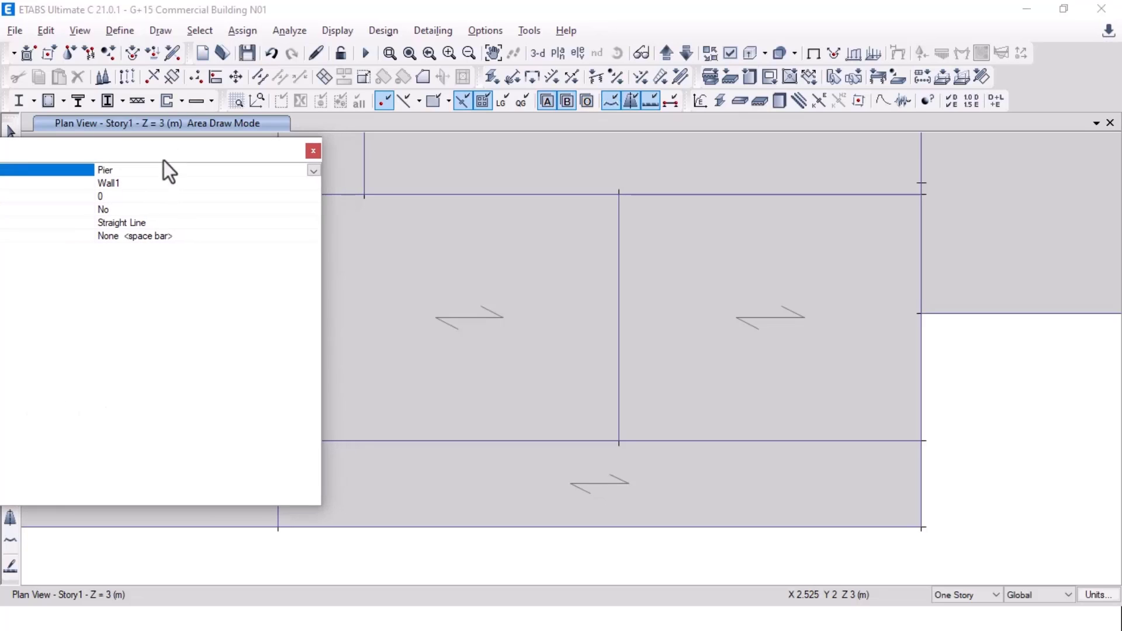
pyautogui.click(313, 185)
pyautogui.click(313, 183)
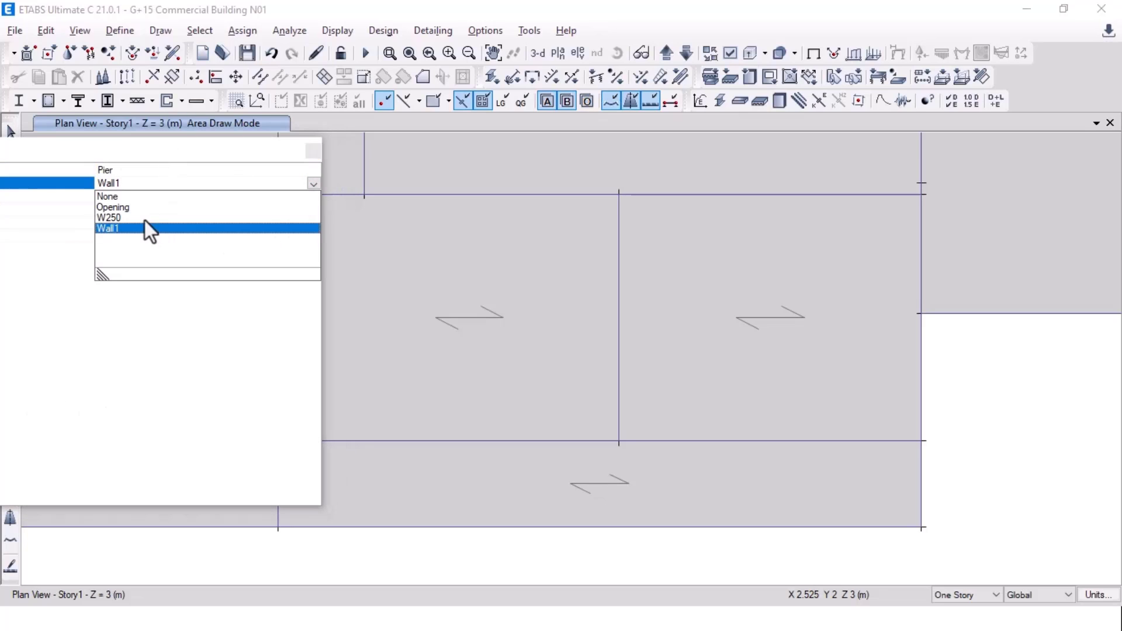
pyautogui.click(108, 218)
pyautogui.moveTo(427, 307); pyautogui.dragTo(591, 303, button='middle')
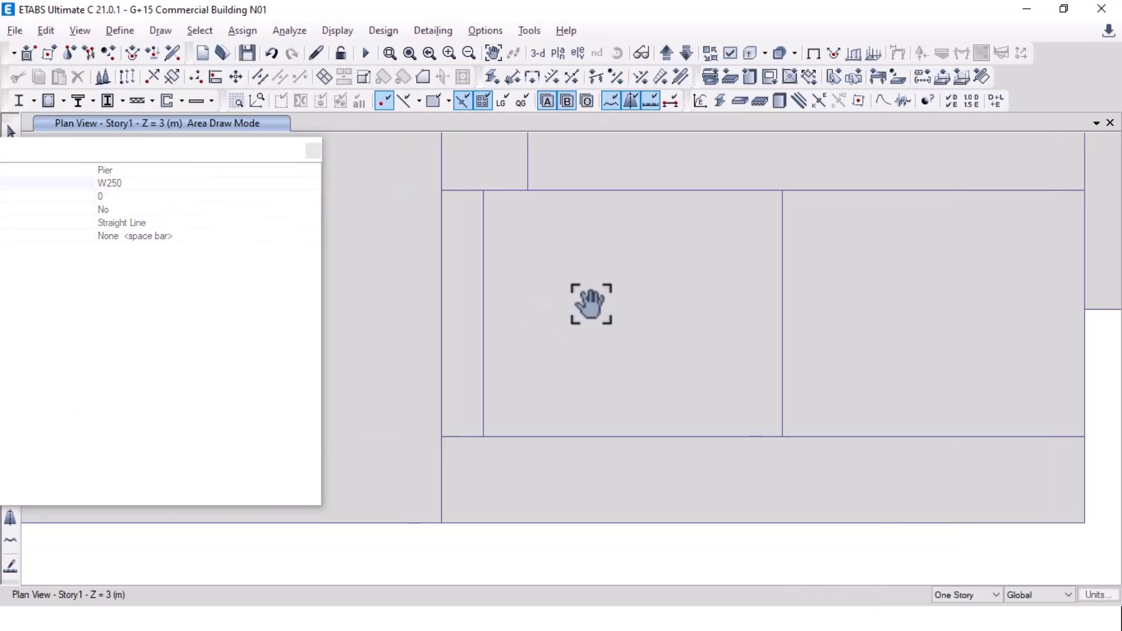
pyautogui.click(441, 179)
pyautogui.doubleClick(441, 523)
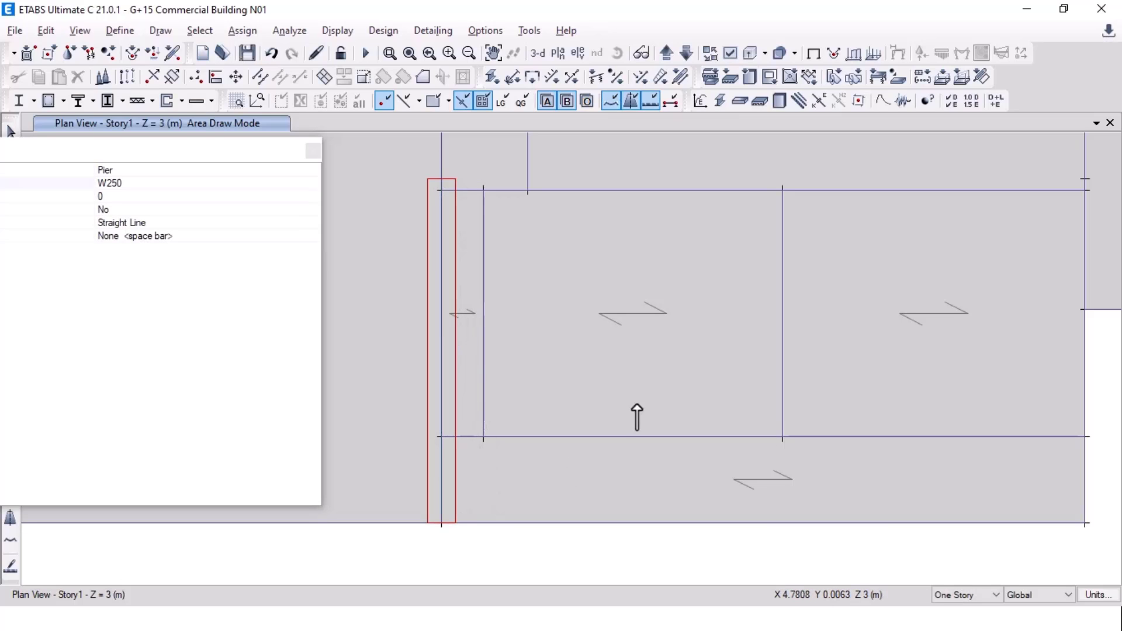
# Step: Add W250 walls down the core's right side and across its bottom edge
pyautogui.moveTo(861, 333); pyautogui.dragTo(702, 359, button='middle')
pyautogui.click(926, 206)
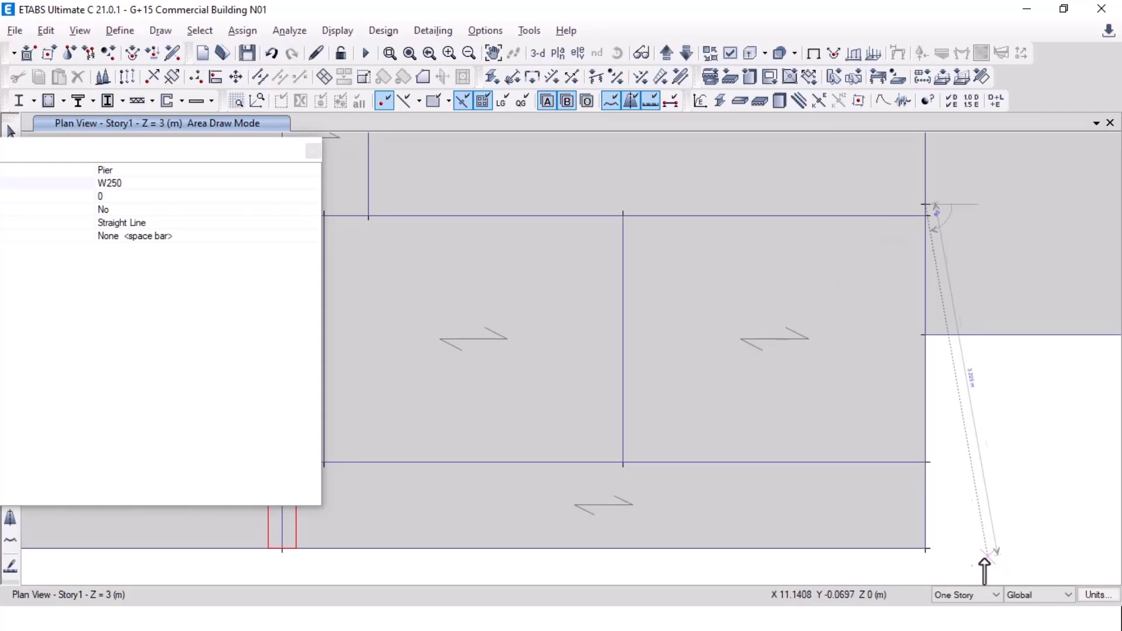
pyautogui.doubleClick(927, 549)
pyautogui.moveTo(433, 502); pyautogui.dragTo(542, 494, button='middle')
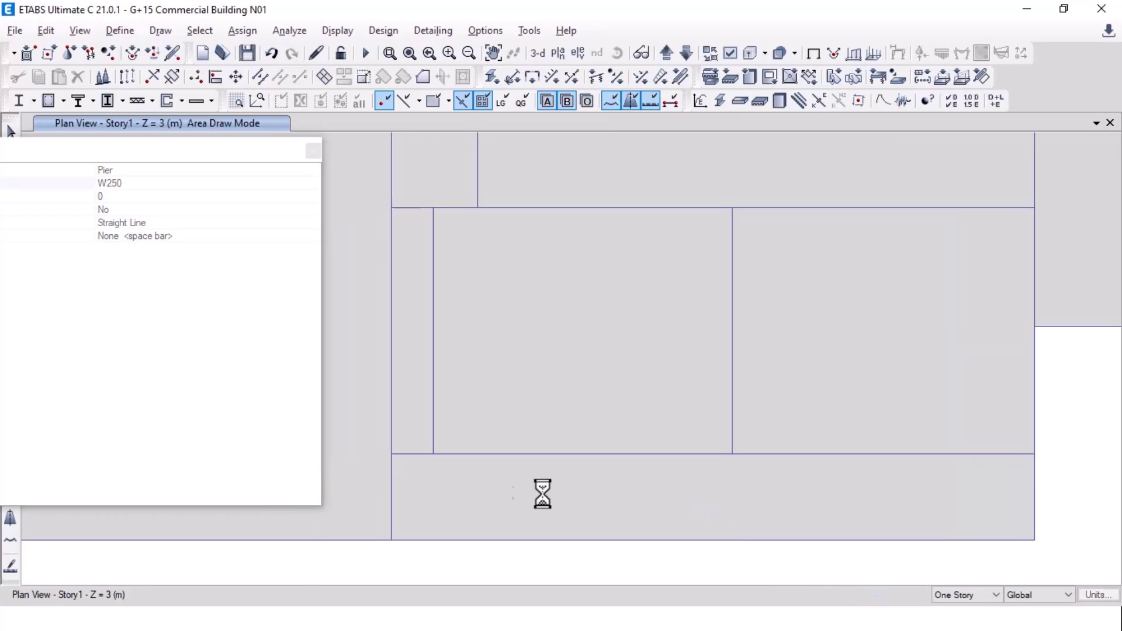
pyautogui.click(390, 454)
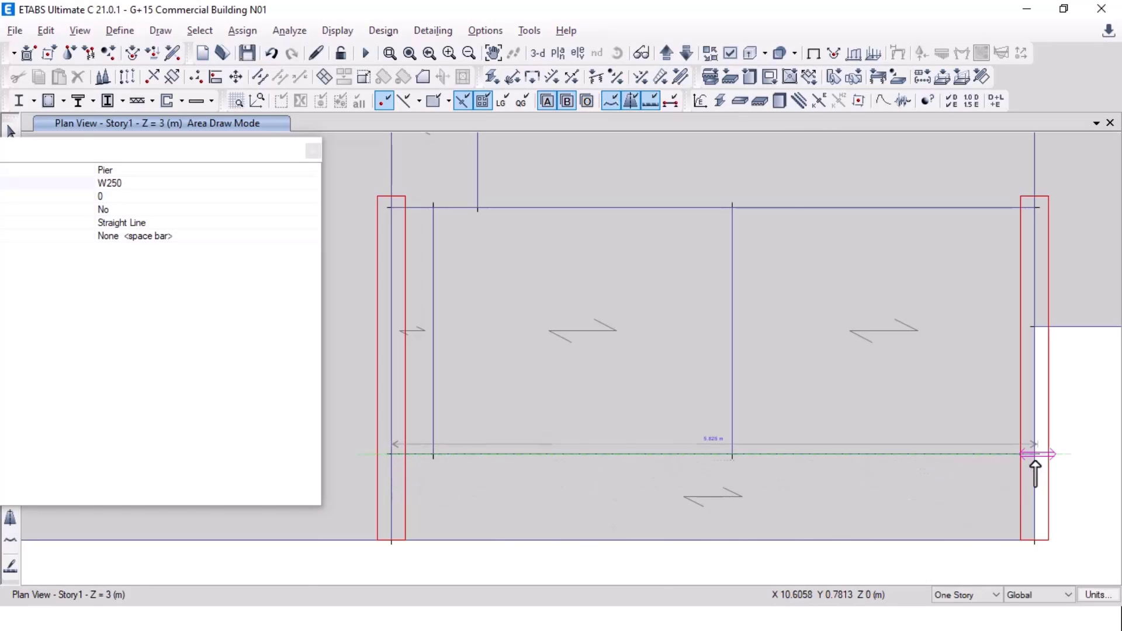
pyautogui.click(1035, 455)
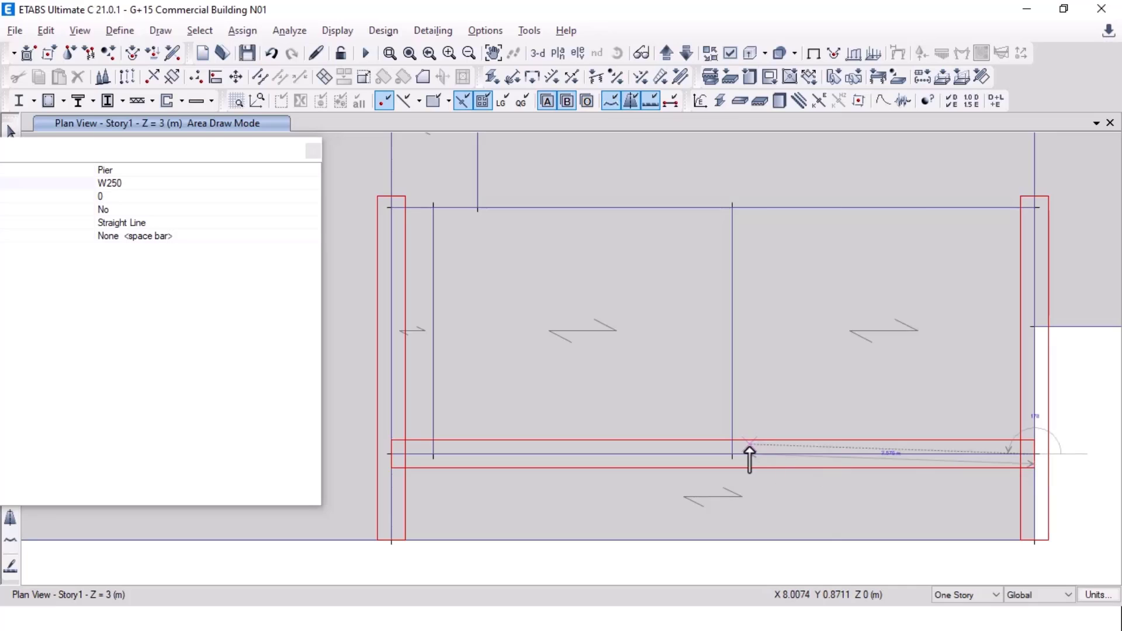
pyautogui.scroll(-3, 749, 459)
pyautogui.rightClick(884, 444)
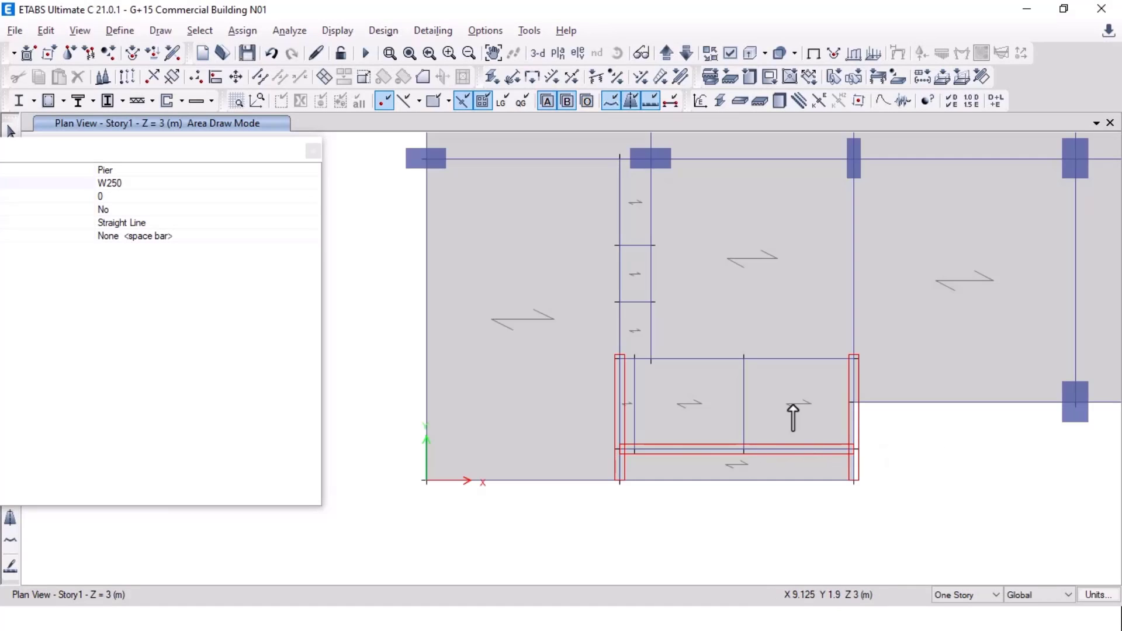
pyautogui.moveTo(793, 405); pyautogui.dragTo(808, 449, button='middle')
pyautogui.hotkey('alt', 'Tab')
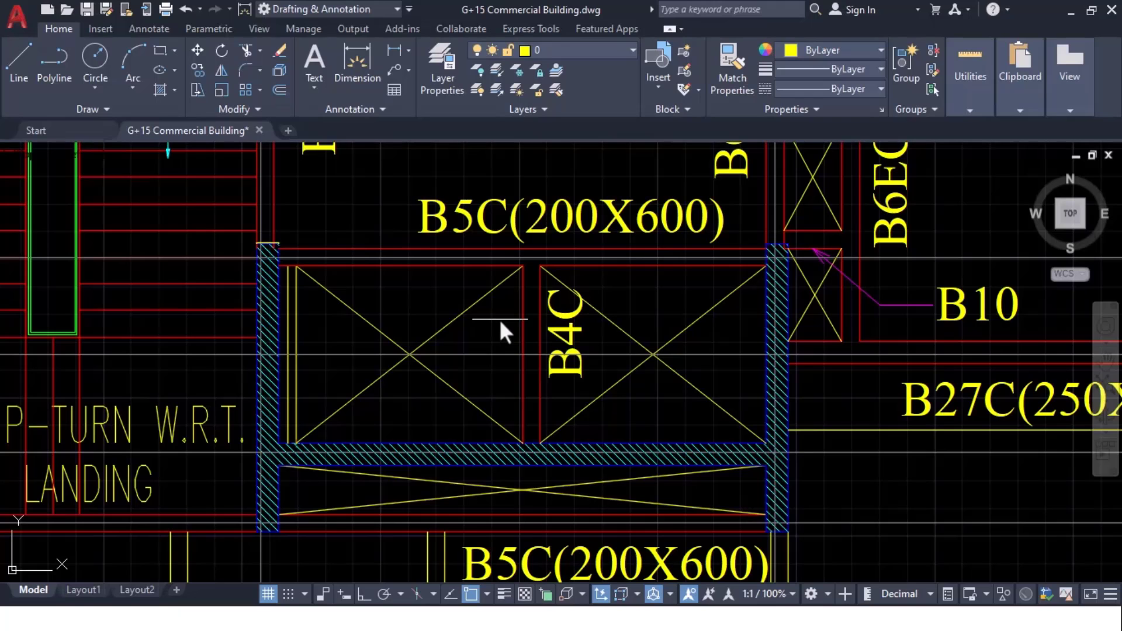
# Step: Pan and zoom the AutoCAD plan to the staircase's lower landing
pyautogui.scroll(-2, 499, 319)
pyautogui.moveTo(293, 329)
pyautogui.mouseDown(button='middle')
pyautogui.moveTo(306, 337)
pyautogui.moveTo(290, 486)
pyautogui.mouseUp(button='middle')
pyautogui.scroll(-1, 287, 476)
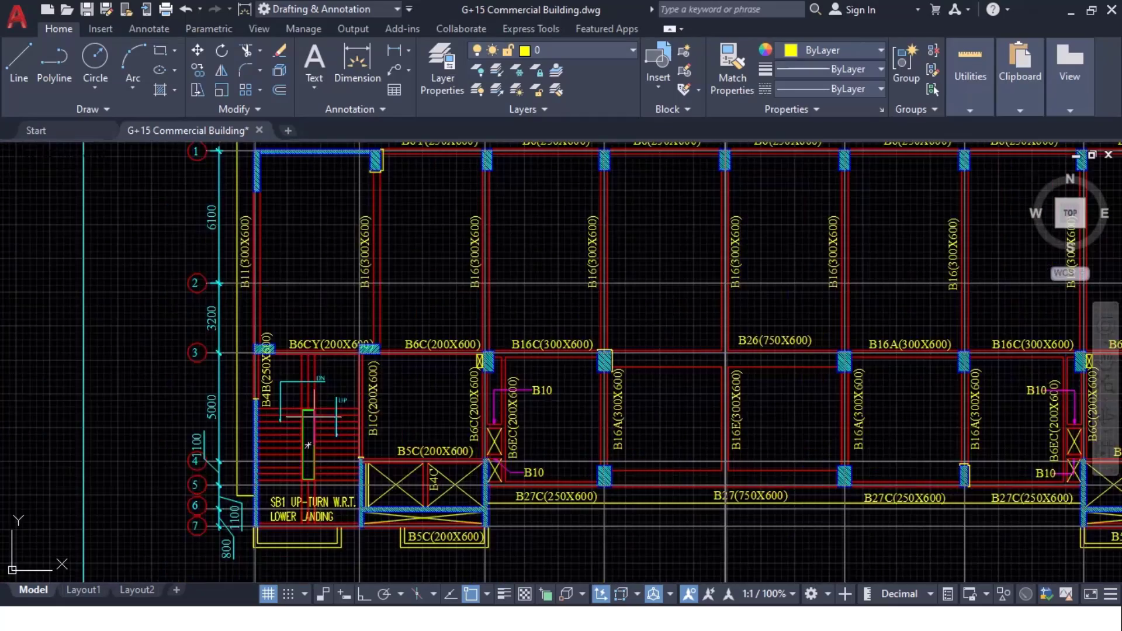
pyautogui.moveTo(347, 381); pyautogui.dragTo(428, 525, button='middle')
pyautogui.moveTo(339, 467); pyautogui.dragTo(378, 258, button='middle')
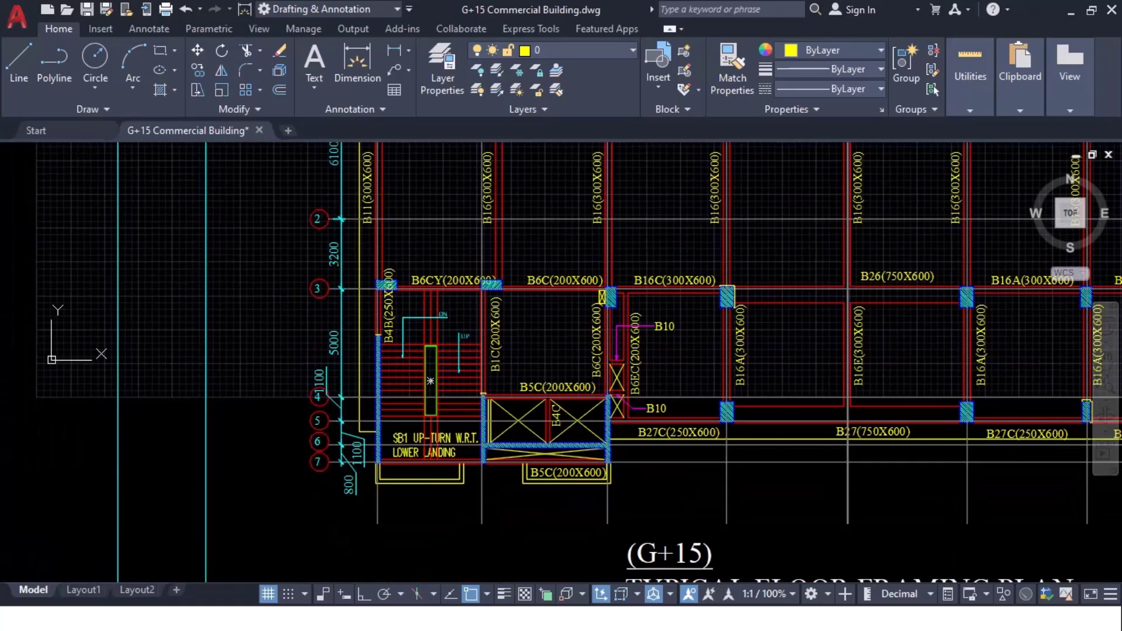
pyautogui.scroll(5, 366, 352)
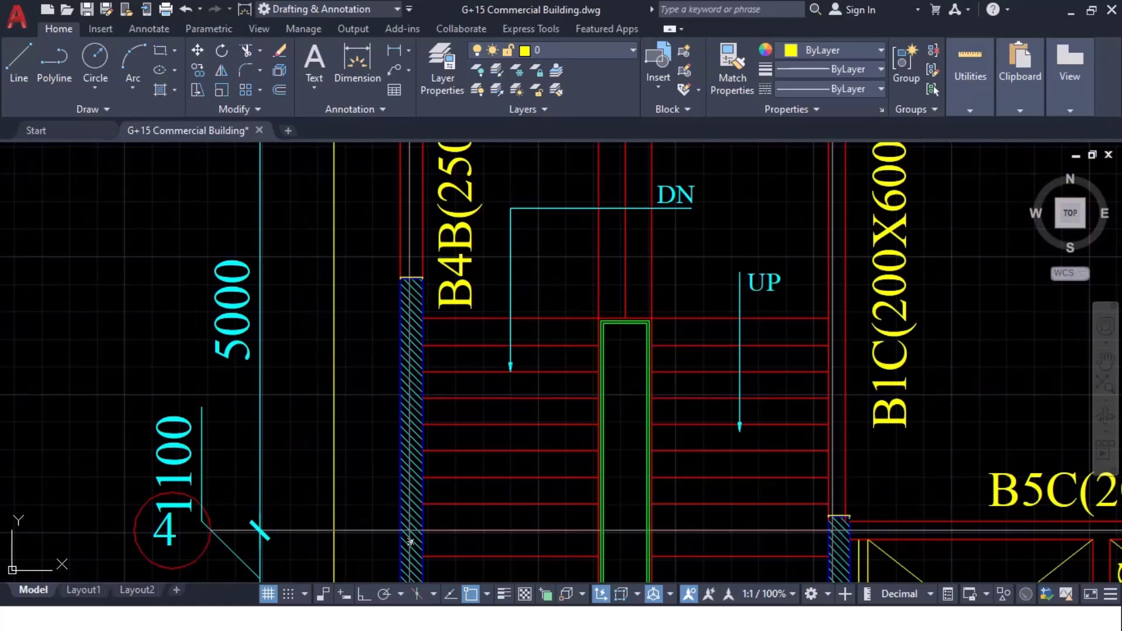
pyautogui.moveTo(391, 538); pyautogui.dragTo(362, 215, button='middle')
pyautogui.moveTo(391, 444); pyautogui.dragTo(443, 494, button='middle')
# Step: Snap a linear dimension from the wall's lower end to its upper corner beside the staircase
pyautogui.click(358, 65)
pyautogui.scroll(4, 426, 506)
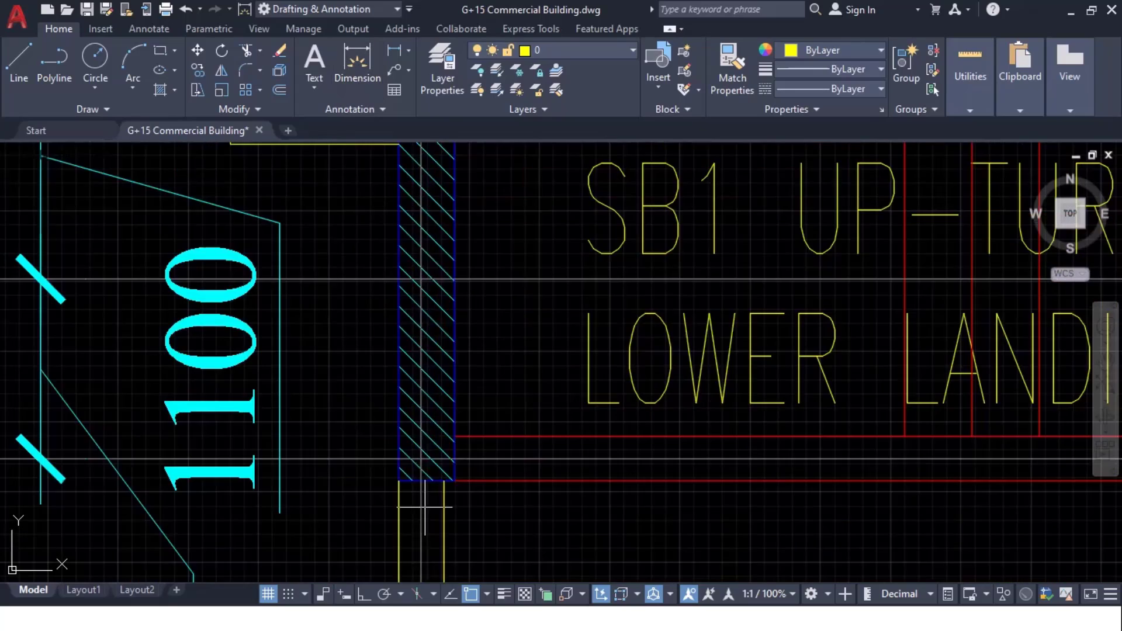
pyautogui.scroll(2, 425, 508)
pyautogui.click(382, 467)
pyautogui.scroll(-6, 384, 467)
pyautogui.moveTo(377, 281); pyautogui.dragTo(400, 521, button='middle')
pyautogui.moveTo(400, 251); pyautogui.dragTo(411, 401, button='middle')
pyautogui.scroll(10, 421, 340)
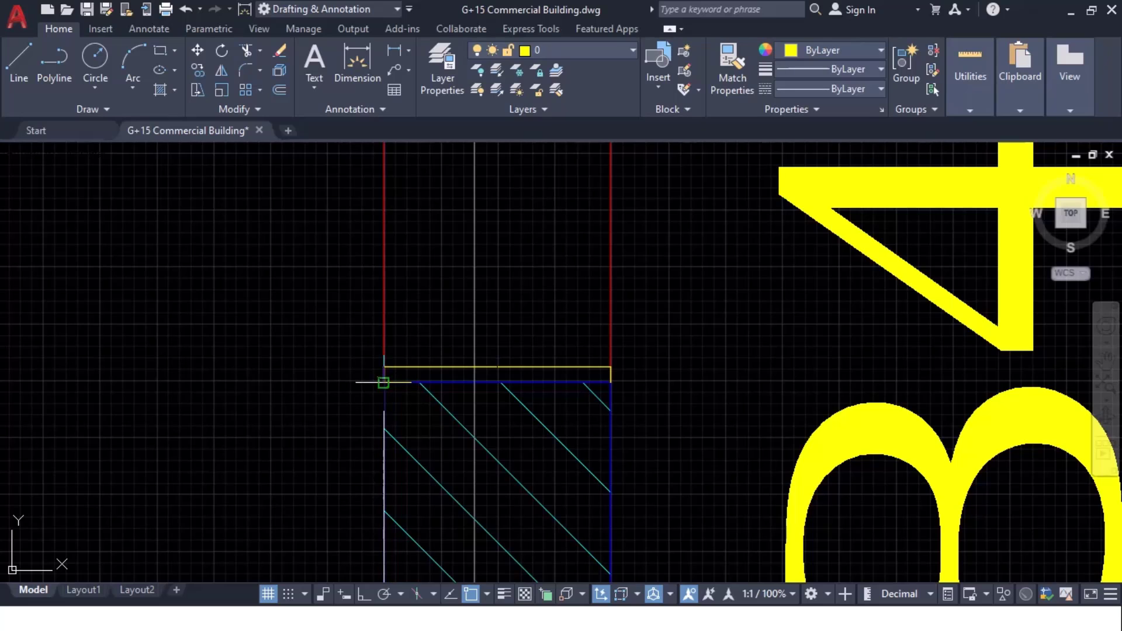
pyautogui.click(384, 381)
# Step: Place the 5950 dimension line and check its reading
pyautogui.moveTo(329, 451); pyautogui.dragTo(590, 87, button='middle')
pyautogui.scroll(-4, 497, 206)
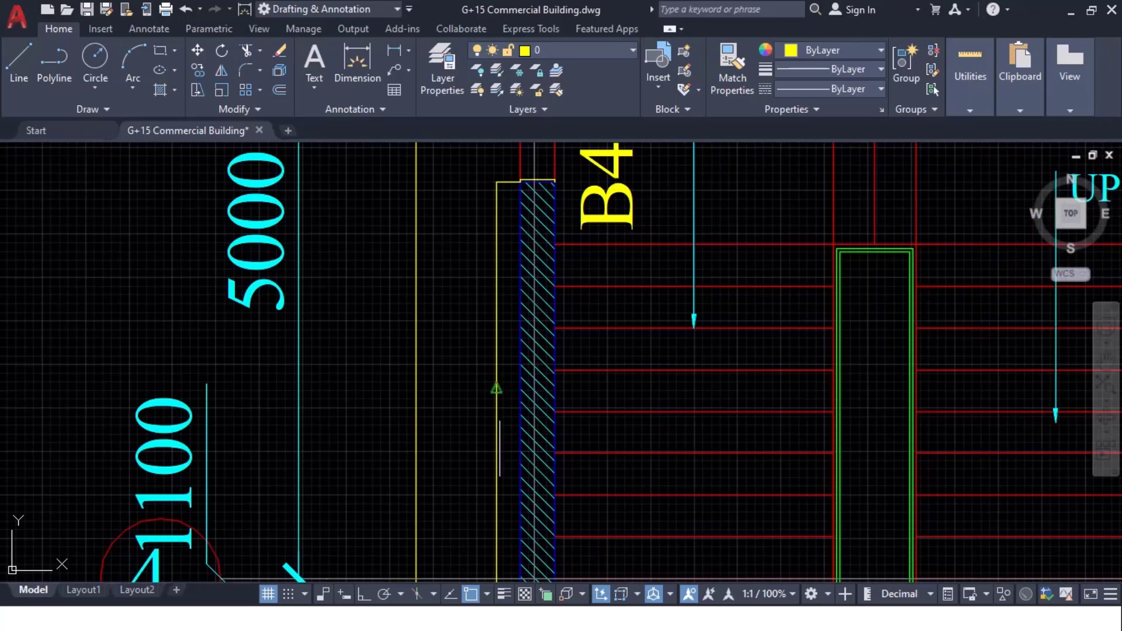
pyautogui.moveTo(505, 538); pyautogui.dragTo(498, 363, button='middle')
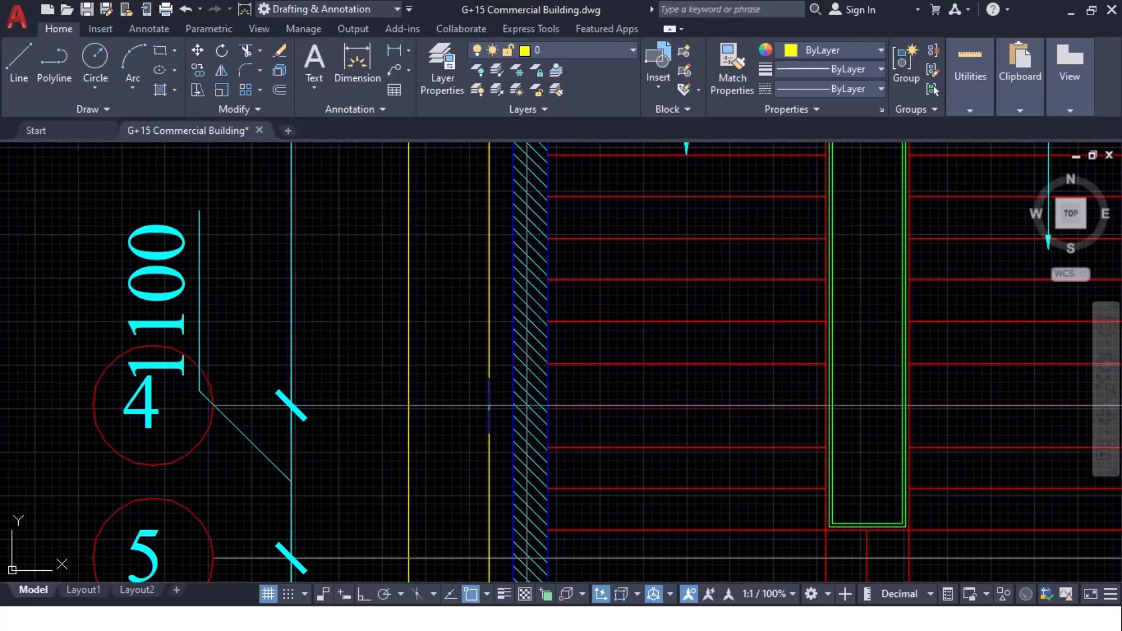
pyautogui.scroll(3, 487, 422)
pyautogui.scroll(5, 488, 422)
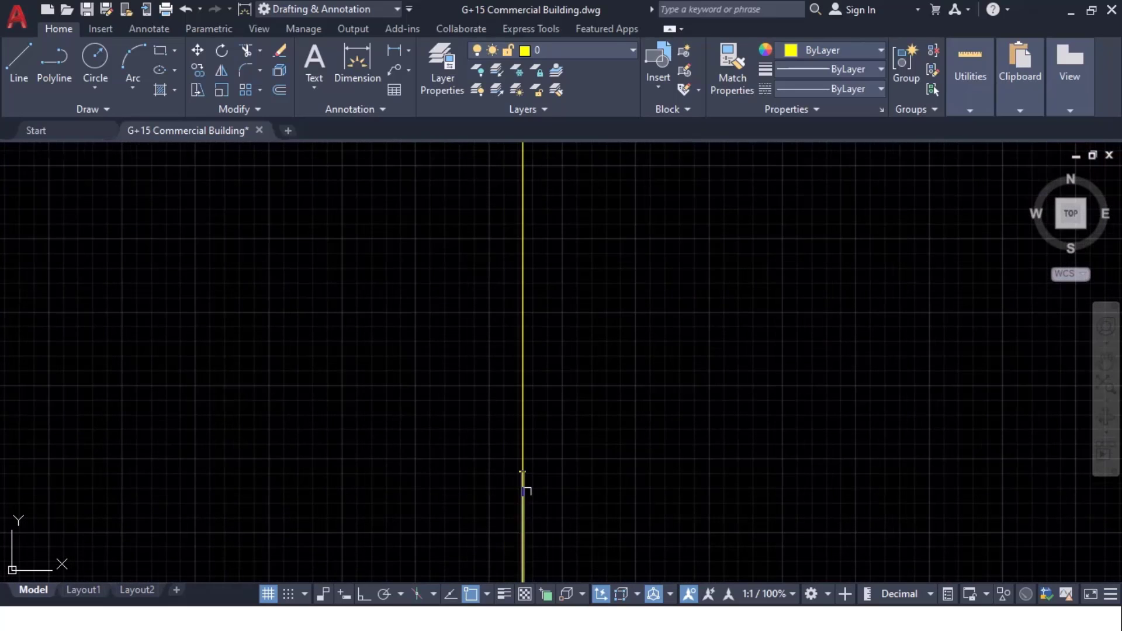
pyautogui.moveTo(431, 361); pyautogui.dragTo(461, 400, button='middle')
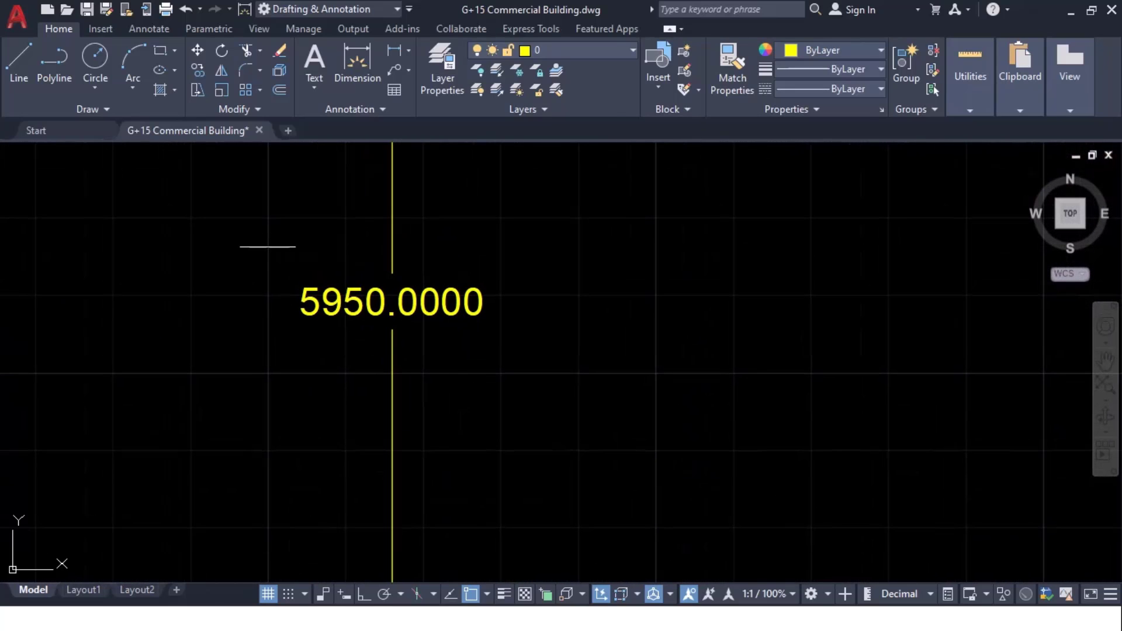
pyautogui.hotkey('alt', 'Tab')
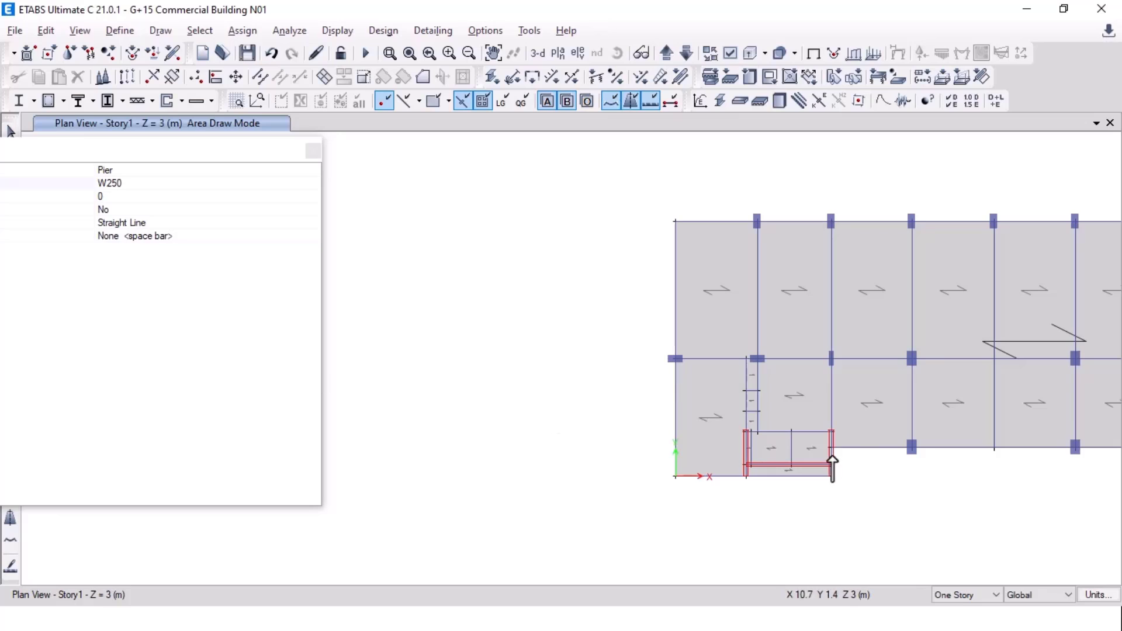
# Step: Replicate the origin joint 6 m upward (dx 0, dy 6)
pyautogui.moveTo(833, 467); pyautogui.dragTo(341, 156, button='middle')
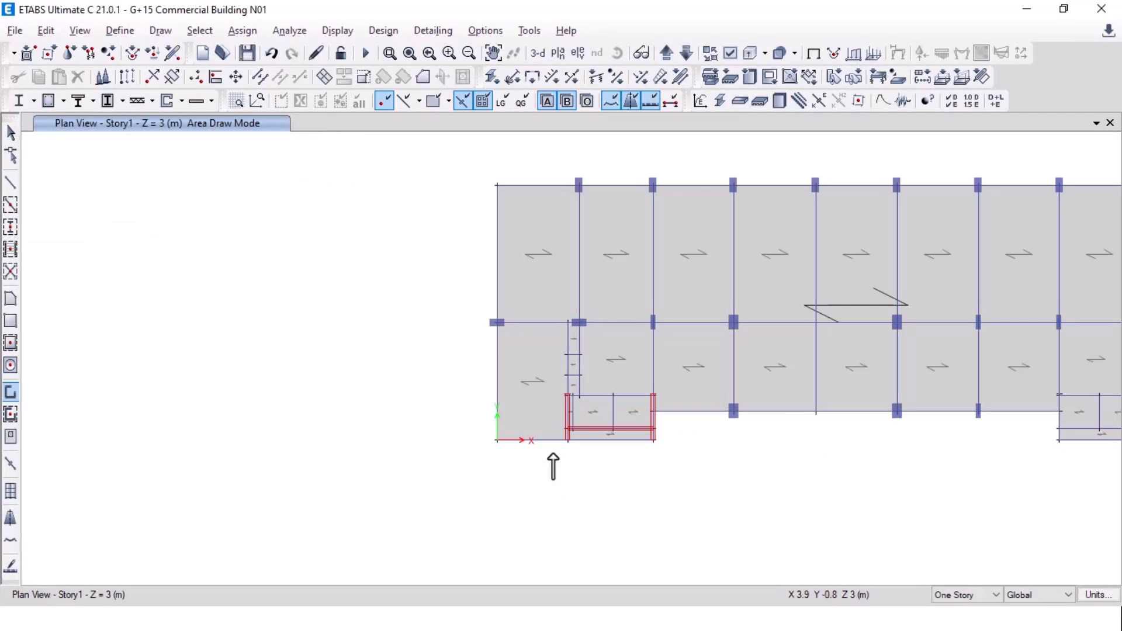
pyautogui.press('Escape')
pyautogui.scroll(5, 524, 444)
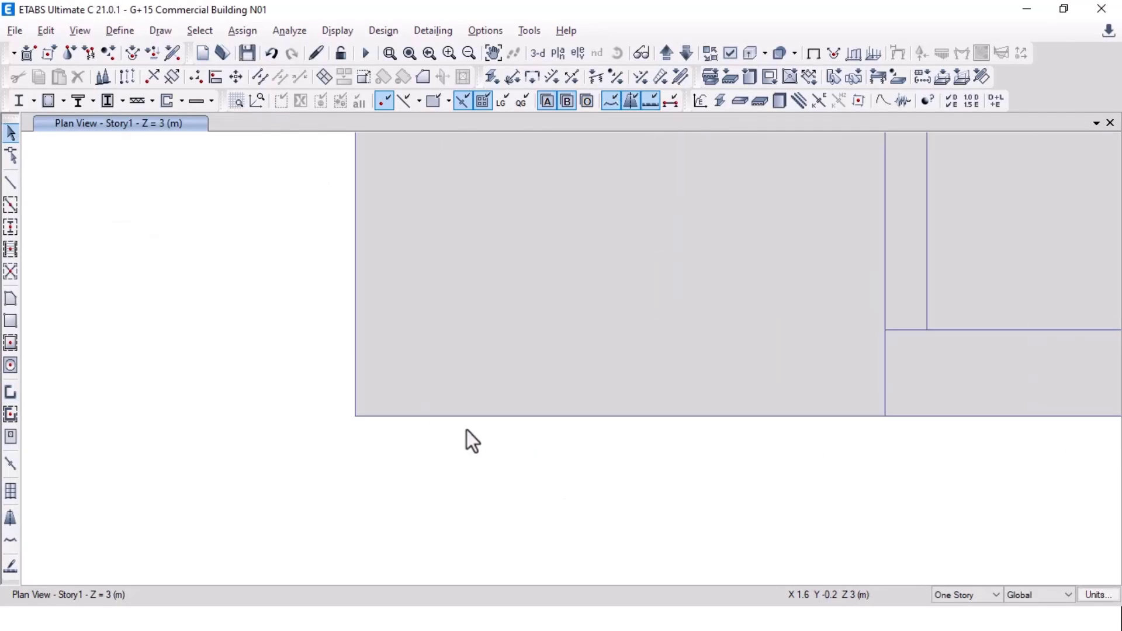
pyautogui.click(356, 417)
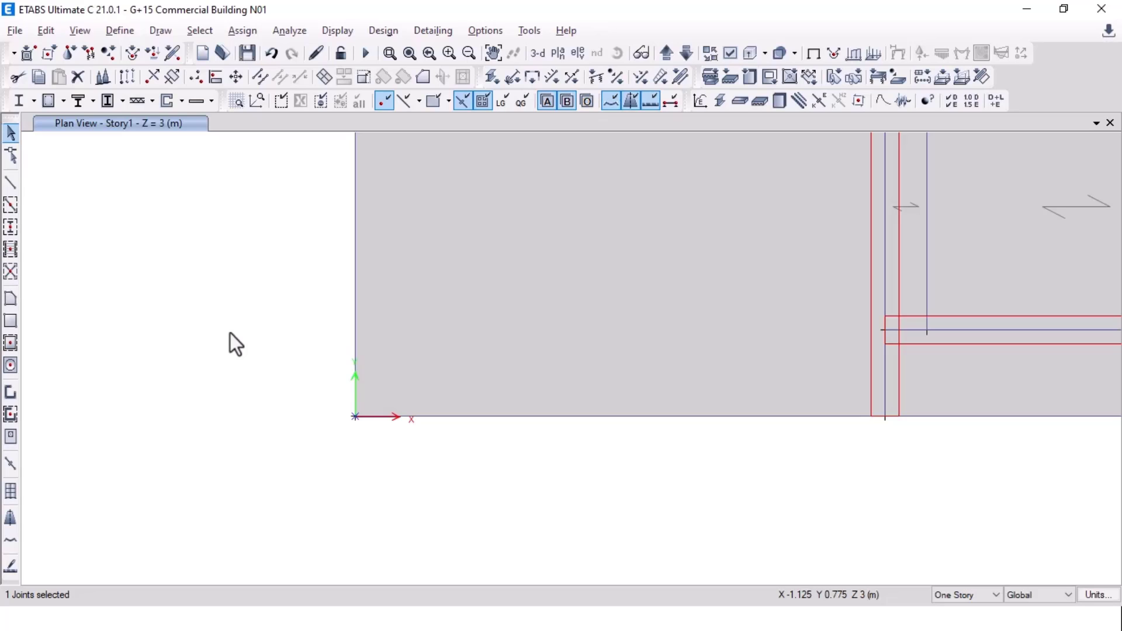
pyautogui.hotkey('ctrl', 'r')
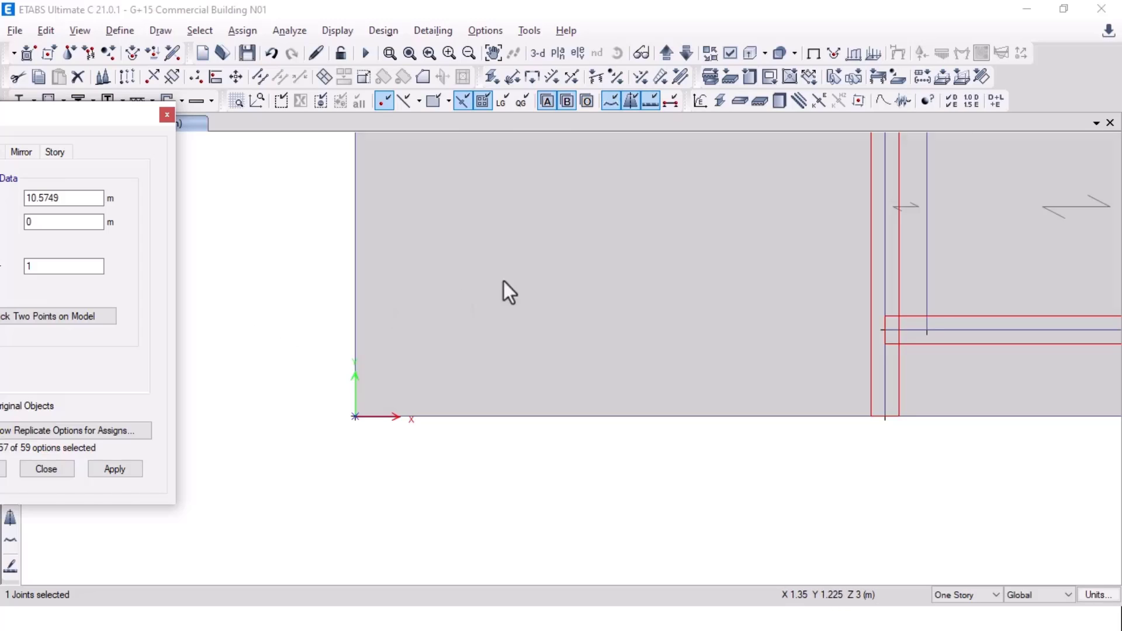
pyautogui.moveTo(53, 115); pyautogui.dragTo(172, 121)
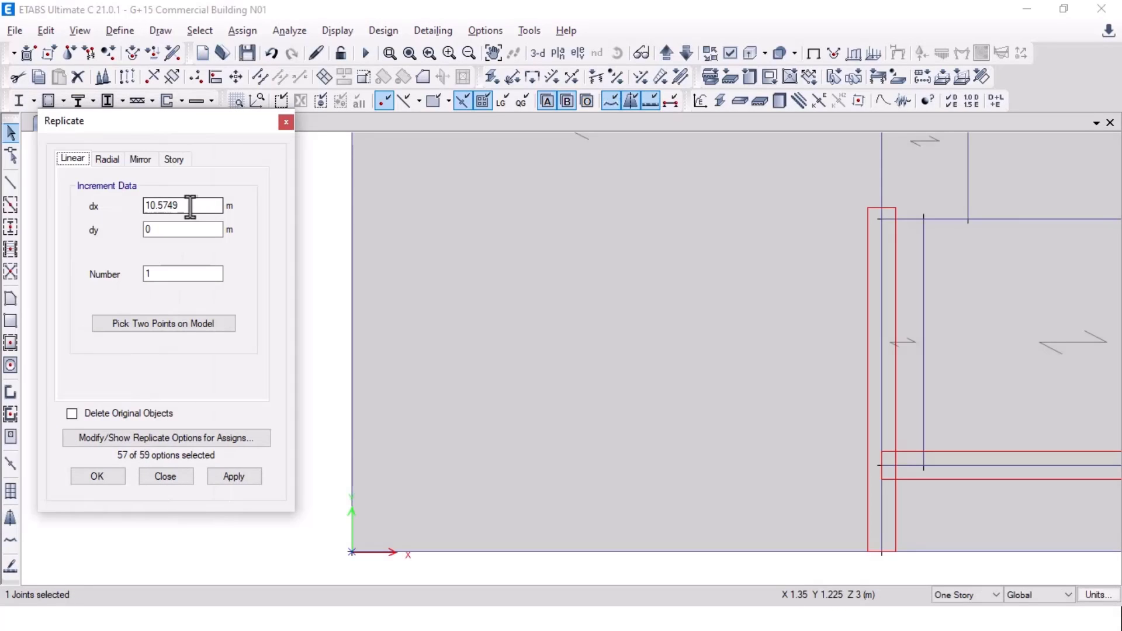
pyautogui.moveTo(190, 207); pyautogui.dragTo(131, 209)
pyautogui.write('0')
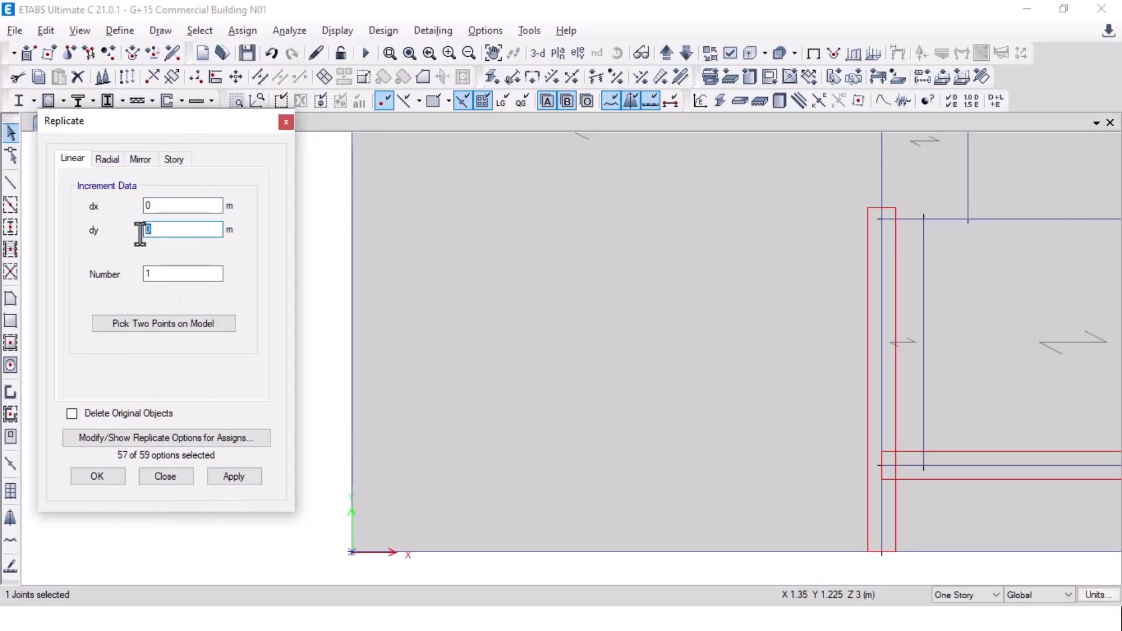
pyautogui.click(245, 478)
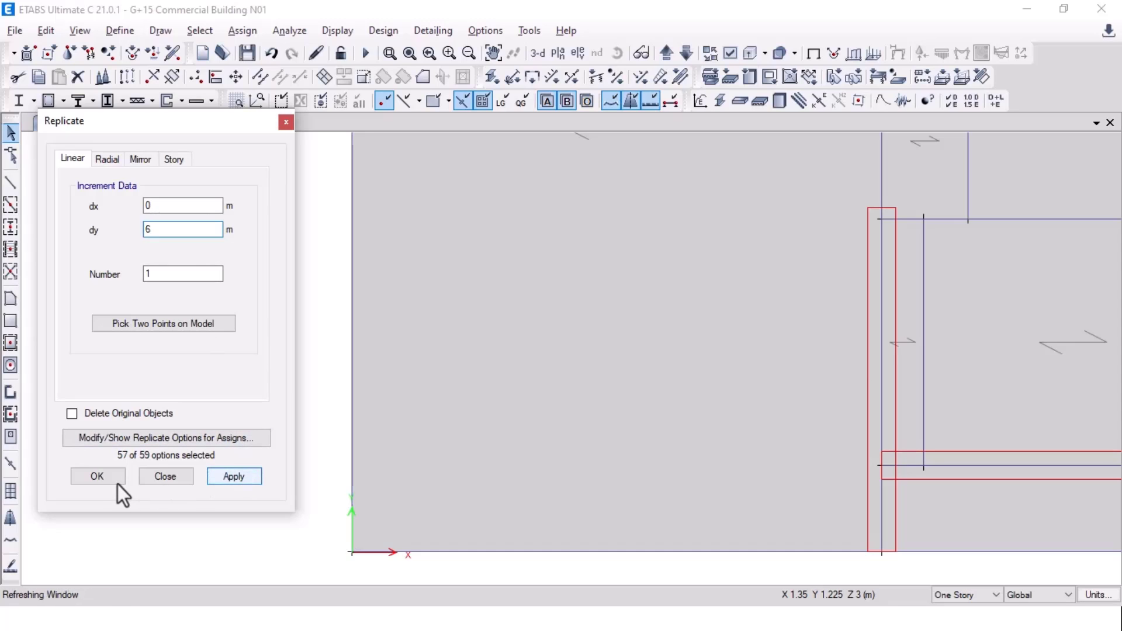
pyautogui.click(97, 477)
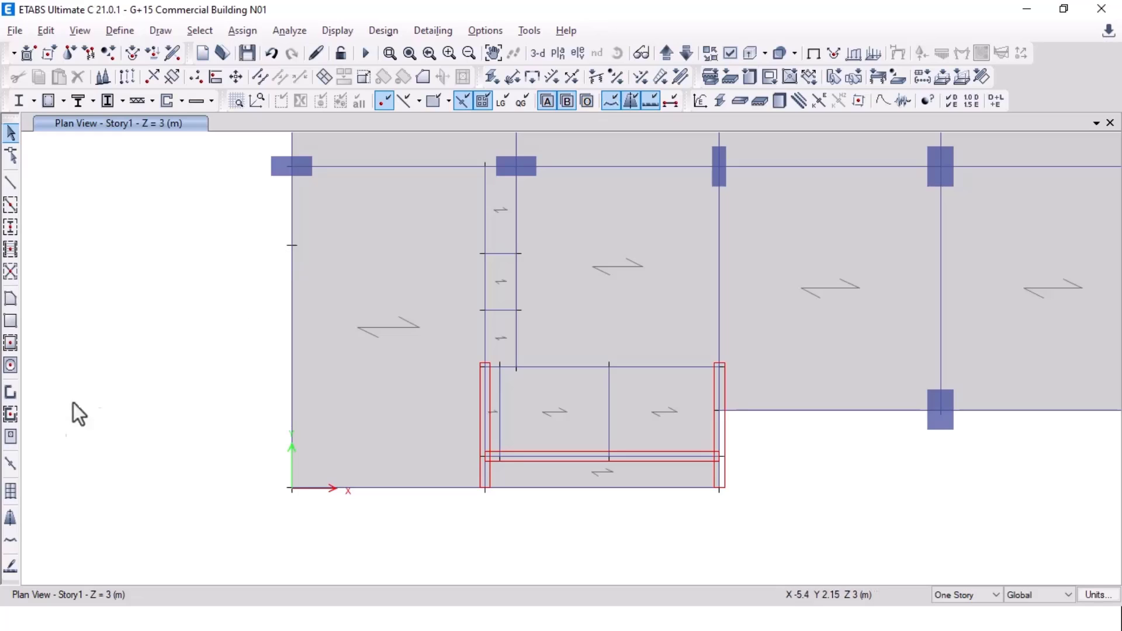
# Step: Draw a W250 wall from the origin joint up to the new joint 6 m above
pyautogui.click(10, 412)
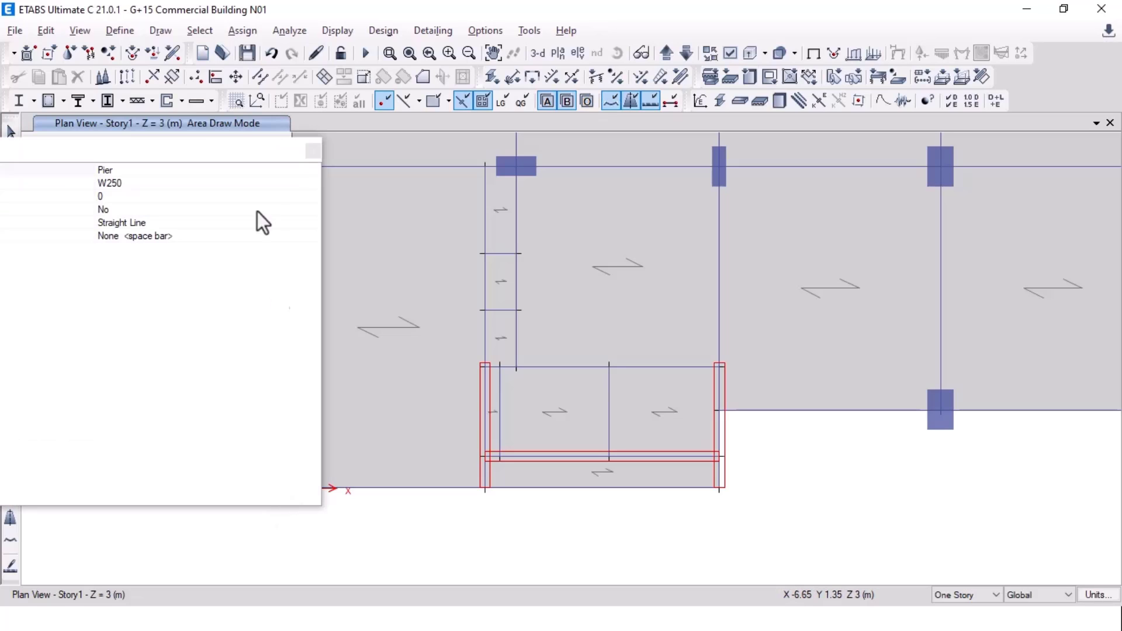
pyautogui.click(292, 488)
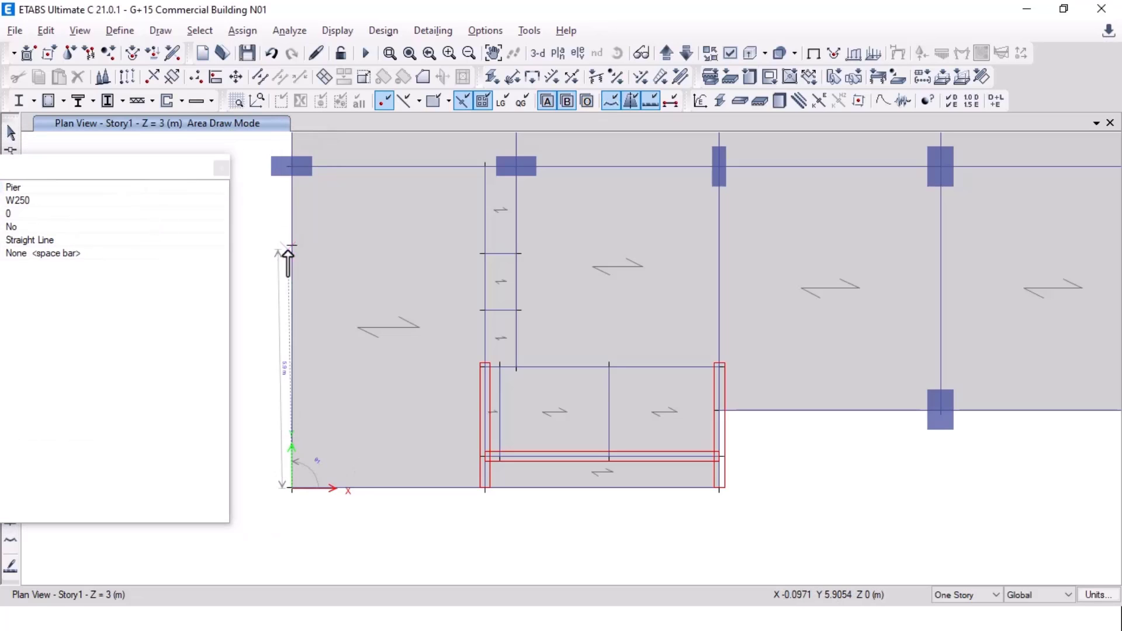
pyautogui.click(292, 246)
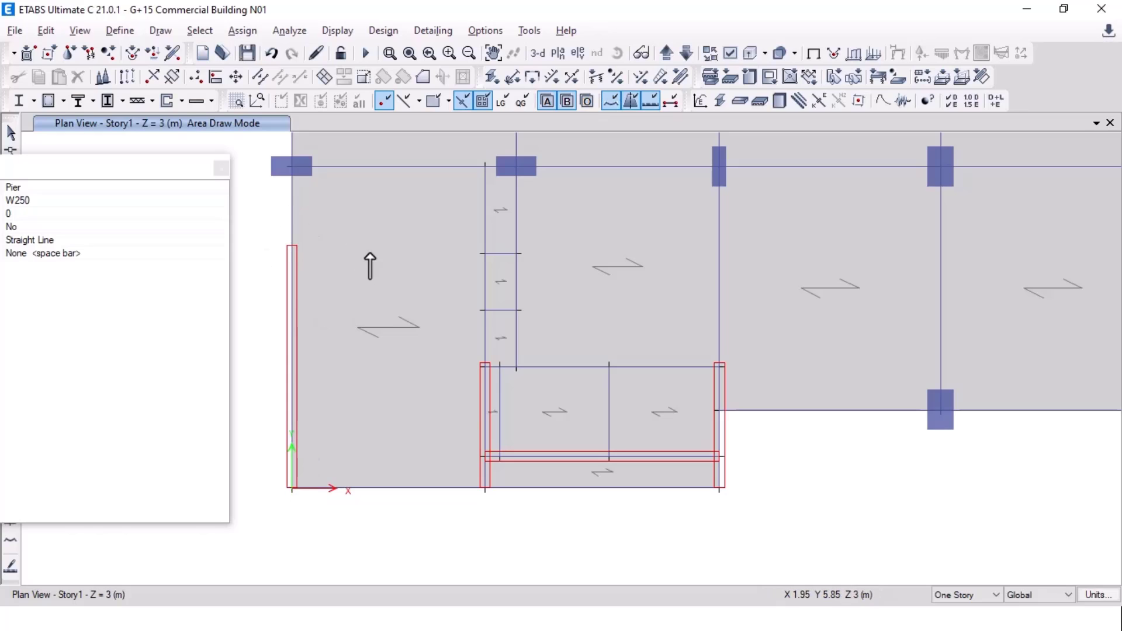
pyautogui.moveTo(371, 263); pyautogui.dragTo(400, 387, button='middle')
pyautogui.moveTo(408, 260); pyautogui.dragTo(402, 394, button='middle')
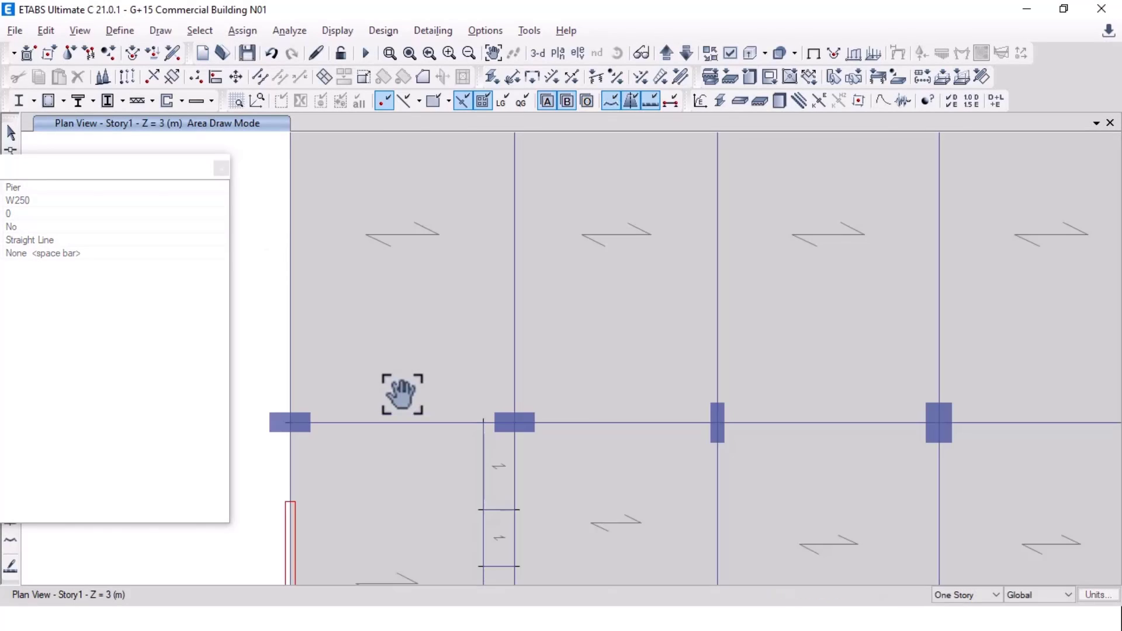
pyautogui.moveTo(400, 286); pyautogui.dragTo(428, 424, button='middle')
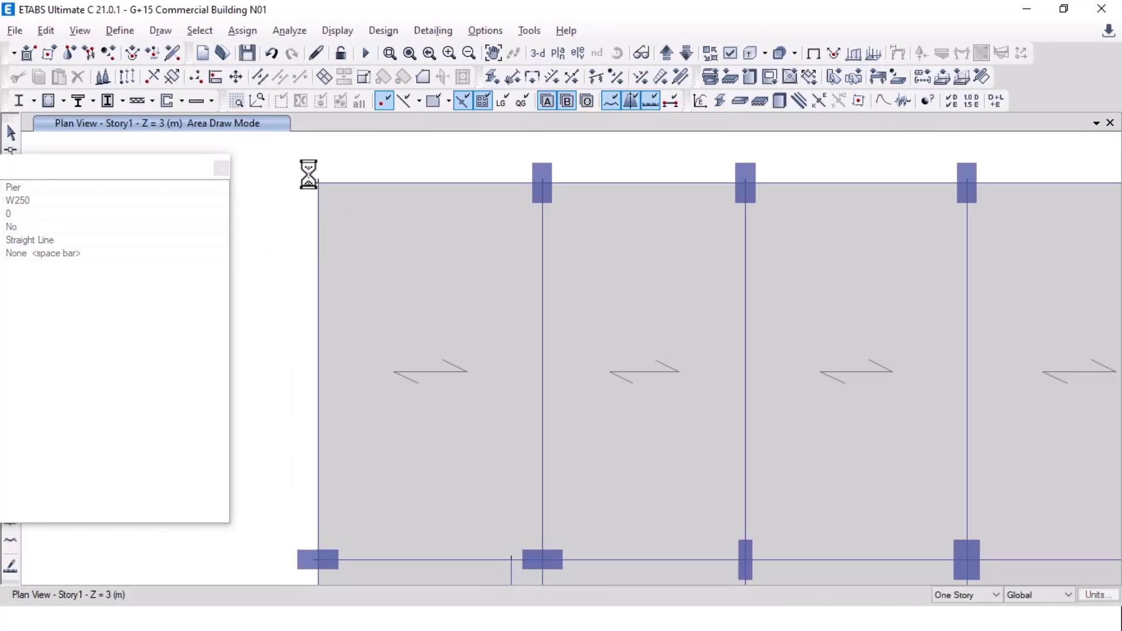
pyautogui.click(220, 169)
pyautogui.moveTo(341, 208); pyautogui.dragTo(295, 214, button='middle')
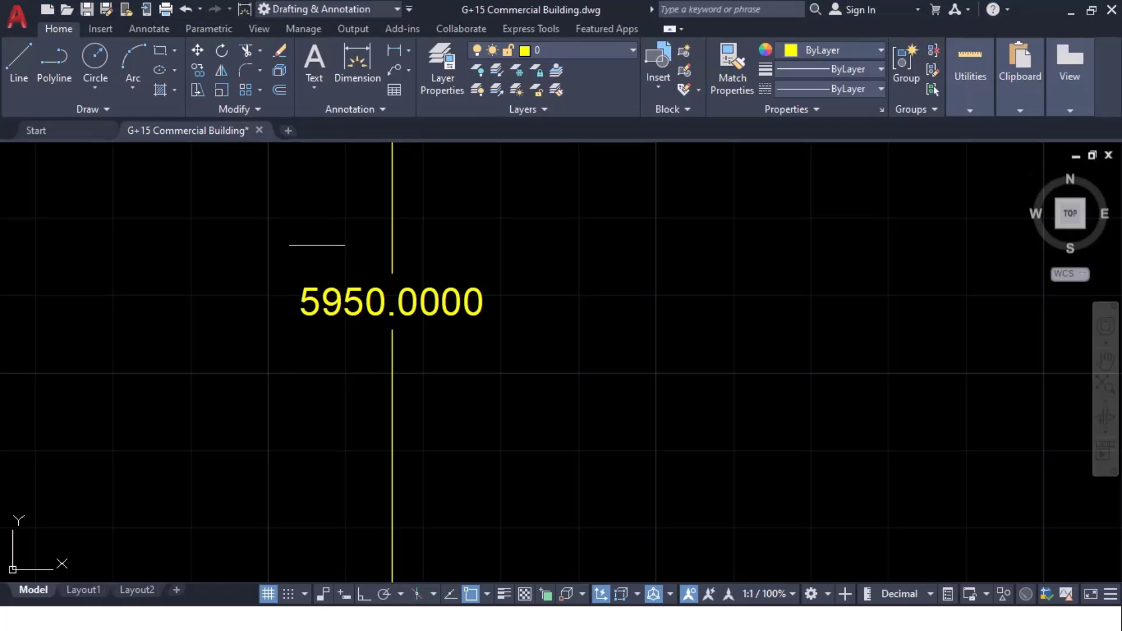
# Step: Measure the 2000 wall leg down from the top corner at grid A/1
pyautogui.scroll(-3, 340, 263)
pyautogui.scroll(-10, 405, 260)
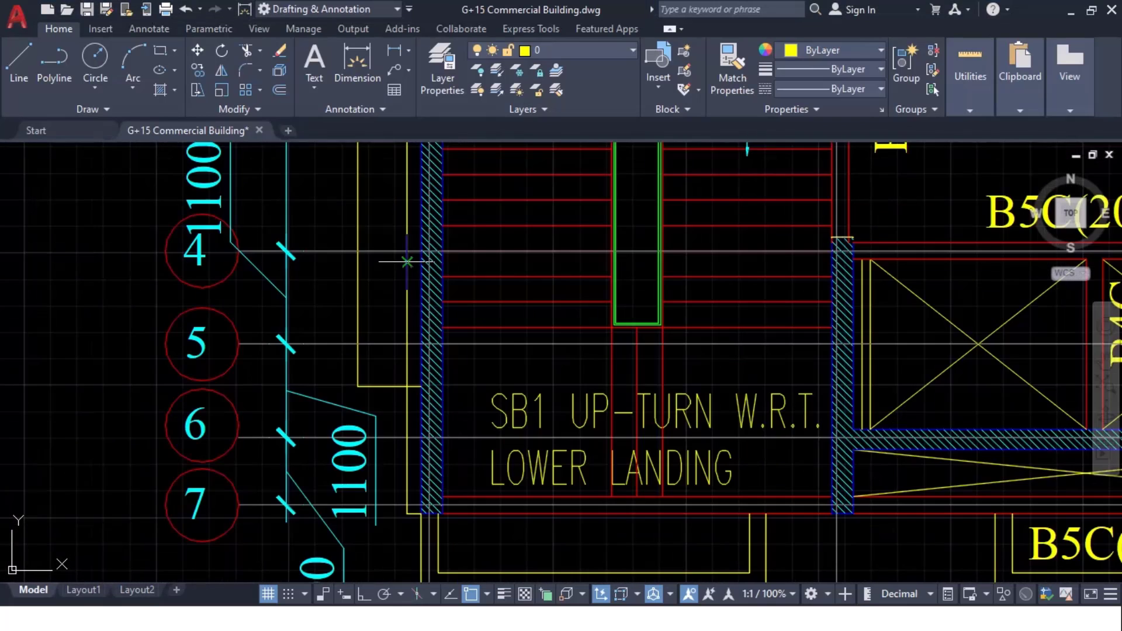
pyautogui.moveTo(407, 261); pyautogui.dragTo(435, 628, button='middle')
pyautogui.scroll(4, 442, 364)
pyautogui.moveTo(442, 364)
pyautogui.mouseDown(button='middle')
pyautogui.moveTo(414, 243)
pyautogui.moveTo(423, 292)
pyautogui.mouseUp(button='middle')
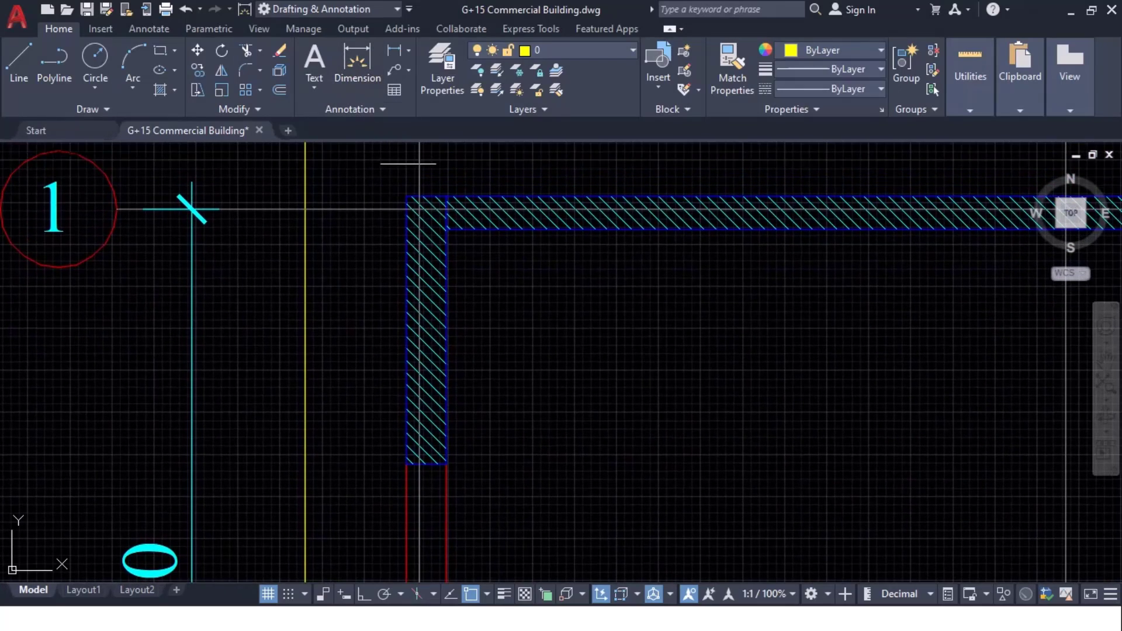
pyautogui.click(406, 195)
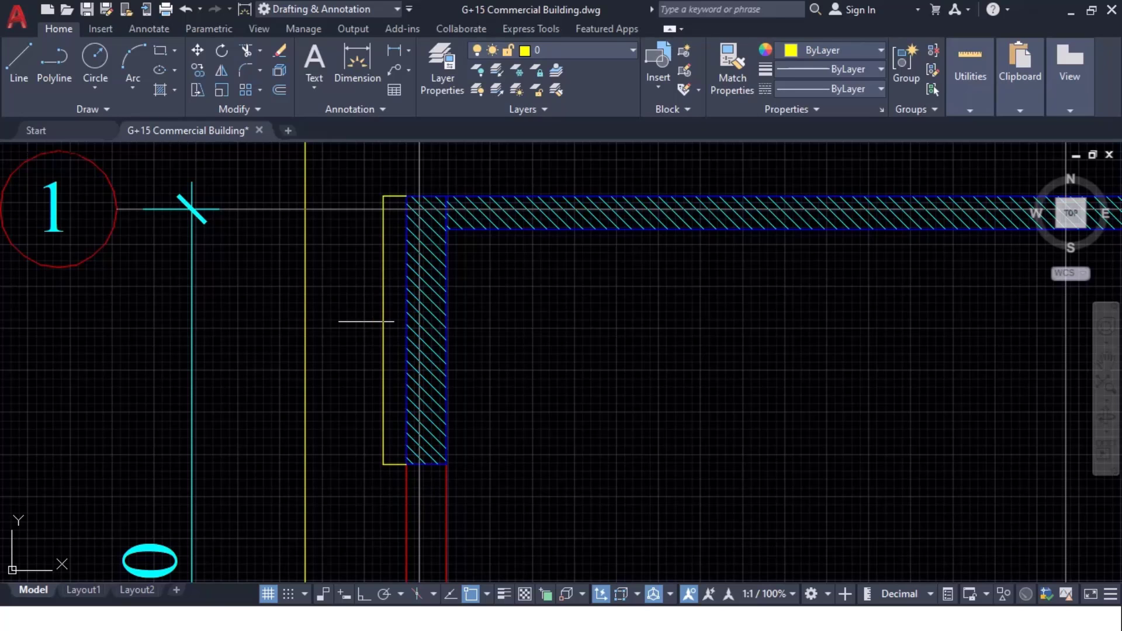
pyautogui.scroll(10, 366, 321)
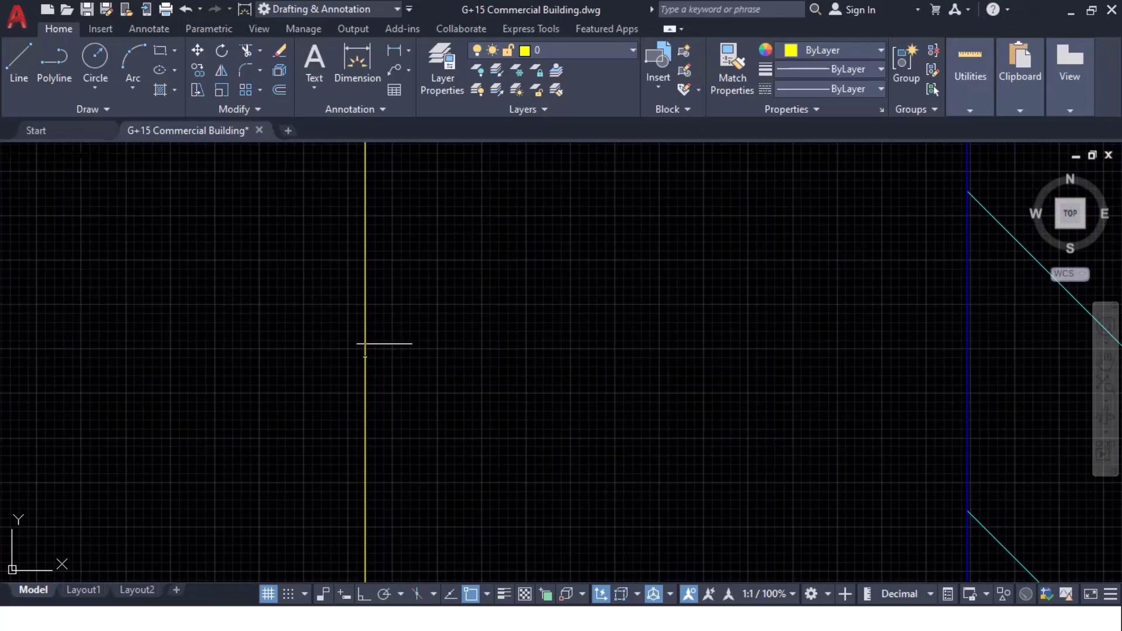
pyautogui.scroll(5, 365, 344)
pyautogui.hotkey('alt', 'Tab')
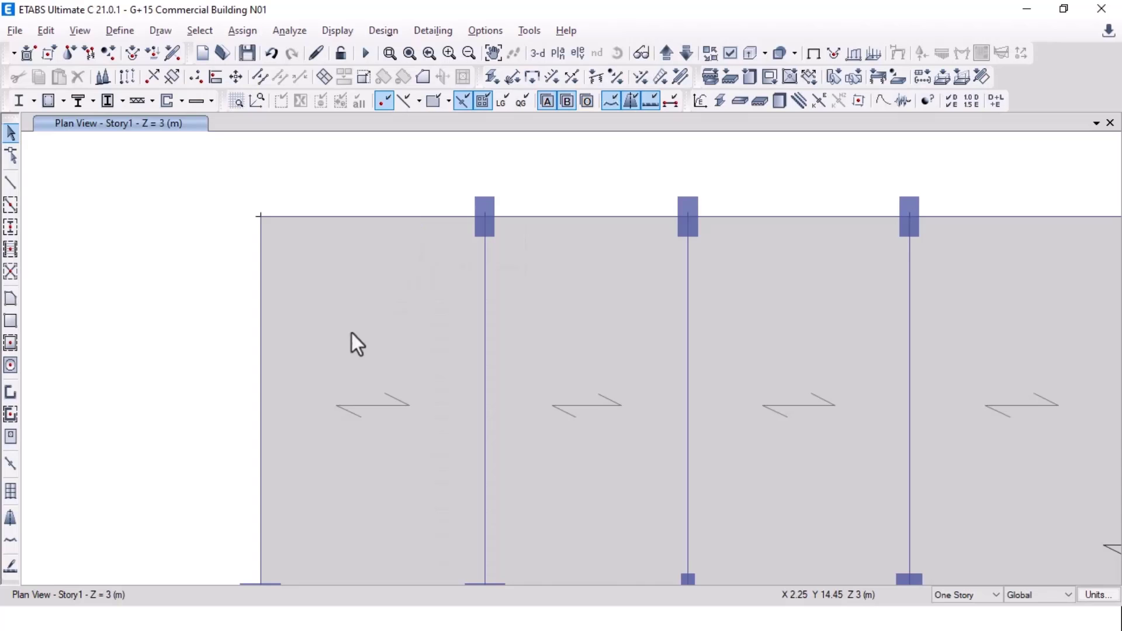
# Step: Replicate the top-left corner joint 2 m downward (dx 0, dy -2)
pyautogui.scroll(-3, 283, 246)
pyautogui.scroll(3, 278, 241)
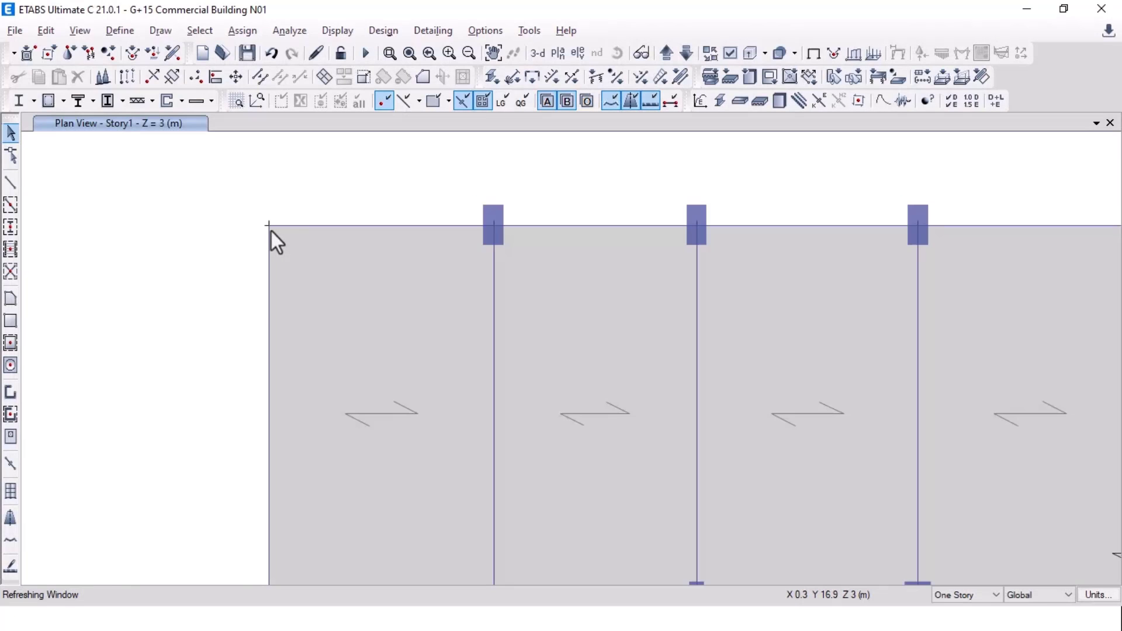
pyautogui.click(269, 226)
pyautogui.hotkey('ctrl', 'r')
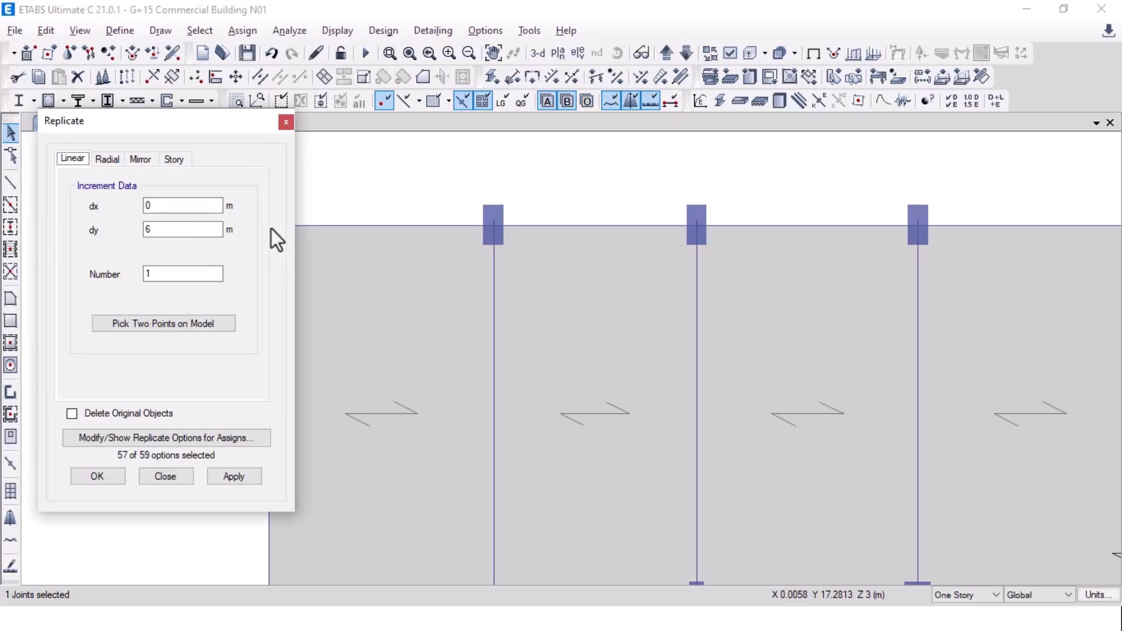
pyautogui.moveTo(174, 230); pyautogui.dragTo(142, 230)
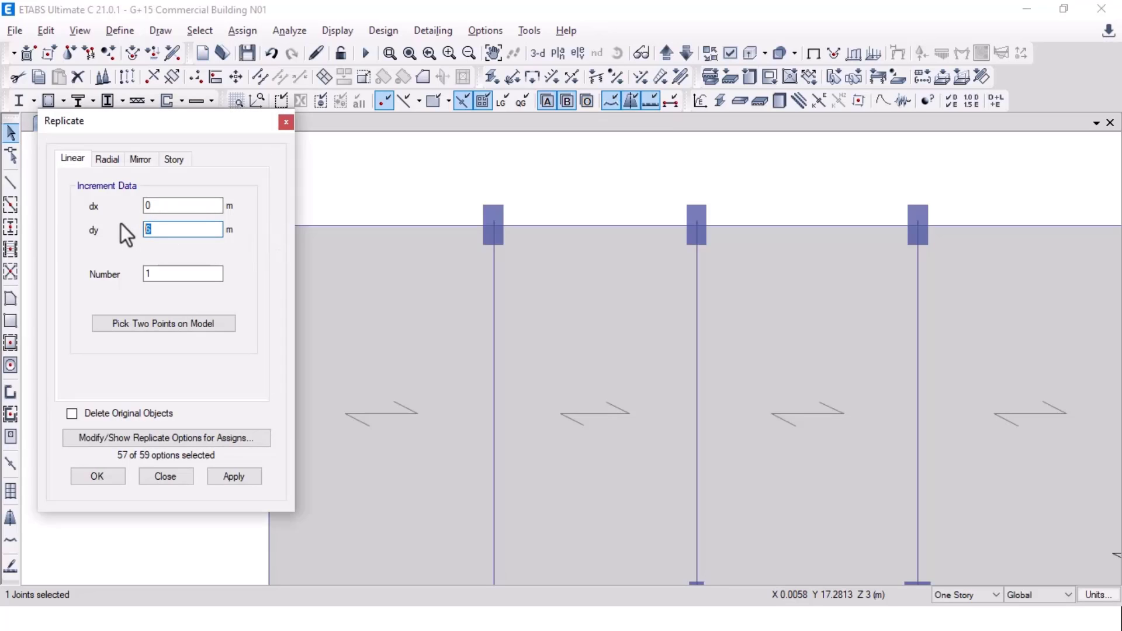
pyautogui.click(228, 474)
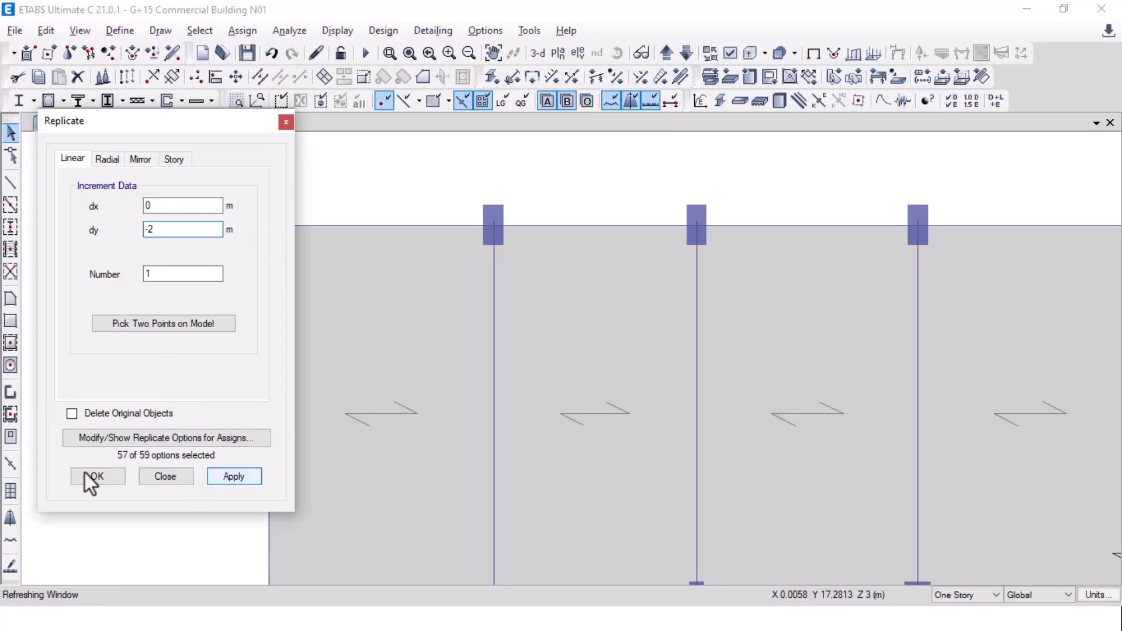
pyautogui.click(85, 472)
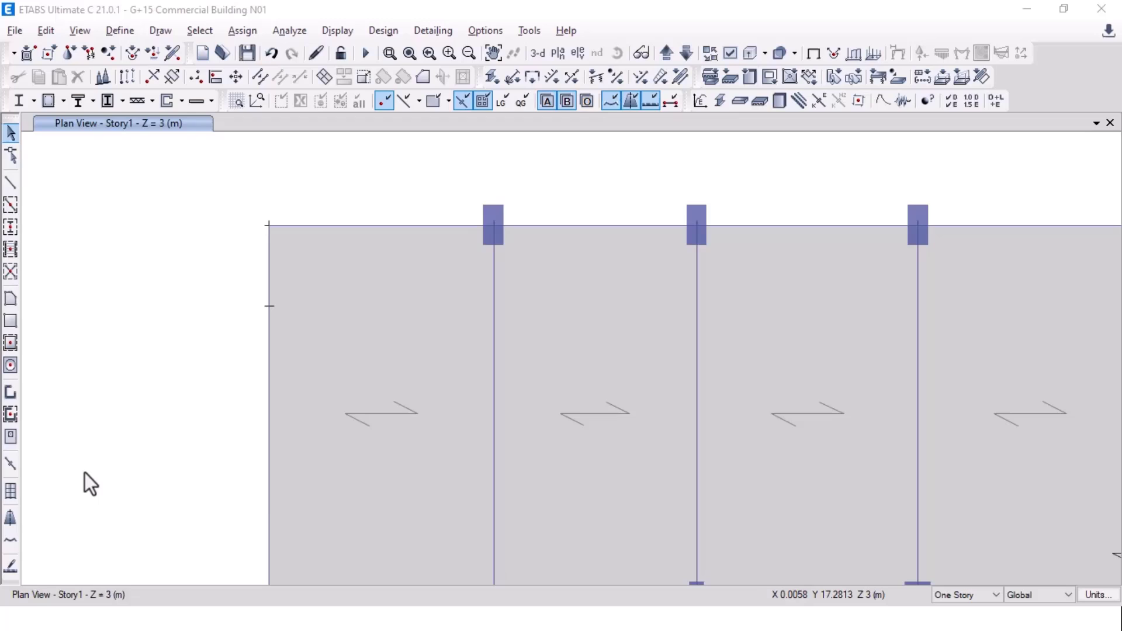
# Step: Draw an L-shaped W250 wall from the new joint through the corner to the first column
pyautogui.click(10, 392)
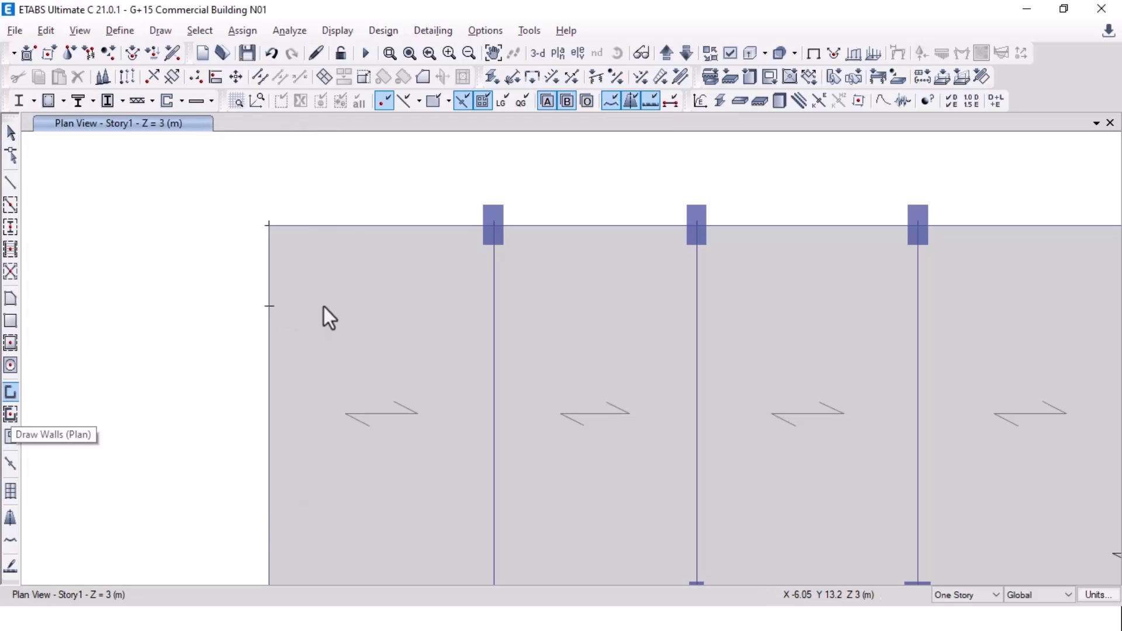
pyautogui.click(269, 305)
pyautogui.click(269, 225)
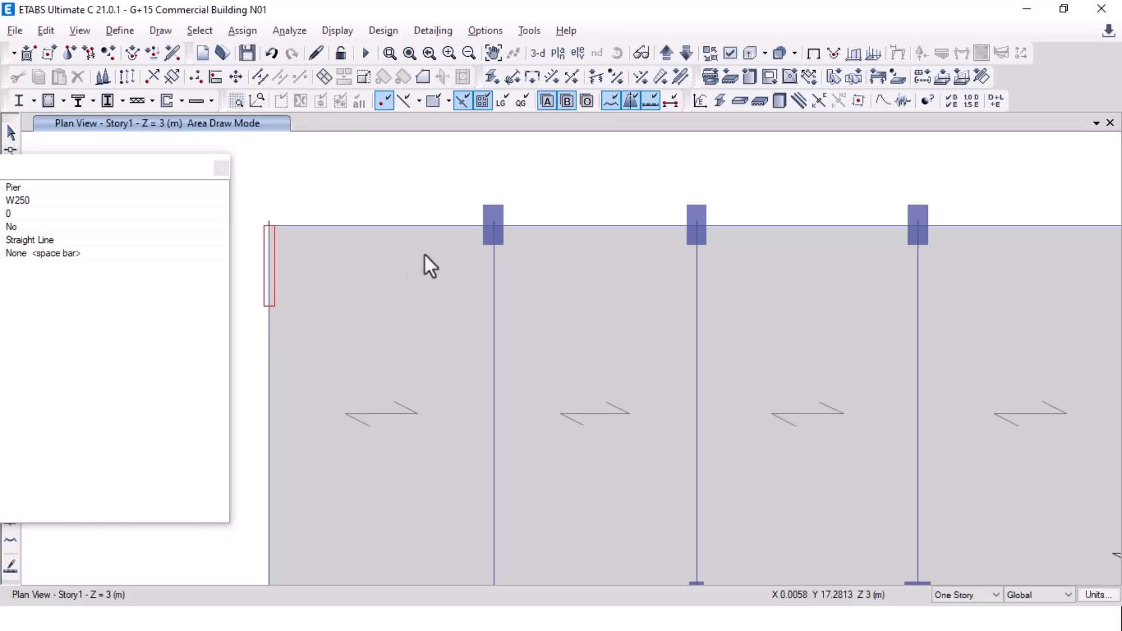
pyautogui.click(494, 226)
pyautogui.press('Escape')
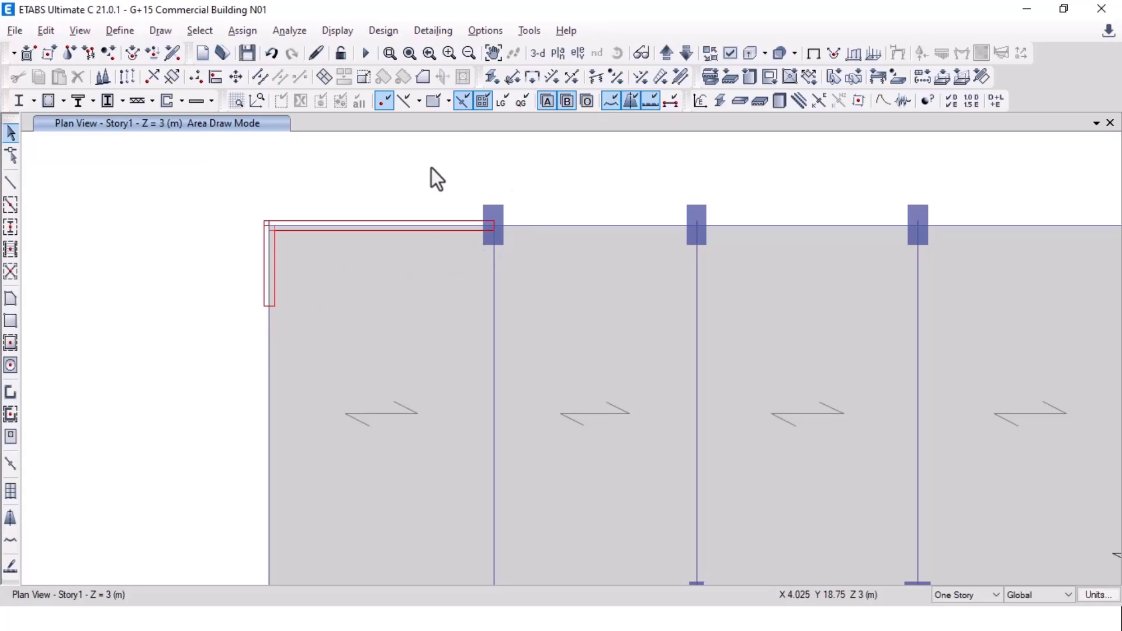
pyautogui.hotkey('alt', 'Tab')
pyautogui.scroll(-20, 353, 293)
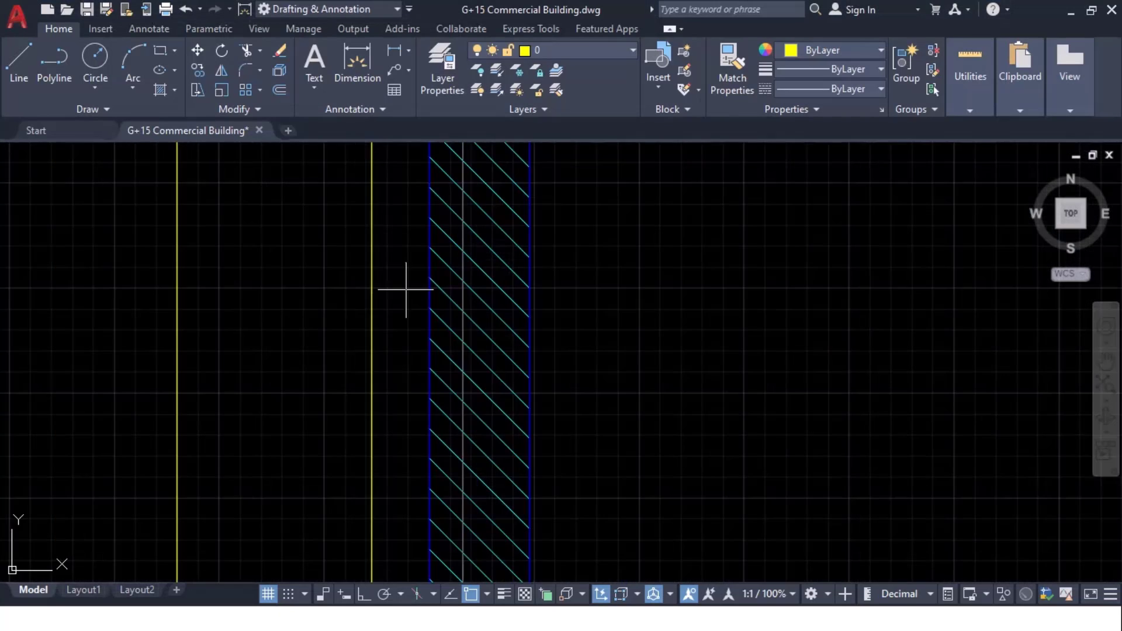
# Step: Pan across the AutoCAD framing plan to show both stair cores, grid rows 1-7 and the (G+15) title
pyautogui.moveTo(514, 273); pyautogui.dragTo(32, 298, button='middle')
pyautogui.scroll(-6, 66, 303)
pyautogui.moveTo(387, 345); pyautogui.dragTo(496, 226, button='middle')
pyautogui.scroll(6, 637, 406)
pyautogui.moveTo(724, 260); pyautogui.dragTo(14, 369, button='middle')
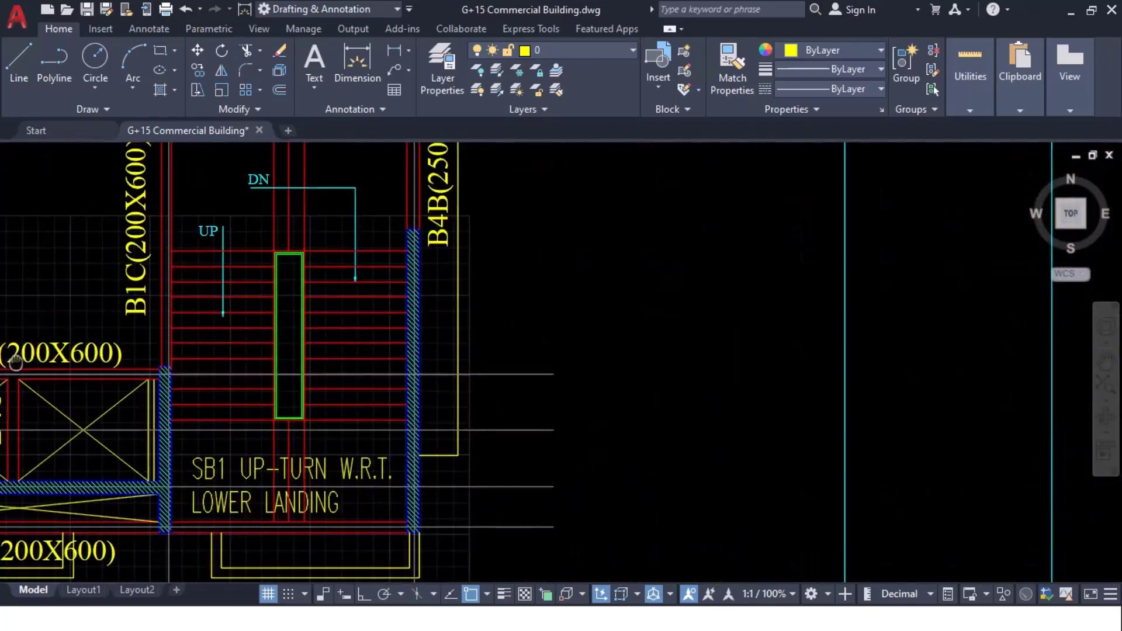
pyautogui.scroll(-2, 24, 366)
pyautogui.moveTo(105, 296); pyautogui.dragTo(471, 446, button='middle')
pyautogui.moveTo(431, 258)
pyautogui.mouseDown(button='middle')
pyautogui.moveTo(972, 258)
pyautogui.moveTo(751, 170)
pyautogui.moveTo(692, 170)
pyautogui.mouseUp(button='middle')
pyautogui.moveTo(570, 211)
pyautogui.mouseDown(button='middle')
pyautogui.moveTo(1013, 256)
pyautogui.moveTo(1080, 237)
pyautogui.mouseUp(button='middle')
pyautogui.moveTo(351, 254)
pyautogui.mouseDown(button='middle')
pyautogui.moveTo(290, 177)
pyautogui.moveTo(242, 234)
pyautogui.moveTo(225, 305)
pyautogui.mouseUp(button='middle')
pyautogui.moveTo(996, 451); pyautogui.dragTo(920, 368, button='middle')
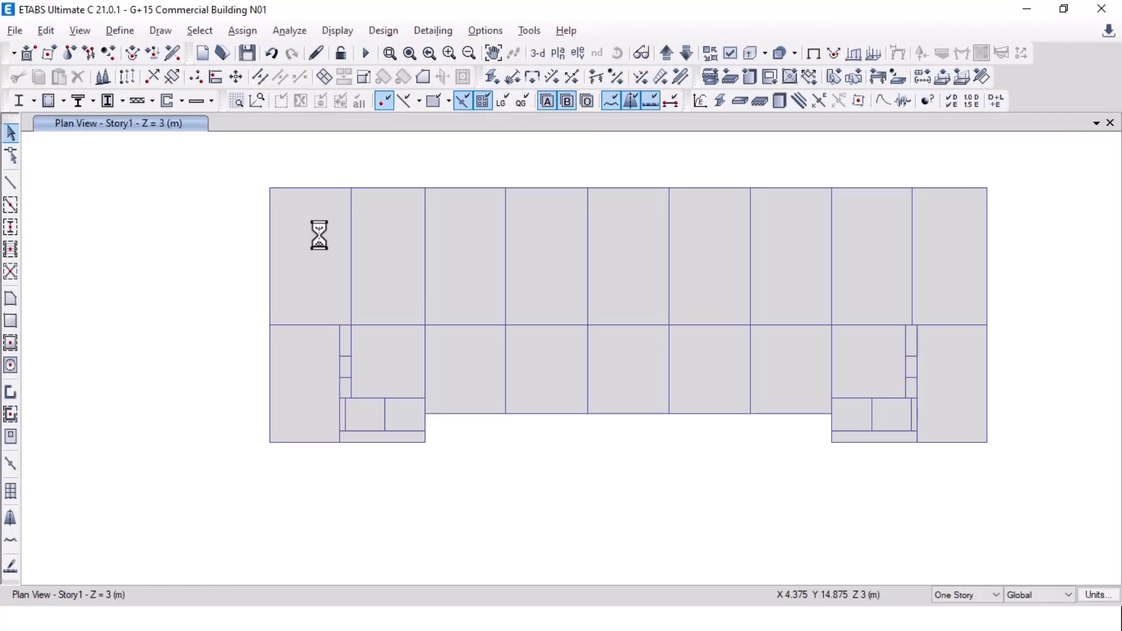
# Step: Select every wall by object type and show only the selected walls
pyautogui.click(200, 31)
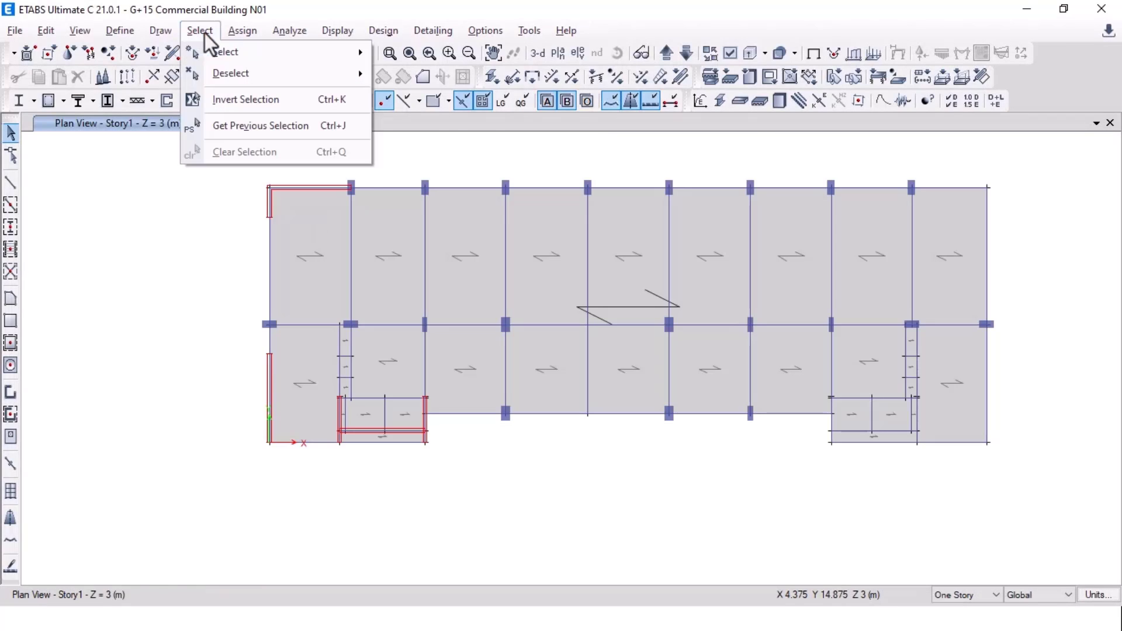
pyautogui.moveTo(358, 51)
pyautogui.click(445, 170)
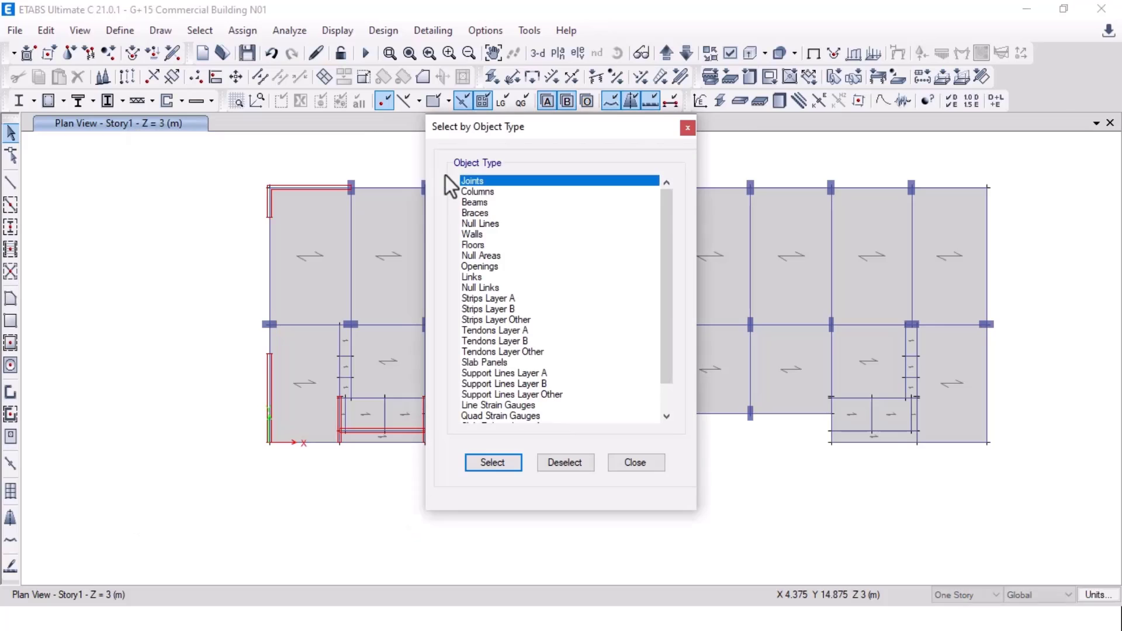
pyautogui.click(476, 234)
pyautogui.click(497, 470)
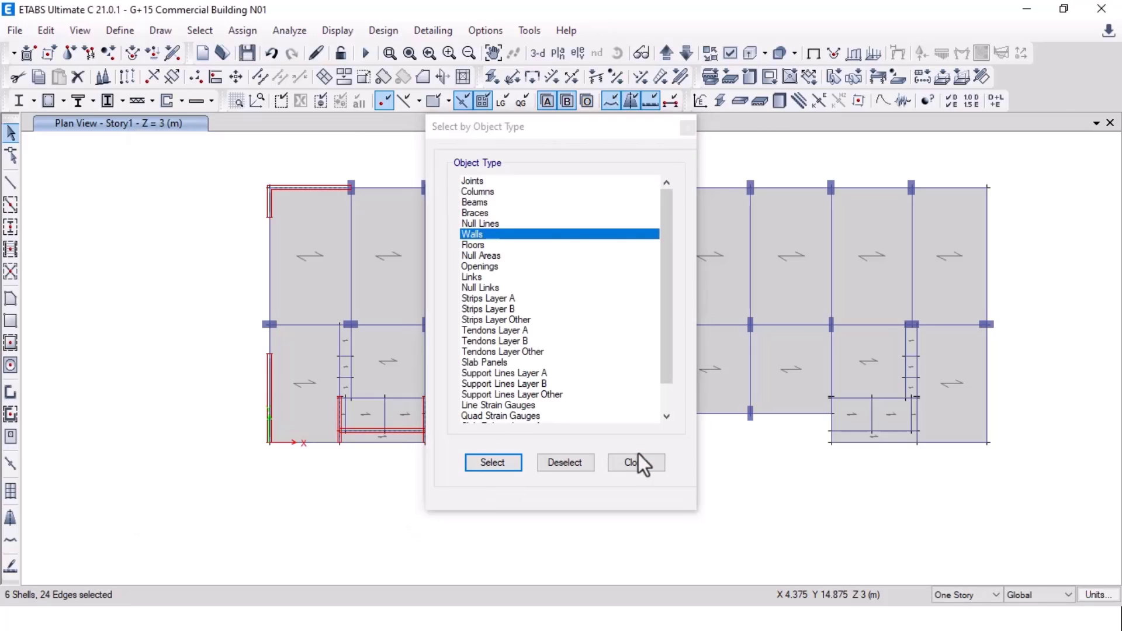
pyautogui.click(639, 460)
pyautogui.rightClick(130, 258)
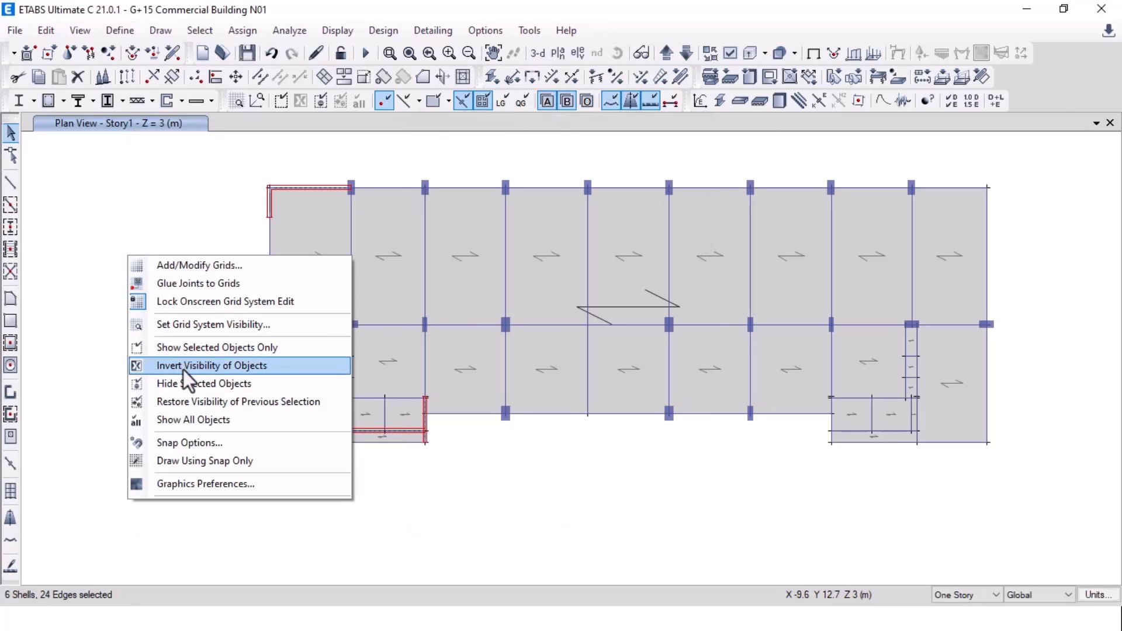
pyautogui.click(247, 350)
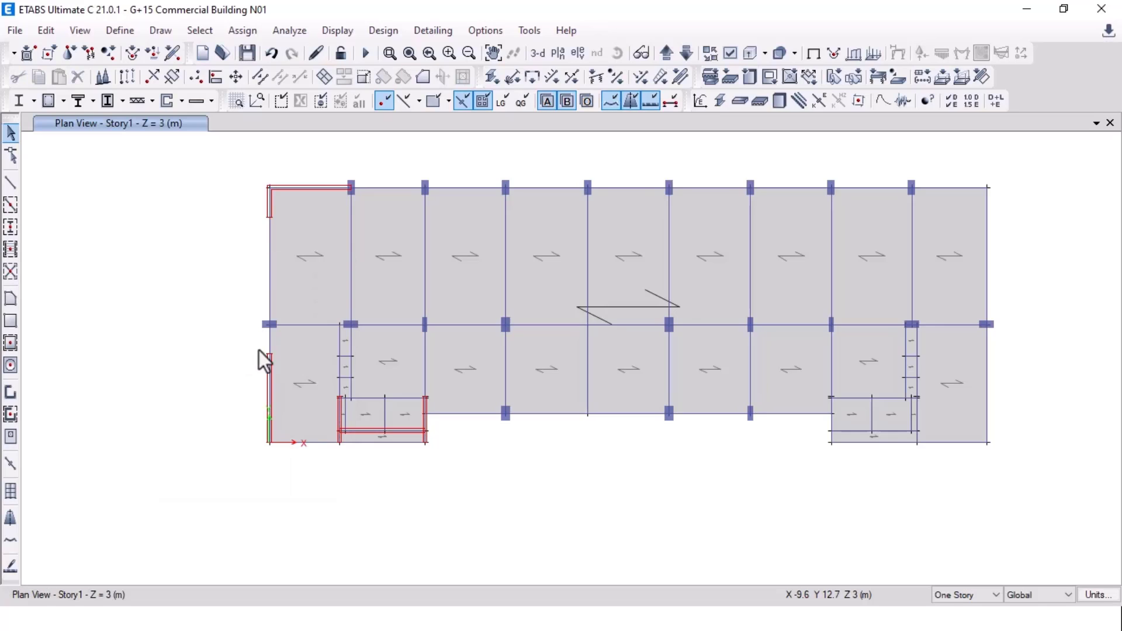
# Step: Window-select the walls with their joints, show all objects again, and bring up Replicate
pyautogui.moveTo(400, 453); pyautogui.dragTo(382, 444)
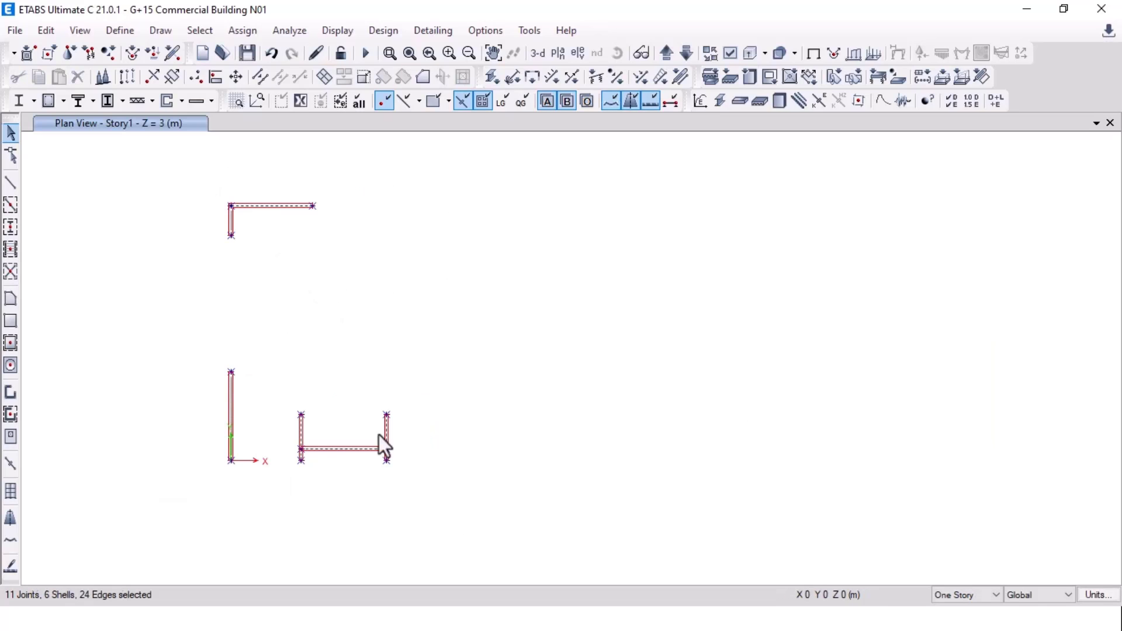
pyautogui.rightClick(116, 227)
pyautogui.click(186, 386)
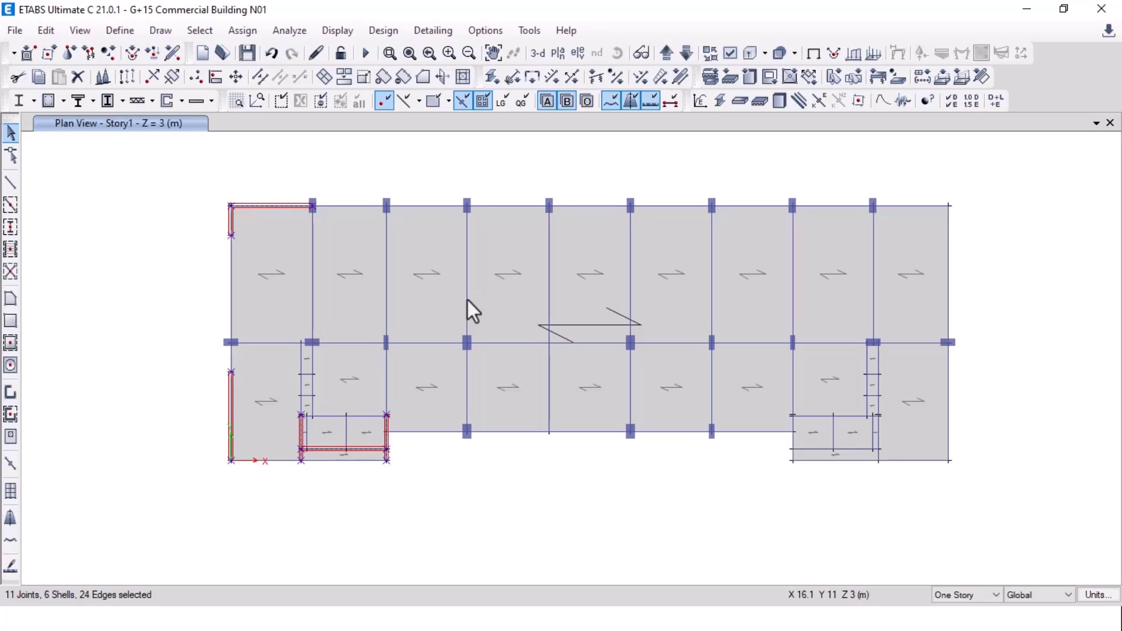
pyautogui.hotkey('ctrl', 'r')
pyautogui.moveTo(470, 286); pyautogui.dragTo(578, 304, button='middle')
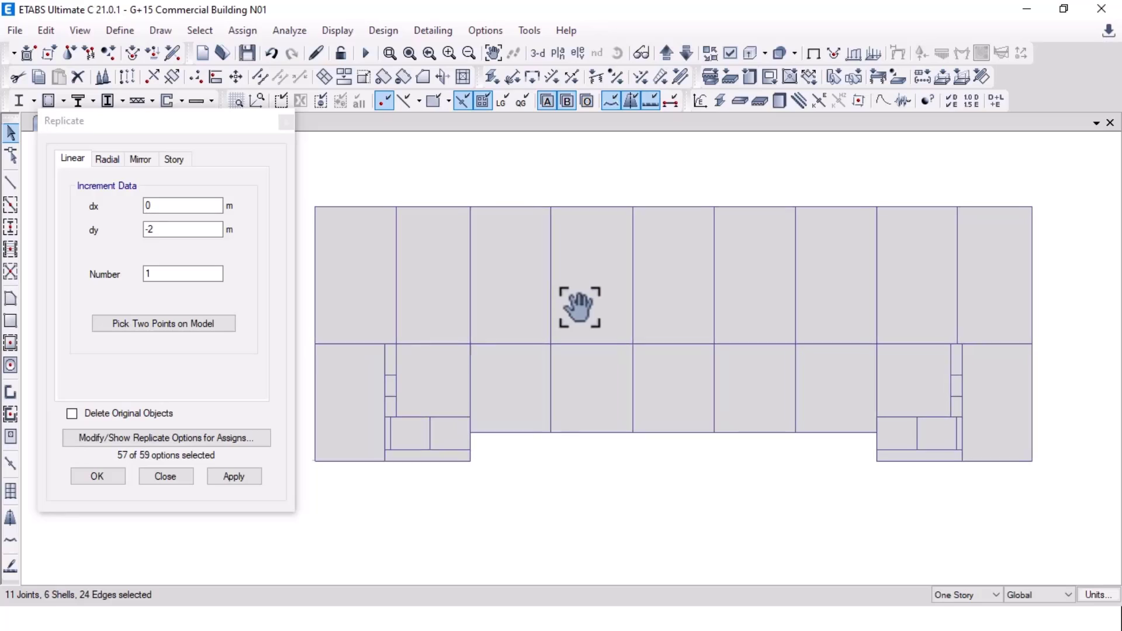
# Step: Mirror the selected left-core walls about a vertical line picked at X = 32.67 m
pyautogui.click(139, 163)
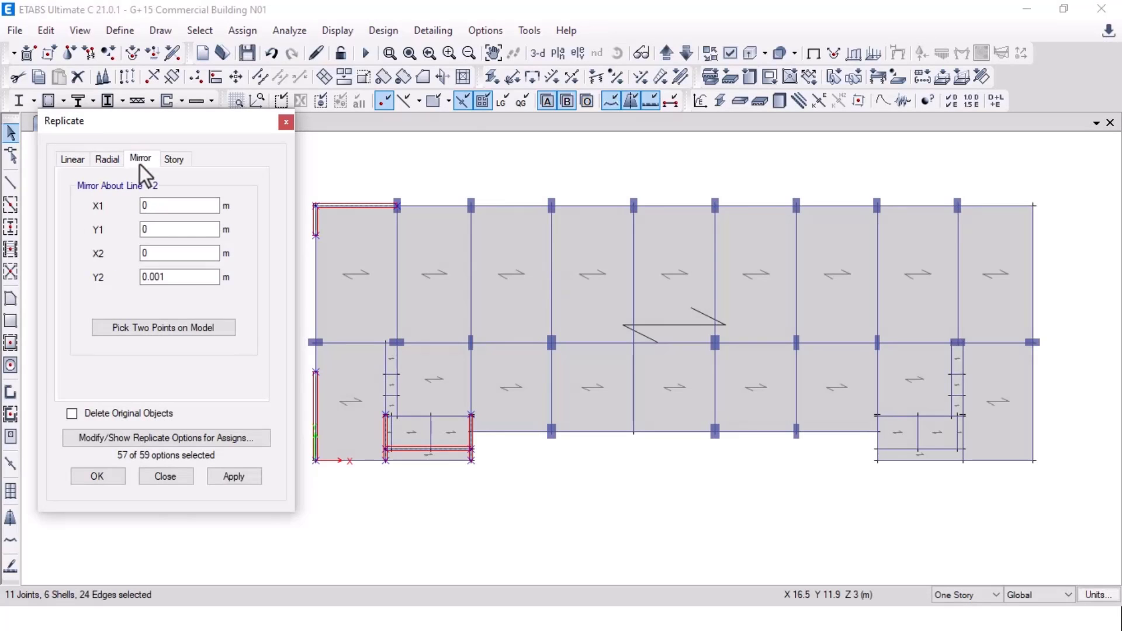
pyautogui.click(160, 329)
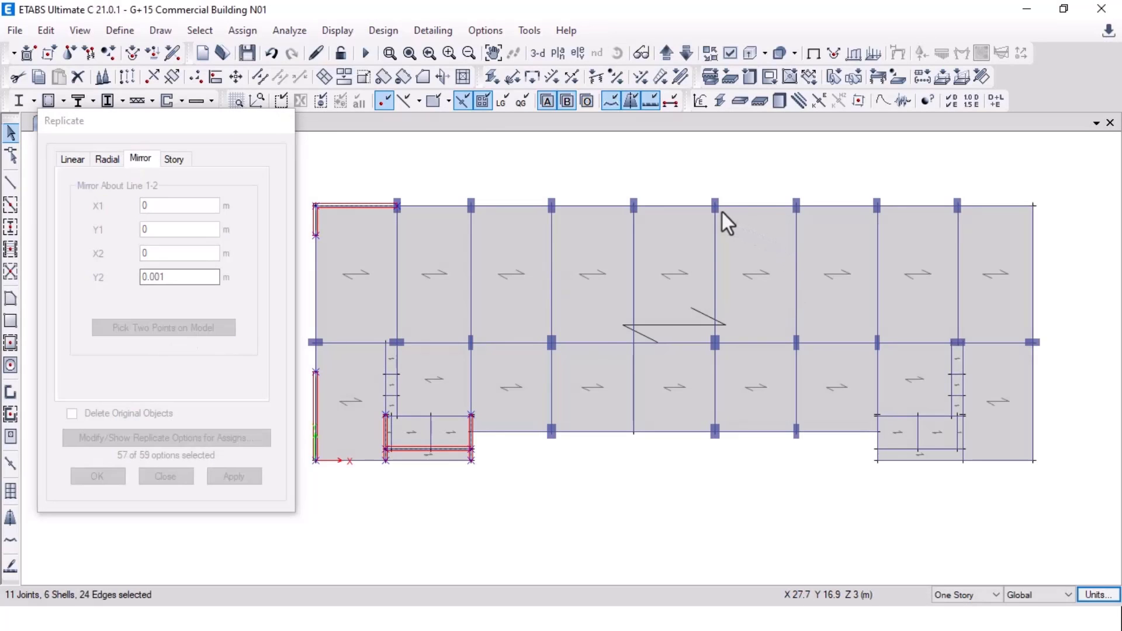
pyautogui.moveTo(823, 258); pyautogui.dragTo(709, 226, button='middle')
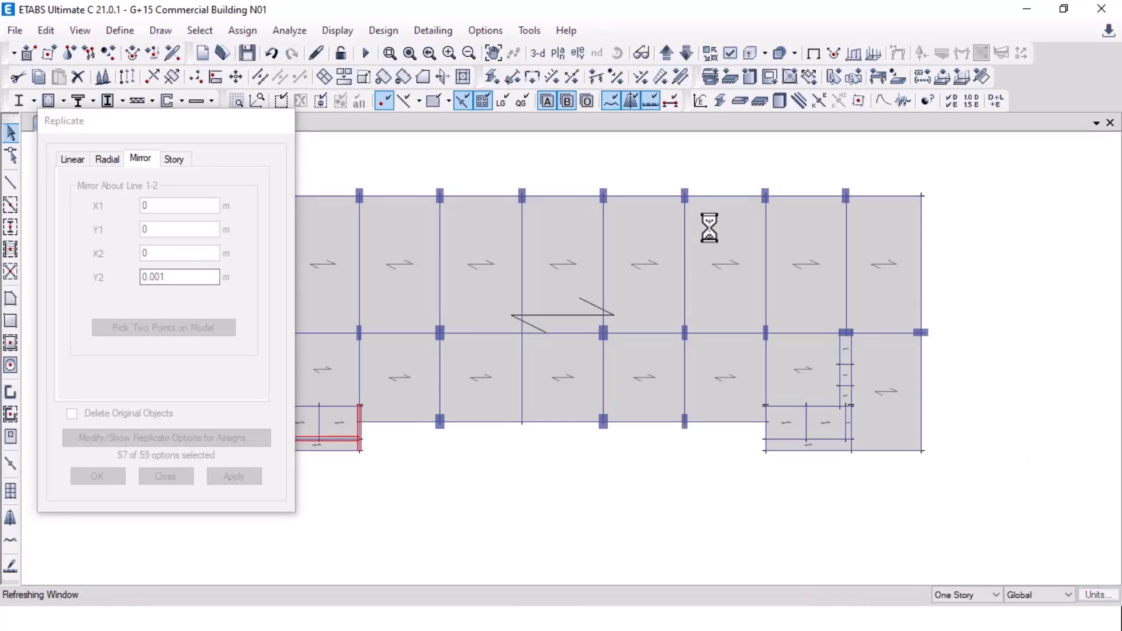
pyautogui.click(684, 195)
pyautogui.click(685, 420)
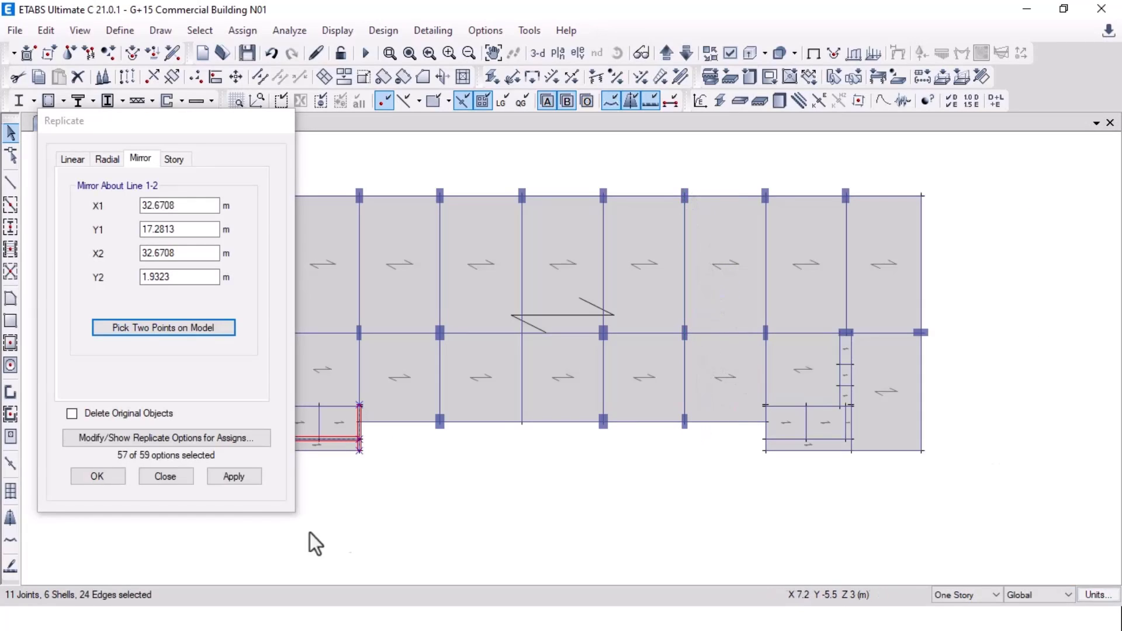
pyautogui.click(232, 478)
# Step: Select the mirrored wall pieces that landed past the floor's right end
pyautogui.moveTo(866, 344); pyautogui.dragTo(502, 348, button='middle')
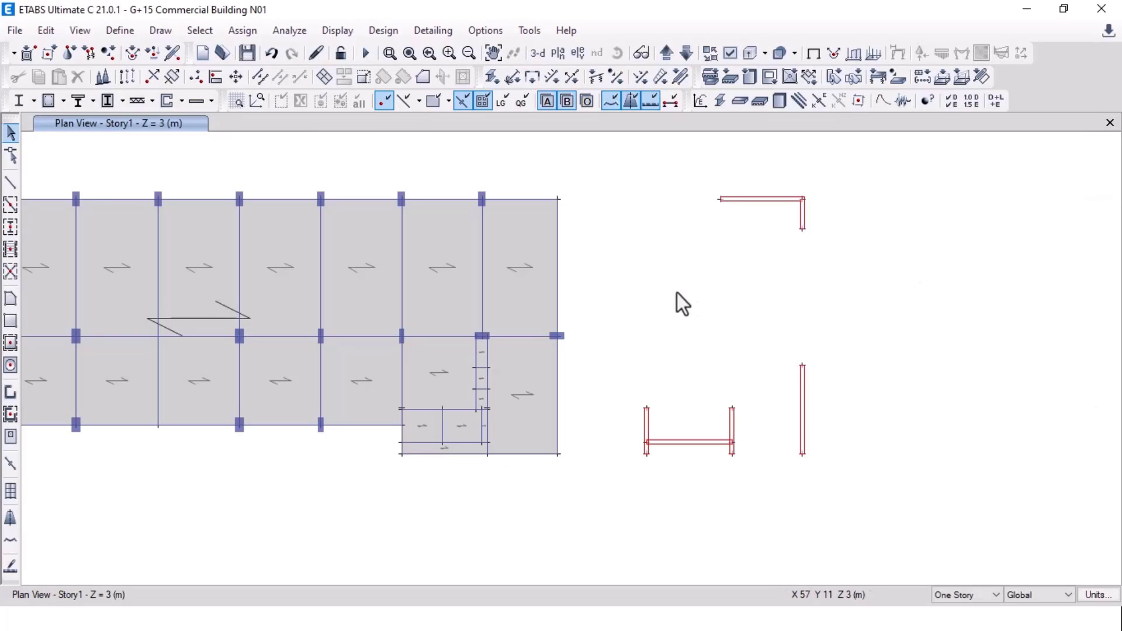
pyautogui.moveTo(676, 300); pyautogui.dragTo(987, 318, button='middle')
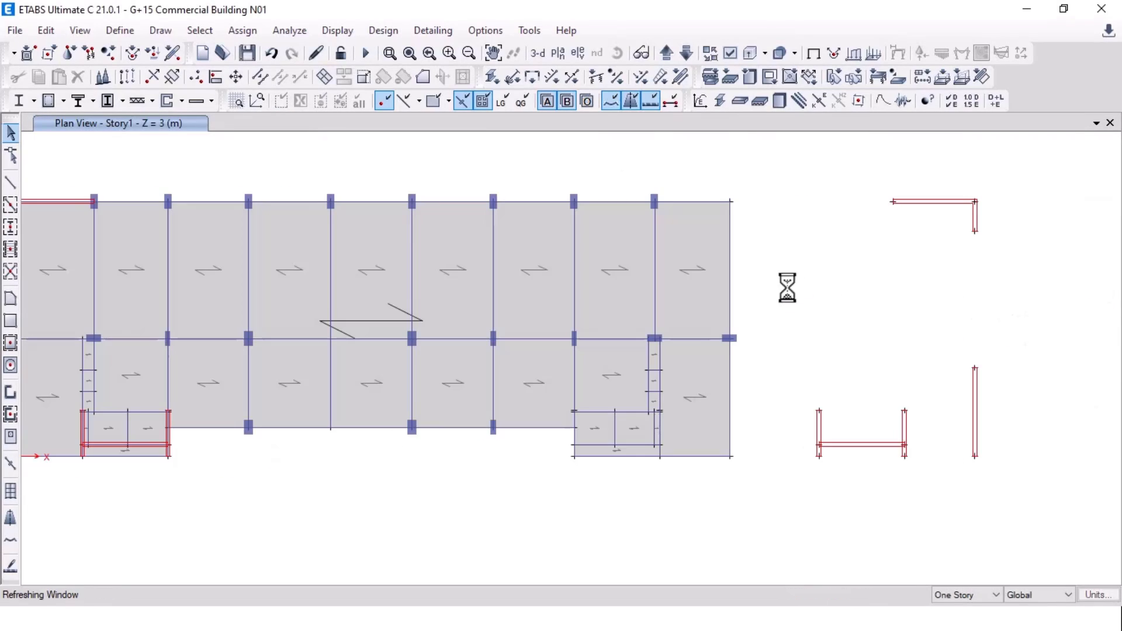
pyautogui.moveTo(798, 166); pyautogui.dragTo(1036, 520)
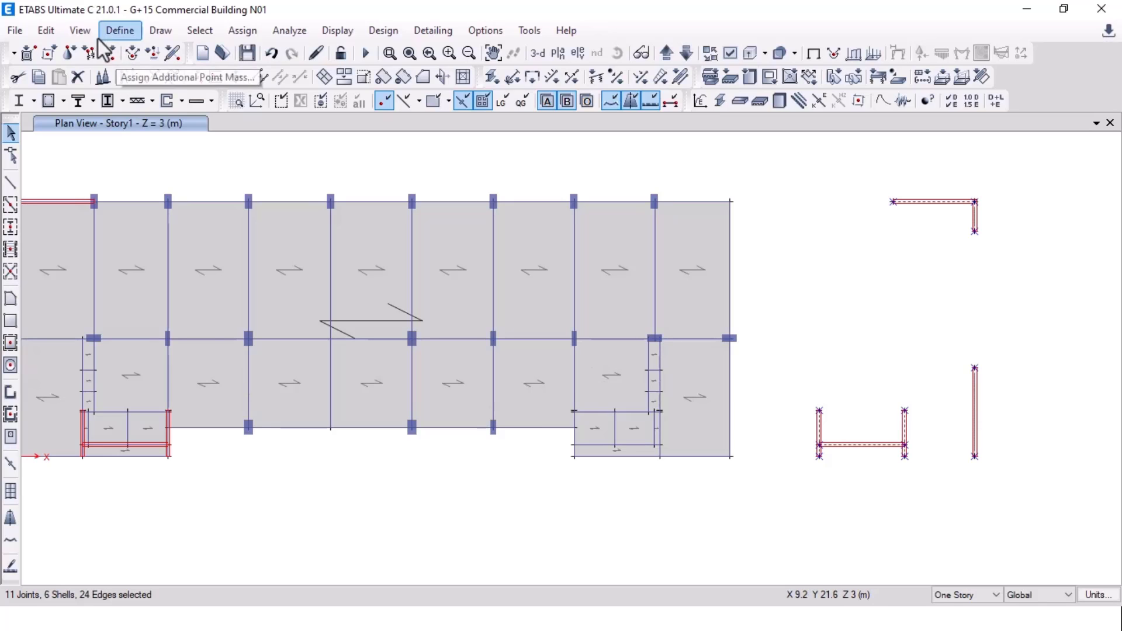
# Step: Move the selected mirrored walls by Delta X -16.6099 m, measured between two picked joints
pyautogui.click(48, 31)
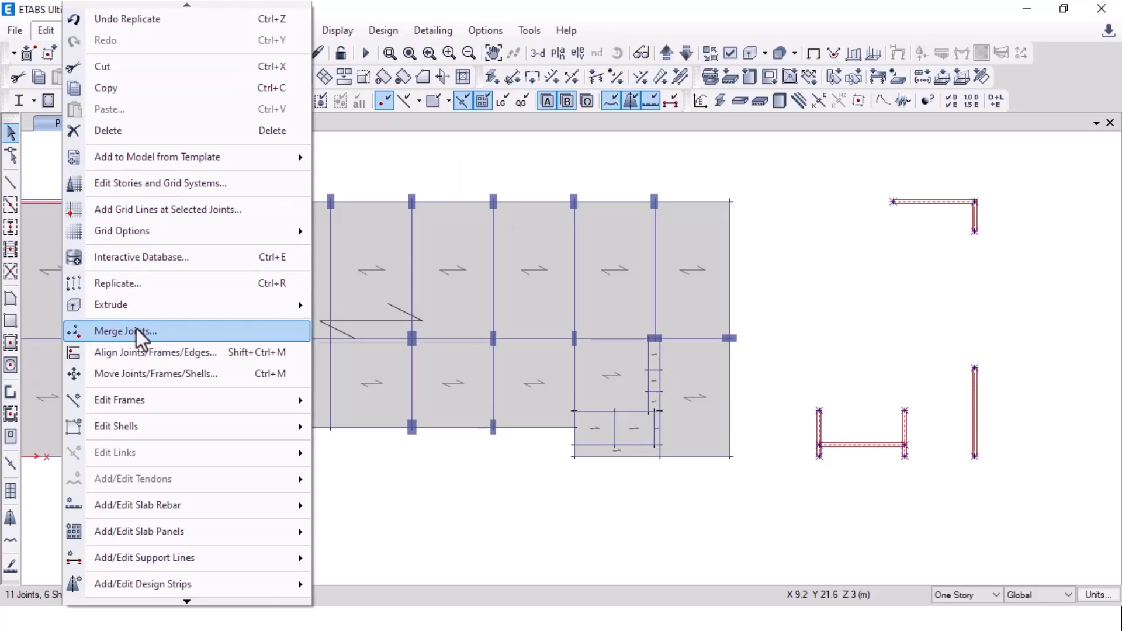
pyautogui.click(147, 374)
pyautogui.click(566, 346)
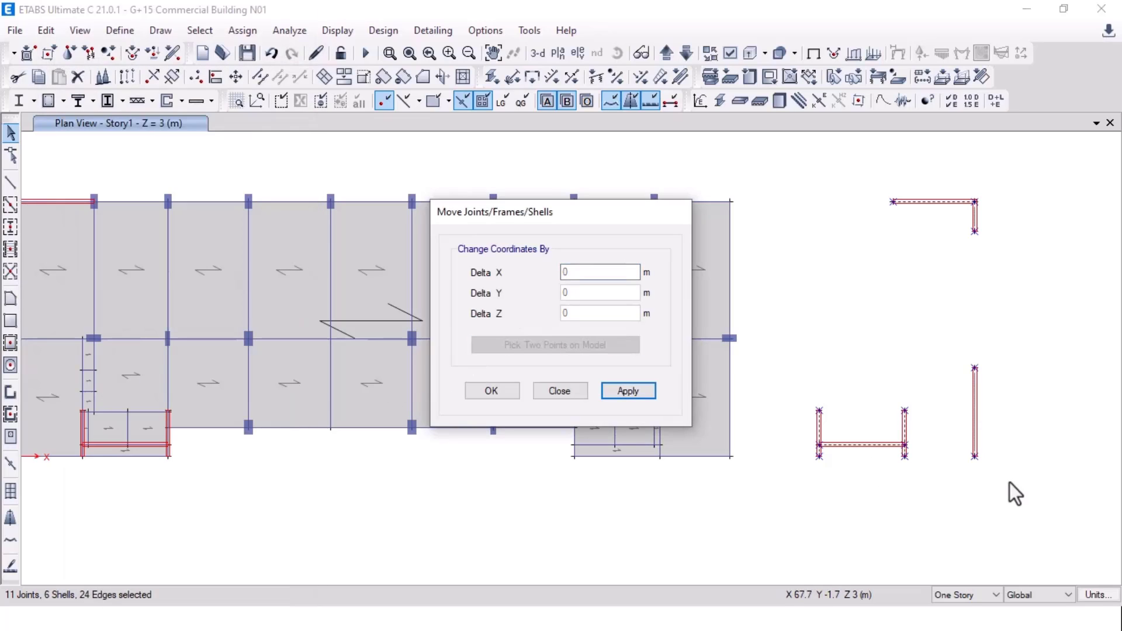
pyautogui.click(820, 459)
pyautogui.click(575, 457)
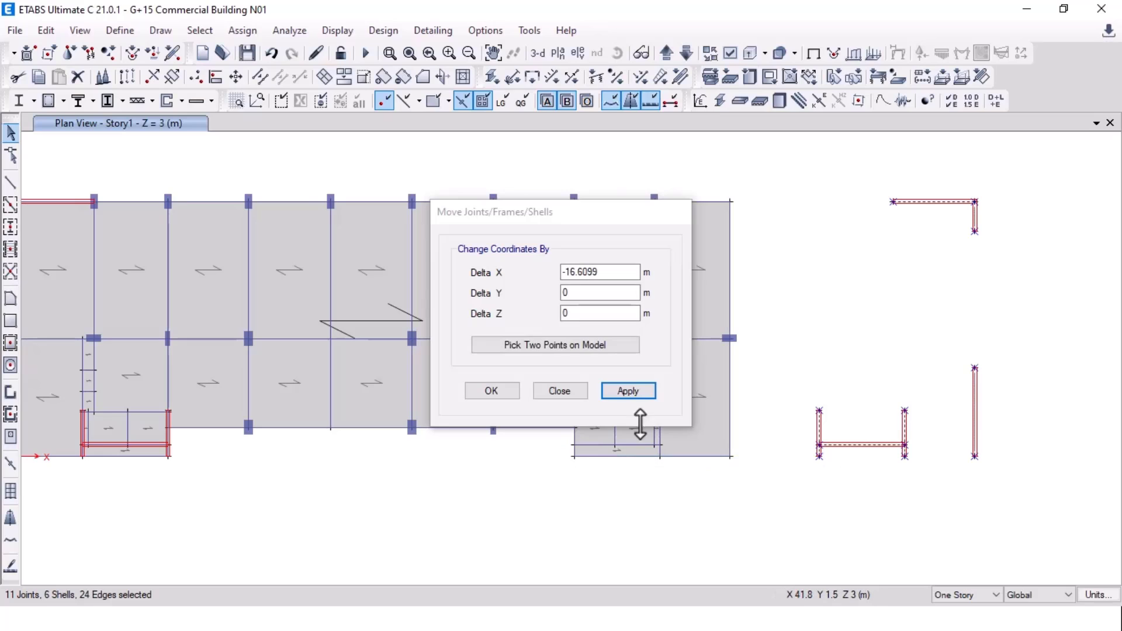
pyautogui.click(628, 391)
pyautogui.click(491, 391)
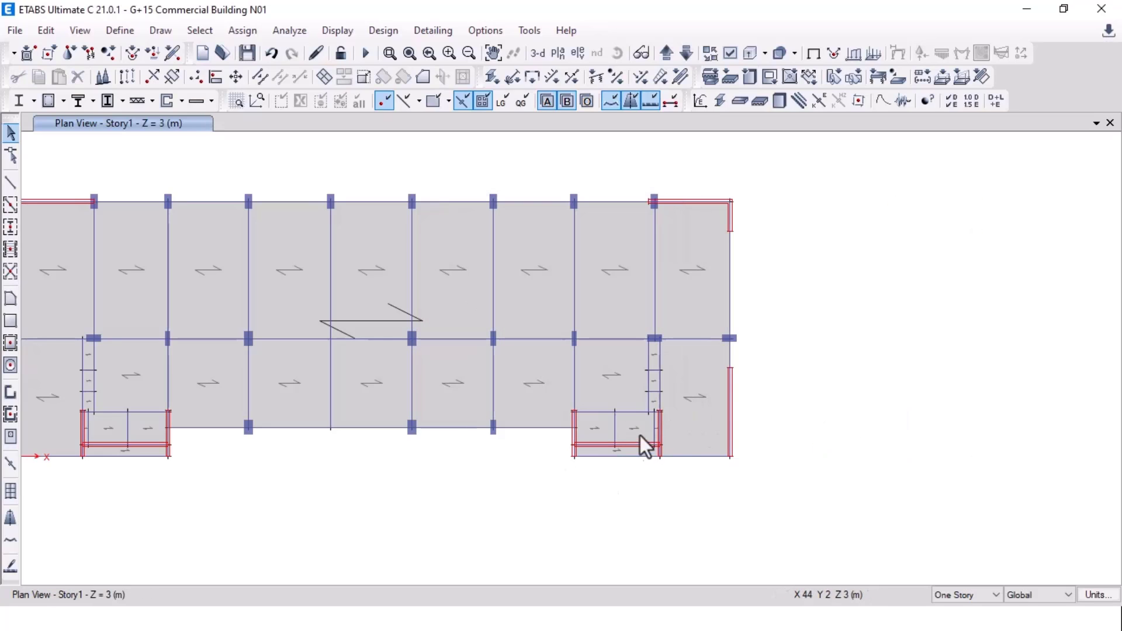
pyautogui.scroll(5, 669, 208)
pyautogui.scroll(-5, 669, 208)
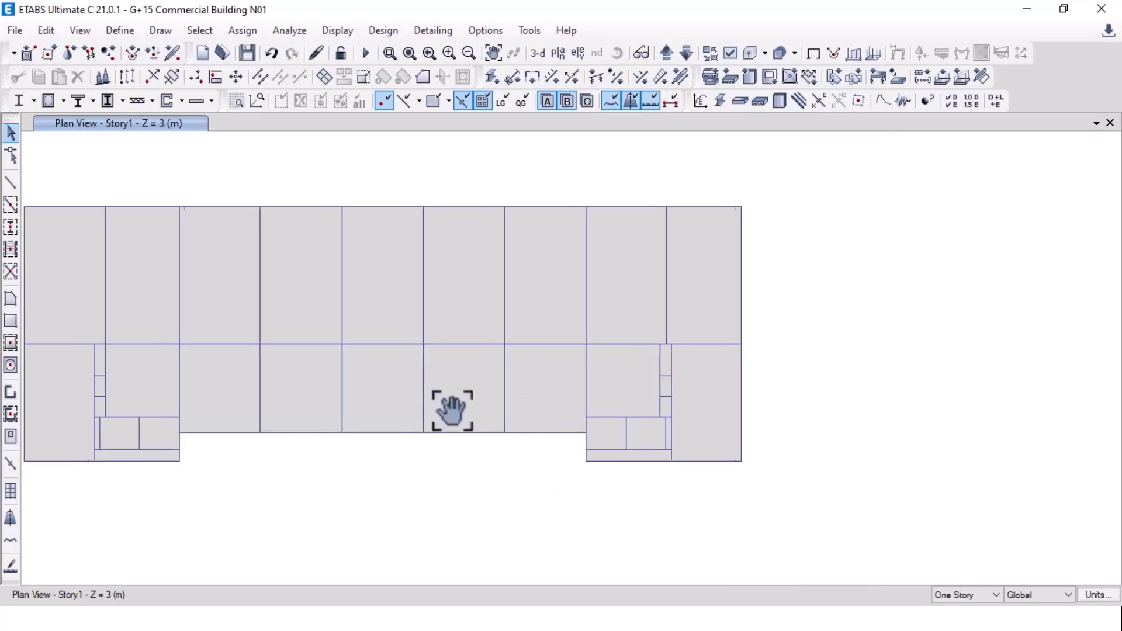
# Step: Pan and zoom to check the top-right L-shaped wall against the grid J column
pyautogui.moveTo(450, 408); pyautogui.dragTo(739, 388, button='middle')
pyautogui.moveTo(819, 409); pyautogui.dragTo(452, 358, button='middle')
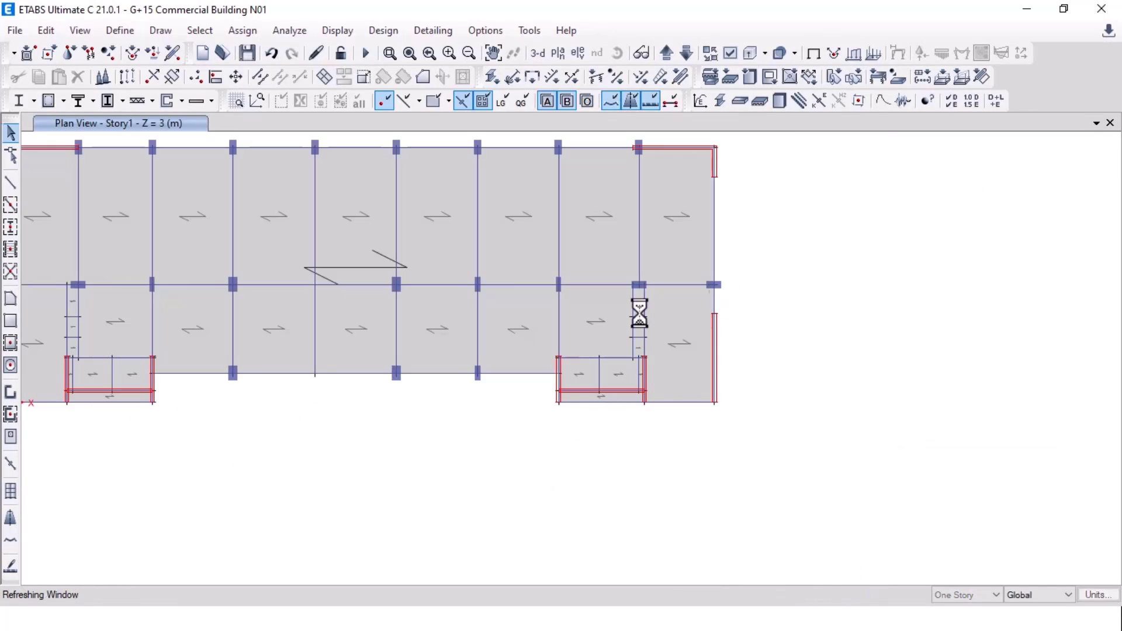
pyautogui.moveTo(502, 265); pyautogui.dragTo(690, 257, button='middle')
pyautogui.moveTo(325, 321); pyautogui.dragTo(306, 378, button='middle')
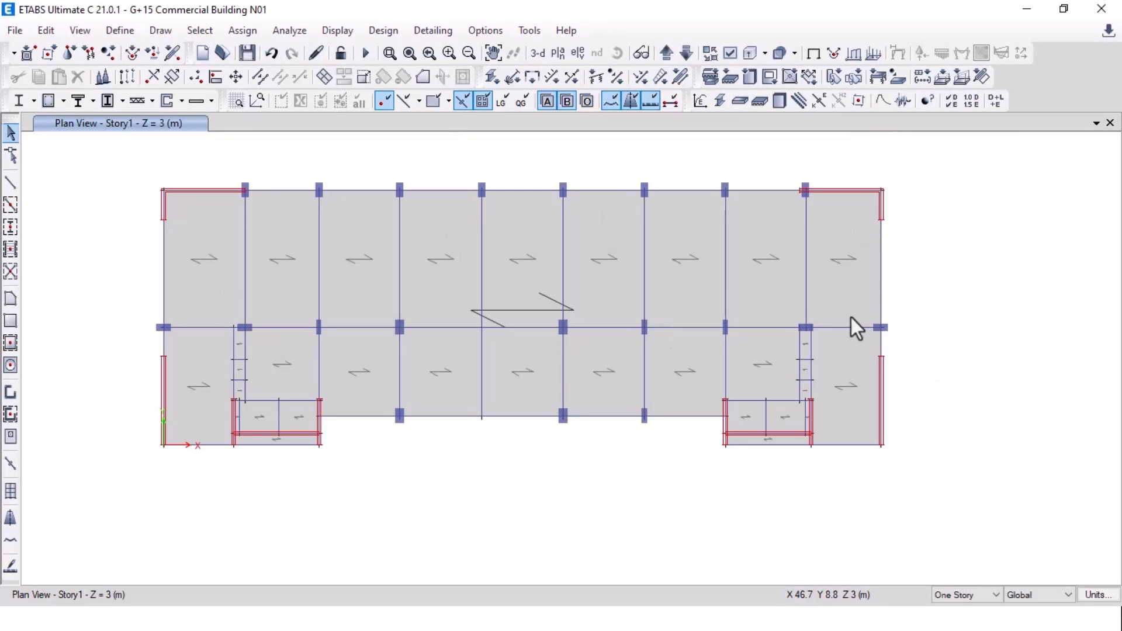
pyautogui.moveTo(911, 276); pyautogui.dragTo(909, 394, button='middle')
pyautogui.scroll(5, 809, 310)
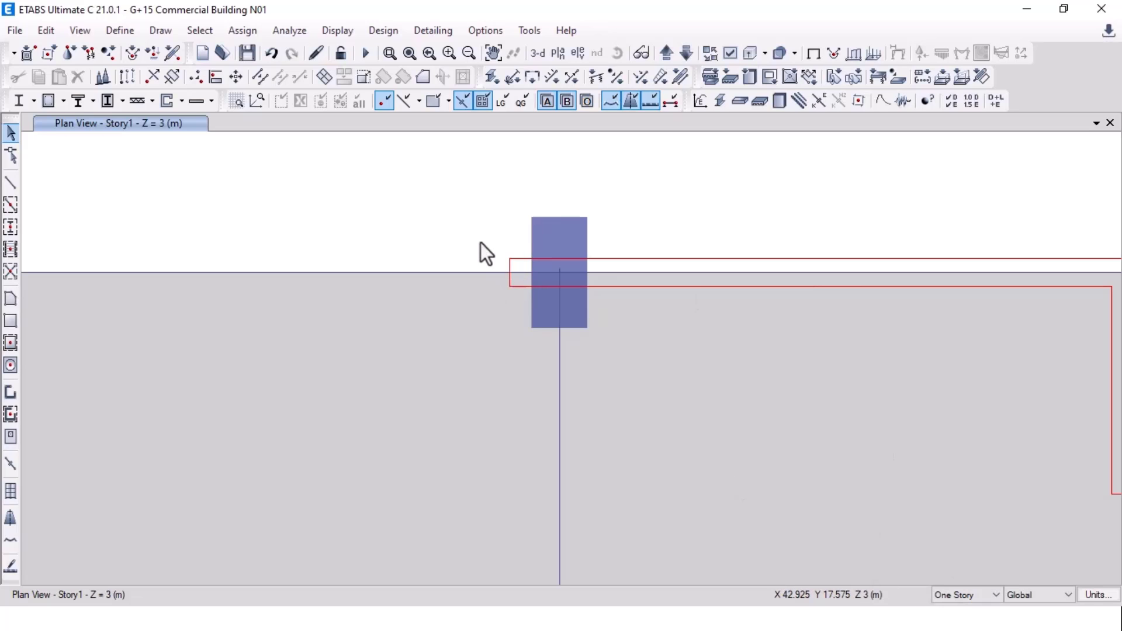
pyautogui.scroll(-3, 481, 252)
pyautogui.scroll(3, 485, 254)
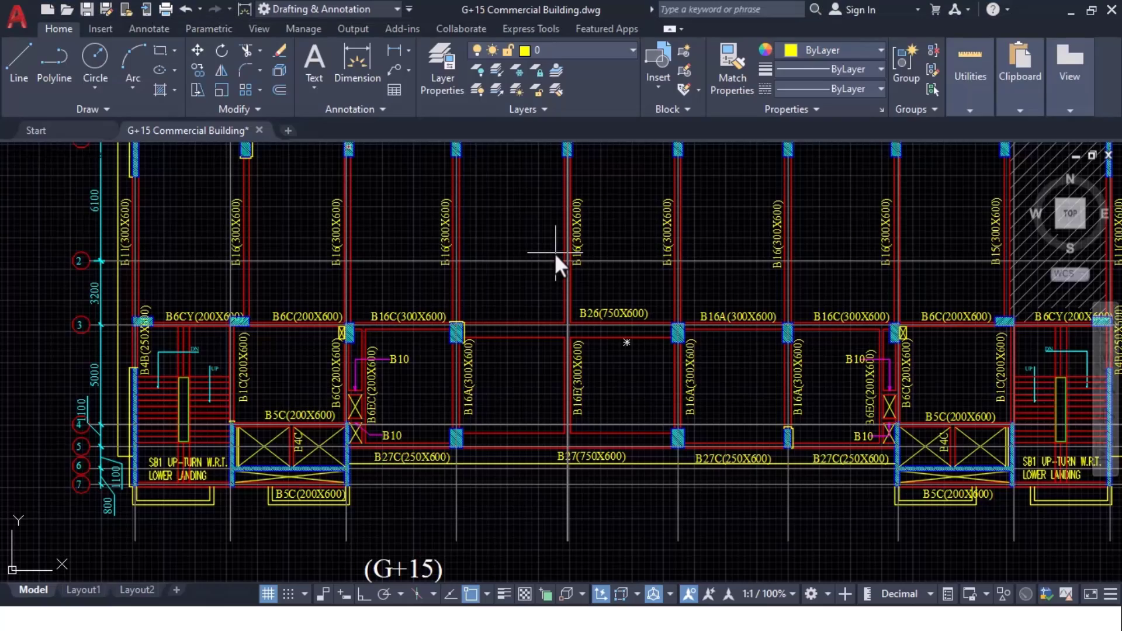
pyautogui.scroll(-5, 555, 258)
pyautogui.scroll(4, 569, 310)
pyautogui.scroll(8, 568, 310)
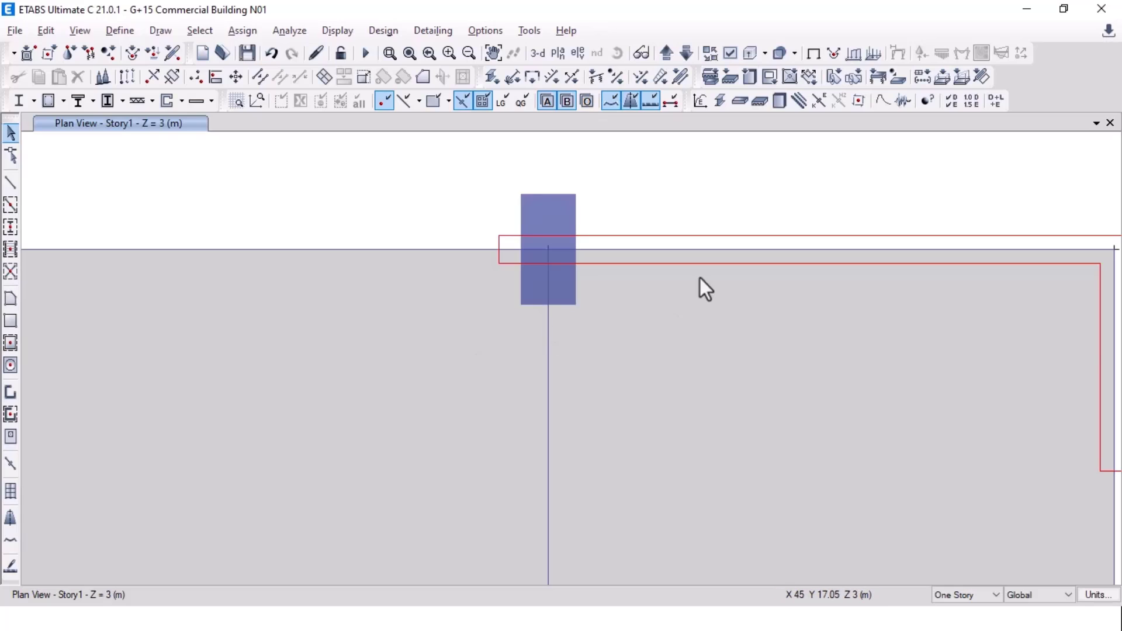
pyautogui.scroll(2, 704, 292)
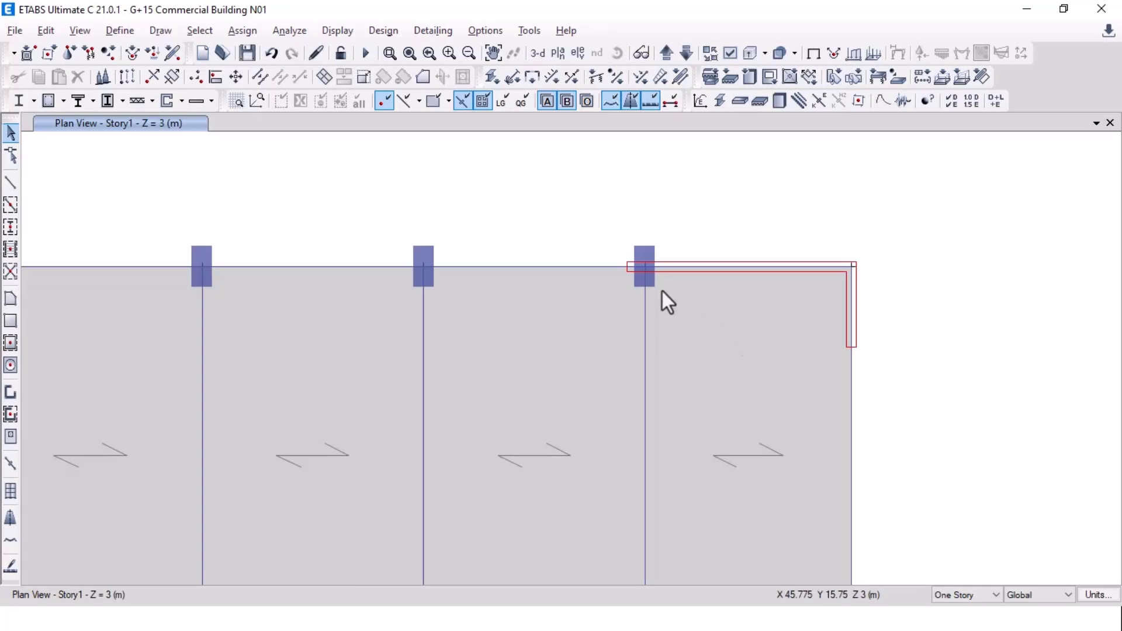
# Step: Make edits apply to All Stories and select the joint at the wall's left end
pyautogui.click(968, 594)
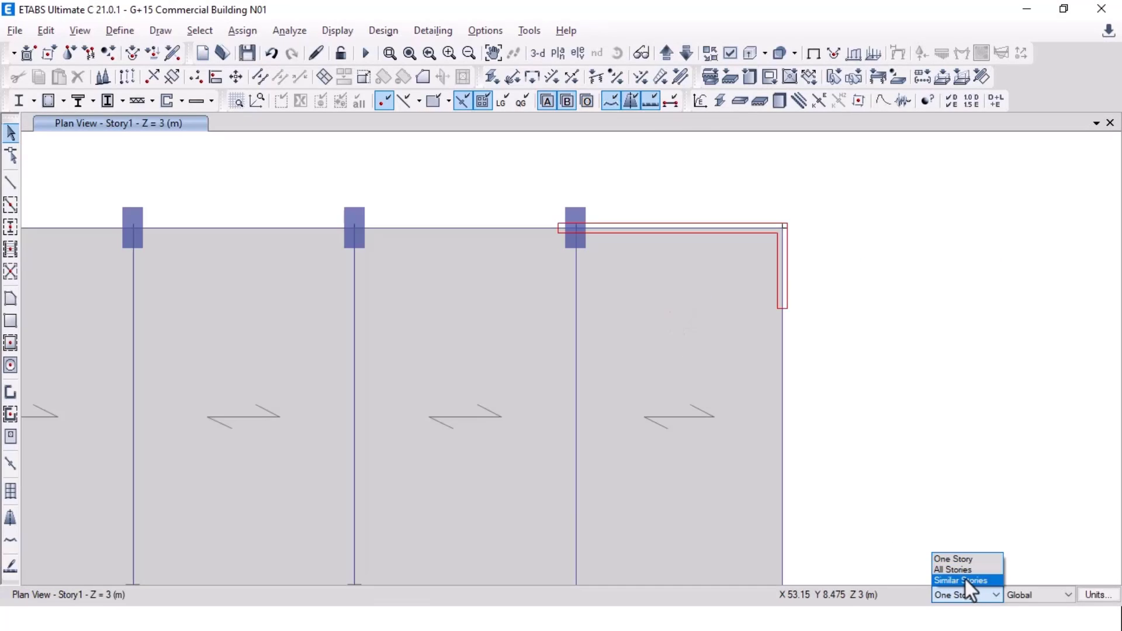
pyautogui.click(962, 574)
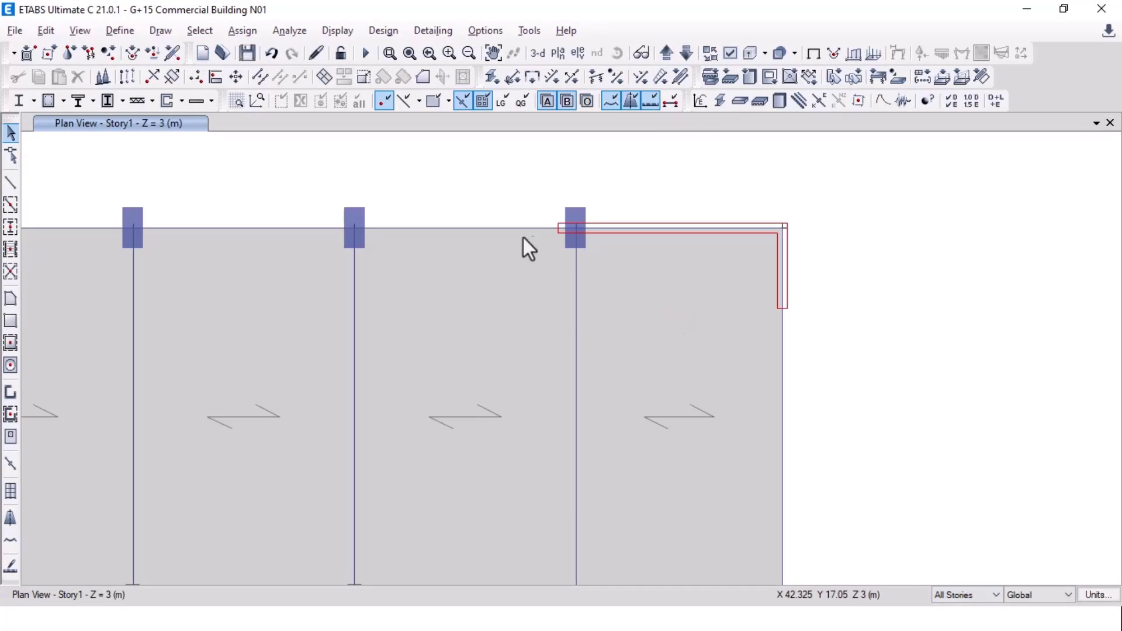
pyautogui.click(557, 227)
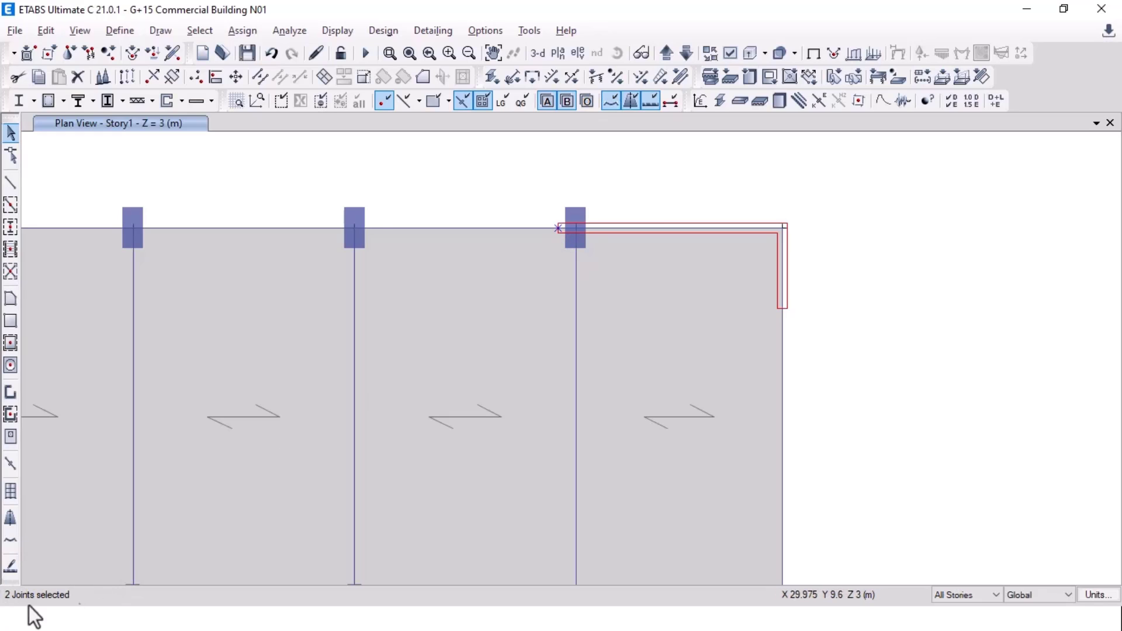
# Step: Orbit and zoom a 3D view of the relocated walls, keeping edits on All Stories
pyautogui.click(538, 53)
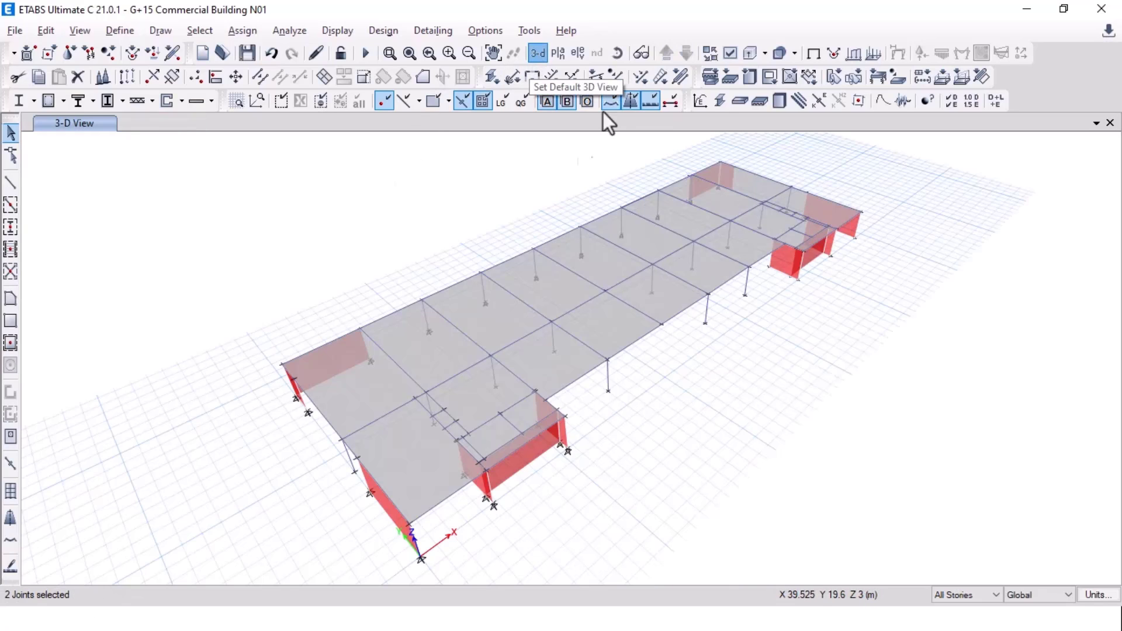
pyautogui.click(617, 53)
pyautogui.moveTo(521, 226); pyautogui.dragTo(1064, 234)
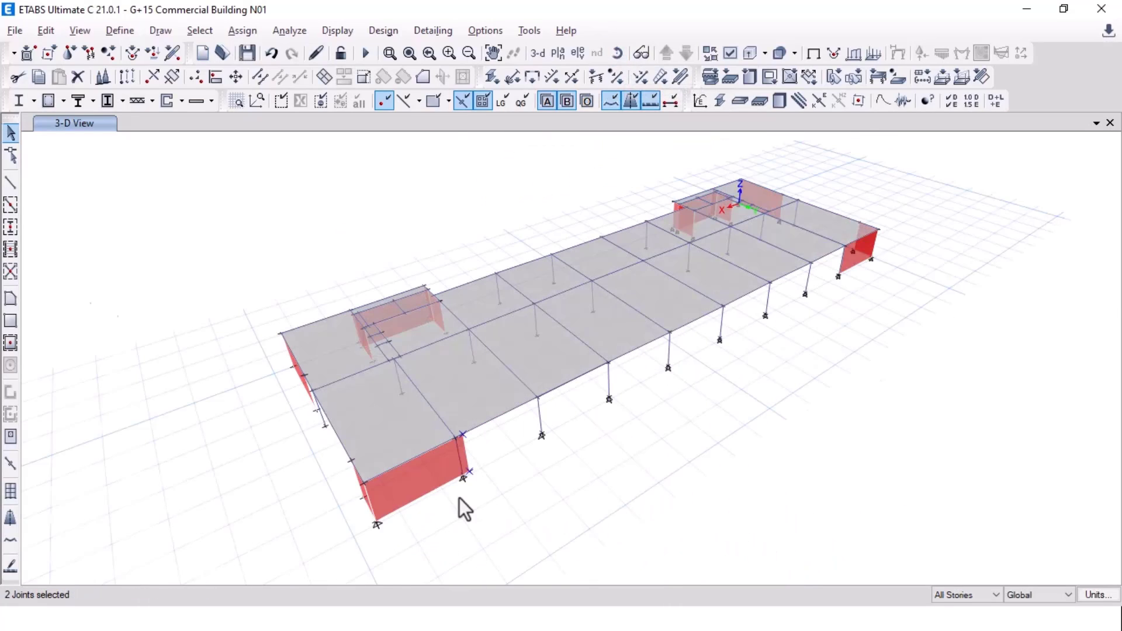
pyautogui.scroll(3, 459, 499)
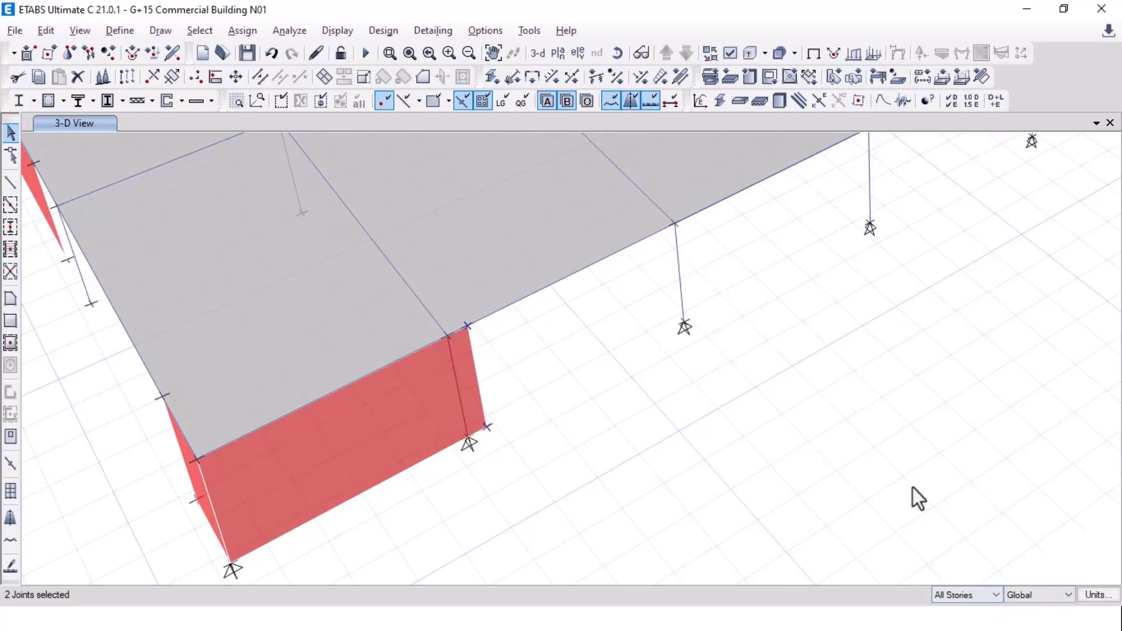
pyautogui.click(960, 593)
pyautogui.click(966, 549)
# Step: Display the Story1 plan view
pyautogui.click(552, 57)
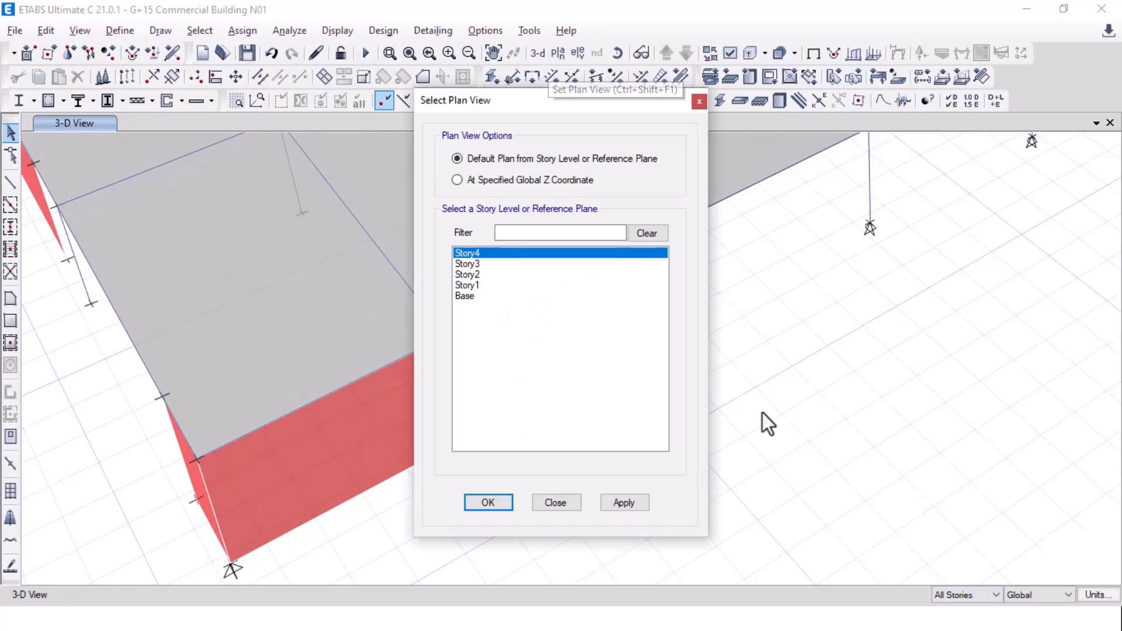
pyautogui.press('Down')
pyautogui.press('Down')
pyautogui.press('Down')
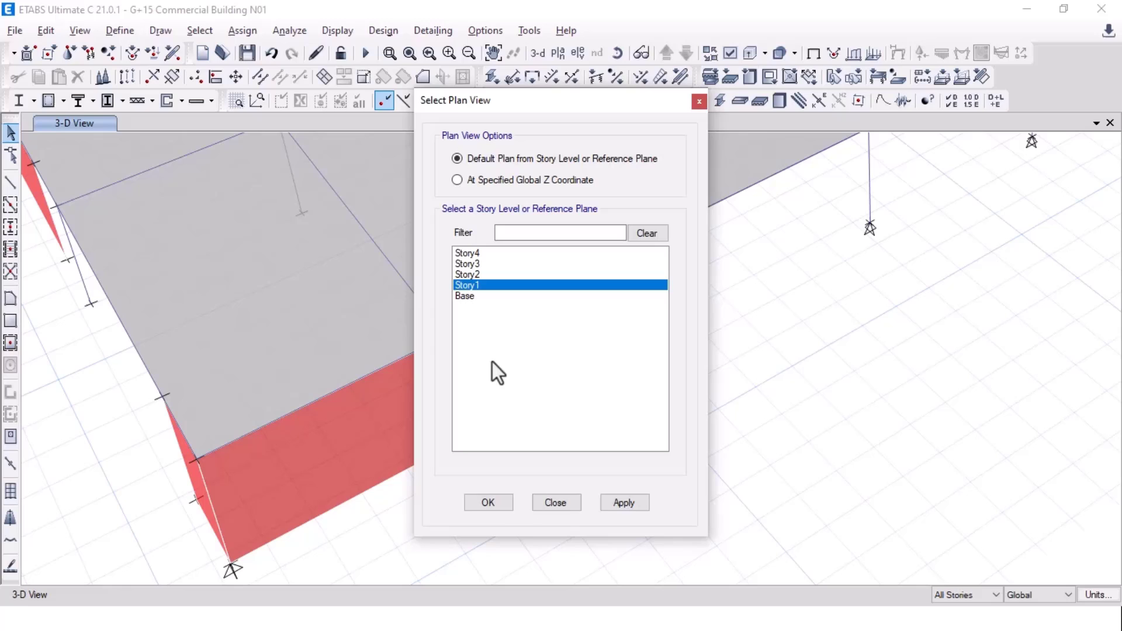
pyautogui.click(622, 503)
pyautogui.click(490, 504)
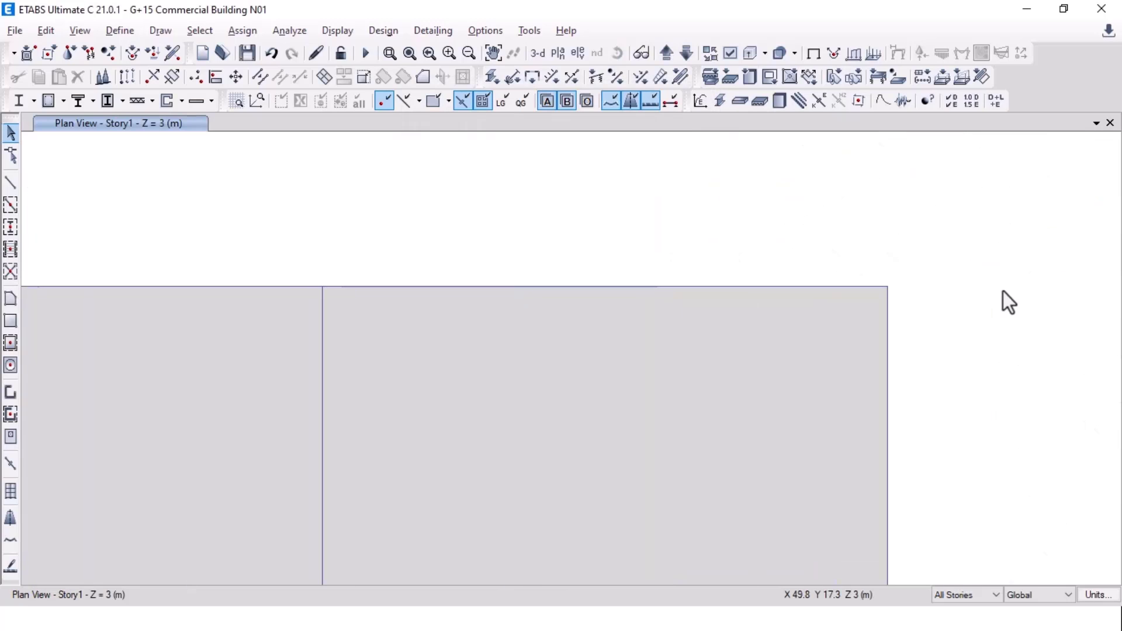
# Step: Limit edits to One Story, select the wall's corner joint, and return to 3D
pyautogui.click(968, 594)
pyautogui.click(962, 559)
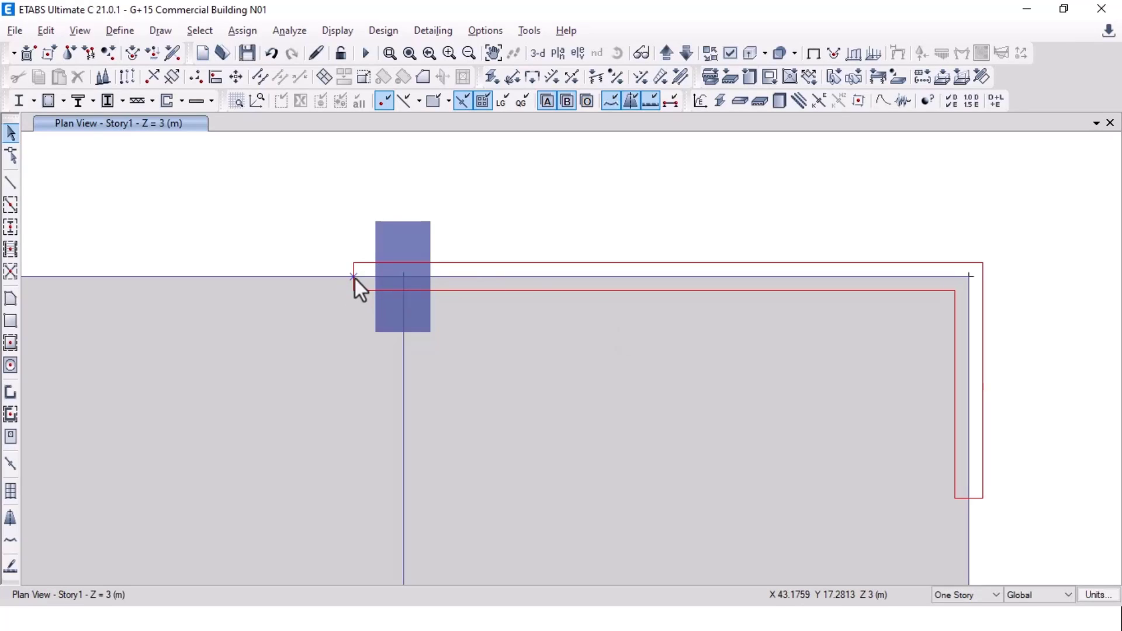
pyautogui.click(355, 277)
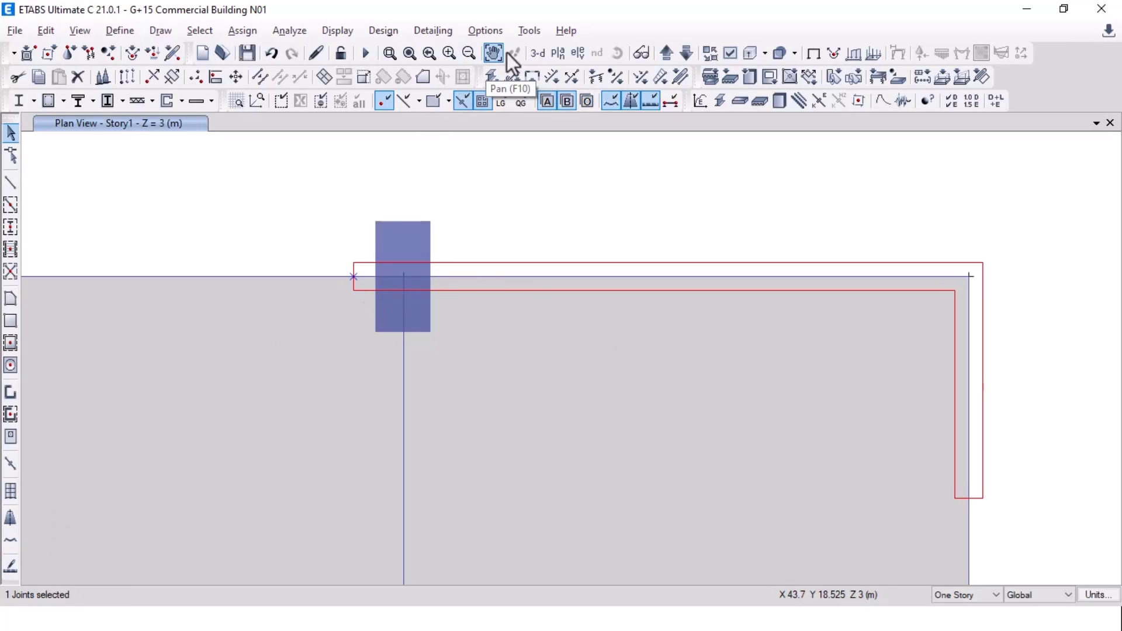
pyautogui.click(537, 53)
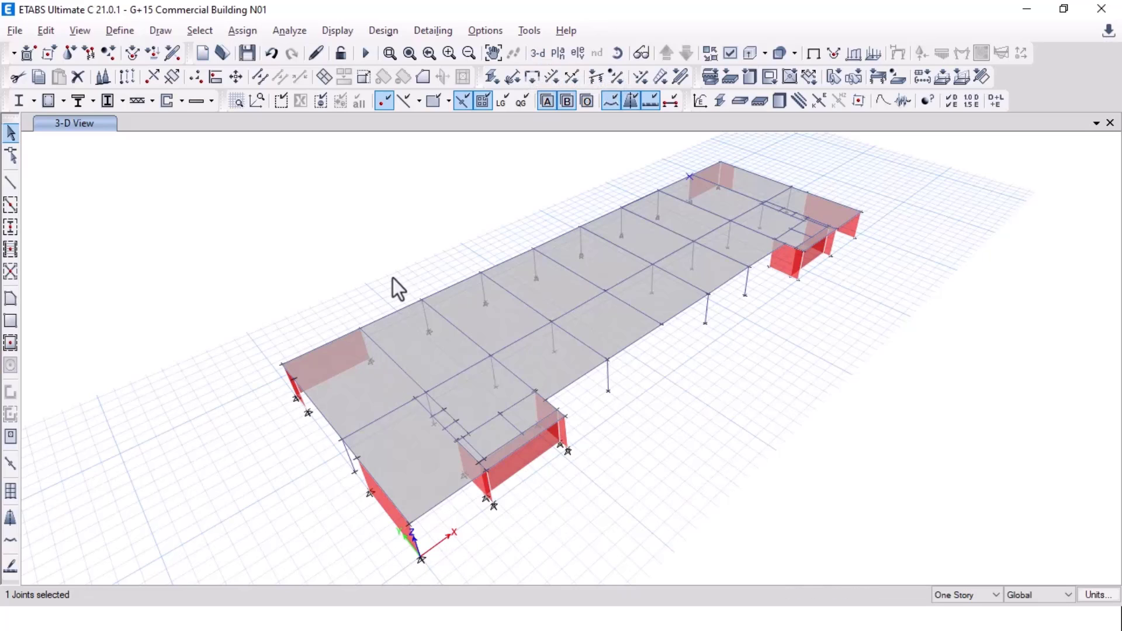
pyautogui.scroll(5, 357, 358)
pyautogui.scroll(-3, 362, 355)
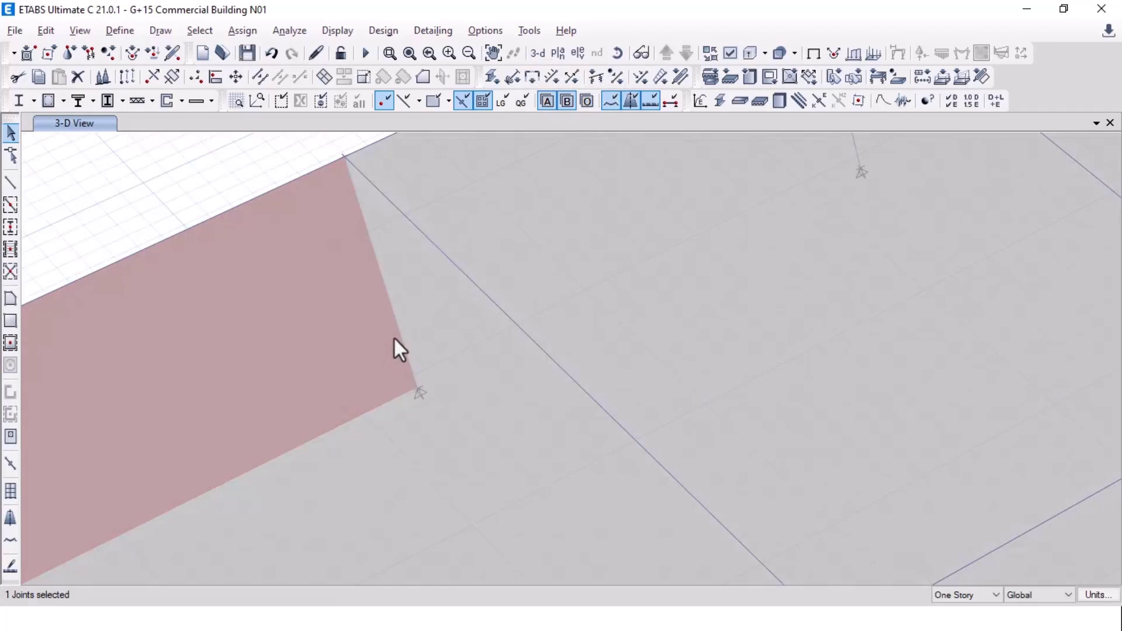
pyautogui.scroll(-5, 240, 478)
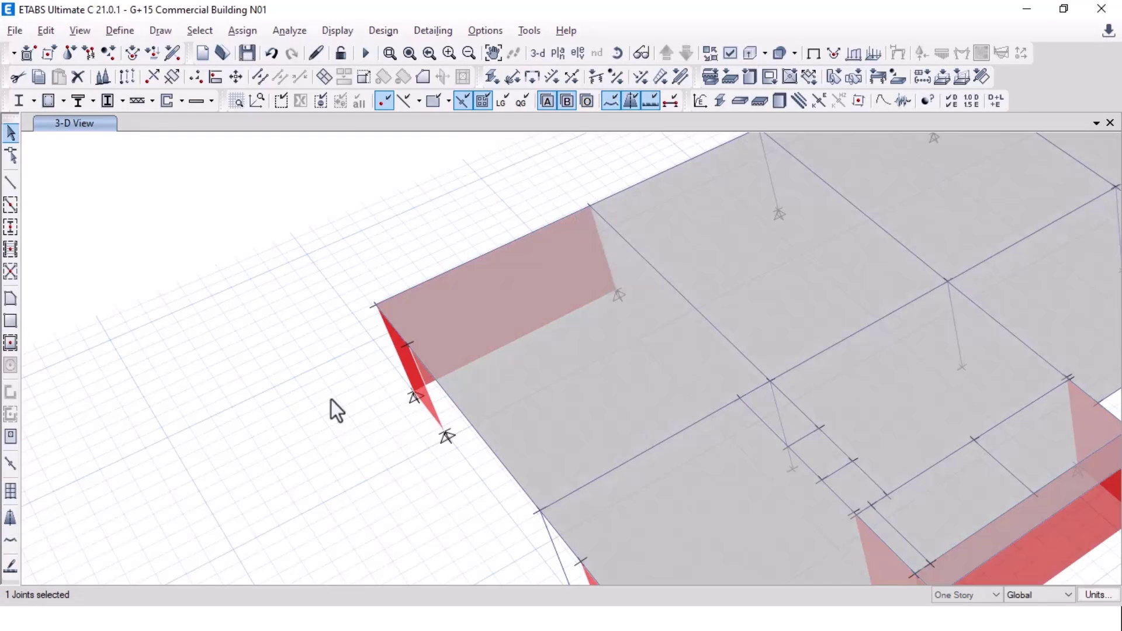
pyautogui.scroll(5, 665, 336)
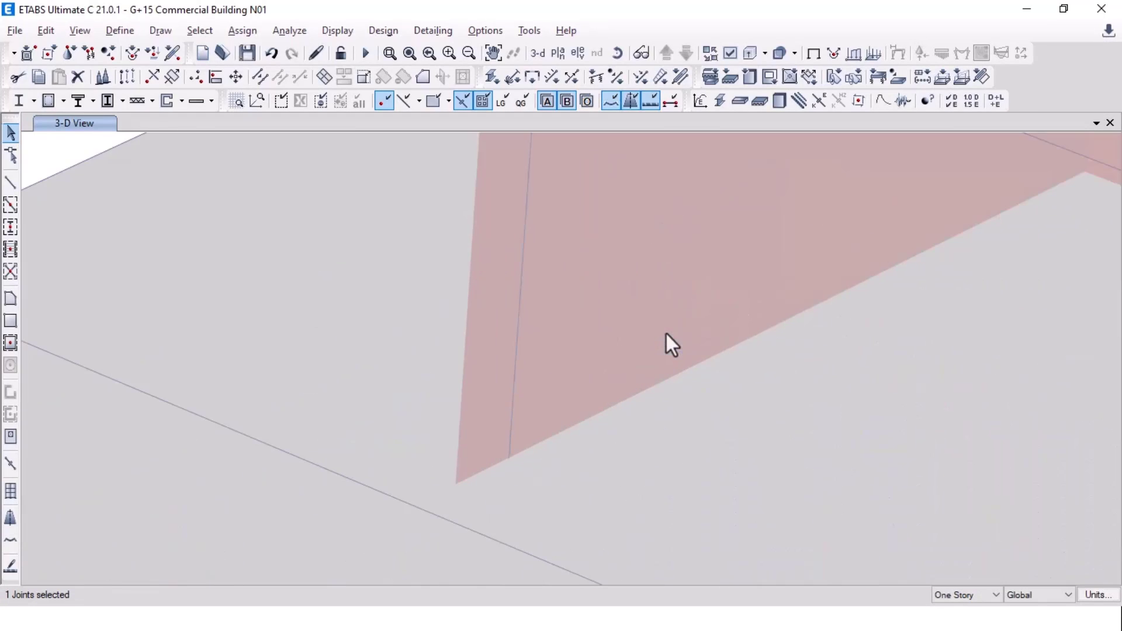
pyautogui.scroll(-2, 619, 344)
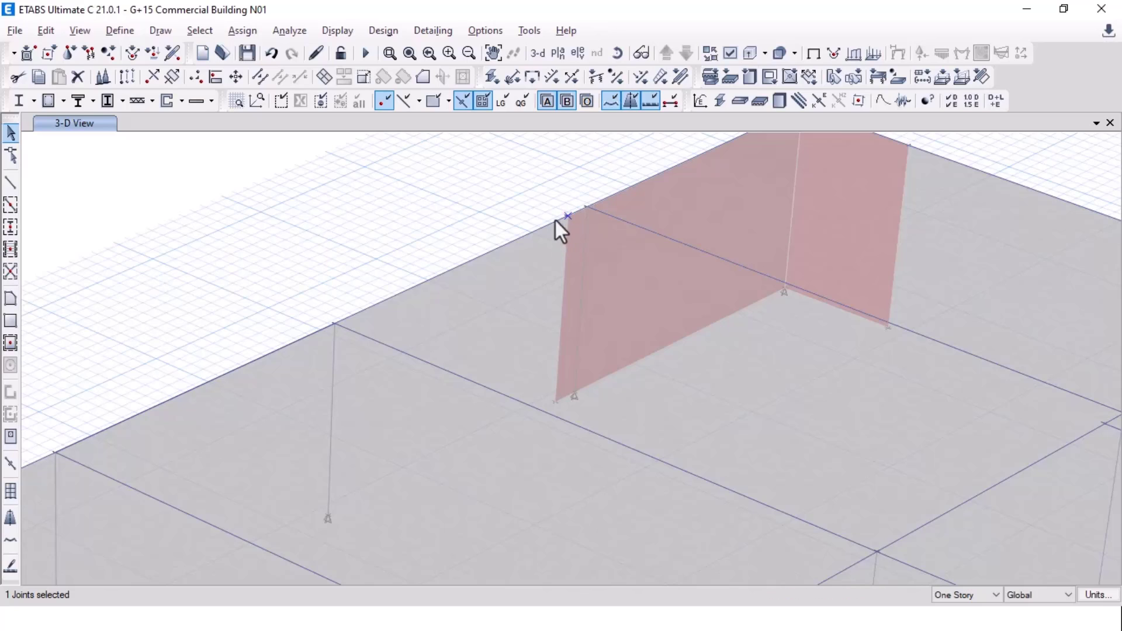
# Step: Switch the story scope to All Stories, clear the selection, and pick the wall's top-corner joints
pyautogui.click(980, 595)
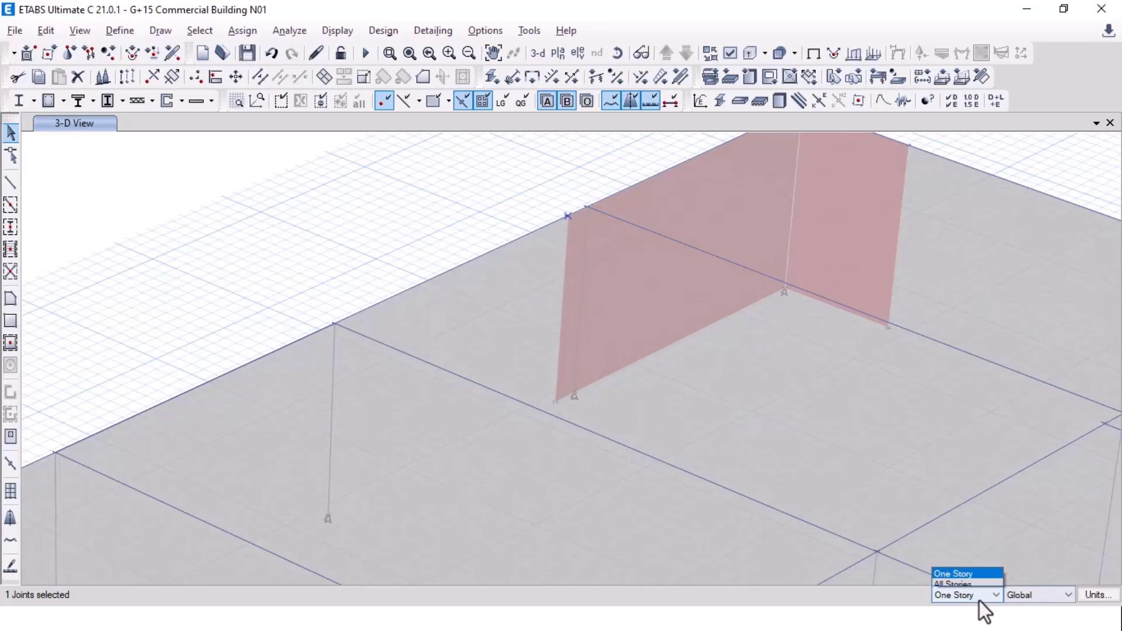
pyautogui.click(972, 572)
pyautogui.press('Escape')
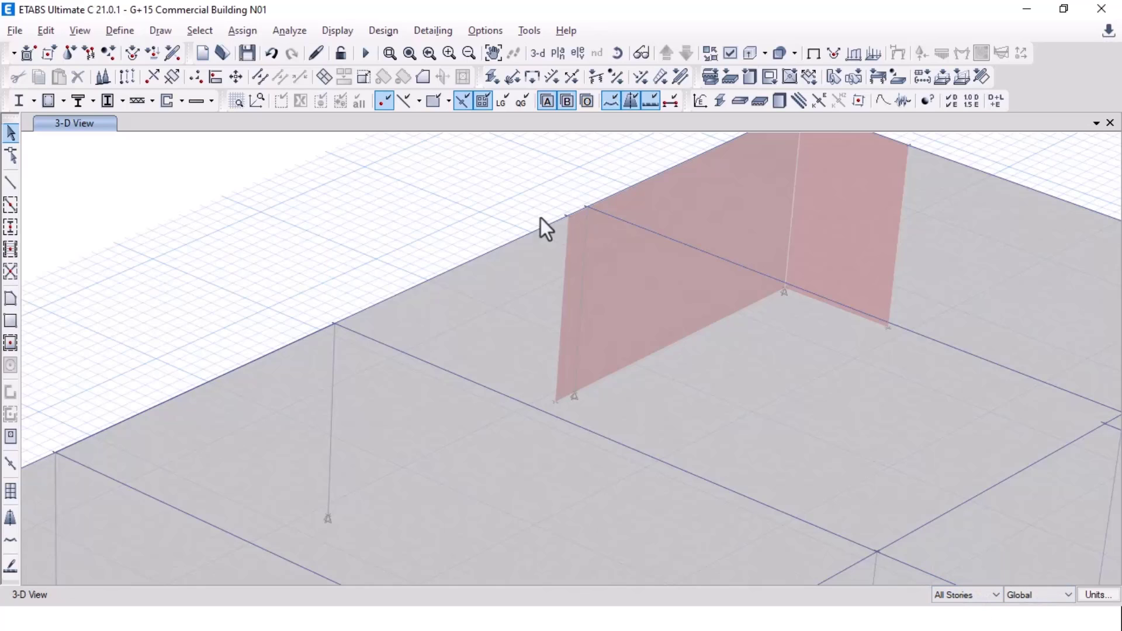
pyautogui.click(567, 216)
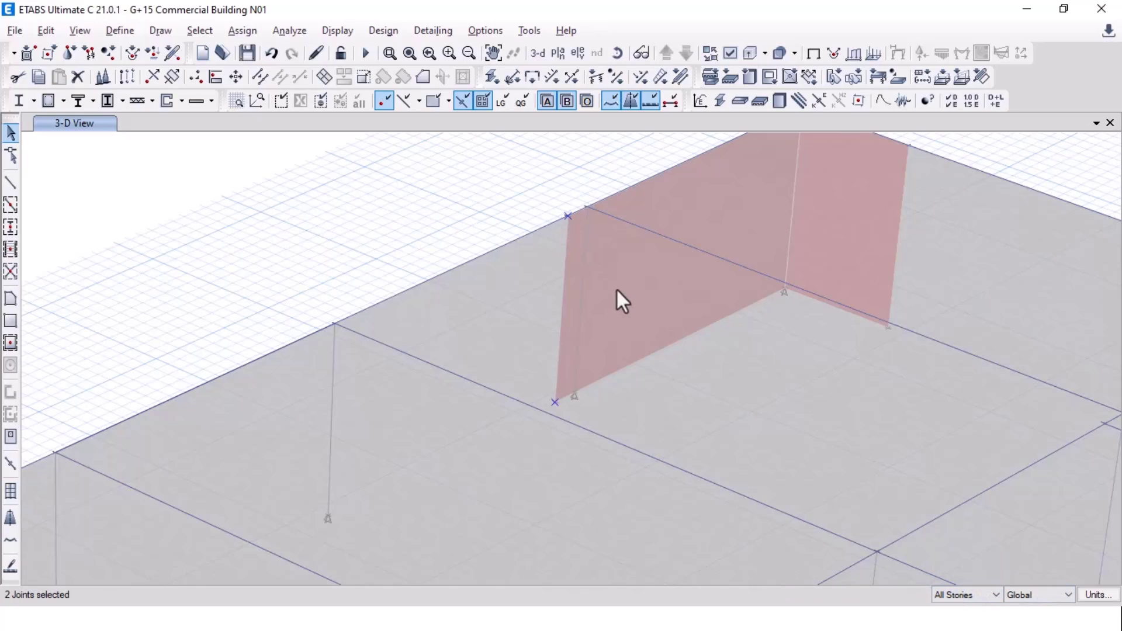
# Step: Show the Story1 plan view
pyautogui.click(558, 53)
pyautogui.click(486, 285)
pyautogui.click(619, 504)
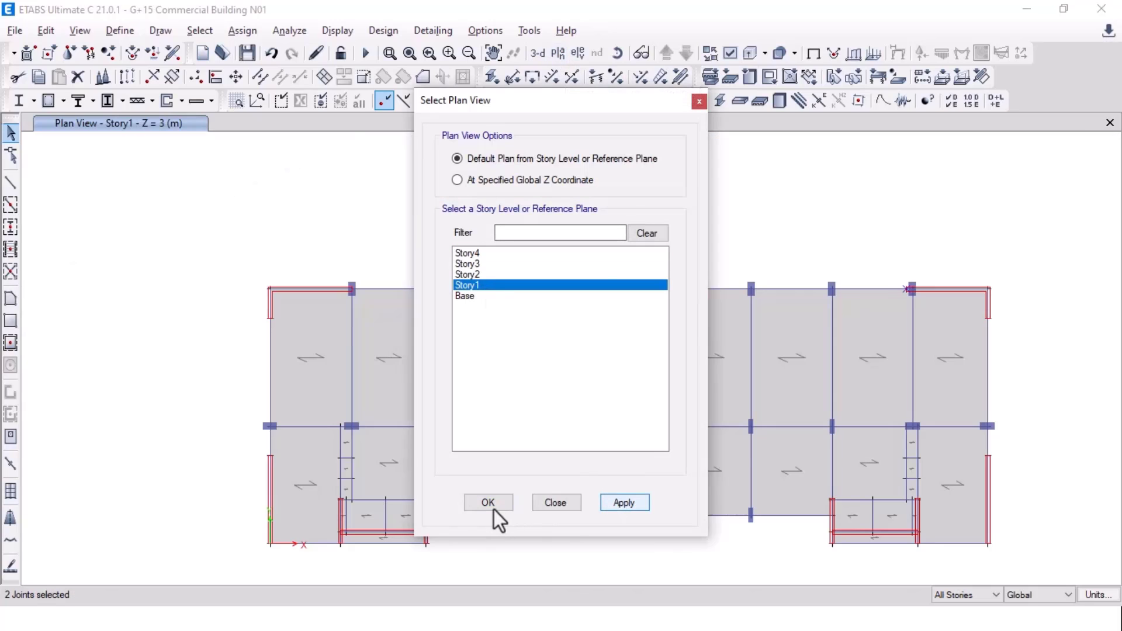
pyautogui.click(491, 505)
pyautogui.scroll(3, 1024, 283)
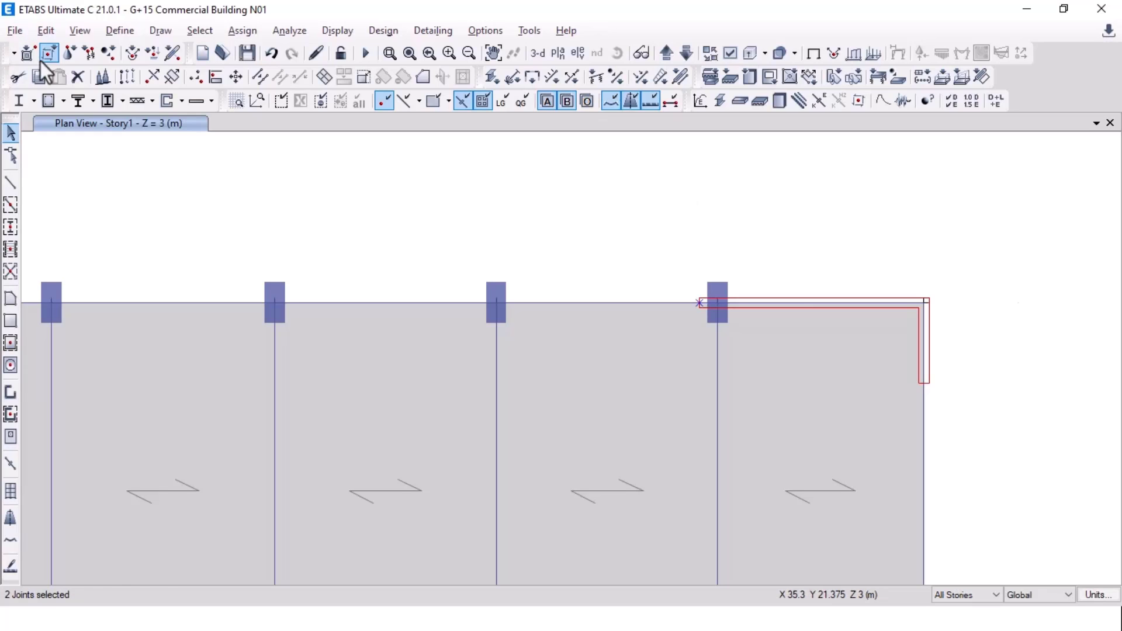
# Step: Move the wall's corner joints 0.4499 m in X, measured from the corner joint to the column joint
pyautogui.click(46, 30)
pyautogui.click(504, 367)
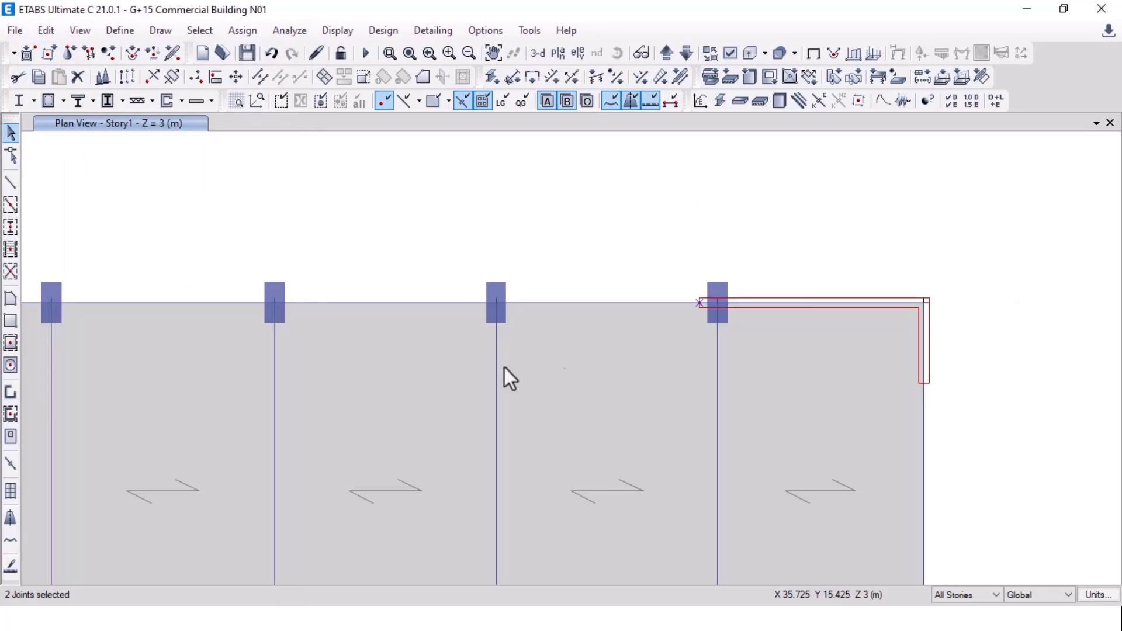
pyautogui.moveTo(601, 221); pyautogui.dragTo(338, 221)
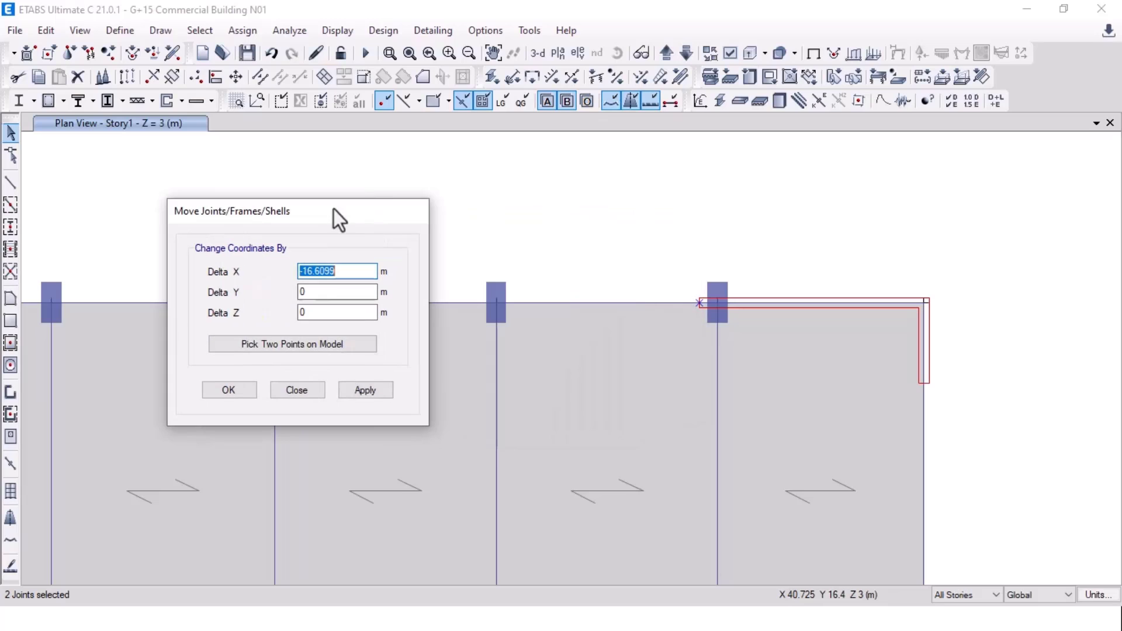
pyautogui.click(278, 350)
pyautogui.click(700, 304)
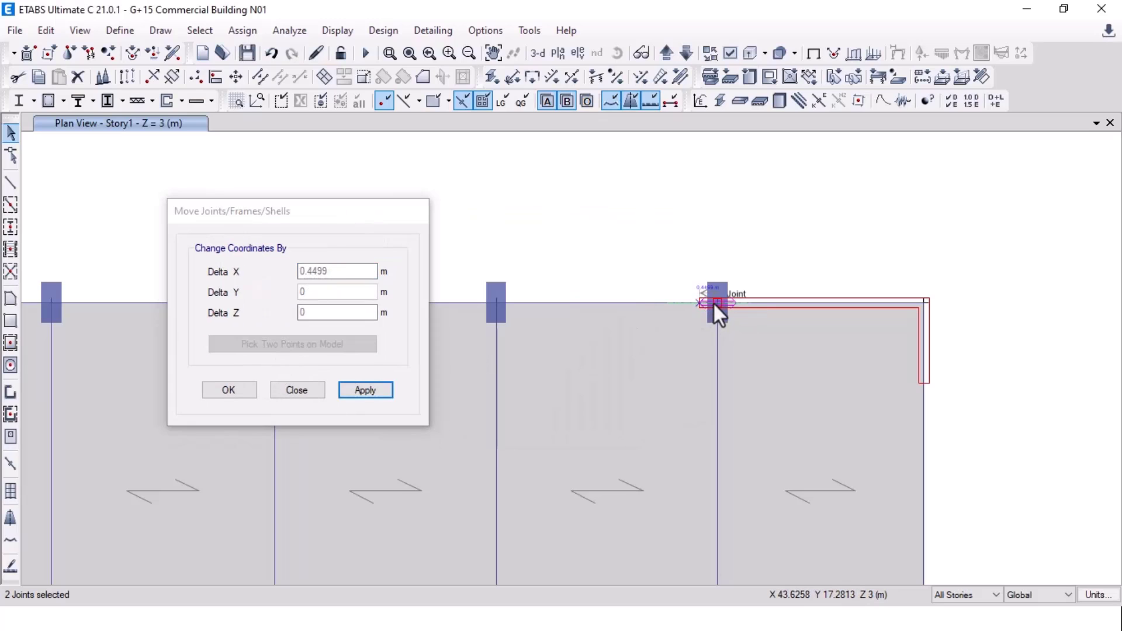
pyautogui.click(713, 303)
pyautogui.click(373, 391)
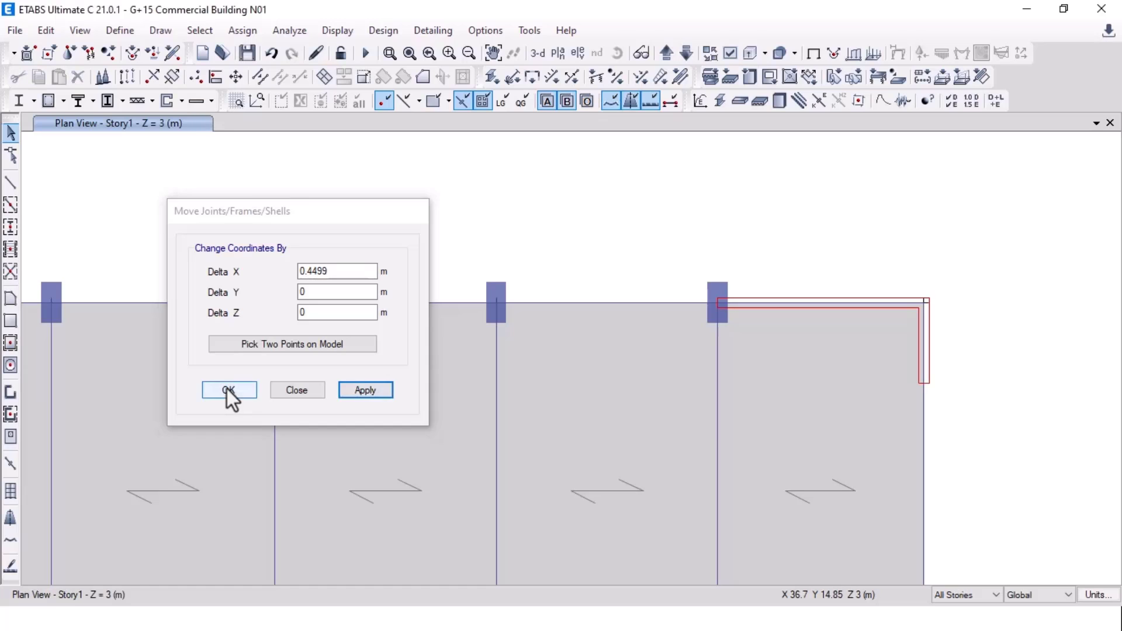
pyautogui.click(228, 390)
pyautogui.scroll(-5, 676, 263)
pyautogui.scroll(2, 587, 293)
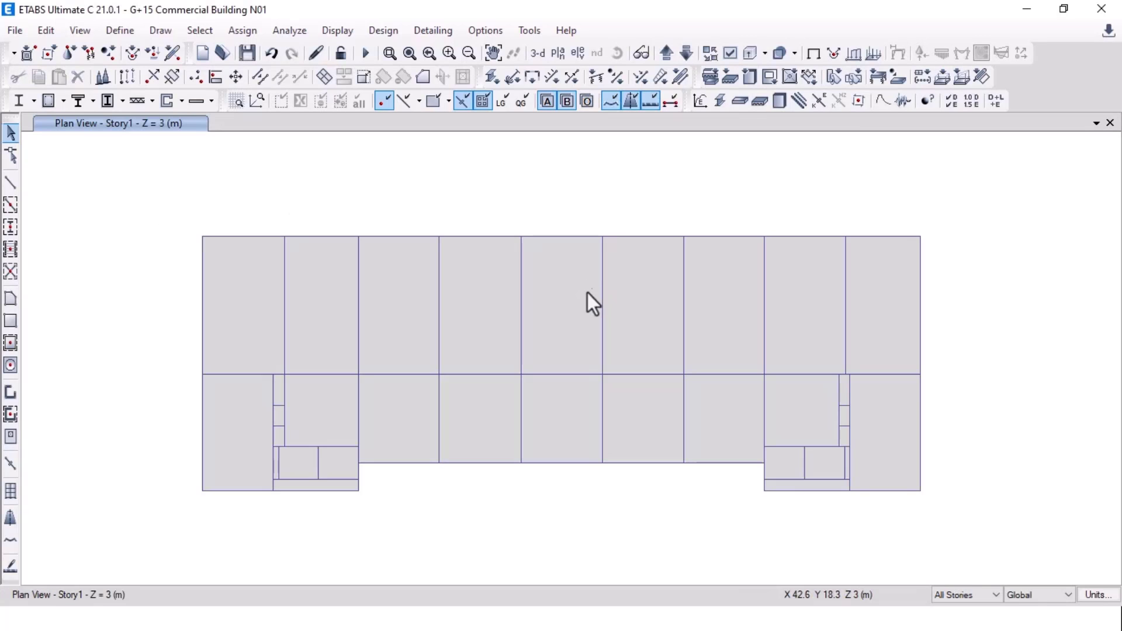
# Step: Zoom out and centre the full G+15 floor plan in AutoCAD
pyautogui.hotkey('alt', 'Tab')
pyautogui.scroll(-2, 590, 304)
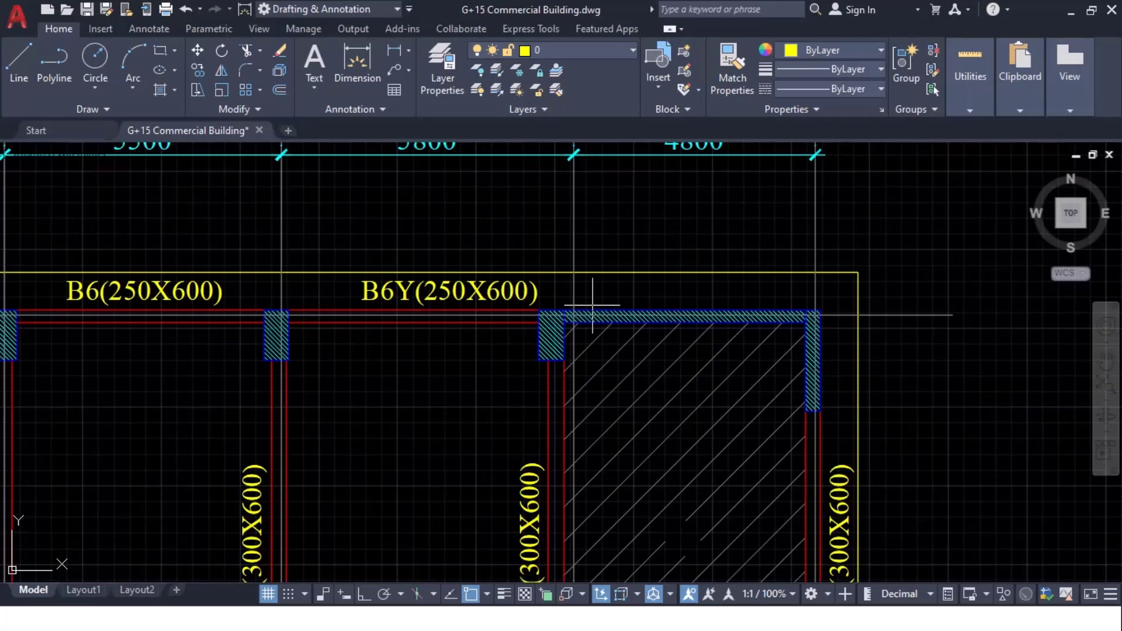
pyautogui.scroll(-3, 592, 304)
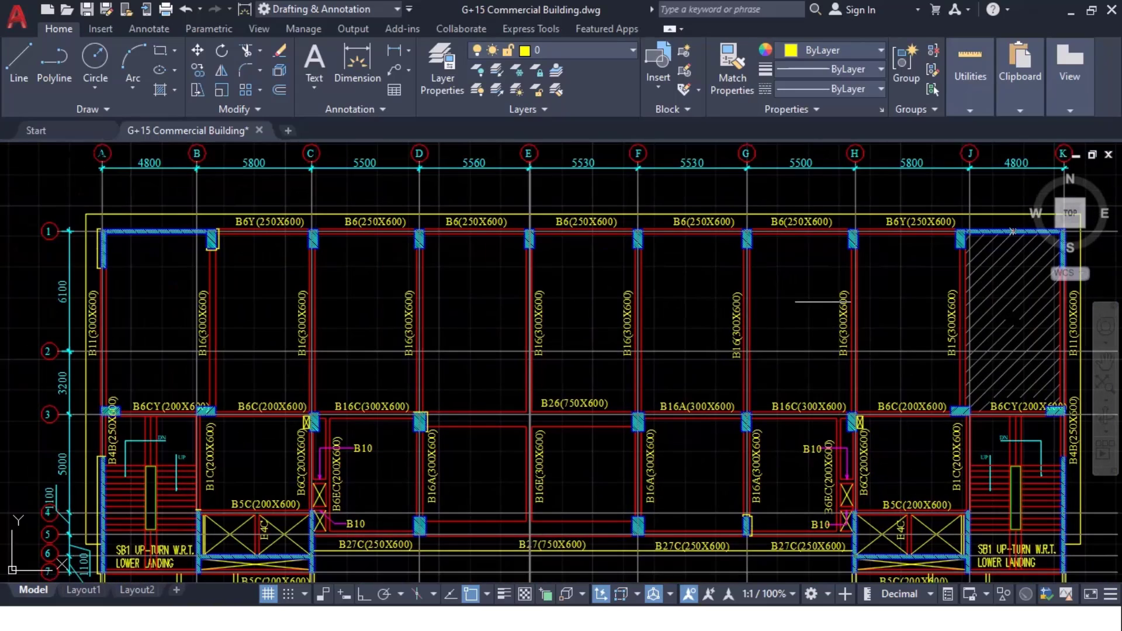
pyautogui.moveTo(828, 300); pyautogui.dragTo(766, 278, button='middle')
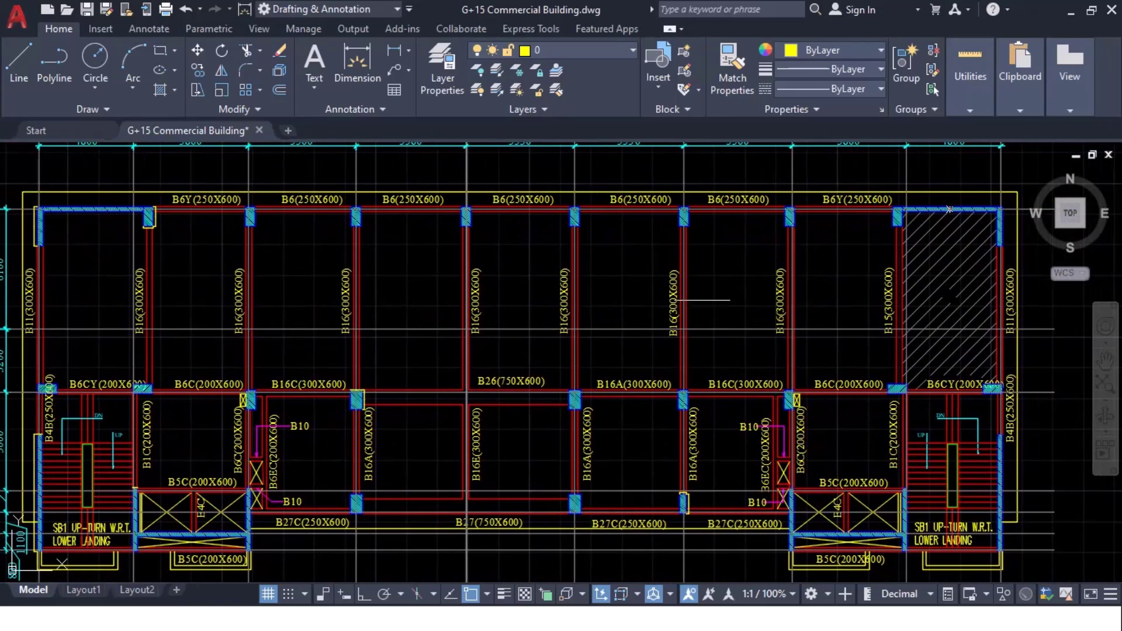
# Step: Check the section properties slide in PowerPoint, then return to ETABS
pyautogui.hotkey('alt', 'Tab')
pyautogui.press('Tab')
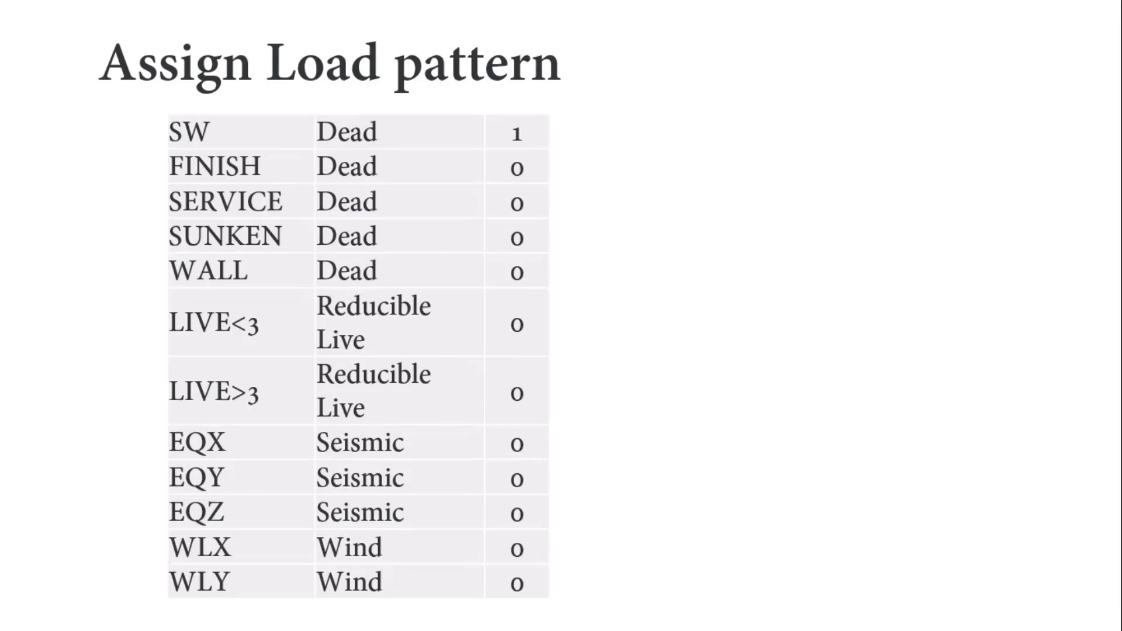
pyautogui.press('Left')
pyautogui.press('Left')
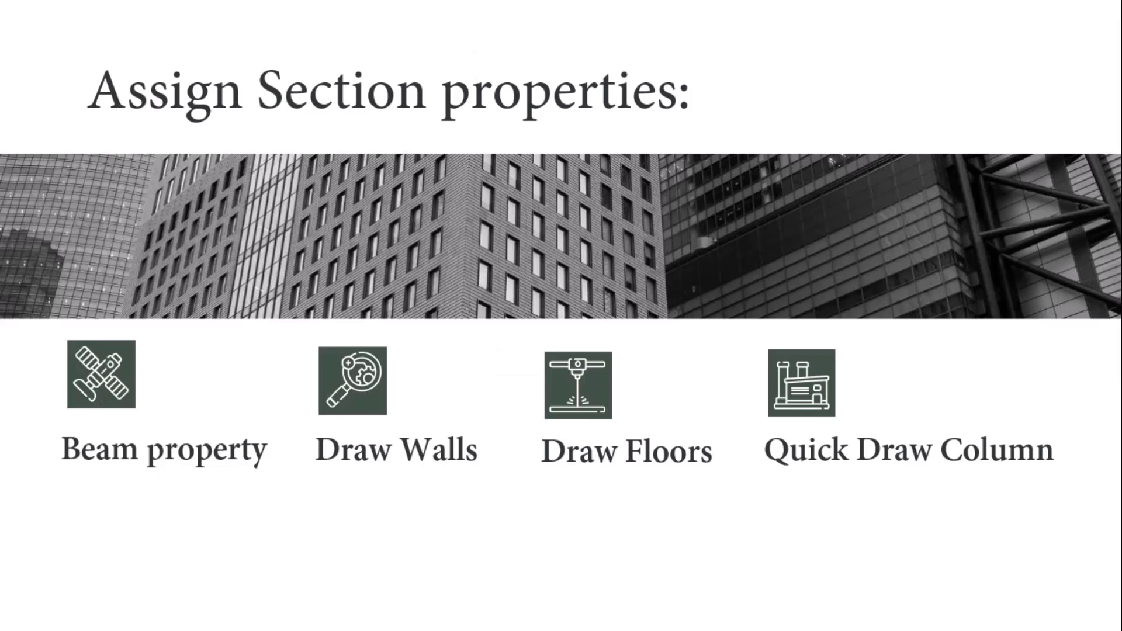
pyautogui.hotkey('alt', 'Tab')
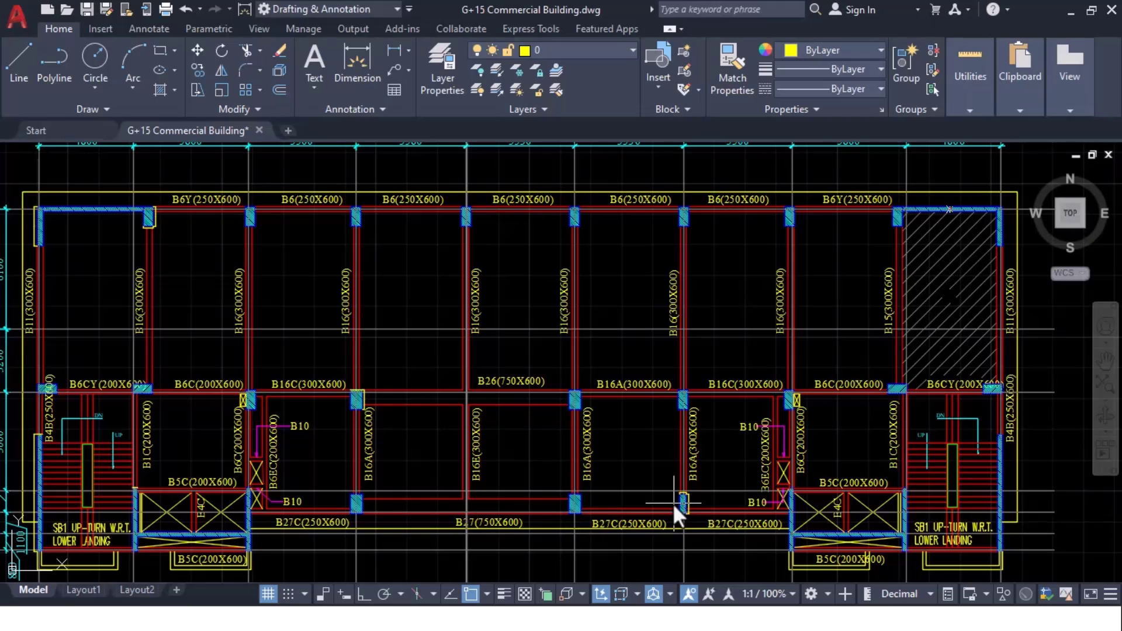
pyautogui.hotkey('alt', 'Tab')
pyautogui.press('Tab')
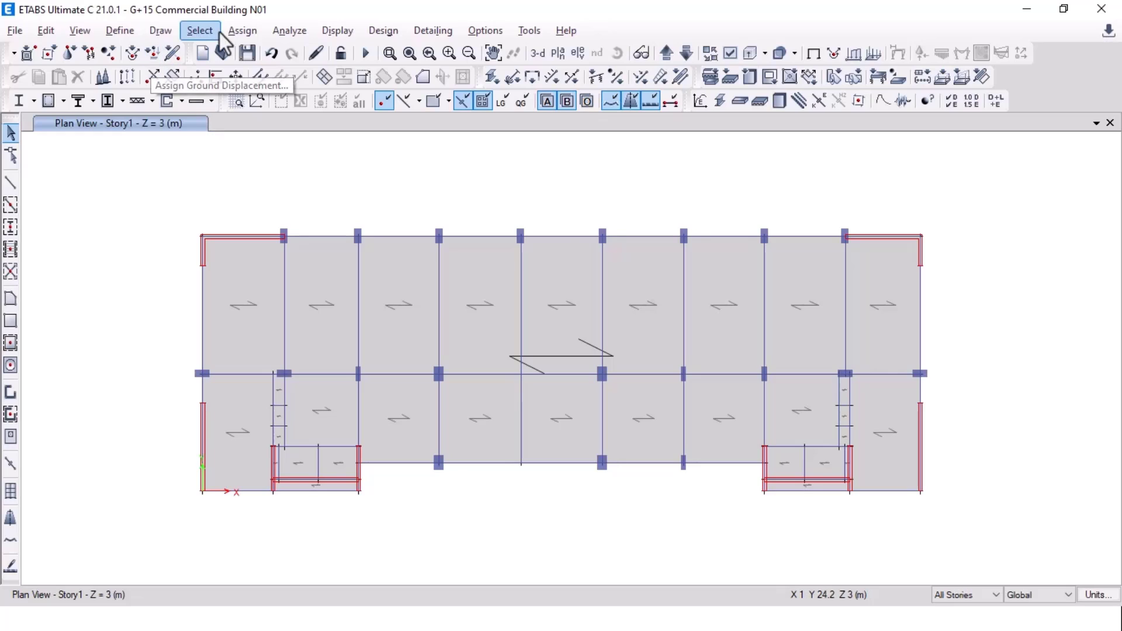
# Step: Select every floor in the model by object type Floors
pyautogui.click(200, 30)
pyautogui.moveTo(279, 52)
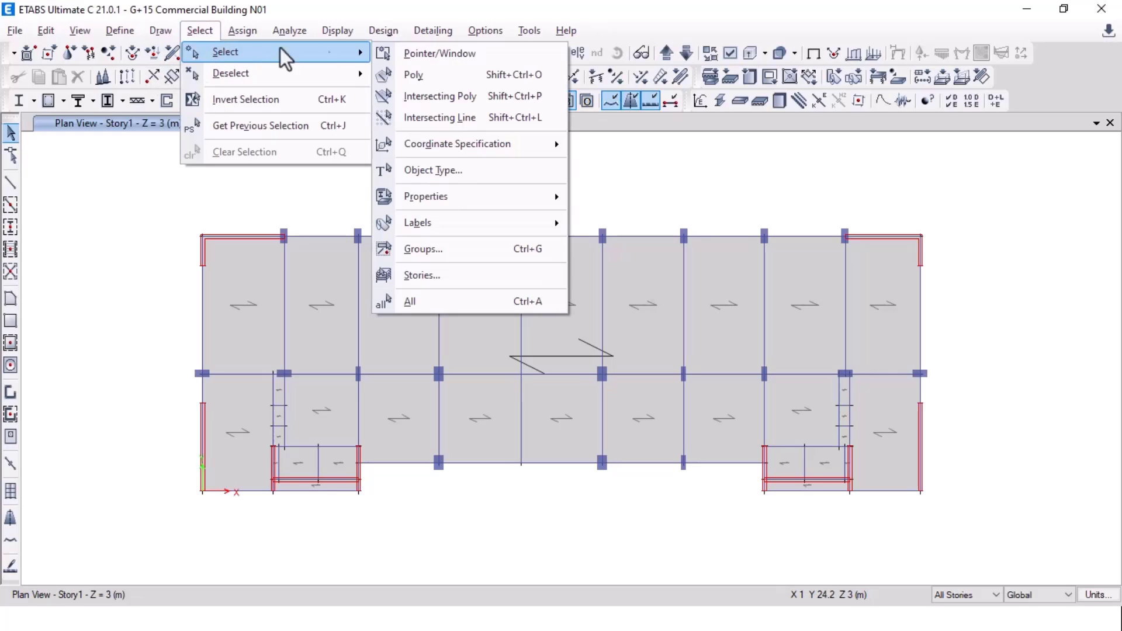
pyautogui.click(464, 170)
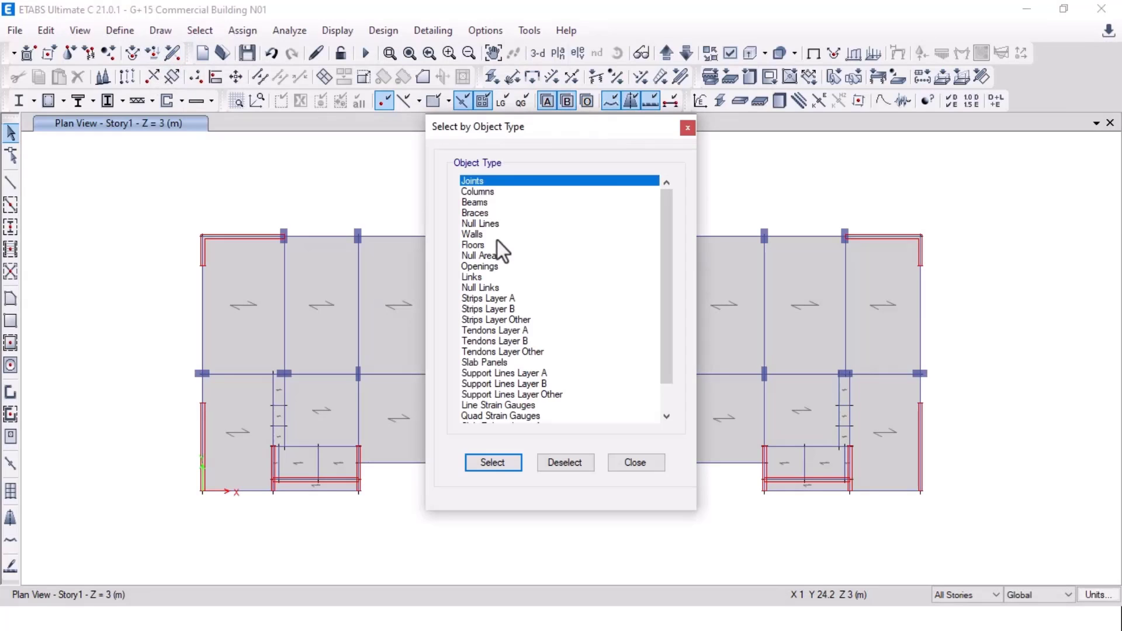
pyautogui.click(497, 244)
pyautogui.click(492, 463)
pyautogui.click(611, 464)
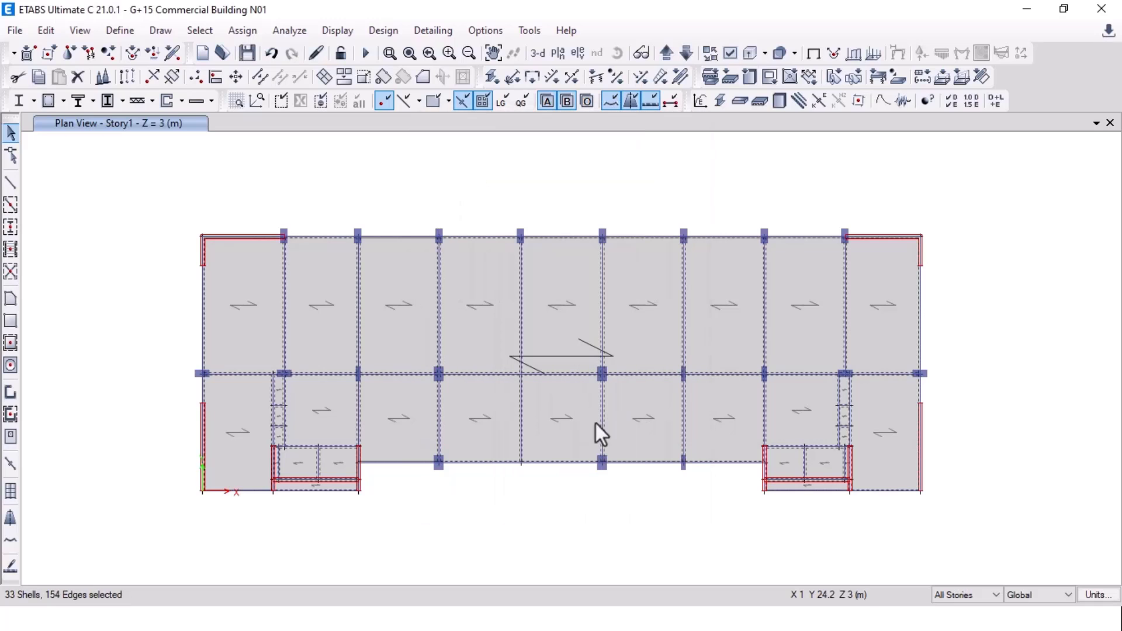
# Step: Remove the bottom-left and bottom-right stair slabs from the floor selection
pyautogui.click(242, 29)
pyautogui.moveTo(298, 92)
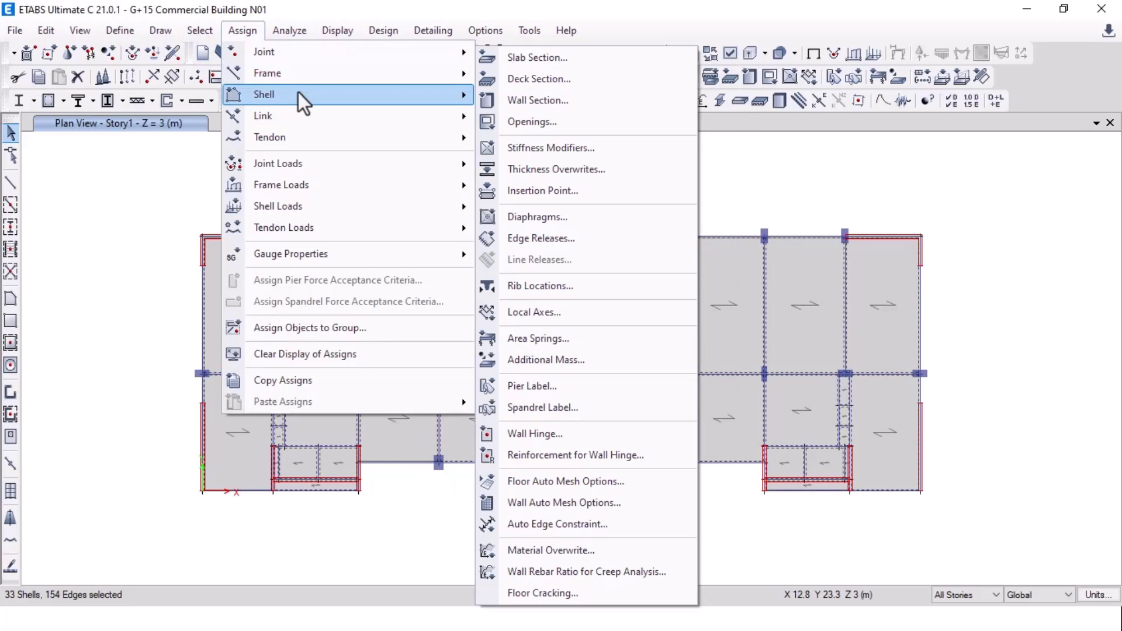
pyautogui.click(113, 182)
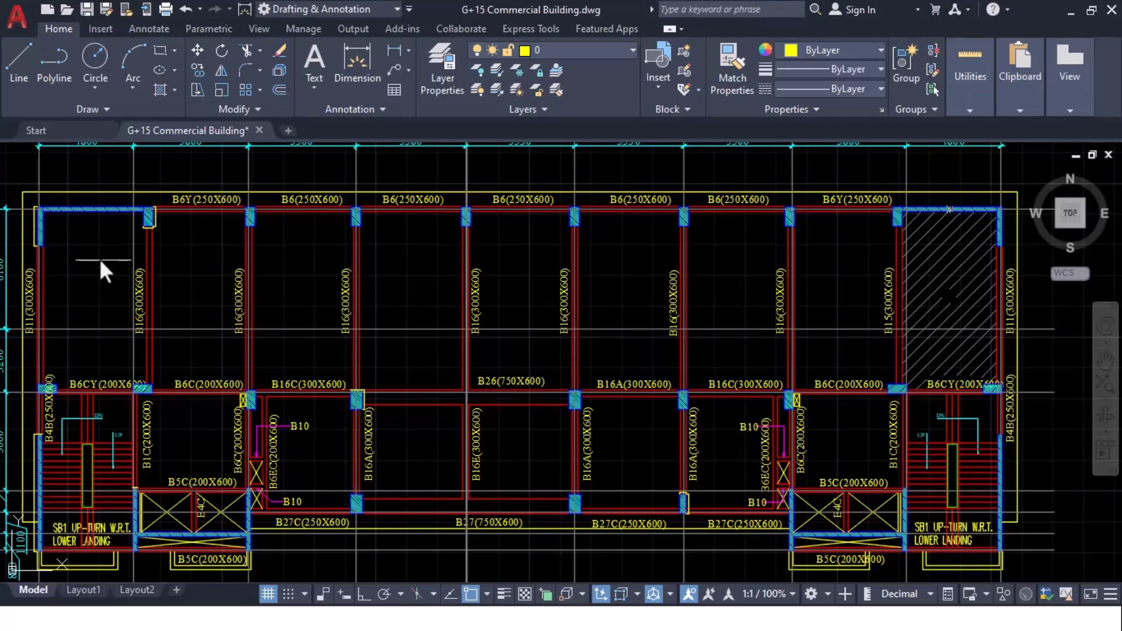
pyautogui.scroll(6, 269, 264)
pyautogui.moveTo(269, 265); pyautogui.dragTo(251, 315, button='middle')
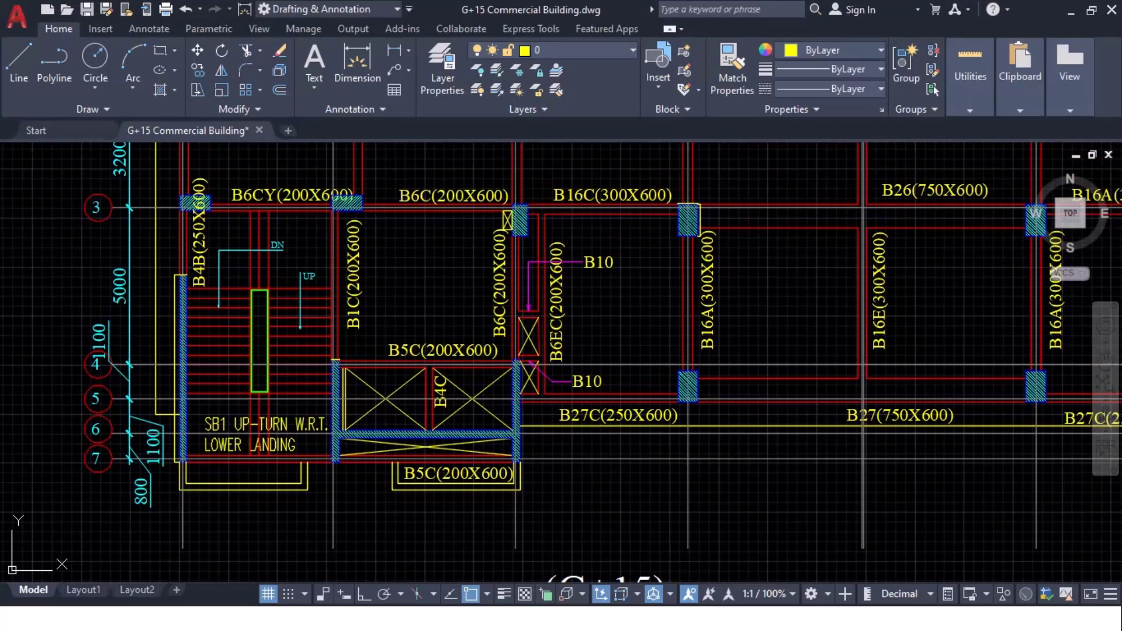
pyautogui.moveTo(999, 351); pyautogui.dragTo(442, 337, button='middle')
pyautogui.moveTo(821, 306); pyautogui.dragTo(636, 318, button='middle')
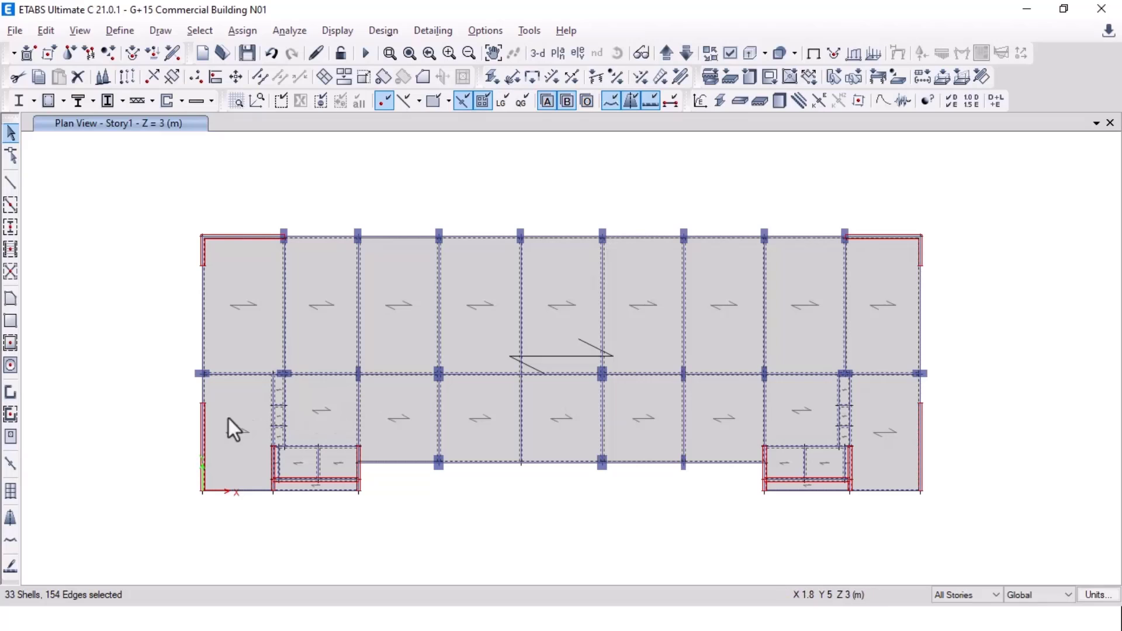
pyautogui.click(229, 419)
pyautogui.click(888, 430)
# Step: Assign the S150 slab section to the selected floors
pyautogui.click(246, 32)
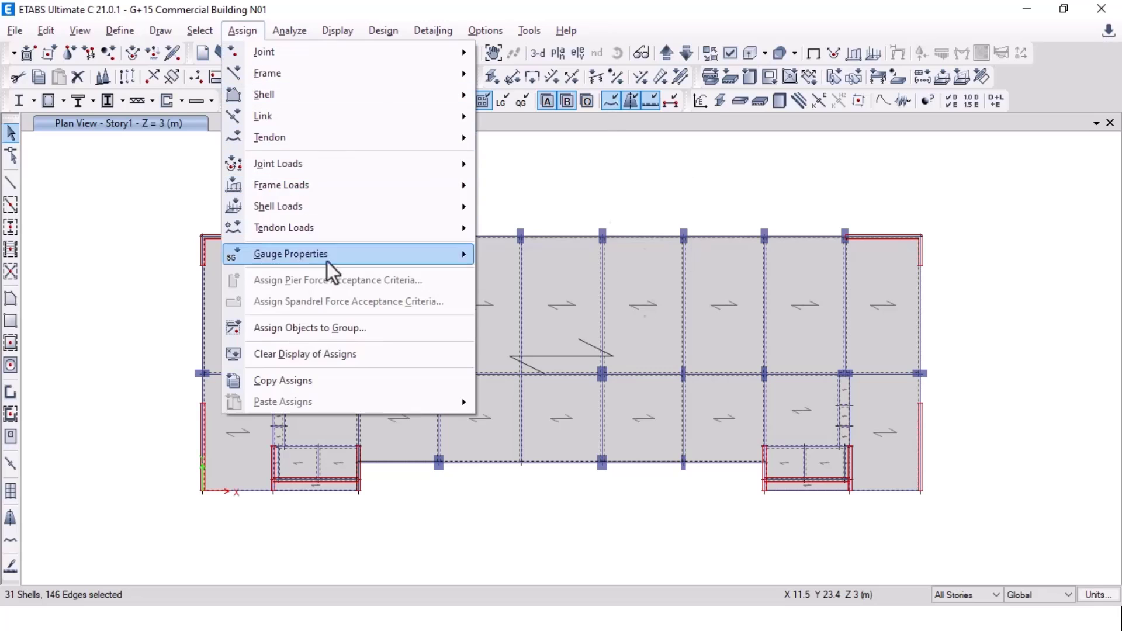
pyautogui.moveTo(314, 100)
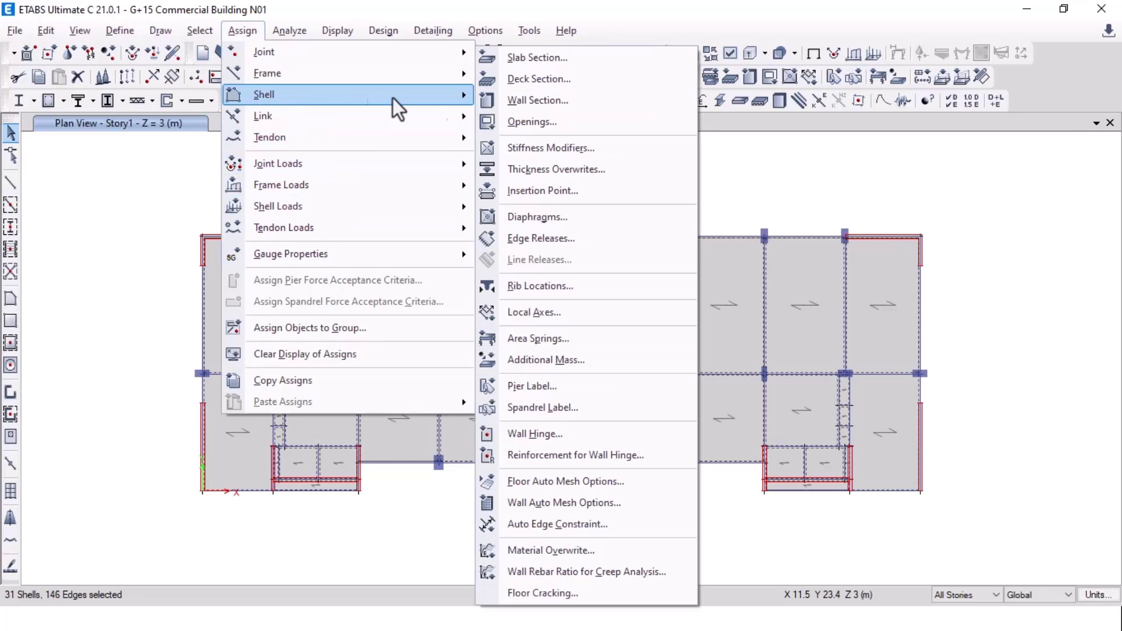
pyautogui.click(549, 64)
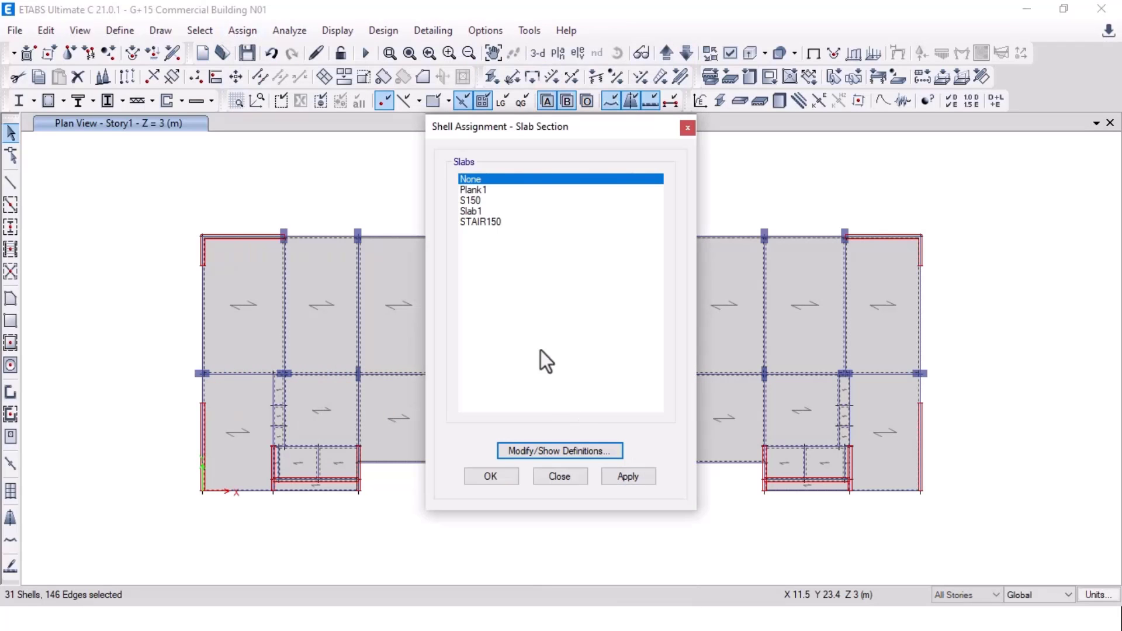
pyautogui.click(485, 200)
pyautogui.click(642, 483)
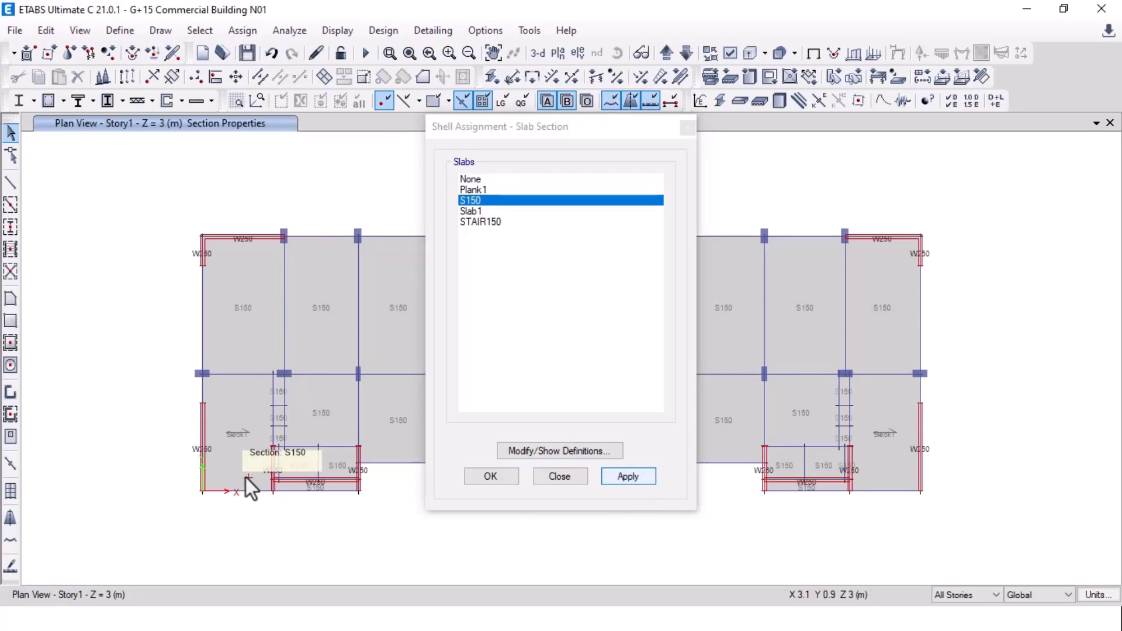
# Step: Assign the STAIR150 slab section to the stair slabs
pyautogui.click(881, 433)
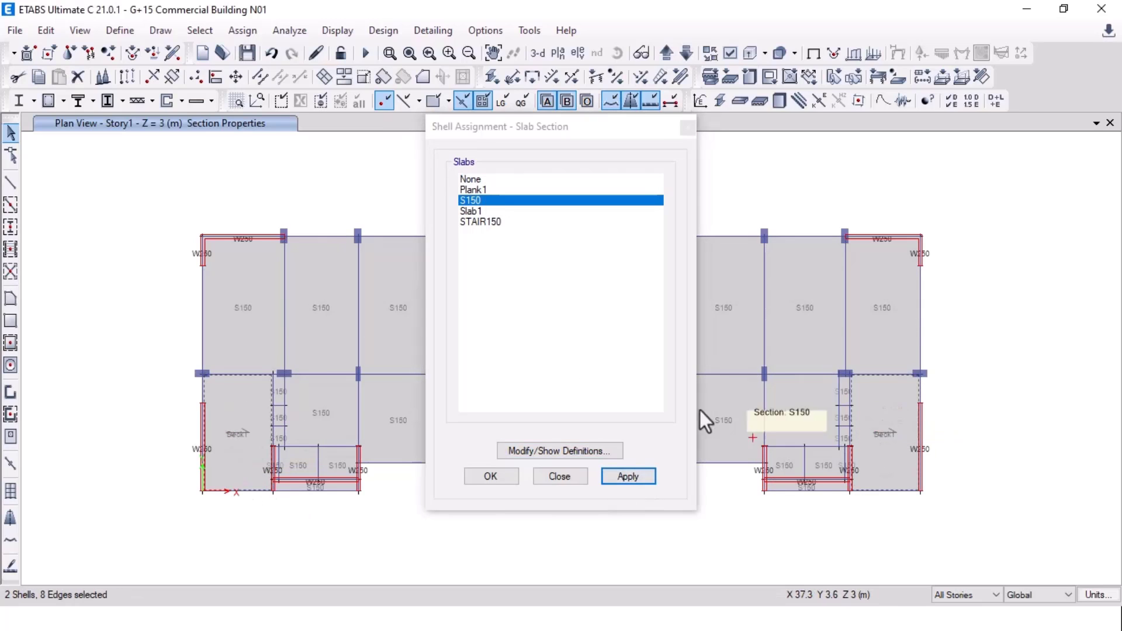
pyautogui.click(491, 222)
pyautogui.click(639, 476)
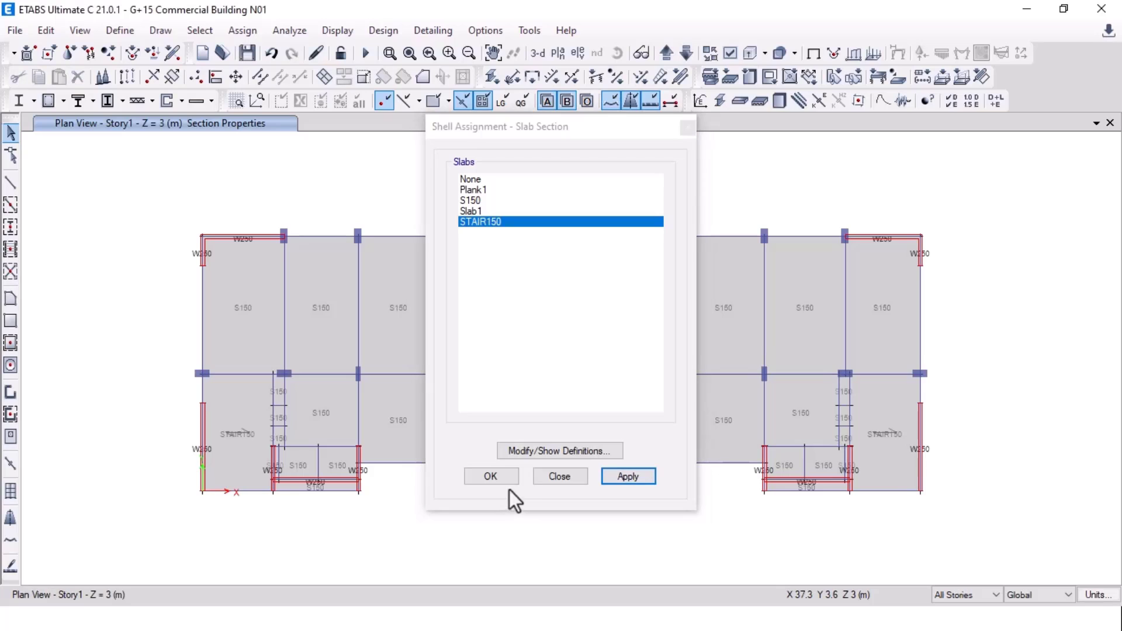
pyautogui.click(504, 480)
# Step: Hide the section labels on the plan and check a lower-right slab panel
pyautogui.scroll(5, 219, 444)
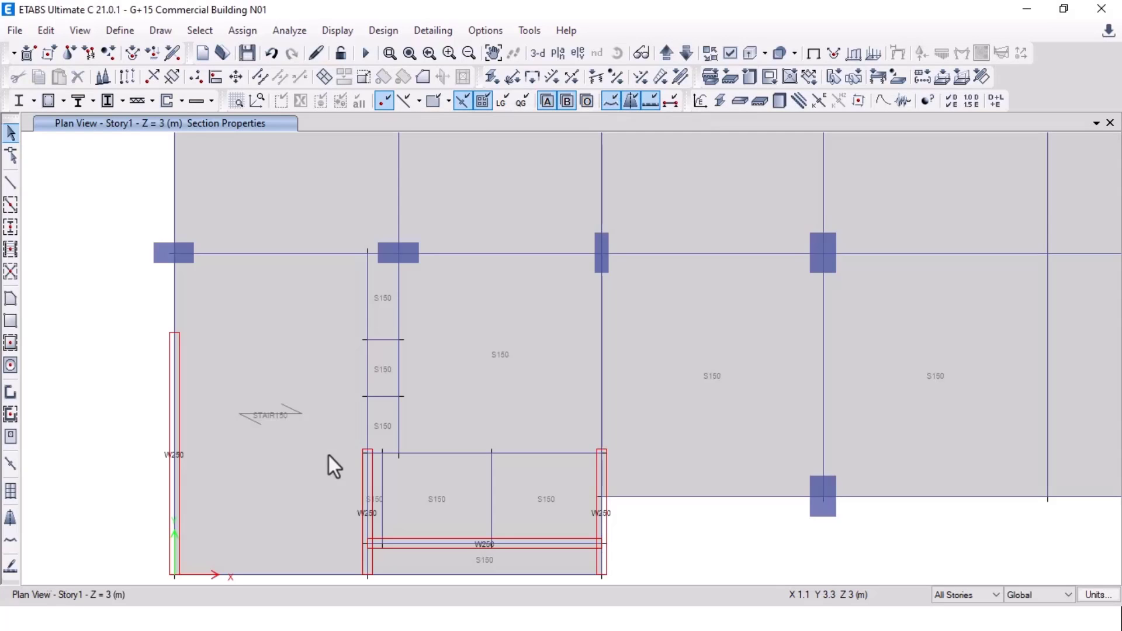
pyautogui.scroll(-5, 290, 457)
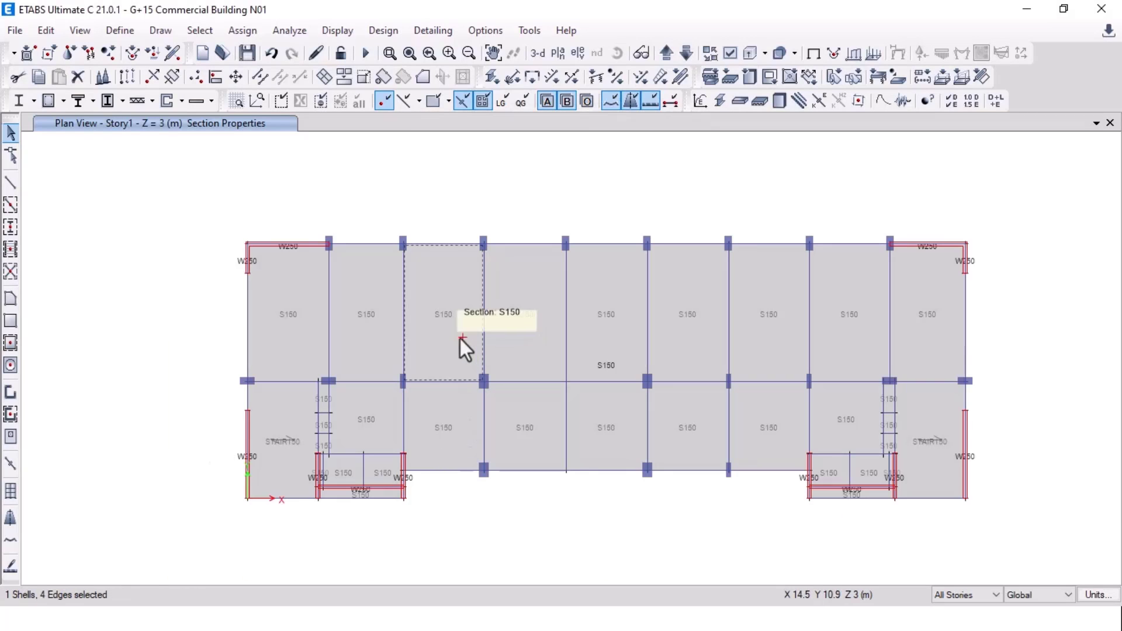
pyautogui.scroll(5, 461, 350)
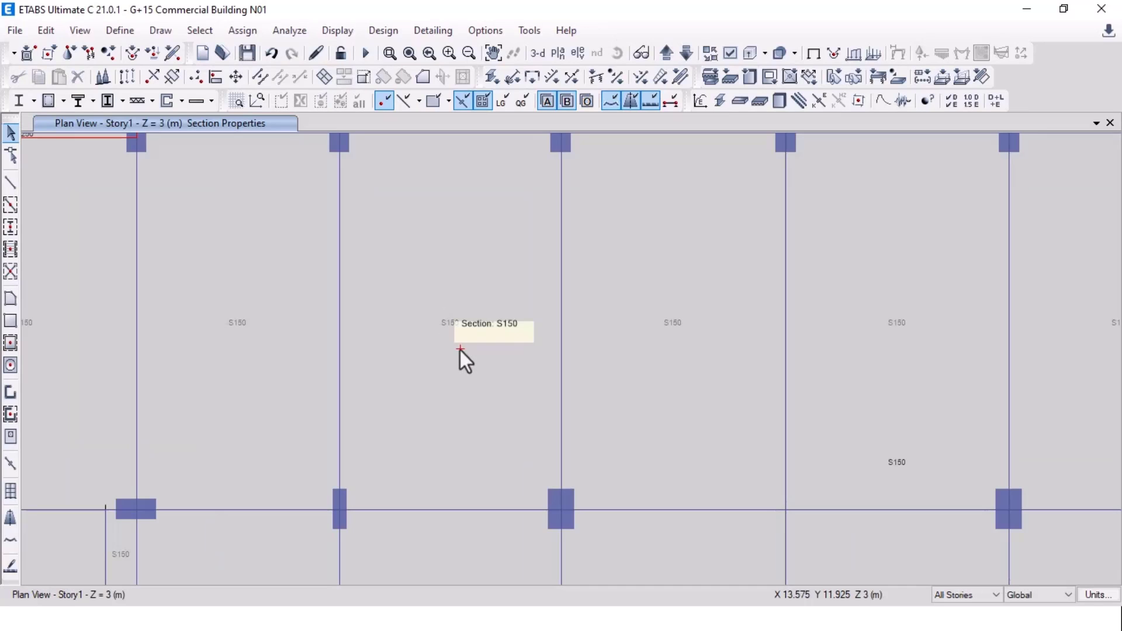
pyautogui.scroll(-5, 461, 350)
pyautogui.click(813, 54)
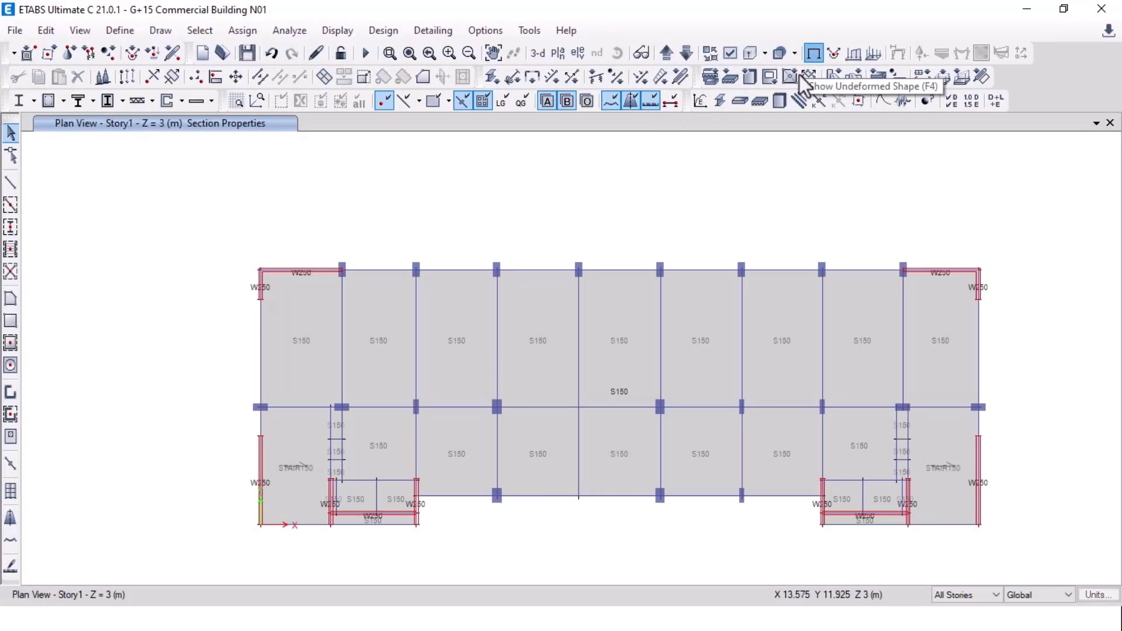
pyautogui.click(947, 458)
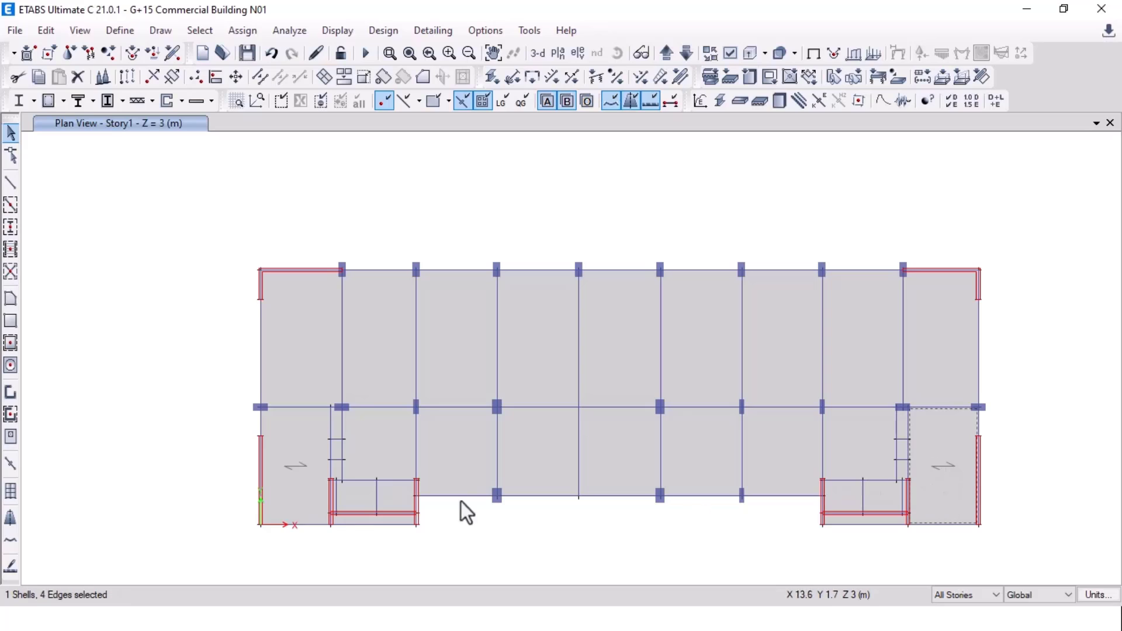
pyautogui.click(952, 475)
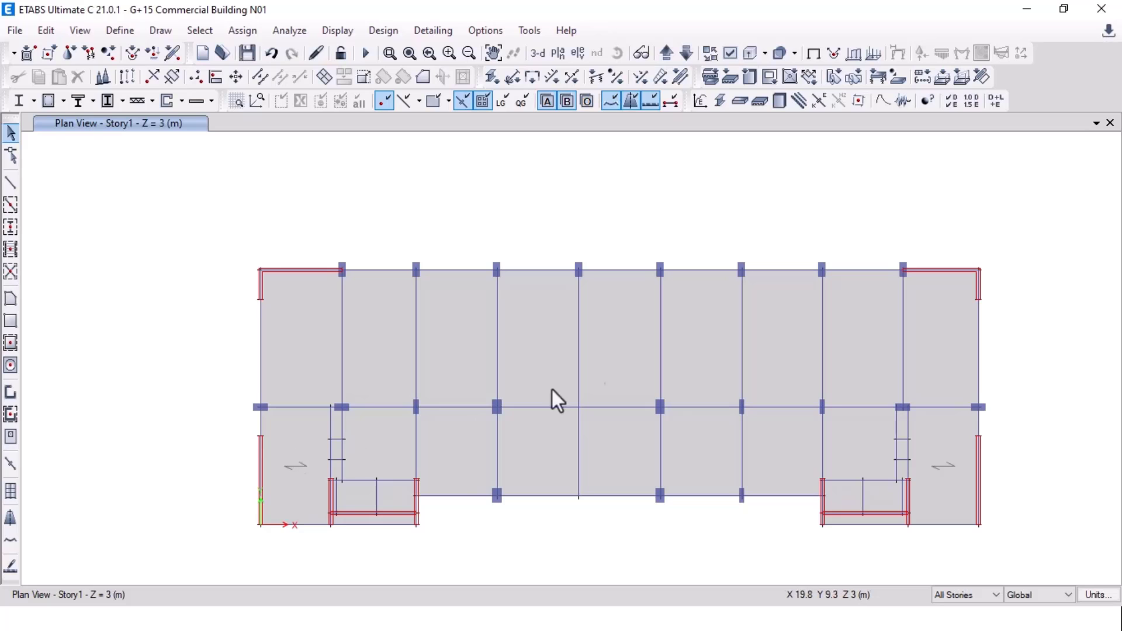
# Step: View the AutoCAD framing plan and the slide listing SW, FINISH, LIVE and seismic patterns
pyautogui.hotkey('alt', 'Tab')
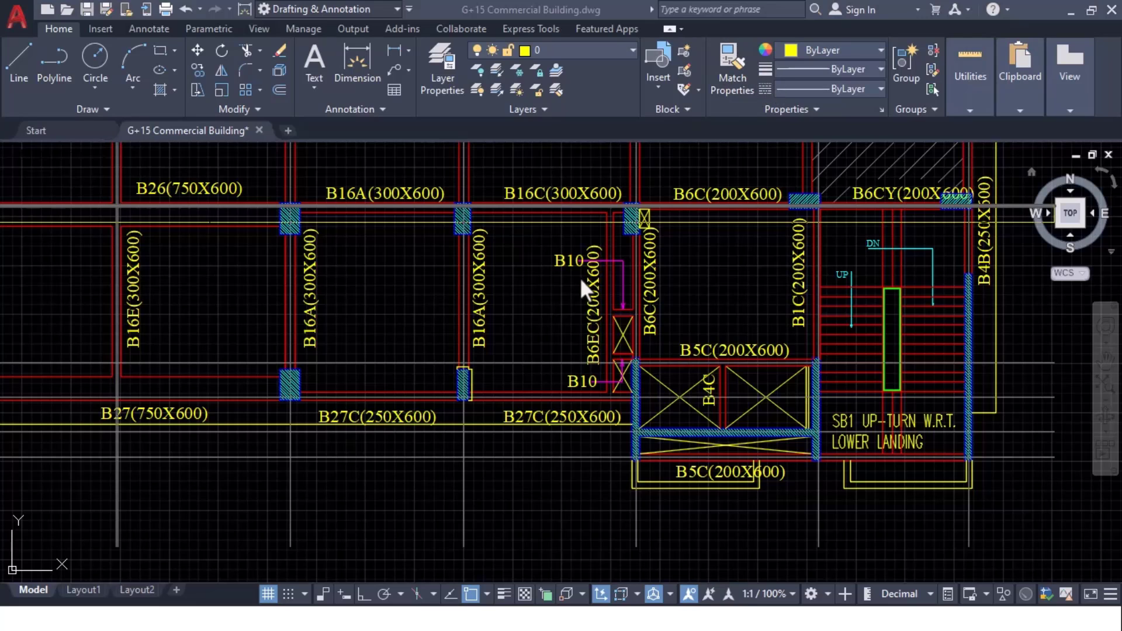
pyautogui.scroll(-5, 433, 343)
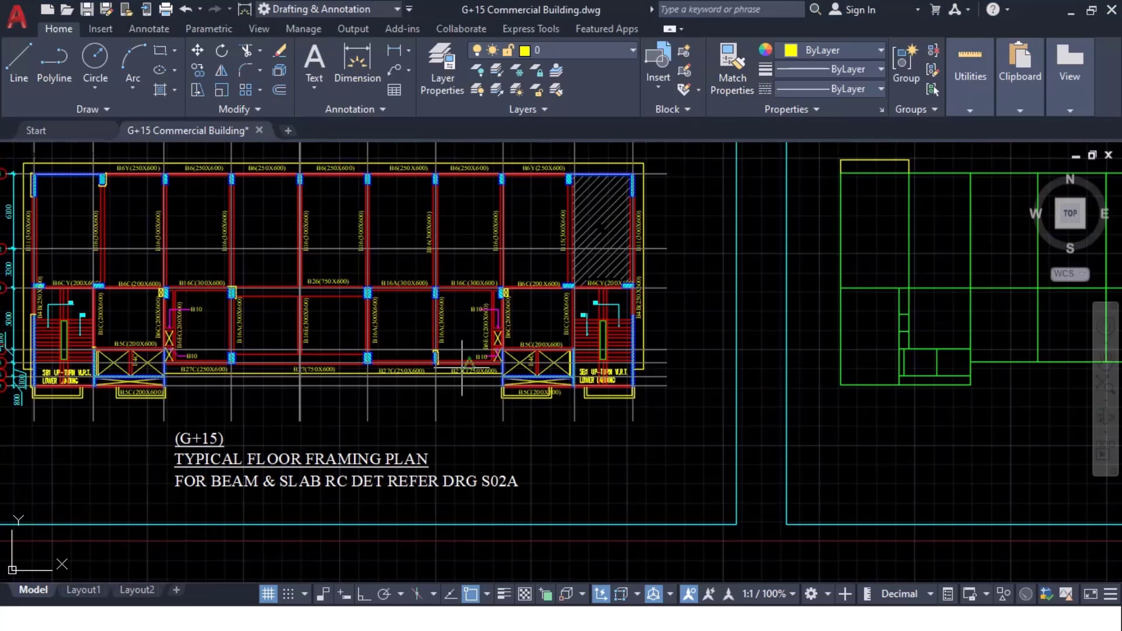
pyautogui.hotkey('alt', 'Tab')
pyautogui.hotkey('alt', 'Tab')
pyautogui.hotkey('alt', 'Tab')
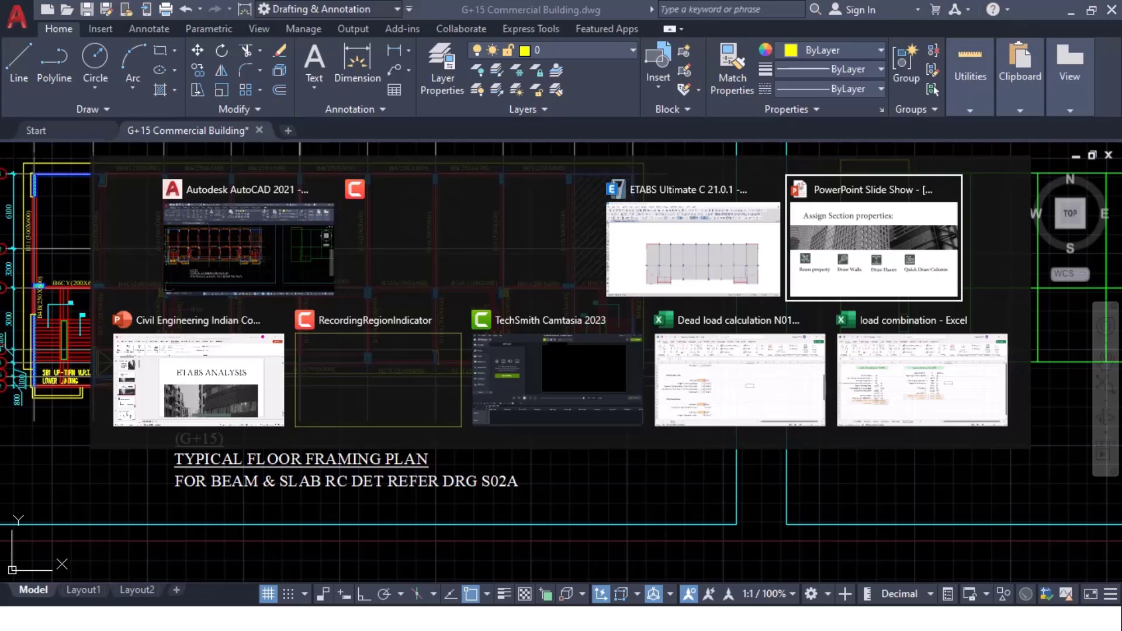
pyautogui.press('Right')
pyautogui.press('Right')
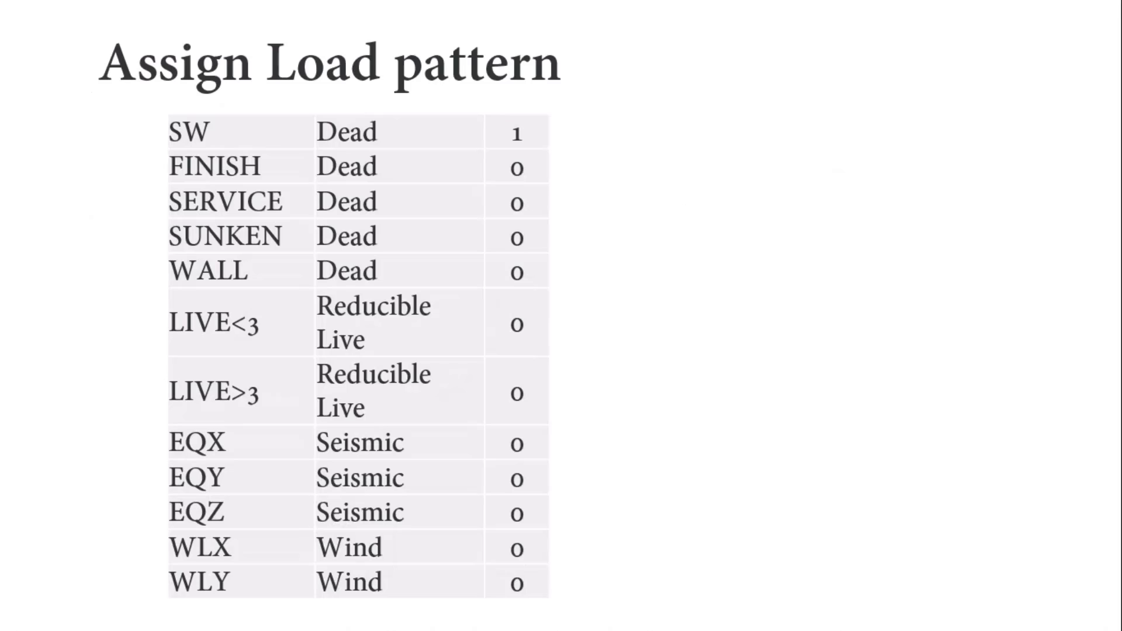
pyautogui.hotkey('alt', 'Tab')
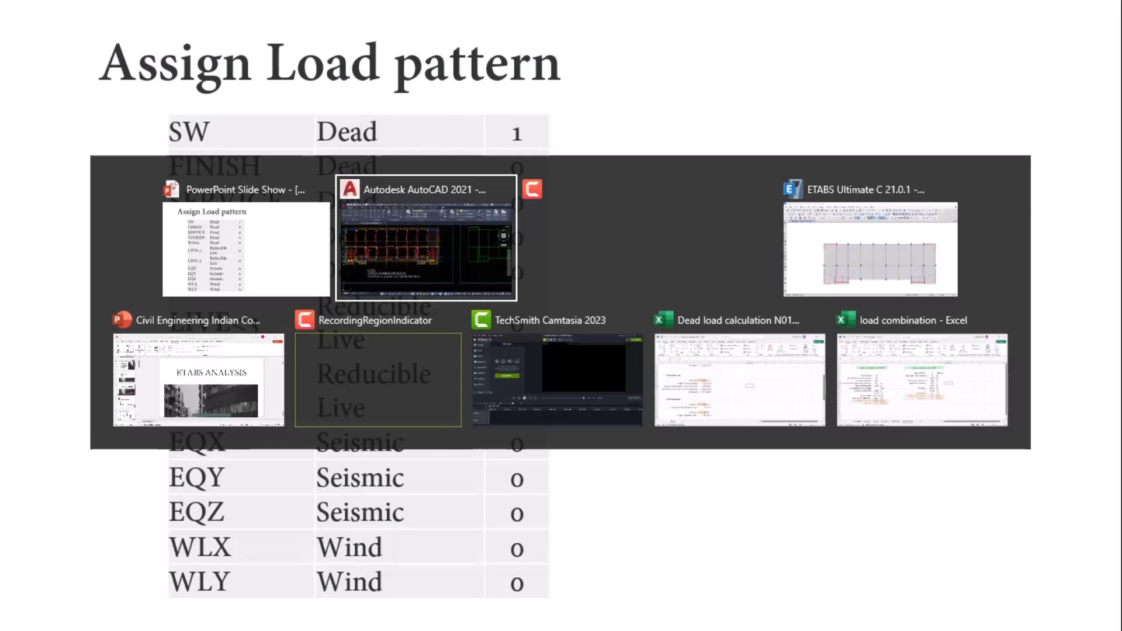
pyautogui.hotkey('alt', 'Tab')
pyautogui.hotkey('alt', 'Tab')
pyautogui.hotkey('alt', 'Tab')
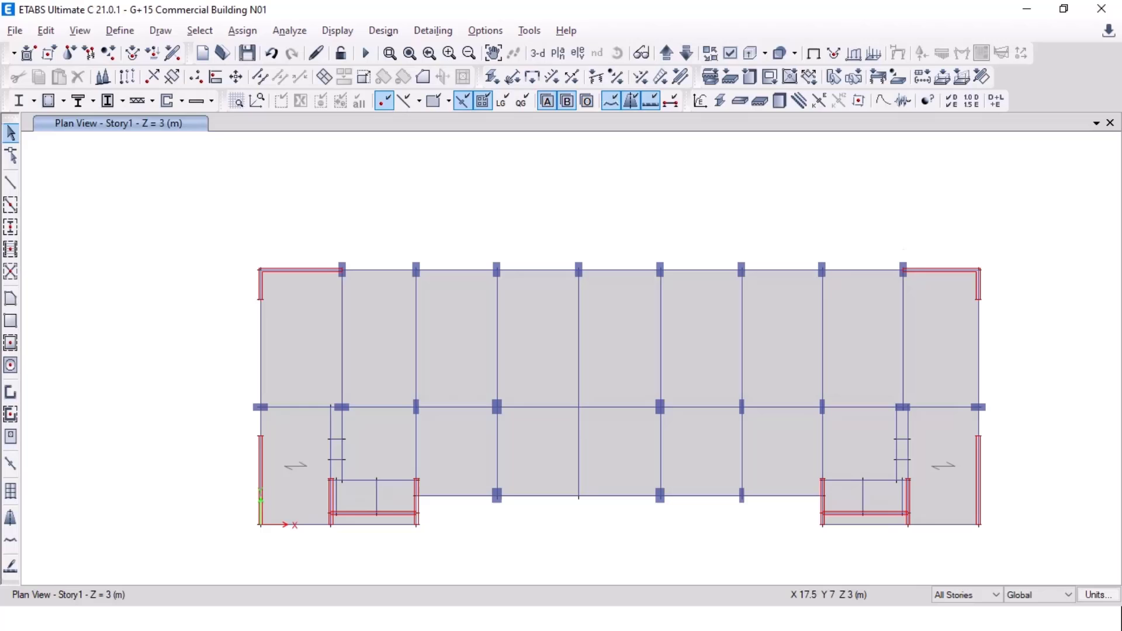
# Step: Open Define > Load Patterns and rename the Dead pattern to SW
pyautogui.click(120, 30)
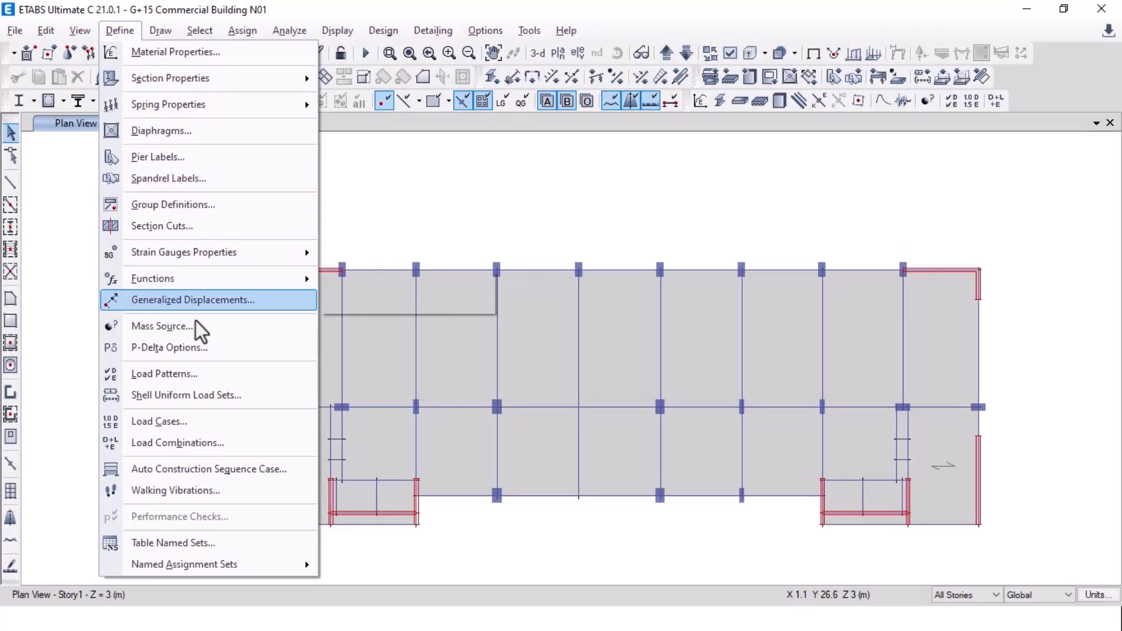
pyautogui.click(202, 369)
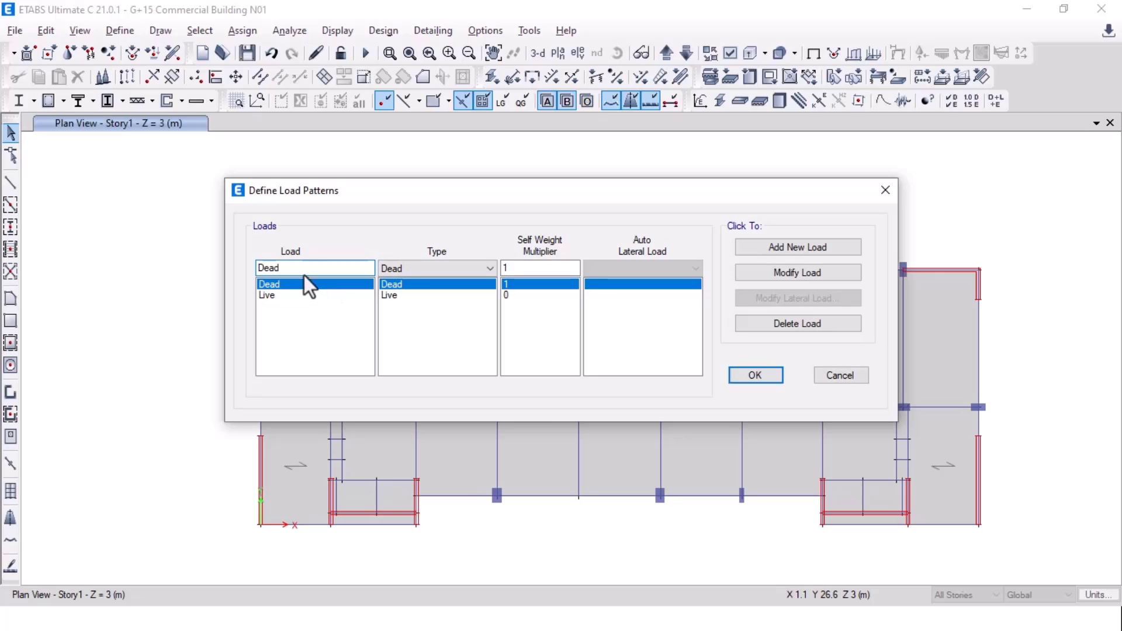
pyautogui.hotkey('alt', 'Tab')
pyautogui.hotkey('alt', 'Tab')
pyautogui.hotkey('alt', 'Tab')
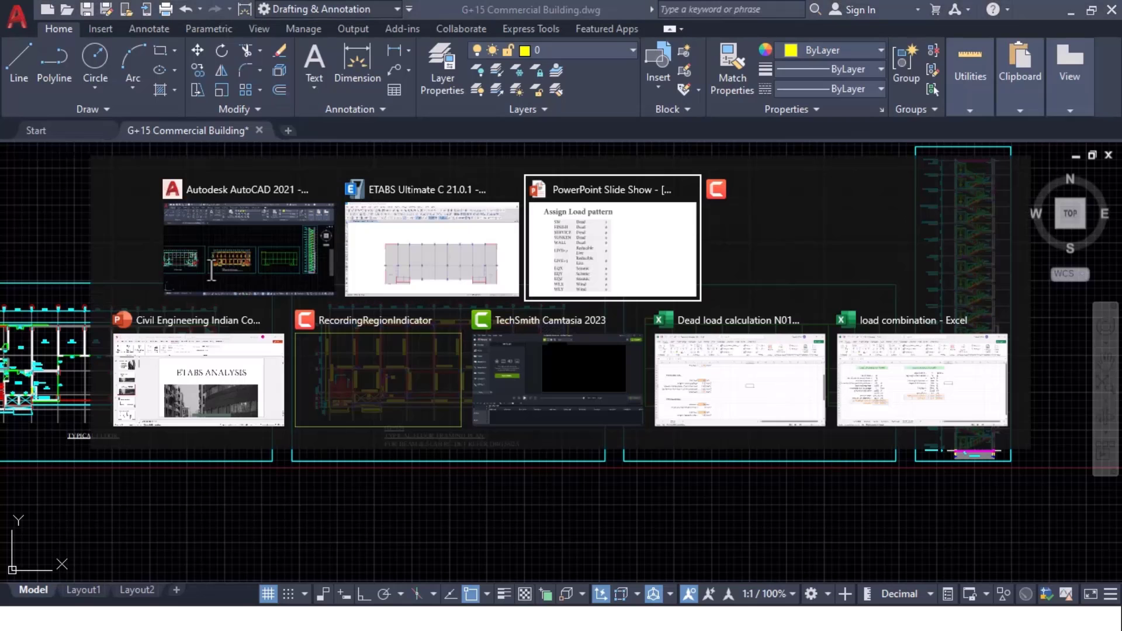
pyautogui.hotkey('alt', 'Tab')
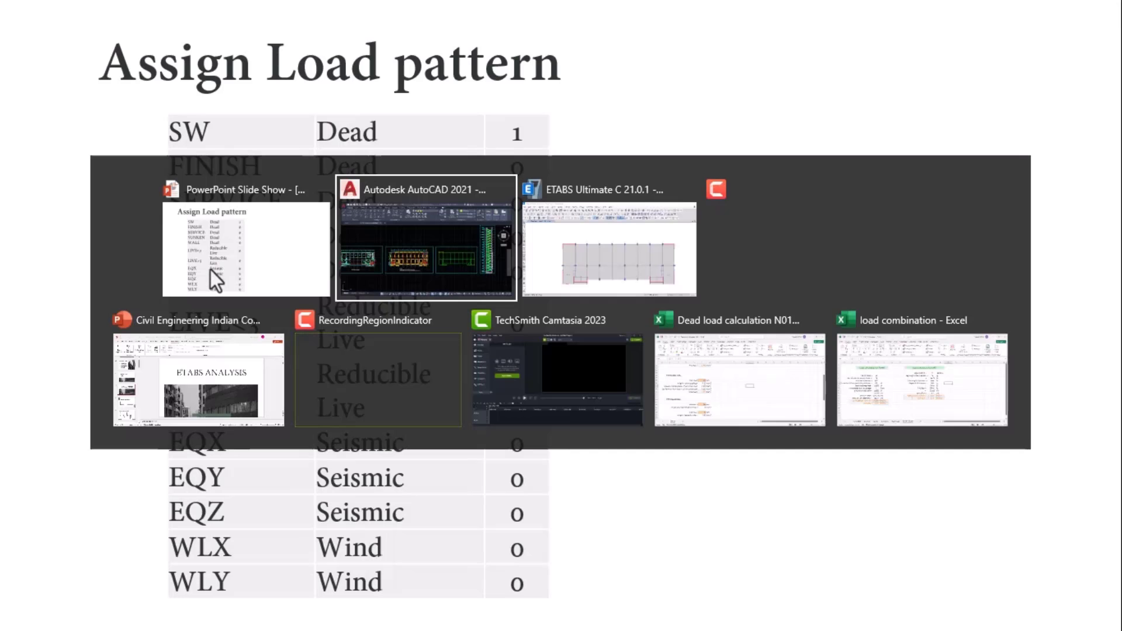
pyautogui.hotkey('alt', 'Tab')
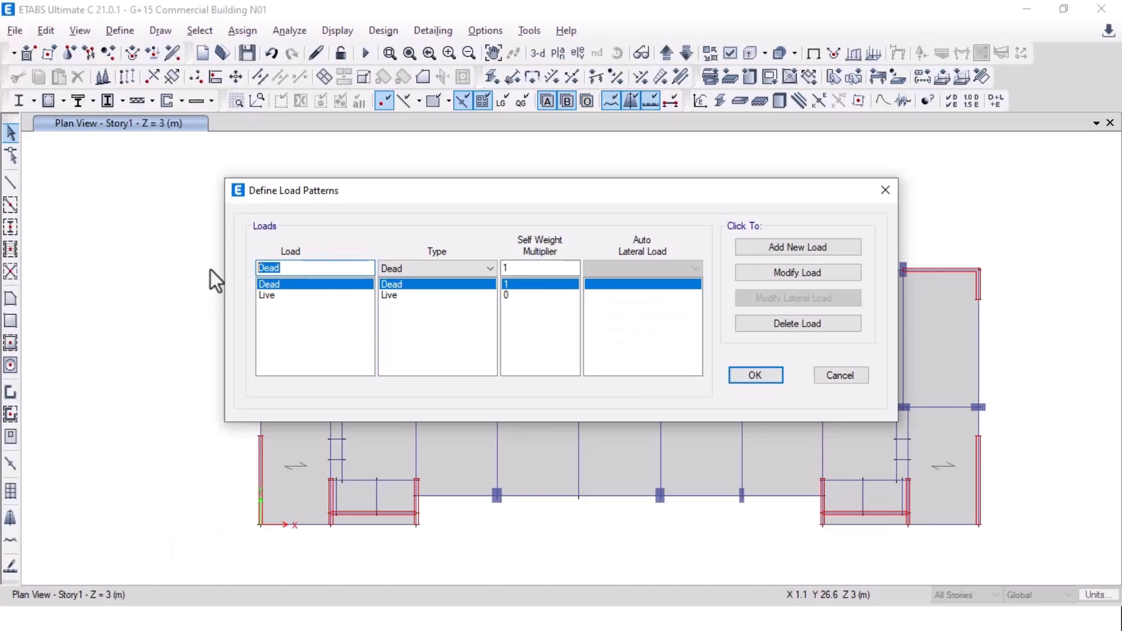
pyautogui.write('SW')
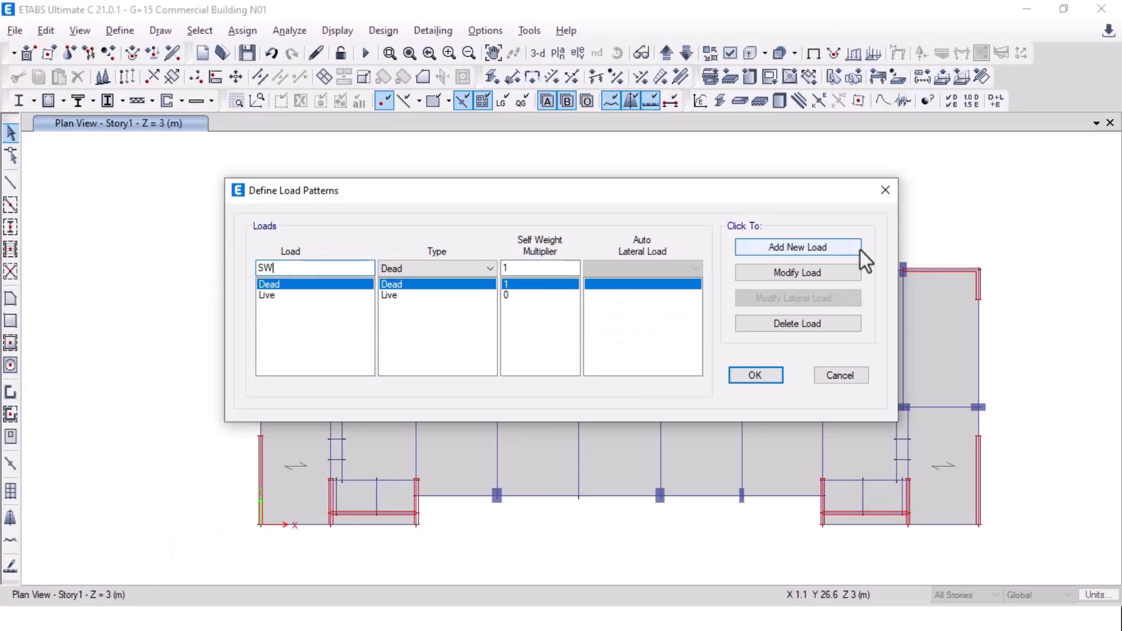
pyautogui.click(815, 276)
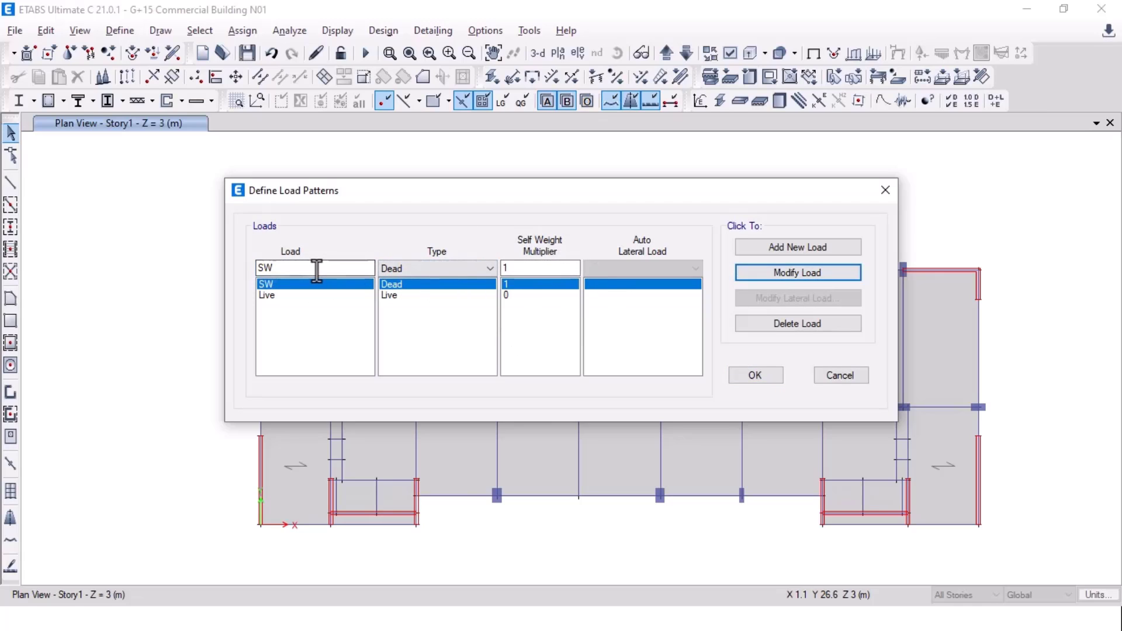
# Step: Add FINISH and SUNKEN as Dead load patterns with self-weight multiplier 0
pyautogui.moveTo(314, 268); pyautogui.dragTo(252, 270)
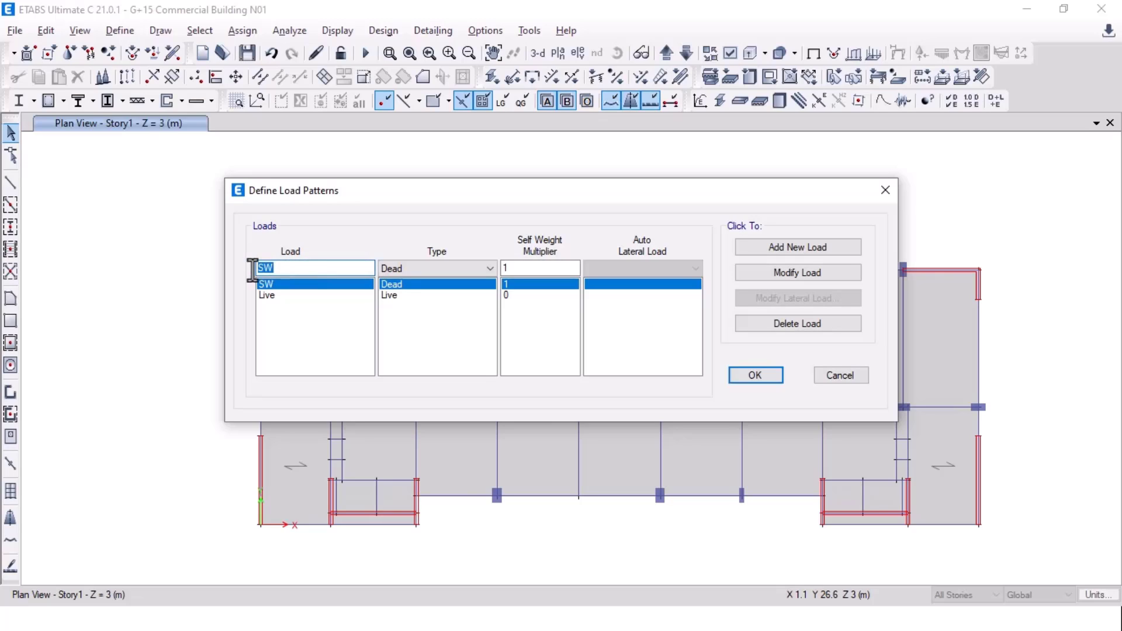
pyautogui.write('FINISH')
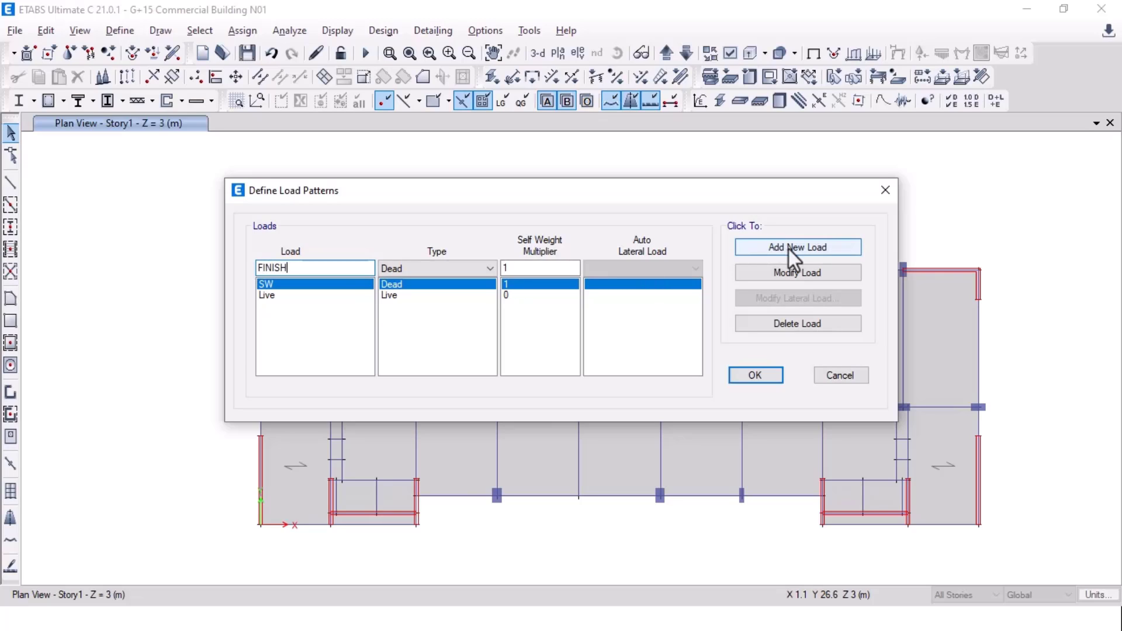
pyautogui.moveTo(529, 270); pyautogui.dragTo(496, 266)
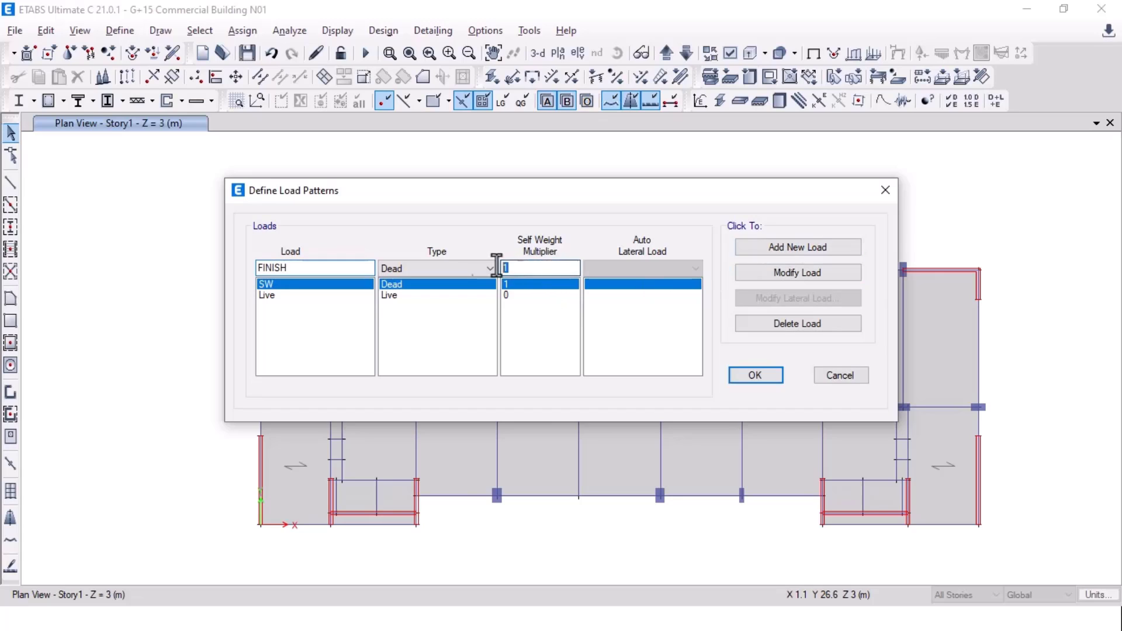
pyautogui.write('0')
pyautogui.click(795, 250)
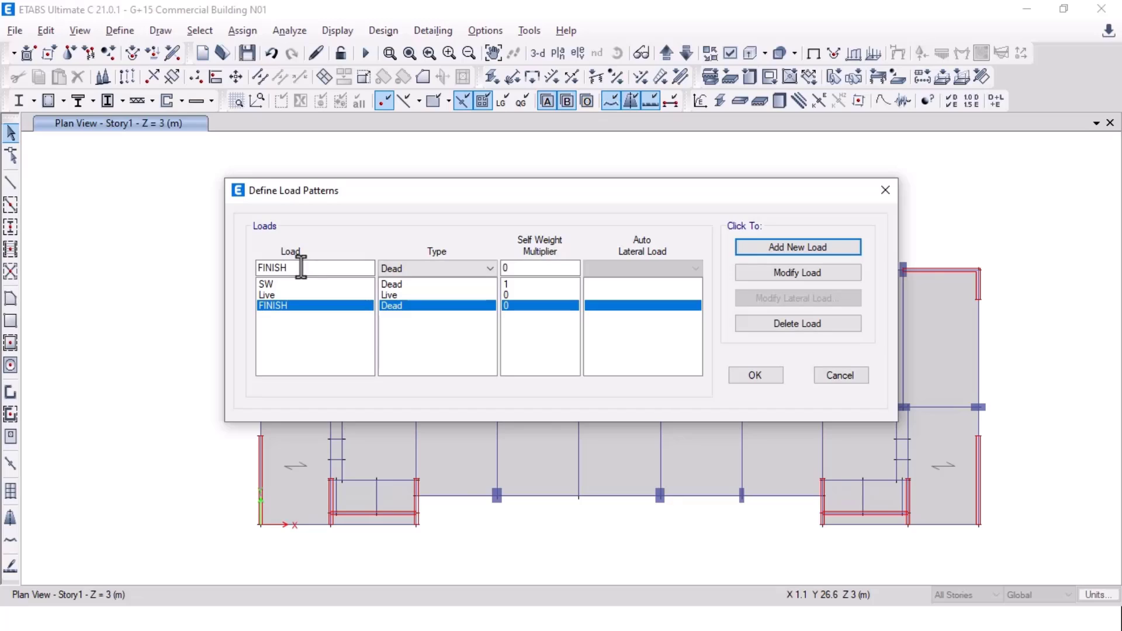
pyautogui.moveTo(296, 268); pyautogui.dragTo(252, 270)
pyautogui.write('SU')
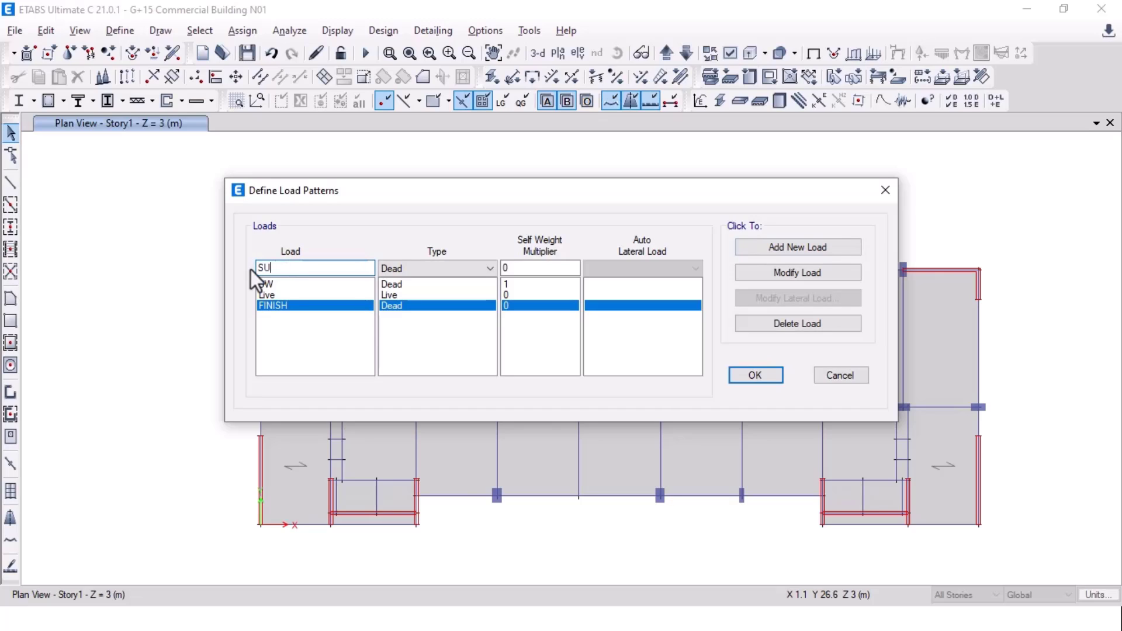
pyautogui.write('NKEN')
pyautogui.click(782, 246)
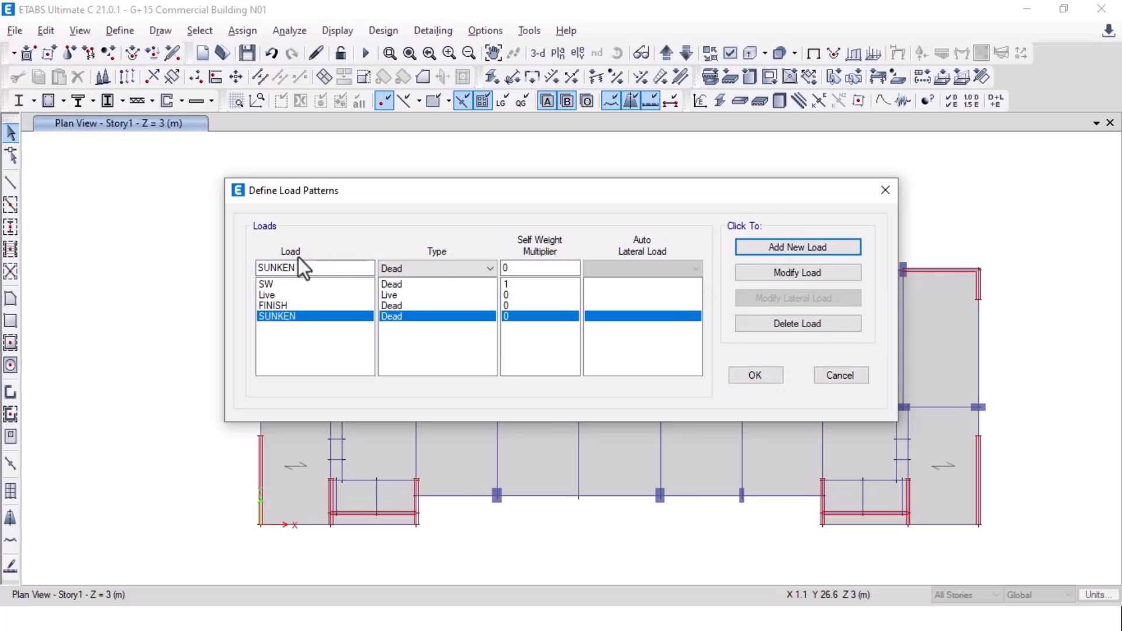
# Step: Add WALL and SERVICE as Dead load patterns with multiplier 0
pyautogui.moveTo(304, 268); pyautogui.dragTo(213, 257)
pyautogui.write('WA')
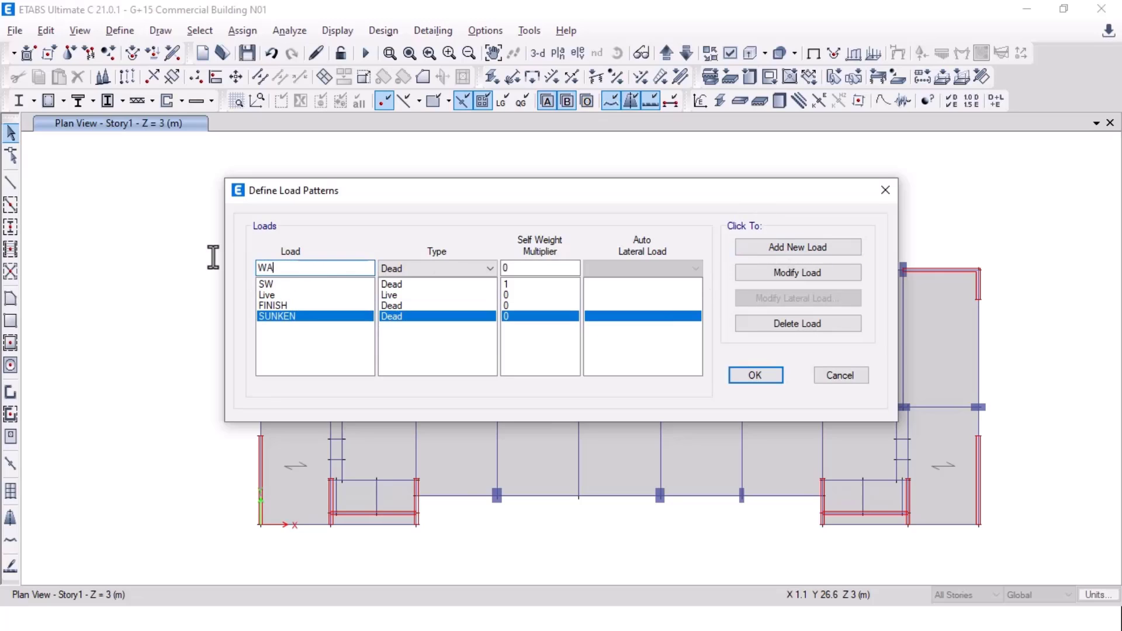
pyautogui.write('LL')
pyautogui.click(800, 251)
pyautogui.moveTo(313, 267); pyautogui.dragTo(202, 273)
pyautogui.write('SERVICE')
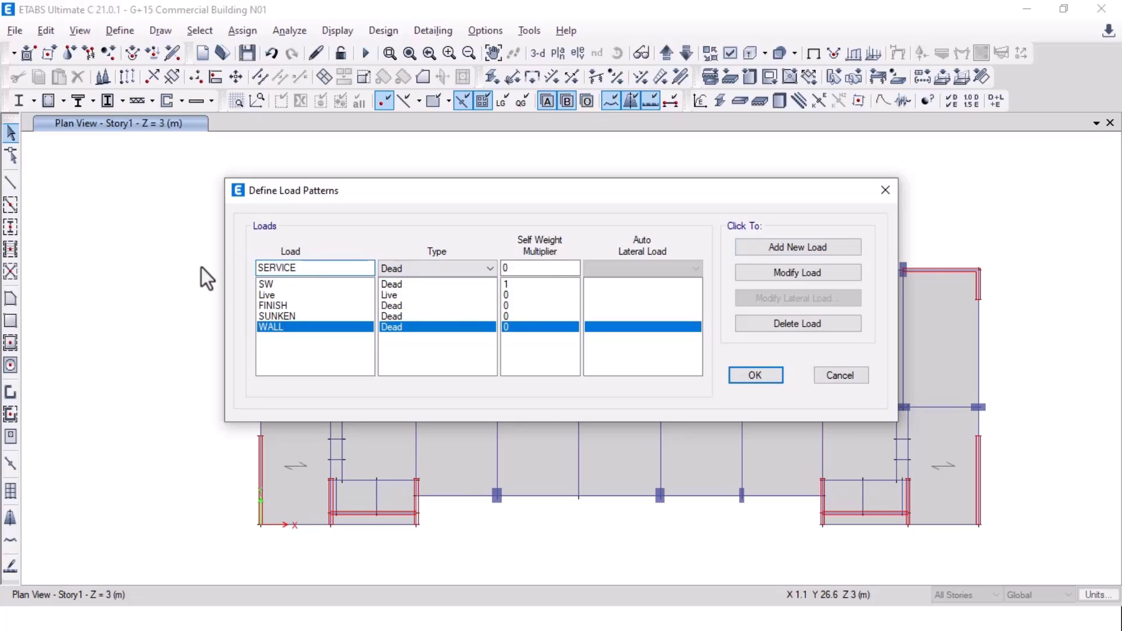
pyautogui.click(806, 244)
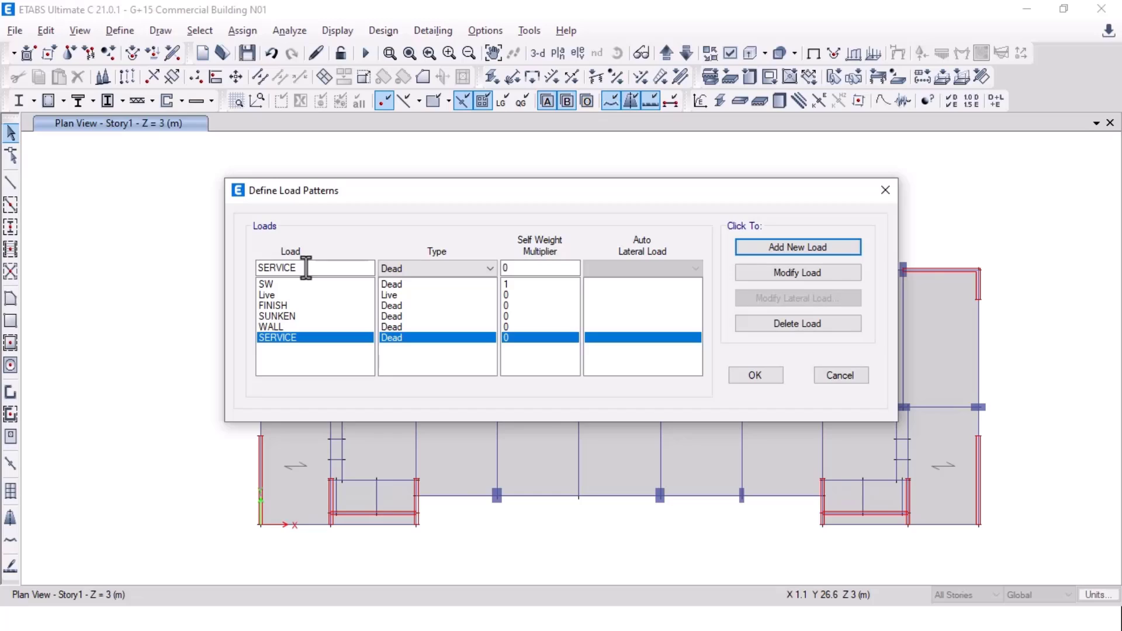
pyautogui.moveTo(306, 268); pyautogui.dragTo(251, 267)
# Step: Add LIVE<3 and LIVE>3 as Reducible Live load patterns
pyautogui.write('LIV')
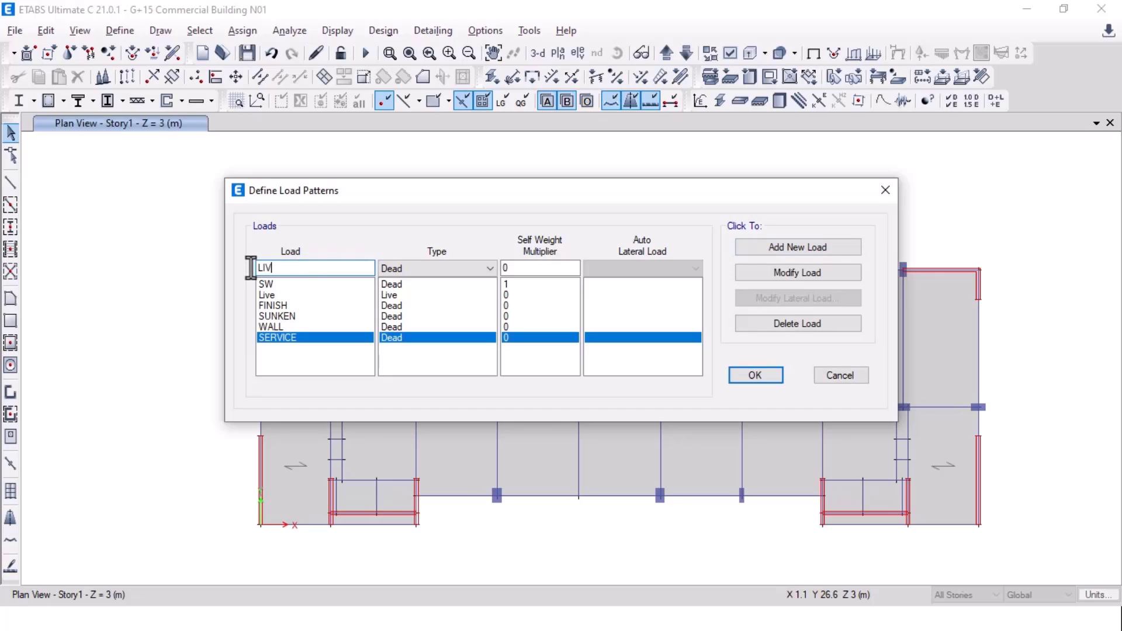
pyautogui.write('E<3')
pyautogui.click(447, 269)
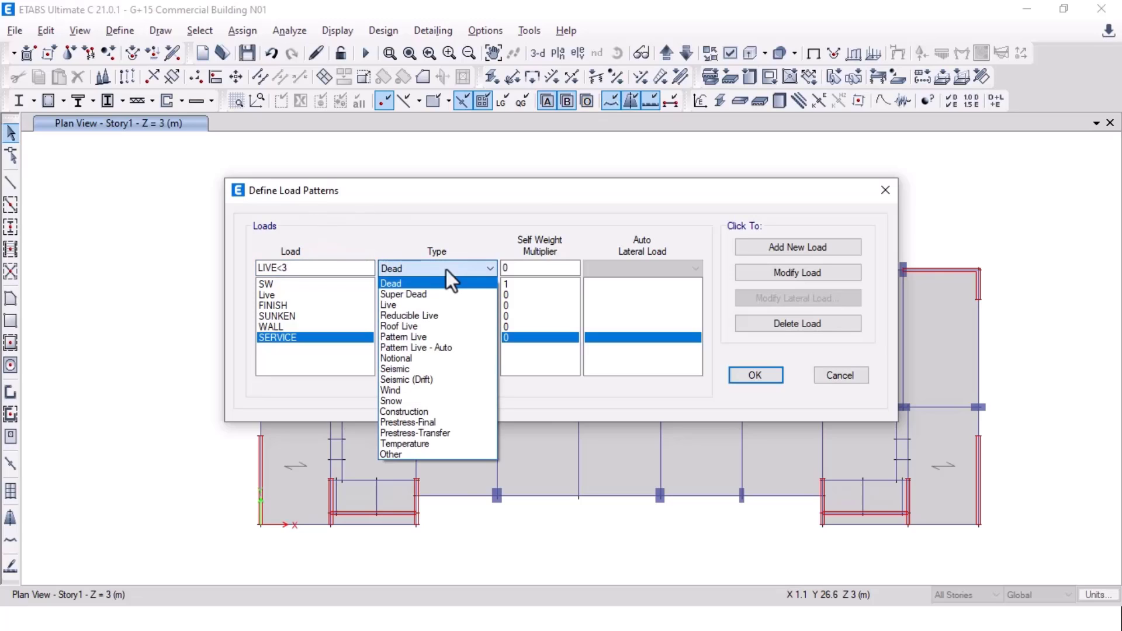
pyautogui.click(424, 314)
pyautogui.click(780, 252)
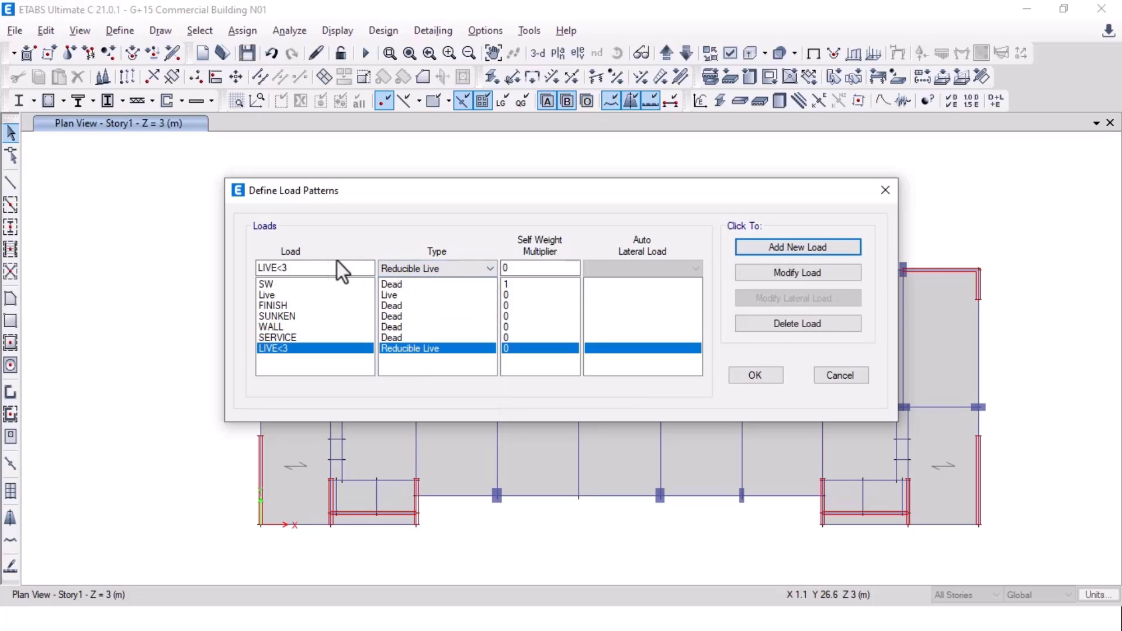
pyautogui.click(283, 269)
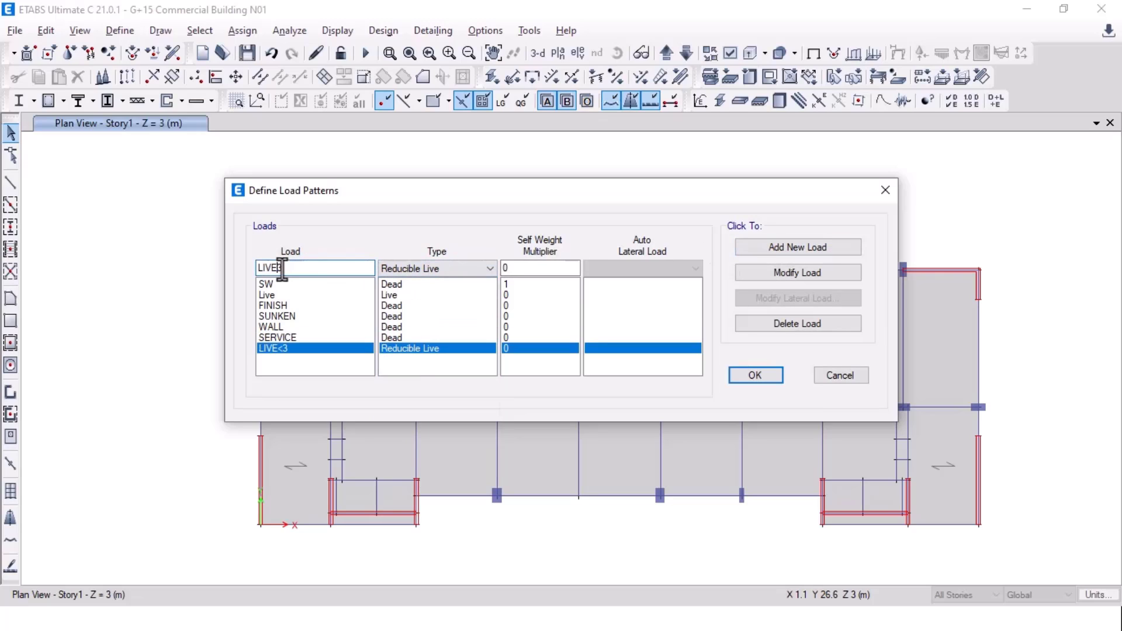
pyautogui.press('BackSpace')
pyautogui.write('>3')
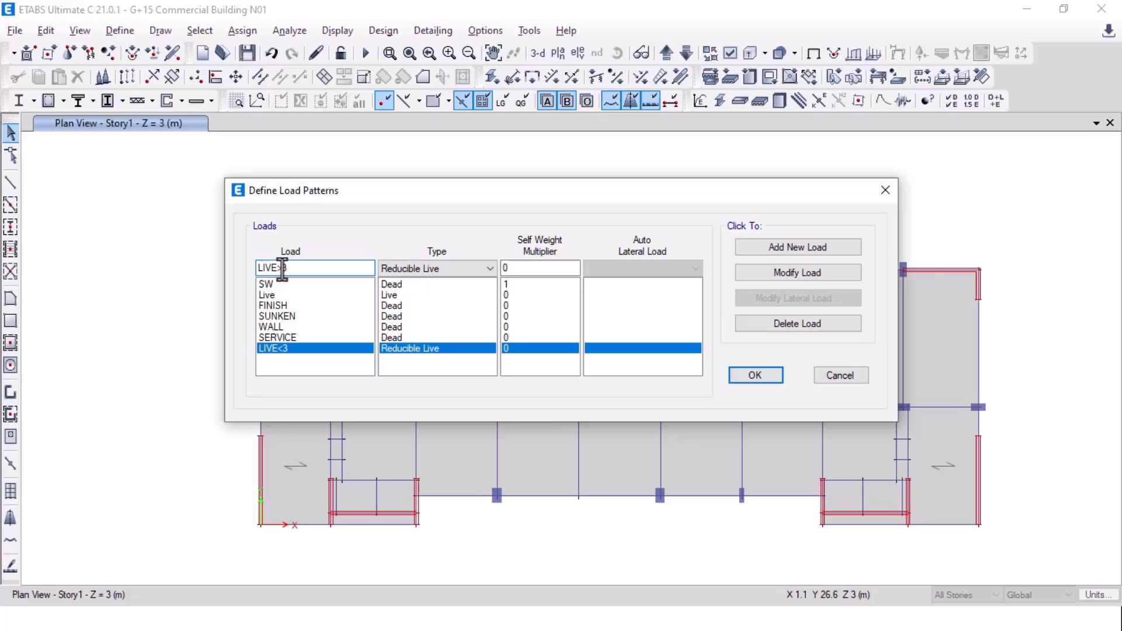
pyautogui.click(778, 253)
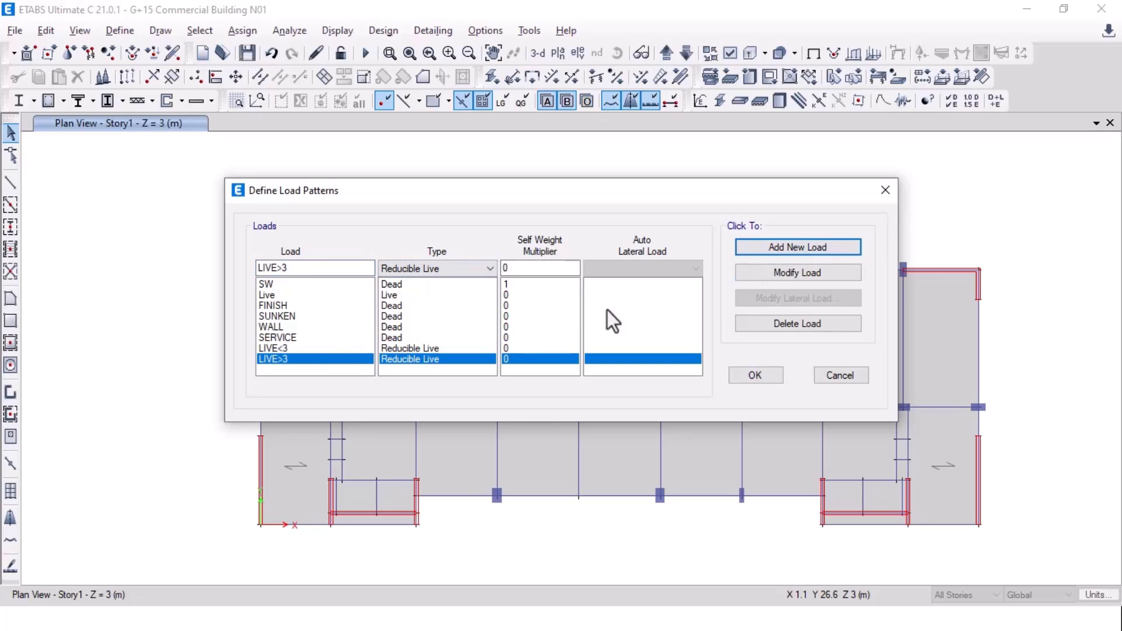
# Step: Delete the original Live load pattern, confirming despite it being in use
pyautogui.click(285, 297)
pyautogui.click(810, 321)
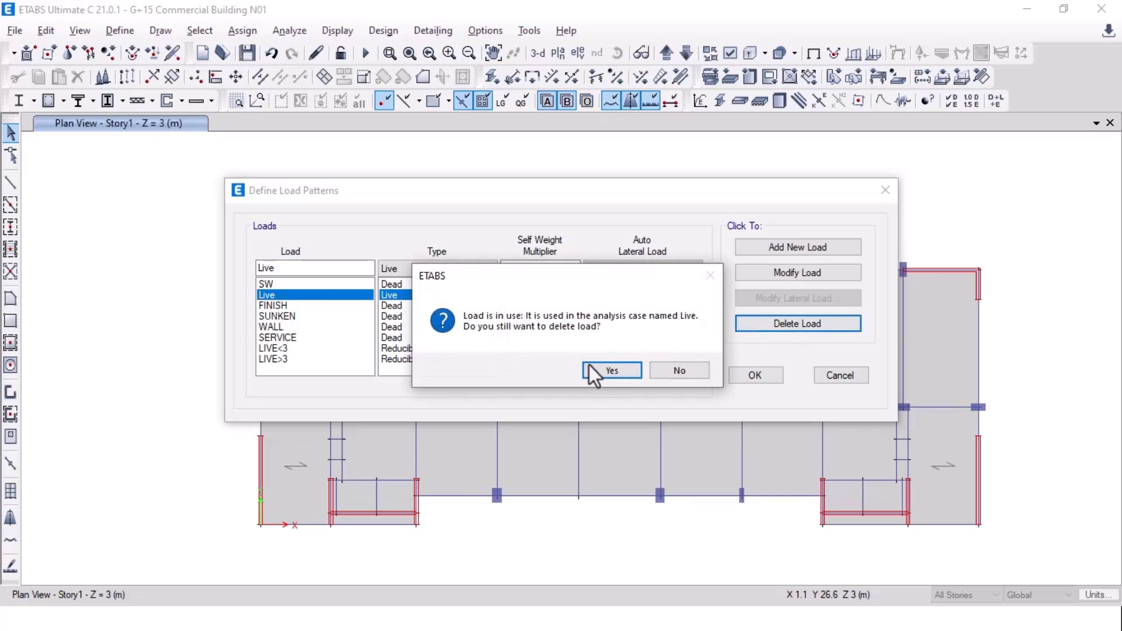
pyautogui.click(596, 371)
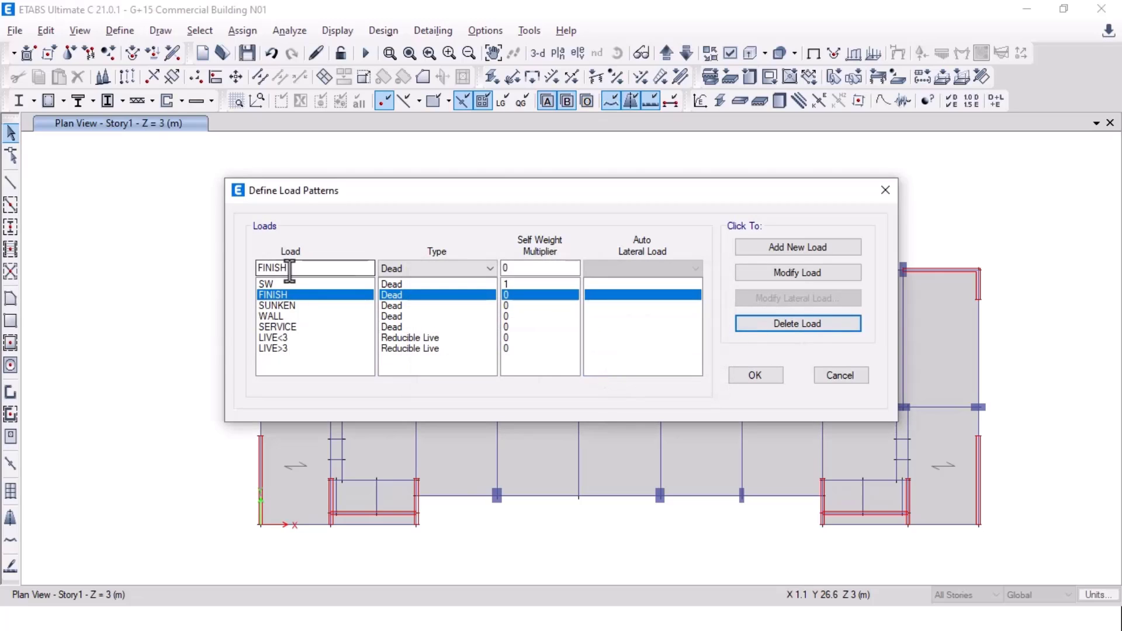
# Step: Add EQX, EQY and EQZ as new load patterns
pyautogui.moveTo(288, 267); pyautogui.dragTo(248, 270)
pyautogui.write('E')
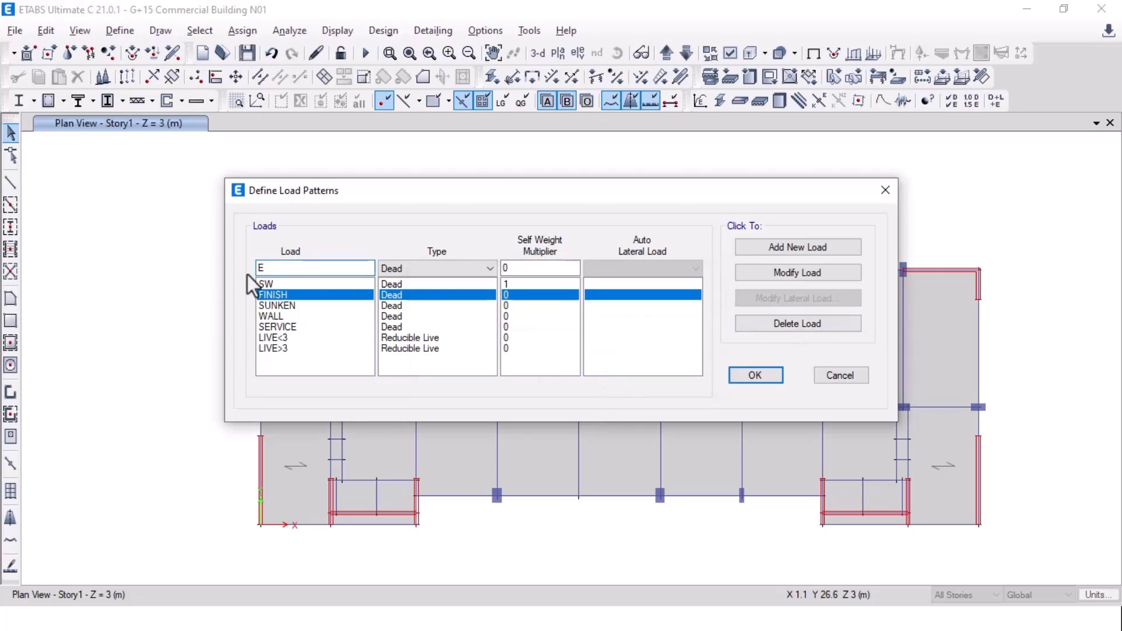
pyautogui.write('QX')
pyautogui.click(818, 249)
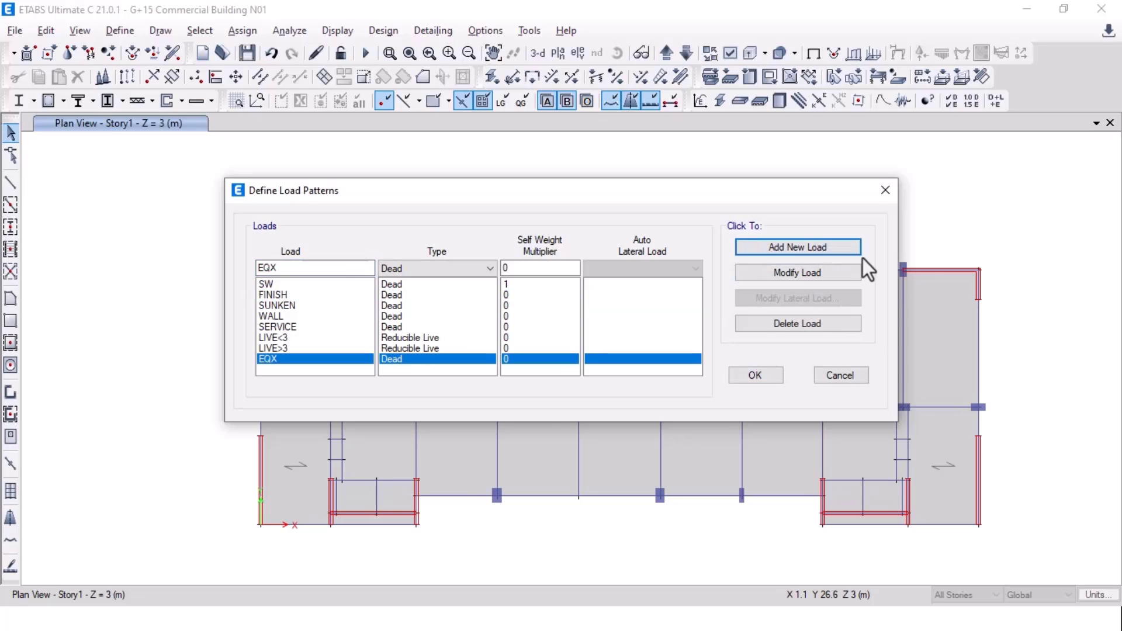
pyautogui.click(303, 268)
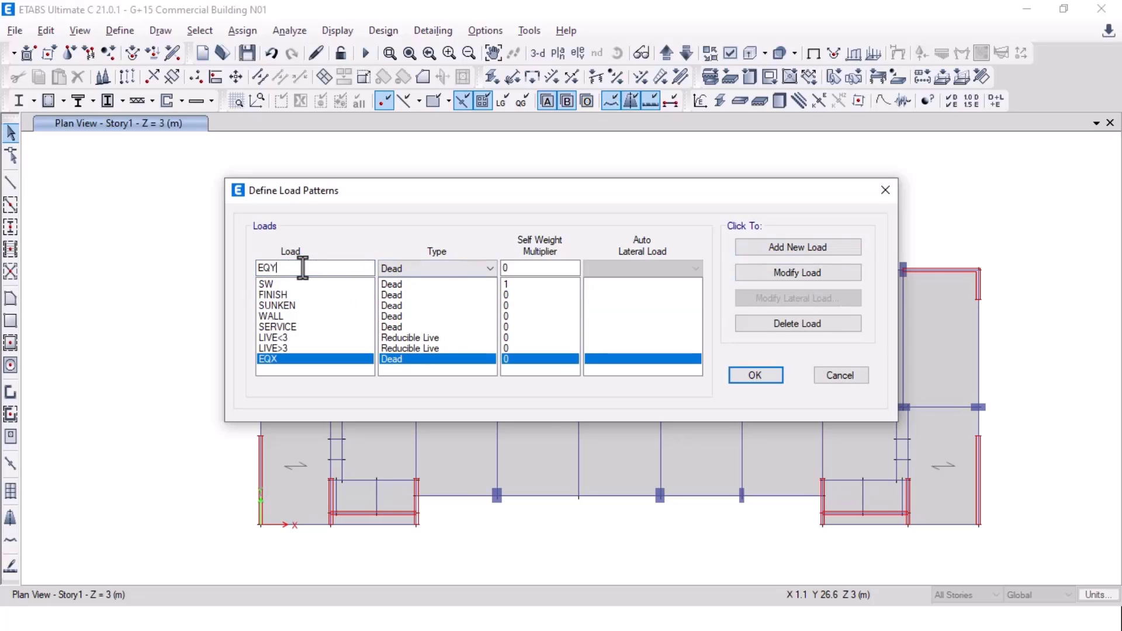
pyautogui.write('Y')
pyautogui.click(739, 246)
pyautogui.click(301, 269)
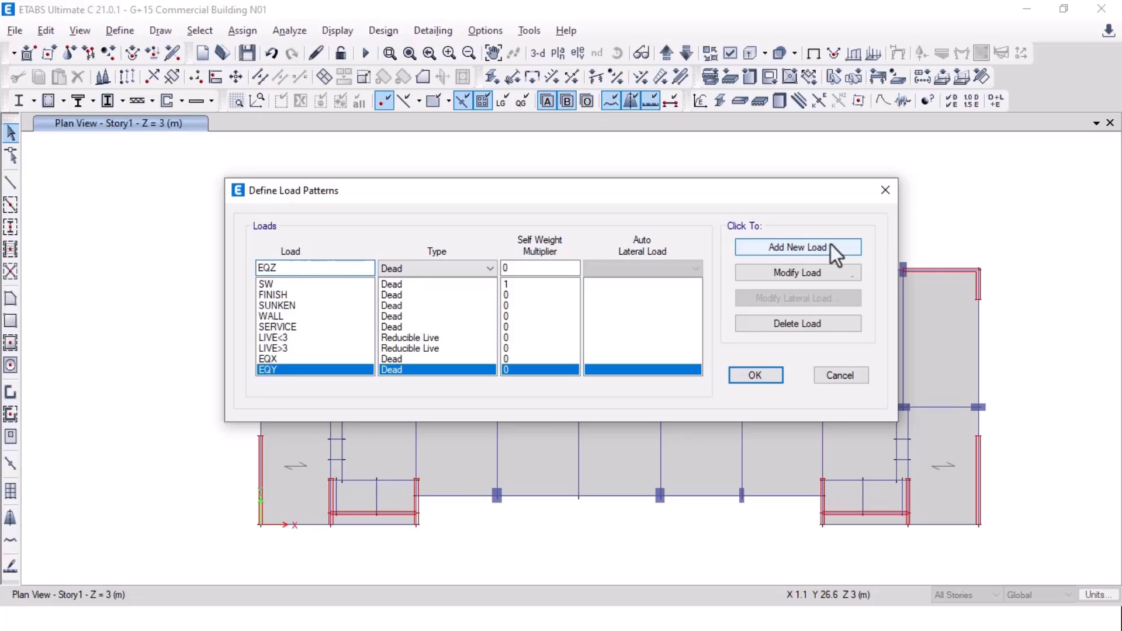
pyautogui.click(806, 247)
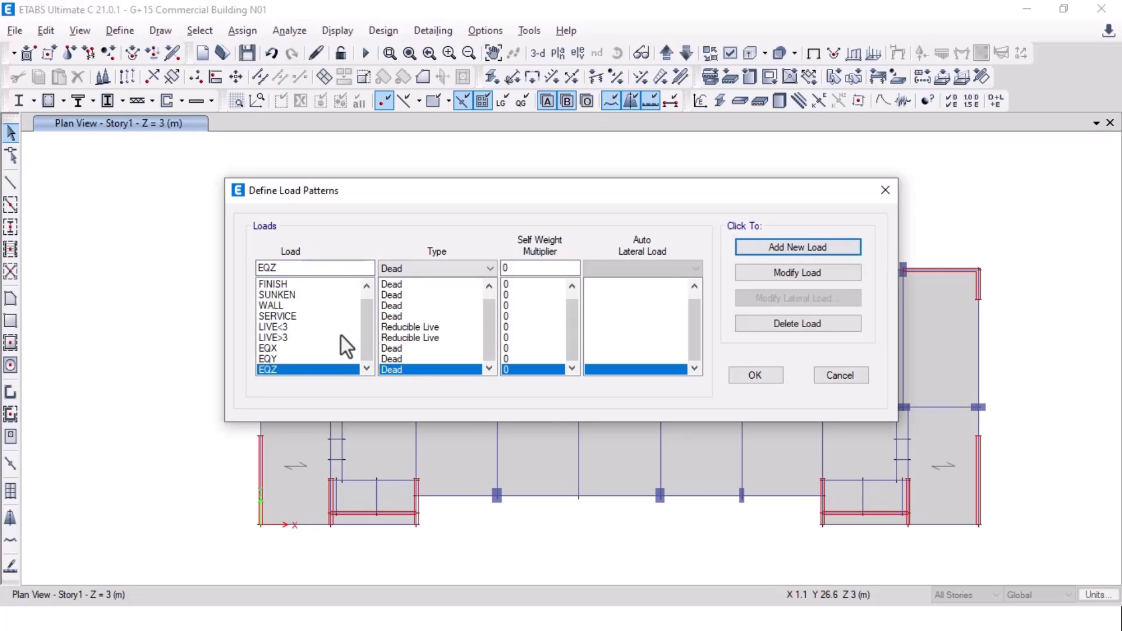
# Step: Add WLX and WLY load patterns and accept the load pattern list
pyautogui.moveTo(307, 267); pyautogui.dragTo(211, 267)
pyautogui.write('WL')
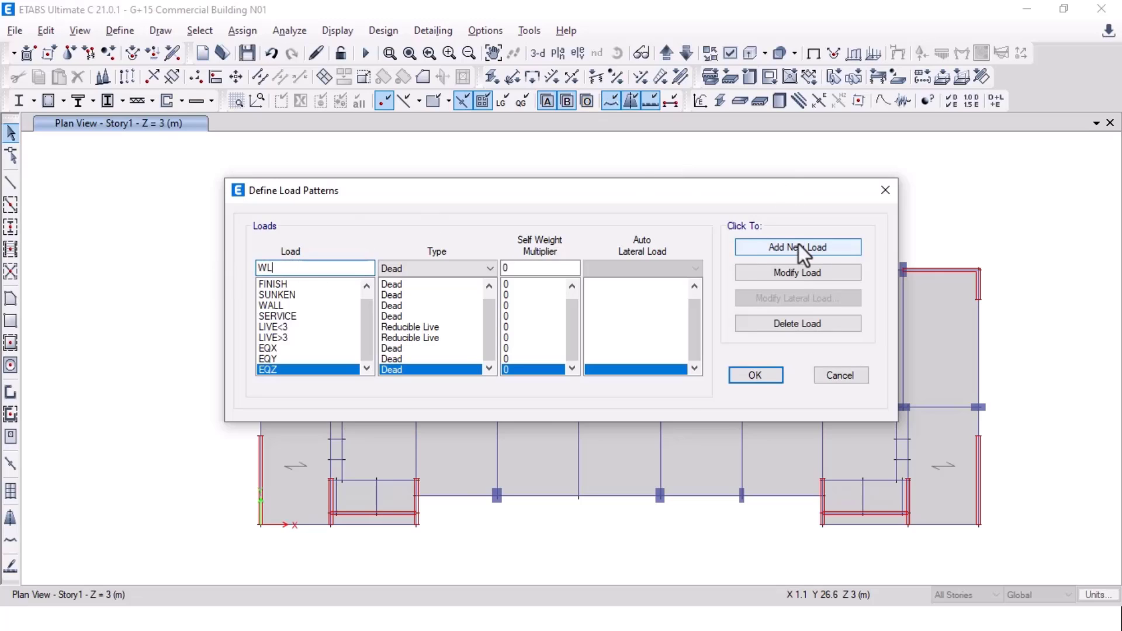
pyautogui.click(508, 269)
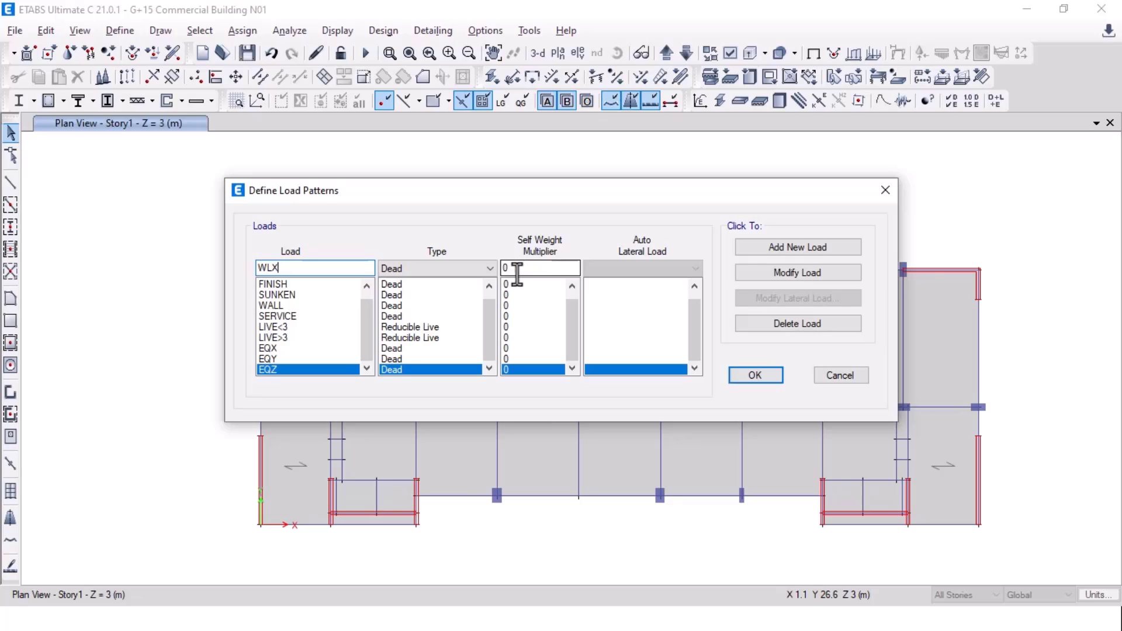
pyautogui.click(781, 248)
pyautogui.click(325, 267)
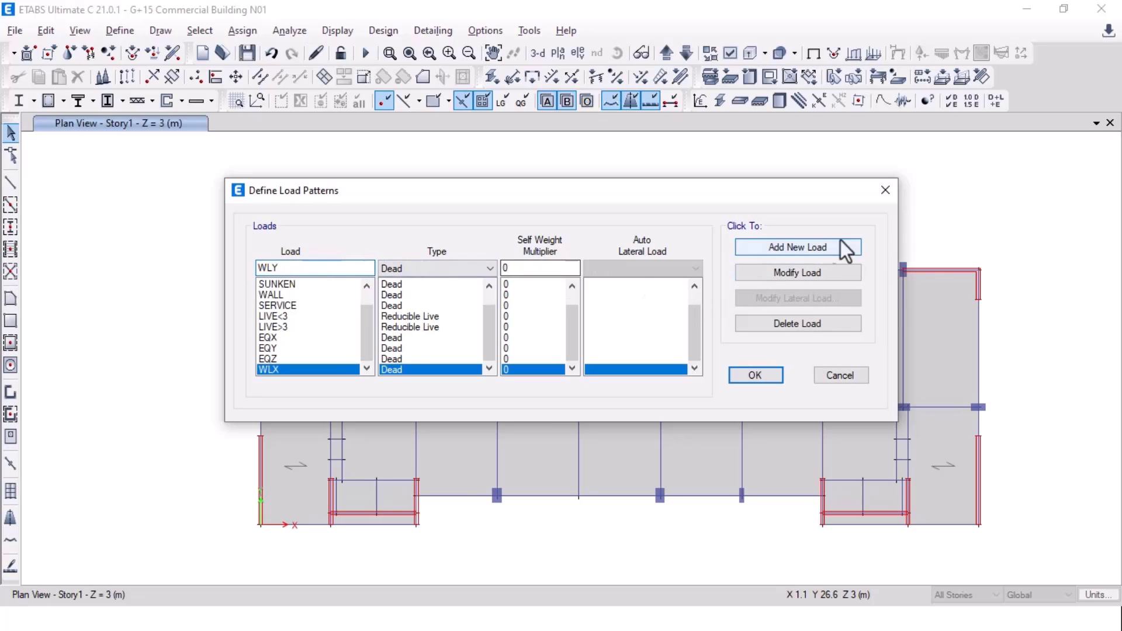
pyautogui.click(790, 246)
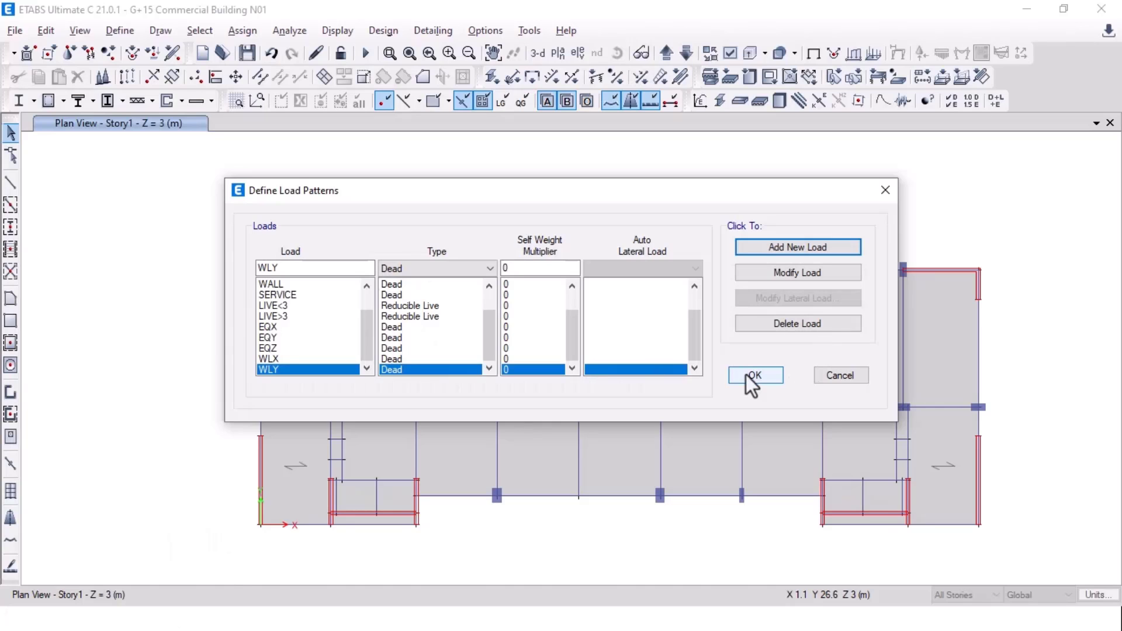
pyautogui.click(747, 375)
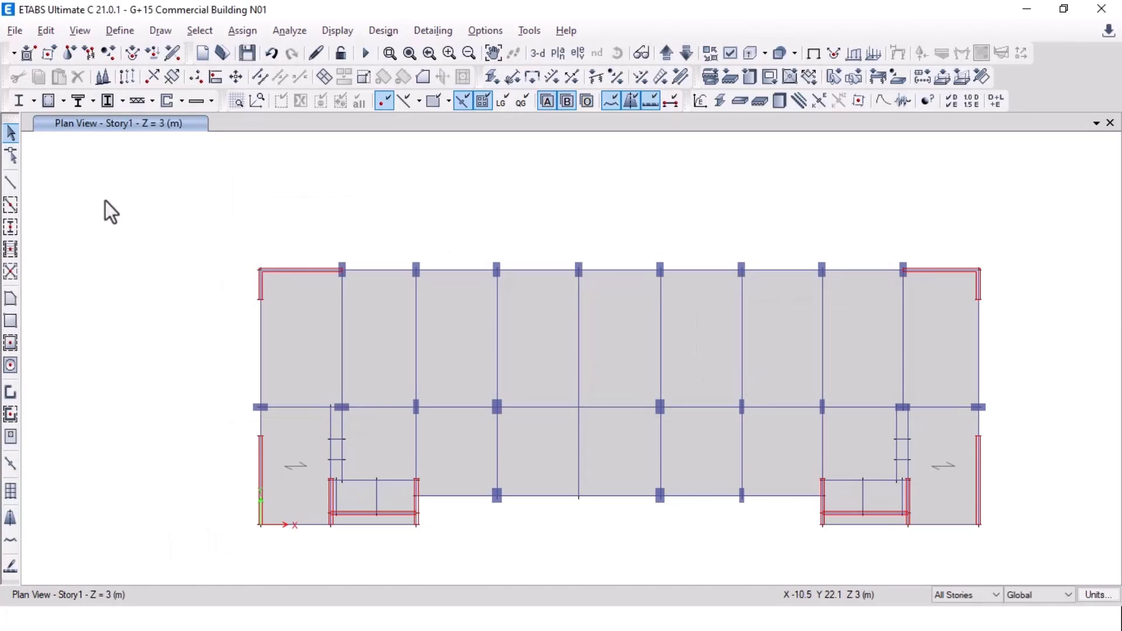
# Step: Pan the floor plan and compare with the Assign Load pattern slide
pyautogui.moveTo(224, 256); pyautogui.dragTo(183, 193, button='middle')
pyautogui.hotkey('alt', 'Tab')
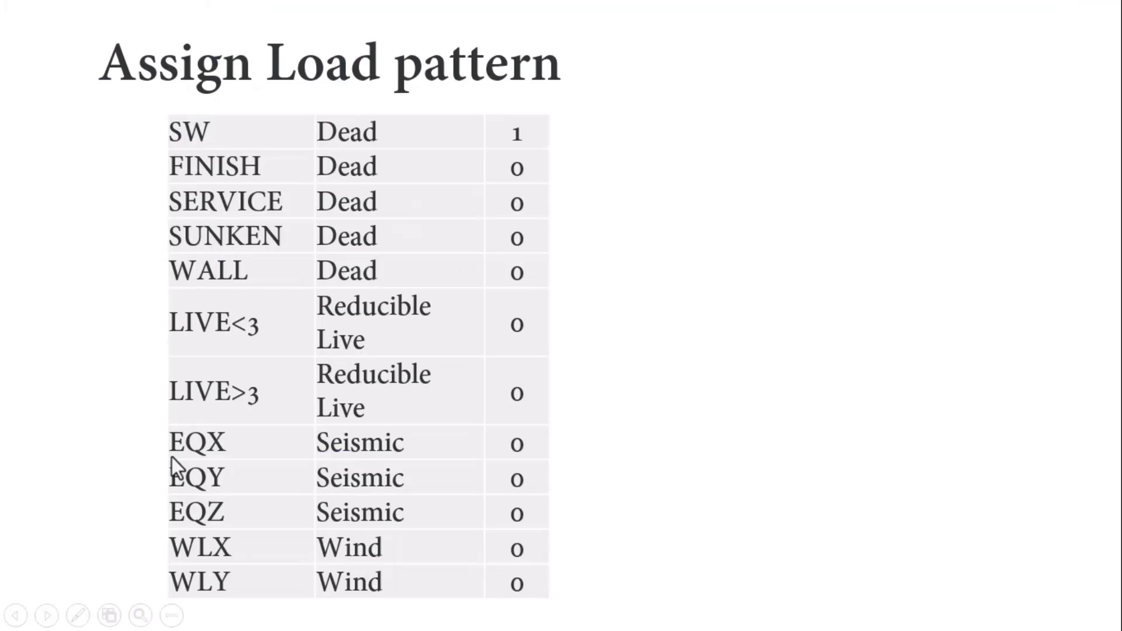
pyautogui.hotkey('alt', 'Tab')
pyautogui.click(121, 30)
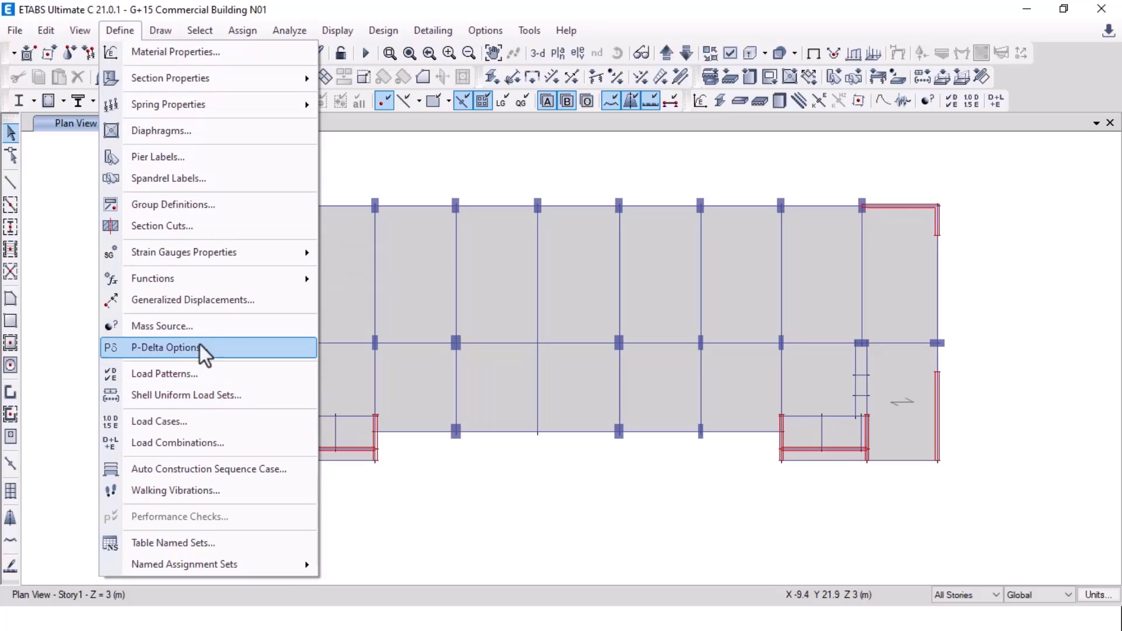
# Step: Reopen Load Patterns and make EQX Seismic with IS 1893:2016 auto lateral load
pyautogui.click(191, 377)
pyautogui.scroll(-1, 293, 345)
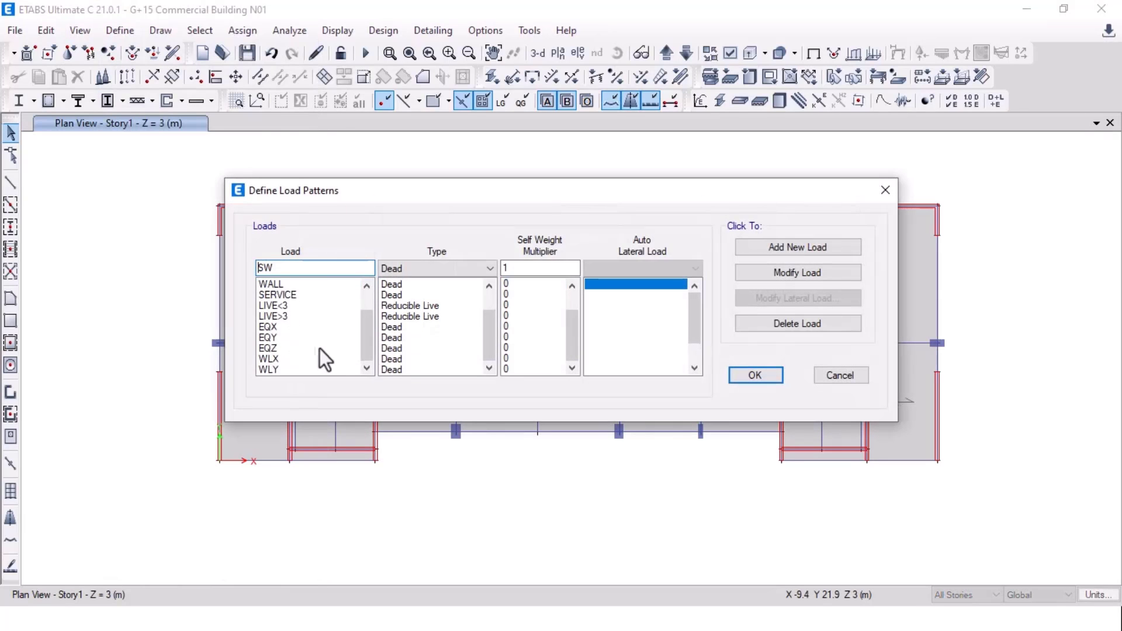
pyautogui.click(294, 328)
pyautogui.click(407, 270)
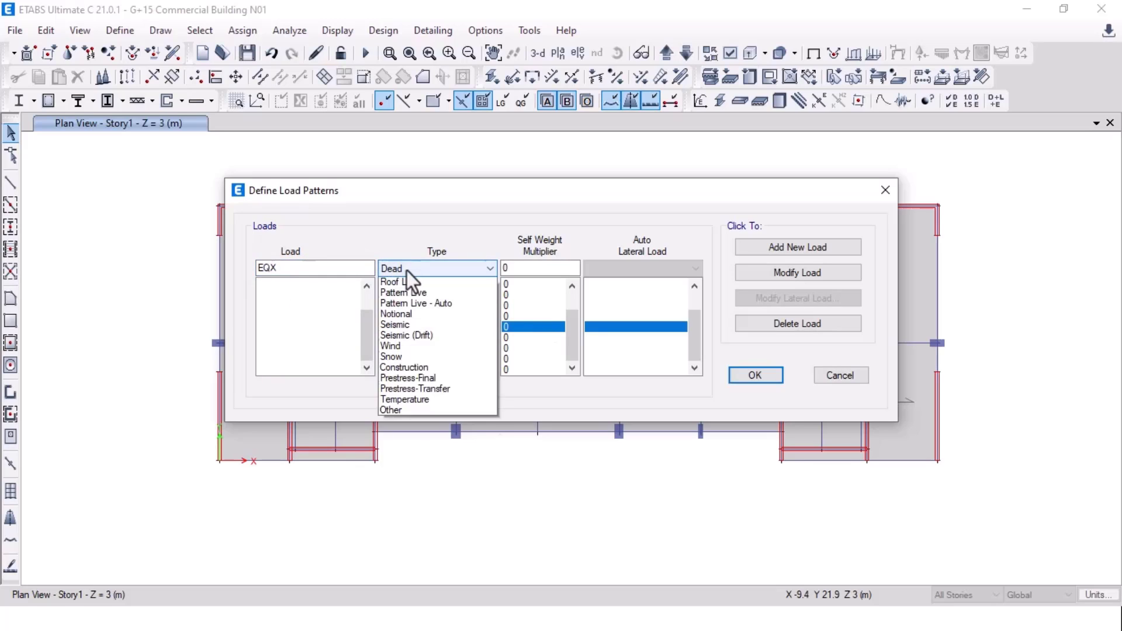
pyautogui.click(416, 381)
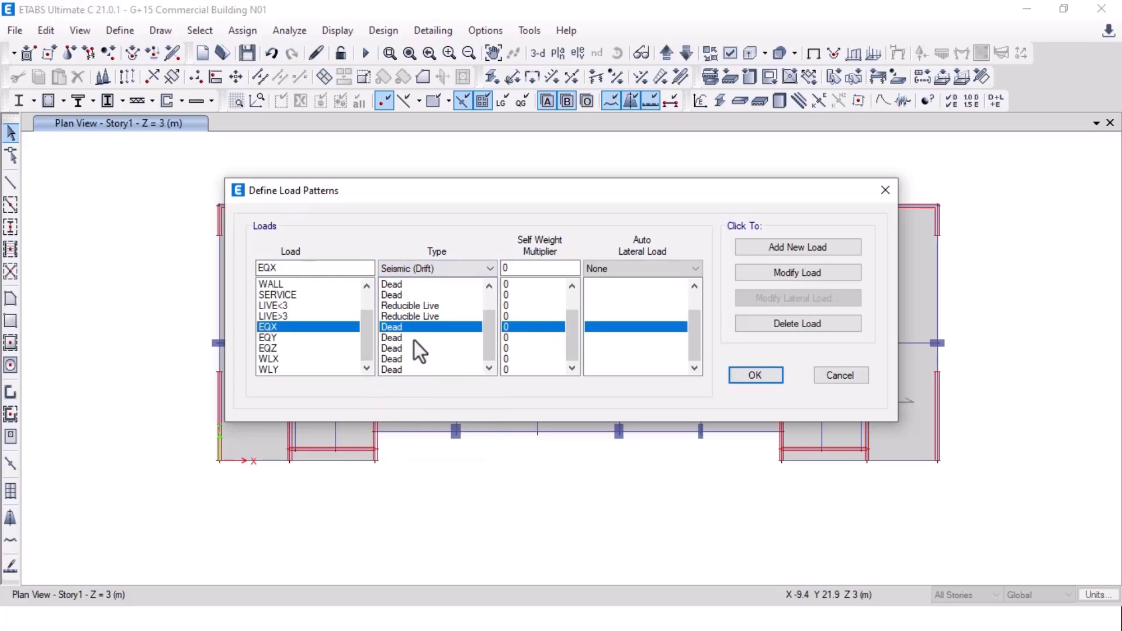
pyautogui.click(412, 270)
pyautogui.click(408, 370)
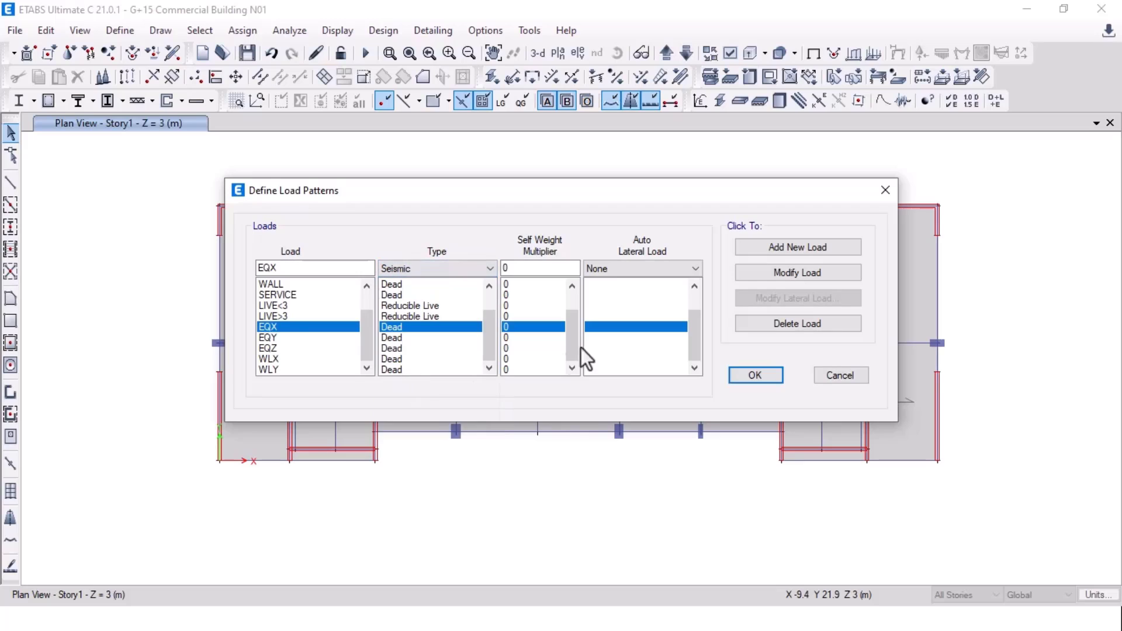
pyautogui.click(609, 272)
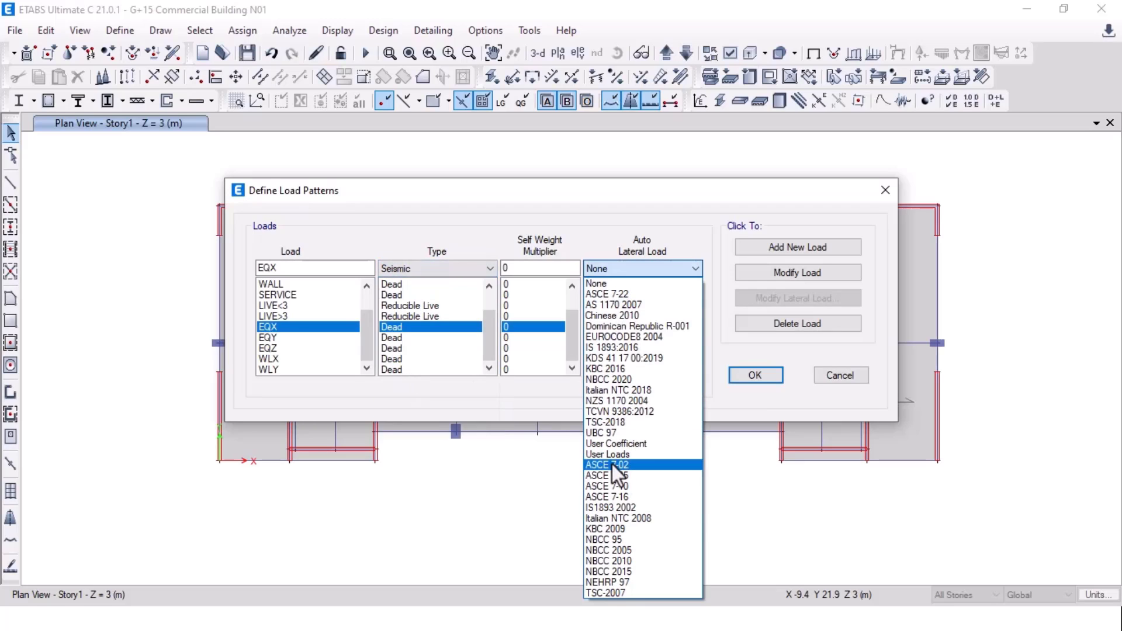
pyautogui.click(643, 348)
pyautogui.click(797, 274)
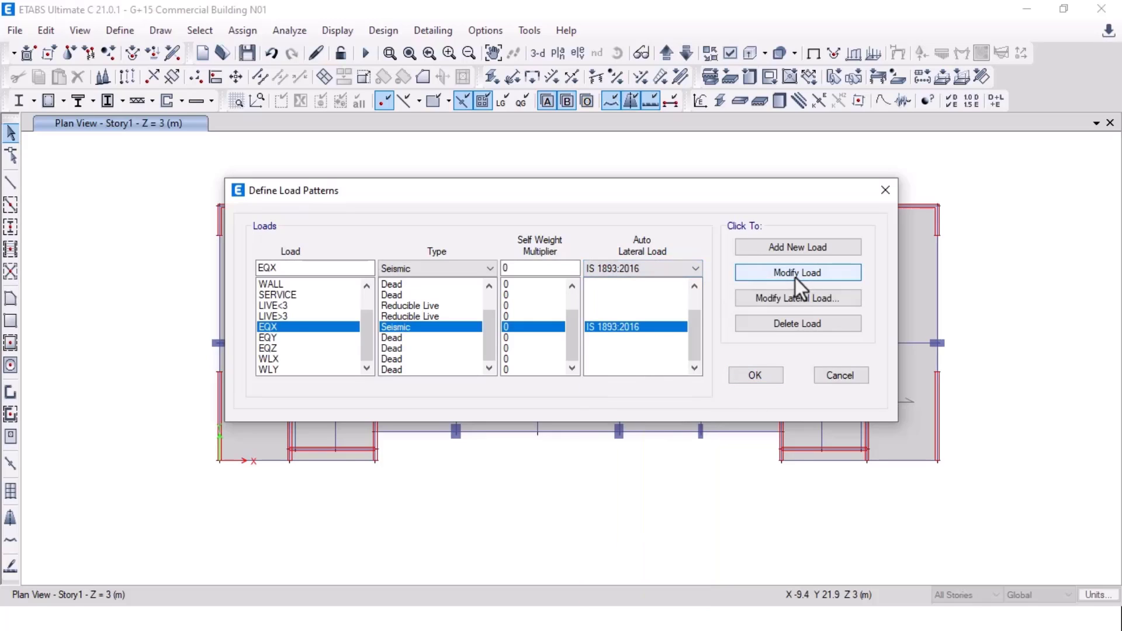
# Step: Make EQY Seismic with IS 1893:2016 auto lateral load
pyautogui.click(395, 341)
pyautogui.click(430, 267)
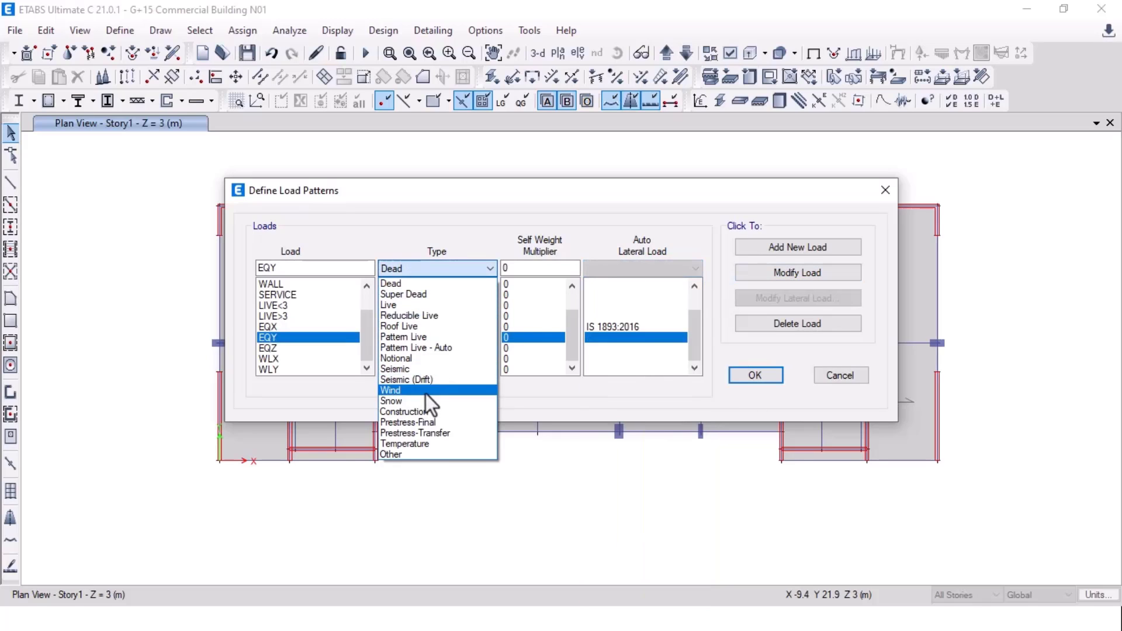
pyautogui.click(430, 370)
pyautogui.click(656, 266)
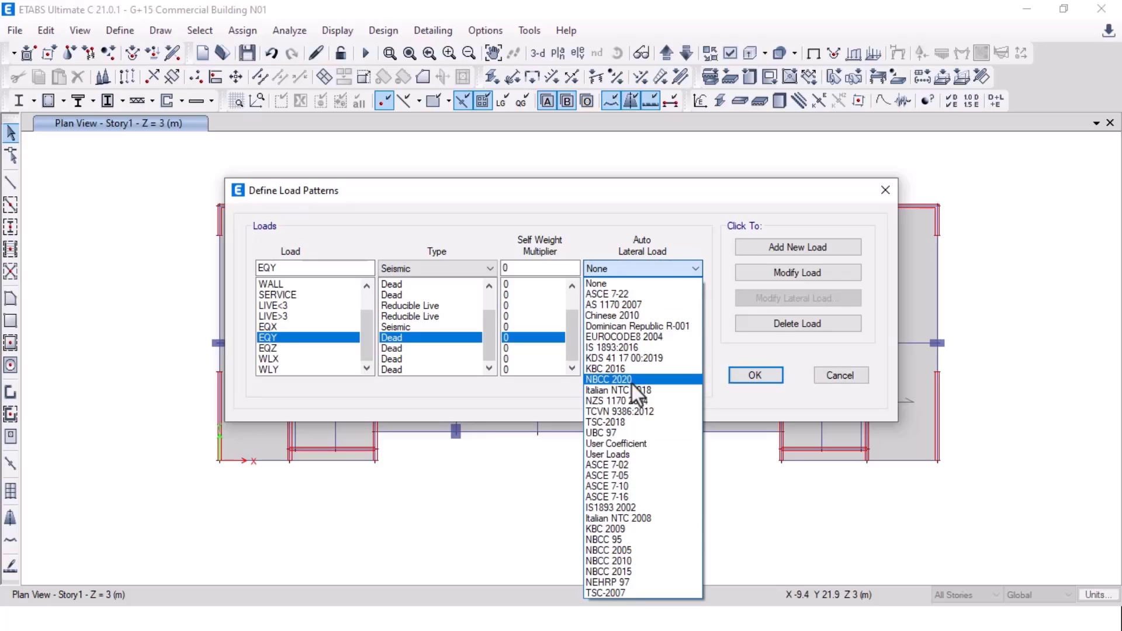
pyautogui.click(634, 347)
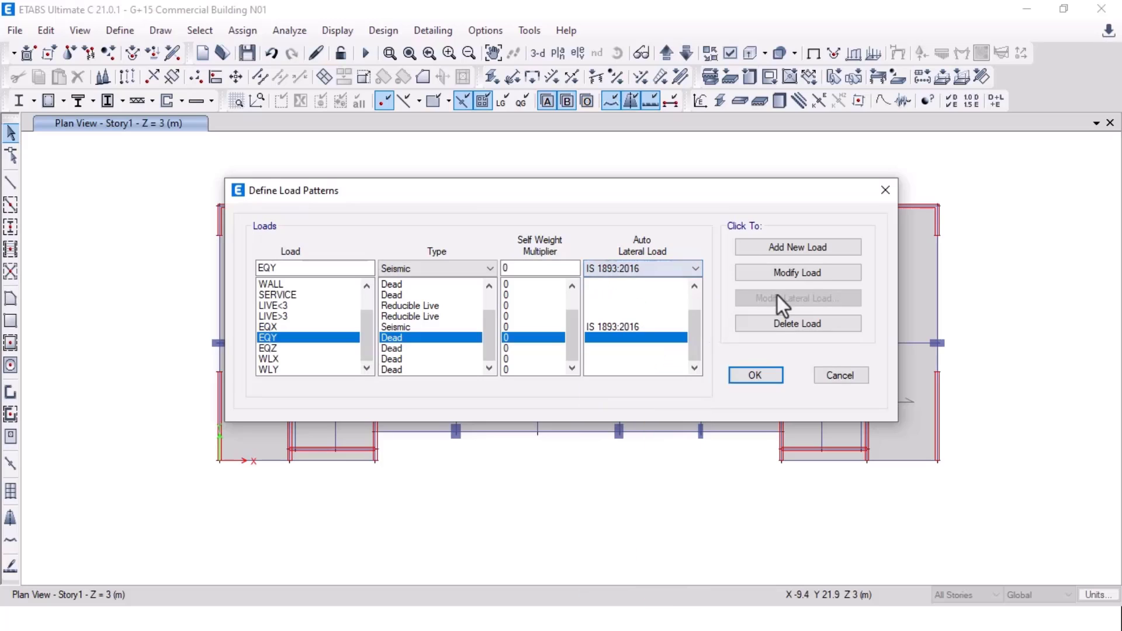
pyautogui.click(760, 275)
# Step: Set EQZ to Seismic with IS 1893:2016 auto lateral load
pyautogui.click(437, 348)
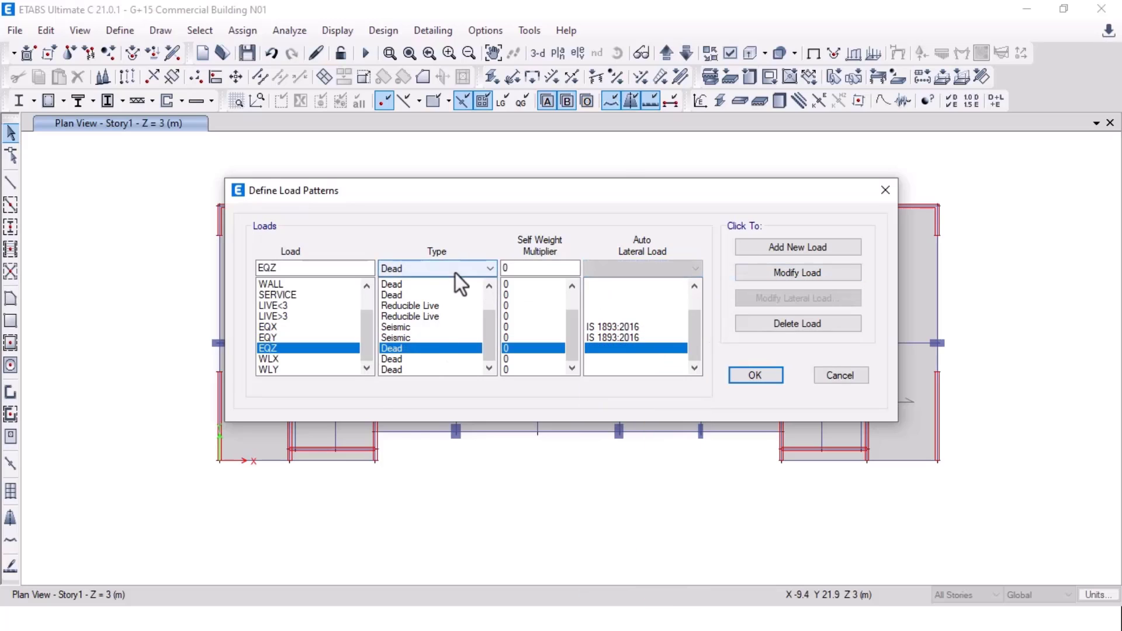
pyautogui.click(454, 271)
pyautogui.click(447, 369)
pyautogui.click(643, 268)
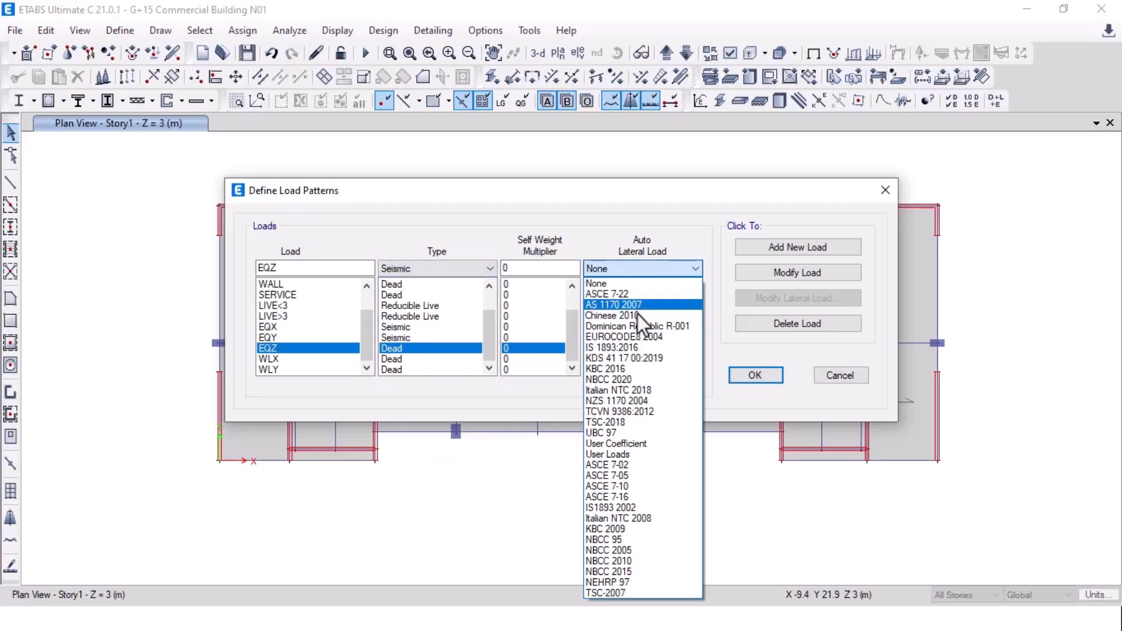
pyautogui.click(654, 347)
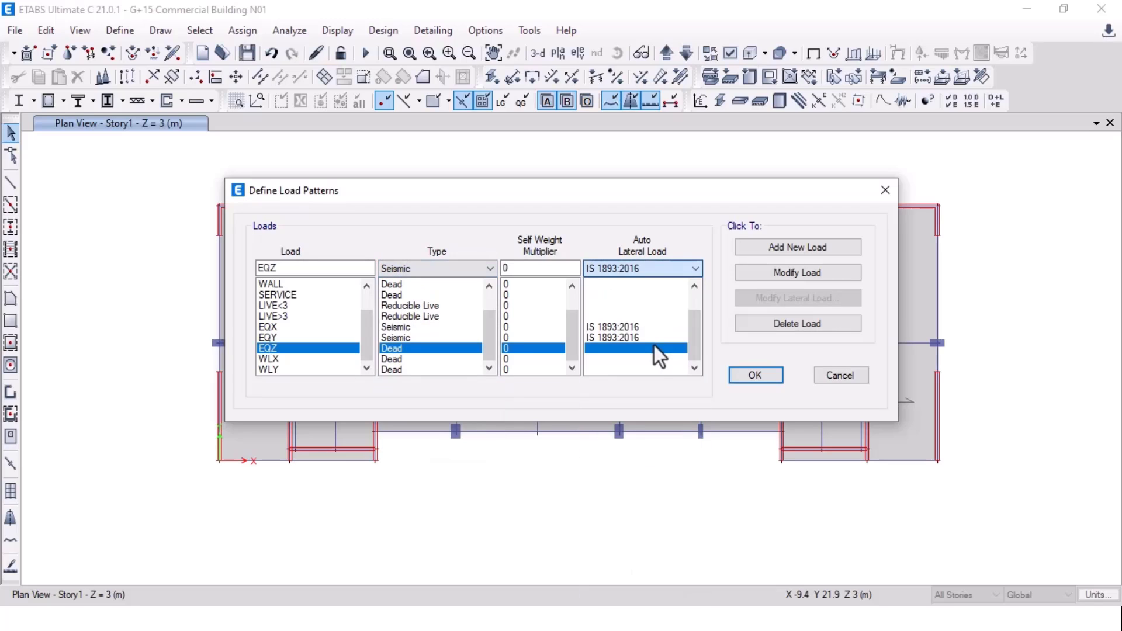
pyautogui.click(792, 271)
# Step: Make WLX a Wind load pattern with Indian IS 875:2015 auto lateral load
pyautogui.click(385, 359)
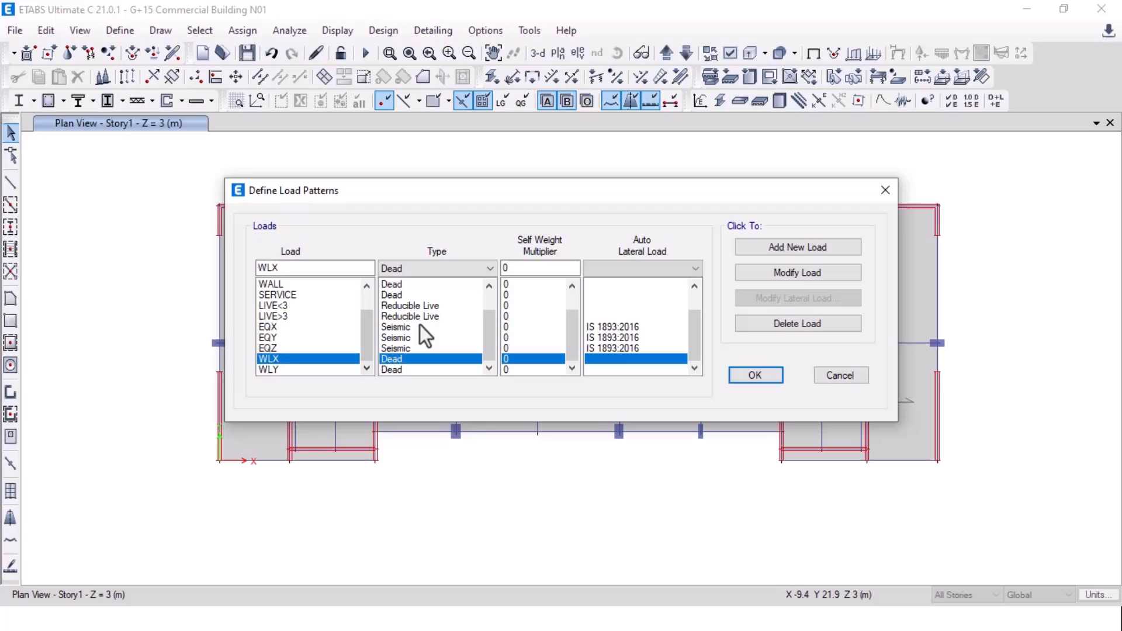
pyautogui.click(439, 270)
pyautogui.click(426, 391)
pyautogui.click(612, 274)
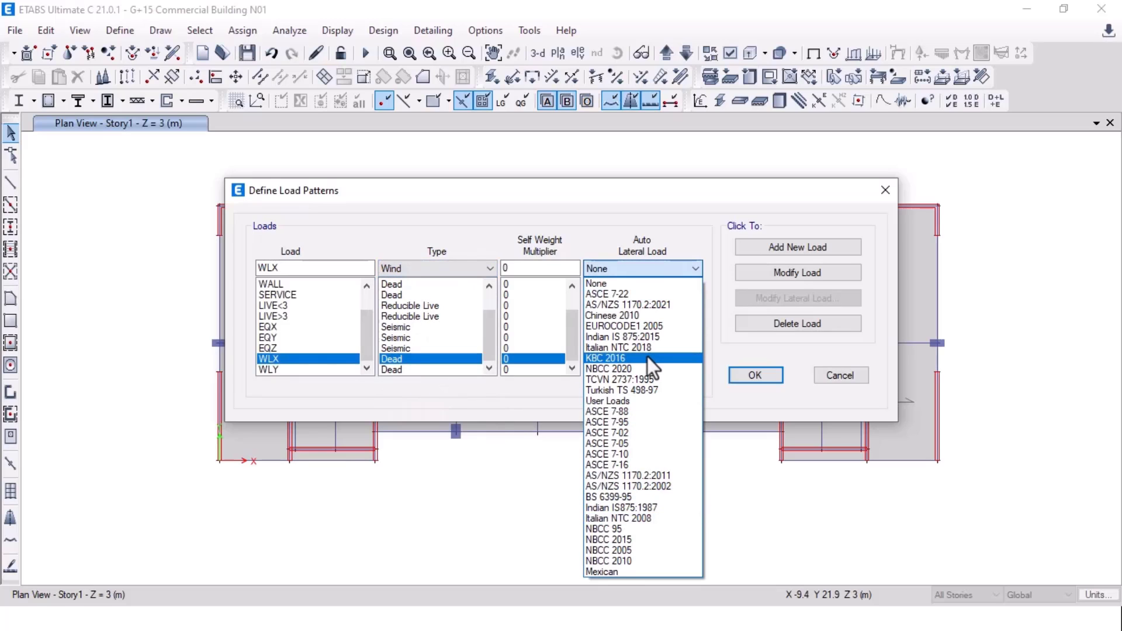
pyautogui.click(647, 336)
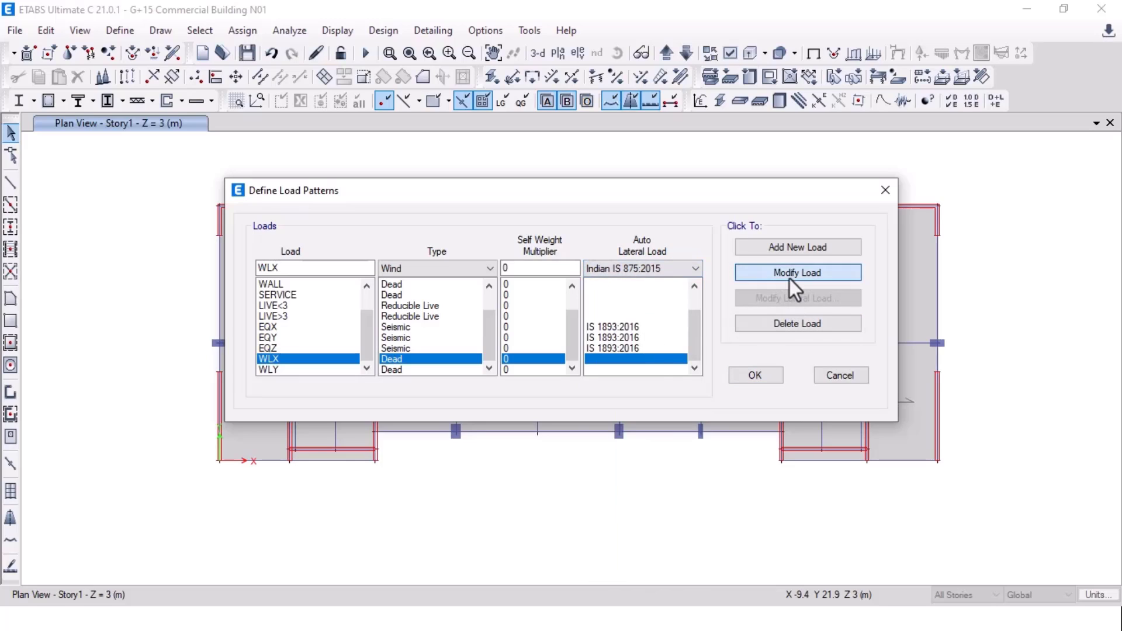
pyautogui.click(791, 278)
# Step: Make WLY a Wind pattern with Indian IS 875:2015 as well, then confirm the load patterns
pyautogui.click(436, 370)
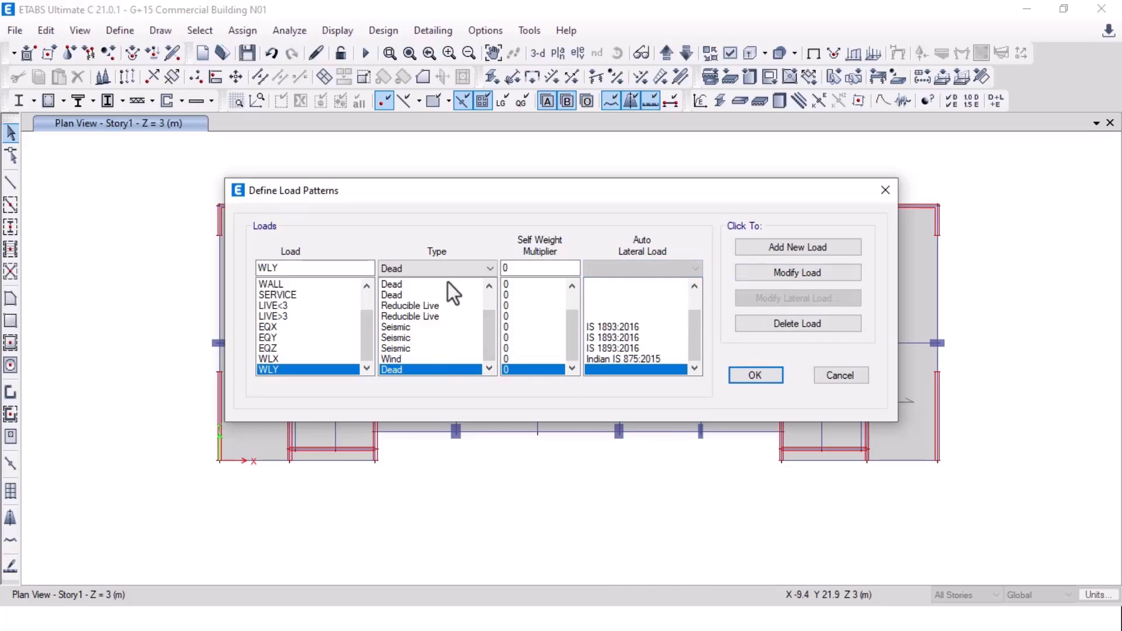
pyautogui.click(448, 269)
pyautogui.click(442, 390)
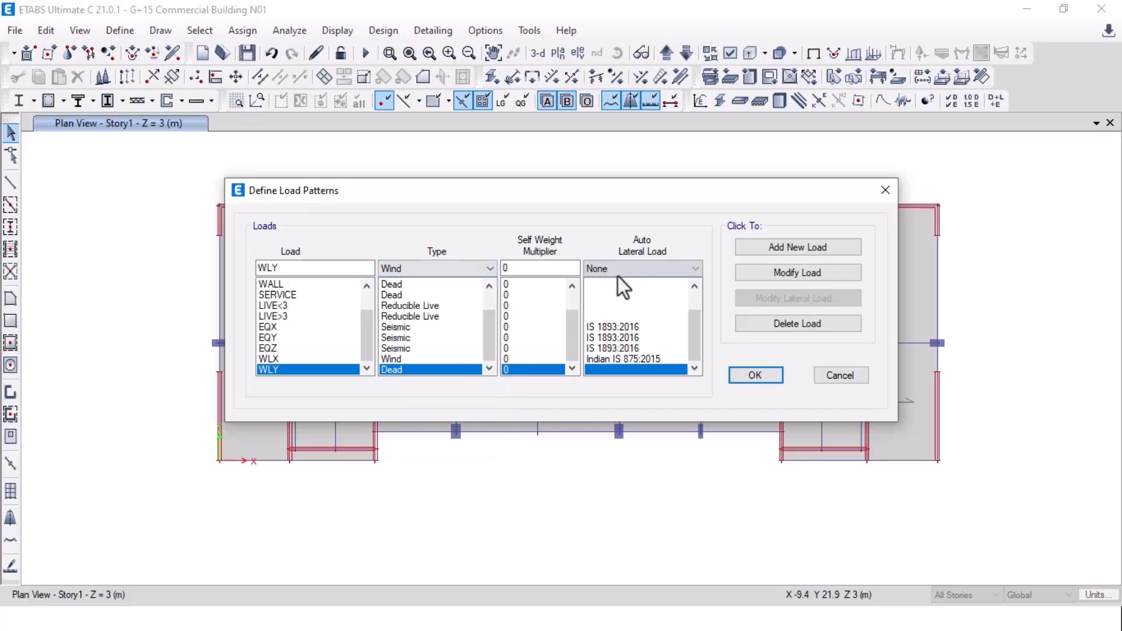
pyautogui.click(619, 272)
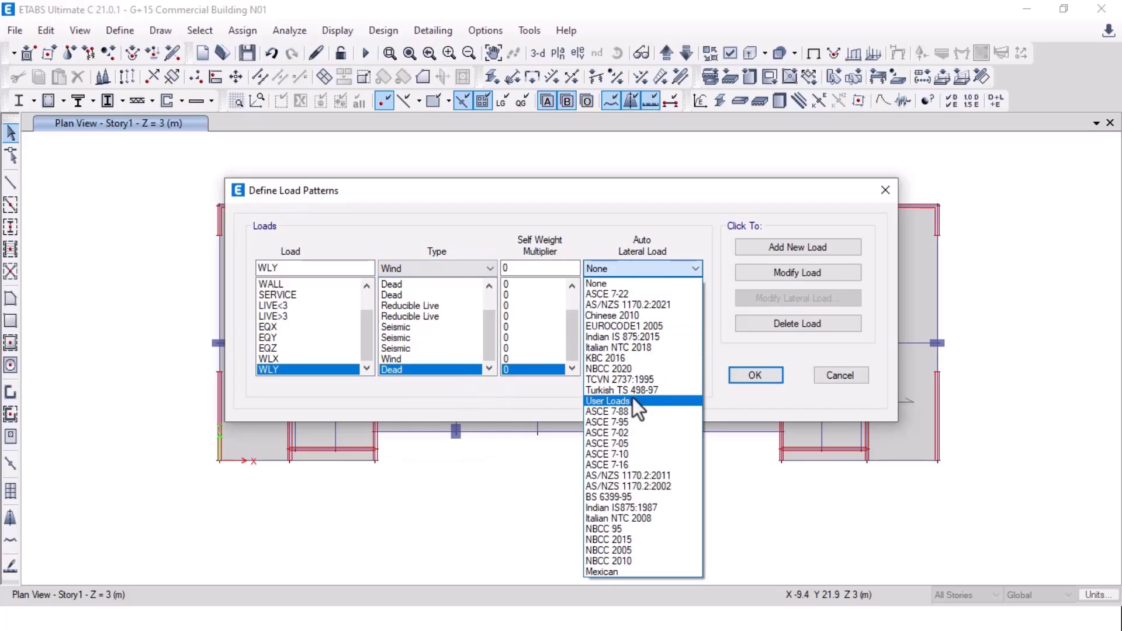
pyautogui.click(652, 338)
pyautogui.click(798, 277)
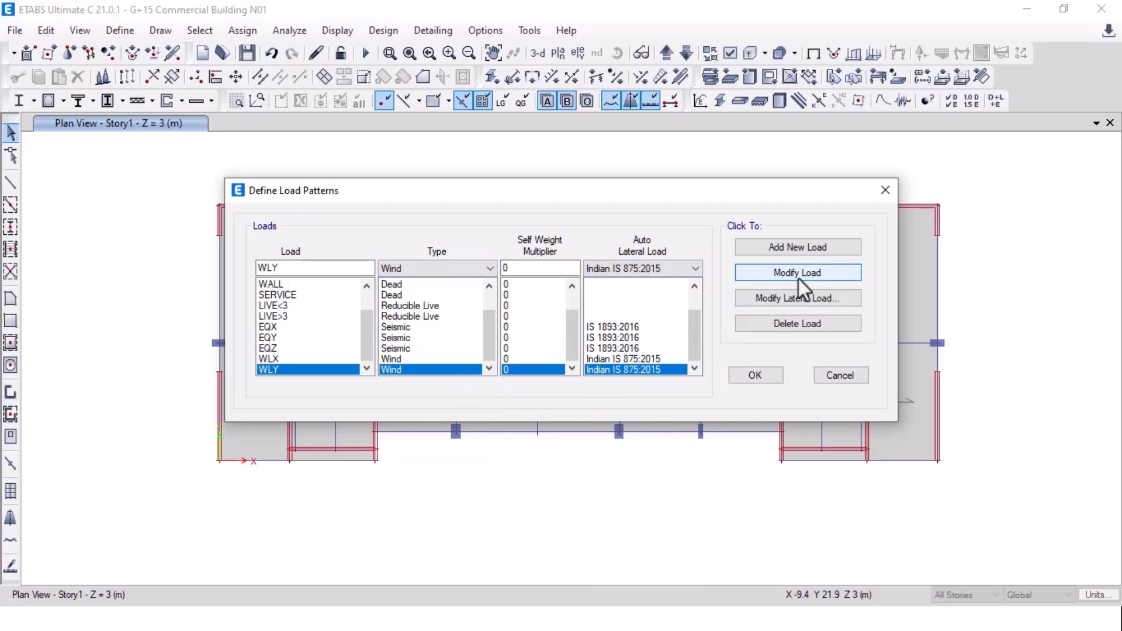
pyautogui.click(766, 374)
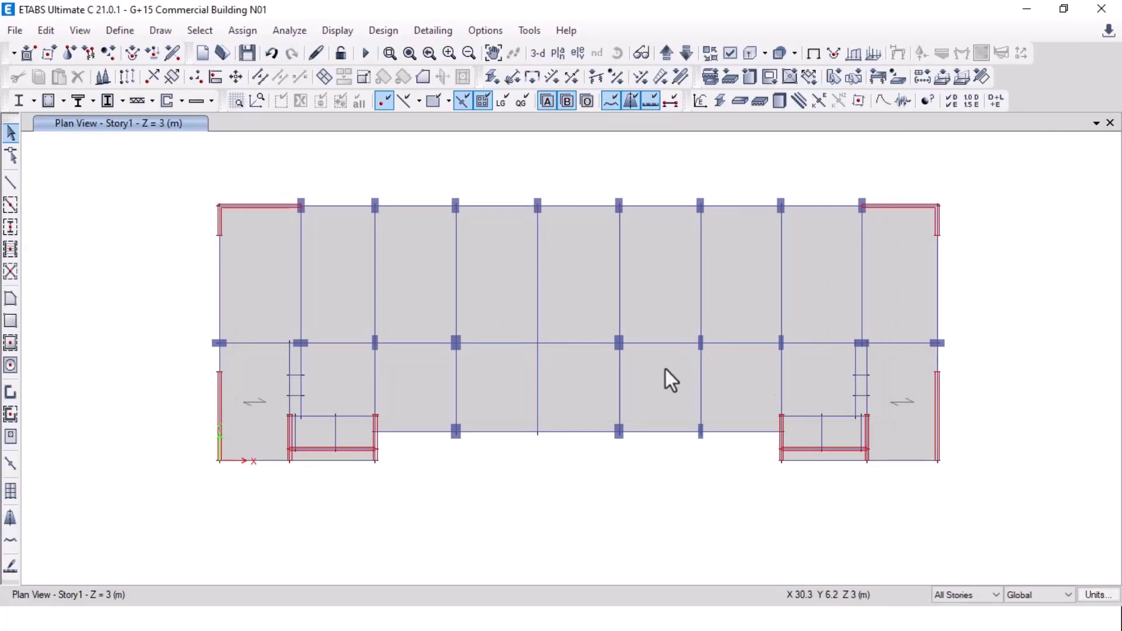
pyautogui.hotkey('alt', 'Tab')
pyautogui.press('Right')
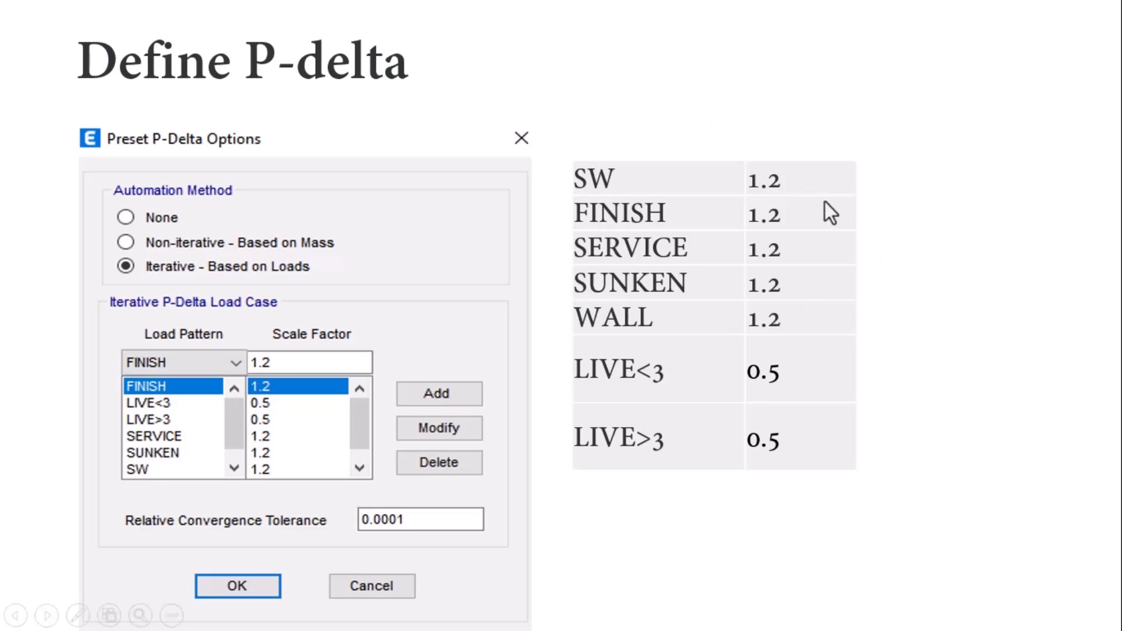
pyautogui.hotkey('alt', 'Tab')
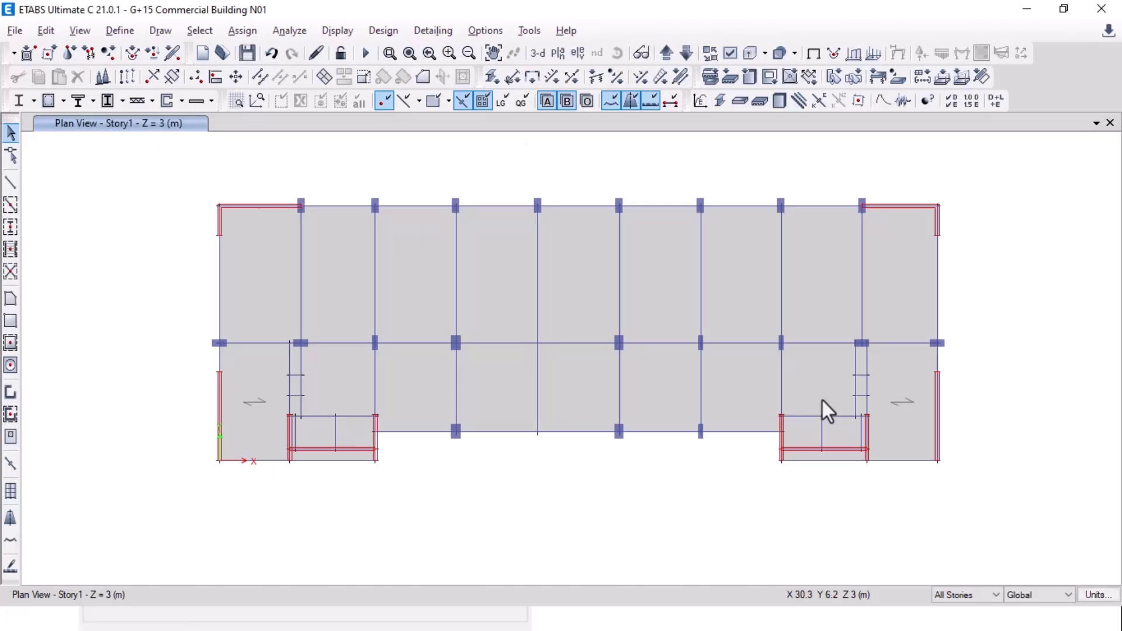
pyautogui.click(119, 31)
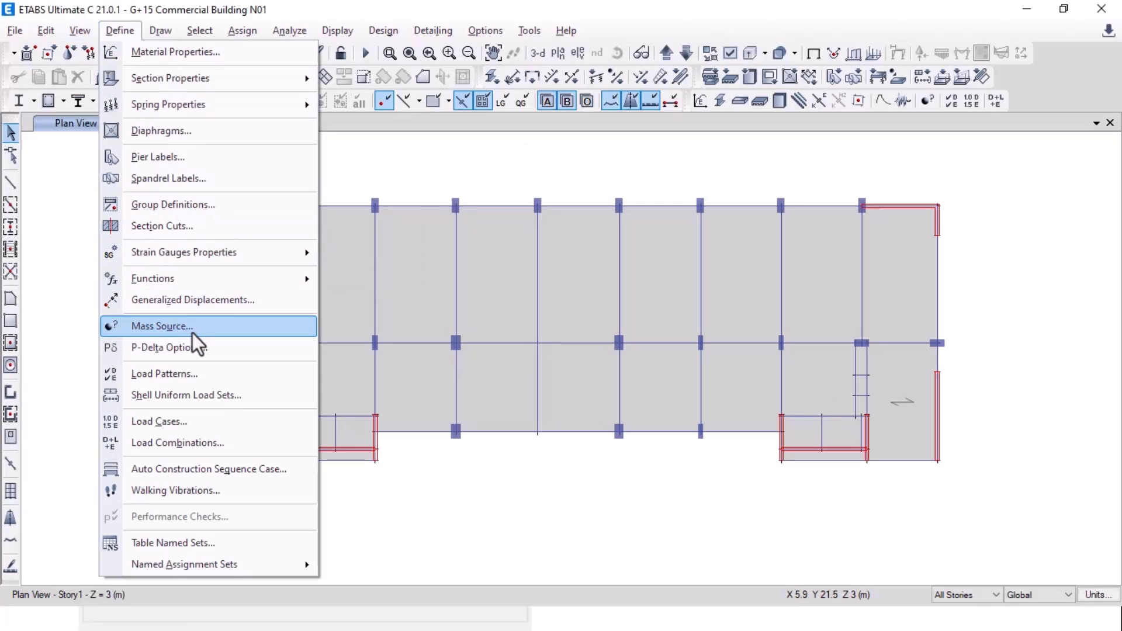
# Step: Switch P-delta to iterative based on loads and add SW and FINISH at factor 1.2
pyautogui.click(185, 354)
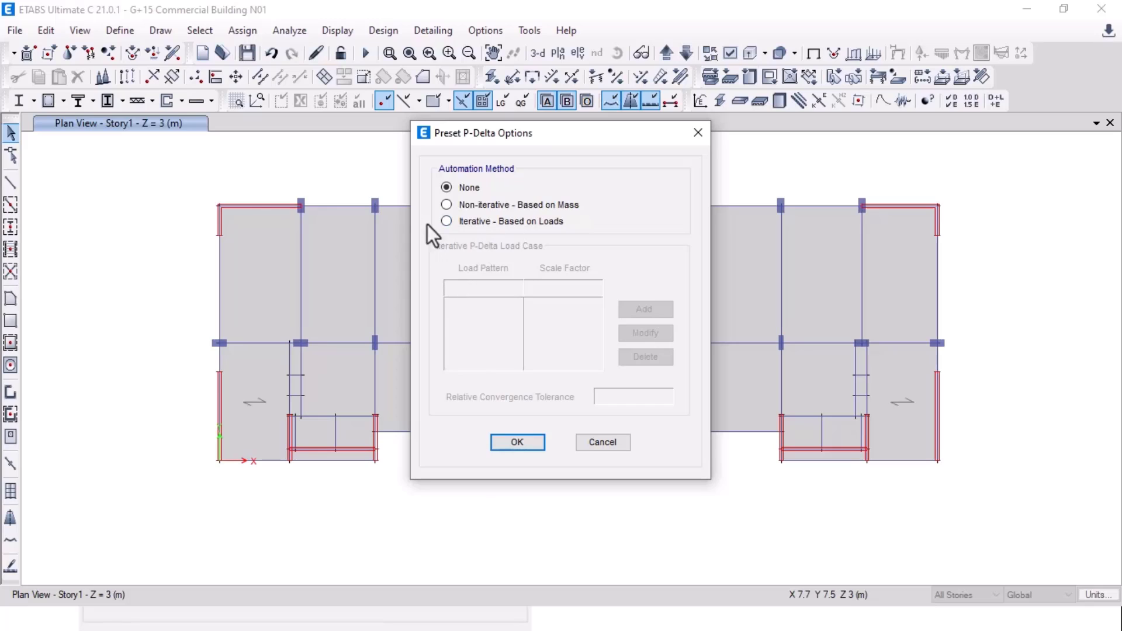
pyautogui.click(476, 227)
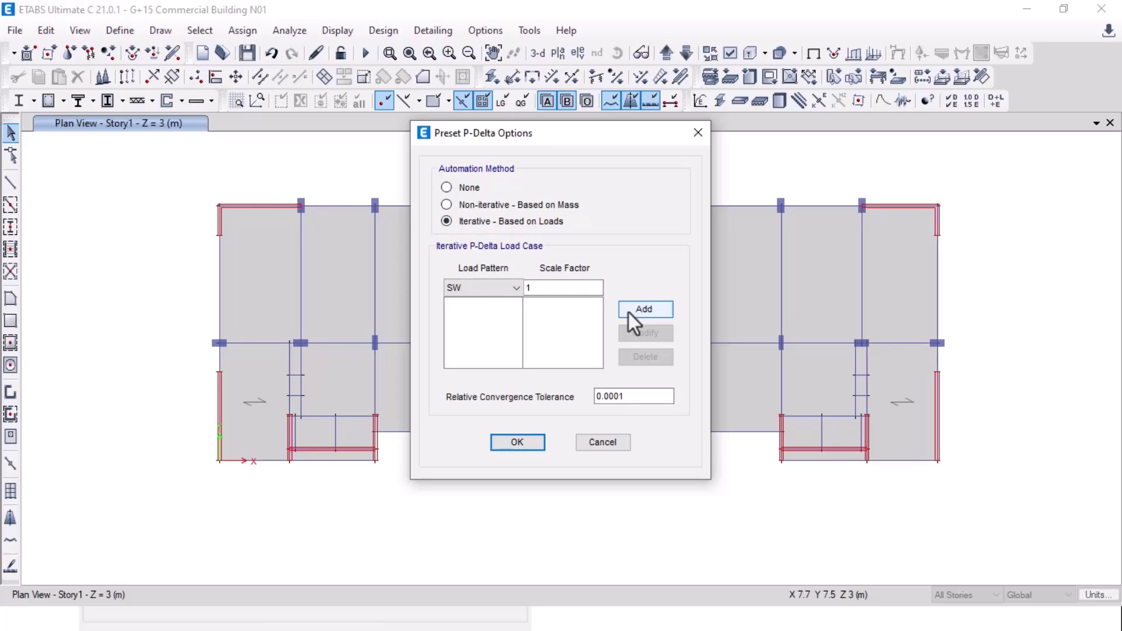
pyautogui.click(550, 288)
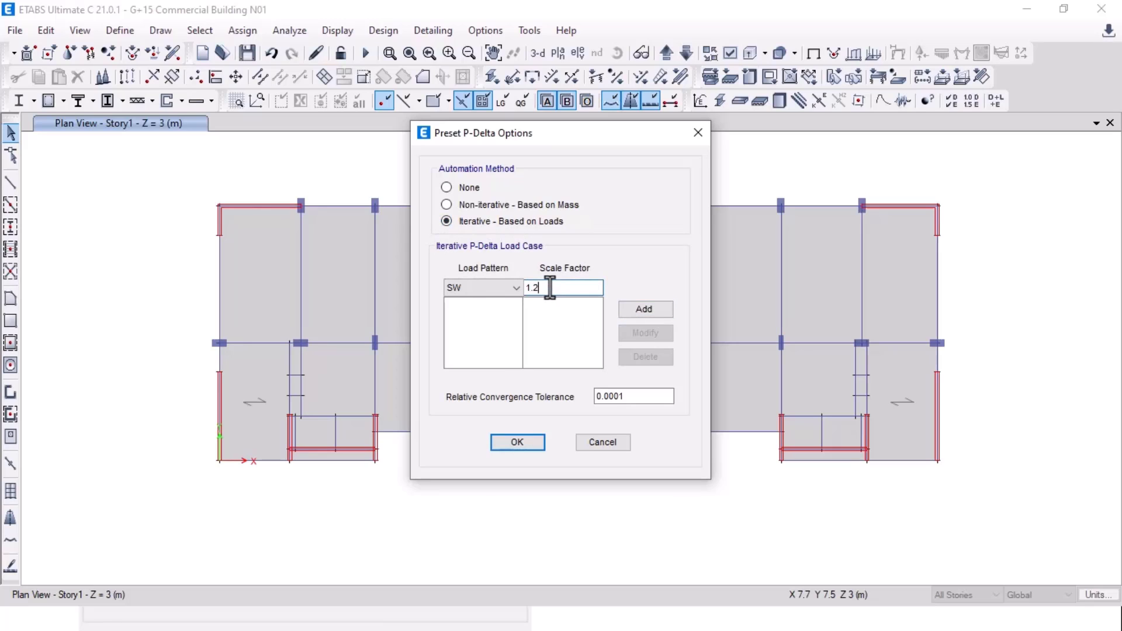
pyautogui.click(638, 315)
pyautogui.click(457, 287)
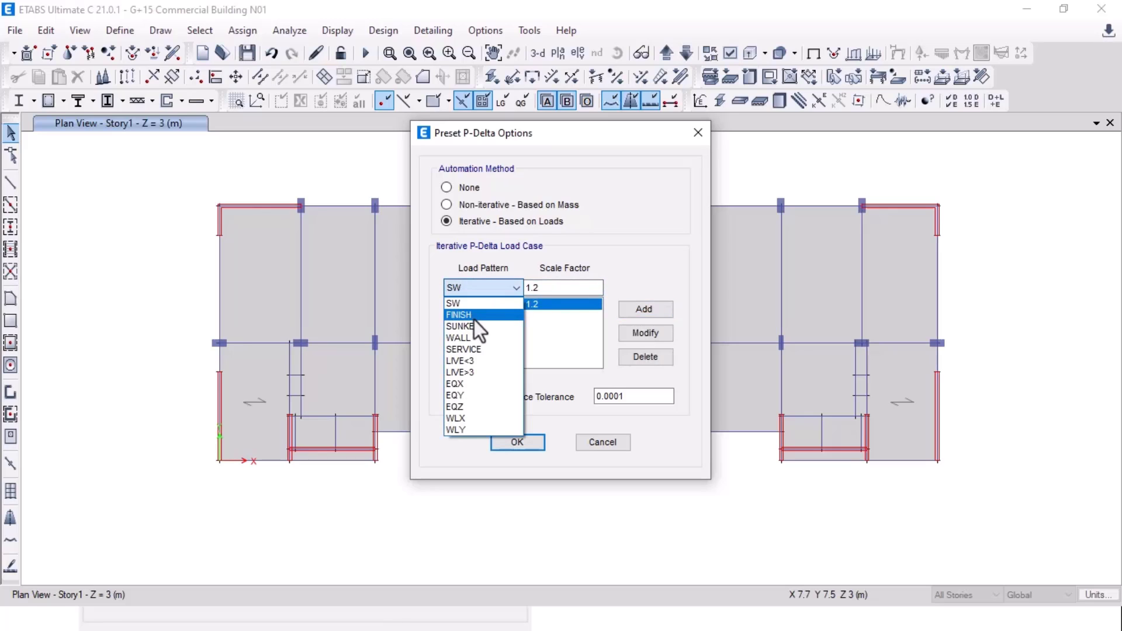
pyautogui.click(463, 308)
pyautogui.click(649, 308)
# Step: Add SUNKEN, WALL and SERVICE to the P-delta load list at factor 1.2
pyautogui.click(514, 287)
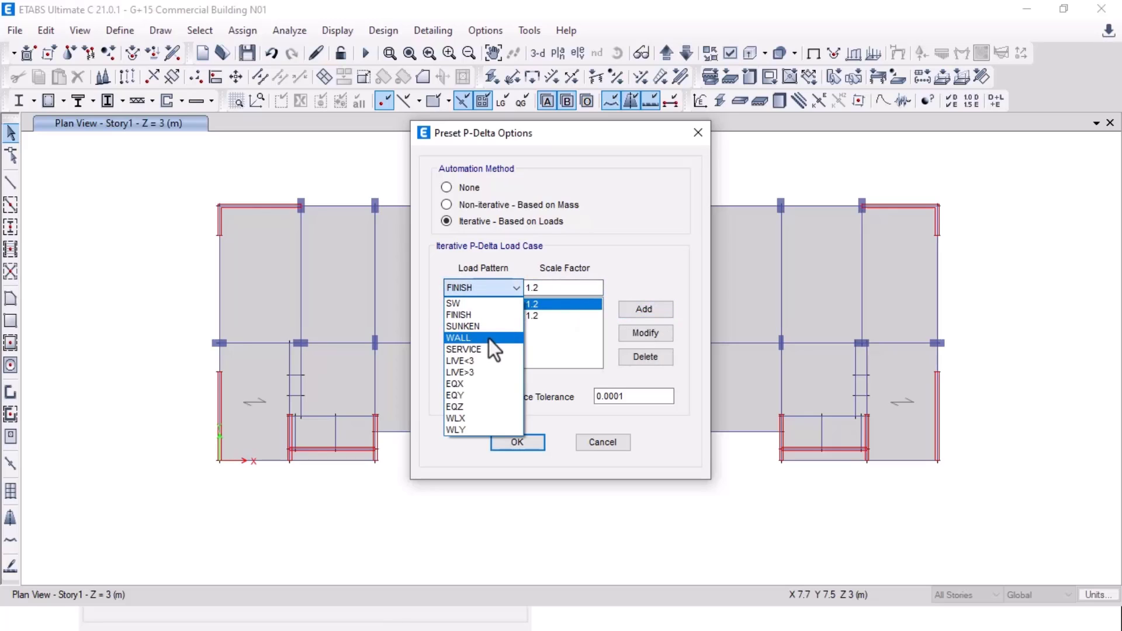
pyautogui.click(484, 325)
pyautogui.click(664, 315)
pyautogui.click(484, 292)
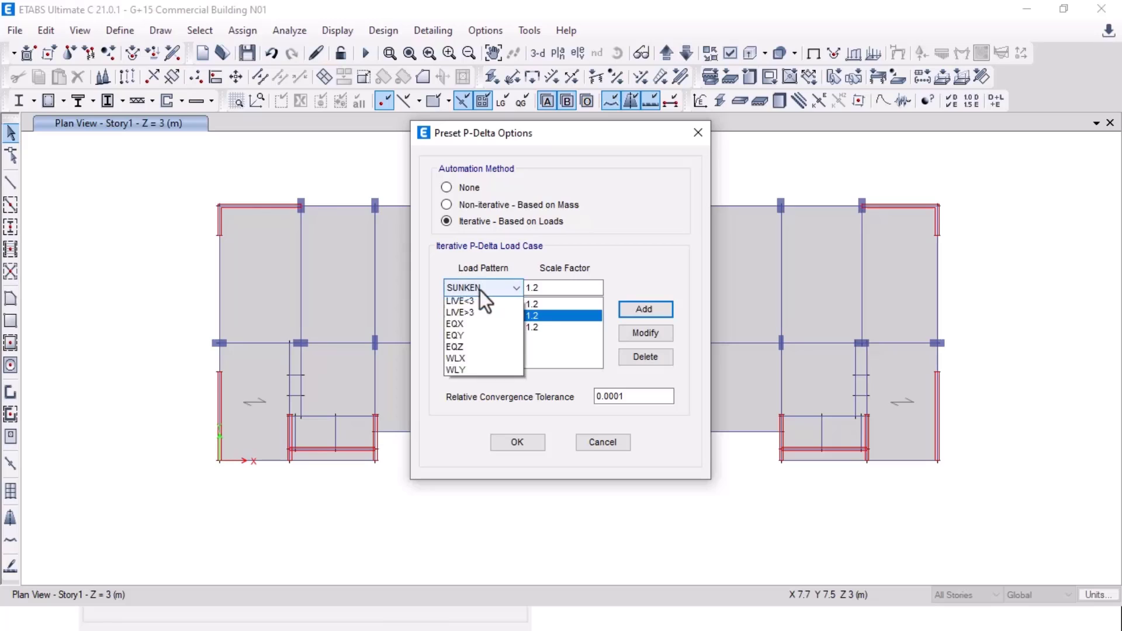
pyautogui.click(474, 342)
pyautogui.click(641, 311)
pyautogui.click(503, 288)
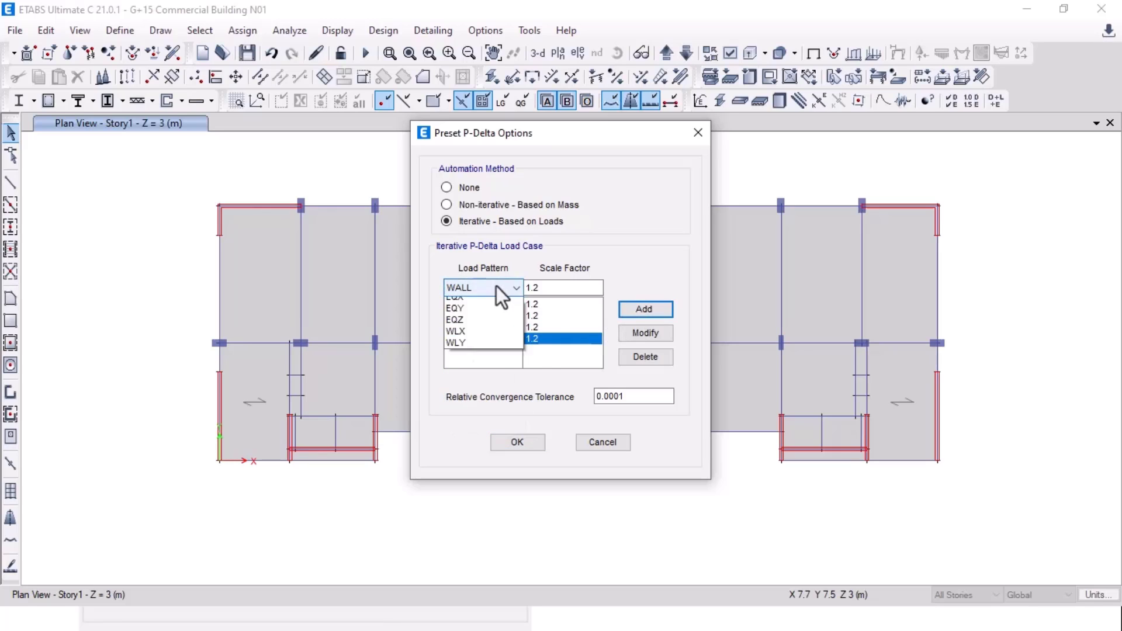
pyautogui.click(486, 345)
pyautogui.click(633, 313)
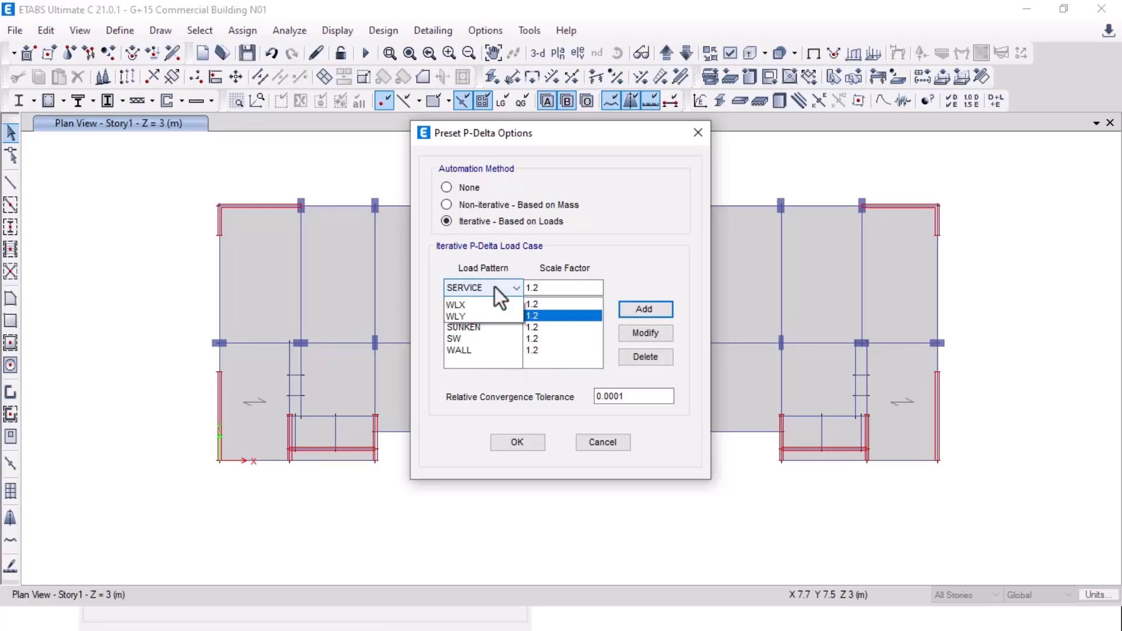
# Step: Add LIVE<3 and LIVE>3 at factor 0.5 and confirm the P-delta options
pyautogui.click(494, 286)
pyautogui.click(495, 359)
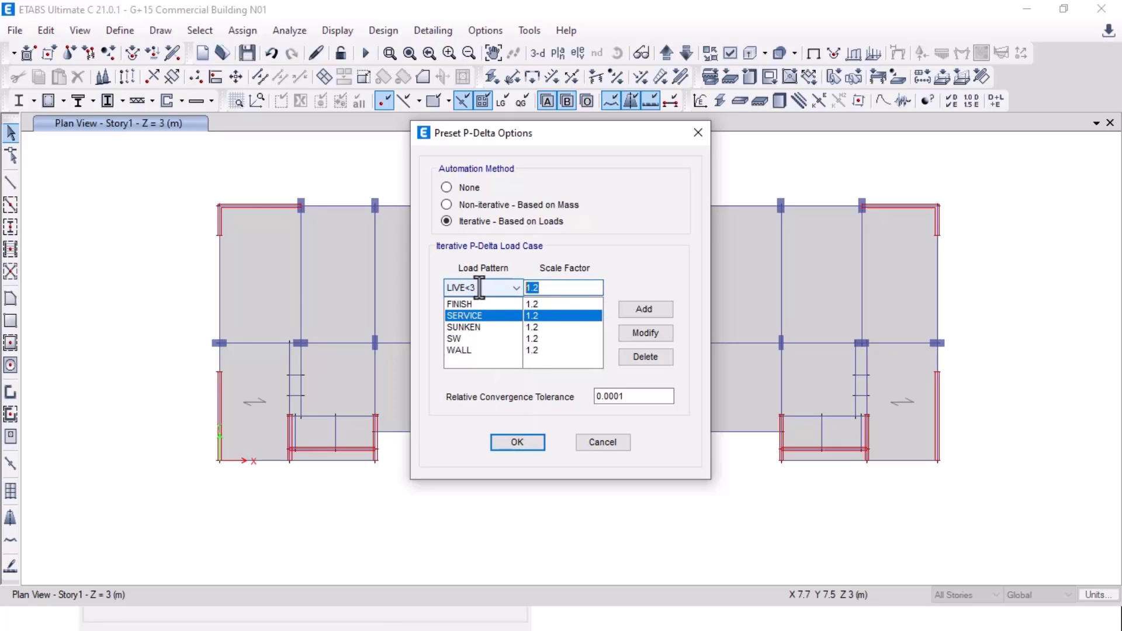
pyautogui.write('0.5')
pyautogui.click(650, 312)
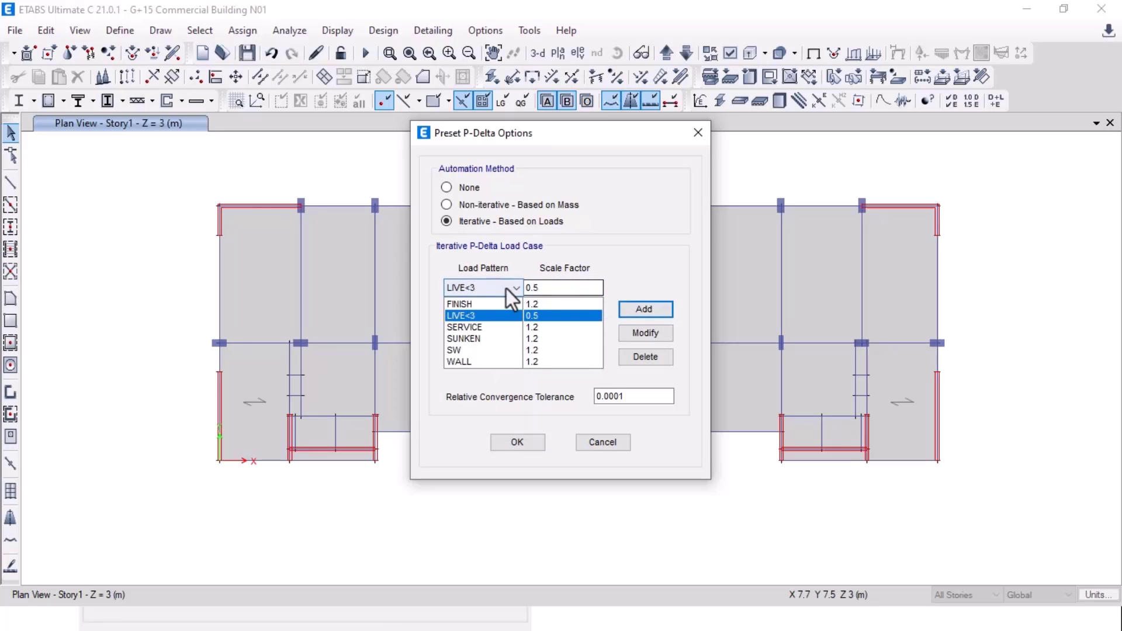
pyautogui.click(506, 289)
pyautogui.click(641, 311)
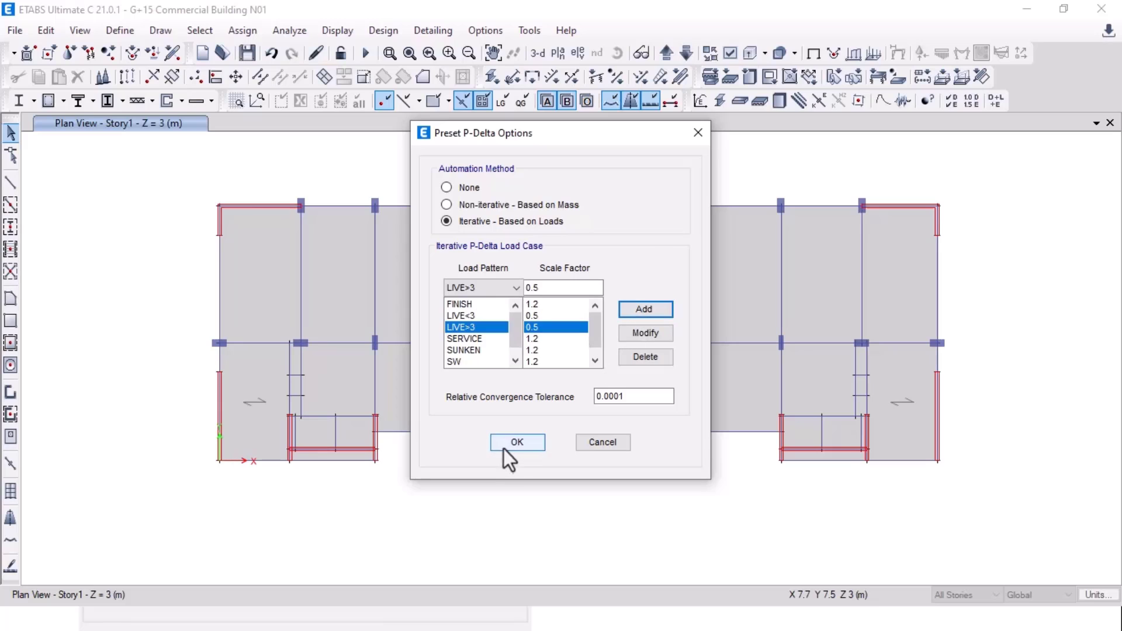
pyautogui.click(517, 442)
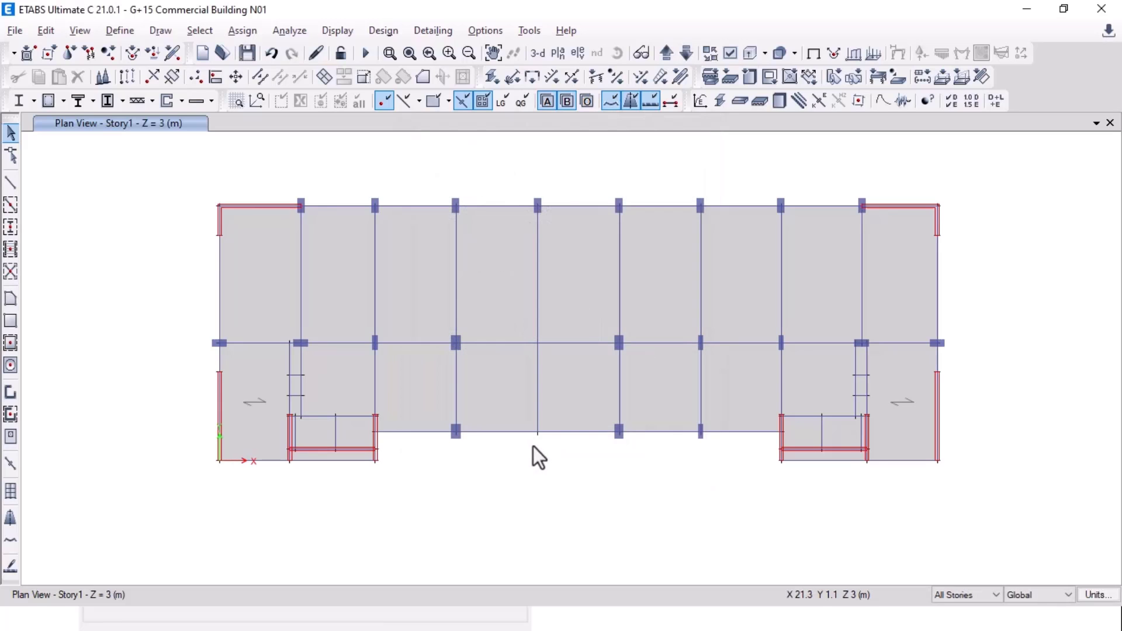
# Step: Review the Assign mass source slide, then open ETABS's Mass Source list showing MsSrc1
pyautogui.hotkey('alt', 'Tab')
pyautogui.click(533, 447)
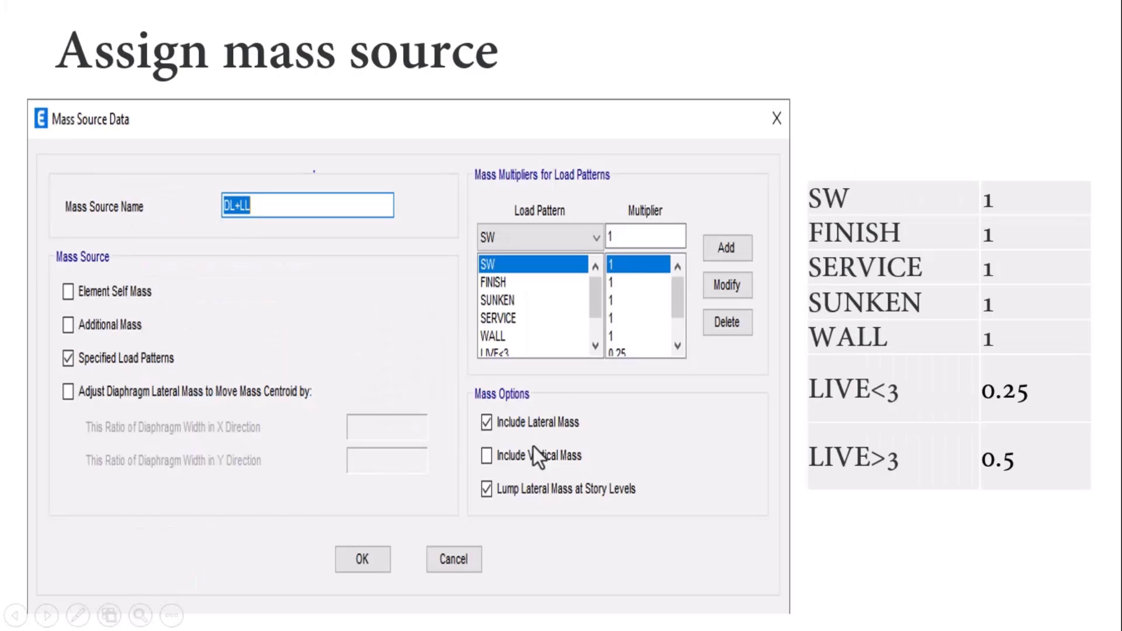
pyautogui.hotkey('alt', 'Tab')
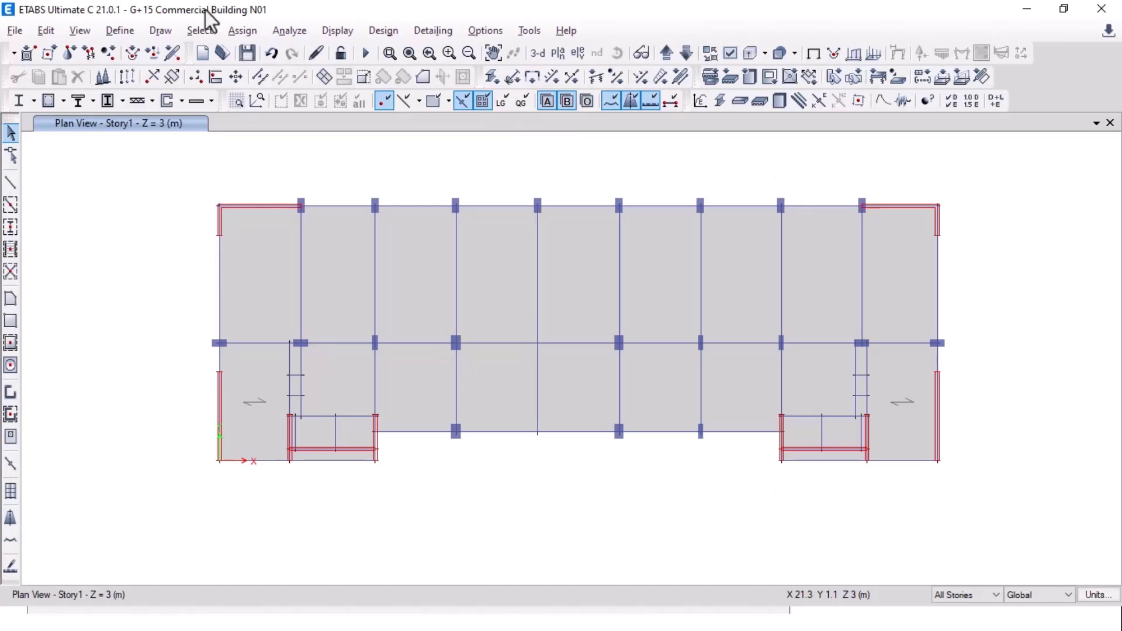
pyautogui.click(121, 33)
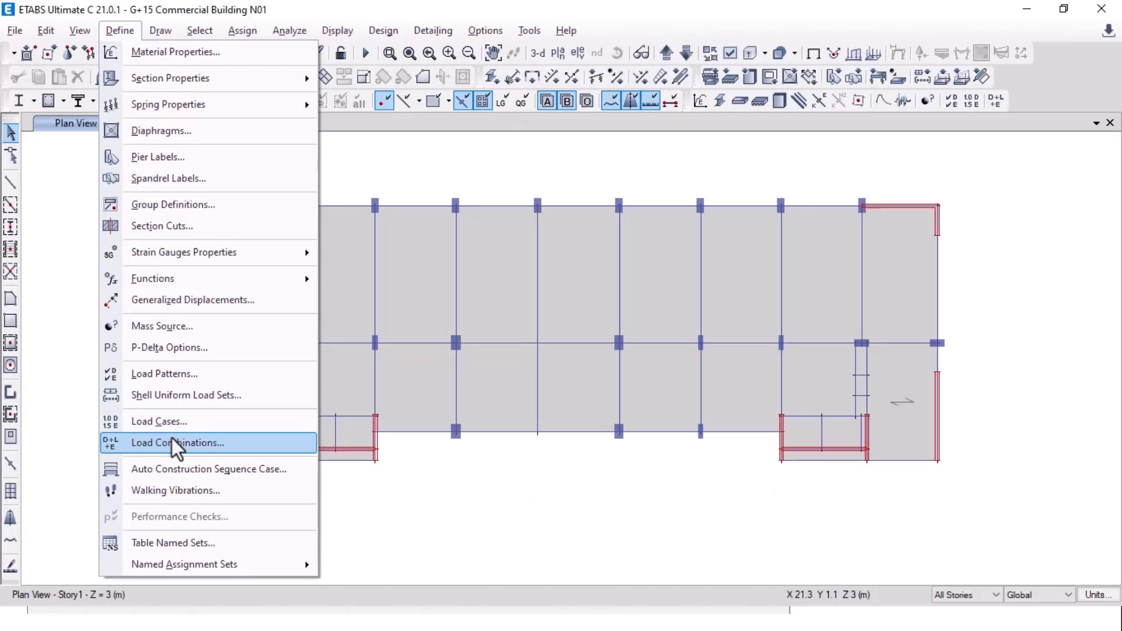
pyautogui.click(175, 327)
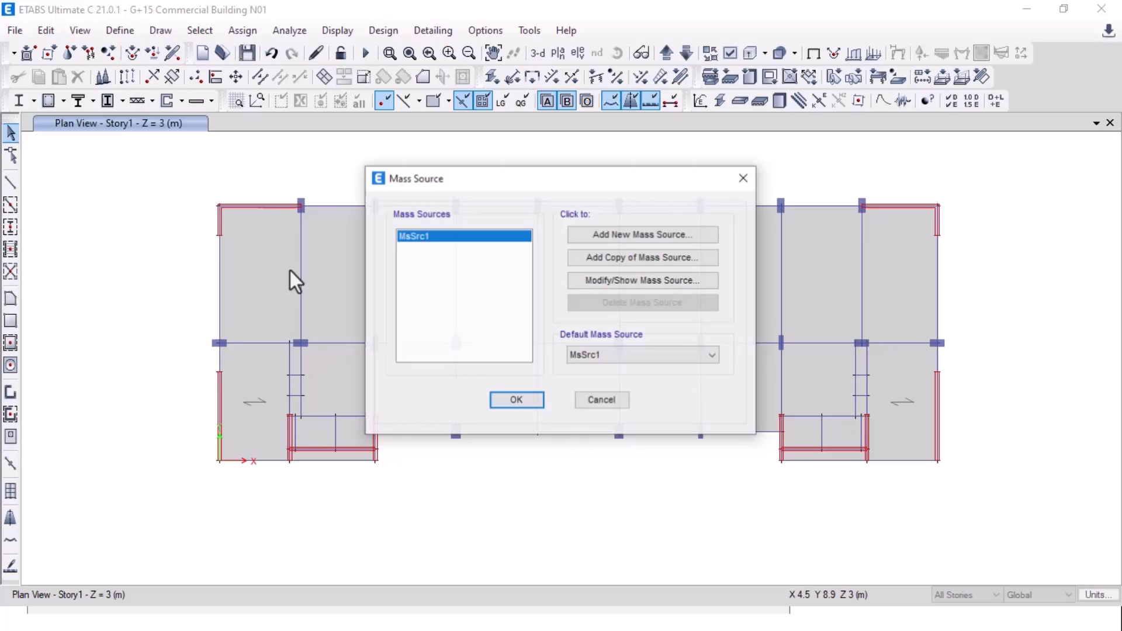
# Step: Add a copy of the existing mass source and name it (D+L)V
pyautogui.click(622, 258)
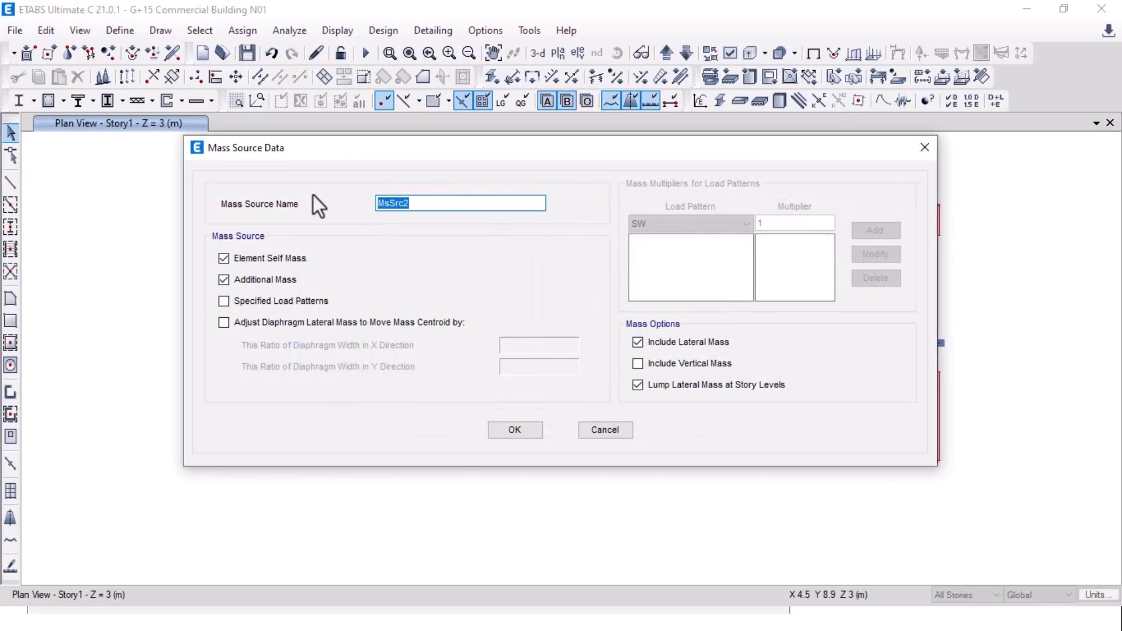
pyautogui.write('D+L)')
pyautogui.press('Home')
pyautogui.write('(')
pyautogui.press('End')
pyautogui.write('V')
# Step: Base the mass on specified load patterns only, adding SW, FINISH and SUNKEN at multiplier 1
pyautogui.click(256, 260)
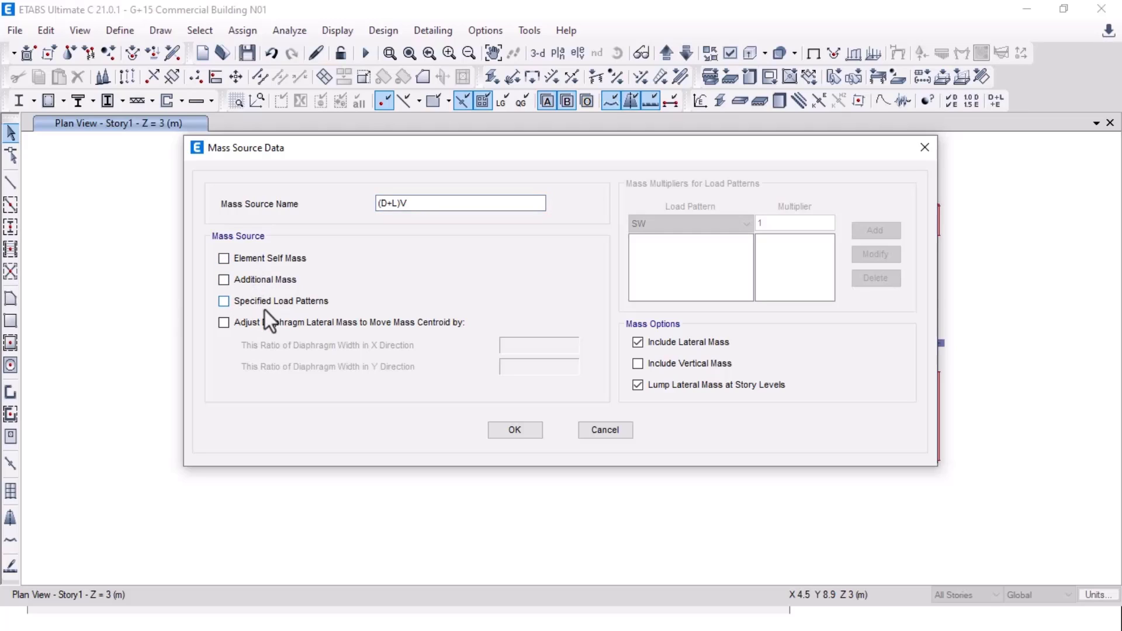
pyautogui.click(252, 306)
pyautogui.click(720, 227)
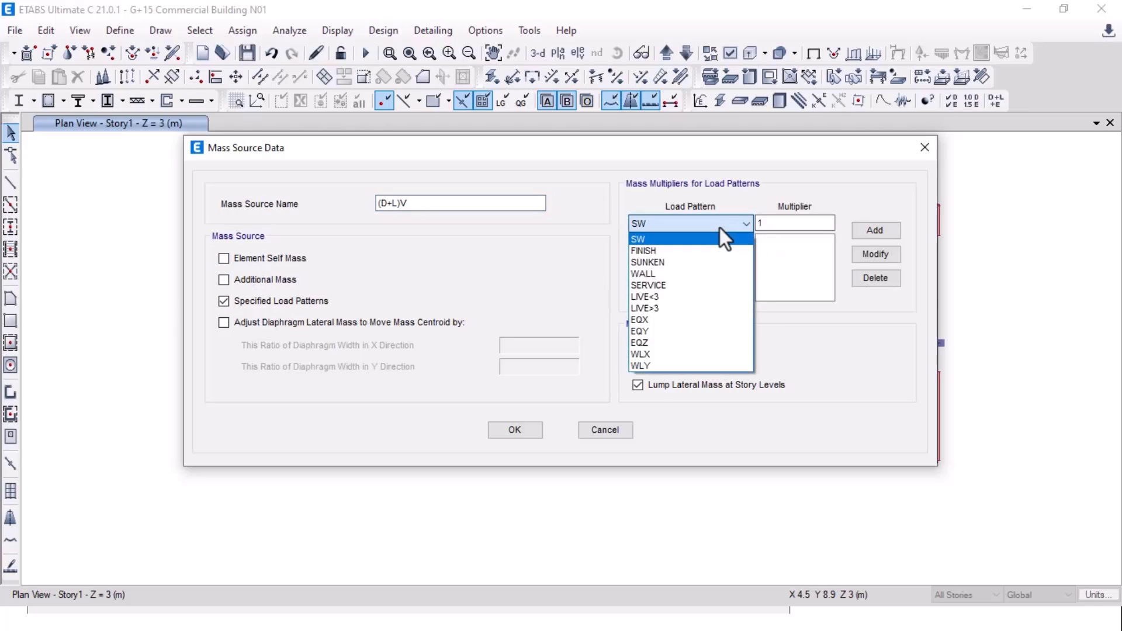
pyautogui.click(721, 235)
pyautogui.click(788, 230)
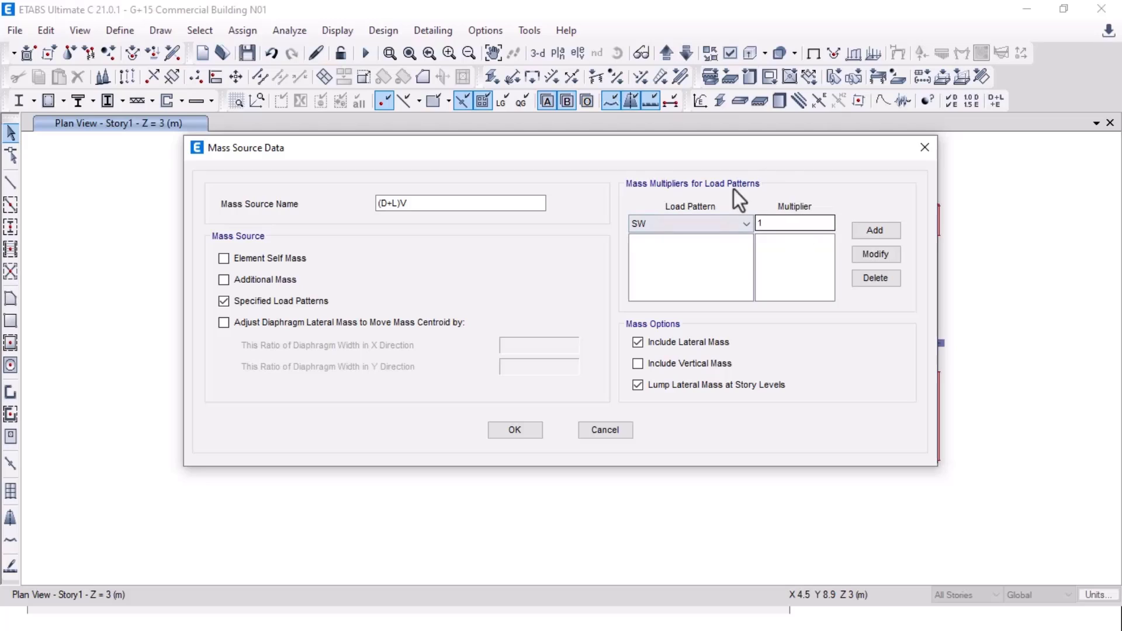
pyautogui.click(887, 229)
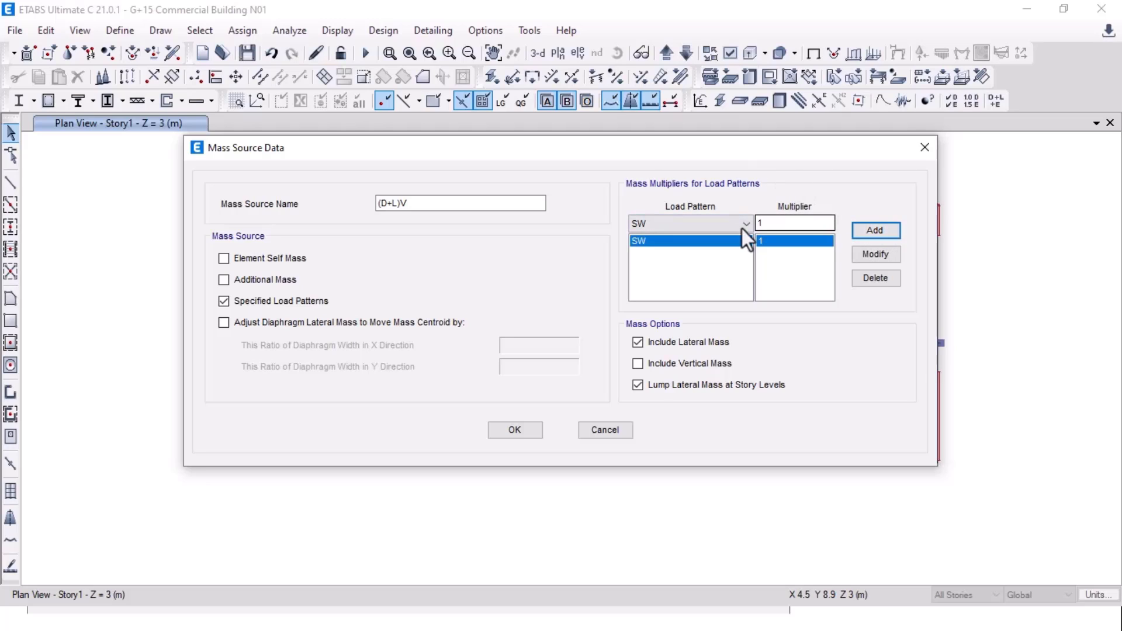
pyautogui.click(742, 226)
pyautogui.click(735, 247)
pyautogui.click(875, 229)
pyautogui.click(740, 224)
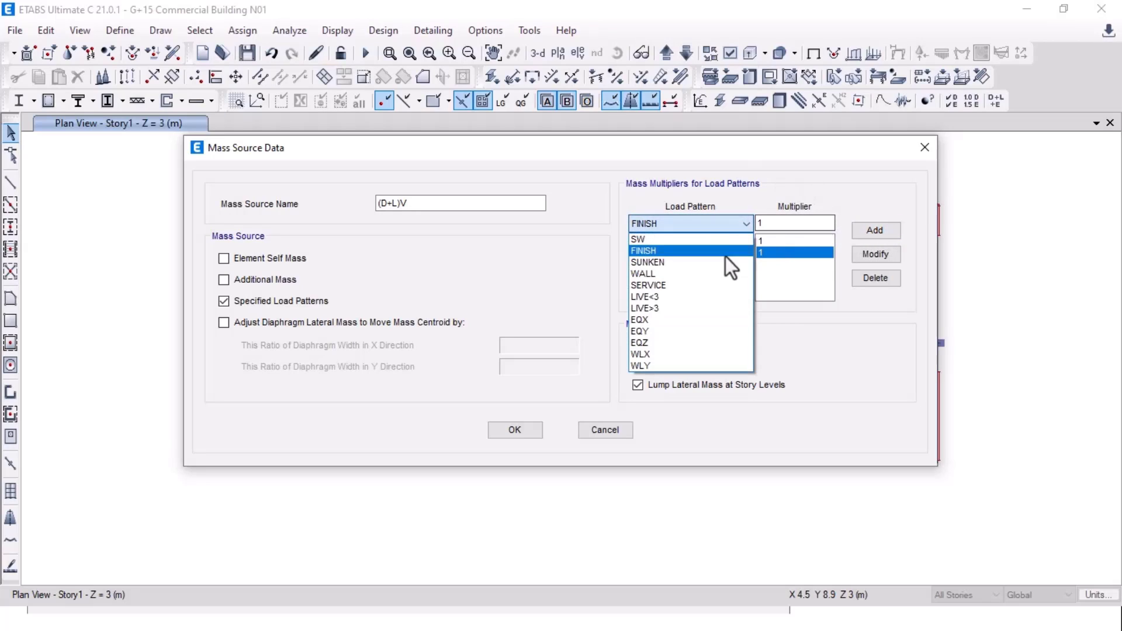
pyautogui.click(725, 261)
pyautogui.click(875, 229)
# Step: Add WALL and SERVICE to the mass source at multiplier 1
pyautogui.click(743, 223)
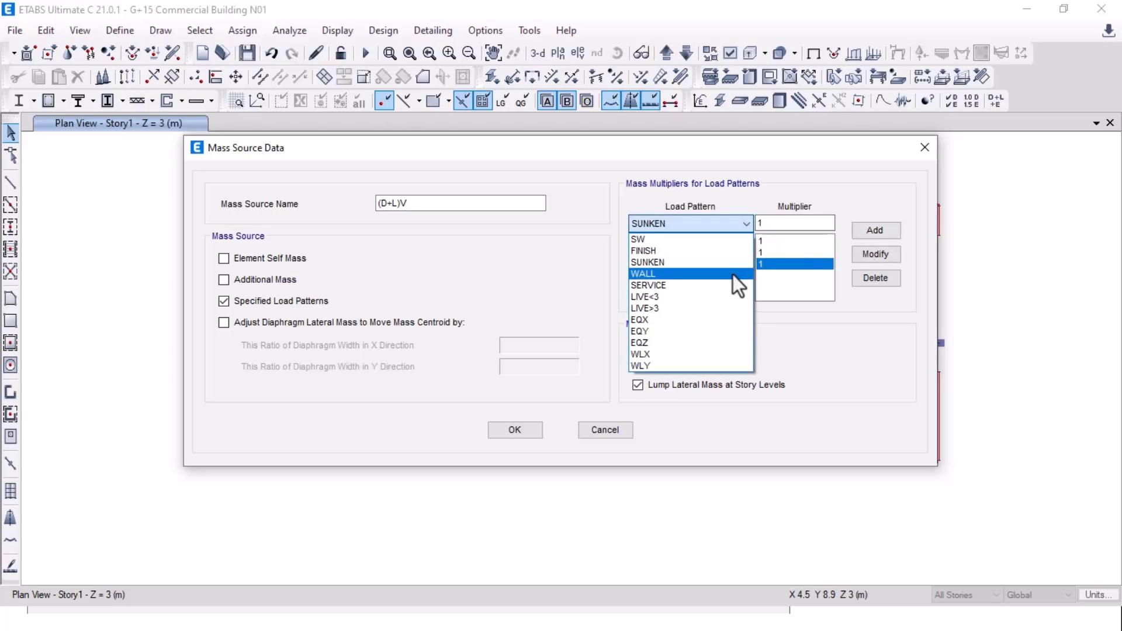
pyautogui.click(733, 275)
pyautogui.click(889, 231)
pyautogui.click(741, 224)
pyautogui.scroll(1, 729, 257)
pyautogui.click(729, 285)
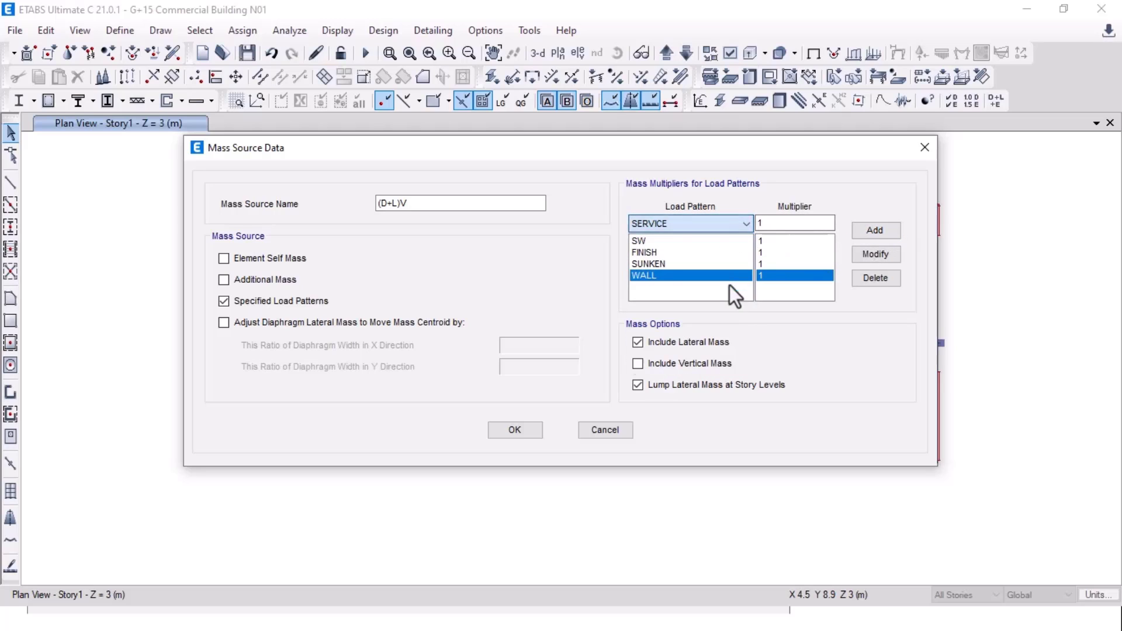
pyautogui.click(875, 229)
# Step: Add LIVE<3 at 0.25 and LIVE>3 at 0.5, and include vertical mass
pyautogui.click(687, 225)
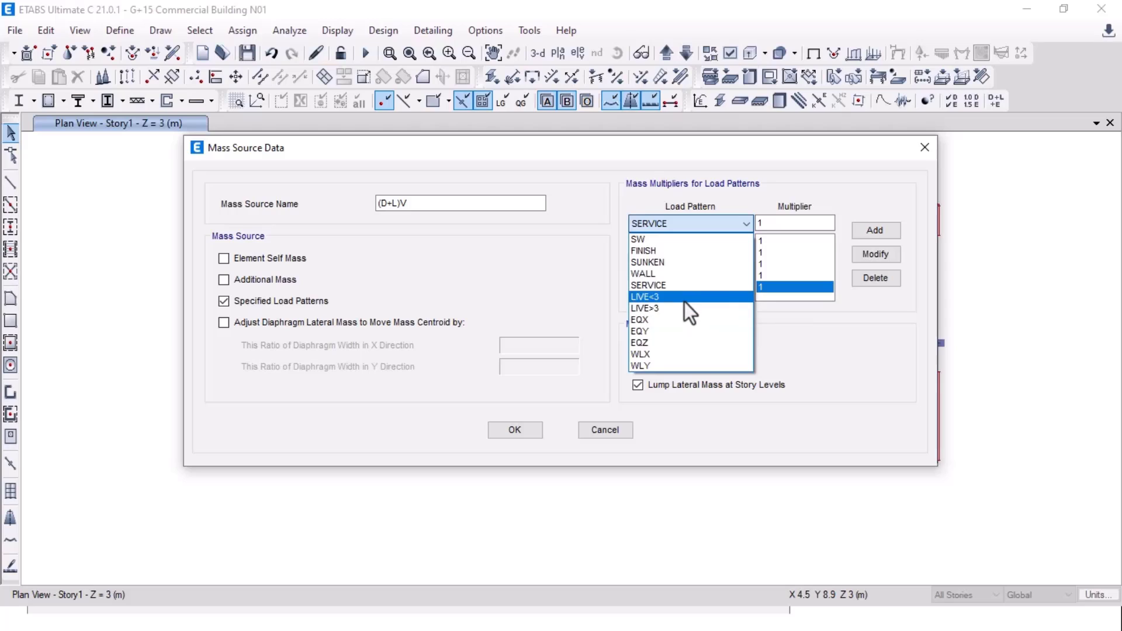
pyautogui.click(685, 302)
pyautogui.doubleClick(779, 228)
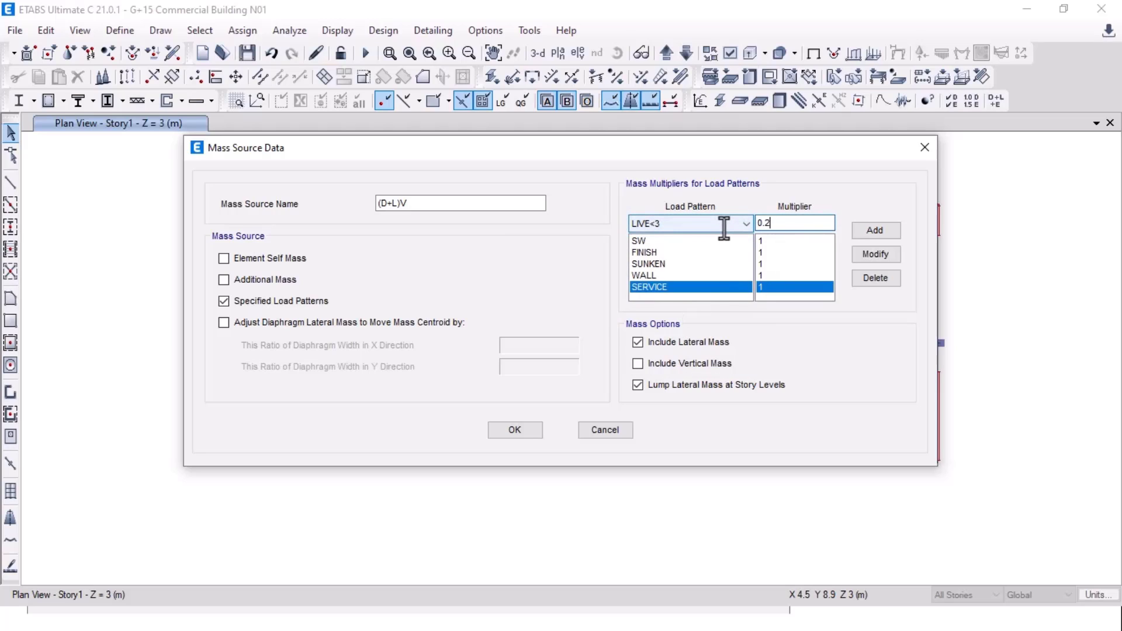
pyautogui.write('0.25')
pyautogui.click(880, 231)
pyautogui.click(691, 222)
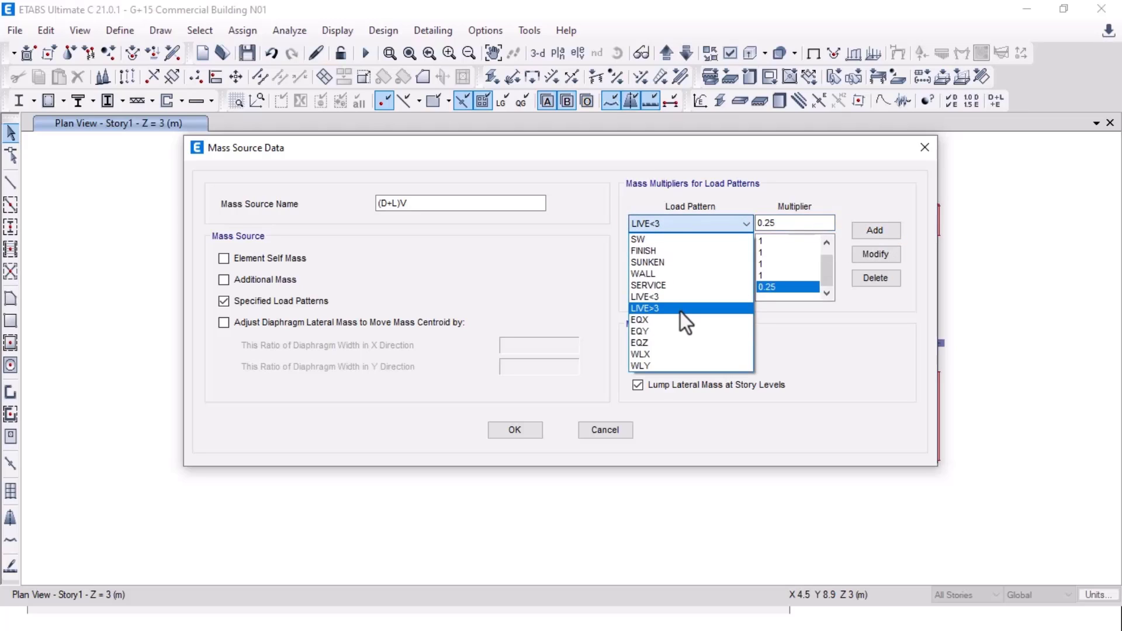
pyautogui.click(680, 314)
pyautogui.press('Tab')
pyautogui.write('0.5')
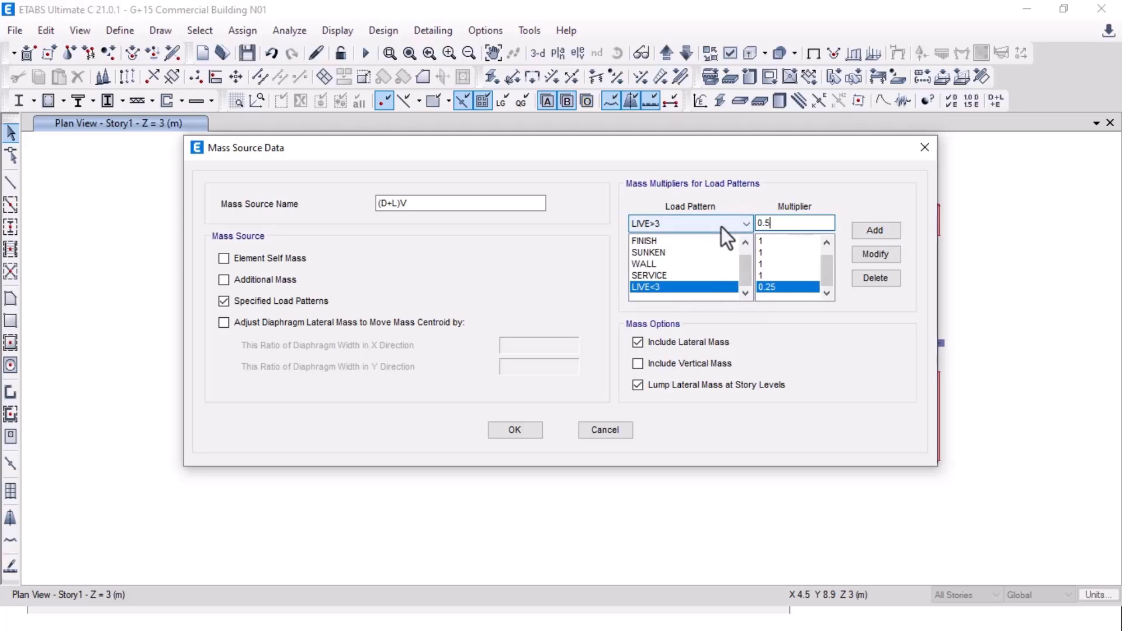
pyautogui.click(894, 234)
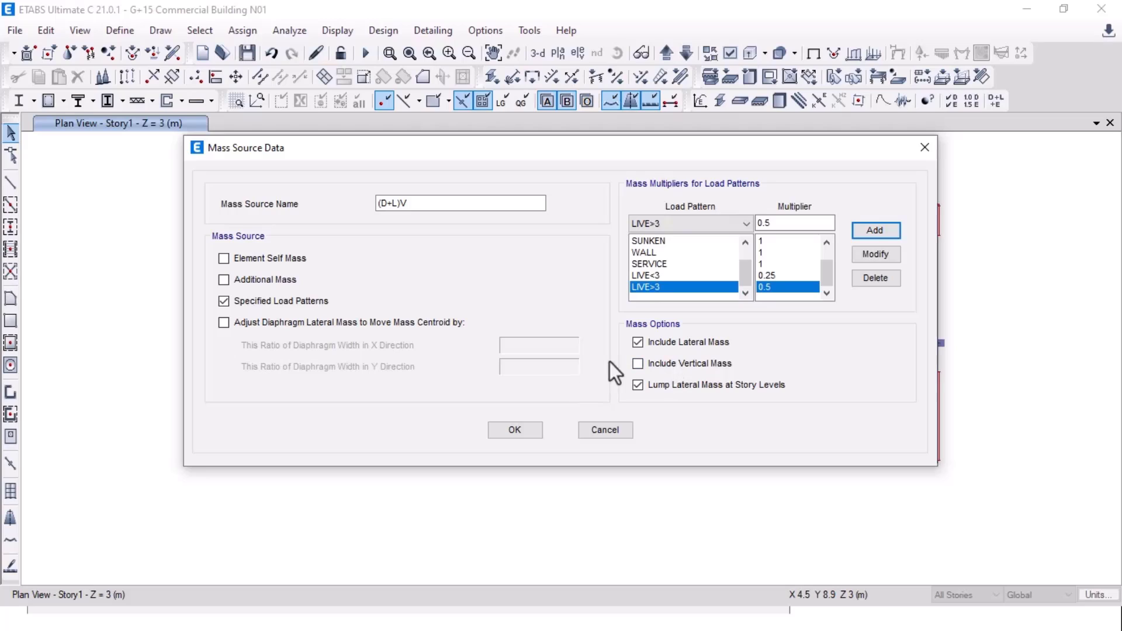
pyautogui.click(651, 367)
# Step: Save the (D+L)V mass source and set it as default in place of MsSrc1
pyautogui.click(514, 430)
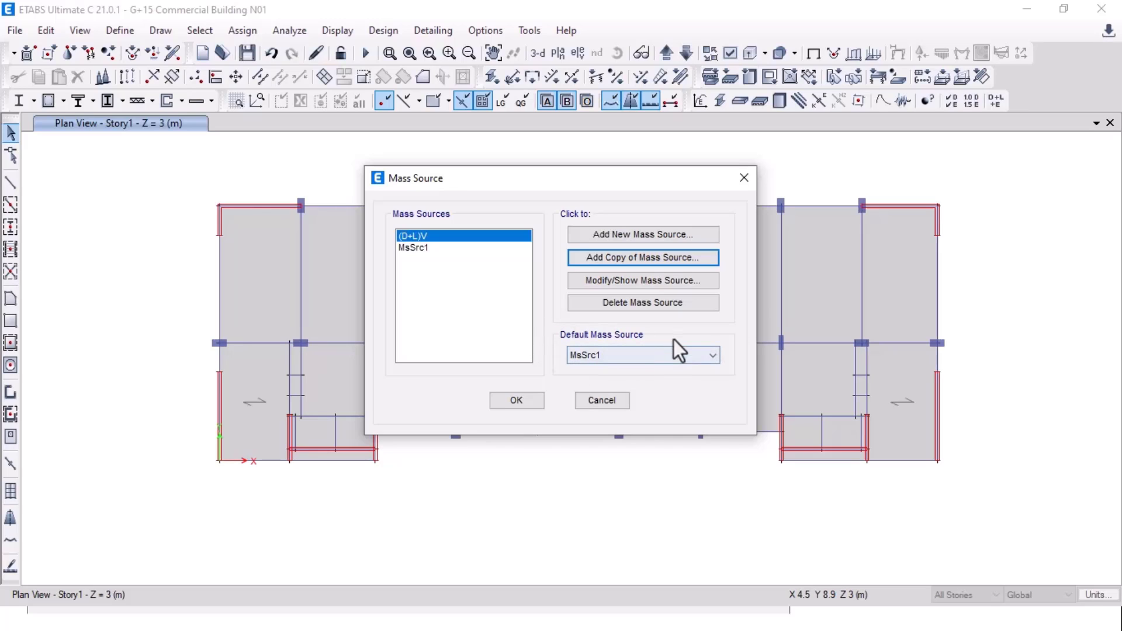
pyautogui.click(628, 354)
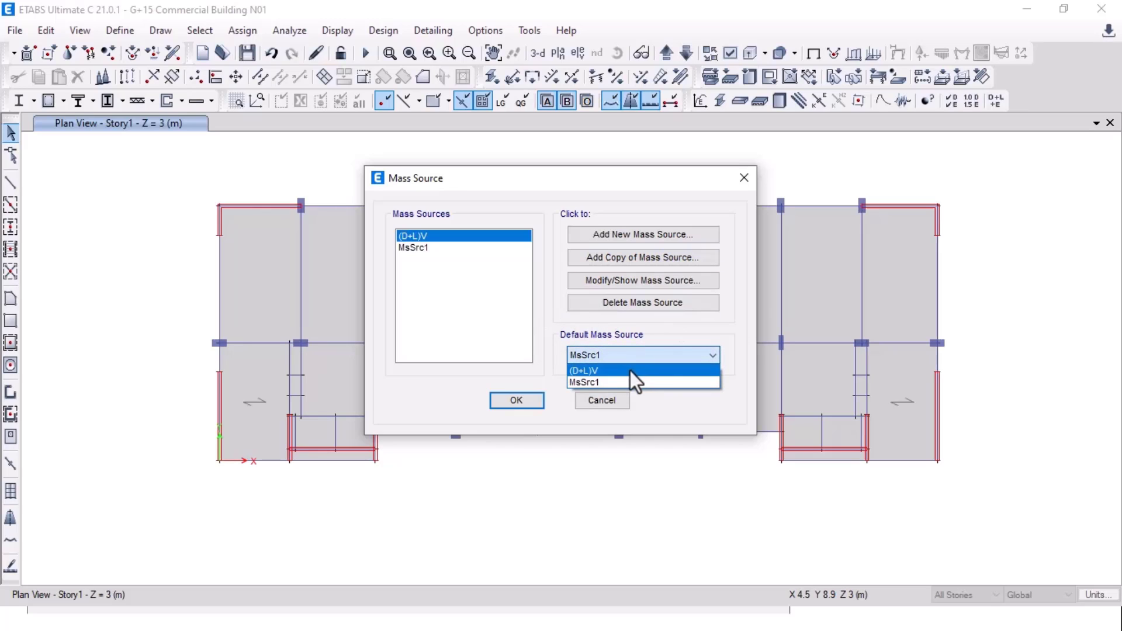
pyautogui.click(673, 371)
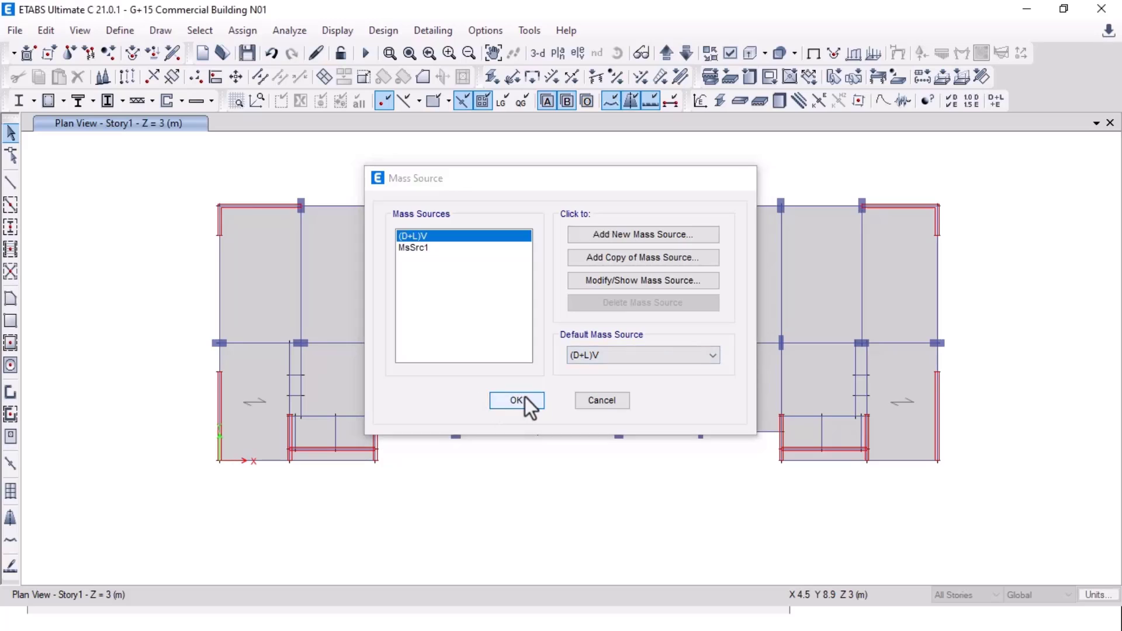
pyautogui.click(525, 399)
pyautogui.hotkey('alt', 'space')
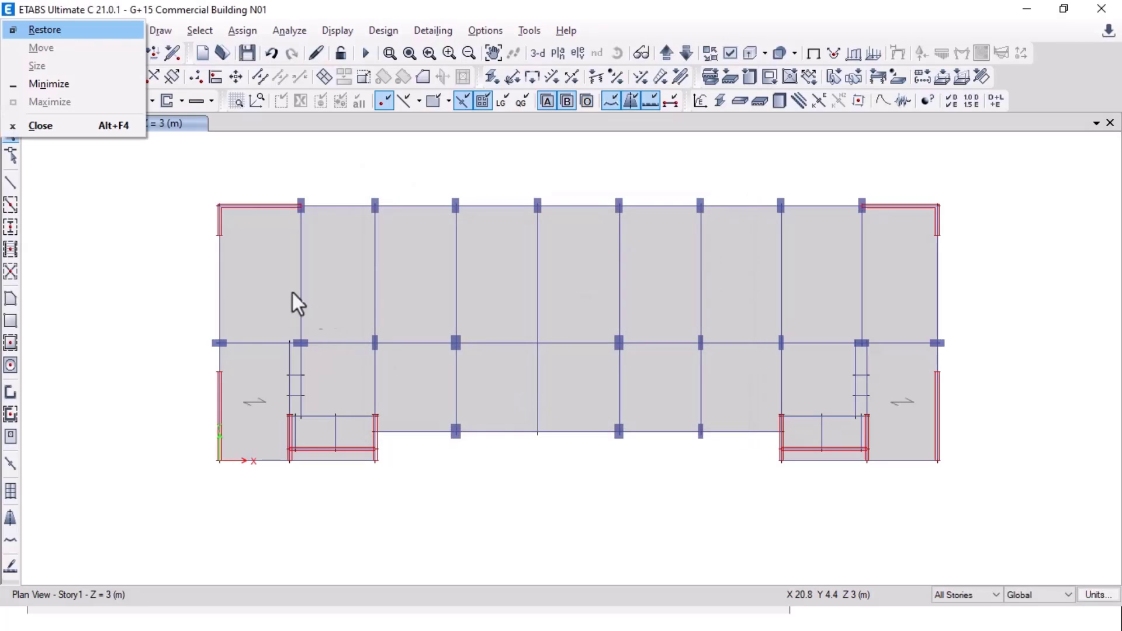
pyautogui.press('Escape')
# Step: Advance the slide show to the Assign Floor load – Dead laod slide, then return to ETABS
pyautogui.hotkey('alt', 'Tab')
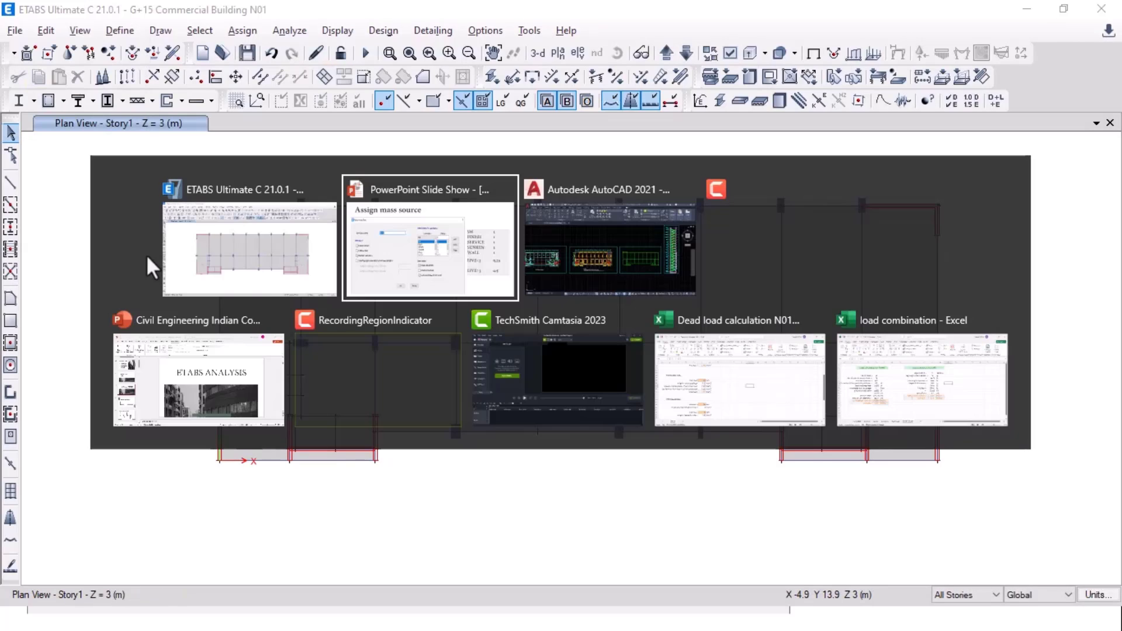
pyautogui.click(147, 256)
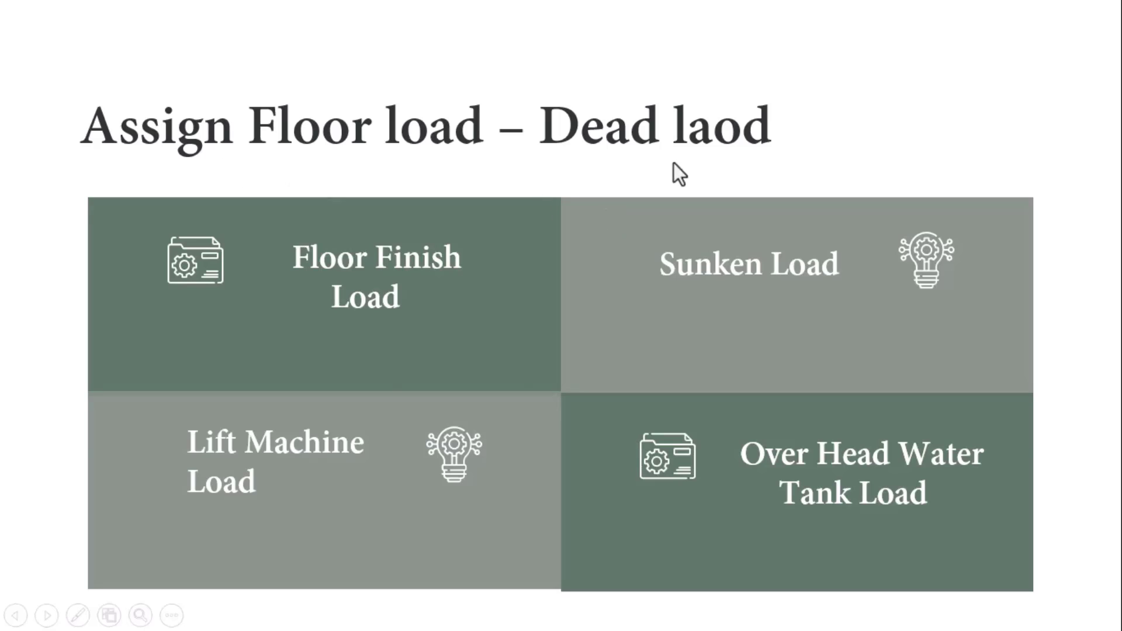
pyautogui.hotkey('alt', 'Tab')
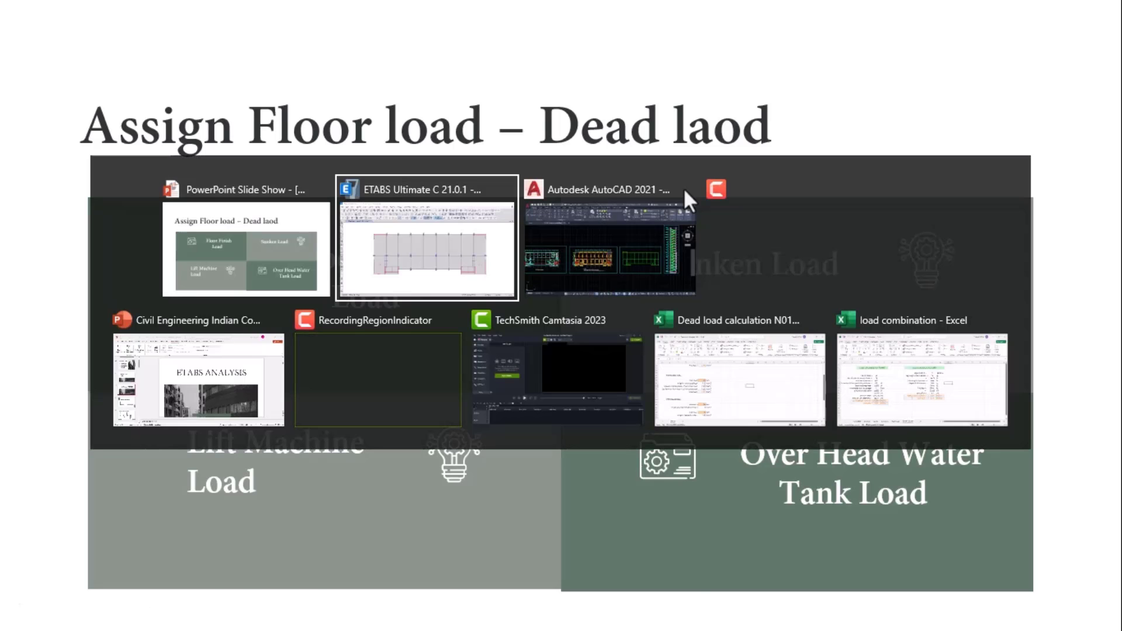
pyautogui.hotkey('alt', 'Tab')
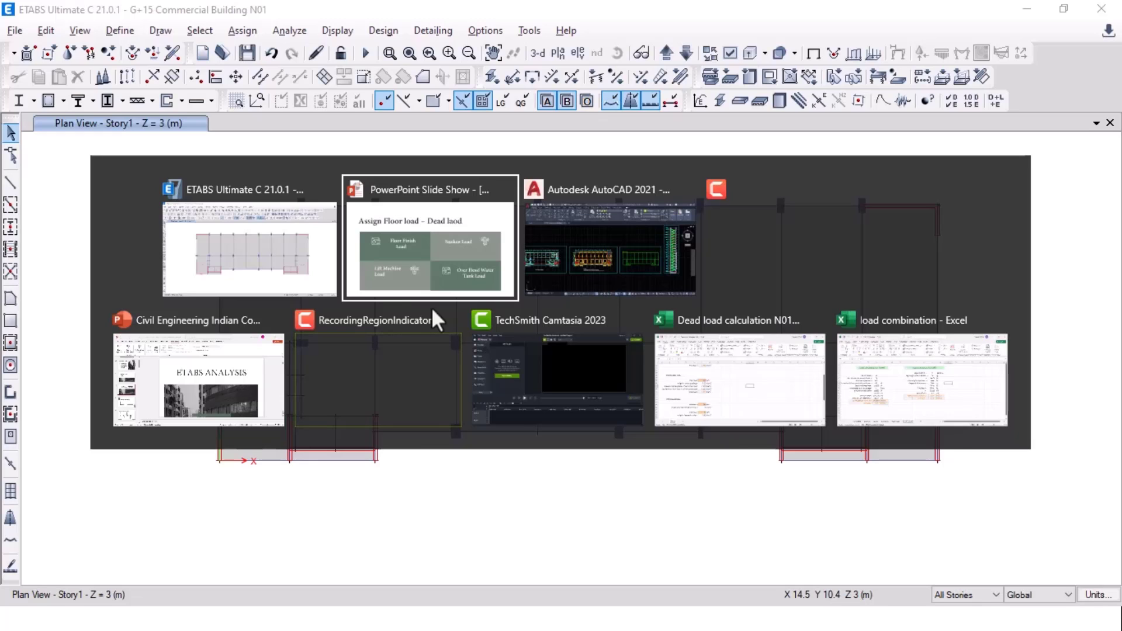
pyautogui.click(254, 230)
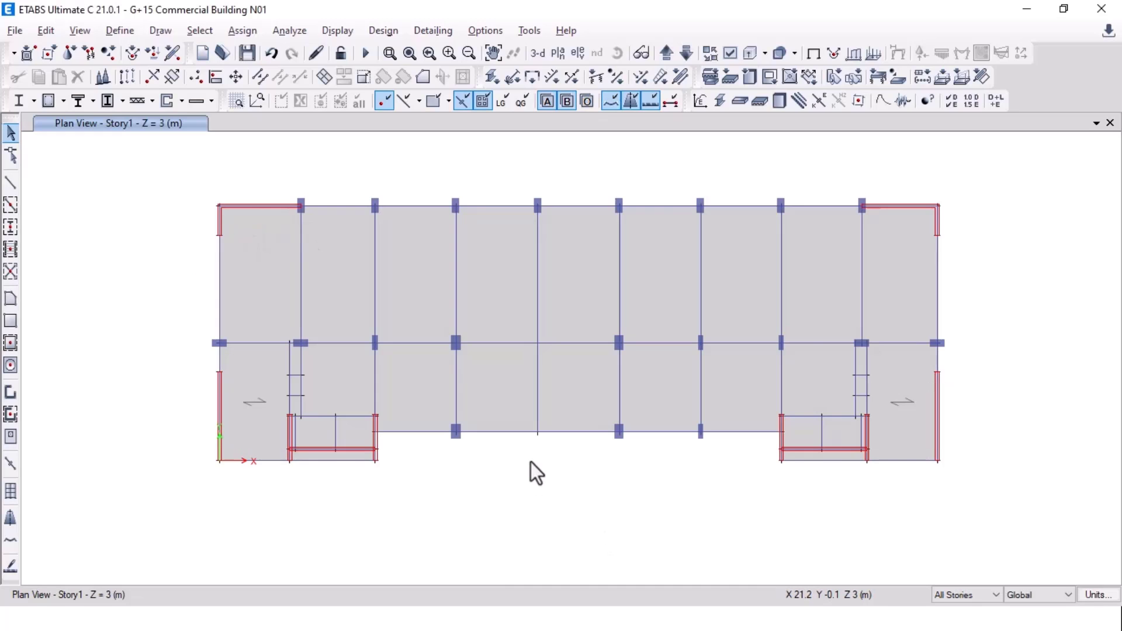
# Step: Cycle through the AutoCAD and PowerPoint windows toward the load workbook
pyautogui.hotkey('alt', 'Tab')
pyautogui.hotkey('alt', 'Tab')
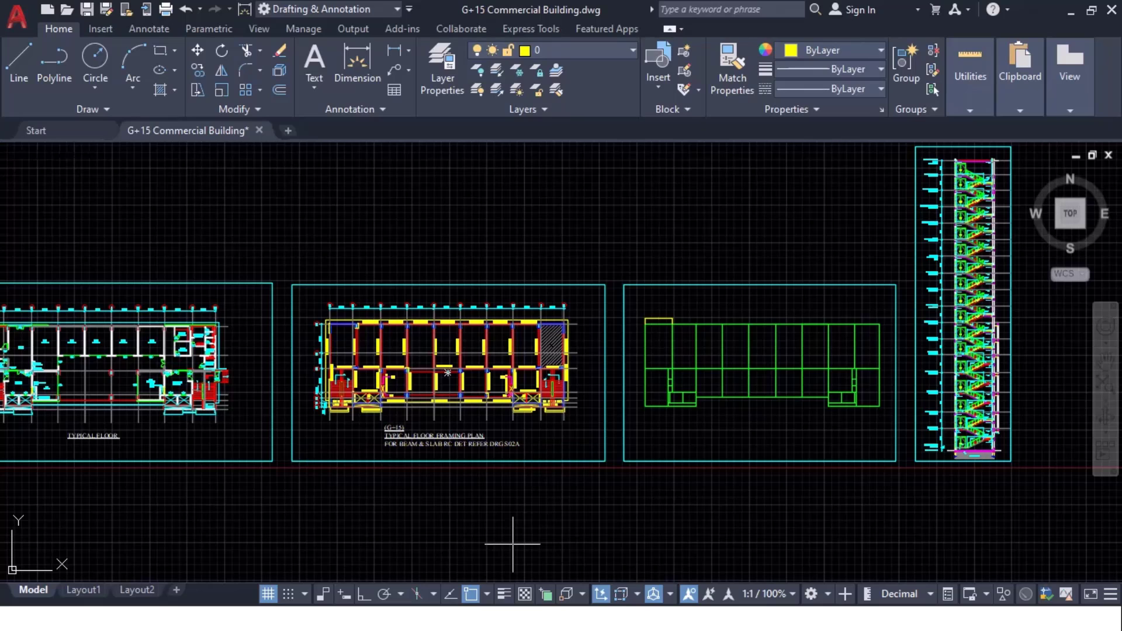
pyautogui.hotkey('alt', 'Tab')
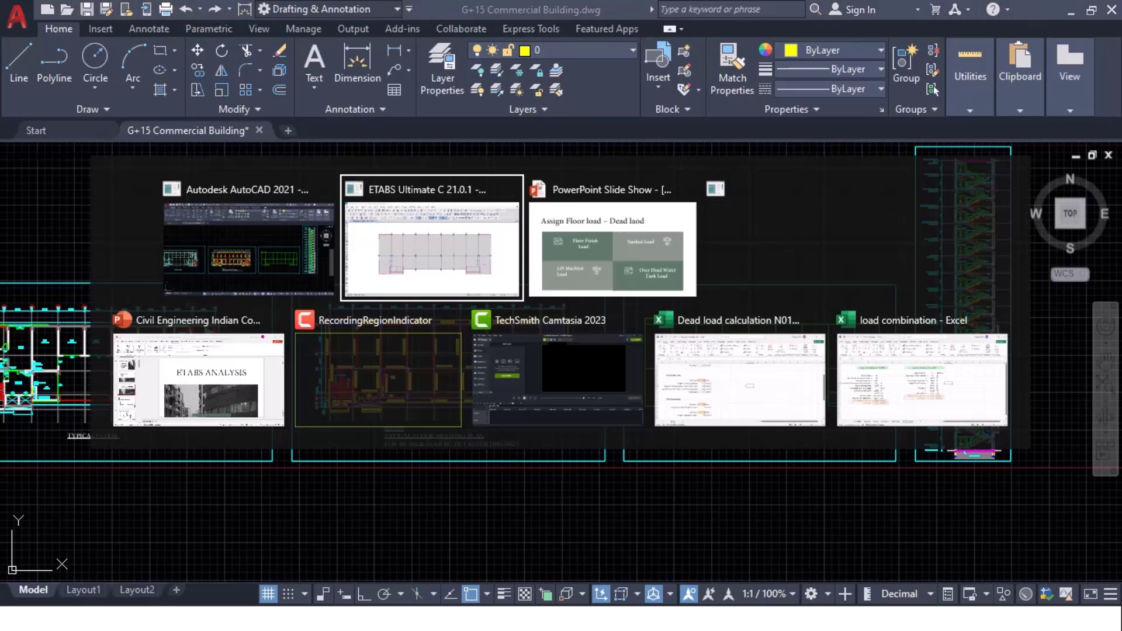
pyautogui.hotkey('alt', 'Tab')
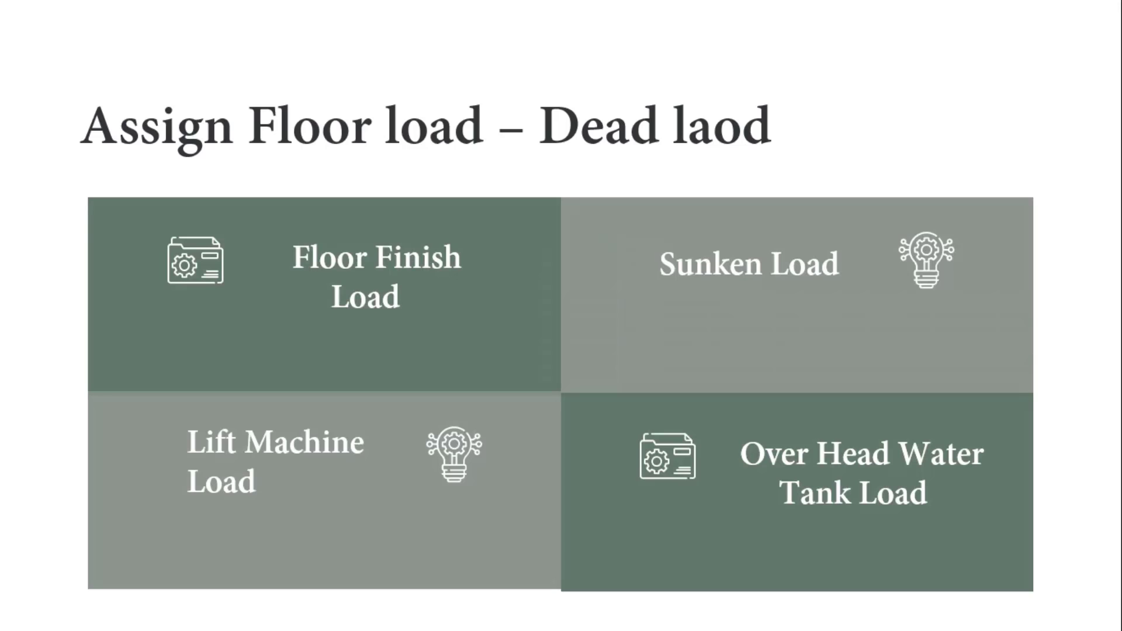
pyautogui.hotkey('alt', 'Tab')
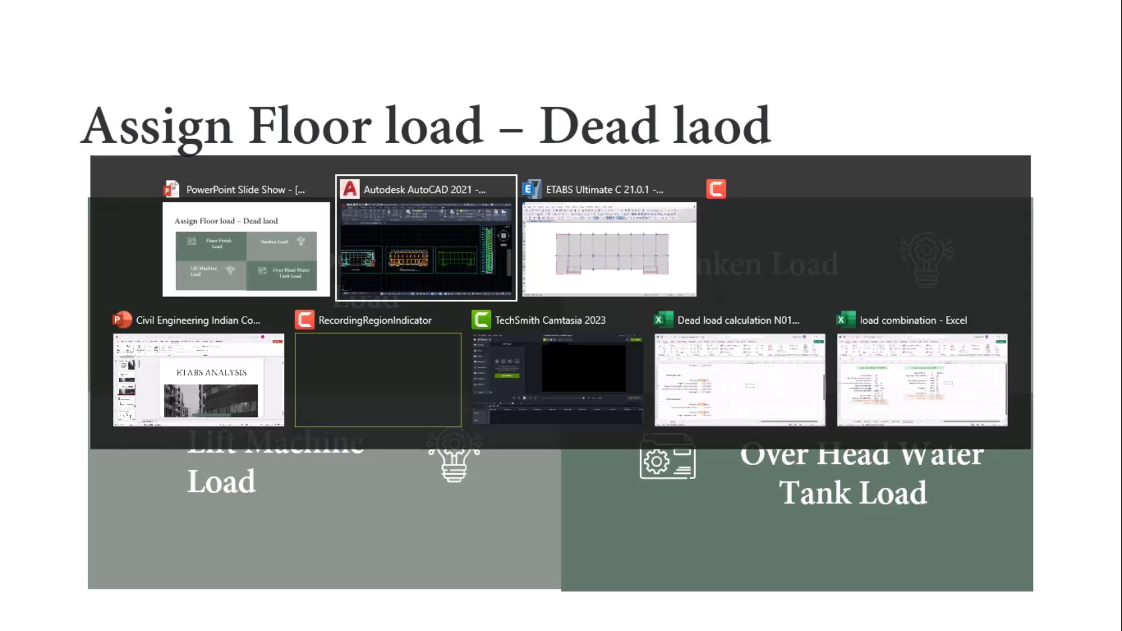
pyautogui.hotkey('alt', 'Tab')
pyautogui.hotkey('alt', 'Tab')
pyautogui.hotkey('alt', 'Tab')
pyautogui.hotkey('alt', 'Tab')
pyautogui.hotkey('alt', 'Tab')
pyautogui.hotkey('alt', 'Tab')
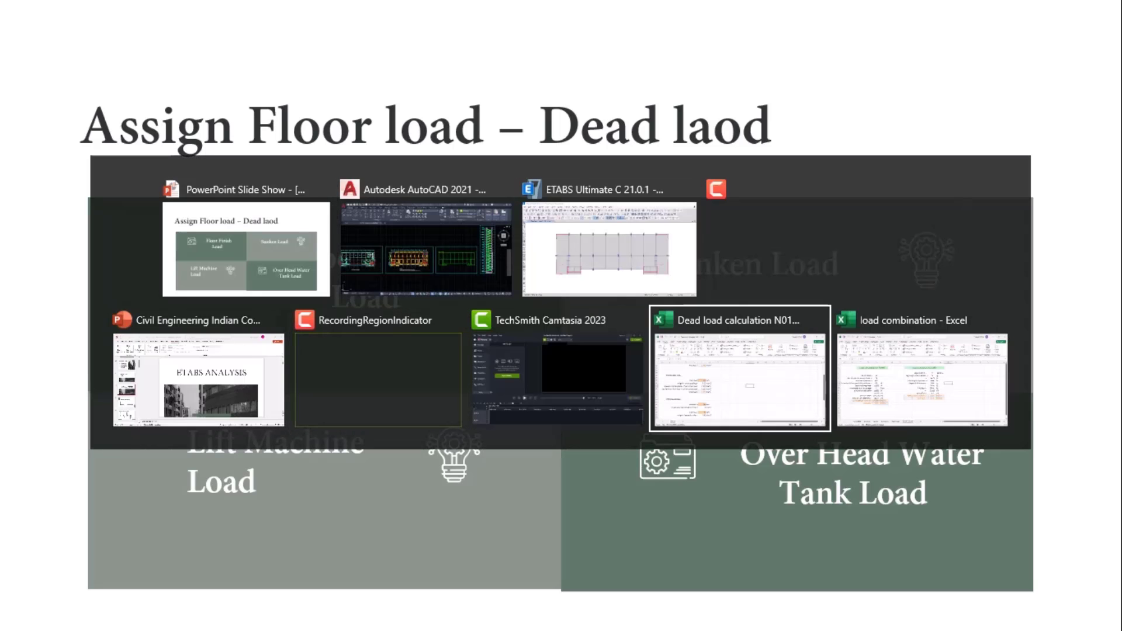
# Step: Bring up the Dead load calculation N01 workbook and check the 1.301 kN/m² floor total in F10
pyautogui.click(773, 368)
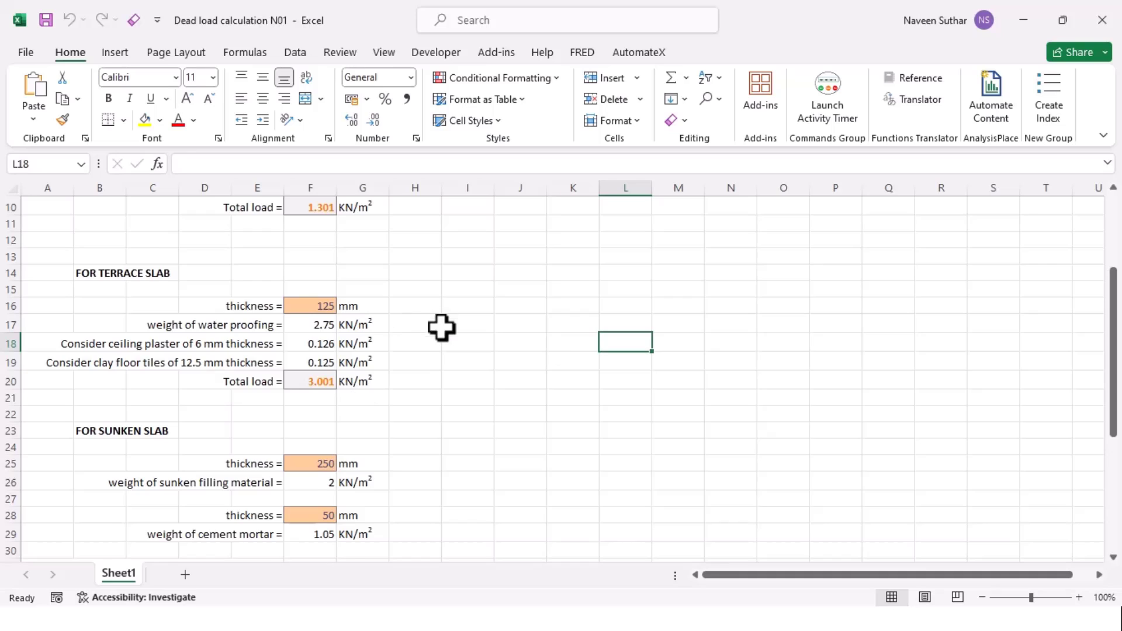
pyautogui.scroll(3, 432, 333)
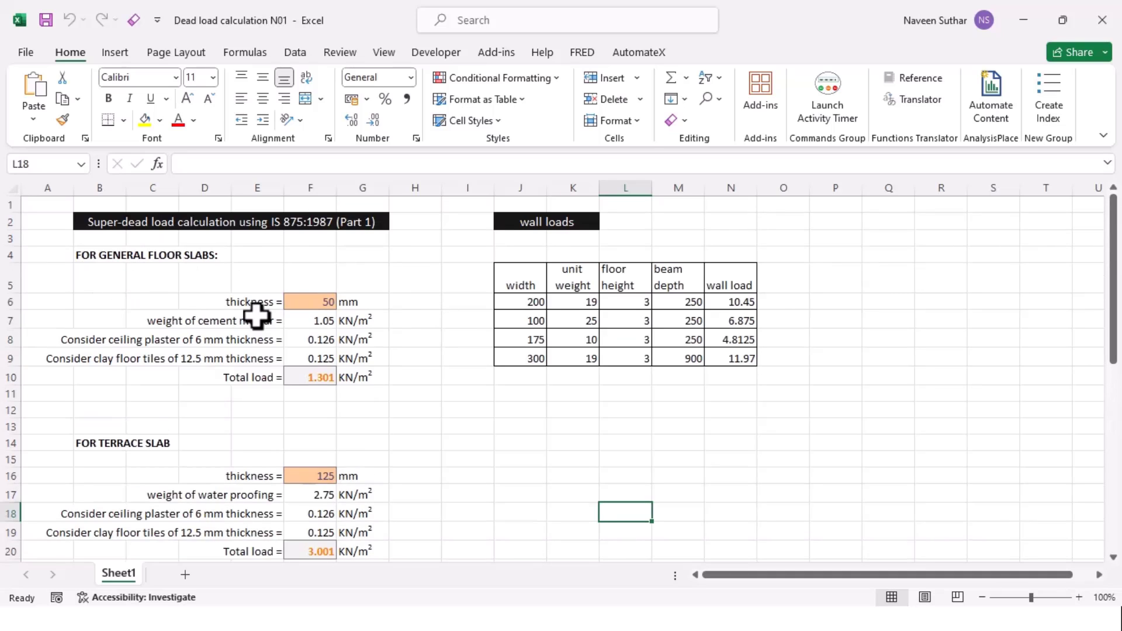
pyautogui.click(318, 378)
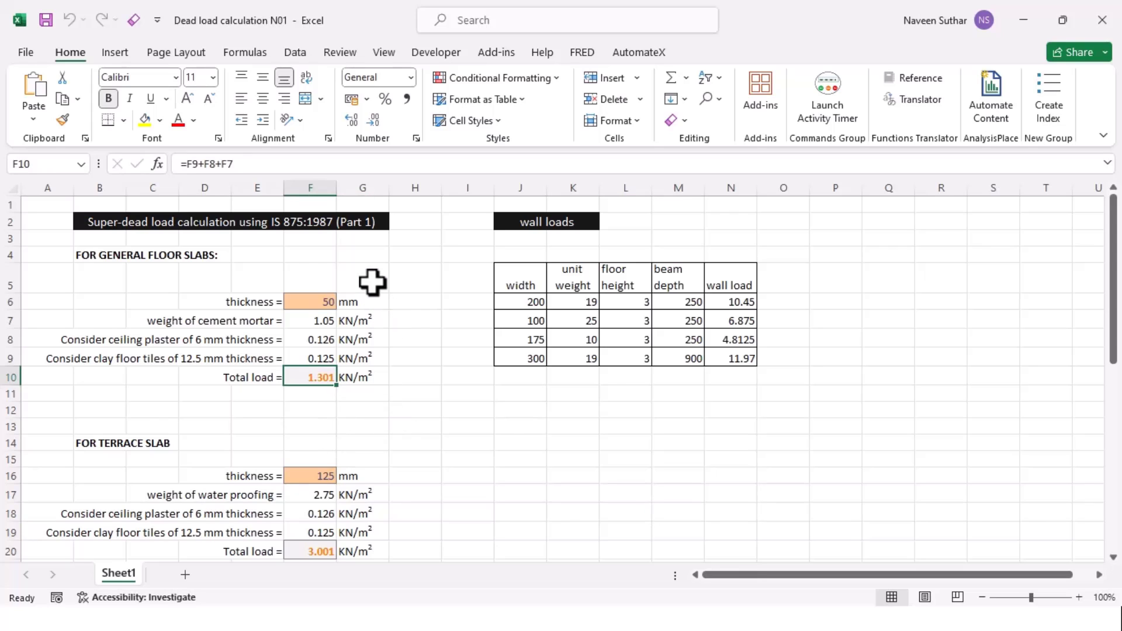
pyautogui.hotkey('alt', 'Tab')
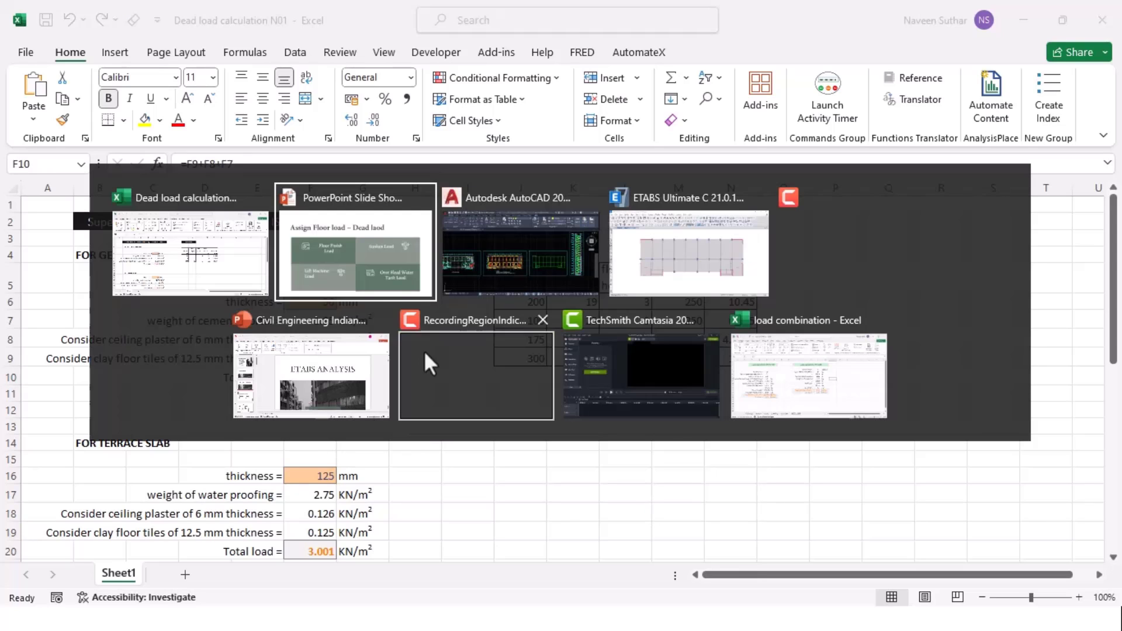
# Step: Select all Story1 floor slabs except the two lower corner bays
pyautogui.click(662, 276)
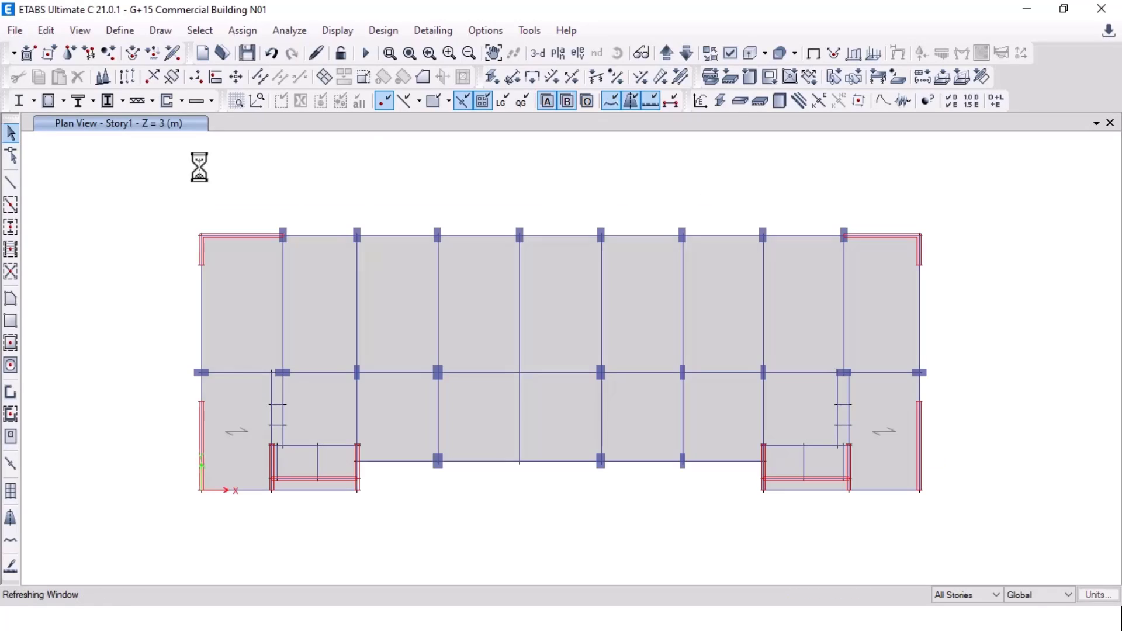
pyautogui.click(199, 31)
pyautogui.moveTo(217, 51)
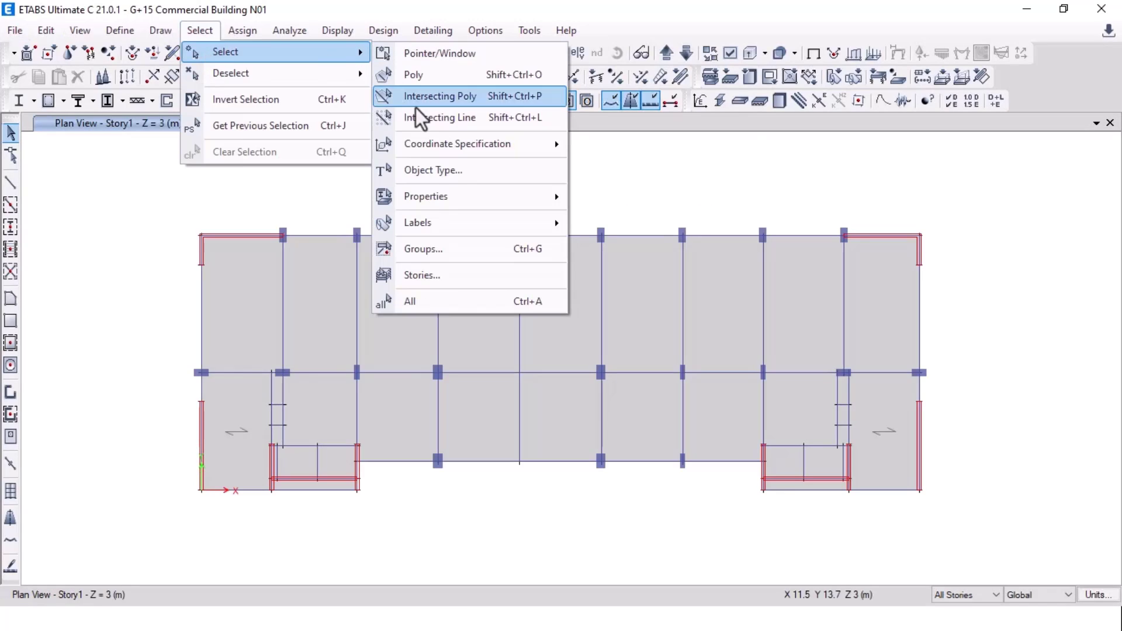
pyautogui.click(432, 175)
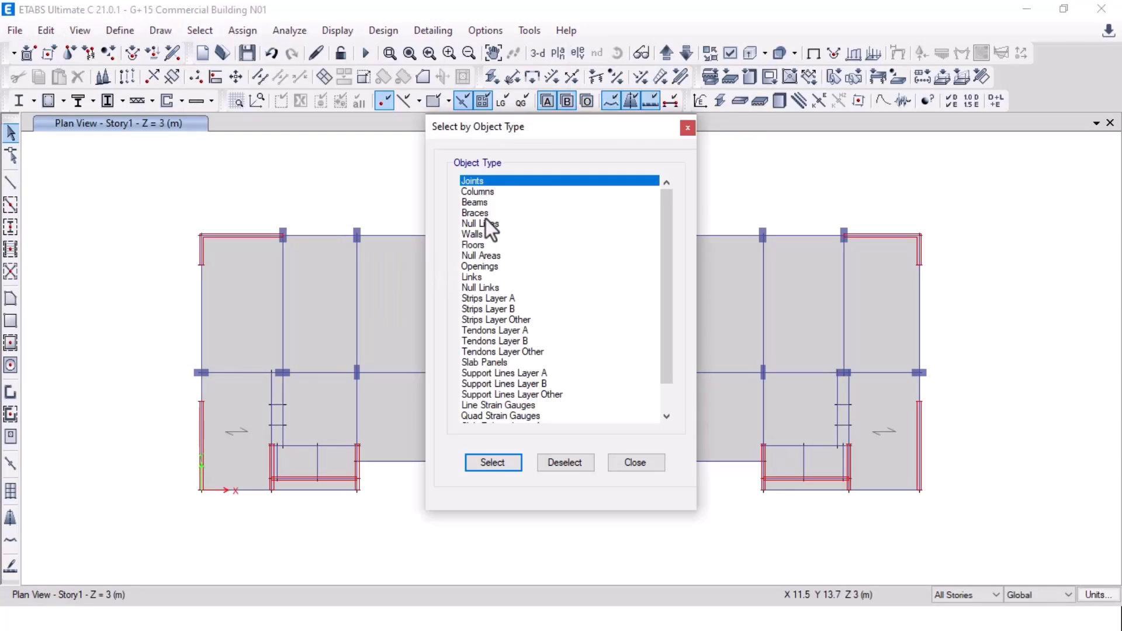
pyautogui.click(490, 245)
pyautogui.click(496, 465)
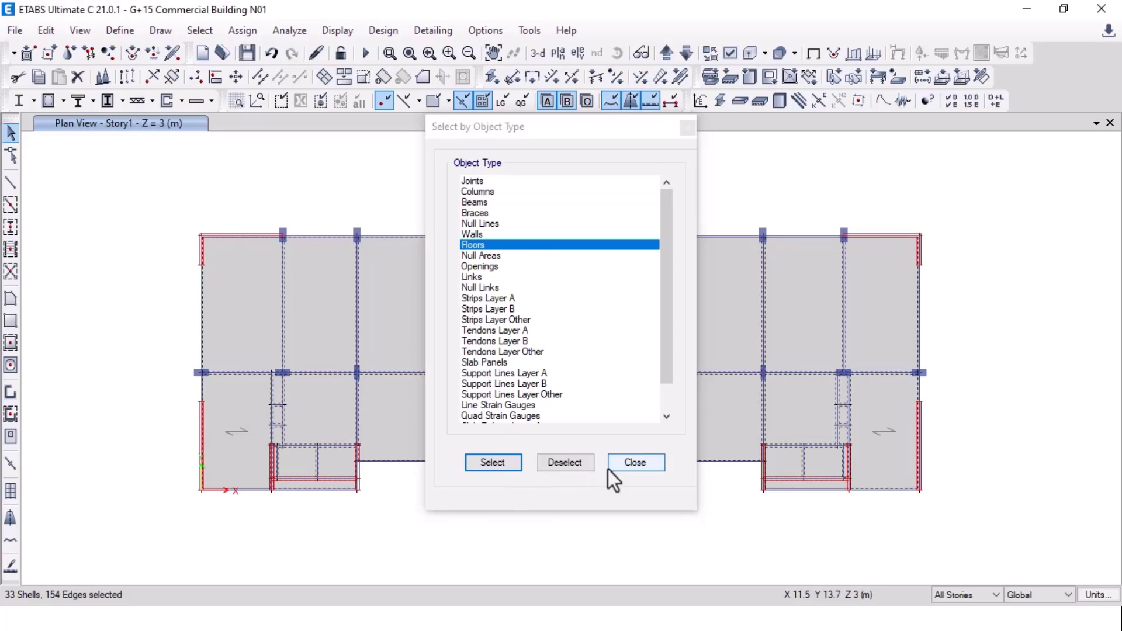
pyautogui.click(613, 463)
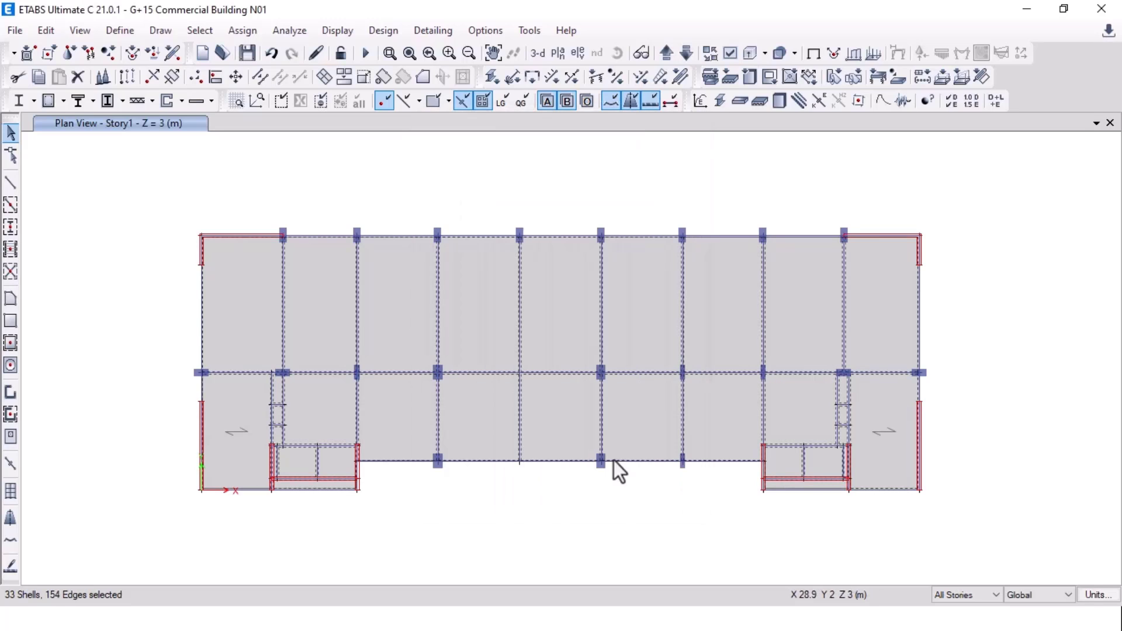
pyautogui.click(241, 437)
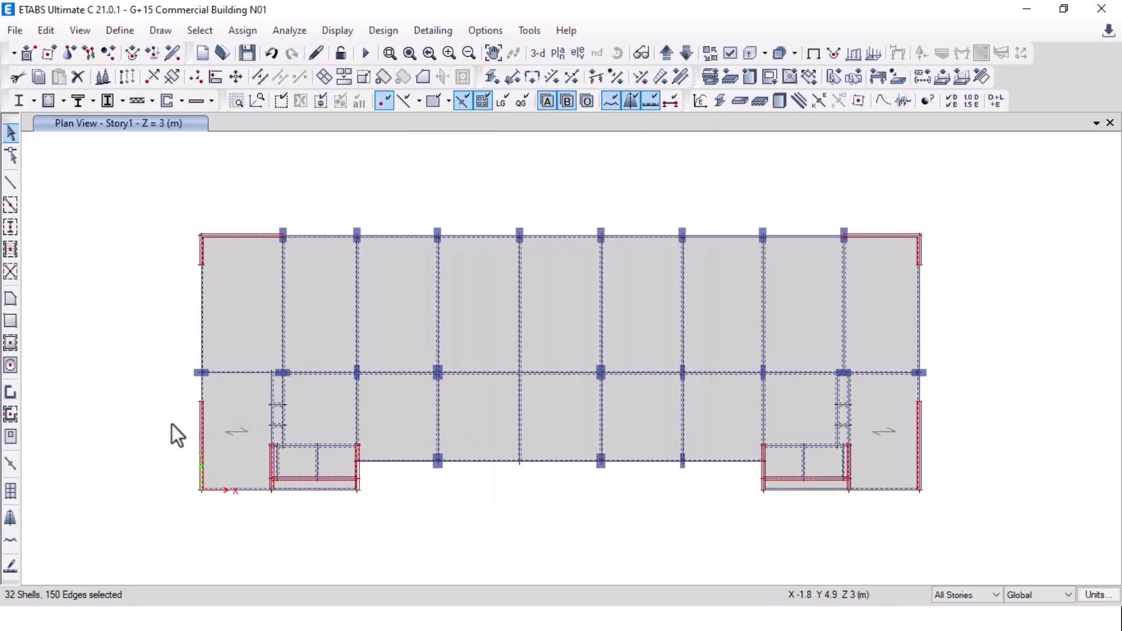
pyautogui.click(893, 453)
# Step: Open the shell uniform load sets window and close it unused
pyautogui.click(244, 26)
pyautogui.moveTo(331, 210)
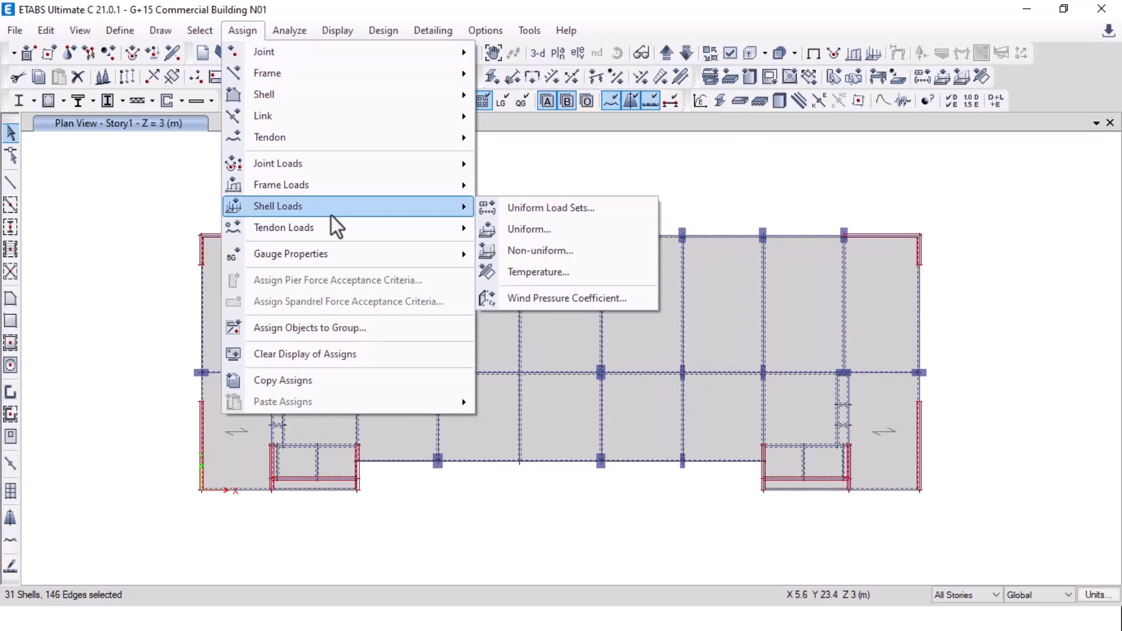
pyautogui.click(539, 209)
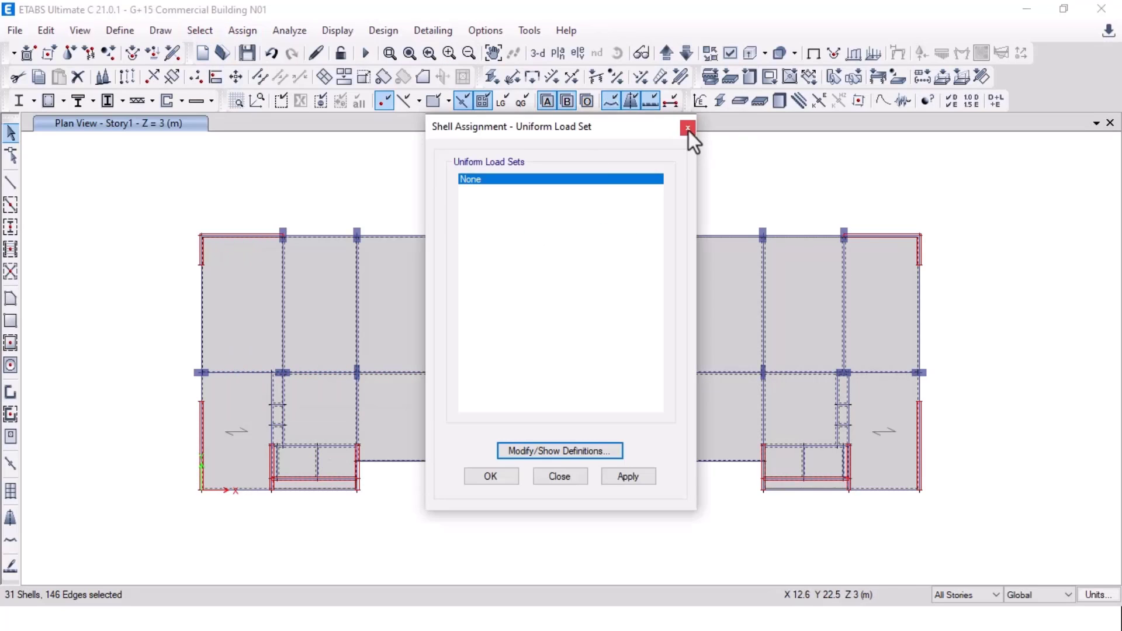
pyautogui.click(688, 127)
# Step: Assign a 1.5 kN/m² FINISH uniform gravity load to the selected slabs
pyautogui.click(242, 29)
pyautogui.moveTo(311, 208)
pyautogui.click(517, 229)
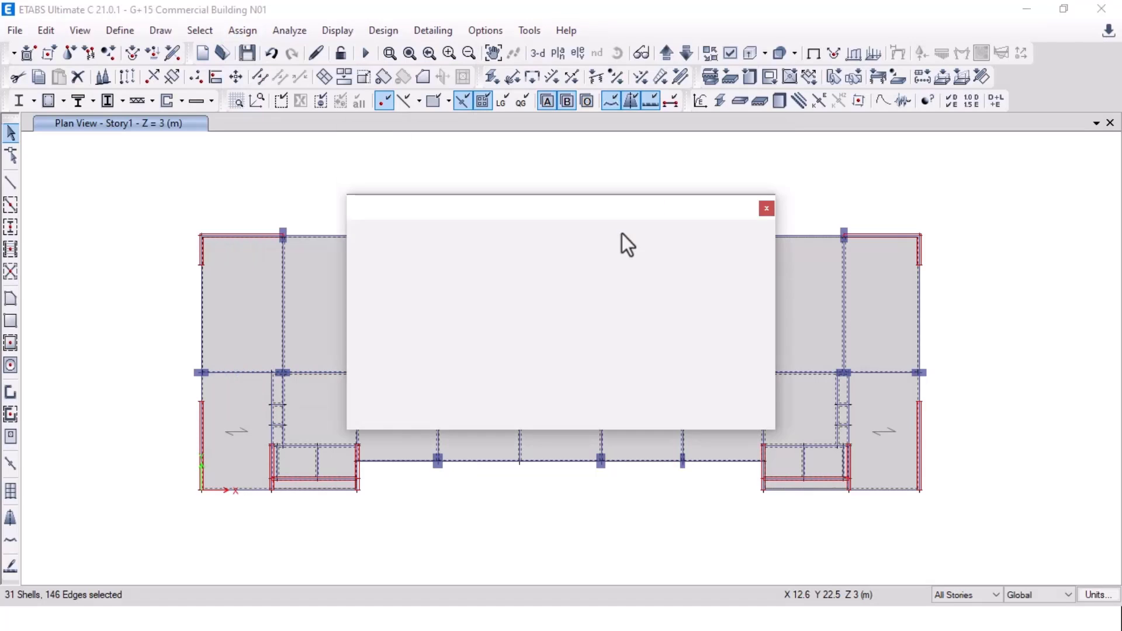
pyautogui.click(588, 261)
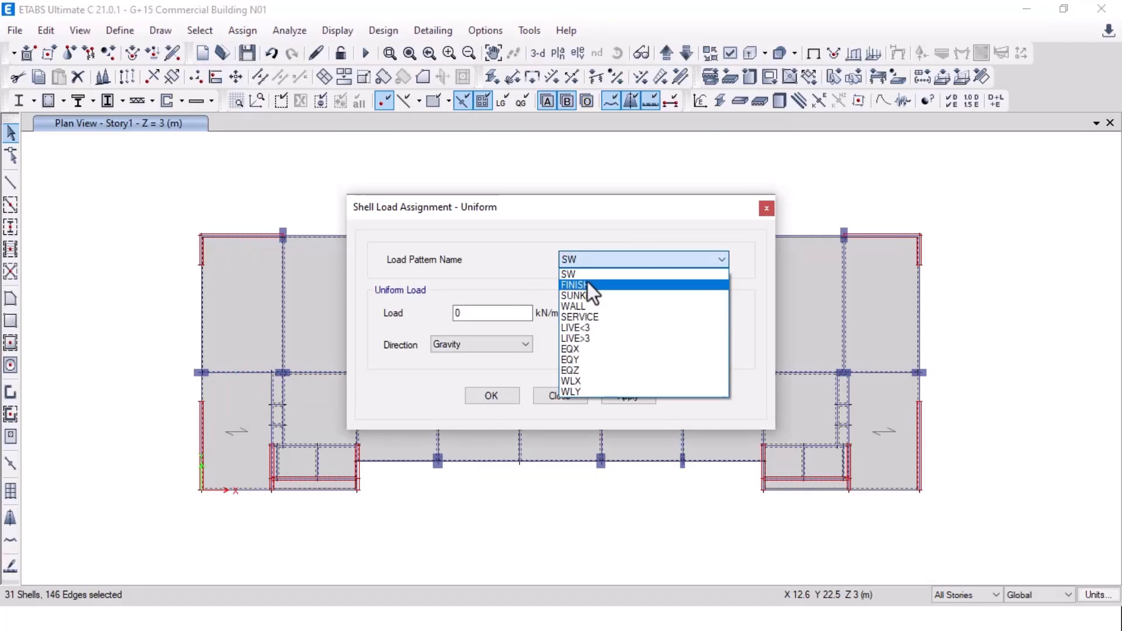
pyautogui.click(606, 285)
pyautogui.doubleClick(459, 313)
pyautogui.write('1.5')
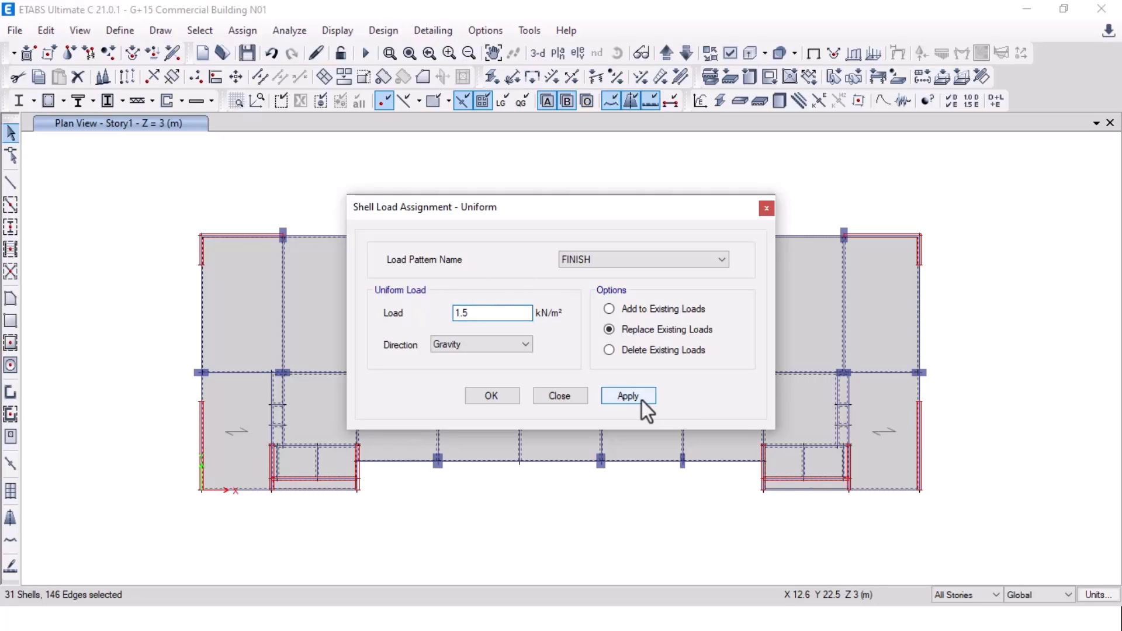
pyautogui.click(642, 401)
pyautogui.click(496, 395)
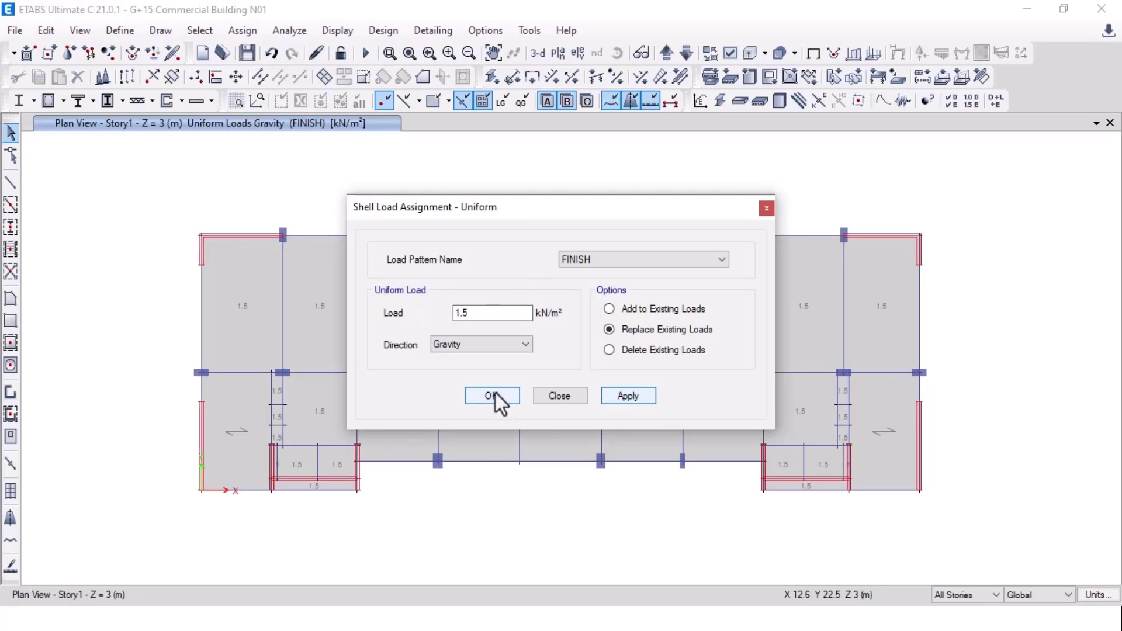
pyautogui.hotkey('alt', 'Tab')
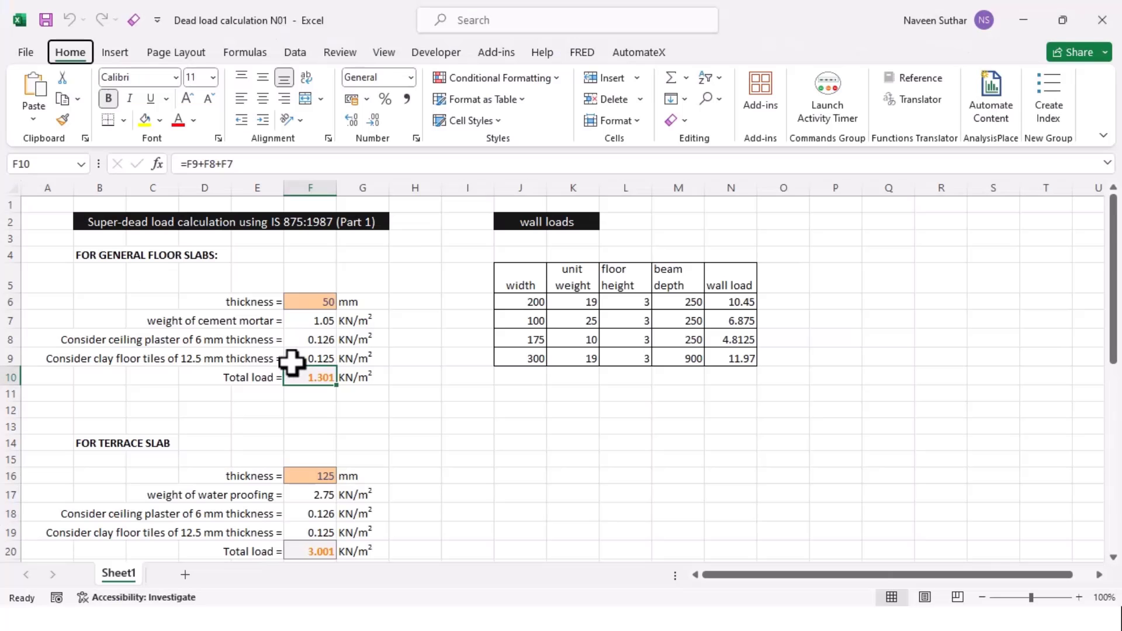
# Step: Scroll through the sunken (3.175 kN/m²) and staircase slab load totals, then switch away from Excel
pyautogui.scroll(-3, 291, 362)
pyautogui.click(520, 359)
pyautogui.scroll(-2, 298, 403)
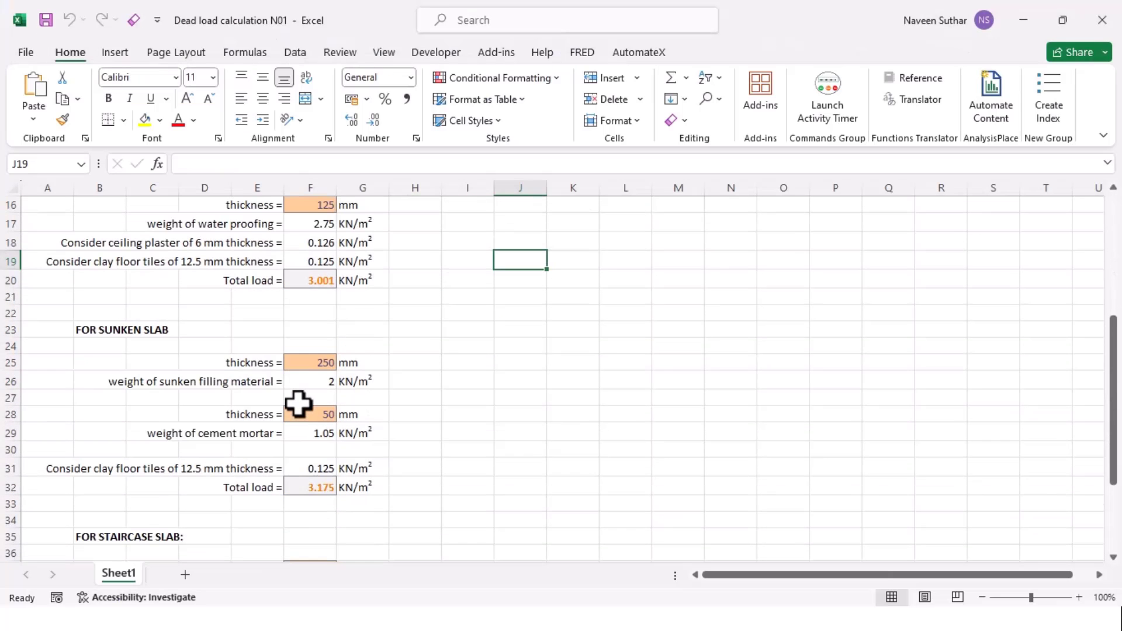
pyautogui.scroll(-1, 298, 404)
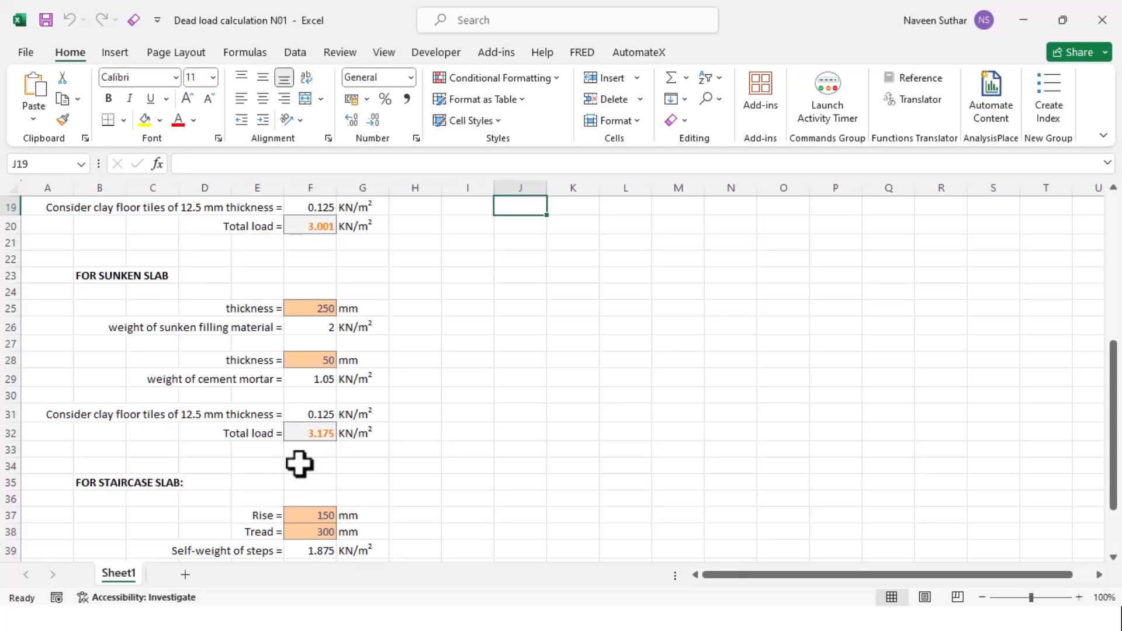
pyautogui.scroll(-3, 333, 441)
pyautogui.hotkey('alt', 'Tab')
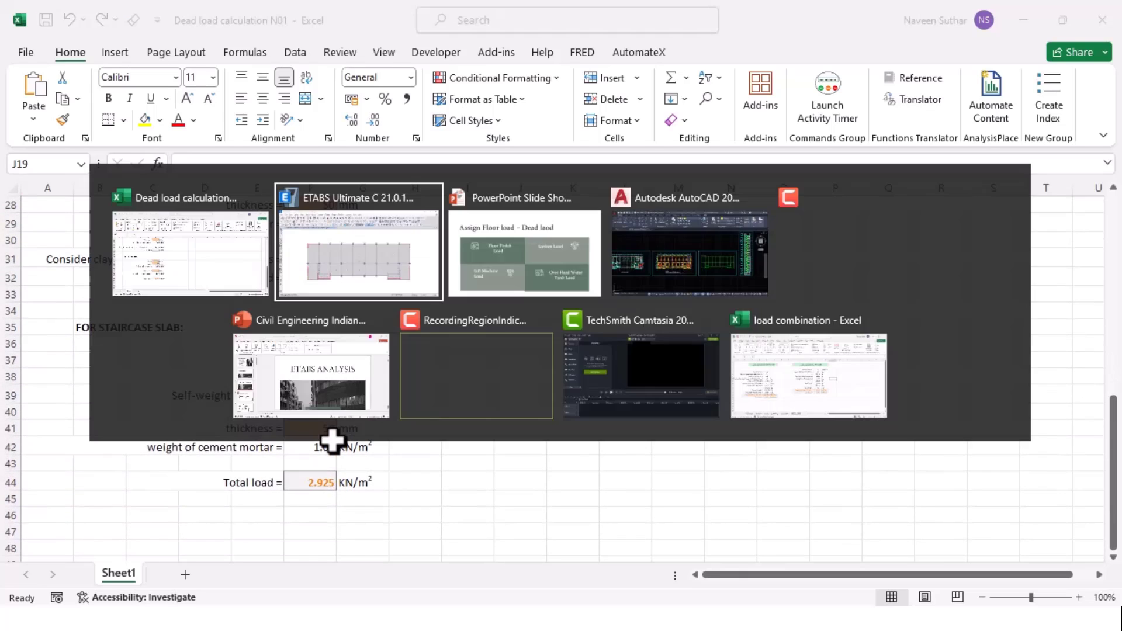
pyautogui.hotkey('alt', 'Tab')
pyautogui.hotkey('alt', 'Tab')
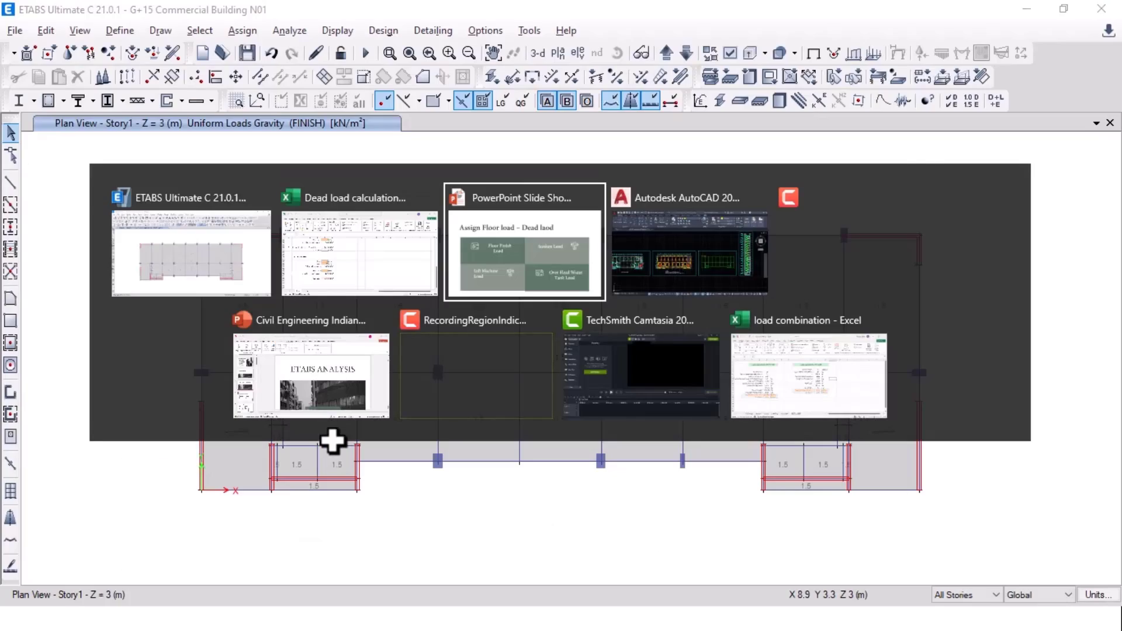
pyautogui.hotkey('alt', 'Tab')
# Step: Pan and zoom across the AutoCAD typical floor plan to inspect the toilets and plumbing shaft
pyautogui.moveTo(252, 342)
pyautogui.mouseDown(button='middle')
pyautogui.moveTo(536, 306)
pyautogui.moveTo(406, 311)
pyautogui.mouseUp(button='middle')
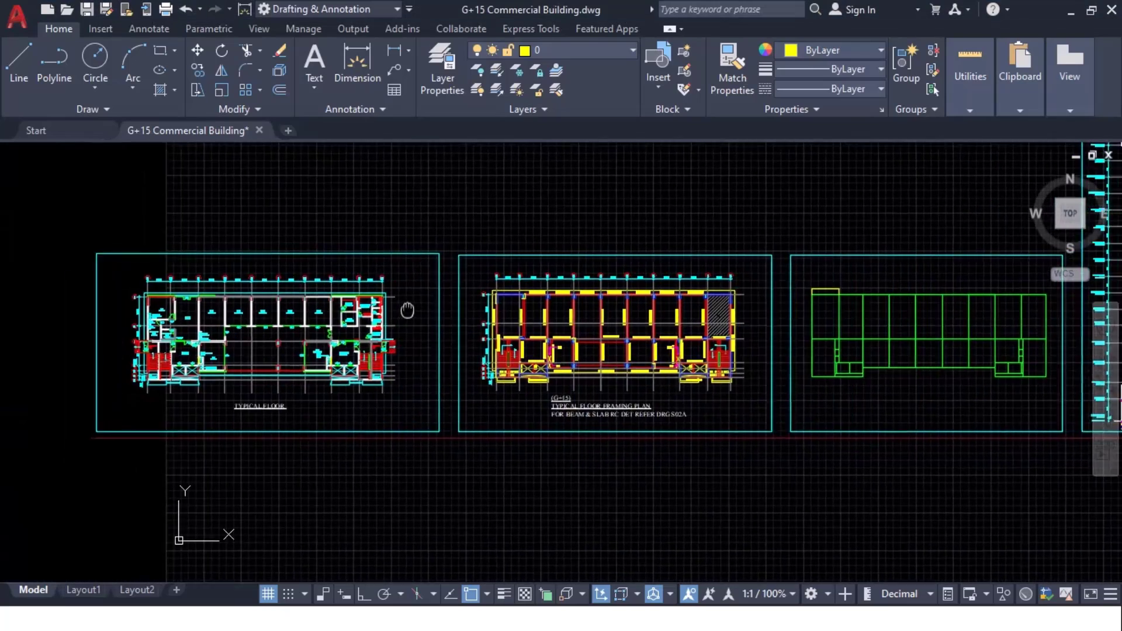
pyautogui.scroll(5, 317, 311)
pyautogui.scroll(2, 389, 344)
pyautogui.moveTo(458, 372); pyautogui.dragTo(466, 454, button='middle')
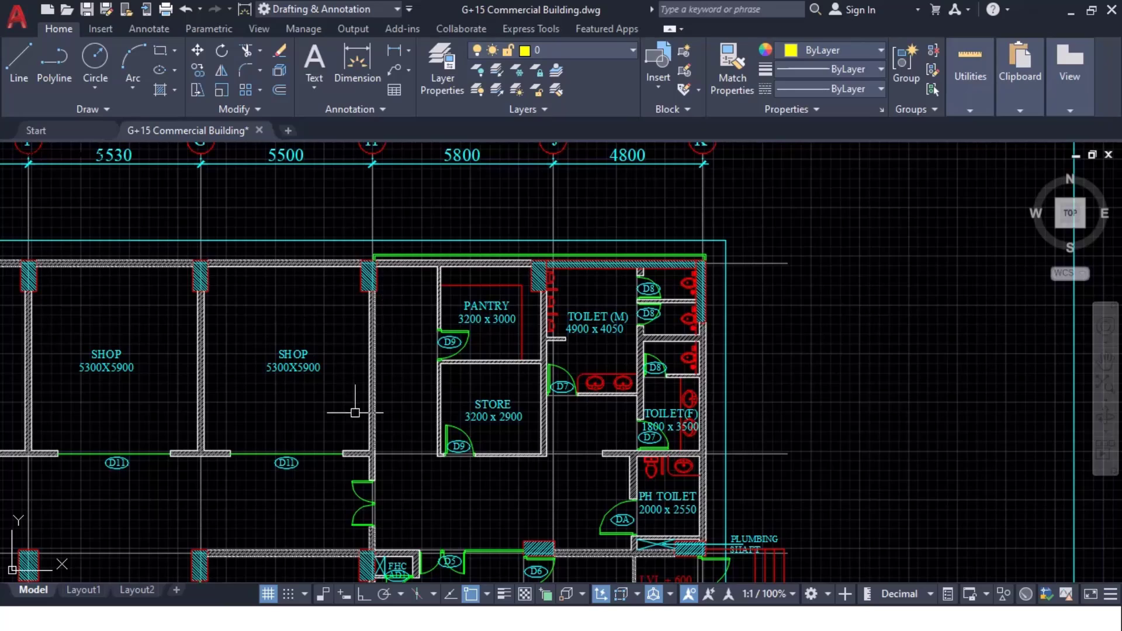
pyautogui.moveTo(371, 383); pyautogui.dragTo(297, 289, button='middle')
pyautogui.moveTo(678, 271); pyautogui.dragTo(348, 306, button='middle')
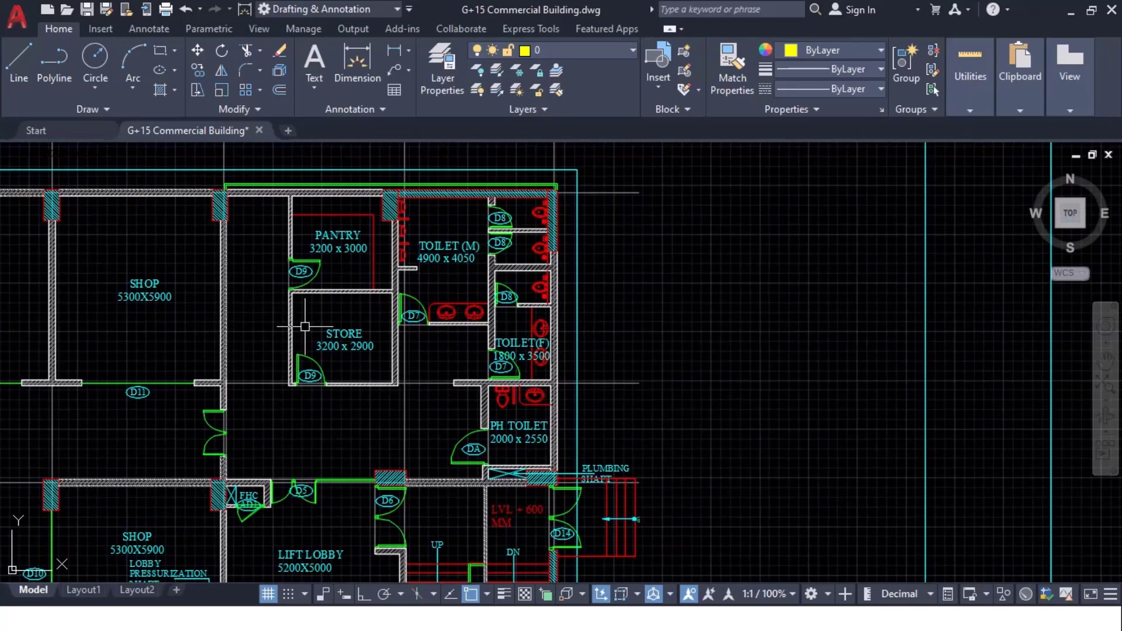
pyautogui.scroll(-3, 305, 327)
# Step: Examine the framing plan's top-right hatched bay near beam B26, then return to the Excel load sheet
pyautogui.moveTo(876, 349); pyautogui.dragTo(181, 331, button='middle')
pyautogui.scroll(3, 608, 248)
pyautogui.moveTo(500, 384); pyautogui.dragTo(658, 290, button='middle')
pyautogui.moveTo(350, 315); pyautogui.dragTo(879, 258, button='middle')
pyautogui.scroll(-2, 510, 304)
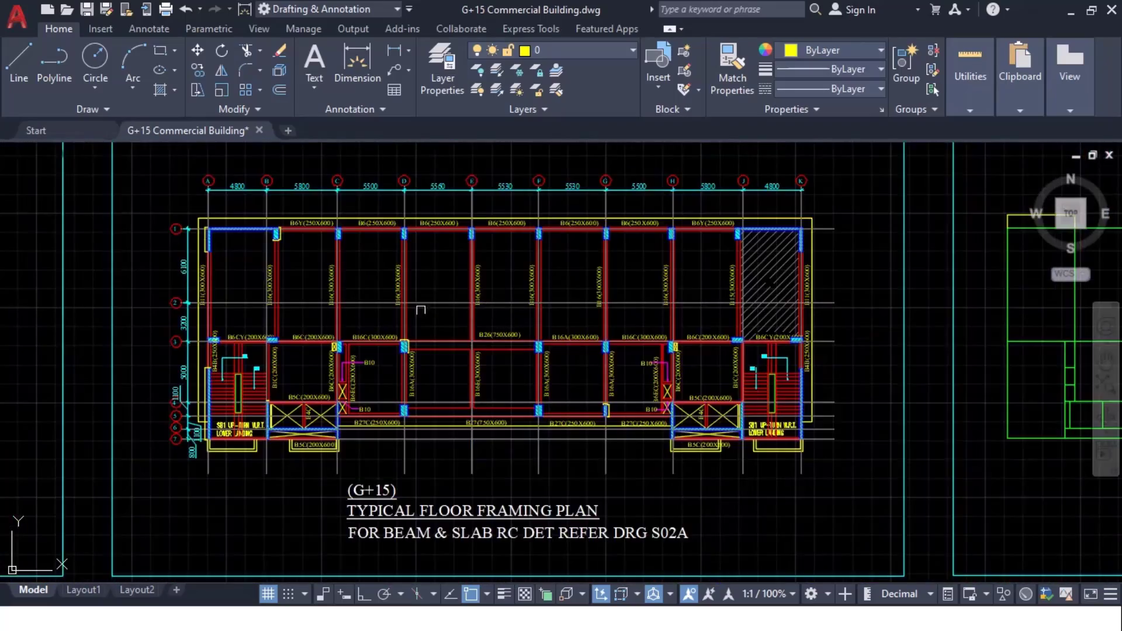
pyautogui.scroll(1, 852, 326)
pyautogui.scroll(3, 757, 339)
pyautogui.hotkey('alt', 'Tab')
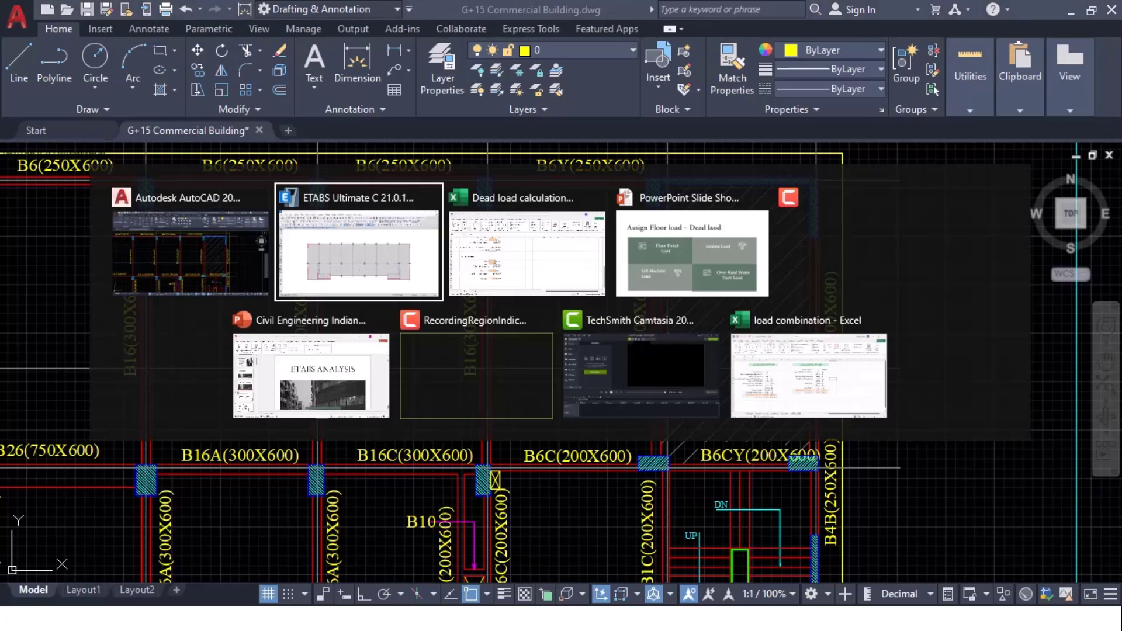
pyautogui.hotkey('alt', 'Tab')
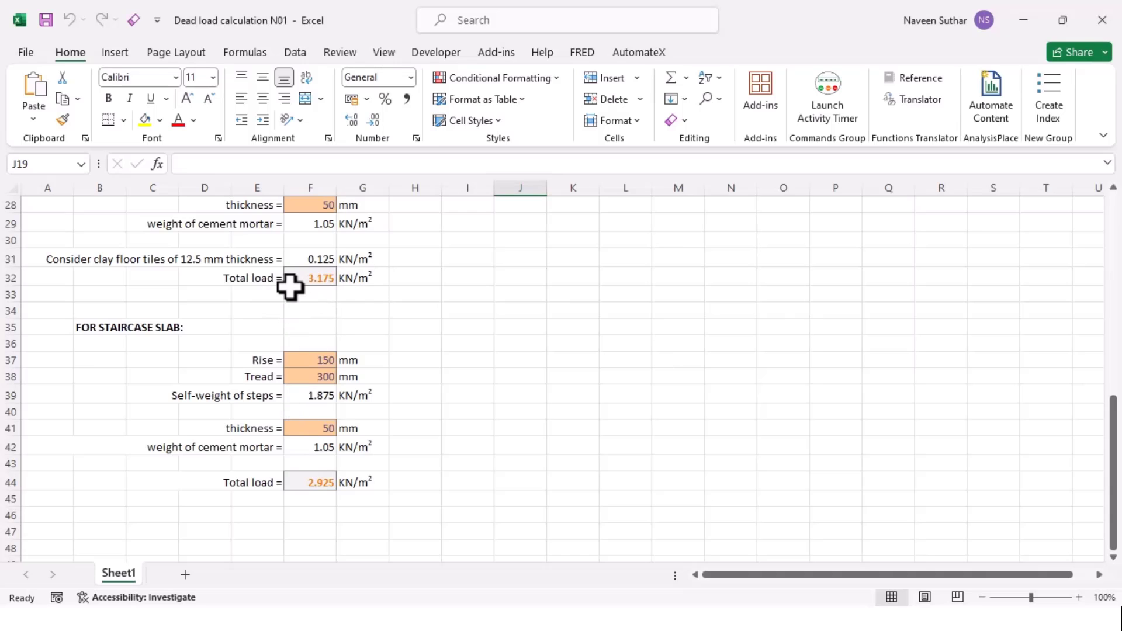
# Step: Give the selected top-right ETABS slab bay a uniform 3.5 kN/m² SUNKEN load
pyautogui.hotkey('alt', 'Tab')
pyautogui.hotkey('alt', 'Tab')
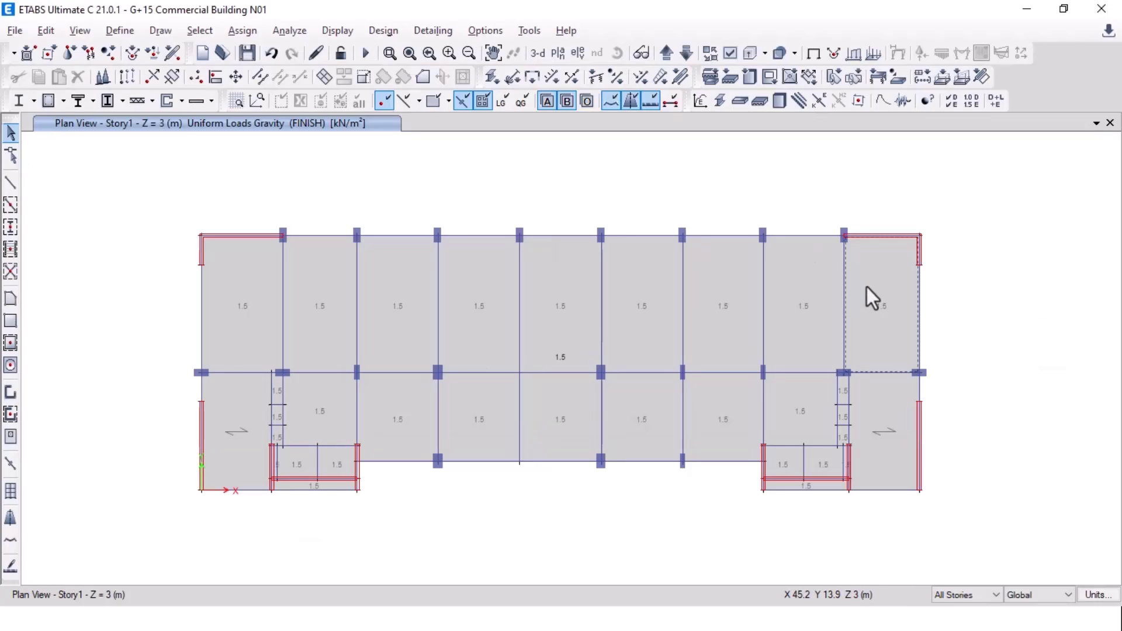
pyautogui.click(241, 31)
pyautogui.moveTo(324, 256)
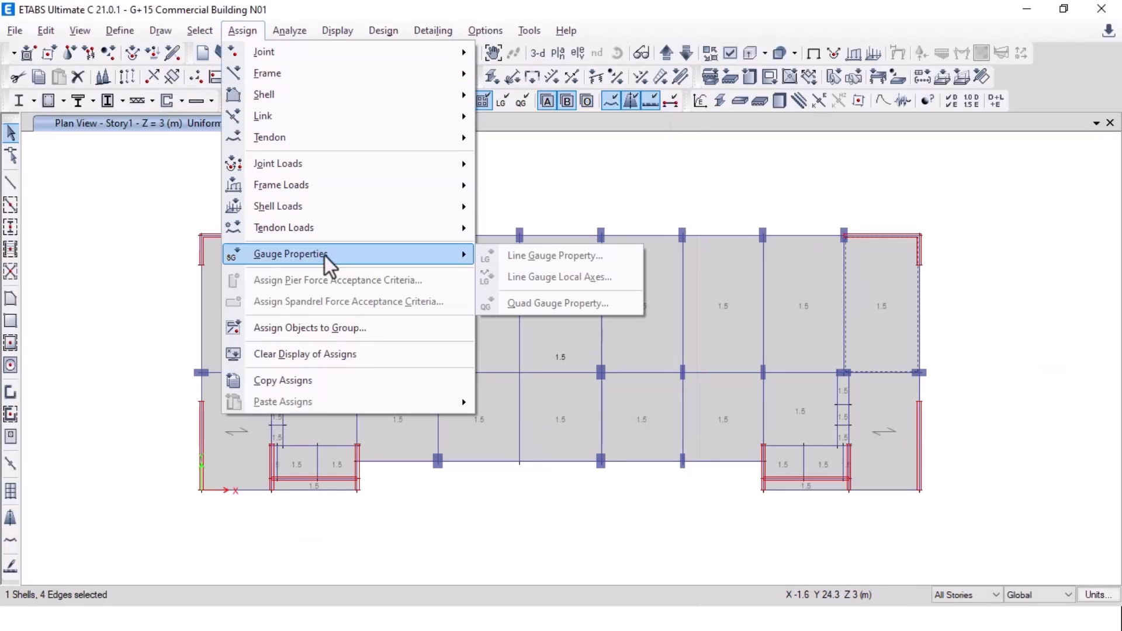
pyautogui.moveTo(318, 205)
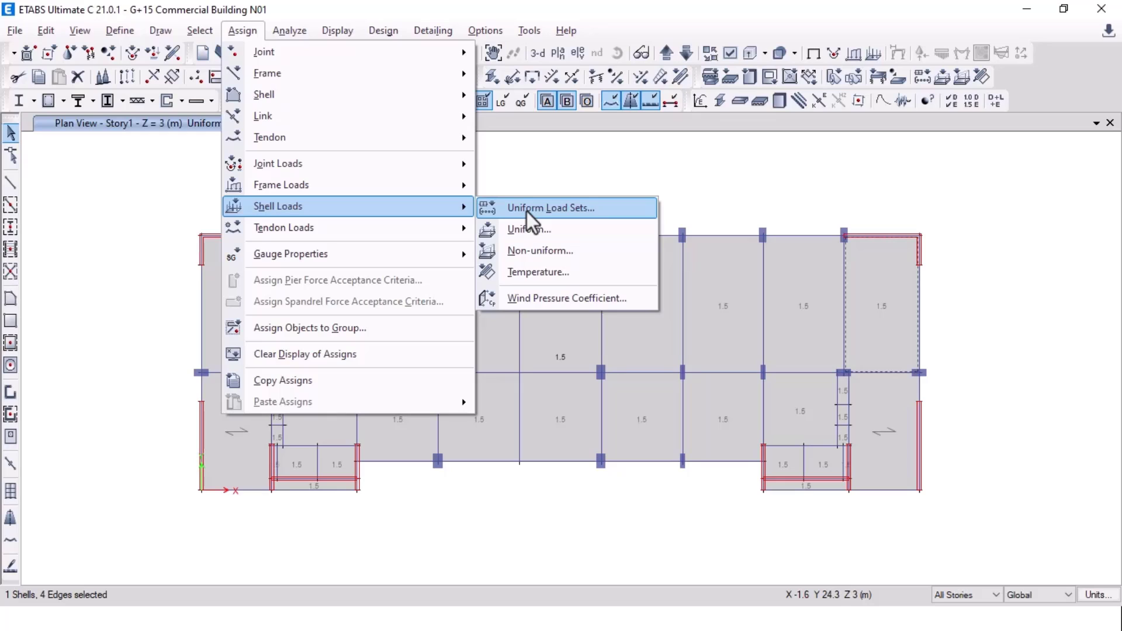
pyautogui.click(529, 228)
pyautogui.click(576, 261)
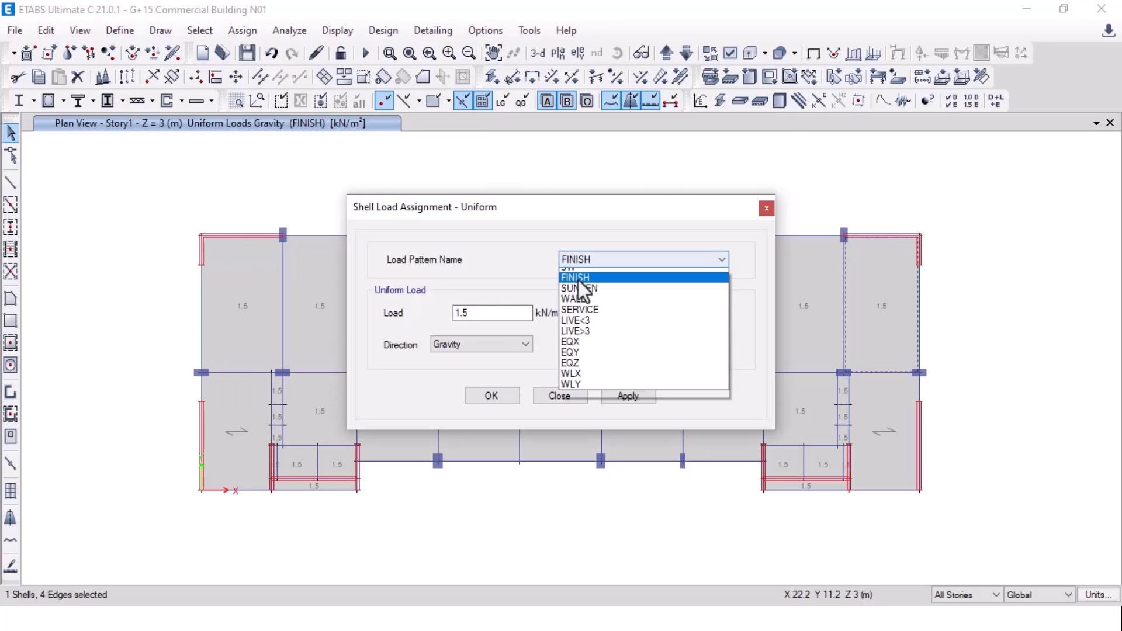
pyautogui.click(589, 299)
pyautogui.doubleClick(490, 312)
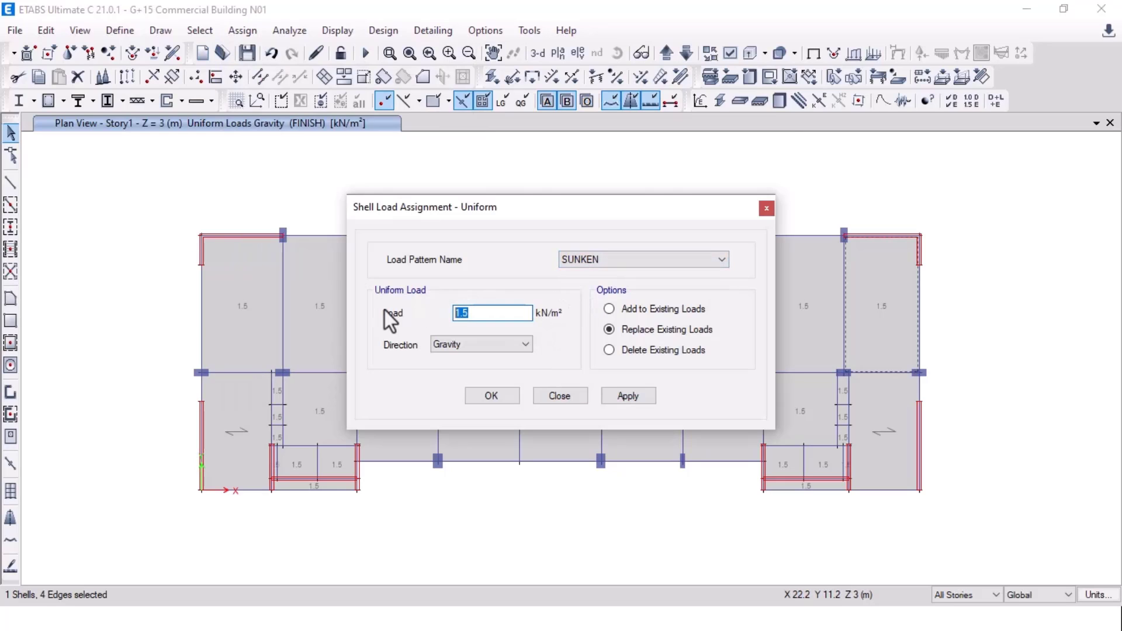
pyautogui.write('3.5')
pyautogui.click(629, 395)
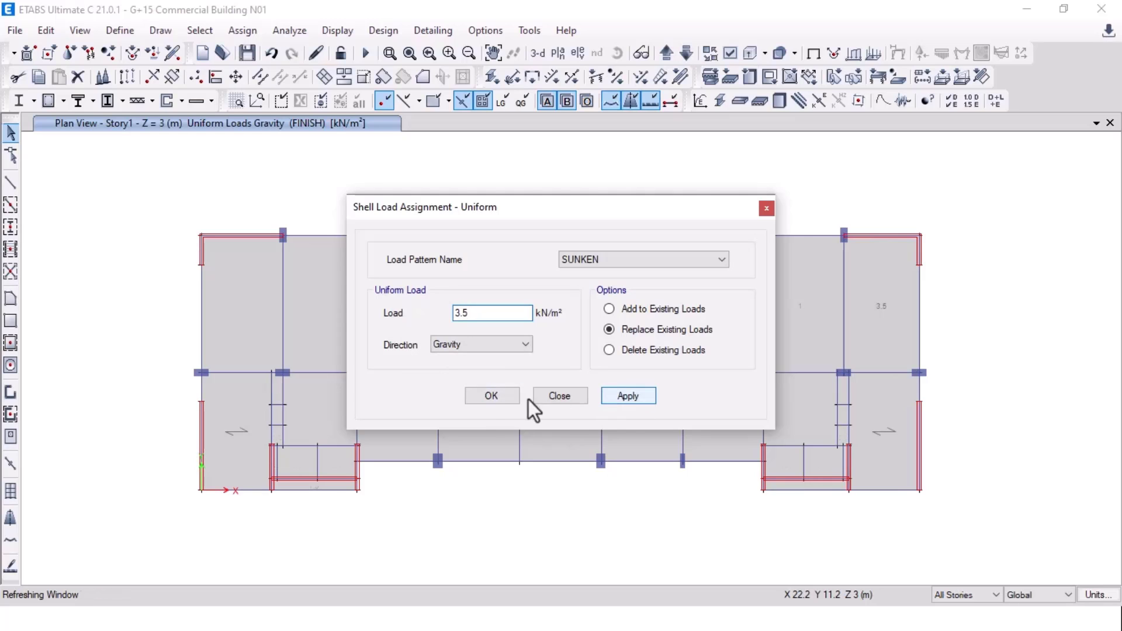
pyautogui.click(510, 390)
# Step: Go back to the Excel dead load calculation sheet and scroll through it
pyautogui.hotkey('alt', 'Tab')
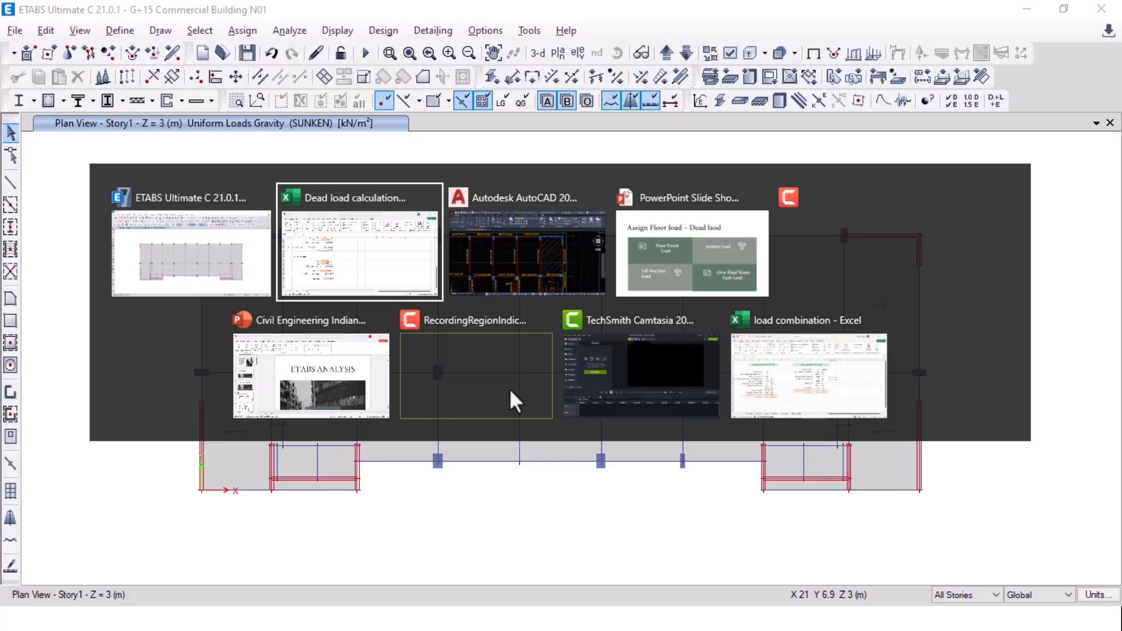
pyautogui.scroll(3, 303, 358)
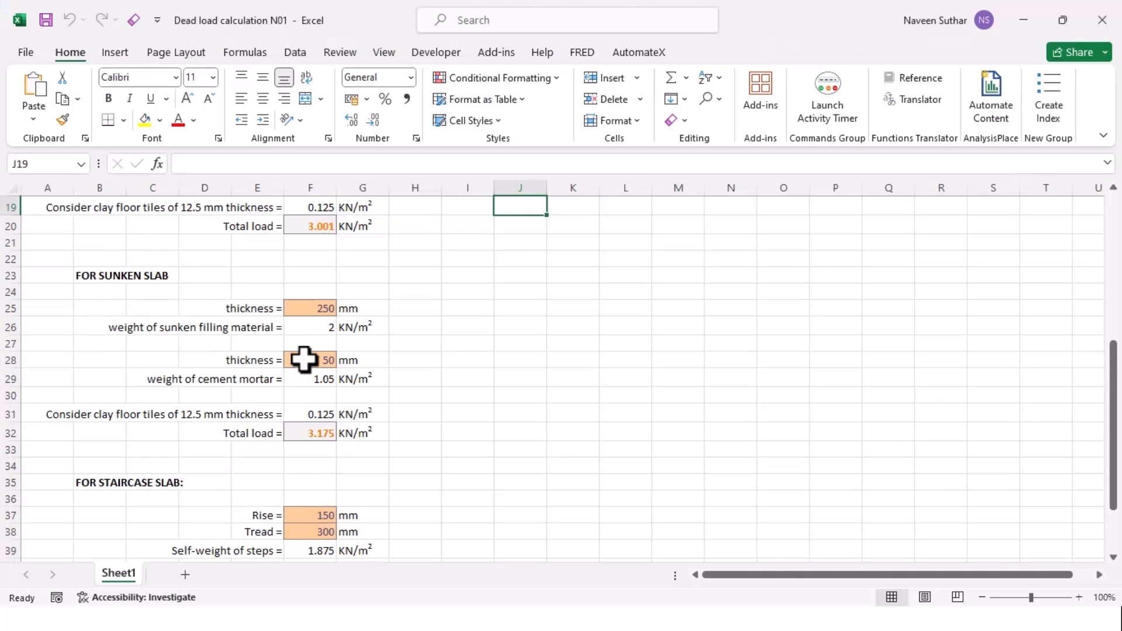
pyautogui.scroll(-2, 286, 438)
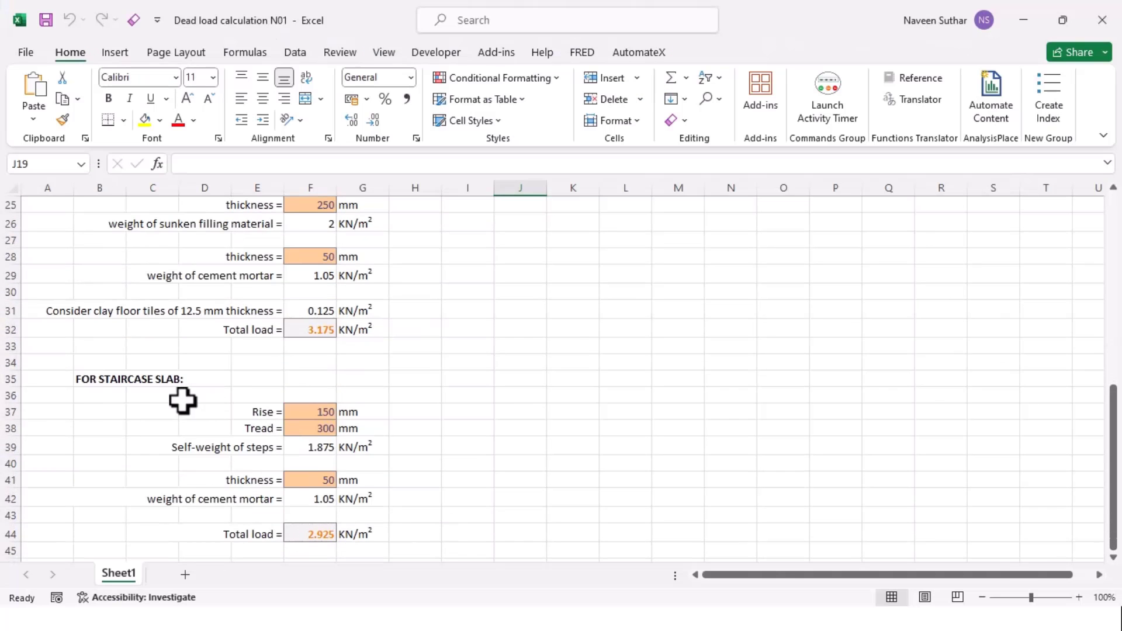
# Step: Assign the two staircase slab shells a uniform 3 kN/m² FINISH load, replacing the 3.5 value
pyautogui.scroll(-1, 183, 401)
pyautogui.hotkey('alt', 'Tab')
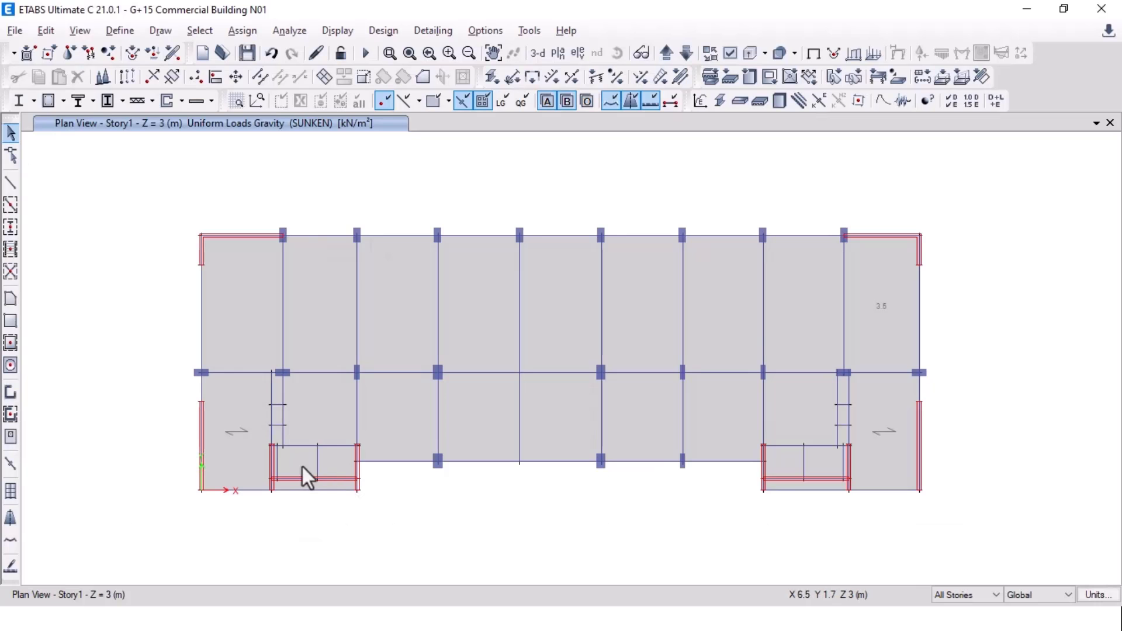
pyautogui.click(885, 437)
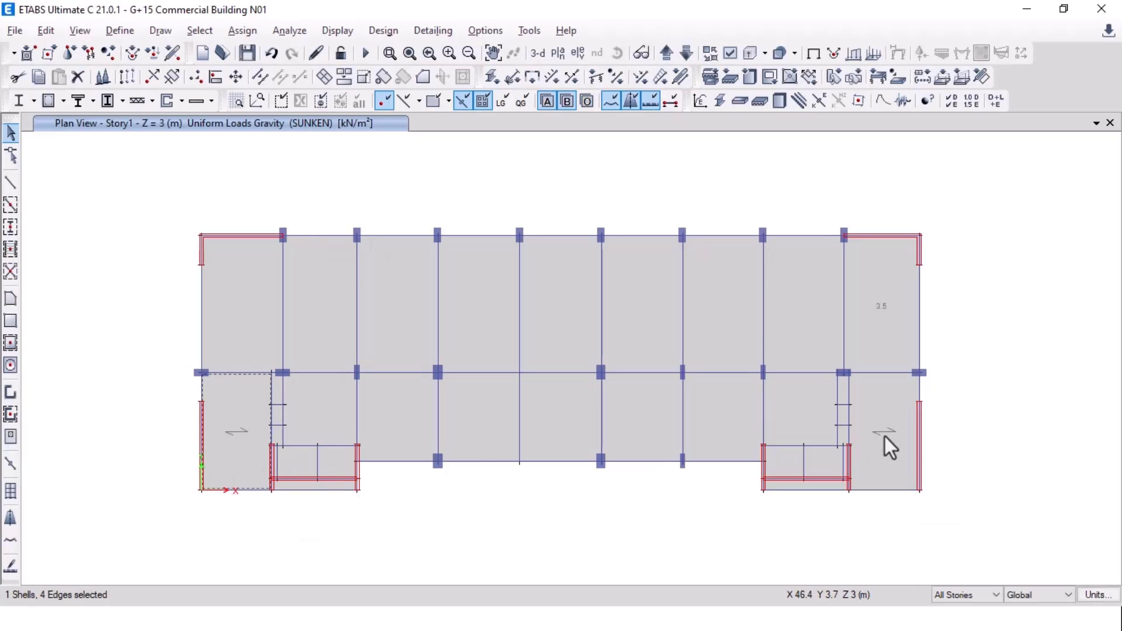
pyautogui.click(242, 30)
pyautogui.moveTo(310, 169)
pyautogui.moveTo(412, 208)
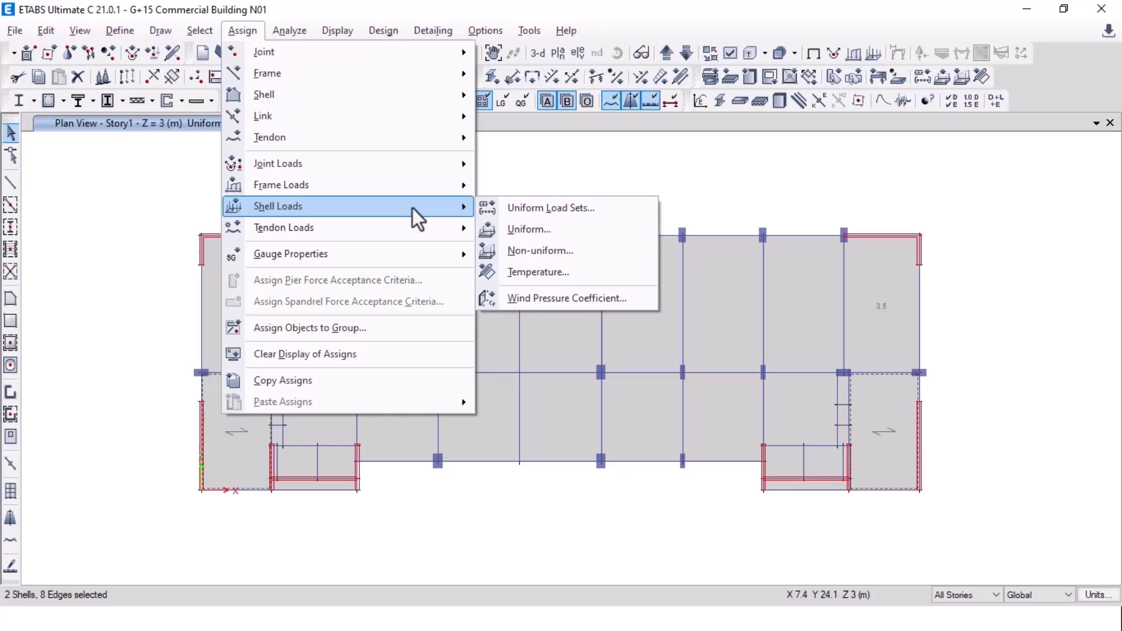
pyautogui.click(521, 230)
pyautogui.click(673, 260)
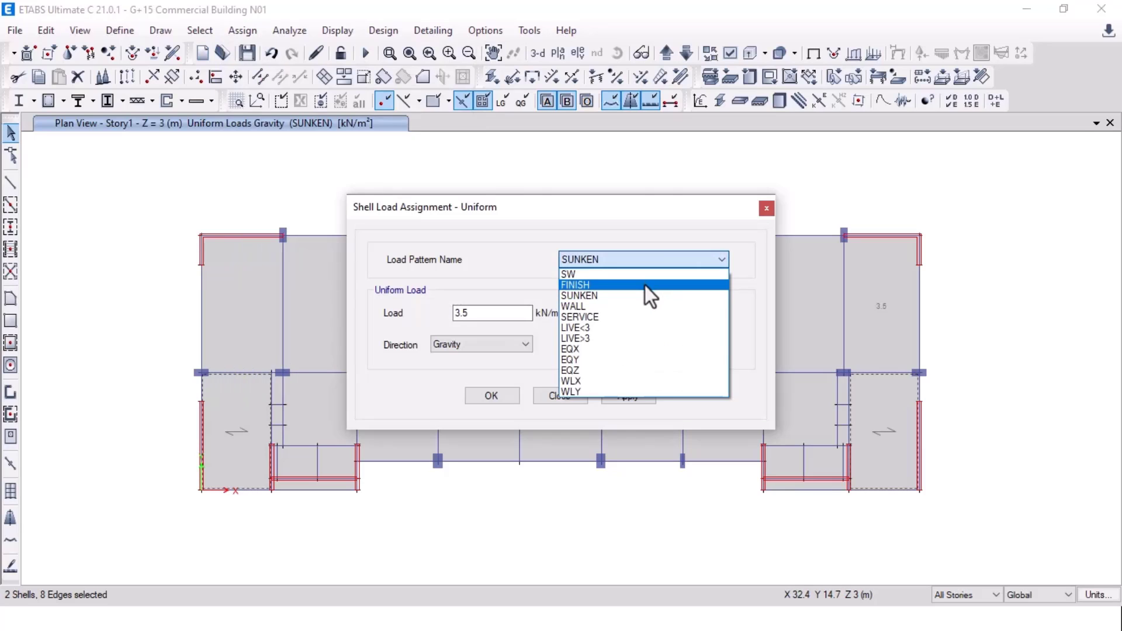
pyautogui.click(644, 285)
pyautogui.moveTo(497, 313); pyautogui.dragTo(414, 311)
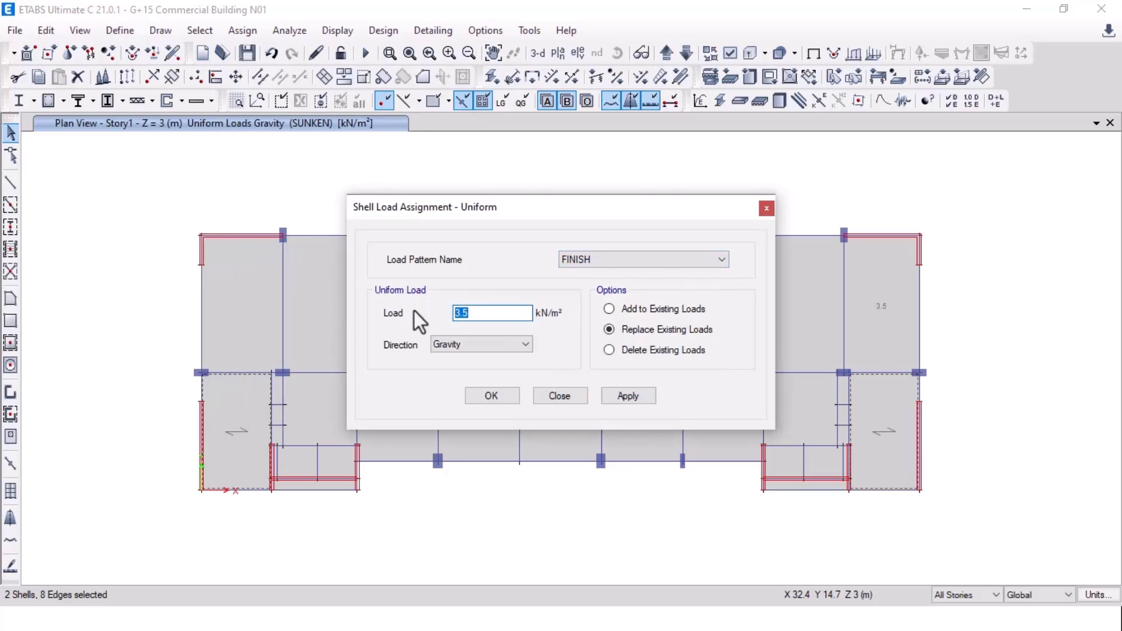
pyautogui.write('3')
pyautogui.click(651, 395)
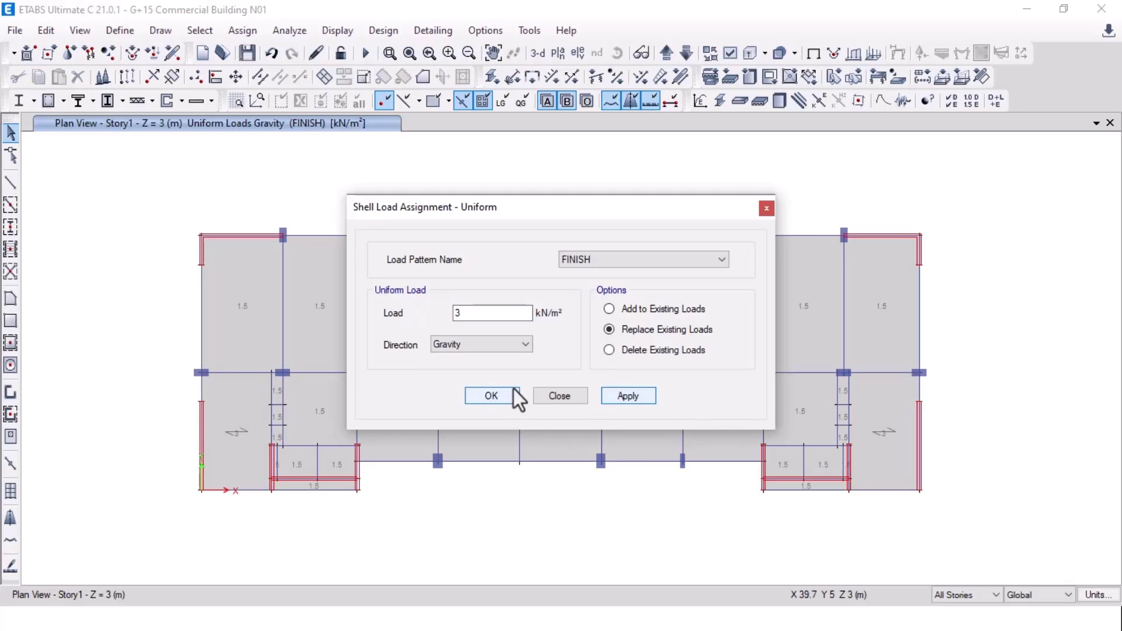
pyautogui.click(506, 397)
pyautogui.hotkey('alt', 'Tab')
pyautogui.press('Tab')
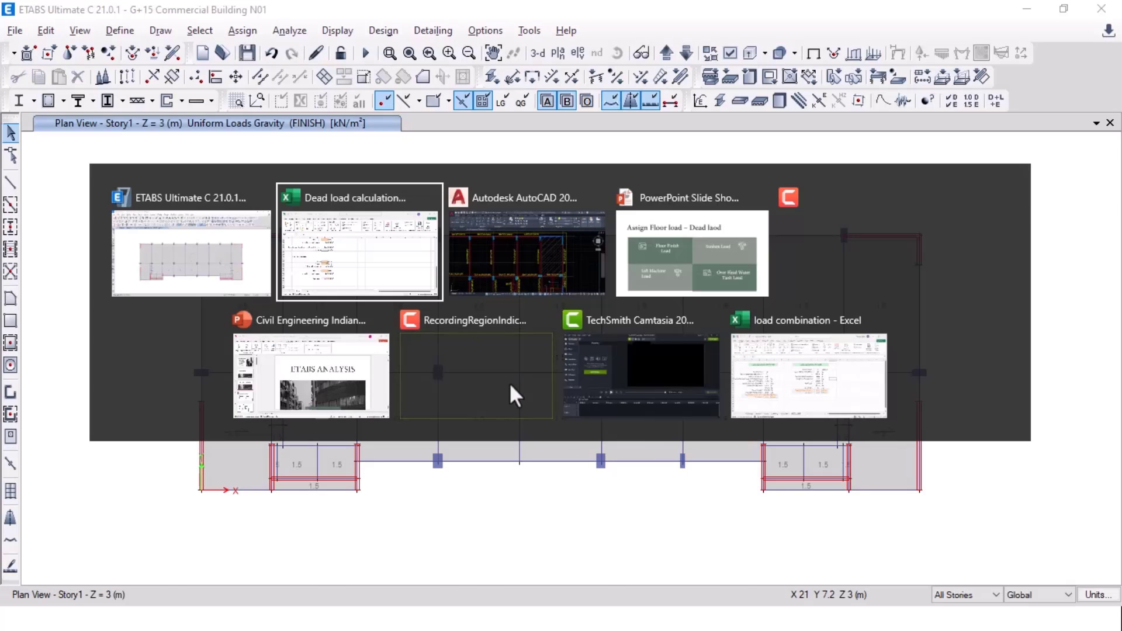
# Step: Pan the AutoCAD framing plan to review the lift area
pyautogui.scroll(-4, 510, 384)
pyautogui.scroll(6, 455, 451)
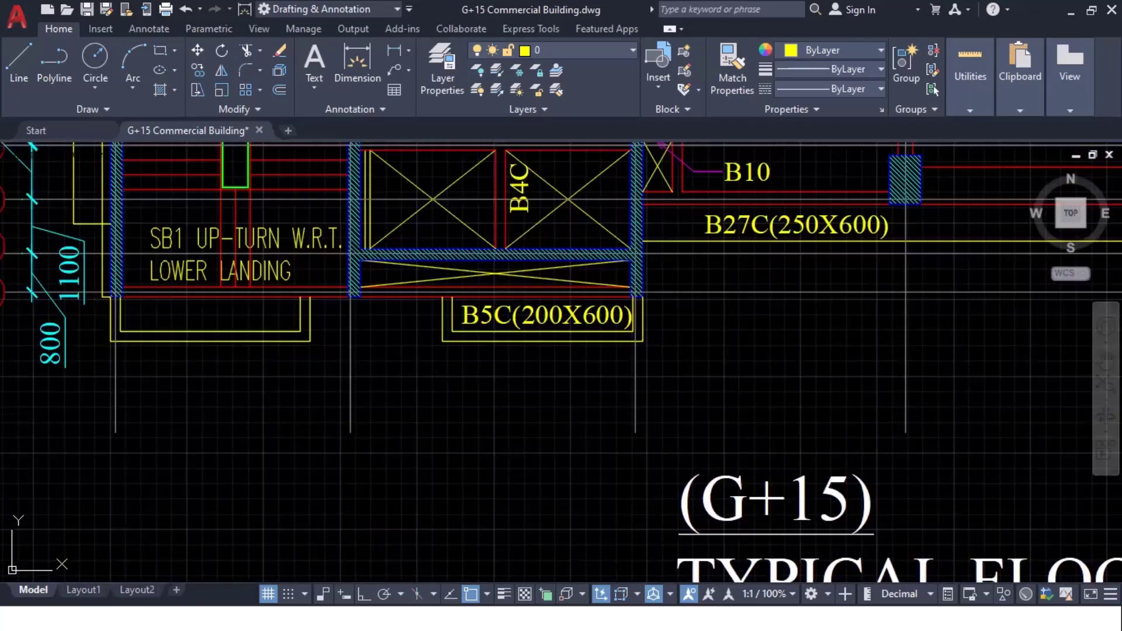
pyautogui.moveTo(373, 218); pyautogui.dragTo(146, 396, button='middle')
pyautogui.moveTo(475, 330); pyautogui.dragTo(448, 461, button='middle')
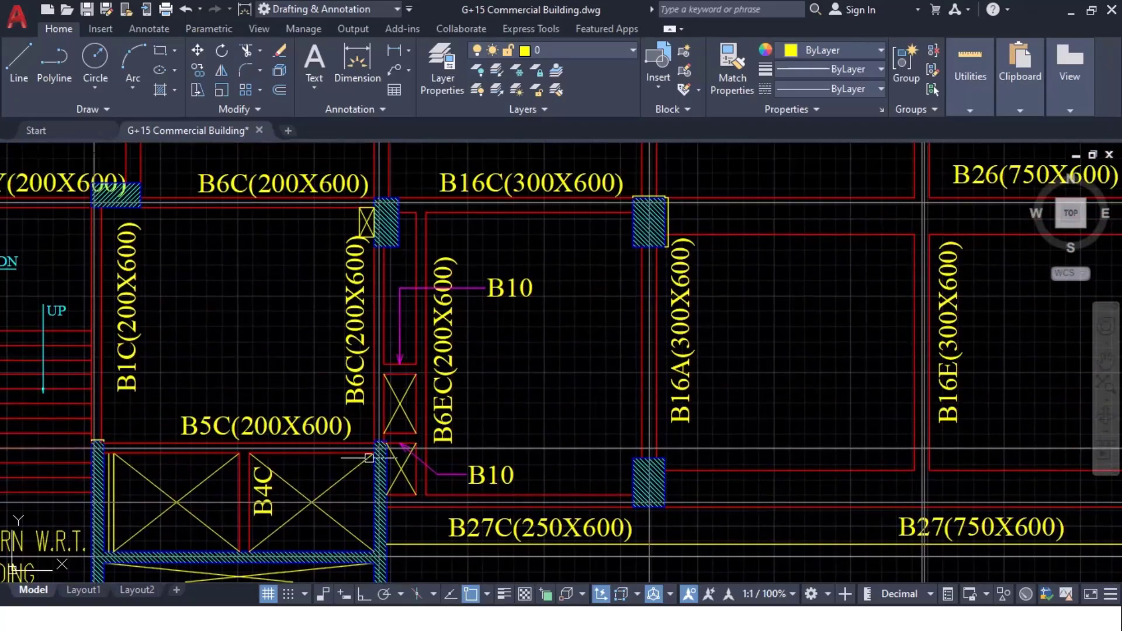
pyautogui.moveTo(530, 481); pyautogui.dragTo(149, 425, button='middle')
pyautogui.scroll(-5, 150, 425)
pyautogui.moveTo(449, 414)
pyautogui.mouseDown(button='middle')
pyautogui.moveTo(700, 392)
pyautogui.moveTo(845, 333)
pyautogui.mouseUp(button='middle')
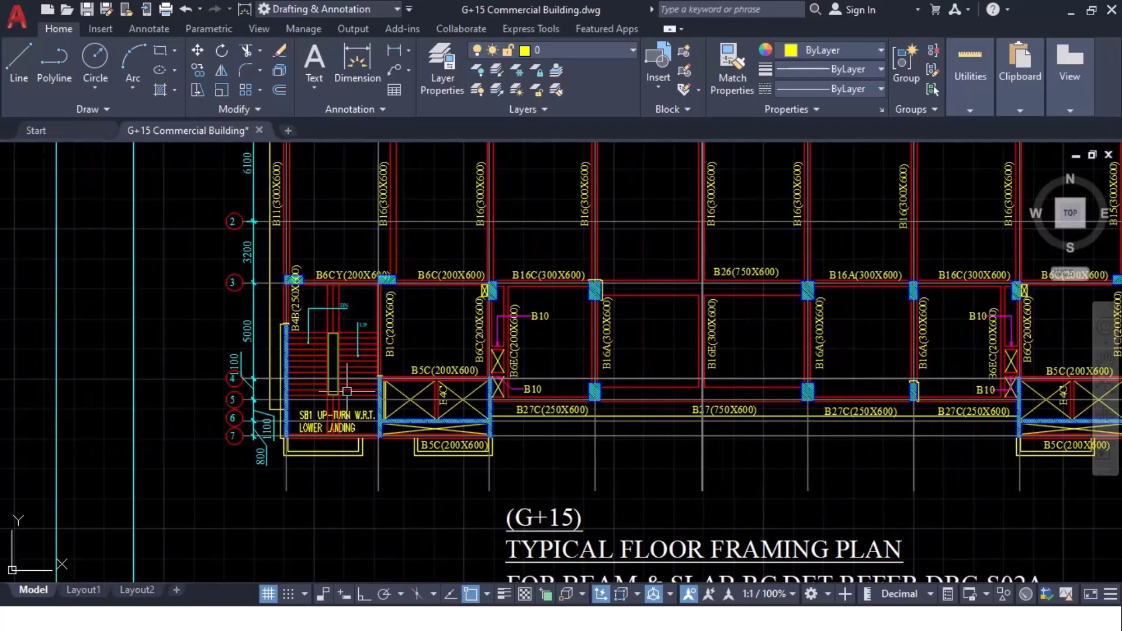
# Step: In ETABS, delete the two lower-left lift shells and the lift shell at the right end
pyautogui.hotkey('alt', 'Tab')
pyautogui.scroll(4, 288, 462)
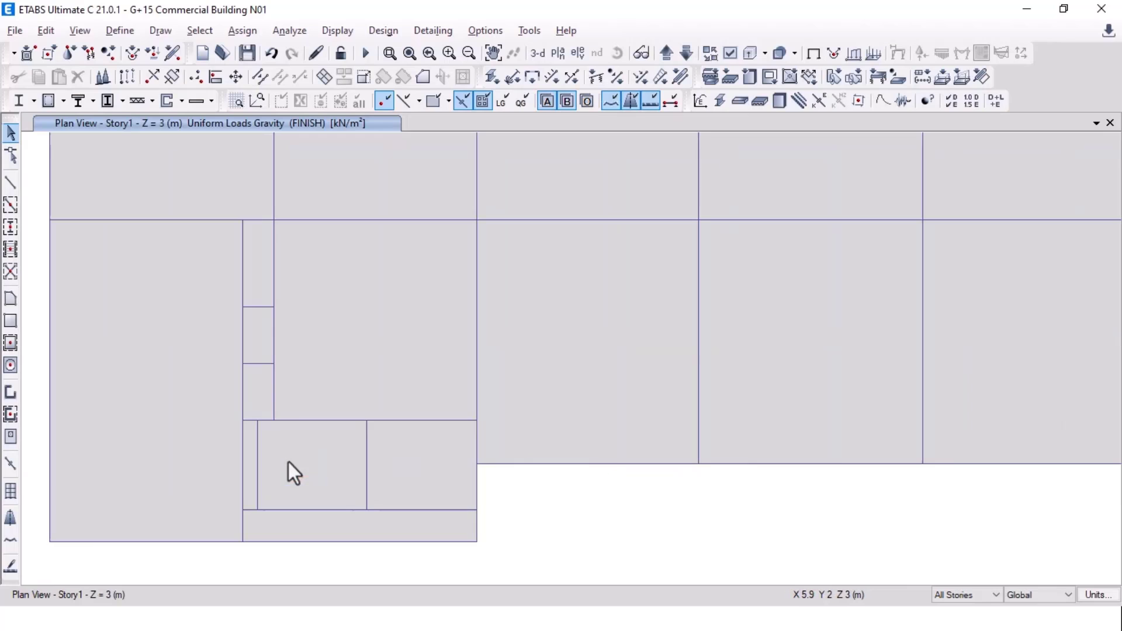
pyautogui.click(317, 464)
pyautogui.click(407, 467)
pyautogui.press('Delete')
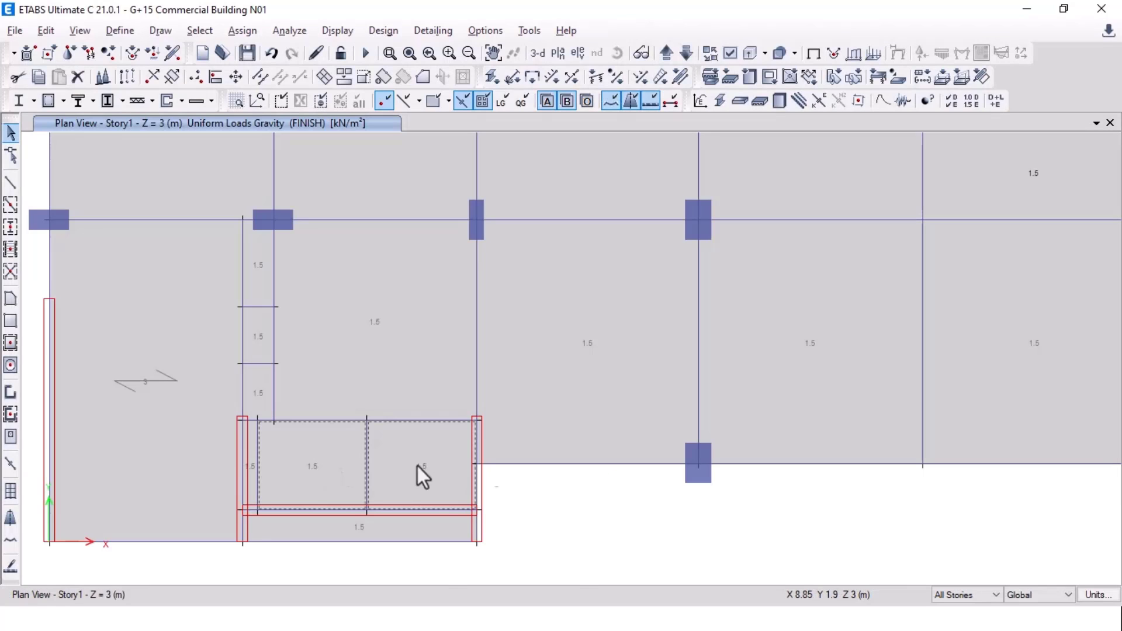
pyautogui.moveTo(839, 440); pyautogui.dragTo(401, 443, button='middle')
pyautogui.moveTo(1014, 449); pyautogui.dragTo(541, 471, button='middle')
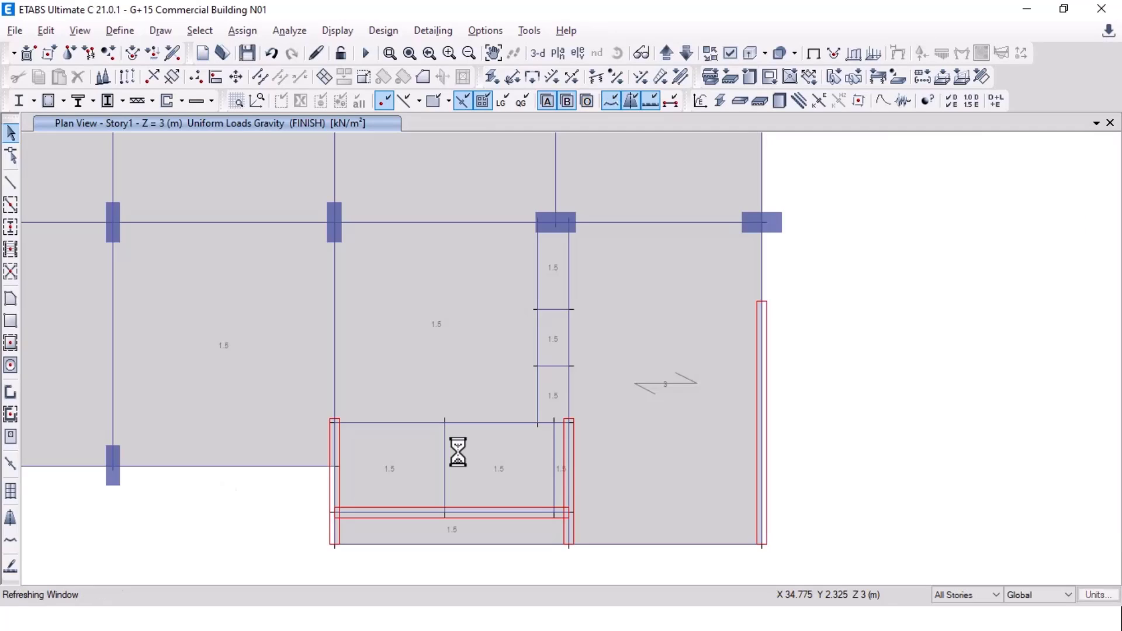
pyautogui.click(516, 457)
pyautogui.press('Delete')
# Step: After checking AutoCAD, delete the ETABS floor shell over the right lift
pyautogui.hotkey('alt', 'Tab')
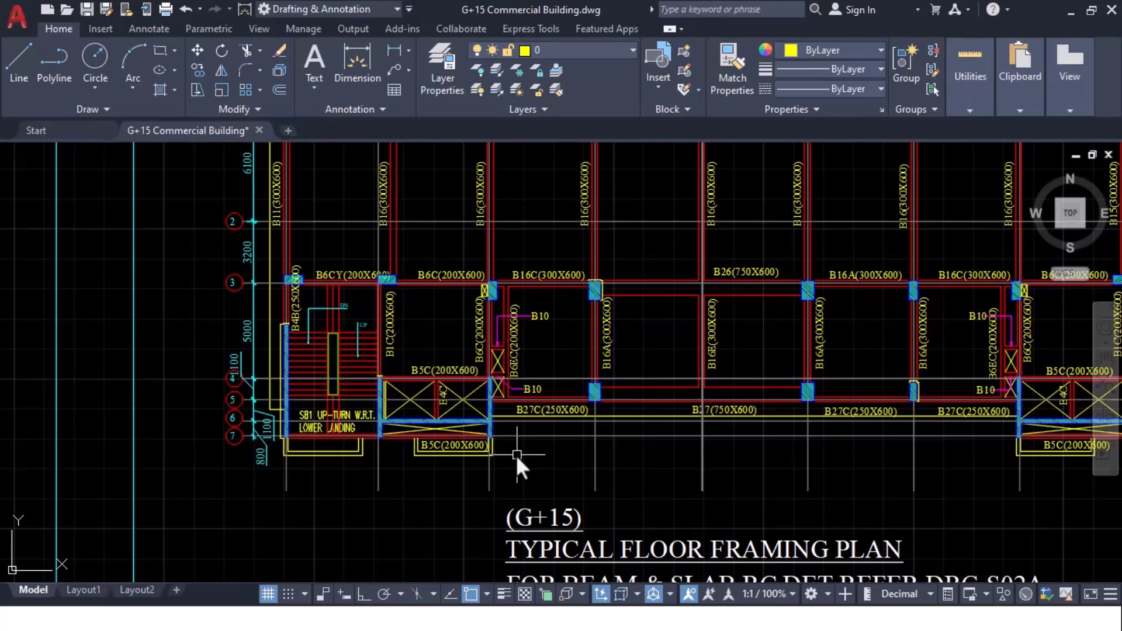
pyautogui.scroll(4, 408, 402)
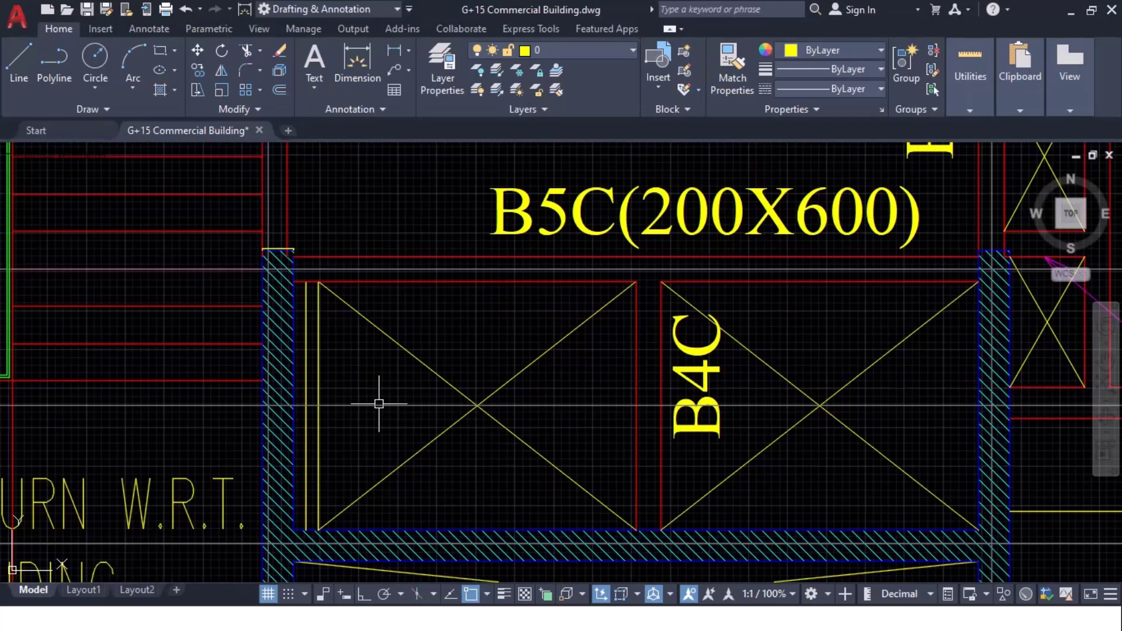
pyautogui.hotkey('alt', 'Tab')
pyautogui.moveTo(461, 466); pyautogui.dragTo(634, 408, button='middle')
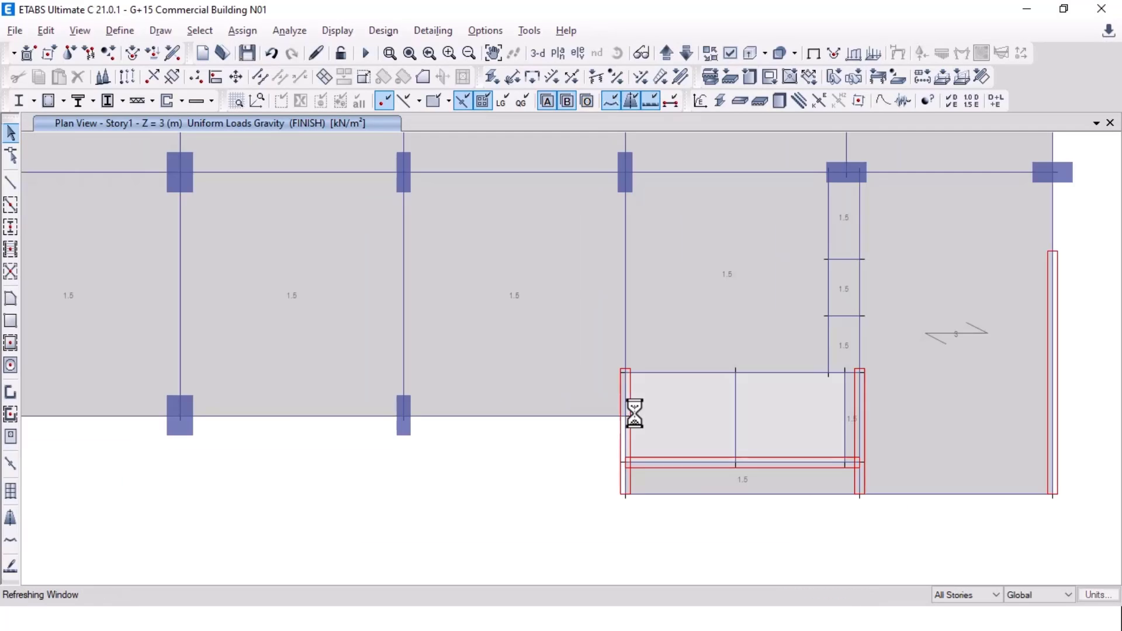
pyautogui.click(668, 416)
pyautogui.press('Delete')
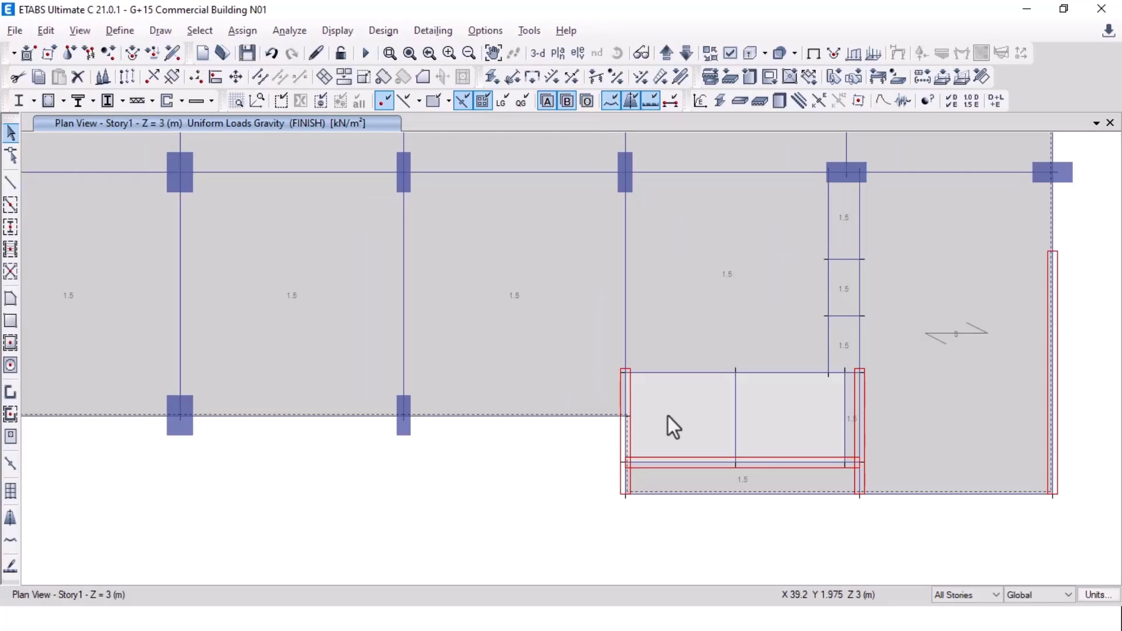
# Step: Compare the left lift area between ETABS and AutoCAD, ending on the full framing plan
pyautogui.scroll(-6, 735, 418)
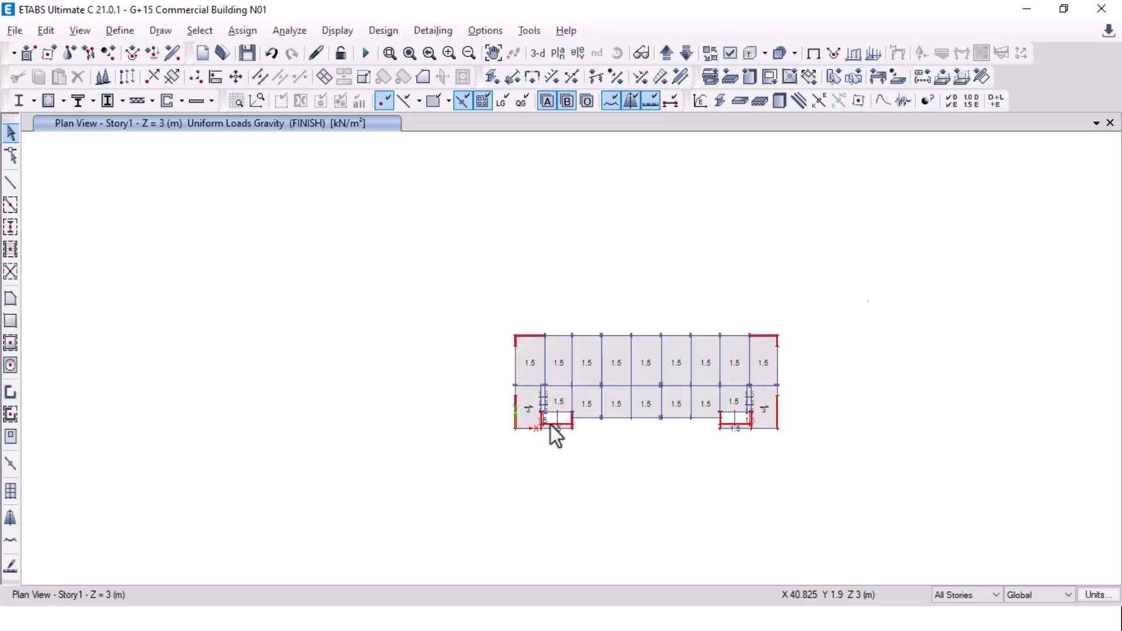
pyautogui.scroll(5, 556, 433)
pyautogui.moveTo(602, 401); pyautogui.dragTo(449, 411, button='middle')
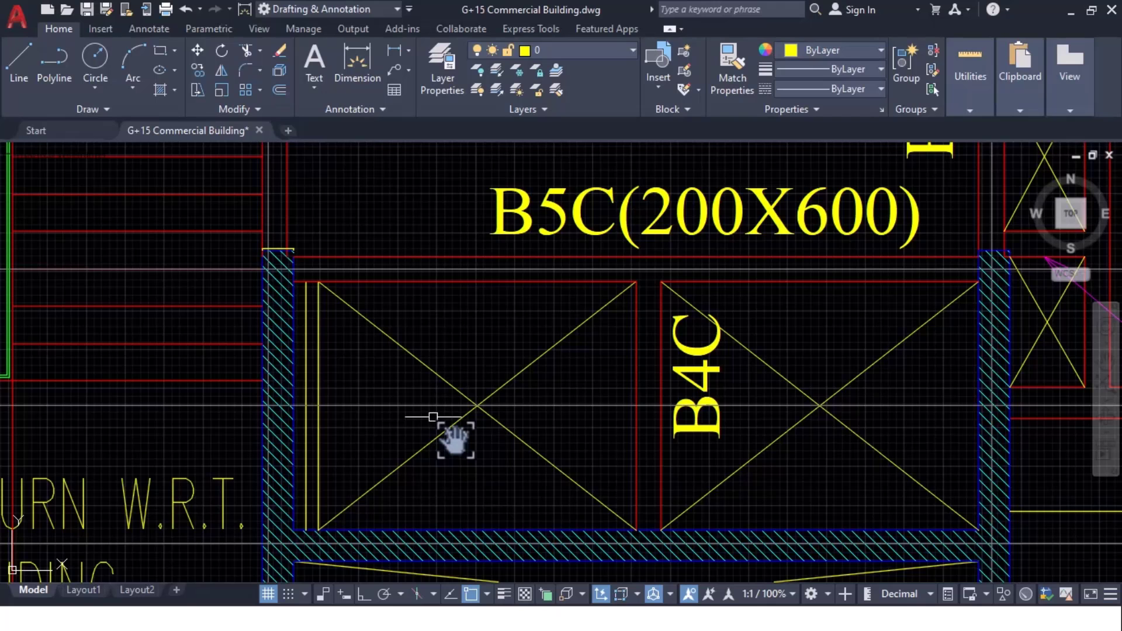
pyautogui.scroll(-4, 433, 417)
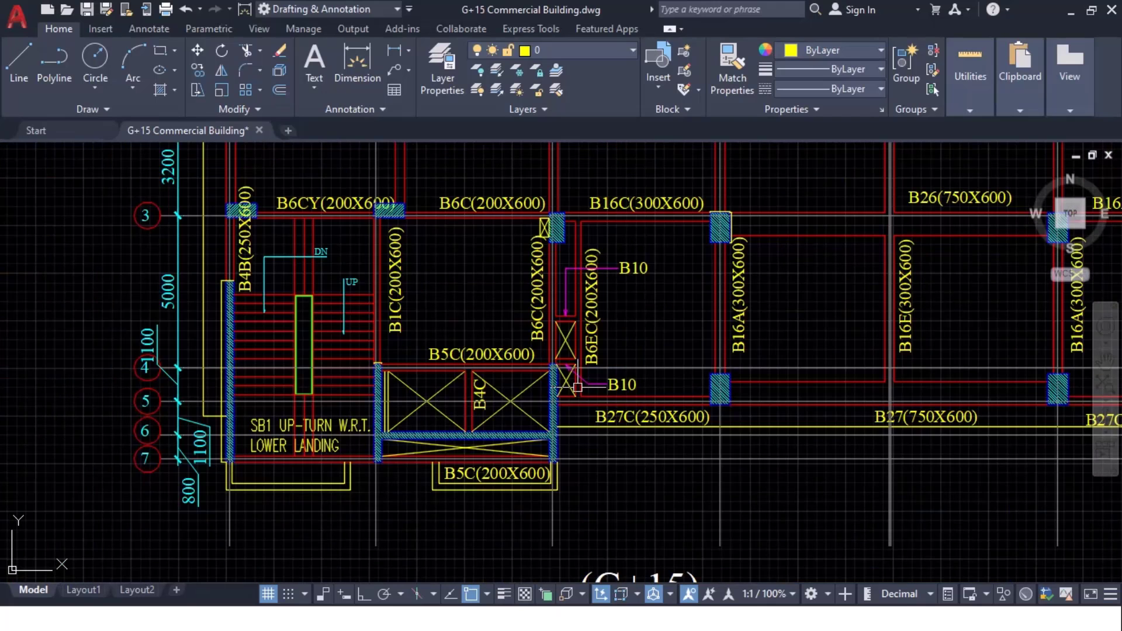
pyautogui.scroll(3, 500, 436)
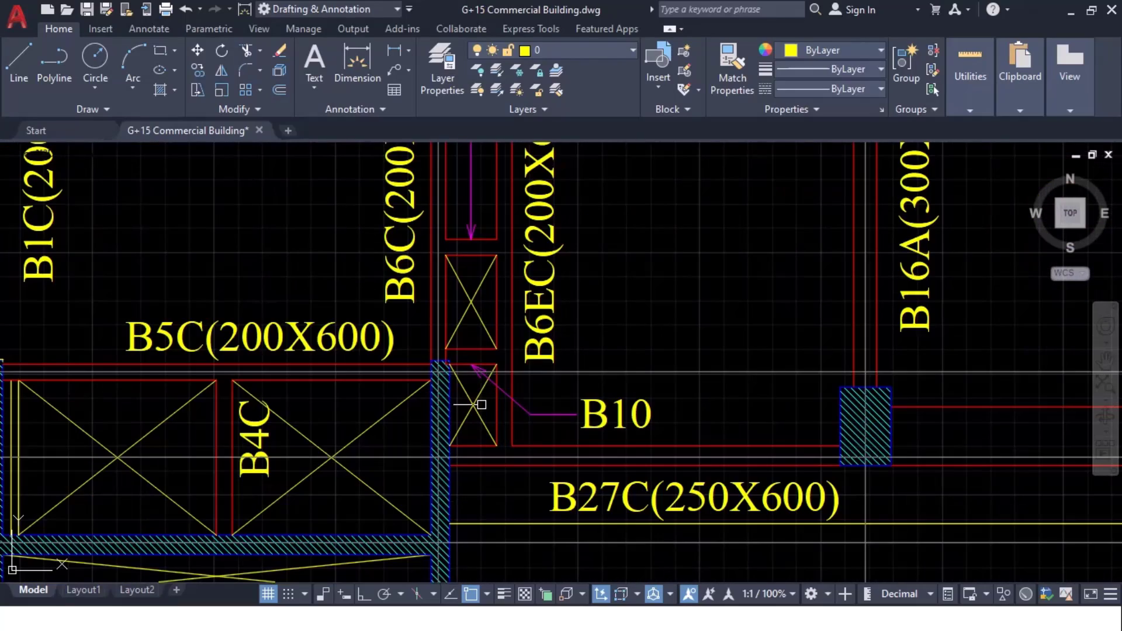
pyautogui.hotkey('alt', 'Tab')
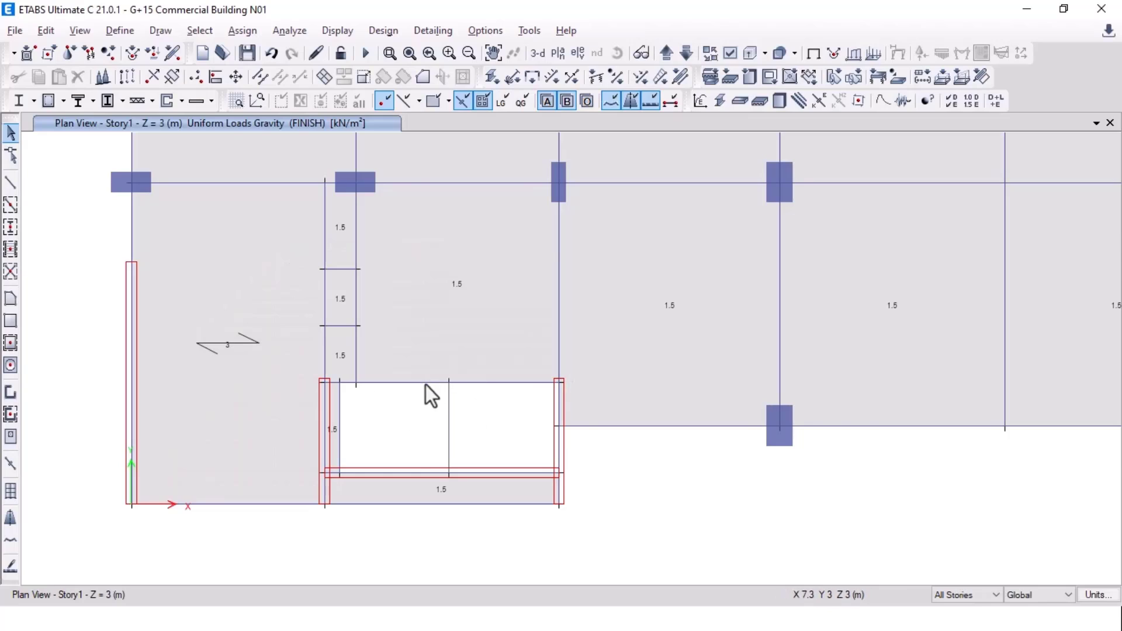
pyautogui.hotkey('alt', 'Tab')
pyautogui.scroll(-5, 433, 385)
pyautogui.hotkey('alt', 'Tab')
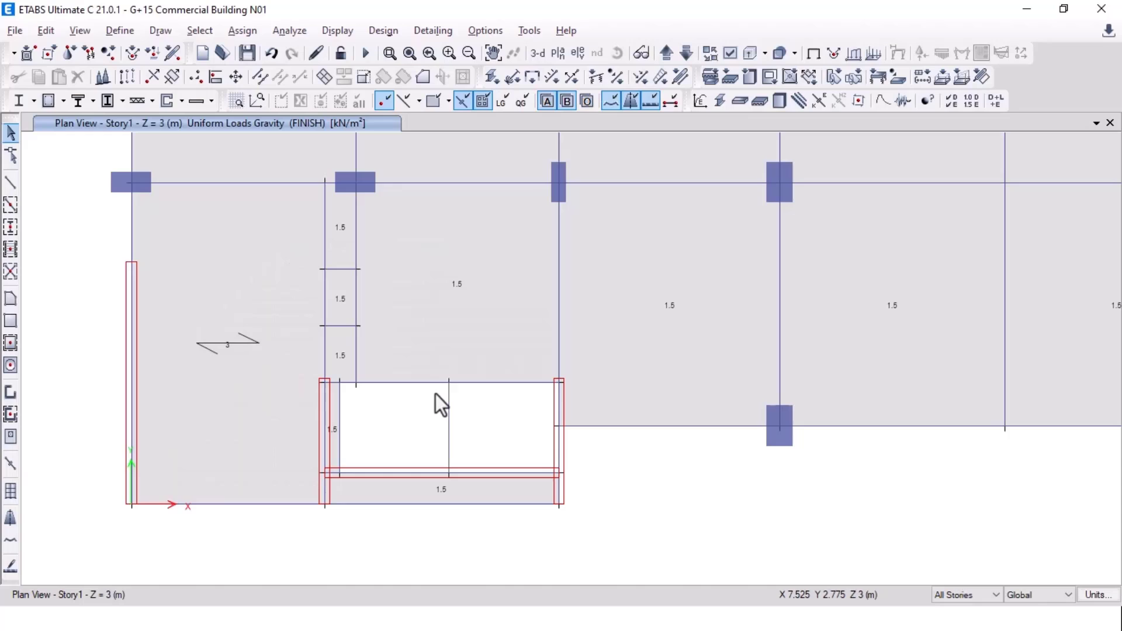
pyautogui.hotkey('alt', 'Tab')
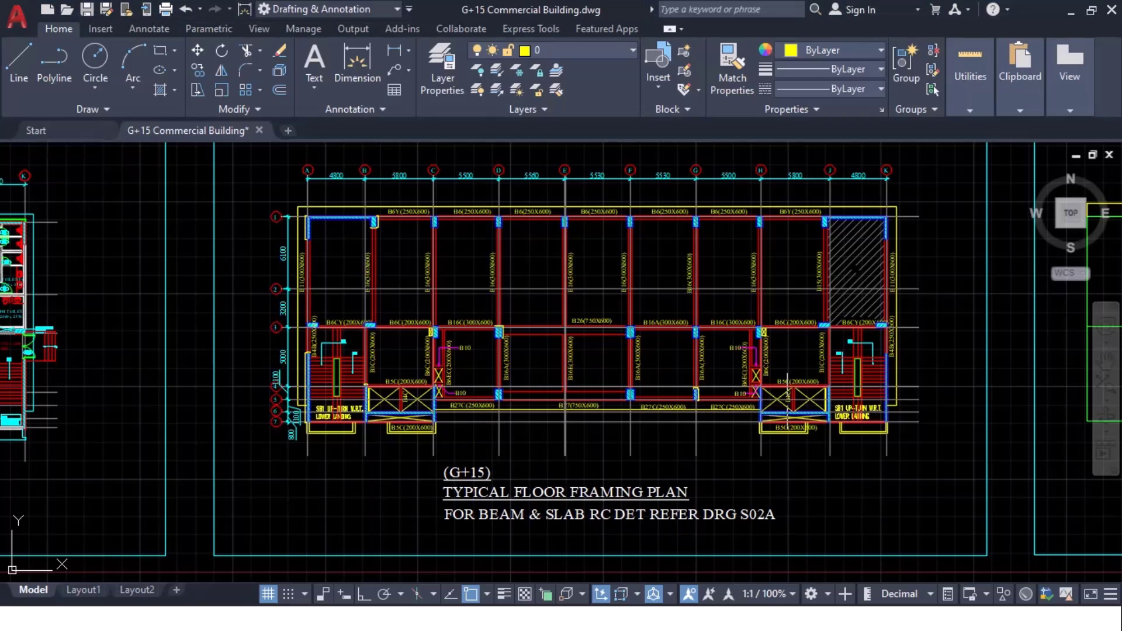
# Step: Compare the stair bays in the AutoCAD framing plan with the ETABS Story1 plan
pyautogui.hotkey('alt', 'Tab')
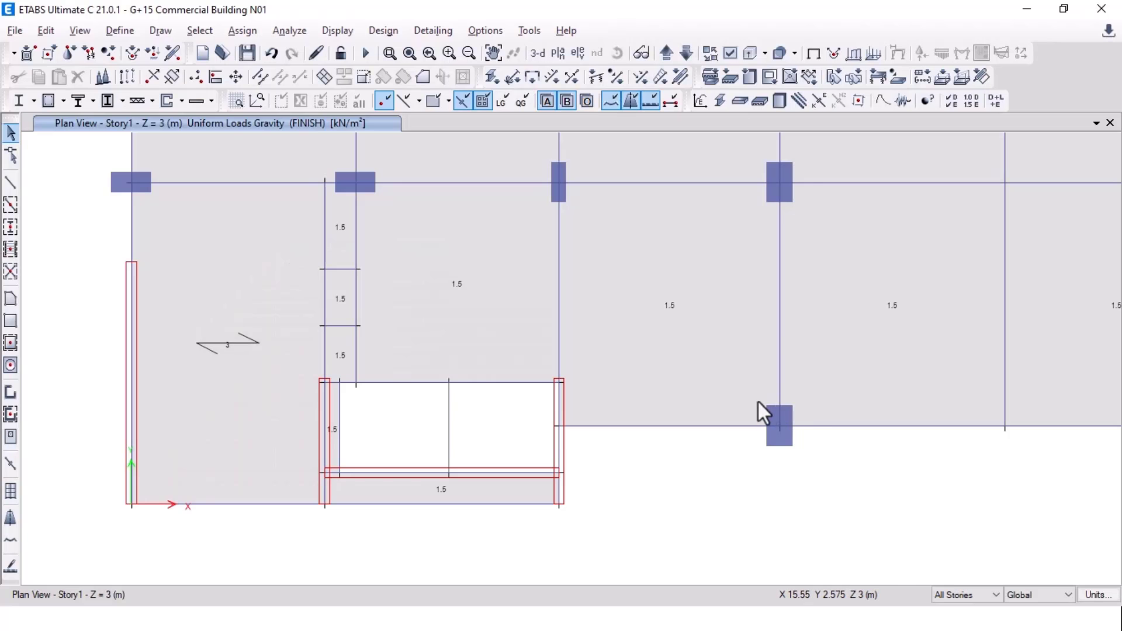
pyautogui.hotkey('alt', 'Tab')
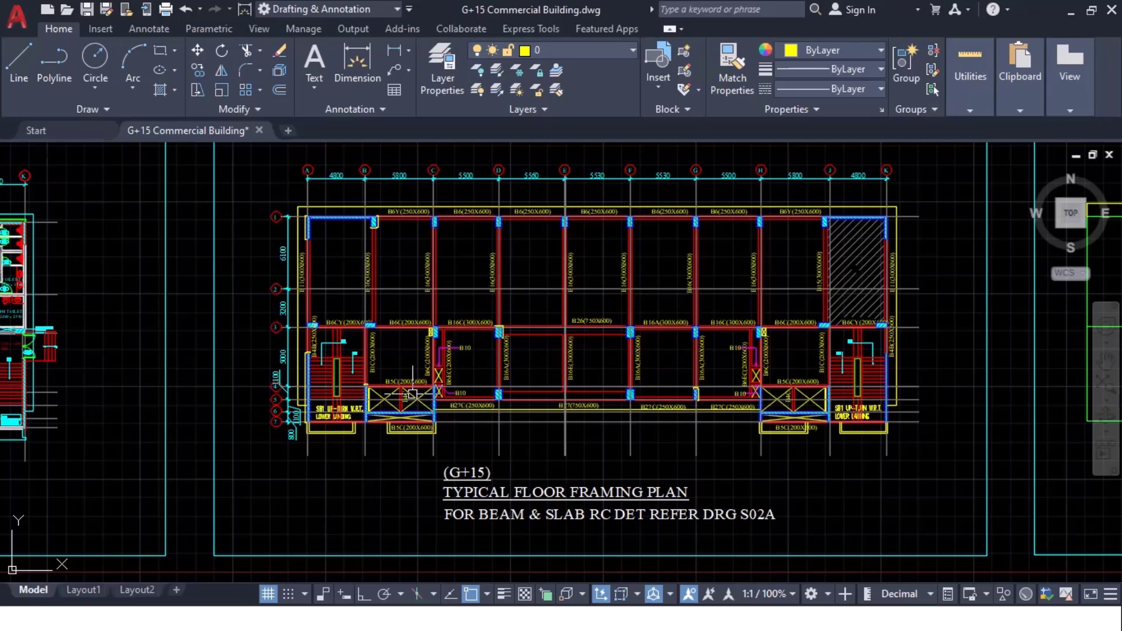
pyautogui.scroll(7, 412, 395)
pyautogui.scroll(-3, 408, 384)
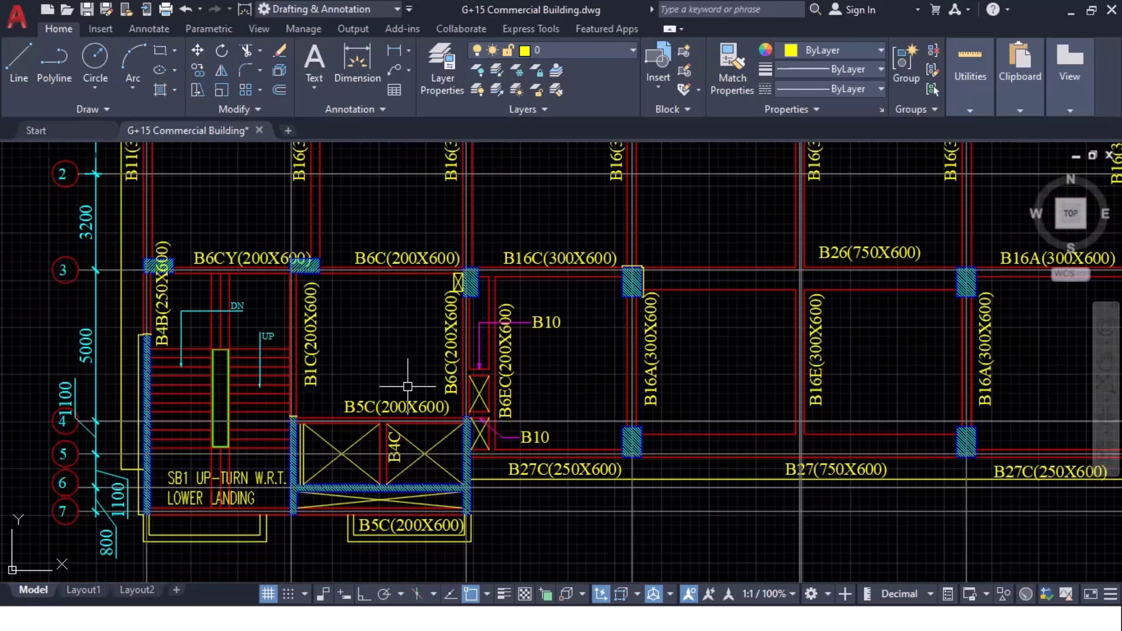
pyautogui.hotkey('alt', 'Tab')
pyautogui.hotkey('alt', 'Tab')
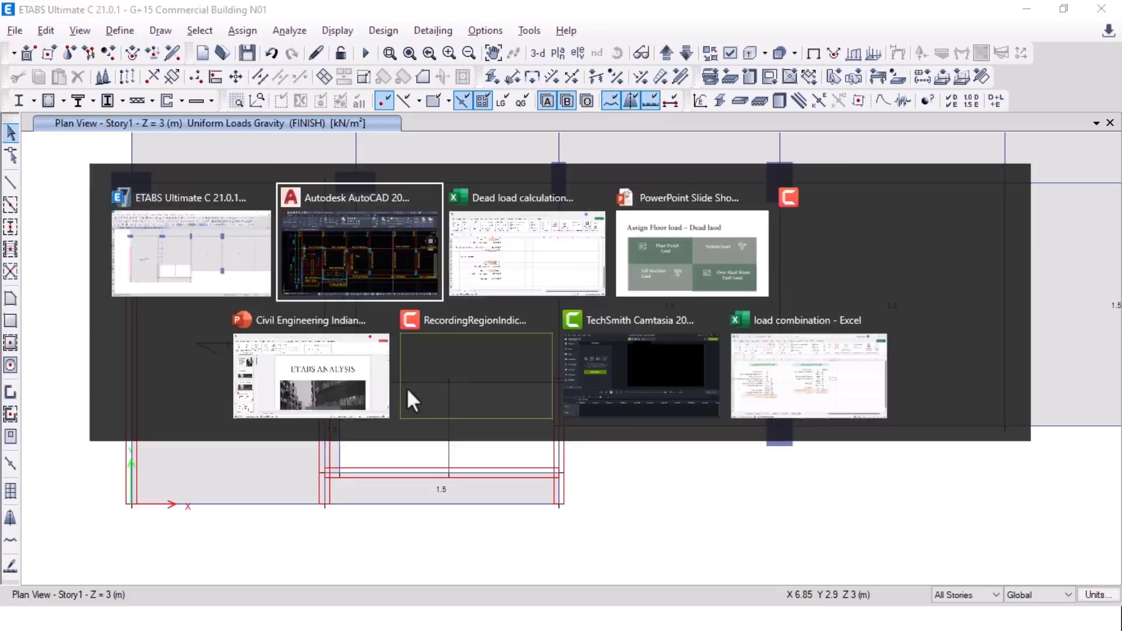
pyautogui.scroll(-5, 397, 386)
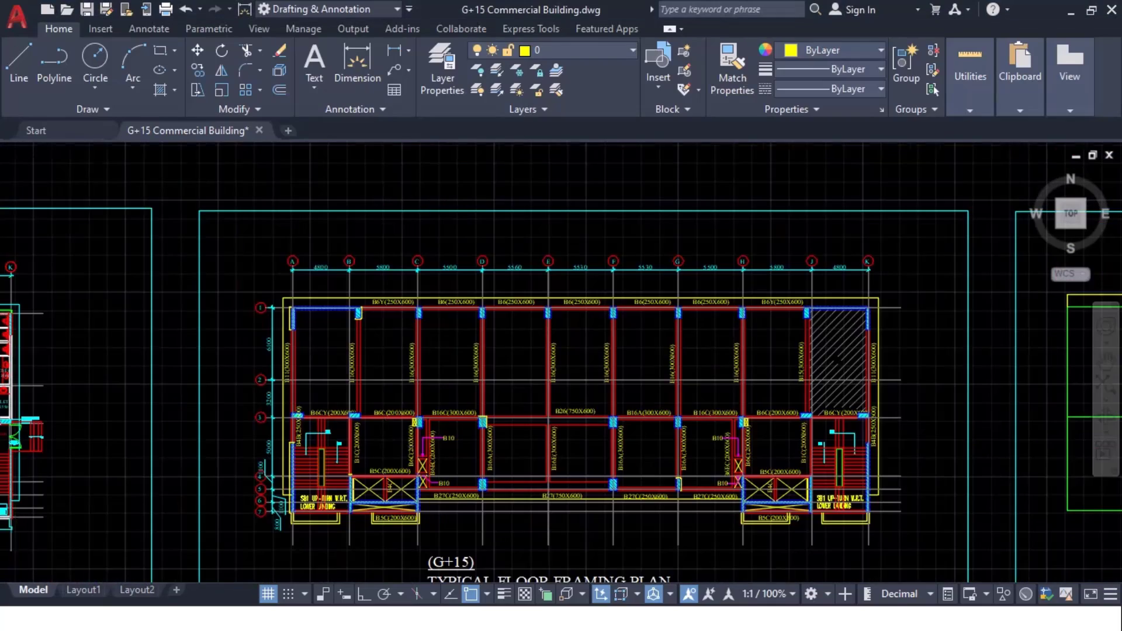
pyautogui.scroll(3, 381, 446)
pyautogui.moveTo(381, 446); pyautogui.dragTo(373, 401, button='middle')
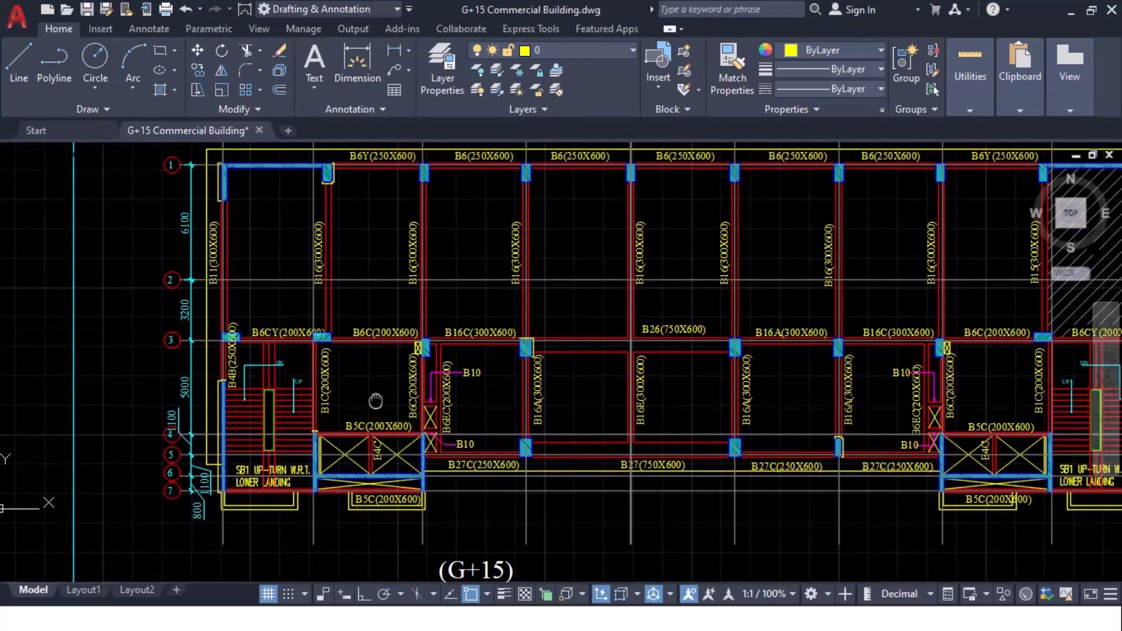
pyautogui.hotkey('alt', 'Tab')
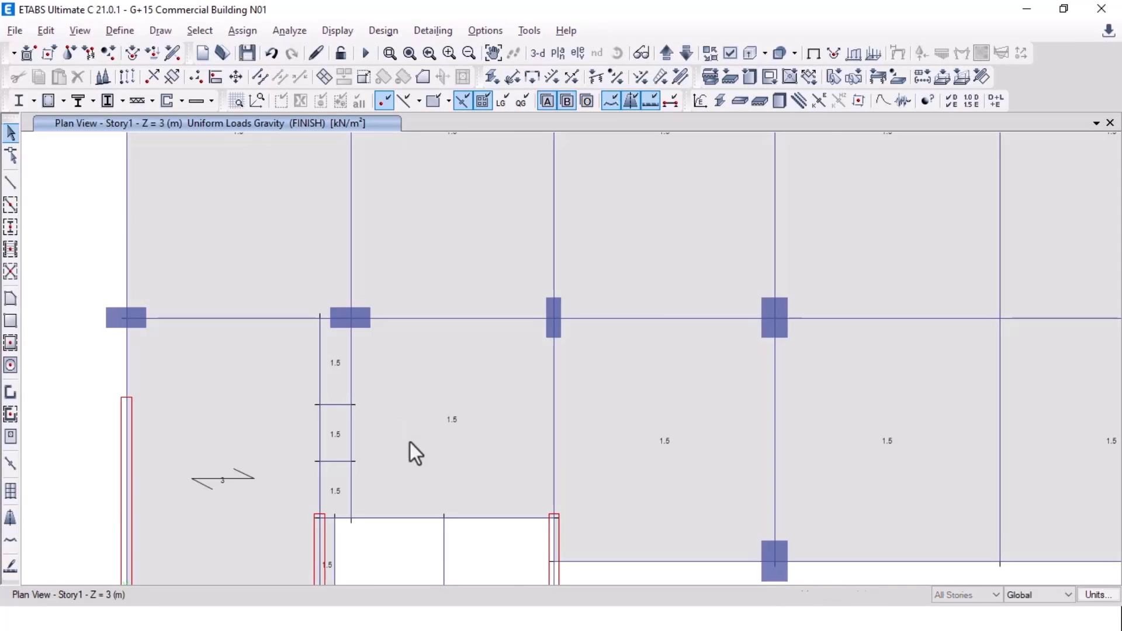
pyautogui.scroll(-3, 410, 442)
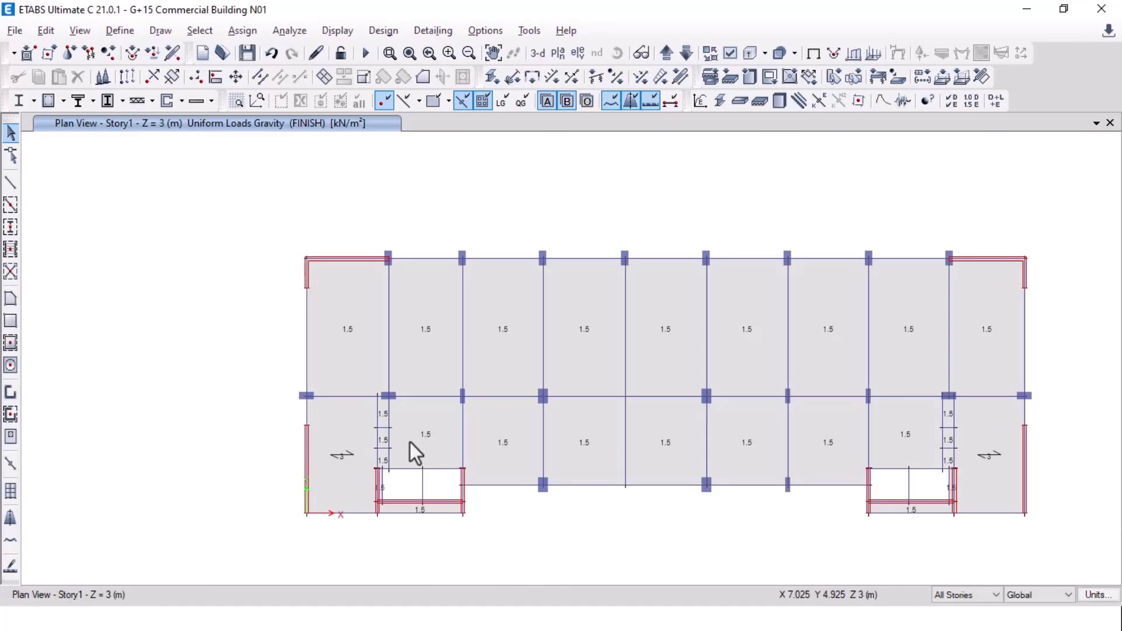
pyautogui.hotkey('alt', 'Tab')
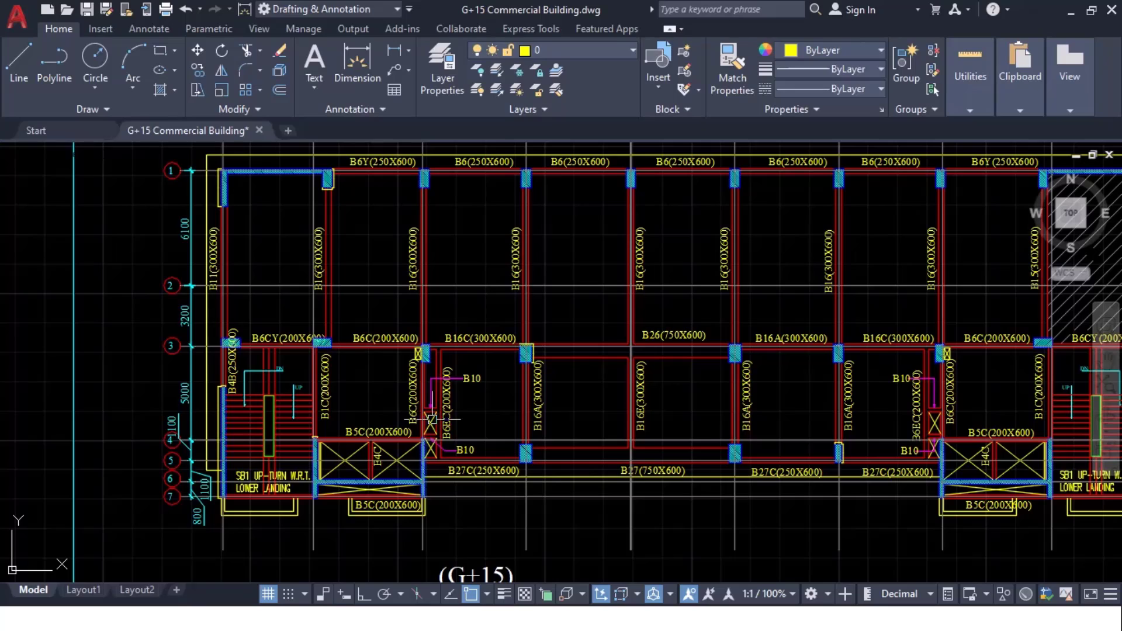
pyautogui.hotkey('alt', 'Tab')
pyautogui.scroll(5, 387, 461)
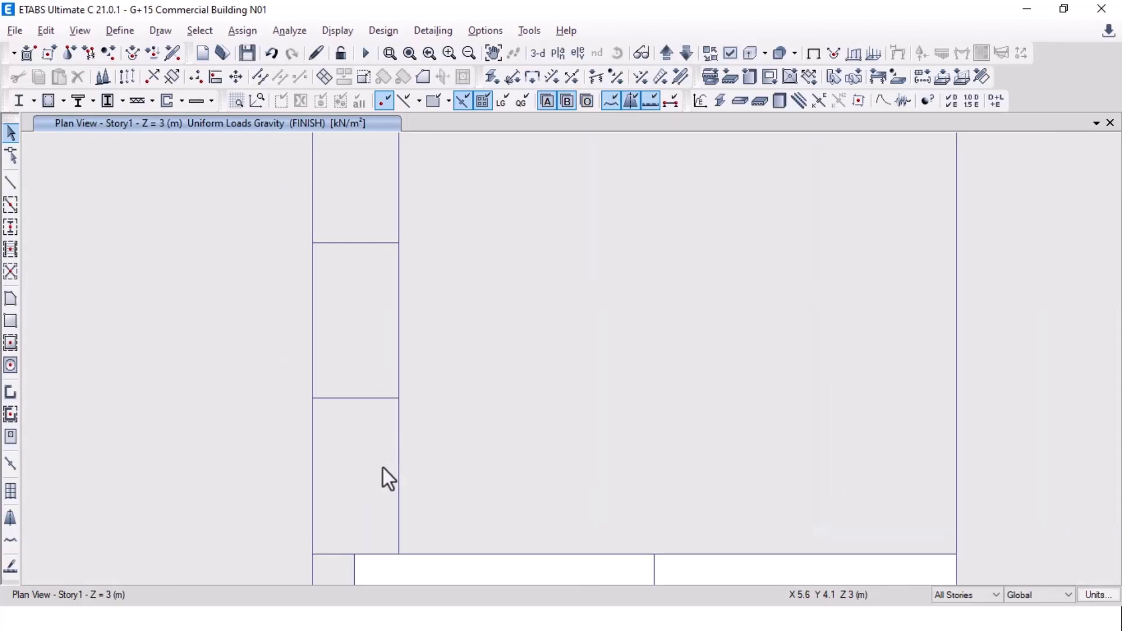
# Step: Delete the two left stair slab panels and the narrow right stair panel in ETABS
pyautogui.click(370, 437)
pyautogui.click(369, 332)
pyautogui.press('Delete')
pyautogui.scroll(-5, 370, 332)
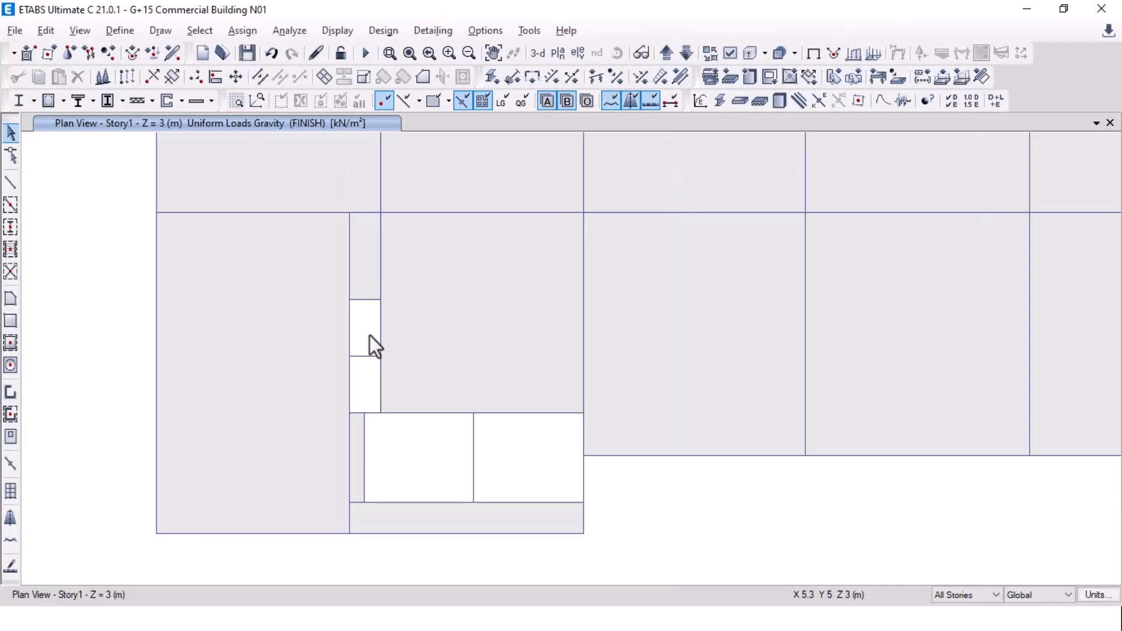
pyautogui.moveTo(988, 374); pyautogui.dragTo(221, 390, button='middle')
pyautogui.moveTo(872, 391); pyautogui.dragTo(271, 401, button='middle')
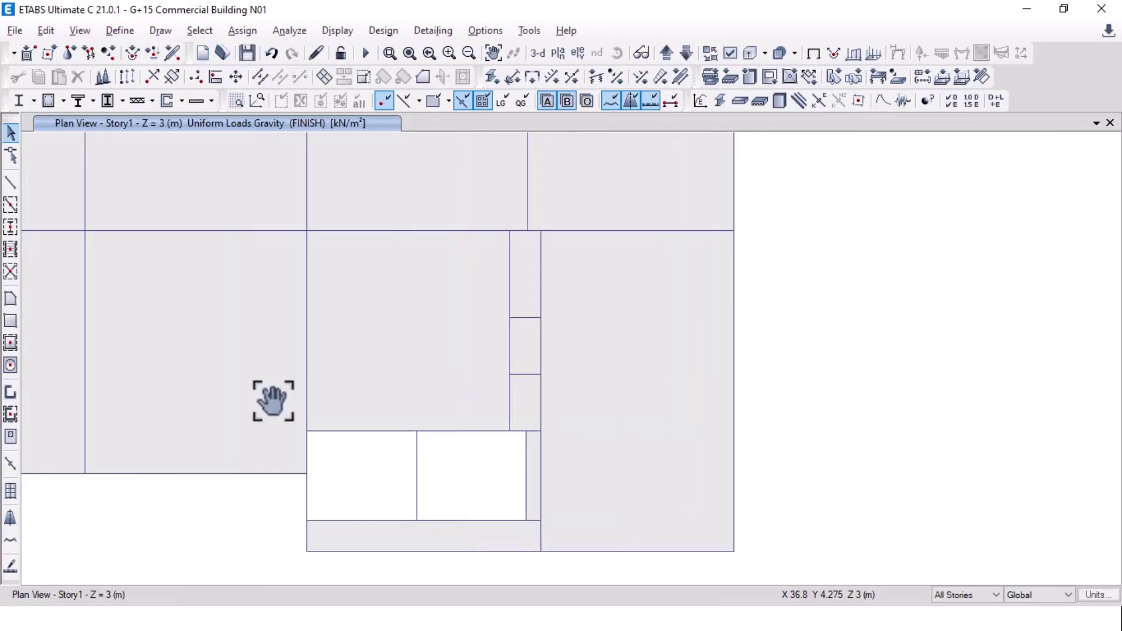
pyautogui.click(529, 359)
pyautogui.press('Delete')
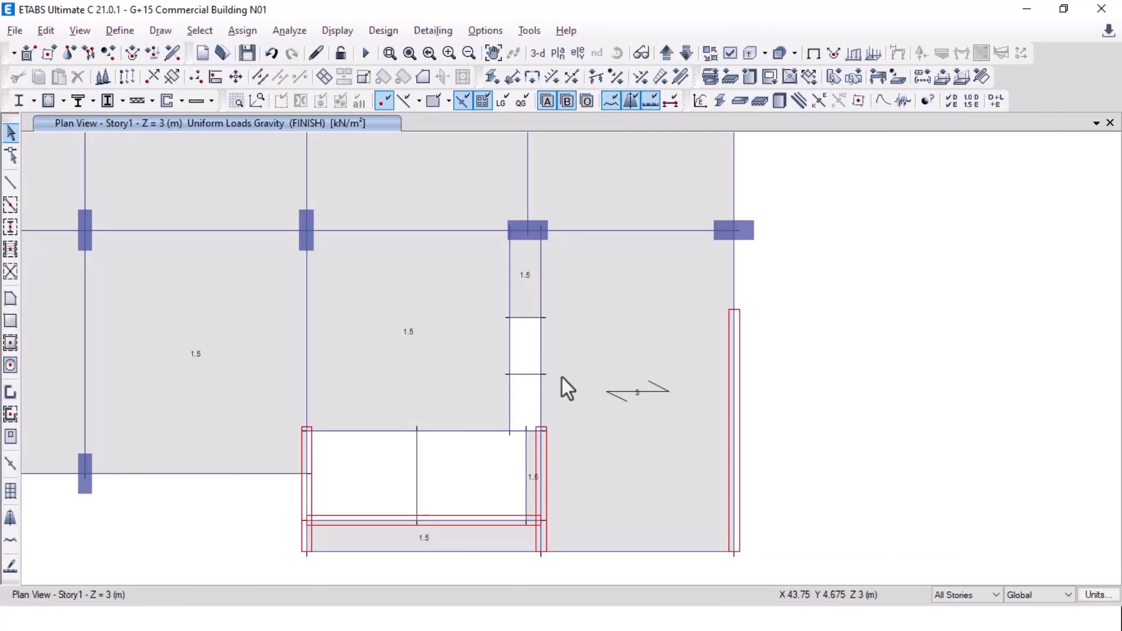
# Step: Recentre the ETABS Story1 plan and recheck it against the AutoCAD framing plan
pyautogui.scroll(-6, 560, 377)
pyautogui.scroll(3, 381, 384)
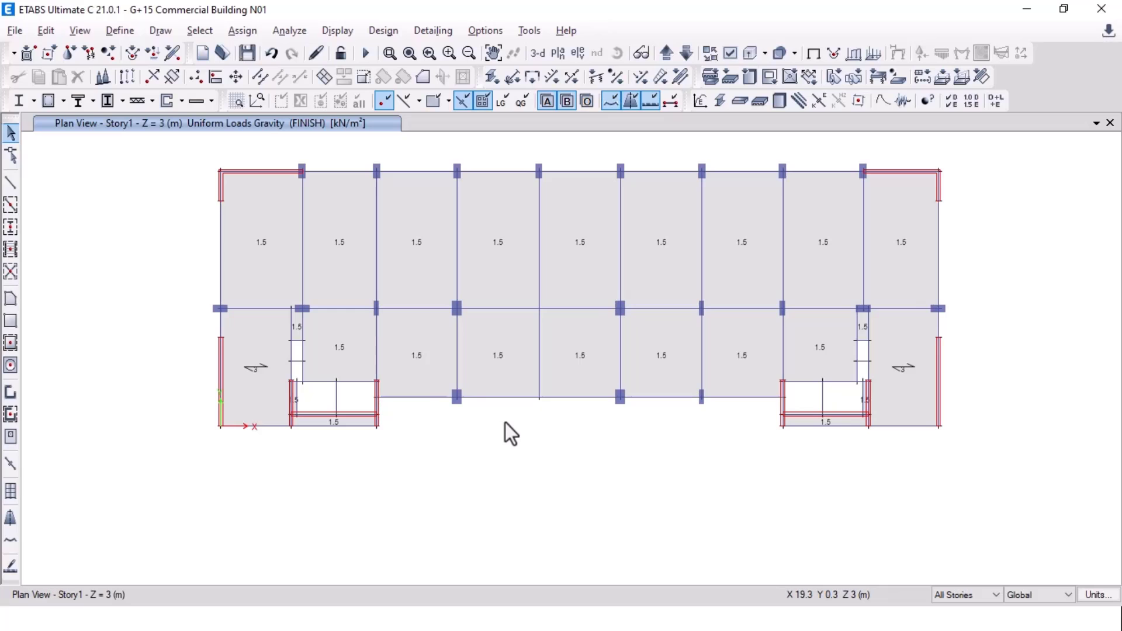
pyautogui.moveTo(595, 450); pyautogui.dragTo(588, 488, button='middle')
pyautogui.hotkey('alt', 'Tab')
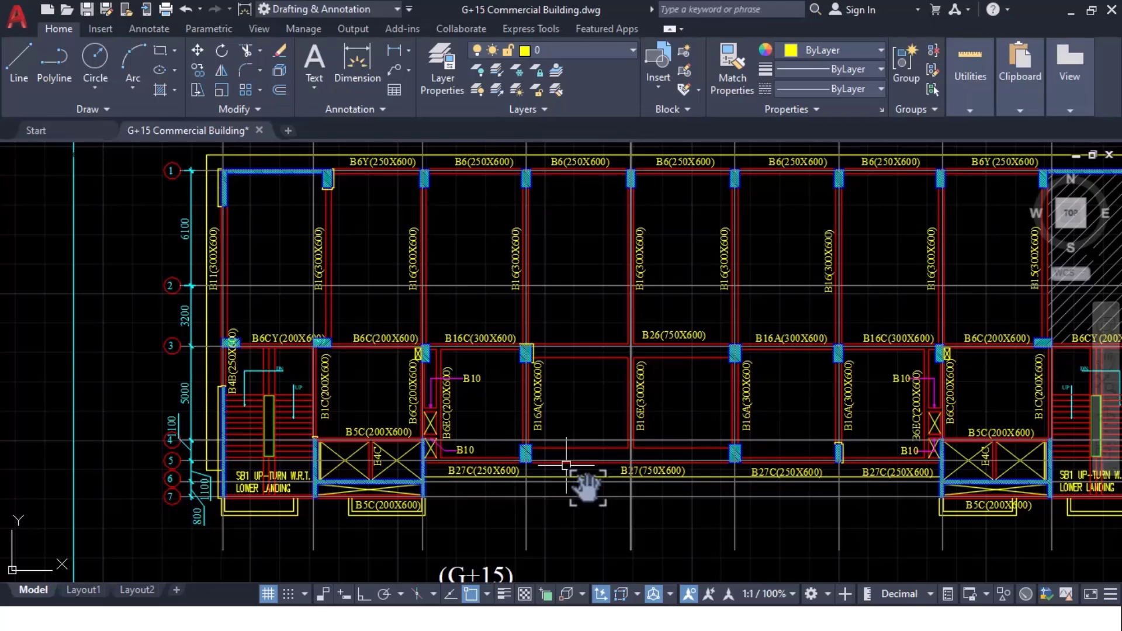
pyautogui.hotkey('alt', 'Tab')
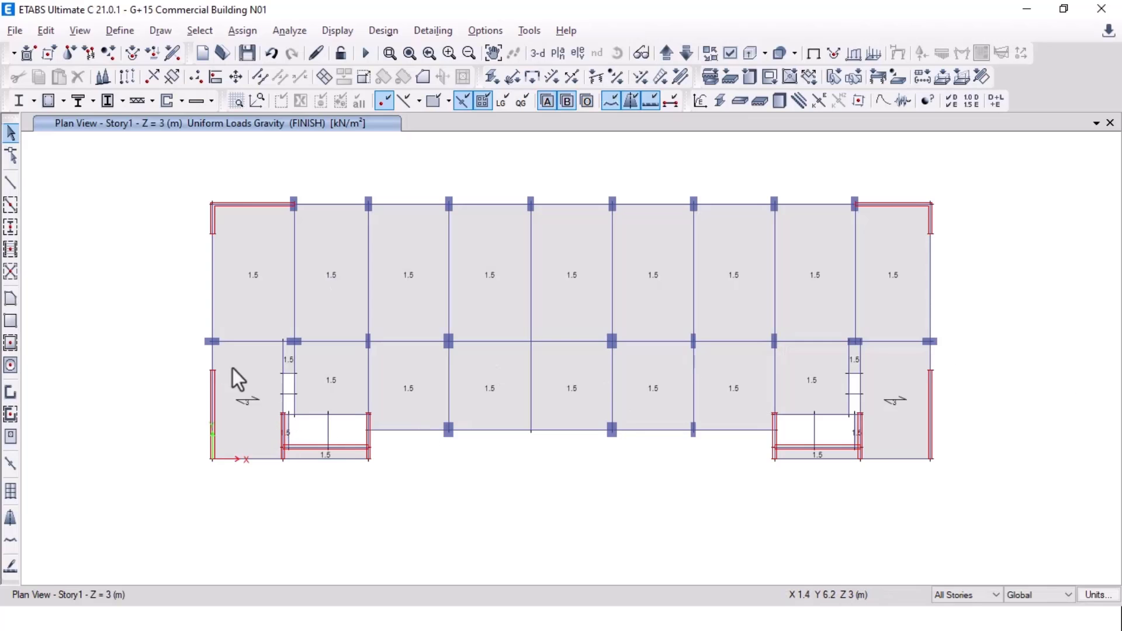
pyautogui.moveTo(734, 348); pyautogui.dragTo(745, 387, button='middle')
pyautogui.hotkey('alt', 'Tab')
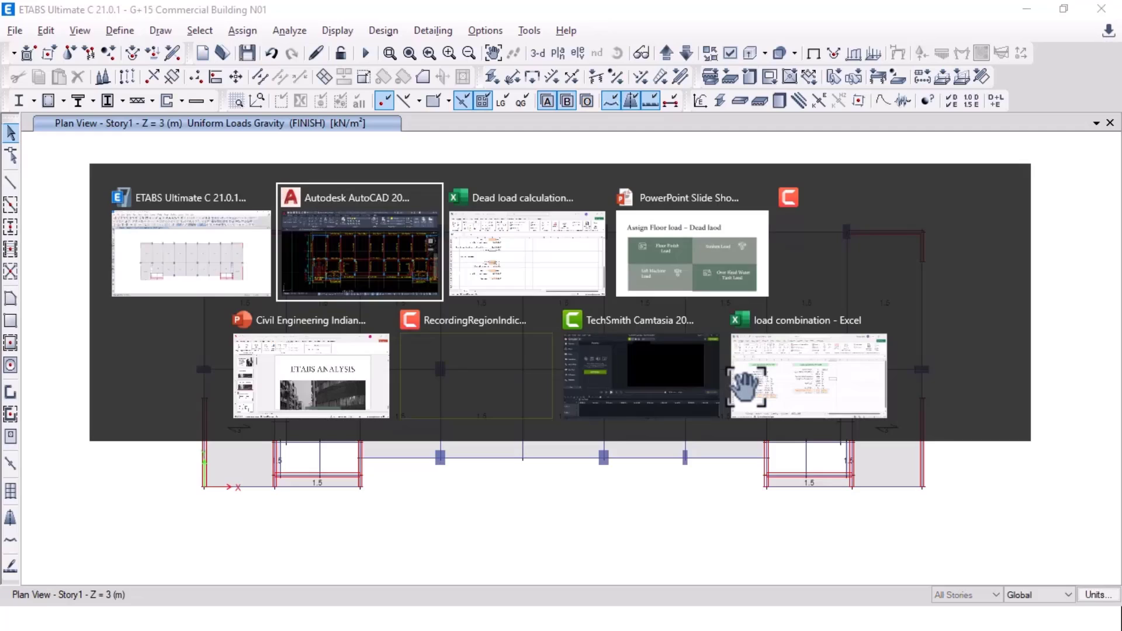
# Step: Return to ETABS from the slide show and open Edit > Edit Stories and Grid Systems
pyautogui.hotkey('alt', 'Tab')
pyautogui.hotkey('alt', 'Tab')
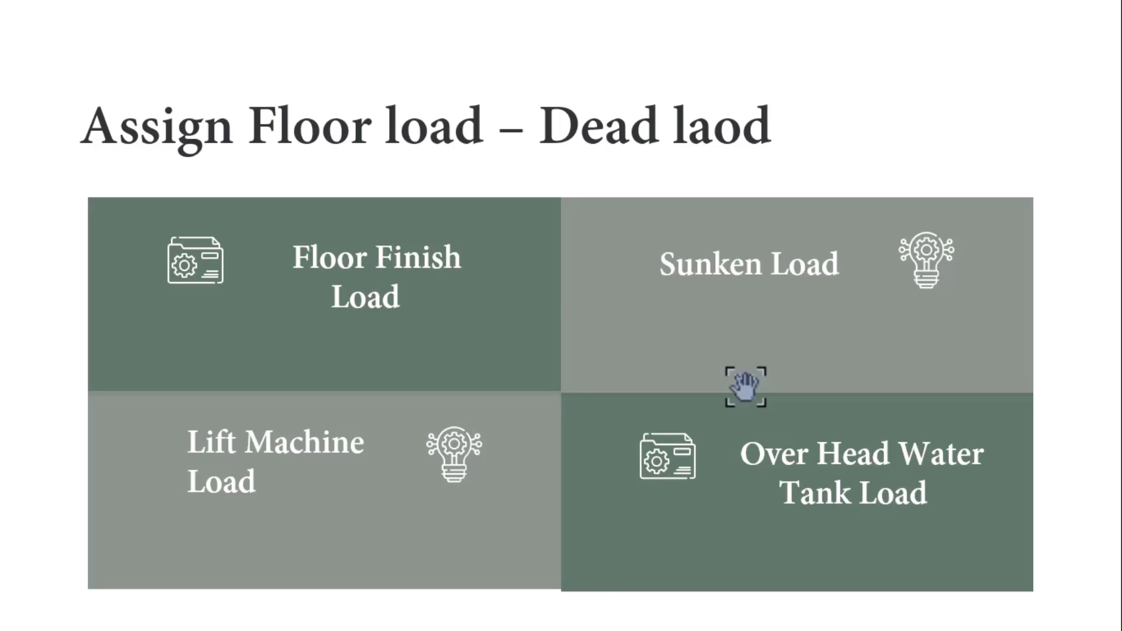
pyautogui.hotkey('alt', 'Tab')
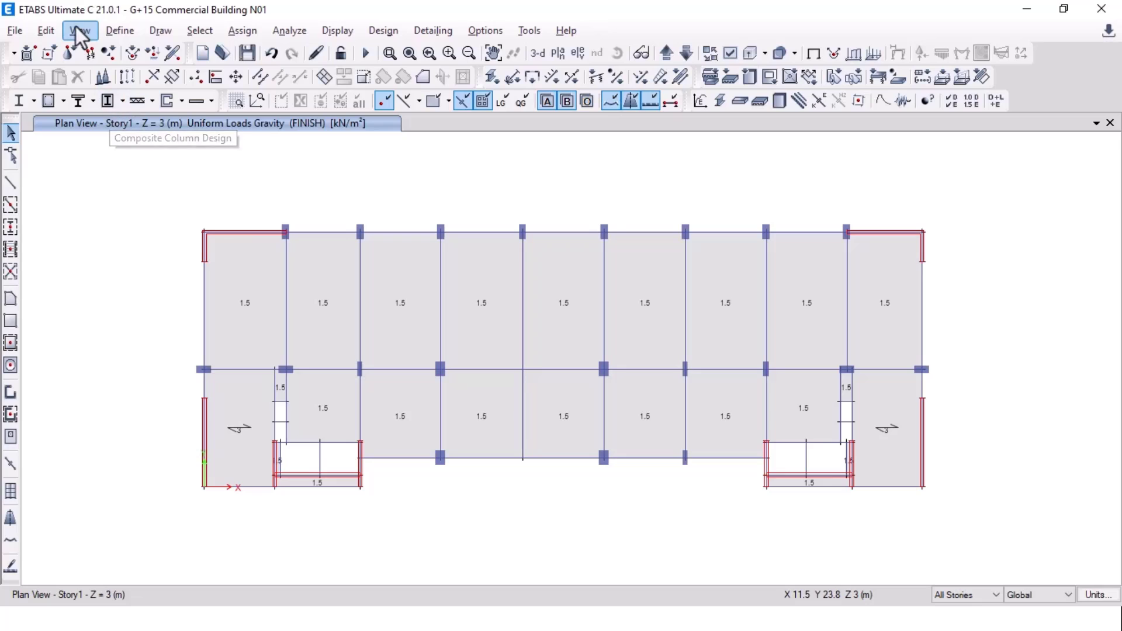
pyautogui.click(119, 31)
pyautogui.click(112, 30)
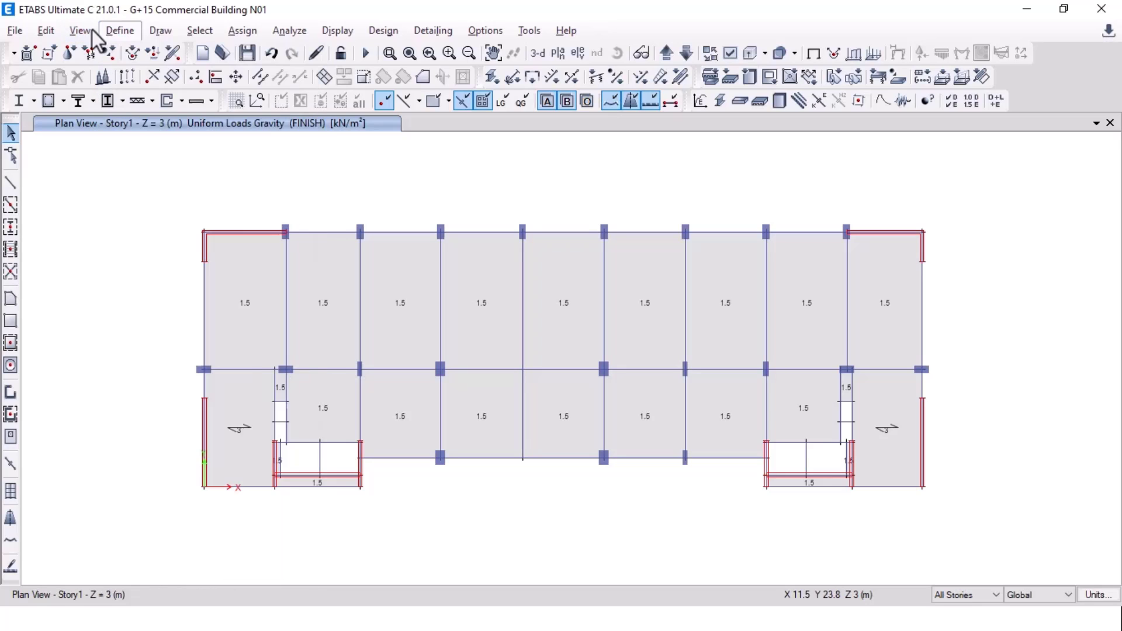
pyautogui.click(42, 30)
pyautogui.click(128, 184)
# Step: Show the story data table and rename Story1–Story4 to 1F, 2F, 3F and 4F
pyautogui.click(614, 142)
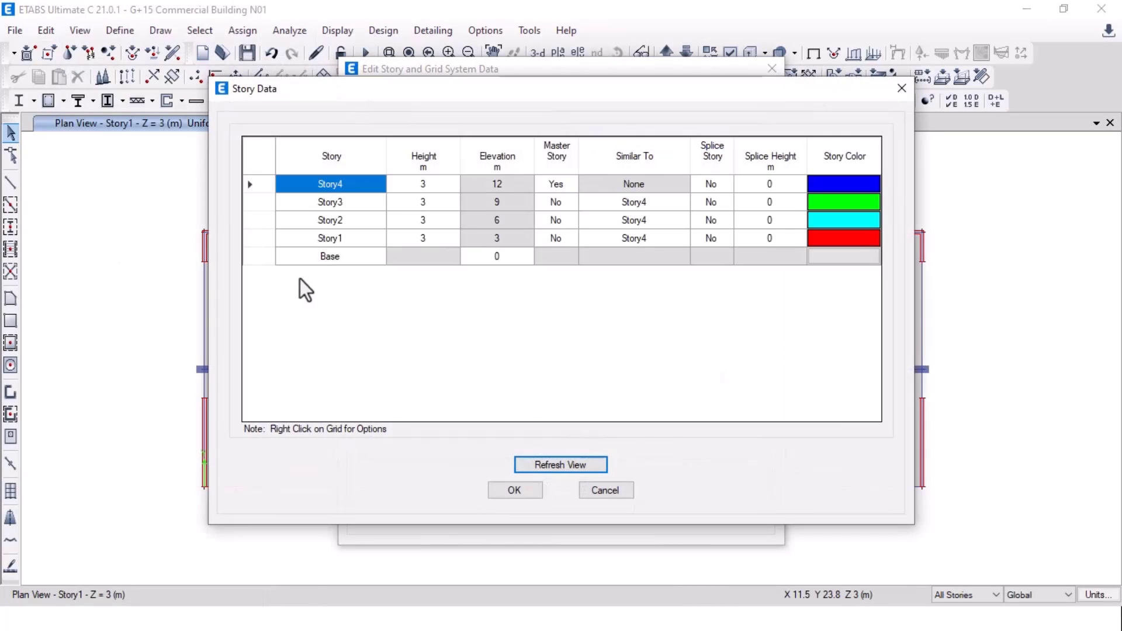
pyautogui.click(351, 242)
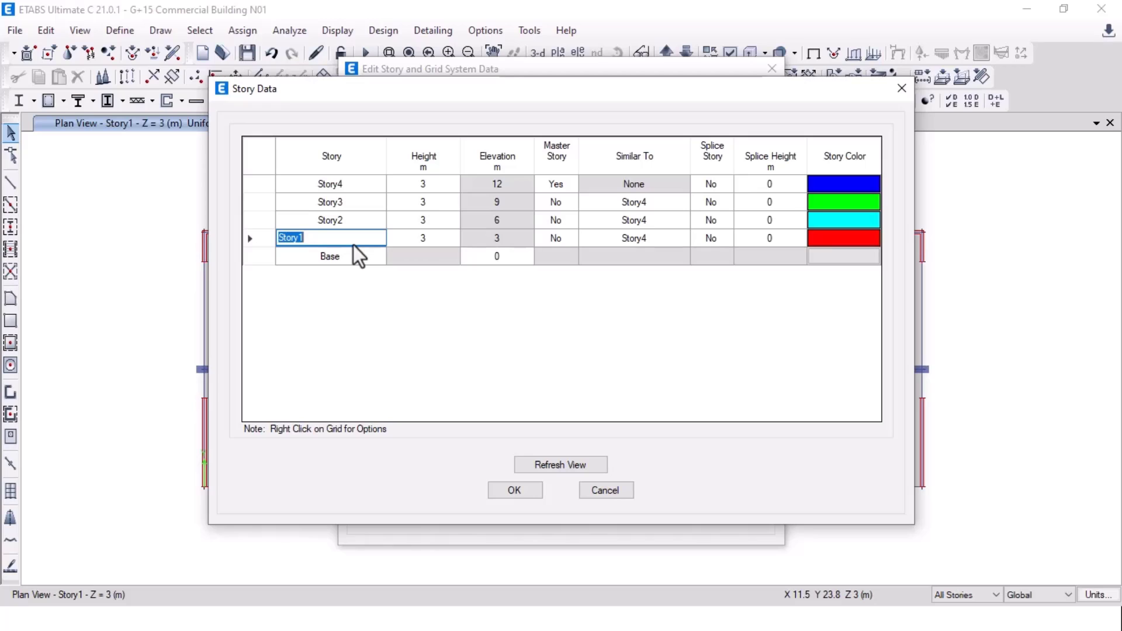
pyautogui.click(354, 245)
pyautogui.write('F')
pyautogui.press('BackSpace')
pyautogui.press('BackSpace')
pyautogui.press('BackSpace')
pyautogui.press('BackSpace')
pyautogui.press('BackSpace')
pyautogui.press('BackSpace')
pyautogui.press('BackSpace')
pyautogui.write('1F')
pyautogui.click(358, 210)
pyautogui.click(356, 225)
pyautogui.write('2F')
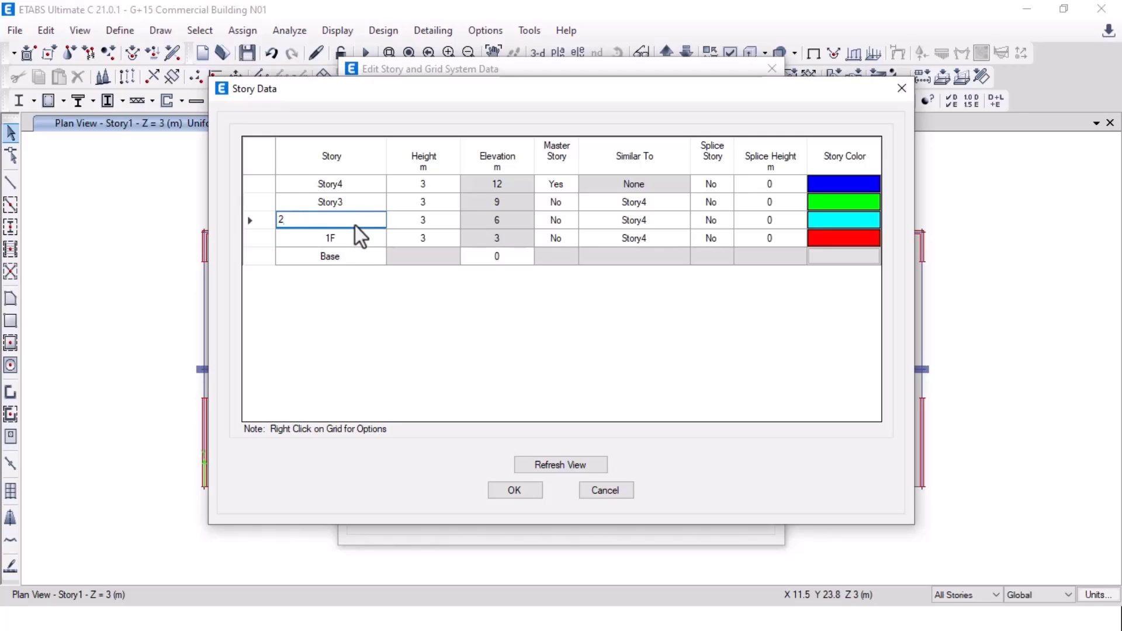
pyautogui.click(332, 198)
pyautogui.write('3F')
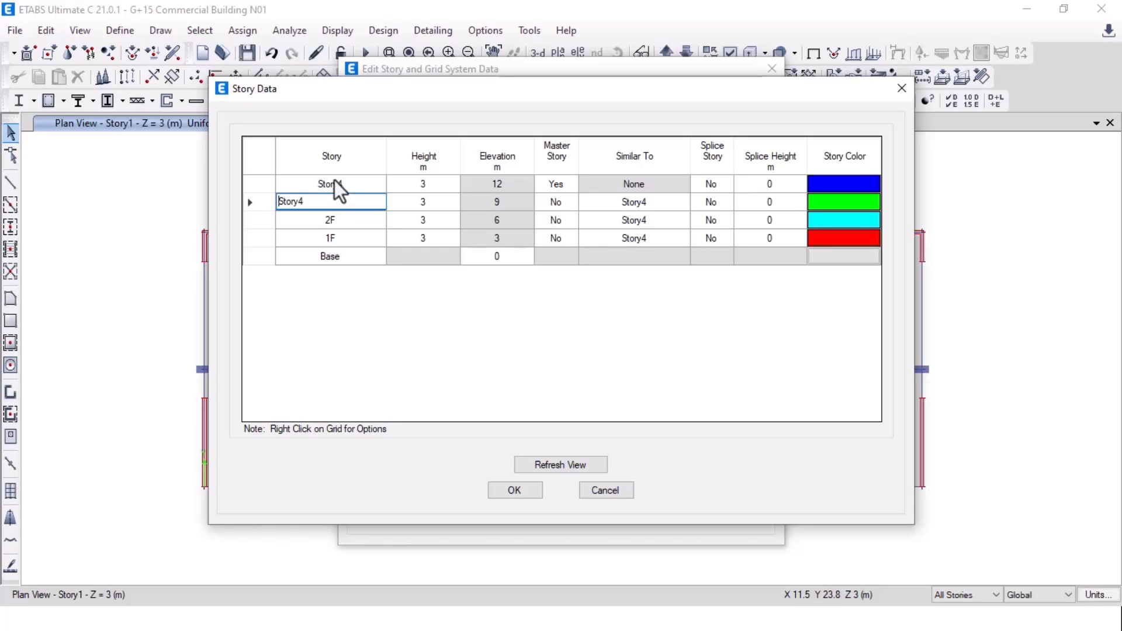
pyautogui.click(335, 181)
pyautogui.write('4F')
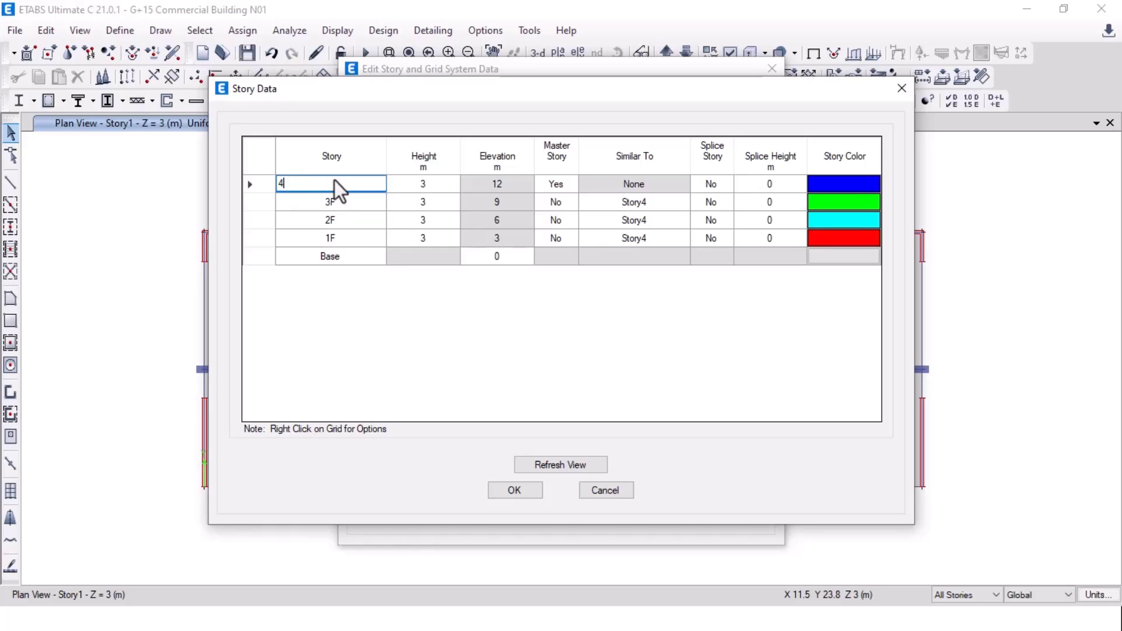
# Step: Set the 1F story height to 2 m
pyautogui.click(423, 245)
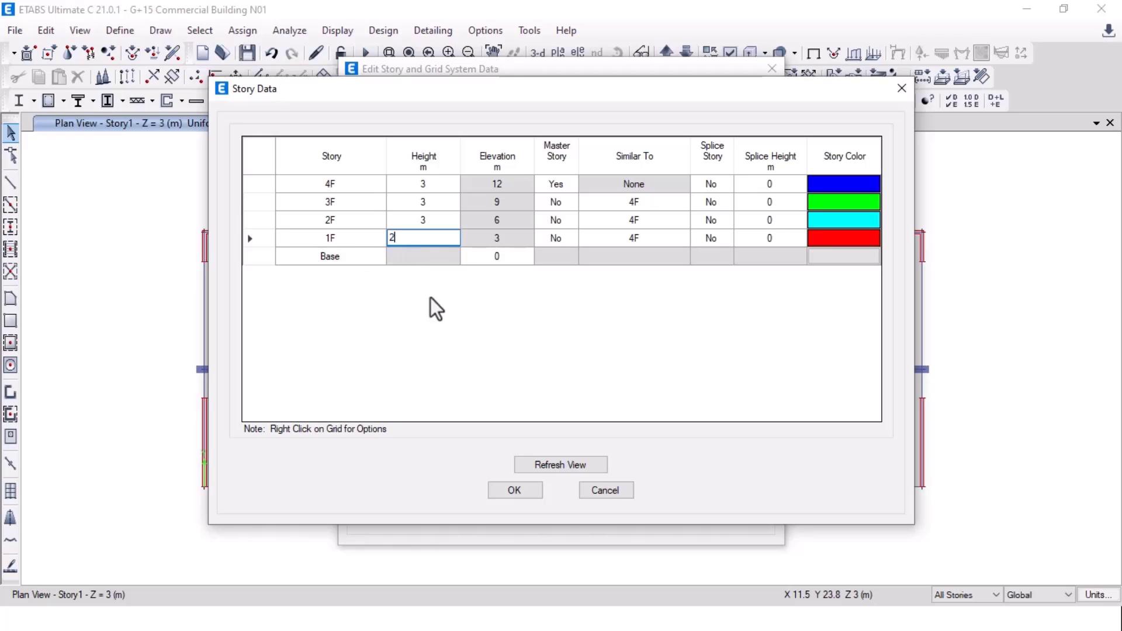
pyautogui.write('2')
pyautogui.press('Return')
pyautogui.click(426, 222)
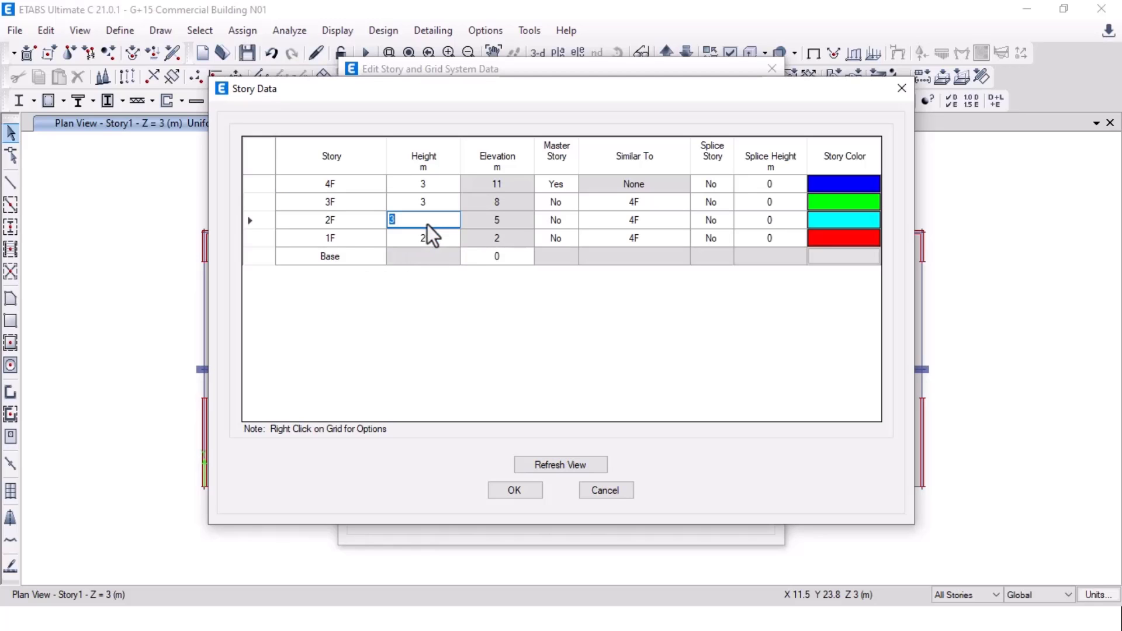
pyautogui.hotkey('alt', 'Tab')
pyautogui.hotkey('alt', 'Tab')
pyautogui.hotkey('alt', 'Tab')
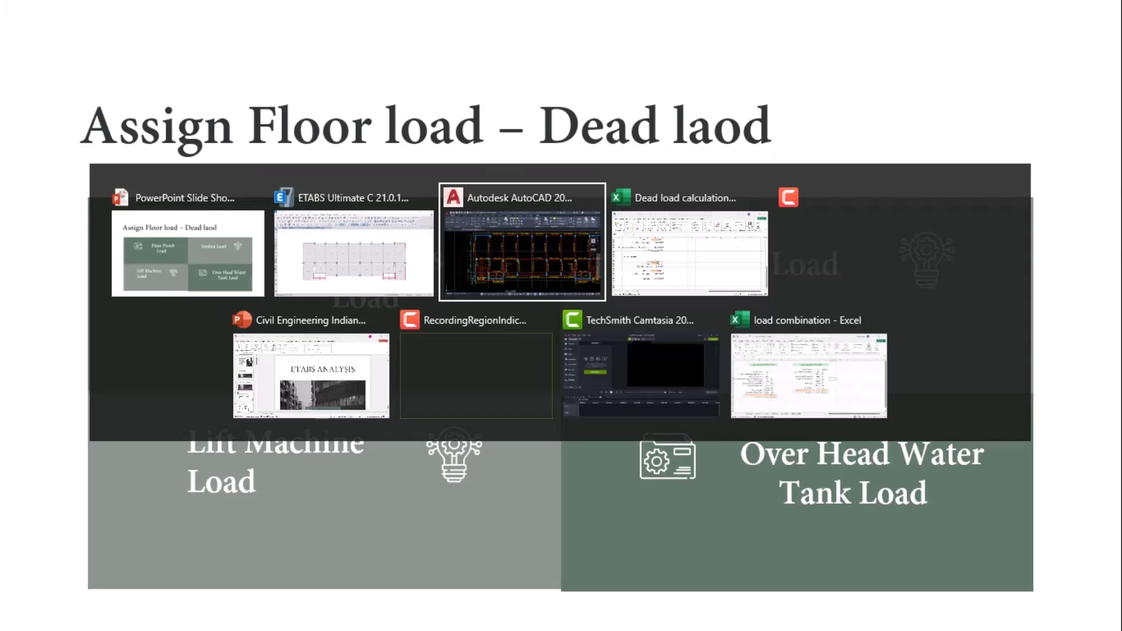
pyautogui.moveTo(826, 321); pyautogui.dragTo(318, 326, button='middle')
pyautogui.scroll(14, 519, 369)
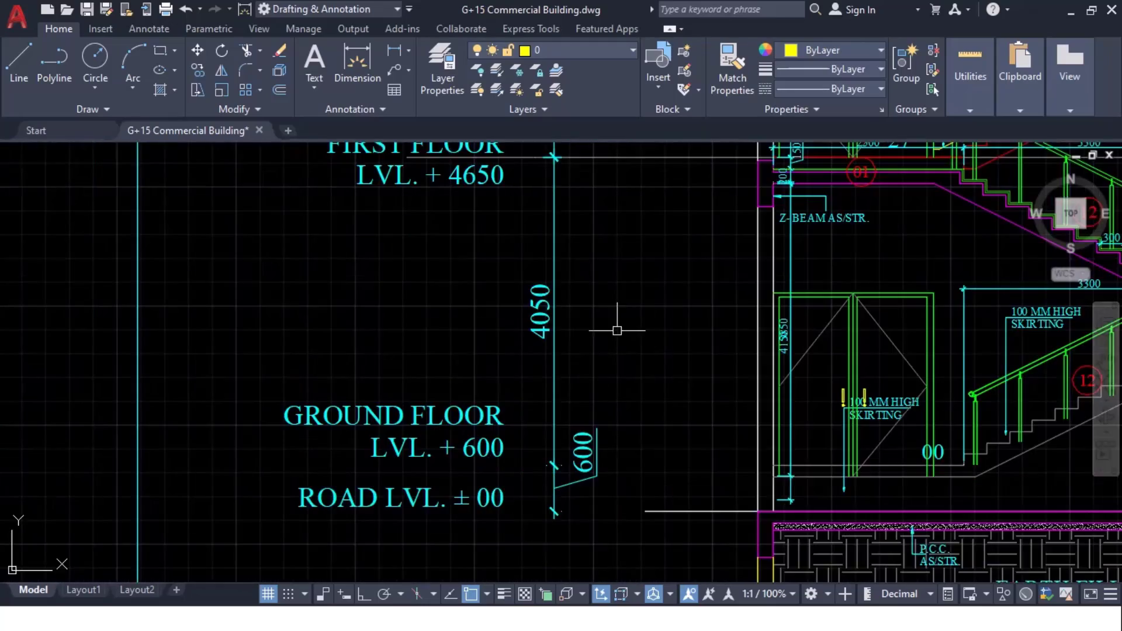
pyautogui.moveTo(610, 327); pyautogui.dragTo(431, 336, button='middle')
pyautogui.scroll(-2, 411, 360)
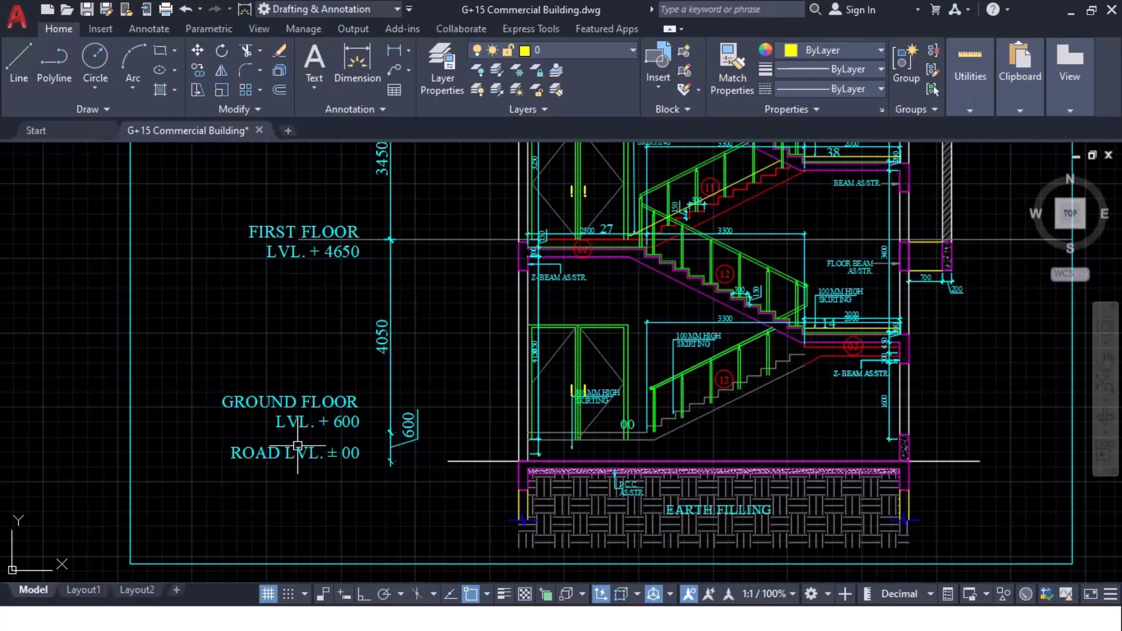
pyautogui.moveTo(314, 434); pyautogui.dragTo(313, 491, button='middle')
pyautogui.hotkey('alt', 'Tab')
pyautogui.hotkey('alt', 'Tab')
pyautogui.hotkey('alt', 'Tab')
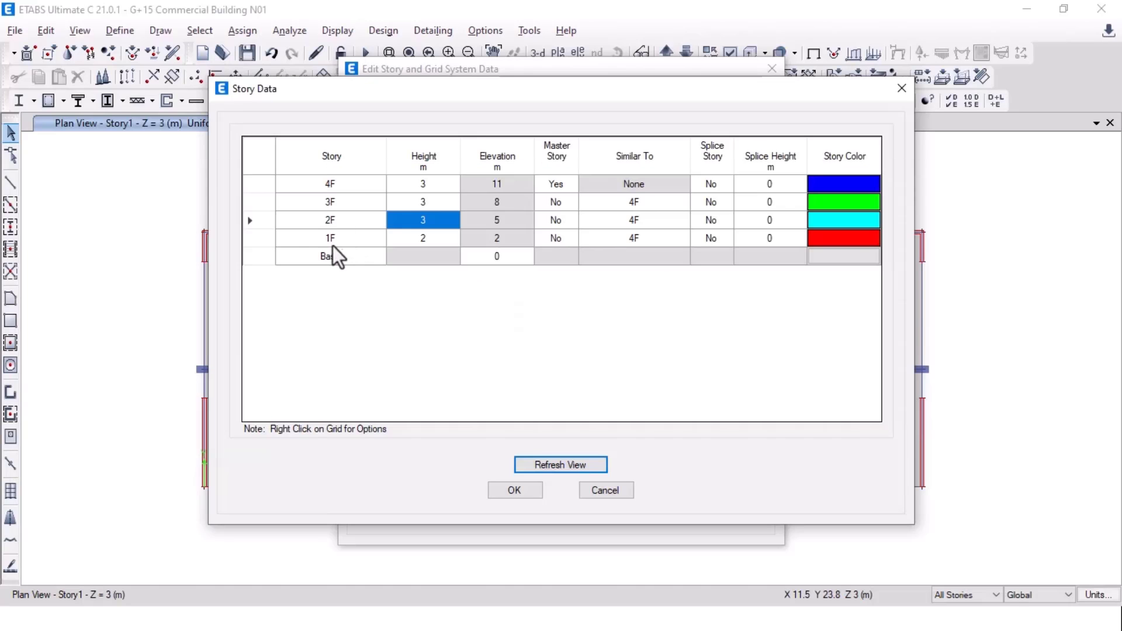
# Step: Rename the stories GF, 1F, 2F and 3F bottom to top, then view AutoCAD's stair section
pyautogui.click(356, 245)
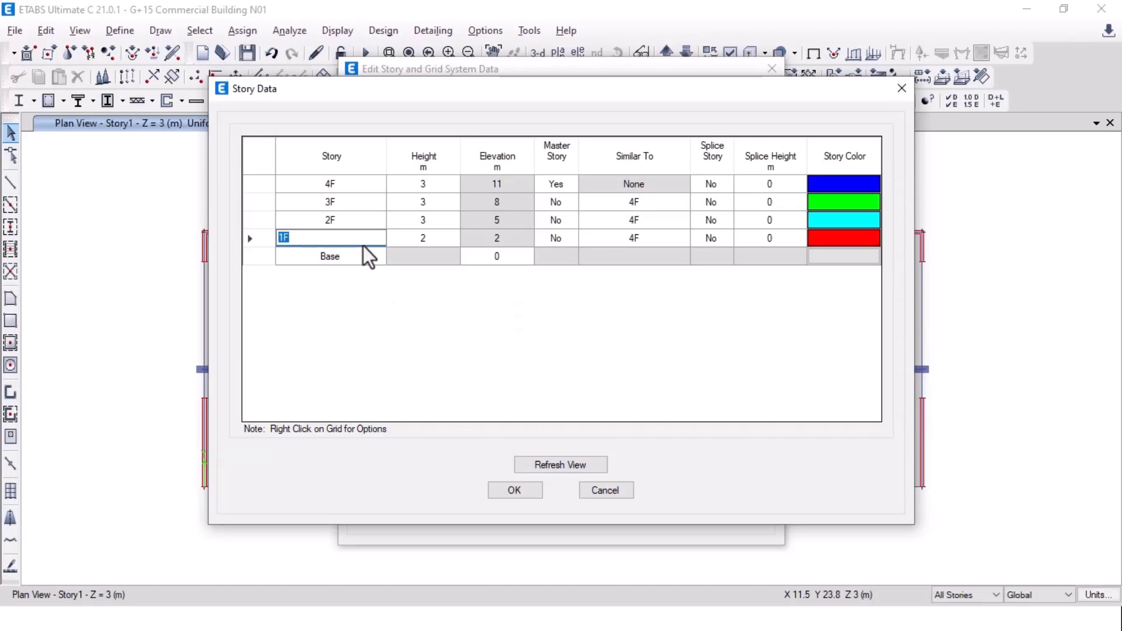
pyautogui.write('GF')
pyautogui.click(376, 219)
pyautogui.write('1F')
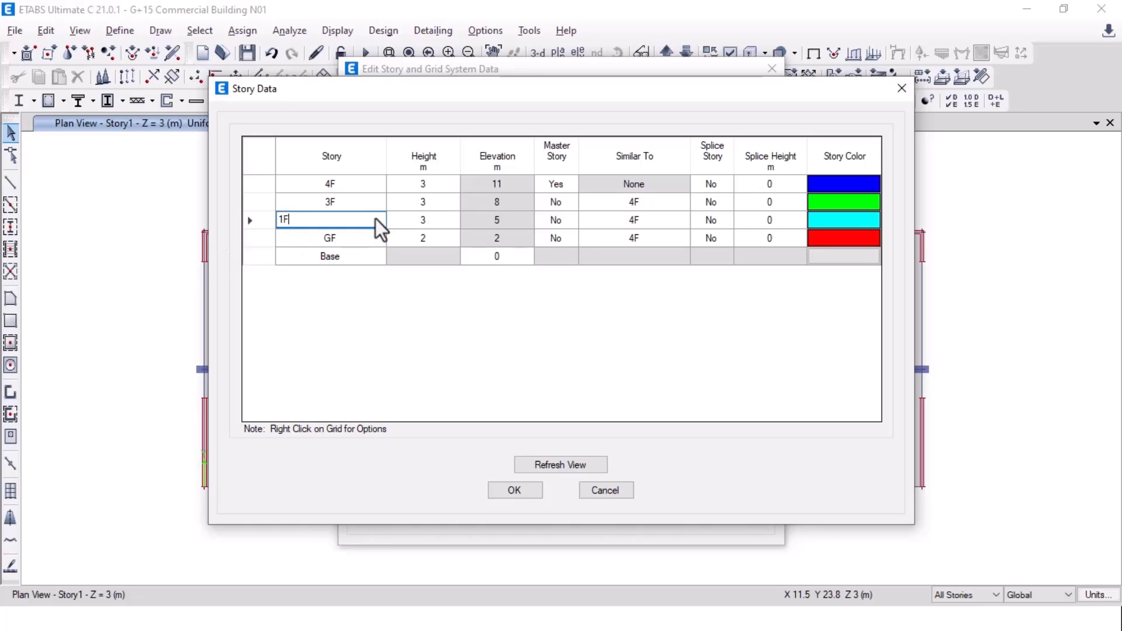
pyautogui.click(361, 205)
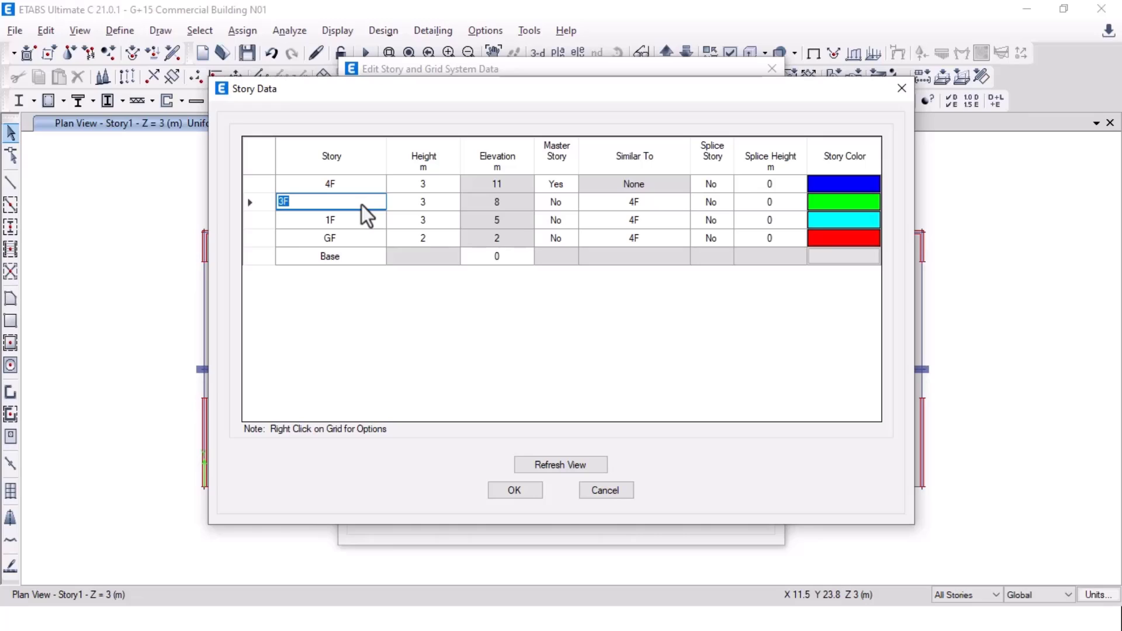
pyautogui.write('2F')
pyautogui.click(344, 180)
pyautogui.write('3F')
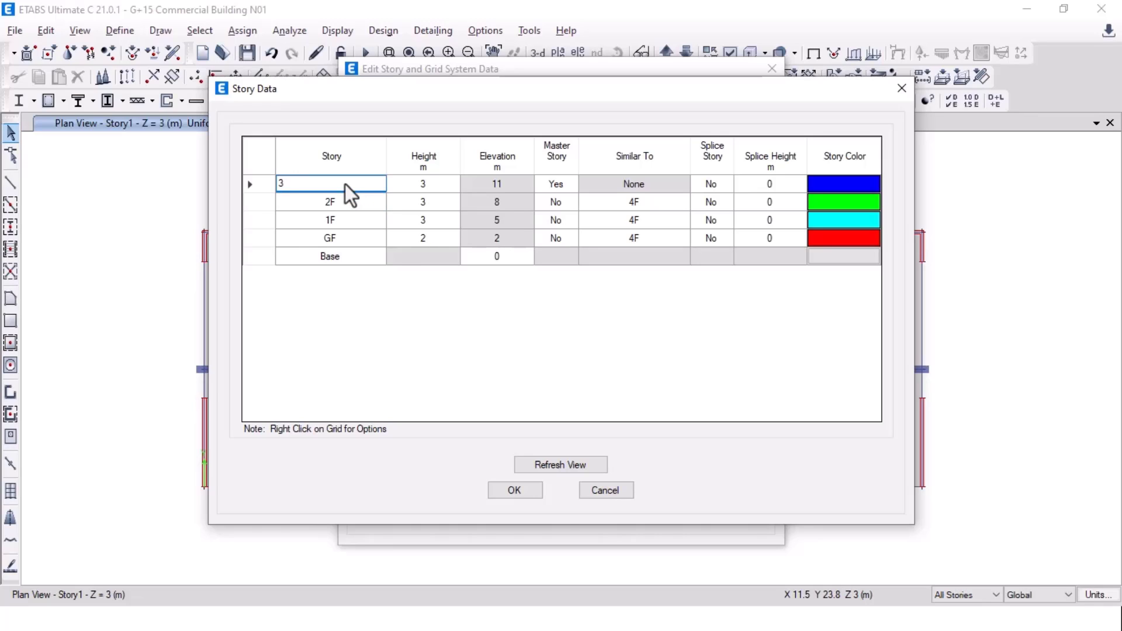
pyautogui.click(375, 297)
pyautogui.hotkey('alt', 'Tab')
pyautogui.hotkey('alt', 'Tab')
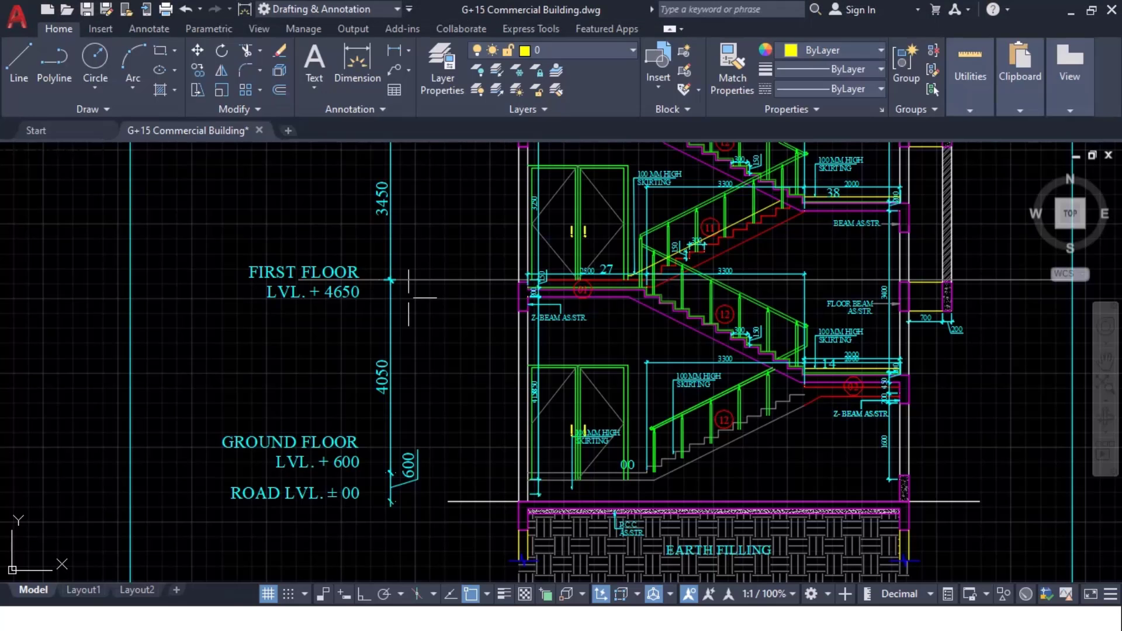
pyautogui.moveTo(443, 415)
pyautogui.mouseDown(button='middle')
pyautogui.moveTo(437, 185)
pyautogui.moveTo(452, 274)
pyautogui.mouseUp(button='middle')
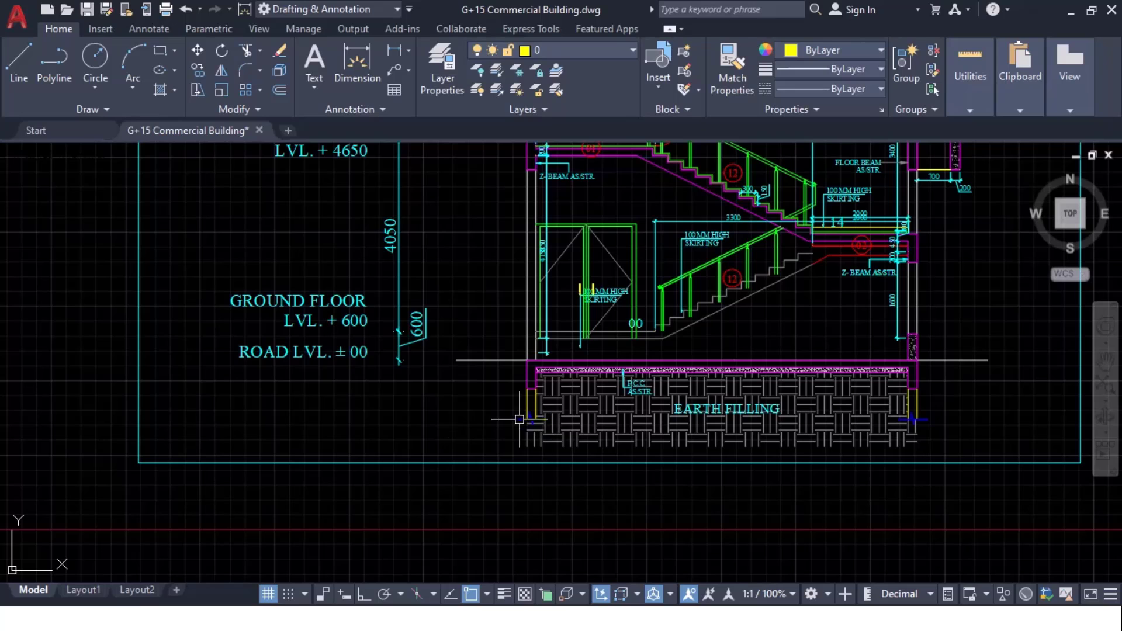
# Step: Read the road and ground floor levels in the AutoCAD section, then return to ETABS Story Data
pyautogui.hotkey('alt', 'Tab')
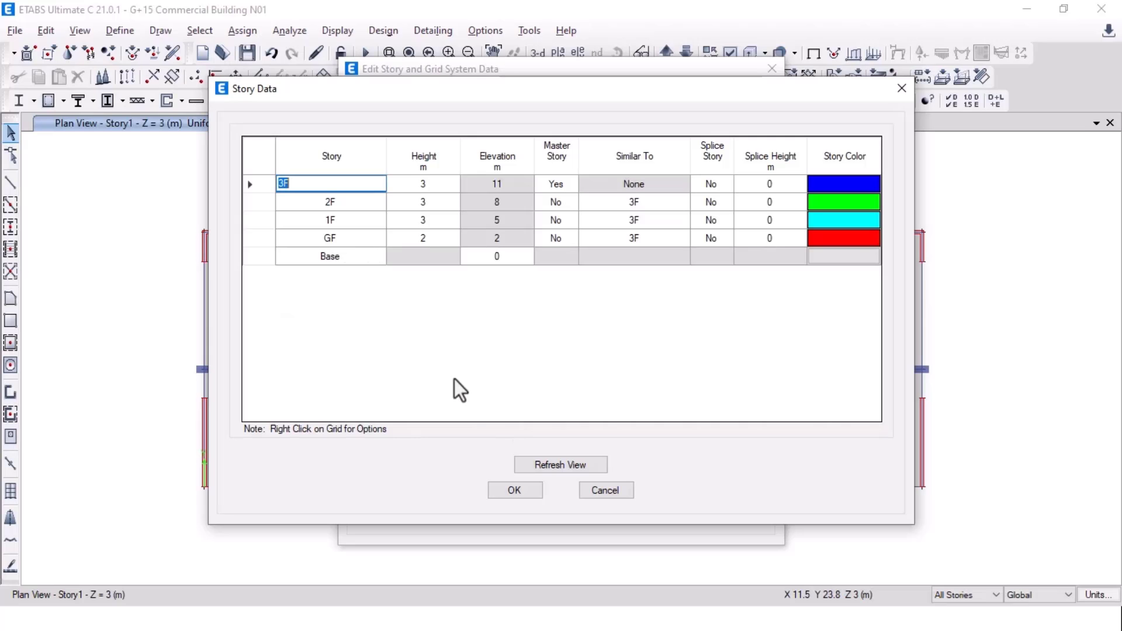
pyautogui.hotkey('alt', 'Tab')
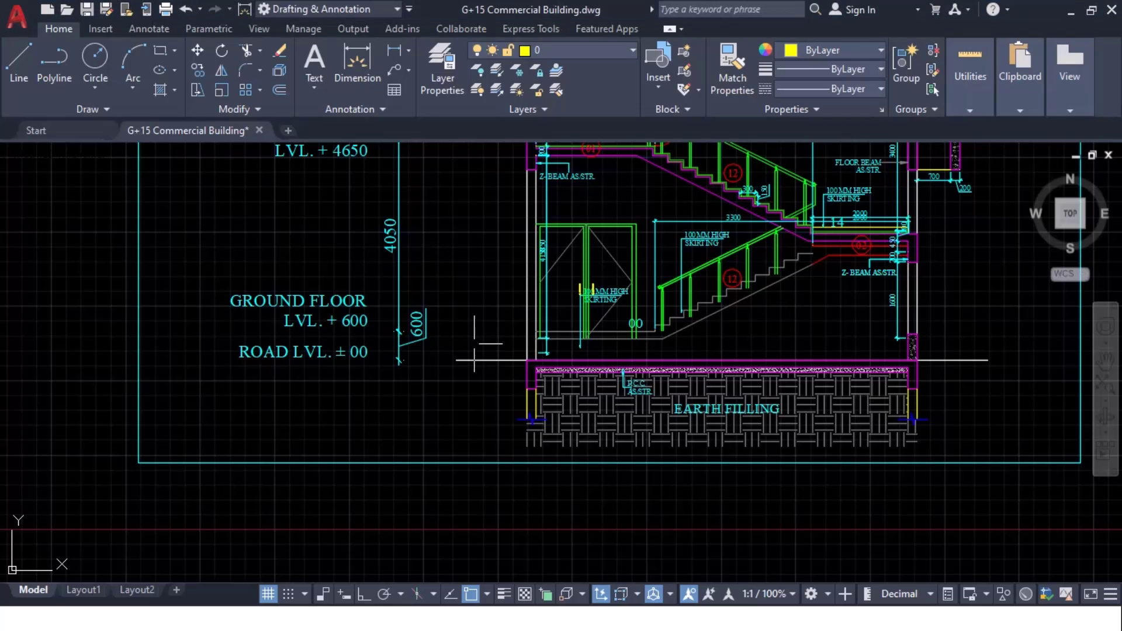
pyautogui.moveTo(436, 253); pyautogui.dragTo(466, 403, button='middle')
pyautogui.scroll(4, 386, 494)
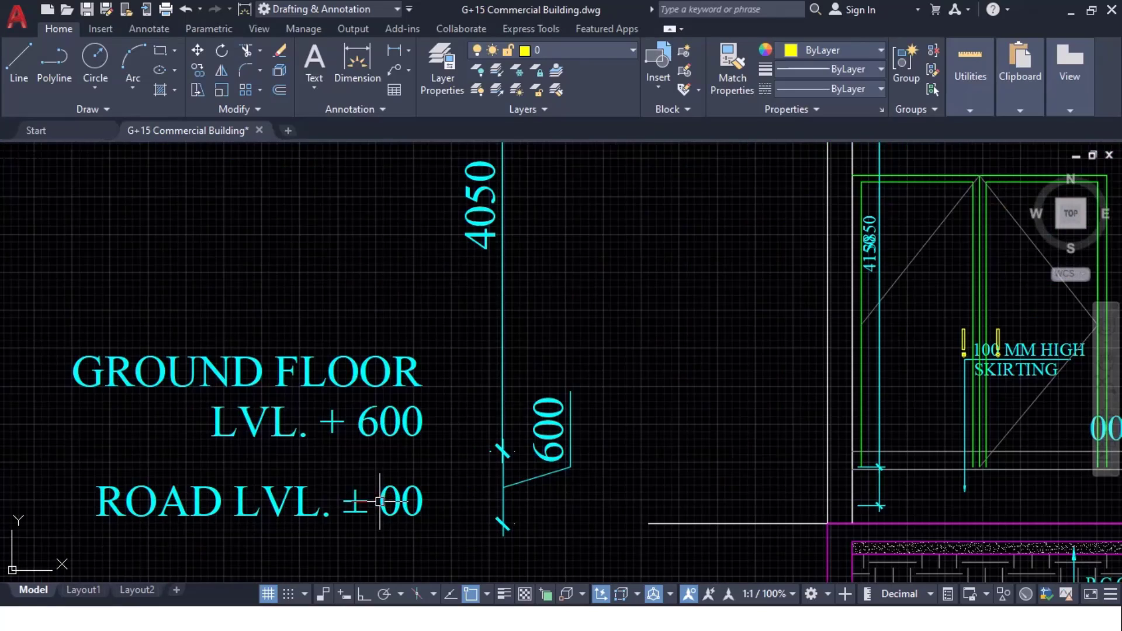
pyautogui.scroll(-2, 403, 339)
pyautogui.scroll(-4, 415, 320)
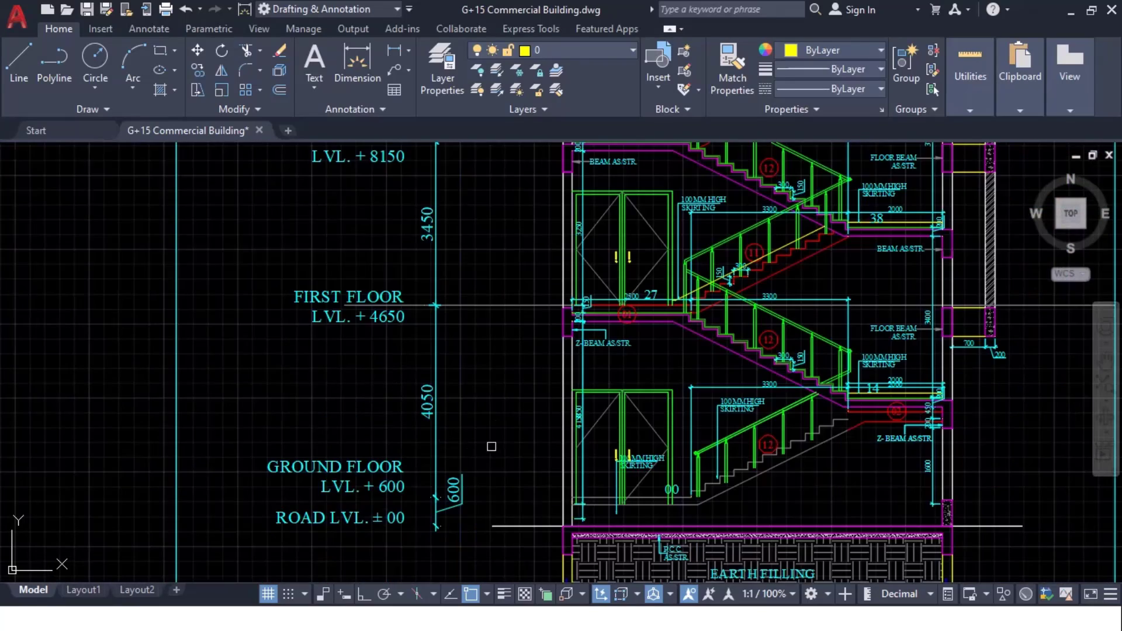
pyautogui.scroll(4, 464, 394)
pyautogui.hotkey('alt', 'Tab')
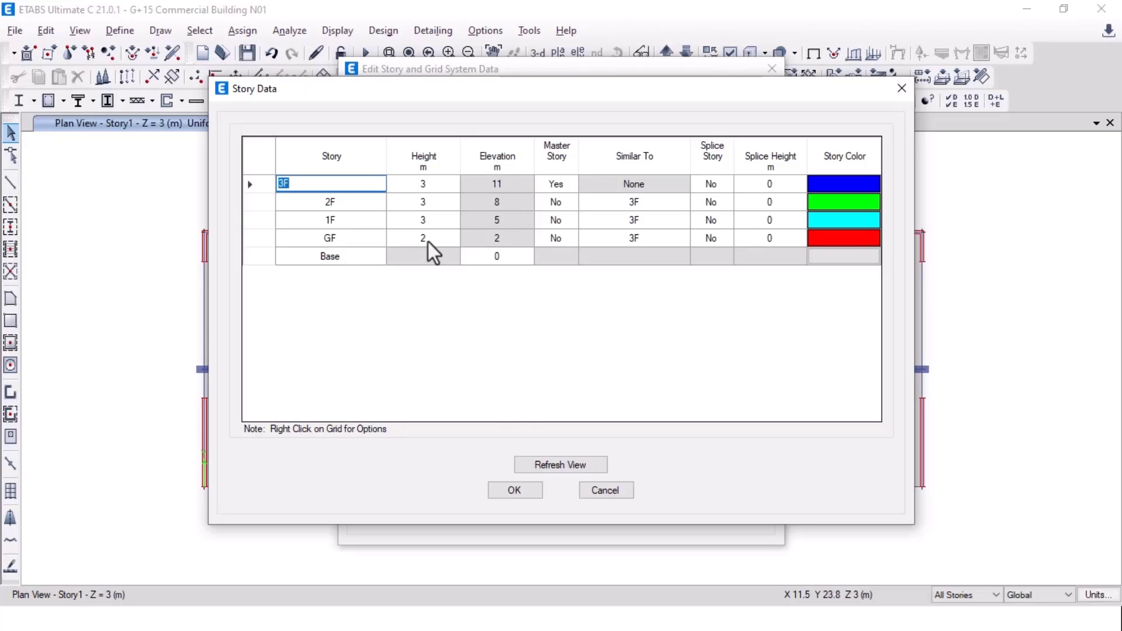
pyautogui.click(434, 224)
# Step: Set the 1F story height to 4.65 m in the Story Data table
pyautogui.click(442, 236)
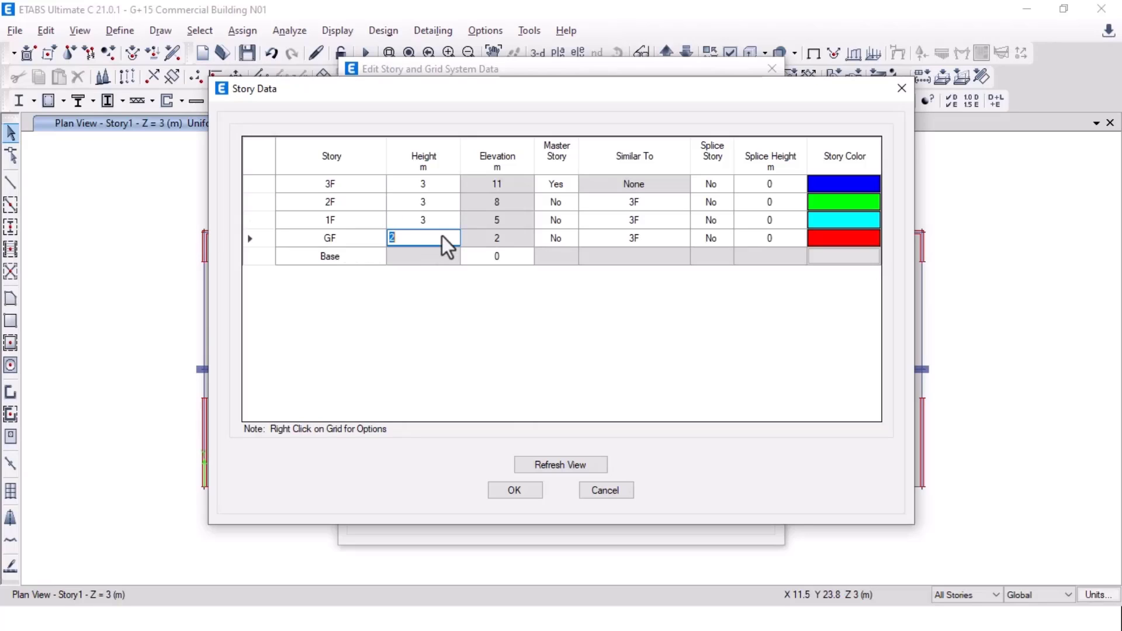
pyautogui.click(437, 211)
pyautogui.click(437, 220)
pyautogui.write('4.05+0.6')
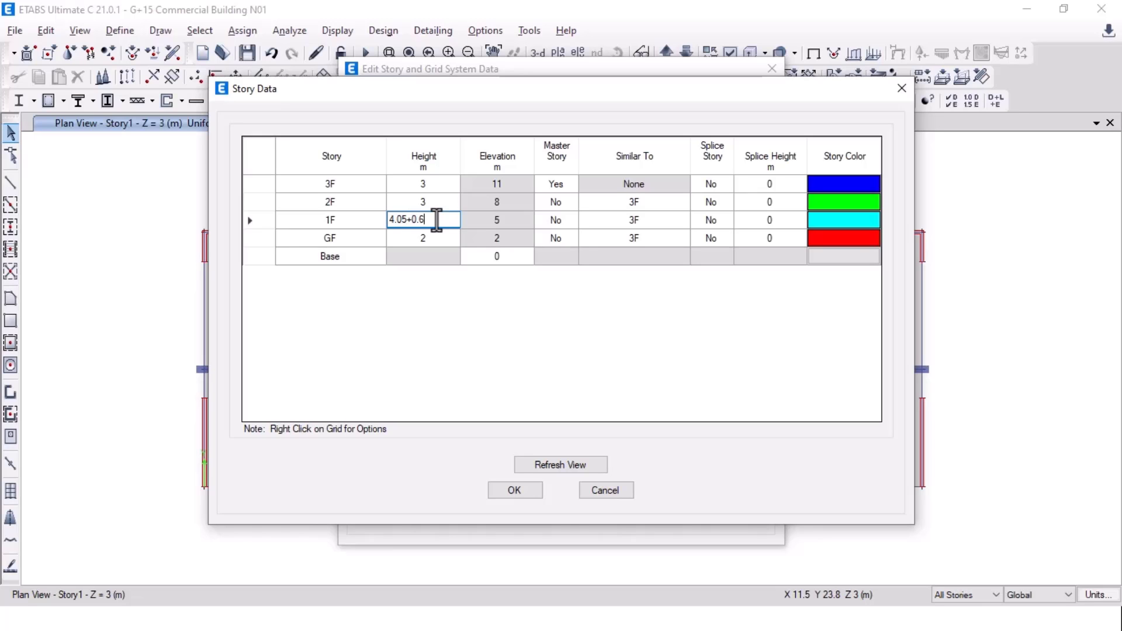
pyautogui.press('Return')
# Step: Check the first and second floor levels in AutoCAD and set 2F height to 3.45 m
pyautogui.hotkey('alt', 'Tab')
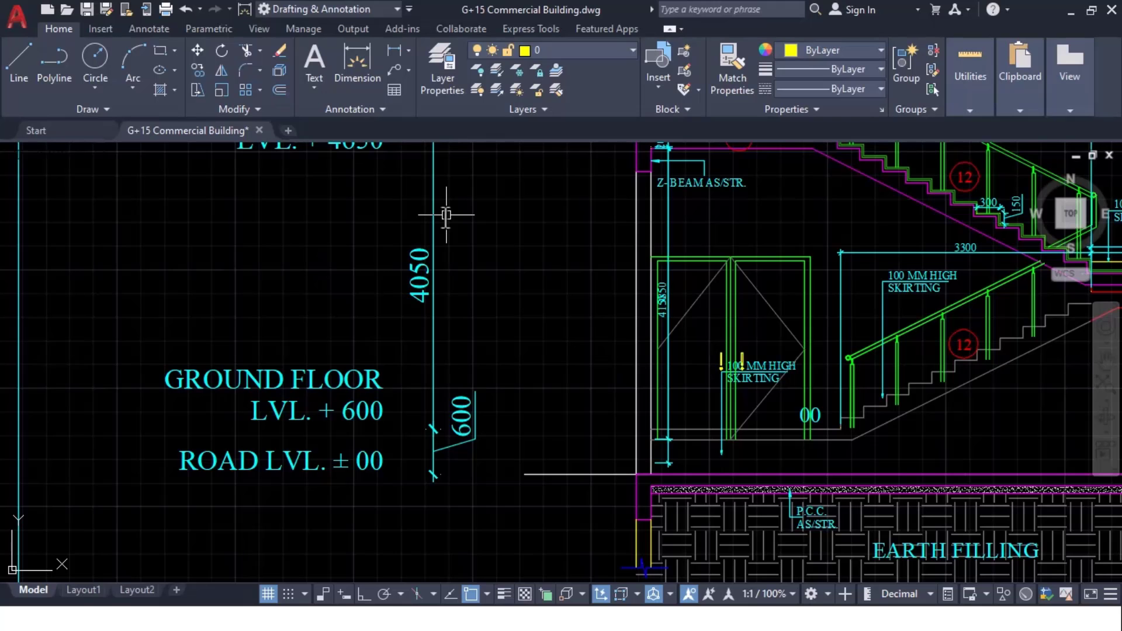
pyautogui.moveTo(518, 244); pyautogui.dragTo(484, 445, button='middle')
pyautogui.scroll(-5, 494, 404)
pyautogui.scroll(5, 480, 272)
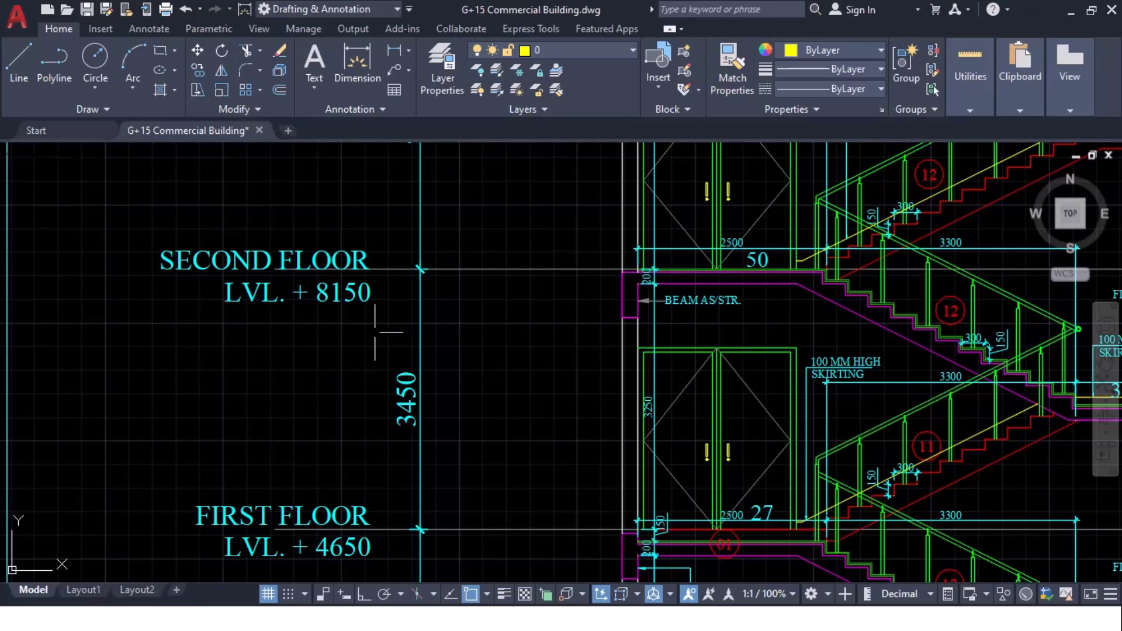
pyautogui.moveTo(413, 450)
pyautogui.mouseDown(button='middle')
pyautogui.moveTo(443, 369)
pyautogui.moveTo(443, 398)
pyautogui.mouseUp(button='middle')
pyautogui.hotkey('alt', 'Tab')
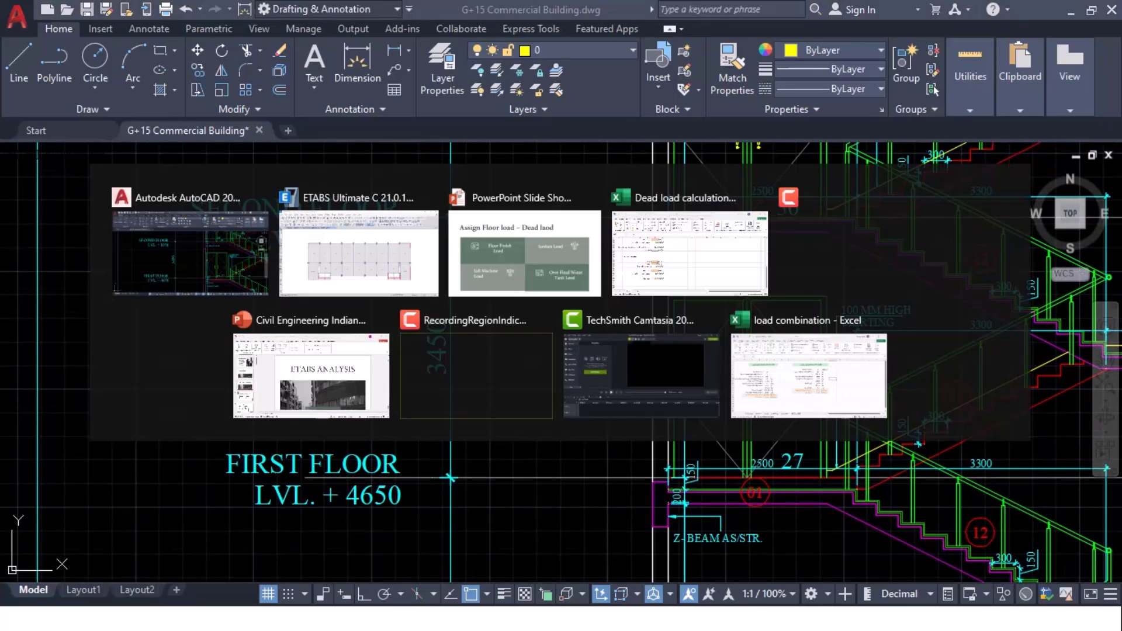
pyautogui.click(425, 208)
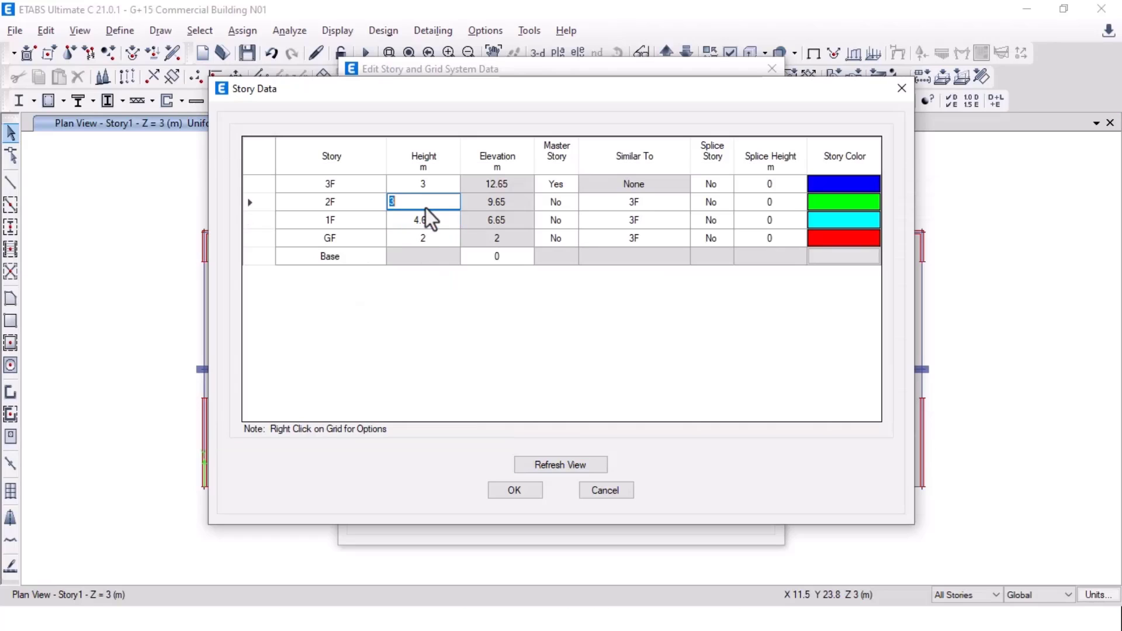
pyautogui.write('3.45')
# Step: Check the third floor level in AutoCAD and set 3F height to 4.05 m
pyautogui.click(422, 191)
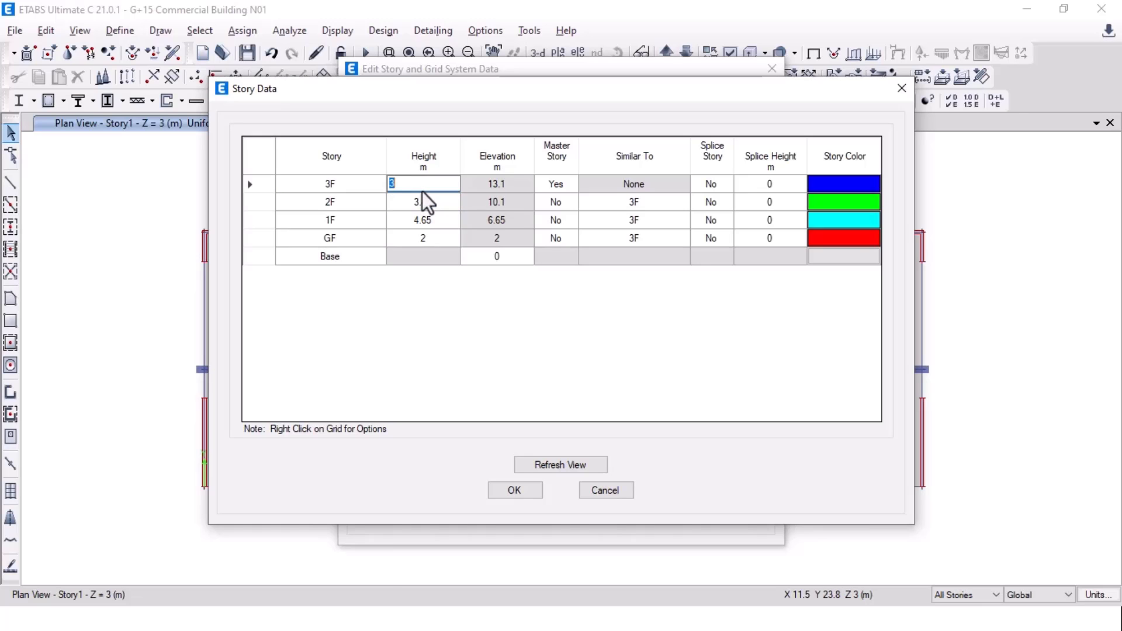
pyautogui.hotkey('alt', 'Tab')
pyautogui.moveTo(480, 241); pyautogui.dragTo(448, 433, button='middle')
pyautogui.moveTo(503, 195)
pyautogui.mouseDown(button='middle')
pyautogui.moveTo(471, 293)
pyautogui.moveTo(470, 258)
pyautogui.mouseUp(button='middle')
pyautogui.hotkey('alt', 'Tab')
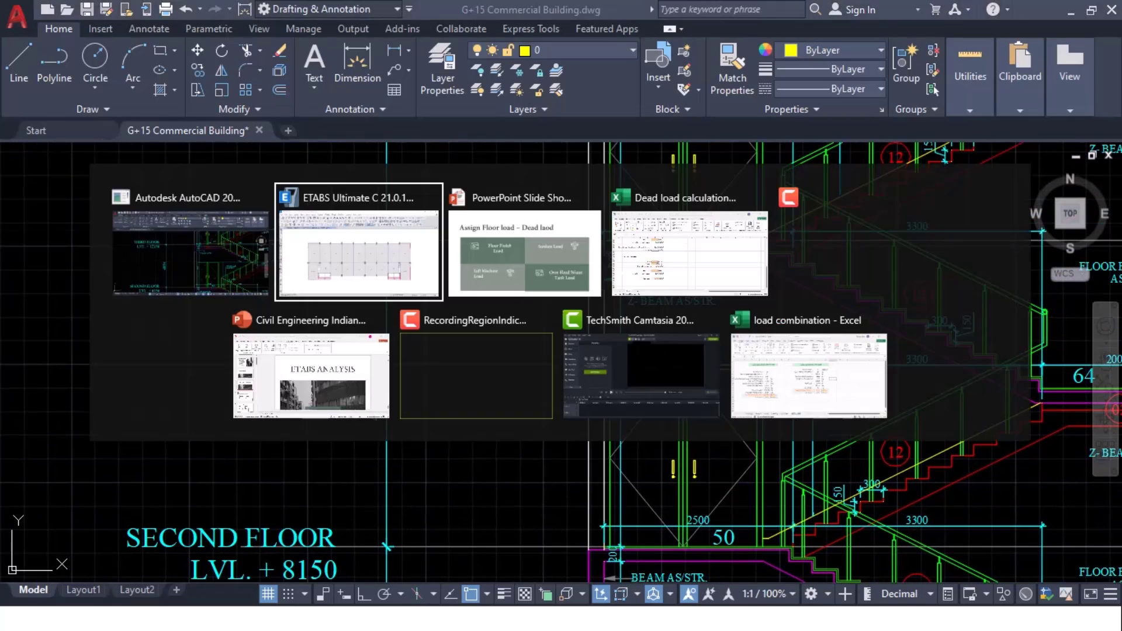
pyautogui.write('4.05')
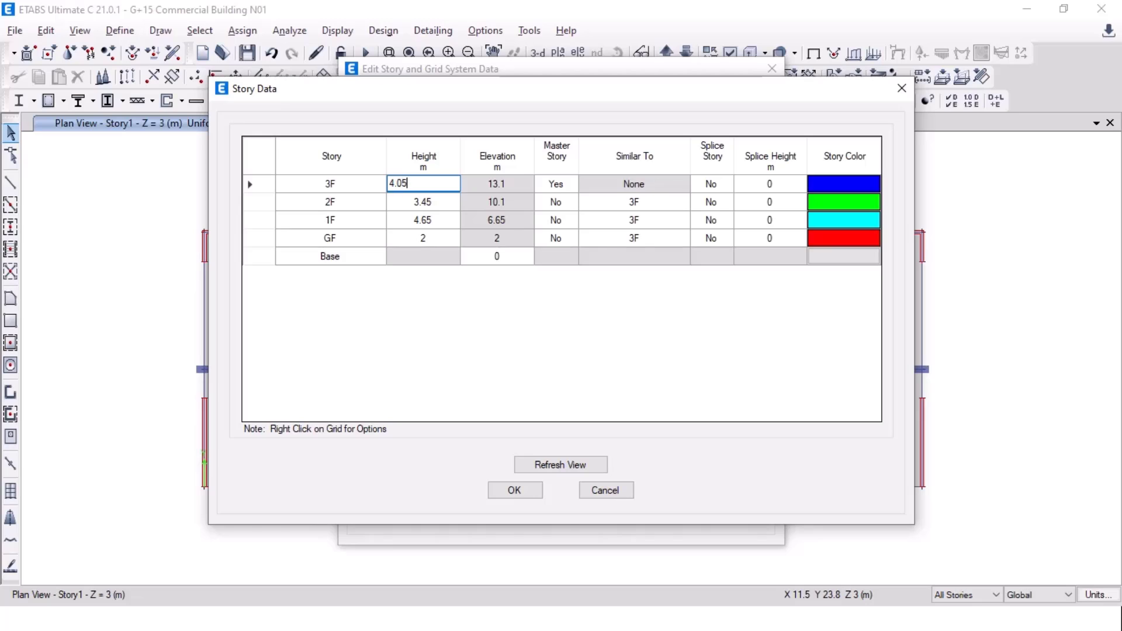
pyautogui.press('Tab')
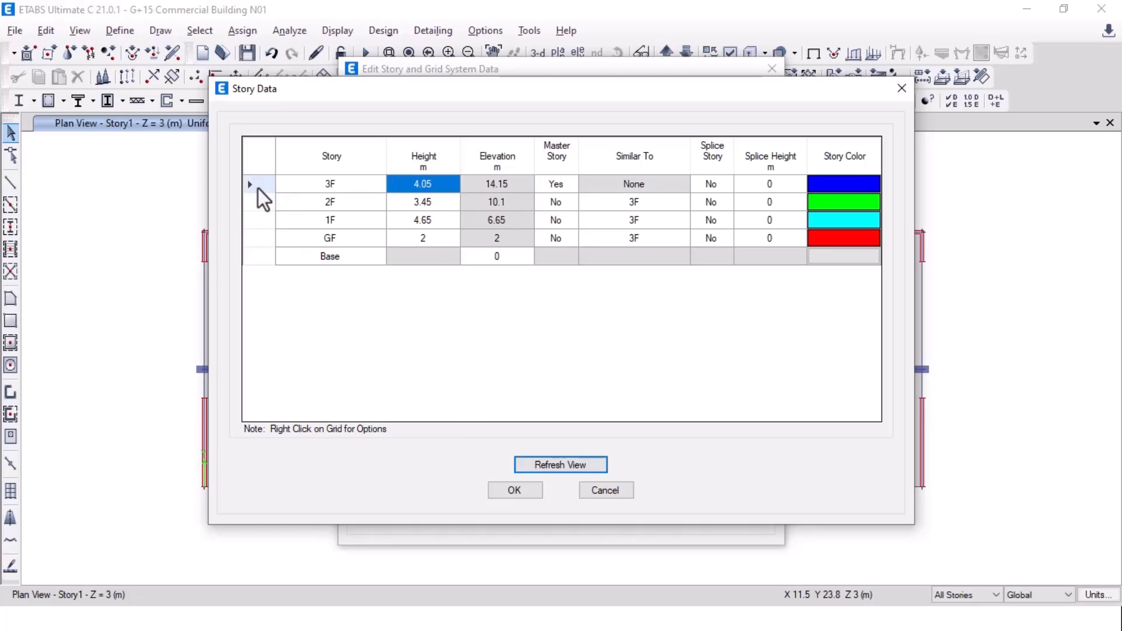
# Step: Start adding stories above the 3F row, keeping existing story heights
pyautogui.rightClick(258, 189)
pyautogui.moveTo(338, 239)
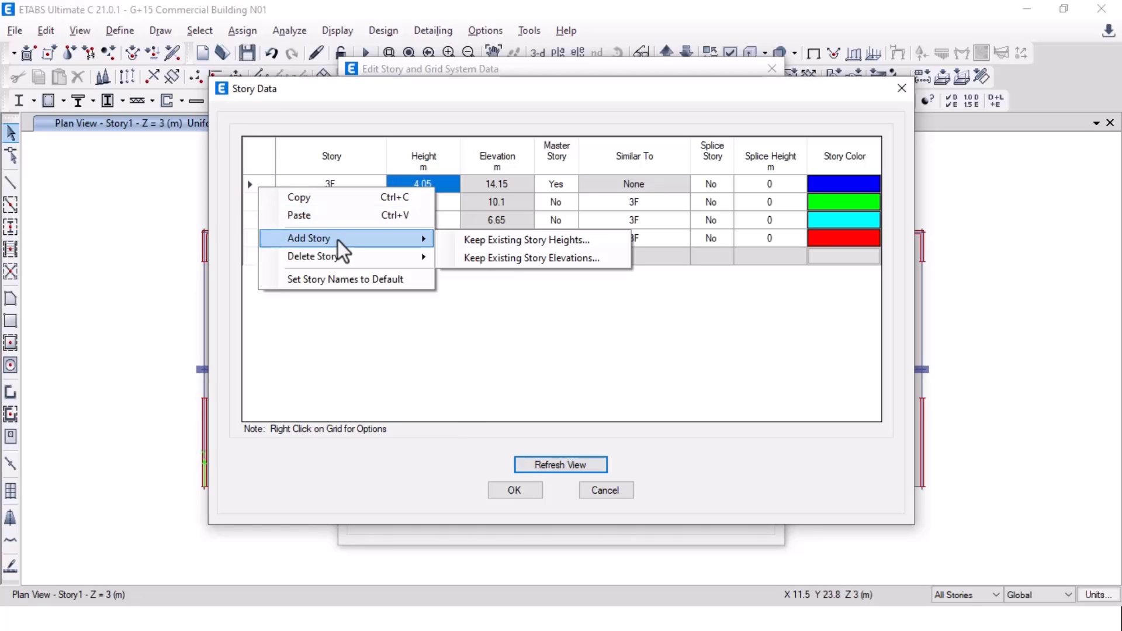
pyautogui.click(506, 240)
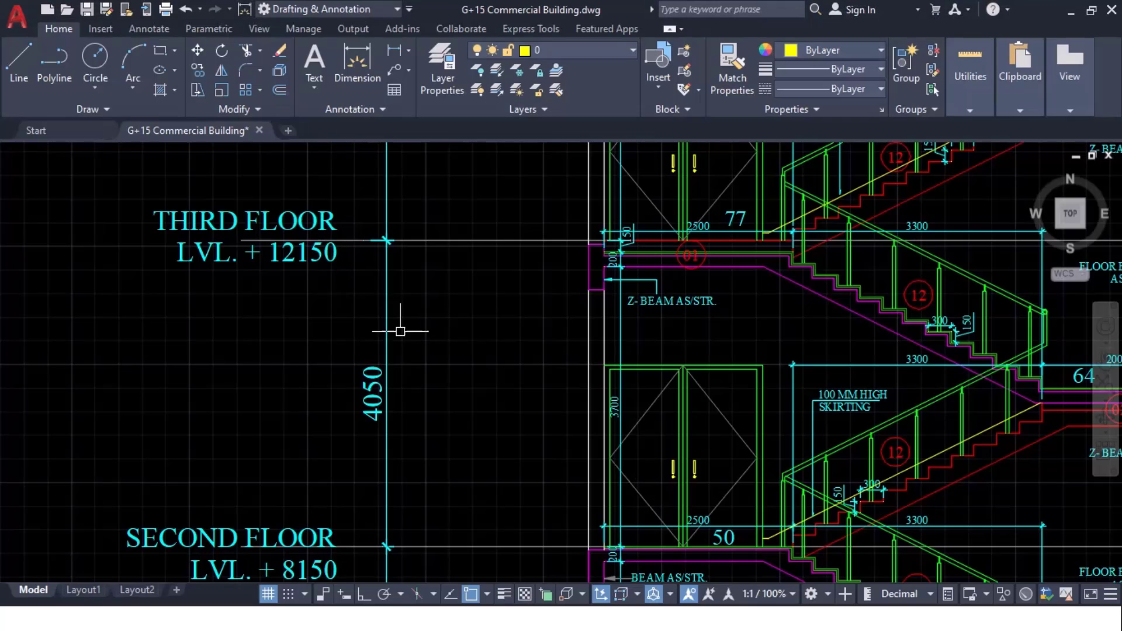
# Step: Review the AutoCAD section from the Fifteenth Floor up to the Mumty Terrace, then return to ETABS Add Story
pyautogui.scroll(-5, 403, 328)
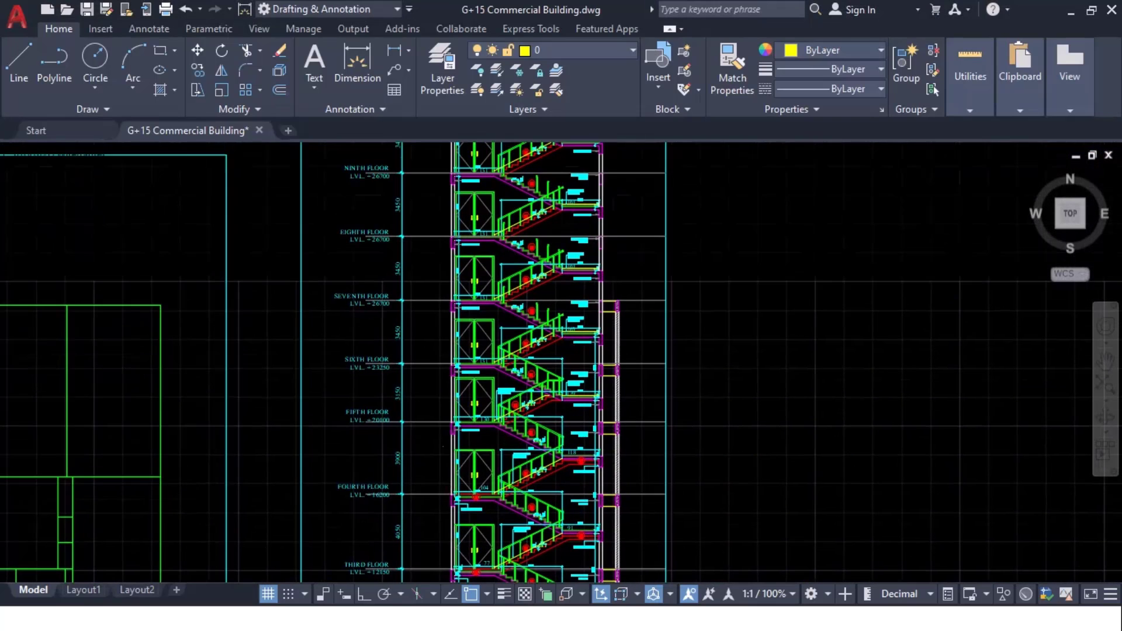
pyautogui.moveTo(424, 346); pyautogui.dragTo(423, 526, button='middle')
pyautogui.moveTo(403, 230); pyautogui.dragTo(426, 458, button='middle')
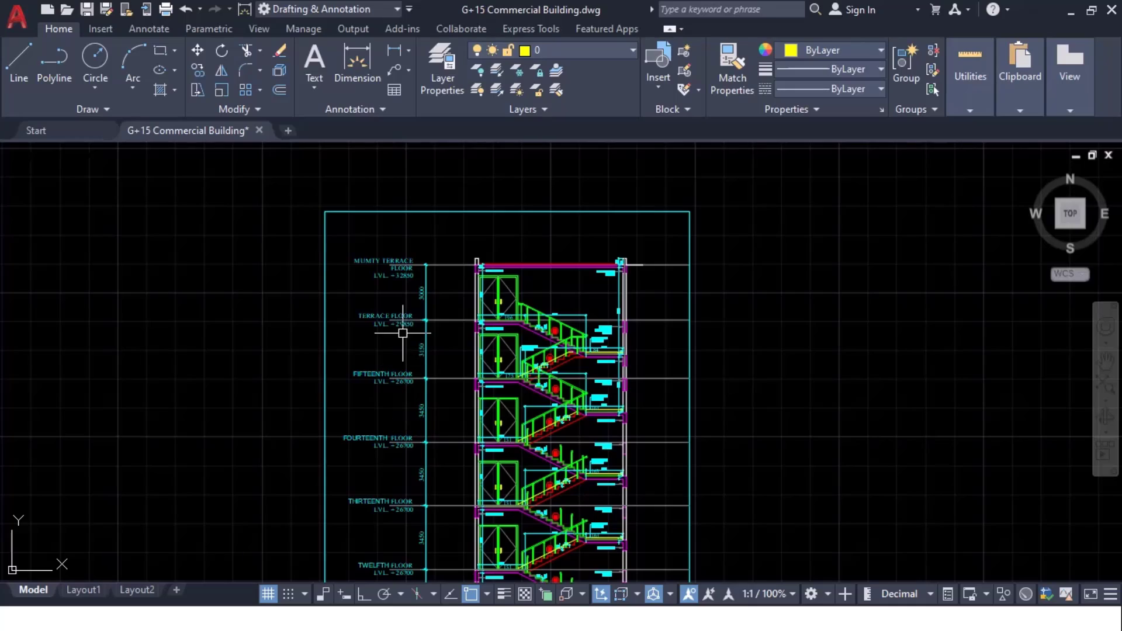
pyautogui.scroll(5, 391, 369)
pyautogui.scroll(1, 409, 415)
pyautogui.scroll(-1, 429, 426)
pyautogui.moveTo(453, 362)
pyautogui.mouseDown(button='middle')
pyautogui.moveTo(447, 426)
pyautogui.moveTo(444, 356)
pyautogui.moveTo(443, 501)
pyautogui.moveTo(444, 348)
pyautogui.mouseUp(button='middle')
pyautogui.moveTo(374, 293)
pyautogui.mouseDown(button='middle')
pyautogui.moveTo(381, 420)
pyautogui.moveTo(366, 323)
pyautogui.mouseUp(button='middle')
pyautogui.hotkey('alt', 'Tab')
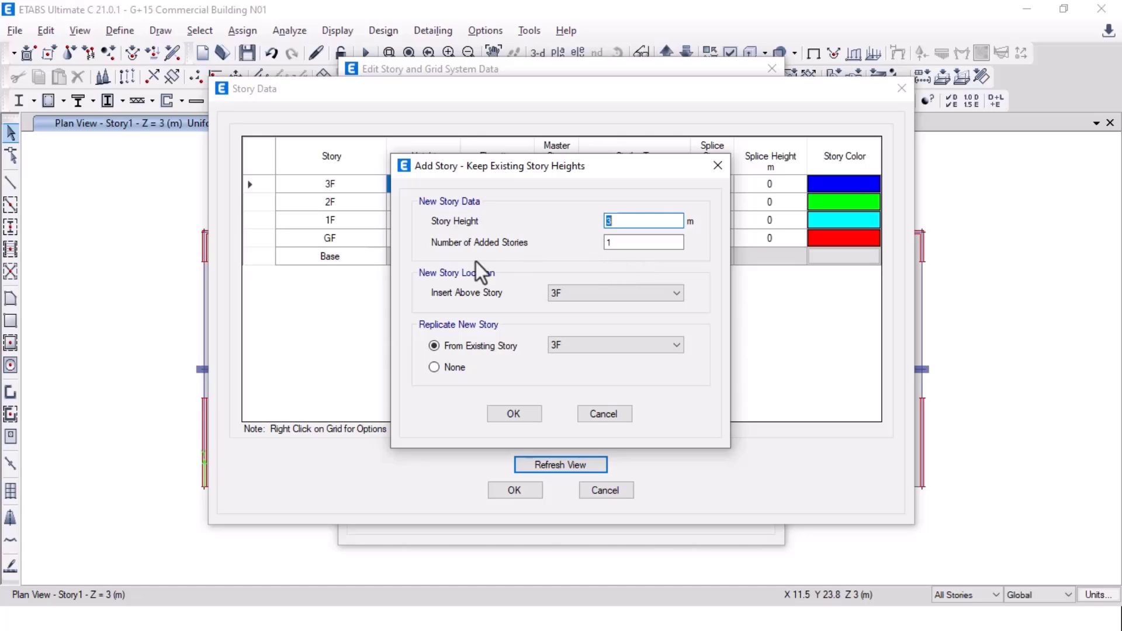
# Step: Count the upper floors in AutoCAD and add 14 stories above 3F, replicated from 3F
pyautogui.press('Tab')
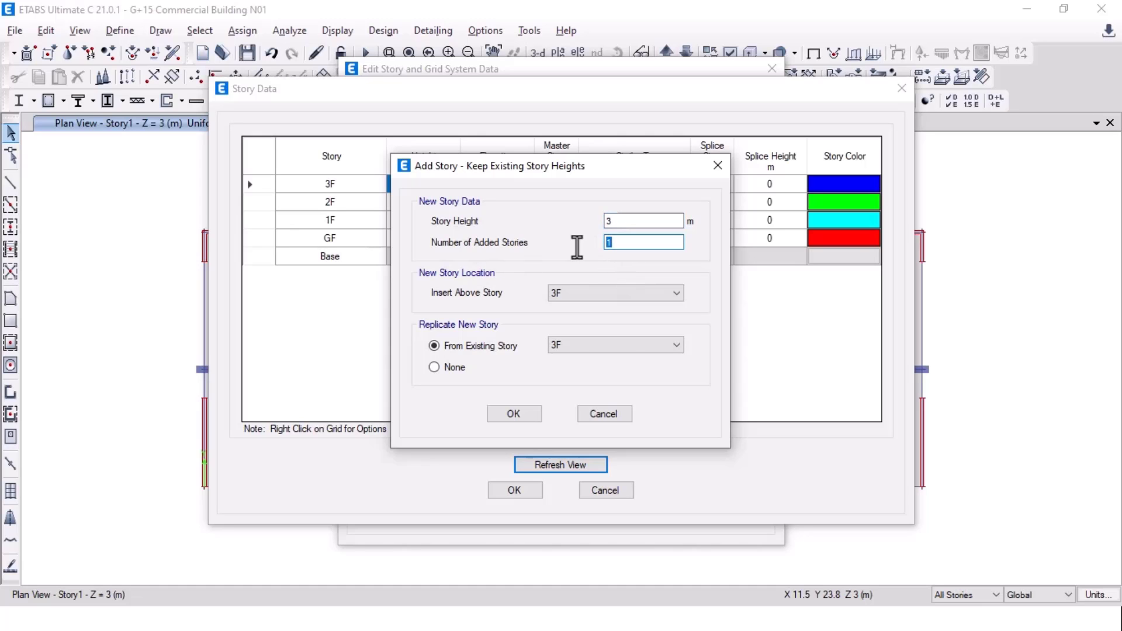
pyautogui.hotkey('alt', 'Tab')
pyautogui.scroll(-3, 432, 515)
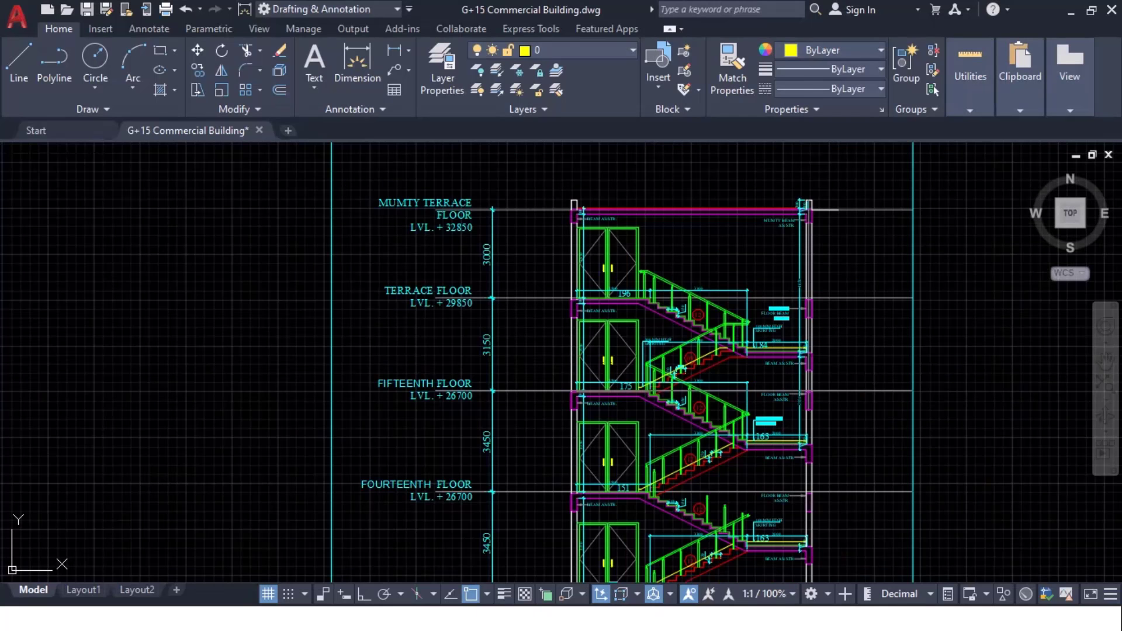
pyautogui.moveTo(454, 471)
pyautogui.mouseDown(button='middle')
pyautogui.moveTo(448, 383)
pyautogui.moveTo(458, 498)
pyautogui.mouseUp(button='middle')
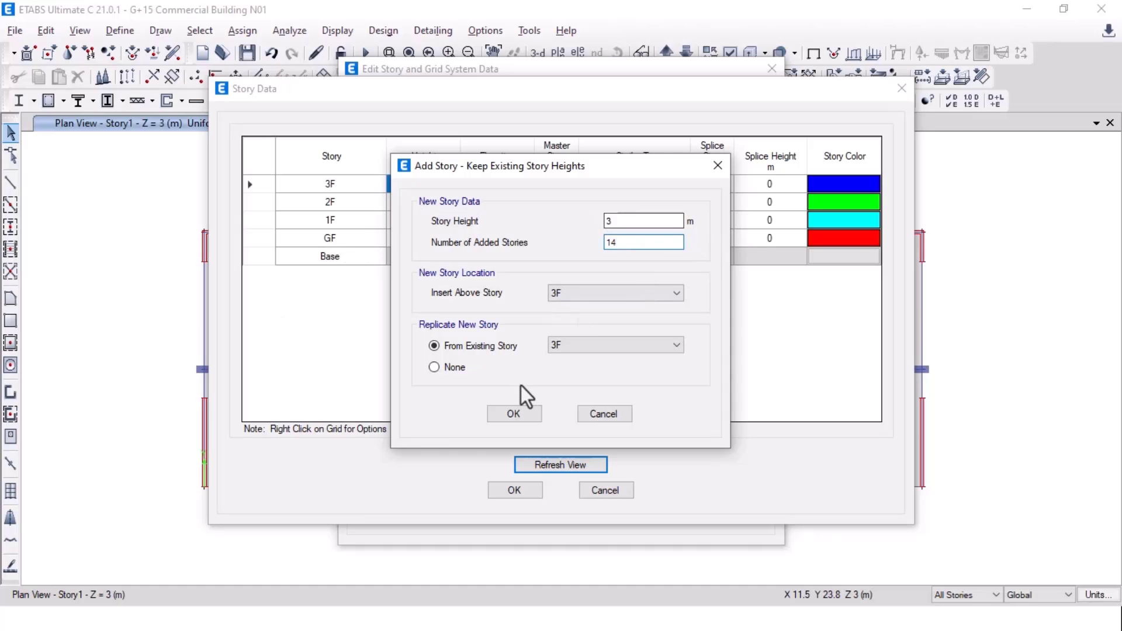
pyautogui.click(517, 409)
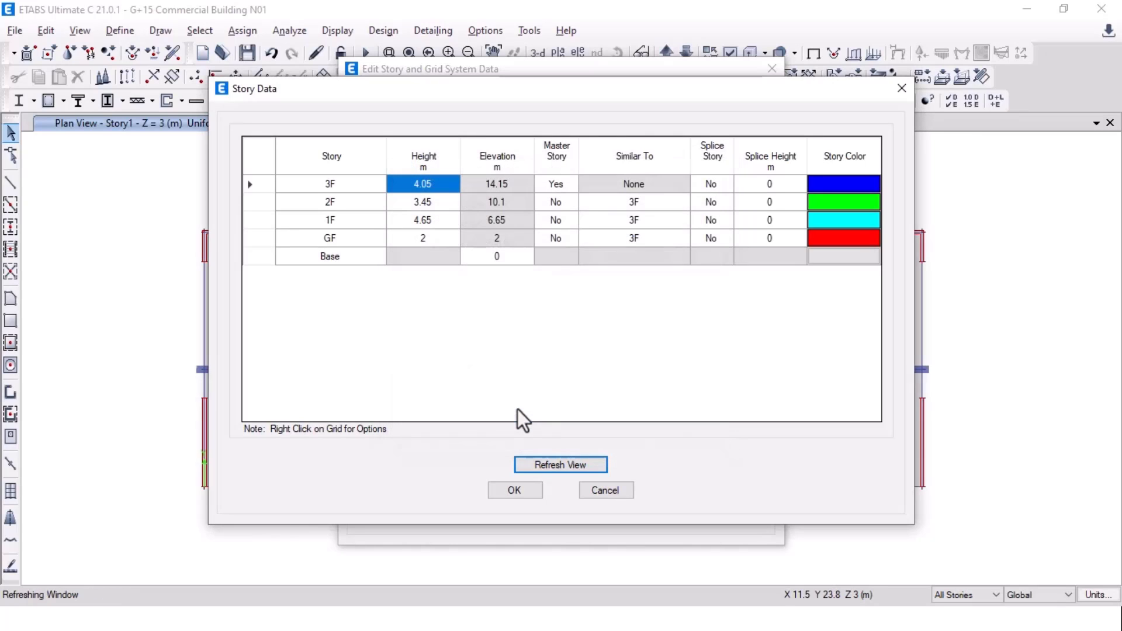
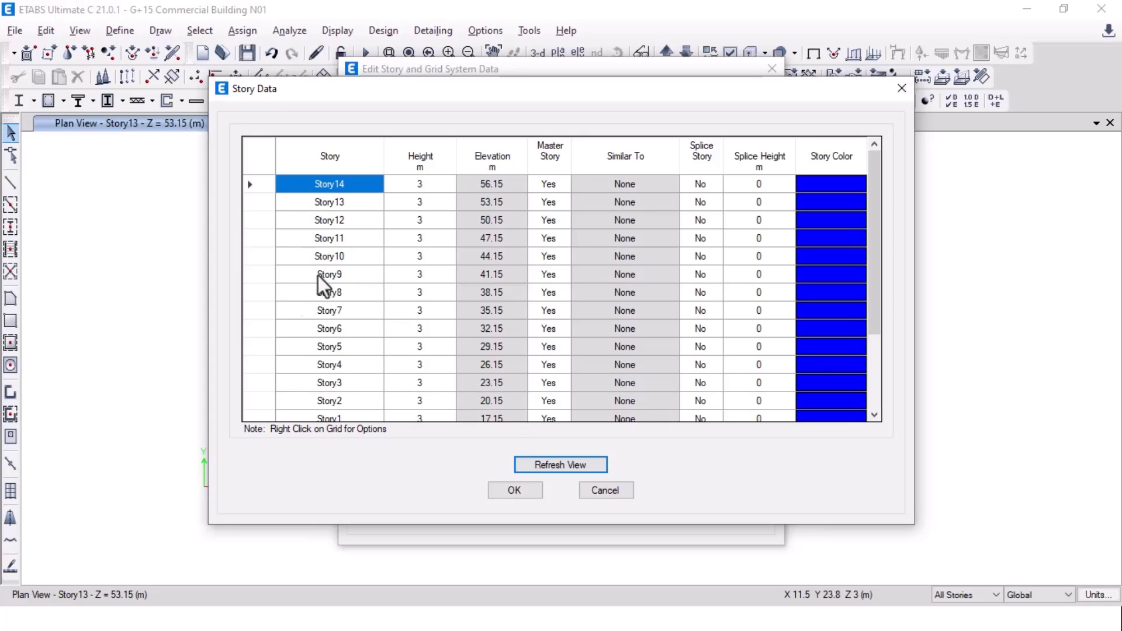
# Step: Rename Story1 through Story6 to 4F, 5F, 6F, 7F, 8F and 9F
pyautogui.scroll(-2, 321, 273)
pyautogui.doubleClick(339, 310)
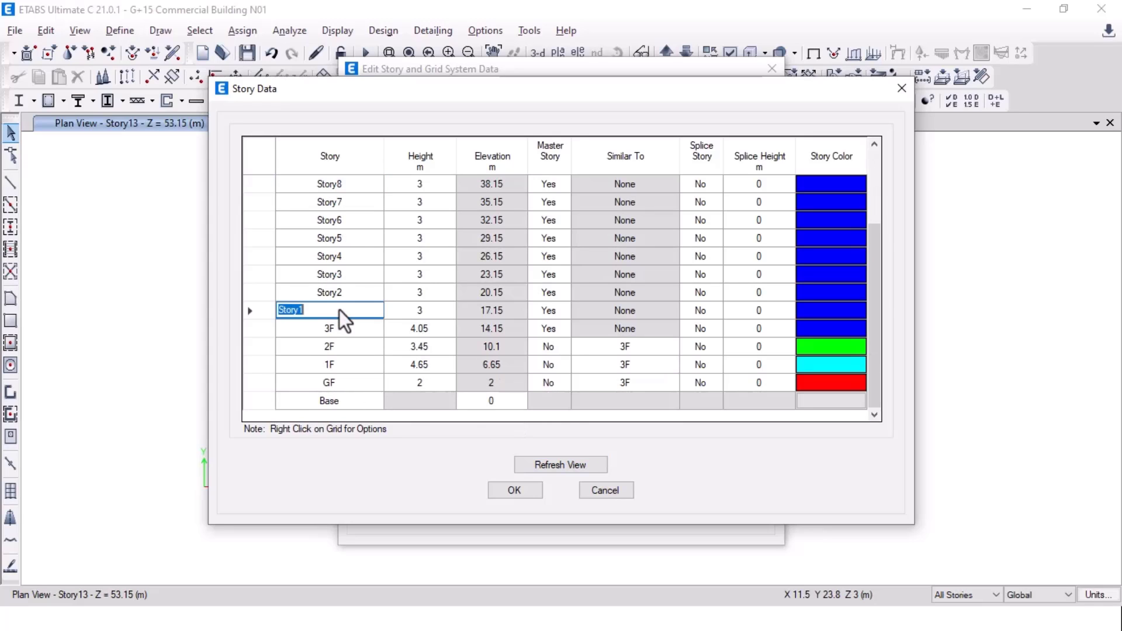
pyautogui.write('4F')
pyautogui.doubleClick(321, 286)
pyautogui.write('5F')
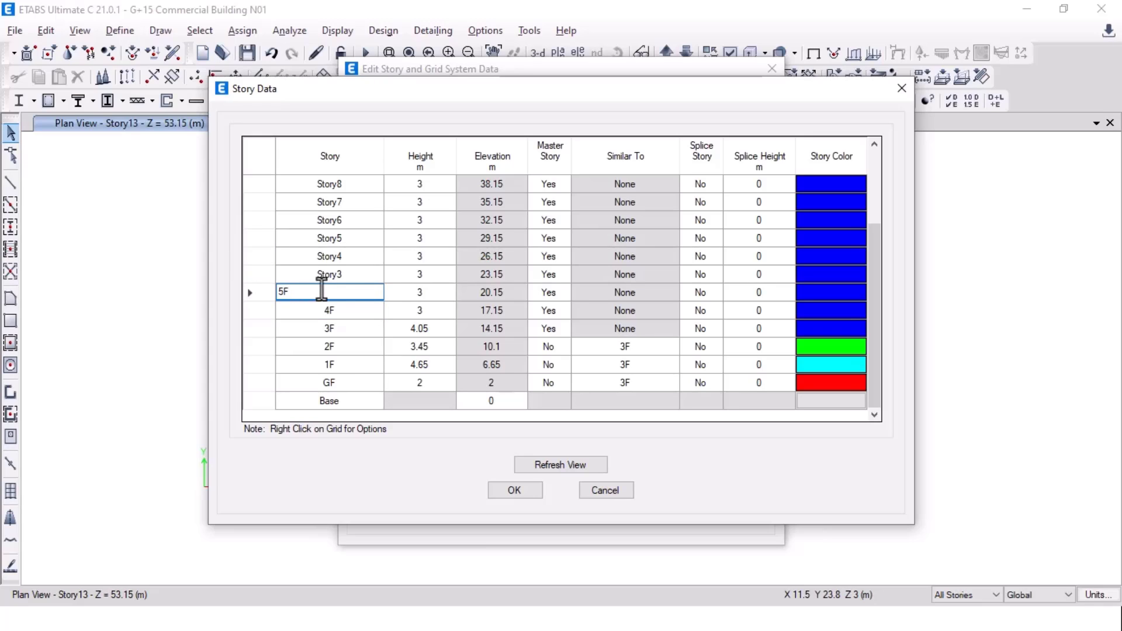
pyautogui.doubleClick(343, 273)
pyautogui.write('6F')
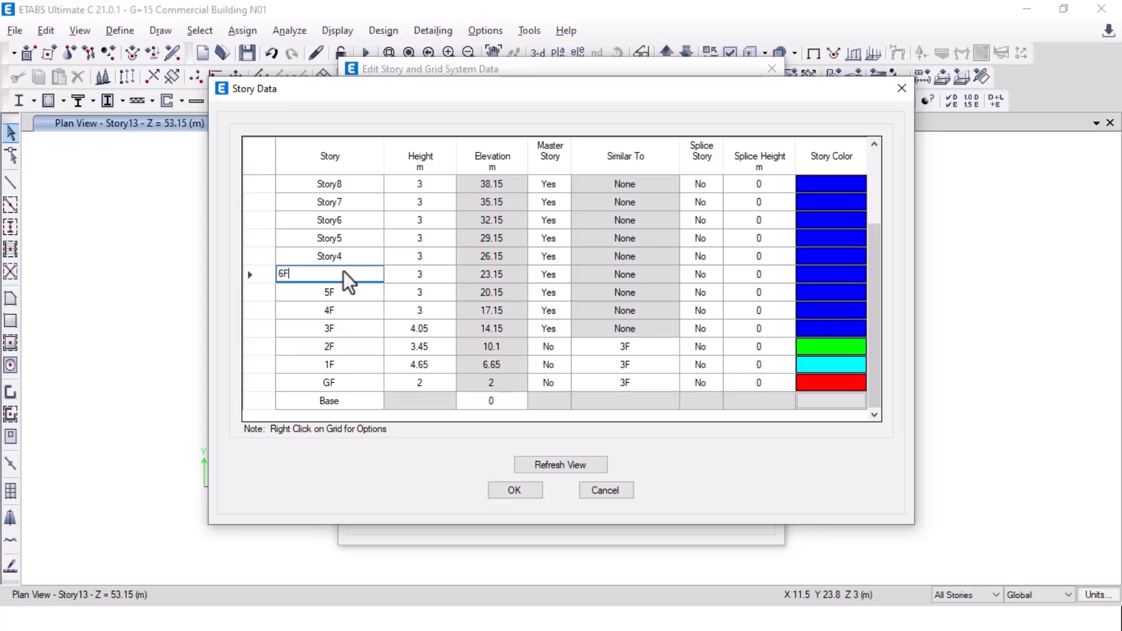
pyautogui.doubleClick(311, 261)
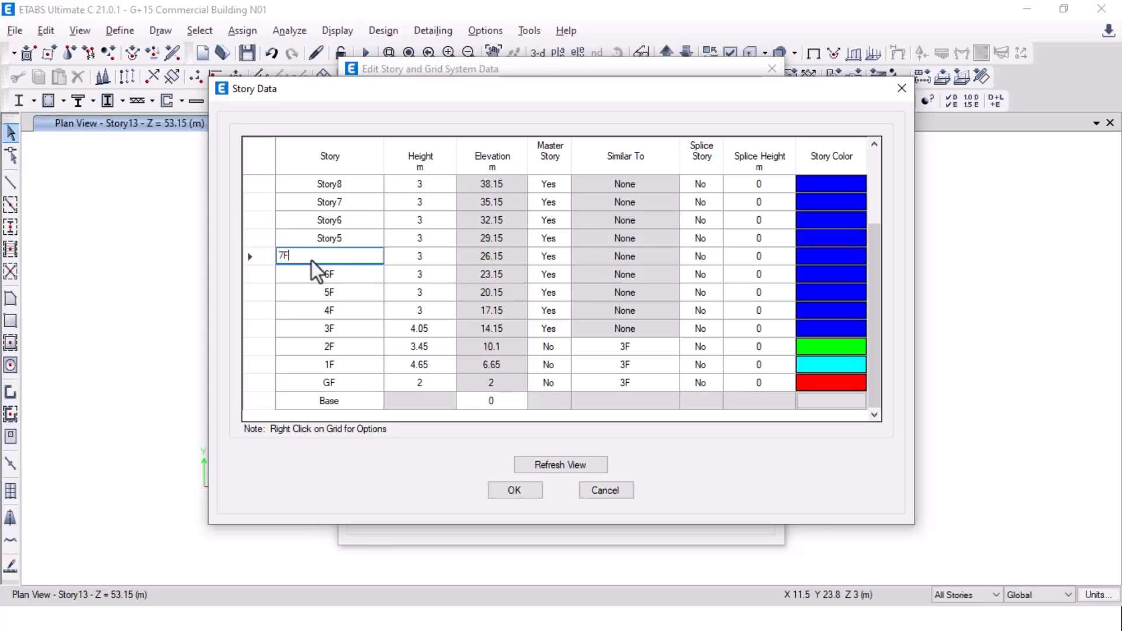
pyautogui.write('7F')
pyautogui.doubleClick(307, 240)
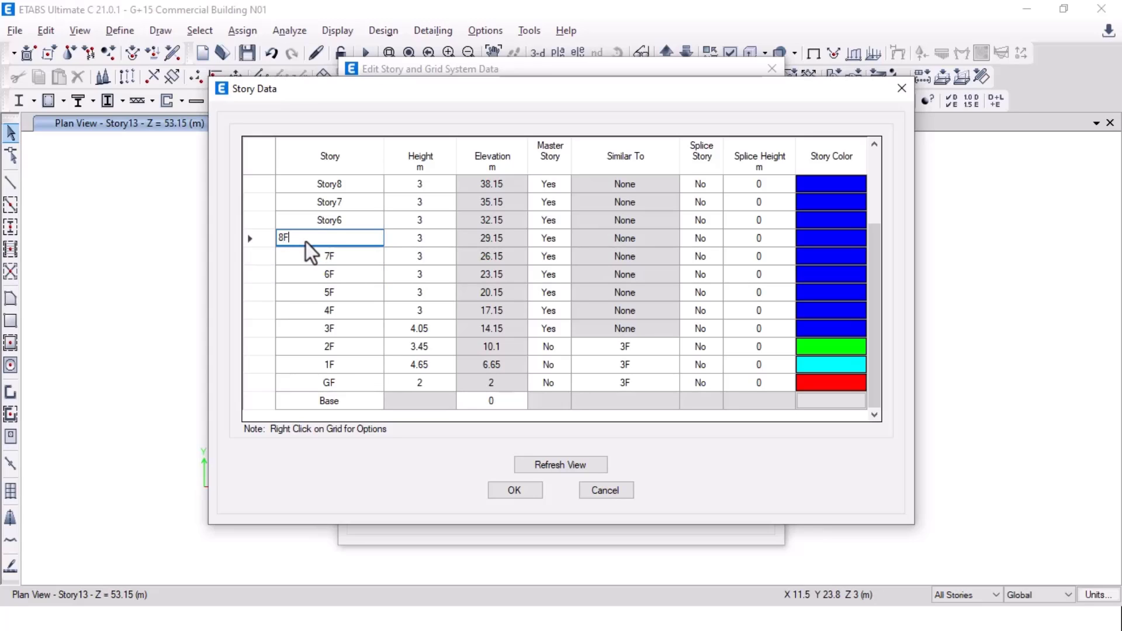
pyautogui.click(320, 210)
pyautogui.click(329, 221)
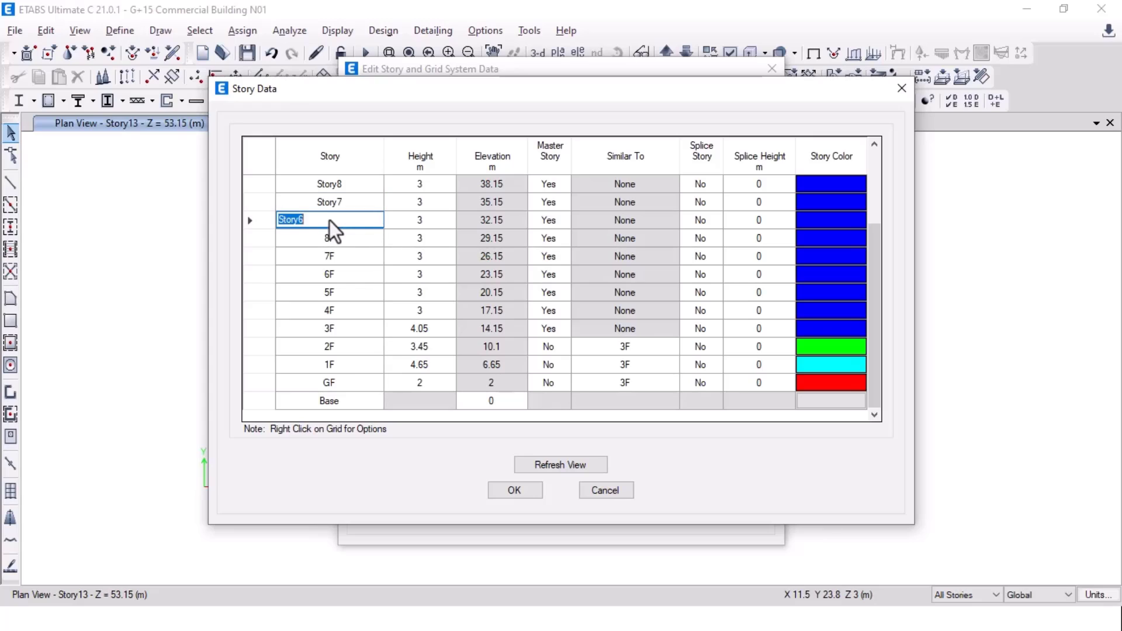
pyautogui.write('9F')
# Step: Rename Story7 through Story11 to 10F, 11F, 12F, 13F and 14F
pyautogui.click(332, 199)
pyautogui.write('10F')
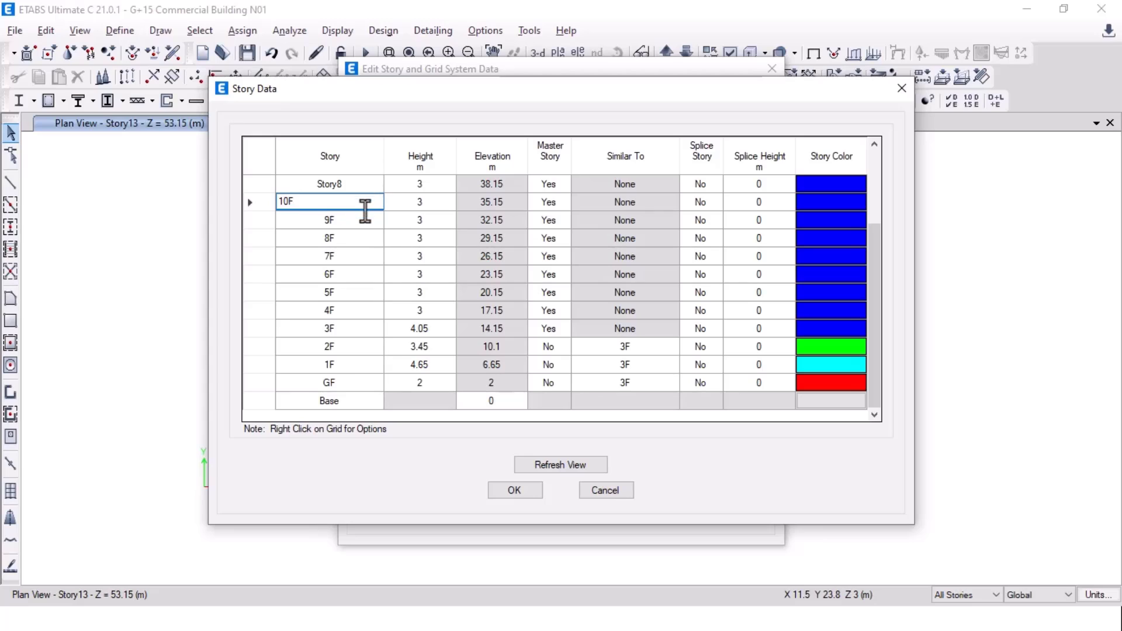
pyautogui.scroll(1, 356, 187)
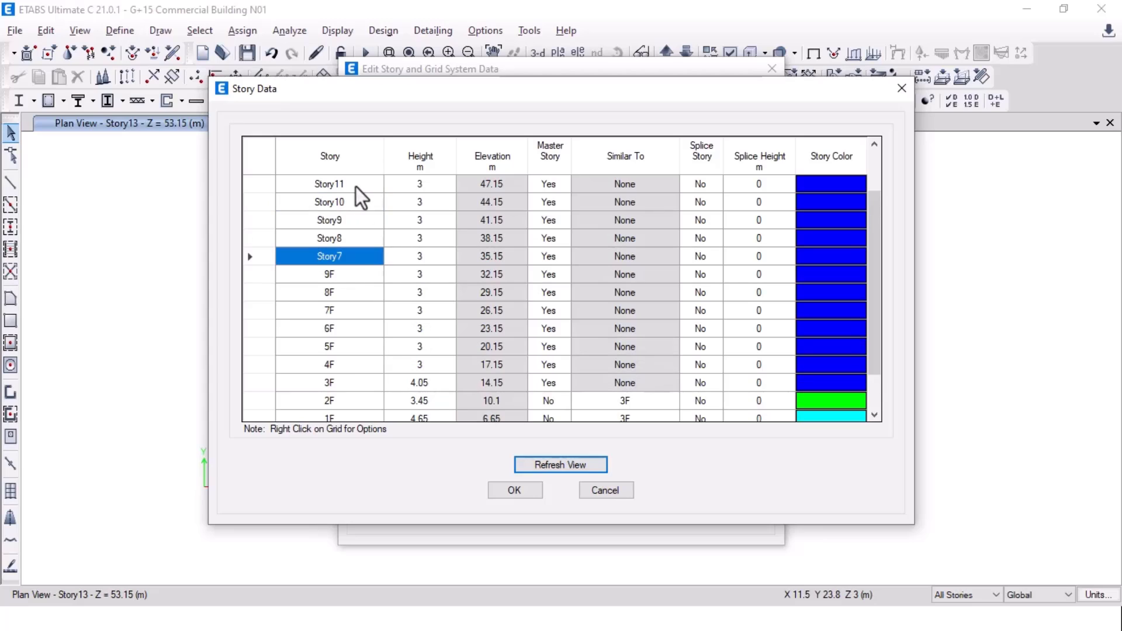
pyautogui.click(347, 255)
pyautogui.write('10')
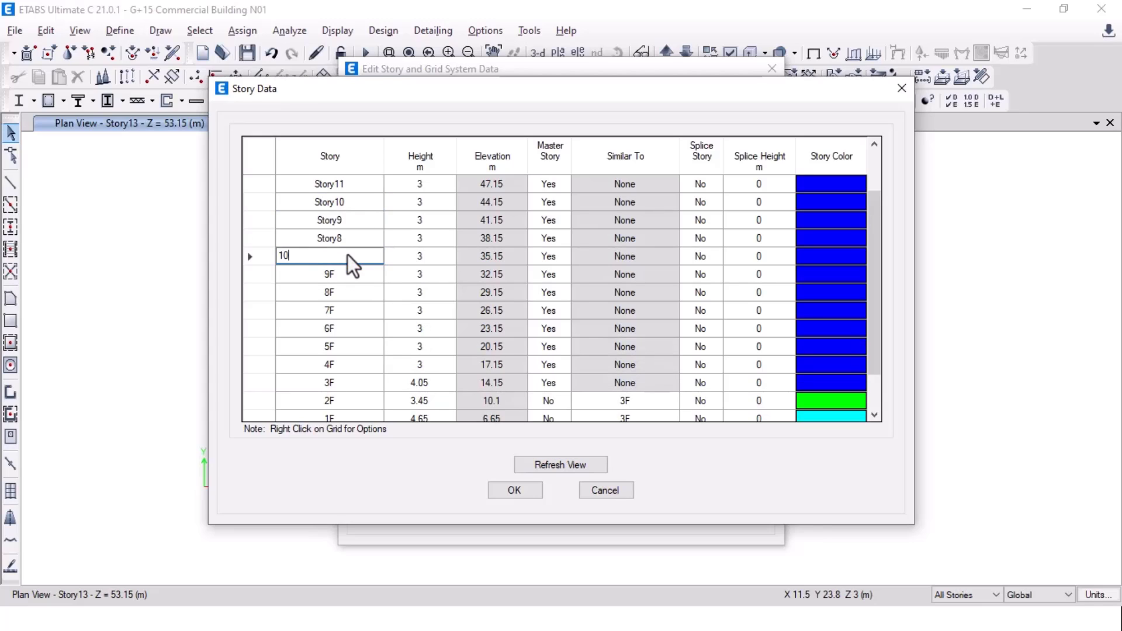
pyautogui.write('F')
pyautogui.click(364, 235)
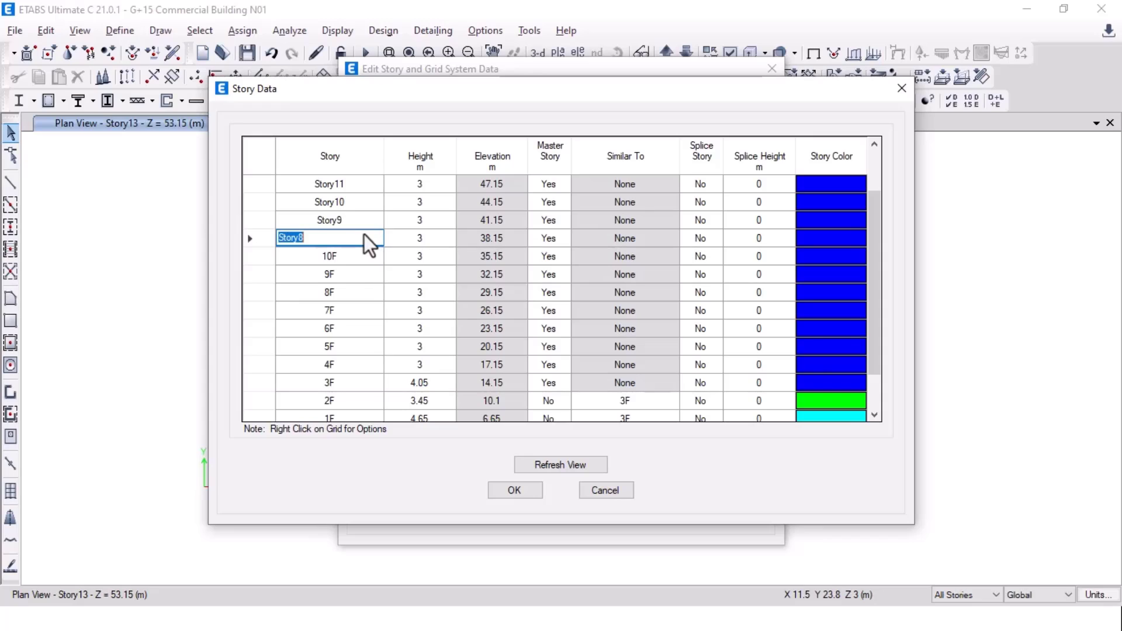
pyautogui.write('11F')
pyautogui.click(366, 217)
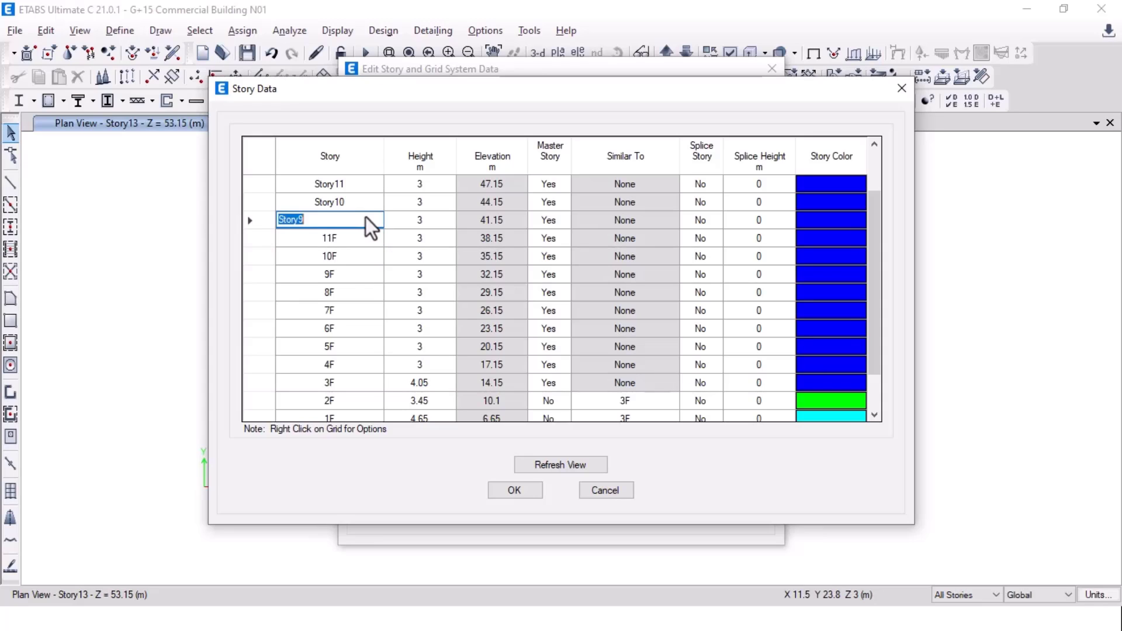
pyautogui.write('12F')
pyautogui.click(354, 201)
pyautogui.write('13F')
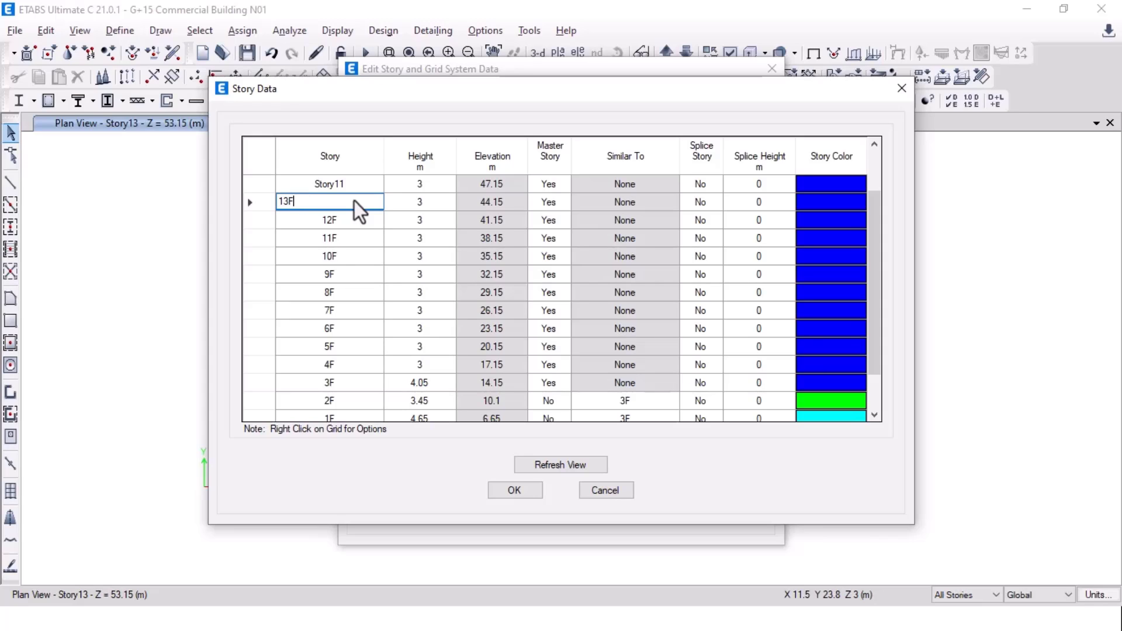
pyautogui.click(368, 188)
pyautogui.write('14')
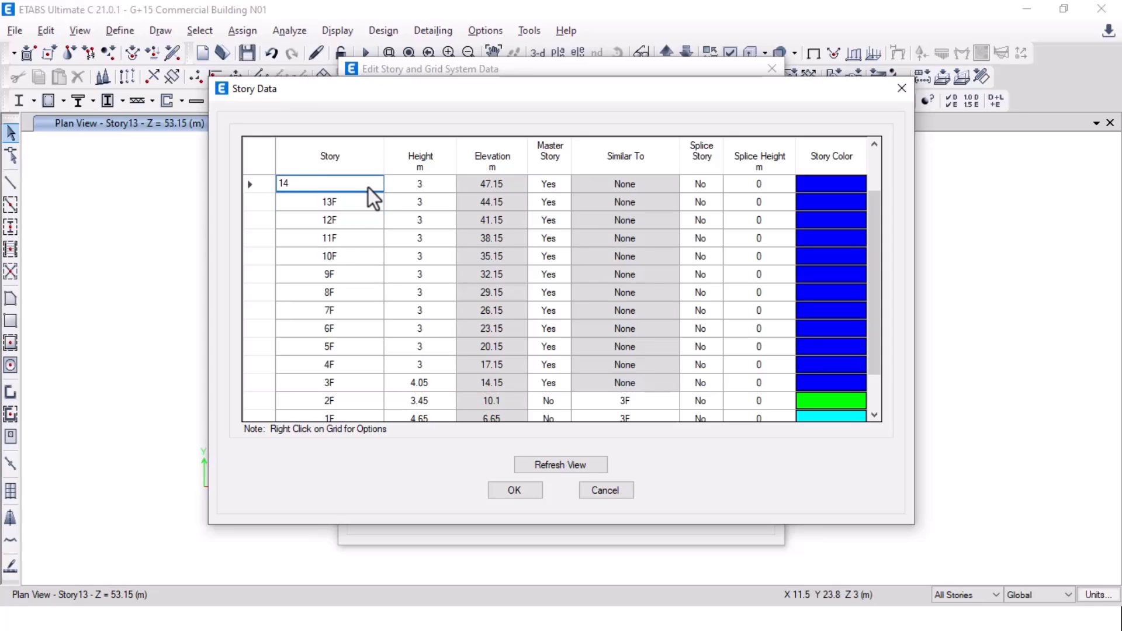
pyautogui.write('F')
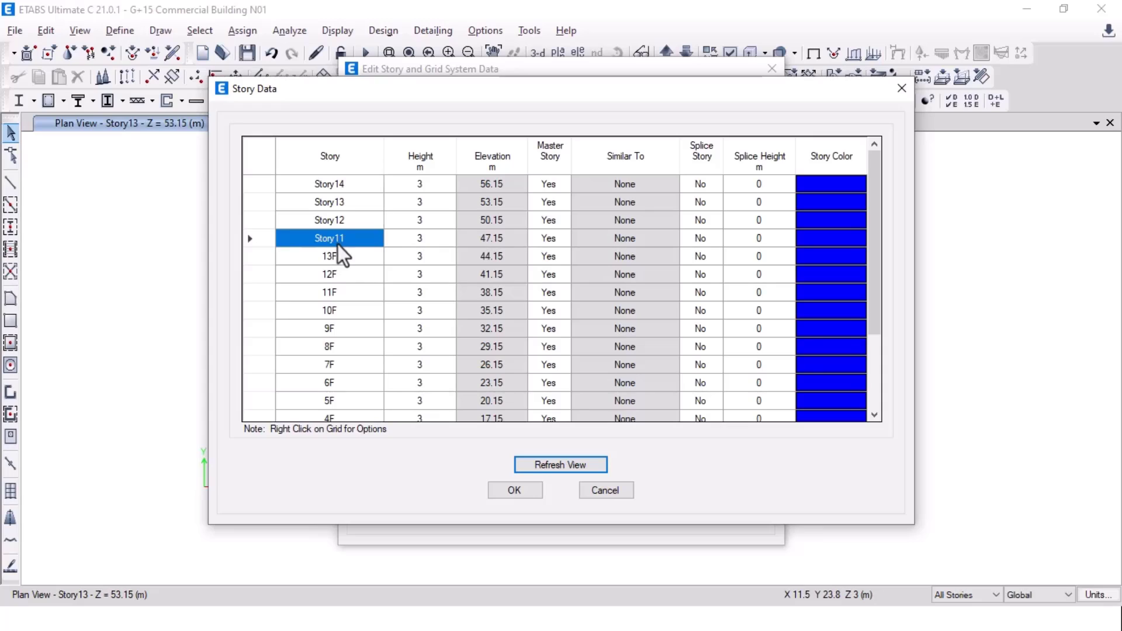
pyautogui.click(338, 245)
pyautogui.write('14F')
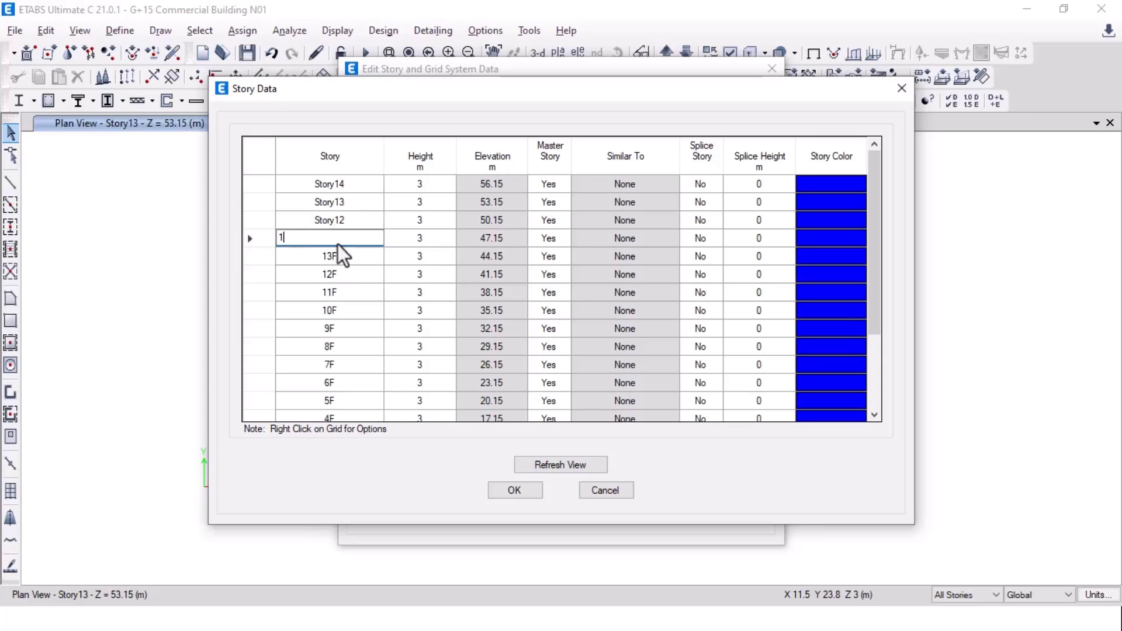
# Step: Rename Story12, Story13 and Story14 to 15F, TERRACE and MUMTY
pyautogui.click(356, 220)
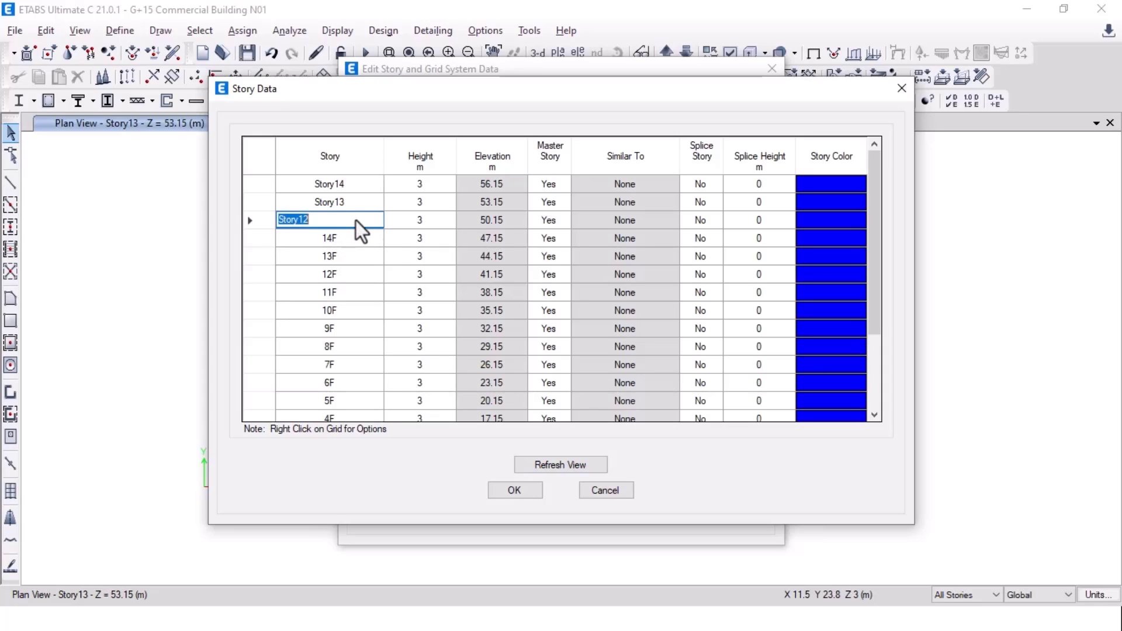
pyautogui.write('15F')
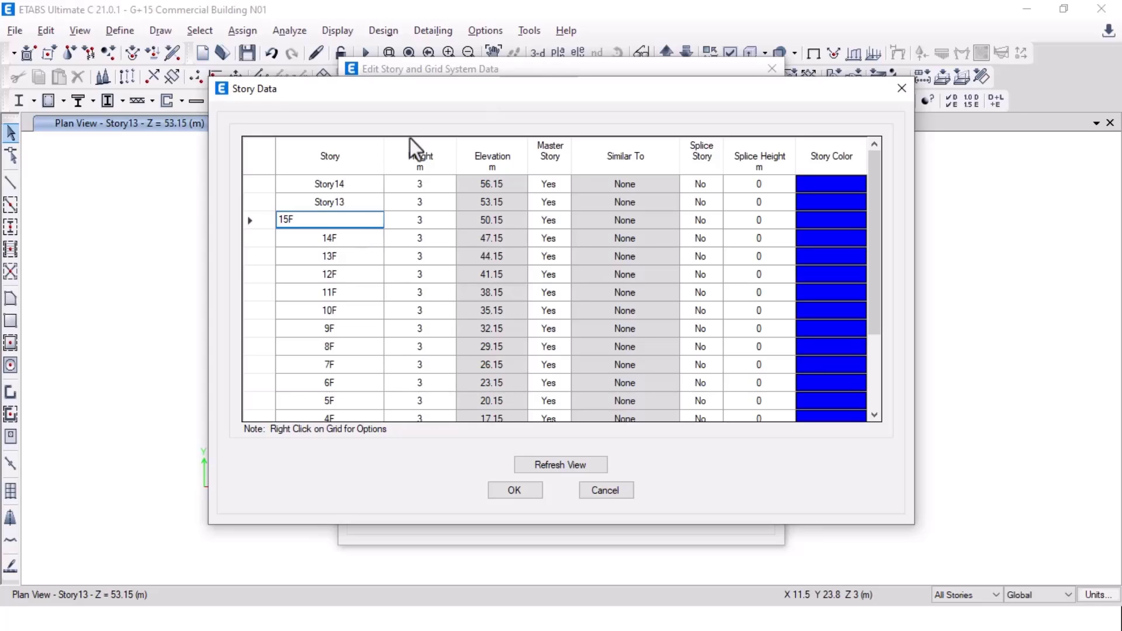
pyautogui.click(375, 206)
pyautogui.write('T')
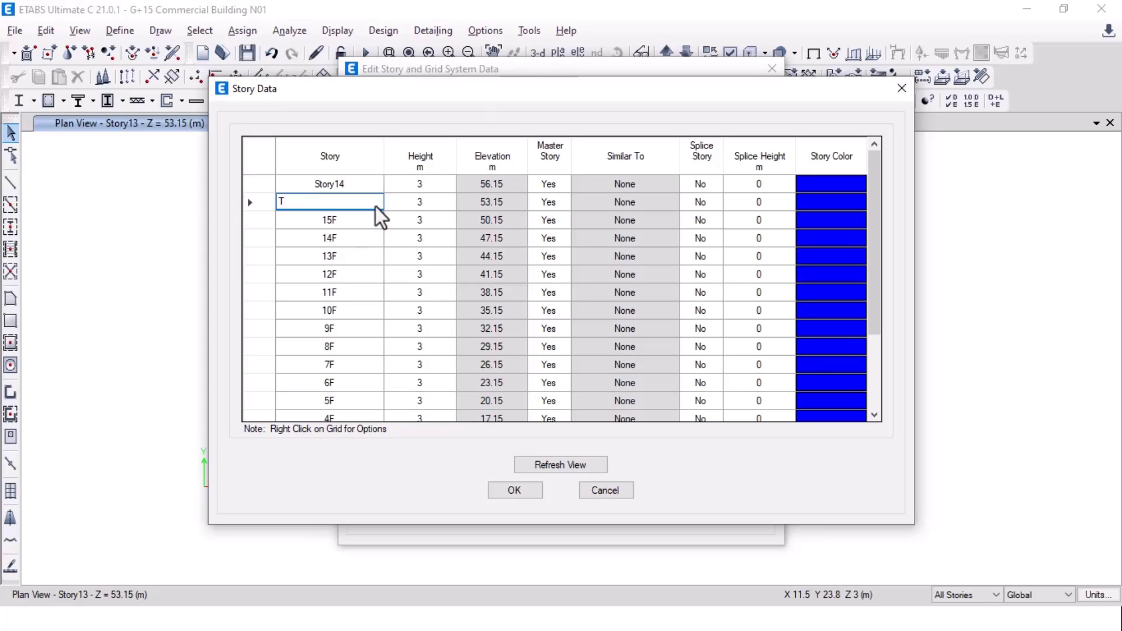
pyautogui.write('ERRACE')
pyautogui.click(350, 191)
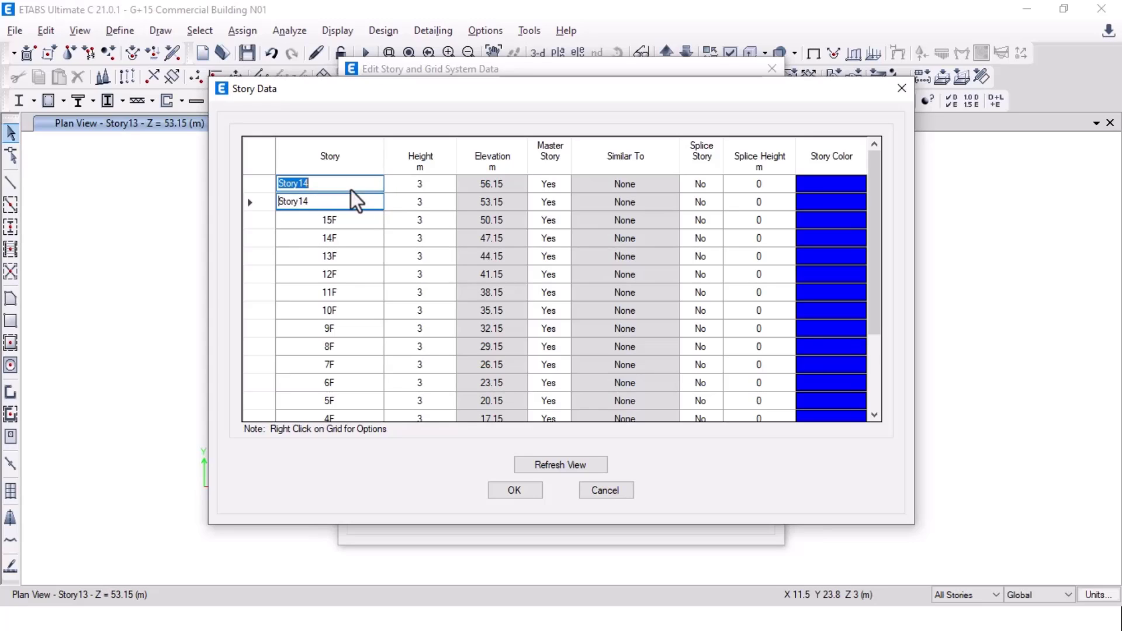
pyautogui.write('MUMTY')
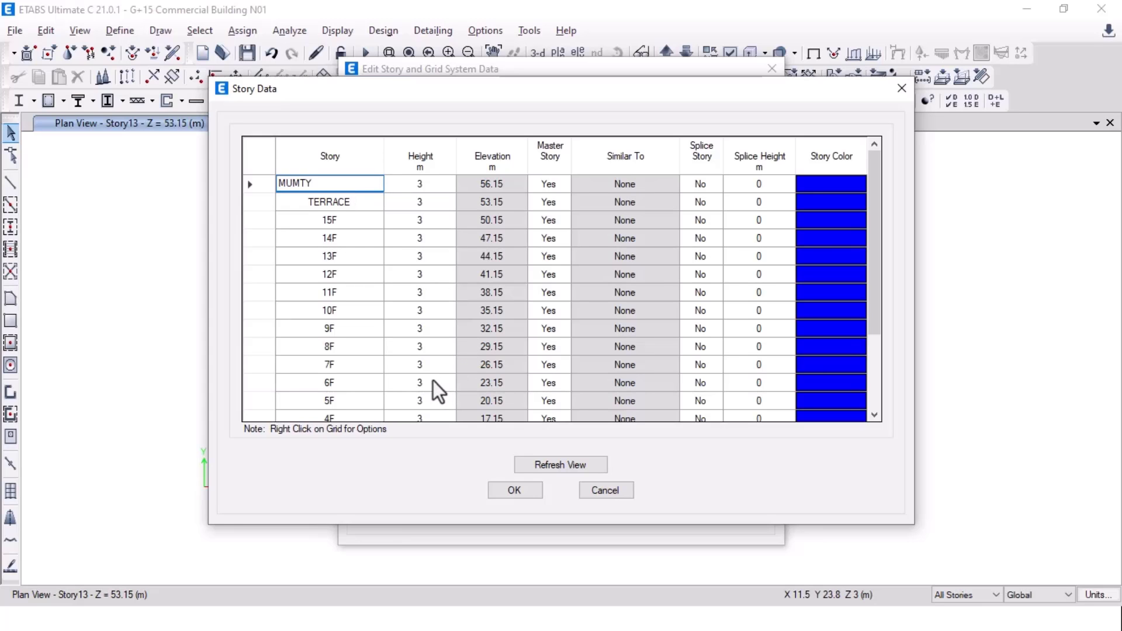
pyautogui.click(351, 256)
pyautogui.scroll(-2, 437, 317)
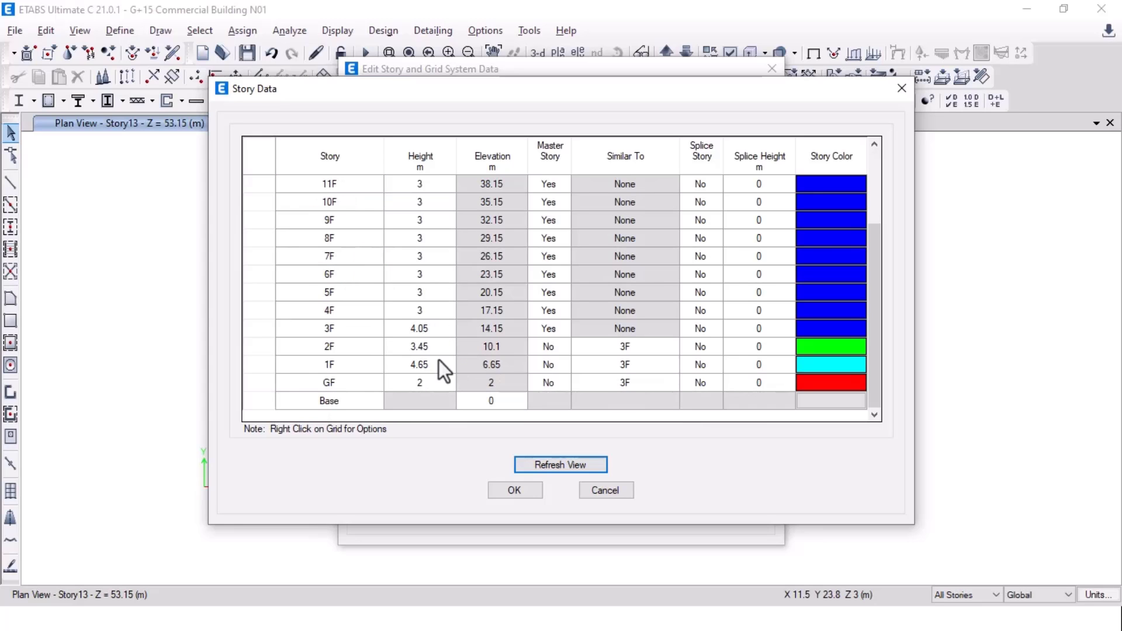
pyautogui.hotkey('alt', 'Tab')
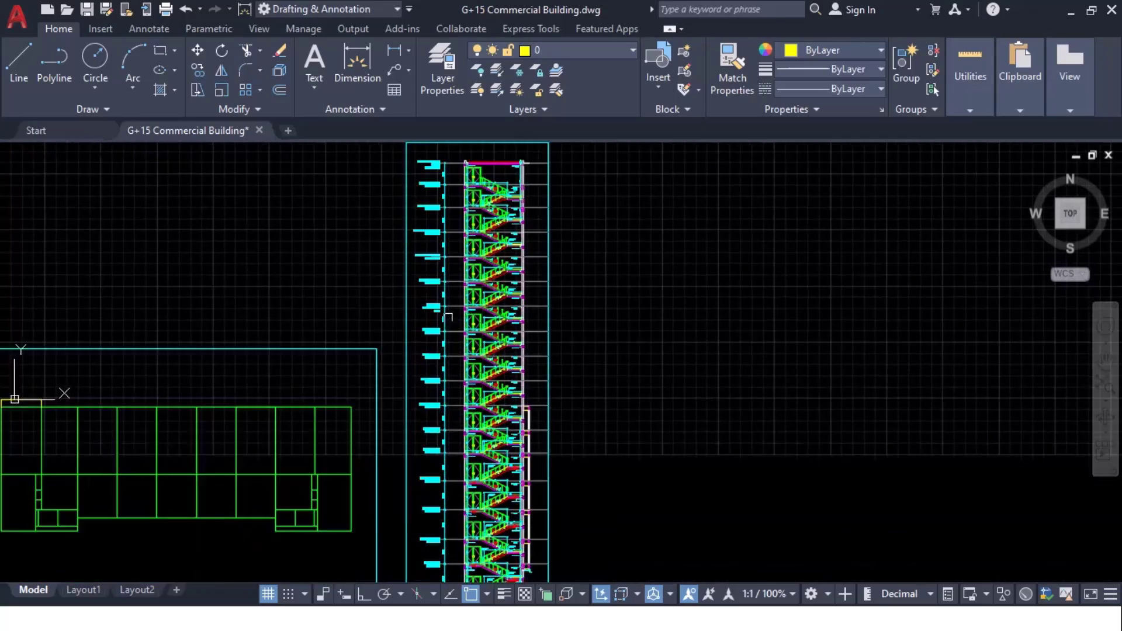
pyautogui.scroll(10, 461, 509)
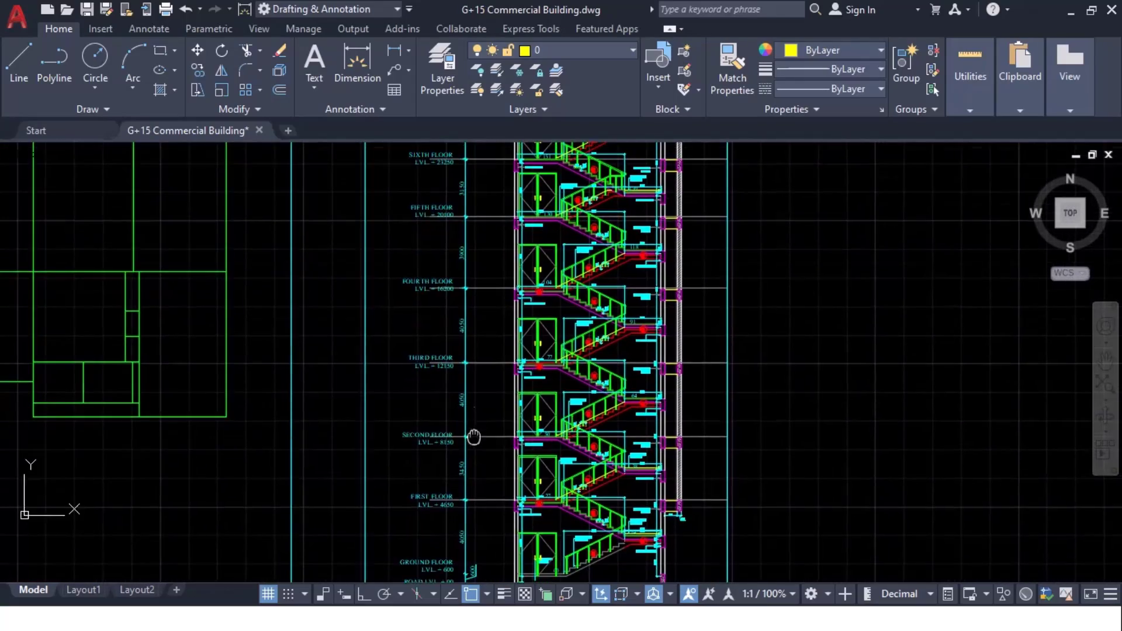
pyautogui.moveTo(445, 427)
pyautogui.mouseDown(button='middle')
pyautogui.moveTo(458, 307)
pyautogui.moveTo(468, 509)
pyautogui.mouseUp(button='middle')
pyautogui.scroll(-2, 468, 508)
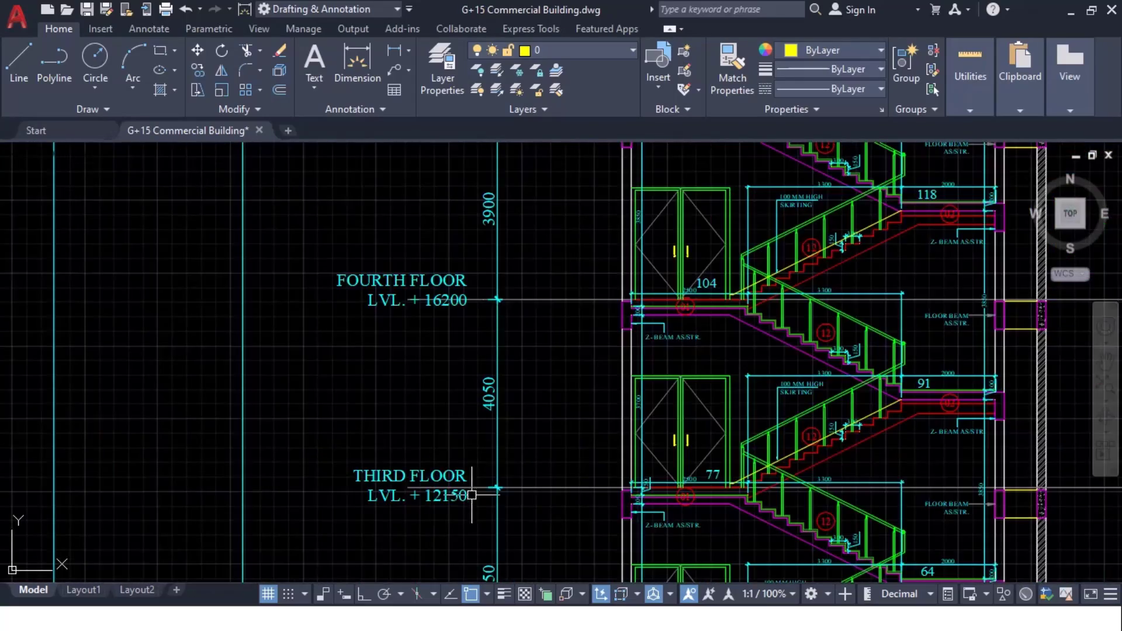
pyautogui.moveTo(468, 459); pyautogui.dragTo(466, 458, button='middle')
pyautogui.hotkey('alt', 'Tab')
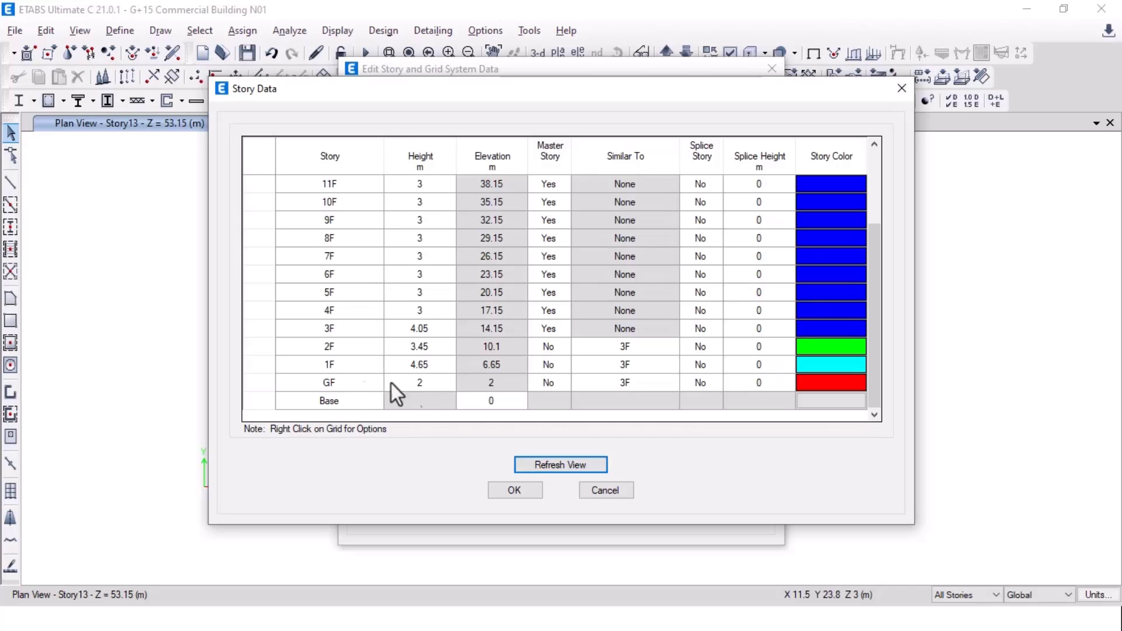
# Step: Set the 4F height to 4.05 m and 5F to 3.9 m, checked against the AutoCAD section
pyautogui.click(411, 314)
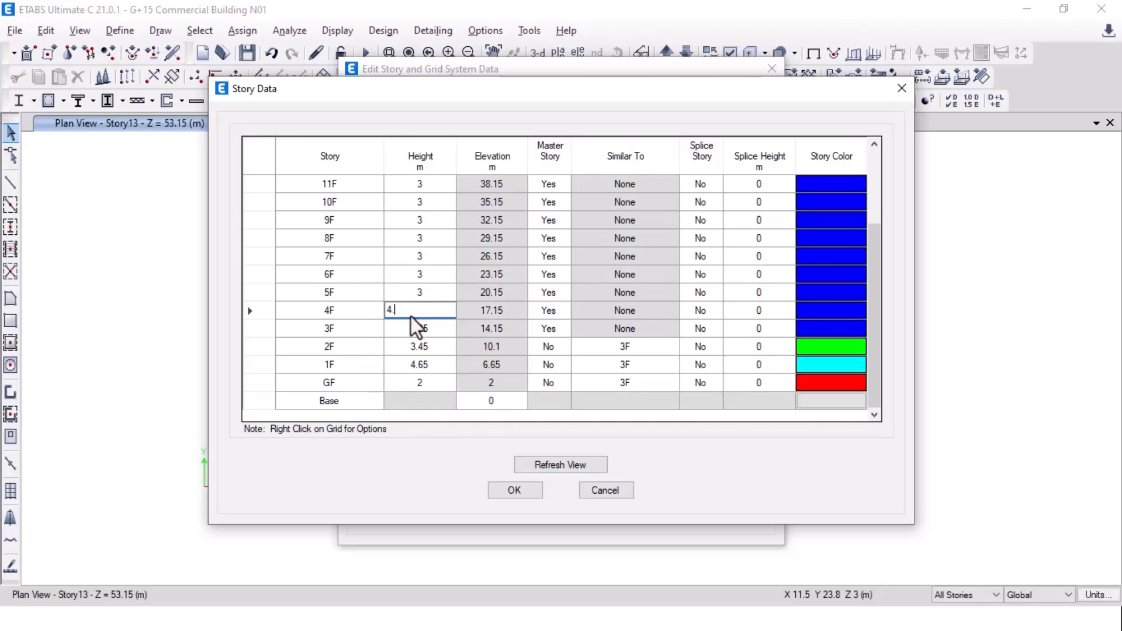
pyautogui.write('4.05')
pyautogui.press('Return')
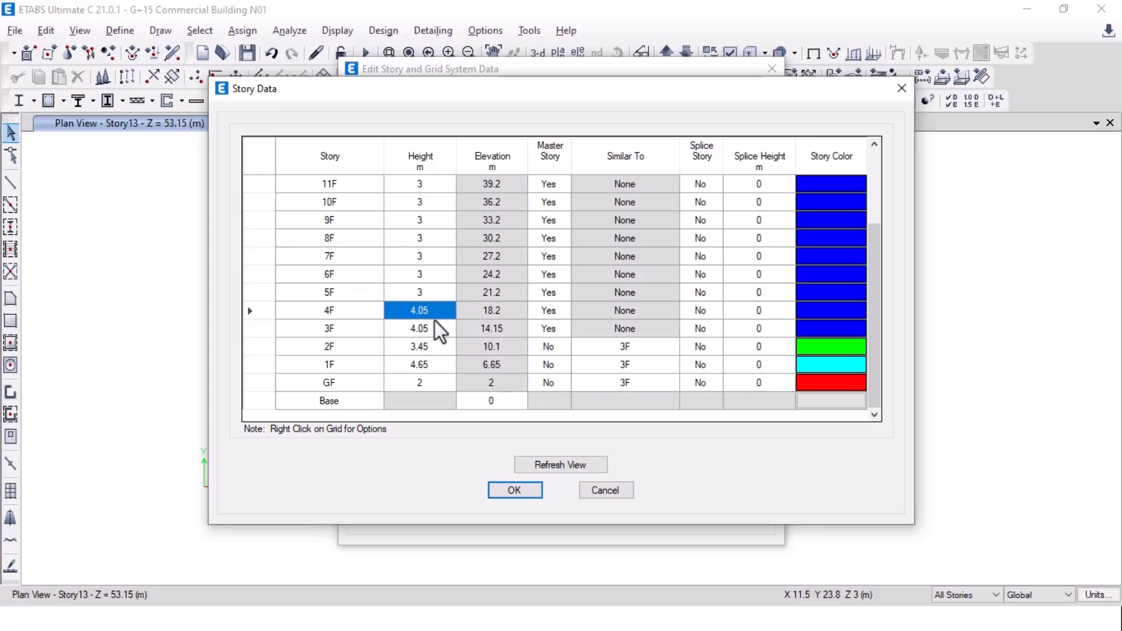
pyautogui.click(419, 297)
pyautogui.hotkey('alt', 'Tab')
pyautogui.scroll(-3, 423, 290)
pyautogui.moveTo(528, 190); pyautogui.dragTo(478, 491, button='middle')
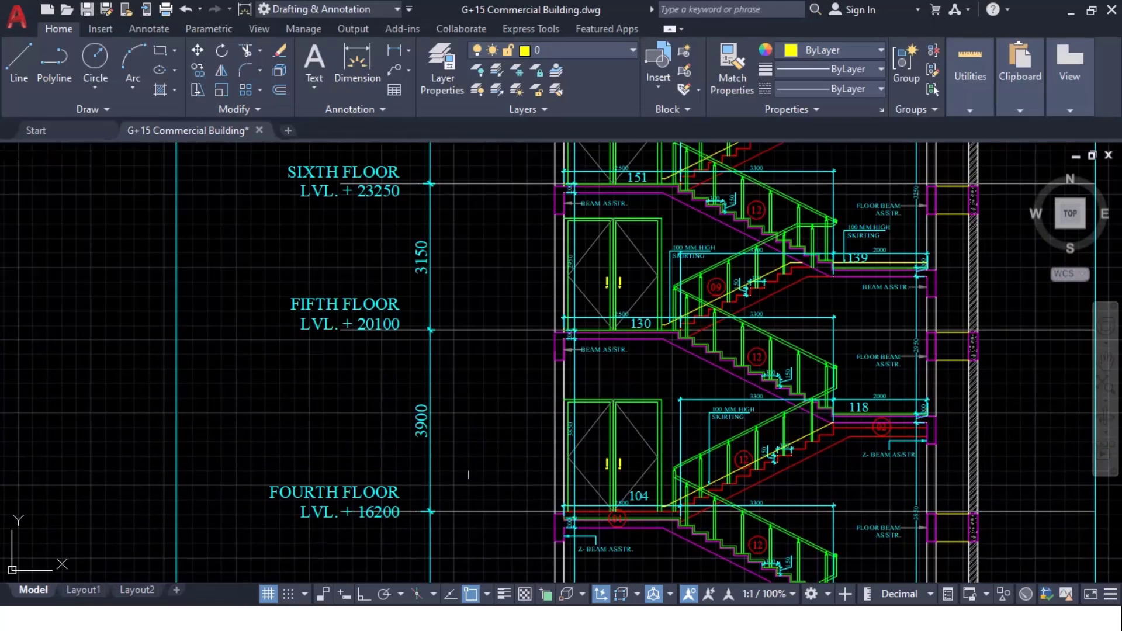
pyautogui.scroll(2, 451, 508)
pyautogui.scroll(-2, 502, 318)
pyautogui.hotkey('alt', 'Tab')
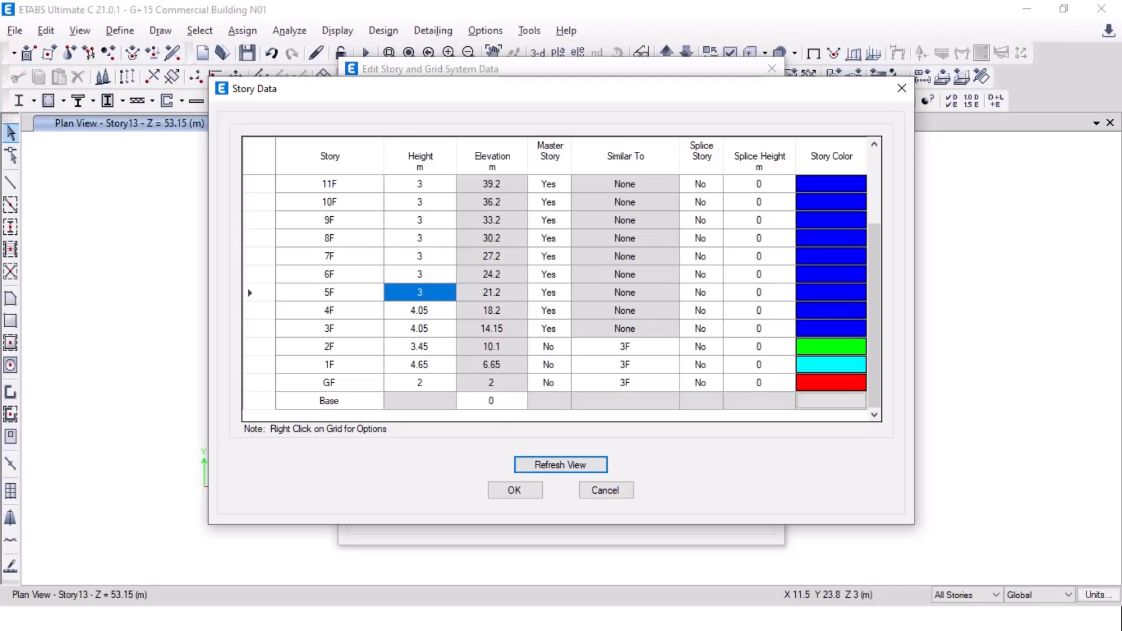
pyautogui.write('3.9')
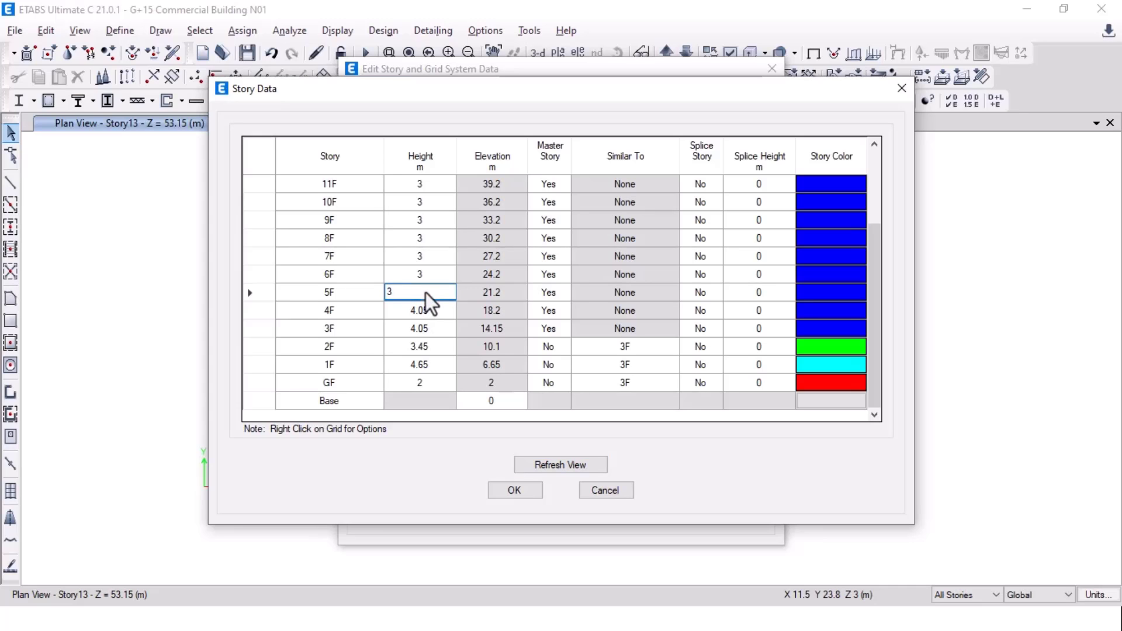
pyautogui.press('Return')
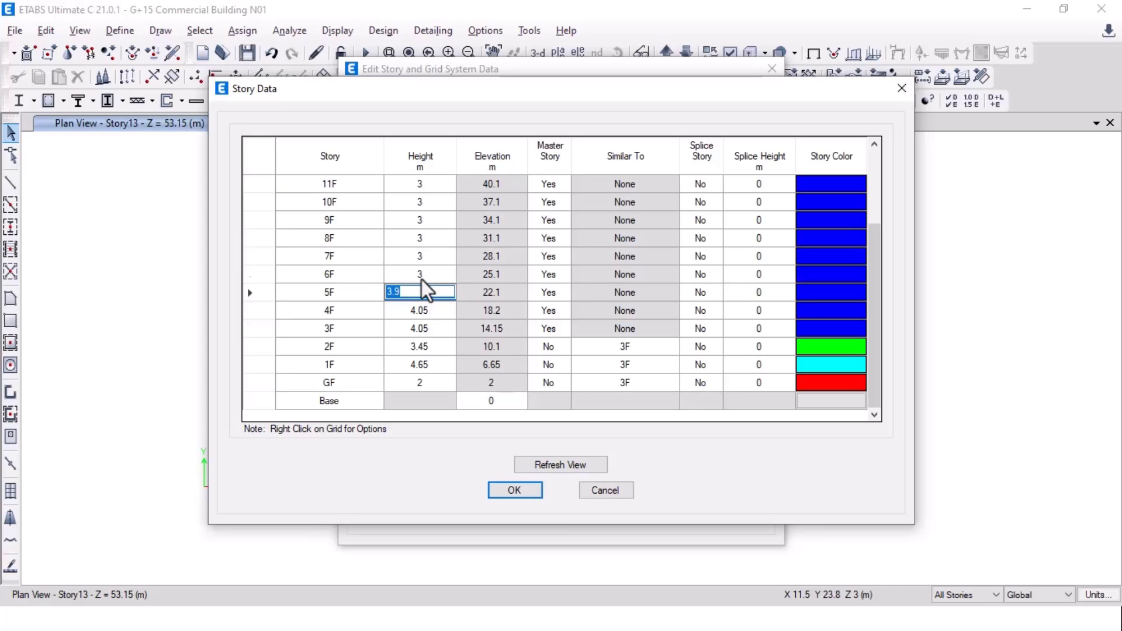
# Step: Set the 6F height to 3.15 m and the 7F height to 3.45 m
pyautogui.hotkey('alt', 'Tab')
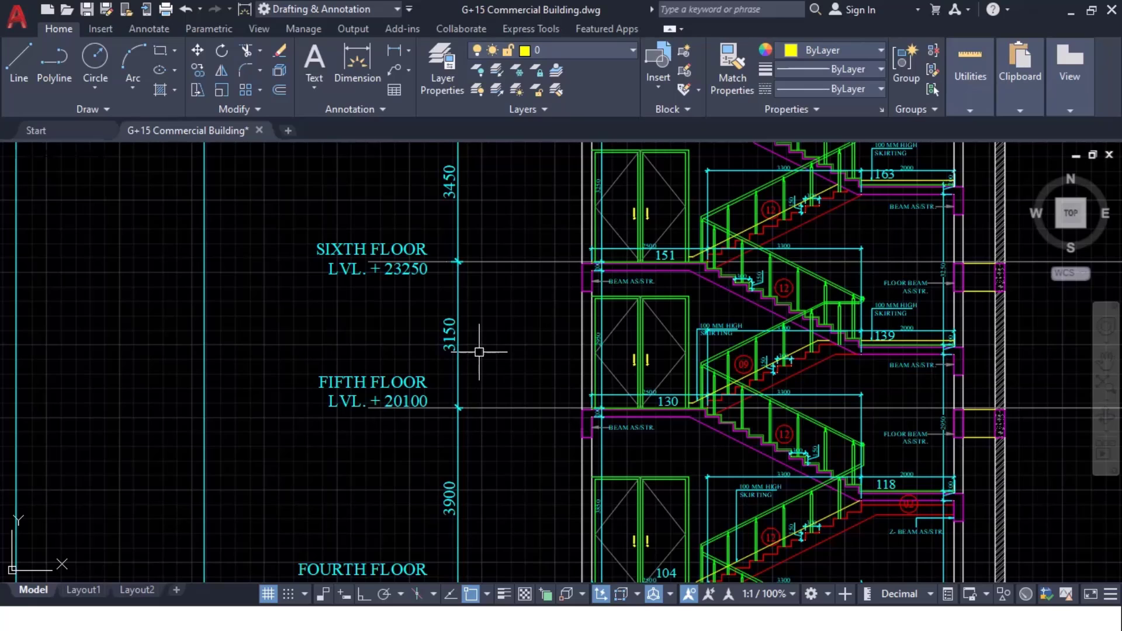
pyautogui.hotkey('alt', 'Tab')
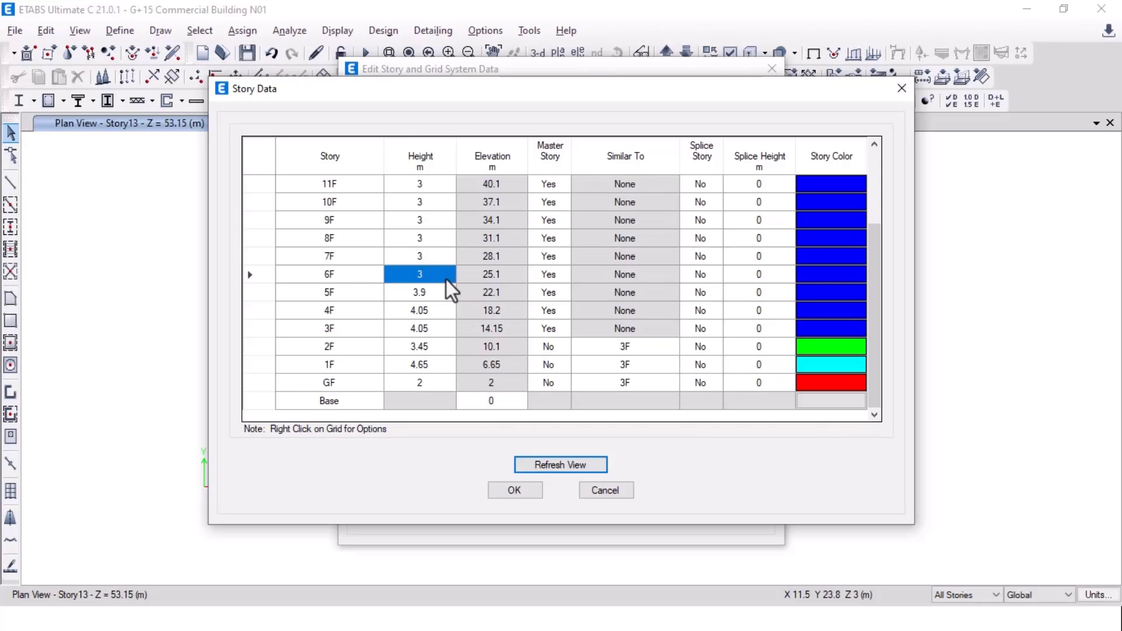
pyautogui.write('3.15')
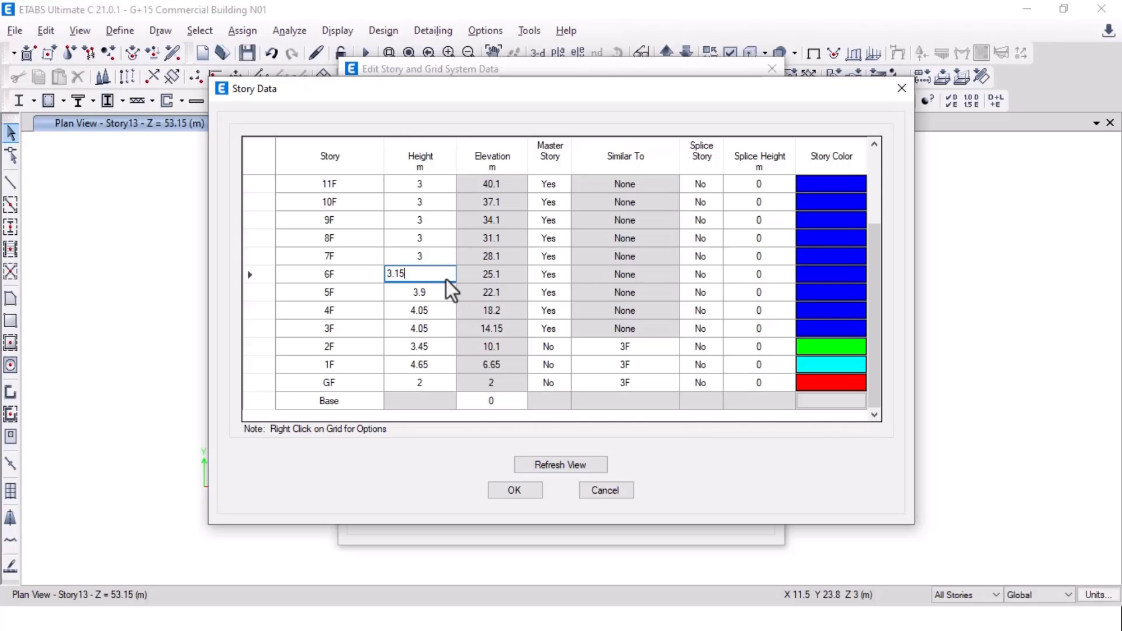
pyautogui.press('Return')
pyautogui.hotkey('alt', 'Tab')
pyautogui.moveTo(513, 232); pyautogui.dragTo(520, 400, button='middle')
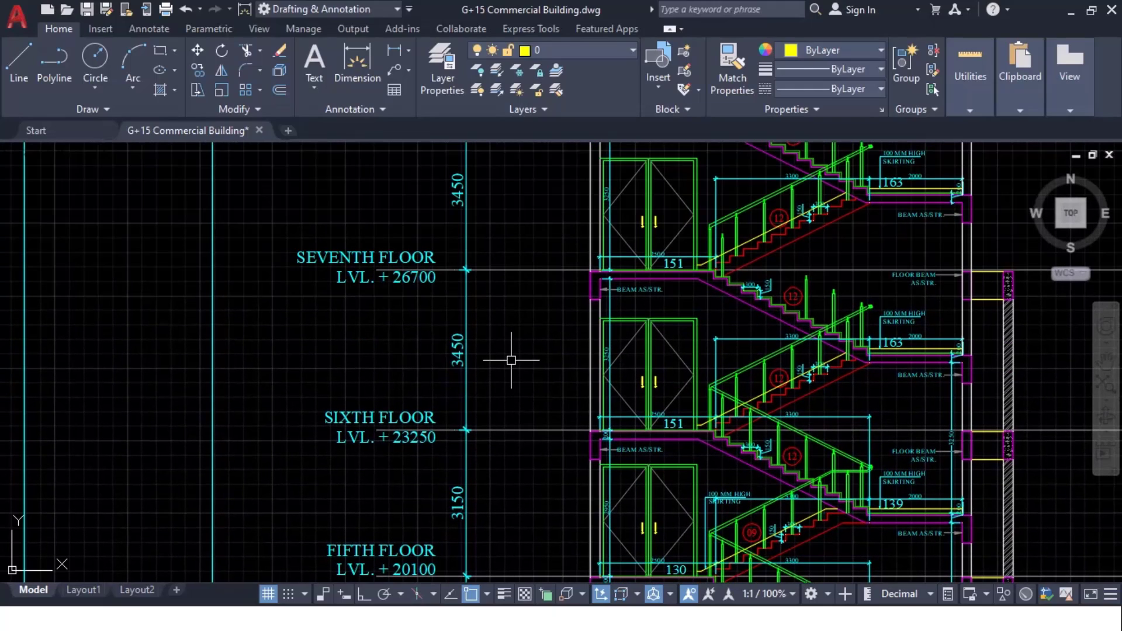
pyautogui.hotkey('alt', 'Tab')
pyautogui.click(418, 256)
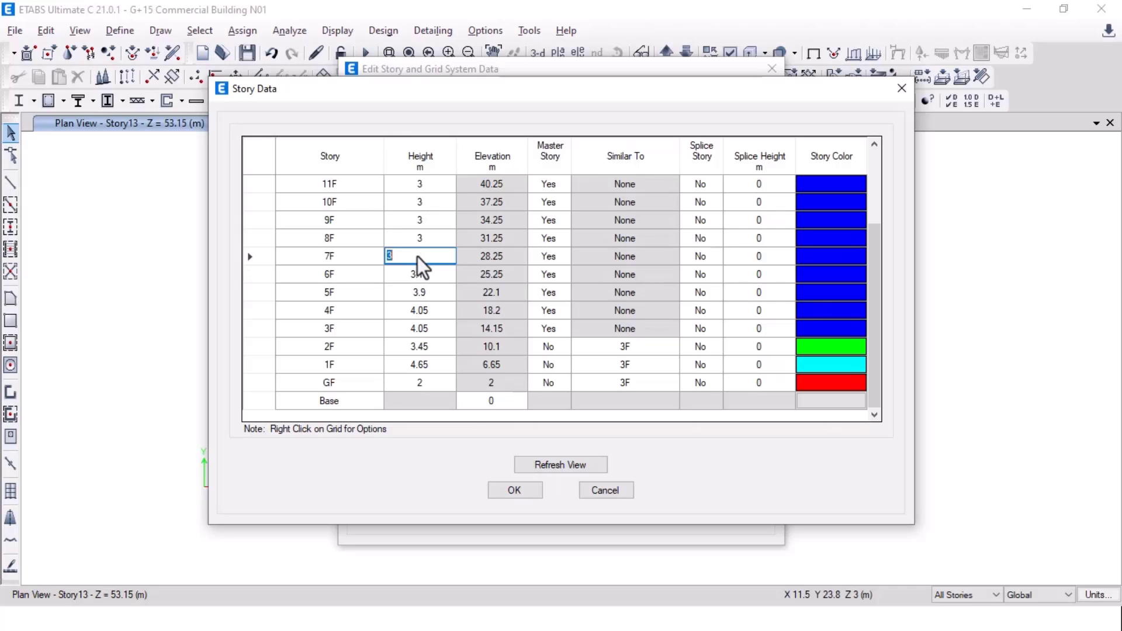
pyautogui.write('3.45')
pyautogui.press('Return')
# Step: Enter 3.45 m heights for 8F and 9F after checking the section levels
pyautogui.hotkey('alt', 'Tab')
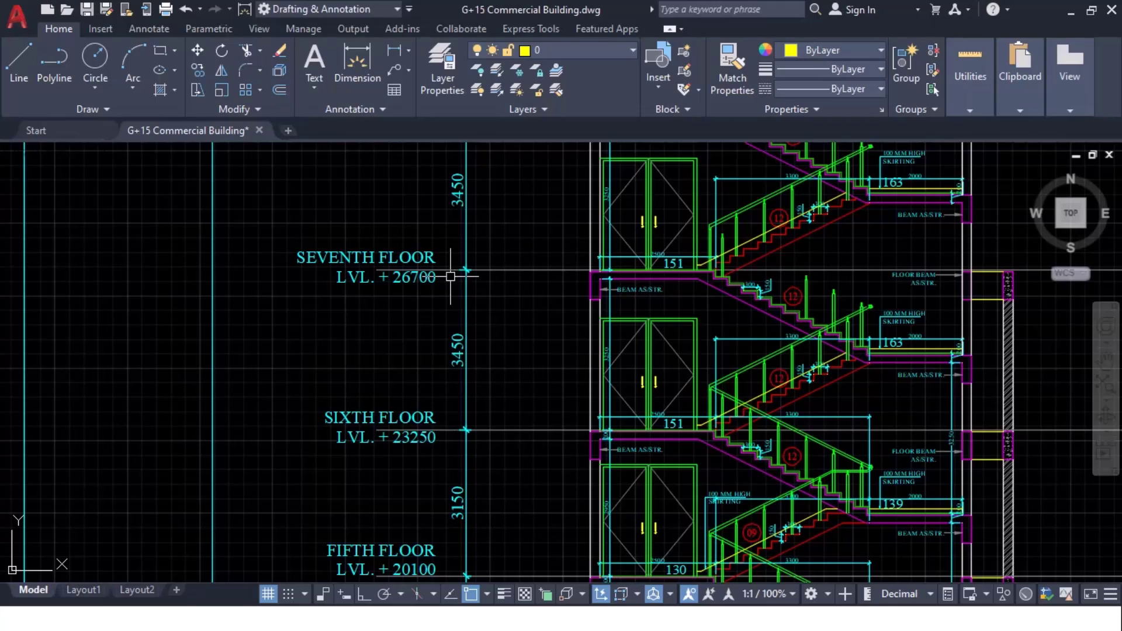
pyautogui.scroll(2, 501, 381)
pyautogui.hotkey('alt', 'Tab')
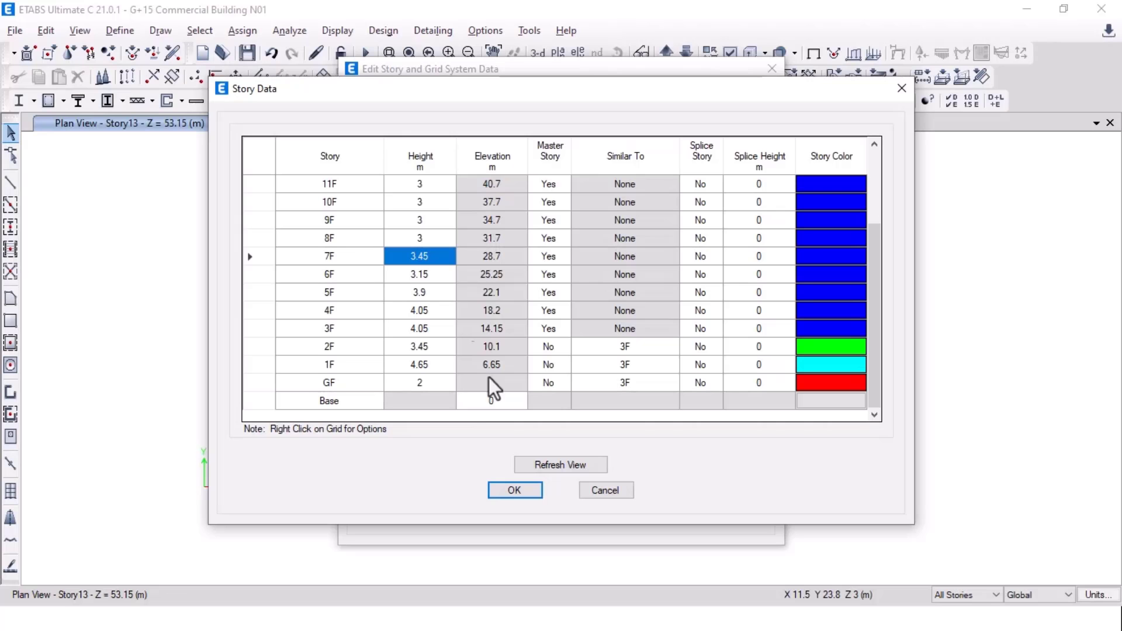
pyautogui.click(437, 243)
pyautogui.write('3.45')
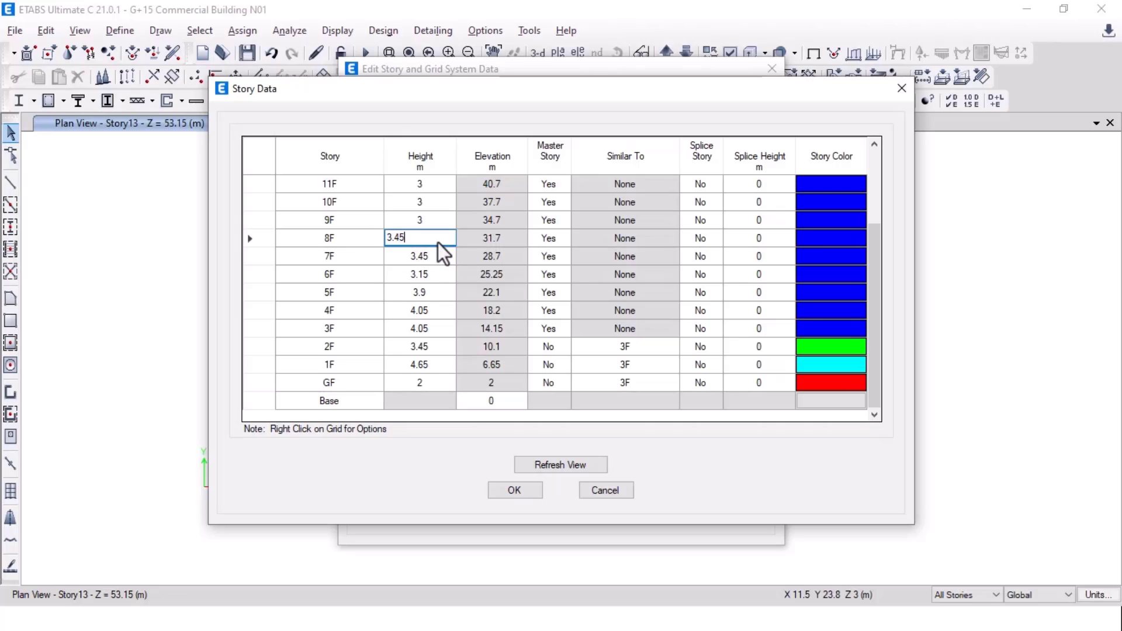
pyautogui.hotkey('alt', 'Tab')
pyautogui.moveTo(485, 228); pyautogui.dragTo(514, 521, button='middle')
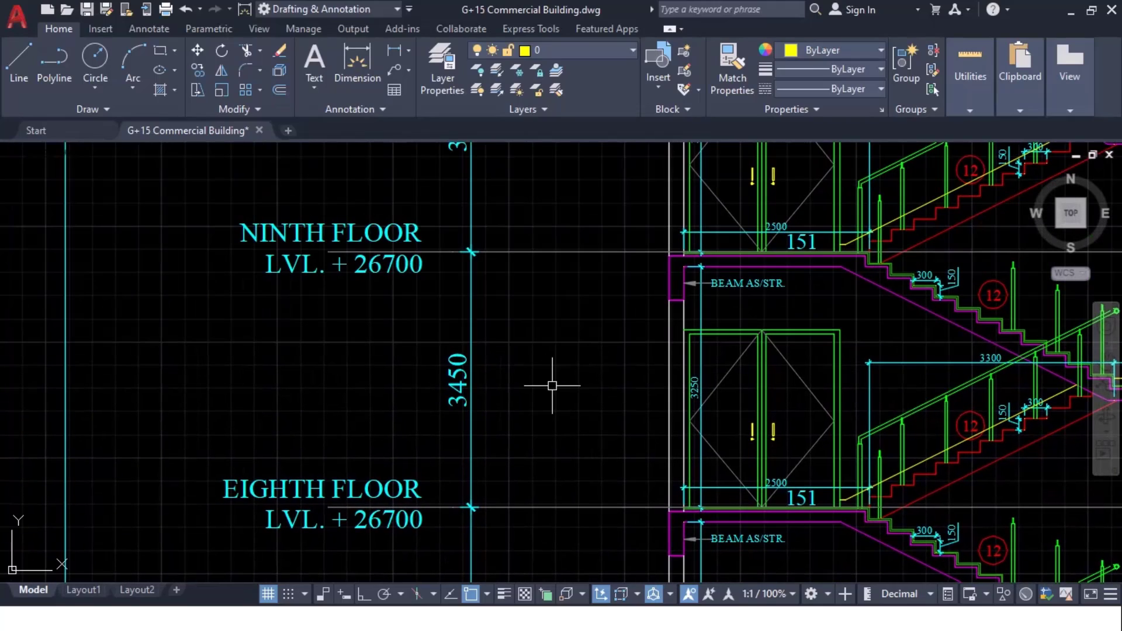
pyautogui.hotkey('alt', 'Tab')
pyautogui.click(437, 220)
pyautogui.write('3.')
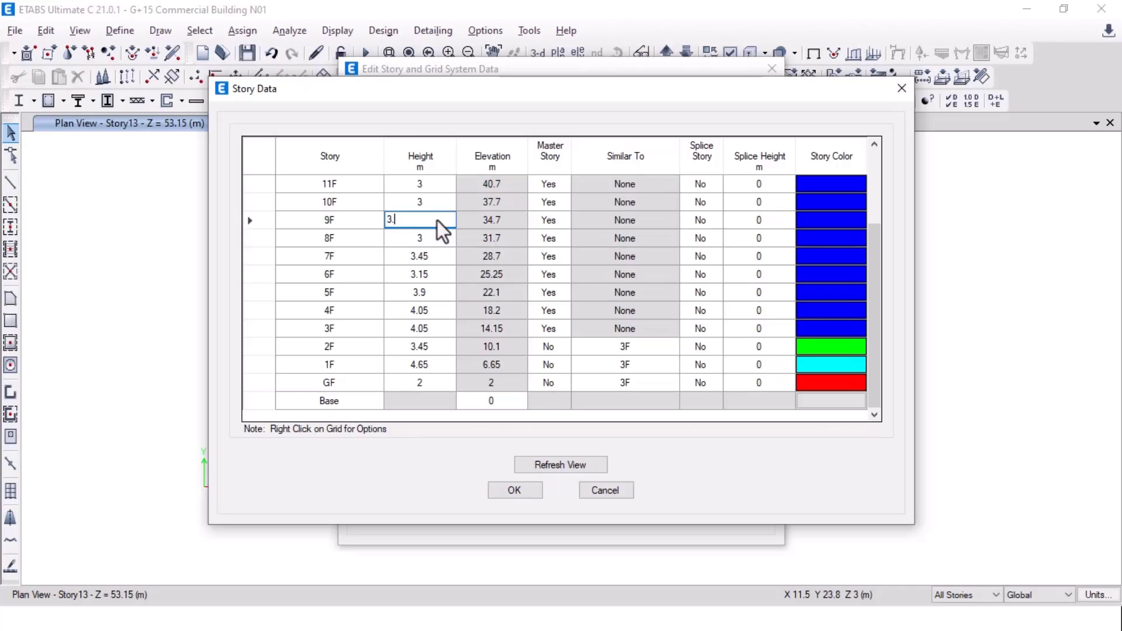
pyautogui.write('45')
pyautogui.press('Return')
# Step: Correct the 8F story height to 3.45 m
pyautogui.click(431, 232)
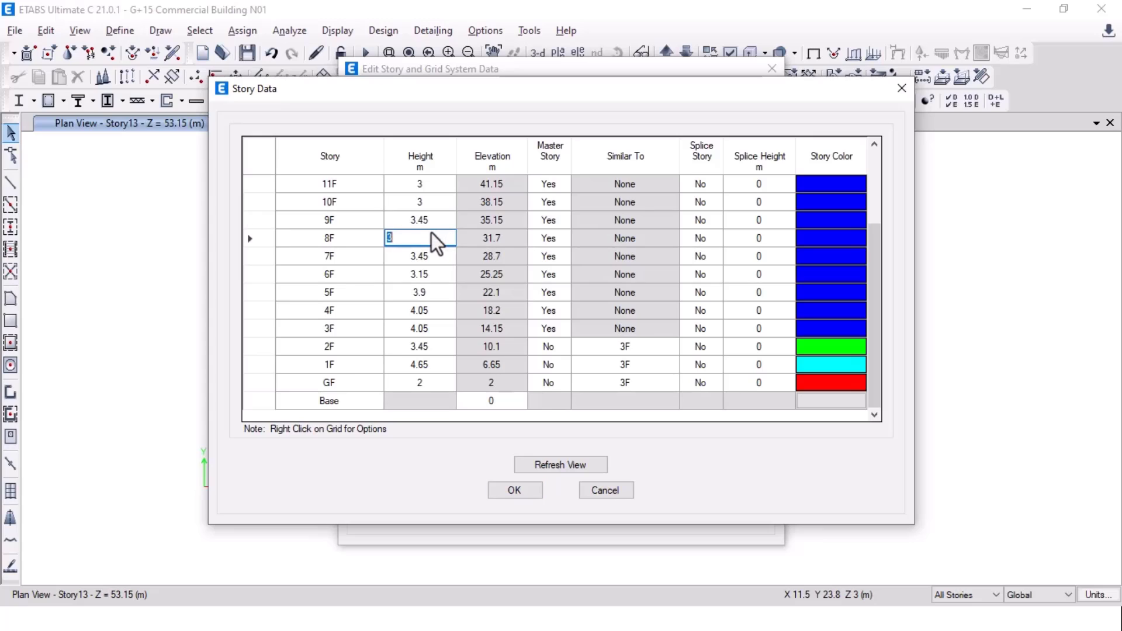
pyautogui.write('3.45')
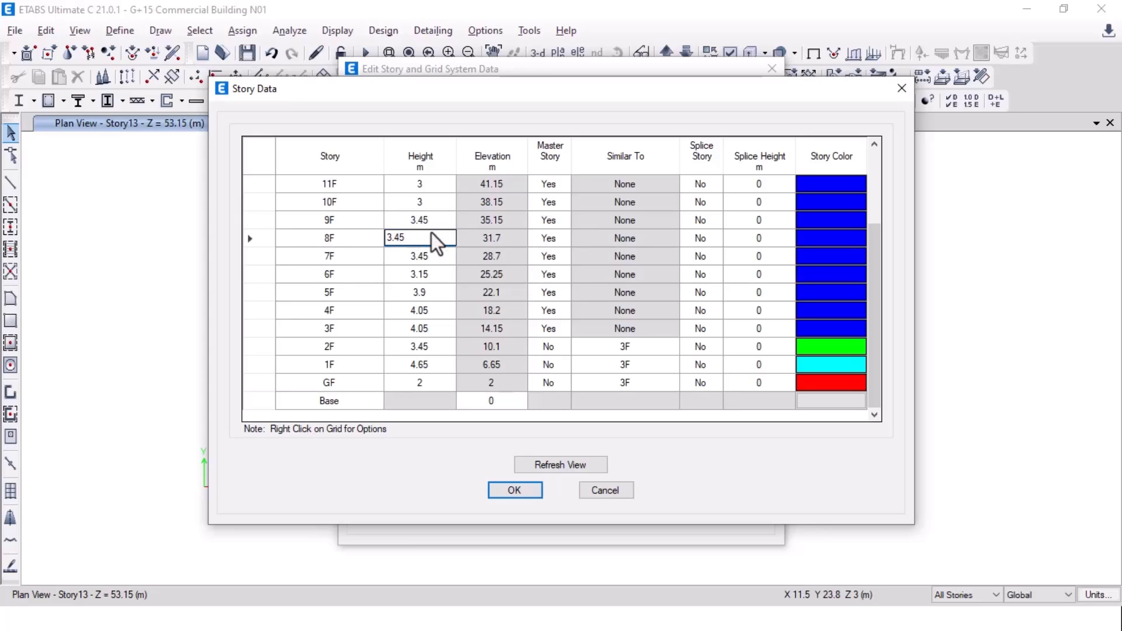
pyautogui.press('Escape')
pyautogui.click(427, 205)
pyautogui.click(432, 233)
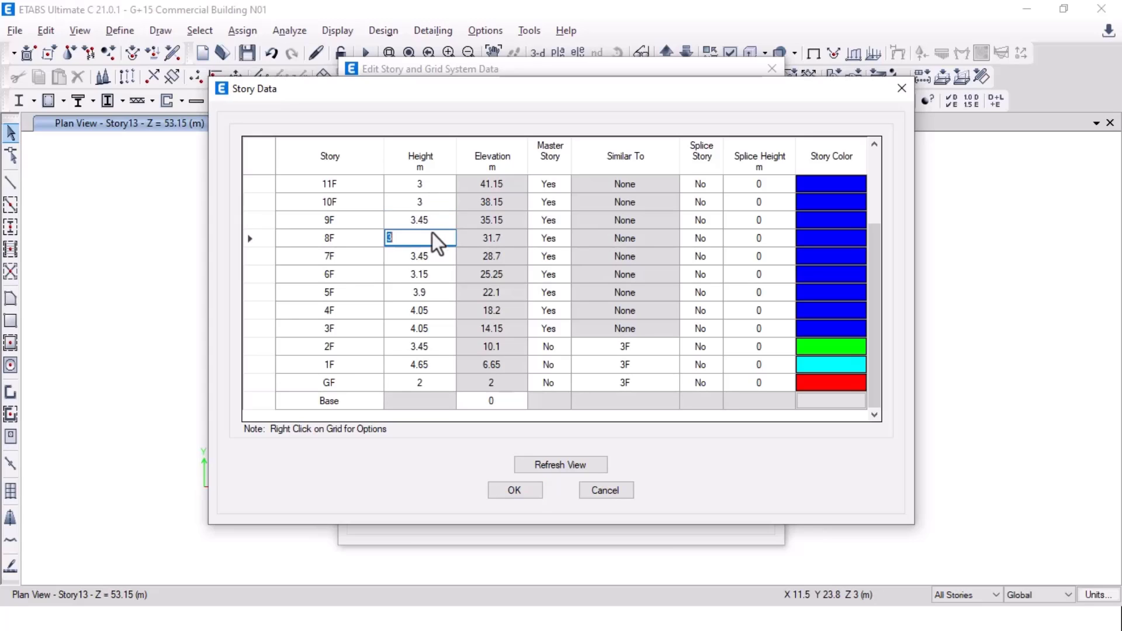
pyautogui.write('3.1')
pyautogui.press('BackSpace')
pyautogui.write('45')
pyautogui.click(437, 222)
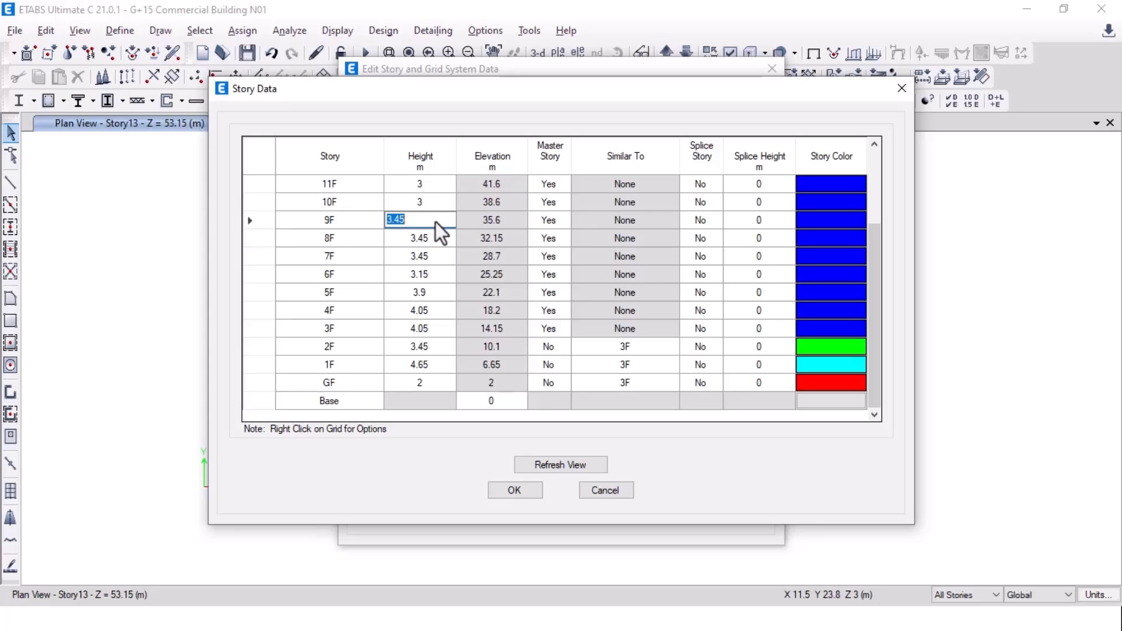
# Step: Set the 10F story height to 3.45 m after checking the tenth floor level
pyautogui.click(454, 205)
pyautogui.hotkey('alt', 'Tab')
pyautogui.moveTo(556, 263); pyautogui.dragTo(544, 501, button='middle')
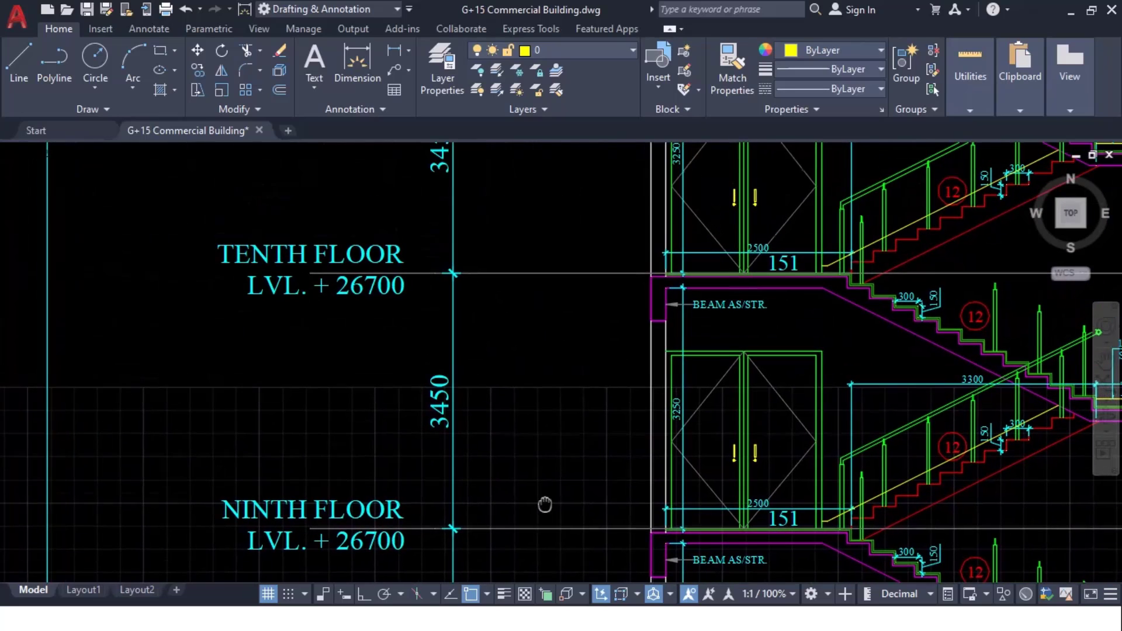
pyautogui.hotkey('alt', 'Tab')
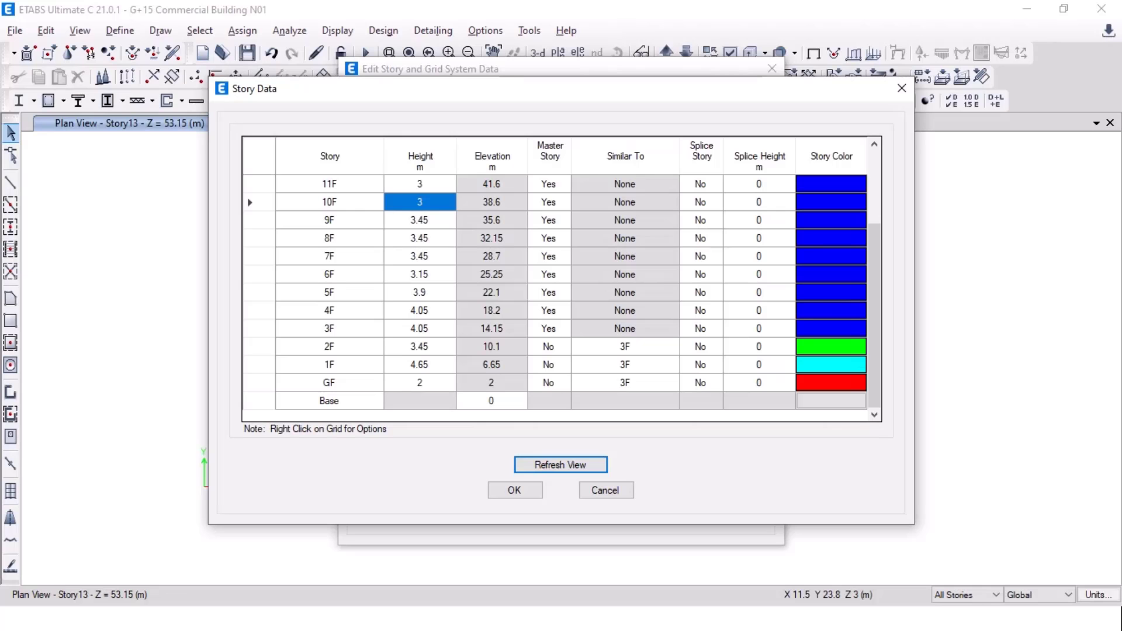
pyautogui.click(411, 201)
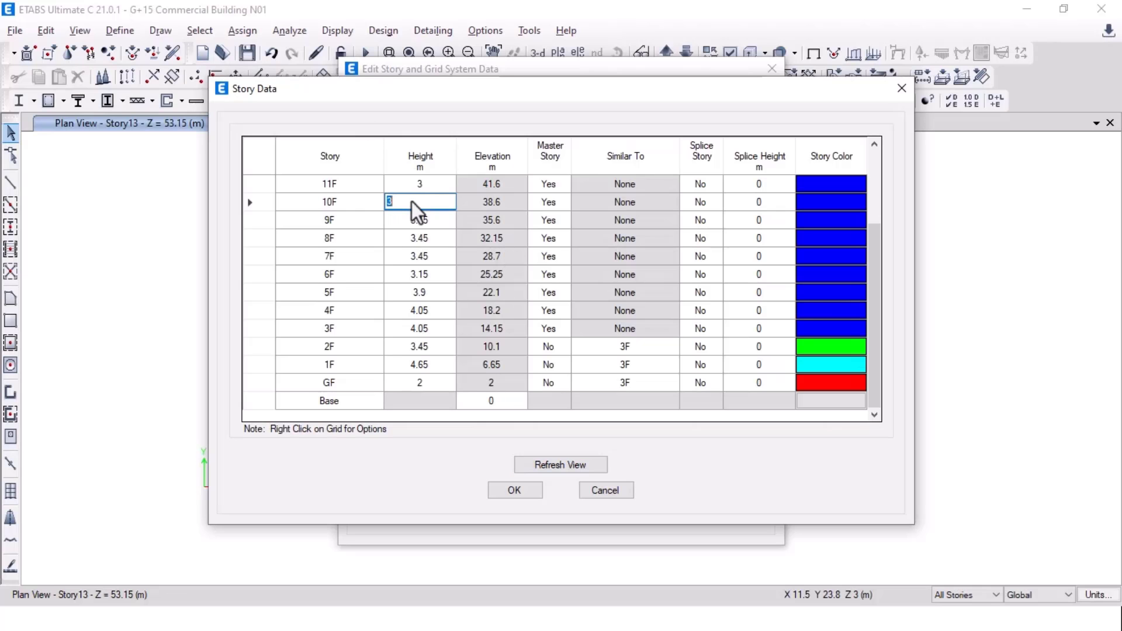
pyautogui.write('.45')
pyautogui.click(421, 183)
# Step: Check the eleventh floor level in the section before editing the 11F height
pyautogui.scroll(2, 440, 265)
pyautogui.hotkey('alt', 'Tab')
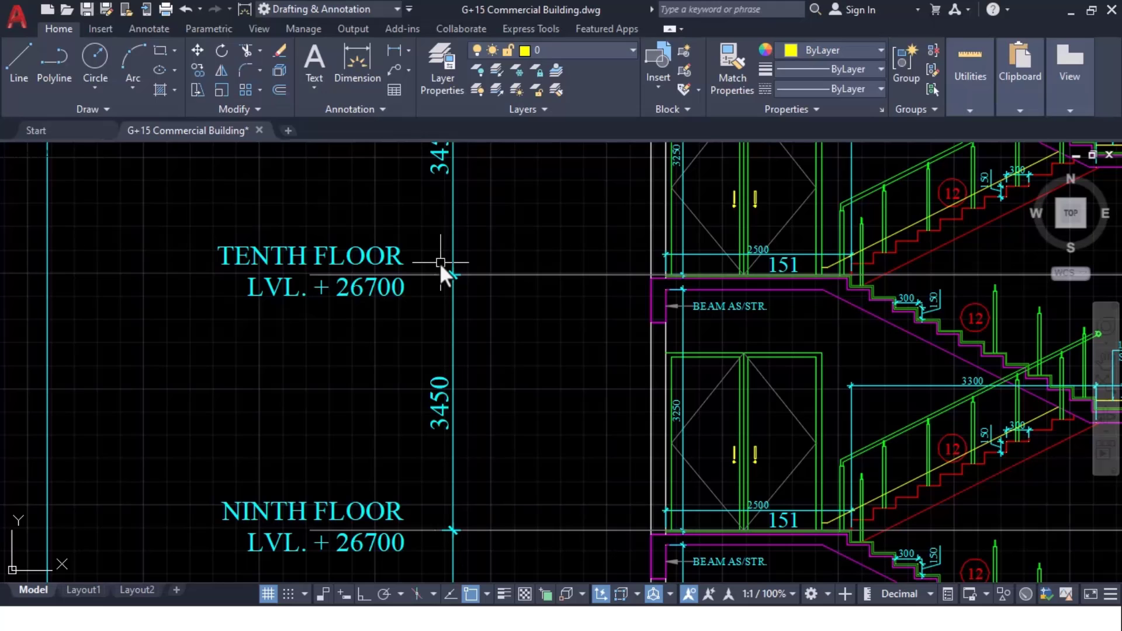
pyautogui.moveTo(495, 235); pyautogui.dragTo(494, 494, button='middle')
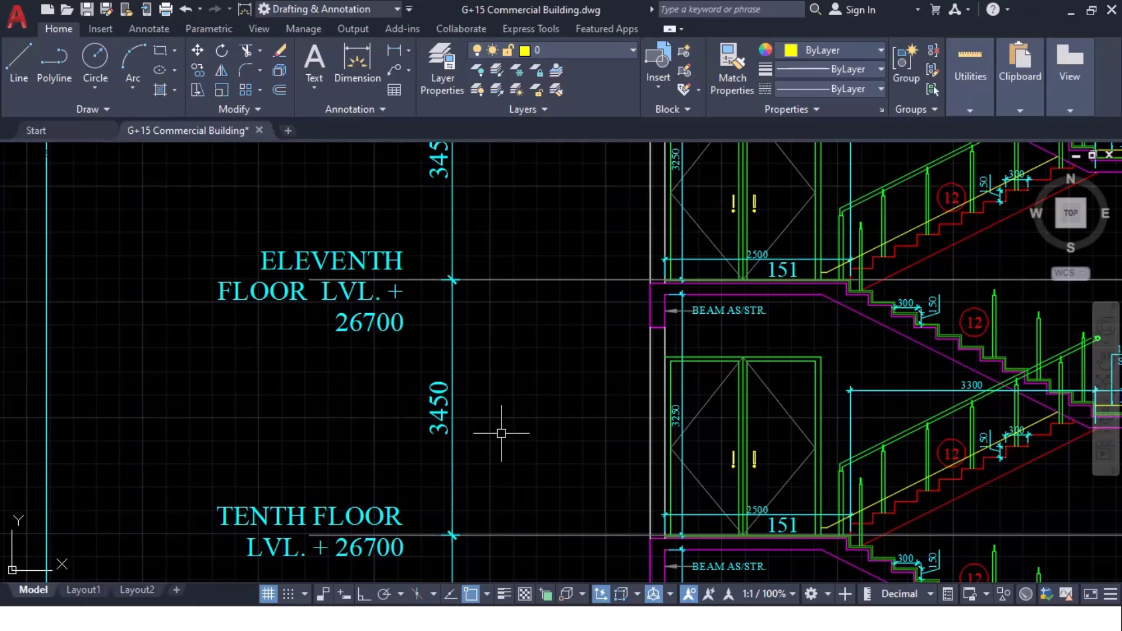
pyautogui.hotkey('alt', 'Tab')
pyautogui.click(438, 292)
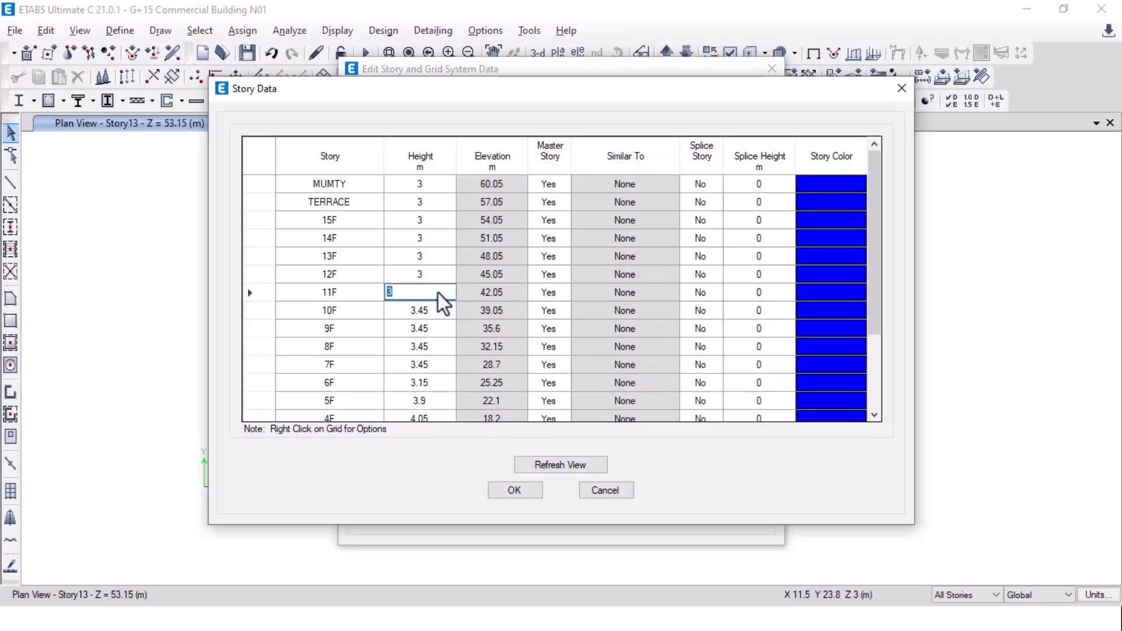
# Step: Set the 11F height to 3.45 m and review the section up to TERRACE and MUMTY
pyautogui.write('3.45')
pyautogui.moveTo(438, 295); pyautogui.dragTo(441, 283)
pyautogui.hotkey('alt', 'Tab')
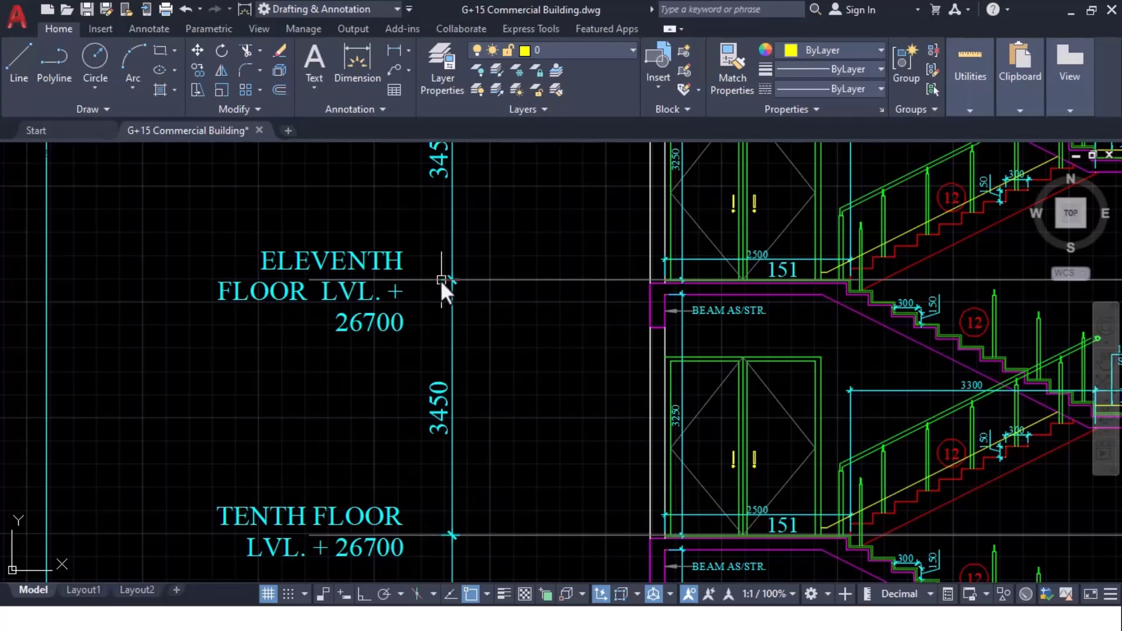
pyautogui.moveTo(471, 205); pyautogui.dragTo(371, 605, button='middle')
pyautogui.moveTo(433, 197); pyautogui.dragTo(483, 453, button='middle')
pyautogui.moveTo(488, 204); pyautogui.dragTo(498, 496, button='middle')
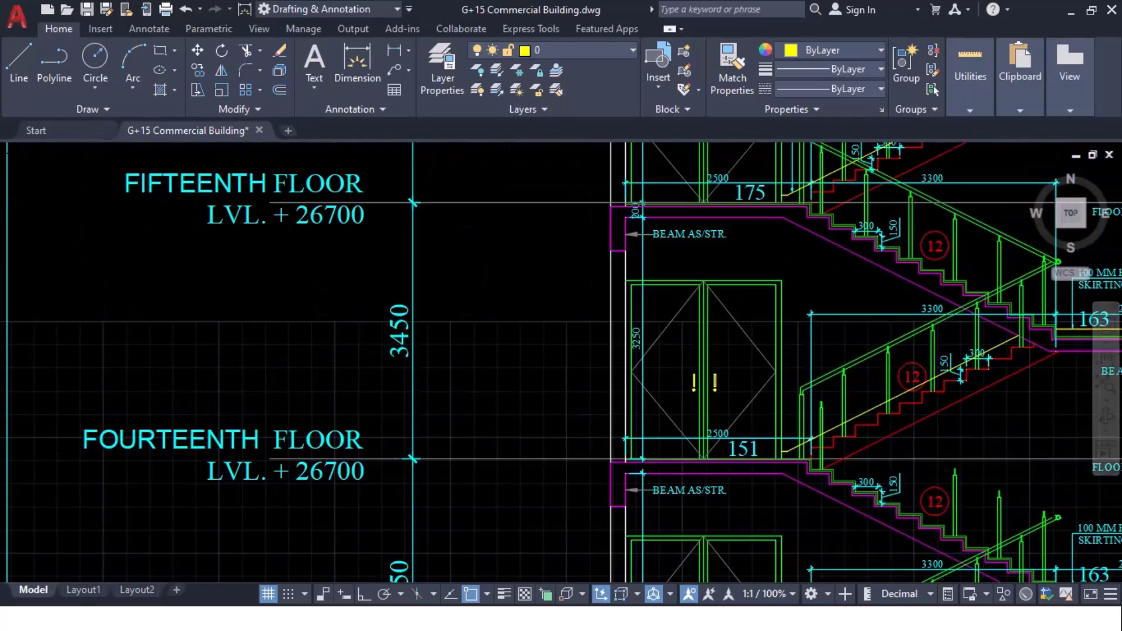
pyautogui.moveTo(511, 270); pyautogui.dragTo(513, 553, button='middle')
pyautogui.moveTo(487, 203)
pyautogui.mouseDown(button='middle')
pyautogui.moveTo(467, 471)
pyautogui.moveTo(540, 188)
pyautogui.mouseUp(button='middle')
pyautogui.hotkey('alt', 'Tab')
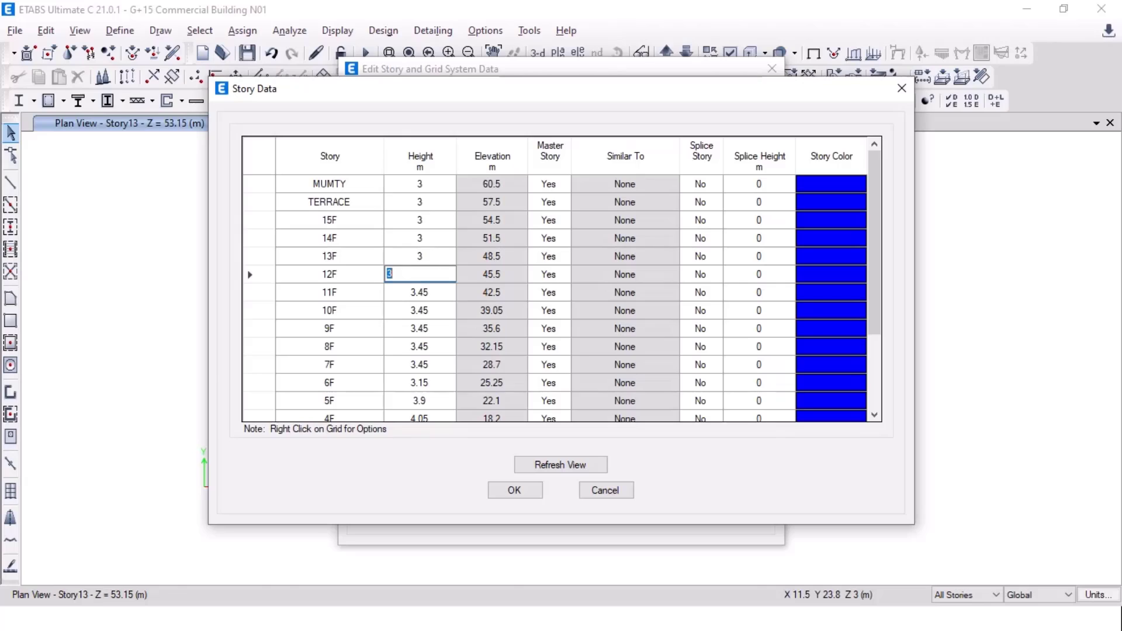
pyautogui.hotkey('alt', 'Tab')
pyautogui.hotkey('alt', 'Tab')
# Step: Enter 3.45 m heights for the 12F and 13F stories
pyautogui.write('3.45')
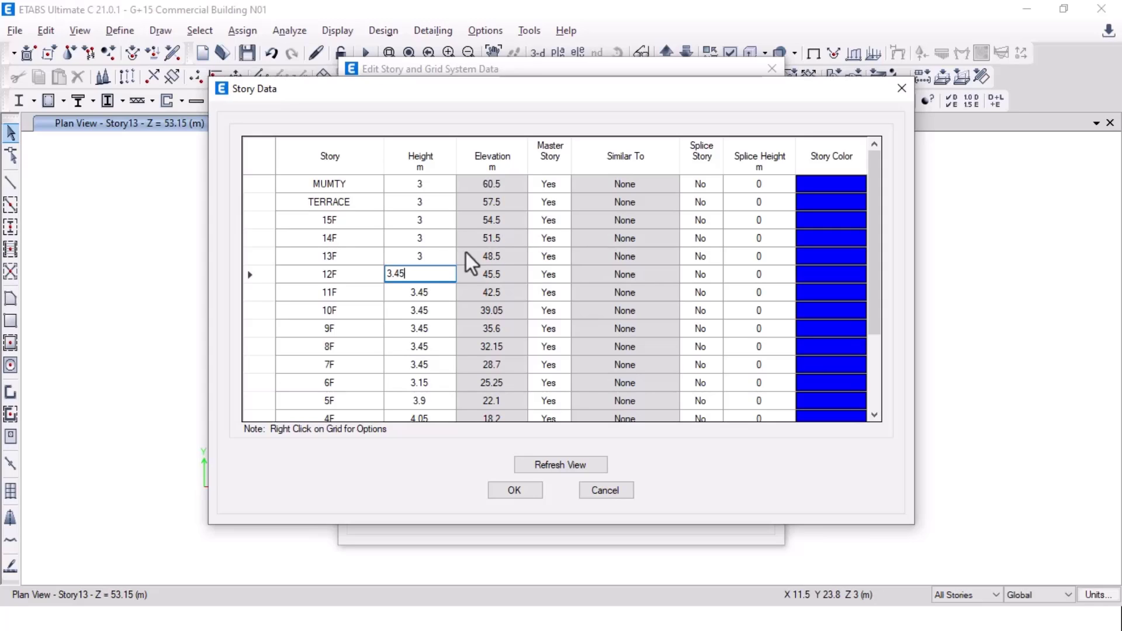
pyautogui.doubleClick(413, 270)
pyautogui.click(420, 260)
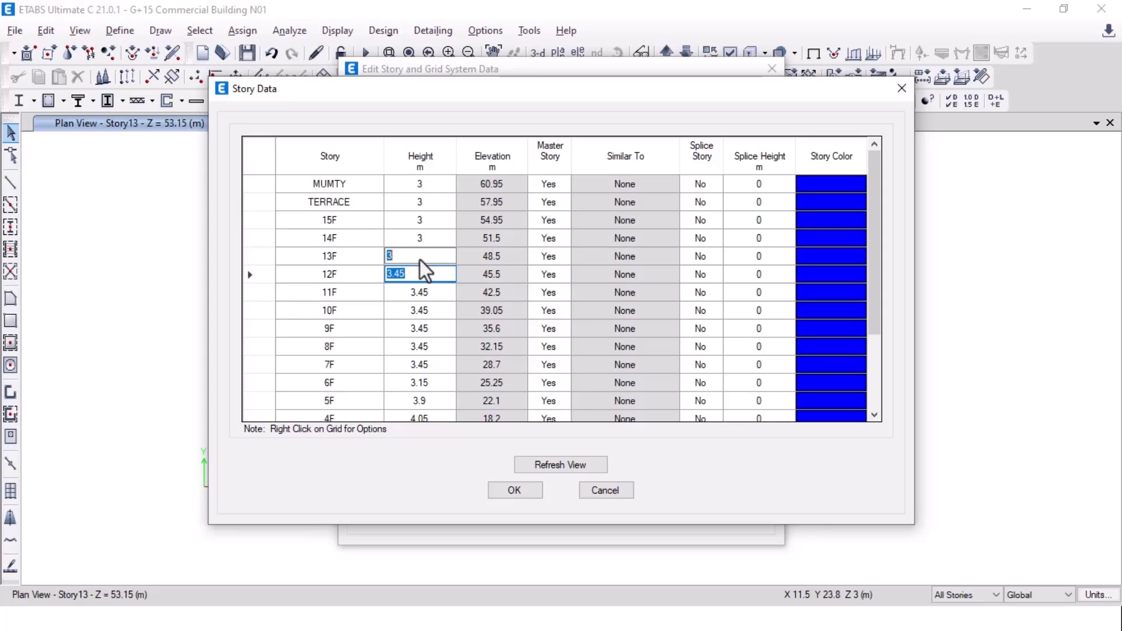
pyautogui.click(429, 247)
pyautogui.doubleClick(428, 258)
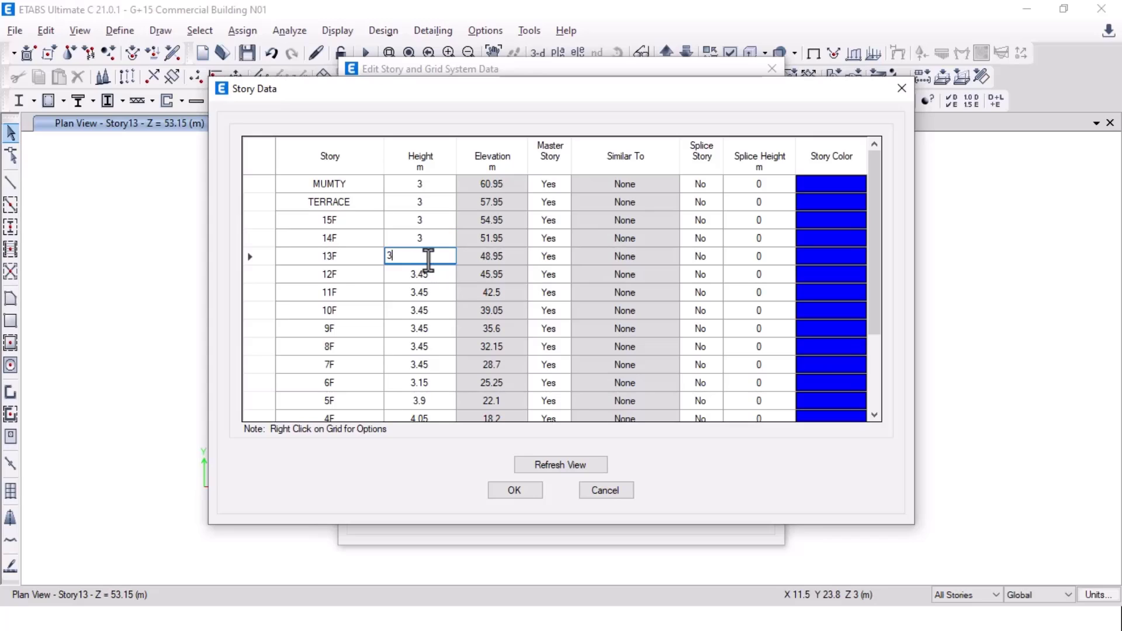
pyautogui.click(431, 249)
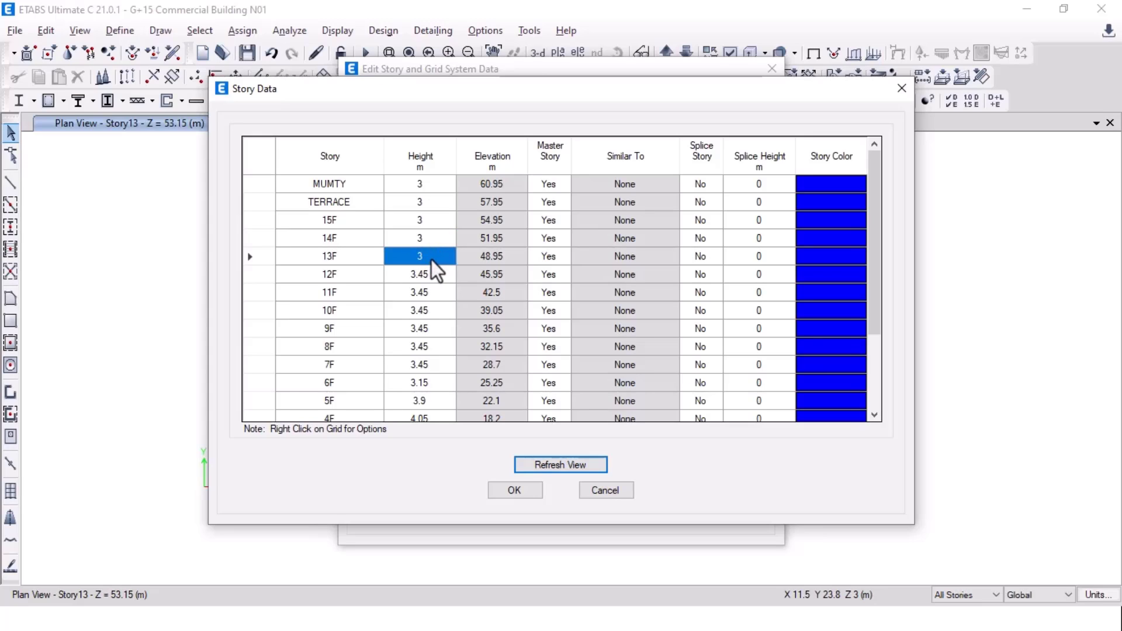
pyautogui.doubleClick(432, 260)
pyautogui.write('.45')
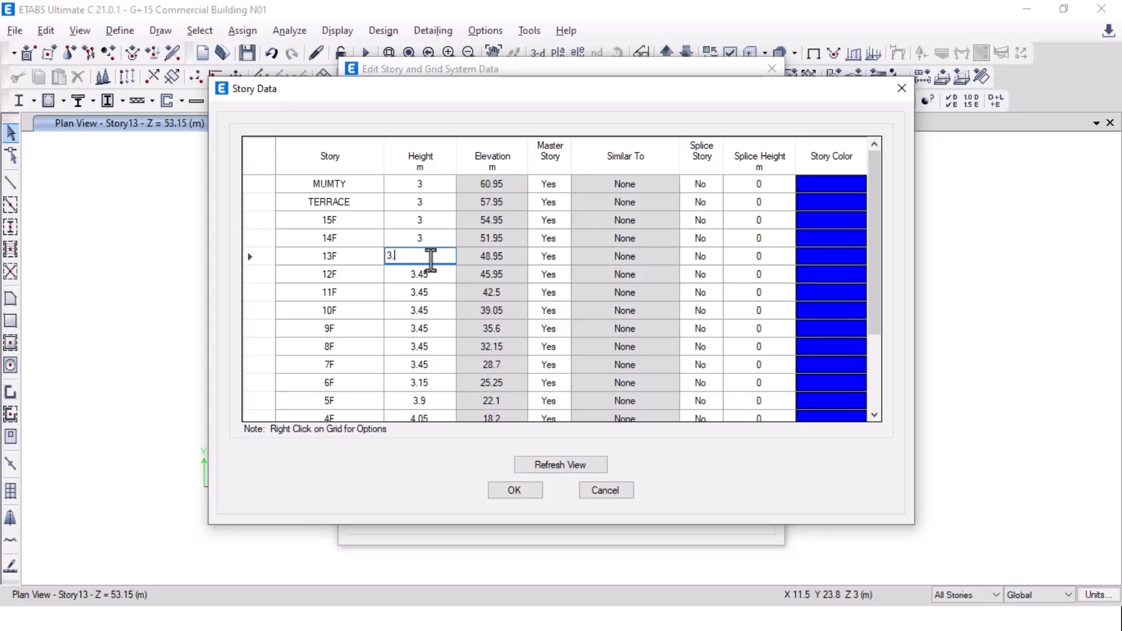
# Step: Cancel an unwanted 14F change and re-enter the 13F height as 3.45 m
pyautogui.click(436, 245)
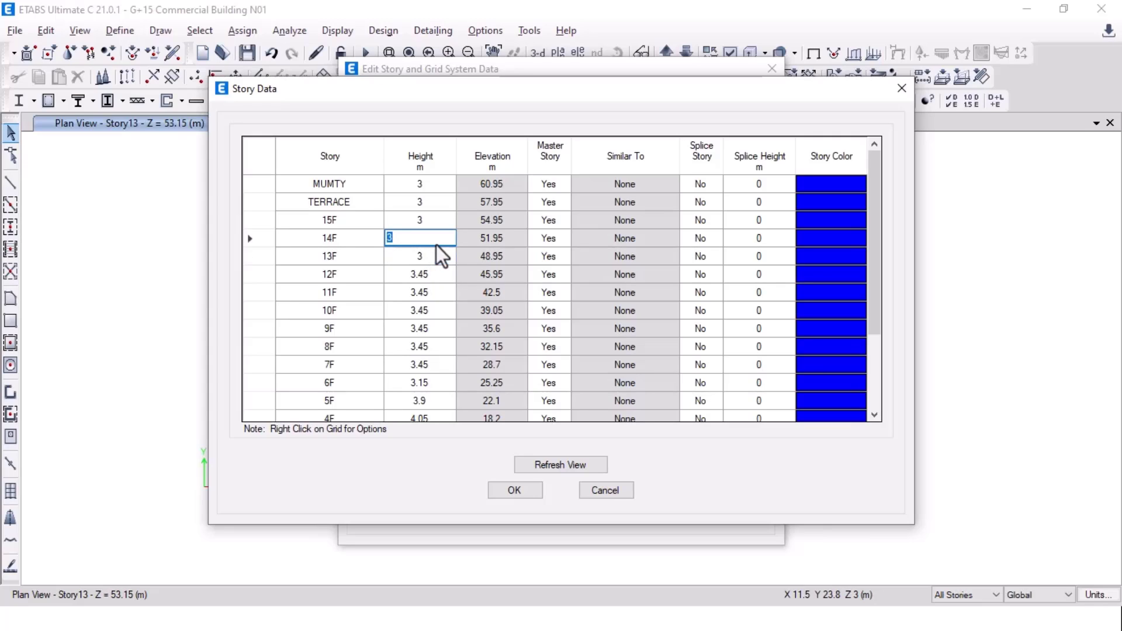
pyautogui.write('3.45')
pyautogui.press('Escape')
pyautogui.click(431, 259)
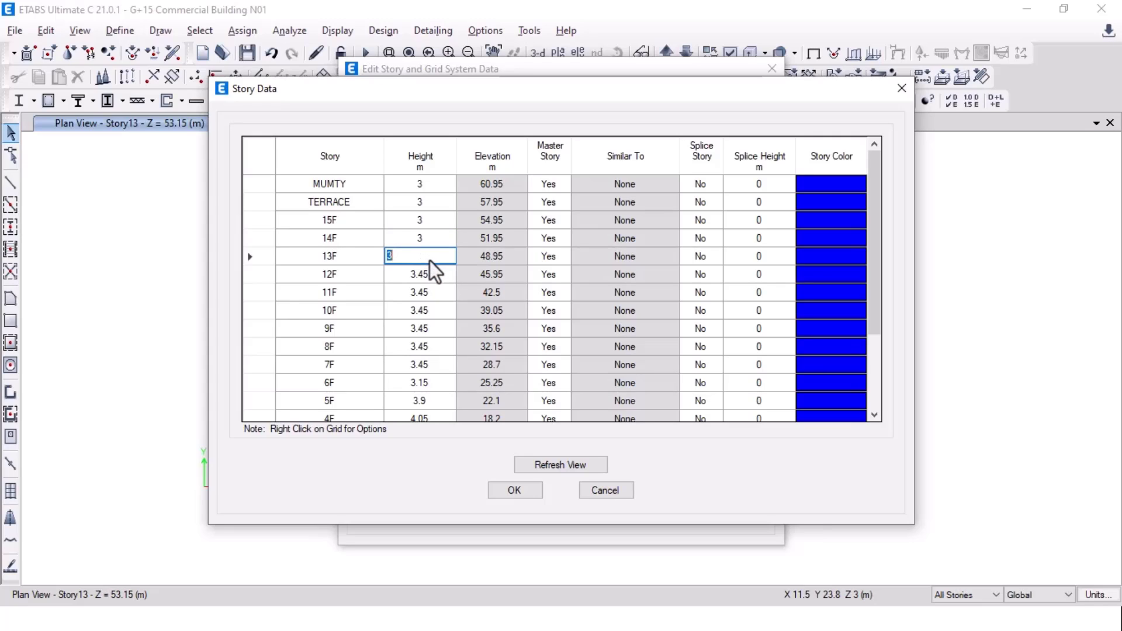
pyautogui.write('3.45')
pyautogui.click(425, 235)
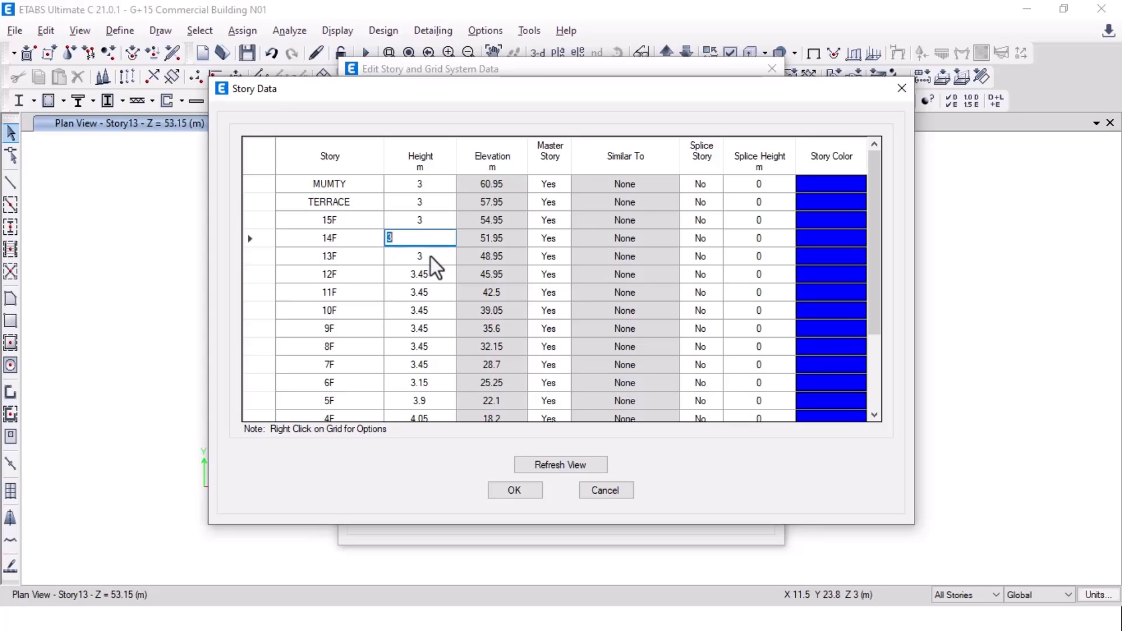
pyautogui.click(431, 257)
pyautogui.write('3.45')
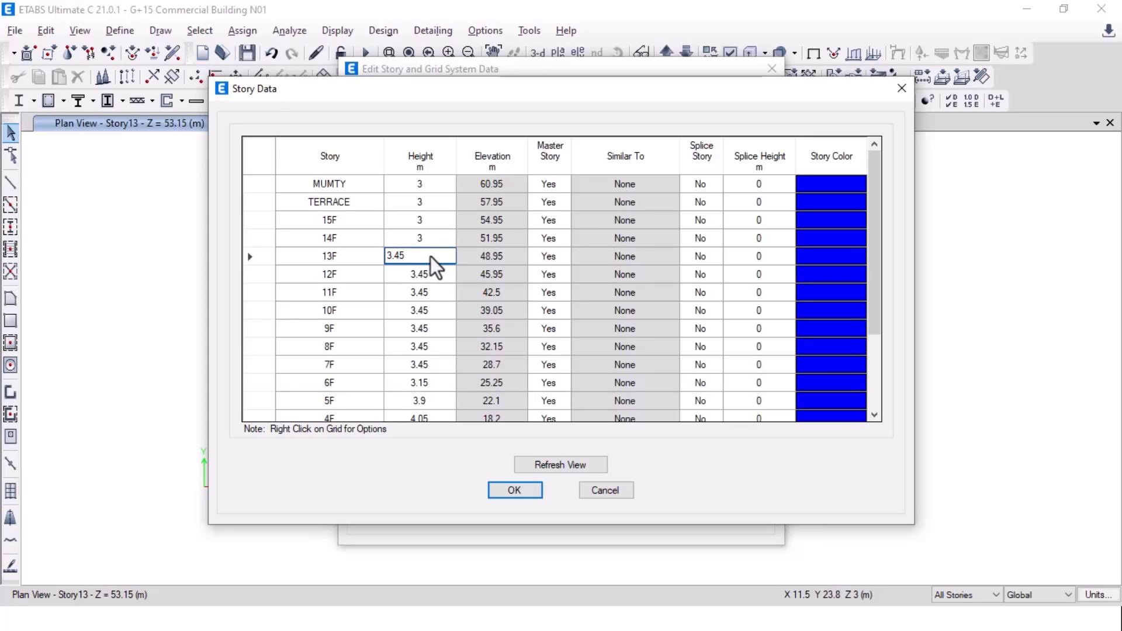
# Step: Copy the 12F height of 3.45 m into the 13F, 14F and 15F heights
pyautogui.click(422, 275)
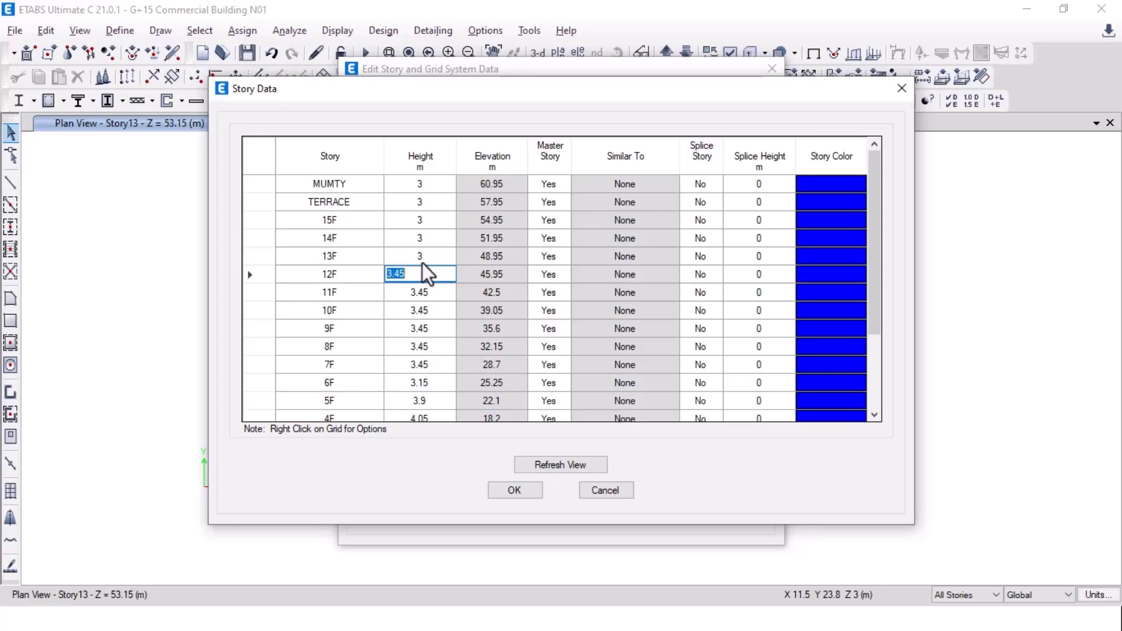
pyautogui.click(422, 263)
pyautogui.doubleClick(428, 269)
pyautogui.press('Return')
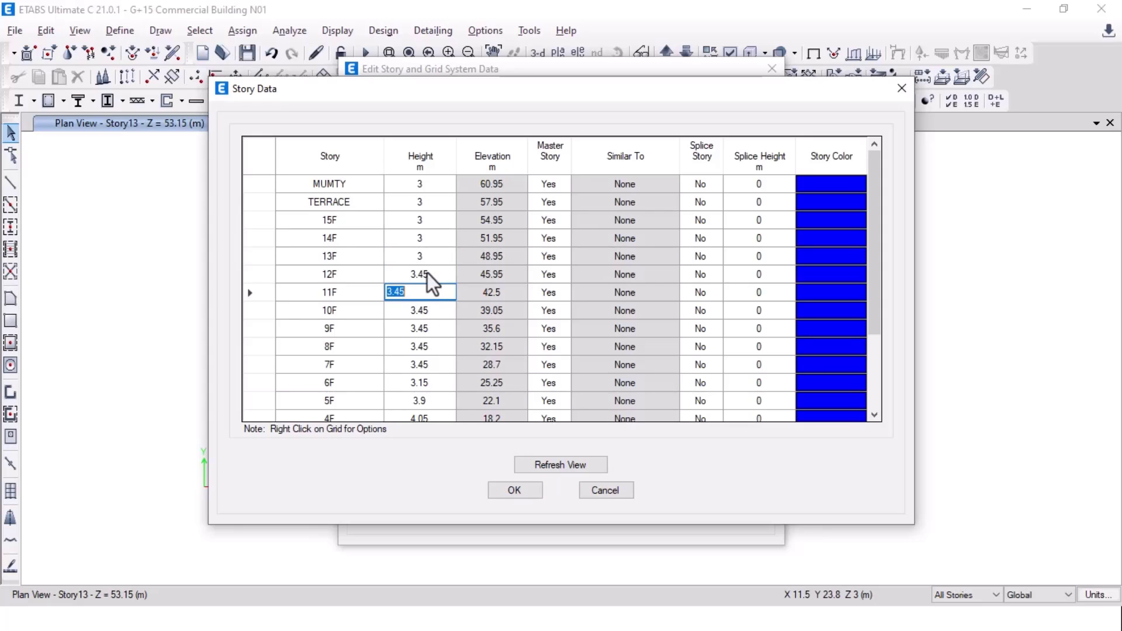
pyautogui.click(427, 273)
pyautogui.moveTo(427, 273); pyautogui.dragTo(358, 284)
pyautogui.hotkey('ctrl', 'c')
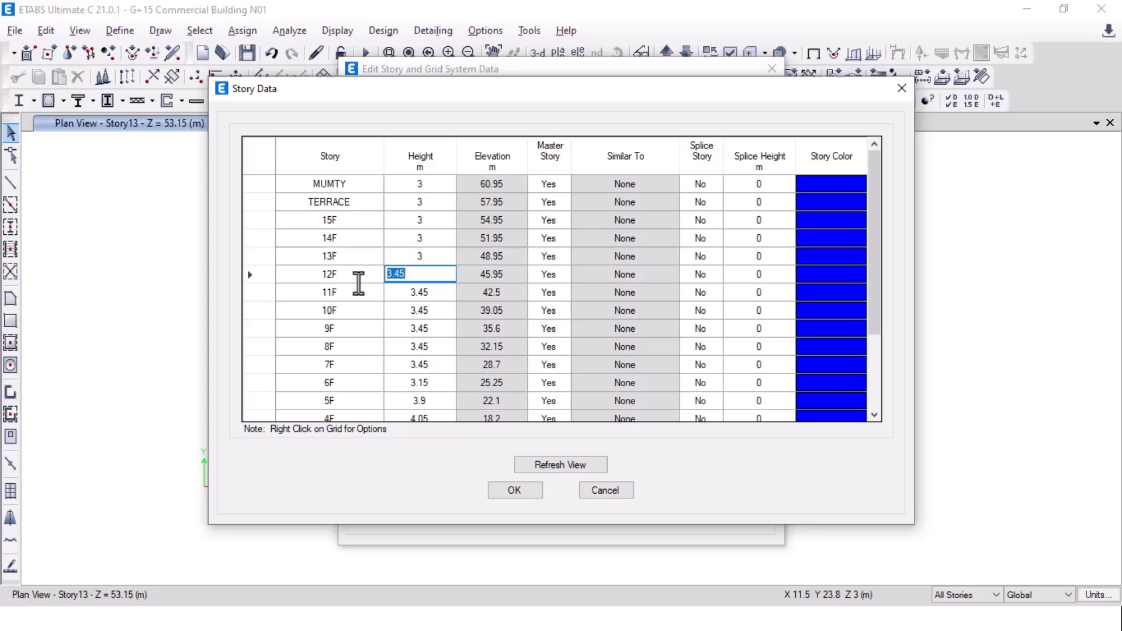
pyautogui.click(441, 255)
pyautogui.hotkey('ctrl', 'v')
pyautogui.click(434, 239)
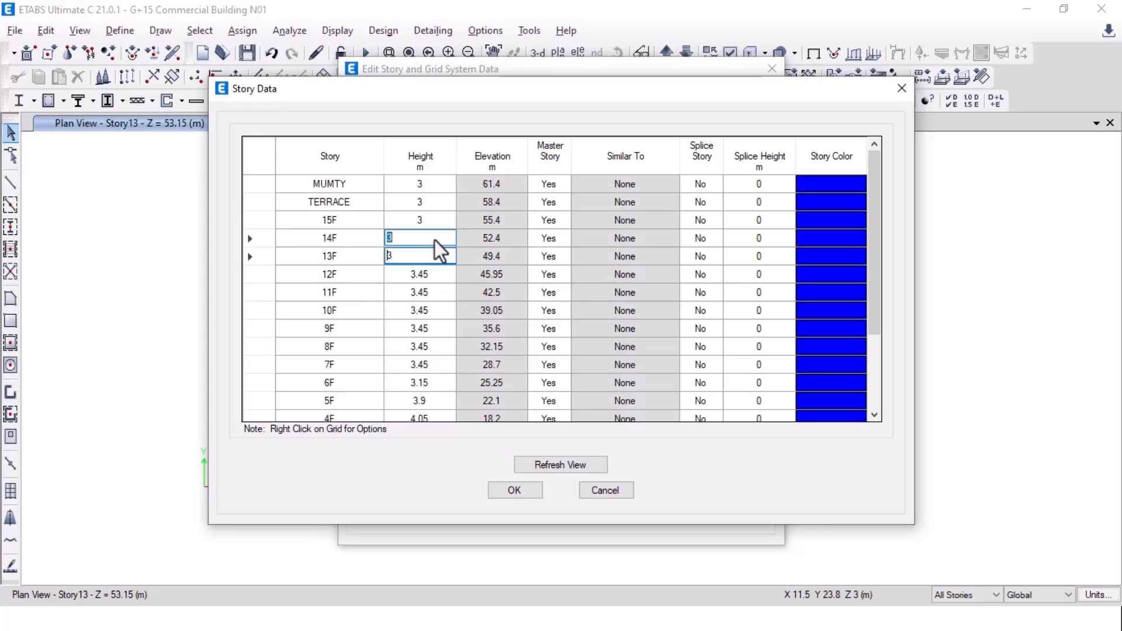
pyautogui.hotkey('ctrl', 'v')
pyautogui.click(438, 221)
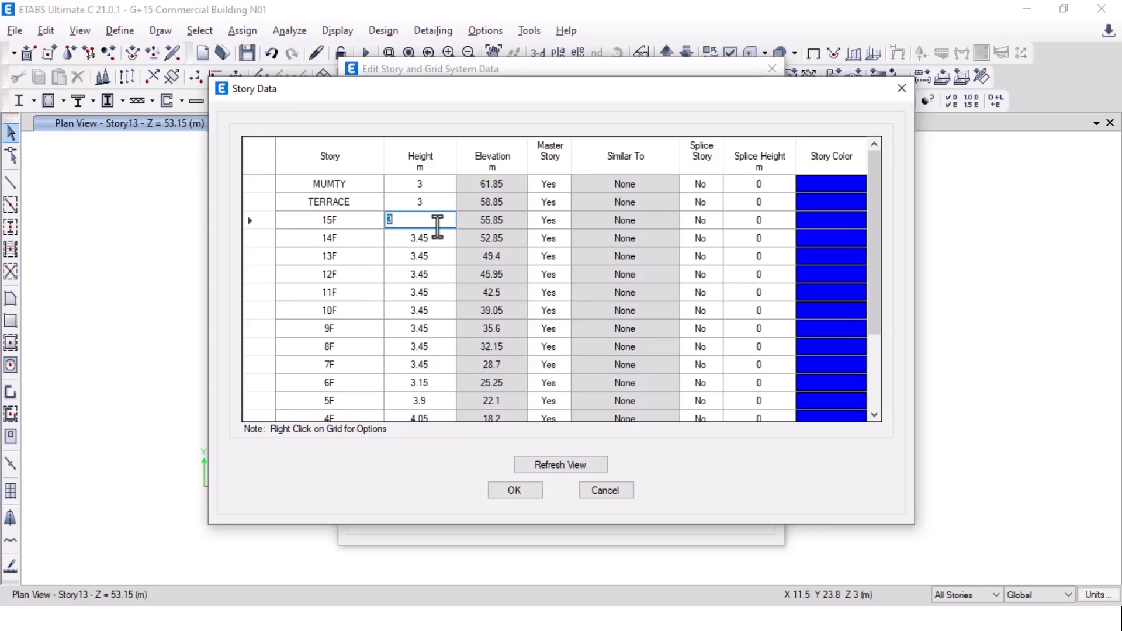
pyautogui.hotkey('ctrl', 'v')
# Step: Set the TERRACE height to 3.15 m per the section and confirm the story data
pyautogui.click(437, 205)
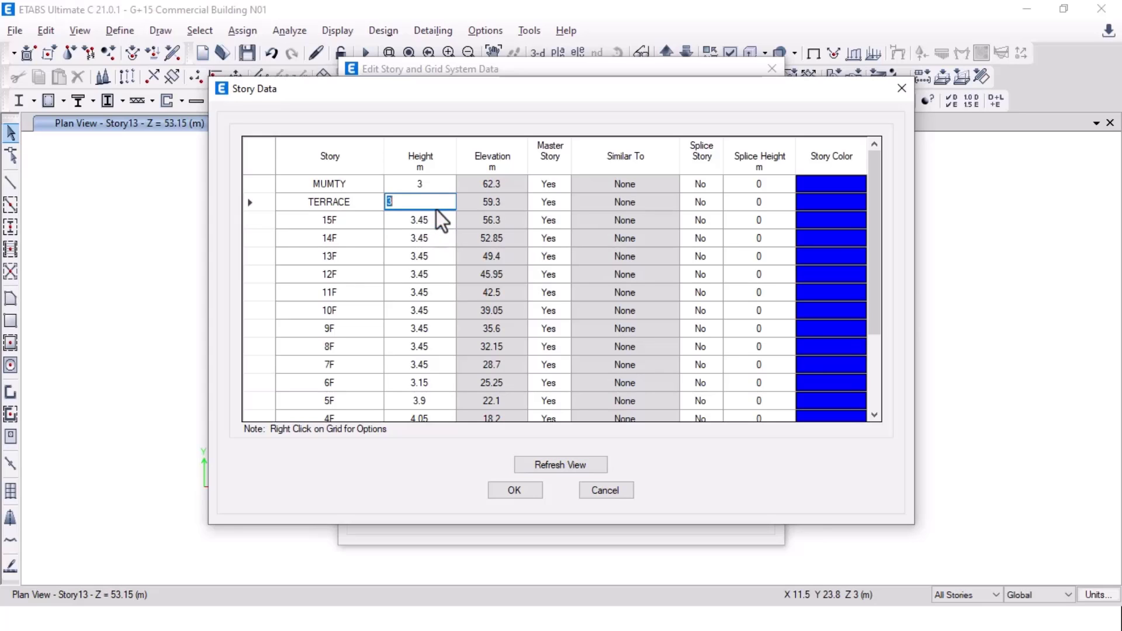
pyautogui.hotkey('alt', 'Tab')
pyautogui.moveTo(354, 207); pyautogui.dragTo(349, 258, button='middle')
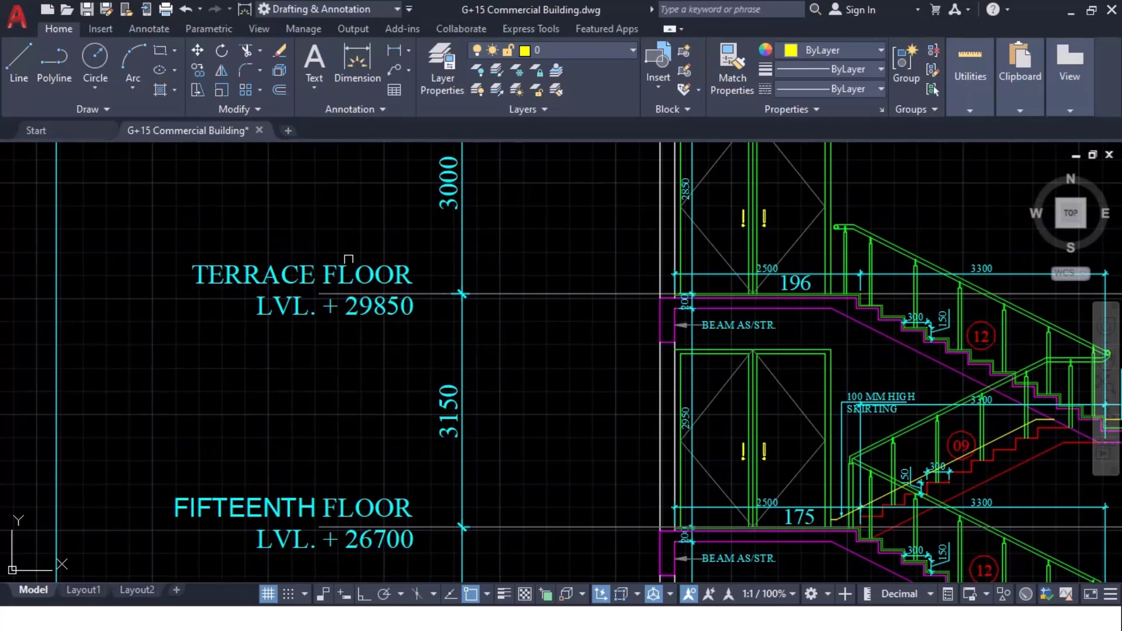
pyautogui.hotkey('alt', 'Tab')
pyautogui.write('3.15')
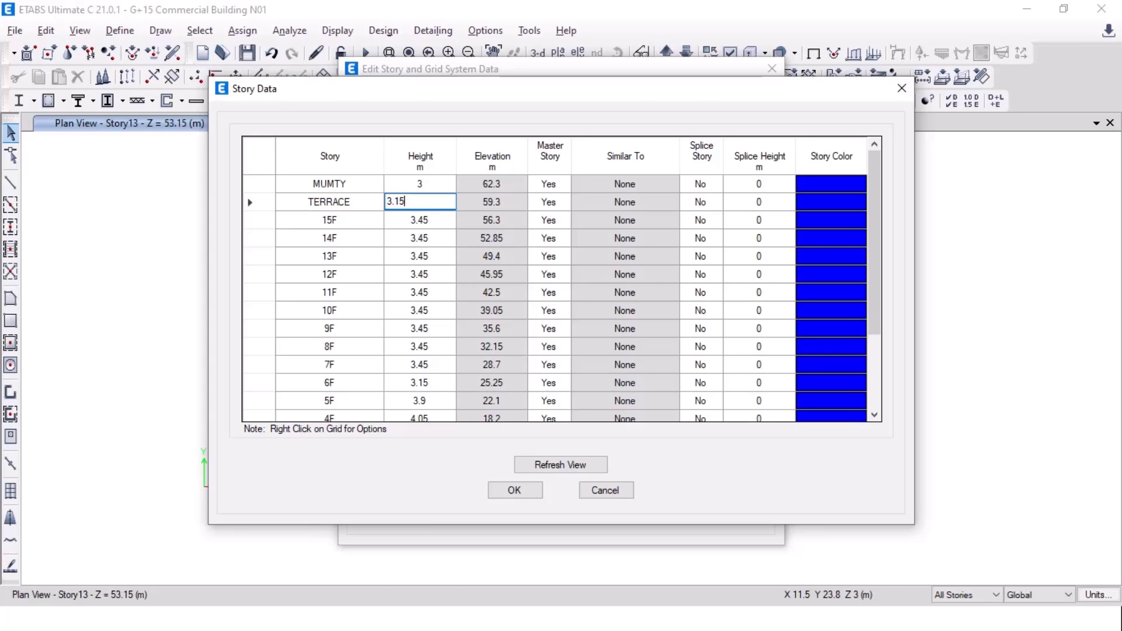
pyautogui.hotkey('alt', 'Tab')
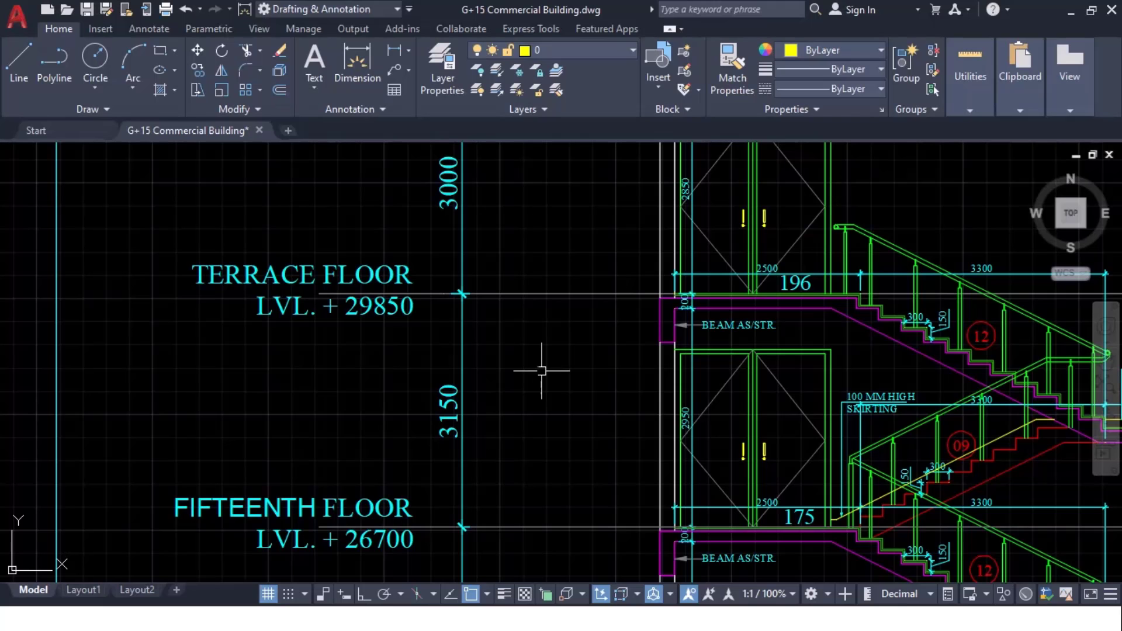
pyautogui.moveTo(541, 371); pyautogui.dragTo(472, 591, button='middle')
pyautogui.hotkey('alt', 'Tab')
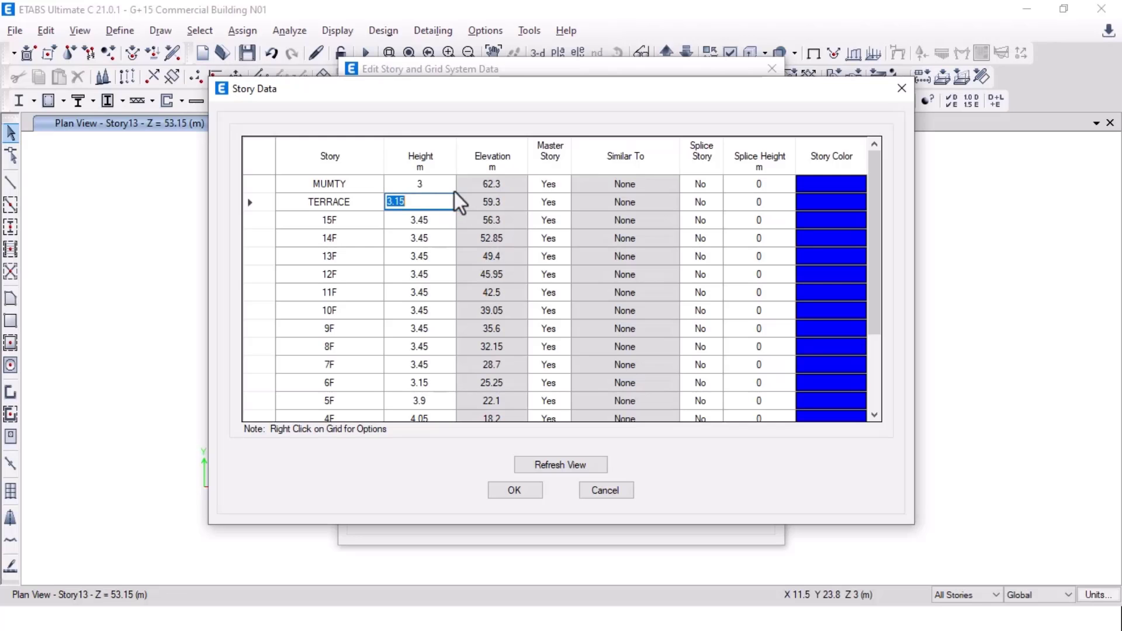
pyautogui.click(514, 490)
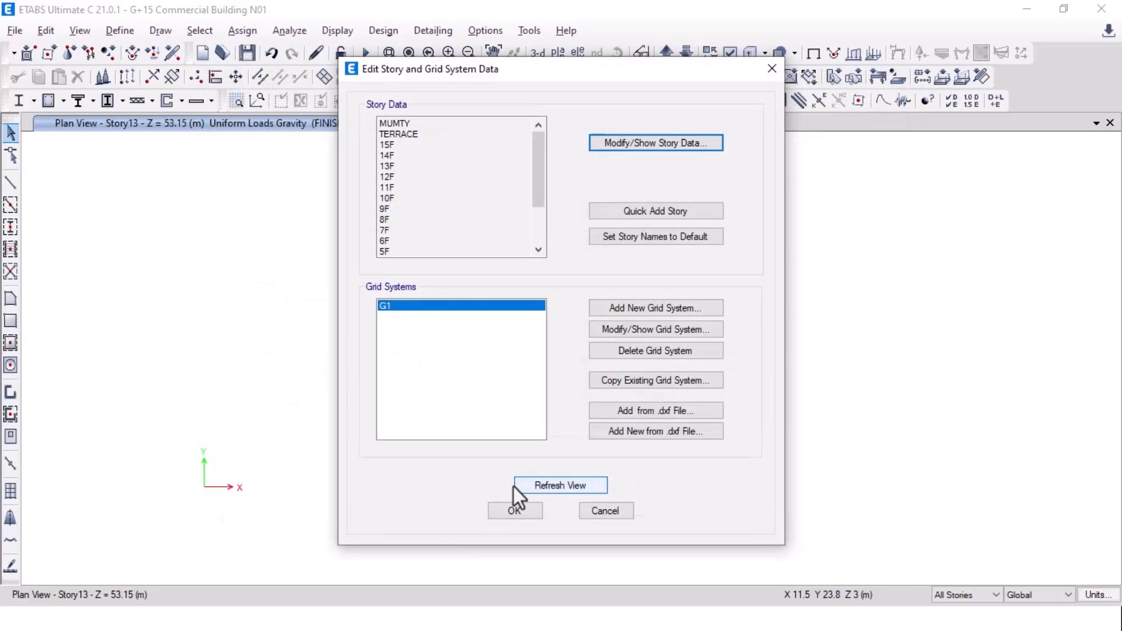
# Step: Accept the story data and display the GF plan at Z = 2 m with its 1.5 kN/m² slab loads
pyautogui.click(508, 511)
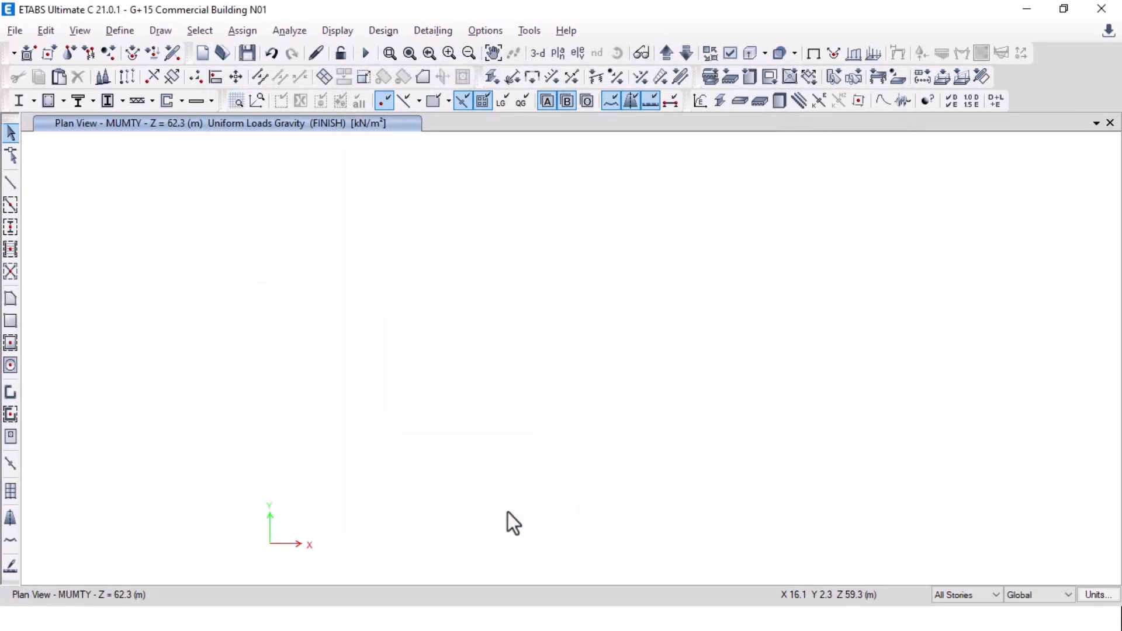
pyautogui.click(551, 53)
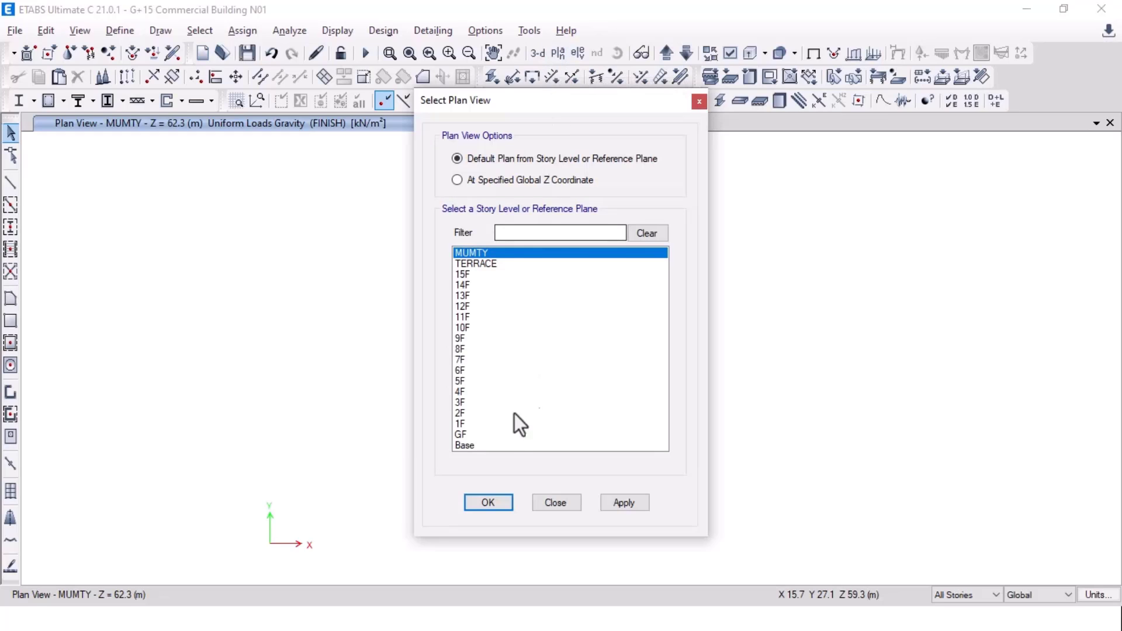
pyautogui.click(468, 435)
pyautogui.click(624, 503)
pyautogui.click(503, 507)
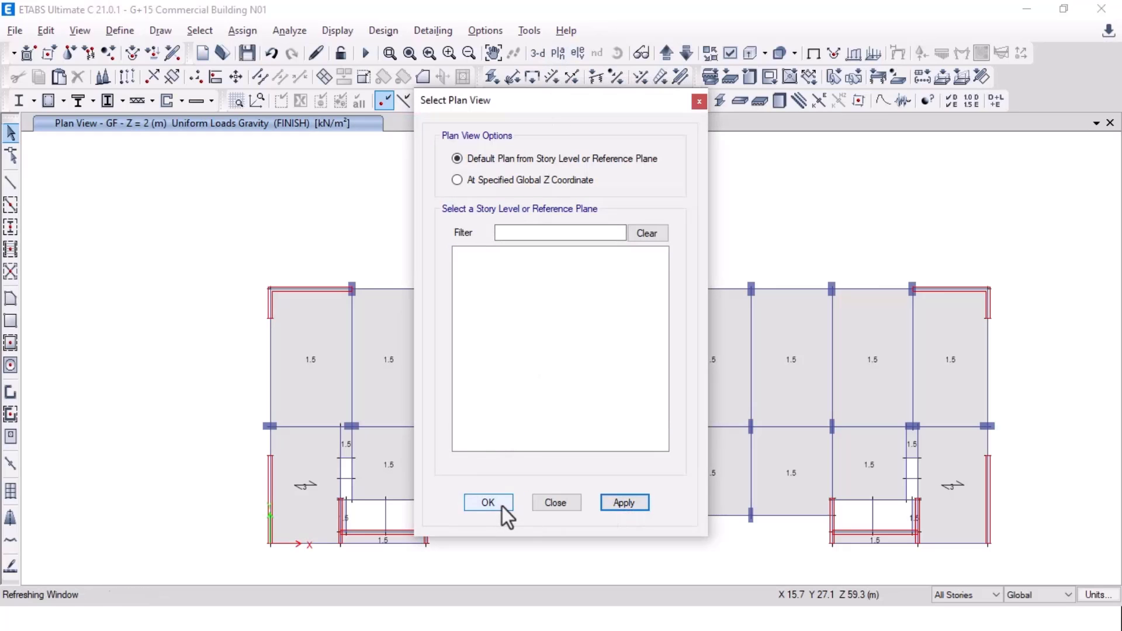
pyautogui.moveTo(620, 376); pyautogui.dragTo(581, 330, button='middle')
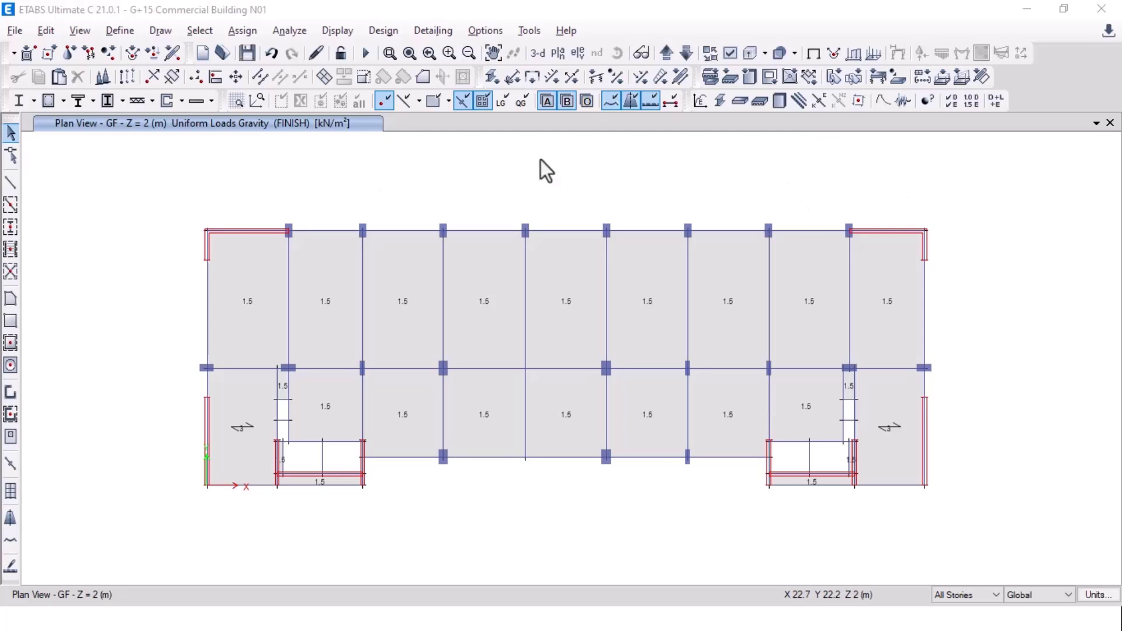
# Step: Select every GF object and replicate it onto stories 1F through TERRACE
pyautogui.click(817, 53)
pyautogui.moveTo(127, 179); pyautogui.dragTo(977, 503)
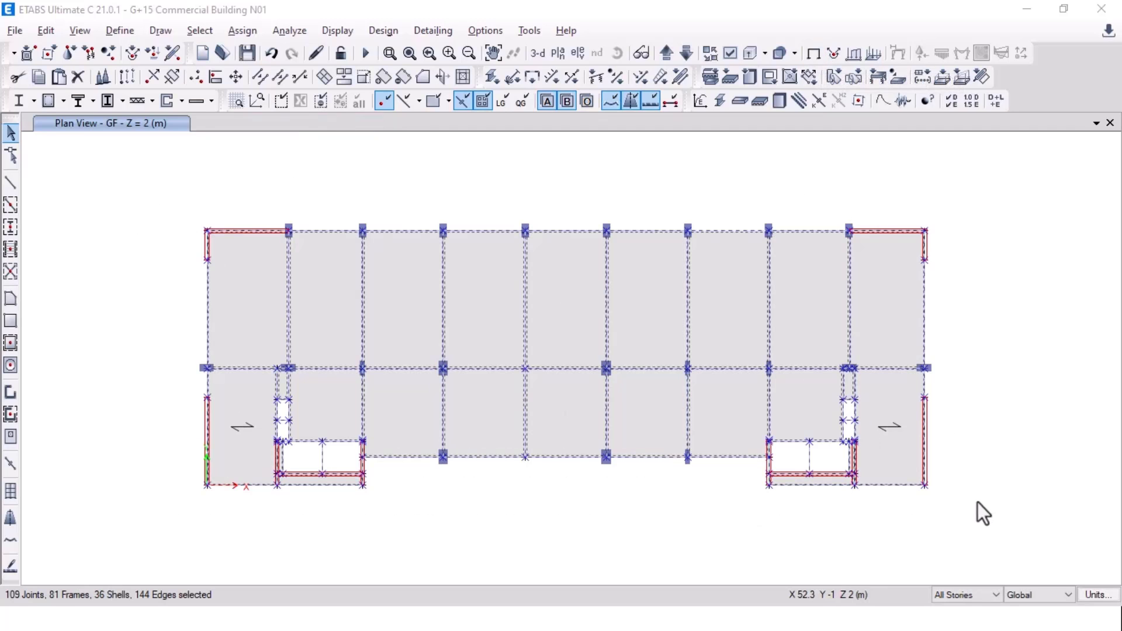
pyautogui.hotkey('ctrl', 'r')
pyautogui.click(174, 159)
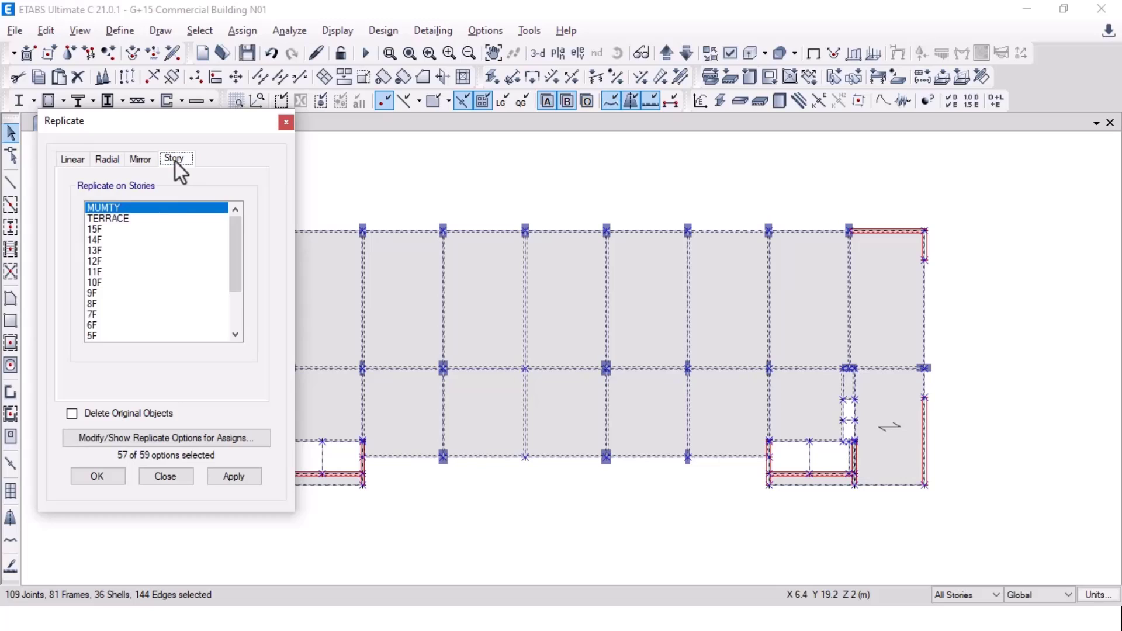
pyautogui.click(118, 223)
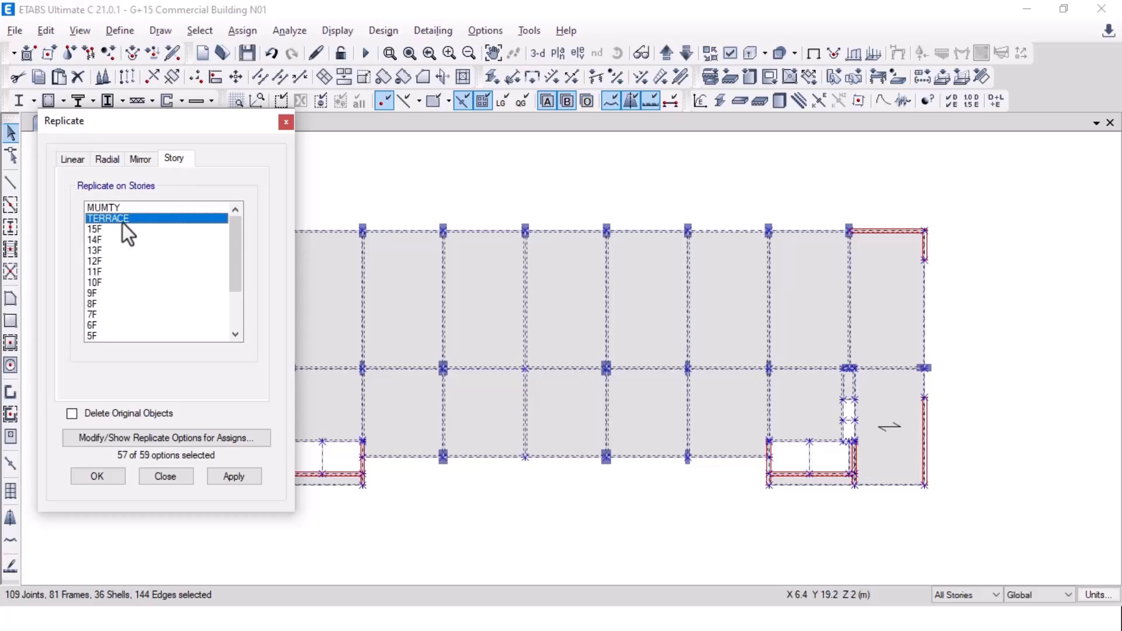
pyautogui.moveTo(122, 222); pyautogui.dragTo(110, 317)
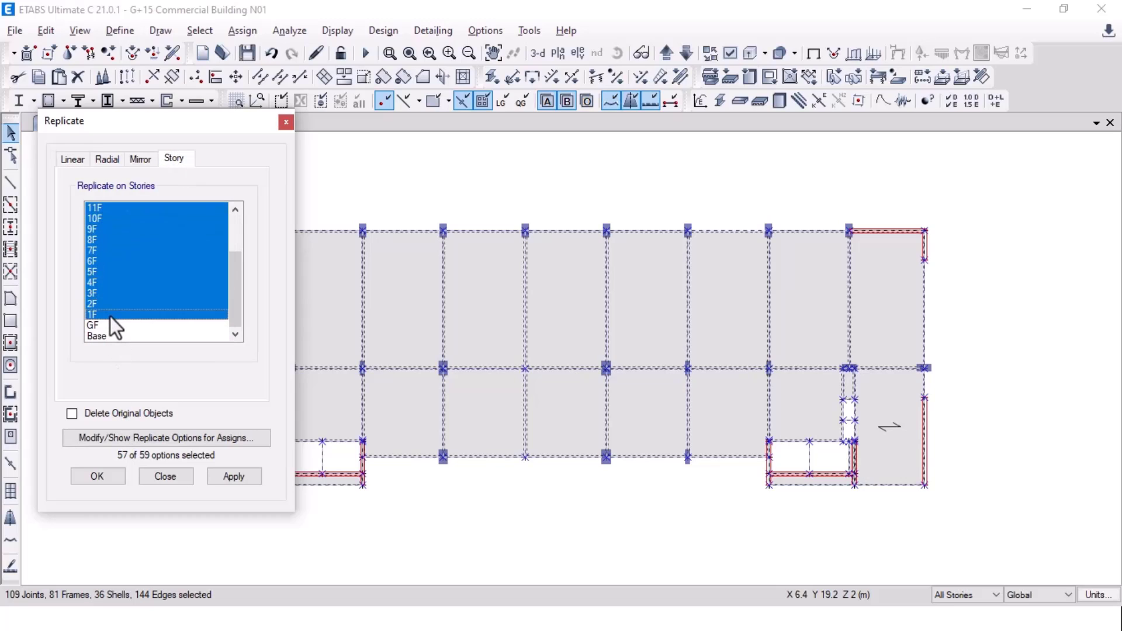
pyautogui.scroll(2, 117, 310)
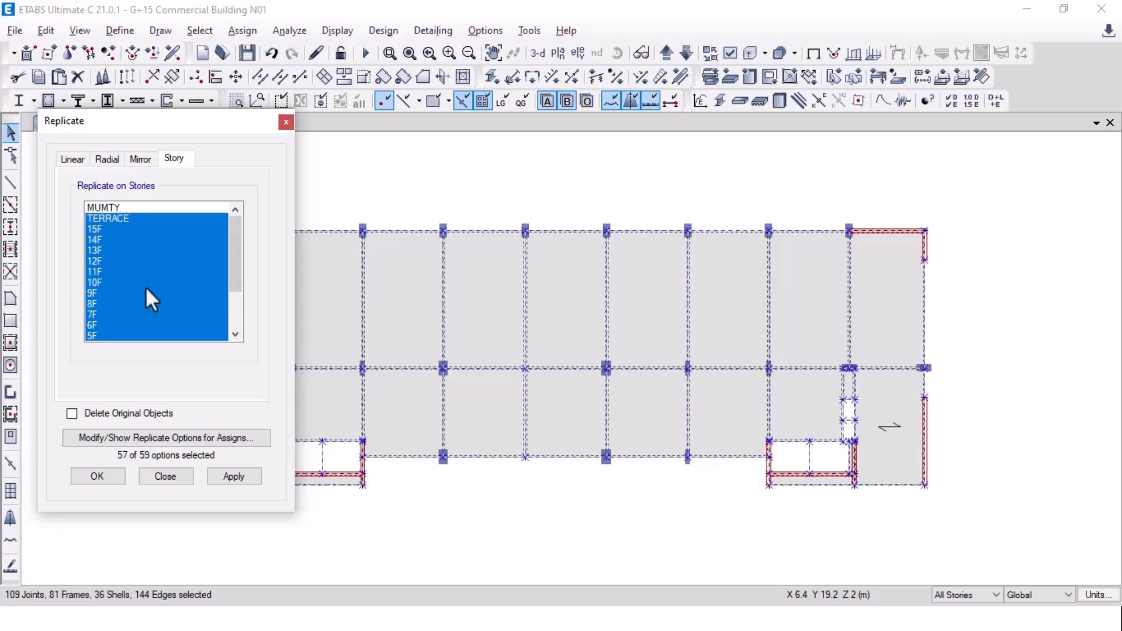
pyautogui.click(237, 470)
pyautogui.click(101, 475)
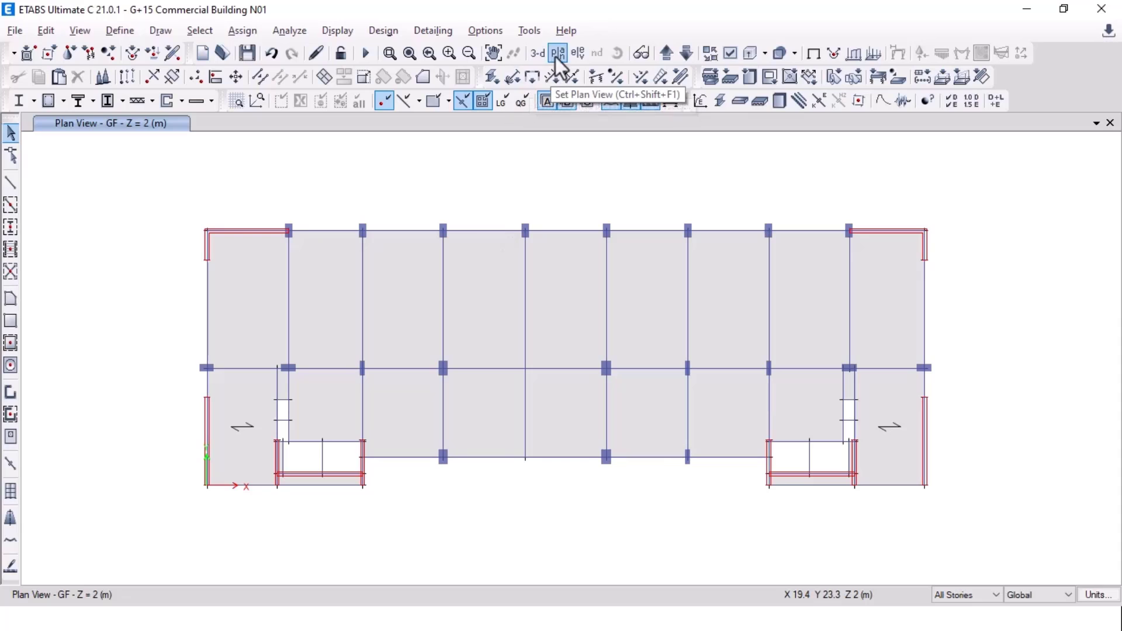
# Step: Switch to the 3-D view and orbit the replicated tower to an edge-on angle
pyautogui.click(538, 54)
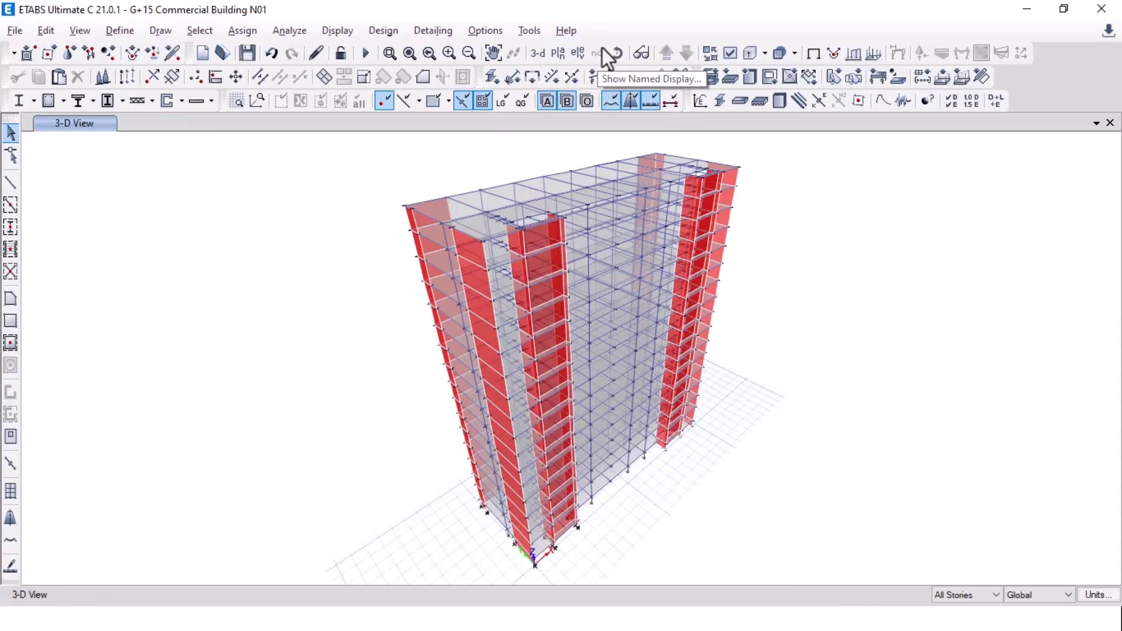
pyautogui.click(618, 53)
pyautogui.moveTo(766, 471); pyautogui.dragTo(789, 431)
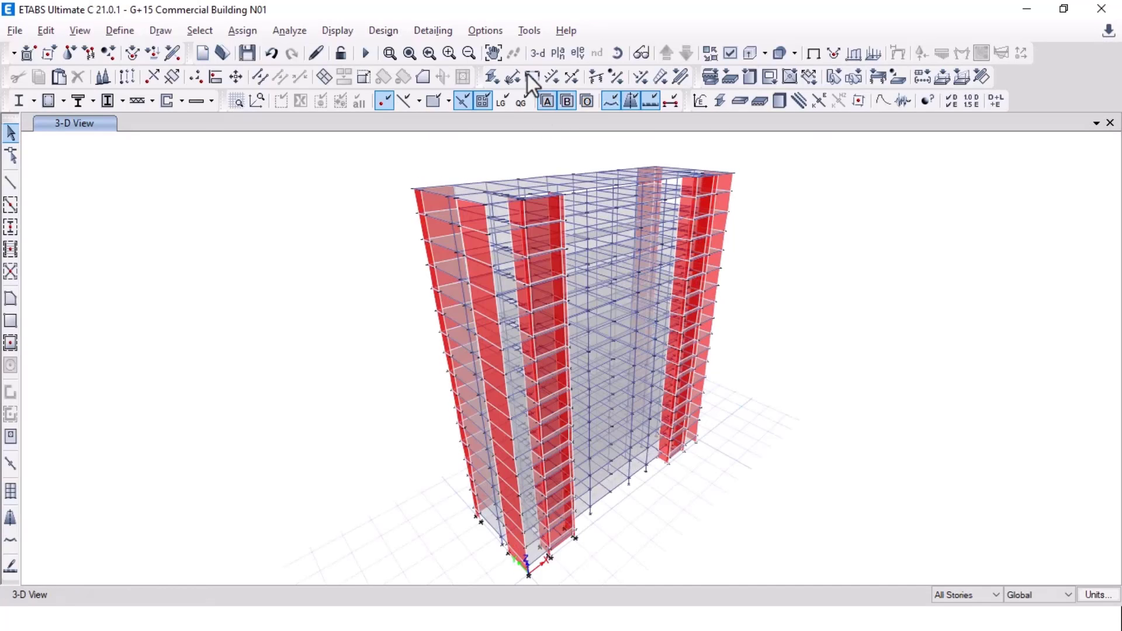
# Step: Display the GF story plan
pyautogui.click(558, 53)
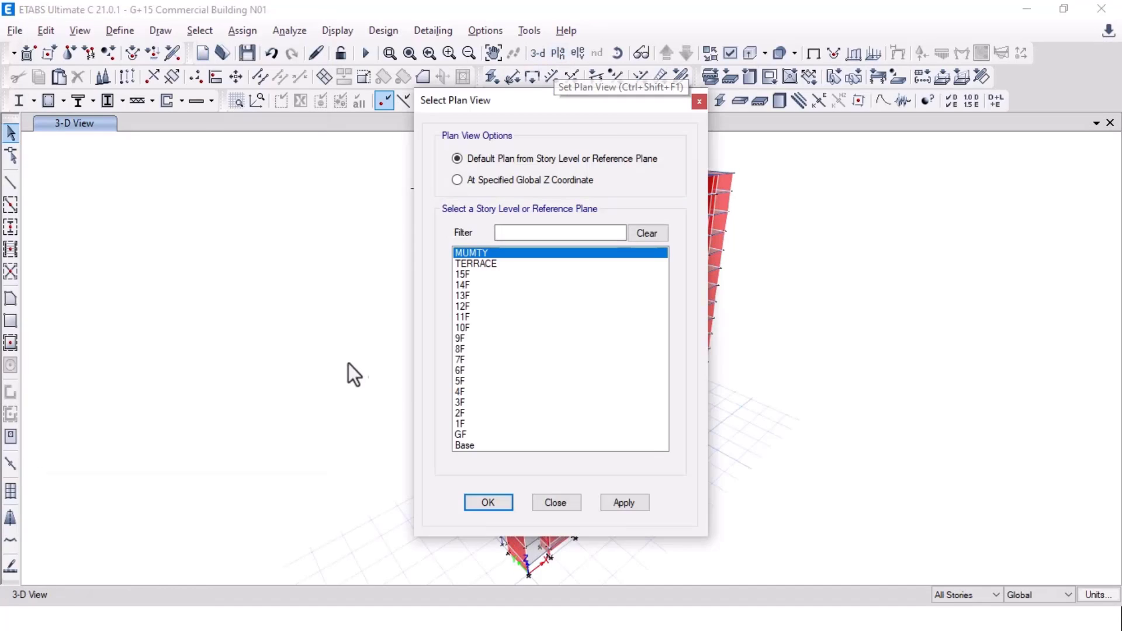
pyautogui.moveTo(604, 100); pyautogui.dragTo(287, 96)
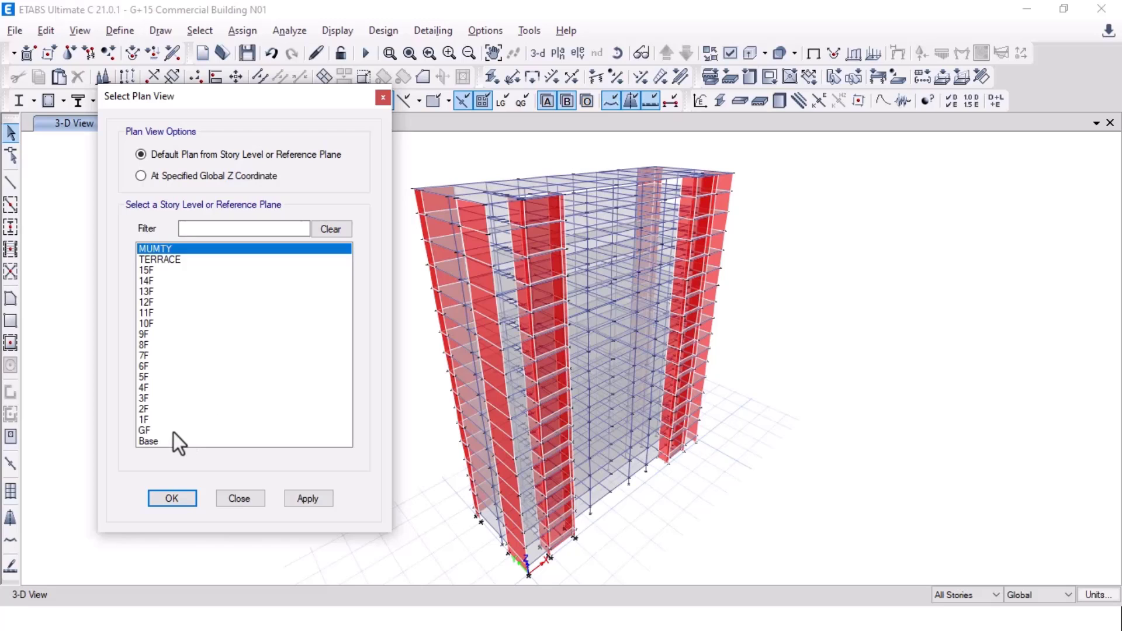
pyautogui.click(173, 433)
pyautogui.click(308, 498)
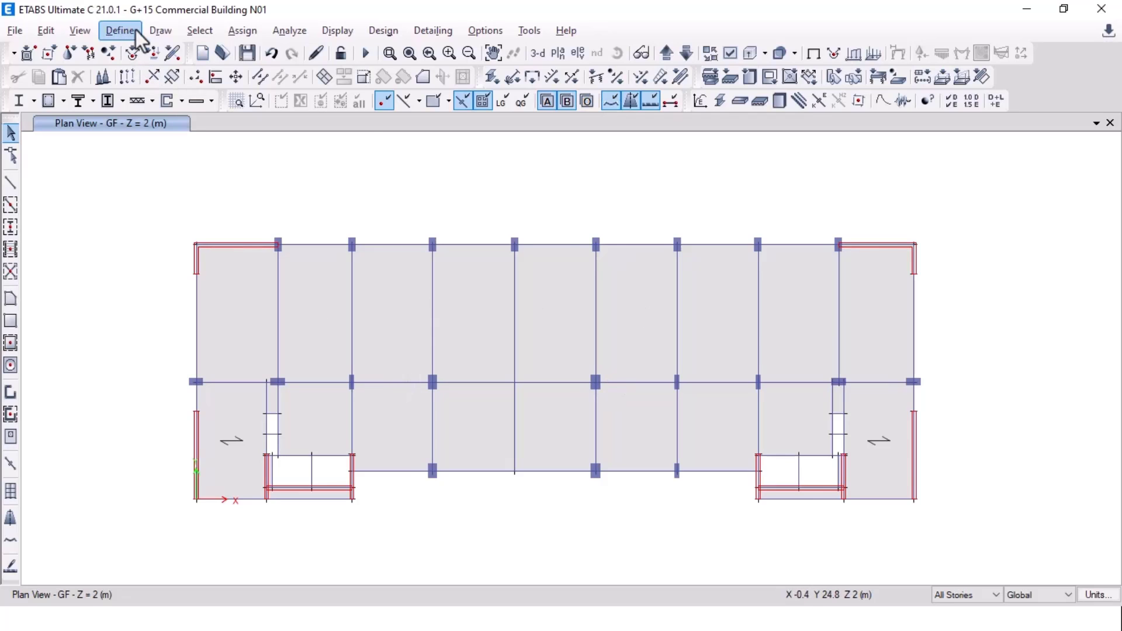
# Step: Select all Floor objects by object type and show only the selected slabs
pyautogui.click(197, 30)
pyautogui.moveTo(257, 54)
pyautogui.click(451, 176)
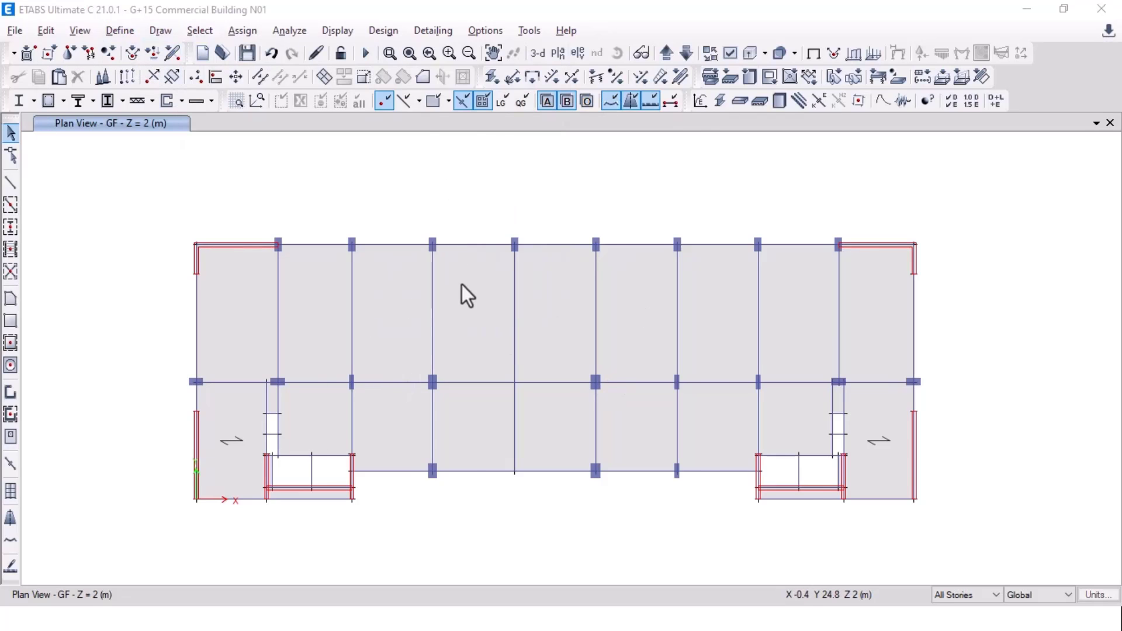
pyautogui.click(486, 245)
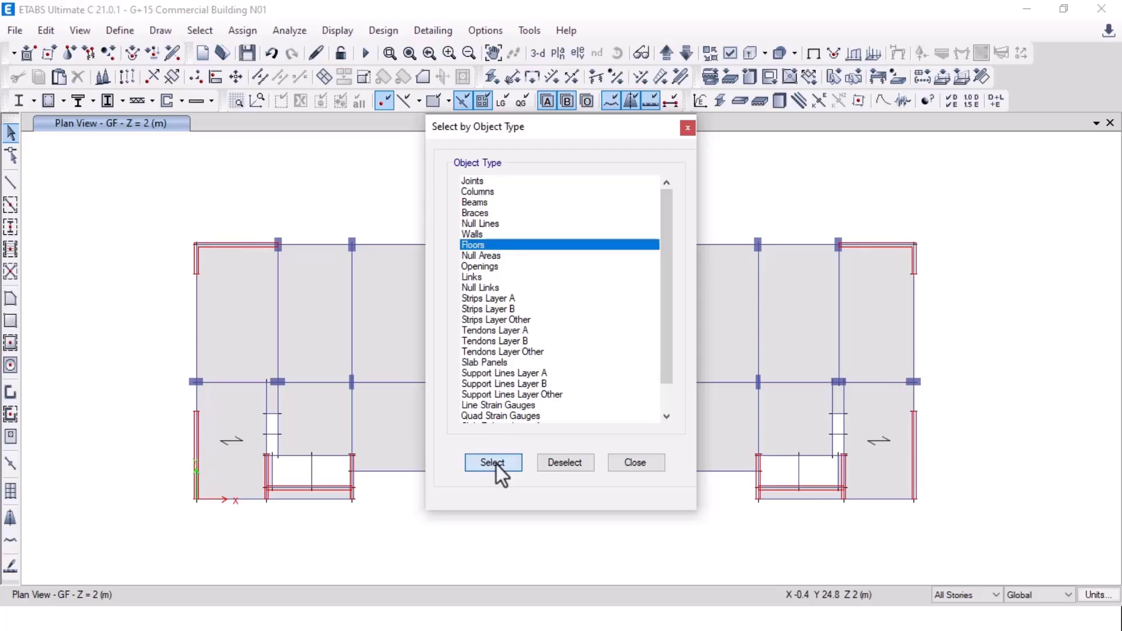
pyautogui.click(493, 462)
pyautogui.click(636, 463)
pyautogui.rightClick(209, 163)
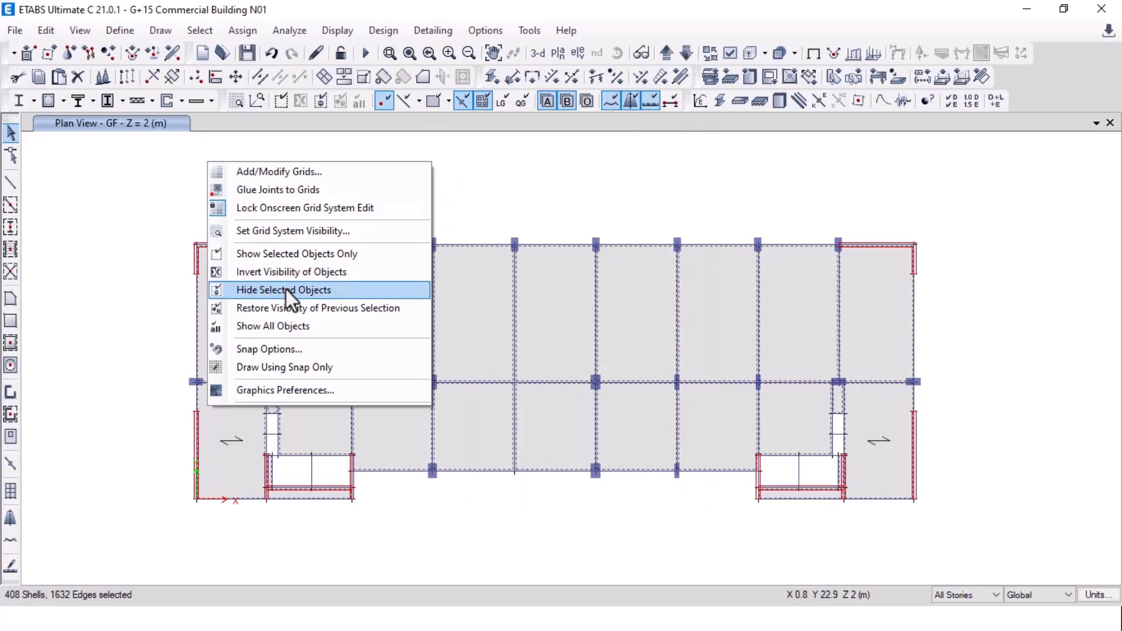
pyautogui.click(290, 261)
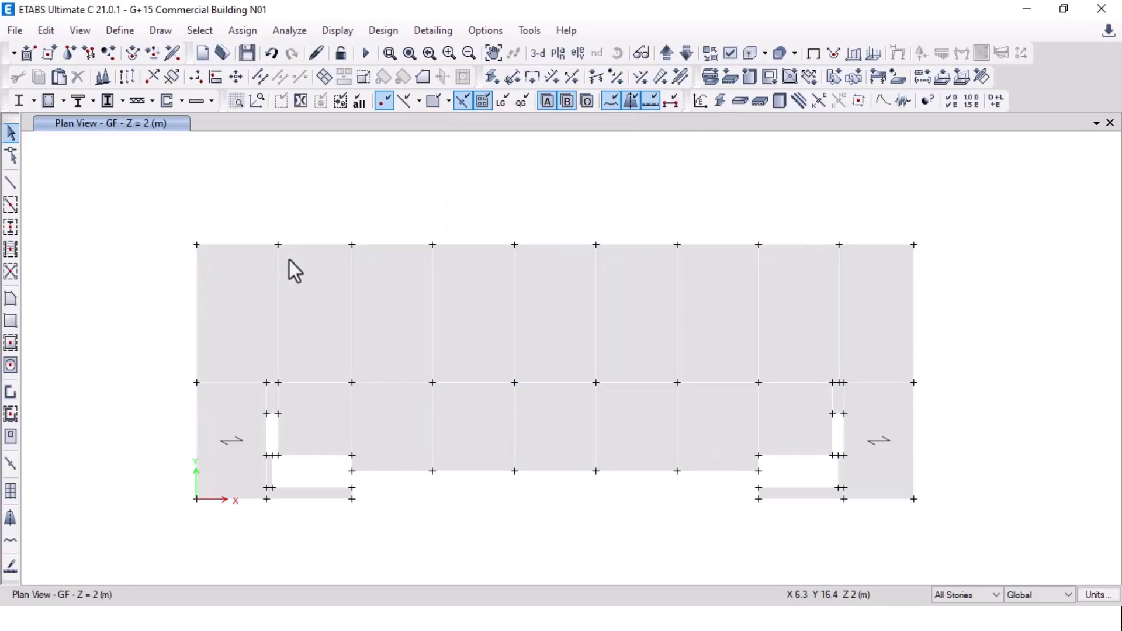
pyautogui.moveTo(150, 198); pyautogui.dragTo(150, 234)
# Step: Delete the floor objects on the GF story only, then show all objects again
pyautogui.click(980, 596)
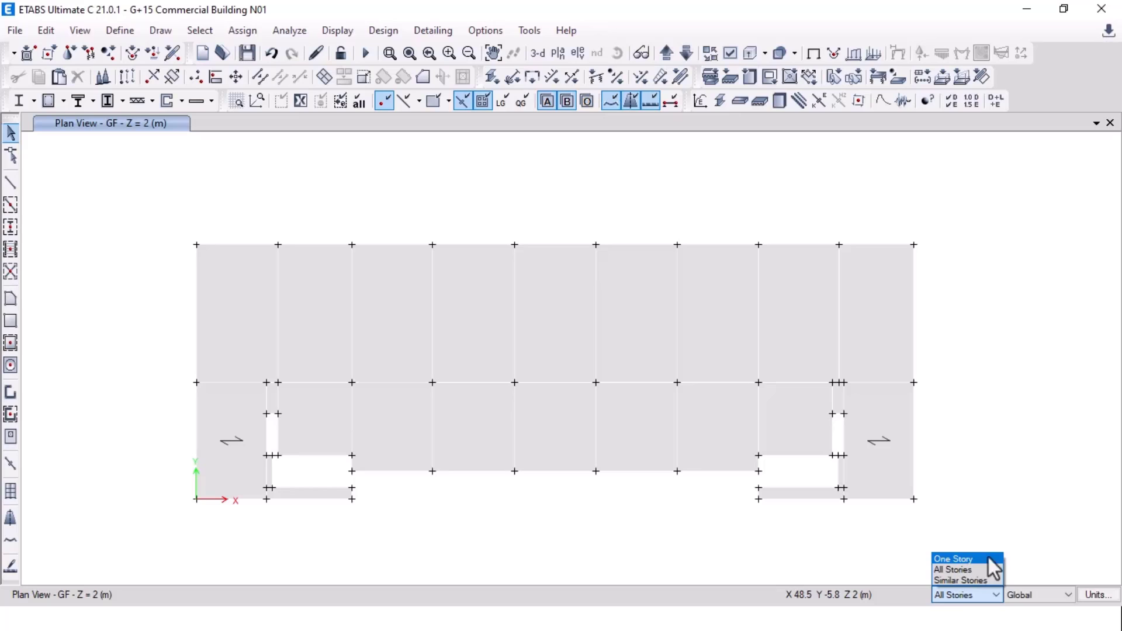
pyautogui.click(970, 560)
pyautogui.moveTo(156, 197); pyautogui.dragTo(945, 559)
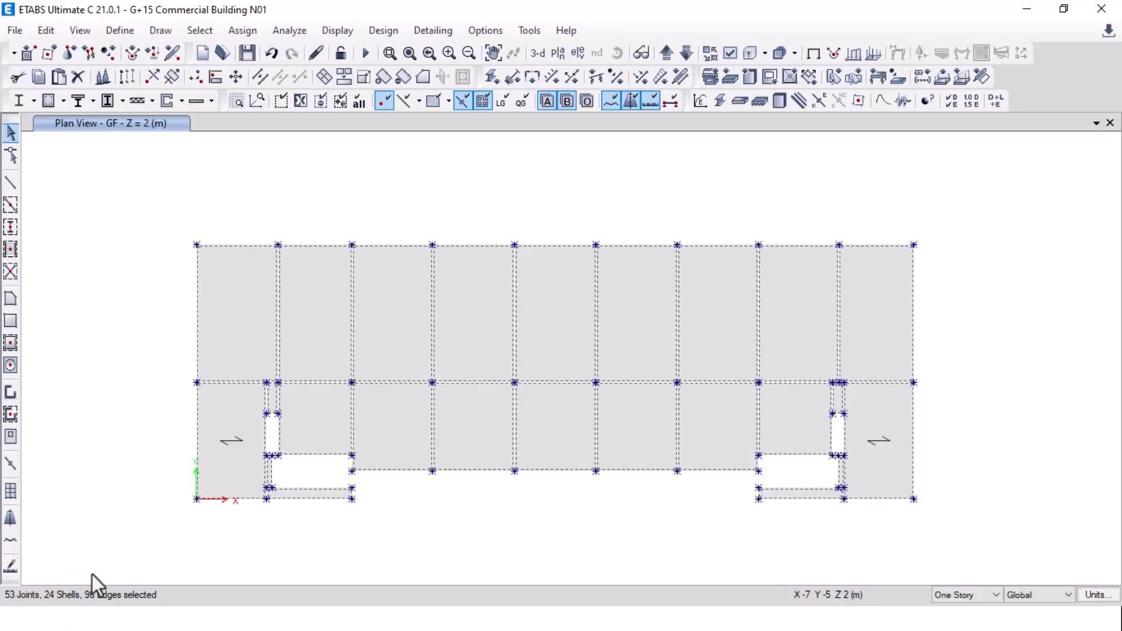
pyautogui.press('Delete')
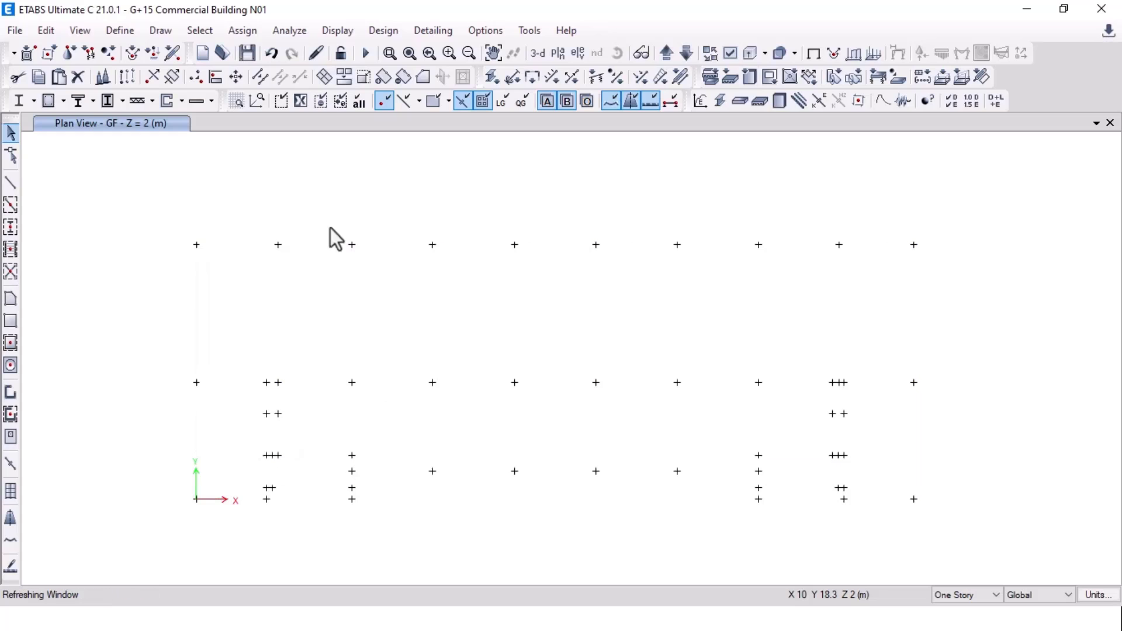
pyautogui.rightClick(273, 181)
pyautogui.click(350, 346)
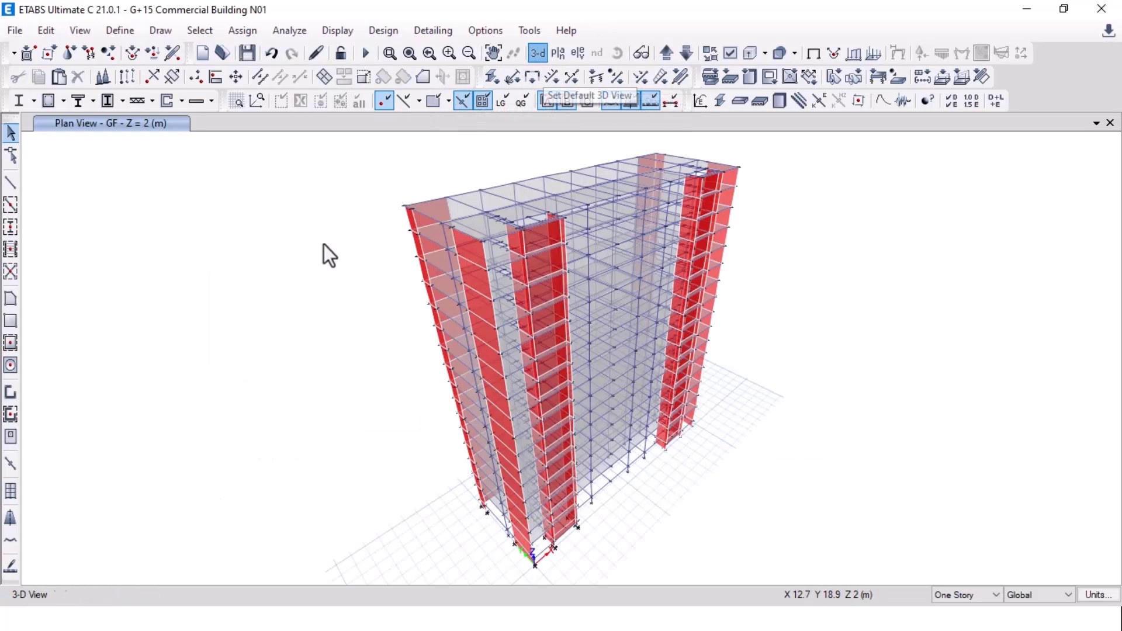
# Step: Orbit the 3-D tower, then display the TERRACE story plan
pyautogui.click(617, 54)
pyautogui.moveTo(676, 570); pyautogui.dragTo(600, 528)
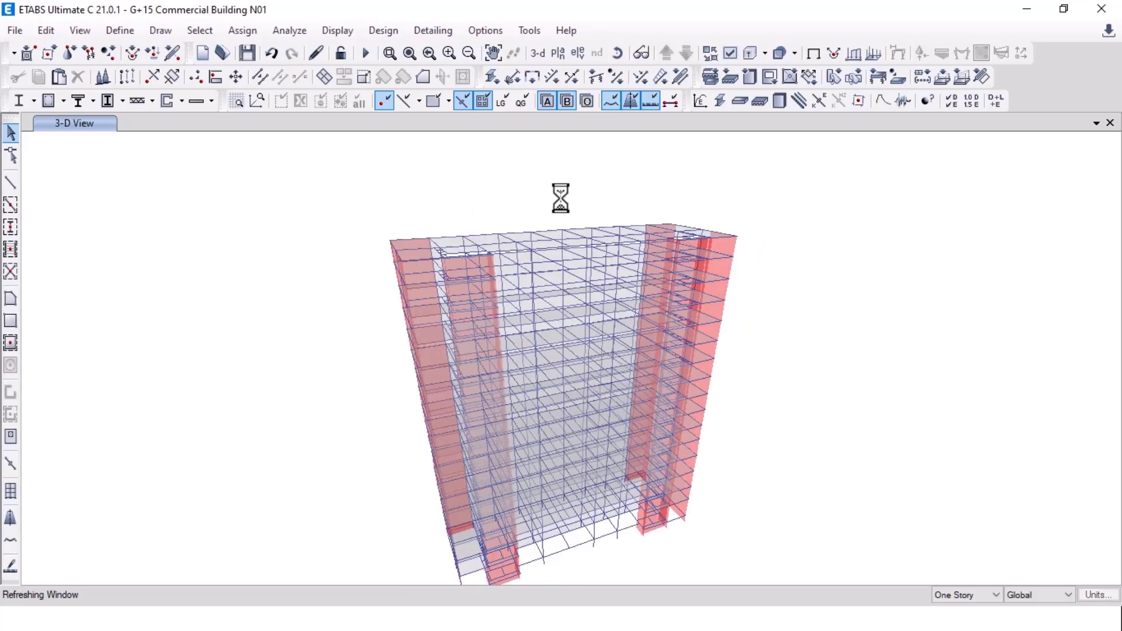
pyautogui.click(557, 53)
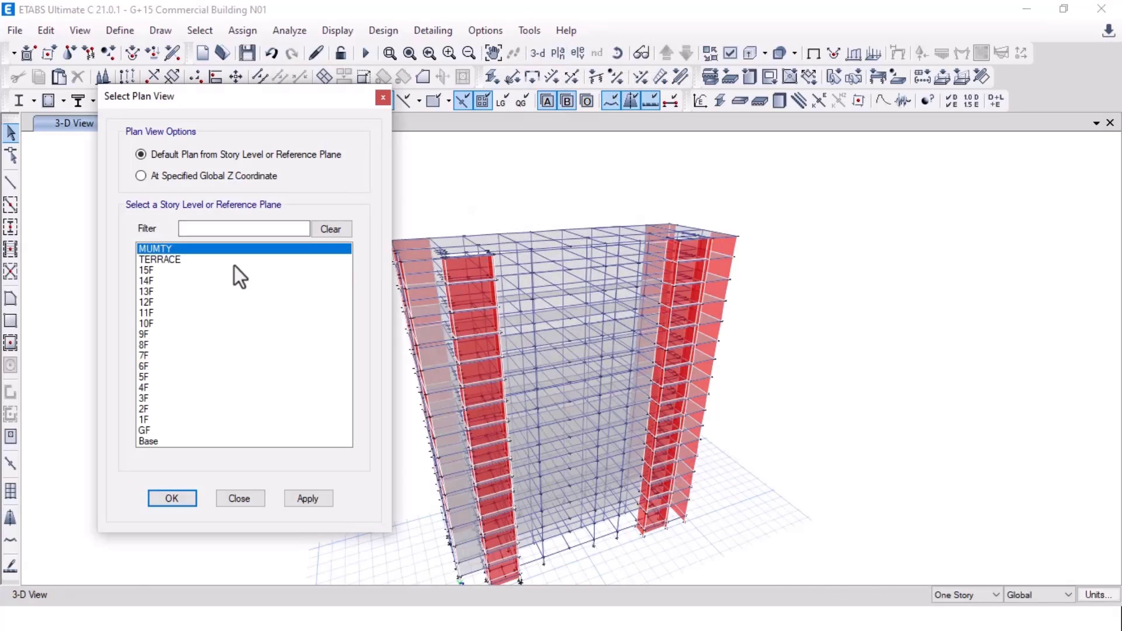
pyautogui.click(234, 260)
pyautogui.click(172, 498)
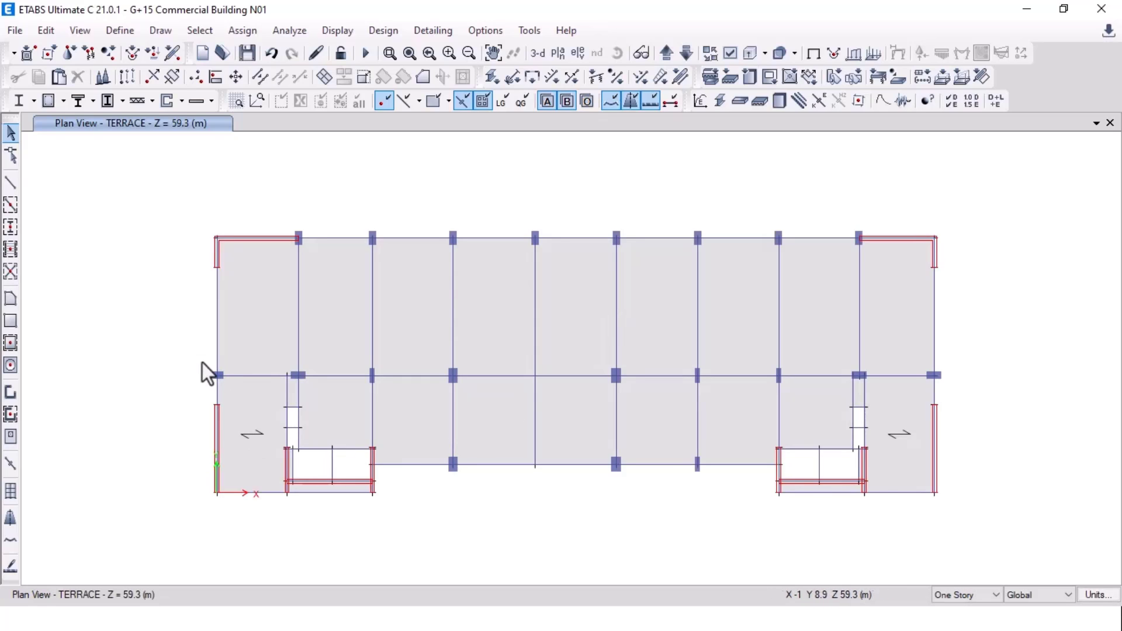
# Step: Replicate the lower-left and lower-right terrace bays onto the MUMTY story
pyautogui.moveTo(201, 360); pyautogui.dragTo(307, 509)
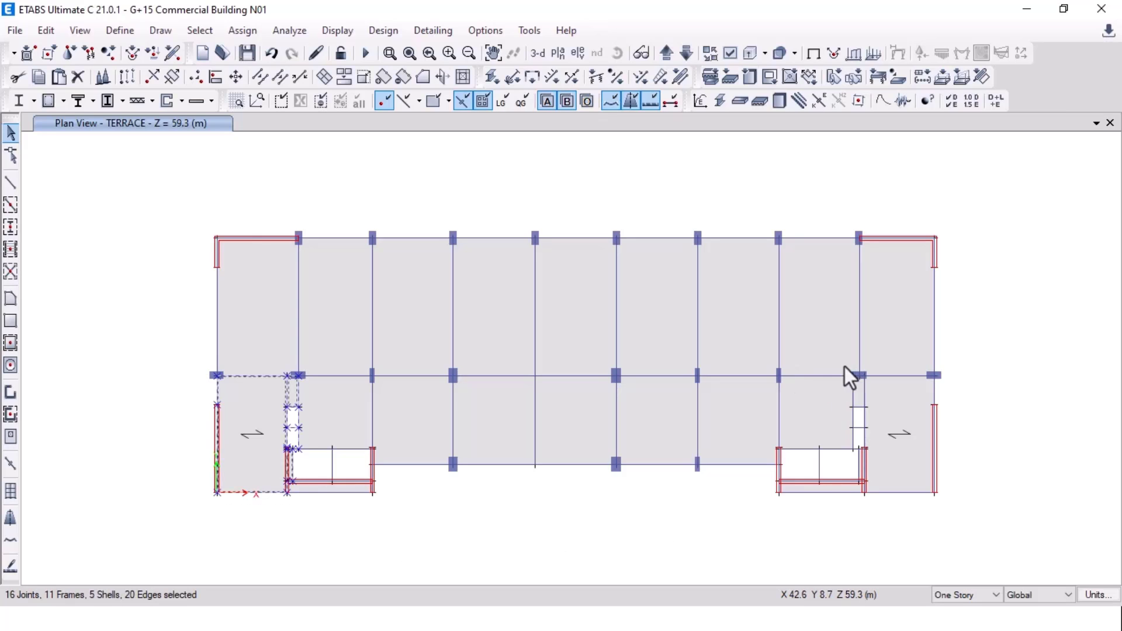
pyautogui.moveTo(845, 366); pyautogui.dragTo(955, 519)
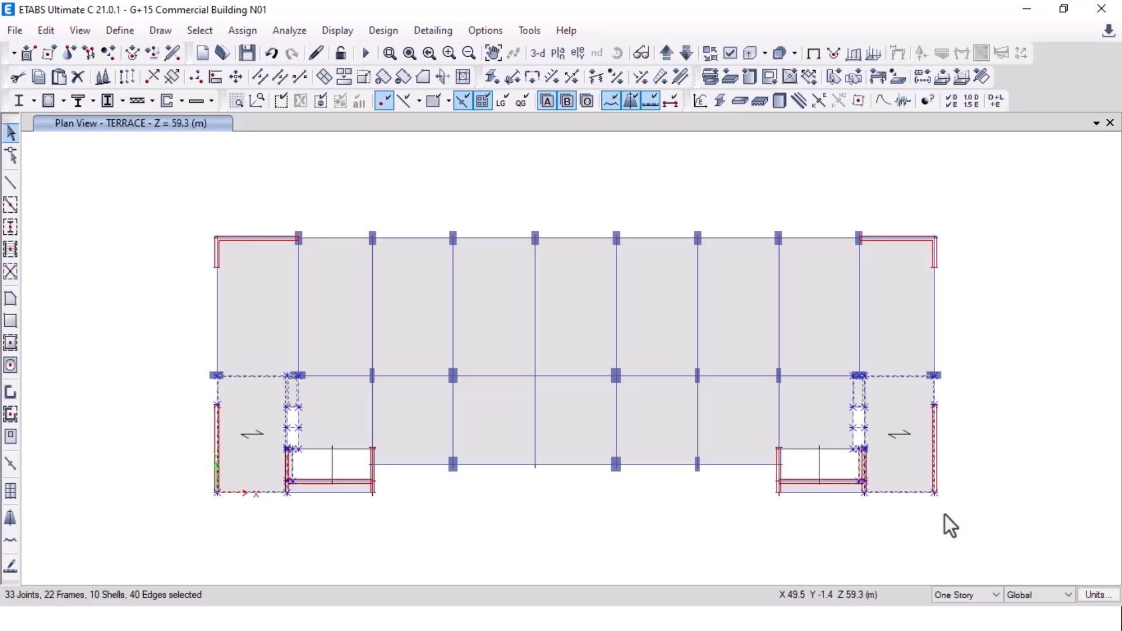
pyautogui.hotkey('ctrl', 'r')
pyautogui.click(174, 159)
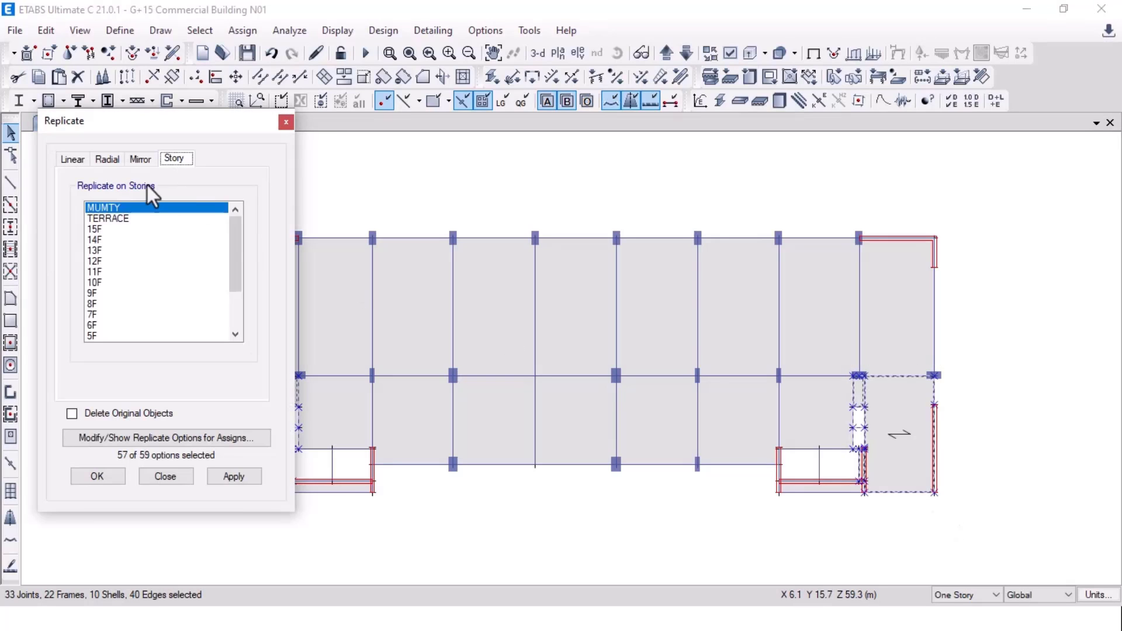
pyautogui.click(233, 476)
pyautogui.click(110, 476)
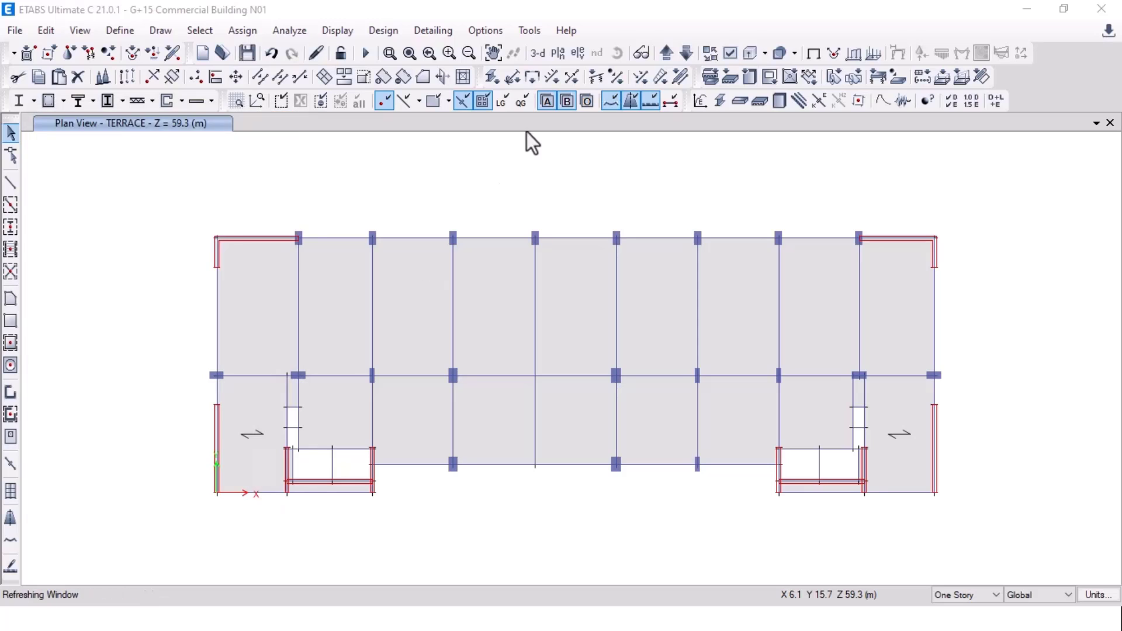
# Step: Check the new rooftop blocks by orbiting the 3-D view
pyautogui.click(535, 53)
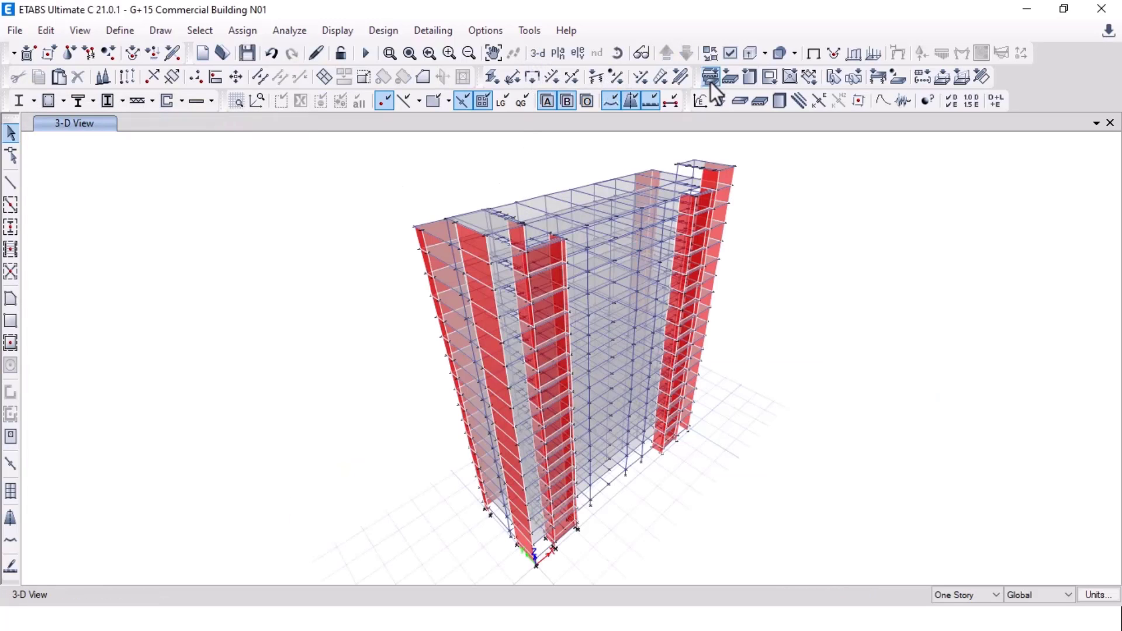
pyautogui.click(641, 52)
pyautogui.moveTo(783, 323); pyautogui.dragTo(689, 244)
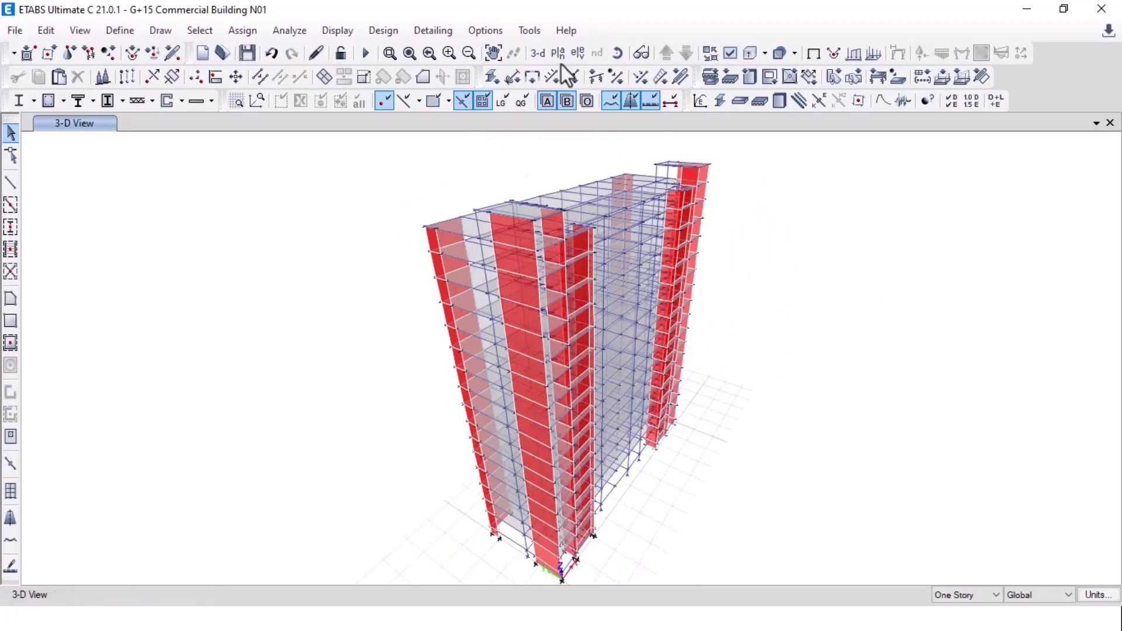
pyautogui.click(558, 57)
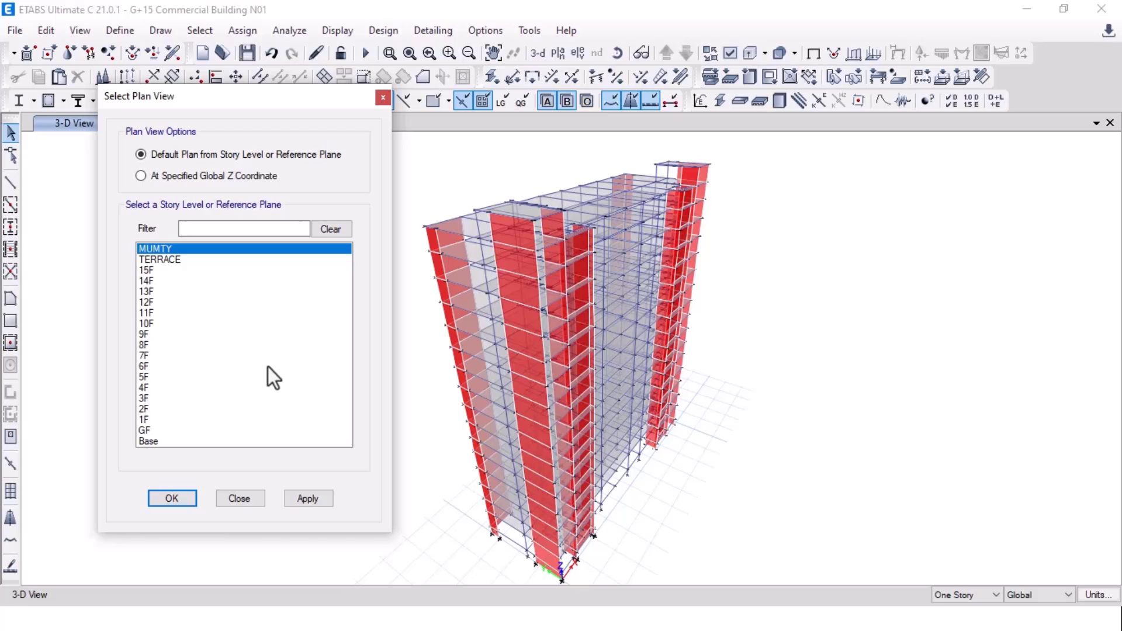
pyautogui.click(239, 498)
# Step: Insert a 3 m story above MUMTY in the story data table and rename it OHWT TOP
pyautogui.click(46, 30)
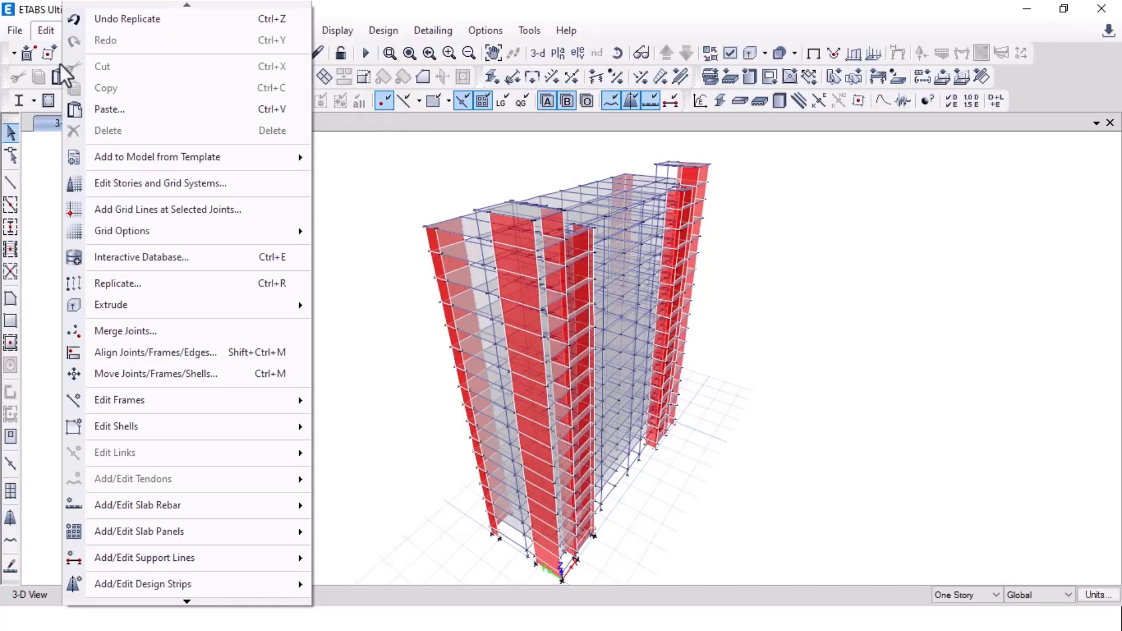
pyautogui.click(134, 185)
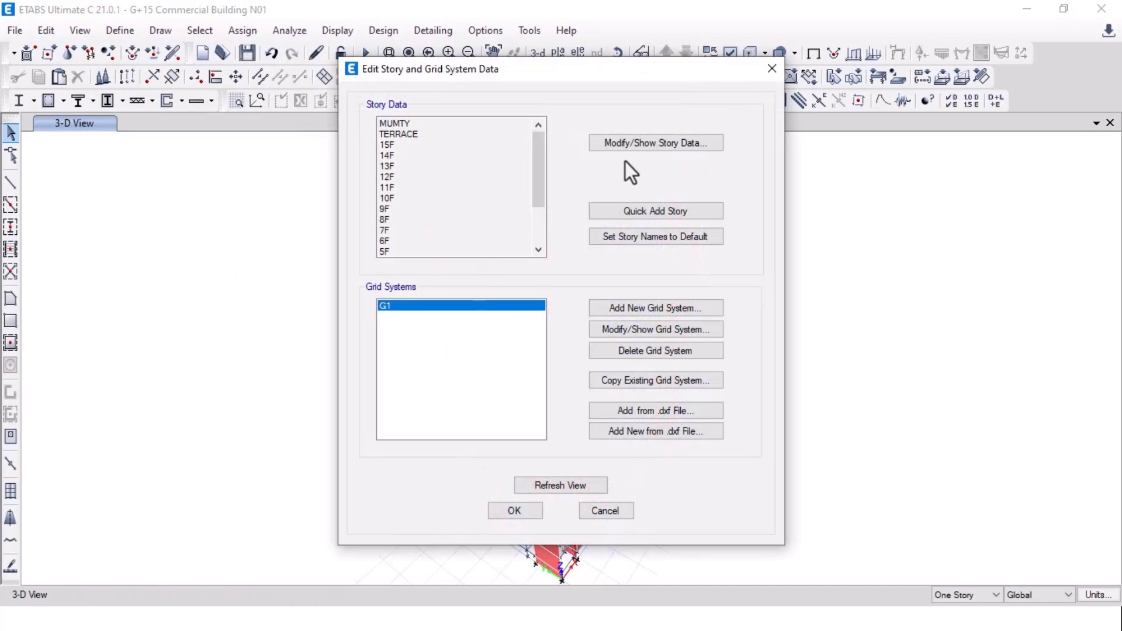
pyautogui.click(627, 144)
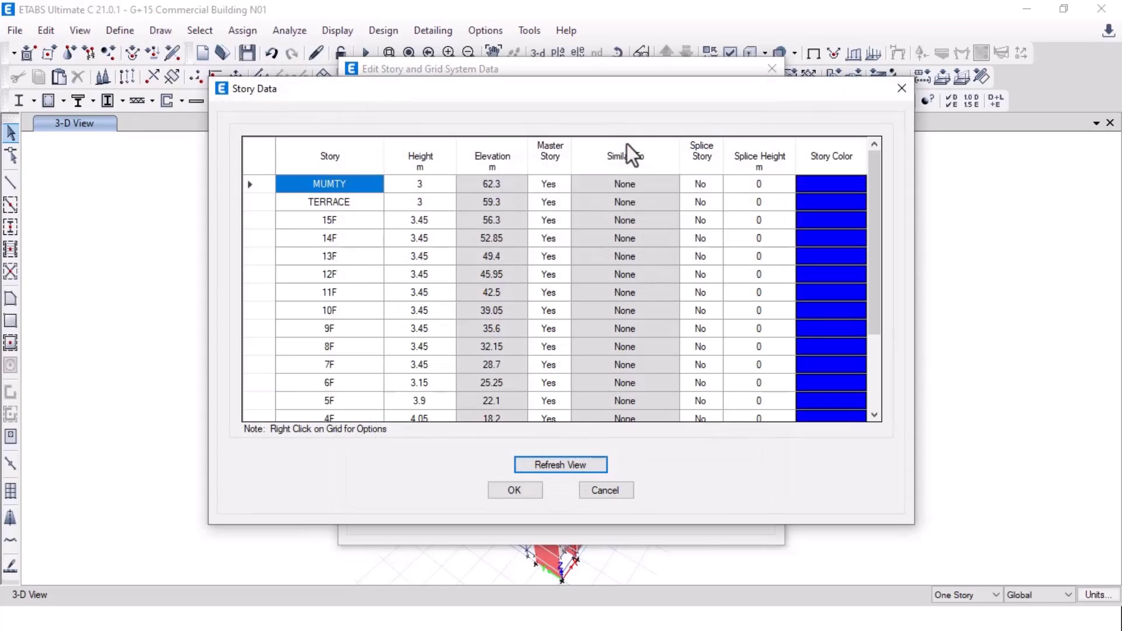
pyautogui.rightClick(255, 186)
pyautogui.moveTo(314, 235)
pyautogui.click(525, 236)
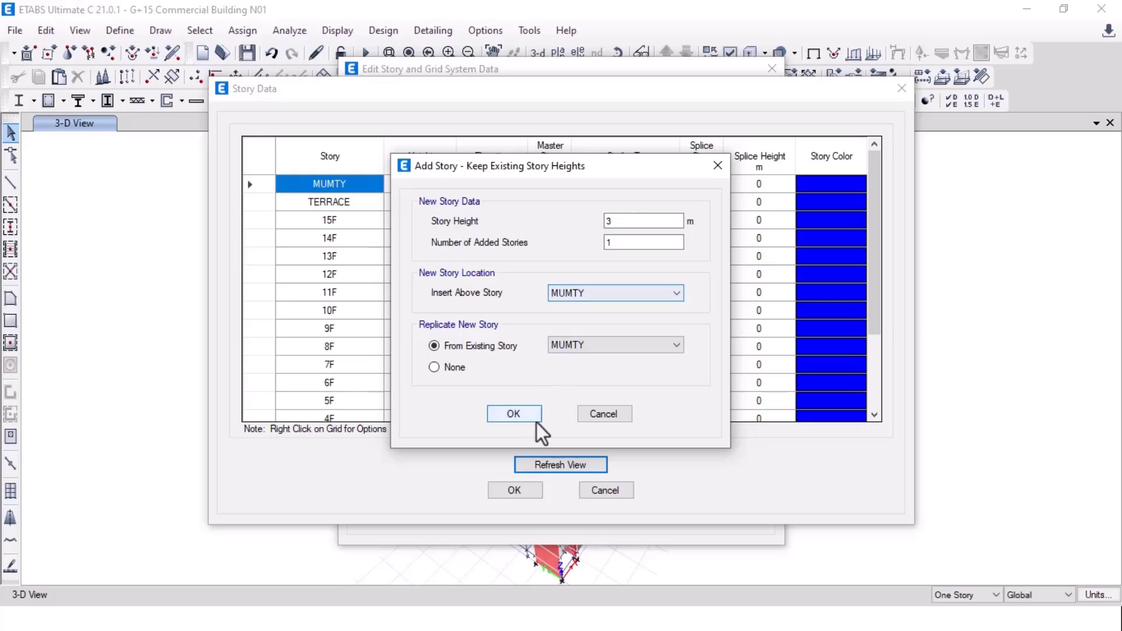
pyautogui.click(516, 415)
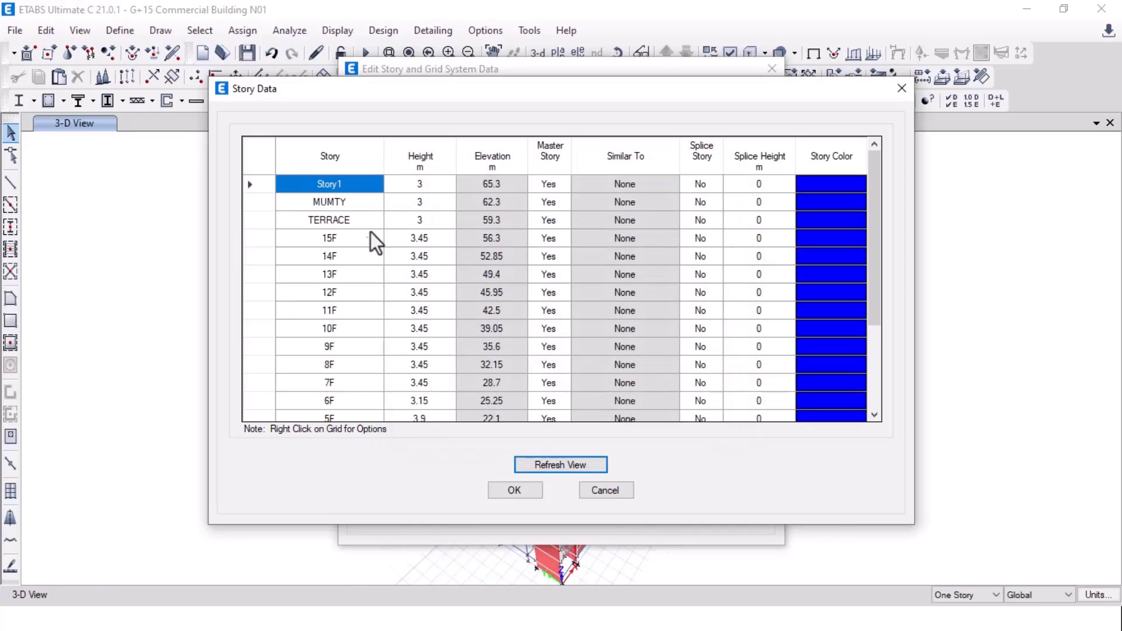
pyautogui.click(352, 183)
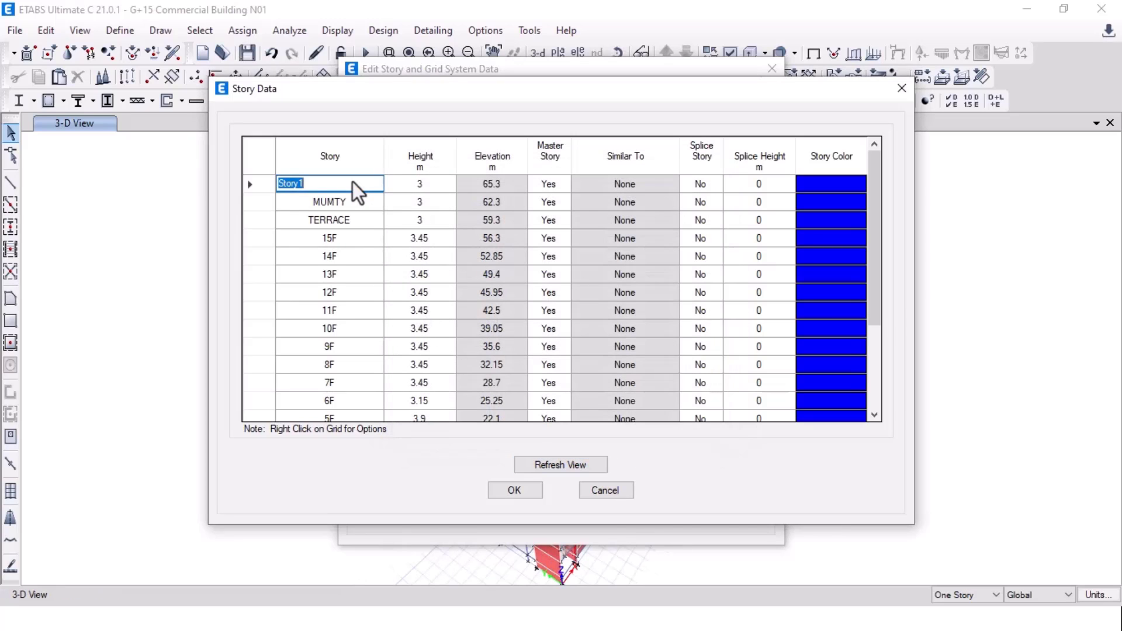
pyautogui.write('OHWT TOP')
pyautogui.click(522, 492)
pyautogui.click(520, 504)
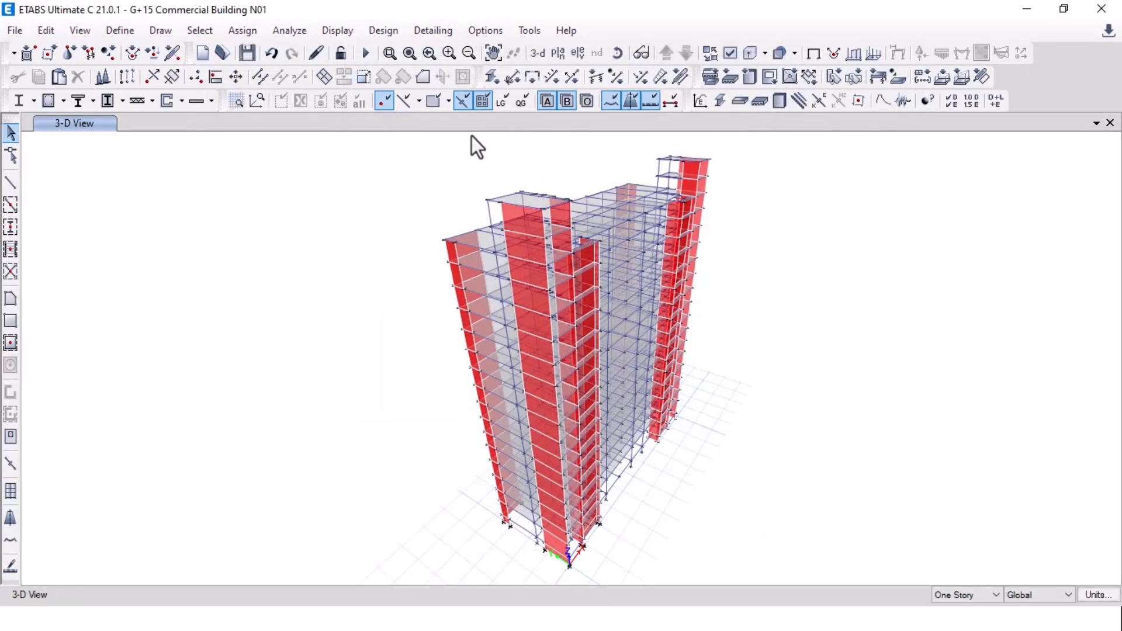
# Step: Orbit to view the new top story, then display the MUMTY plan
pyautogui.click(611, 100)
pyautogui.moveTo(799, 217); pyautogui.dragTo(546, 266)
pyautogui.click(558, 54)
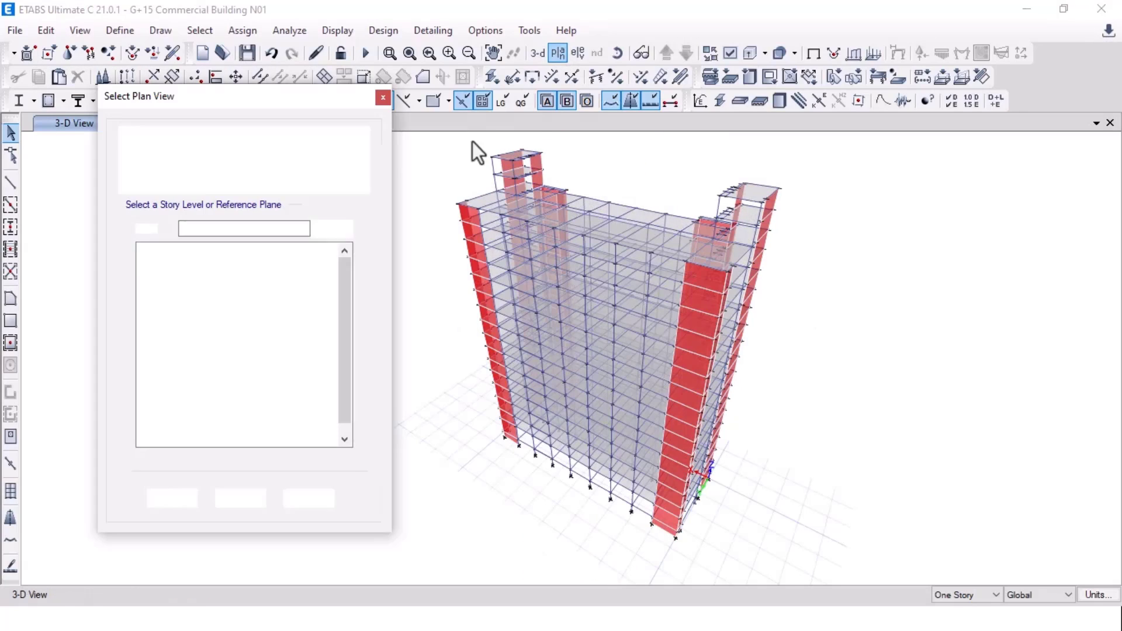
pyautogui.click(176, 260)
pyautogui.click(309, 497)
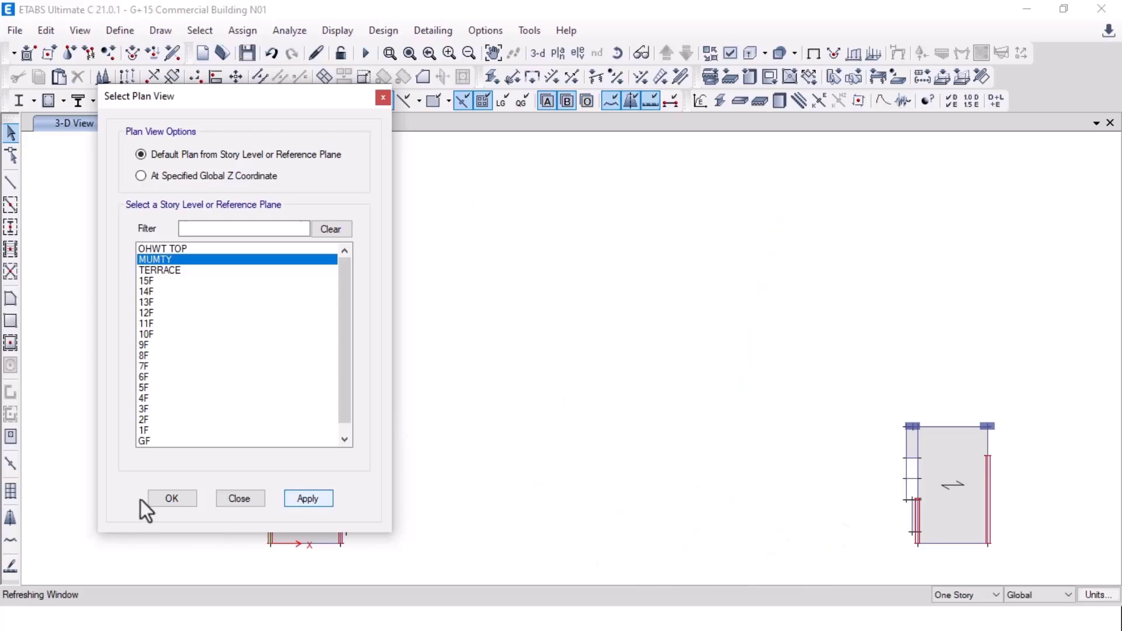
pyautogui.click(168, 499)
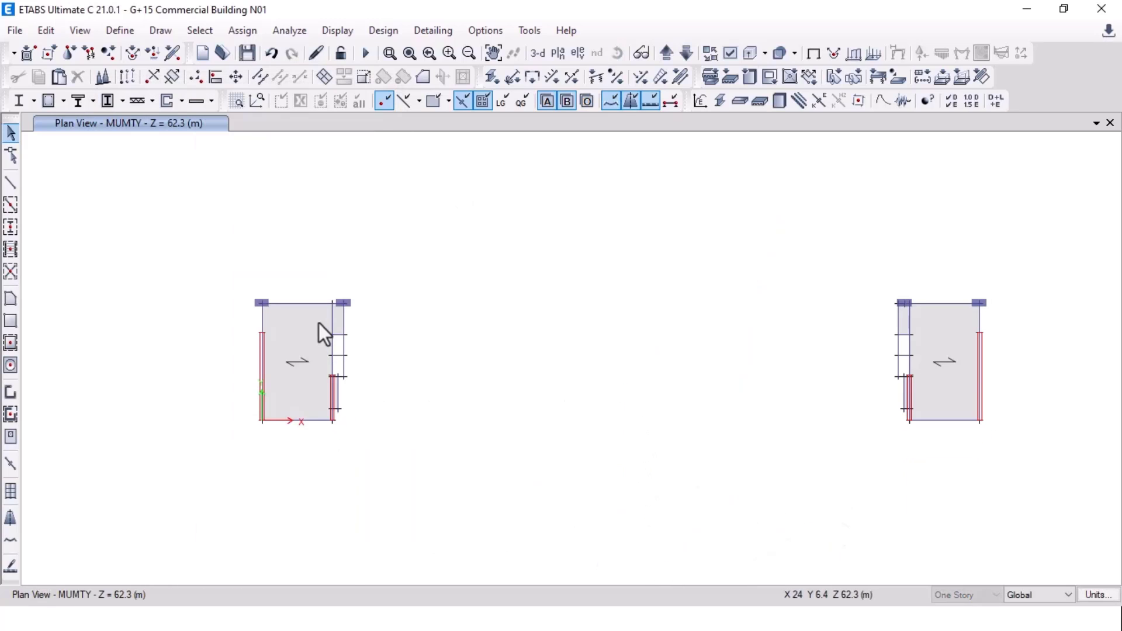
# Step: Delete the stray frames, lines and joints beside both rooftop blocks on MUMTY
pyautogui.scroll(3, 320, 324)
pyautogui.moveTo(400, 332); pyautogui.dragTo(379, 474)
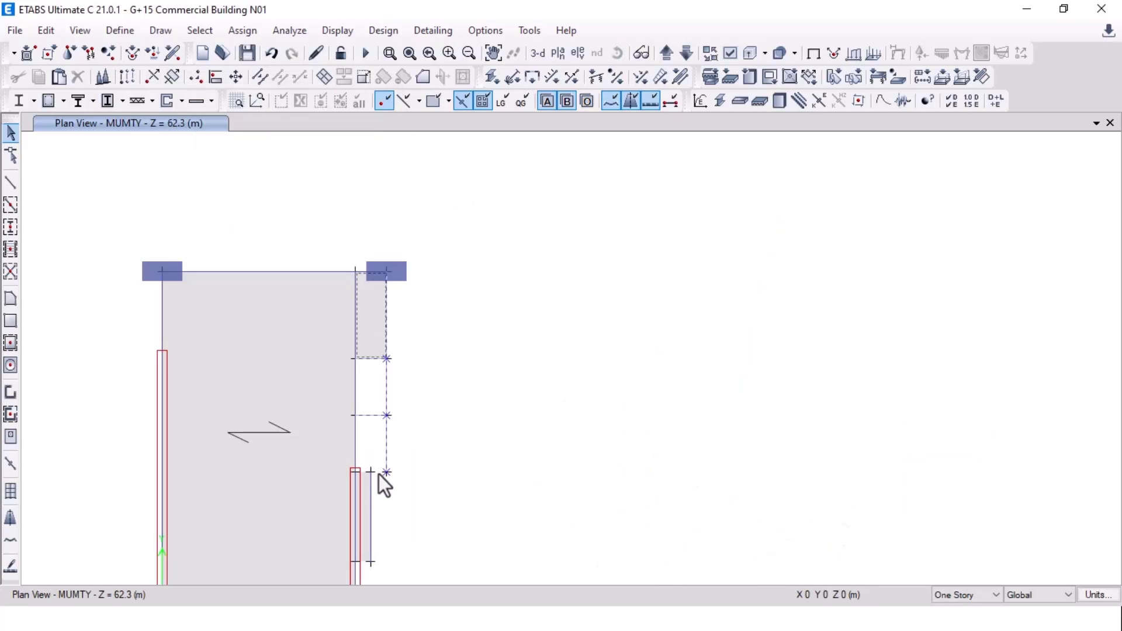
pyautogui.press('Delete')
pyautogui.moveTo(385, 500); pyautogui.dragTo(396, 320, button='middle')
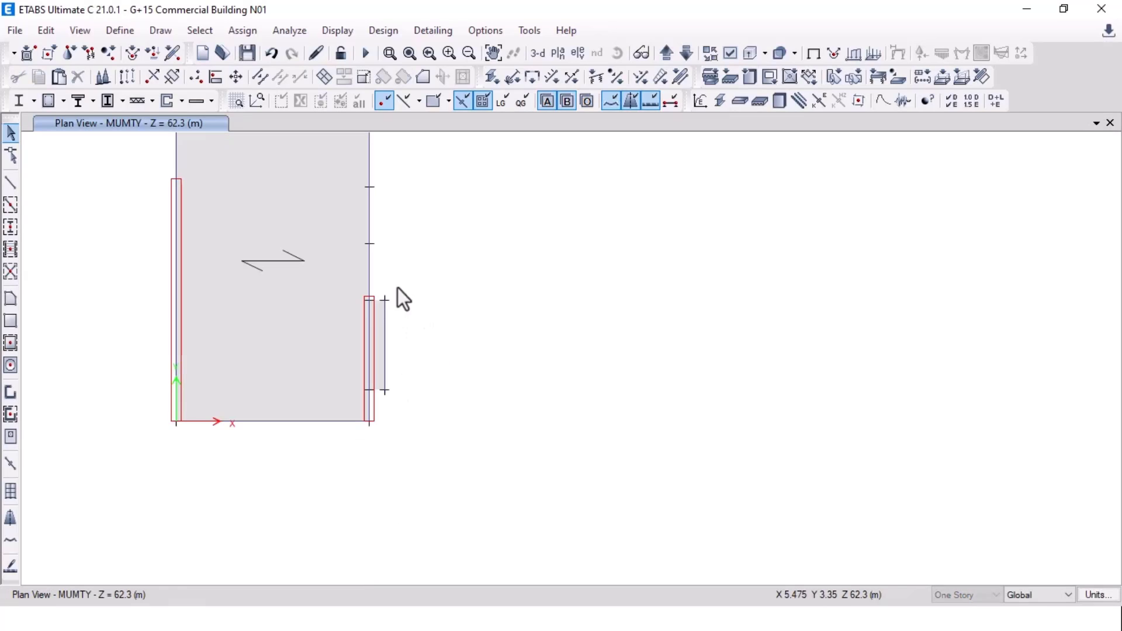
pyautogui.moveTo(396, 294); pyautogui.dragTo(383, 403)
pyautogui.press('Delete')
pyautogui.moveTo(709, 341); pyautogui.dragTo(289, 439, button='middle')
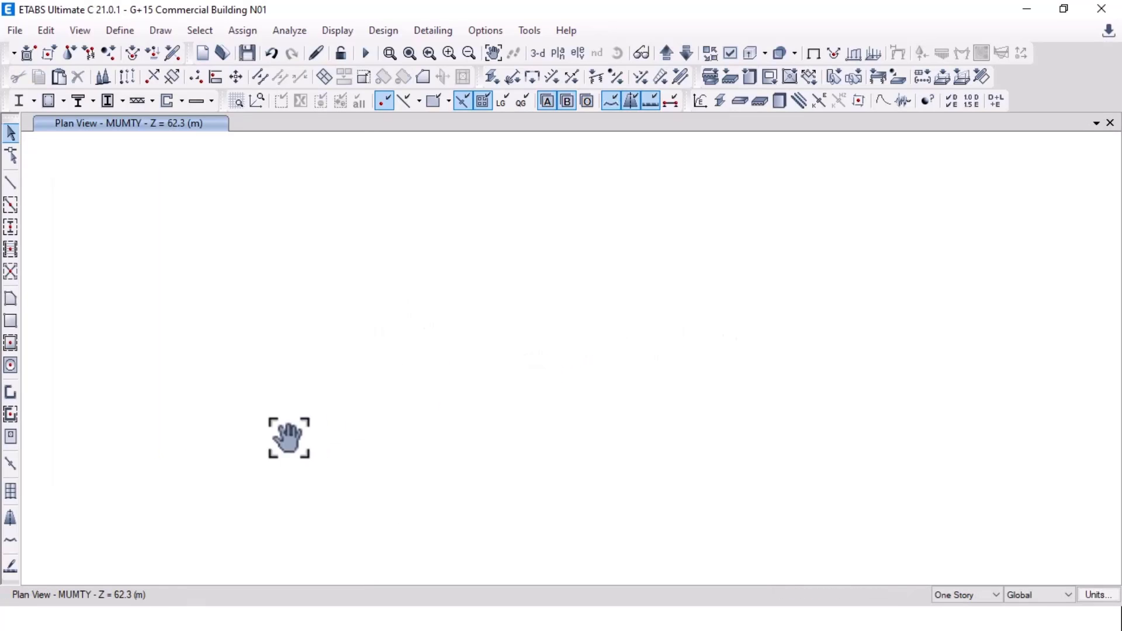
pyautogui.scroll(-5, 444, 394)
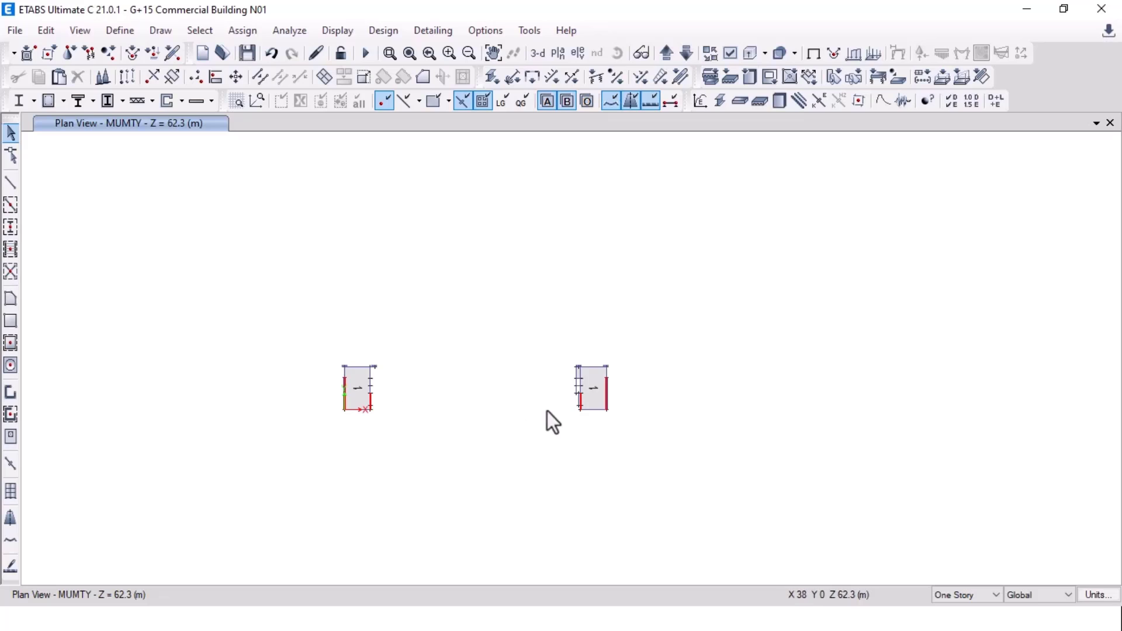
pyautogui.scroll(5, 585, 392)
pyautogui.moveTo(615, 202); pyautogui.dragTo(560, 456)
pyautogui.press('Delete')
pyautogui.scroll(-3, 574, 491)
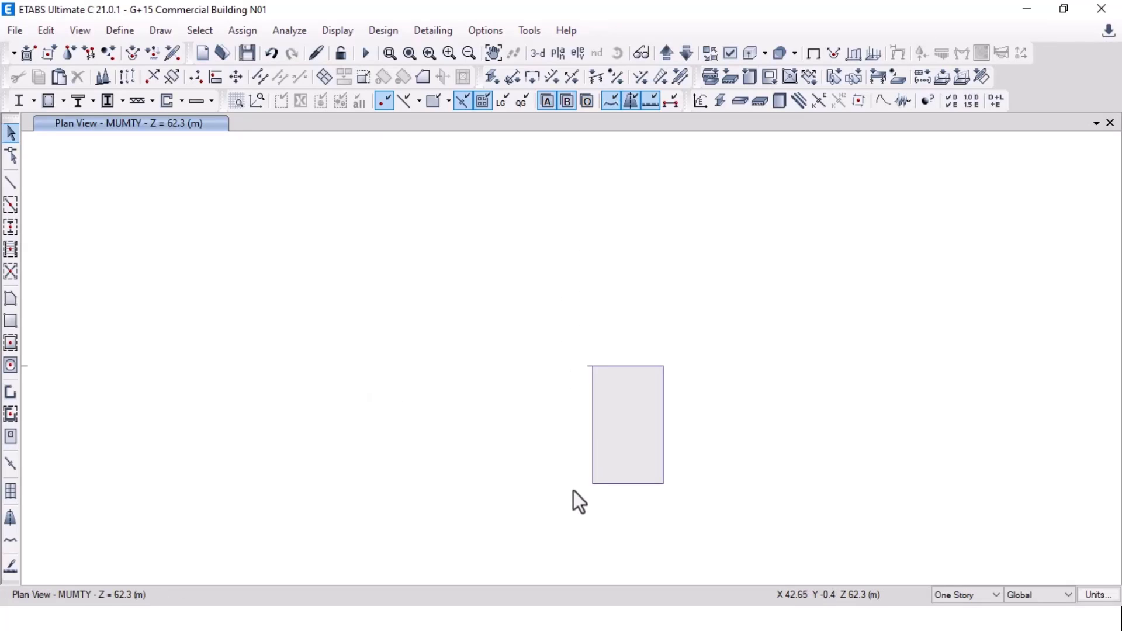
pyautogui.moveTo(573, 491); pyautogui.dragTo(729, 401, button='middle')
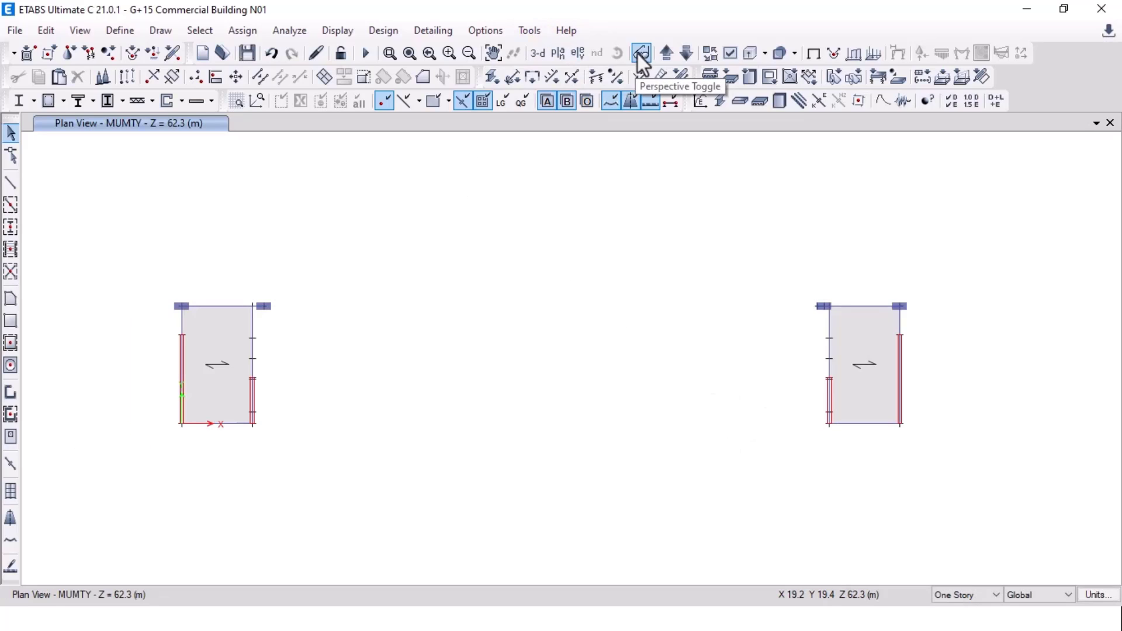
# Step: On the OHWT TOP plan, delete the stray lines and the stray joint
pyautogui.click(668, 55)
pyautogui.scroll(3, 275, 362)
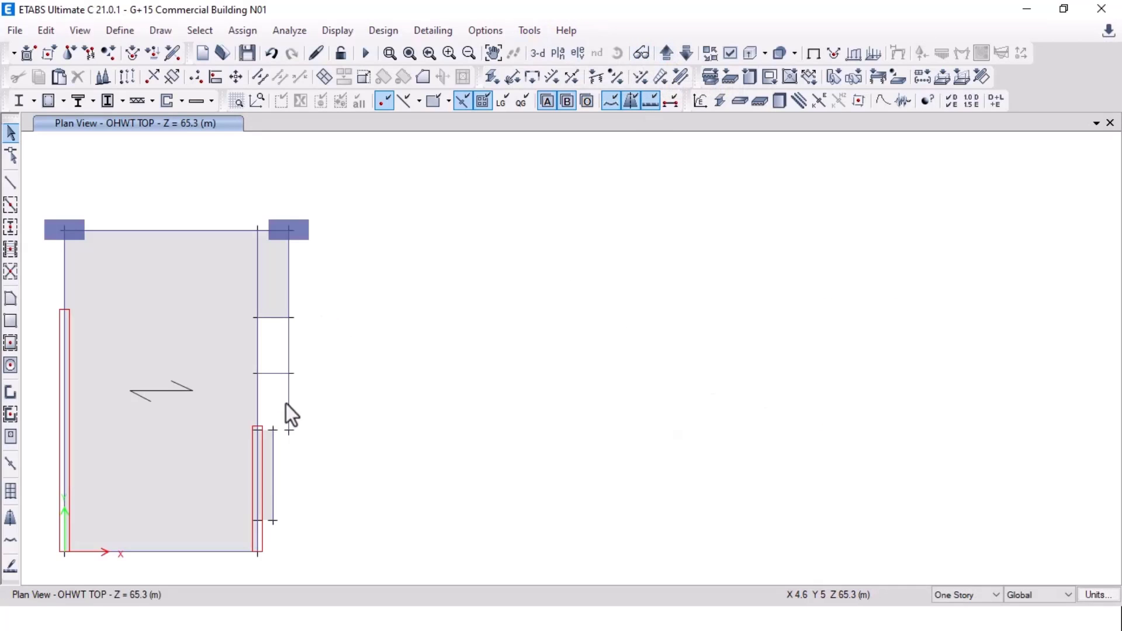
pyautogui.moveTo(325, 288); pyautogui.dragTo(268, 486)
pyautogui.press('Delete')
pyautogui.moveTo(824, 405); pyautogui.dragTo(203, 409, button='middle')
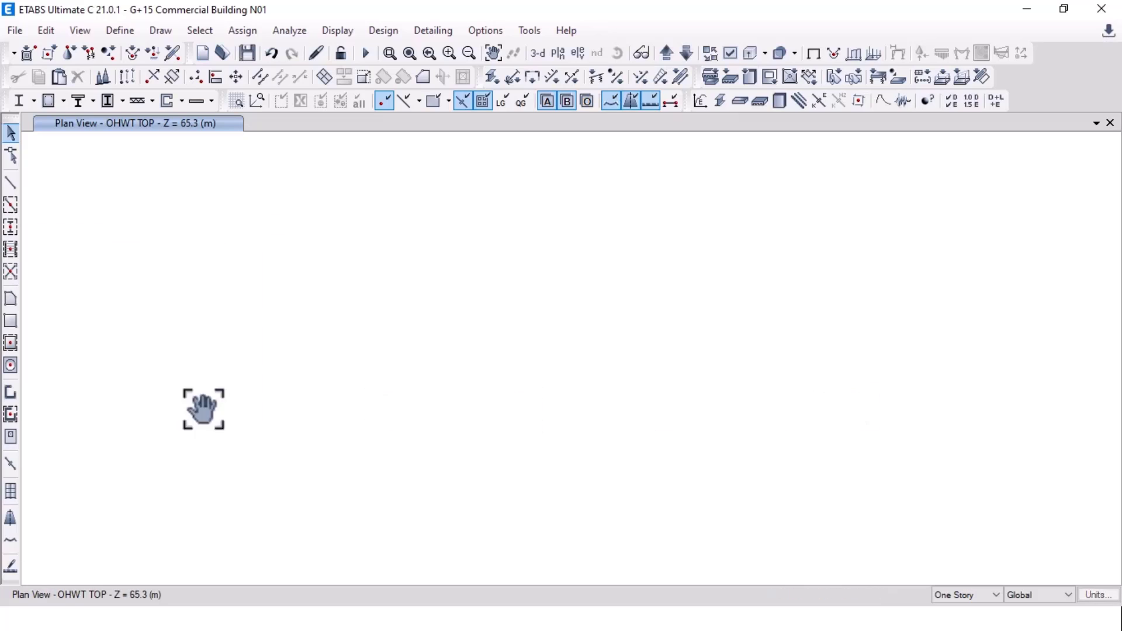
pyautogui.scroll(-3, 426, 360)
pyautogui.scroll(3, 520, 357)
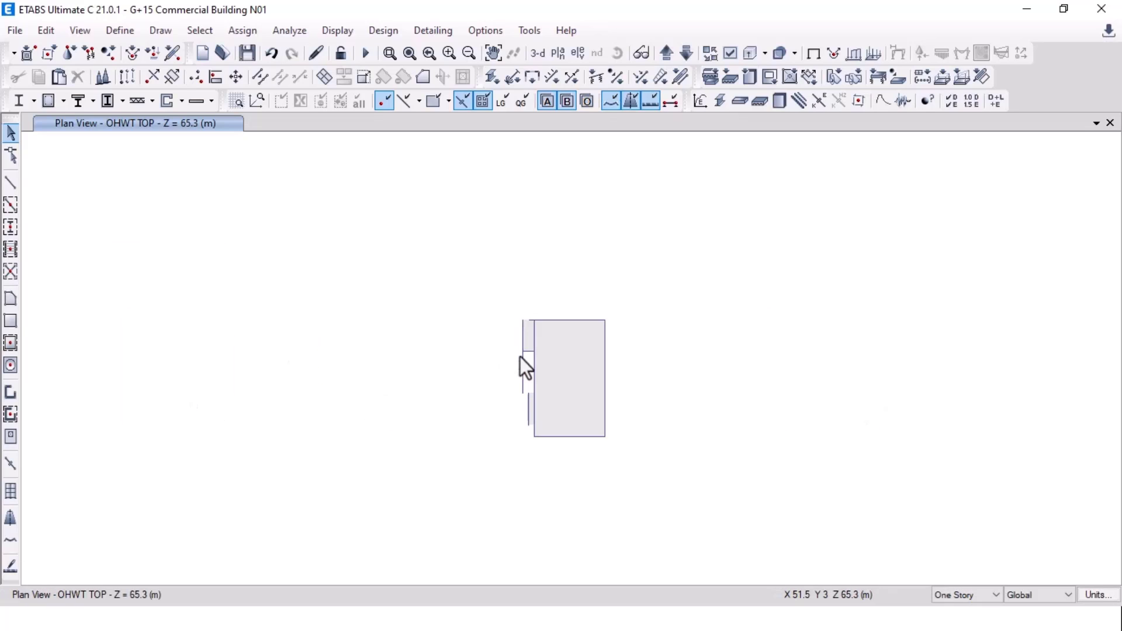
pyautogui.scroll(3, 521, 356)
pyautogui.moveTo(548, 318); pyautogui.dragTo(499, 548)
pyautogui.scroll(-3, 732, 363)
pyautogui.scroll(3, 664, 439)
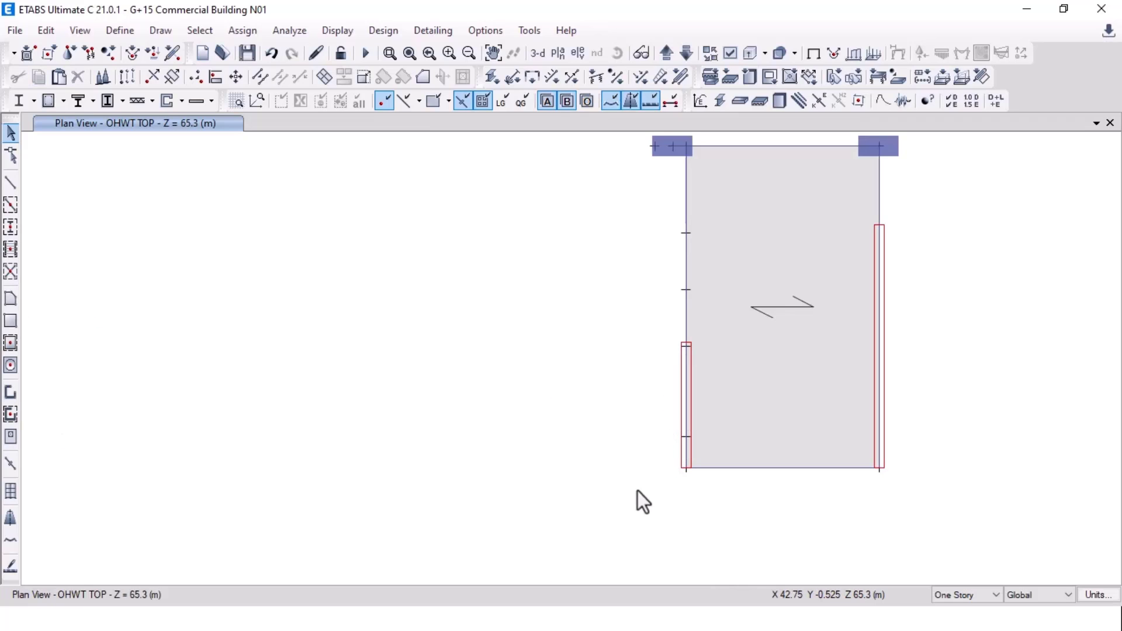
pyautogui.scroll(-3, 642, 501)
pyautogui.scroll(5, 87, 485)
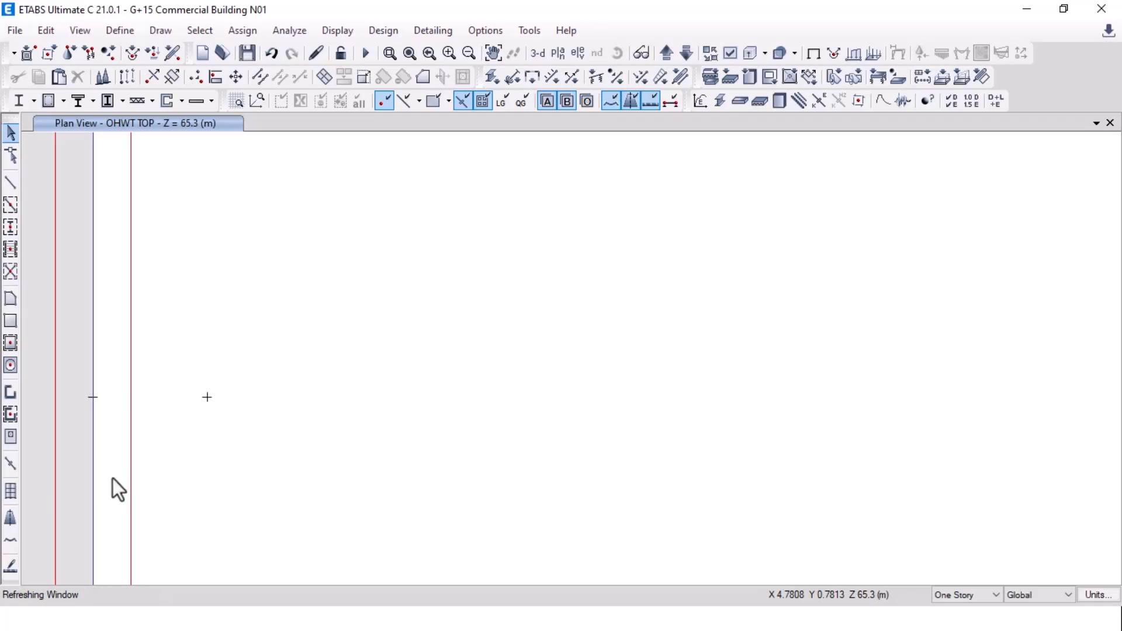
pyautogui.click(207, 397)
pyautogui.press('Delete')
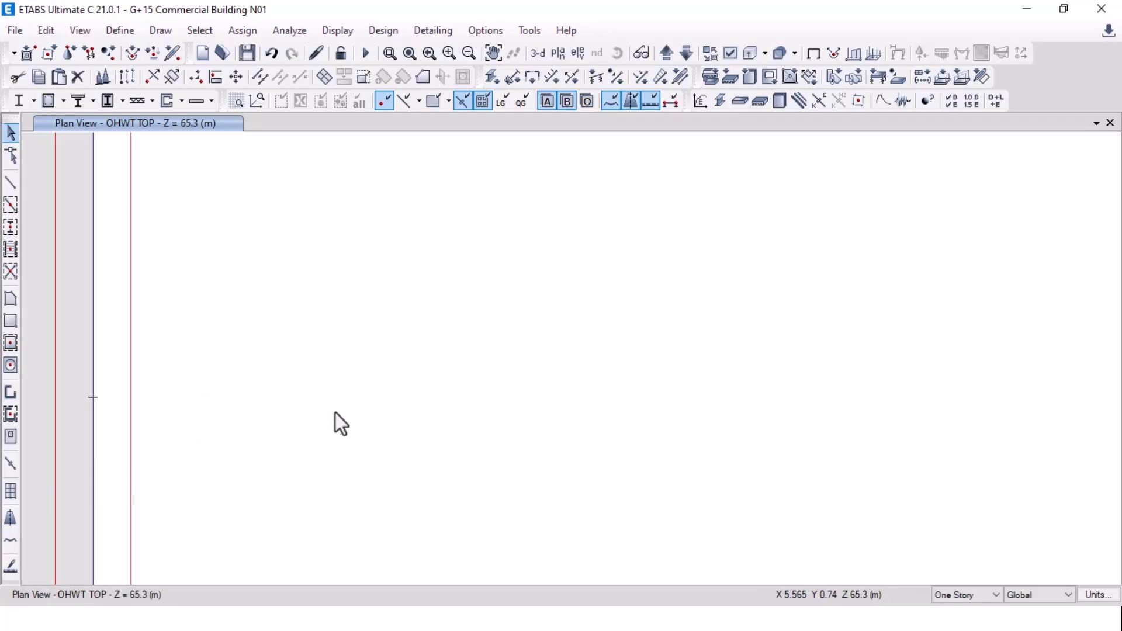
# Step: Step through the story plans down to TERRACE and back up to MUMTY
pyautogui.scroll(-5, 336, 415)
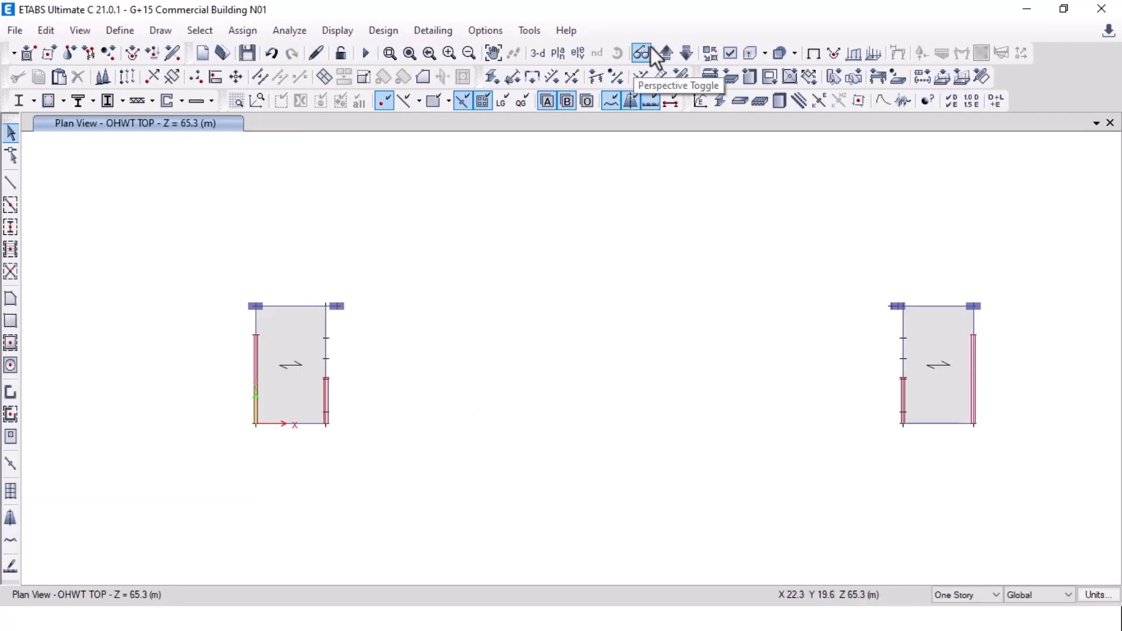
pyautogui.click(685, 53)
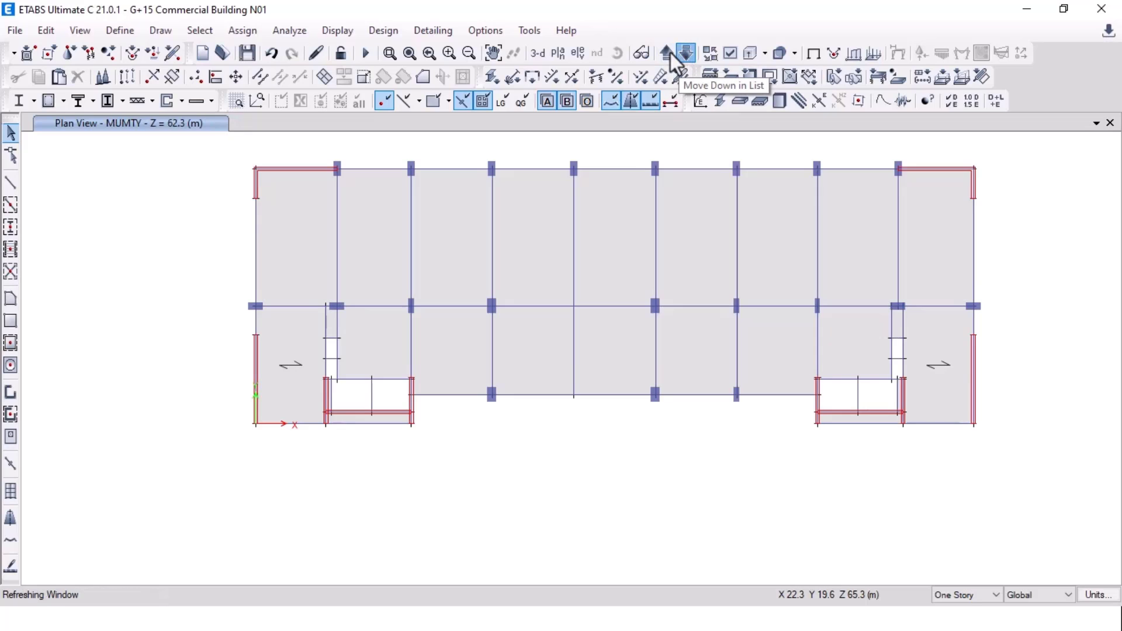
pyautogui.click(669, 53)
pyautogui.click(671, 54)
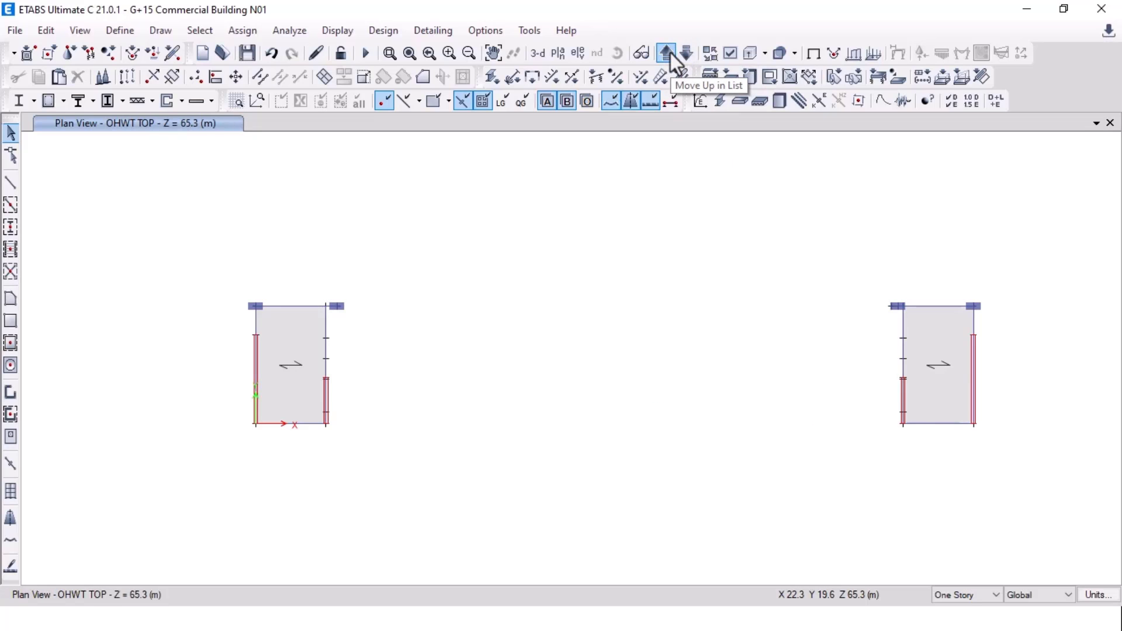
pyautogui.click(684, 54)
pyautogui.click(686, 53)
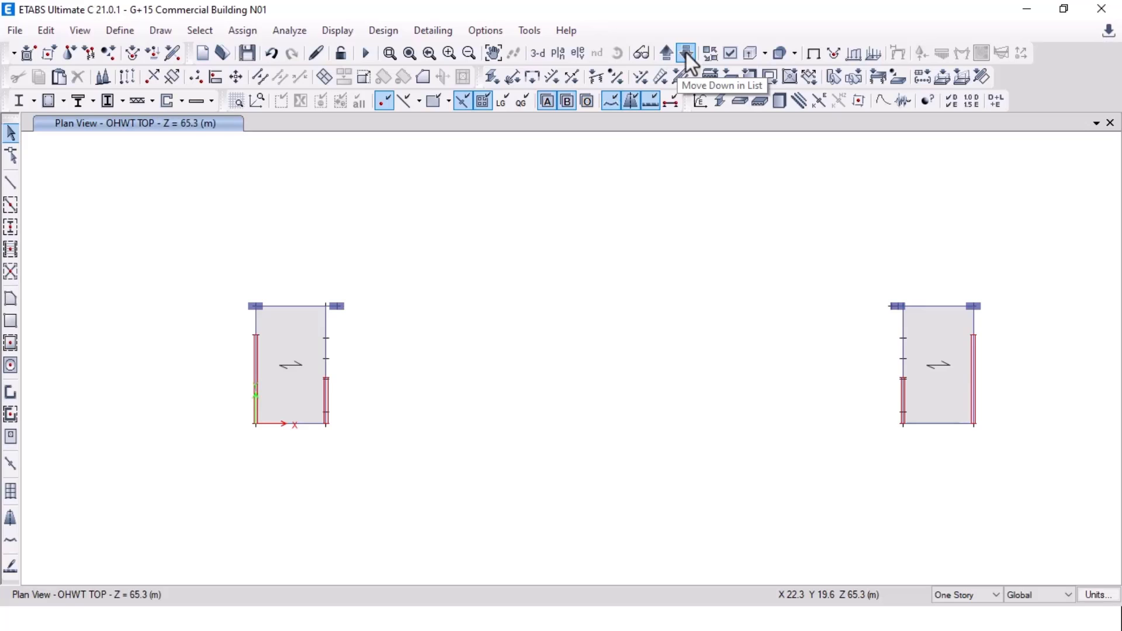
pyautogui.click(686, 54)
pyautogui.click(686, 54)
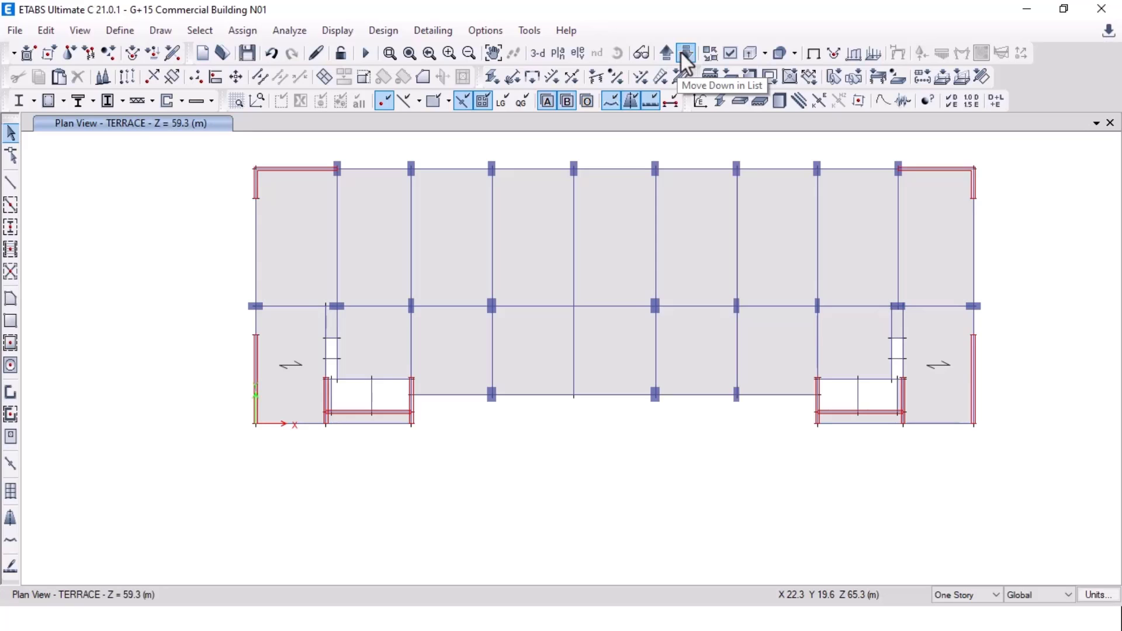
pyautogui.click(668, 53)
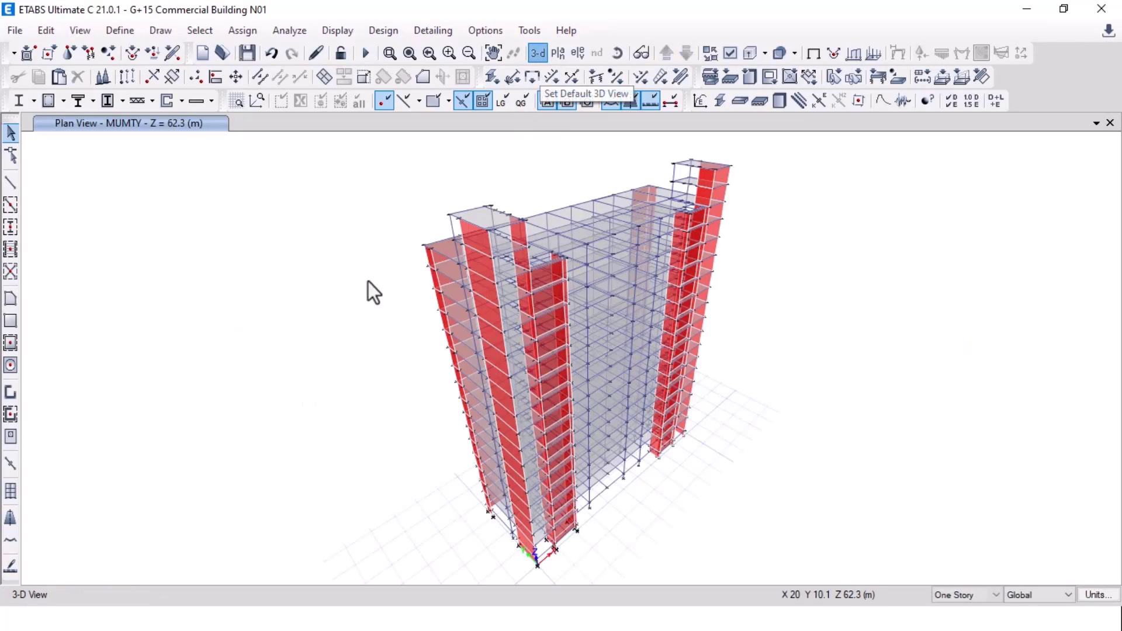
# Step: Show the whole building in 3-D and orbit it to inspect the tower
pyautogui.click(618, 52)
pyautogui.moveTo(813, 337); pyautogui.dragTo(216, 348)
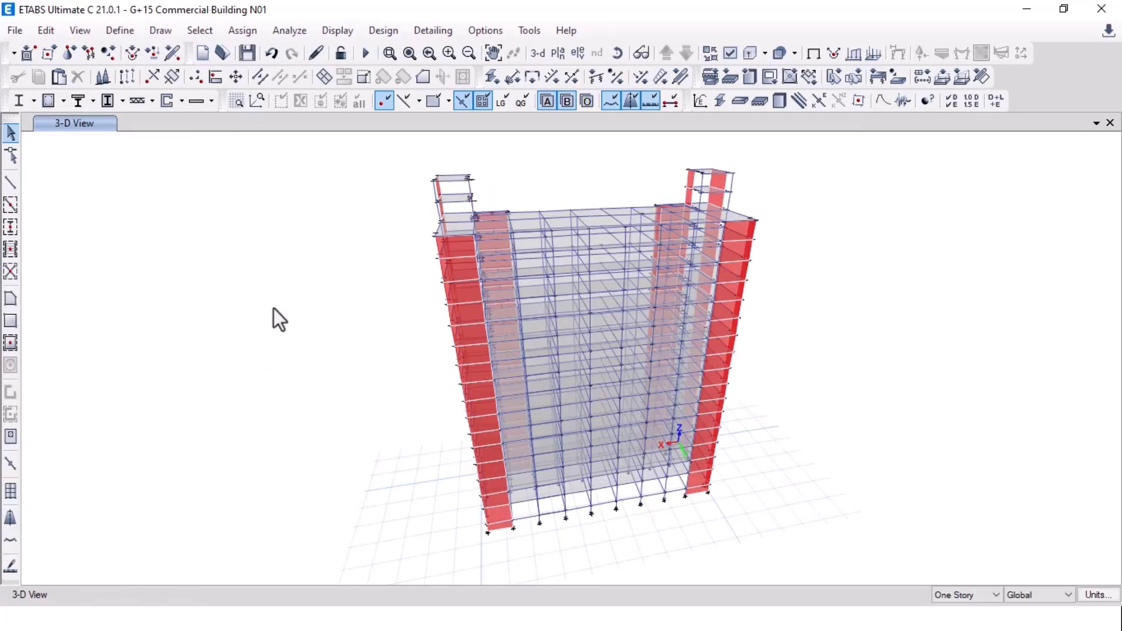
pyautogui.hotkey('alt', 'Tab')
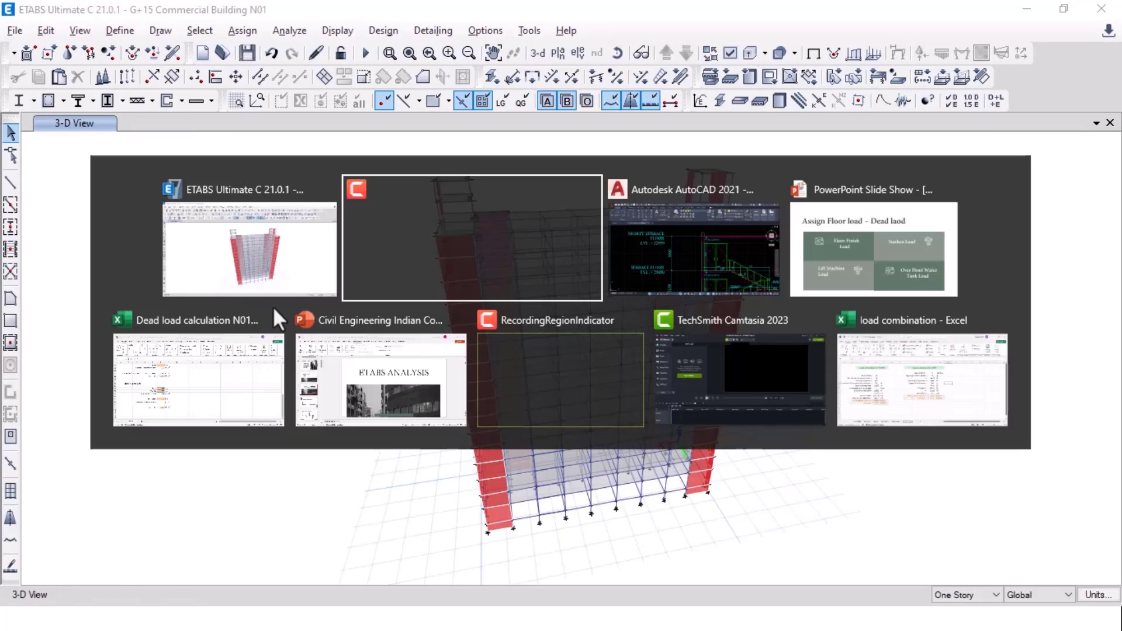
pyautogui.click(287, 248)
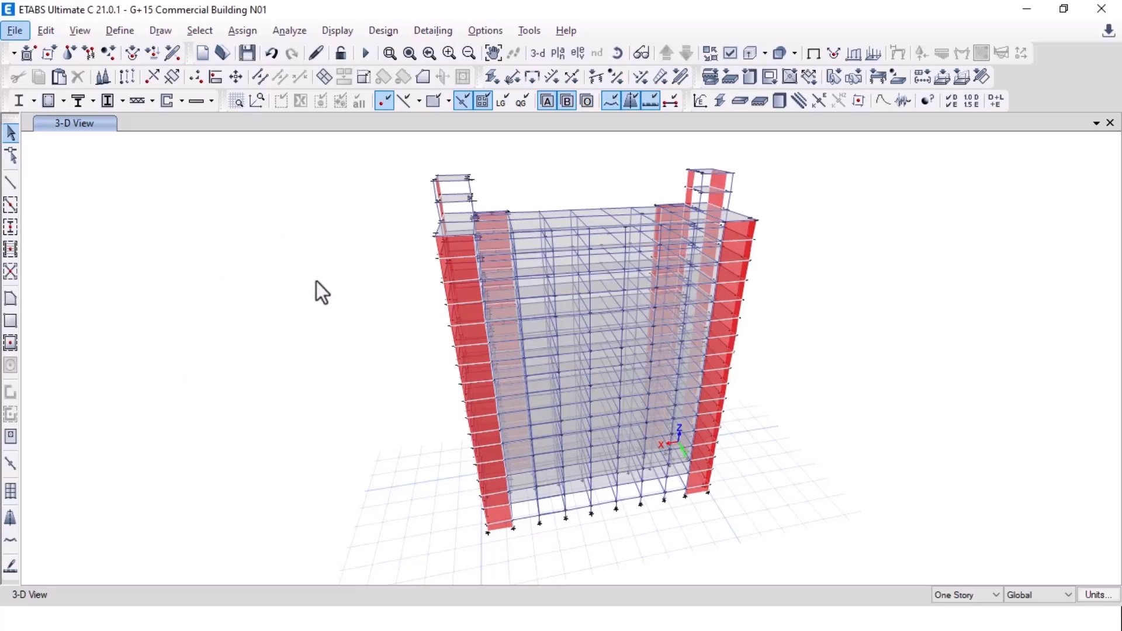
# Step: Display the TERRACE plan centred on the left stair box
pyautogui.click(558, 54)
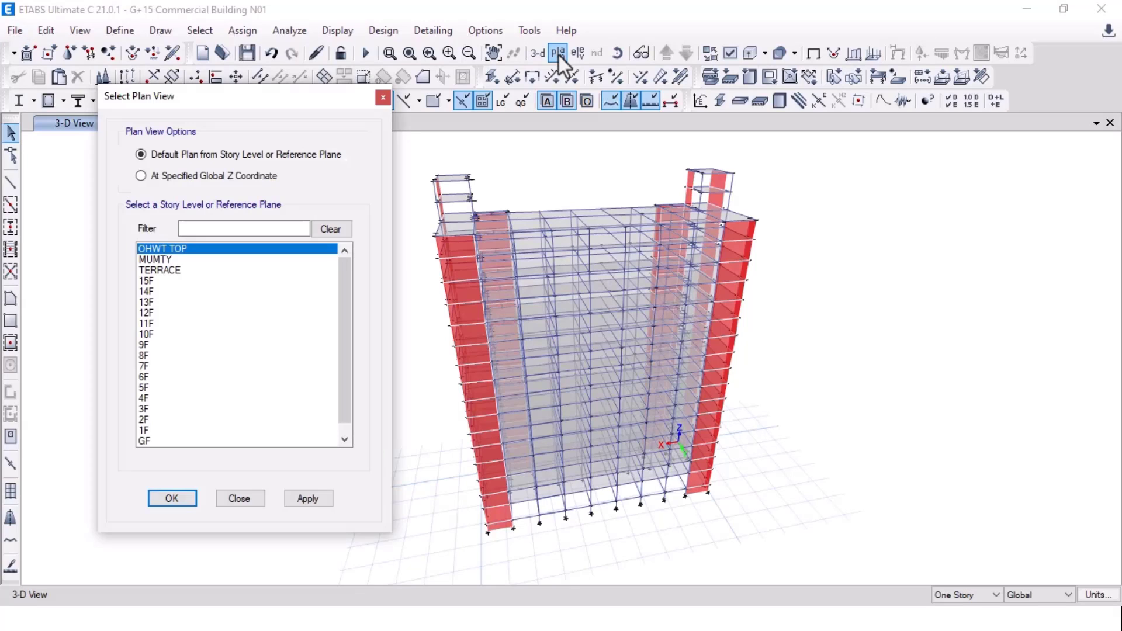
pyautogui.click(185, 270)
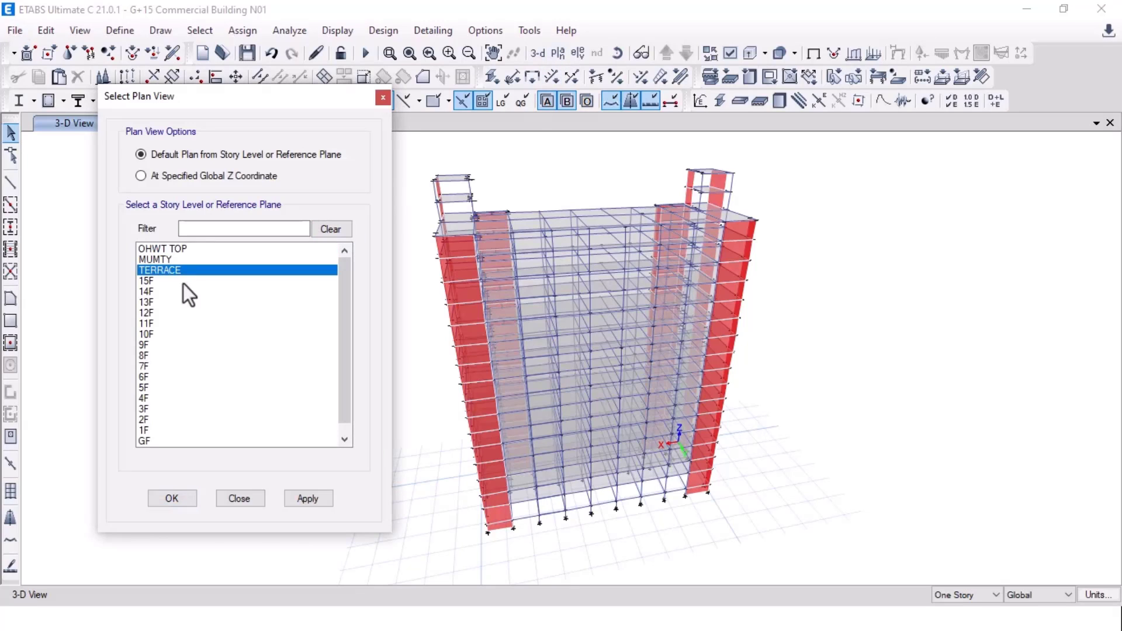
pyautogui.click(311, 496)
pyautogui.click(161, 499)
pyautogui.moveTo(593, 472); pyautogui.dragTo(549, 321, button='middle')
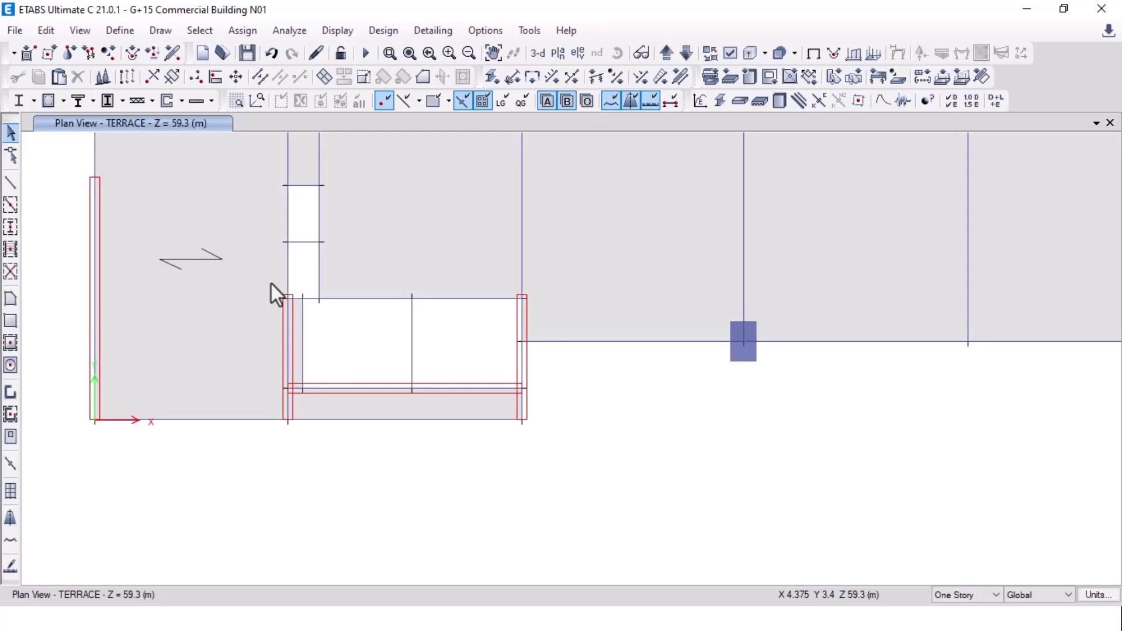
# Step: Select the walls, strips and slab around both terrace stair boxes
pyautogui.moveTo(271, 284); pyautogui.dragTo(539, 443)
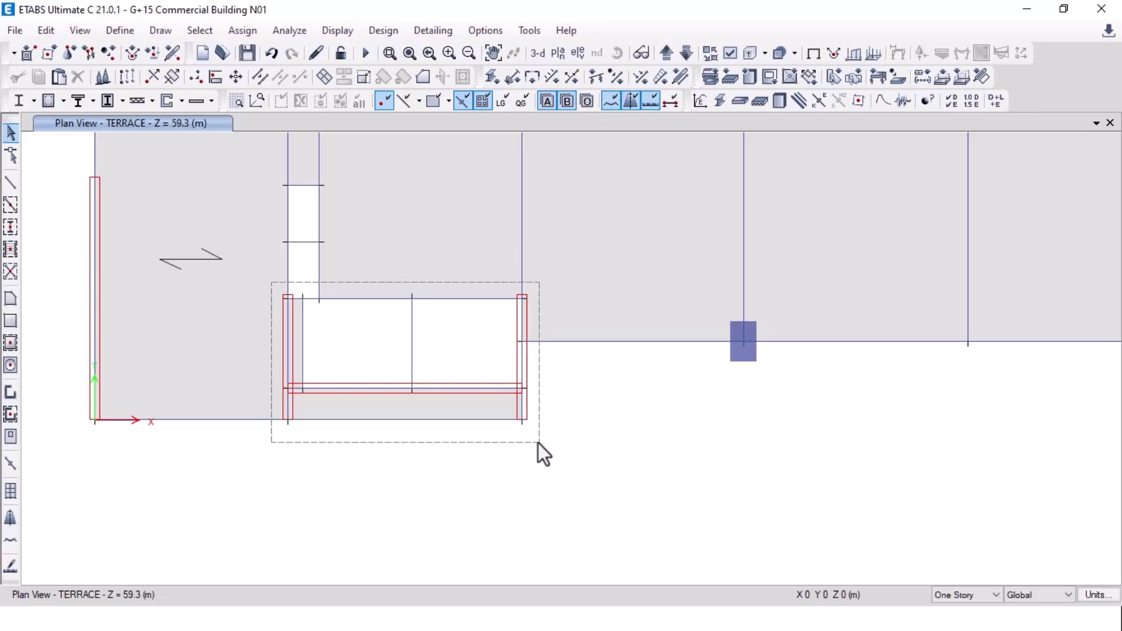
pyautogui.moveTo(538, 443); pyautogui.dragTo(539, 443)
pyautogui.moveTo(297, 285); pyautogui.dragTo(542, 441)
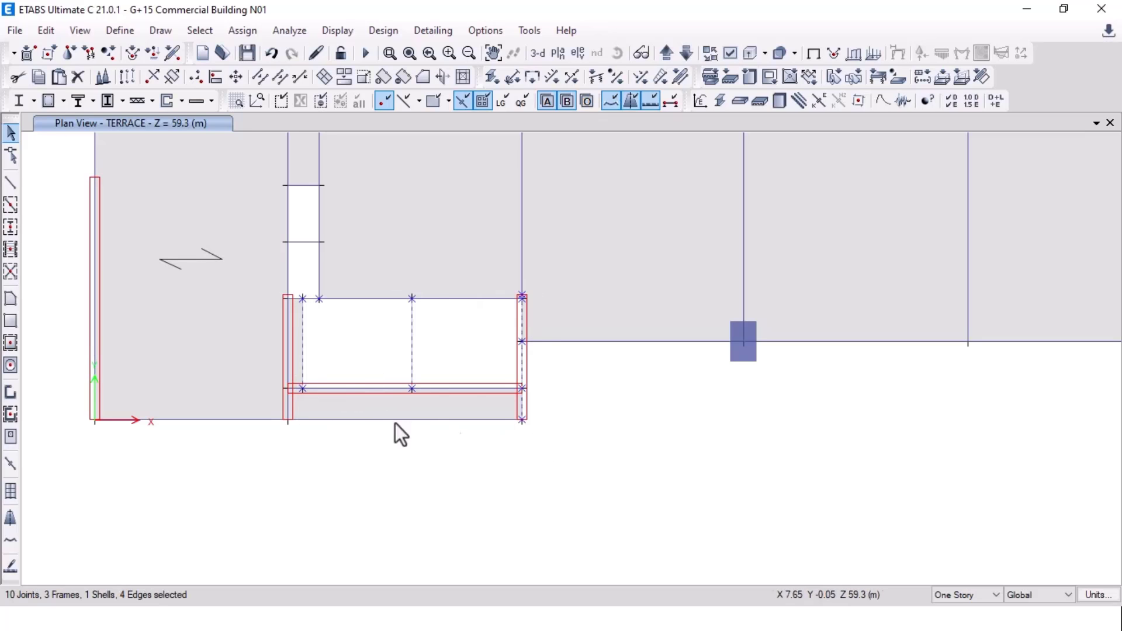
pyautogui.scroll(-3, 395, 423)
pyautogui.scroll(3, 1015, 438)
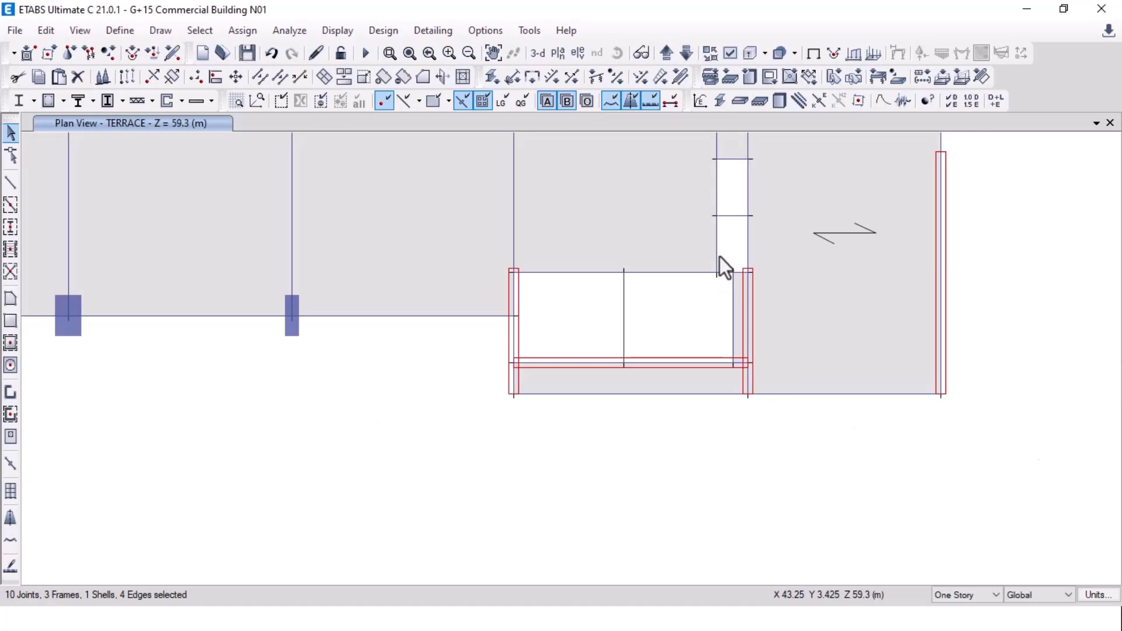
pyautogui.moveTo(482, 258); pyautogui.dragTo(738, 424)
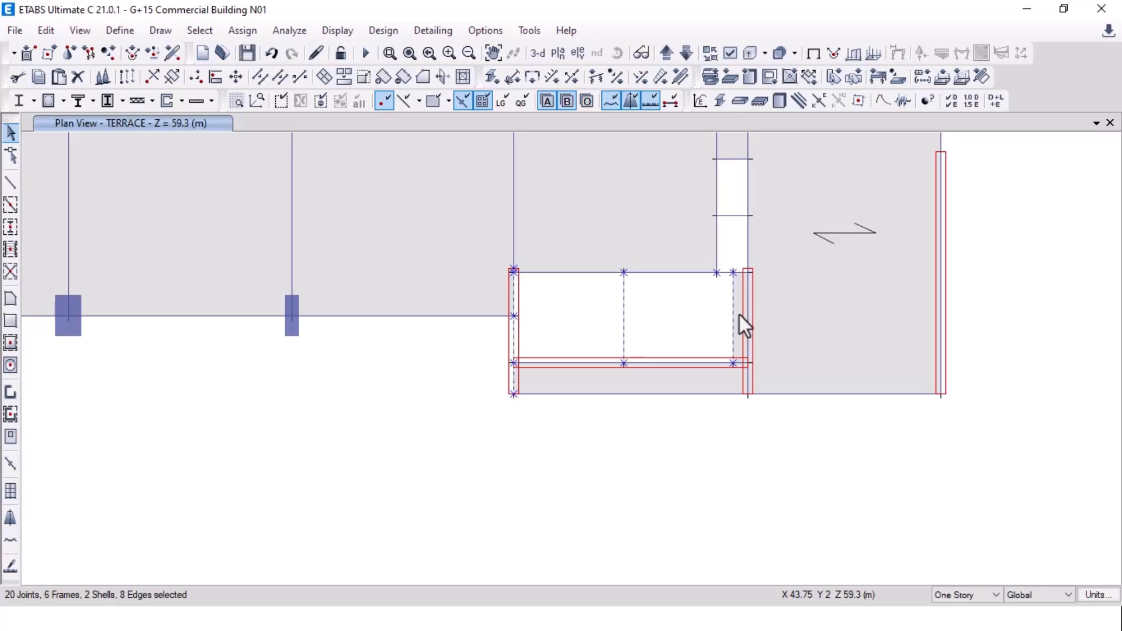
pyautogui.click(738, 349)
pyautogui.click(676, 384)
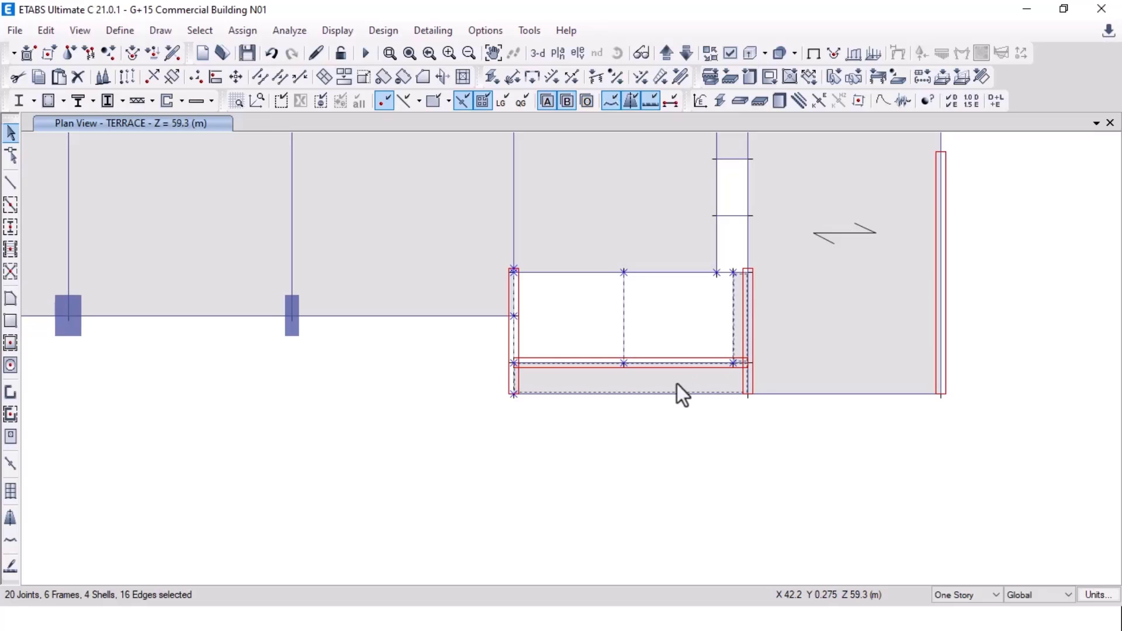
# Step: Replicate the selected stair-box objects onto MUMTY and view the MUMTY plan
pyautogui.hotkey('ctrl', 'r')
pyautogui.click(171, 159)
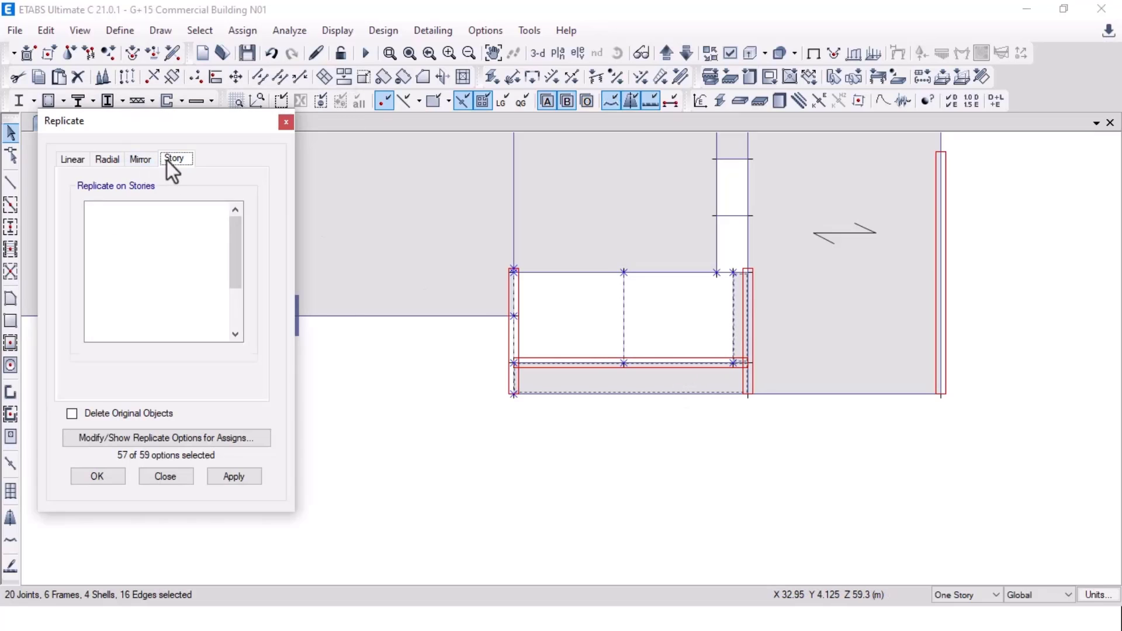
pyautogui.click(146, 218)
pyautogui.click(232, 475)
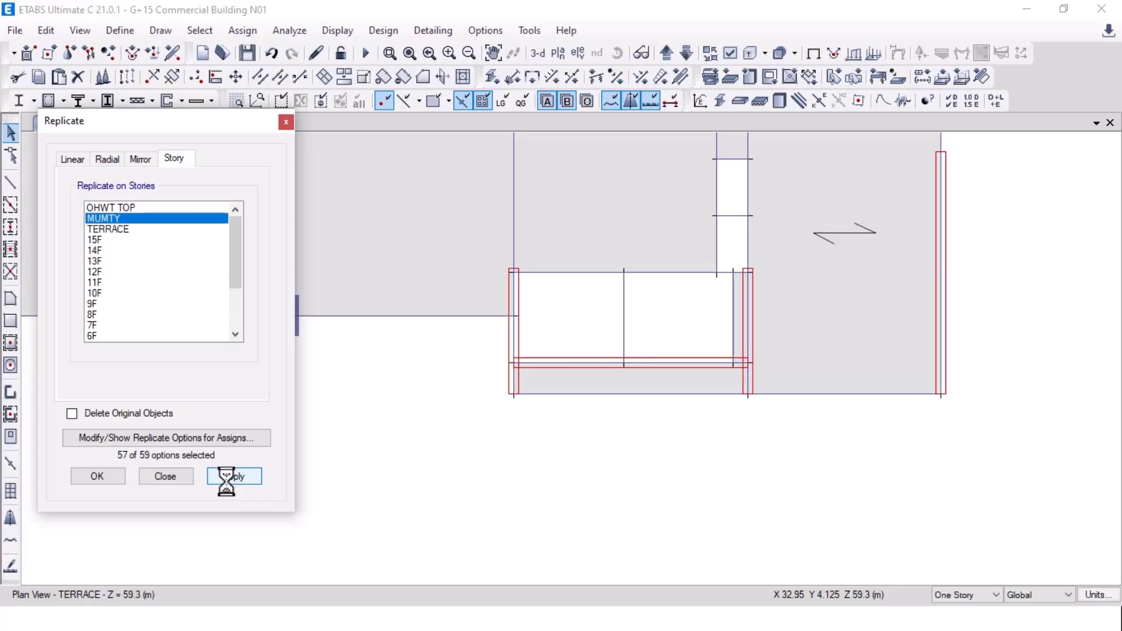
pyautogui.click(96, 477)
pyautogui.click(666, 53)
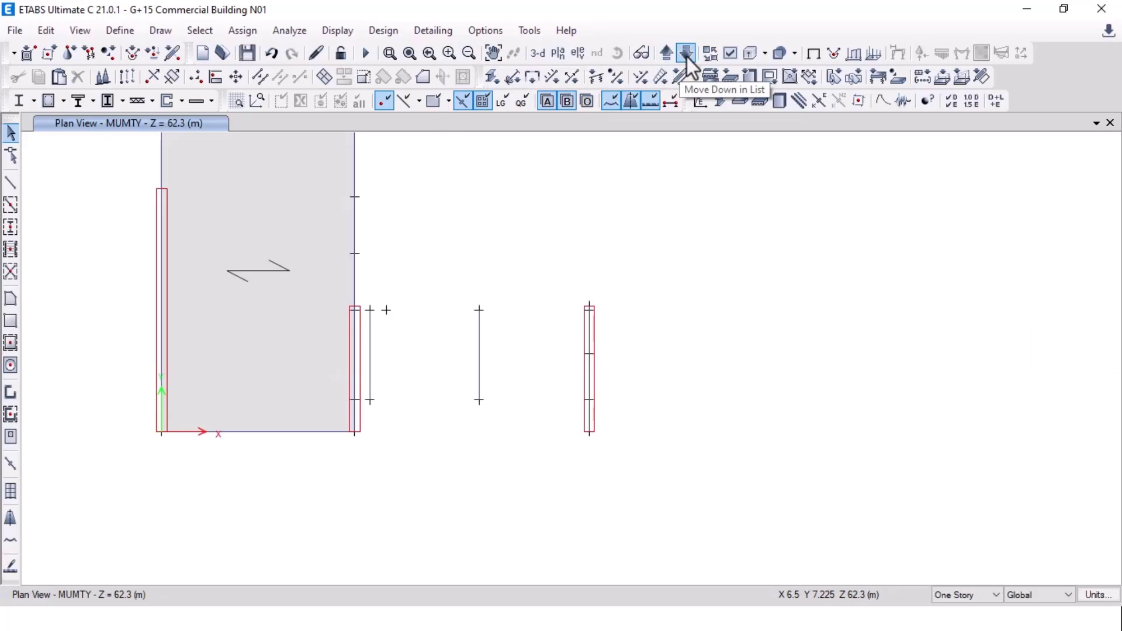
# Step: Undo the stair-box copy onto MUMTY and return to the TERRACE plan
pyautogui.click(272, 53)
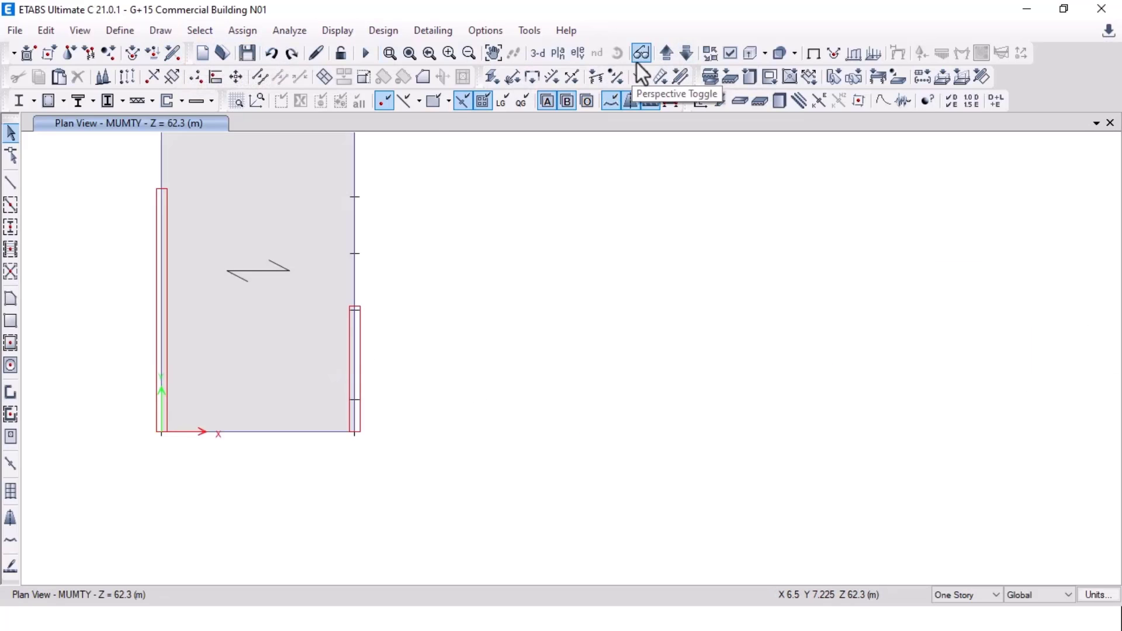
pyautogui.click(687, 53)
pyautogui.scroll(-6, 260, 359)
pyautogui.scroll(3, 261, 359)
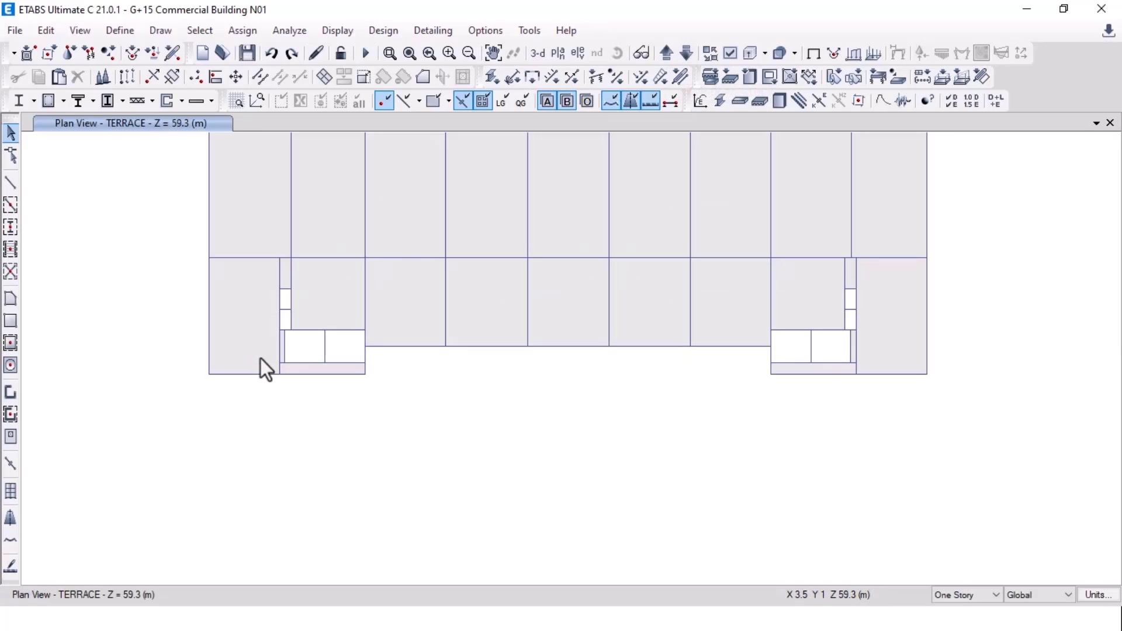
pyautogui.scroll(6, 272, 362)
pyautogui.moveTo(303, 286); pyautogui.dragTo(244, 364, button='middle')
# Step: Window-select the stair-box walls and slab of both groups on the terrace
pyautogui.moveTo(296, 189); pyautogui.dragTo(977, 564)
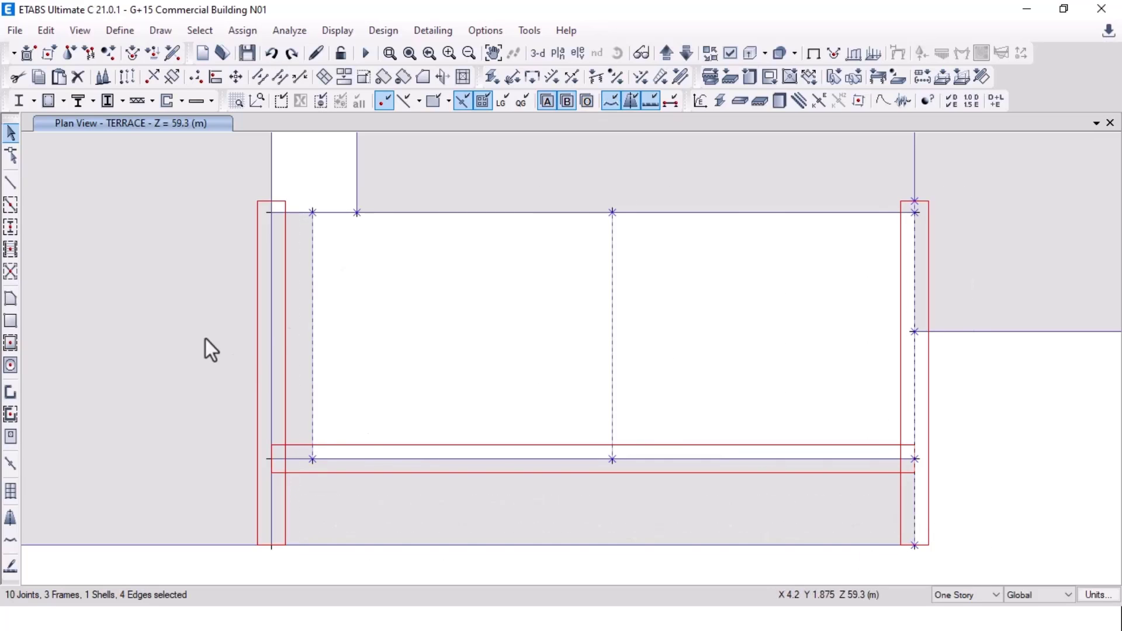
pyautogui.scroll(-3, 301, 263)
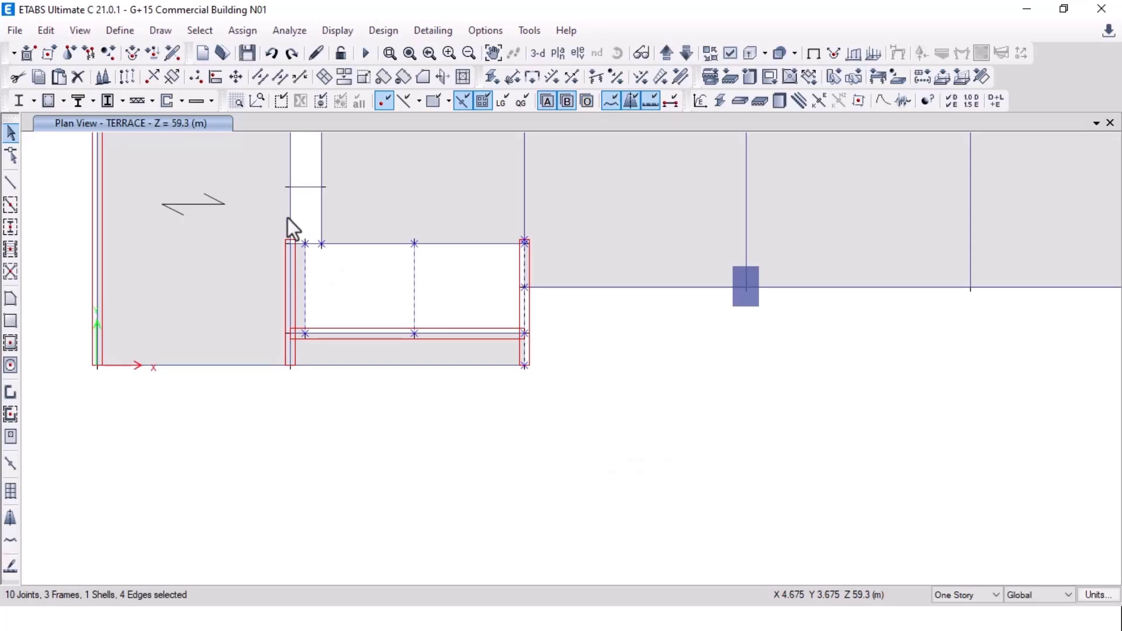
pyautogui.moveTo(272, 218); pyautogui.dragTo(542, 395)
pyautogui.press('Escape')
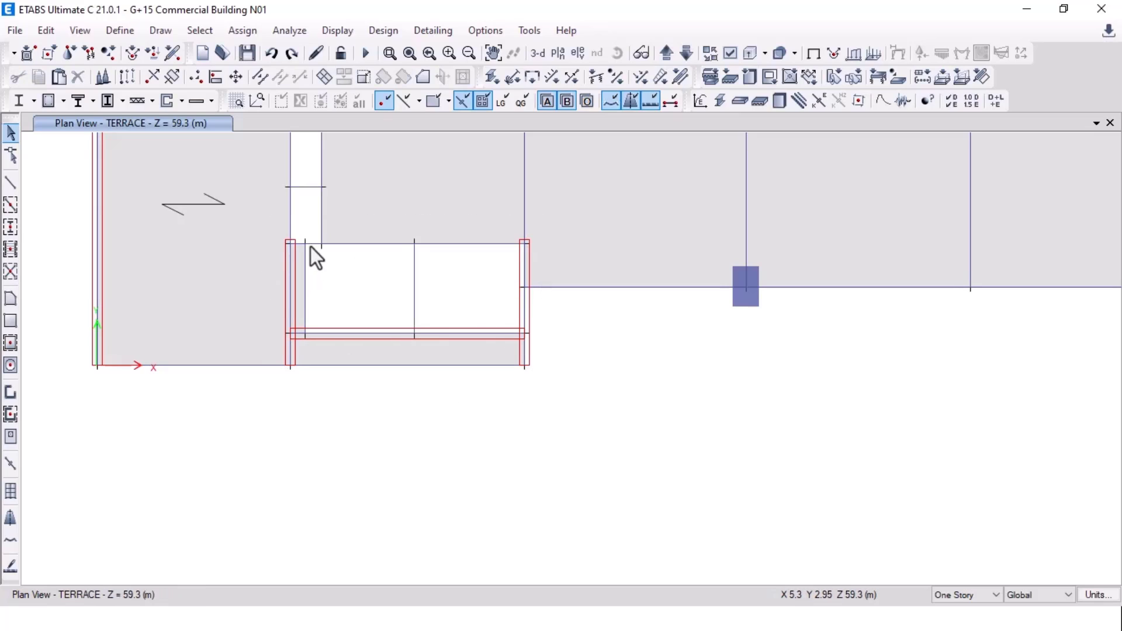
pyautogui.scroll(5, 286, 243)
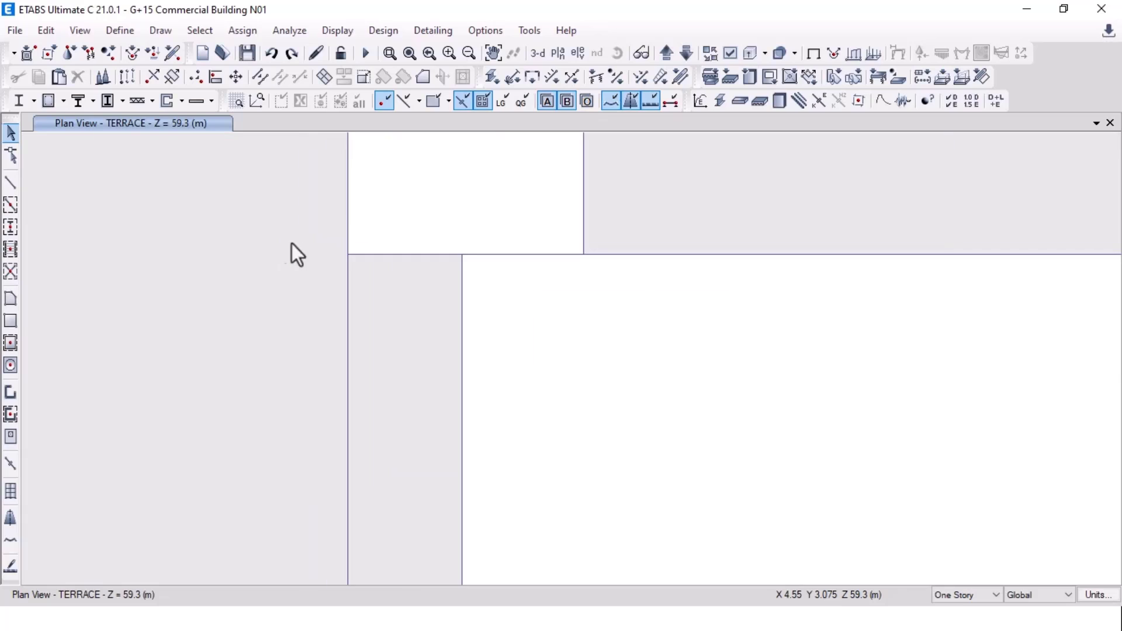
pyautogui.scroll(-5, 306, 252)
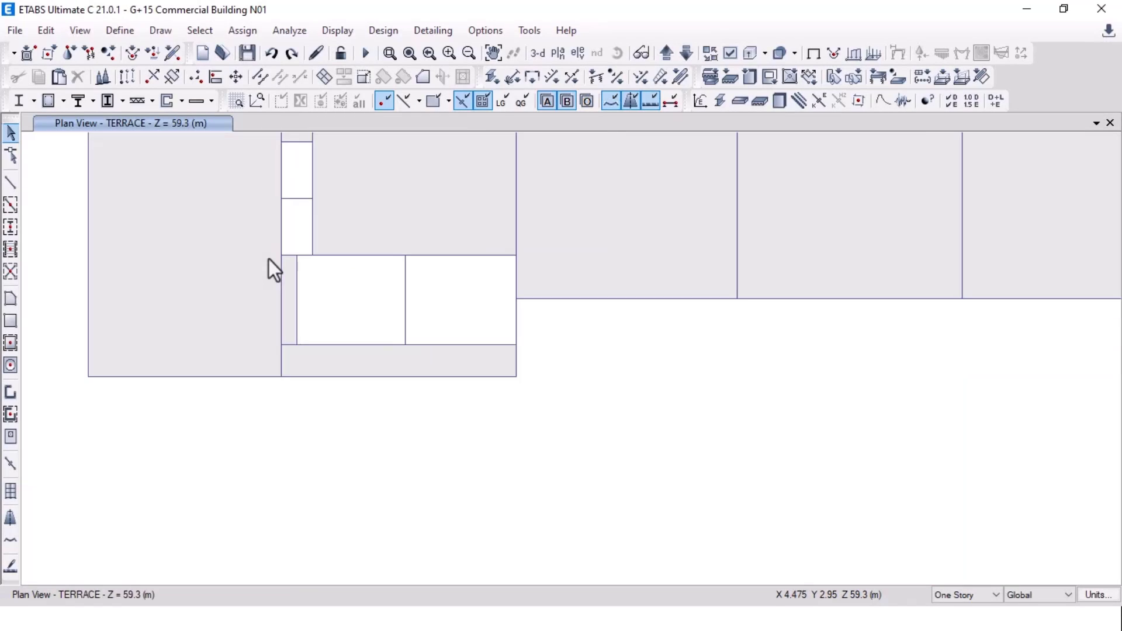
pyautogui.moveTo(258, 236); pyautogui.dragTo(530, 413)
pyautogui.moveTo(531, 414); pyautogui.dragTo(373, 414, button='middle')
pyautogui.moveTo(437, 280); pyautogui.dragTo(750, 468)
# Step: Replicate the selected stair-box walls, framing and slab onto the MUMTY story
pyautogui.hotkey('ctrl', 'r')
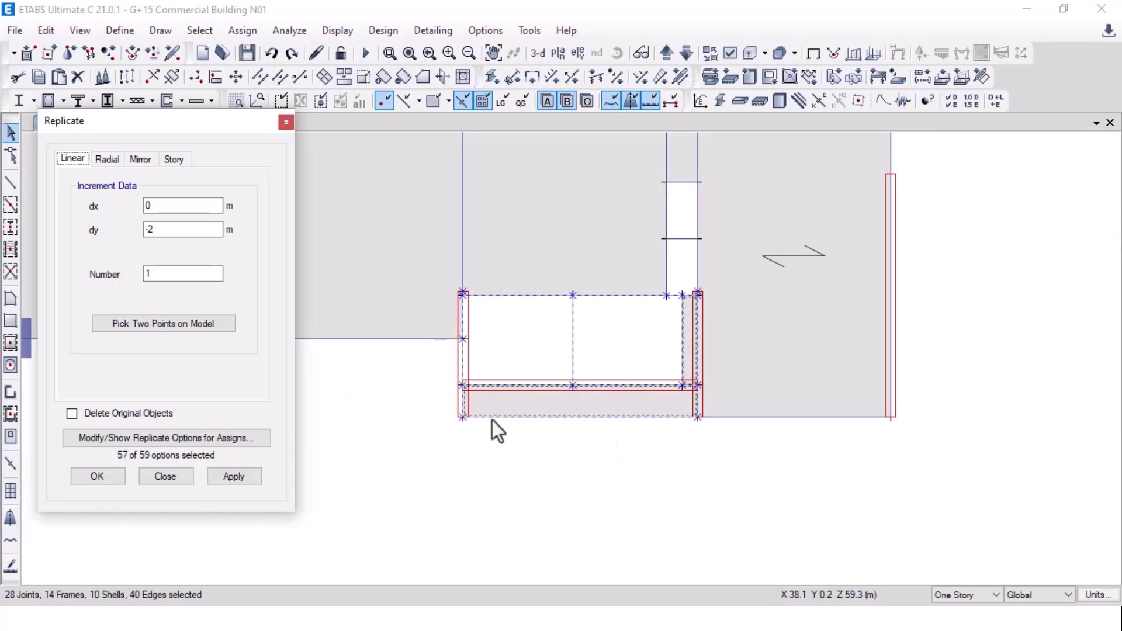
pyautogui.click(174, 158)
pyautogui.keyDown('ctrl'); pyautogui.click(120, 221); pyautogui.keyUp('ctrl')
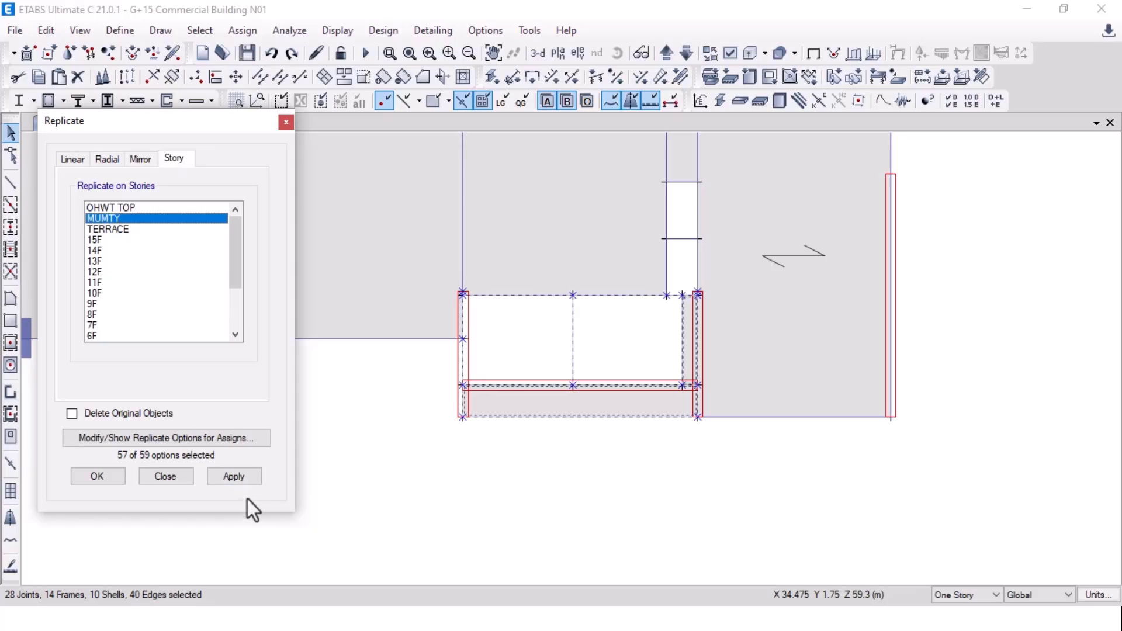
pyautogui.click(234, 476)
pyautogui.click(104, 476)
# Step: Switch the plan view up from TERRACE to the MUMTY story
pyautogui.scroll(-4, 556, 454)
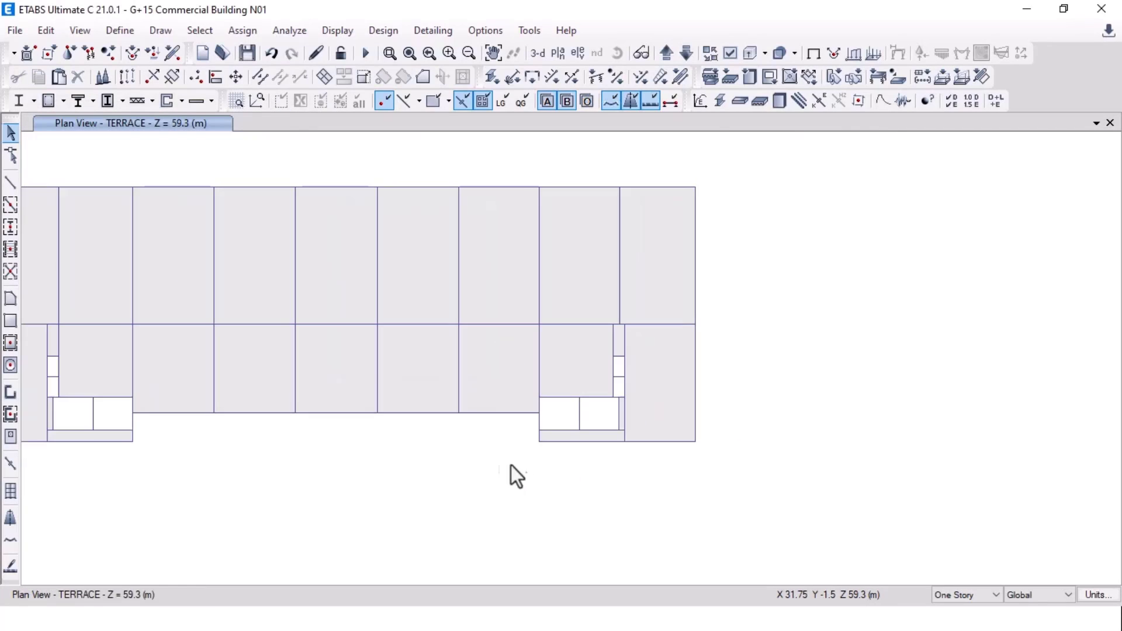
pyautogui.moveTo(286, 461); pyautogui.dragTo(496, 448, button='middle')
pyautogui.click(666, 58)
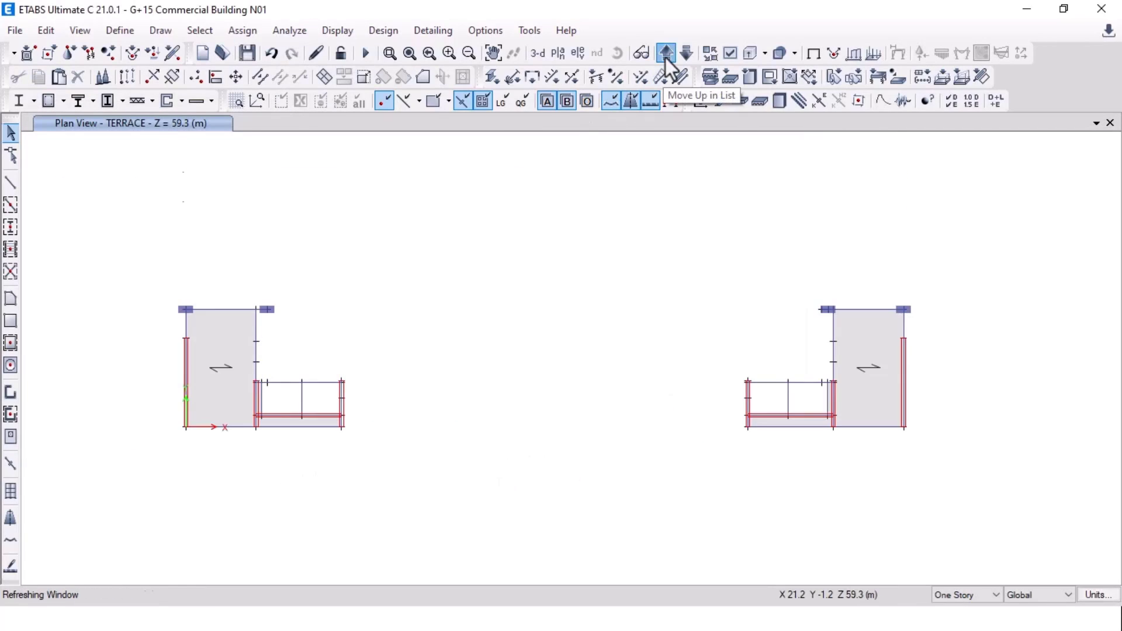
pyautogui.scroll(3, 269, 418)
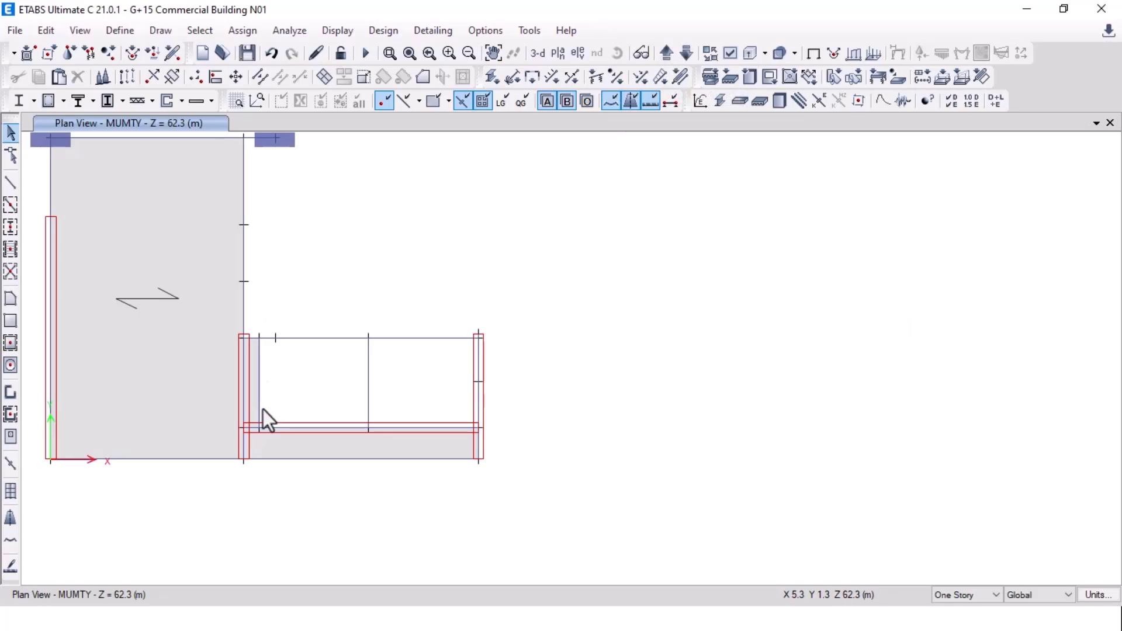
pyautogui.scroll(3, 263, 409)
pyautogui.scroll(-3, 253, 394)
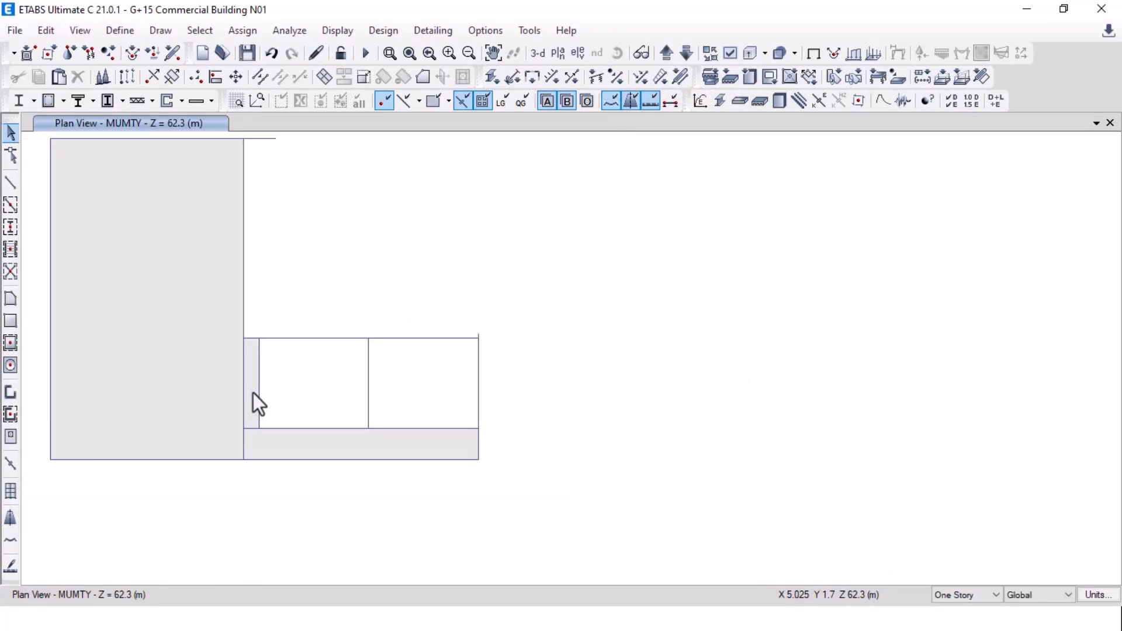
# Step: Draw two S150 rectangular slabs in the left core's open bays
pyautogui.click(12, 323)
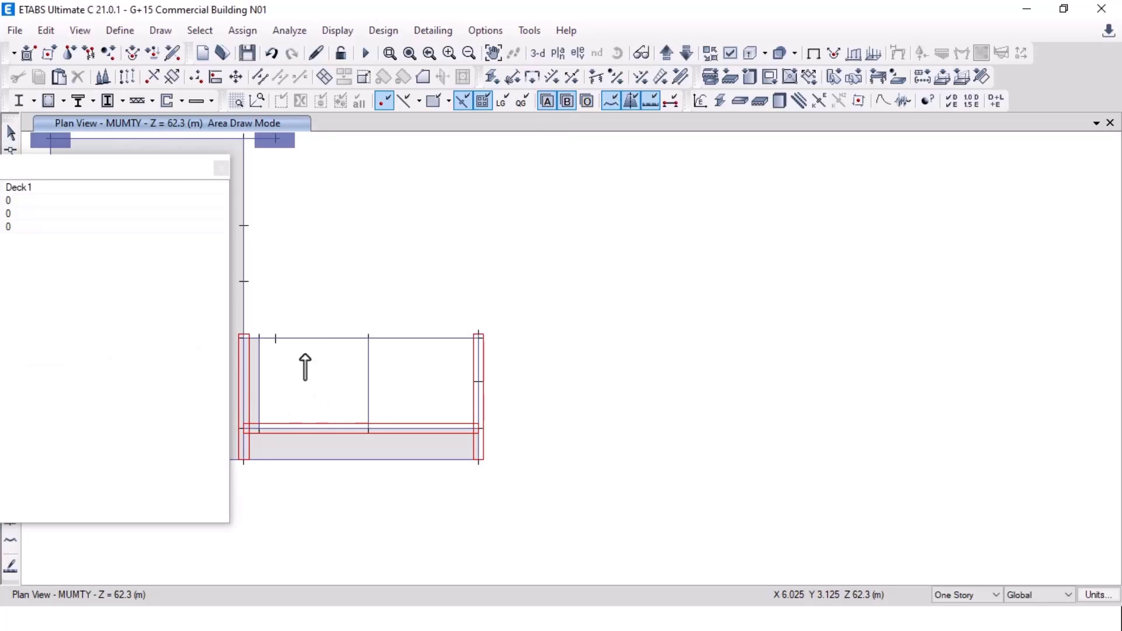
pyautogui.click(221, 188)
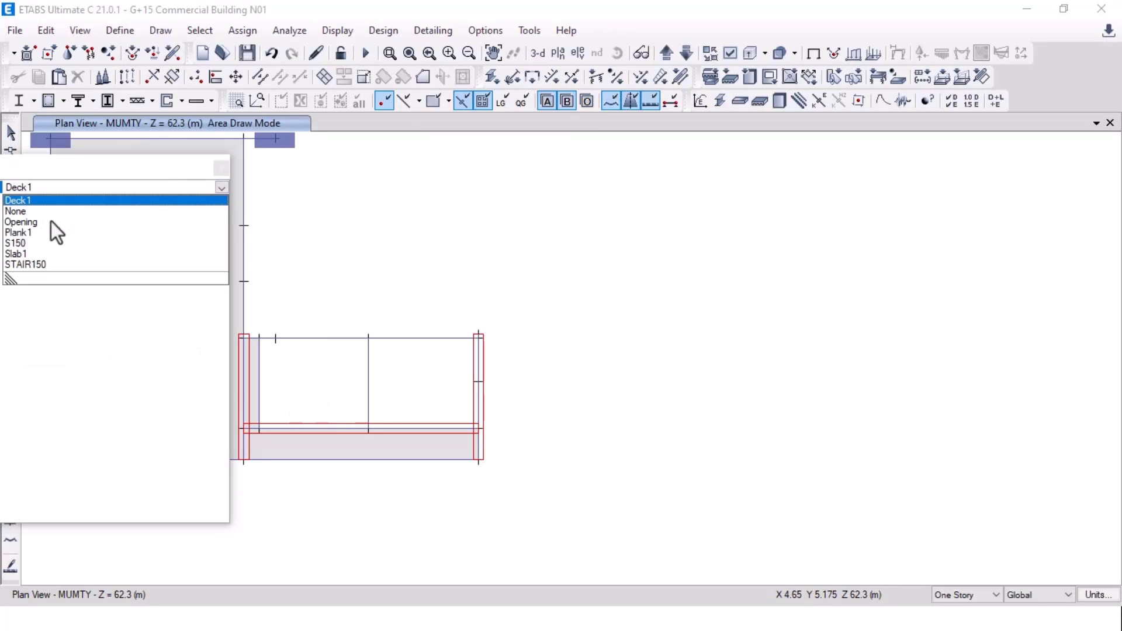
pyautogui.click(22, 243)
pyautogui.moveTo(349, 333); pyautogui.dragTo(456, 300, button='middle')
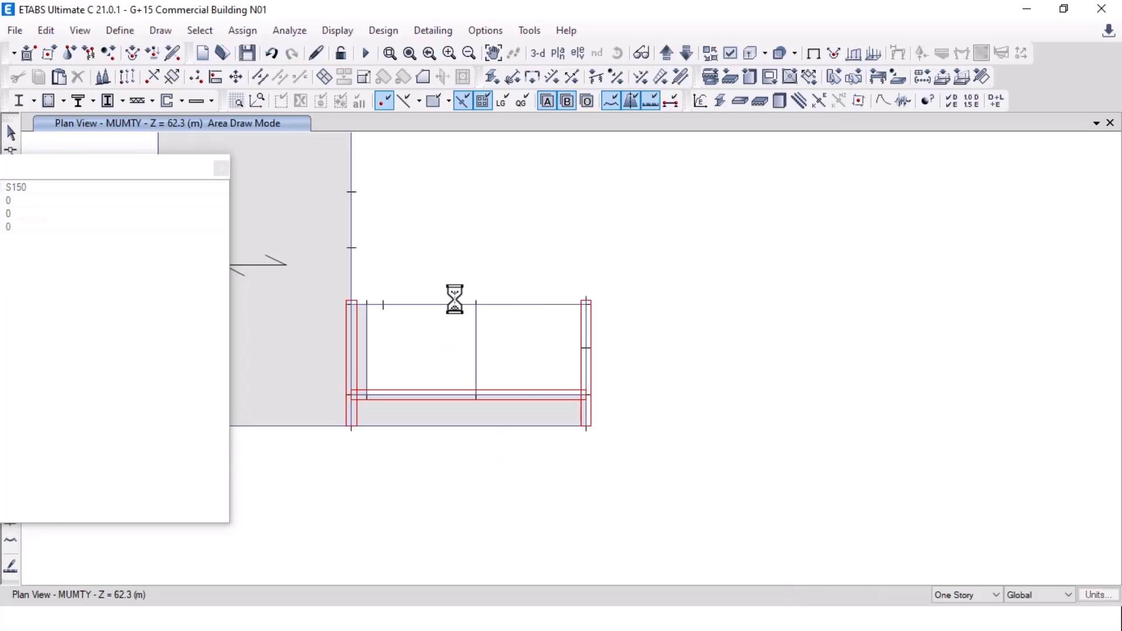
pyautogui.scroll(3, 395, 358)
pyautogui.click(322, 240)
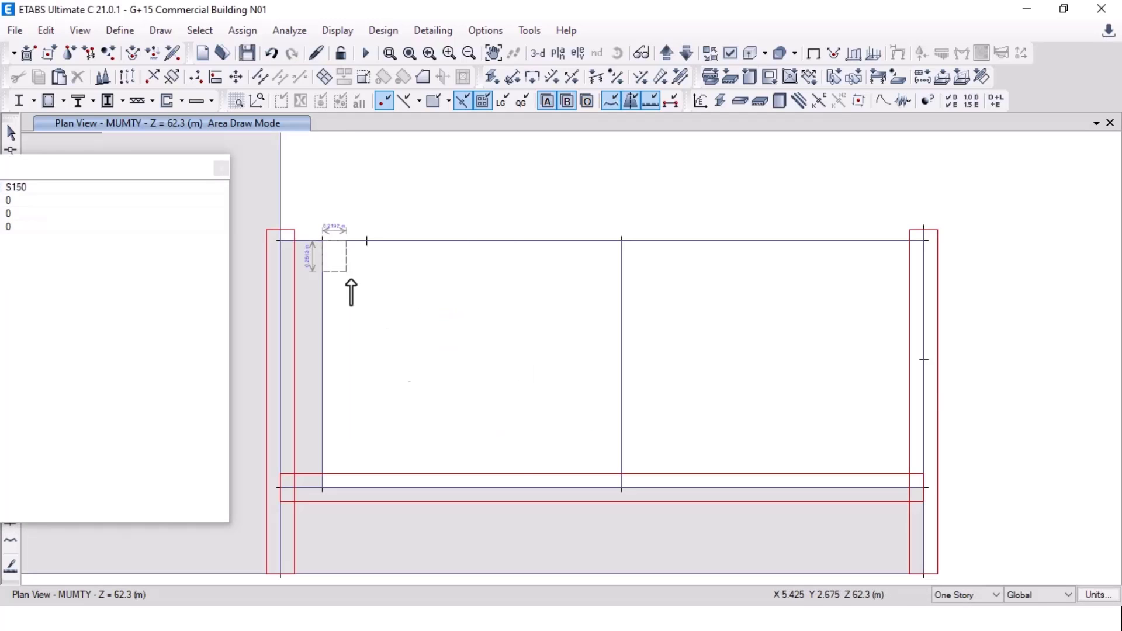
pyautogui.click(621, 487)
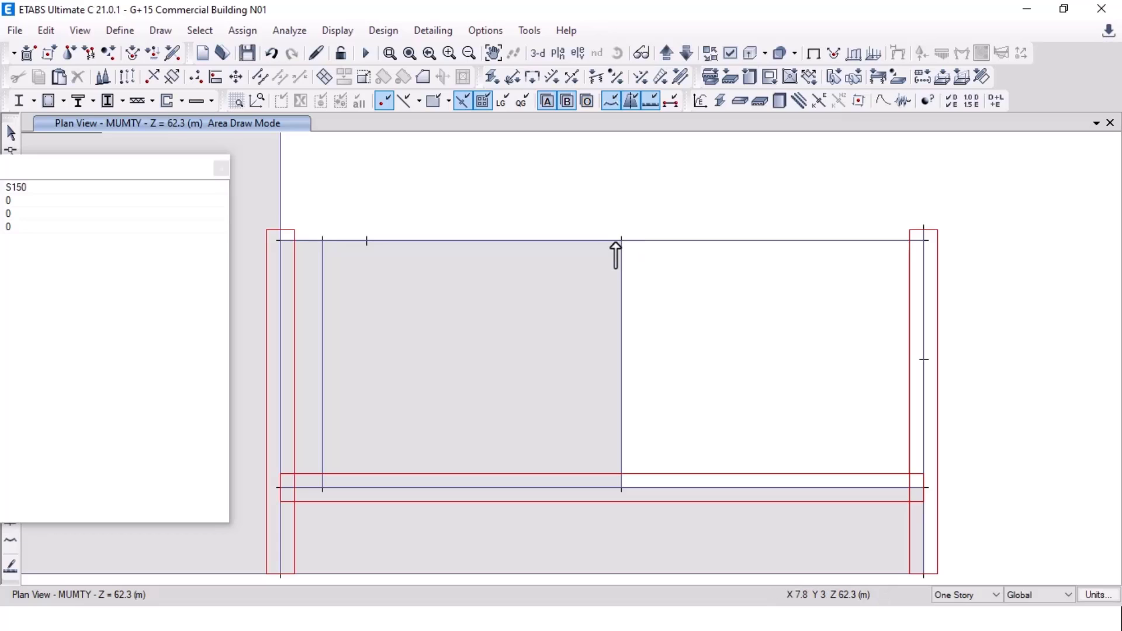
pyautogui.click(621, 241)
pyautogui.click(922, 488)
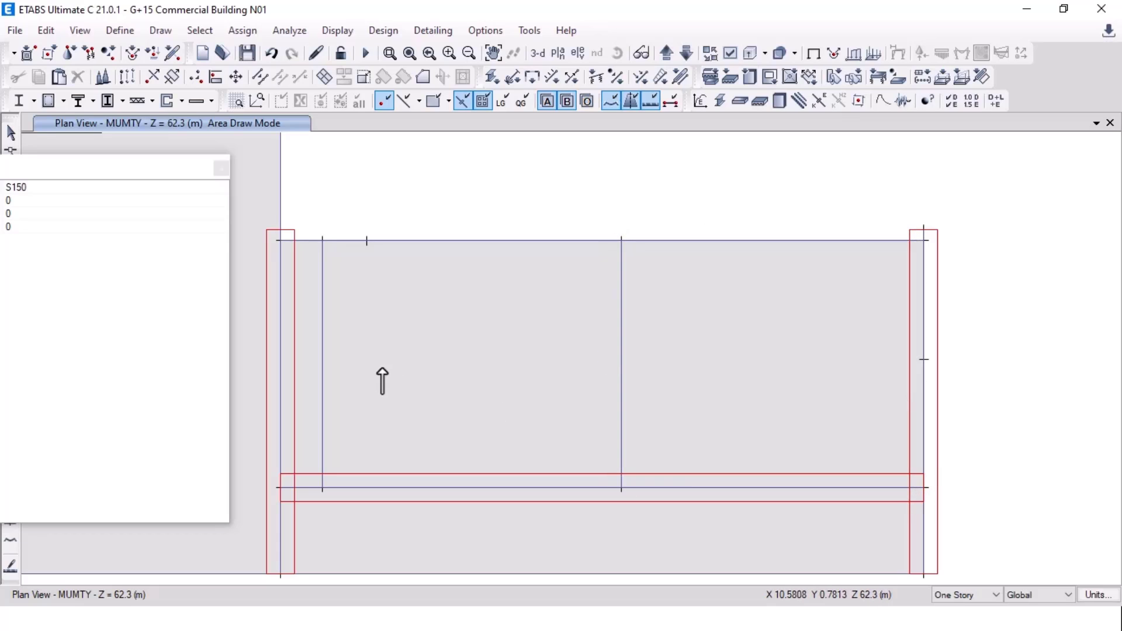
# Step: Draw two more S150 slabs in the right core's open bays and stop drawing
pyautogui.scroll(-5, 383, 381)
pyautogui.moveTo(1096, 404)
pyautogui.mouseDown(button='middle')
pyautogui.moveTo(867, 443)
pyautogui.moveTo(516, 430)
pyautogui.mouseUp(button='middle')
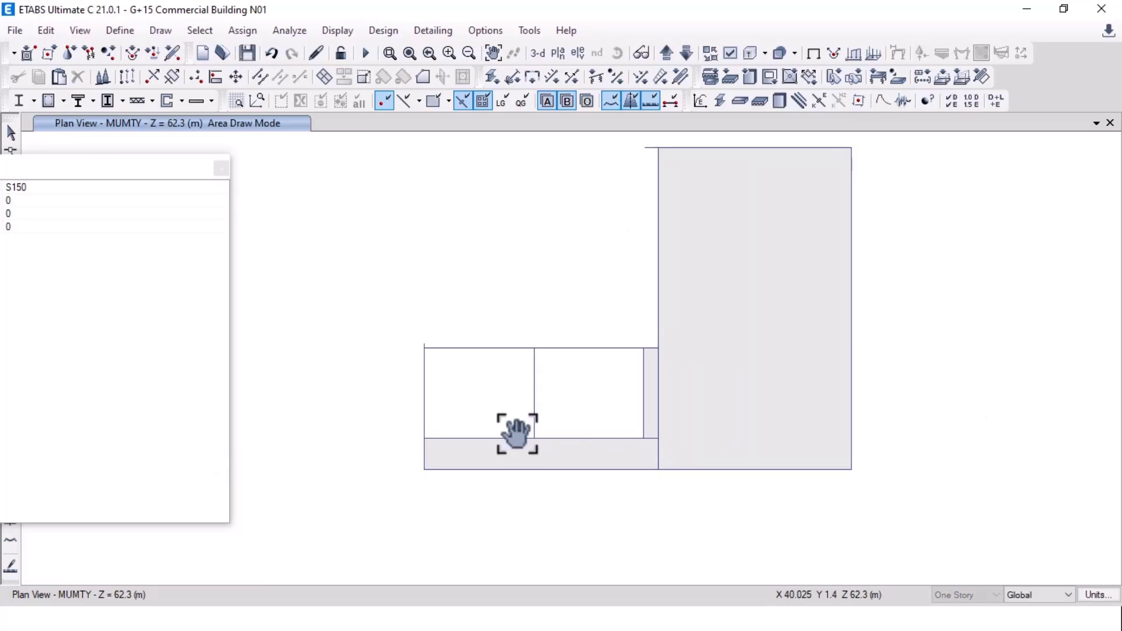
pyautogui.click(421, 347)
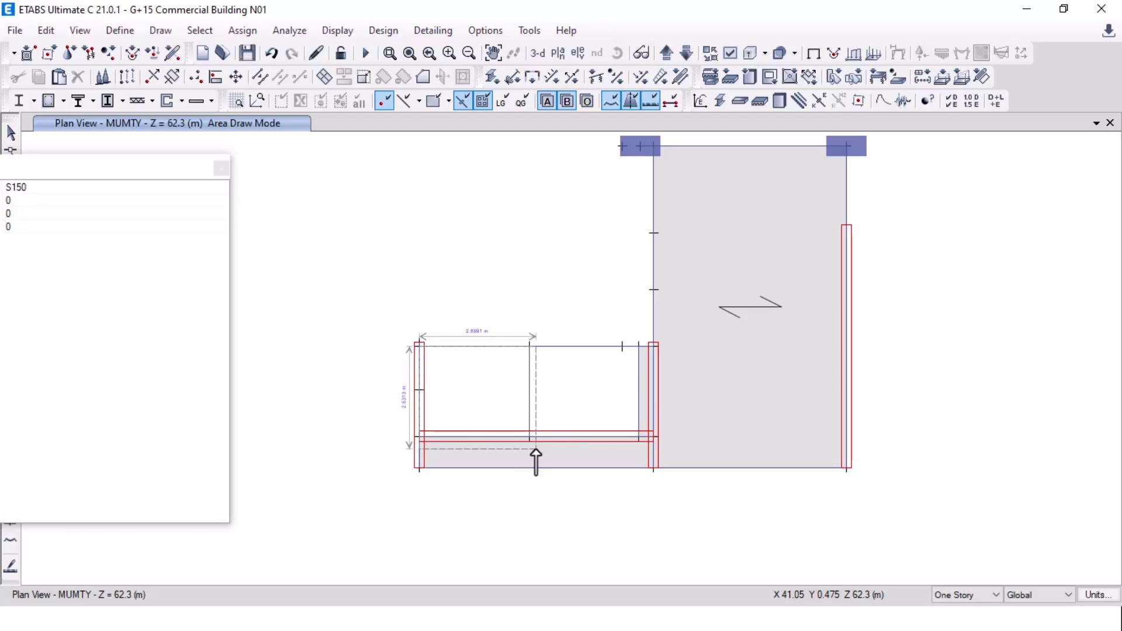
pyautogui.click(528, 437)
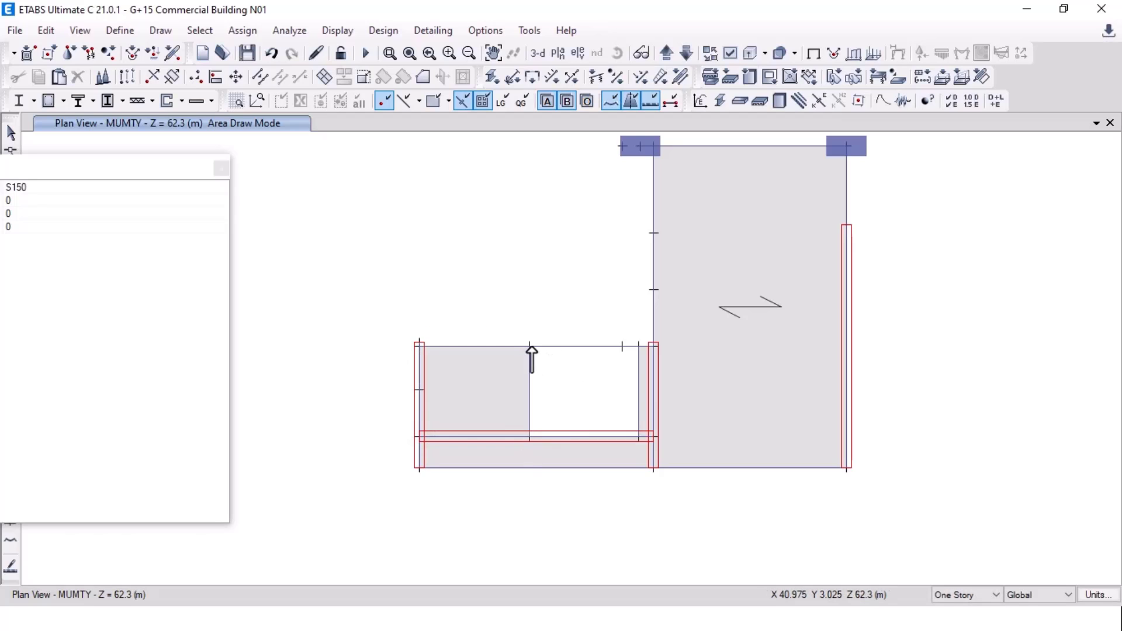
pyautogui.click(529, 347)
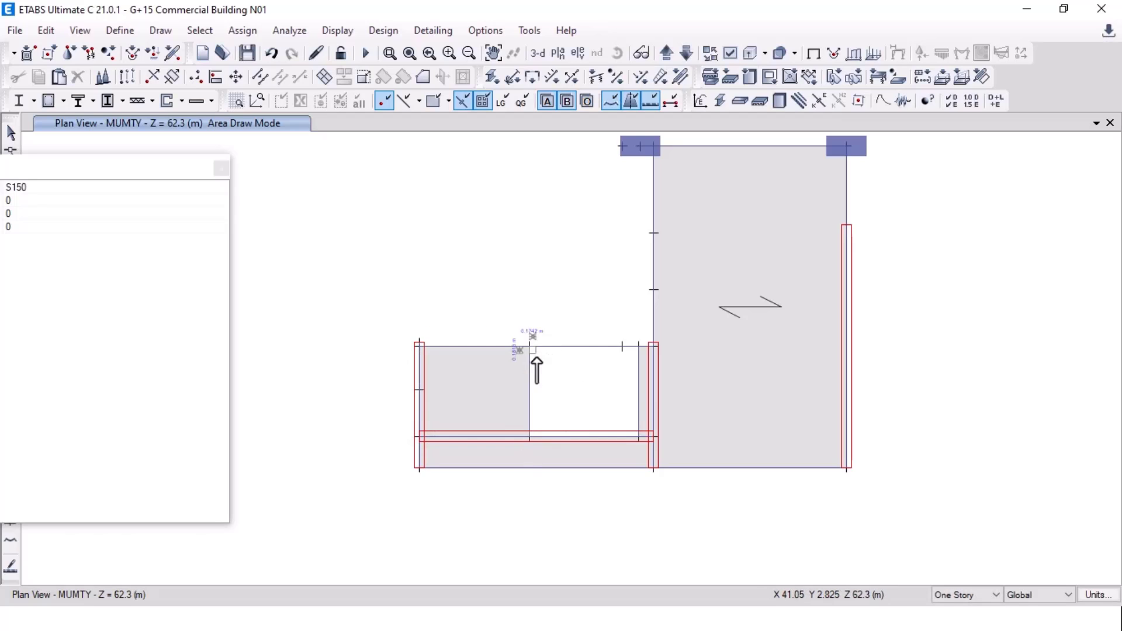
pyautogui.click(639, 439)
pyautogui.press('Escape')
pyautogui.scroll(-5, 690, 367)
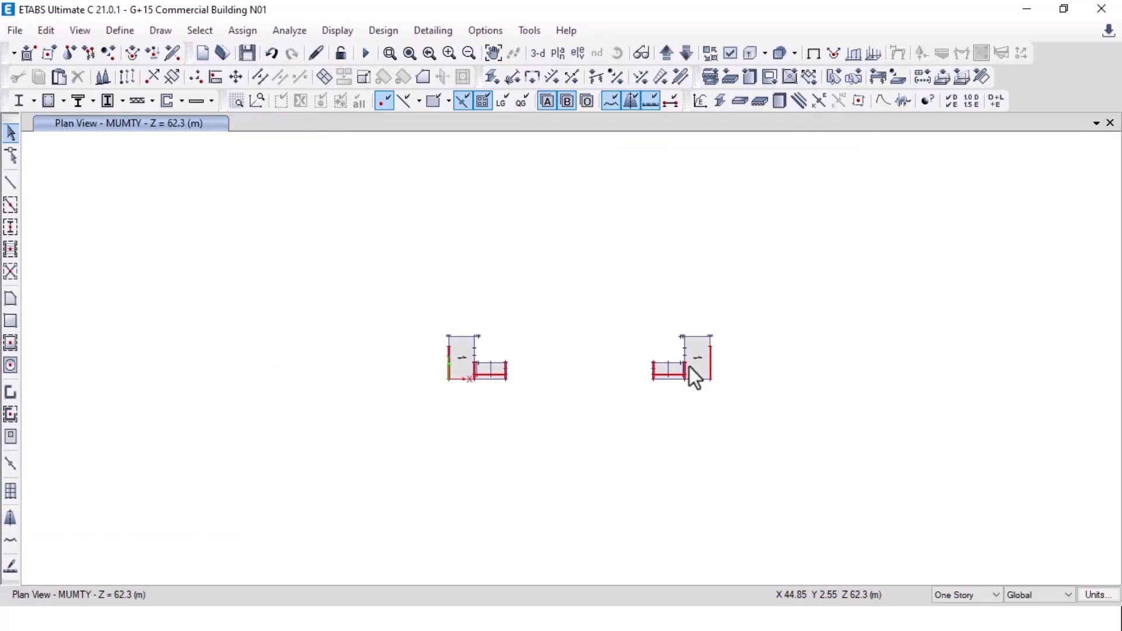
pyautogui.scroll(4, 549, 370)
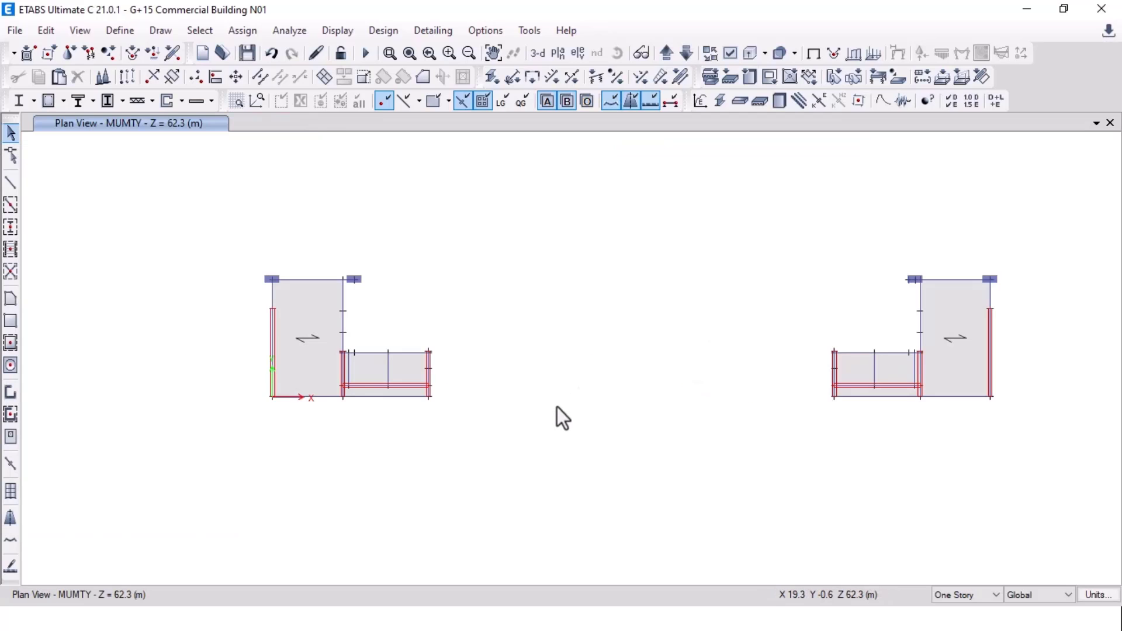
pyautogui.moveTo(573, 393)
pyautogui.mouseDown(button='middle')
pyautogui.moveTo(550, 403)
pyautogui.moveTo(563, 388)
pyautogui.mouseUp(button='middle')
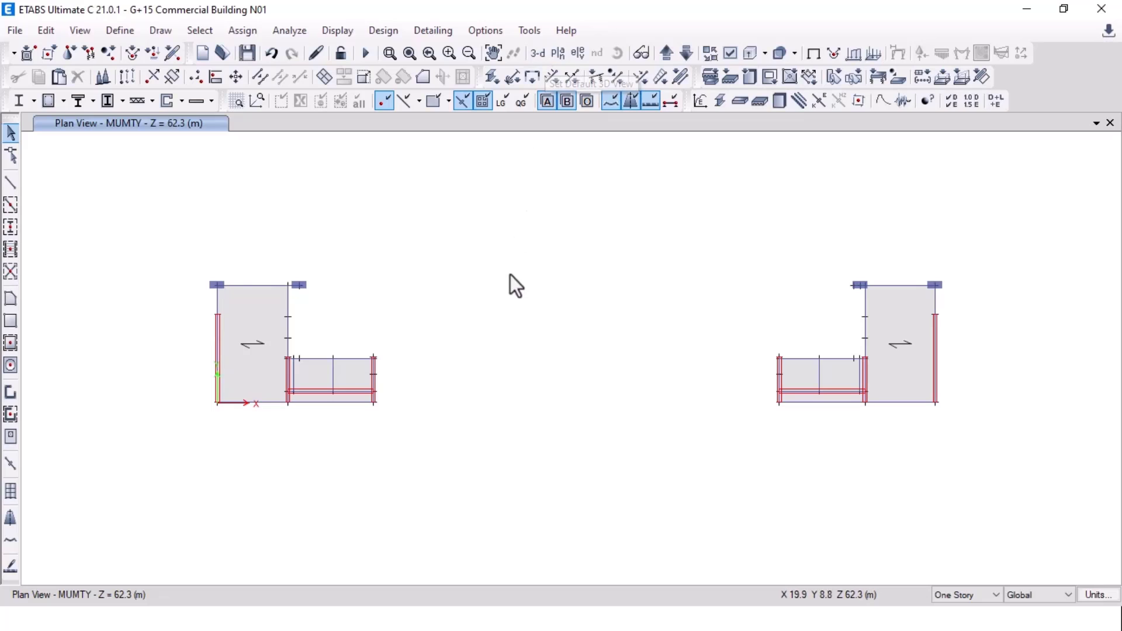
pyautogui.hotkey('alt', 'Tab')
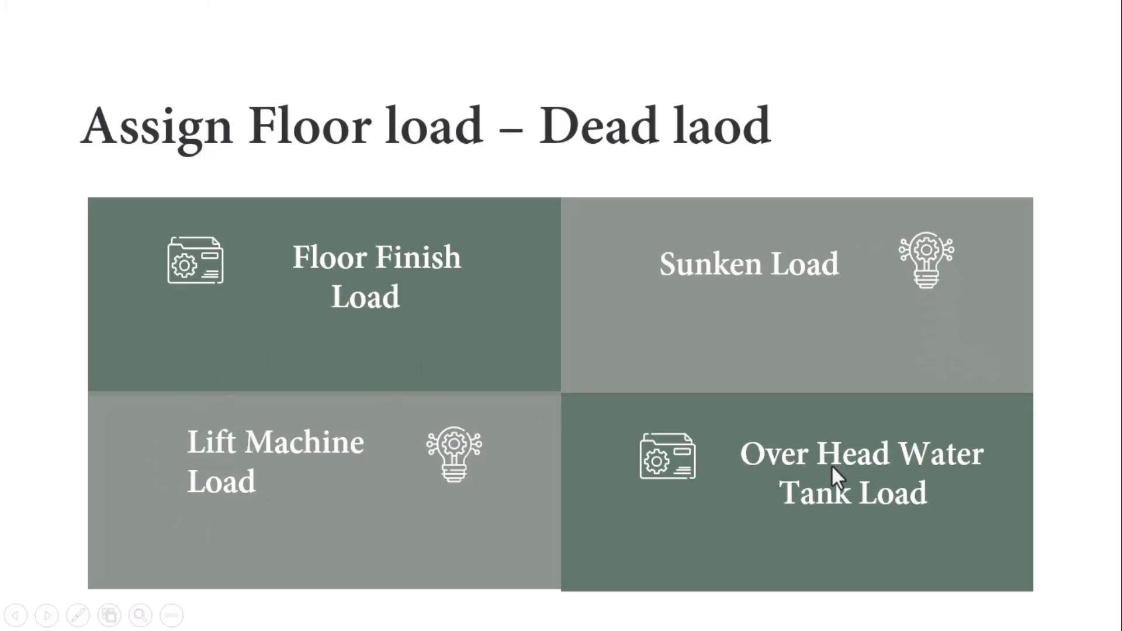
pyautogui.hotkey('alt', 'Tab')
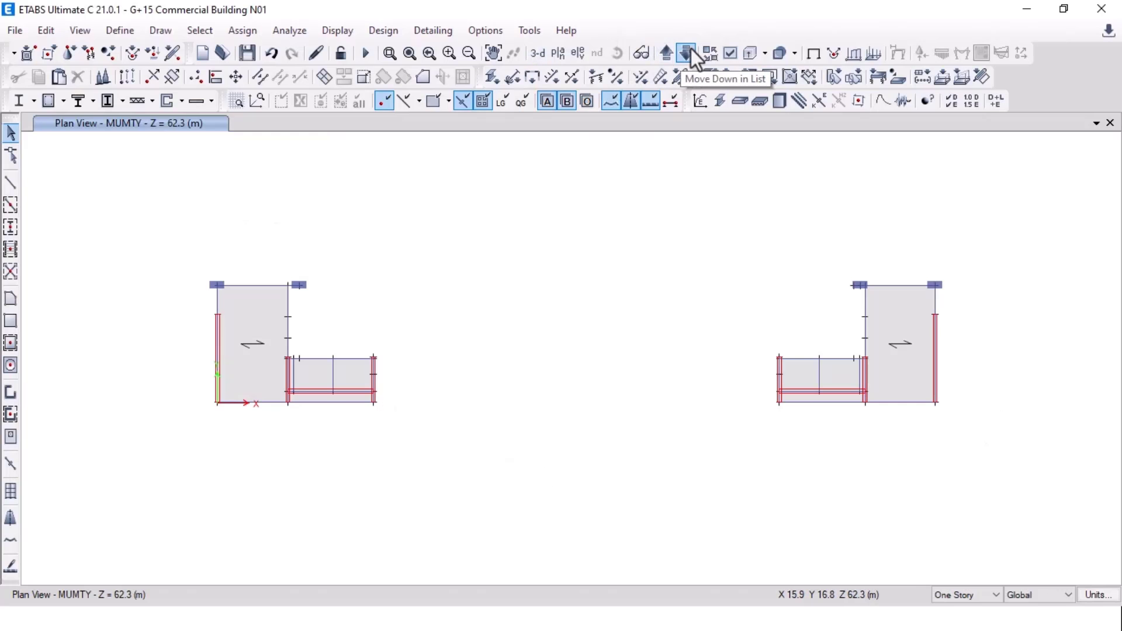
# Step: On the MUMTY plan, select the four new stair-box slabs in both cores
pyautogui.click(661, 56)
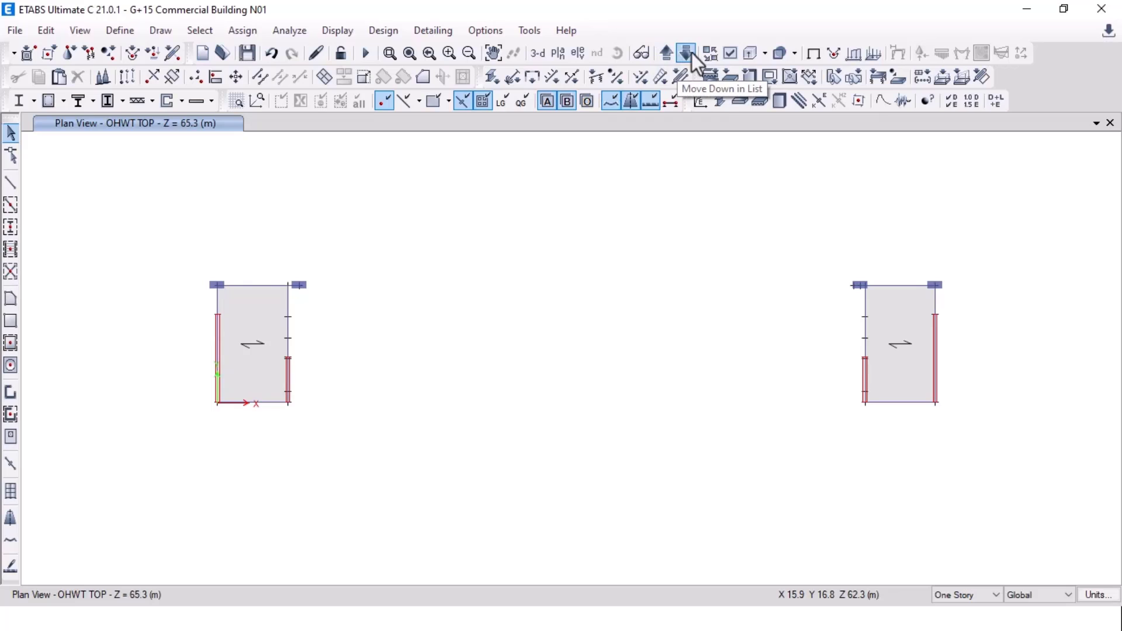
pyautogui.click(689, 54)
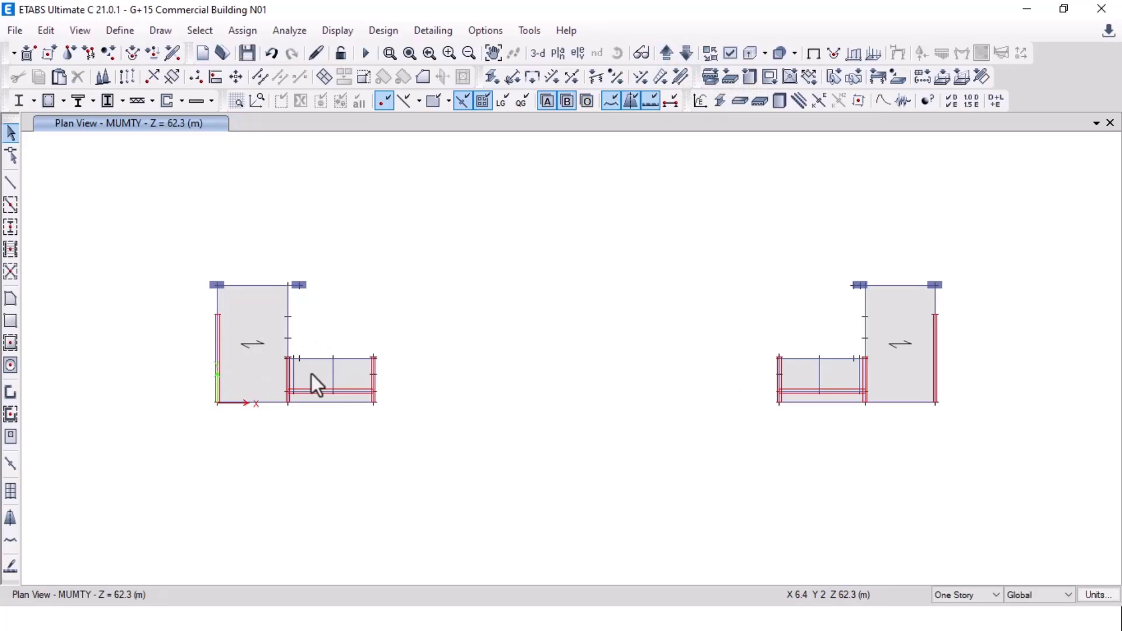
pyautogui.click(329, 383)
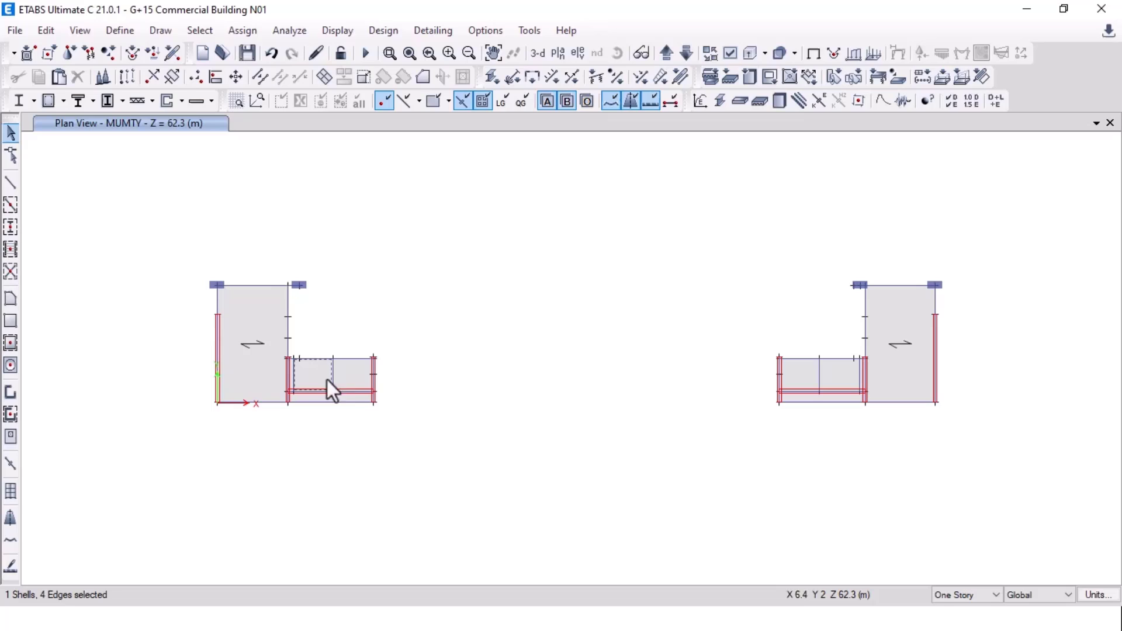
pyautogui.click(799, 377)
pyautogui.click(837, 377)
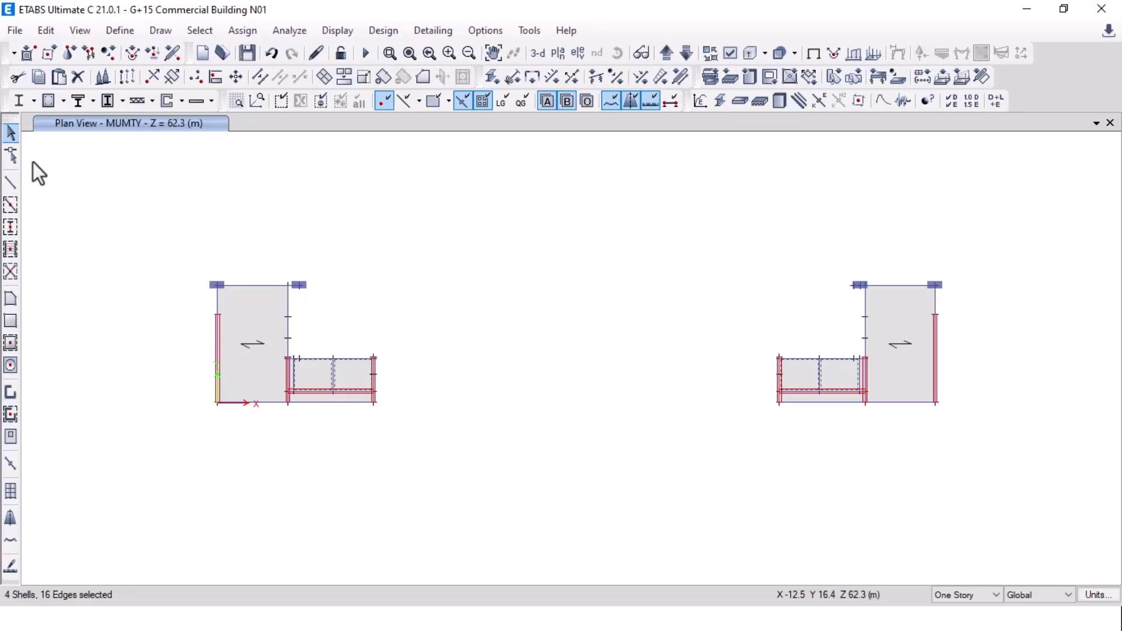
# Step: Assign a 10 kN/m² SERVICE uniform load to the four selected slabs
pyautogui.click(242, 32)
pyautogui.moveTo(327, 213)
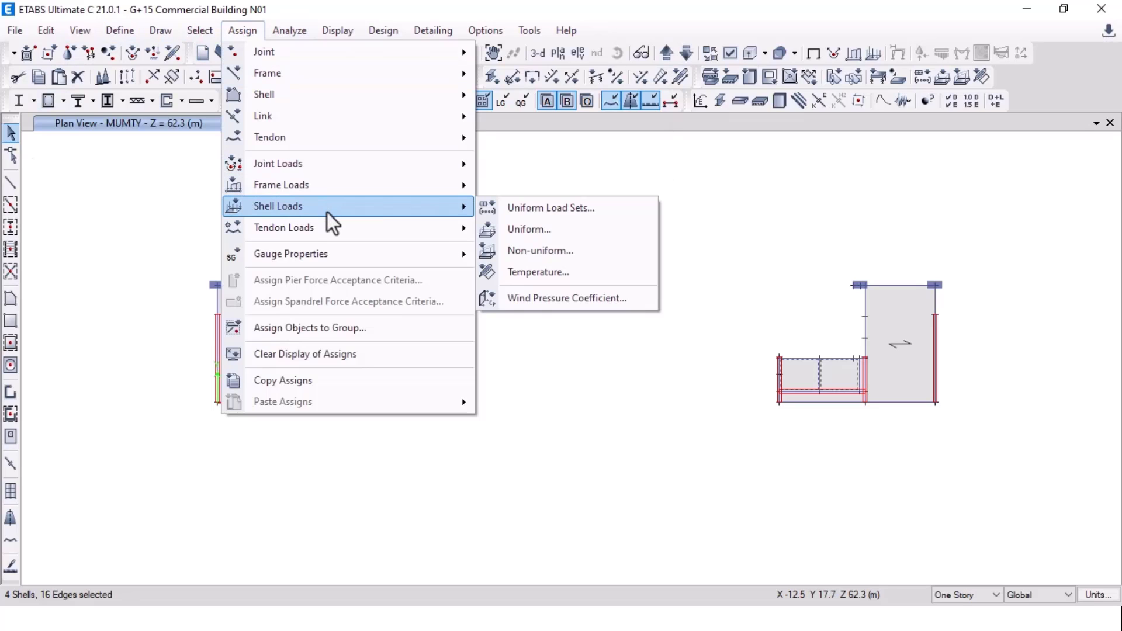
pyautogui.click(531, 229)
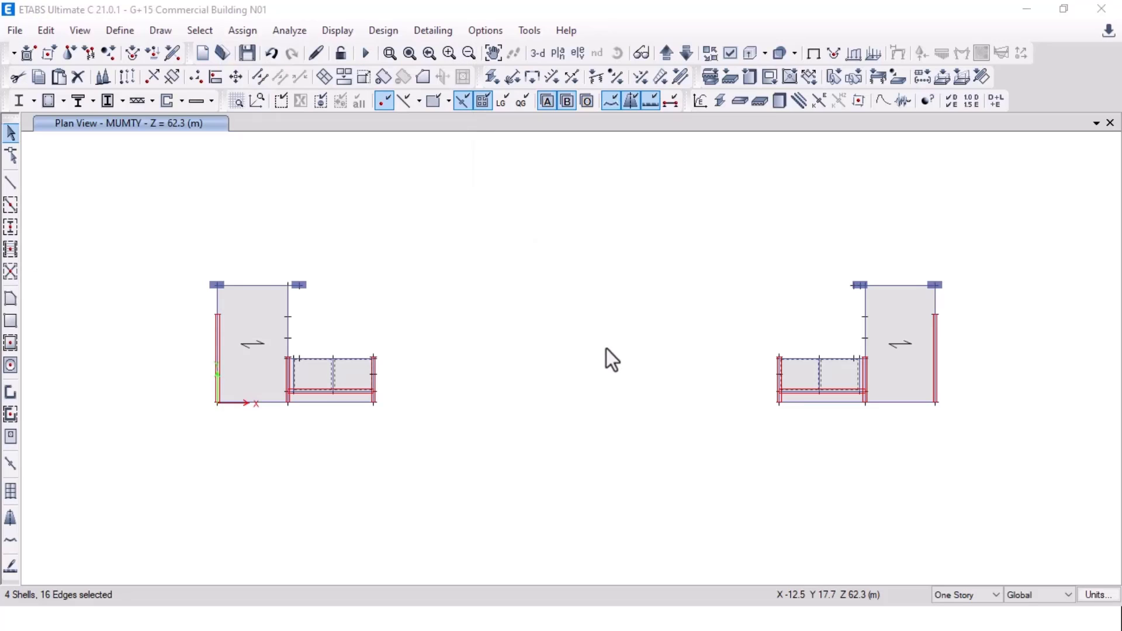
pyautogui.click(596, 258)
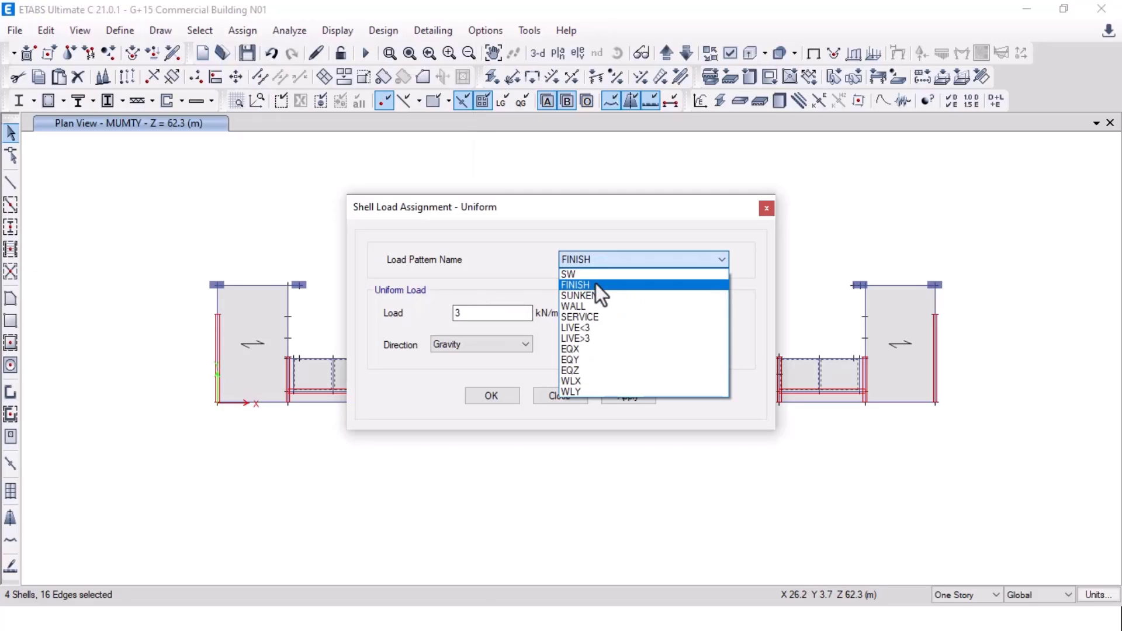
pyautogui.click(602, 316)
pyautogui.doubleClick(476, 314)
pyautogui.write('10')
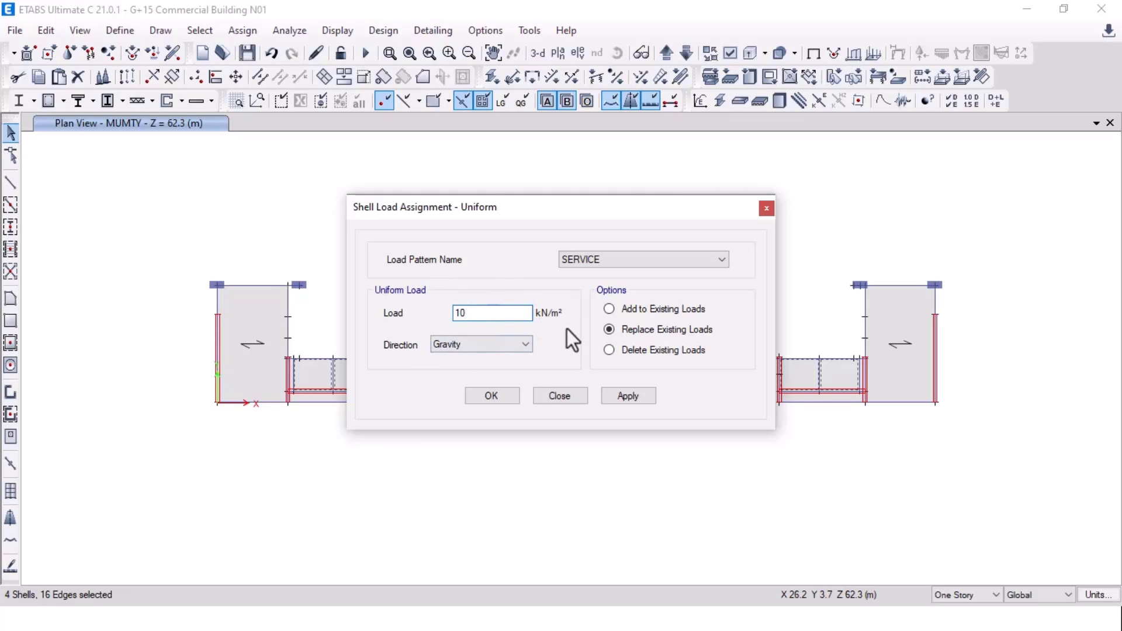
pyautogui.click(625, 397)
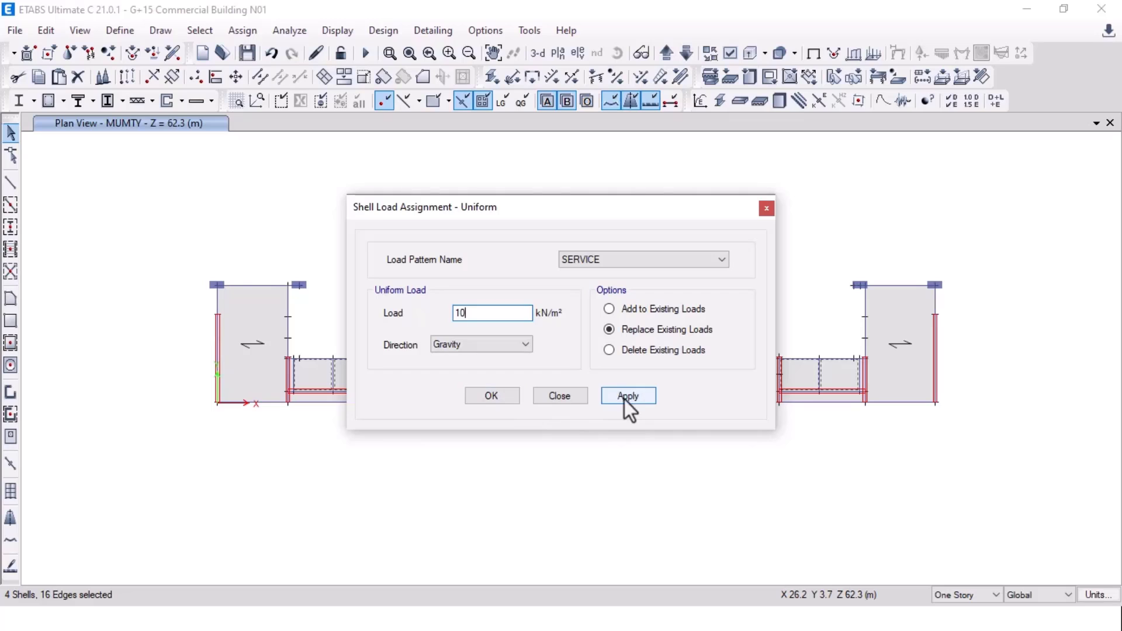
pyautogui.click(496, 397)
pyautogui.click(246, 352)
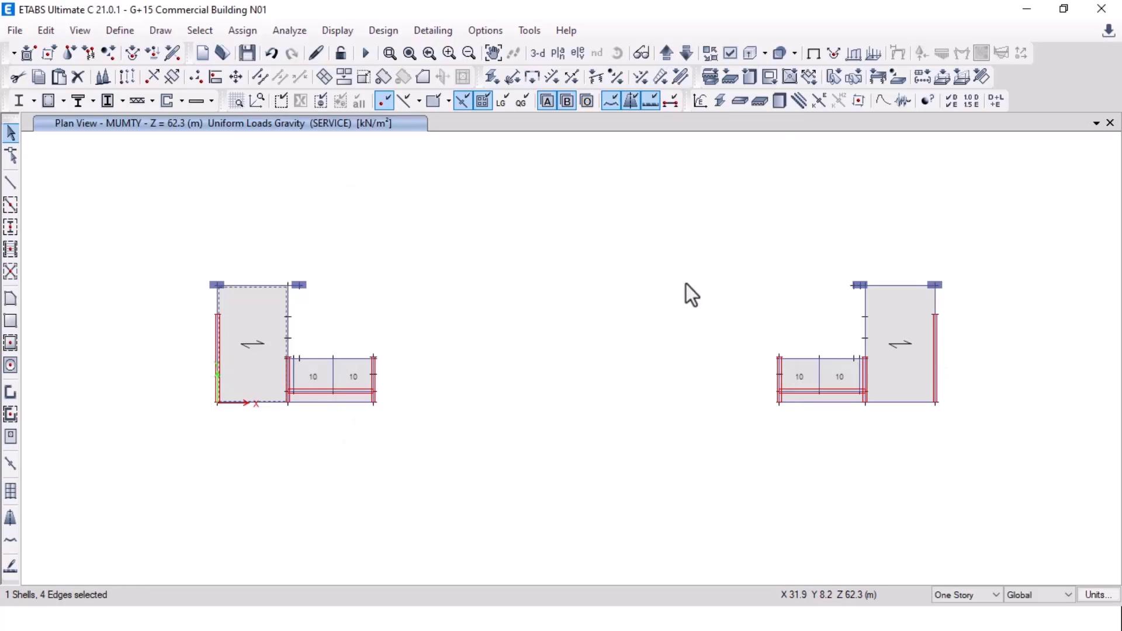
# Step: Give both large MUMTY rooftop slabs a 20 kN/m² SERVICE uniform load
pyautogui.click(900, 344)
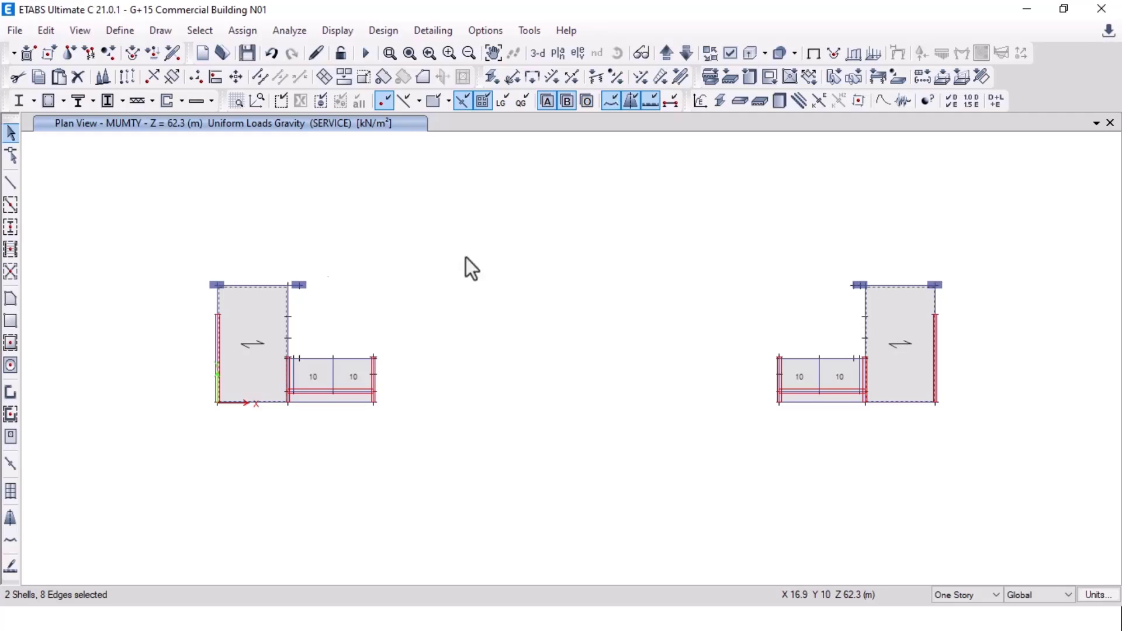
pyautogui.click(242, 30)
pyautogui.moveTo(339, 196)
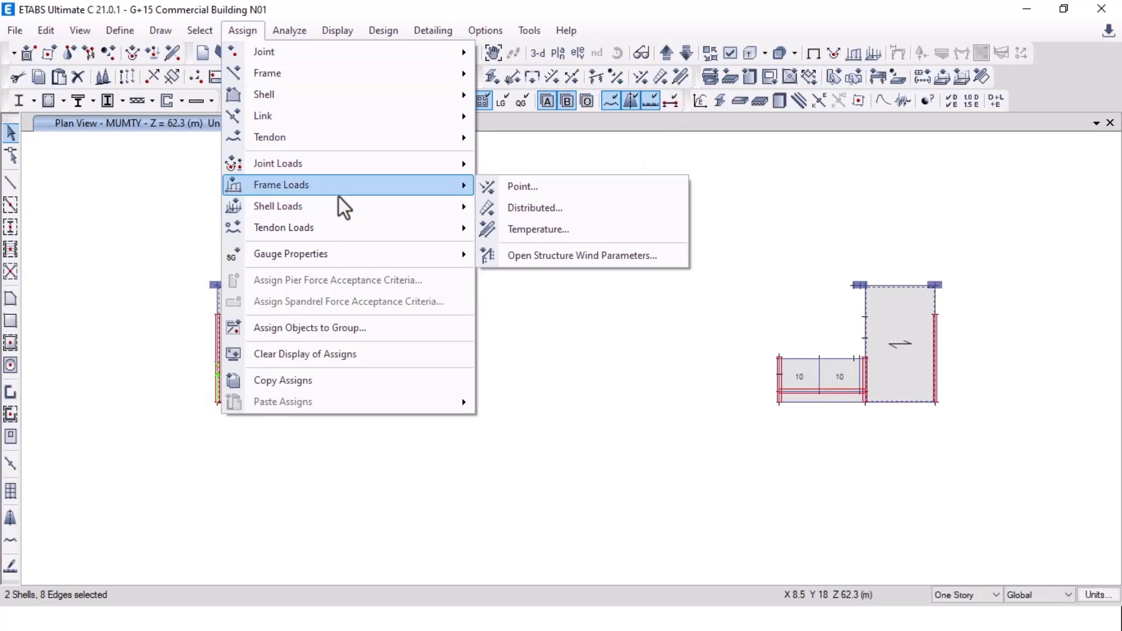
pyautogui.click(522, 233)
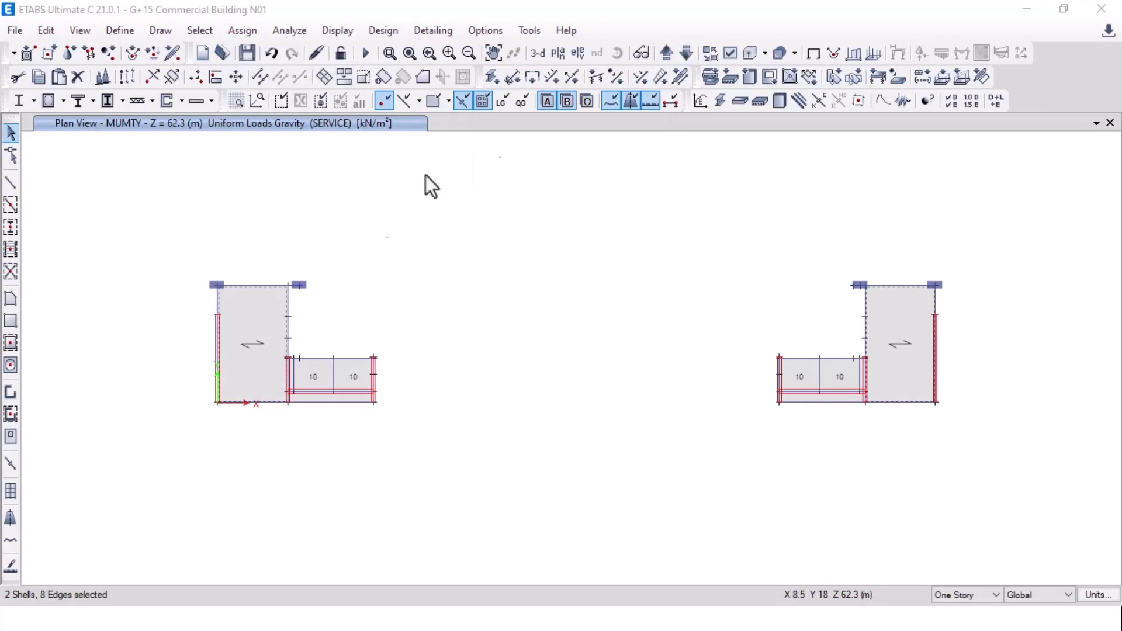
pyautogui.doubleClick(462, 314)
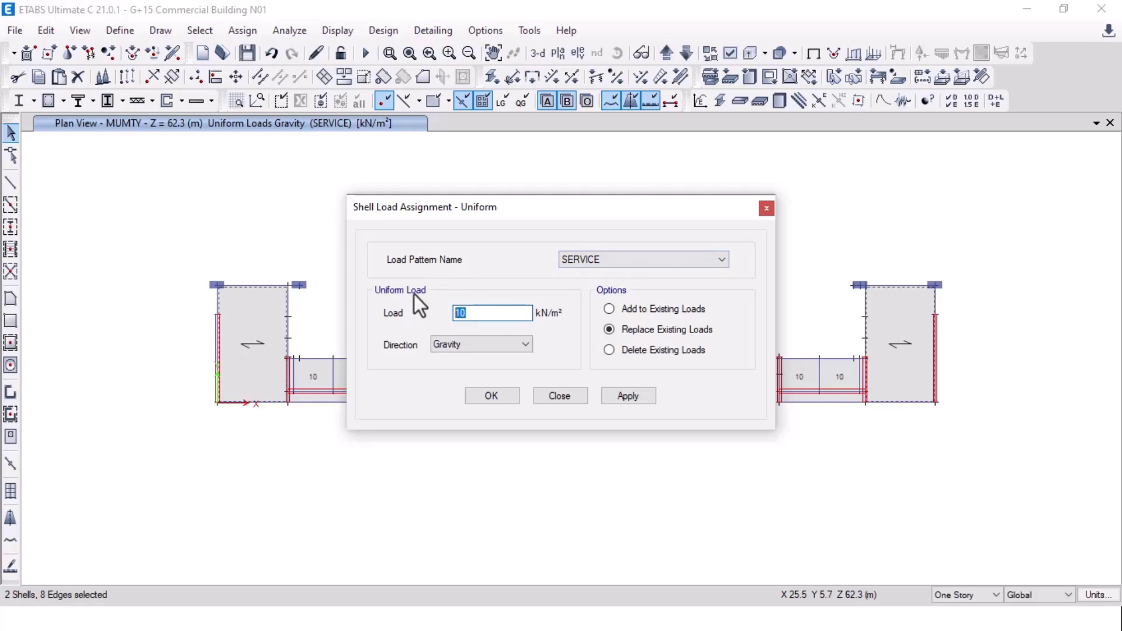
pyautogui.write('20')
pyautogui.click(628, 396)
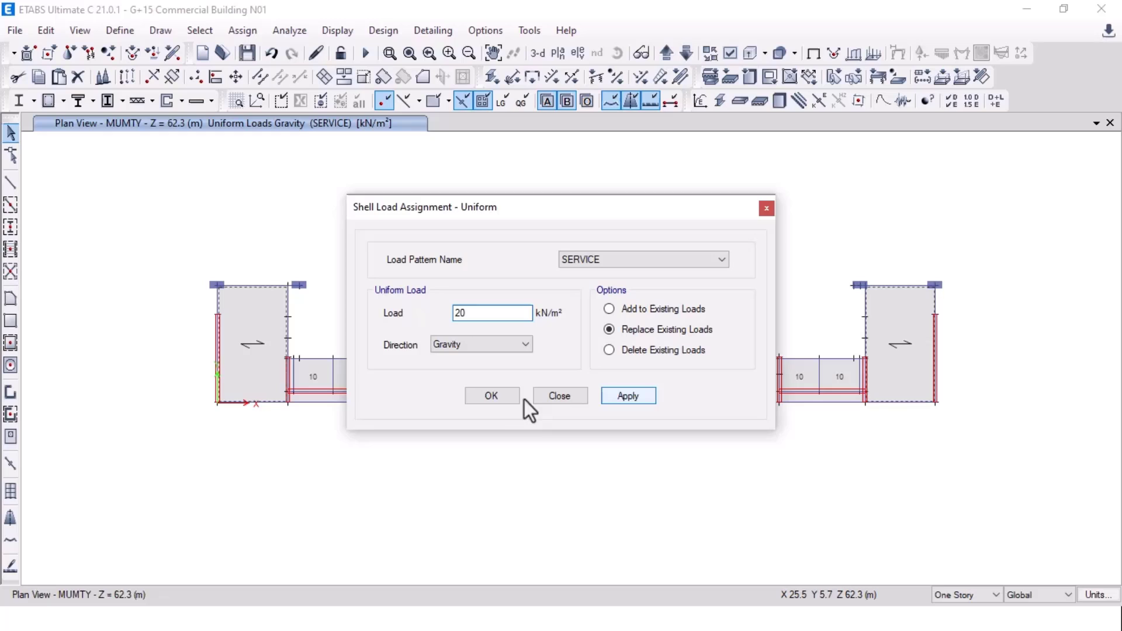
pyautogui.click(494, 399)
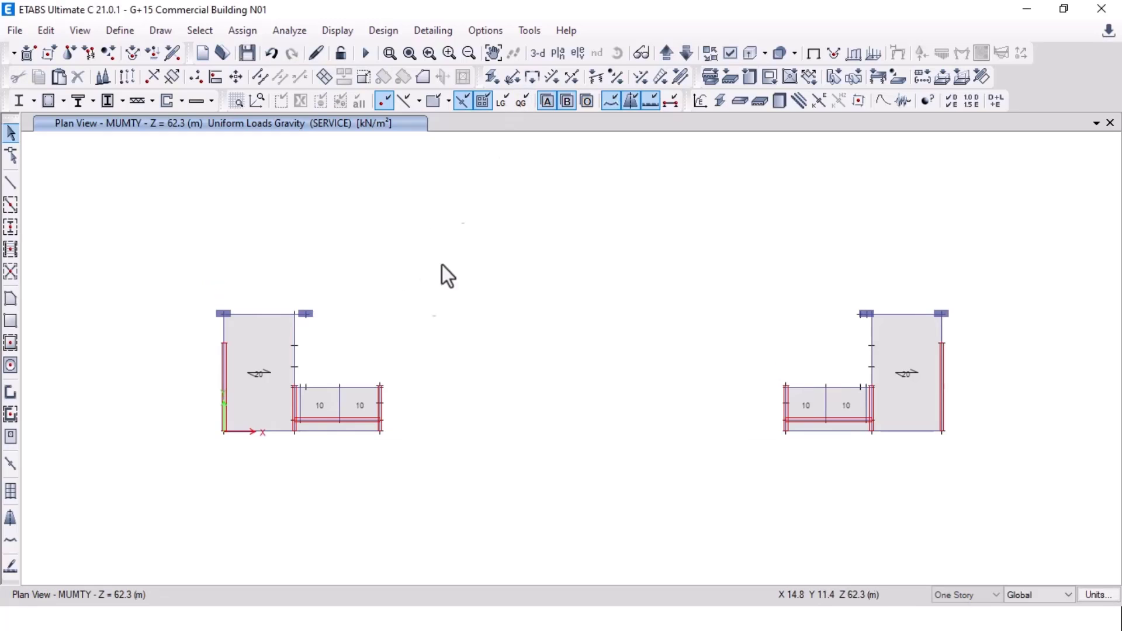
# Step: Show the whole building in 3-D, rotated to face the front
pyautogui.click(536, 53)
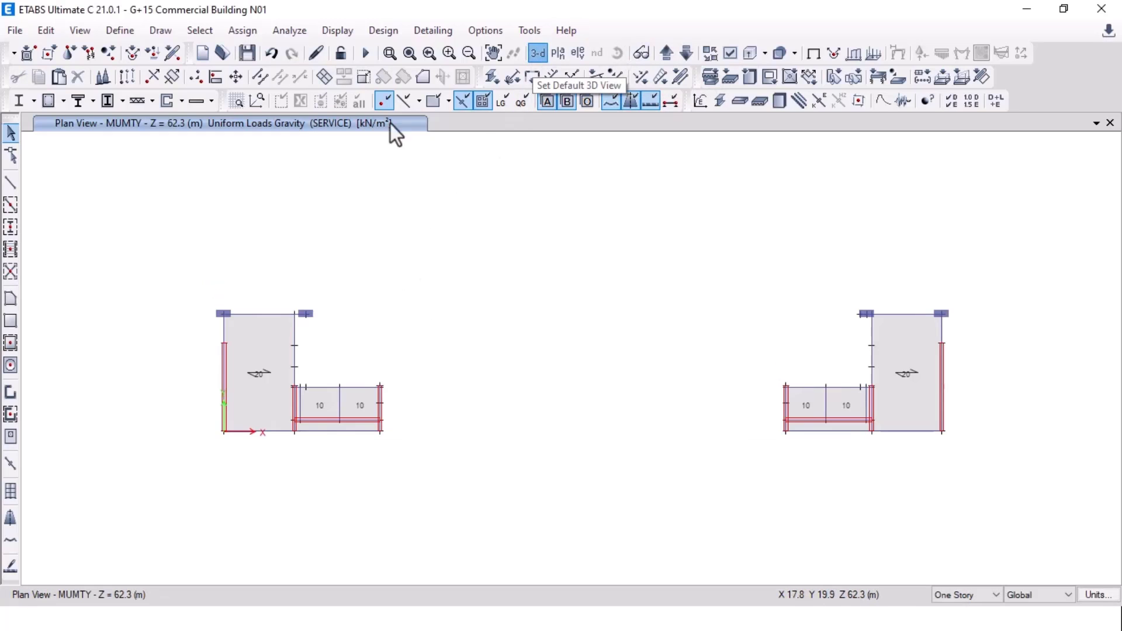
pyautogui.click(613, 54)
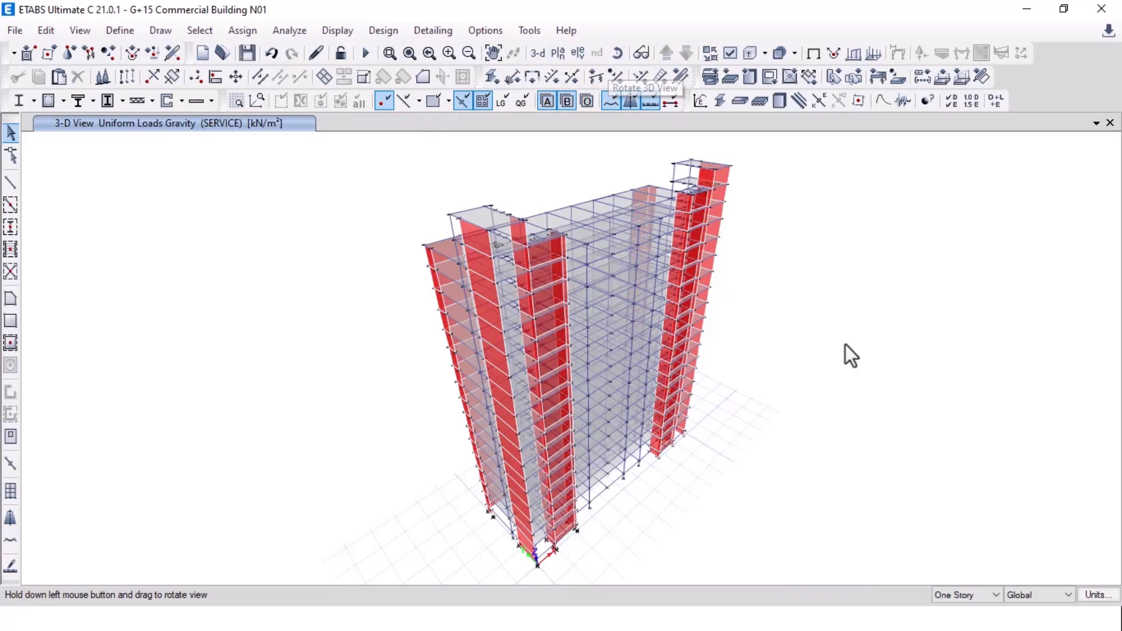
pyautogui.moveTo(846, 344); pyautogui.dragTo(549, 342)
pyautogui.moveTo(424, 311); pyautogui.dragTo(430, 328)
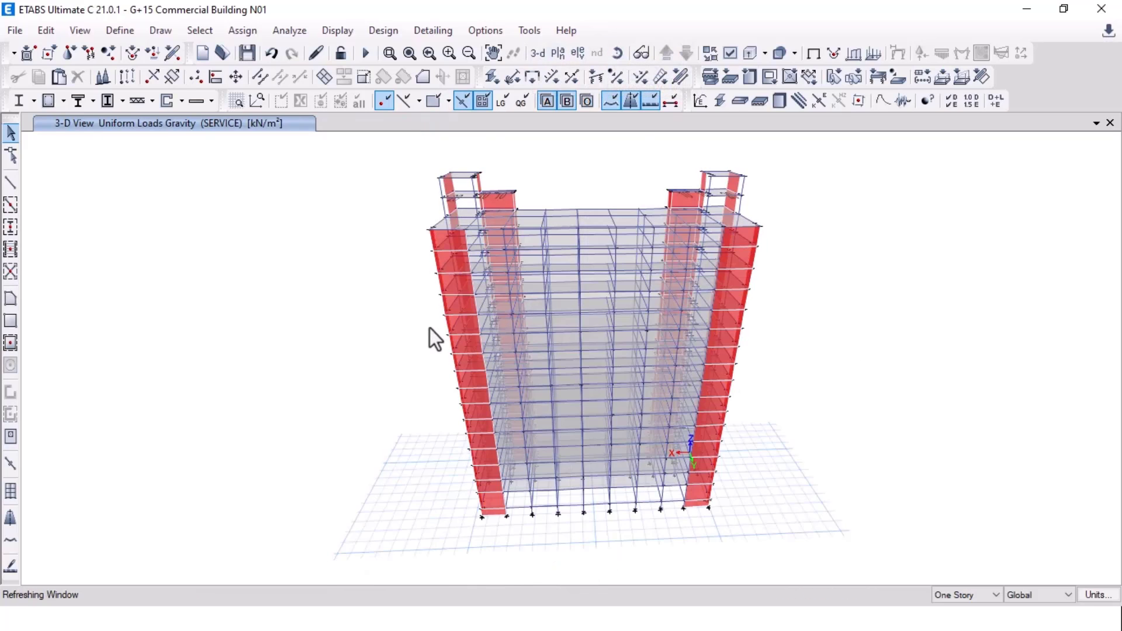
pyautogui.moveTo(646, 228); pyautogui.dragTo(579, 235, button='middle')
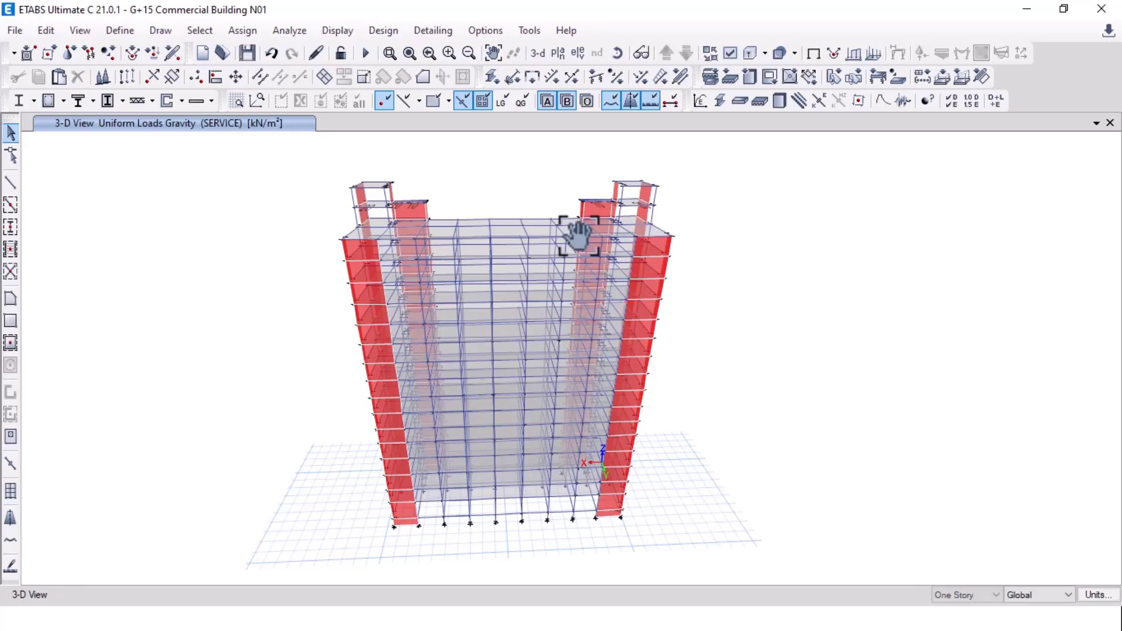
# Step: Advance the PowerPoint slide show to the floor (shell) Live Load slide, then return to ETABS
pyautogui.hotkey('alt', 'Tab')
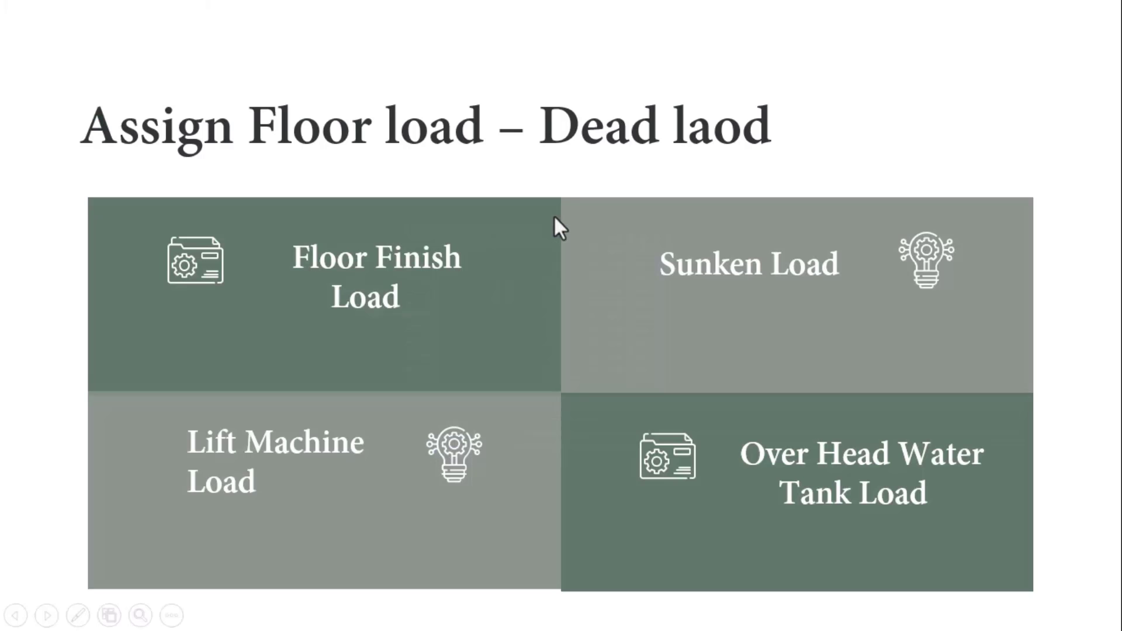
pyautogui.click(554, 217)
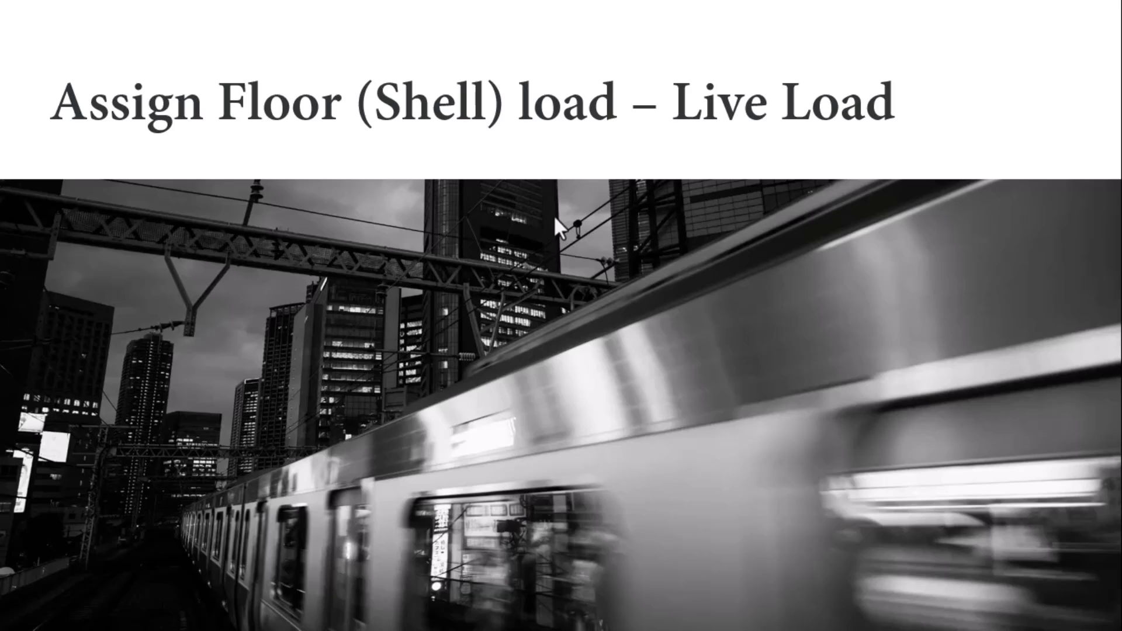
pyautogui.hotkey('alt', 'Tab')
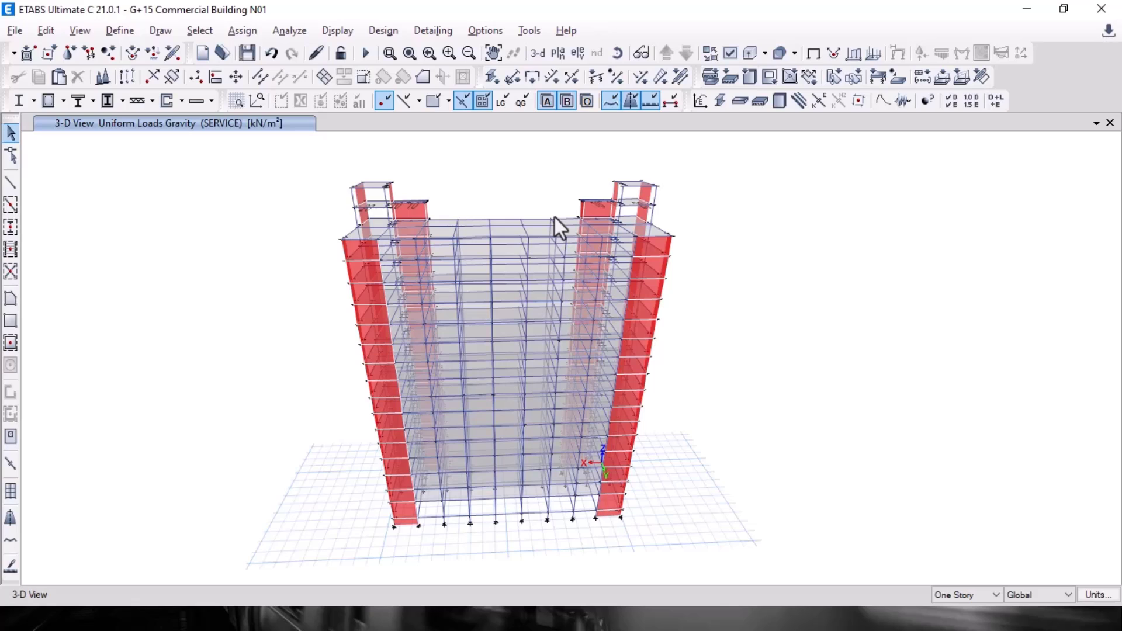
# Step: Select all 396 floor shells in the model by object type Floors
pyautogui.click(558, 53)
pyautogui.scroll(-1, 193, 409)
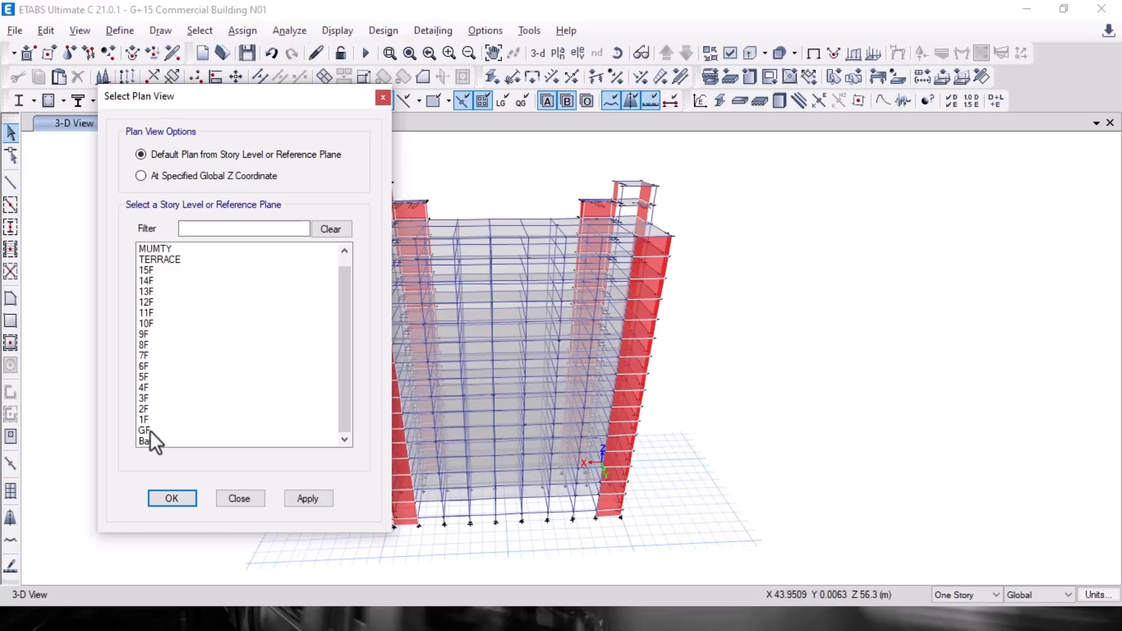
pyautogui.click(237, 502)
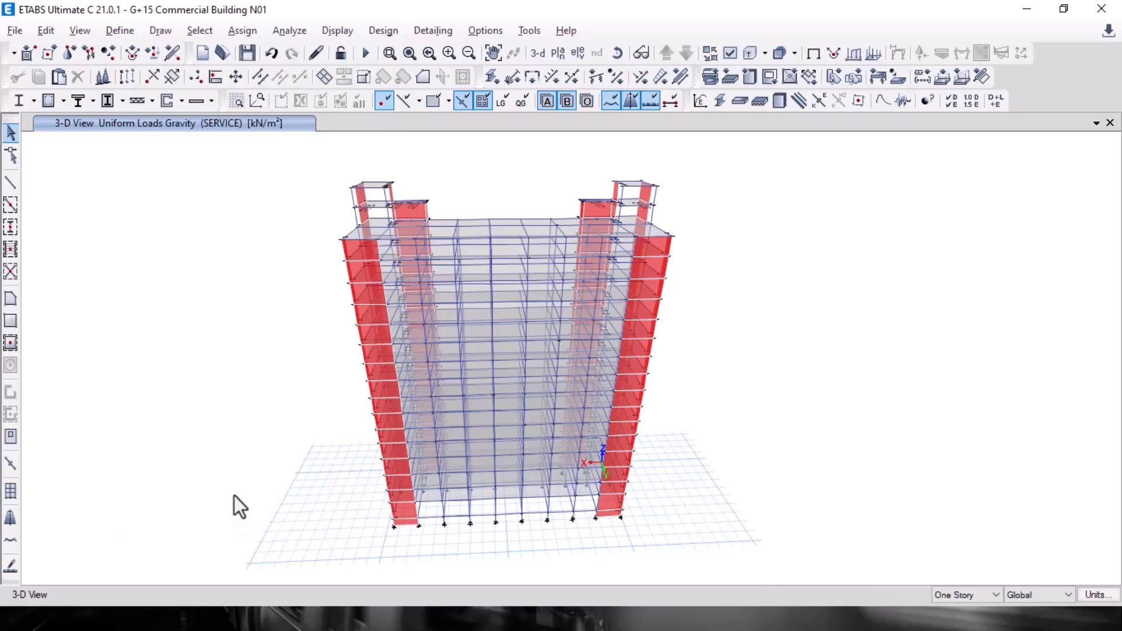
pyautogui.click(205, 32)
pyautogui.moveTo(251, 55)
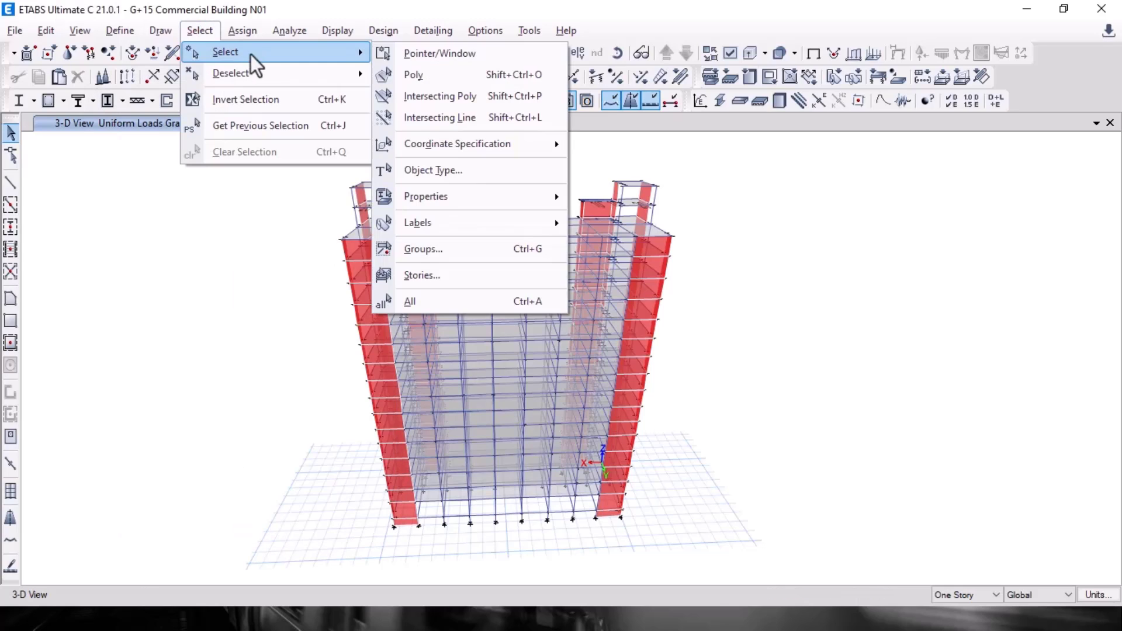
pyautogui.click(448, 169)
pyautogui.moveTo(486, 129); pyautogui.dragTo(68, 112)
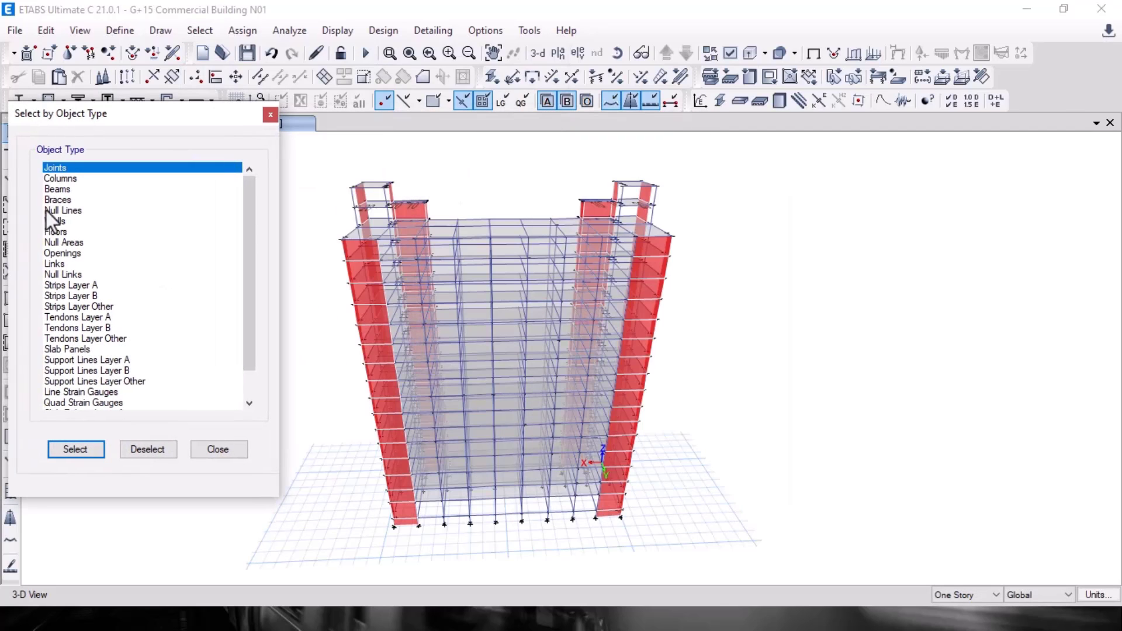
pyautogui.click(56, 232)
pyautogui.click(74, 449)
pyautogui.click(218, 449)
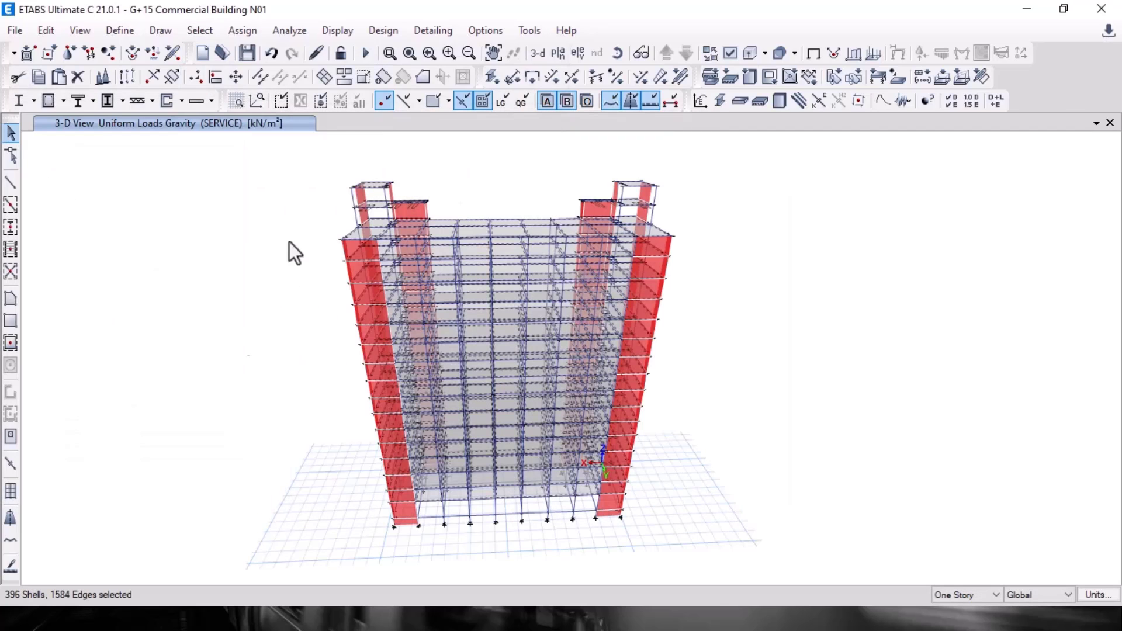
# Step: Check the floor plans in the AutoCAD drawing, then return to ETABS
pyautogui.click(255, 32)
pyautogui.moveTo(295, 104)
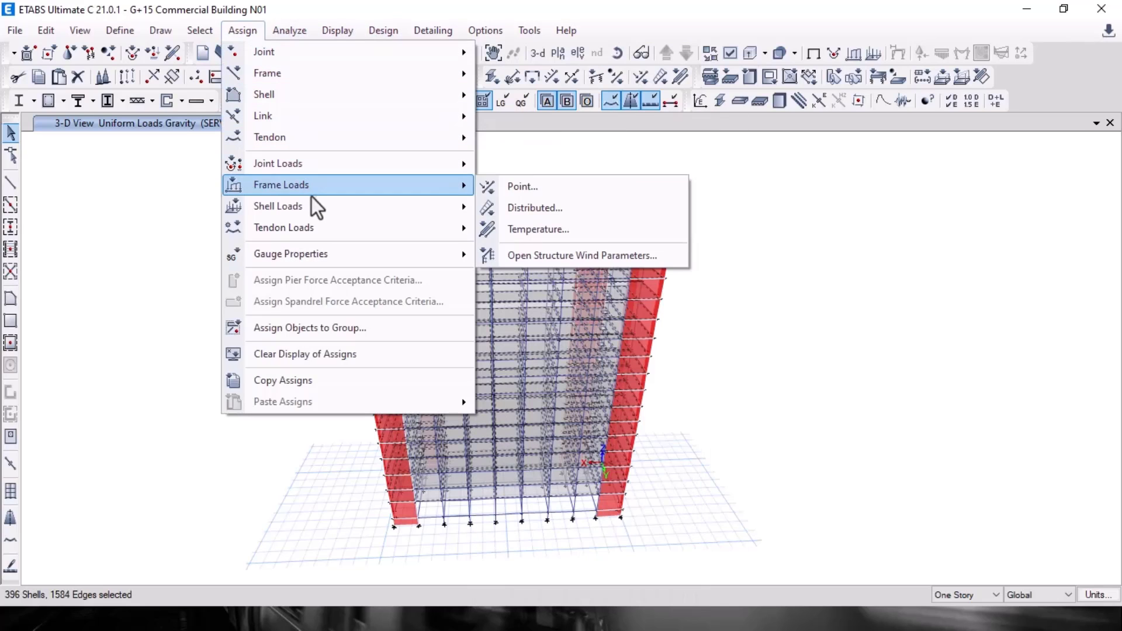
pyautogui.moveTo(456, 205)
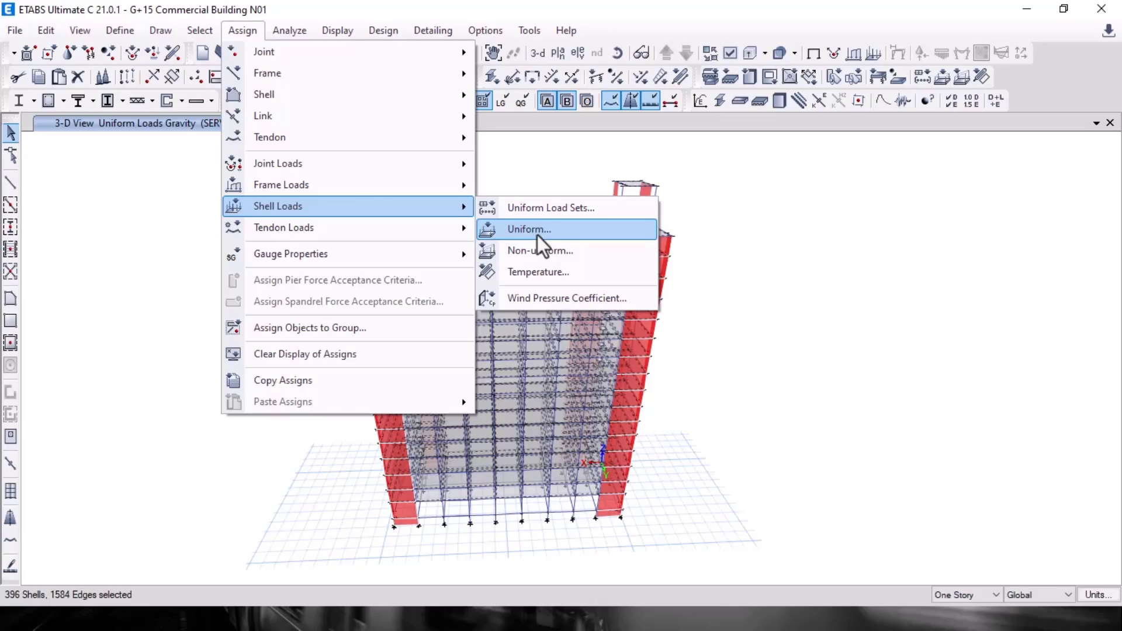
pyautogui.hotkey('alt', 'Tab')
pyautogui.press('Tab')
pyautogui.press('Tab')
pyautogui.scroll(-7, 443, 245)
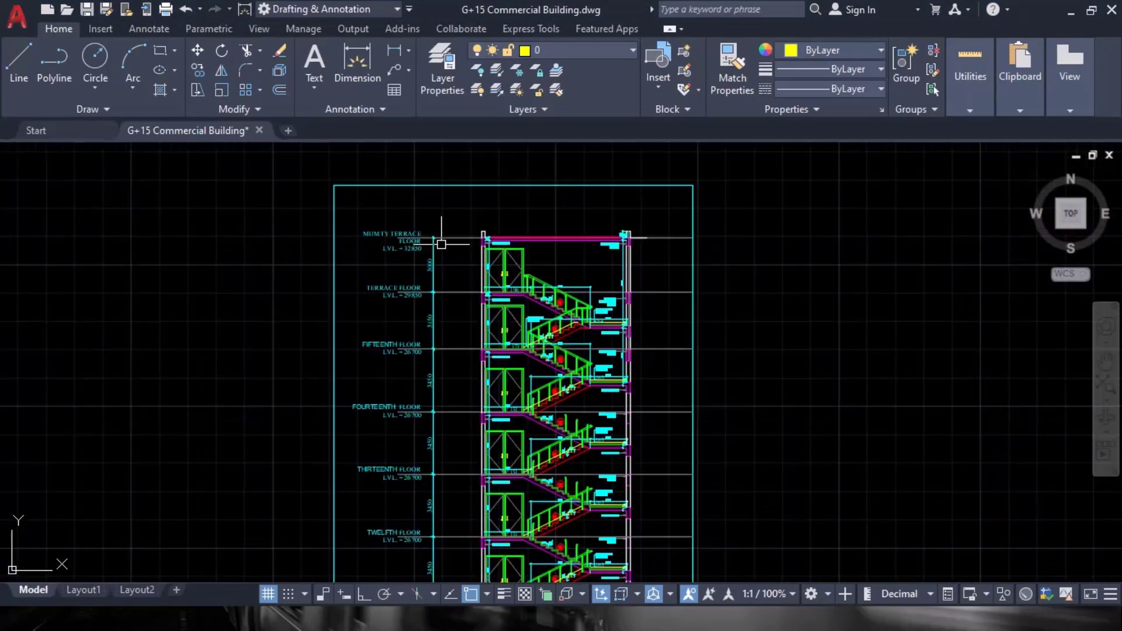
pyautogui.moveTo(446, 250); pyautogui.dragTo(814, 205, button='middle')
pyautogui.scroll(5, 340, 330)
pyautogui.scroll(-5, 244, 228)
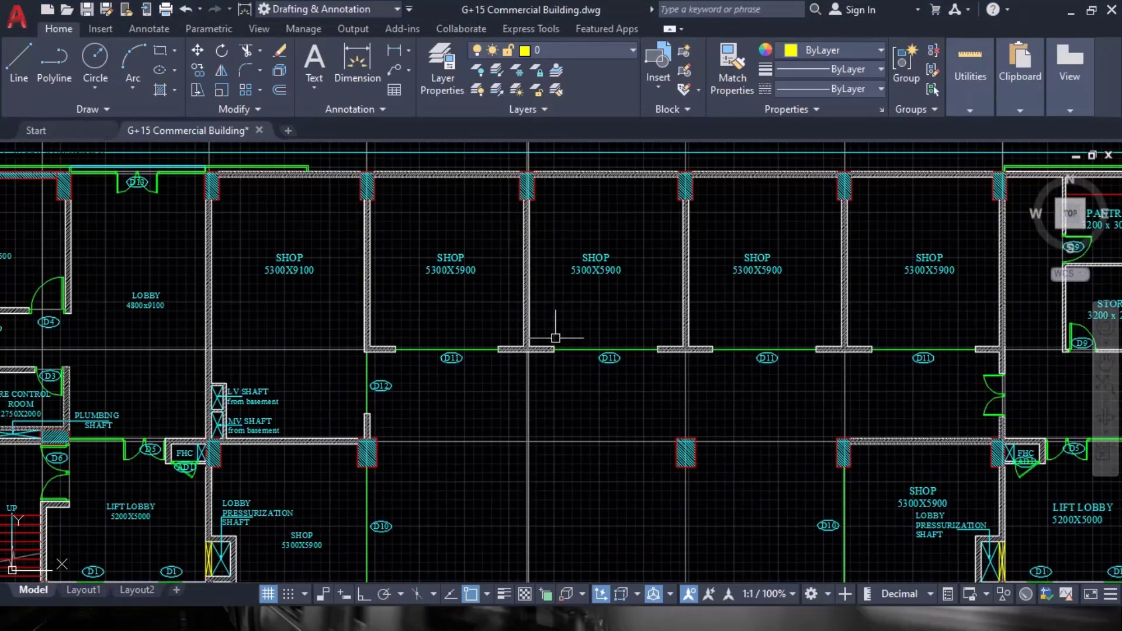
pyautogui.hotkey('alt', 'Tab')
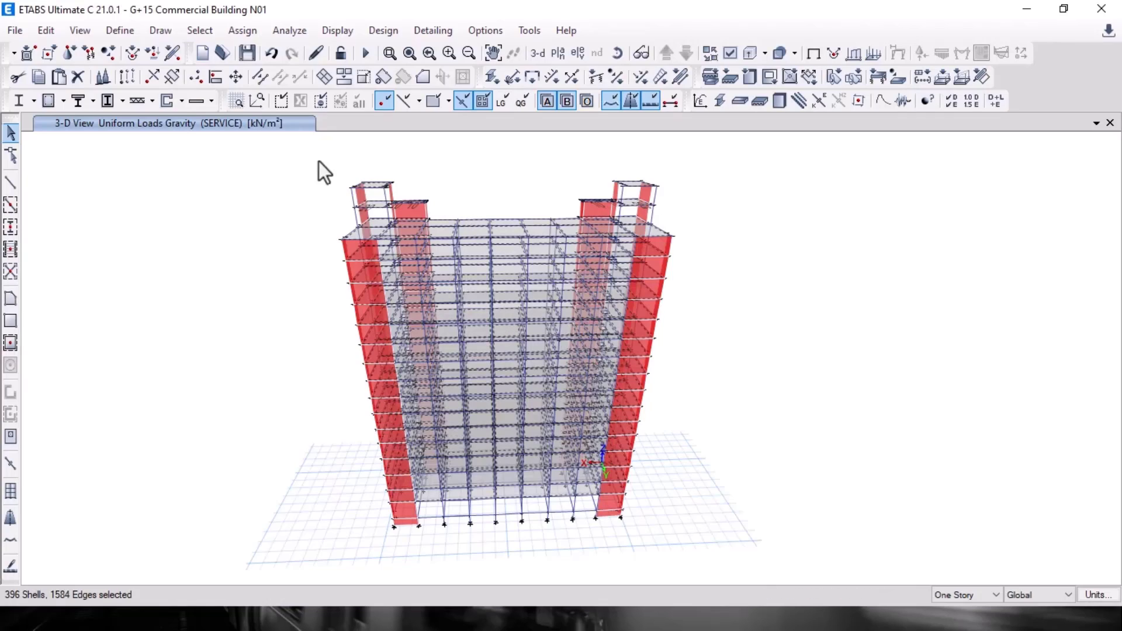
# Step: Assign a 4 kN/m² LIVE>3 uniform gravity load to all selected floor shells
pyautogui.click(243, 31)
pyautogui.moveTo(471, 212)
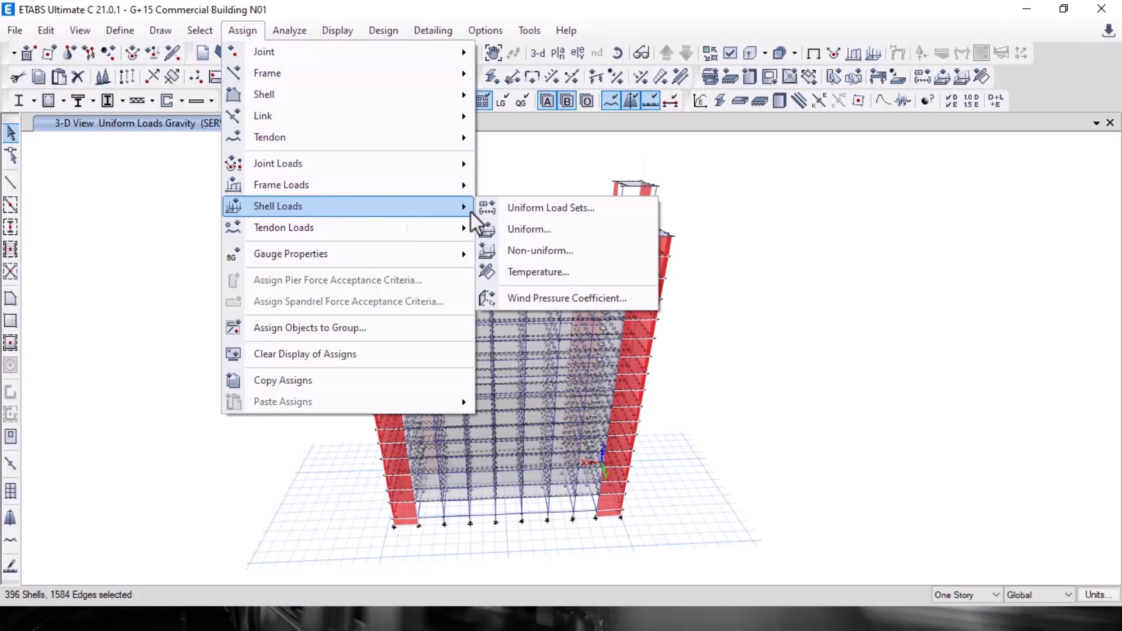
pyautogui.click(525, 229)
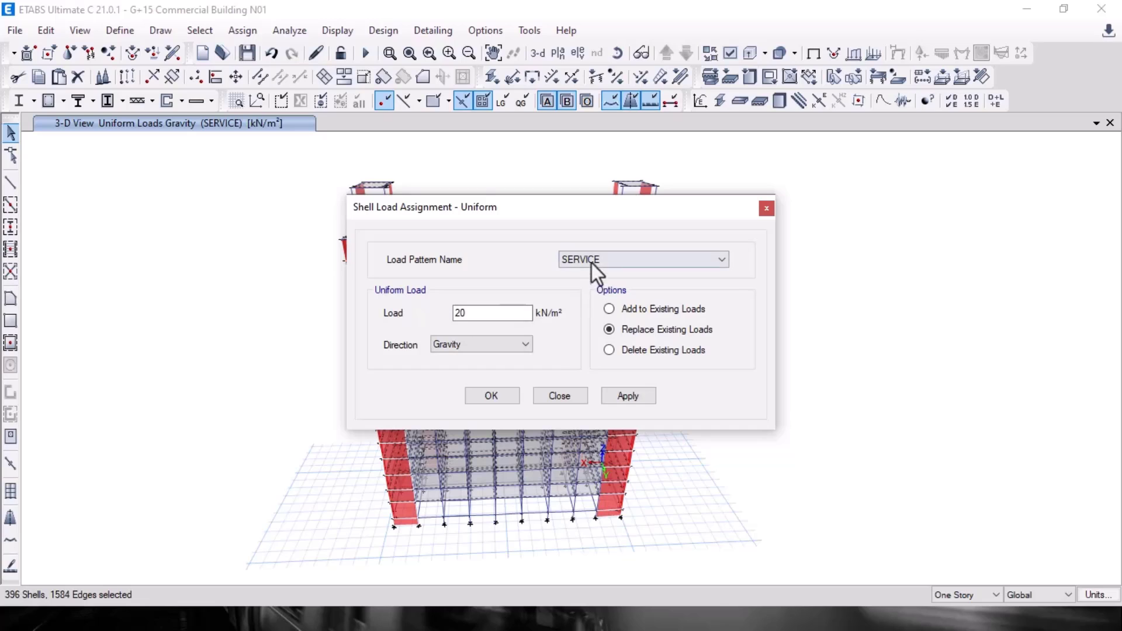
pyautogui.click(593, 263)
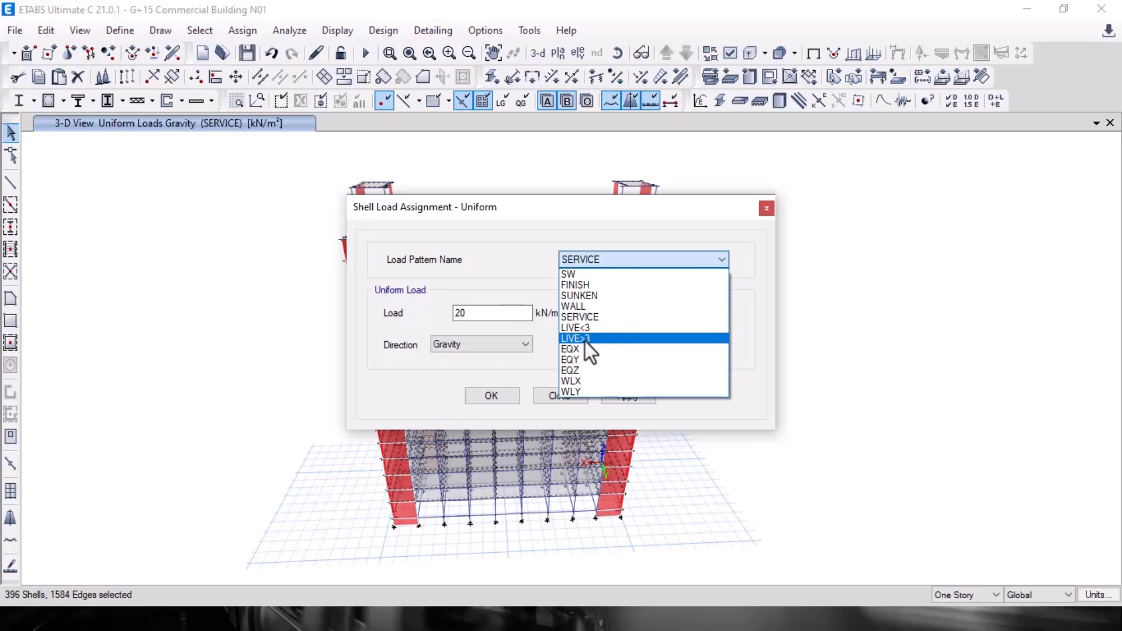
pyautogui.click(612, 340)
pyautogui.moveTo(526, 313); pyautogui.dragTo(440, 313)
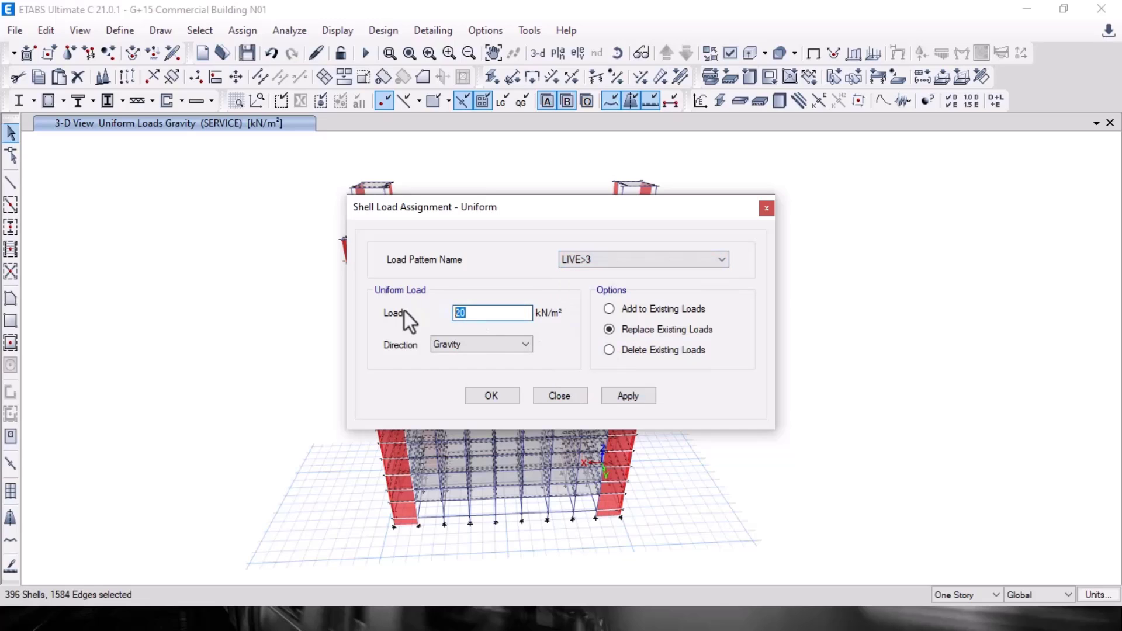
pyautogui.write('4')
pyautogui.click(618, 402)
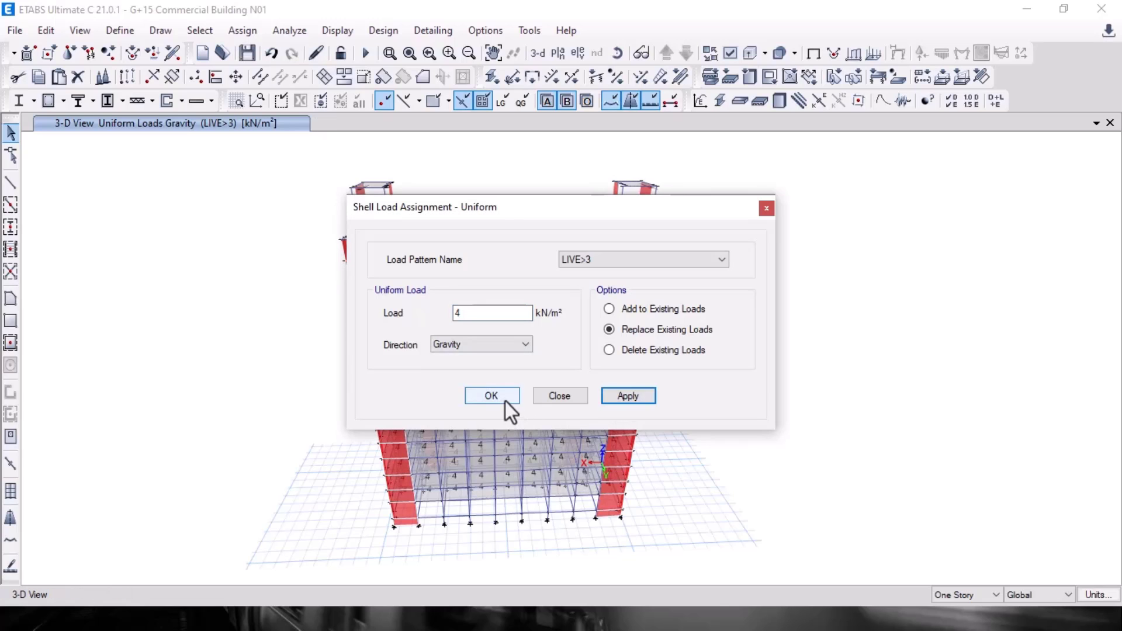
pyautogui.click(505, 401)
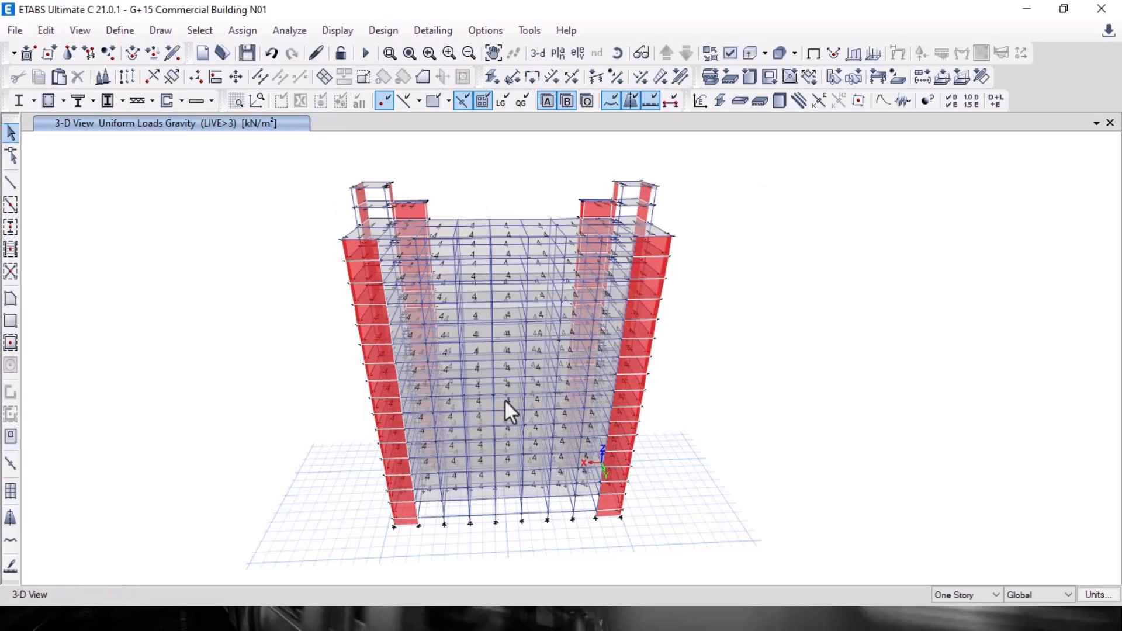
pyautogui.click(558, 53)
# Step: Switch the plan view to the TERRACE story
pyautogui.click(193, 271)
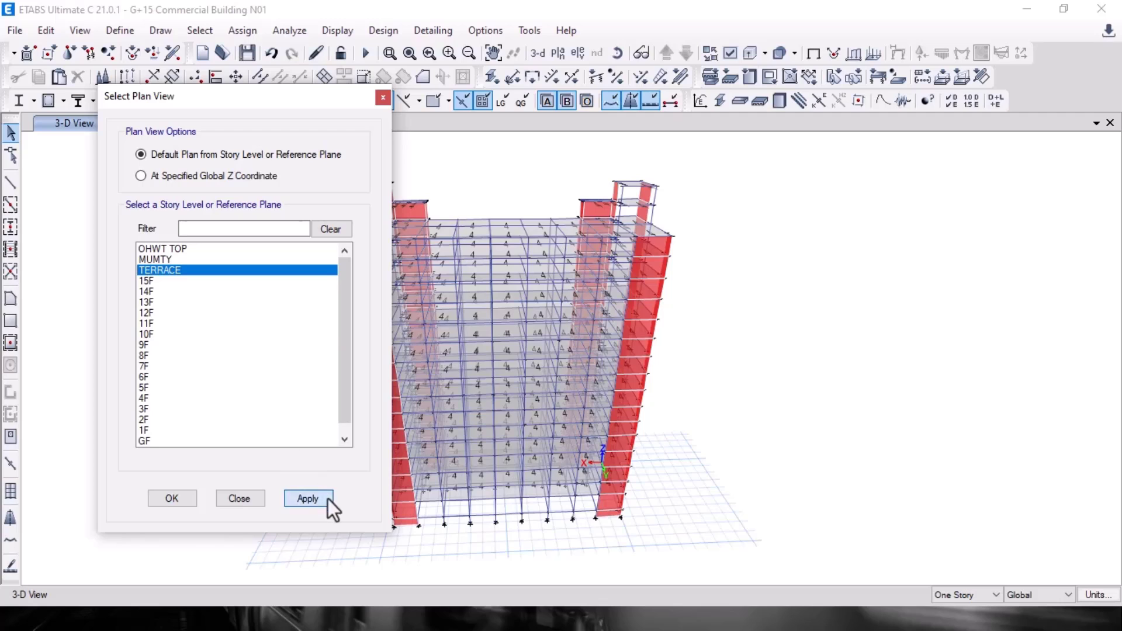
pyautogui.click(308, 499)
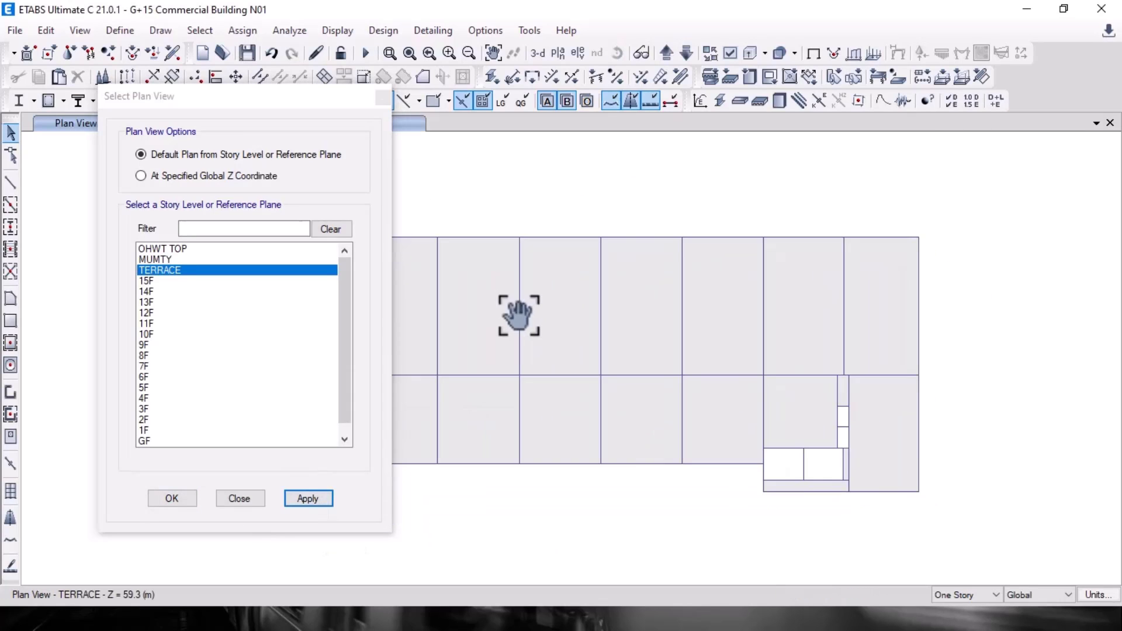
pyautogui.click(175, 499)
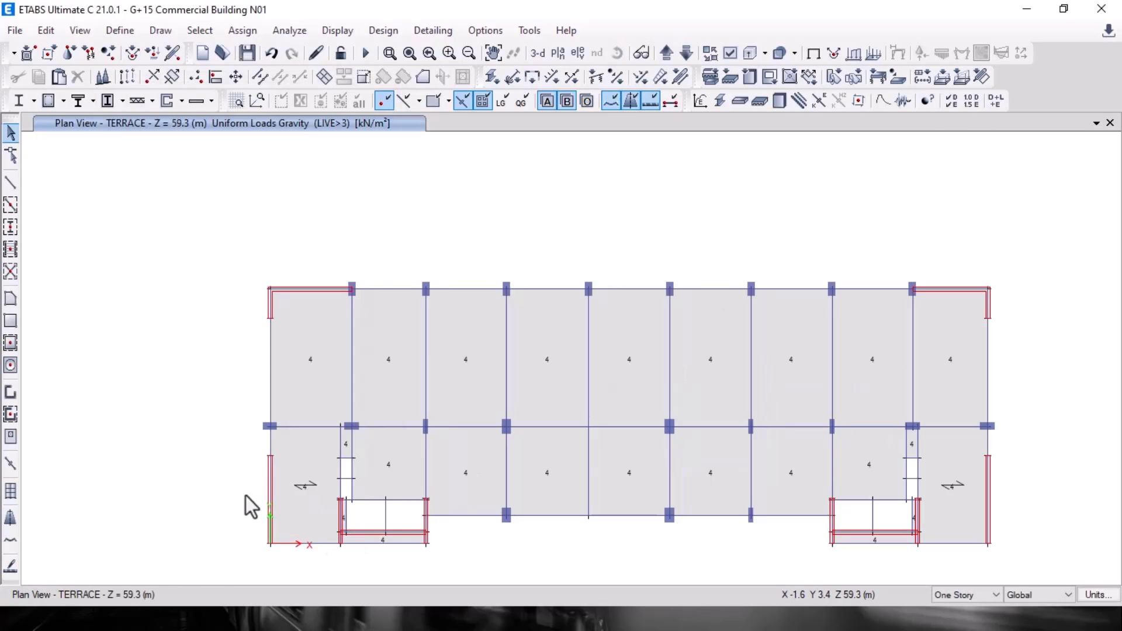
pyautogui.moveTo(464, 371); pyautogui.dragTo(394, 298, button='middle')
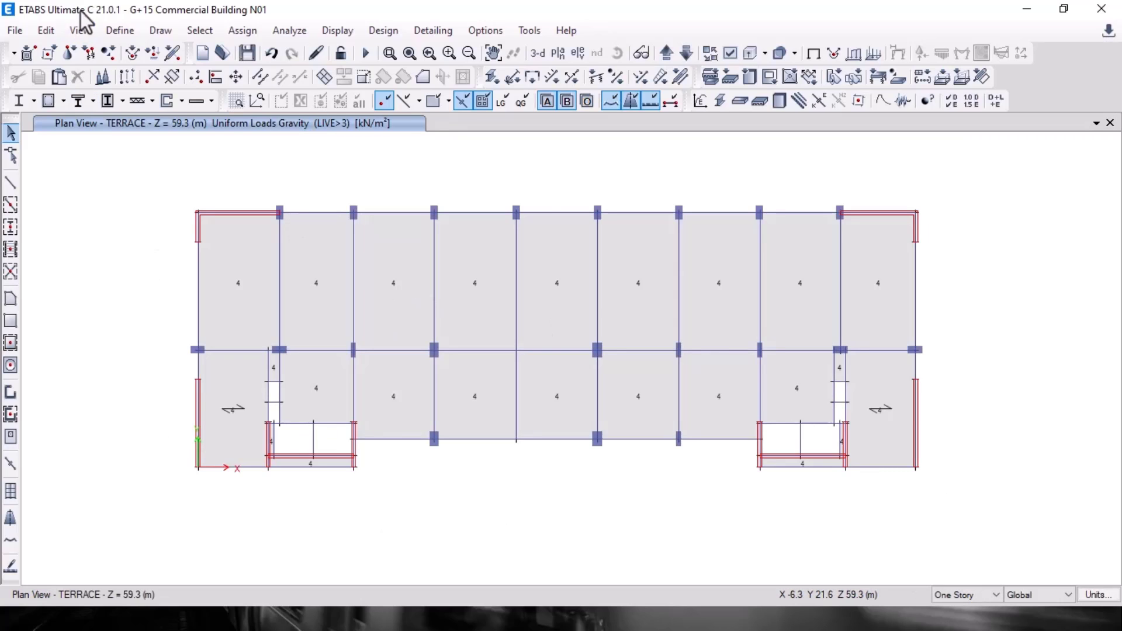
# Step: Select the floors by object type, show only them, and window-select the 24 terrace slabs
pyautogui.click(200, 29)
pyautogui.moveTo(263, 73)
pyautogui.click(503, 191)
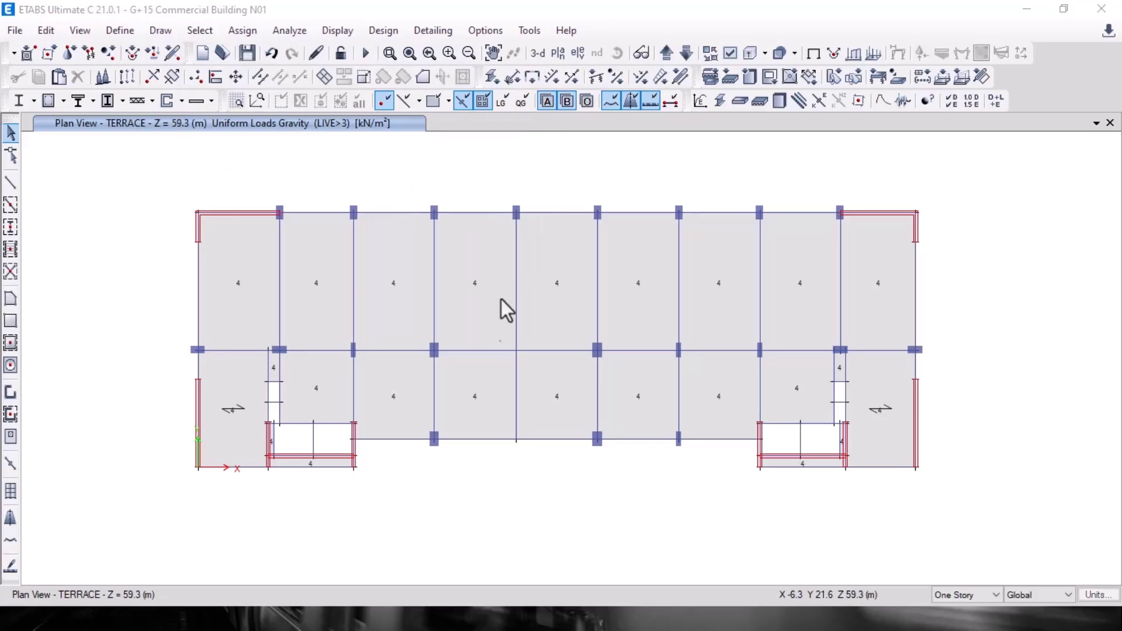
pyautogui.click(88, 232)
pyautogui.click(76, 449)
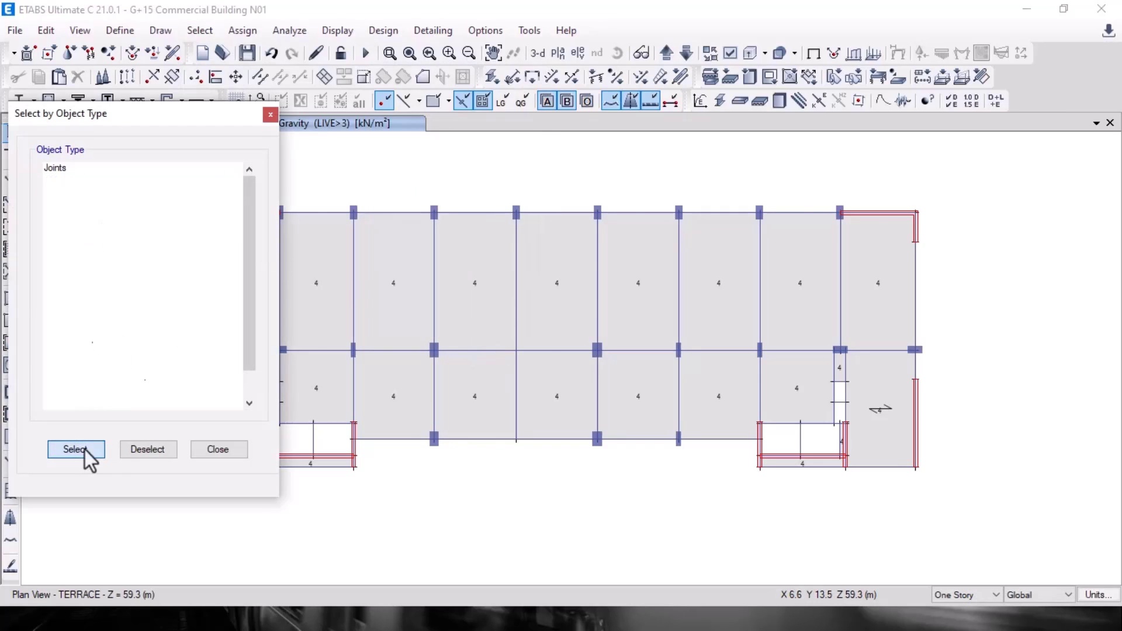
pyautogui.click(218, 449)
pyautogui.rightClick(84, 201)
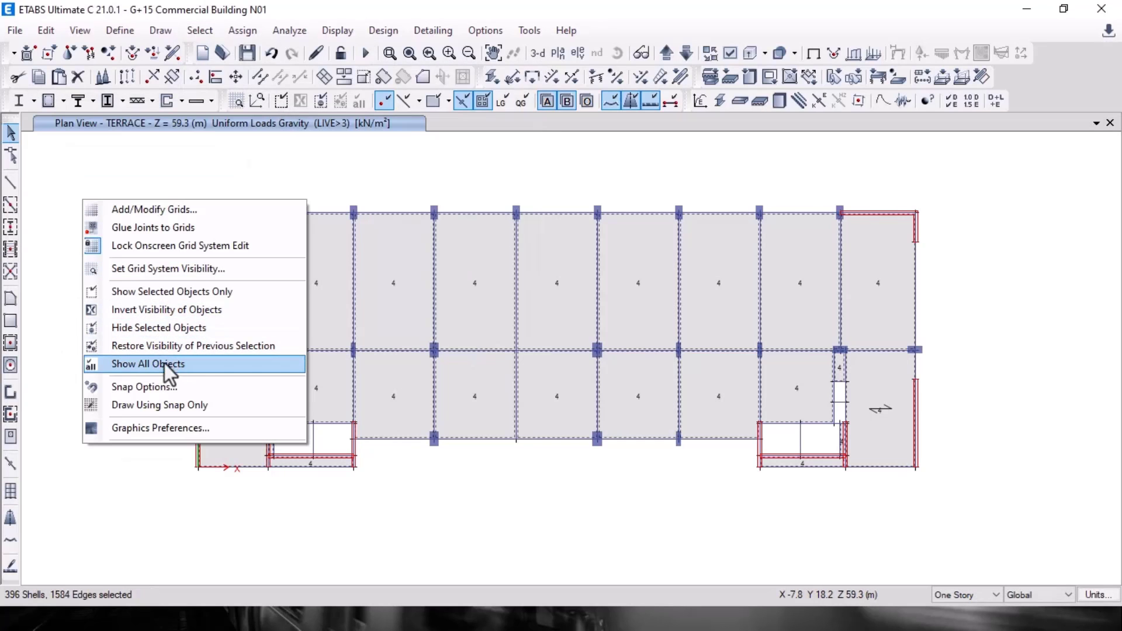
pyautogui.click(140, 297)
pyautogui.moveTo(141, 182); pyautogui.dragTo(982, 532)
pyautogui.click(242, 30)
# Step: Assign a 1.5 kN/m² LIVE<3 uniform load to the selected terrace slabs
pyautogui.moveTo(328, 206)
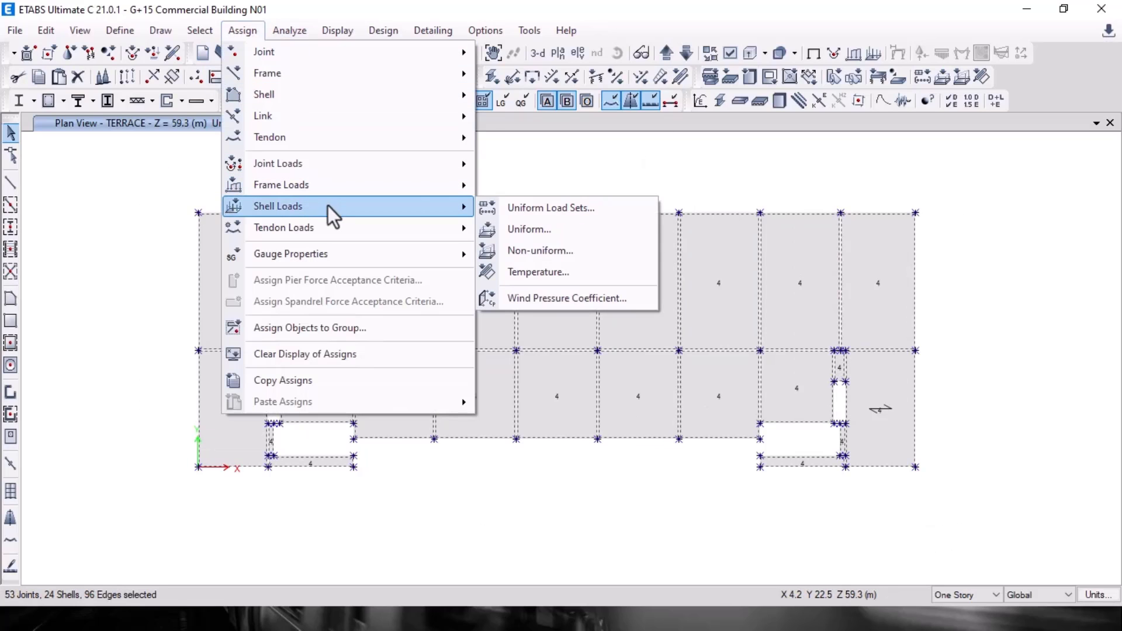
pyautogui.click(560, 229)
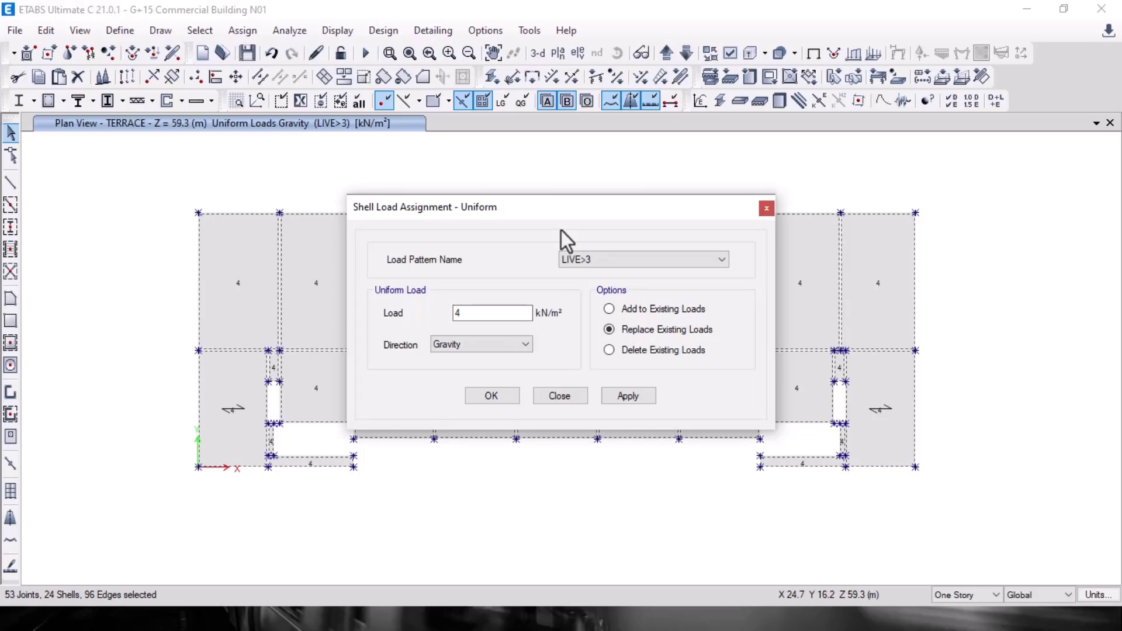
pyautogui.click(580, 261)
pyautogui.click(598, 325)
pyautogui.press('Tab')
pyautogui.write('1.5')
pyautogui.click(629, 396)
pyautogui.click(507, 398)
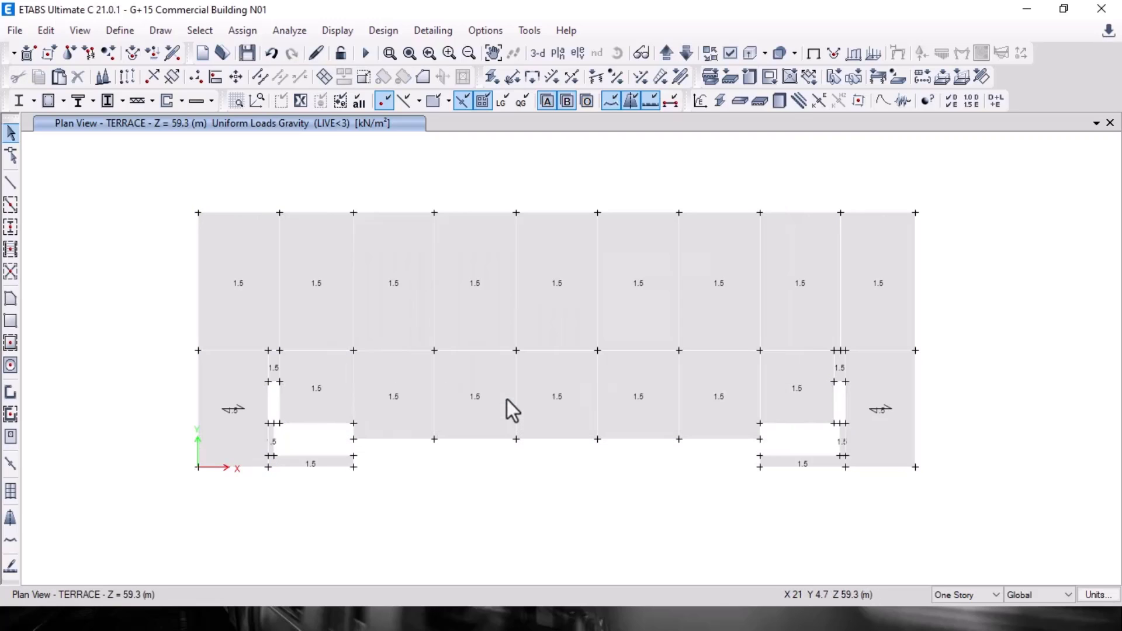
# Step: Show all objects again and view the building in 3-D at an angle
pyautogui.rightClick(404, 157)
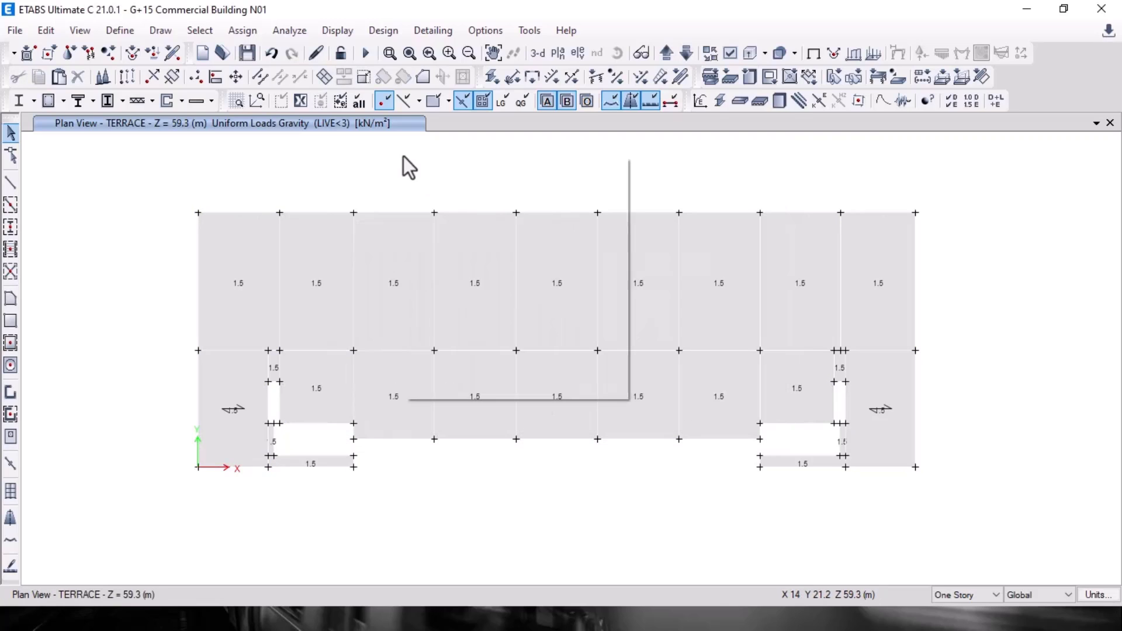
pyautogui.click(500, 316)
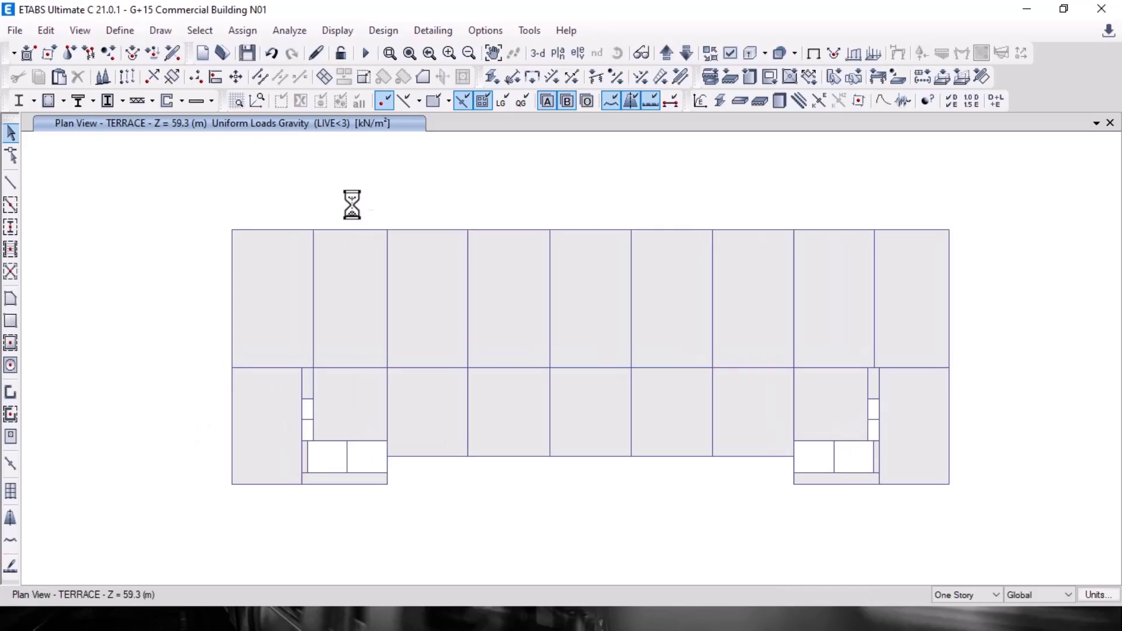
pyautogui.click(541, 54)
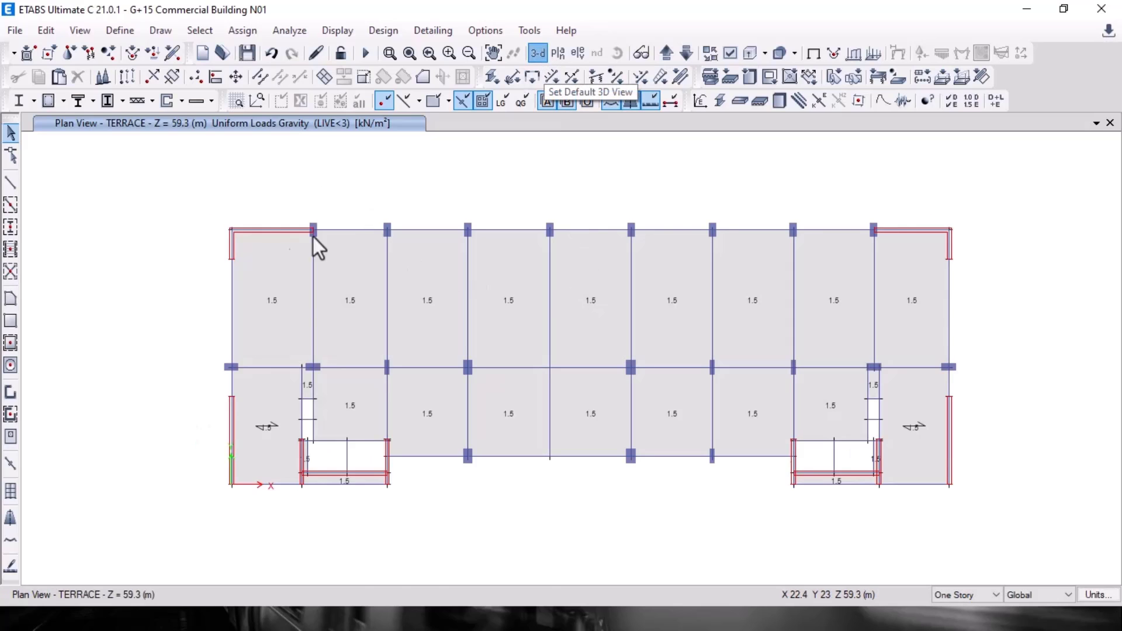
pyautogui.click(616, 55)
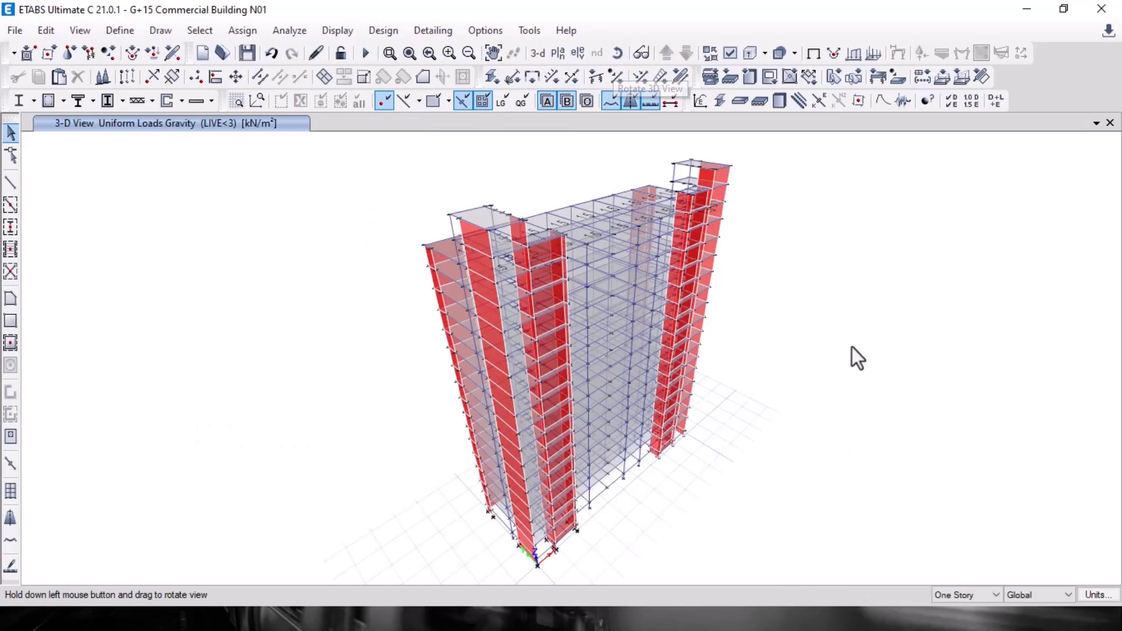
pyautogui.moveTo(851, 346); pyautogui.dragTo(365, 327)
# Step: Advance the PowerPoint slide show to 'Assign Wall Load on Beam (Frame)', then return to the AutoCAD plan
pyautogui.hotkey('alt', 'Tab')
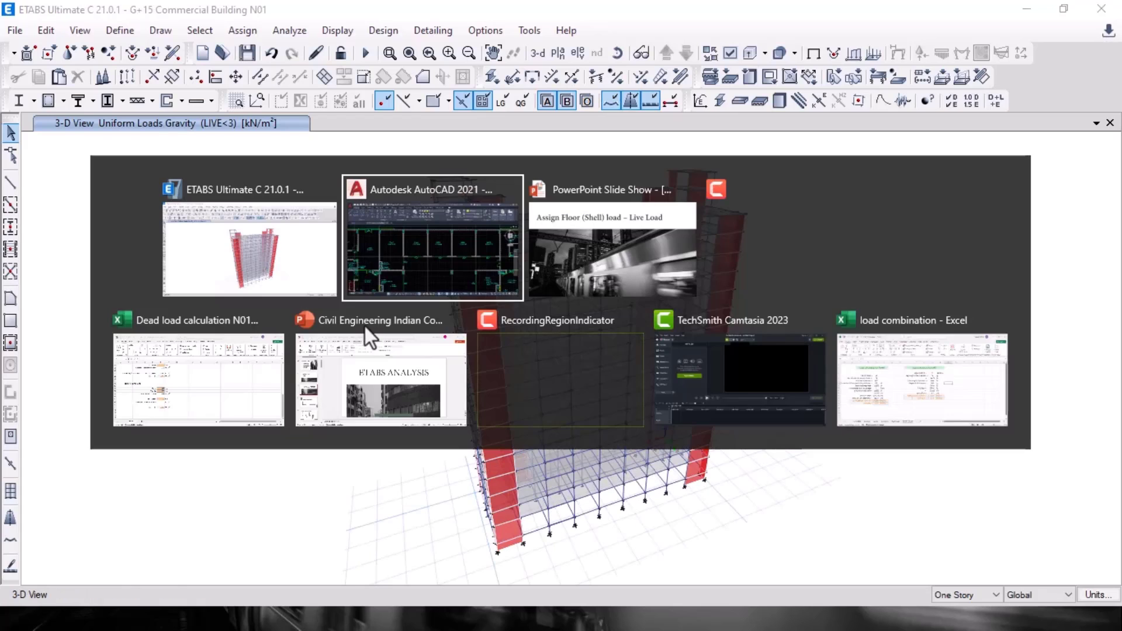
pyautogui.hotkey('alt', 'Tab')
pyautogui.press('Right')
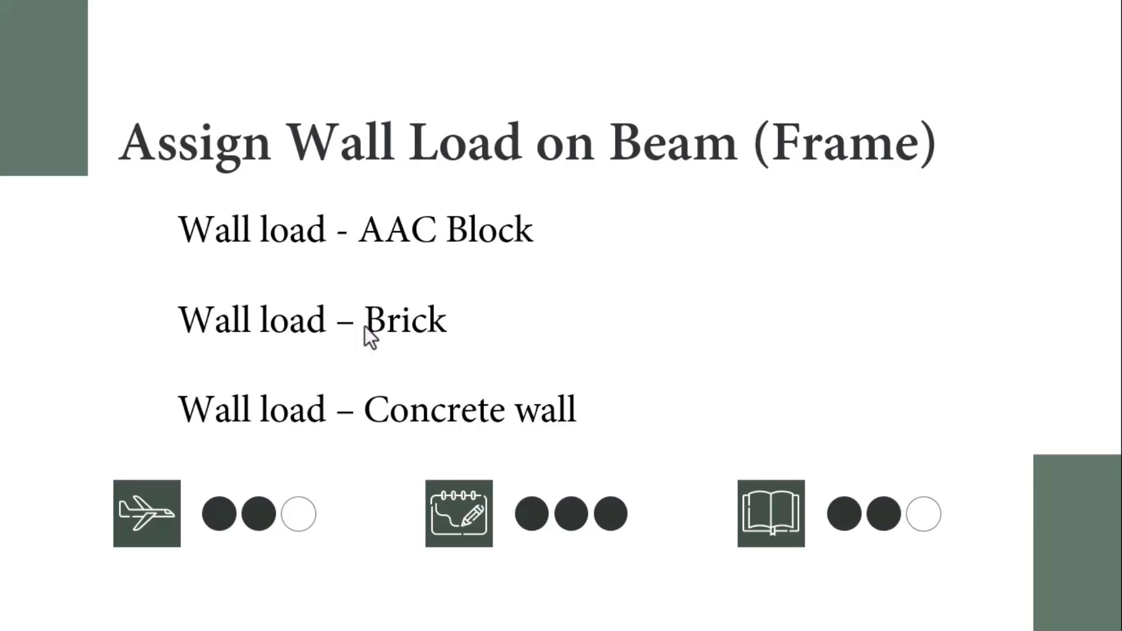
pyautogui.hotkey('alt', 'Tab')
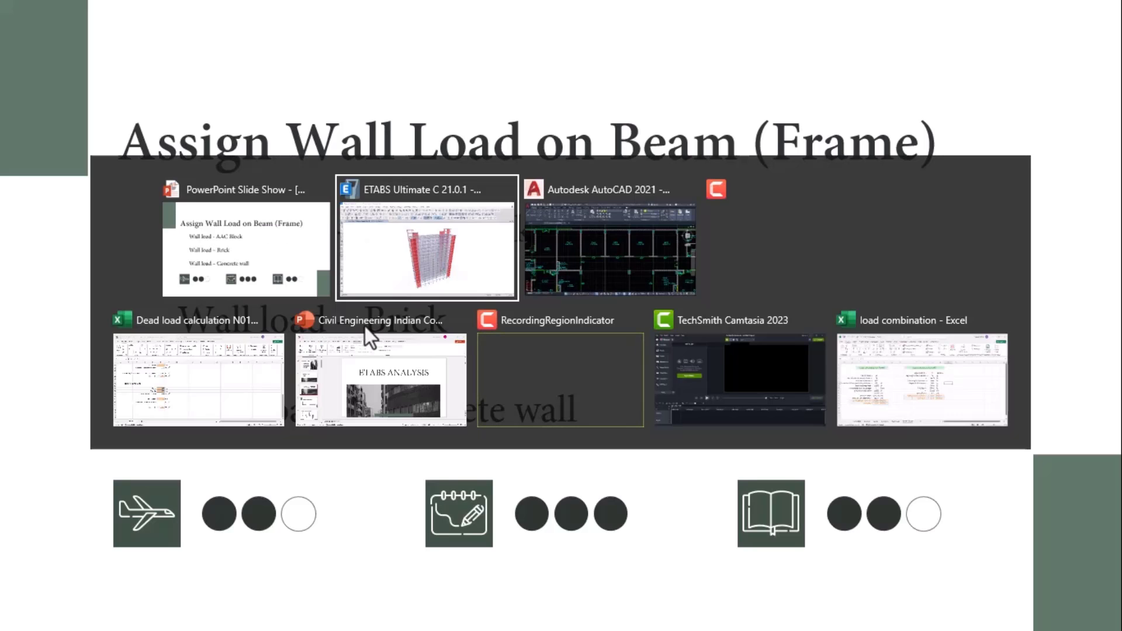
pyautogui.hotkey('alt', 'Tab')
# Step: Zoom in on the D11 tag and the lower wall to inspect the wall thickness
pyautogui.scroll(4, 347, 351)
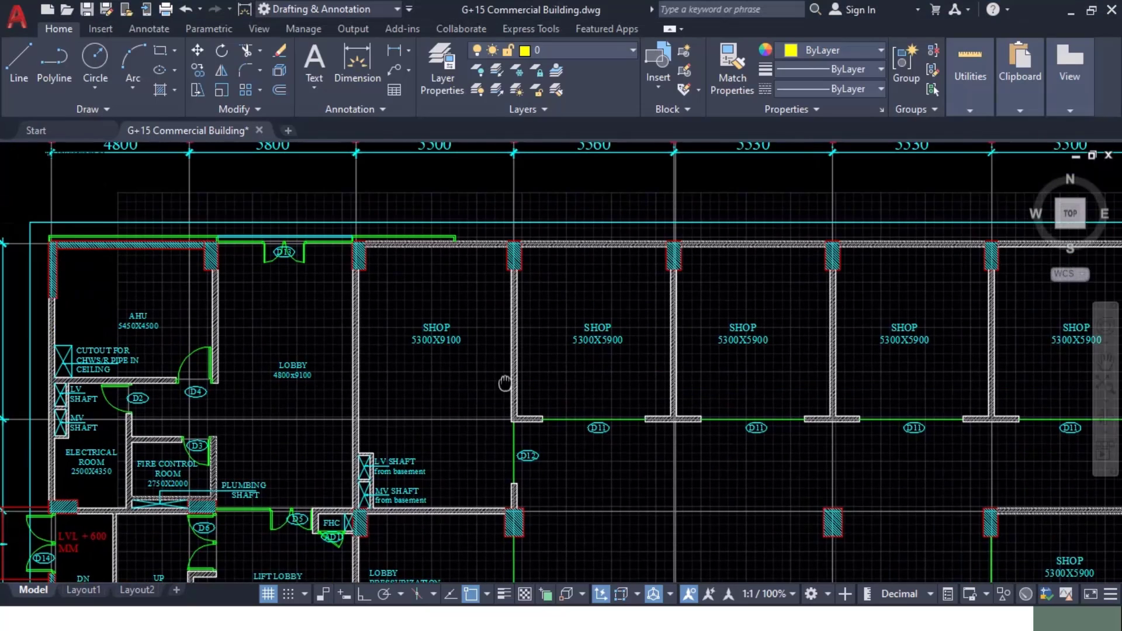
pyautogui.moveTo(347, 351); pyautogui.dragTo(363, 272, button='middle')
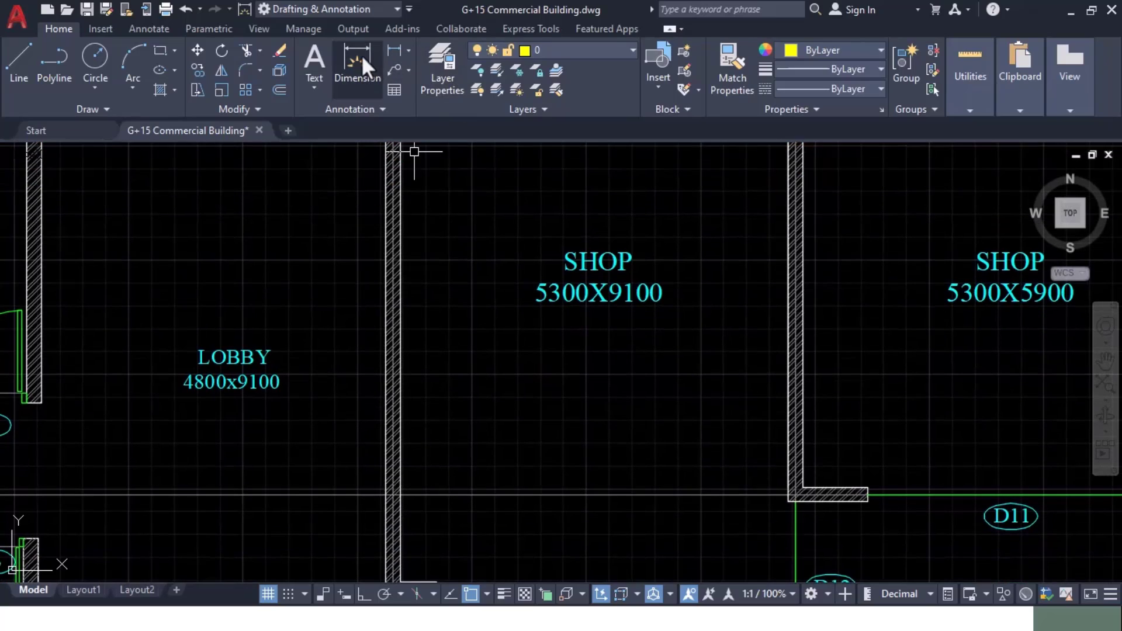
pyautogui.scroll(-3, 503, 320)
pyautogui.scroll(8, 421, 275)
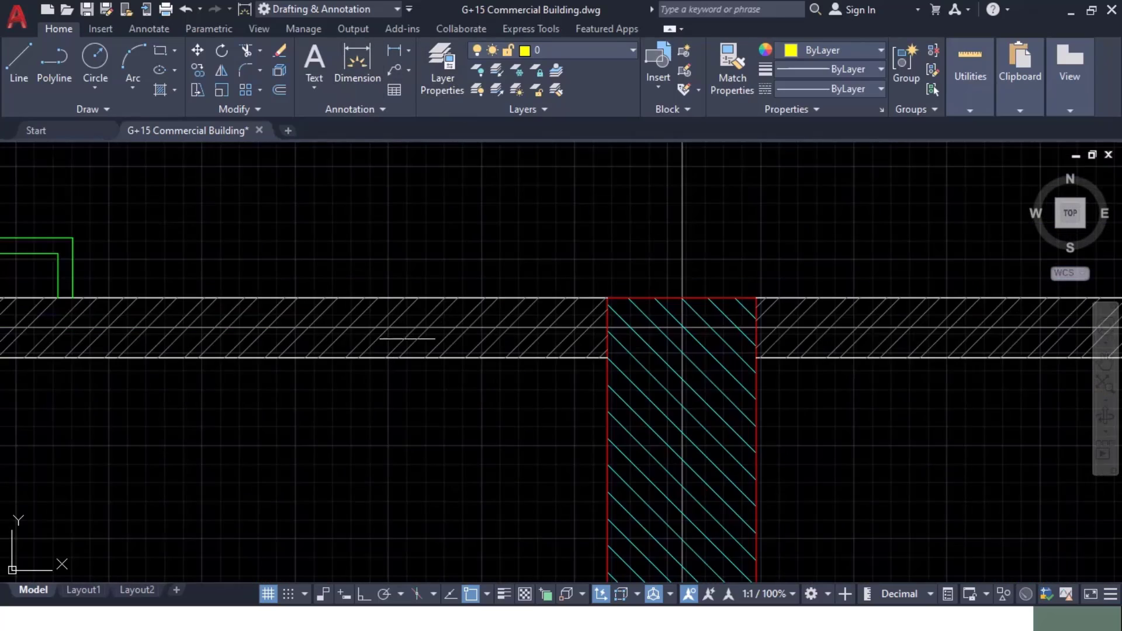
pyautogui.scroll(-4, 371, 330)
pyautogui.scroll(6, 345, 310)
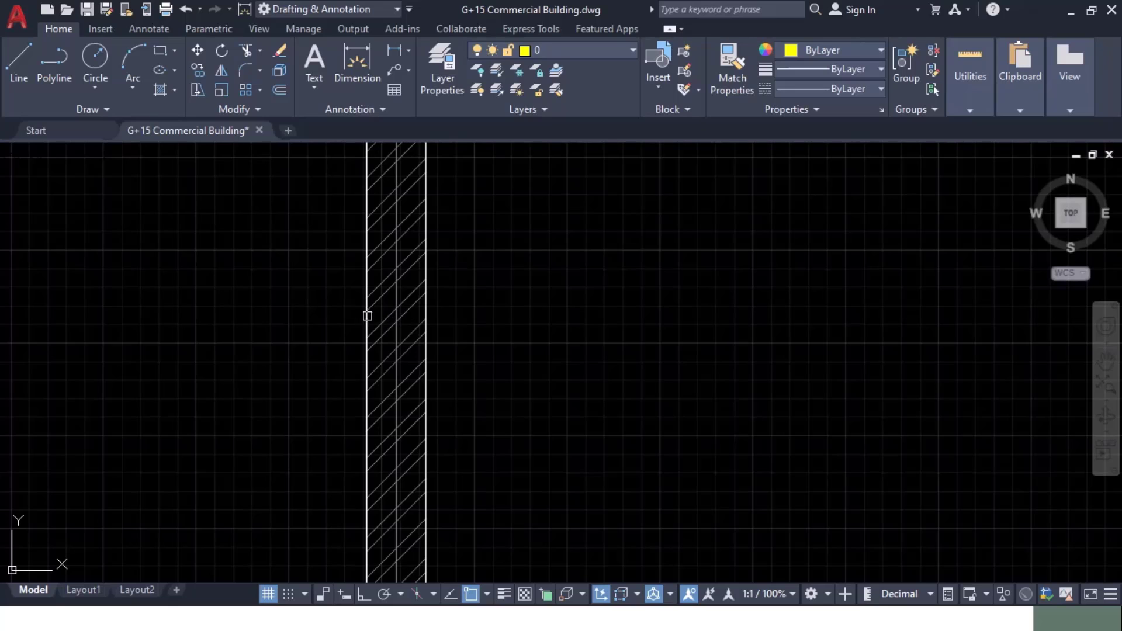
pyautogui.scroll(-5, 367, 320)
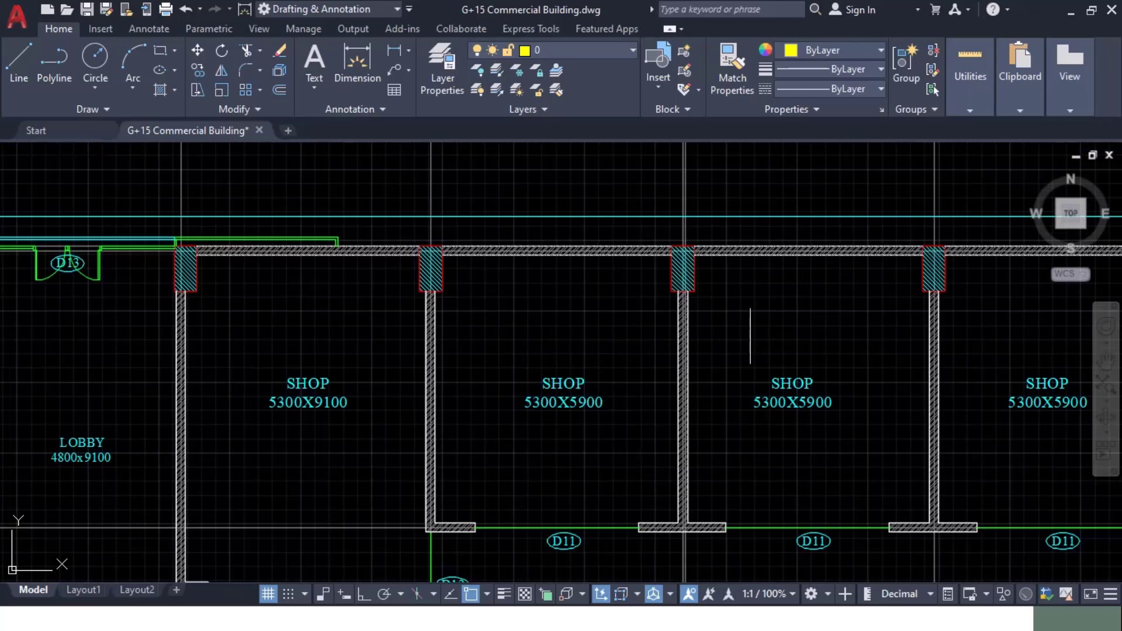
# Step: Zoom in on the row of shops to read the 200 wall thickness, then bring up 'Dead load calculation N01'
pyautogui.moveTo(752, 333); pyautogui.dragTo(658, 257, button='middle')
pyautogui.scroll(6, 579, 374)
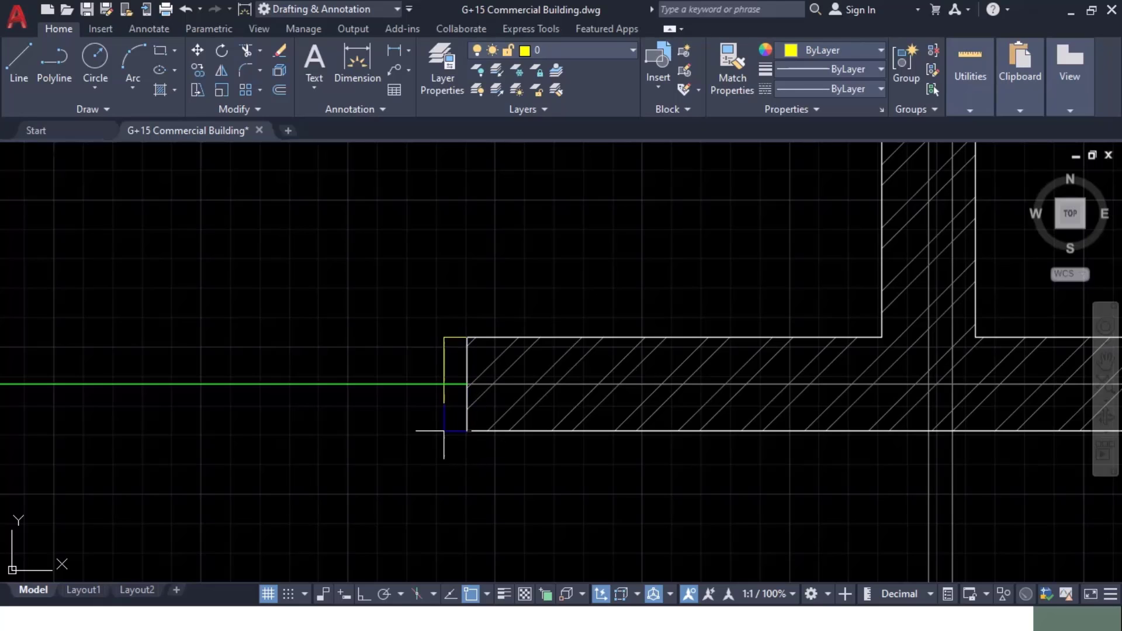
pyautogui.scroll(6, 443, 384)
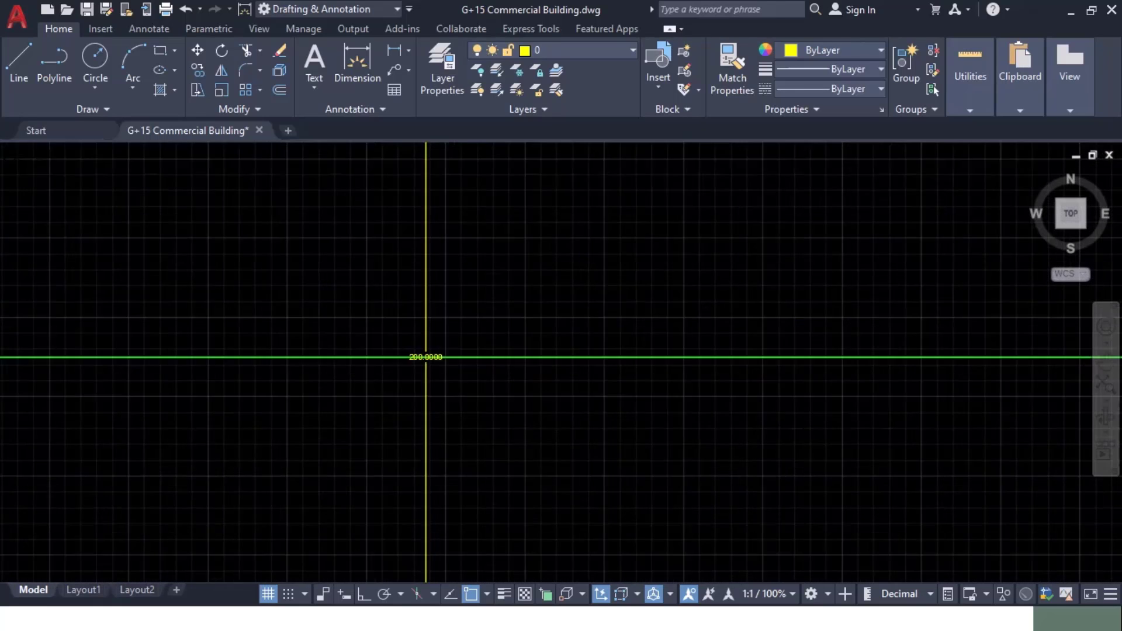
pyautogui.scroll(3, 451, 338)
pyautogui.hotkey('alt', 'Tab')
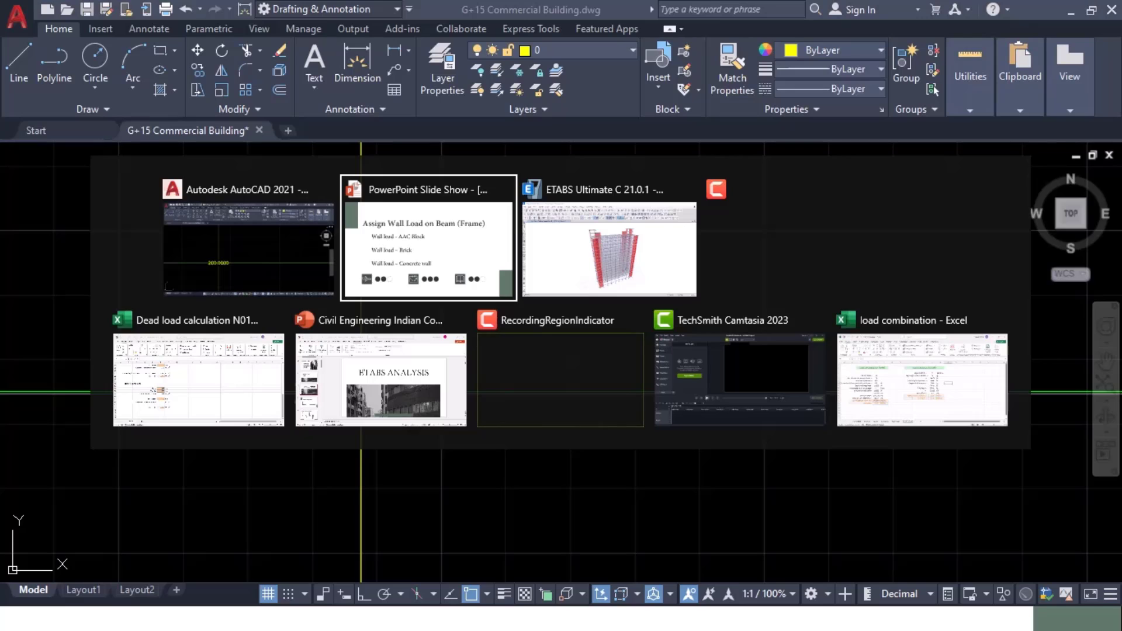
pyautogui.click(193, 397)
# Step: In the 'load combination' workbook's Wall Load sheet, change F3 from 100 to 200 mm, giving 12.16 kN/m
pyautogui.hotkey('alt', 'Tab')
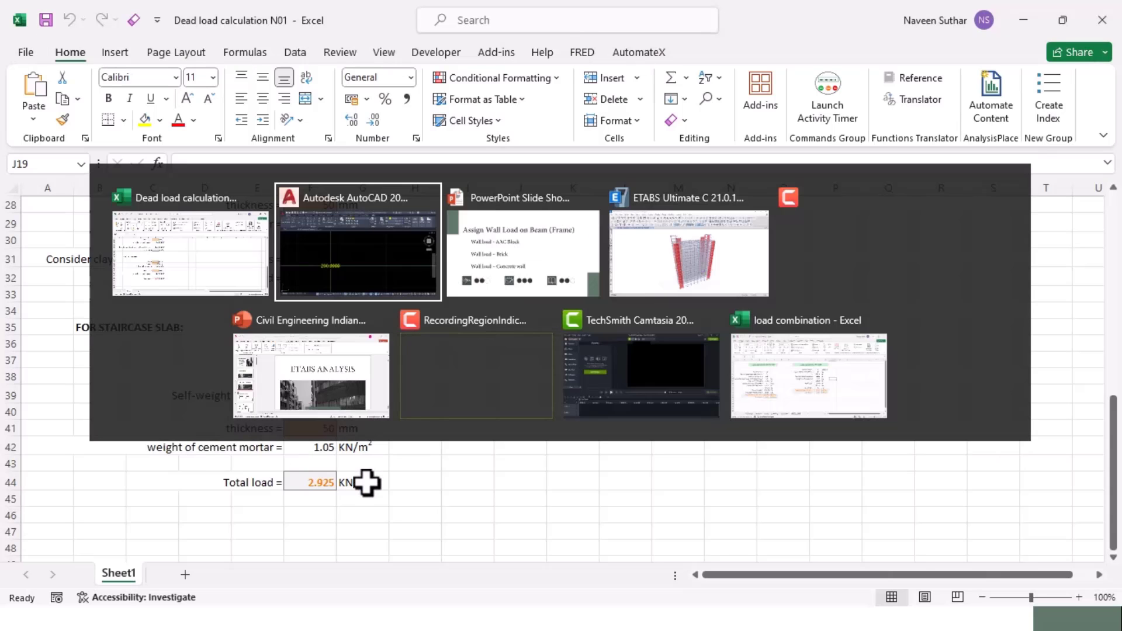
pyautogui.click(791, 383)
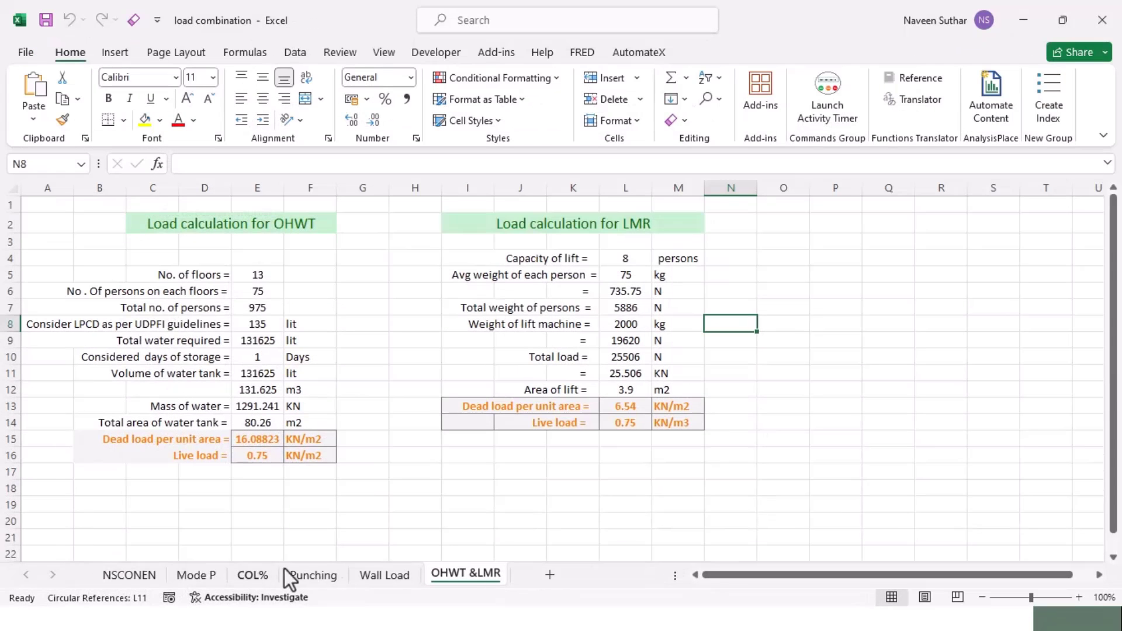
pyautogui.click(384, 575)
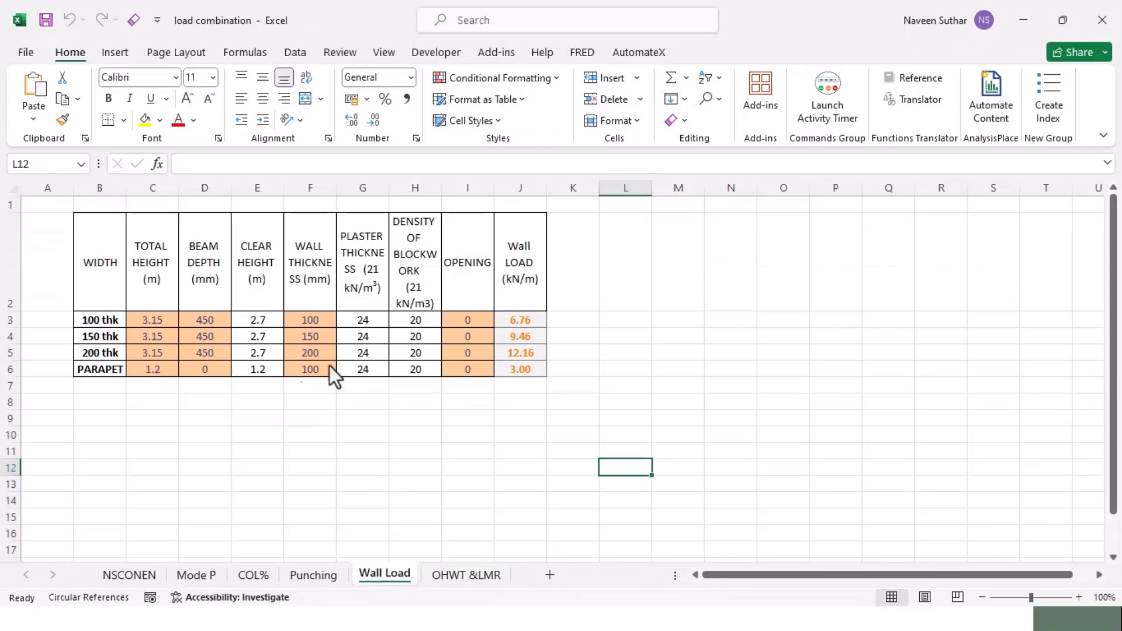
pyautogui.click(310, 322)
pyautogui.write('100')
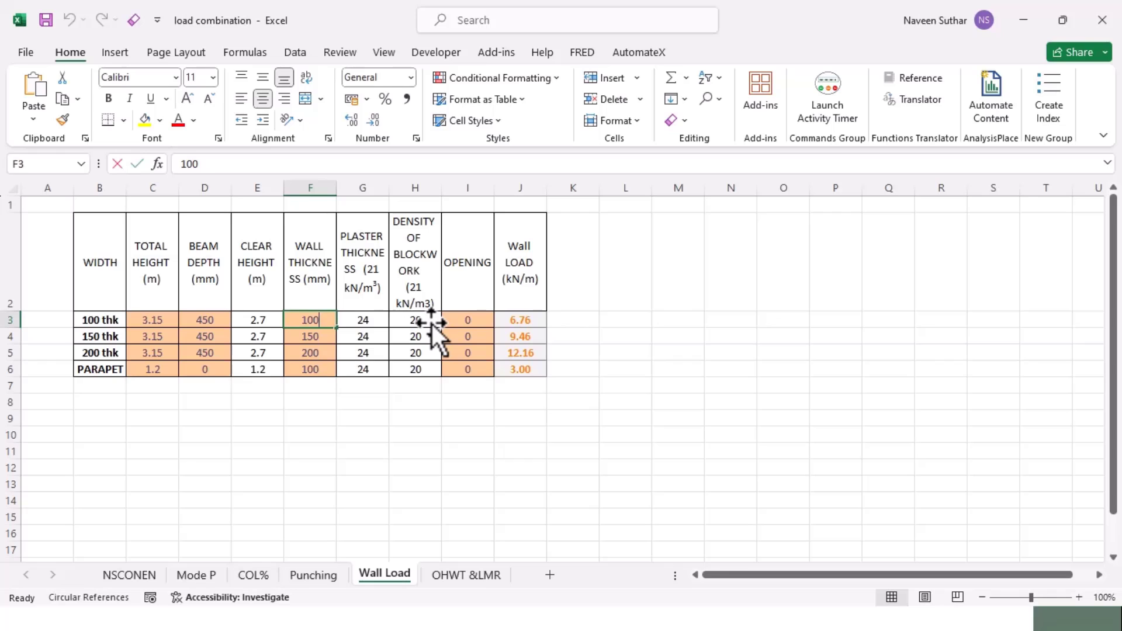
pyautogui.write('200')
pyautogui.press('Return')
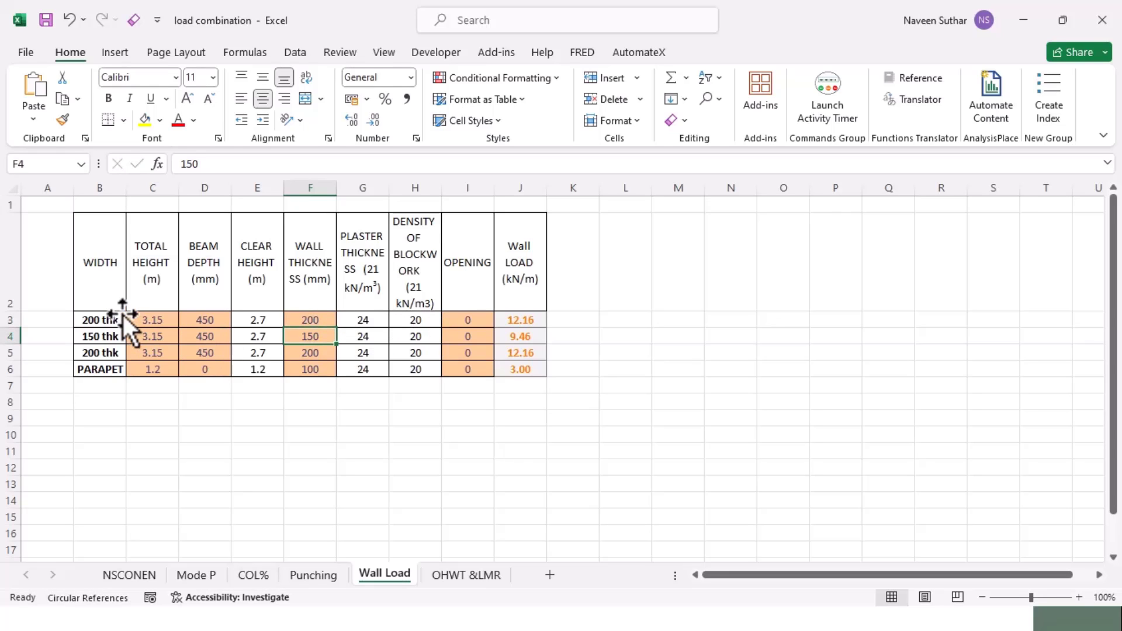
pyautogui.click(214, 320)
pyautogui.hotkey('alt', 'Tab')
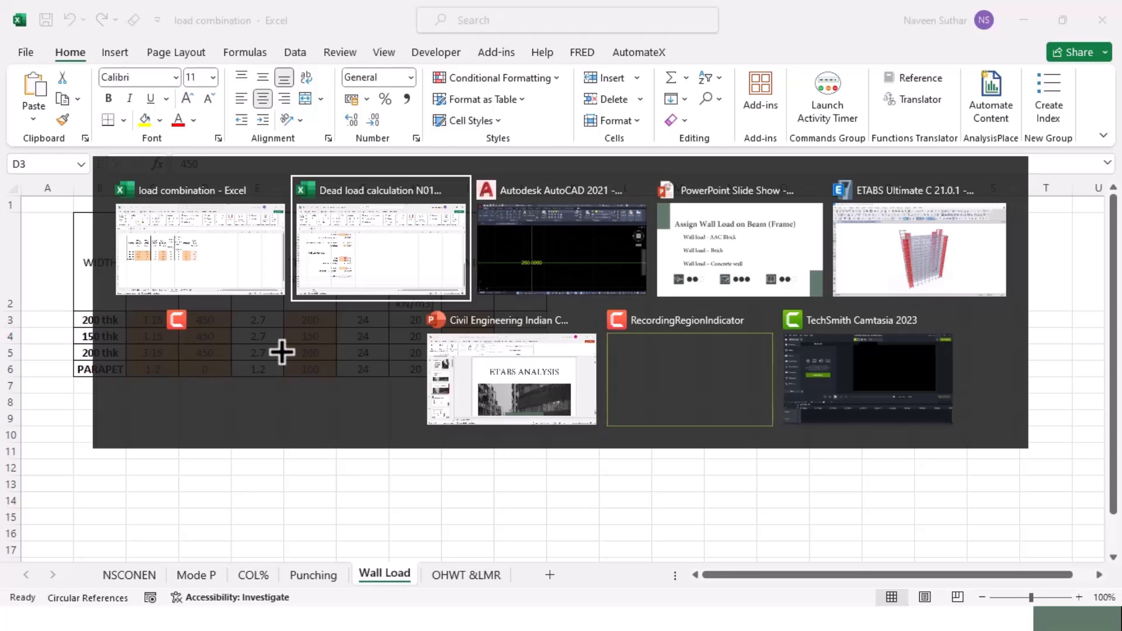
pyautogui.press('Tab')
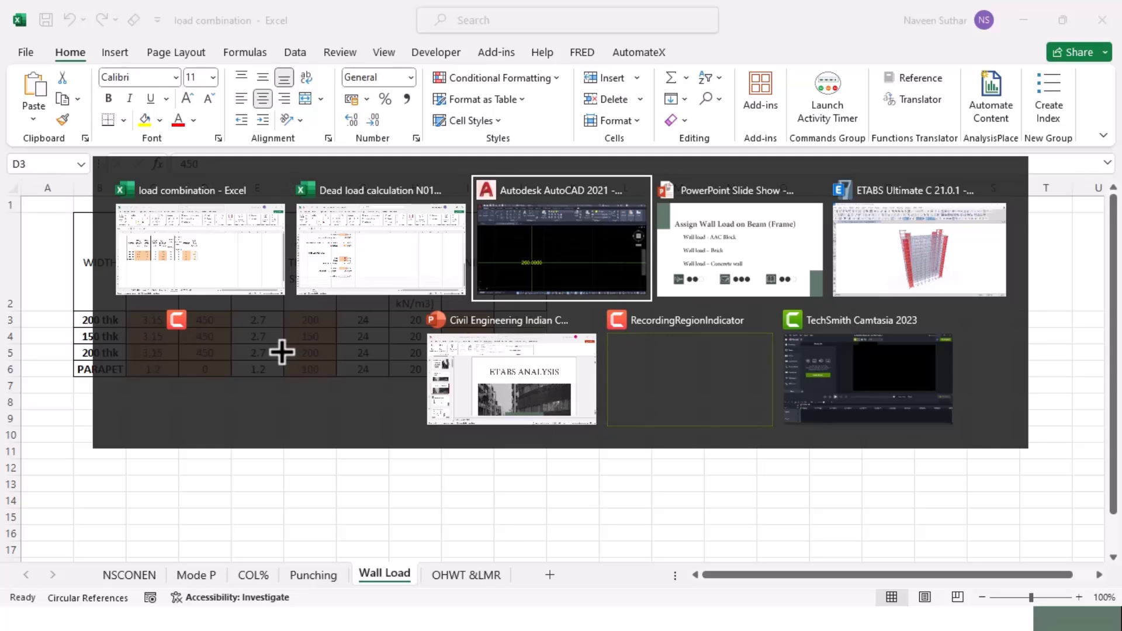
pyautogui.press('Tab')
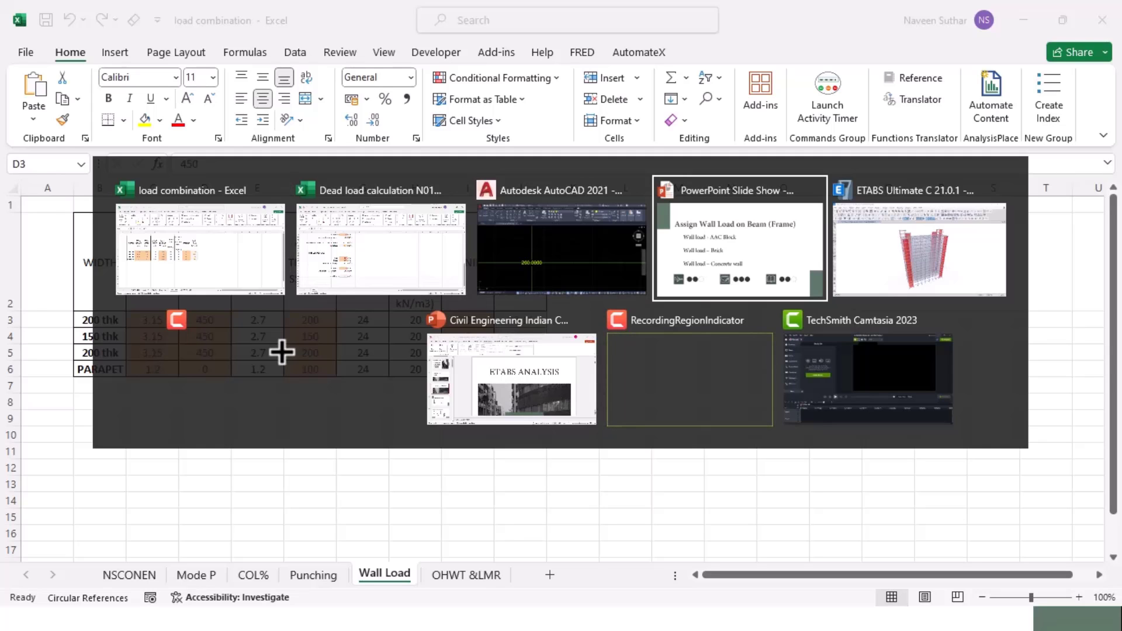
pyautogui.click(562, 251)
pyautogui.scroll(5, 479, 429)
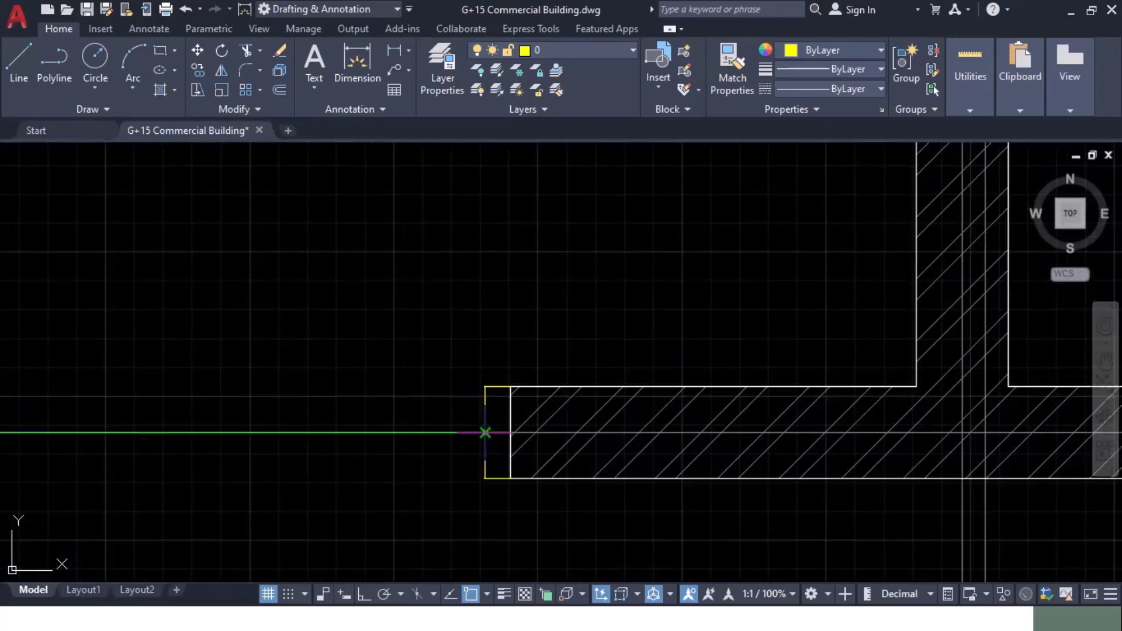
pyautogui.scroll(-10, 485, 433)
pyautogui.scroll(10, 352, 319)
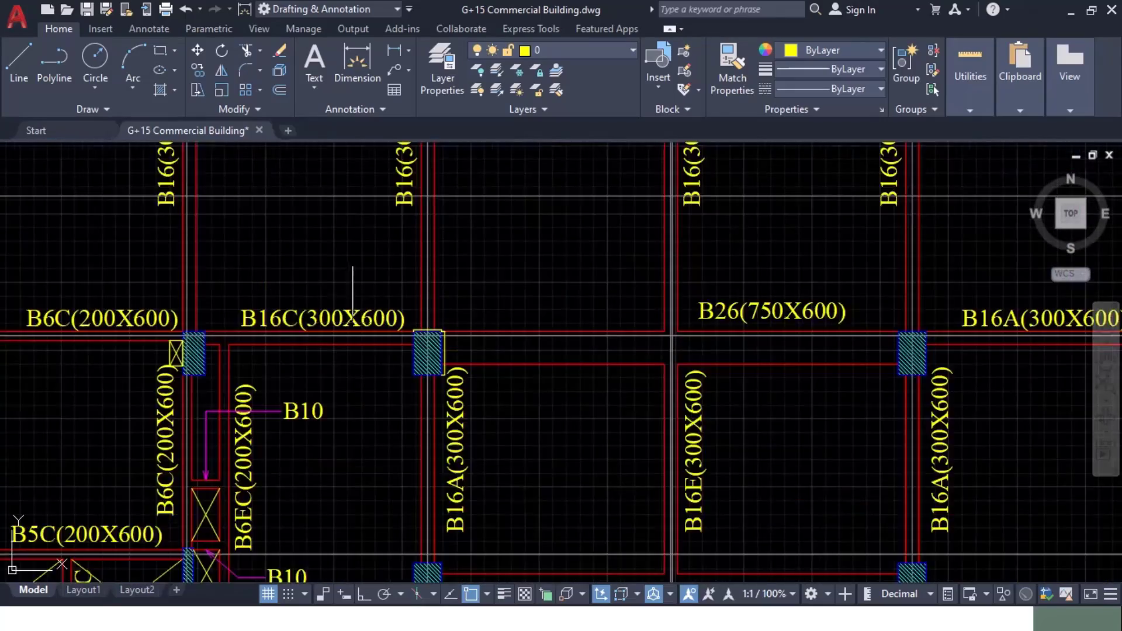
pyautogui.moveTo(353, 294); pyautogui.dragTo(444, 523, button='middle')
pyautogui.hotkey('alt', 'Tab')
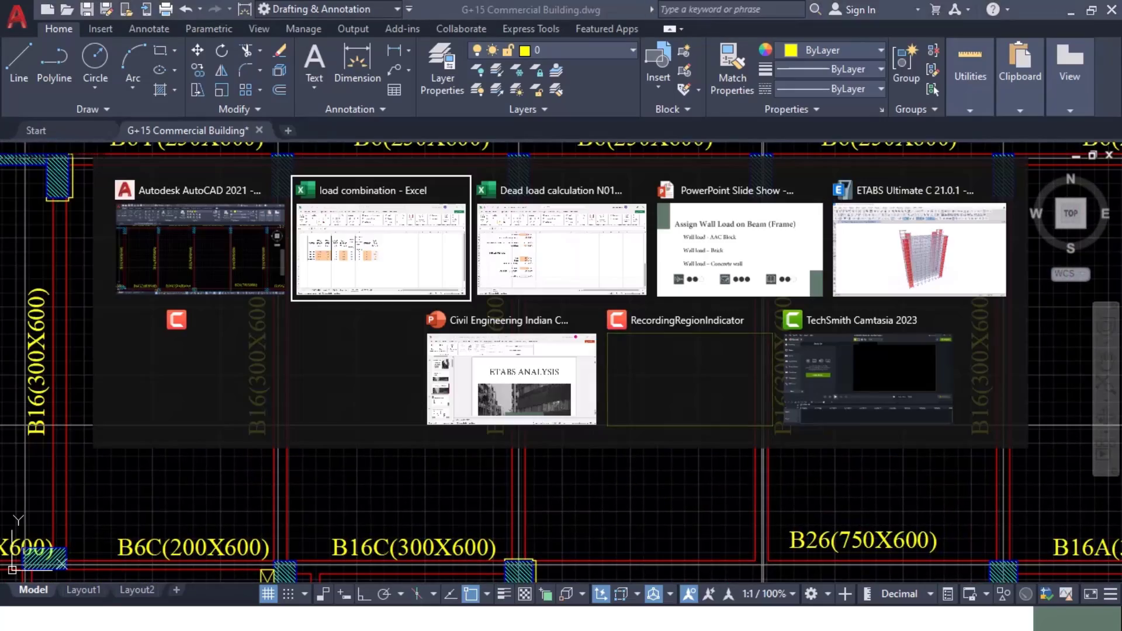
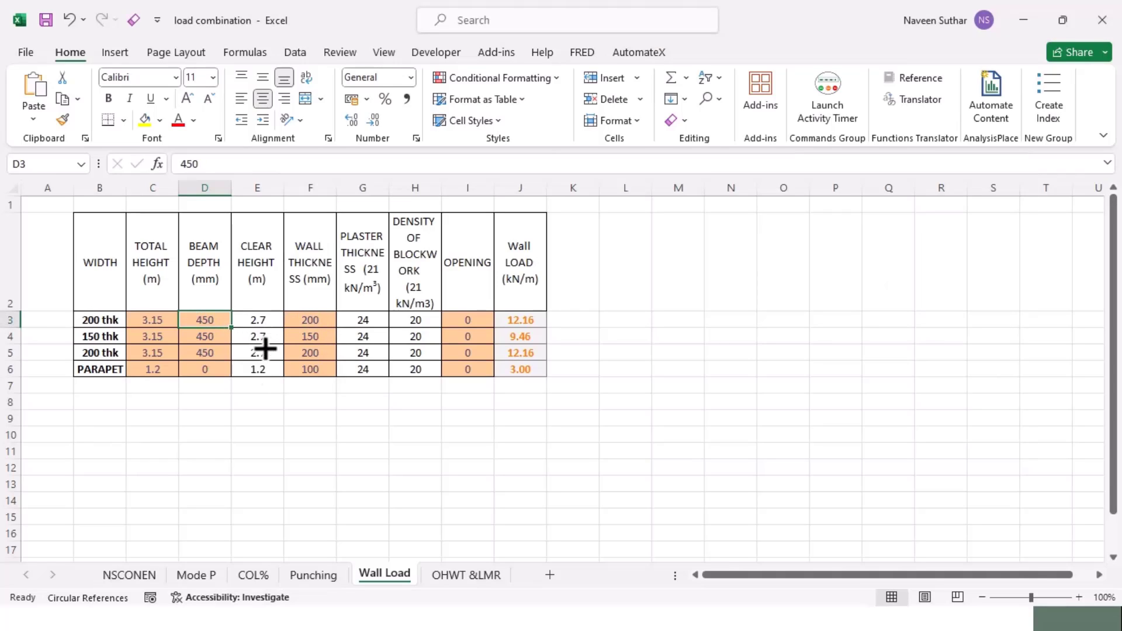
# Step: Set the beam depth in cell D3 of the Wall Load sheet to 600 mm
pyautogui.click(238, 445)
pyautogui.click(219, 318)
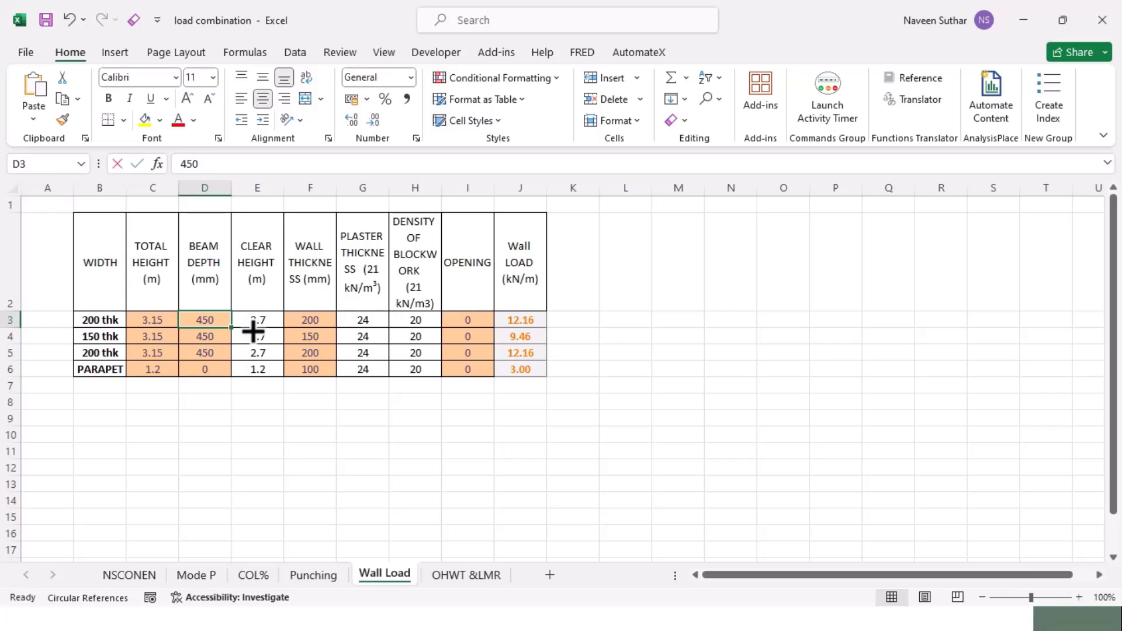
pyautogui.write('600')
pyautogui.press('Return')
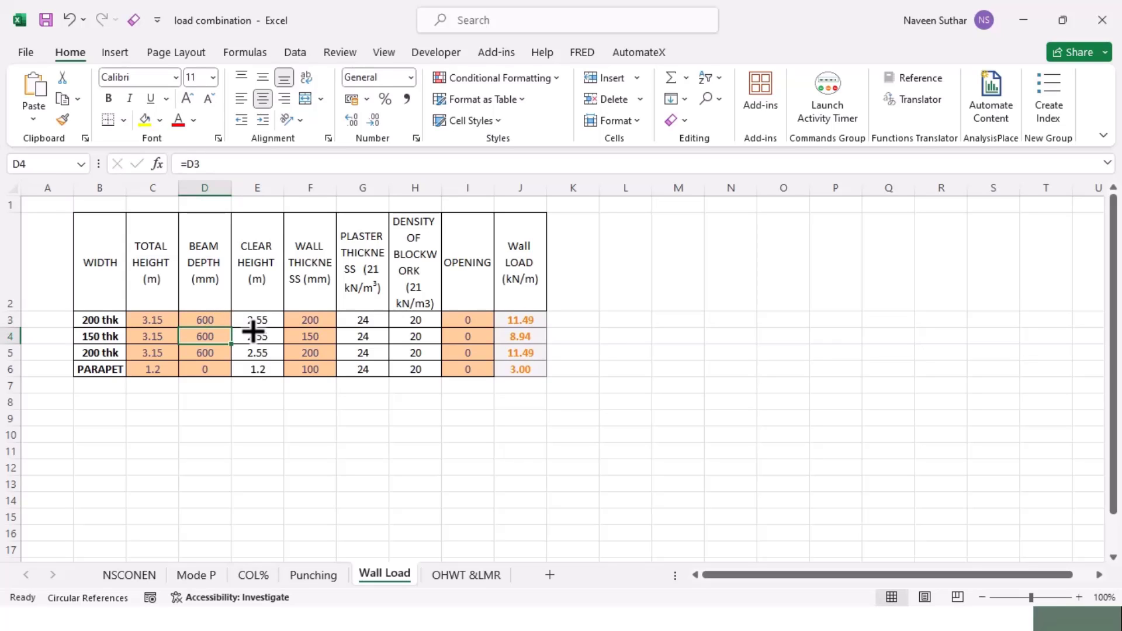
# Step: Check the floor heights on the AutoCAD staircase section
pyautogui.hotkey('alt', 'Tab')
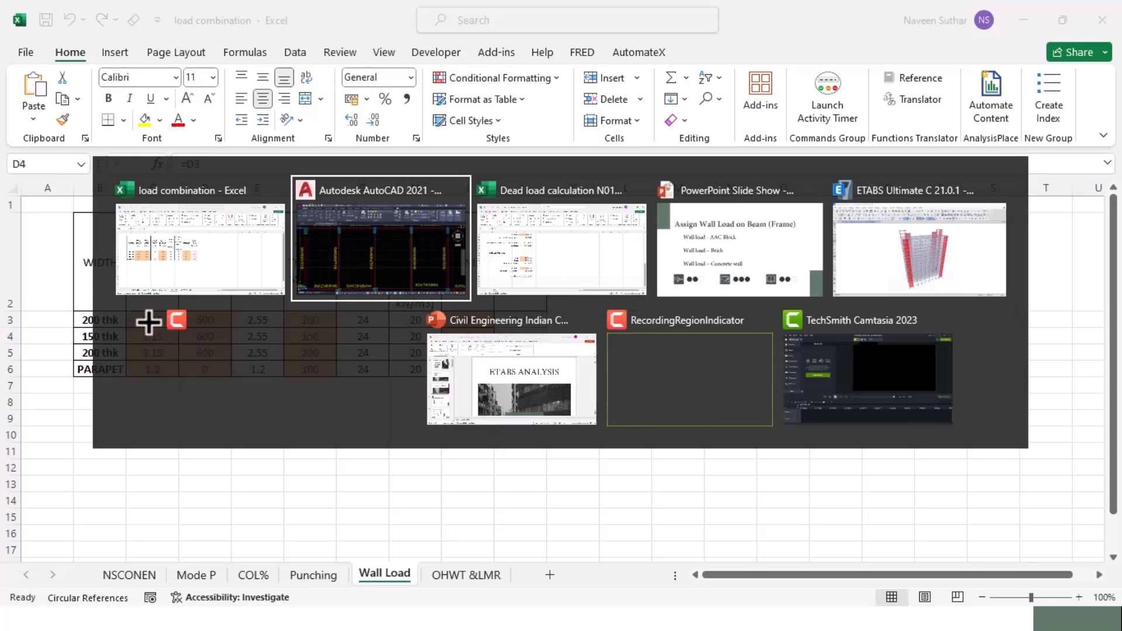
pyautogui.scroll(-8, 279, 368)
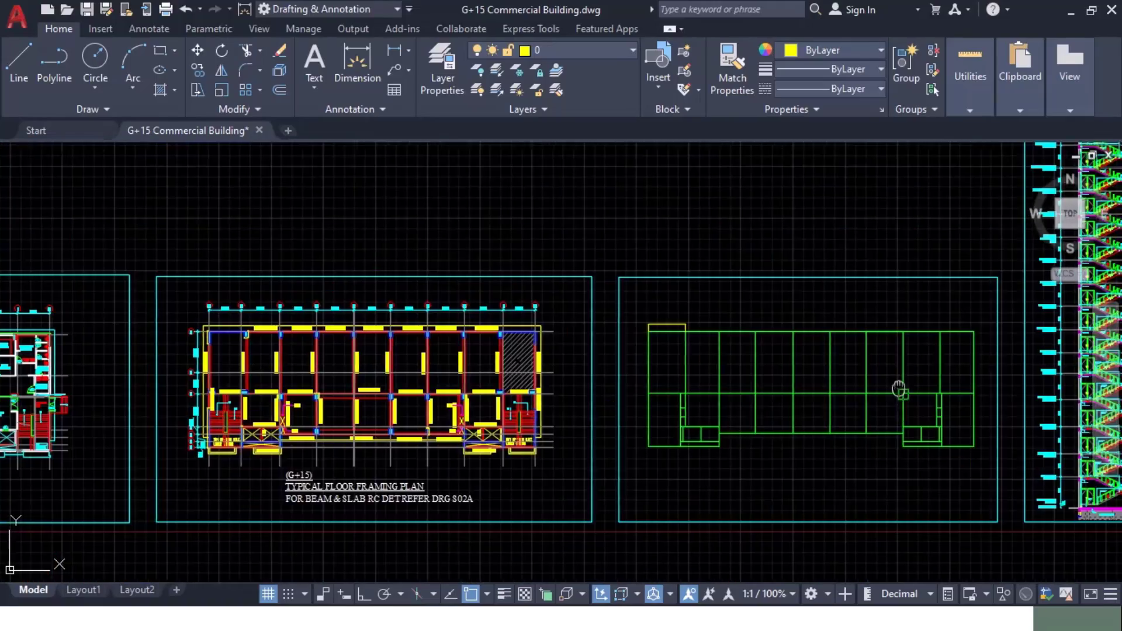
pyautogui.moveTo(899, 391); pyautogui.dragTo(176, 377, button='middle')
pyautogui.scroll(5, 344, 434)
pyautogui.scroll(6, 346, 439)
pyautogui.moveTo(253, 549)
pyautogui.mouseDown(button='middle')
pyautogui.moveTo(253, 511)
pyautogui.moveTo(704, 213)
pyautogui.mouseUp(button='middle')
pyautogui.moveTo(328, 386)
pyautogui.mouseDown(button='middle')
pyautogui.moveTo(421, 223)
pyautogui.moveTo(415, 562)
pyautogui.mouseUp(button='middle')
pyautogui.scroll(-5, 345, 374)
pyautogui.scroll(7, 349, 338)
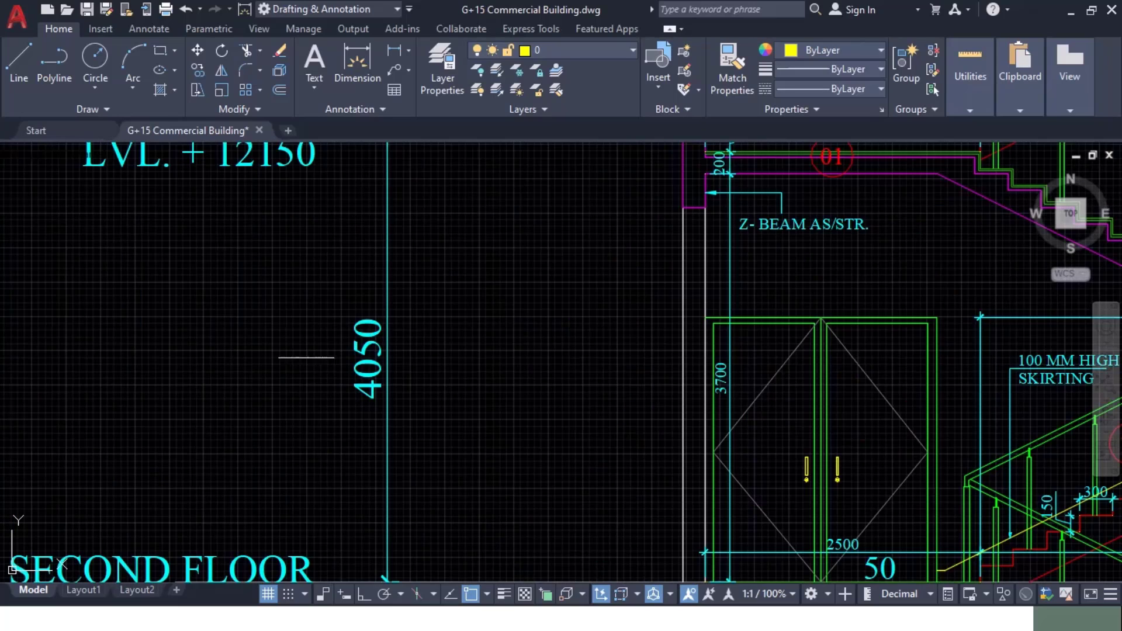
pyautogui.hotkey('alt', 'Tab')
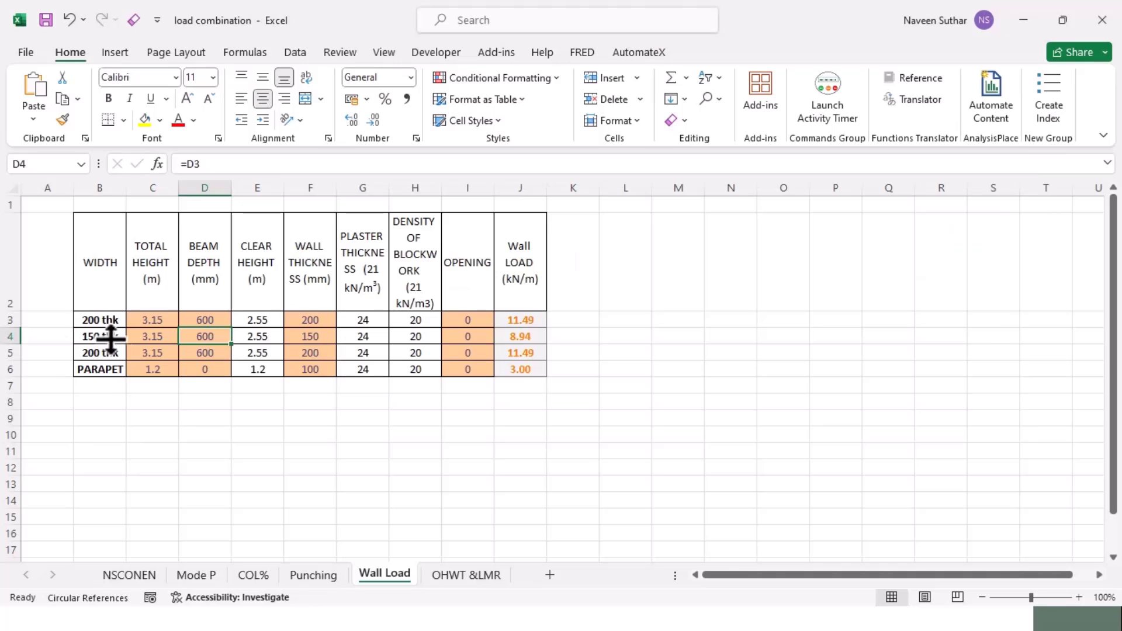
# Step: Enter 4.05 m total height in C3, raising wall loads to 15.54 and 12.09 kN/m
pyautogui.click(168, 324)
pyautogui.write('4.')
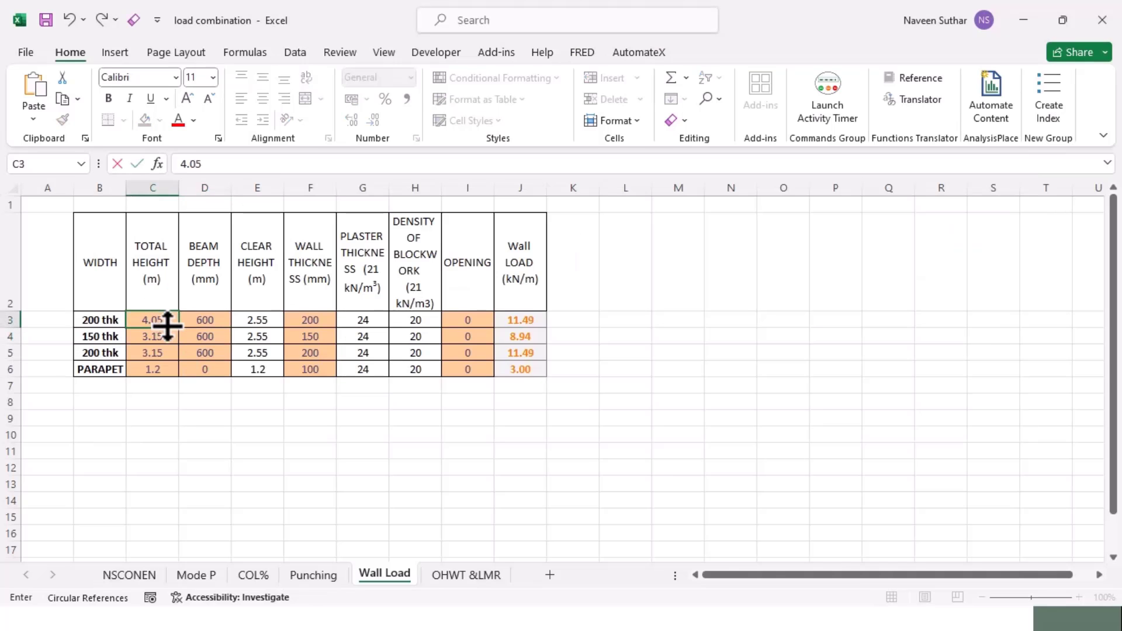
pyautogui.write('05')
pyautogui.press('Return')
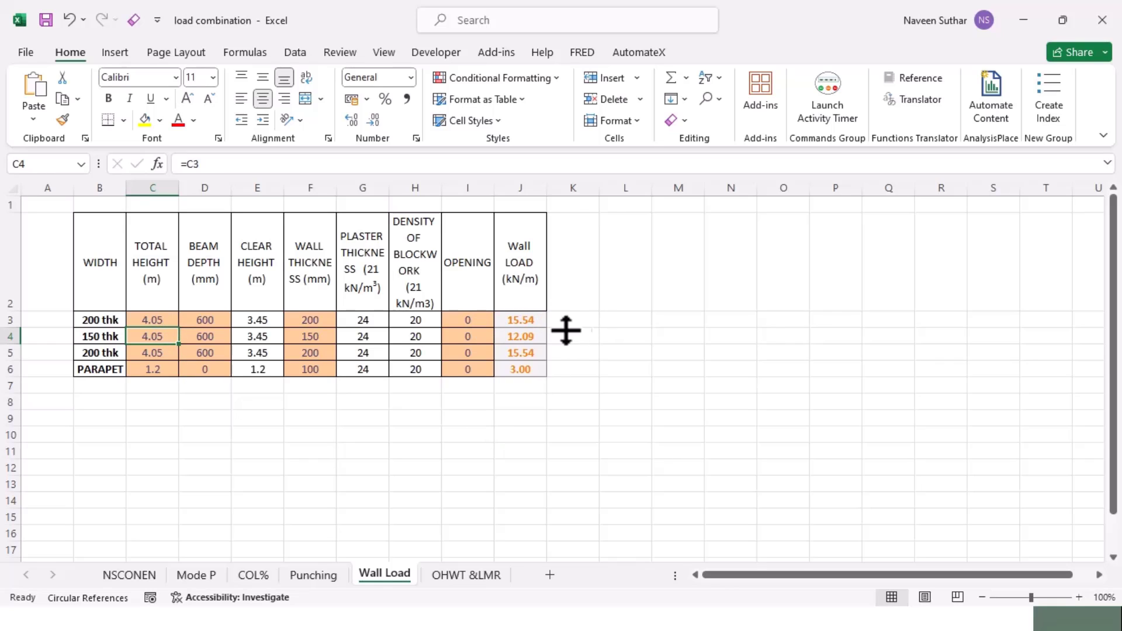
pyautogui.hotkey('alt', 'Tab')
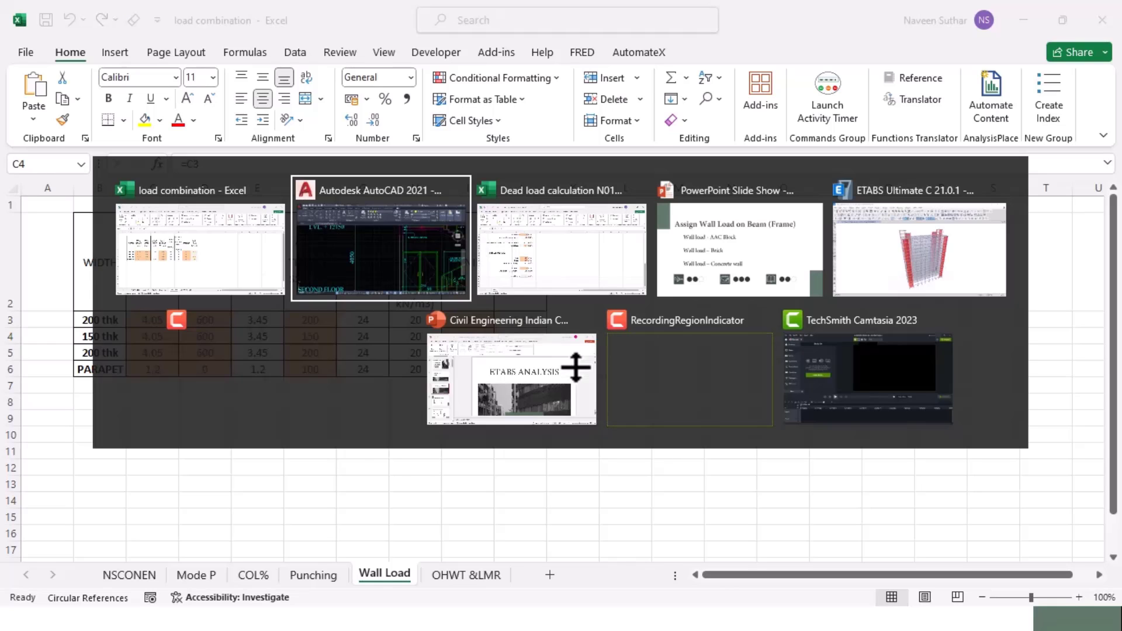
# Step: Show the GF story plan in ETABS and make edits apply to All Stories
pyautogui.click(912, 244)
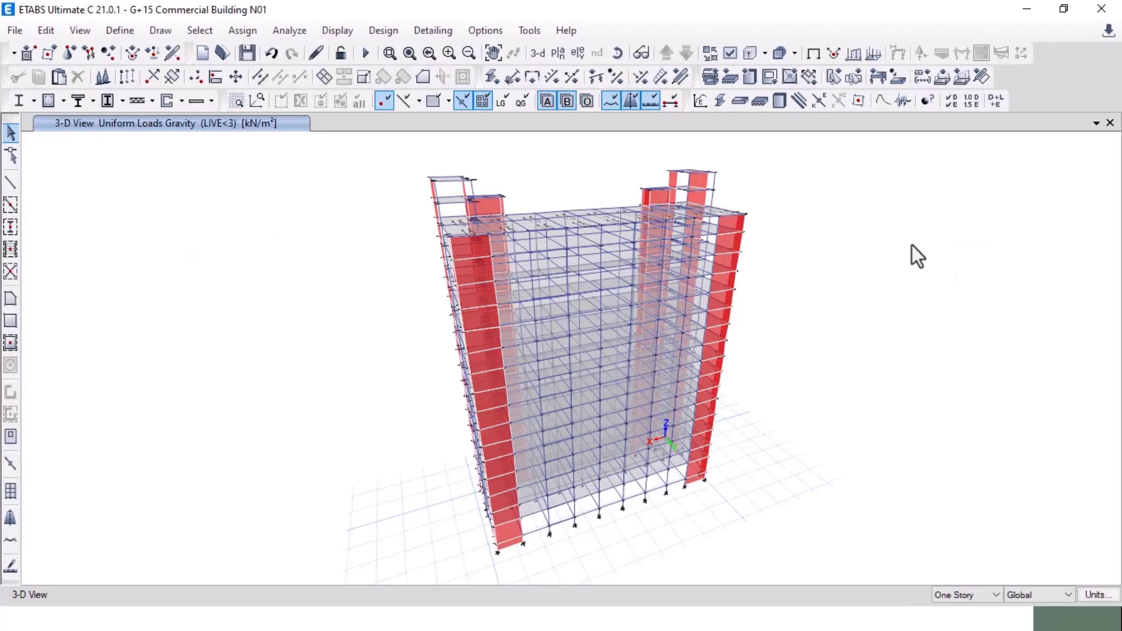
pyautogui.click(561, 52)
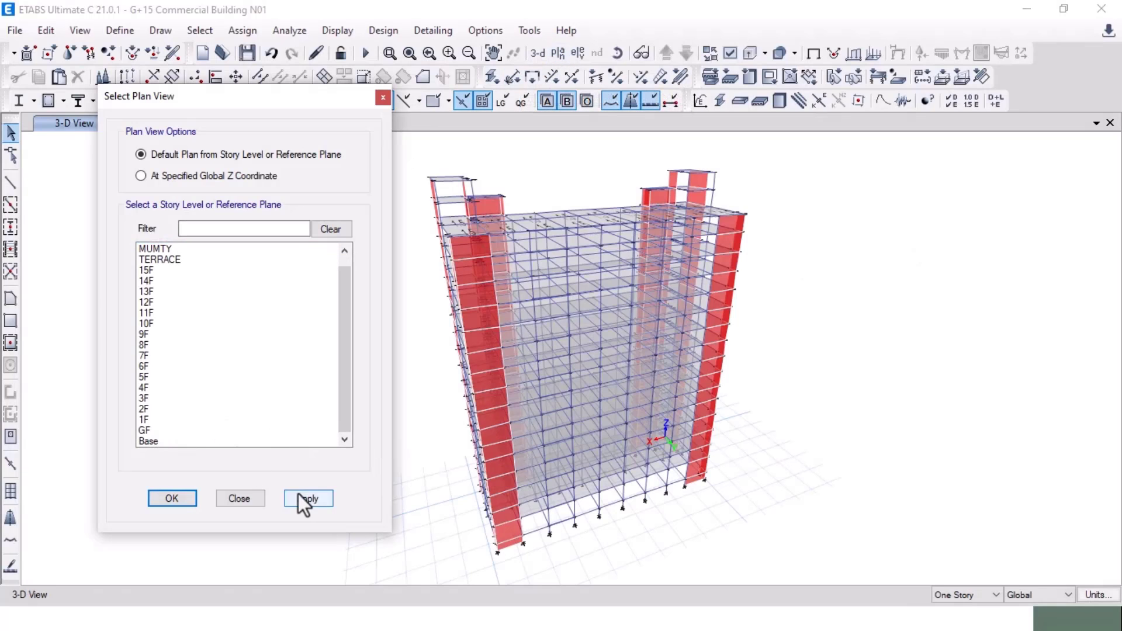
pyautogui.click(246, 503)
pyautogui.click(201, 30)
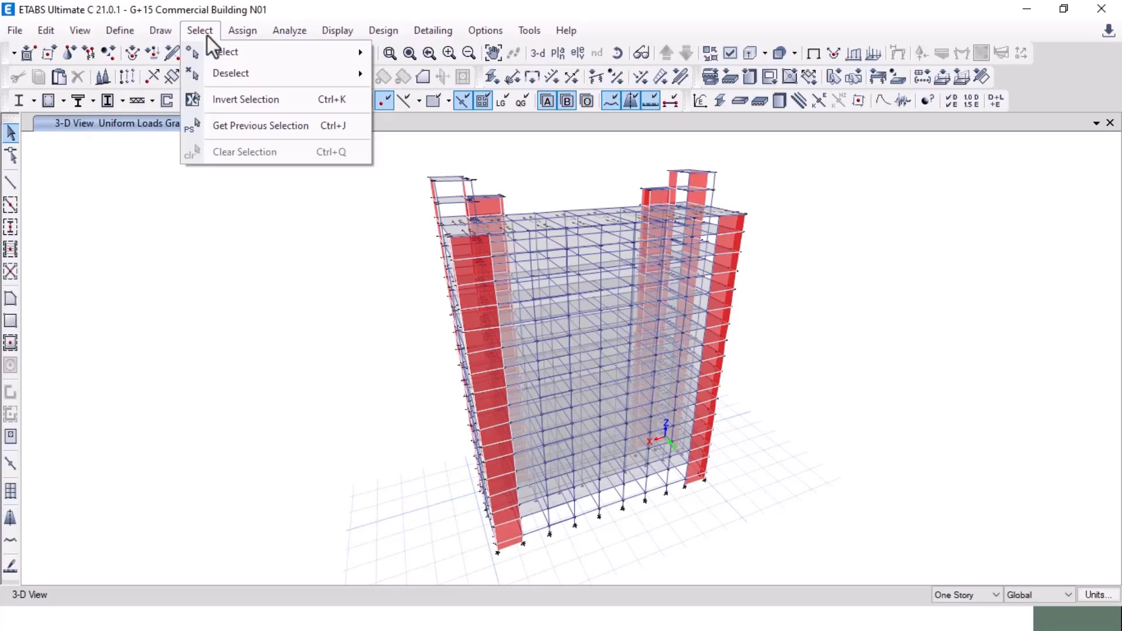
pyautogui.click(207, 36)
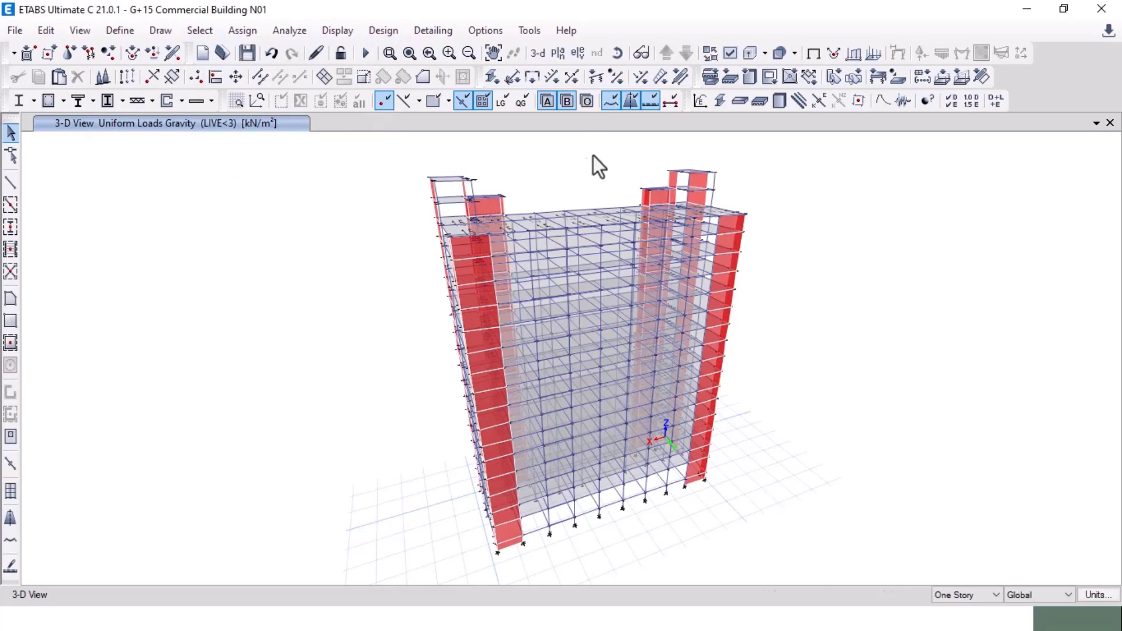
pyautogui.click(559, 53)
pyautogui.click(188, 420)
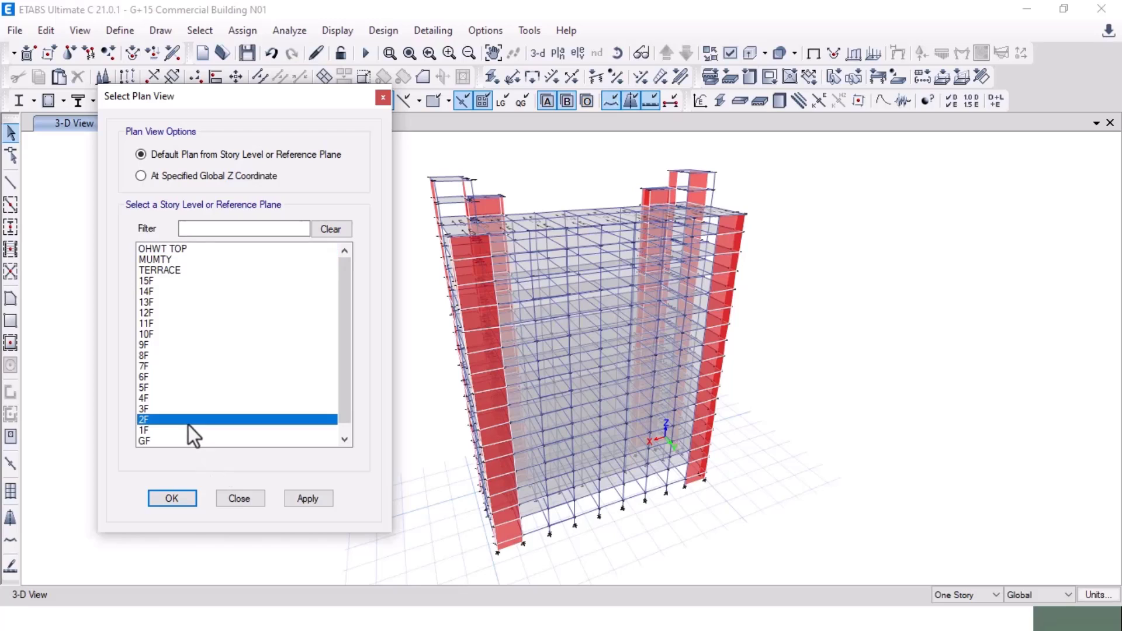
pyautogui.click(179, 440)
pyautogui.click(306, 498)
pyautogui.click(172, 498)
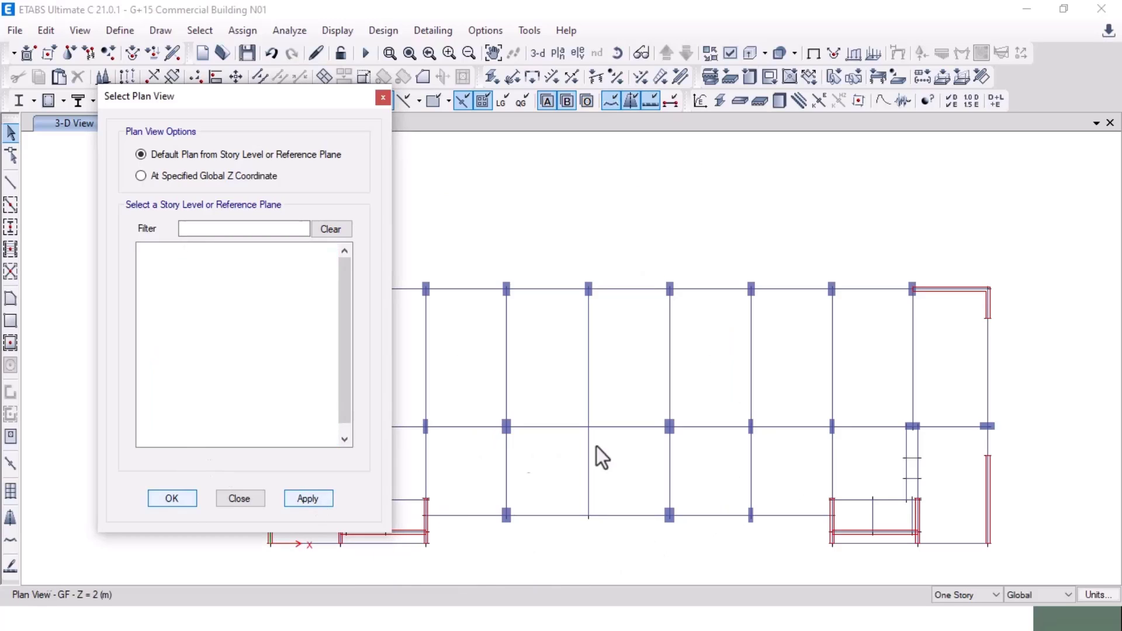
pyautogui.click(958, 591)
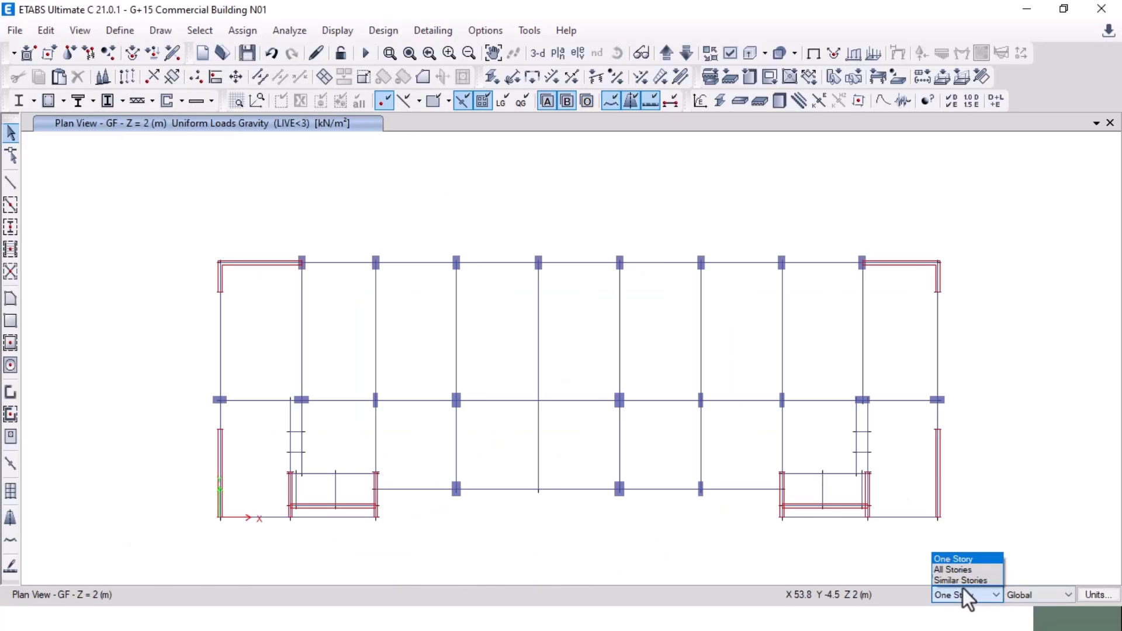
pyautogui.click(957, 571)
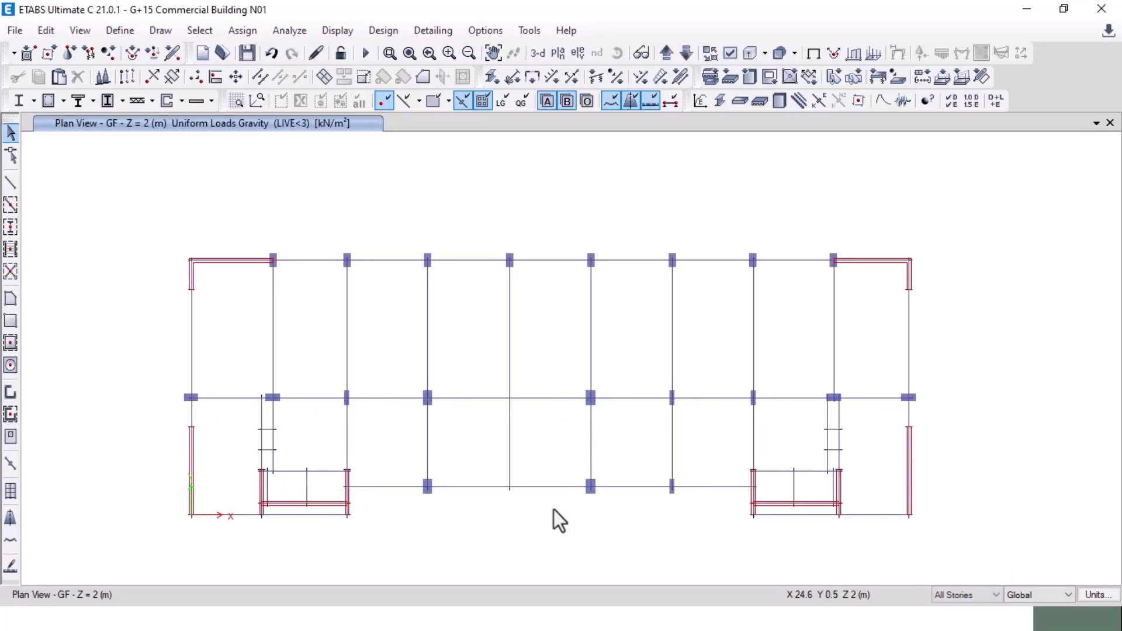
# Step: Pan across the AutoCAD floor plans to view the shops and both lift lobbies
pyautogui.hotkey('alt', 'Tab')
pyautogui.press('Tab')
pyautogui.scroll(-6, 451, 391)
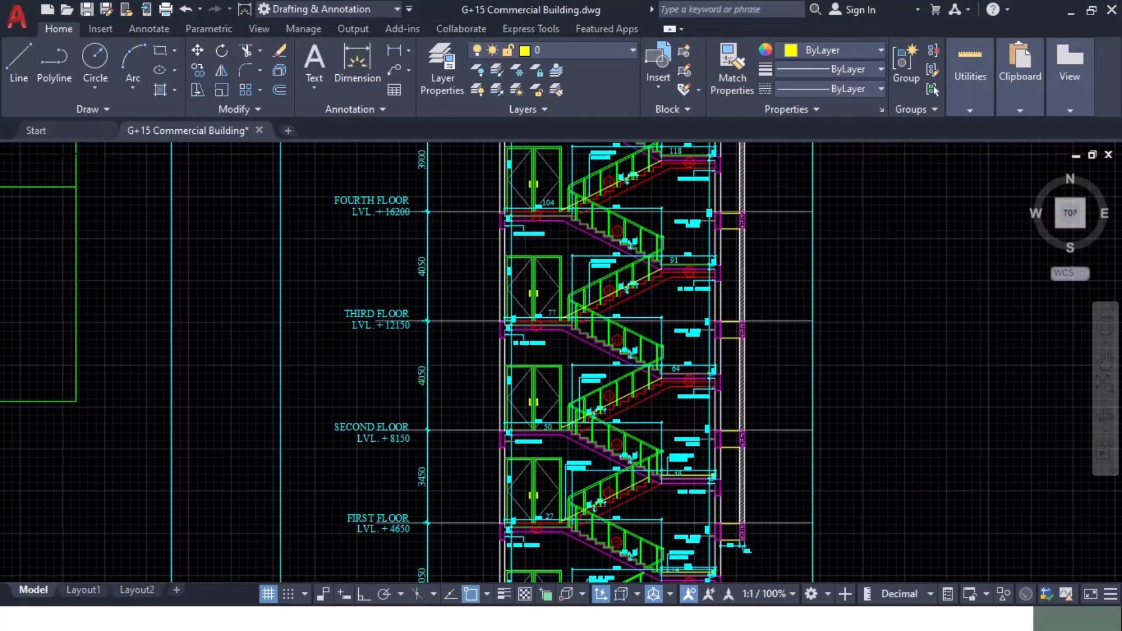
pyautogui.moveTo(266, 386)
pyautogui.mouseDown(button='middle')
pyautogui.moveTo(833, 459)
pyautogui.moveTo(1006, 393)
pyautogui.mouseUp(button='middle')
pyautogui.moveTo(388, 380); pyautogui.dragTo(836, 400, button='middle')
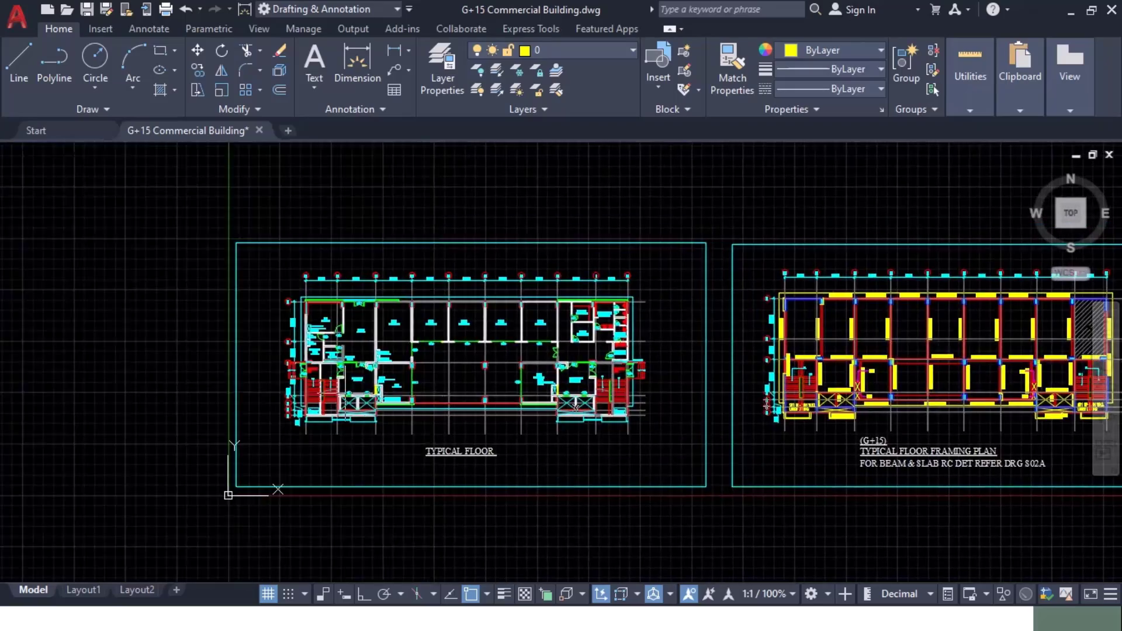
pyautogui.scroll(6, 363, 418)
pyautogui.moveTo(575, 411); pyautogui.dragTo(479, 599, button='middle')
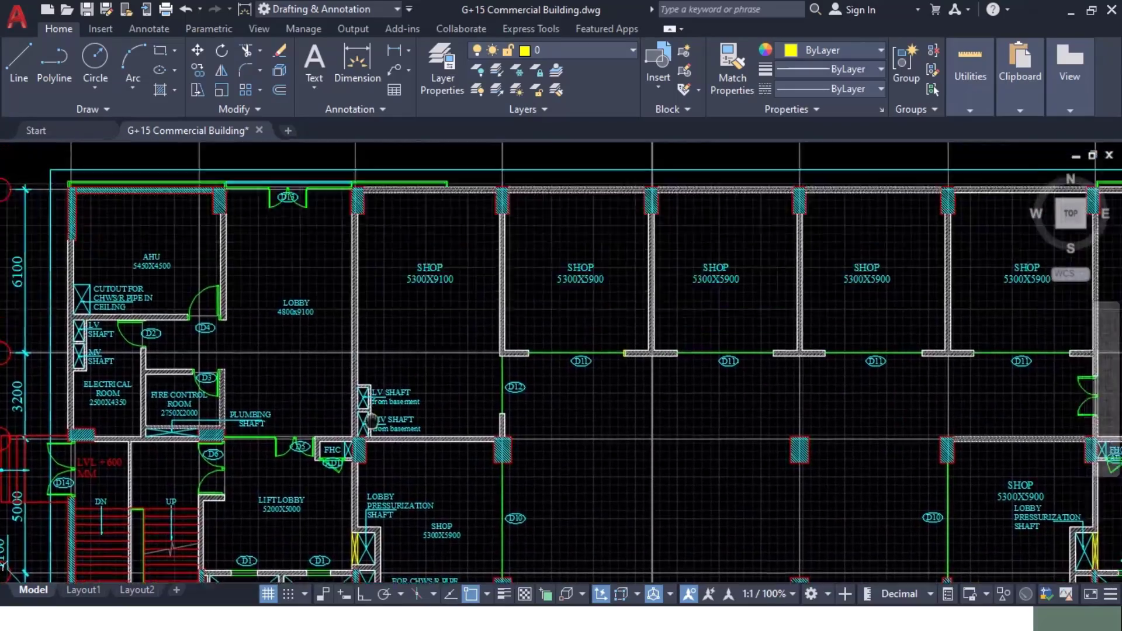
pyautogui.moveTo(360, 383); pyautogui.dragTo(106, 395, button='middle')
pyautogui.moveTo(812, 467); pyautogui.dragTo(869, 335, button='middle')
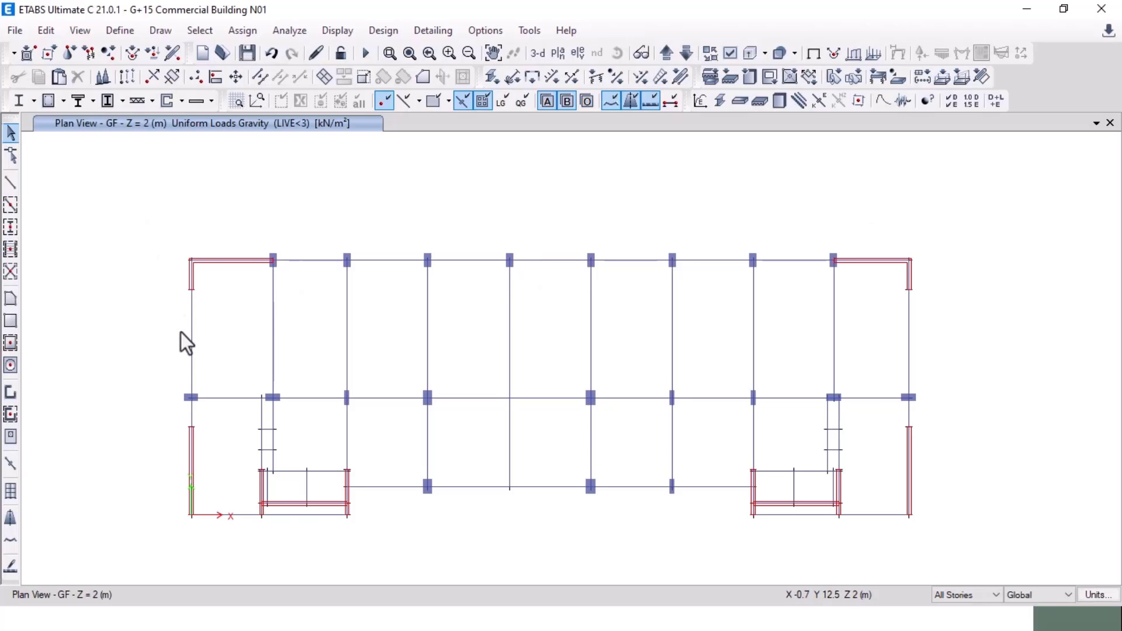
# Step: Select all Beam through Null Line frames and show only those on the GF plan
pyautogui.click(212, 28)
pyautogui.click(211, 29)
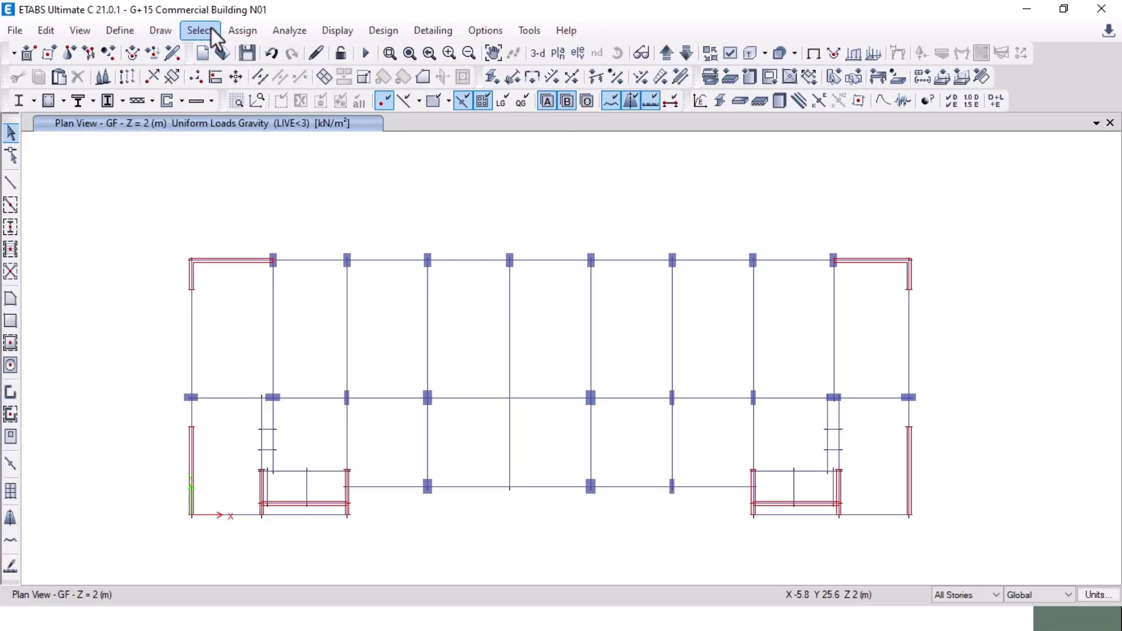
pyautogui.click(211, 24)
pyautogui.moveTo(216, 50)
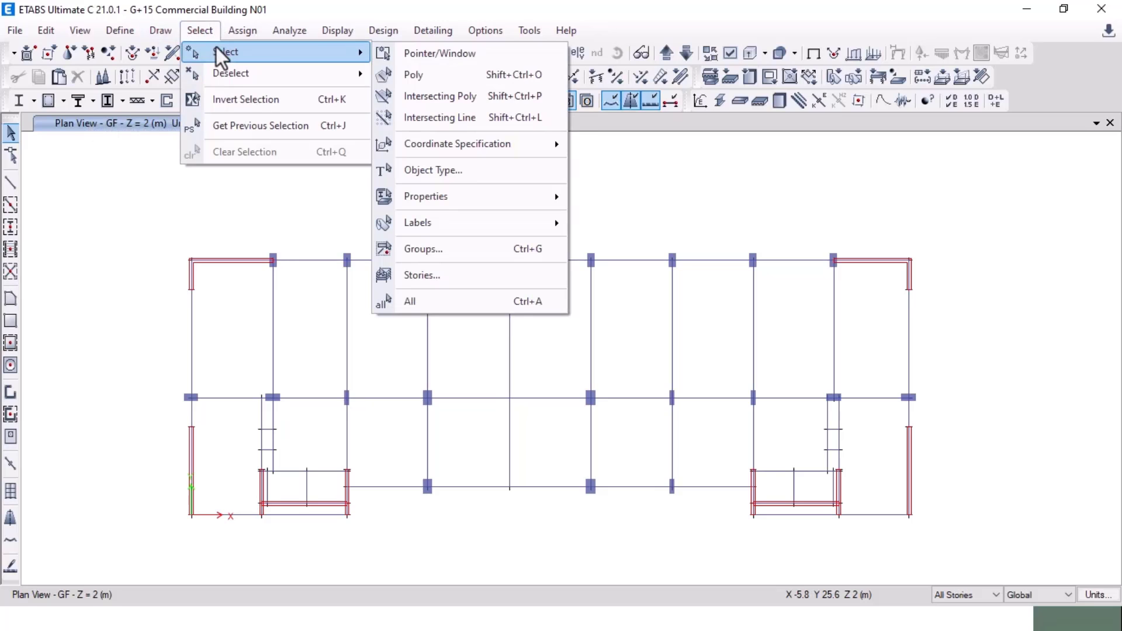
pyautogui.click(460, 170)
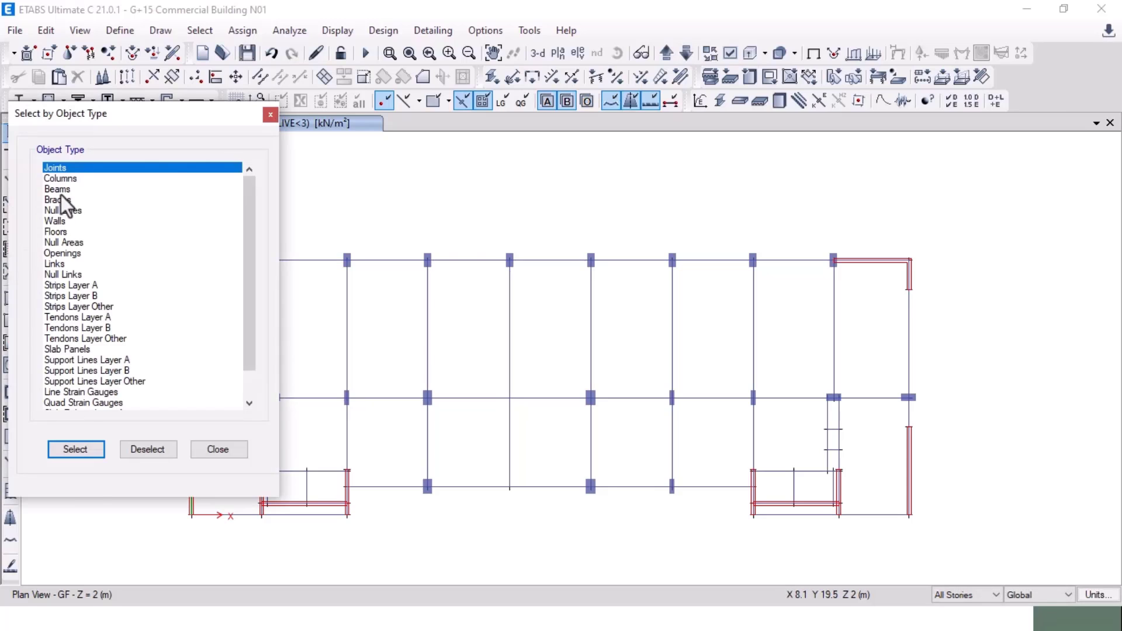
pyautogui.moveTo(61, 189); pyautogui.dragTo(61, 210)
pyautogui.click(76, 451)
pyautogui.rightClick(131, 182)
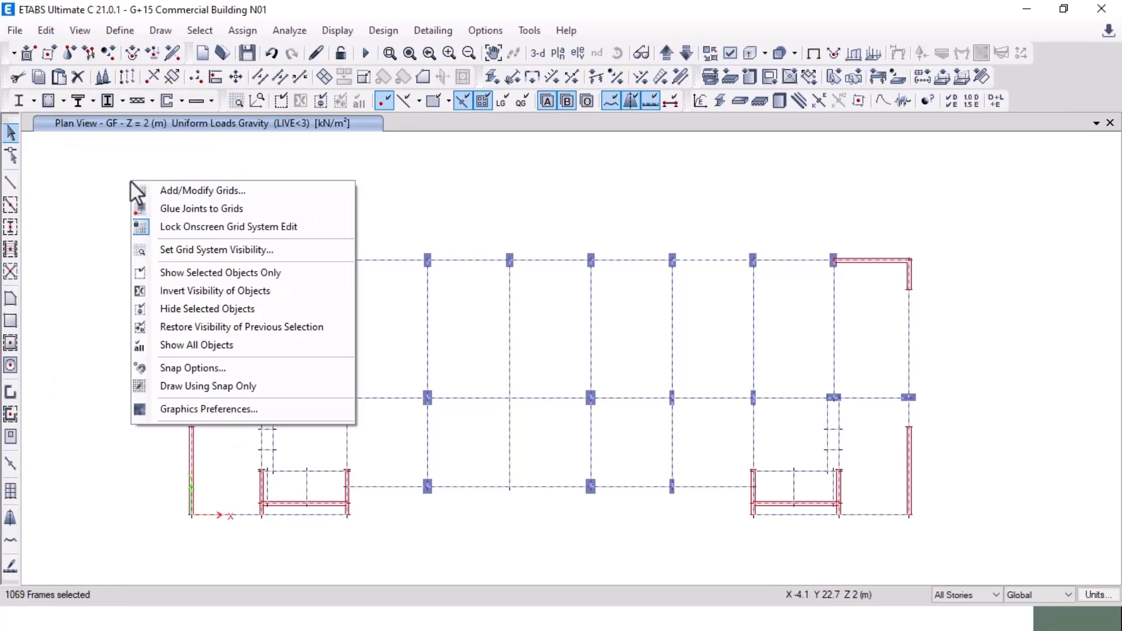
pyautogui.click(217, 273)
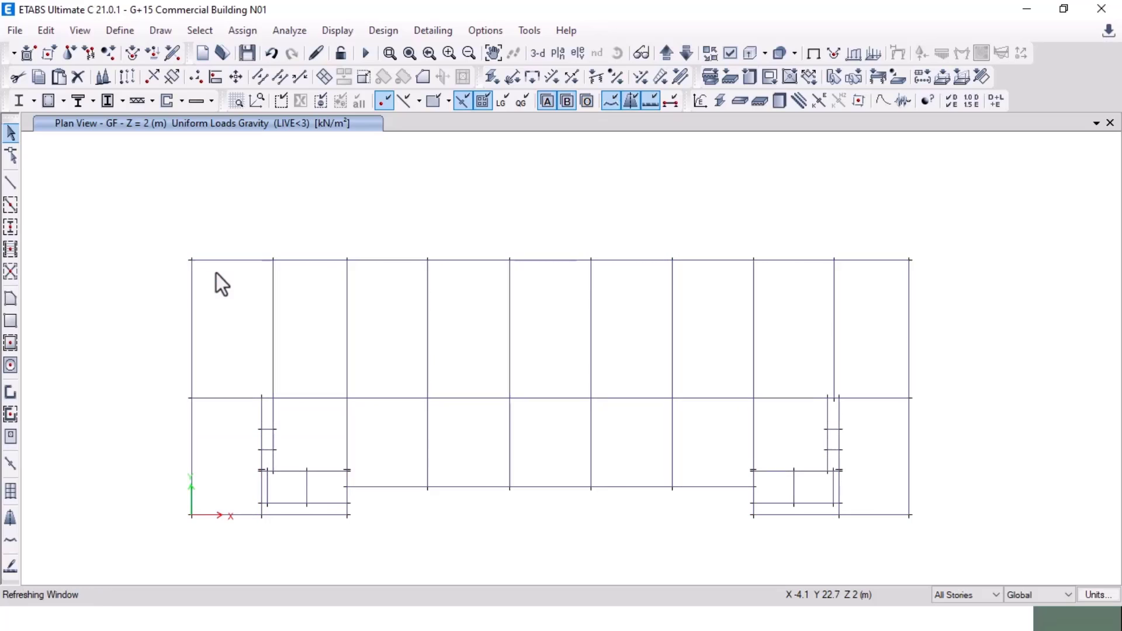
pyautogui.moveTo(131, 225); pyautogui.dragTo(979, 552)
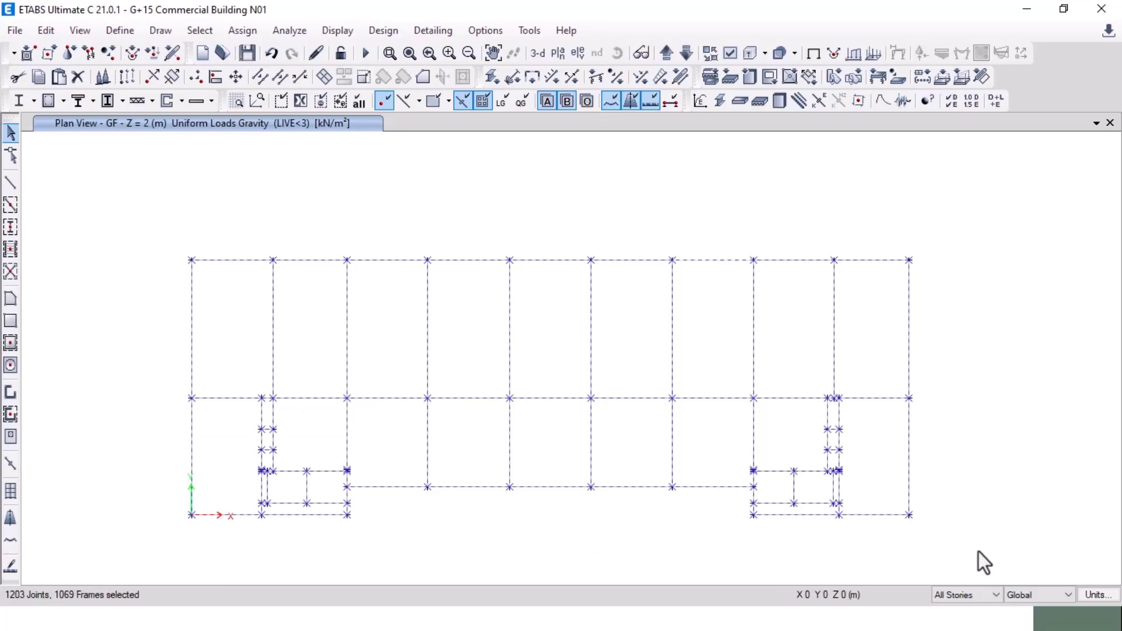
# Step: Compare with the AutoCAD plan and deselect the one dropped beam
pyautogui.hotkey('alt', 'Tab')
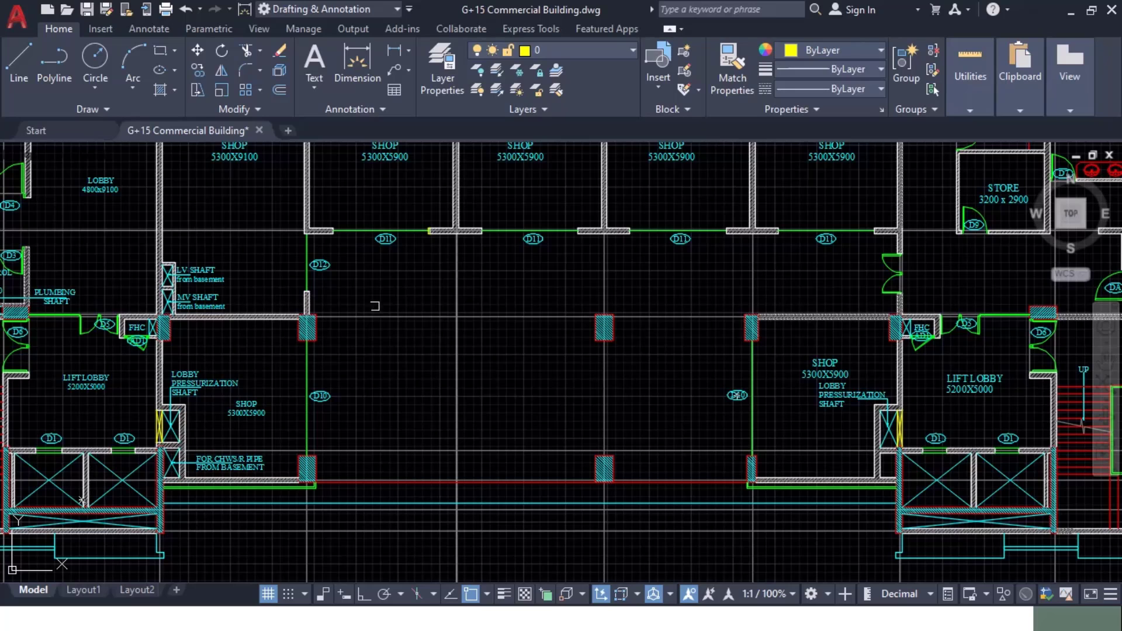
pyautogui.hotkey('alt', 'Tab')
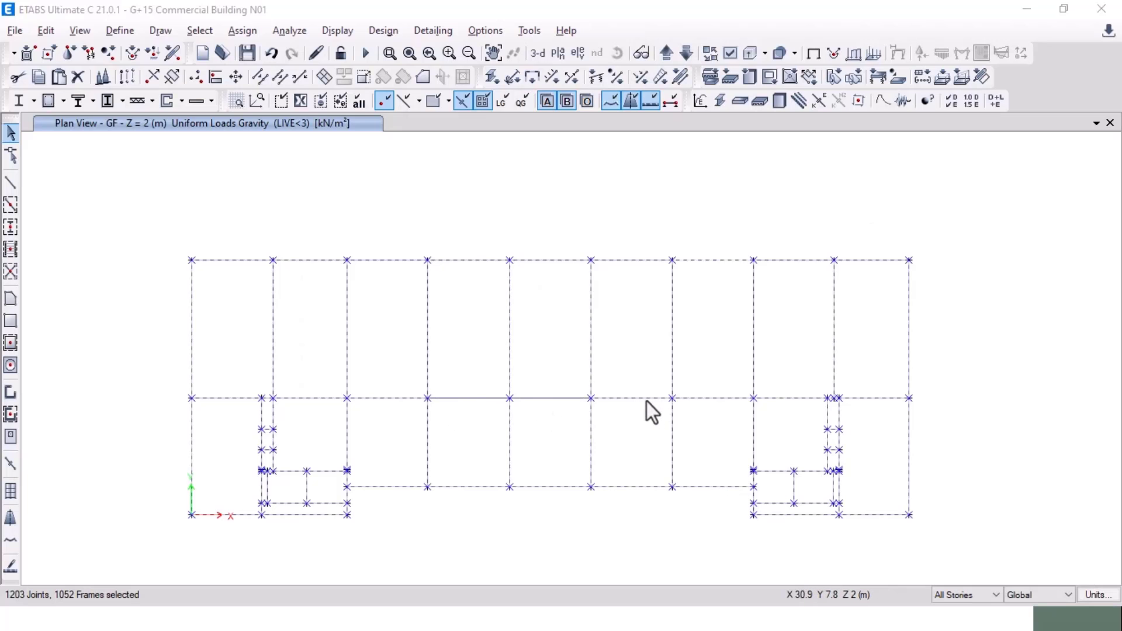
pyautogui.hotkey('alt', 'Tab')
pyautogui.hotkey('alt', 'Tab')
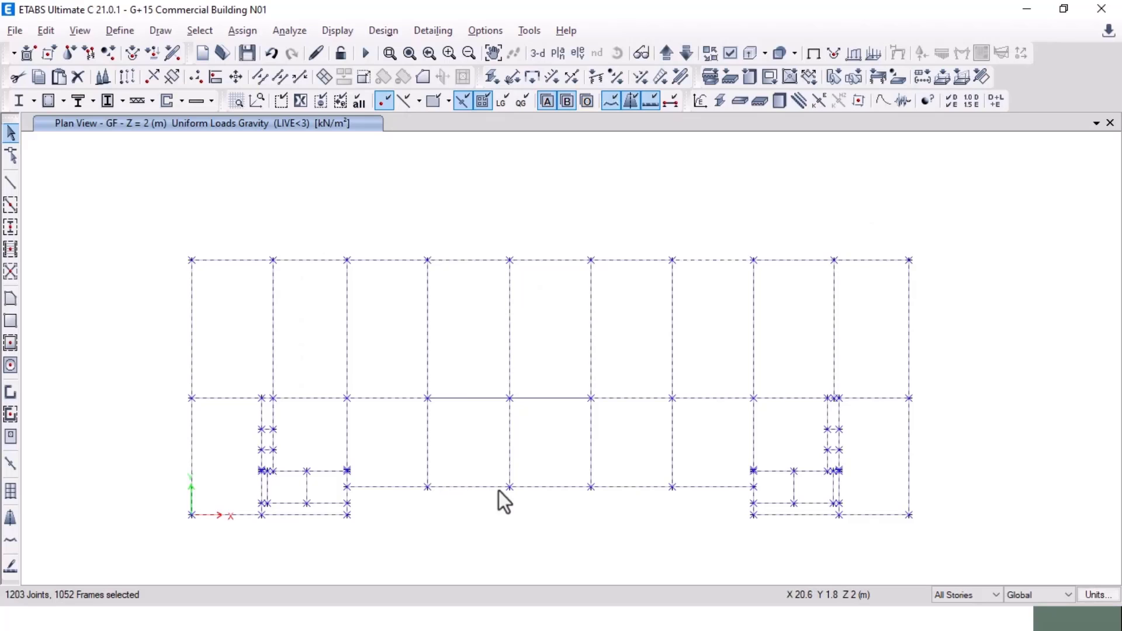
pyautogui.click(483, 488)
pyautogui.hotkey('alt', 'Tab')
pyautogui.hotkey('alt', 'Tab')
# Step: Assign a 15.54 kN/m uniform distributed load under the WALL pattern to the selected beams
pyautogui.click(250, 34)
pyautogui.moveTo(323, 188)
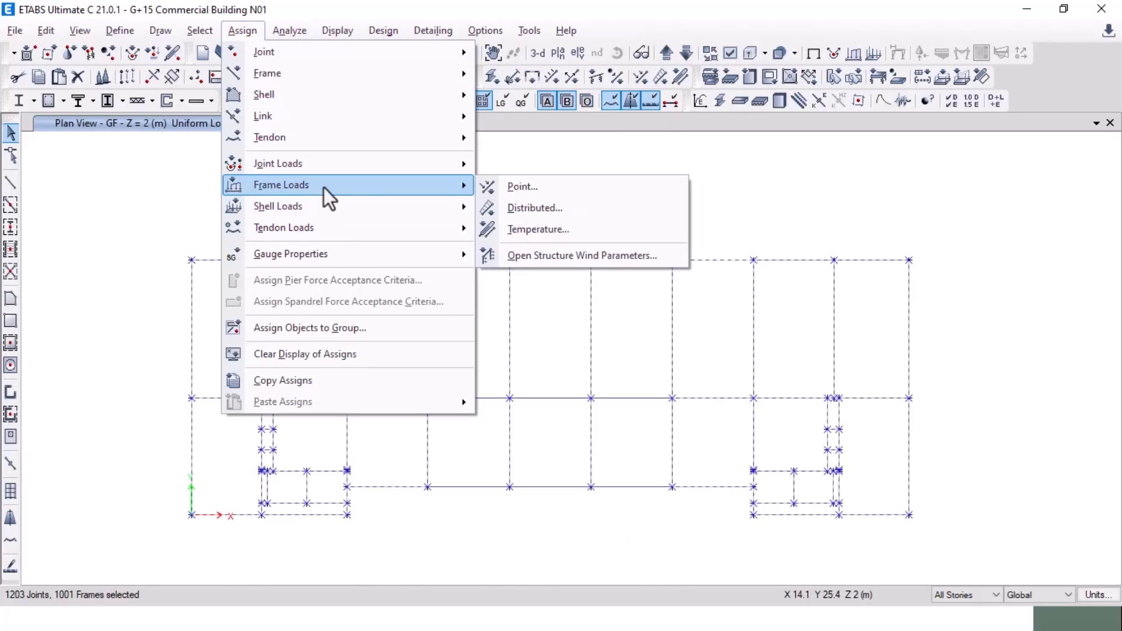
pyautogui.click(542, 206)
pyautogui.click(574, 214)
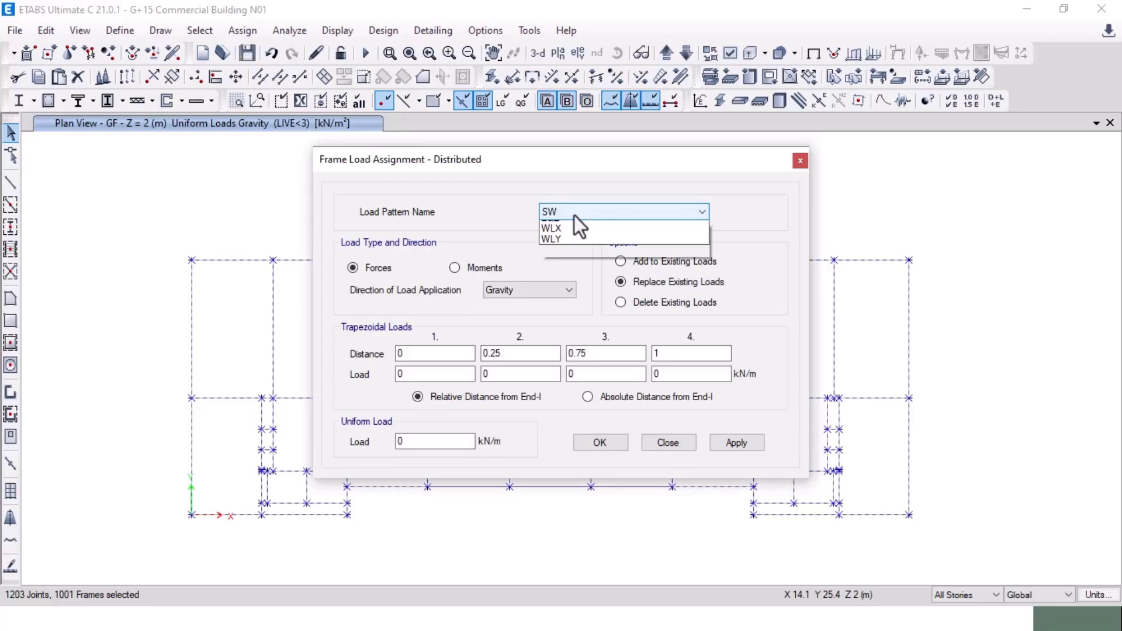
pyautogui.click(574, 257)
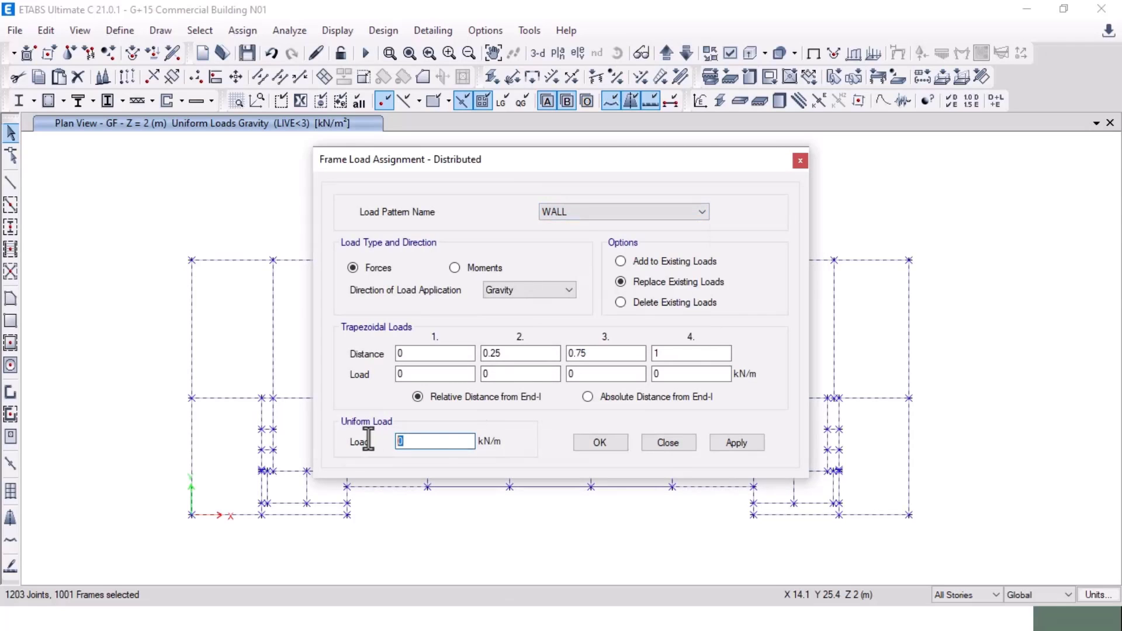
pyautogui.hotkey('alt', 'Tab')
pyautogui.hotkey('alt', 'Tab')
pyautogui.press('Tab')
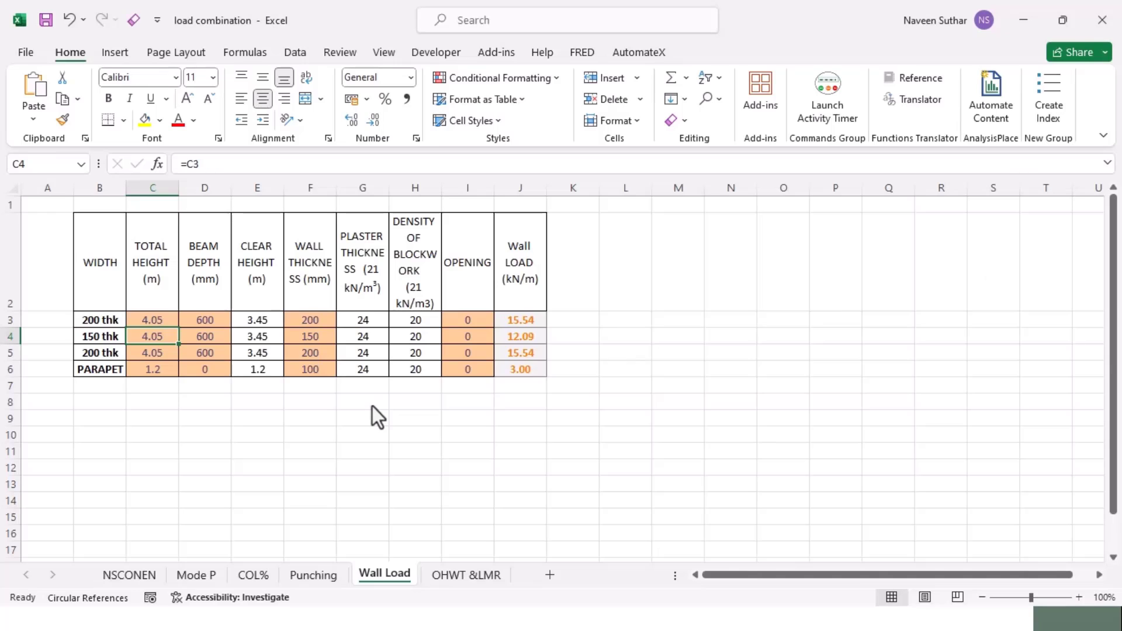
pyautogui.hotkey('alt', 'Tab')
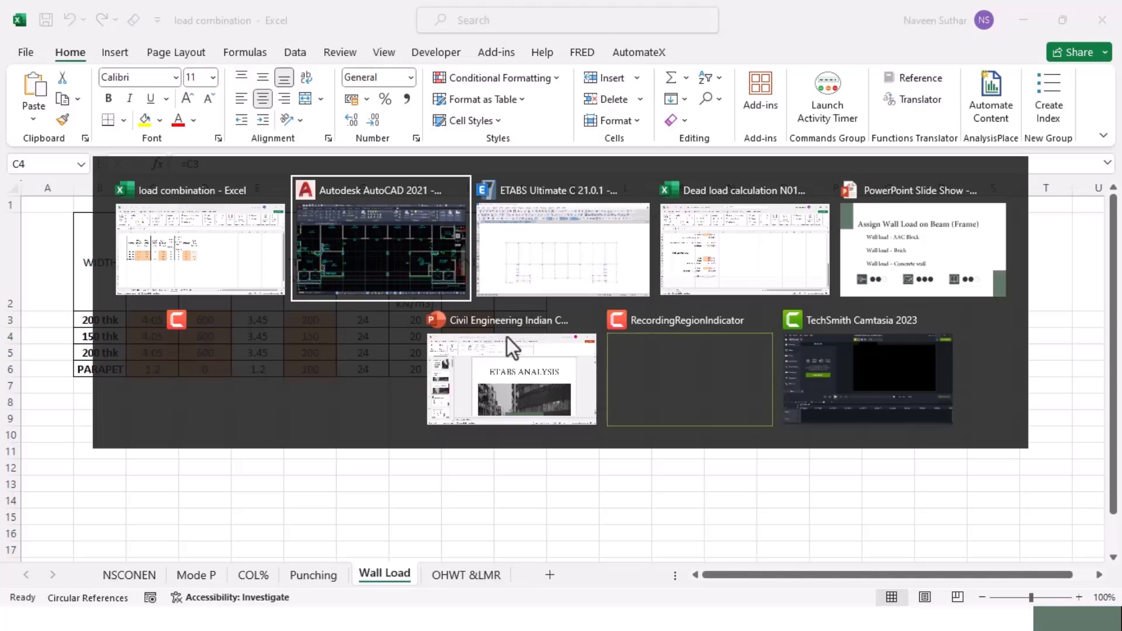
pyautogui.press('Tab')
pyautogui.write('15.54')
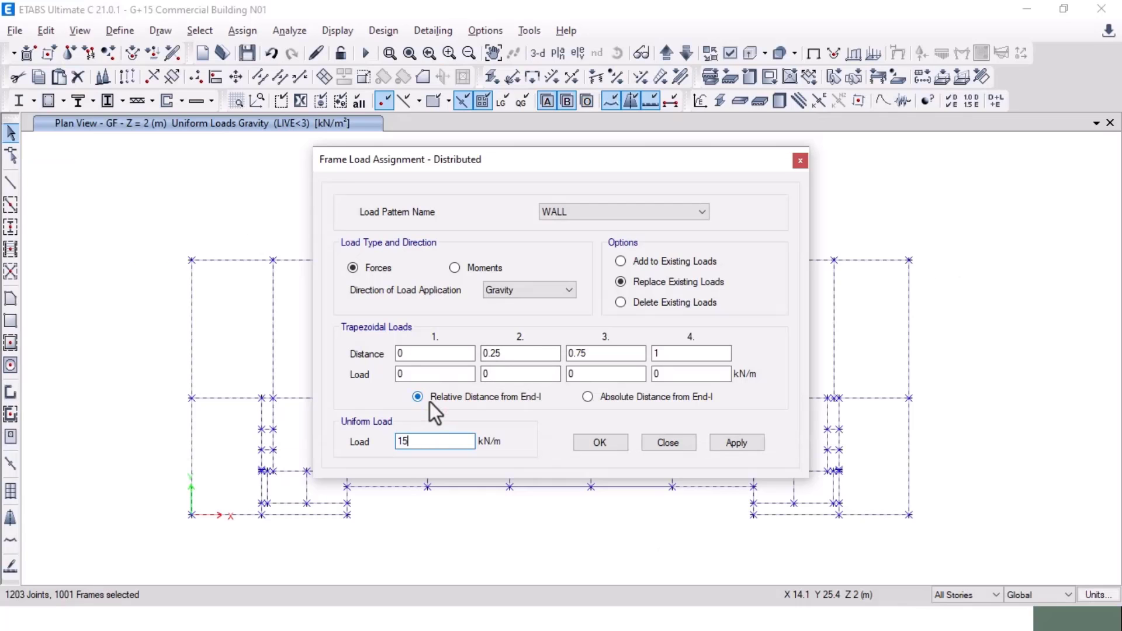
pyautogui.click(731, 445)
pyautogui.click(600, 443)
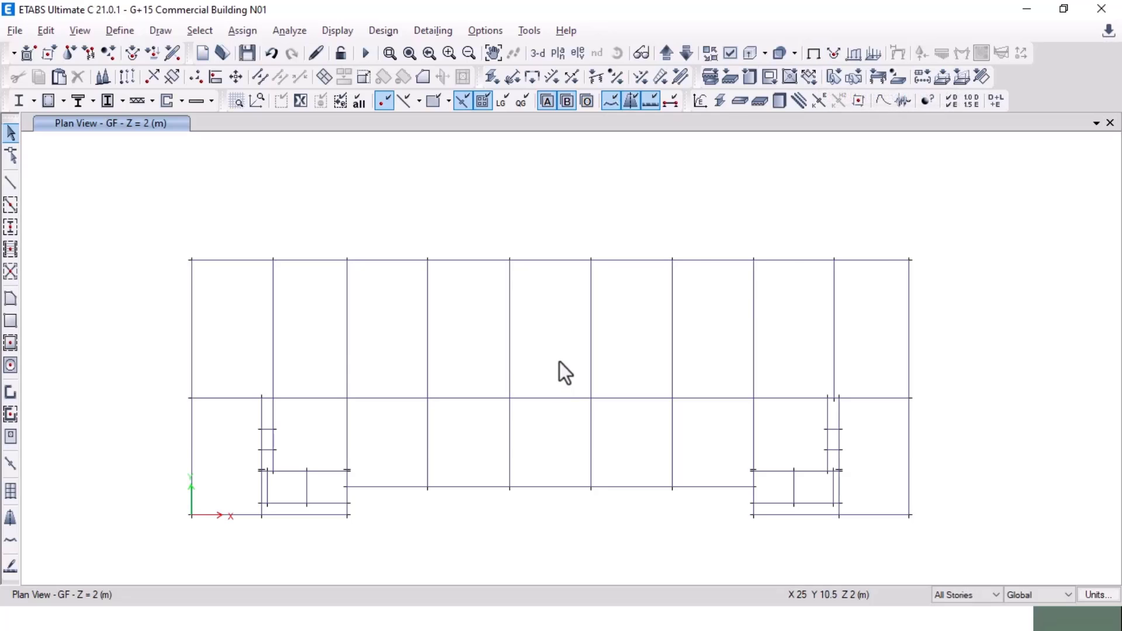
# Step: Check the AutoCAD floor plan before displaying the assigned frame loads
pyautogui.hotkey('alt', 'Tab')
pyautogui.hotkey('alt', 'Tab')
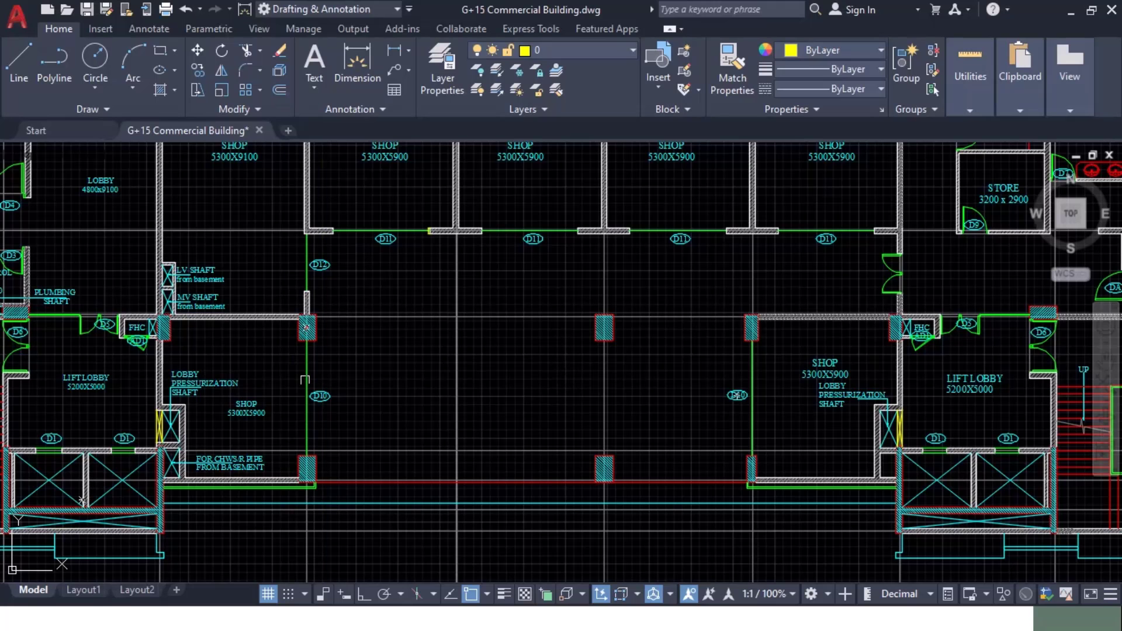
pyautogui.hotkey('alt', 'Tab')
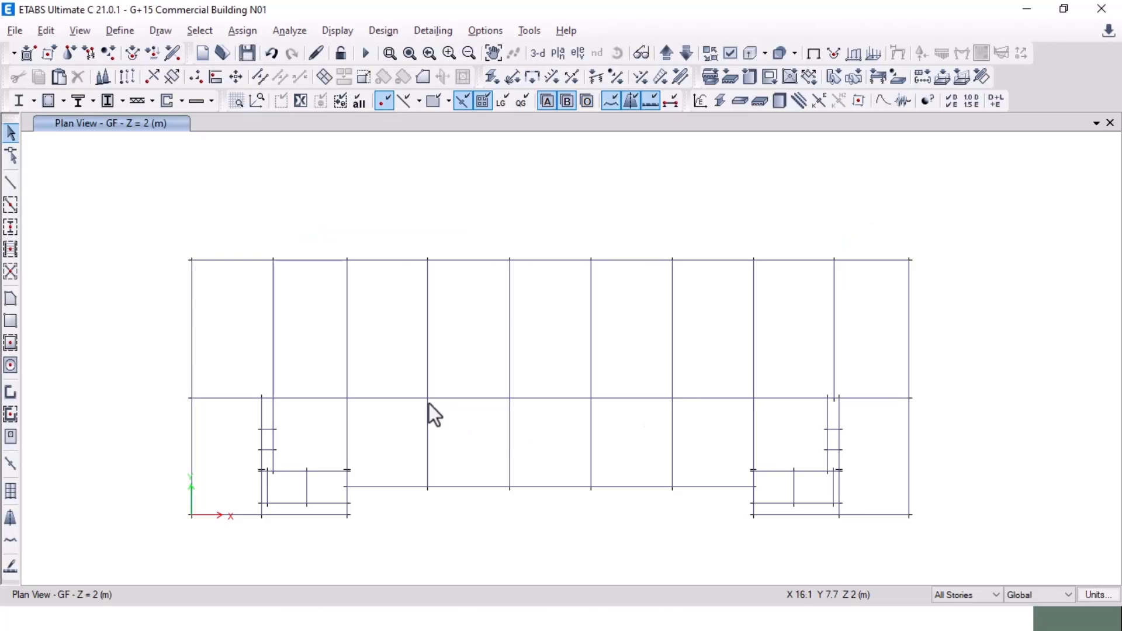
pyautogui.click(334, 30)
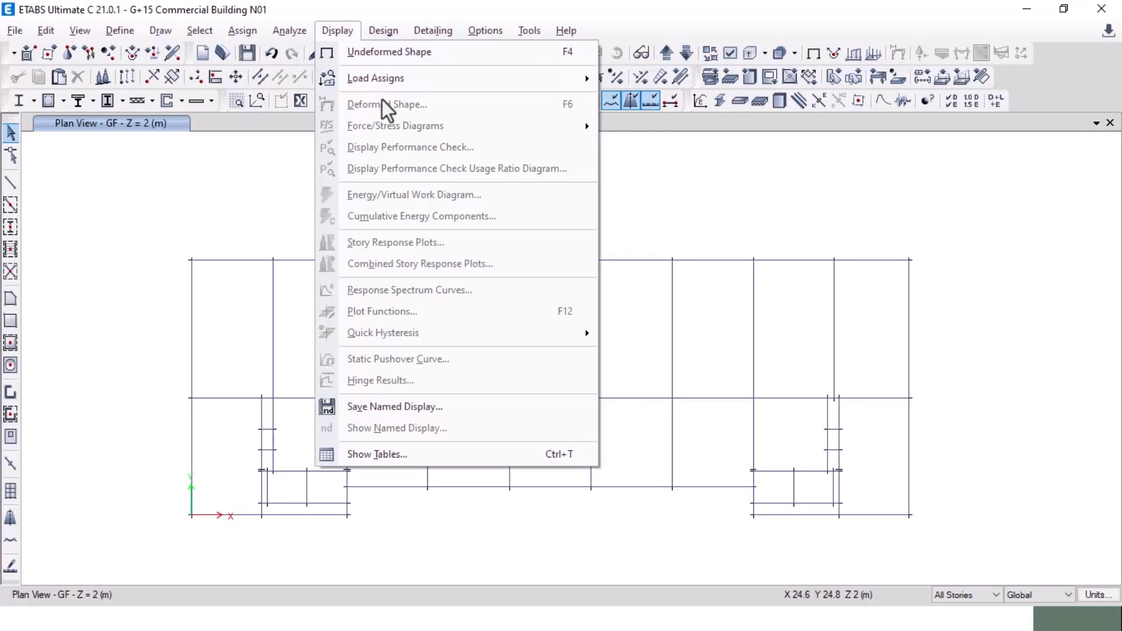
# Step: Display the WALL pattern frame load values on the GF plan
pyautogui.moveTo(472, 78)
pyautogui.click(649, 102)
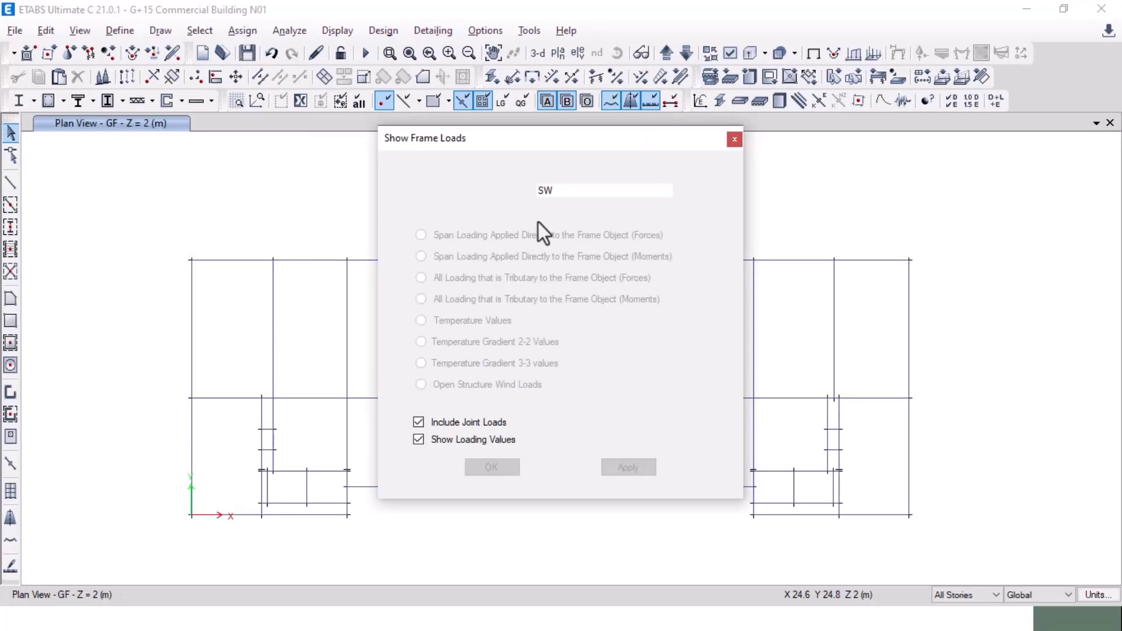
pyautogui.moveTo(499, 132); pyautogui.dragTo(35, 142)
pyautogui.click(87, 202)
pyautogui.click(120, 245)
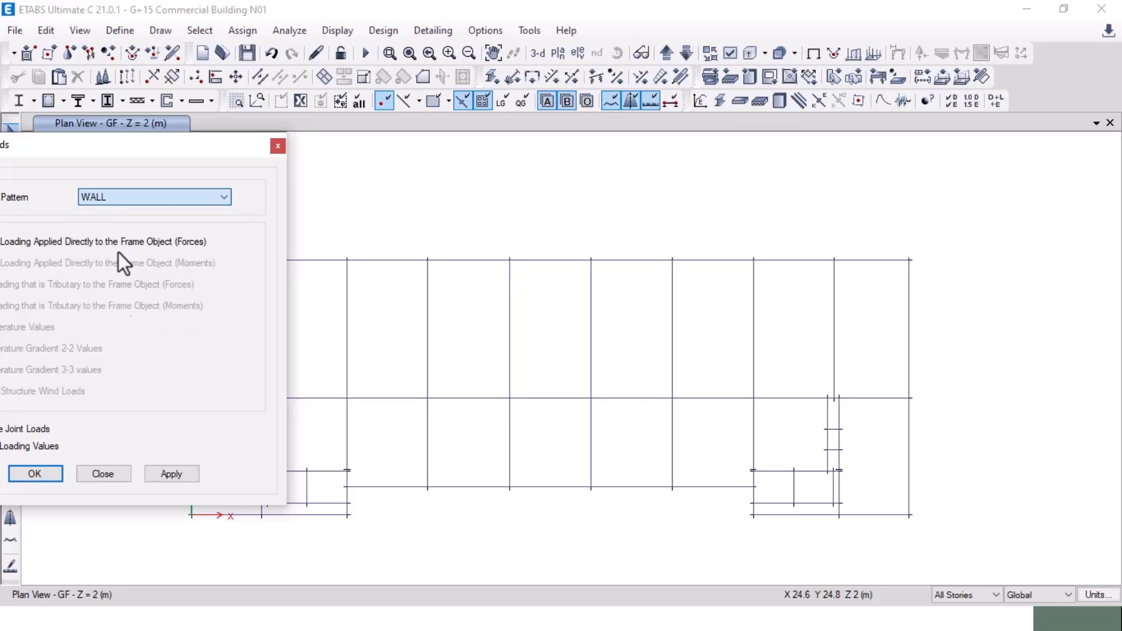
pyautogui.click(172, 474)
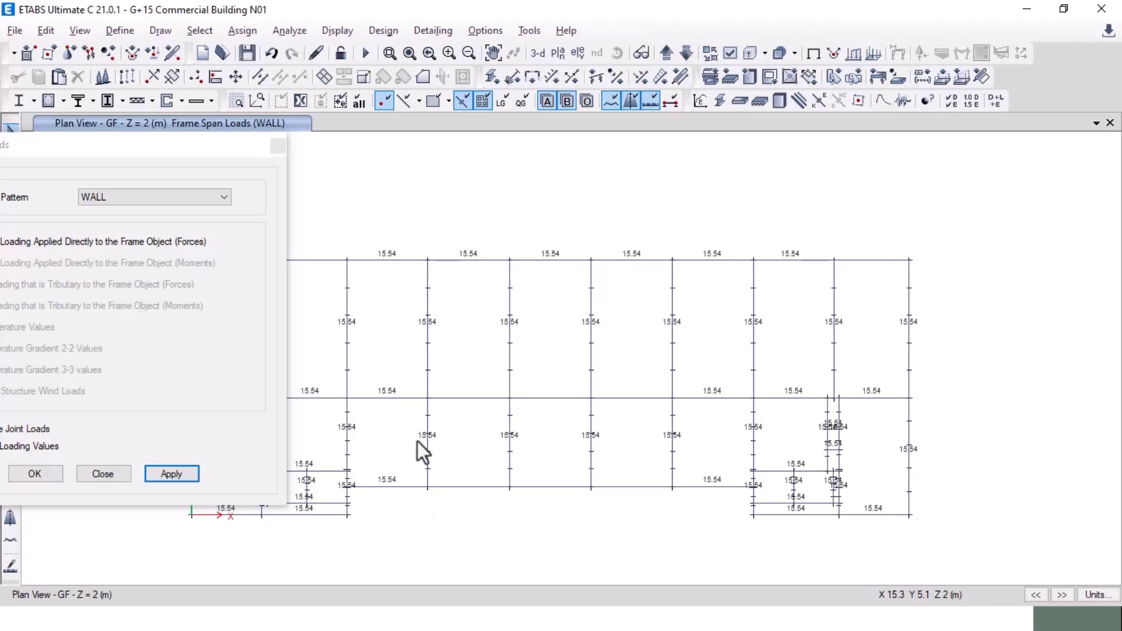
# Step: Delete the existing WALL load from the vertical beams across the lower middle bay
pyautogui.moveTo(687, 446); pyautogui.dragTo(425, 451)
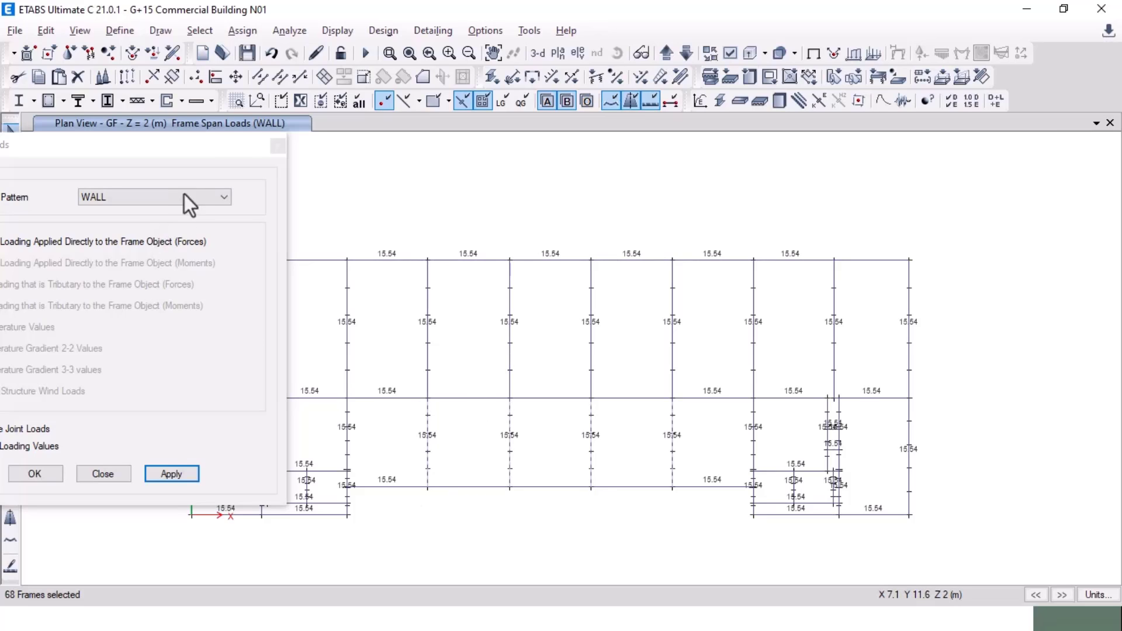
pyautogui.click(242, 31)
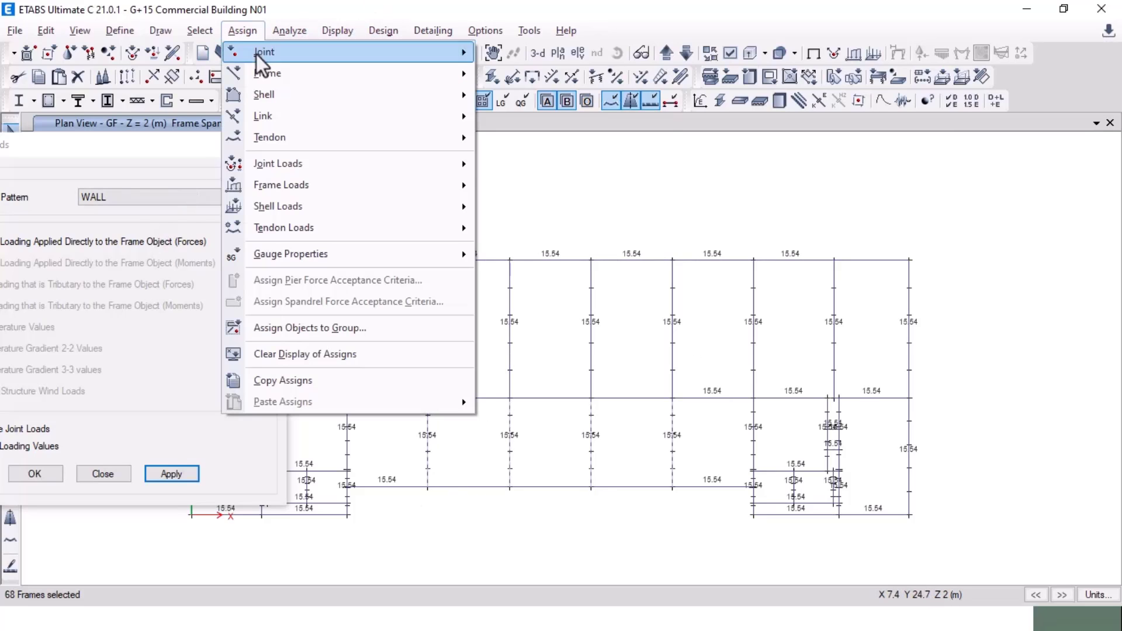
pyautogui.moveTo(297, 186)
pyautogui.click(532, 208)
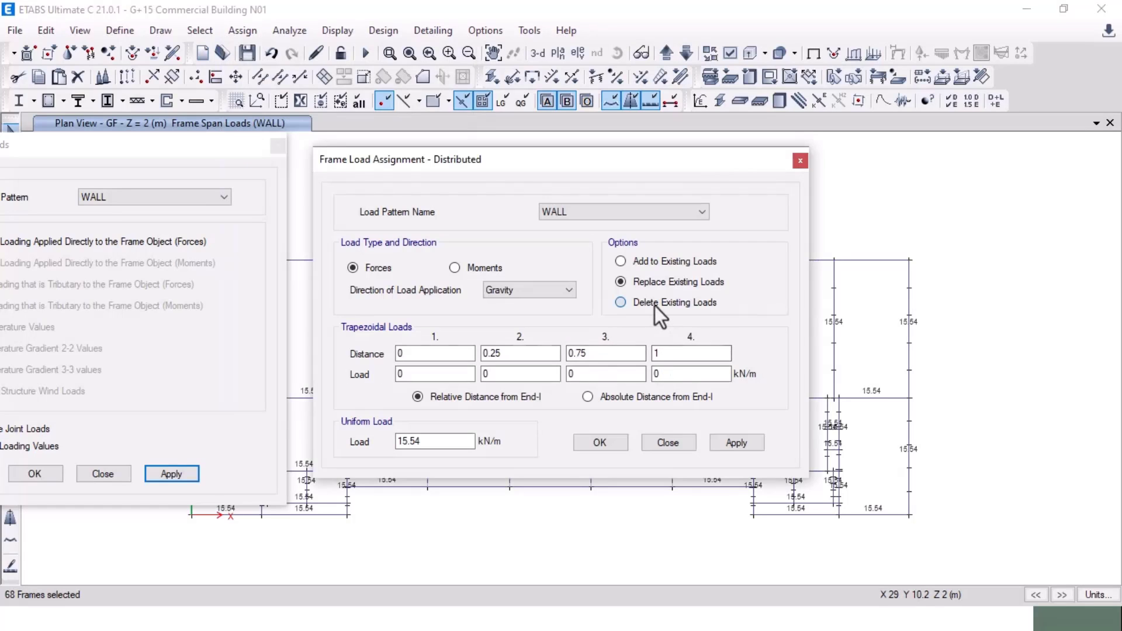
pyautogui.click(655, 304)
pyautogui.click(734, 444)
pyautogui.click(600, 442)
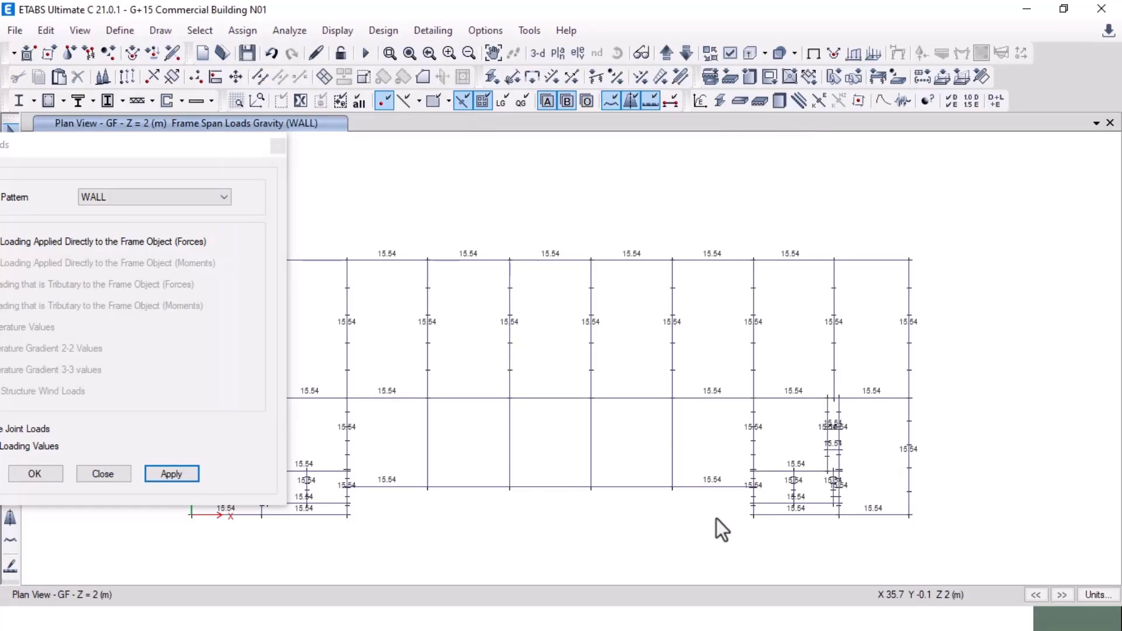
pyautogui.hotkey('alt', 'Tab')
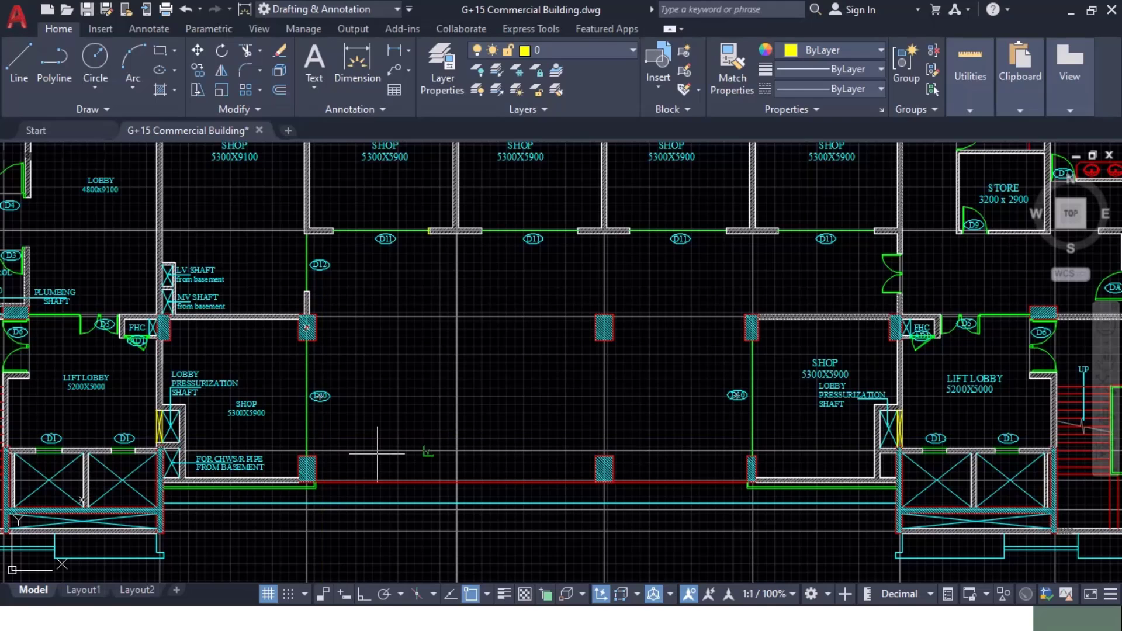
pyautogui.hotkey('alt', 'Tab')
pyautogui.click(103, 474)
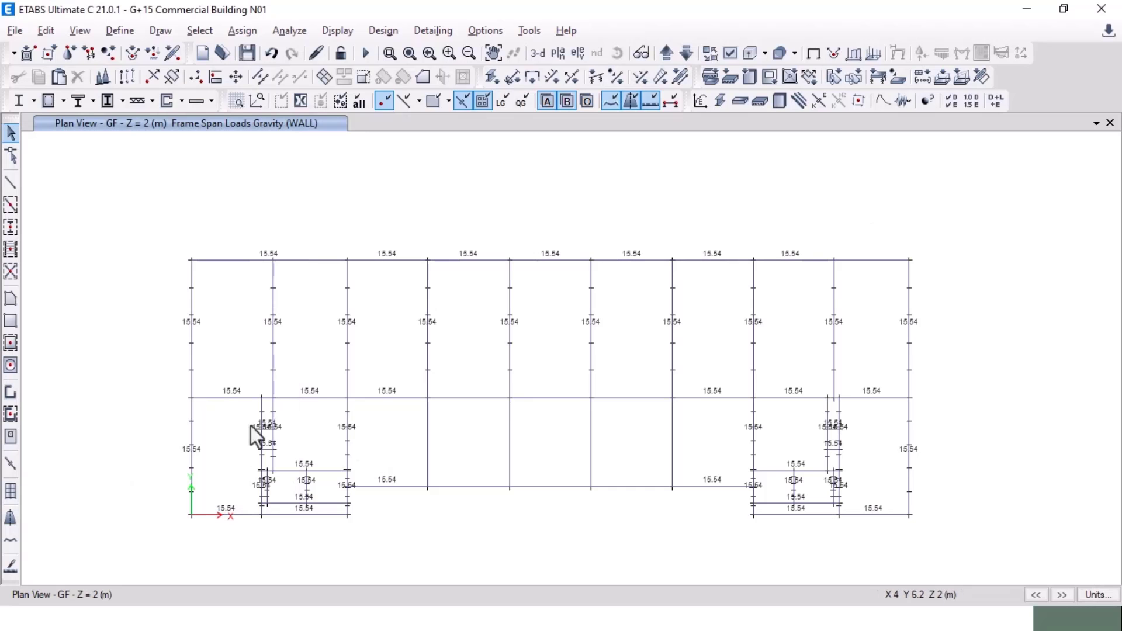
# Step: Switch to the TERRACE plan view with load labels hidden
pyautogui.click(553, 55)
pyautogui.click(208, 272)
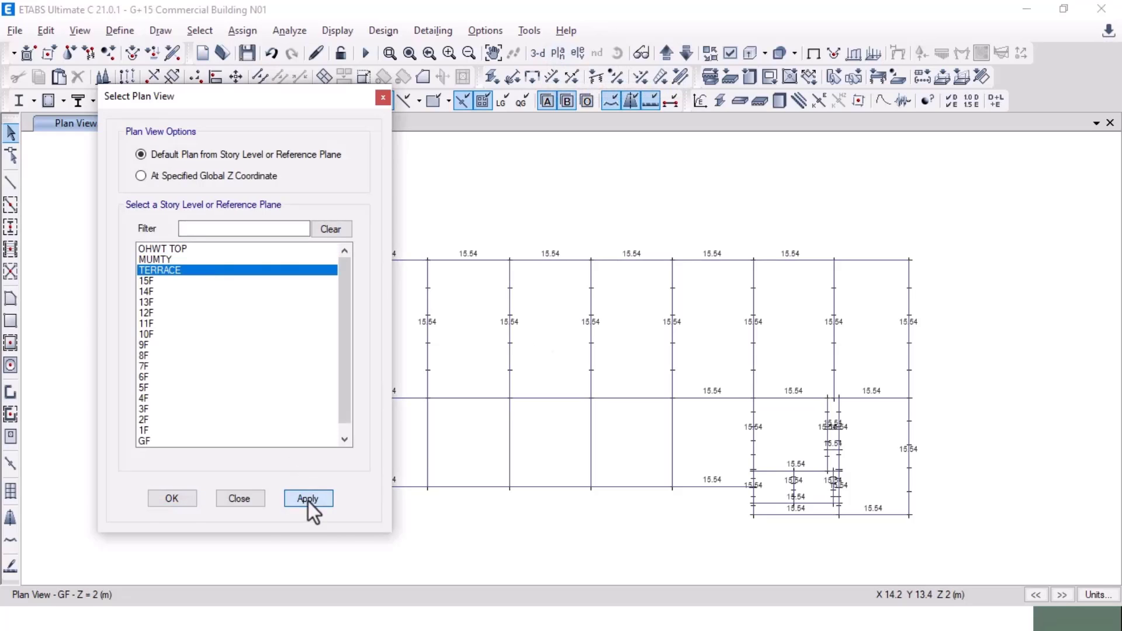
pyautogui.click(307, 499)
pyautogui.click(150, 500)
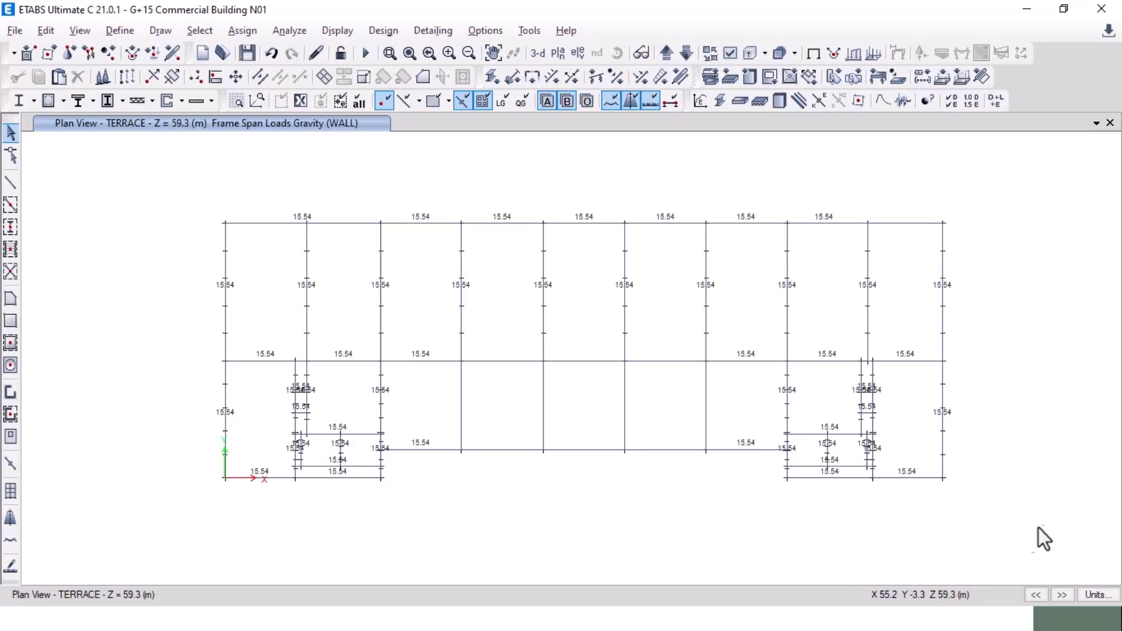
pyautogui.click(811, 55)
# Step: Limit selection to this story and delete existing uniform shell loads on the TERRACE objects
pyautogui.click(962, 595)
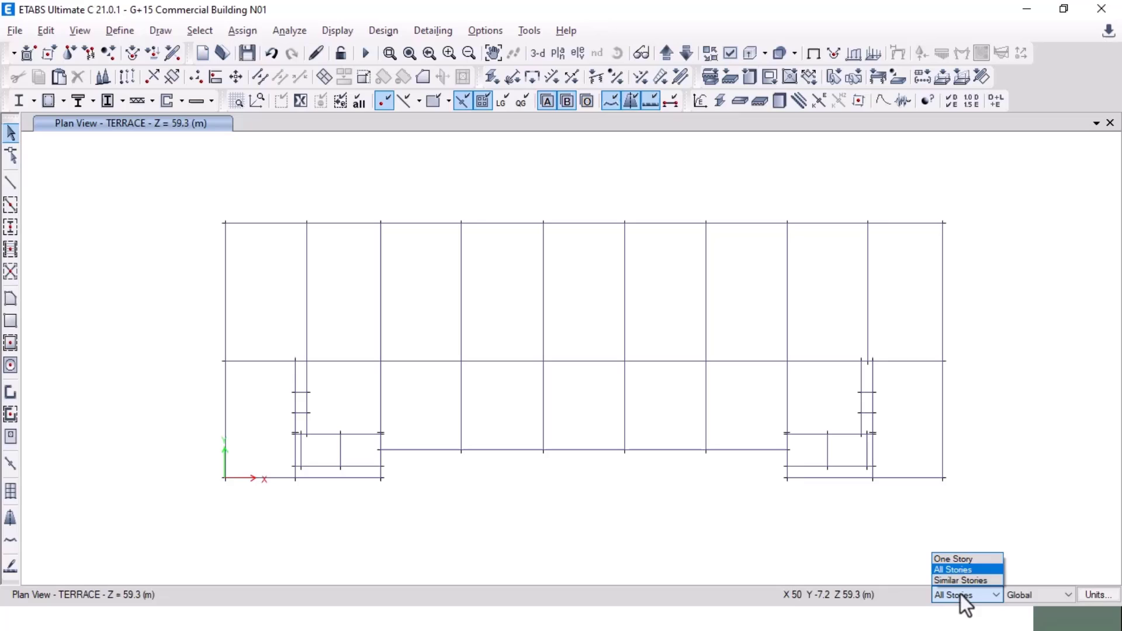
pyautogui.click(957, 559)
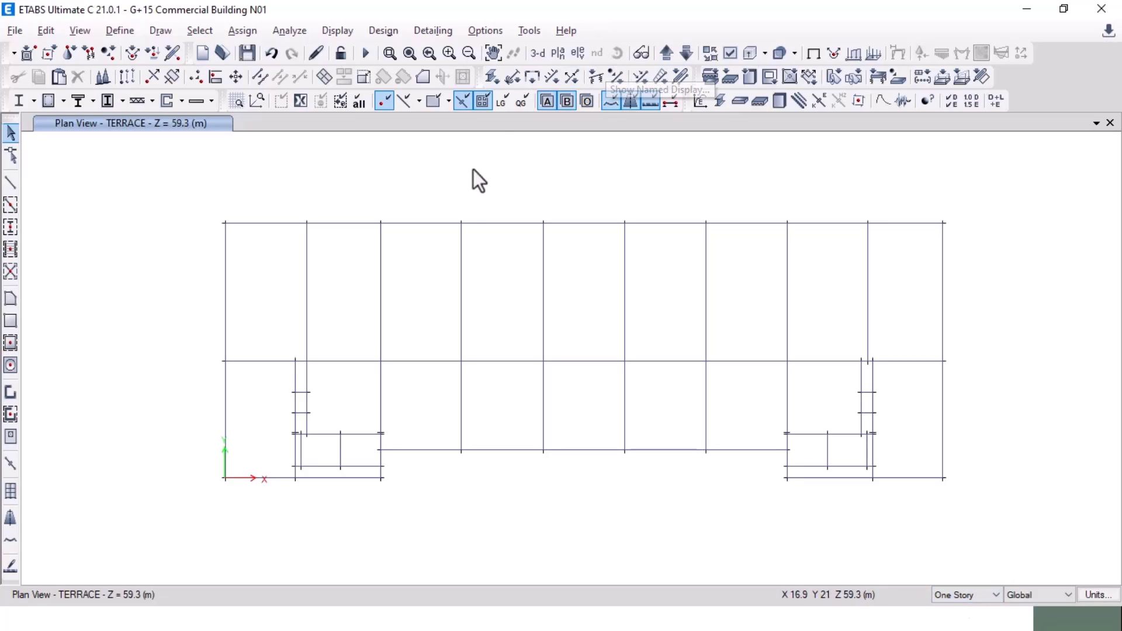
pyautogui.moveTo(188, 192); pyautogui.dragTo(959, 515)
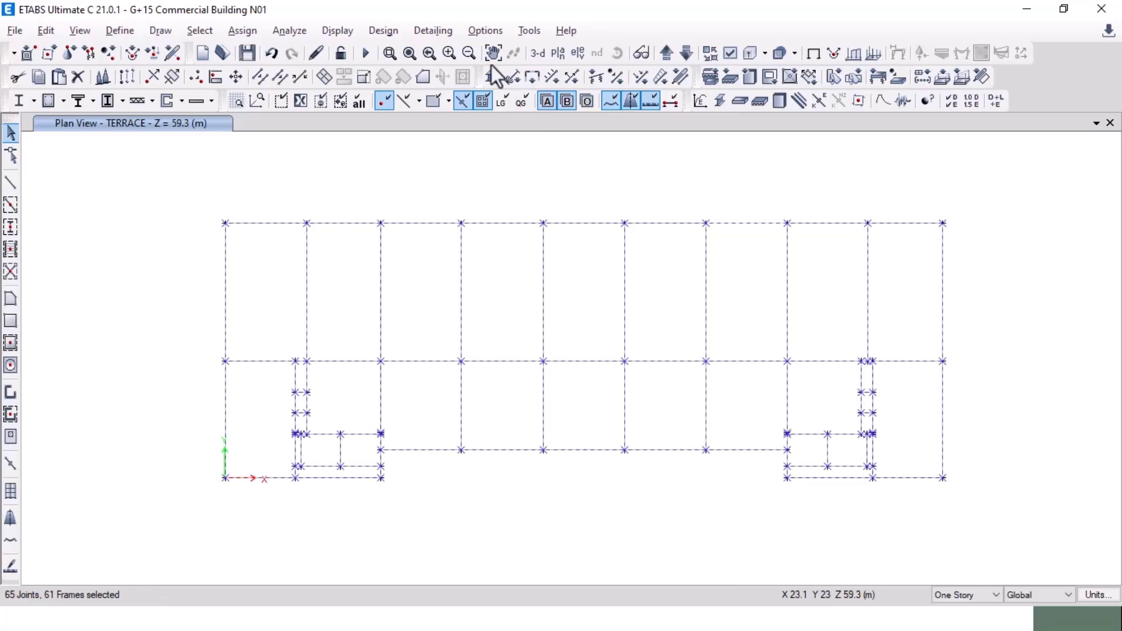
pyautogui.click(310, 29)
pyautogui.moveTo(244, 33)
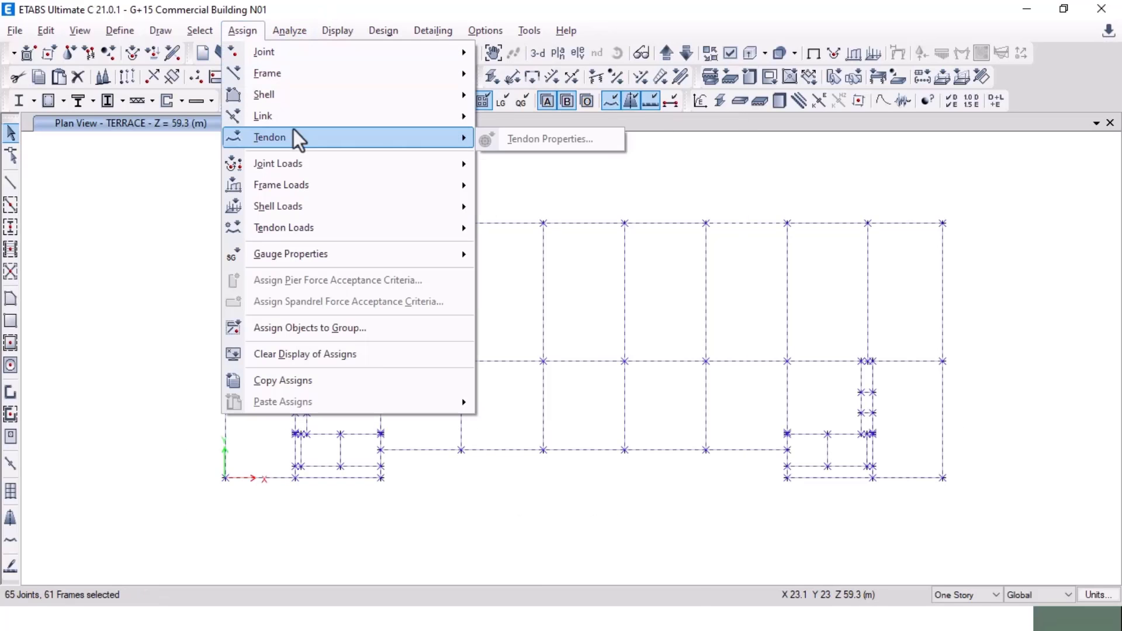
pyautogui.moveTo(336, 208)
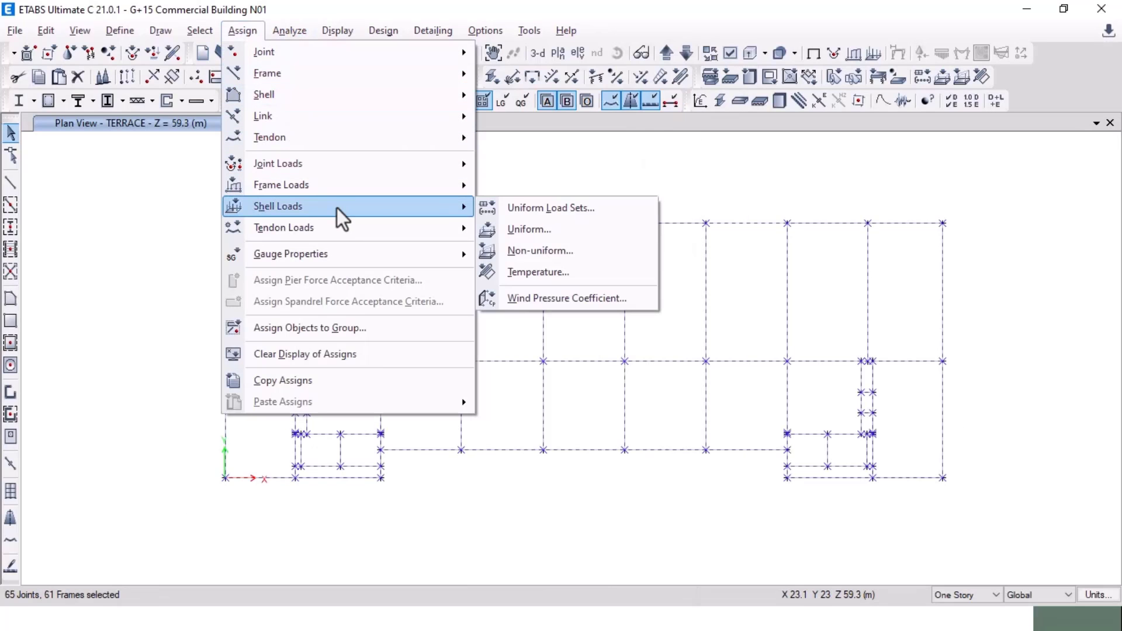
pyautogui.click(546, 228)
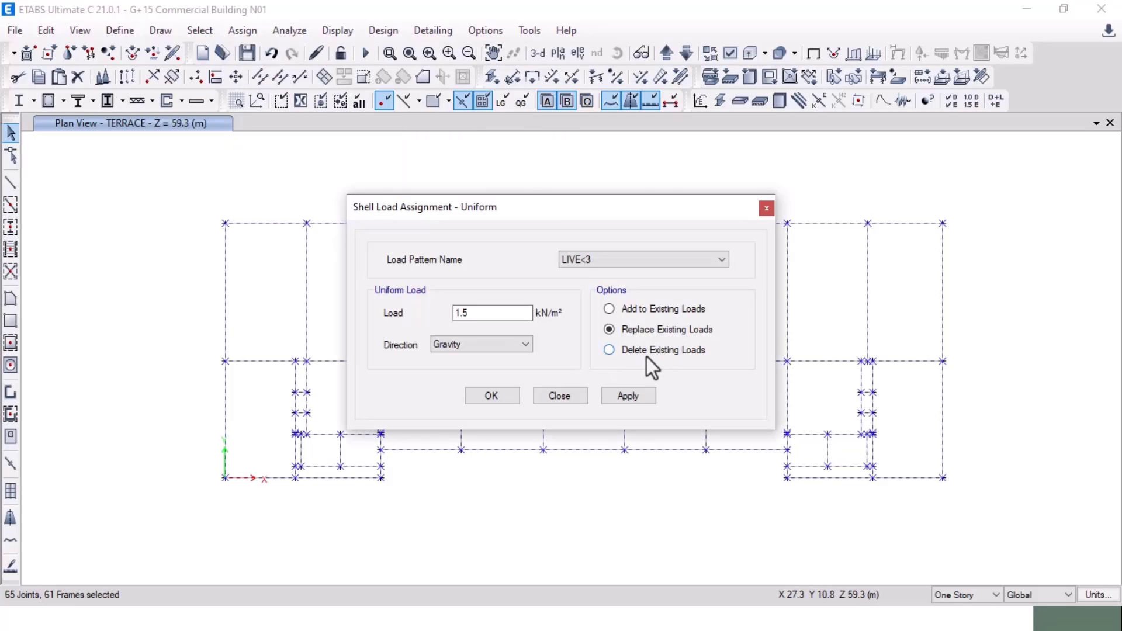
pyautogui.click(646, 353)
pyautogui.click(626, 395)
pyautogui.click(493, 398)
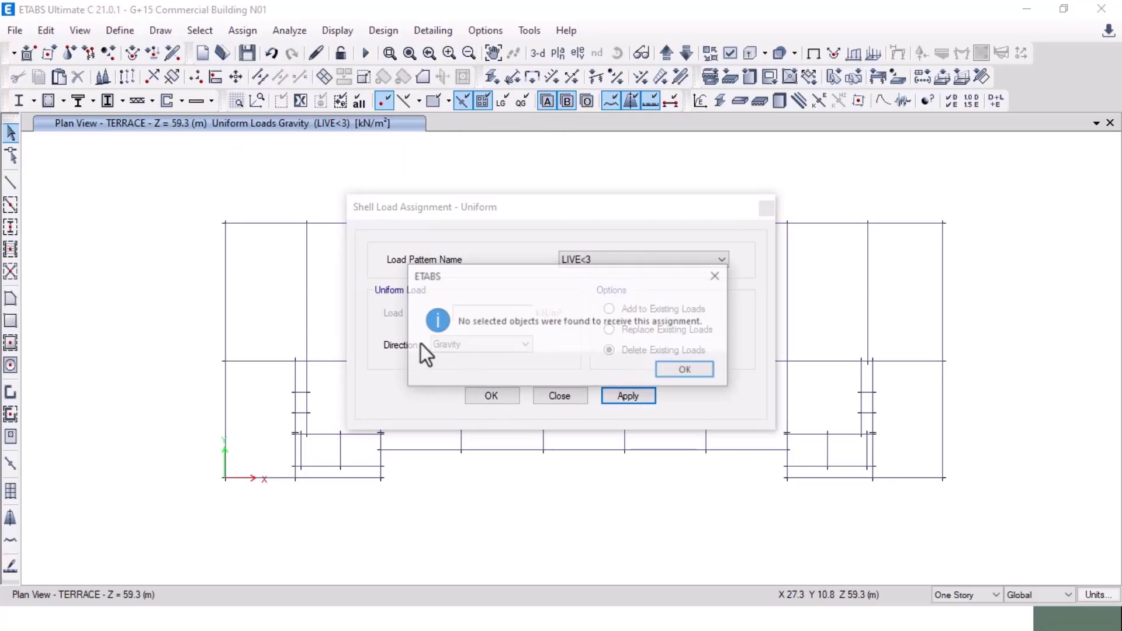
pyautogui.click(680, 370)
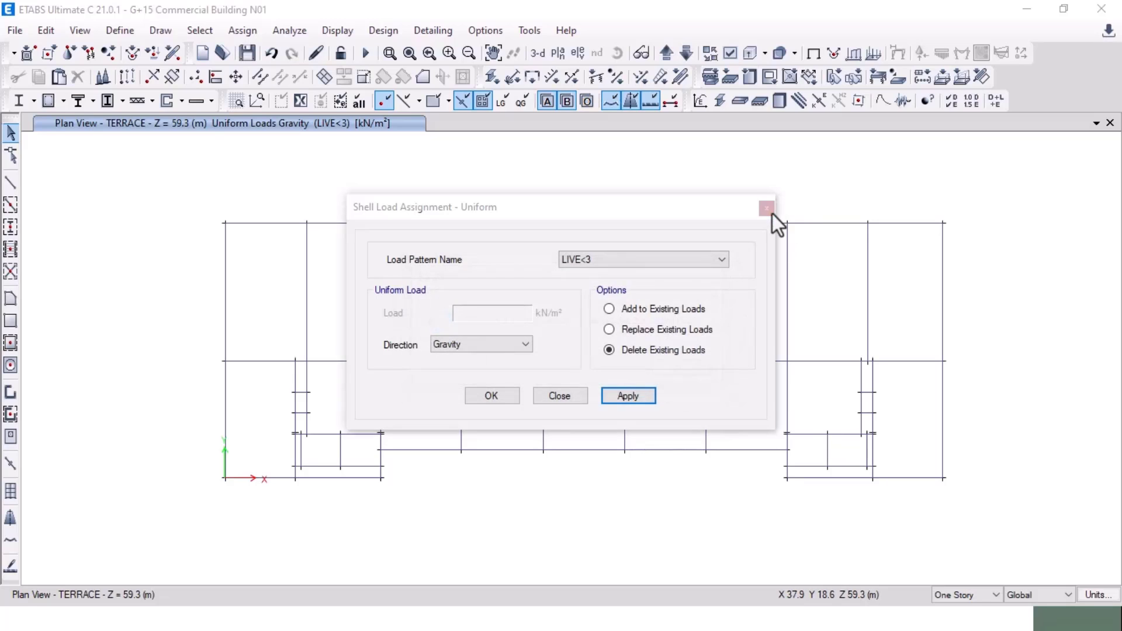
pyautogui.click(767, 208)
# Step: Select the terrace perimeter beams along every edge plus two short vertical beams
pyautogui.moveTo(180, 234); pyautogui.dragTo(274, 203)
pyautogui.moveTo(322, 251); pyautogui.dragTo(952, 237)
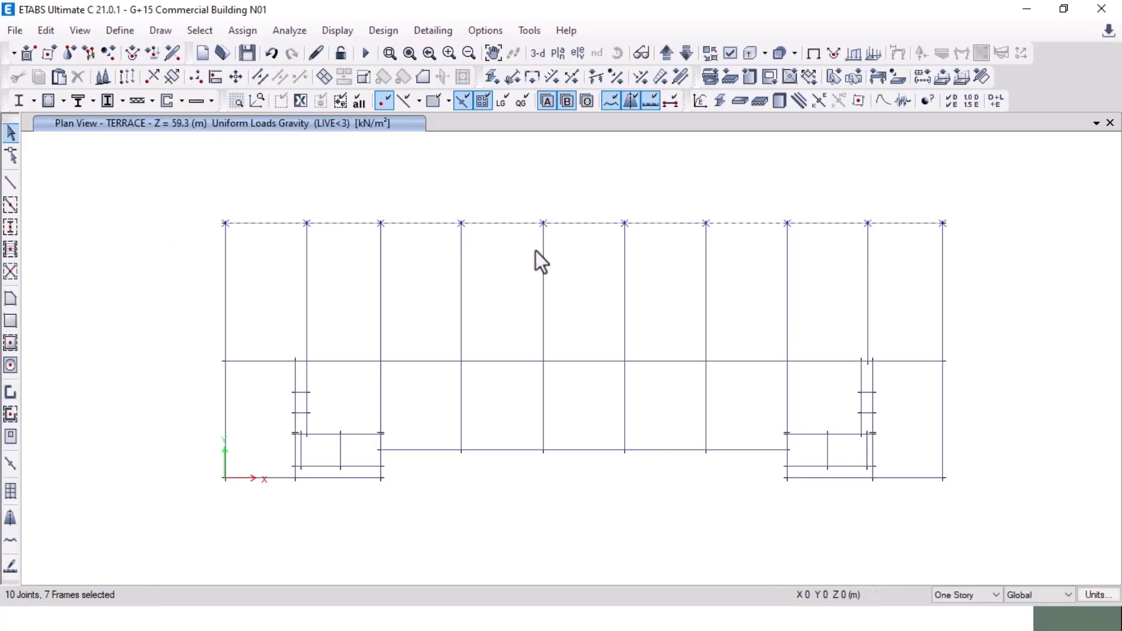
pyautogui.moveTo(205, 194); pyautogui.dragTo(252, 491)
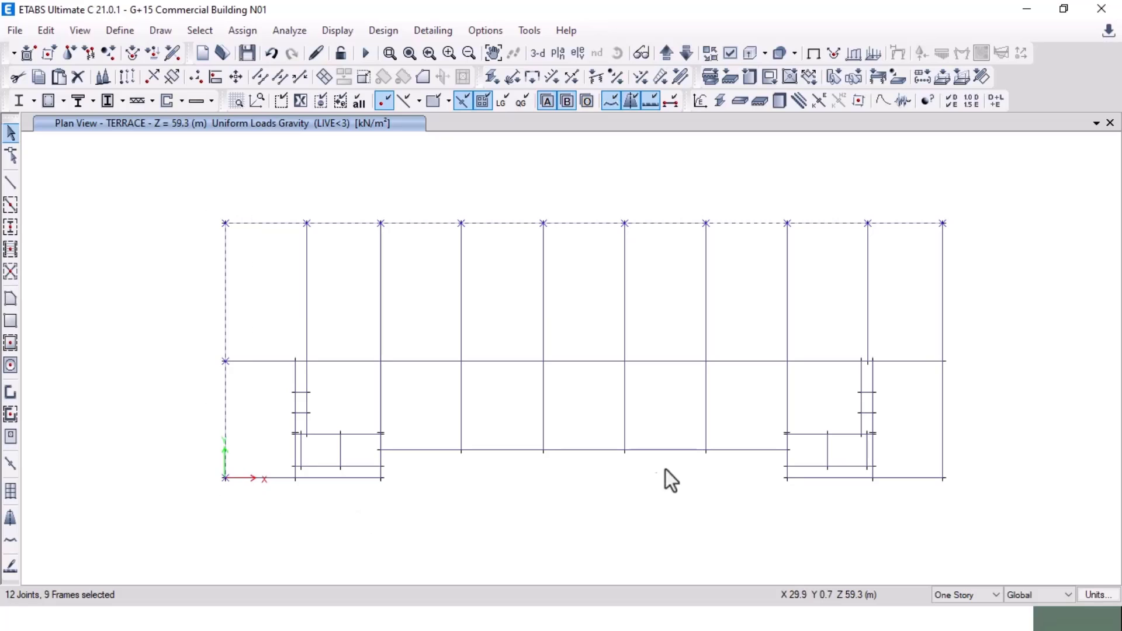
pyautogui.moveTo(924, 211); pyautogui.dragTo(1011, 512)
pyautogui.moveTo(777, 474); pyautogui.dragTo(965, 489)
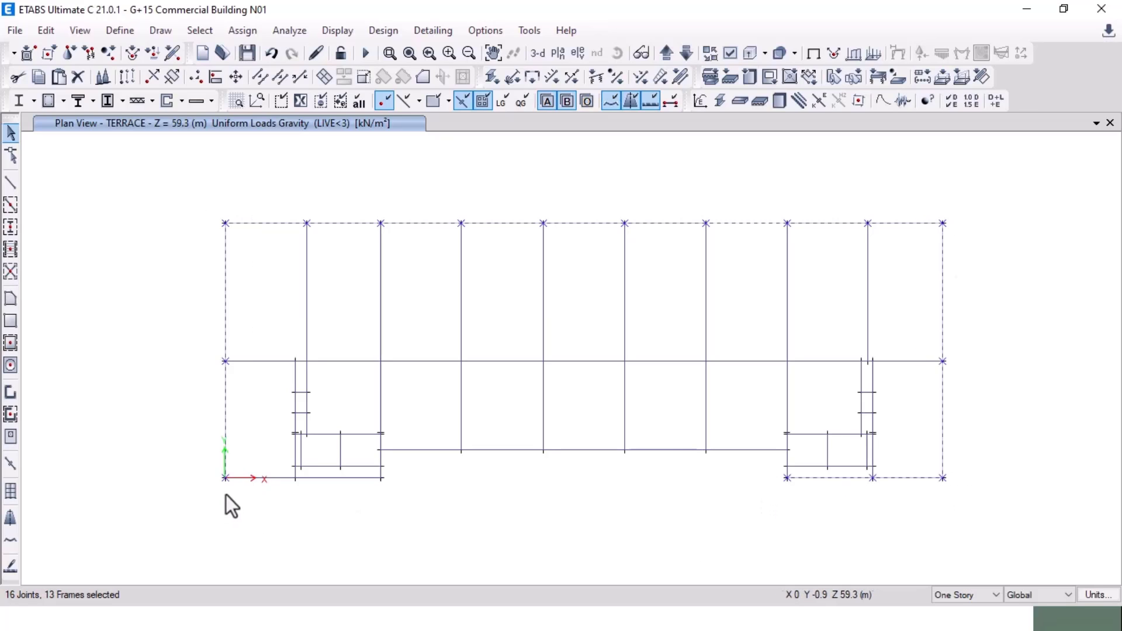
pyautogui.moveTo(214, 468); pyautogui.dragTo(400, 503)
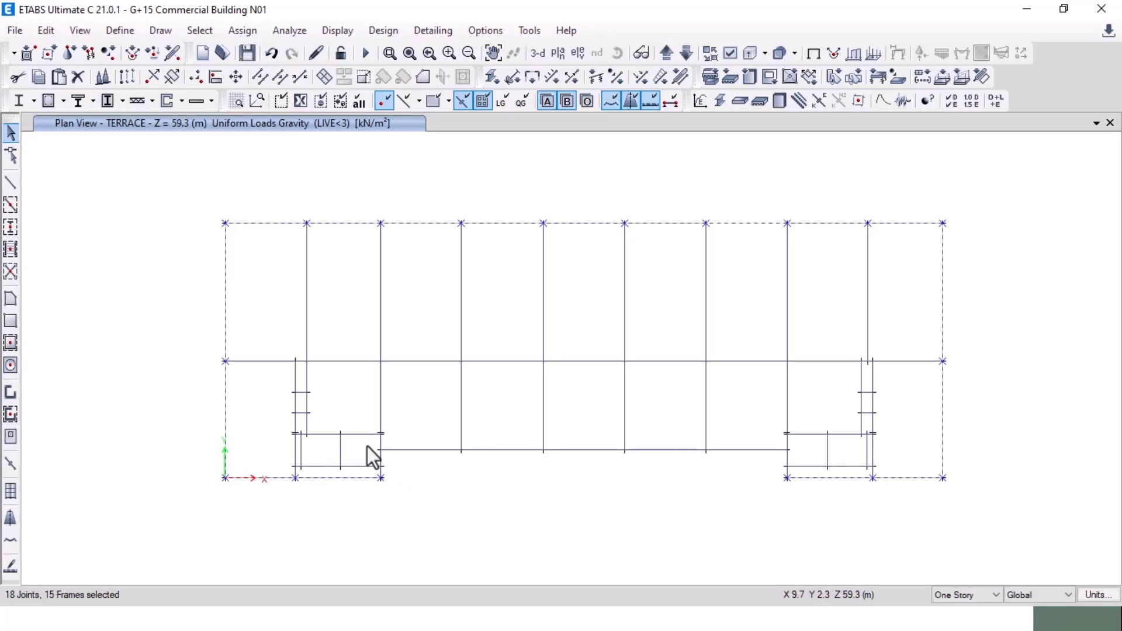
pyautogui.moveTo(370, 445); pyautogui.dragTo(790, 462)
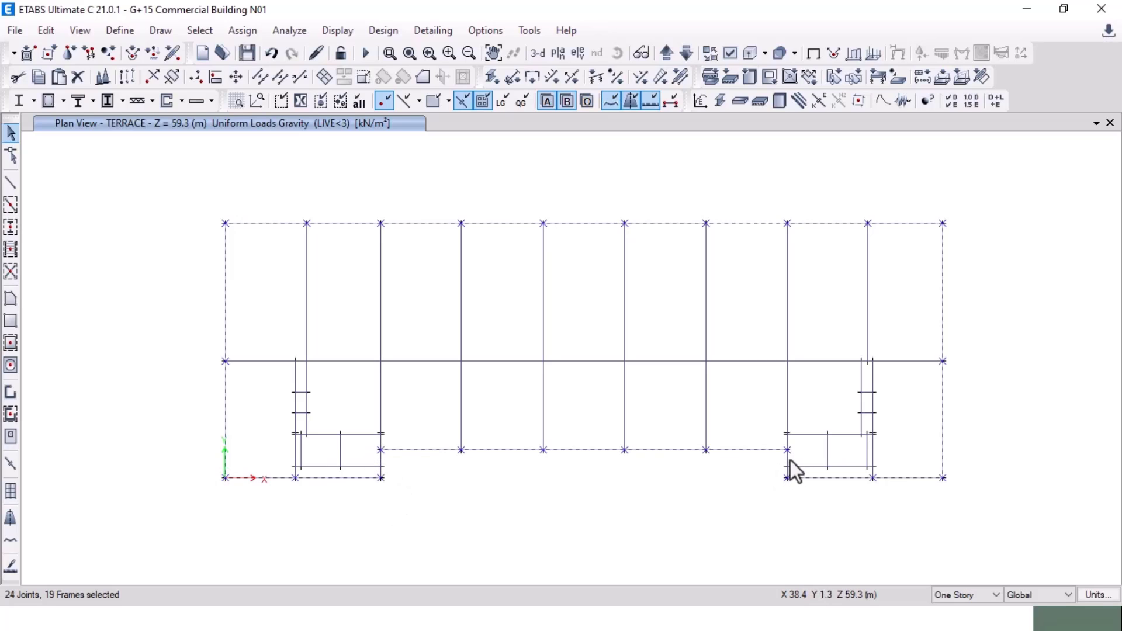
pyautogui.click(790, 460)
pyautogui.click(380, 465)
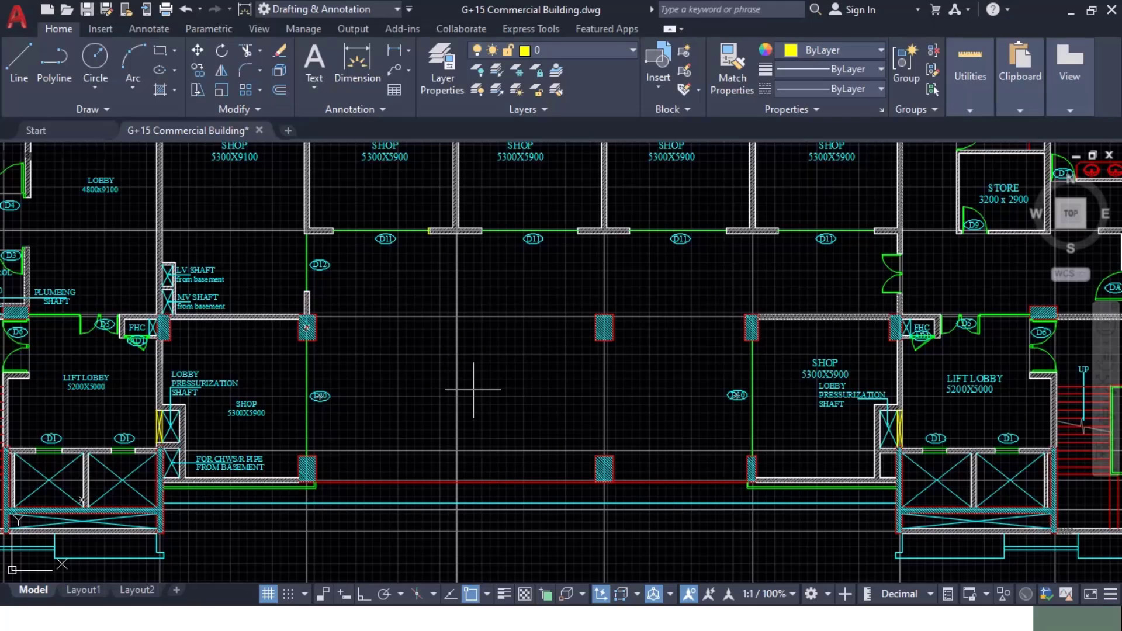
pyautogui.scroll(-5, 474, 390)
# Step: Set the PARAPET wall thickness in F6 to 200 mm, giving a 5.40 kN/m load
pyautogui.hotkey('alt', 'Tab')
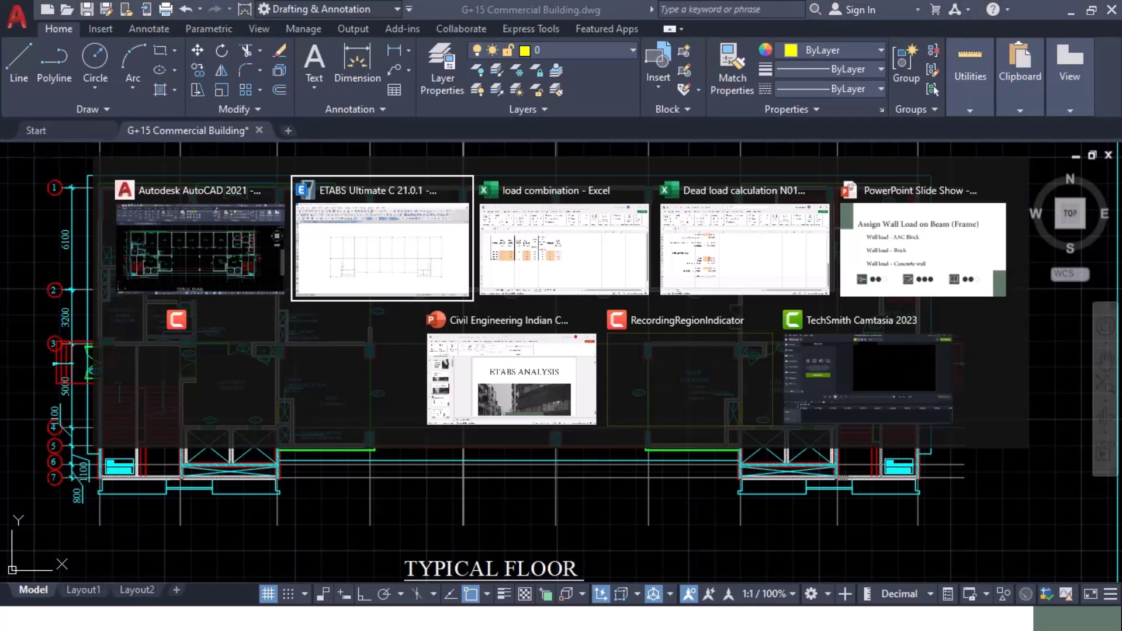
pyautogui.click(554, 270)
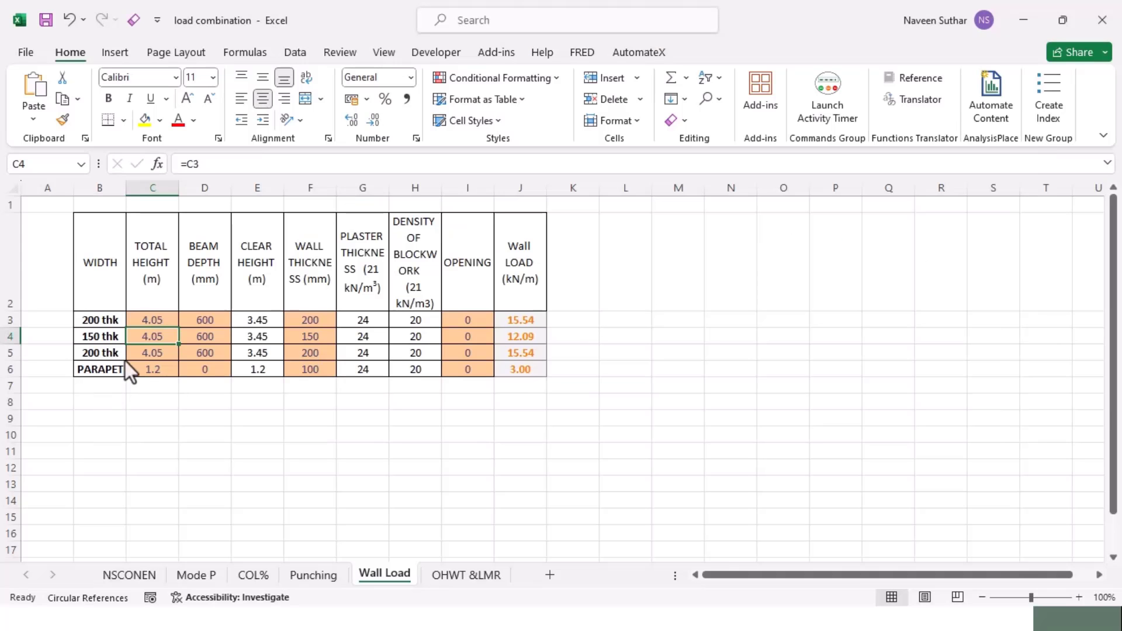
pyautogui.click(332, 373)
pyautogui.press('BackSpace')
pyautogui.press('BackSpace')
pyautogui.press('BackSpace')
pyautogui.write('200')
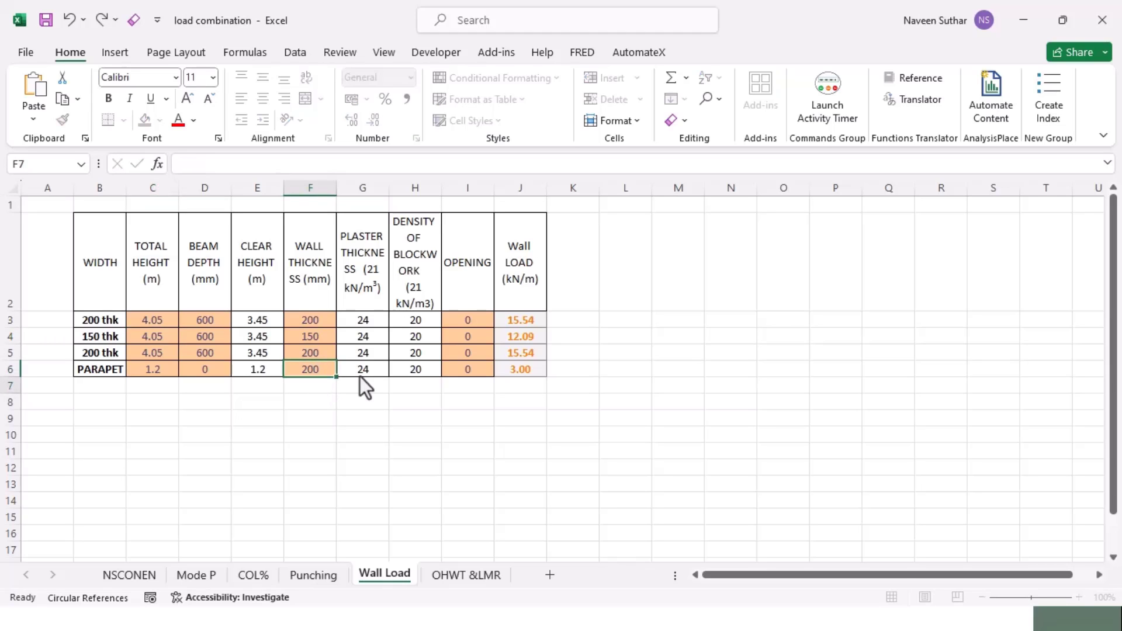
pyautogui.press('Return')
pyautogui.hotkey('alt', 'Tab')
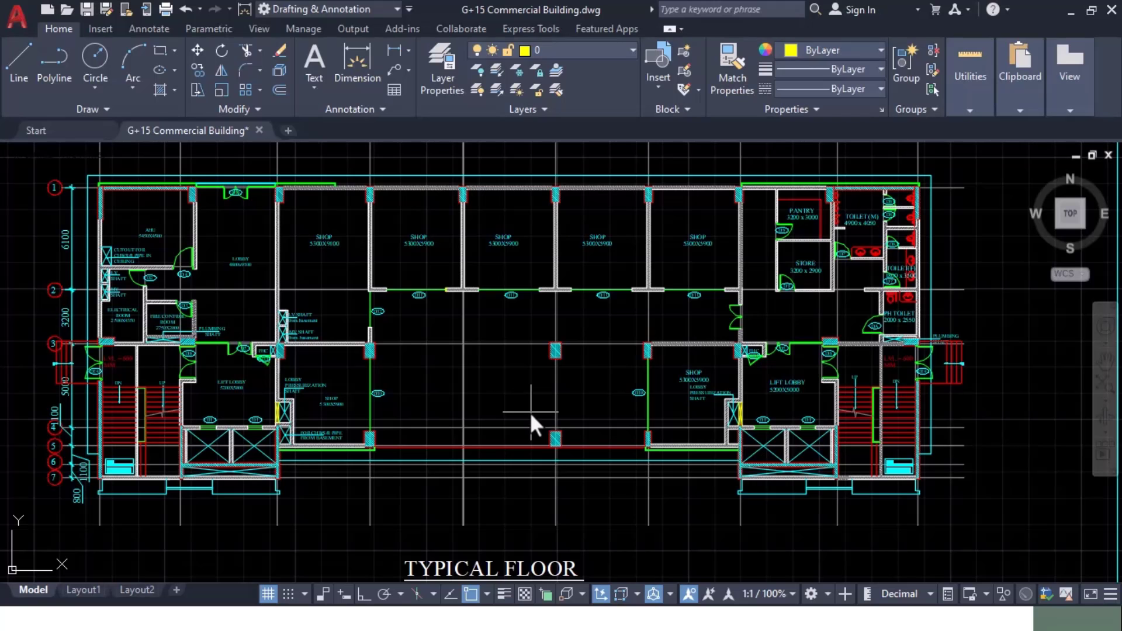
pyautogui.hotkey('alt', 'Tab')
pyautogui.hotkey('alt', 'Tab')
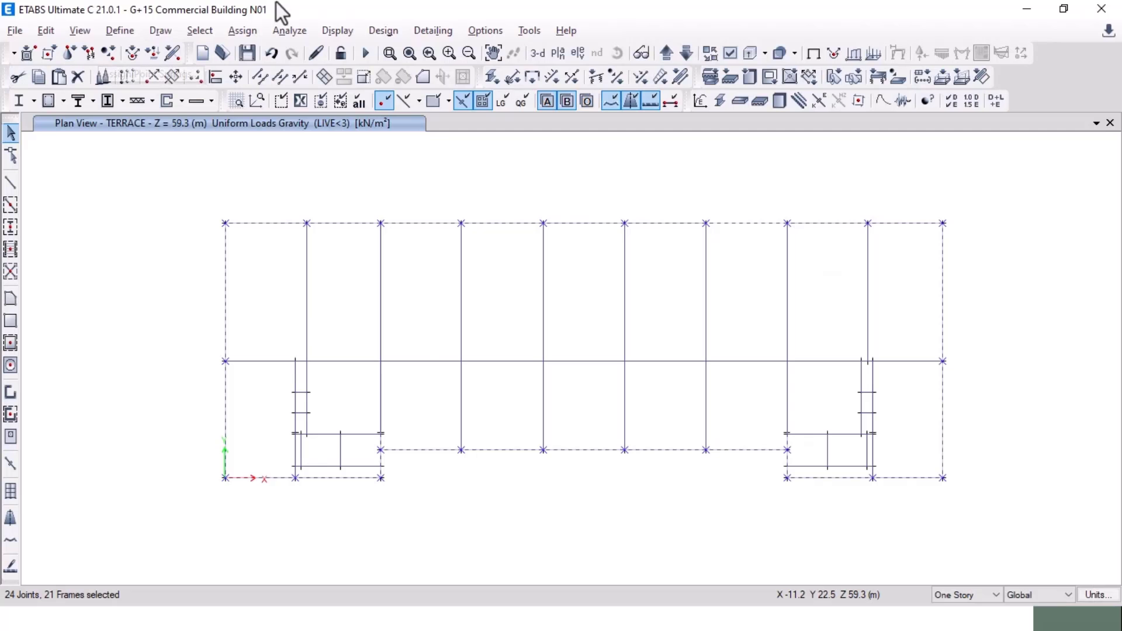
# Step: Assign a 5.4 kN/m uniform WALL distributed load to the selected terrace perimeter beams
pyautogui.click(241, 29)
pyautogui.moveTo(353, 186)
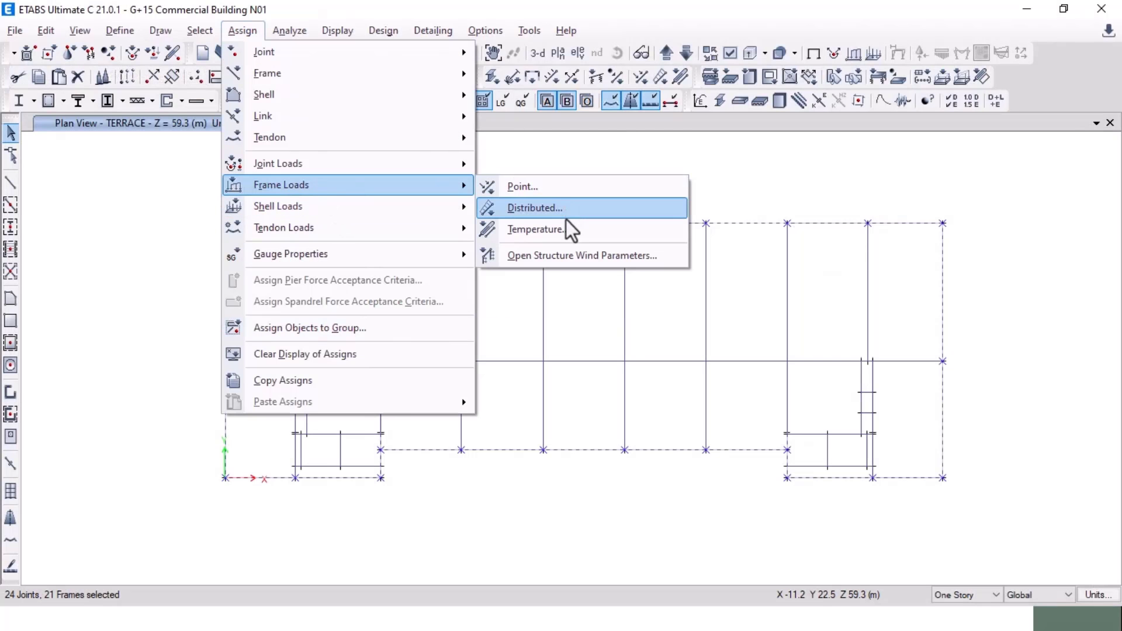
pyautogui.click(584, 216)
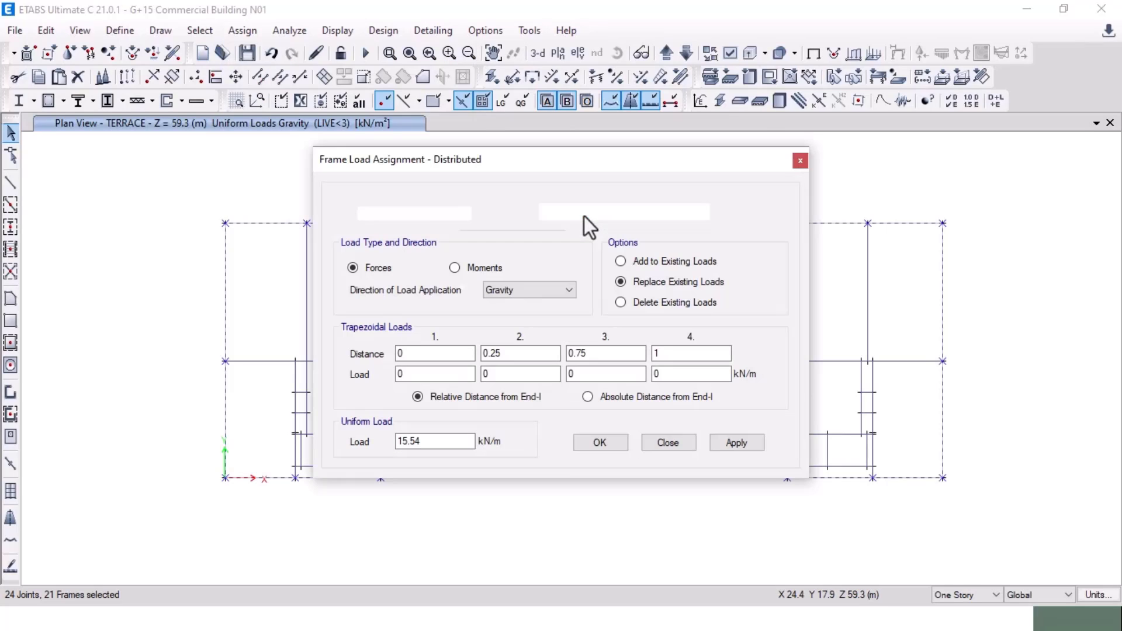
pyautogui.doubleClick(437, 441)
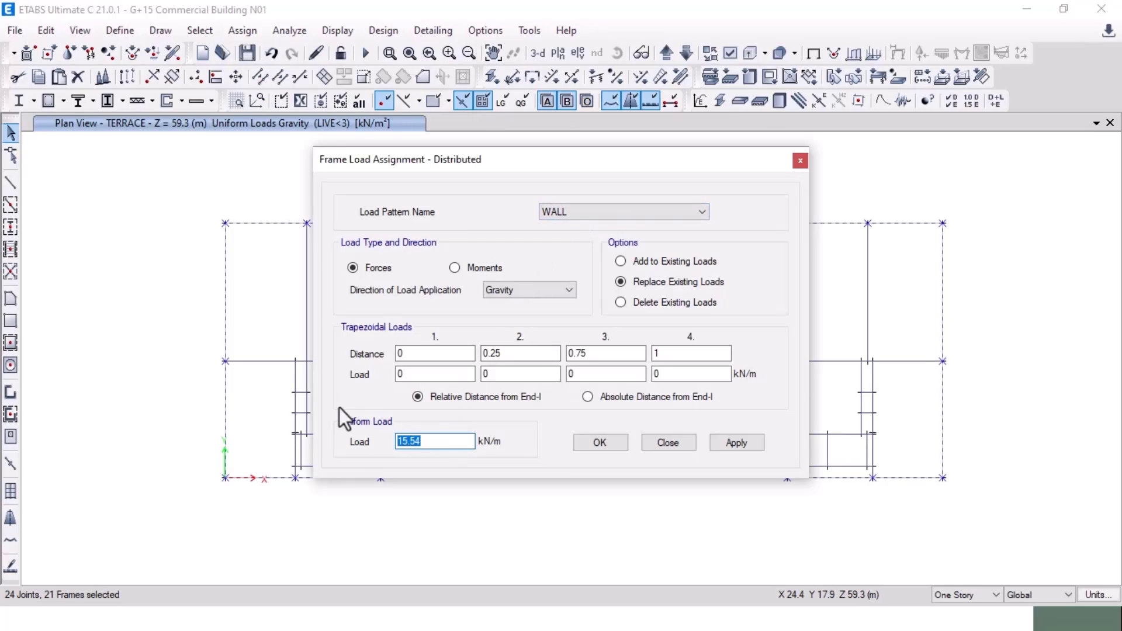
pyautogui.write('5.')
pyautogui.hotkey('alt', 'Tab')
pyautogui.hotkey('alt', 'Tab')
pyautogui.hotkey('alt', 'Tab')
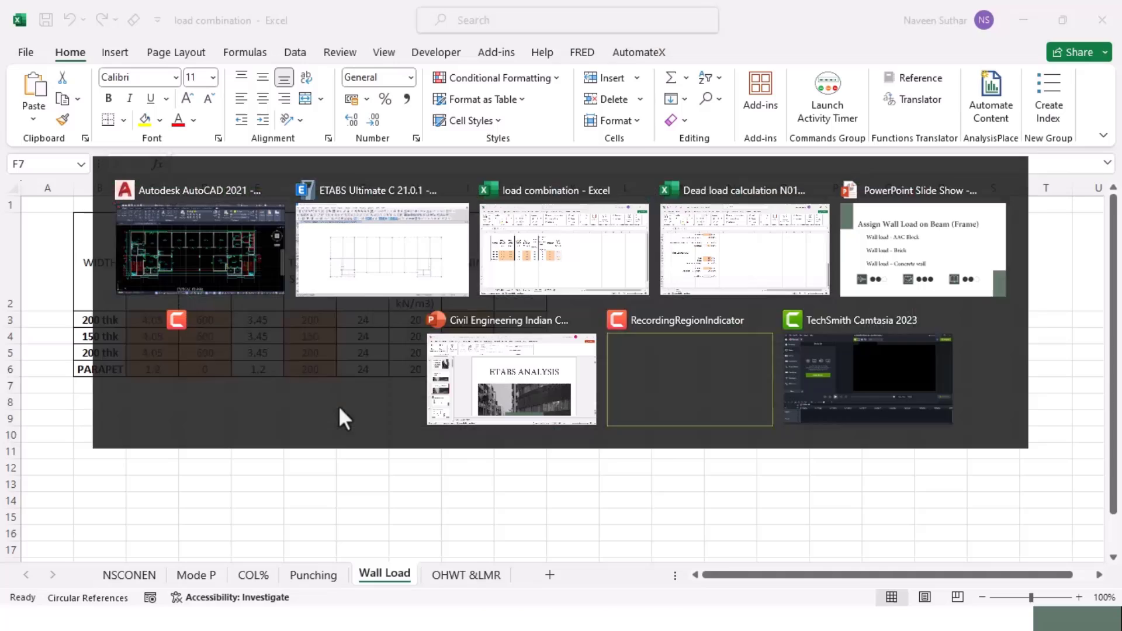
pyautogui.hotkey('alt', 'Tab')
pyautogui.hotkey('alt', 'Tab')
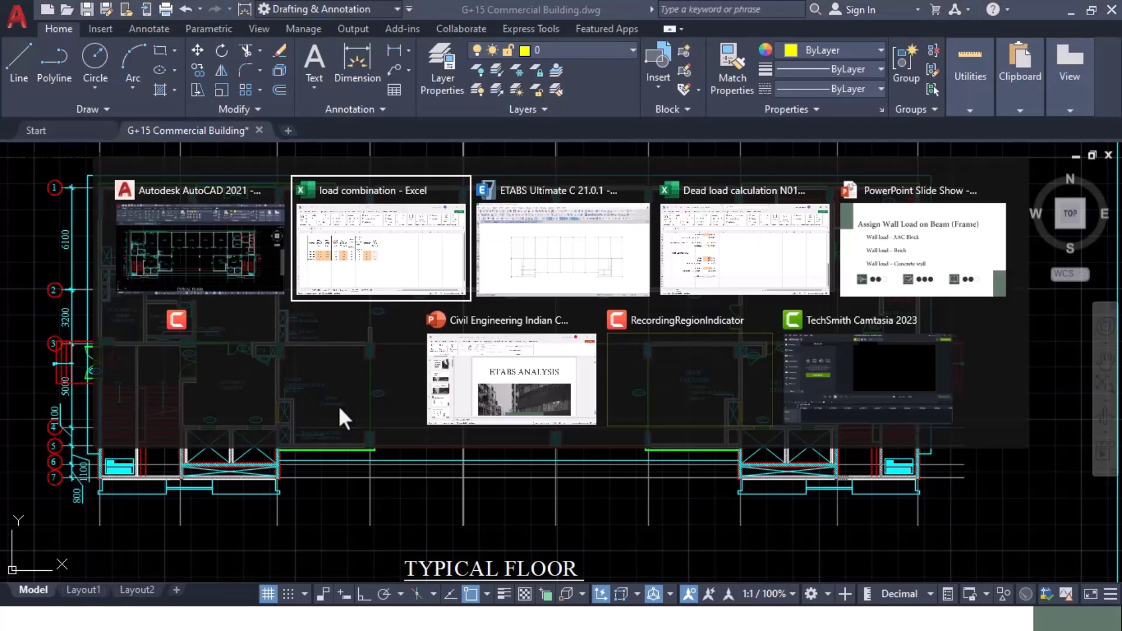
pyautogui.hotkey('alt', 'Tab')
pyautogui.write('5.4')
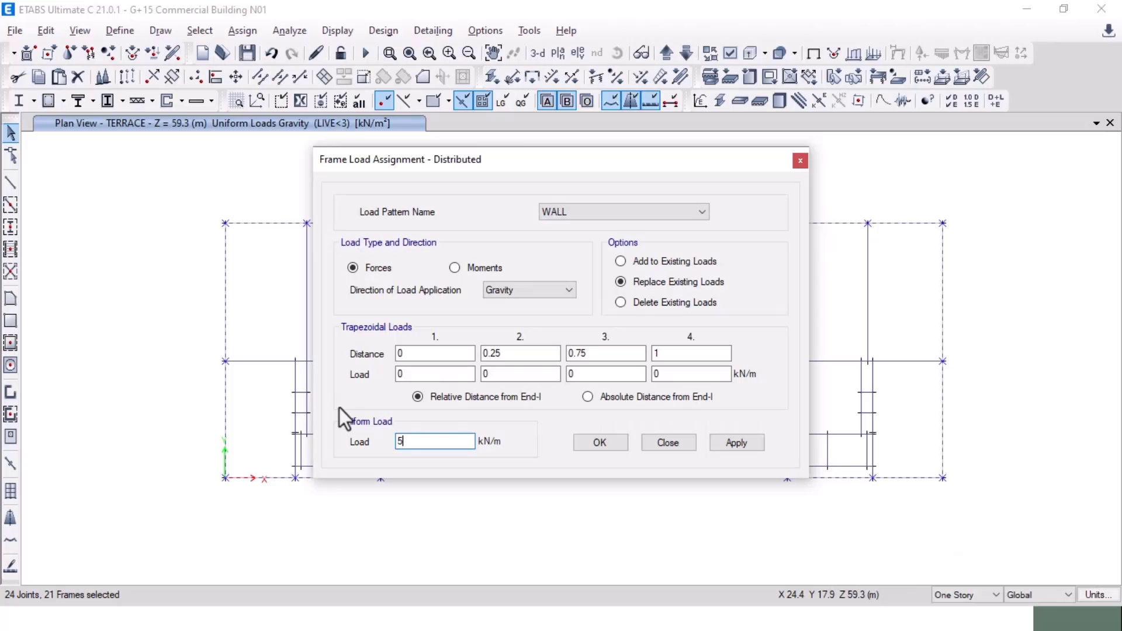
pyautogui.click(740, 443)
pyautogui.click(600, 443)
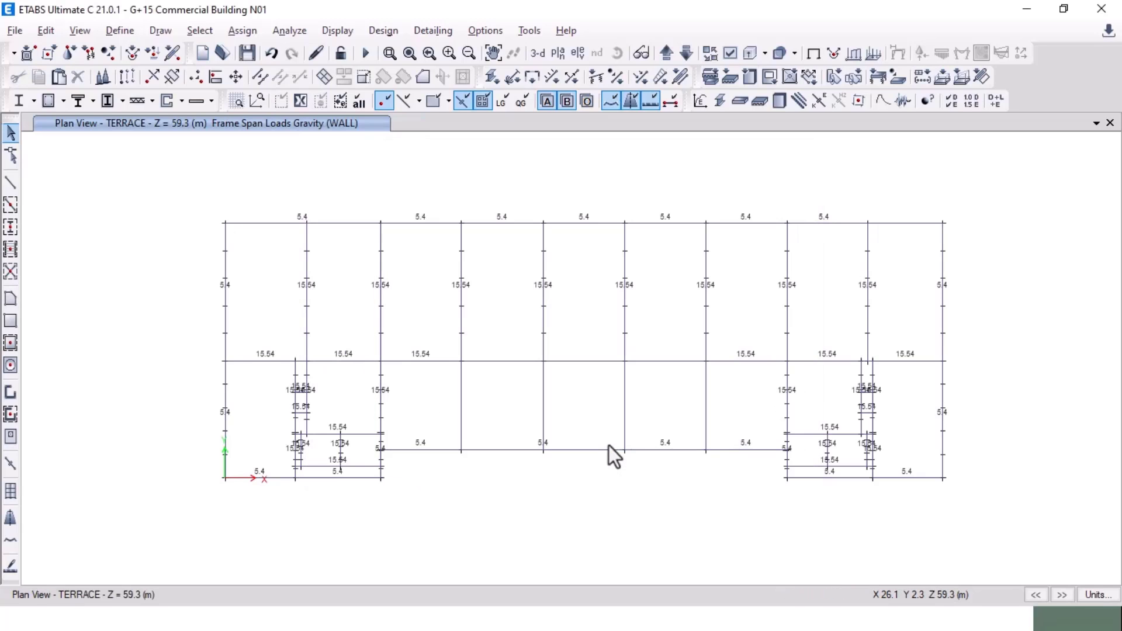
# Step: On the TERRACE plan, select the inner core beams and delete their WALL distributed loads
pyautogui.click(683, 54)
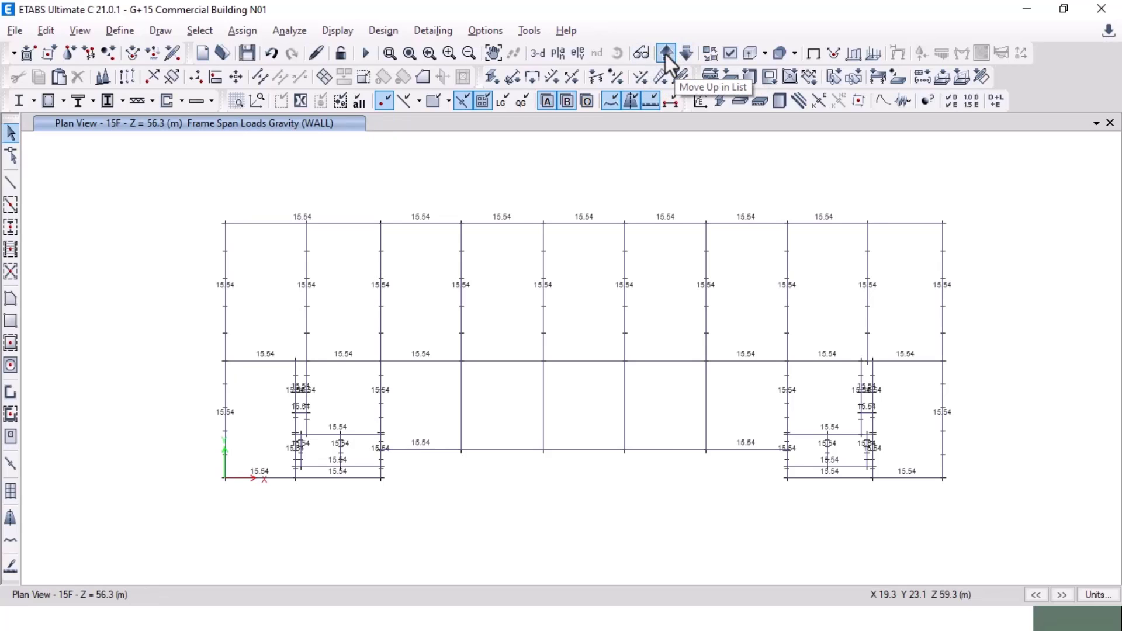
pyautogui.click(665, 55)
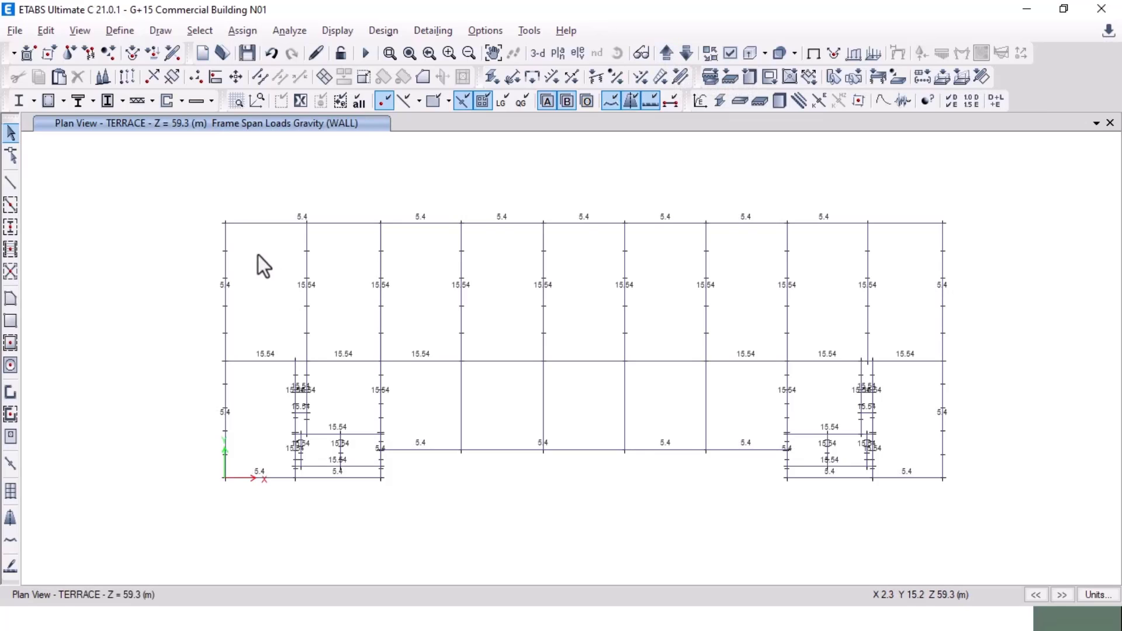
pyautogui.moveTo(253, 251); pyautogui.dragTo(891, 405)
pyautogui.moveTo(904, 294); pyautogui.dragTo(255, 390)
pyautogui.moveTo(904, 388); pyautogui.dragTo(816, 415)
pyautogui.moveTo(903, 413); pyautogui.dragTo(806, 475)
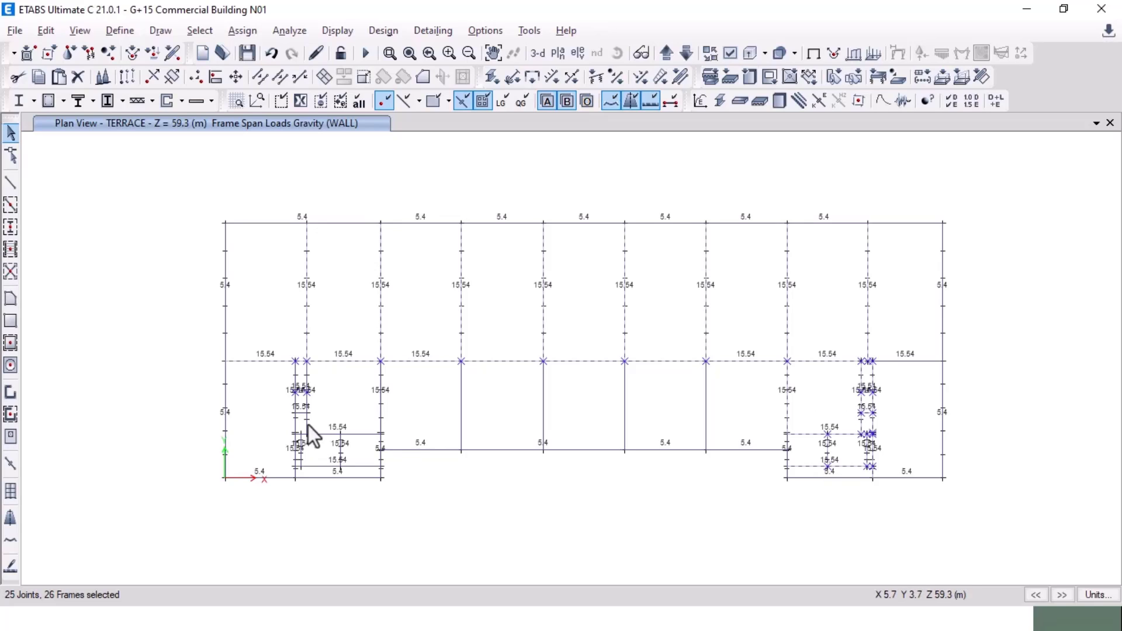
pyautogui.moveTo(279, 472); pyautogui.dragTo(280, 473)
pyautogui.click(251, 32)
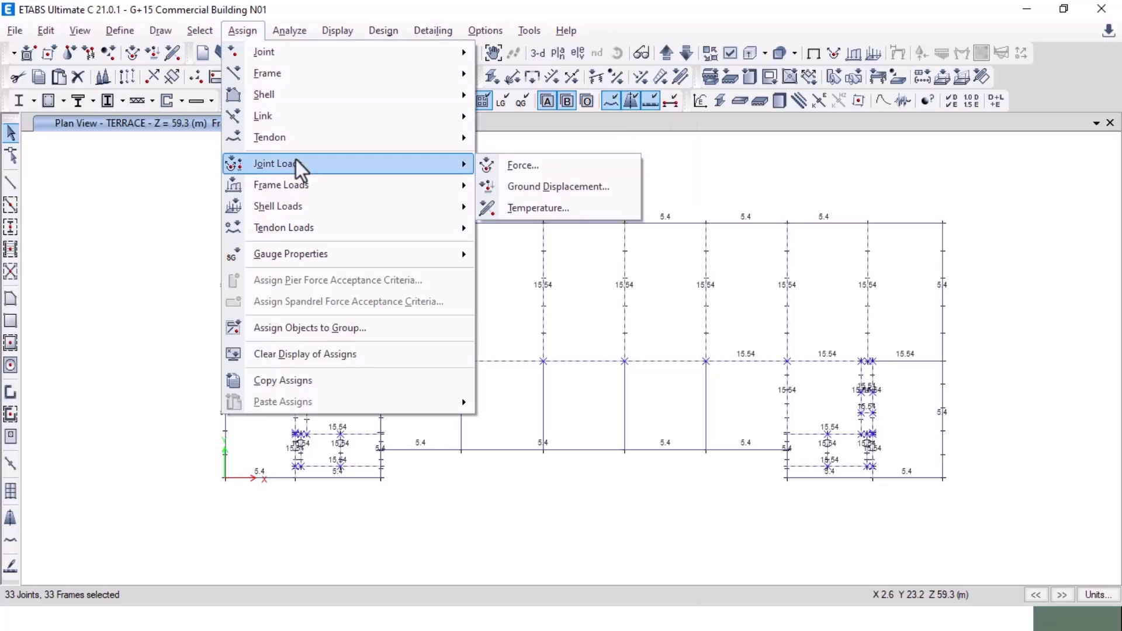
pyautogui.click(545, 208)
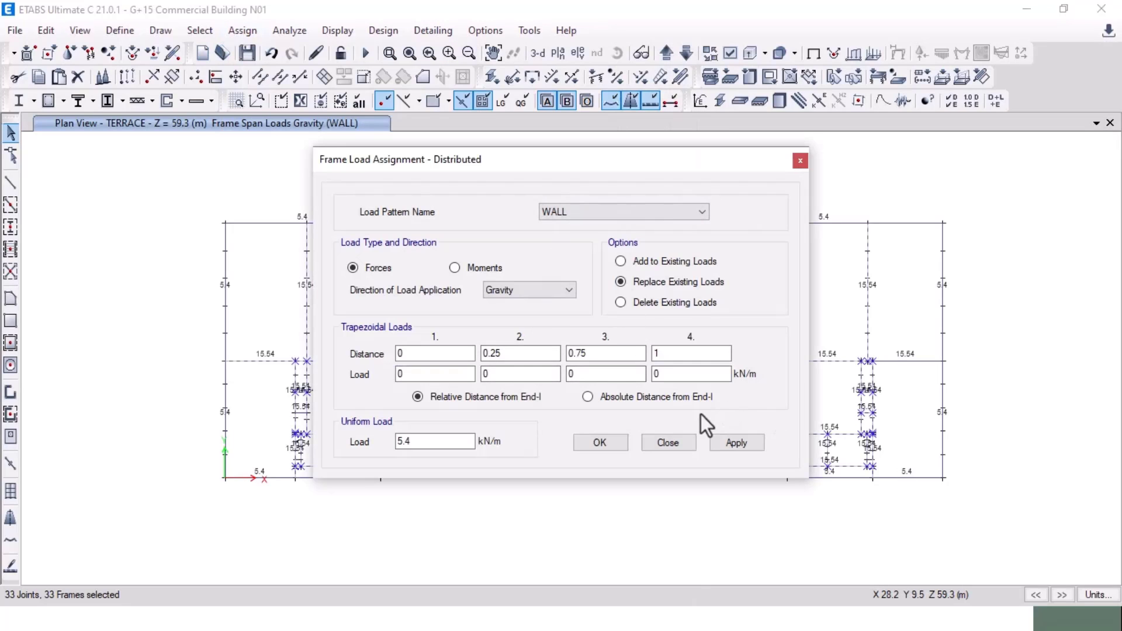
pyautogui.click(634, 303)
pyautogui.click(736, 445)
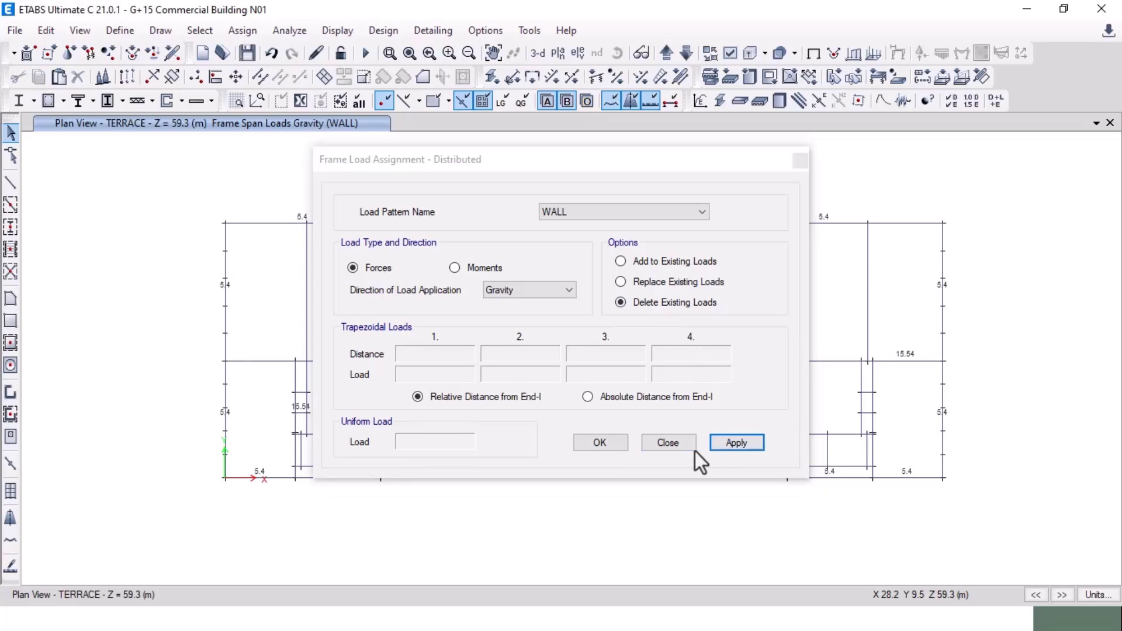
pyautogui.click(662, 446)
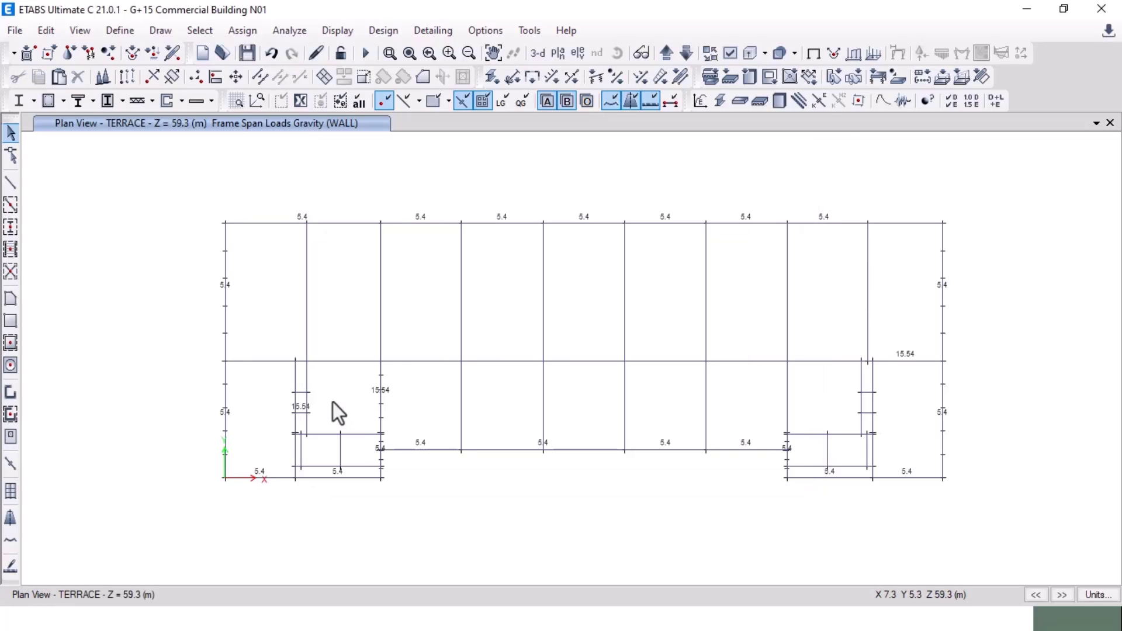
# Step: Select the remaining left-core beams plus one more and delete their WALL loads too
pyautogui.moveTo(412, 371); pyautogui.dragTo(282, 441)
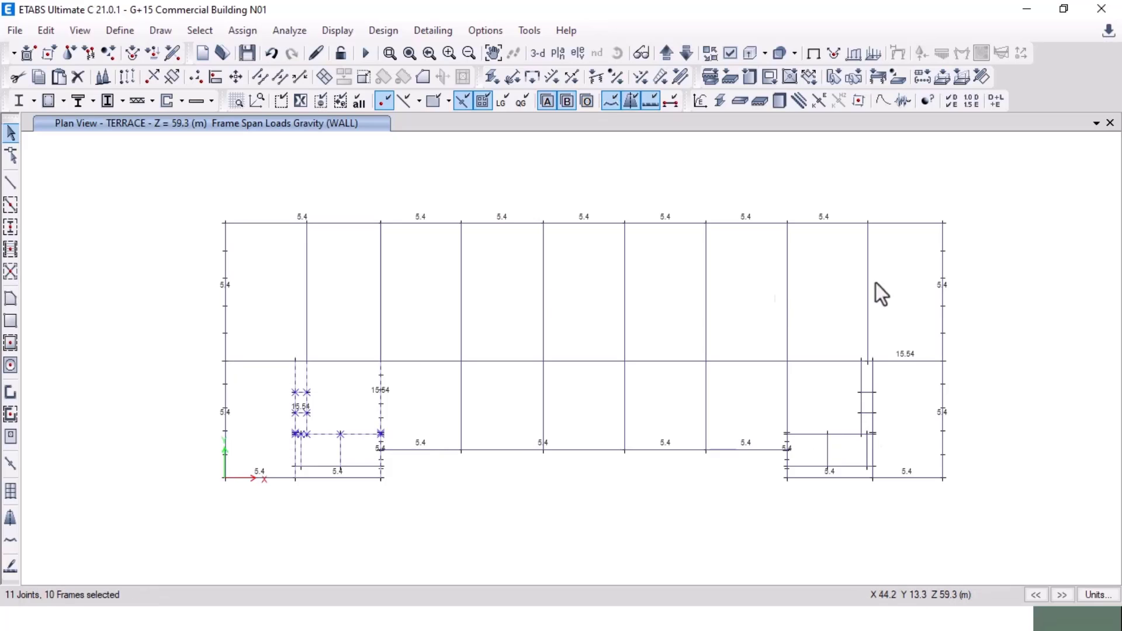
pyautogui.click(915, 361)
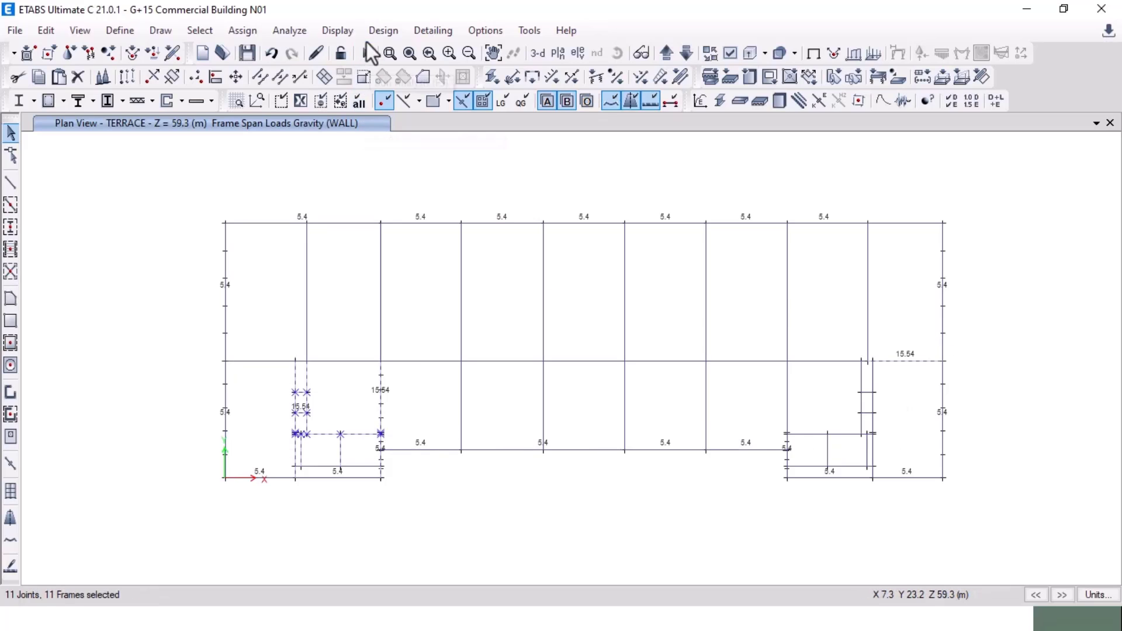
pyautogui.click(243, 31)
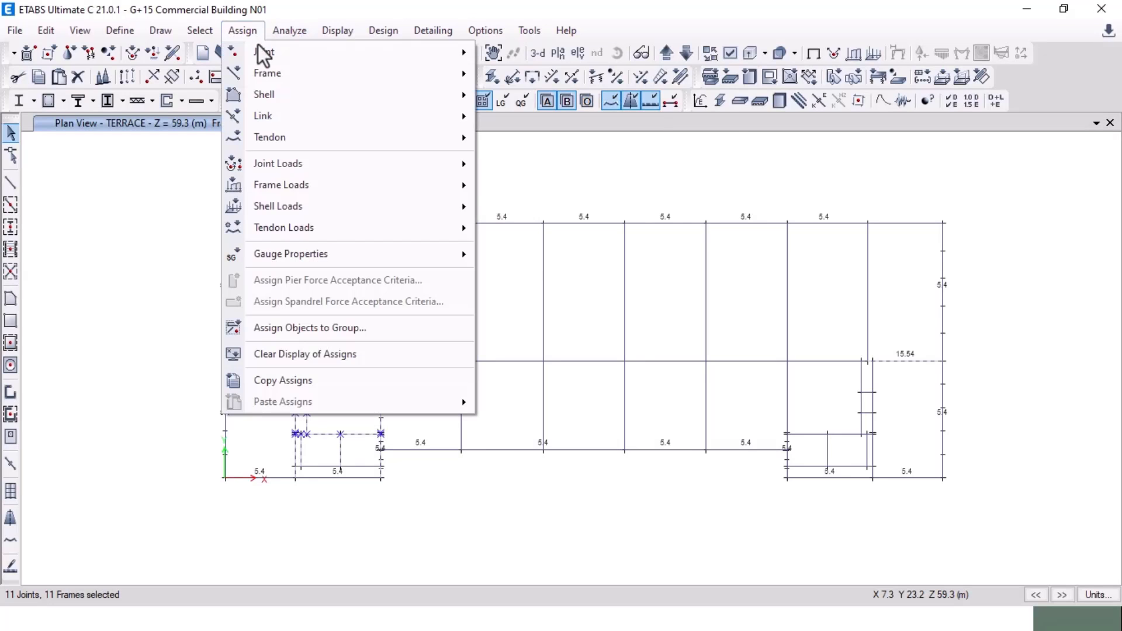
pyautogui.moveTo(331, 188)
pyautogui.click(584, 208)
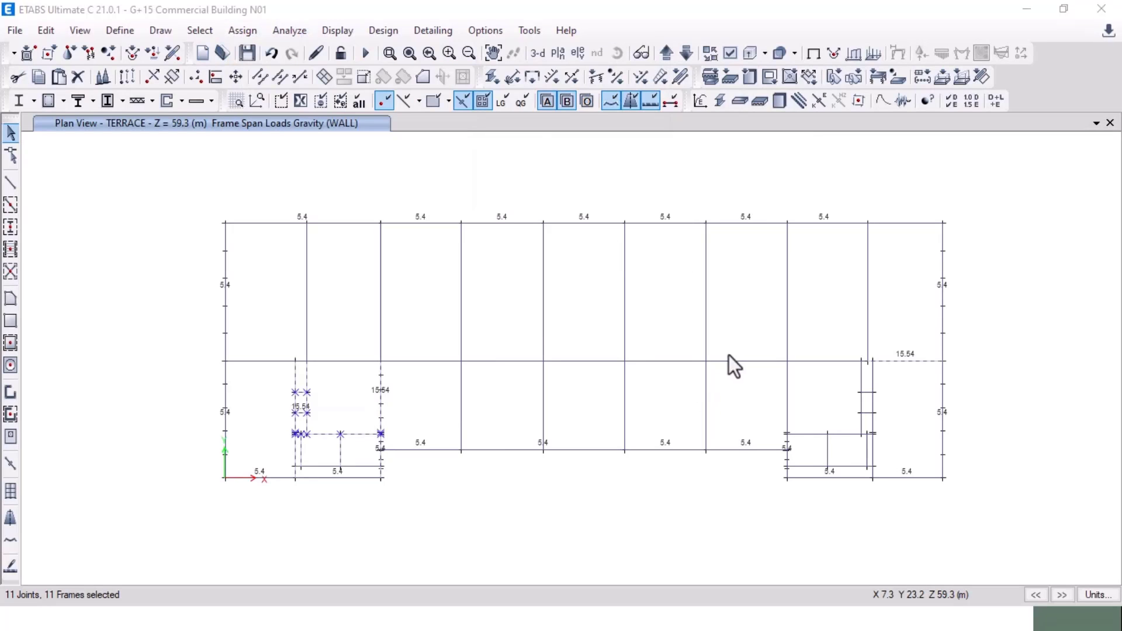
pyautogui.click(620, 302)
pyautogui.click(741, 443)
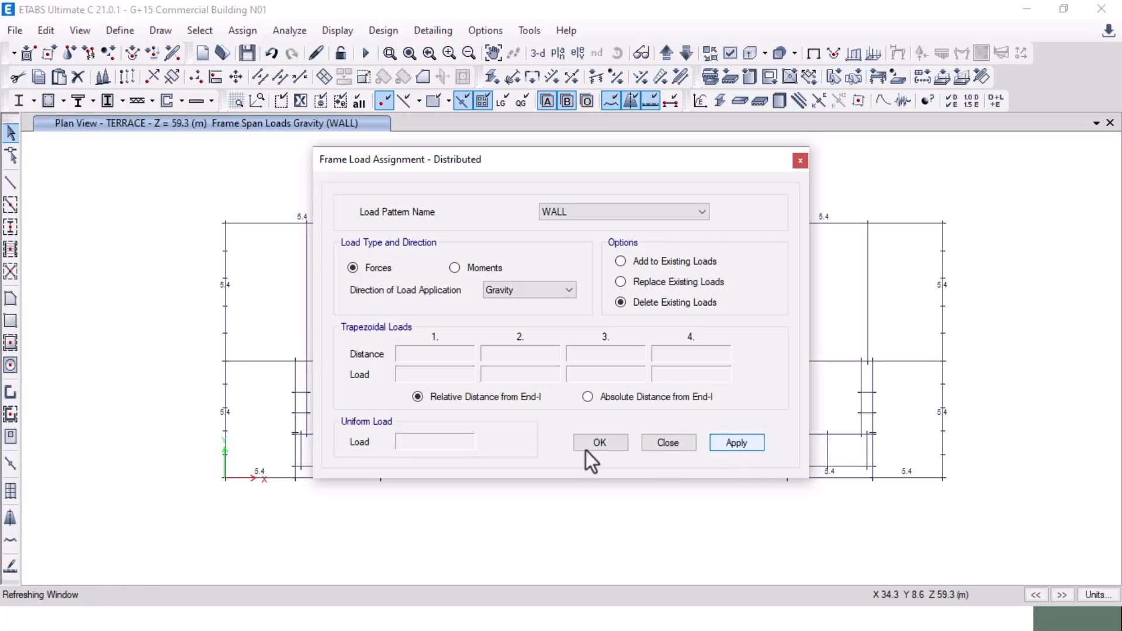
pyautogui.click(589, 444)
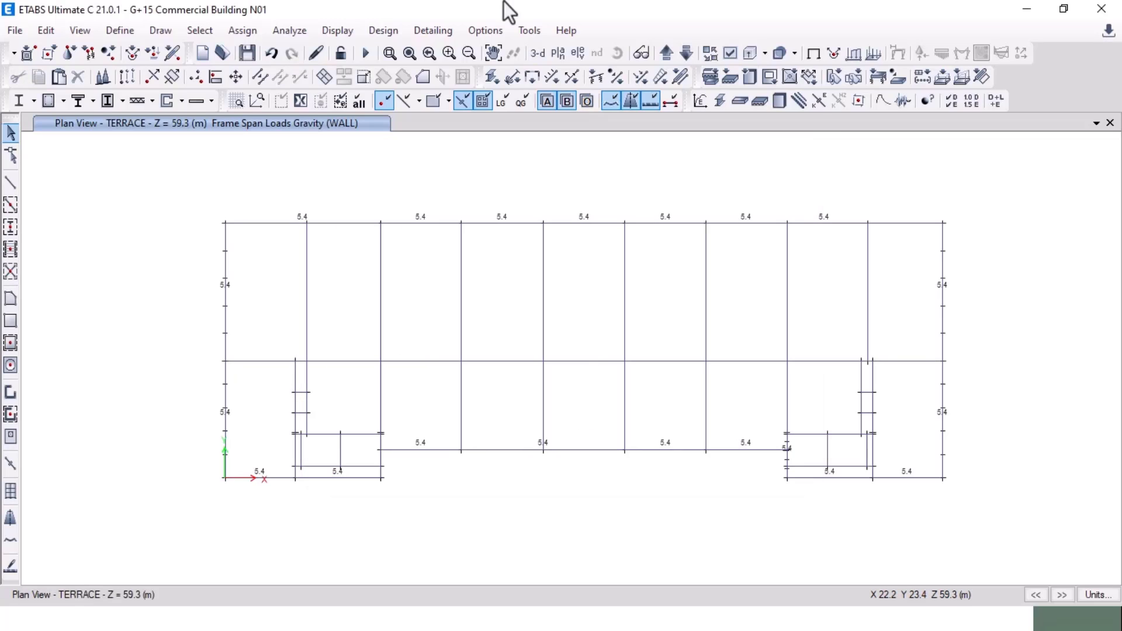
# Step: Check the top terrace beams, clear the selection and return to the TERRACE plan
pyautogui.click(904, 225)
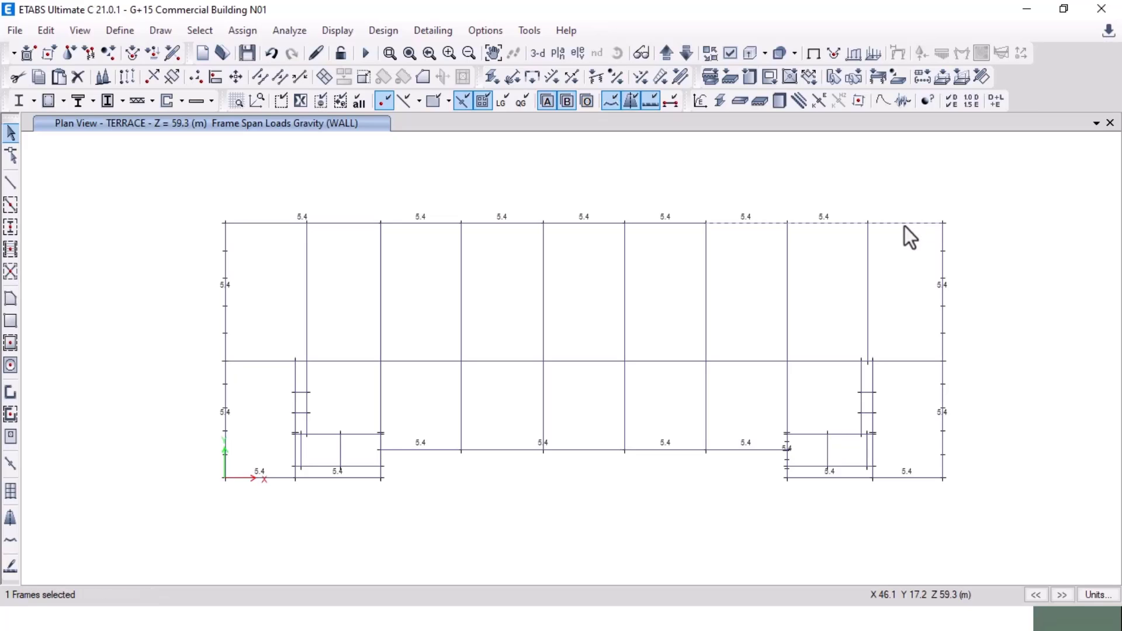
pyautogui.click(823, 229)
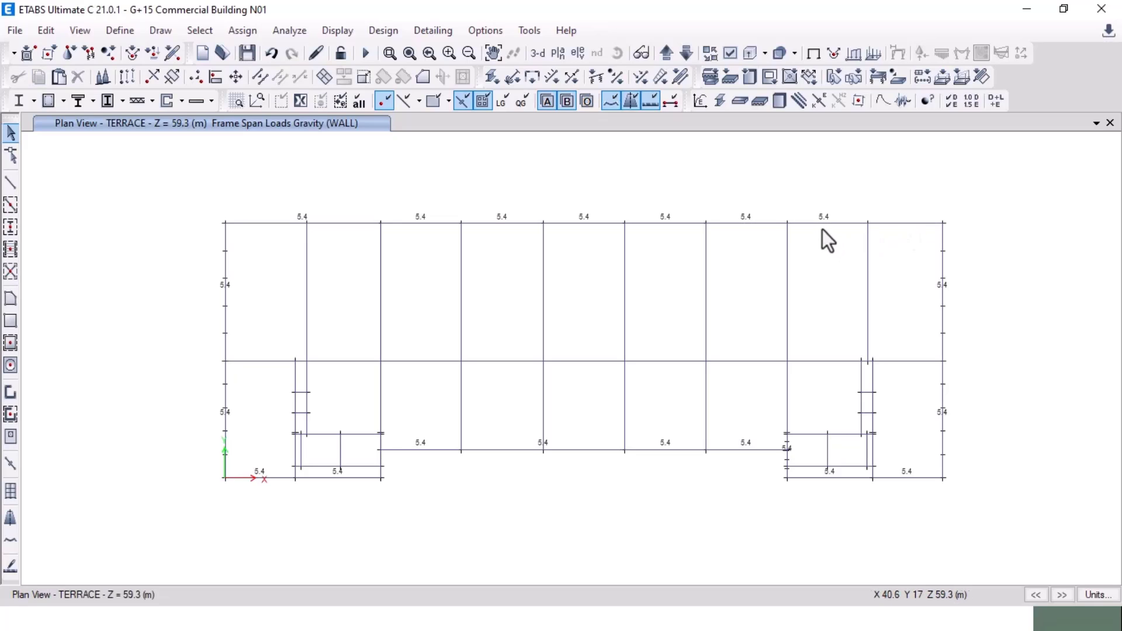
pyautogui.click(809, 224)
pyautogui.click(767, 225)
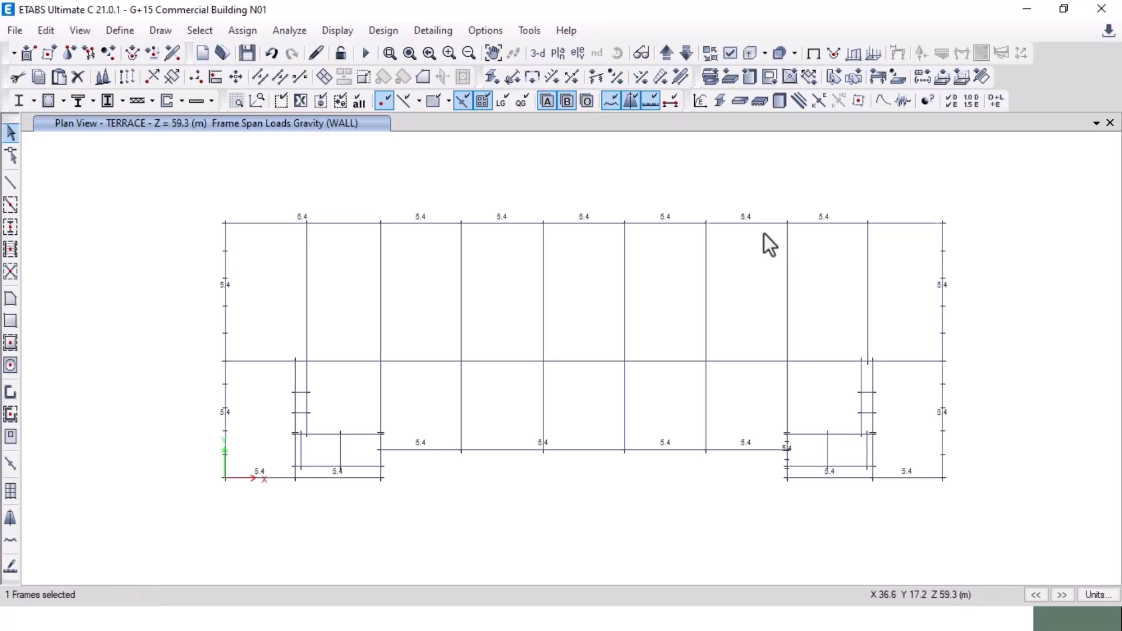
pyautogui.click(763, 233)
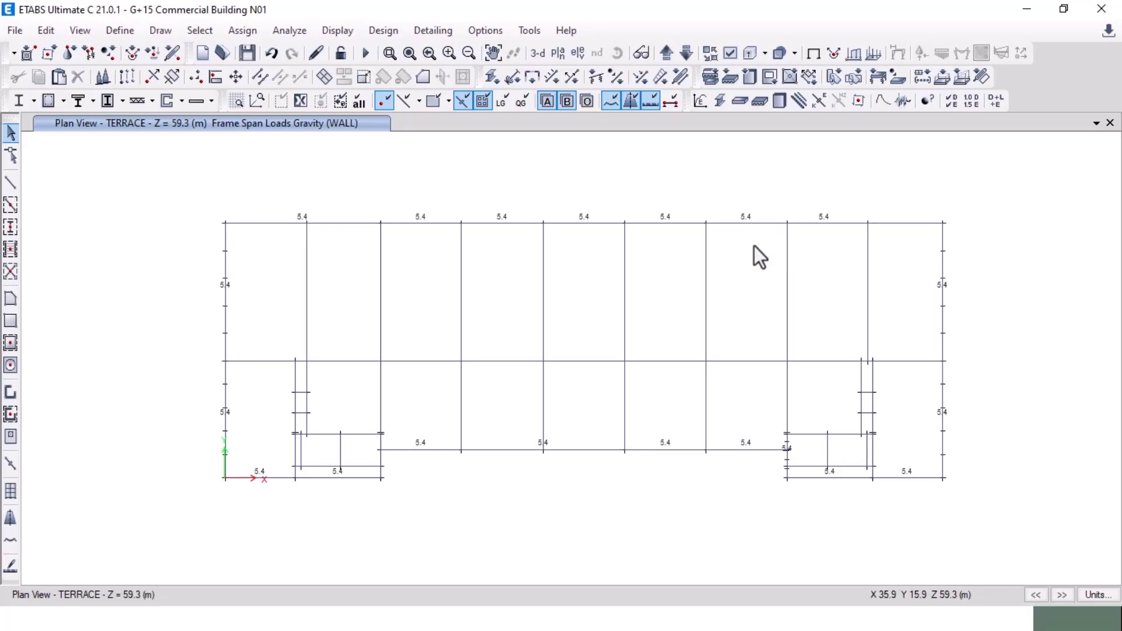
pyautogui.click(681, 53)
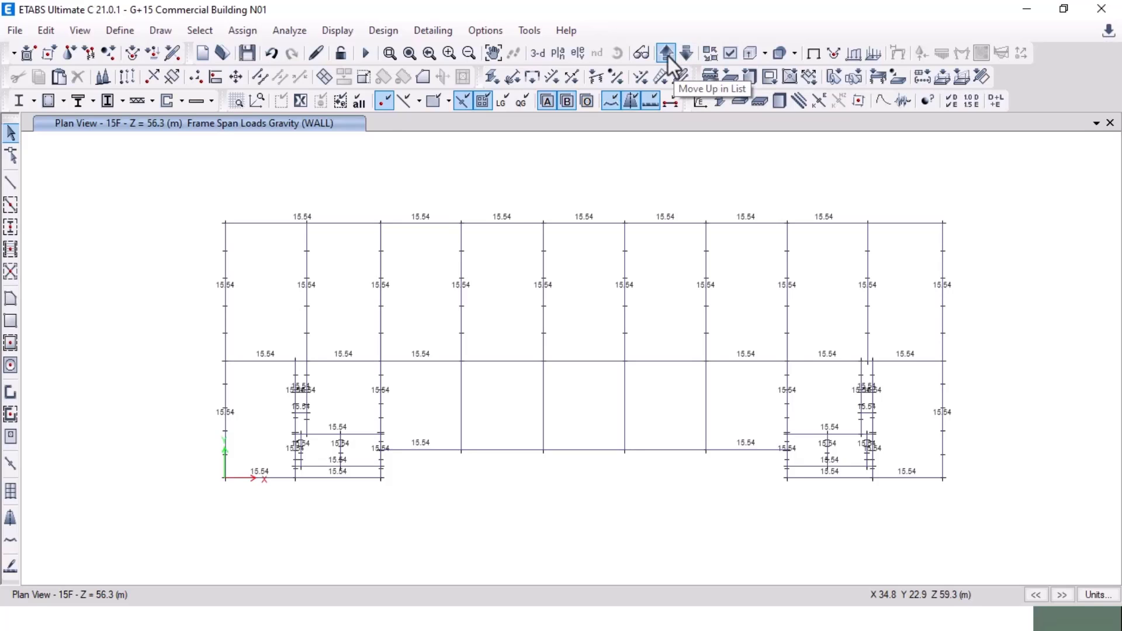
pyautogui.click(668, 56)
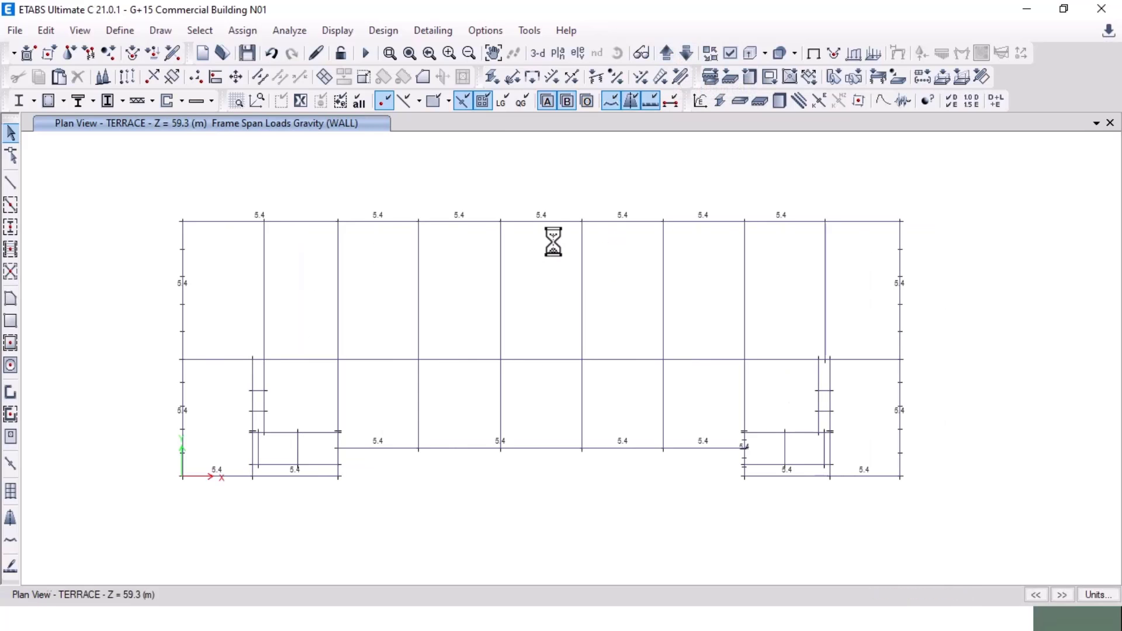
# Step: Advance the PowerPoint slide show to the shear wall stiffness modifiers slide, then return to ETABS
pyautogui.hotkey('alt', 'Tab')
pyautogui.press('Tab')
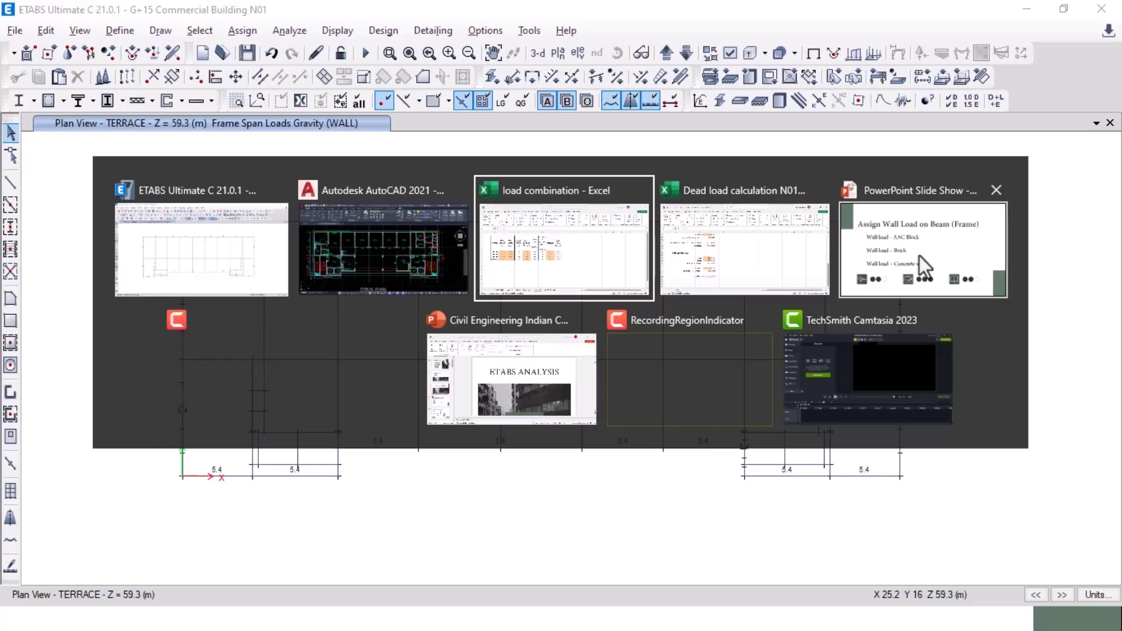
pyautogui.click(924, 249)
pyautogui.press('Right')
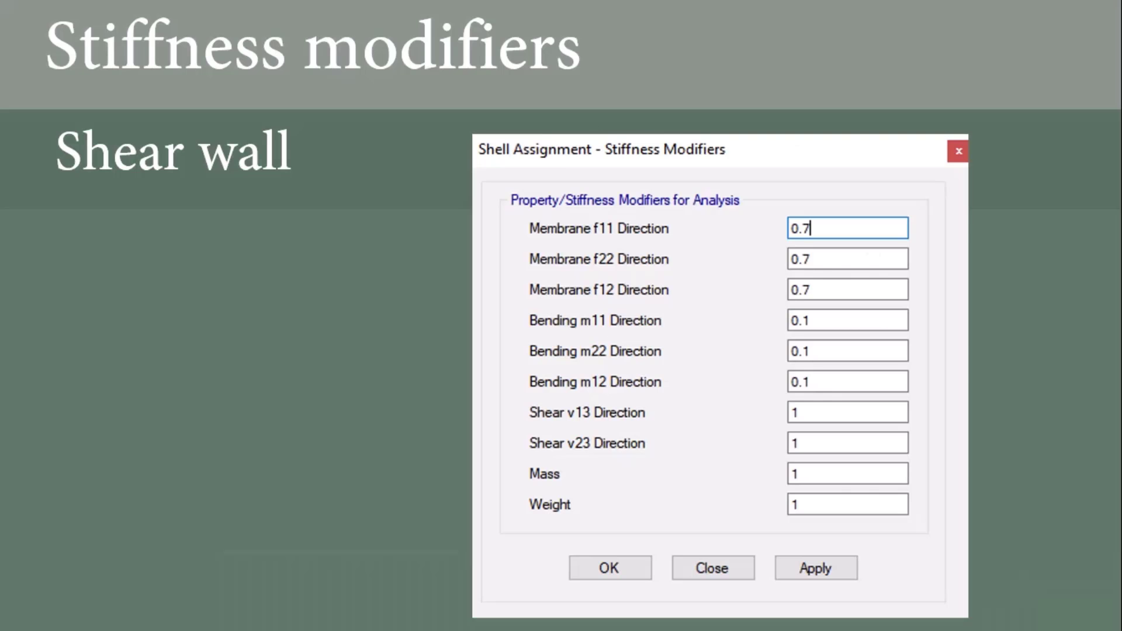
pyautogui.hotkey('alt', 'Tab')
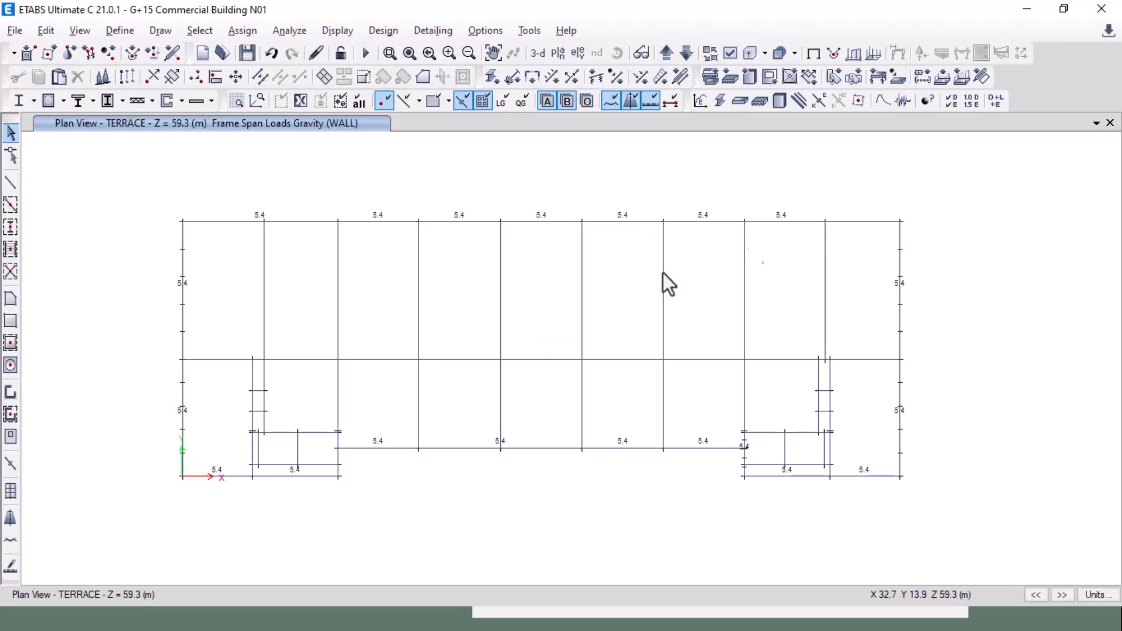
# Step: Show the whole model in the 3-D view with the undeformed shape and orbit it
pyautogui.click(539, 55)
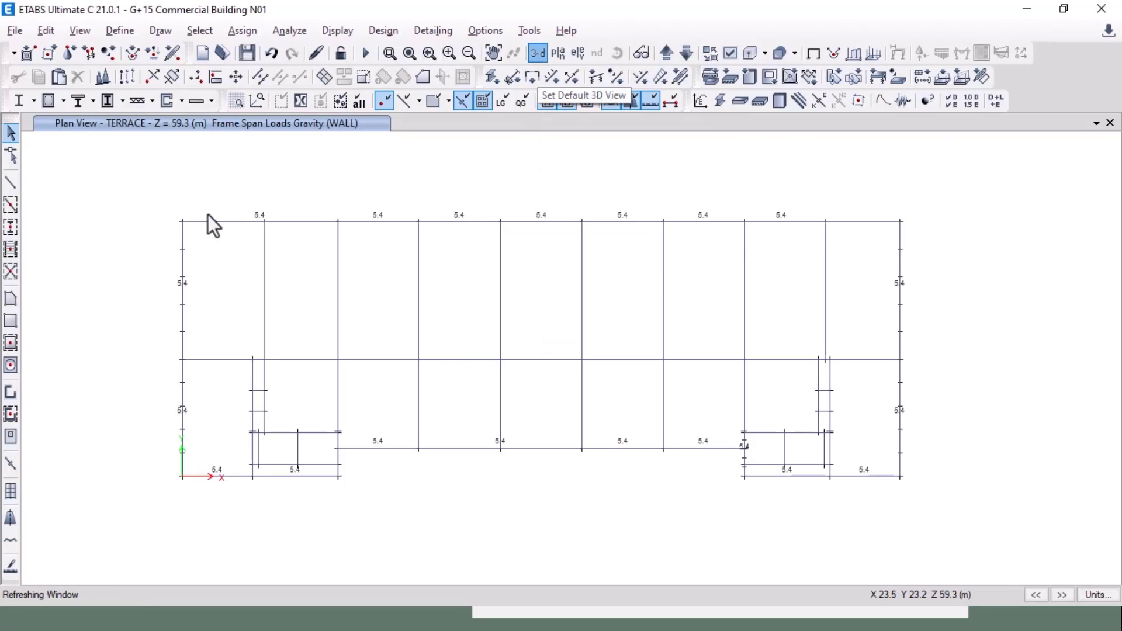
pyautogui.rightClick(186, 210)
pyautogui.click(268, 375)
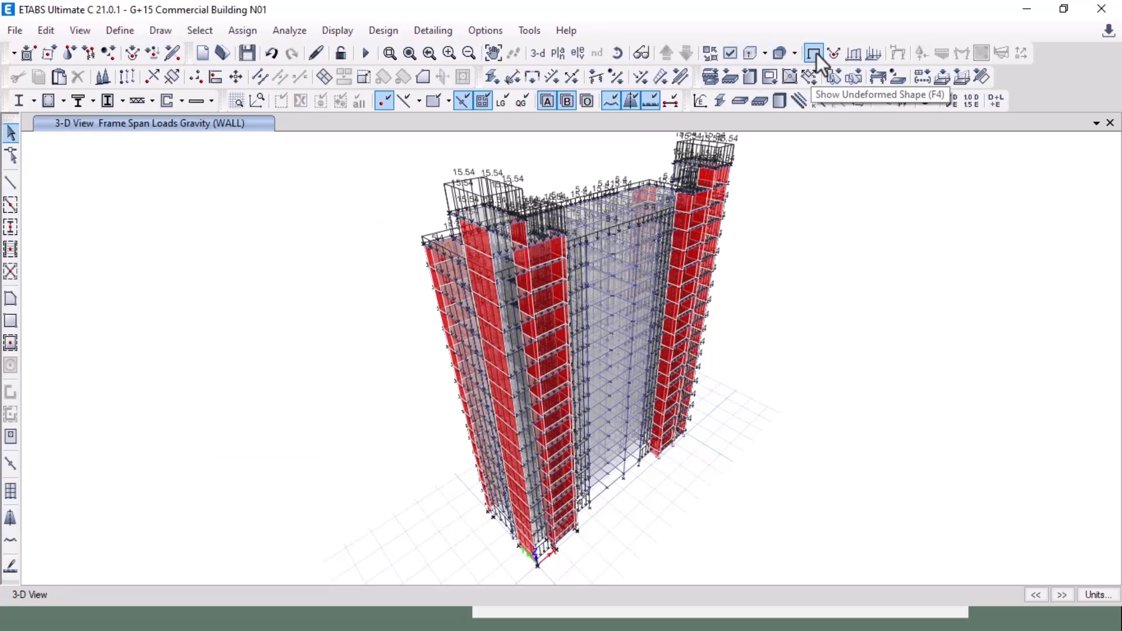
pyautogui.click(813, 53)
pyautogui.keyDown('shift'); pyautogui.moveTo(840, 384); pyautogui.dragTo(748, 397, button='middle'); pyautogui.keyUp('shift')
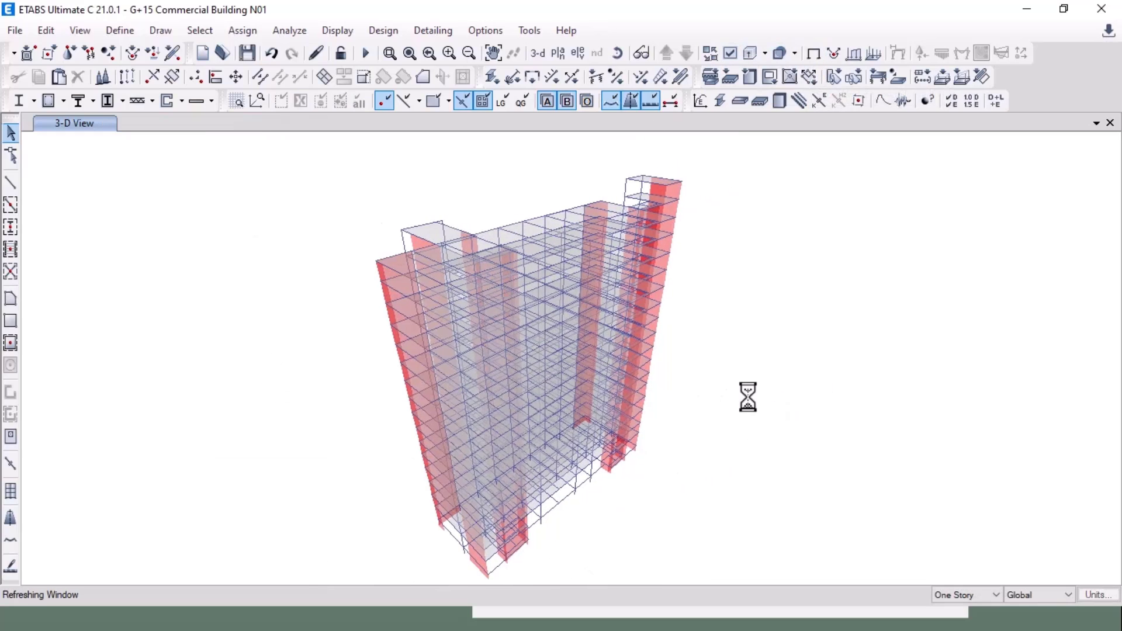
# Step: Select all 216 wall shells by object type
pyautogui.click(200, 31)
pyautogui.moveTo(210, 54)
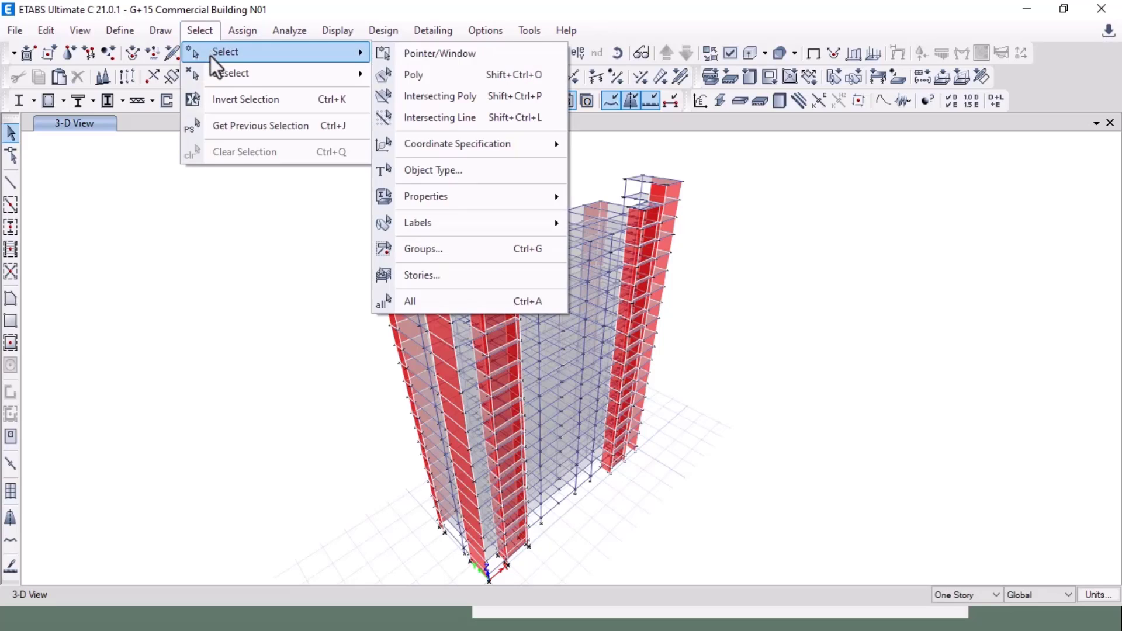
pyautogui.click(454, 169)
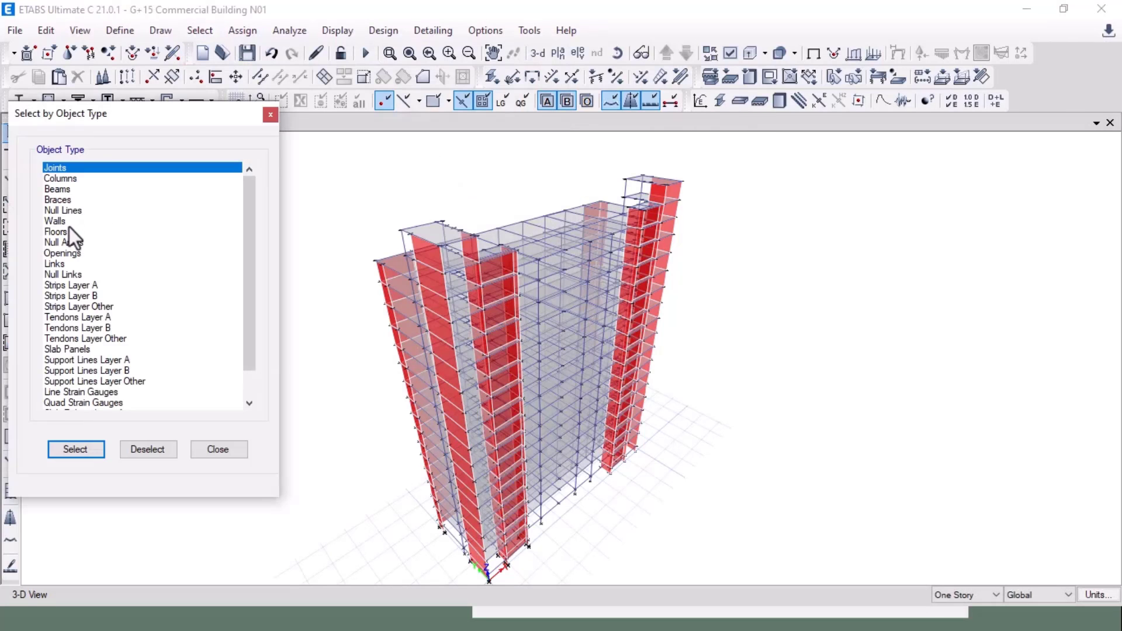
pyautogui.click(69, 221)
pyautogui.click(76, 449)
pyautogui.click(218, 448)
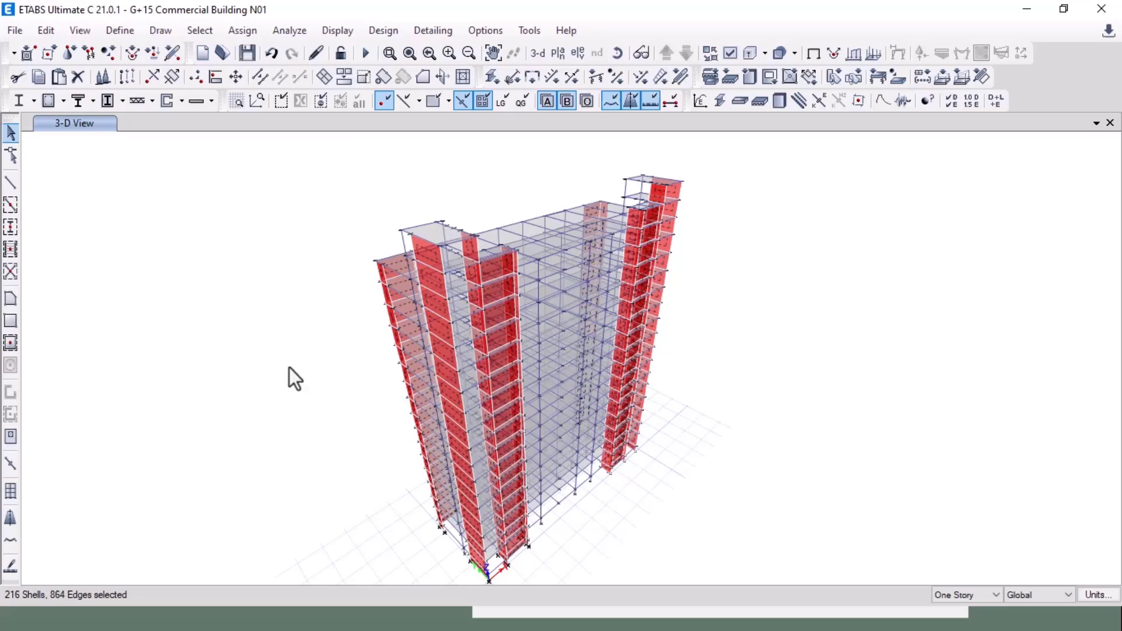
# Step: In the walls' shell stiffness modifiers, set membrane f11, f22 and f12 to 0.7
pyautogui.click(223, 29)
pyautogui.moveTo(312, 185)
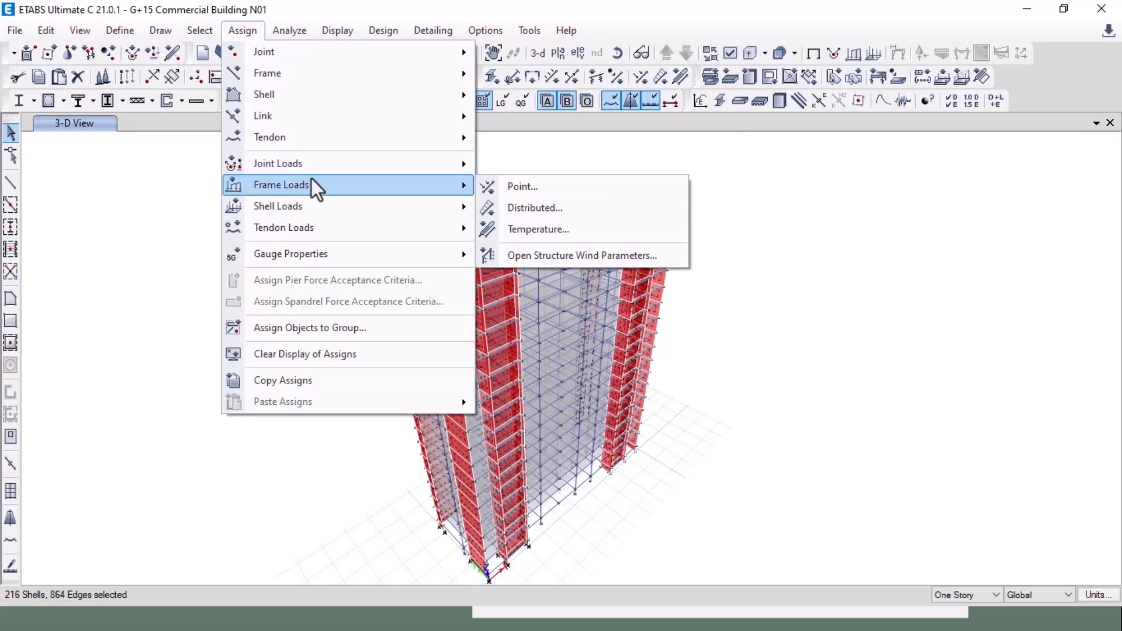
pyautogui.moveTo(337, 76)
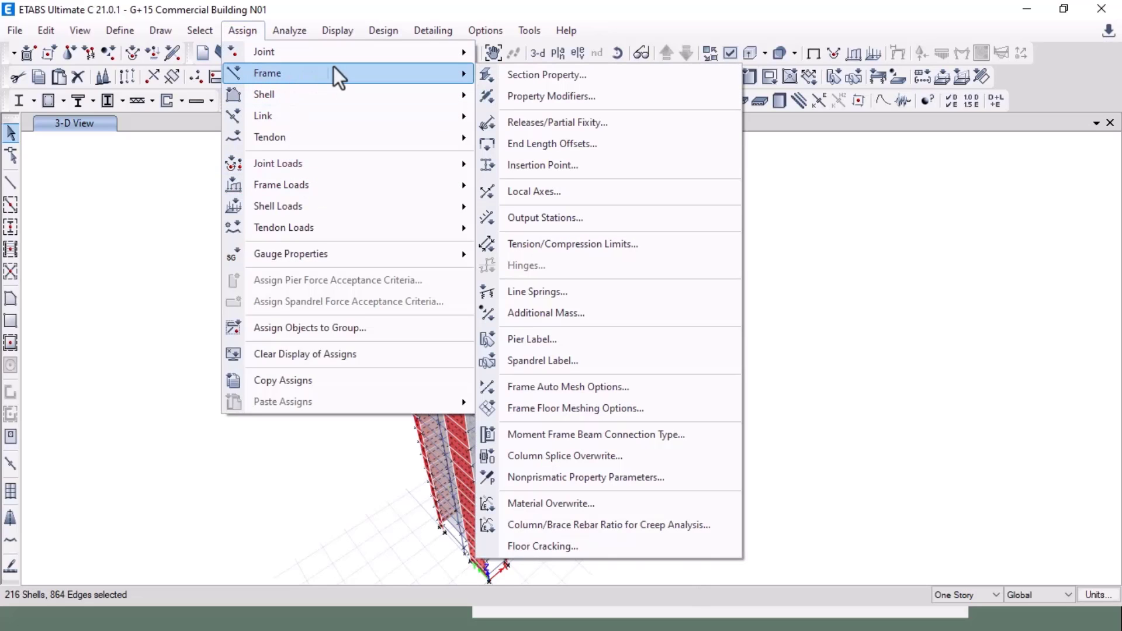
pyautogui.moveTo(307, 98)
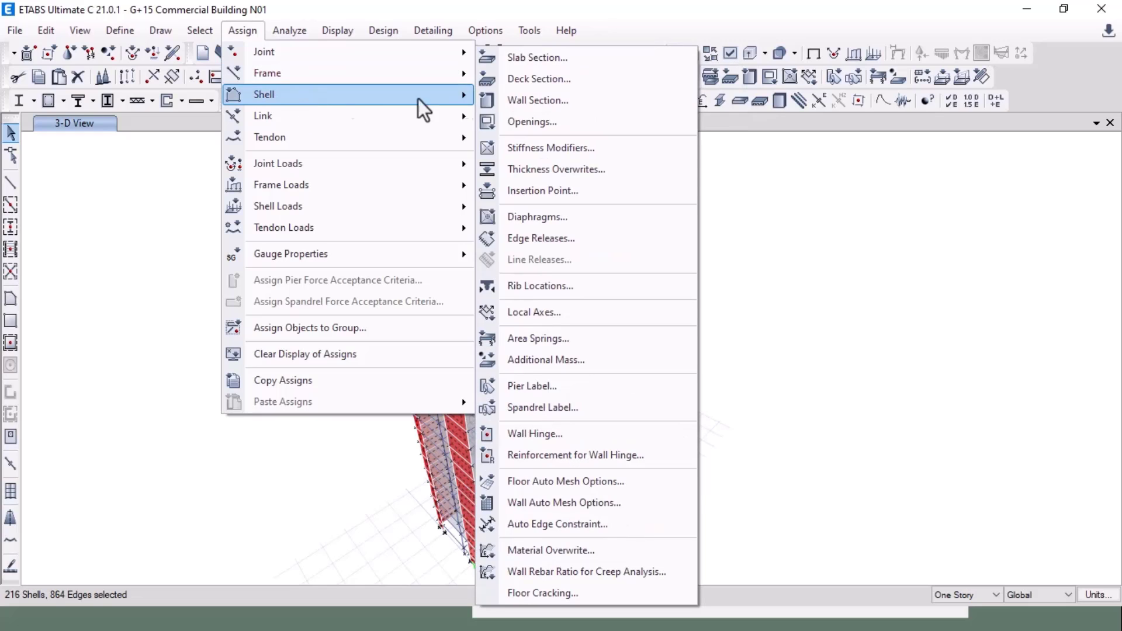
pyautogui.click(562, 149)
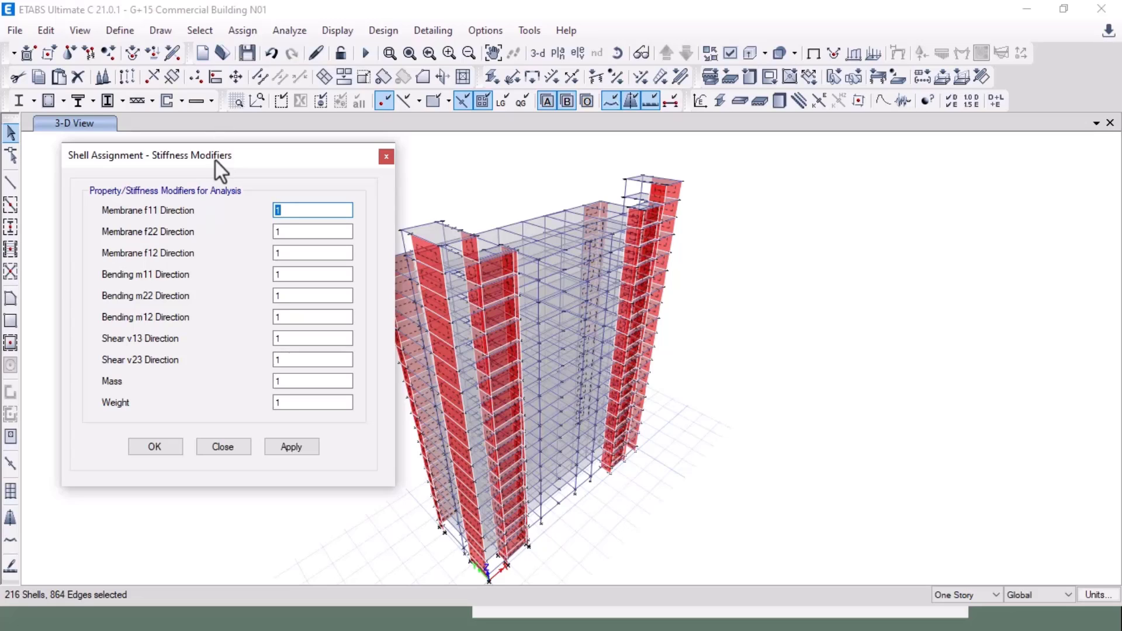
pyautogui.write('0.7')
pyautogui.press('Tab')
pyautogui.write('0.7')
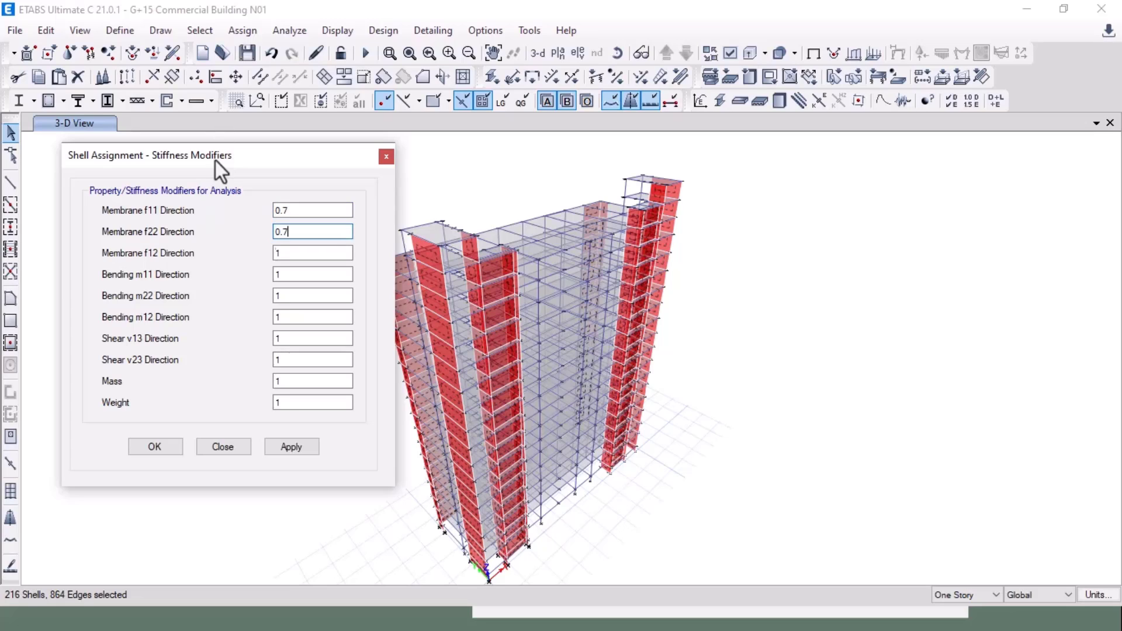
pyautogui.press('Tab')
pyautogui.write('0.7')
# Step: Set bending m11, m22 and m12 to 0.1 and apply the wall modifiers
pyautogui.press('Tab')
pyautogui.write('.1')
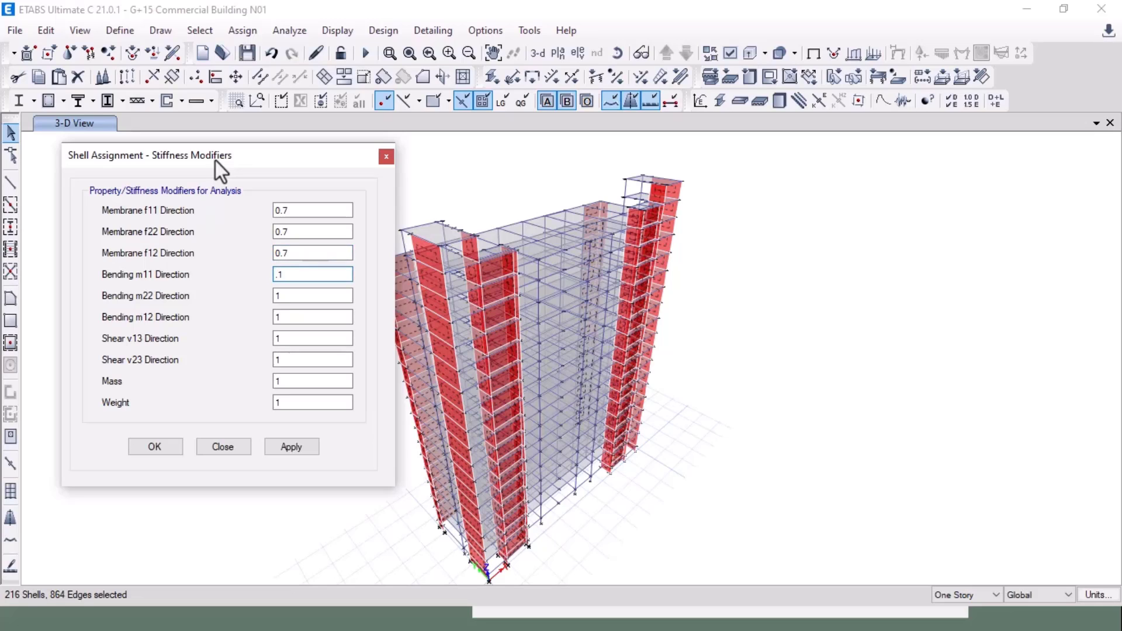
pyautogui.press('BackSpace')
pyautogui.press('BackSpace')
pyautogui.write('0')
pyautogui.press('Tab')
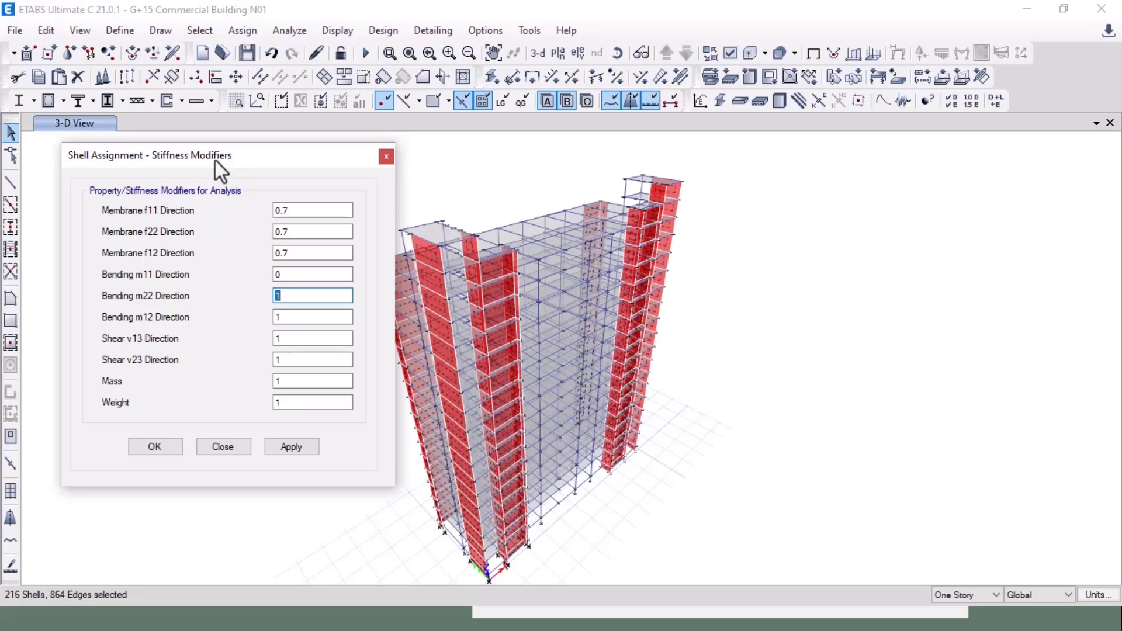
pyautogui.press('Left')
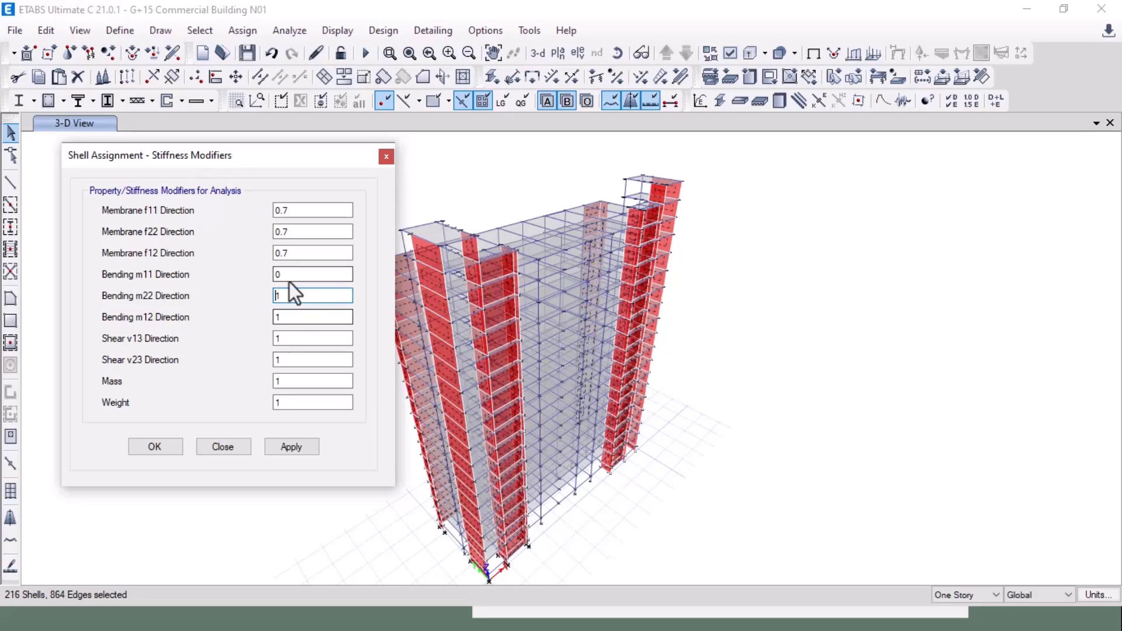
pyautogui.write('.1')
pyautogui.press('Tab')
pyautogui.write('0.1')
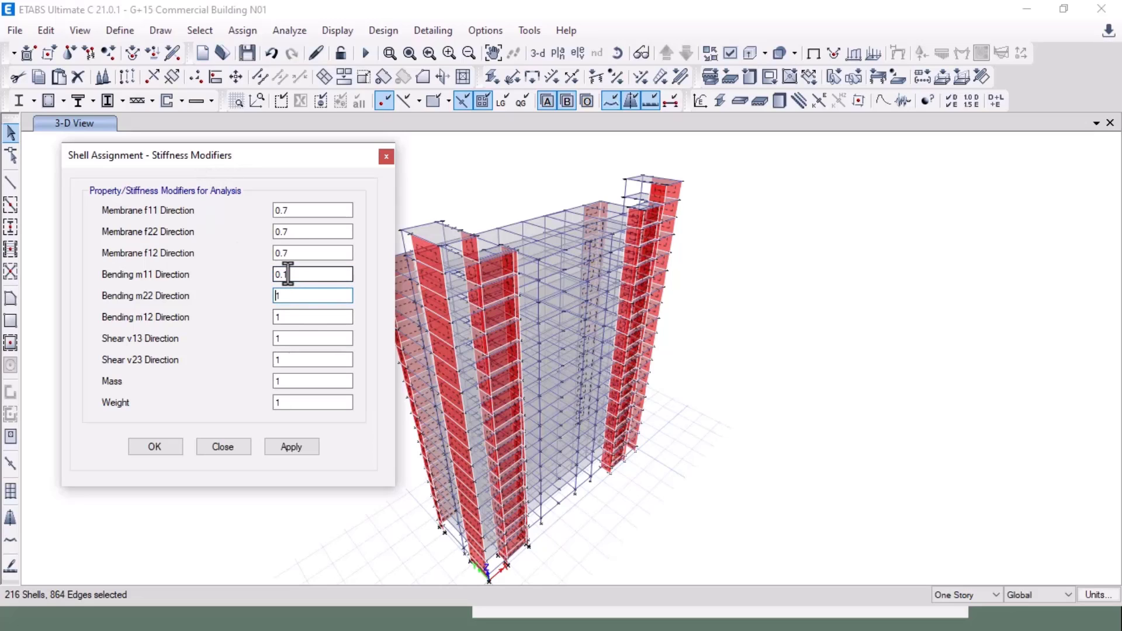
pyautogui.press('Tab')
pyautogui.write('0.1')
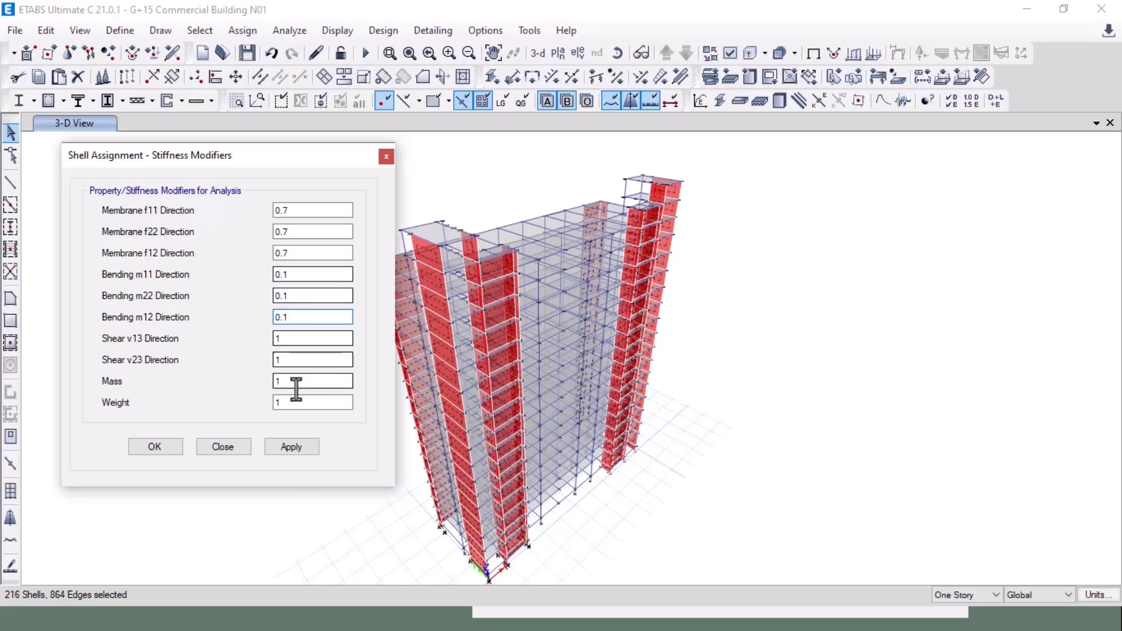
pyautogui.click(301, 449)
pyautogui.click(153, 447)
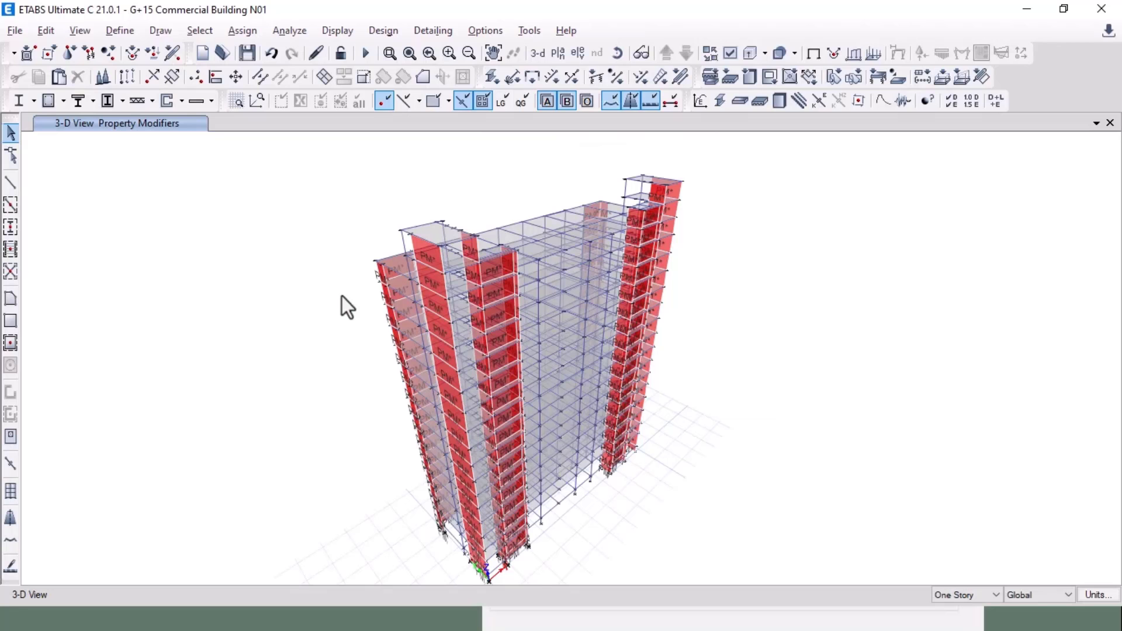
# Step: Select all 1069 beams by object type
pyautogui.click(200, 30)
pyautogui.moveTo(222, 52)
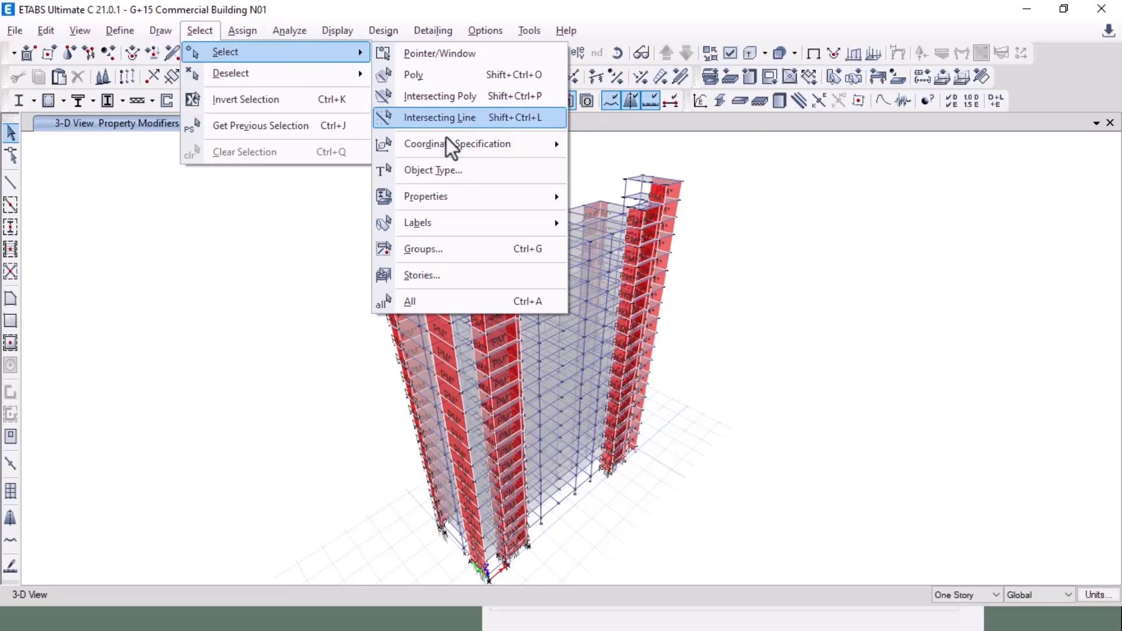
pyautogui.click(454, 173)
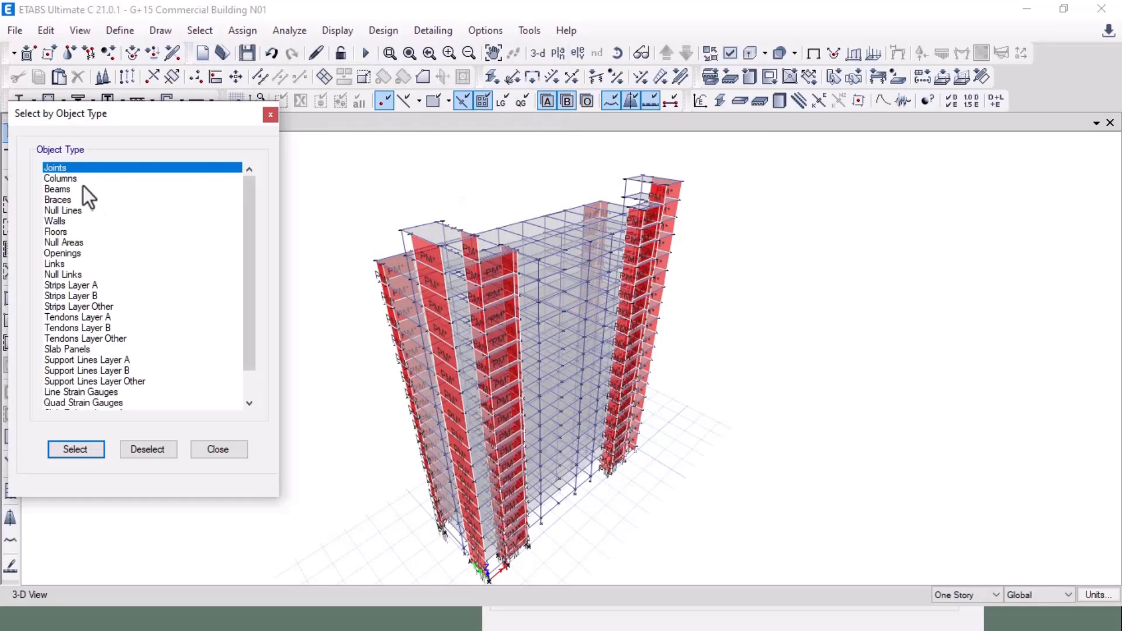
pyautogui.click(83, 189)
pyautogui.click(76, 449)
pyautogui.click(217, 449)
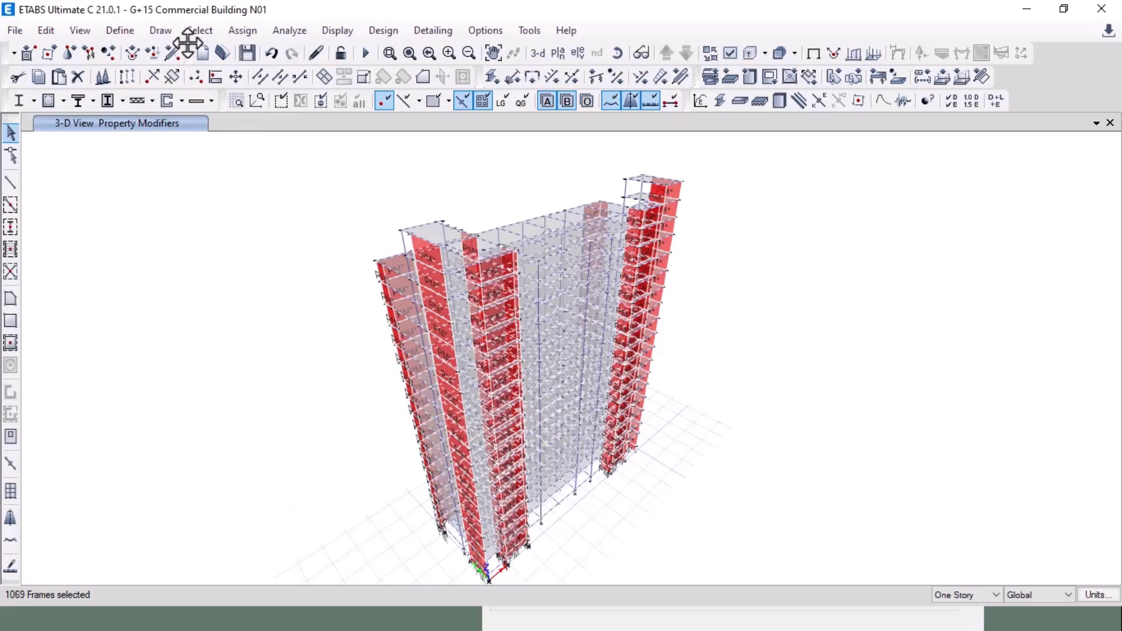
# Step: Set the beams' property modifiers I22 and I33 to 0.35 and torsion to 0.01
pyautogui.click(242, 31)
pyautogui.moveTo(300, 165)
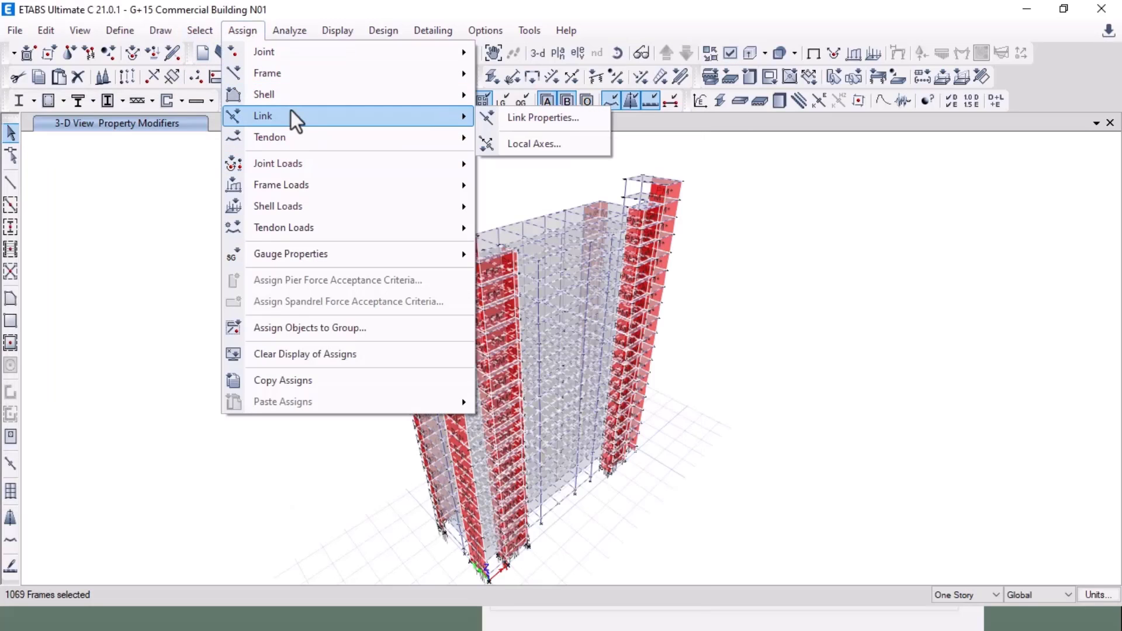
pyautogui.moveTo(300, 80)
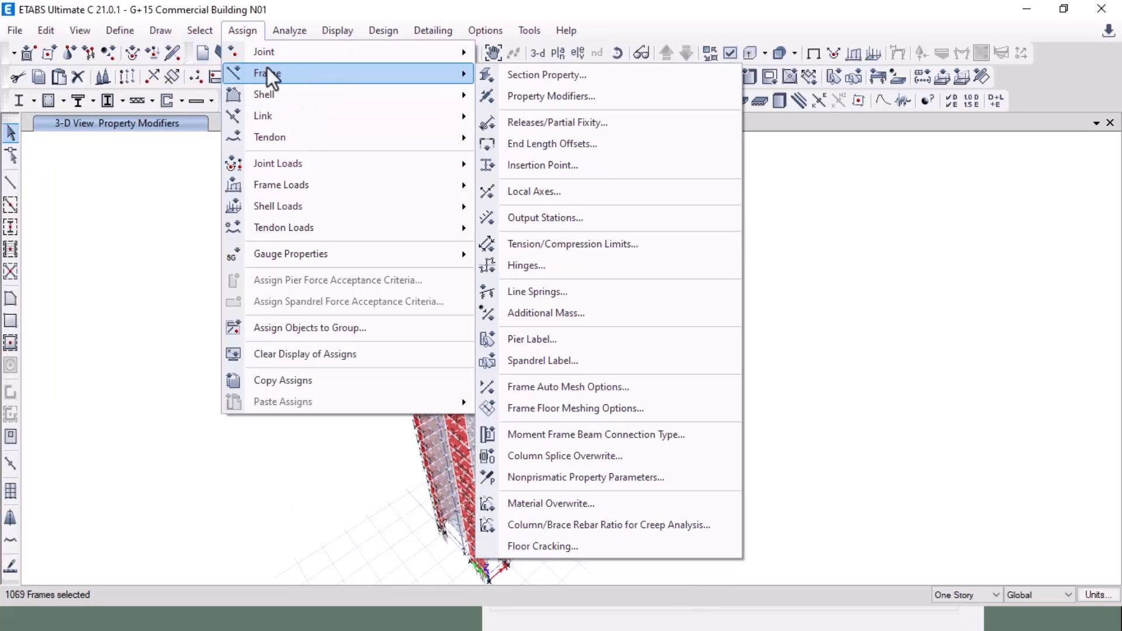
pyautogui.click(536, 95)
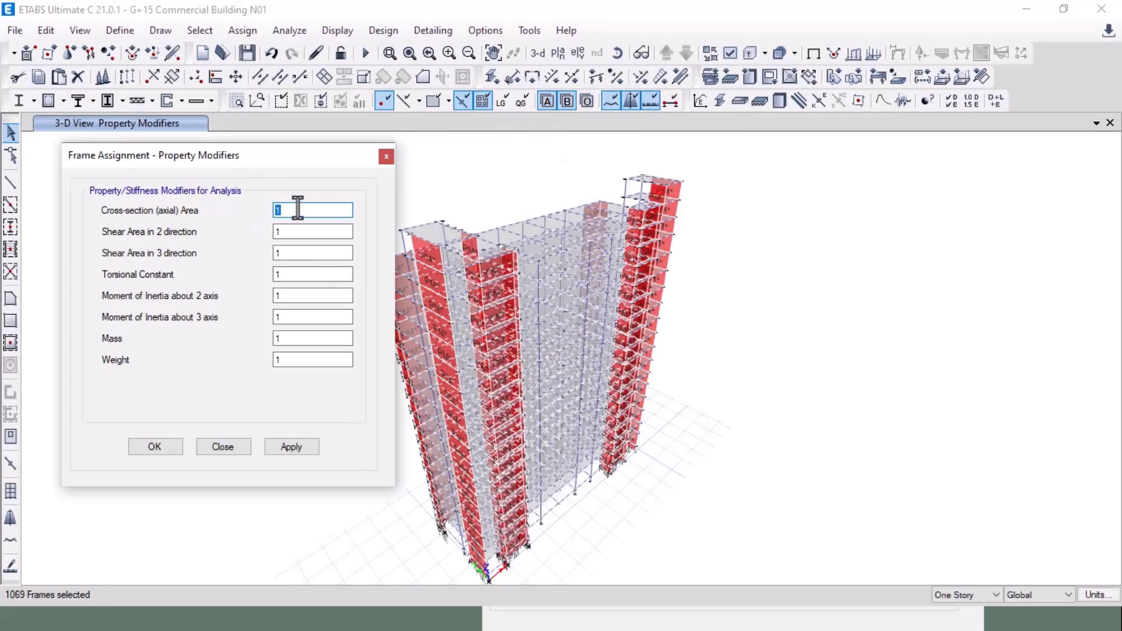
pyautogui.doubleClick(283, 295)
pyautogui.write('0')
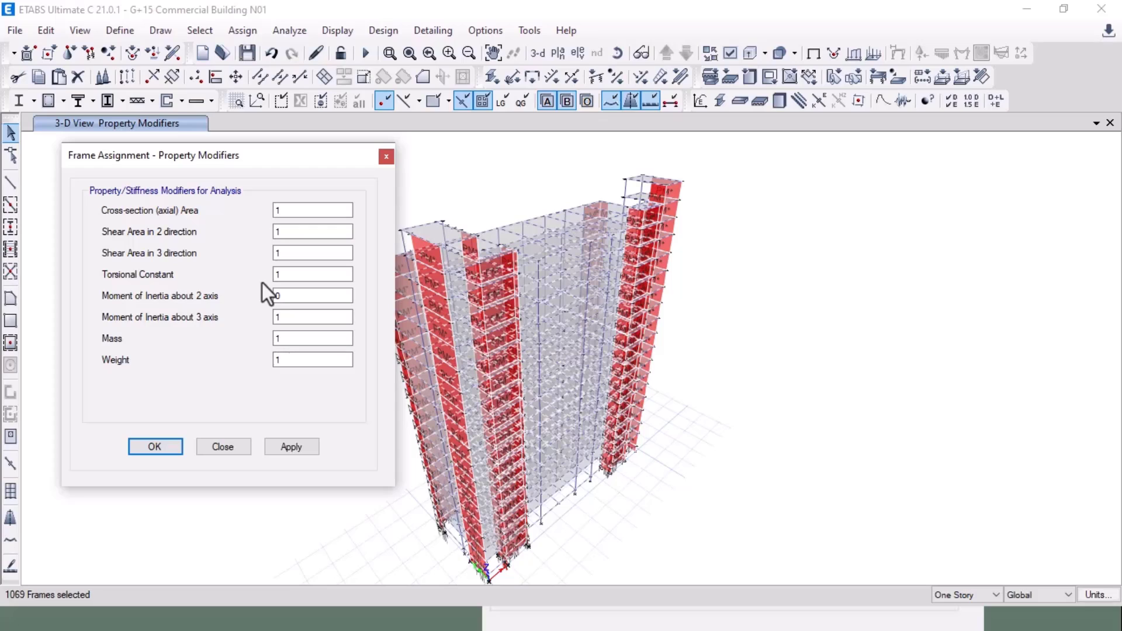
pyautogui.click(280, 299)
pyautogui.write('.3')
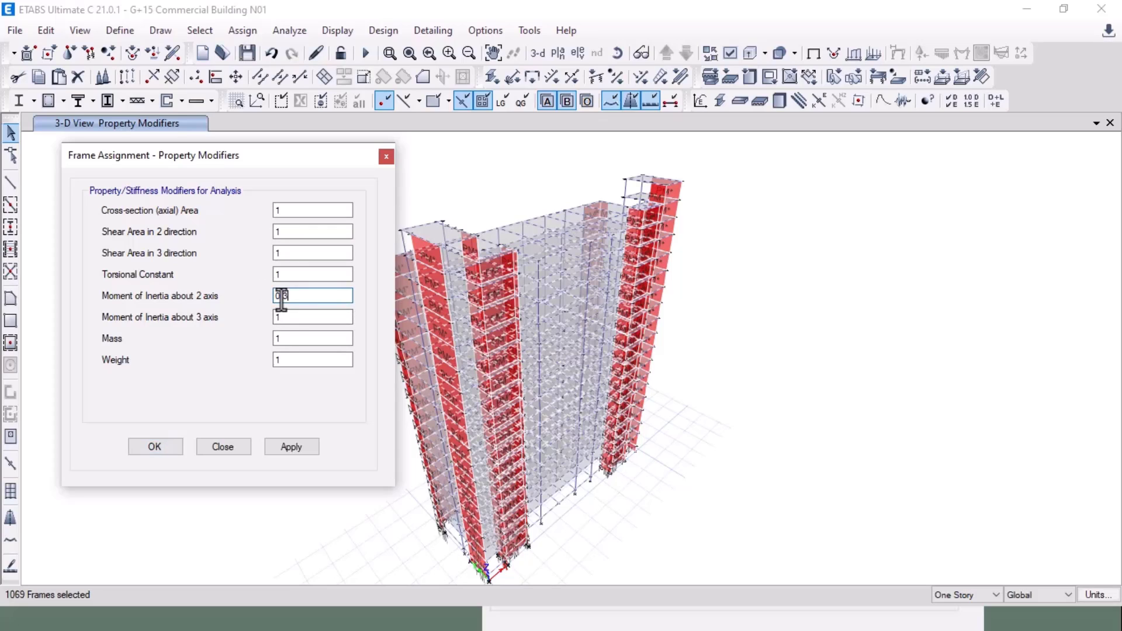
pyautogui.write('5')
pyautogui.press('Tab')
pyautogui.write('0.35')
pyautogui.moveTo(311, 276); pyautogui.dragTo(249, 272)
pyautogui.write('0.0')
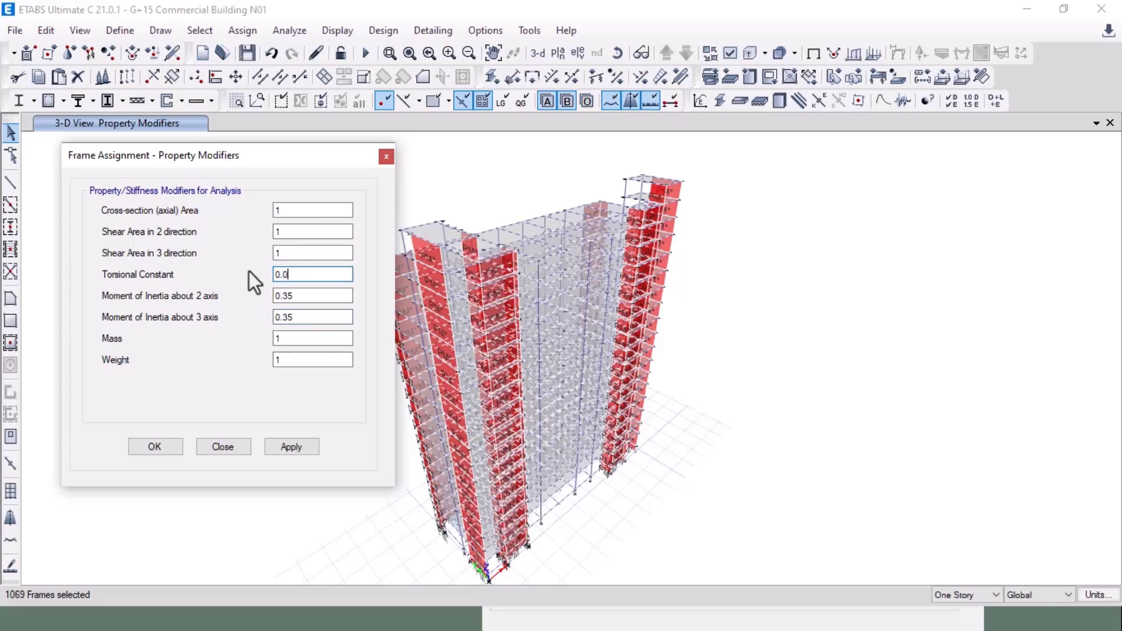
pyautogui.write('1')
pyautogui.click(280, 449)
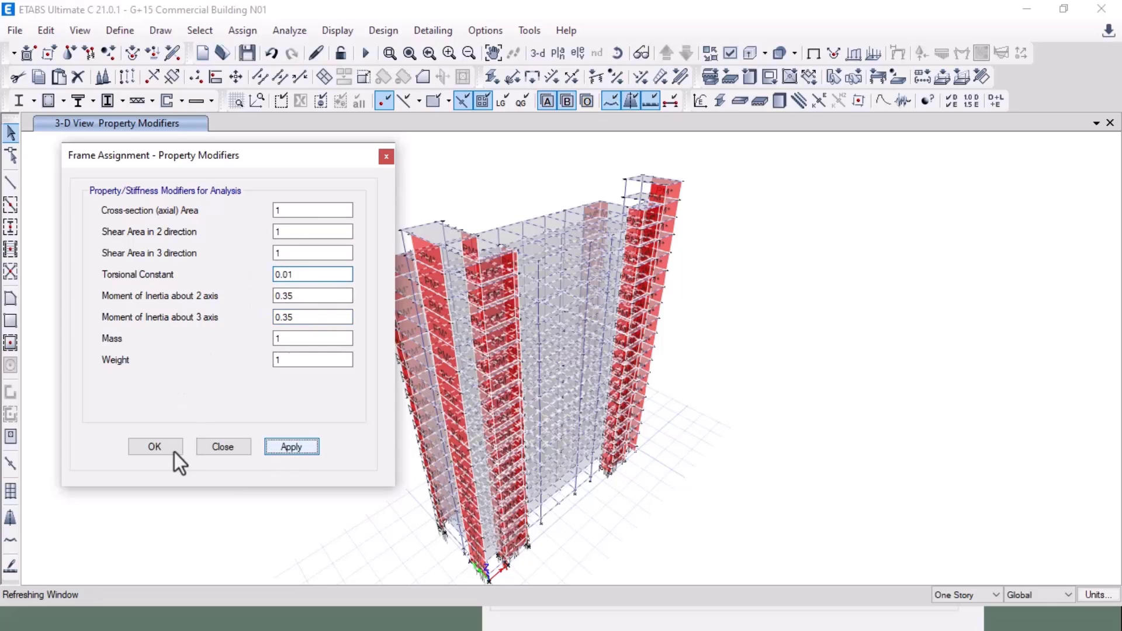
pyautogui.click(165, 448)
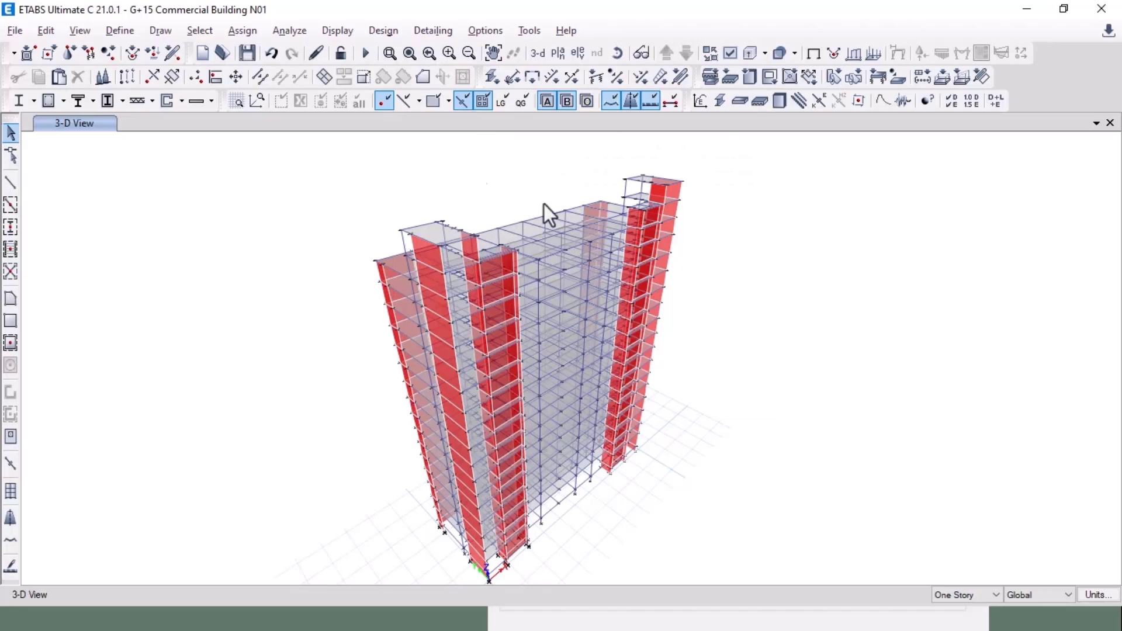
# Step: Select all 348 columns by object type
pyautogui.click(199, 30)
pyautogui.moveTo(204, 51)
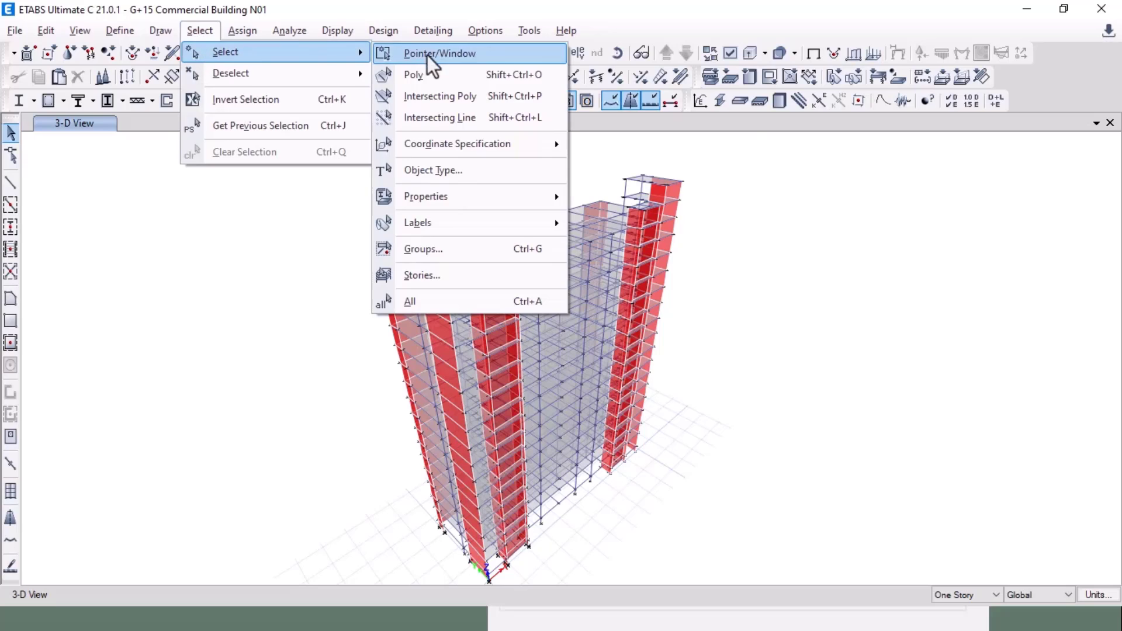
pyautogui.click(453, 170)
pyautogui.click(73, 178)
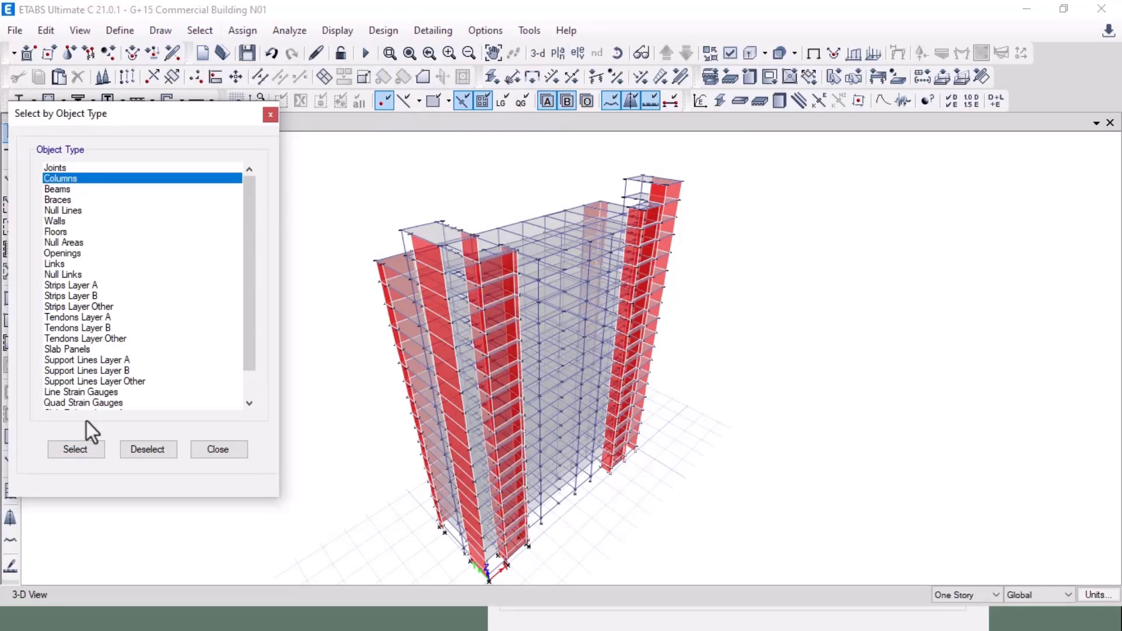
pyautogui.click(76, 449)
pyautogui.click(227, 450)
# Step: Open the distributed frame load window and close it without changes
pyautogui.click(244, 30)
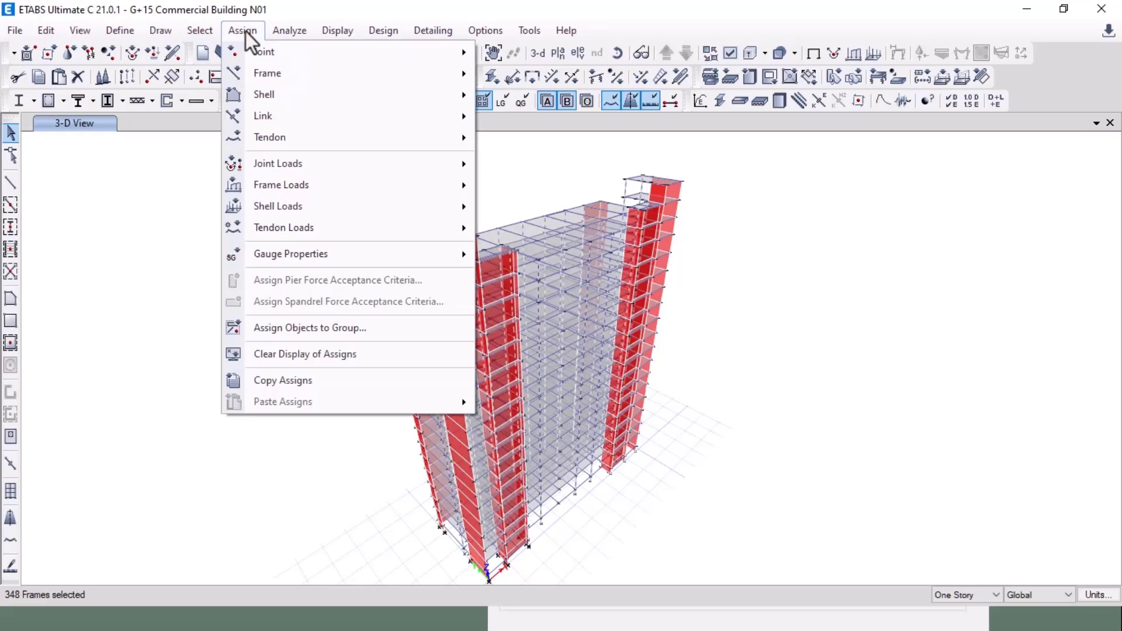
pyautogui.moveTo(295, 185)
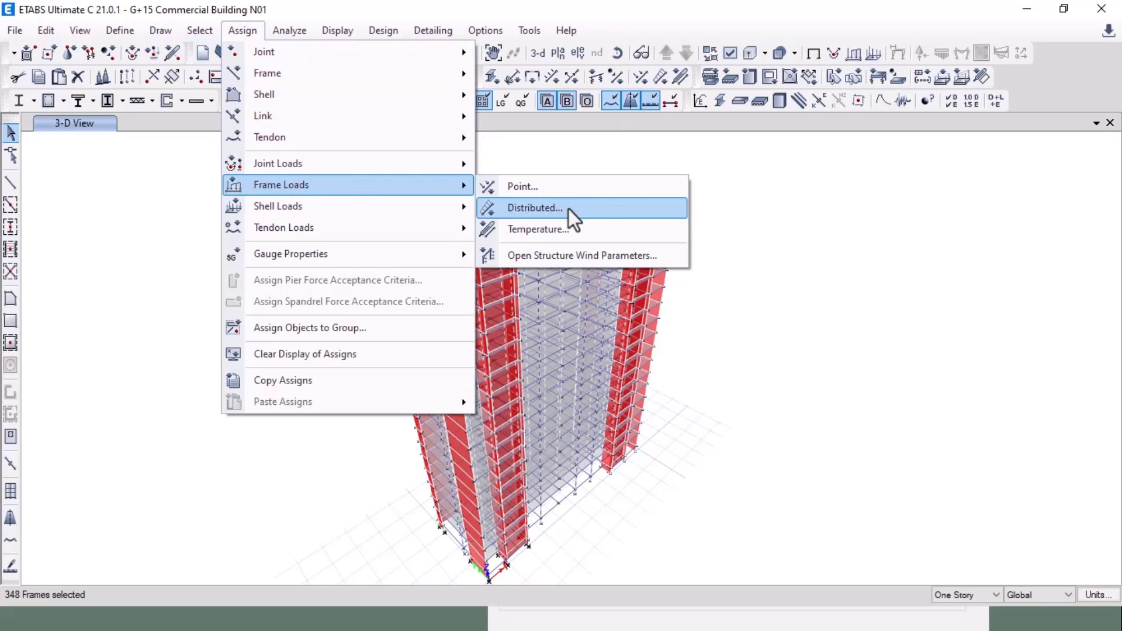
pyautogui.click(569, 209)
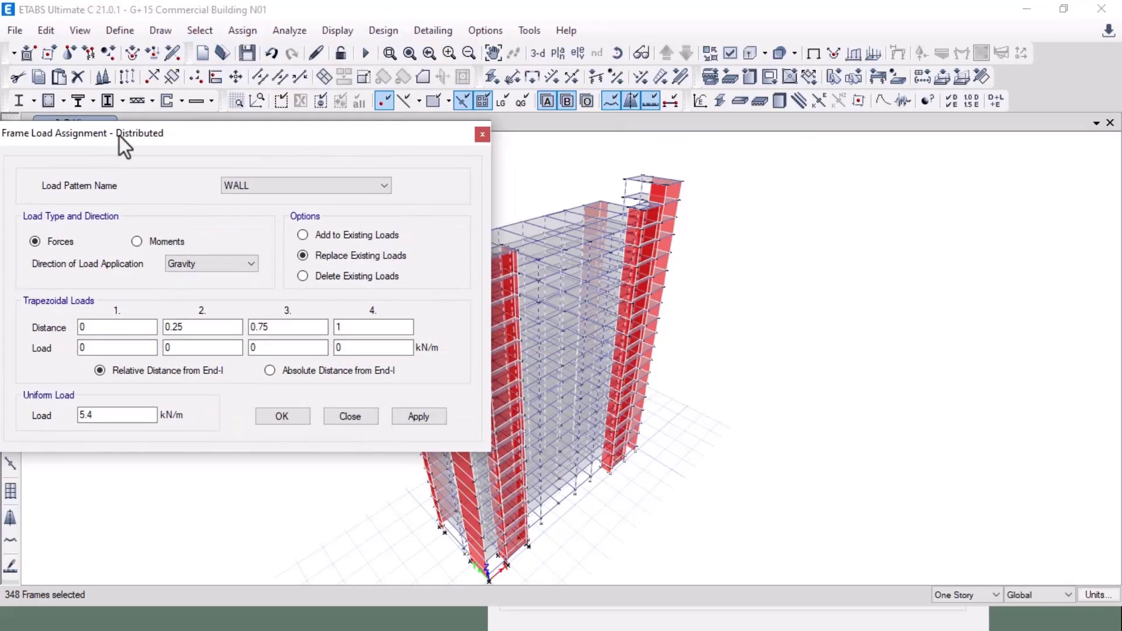
pyautogui.moveTo(119, 136); pyautogui.dragTo(124, 122)
pyautogui.click(486, 121)
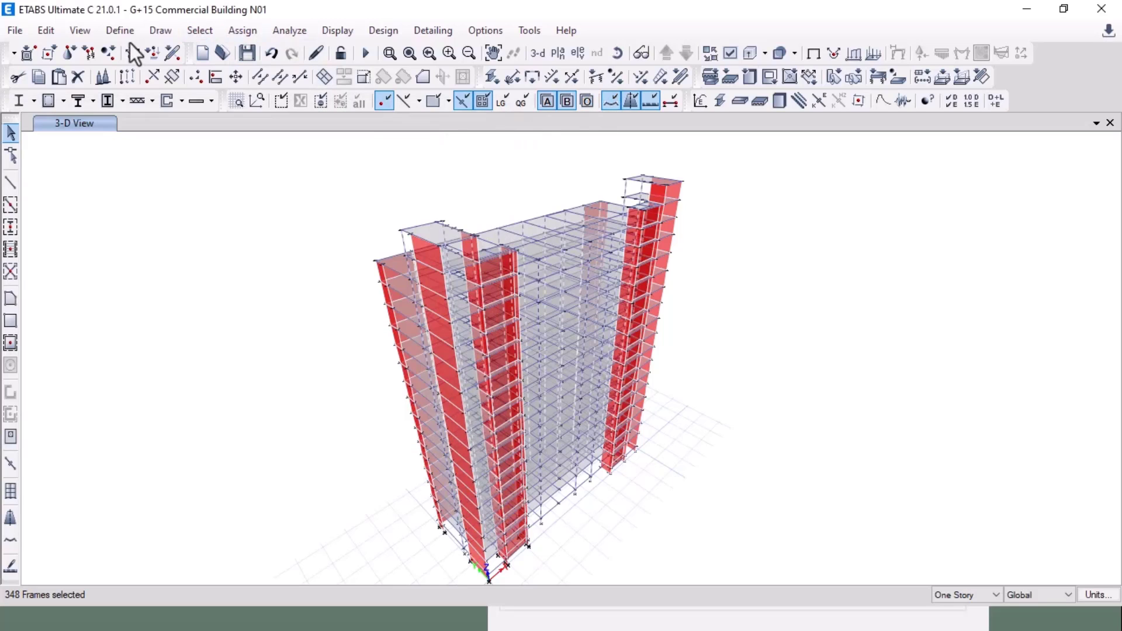
# Step: Set the columns' moment-of-inertia modifiers about the 2 and 3 axes to 0.7
pyautogui.click(228, 29)
pyautogui.moveTo(284, 80)
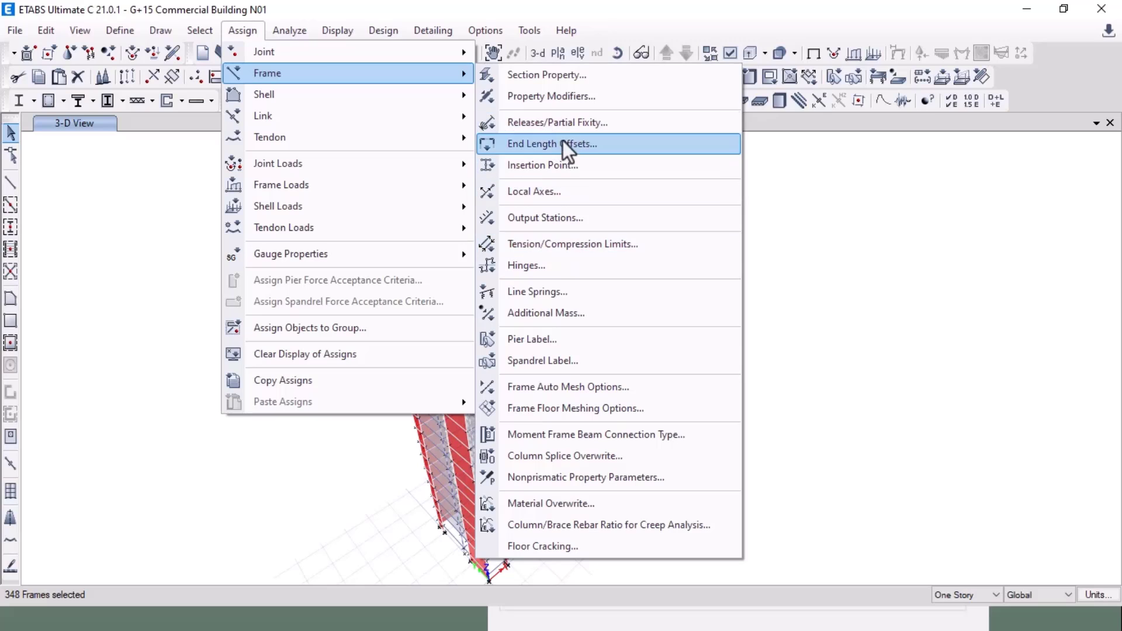
pyautogui.click(601, 97)
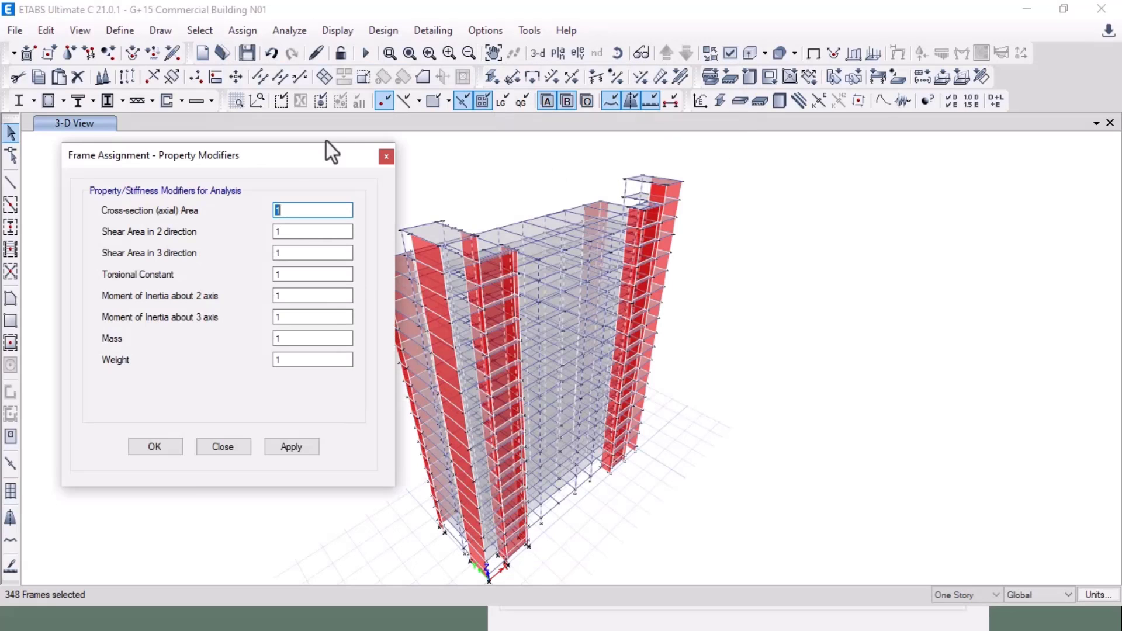
pyautogui.moveTo(290, 160); pyautogui.dragTo(258, 149)
pyautogui.press('Tab')
pyautogui.press('Tab')
pyautogui.press('Tab')
pyautogui.press('Tab')
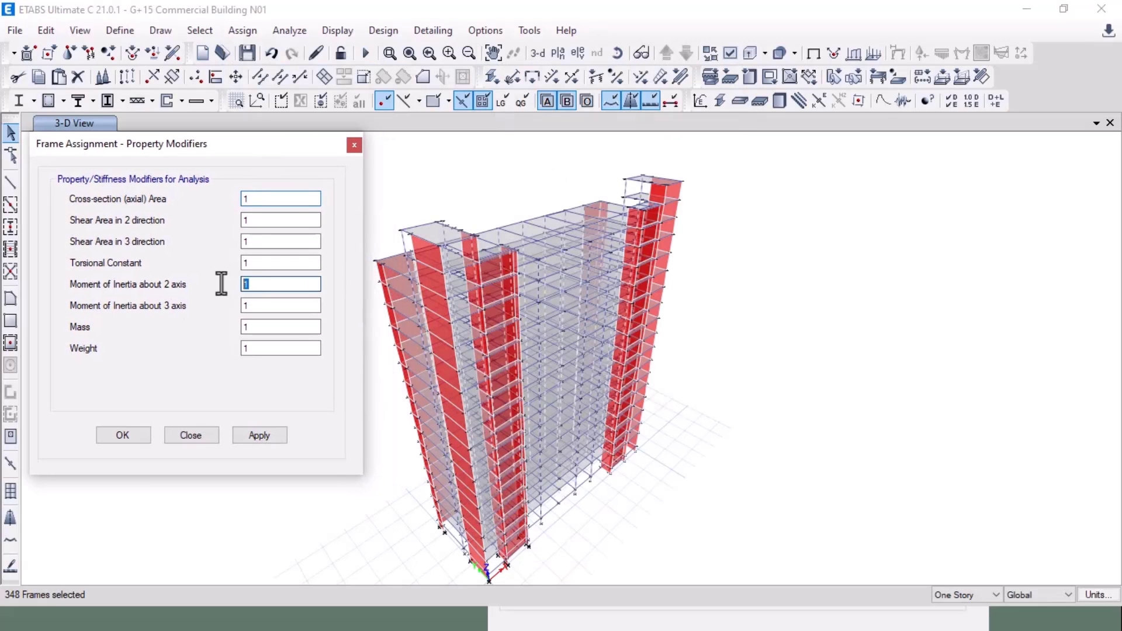
pyautogui.write('0.7')
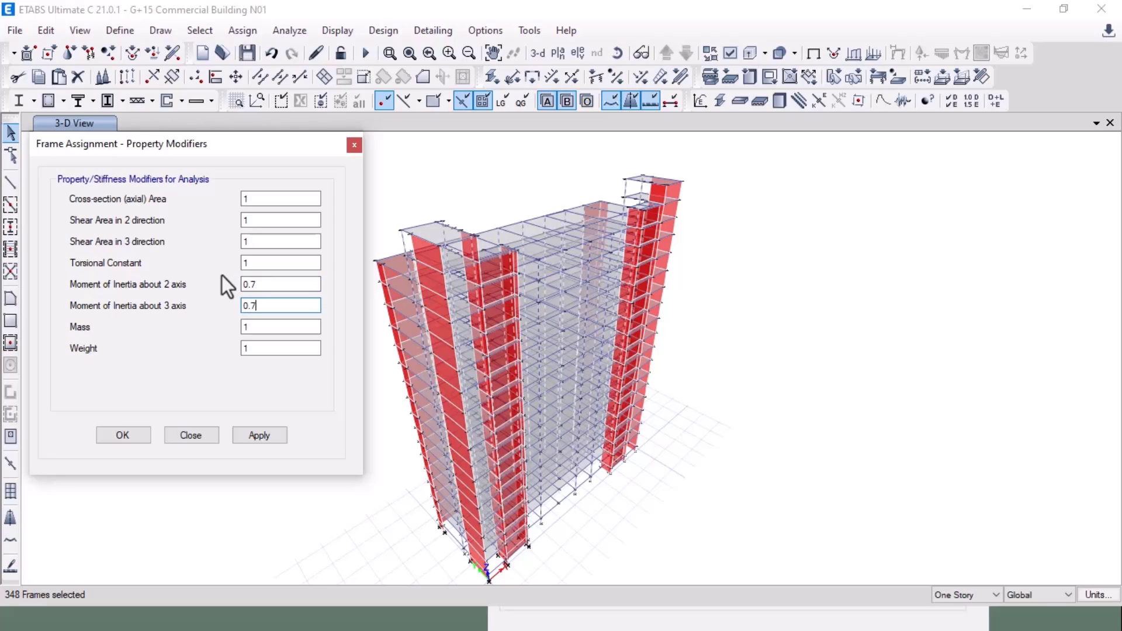
pyautogui.click(259, 436)
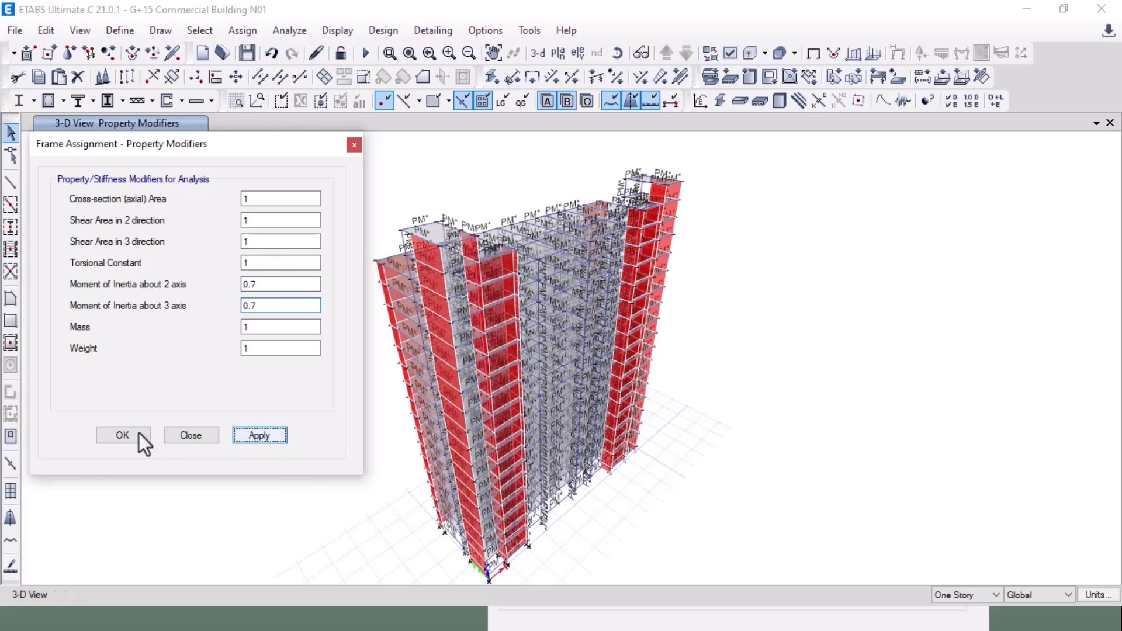
pyautogui.click(139, 433)
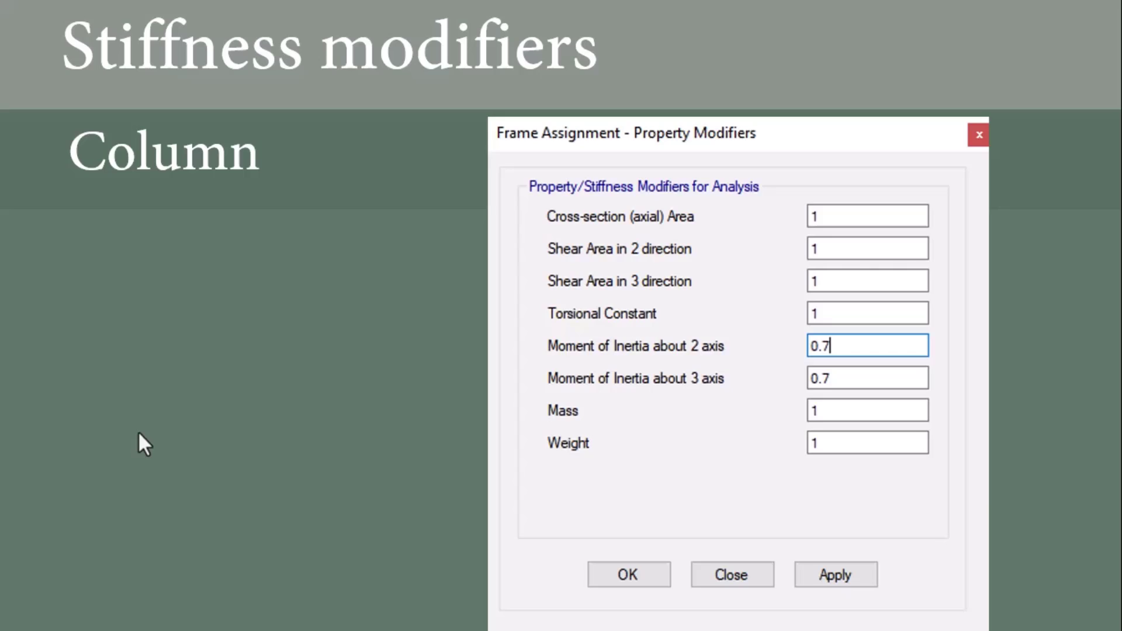
# Step: Back in ETABS from the slab modifiers slide, select all floor slabs by object type
pyautogui.click(138, 434)
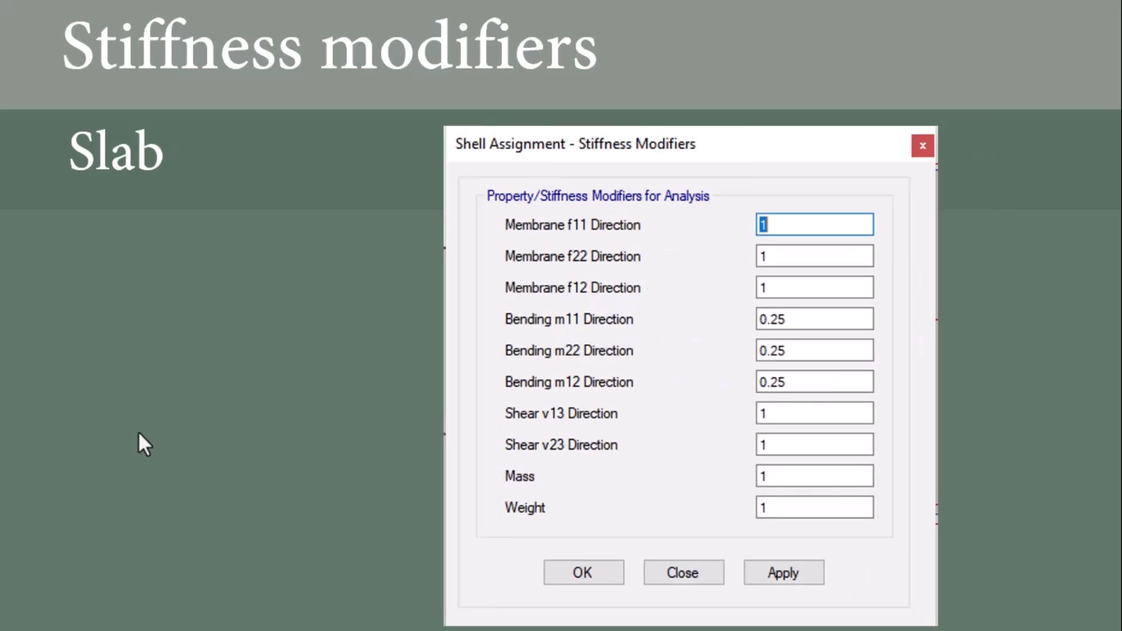
pyautogui.hotkey('alt', 'Tab')
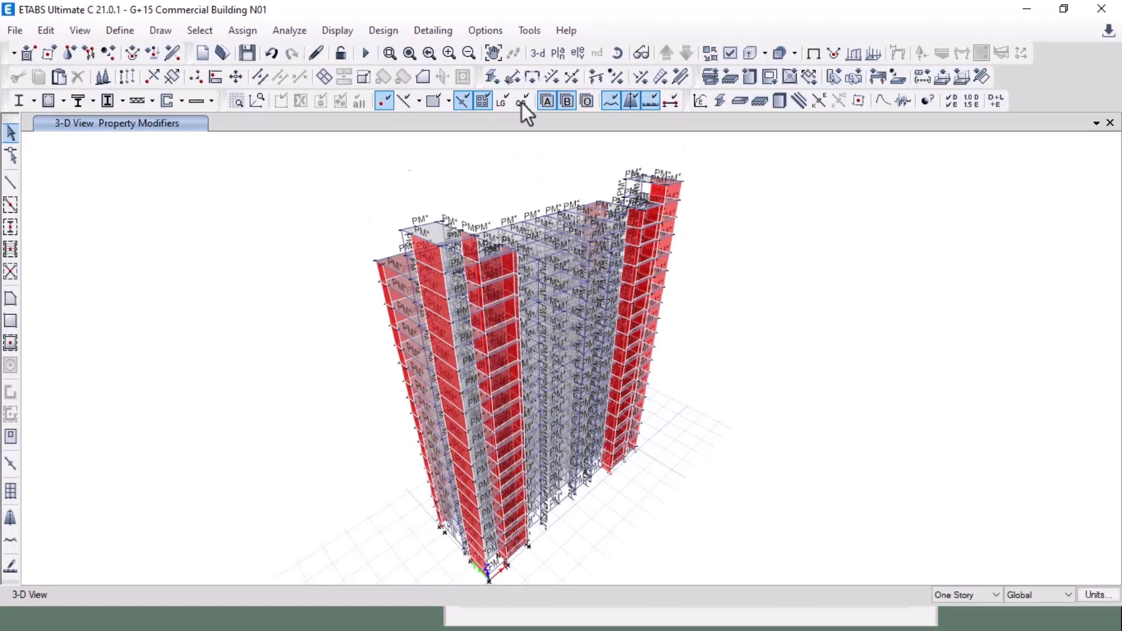
pyautogui.click(813, 54)
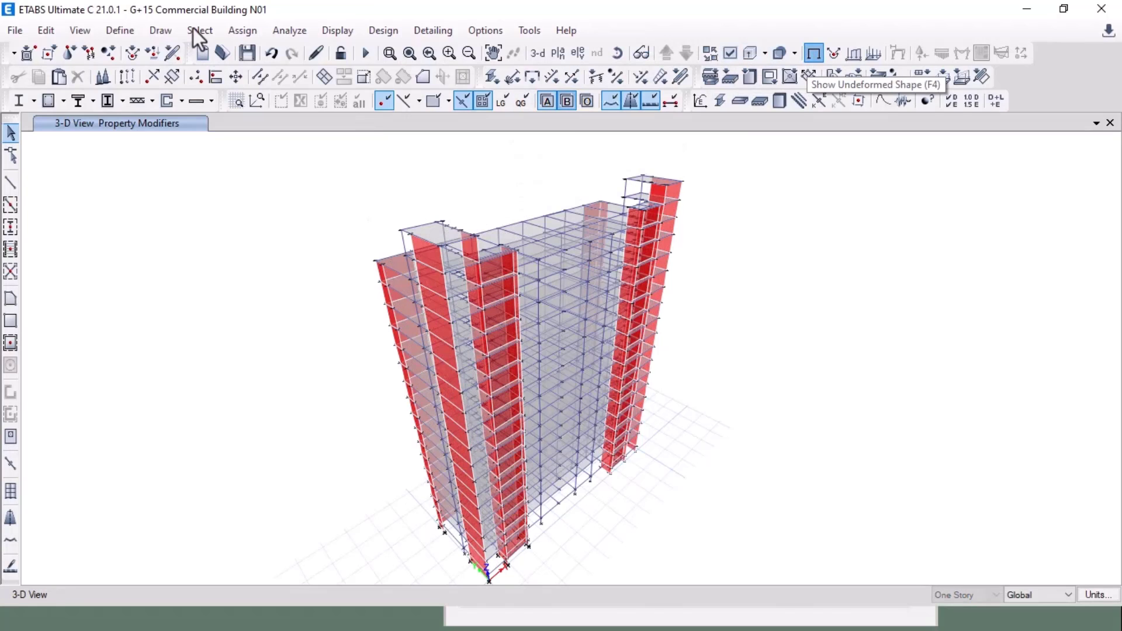
pyautogui.click(199, 30)
pyautogui.moveTo(229, 53)
pyautogui.click(458, 171)
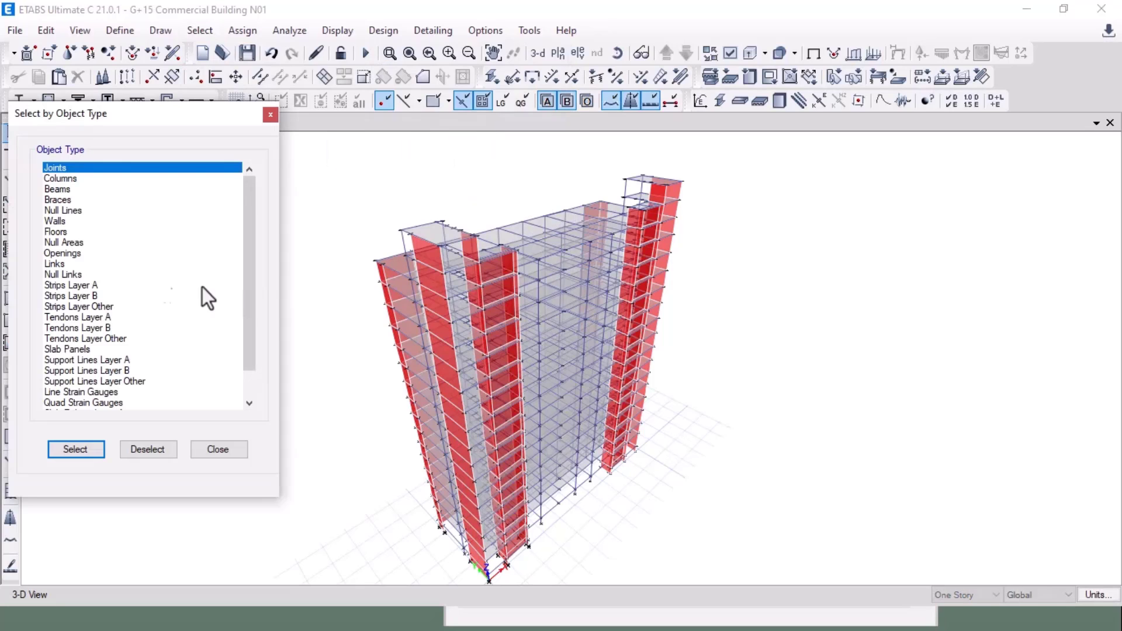
pyautogui.click(71, 234)
pyautogui.click(93, 451)
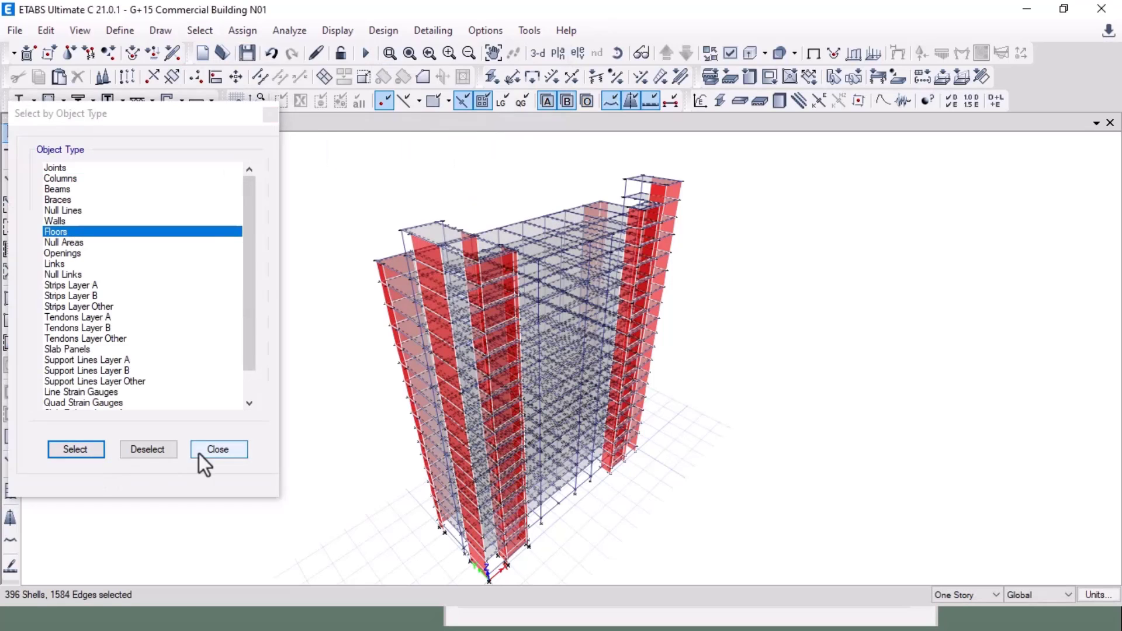
pyautogui.click(199, 453)
# Step: Set the floor shells' bending modifiers m11, m22 and m12 to 0.25
pyautogui.click(255, 34)
pyautogui.moveTo(279, 94)
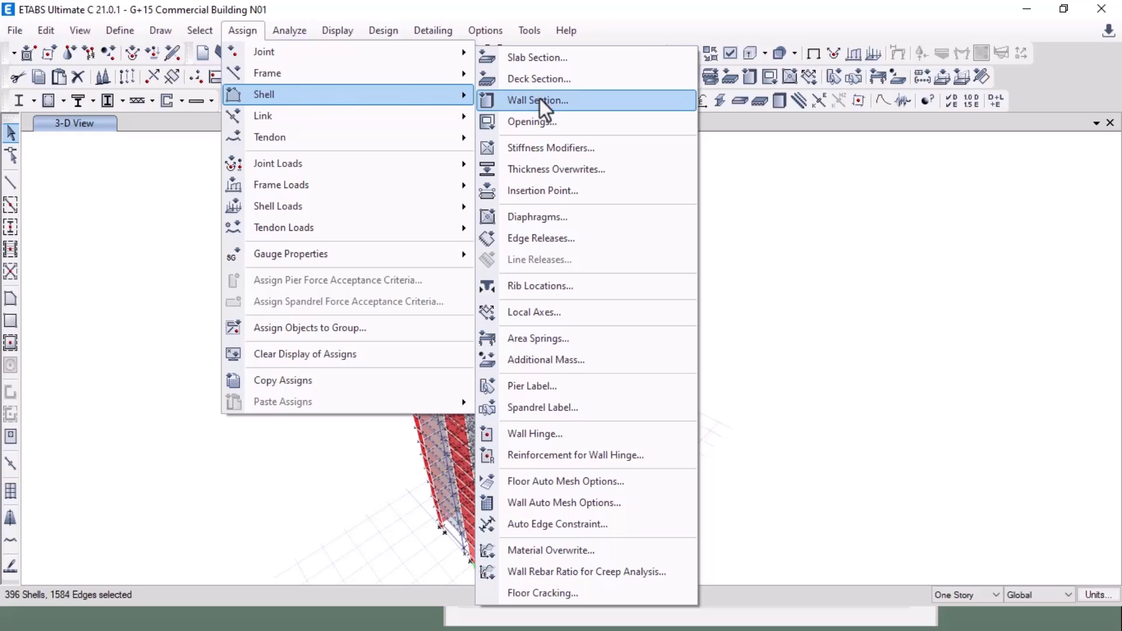
pyautogui.click(544, 148)
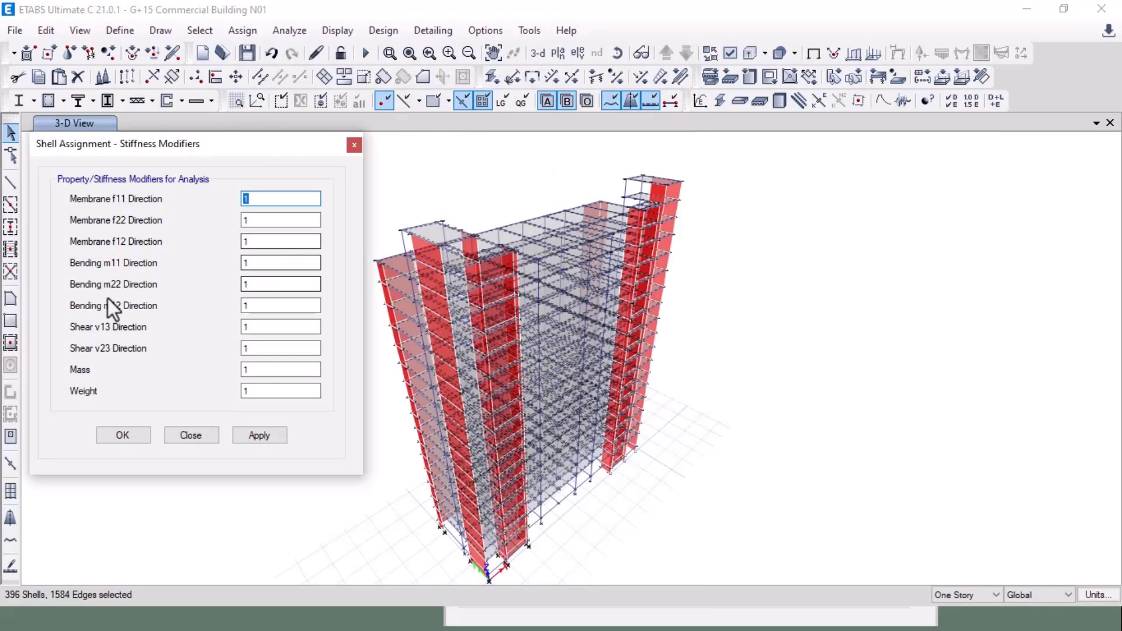
pyautogui.click(243, 262)
pyautogui.write('0.')
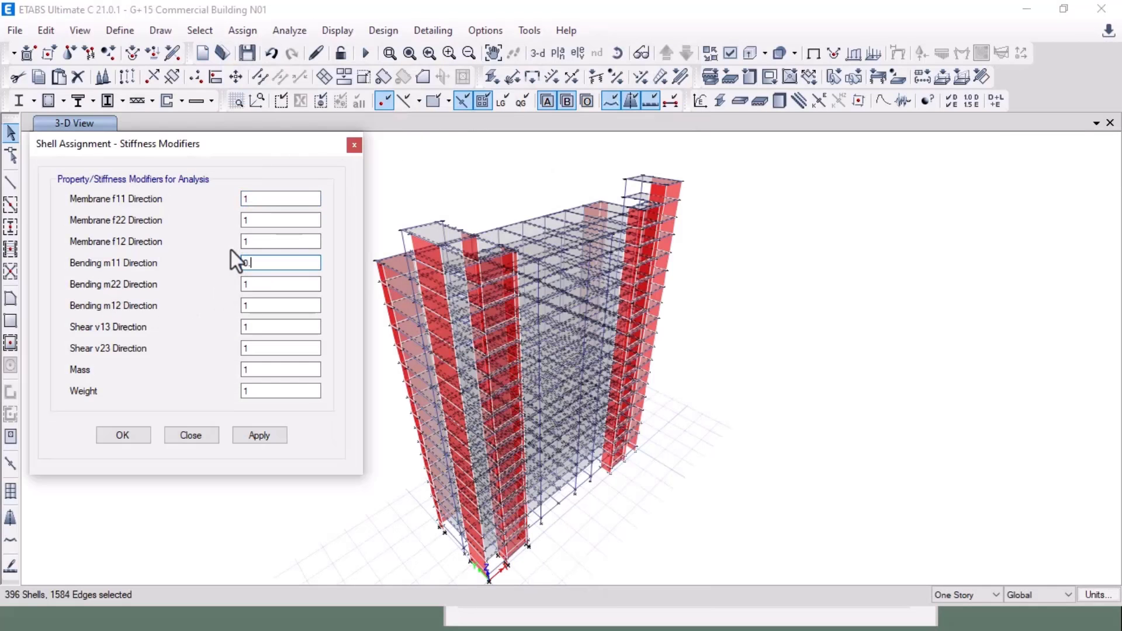
pyautogui.write('25')
pyautogui.press('Tab')
pyautogui.write('0.2')
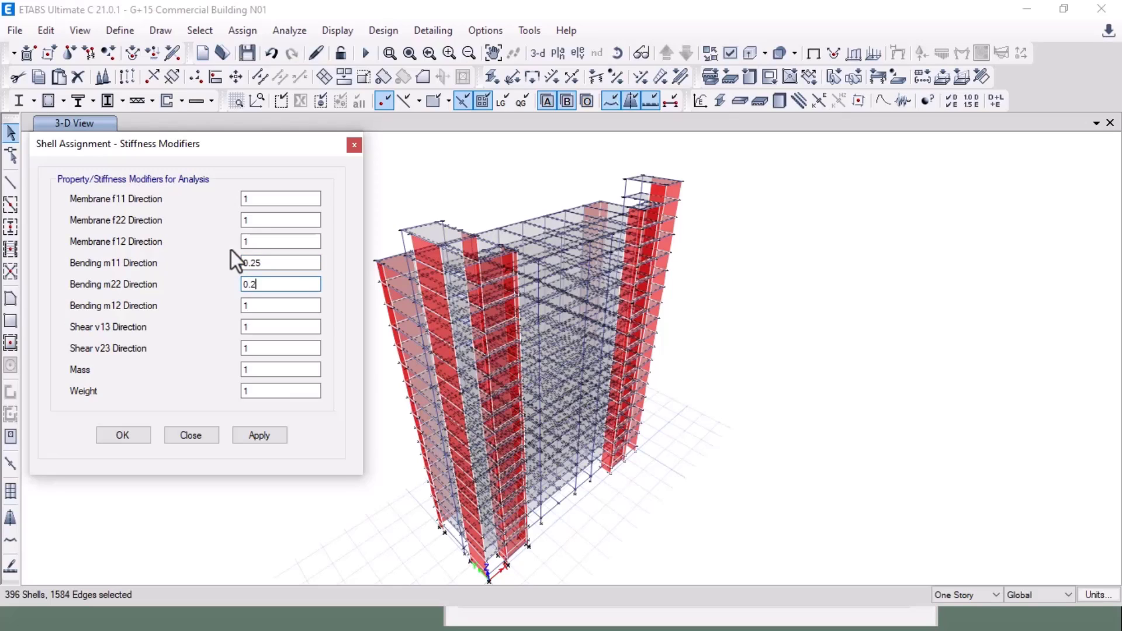
pyautogui.write('5')
pyautogui.press('Tab')
pyautogui.write('0.25')
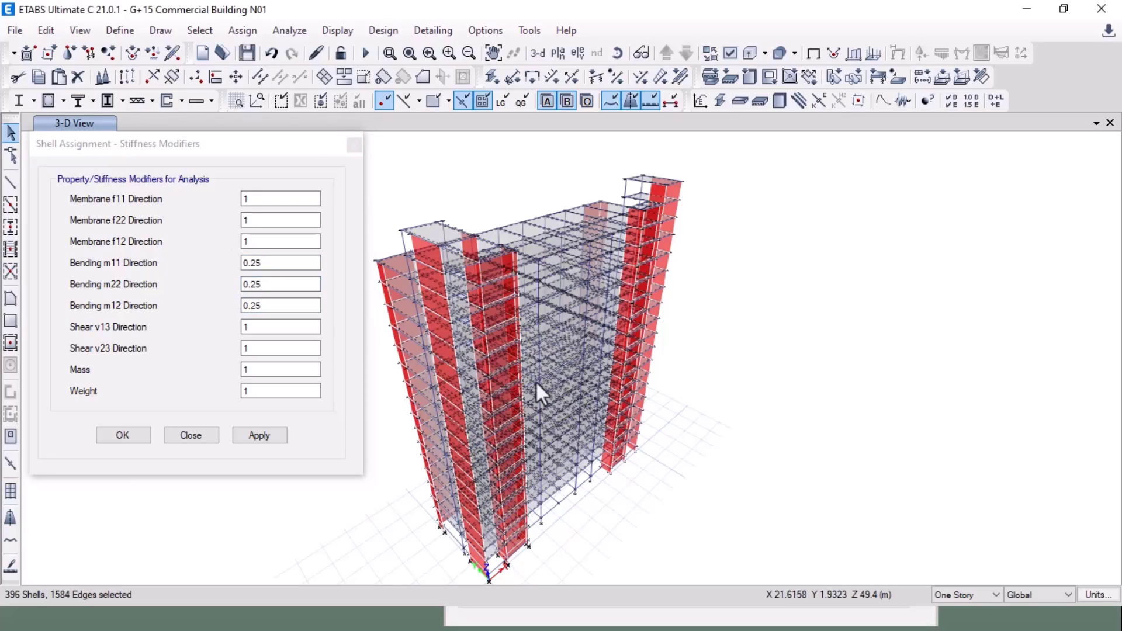
pyautogui.click(259, 435)
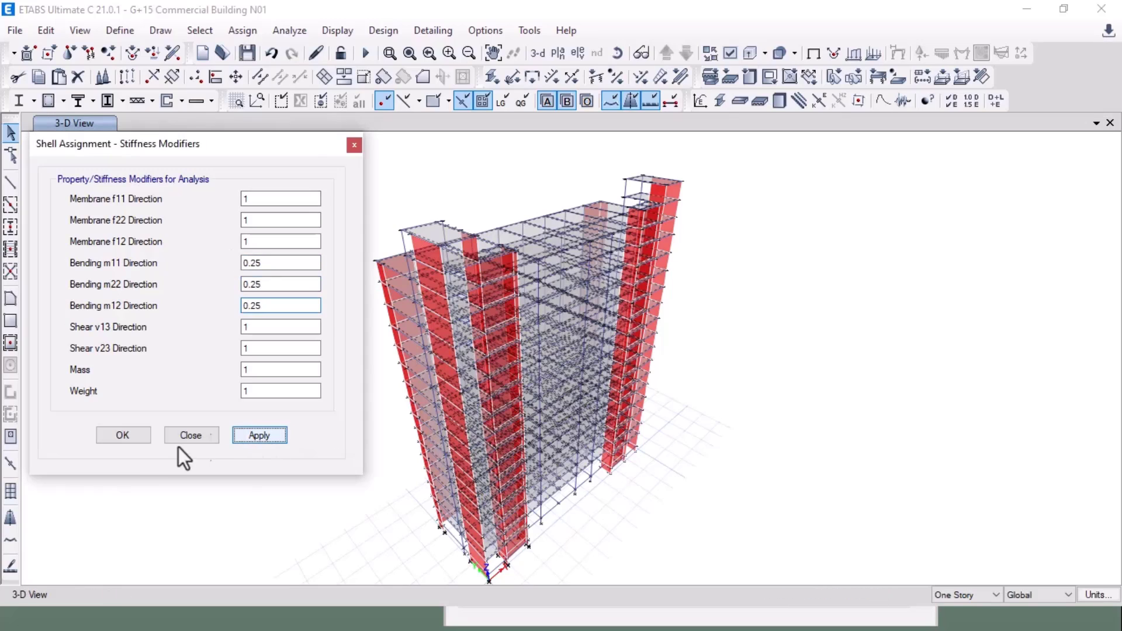
pyautogui.click(128, 436)
pyautogui.click(814, 53)
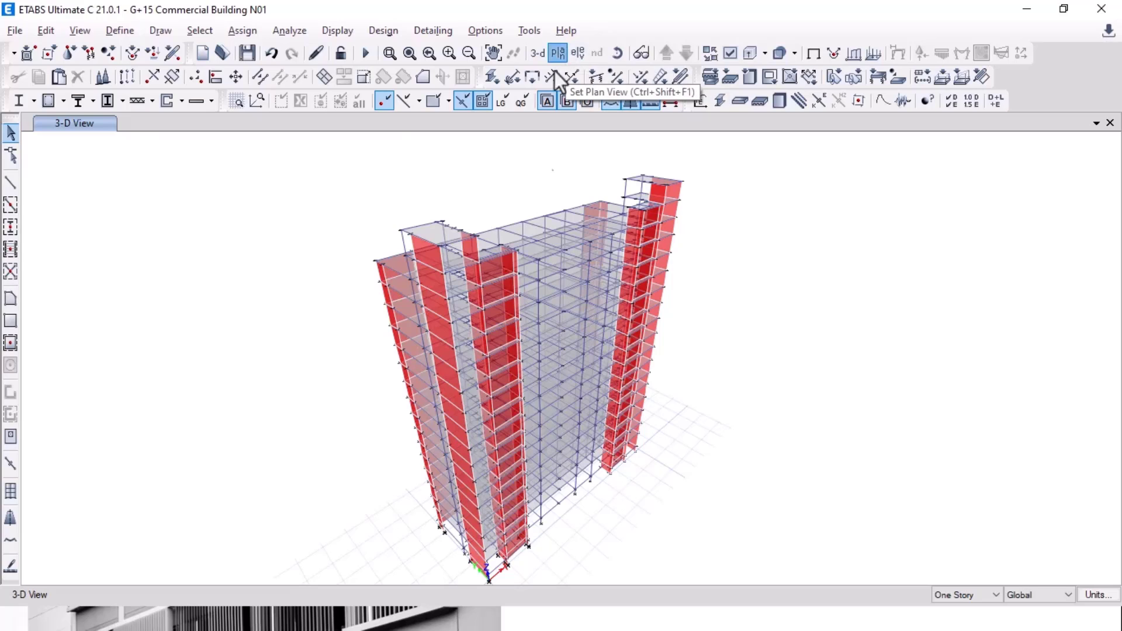
# Step: Display the GF story plan view
pyautogui.click(557, 54)
pyautogui.scroll(-2, 201, 415)
pyautogui.click(146, 430)
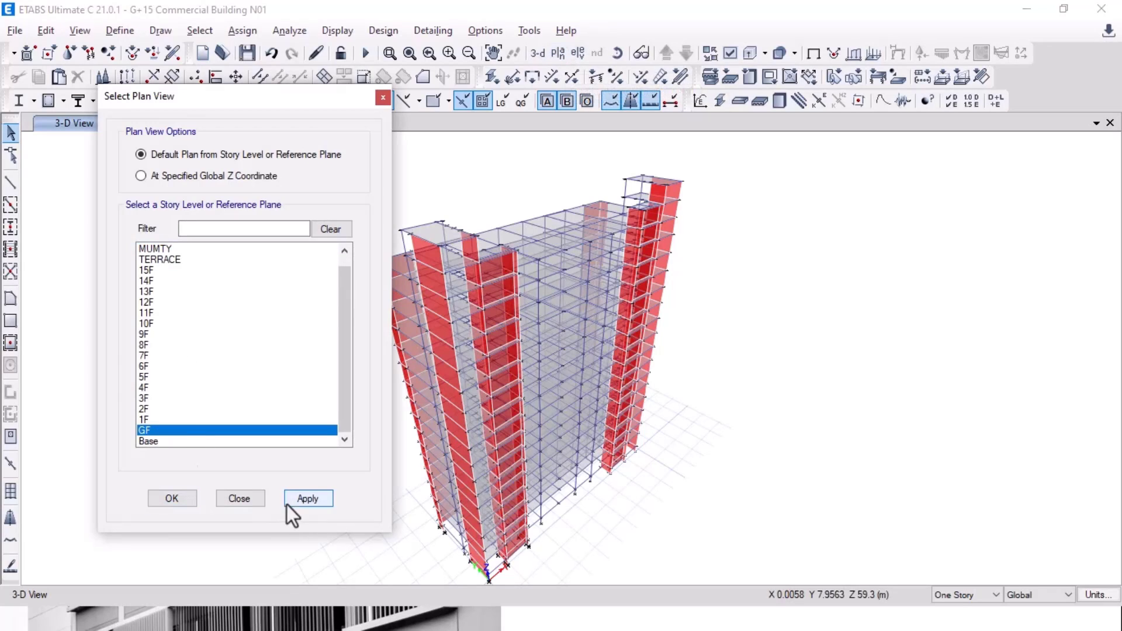
pyautogui.click(170, 498)
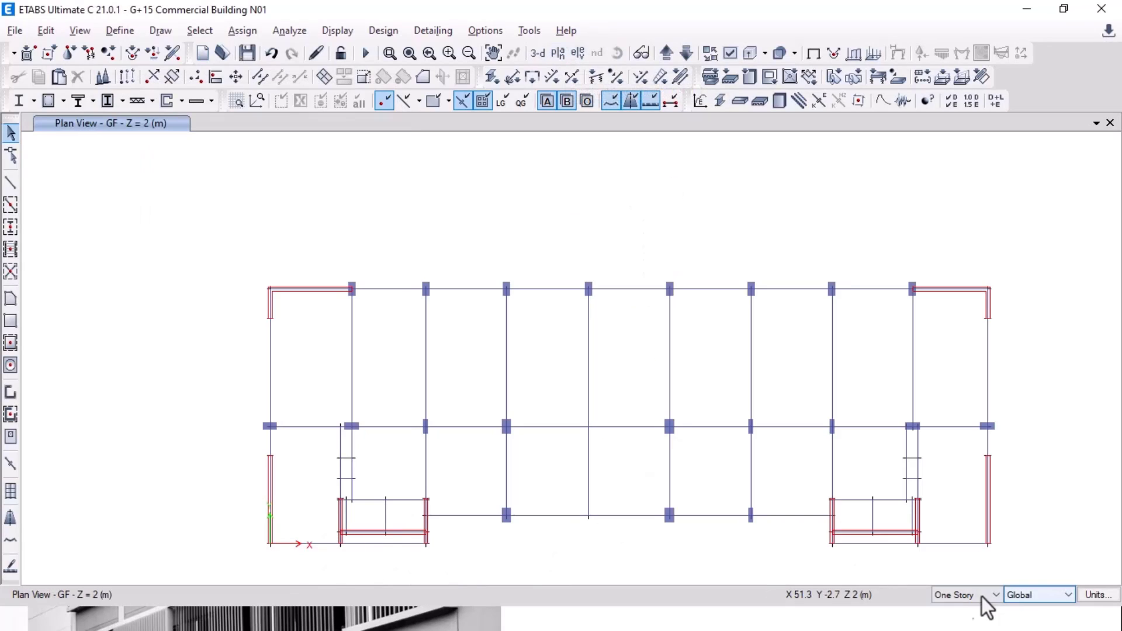
# Step: Set the story scope to All Stories and select the central beam
pyautogui.click(982, 595)
pyautogui.click(946, 571)
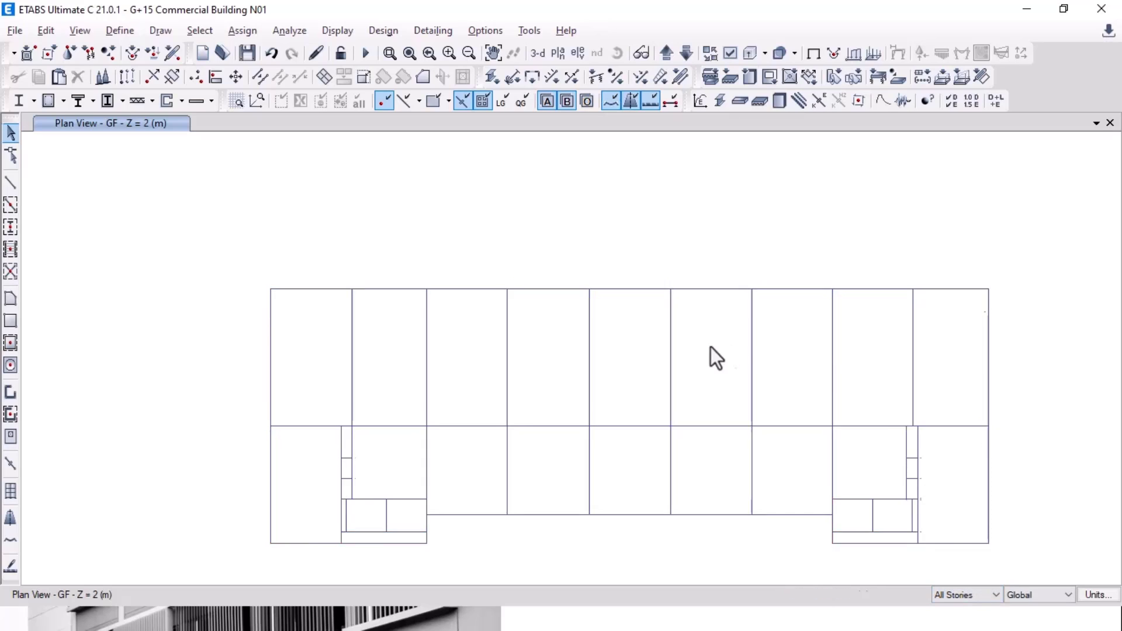
pyautogui.moveTo(711, 347); pyautogui.dragTo(678, 334, button='middle')
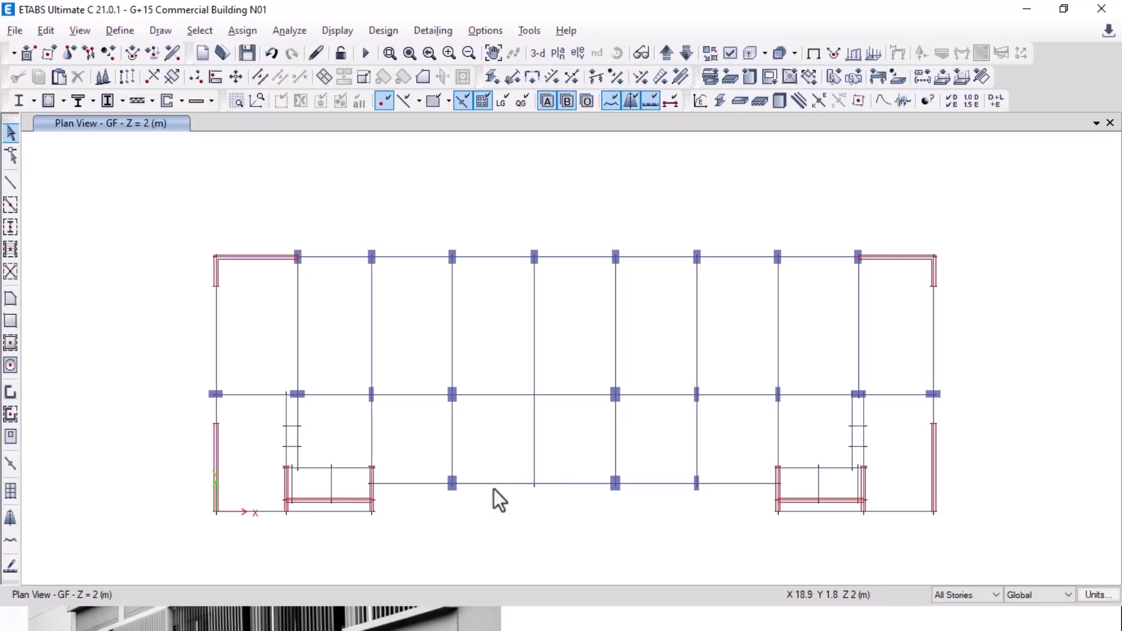
pyautogui.click(533, 445)
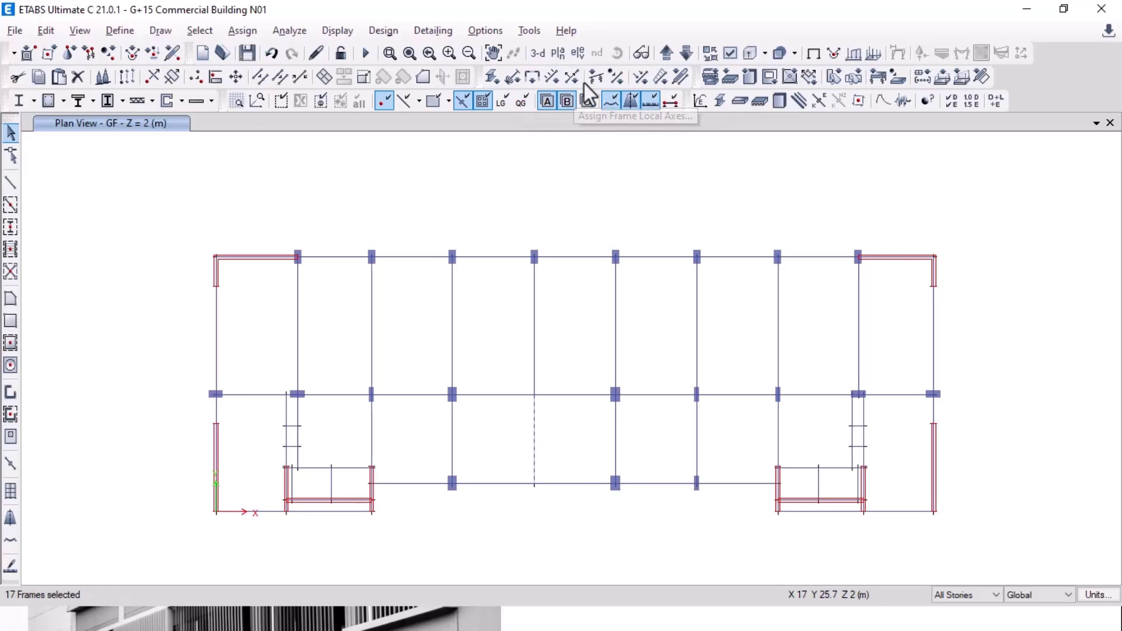
# Step: Release Moment 22 and Moment 33 at the start of the selected beams
pyautogui.click(242, 31)
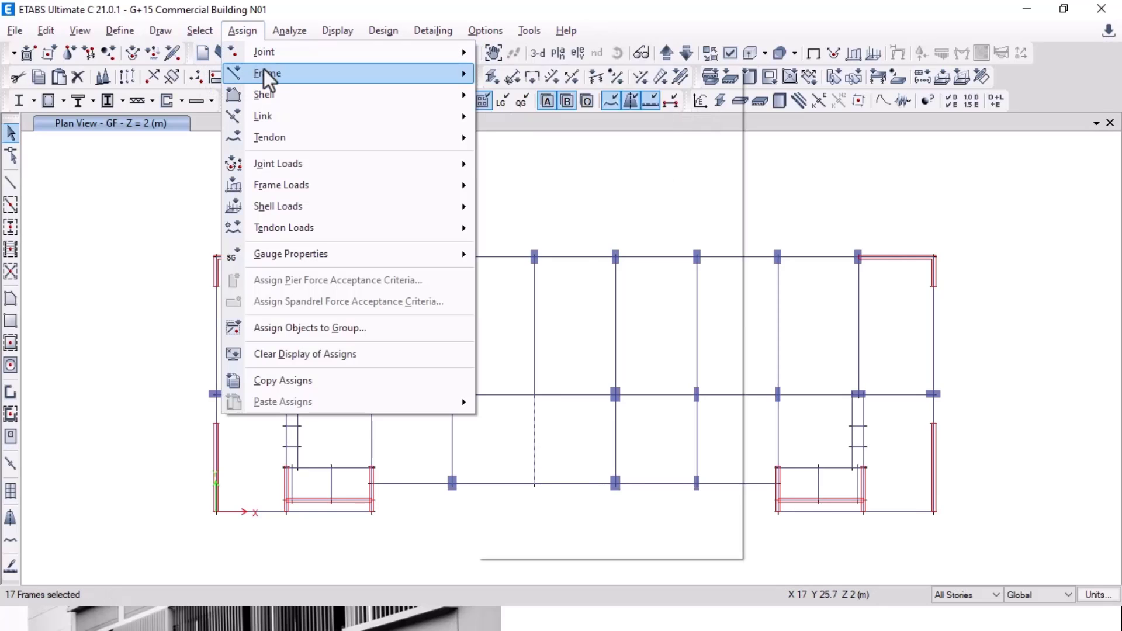
pyautogui.moveTo(268, 73)
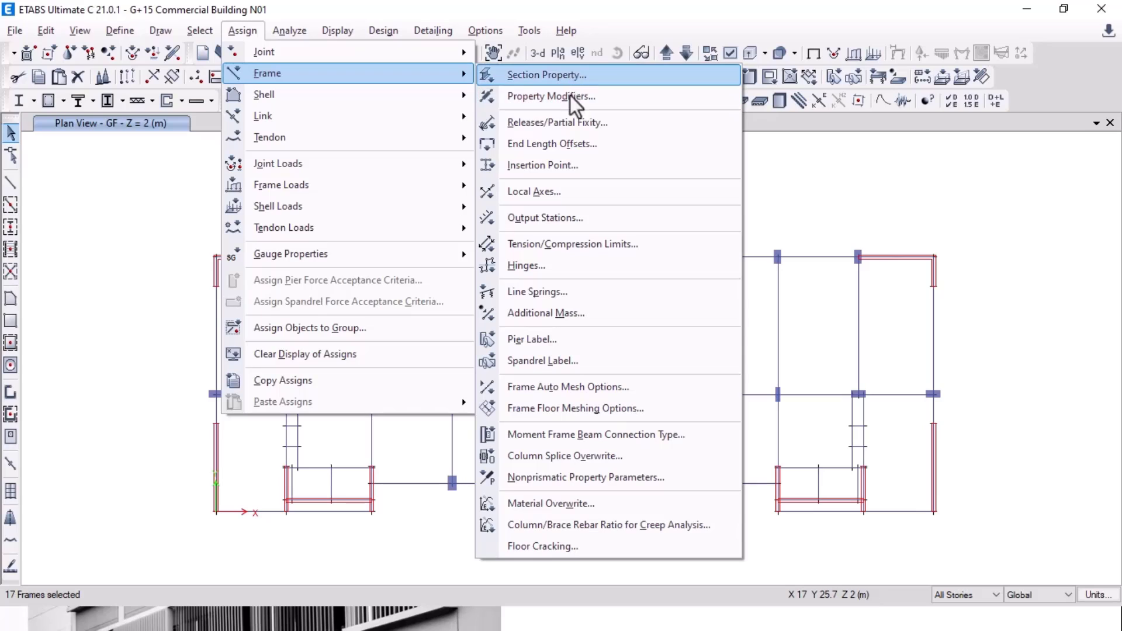
pyautogui.click(569, 126)
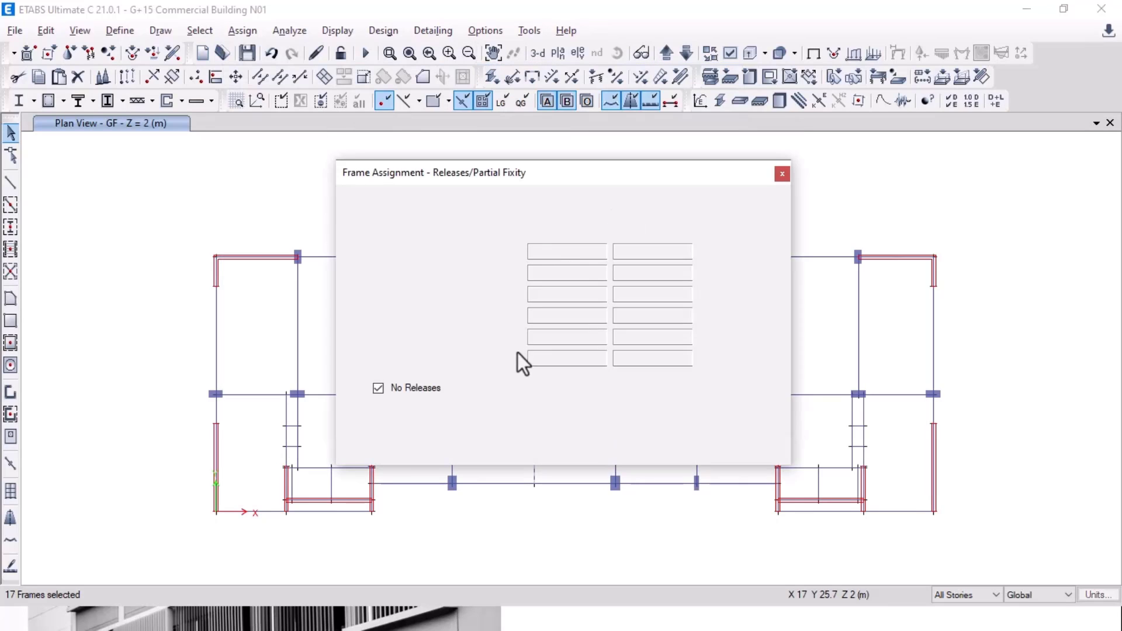
pyautogui.click(479, 338)
pyautogui.click(478, 358)
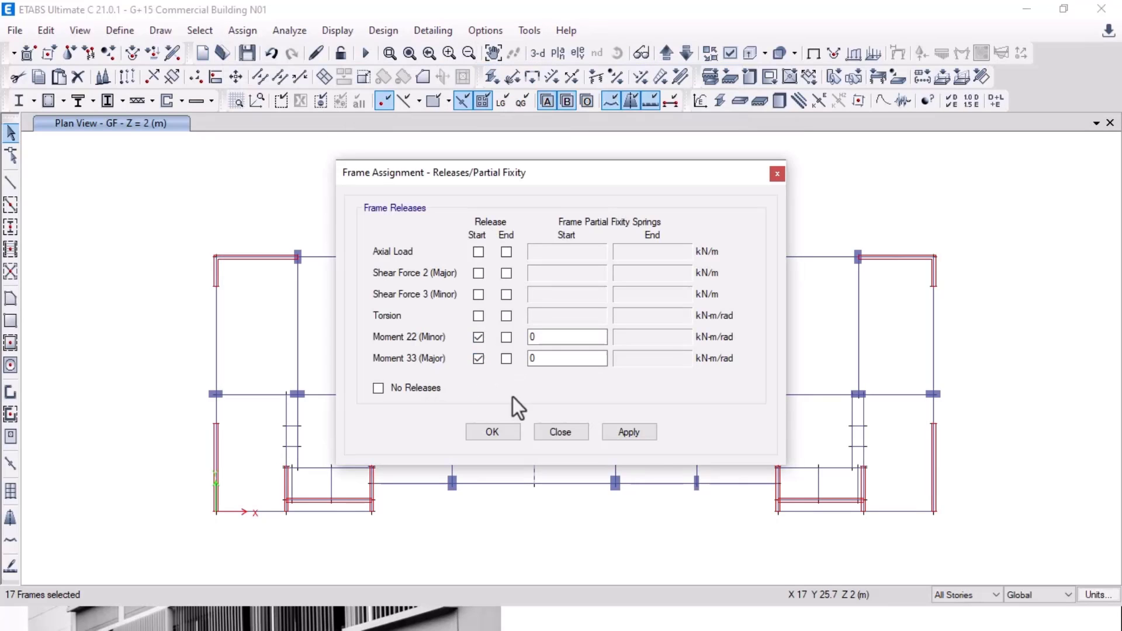
pyautogui.click(628, 432)
pyautogui.click(502, 435)
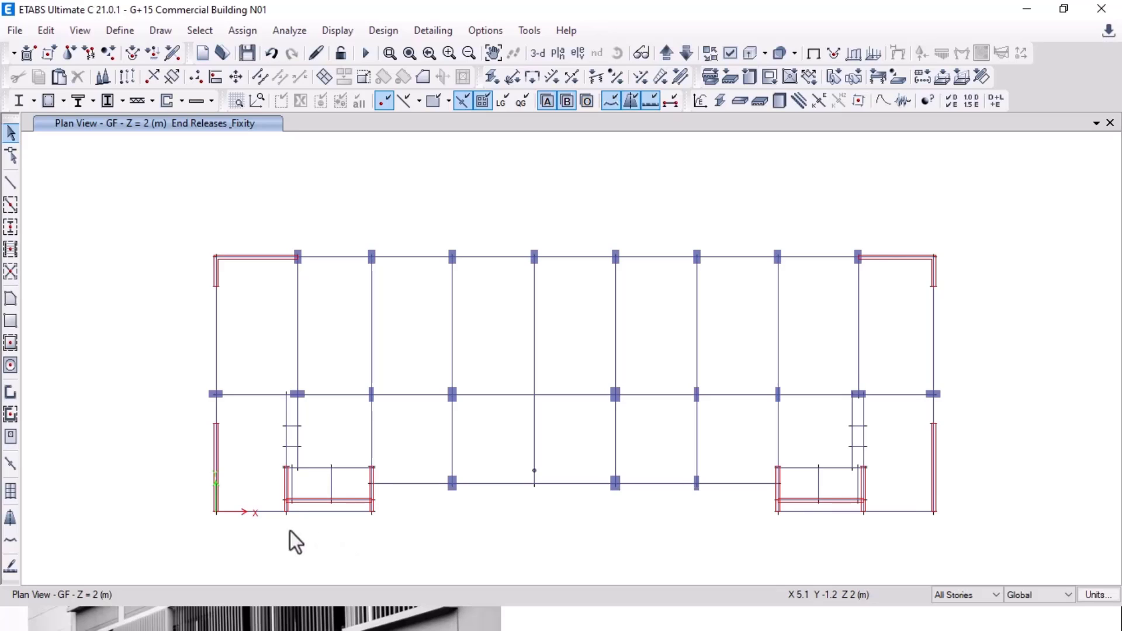
# Step: Select the short lower-left and lower-right bay beams and release Moments 22 and 33 at their ends
pyautogui.scroll(5, 260, 499)
pyautogui.moveTo(369, 298); pyautogui.dragTo(351, 395)
pyautogui.scroll(-3, 219, 385)
pyautogui.scroll(5, 780, 403)
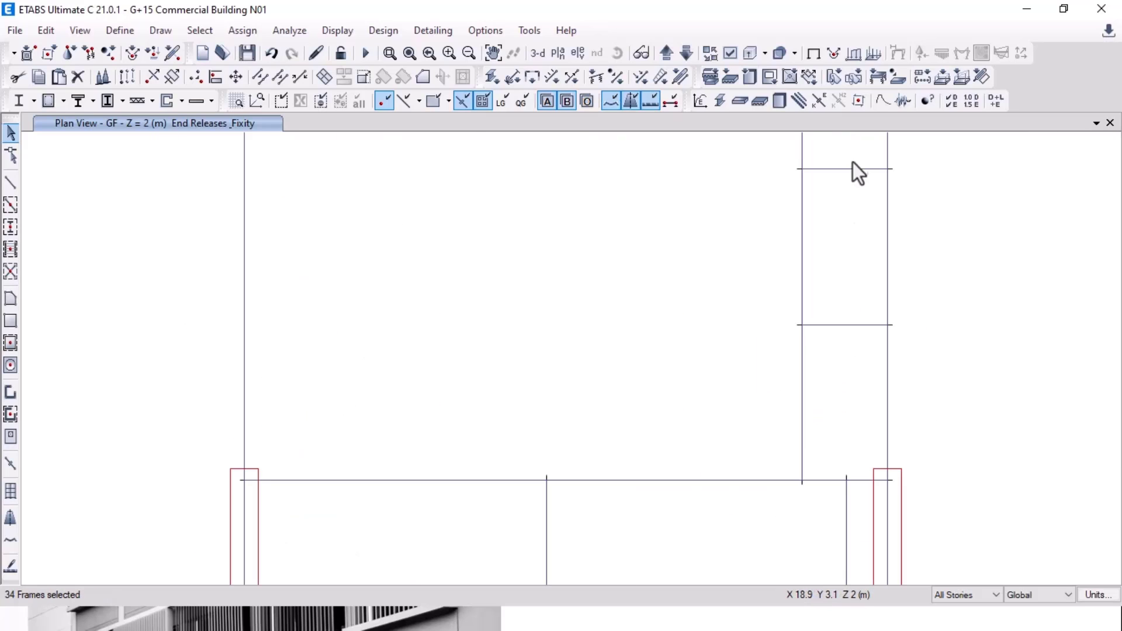
pyautogui.moveTo(853, 147); pyautogui.dragTo(847, 345)
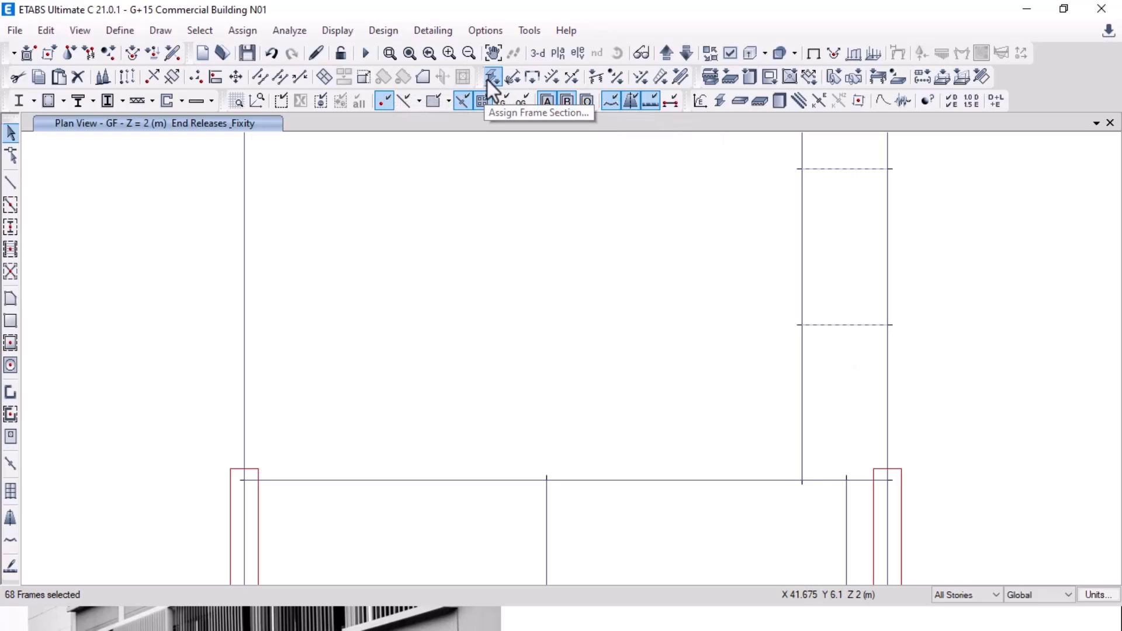
pyautogui.click(512, 77)
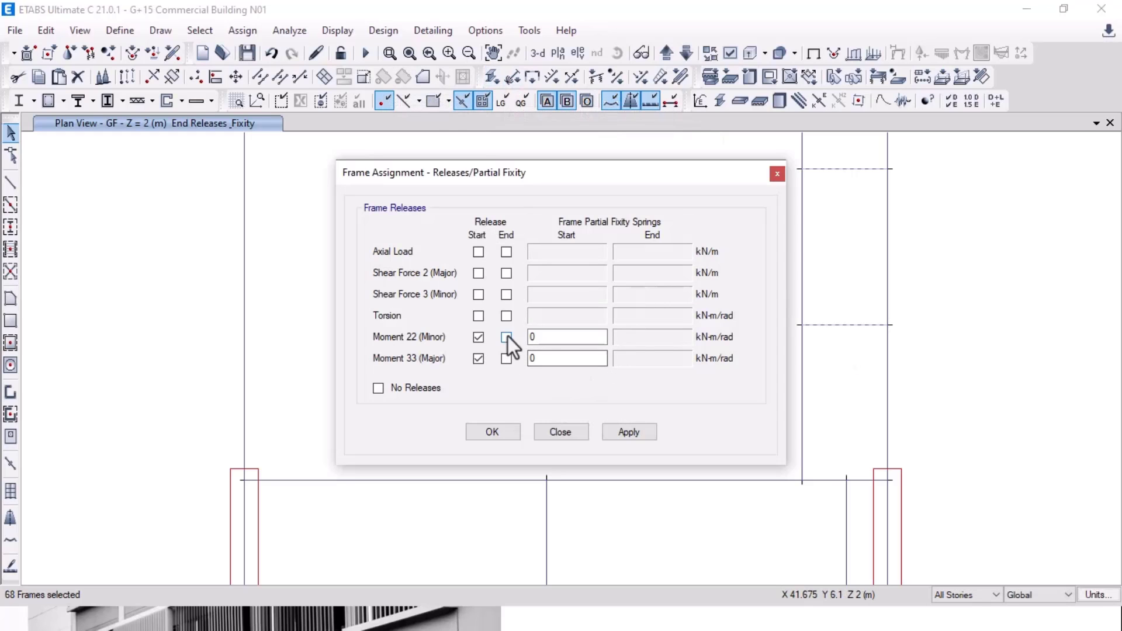
pyautogui.click(506, 337)
pyautogui.click(506, 358)
pyautogui.click(625, 433)
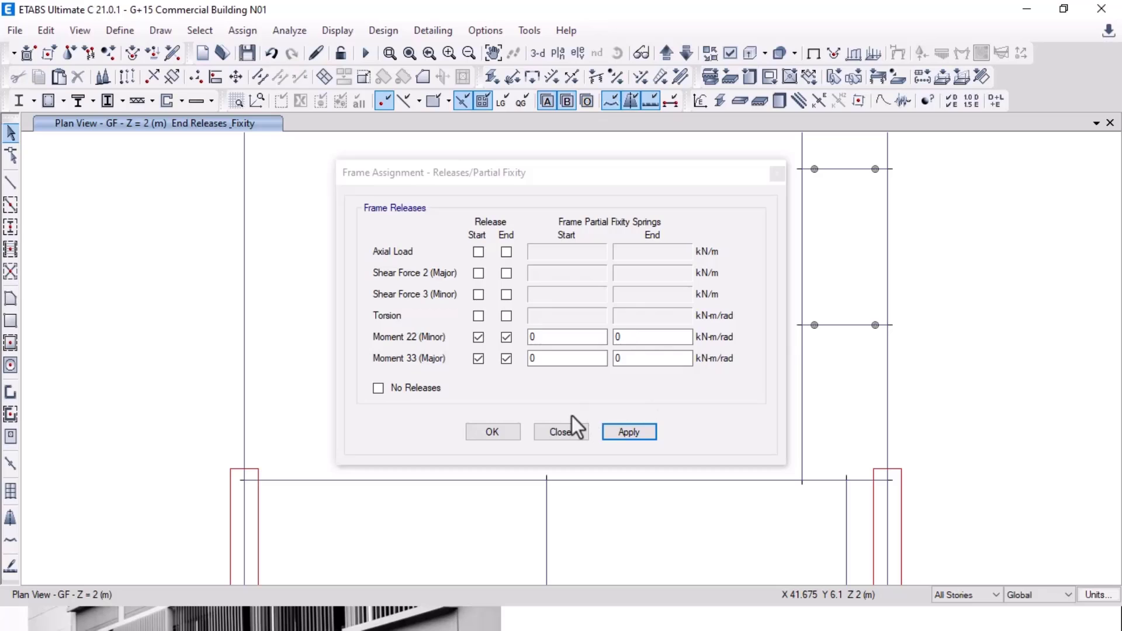
pyautogui.click(570, 431)
# Step: Apply start moment releases to the left-bay and right-bay beams on all stories
pyautogui.scroll(-5, 699, 380)
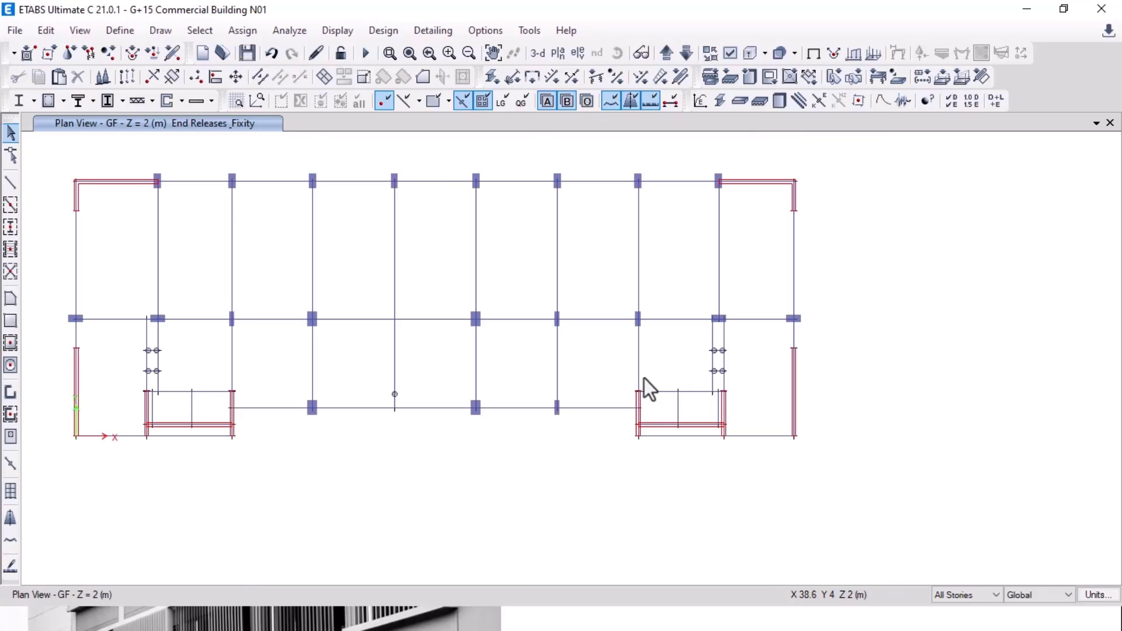
pyautogui.click(160, 382)
pyautogui.click(719, 390)
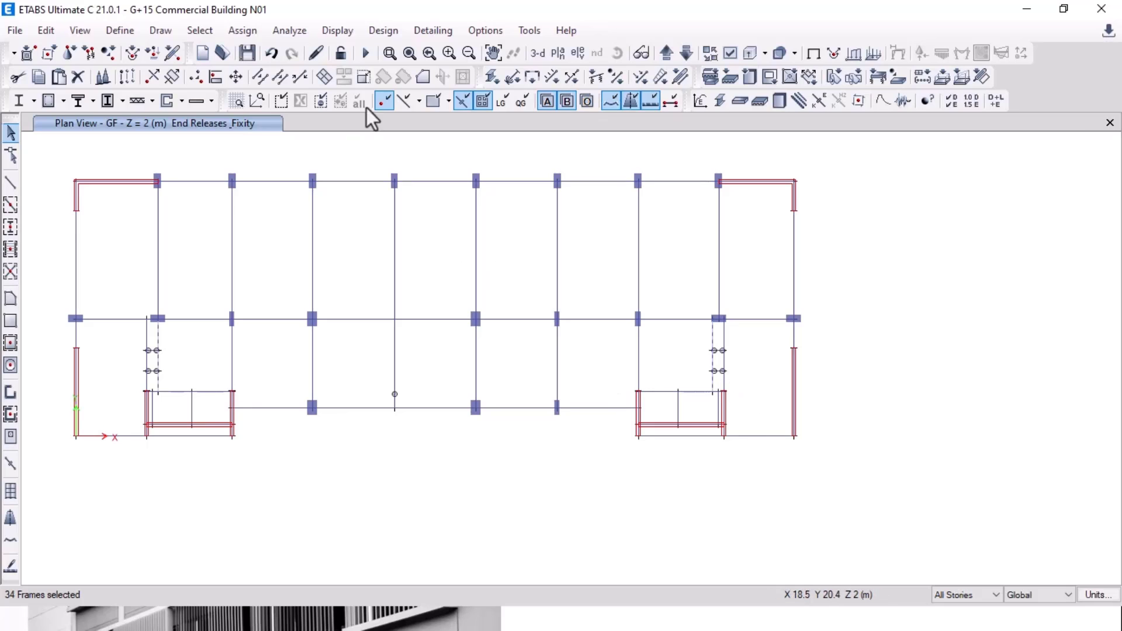
pyautogui.click(512, 77)
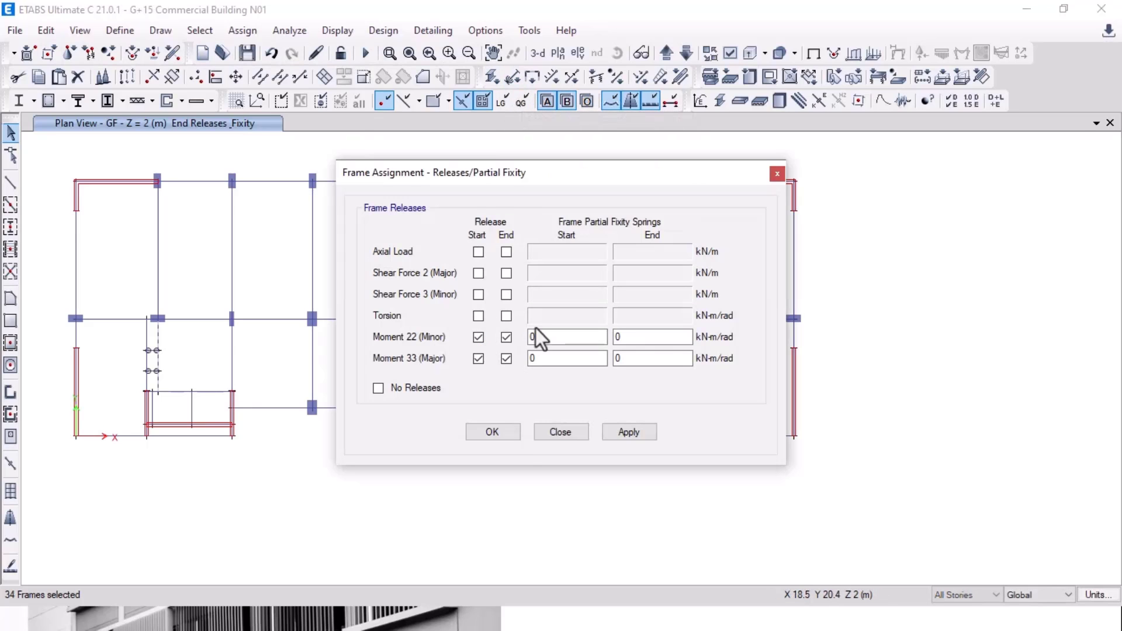
pyautogui.click(606, 430)
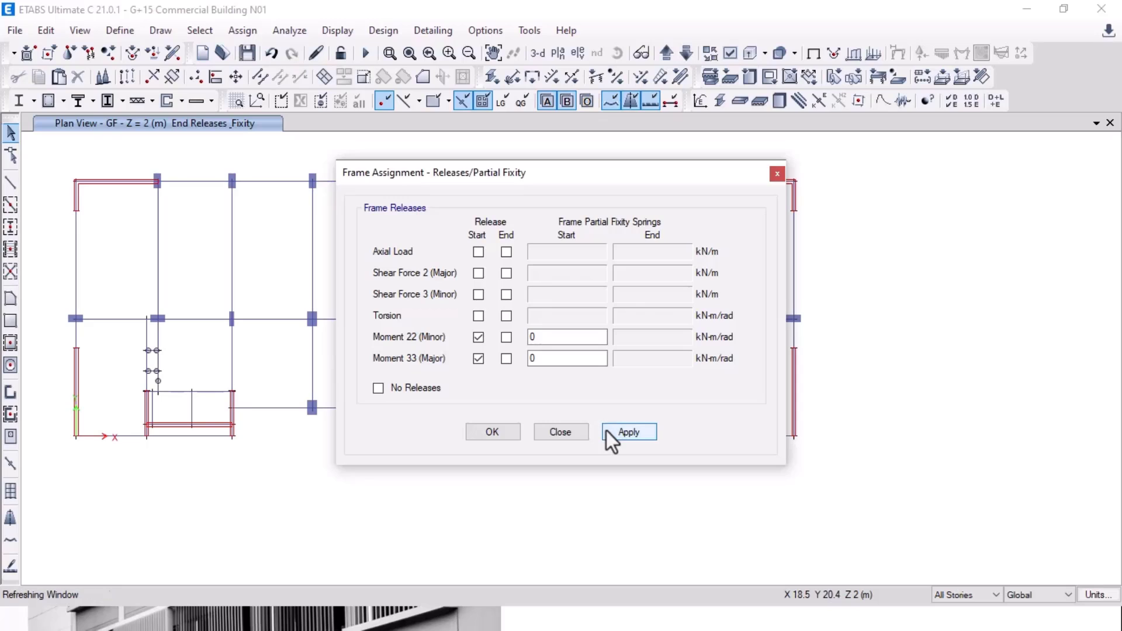
pyautogui.click(493, 432)
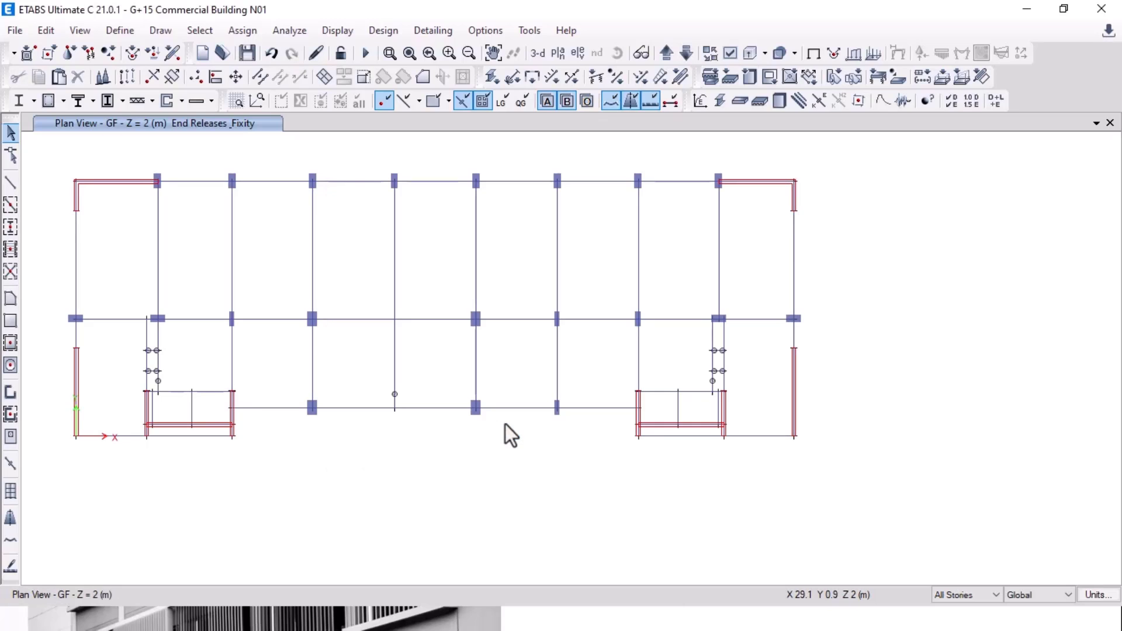
# Step: Release Moments 22 and 33 at the ends of short beams in the left and right bays
pyautogui.scroll(3, 141, 410)
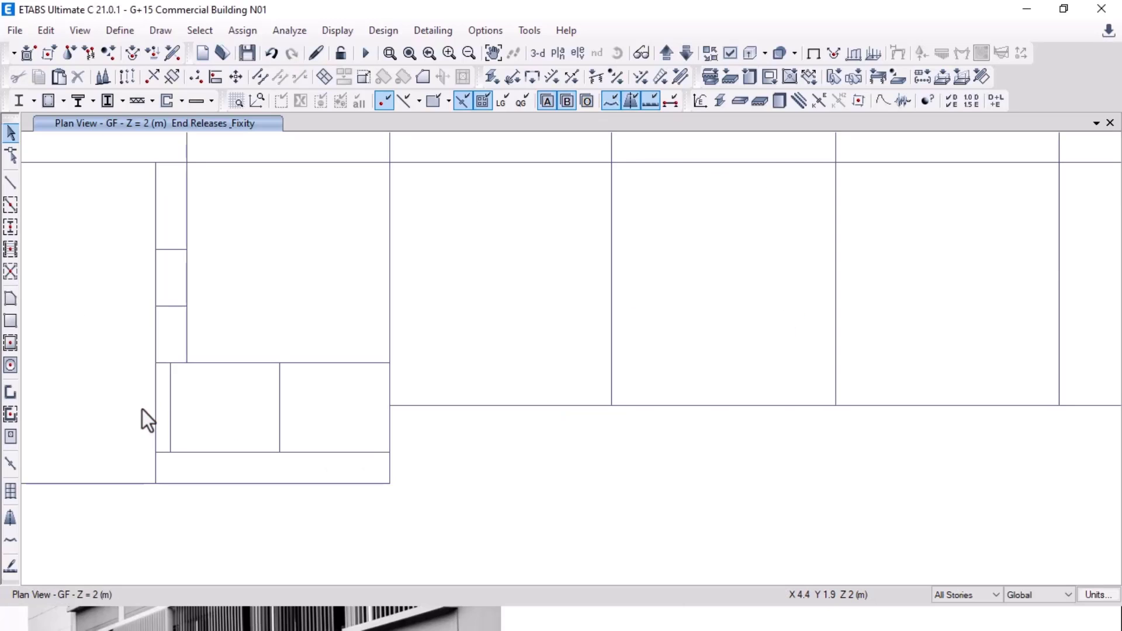
pyautogui.click(152, 407)
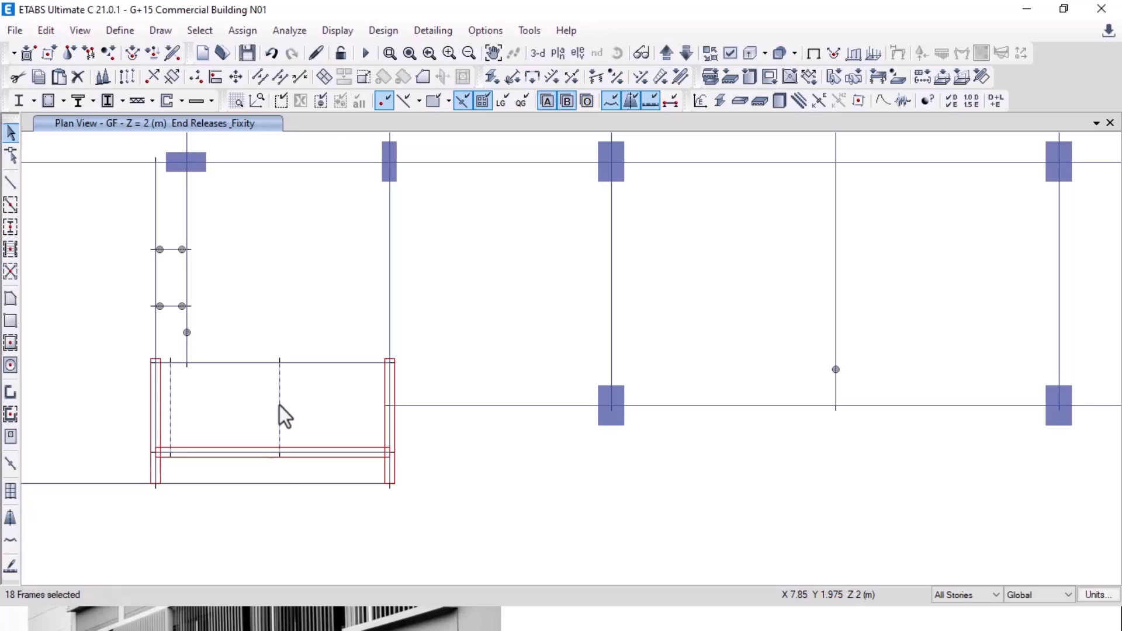
pyautogui.scroll(-3, 280, 409)
pyautogui.click(765, 403)
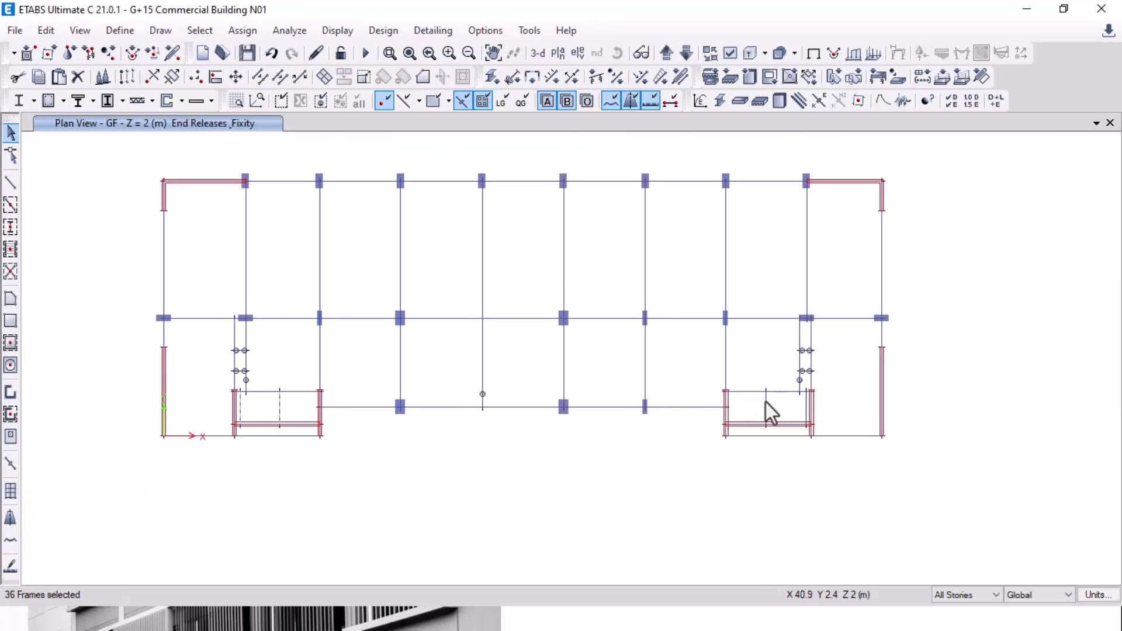
pyautogui.click(766, 403)
pyautogui.click(806, 408)
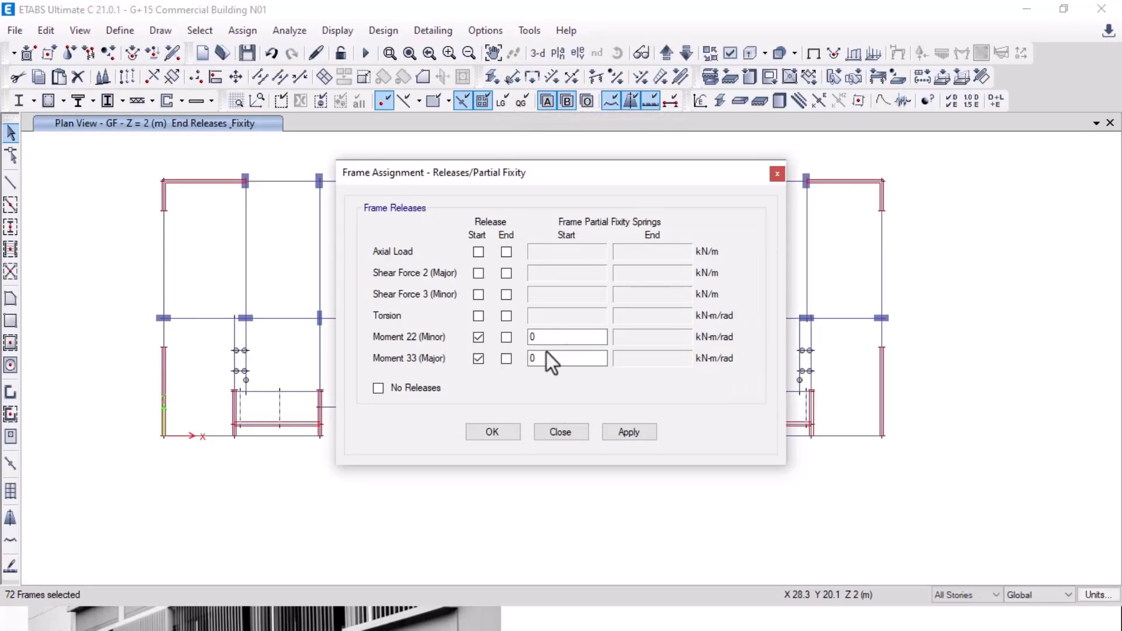
pyautogui.click(506, 337)
pyautogui.click(506, 358)
pyautogui.click(608, 434)
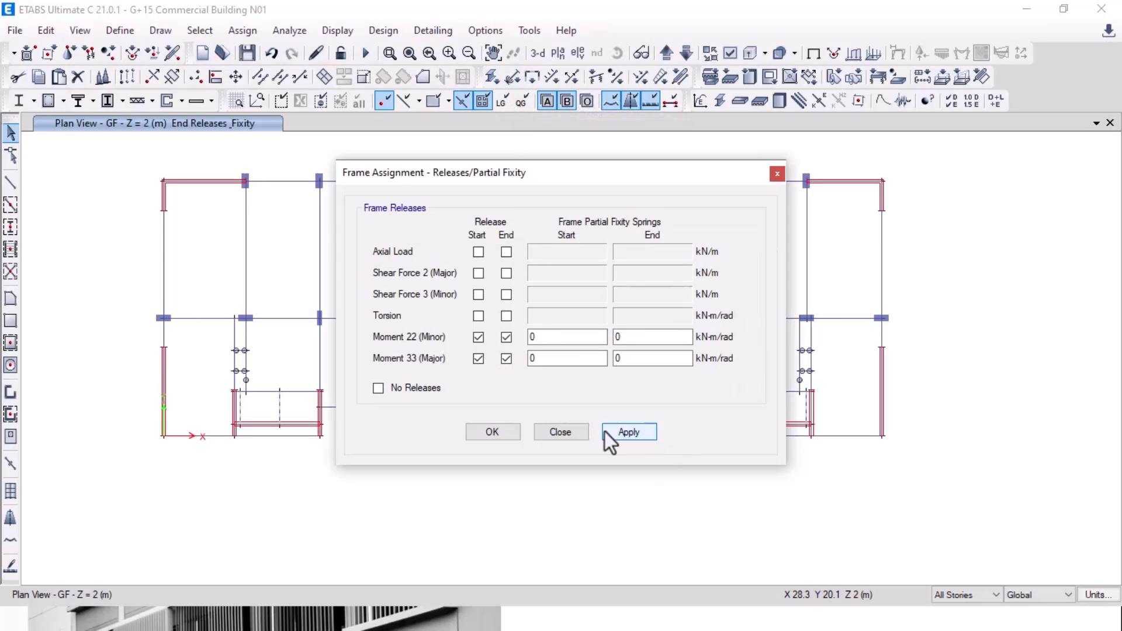
pyautogui.click(518, 432)
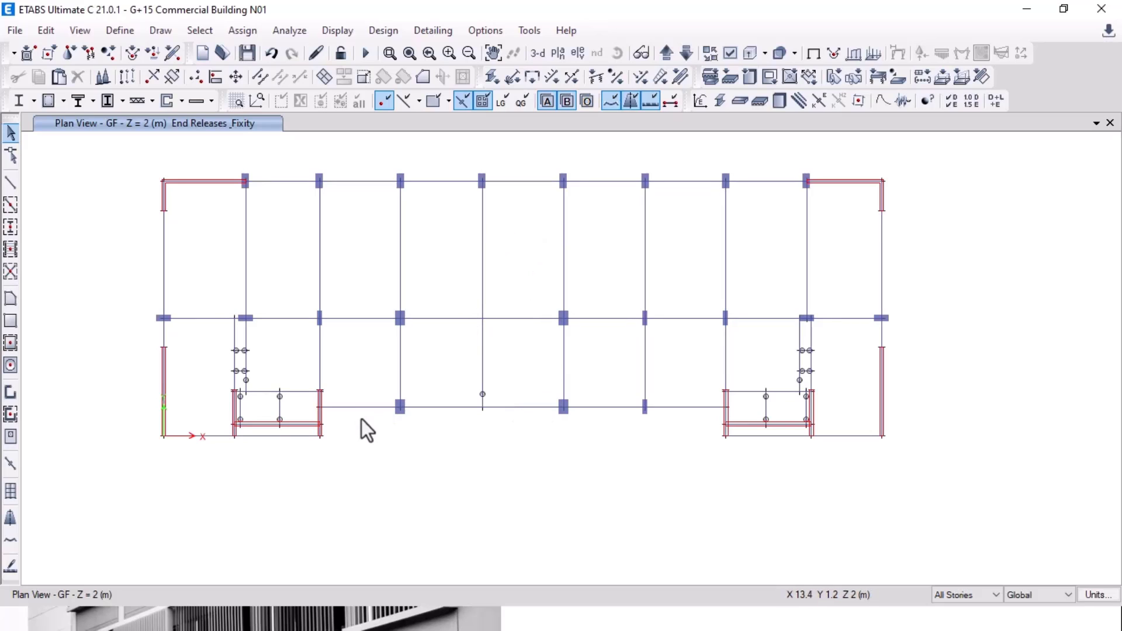
# Step: Nudge the plan view and switch to the task slide listing end release, merging, diaphragm and auto-mesh
pyautogui.moveTo(928, 326); pyautogui.dragTo(939, 345, button='middle')
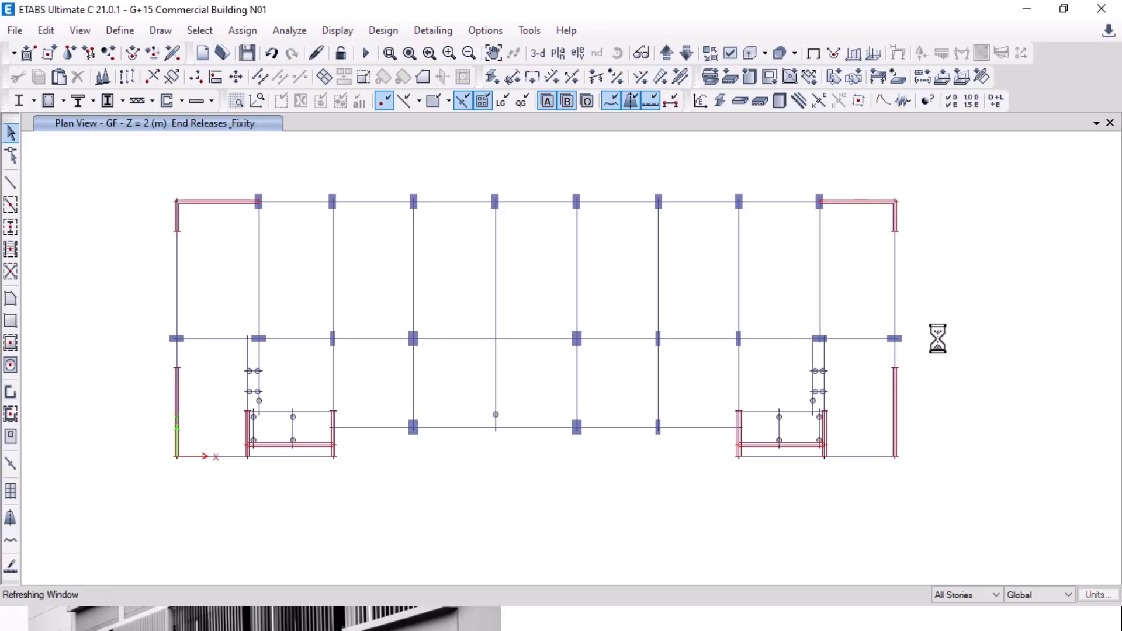
pyautogui.hotkey('alt', 'Tab')
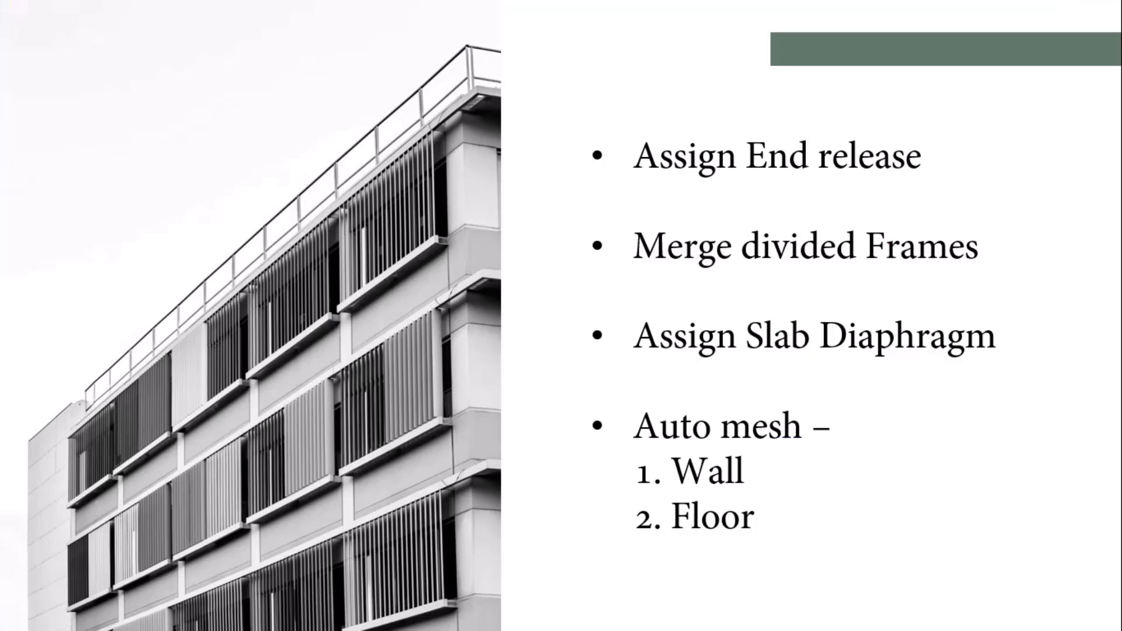
# Step: Advance to the Response spectrum Analysis slide, return to ETABS and clear the beam selection
pyautogui.press('Right')
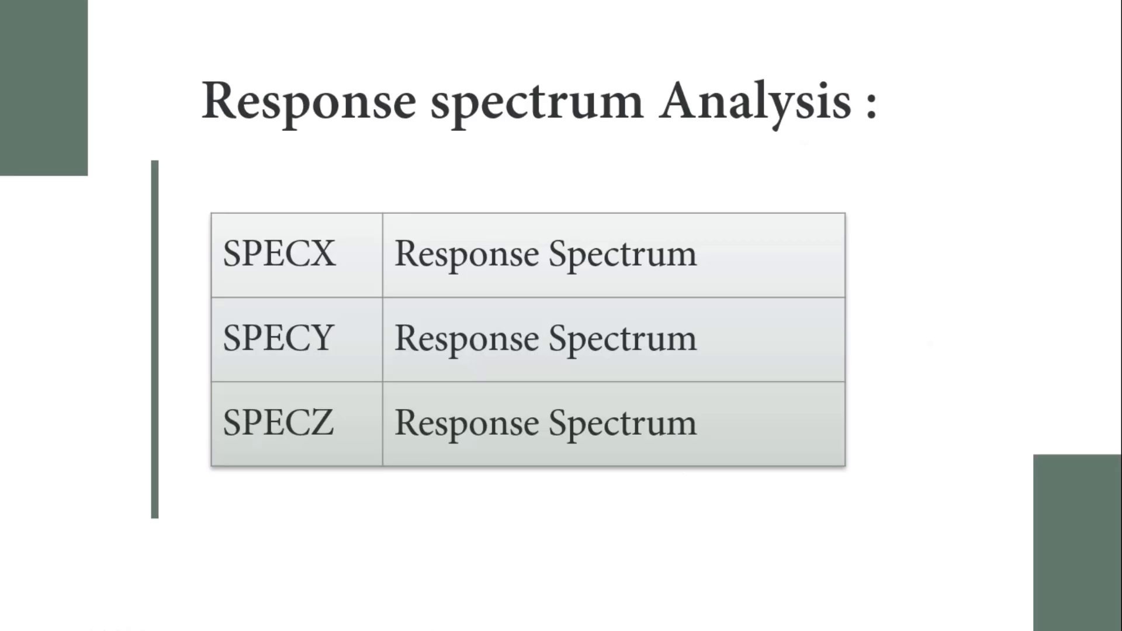
pyautogui.hotkey('alt', 'Tab')
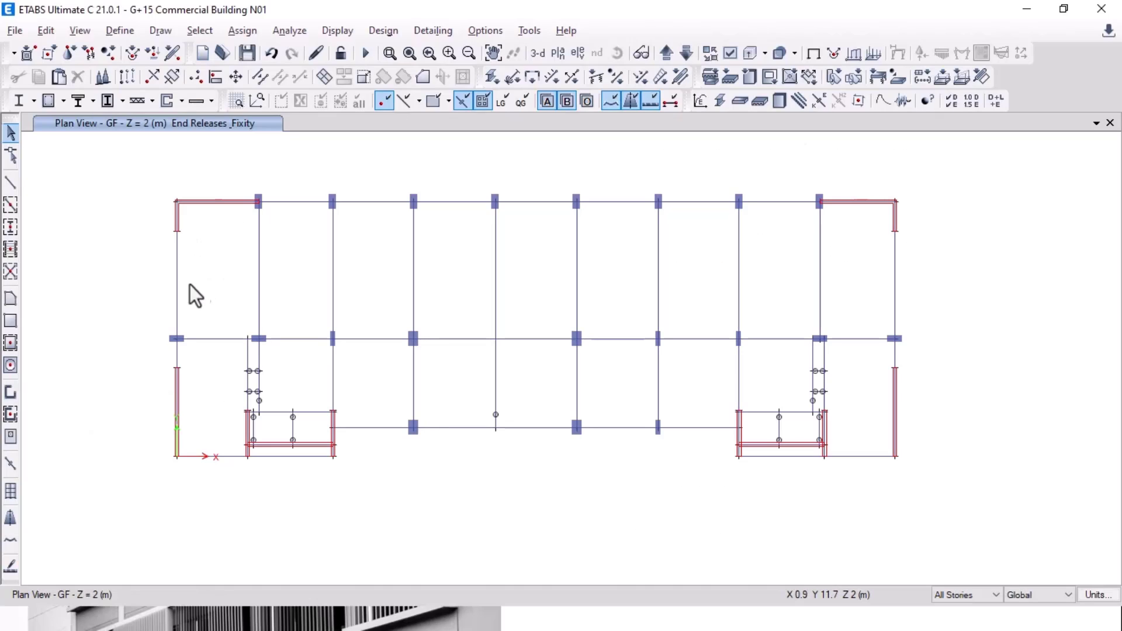
pyautogui.scroll(3, 270, 416)
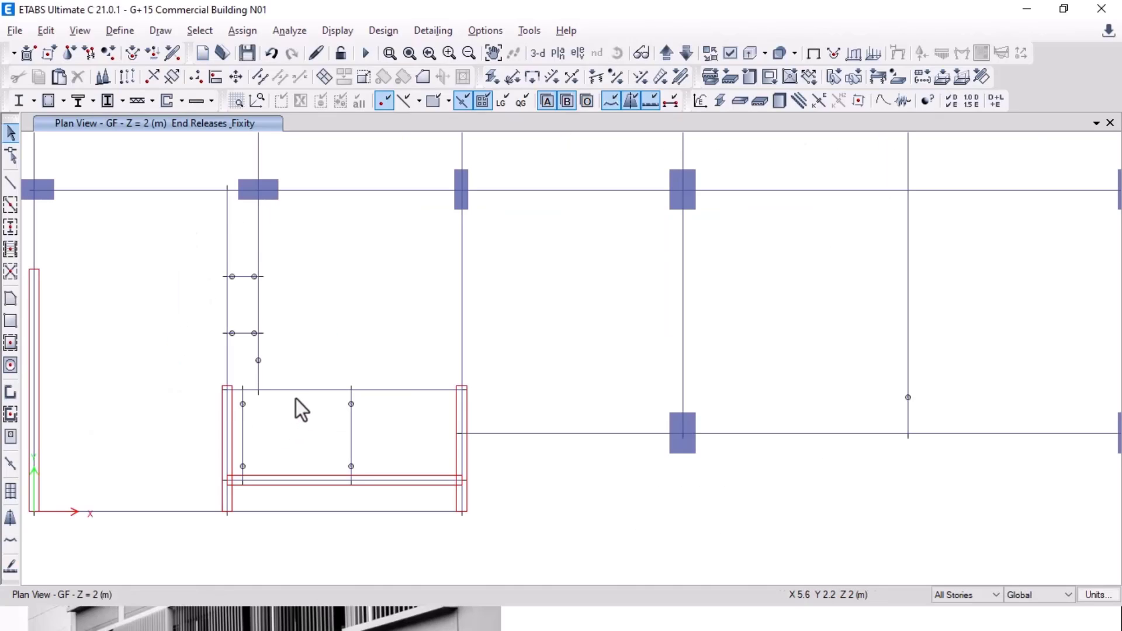
pyautogui.press('Escape')
# Step: Inspect the vertical and horizontal beams in the lower-left bay, then recentre the whole floor plan
pyautogui.moveTo(882, 441); pyautogui.dragTo(277, 440, button='middle')
pyautogui.click(304, 321)
pyautogui.moveTo(436, 332); pyautogui.dragTo(553, 365, button='middle')
pyautogui.click(288, 474)
pyautogui.scroll(-3, 375, 456)
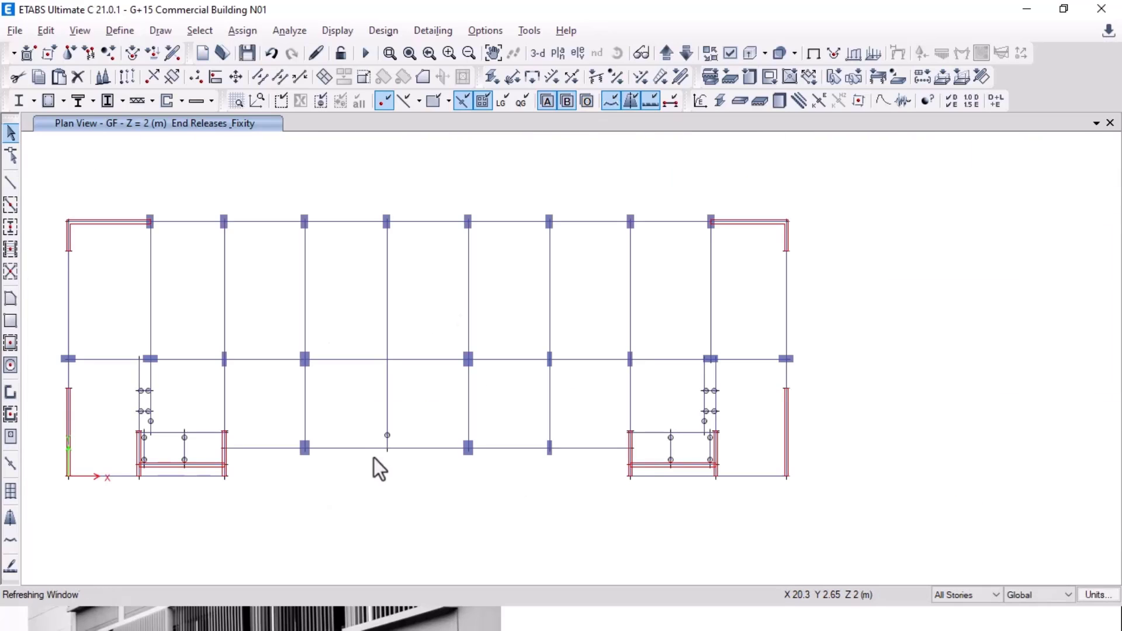
pyautogui.moveTo(326, 374); pyautogui.dragTo(409, 393, button='middle')
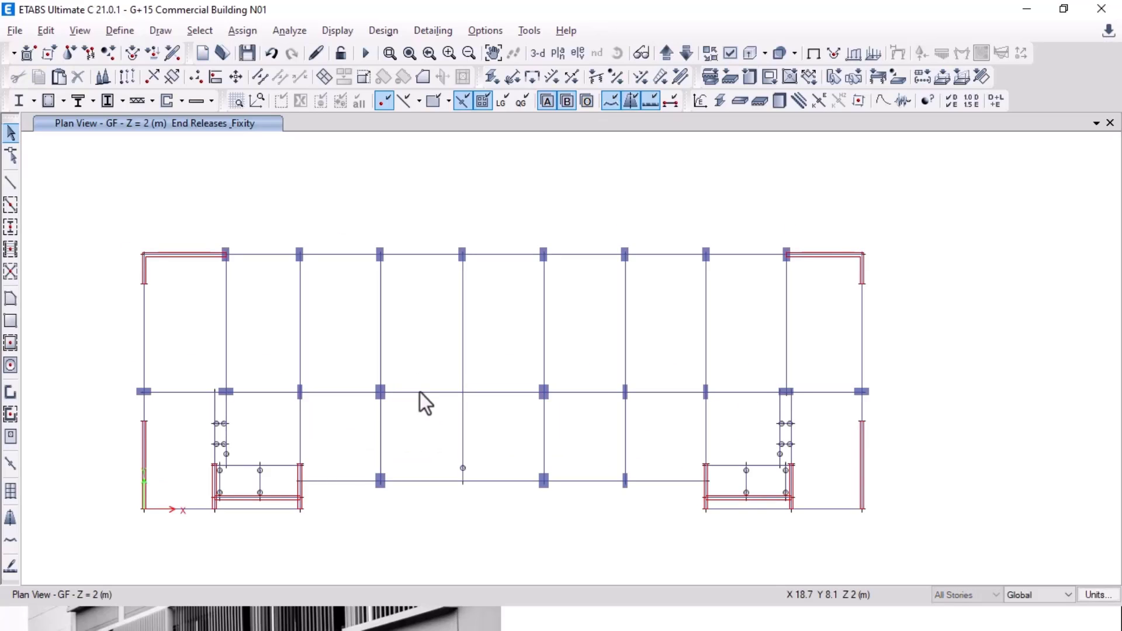
# Step: Check several GF beams by selecting them, ending with the top beam of the top-right bay selected
pyautogui.click(419, 393)
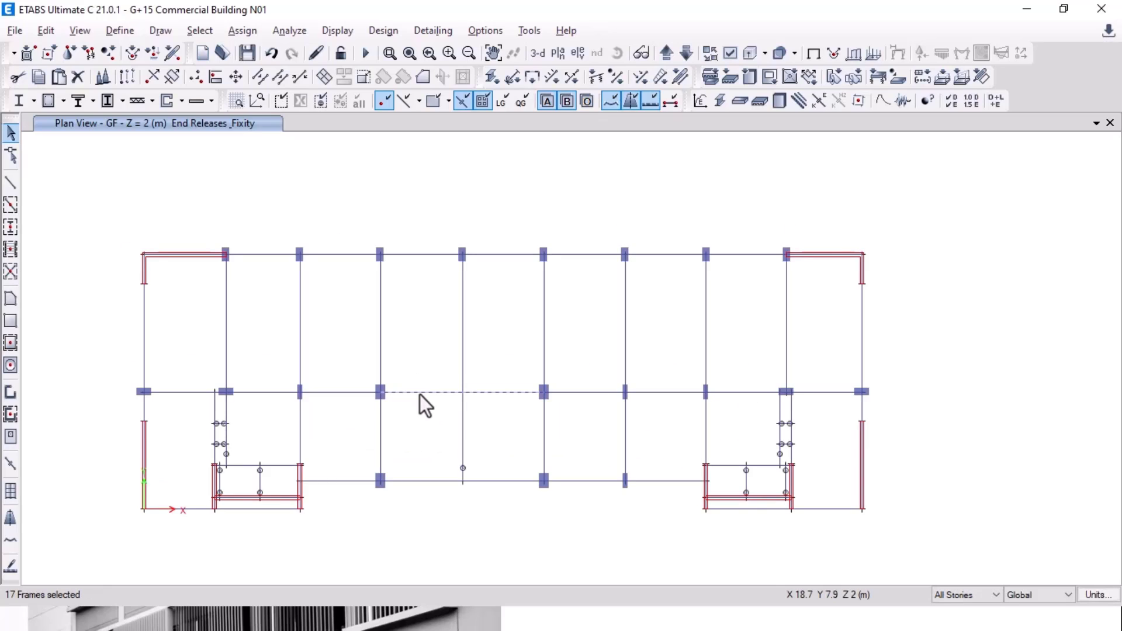
pyautogui.click(420, 395)
pyautogui.click(355, 396)
pyautogui.click(356, 395)
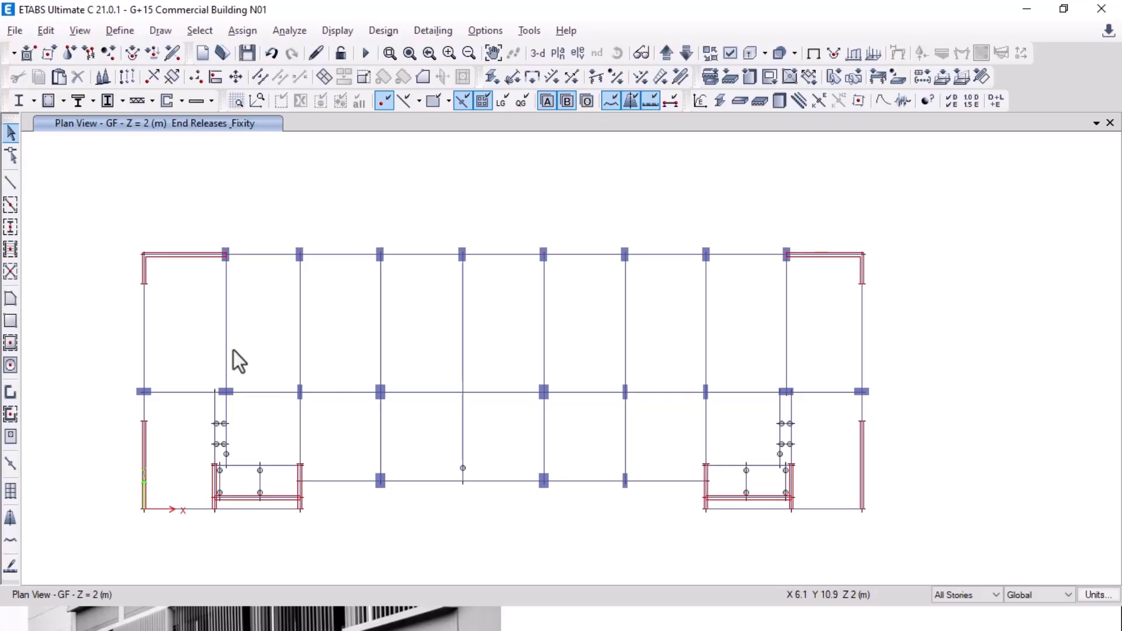
pyautogui.click(227, 348)
pyautogui.click(227, 349)
pyautogui.click(762, 257)
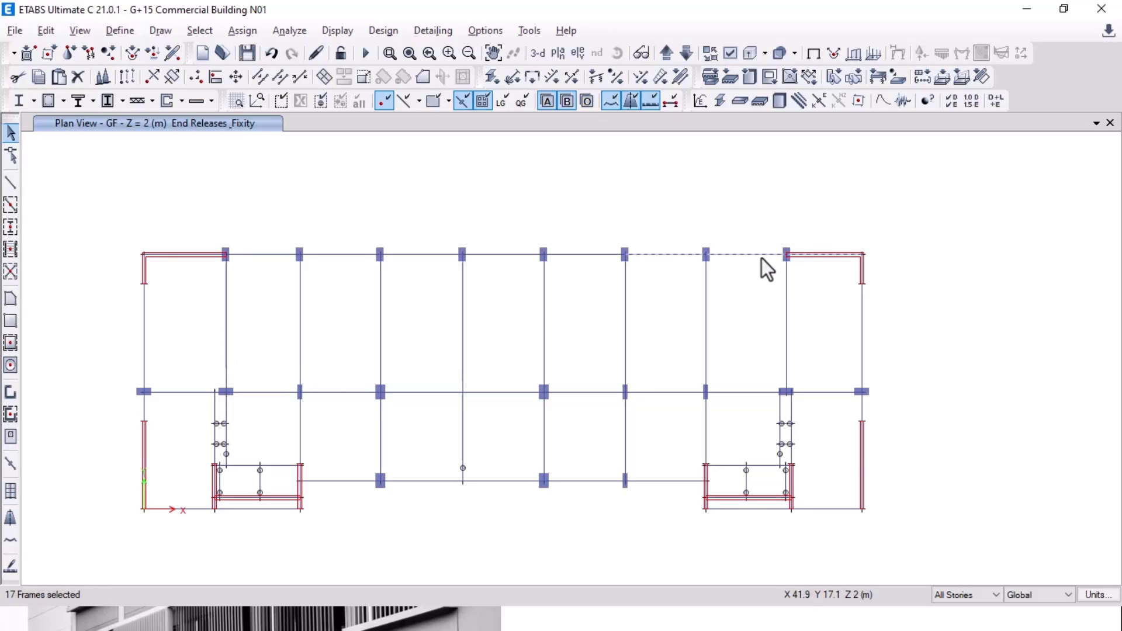
pyautogui.click(763, 257)
pyautogui.click(724, 257)
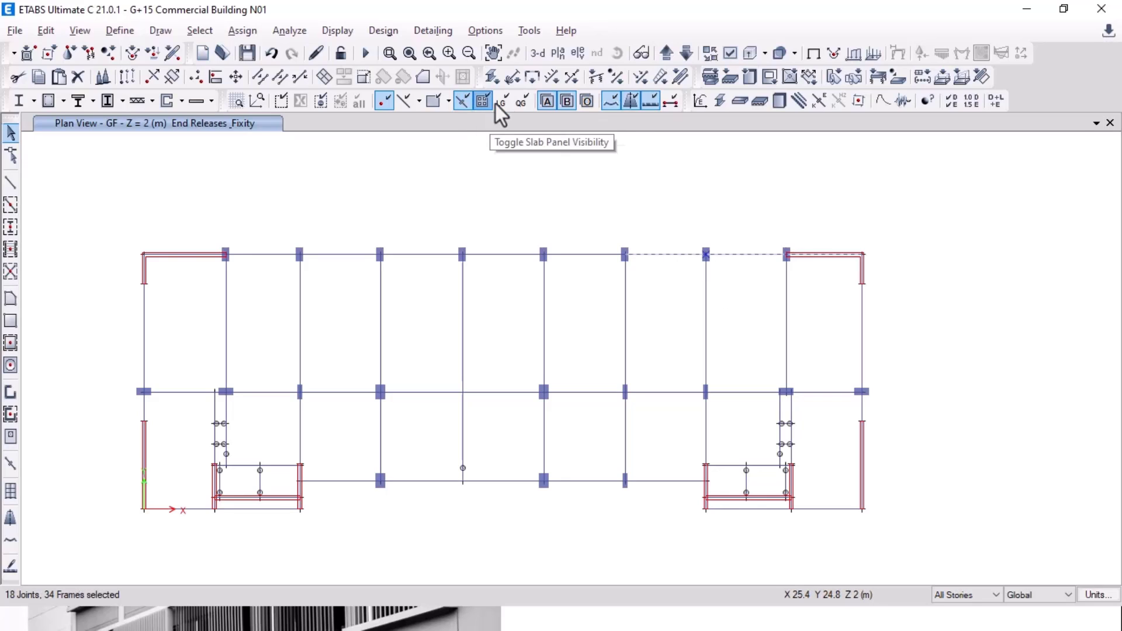
# Step: Divide the top beam at intersections, then join the top-right beam piece and its joint into one frame
pyautogui.click(260, 76)
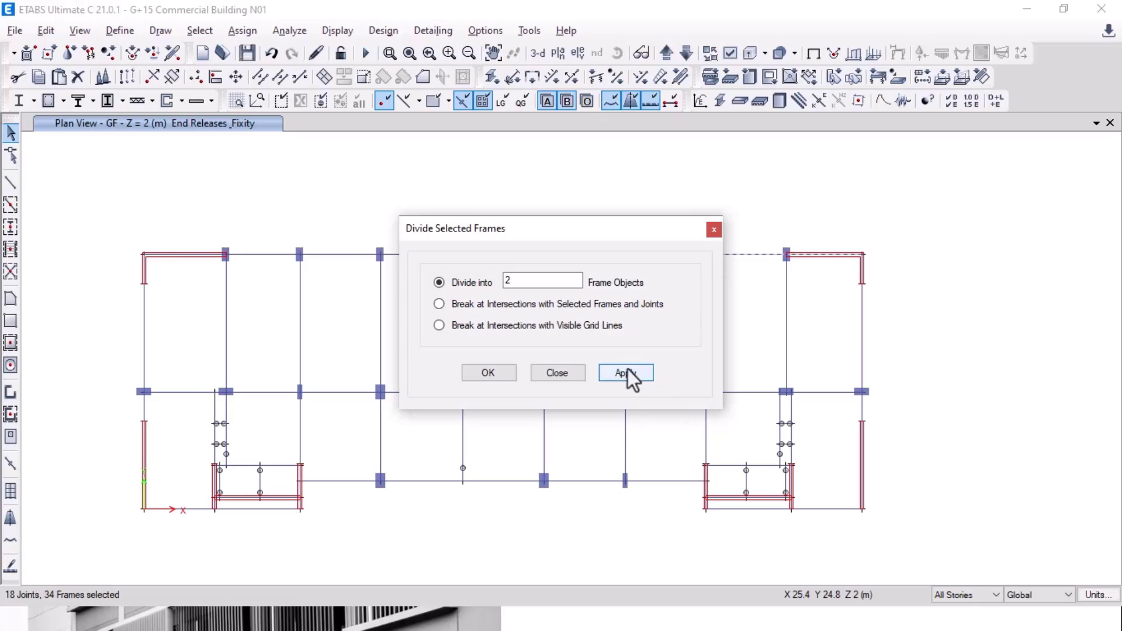
pyautogui.click(494, 374)
pyautogui.click(749, 258)
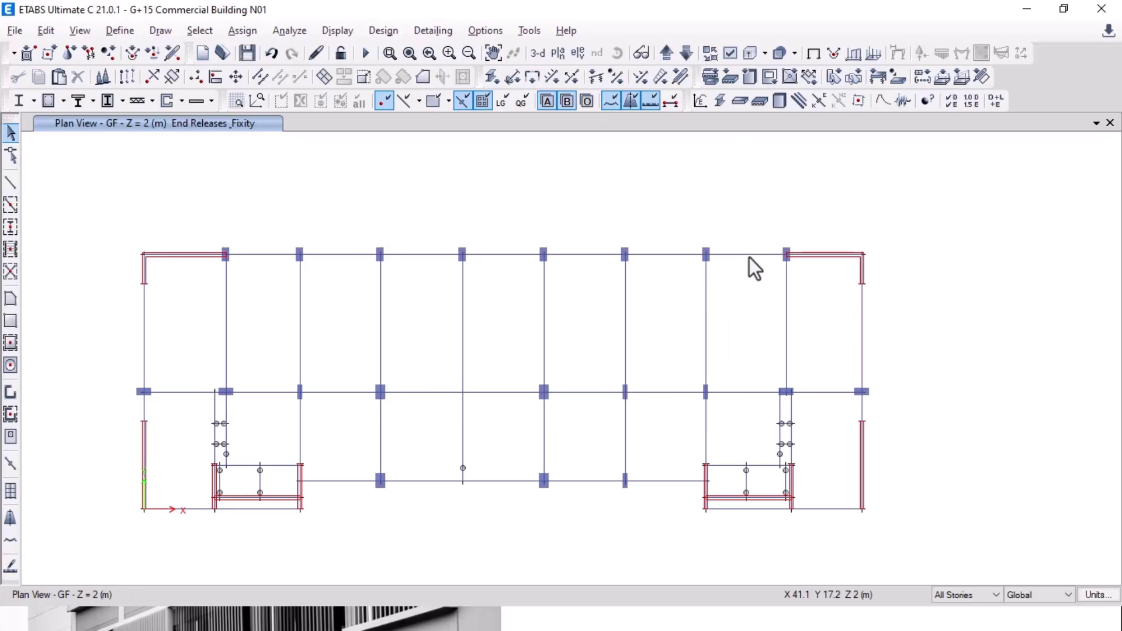
pyautogui.click(681, 258)
pyautogui.click(749, 258)
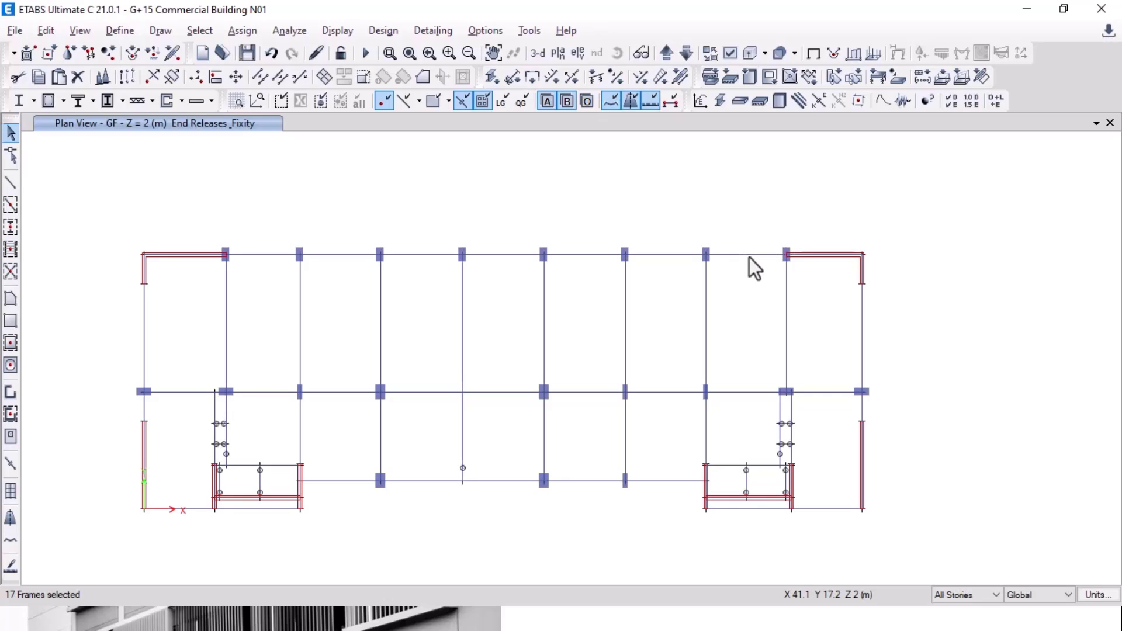
pyautogui.click(750, 258)
pyautogui.click(750, 258)
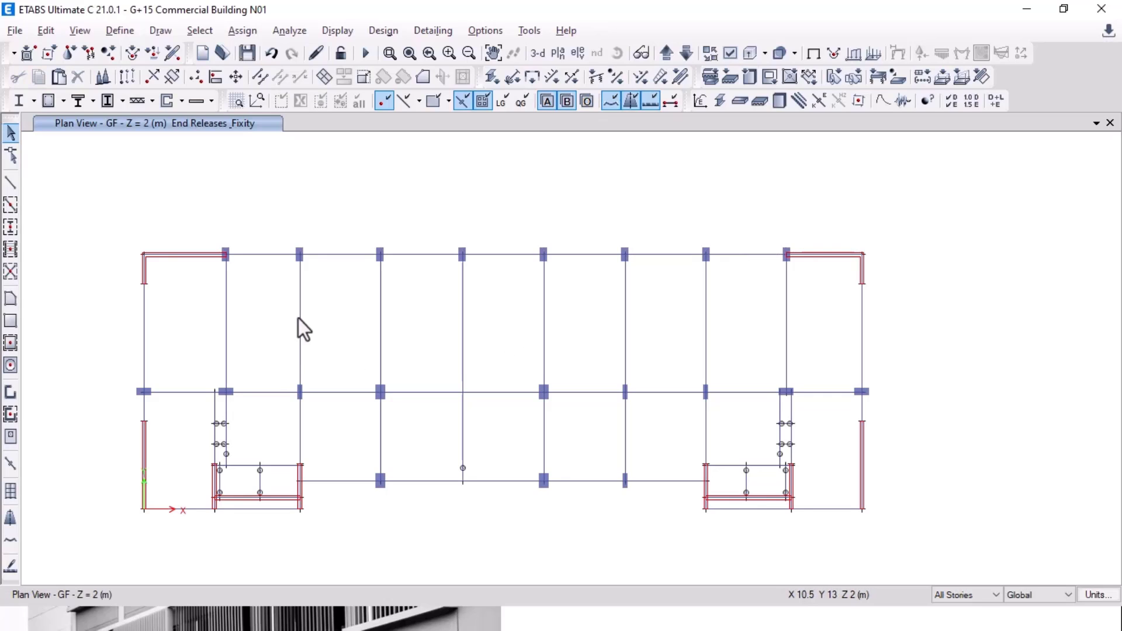
pyautogui.click(839, 256)
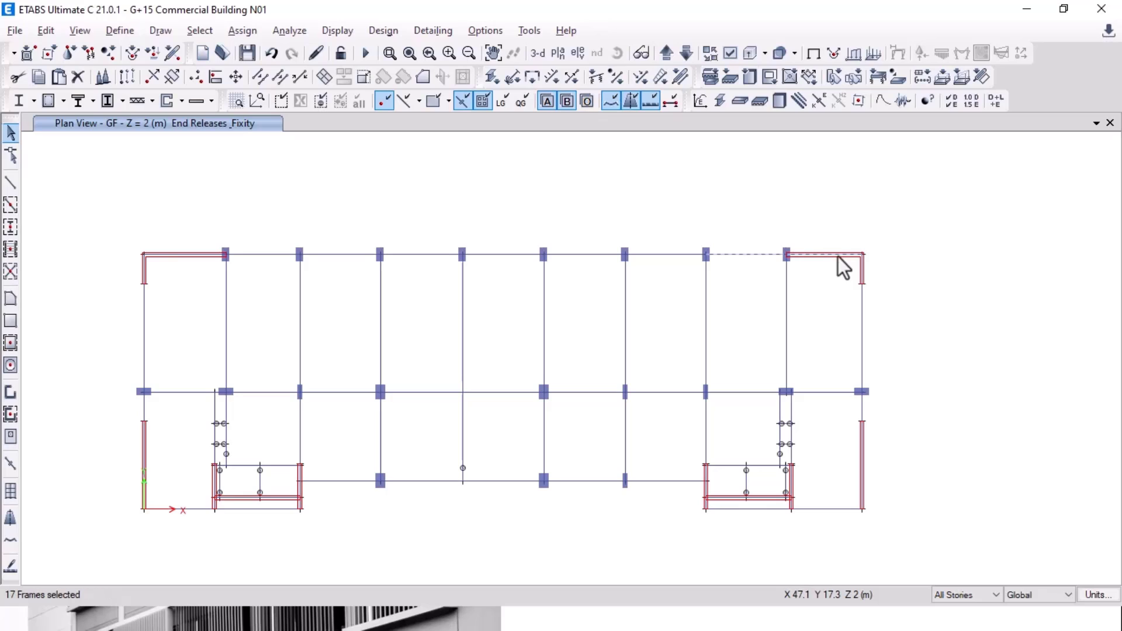
pyautogui.click(786, 256)
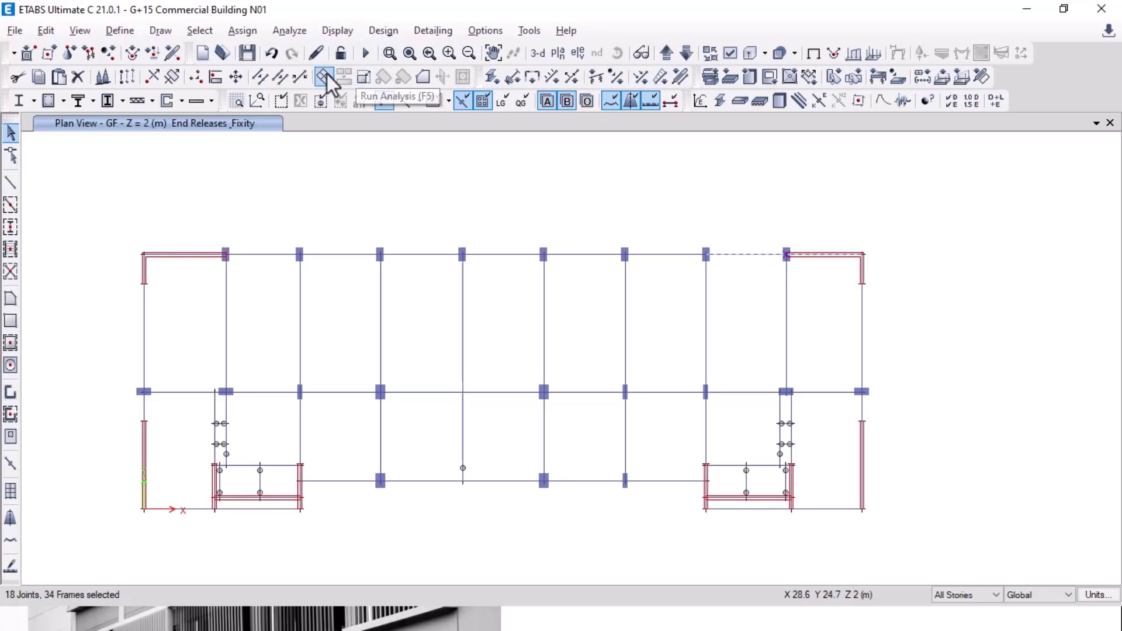
pyautogui.click(285, 77)
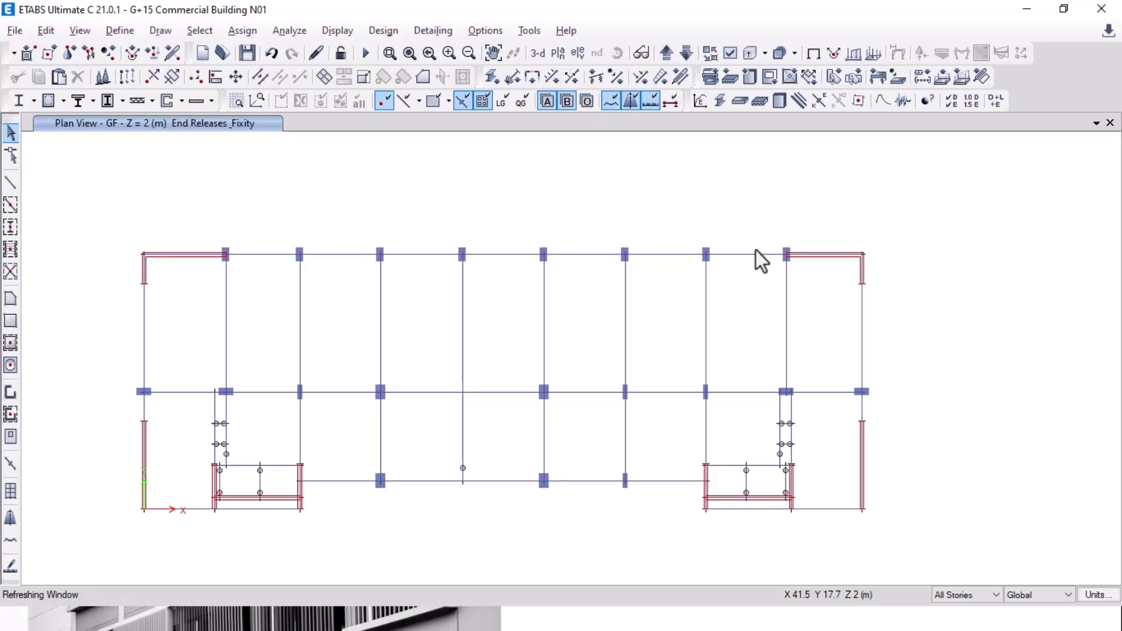
# Step: Break the top-right beam pieces at intersections again, then clear the top-right beam and adjust the view
pyautogui.click(822, 258)
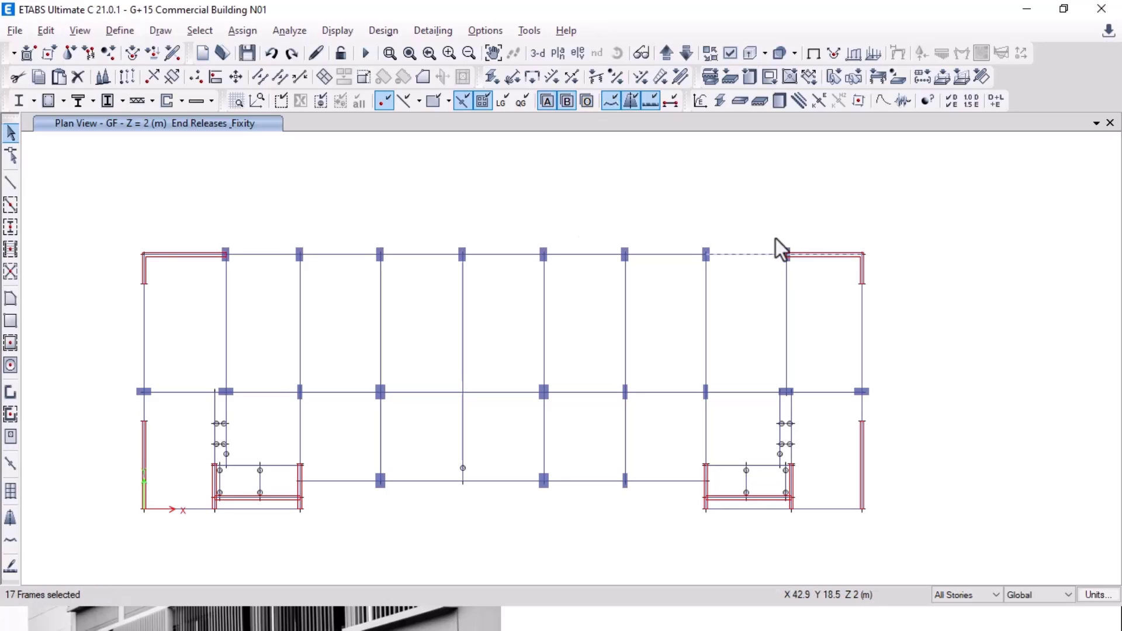
pyautogui.click(786, 255)
pyautogui.click(172, 77)
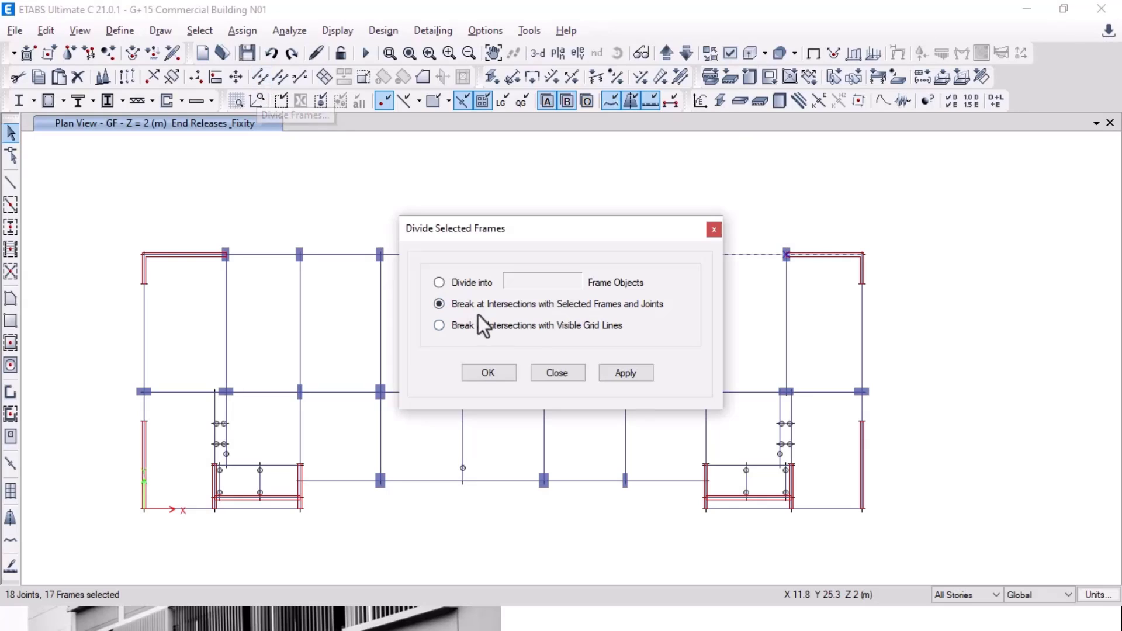
pyautogui.click(627, 369)
pyautogui.click(501, 377)
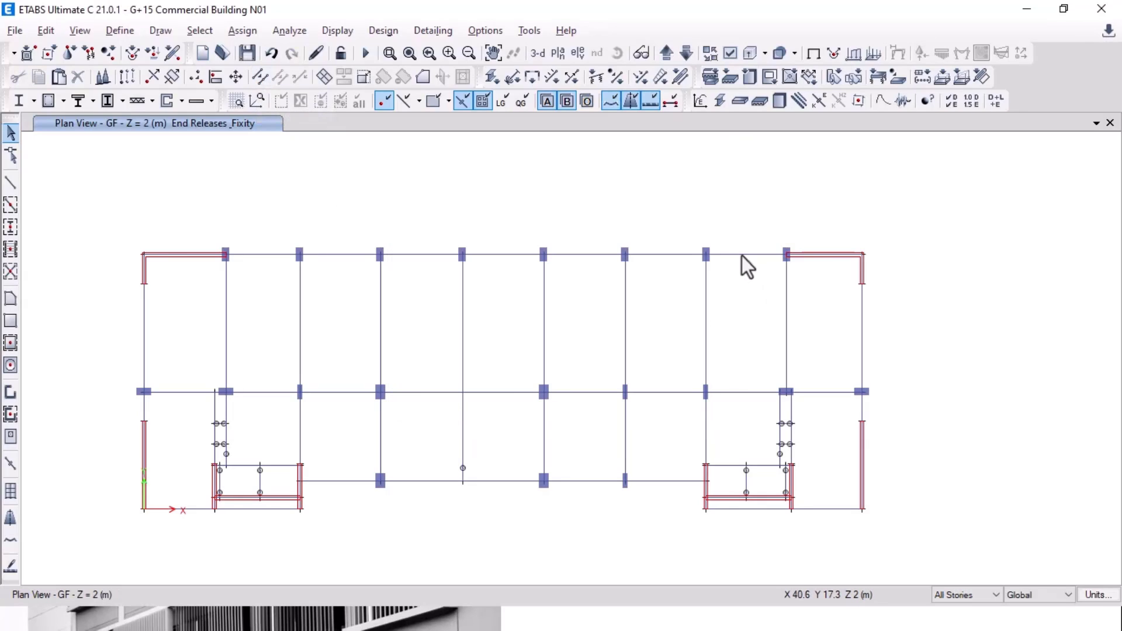
pyautogui.click(836, 255)
pyautogui.press('Delete')
pyautogui.moveTo(457, 239); pyautogui.dragTo(499, 200, button='middle')
pyautogui.moveTo(501, 246); pyautogui.dragTo(510, 281, button='middle')
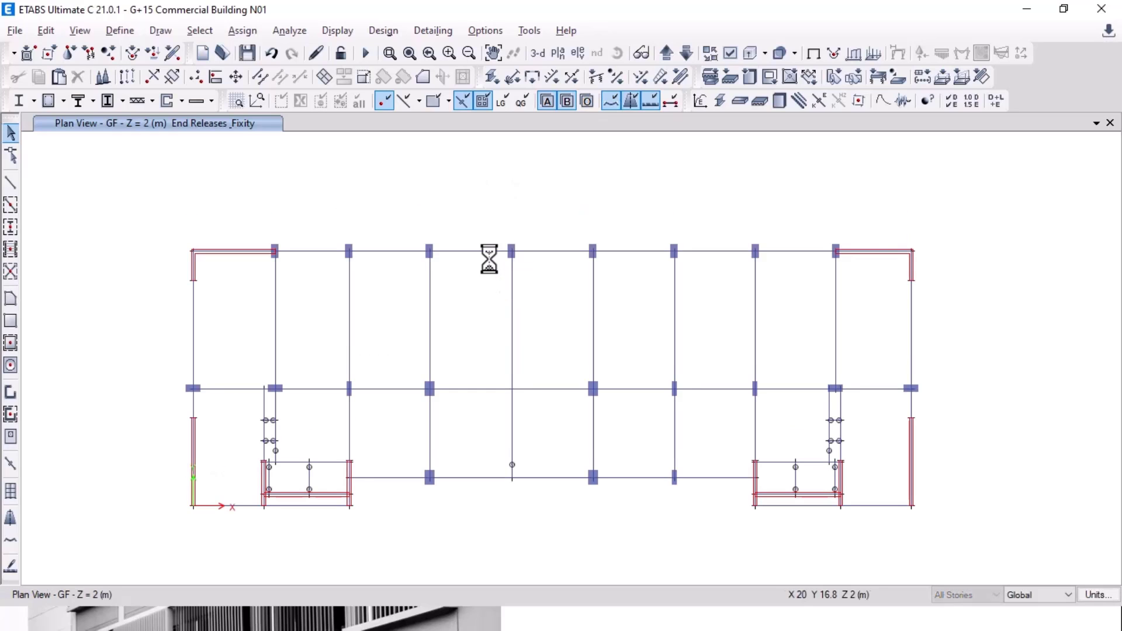
# Step: Show the full 3-D model and select all 396 floor slabs by object type Floors
pyautogui.hotkey('alt', 'Tab')
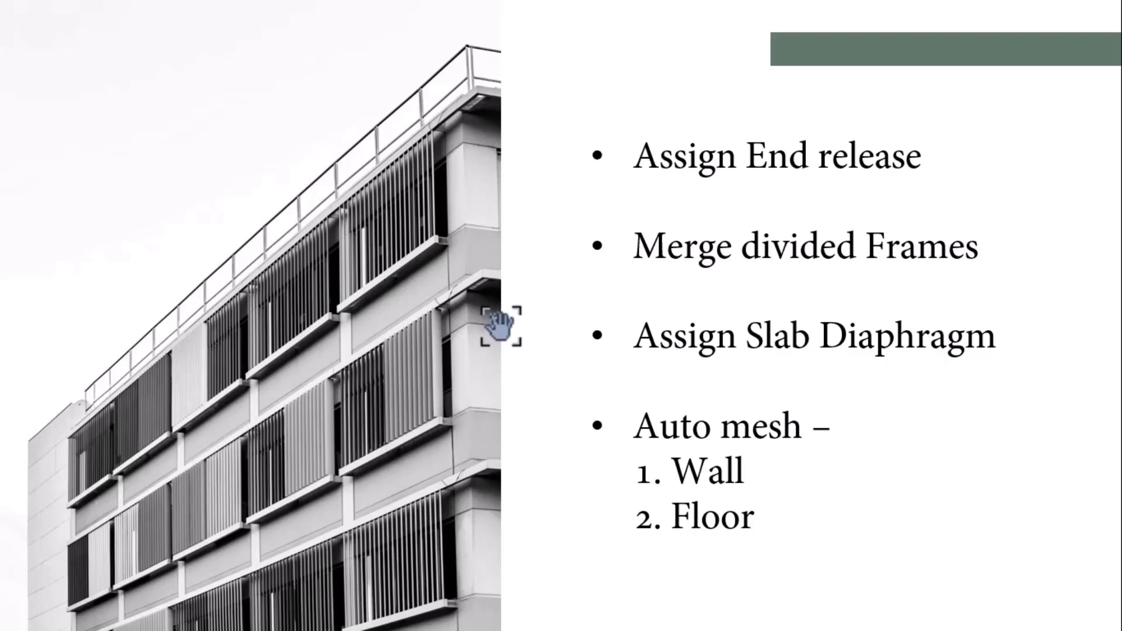
pyautogui.hotkey('alt', 'Tab')
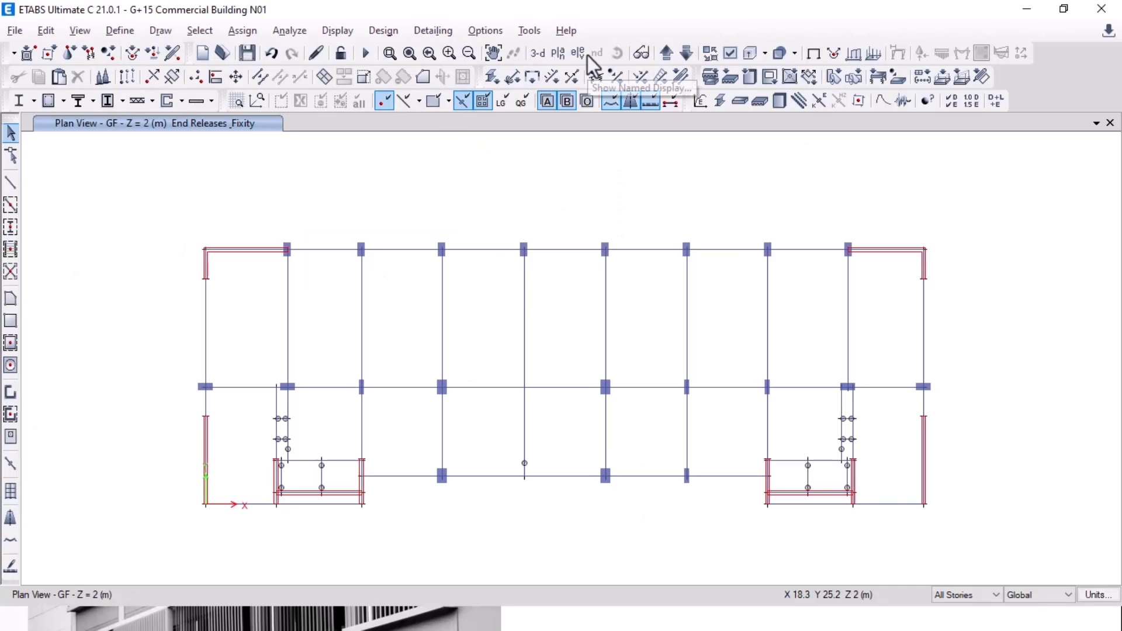
pyautogui.click(536, 55)
pyautogui.click(200, 31)
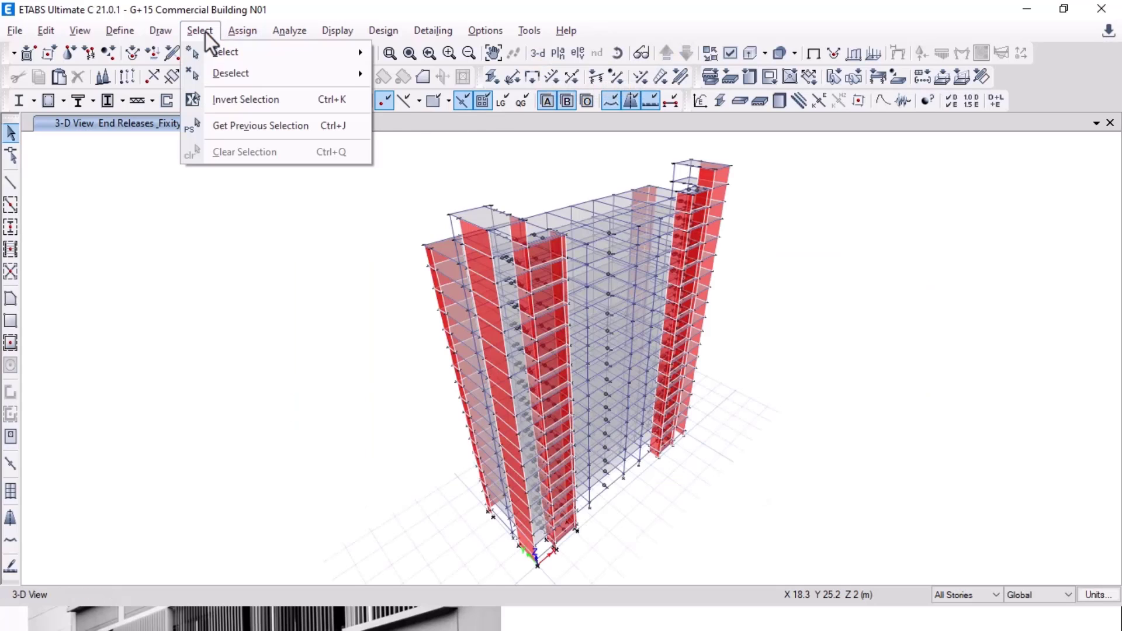
pyautogui.moveTo(245, 52)
pyautogui.moveTo(458, 198)
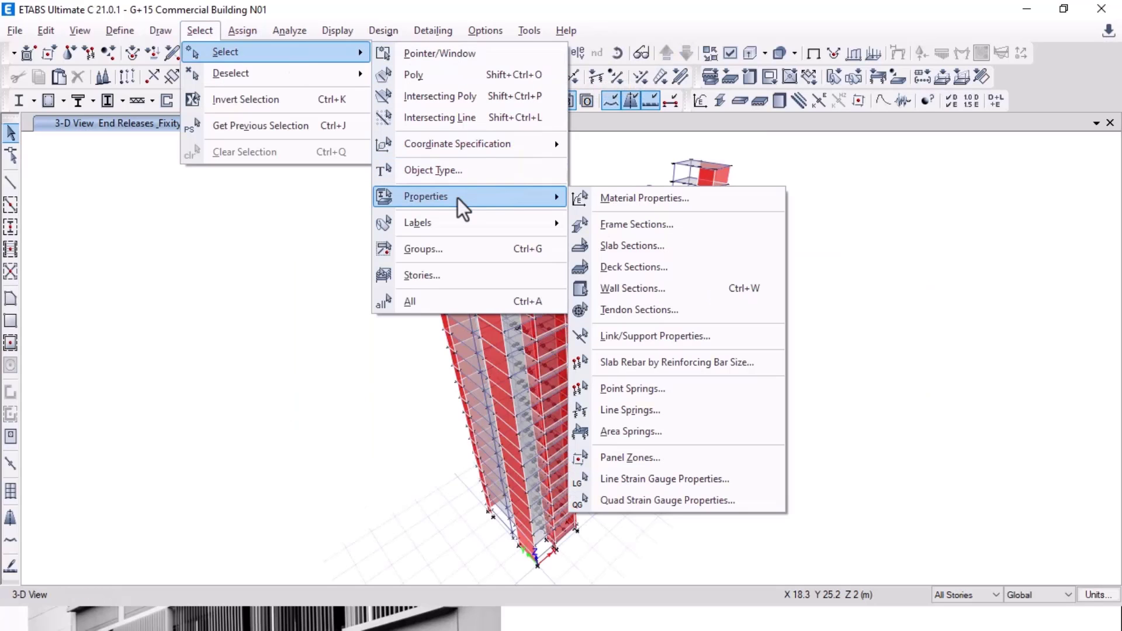
pyautogui.click(459, 176)
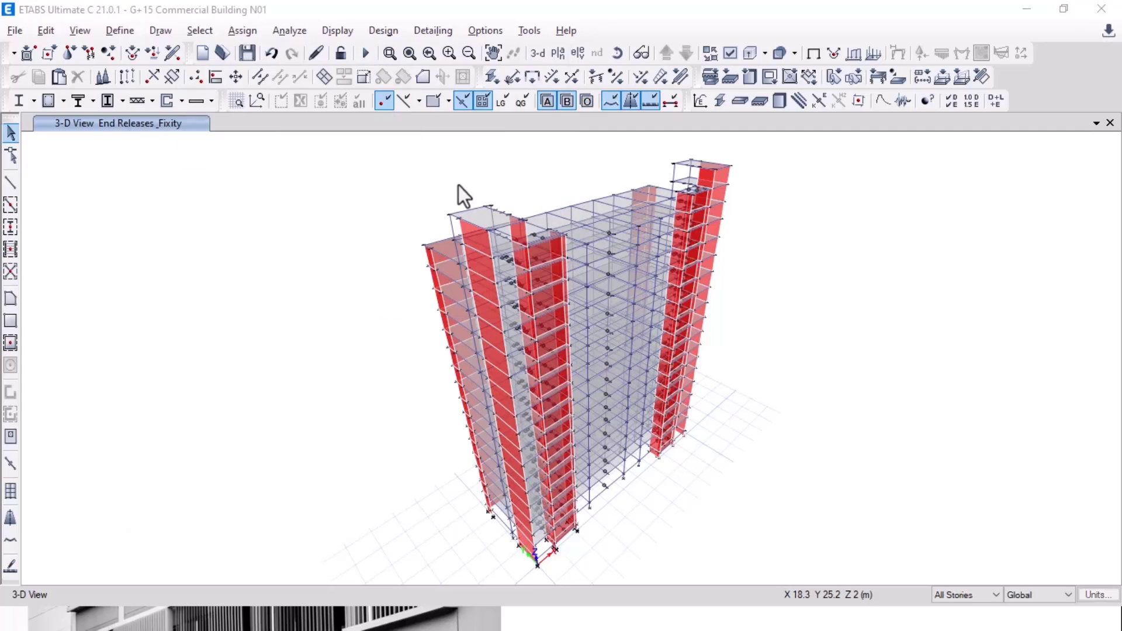
pyautogui.click(56, 232)
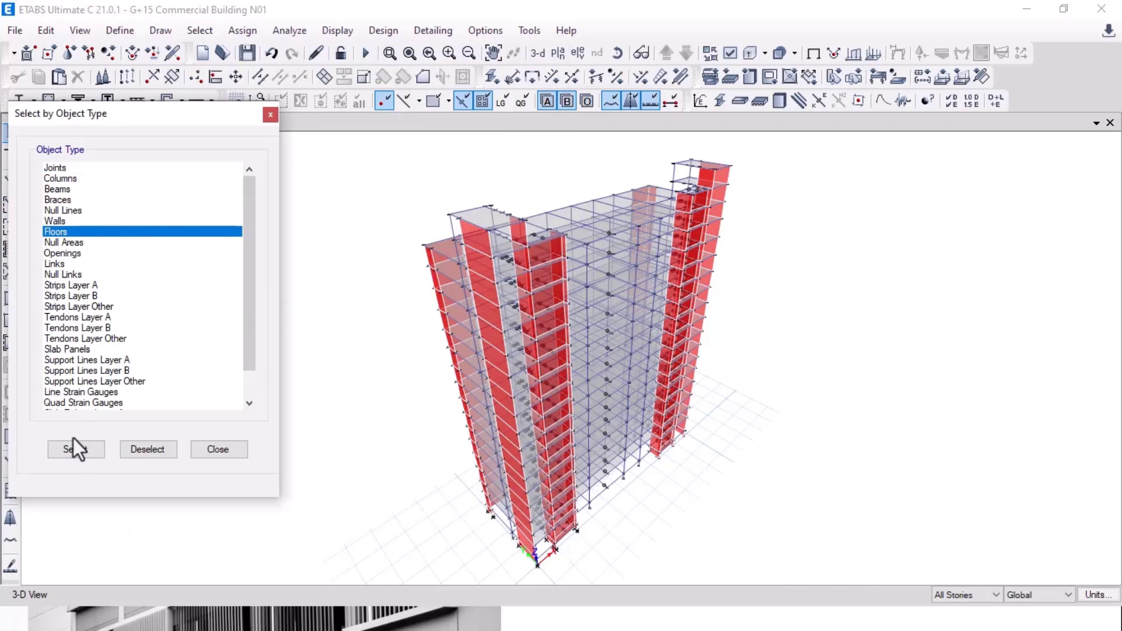
pyautogui.click(207, 450)
# Step: Assign diaphragm D1 to all the selected floor shells
pyautogui.click(242, 30)
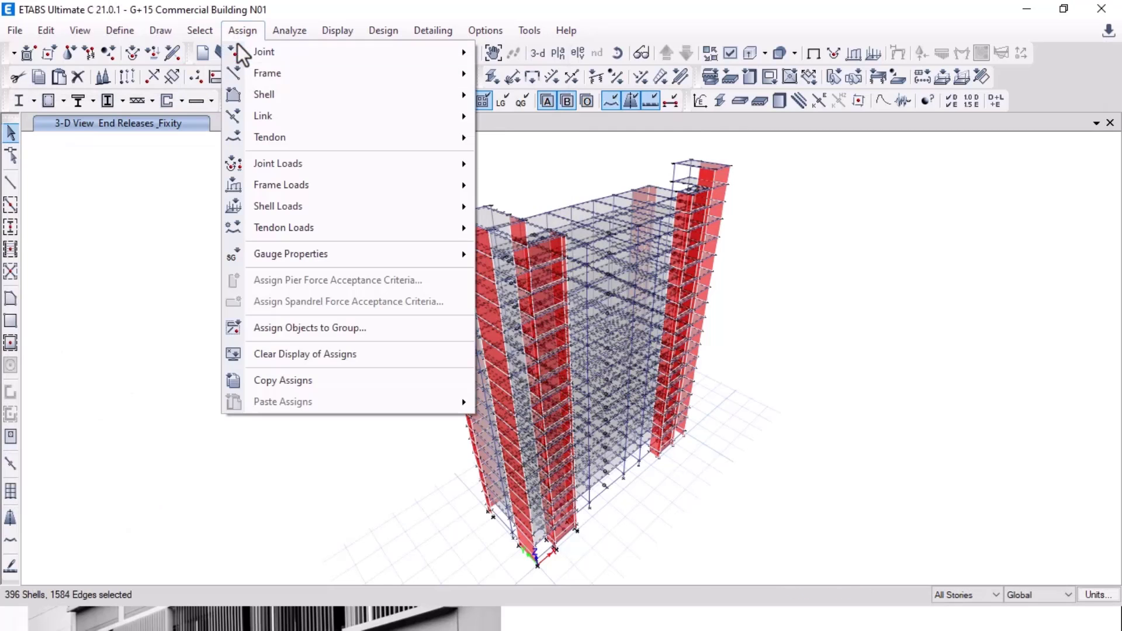
pyautogui.moveTo(280, 100)
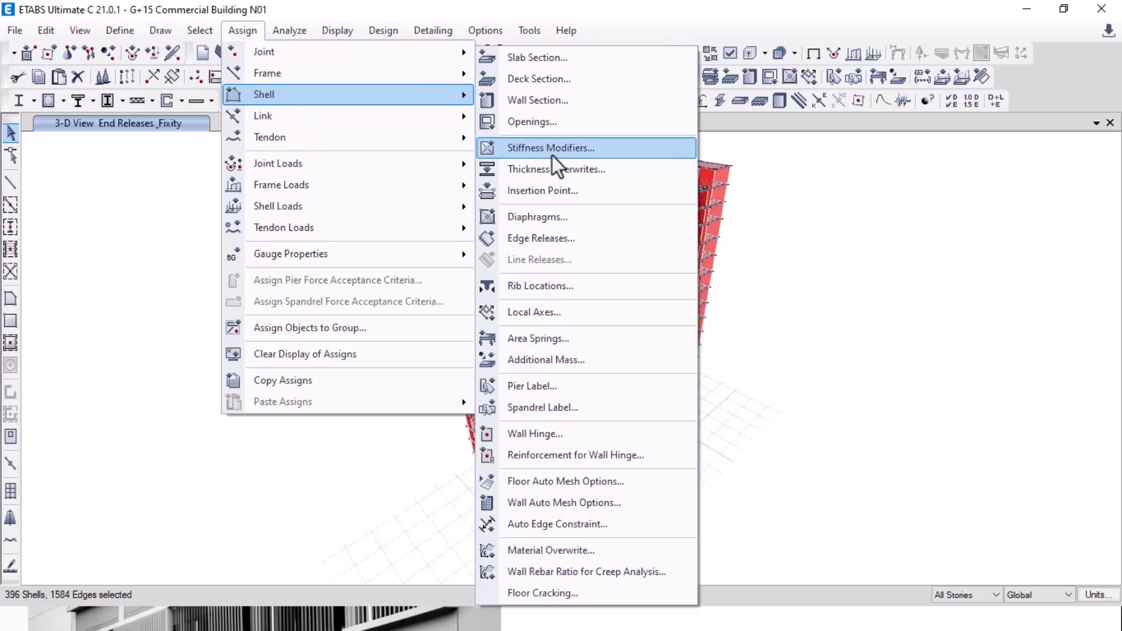
pyautogui.click(556, 218)
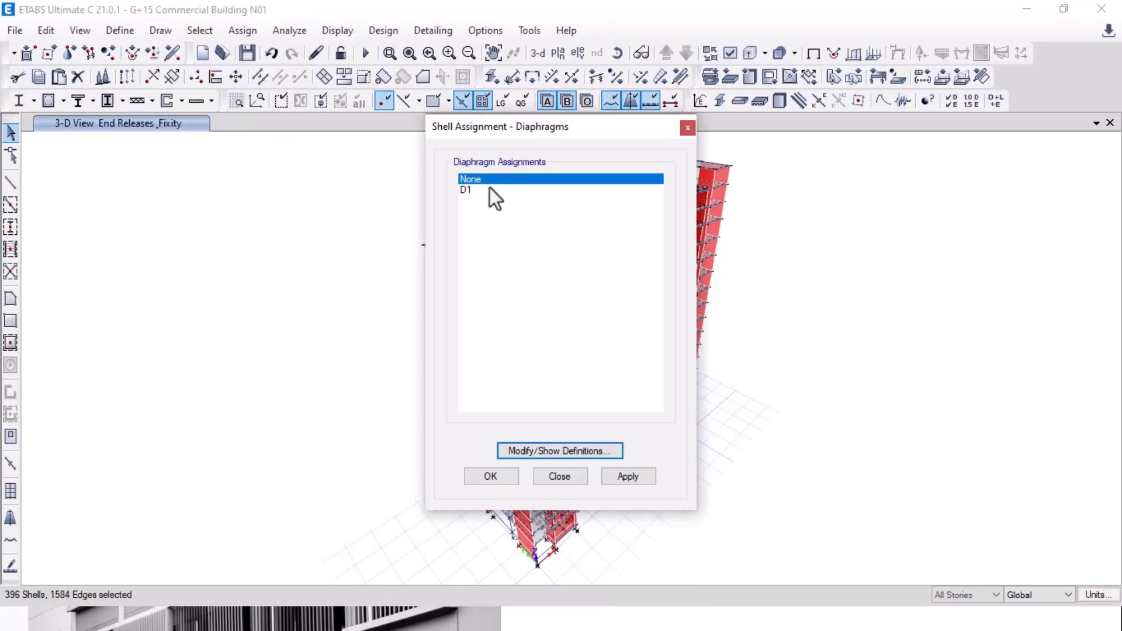
pyautogui.moveTo(490, 131); pyautogui.dragTo(31, 160)
pyautogui.click(34, 216)
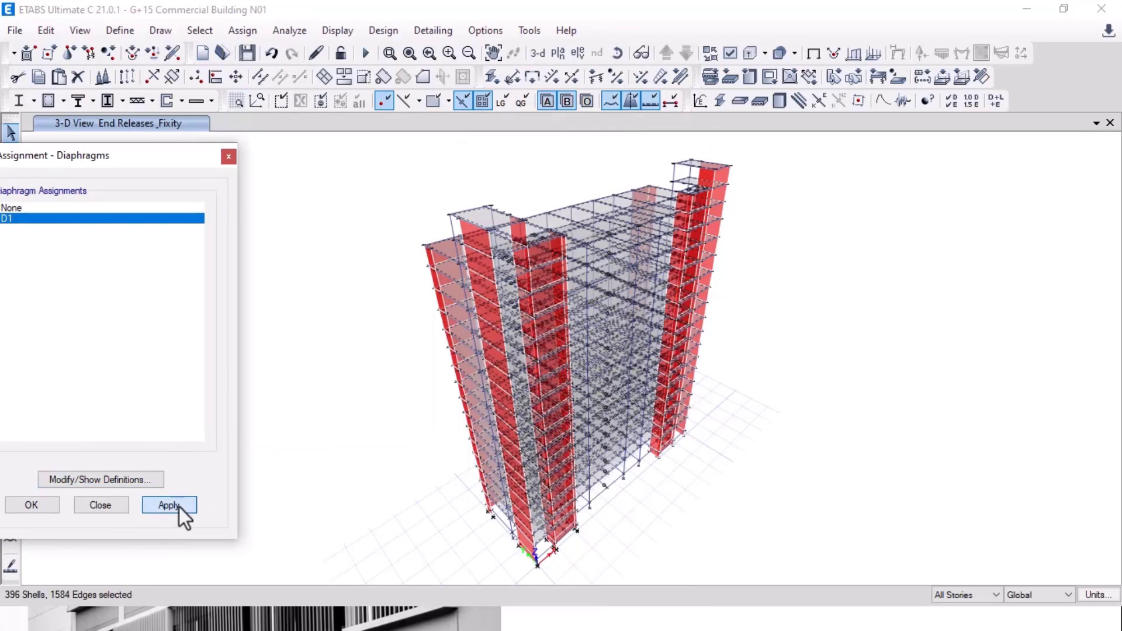
pyautogui.click(31, 505)
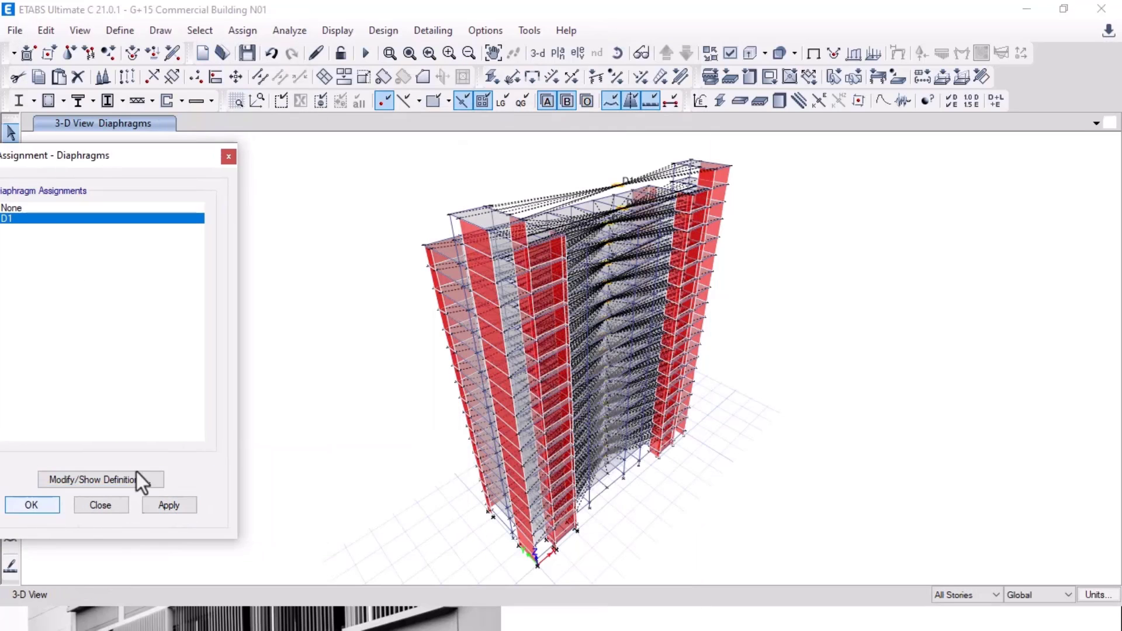
# Step: Bring up the Select Plan View dialog to choose a story
pyautogui.click(558, 53)
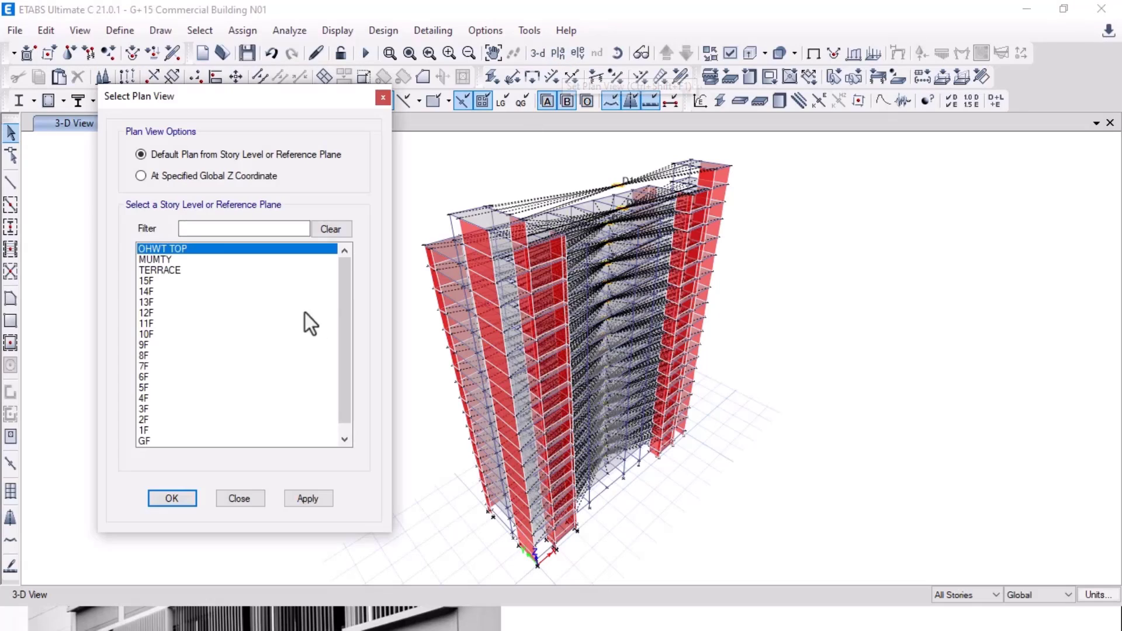
pyautogui.click(383, 97)
pyautogui.click(558, 52)
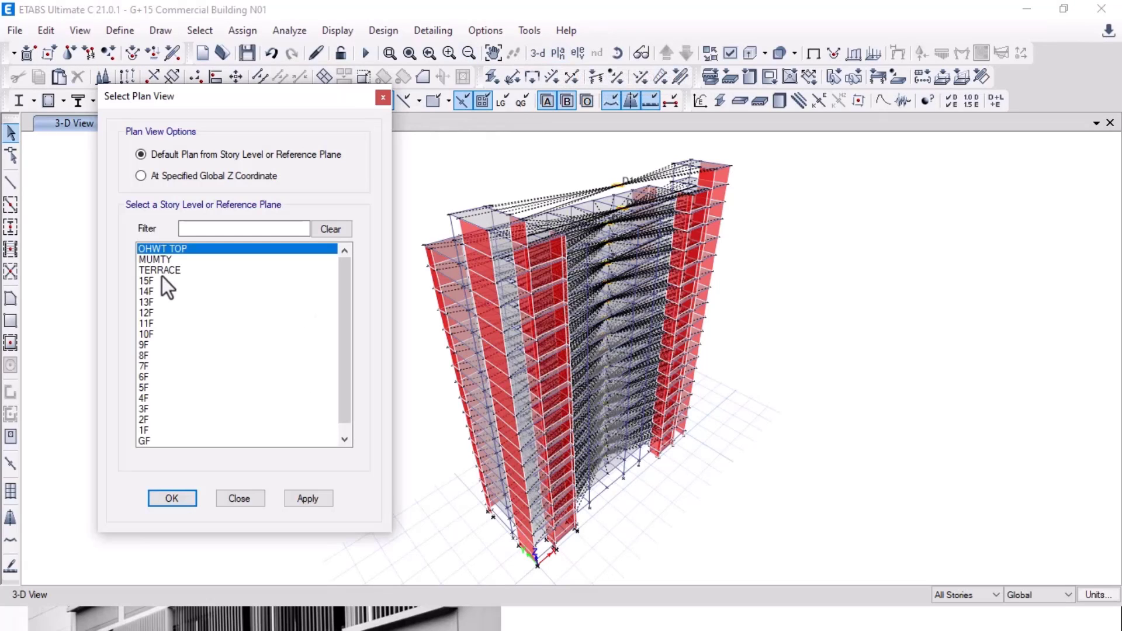
# Step: Show the MUMTY story plan view and centre it
pyautogui.click(167, 259)
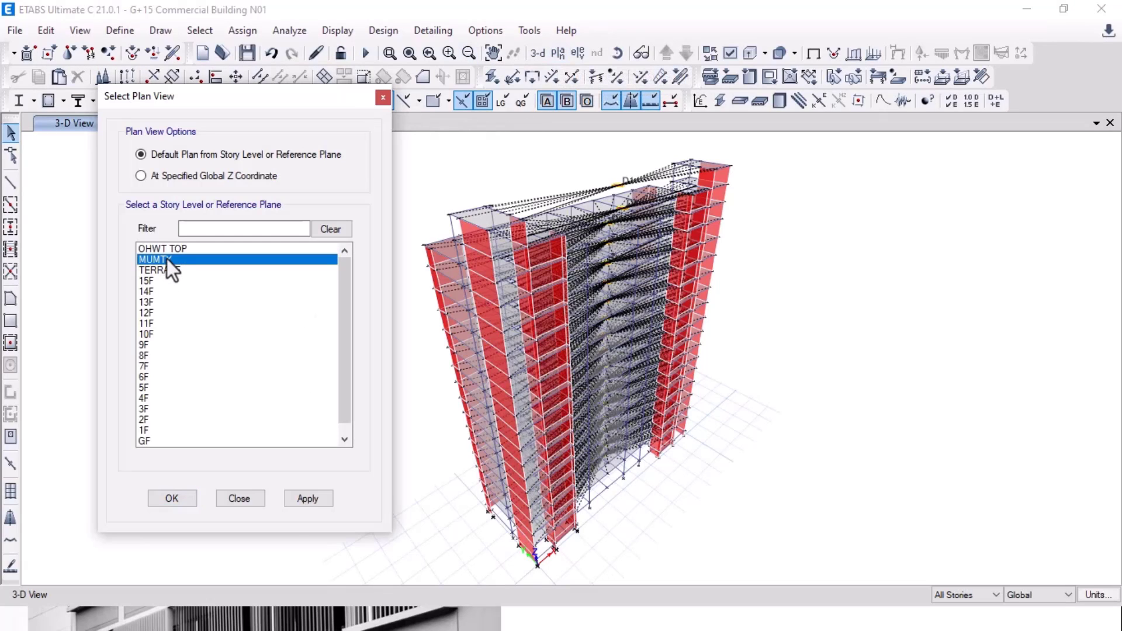
pyautogui.click(301, 503)
pyautogui.click(190, 504)
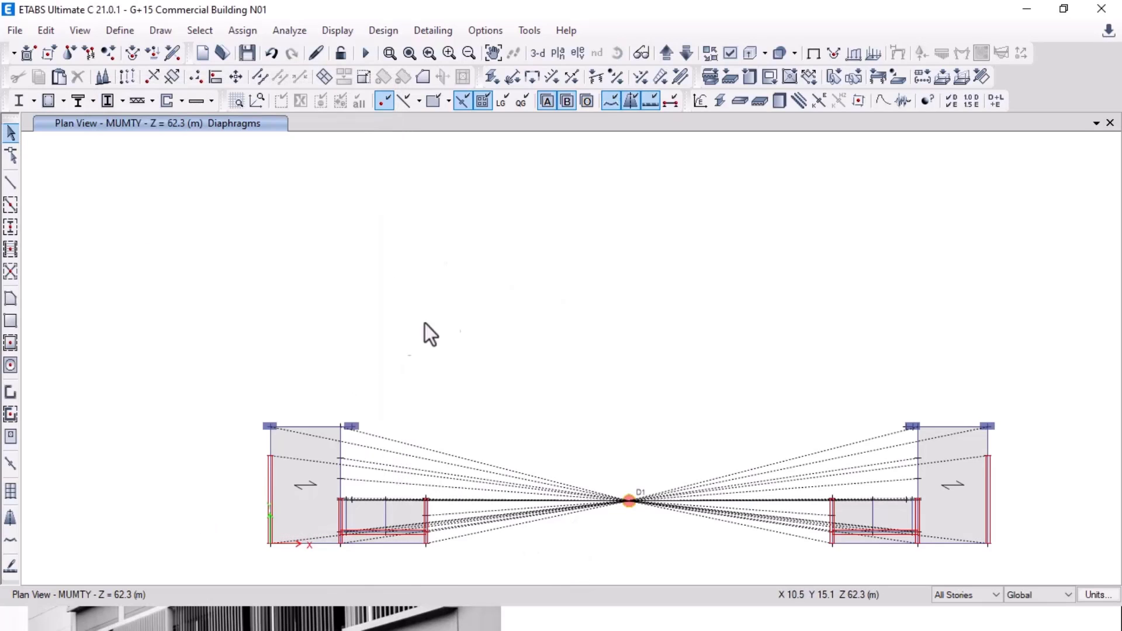
pyautogui.moveTo(513, 347); pyautogui.dragTo(503, 296, button='middle')
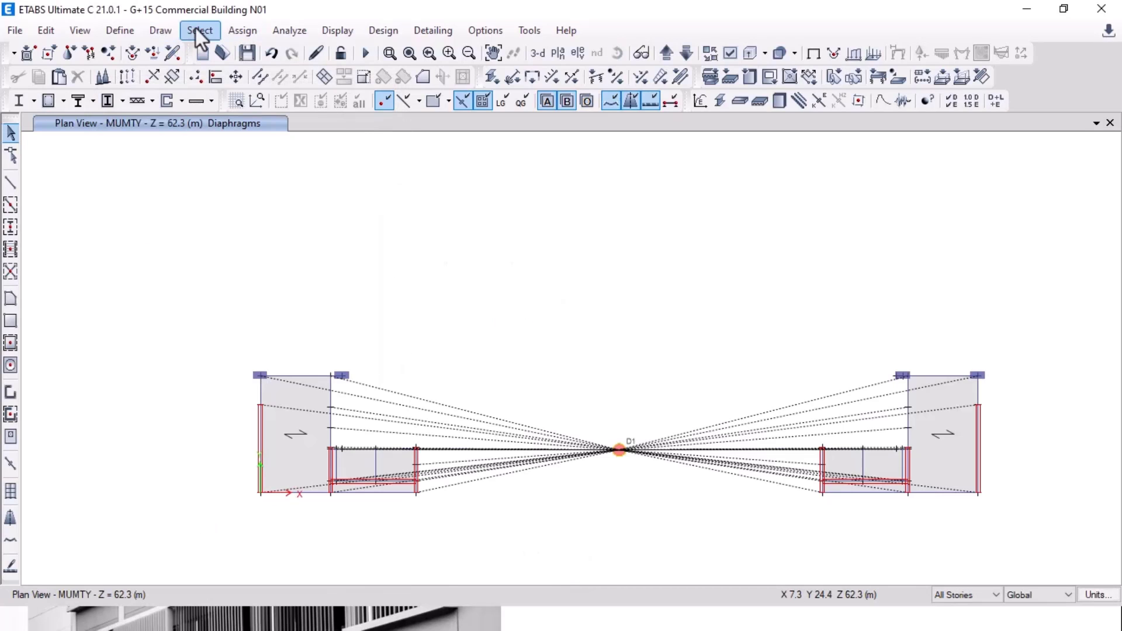
# Step: Select all objects on the MUMTY and OHWT TOP stories
pyautogui.click(196, 30)
pyautogui.moveTo(225, 50)
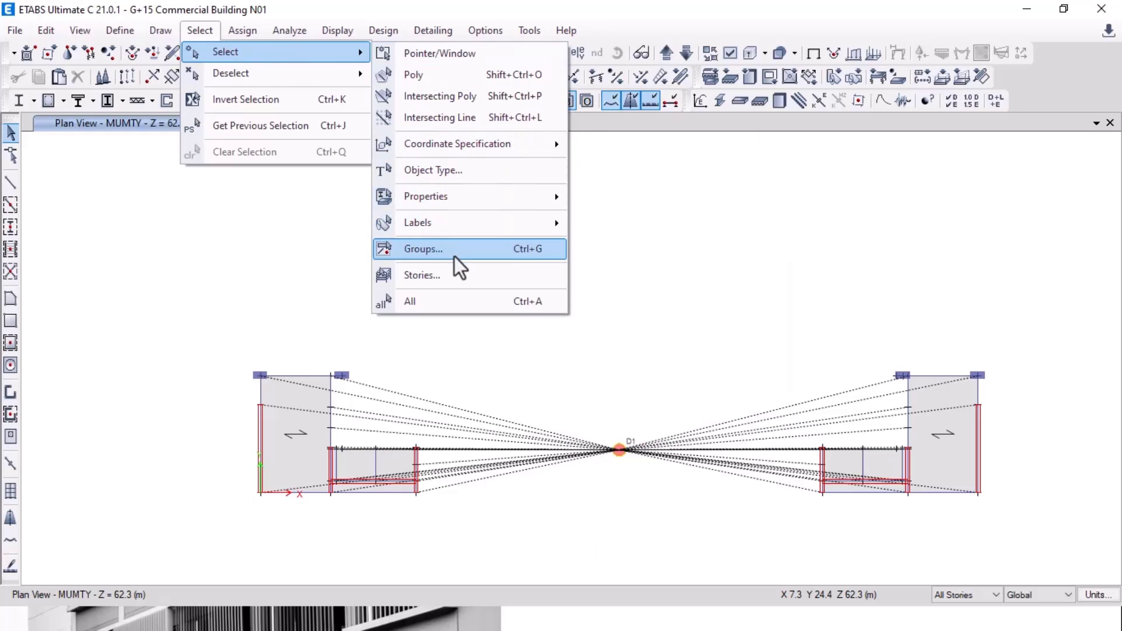
pyautogui.click(457, 279)
pyautogui.click(496, 191)
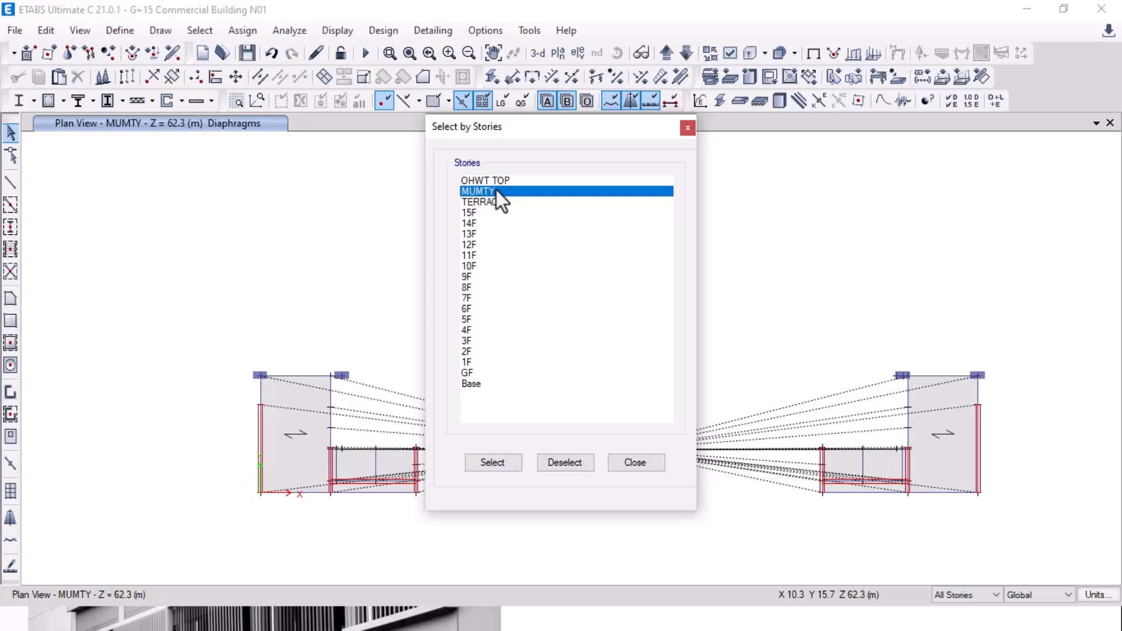
pyautogui.click(496, 180)
pyautogui.click(489, 464)
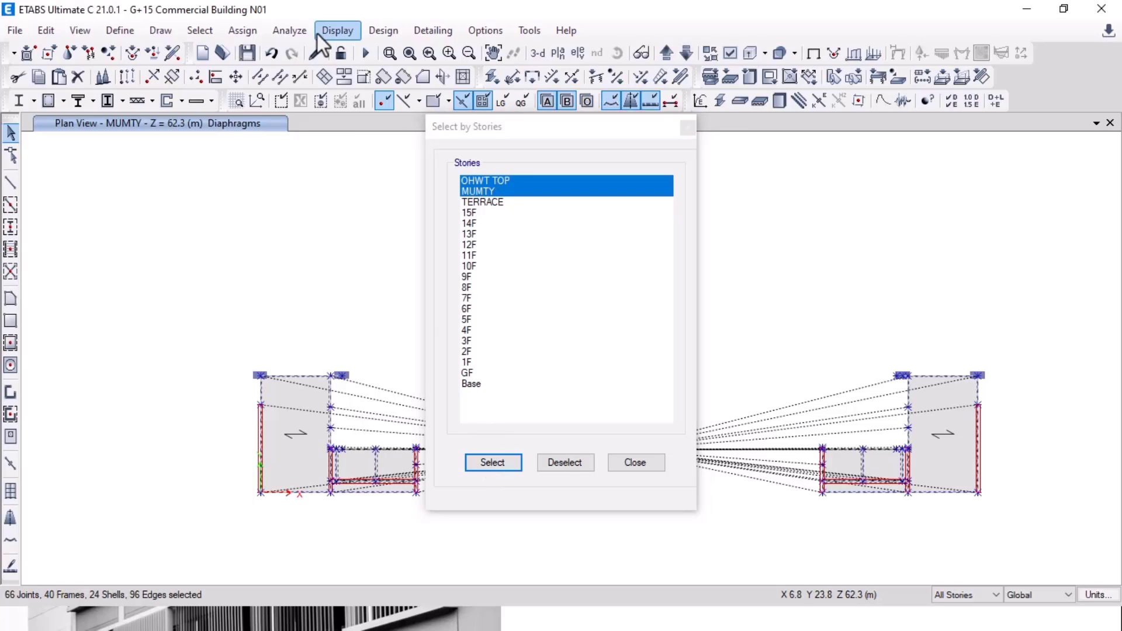
# Step: Set the diaphragm of those stories to None, then step the plan view down to 15F
pyautogui.click(239, 30)
pyautogui.moveTo(299, 99)
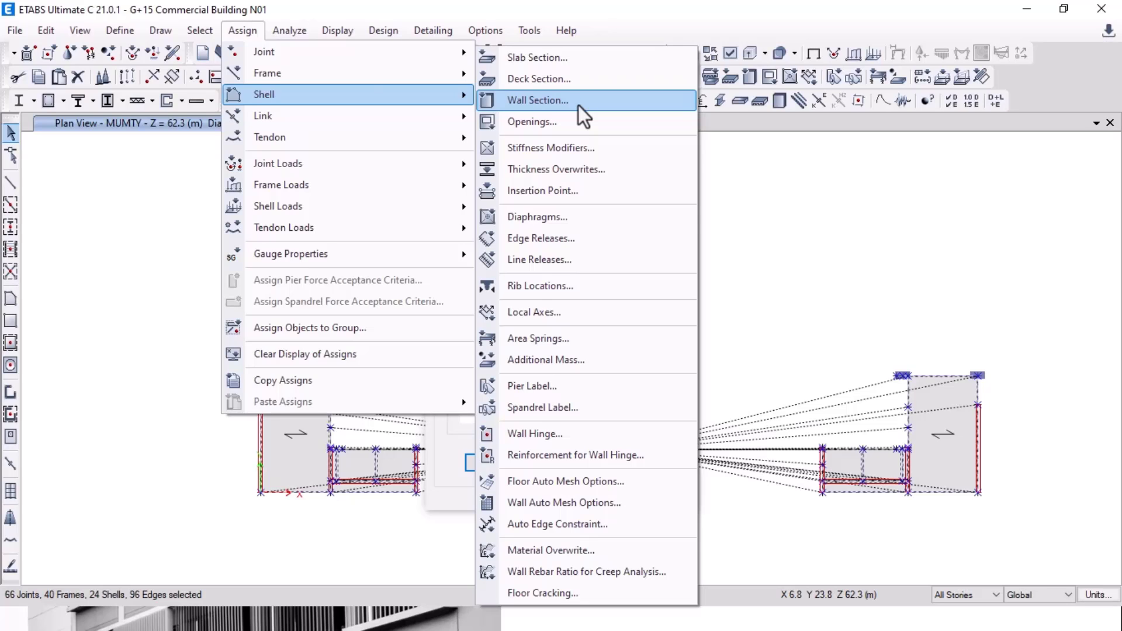
pyautogui.click(577, 219)
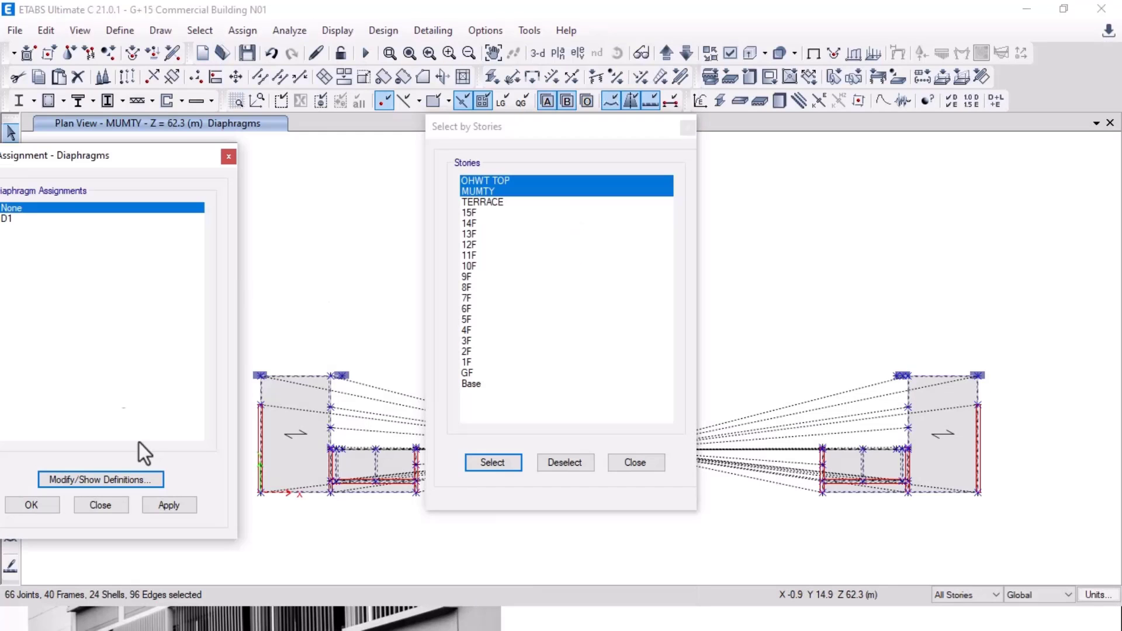
pyautogui.click(169, 505)
pyautogui.click(567, 463)
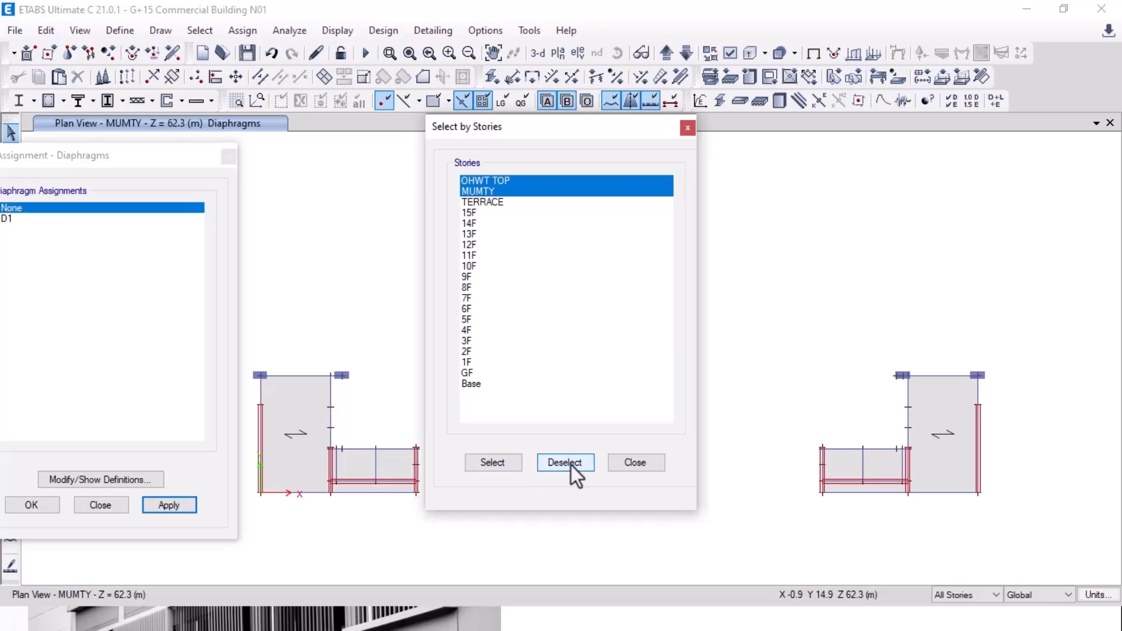
pyautogui.click(100, 505)
pyautogui.click(645, 462)
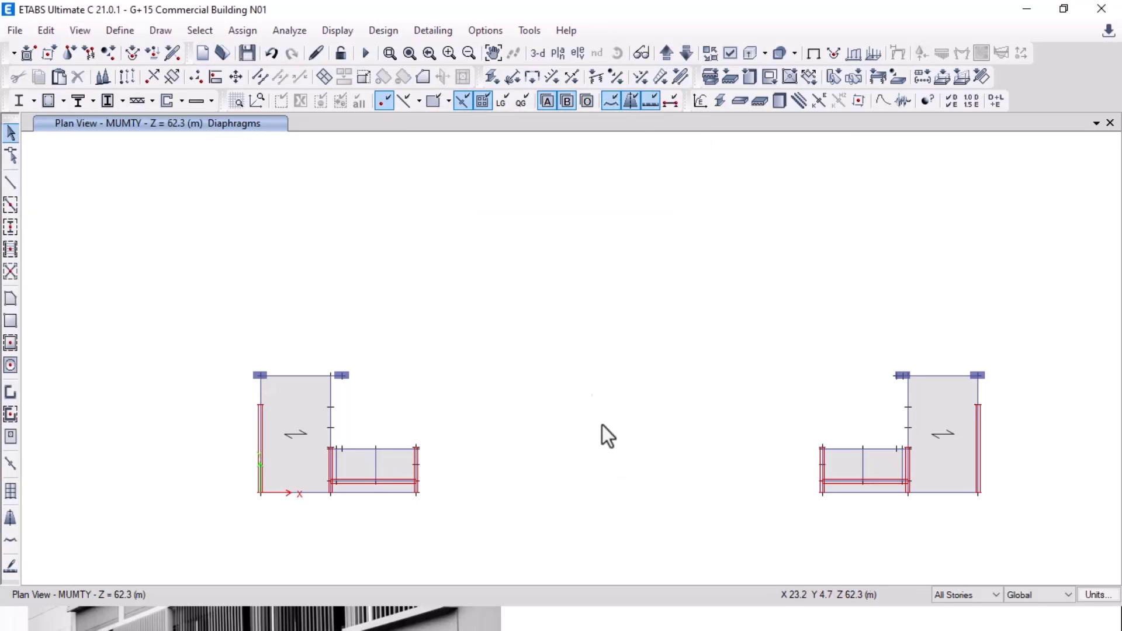
pyautogui.click(666, 53)
# Step: Move the plan view to MUMTY, limit actions to one story, and select the left core
pyautogui.click(661, 54)
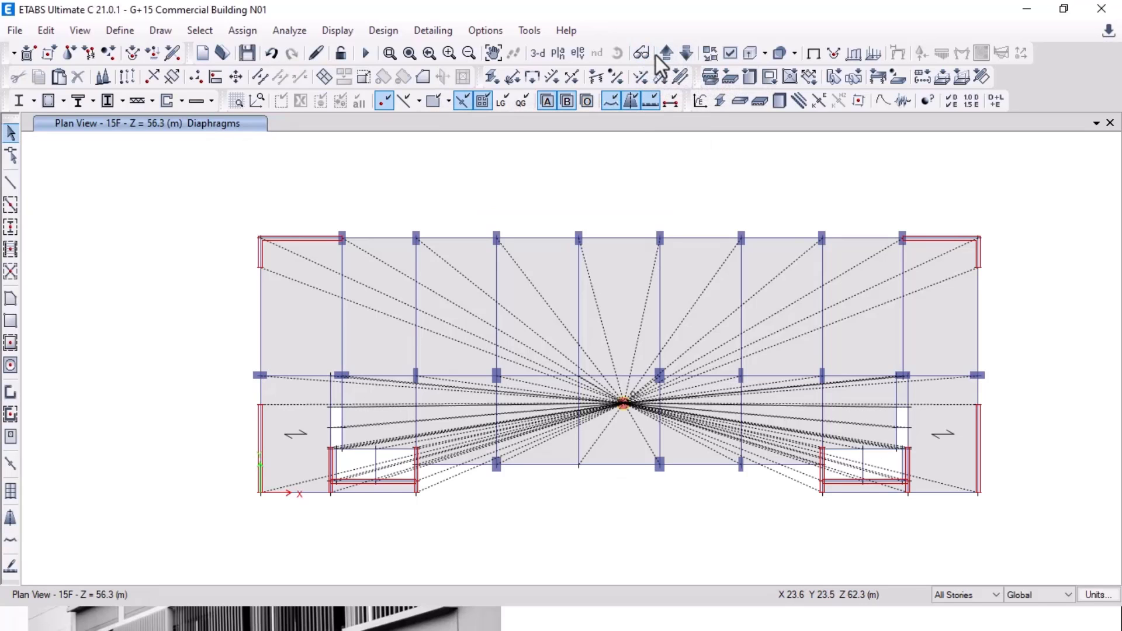
pyautogui.click(666, 54)
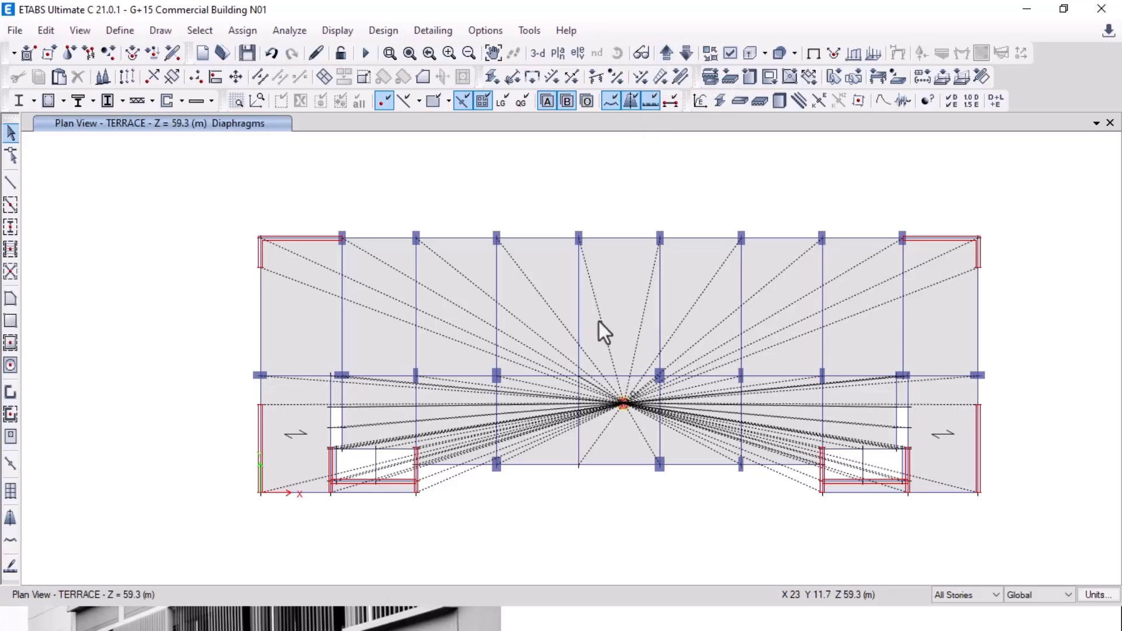
pyautogui.click(668, 54)
pyautogui.click(952, 599)
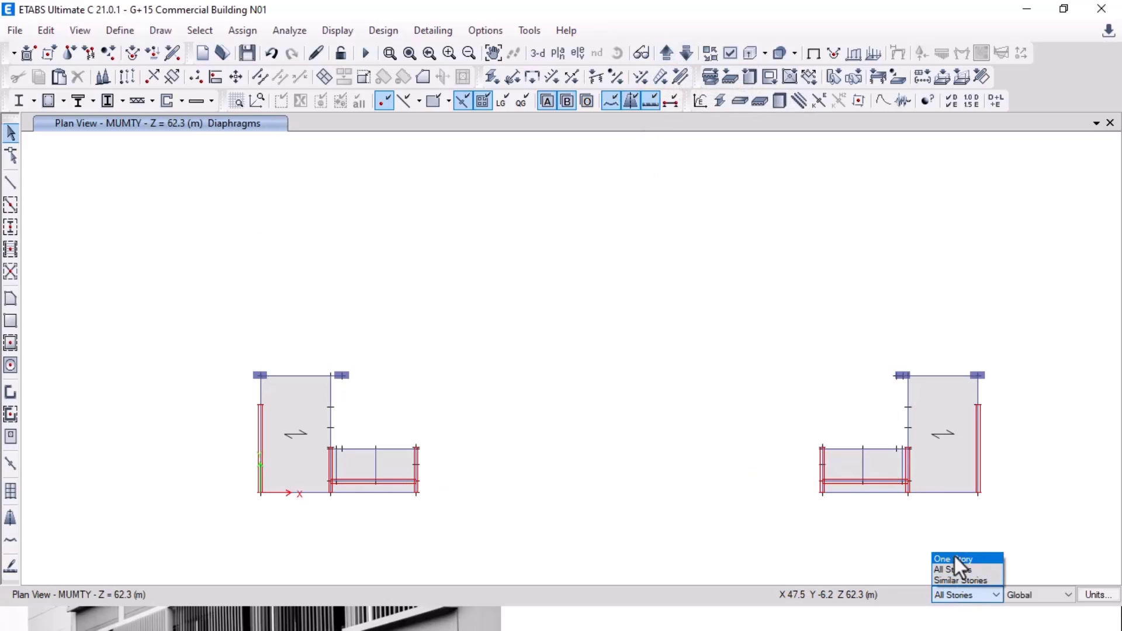
pyautogui.click(955, 556)
pyautogui.moveTo(689, 385); pyautogui.dragTo(539, 265, button='middle')
pyautogui.moveTo(166, 281); pyautogui.dragTo(416, 548)
pyautogui.click(666, 54)
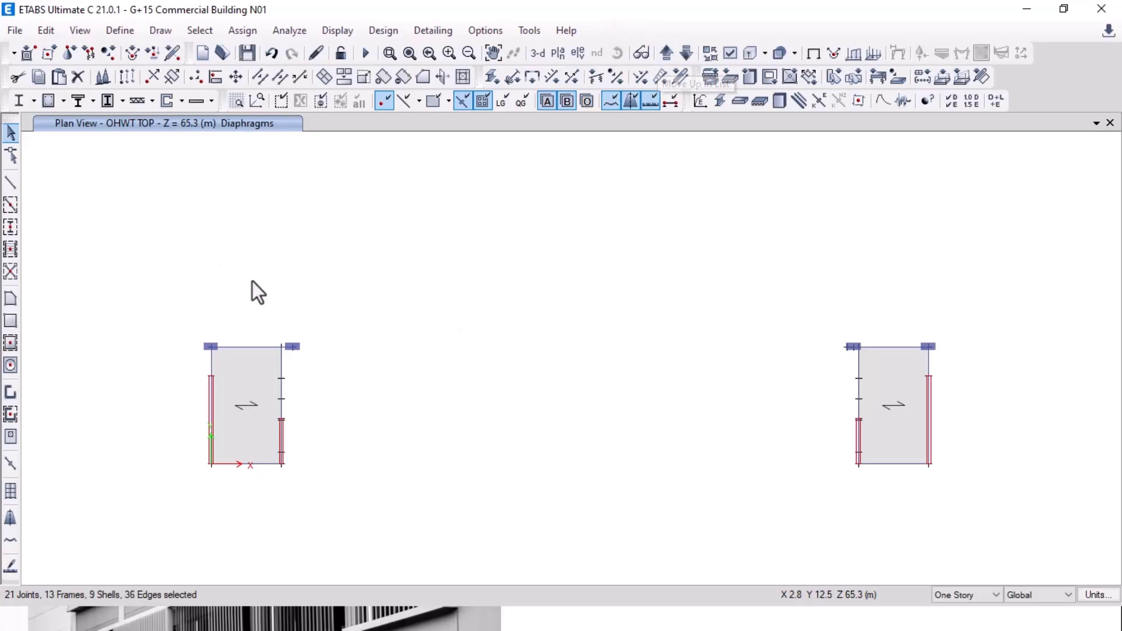
pyautogui.click(687, 54)
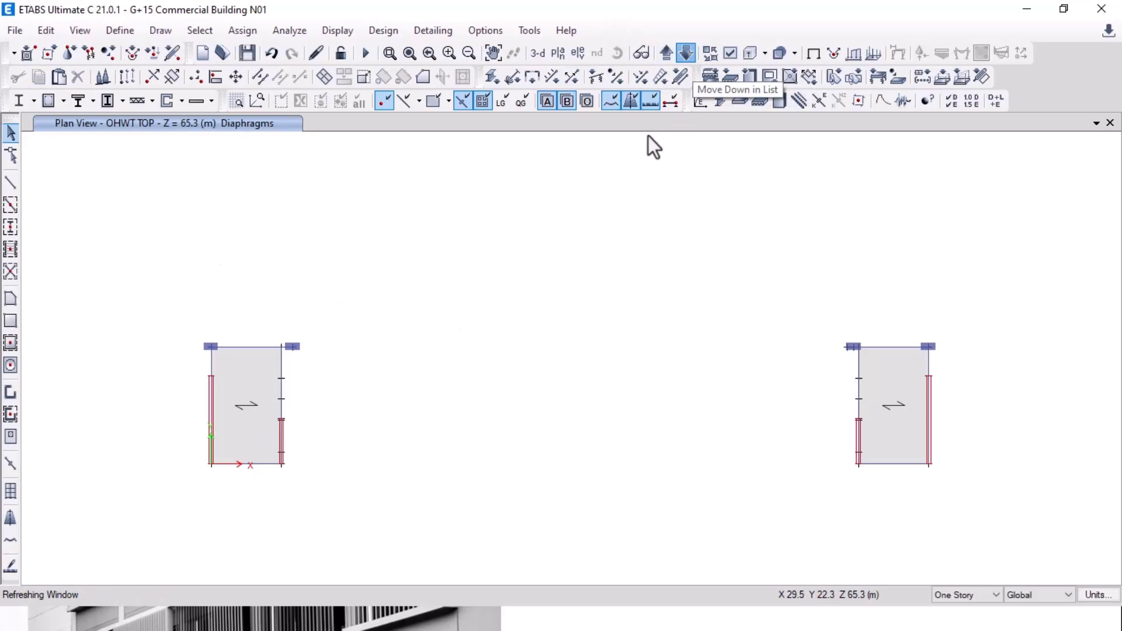
pyautogui.click(281, 453)
pyautogui.click(282, 452)
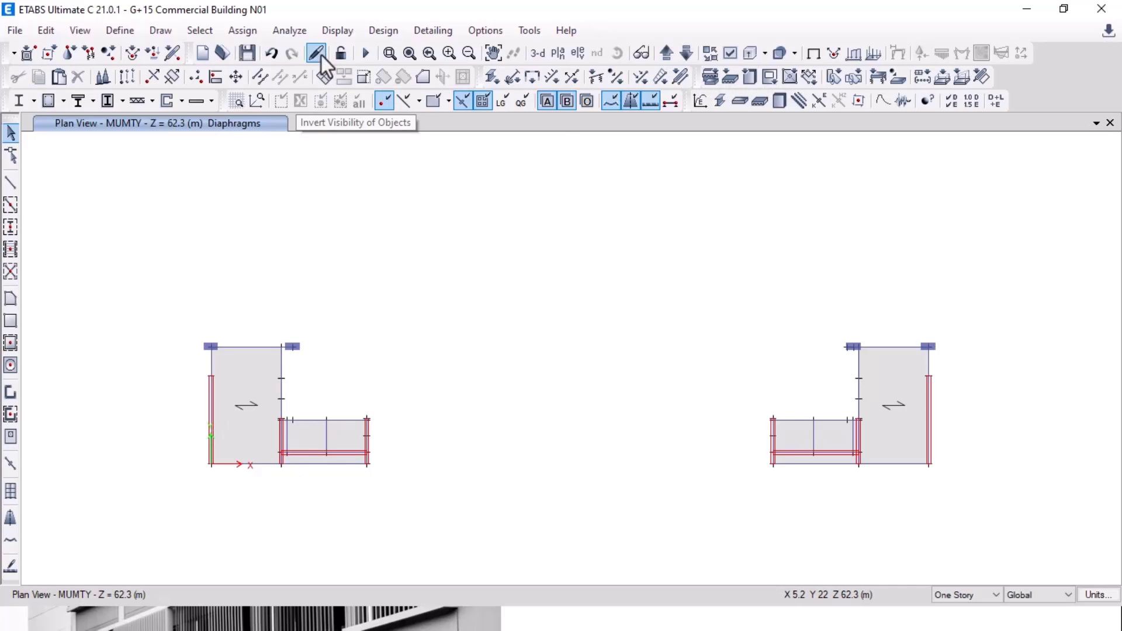
# Step: Select all floor objects by type, show only them, and box-select the left building's floors
pyautogui.click(199, 30)
pyautogui.moveTo(232, 52)
pyautogui.click(449, 170)
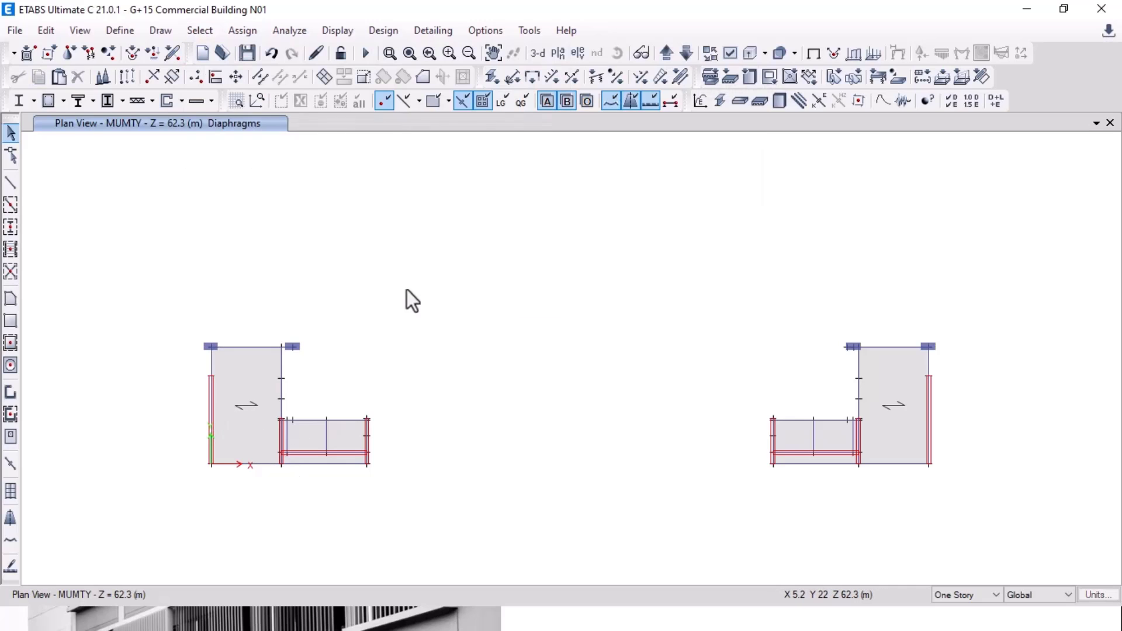
pyautogui.click(78, 232)
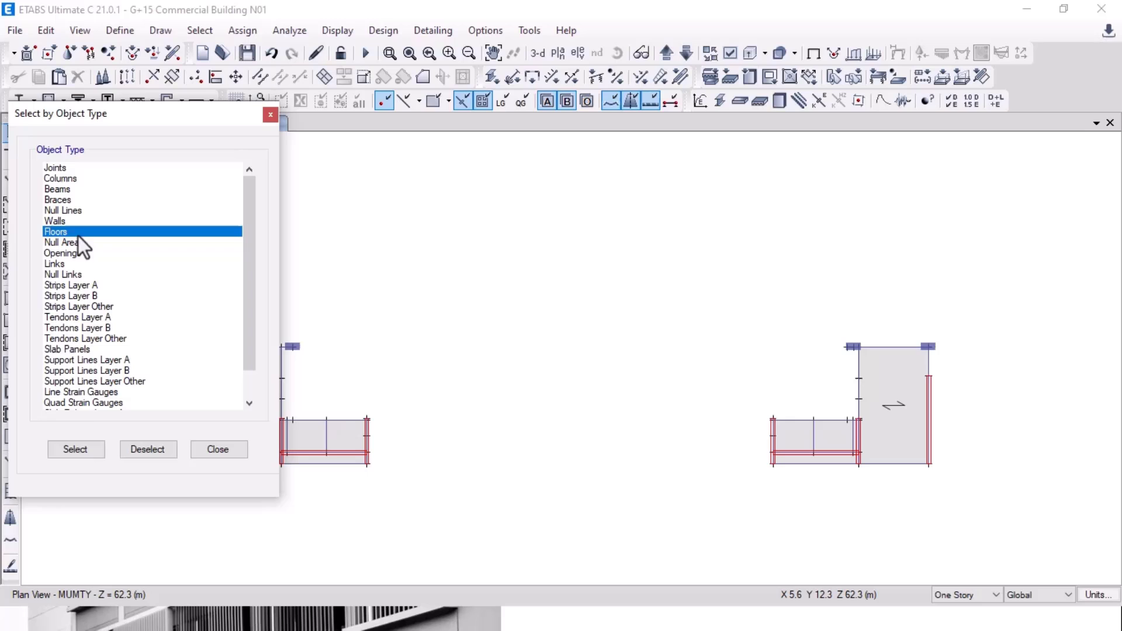
pyautogui.click(76, 450)
pyautogui.click(214, 453)
pyautogui.rightClick(130, 143)
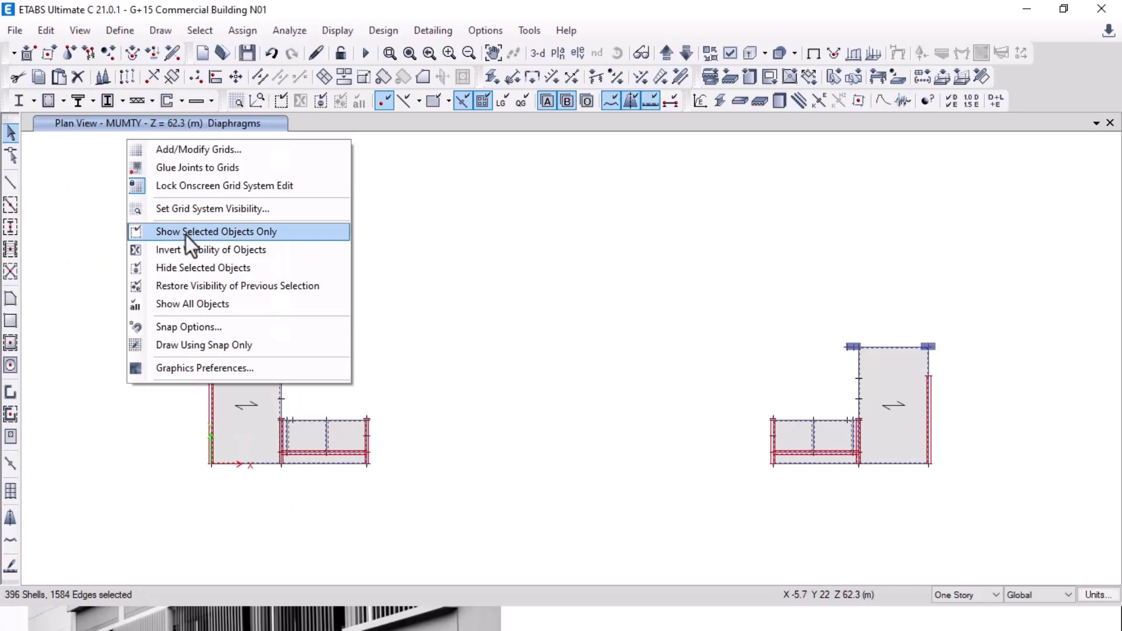
pyautogui.click(186, 232)
pyautogui.moveTo(156, 313); pyautogui.dragTo(442, 496)
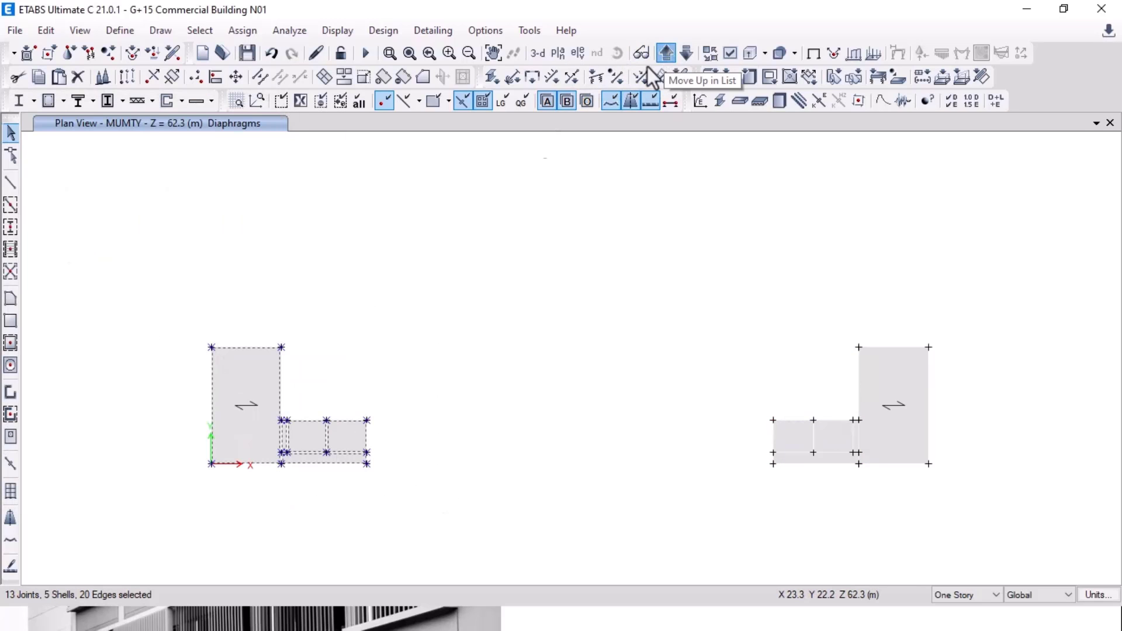
# Step: Assign diaphragm D1 to the left building's slab at OHWT TOP
pyautogui.click(666, 54)
pyautogui.moveTo(170, 284); pyautogui.dragTo(345, 499)
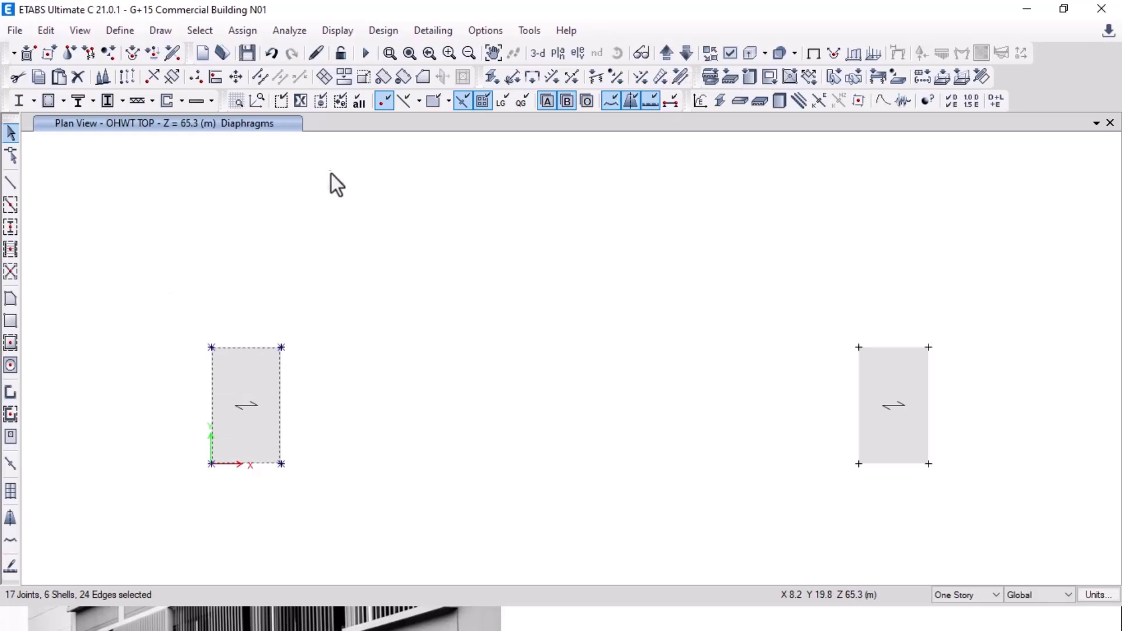
pyautogui.click(243, 31)
pyautogui.moveTo(338, 138)
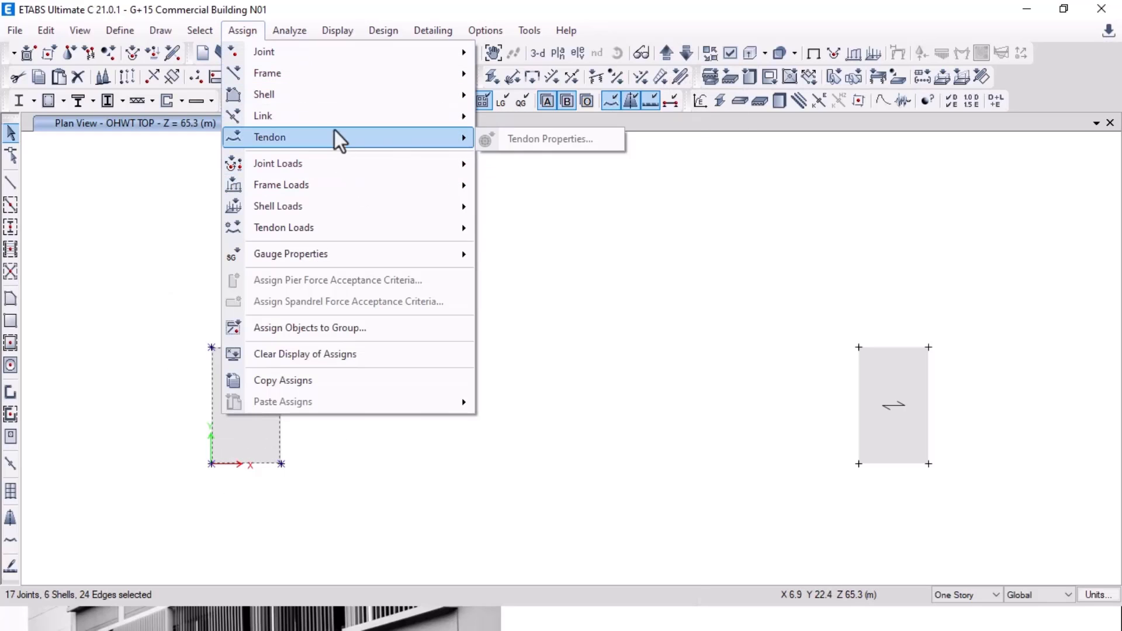
pyautogui.moveTo(359, 96)
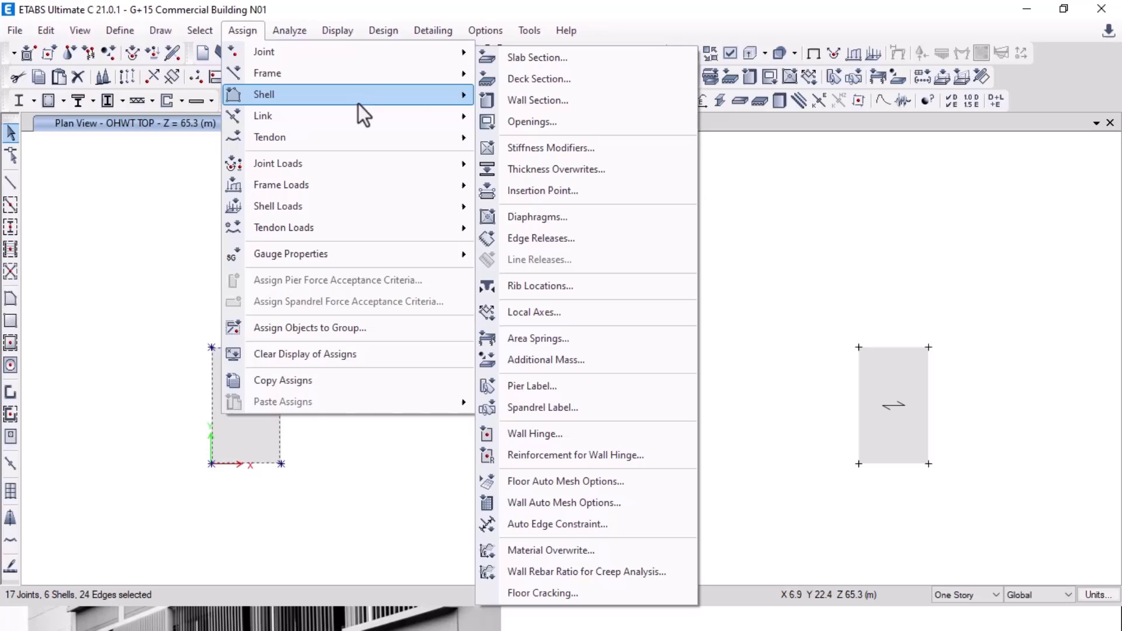
pyautogui.click(570, 218)
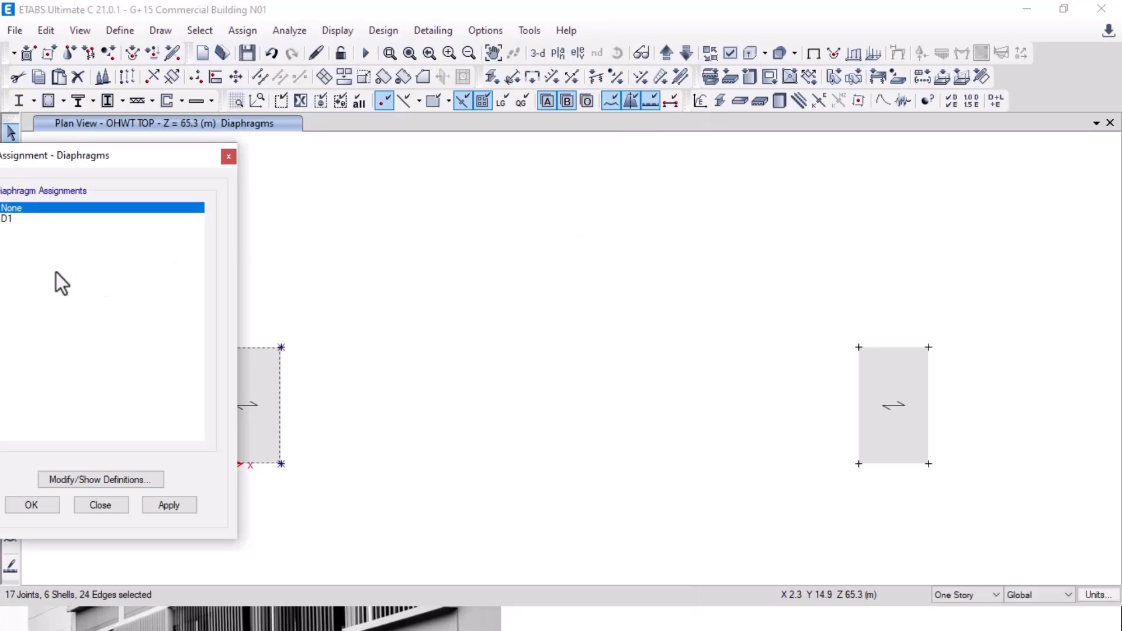
pyautogui.click(59, 218)
pyautogui.click(169, 505)
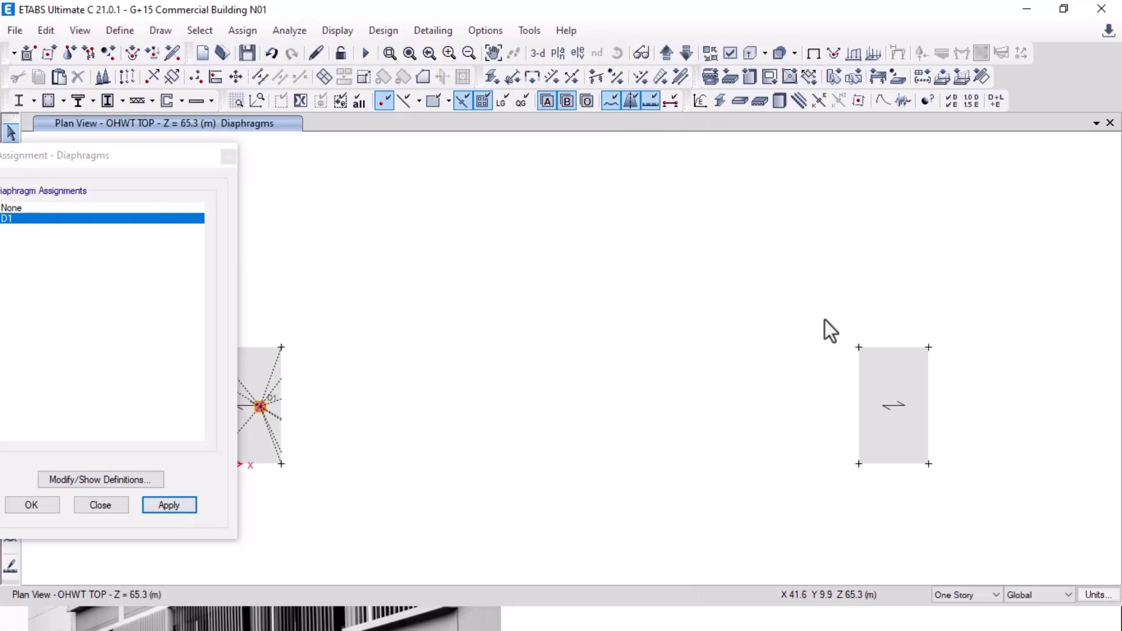
# Step: Define a new rigid diaphragm D2 and assign it to the right-hand MUMTY slabs
pyautogui.click(880, 377)
pyautogui.click(686, 54)
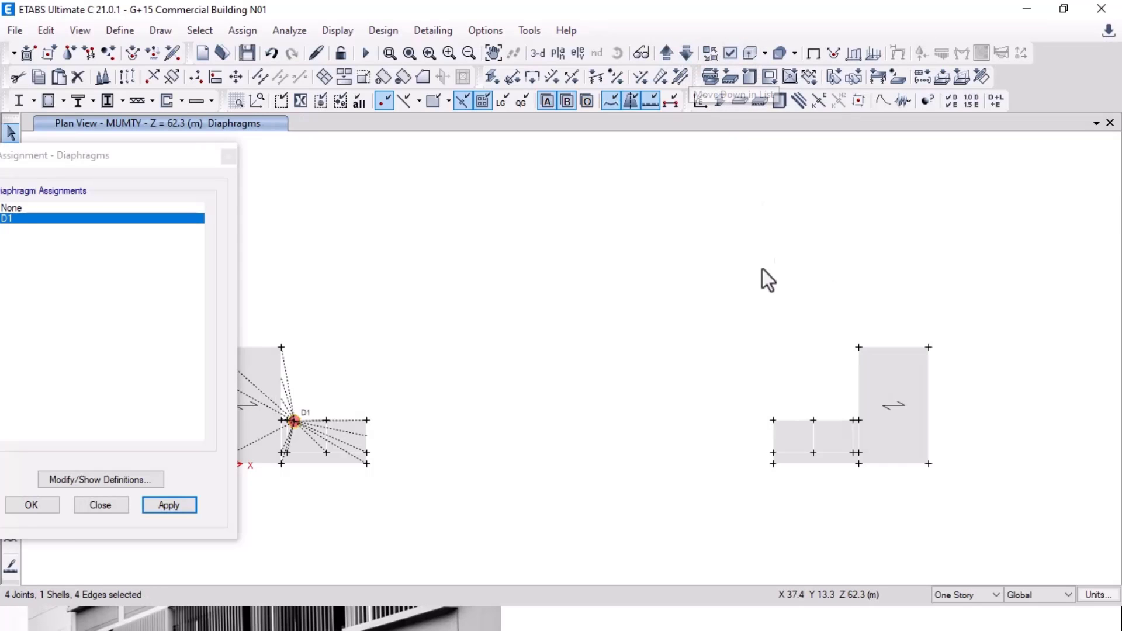
pyautogui.moveTo(747, 281); pyautogui.dragTo(1017, 549)
pyautogui.click(117, 480)
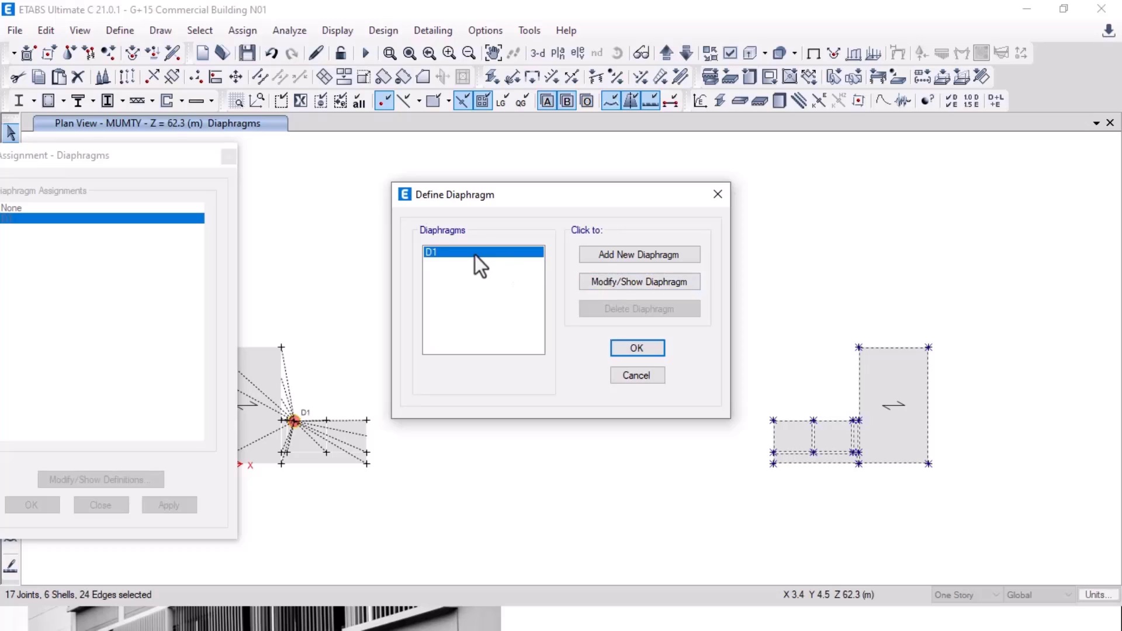
pyautogui.click(612, 257)
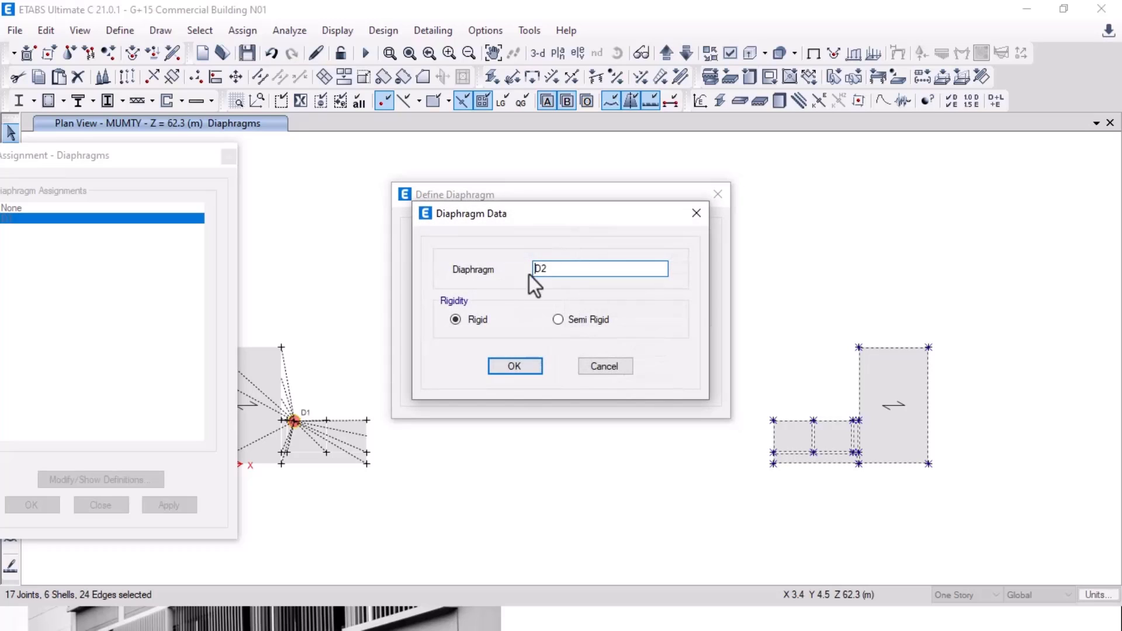
pyautogui.click(528, 367)
pyautogui.click(643, 348)
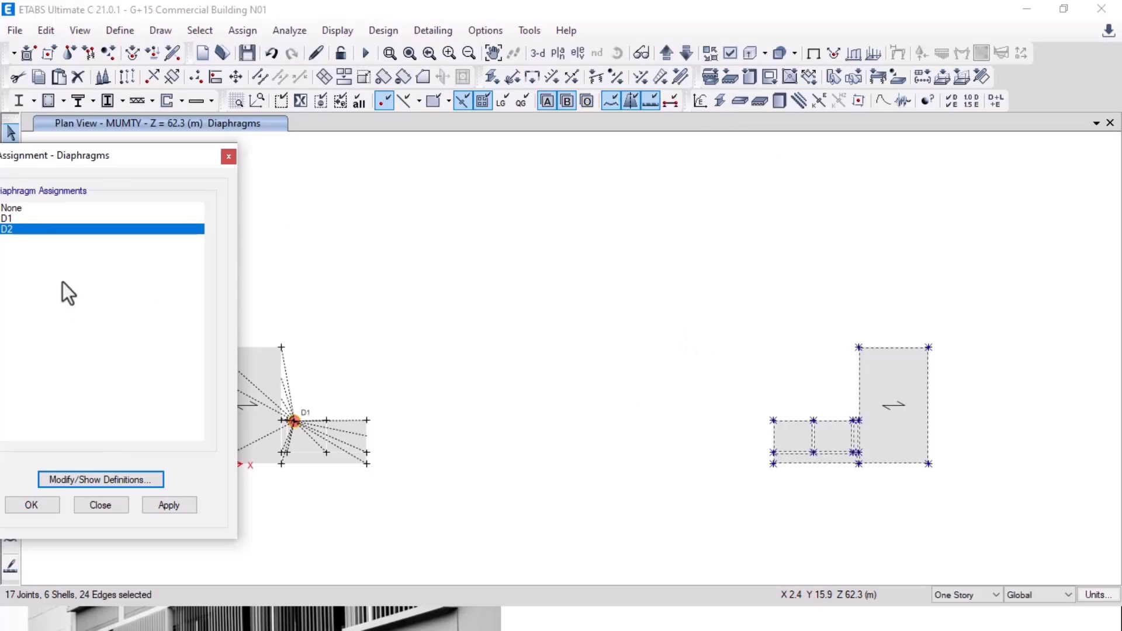
pyautogui.click(181, 500)
pyautogui.click(35, 505)
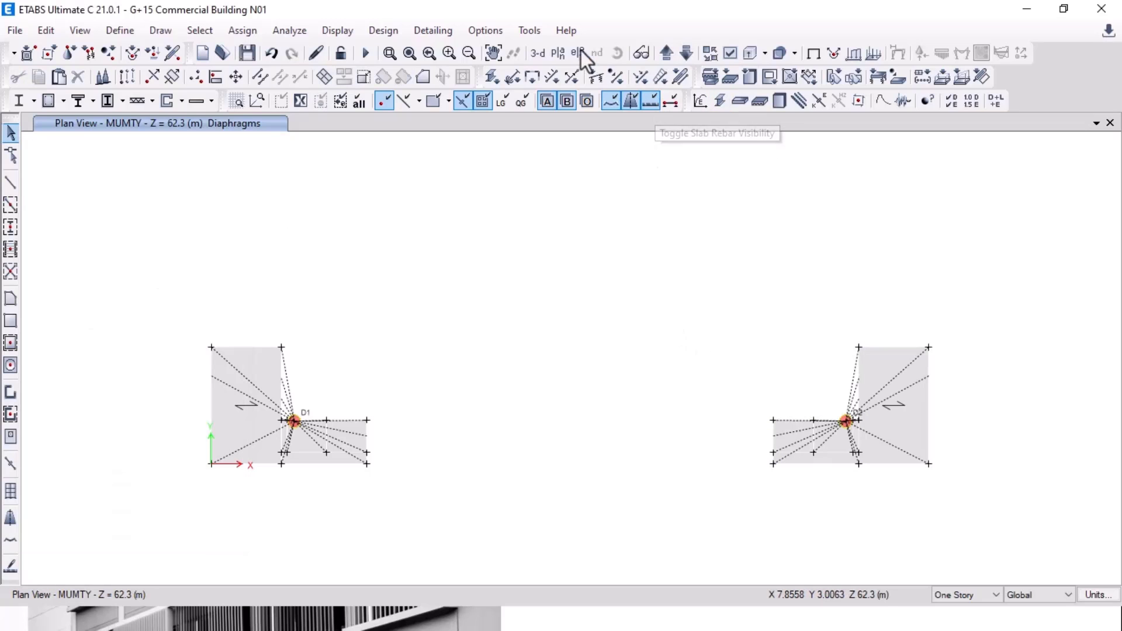
# Step: Show all objects again and orbit the full 3-D tower, briefly checking the slides
pyautogui.rightClick(274, 208)
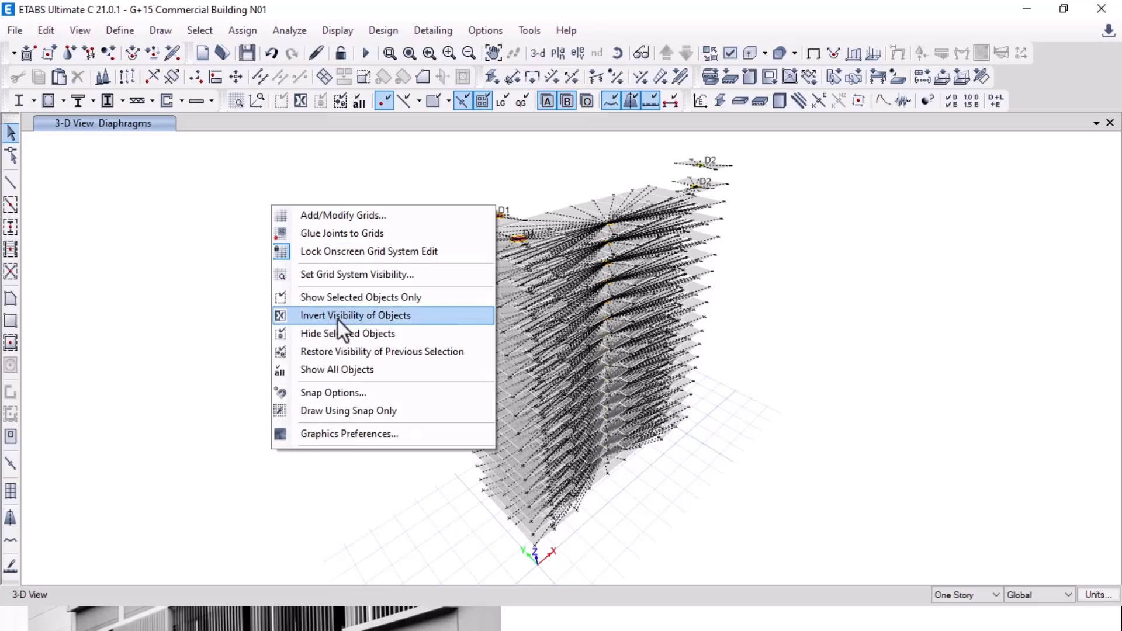
pyautogui.click(352, 368)
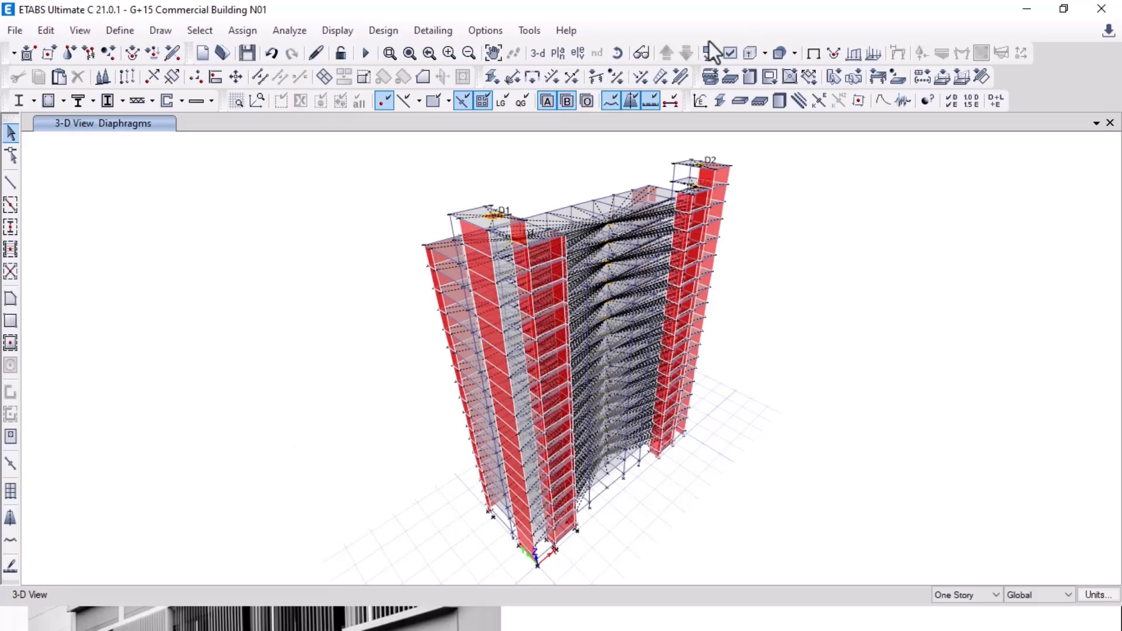
pyautogui.click(618, 53)
pyautogui.moveTo(905, 366); pyautogui.dragTo(419, 378)
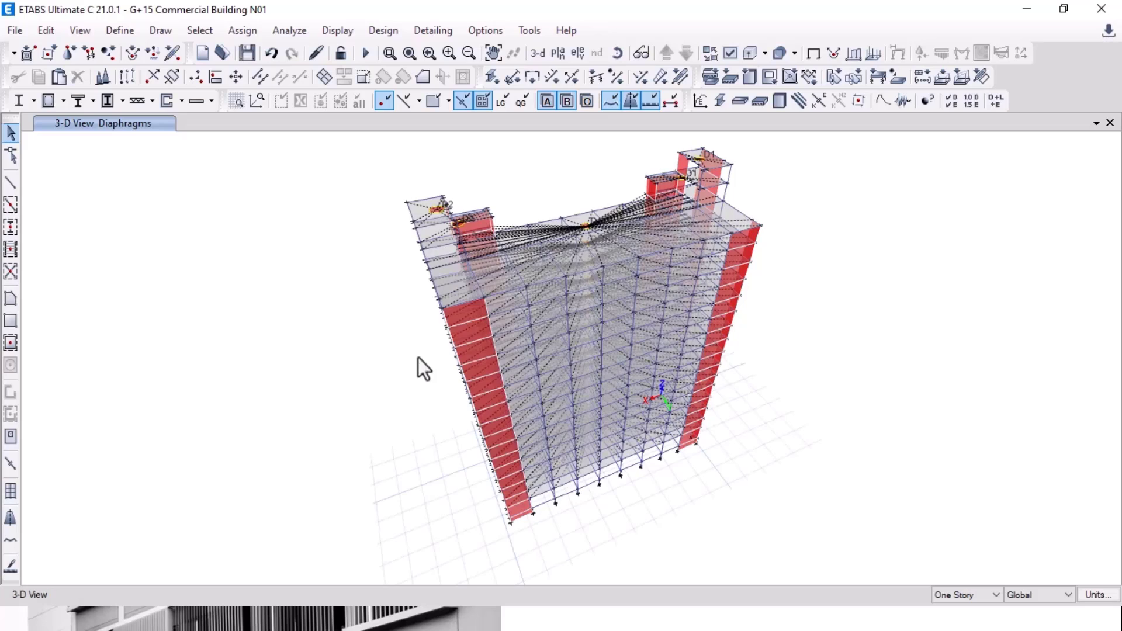
pyautogui.hotkey('alt', 'Tab')
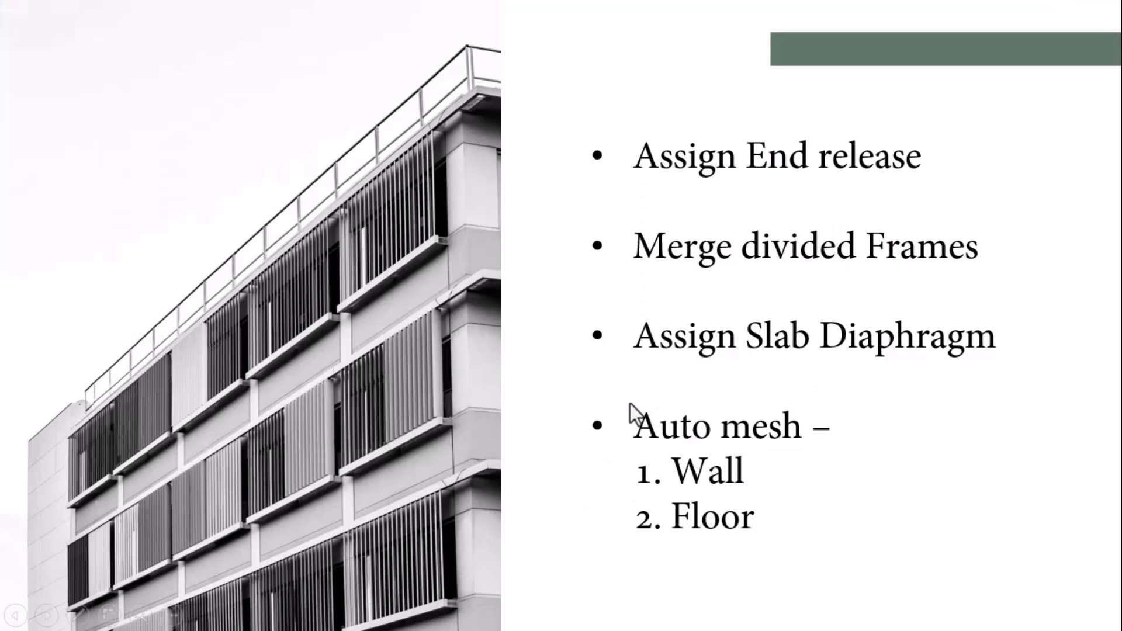
pyautogui.hotkey('alt', 'Tab')
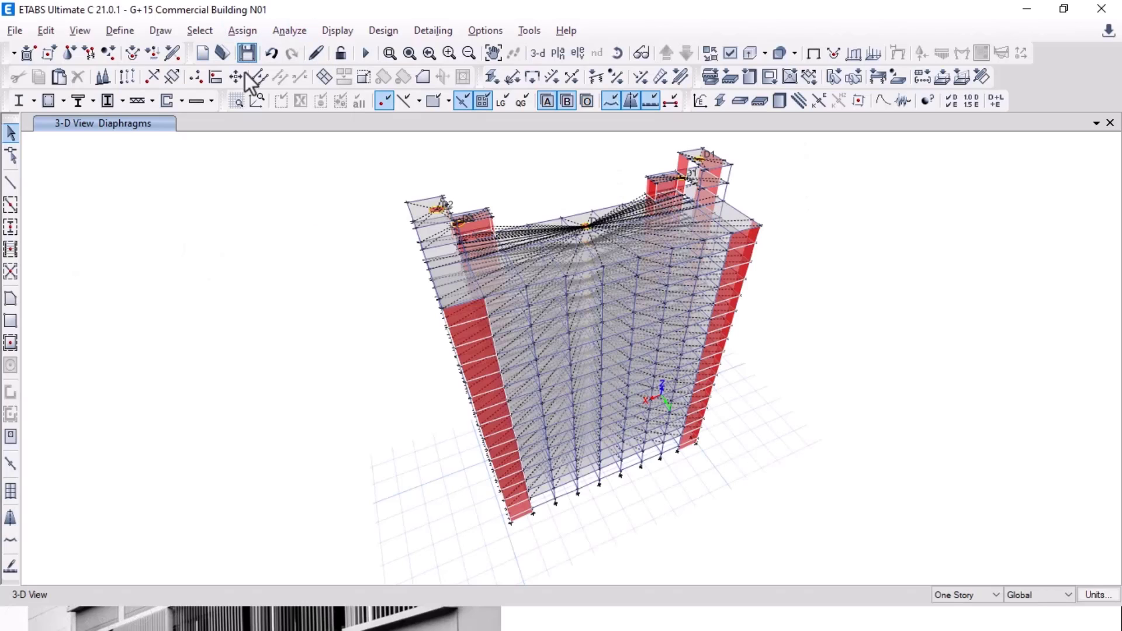
# Step: Select every wall in the model by object type
pyautogui.click(199, 29)
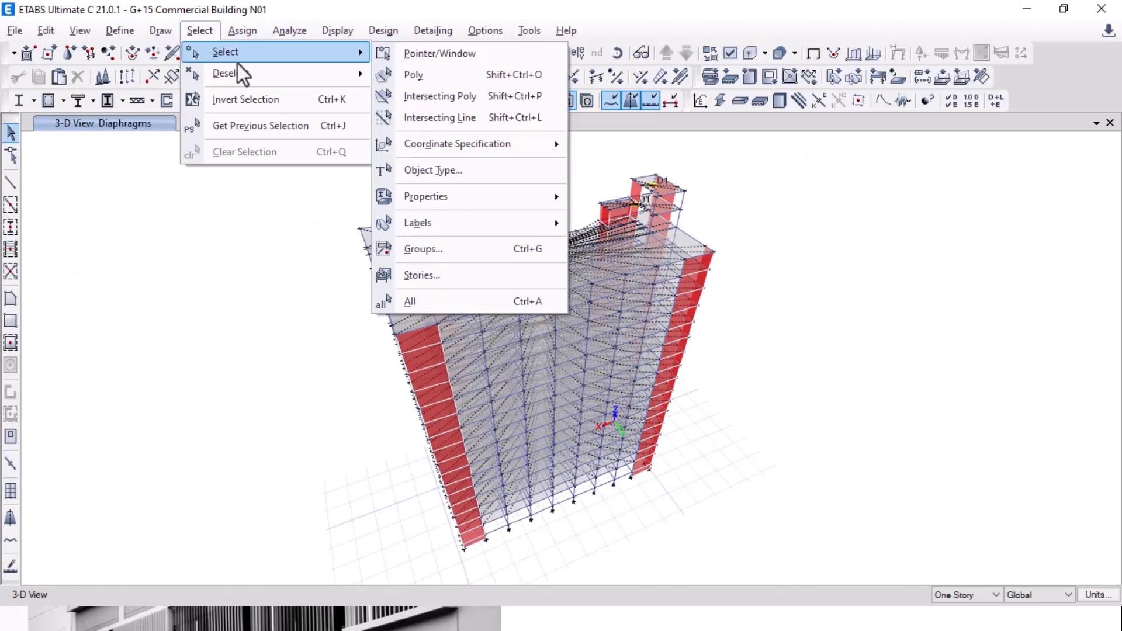
pyautogui.click(437, 170)
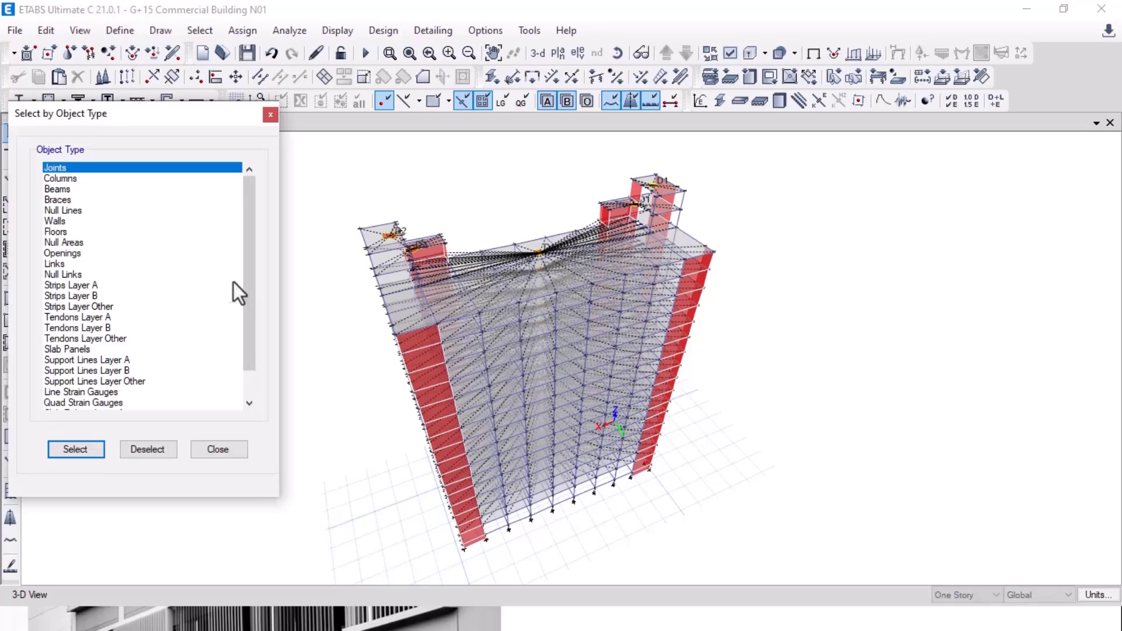
pyautogui.click(58, 221)
pyautogui.click(87, 456)
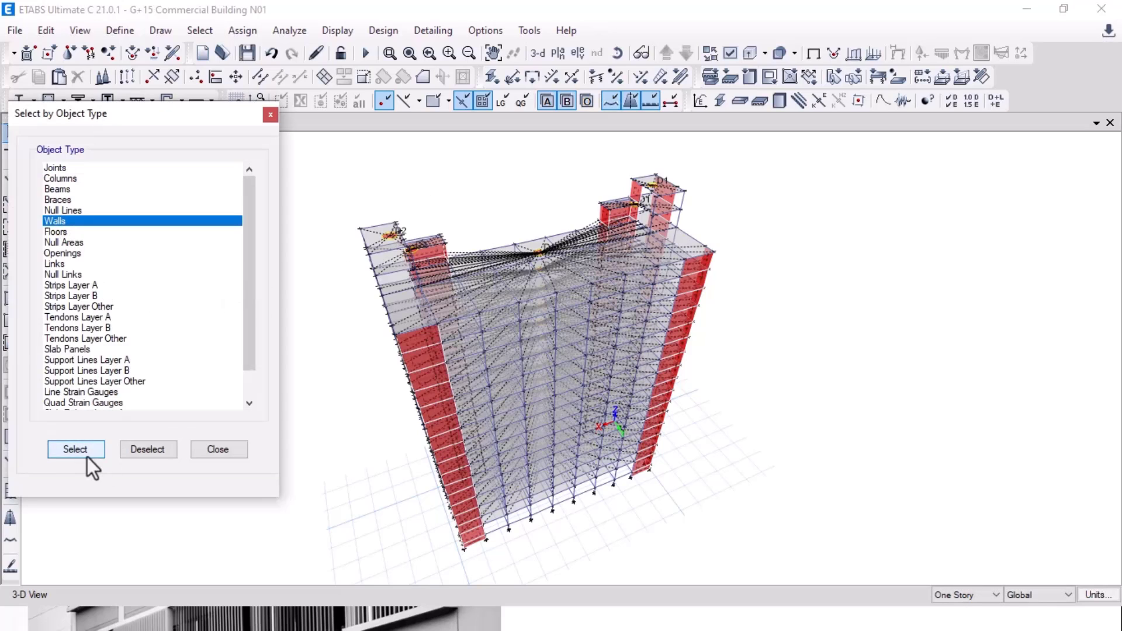
# Step: Apply Auto Rectangular Mesh to all the selected walls
pyautogui.click(242, 30)
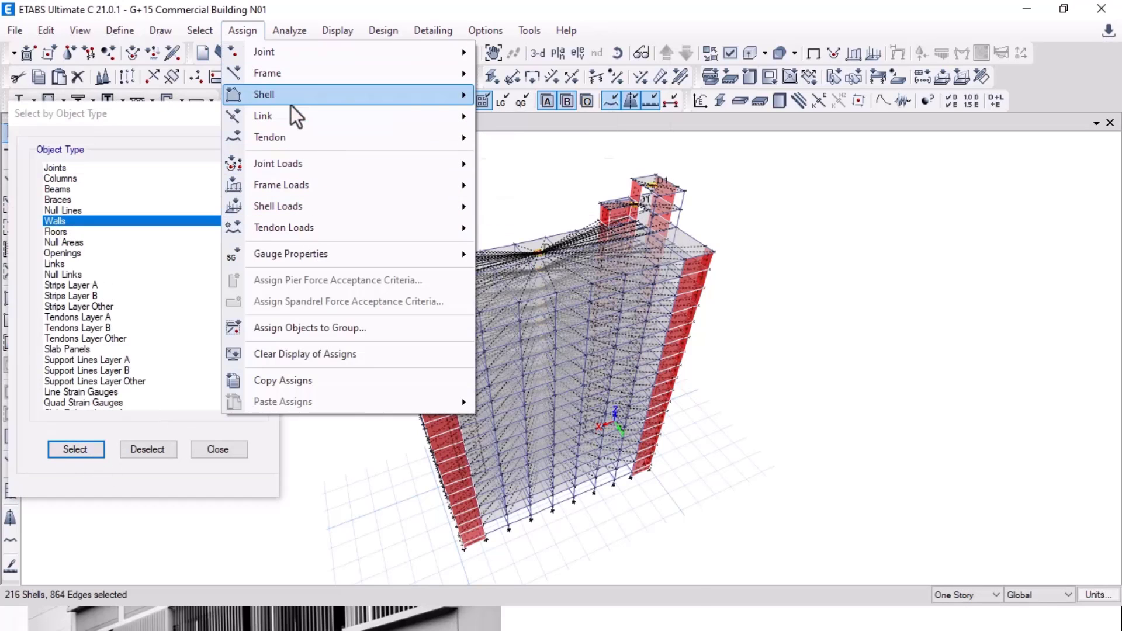
pyautogui.moveTo(290, 103)
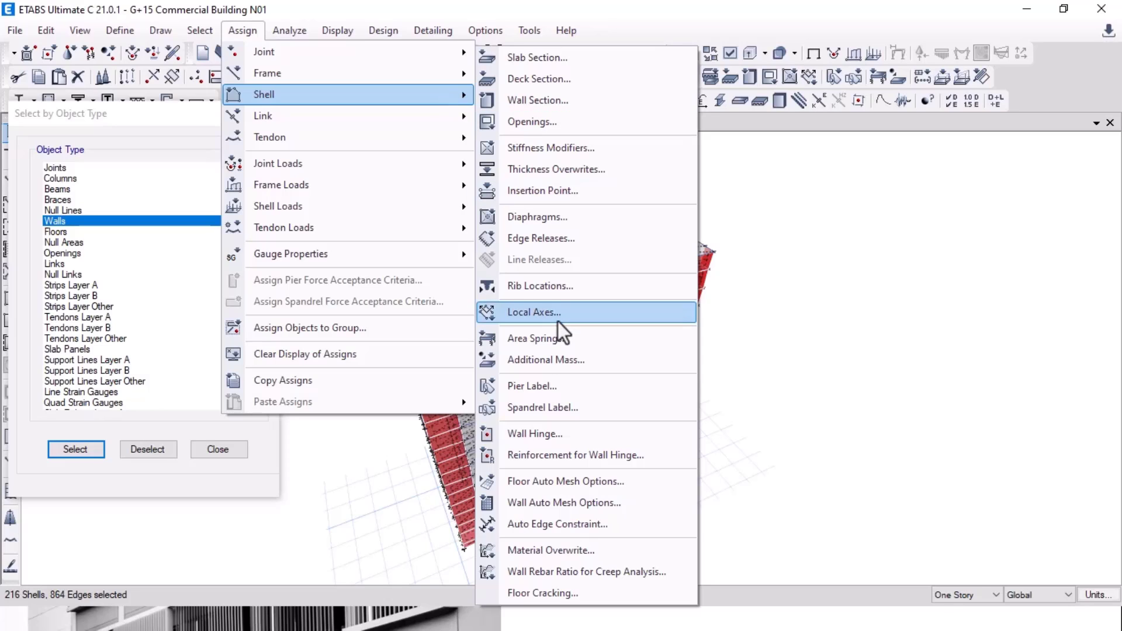
pyautogui.click(602, 504)
pyautogui.click(350, 303)
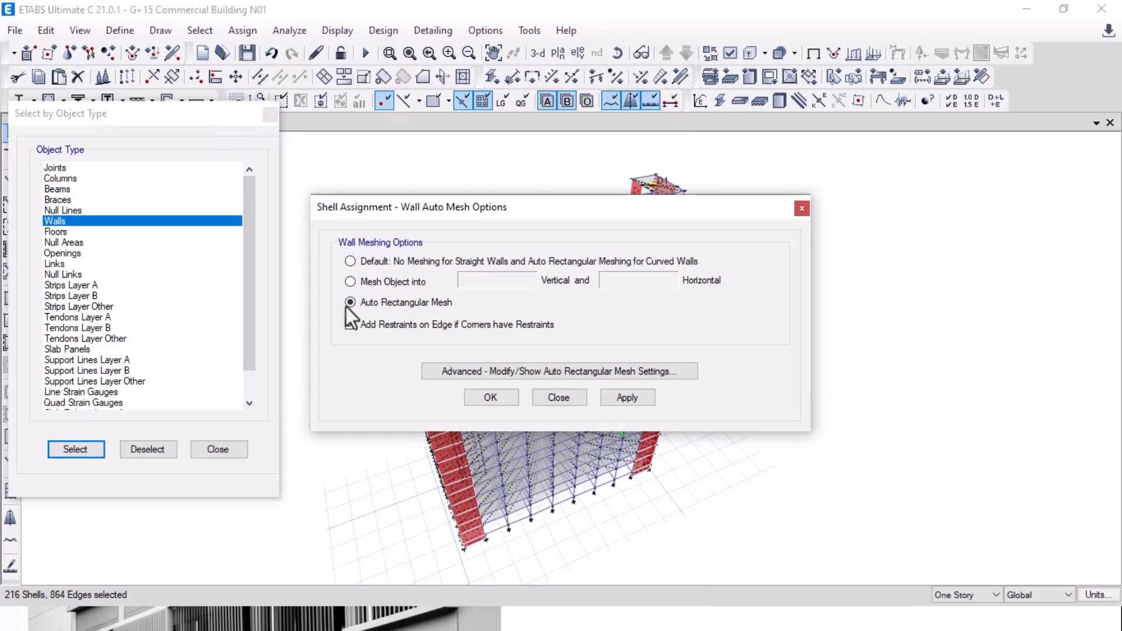
pyautogui.click(628, 398)
pyautogui.click(505, 401)
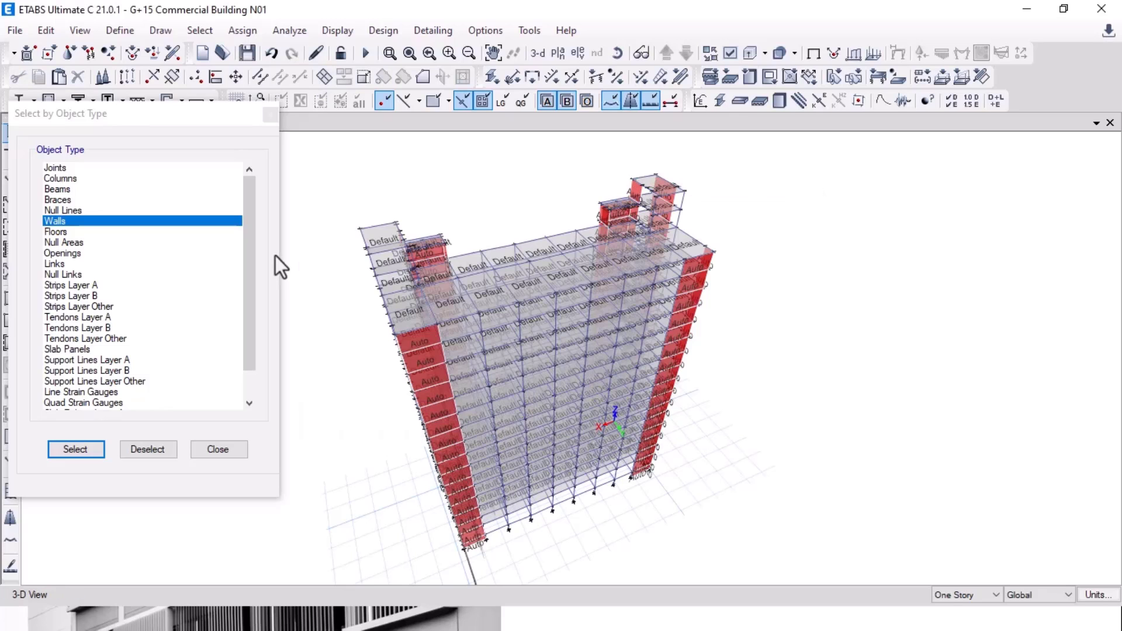
# Step: Select all floors and give them Auto Cookie Cut meshing at 1000 mm maximum element size
pyautogui.click(60, 232)
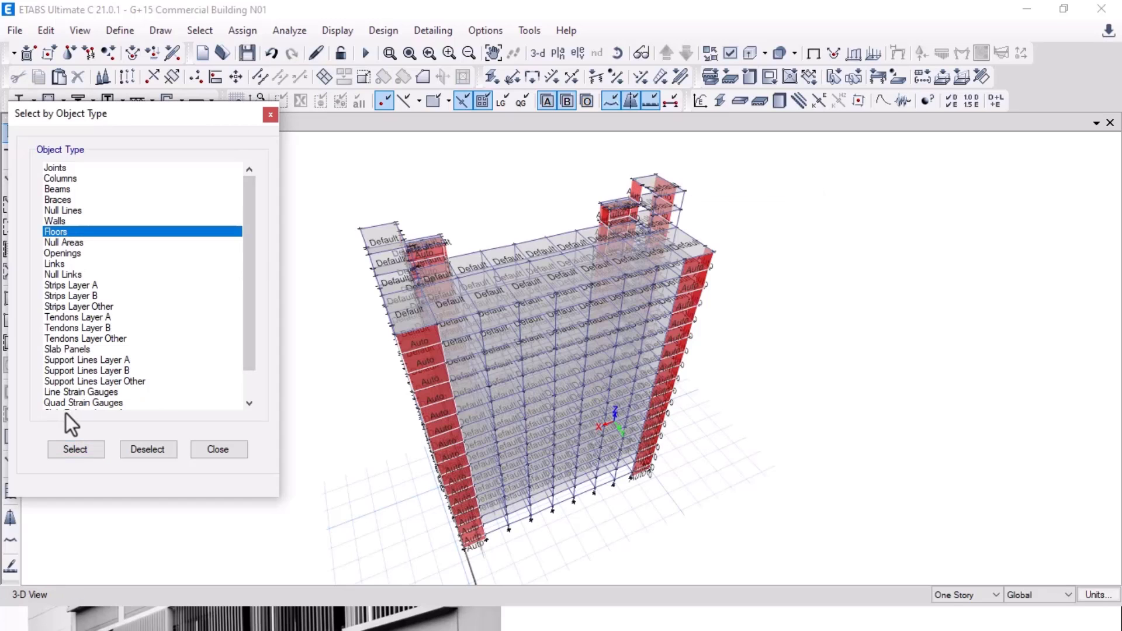
pyautogui.click(73, 448)
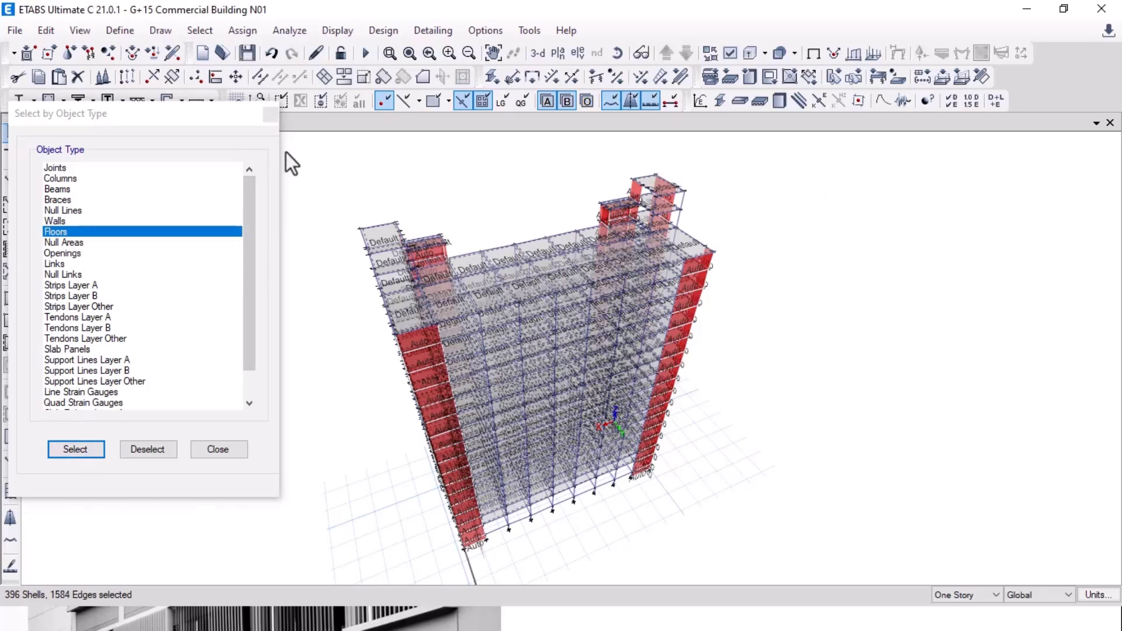
pyautogui.click(244, 25)
pyautogui.moveTo(326, 184)
pyautogui.moveTo(304, 92)
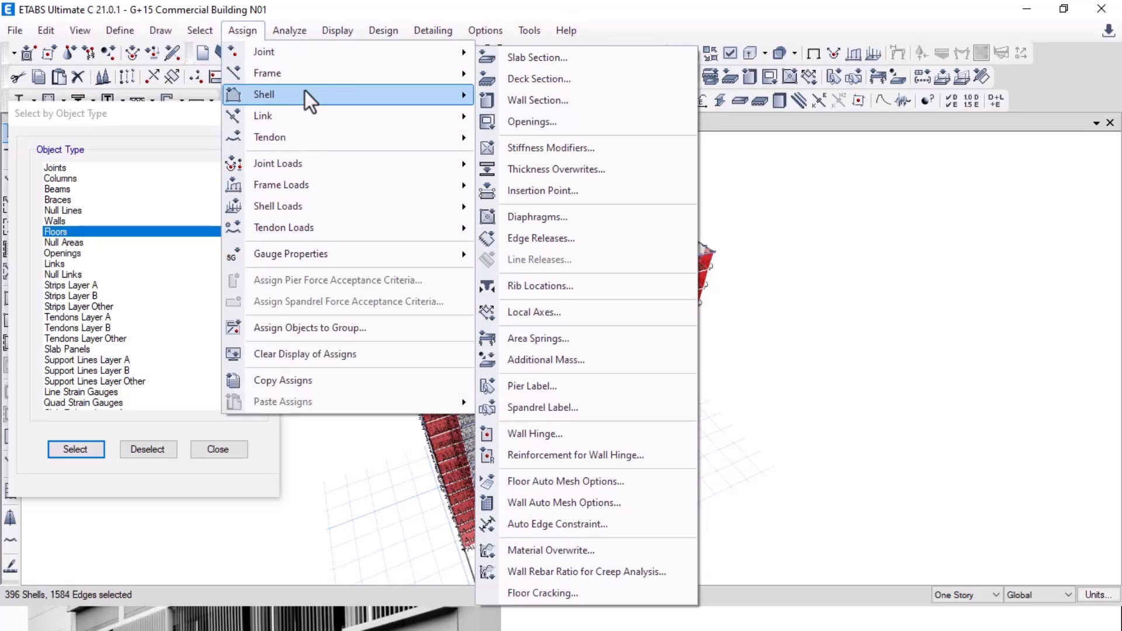
pyautogui.click(560, 484)
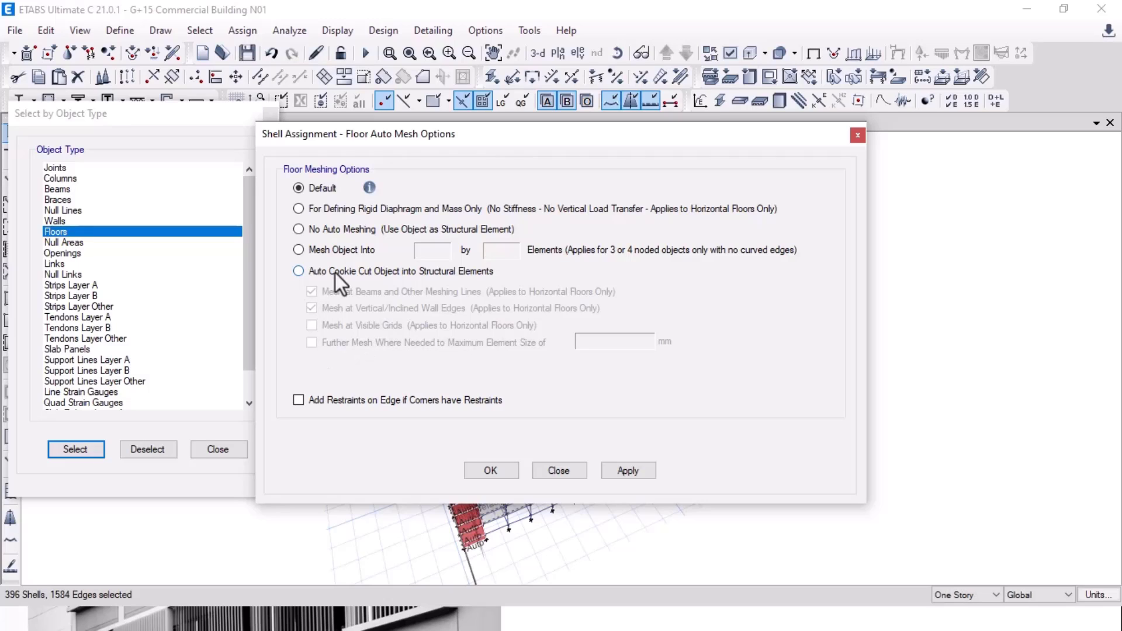
pyautogui.click(301, 272)
pyautogui.click(315, 345)
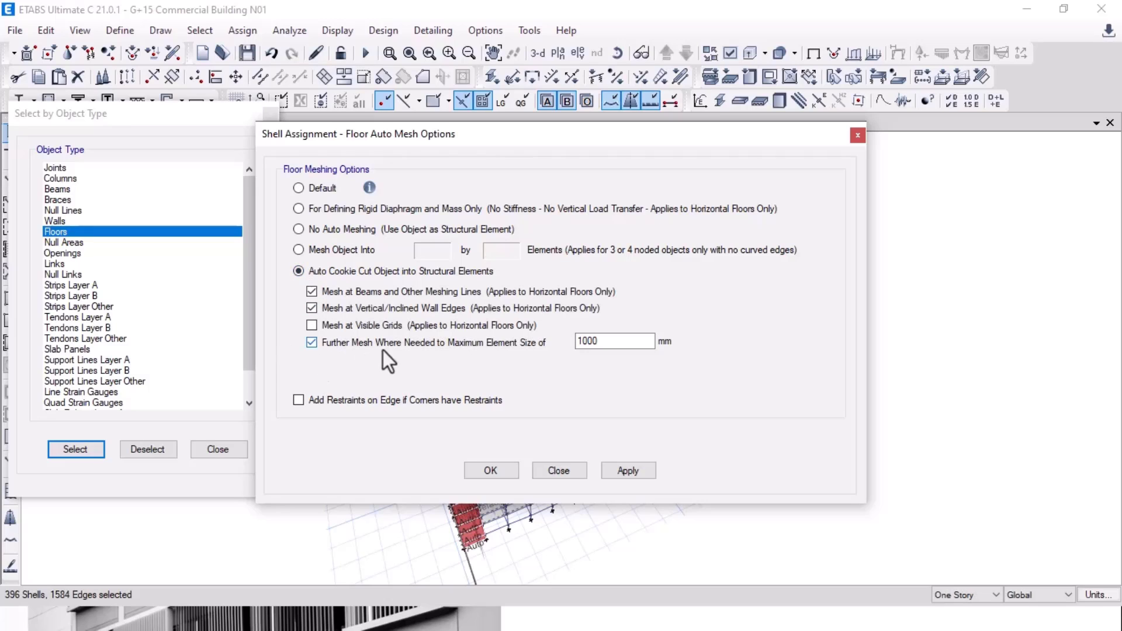
pyautogui.click(630, 472)
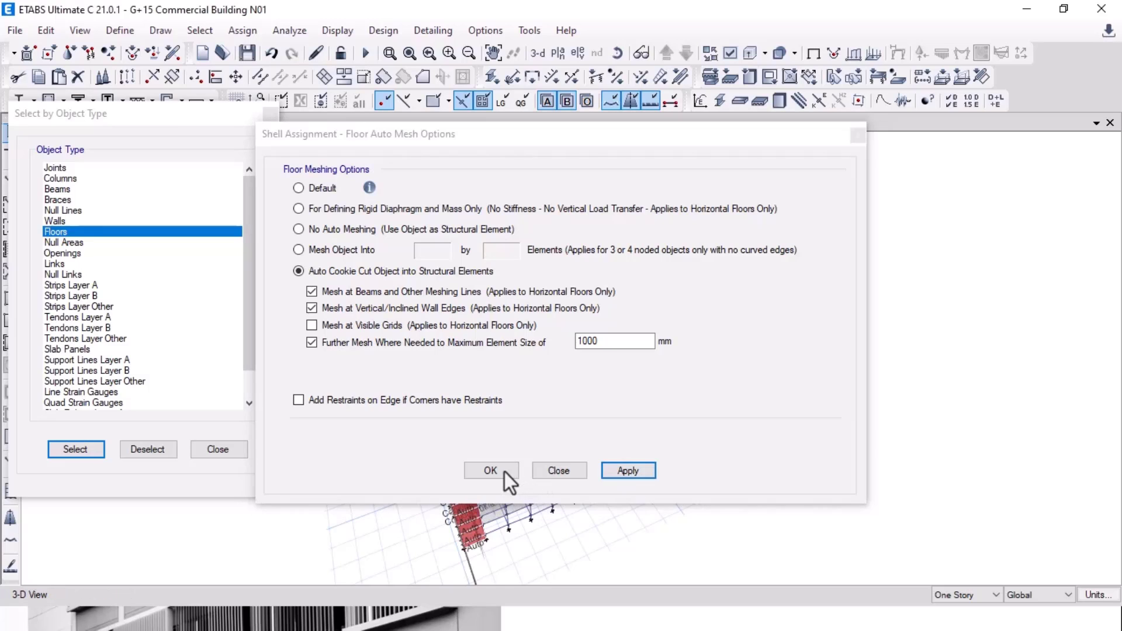
pyautogui.click(504, 468)
# Step: Show the plain undeformed model and view the response spectrum analysis slide
pyautogui.click(202, 449)
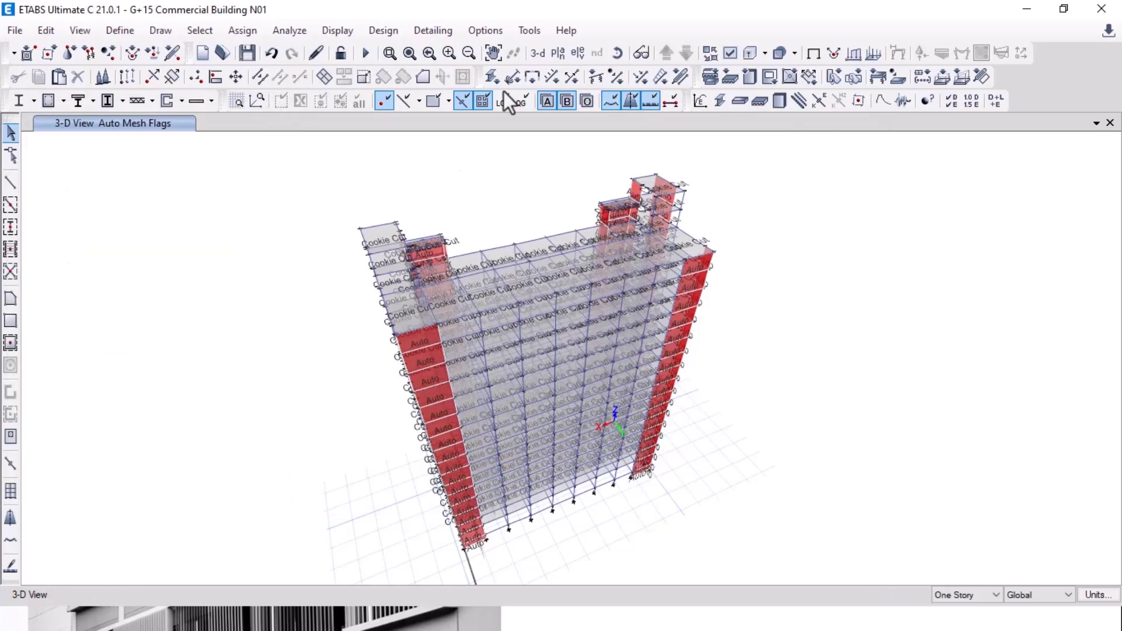
pyautogui.click(819, 56)
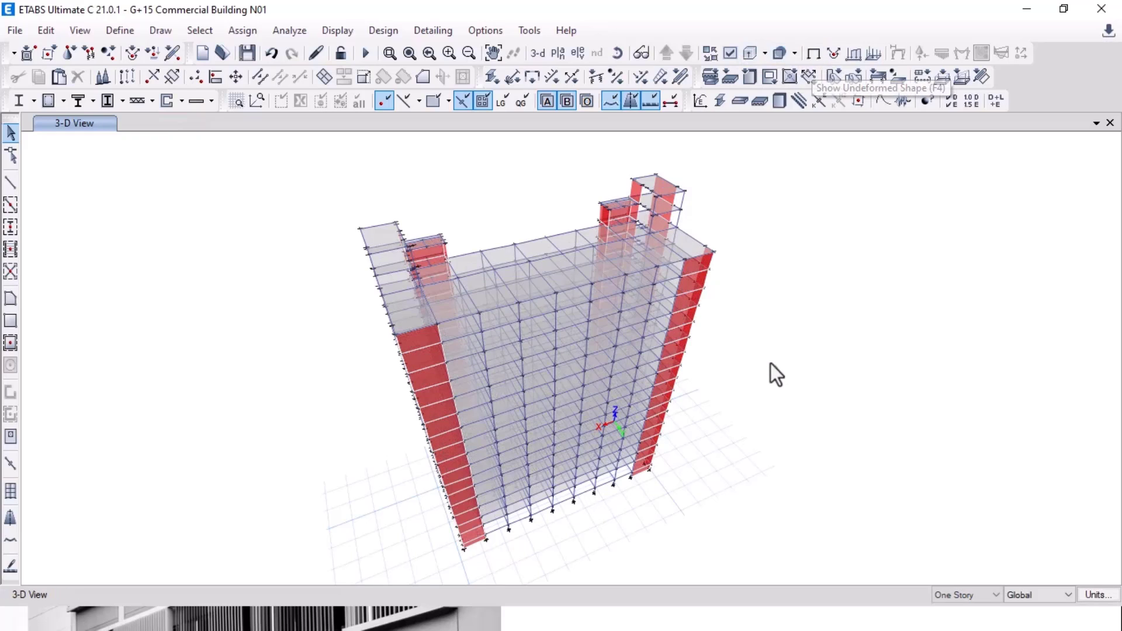
pyautogui.moveTo(793, 382); pyautogui.dragTo(775, 357, button='middle')
pyautogui.hotkey('alt', 'Tab')
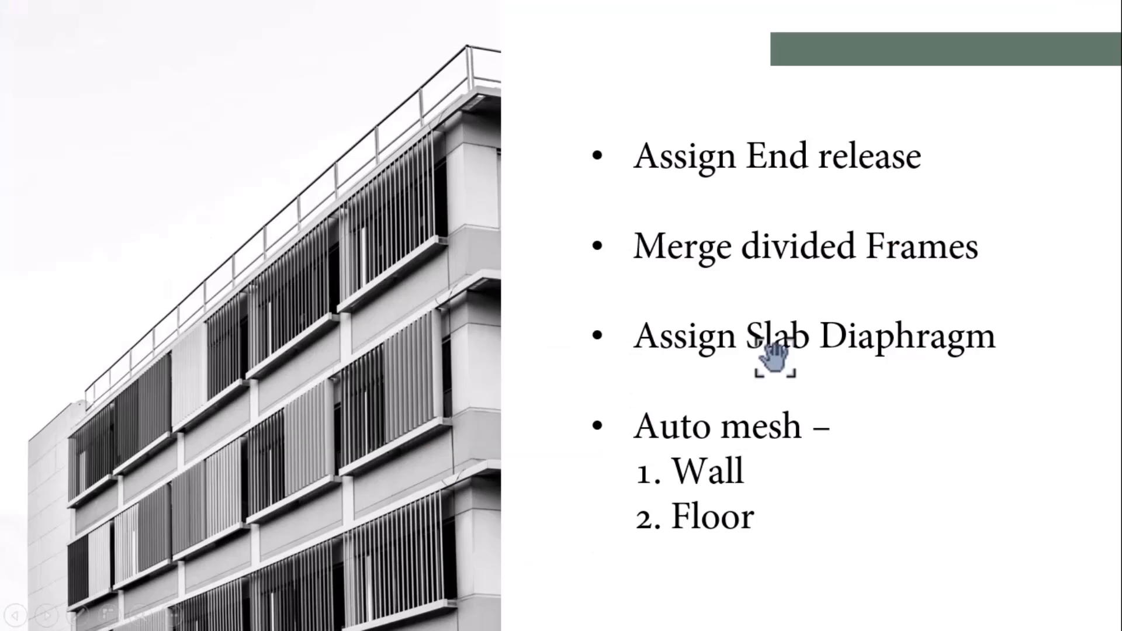
pyautogui.press('Right')
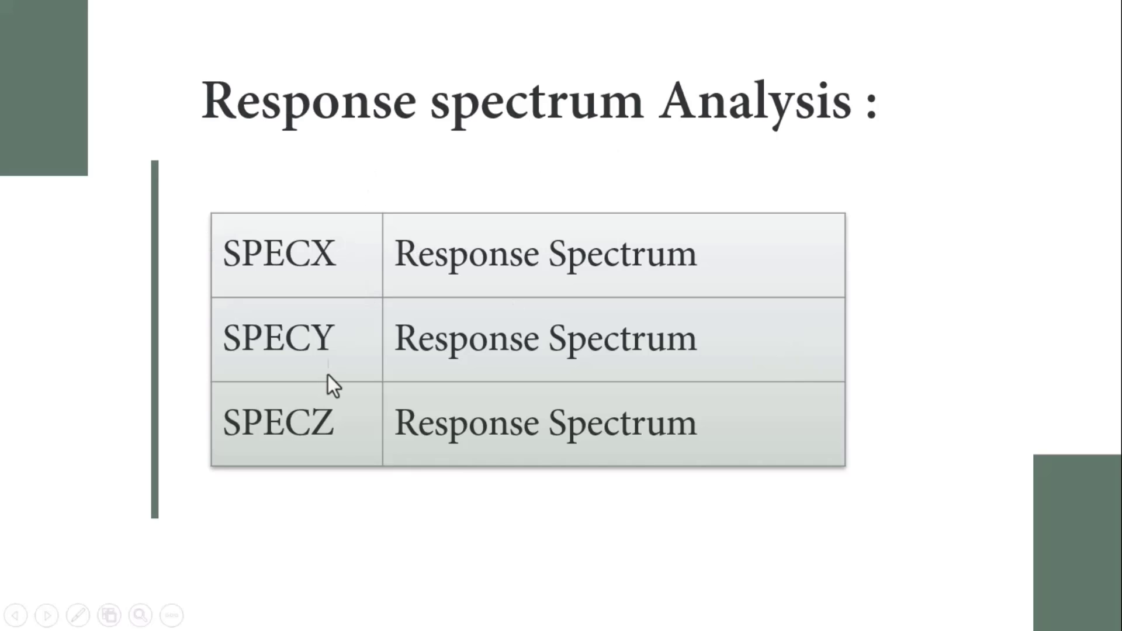
pyautogui.hotkey('alt', 'Tab')
# Step: Start a new load case of type Response Spectrum
pyautogui.click(120, 30)
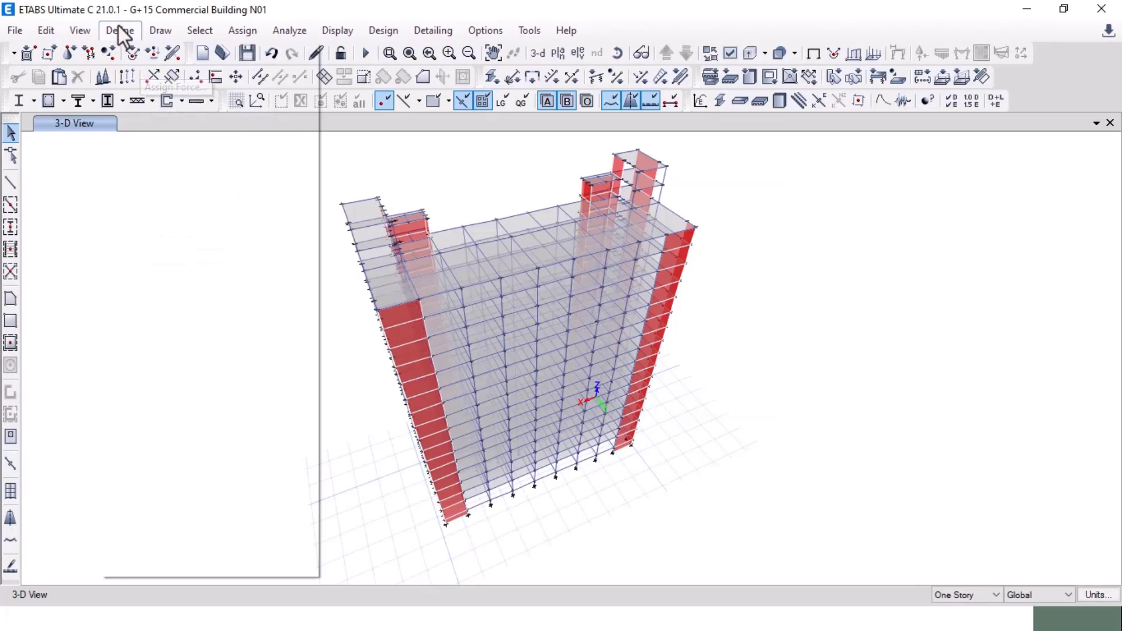
pyautogui.click(164, 422)
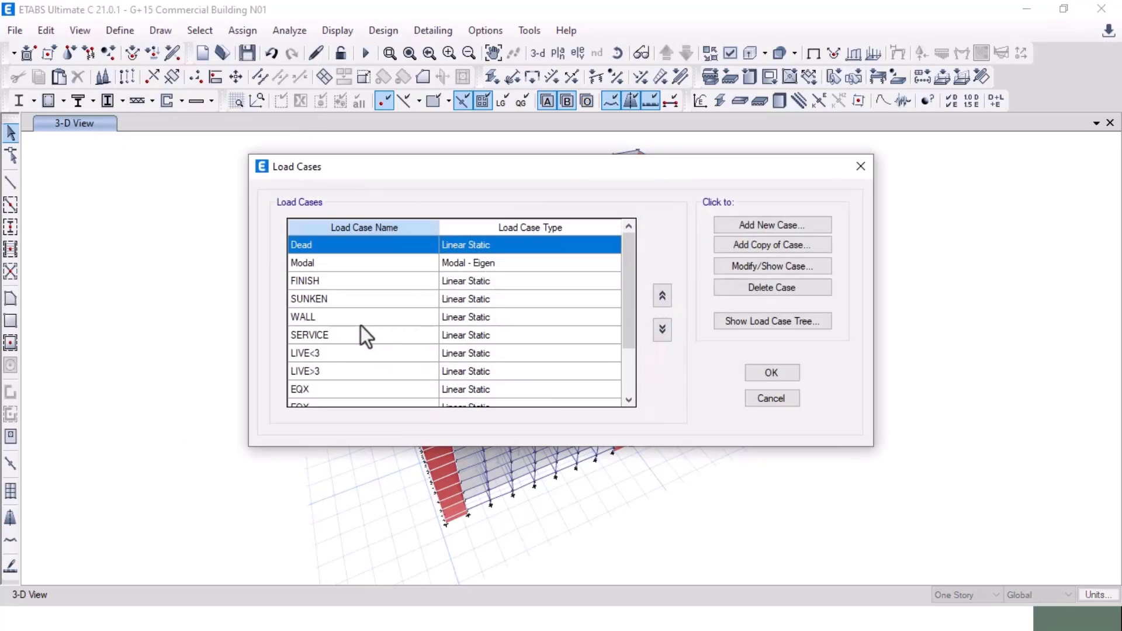
pyautogui.scroll(-2, 498, 325)
pyautogui.scroll(2, 498, 325)
pyautogui.scroll(-2, 499, 325)
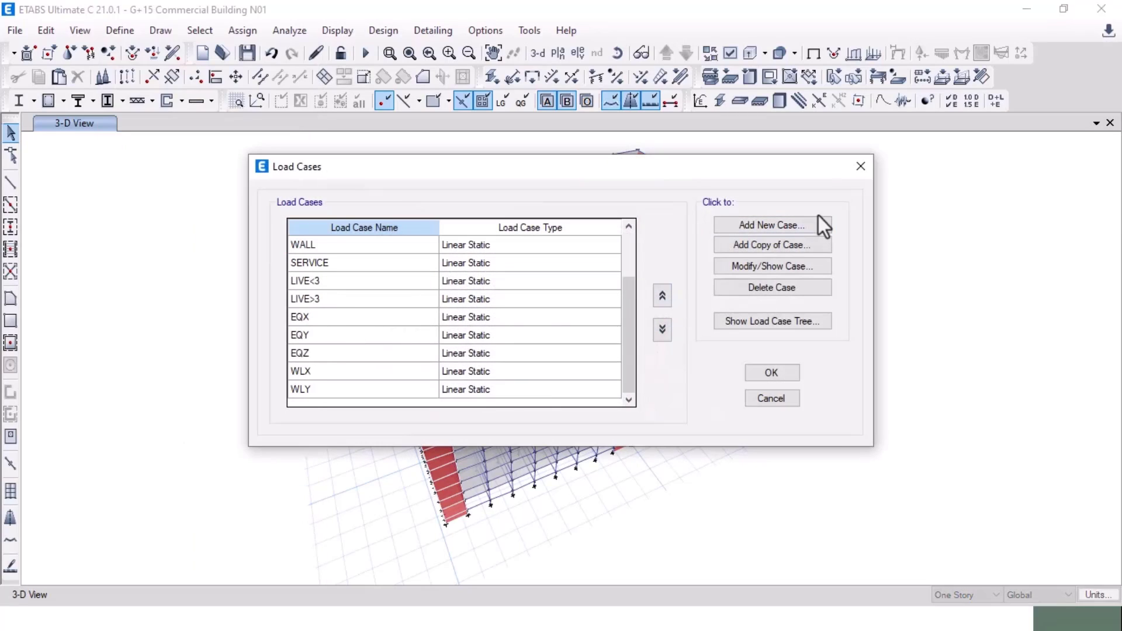
pyautogui.click(782, 230)
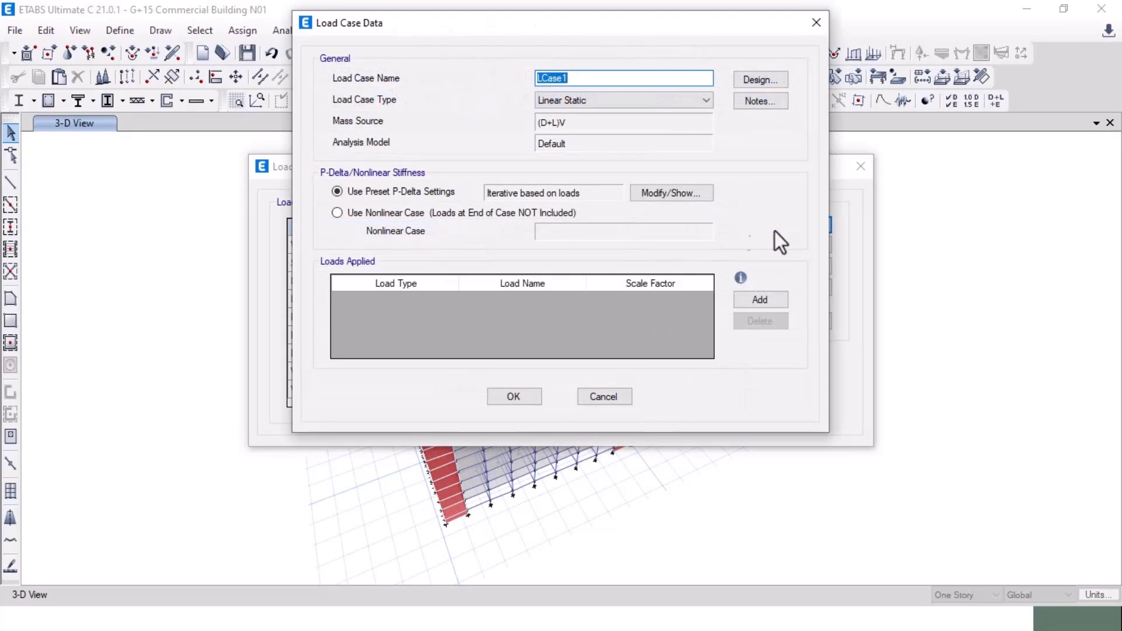
pyautogui.click(618, 96)
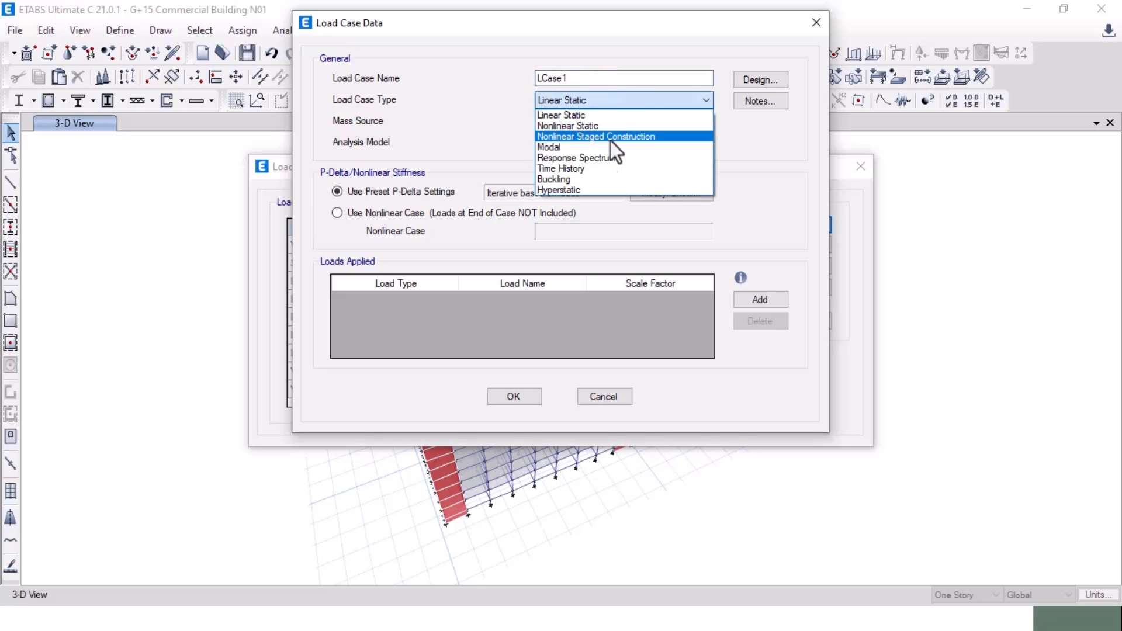
pyautogui.click(611, 158)
# Step: Name it SPECX and add a U1 acceleration load using Default Uniform at scale 9806.65
pyautogui.doubleClick(581, 78)
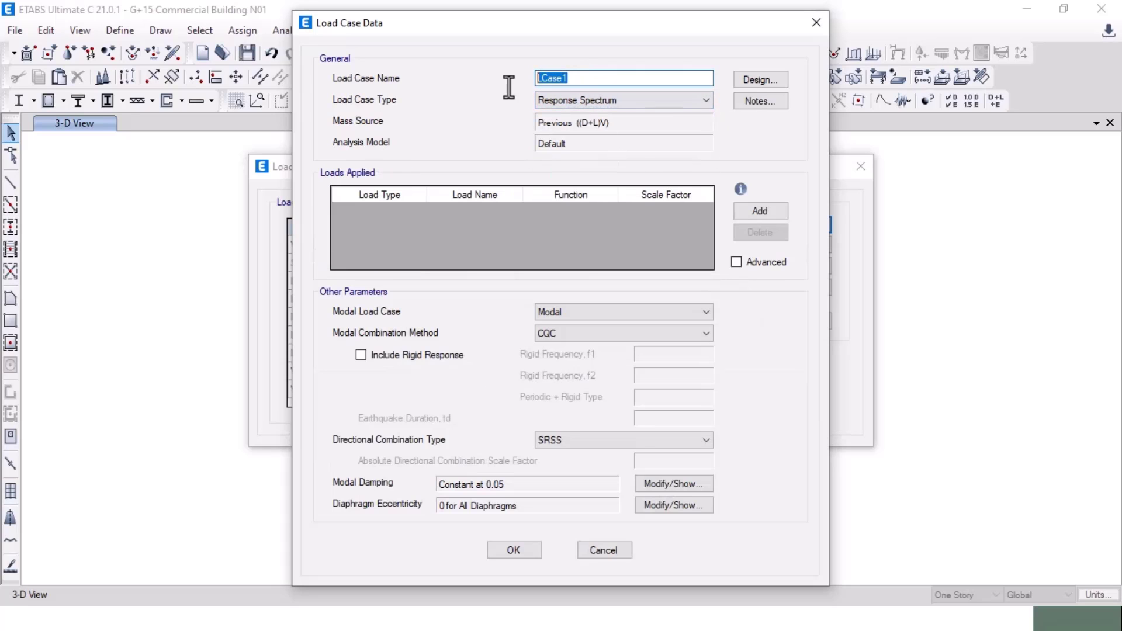
pyautogui.write('SPECX')
pyautogui.click(766, 211)
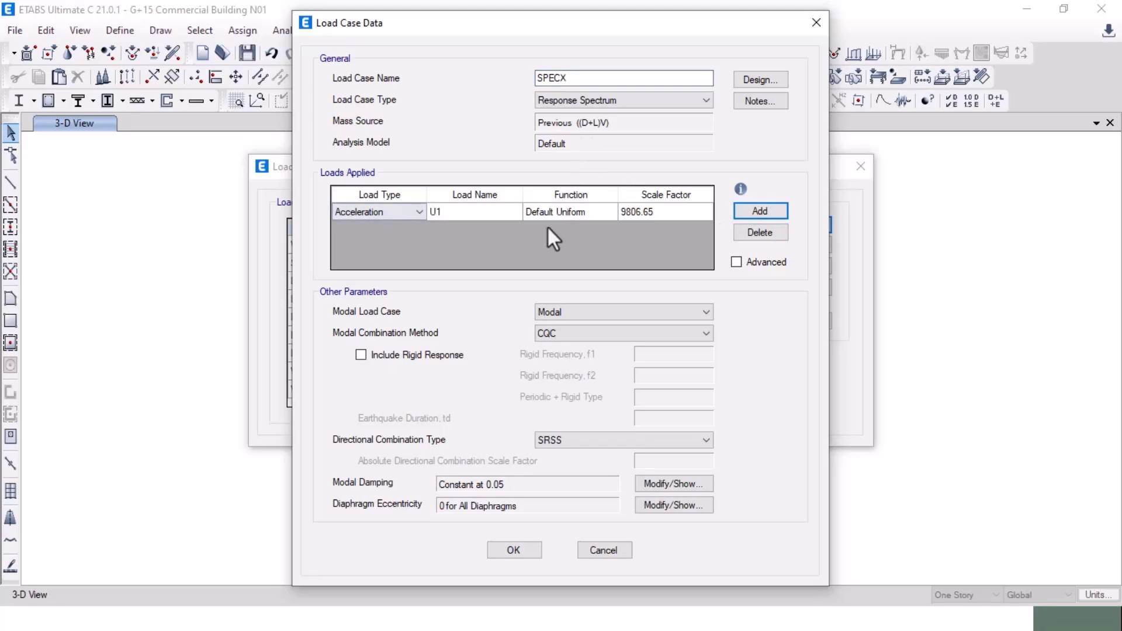
pyautogui.click(594, 212)
pyautogui.click(594, 212)
pyautogui.click(595, 213)
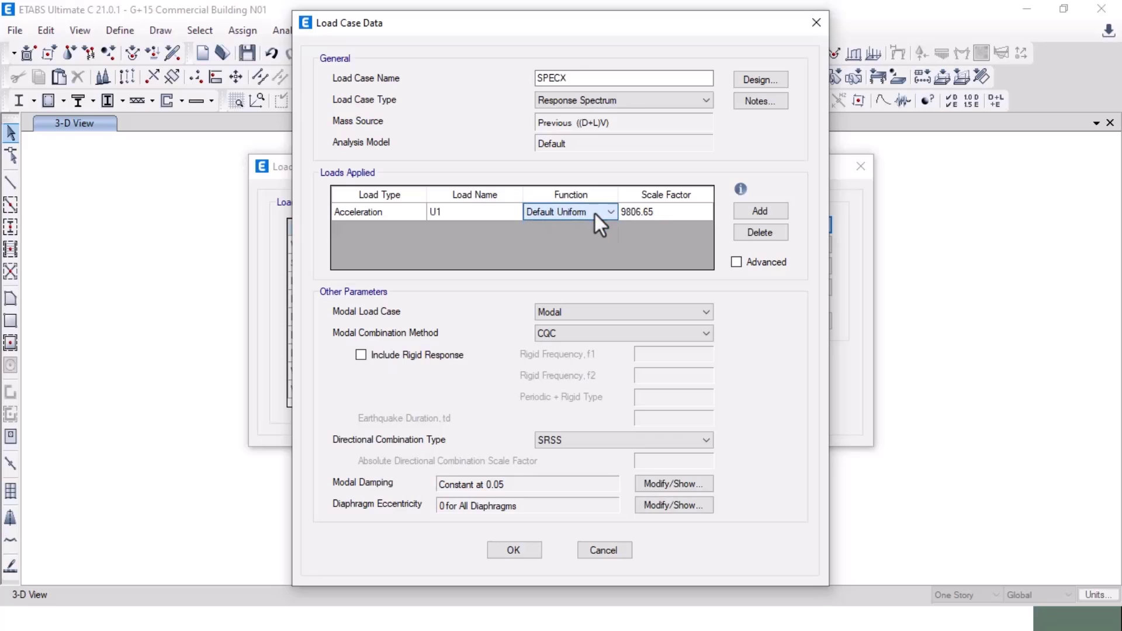
pyautogui.click(514, 553)
pyautogui.click(748, 377)
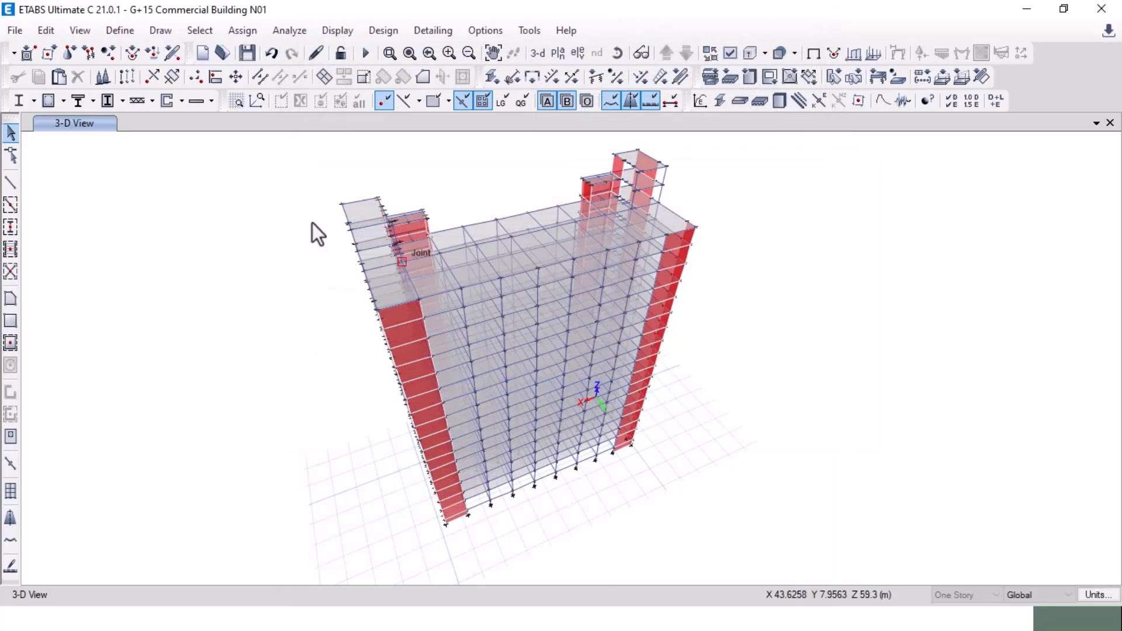
# Step: Add IS 1893:2016 spectrum function Func1 with zone V, soil II, importance 1, R 5
pyautogui.click(120, 29)
pyautogui.moveTo(266, 278)
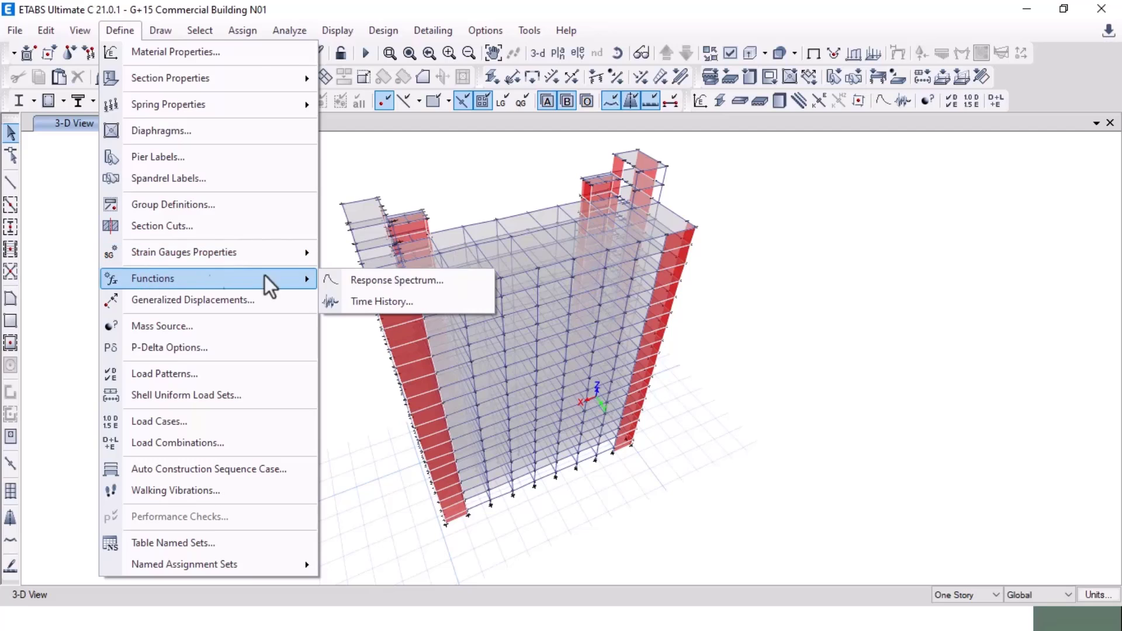
pyautogui.click(431, 278)
pyautogui.click(630, 245)
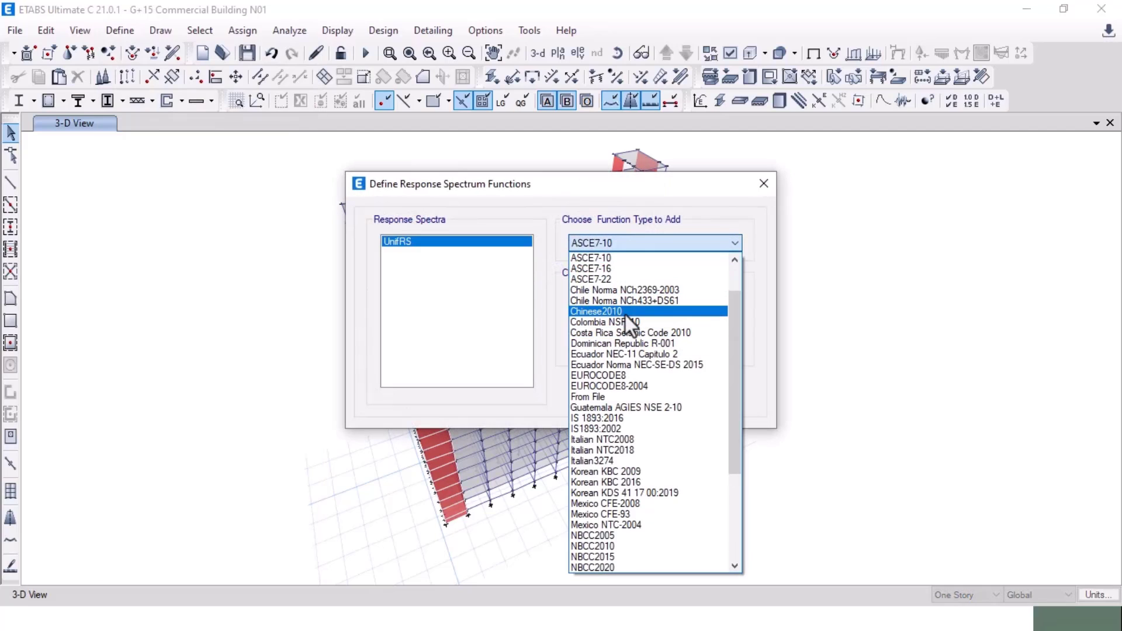
pyautogui.click(662, 417)
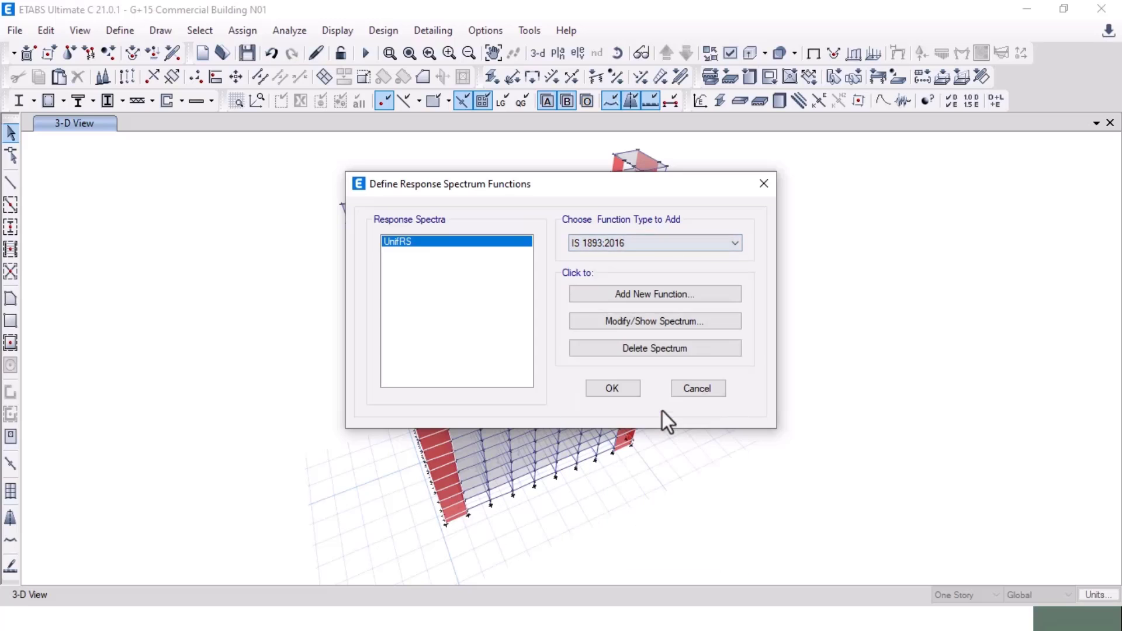
pyautogui.click(648, 295)
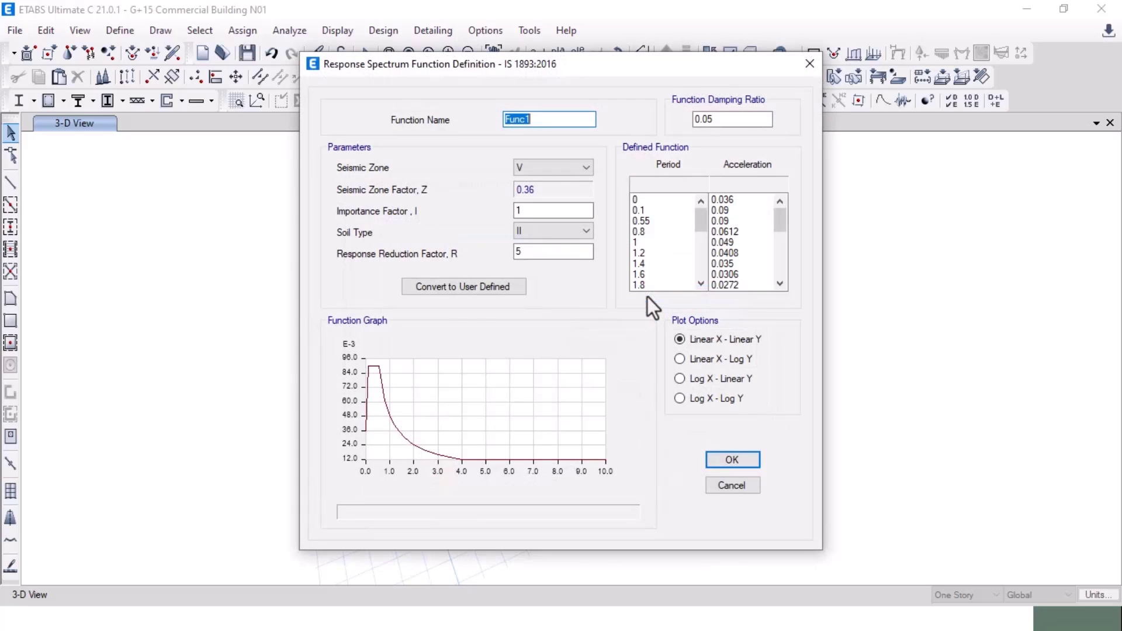
pyautogui.click(746, 464)
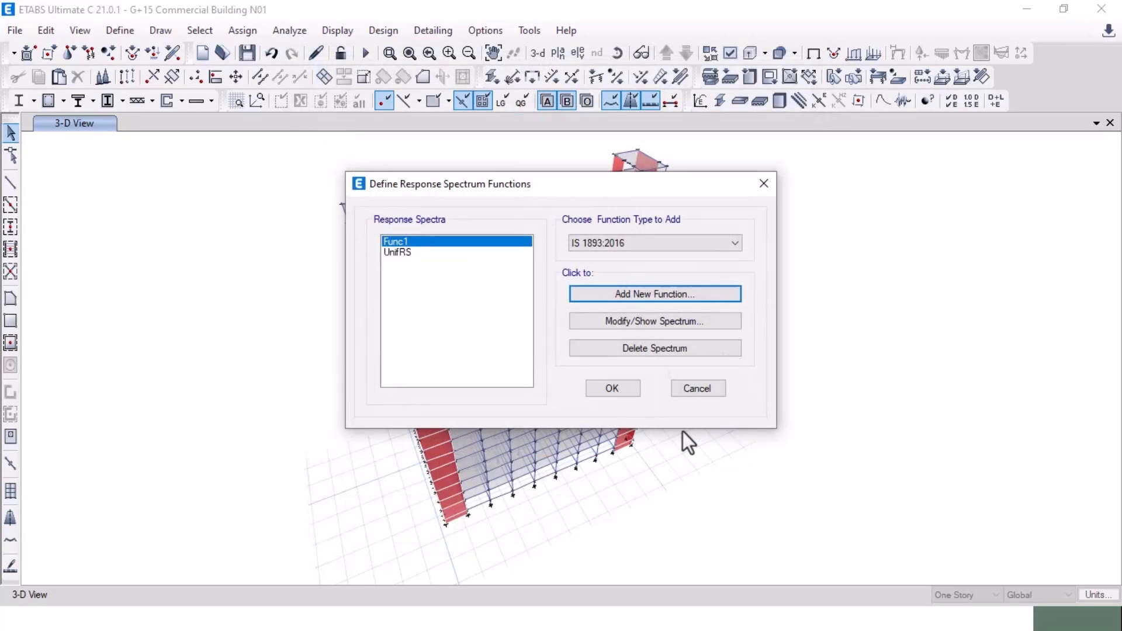
pyautogui.click(610, 390)
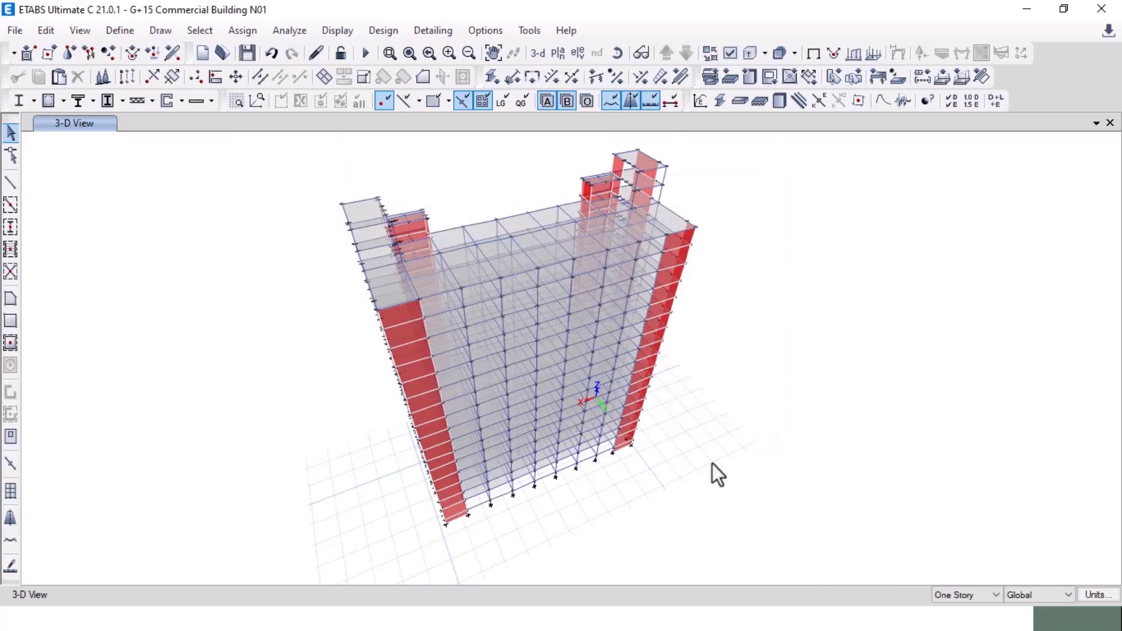
pyautogui.hotkey('alt', 'Tab')
pyautogui.press('Right')
pyautogui.press('Left')
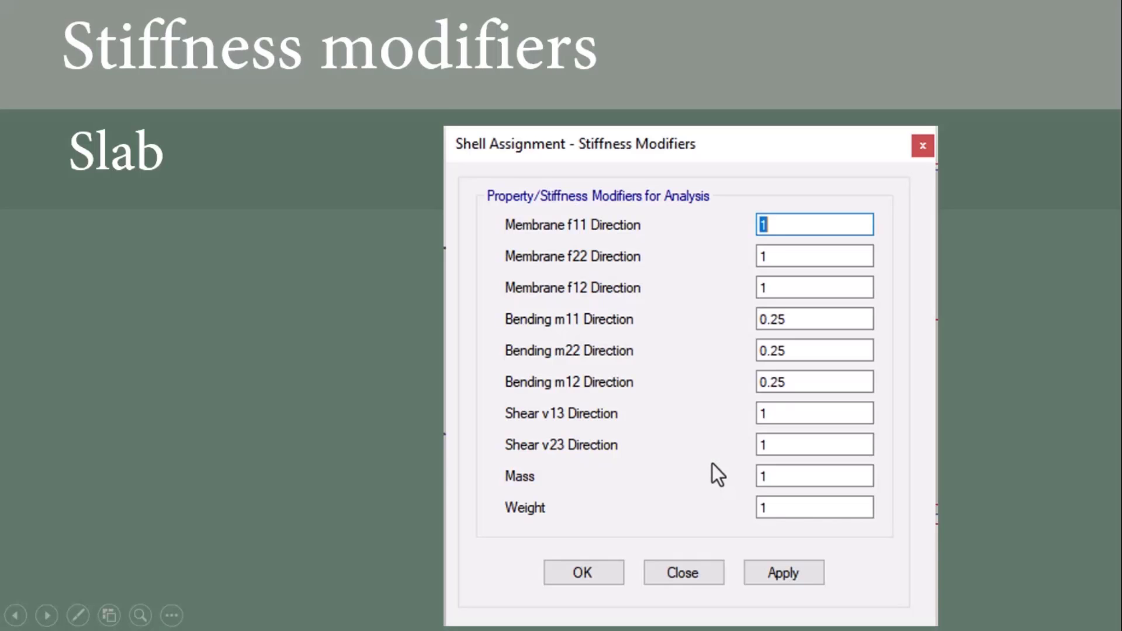
pyautogui.press('Right')
pyautogui.press('Right')
pyautogui.press('Right')
pyautogui.press('Right')
pyautogui.press('Right')
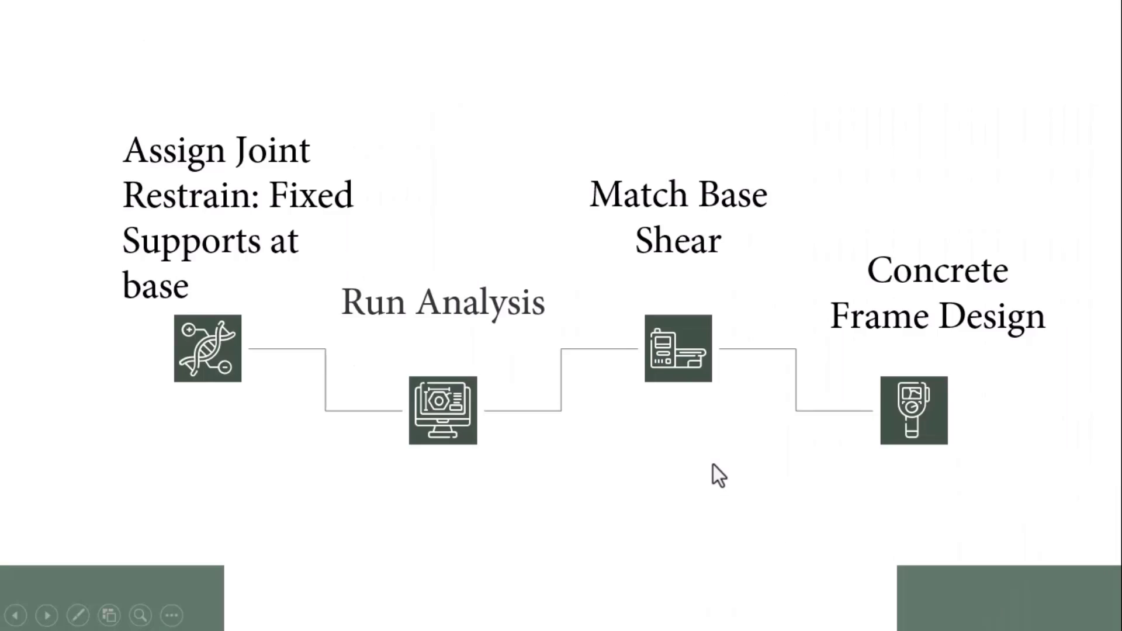
pyautogui.press('Left')
pyautogui.press('Left')
pyautogui.press('Left')
pyautogui.press('Left')
pyautogui.press('Left')
pyautogui.press('Left')
pyautogui.press('Left')
pyautogui.press('Left')
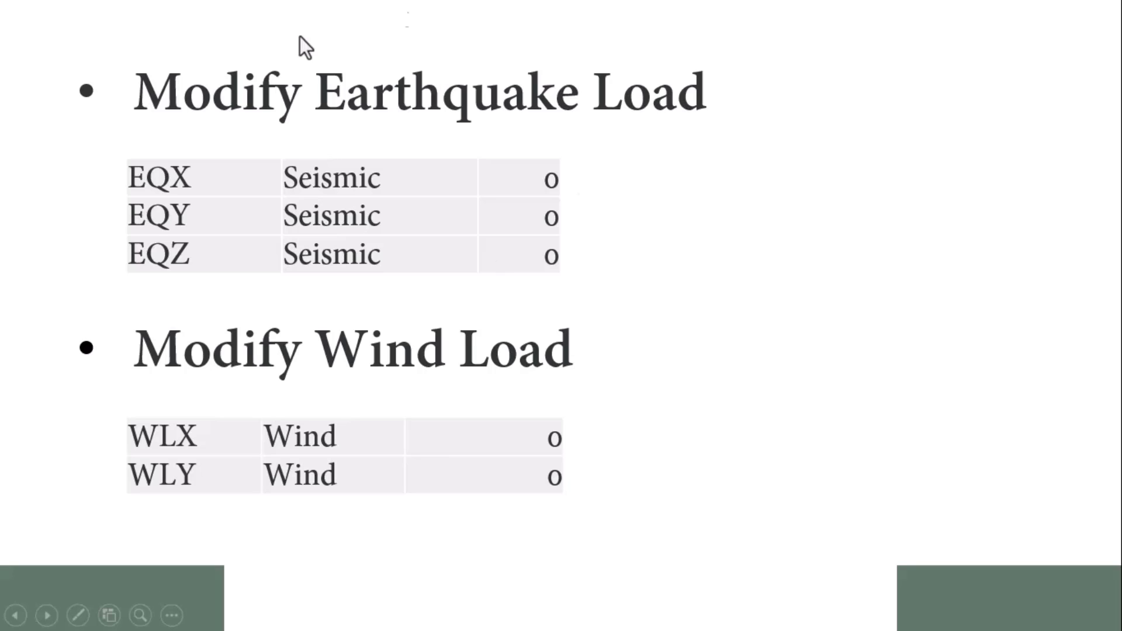
pyautogui.hotkey('alt', 'Tab')
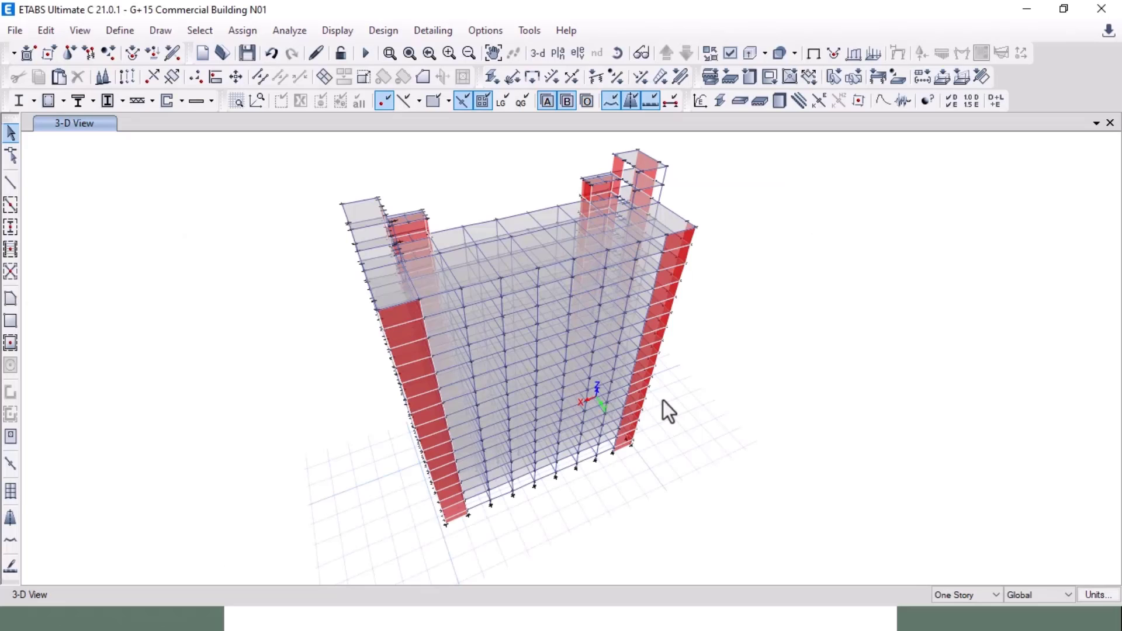
# Step: Open the EQX load pattern's automatic seismic load settings
pyautogui.moveTo(341, 276); pyautogui.dragTo(346, 297, button='middle')
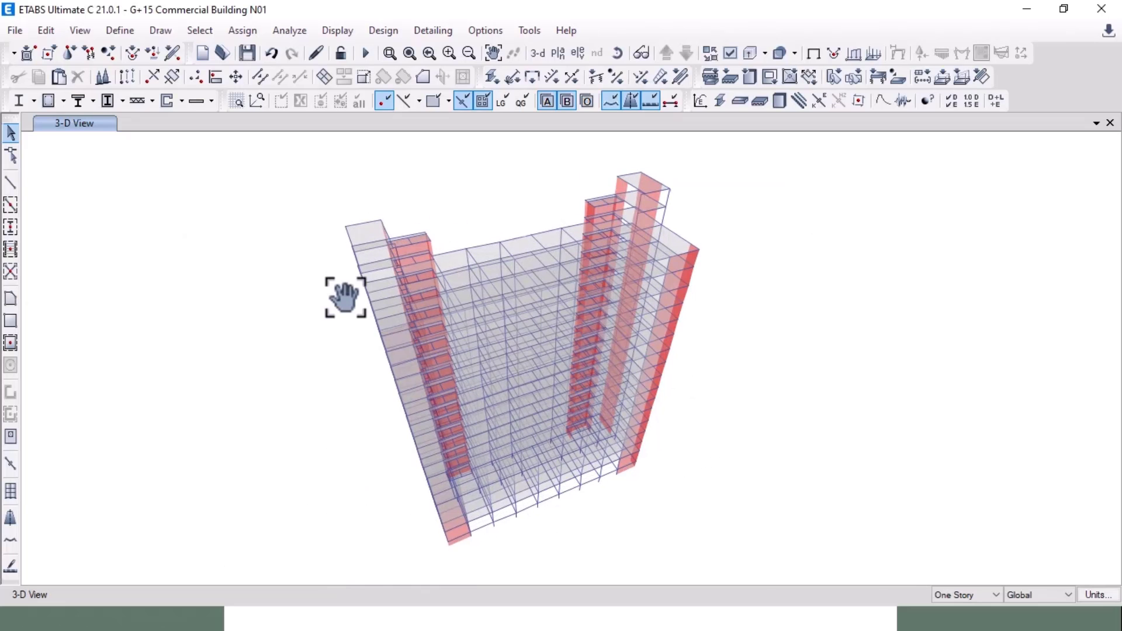
pyautogui.click(119, 32)
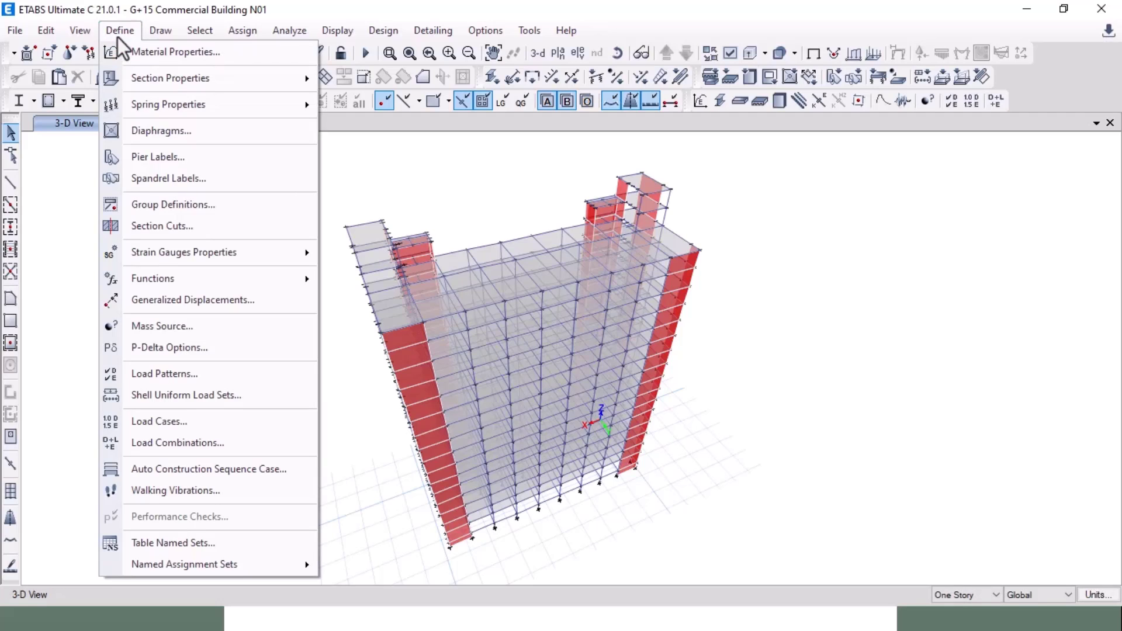
pyautogui.click(174, 373)
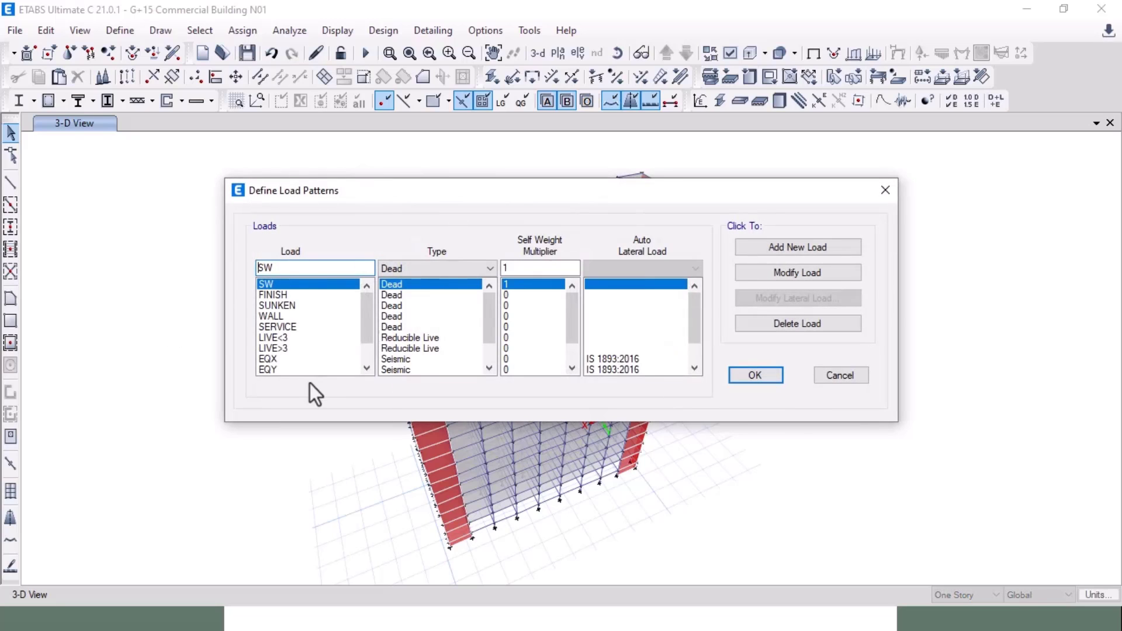
pyautogui.scroll(-1, 304, 356)
pyautogui.click(282, 325)
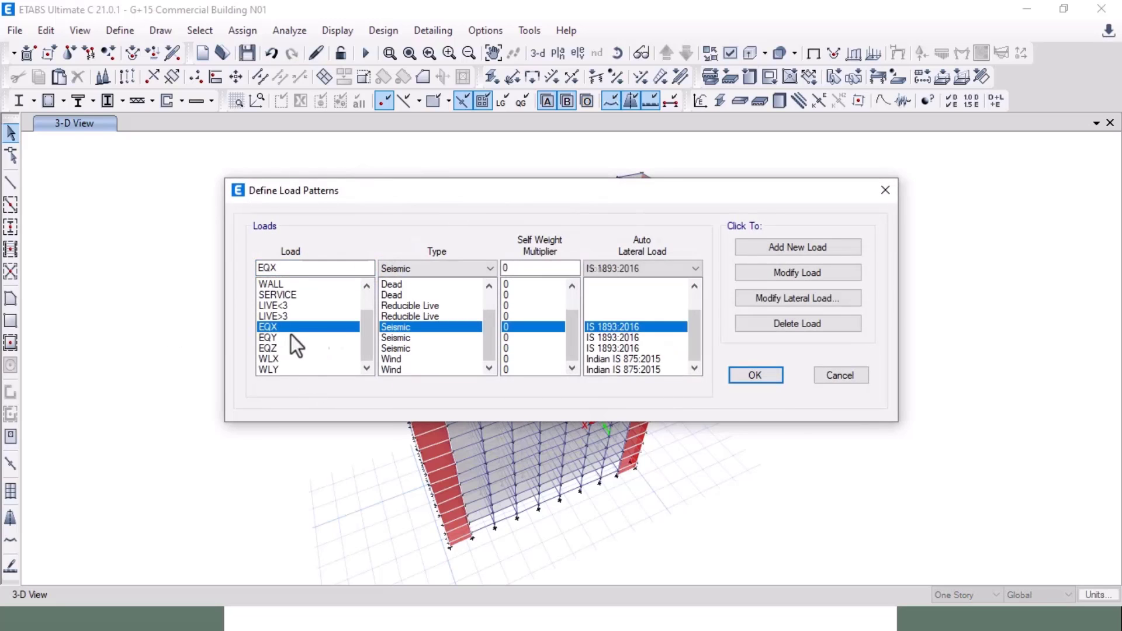
pyautogui.click(782, 300)
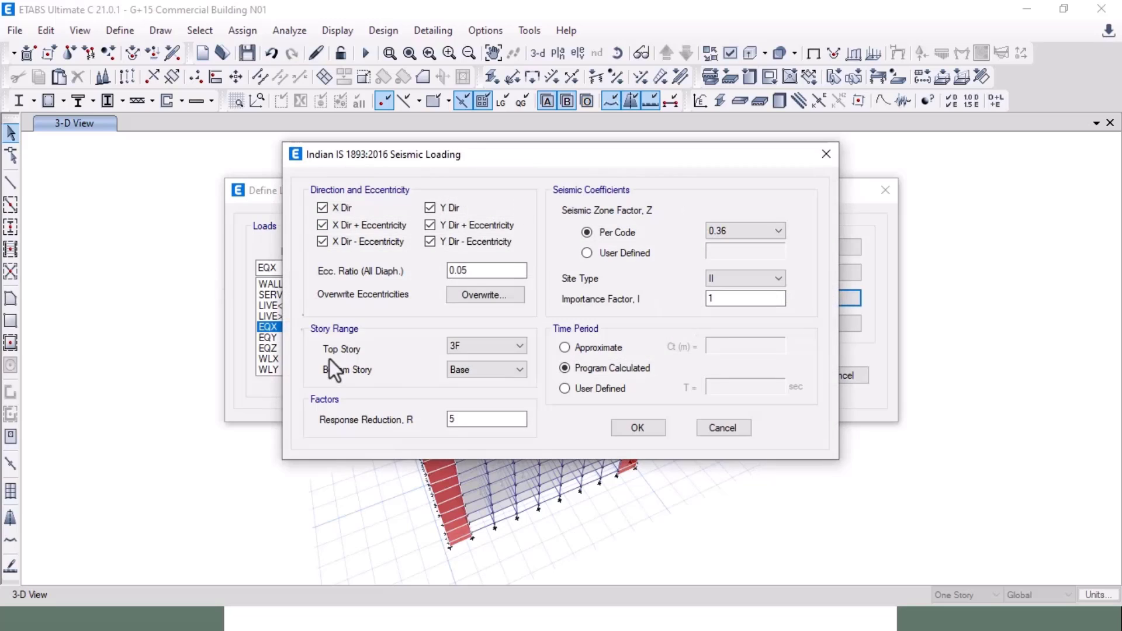
# Step: Keep only X Dir + Eccentricity and set the top story to TERRACE
pyautogui.click(326, 208)
pyautogui.click(335, 225)
pyautogui.click(344, 242)
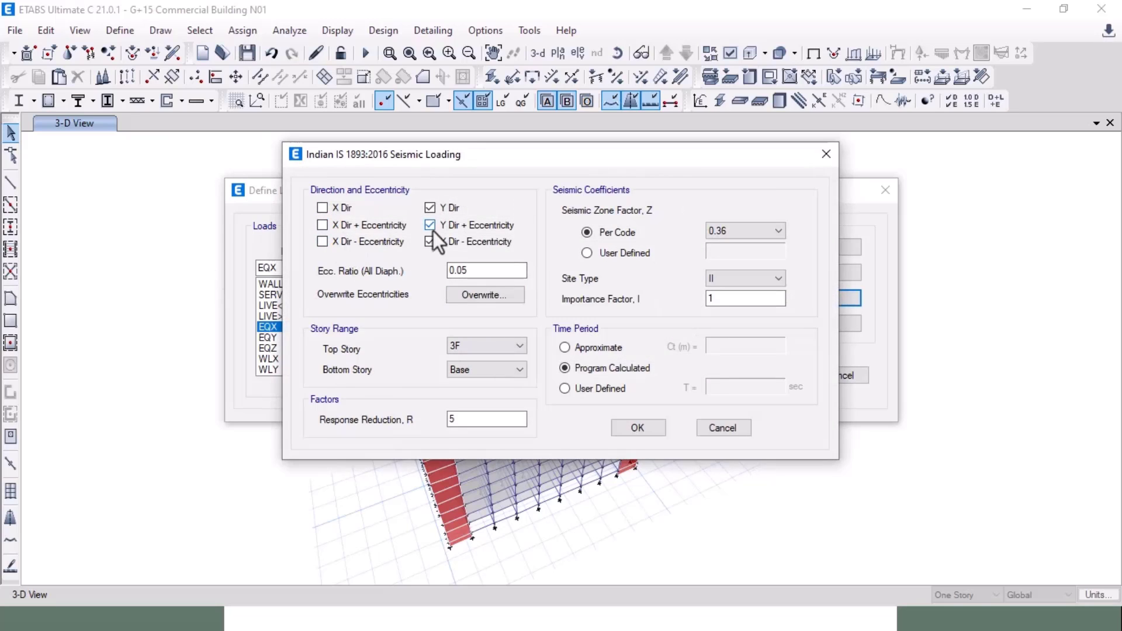
pyautogui.click(432, 208)
pyautogui.click(431, 243)
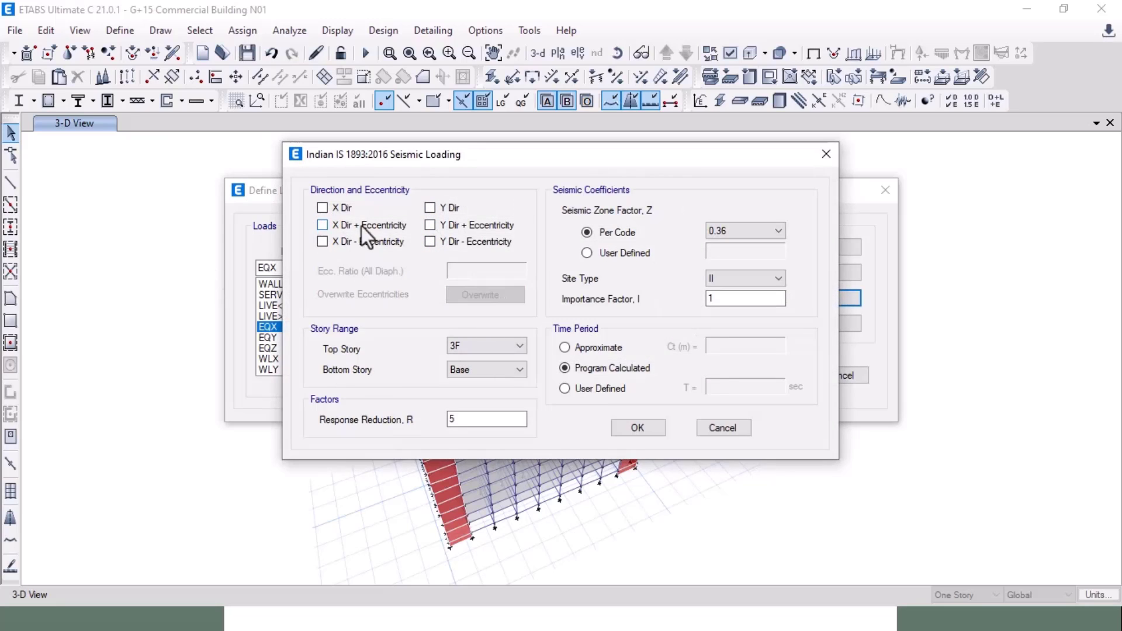
pyautogui.click(331, 228)
pyautogui.click(455, 352)
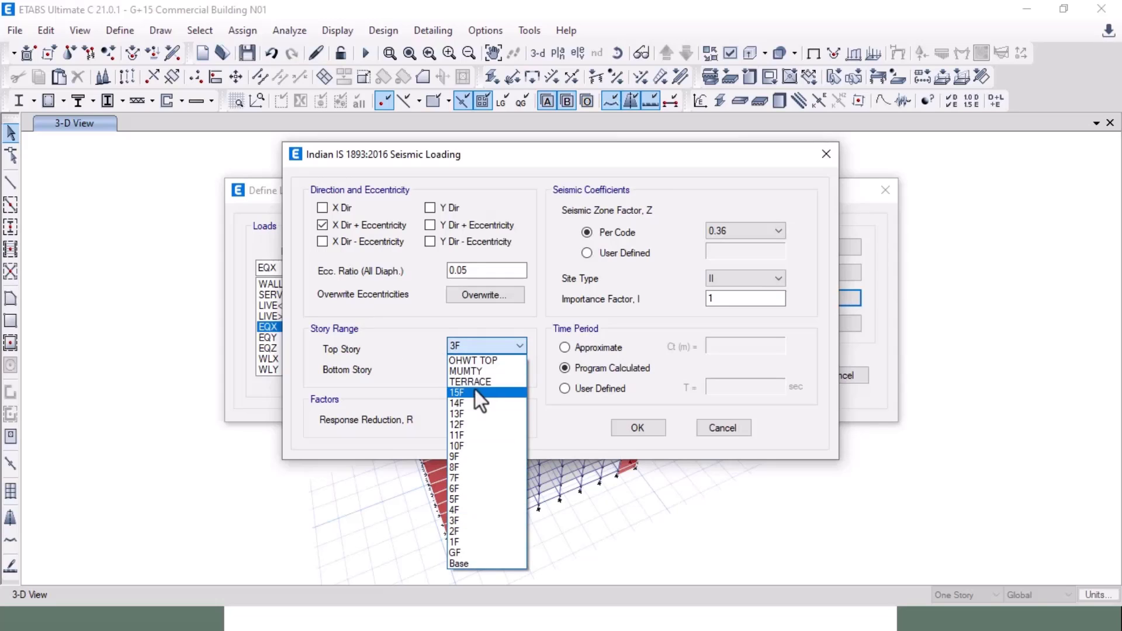
pyautogui.click(477, 384)
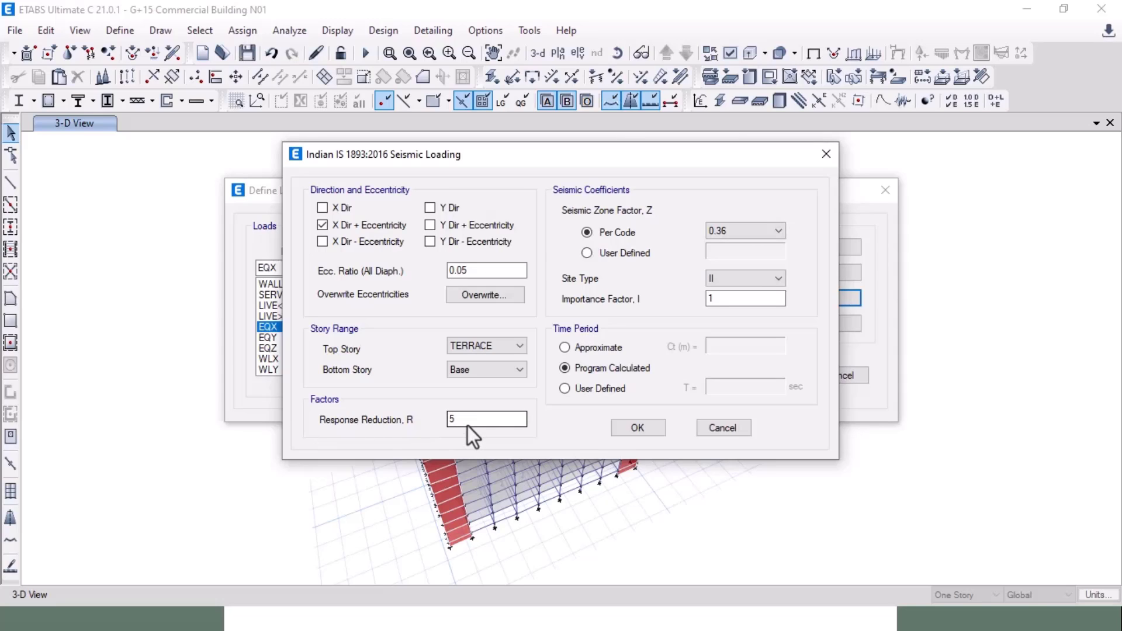
# Step: Switch to the slide listing EQX, EQY, EQZ earthquake and WLX, WLY wind loads
pyautogui.hotkey('alt', 'Tab')
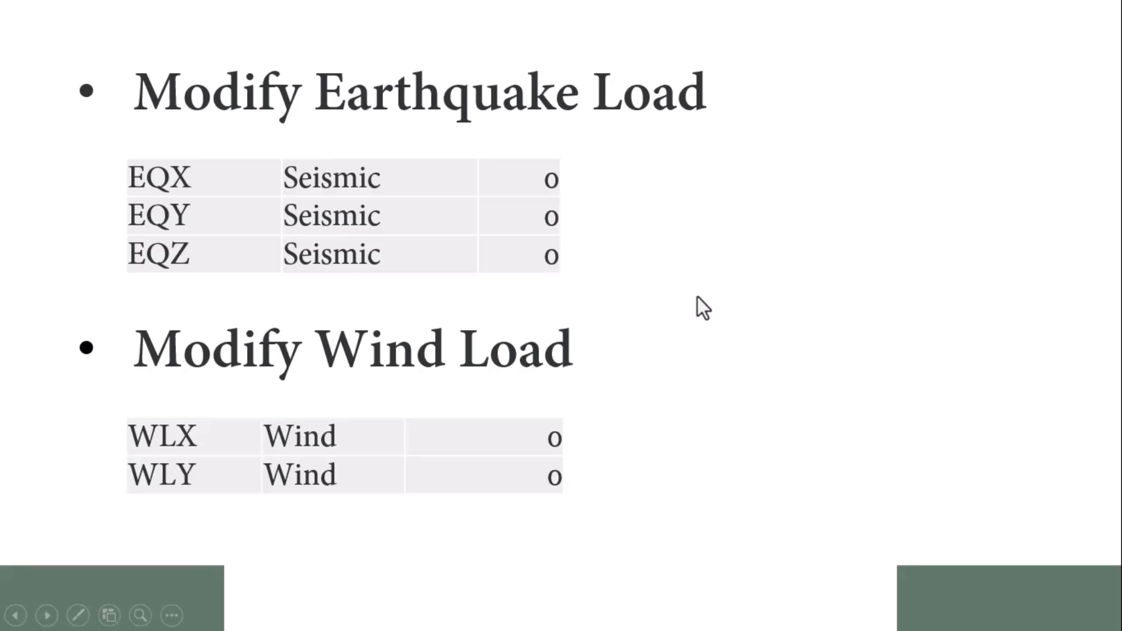
# Step: Check the floor plan drawing, exit the slide show to slide 16, and open File Explorer
pyautogui.hotkey('alt', 'Tab')
pyautogui.hotkey('alt', 'Tab')
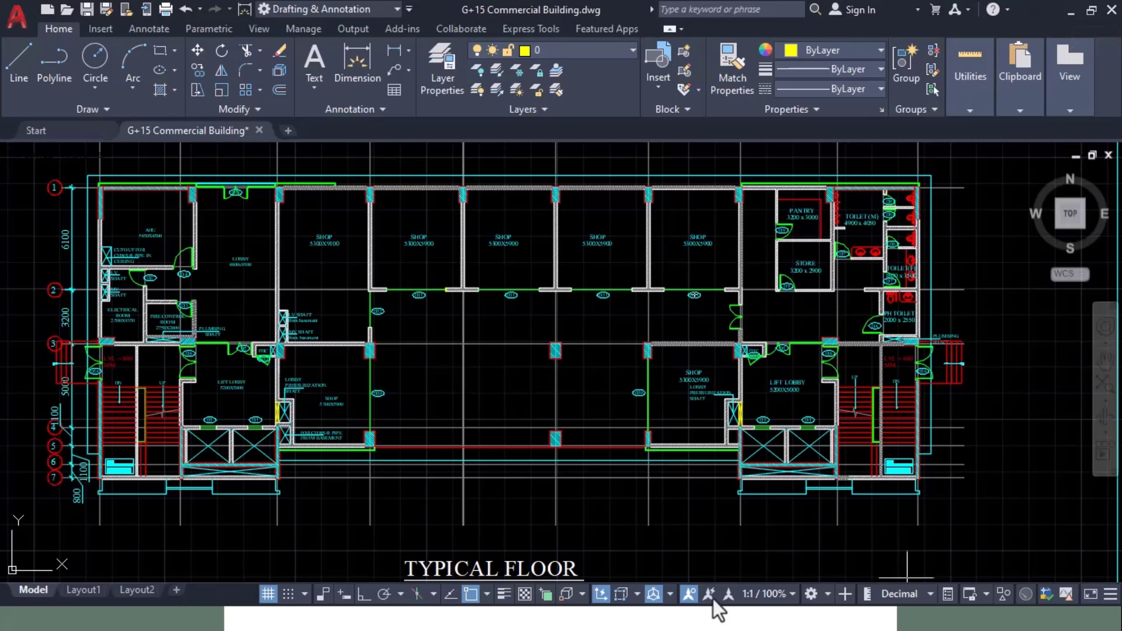
pyautogui.hotkey('alt', 'Tab')
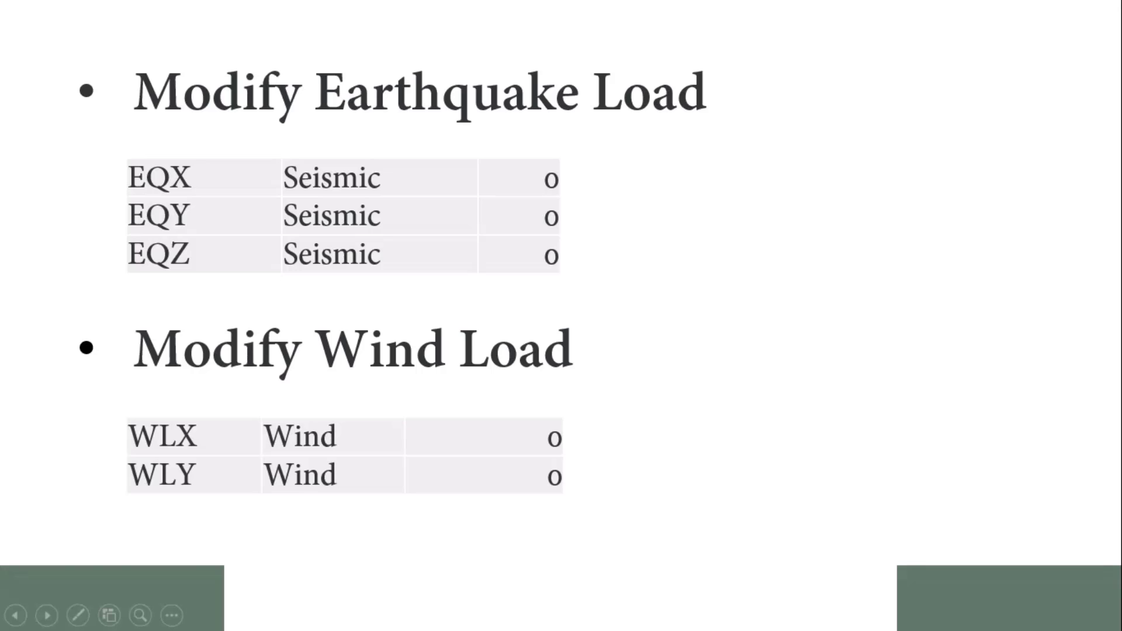
pyautogui.press('Escape')
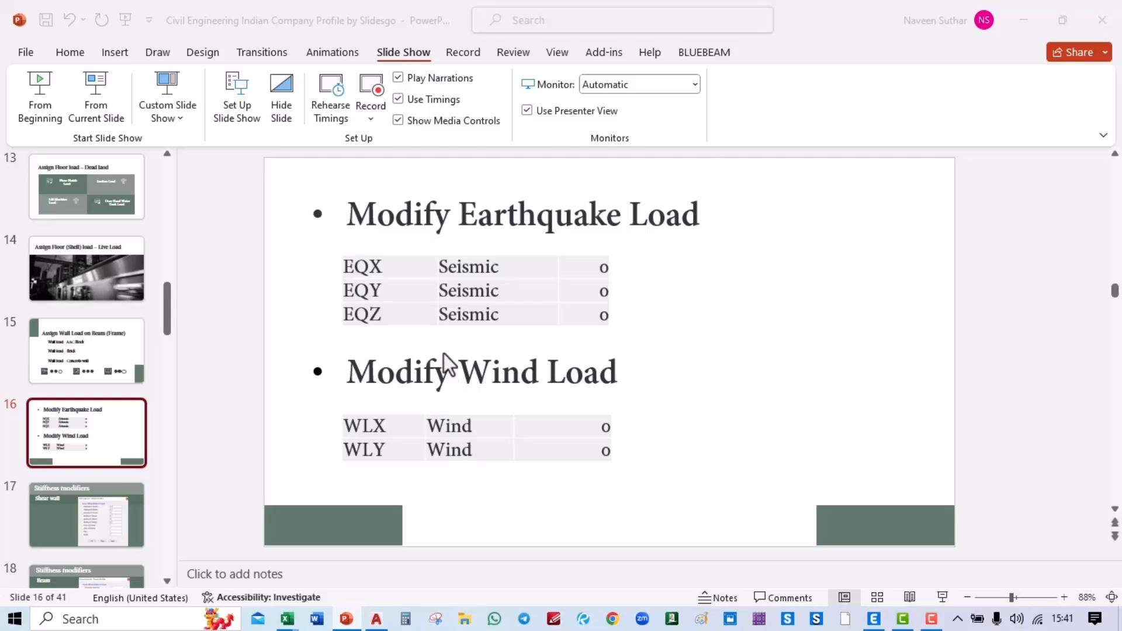
pyautogui.press('super+e')
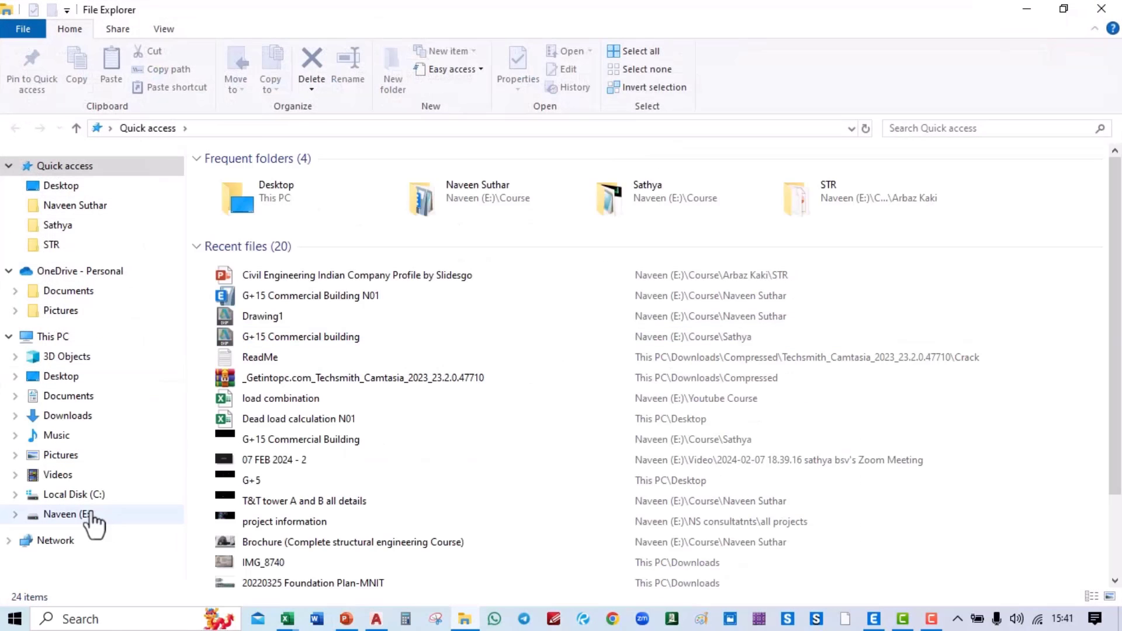
# Step: Search drive E:'s CODES folder for 1893 and open the 1893_1-2016 PDF
pyautogui.click(86, 515)
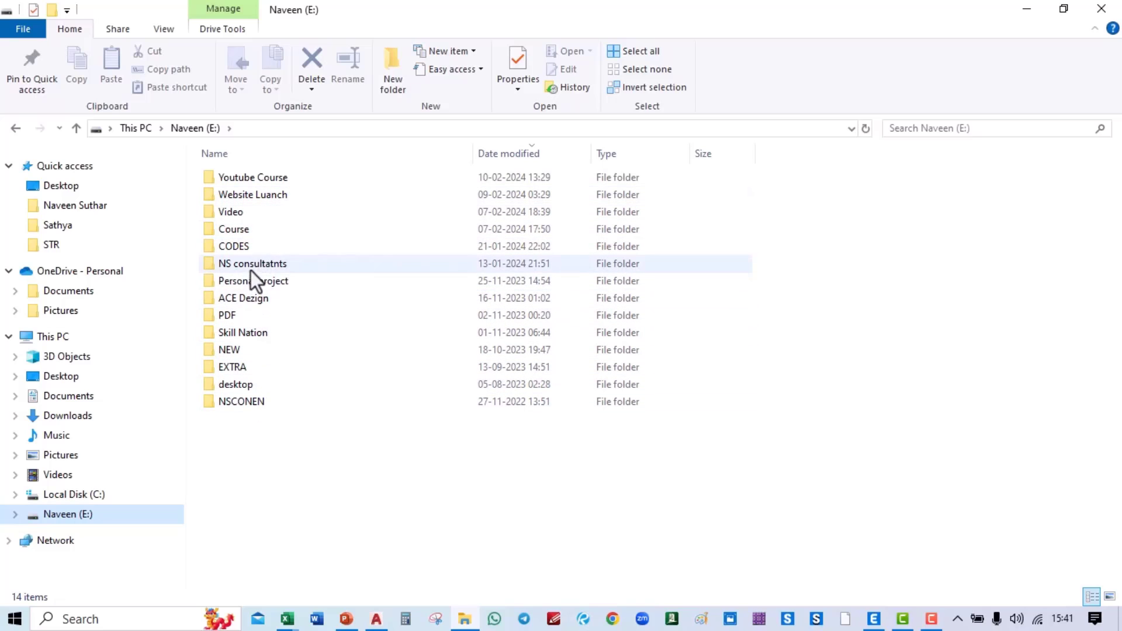
pyautogui.doubleClick(247, 250)
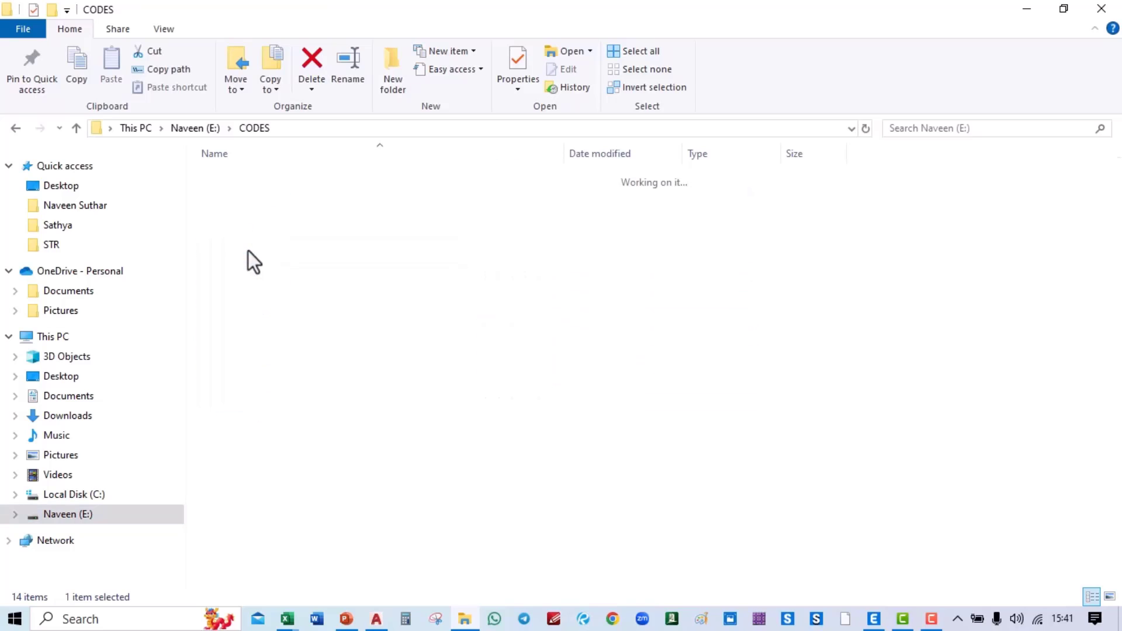
pyautogui.click(980, 127)
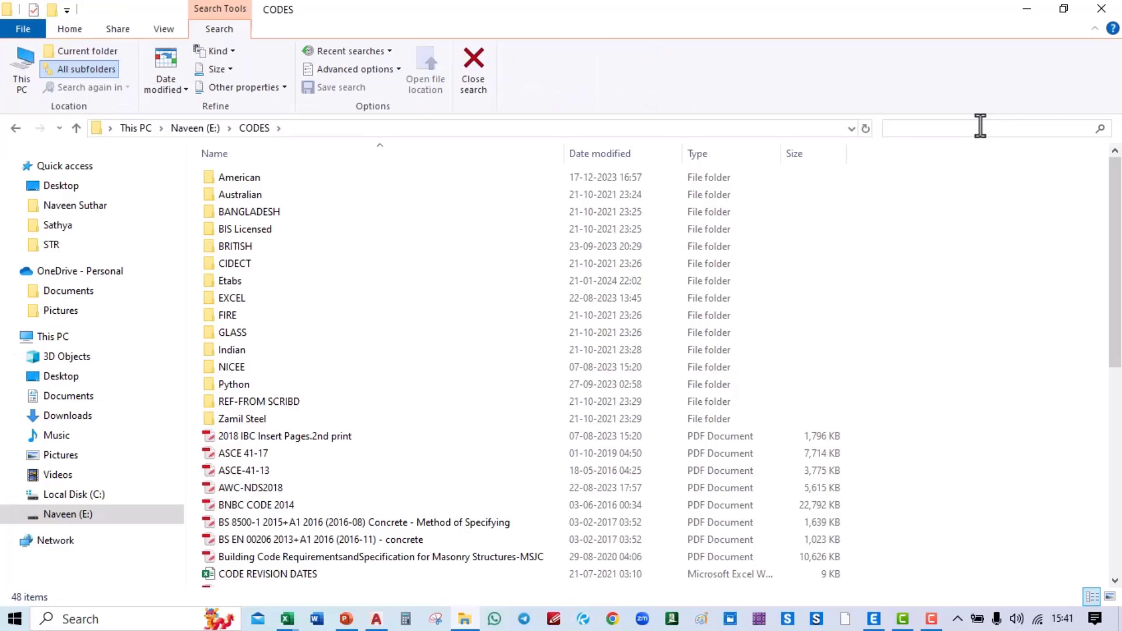
pyautogui.write('1893')
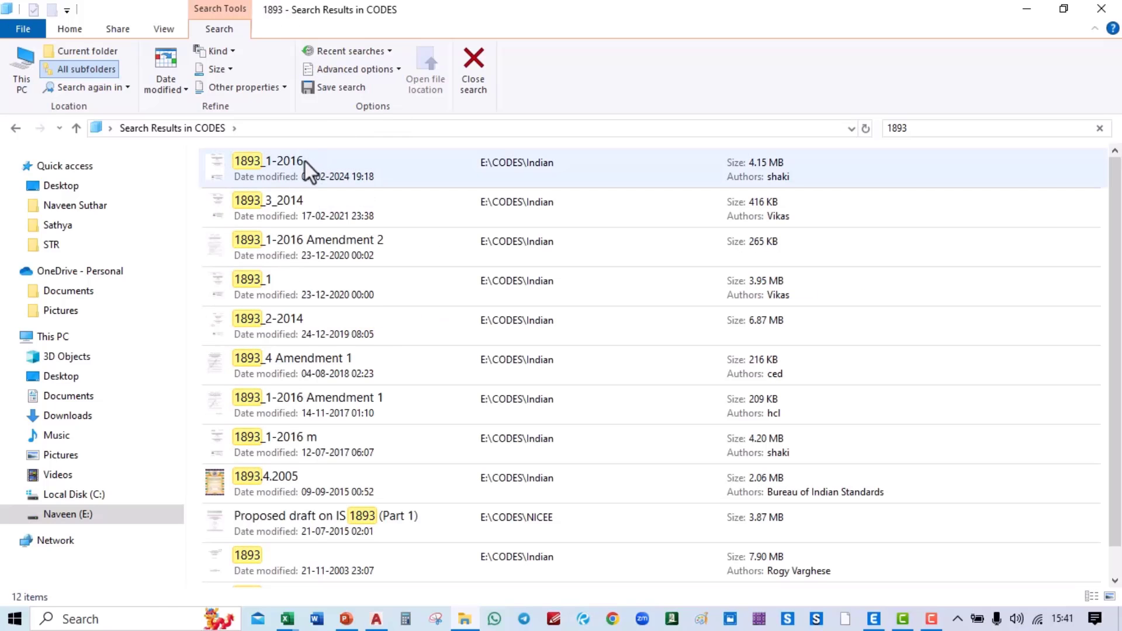
pyautogui.click(283, 164)
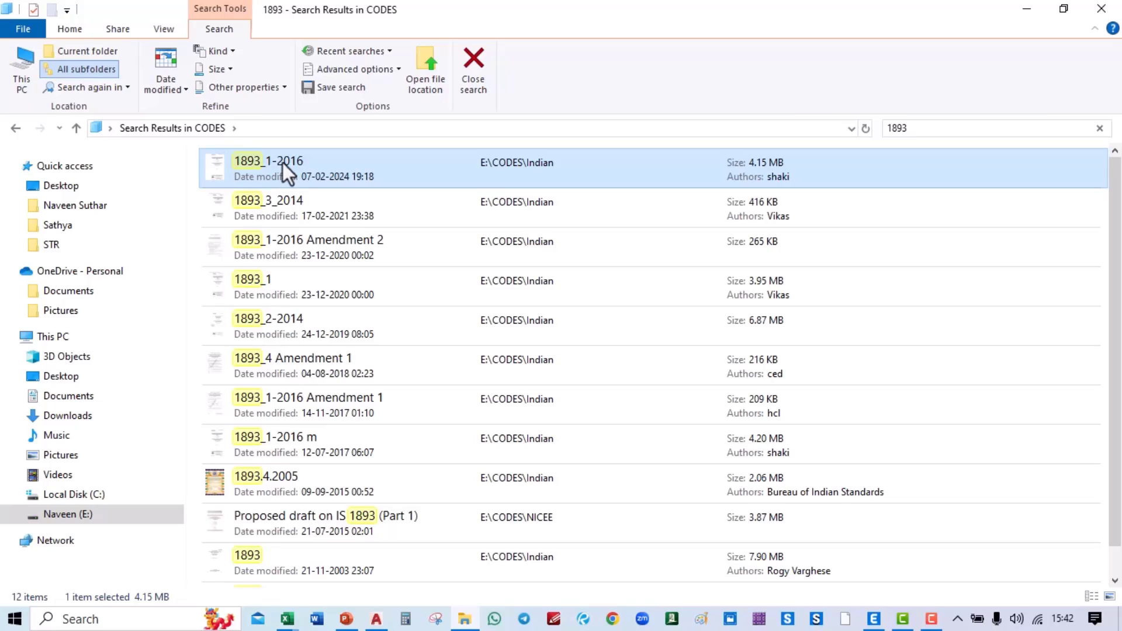
pyautogui.doubleClick(282, 163)
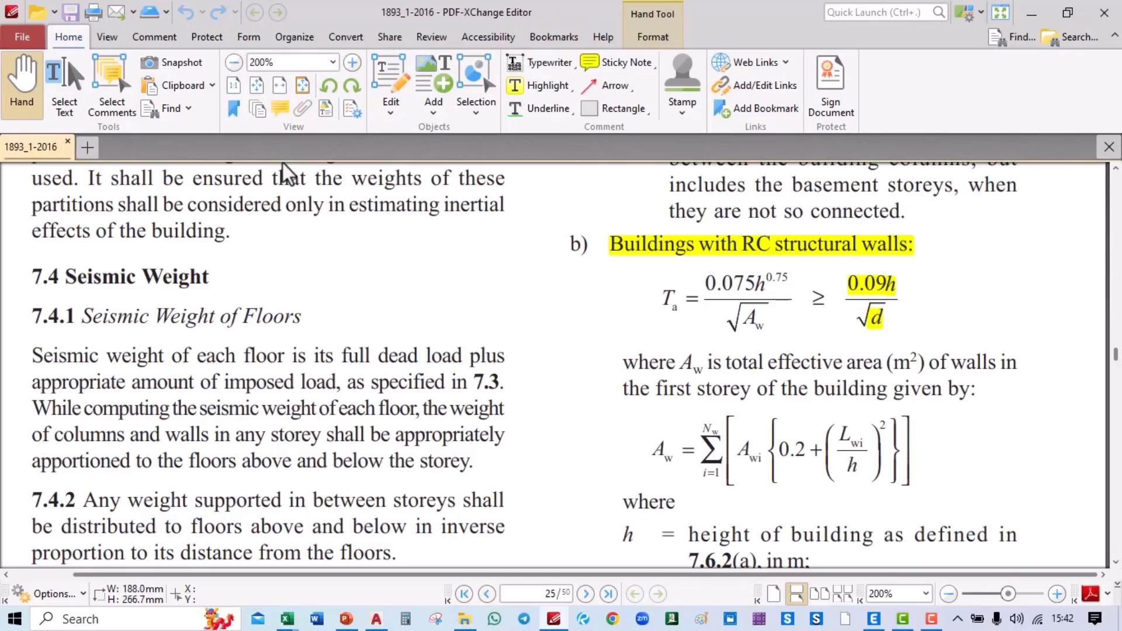
# Step: Check Table 9's R of 5.0 for dual systems against the ETABS seismic settings
pyautogui.keyDown('ctrl'); pyautogui.scroll(-2, 531, 288); pyautogui.keyUp('ctrl')
pyautogui.scroll(10, 476, 296)
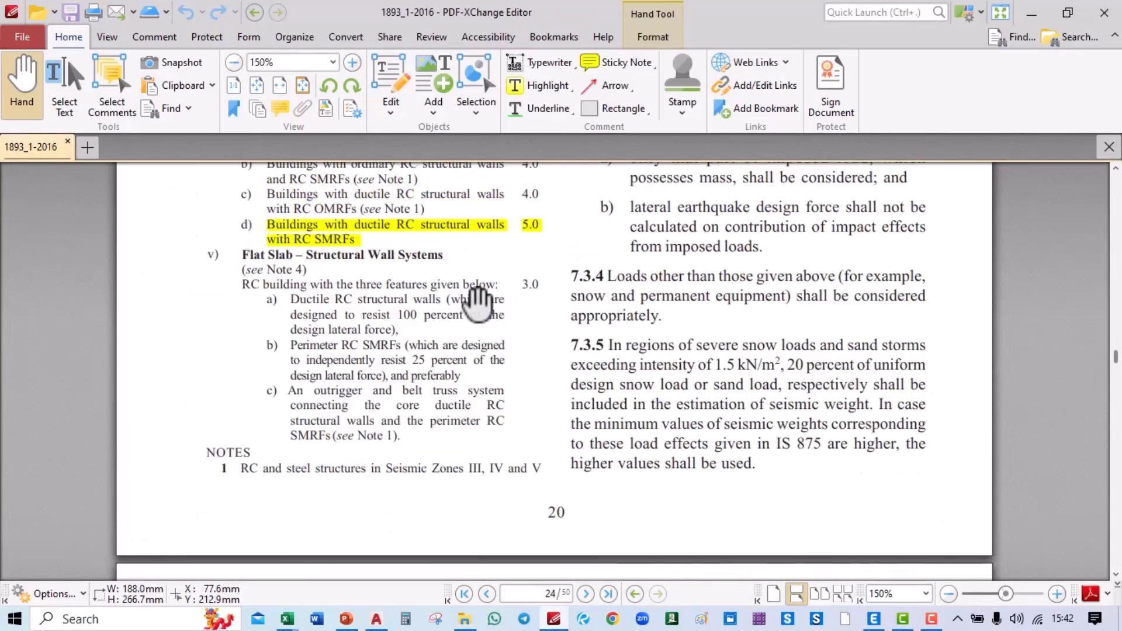
pyautogui.scroll(4, 478, 302)
pyautogui.scroll(3, 478, 302)
pyautogui.scroll(-3, 479, 302)
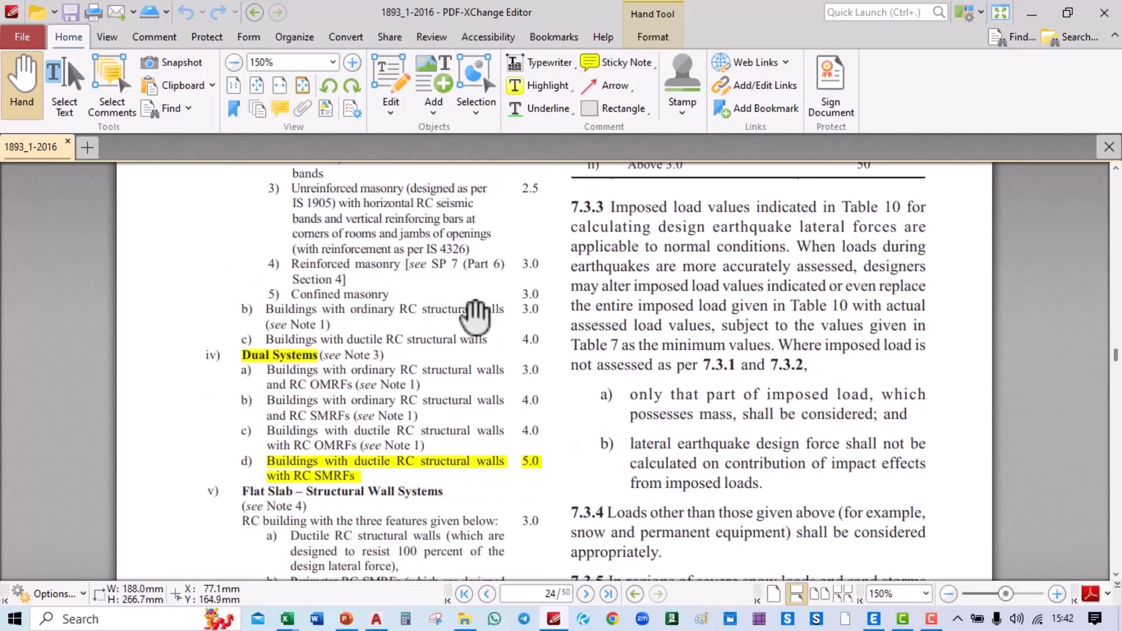
pyautogui.keyDown('ctrl'); pyautogui.scroll(2, 357, 419); pyautogui.keyUp('ctrl')
pyautogui.scroll(-1, 437, 363)
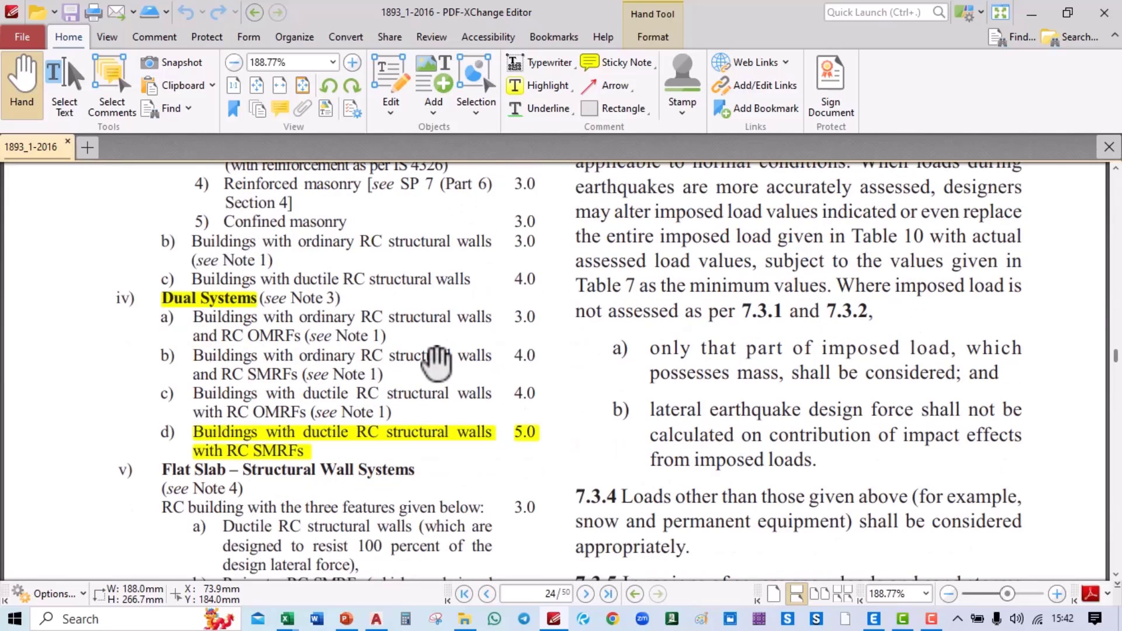
pyautogui.hotkey('alt', 'Tab')
pyautogui.hotkey('alt', 'Tab')
pyautogui.hotkey('alt', 'Tab')
pyautogui.hotkey('alt', 'Tab')
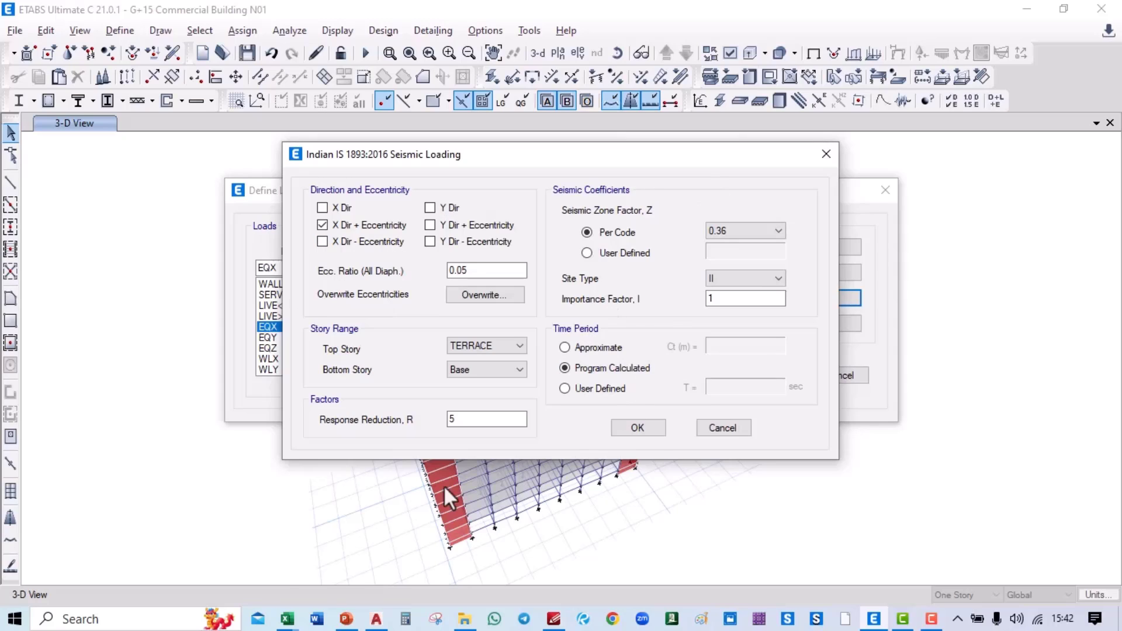
pyautogui.hotkey('alt', 'Tab')
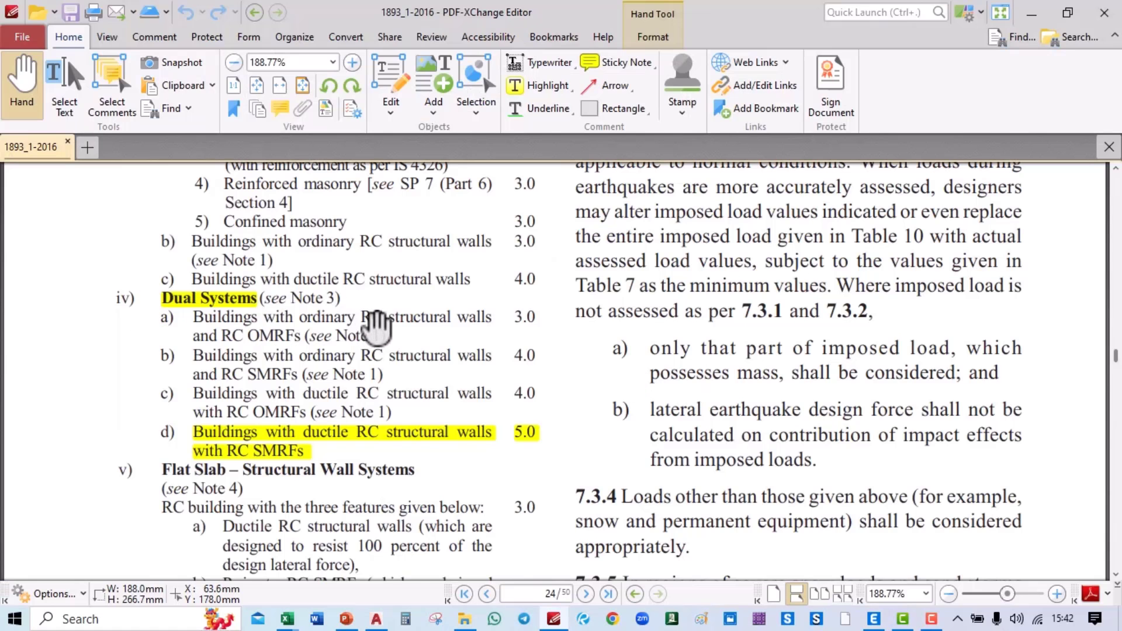
pyautogui.keyDown('ctrl'); pyautogui.scroll(-2, 376, 328); pyautogui.keyUp('ctrl')
pyautogui.scroll(5, 377, 328)
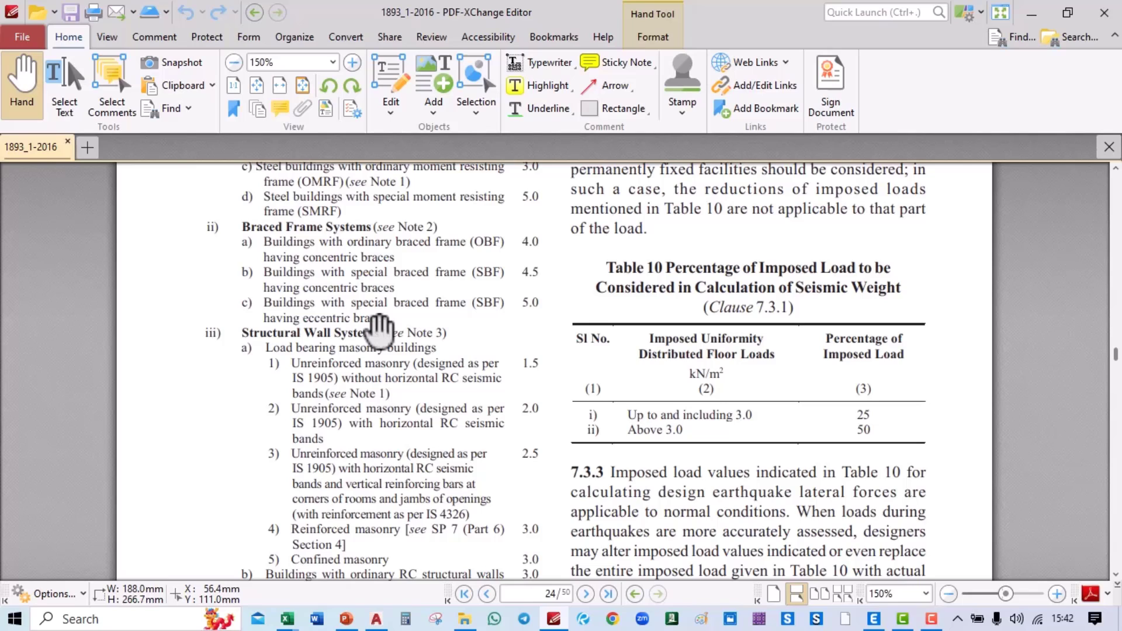
pyautogui.scroll(-6, 379, 330)
pyautogui.keyDown('ctrl'); pyautogui.scroll(1, 363, 392); pyautogui.keyUp('ctrl')
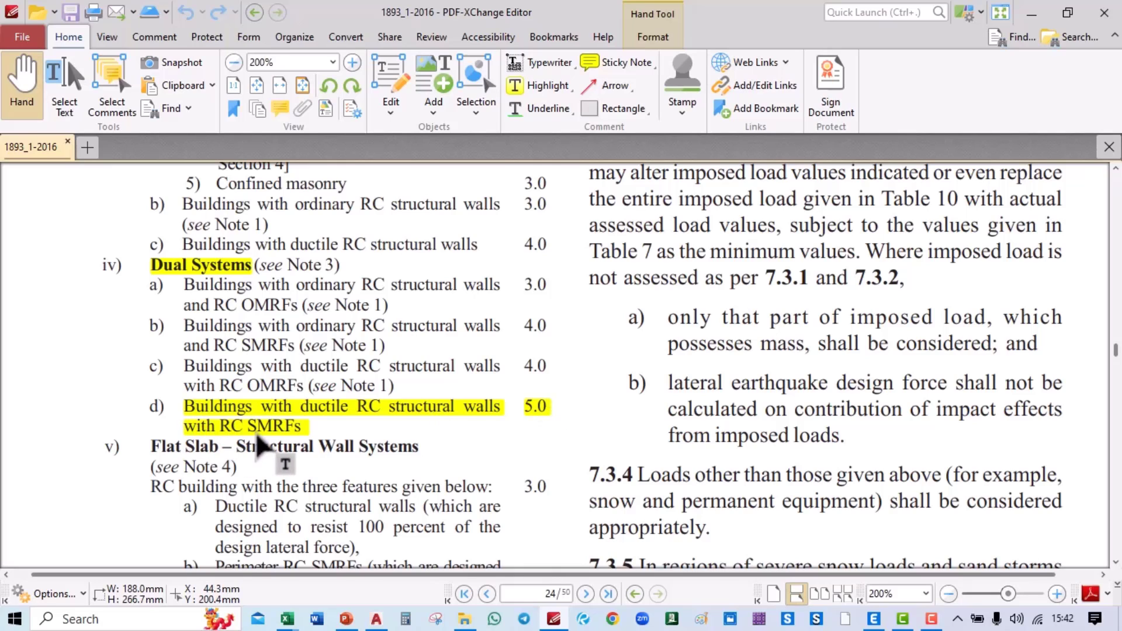
pyautogui.hotkey('alt', 'Tab')
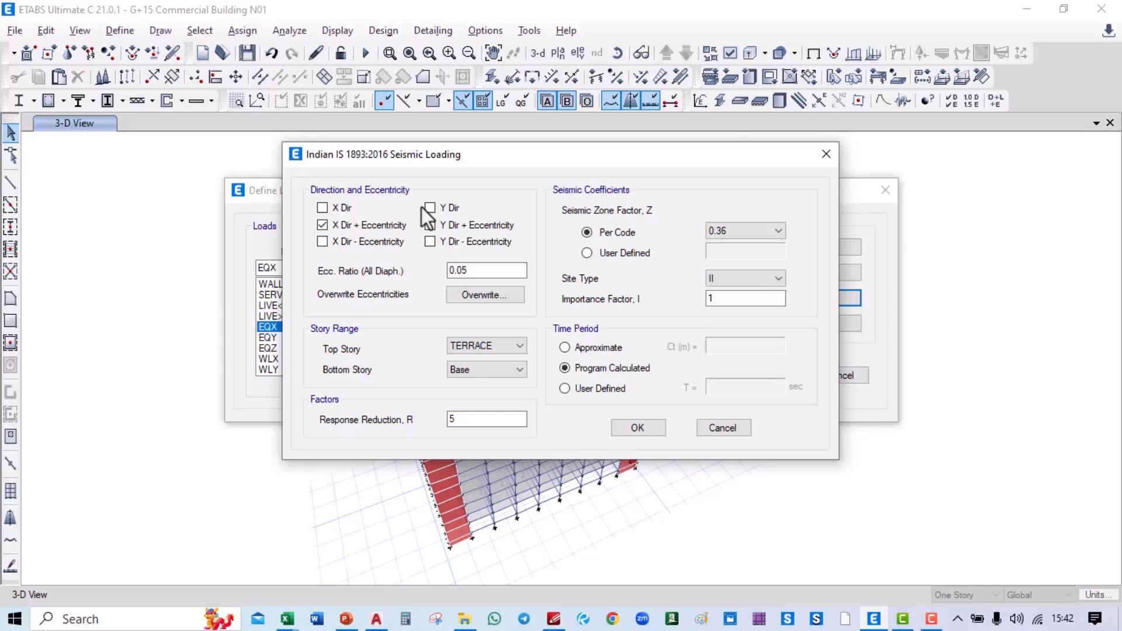
pyautogui.hotkey('alt', 'Tab')
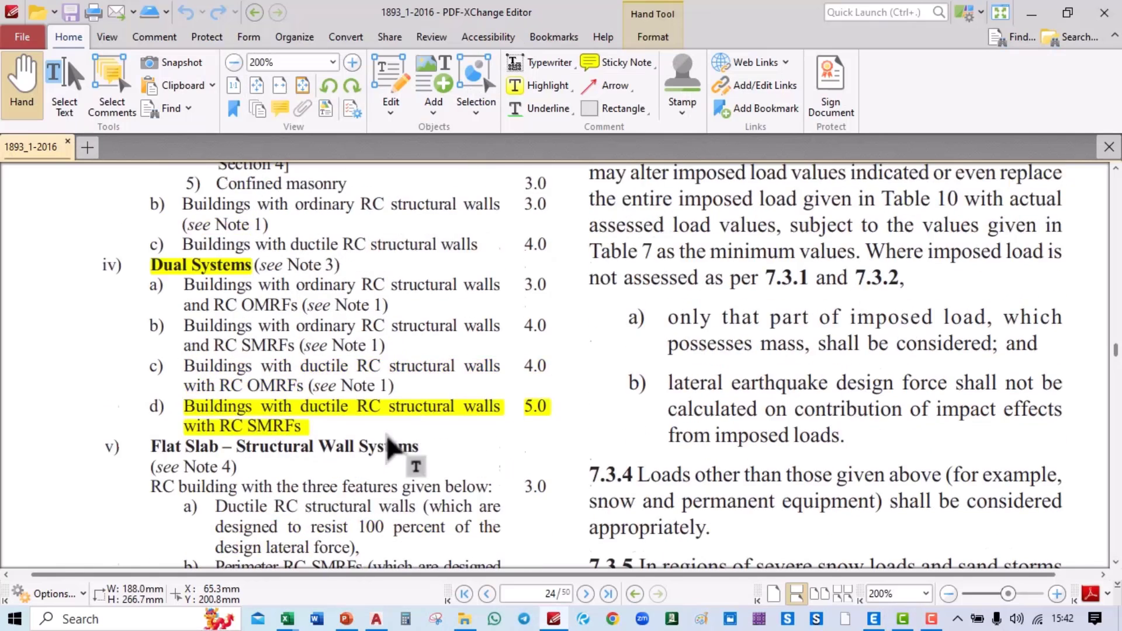
pyautogui.scroll(5, 388, 435)
pyautogui.scroll(5, 389, 436)
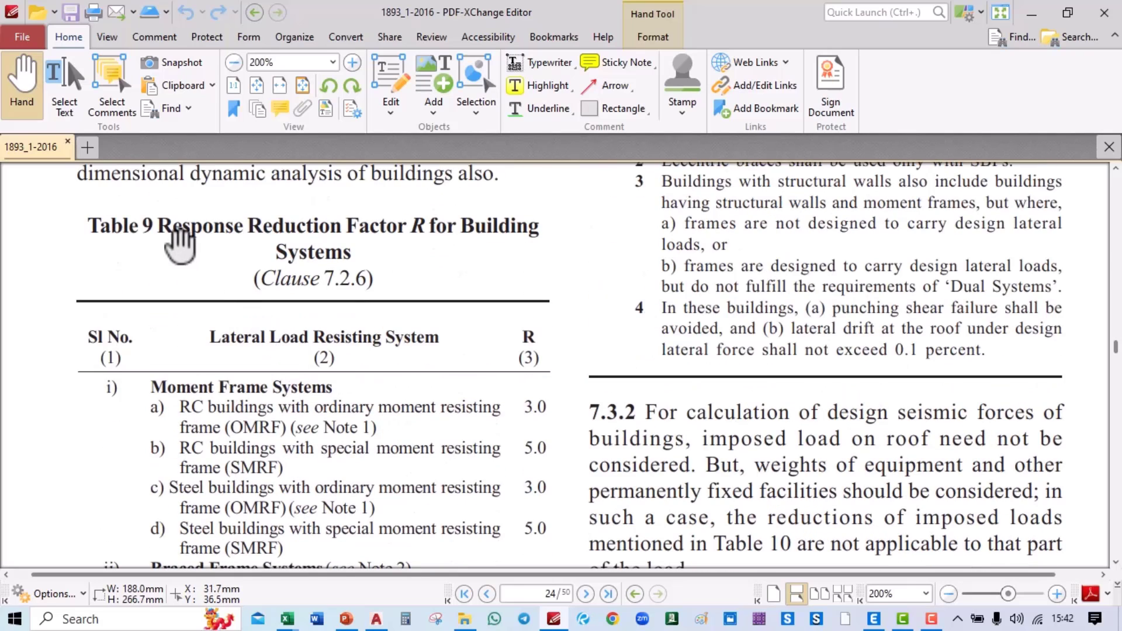
pyautogui.hotkey('alt', 'Tab')
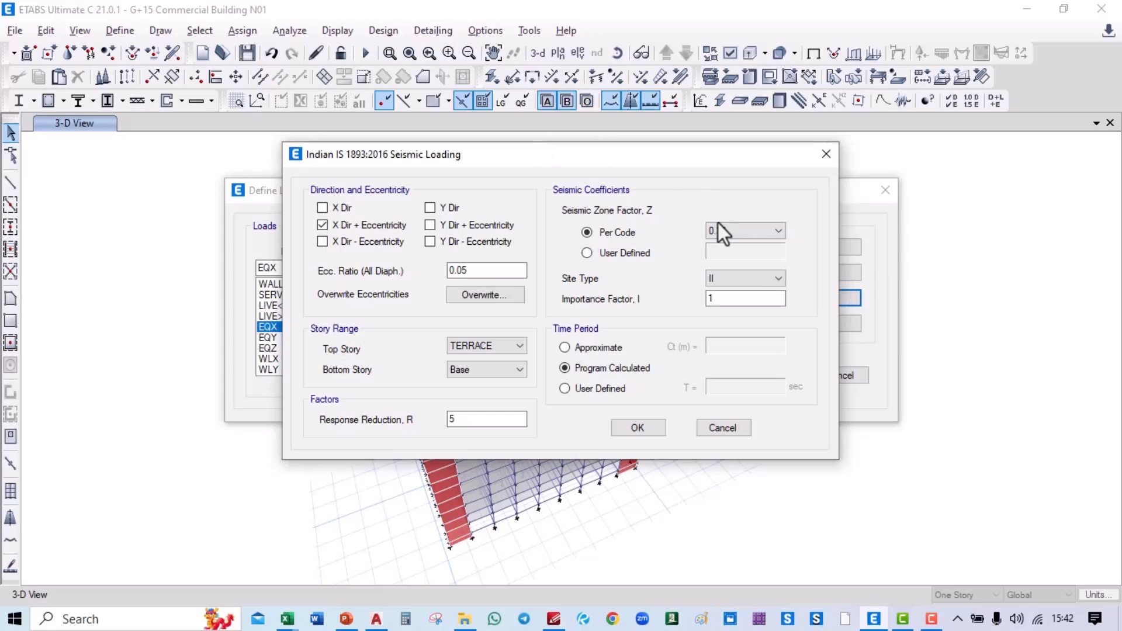
pyautogui.hotkey('alt', 'Tab')
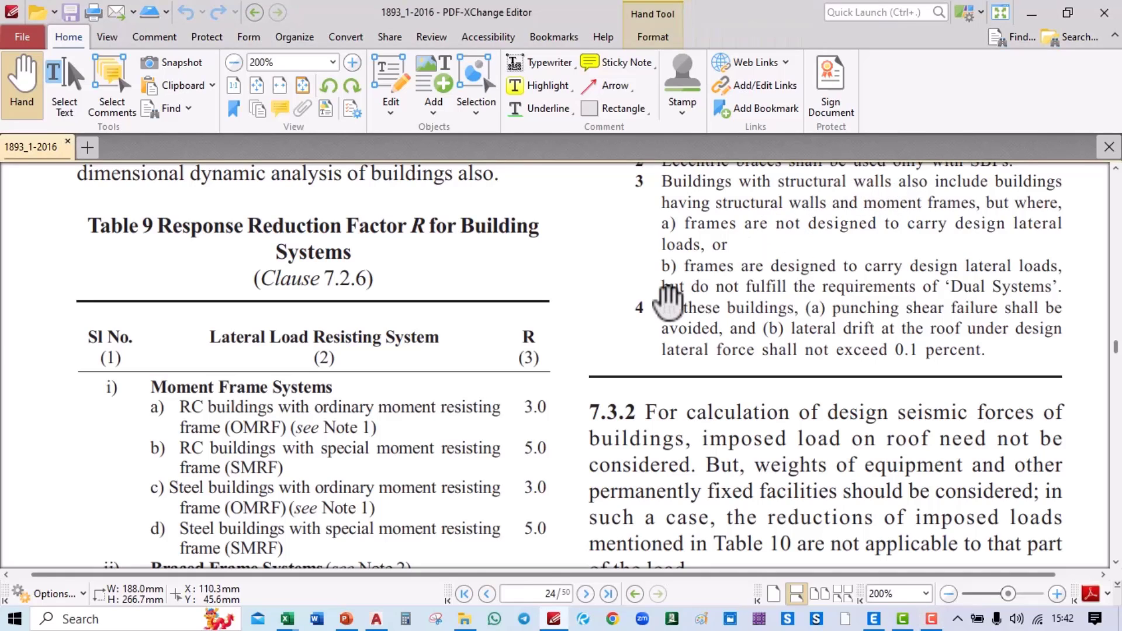
# Step: Search the code for Delhi, listed as zone IV with zone factor 0.24
pyautogui.hotkey('ctrl', 'f')
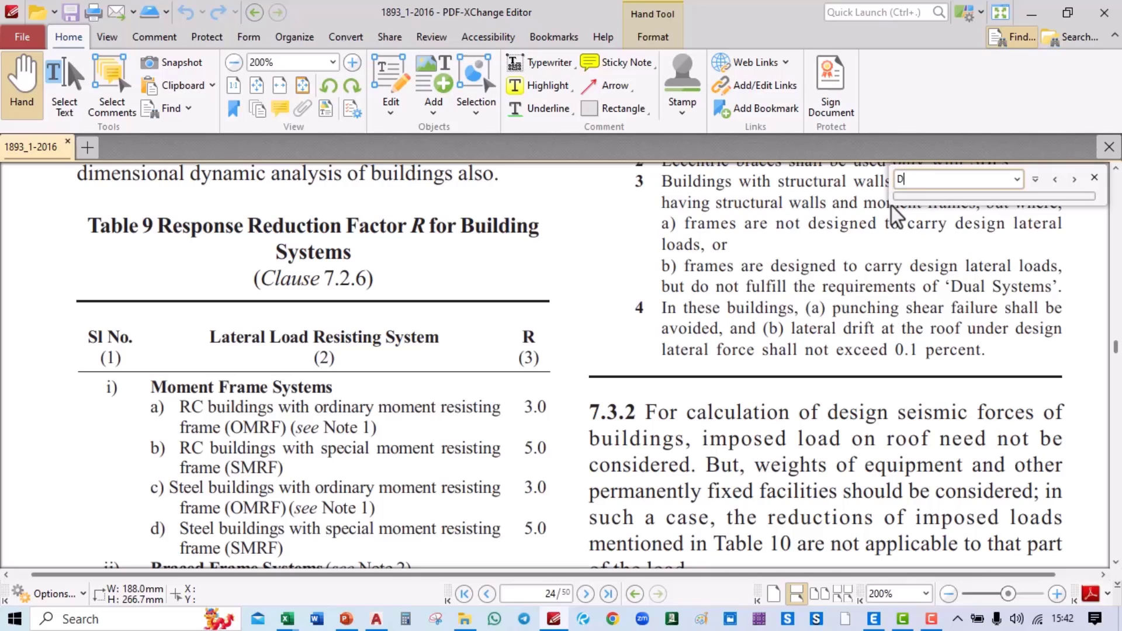
pyautogui.press('Return')
pyautogui.press('Return')
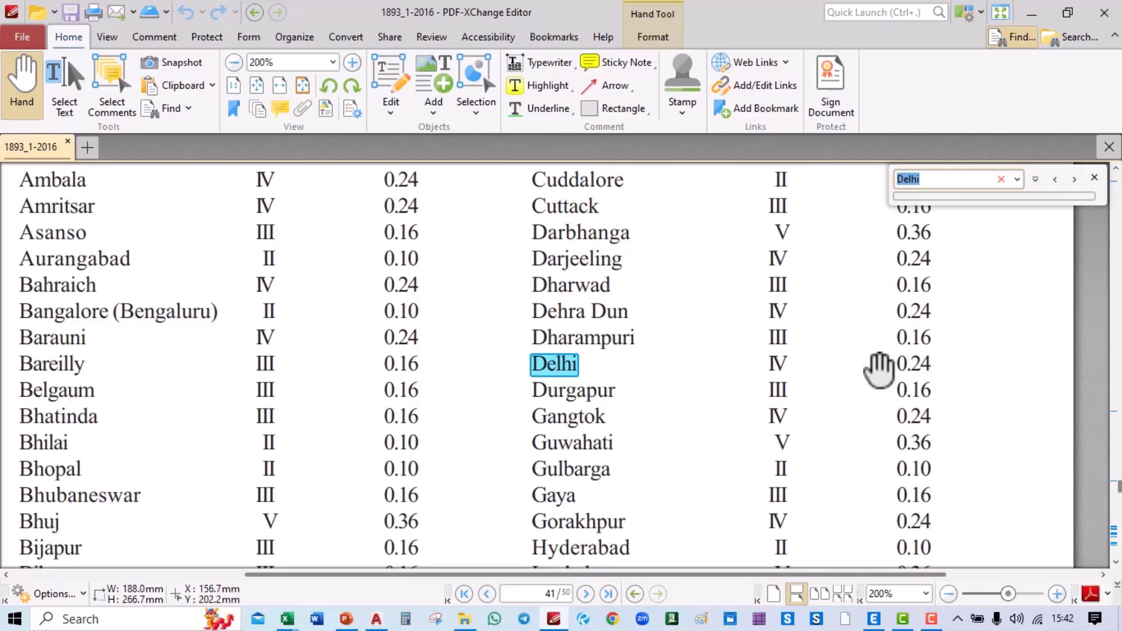
pyautogui.hotkey('alt', 'Tab')
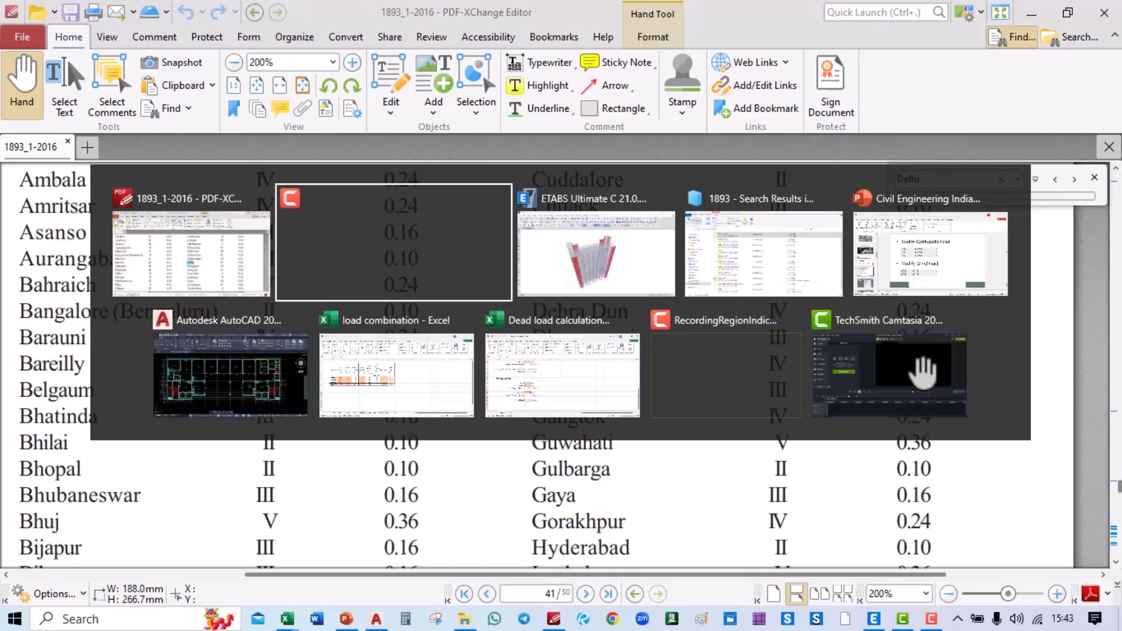
# Step: Set the EQX zone factor to 0.24 and begin entering the importance factor
pyautogui.click(606, 253)
pyautogui.click(754, 231)
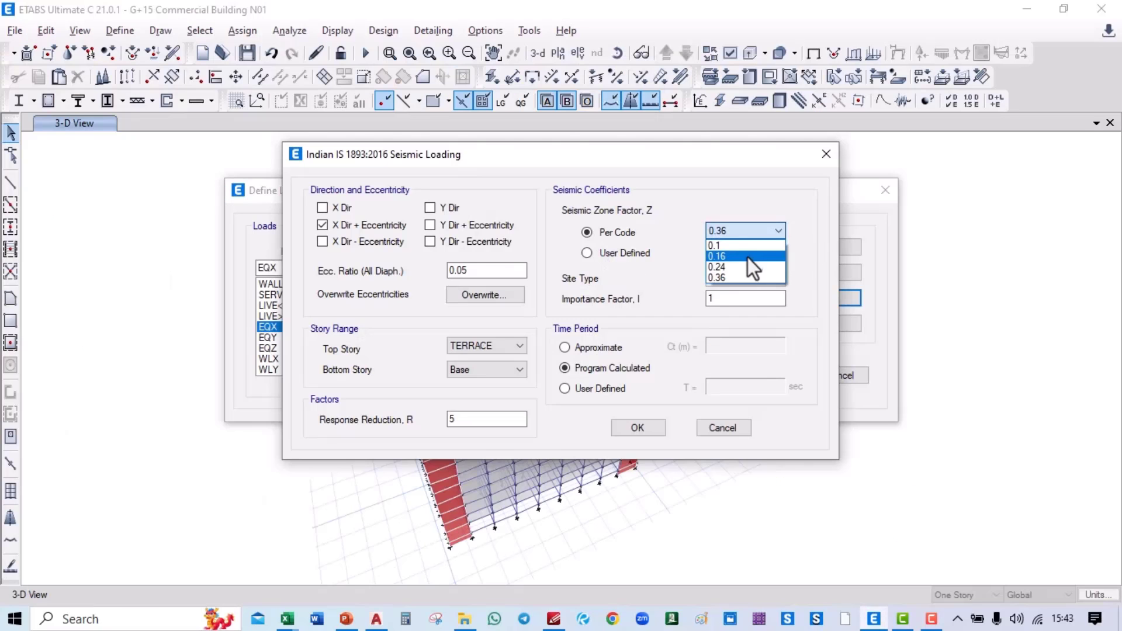
pyautogui.click(745, 267)
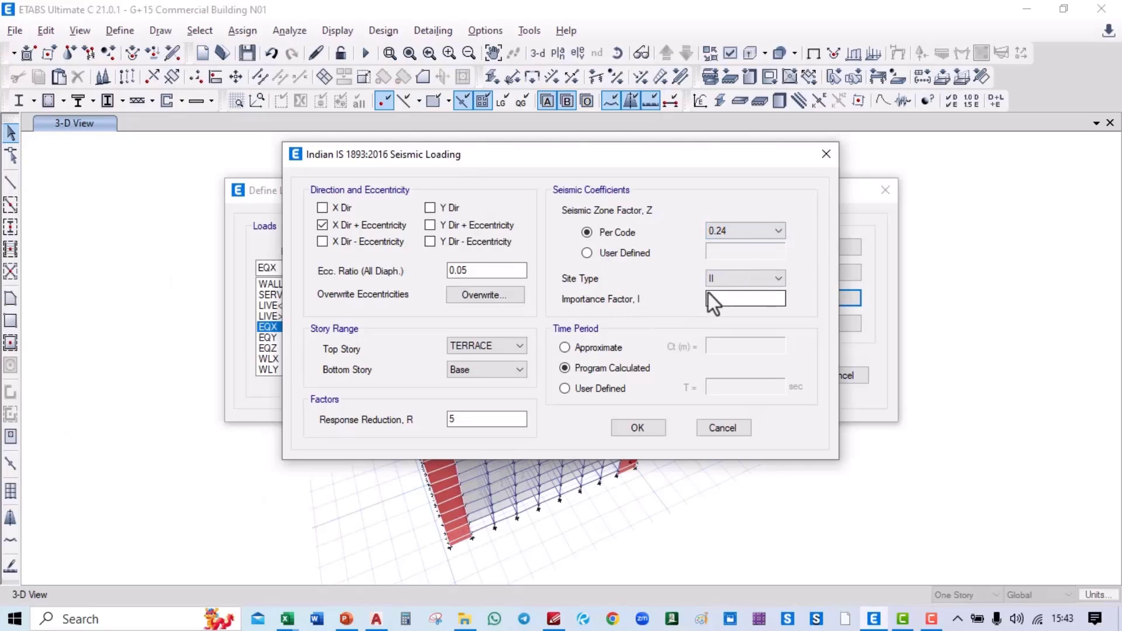
pyautogui.click(727, 298)
pyautogui.hotkey('alt', 'Tab')
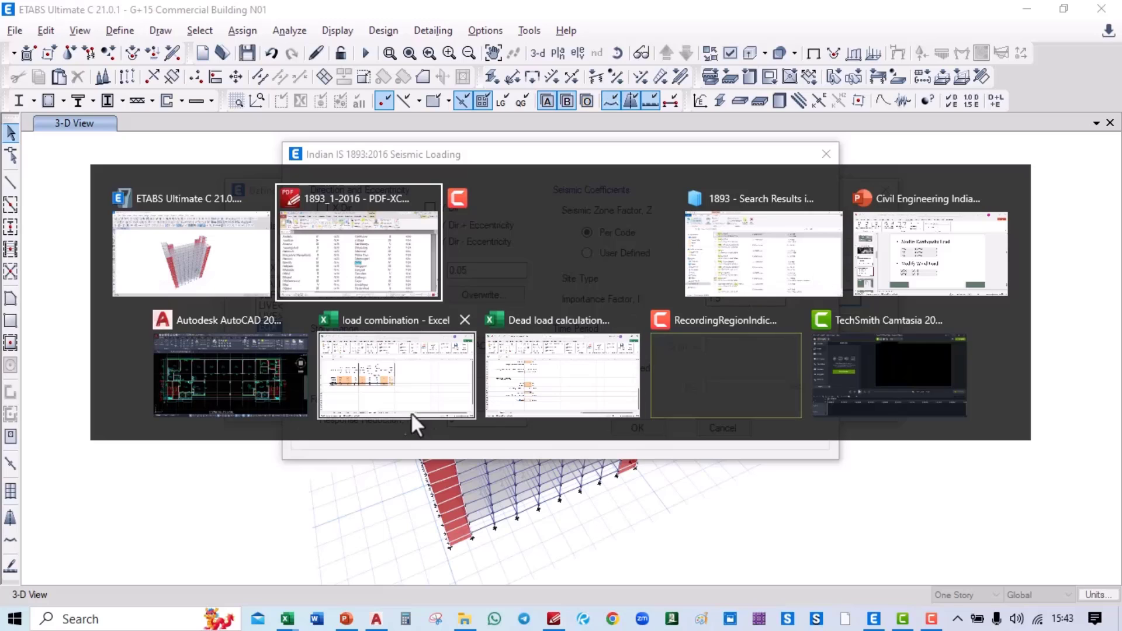
# Step: Search the code for 'importance' to find Table 8's importance factor of 1.5
pyautogui.click(347, 275)
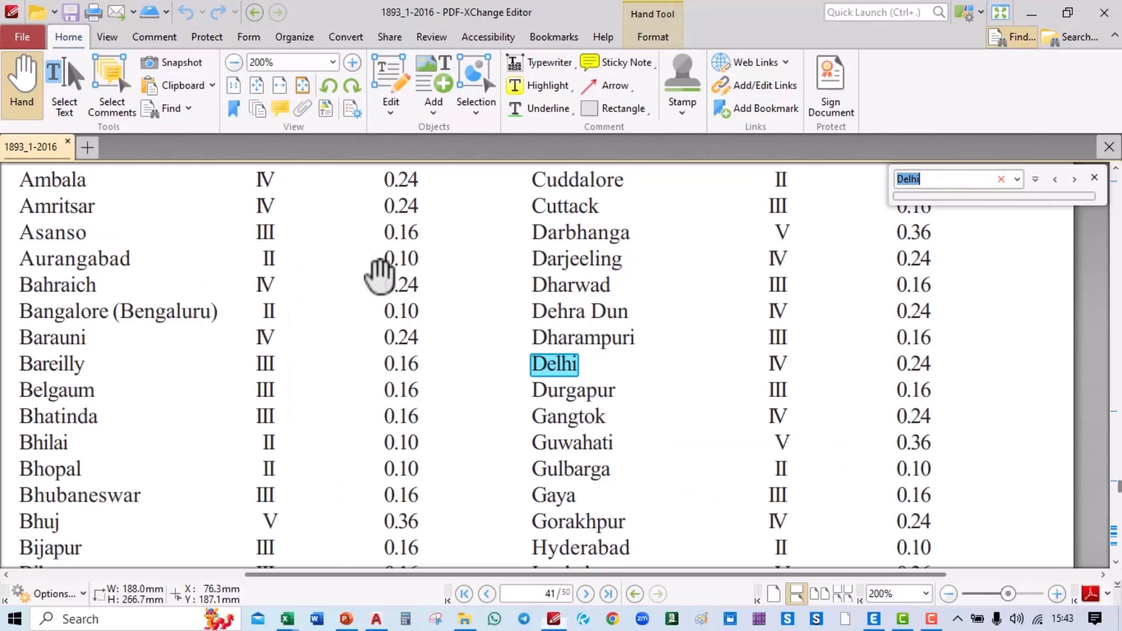
pyautogui.write('im')
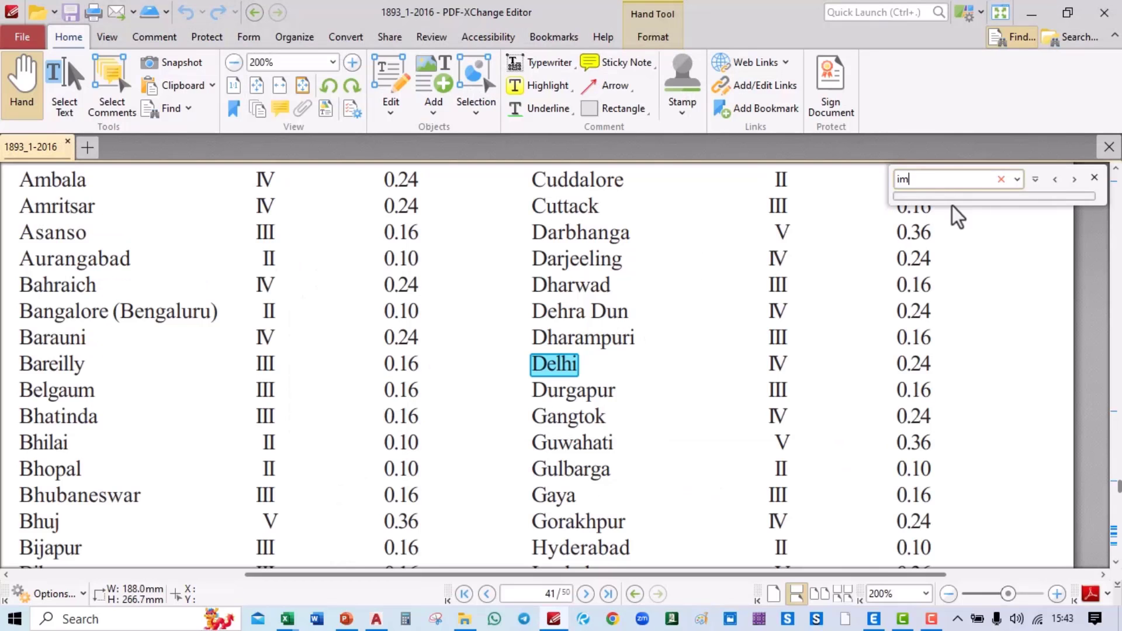
pyautogui.write('portab')
pyautogui.write('ce')
pyautogui.press('Return')
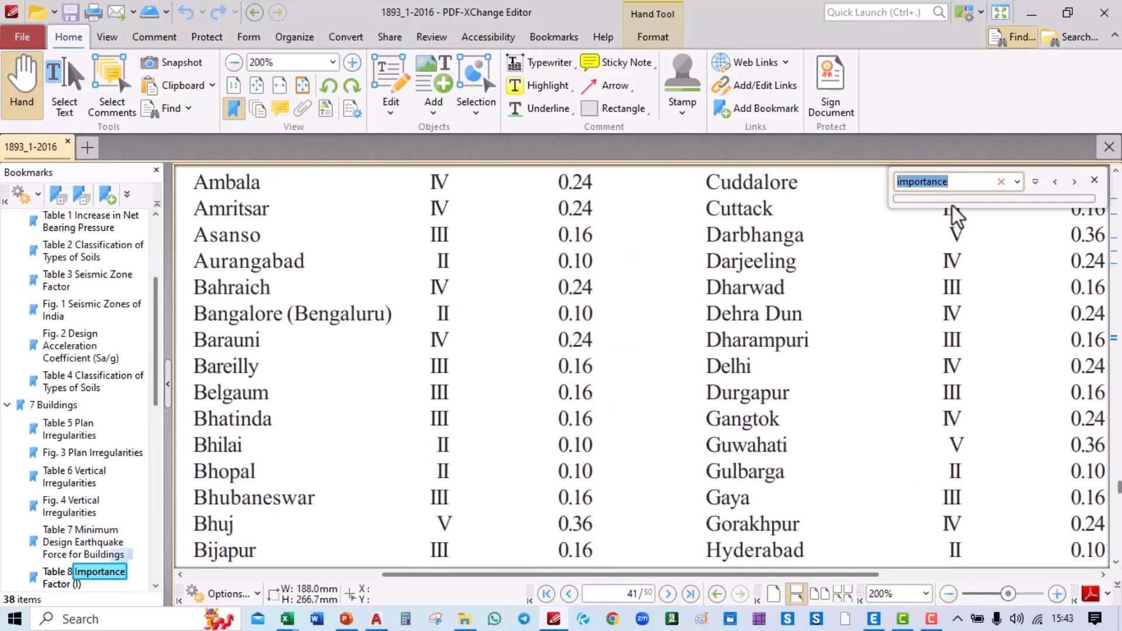
pyautogui.press('Return')
pyautogui.press('Return')
pyautogui.press('Return')
pyautogui.press('Return')
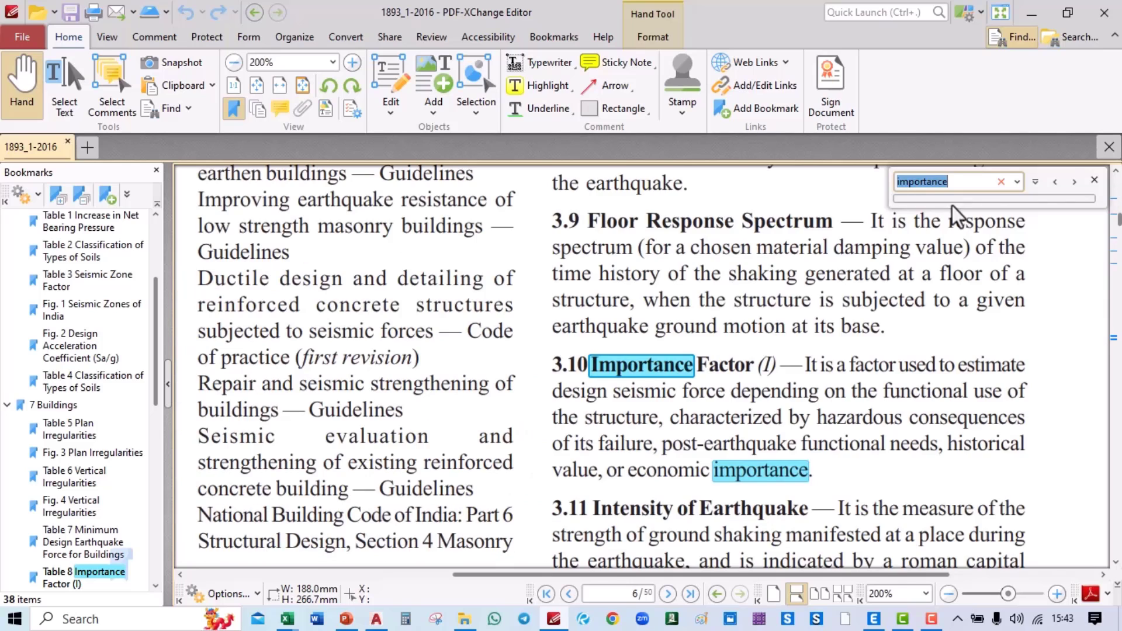
pyautogui.press('Return')
pyautogui.press('Return')
pyautogui.press('Return')
pyautogui.press('Return')
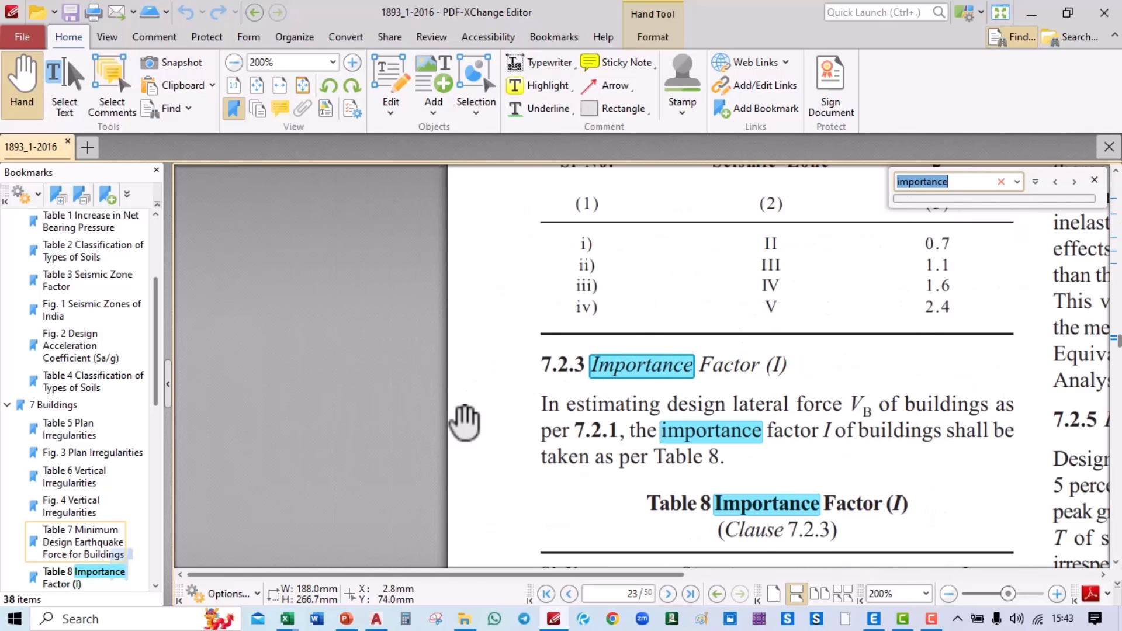
pyautogui.keyDown('ctrl'); pyautogui.scroll(-4, 464, 351); pyautogui.keyUp('ctrl')
pyautogui.keyDown('ctrl'); pyautogui.scroll(6, 441, 399); pyautogui.keyUp('ctrl')
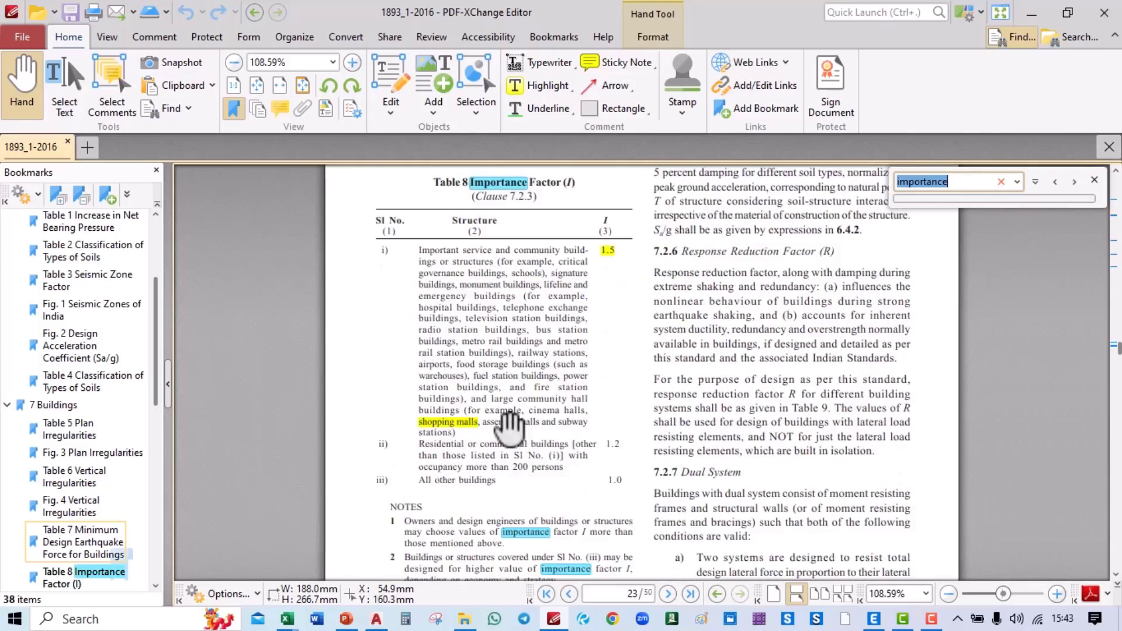
pyautogui.keyDown('ctrl'); pyautogui.scroll(-1, 532, 425); pyautogui.keyUp('ctrl')
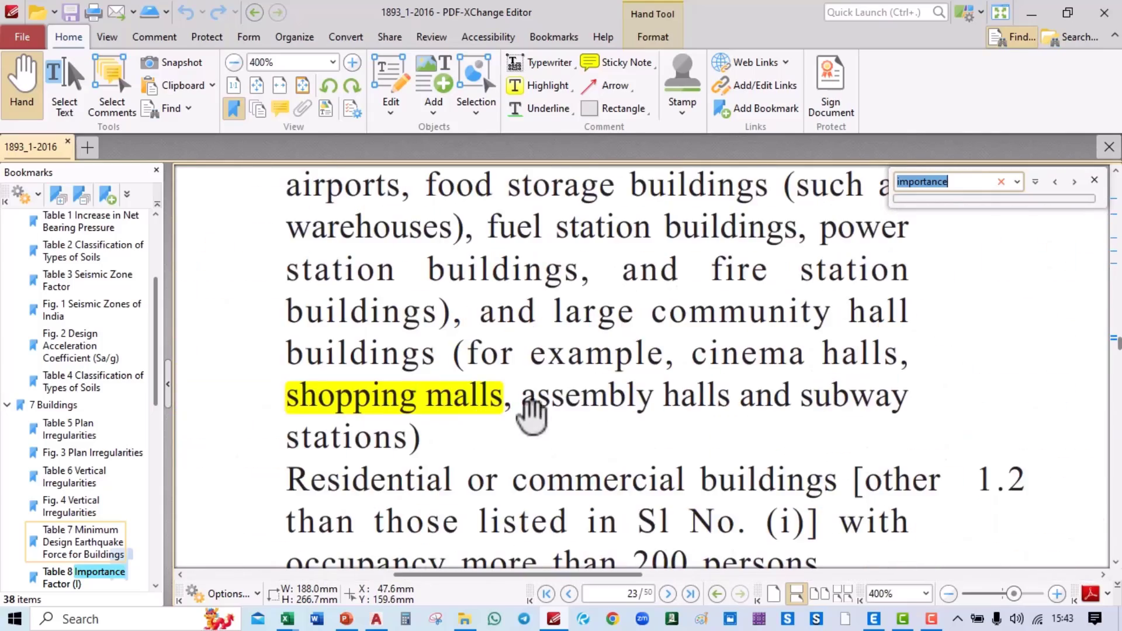
pyautogui.scroll(6, 549, 427)
pyautogui.keyDown('ctrl'); pyautogui.scroll(-2, 526, 424); pyautogui.keyUp('ctrl')
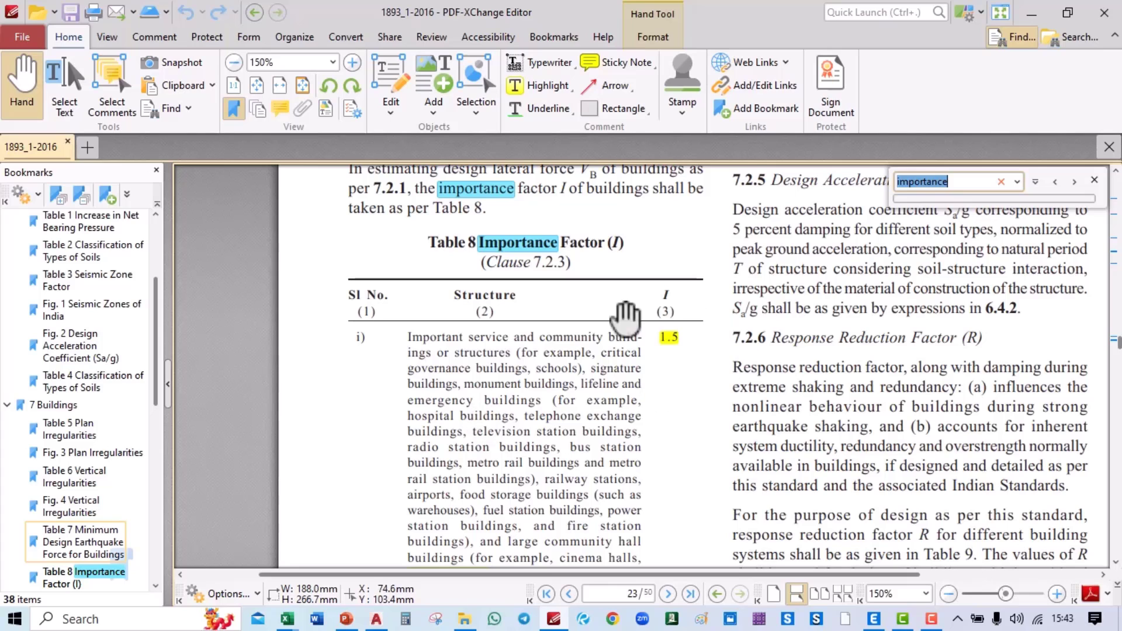
pyautogui.scroll(-1, 485, 350)
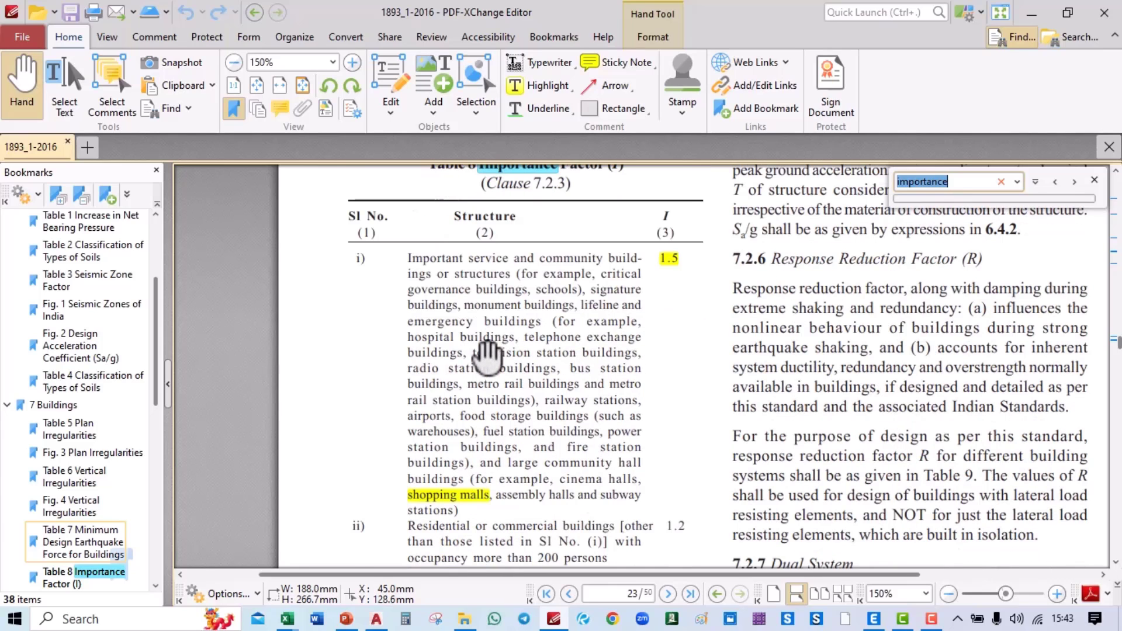
# Step: Use importance factor 1.5 and a user-defined 0.1 s time period in ETABS
pyautogui.hotkey('alt', 'Tab')
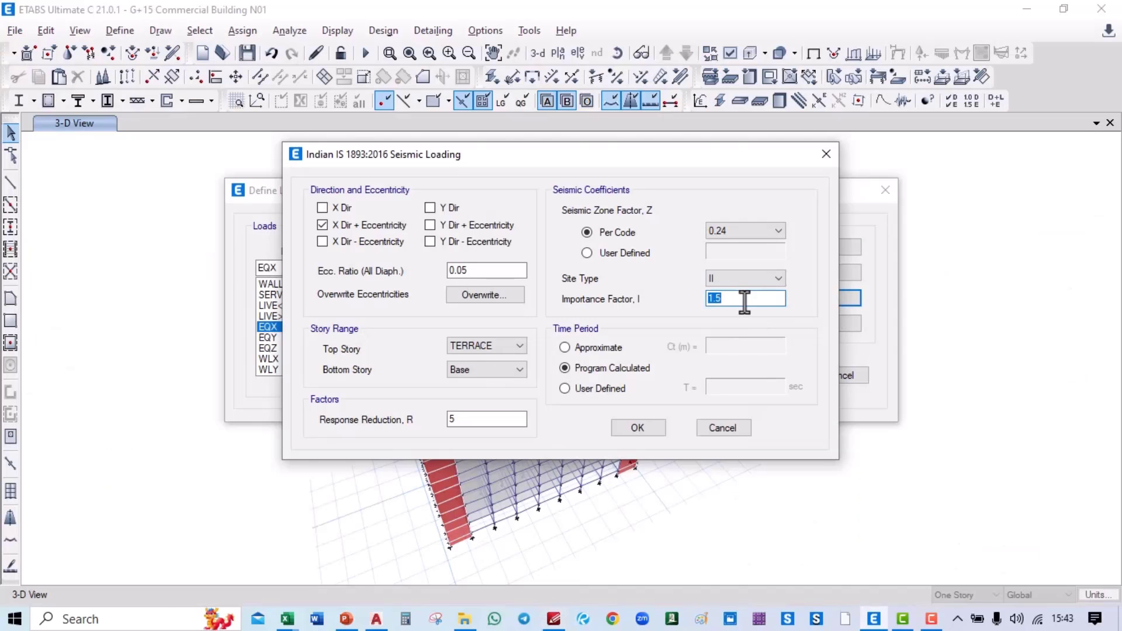
pyautogui.click(608, 388)
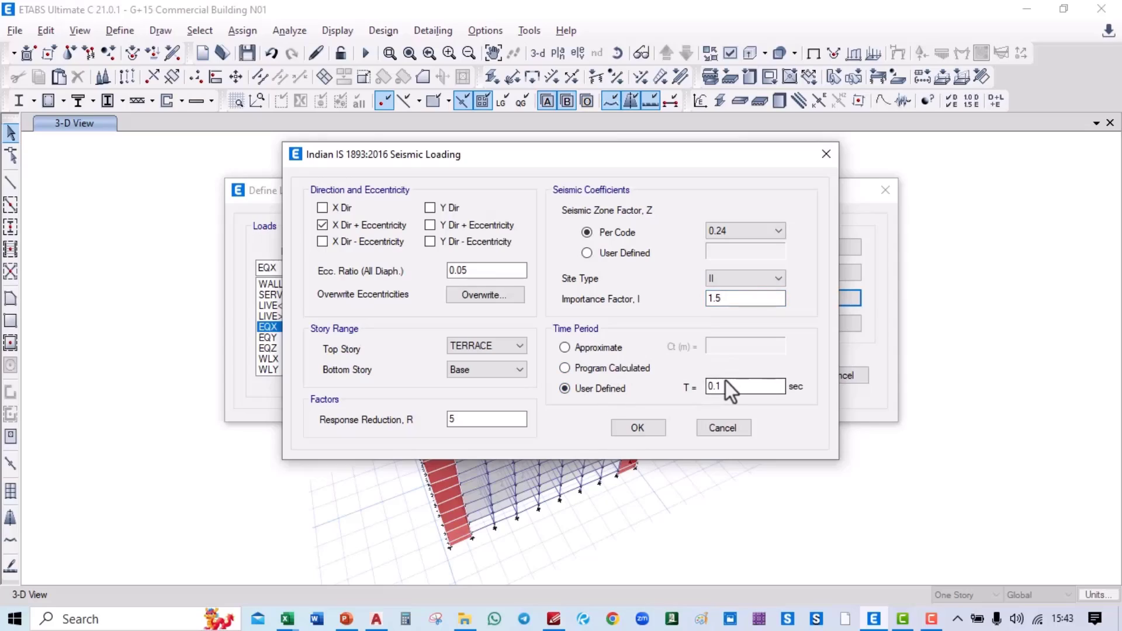
pyautogui.hotkey('alt', 'Tab')
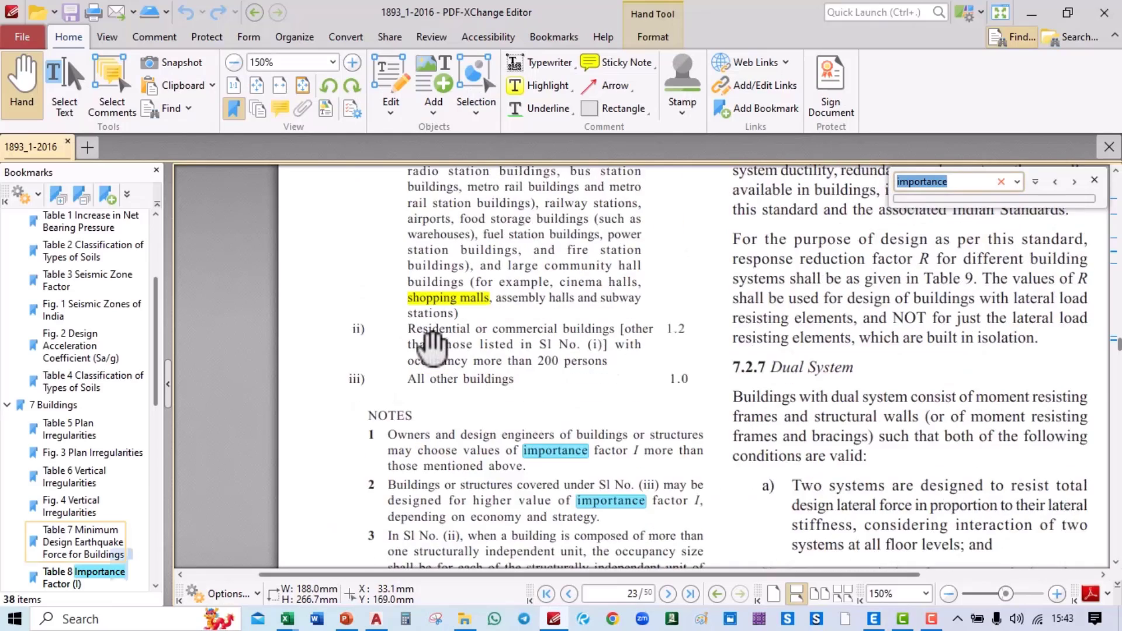
pyautogui.scroll(-5, 432, 345)
# Step: Review Table 9 and the RC structural-wall Ta formula on pages 24–25
pyautogui.keyDown('ctrl'); pyautogui.scroll(-3, 426, 414); pyautogui.keyUp('ctrl')
pyautogui.scroll(-10, 536, 353)
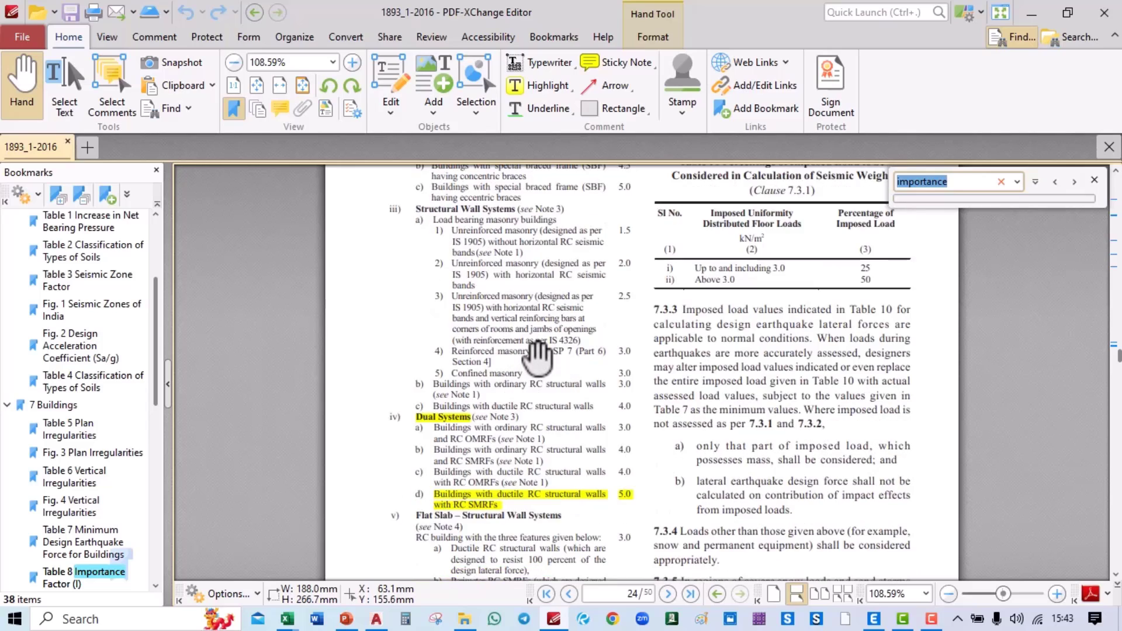
pyautogui.scroll(-10, 537, 357)
pyautogui.keyDown('ctrl'); pyautogui.scroll(3, 890, 345); pyautogui.keyUp('ctrl')
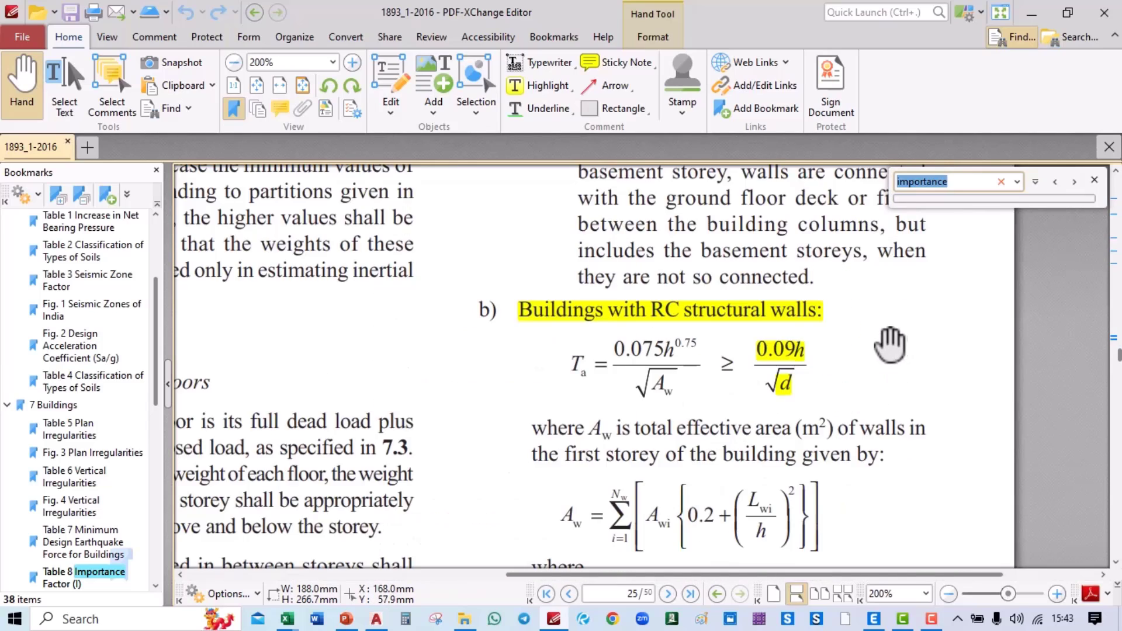
pyautogui.keyDown('ctrl'); pyautogui.scroll(2, 890, 345); pyautogui.keyUp('ctrl')
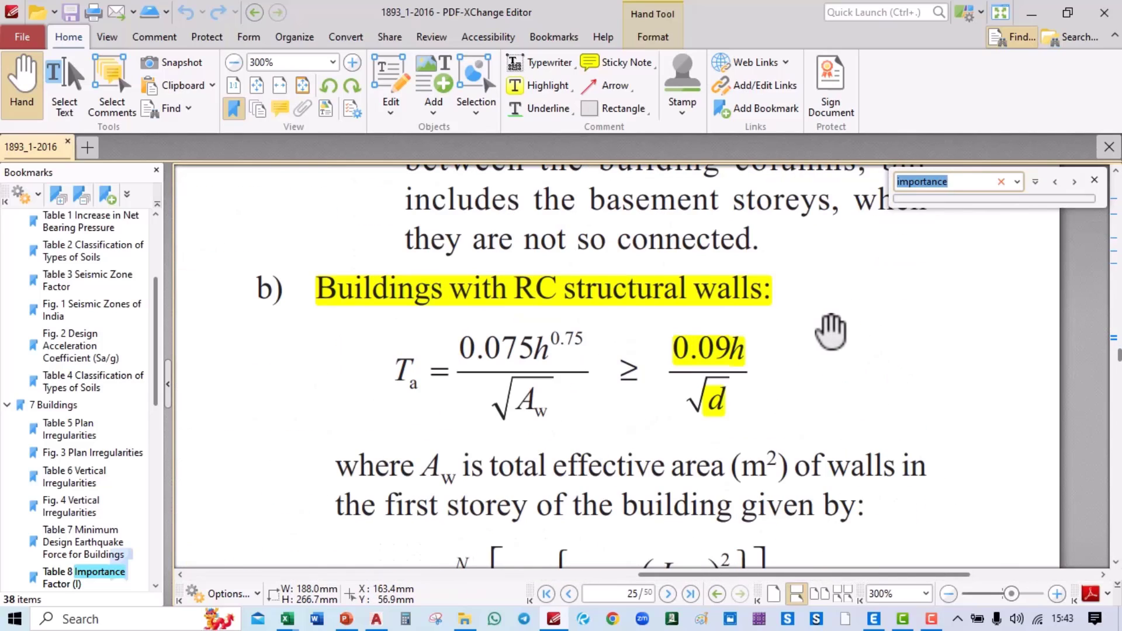
pyautogui.hotkey('alt', 'Tab')
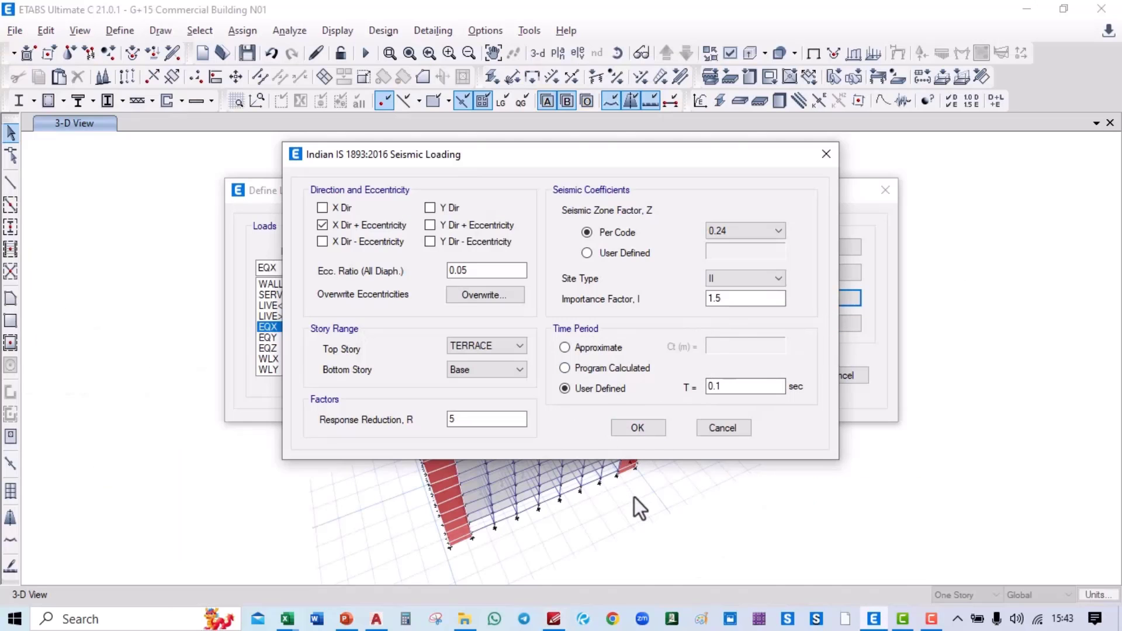
# Step: Accept the IS 1893:2016 seismic loading and the load pattern definitions
pyautogui.click(405, 619)
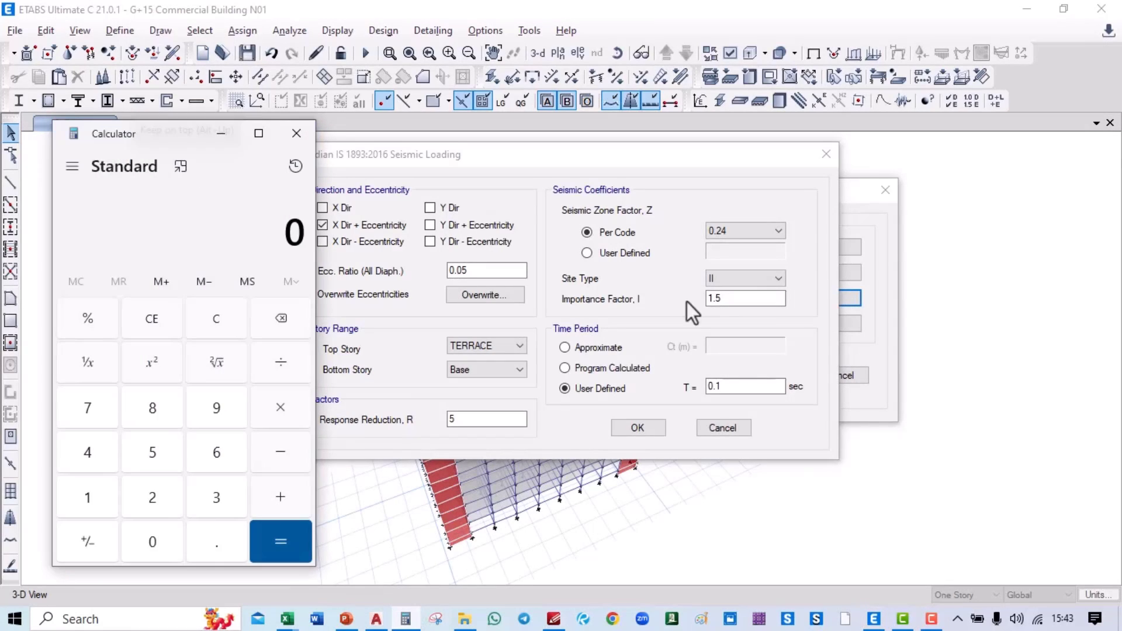
pyautogui.click(638, 428)
pyautogui.click(770, 375)
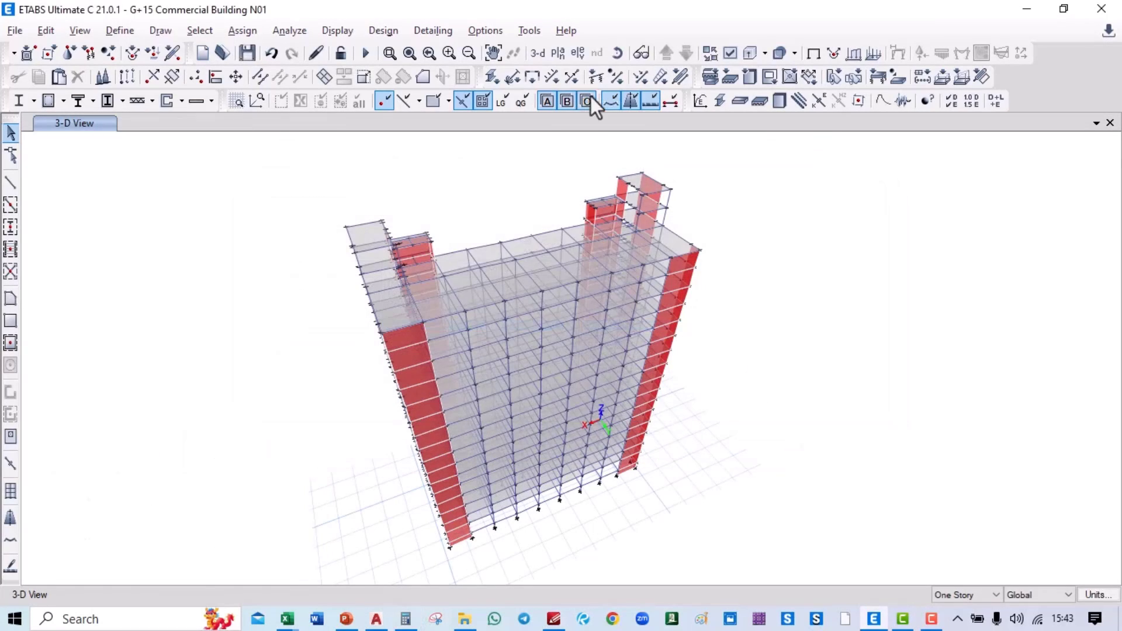
# Step: Show the GF plan view at Z = 2 m
pyautogui.click(559, 54)
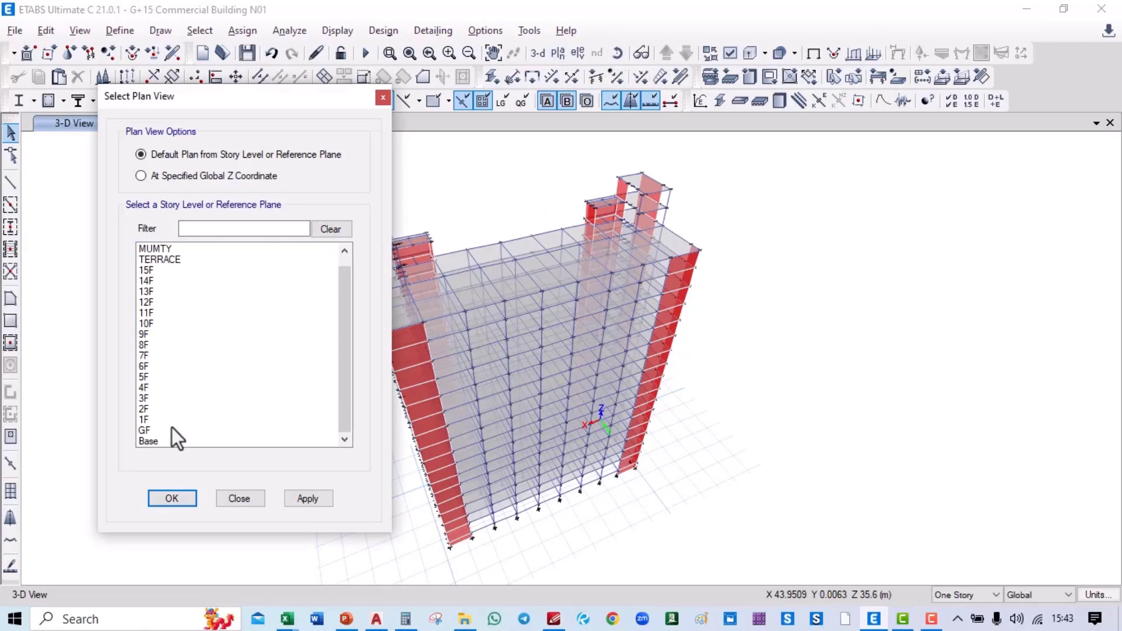
pyautogui.click(172, 429)
pyautogui.click(313, 504)
pyautogui.click(197, 505)
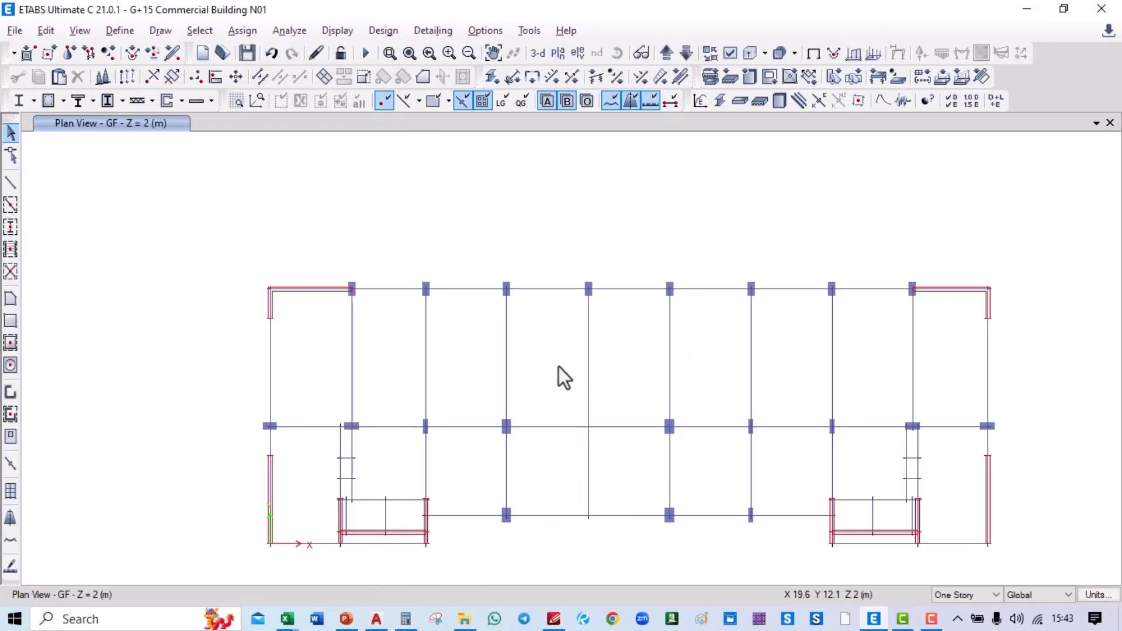
# Step: Draw the 48.72 m overall dimension along the top of the GF plan
pyautogui.moveTo(559, 376); pyautogui.dragTo(471, 333, button='middle')
pyautogui.click(161, 30)
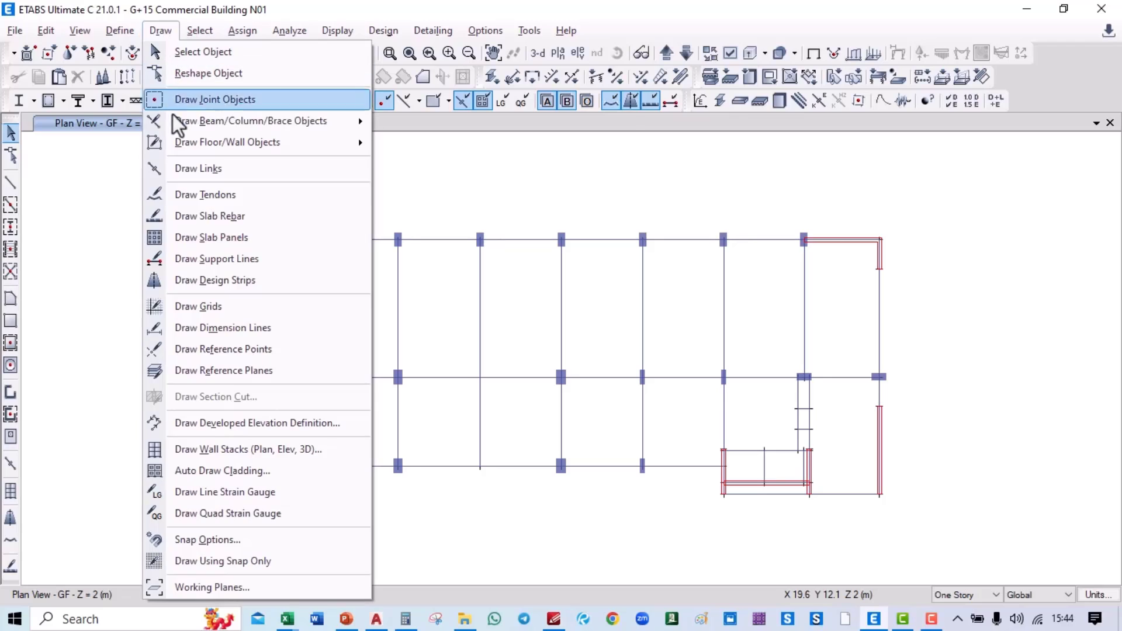
pyautogui.click(159, 30)
pyautogui.click(159, 31)
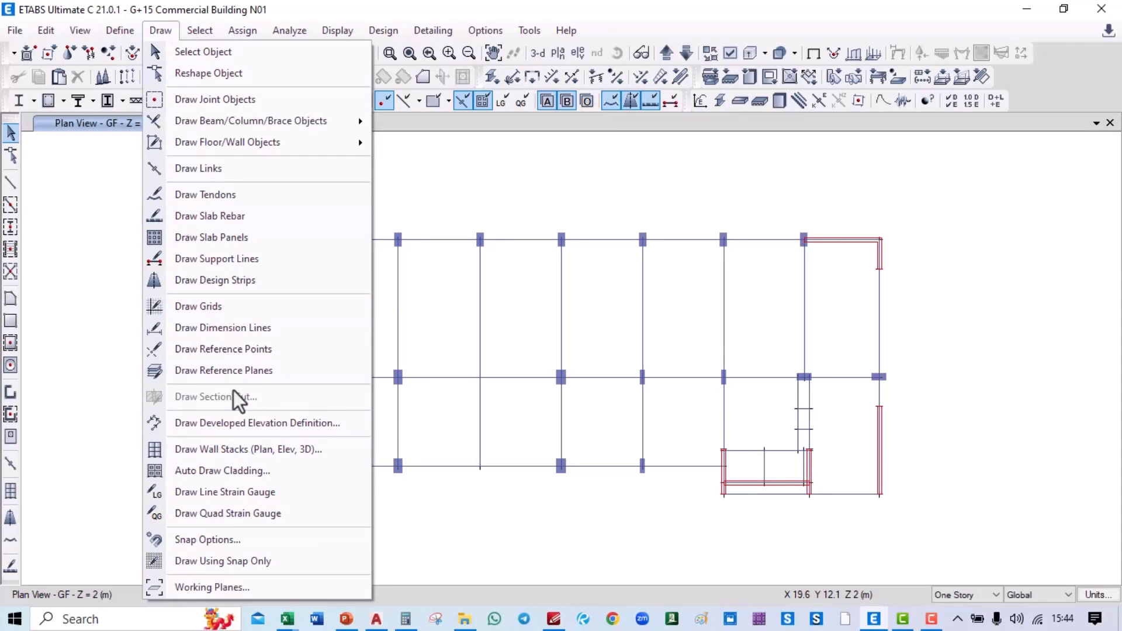
pyautogui.click(282, 335)
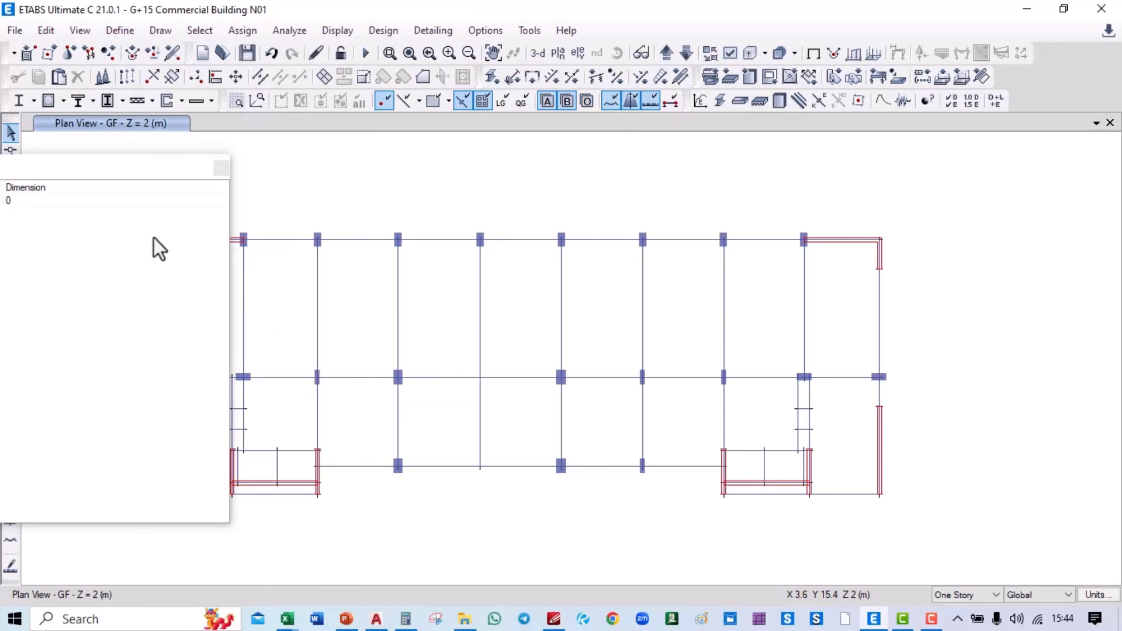
pyautogui.moveTo(155, 171); pyautogui.dragTo(8, 262)
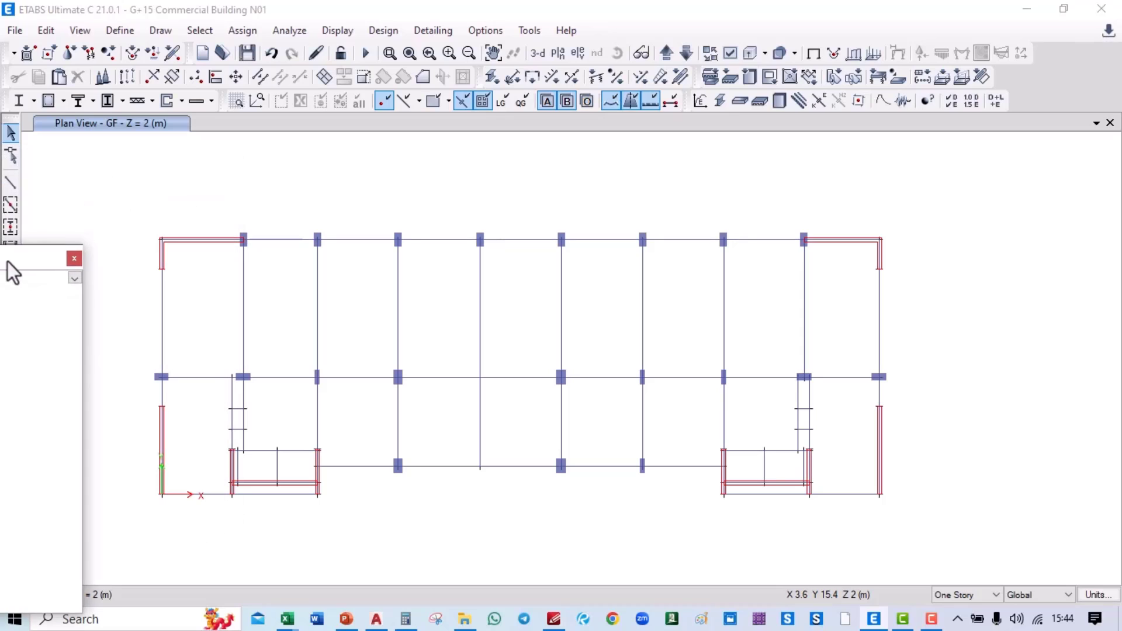
pyautogui.click(159, 242)
pyautogui.click(880, 239)
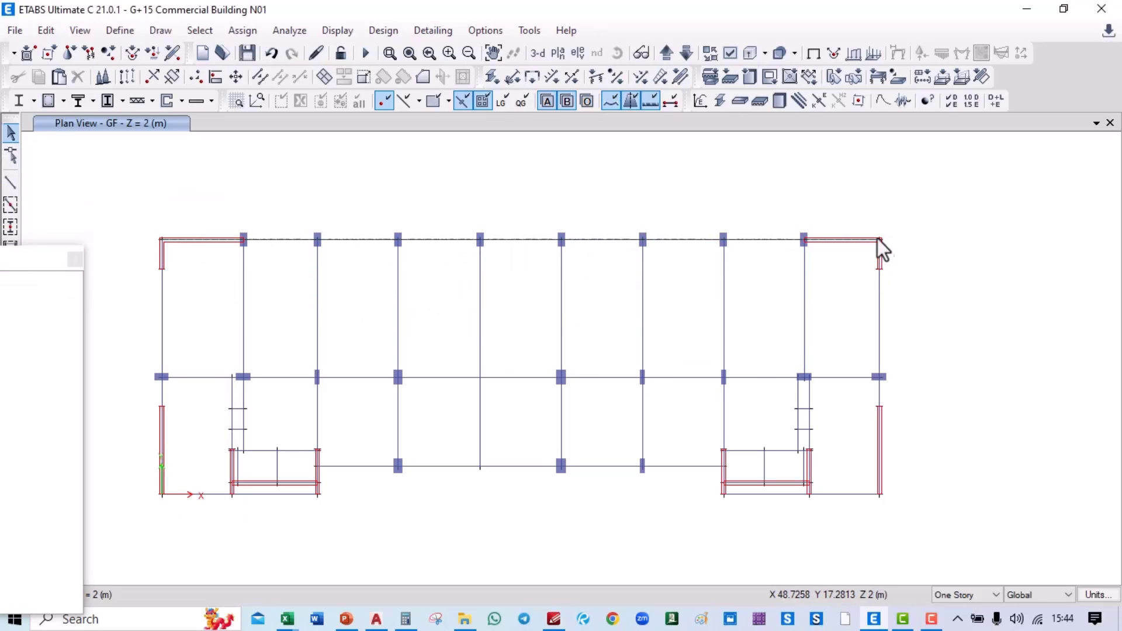
pyautogui.click(863, 214)
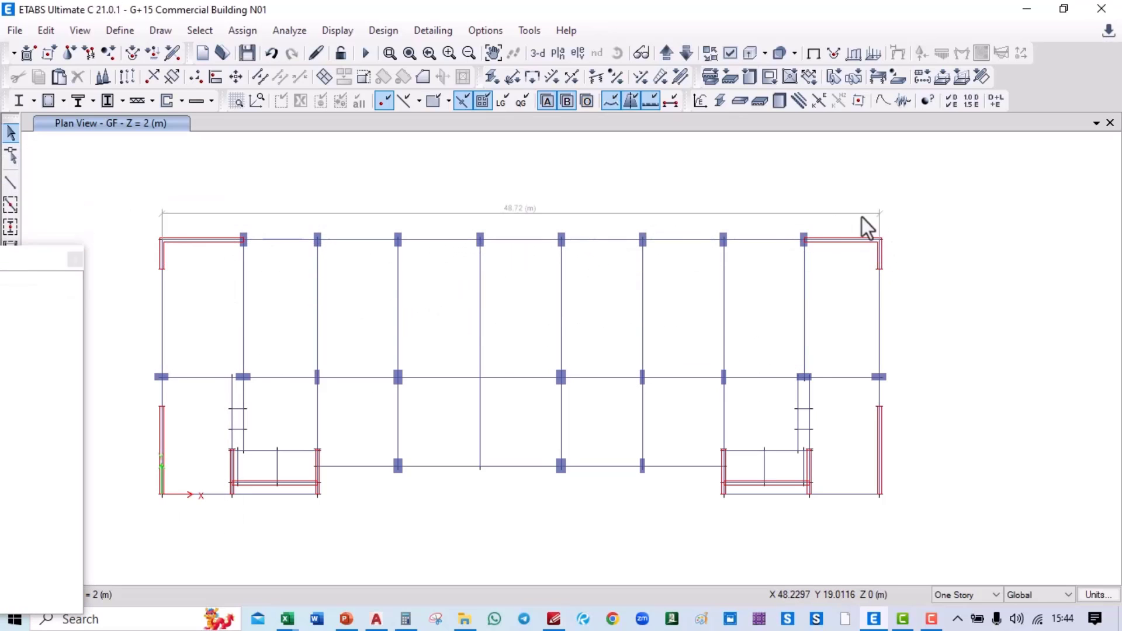
# Step: Add the 17.275 m dimension left of the plan and close the object properties panel
pyautogui.click(160, 242)
pyautogui.click(162, 495)
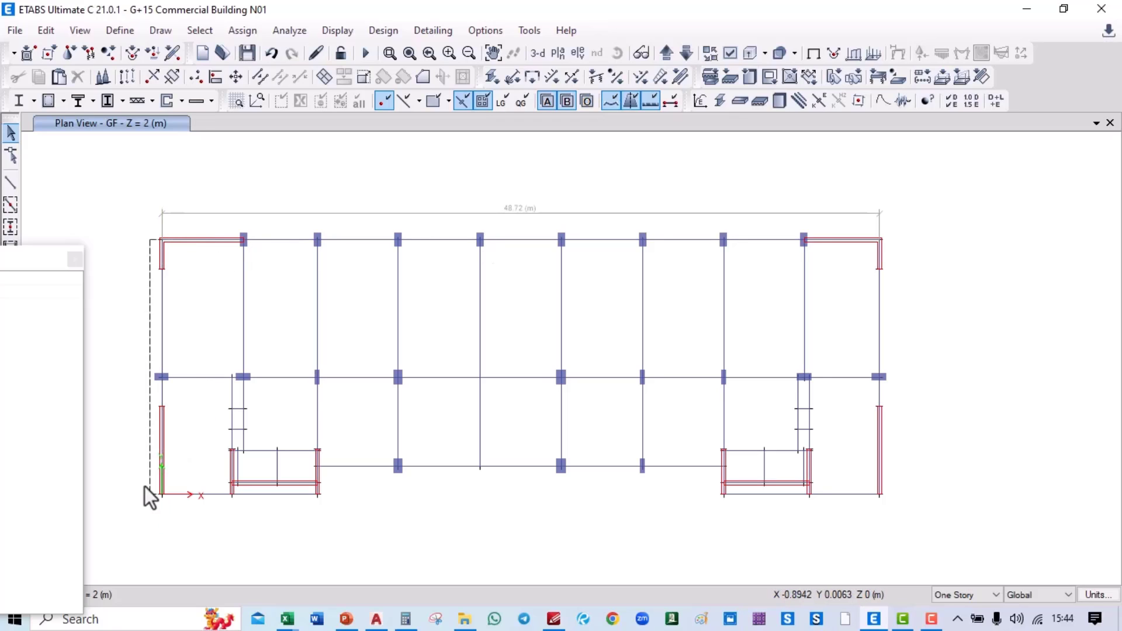
pyautogui.click(145, 486)
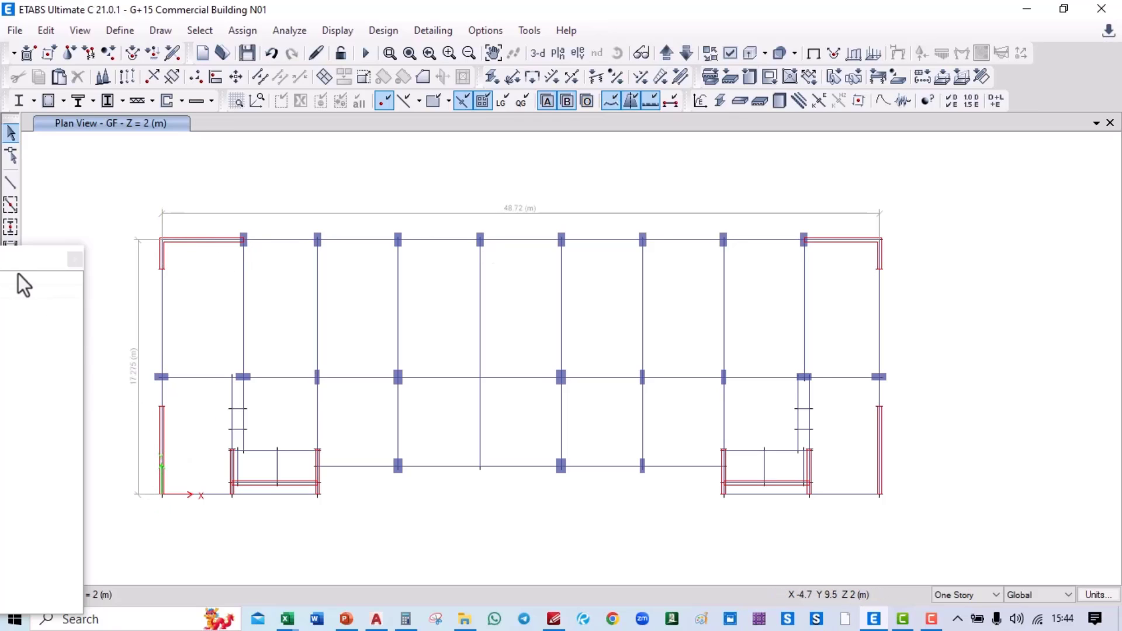
pyautogui.moveTo(29, 276); pyautogui.dragTo(704, 213)
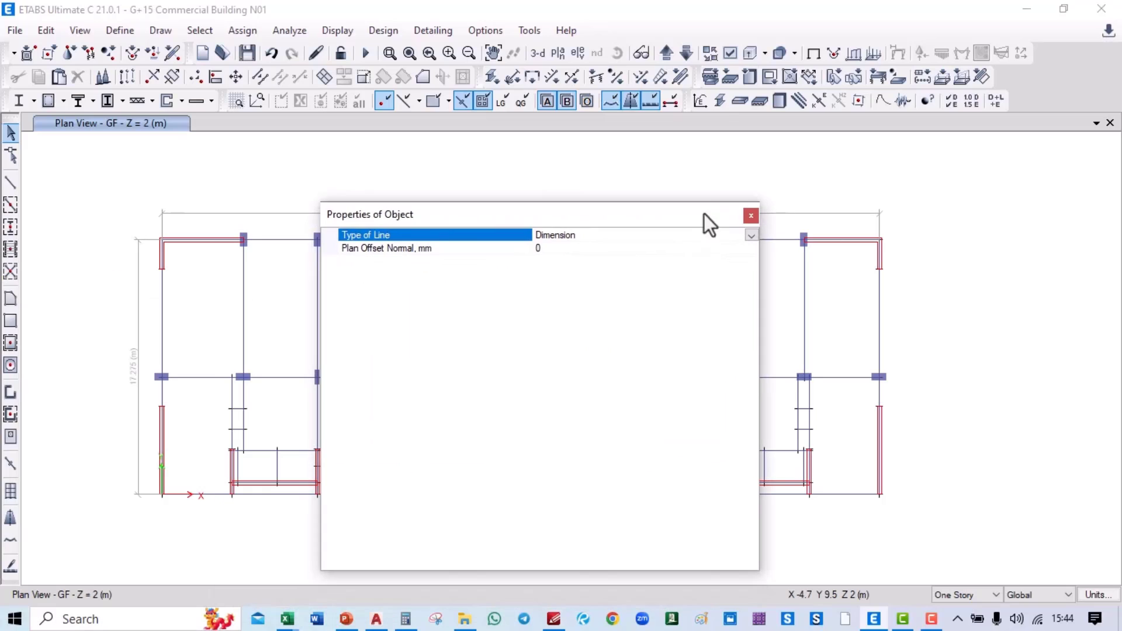
pyautogui.click(751, 216)
pyautogui.click(120, 29)
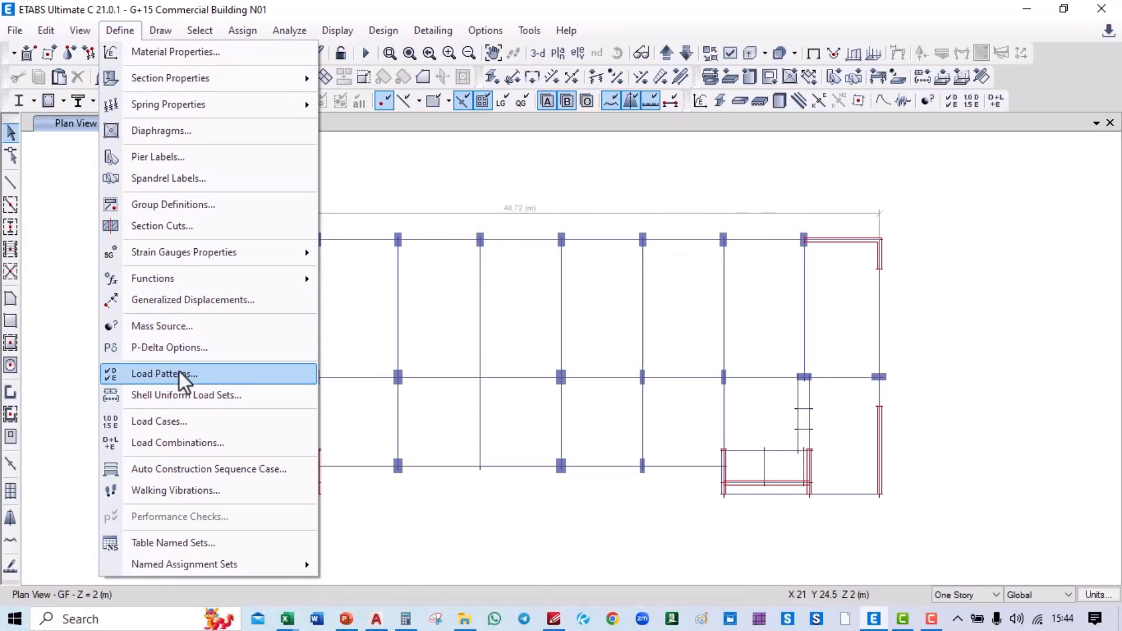
pyautogui.click(179, 374)
pyautogui.click(346, 360)
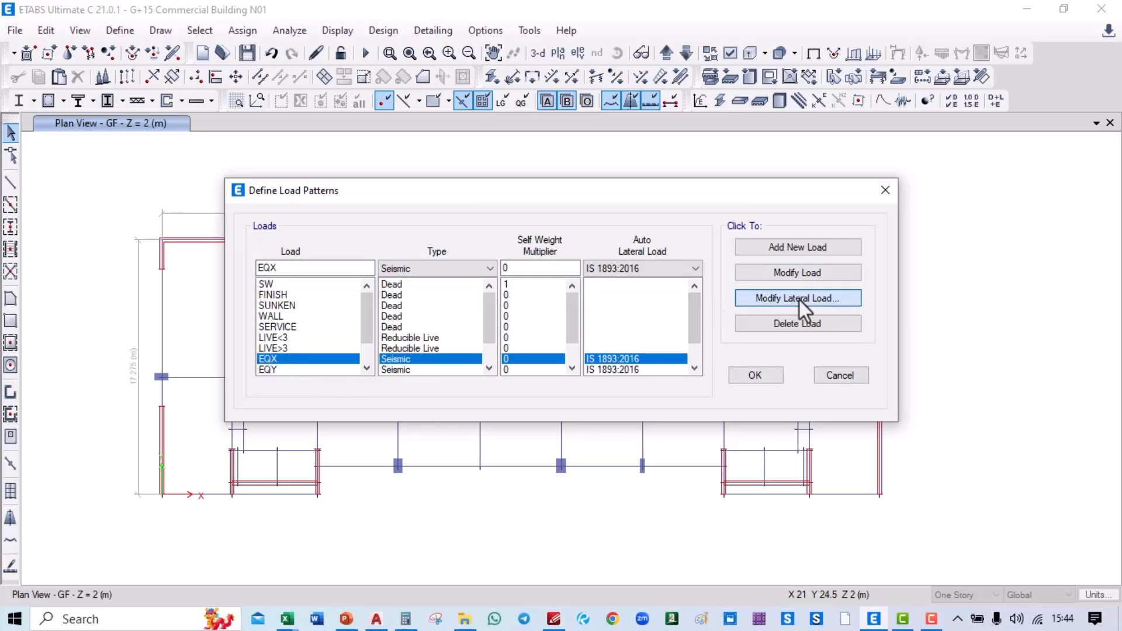
pyautogui.click(798, 299)
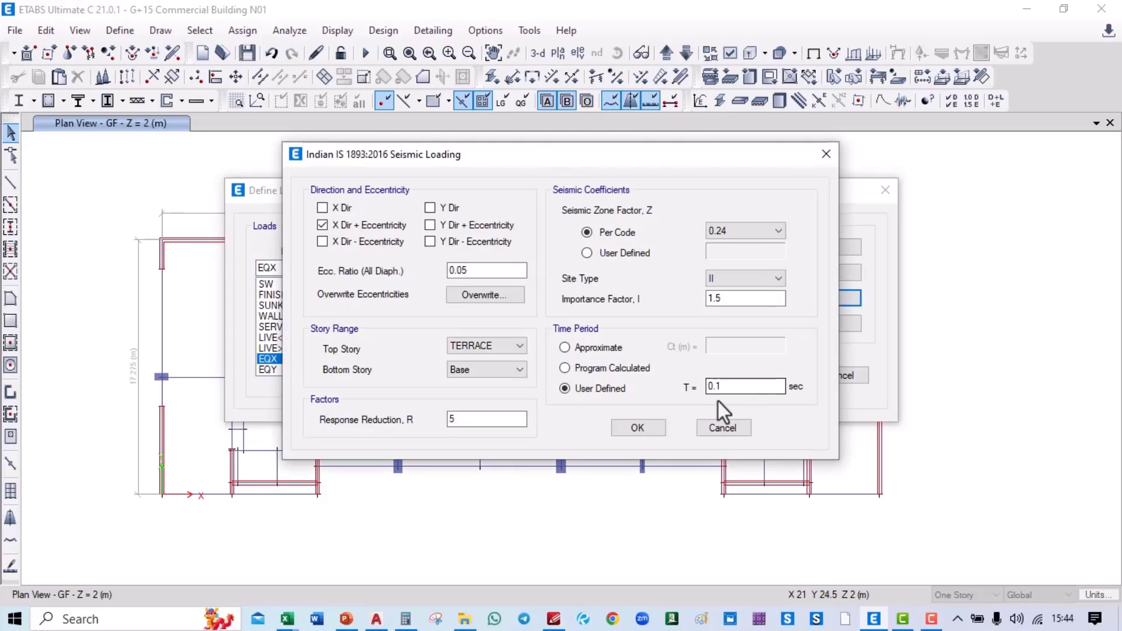
pyautogui.moveTo(406, 619)
pyautogui.click(411, 570)
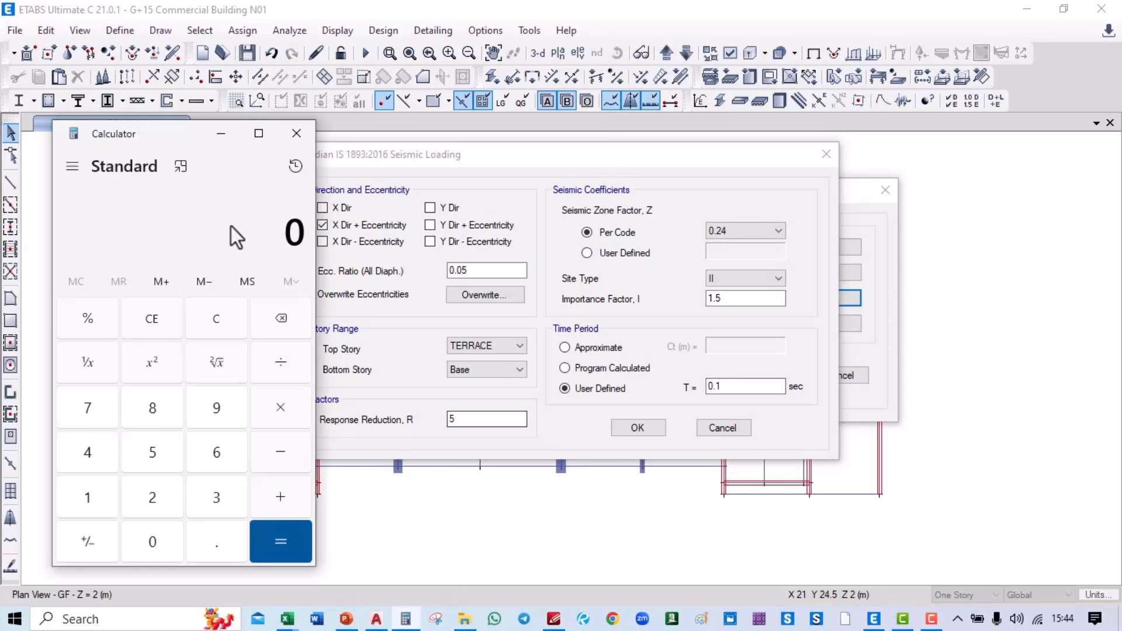
pyautogui.moveTo(180, 143); pyautogui.dragTo(437, 157)
pyautogui.click(483, 153)
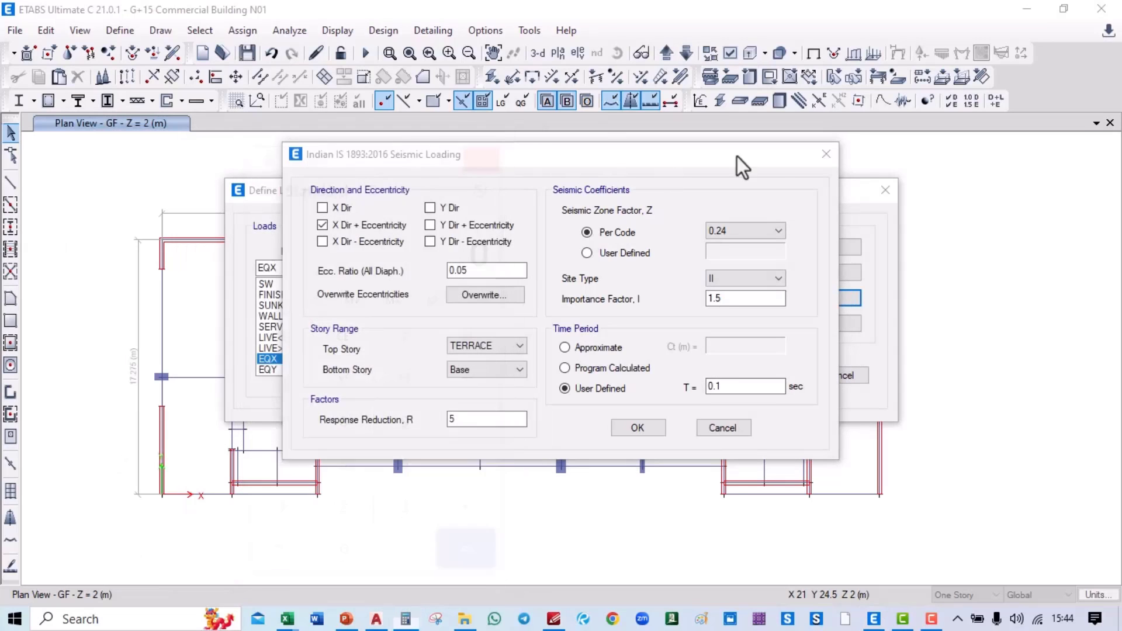
pyautogui.click(826, 153)
pyautogui.click(882, 195)
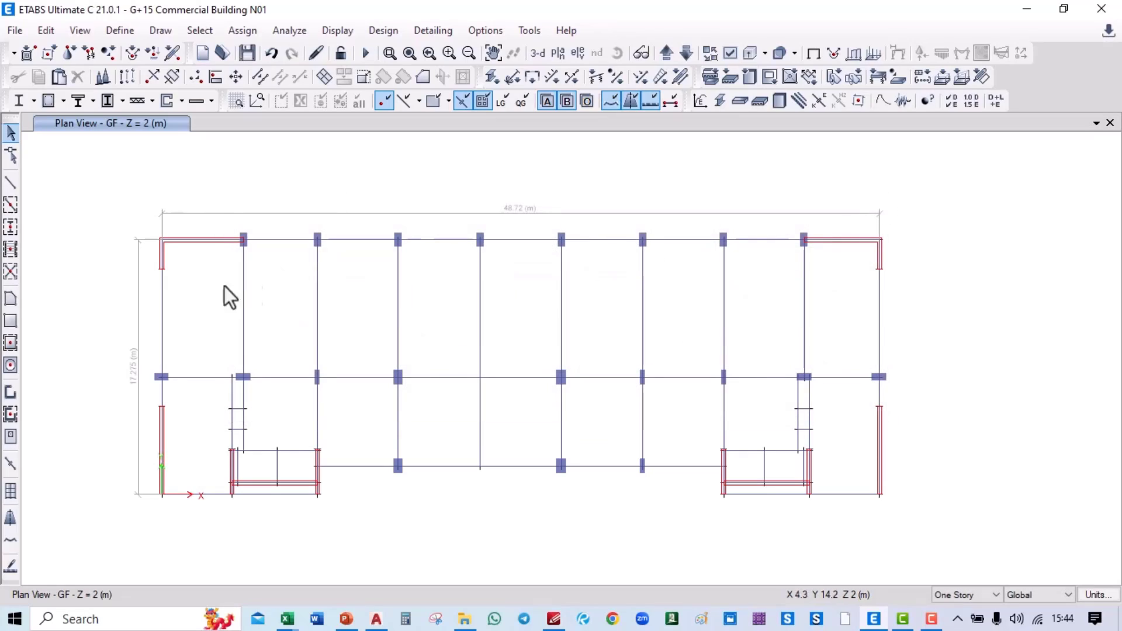
# Step: Pan the GF plan toward the first top bay and start a Windows search
pyautogui.moveTo(404, 293); pyautogui.dragTo(471, 270, button='middle')
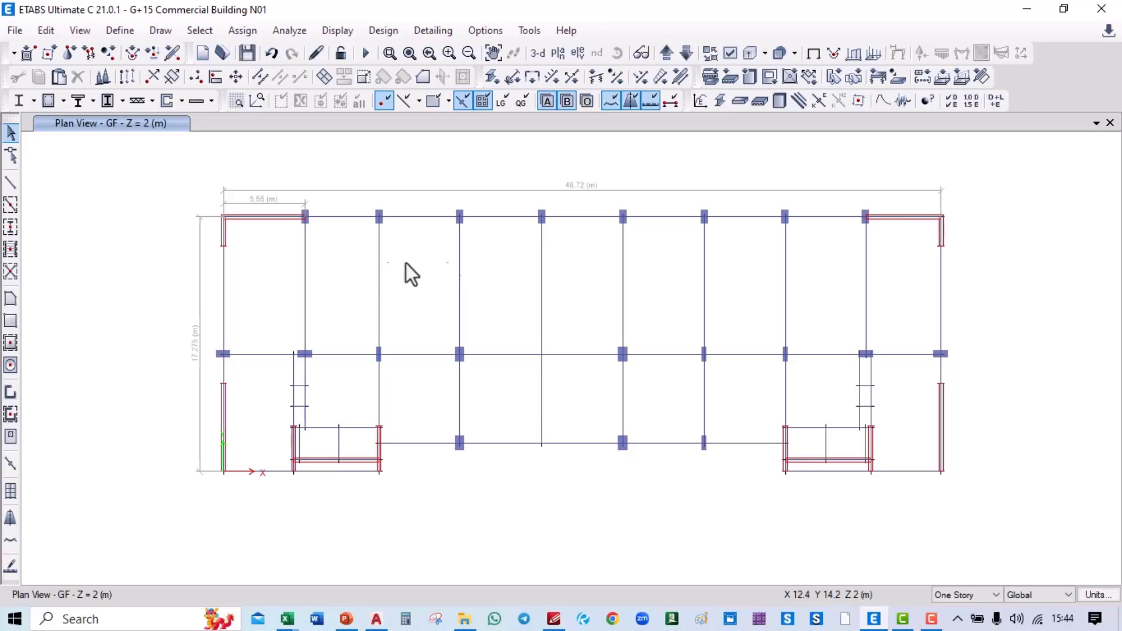
pyautogui.click(111, 618)
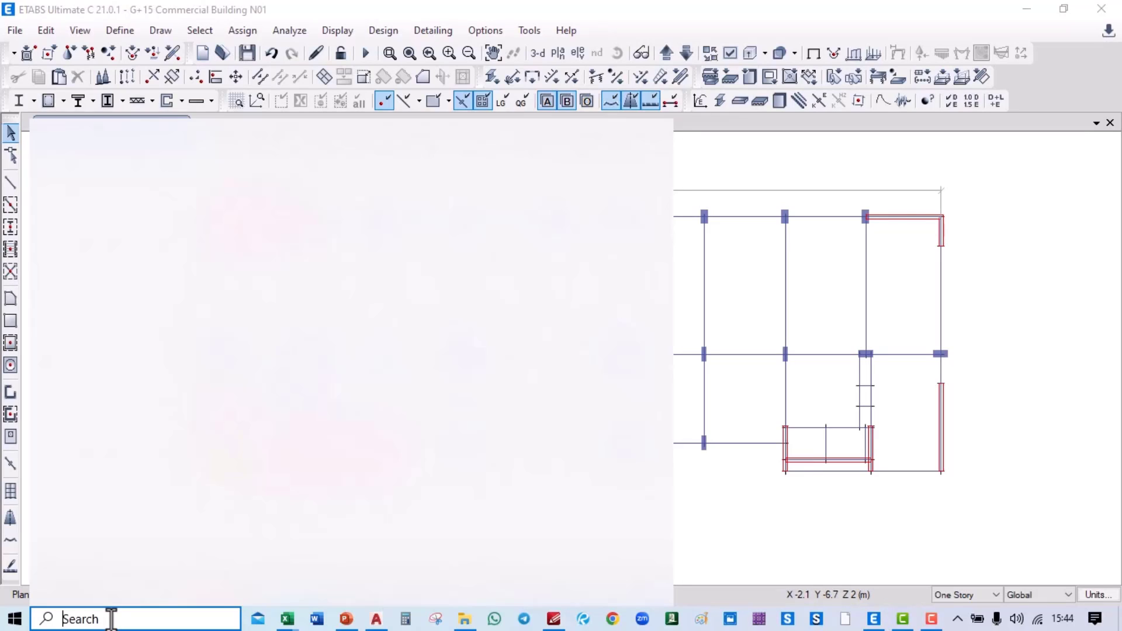
# Step: Launch AirServer Windows 10 Desktop Edition from Windows Search using 'air'
pyautogui.write('air')
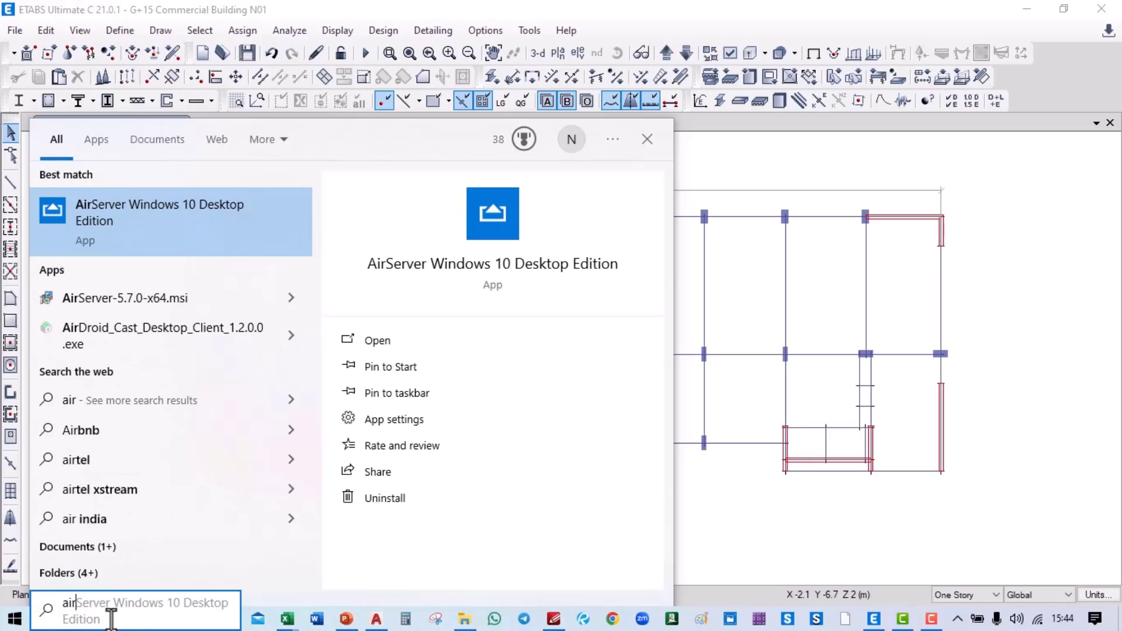
pyautogui.press('Return')
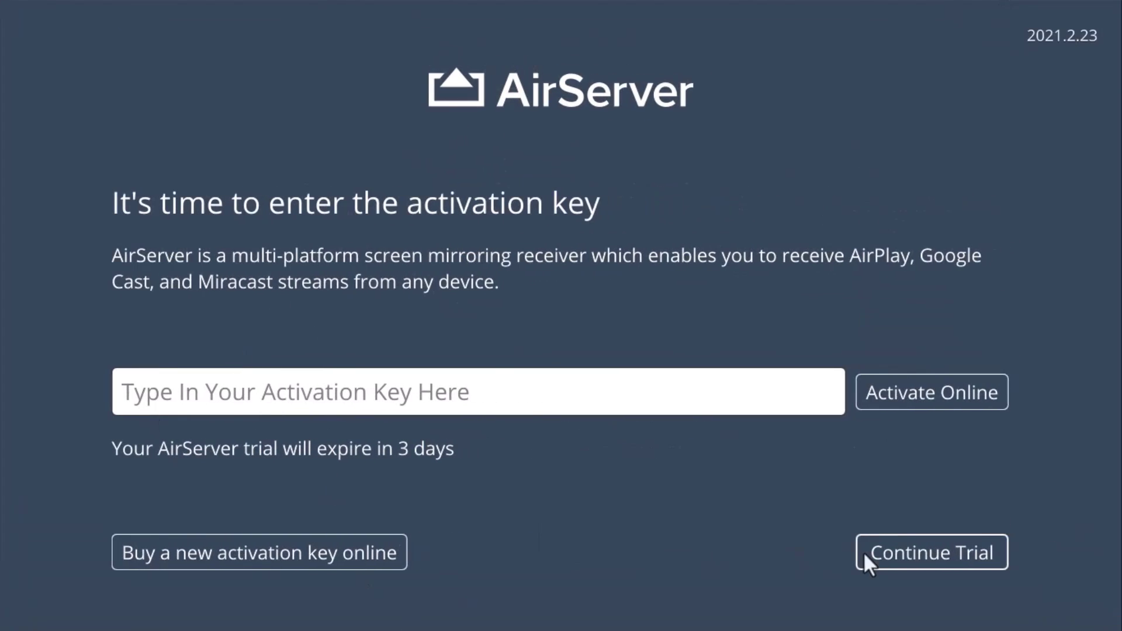
# Step: Continue the AirServer trial to mirror the iPad, then return to ETABS
pyautogui.click(917, 560)
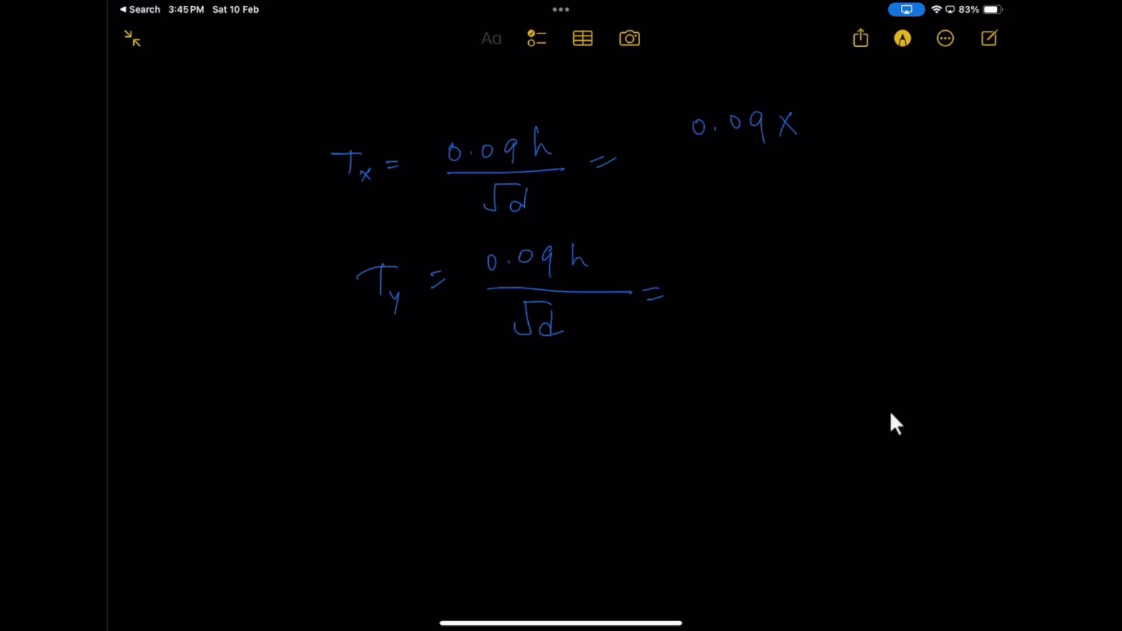
pyautogui.hotkey('alt', 'Tab')
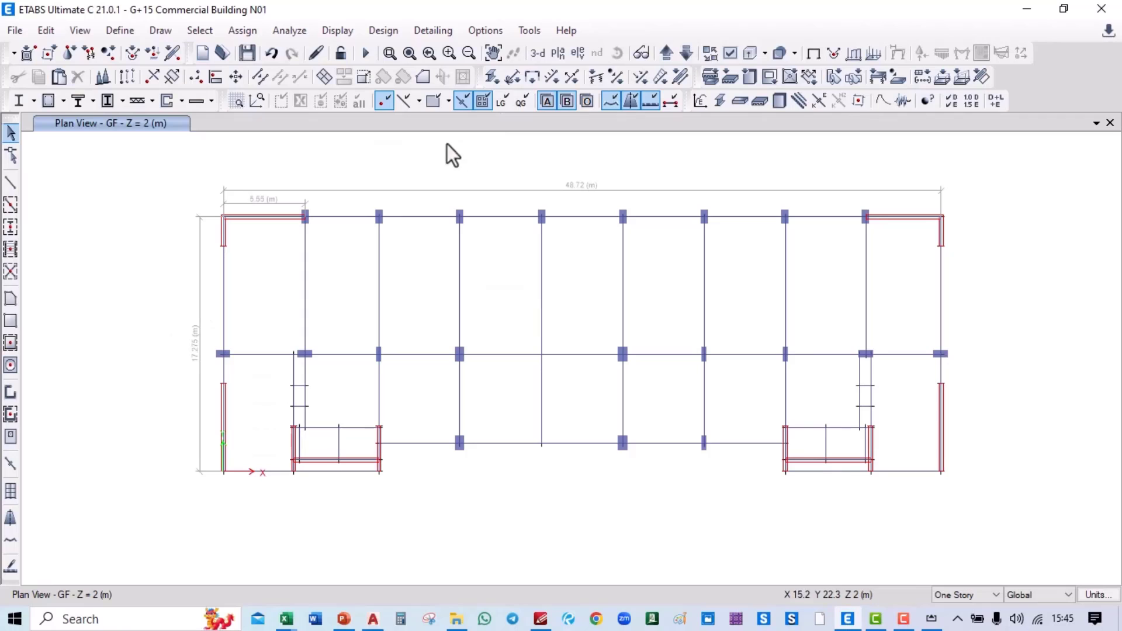
# Step: Show the TERRACE plan level (Z = 59.3 m) in ETABS, then go to the iPad notes
pyautogui.click(562, 53)
pyautogui.click(169, 270)
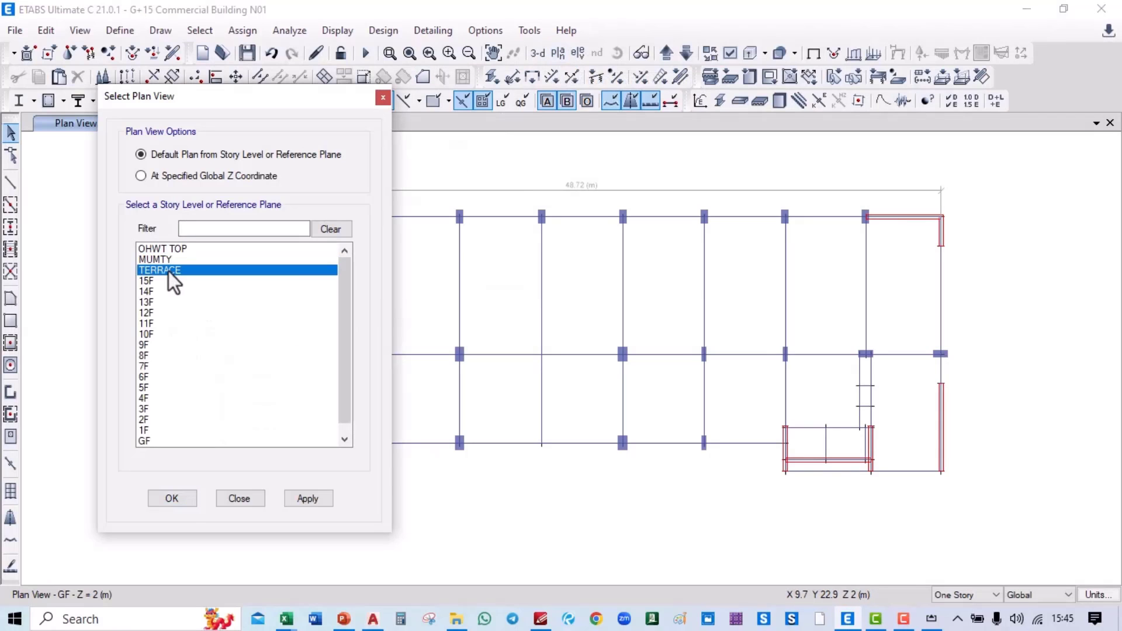
pyautogui.click(309, 498)
pyautogui.click(173, 498)
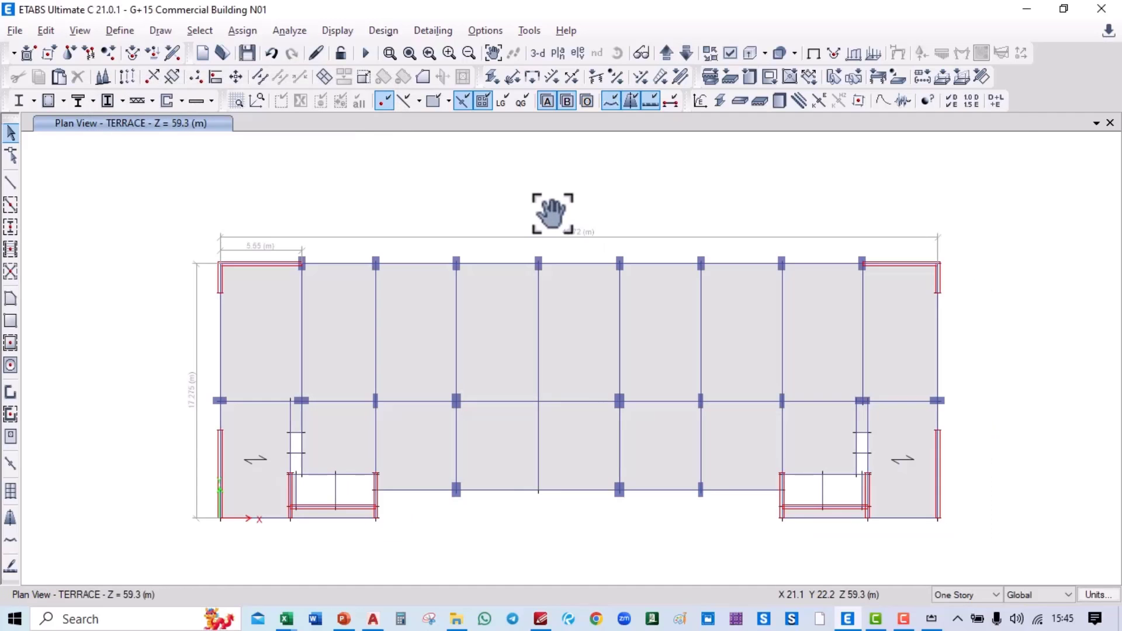
pyautogui.hotkey('alt', 'Tab')
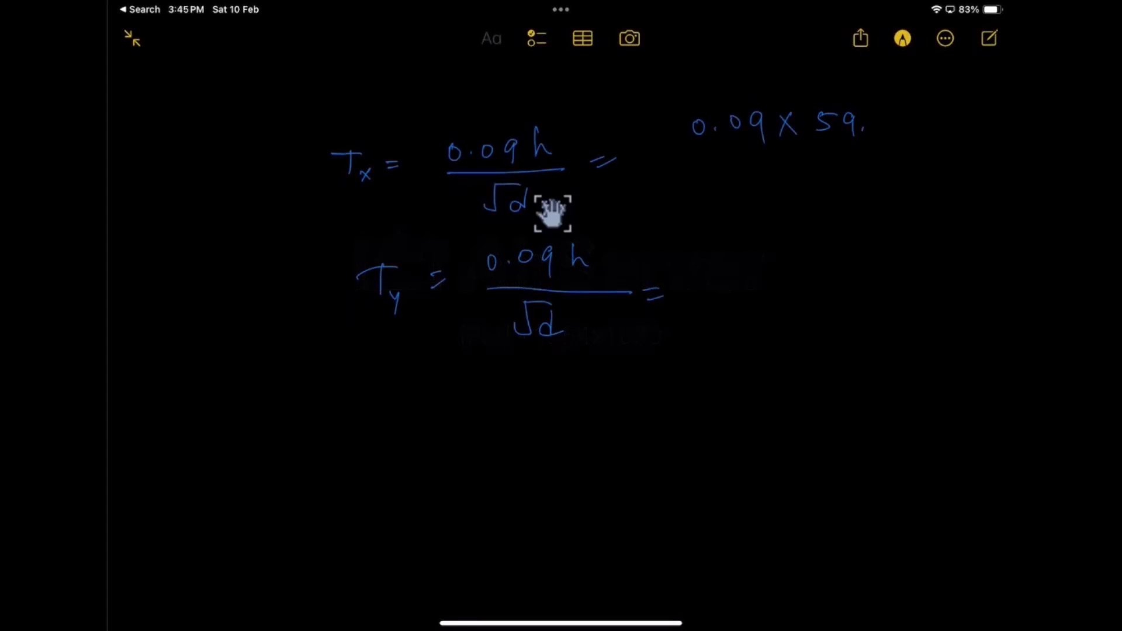
# Step: Check ETABS plan dimensions while writing Tx = 0.09×59.3/√48.73 and Ty = 0.09×59.3/√ in the notes
pyautogui.hotkey('alt', 'Tab')
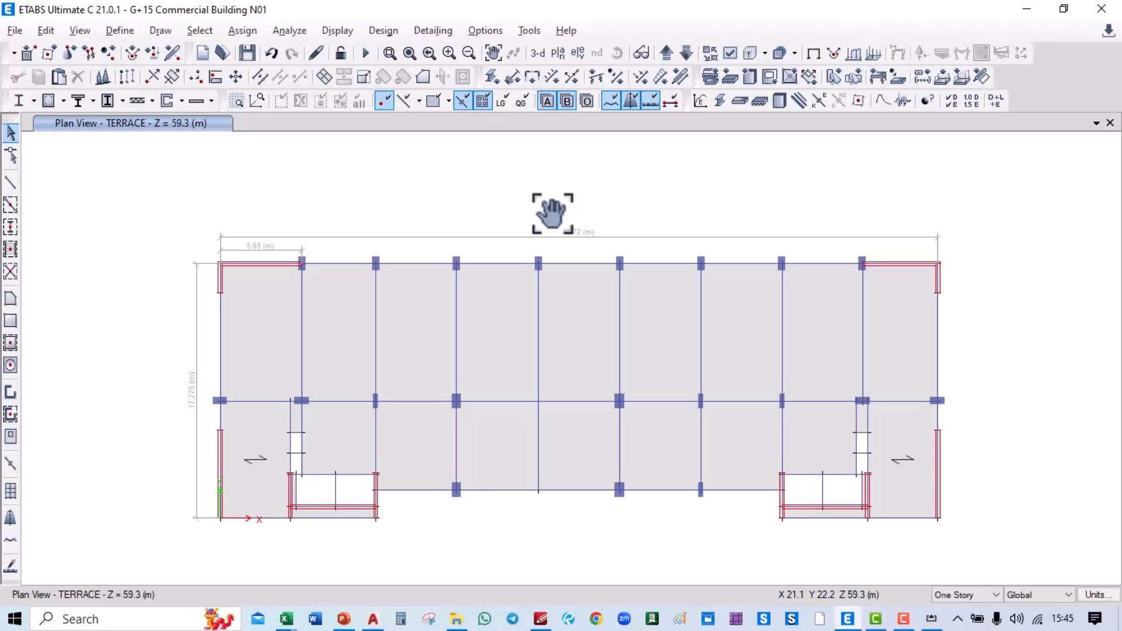
pyautogui.hotkey('alt', 'Tab')
pyautogui.hotkey('alt', 'Tab')
pyautogui.hotkey('alt', 'Tab')
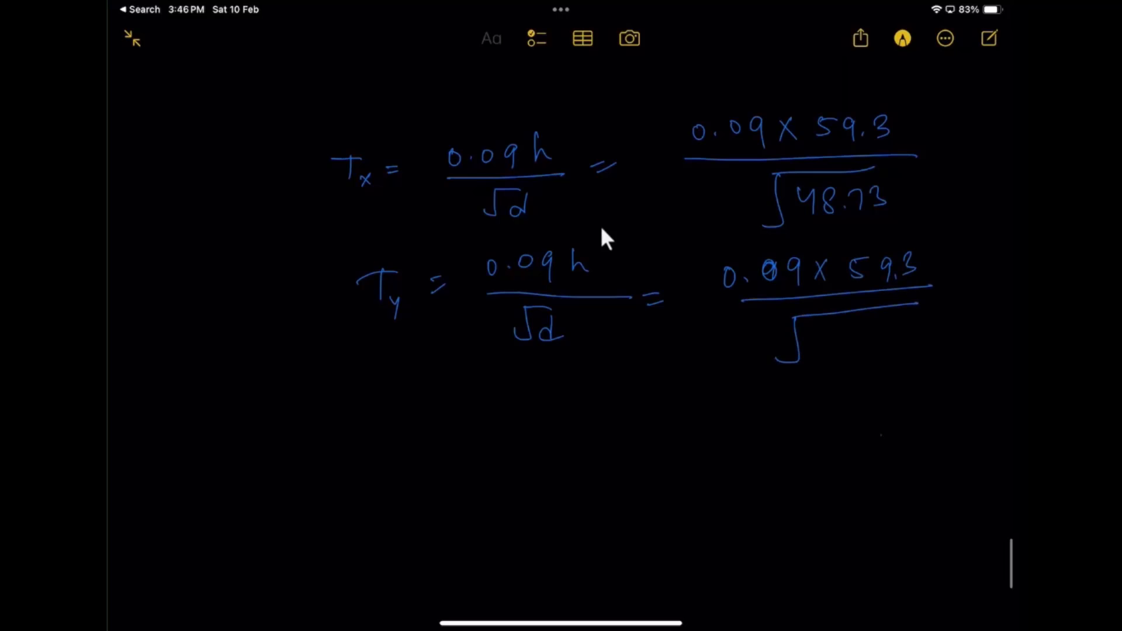
pyautogui.hotkey('alt', 'Tab')
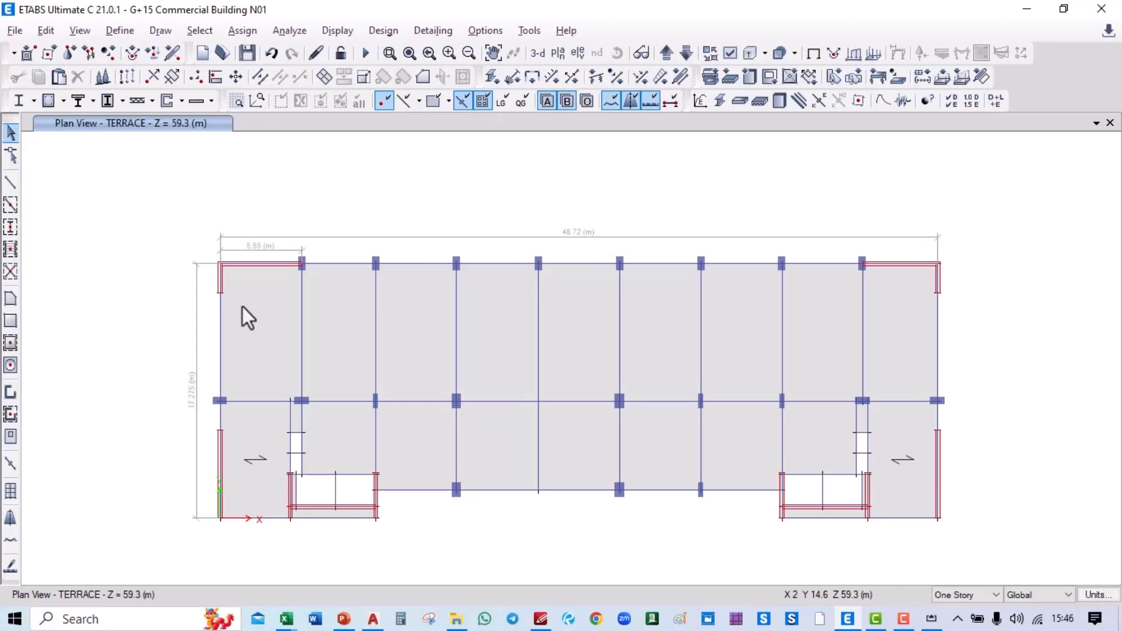
# Step: Zoom to the full terrace plan and set maximum and minimum graphic font sizes to 15
pyautogui.scroll(3, 170, 439)
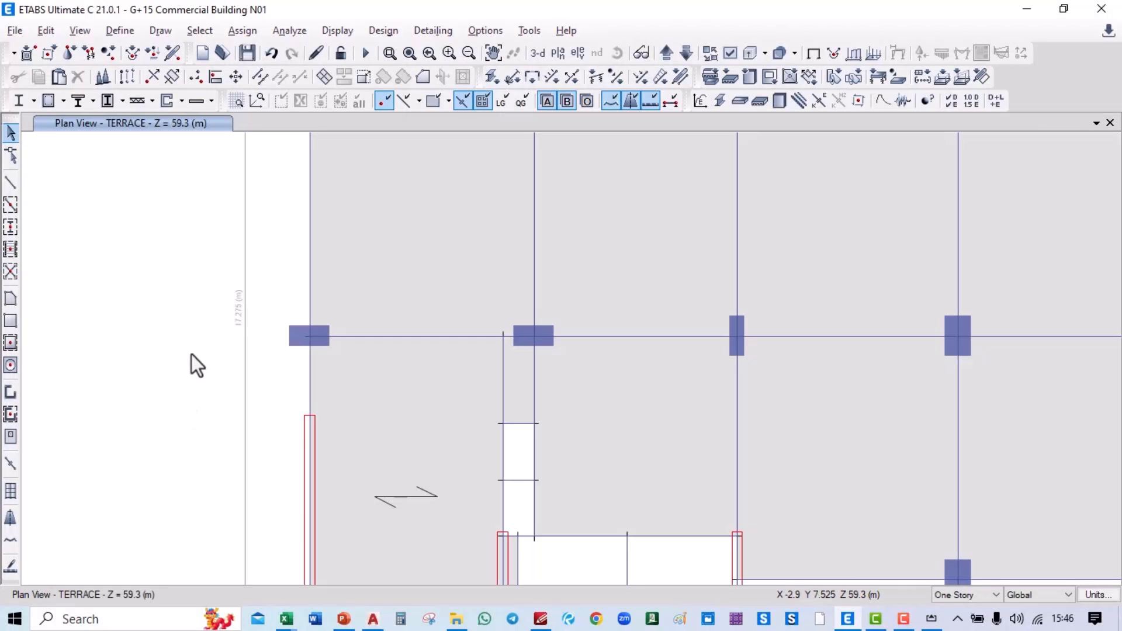
pyautogui.press('F3')
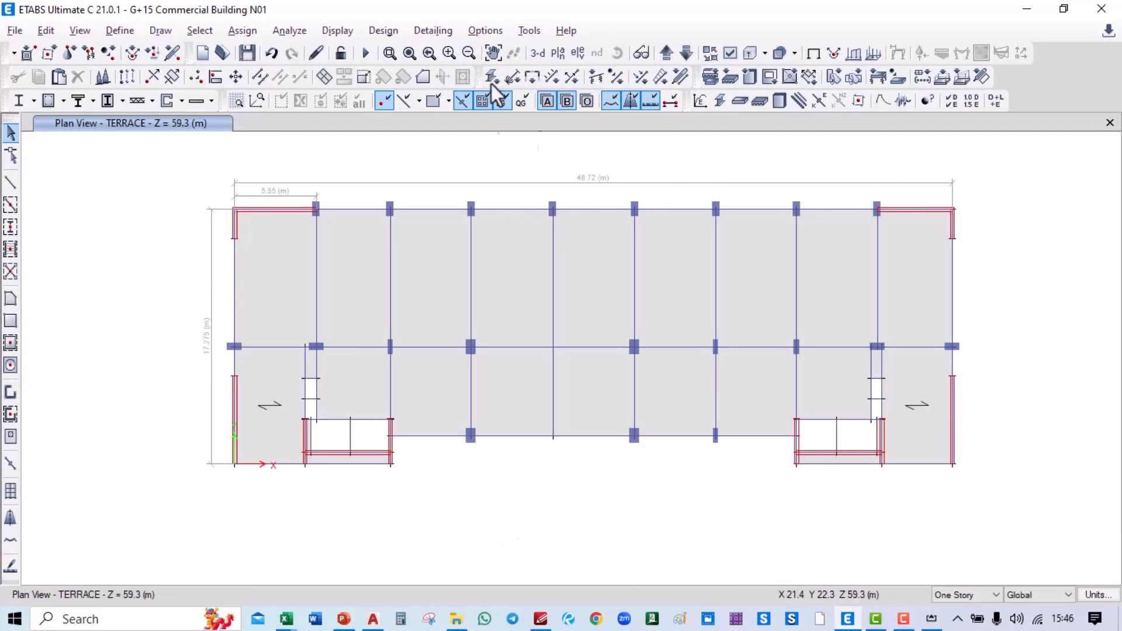
pyautogui.click(475, 30)
pyautogui.moveTo(549, 198)
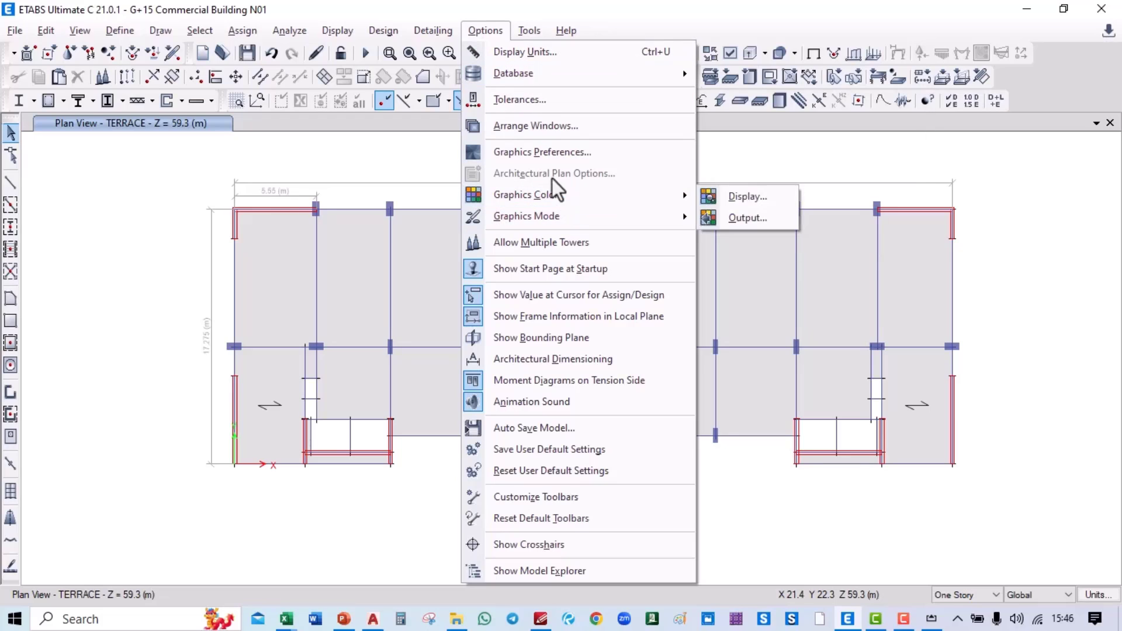
pyautogui.click(544, 152)
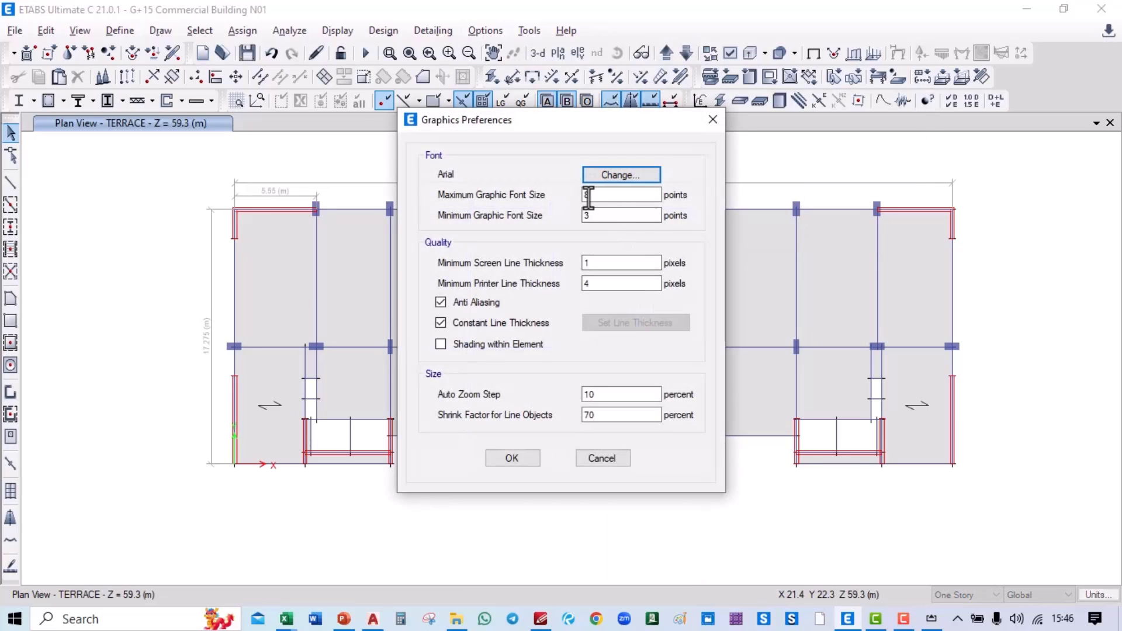
pyautogui.doubleClick(588, 194)
pyautogui.write('15')
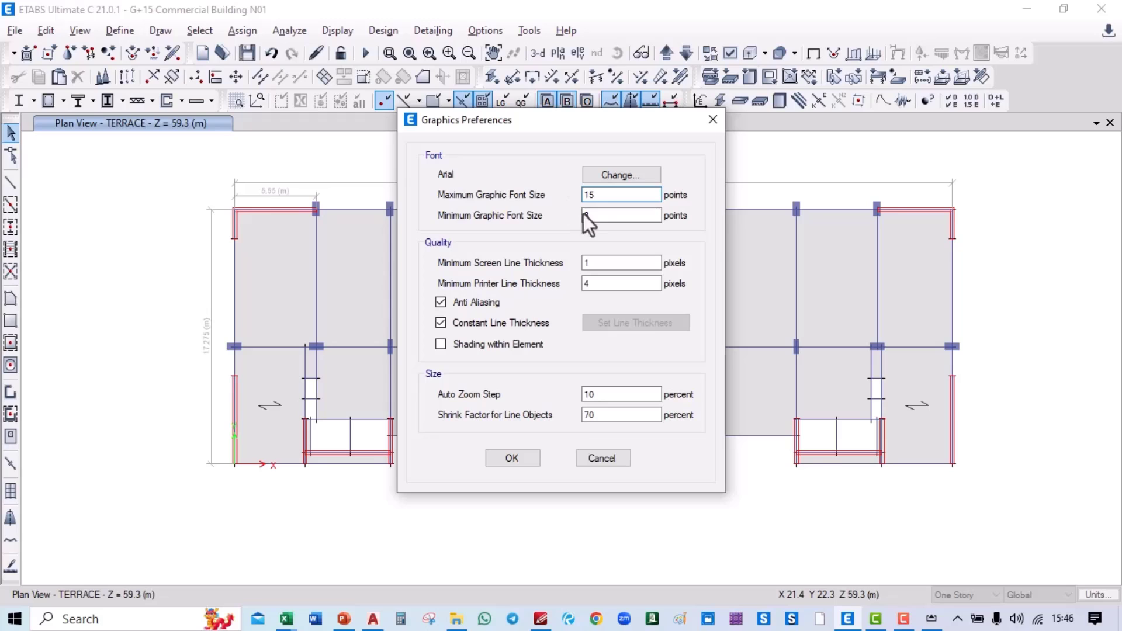
pyautogui.doubleClick(585, 214)
pyautogui.write('15')
pyautogui.click(525, 464)
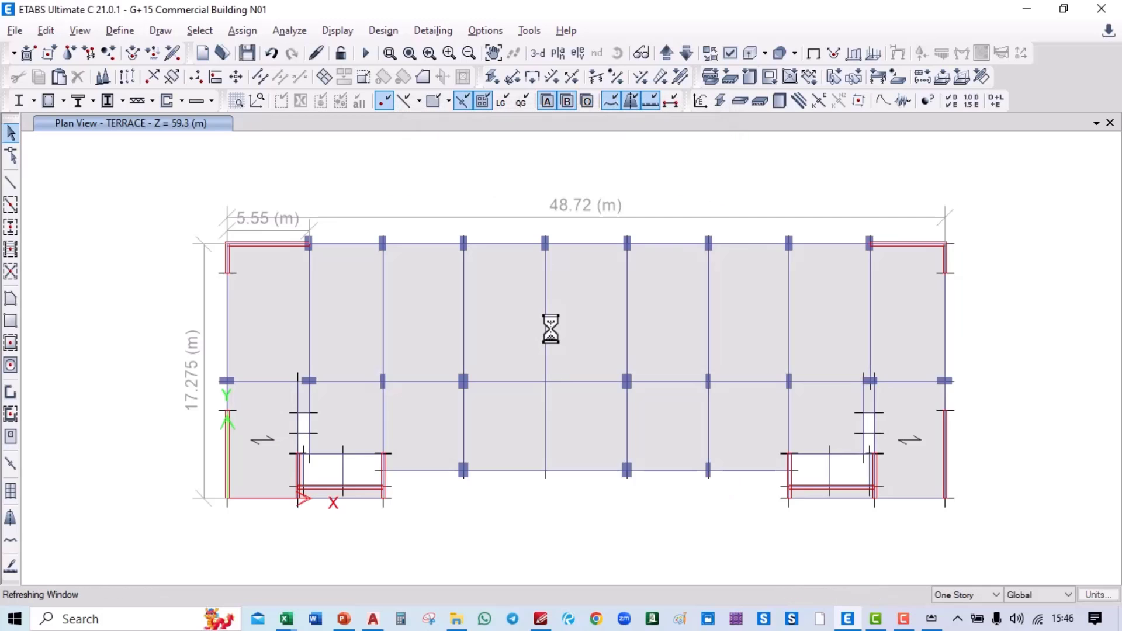
# Step: Return to the iPad notes to finish Ty with √17.275 and start the result lines
pyautogui.hotkey('alt', 'Tab')
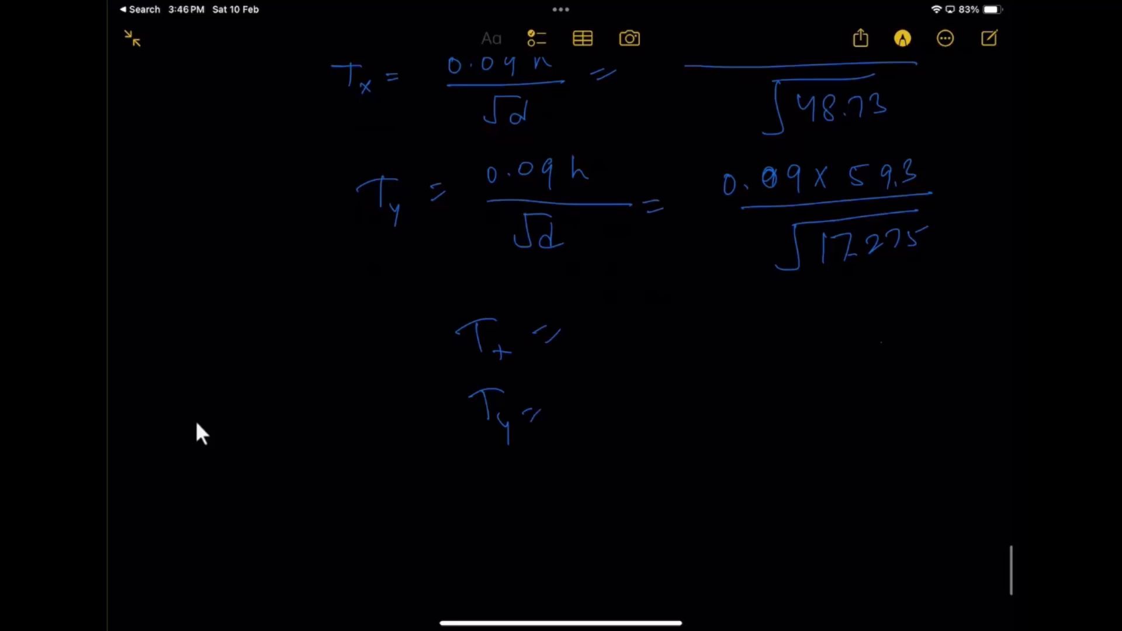
# Step: In Calculator, compute Tx = 0.09×59.3/√48.73 ≈ 0.7645
pyautogui.hotkey('alt', 'Tab')
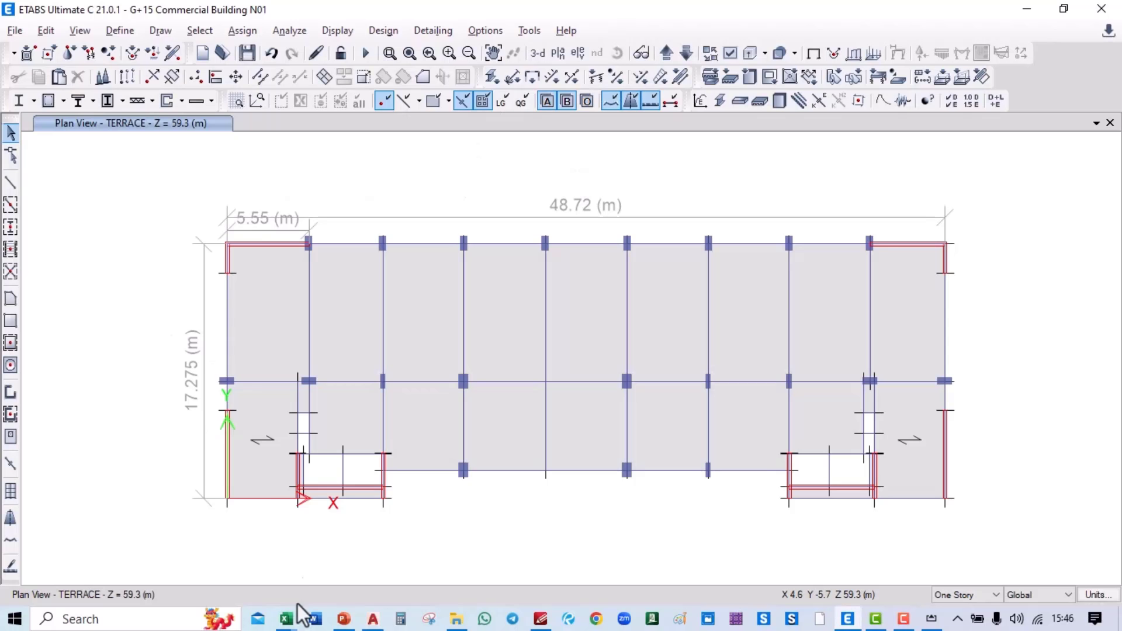
pyautogui.moveTo(378, 620)
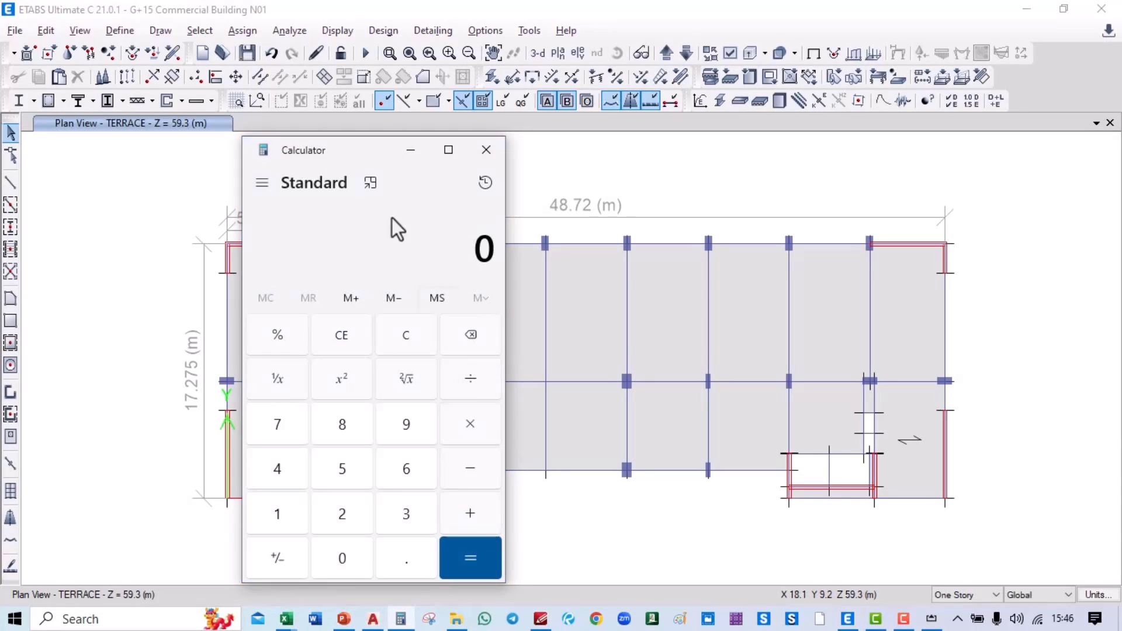
pyautogui.moveTo(341, 144); pyautogui.dragTo(170, 53)
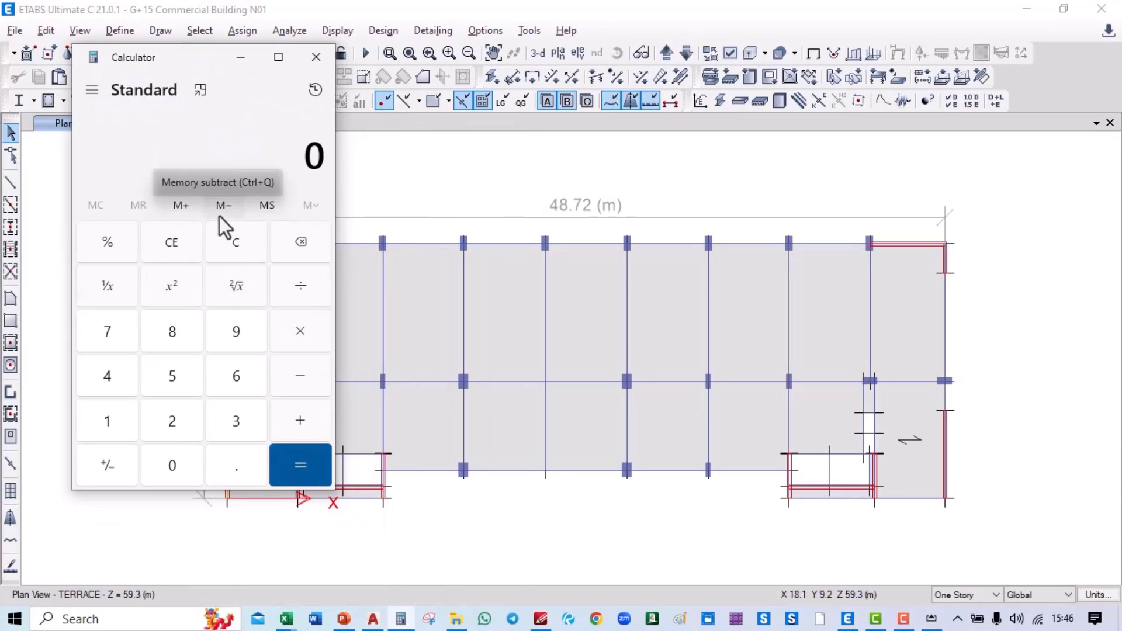
pyautogui.write('.09')
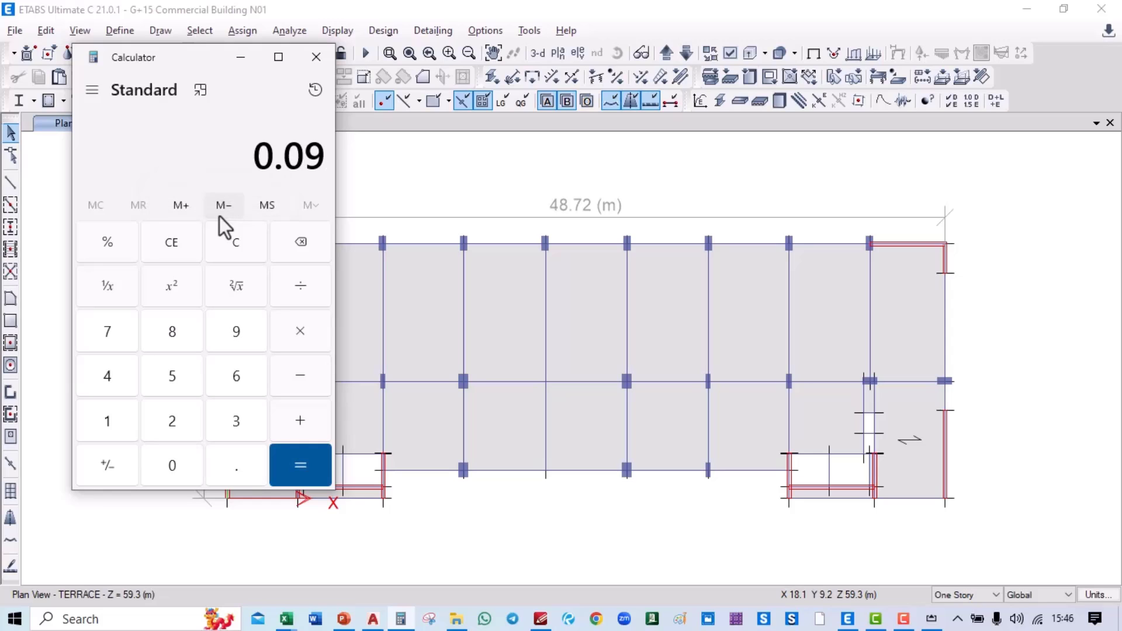
pyautogui.press('*')
pyautogui.write('59.3')
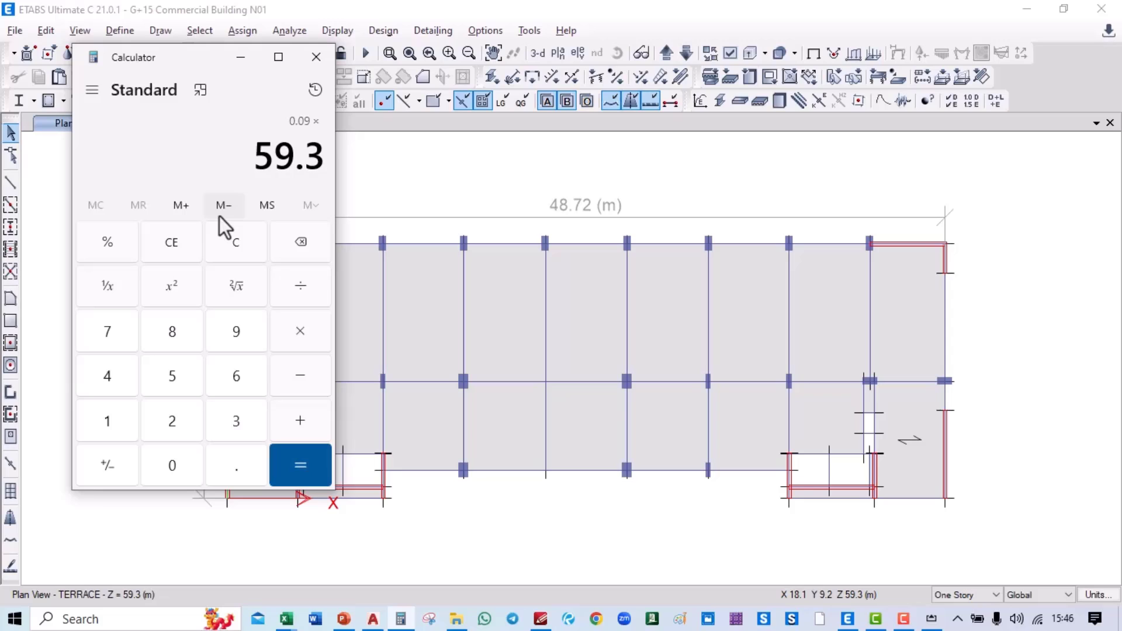
pyautogui.press('/')
pyautogui.write('4')
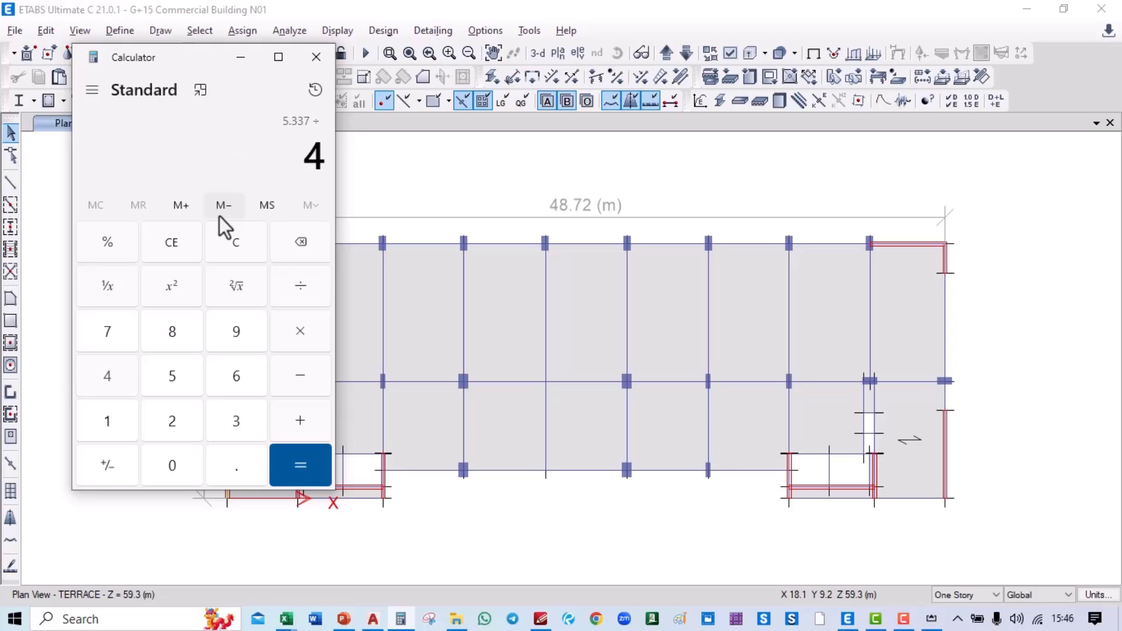
pyautogui.write('8.73')
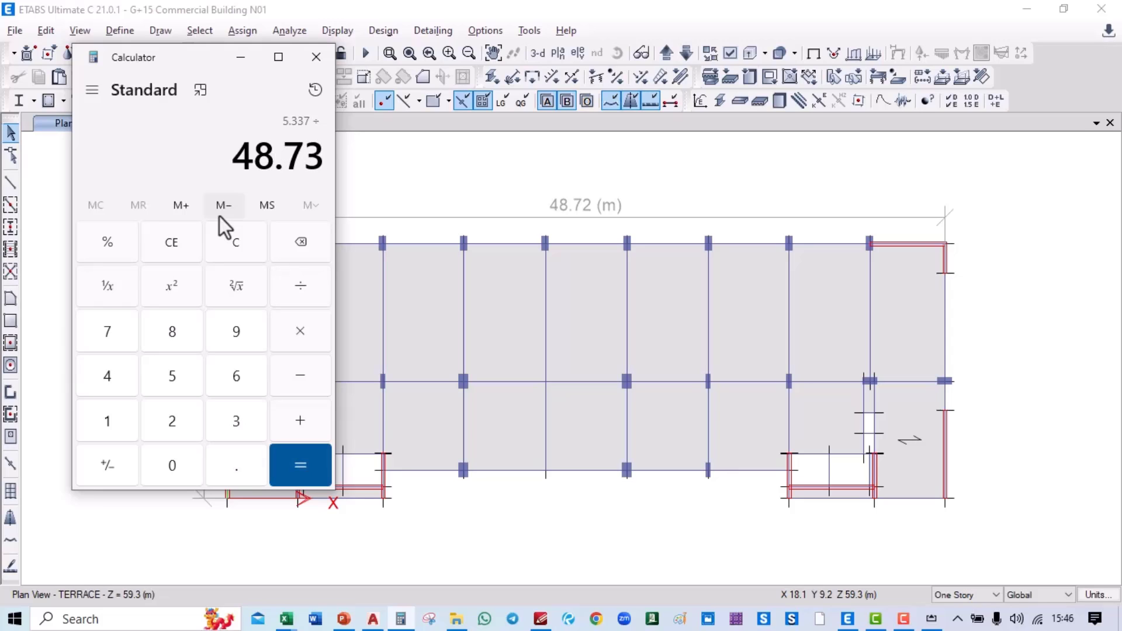
pyautogui.click(243, 290)
pyautogui.press('Return')
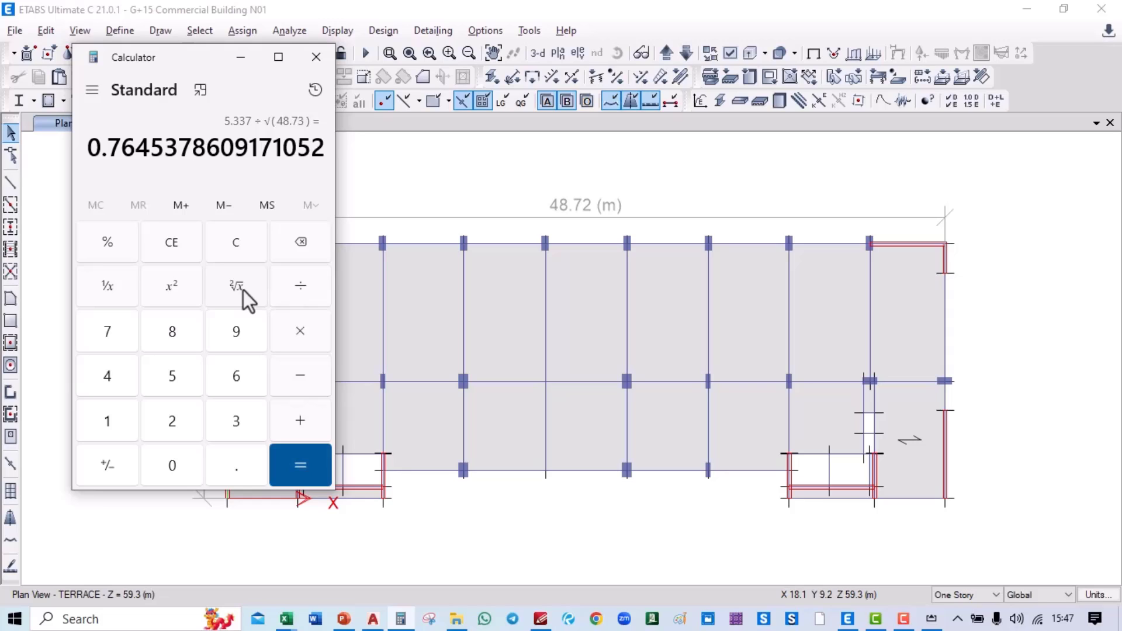
# Step: Compute Ty = 0.09×59.3/√17.275 ≈ 1.284, then clear the display to 0
pyautogui.write('0.09')
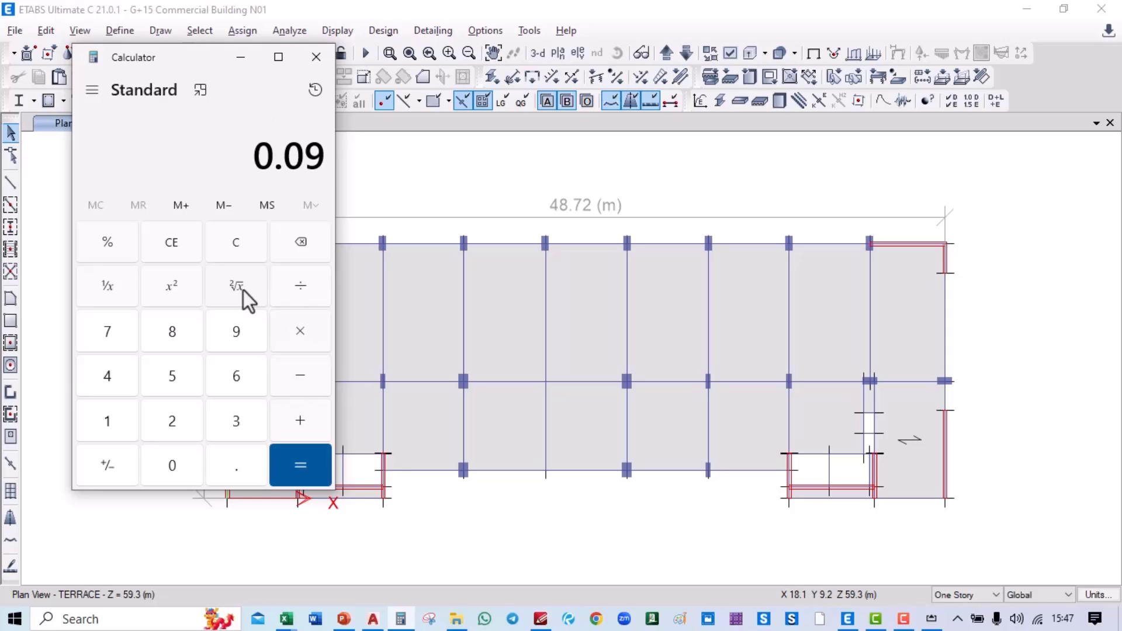
pyautogui.write('*59.')
pyautogui.write('3')
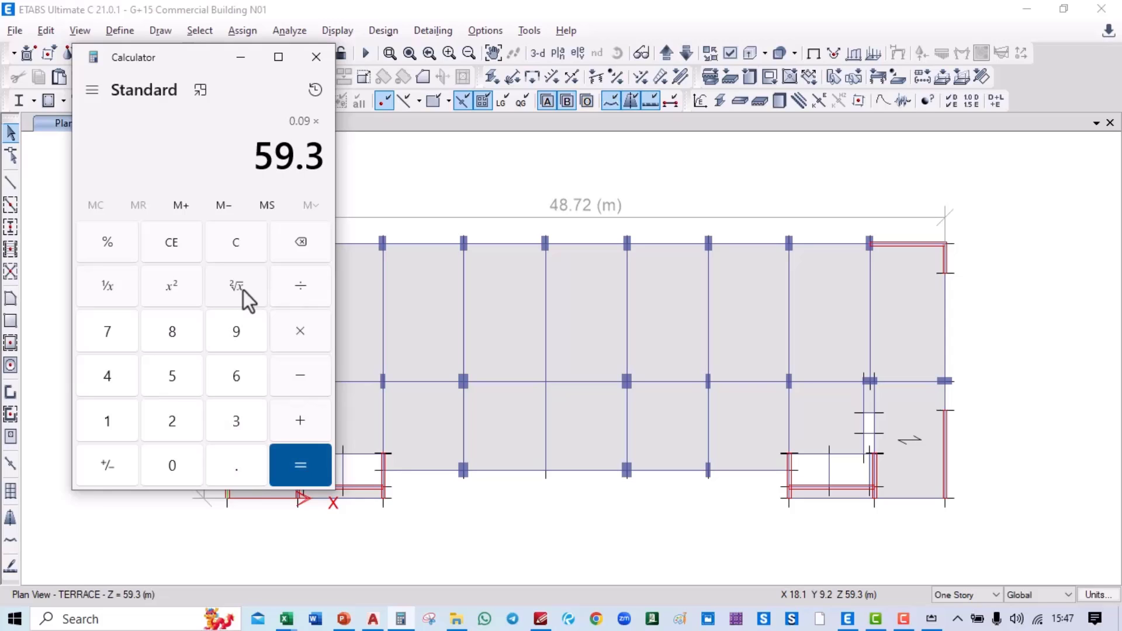
pyautogui.write('/17.')
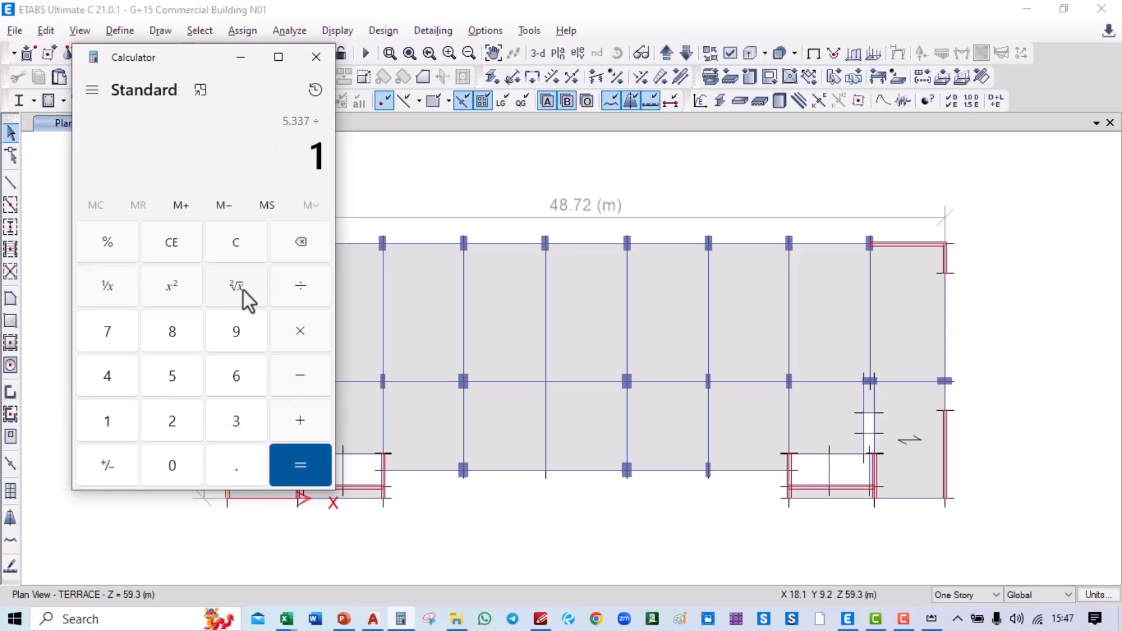
pyautogui.write('275')
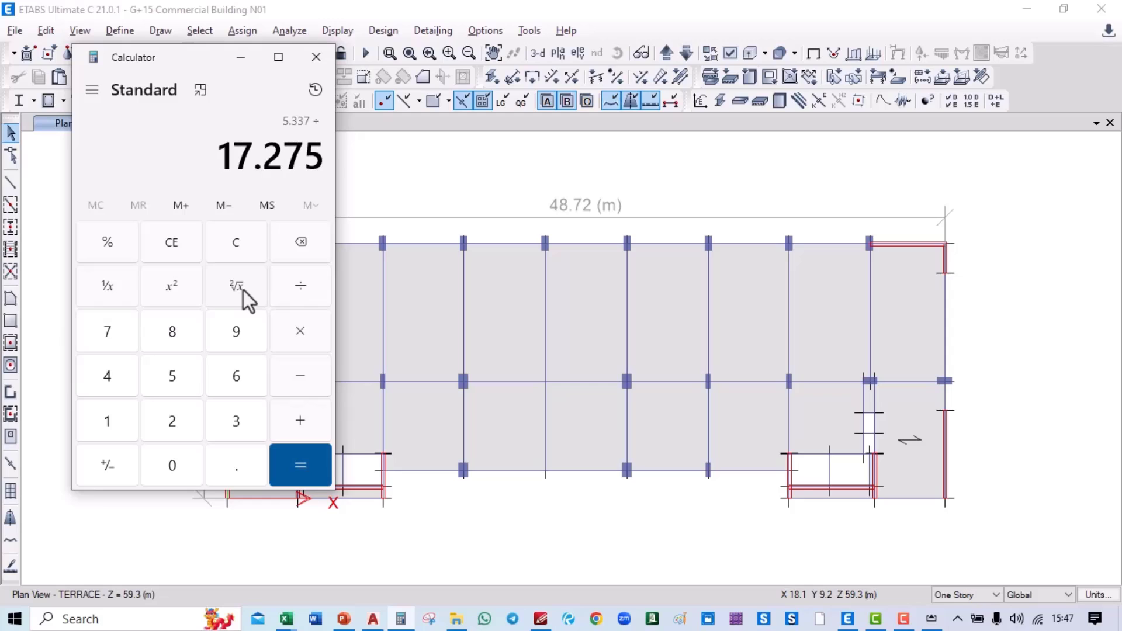
pyautogui.click(243, 290)
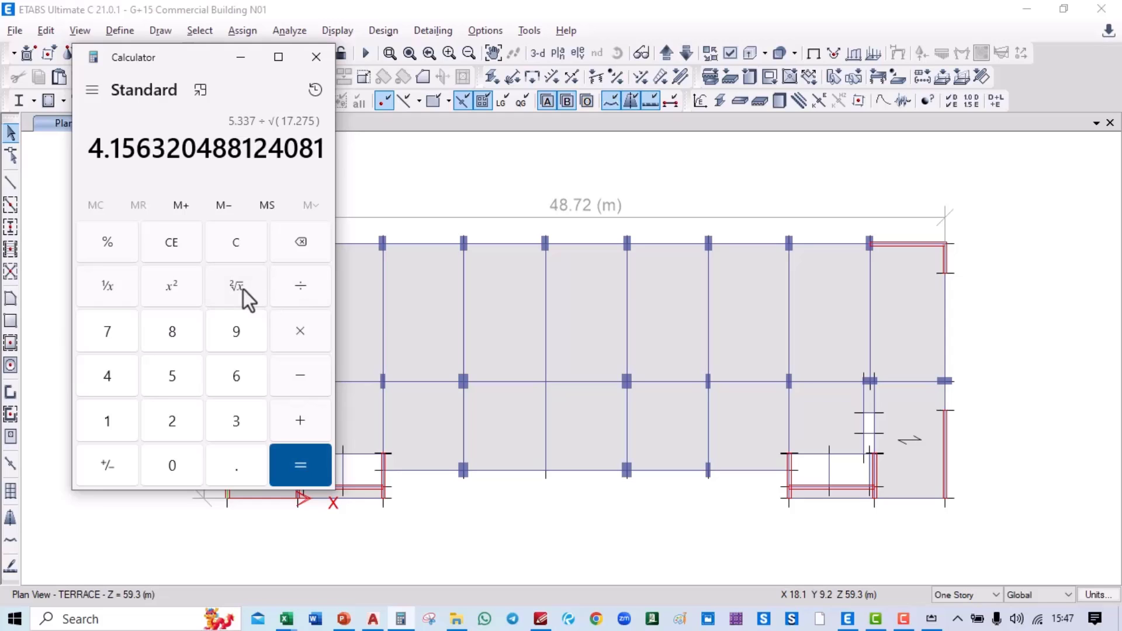
pyautogui.click(299, 480)
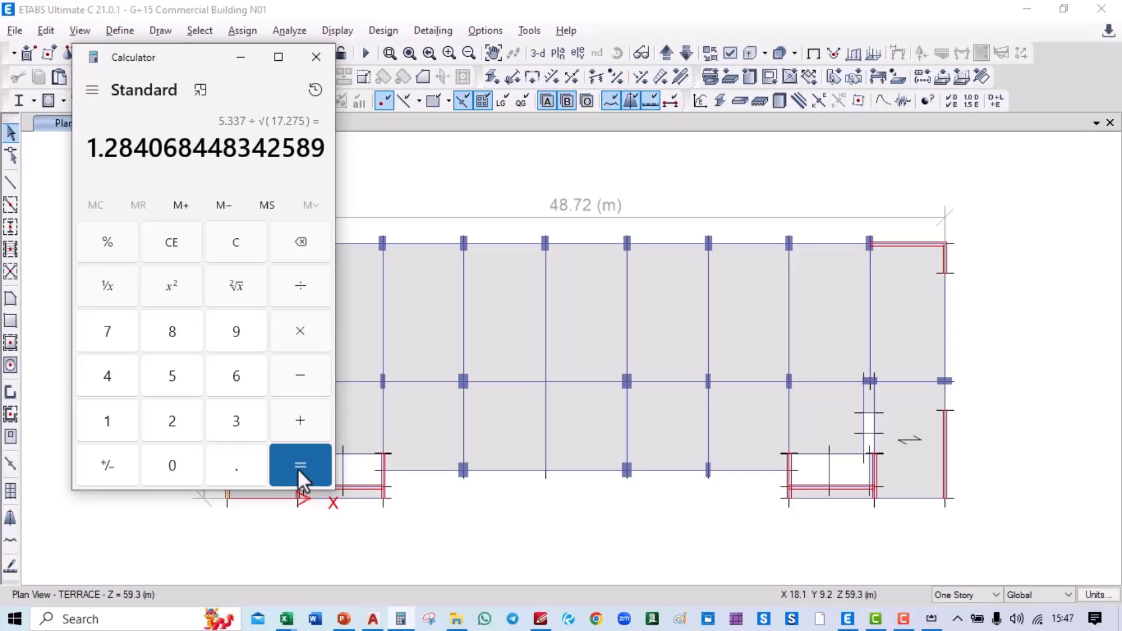
pyautogui.click(298, 471)
pyautogui.click(298, 471)
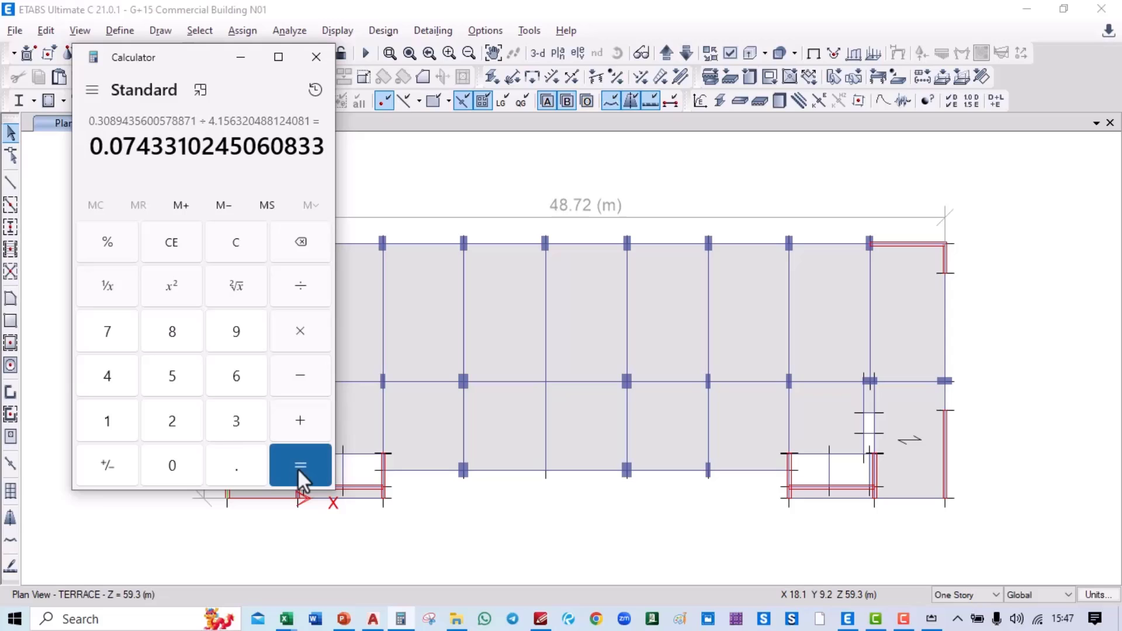
pyautogui.click(231, 244)
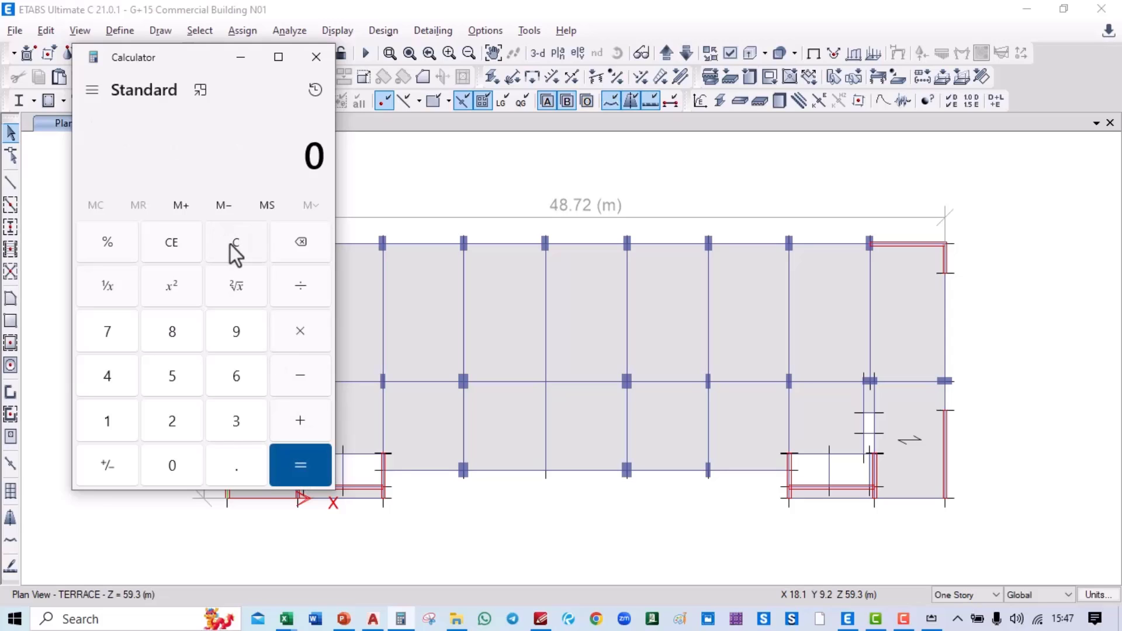
# Step: Recompute 0.09×59.3/√17.275 to confirm Ty = 1.284068448342589
pyautogui.write('.09')
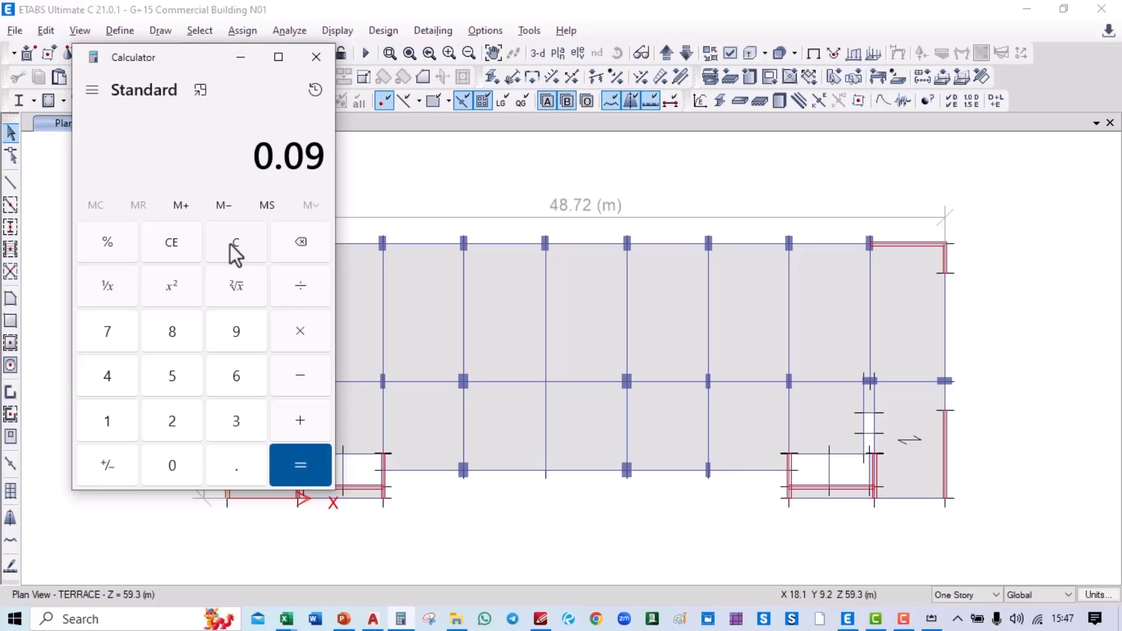
pyautogui.write('*59')
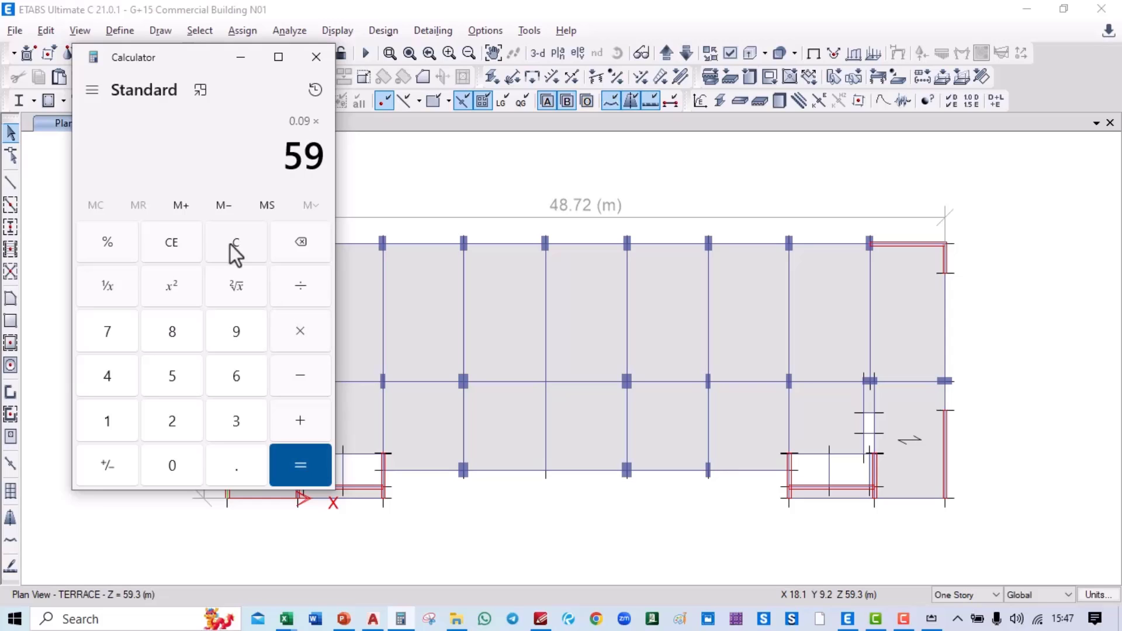
pyautogui.write('.3/17.')
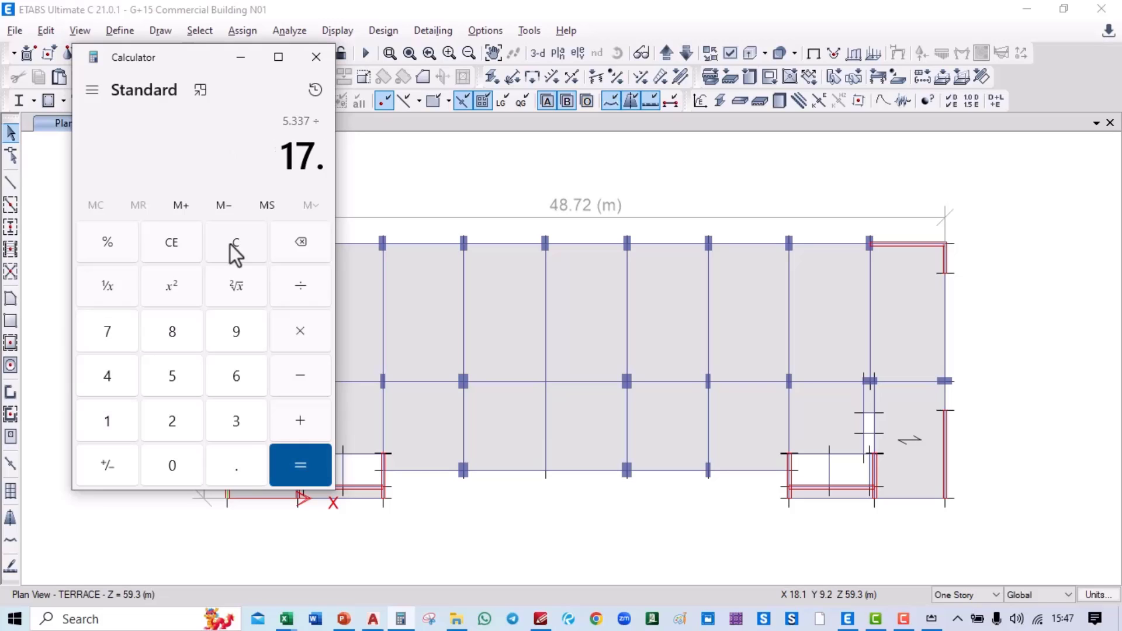
pyautogui.write('275')
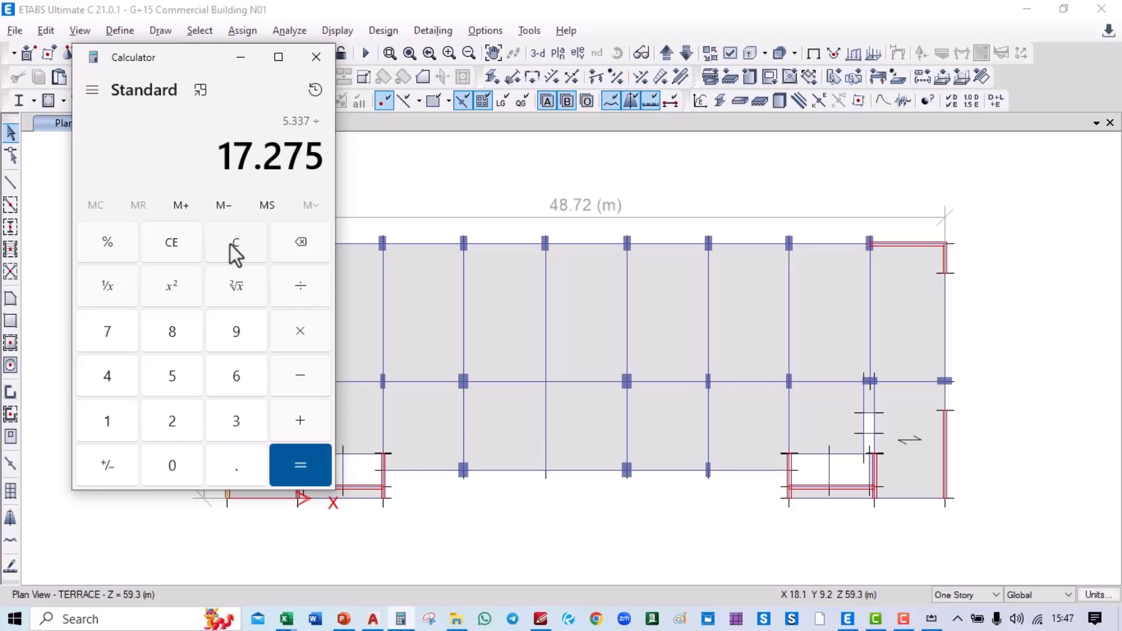
pyautogui.click(244, 291)
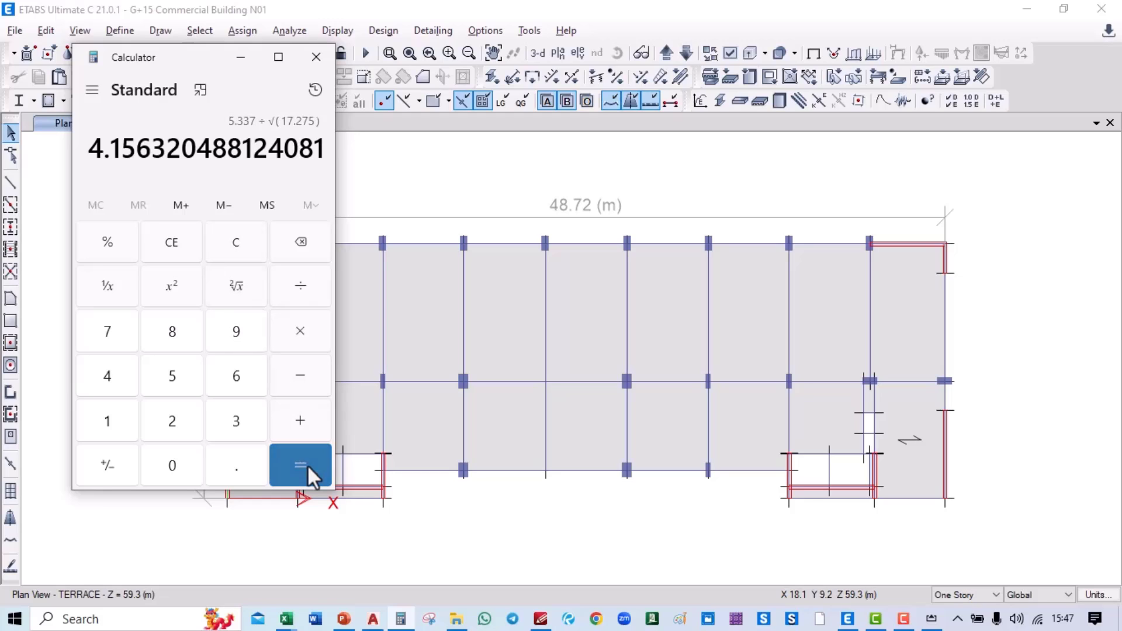
pyautogui.click(305, 462)
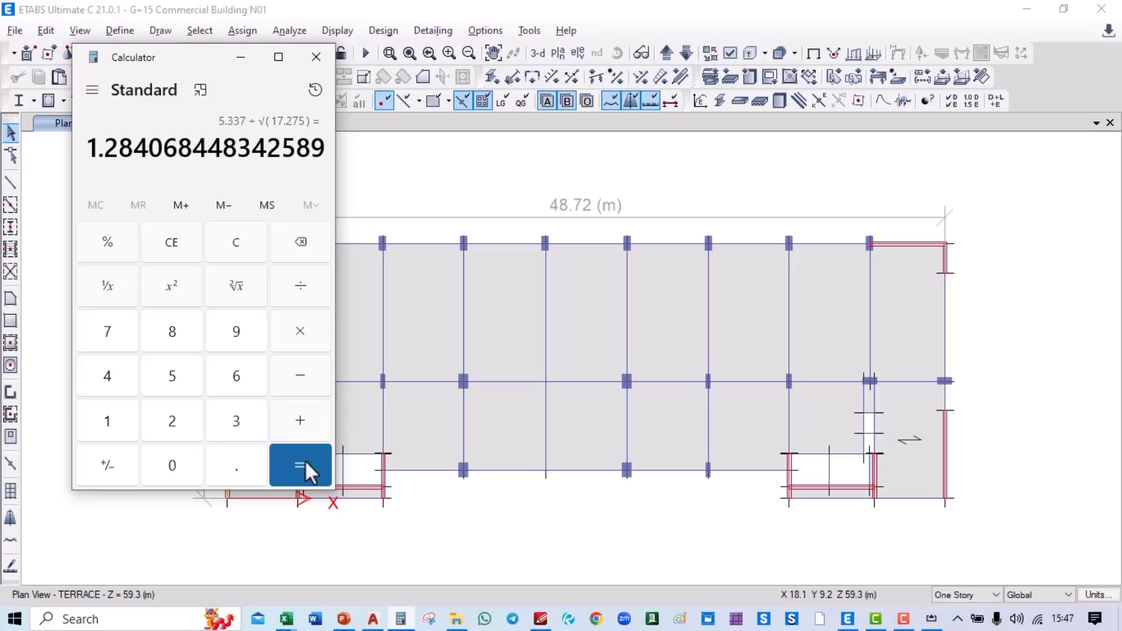
# Step: Close Calculator and review Tx = 0.765 and Ty = 1.285 in the iPad notes
pyautogui.click(328, 61)
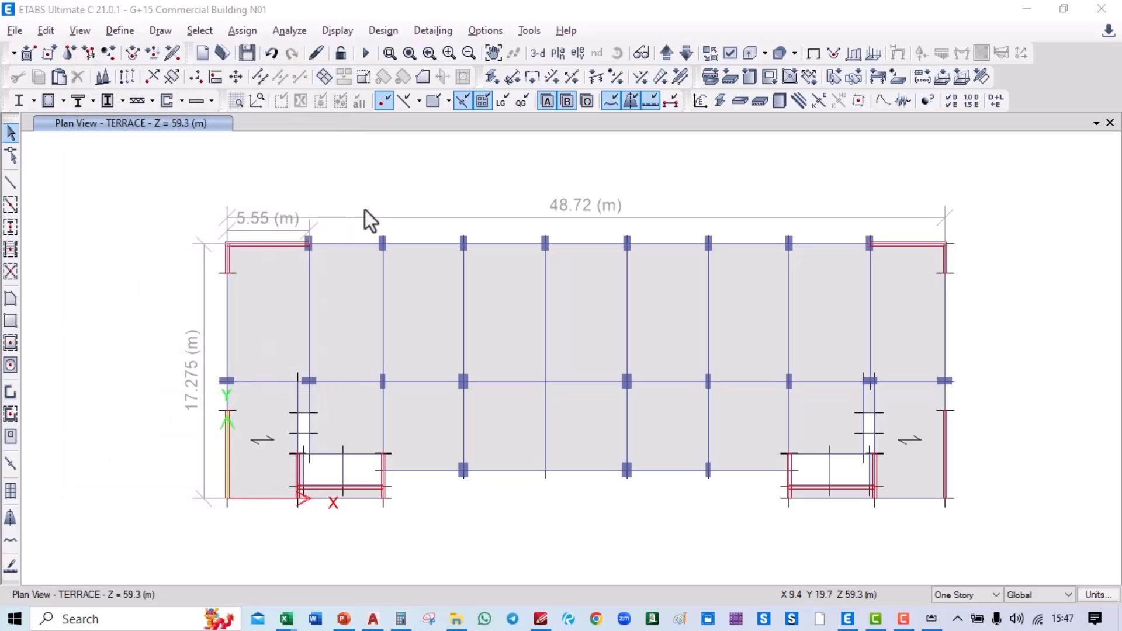
pyautogui.hotkey('alt', 'Tab')
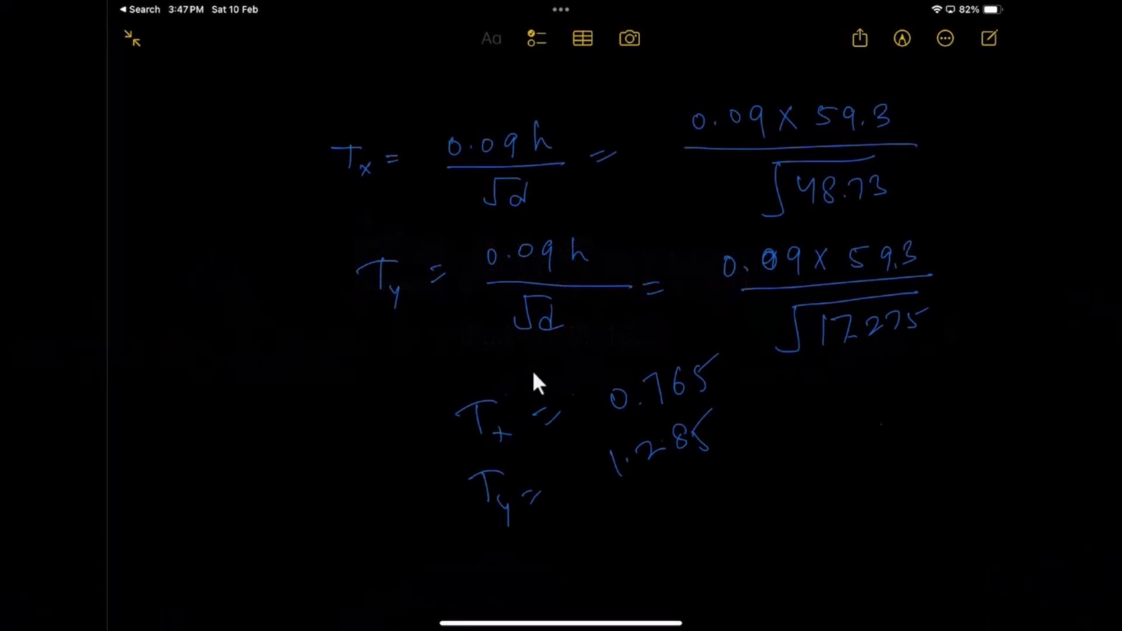
pyautogui.hotkey('alt', 'Tab')
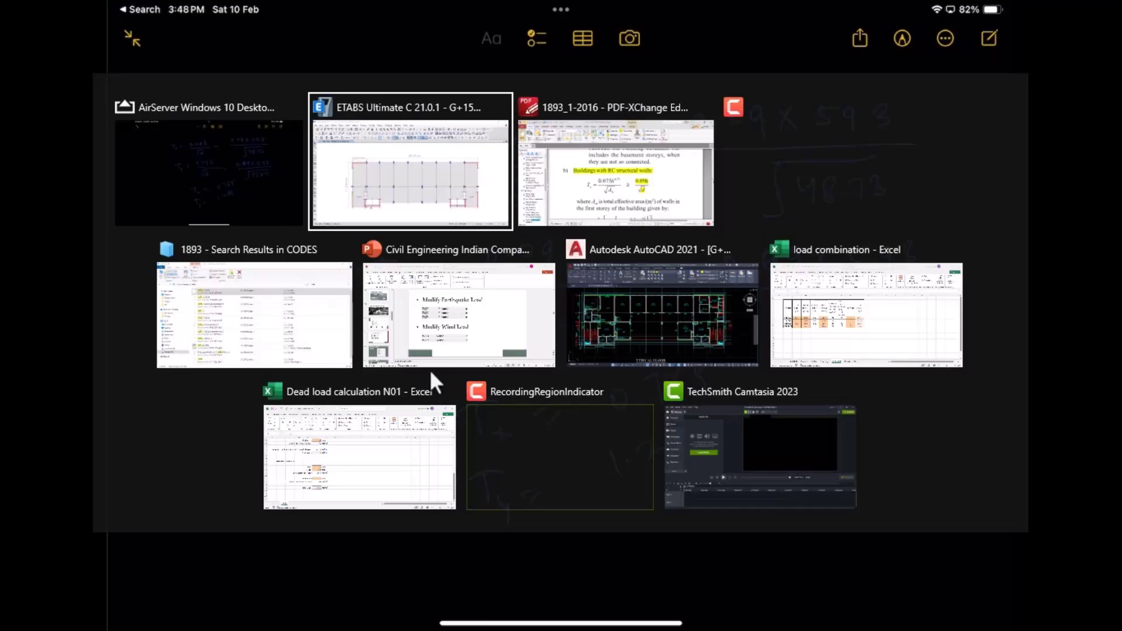
# Step: Edit the EQX load pattern's IS 1893:2016 parameters to use period T = 0.765 s
pyautogui.click(108, 34)
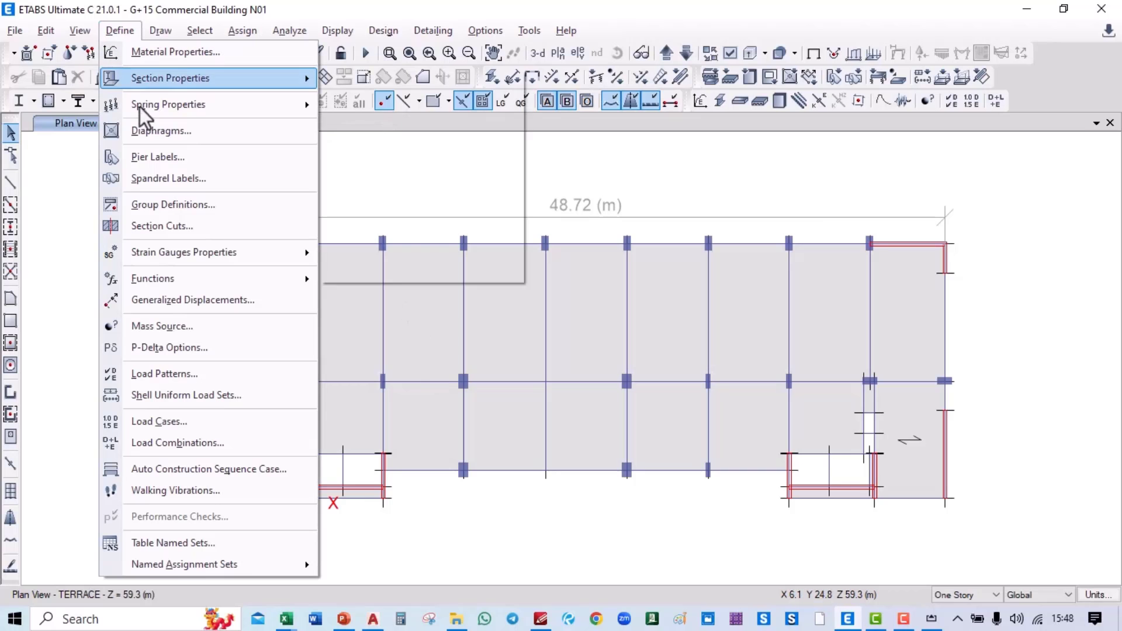
pyautogui.click(177, 374)
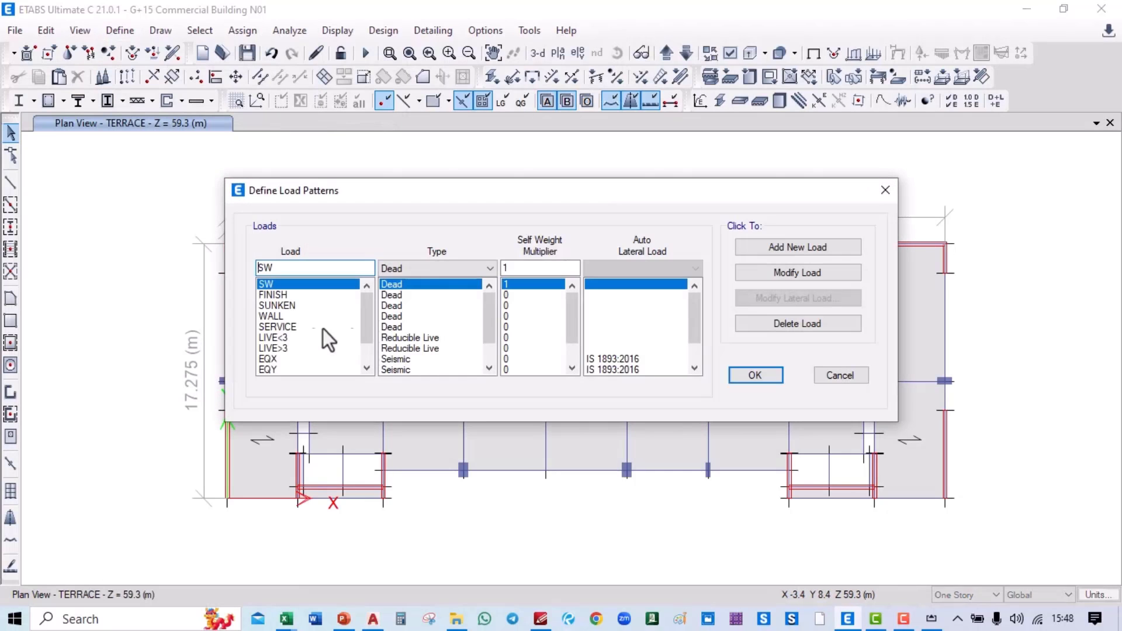
pyautogui.scroll(-2, 292, 345)
pyautogui.click(295, 329)
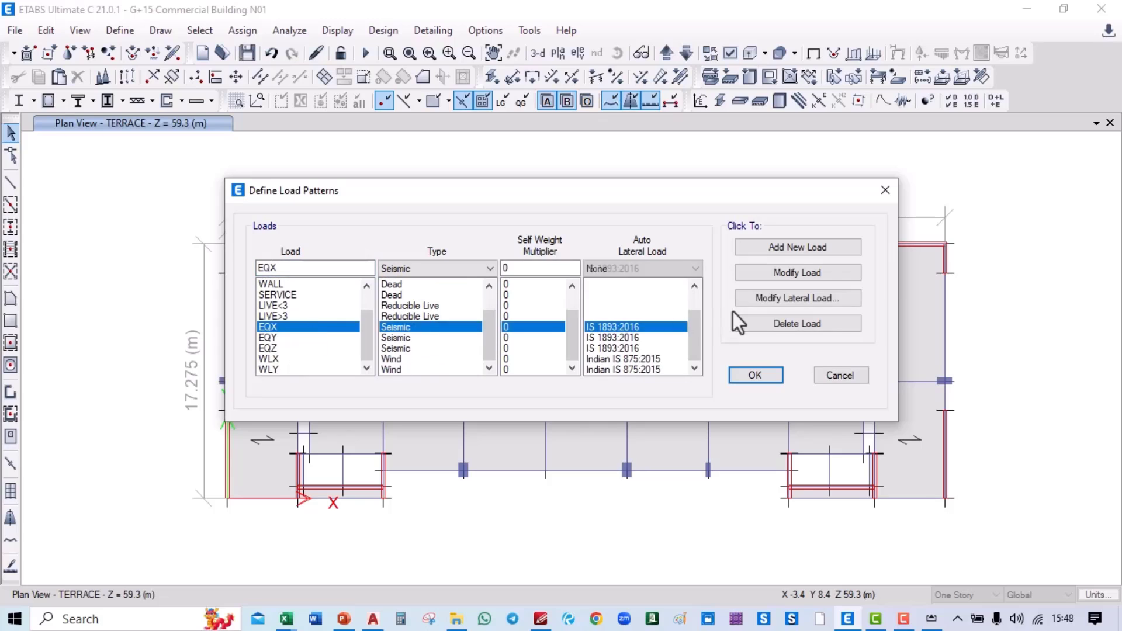
pyautogui.click(768, 297)
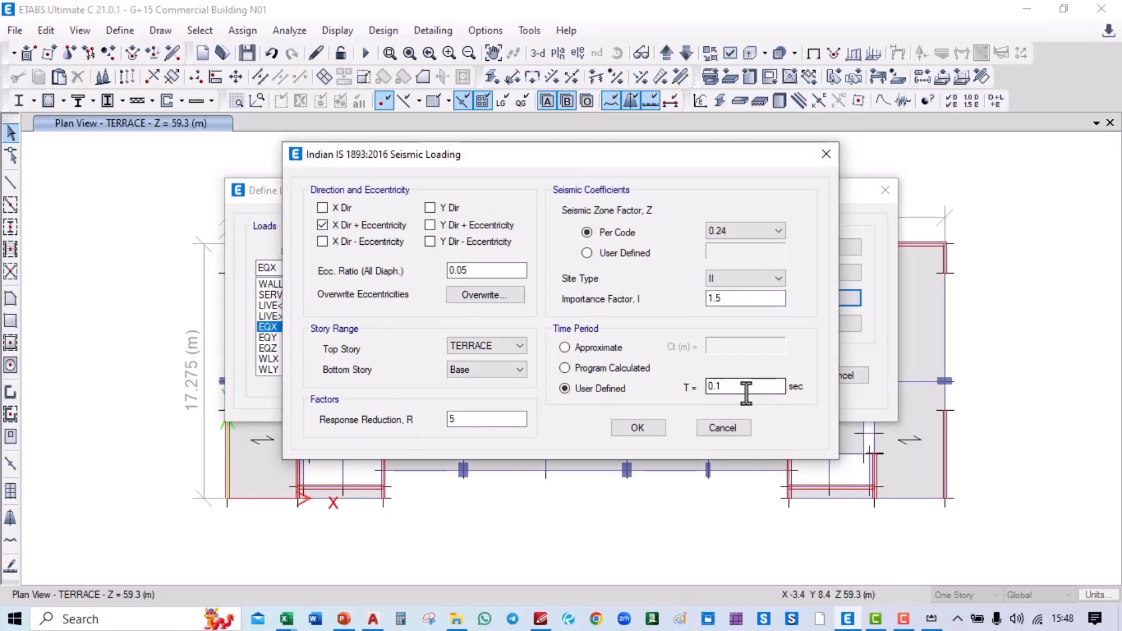
pyautogui.moveTo(744, 388); pyautogui.dragTo(690, 392)
pyautogui.write('0.765')
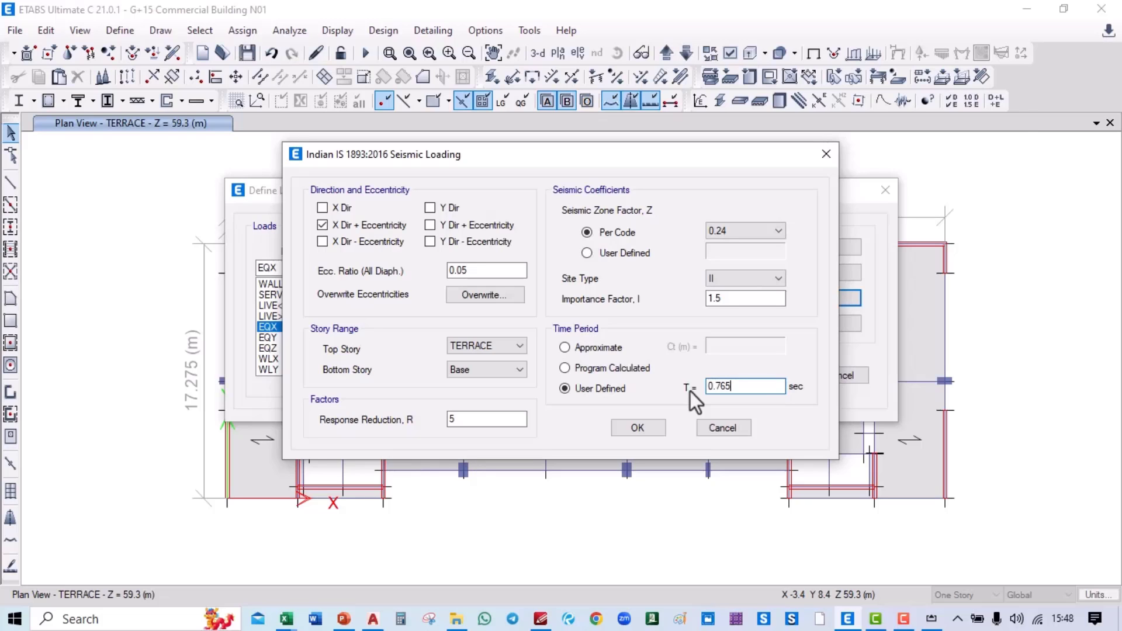
pyautogui.hotkey('alt', 'Tab')
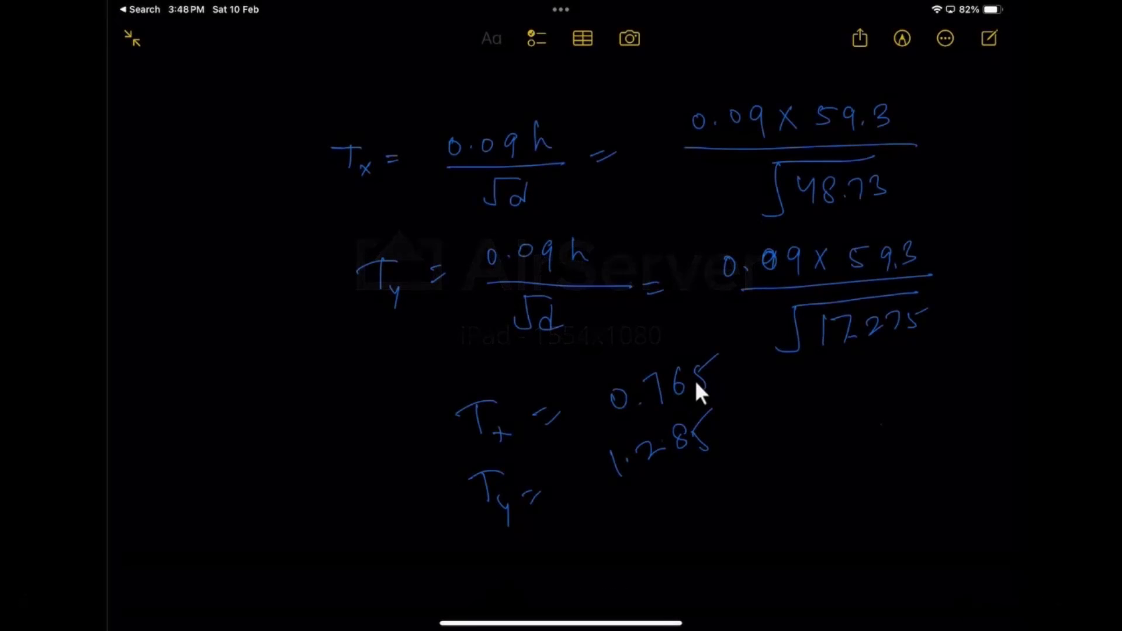
pyautogui.hotkey('alt', 'Tab')
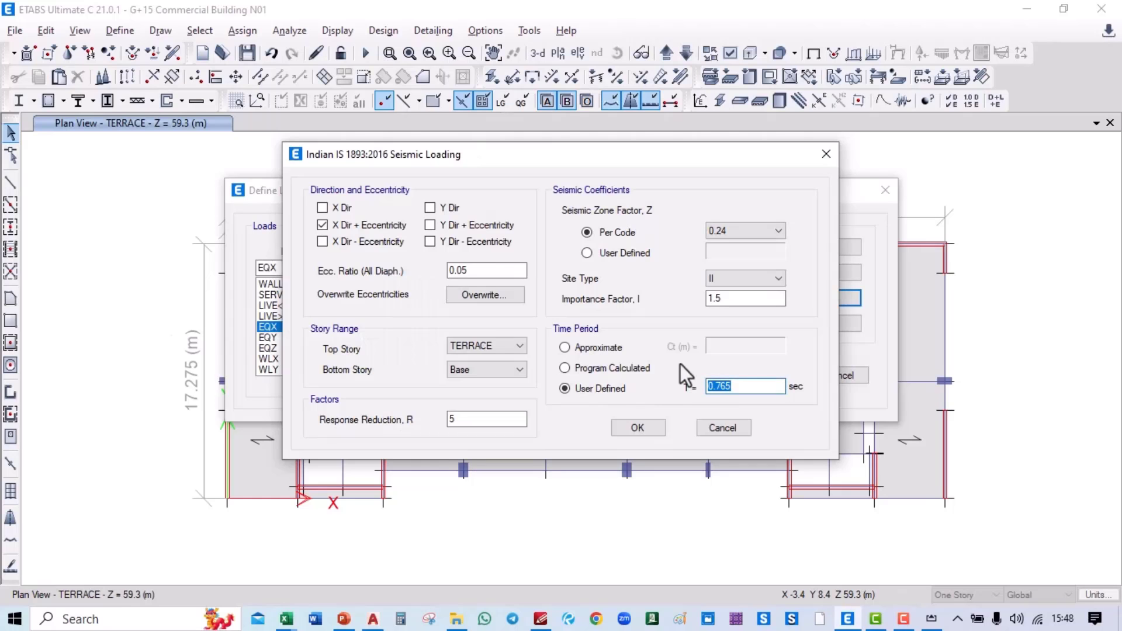
pyautogui.click(644, 423)
# Step: Set EQY to load only in the Y direction with positive eccentricity
pyautogui.click(297, 338)
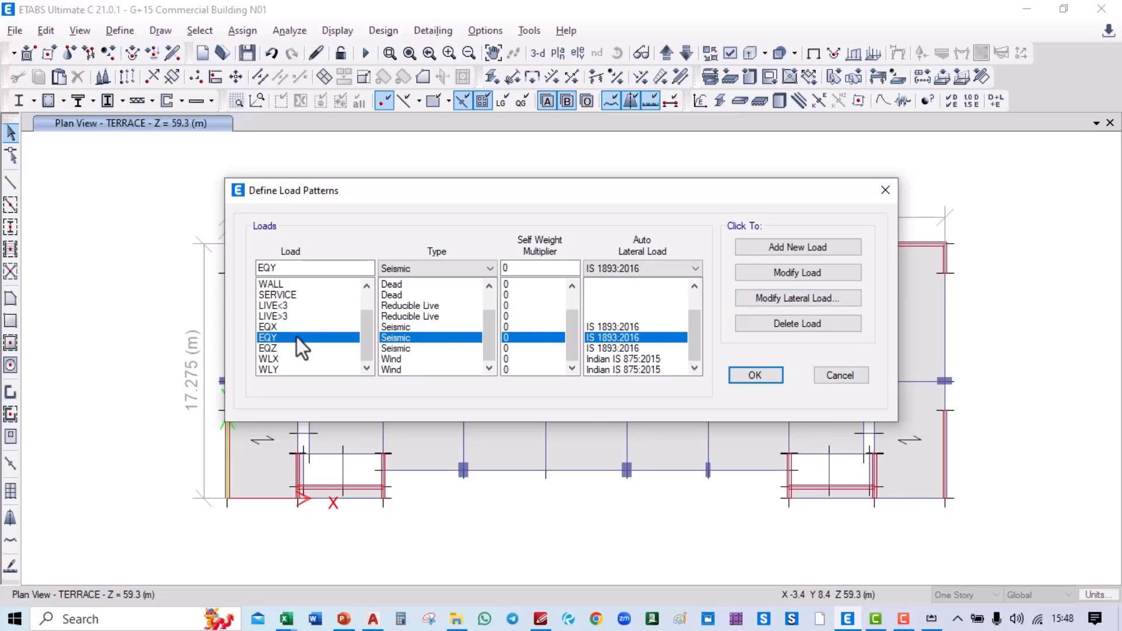
pyautogui.click(778, 293)
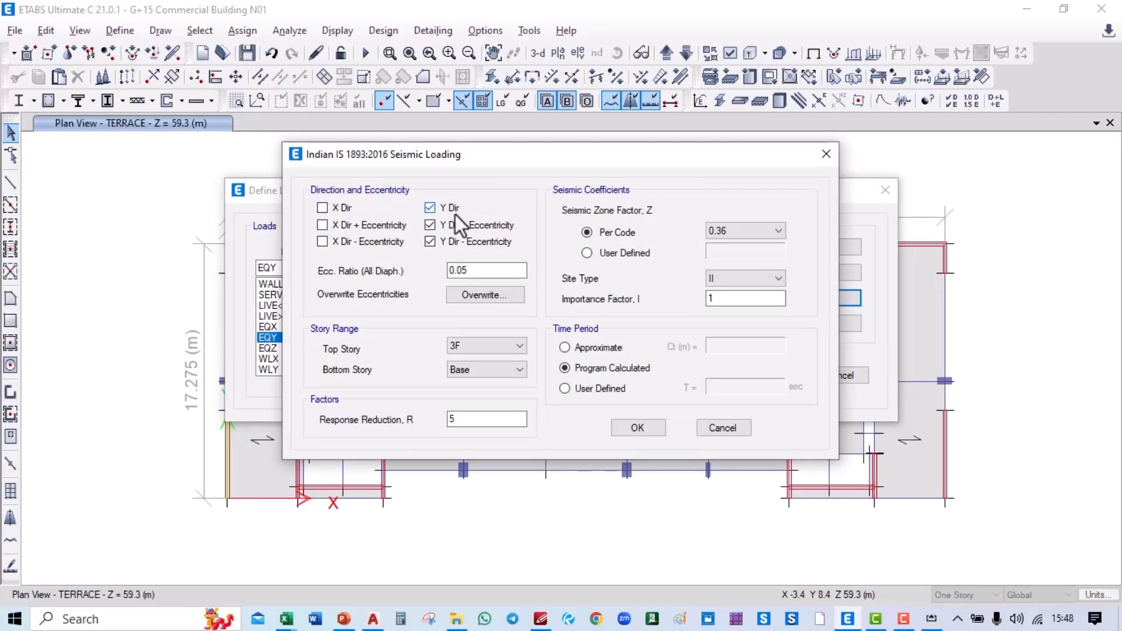
pyautogui.click(455, 213)
pyautogui.click(455, 225)
pyautogui.click(455, 238)
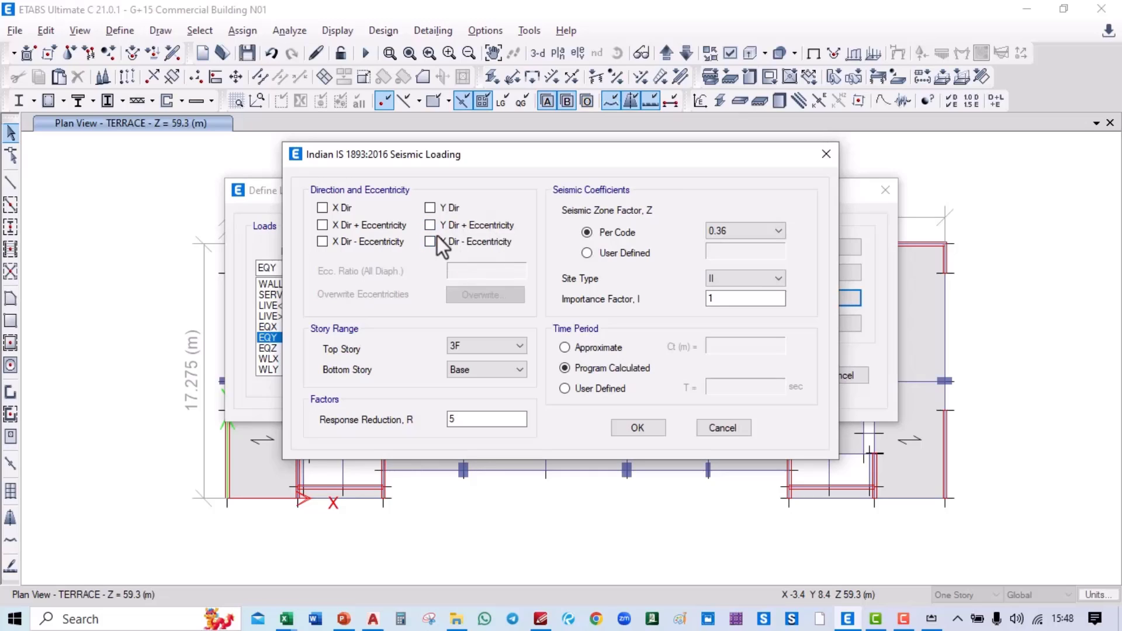
pyautogui.click(445, 228)
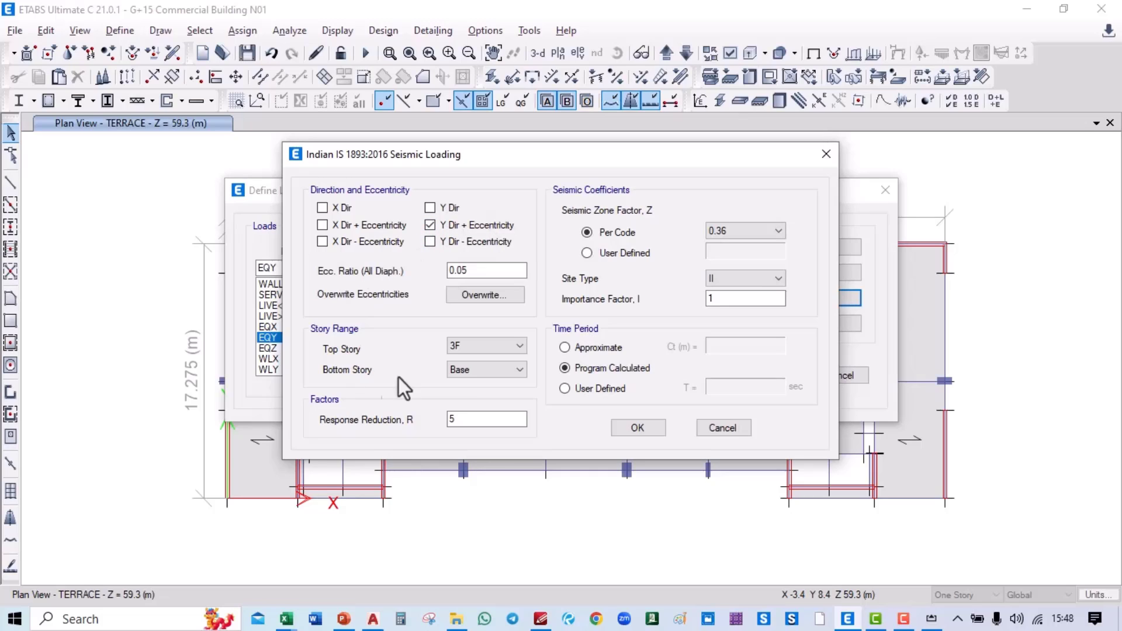
# Step: Give EQY top story TERRACE, zone factor 0.24, importance 1.5 and user-defined period 1.285 s
pyautogui.click(465, 347)
pyautogui.click(476, 381)
pyautogui.write('5')
pyautogui.click(748, 231)
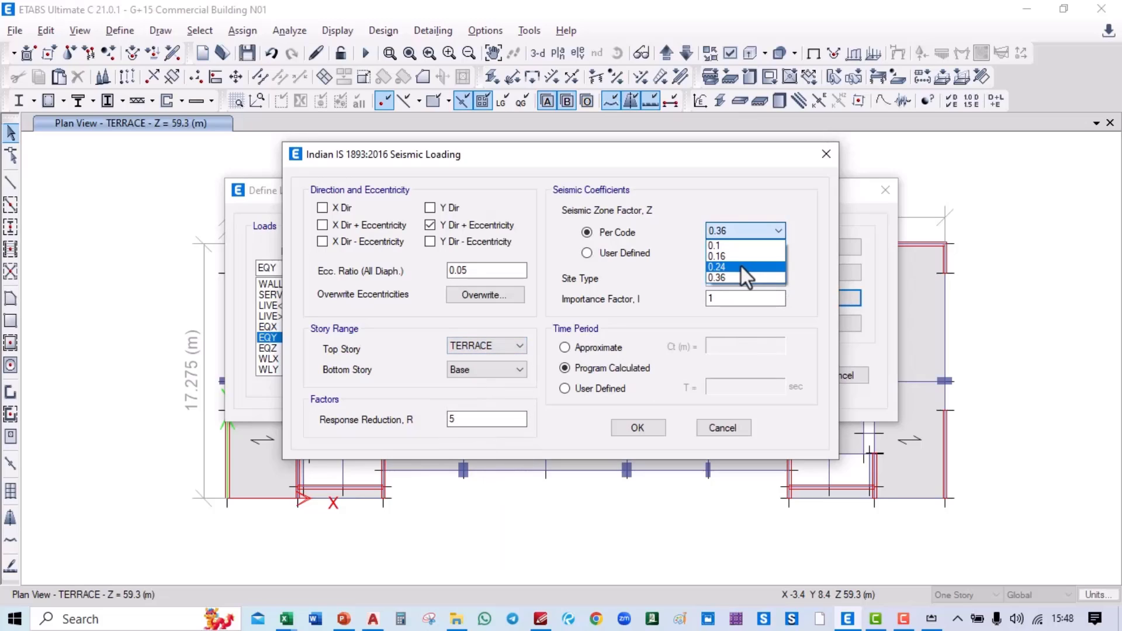
pyautogui.click(741, 263)
pyautogui.click(729, 300)
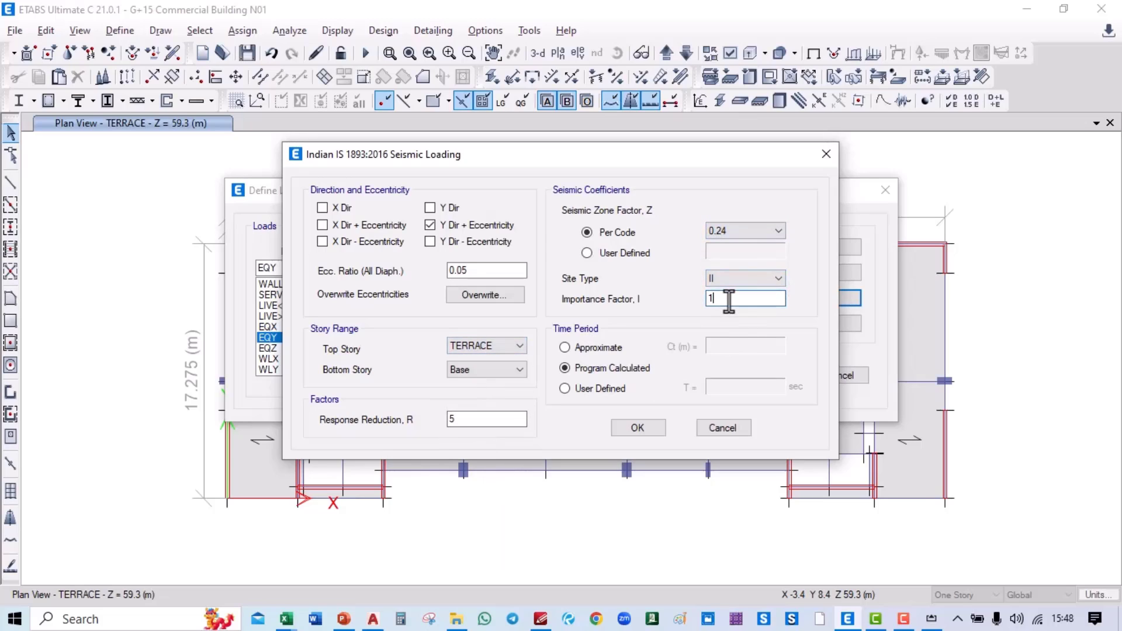
pyautogui.write('.5')
pyautogui.click(619, 388)
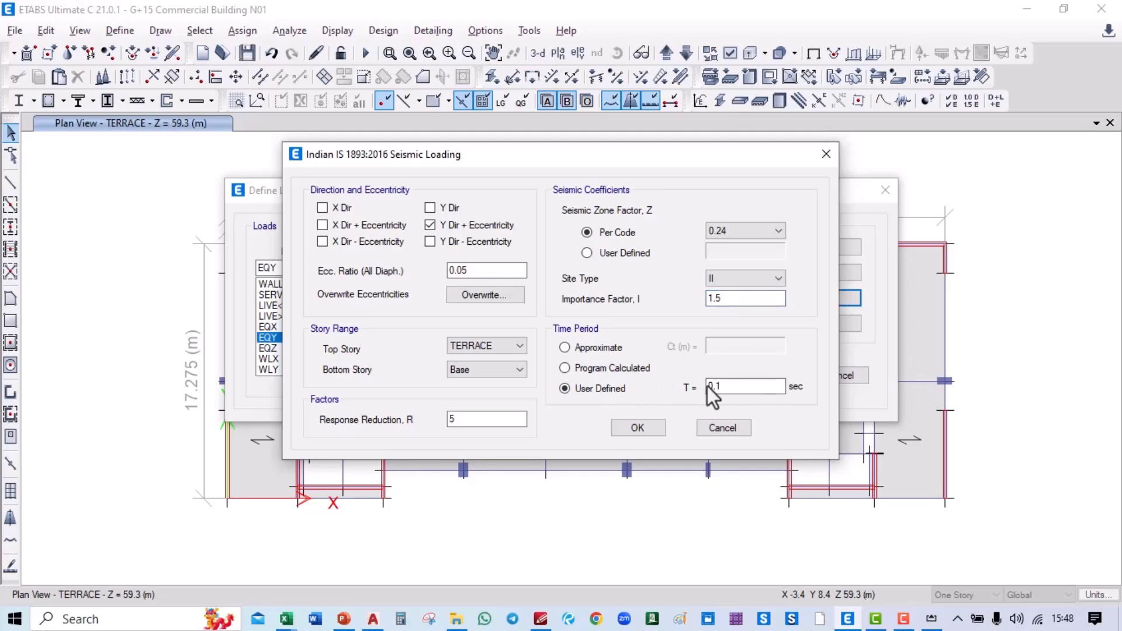
pyautogui.moveTo(724, 386); pyautogui.dragTo(682, 389)
pyautogui.write('1.285')
pyautogui.click(654, 426)
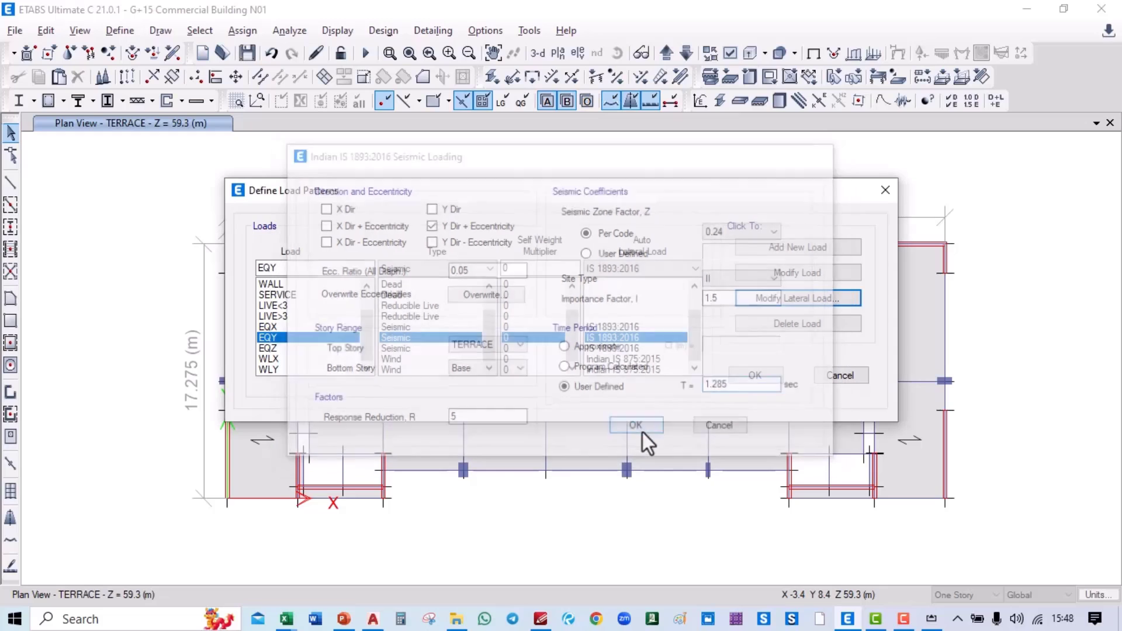
# Step: Switch EQZ to X-direction loading without Y eccentricities, with TERRACE as top story
pyautogui.click(440, 349)
pyautogui.click(770, 300)
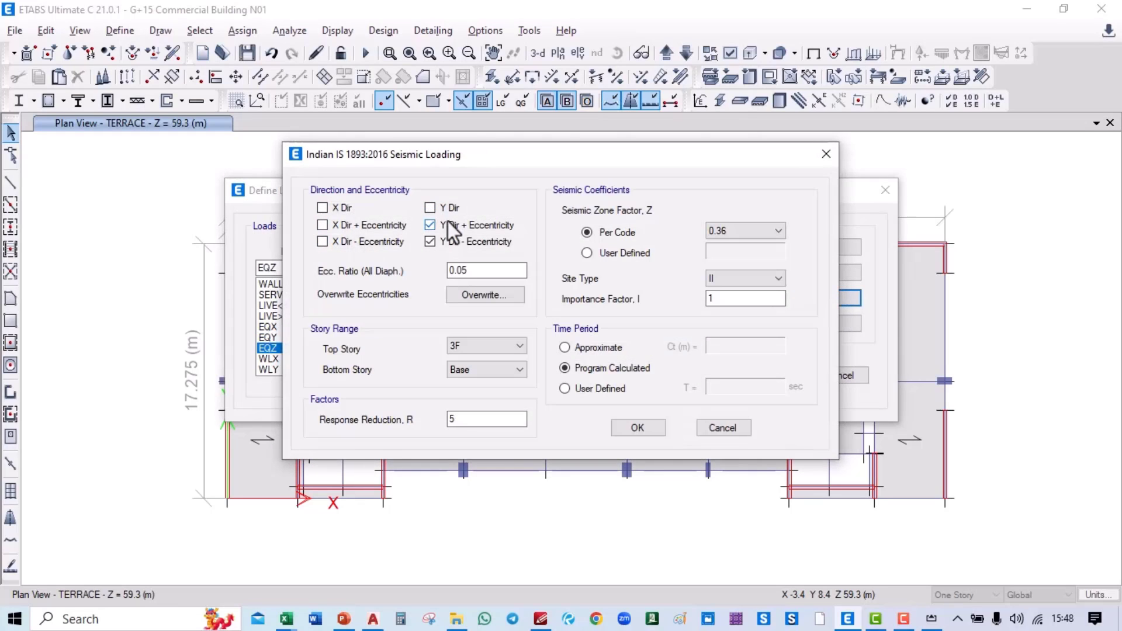
pyautogui.click(448, 224)
pyautogui.click(450, 242)
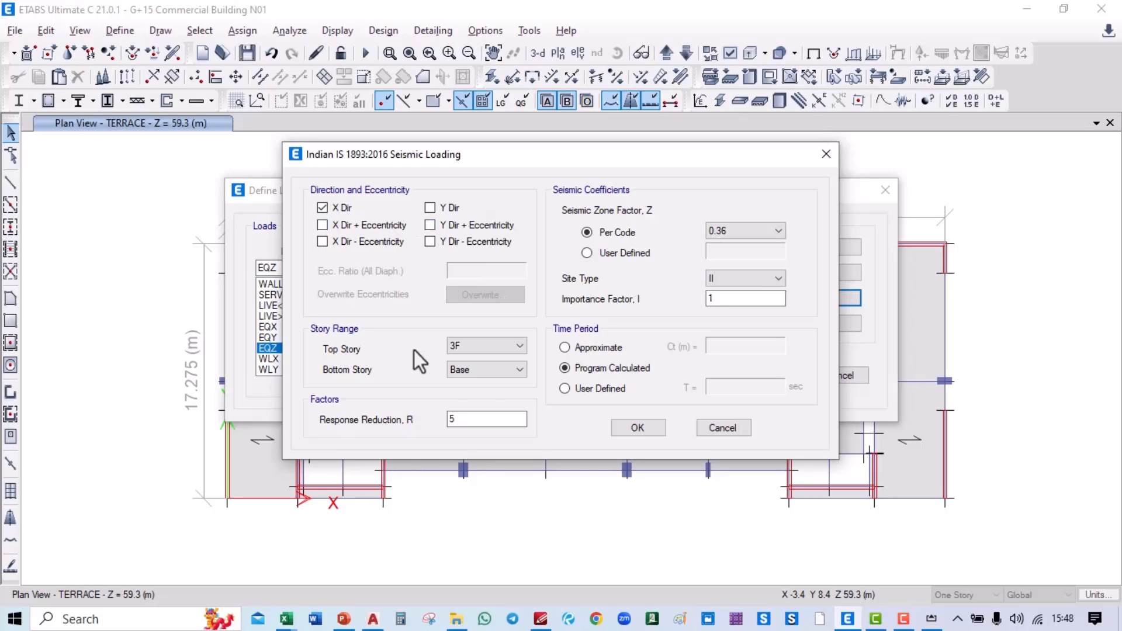
pyautogui.click(492, 345)
pyautogui.click(484, 386)
# Step: Set EQZ's zone factor 0.24, importance 1.5 and user-defined period 0.4 s, and accept
pyautogui.click(740, 234)
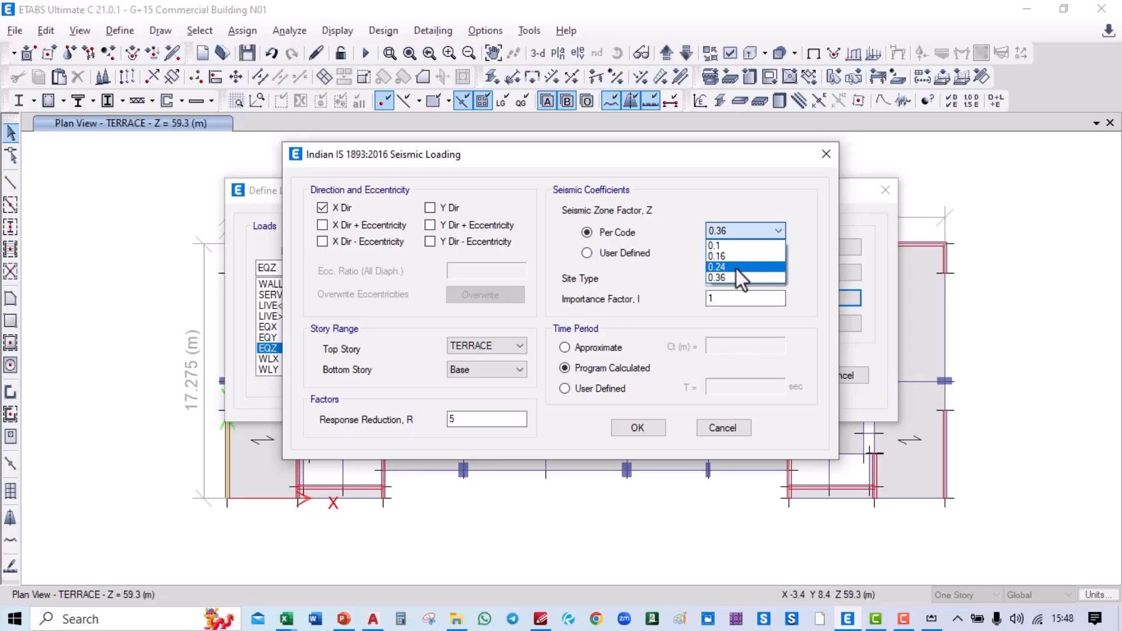
pyautogui.click(735, 269)
pyautogui.click(726, 298)
pyautogui.write('.5')
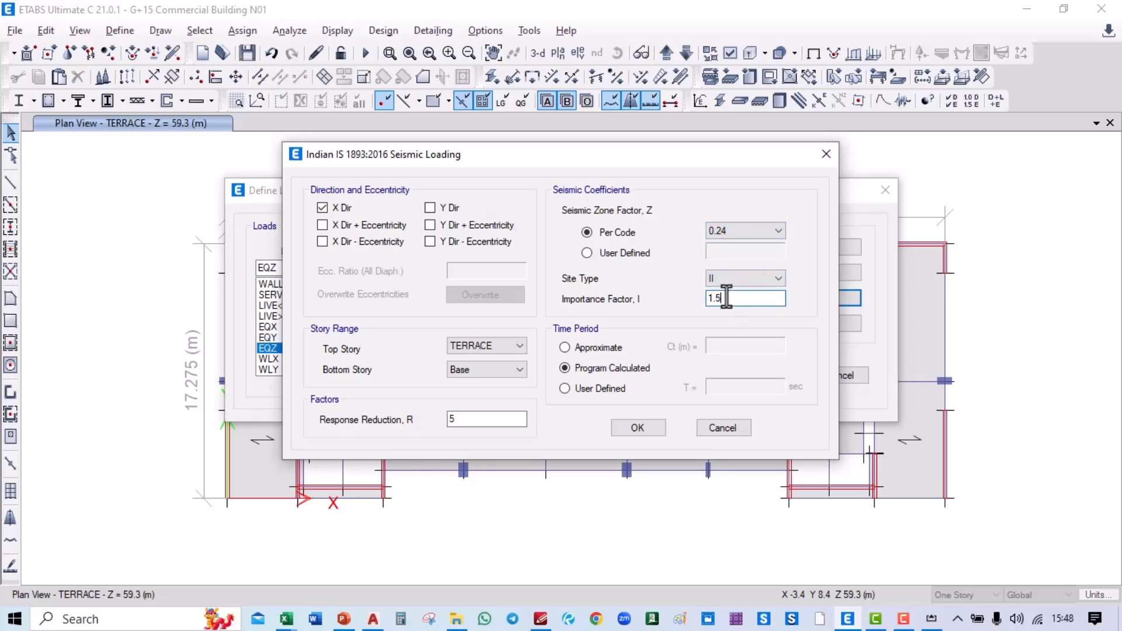
pyautogui.click(617, 388)
pyautogui.doubleClick(721, 386)
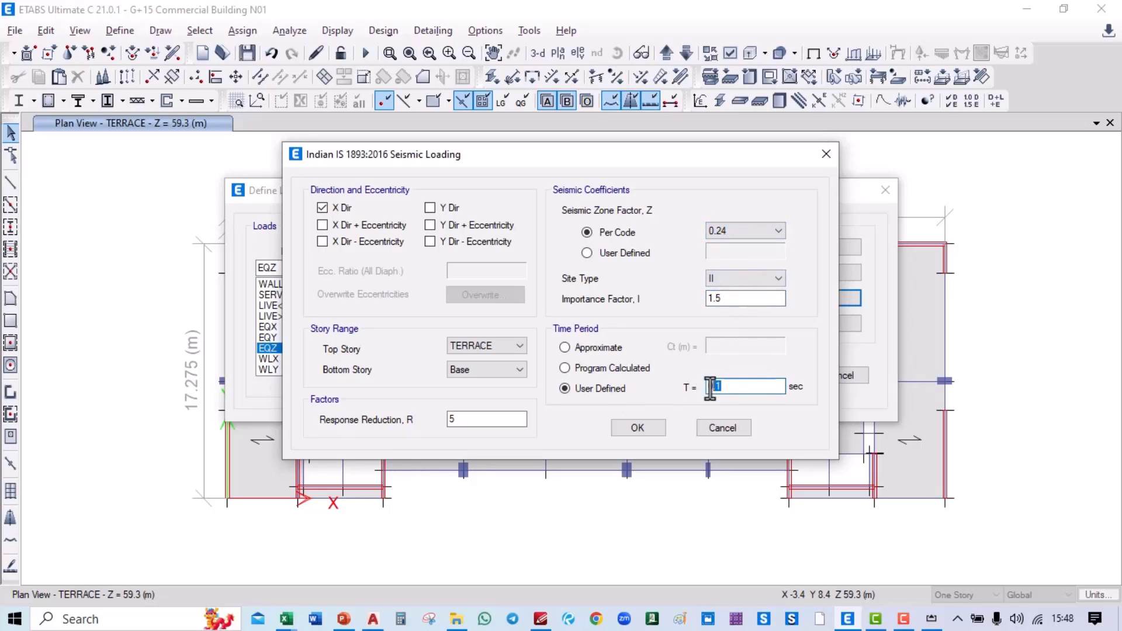
pyautogui.write('0.45')
pyautogui.press('BackSpace')
pyautogui.click(631, 427)
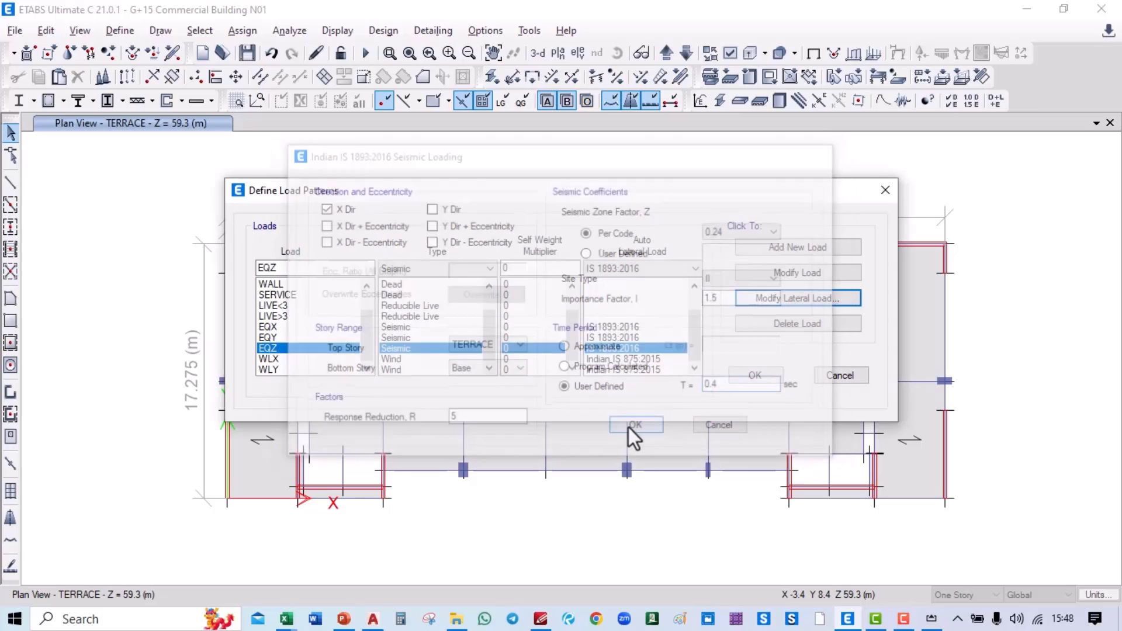
# Step: Set WLX's wind terrain category to 3, keeping importance factor 1.00
pyautogui.click(297, 360)
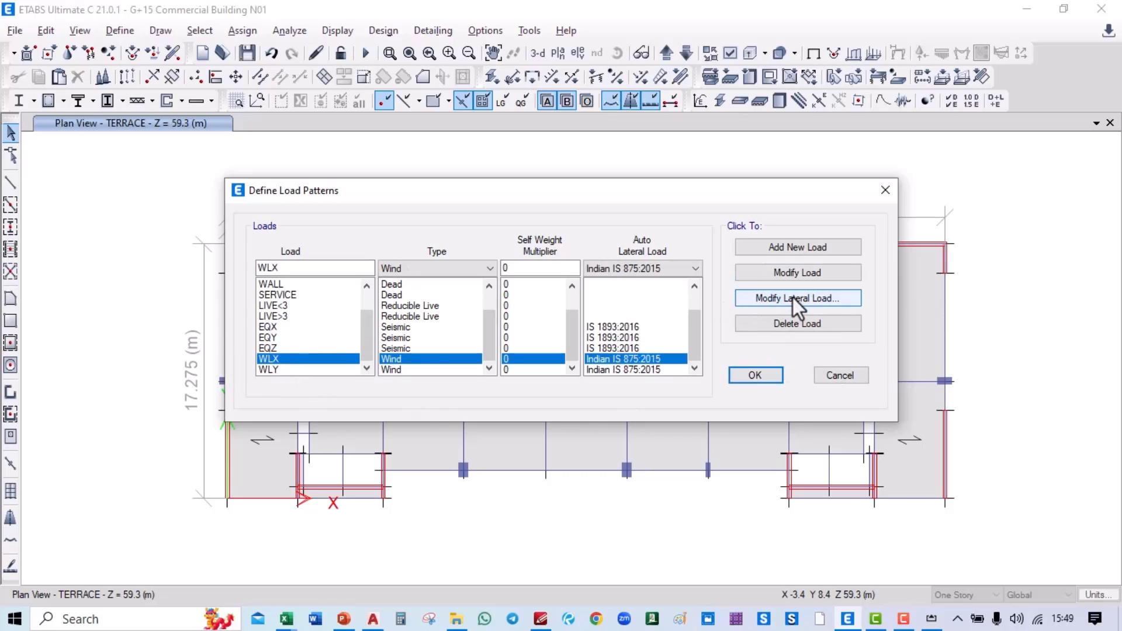
pyautogui.click(810, 300)
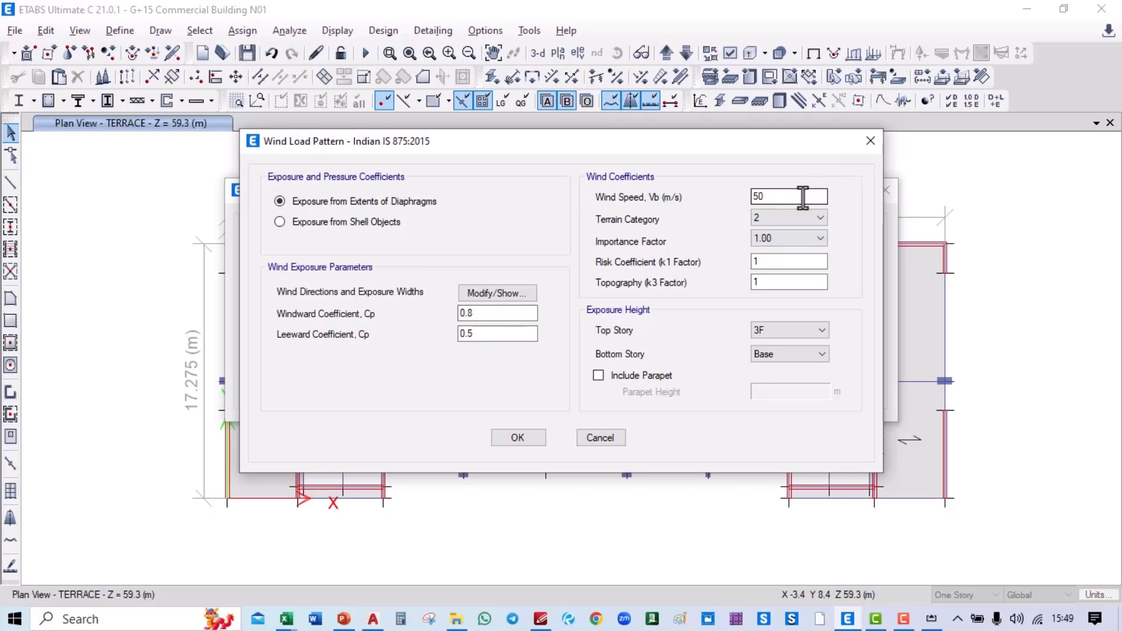
pyautogui.click(795, 221)
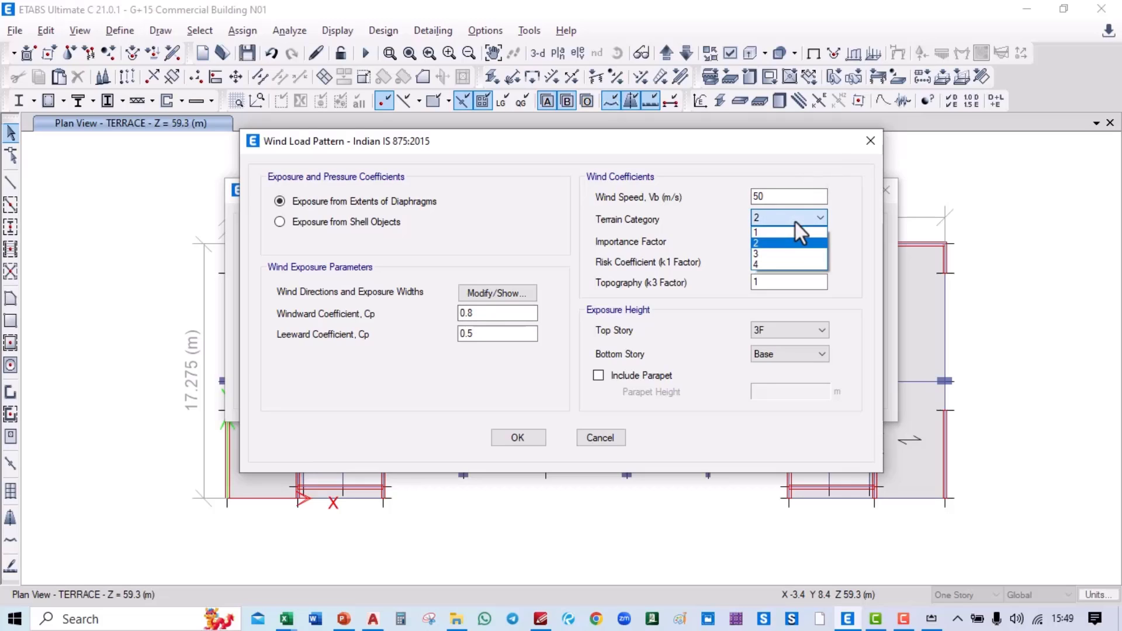
pyautogui.click(790, 253)
pyautogui.click(765, 236)
pyautogui.click(779, 255)
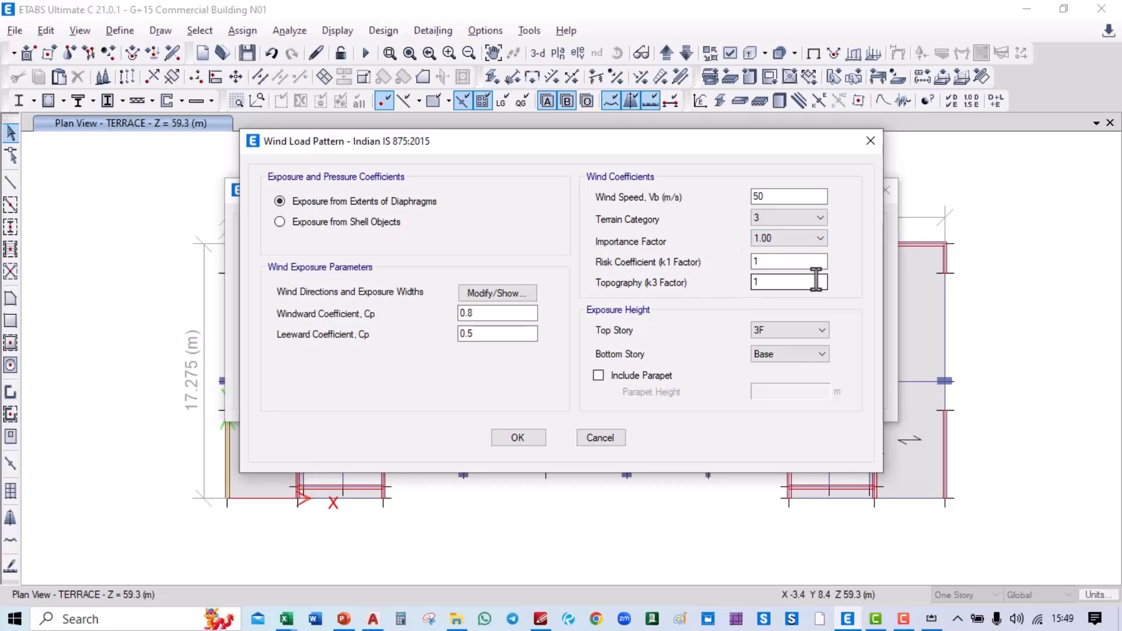
# Step: Expose WLX from GF up to OHWT TOP with a 1.2 m parapet and leeward coefficient 1
pyautogui.click(804, 353)
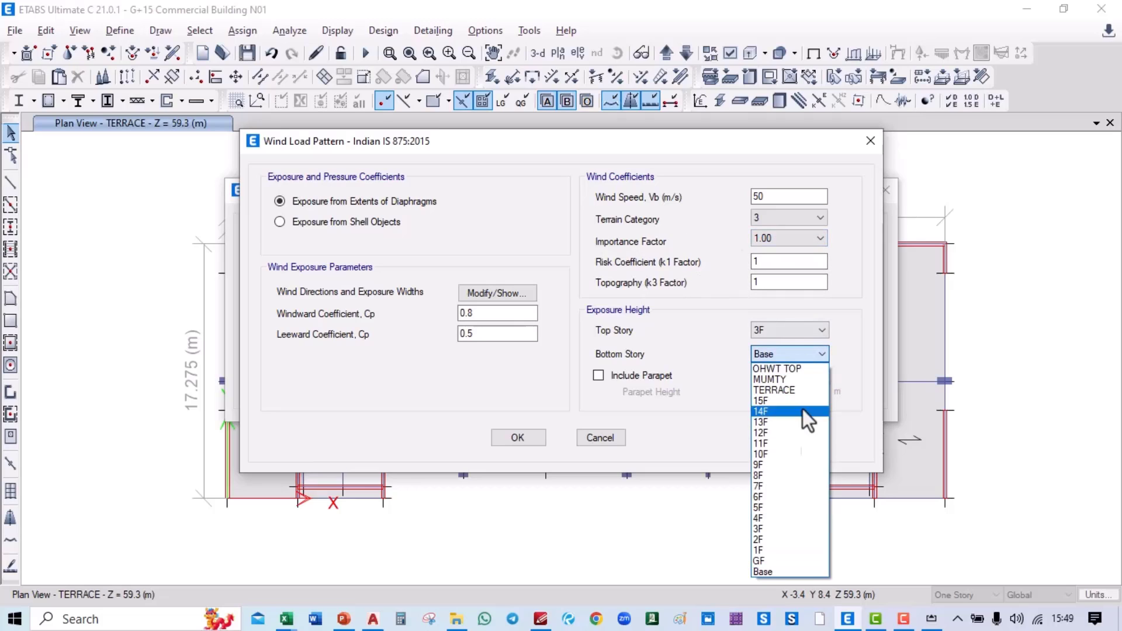
pyautogui.click(787, 569)
pyautogui.click(760, 329)
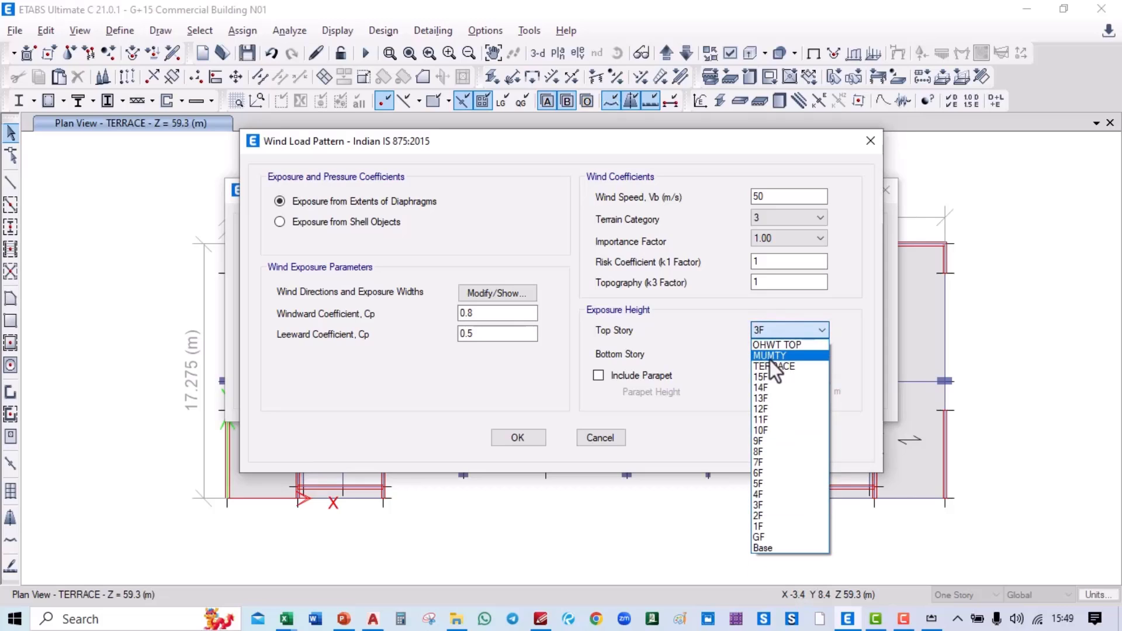
pyautogui.click(789, 346)
pyautogui.click(618, 375)
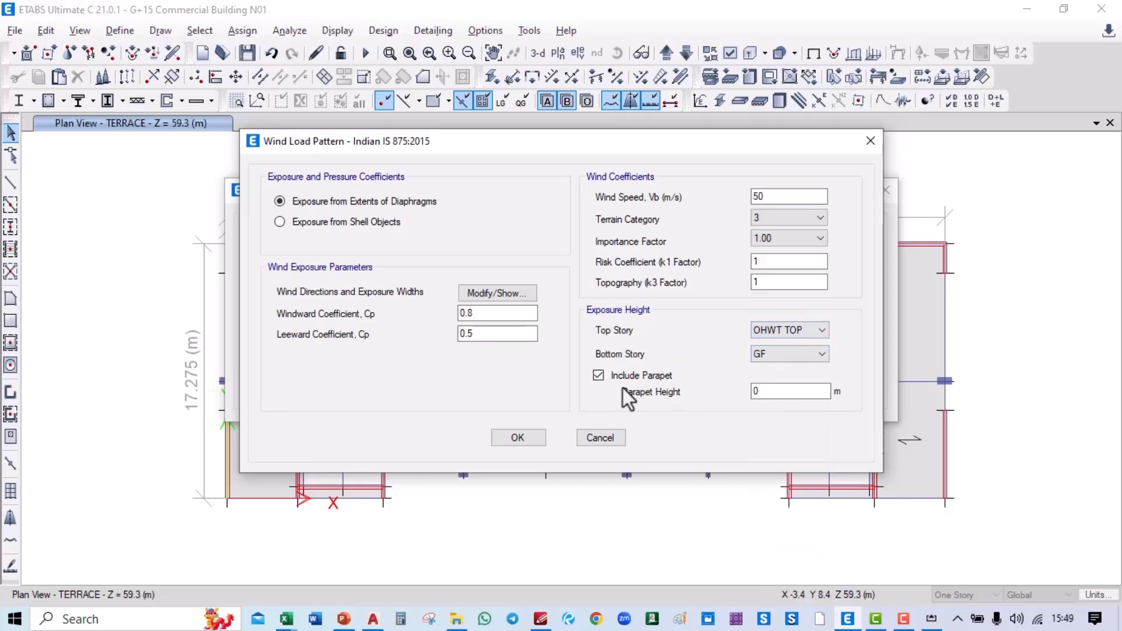
pyautogui.doubleClick(776, 392)
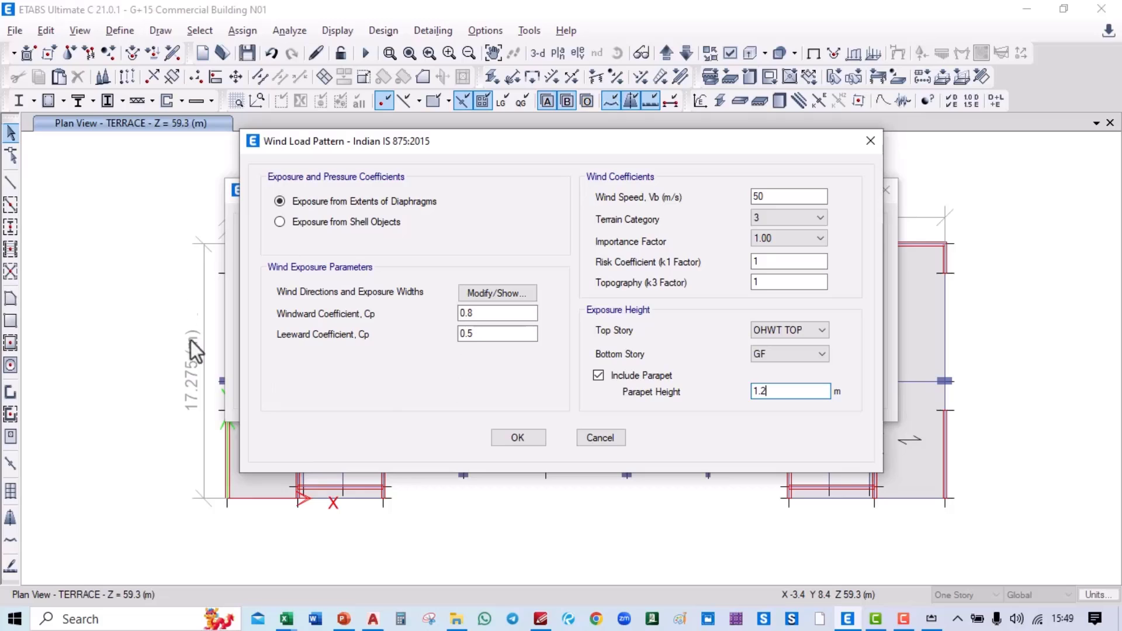
pyautogui.moveTo(474, 334); pyautogui.dragTo(447, 339)
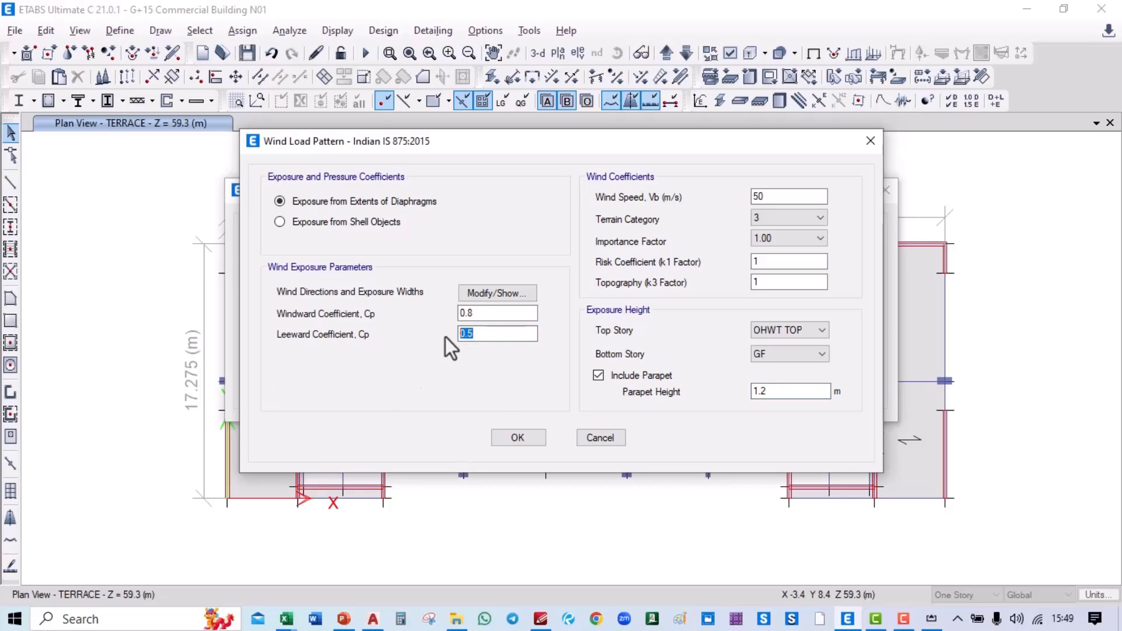
pyautogui.write('1')
pyautogui.hotkey('alt', 'Tab')
pyautogui.hotkey('alt', 'Tab')
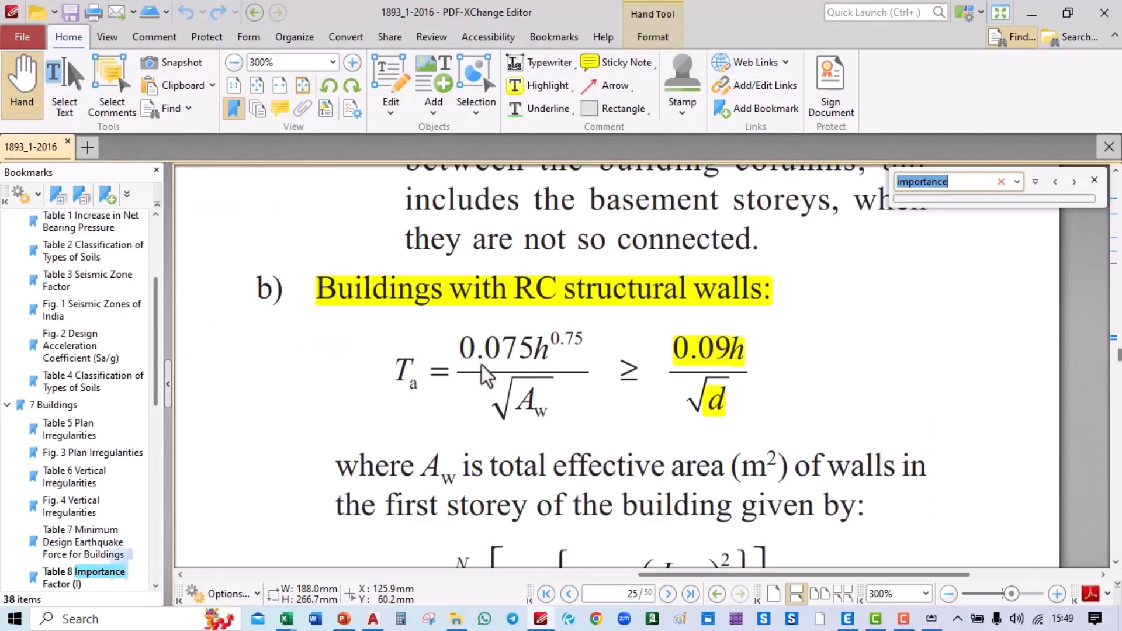
# Step: Change the CODES folder search term from 1893 to 875
pyautogui.click(457, 619)
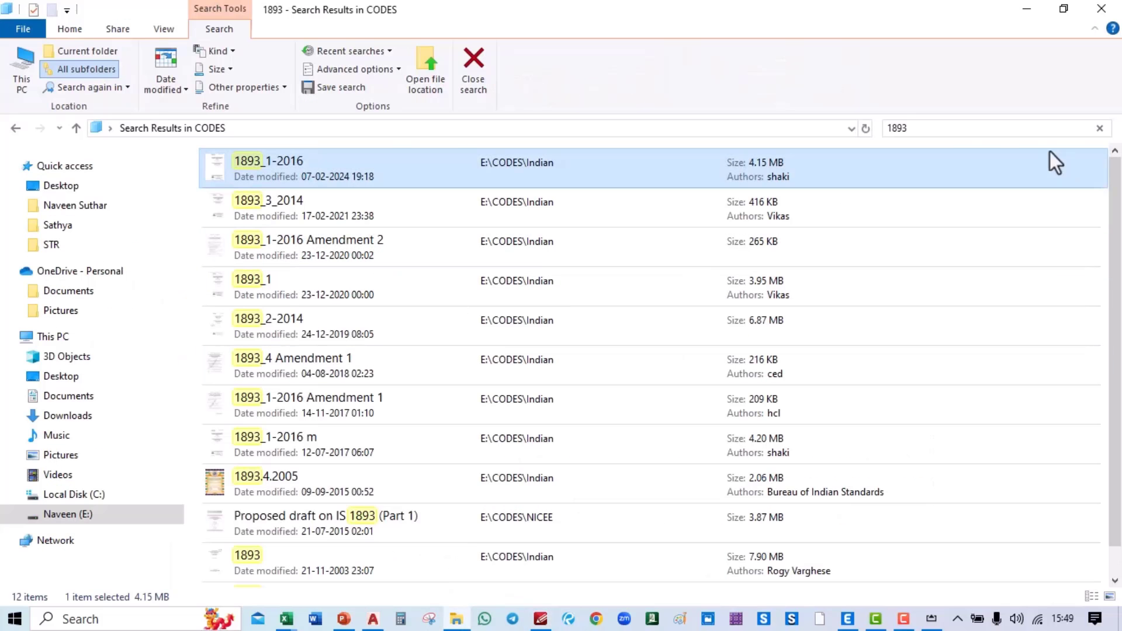
pyautogui.click(954, 126)
pyautogui.write('875')
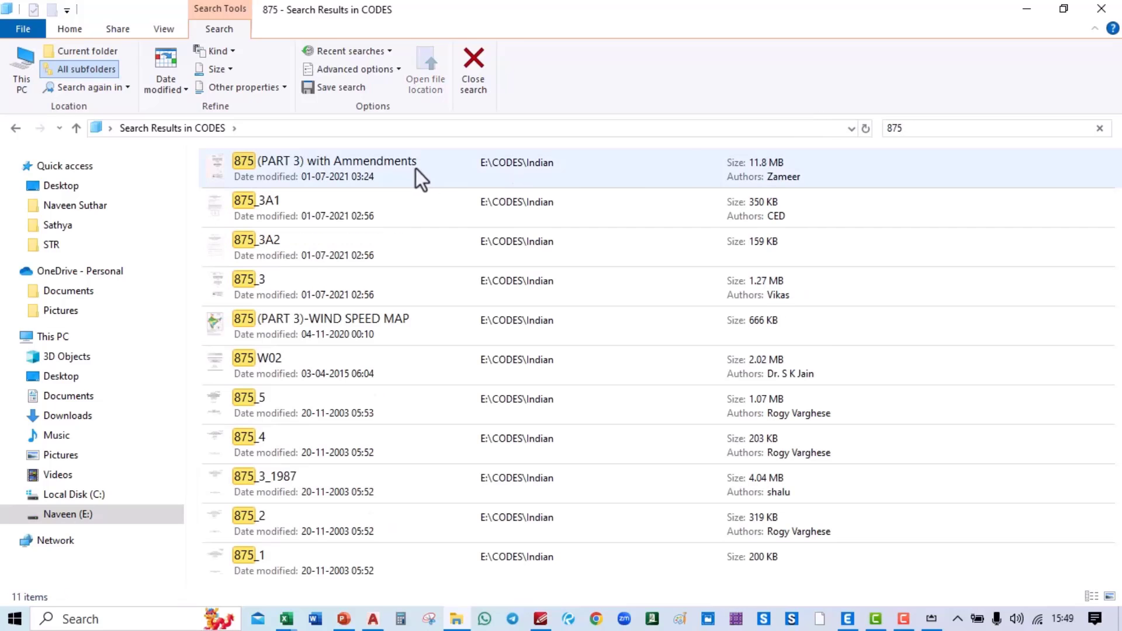
# Step: Open 875_3 and scroll to page 37's Fig. 4 force coefficient chart for rectangular clad buildings
pyautogui.doubleClick(374, 289)
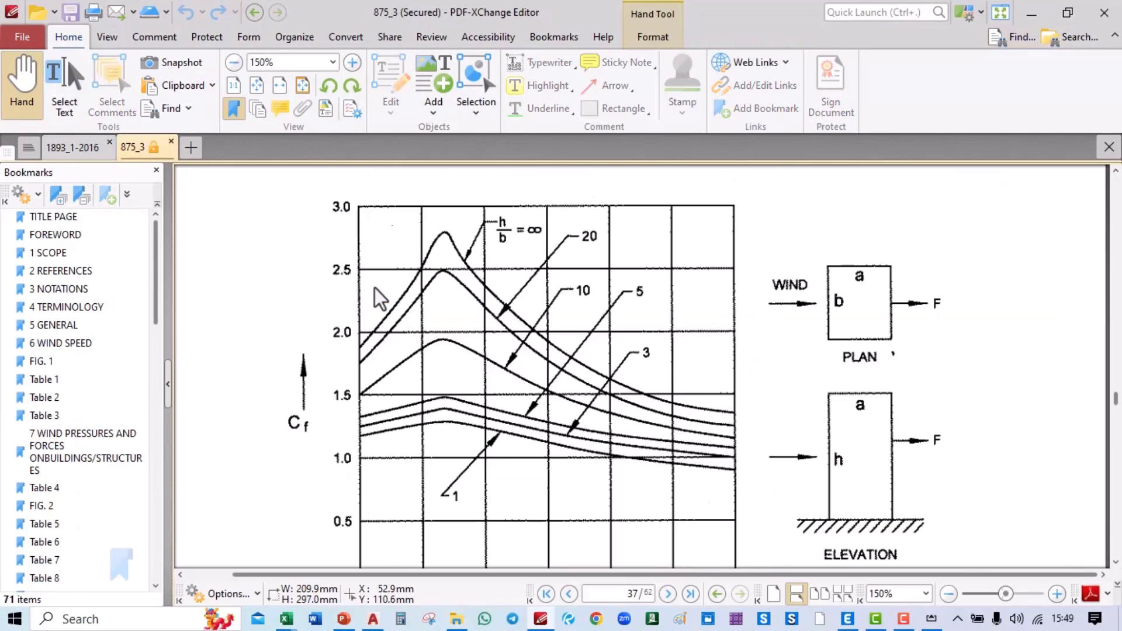
pyautogui.keyDown('ctrl'); pyautogui.scroll(-2, 388, 258); pyautogui.keyUp('ctrl')
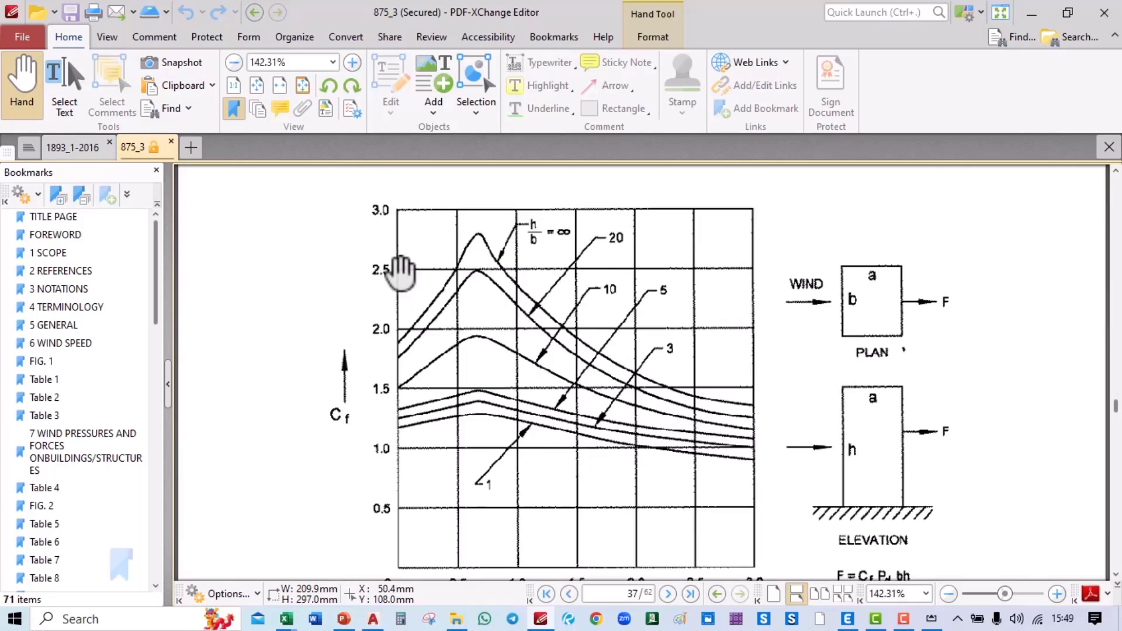
pyautogui.scroll(10, 611, 303)
pyautogui.scroll(-15, 508, 322)
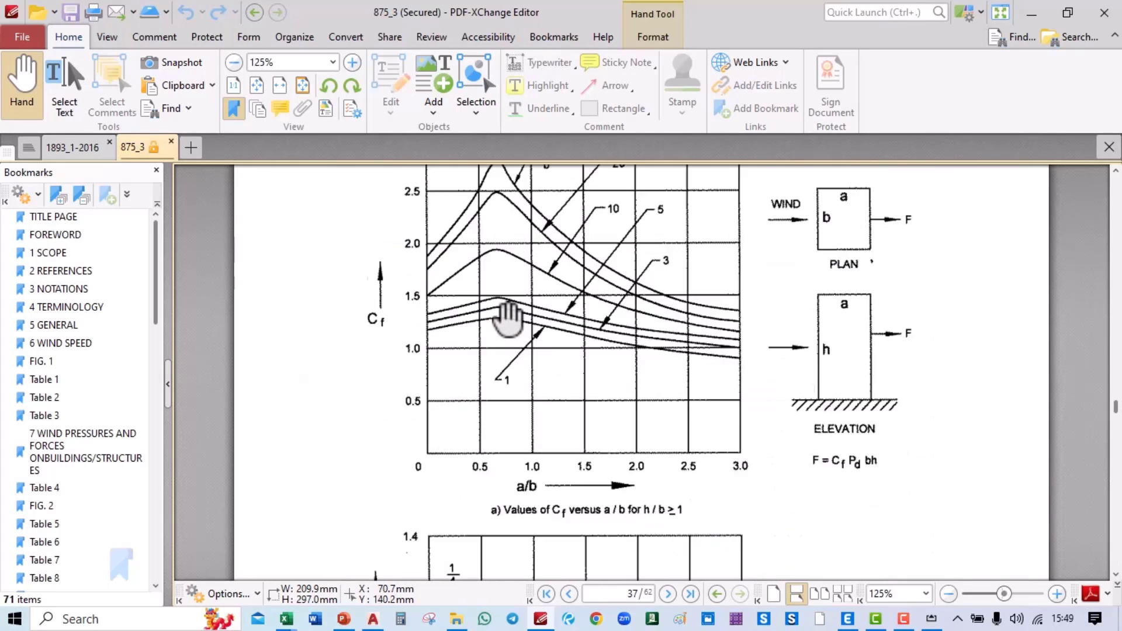
pyautogui.scroll(12, 508, 320)
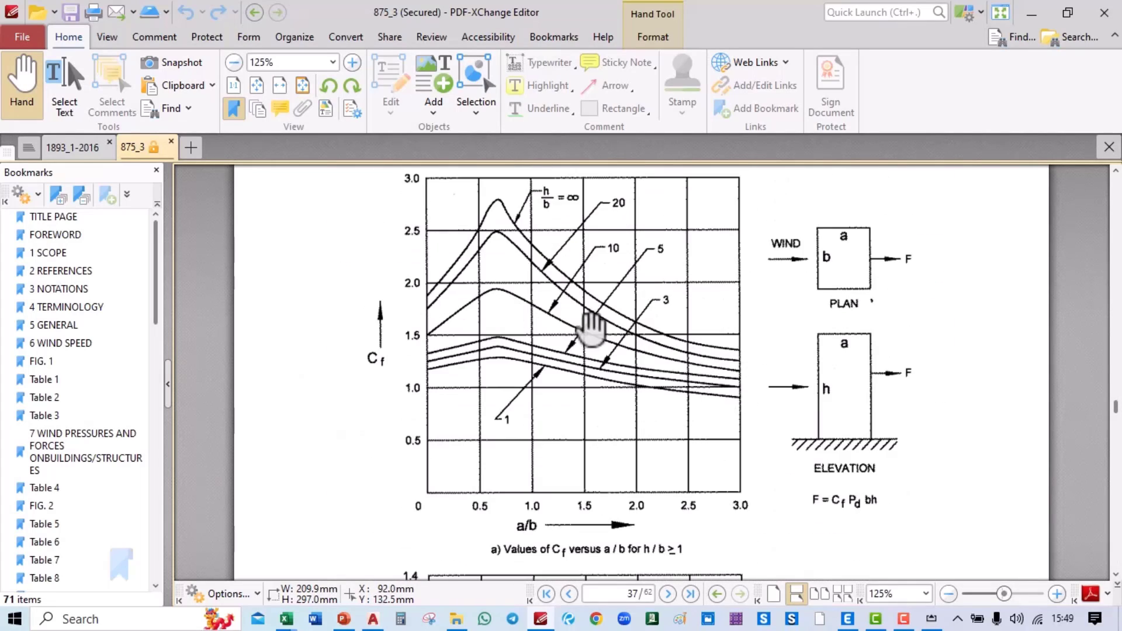
pyautogui.scroll(-1, 421, 308)
pyautogui.scroll(2, 488, 313)
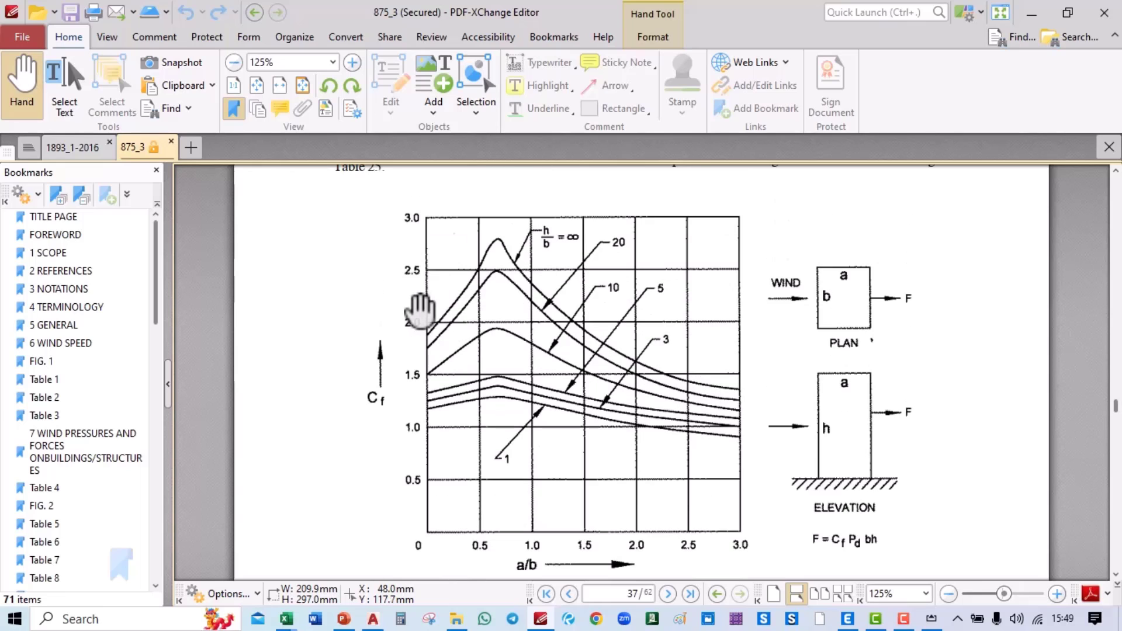
pyautogui.keyDown('ctrl'); pyautogui.scroll(1, 852, 379); pyautogui.keyUp('ctrl')
pyautogui.keyDown('ctrl'); pyautogui.scroll(-1, 538, 319); pyautogui.keyUp('ctrl')
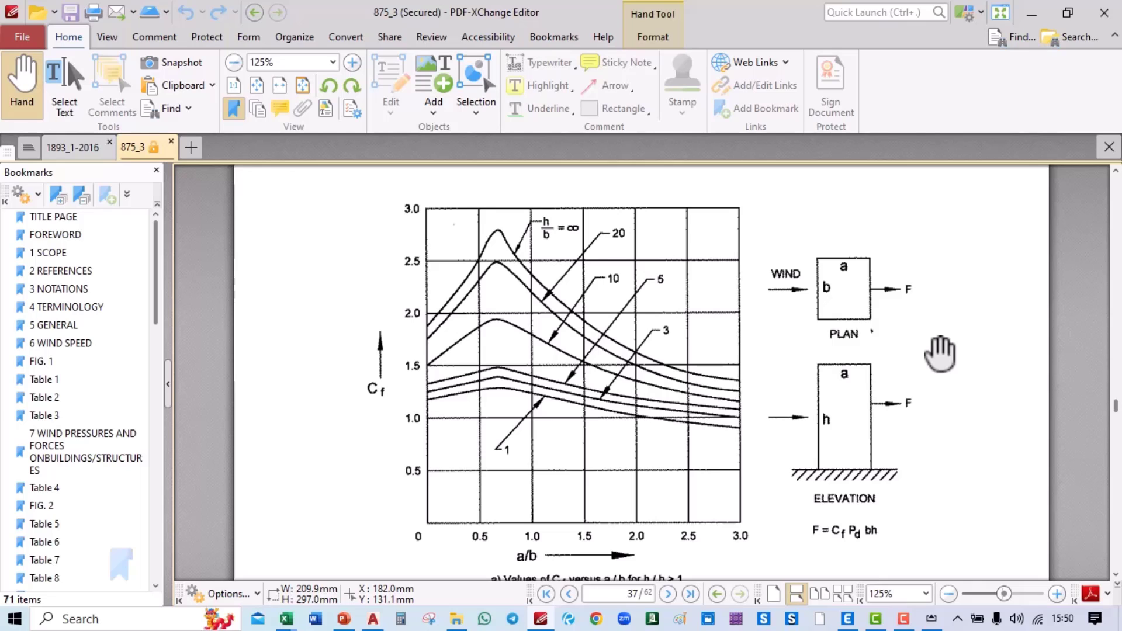
pyautogui.scroll(-11, 940, 354)
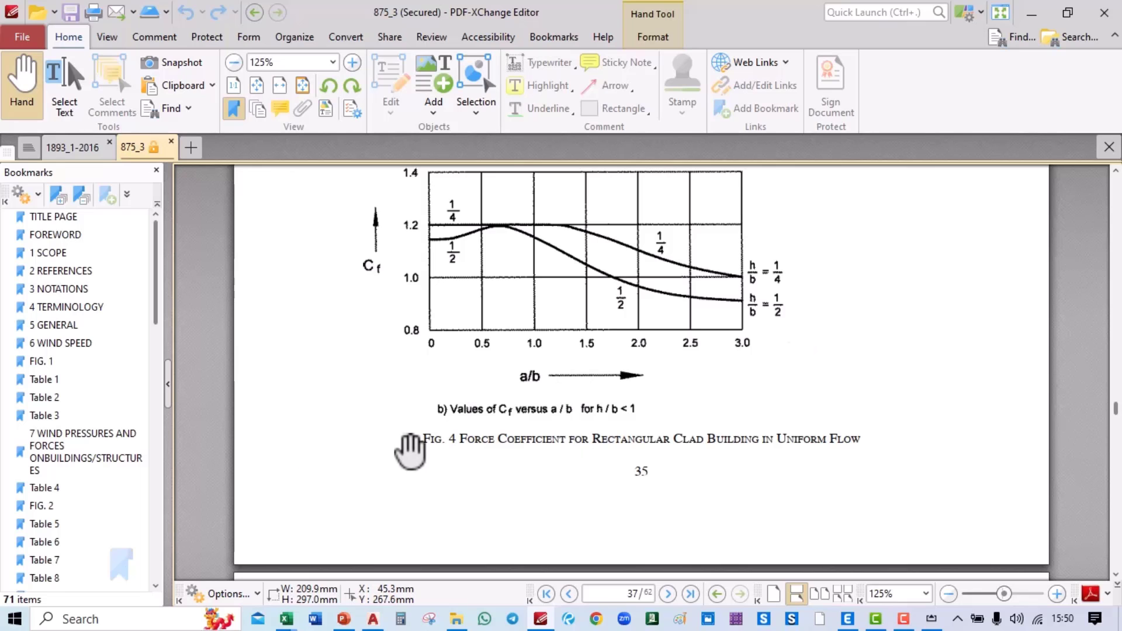
pyautogui.scroll(-5, 821, 403)
pyautogui.scroll(-4, 821, 403)
pyautogui.scroll(18, 819, 403)
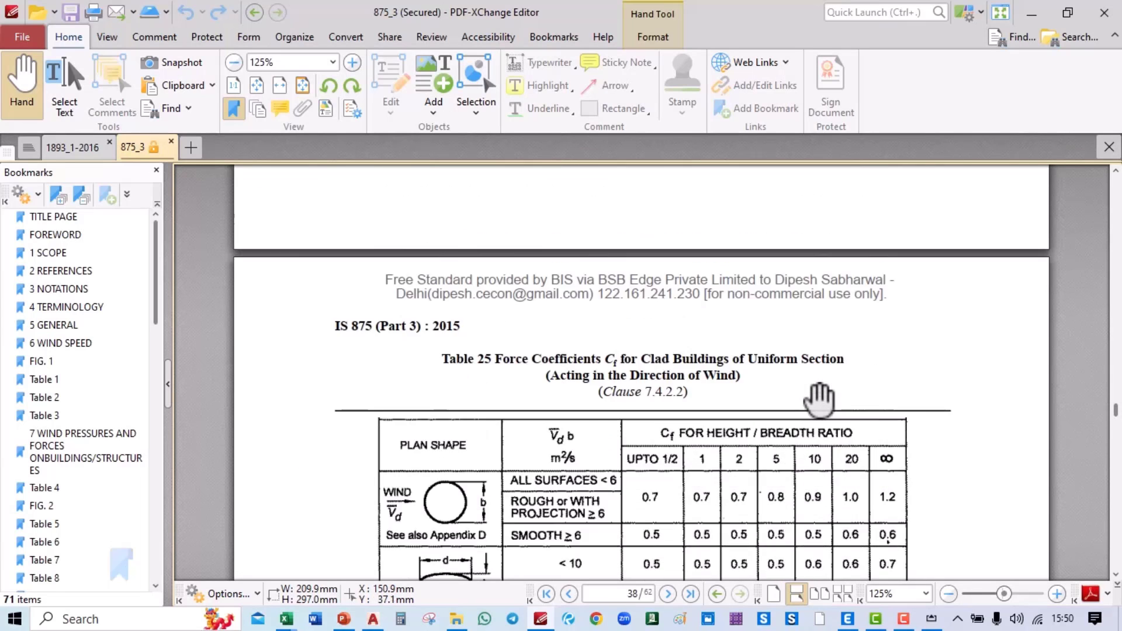
pyautogui.scroll(2, 818, 403)
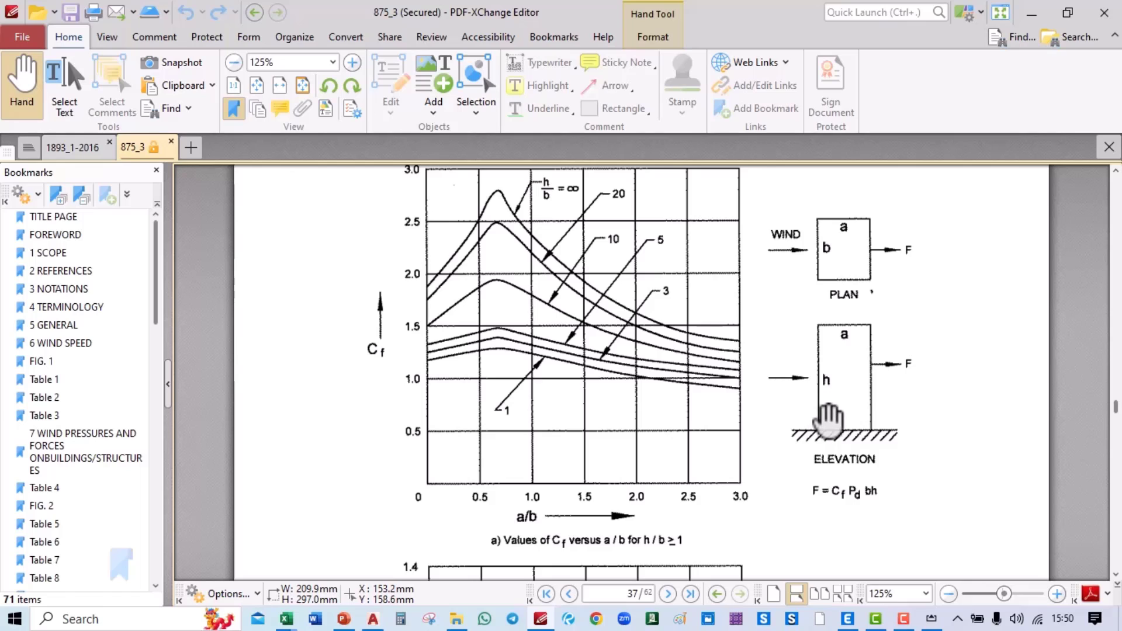
pyautogui.scroll(1, 829, 425)
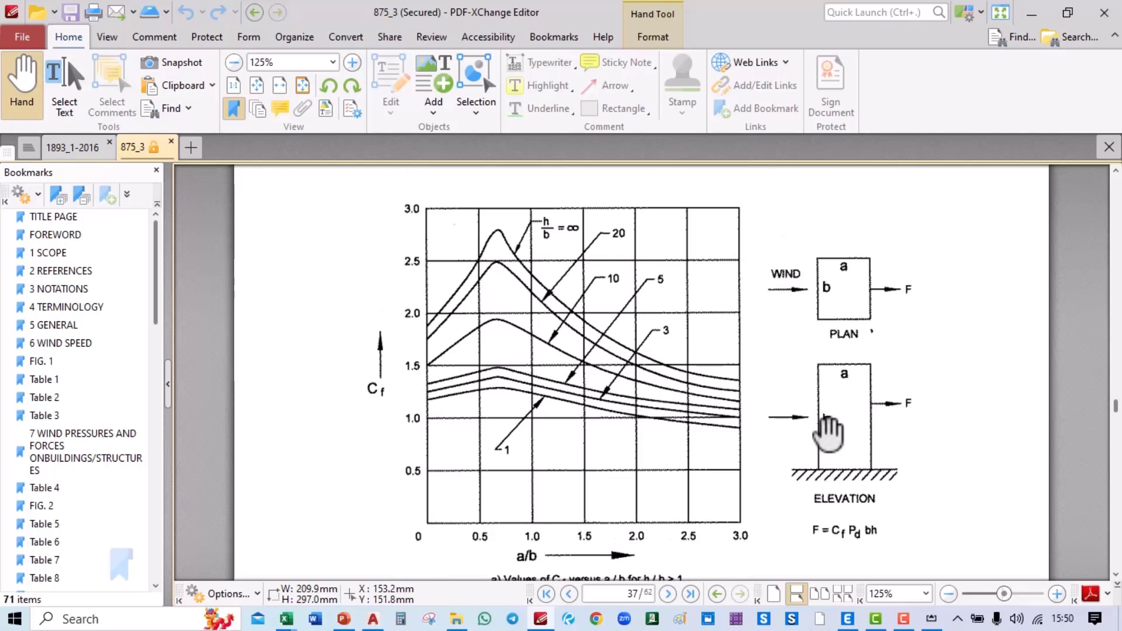
# Step: View the mirrored iPad rectangle sketch, then return to the ETABS wind pattern dialog
pyautogui.hotkey('alt', 'Tab')
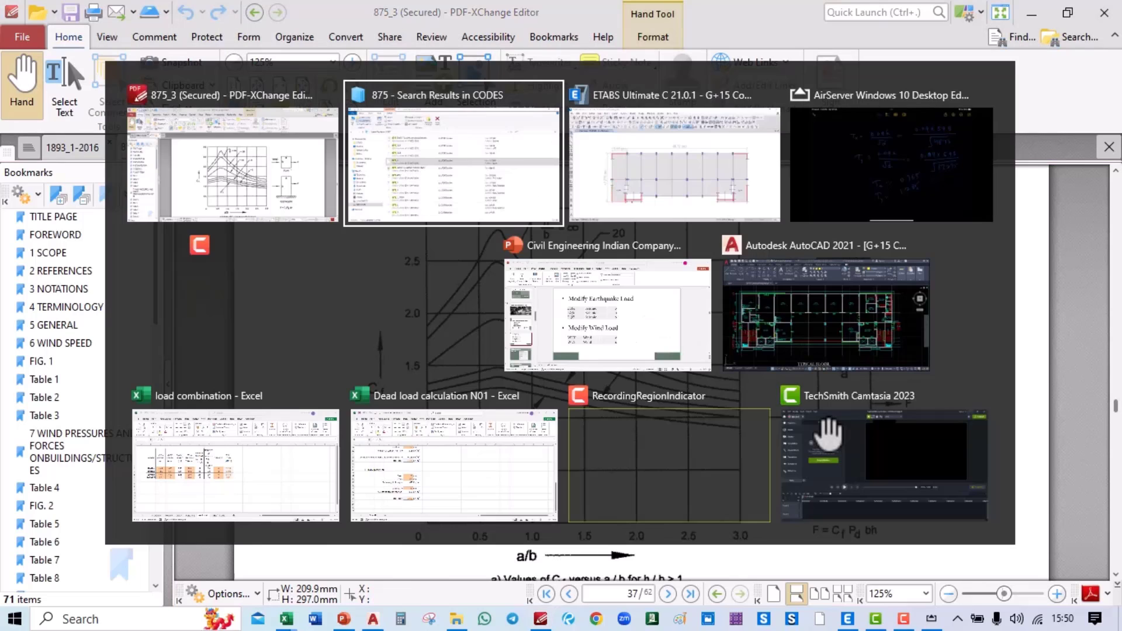
pyautogui.hotkey('alt', 'Tab')
pyautogui.hotkey('alt', 'Tab')
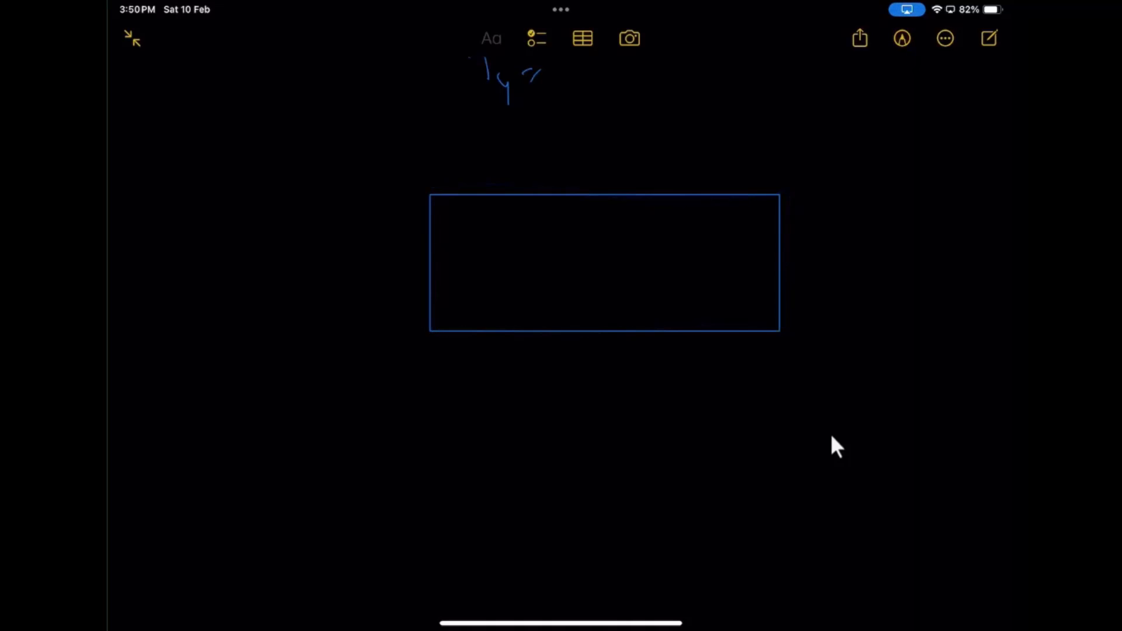
pyautogui.hotkey('alt', 'Tab')
pyautogui.hotkey('alt', 'Tab')
pyautogui.hotkey('alt', 'Tab')
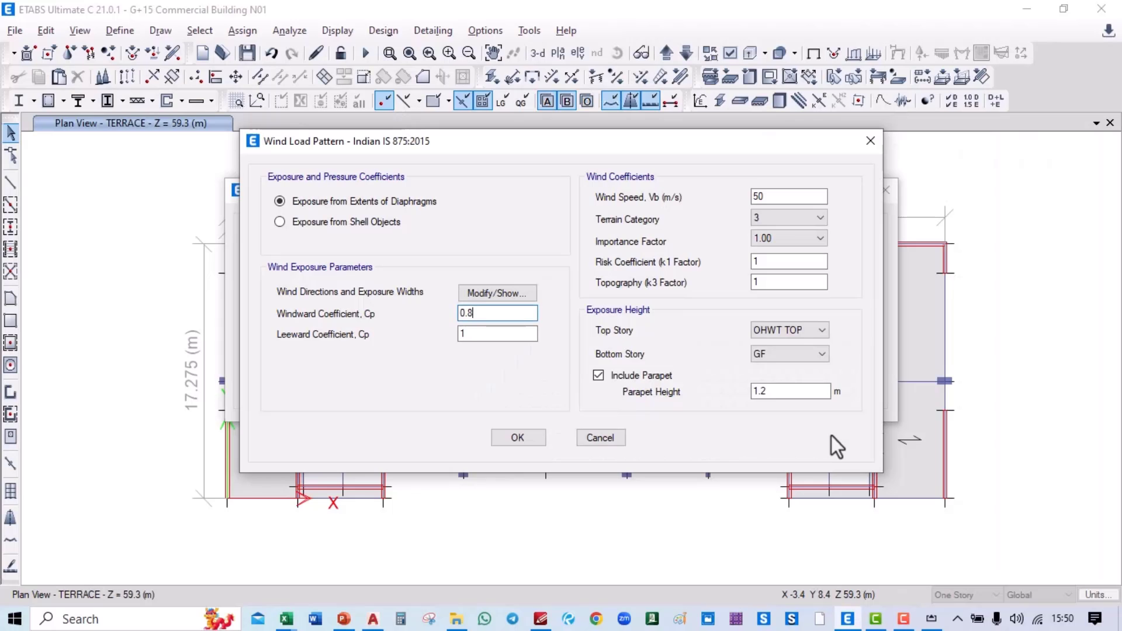
# Step: Accept the WLX wind parameters (windward Cp 0.8) and close Define Load Patterns
pyautogui.click(517, 438)
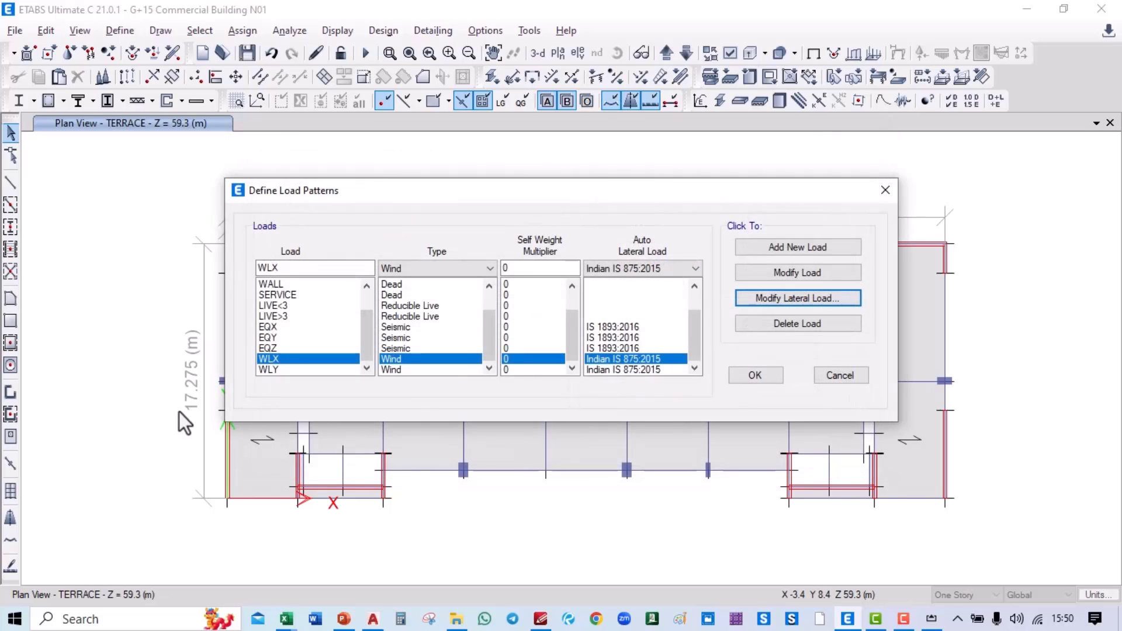
pyautogui.click(764, 378)
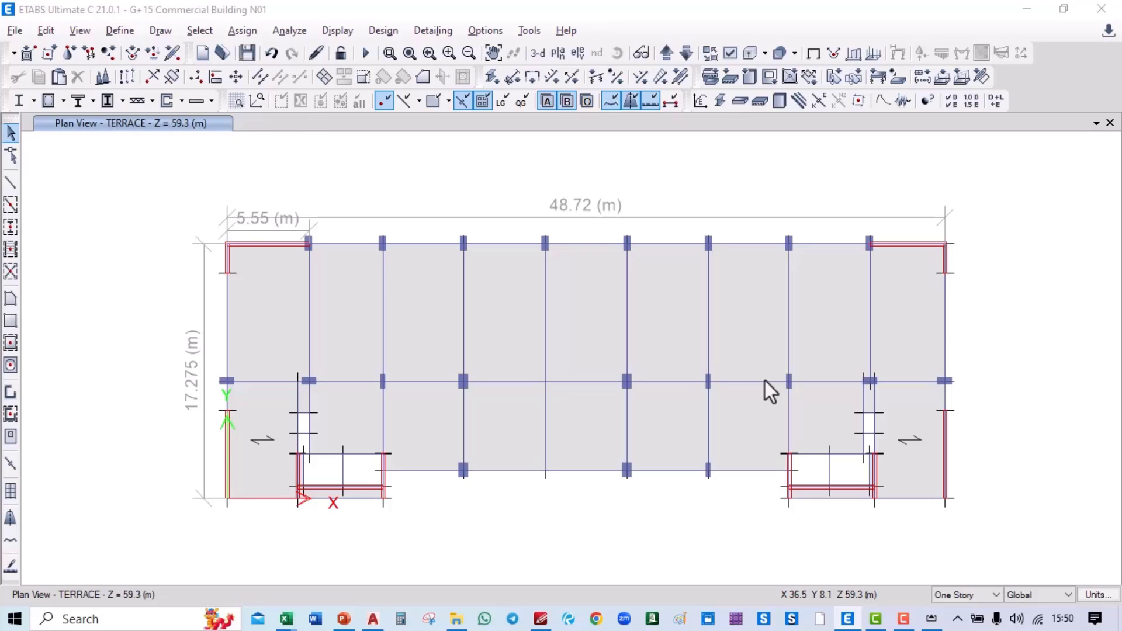
pyautogui.hotkey('alt', 'Tab')
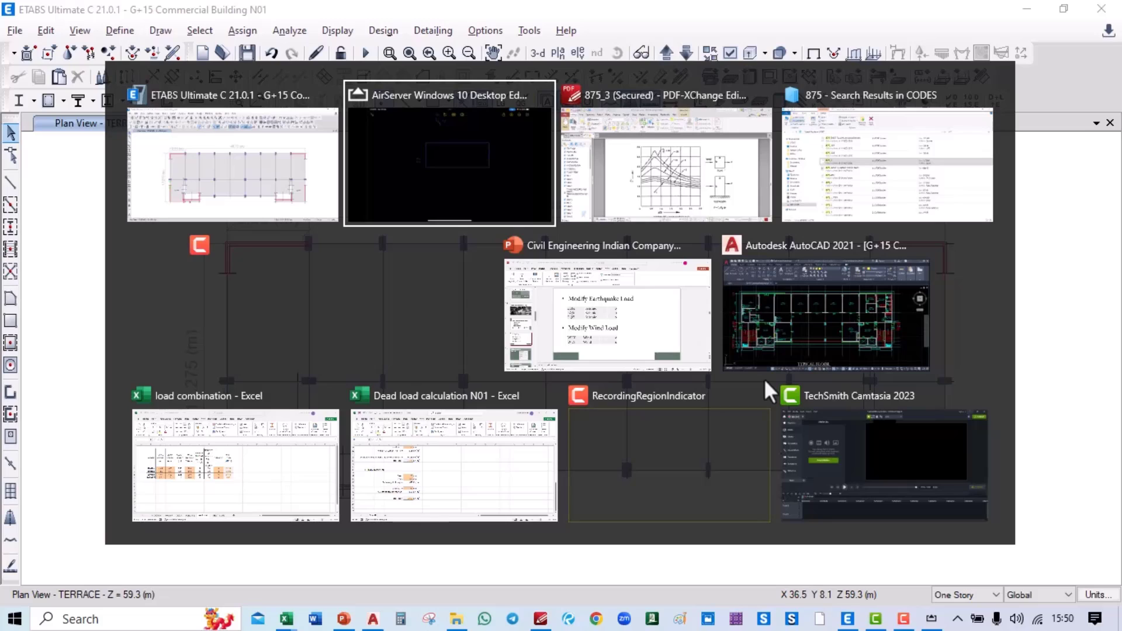
# Step: Cross-check the ETABS plan and Fig. 4 chart while labelling the sketch h=59.3, 48.72, 17.275
pyautogui.click(279, 163)
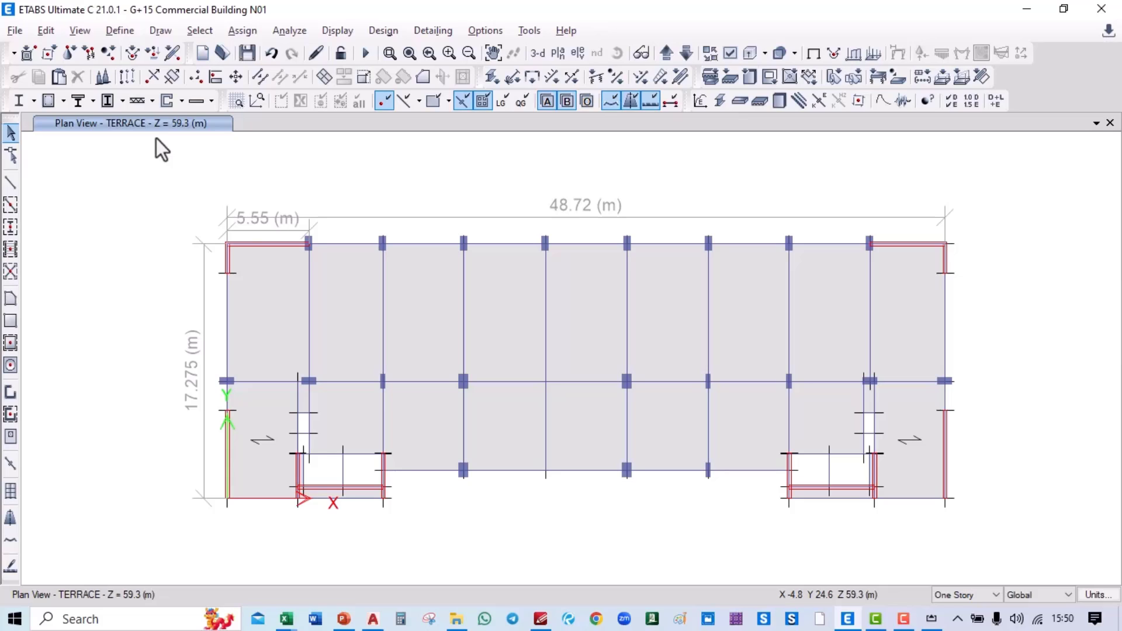
pyautogui.hotkey('alt', 'Tab')
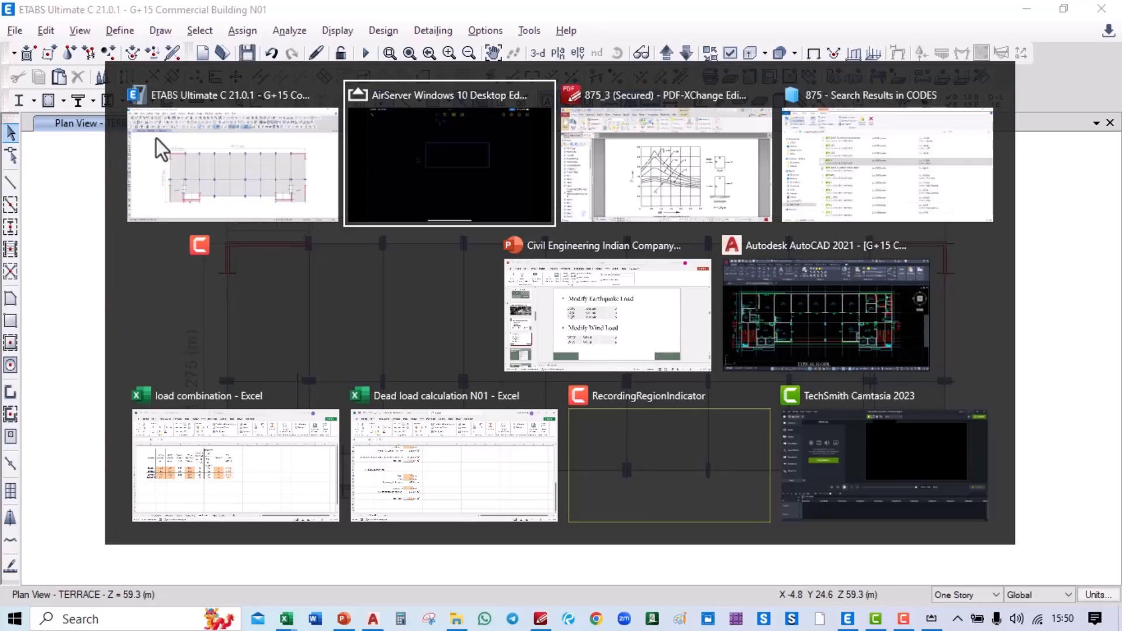
pyautogui.hotkey('alt', 'Tab')
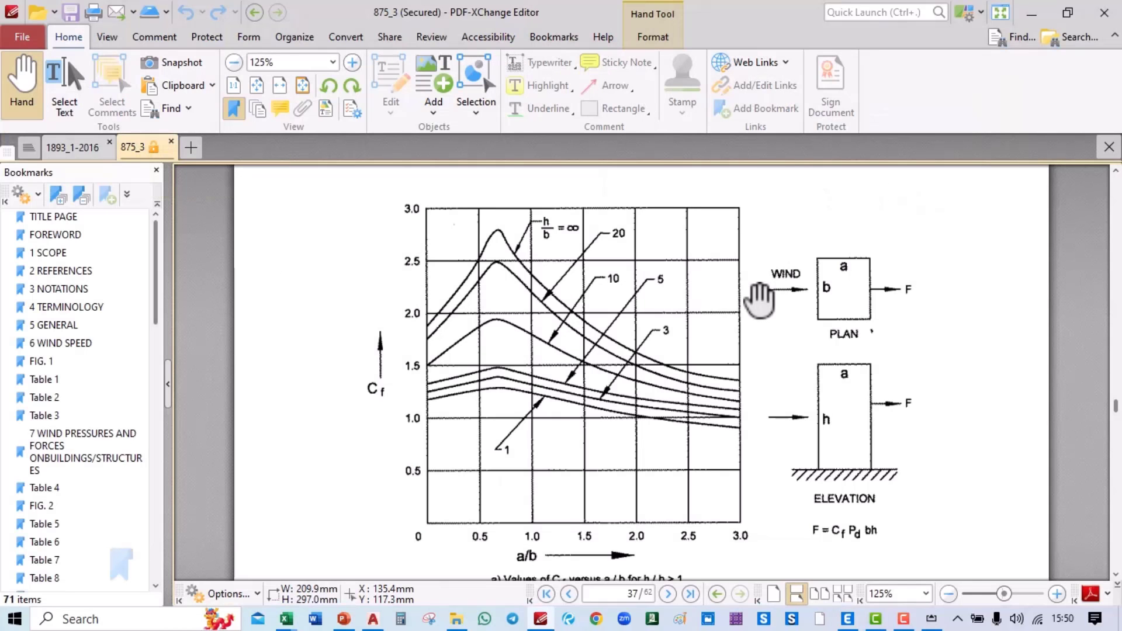
pyautogui.hotkey('alt', 'Tab')
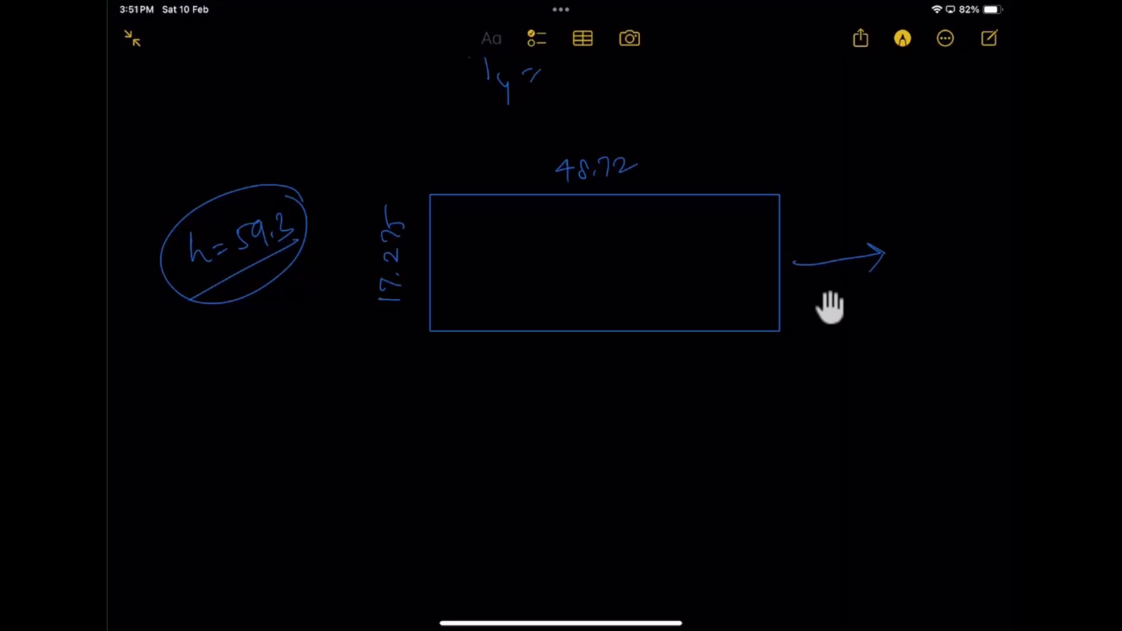
pyautogui.hotkey('alt', 'Tab')
pyautogui.hotkey('alt', 'Tab')
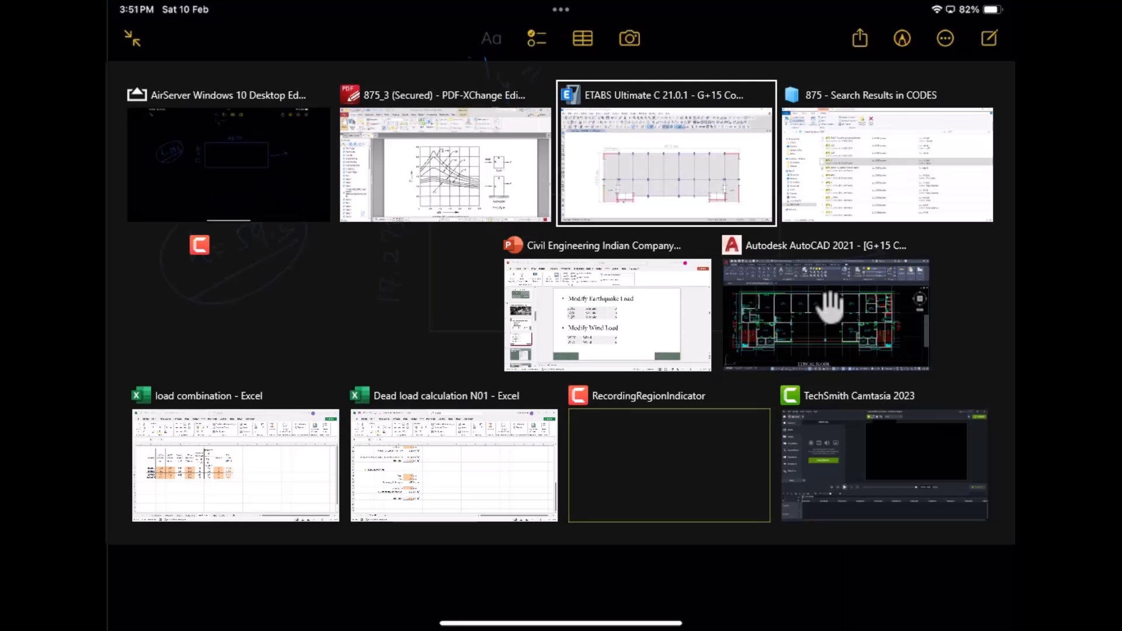
pyautogui.click(438, 145)
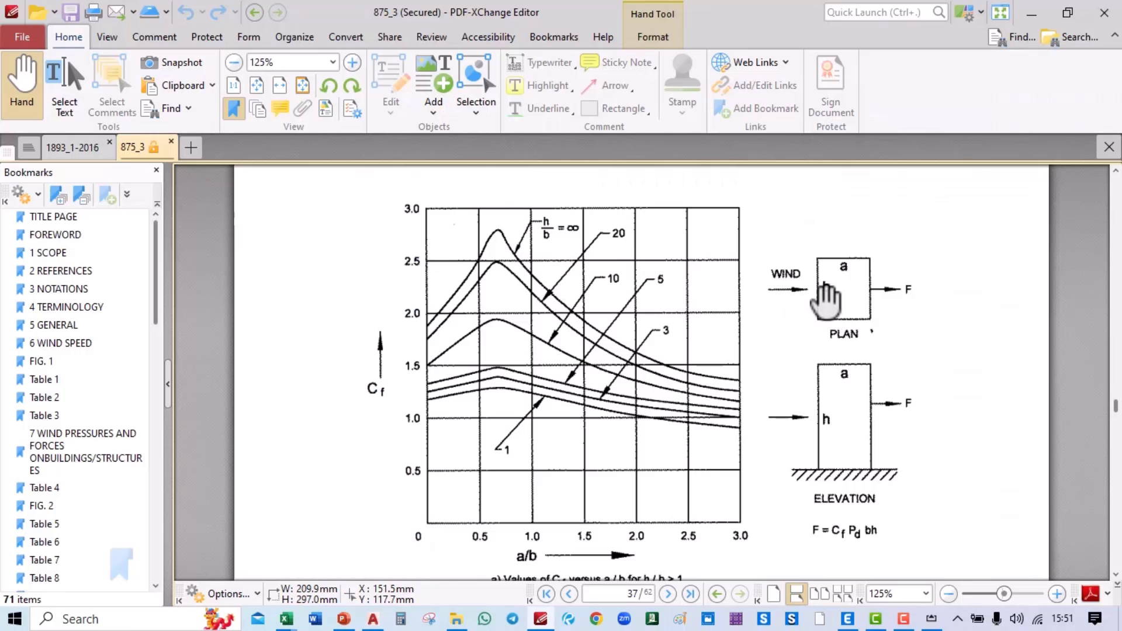
pyautogui.hotkey('alt', 'Tab')
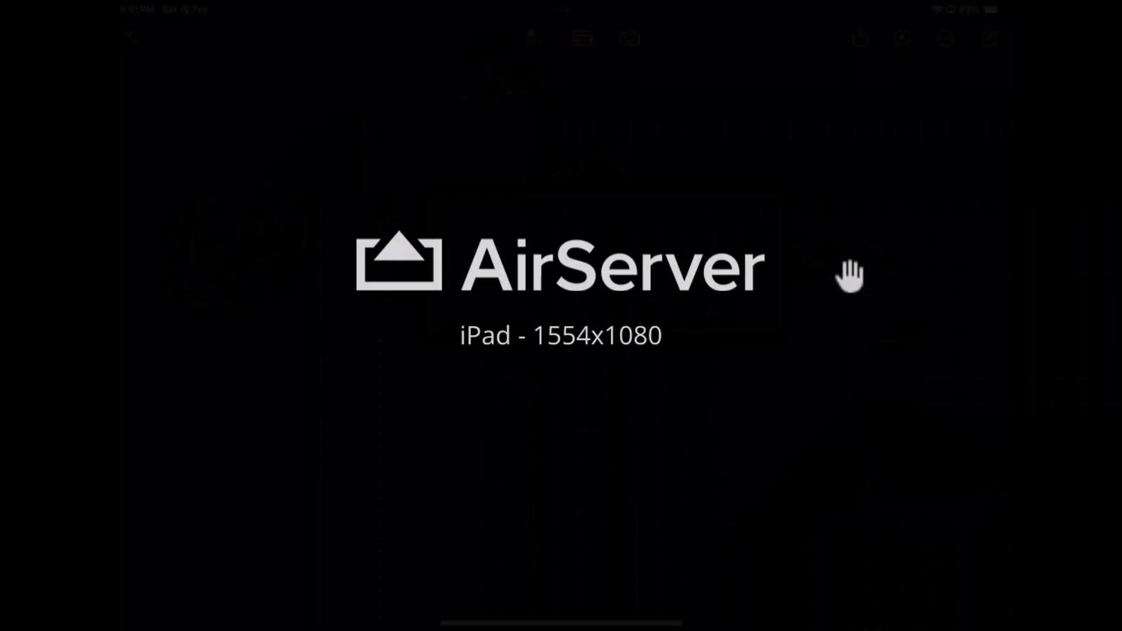
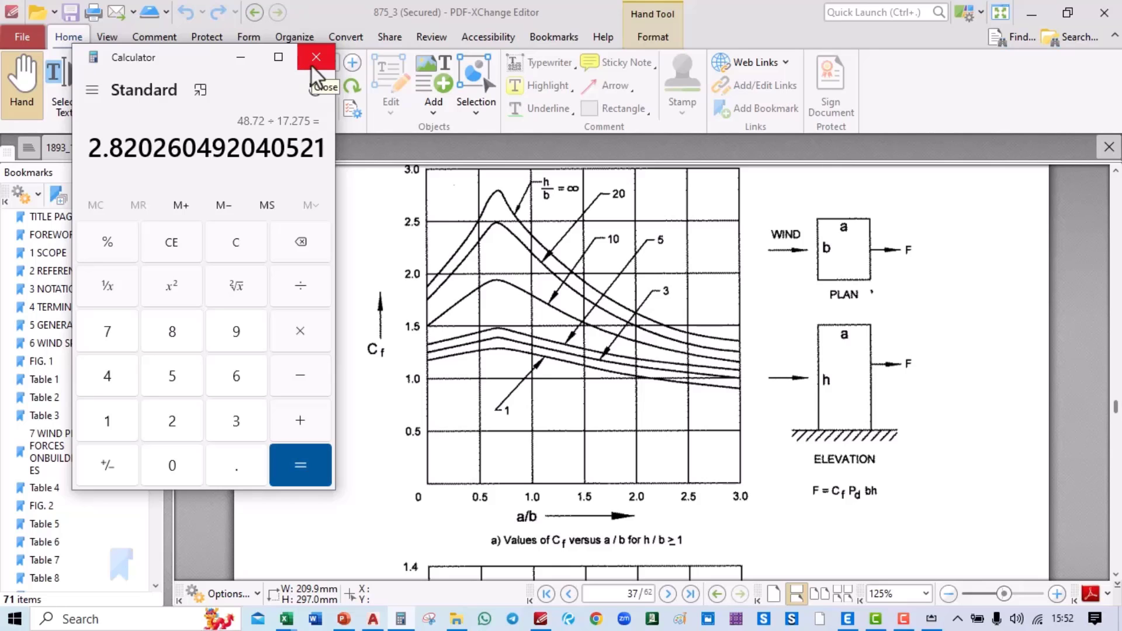
# Step: Show the PDF Comment tools and compute 59.3 ÷ 17.275 = 3.4327 in Calculator
pyautogui.click(313, 64)
pyautogui.click(154, 37)
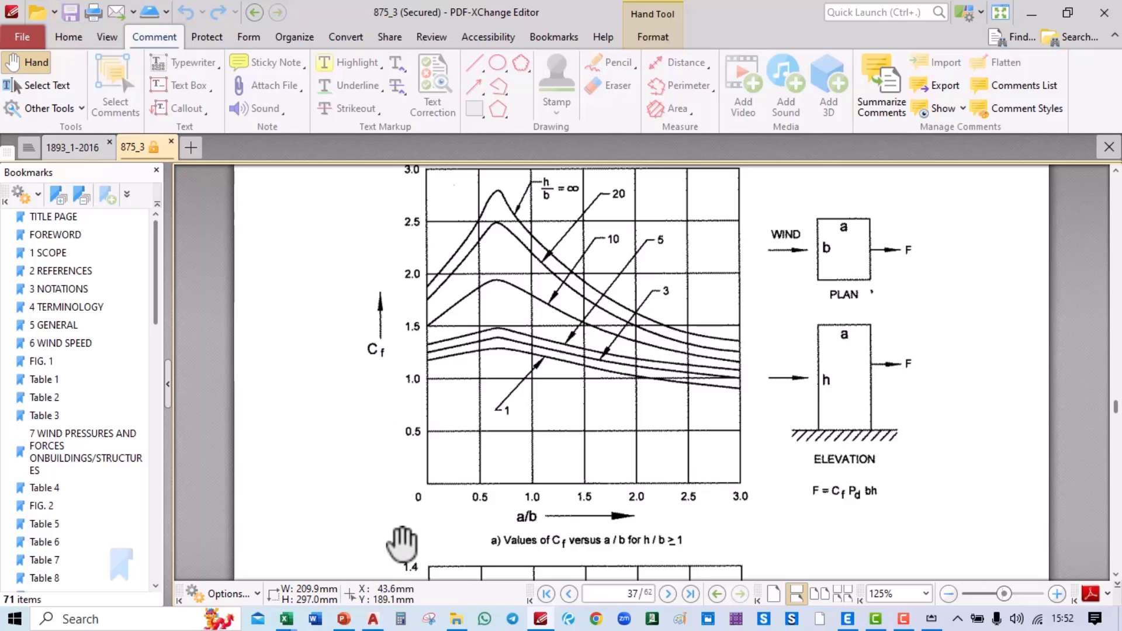
pyautogui.click(400, 619)
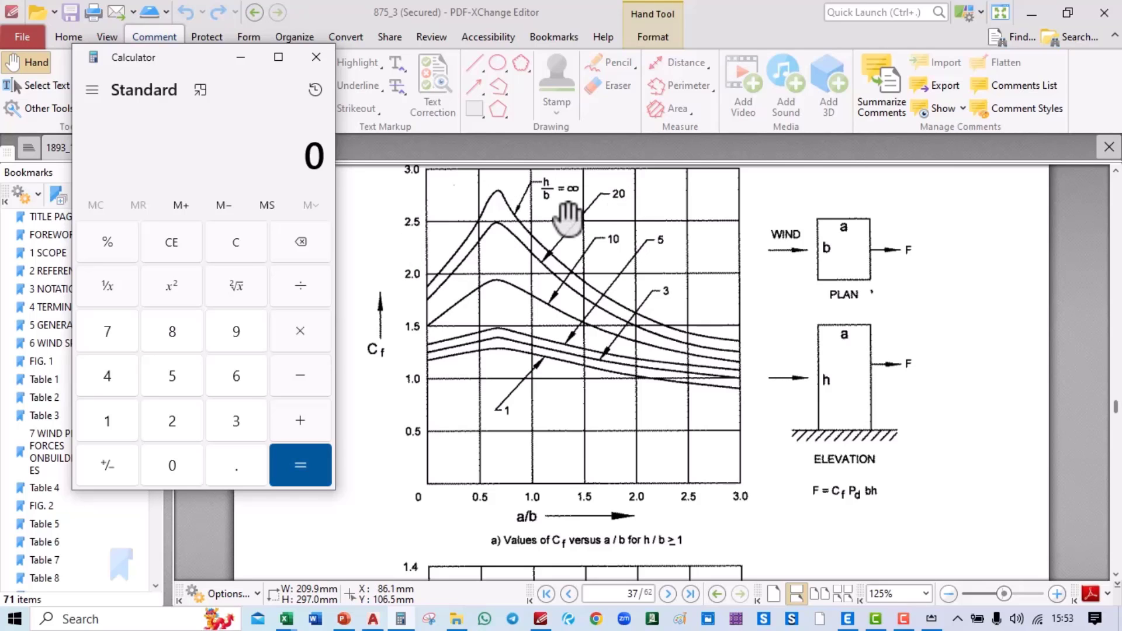
pyautogui.write('593')
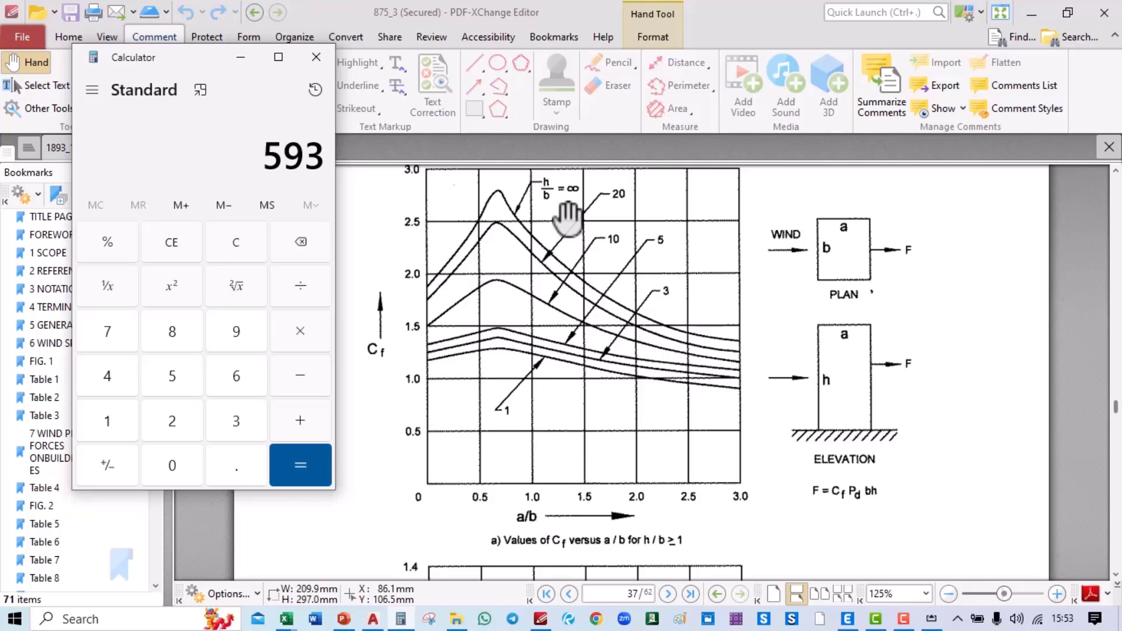
pyautogui.press('BackSpace')
pyautogui.write('.3')
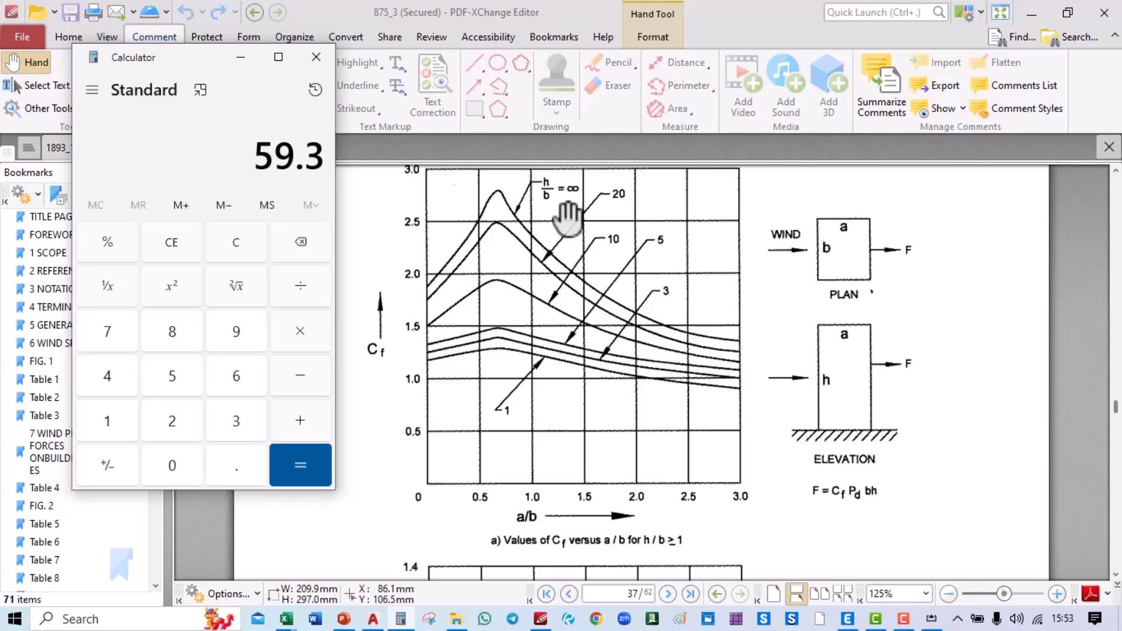
pyautogui.press('/')
pyautogui.write('17.275')
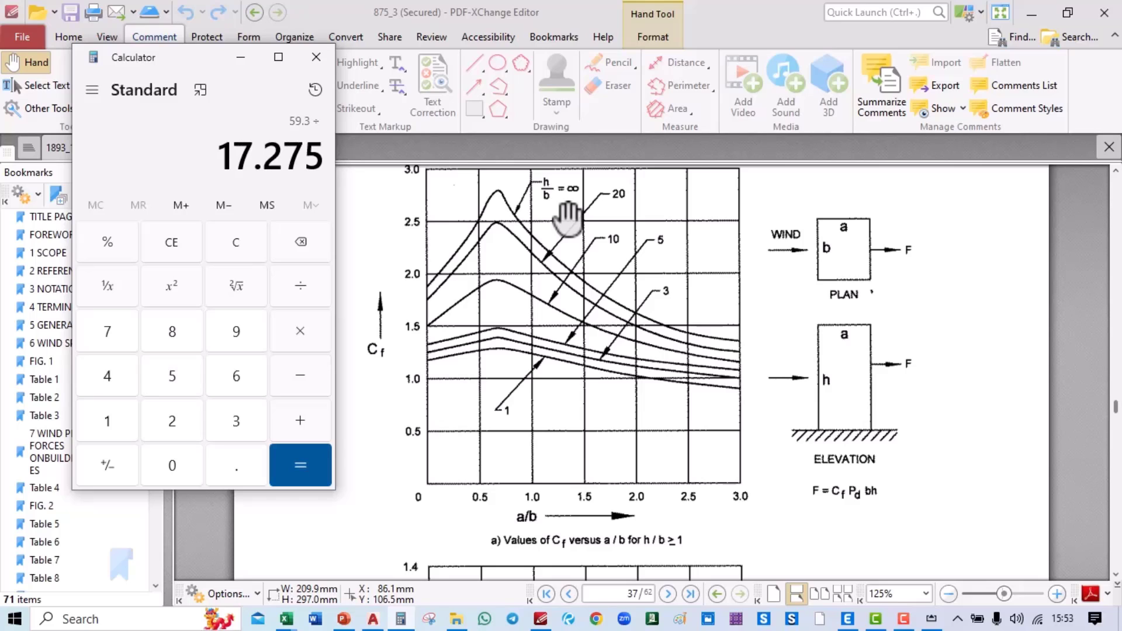
pyautogui.press('Return')
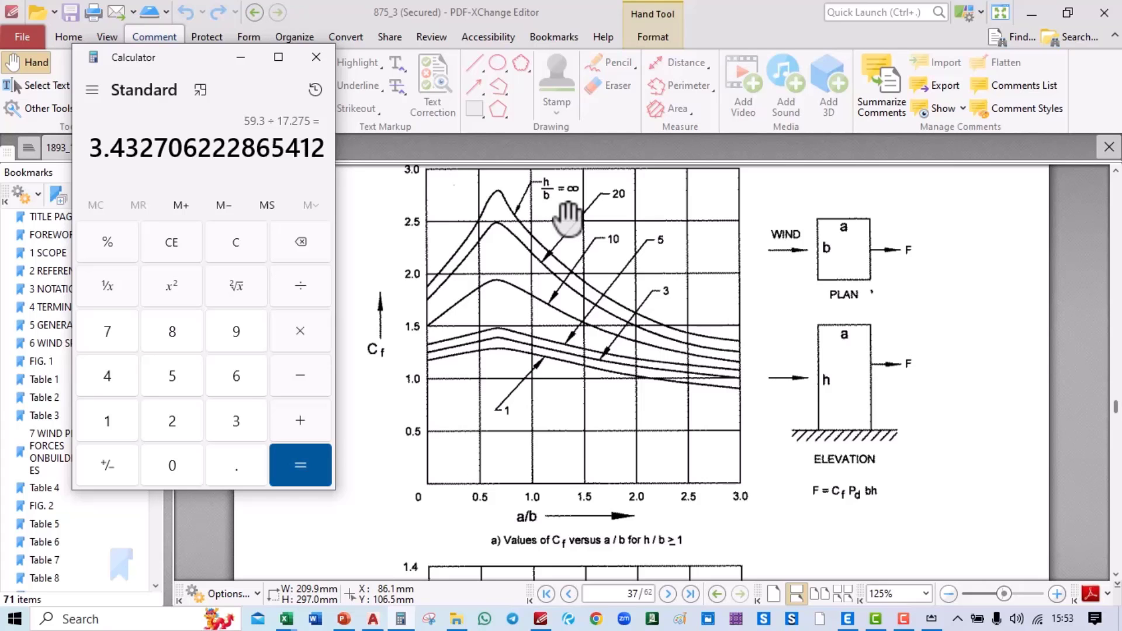
# Step: Compare the iPad sketch with the IS 875 chart, then bring ETABS forward
pyautogui.hotkey('alt', 'Tab')
pyautogui.hotkey('alt', 'Tab')
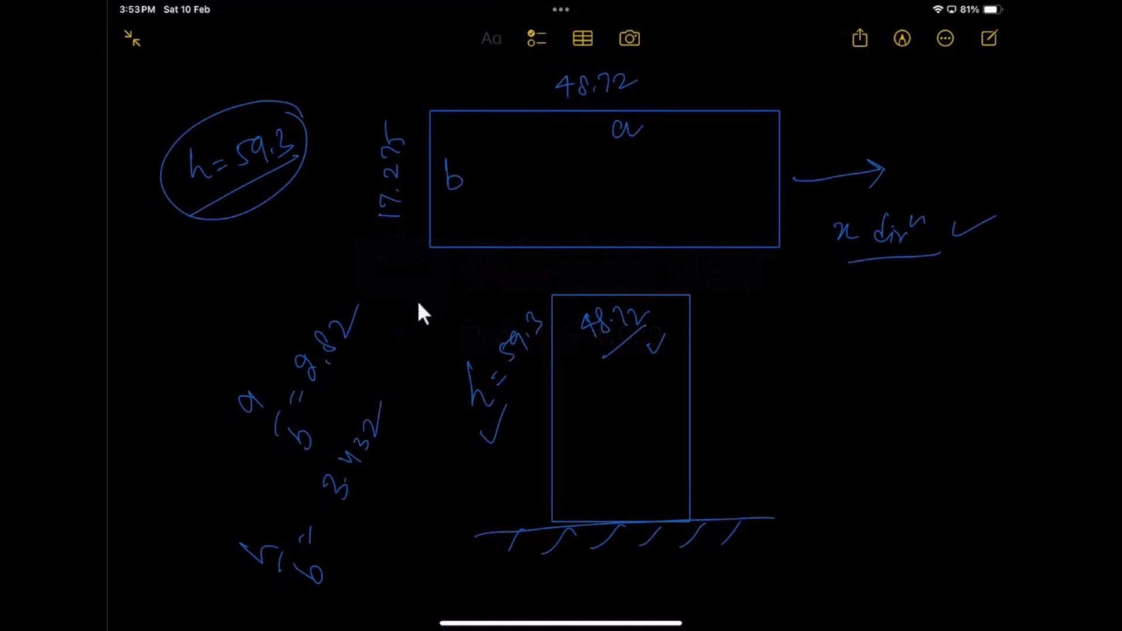
pyautogui.hotkey('alt', 'Tab')
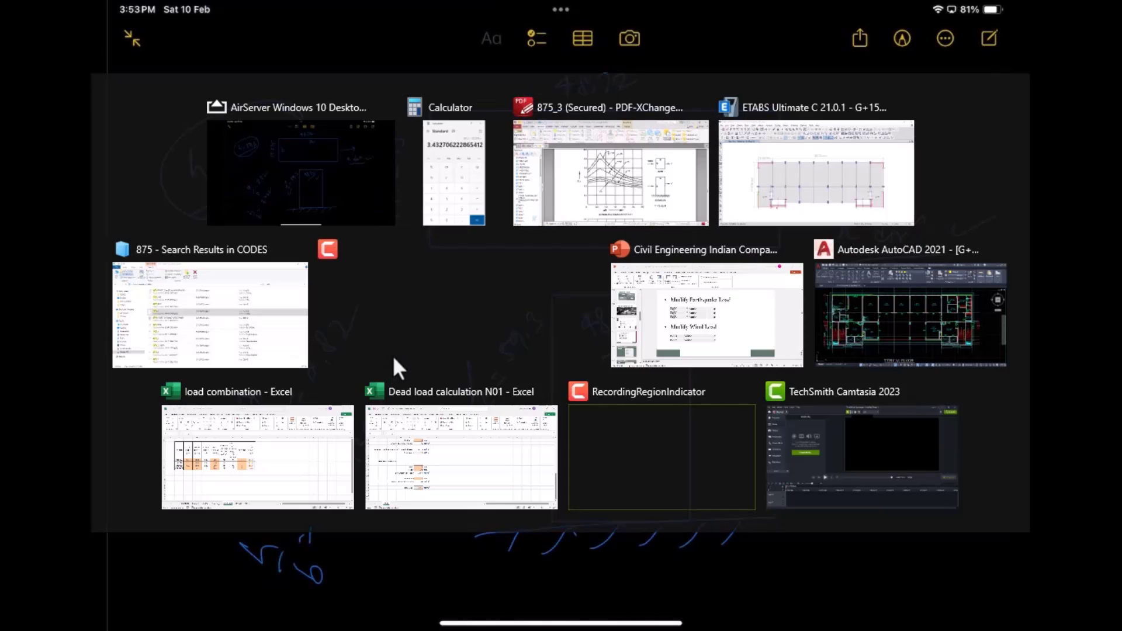
pyautogui.hotkey('alt', 'Tab')
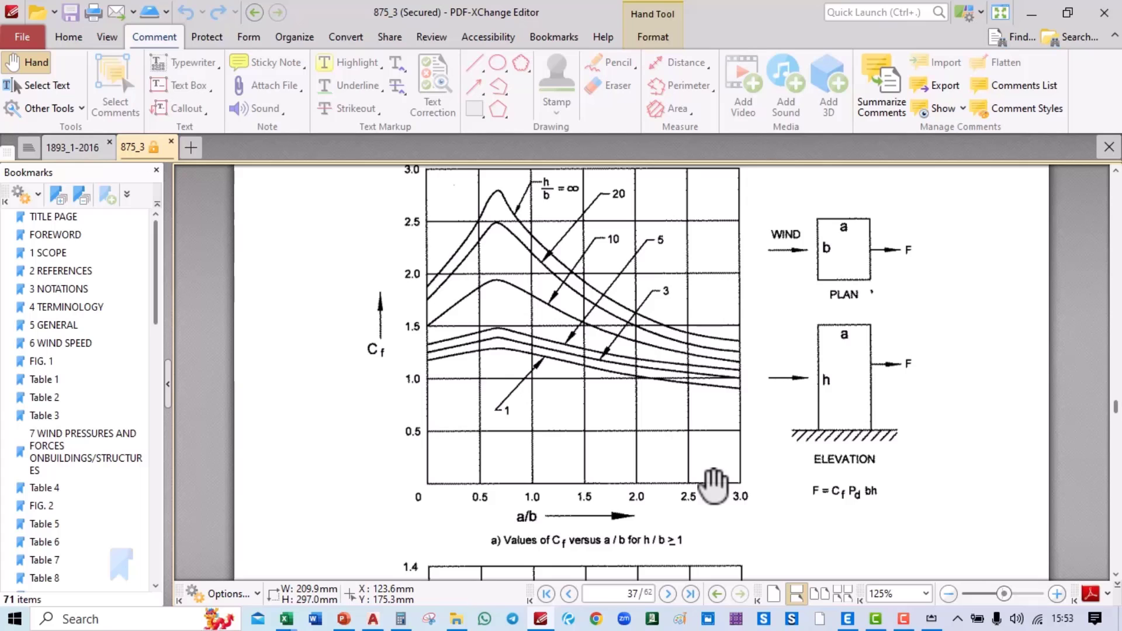
pyautogui.hotkey('alt', 'Tab')
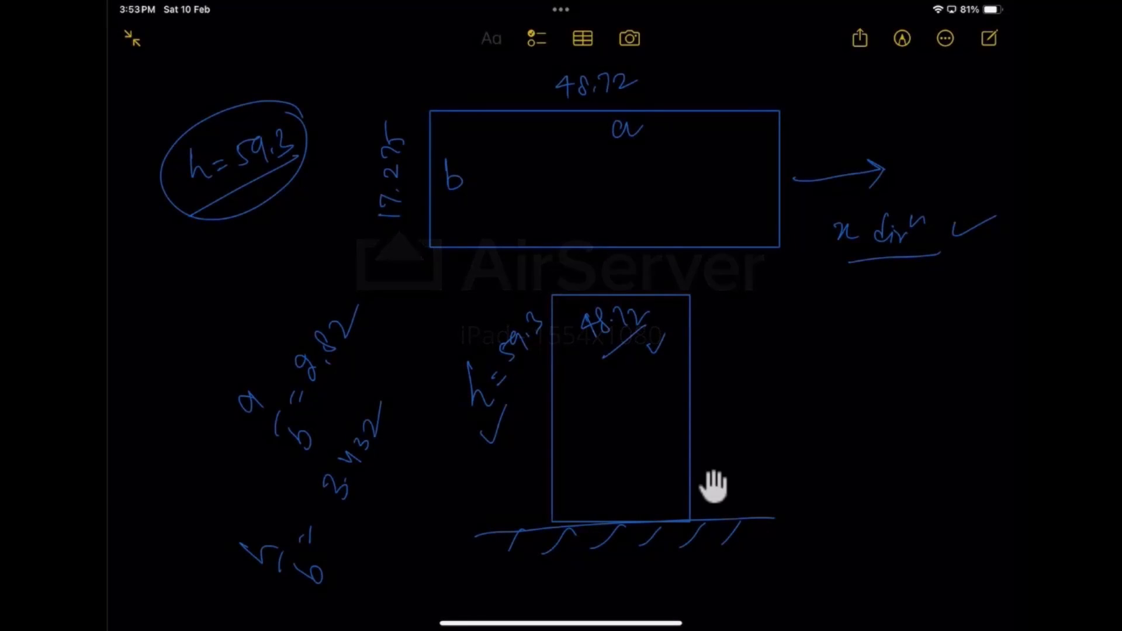
pyautogui.hotkey('alt', 'Tab')
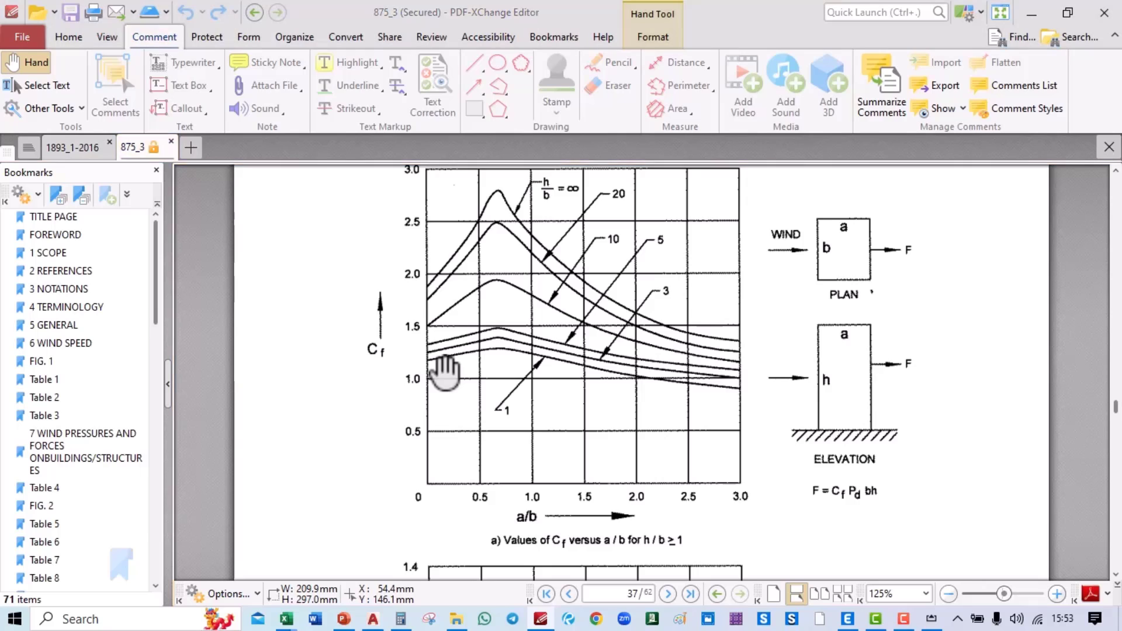
pyautogui.hotkey('alt', 'Tab')
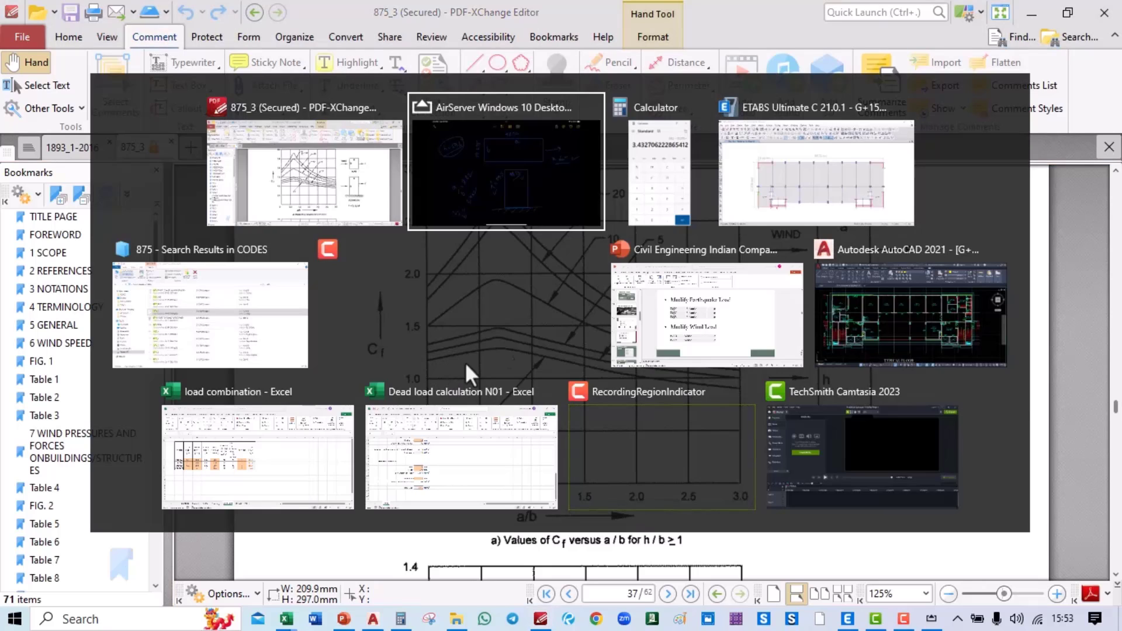
pyautogui.click(780, 151)
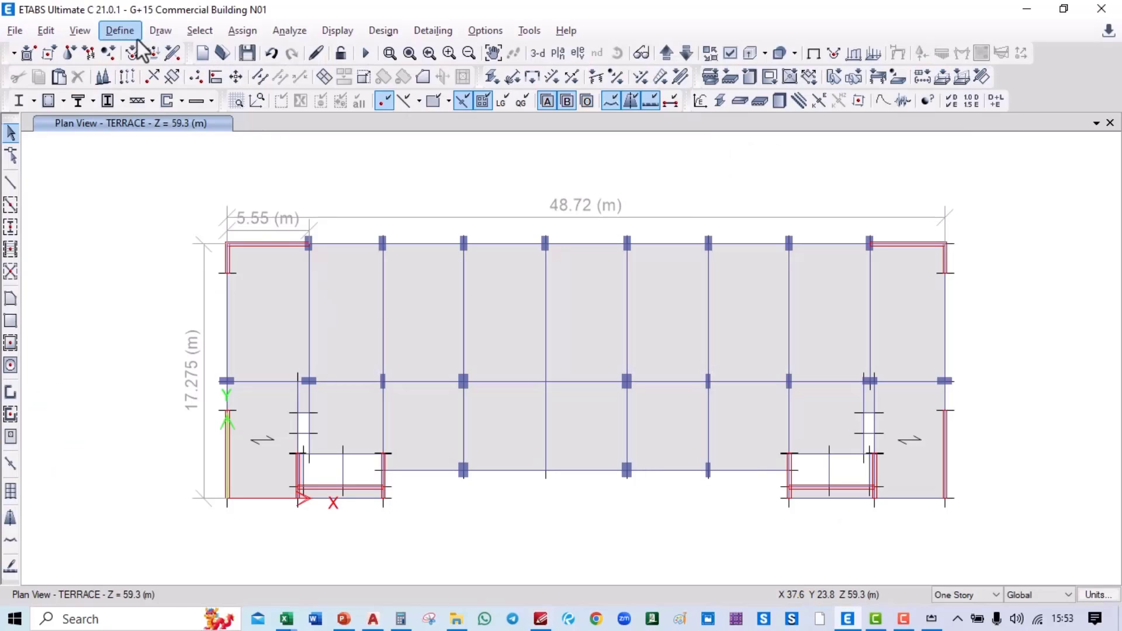
# Step: In Define Load Patterns, change the WLX wind pressure coefficient to 1 and confirm
pyautogui.click(105, 33)
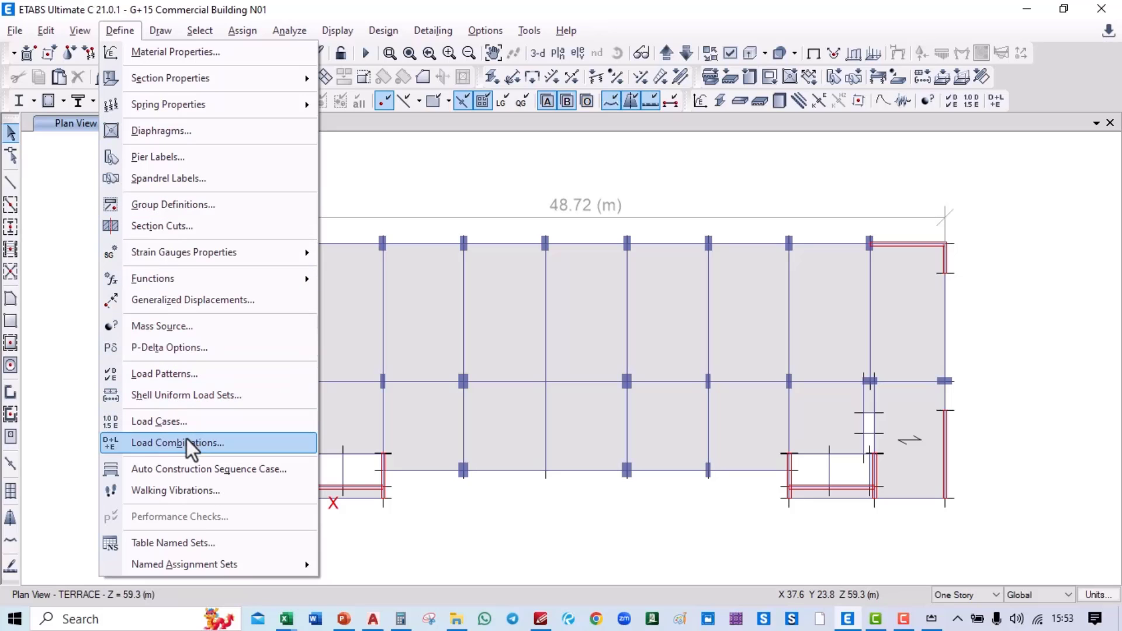
pyautogui.click(183, 374)
pyautogui.scroll(-1, 292, 352)
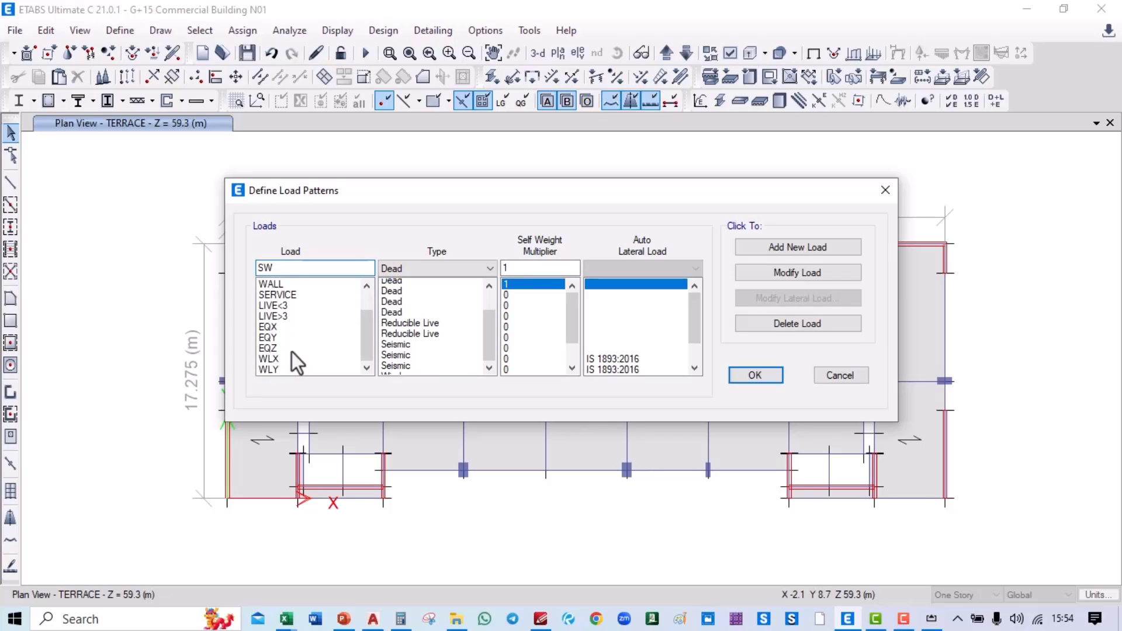
pyautogui.click(288, 359)
pyautogui.click(774, 297)
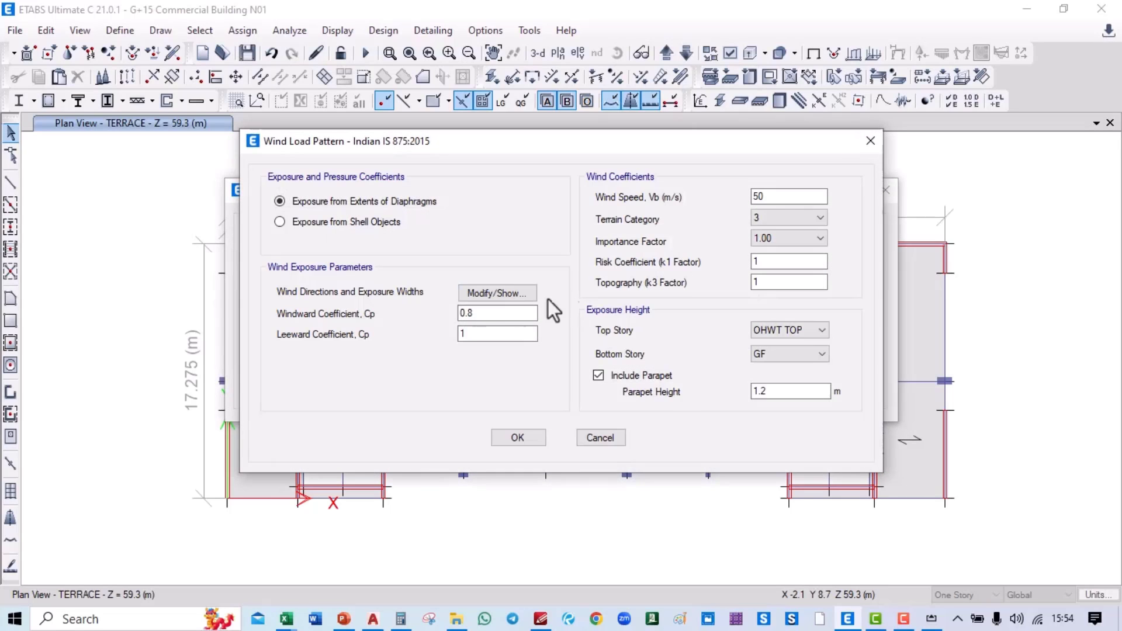
pyautogui.doubleClick(468, 314)
pyautogui.write('1.1')
pyautogui.click(528, 437)
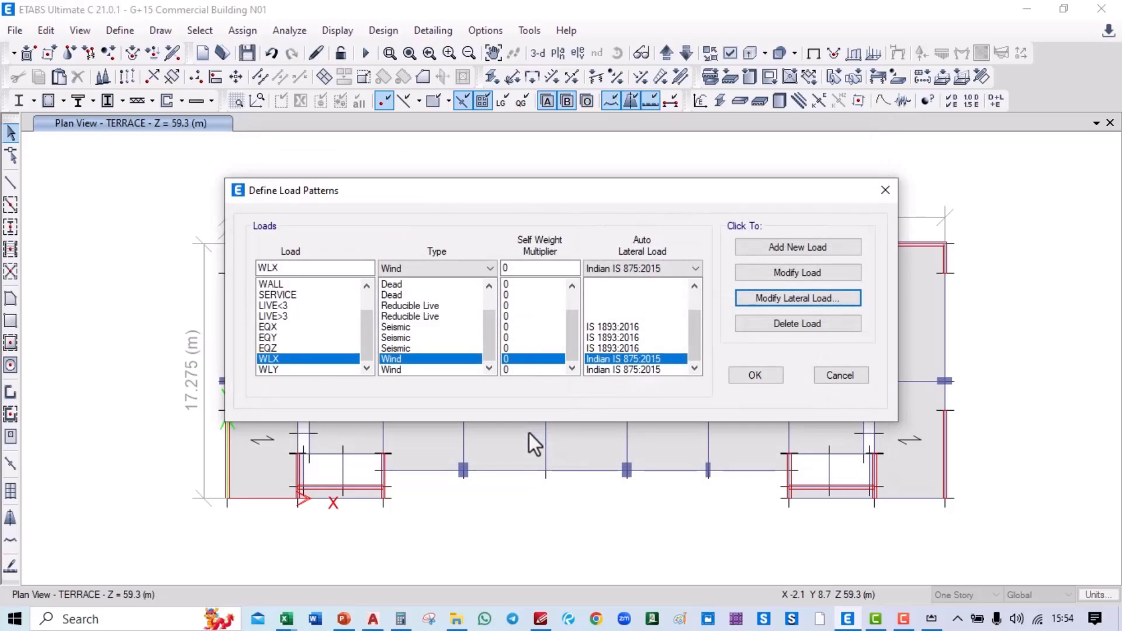
# Step: Give the WLY wind pattern leeward Cp 1 and terrain category 3
pyautogui.click(319, 369)
pyautogui.click(768, 301)
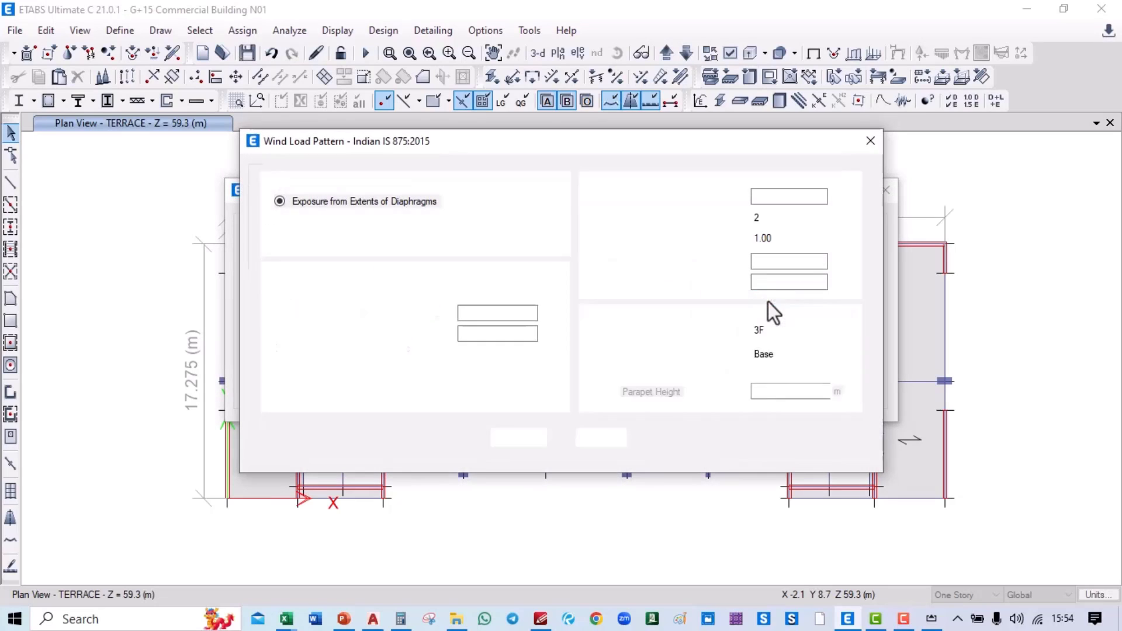
pyautogui.doubleClick(468, 333)
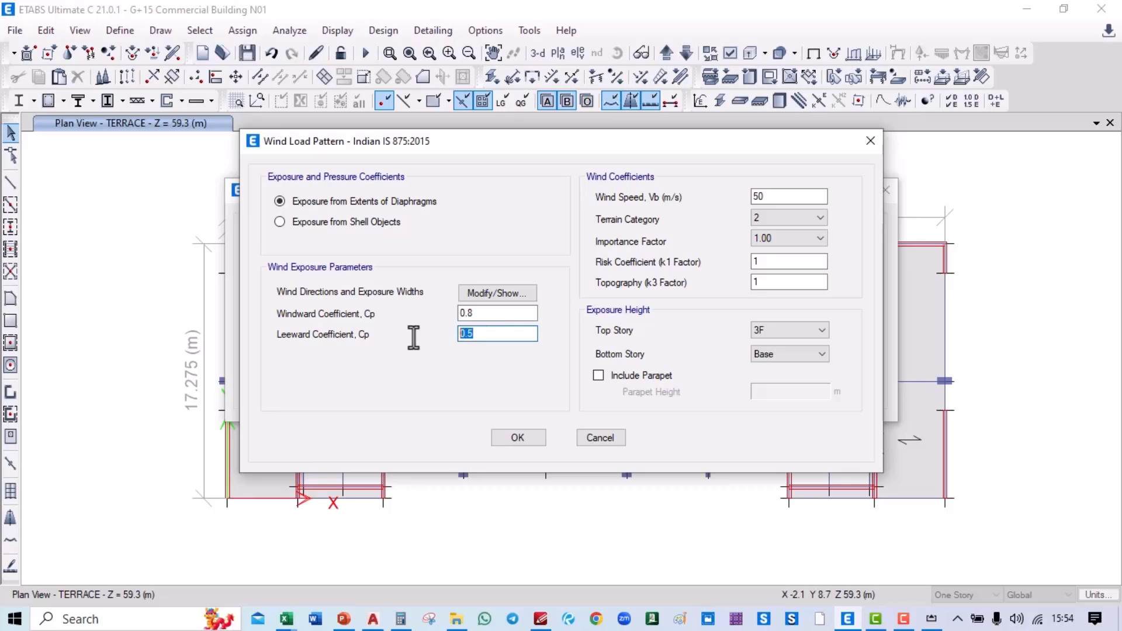
pyautogui.write('1')
pyautogui.click(784, 216)
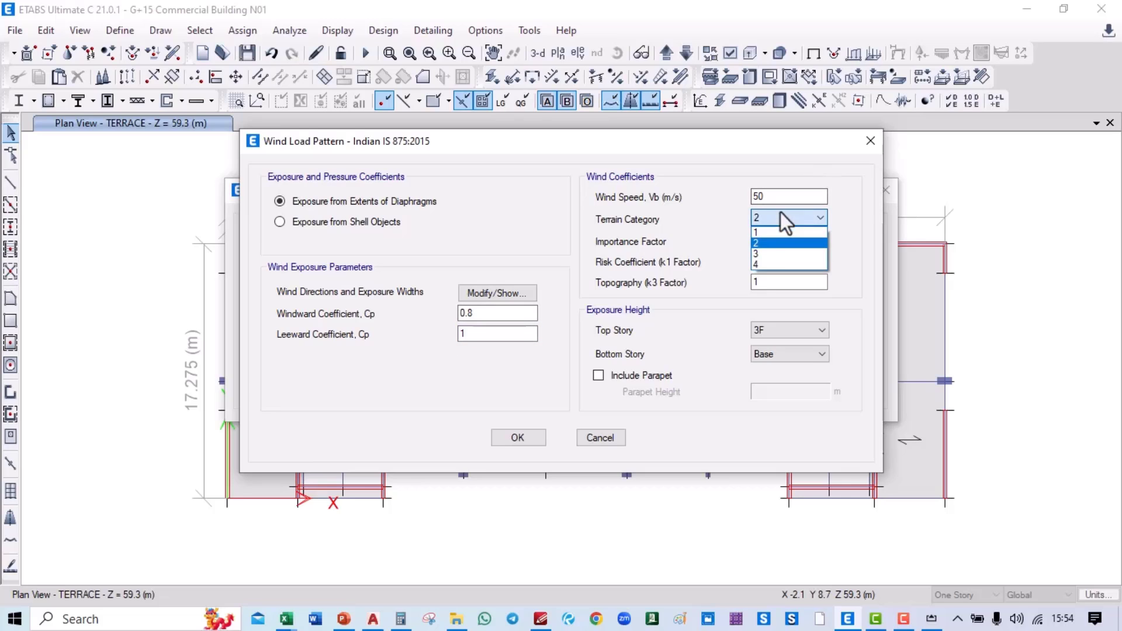
pyautogui.click(772, 254)
# Step: Set WLY exposure from OHWT TOP down to GF with a 1.2 m parapet
pyautogui.click(785, 330)
pyautogui.click(777, 345)
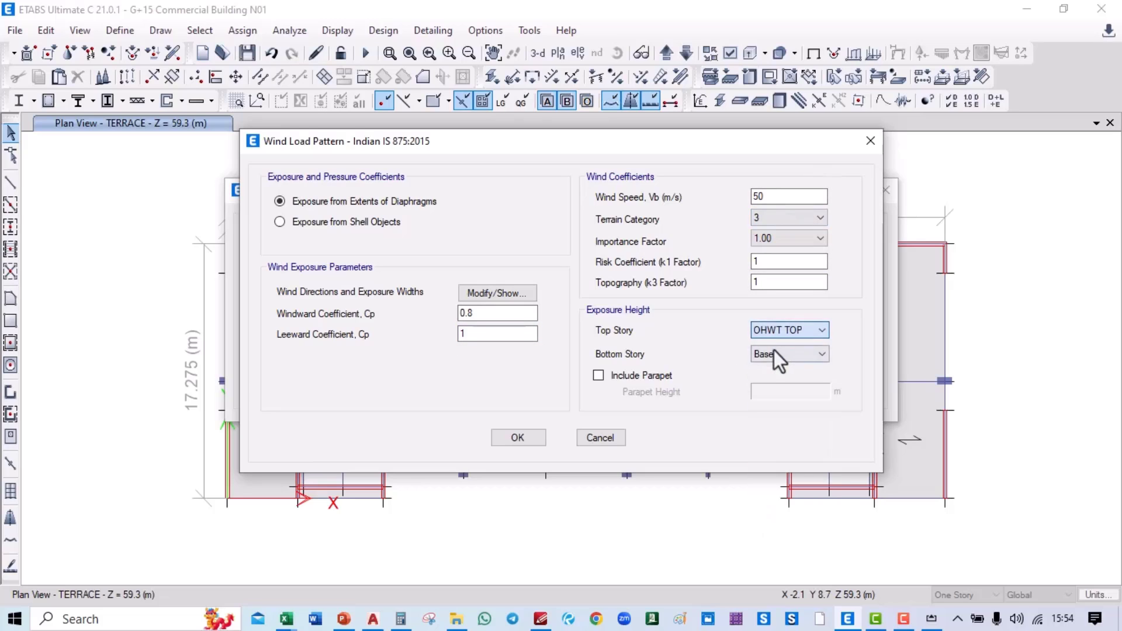
pyautogui.click(774, 353)
pyautogui.click(777, 561)
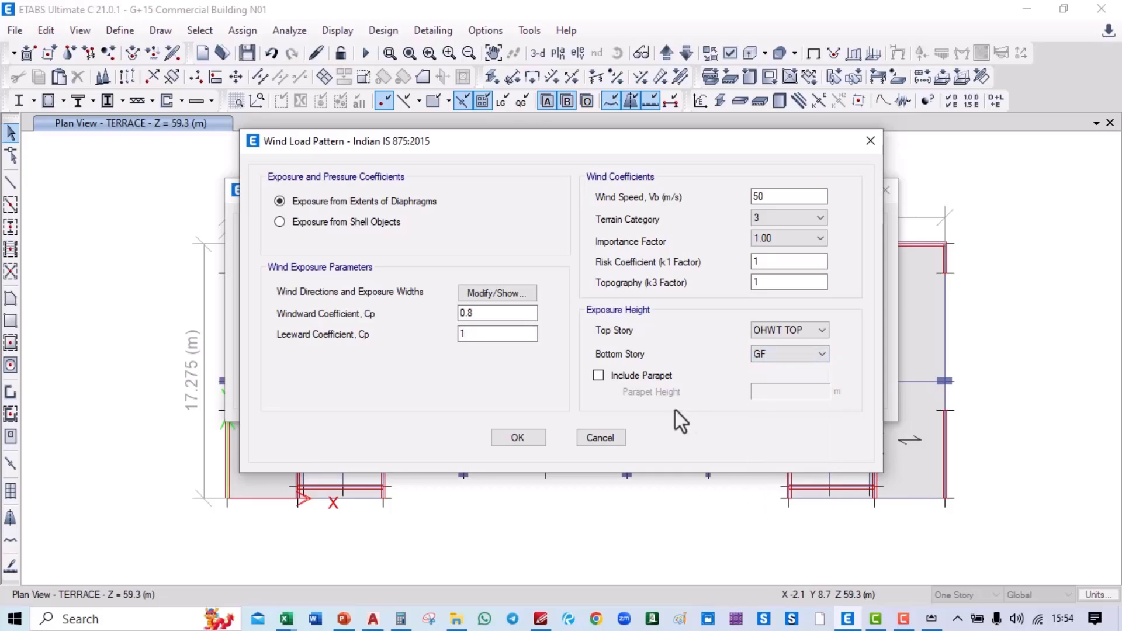
pyautogui.click(630, 375)
pyautogui.click(760, 391)
pyautogui.write('1.2')
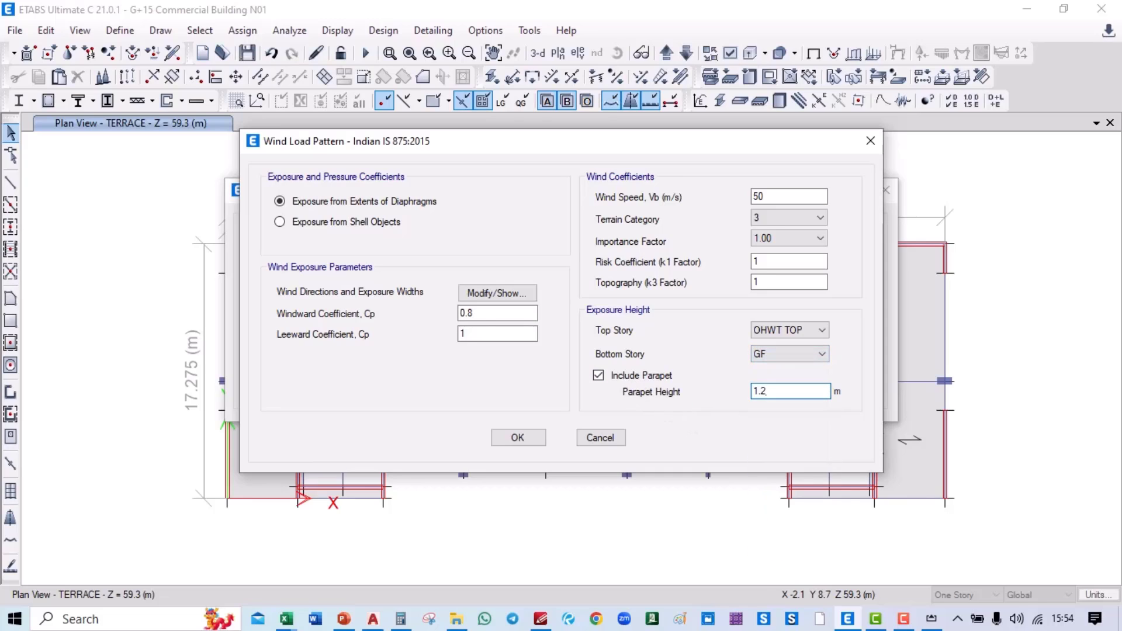
pyautogui.hotkey('alt', 'Tab')
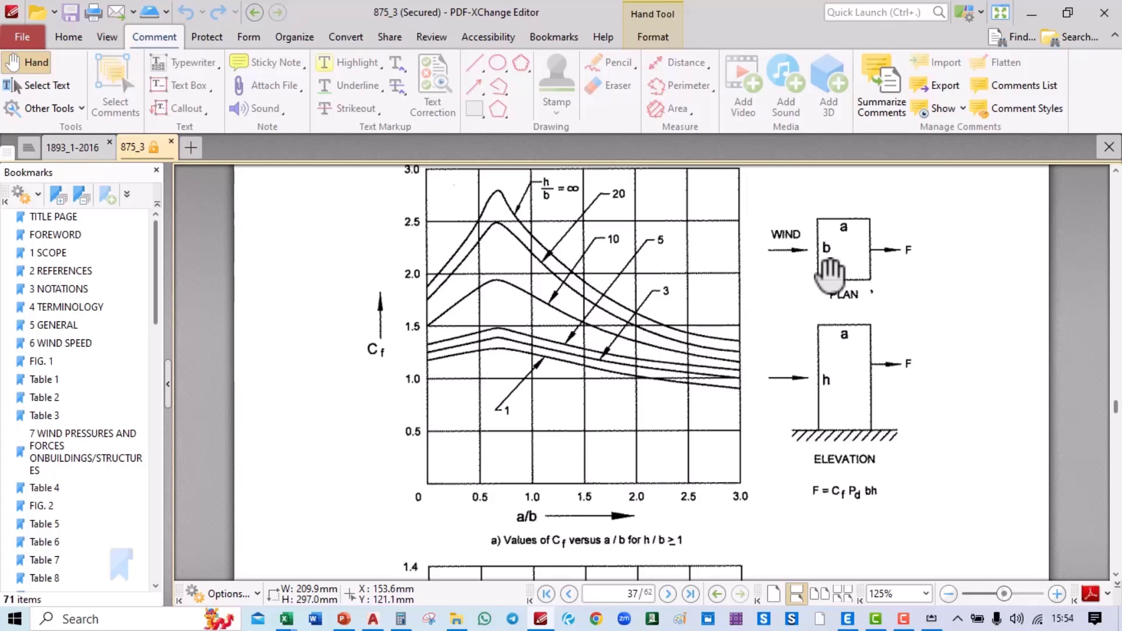
# Step: Relabel the iPad sketch width as 17.275, erase the 2.82 ratio, then return to Calculator
pyautogui.hotkey('alt', 'Tab')
pyautogui.press('Tab')
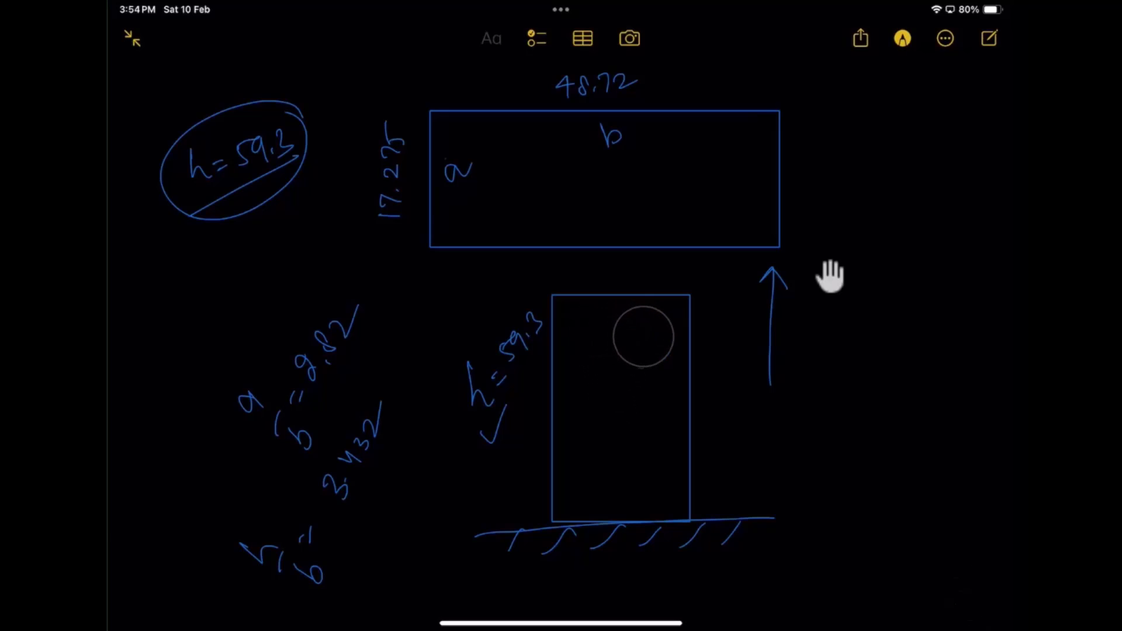
pyautogui.hotkey('alt', 'Tab')
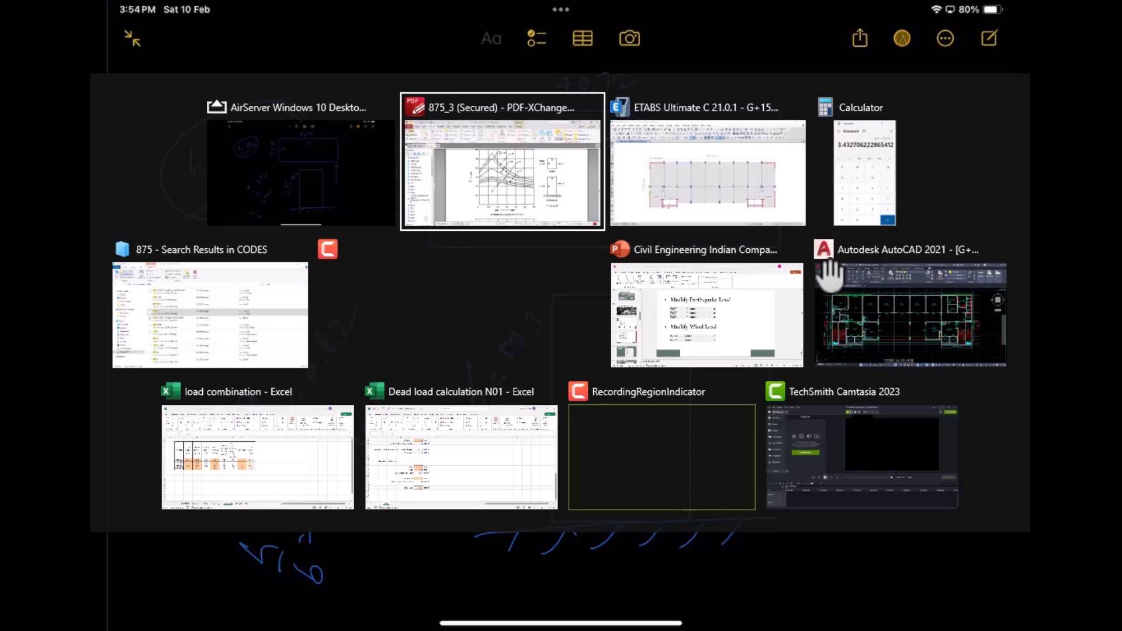
pyautogui.hotkey('alt', 'Tab')
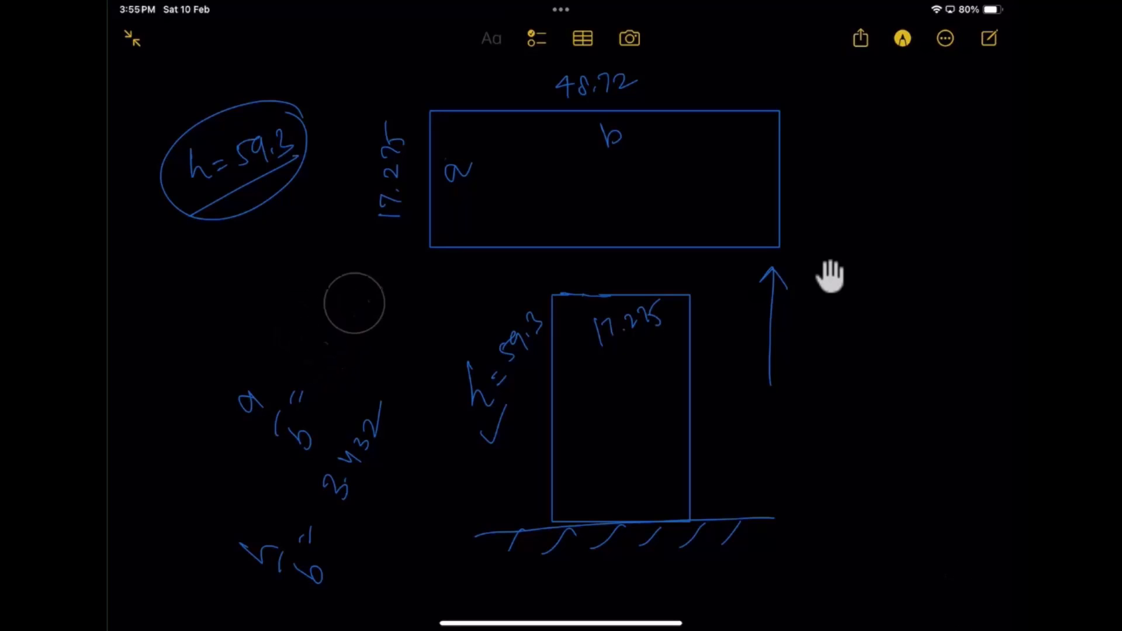
pyautogui.hotkey('alt', 'Tab')
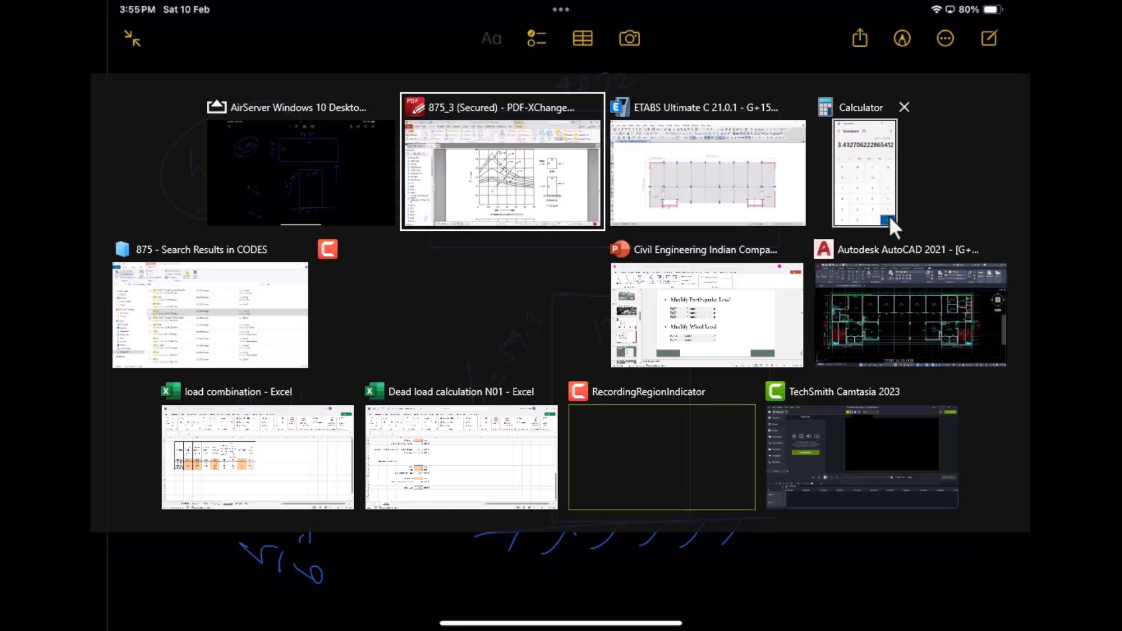
pyautogui.click(859, 198)
# Step: In Calculator, work out 17.275/48.72, 59.3/17.275 and 59.3/48.72 (0.355, 3.433, 1.2172)
pyautogui.press('alt')
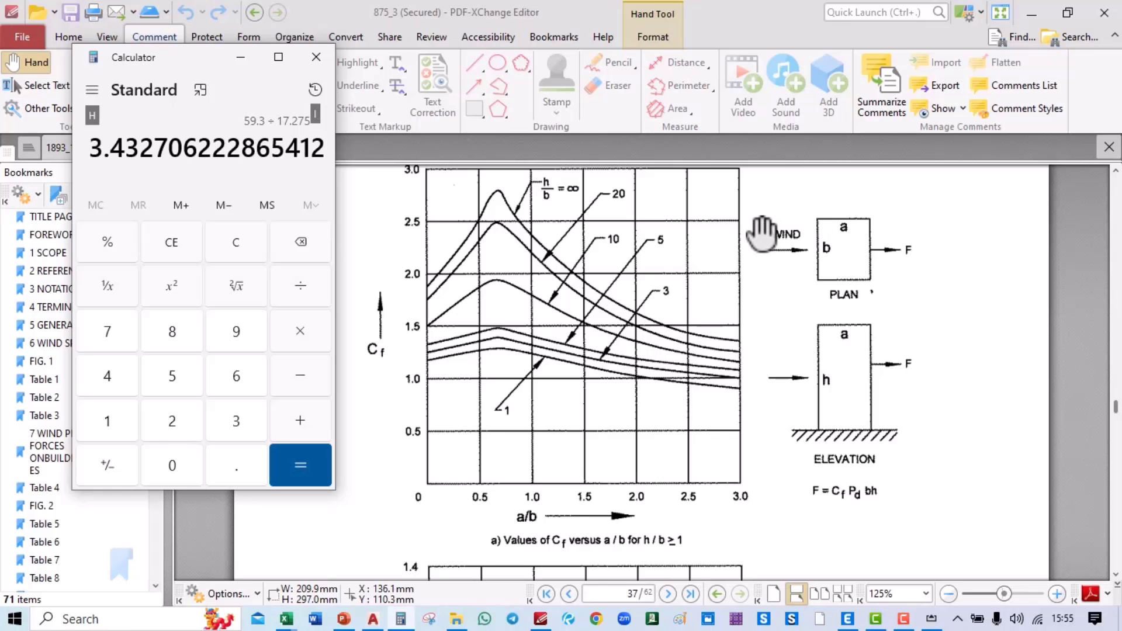
pyautogui.write('17.275')
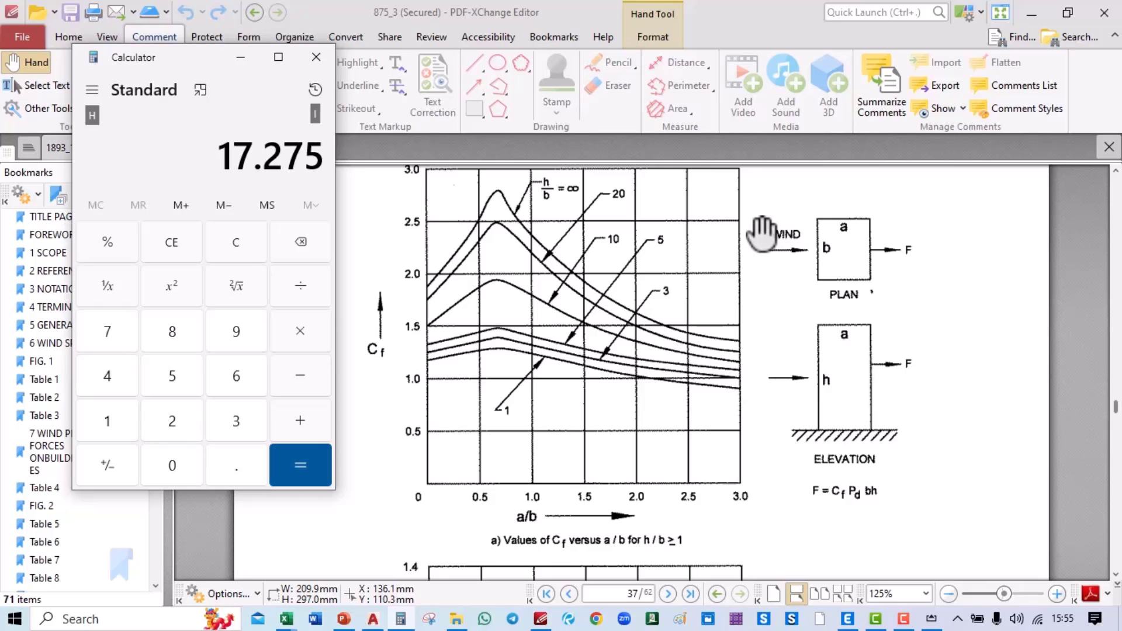
pyautogui.press('Return')
pyautogui.write('/48.72')
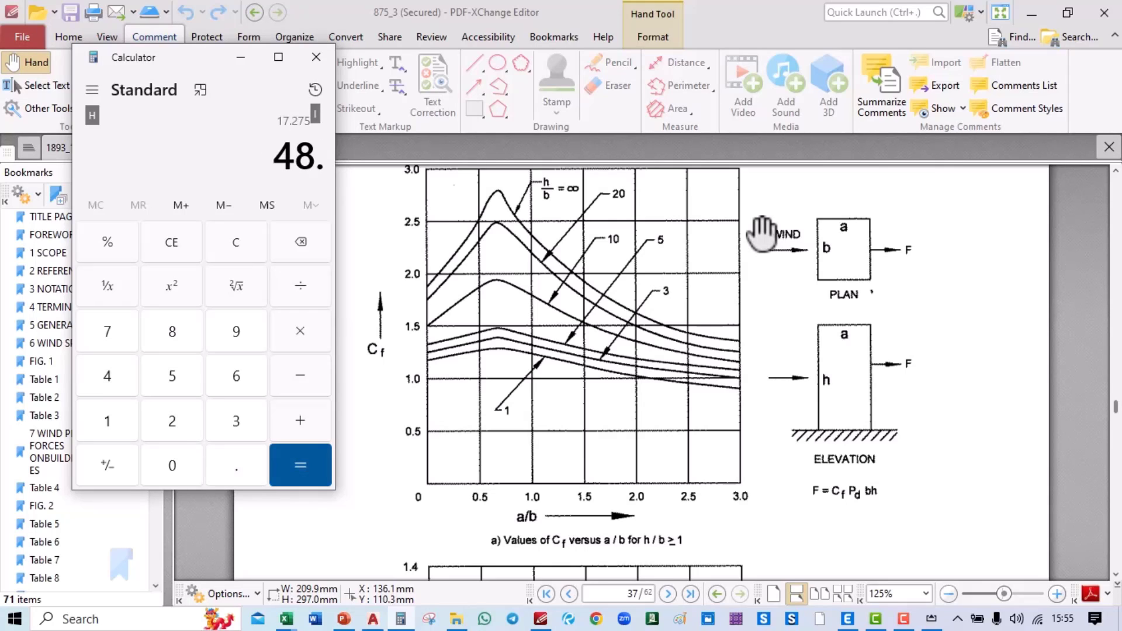
pyautogui.press('Return')
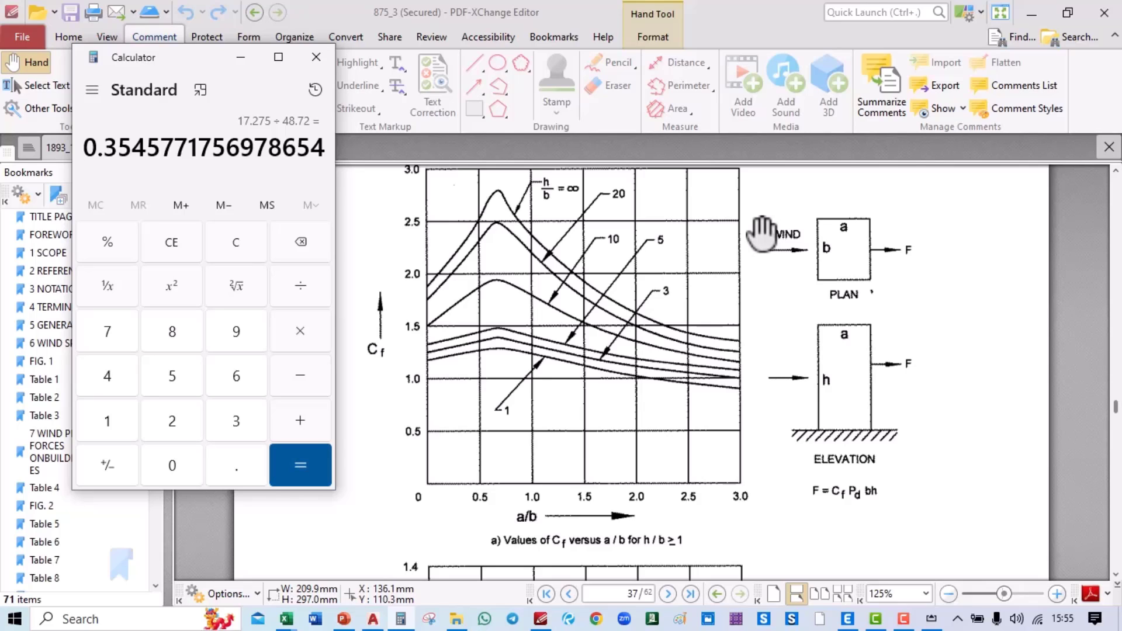
pyautogui.write('5')
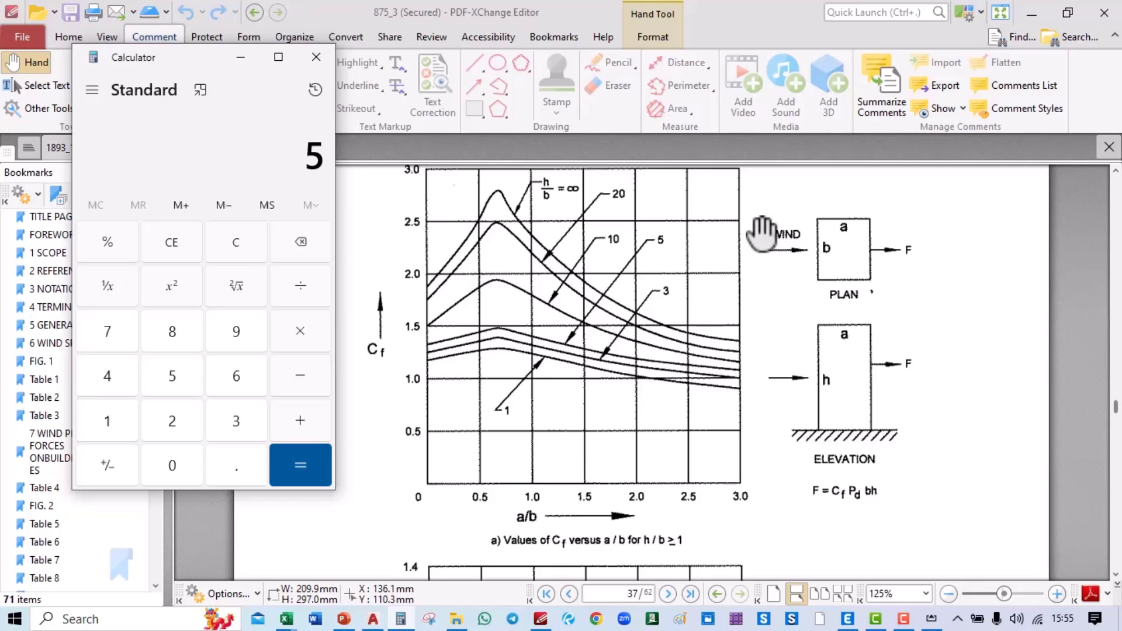
pyautogui.write('9.3')
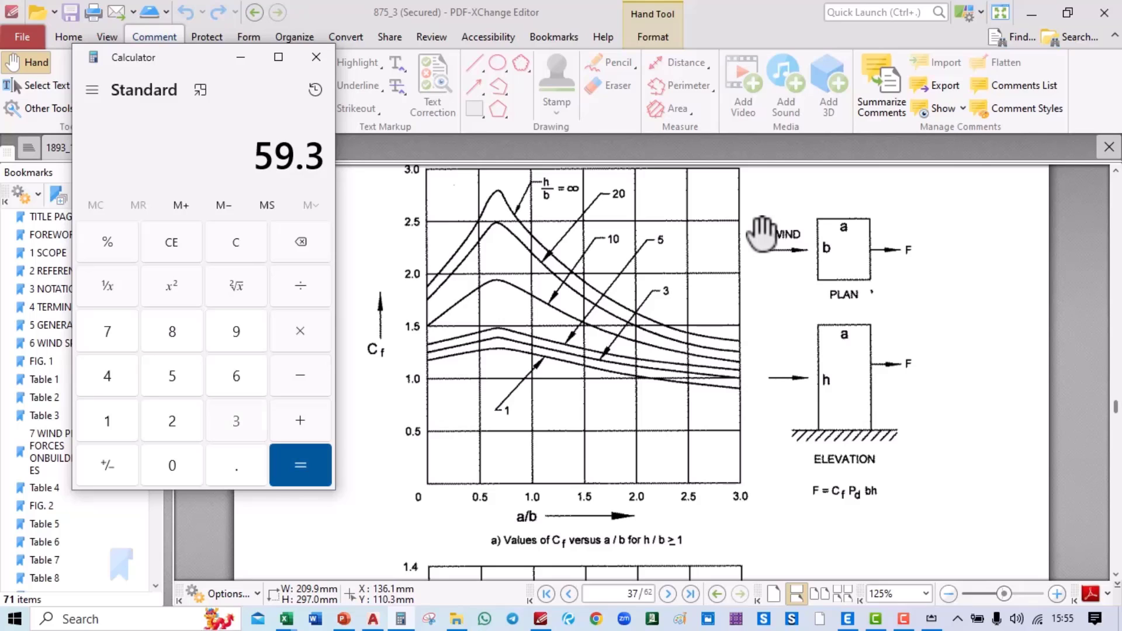
pyautogui.write('/17')
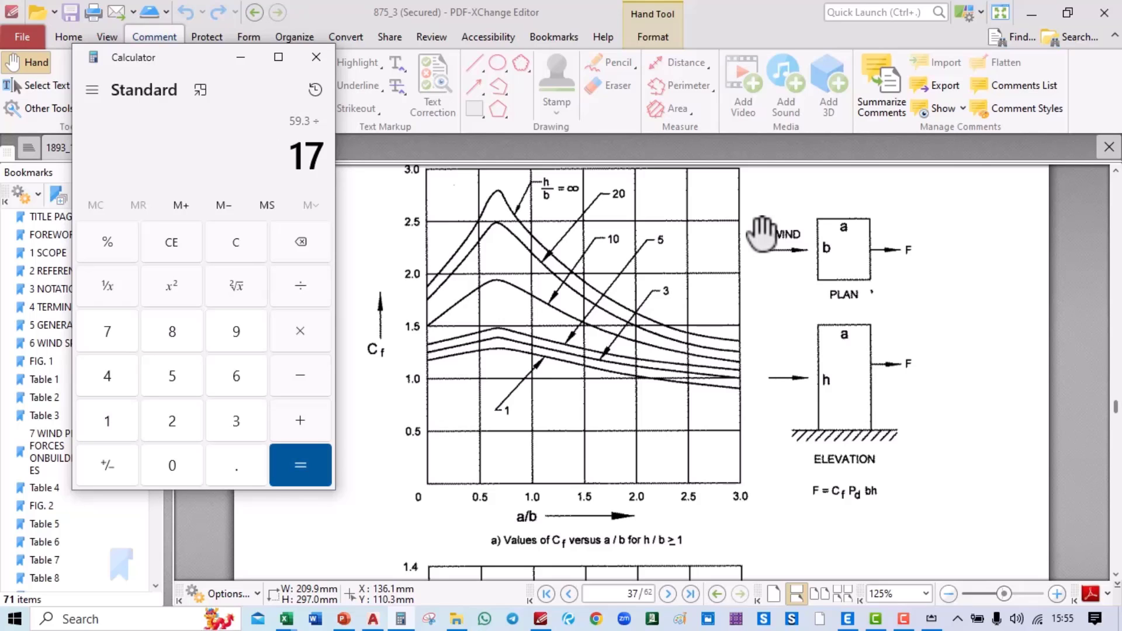
pyautogui.write('.275')
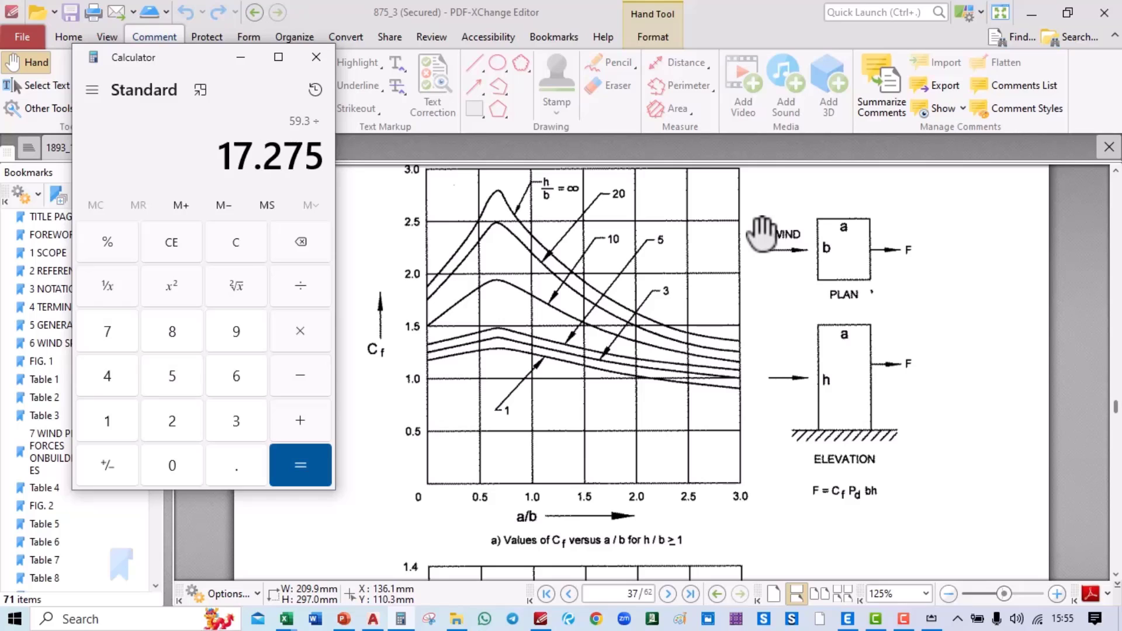
pyautogui.press('Return')
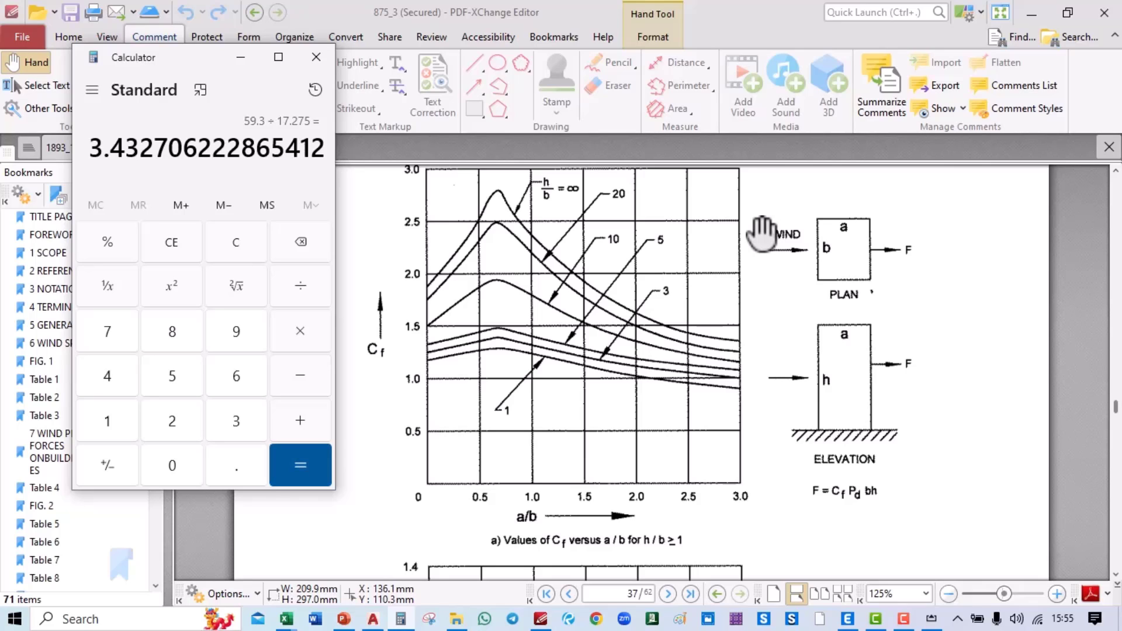
pyautogui.press('BackSpace')
pyautogui.write('5')
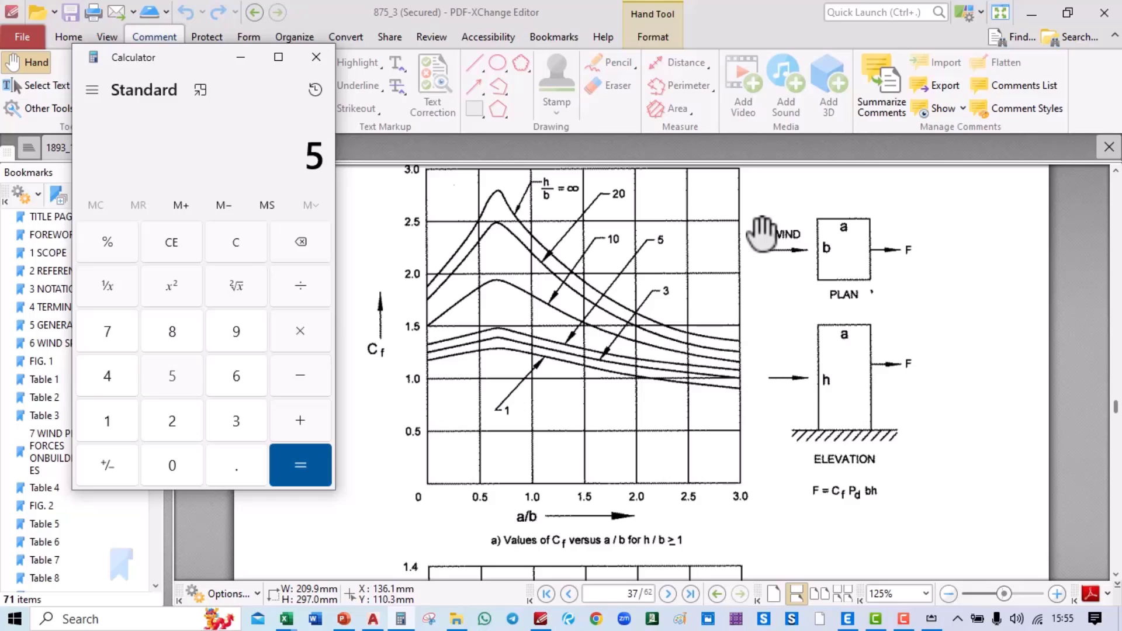
pyautogui.write('9.3')
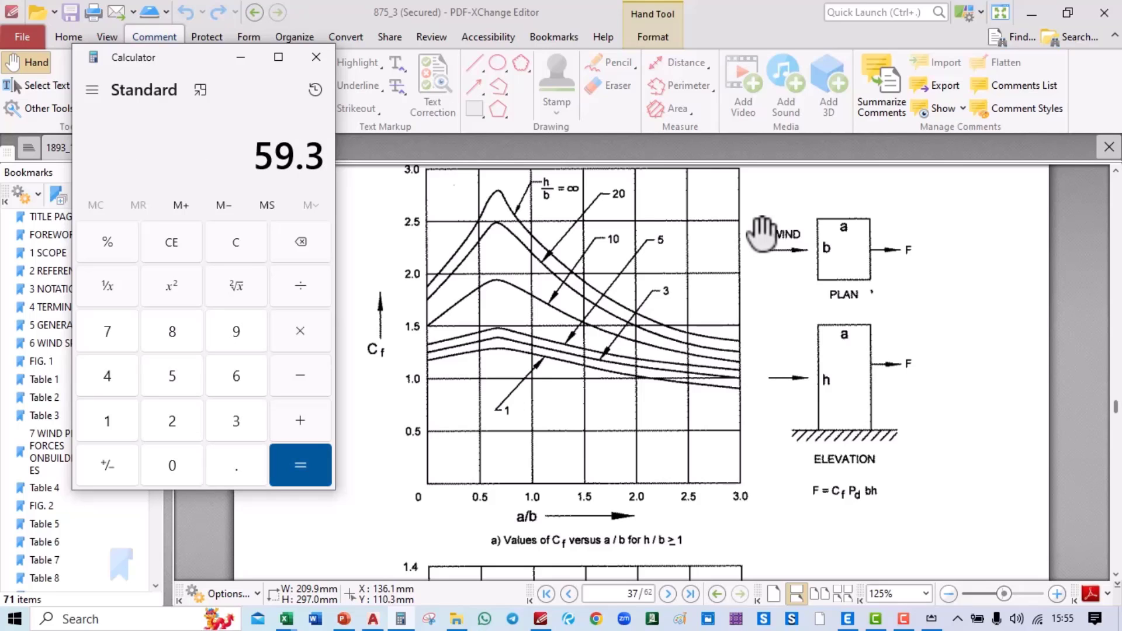
pyautogui.write('/48.72')
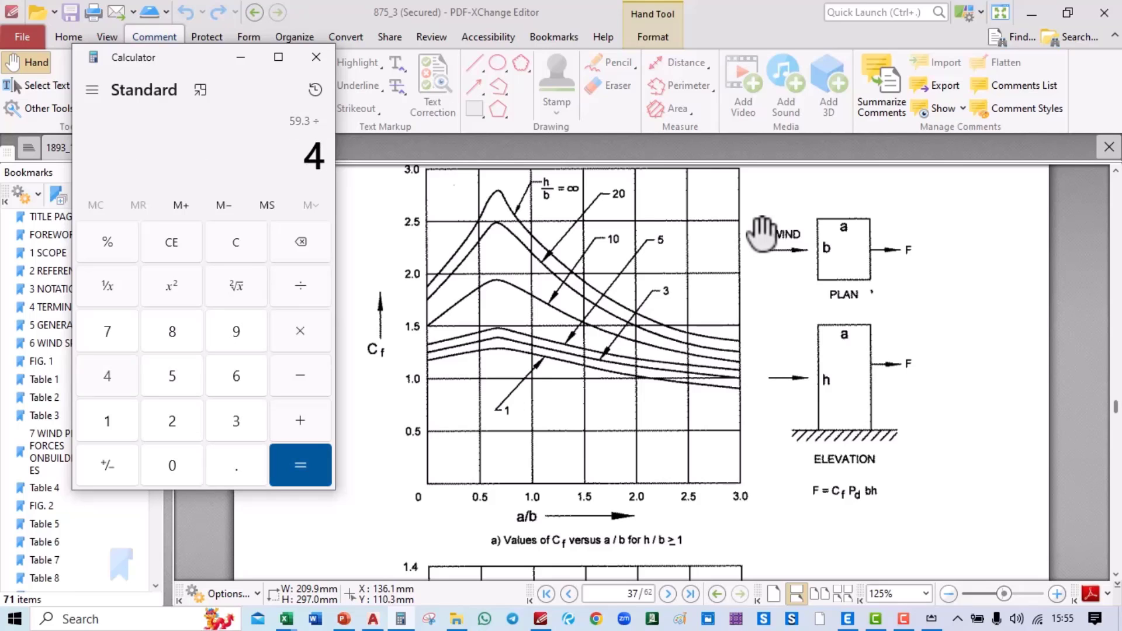
pyautogui.press('Return')
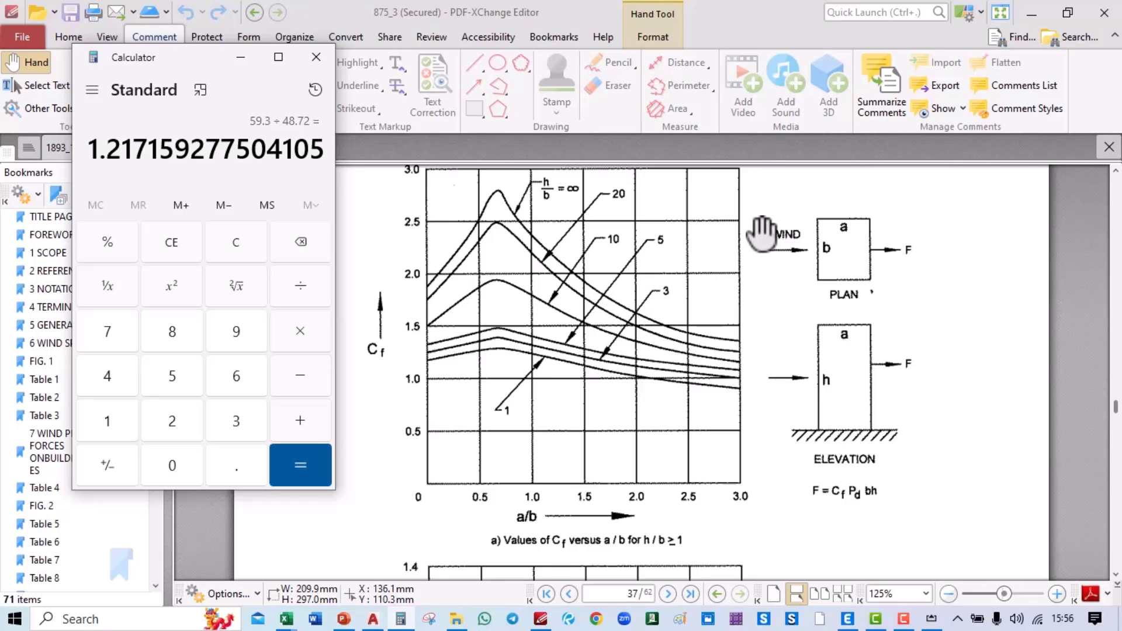
pyautogui.hotkey('alt', 'Tab')
pyautogui.hotkey('alt', 'Tab')
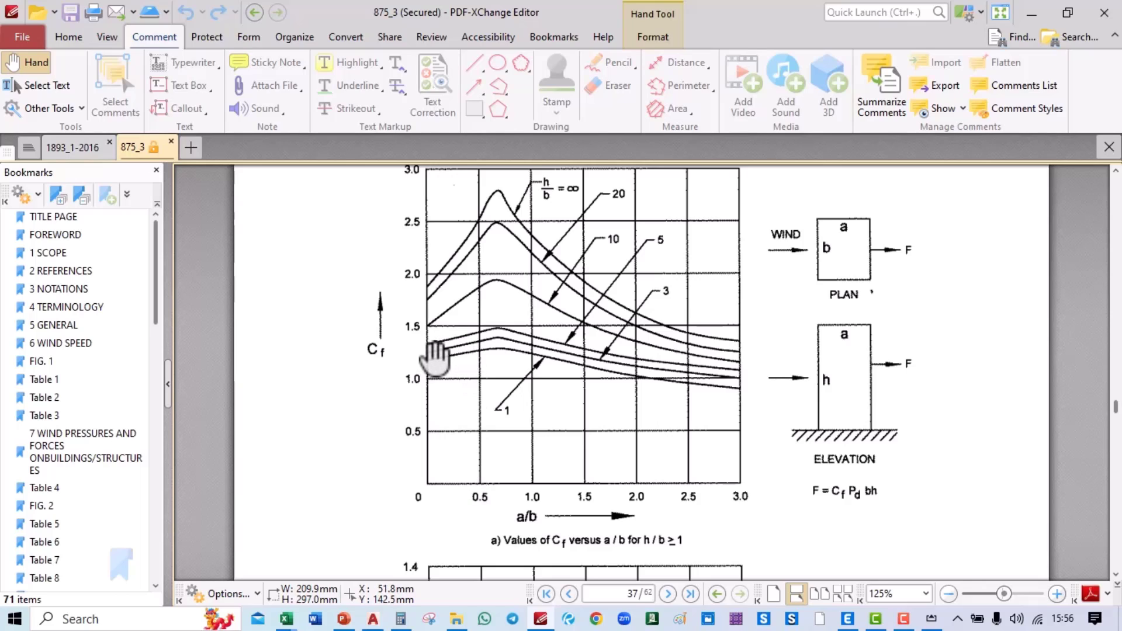
# Step: Change the WLY windward coefficient from 0.8 to 1.25 and close Define Load Patterns
pyautogui.hotkey('alt', 'Tab')
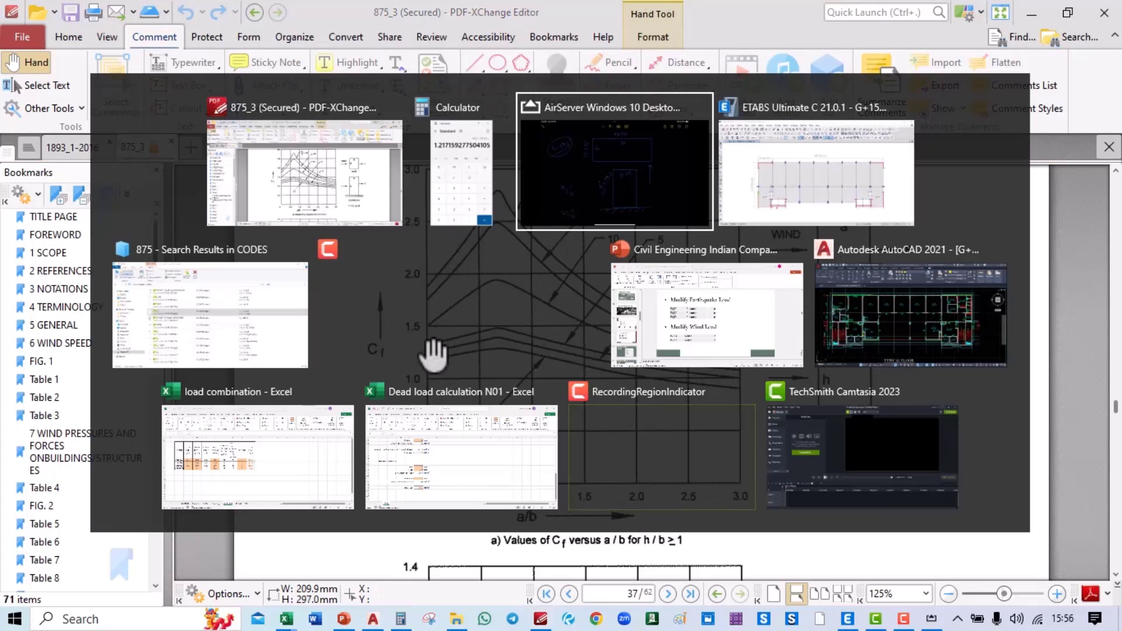
pyautogui.hotkey('alt', 'Tab')
pyautogui.moveTo(486, 314); pyautogui.dragTo(444, 323)
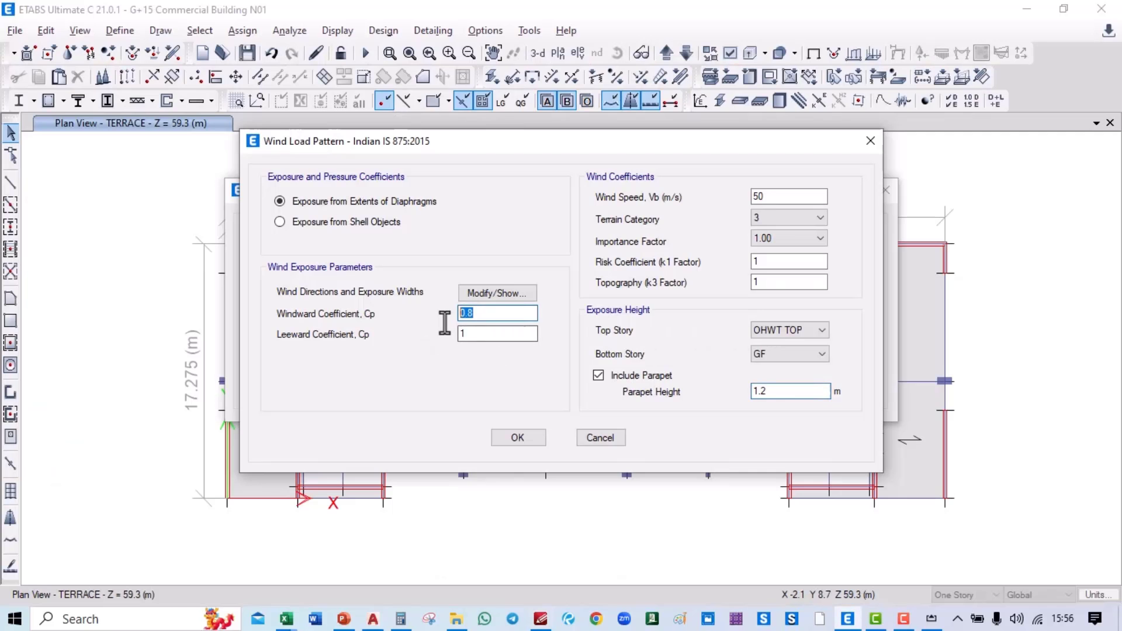
pyautogui.write('1.25')
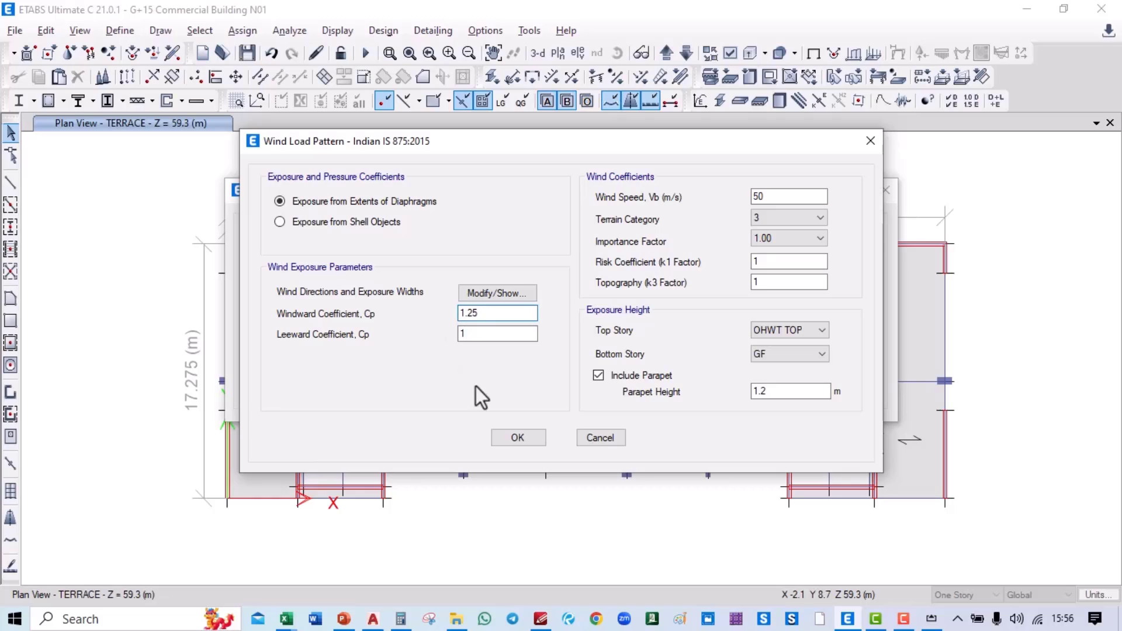
pyautogui.click(535, 440)
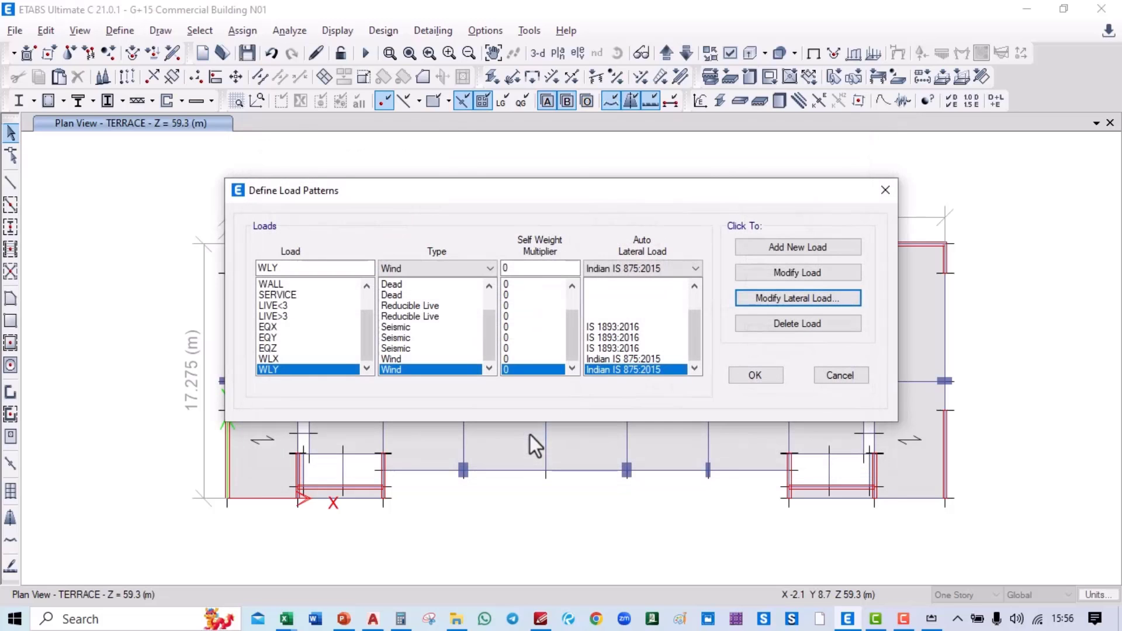
pyautogui.click(755, 375)
pyautogui.moveTo(552, 301); pyautogui.dragTo(545, 306, button='middle')
# Step: Scroll the PowerPoint deck from slide 16 to slide 22, 'Response spectrum Analysis'
pyautogui.hotkey('alt', 'Tab')
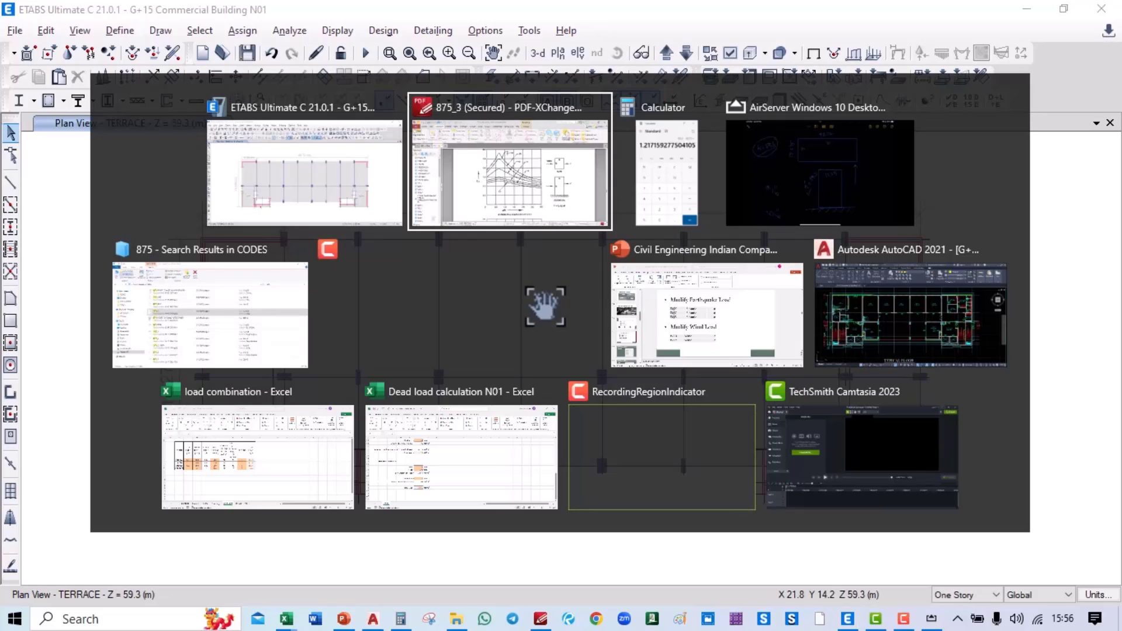
pyautogui.hotkey('alt', 'Tab')
pyautogui.hotkey('alt', 'Tab')
pyautogui.hotkey('alt', 'Tab')
pyautogui.hotkey('alt', 'Tab')
pyautogui.hotkey('alt', 'Tab')
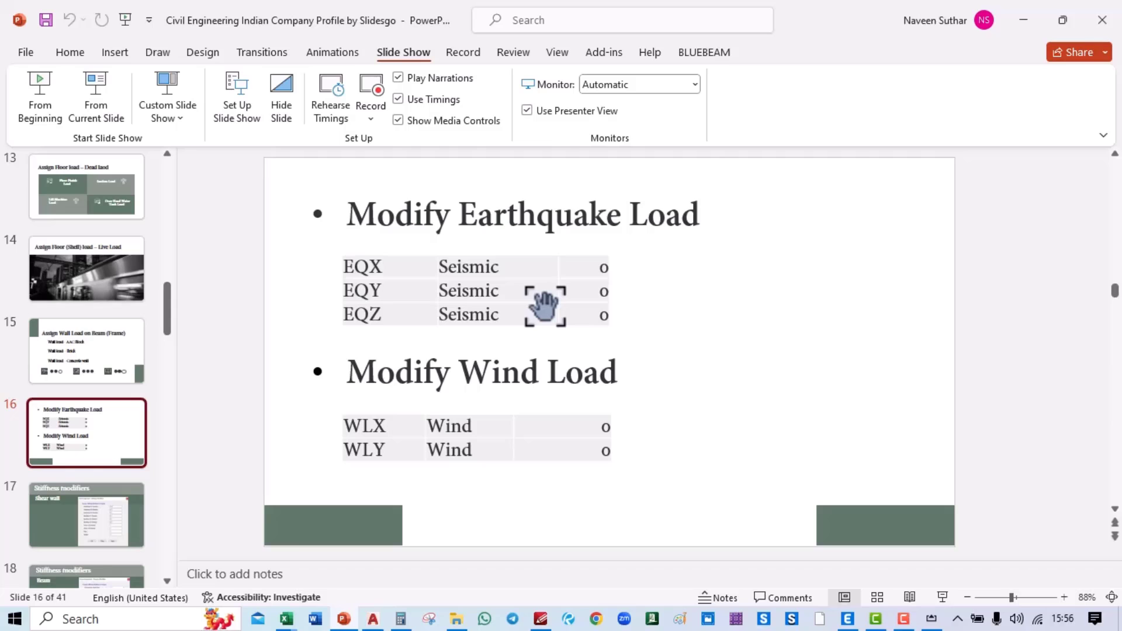
pyautogui.scroll(-6, 545, 304)
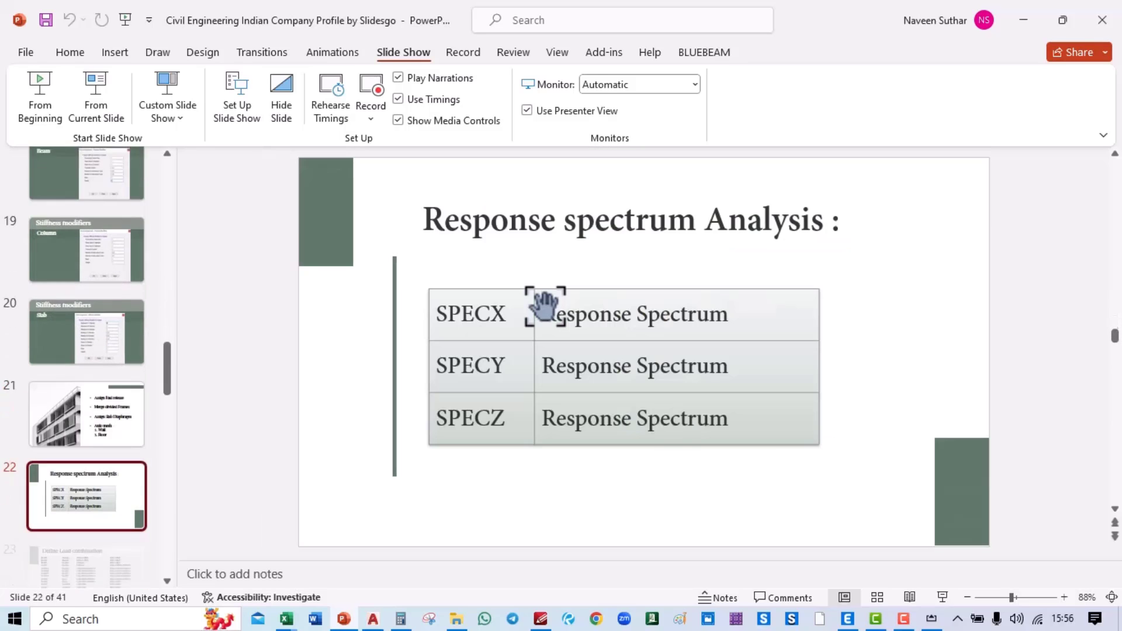
pyautogui.hotkey('alt', 'Tab')
pyautogui.hotkey('alt', 'Tab')
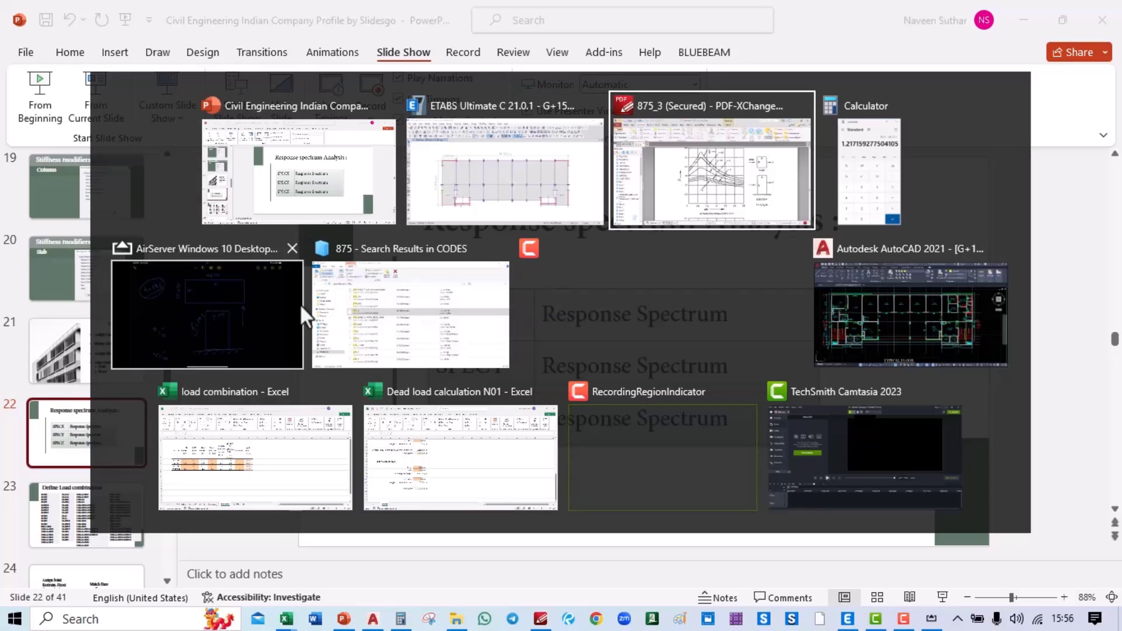
# Step: Add a new IS 1893:2016 response spectrum function in ETABS
pyautogui.click(492, 178)
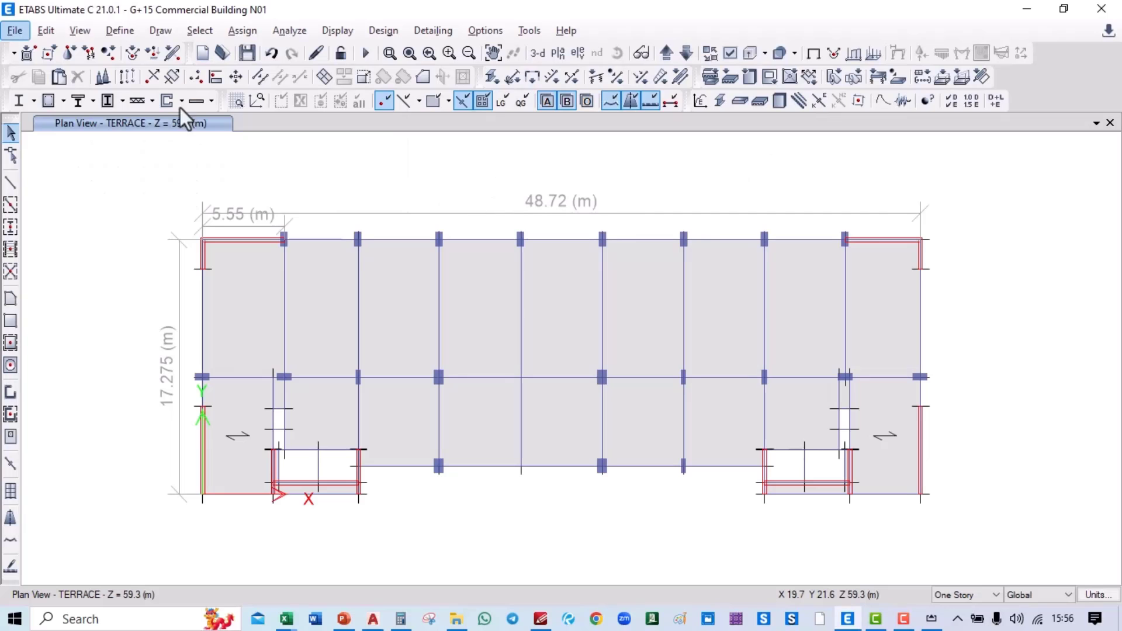
pyautogui.click(122, 31)
pyautogui.moveTo(207, 273)
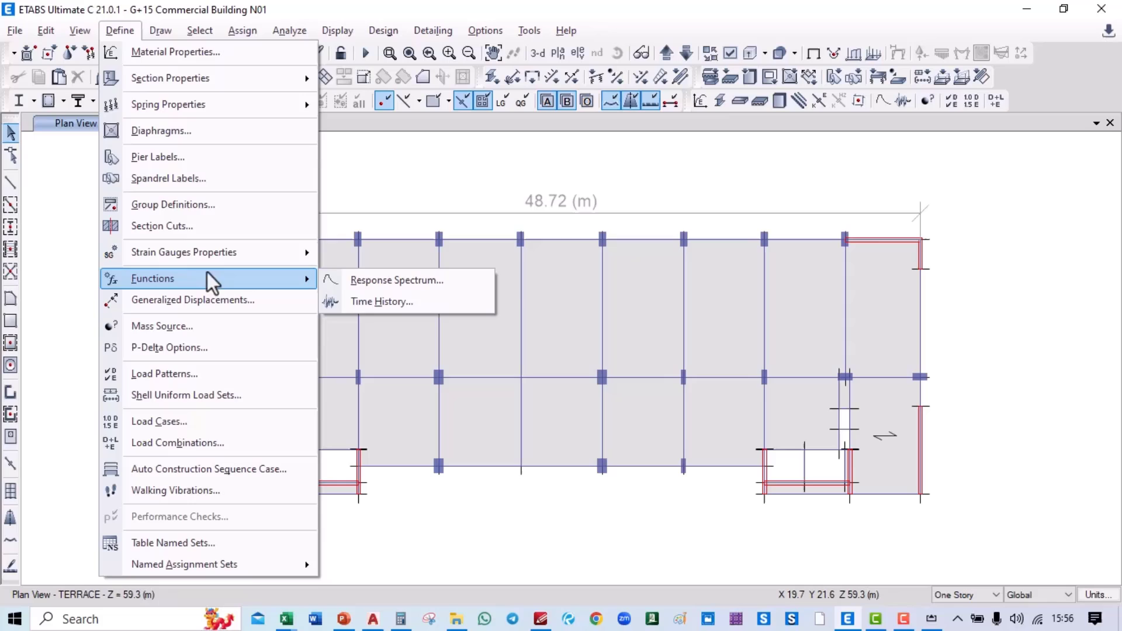
pyautogui.click(383, 282)
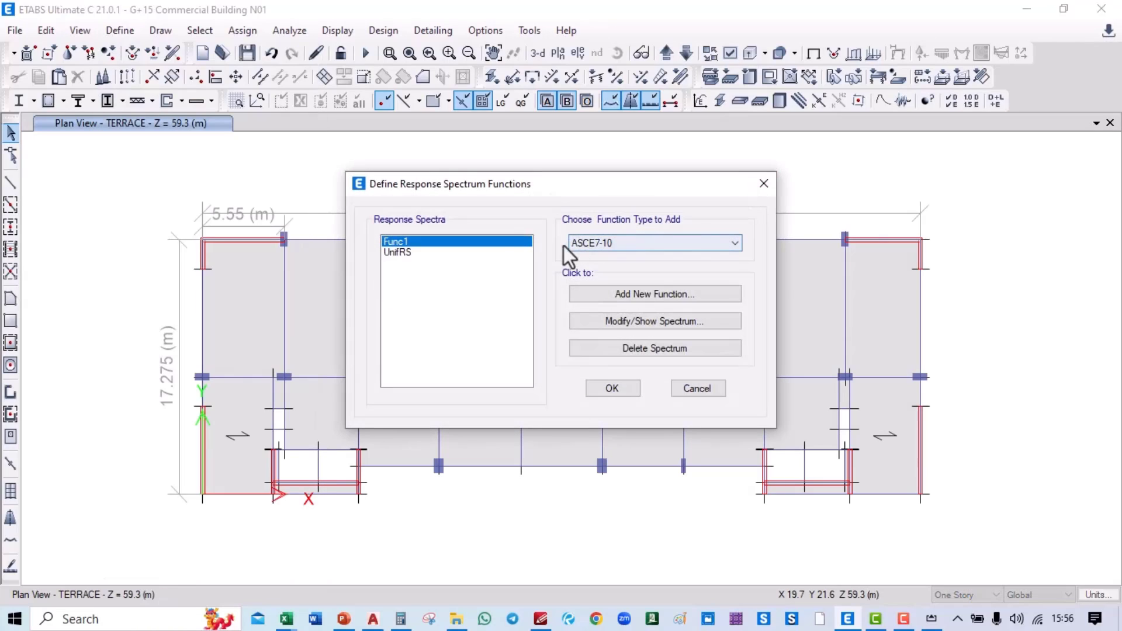
pyautogui.click(616, 240)
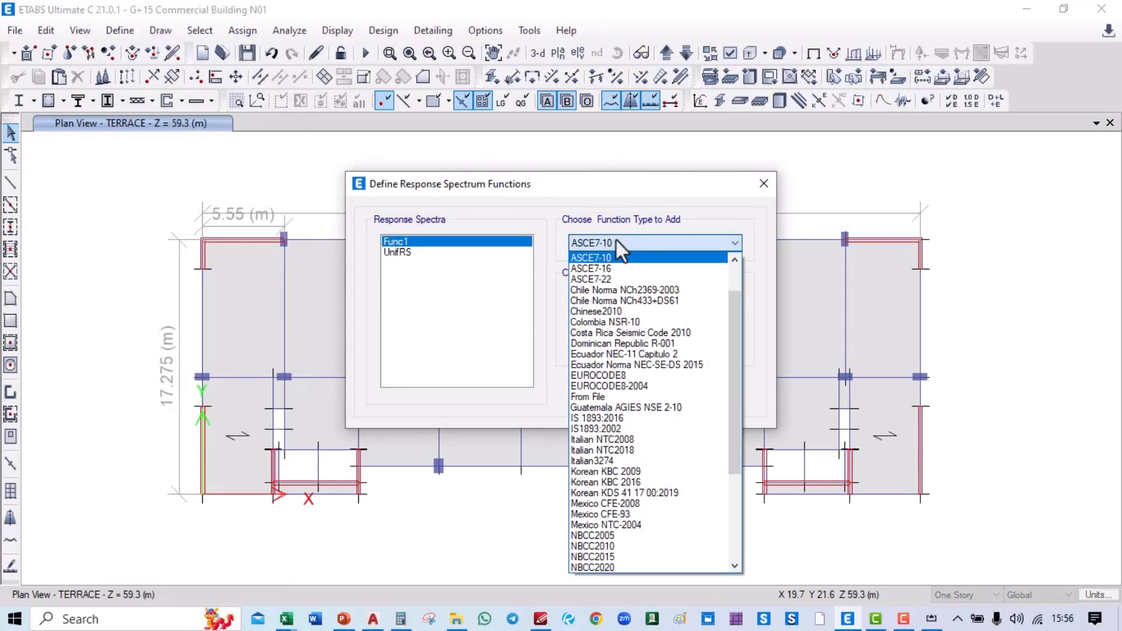
pyautogui.click(606, 419)
pyautogui.click(658, 292)
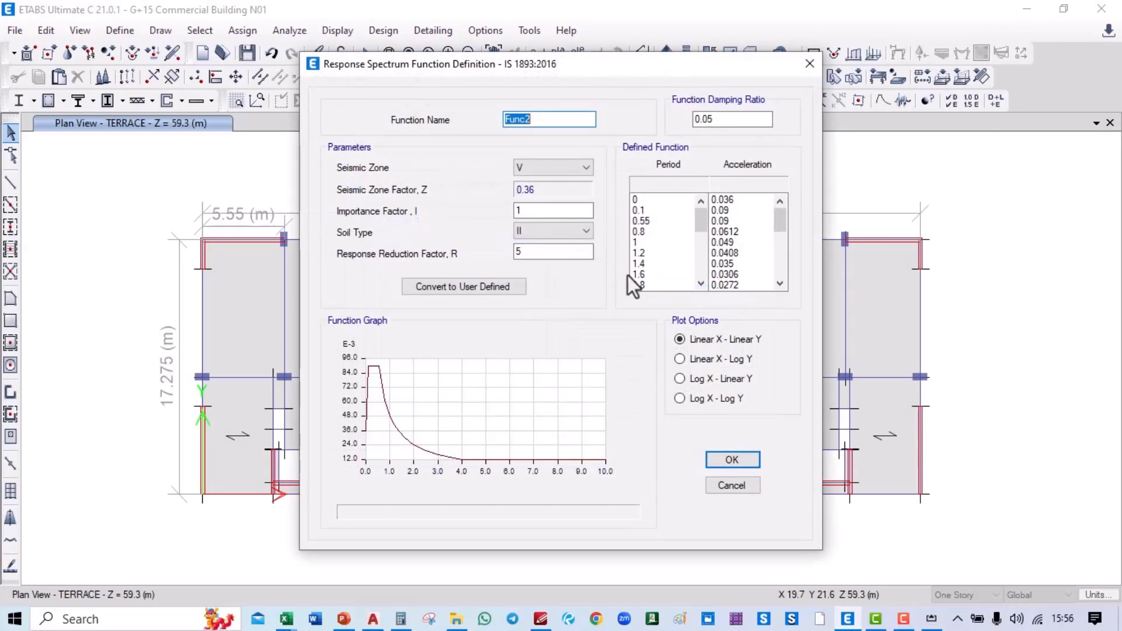
# Step: Set seismic zone IV, importance factor 1.5, and name the function IS1893
pyautogui.click(529, 166)
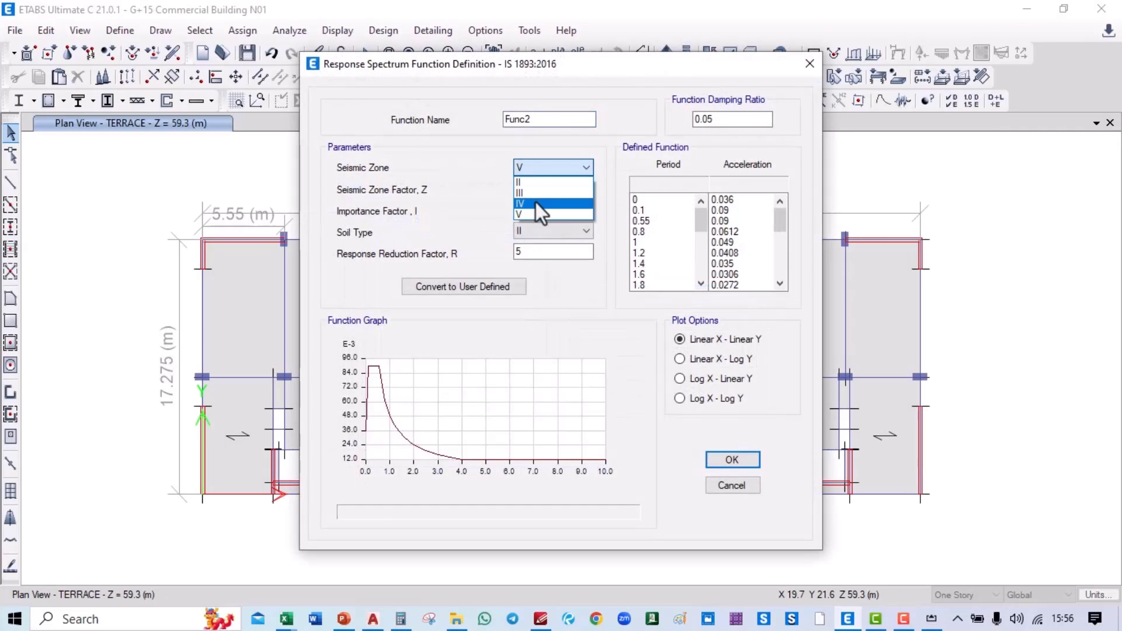
pyautogui.click(535, 202)
pyautogui.click(536, 212)
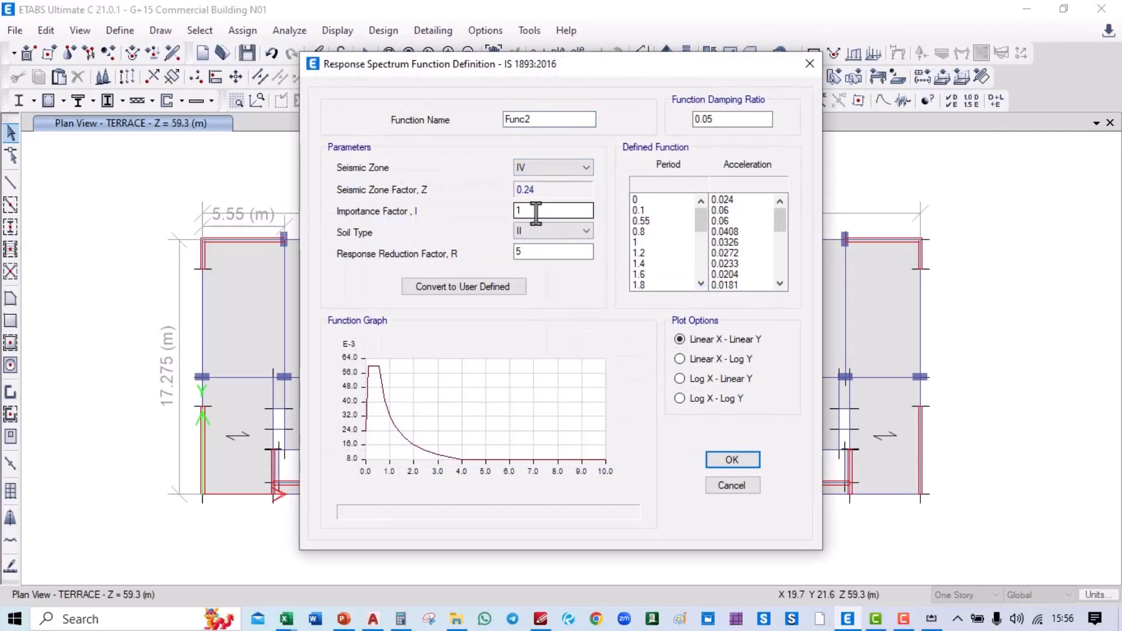
pyautogui.write('.5')
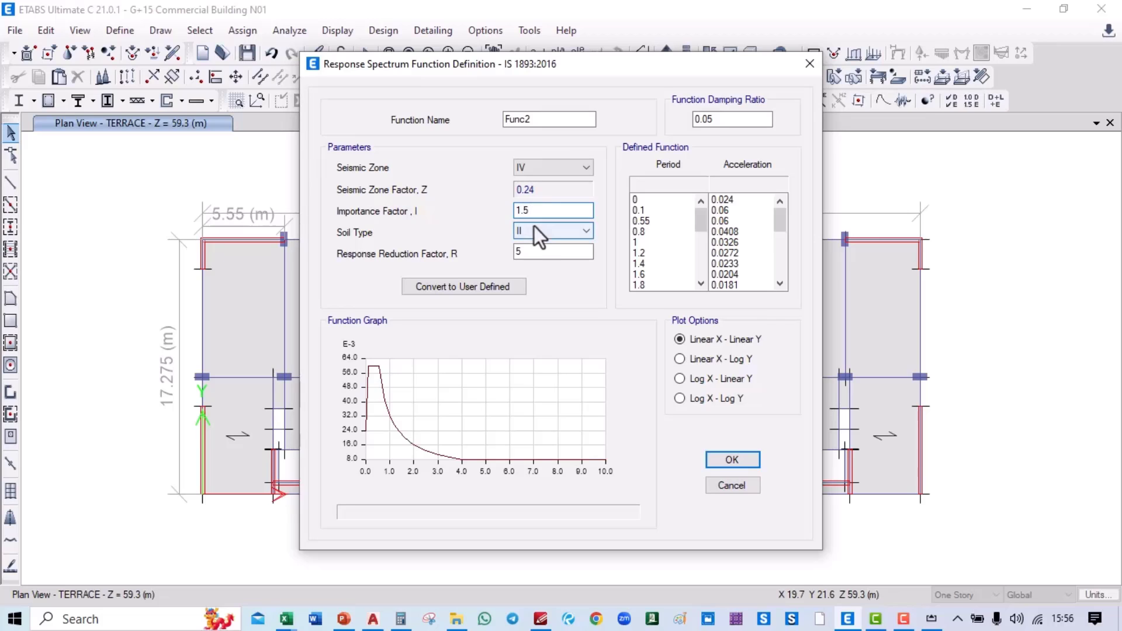
pyautogui.doubleClick(526, 119)
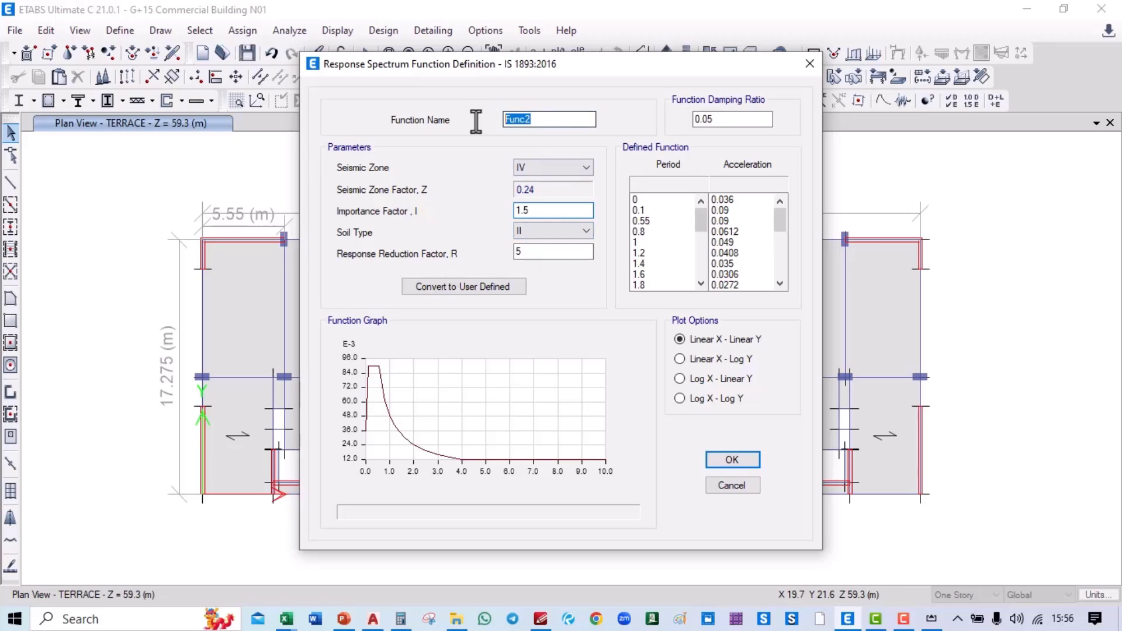
pyautogui.write('IS')
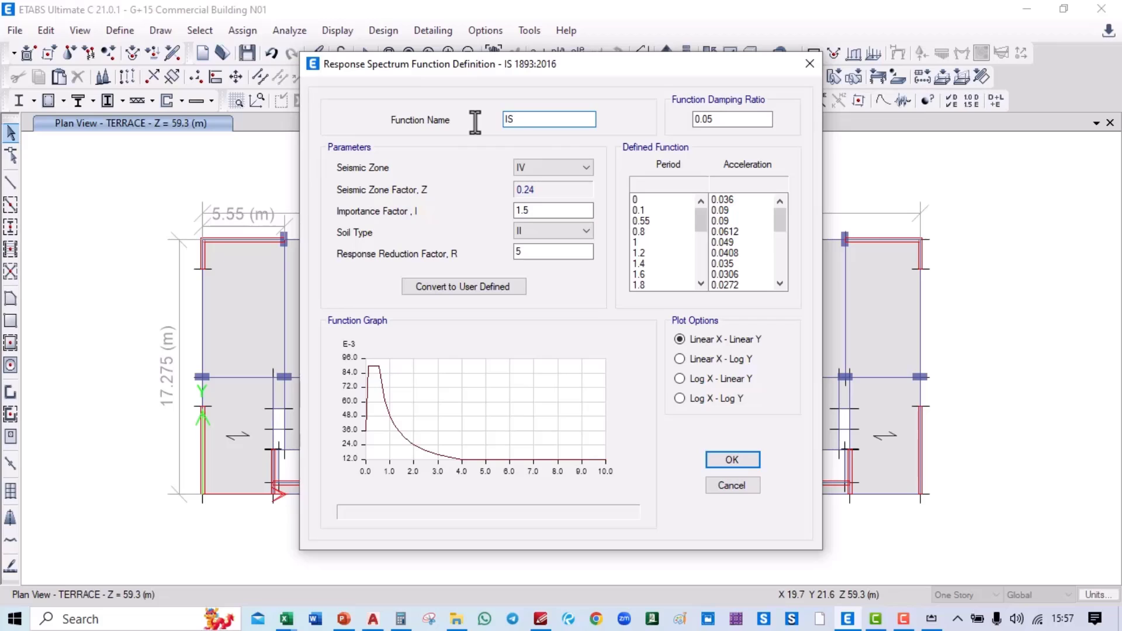
pyautogui.write('1893')
# Step: Save IS1893 and add a second function IS1893V with zone IV and importance factor 1.5
pyautogui.click(739, 462)
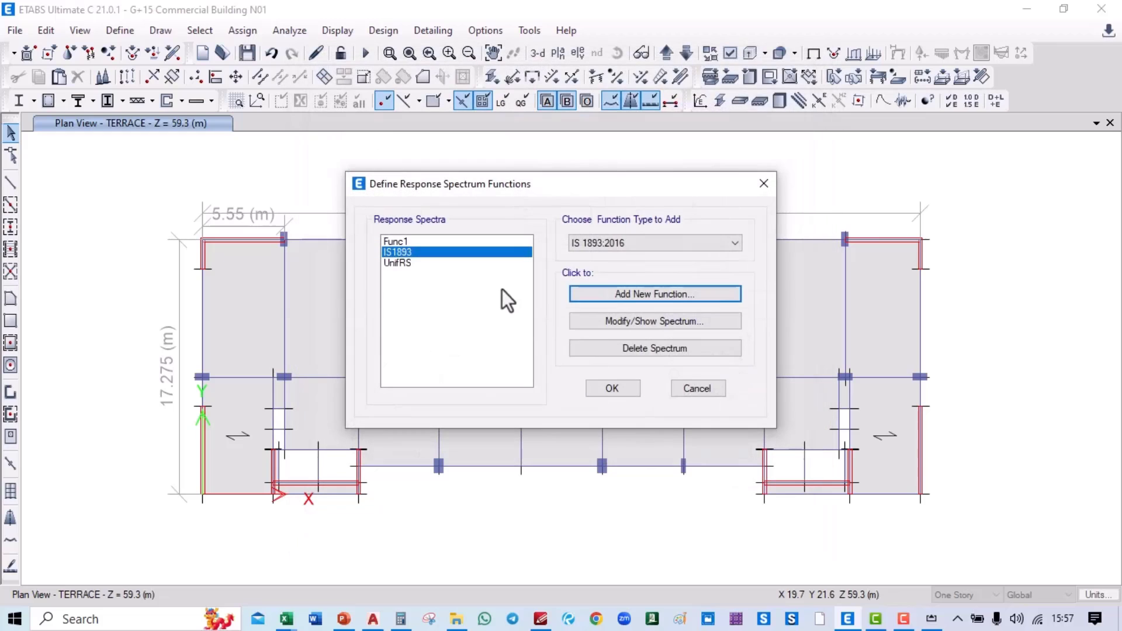
pyautogui.click(646, 297)
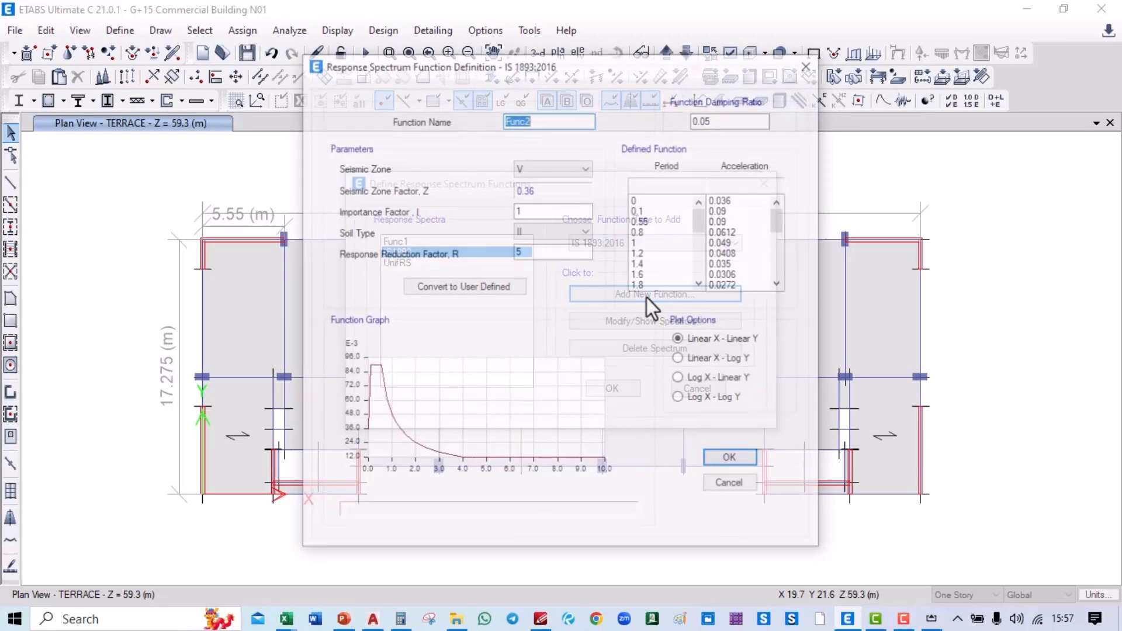
pyautogui.write('I')
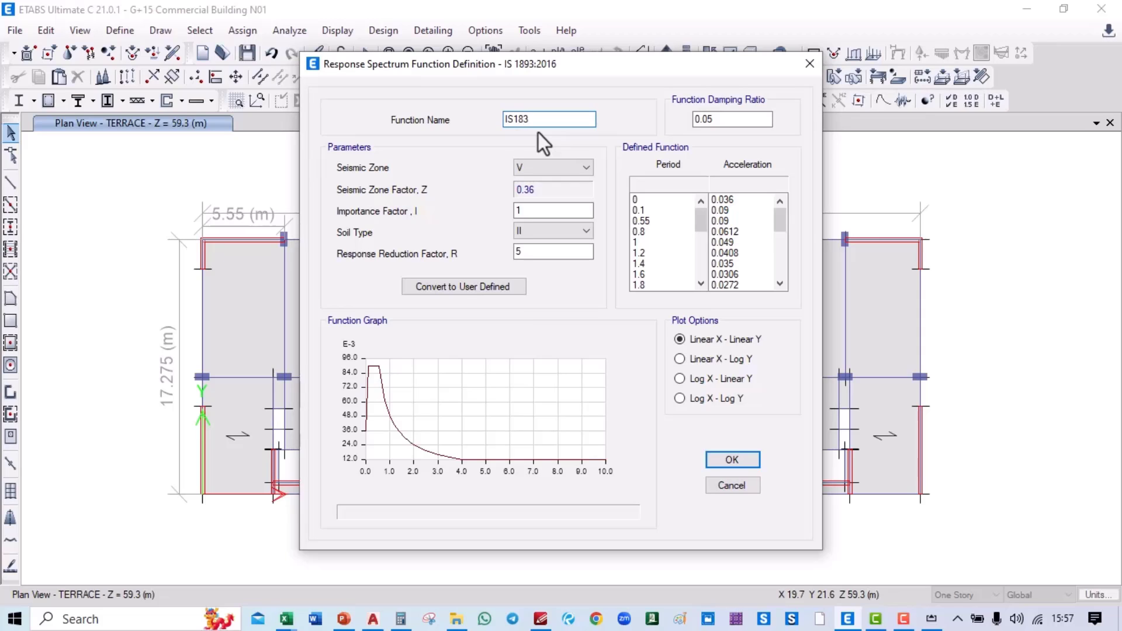
pyautogui.write('S1893V')
pyautogui.click(553, 170)
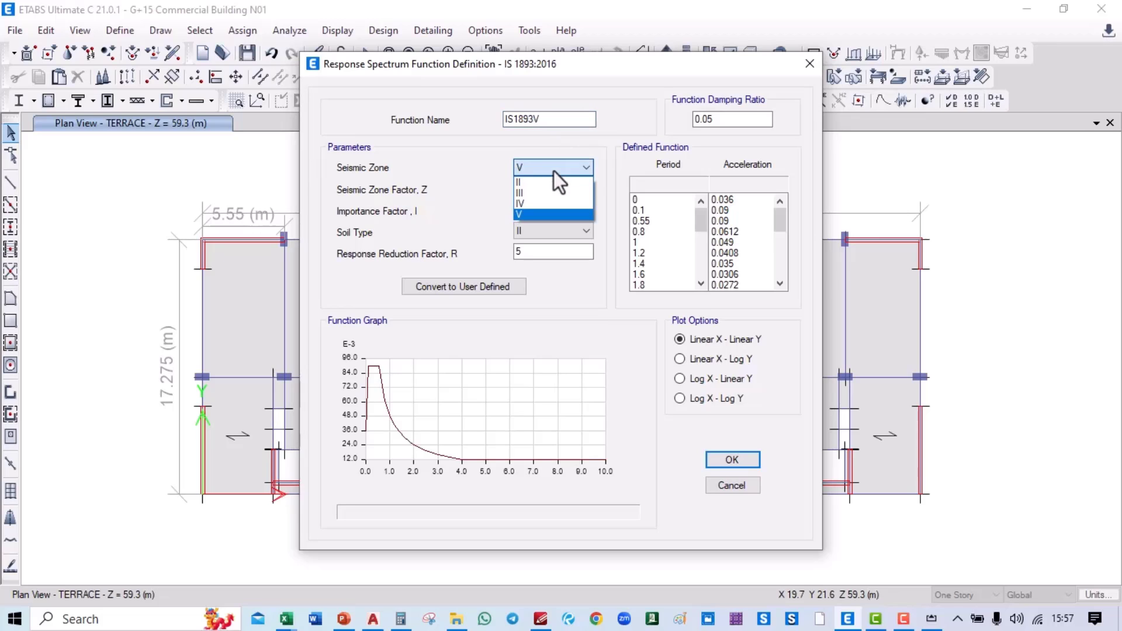
pyautogui.click(545, 202)
pyautogui.click(531, 211)
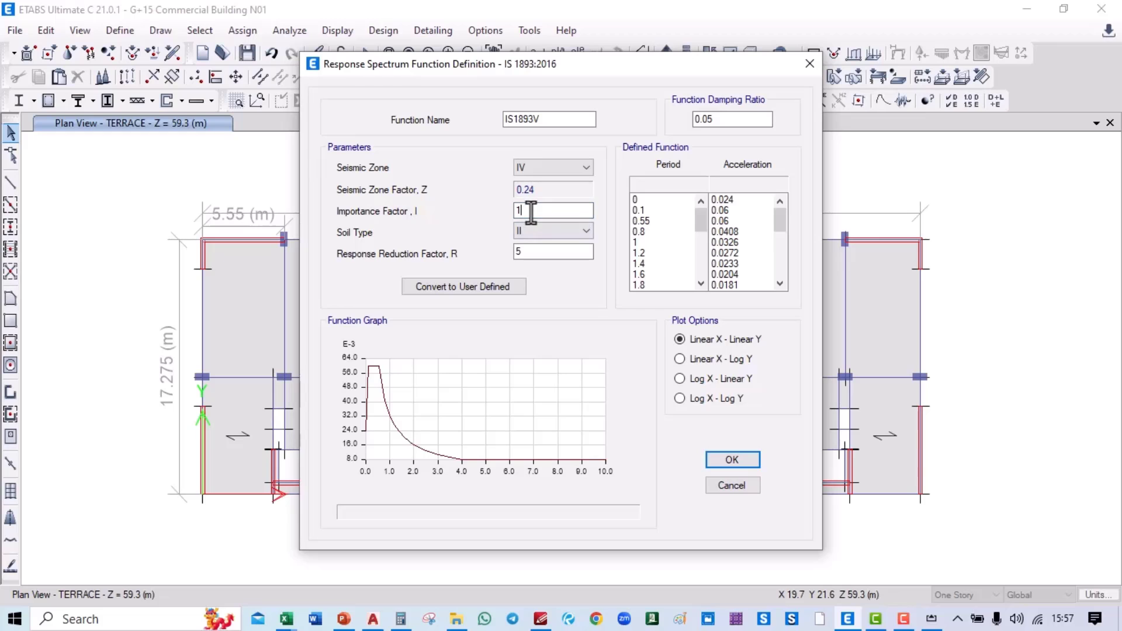
pyautogui.write('.5')
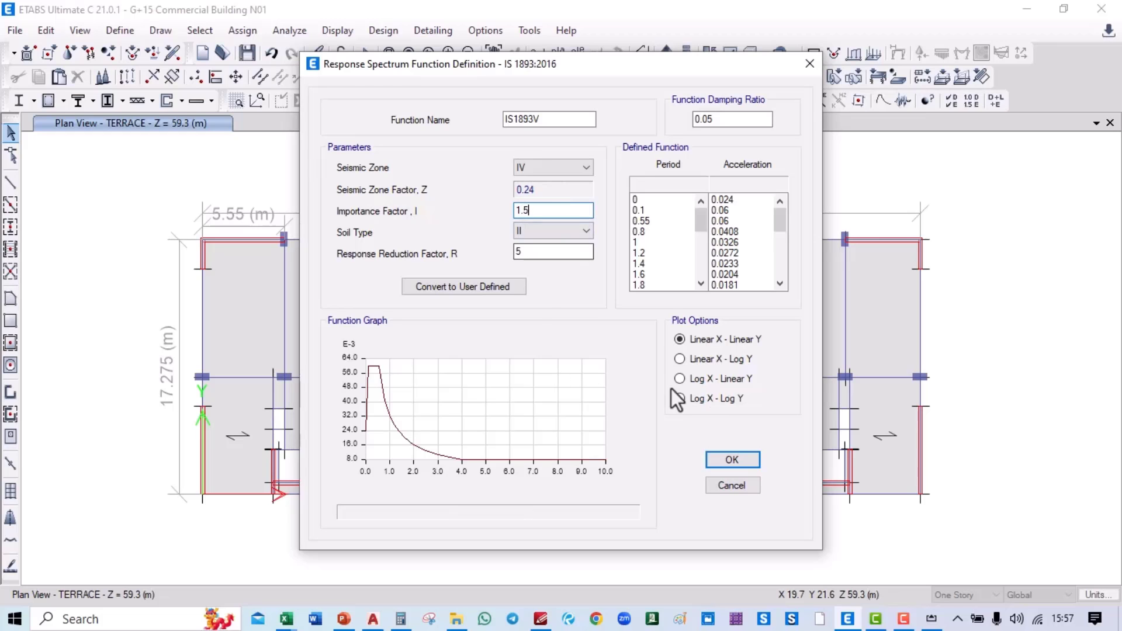
# Step: Convert IS1893V to a user-defined spectrum and delete most of its period rows
pyautogui.click(460, 291)
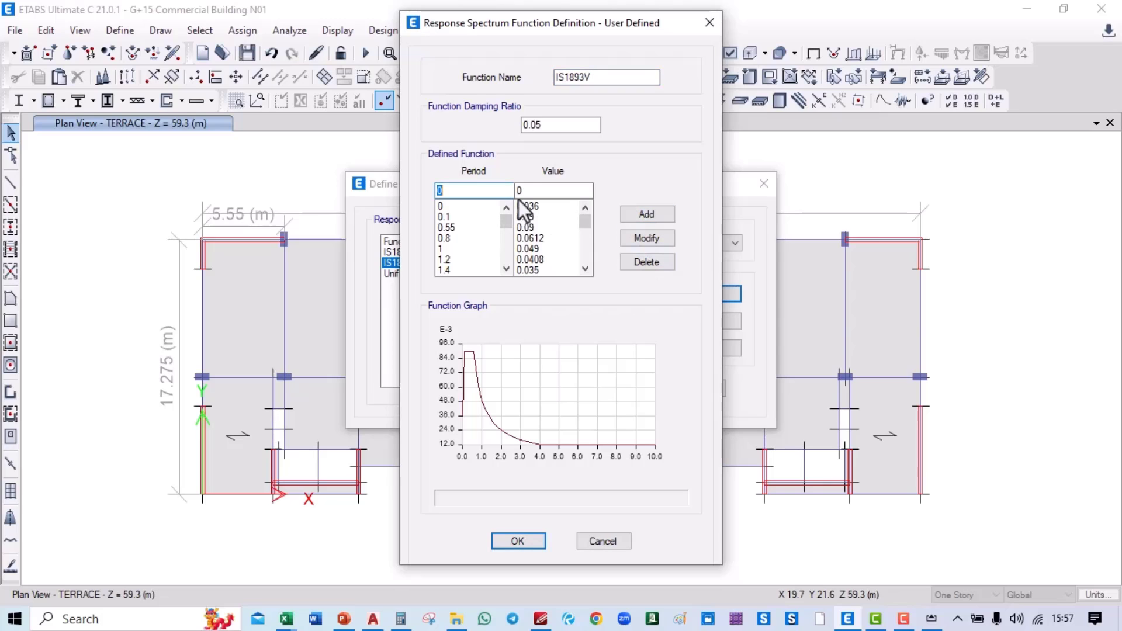
pyautogui.click(526, 206)
pyautogui.click(646, 262)
pyautogui.click(647, 262)
pyautogui.click(647, 262)
pyautogui.click(647, 262)
pyautogui.click(646, 262)
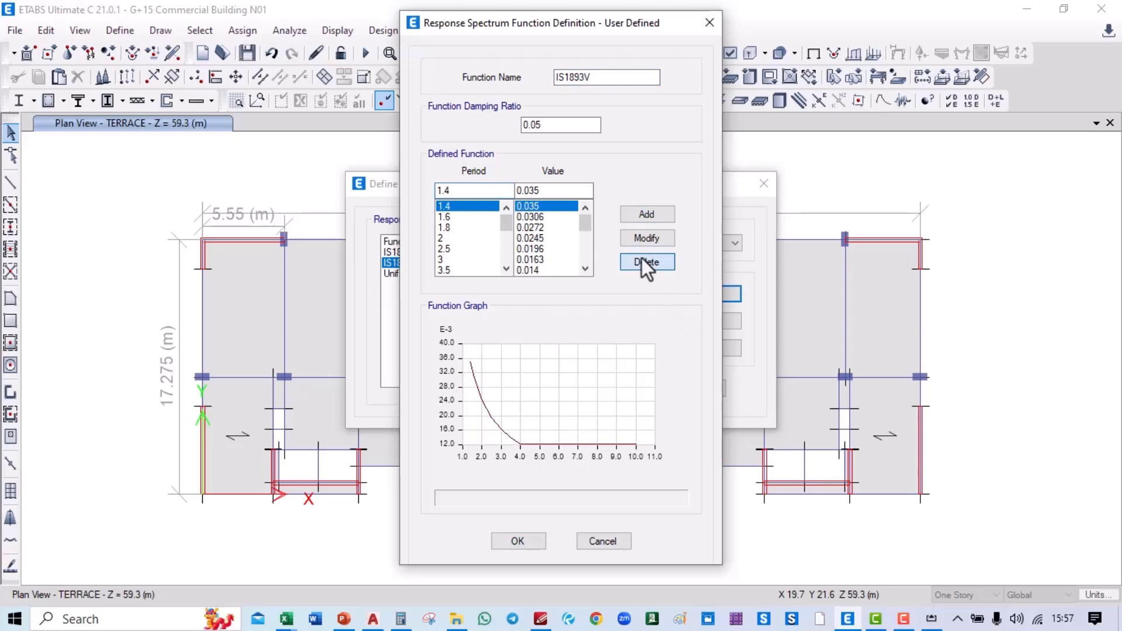
pyautogui.click(646, 262)
pyautogui.click(647, 262)
pyautogui.click(647, 262)
pyautogui.click(646, 262)
pyautogui.click(647, 262)
pyautogui.click(646, 262)
pyautogui.click(646, 262)
pyautogui.click(647, 262)
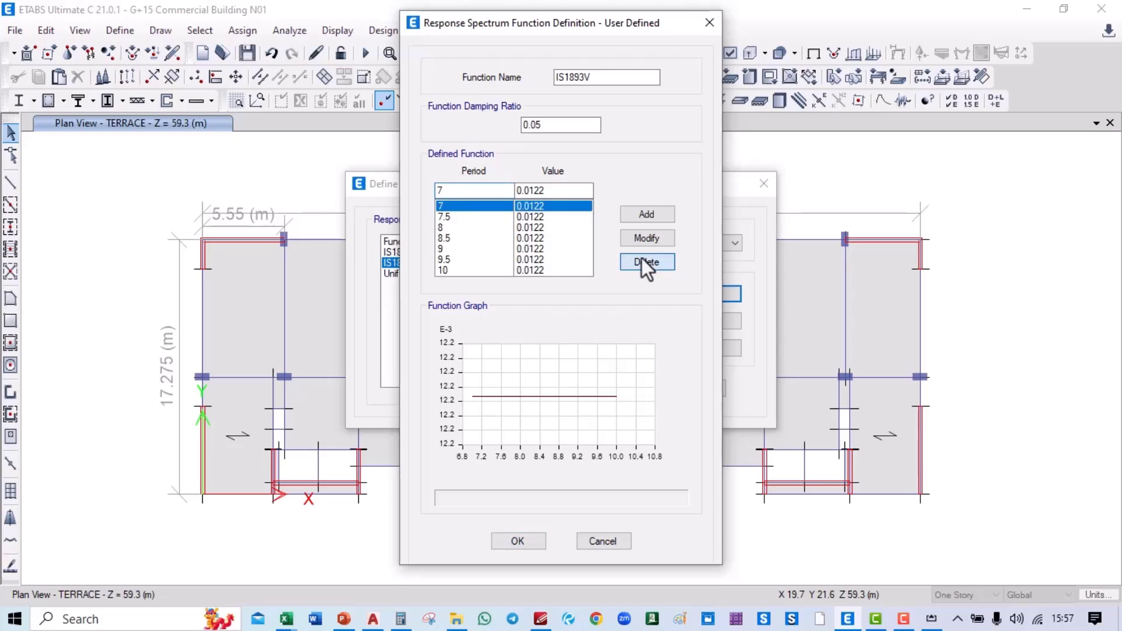
pyautogui.click(646, 261)
pyautogui.click(647, 262)
pyautogui.click(646, 262)
pyautogui.click(647, 262)
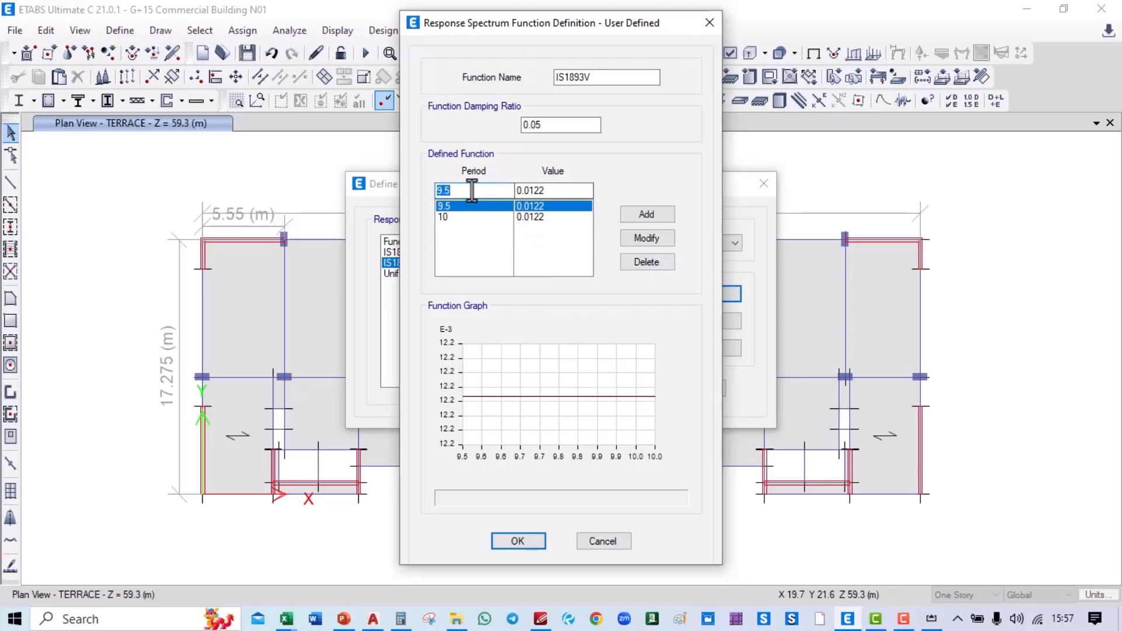
# Step: Set IS1893V to a flat value of 2.5 at periods 0 and 10, and confirm it
pyautogui.write('0')
pyautogui.moveTo(570, 184); pyautogui.dragTo(501, 188)
pyautogui.write('2.5')
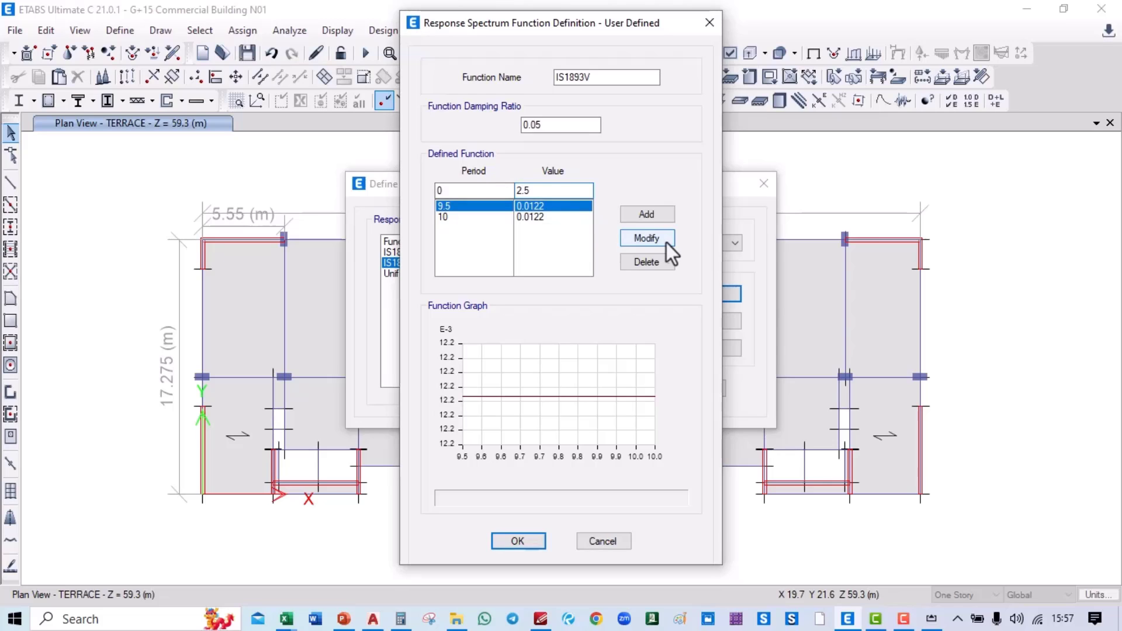
pyautogui.click(647, 238)
pyautogui.click(562, 216)
pyautogui.moveTo(549, 188); pyautogui.dragTo(511, 190)
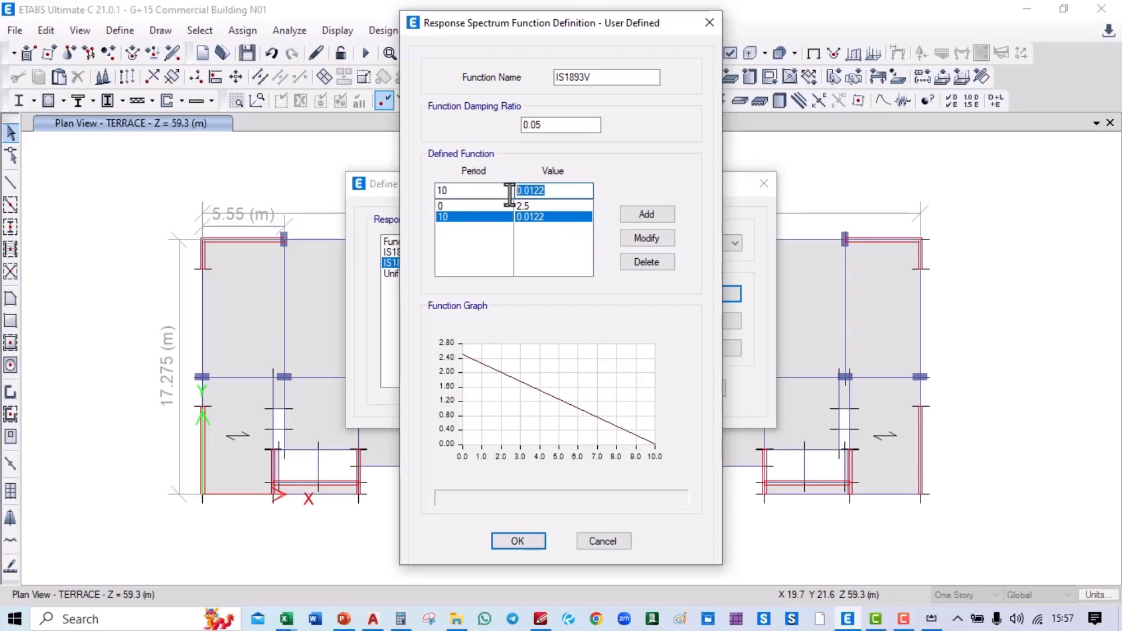
pyautogui.write('2.5')
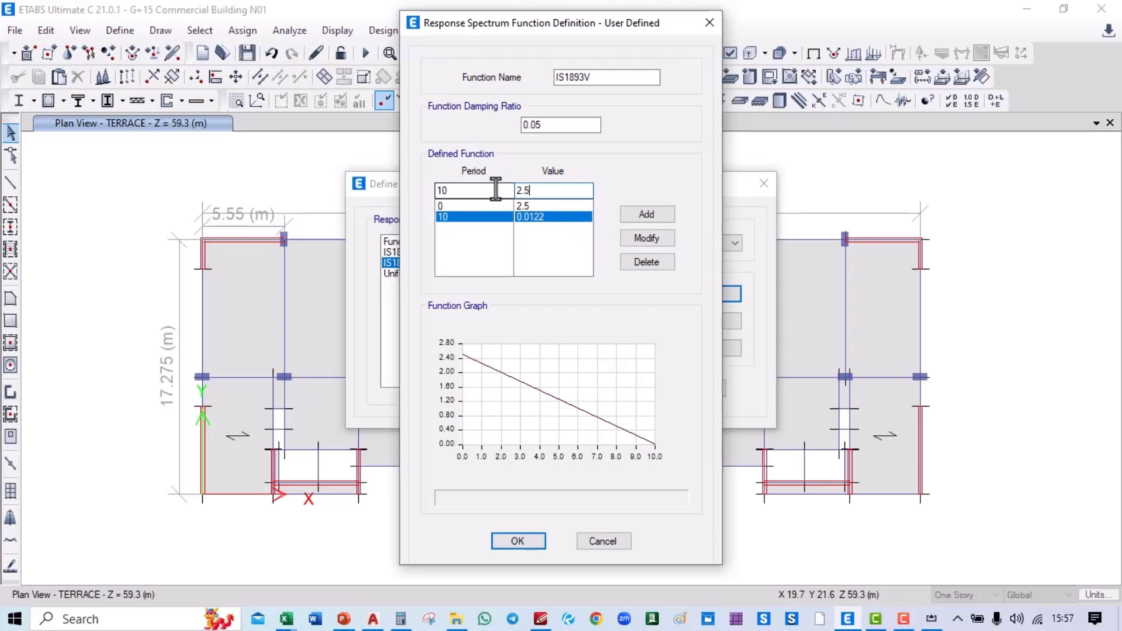
pyautogui.click(643, 241)
pyautogui.doubleClick(453, 188)
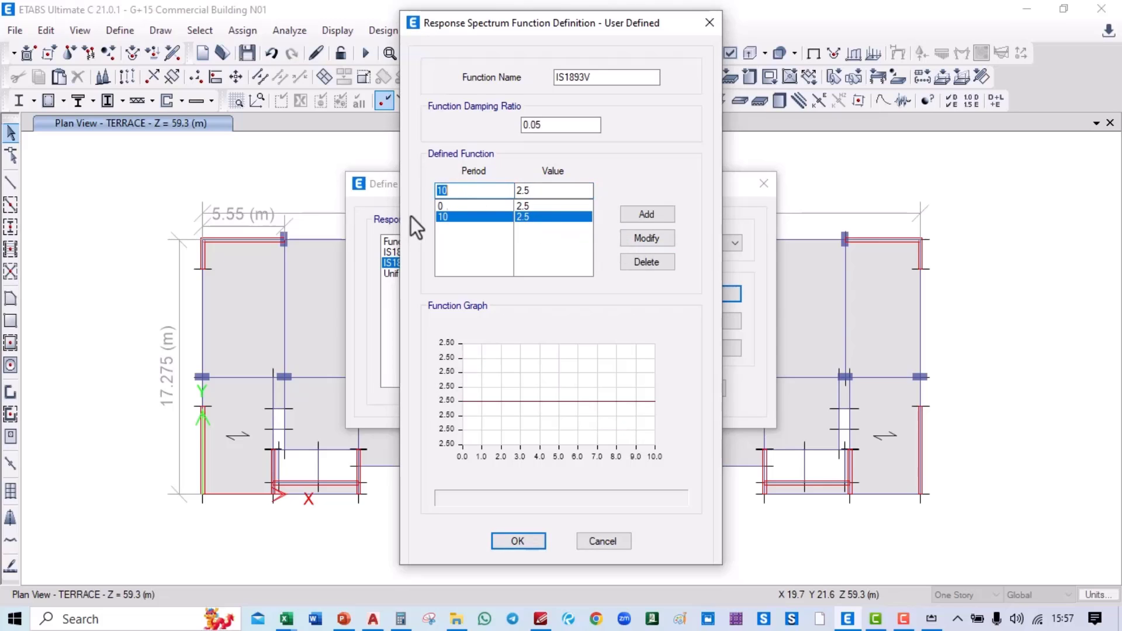
pyautogui.click(514, 542)
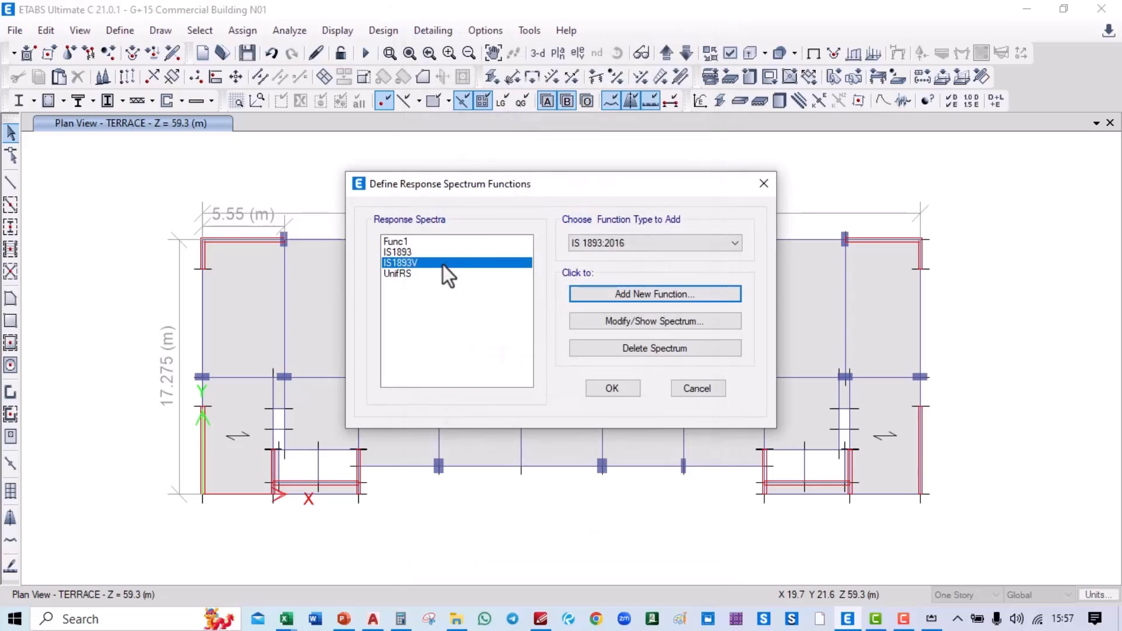
# Step: Delete the Func1 and UnifRS spectrum functions and close the list
pyautogui.click(415, 244)
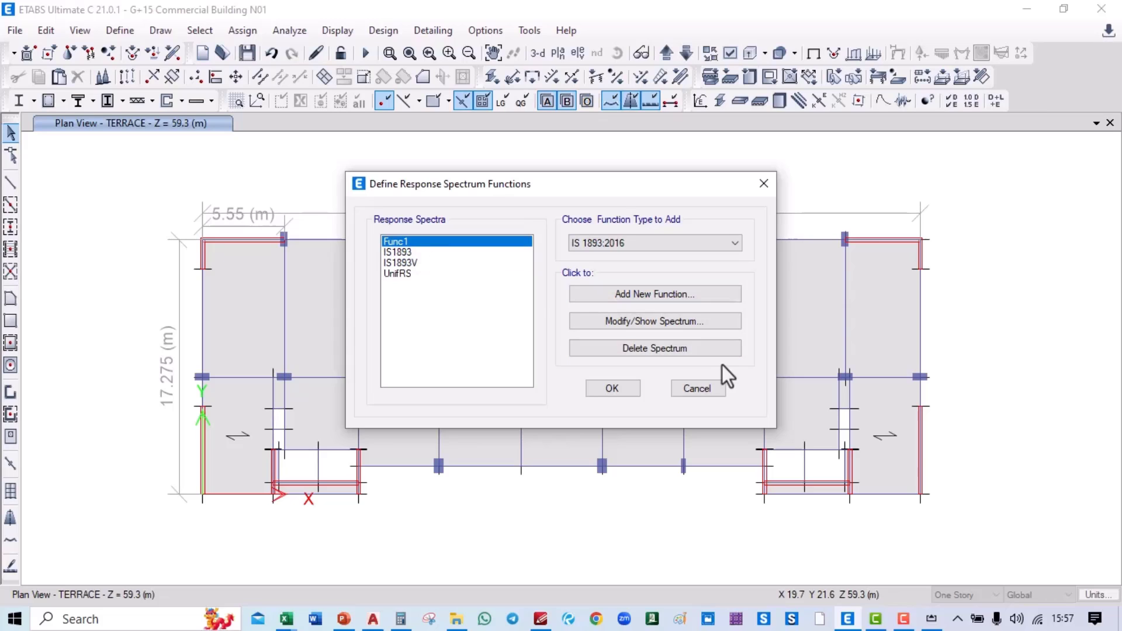
pyautogui.click(664, 347)
pyautogui.click(432, 263)
pyautogui.click(620, 349)
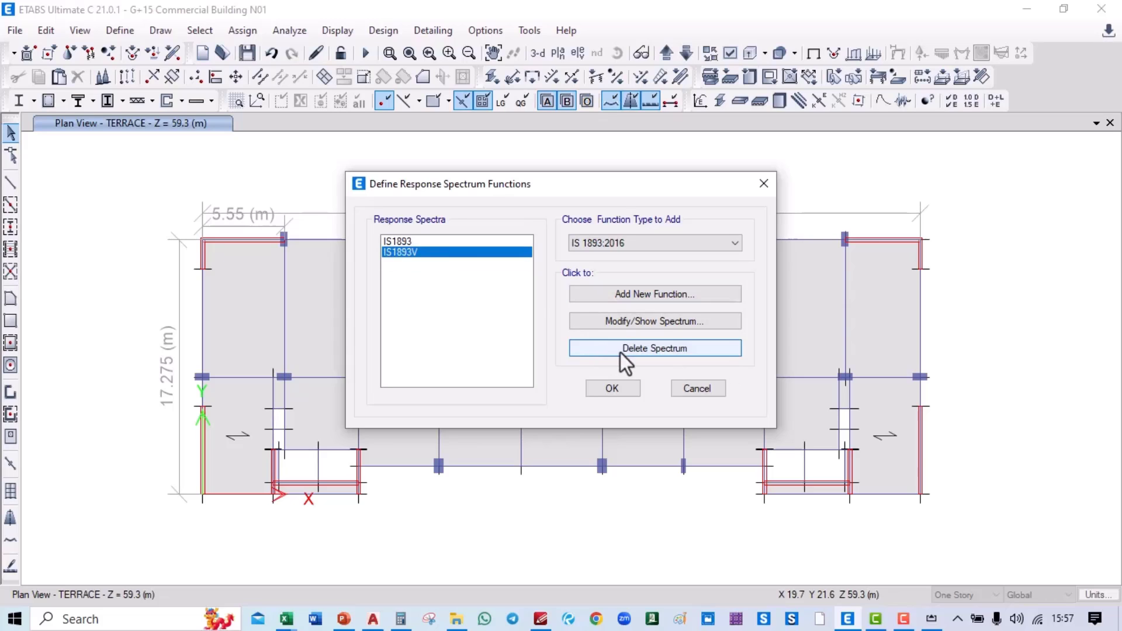
pyautogui.click(612, 388)
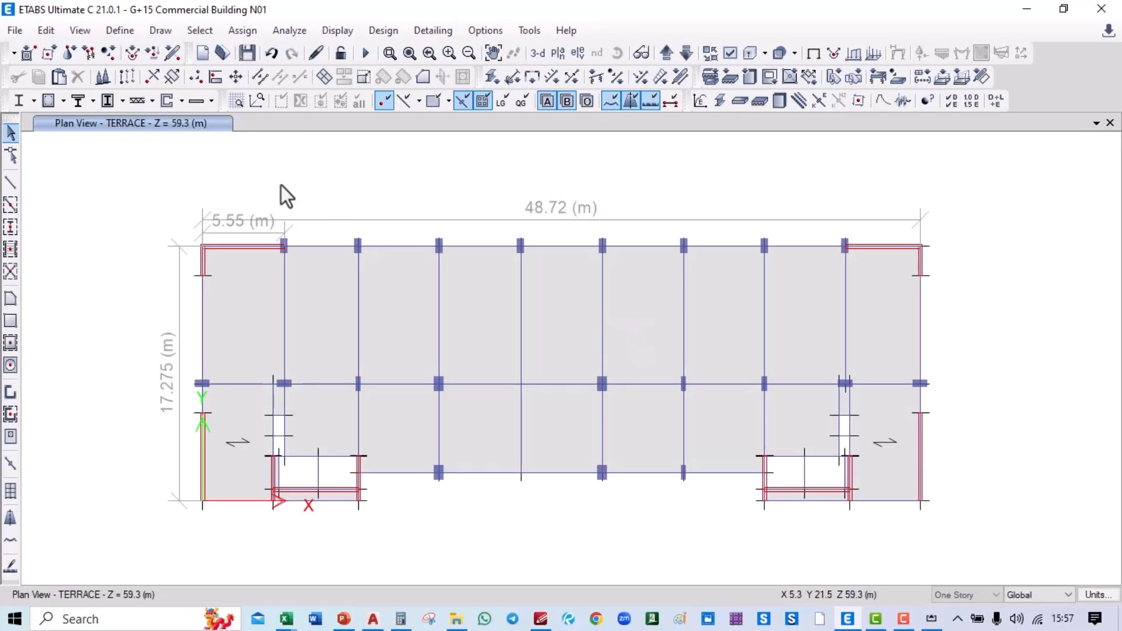
# Step: Delete the existing SPECX load case from the load case list
pyautogui.click(120, 32)
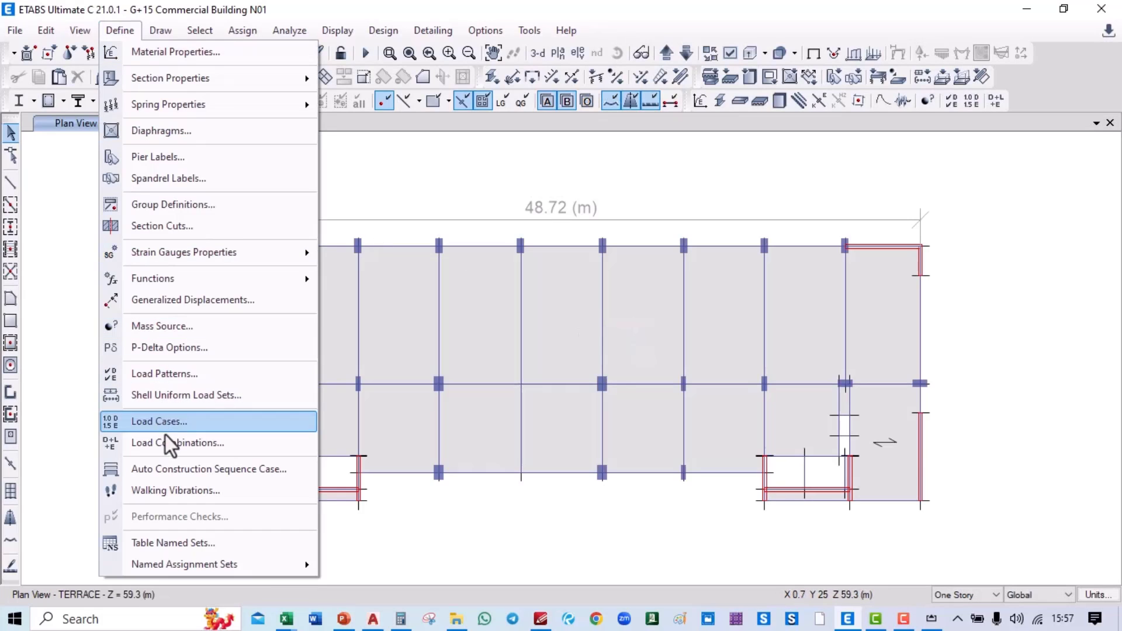
pyautogui.click(179, 425)
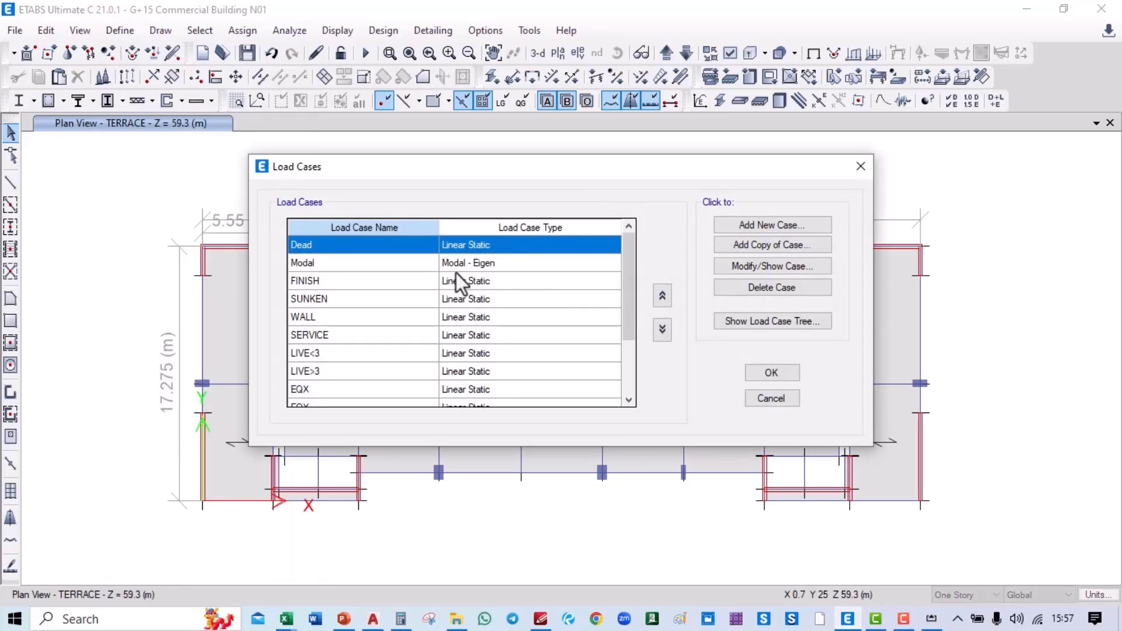
pyautogui.scroll(-2, 456, 272)
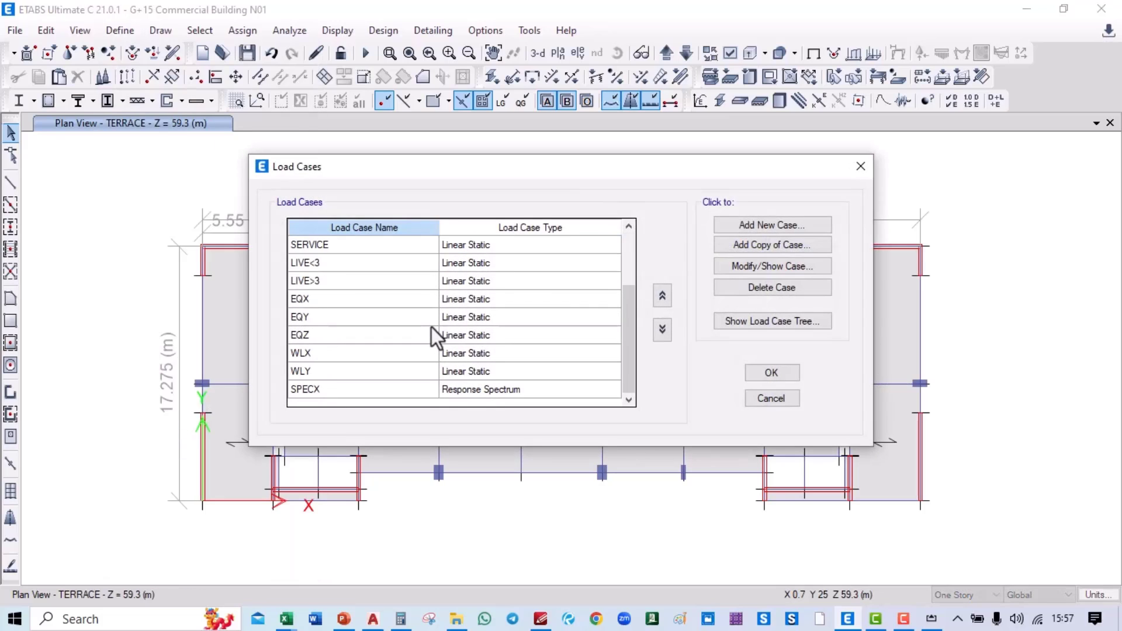
pyautogui.click(339, 391)
pyautogui.click(759, 290)
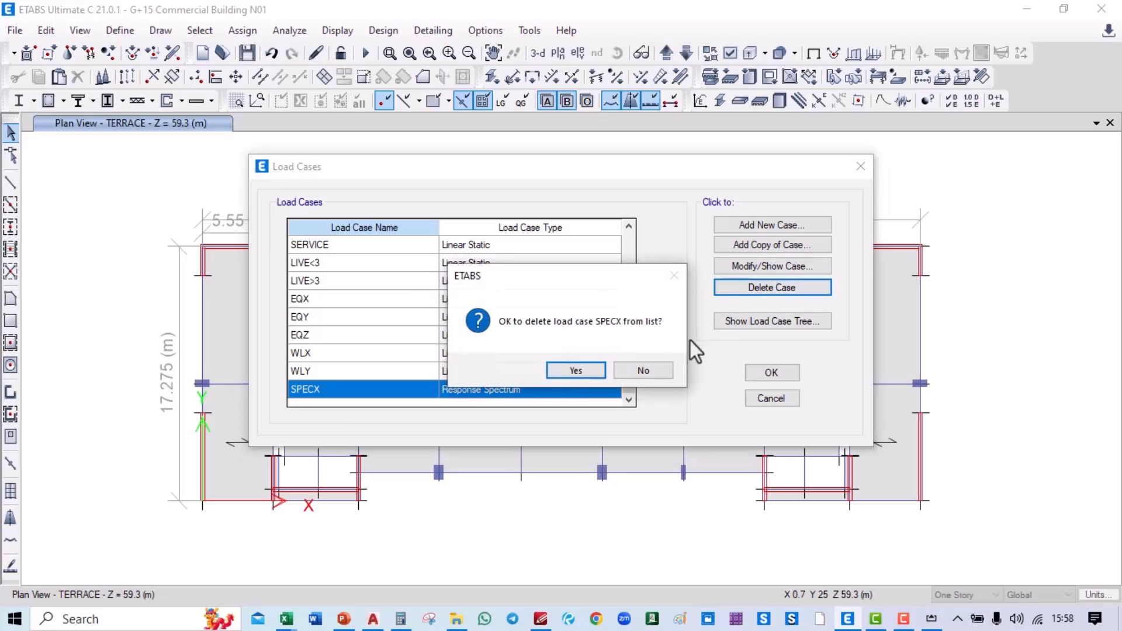
pyautogui.click(565, 367)
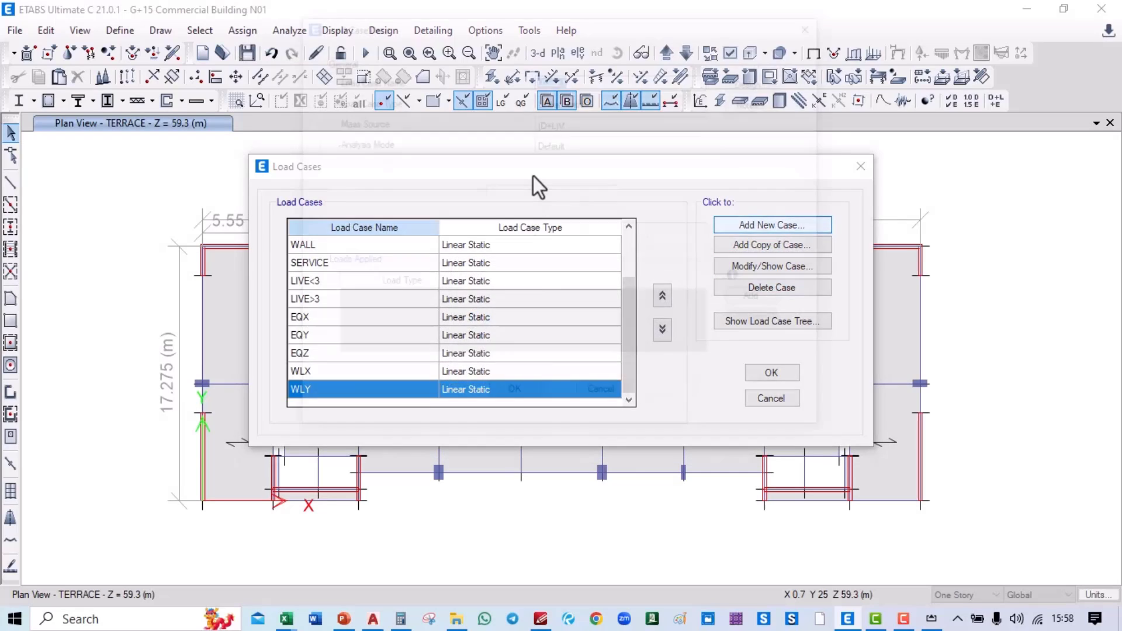
# Step: Create a Response Spectrum case SPECX with a U1 acceleration load using IS1893, scale 9806.65
pyautogui.press('Return')
pyautogui.write('SPEX')
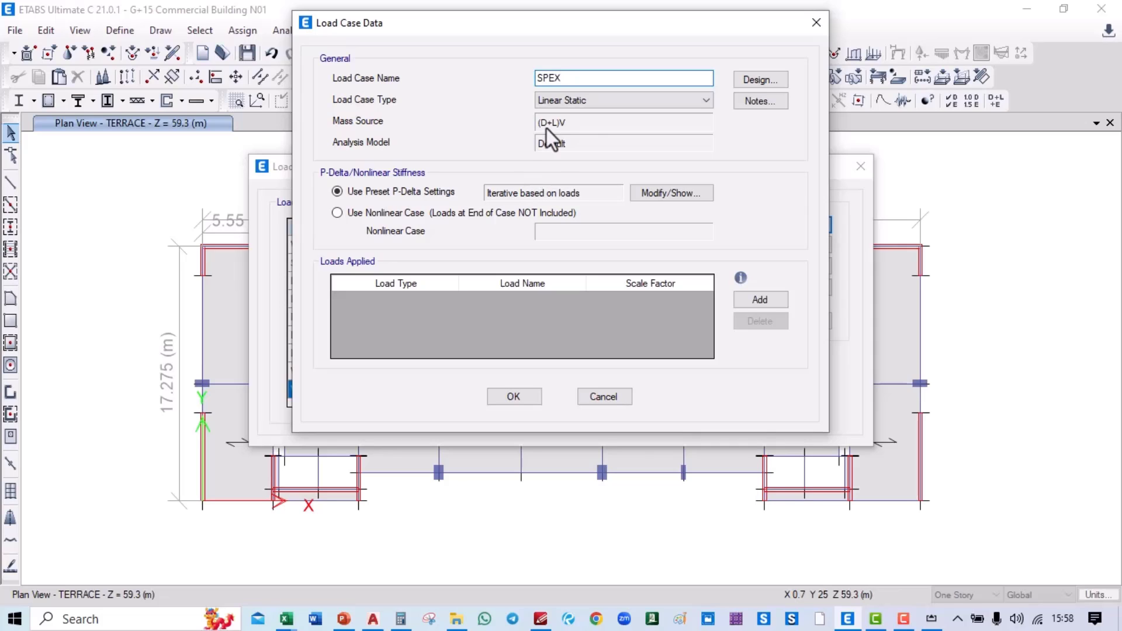
pyautogui.press('BackSpace')
pyautogui.write('CX')
pyautogui.click(626, 103)
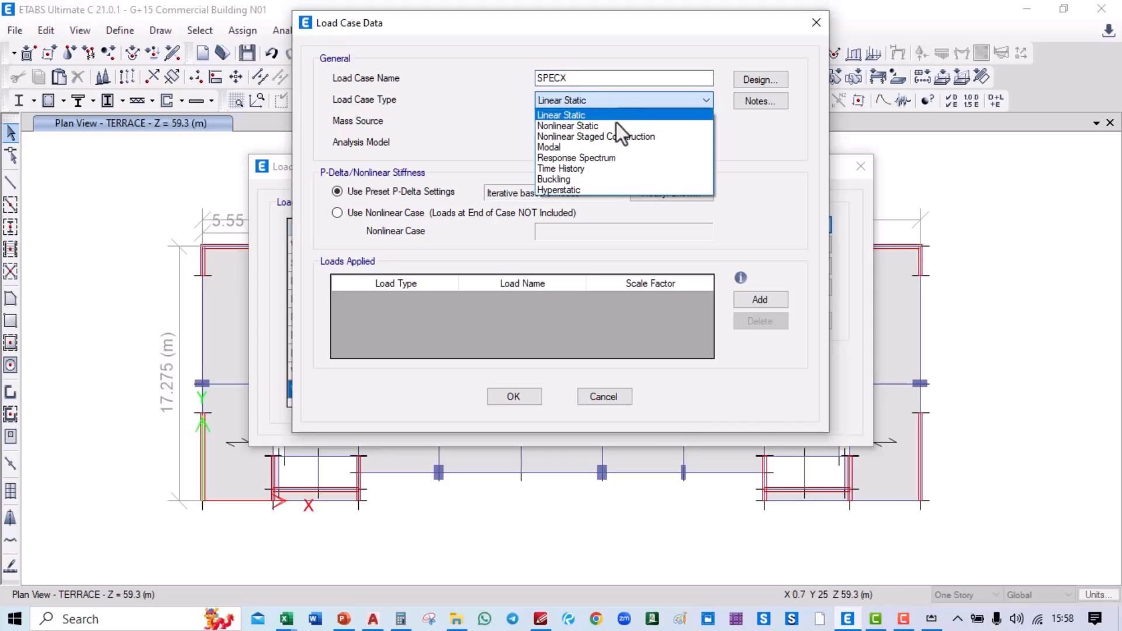
pyautogui.click(593, 161)
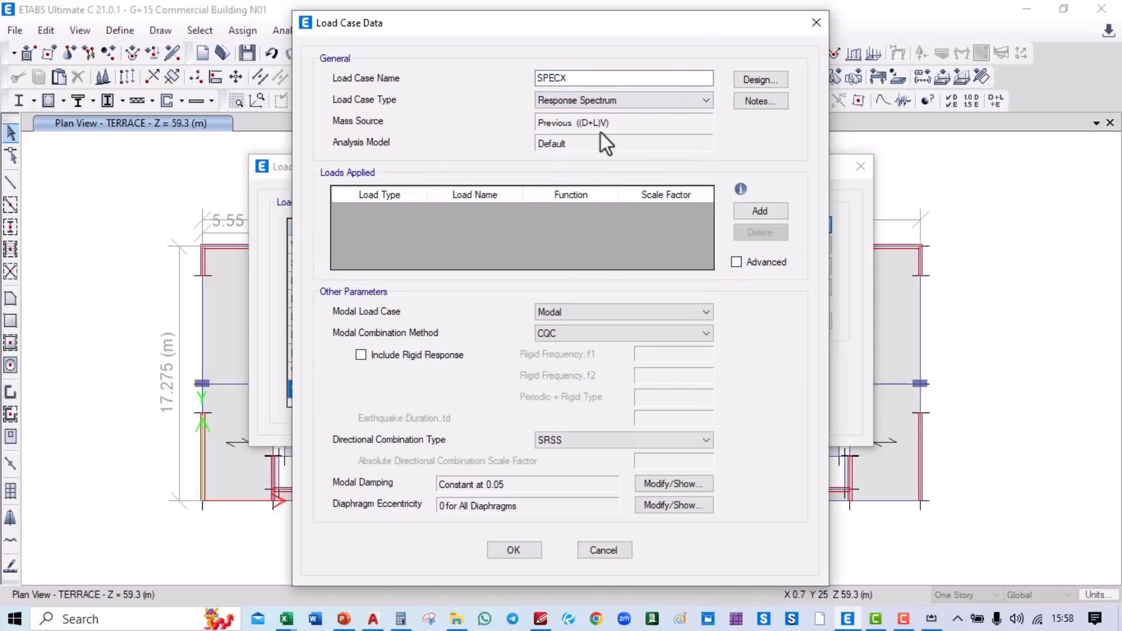
pyautogui.click(759, 211)
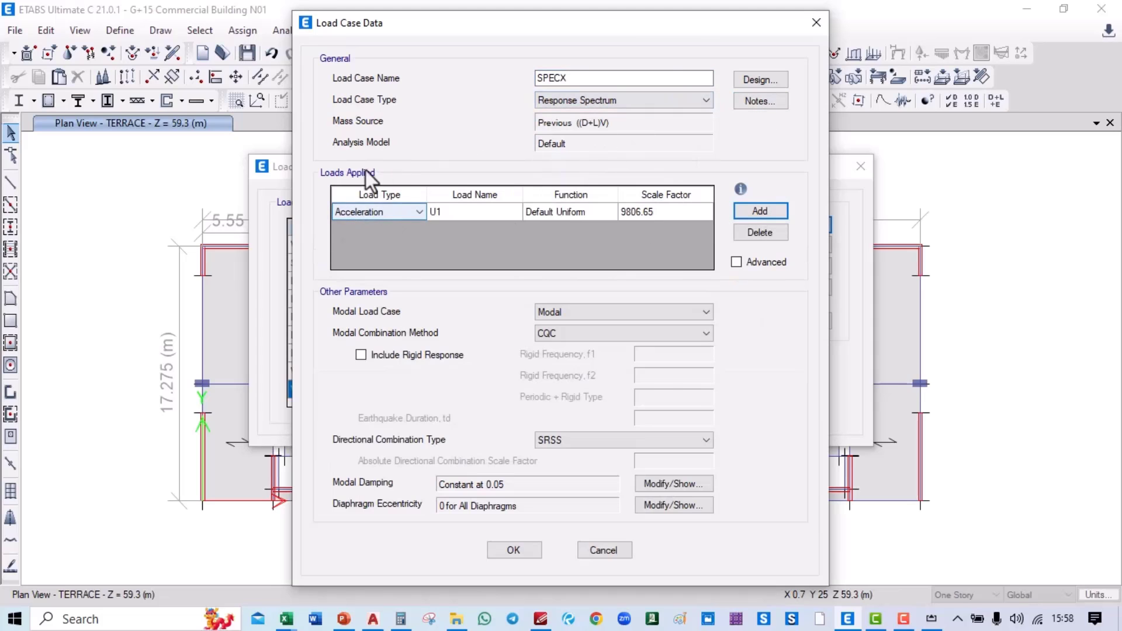
pyautogui.click(559, 212)
pyautogui.click(605, 213)
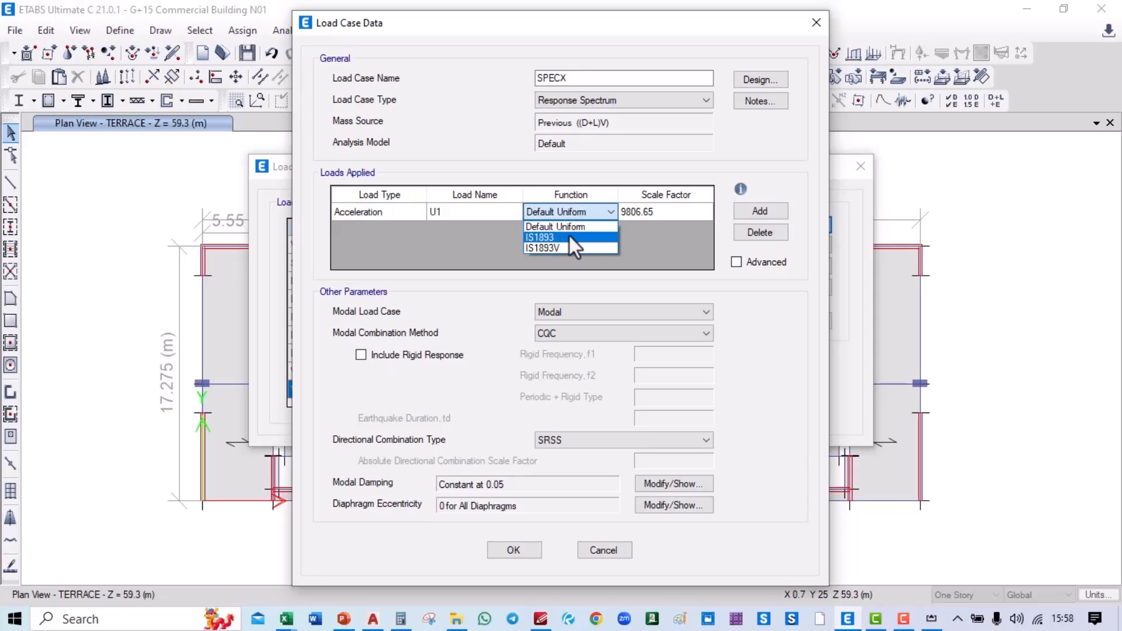
pyautogui.click(570, 237)
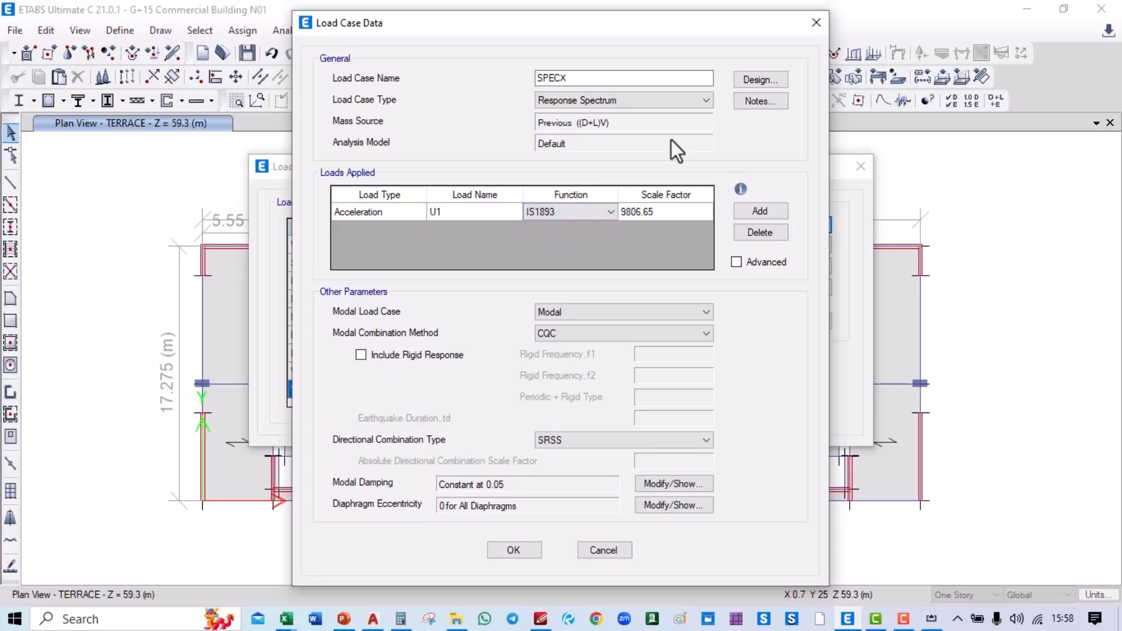
pyautogui.click(510, 550)
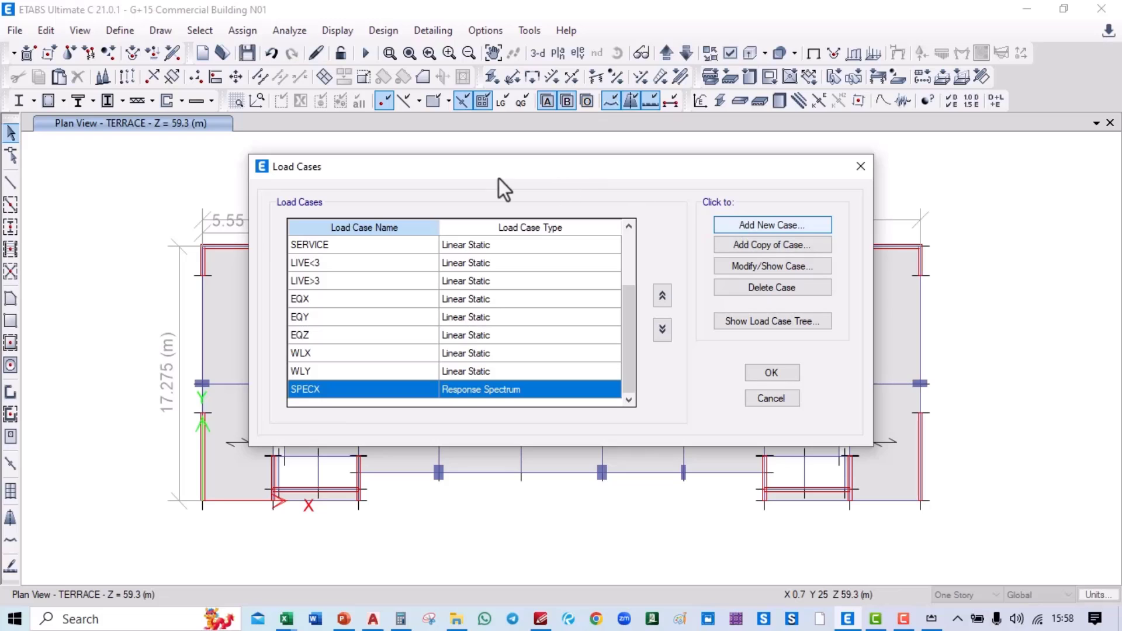
# Step: Discard a blank new load case and choose to copy SPECX instead
pyautogui.click(767, 224)
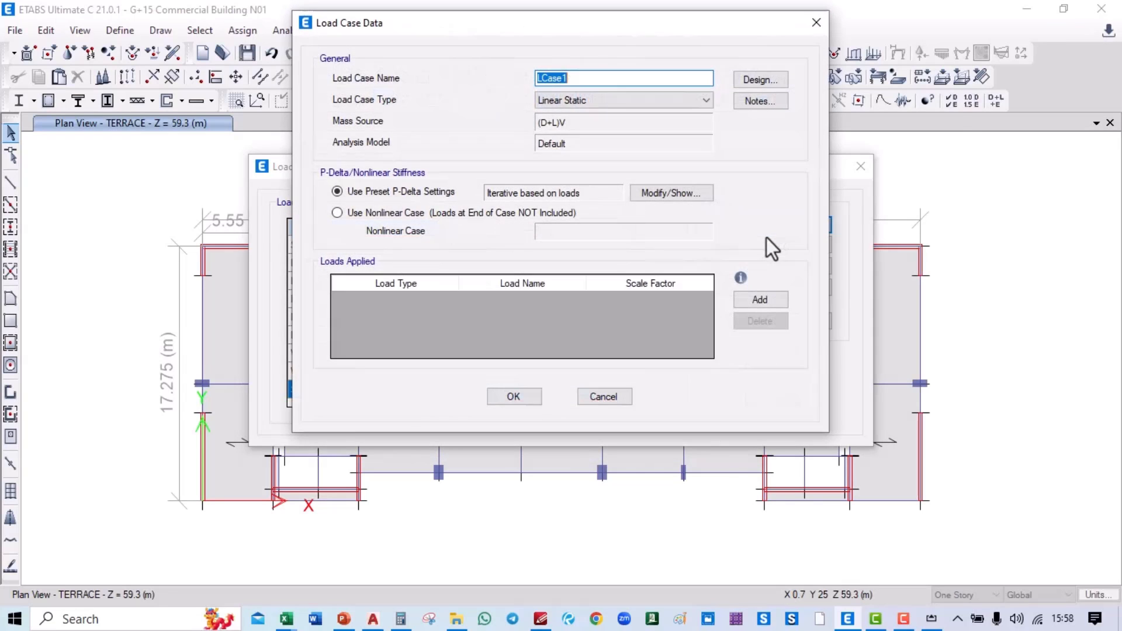
pyautogui.click(817, 22)
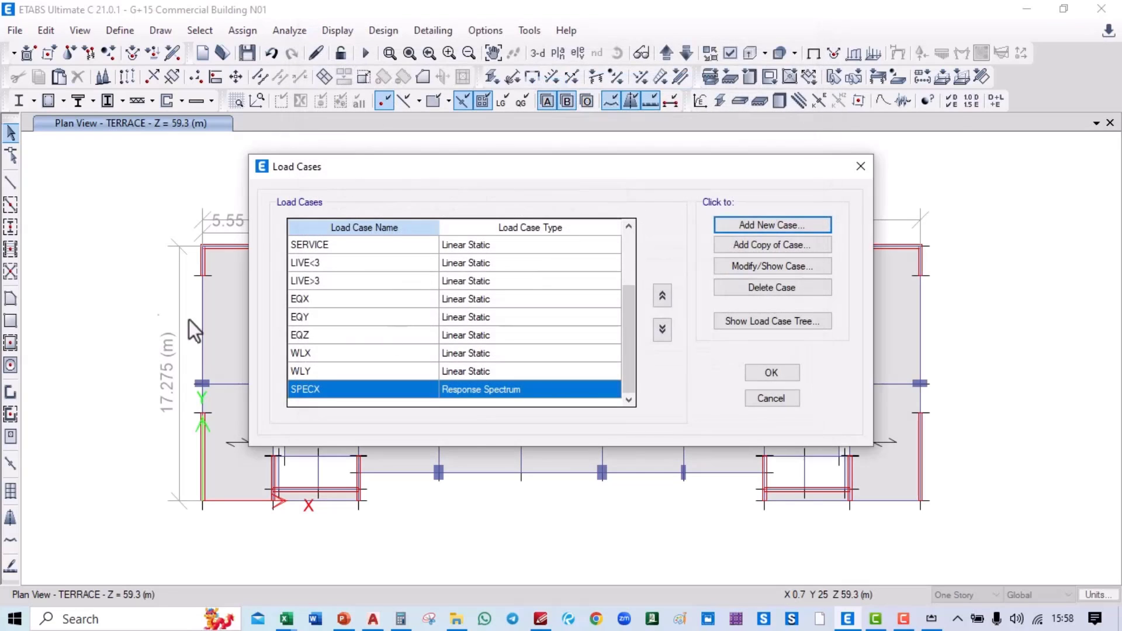
pyautogui.click(786, 249)
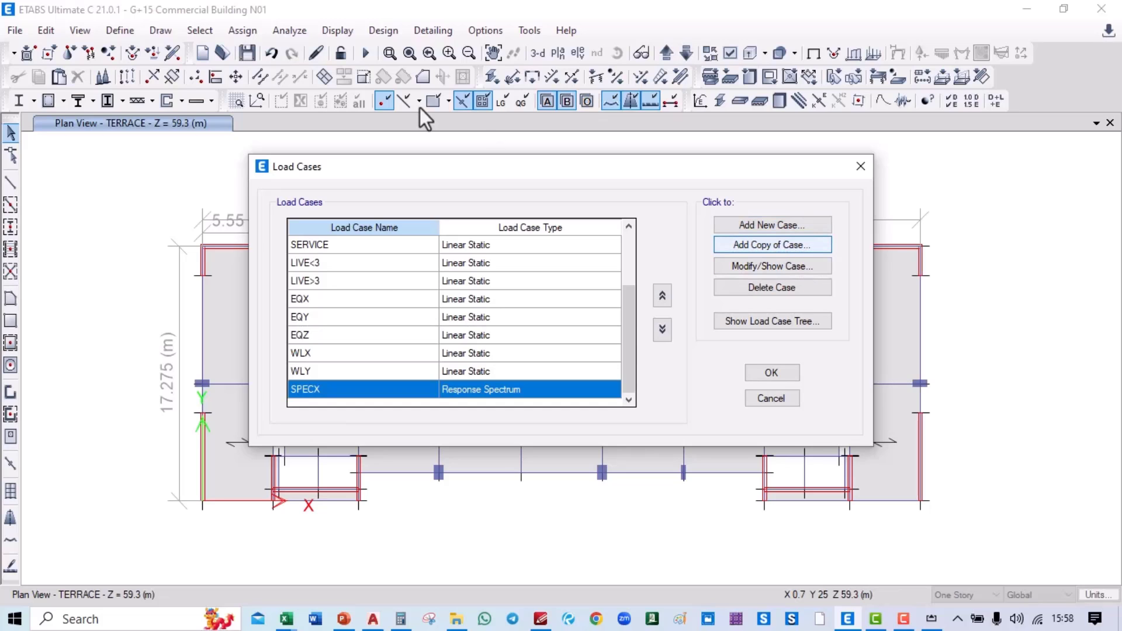
# Step: Copy SPECX into a new response spectrum case SPECY with load direction U2
pyautogui.press('Return')
pyautogui.click(585, 78)
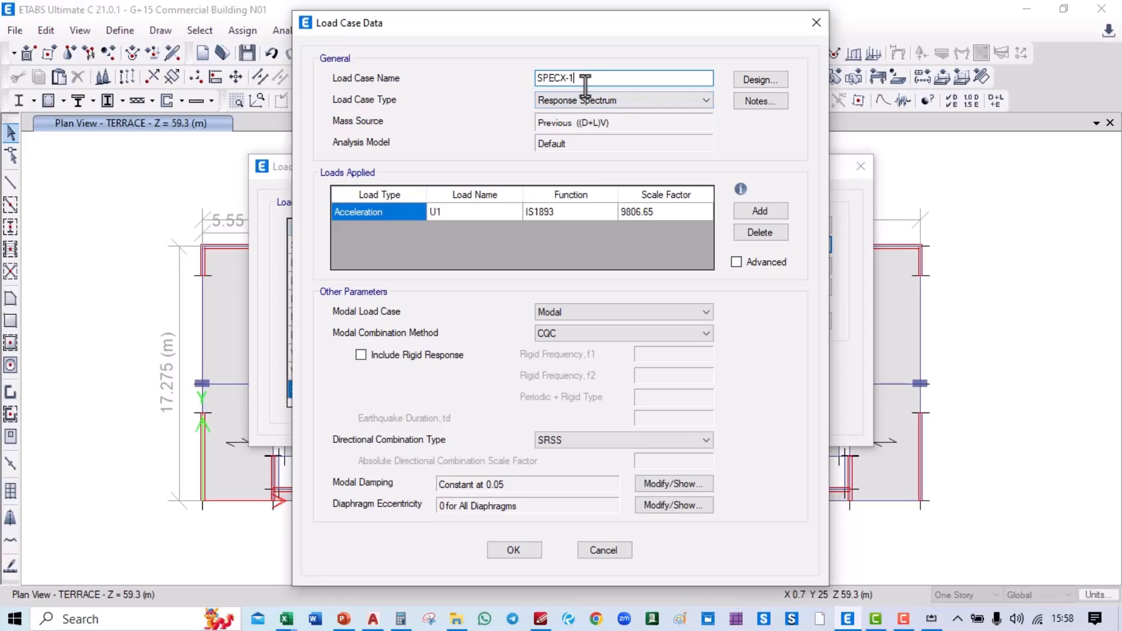
pyautogui.press('BackSpace')
pyautogui.press('BackSpace')
pyautogui.press('BackSpace')
pyautogui.write('Y')
pyautogui.click(479, 212)
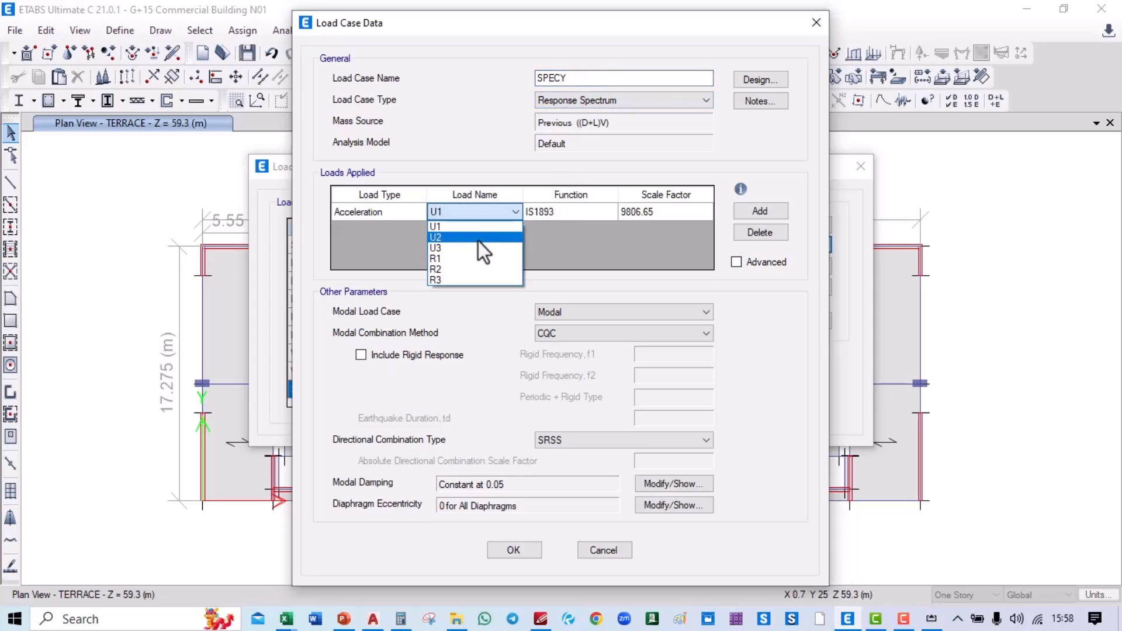
pyautogui.click(477, 230)
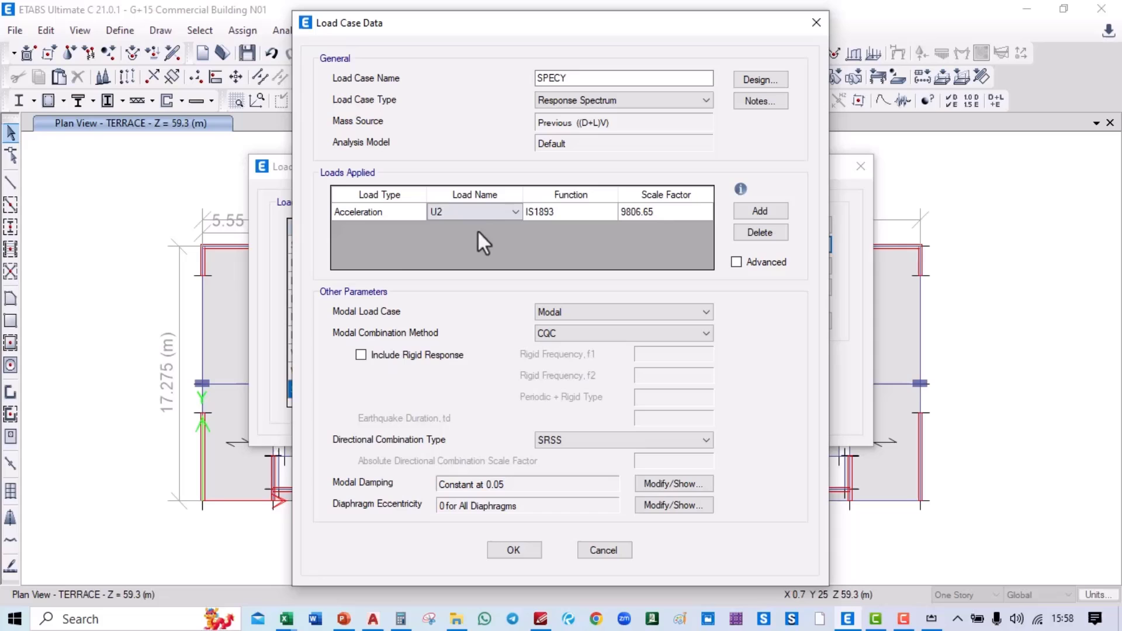
pyautogui.click(581, 212)
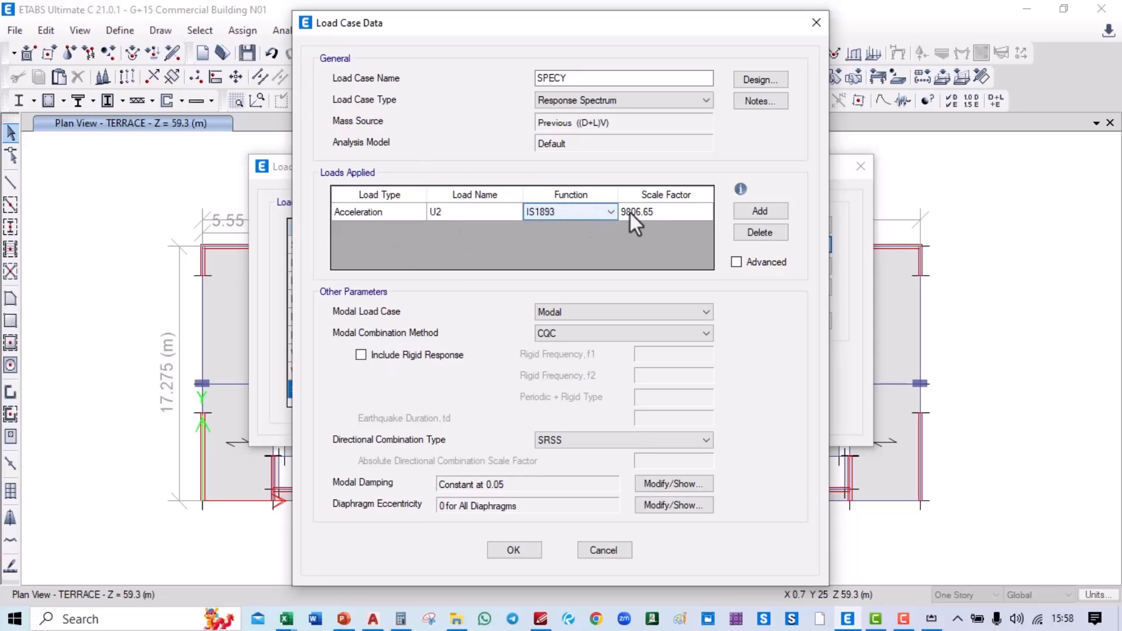
pyautogui.click(512, 552)
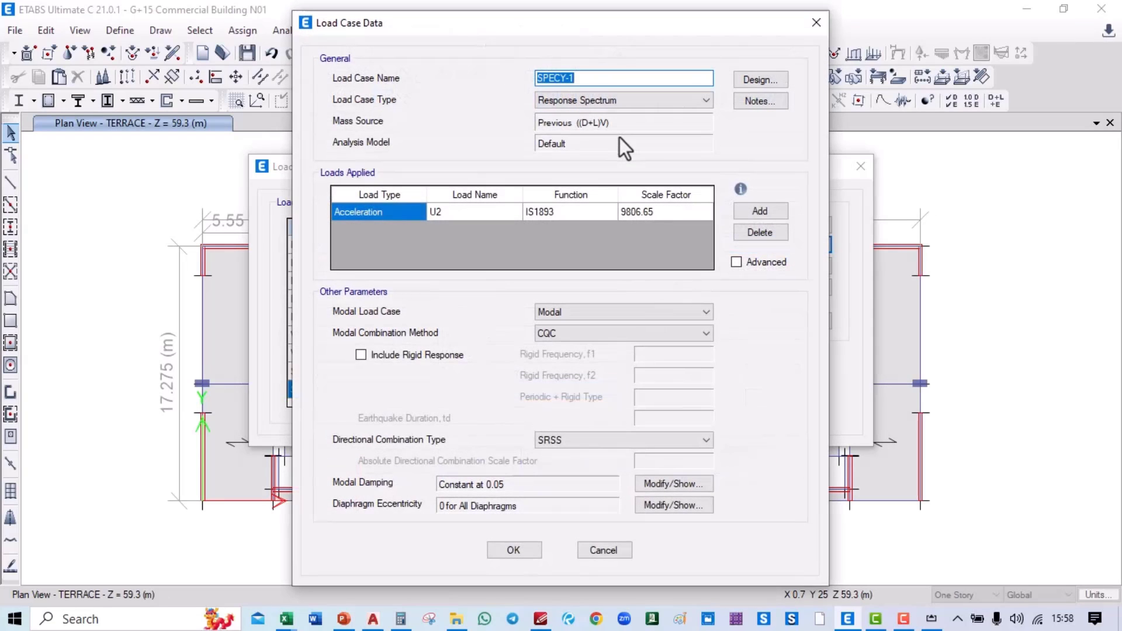
# Step: Copy again as SPECZ using the IS1893V spectrum function, and keep the load case changes
pyautogui.click(584, 77)
pyautogui.press('BackSpace')
pyautogui.press('BackSpace')
pyautogui.press('BackSpace')
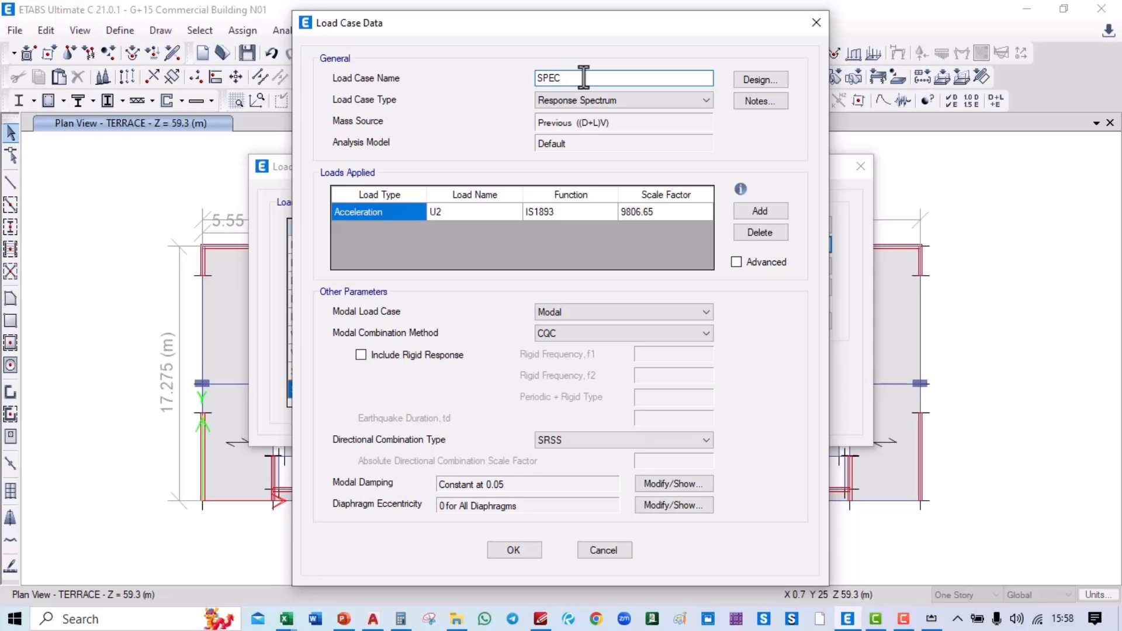
pyautogui.write('Z')
pyautogui.click(591, 211)
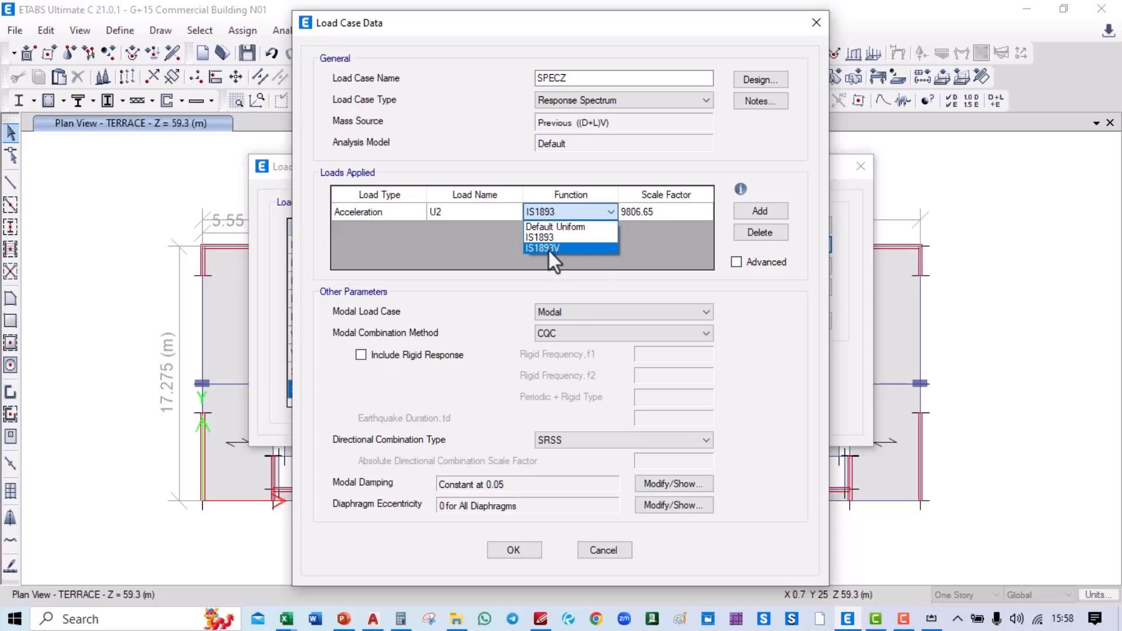
pyautogui.click(553, 249)
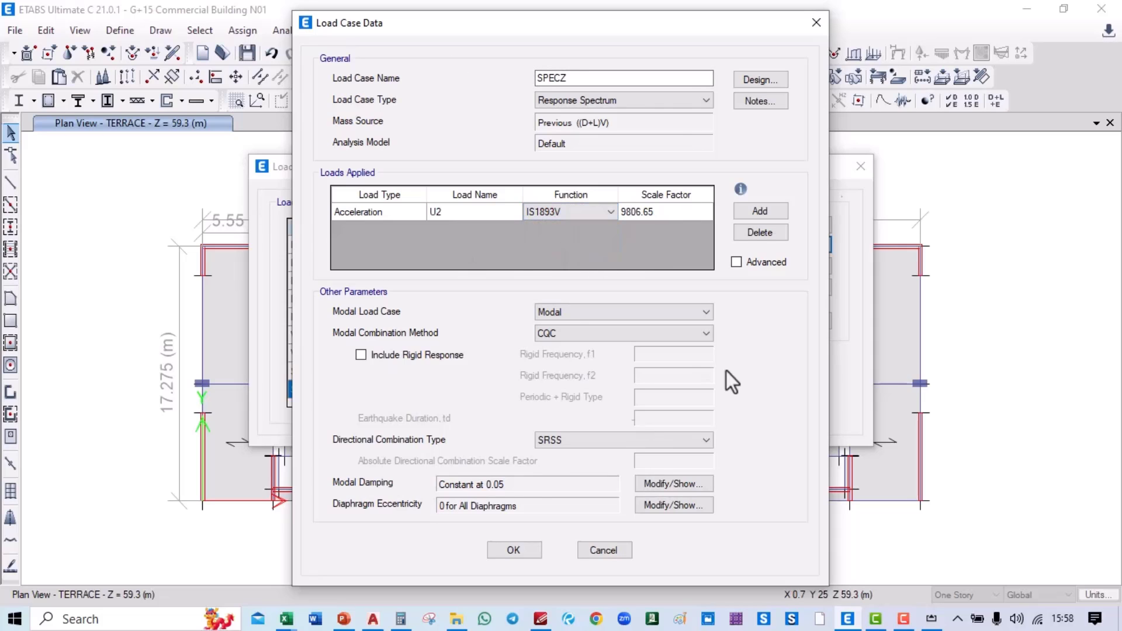
pyautogui.click(529, 547)
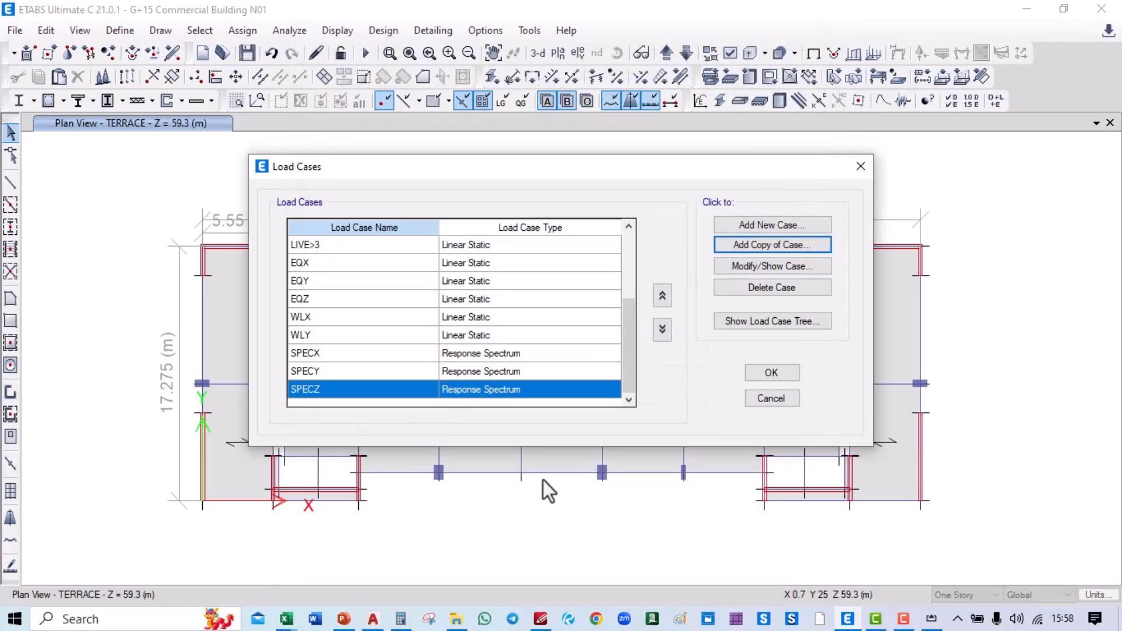
pyautogui.click(777, 370)
# Step: Play the PowerPoint slide show on to the 'Define Load combination' slide, then return to ETABS
pyautogui.hotkey('alt', 'Tab')
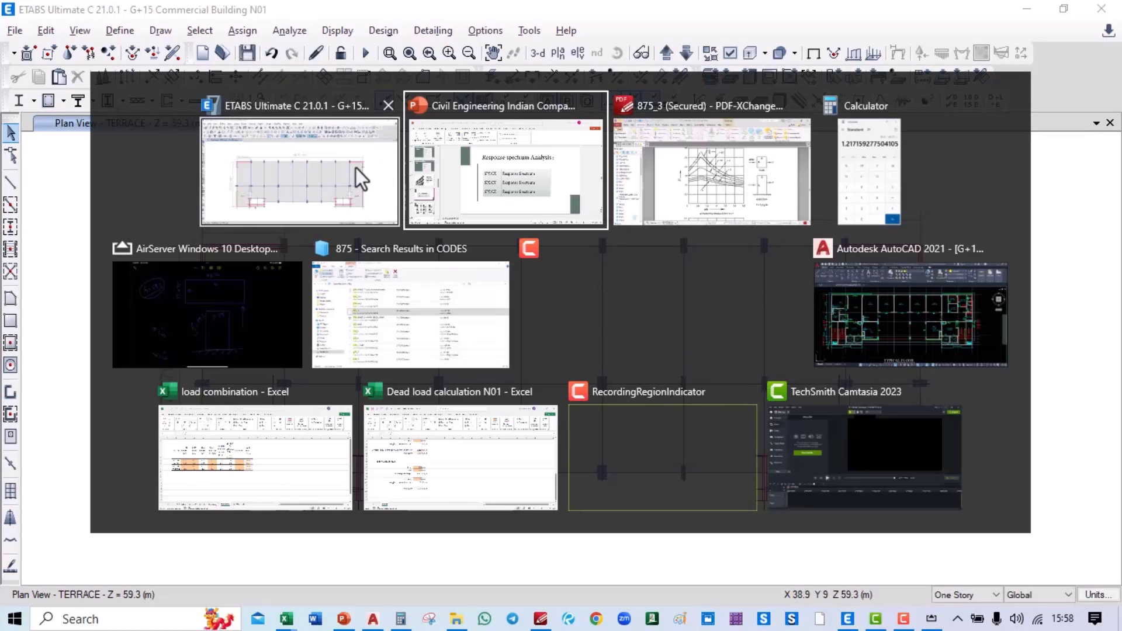
pyautogui.click(468, 174)
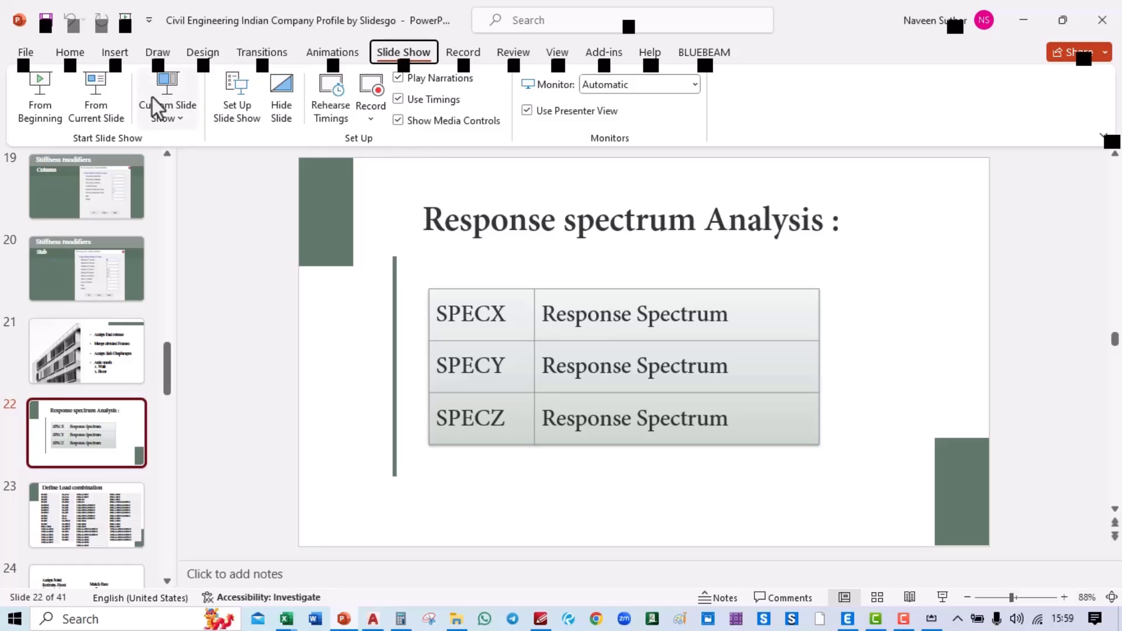
pyautogui.click(100, 114)
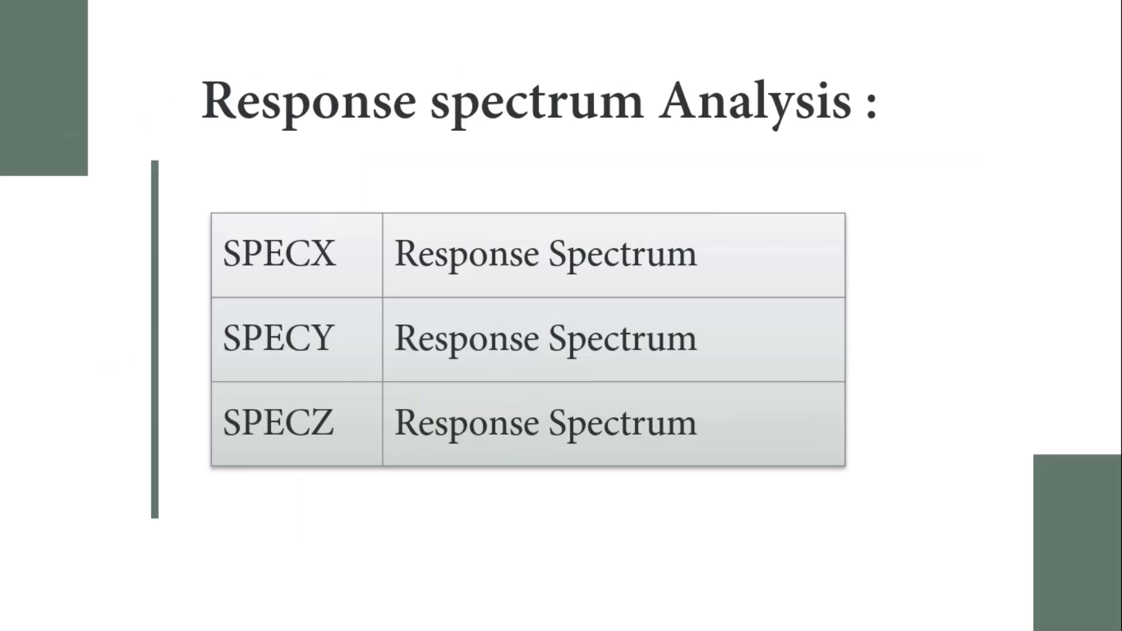
pyautogui.click(395, 220)
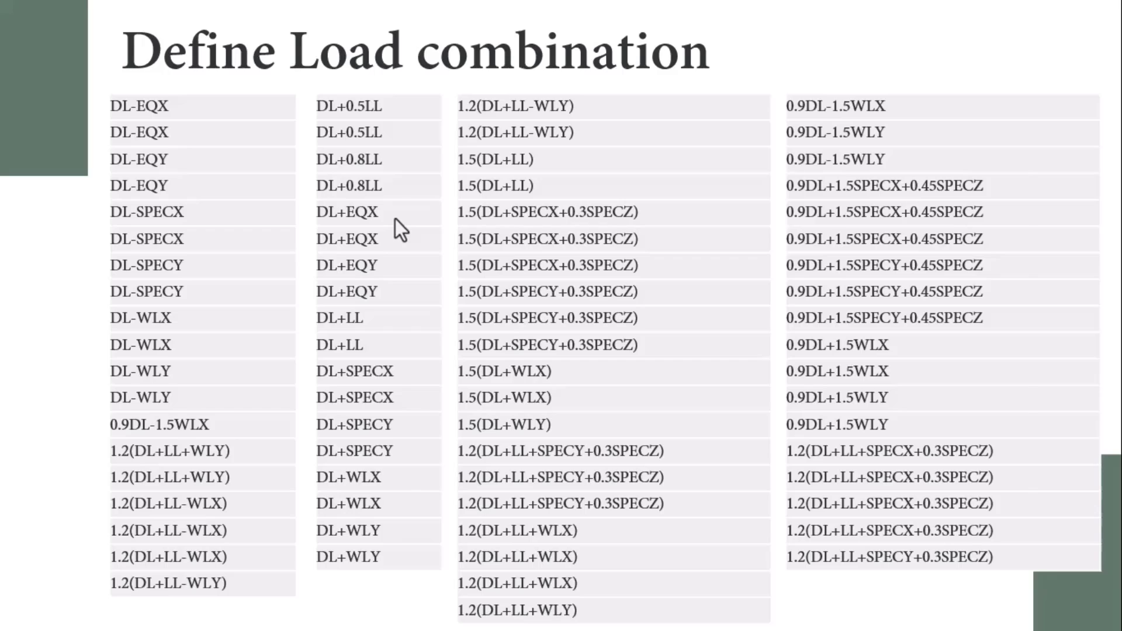
pyautogui.hotkey('alt', 'Tab')
pyautogui.press('Tab')
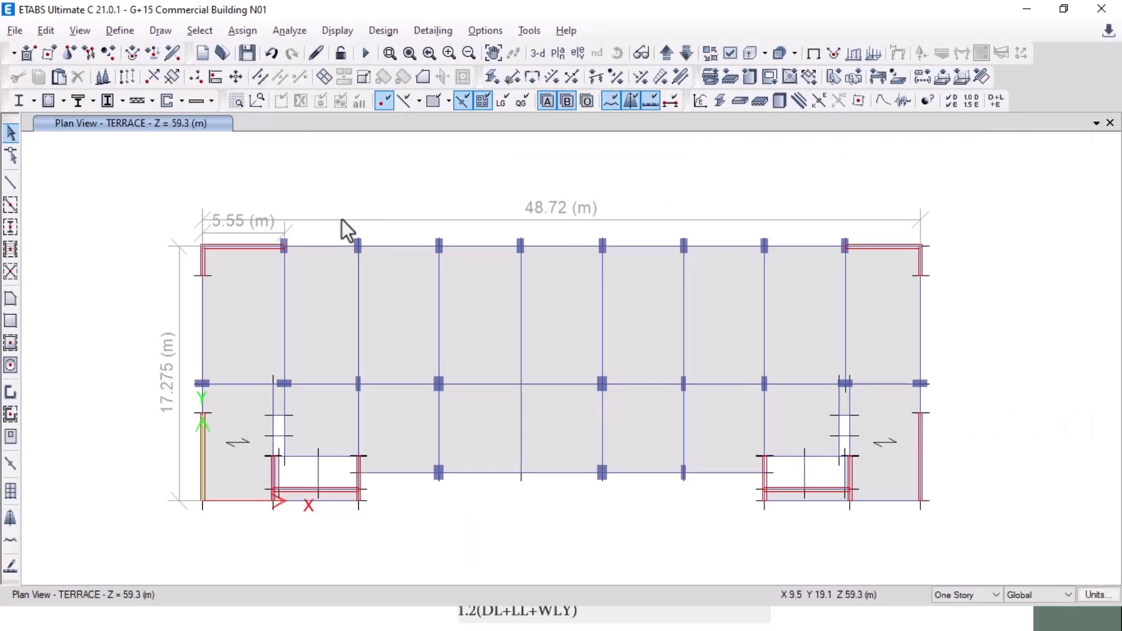
# Step: Add a Linear Add load combination with a custom name, containing Dead at scale factor 1
pyautogui.click(120, 30)
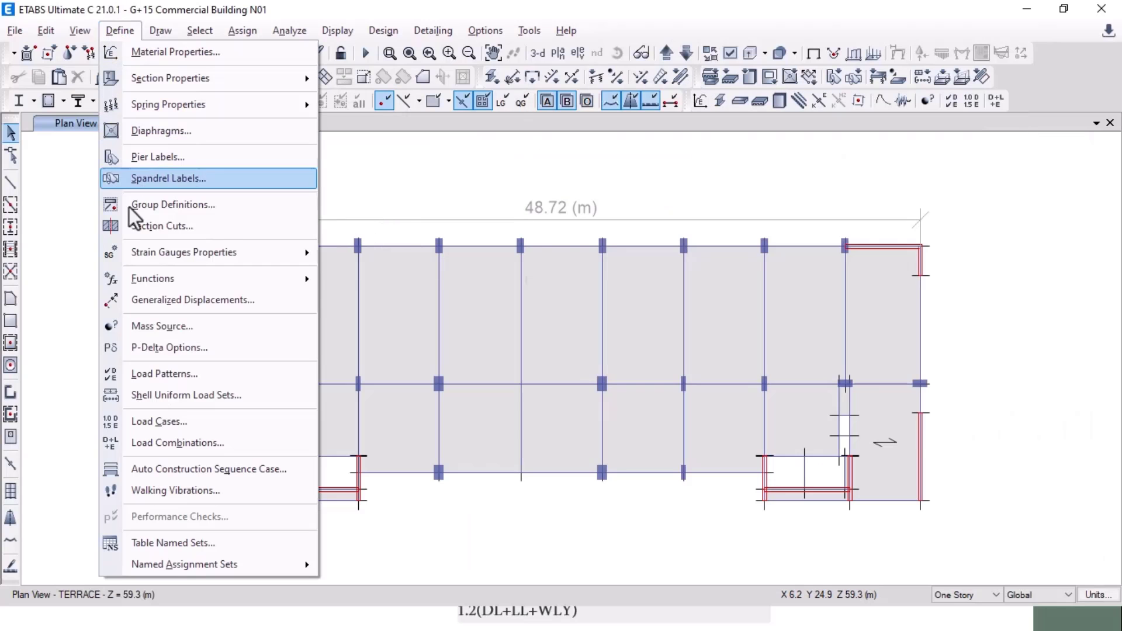
pyautogui.click(165, 445)
pyautogui.moveTo(555, 191); pyautogui.dragTo(527, 162)
pyautogui.click(617, 217)
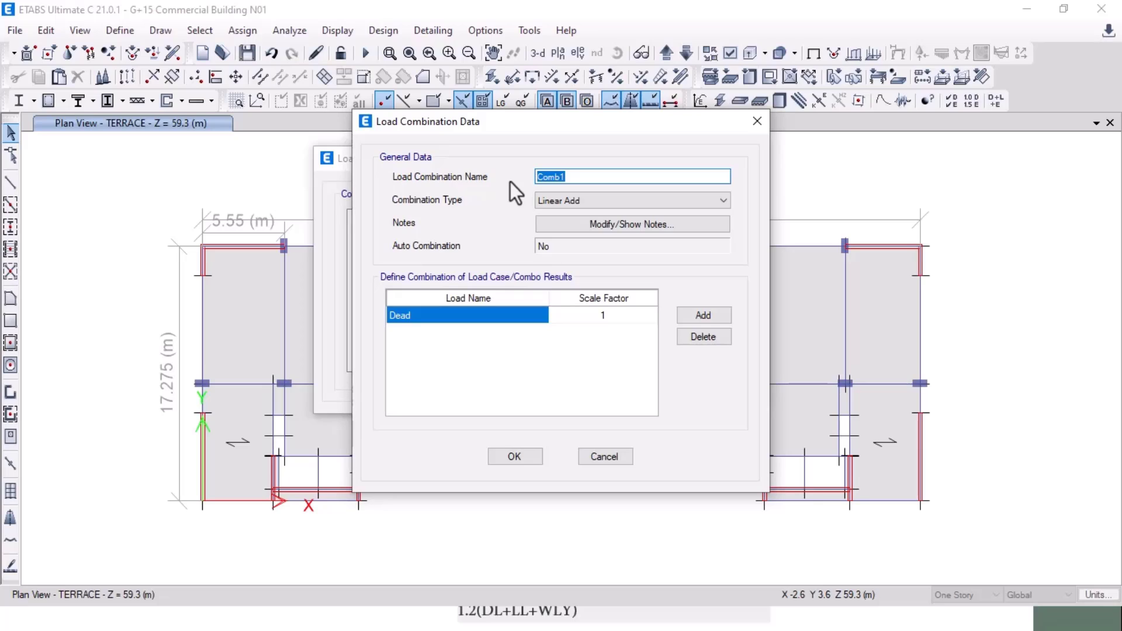
pyautogui.write('NAveen')
pyautogui.press('BackSpace')
pyautogui.press('BackSpace')
pyautogui.press('BackSpace')
pyautogui.press('BackSpace')
pyautogui.press('BackSpace')
pyautogui.write('aveen')
pyautogui.click(512, 458)
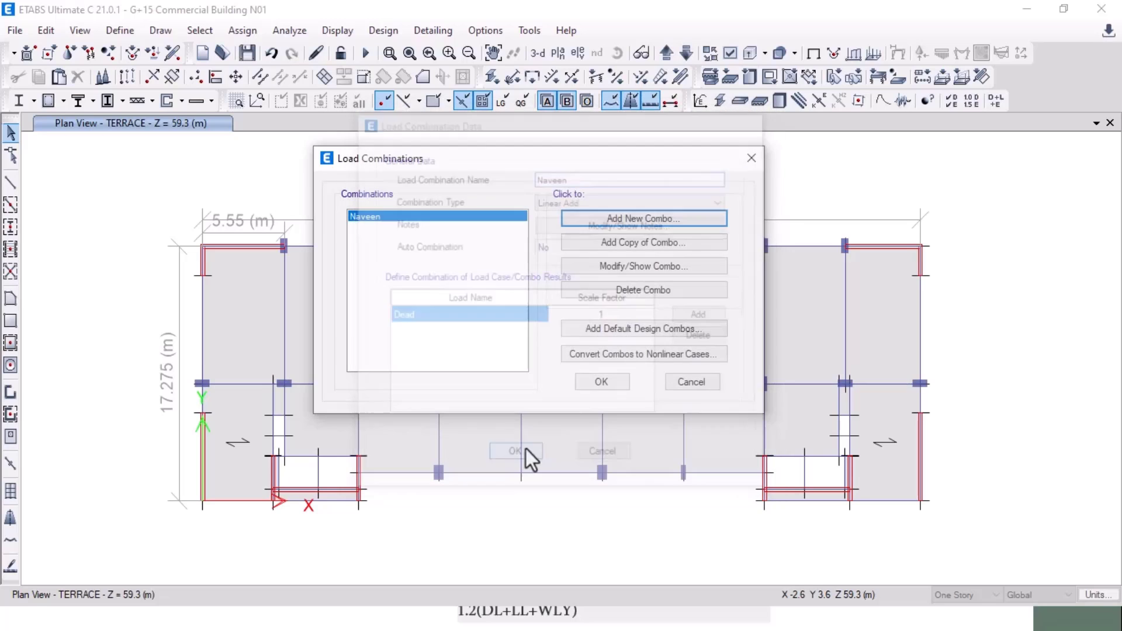
pyautogui.click(612, 381)
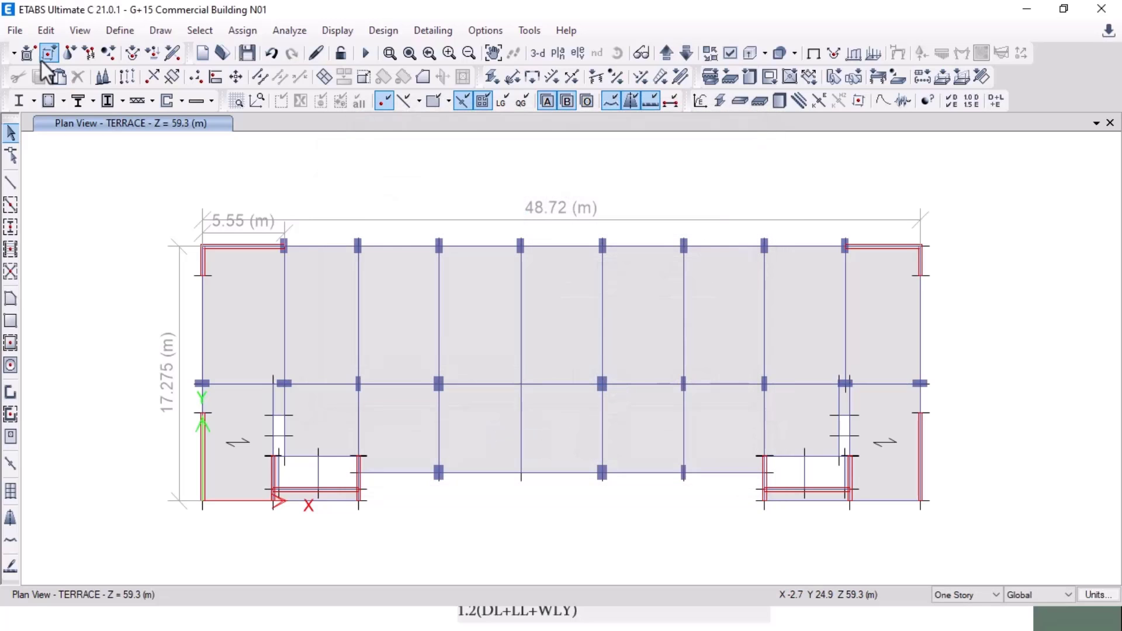
# Step: Save the model, then start Save As in the G+15 project folder under the Course folder
pyautogui.click(247, 53)
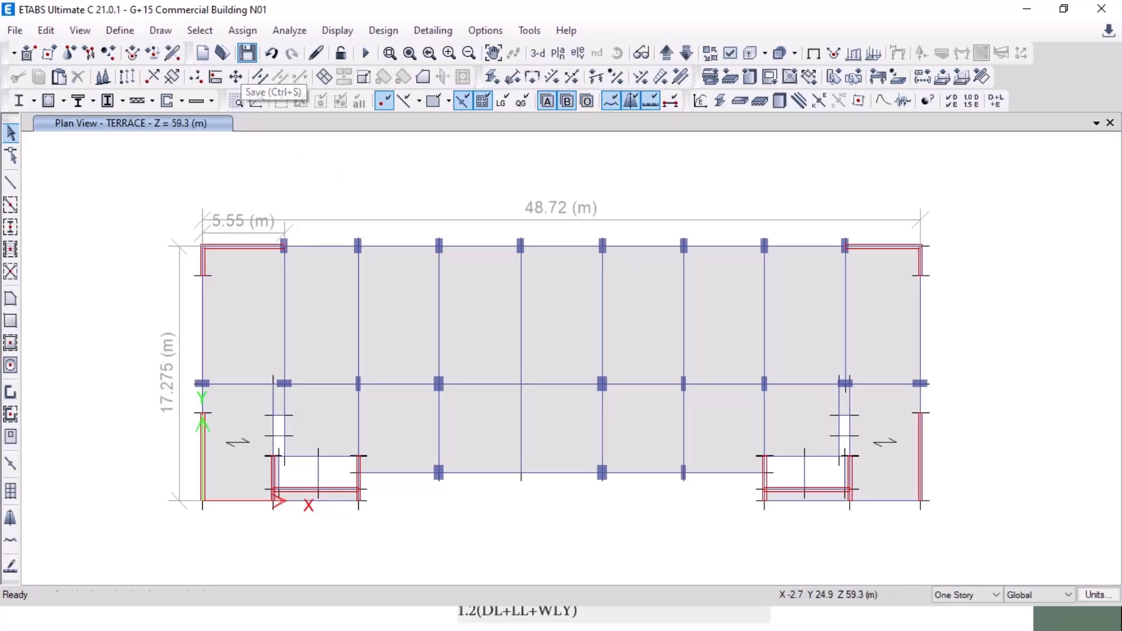
pyautogui.click(13, 31)
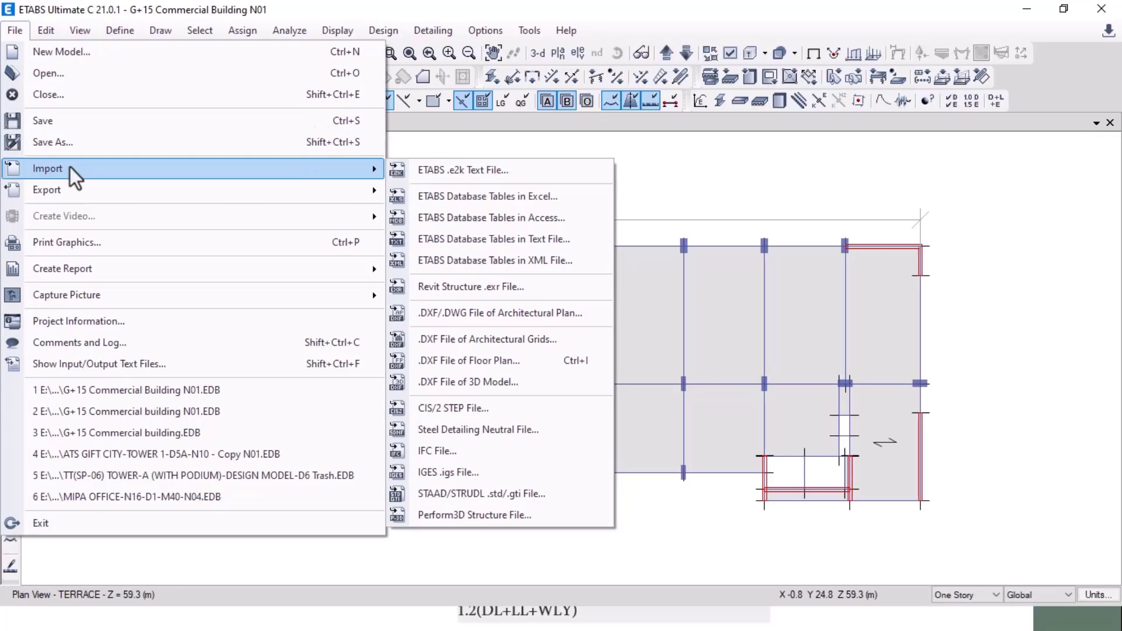
pyautogui.click(67, 142)
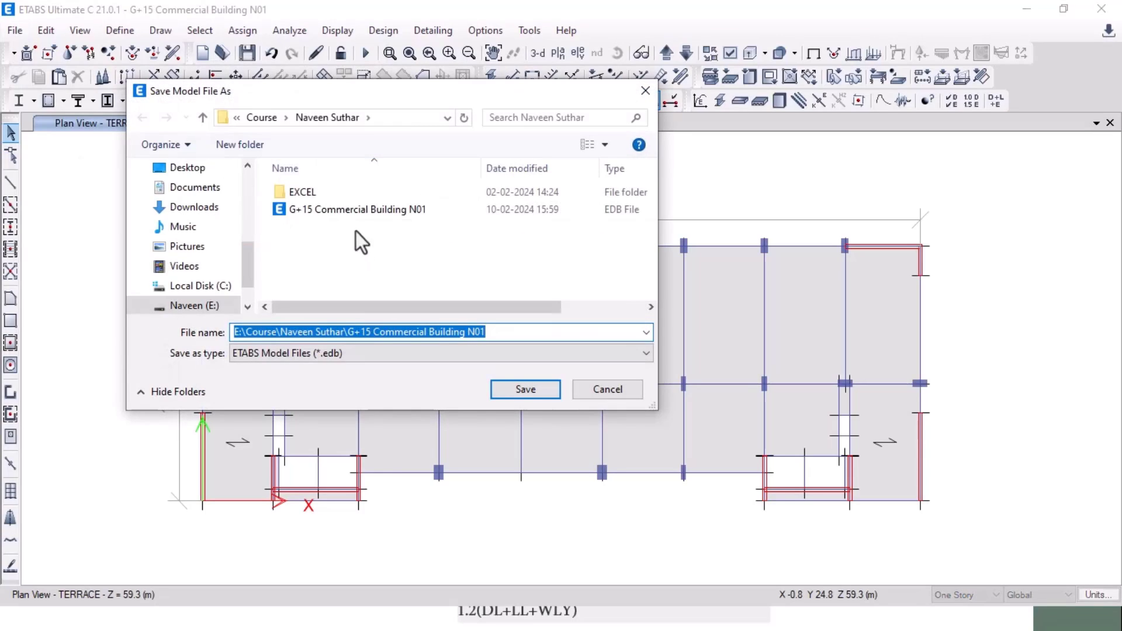
pyautogui.click(203, 118)
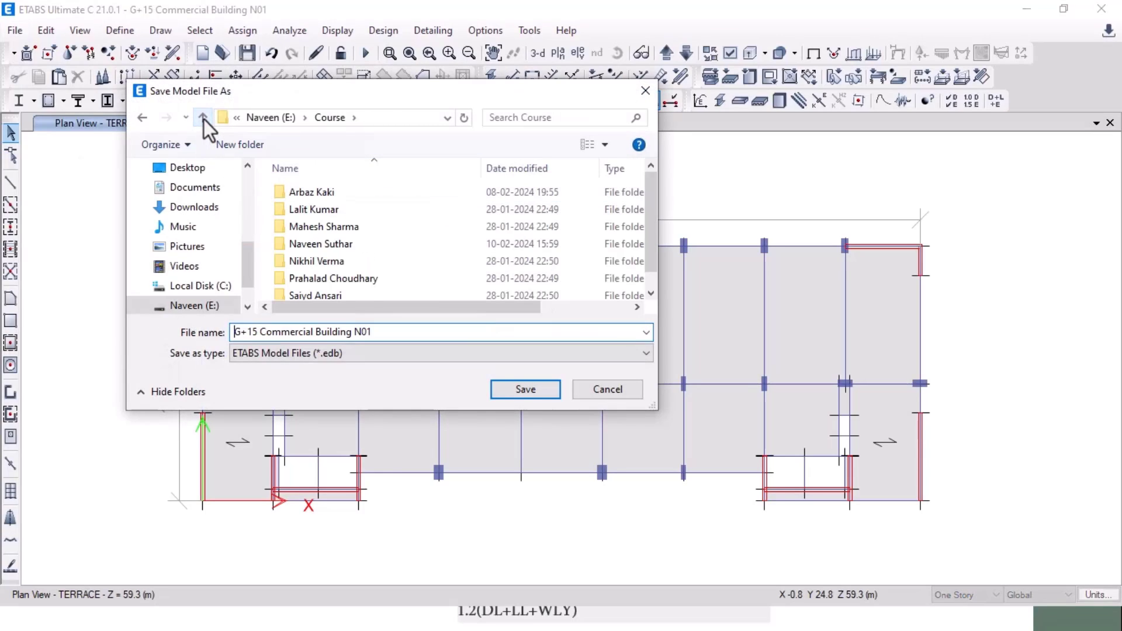
pyautogui.doubleClick(349, 242)
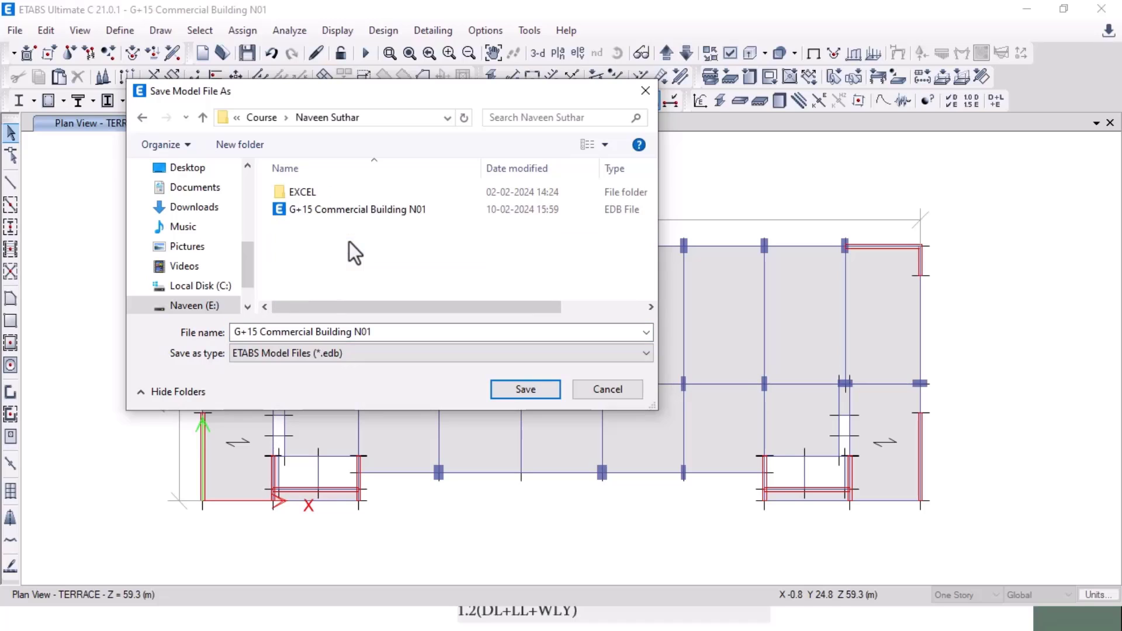
pyautogui.click(345, 216)
pyautogui.click(395, 333)
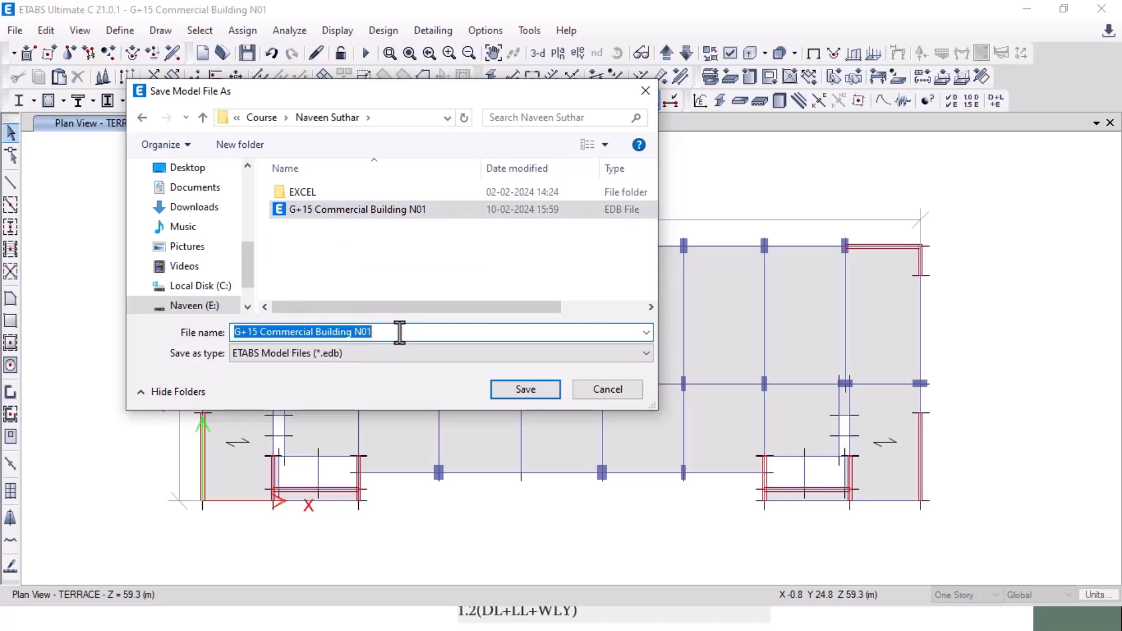
pyautogui.click(395, 333)
# Step: Save it as 'G+15 Commercial Building N02' rather than overwriting the N01 file
pyautogui.click(525, 390)
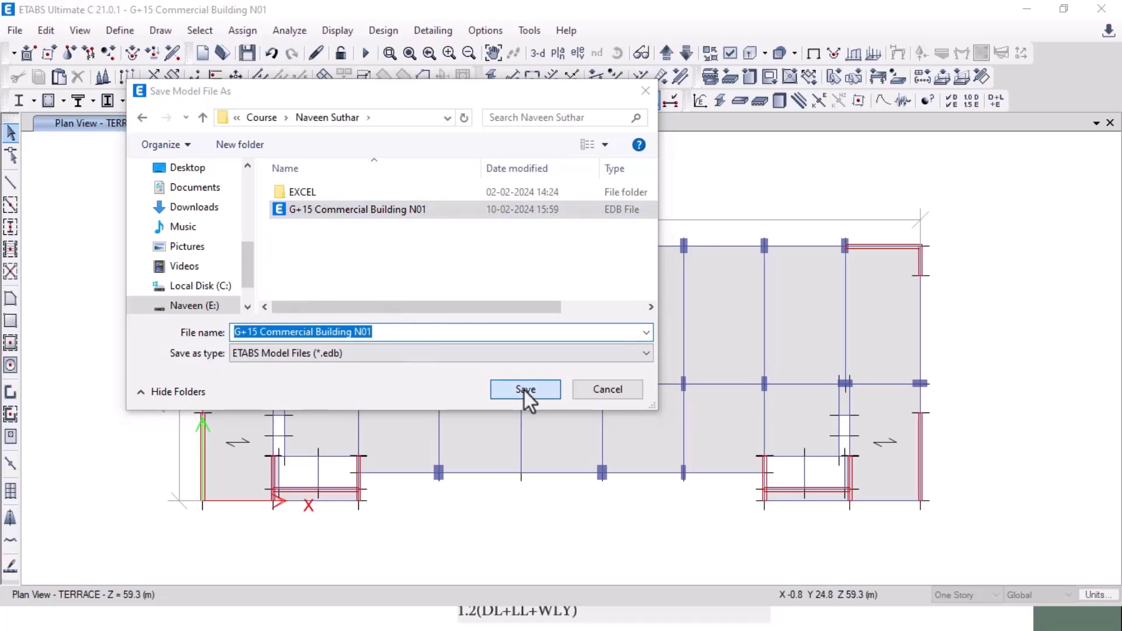
pyautogui.click(661, 312)
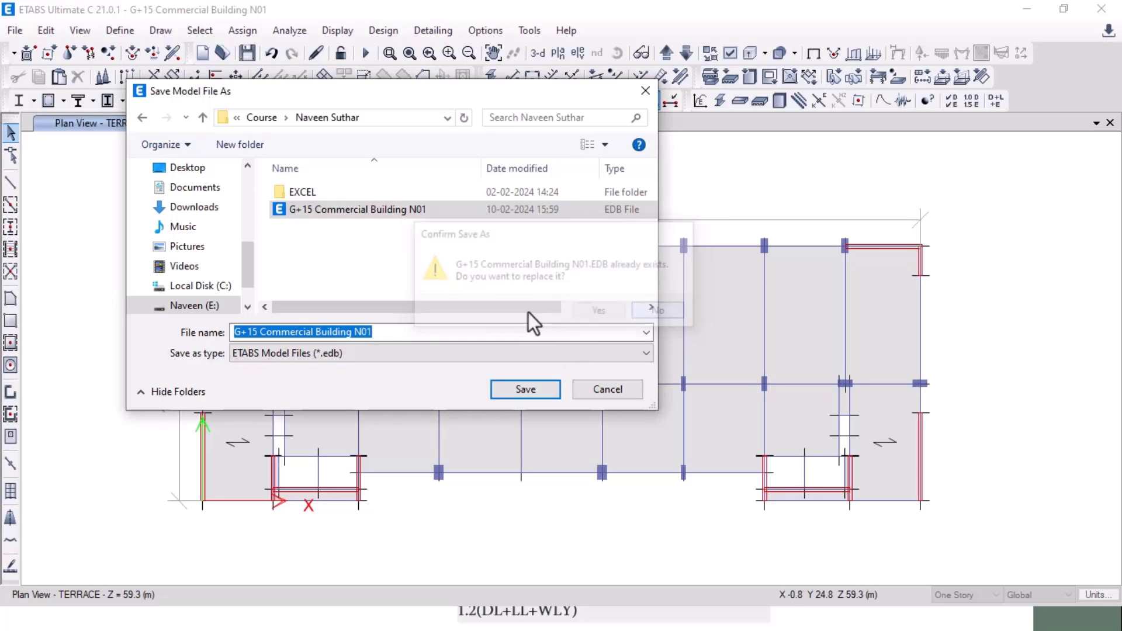
pyautogui.click(398, 332)
pyautogui.press('BackSpace')
pyautogui.write('2')
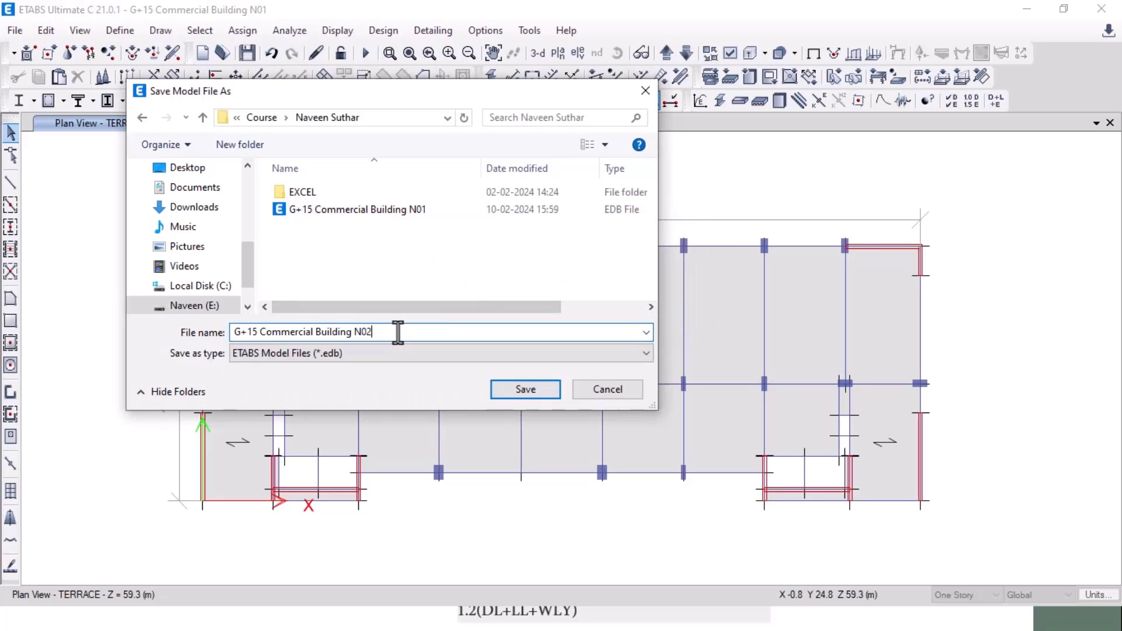
pyautogui.click(531, 395)
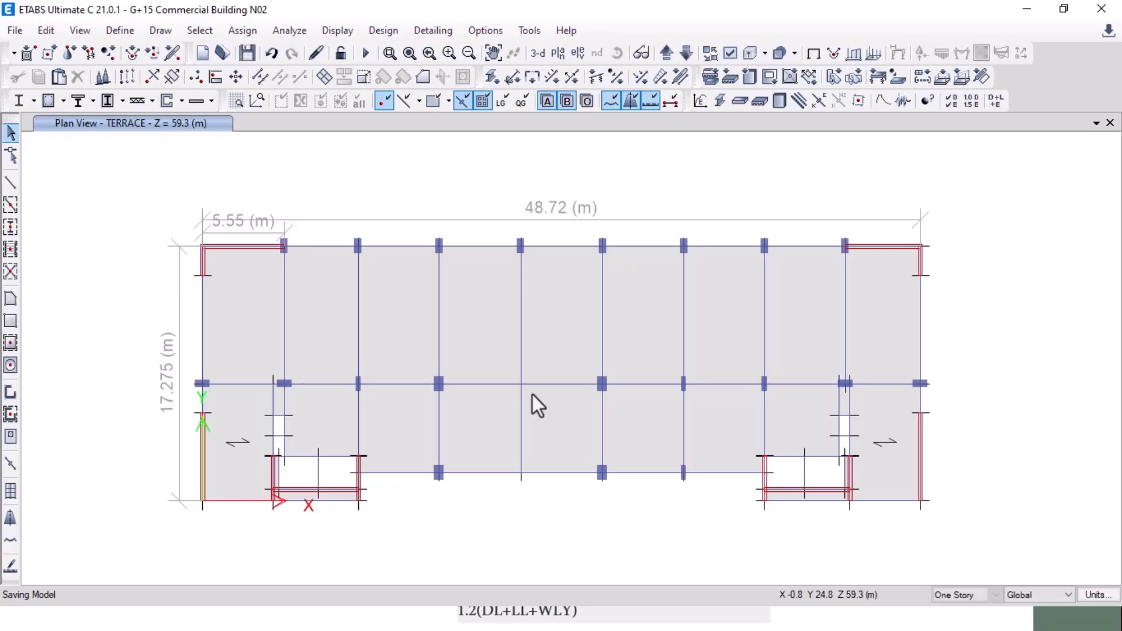
# Step: In File Explorer, open E:\Course's G+15 project folder and open the N02 SET file in Notepad
pyautogui.hotkey('alt', 'Tab')
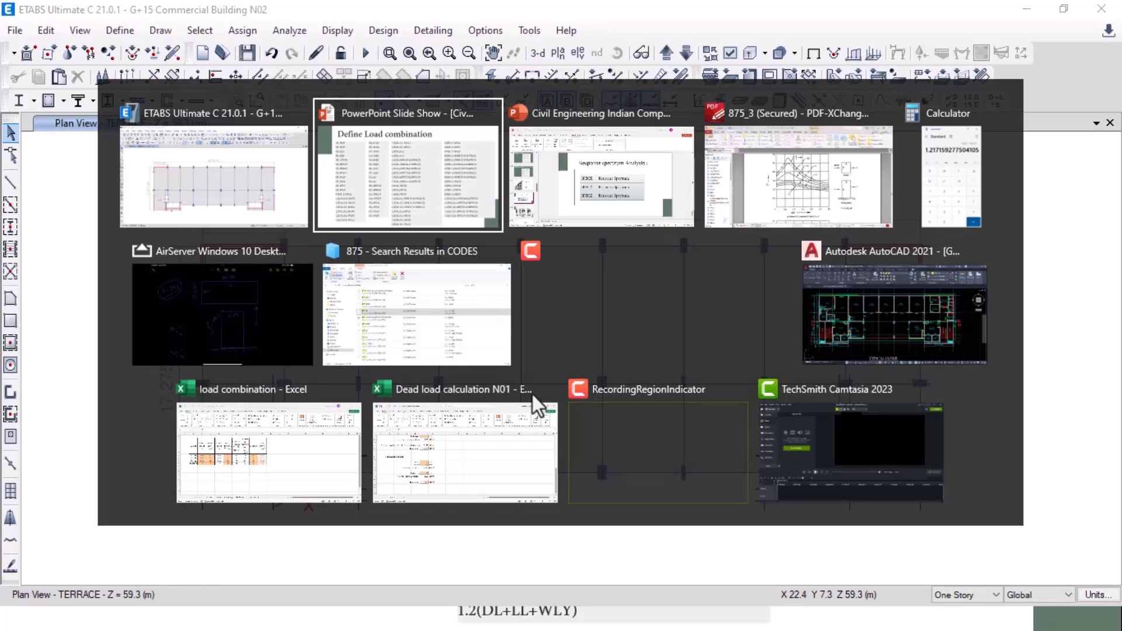
pyautogui.click(443, 320)
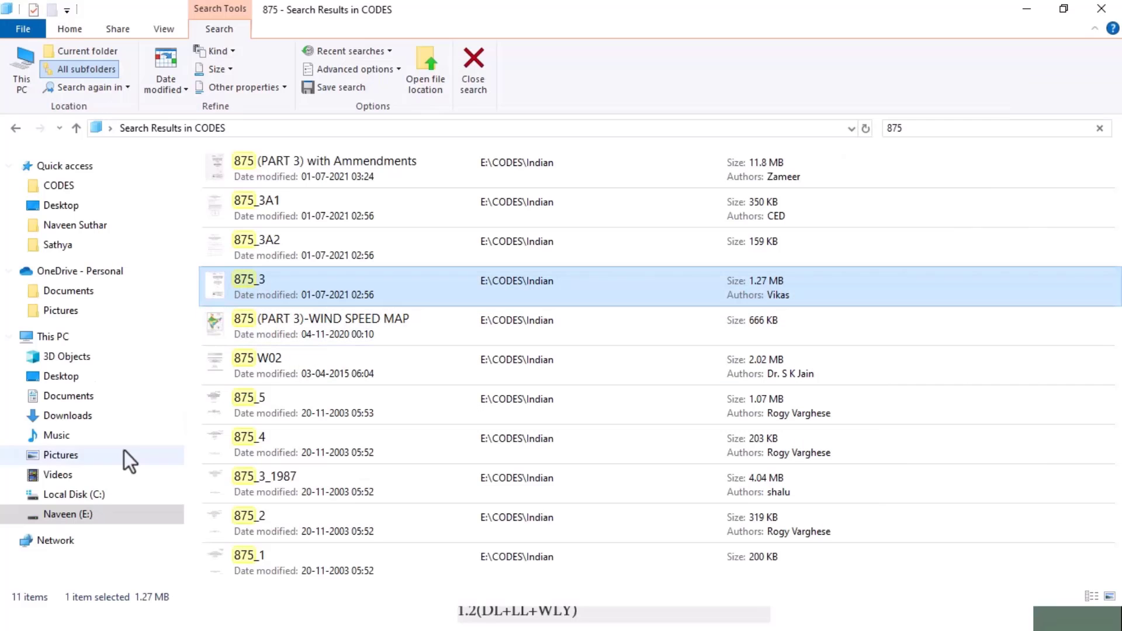
pyautogui.click(73, 514)
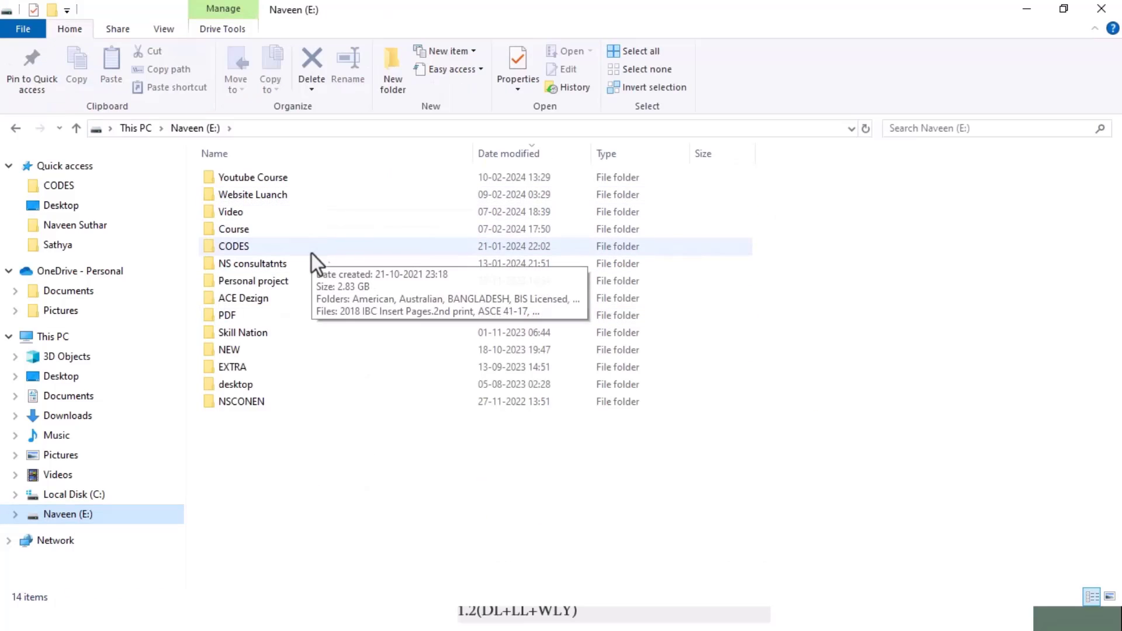
pyautogui.click(293, 228)
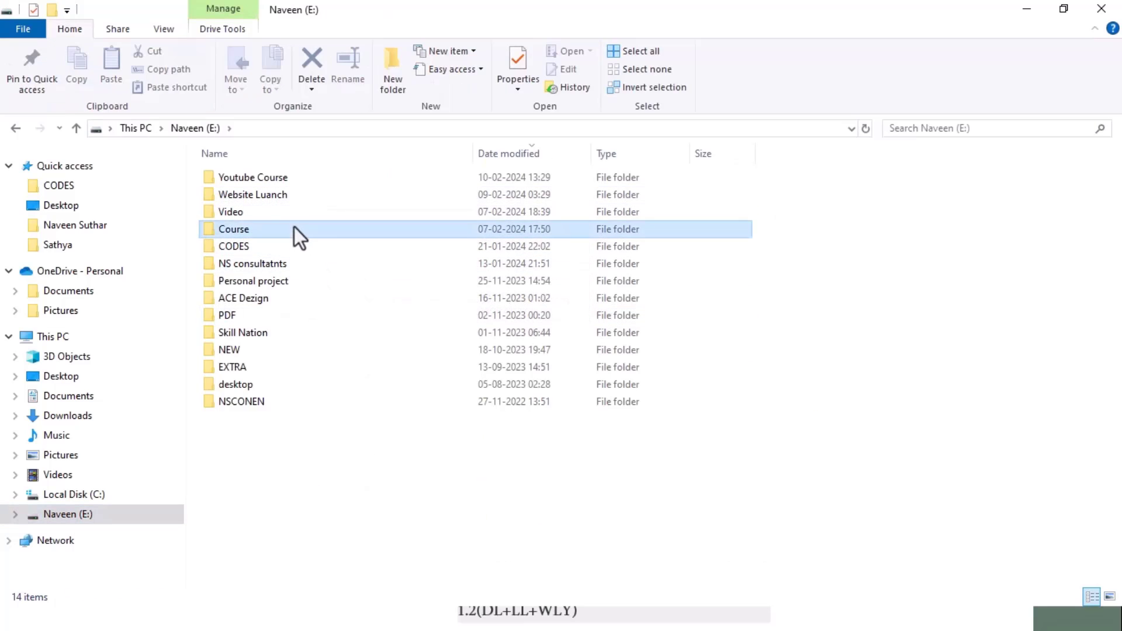
pyautogui.doubleClick(293, 228)
pyautogui.doubleClick(282, 228)
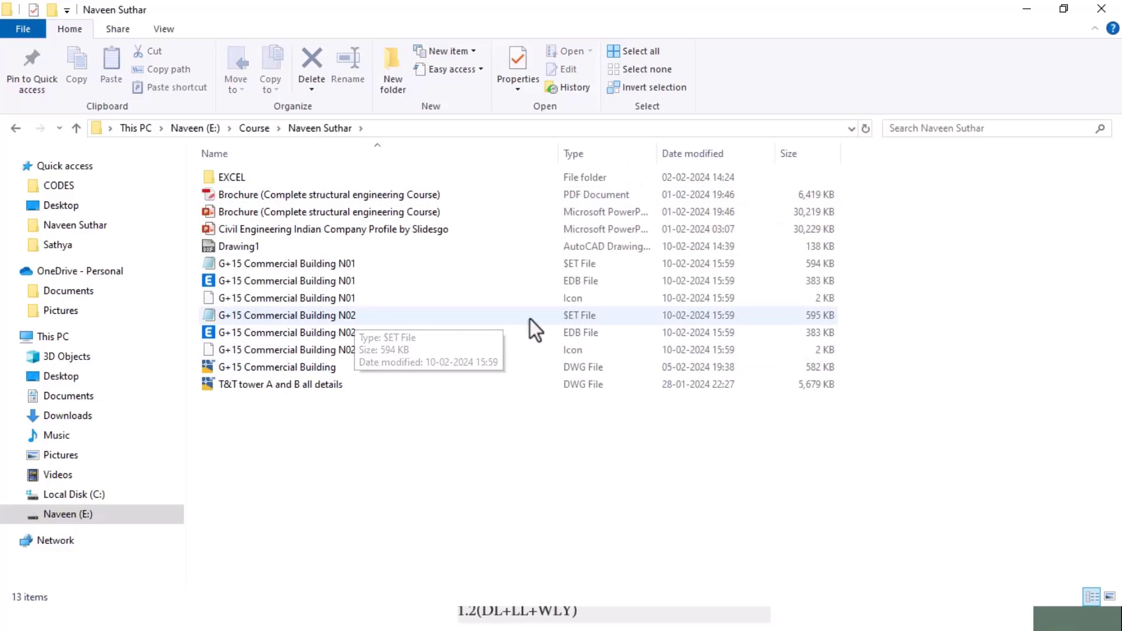
pyautogui.click(361, 319)
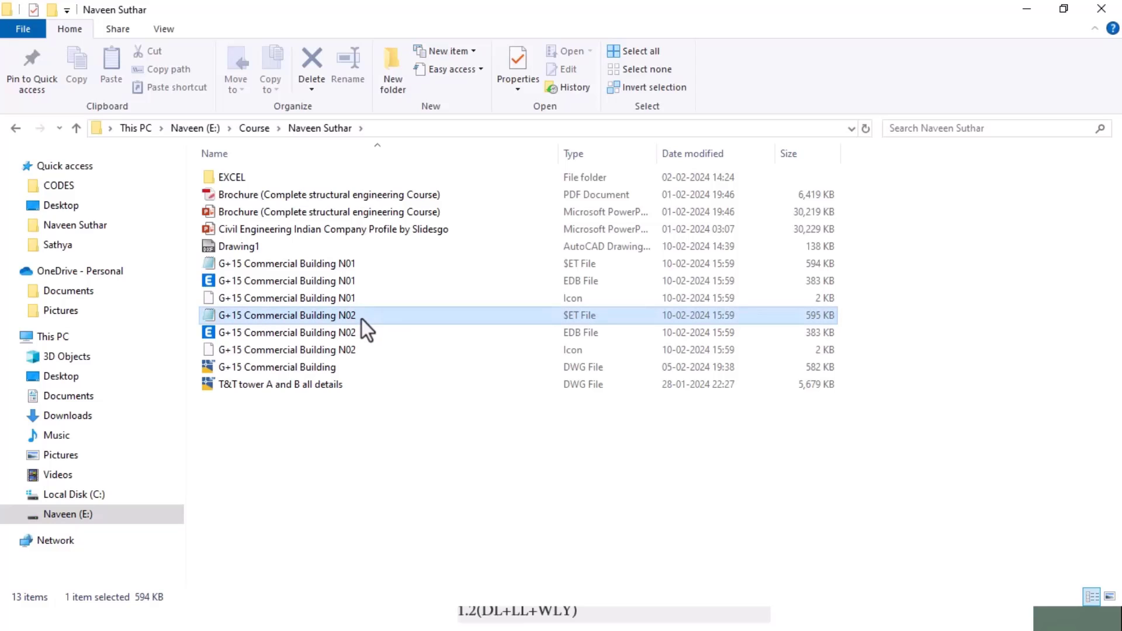
pyautogui.doubleClick(362, 319)
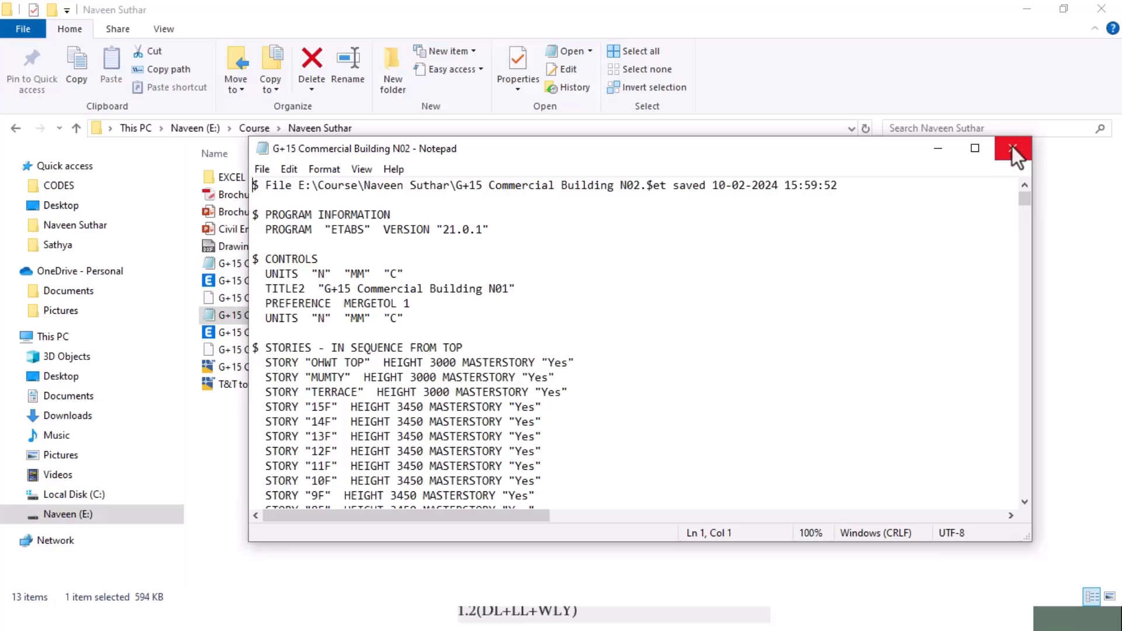
# Step: Maximize Notepad and find the N02 file's LOAD COMBINATIONS section, then return to File Explorer
pyautogui.click(975, 148)
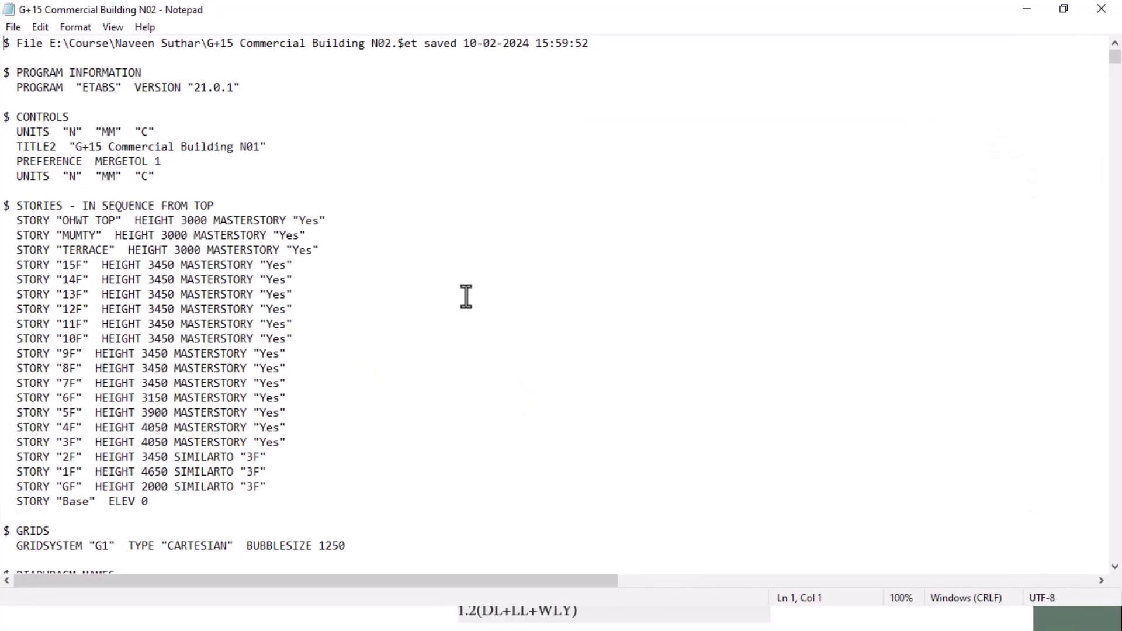
pyautogui.hotkey('ctrl', 'f')
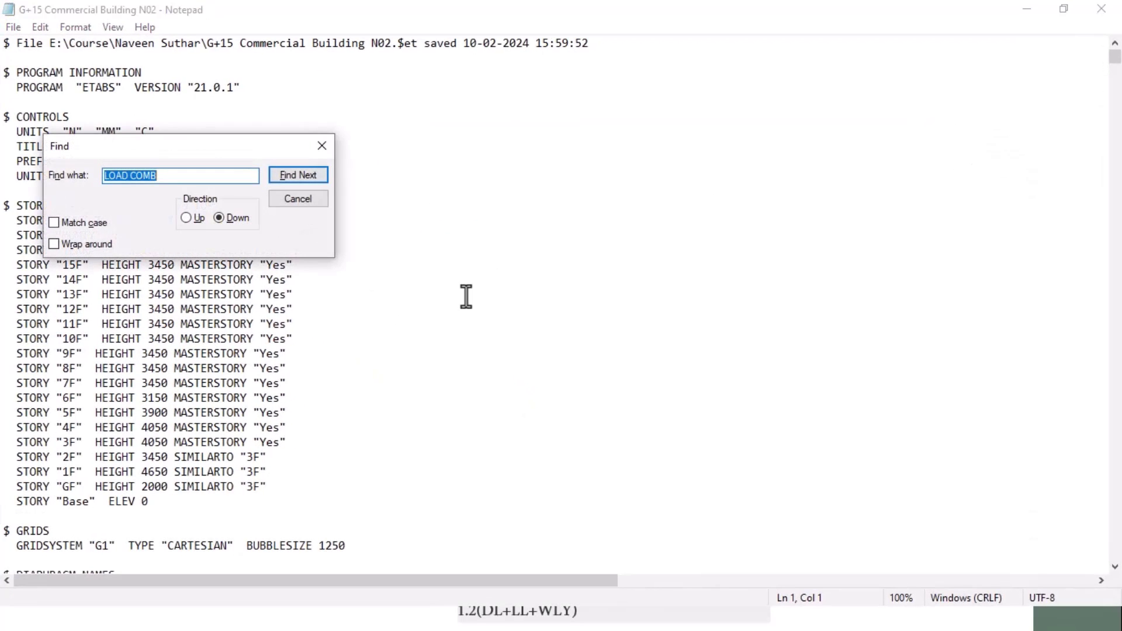
pyautogui.press('Return')
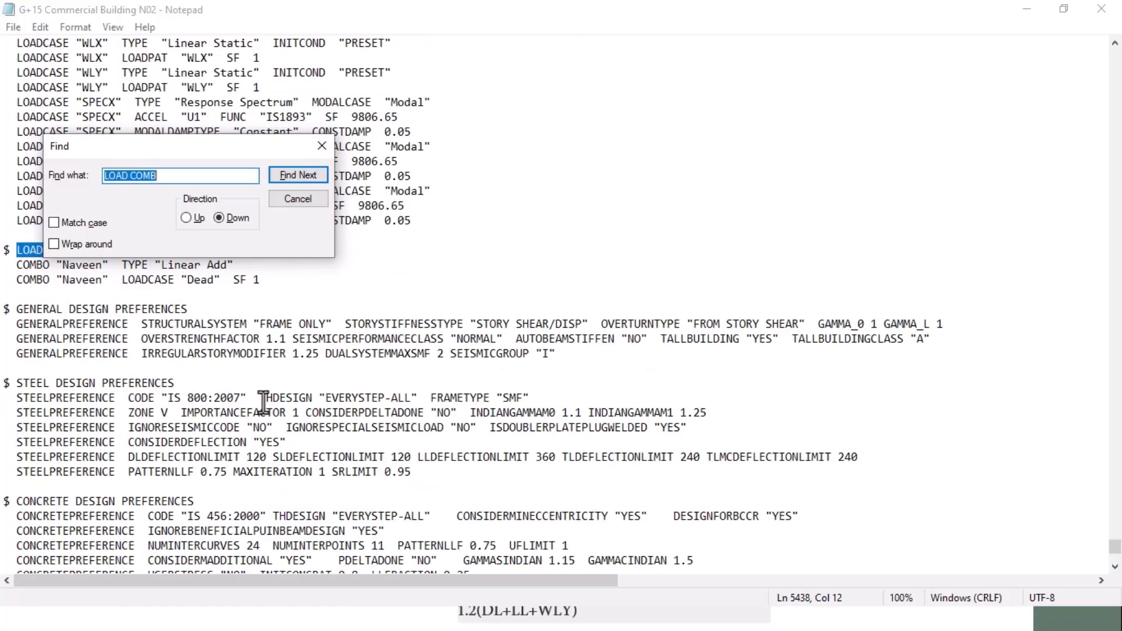
pyautogui.click(297, 199)
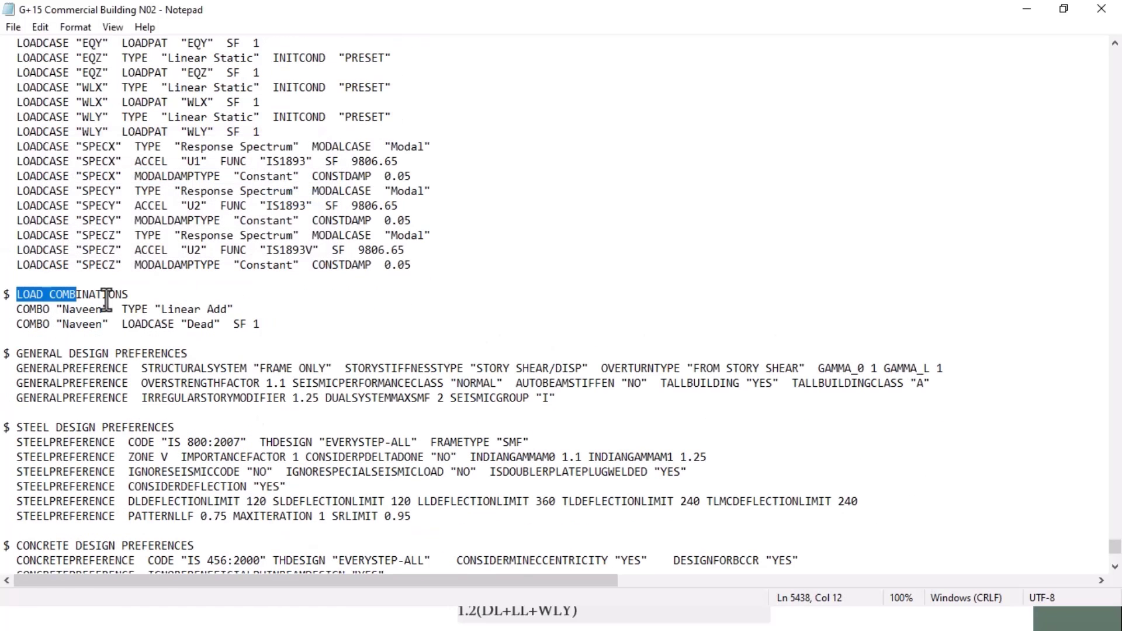
pyautogui.hotkey('alt', 'Tab')
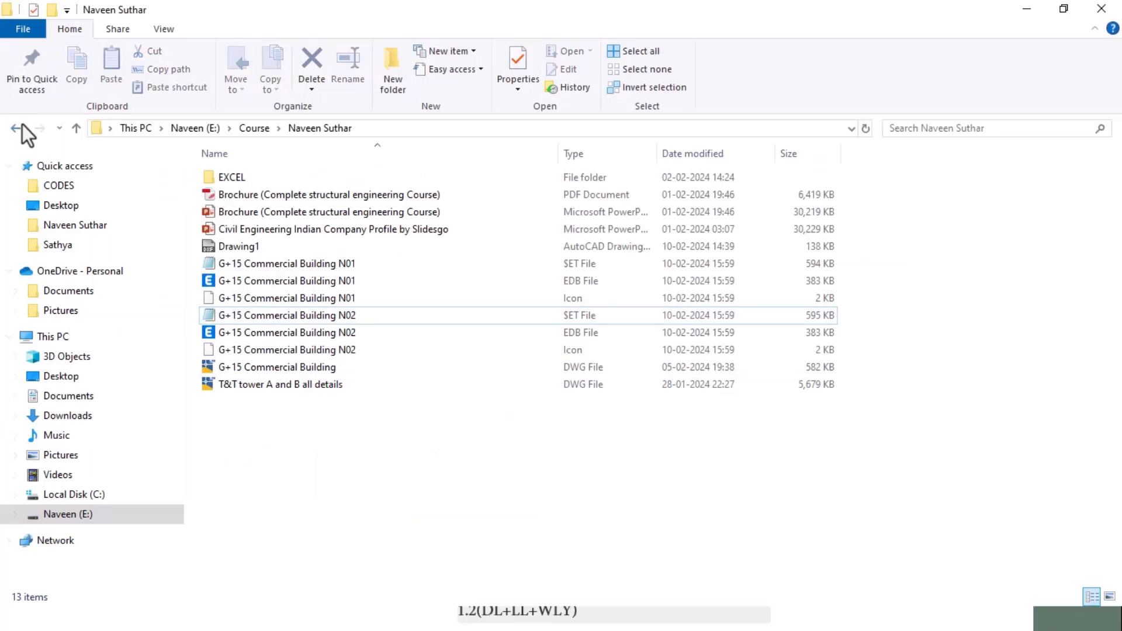
# Step: Open the SENIOR SECONDARY SCHOOL,AMINGAON-N10 SET file from E:\NSCONEN\2BHK\ANL\ETABS in Notepad
pyautogui.click(16, 128)
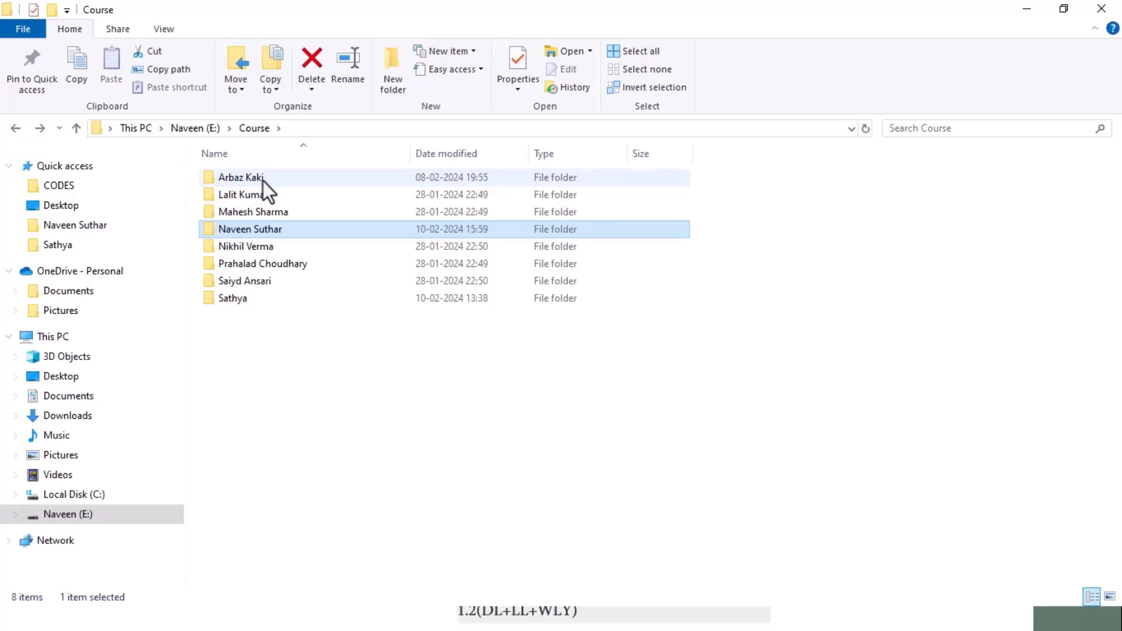
pyautogui.click(22, 134)
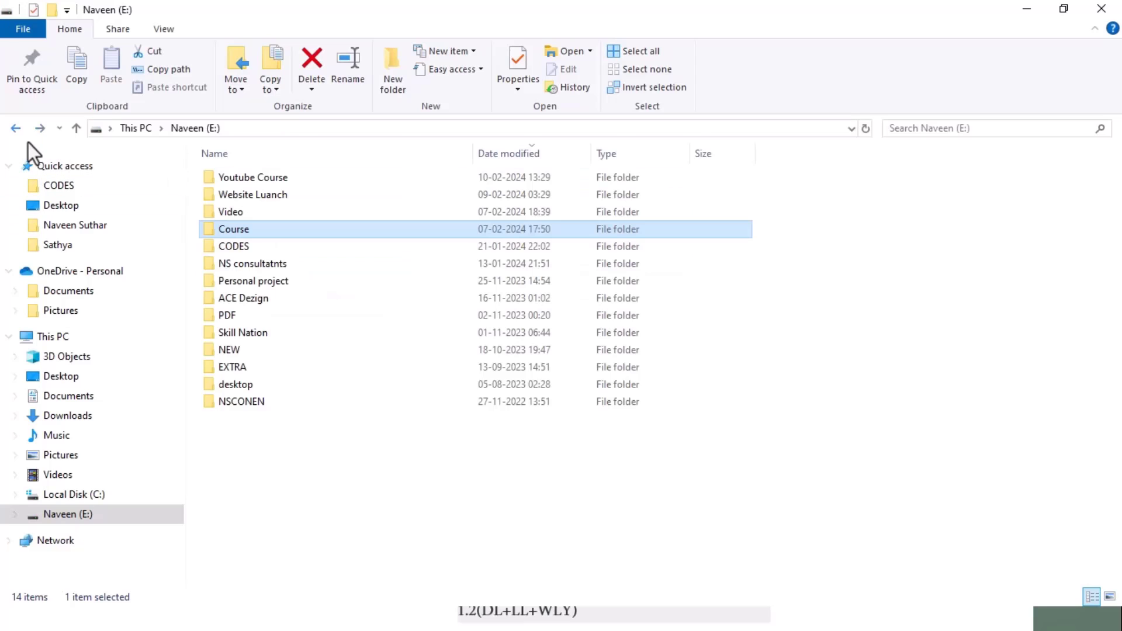
pyautogui.doubleClick(284, 404)
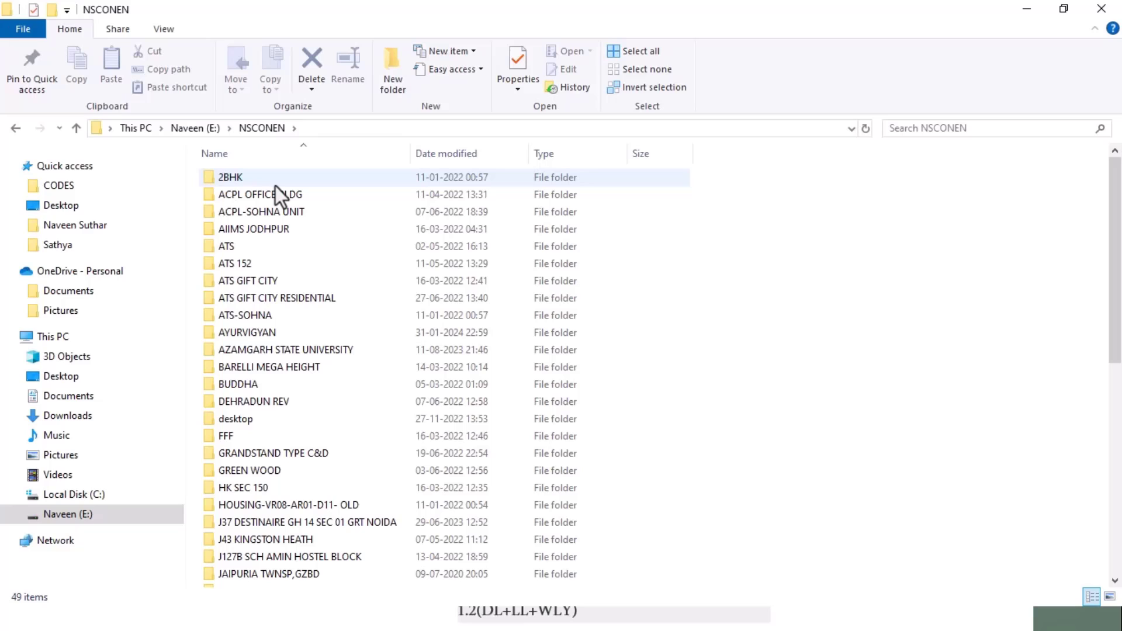
pyautogui.doubleClick(275, 184)
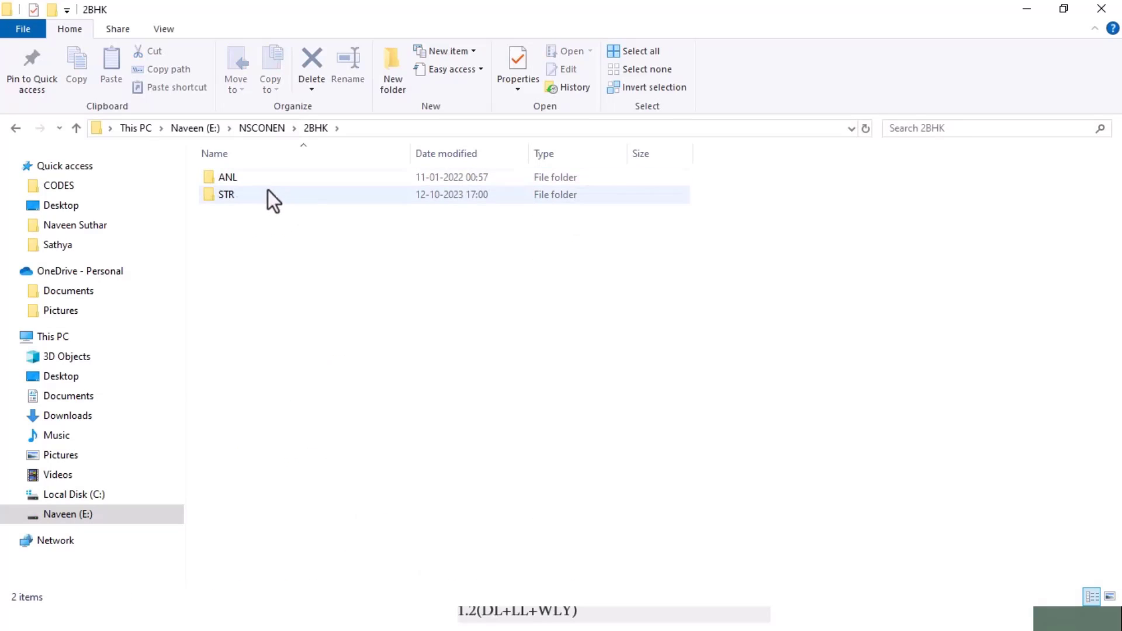
pyautogui.doubleClick(263, 194)
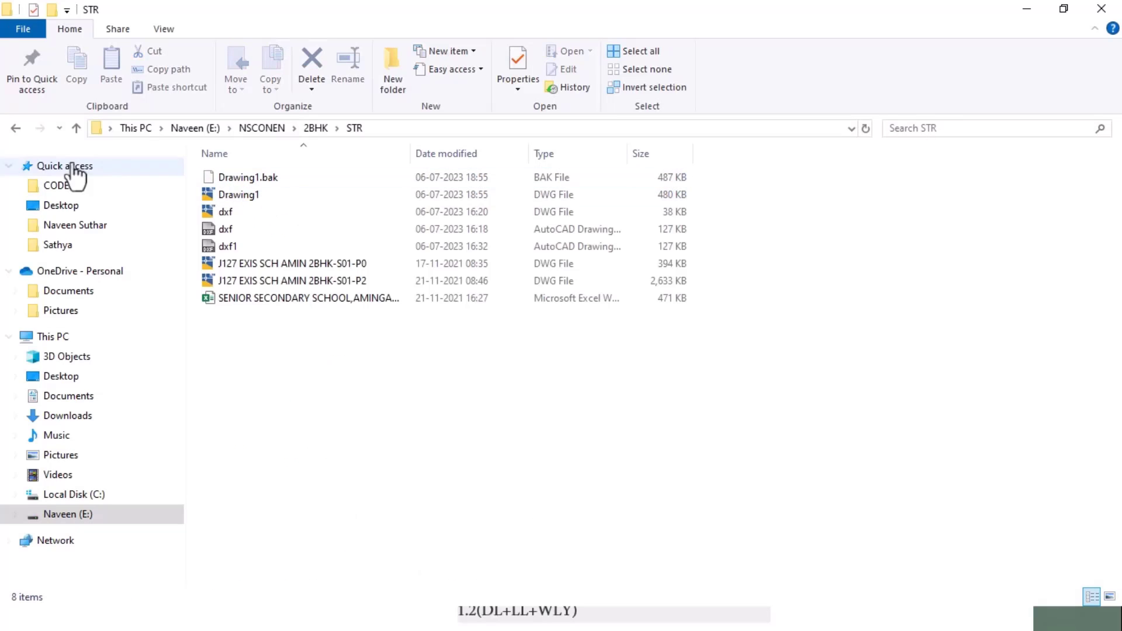
pyautogui.click(16, 128)
pyautogui.doubleClick(244, 176)
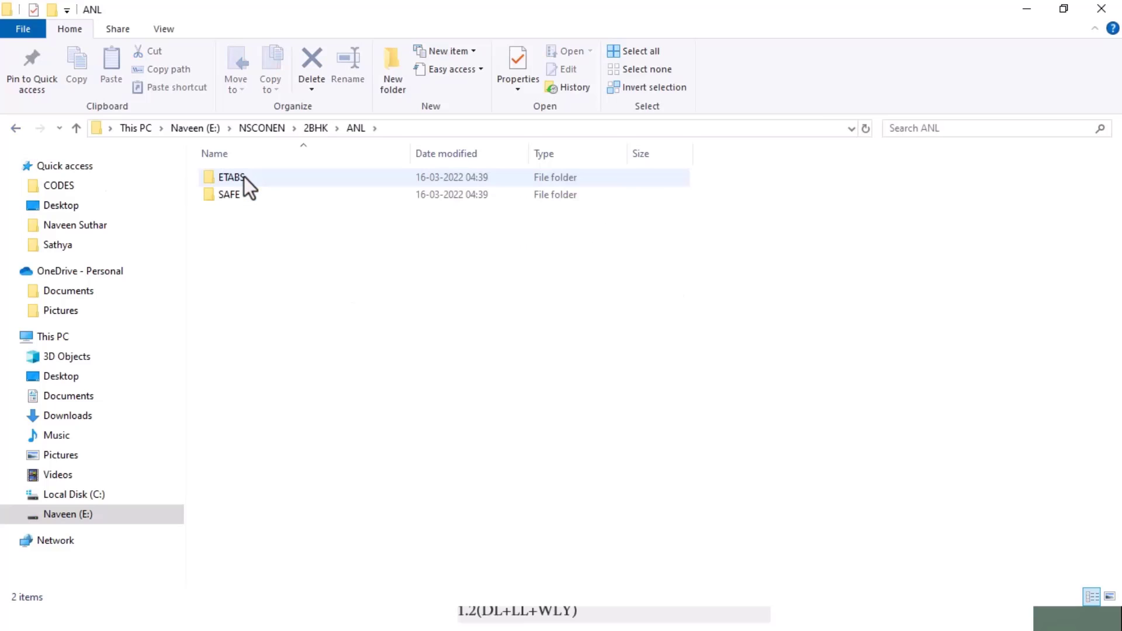
pyautogui.doubleClick(244, 176)
pyautogui.click(247, 196)
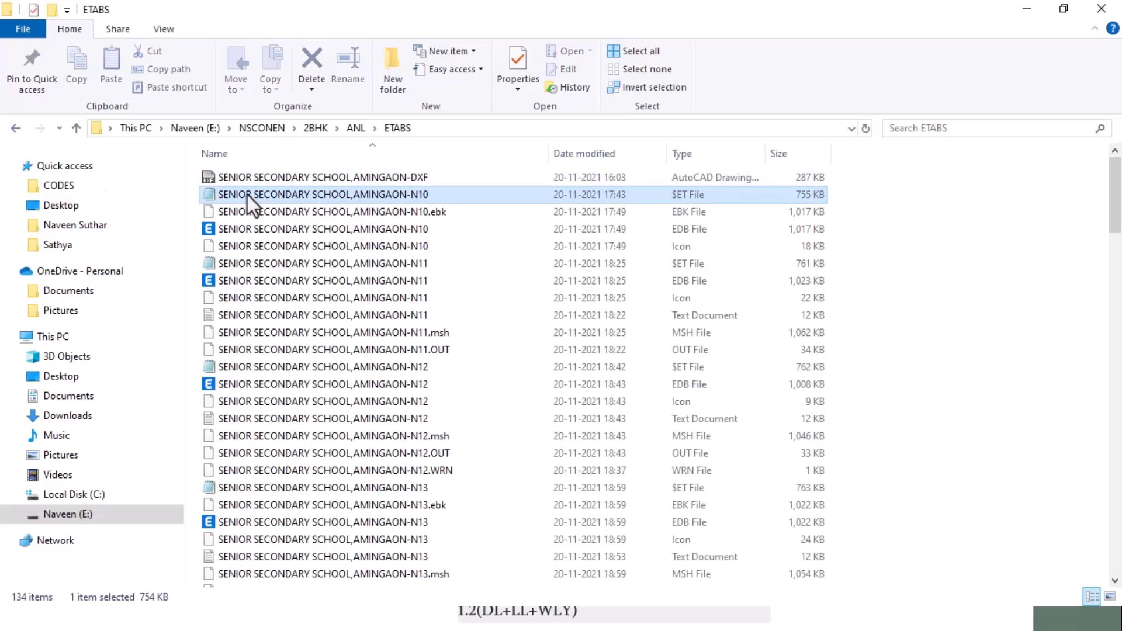
pyautogui.doubleClick(247, 195)
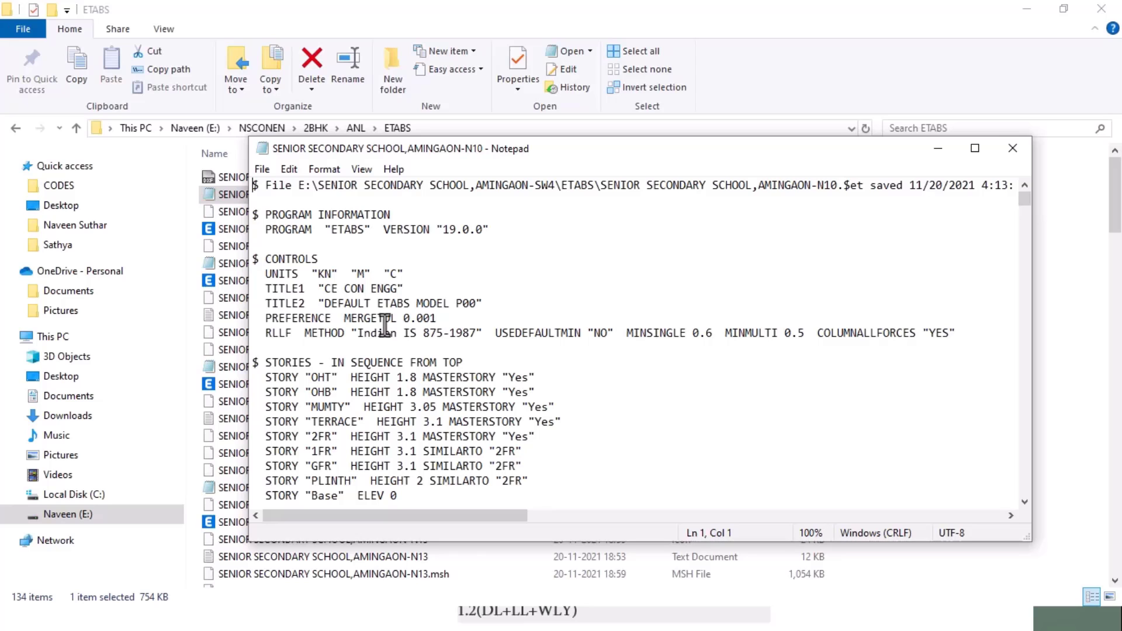
# Step: Find LOAD COMB in the school N10 file and select all its COMBO lines
pyautogui.hotkey('ctrl', 'f')
pyautogui.press('Return')
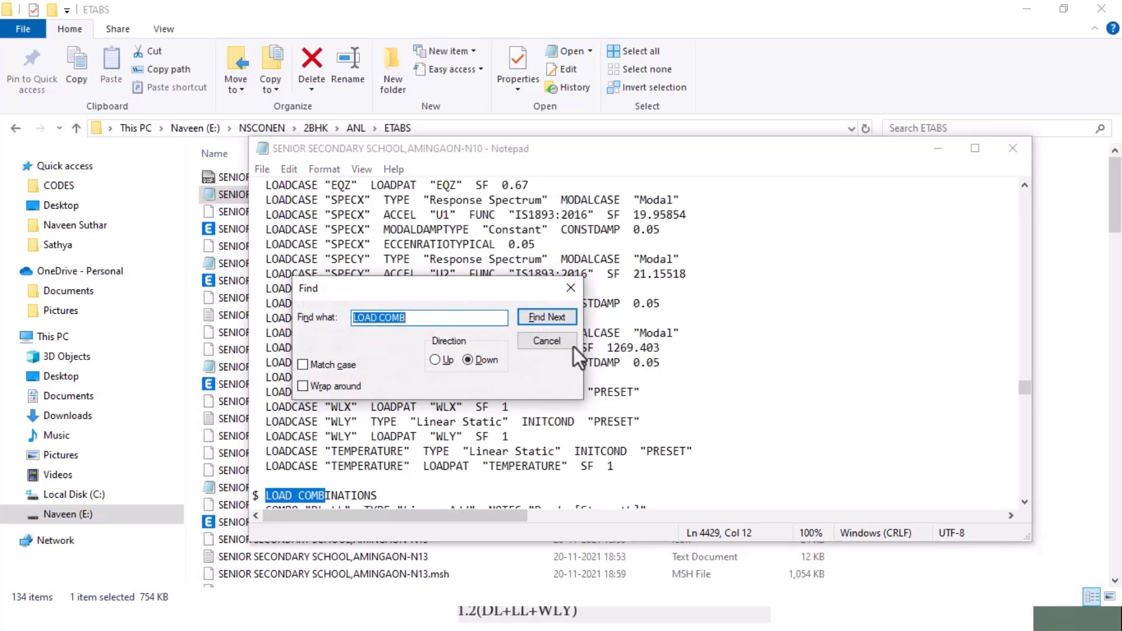
pyautogui.click(566, 345)
pyautogui.scroll(-4, 569, 345)
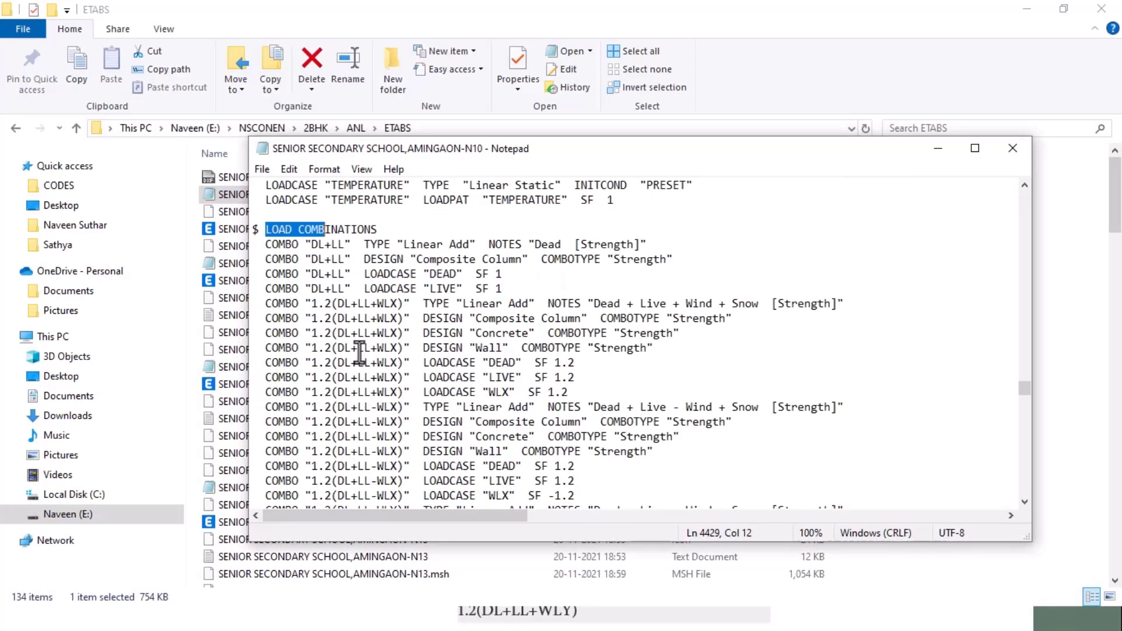
pyautogui.click(260, 249)
pyautogui.moveTo(260, 249); pyautogui.dragTo(628, 322)
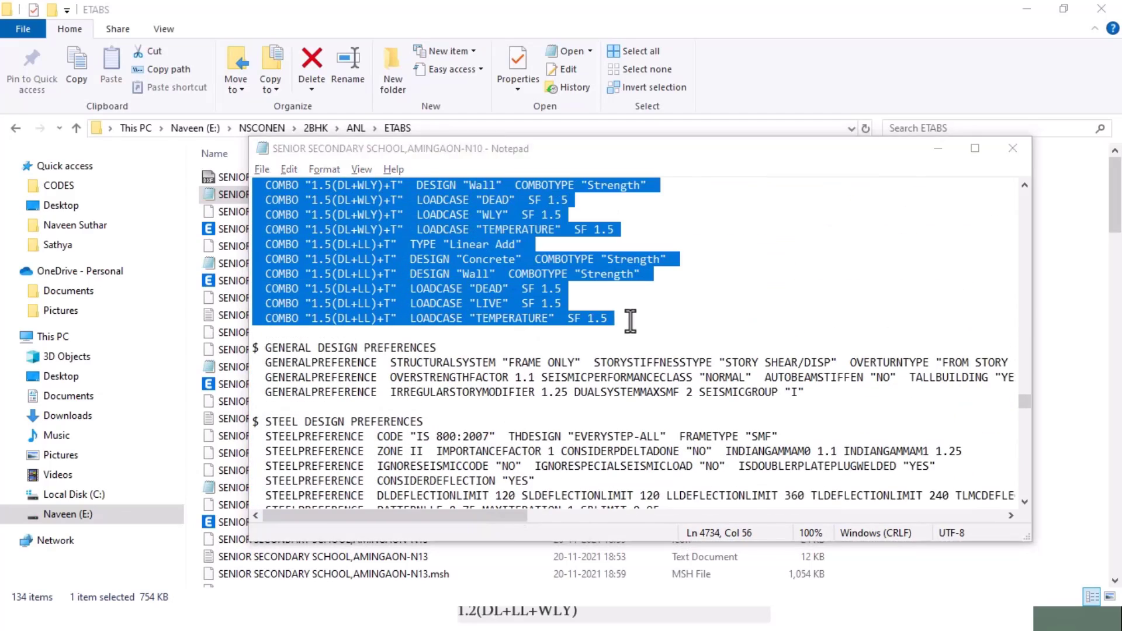
pyautogui.hotkey('alt', 'Tab')
pyautogui.hotkey('alt', 'Tab')
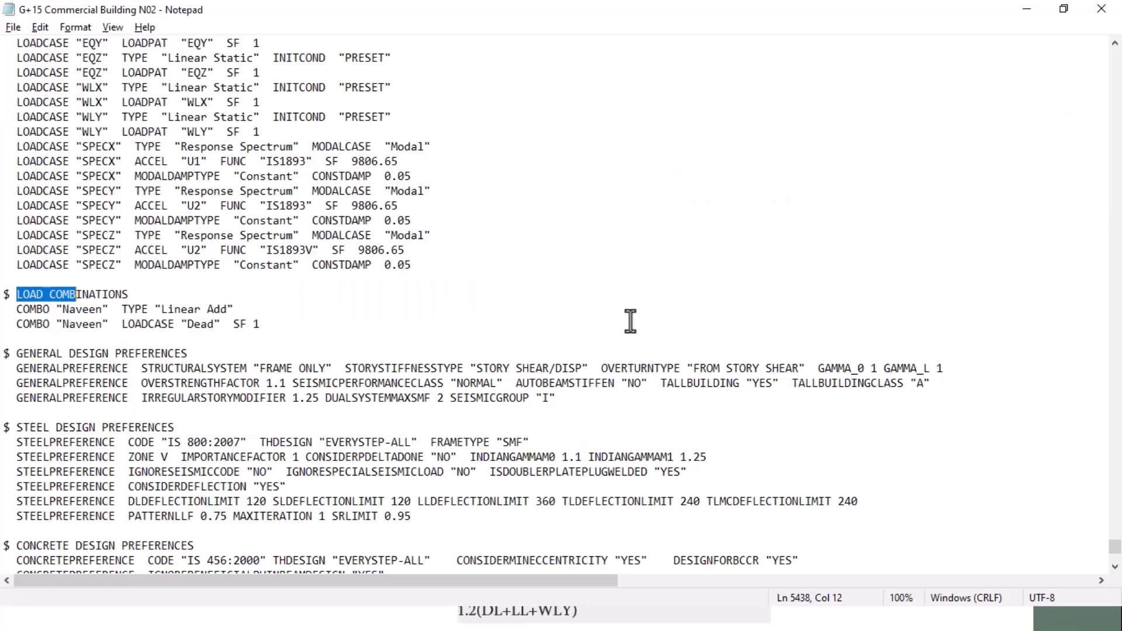
# Step: Replace the N02 file's two placeholder COMBO lines with the school's DL, WL and SPEC combinations
pyautogui.moveTo(4, 310); pyautogui.dragTo(296, 343)
pyautogui.click(296, 343)
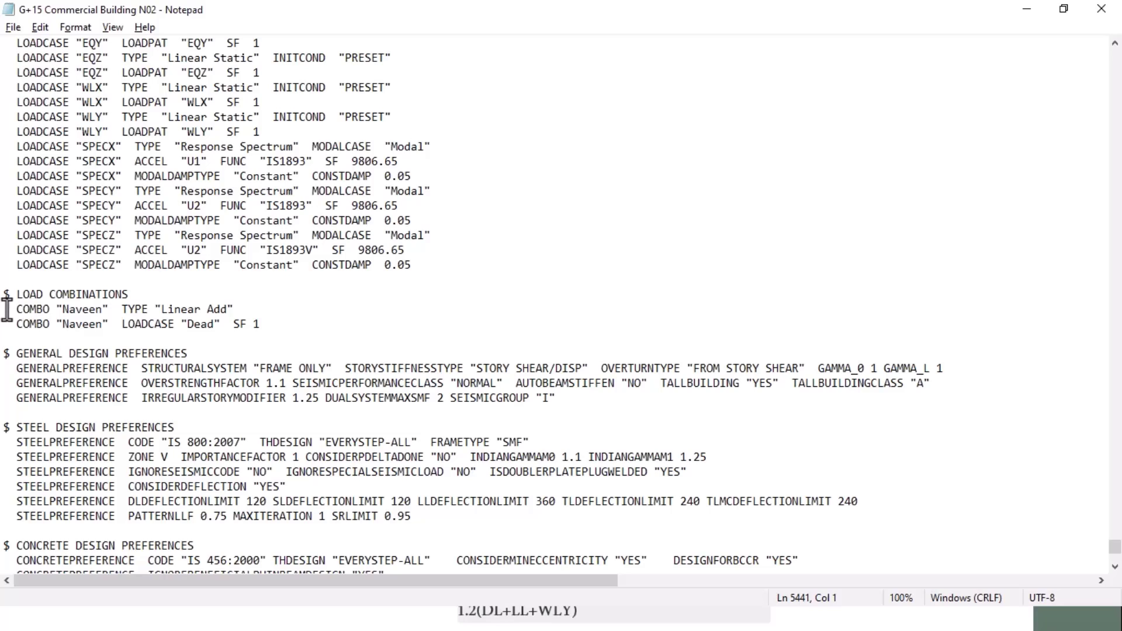
pyautogui.moveTo(3, 310); pyautogui.dragTo(234, 337)
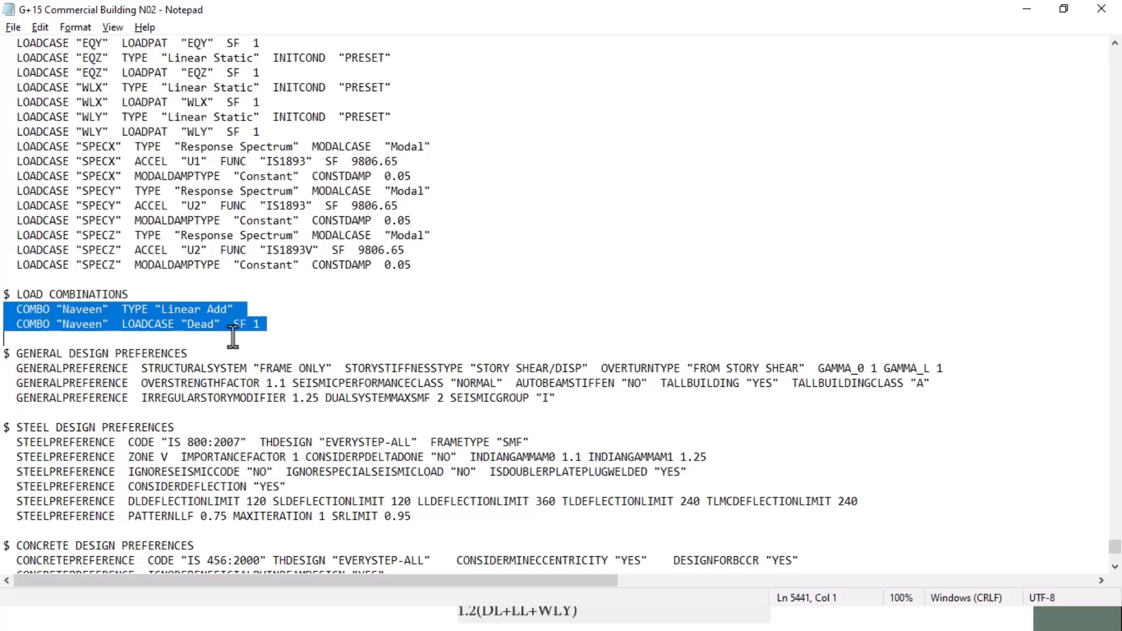
pyautogui.hotkey('ctrl', 'v')
pyautogui.scroll(20, 235, 335)
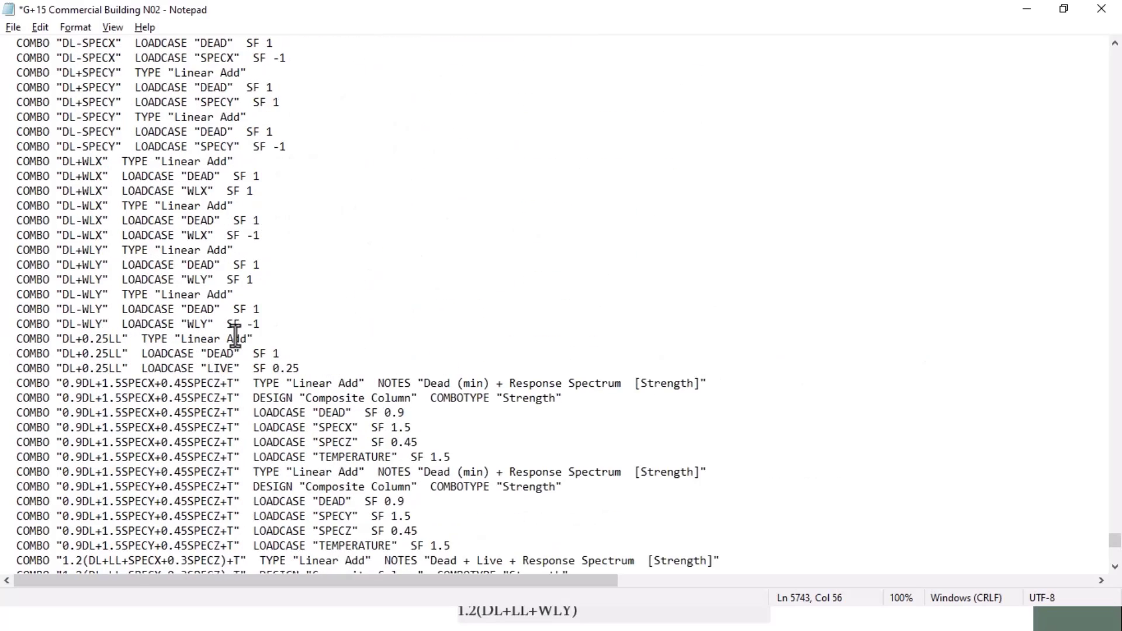
pyautogui.scroll(20, 236, 335)
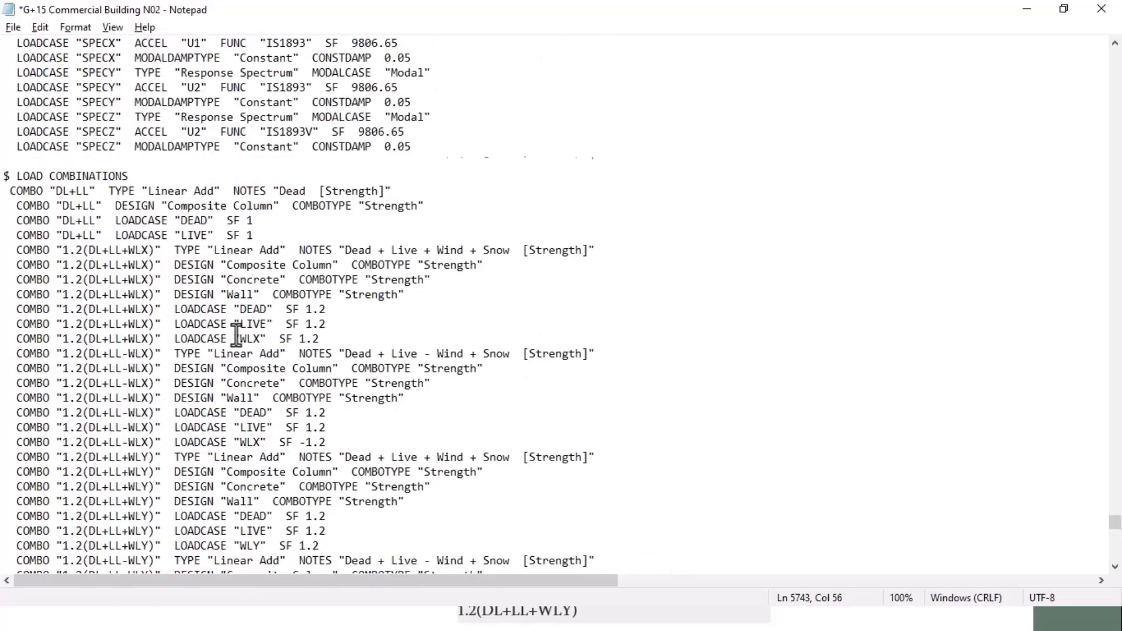
pyautogui.scroll(-1, 236, 335)
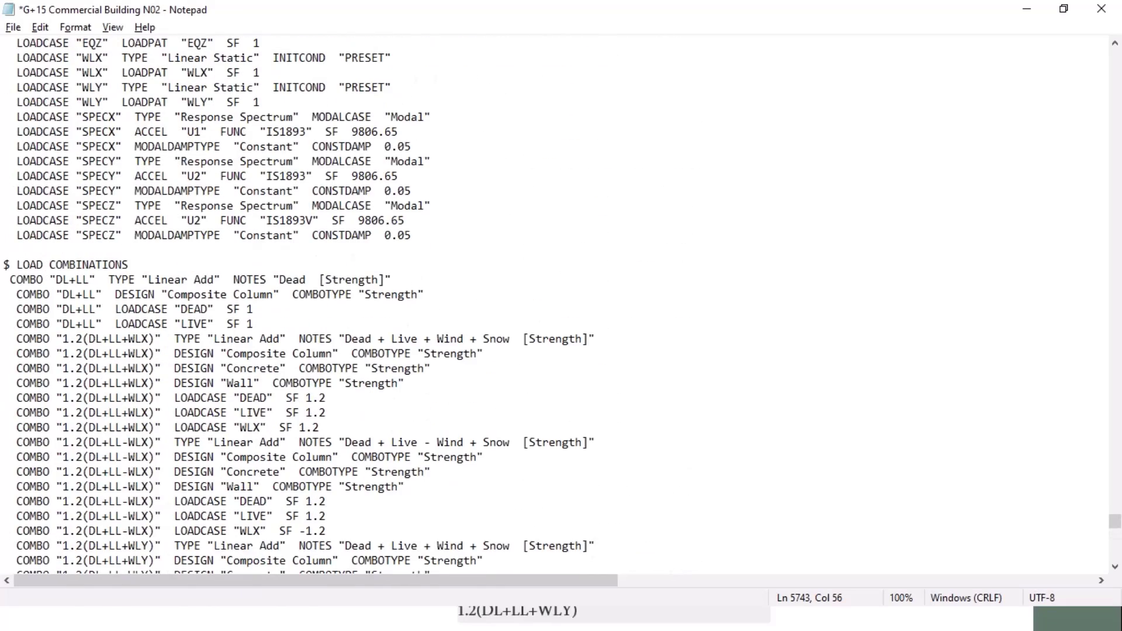
pyautogui.click(7, 280)
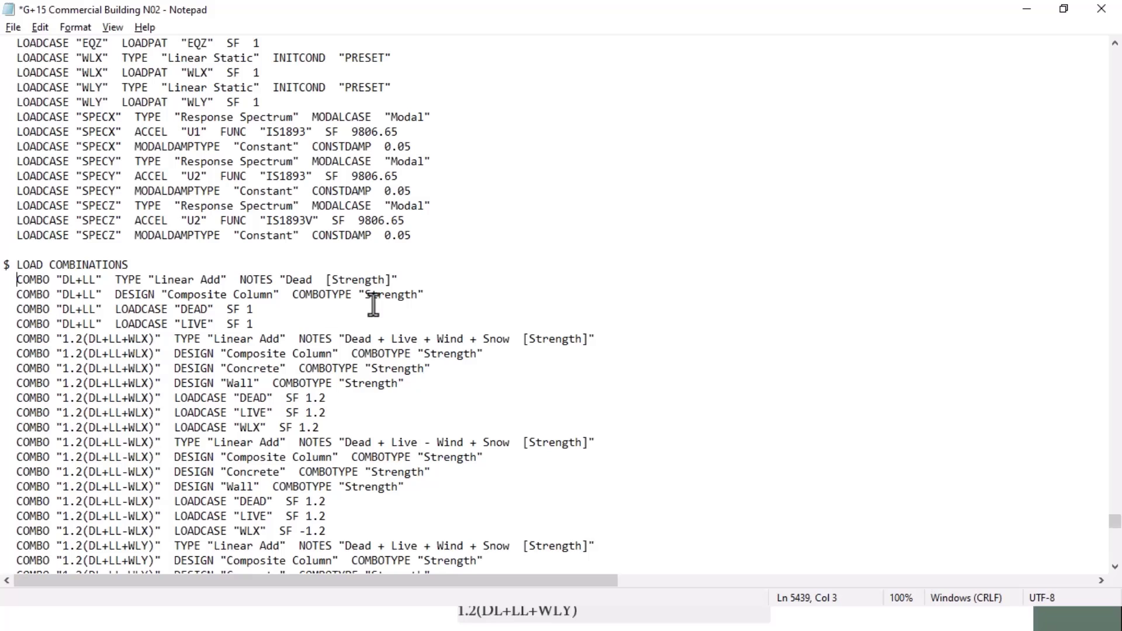
# Step: Save and close the edited G+15 N02 text file
pyautogui.click(13, 27)
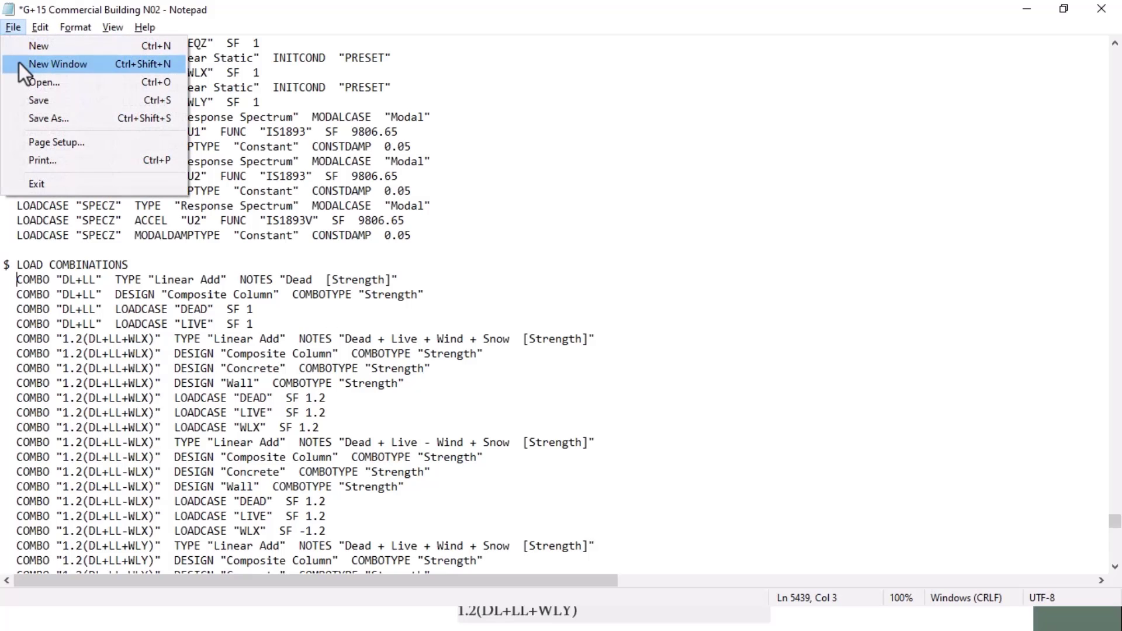
pyautogui.click(38, 100)
pyautogui.click(1120, 9)
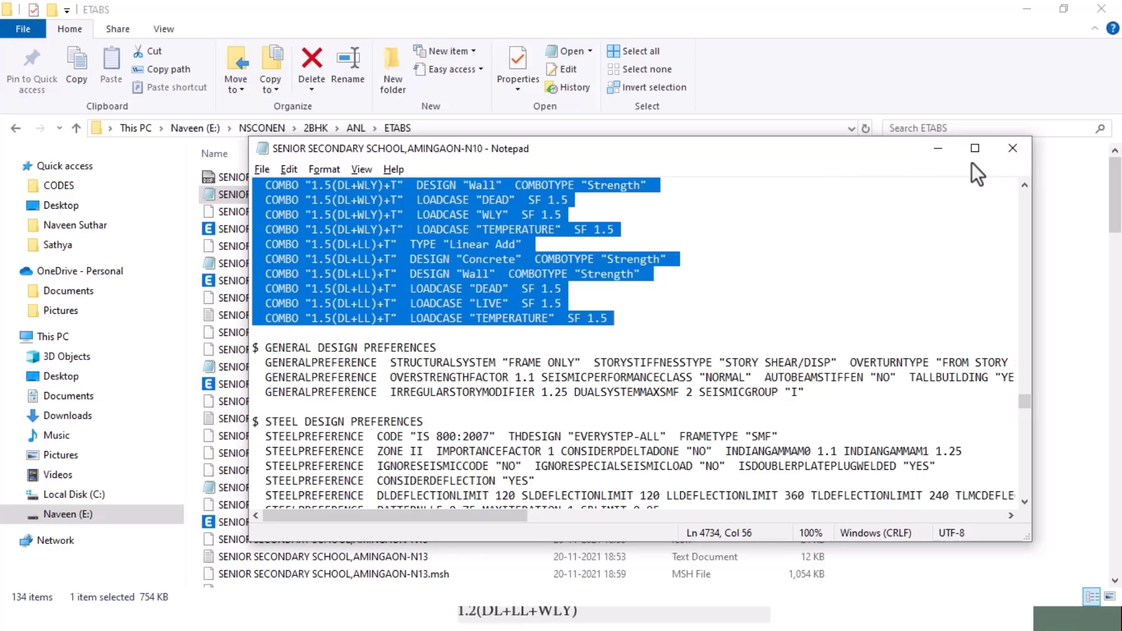
# Step: Close the remaining Notepad and File Explorer windows, then close the N02 model without saving
pyautogui.click(1012, 154)
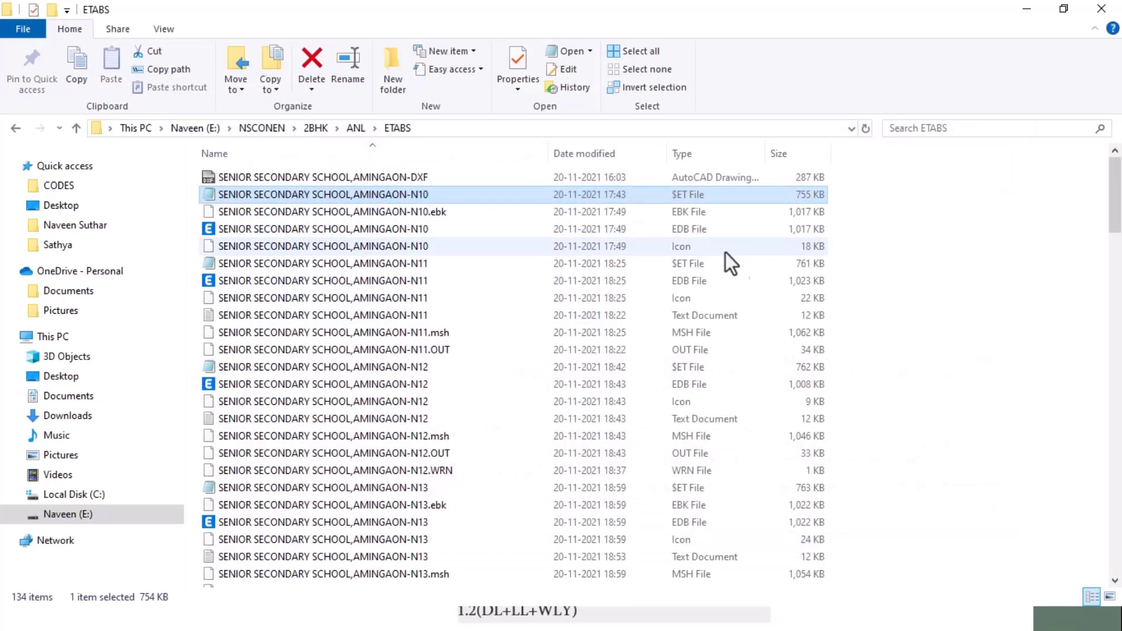
pyautogui.click(1101, 8)
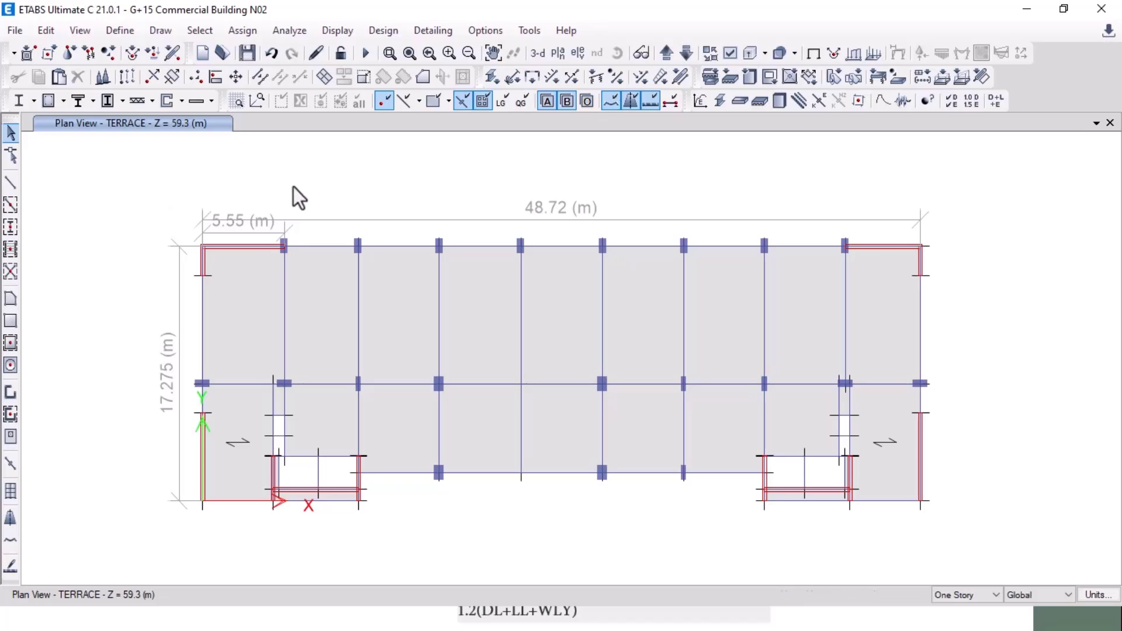
pyautogui.moveTo(293, 187); pyautogui.dragTo(310, 177, button='middle')
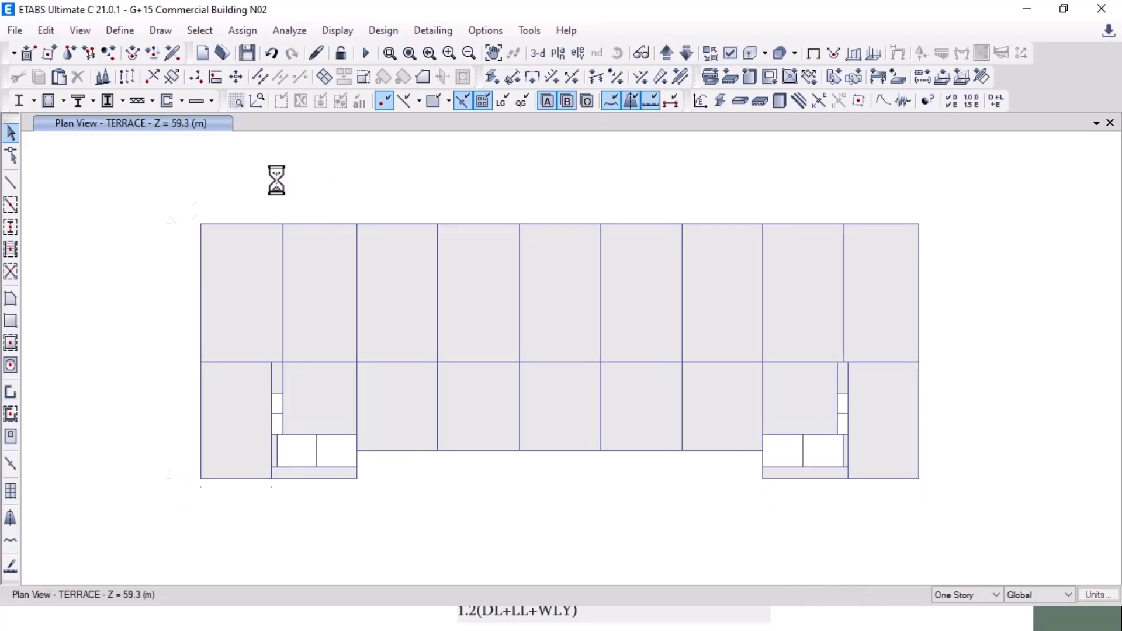
pyautogui.click(1117, 11)
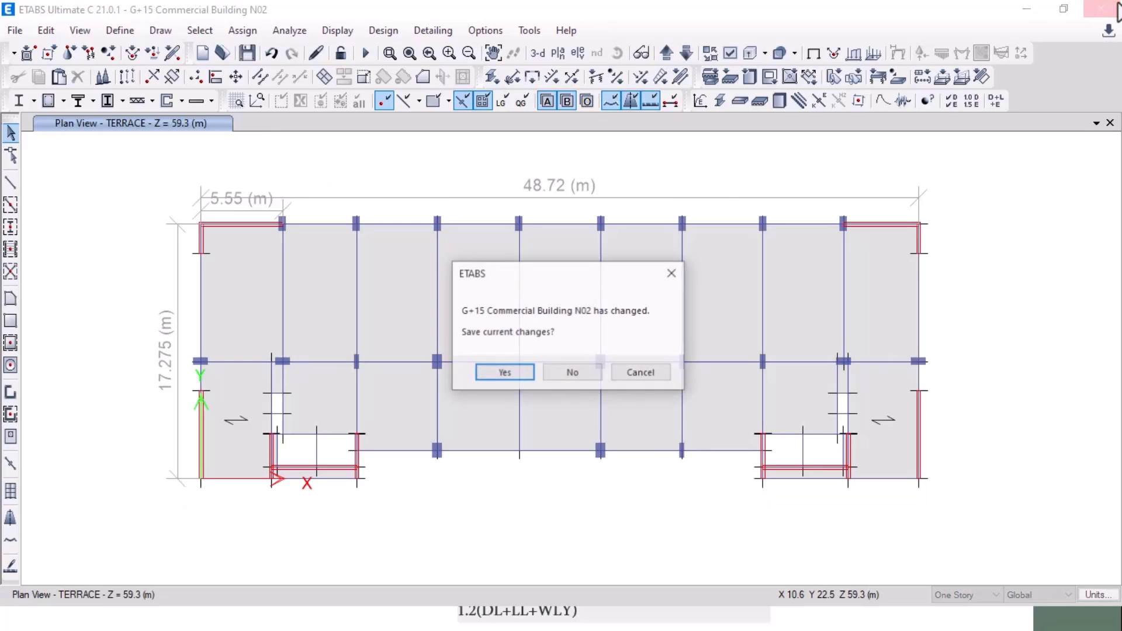
pyautogui.click(573, 374)
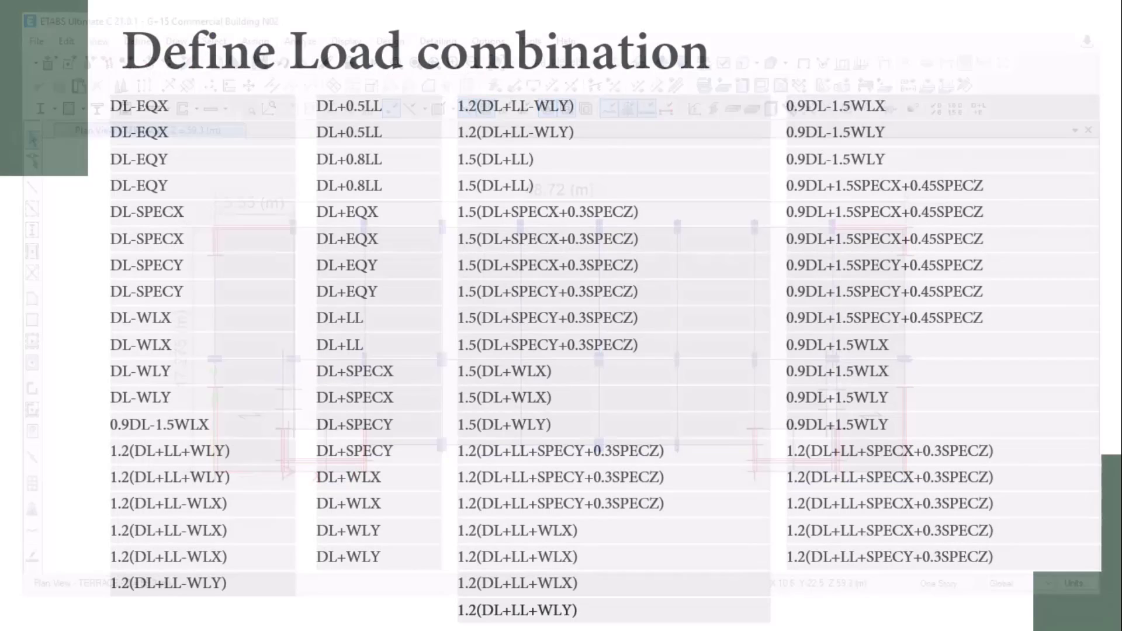
# Step: Advance the slide show past the Define Load combination slide, end it, and bring ETABS forward
pyautogui.hotkey('alt', 'Tab')
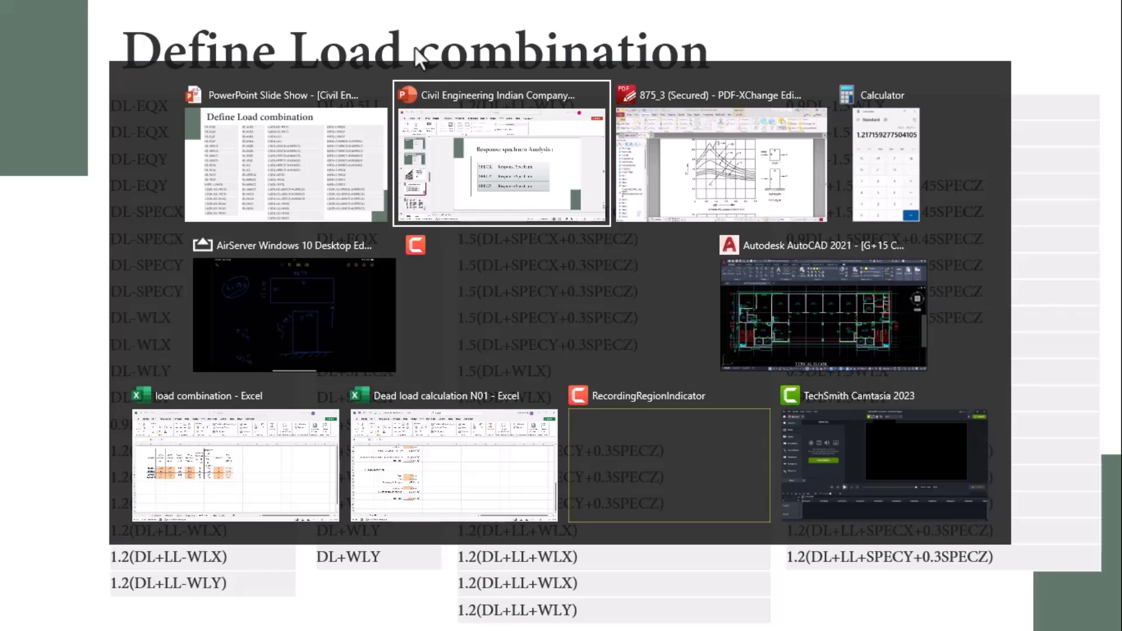
pyautogui.click(637, 181)
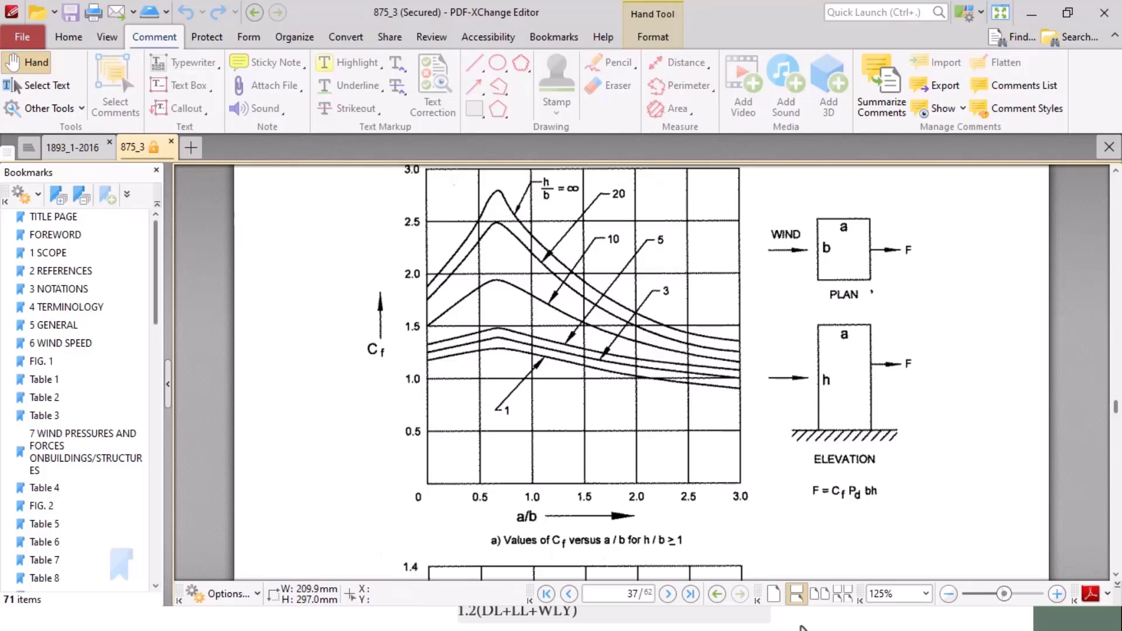
pyautogui.hotkey('alt', 'Tab')
pyautogui.click(504, 206)
pyautogui.click(505, 202)
pyautogui.press('Escape')
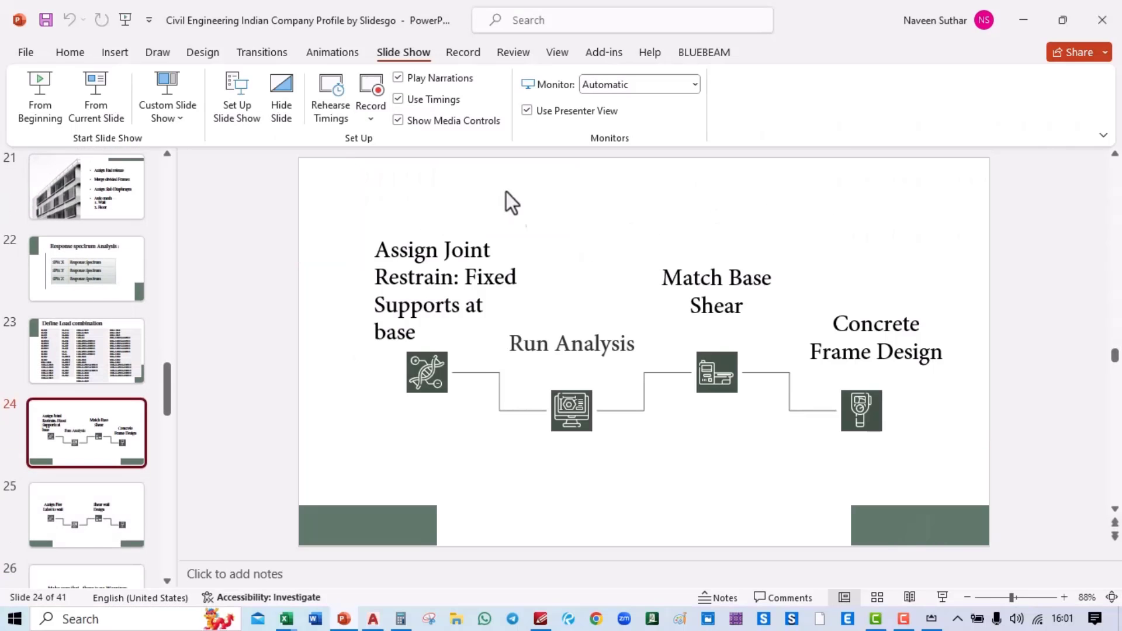
pyautogui.click(842, 622)
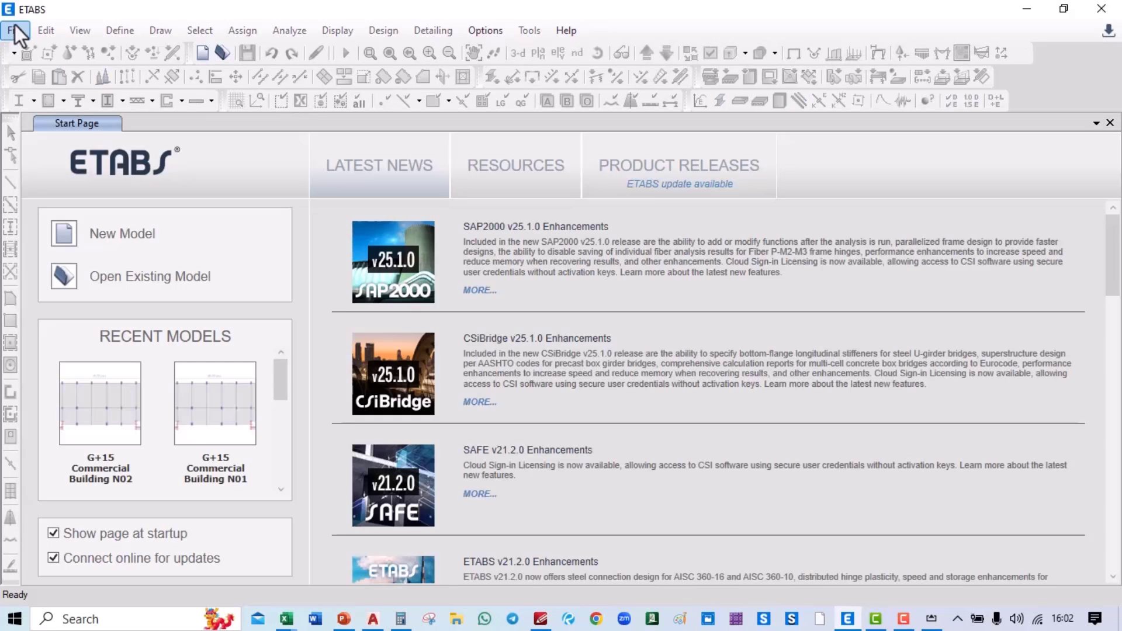
# Step: Import the G+15 Commercial Building N02 ETABS .e2k text file as a new model
pyautogui.click(8, 31)
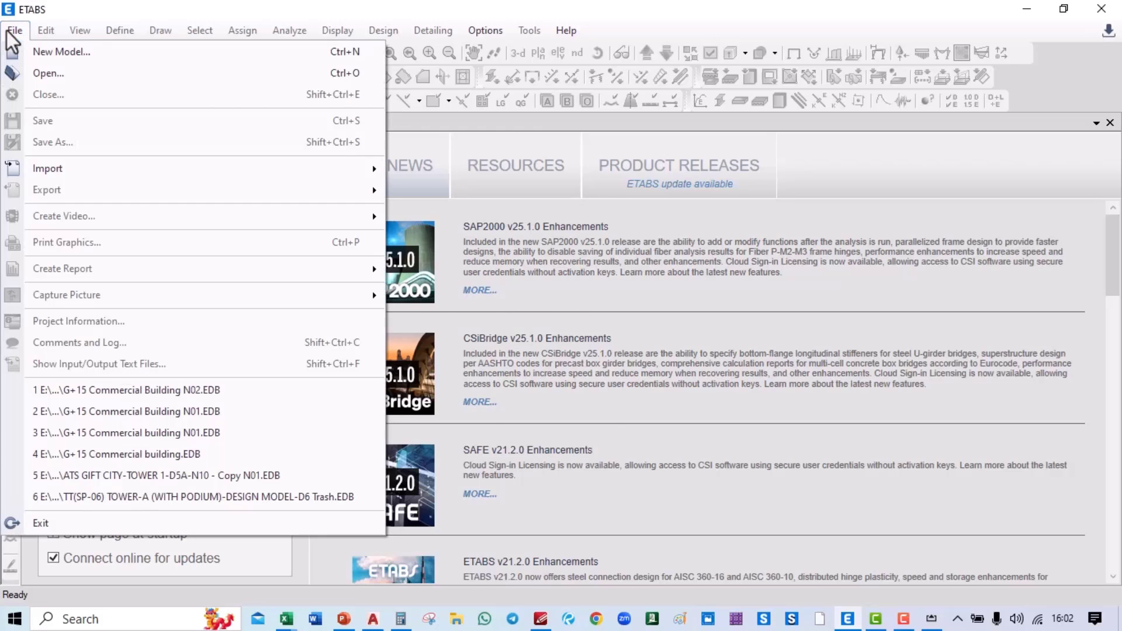
pyautogui.moveTo(59, 176)
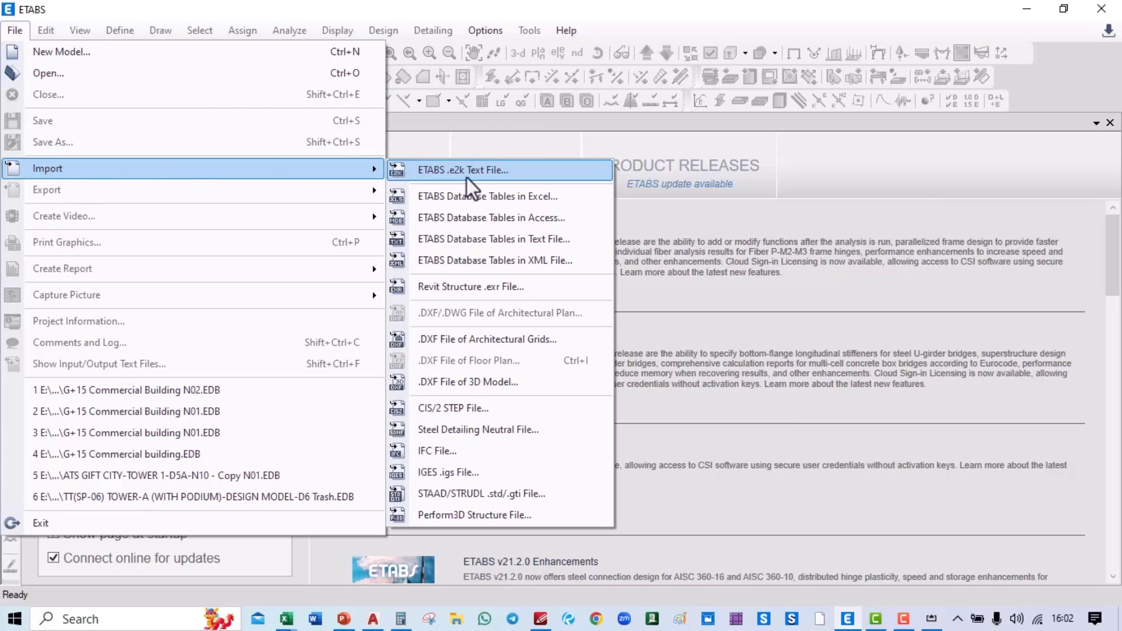
pyautogui.click(486, 170)
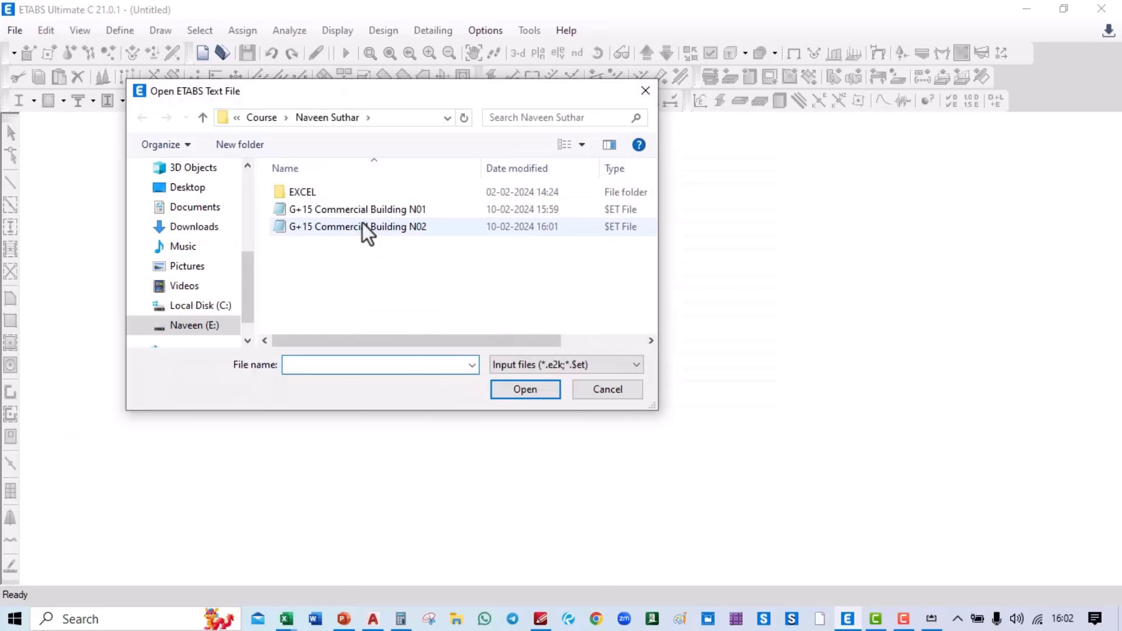
pyautogui.click(362, 226)
pyautogui.click(525, 389)
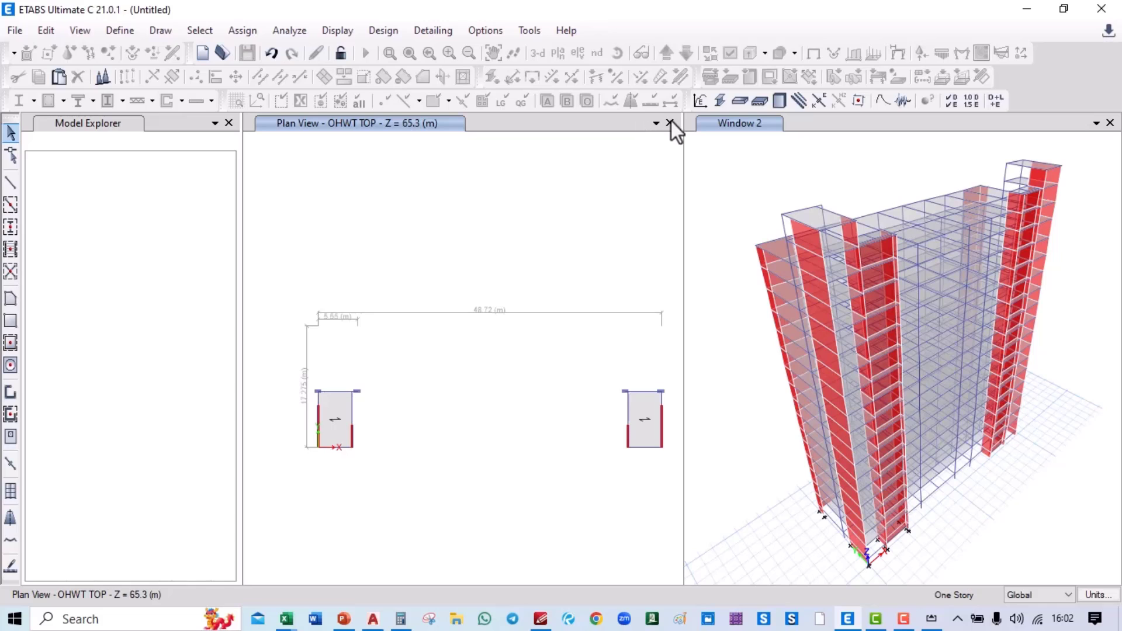
# Step: Close the Plan View and check the load combinations list shows the full set, e.g. 0.9DL+1.5SPECX+0.45SPECZ
pyautogui.click(671, 123)
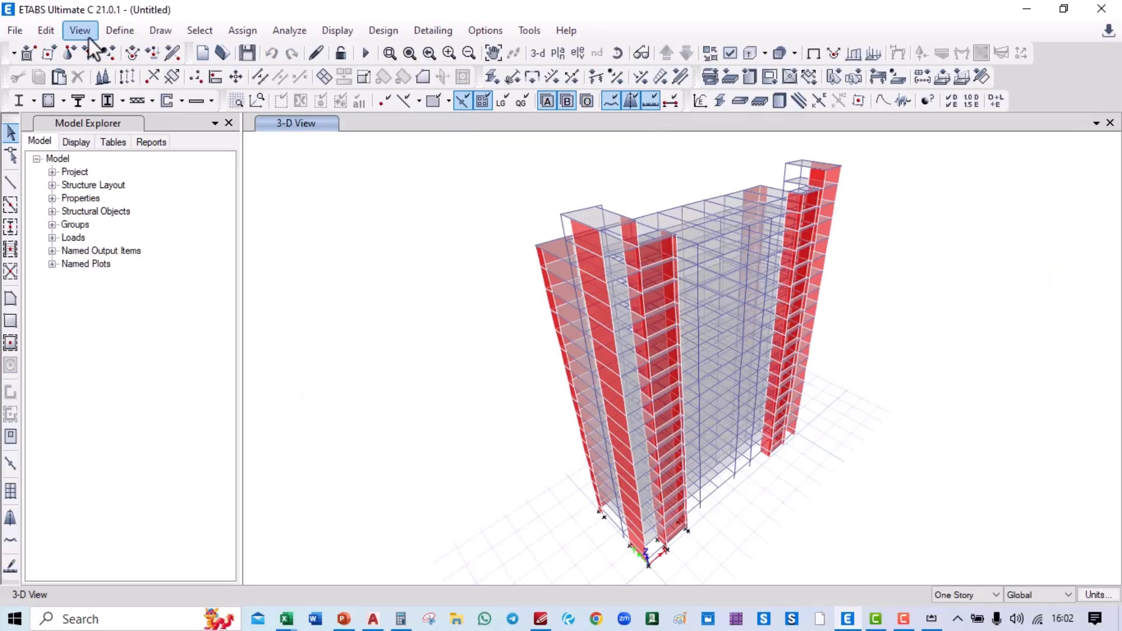
pyautogui.click(116, 32)
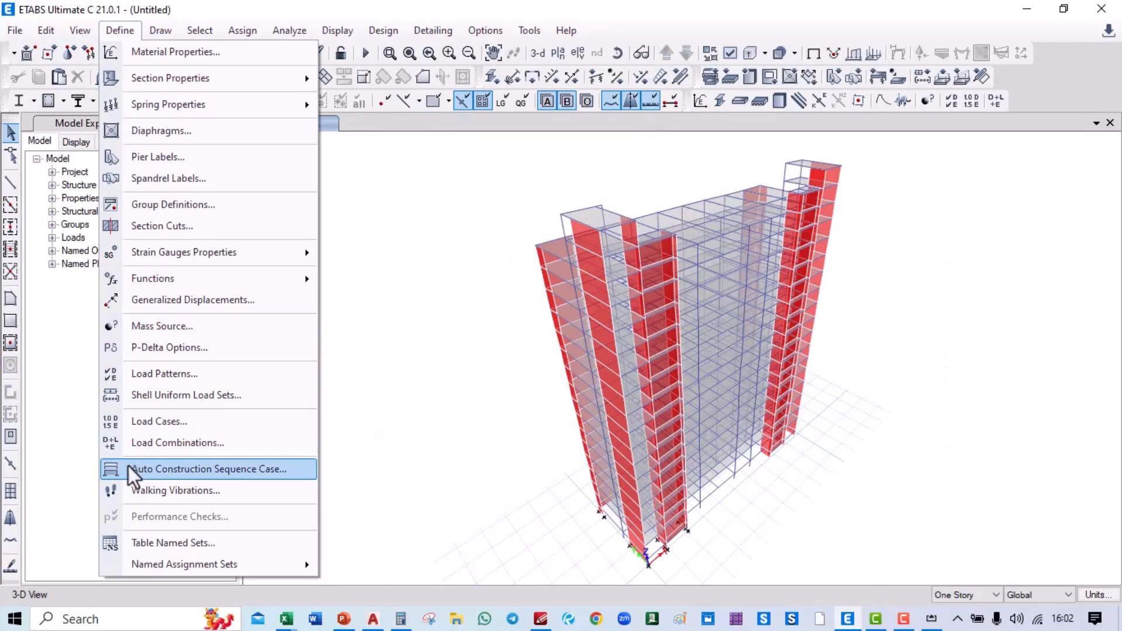
pyautogui.click(153, 443)
pyautogui.scroll(-10, 475, 304)
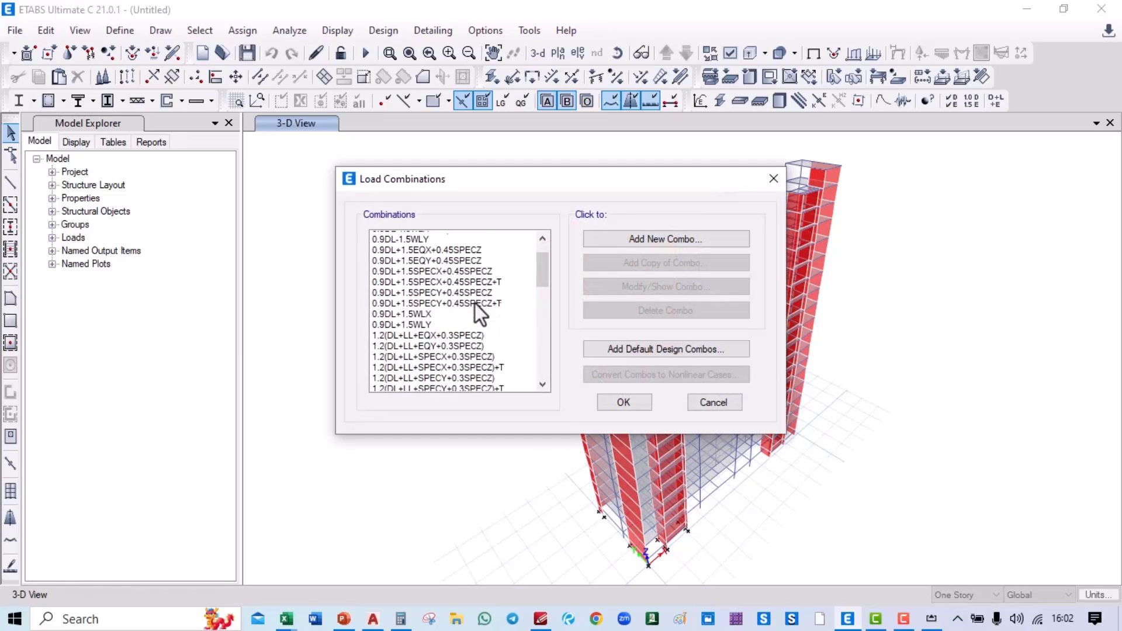
pyautogui.scroll(5, 474, 303)
pyautogui.scroll(7, 474, 303)
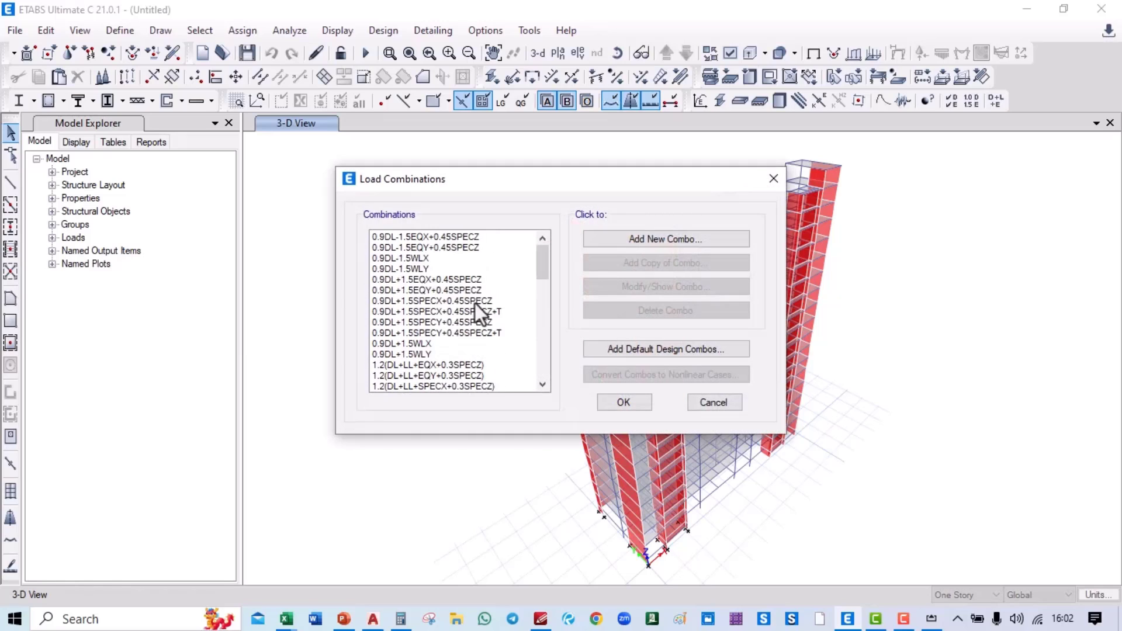
pyautogui.click(718, 403)
# Step: Pan and rotate the 3-D view of the imported G+15 building to a new orientation
pyautogui.moveTo(581, 229)
pyautogui.mouseDown(button='middle')
pyautogui.moveTo(515, 246)
pyautogui.moveTo(514, 230)
pyautogui.mouseUp(button='middle')
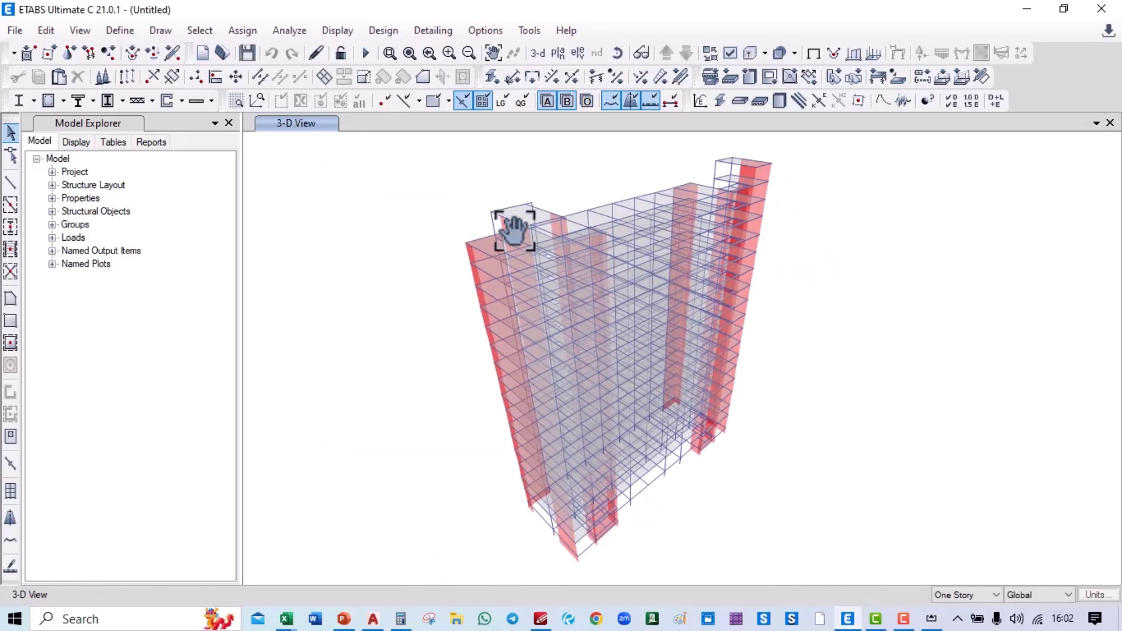
pyautogui.click(615, 53)
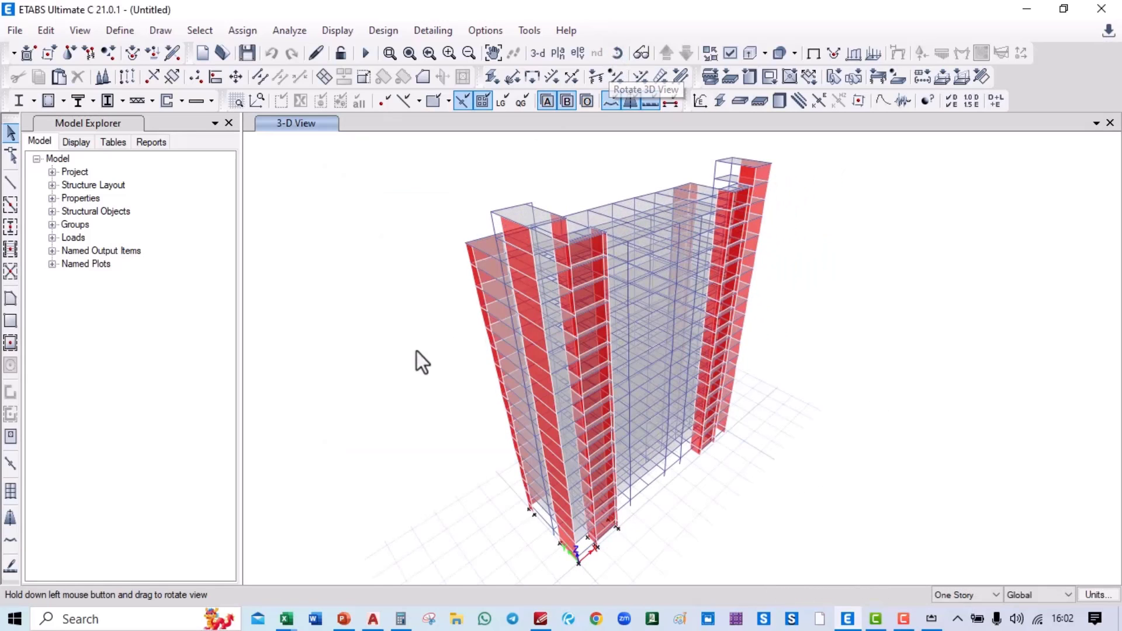
pyautogui.moveTo(416, 353); pyautogui.dragTo(887, 339)
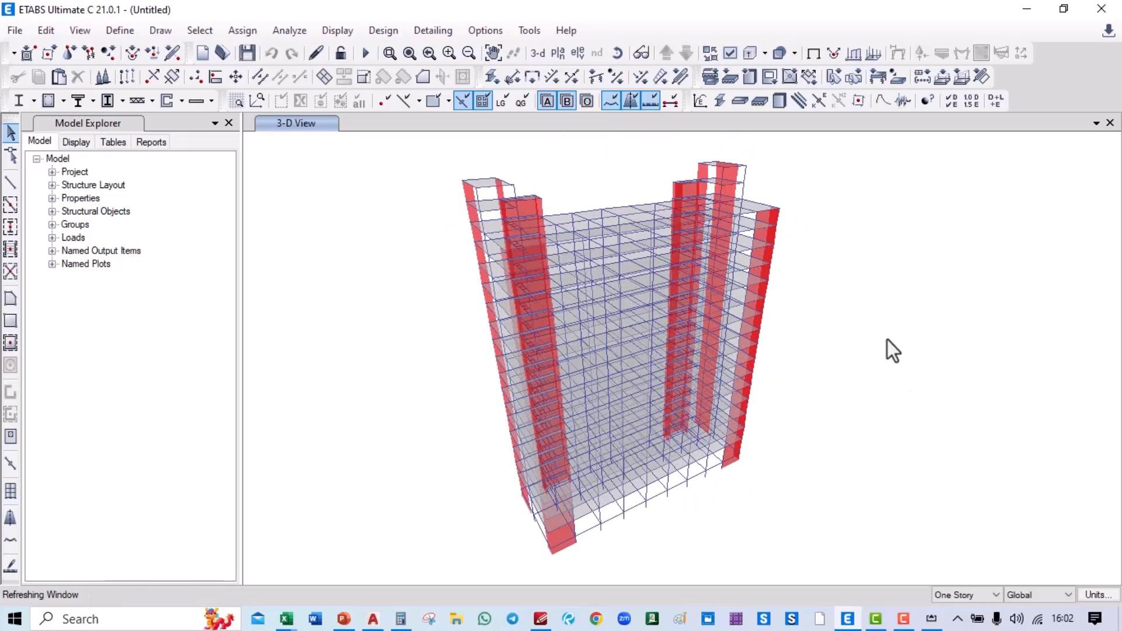